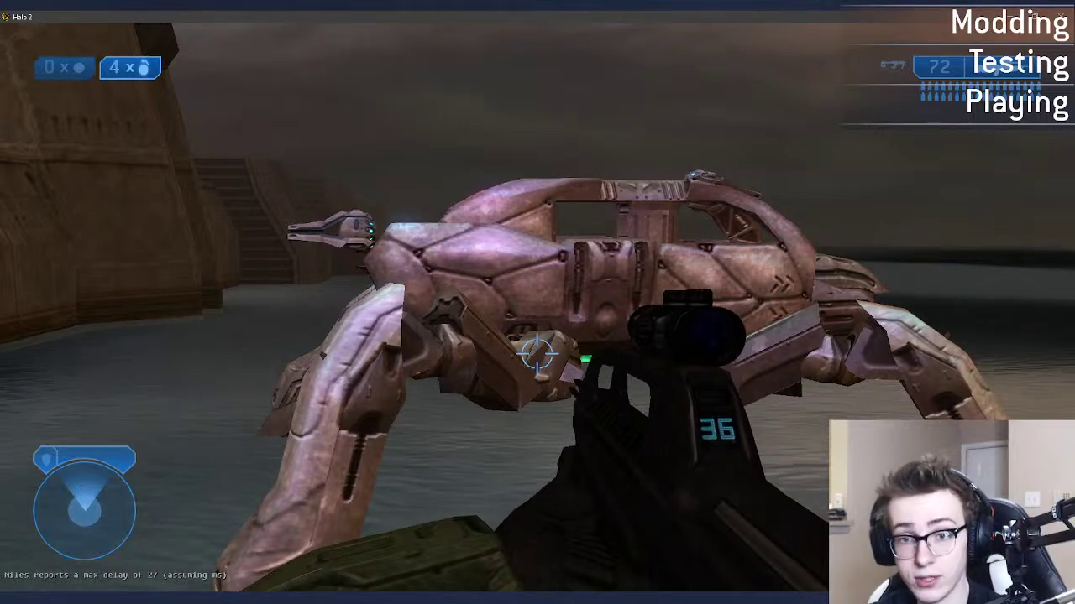
key(d)
right_click(538, 354)
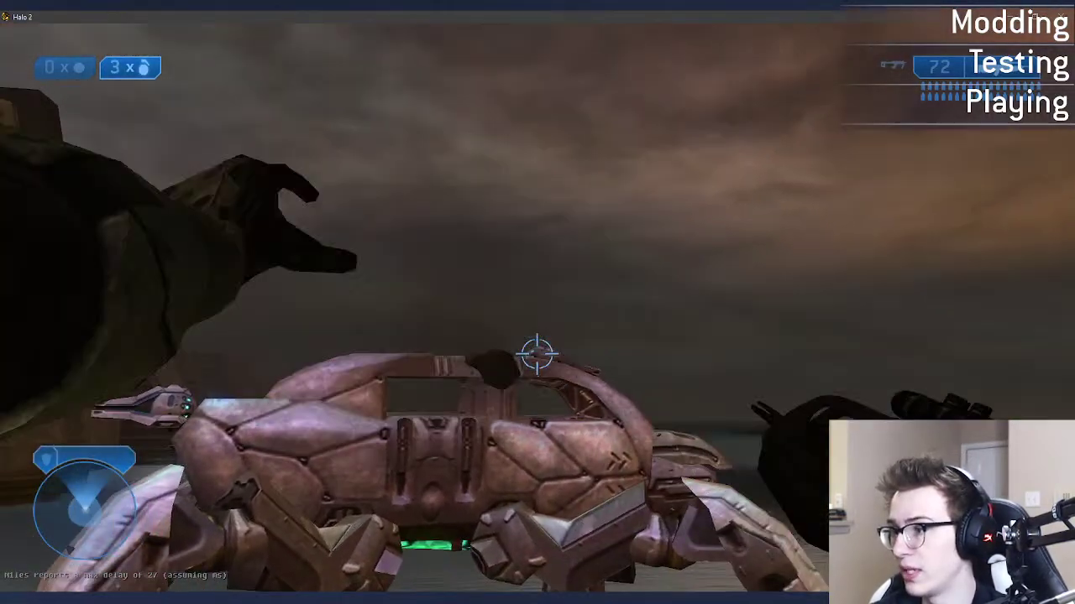
key(z)
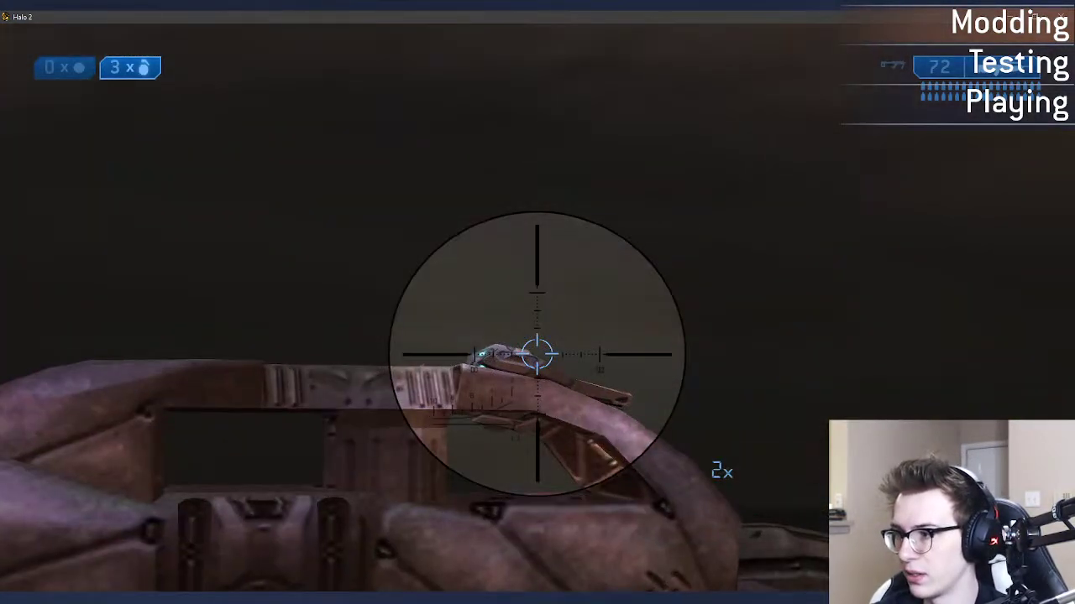
key(z)
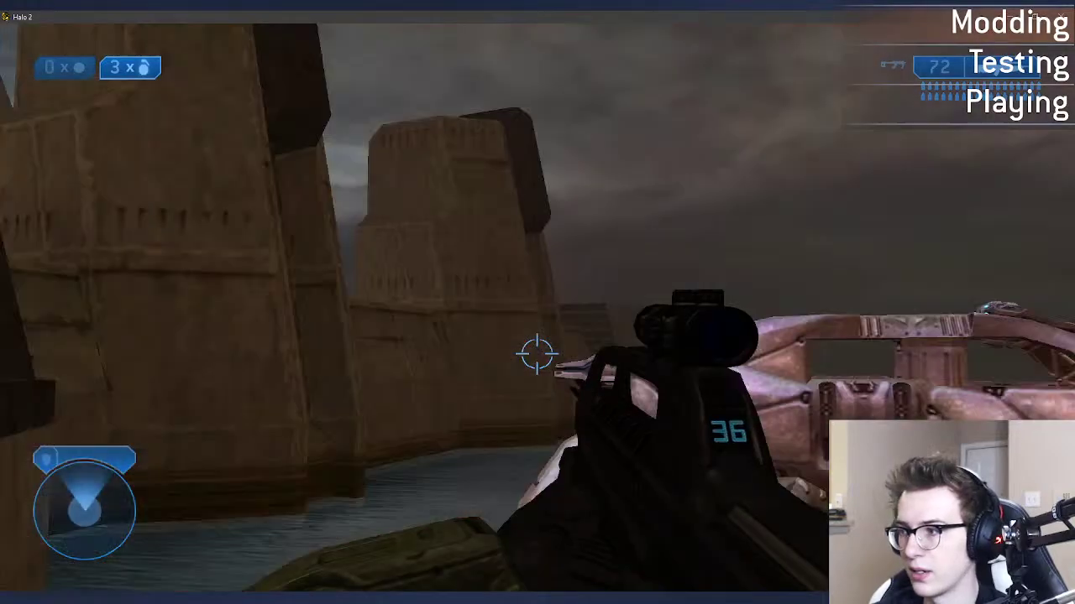
key(z)
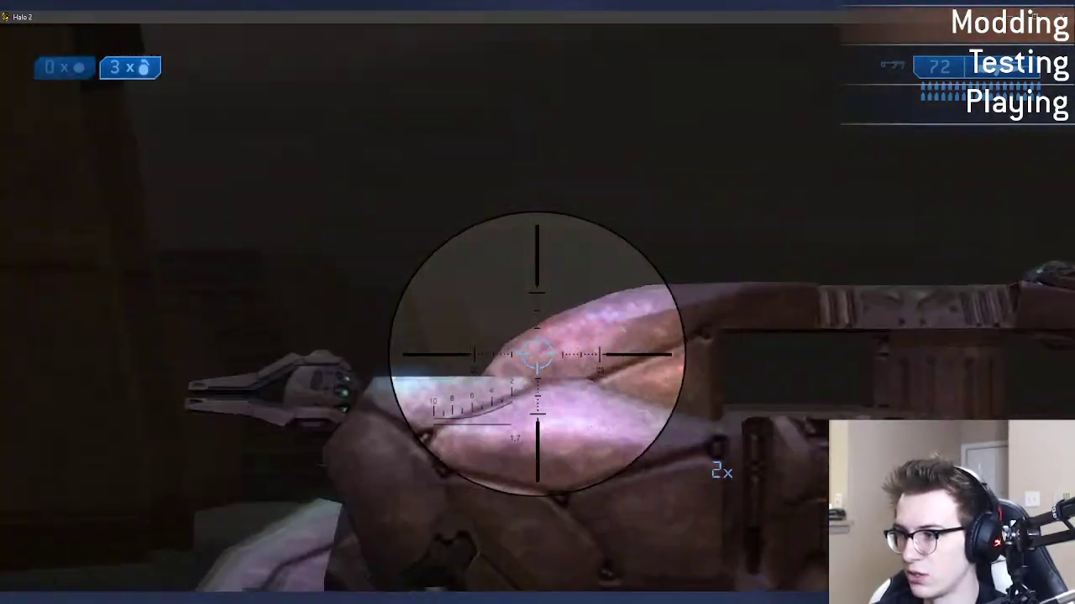
key(z)
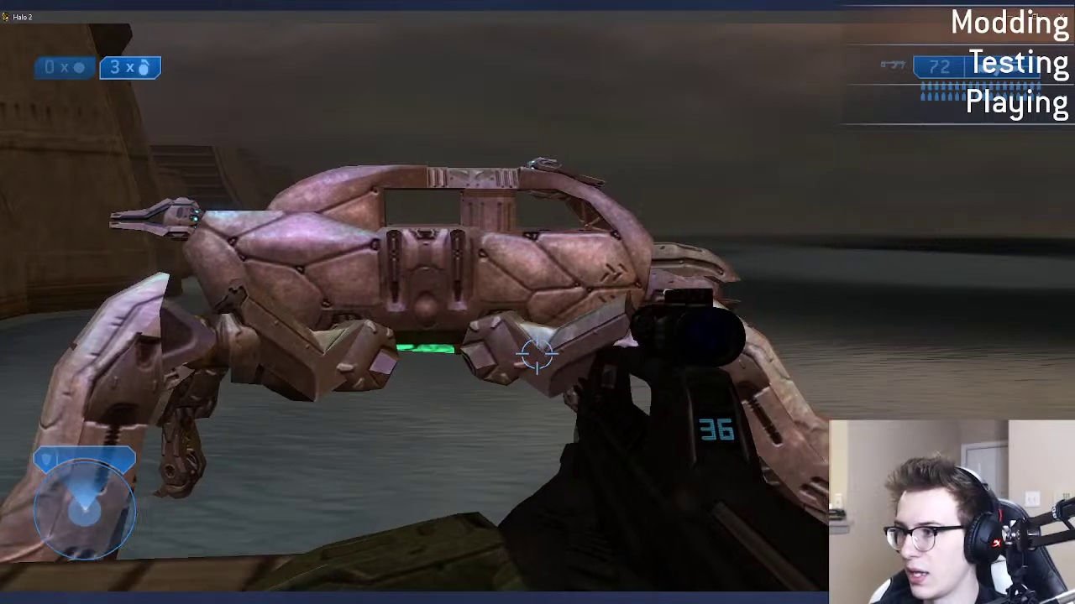
key(z)
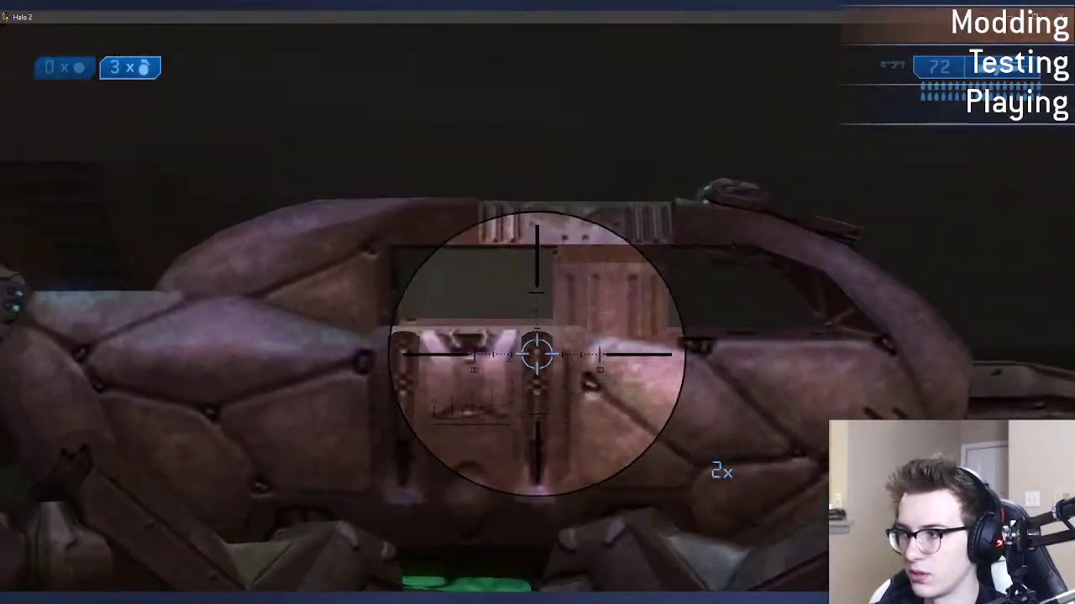
key(z)
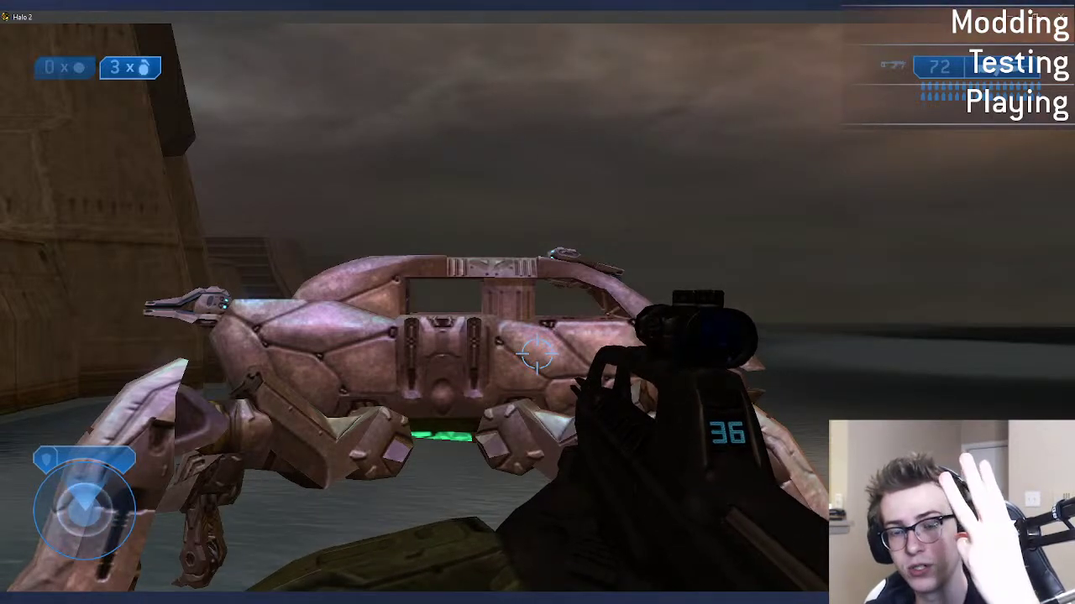
key(z)
key(z)
key(z)
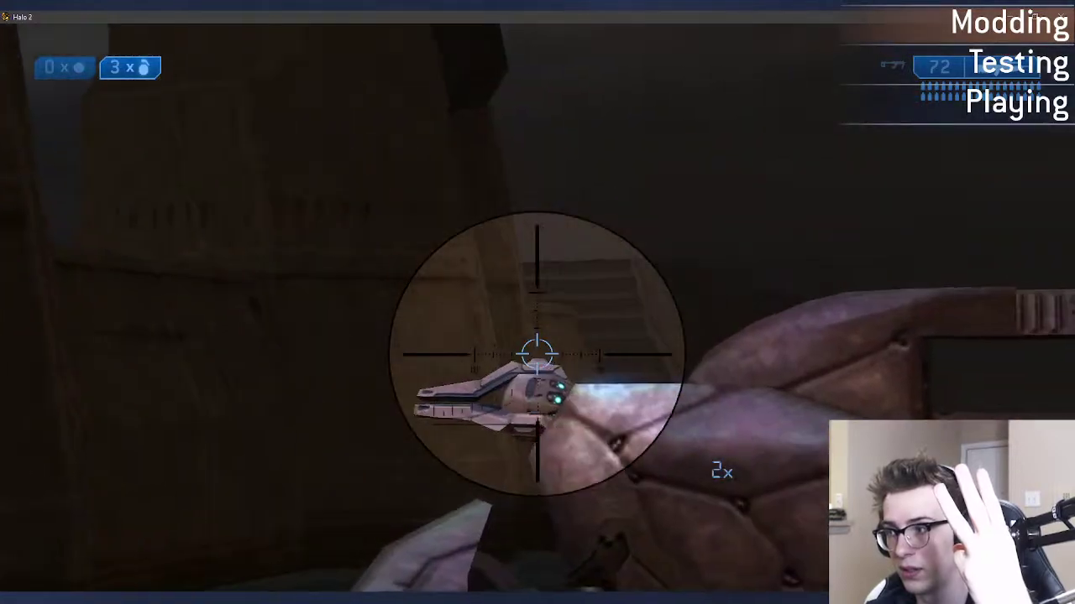
key(z)
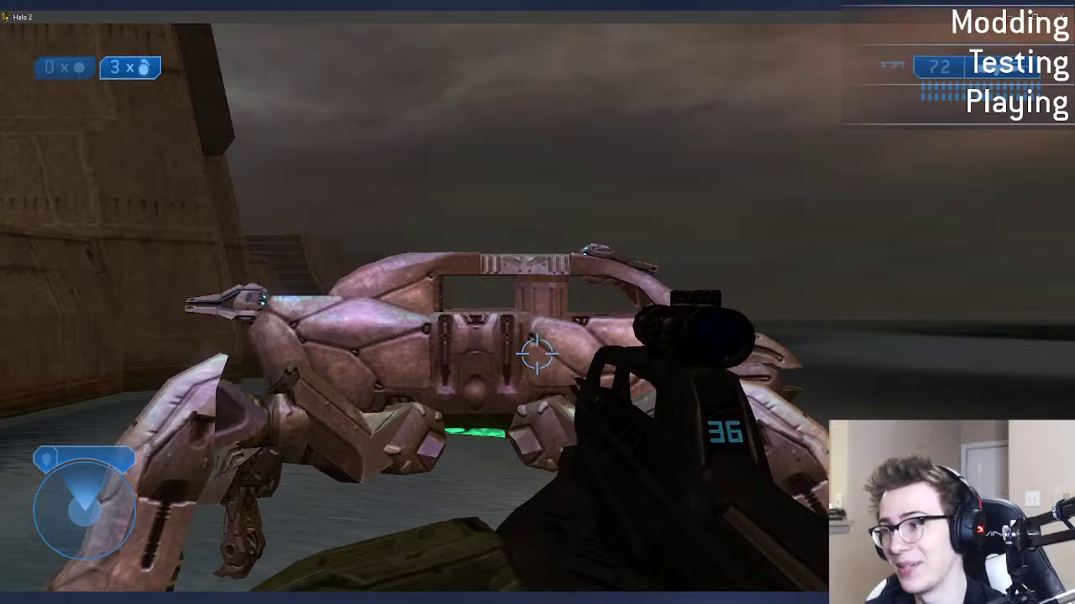
key(s)
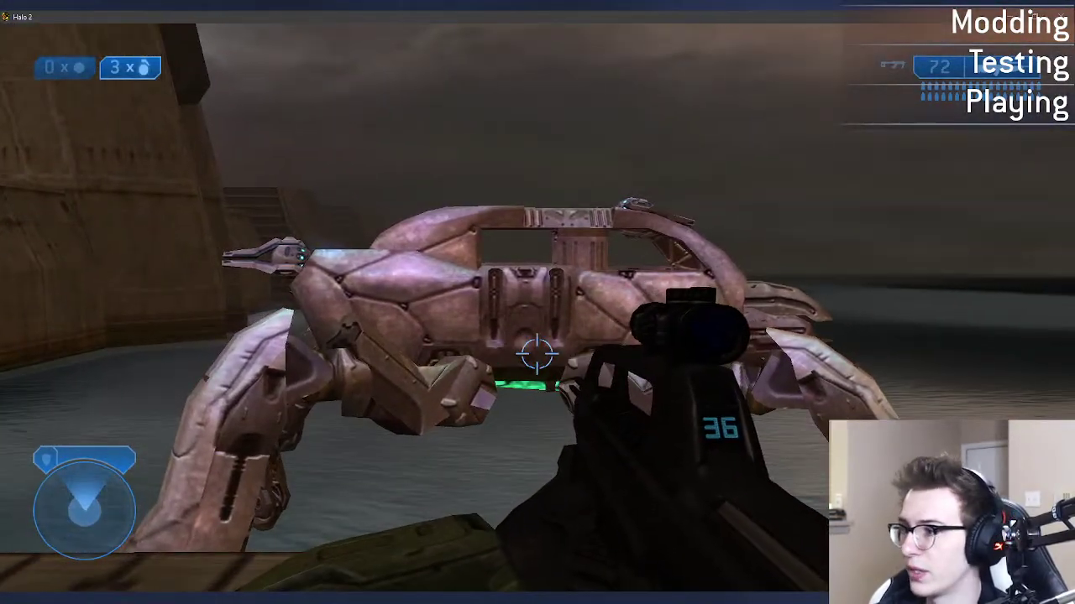
Step: Exit Halo 2 and open the recent file h2_scarab.blend in Blender
key(Escape)
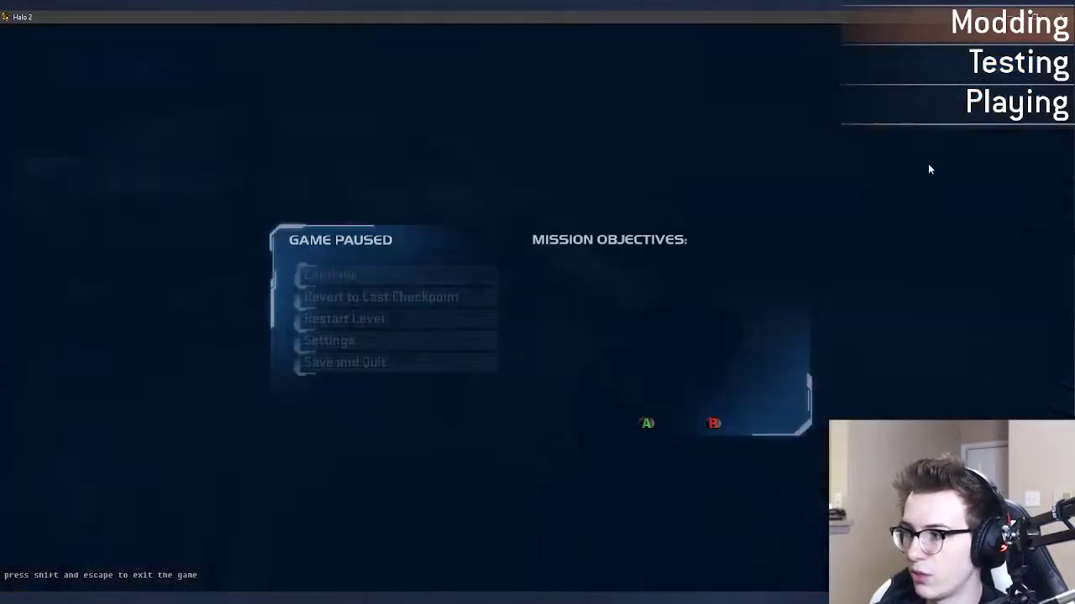
key(shift+Escape)
double_click(535, 270)
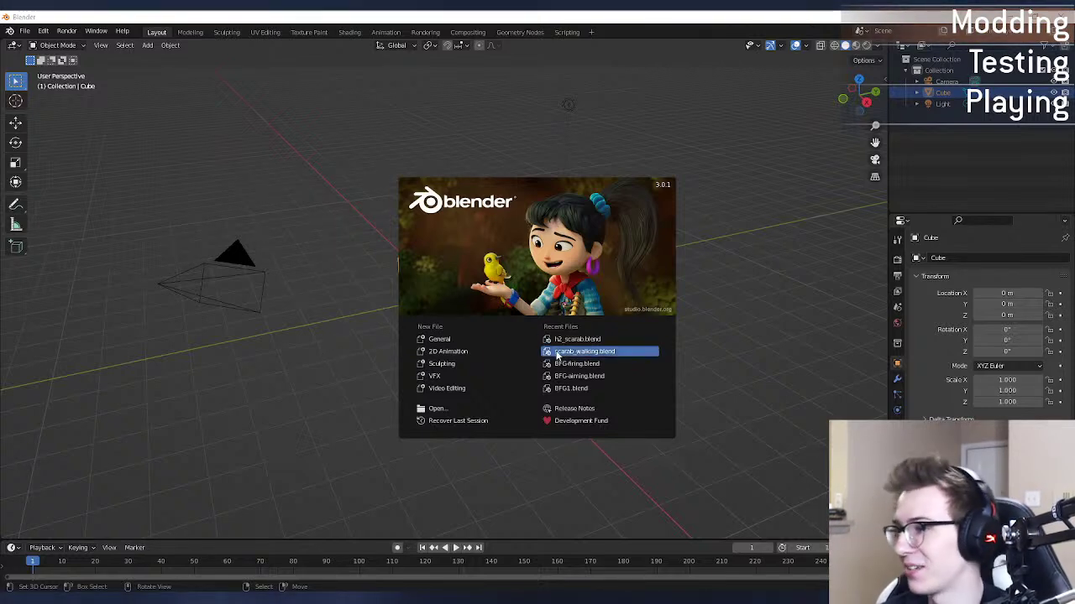
click(562, 339)
middle_drag(561, 348, 608, 164)
click(515, 163)
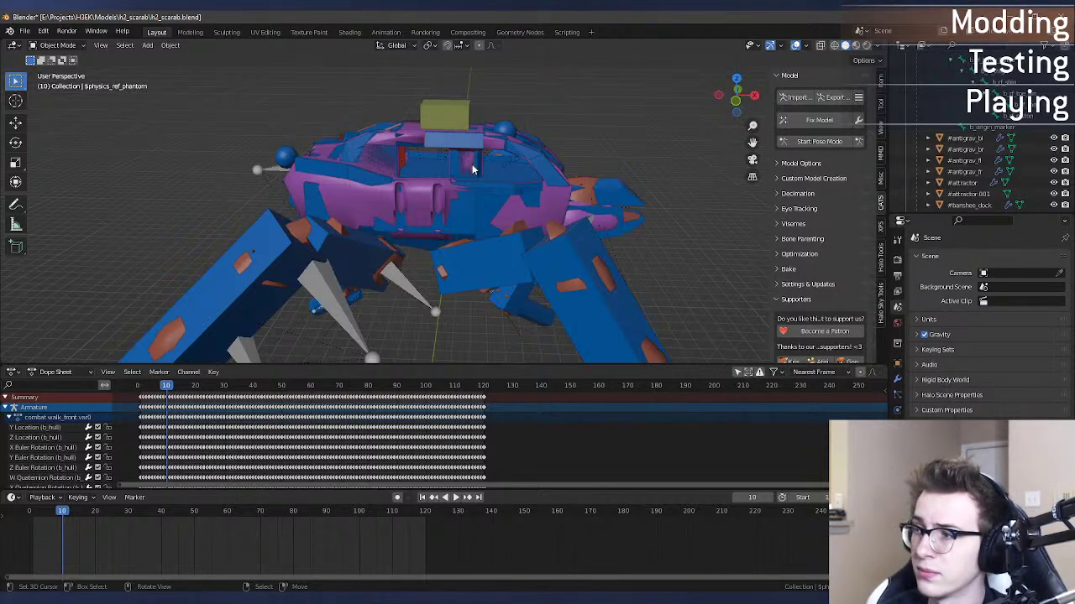
Step: Unhide the $physics_ref_phantom object around the Scarab's hull and clear the selection
middle_drag(472, 169, 587, 176)
scroll(974, 168, down, 10)
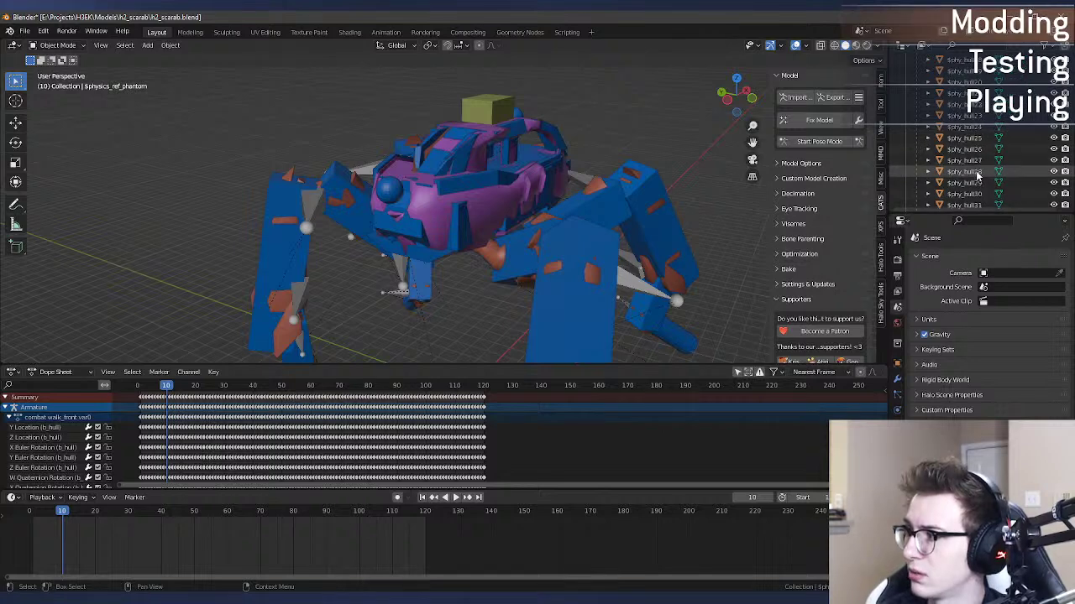
scroll(981, 180, down, 10)
click(1053, 157)
middle_drag(642, 157, 499, 170)
click(989, 157)
key(alt+a)
middle_drag(487, 116, 514, 113)
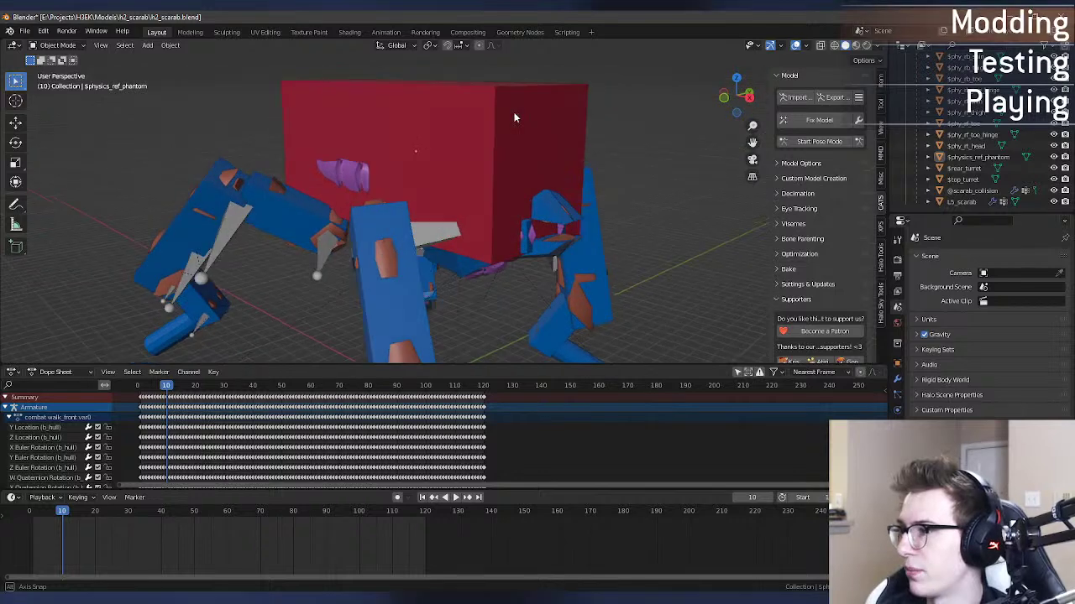
Step: Set up a JMS export for Halo 3 MCC with Generate Asset Subdirectories enabled
click(25, 31)
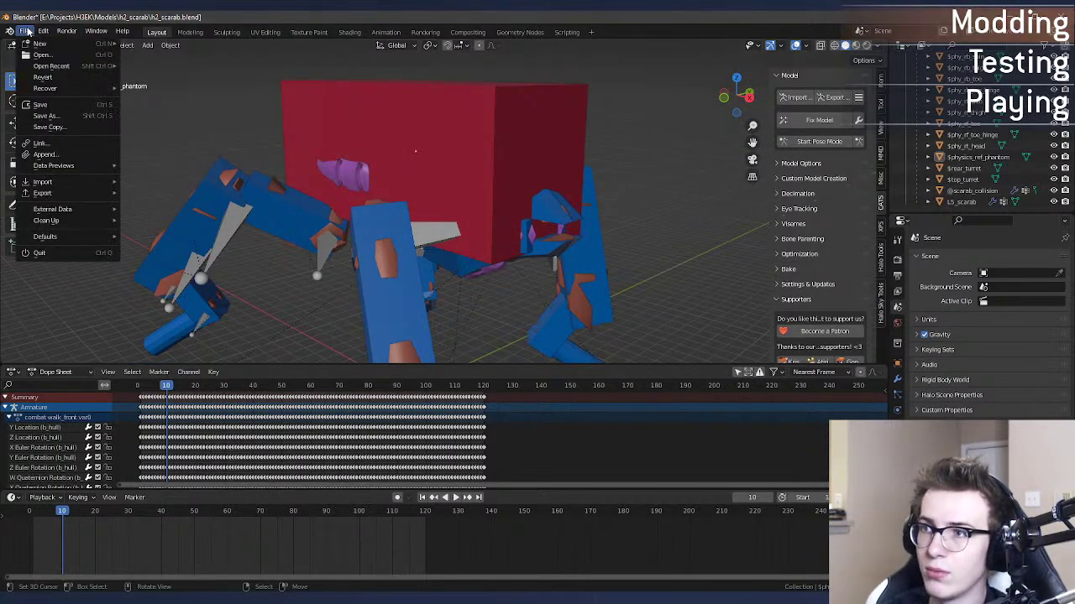
mouse_move(74, 193)
click(230, 406)
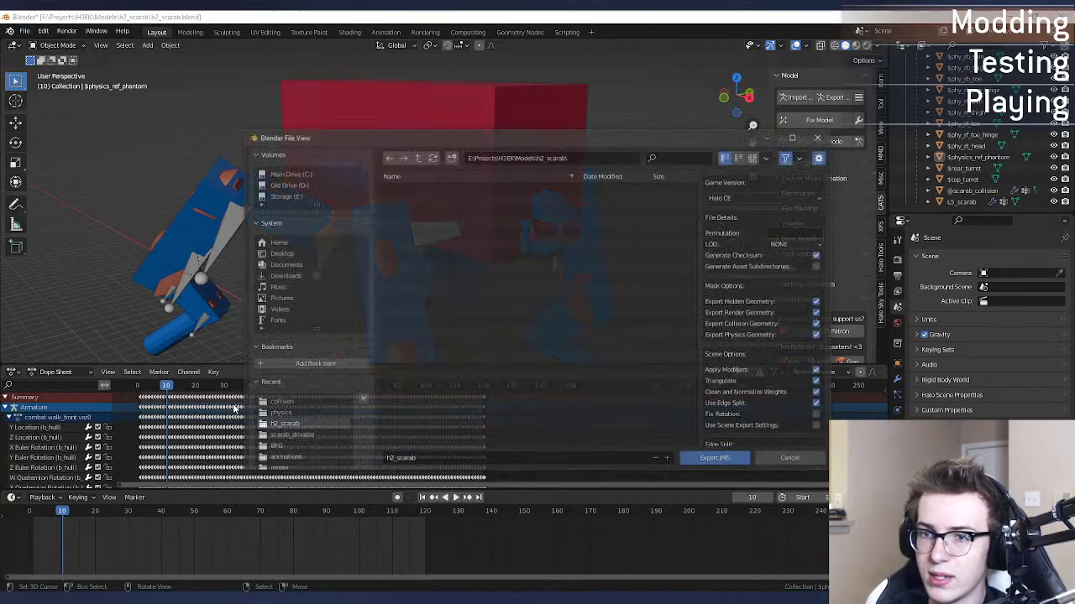
click(747, 197)
click(798, 235)
click(819, 233)
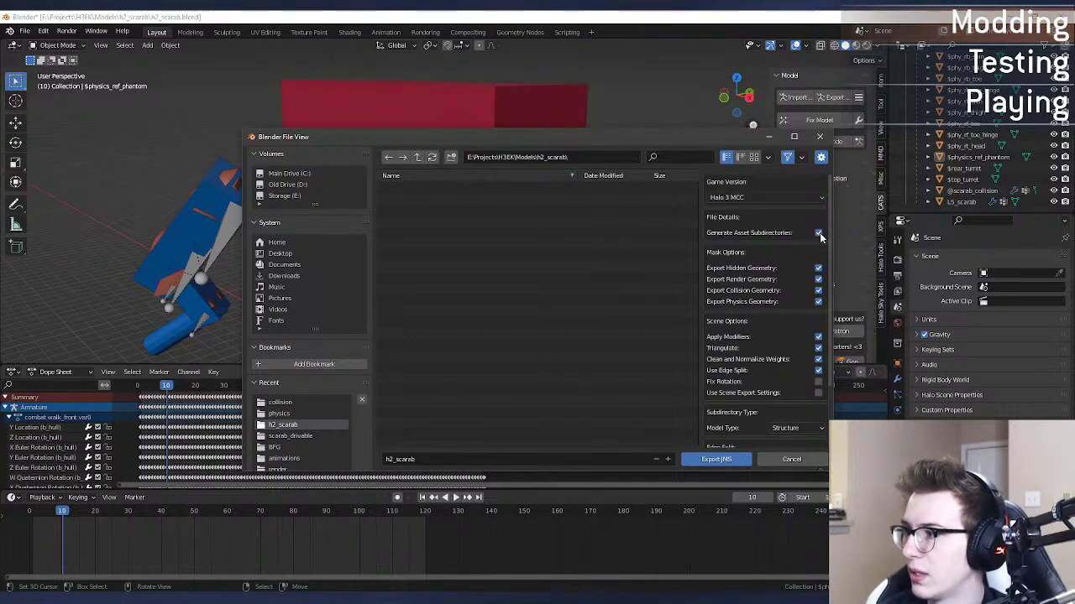
Step: Set the model type to Render, copy the output folder path and export h2_scarab as JMS
click(797, 428)
click(791, 405)
scroll(759, 407, down, 3)
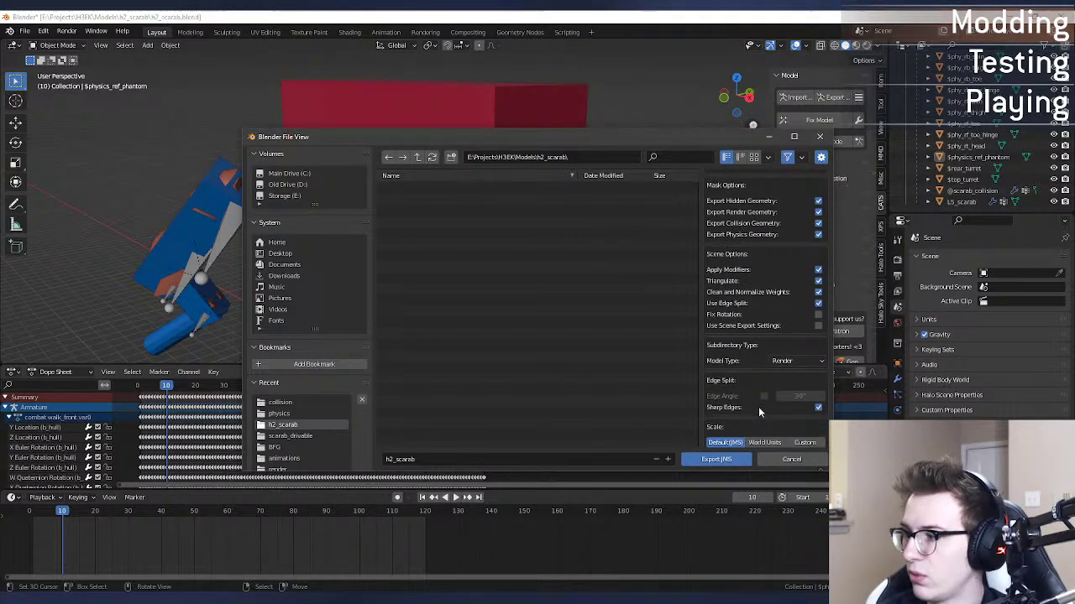
click(561, 157)
key(ctrl+c)
click(726, 462)
click(726, 462)
Step: Switch to the H2EK File Explorer window and open the H3EK\data\objects\vehicles folder under Steam's common folder
mouse_move(87, 579)
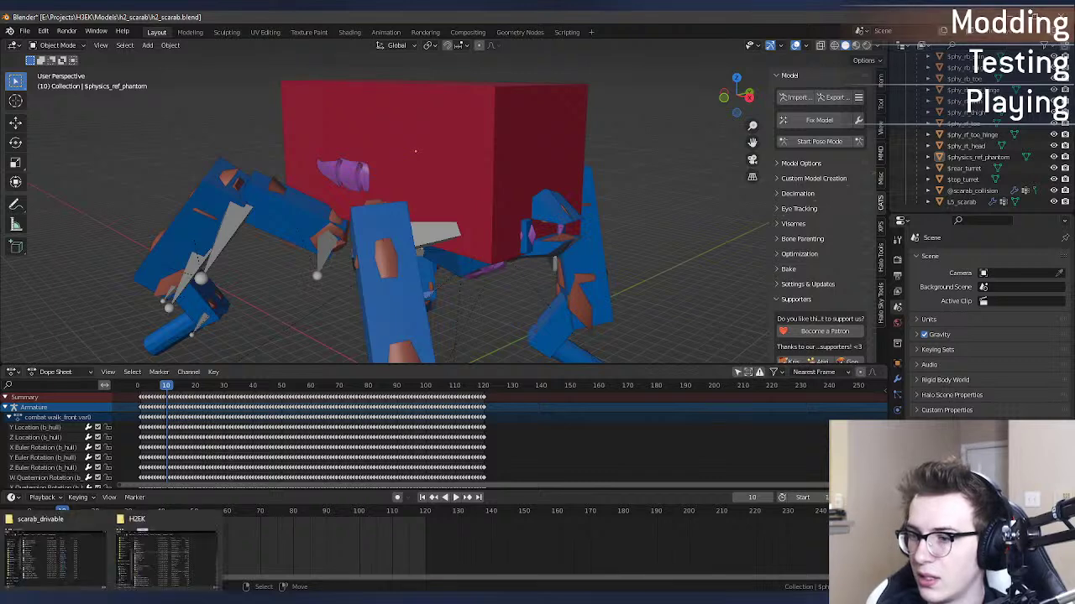
click(161, 572)
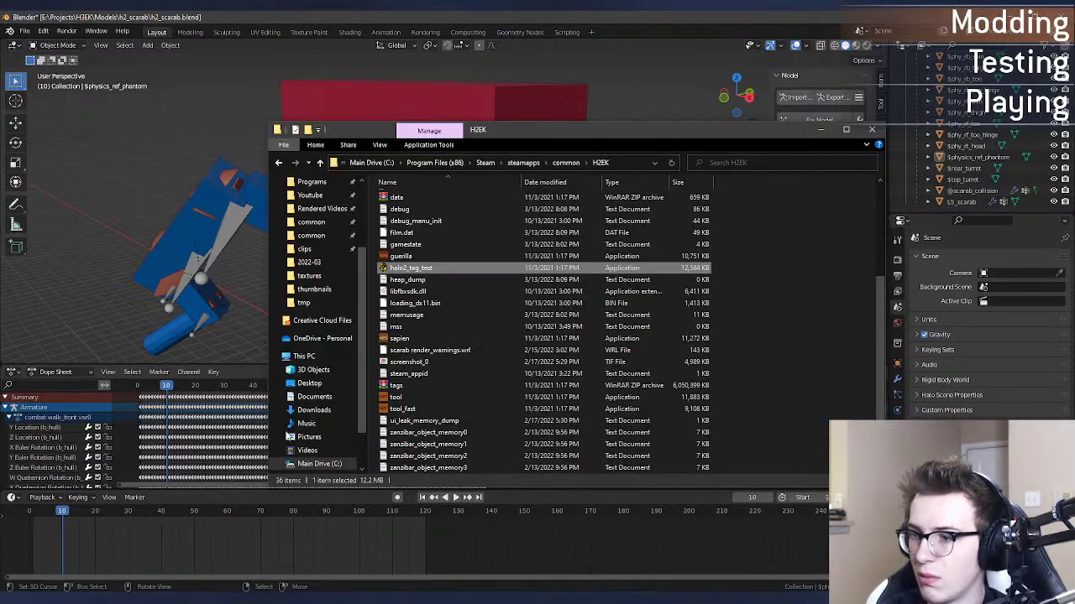
click(633, 162)
key(Escape)
click(565, 163)
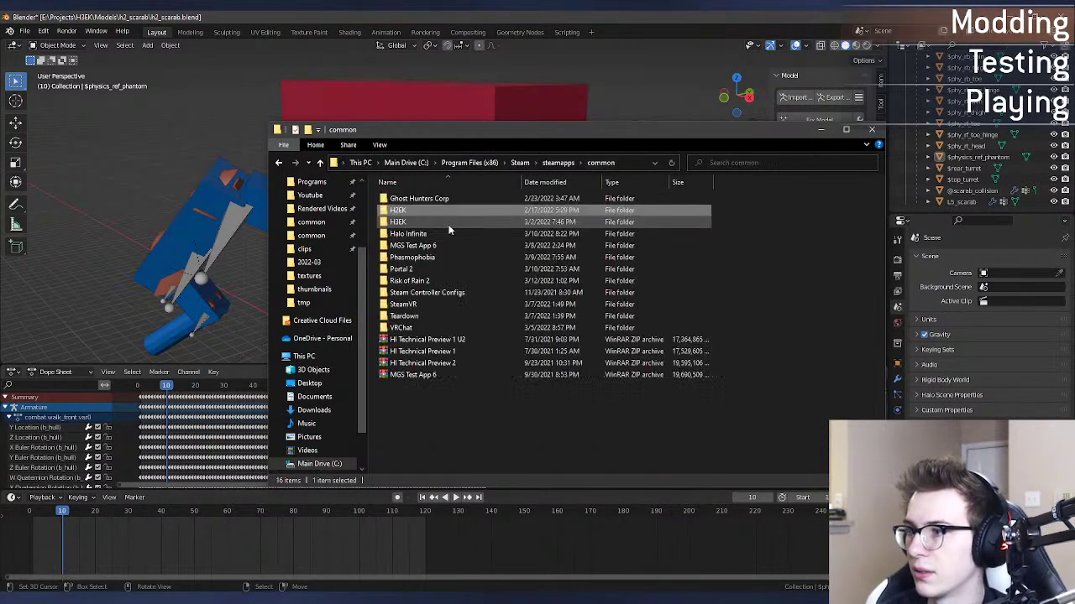
double_click(449, 222)
click(452, 234)
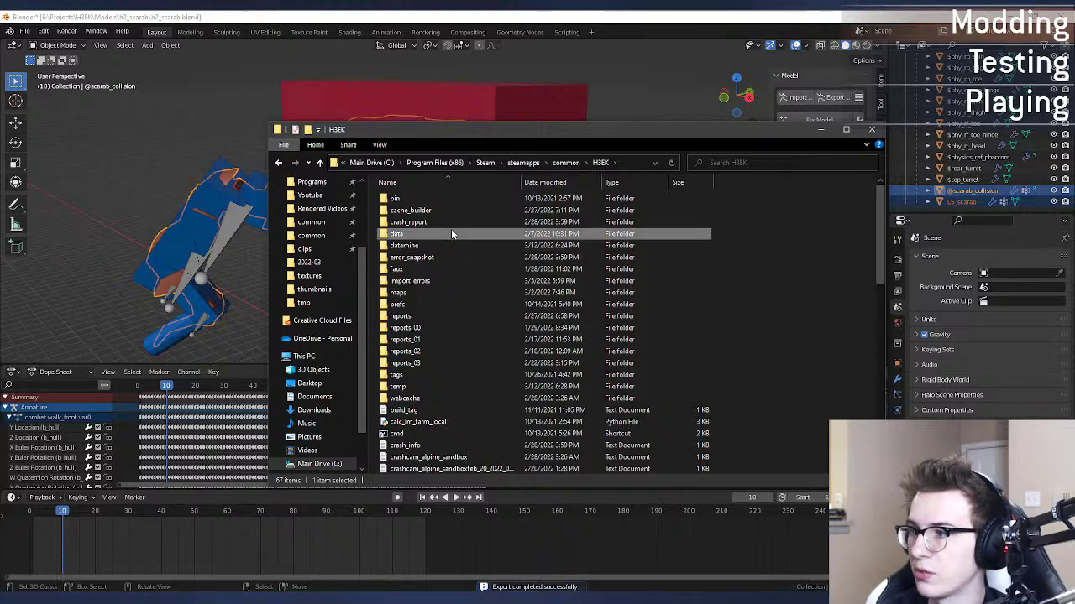
double_click(451, 234)
double_click(454, 269)
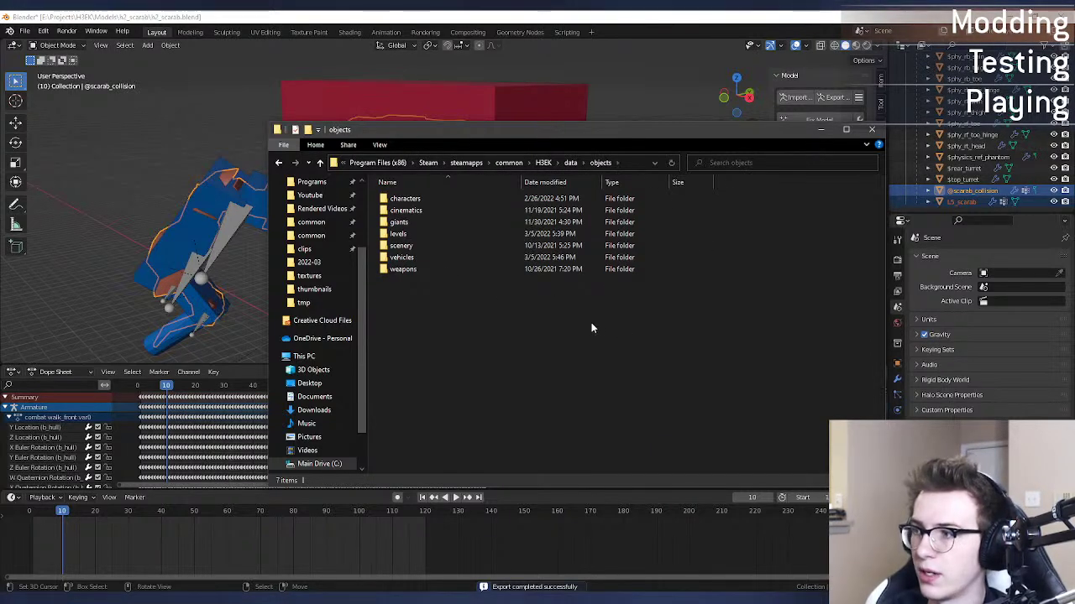
double_click(459, 256)
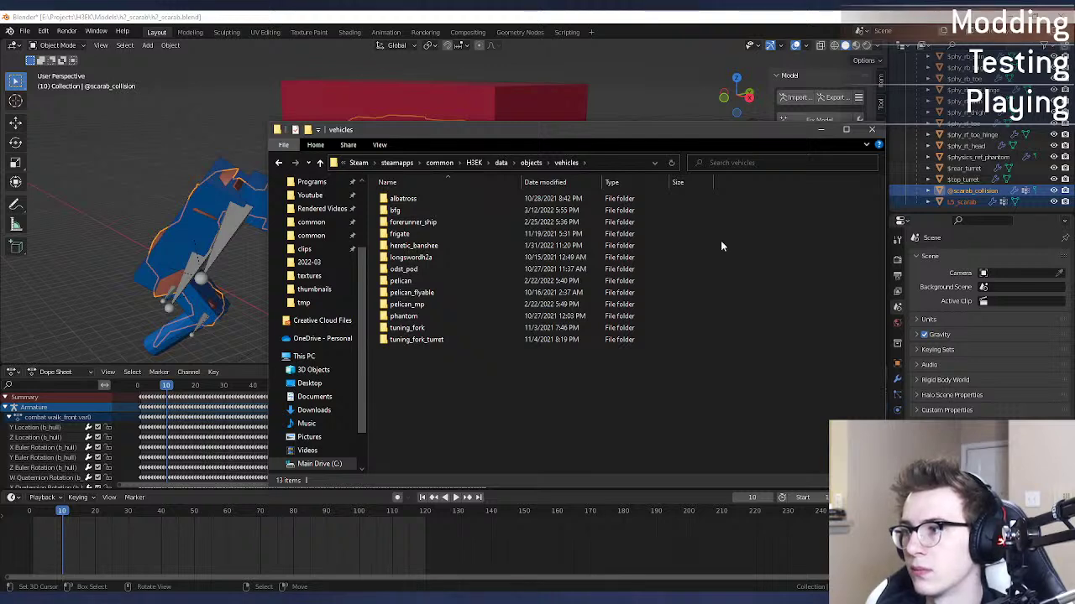
Step: Create a folder named scarab_h2 in vehicles and open it
key(ctrl+shift+n)
text(scarab_h2)
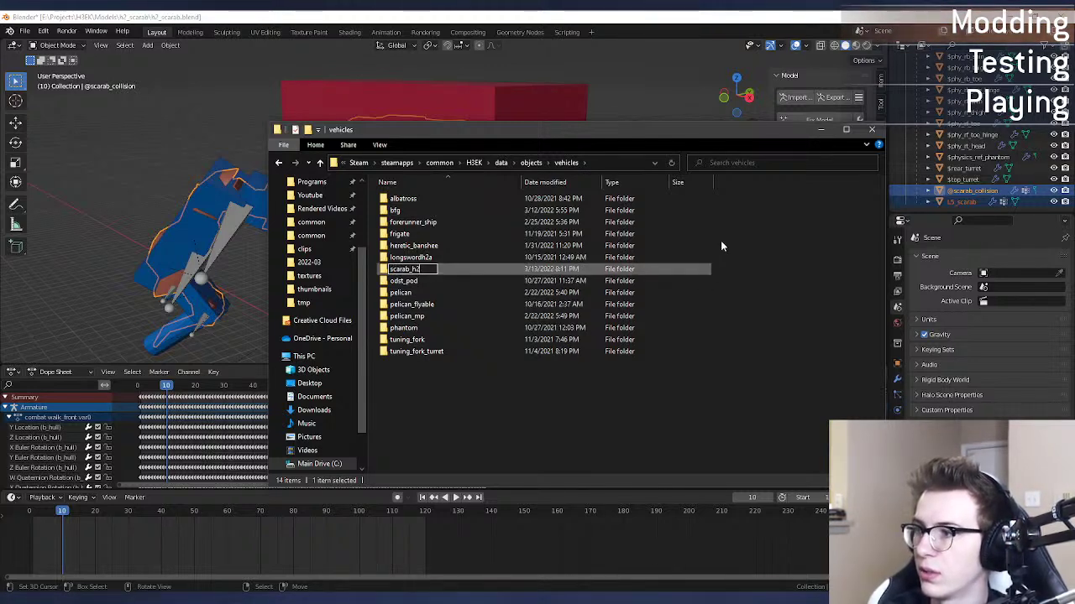
key(Return)
key(Return)
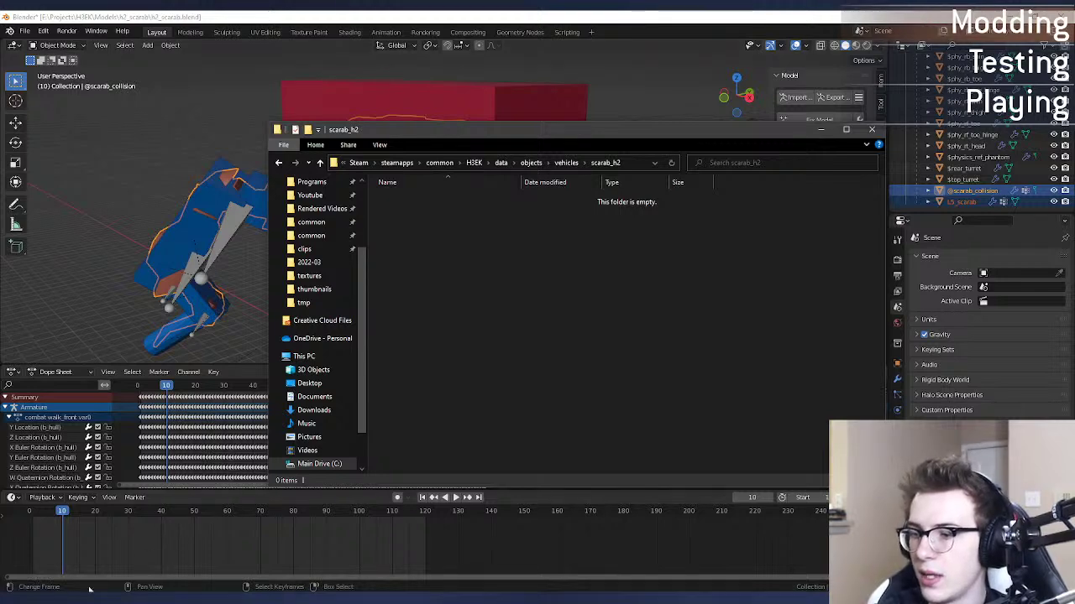
Step: In the scarab_drivable File Explorer window, go to the copied path E:\Projects\H3EK\Models\h2_scarab\
click(59, 574)
click(589, 145)
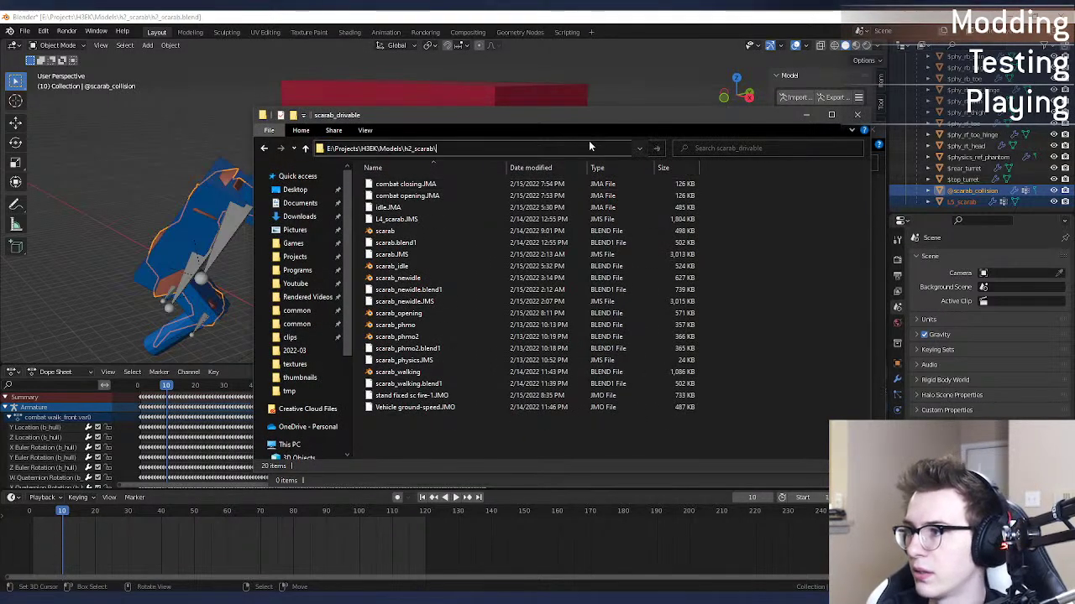
key(ctrl+v)
key(Return)
Step: Copy the collision, physics and render folders from h2_scarab into the scarab_h2 folder
drag(424, 207, 482, 174)
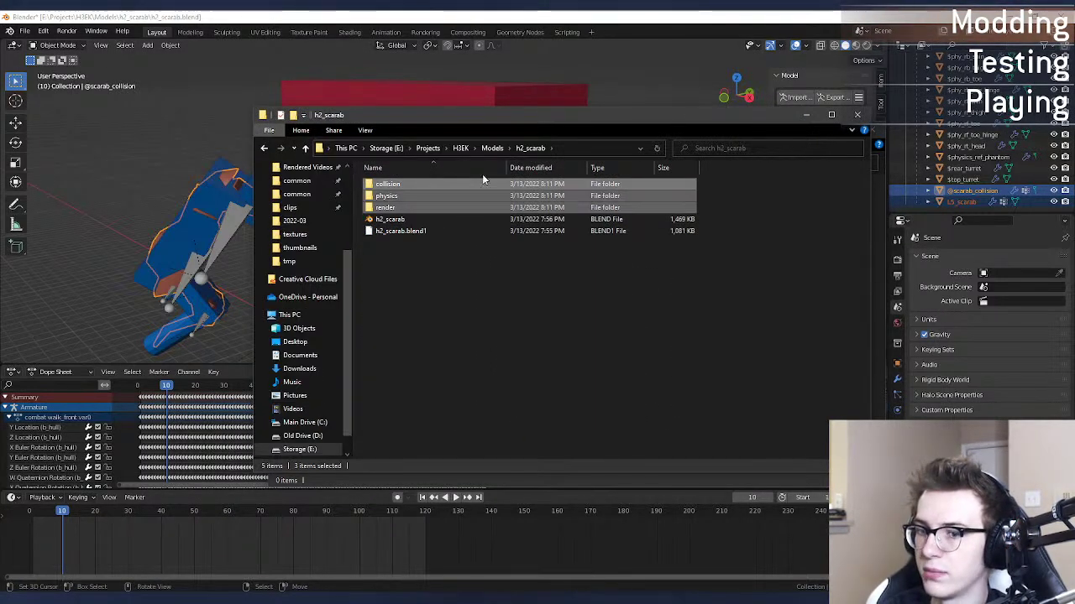
drag(532, 115, 371, 70)
click(684, 264)
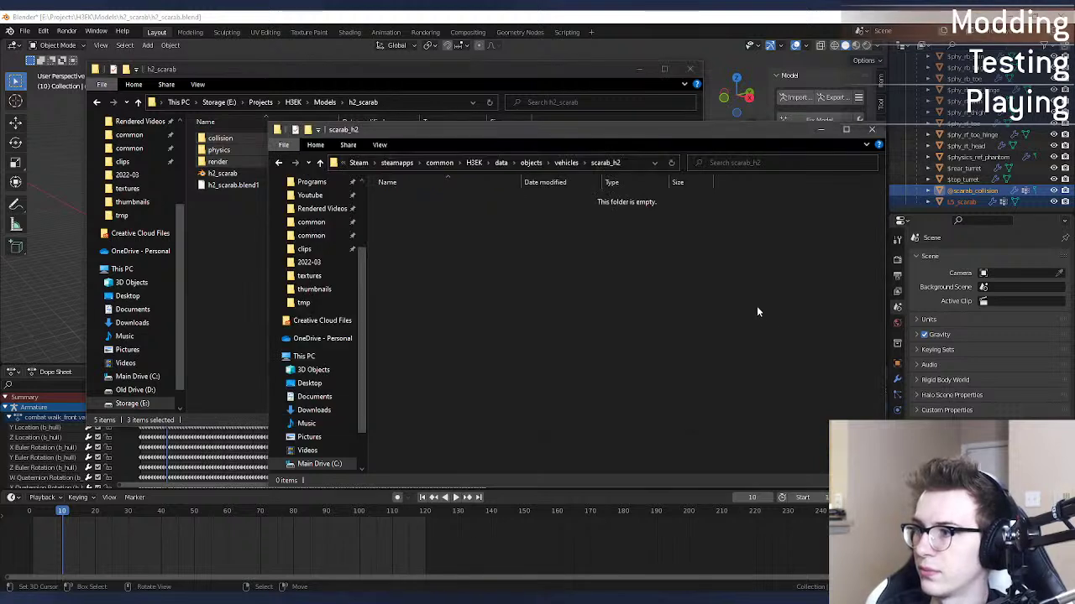
key(ctrl+v)
click(719, 298)
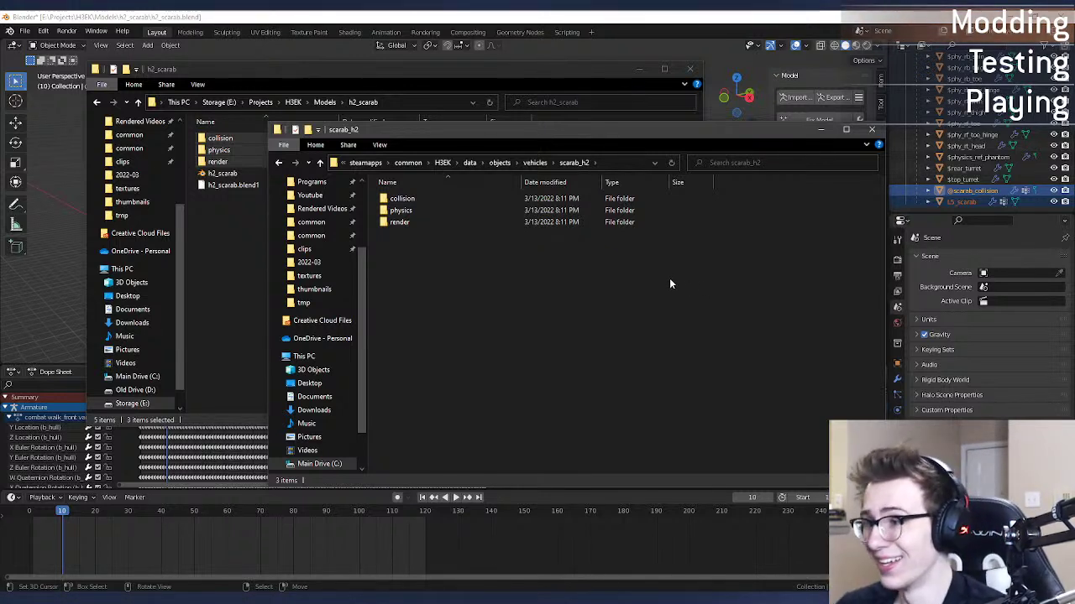
Step: Go up to the H3EK root folder and launch its cmd shortcut
click(443, 162)
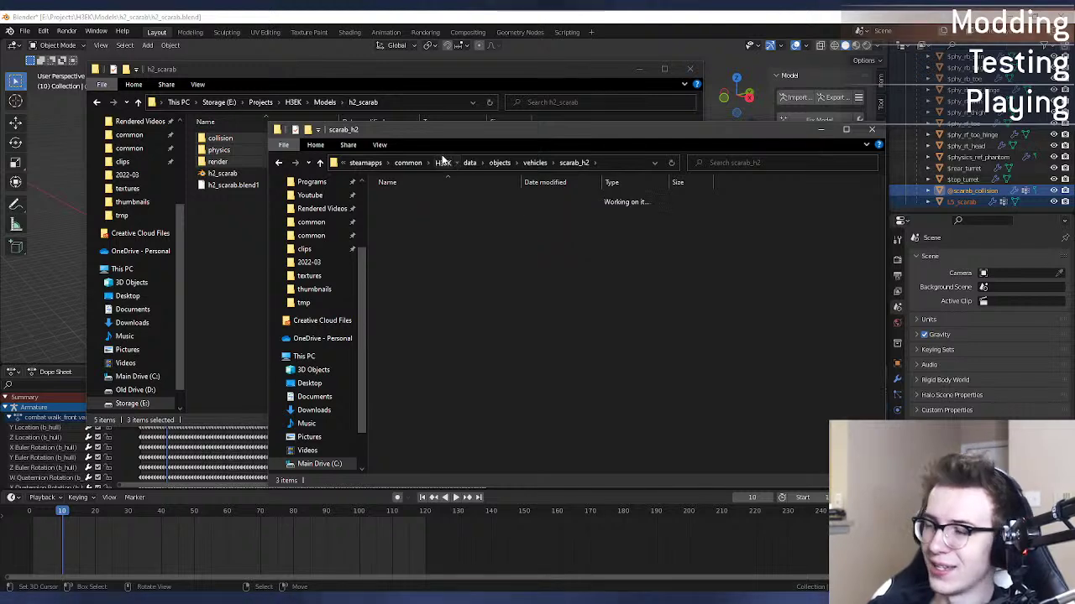
scroll(450, 277, down, 3)
double_click(461, 337)
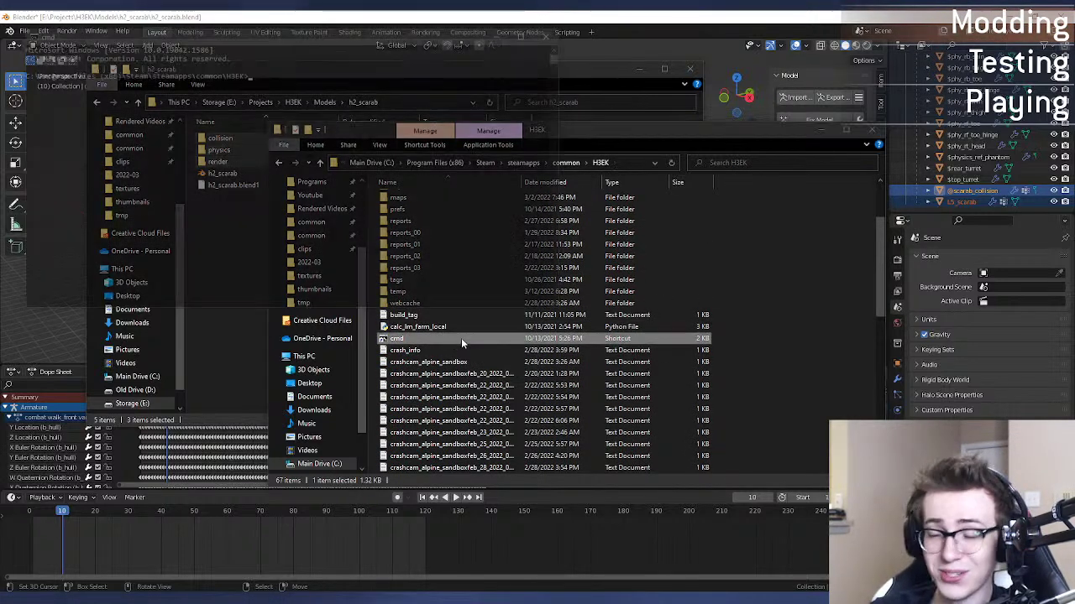
Step: Run the command tool render objects\vehicles\scarab_h2 final to import the Scarab's render model
text(tool)
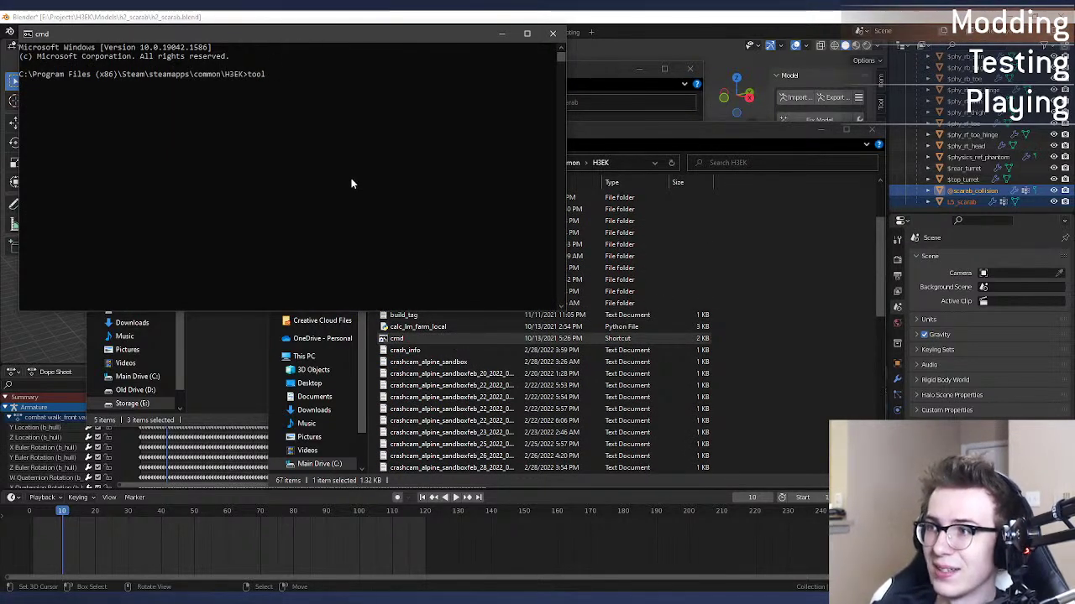
text( render ob)
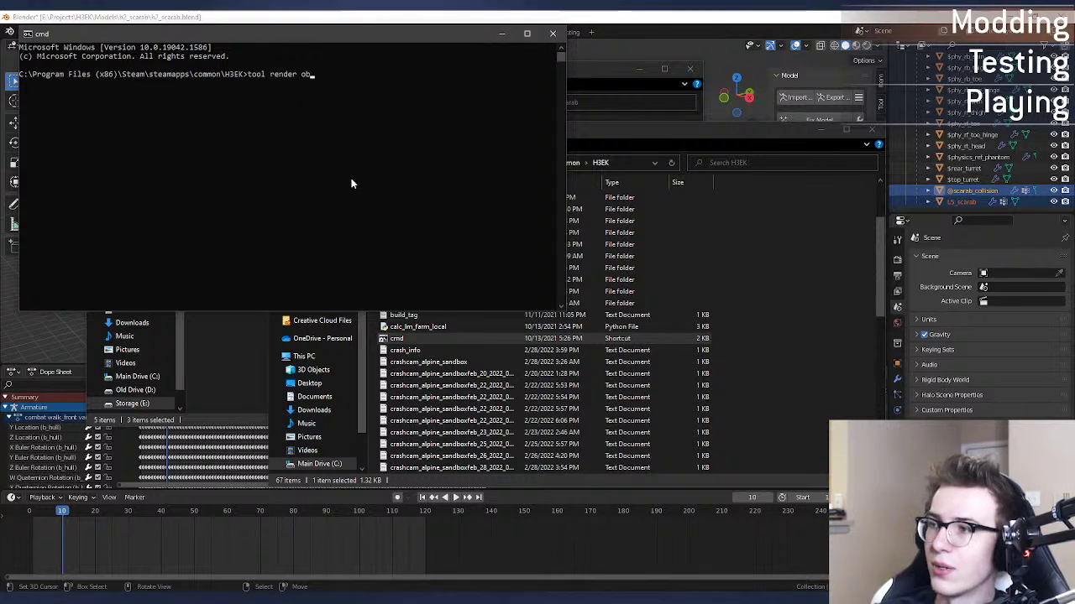
text(jects\vehicle)
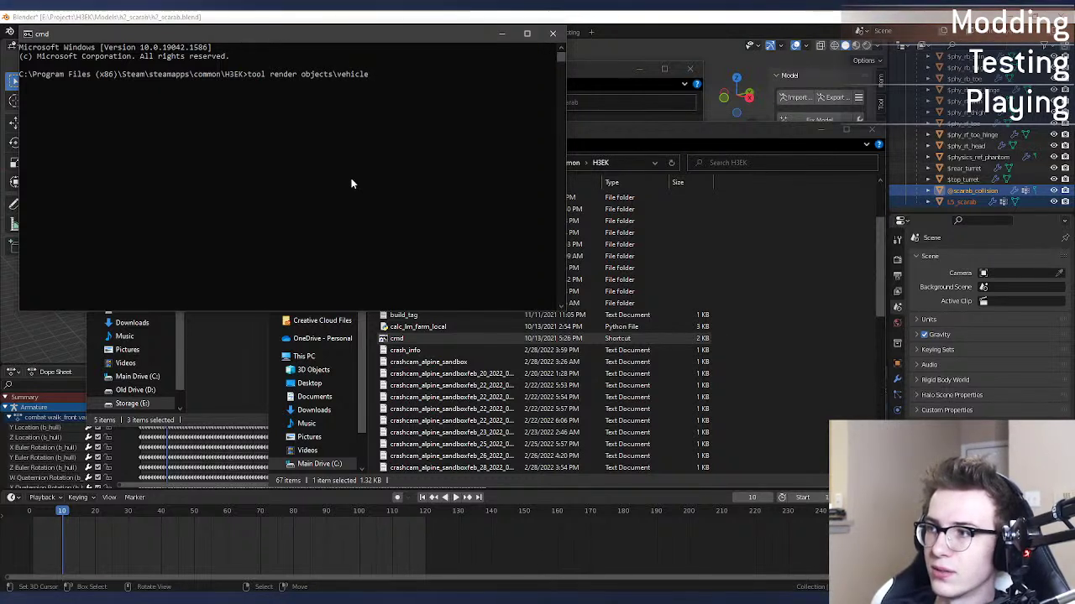
text(s\scarab_h)
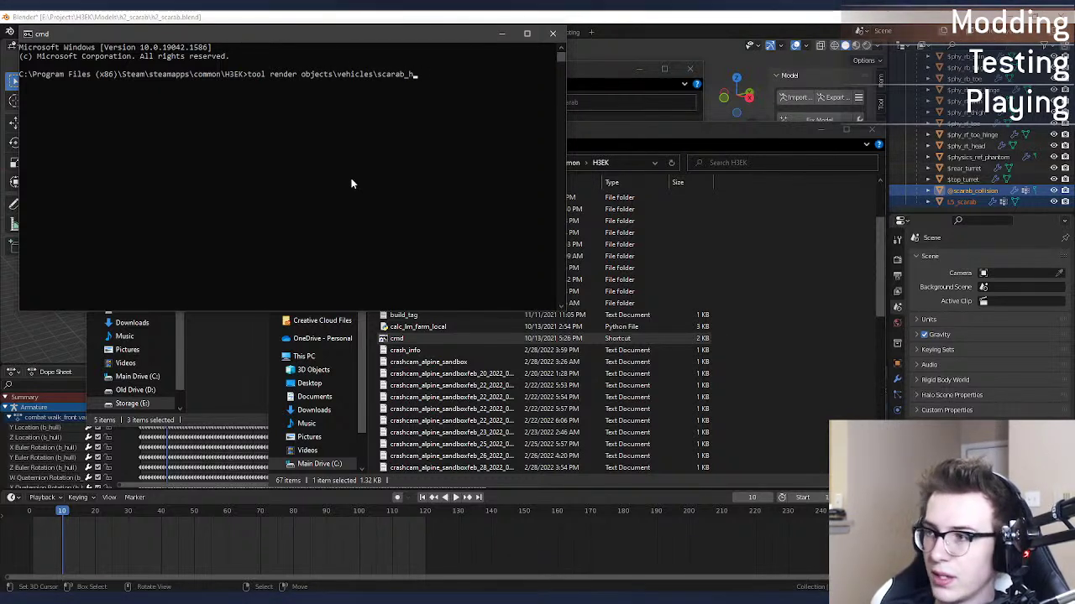
text(2 finalk)
key(Return)
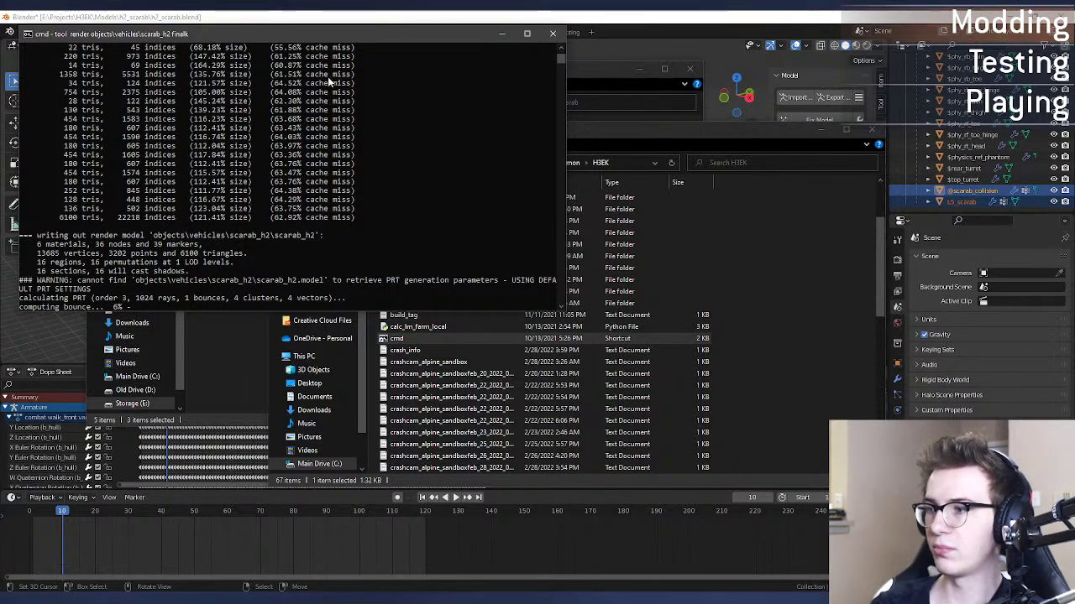
drag(315, 36, 373, 127)
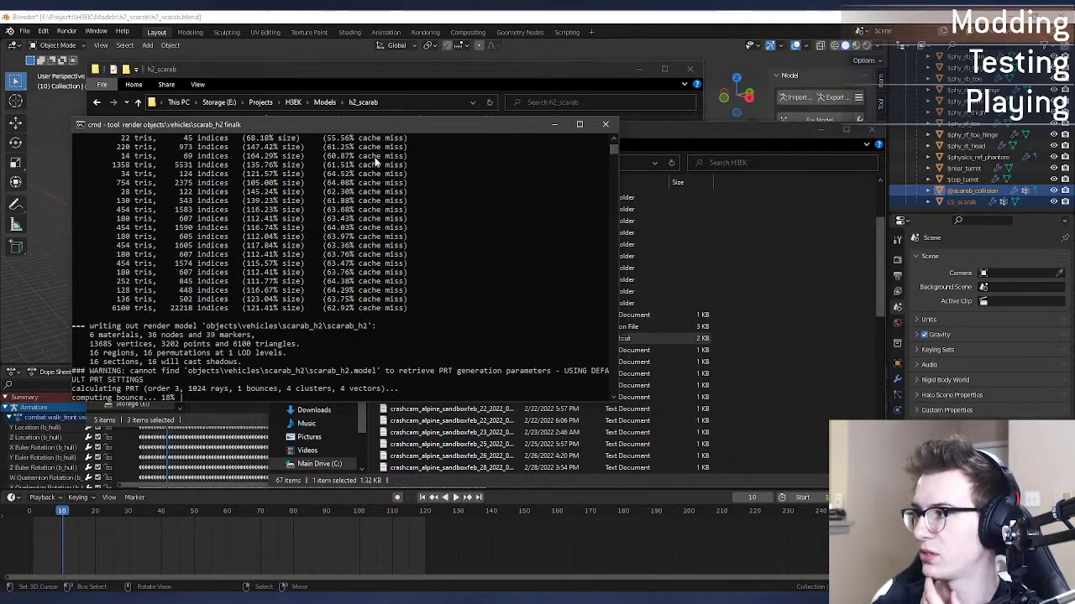
scroll(999, 157, up, 5)
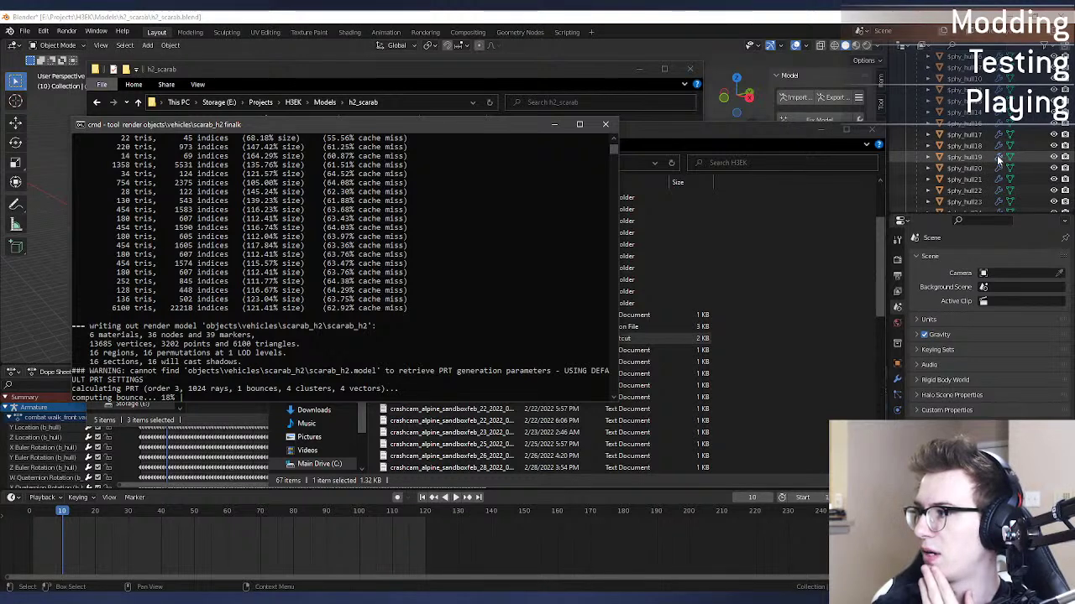
scroll(999, 158, up, 10)
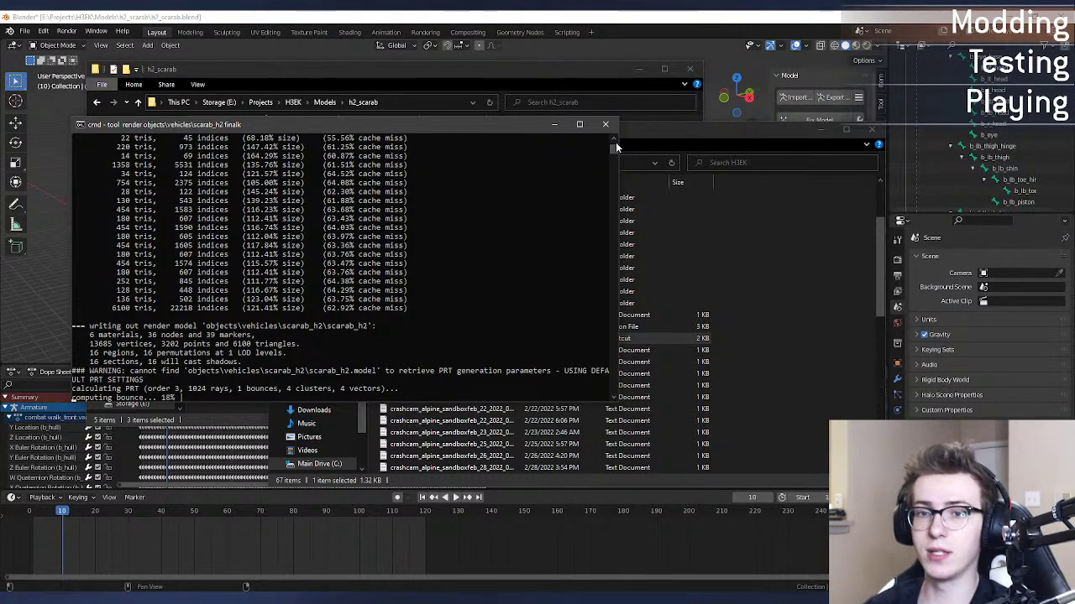
click(395, 290)
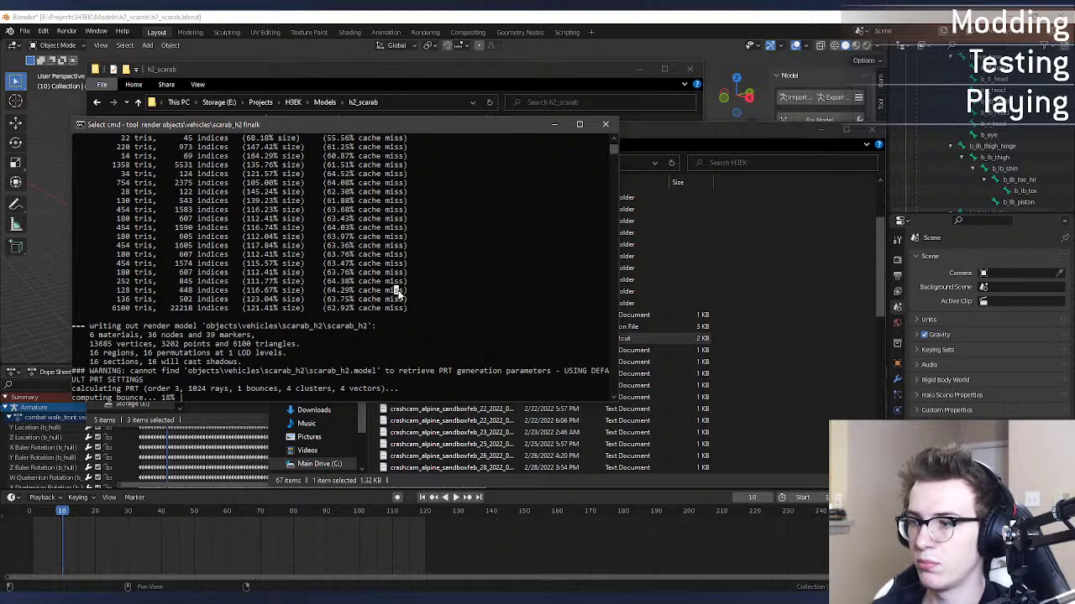
right_click(431, 372)
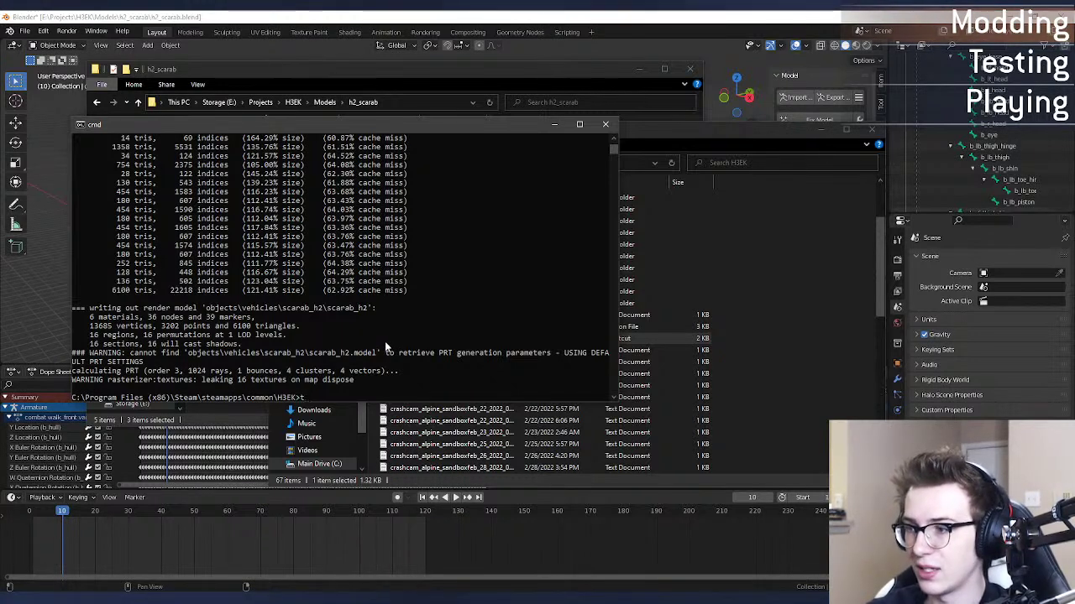
Step: Rework the previous command into tool collision objects\vehicles\scarab_h2 and run it to import the collision model
key(BackSpace)
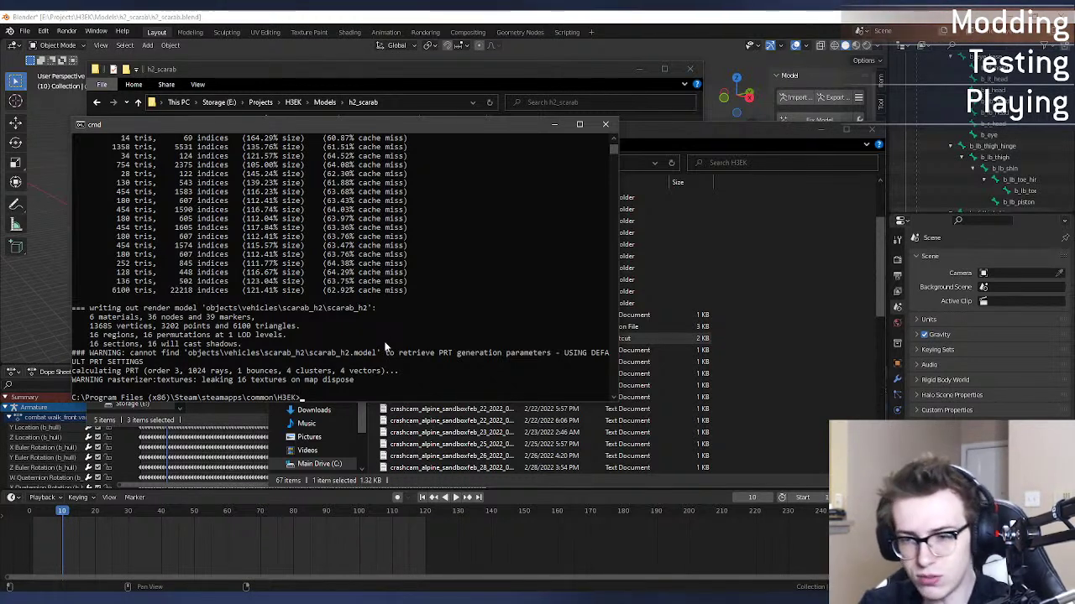
key(Up)
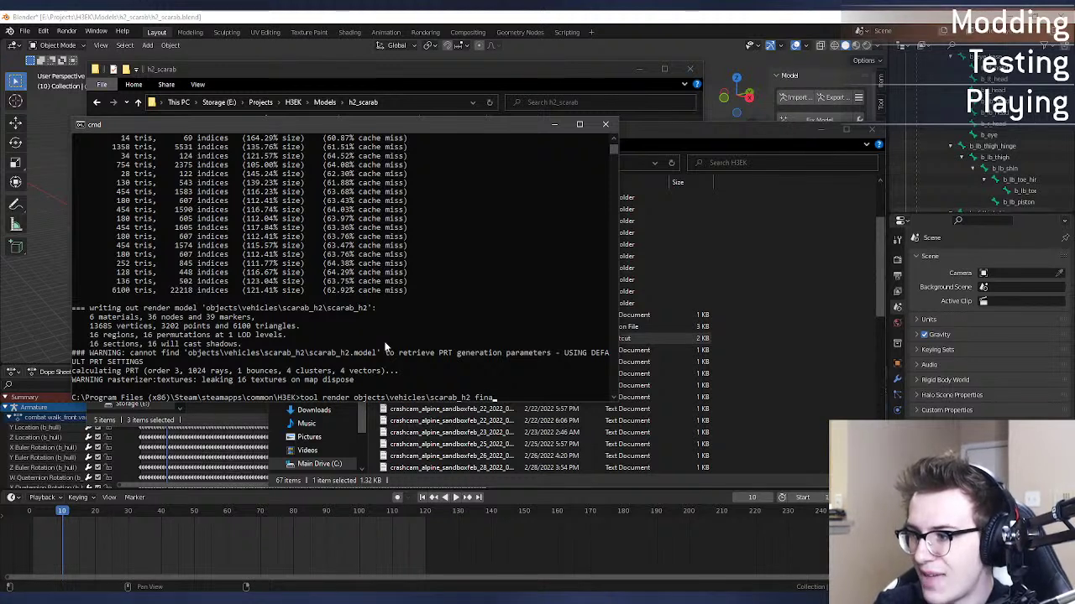
key(BackSpace)
key(BackSpace)
key(BackSpace)
key(BackSpace)
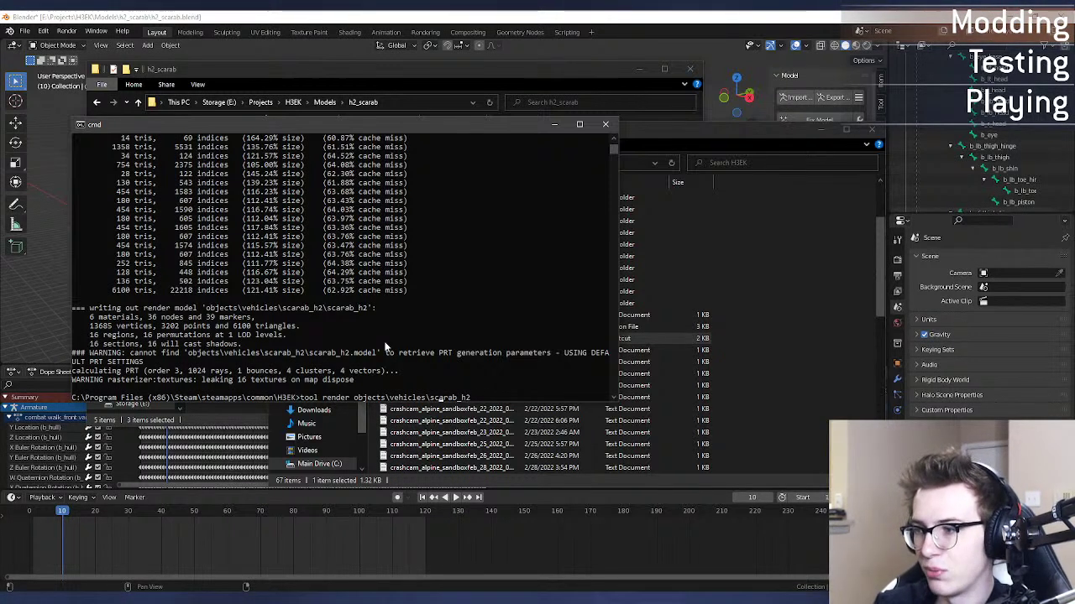
key(Left)
key(Left)
key(Left)
key(Left)
key(Left)
key(Left)
key(Left)
key(Left)
key(Left)
key(Left)
key(Left)
key(Left)
key(Left)
key(Left)
key(Left)
key(Left)
key(Left)
key(Left)
key(Left)
key(Left)
key(BackSpace)
key(BackSpace)
key(BackSpace)
key(BackSpace)
key(BackSpace)
key(BackSpace)
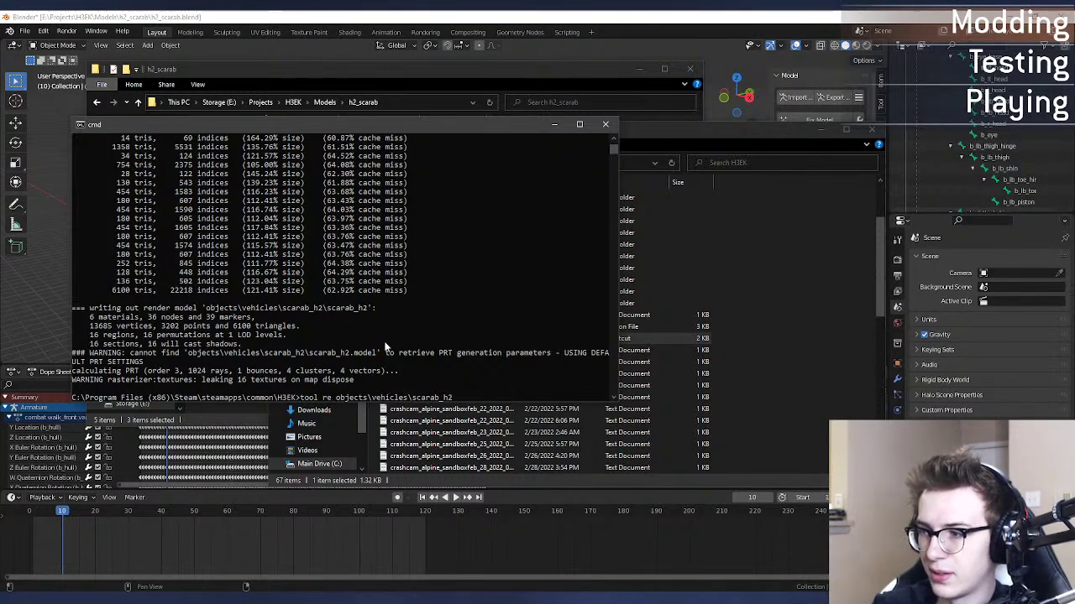
text(collision)
key(Return)
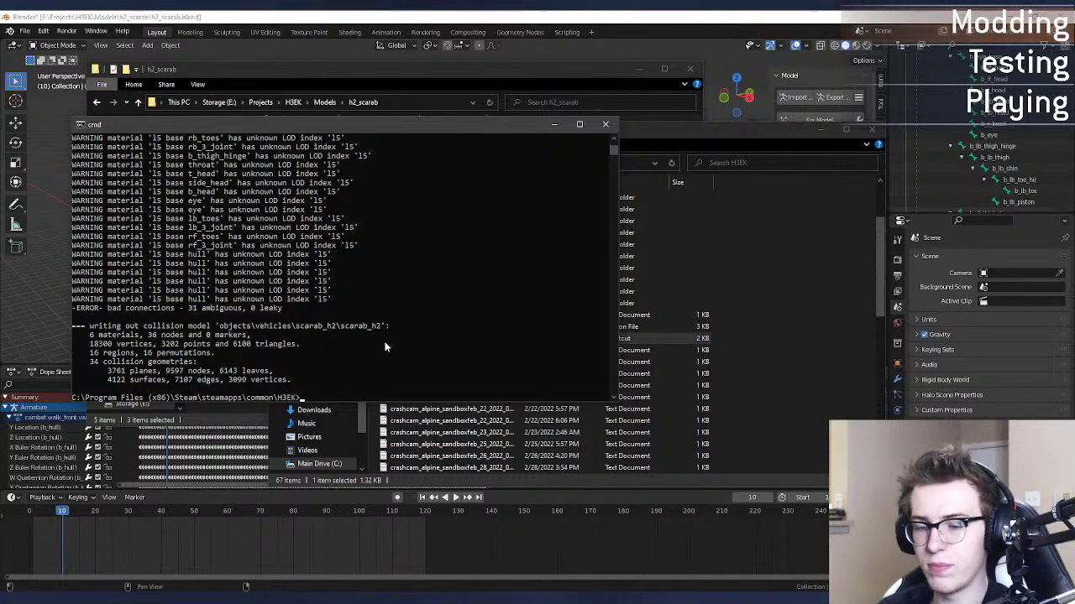
Step: Change the last command to tool physics objects\vehicles\scarab_h2 and run it to import the physics model
key(Up)
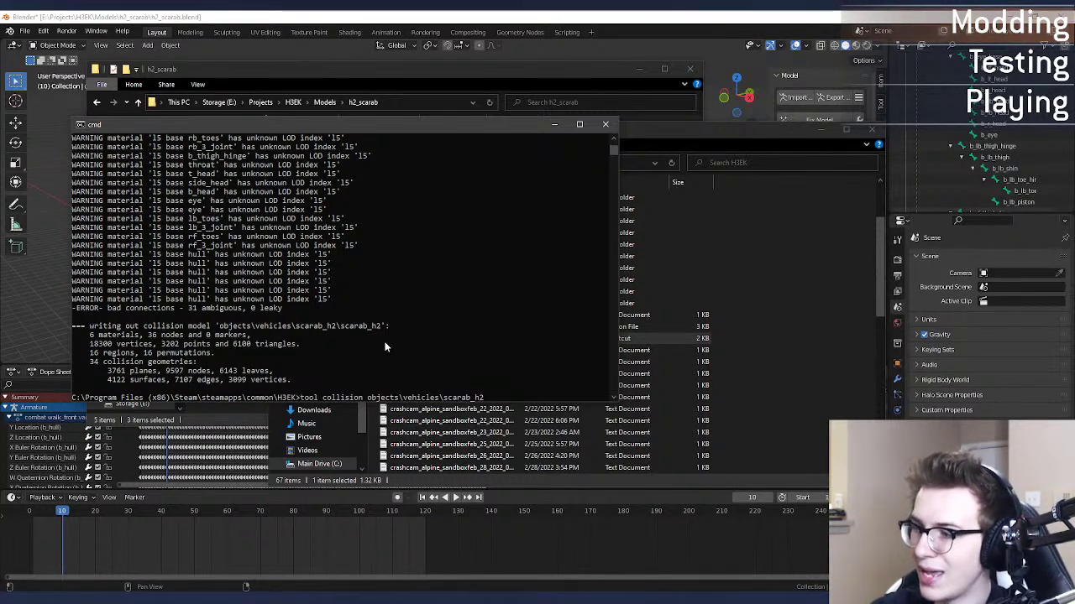
key(Left)
key(Left)
key(Left)
key(Left)
key(Left)
key(Left)
key(Left)
key(Left)
key(Left)
key(Left)
key(Left)
key(Left)
key(Left)
key(Left)
key(Left)
key(Left)
key(Left)
key(Left)
key(Left)
key(Left)
key(BackSpace)
key(BackSpace)
key(BackSpace)
key(BackSpace)
key(BackSpace)
key(BackSpace)
key(BackSpace)
key(BackSpace)
key(BackSpace)
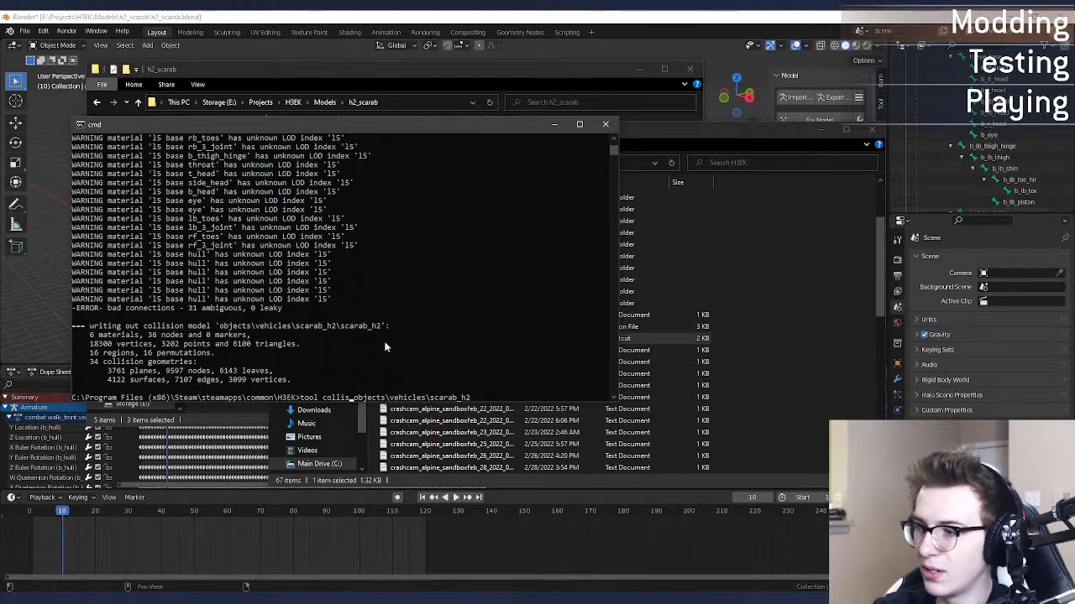
text(physics)
key(Return)
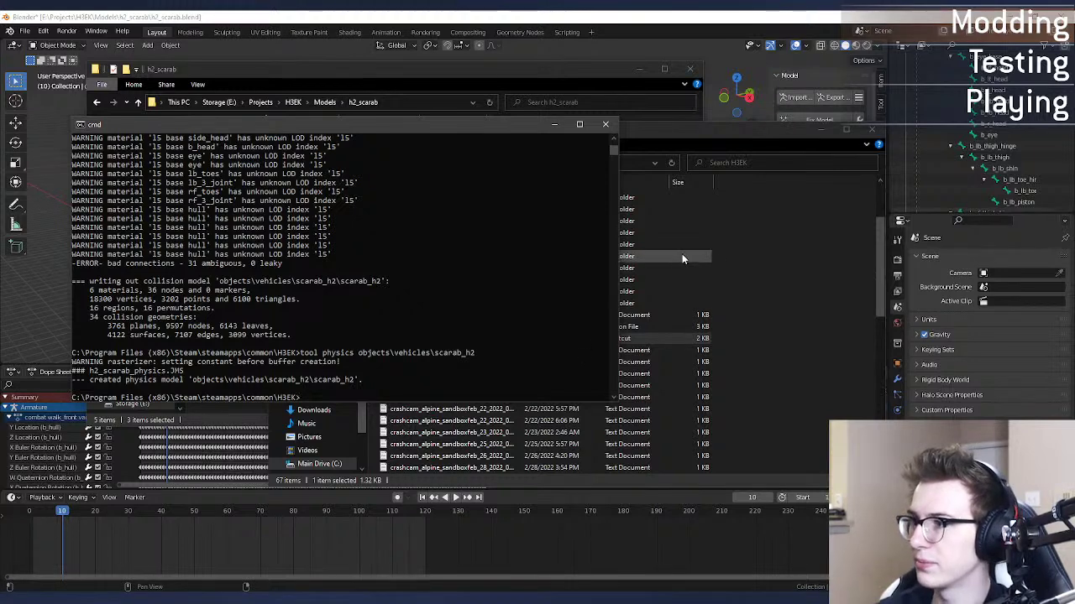
Step: Switch to the H3EK File Explorer window and open the tags\objects\scenery\cubetest folder
click(644, 274)
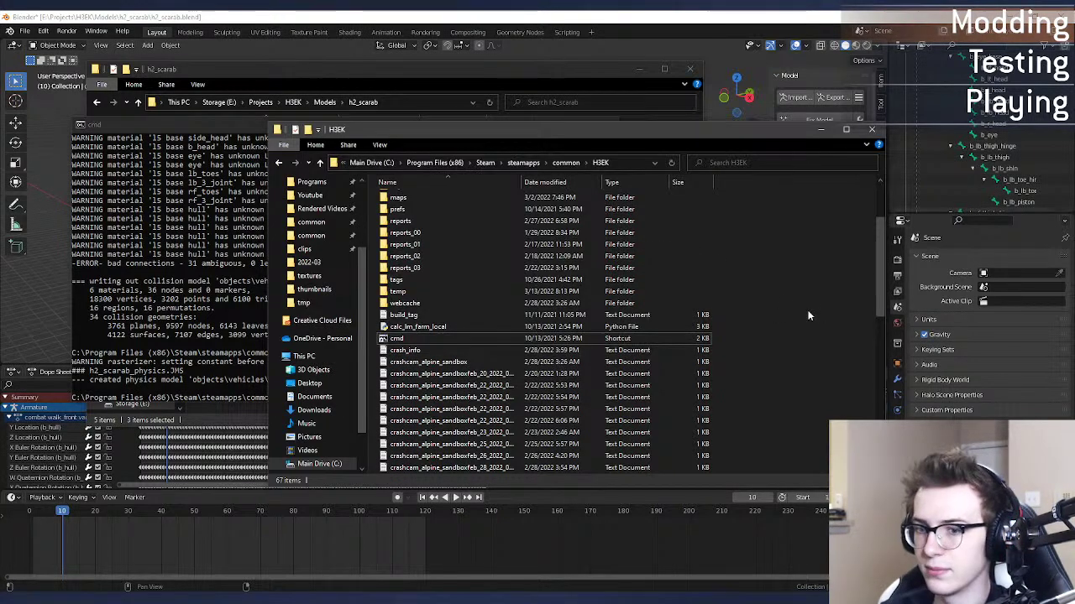
double_click(544, 279)
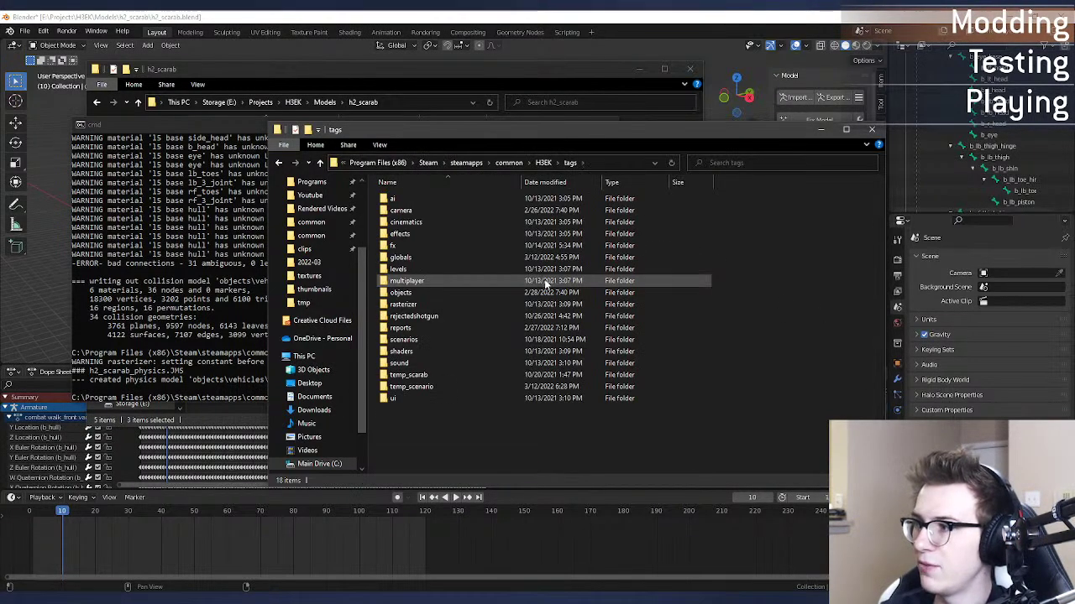
double_click(435, 293)
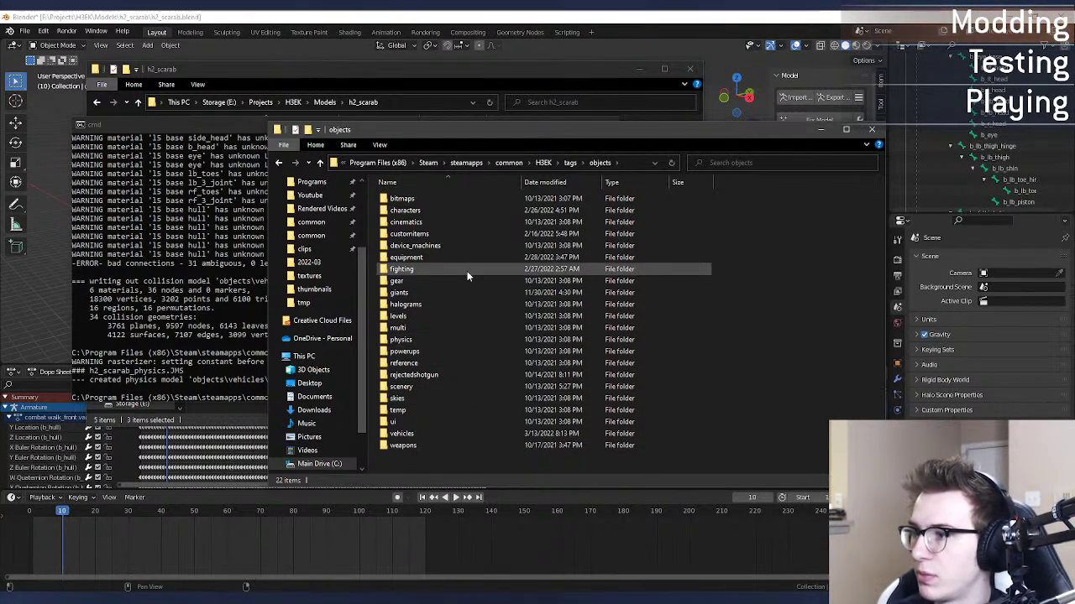
double_click(469, 387)
double_click(402, 199)
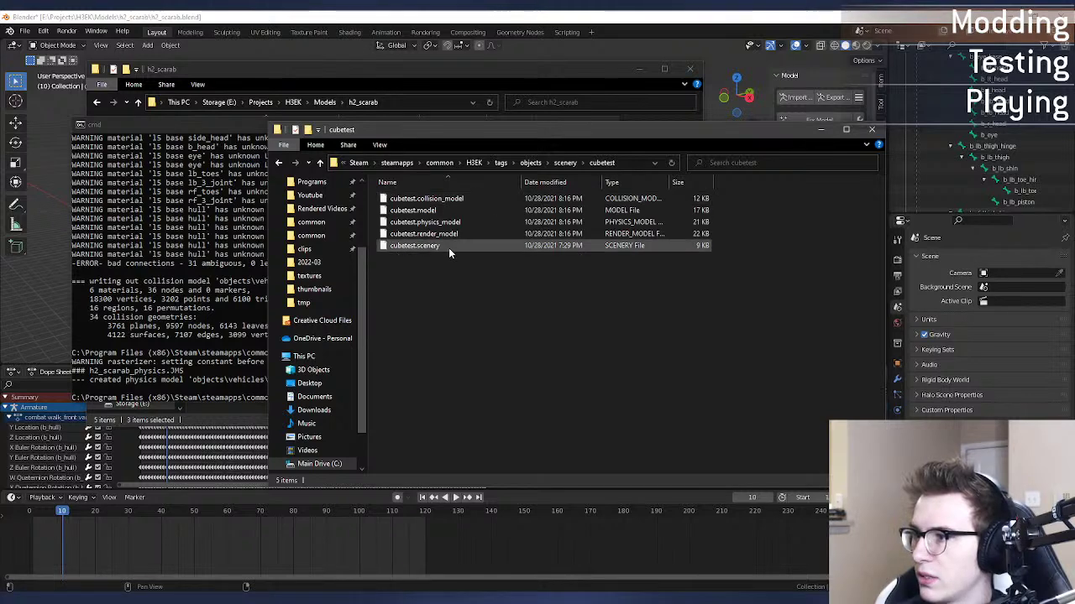
Step: Copy cubetest.model and cubetest.scenery into the tags\objects\vehicles\scarab_h2 folder
click(279, 164)
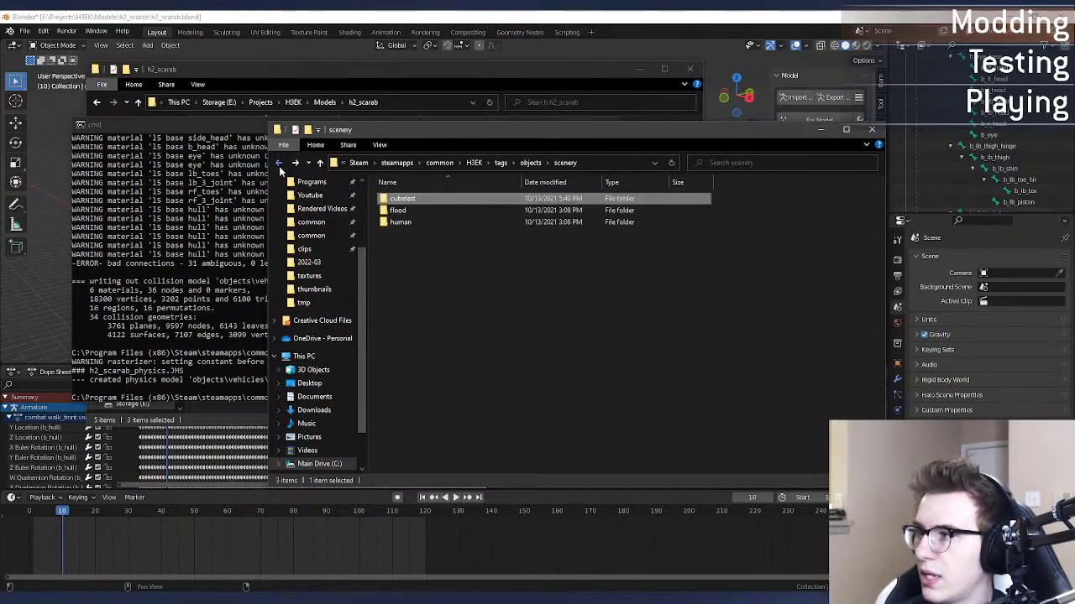
click(278, 164)
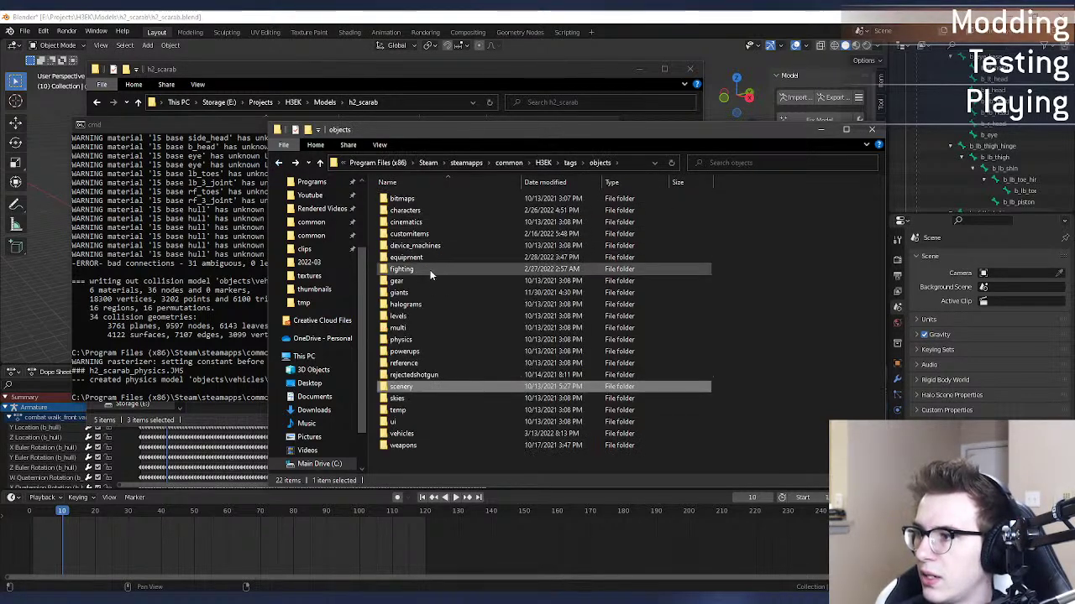
double_click(420, 428)
scroll(446, 288, down, 6)
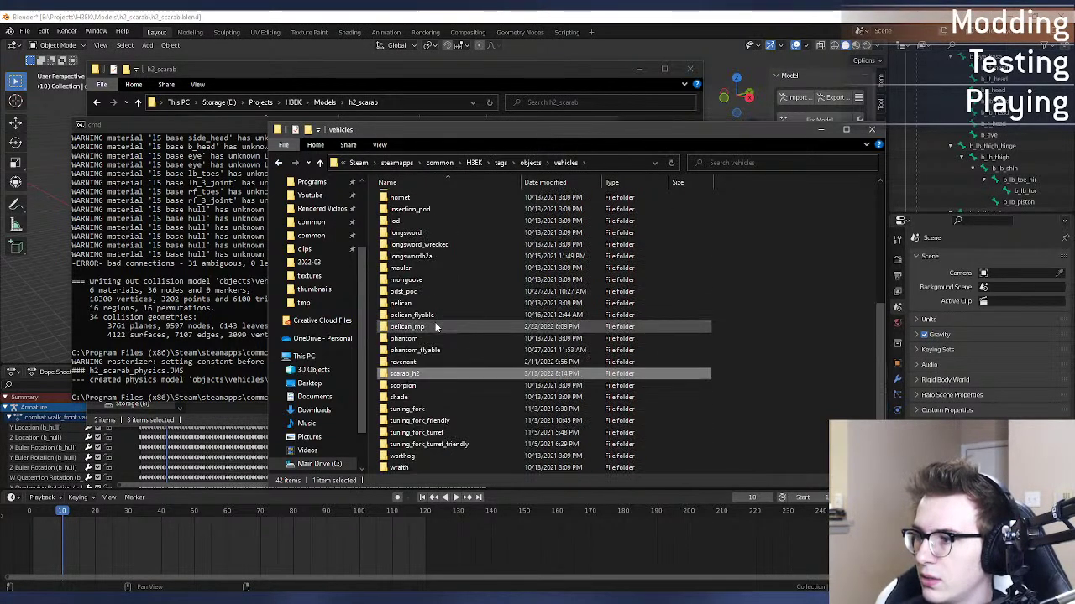
double_click(426, 376)
key(ctrl+v)
Step: Rename cubetest.scenery and cubetest.model to scarab_h2.scenery and scarab_h2.model, reusing the base name of the collision model file
click(411, 222)
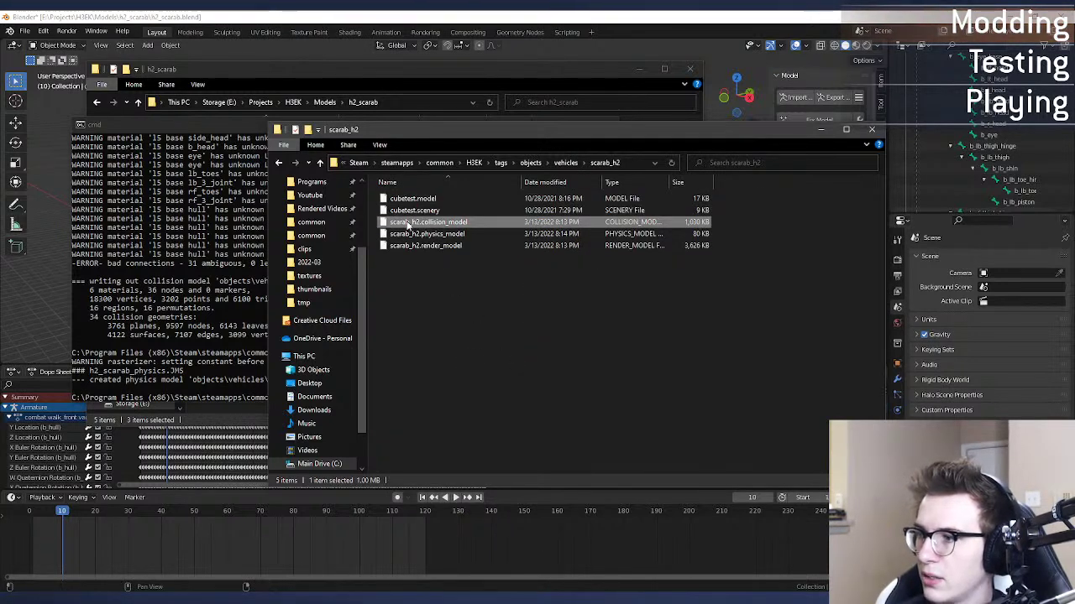
key(F2)
key(ctrl+c)
click(409, 209)
key(F2)
key(ctrl+v)
key(Return)
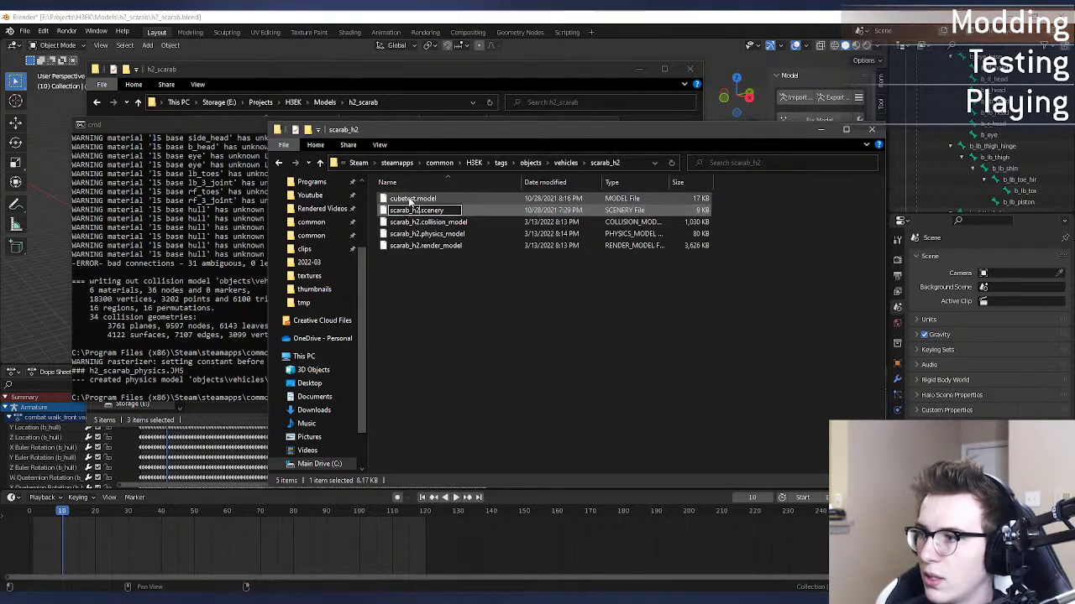
click(402, 199)
key(F2)
key(ctrl+v)
key(Return)
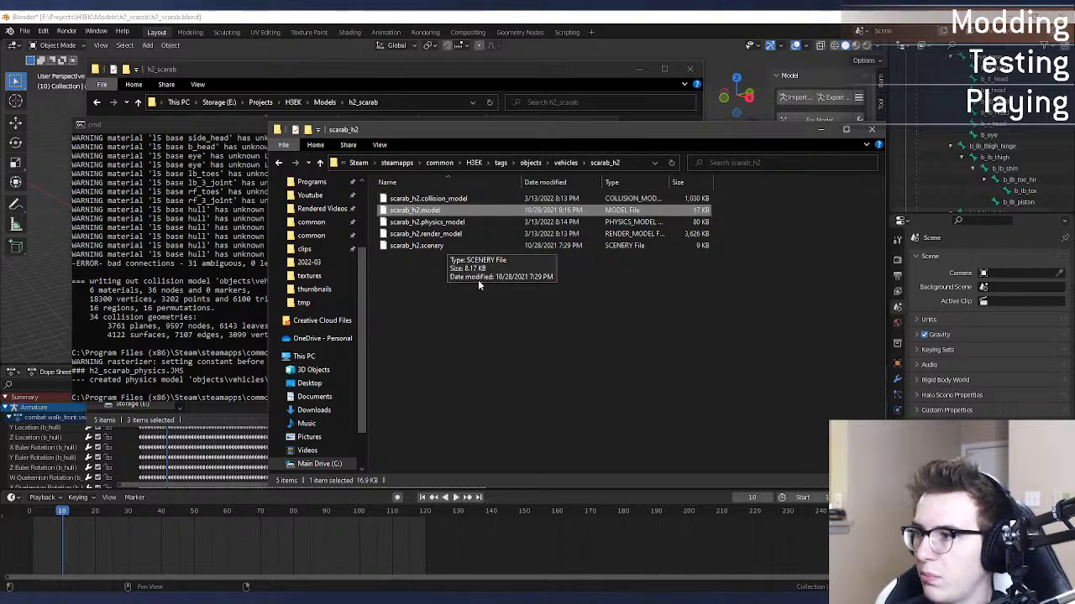
Step: Switch to Guerilla and close the tag windows that are already open
click(676, 382)
click(647, 599)
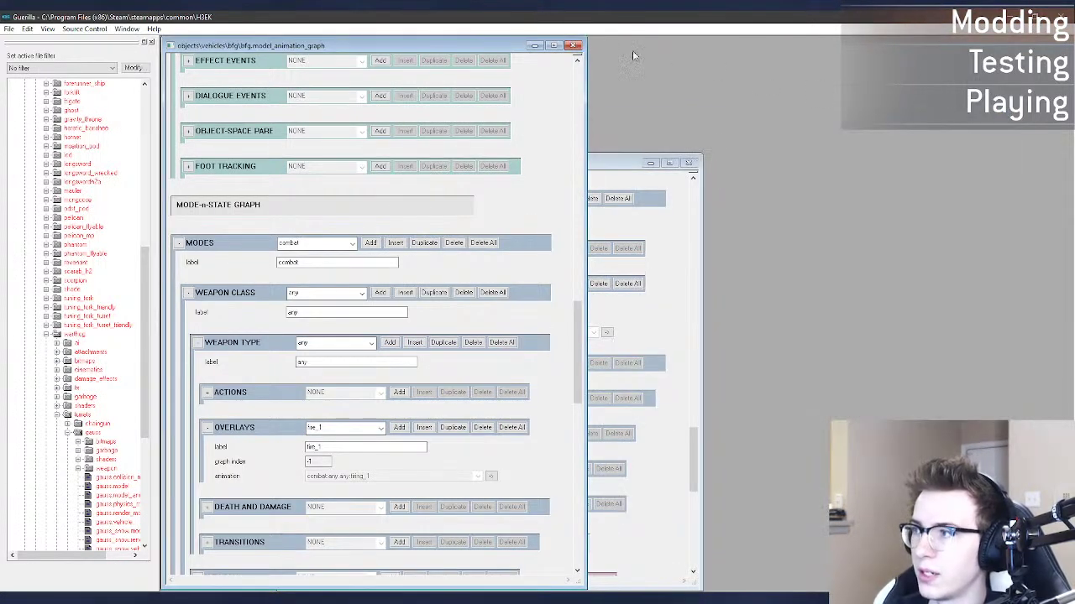
click(688, 163)
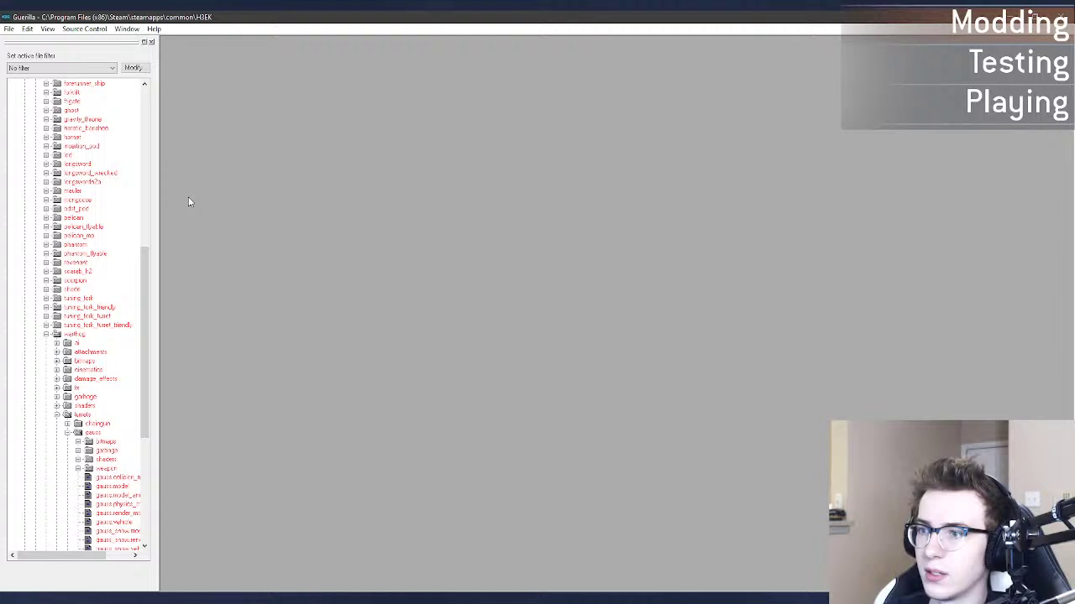
Step: Open the scarab_h2.scenery tag from the objects\vehicles\scarab_h2 folder
click(46, 334)
click(46, 388)
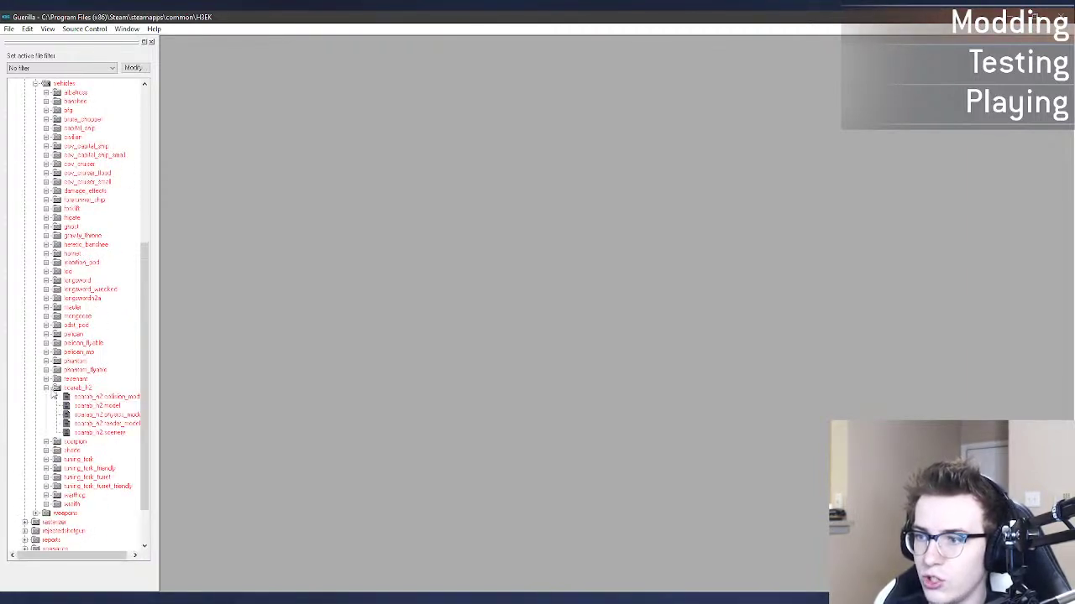
double_click(113, 433)
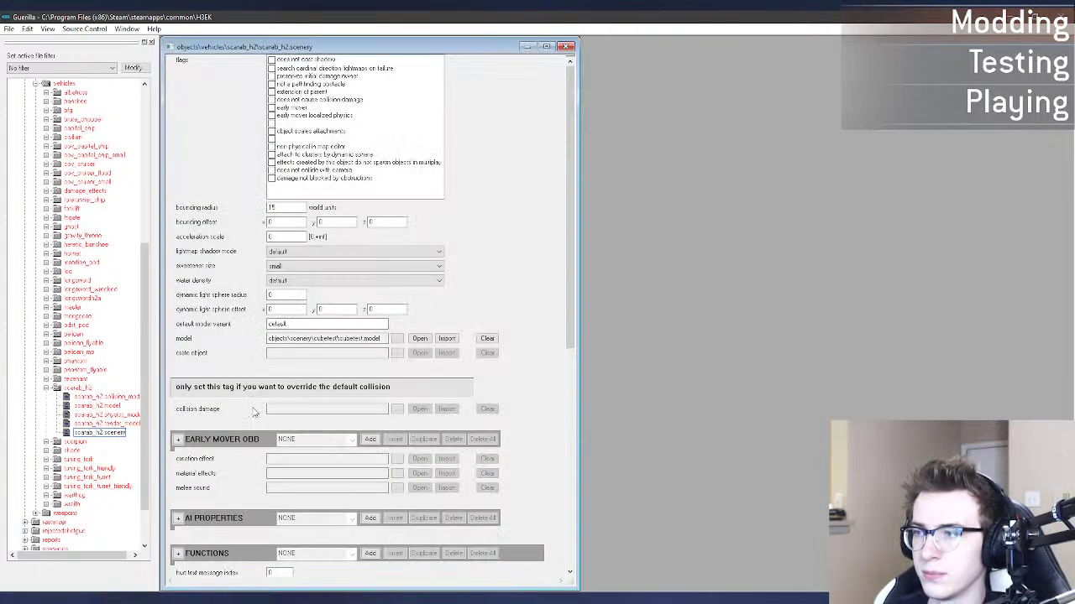
Step: Set the scenery tag's model reference to scarab_h2.model in the tags\objects\vehicles\scarab_h2 folder
click(398, 339)
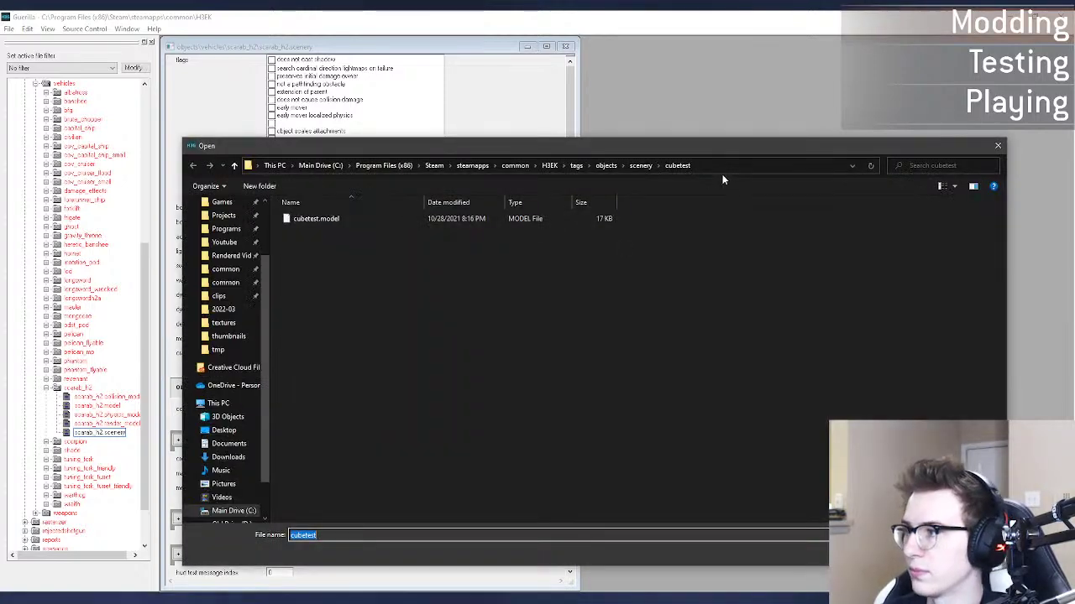
click(605, 165)
double_click(306, 453)
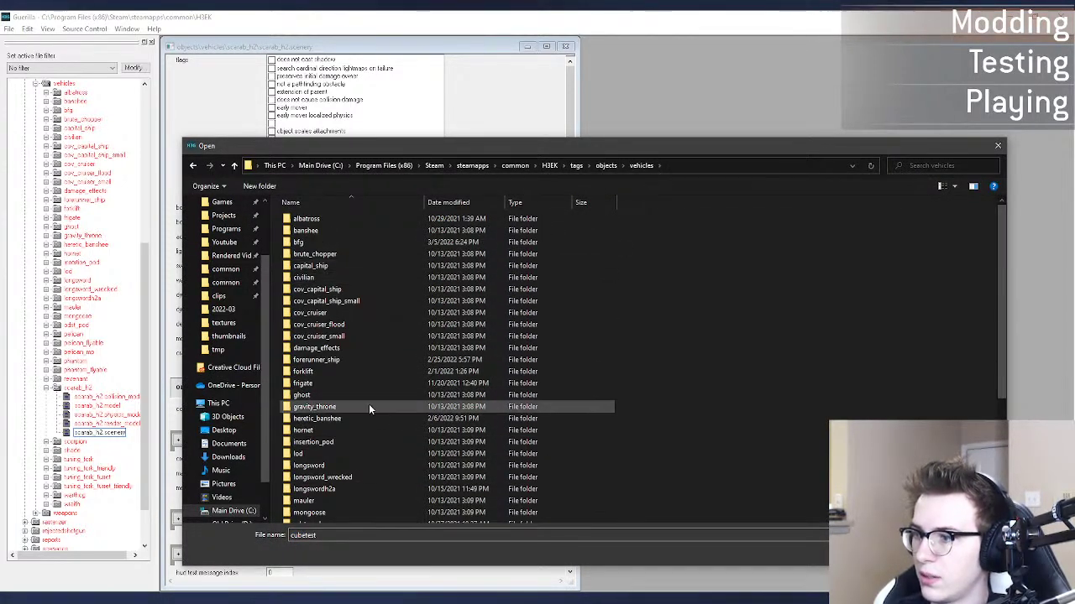
scroll(369, 403, down, 6)
double_click(328, 423)
double_click(335, 219)
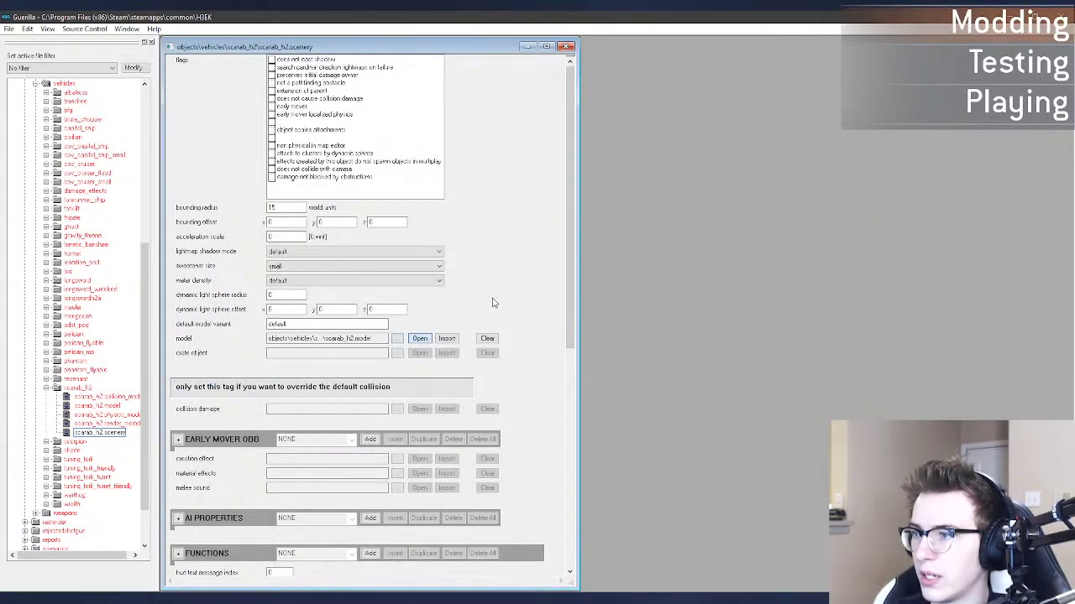
Step: Open the referenced scarab_h2.model tag, bulk import its model folder, and close the tool output when the import ends
click(348, 161)
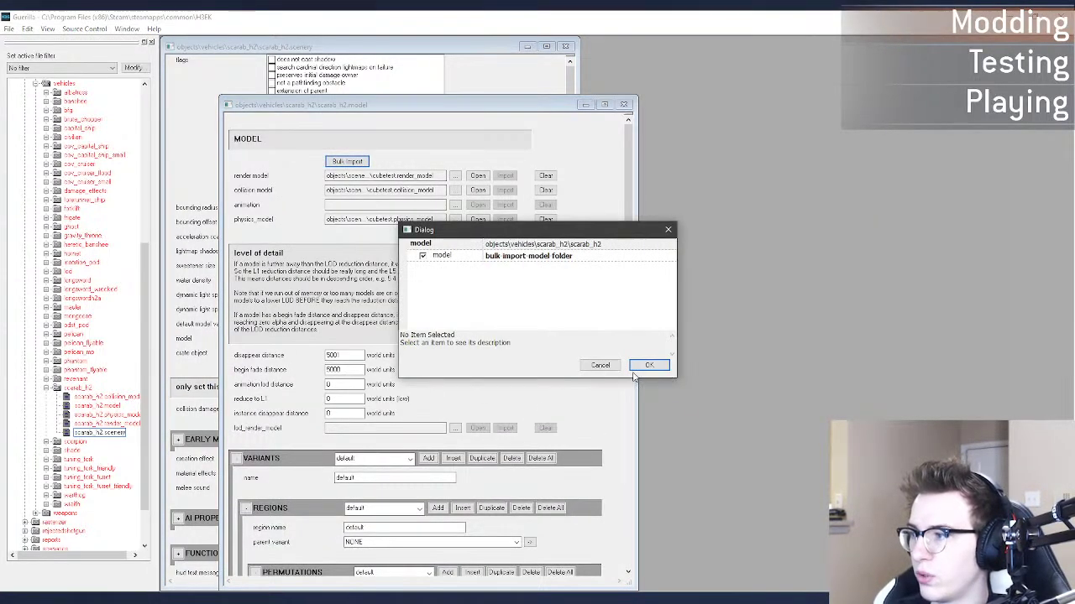
click(646, 366)
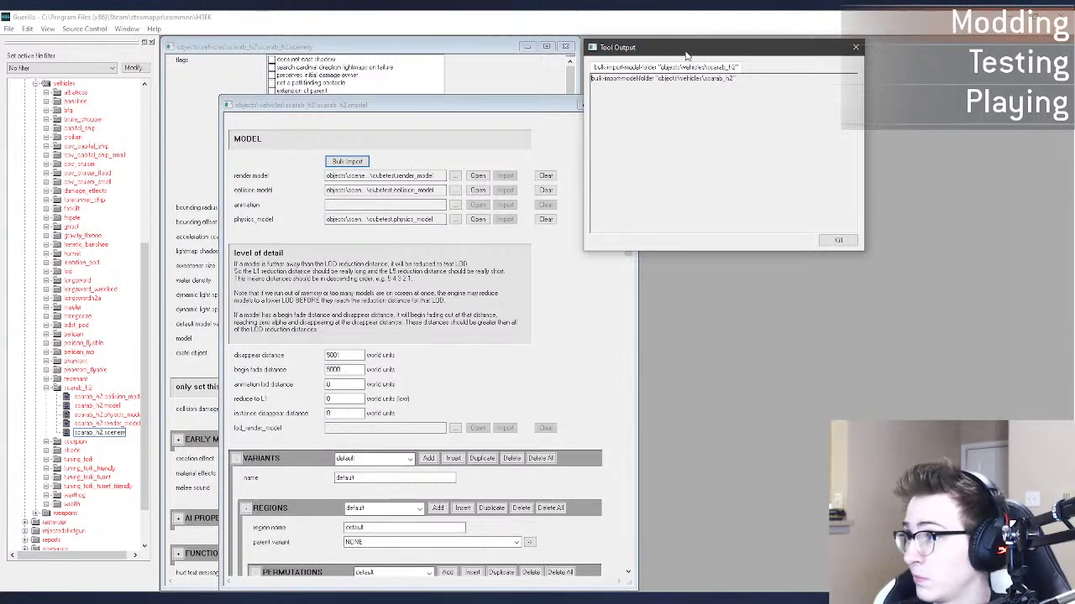
drag(686, 55, 739, 112)
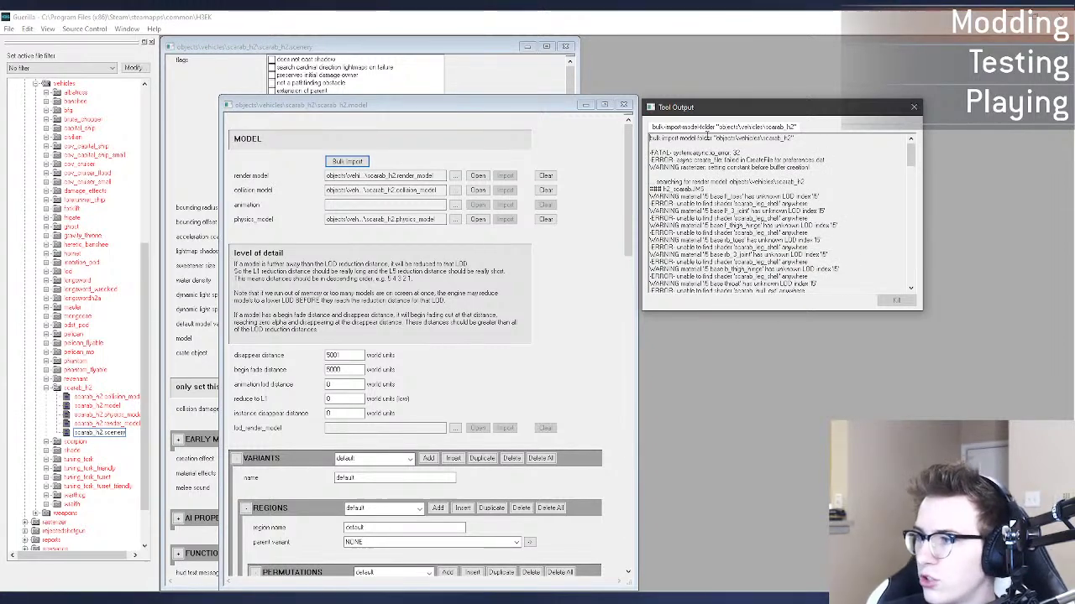
click(914, 106)
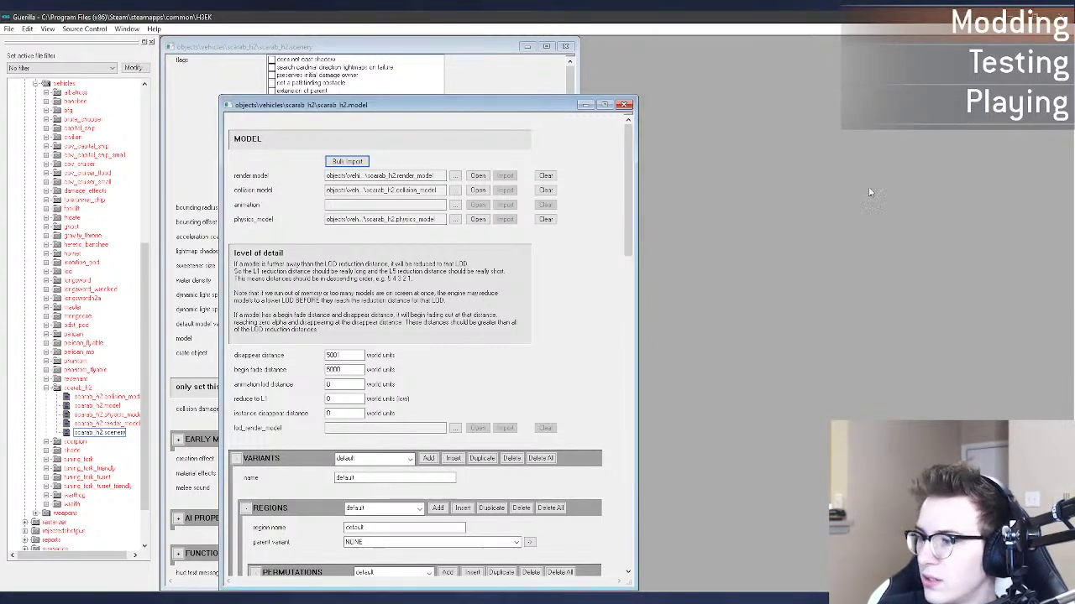
Step: Switch to Sapien and open the alpine_sandbox.scenario file
key(ctrl+o)
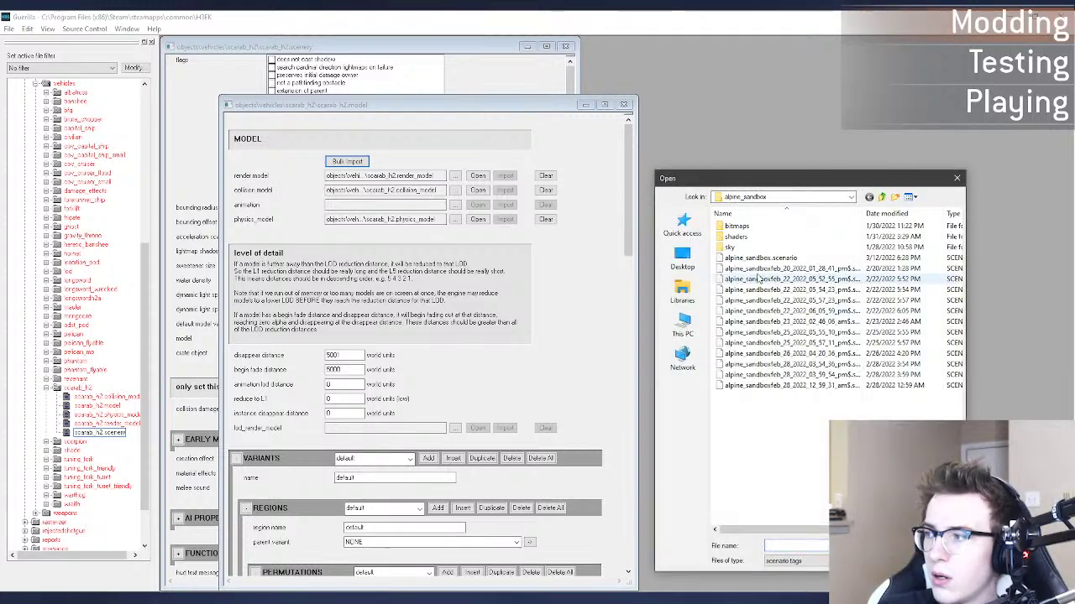
double_click(769, 260)
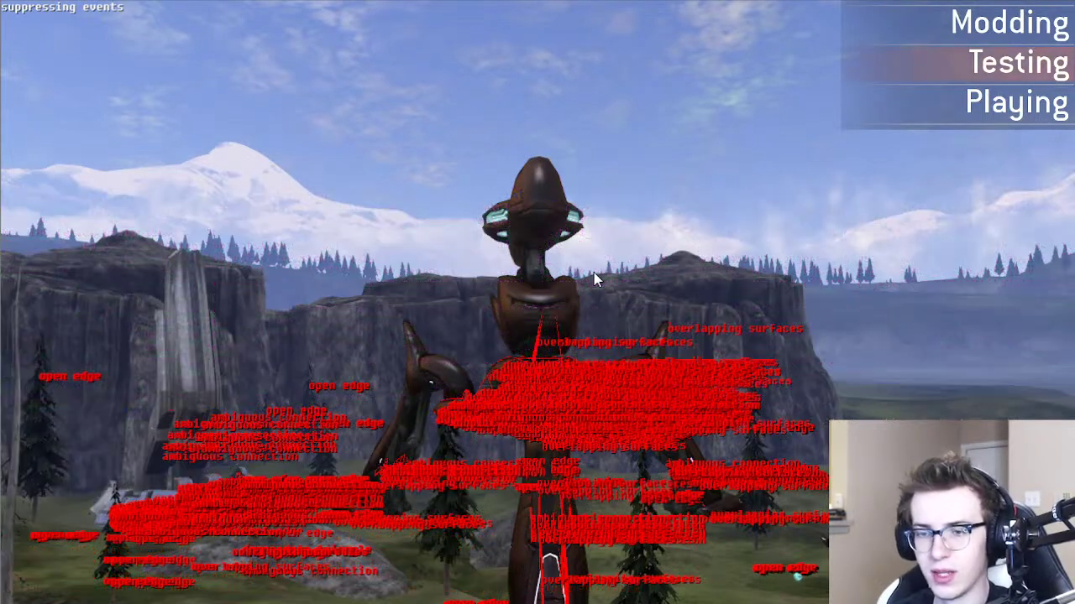
Step: Hide the red error geometry in the level with the console command error_geometry_hide_all
middle_drag(736, 266, 722, 315)
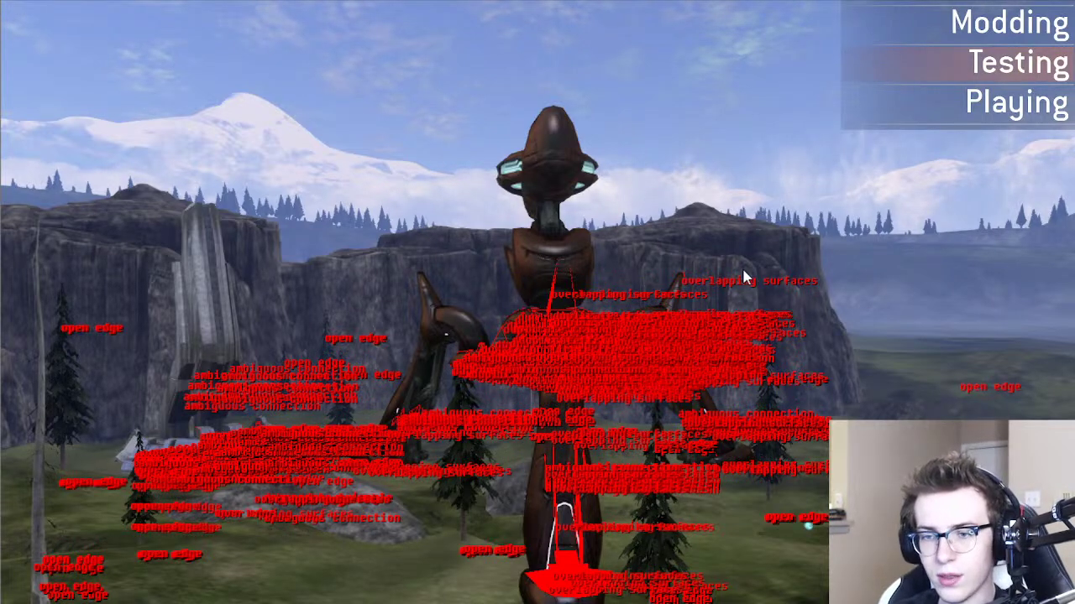
key(grave)
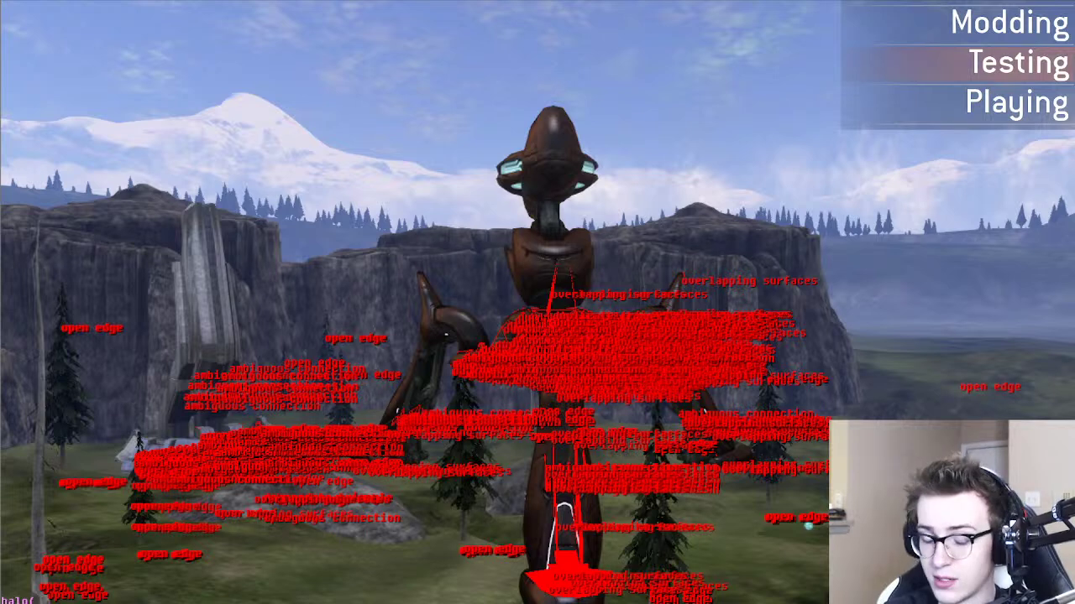
text(error)
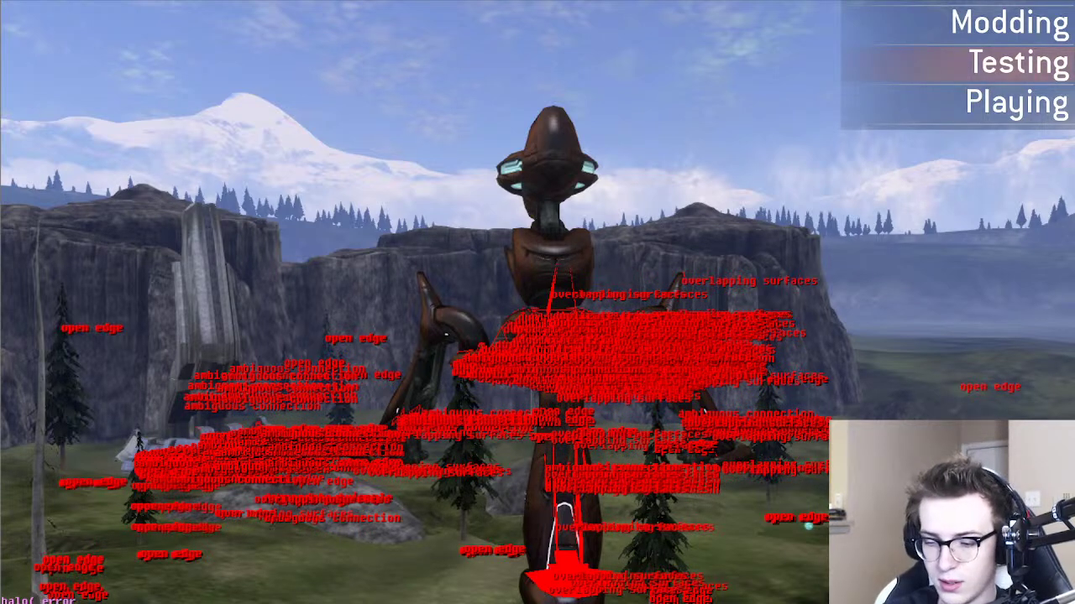
text(_geometry_hide_all)
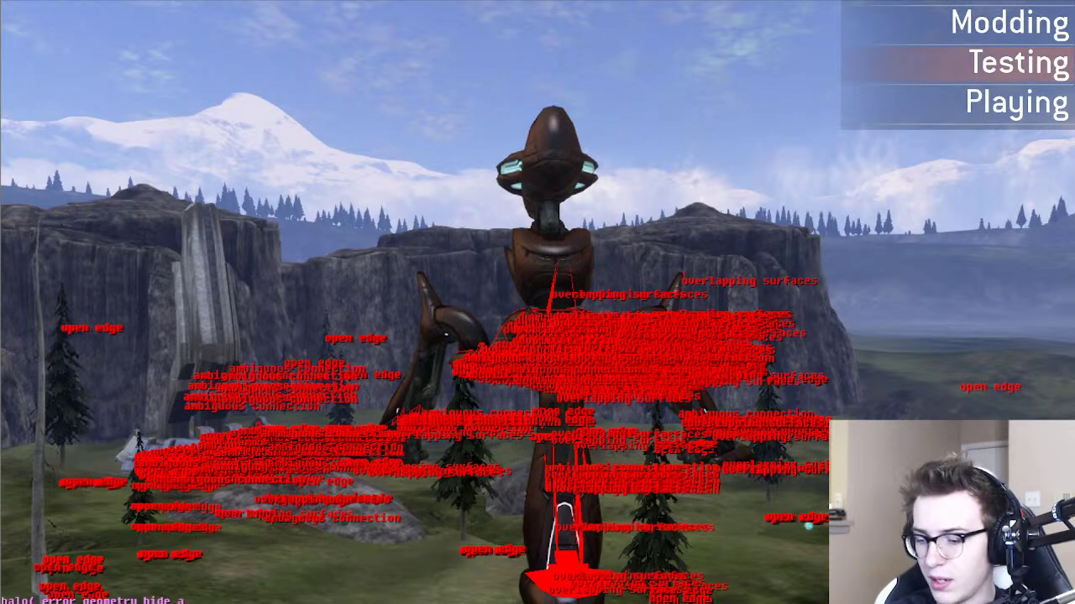
key(Return)
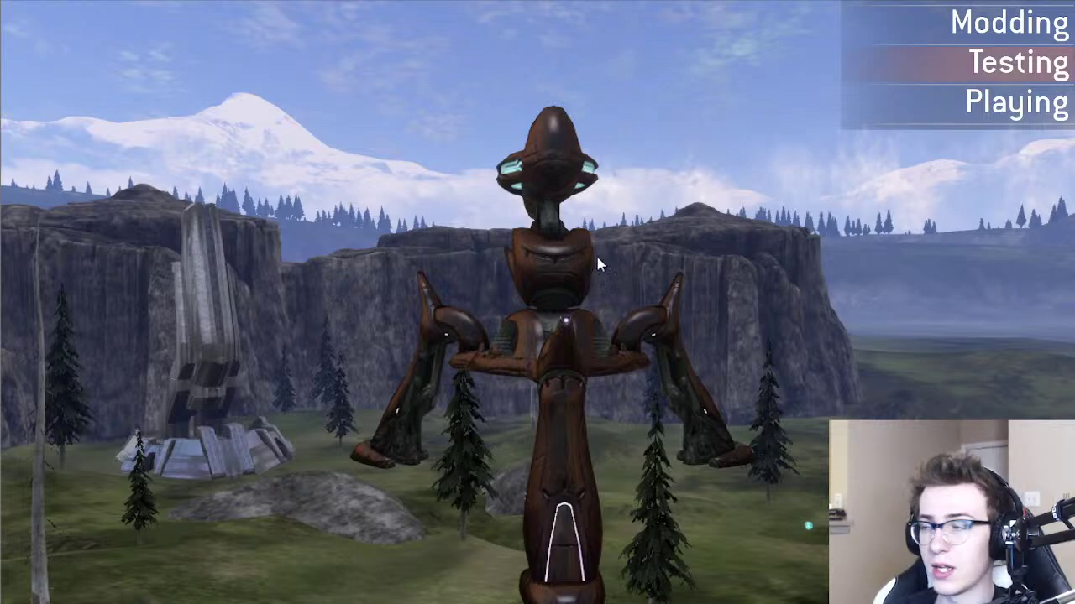
Step: Place a scarab_h2 scenery object on the open grassland beyond the river
middle_drag(596, 257, 776, 344)
key(w)
key(shift)
key(shift)
key(shift)
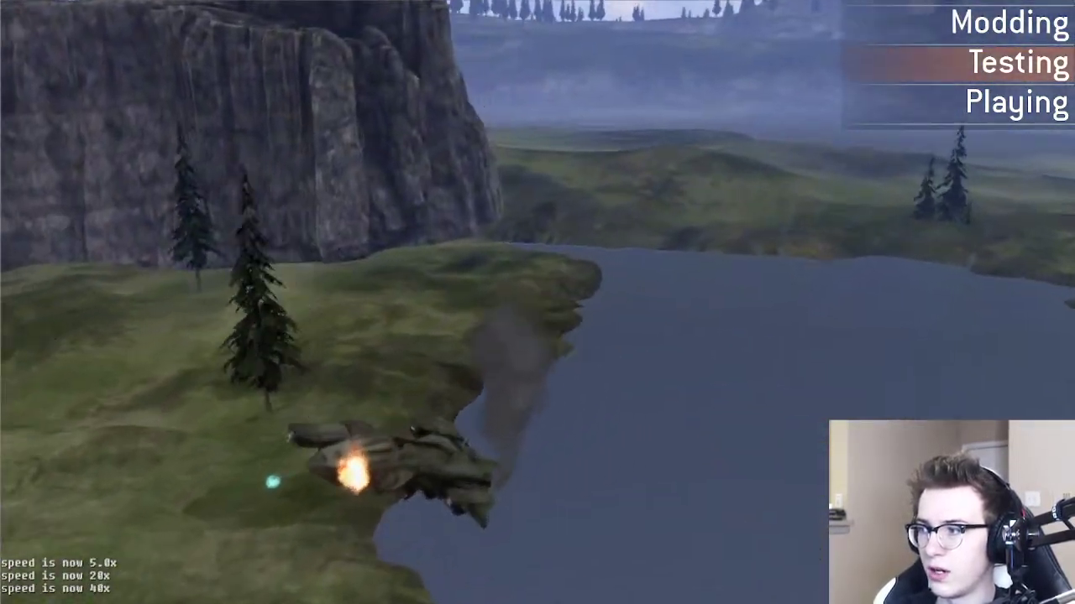
key(s)
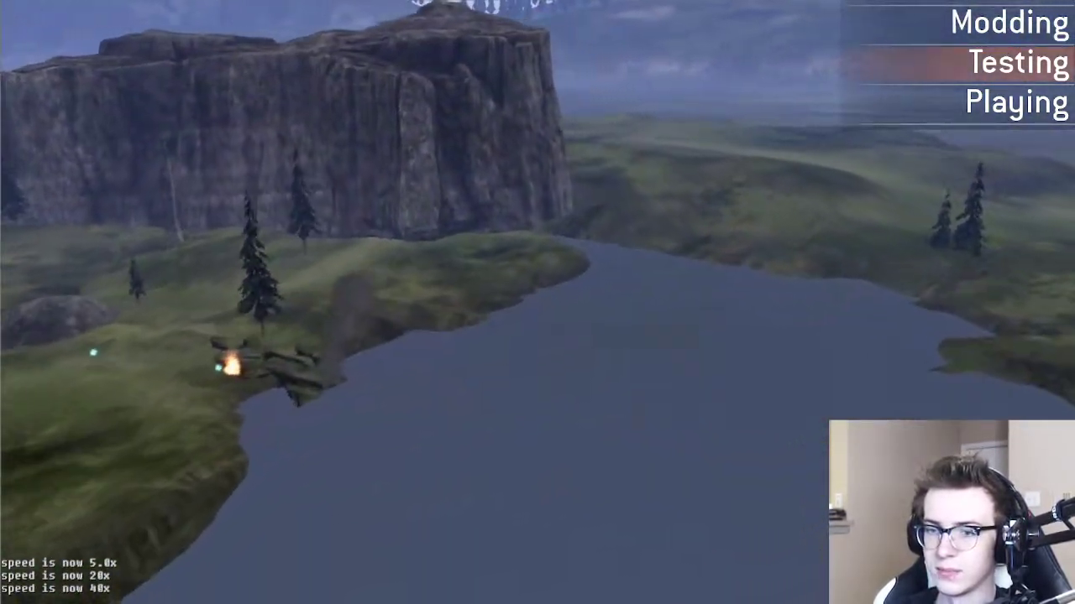
key(w)
middle_drag(596, 257, 560, 250)
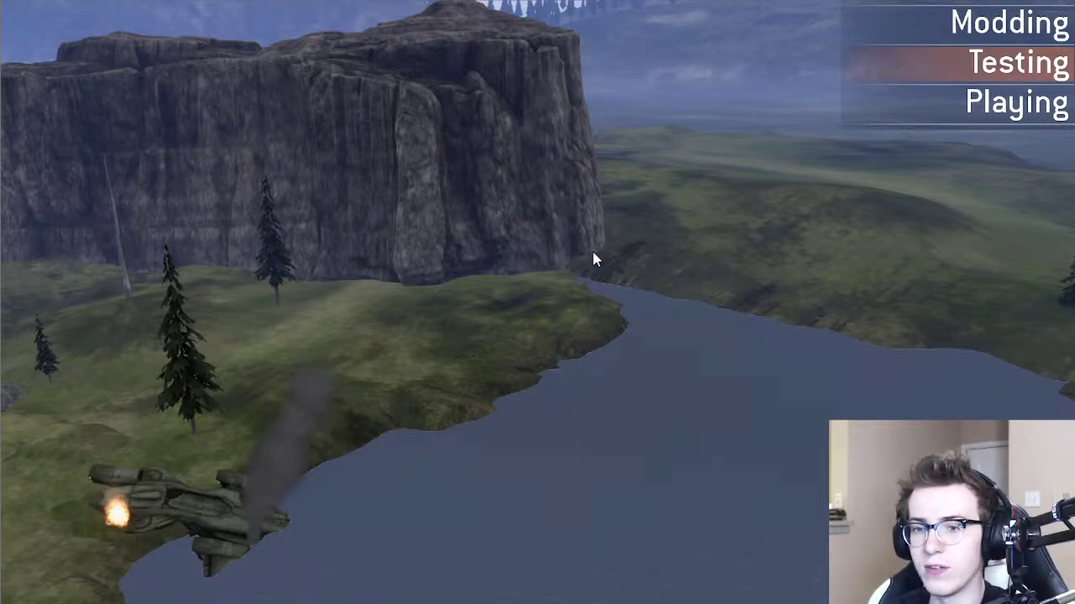
middle_drag(382, 166, 806, 175)
key(w)
key(s)
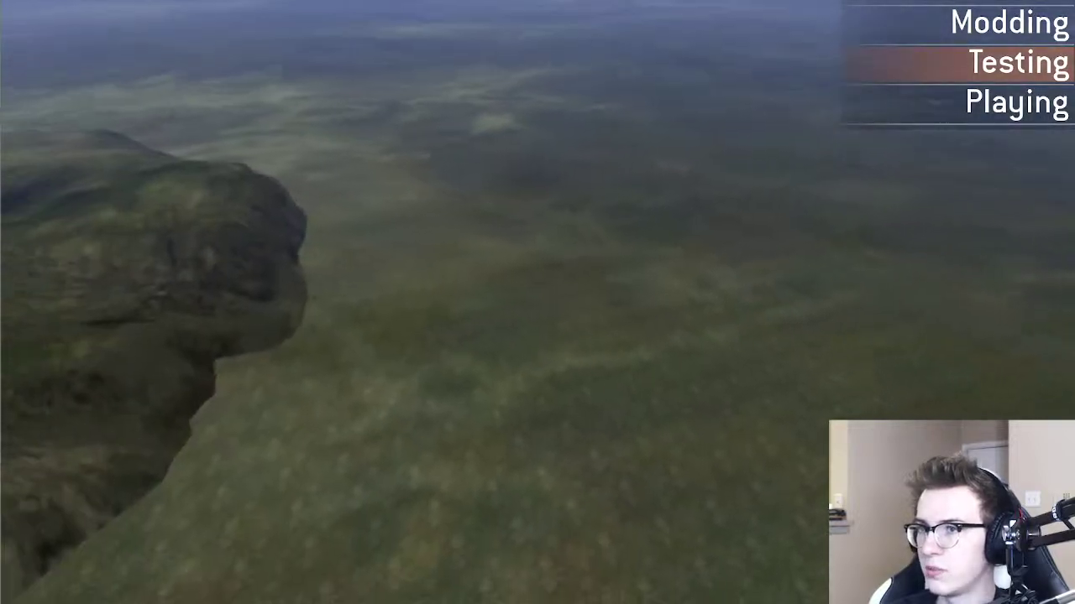
key(alt+Tab)
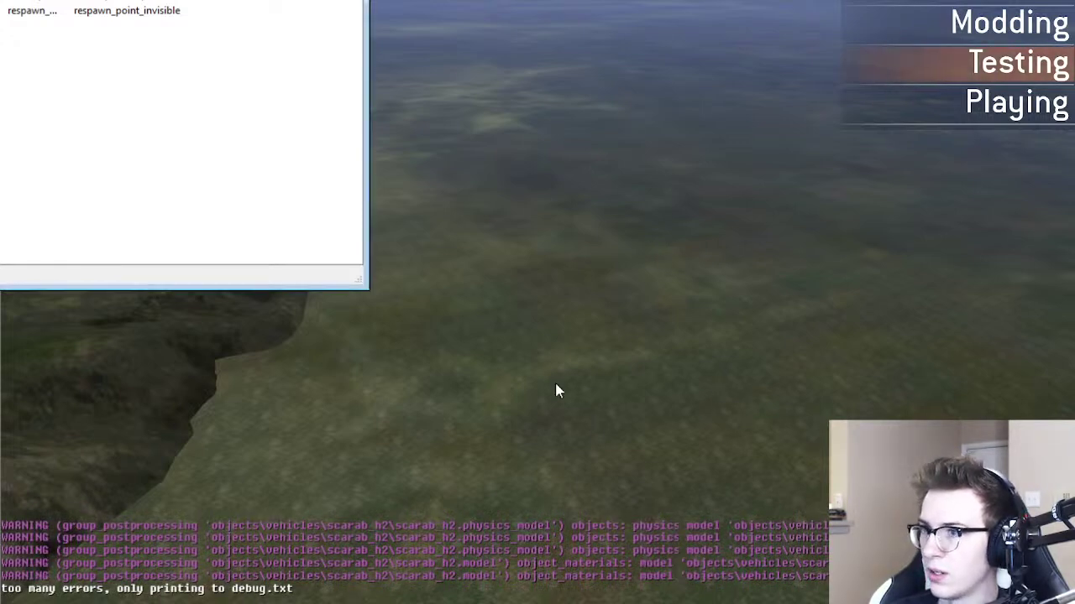
click(534, 389)
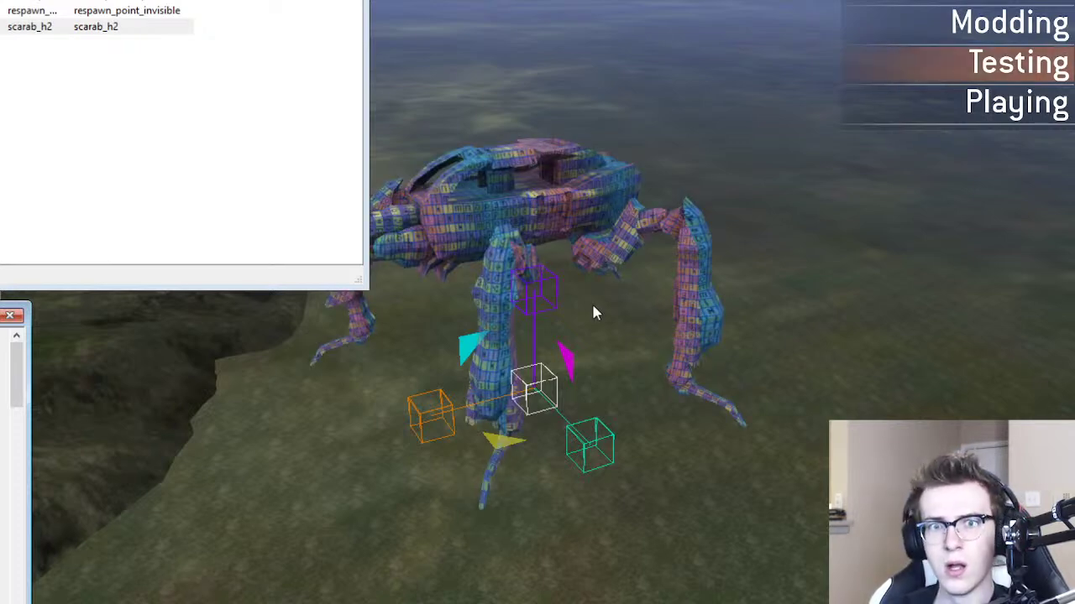
Step: Examine the placed scarab_h2 up close, including its interior deck, at different camera speeds
middle_drag(639, 203, 663, 126)
key(w)
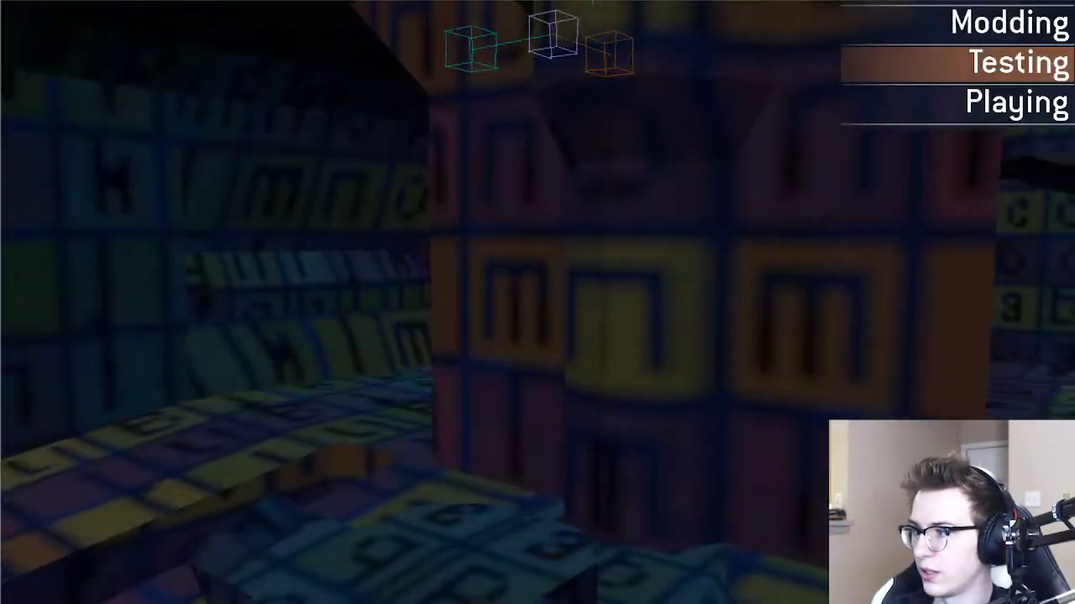
key(shift)
key(shift)
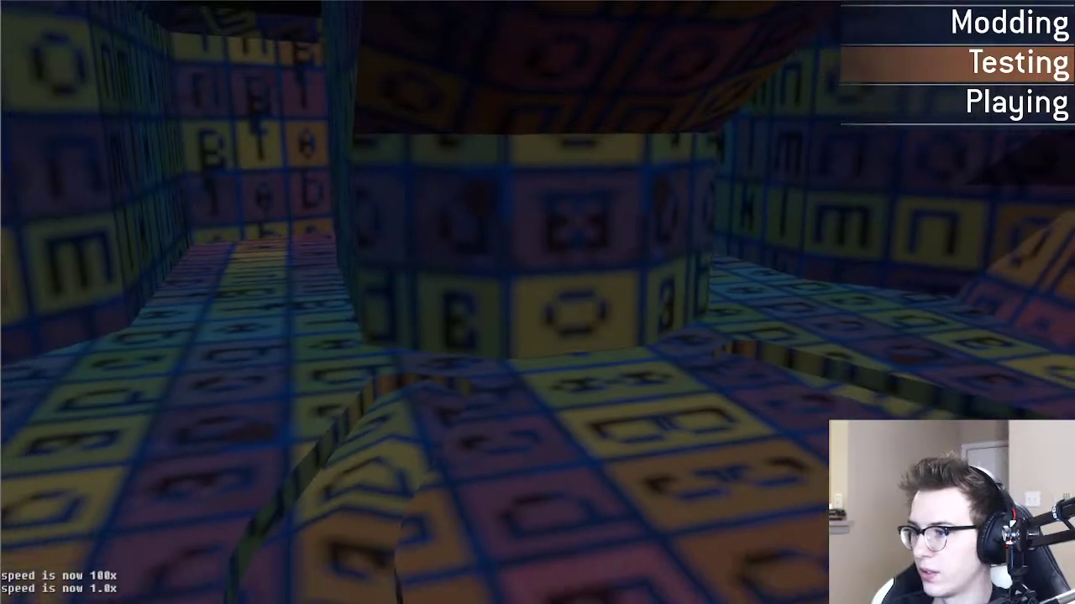
key(shift)
key(shift)
key(s)
key(shift)
middle_drag(722, 193, 680, 246)
Step: Place a second scarab_h2 in front of the first and delete it again
right_click(377, 434)
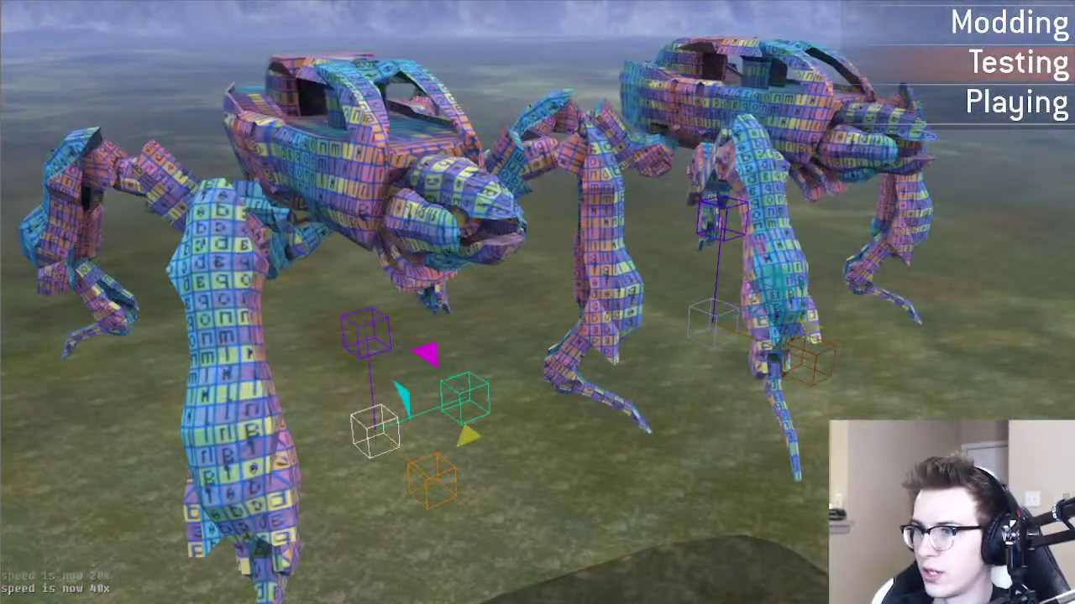
key(Delete)
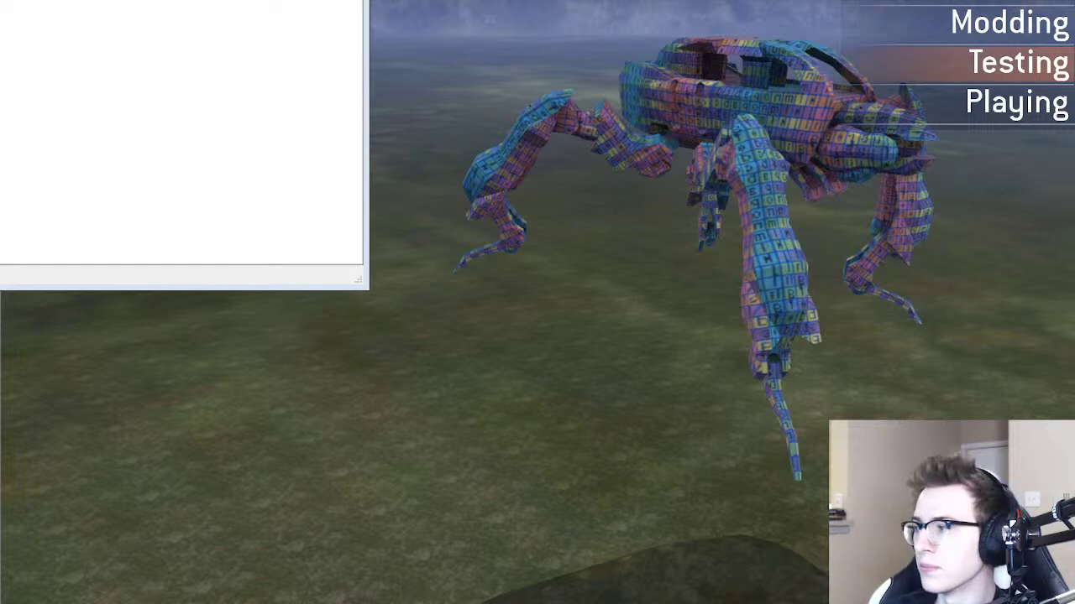
Step: Place the brown Halo 3 Scarab on the grassland and move it and scarab_h2 next to each other
click(762, 427)
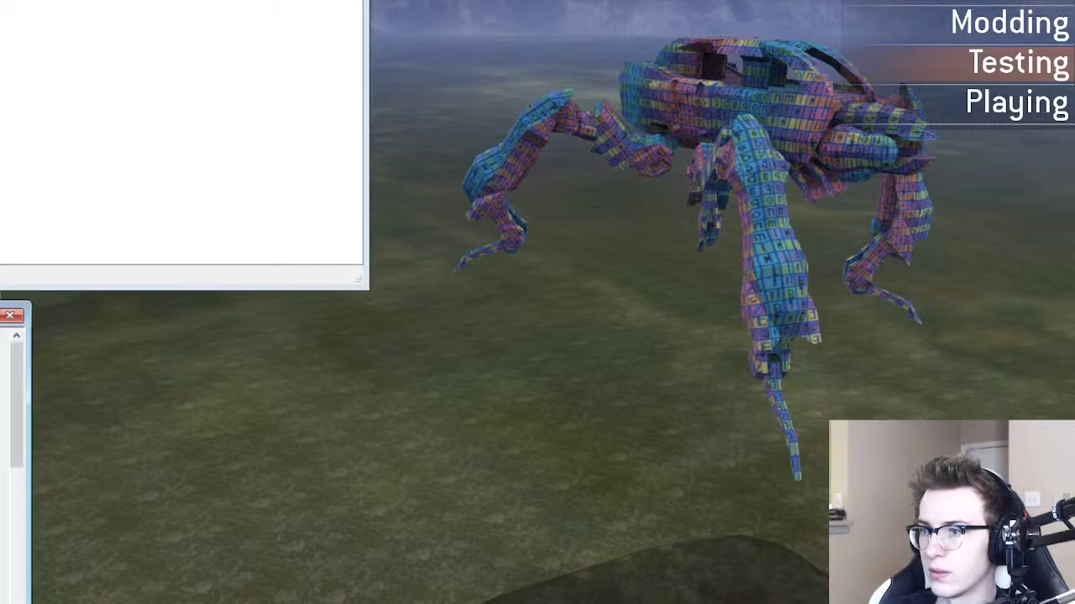
right_click(435, 424)
middle_drag(435, 424, 655, 409)
drag(893, 389, 741, 558)
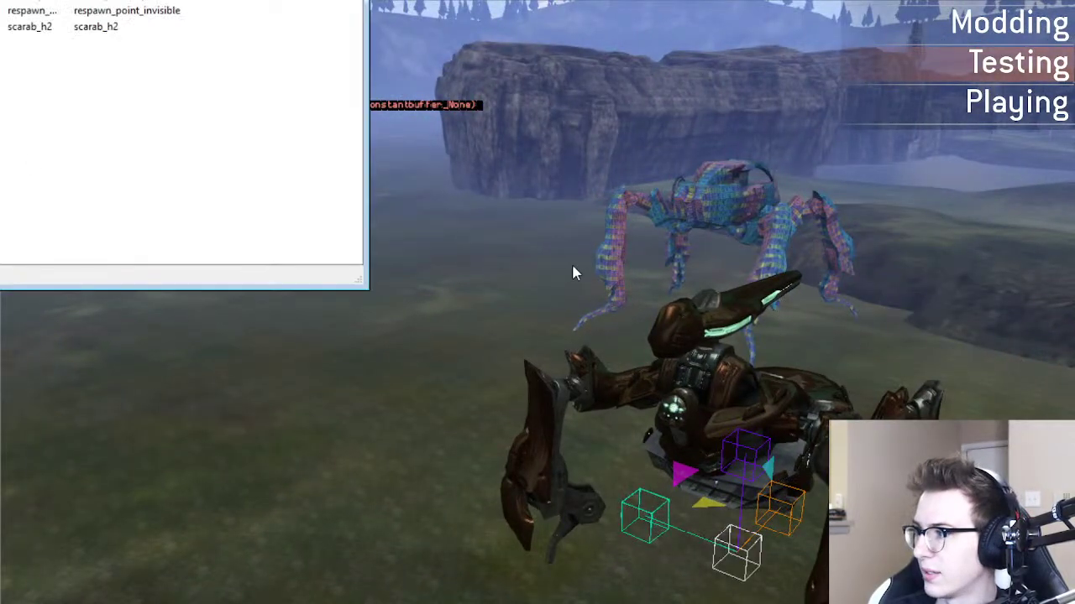
drag(710, 324, 486, 448)
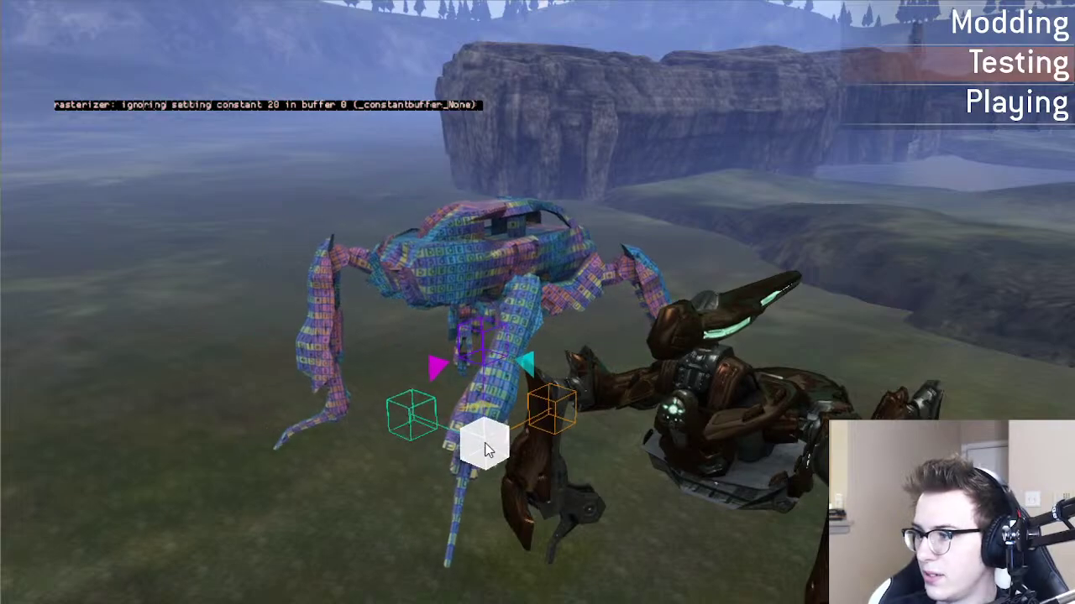
Step: Enter the level as a player and compare the sizes of the two Scarabs from the ground
middle_drag(486, 448, 548, 347)
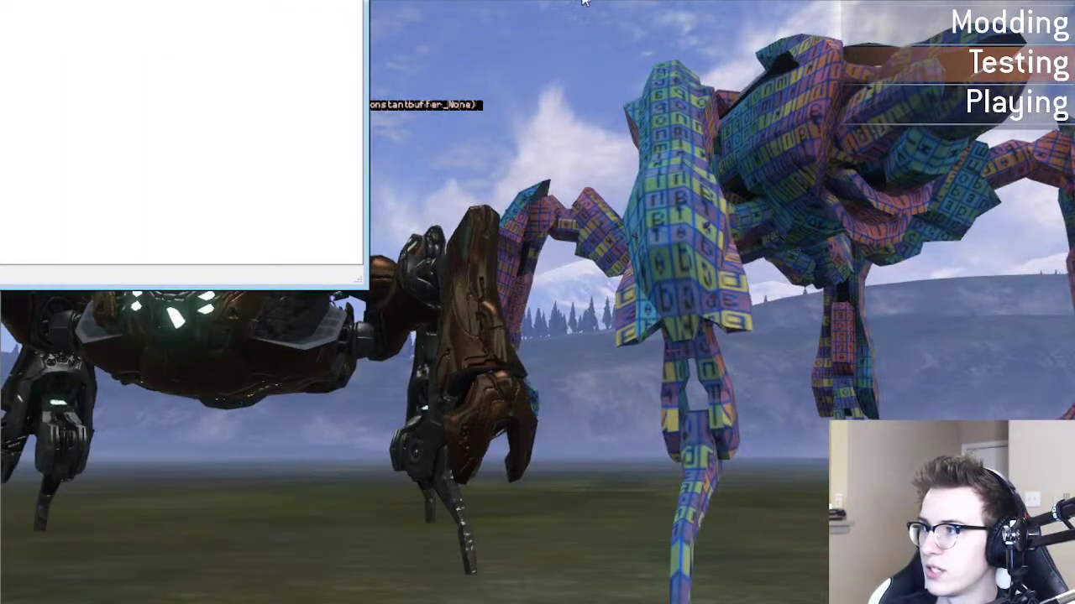
click(664, 170)
key(Tab)
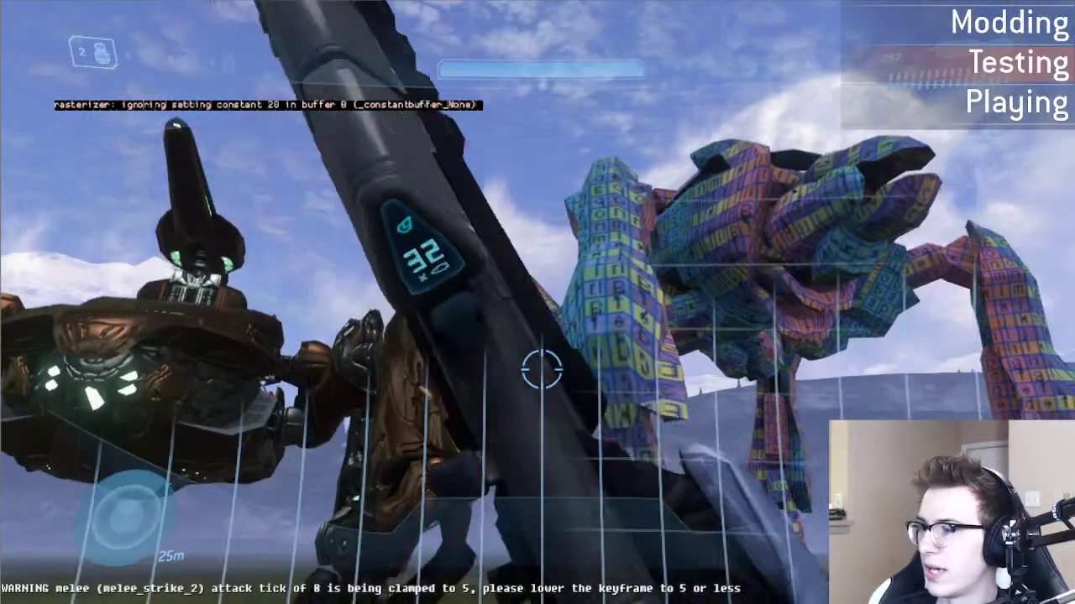
key(w)
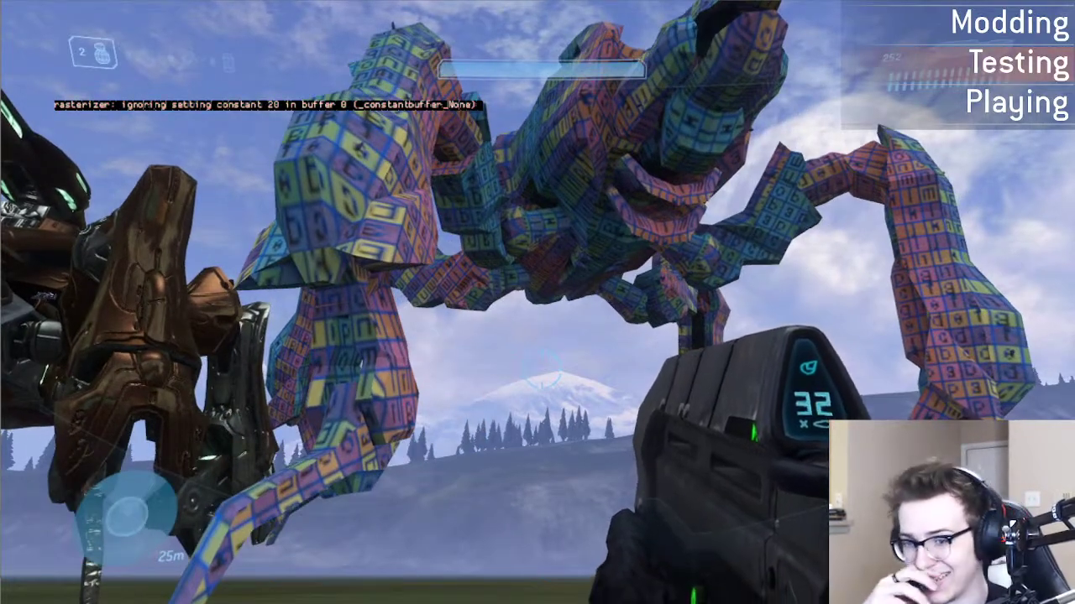
key(a)
key(BackSpace)
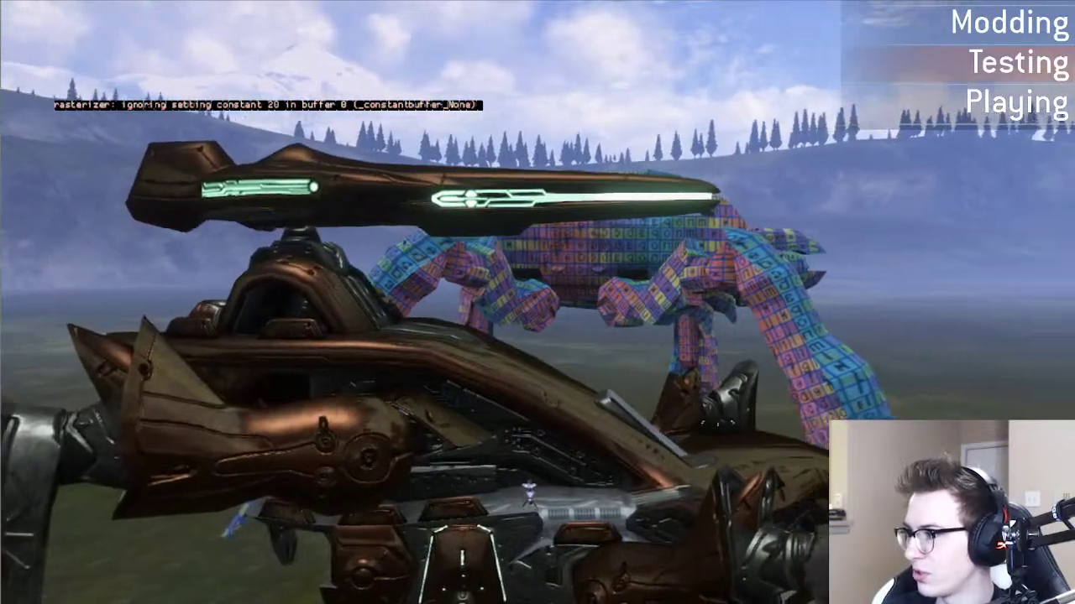
Step: Place the purple Scarab on the grassland beside scarab_h2 and compare all three Scarabs from the front and side
key(d)
key(s)
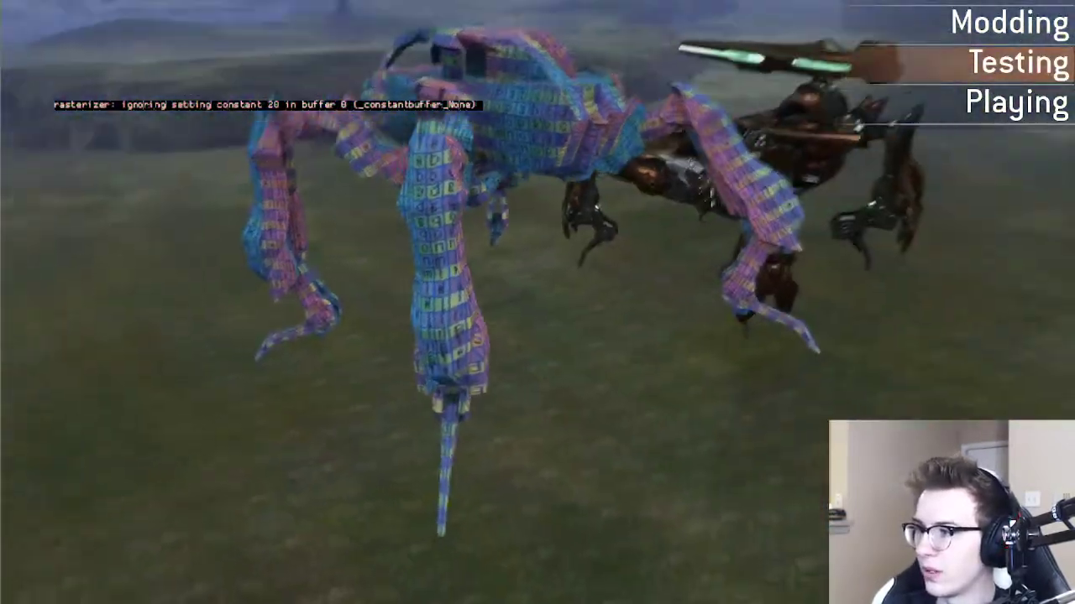
key(alt+Tab)
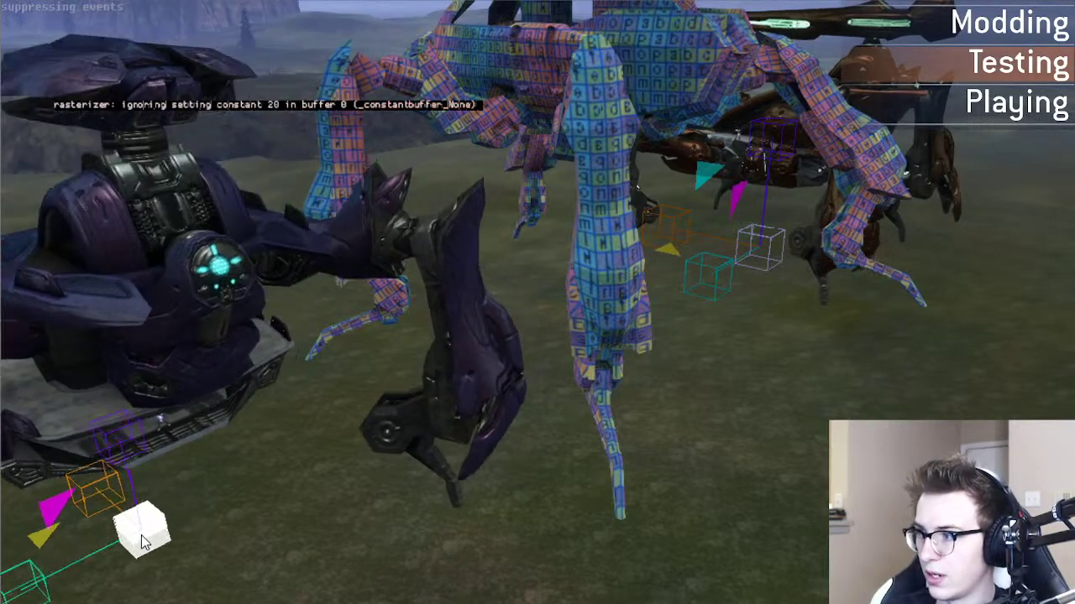
key(s)
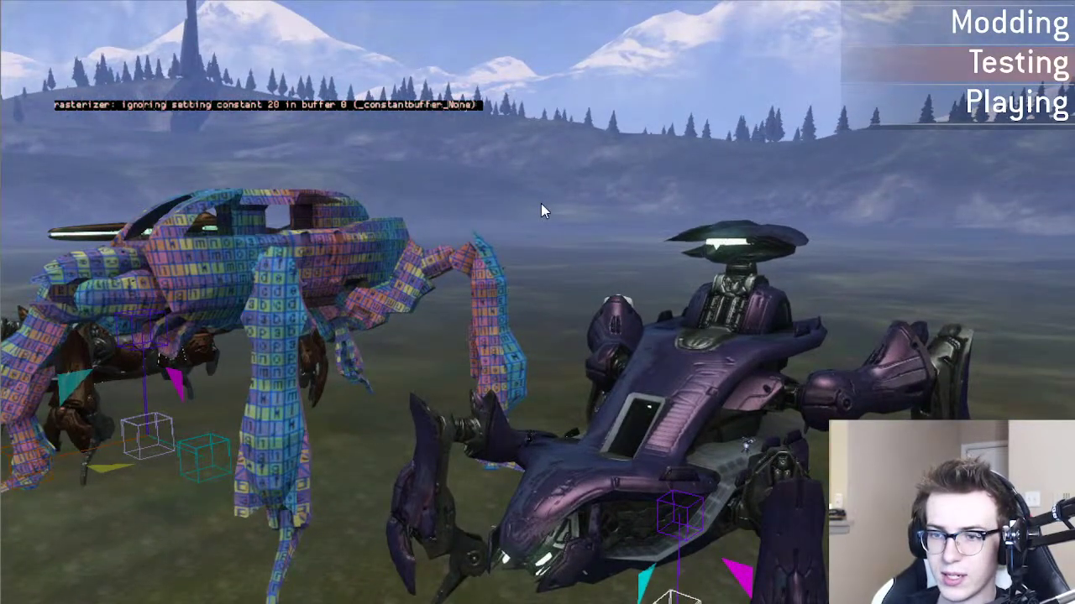
middle_drag(540, 203, 517, 353)
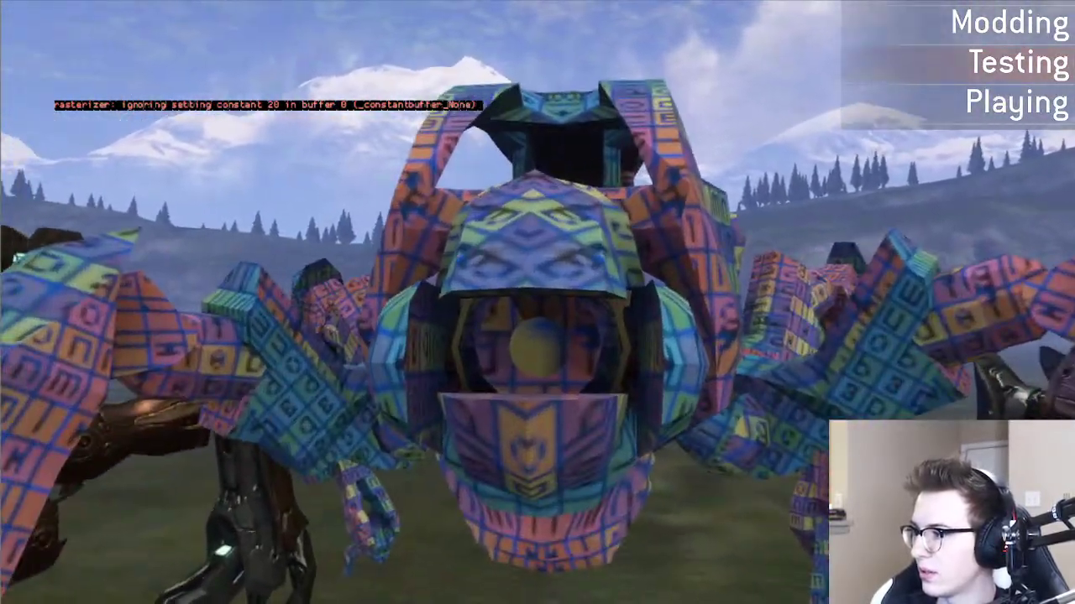
middle_drag(543, 209, 552, 195)
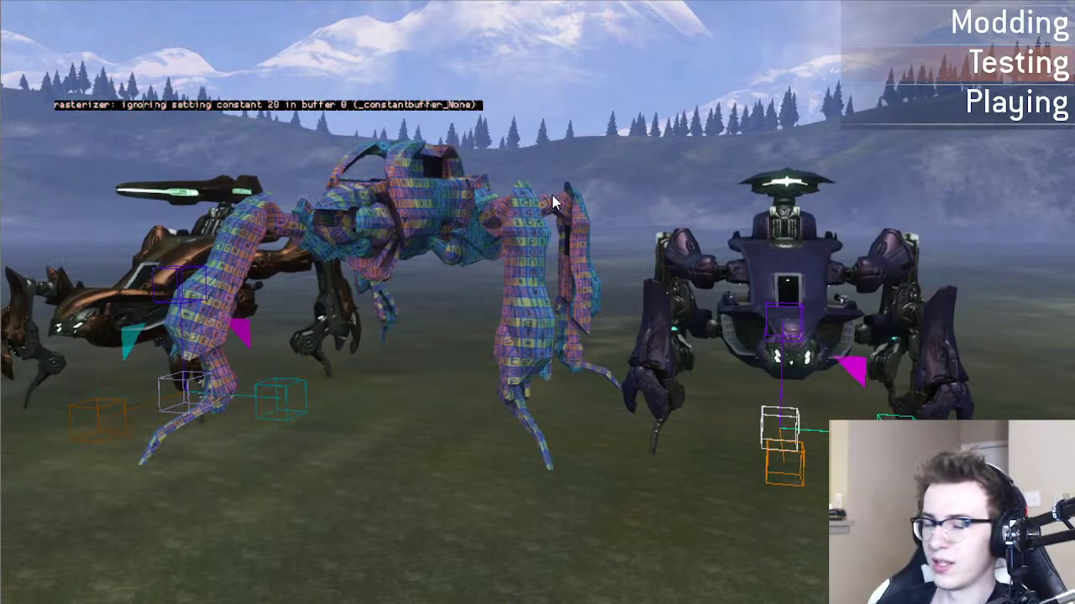
middle_drag(551, 194, 551, 195)
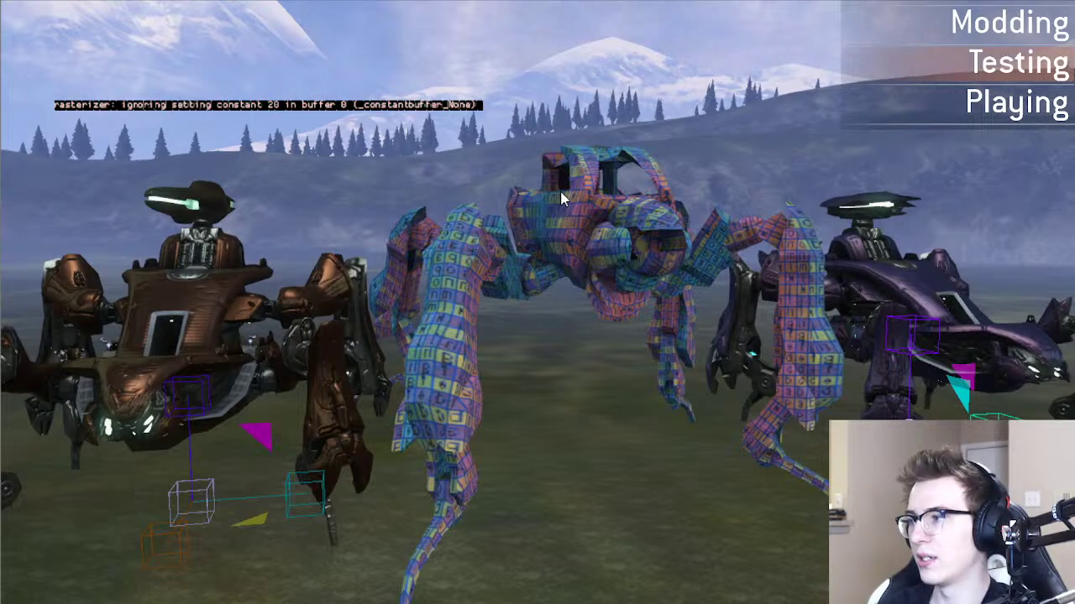
key(r)
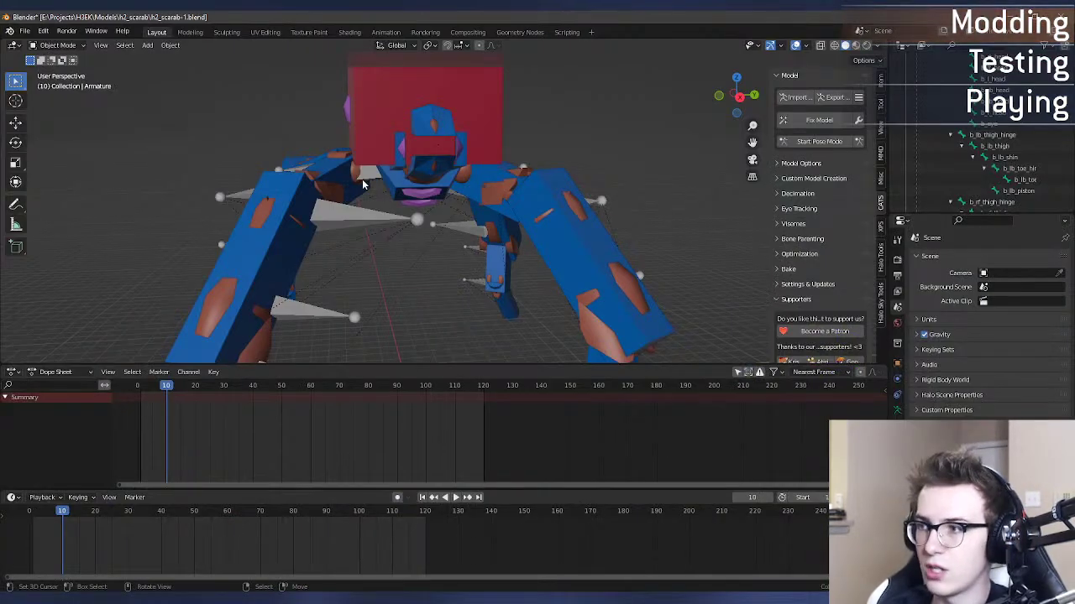
Step: In Blender, export the Scarab as a Halo Jointed Model Skeleton (.jms) for Halo 3 MCC into the h2_scarab models folder
middle_drag(362, 179, 487, 181)
click(24, 31)
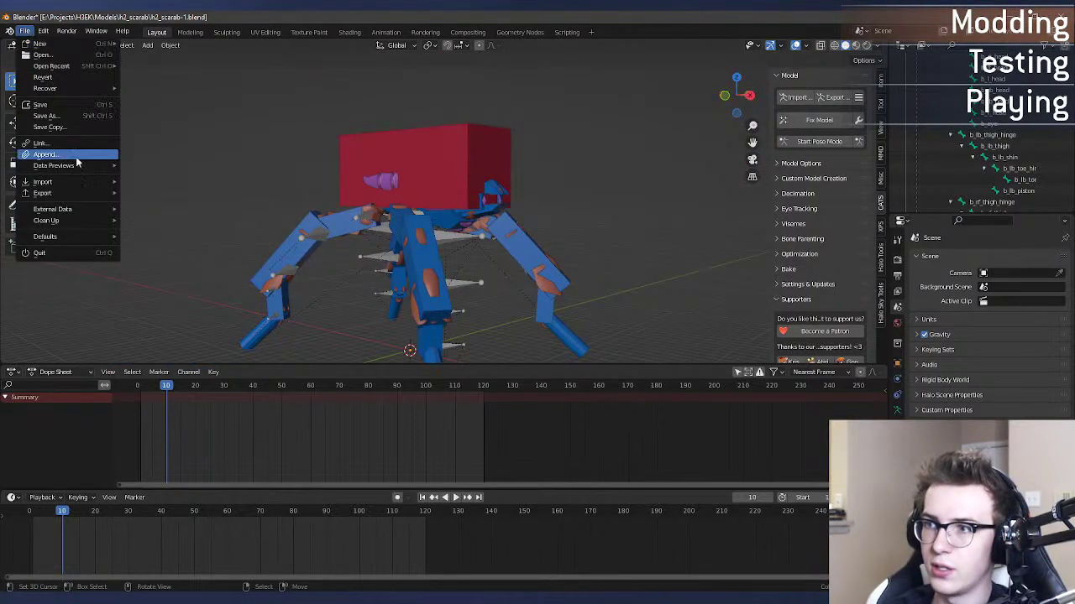
mouse_move(74, 193)
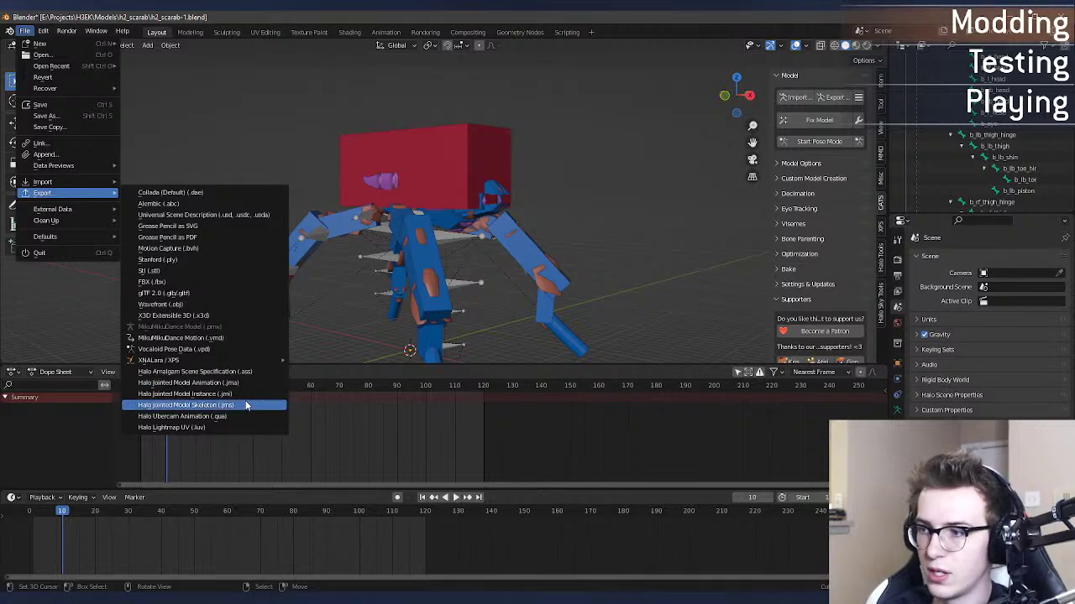
click(246, 405)
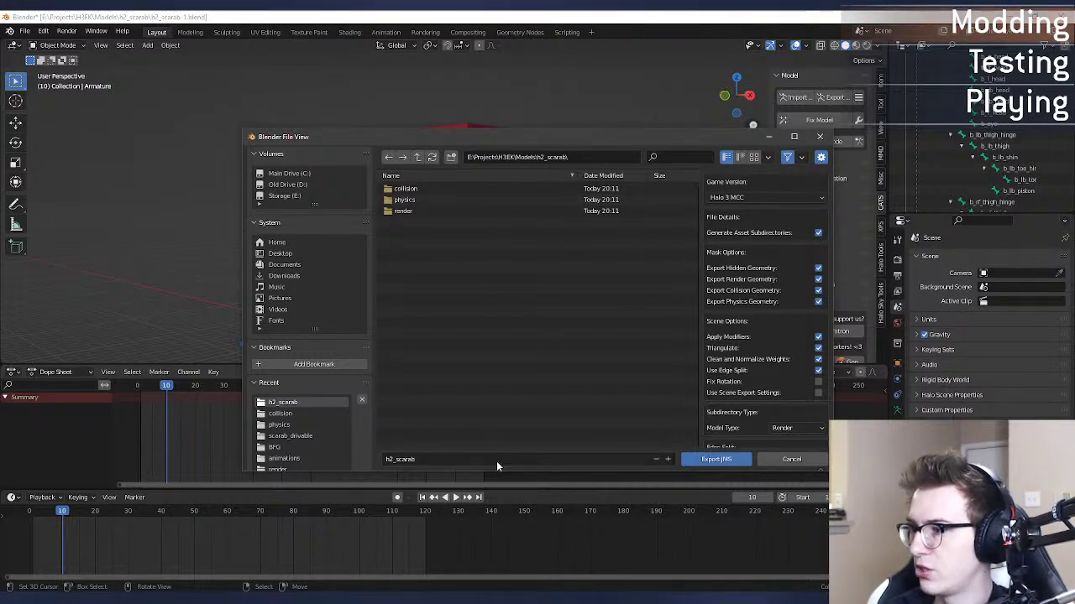
click(716, 460)
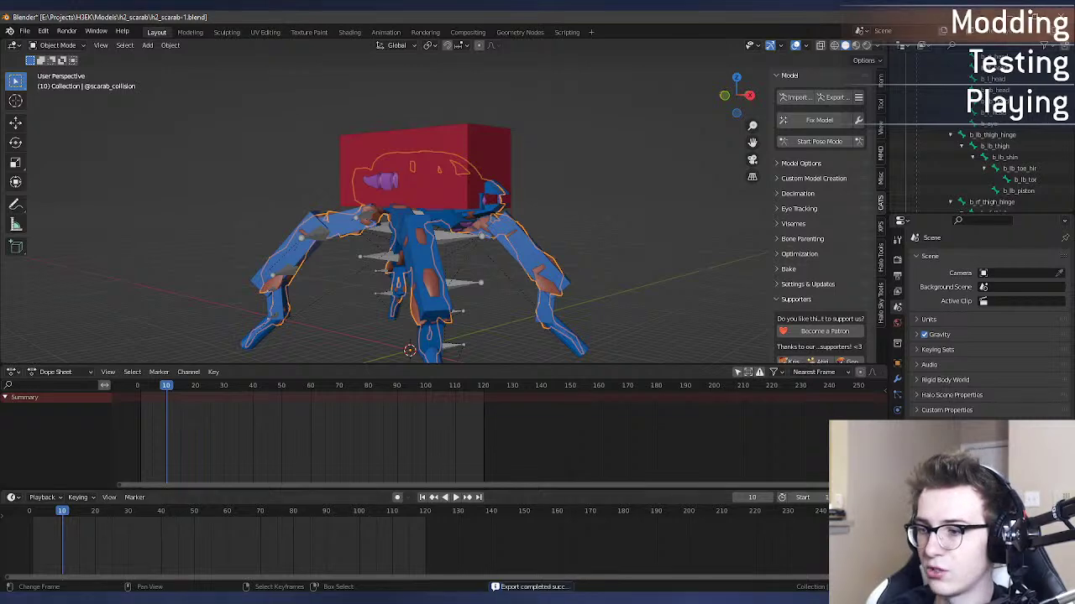
Step: In File Explorer, copy the collision, physics and render folders from the exported h2_scarab-1 folder
click(87, 564)
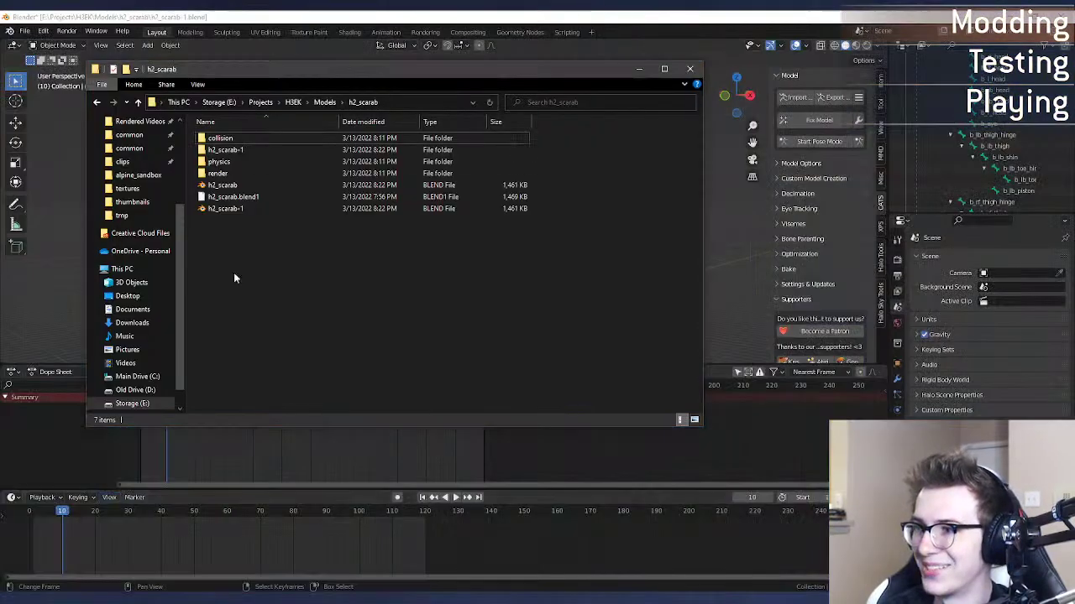
double_click(258, 149)
drag(238, 202, 237, 128)
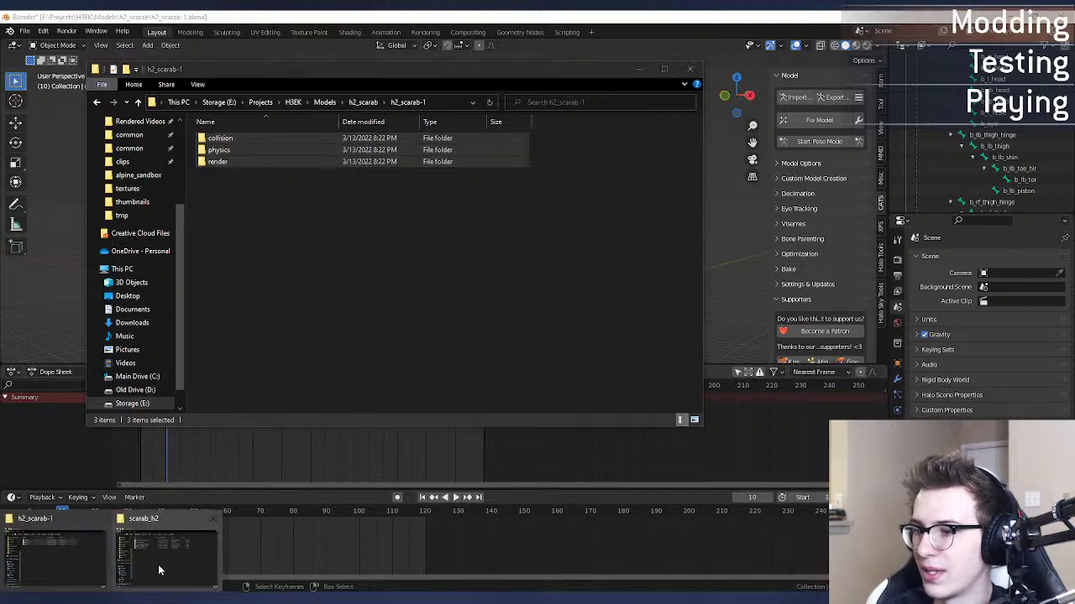
Step: Replace the contents of H3EK\data\objects\vehicles\scarab_h2 with the newly exported collision, physics and render folders
click(158, 564)
click(617, 162)
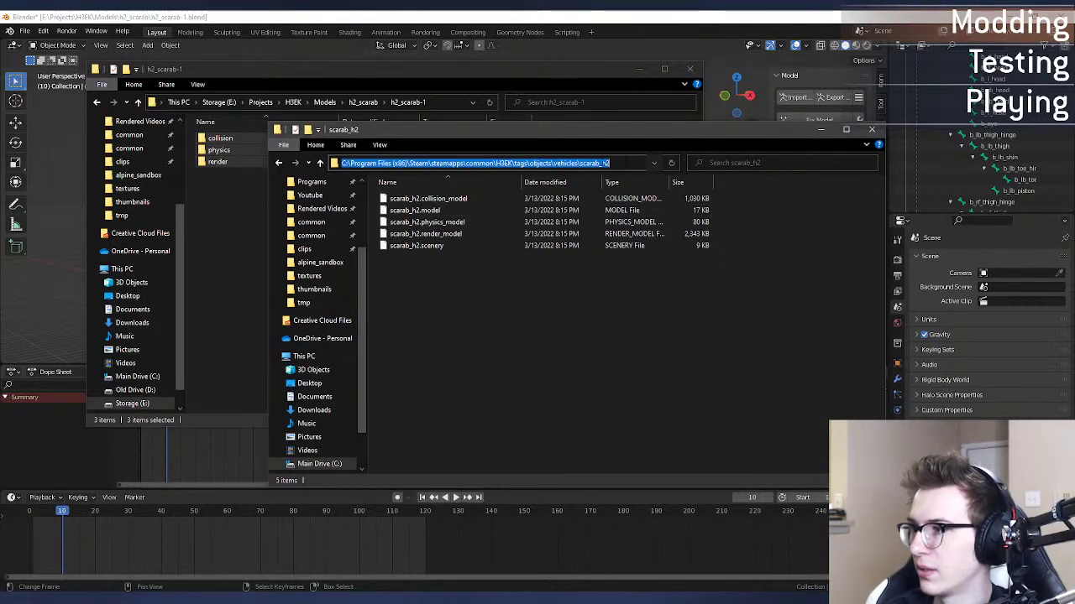
double_click(514, 163)
text(data)
key(Return)
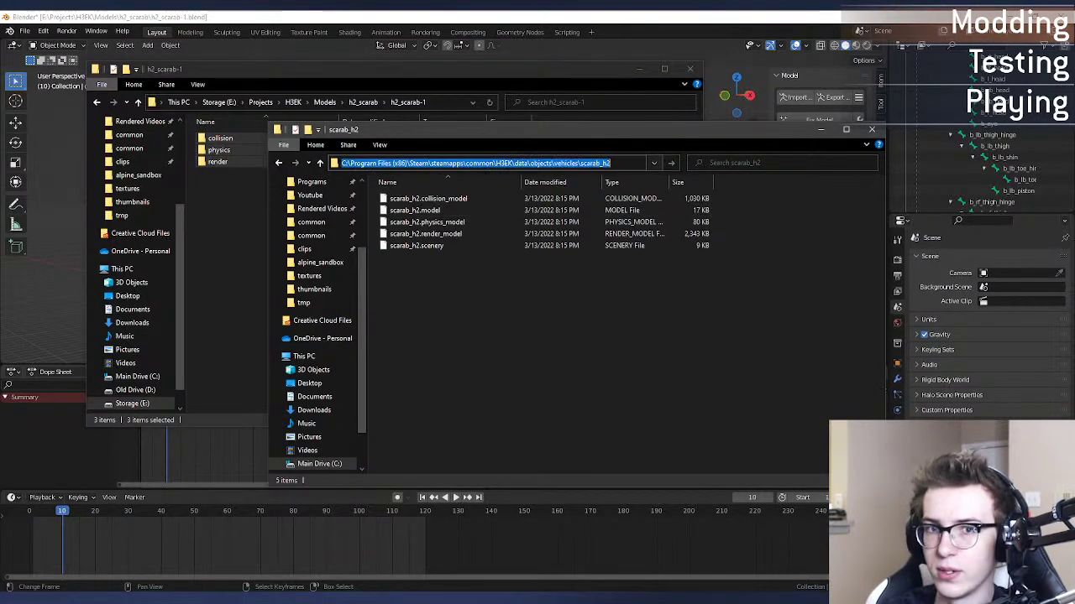
key(ctrl+a)
key(Delete)
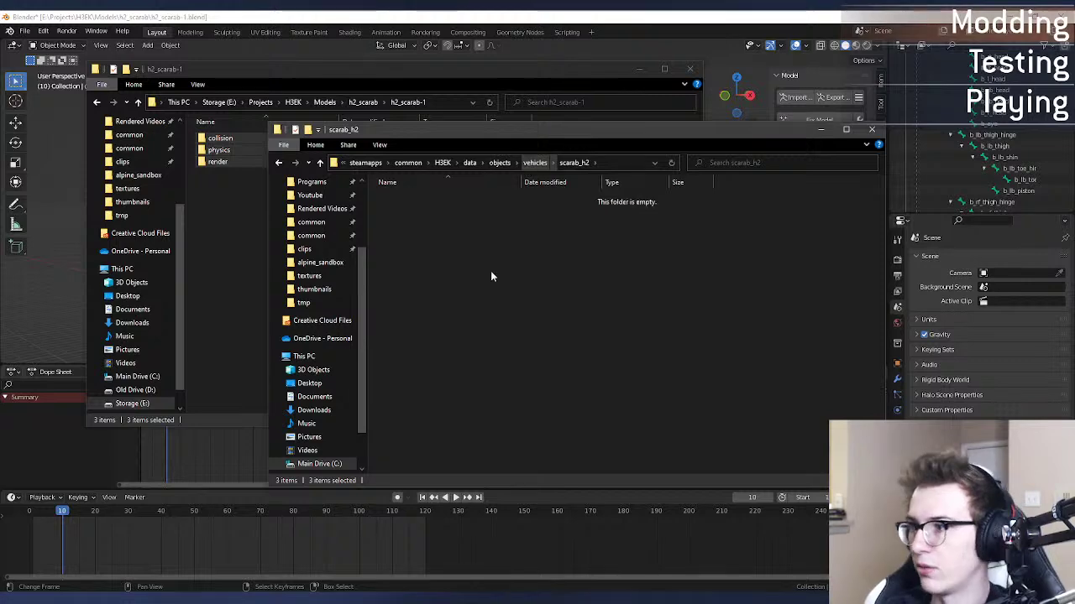
key(ctrl+v)
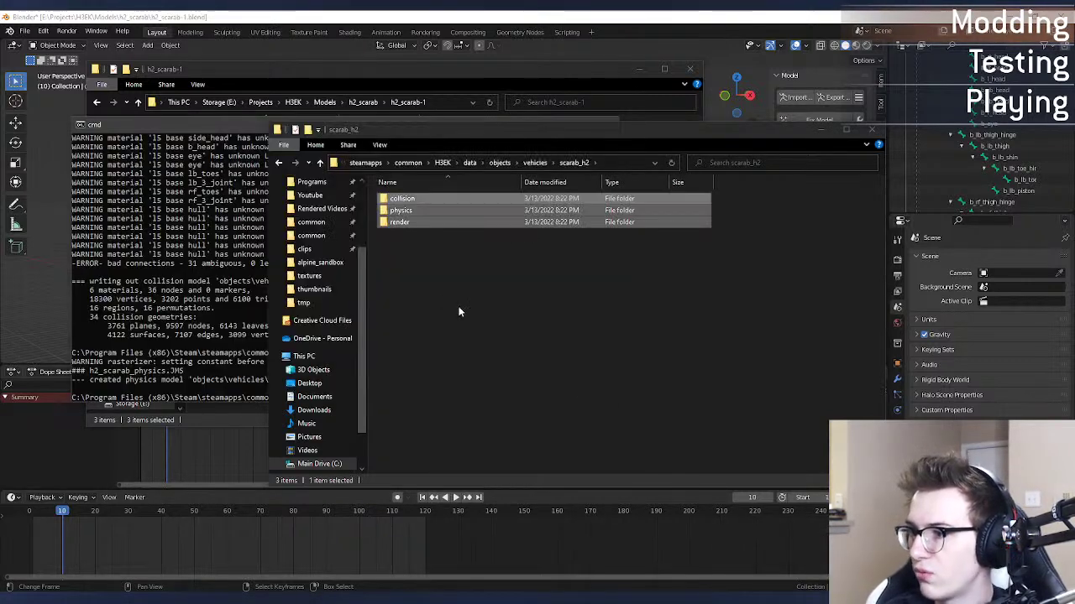
Step: In the H3EK command prompt, rerun the tool render import for objects\vehicles\scarab_h2
click(189, 123)
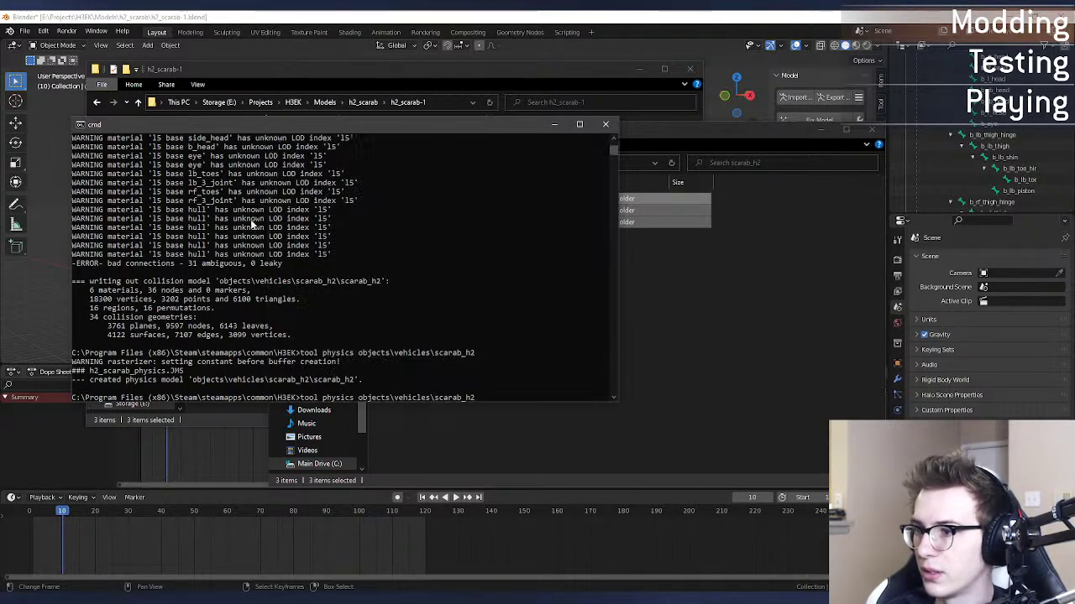
key(Up)
key(Up)
key(Return)
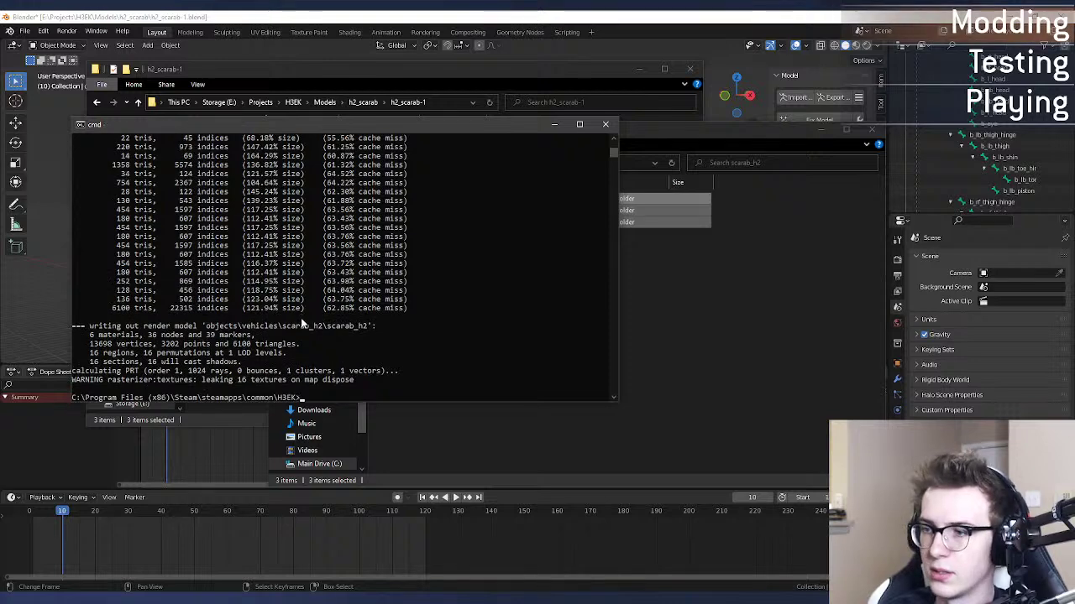
Step: Import the new collision model with tool collision objects\vehicles\scarab_h2
key(Up)
key(Up)
key(Up)
key(Up)
key(Up)
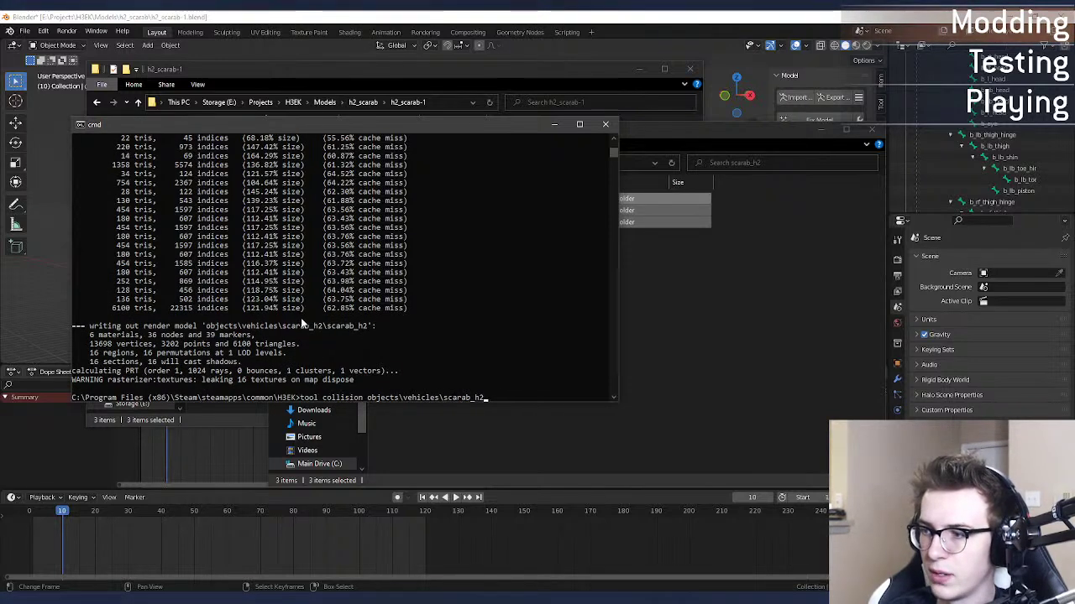
key(Return)
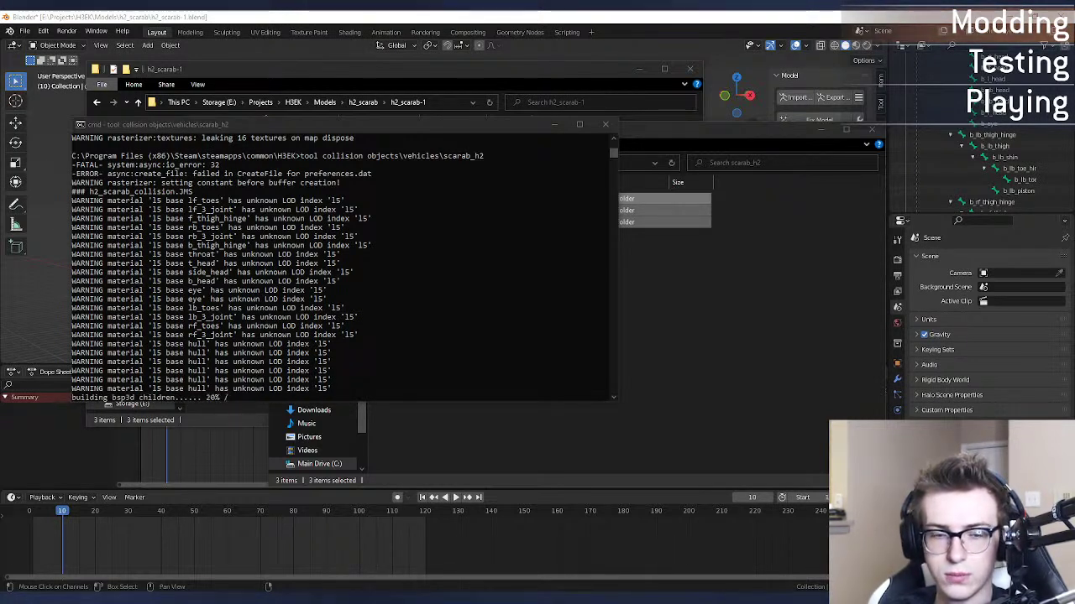
click(212, 236)
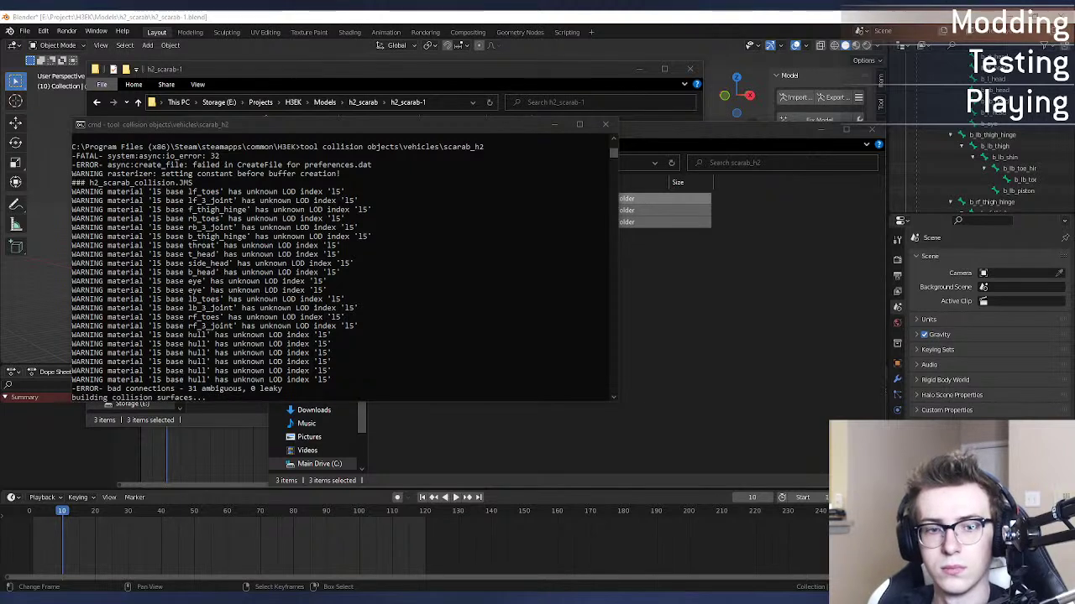
click(461, 358)
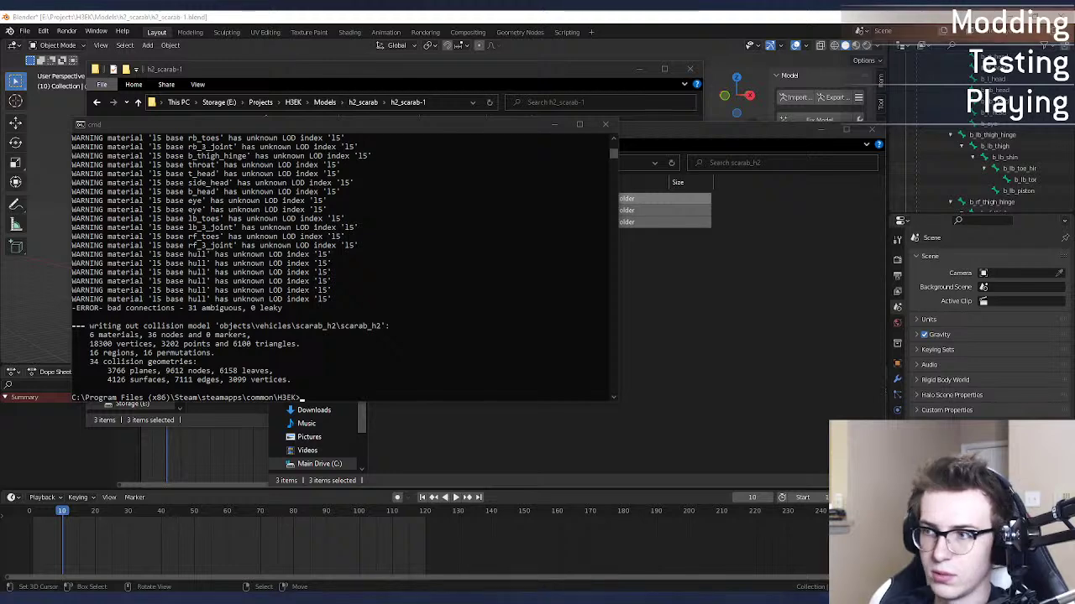
Step: Run tool collision objects\vehicles\scarab_h2 a second time
click(504, 330)
key(Up)
key(Up)
key(Up)
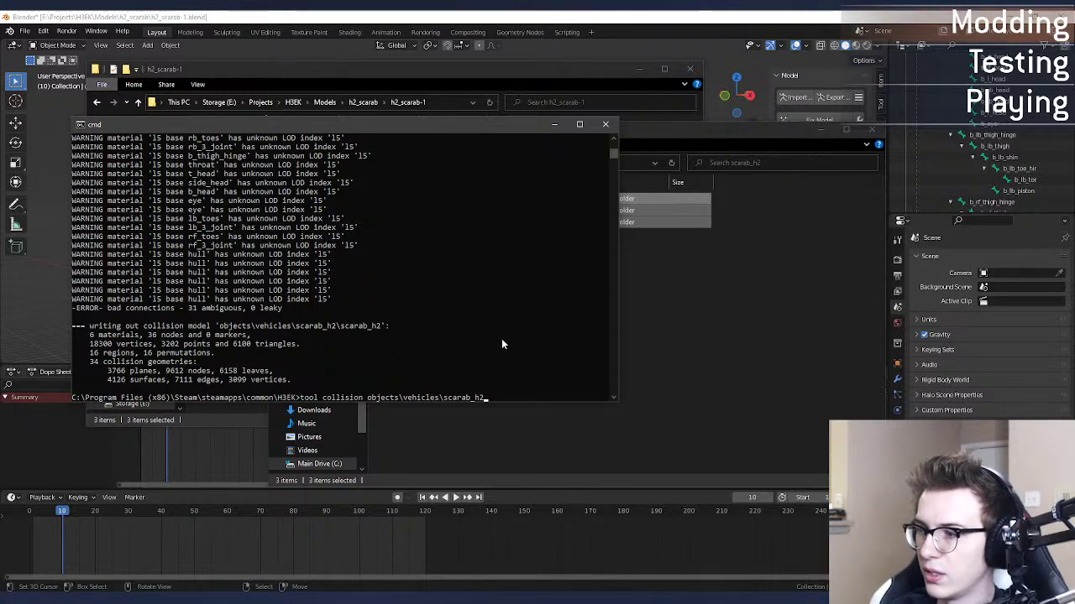
key(Return)
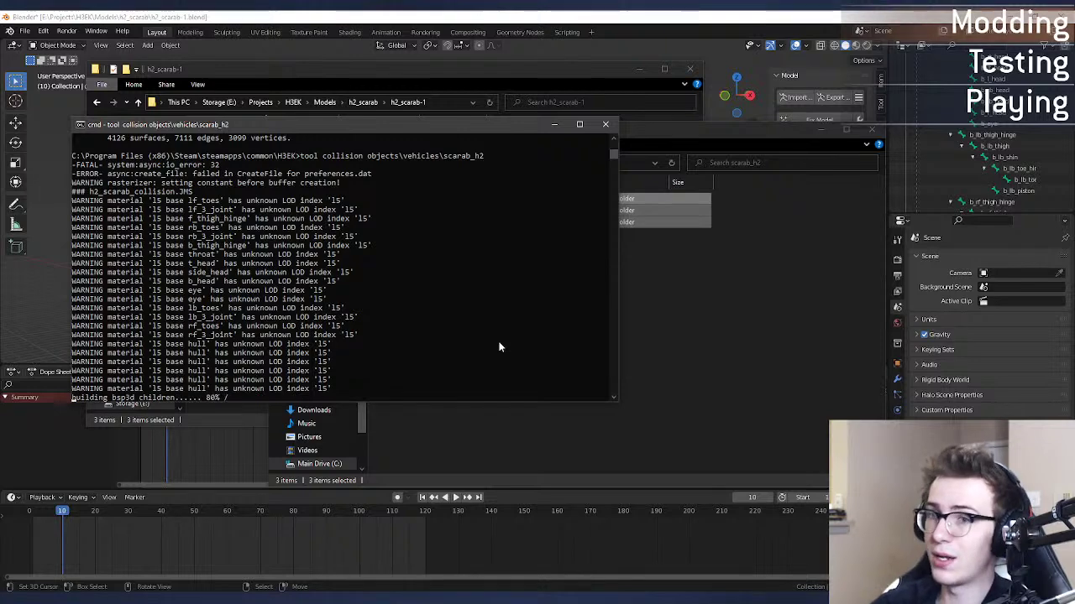
Step: In Blender, hide the large red $physics_ref_phantom box around the Scarab's body
click(597, 16)
mouse_move(452, 248)
middle_down()
mouse_move(454, 262)
mouse_move(451, 248)
middle_up()
click(506, 165)
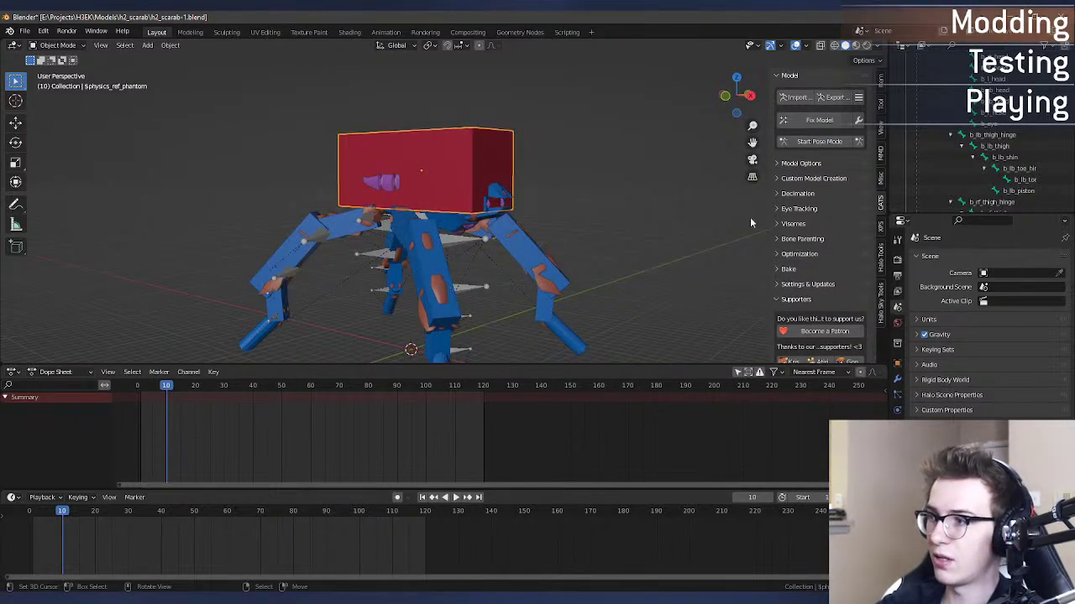
key(h)
click(423, 241)
click(412, 237)
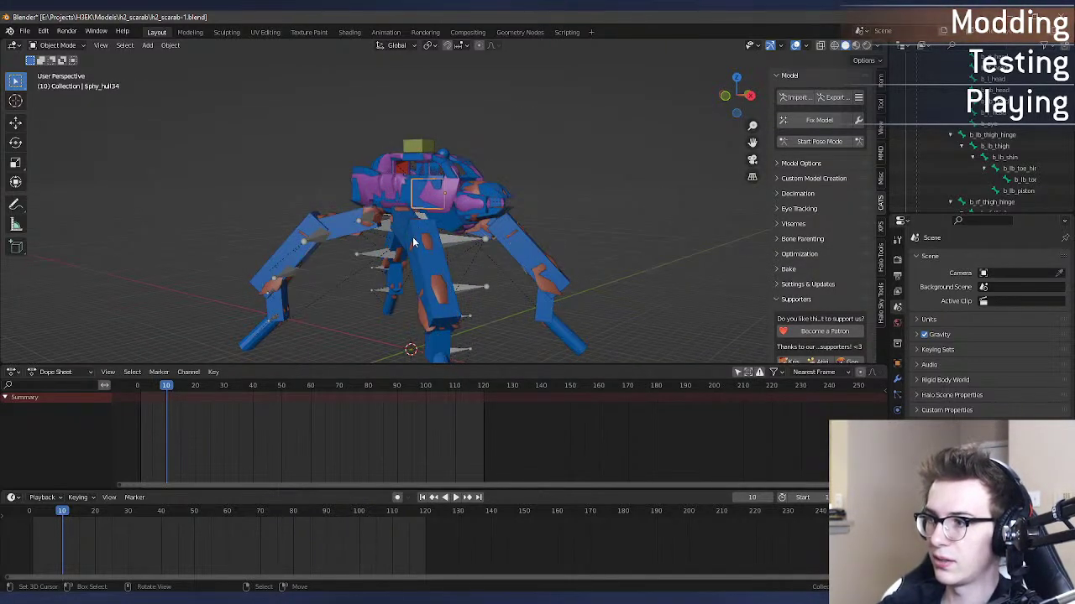
click(413, 239)
click(382, 221)
key(g)
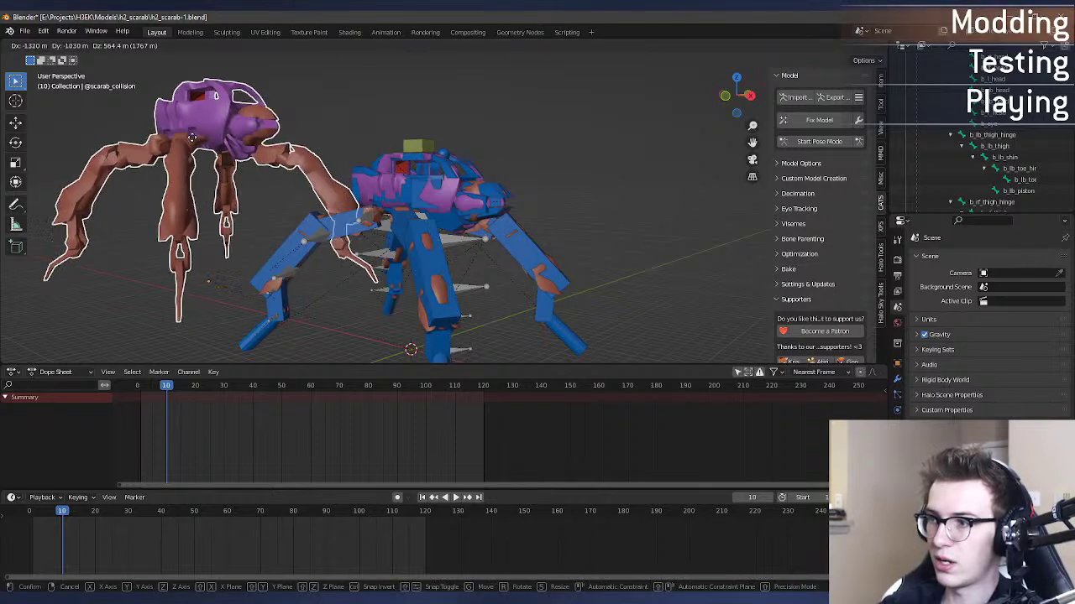
click(173, 143)
middle_drag(173, 142, 448, 213)
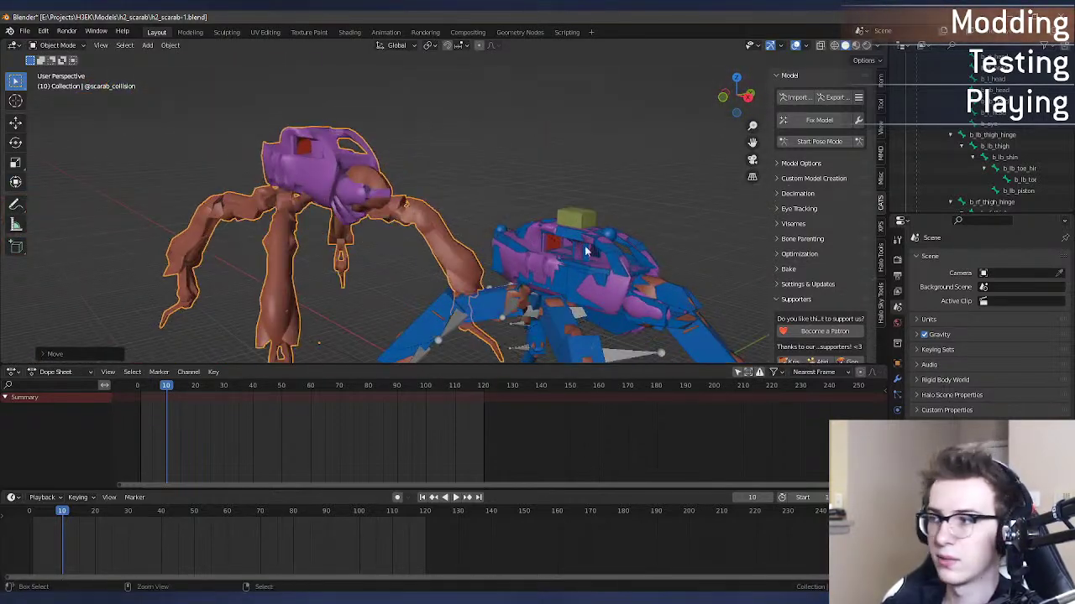
key(ctrl+z)
shift+middle_drag(641, 288, 449, 160)
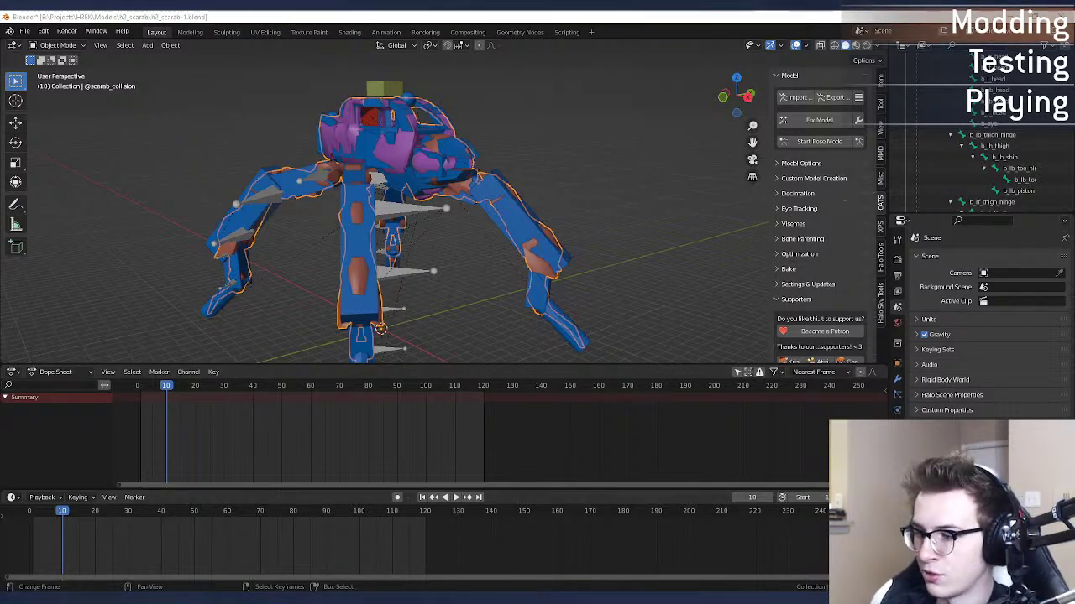
Step: In the H3EK command prompt, update the physics model with tool physics objects\vehicles\scarab_h2
click(600, 601)
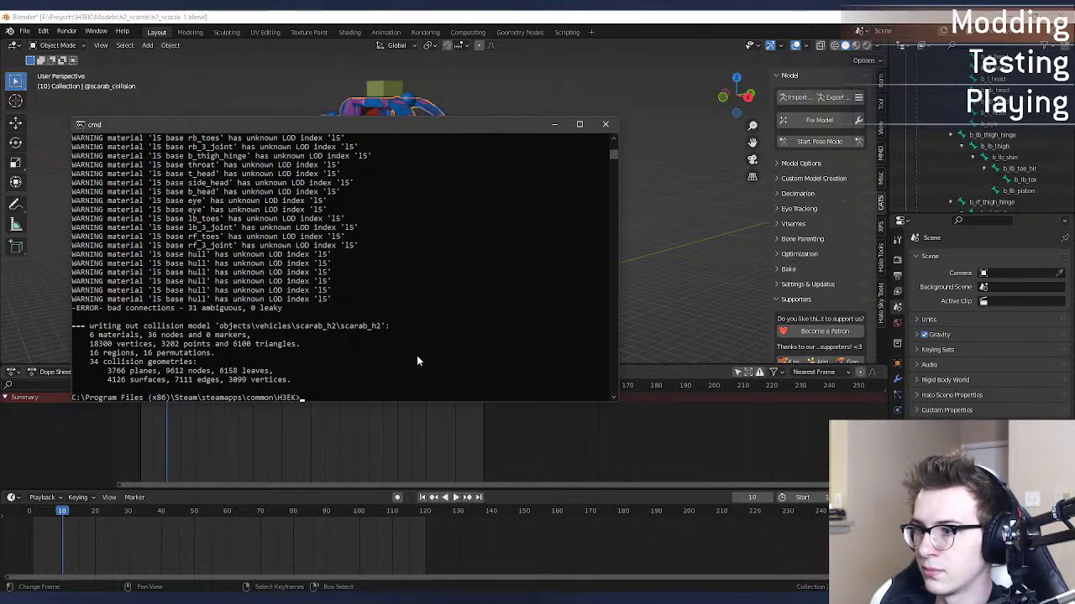
key(Up)
key(Up)
key(Up)
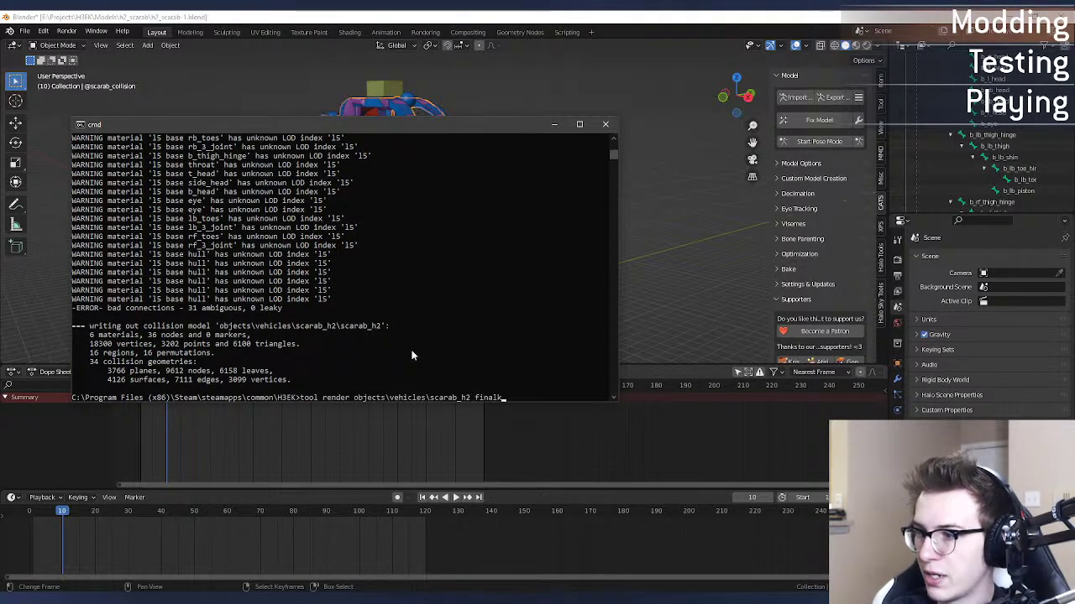
key(Return)
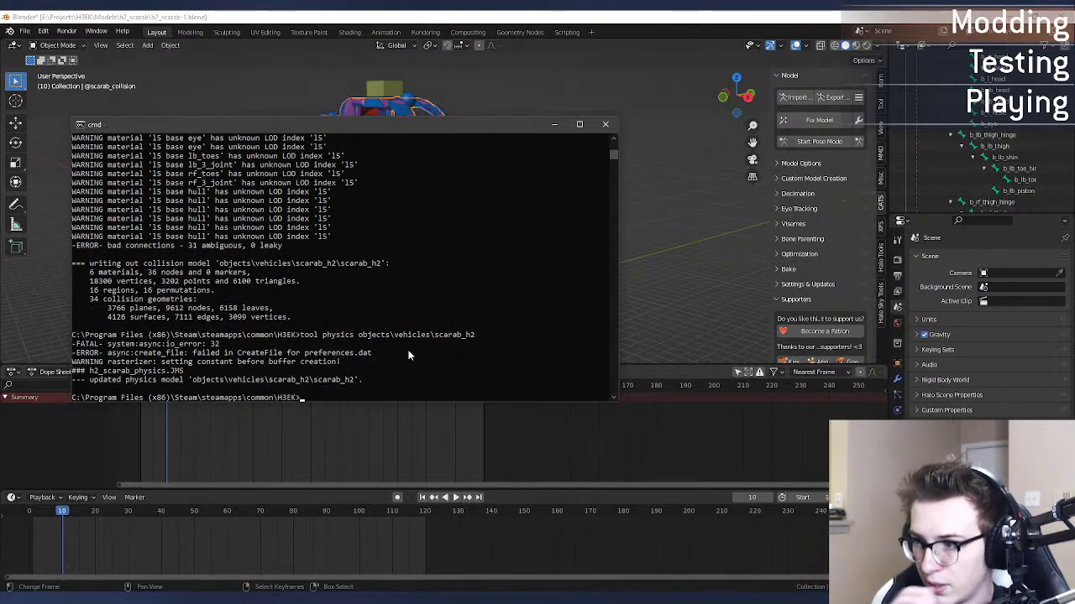
Step: Switch to Sapien, fly the camera close to scarab_h2 and enter the level there as a player
key(alt+Tab)
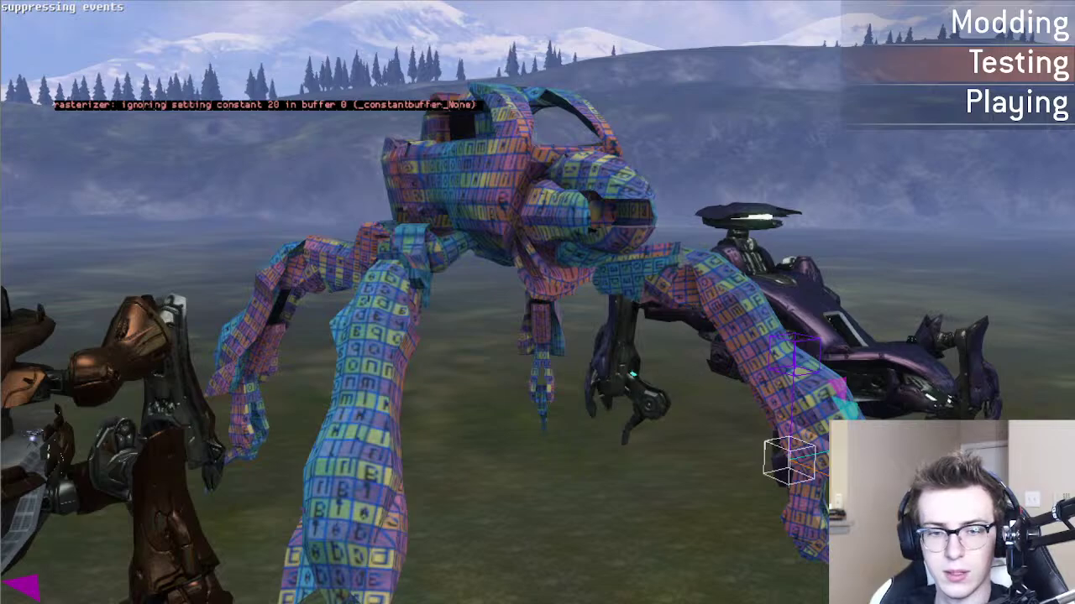
key(a)
middle_drag(303, 355, 304, 347)
key(d)
key(s)
key(w)
key(a)
key(w)
key(Tab)
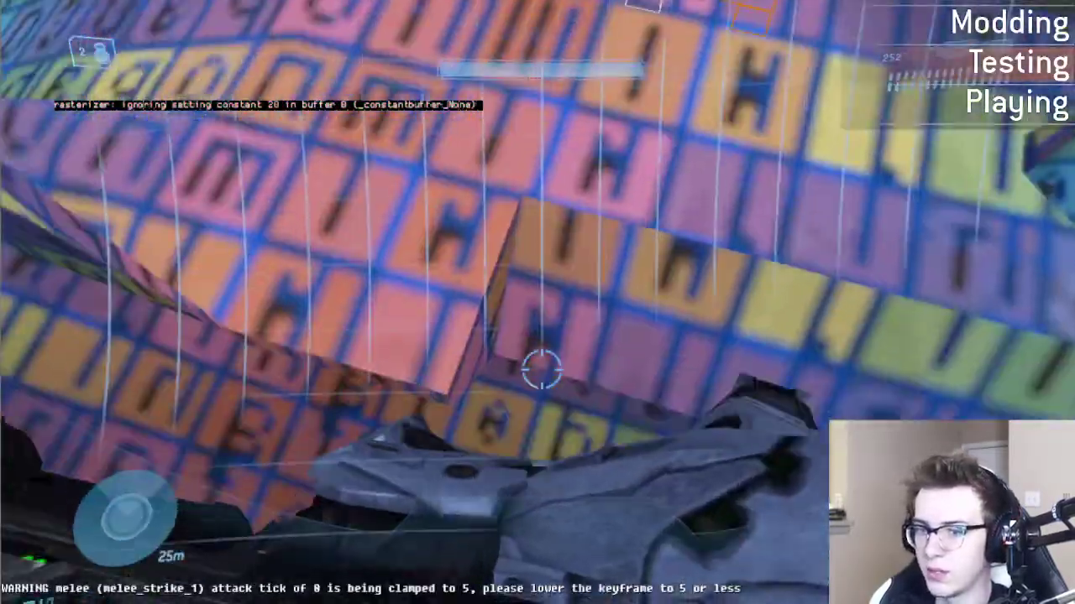
Step: Walk the player over the body of the Halo 2 Scarab in the game view to test its collision
key(w)
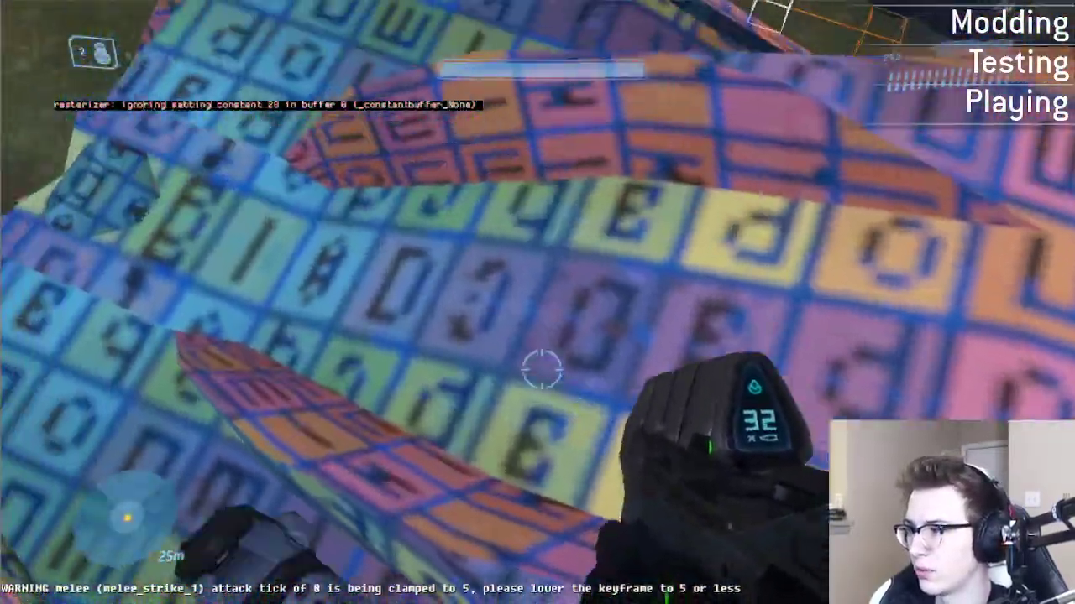
key(w)
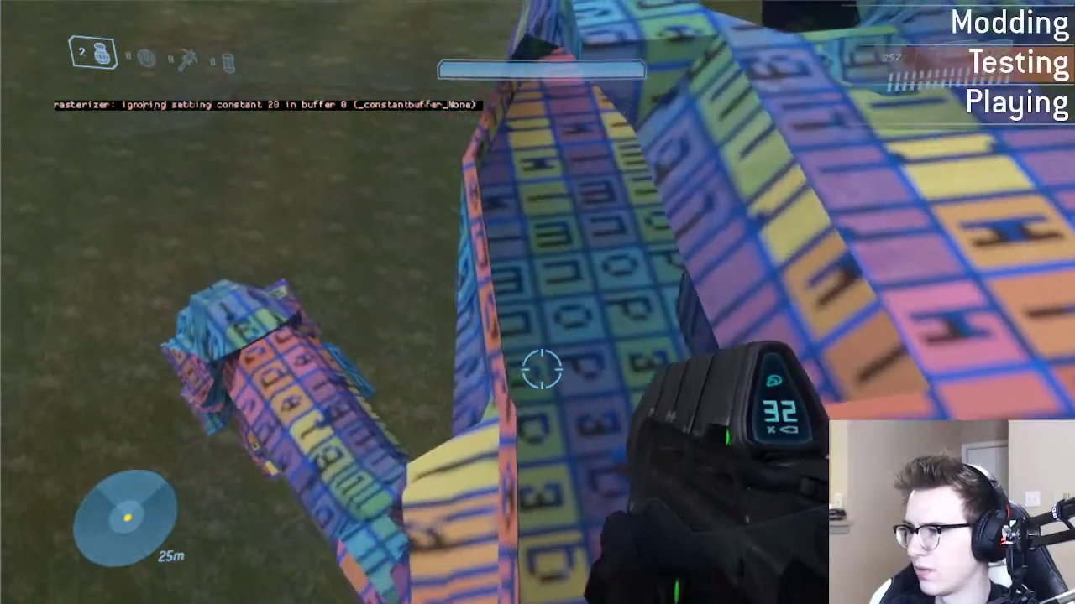
key(w)
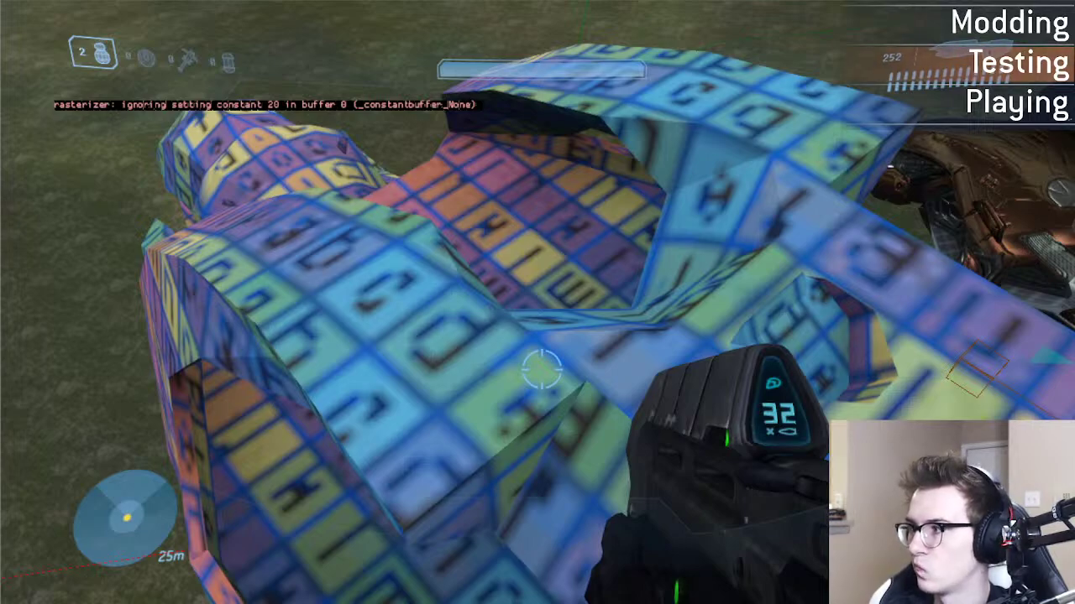
key(w)
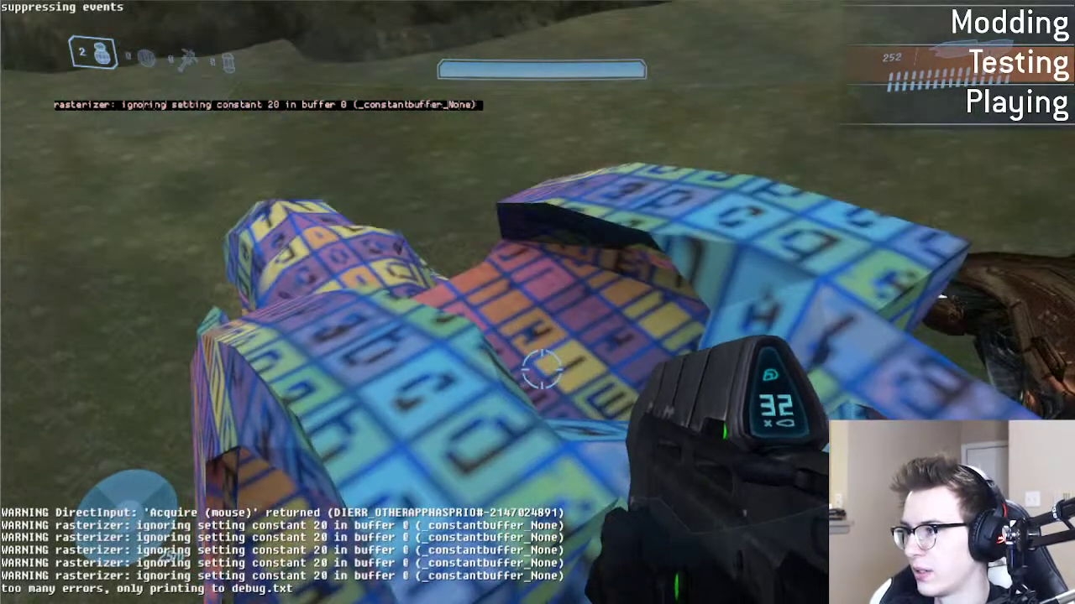
key(w)
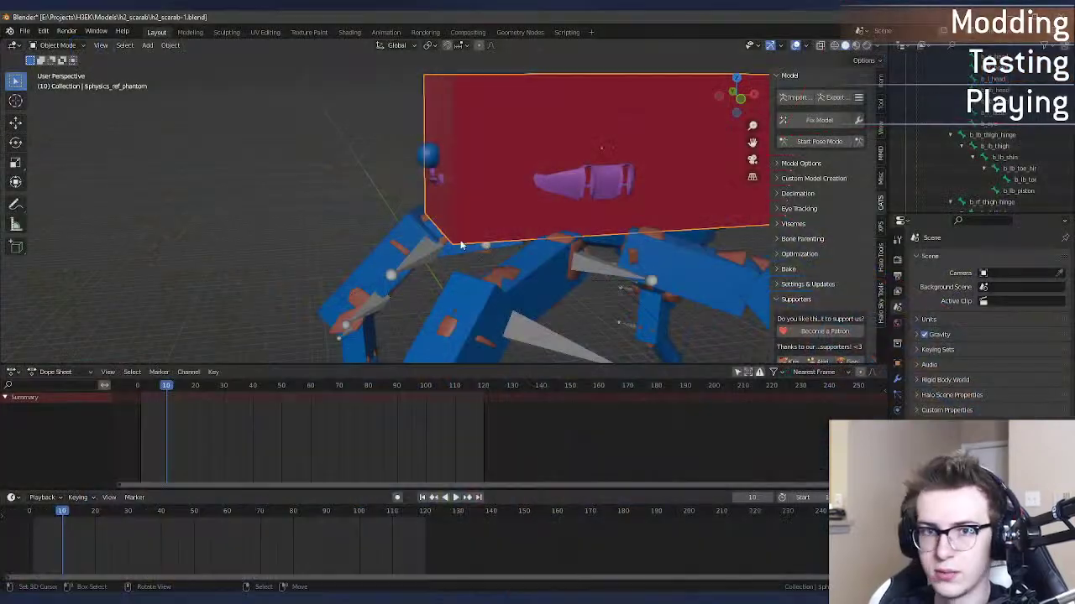
Step: Switch to Blender, hide the $physics_ref_phantom box and the $dock_attractor block above the Scarab's body, and undo the hiding
middle_drag(495, 208, 417, 249)
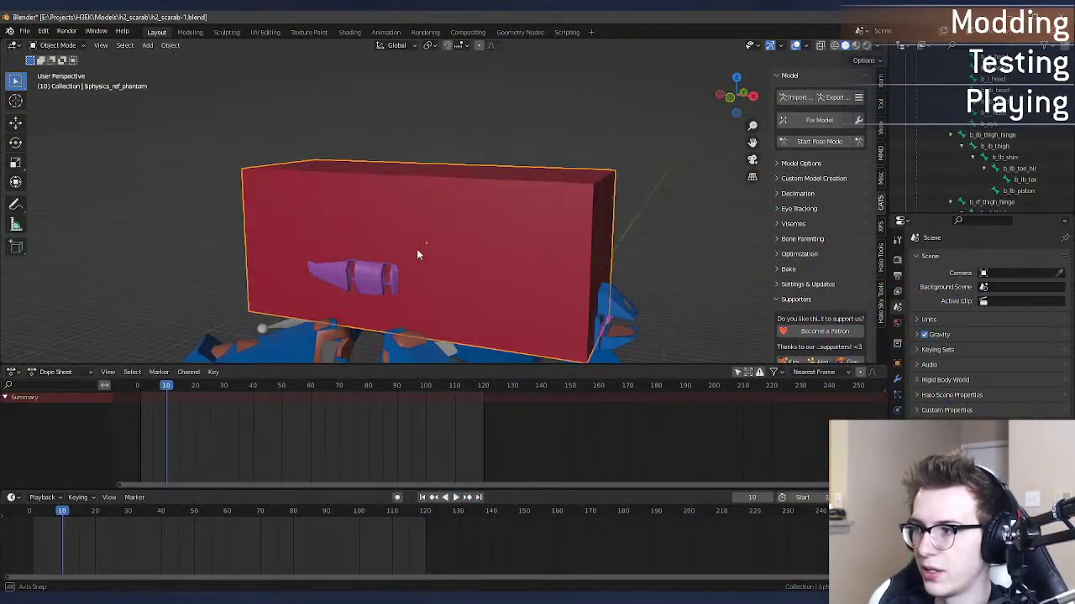
key(alt+Tab)
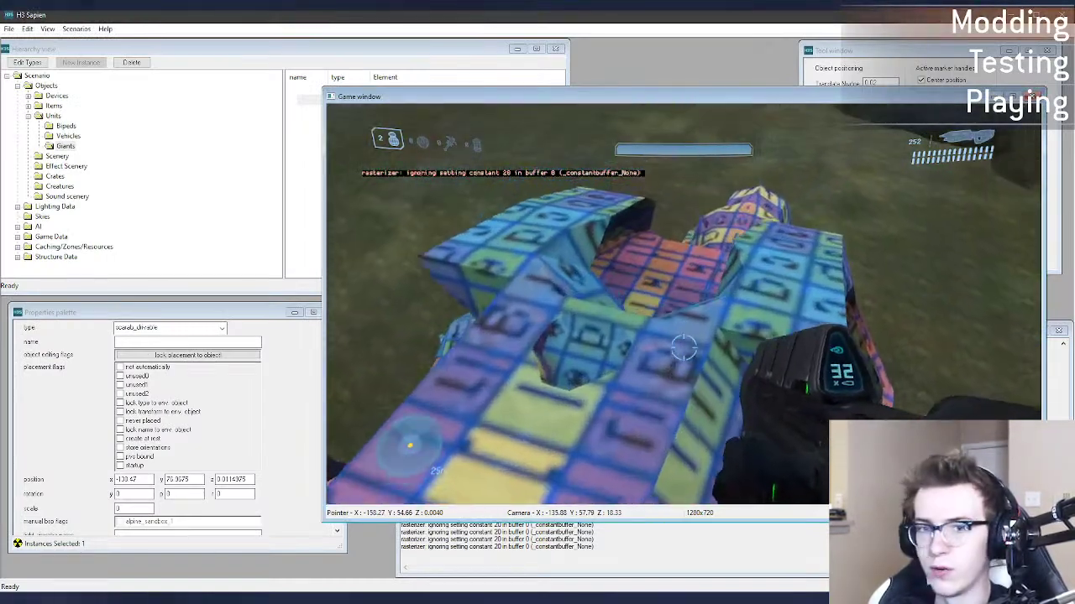
key(alt+Tab)
middle_drag(431, 282, 454, 239)
key(h)
key(alt+h)
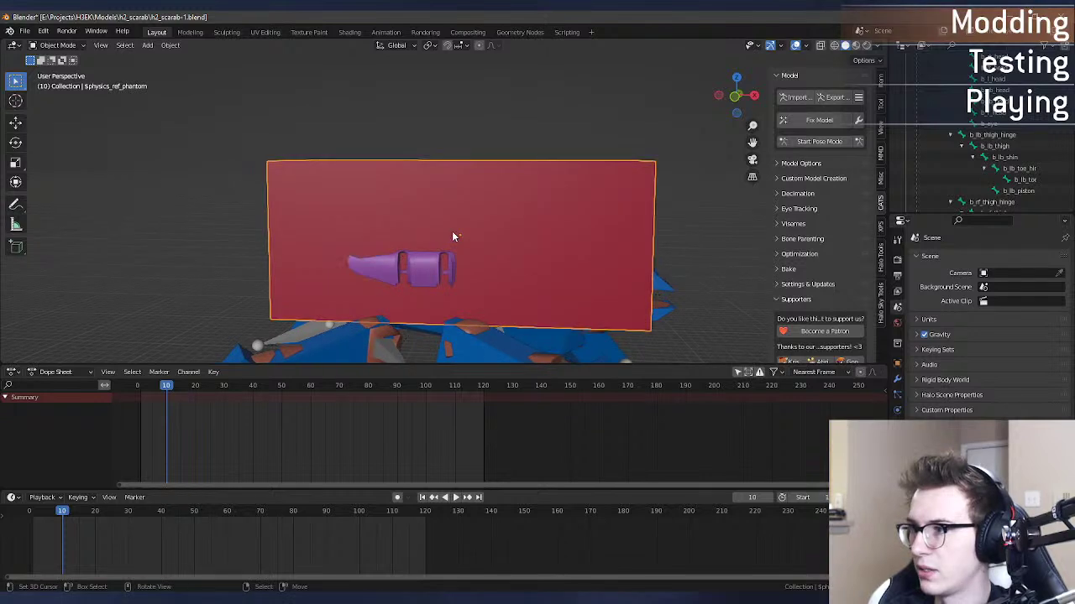
key(h)
click(453, 186)
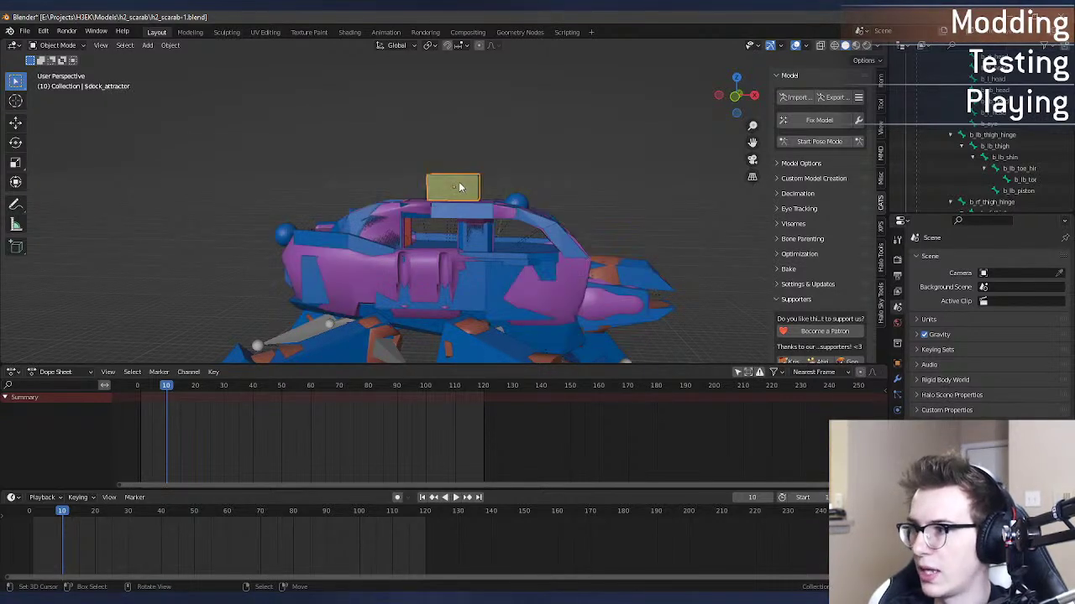
key(h)
key(ctrl+z)
key(ctrl+z)
key(ctrl+z)
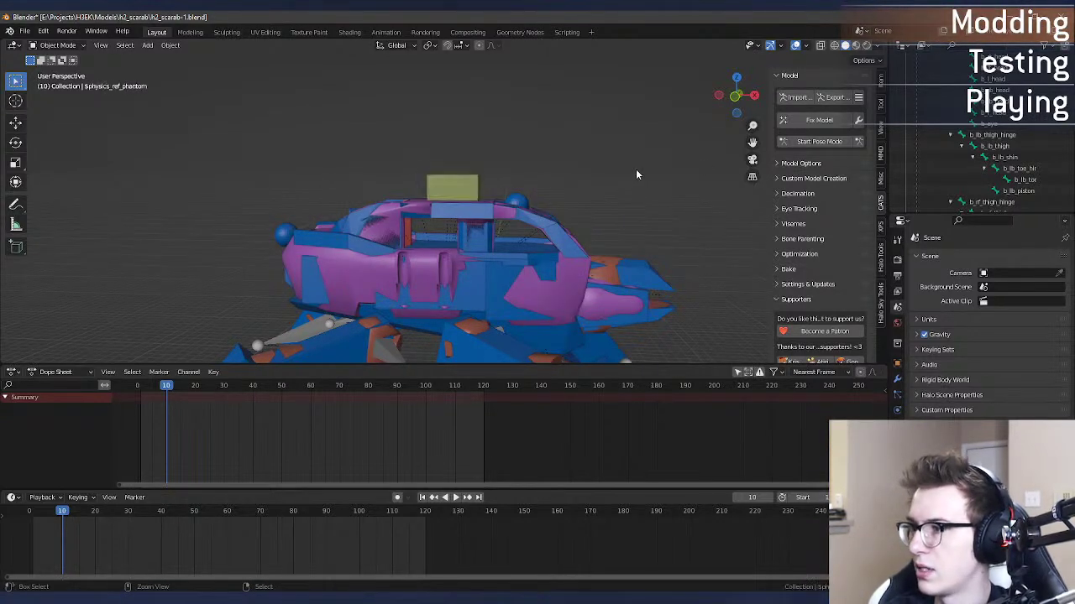
Step: Check the player's movement around the Scarab again in Sapien's game window and return to the phantom box in Blender
middle_drag(682, 233, 588, 234)
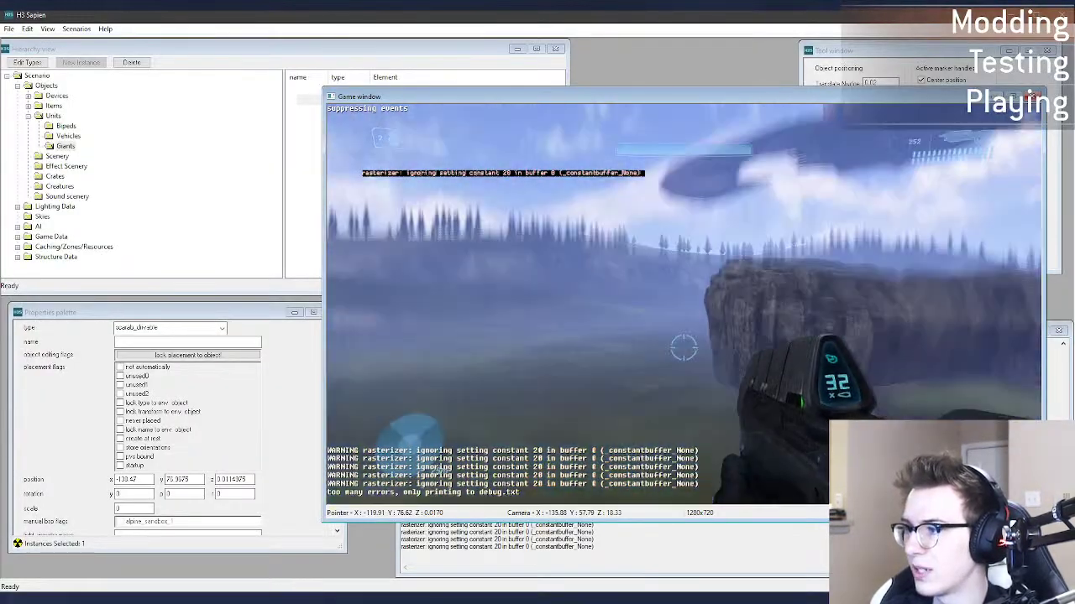
key(w)
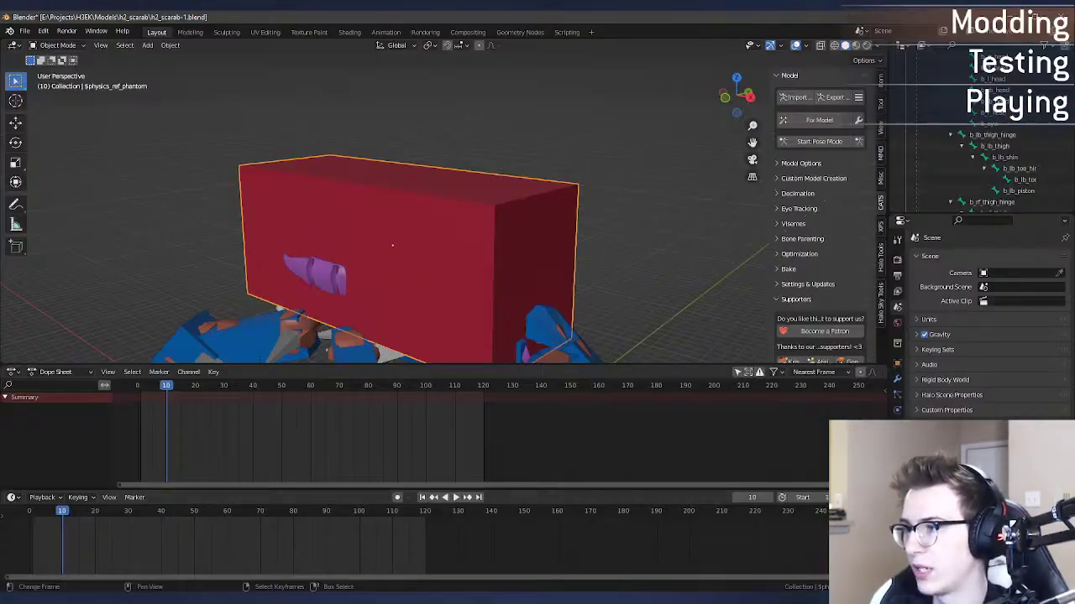
middle_drag(411, 323, 463, 275)
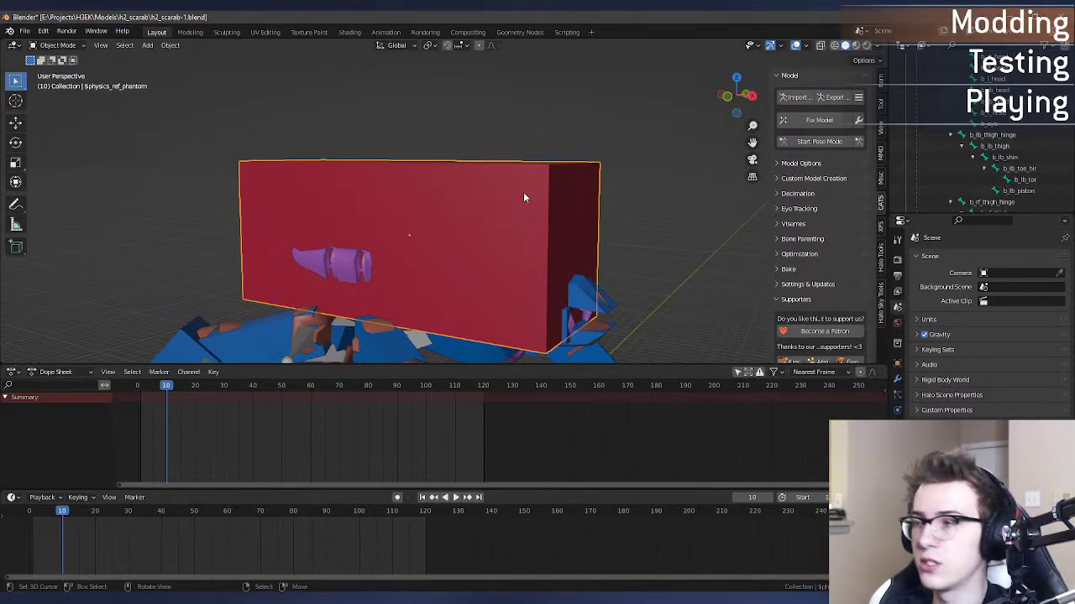
Step: Save h2_scarab-1.blend and display the material properties of the $physics_ref_phantom box
key(ctrl+s)
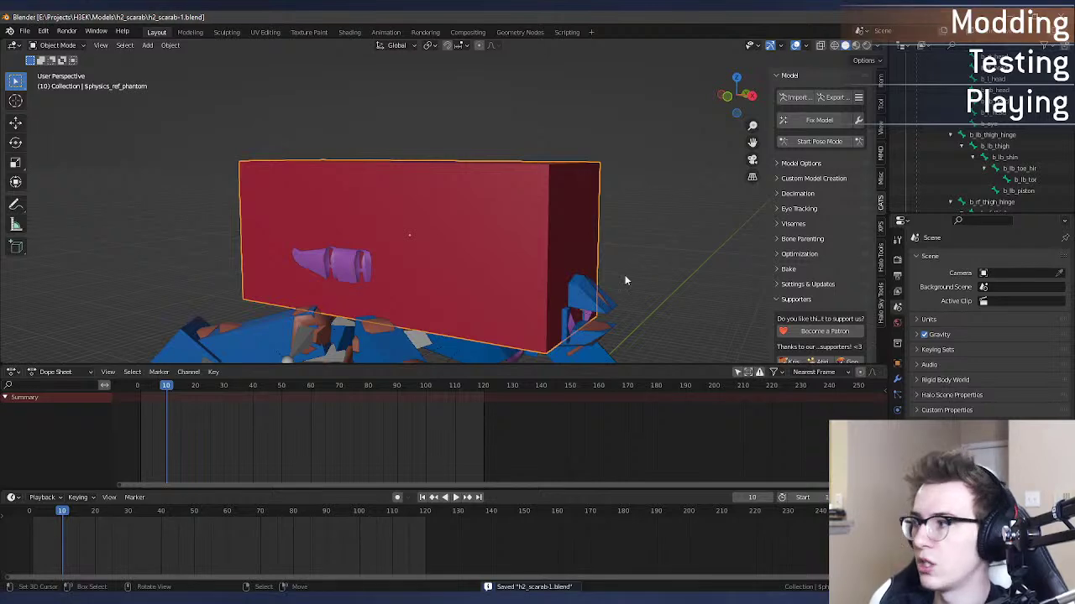
click(897, 410)
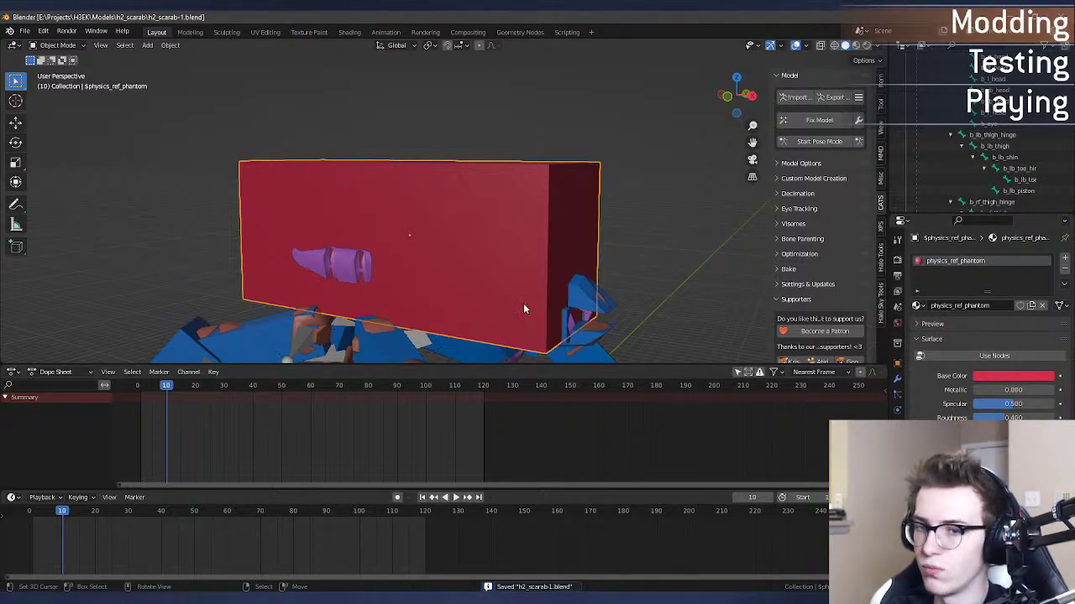
middle_drag(367, 238, 282, 169)
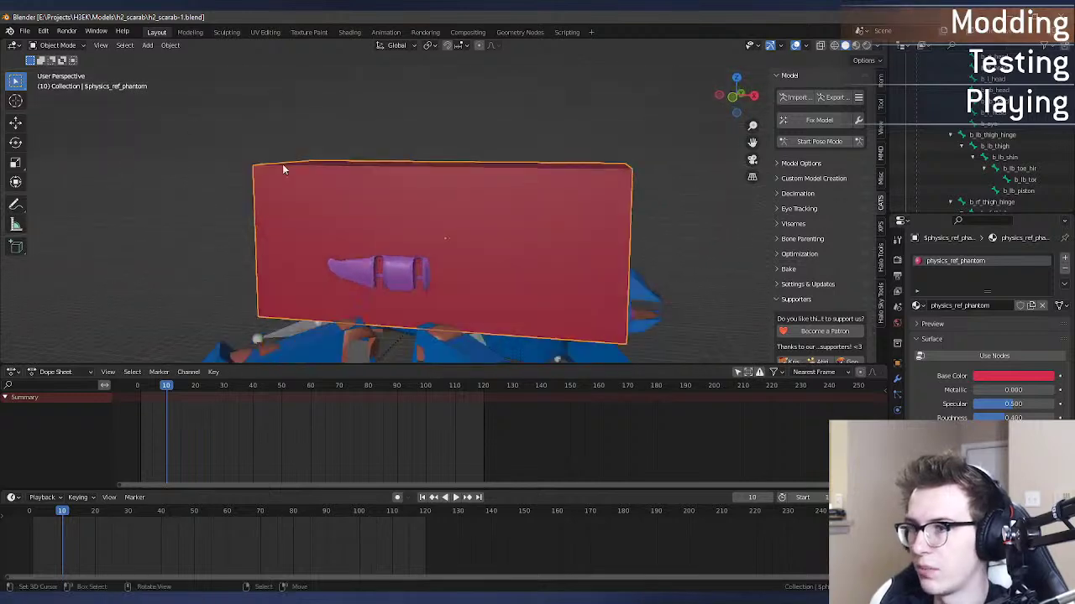
Step: Create a new General file and delete all of its default objects
click(25, 31)
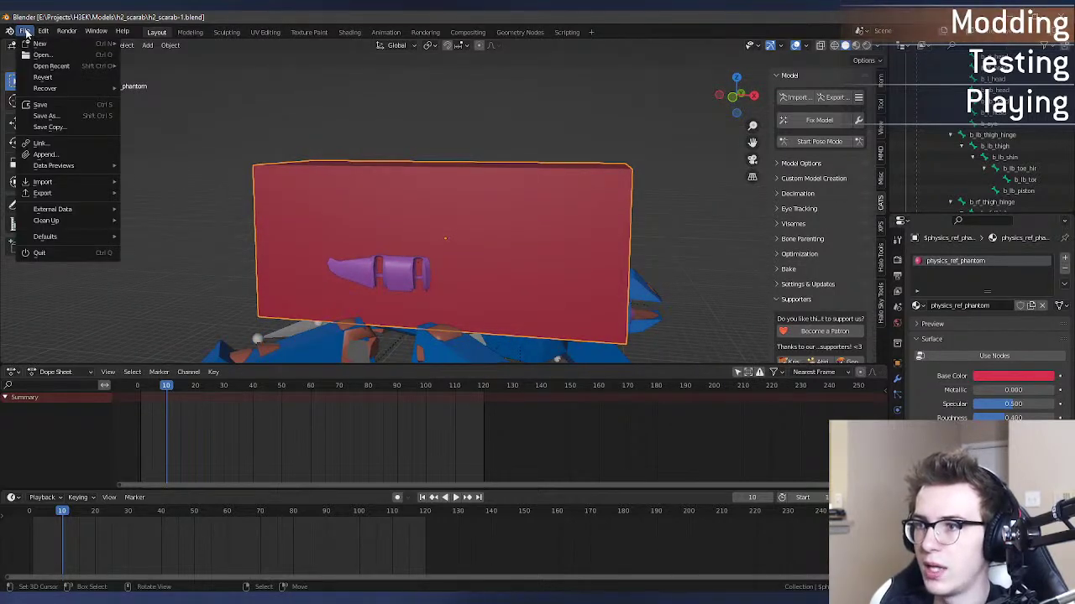
mouse_move(51, 47)
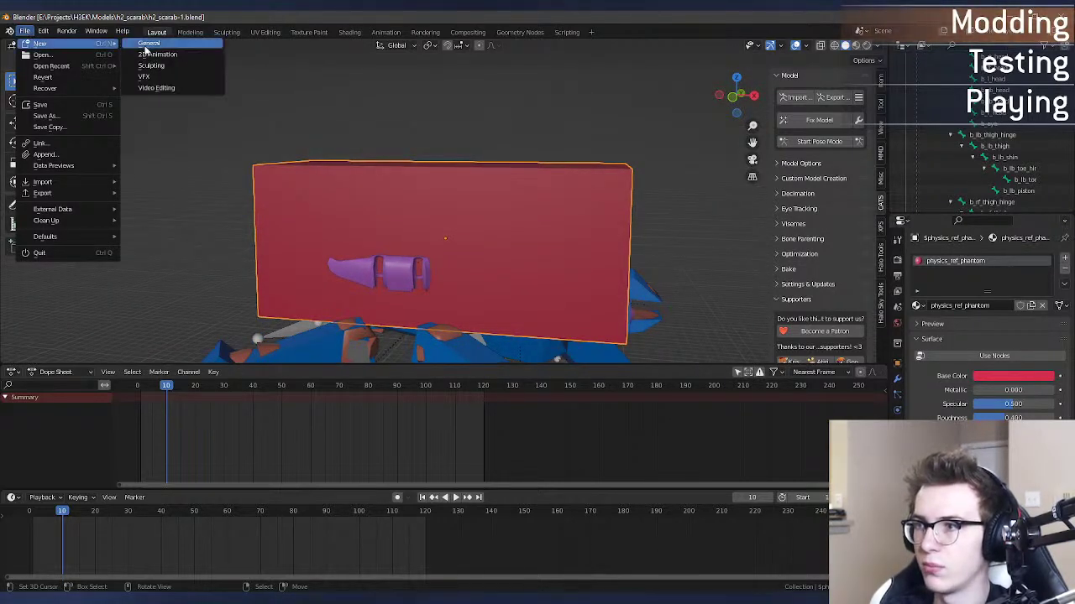
click(147, 45)
key(a)
key(Delete)
Step: Start a Halo Jointed Model Skeleton (.jms) import and browse to the H3EK folder in steamapps\common
click(26, 31)
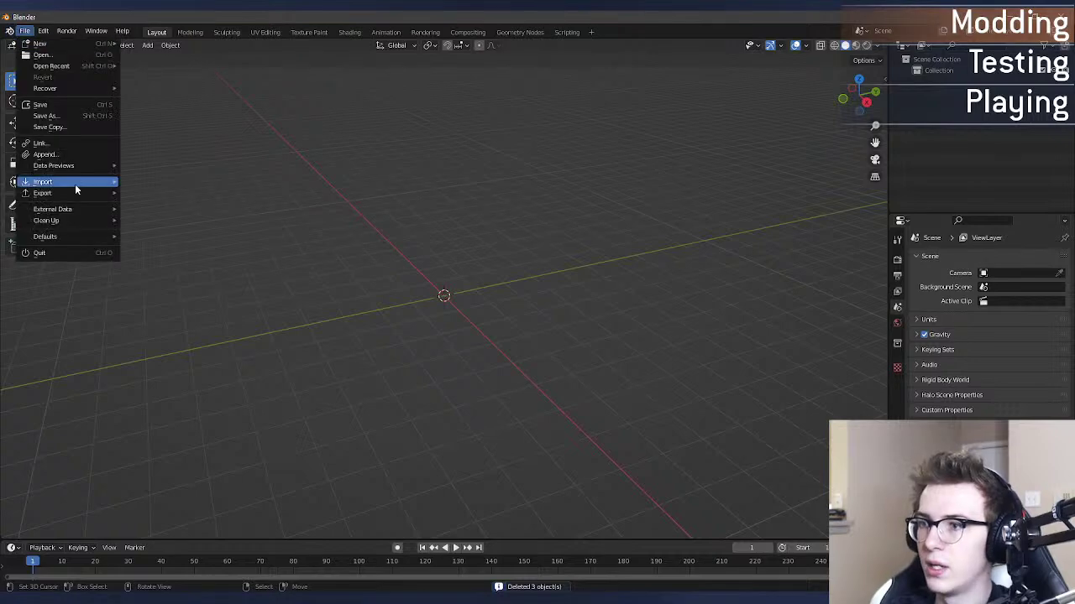
mouse_move(75, 186)
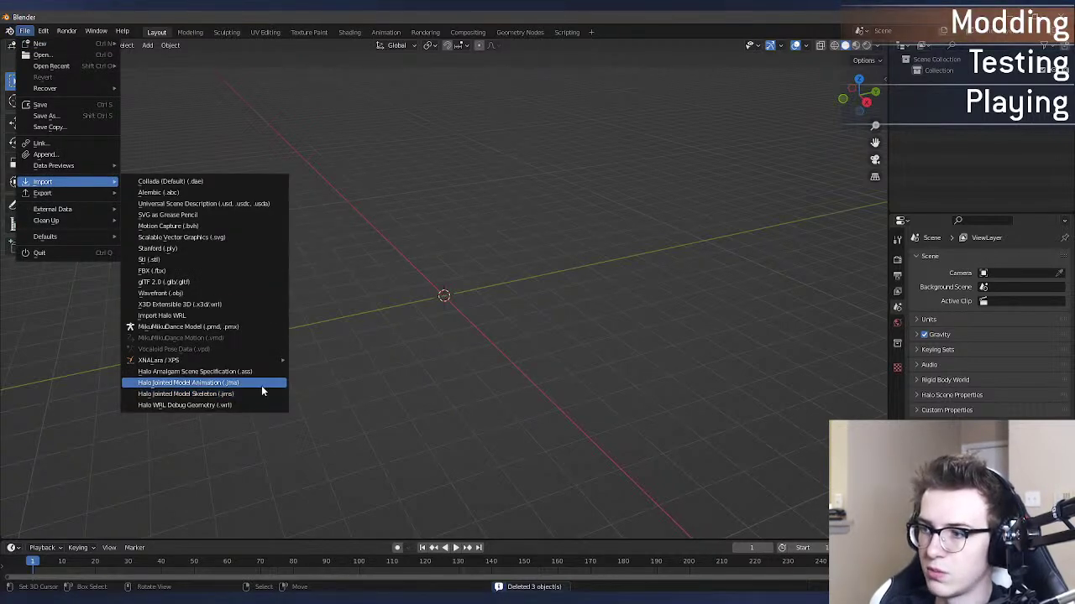
click(269, 396)
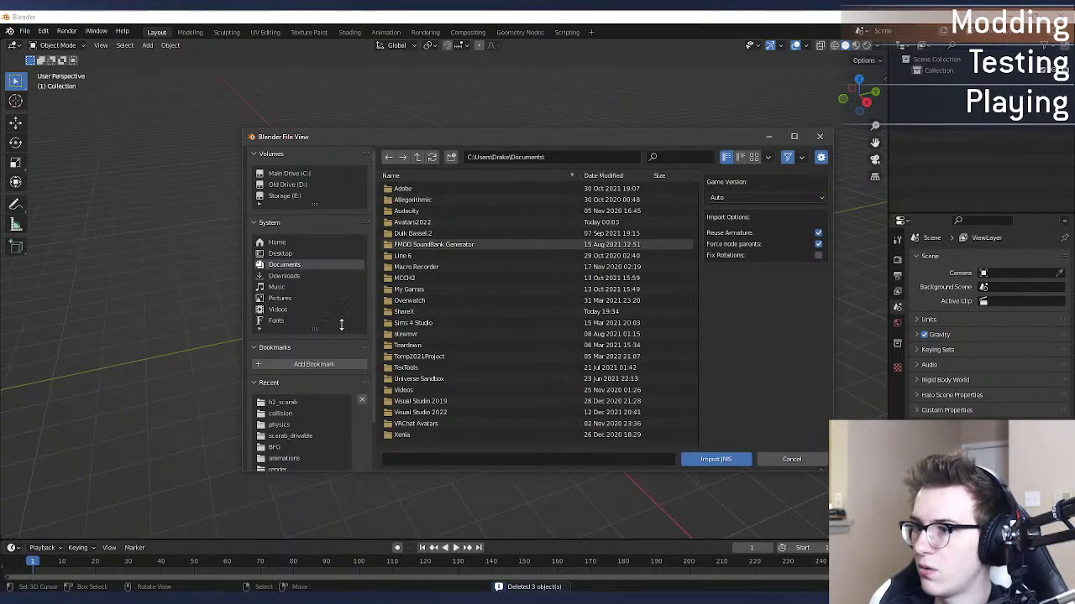
click(307, 402)
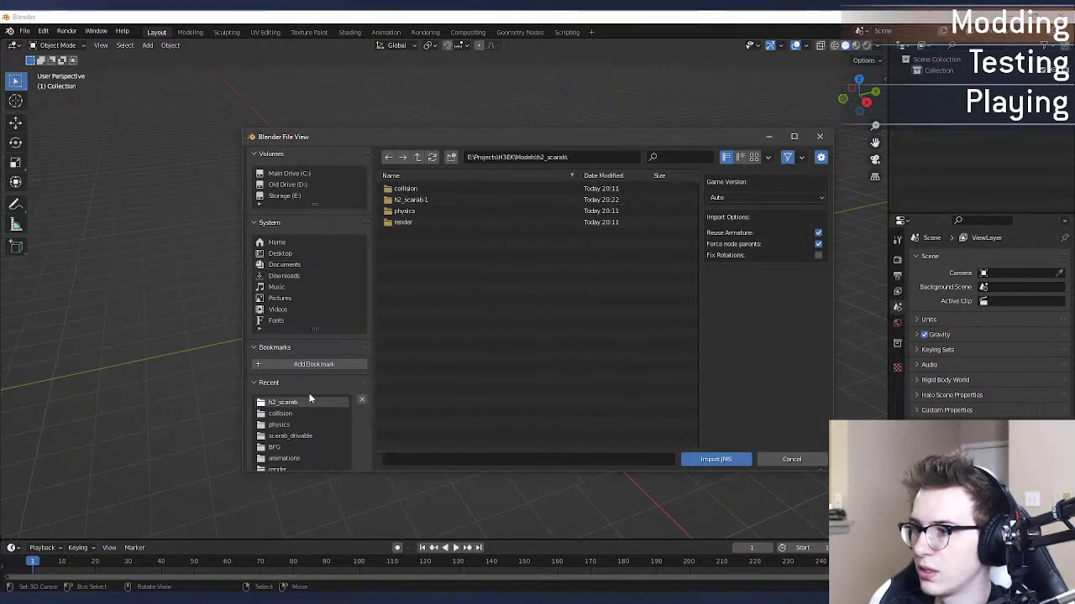
click(416, 158)
click(415, 158)
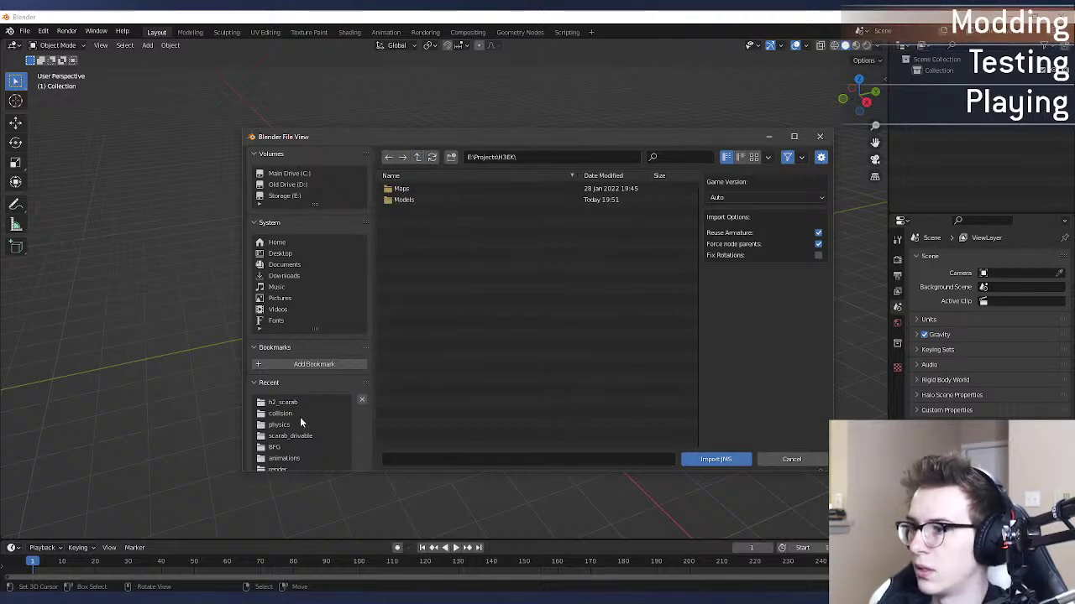
click(300, 413)
click(415, 157)
click(415, 157)
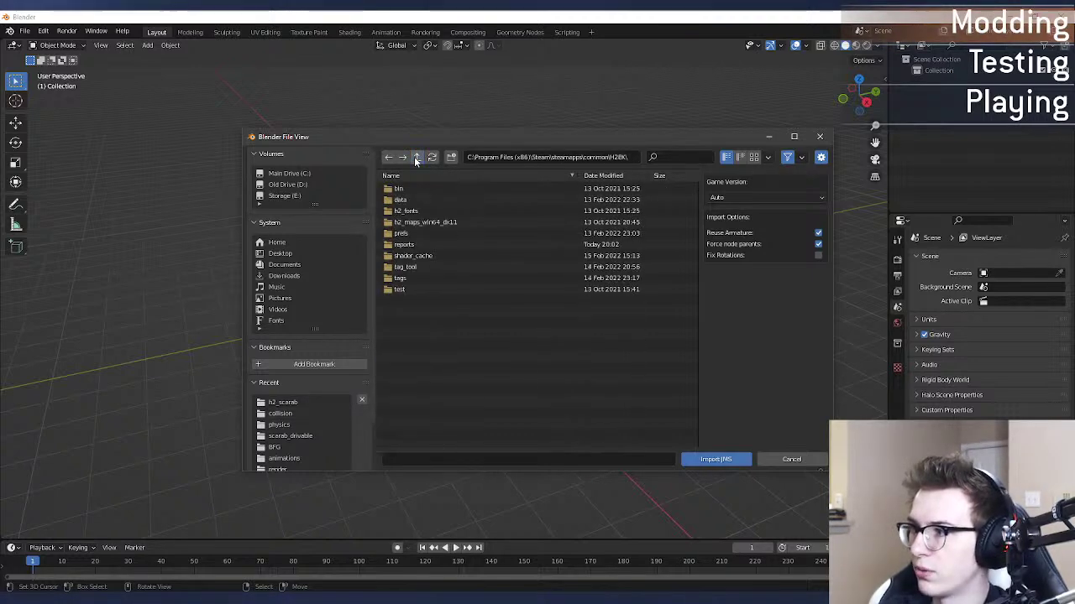
click(415, 157)
double_click(428, 209)
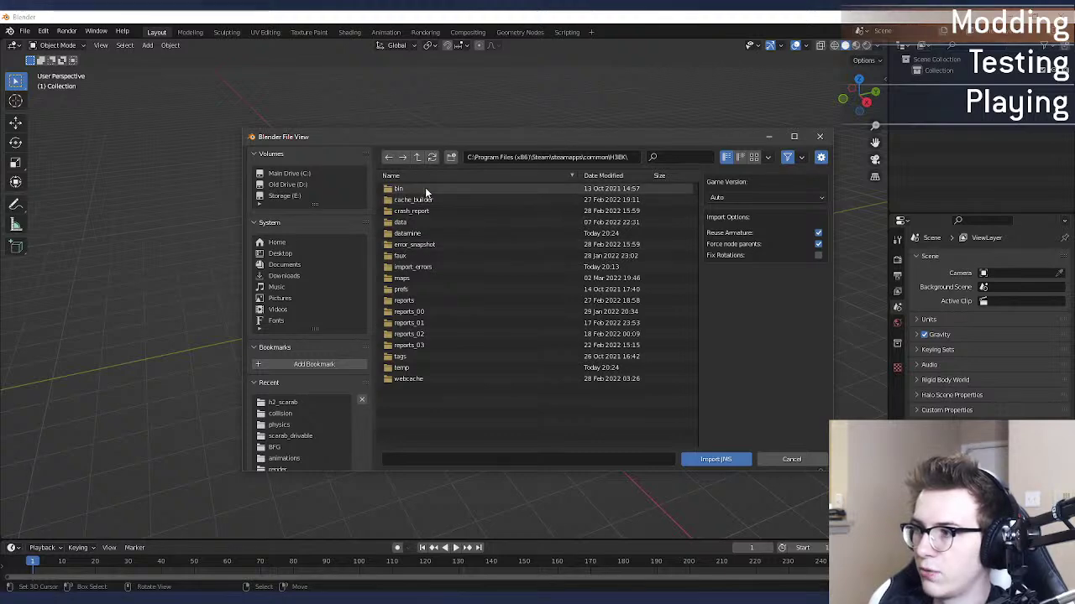
Step: Look for the Scarab's physics folder in data\!extracted\scarab and go back up to the H3EK folder
double_click(413, 222)
double_click(429, 188)
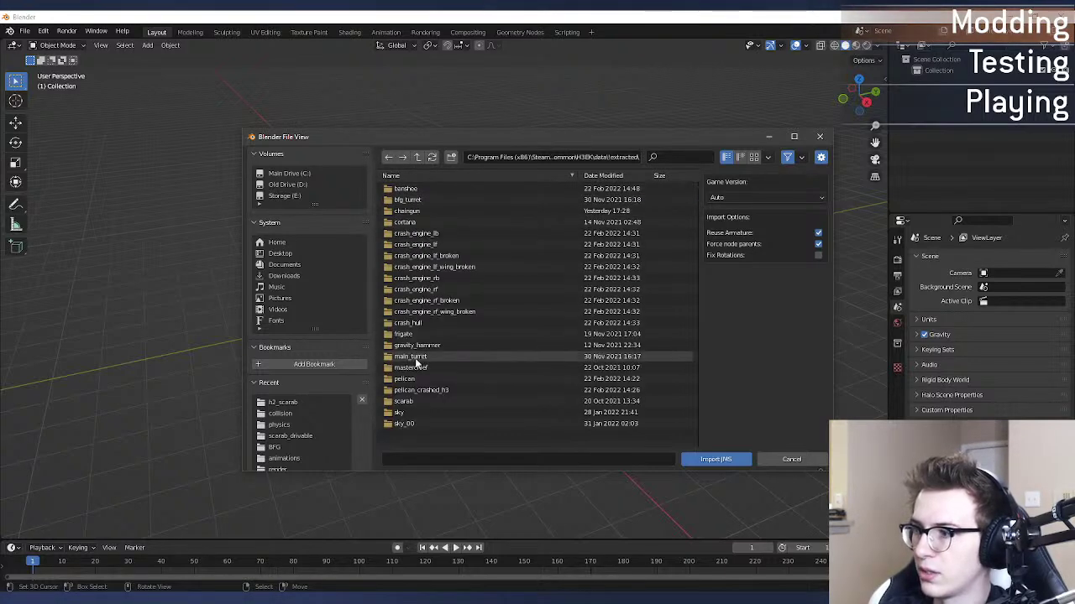
double_click(415, 402)
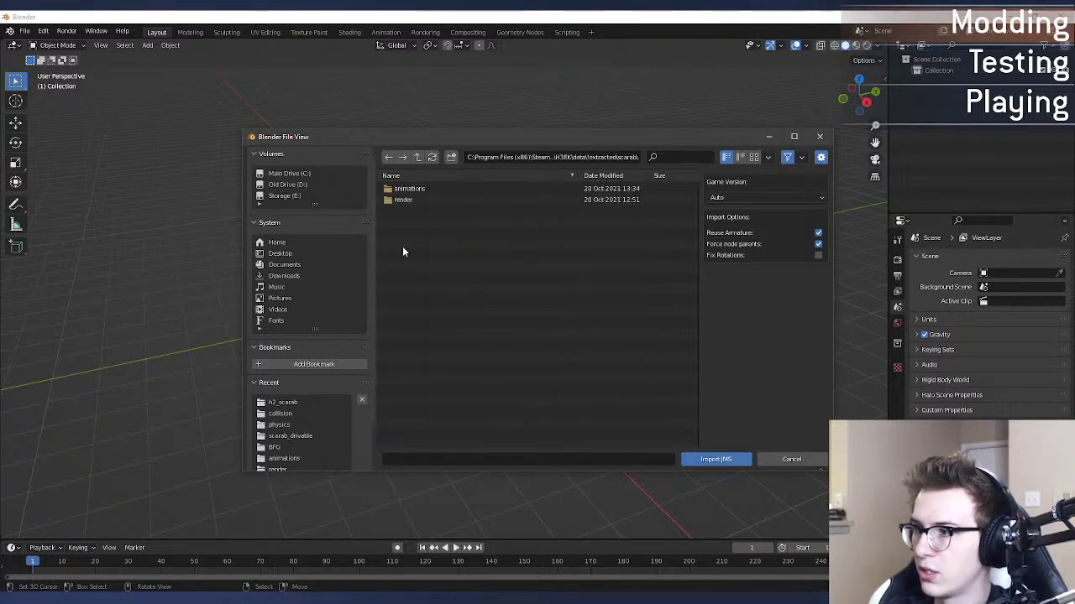
click(418, 157)
click(418, 157)
click(417, 157)
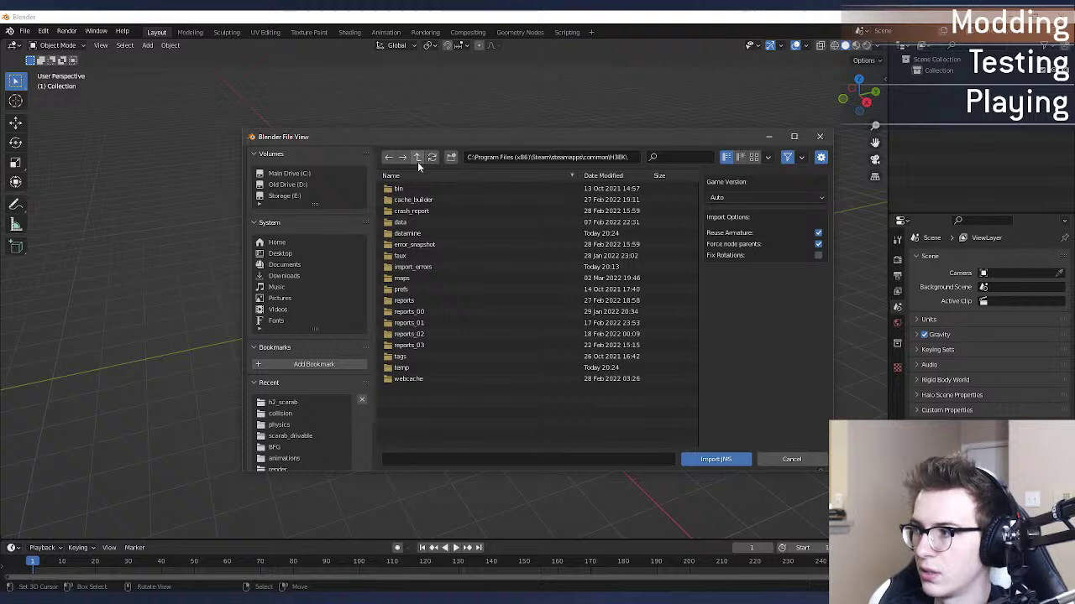
Step: Import the original Halo 3 Scarab's physics JMS from data\objects\giants\scarab\physics
double_click(422, 220)
double_click(422, 256)
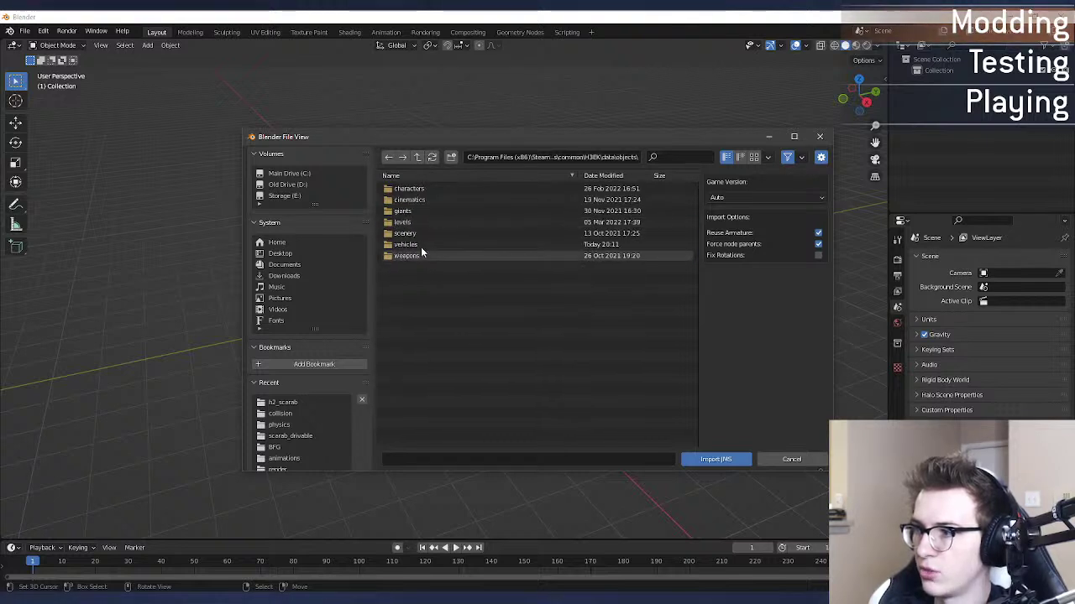
double_click(427, 210)
double_click(427, 189)
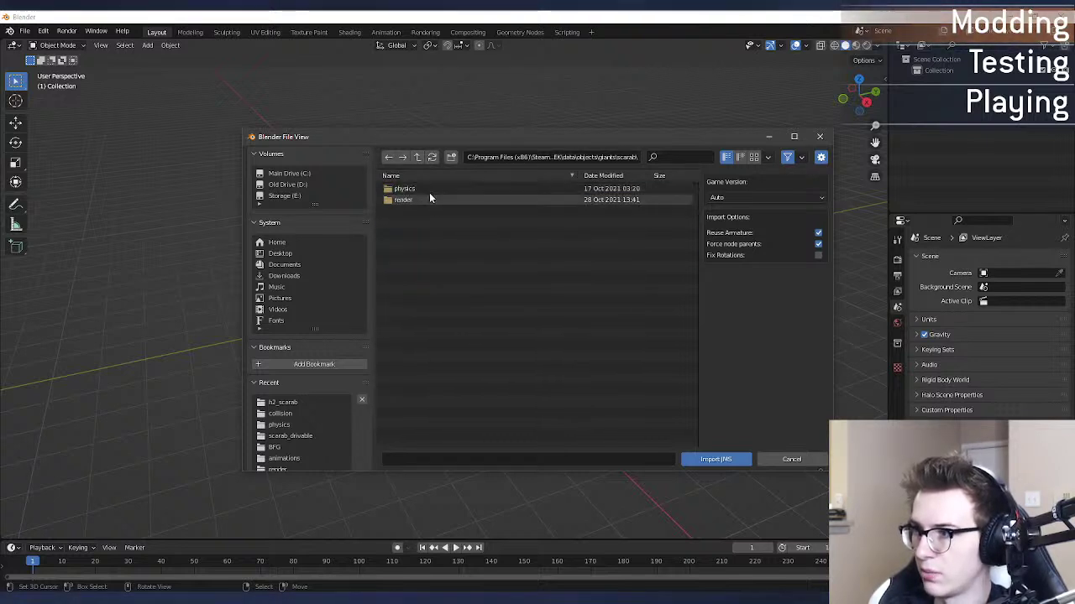
double_click(429, 188)
double_click(428, 189)
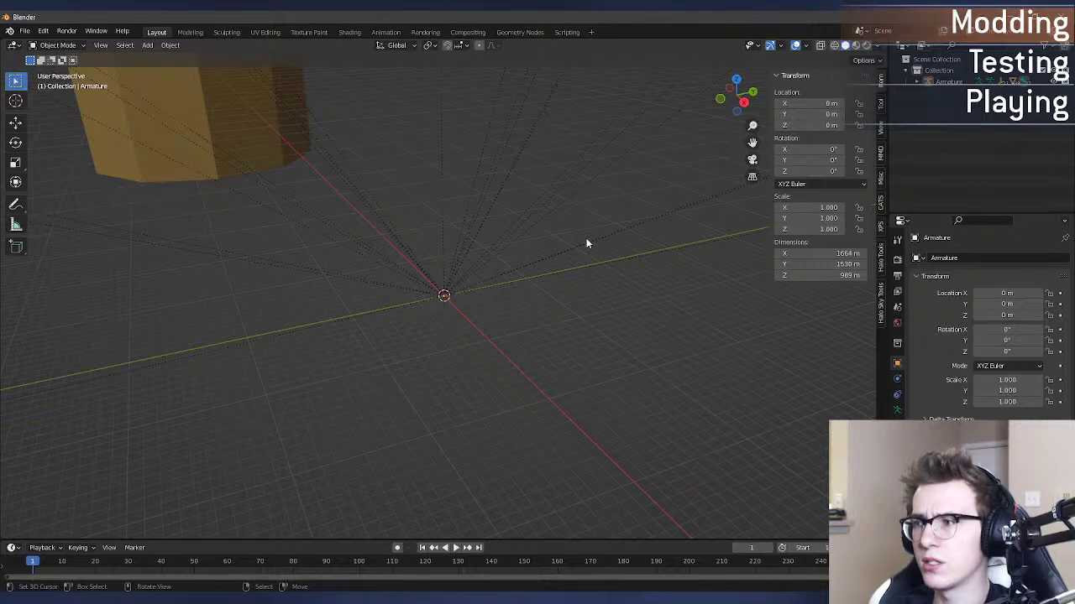
Step: Set the viewport's clip end to 100000 m to inspect the whole imported Scarab physics model
click(880, 202)
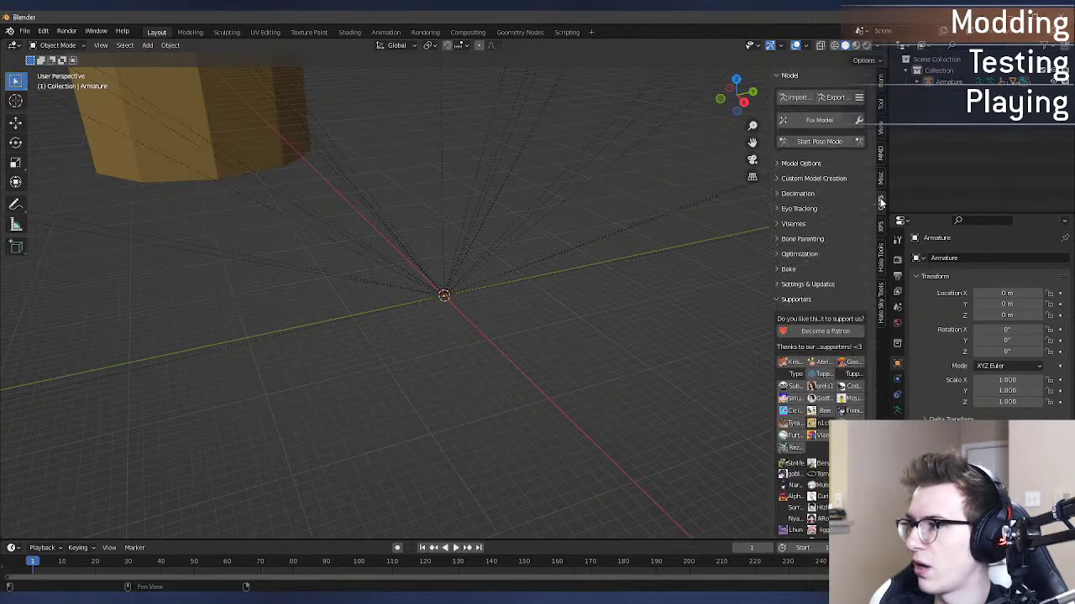
click(880, 128)
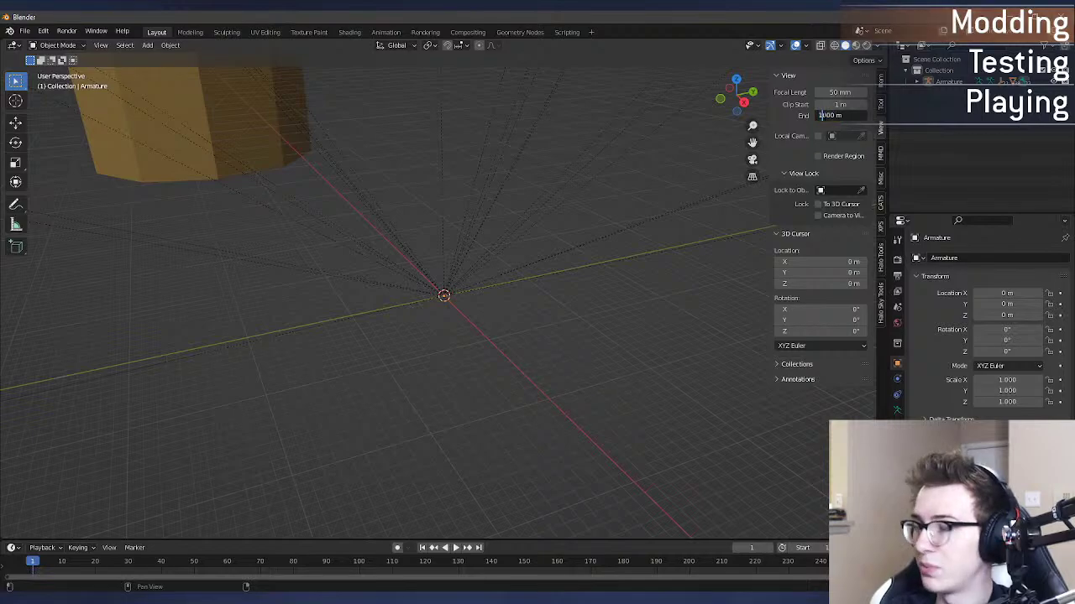
text(0)
key(Return)
scroll(591, 201, down, 8)
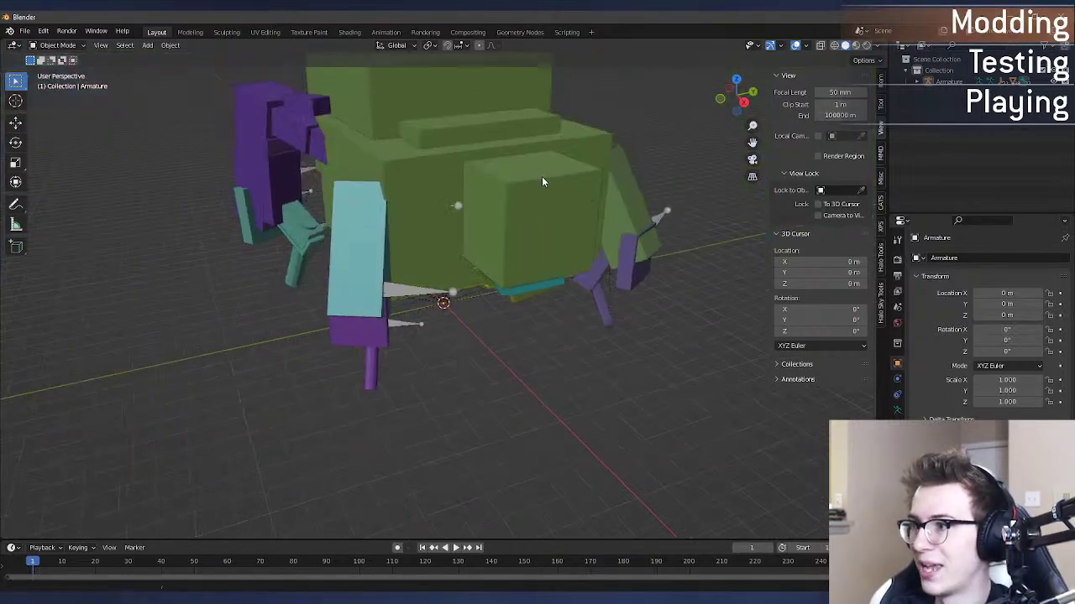
shift+middle_drag(451, 170, 623, 159)
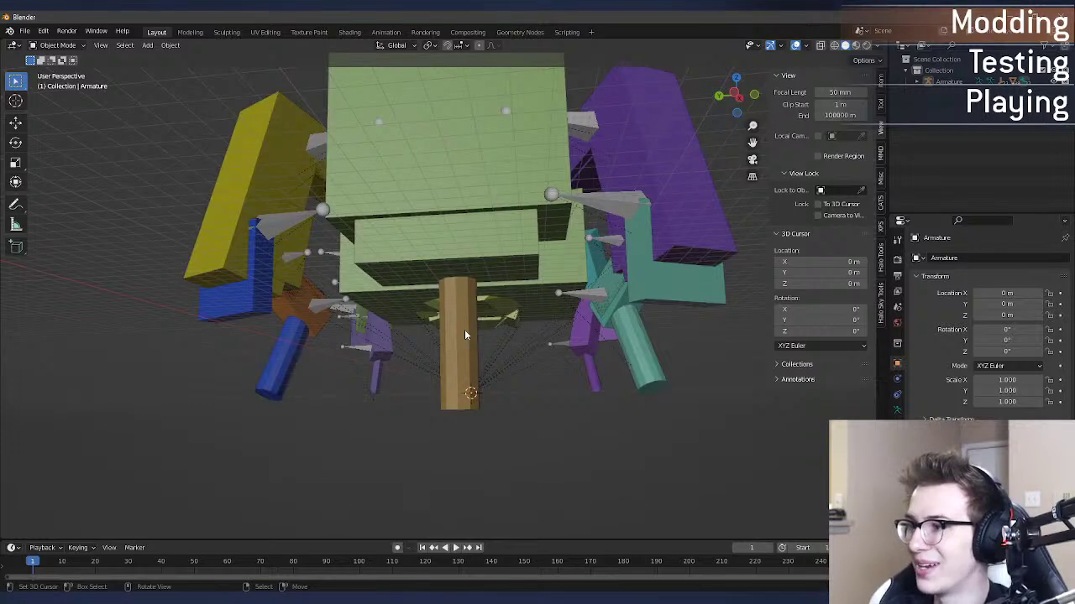
Step: Inspect the Halo 3 Scarab physics model from below and identify the cylinder under the hull
middle_drag(465, 334, 638, 267)
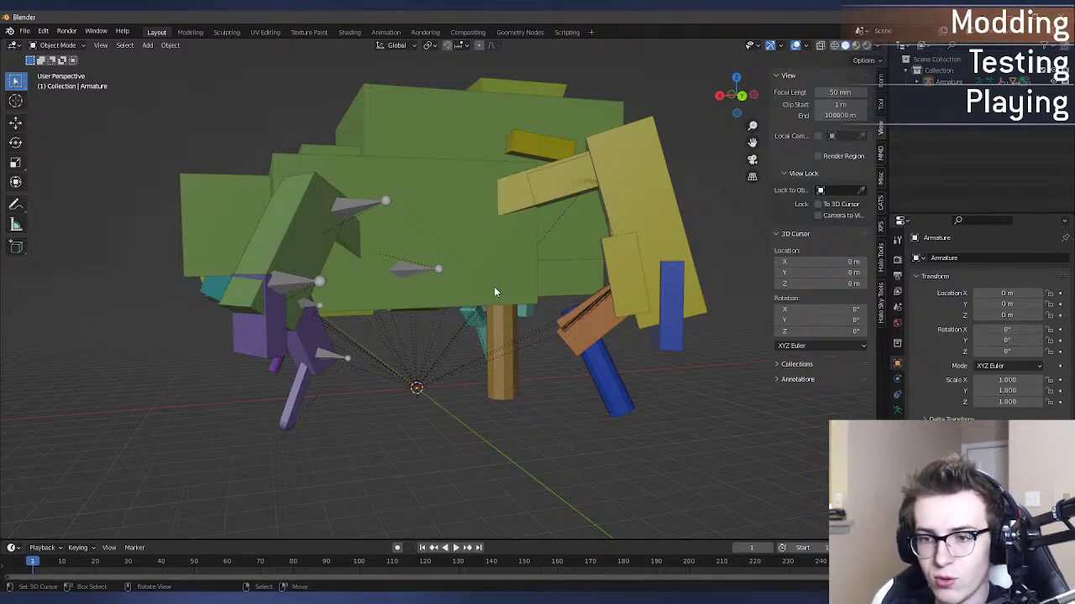
middle_drag(492, 303, 614, 305)
scroll(528, 319, up, 3)
click(385, 293)
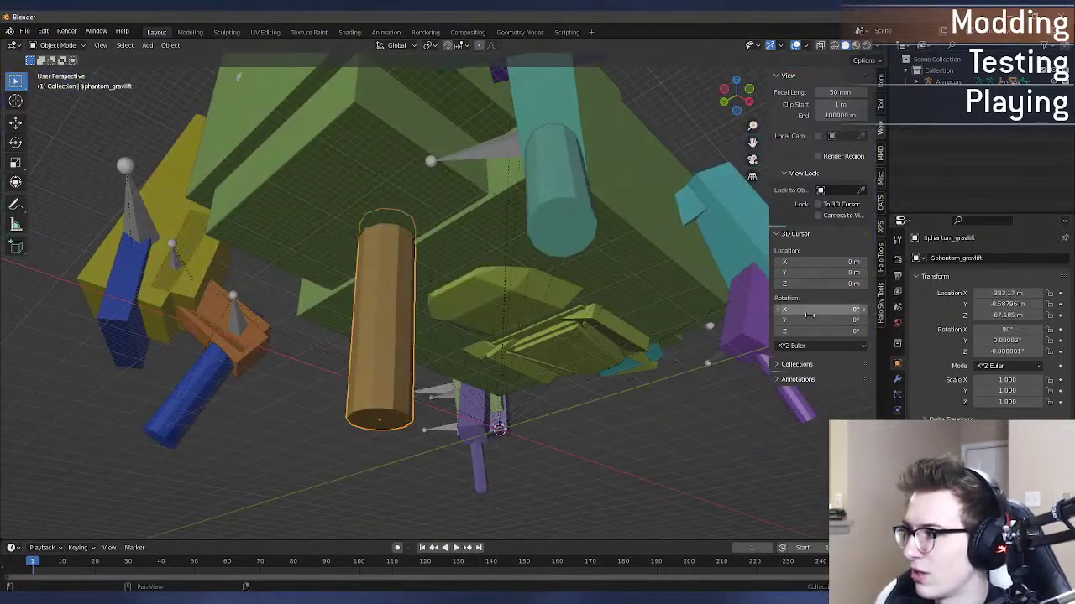
middle_drag(505, 262, 489, 214)
Step: Hide the large outer hull physics shapes to expose the volumes inside the Scarab's body
click(413, 178)
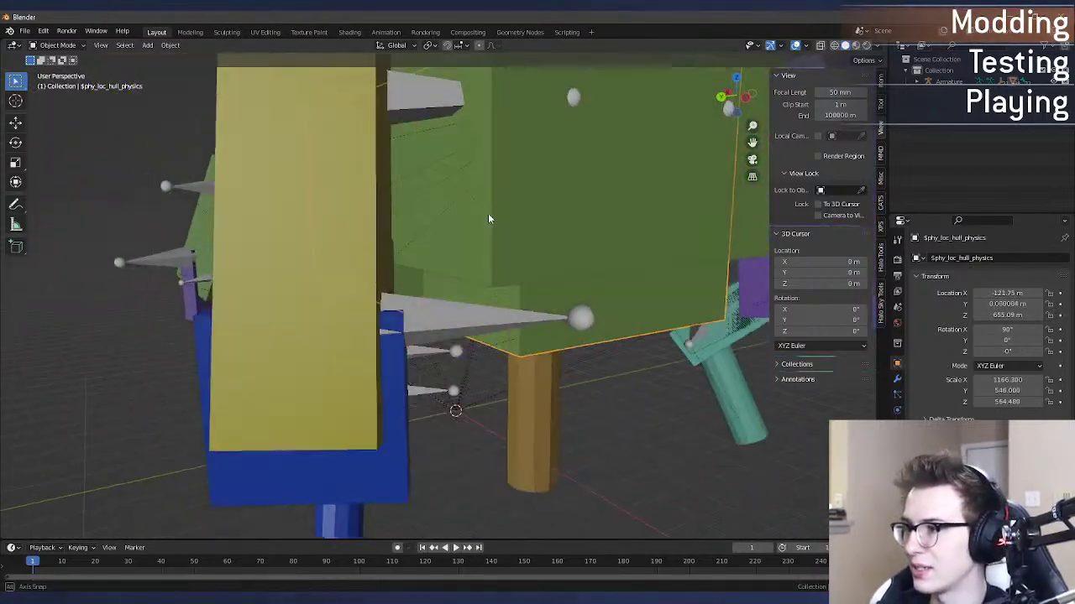
key(h)
click(539, 194)
key(h)
click(460, 271)
middle_drag(460, 273, 399, 218)
right_click(399, 223)
key(h)
right_click(402, 259)
key(h)
middle_drag(402, 259, 457, 264)
scroll(424, 195, up, 3)
click(468, 292)
key(alt+h)
Step: Examine the gravity lift's box and cylinder beneath the hull, and reveal the hidden physics shapes
middle_drag(502, 304, 383, 289)
click(491, 292)
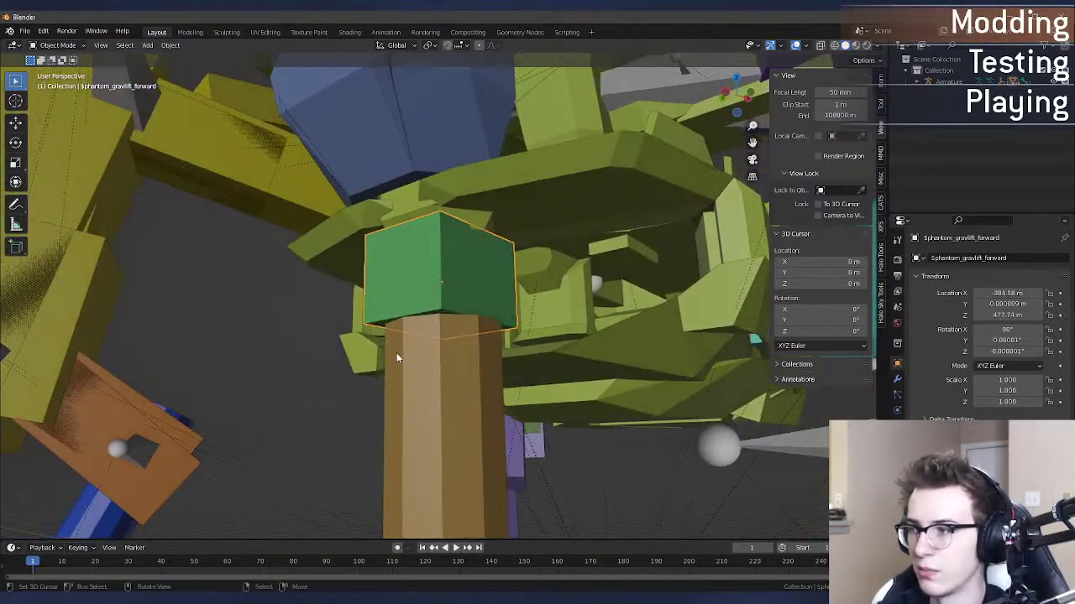
click(460, 368)
middle_drag(461, 369, 372, 335)
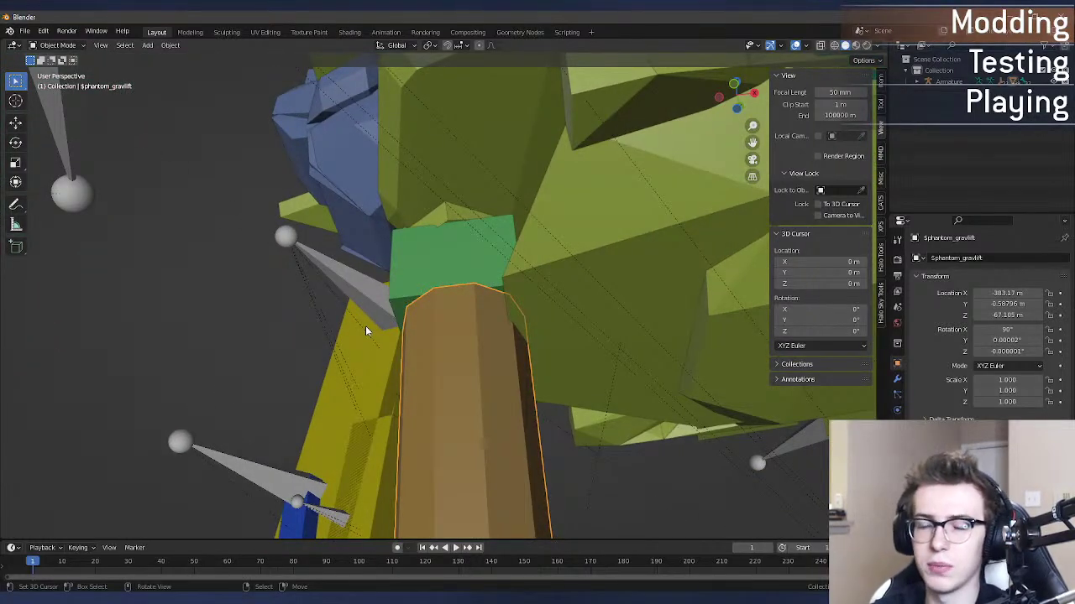
middle_drag(363, 332, 433, 312)
click(418, 321)
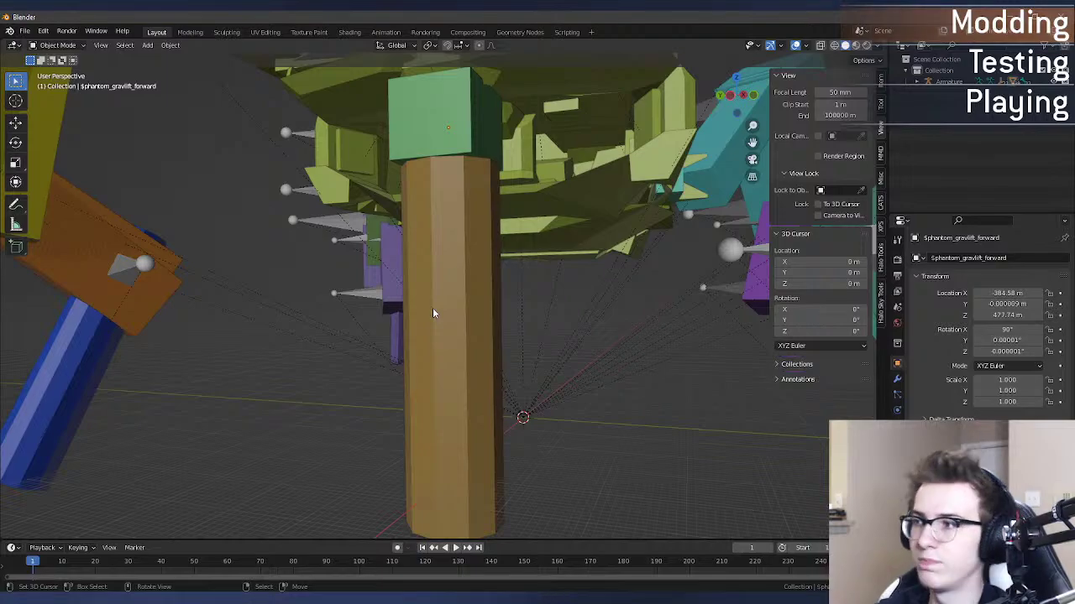
mouse_move(433, 313)
middle_down()
mouse_move(493, 266)
mouse_move(537, 256)
mouse_move(456, 307)
mouse_move(472, 265)
mouse_move(415, 338)
mouse_move(447, 317)
mouse_move(432, 319)
middle_up()
click(425, 304)
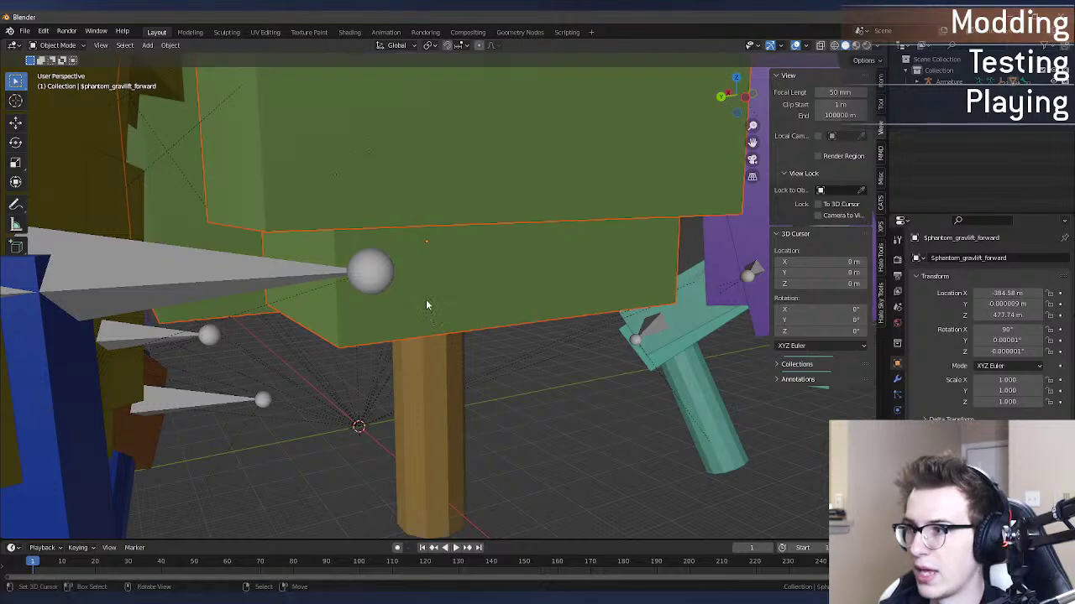
Step: Check the object names and assigned materials of the two large hull boxes, $phy_loc_hull_physics and $phy_loc_physics
scroll(426, 305, down, 5)
click(451, 183)
shift+middle_drag(451, 183, 460, 220)
middle_drag(336, 165, 483, 242)
scroll(516, 292, up, 2)
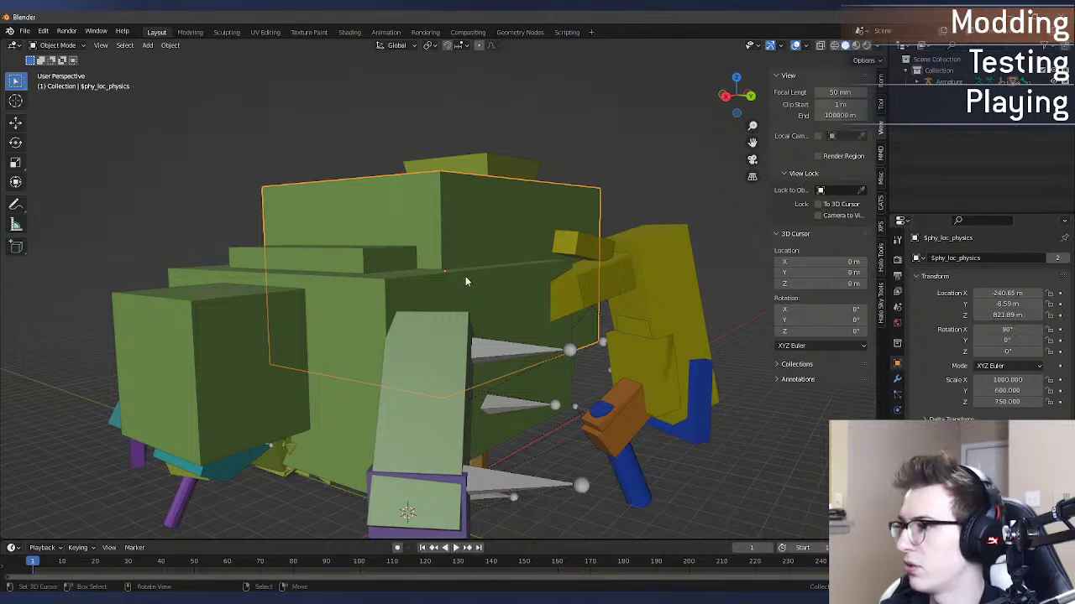
click(429, 251)
click(897, 410)
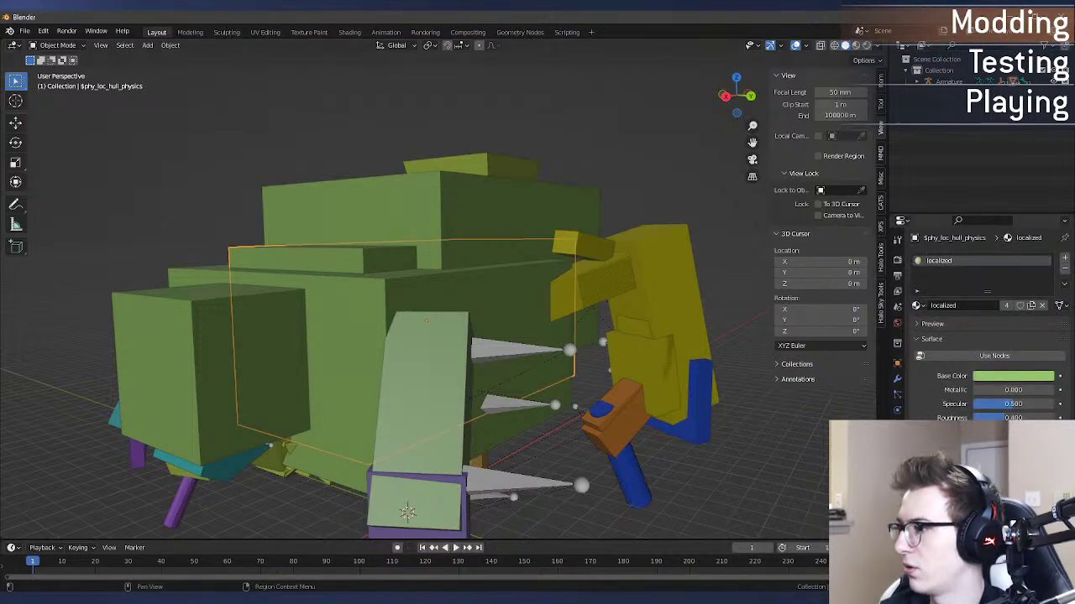
click(526, 220)
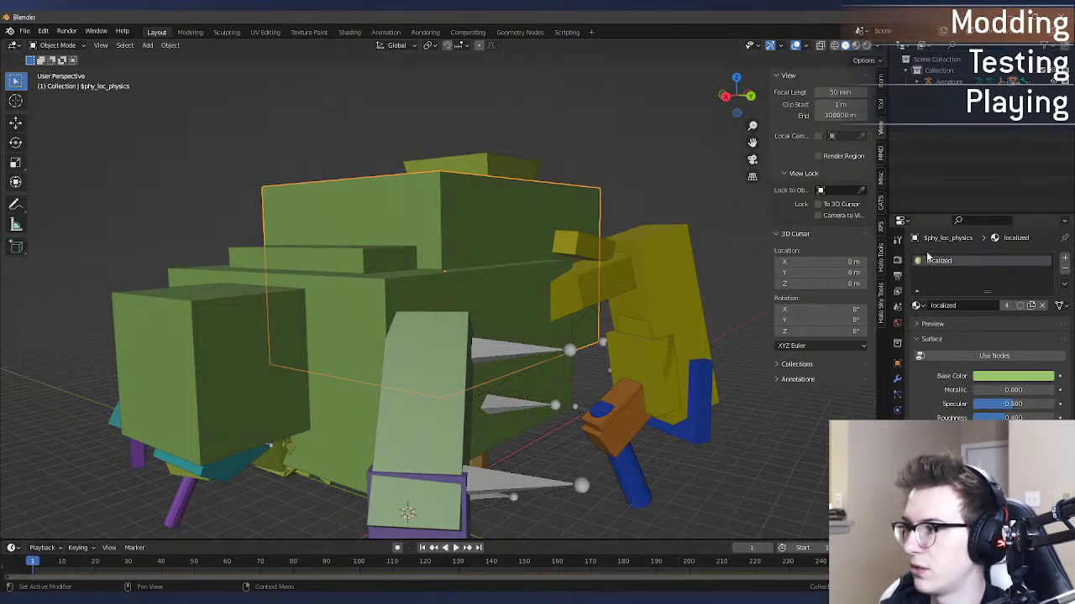
Step: Open the recent file h2_scarab-1.blend, discarding the unsaved Halo 3 physics import
click(26, 31)
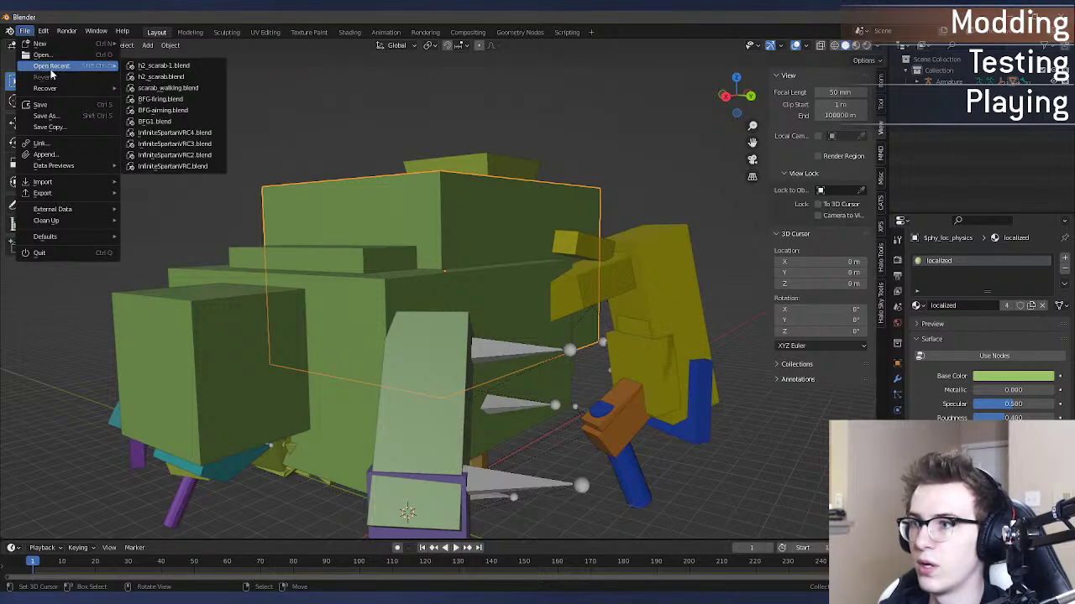
click(164, 66)
click(558, 328)
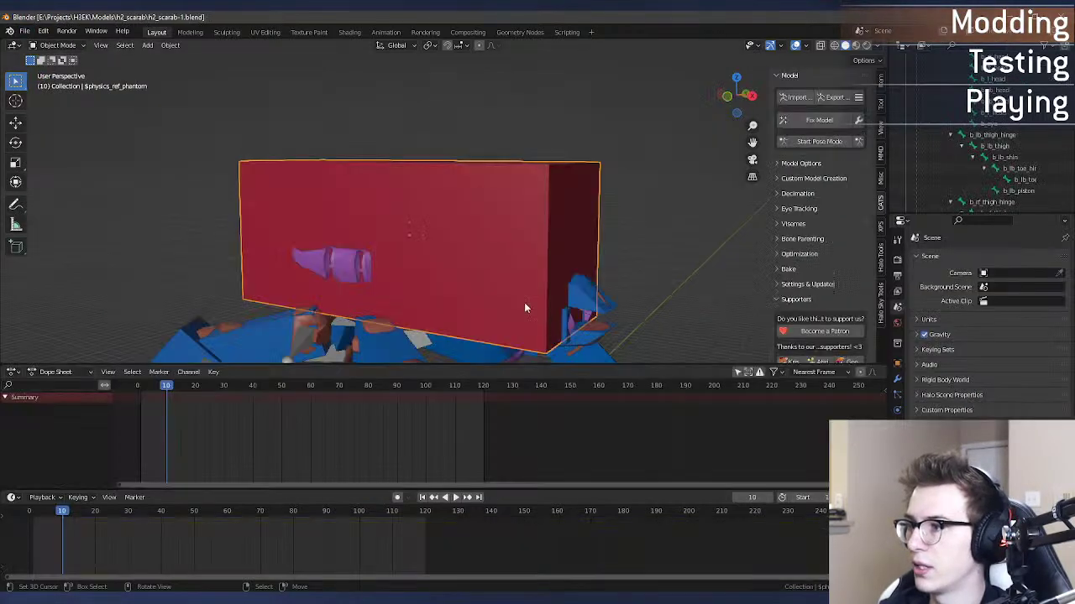
Step: Rename the red box enclosing the Scarab's hull to $phy_loc_physics
click(495, 184)
scroll(965, 169, down, 20)
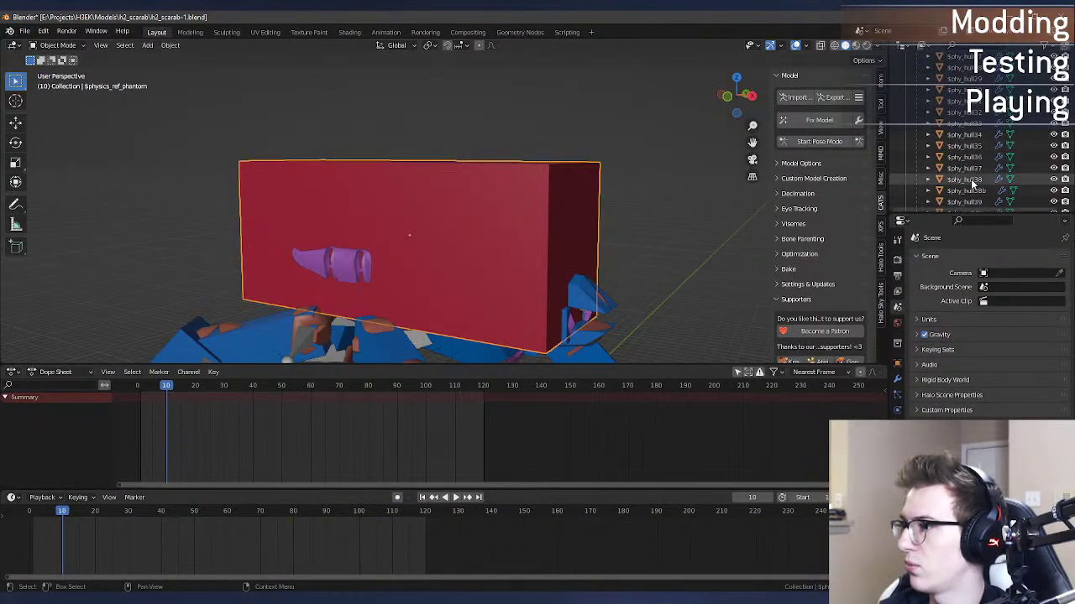
double_click(978, 157)
text(phy_loc_physics)
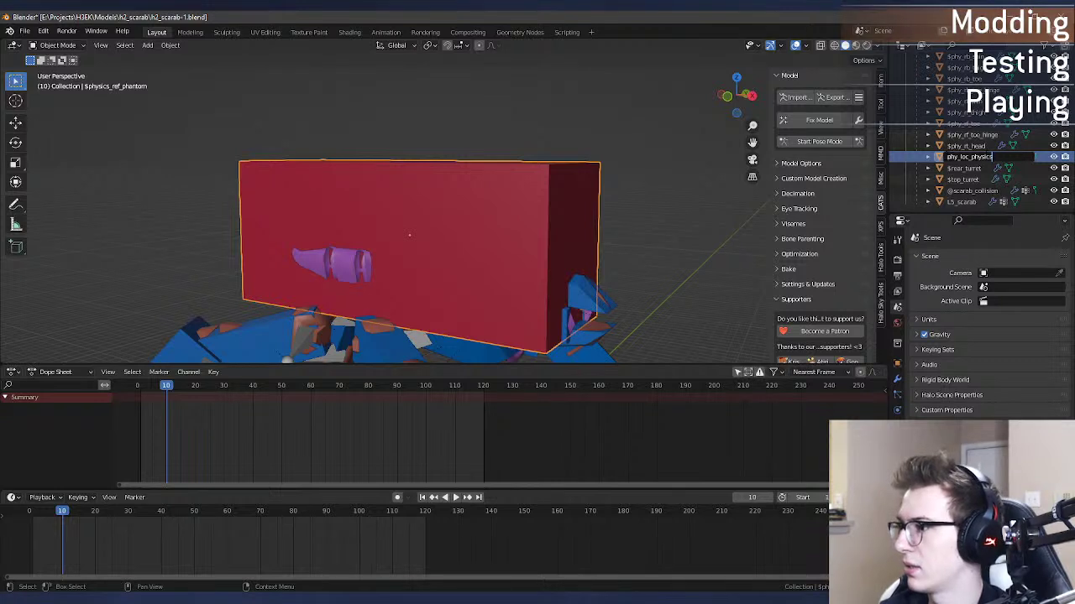
key(Return)
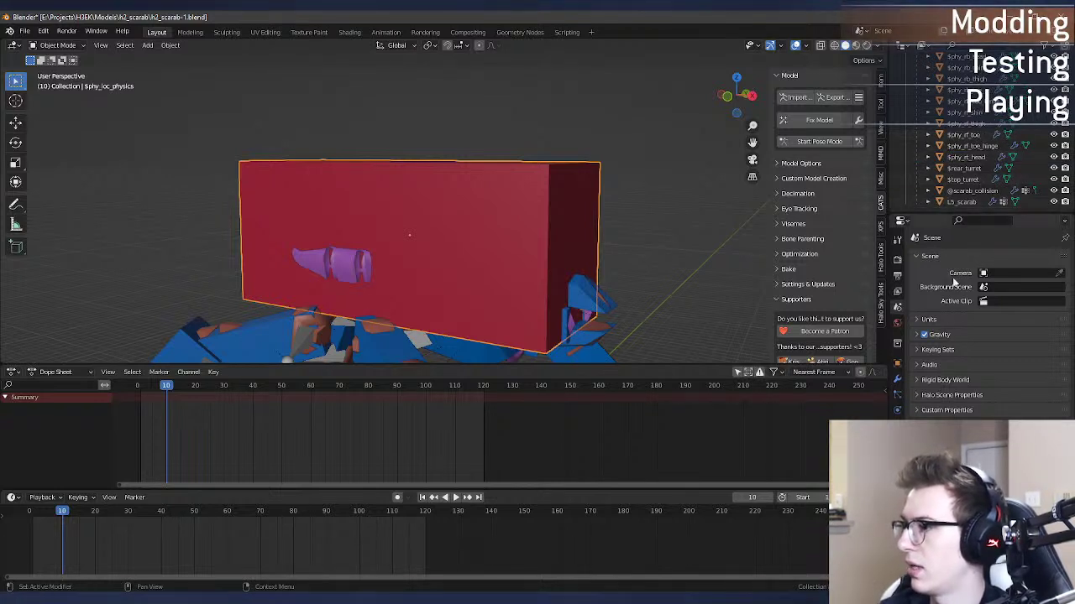
Step: Rename the red box's material to localized and save the file
click(897, 442)
click(896, 459)
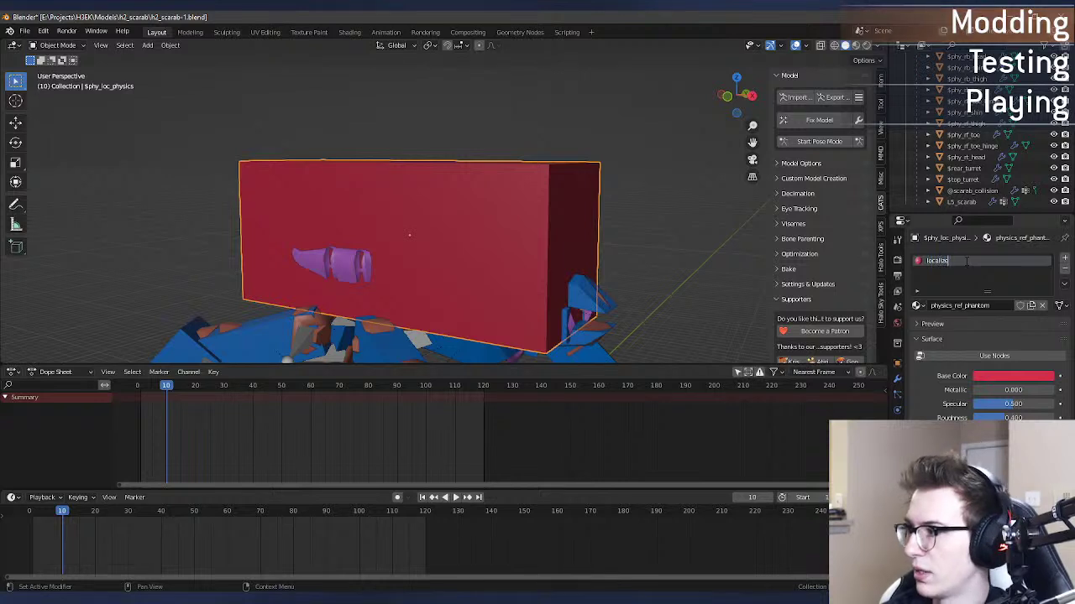
key(ctrl+s)
click(24, 31)
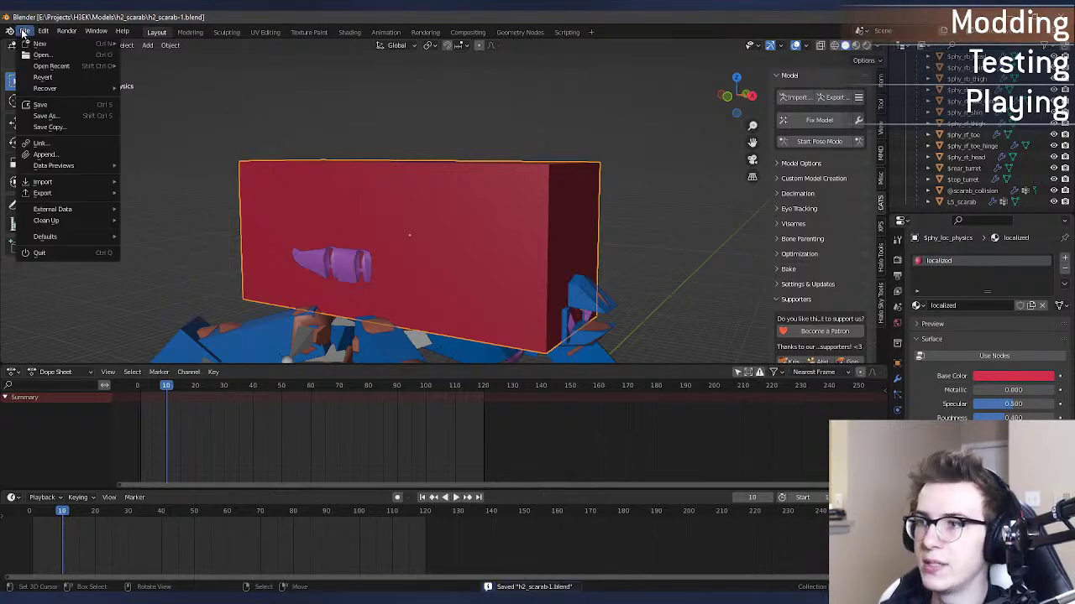
mouse_move(69, 195)
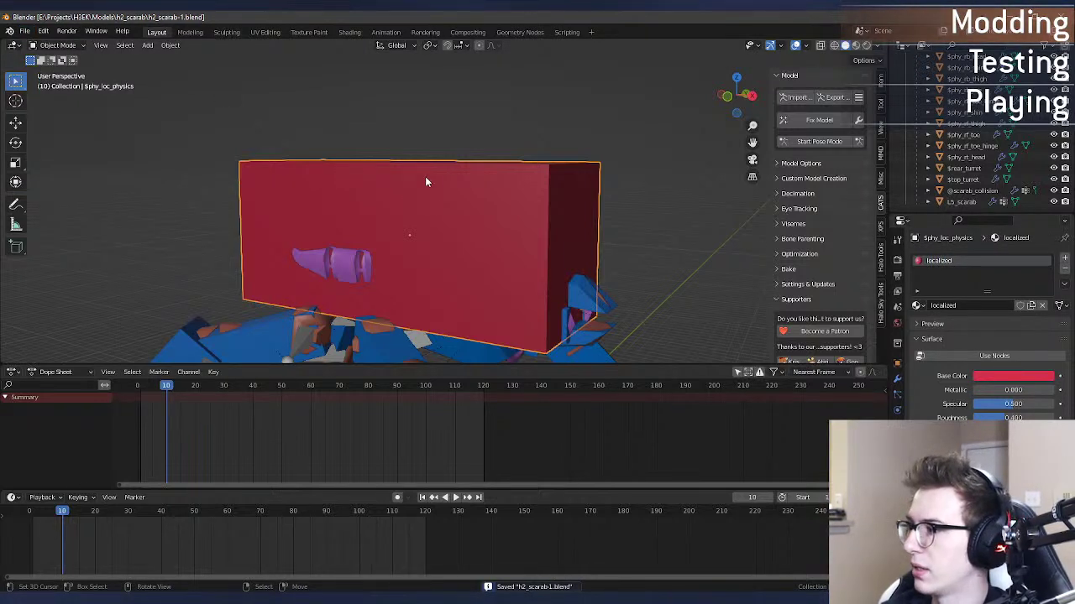
Step: Hide the red hull box, select the attractor box above the Scarab's roof and locate it in the object list
middle_drag(425, 181, 456, 187)
scroll(930, 149, up, 4)
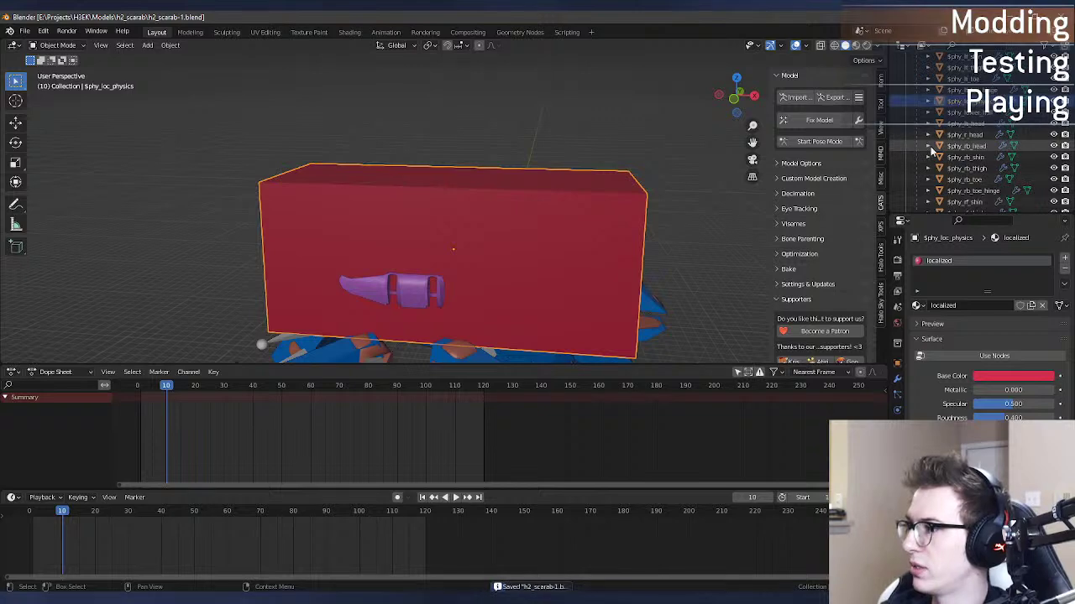
key(h)
click(447, 204)
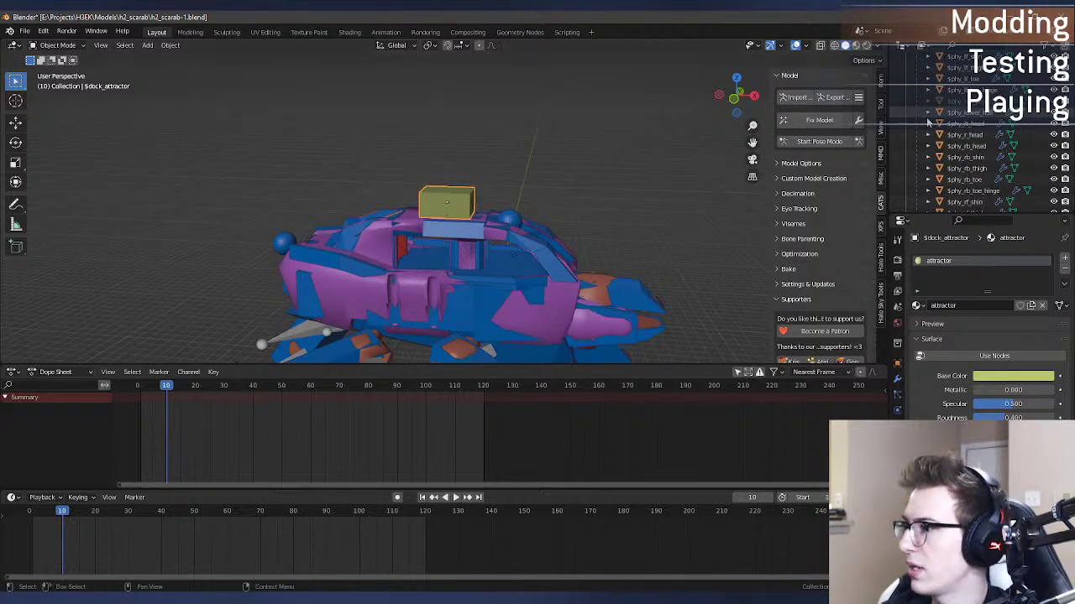
scroll(982, 158, up, 12)
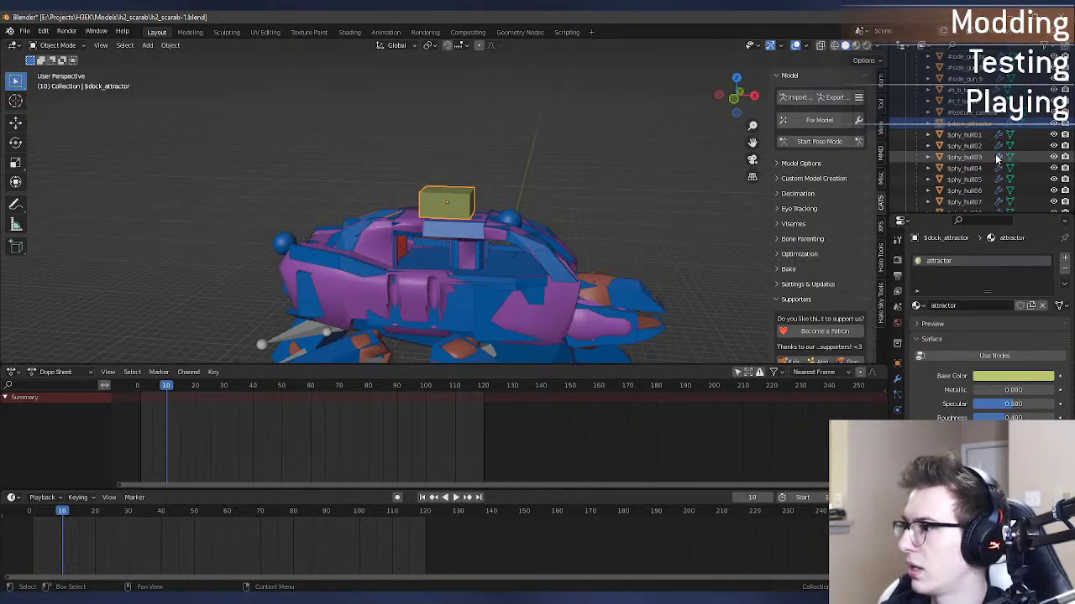
scroll(997, 157, up, 2)
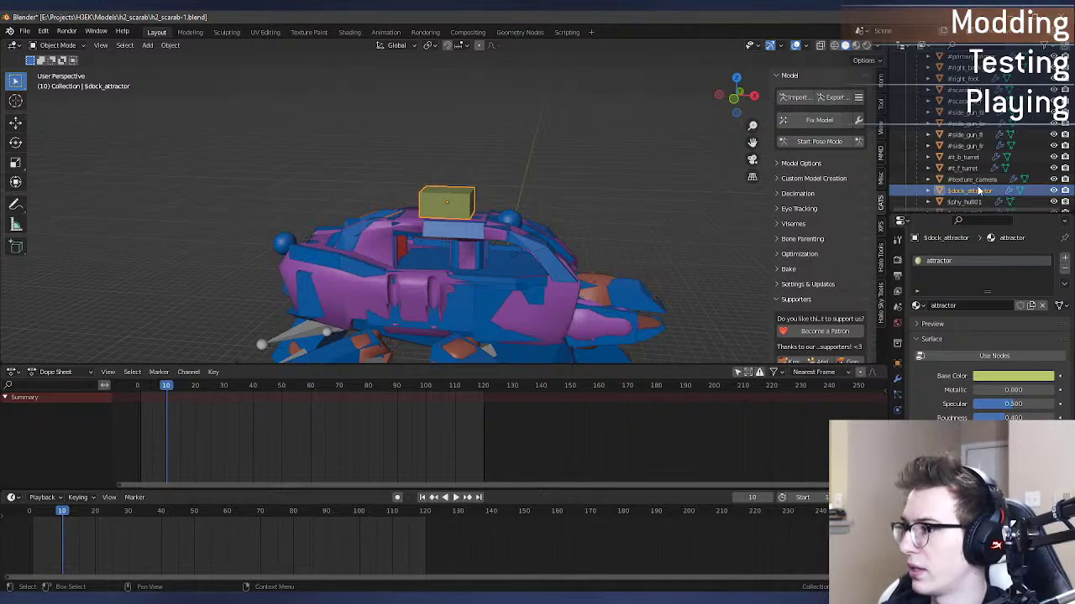
scroll(482, 182, up, 6)
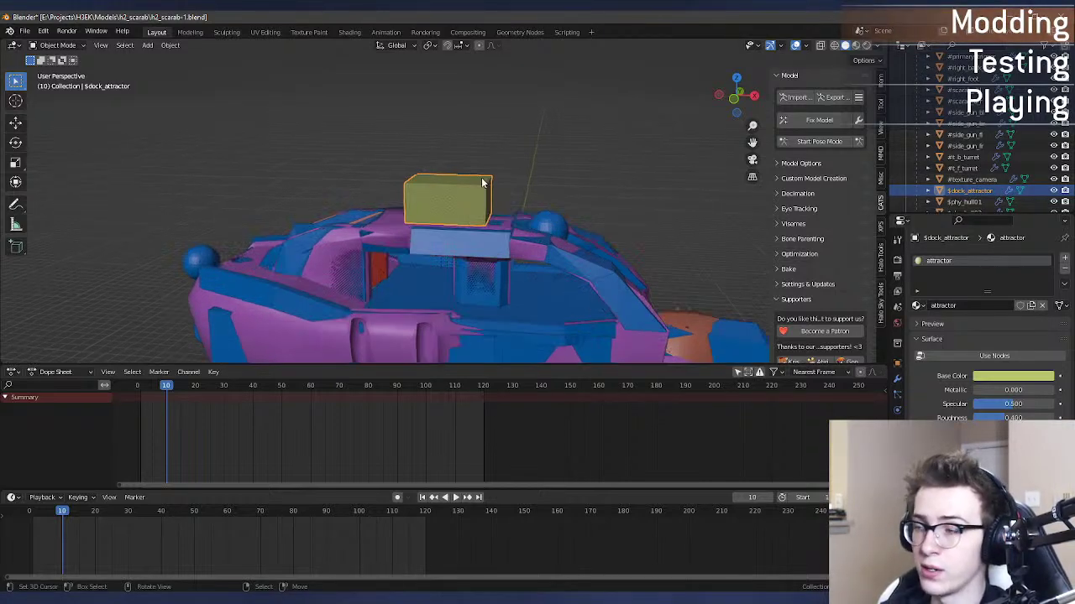
Step: Examine the $dock_attractor box's placement on the Scarab's roof from several sides
middle_drag(507, 165, 375, 217)
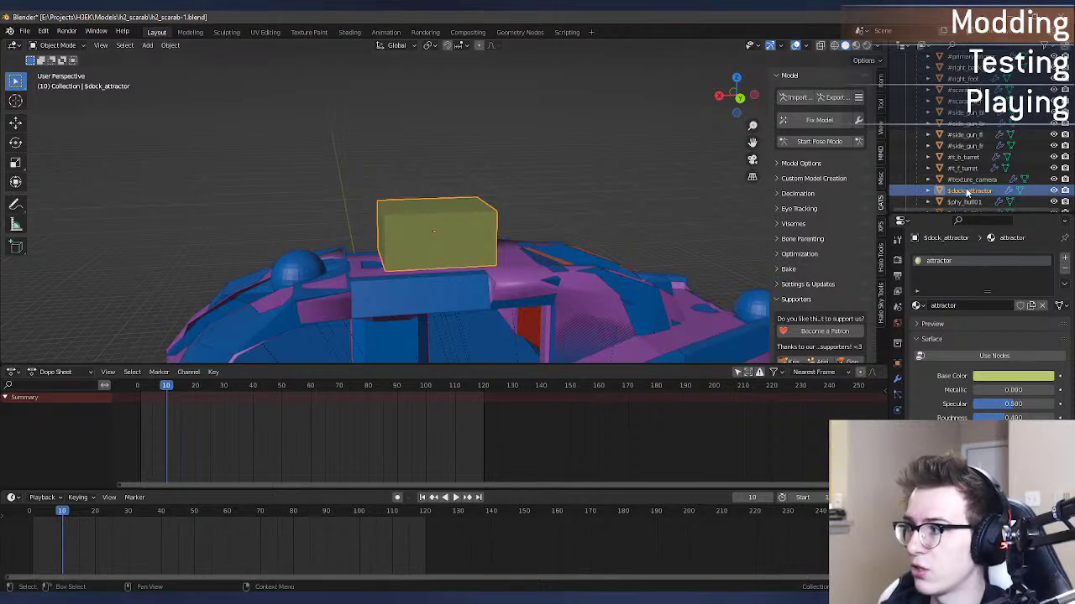
middle_drag(563, 217, 430, 216)
middle_drag(502, 194, 581, 197)
scroll(478, 180, up, 4)
middle_drag(505, 191, 542, 196)
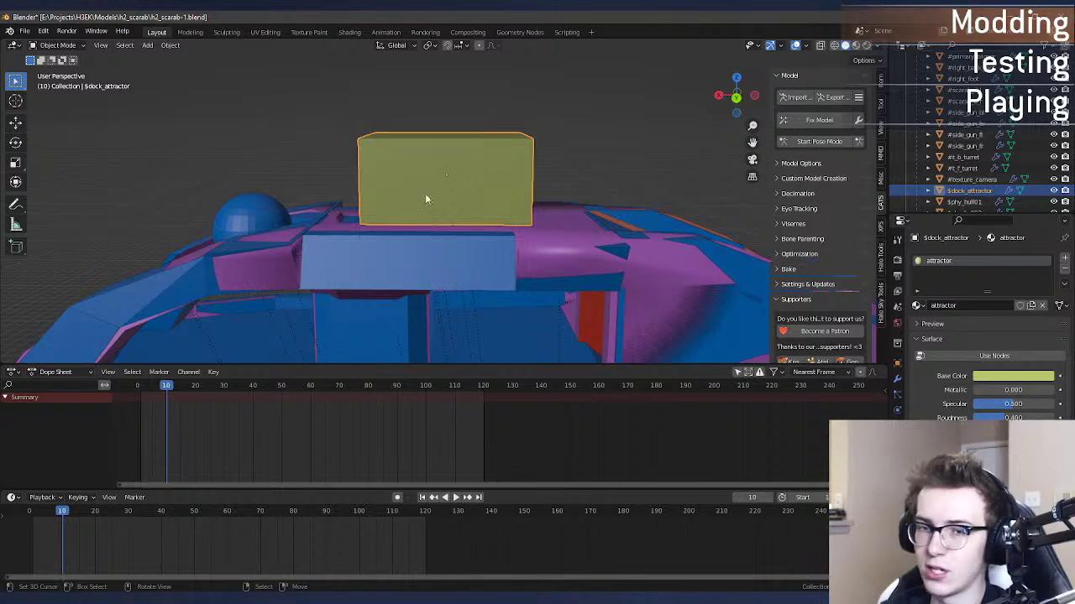
middle_drag(425, 199, 531, 170)
scroll(572, 165, down, 5)
scroll(531, 171, up, 8)
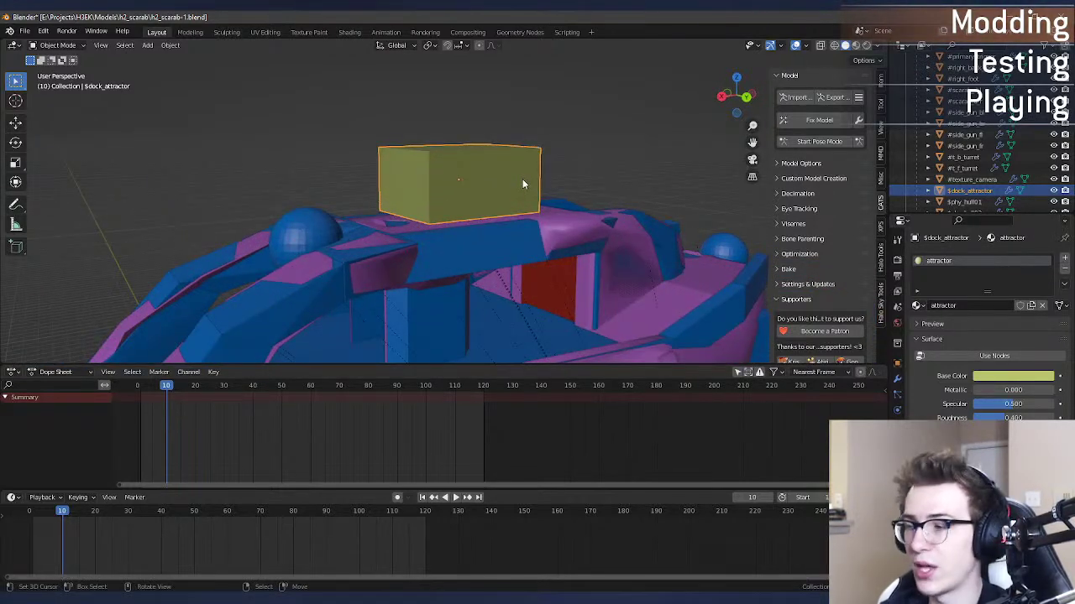
middle_drag(522, 183, 617, 174)
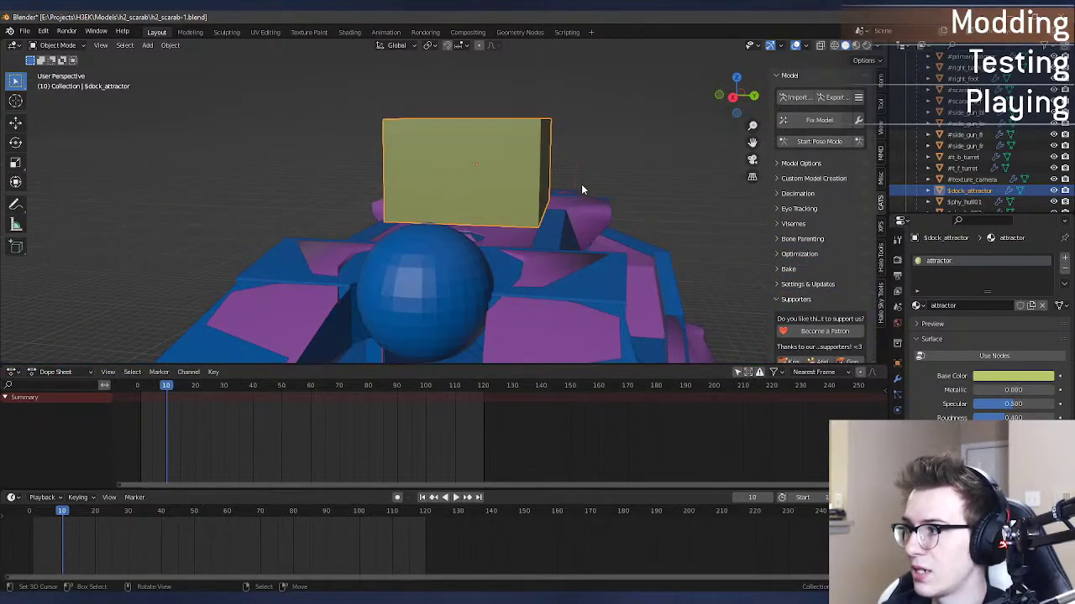
Step: Delete the $dock_attractor box from the Scarab's roof
key(x)
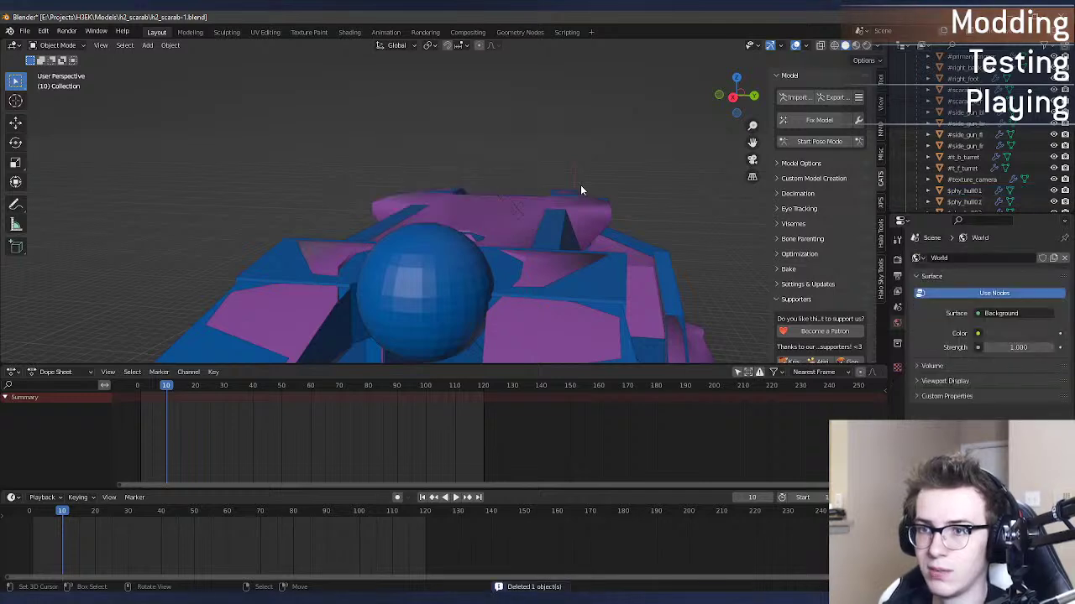
middle_drag(490, 195, 713, 178)
scroll(996, 157, down, 5)
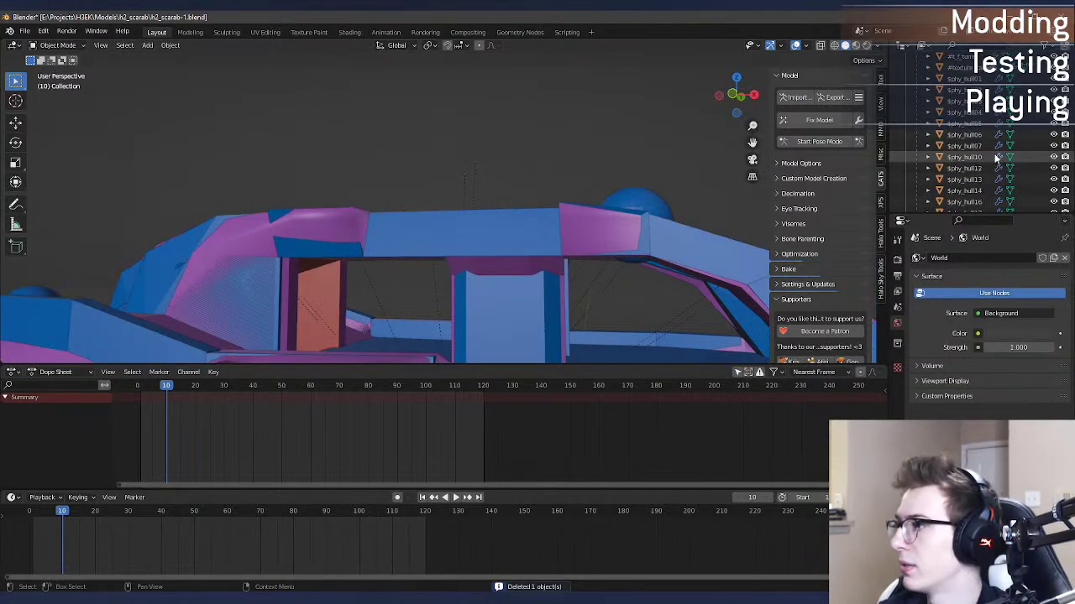
Step: Reveal the hidden red hull physics box and save the file
scroll(617, 160, down, 8)
middle_drag(618, 182, 623, 203)
right_click(519, 218)
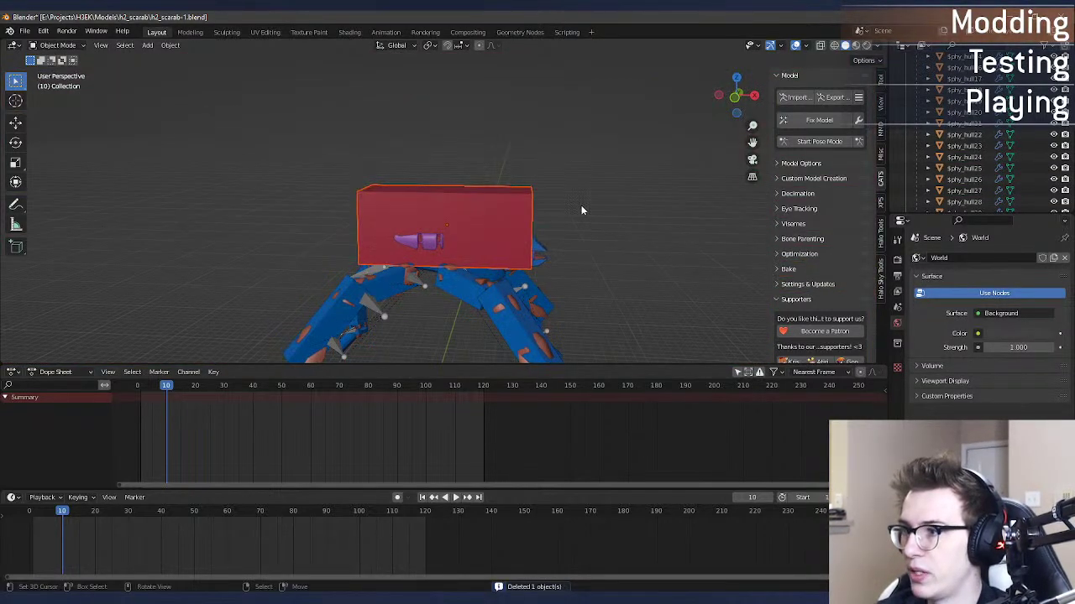
scroll(579, 205, up, 4)
key(ctrl+s)
Step: Export the Scarab as Halo Jointed Model Skeleton (.jms) h2_scarab-1 with the game version set to Halo 3 MCC
click(25, 31)
mouse_move(75, 200)
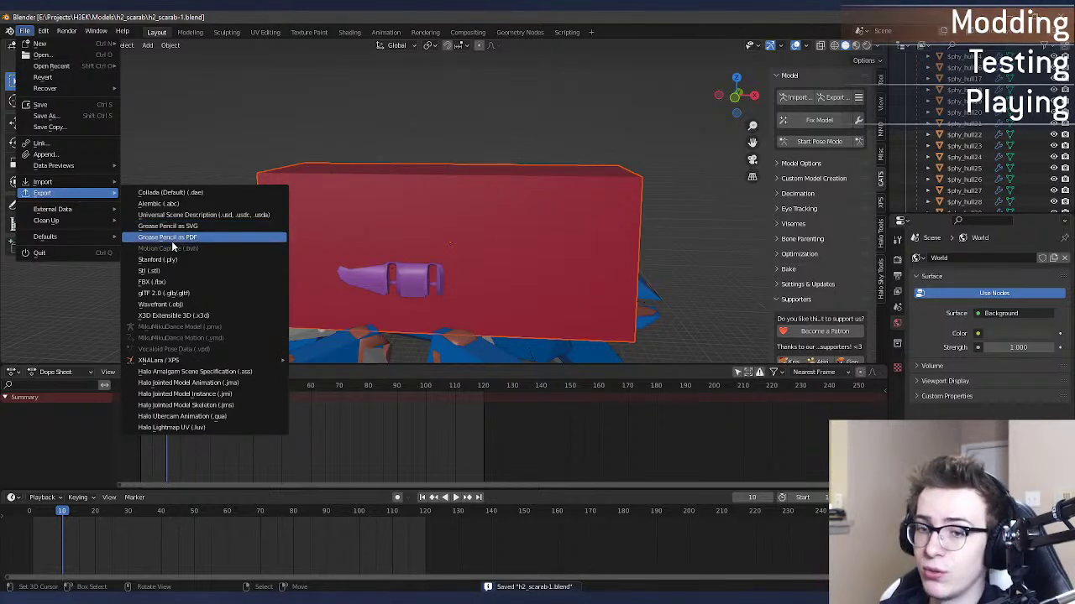
click(255, 406)
click(760, 199)
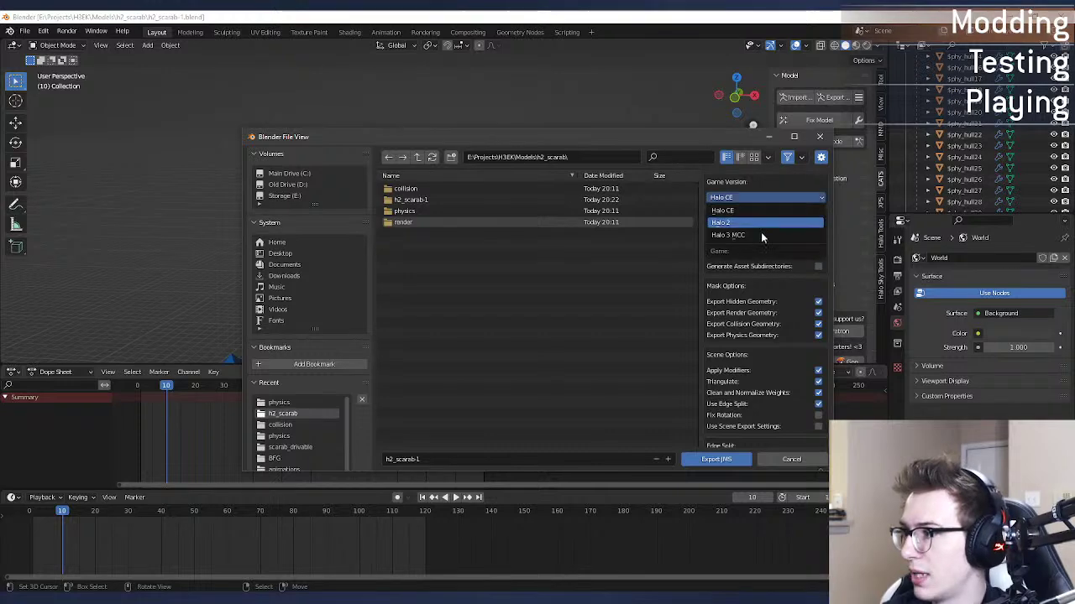
click(758, 240)
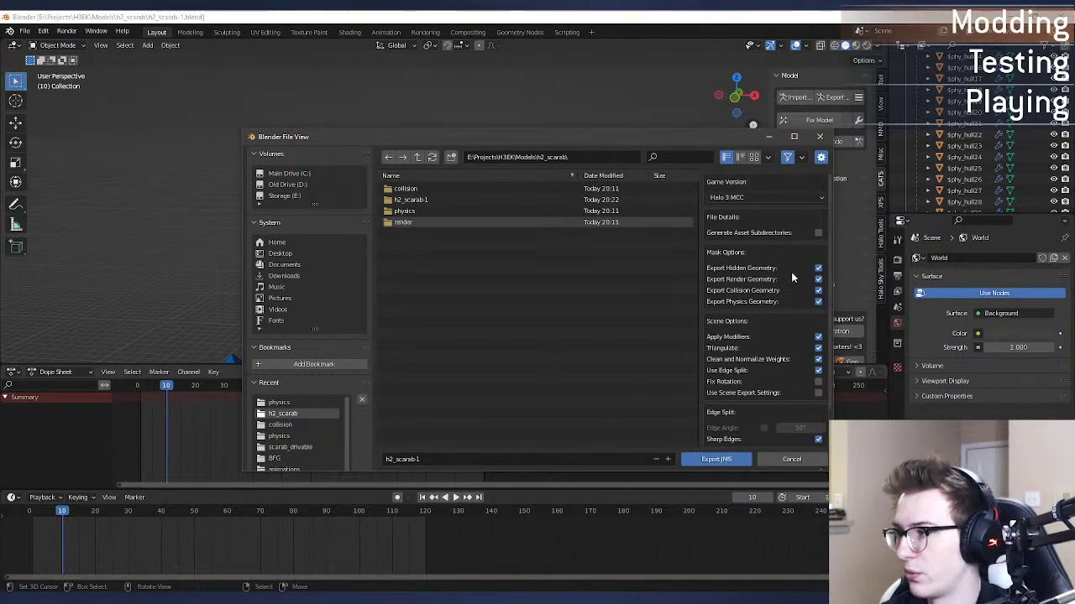
click(736, 461)
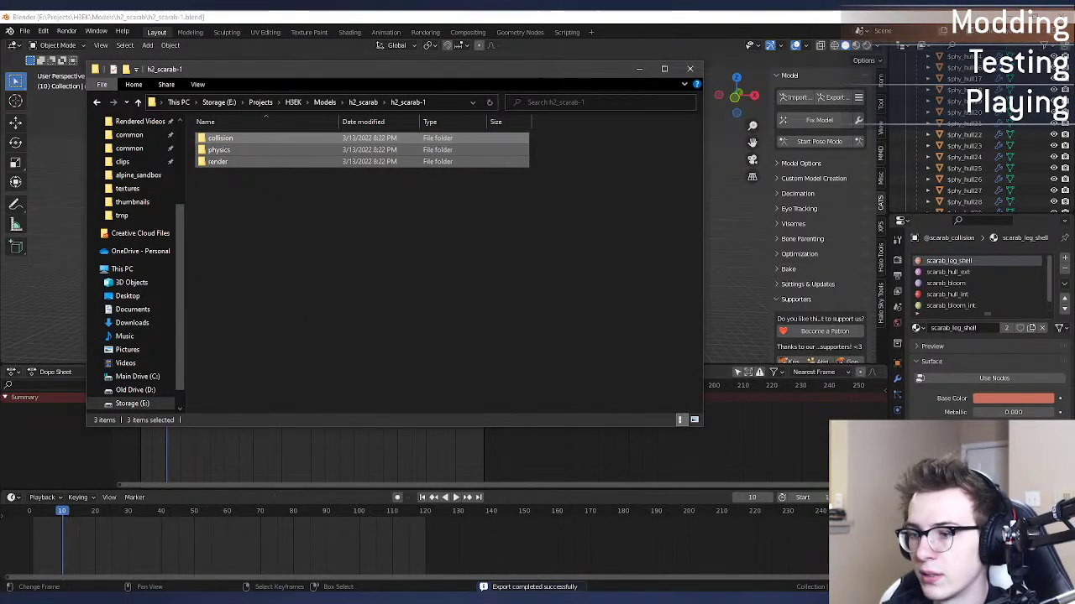
Step: Copy the exported collision, physics and render folders into the editing kit's scarab_h2 folder, replacing the existing files
click(113, 599)
click(166, 554)
click(432, 430)
key(ctrl+v)
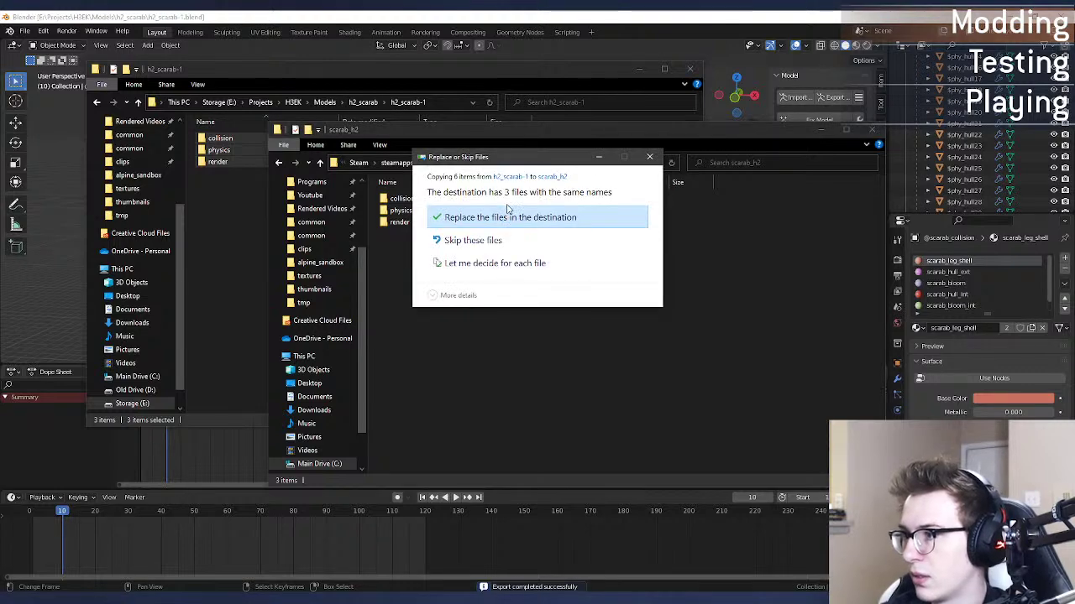
click(507, 215)
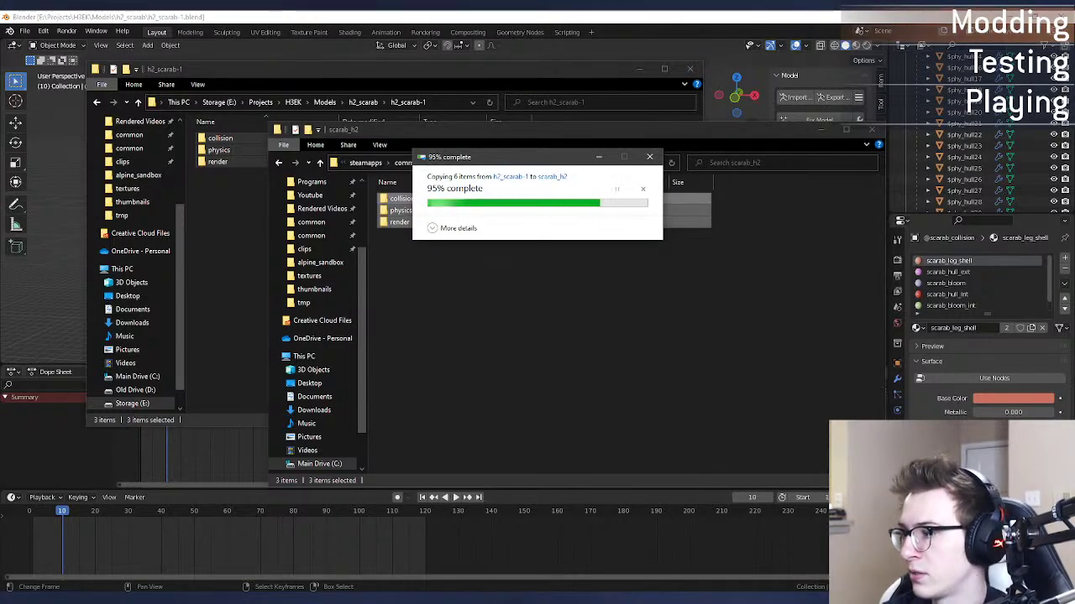
Step: Re-import the Scarab's physics from the command prompt with tool physics objects\vehicles\scarab_h2
click(697, 599)
key(Up)
key(Up)
key(Down)
key(Return)
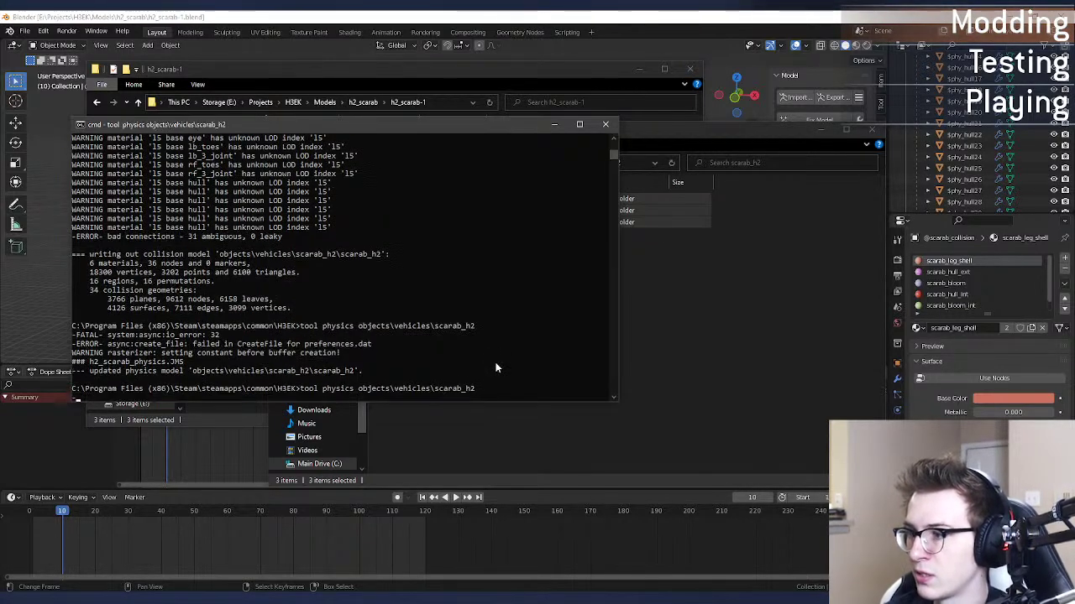
key(Return)
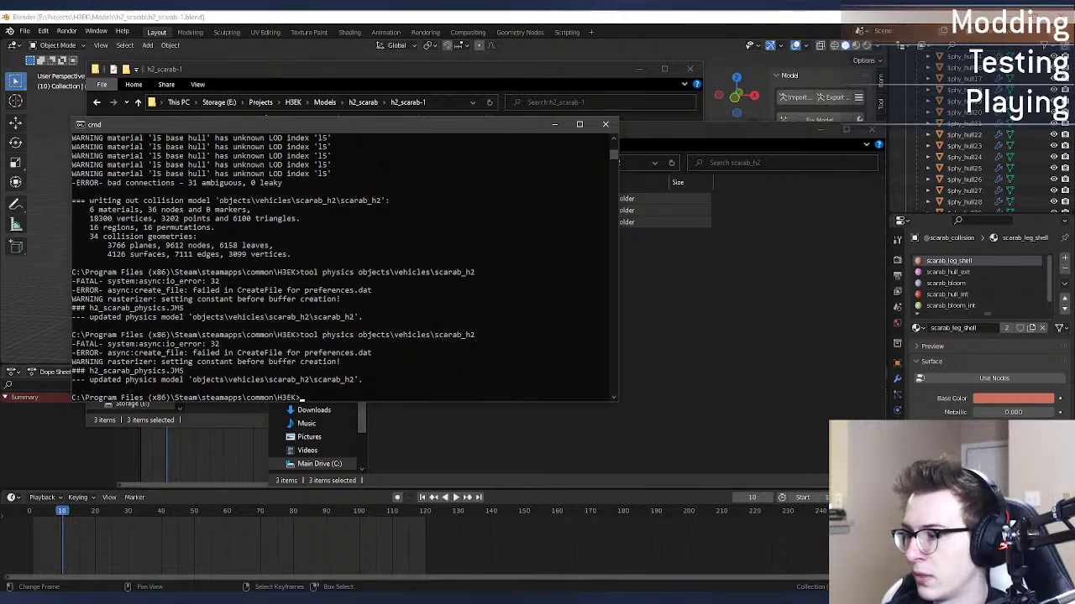
Step: Switch to Guerilla and move the scarab_h2.physics_model window clear of the model tag
key(alt+Tab)
key(alt+Tab)
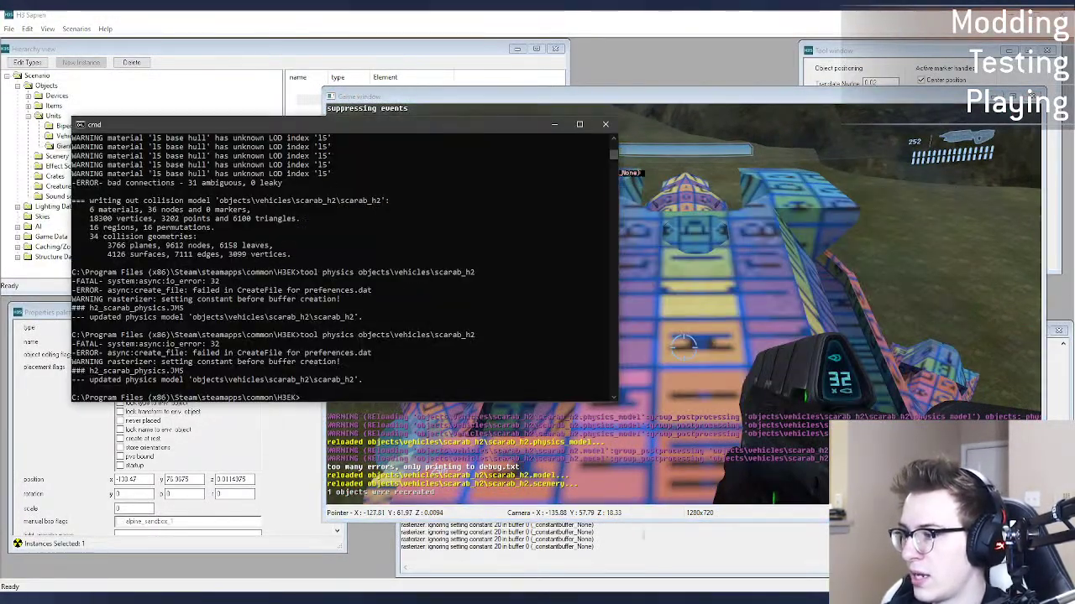
click(571, 600)
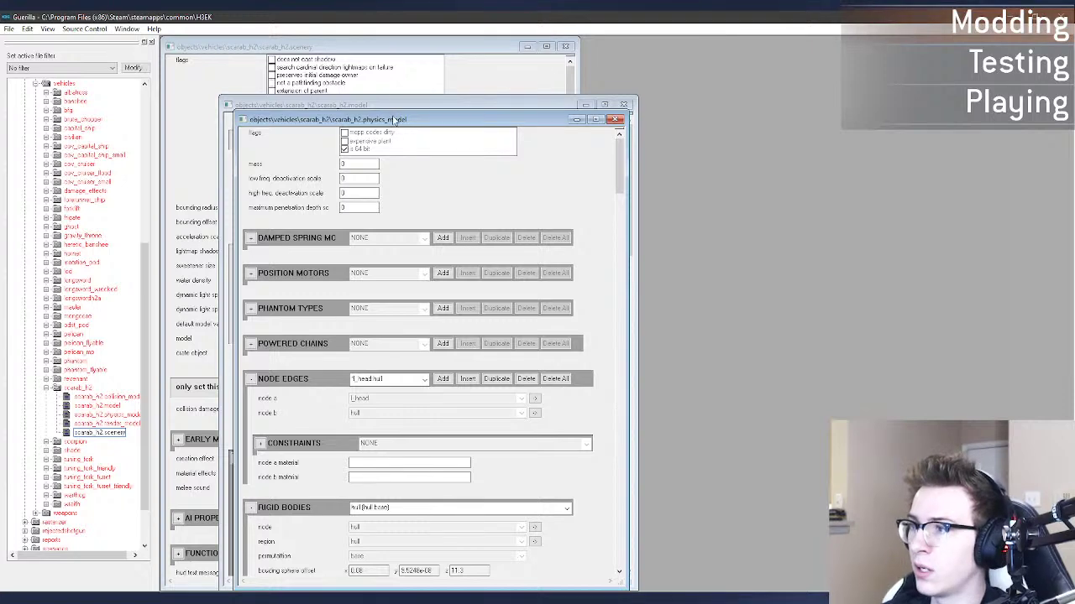
drag(395, 120, 772, 92)
Step: Open Halo 3's scarab.physics_model from objects\giants\scarab and arrange it side by side with scarab_h2.physics_model
click(46, 388)
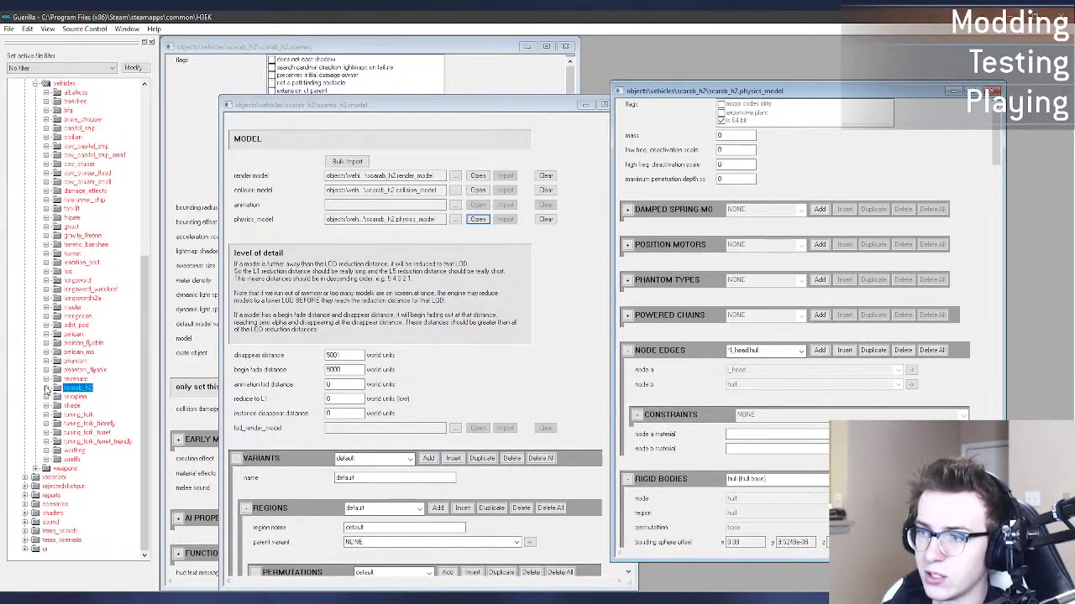
scroll(43, 120, up, 1)
click(35, 110)
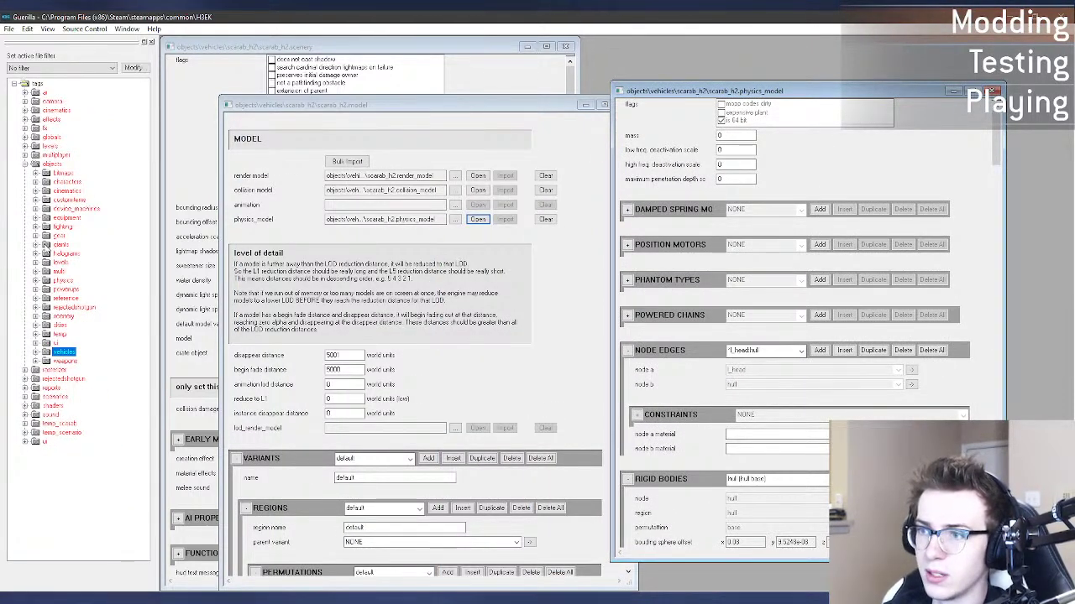
click(46, 244)
click(55, 256)
click(46, 254)
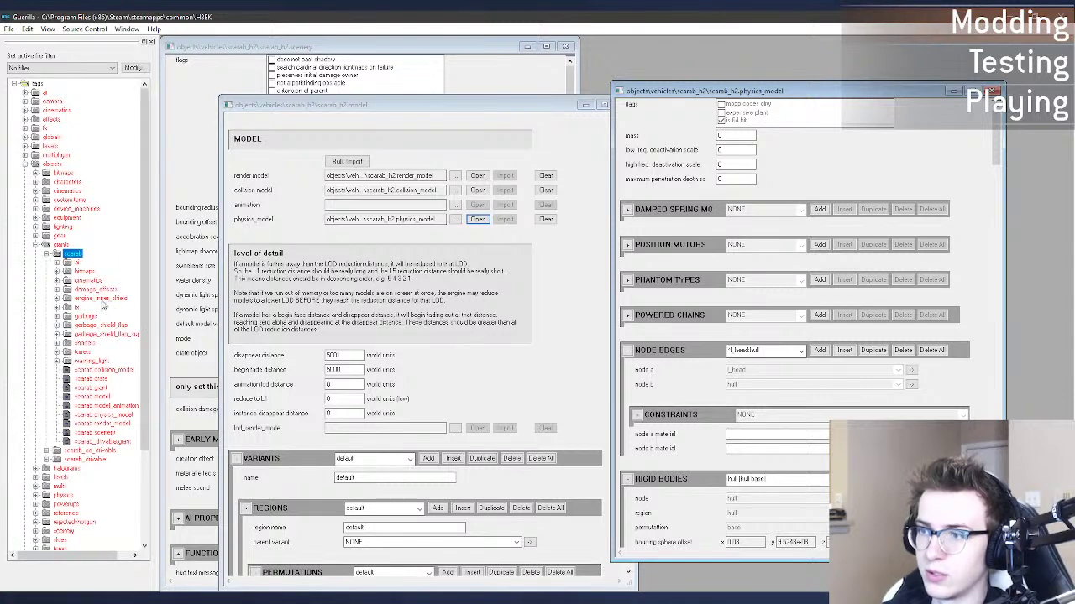
click(102, 415)
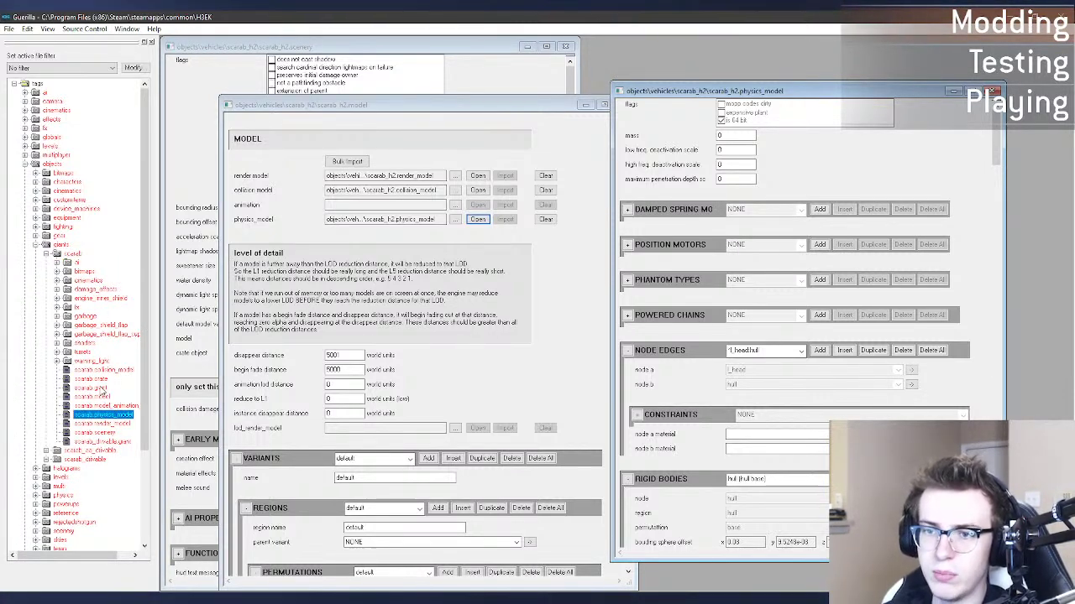
key(Return)
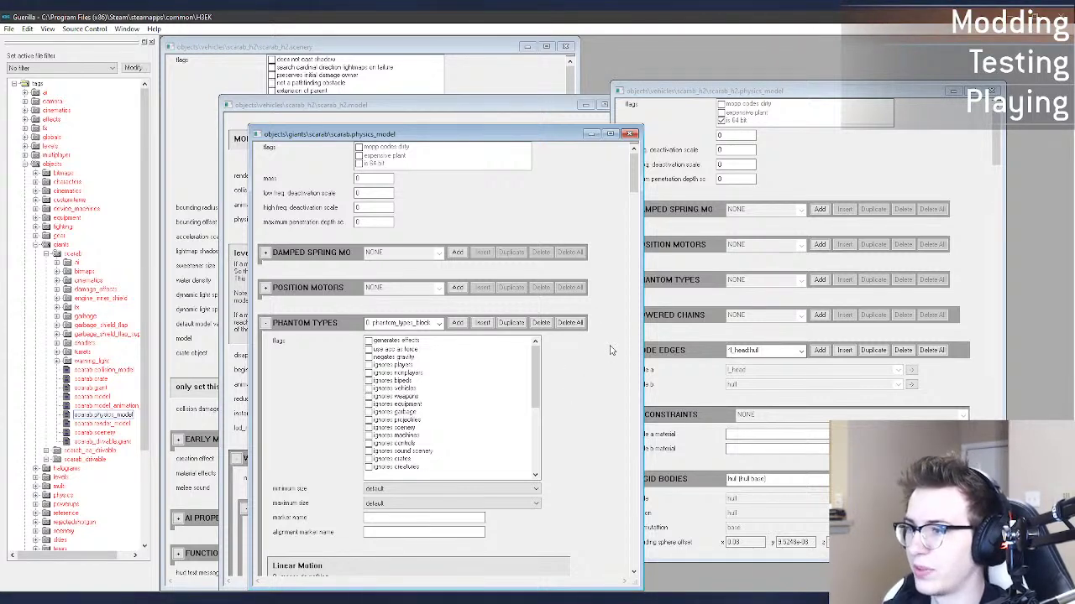
click(695, 362)
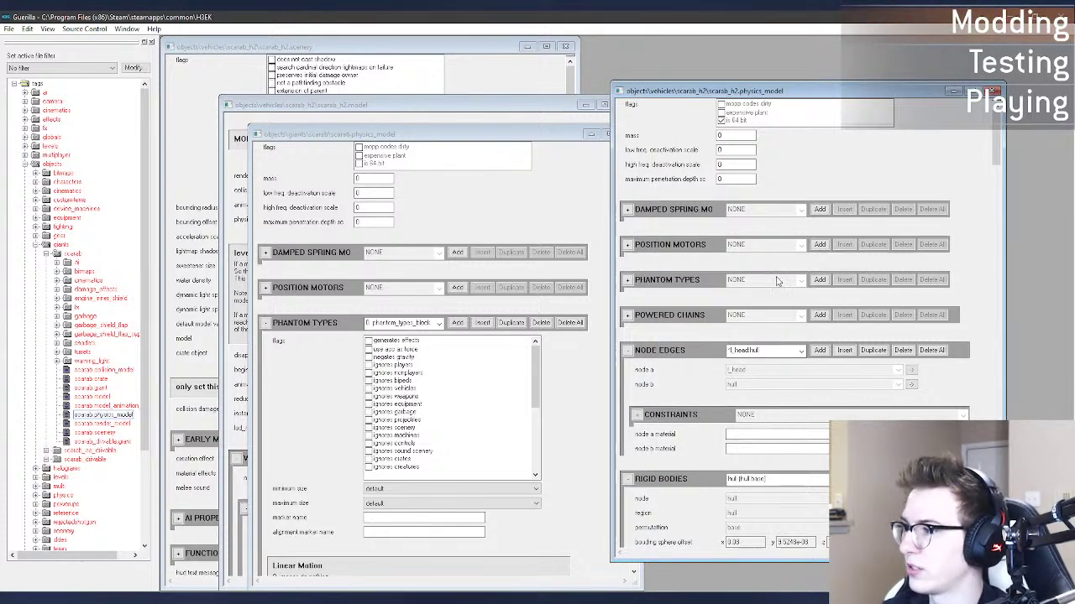
drag(398, 135, 360, 98)
mouse_move(783, 95)
mouse_down()
mouse_move(879, 118)
mouse_move(802, 105)
mouse_move(804, 94)
mouse_up()
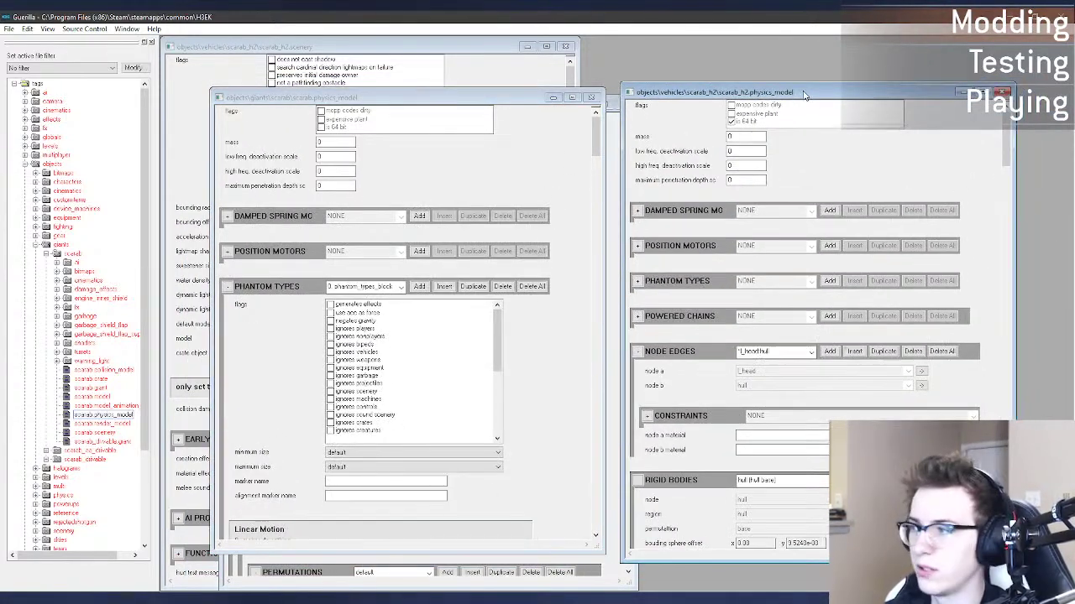
Step: Add a phantom type to scarab_h2.physics_model with the localizes physics flag enabled, matching Halo 3's Scarab
click(830, 280)
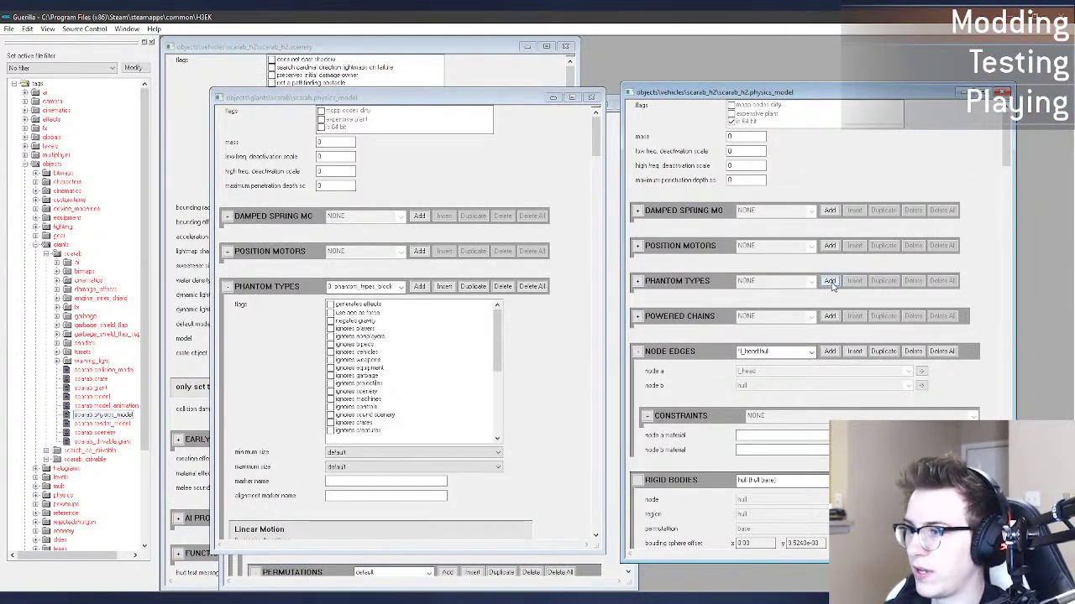
scroll(428, 373, down, 5)
scroll(434, 374, down, 1)
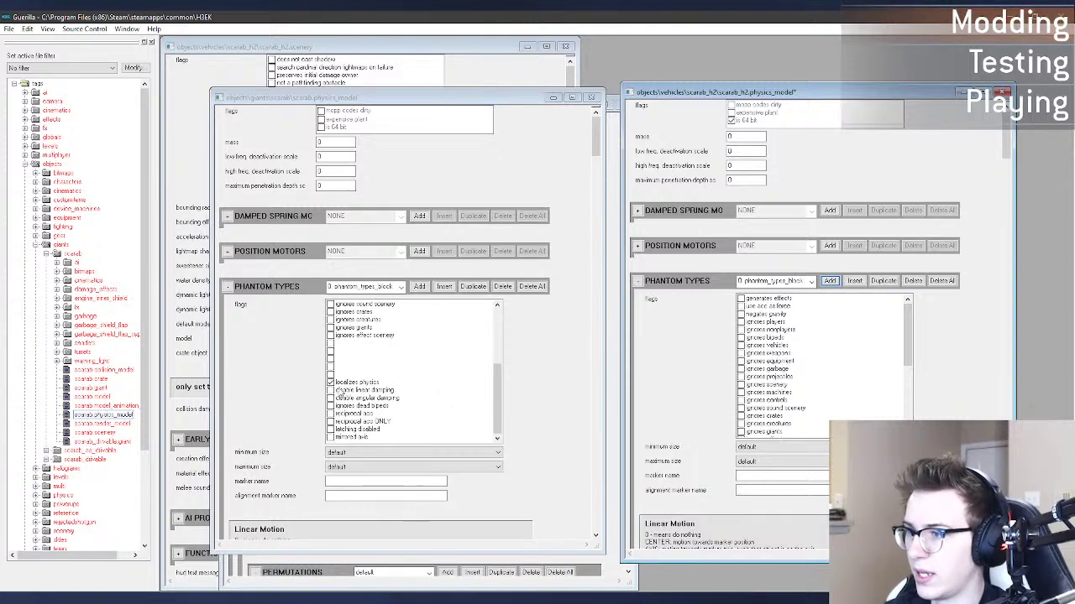
scroll(751, 394, down, 3)
click(742, 378)
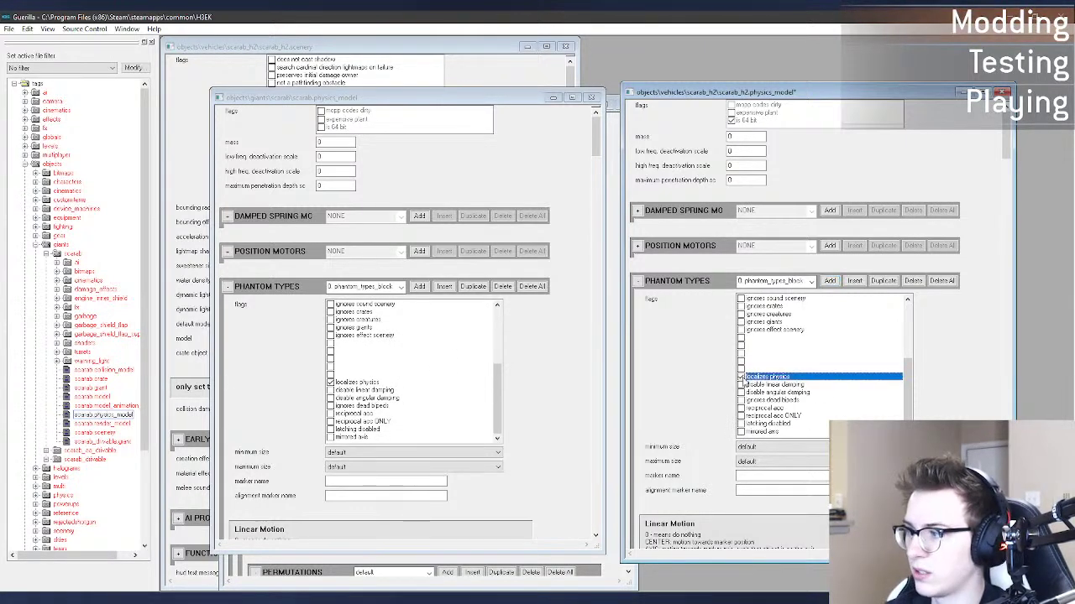
Step: Compare the phantom type's motion settings in both tags and examine the hull (hull base) rigid body of Halo 3's Scarab
scroll(720, 442, down, 3)
scroll(588, 391, down, 10)
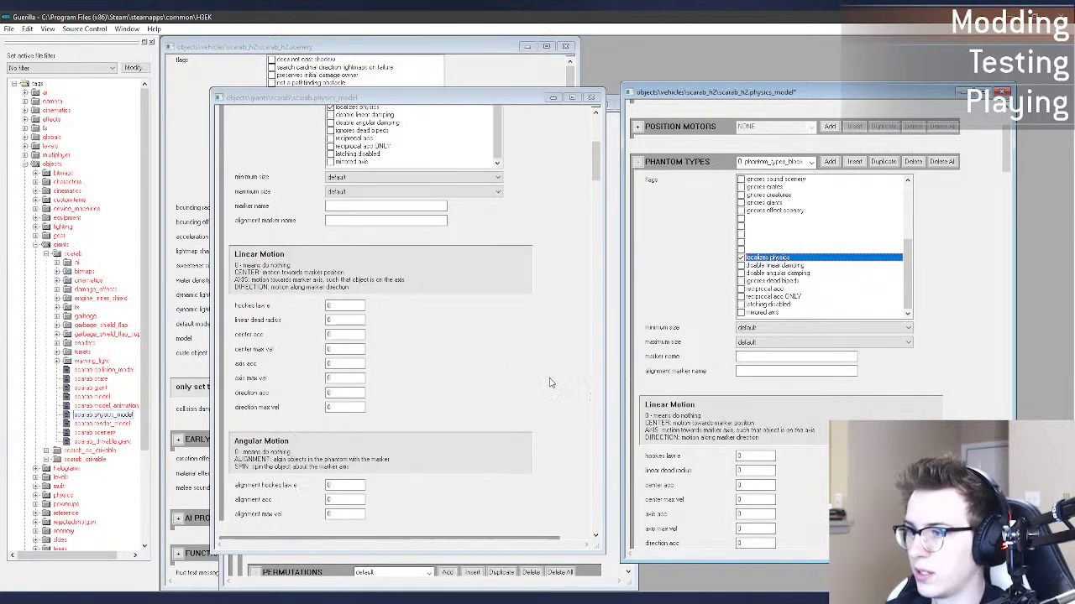
scroll(969, 406, down, 9)
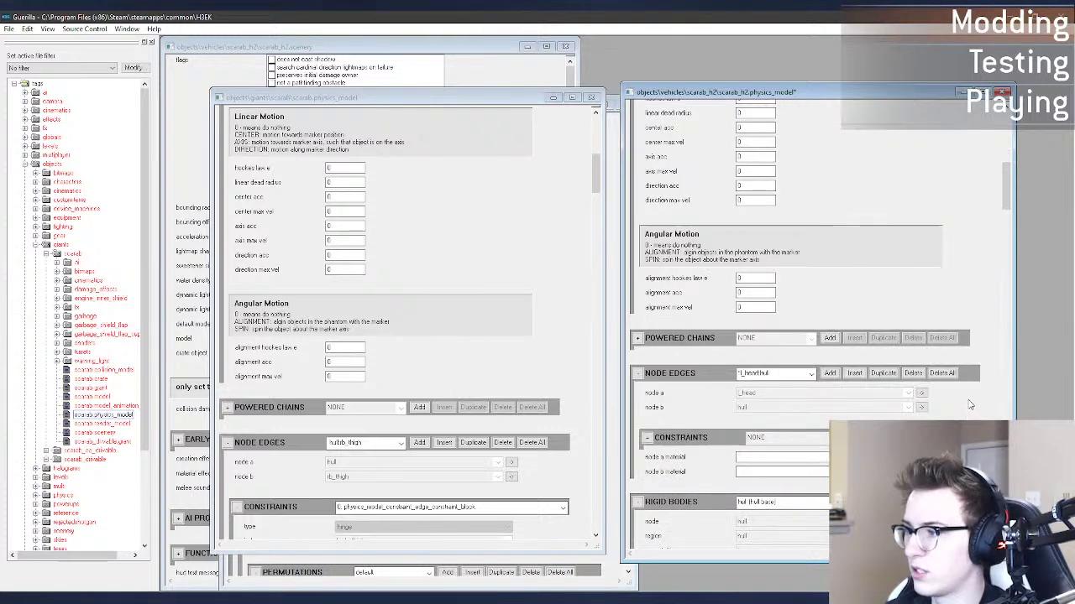
scroll(592, 382, down, 15)
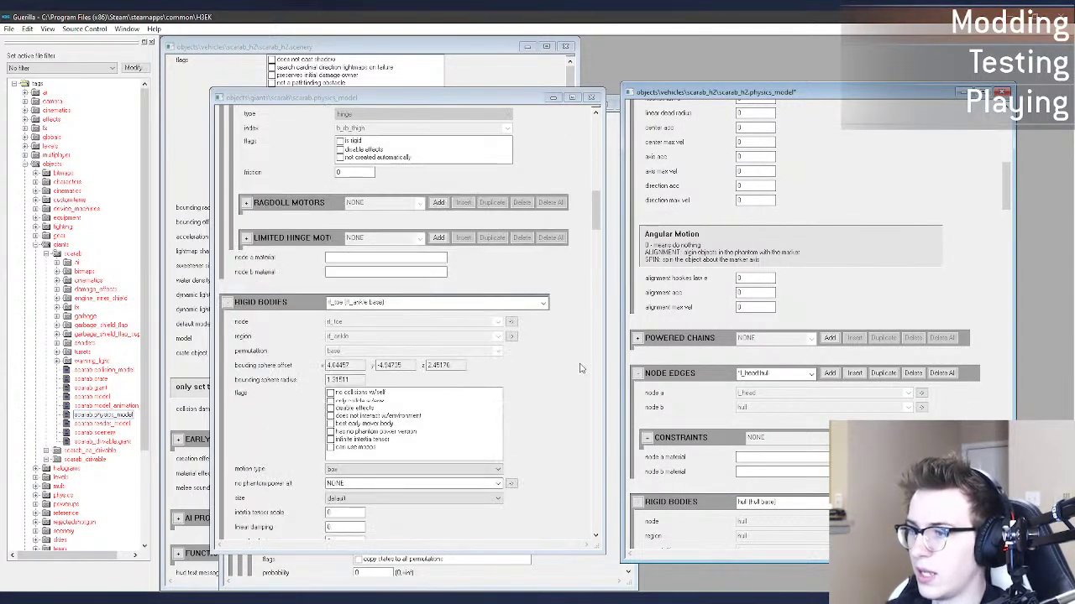
click(467, 167)
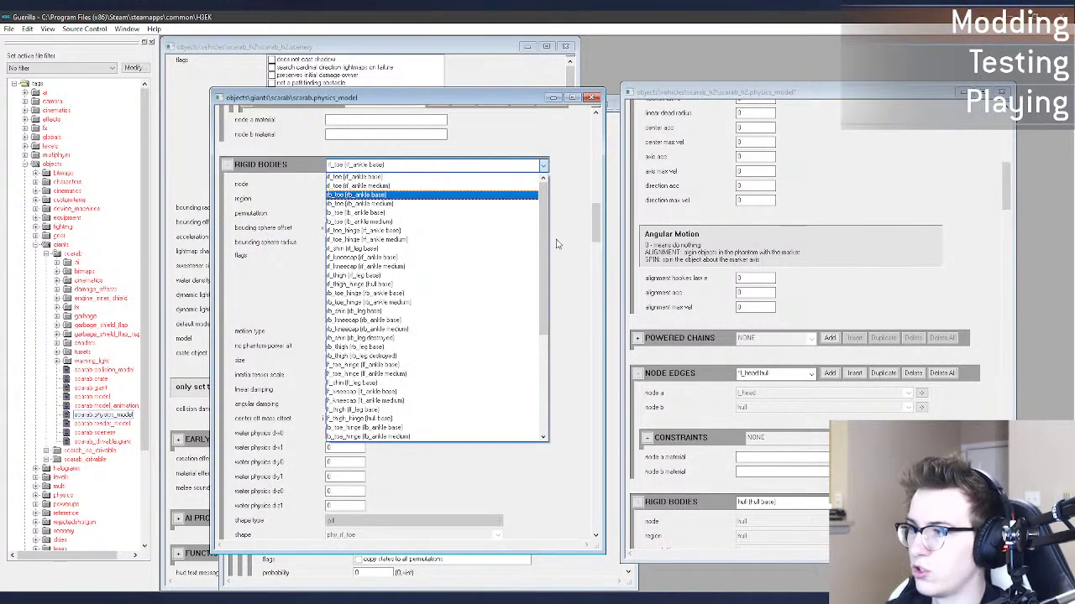
drag(545, 244, 564, 220)
scroll(491, 269, down, 7)
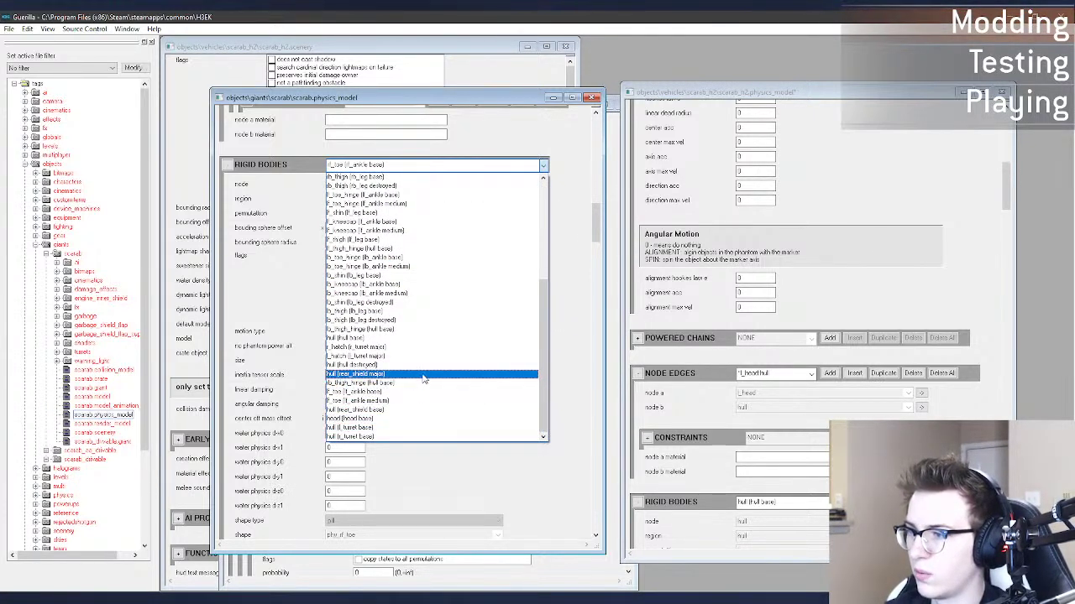
click(427, 337)
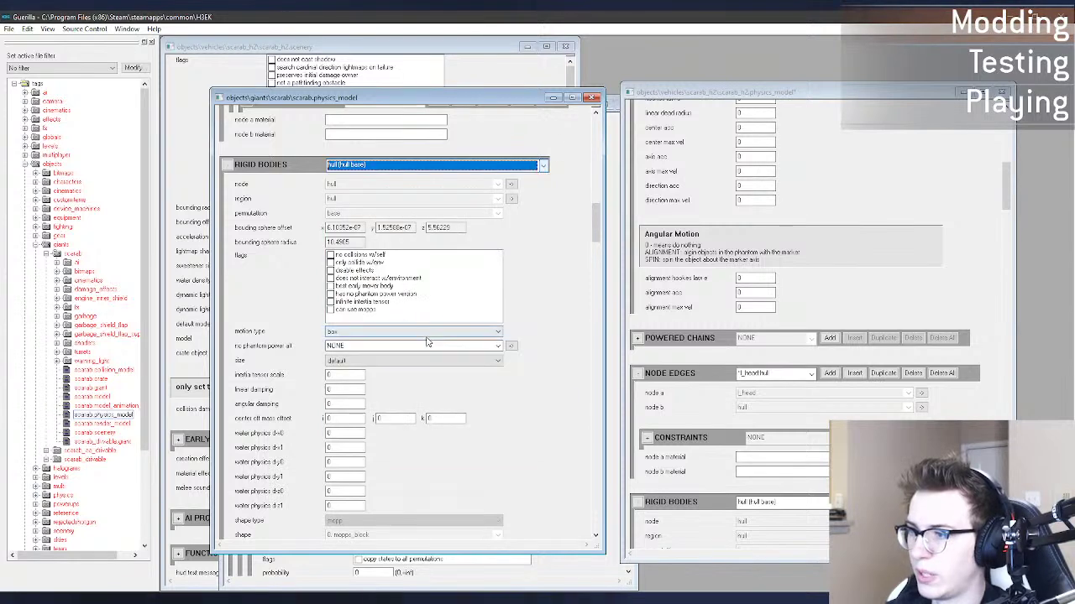
Step: Look through the remaining blocks of Halo 3's Scarab physics and examine its localized material's phantom type
scroll(579, 361, down, 15)
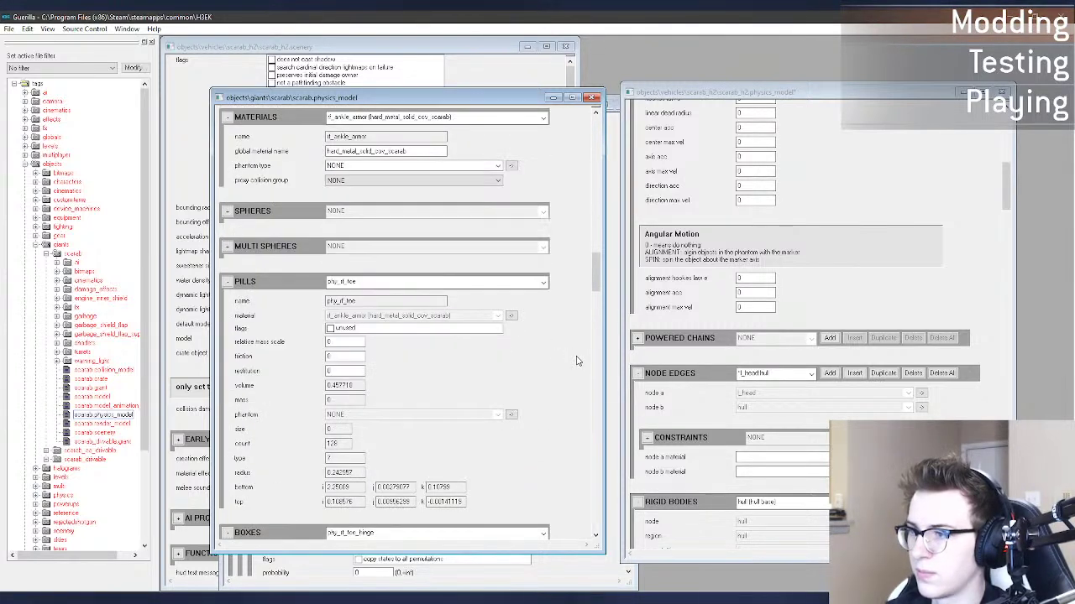
scroll(578, 361, down, 5)
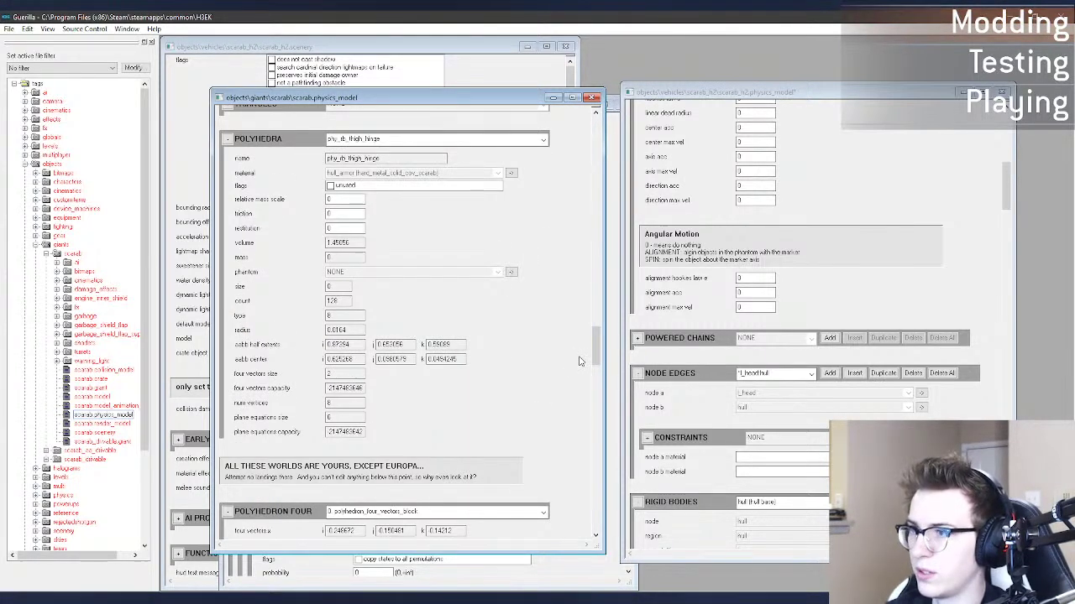
scroll(580, 361, down, 12)
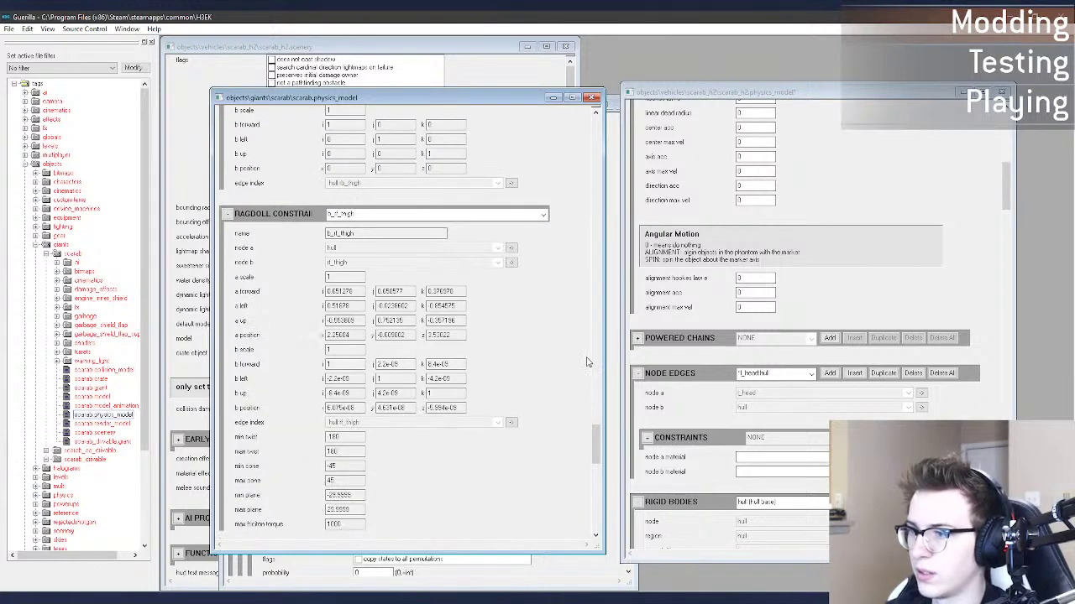
scroll(588, 362, down, 5)
drag(601, 490, 606, 259)
click(525, 238)
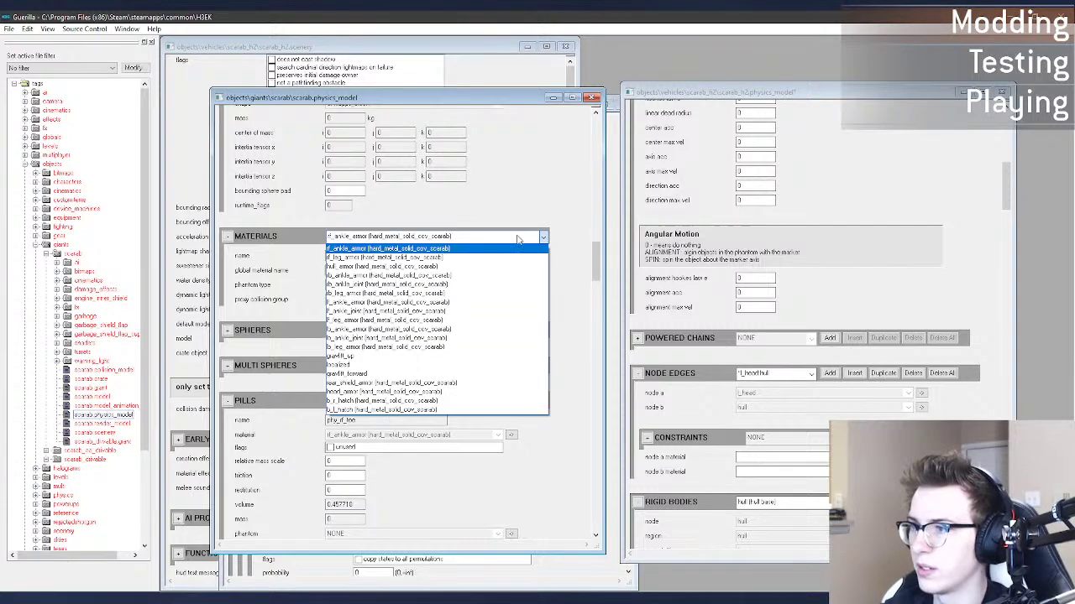
click(446, 373)
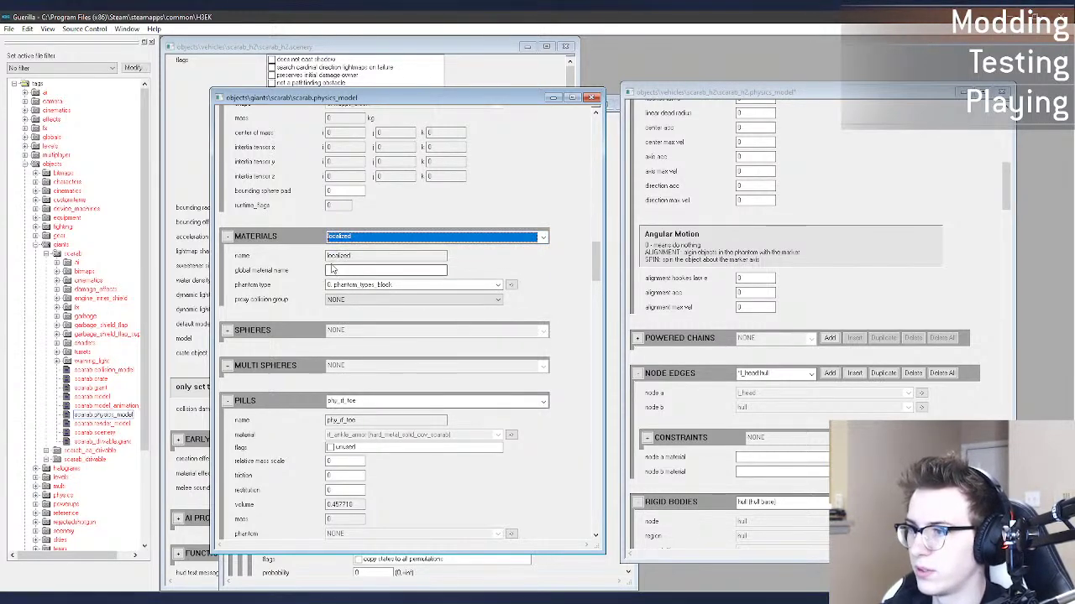
Step: Check the materials of scarab_h2.physics_model for a localized entry and view physics_ref_phantom
drag(1004, 186, 1009, 273)
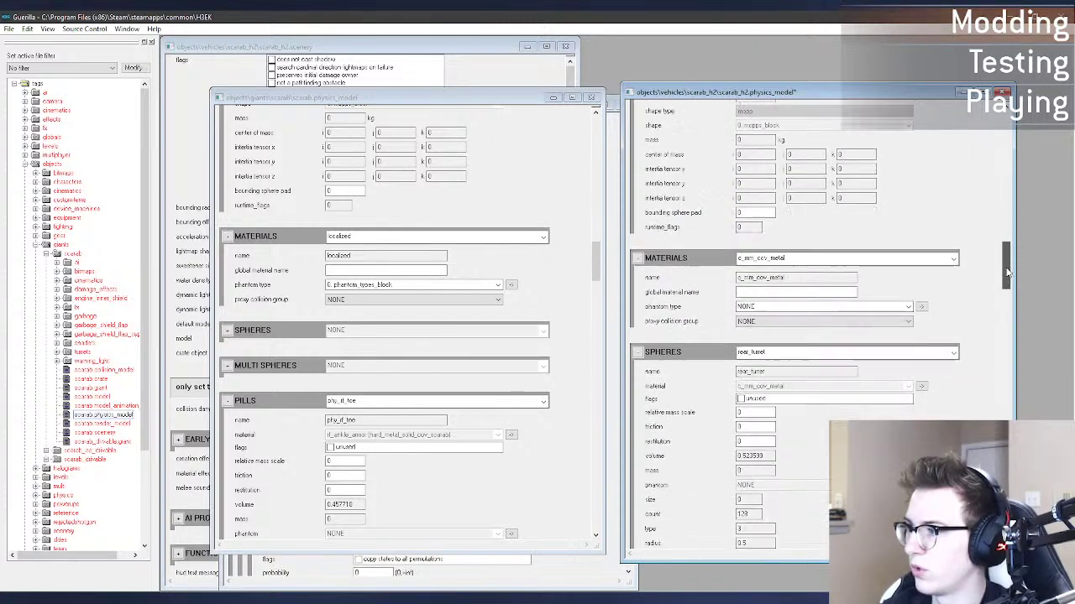
click(796, 261)
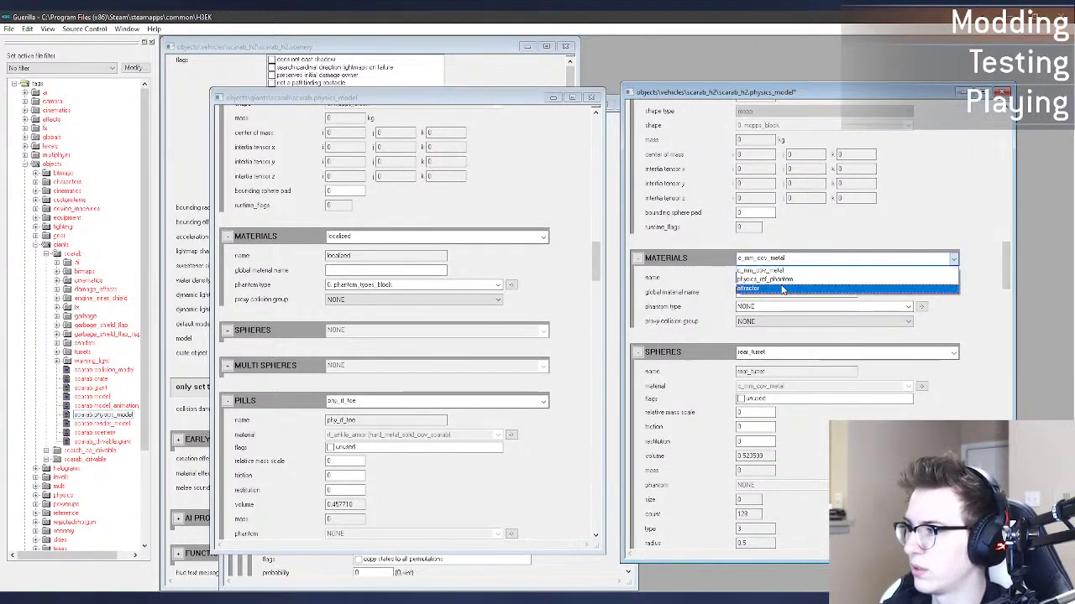
click(782, 281)
key(Tab)
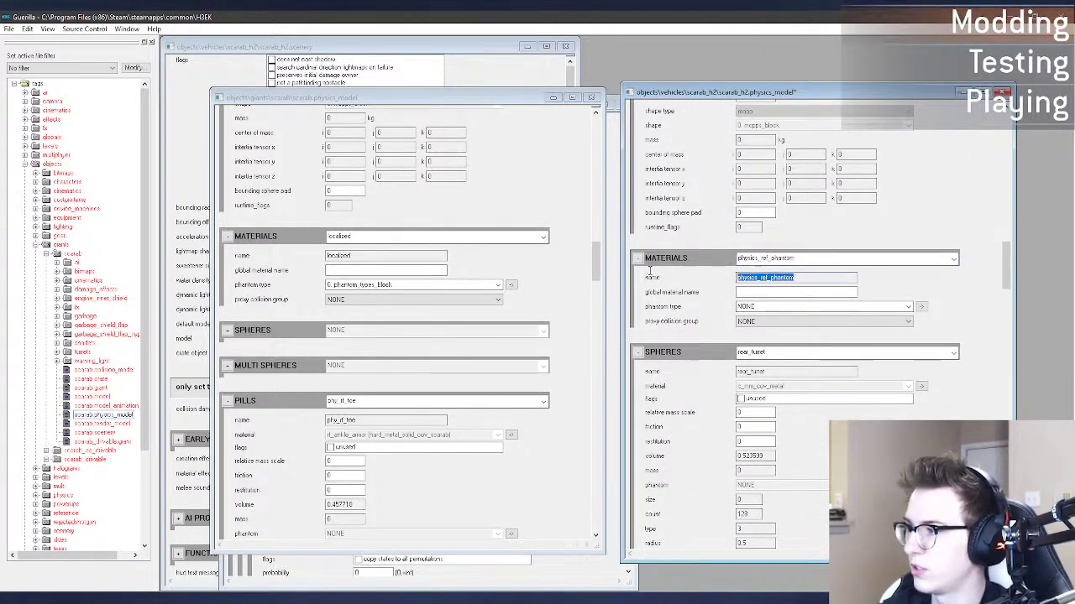
Step: Switch to Blender and select the red $phy_loc_physics box to check its assigned material
click(476, 596)
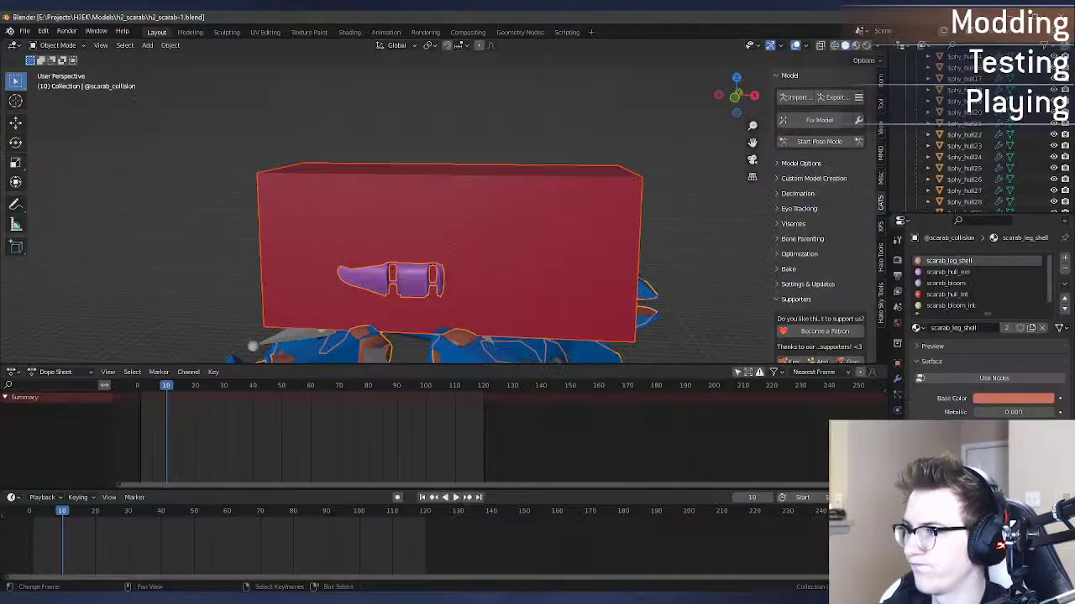
click(638, 250)
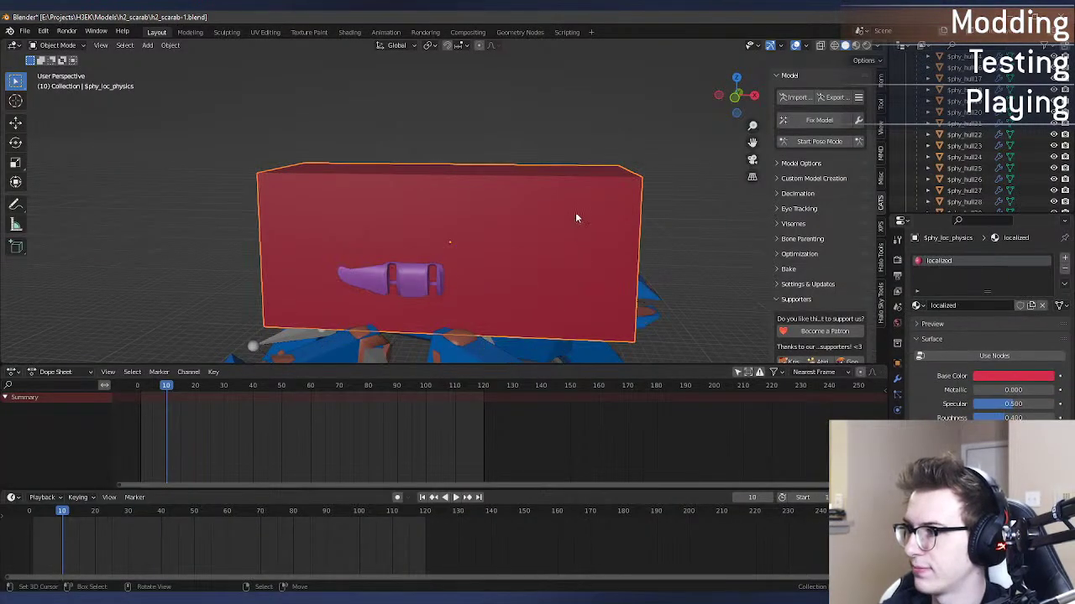
scroll(997, 183, up, 10)
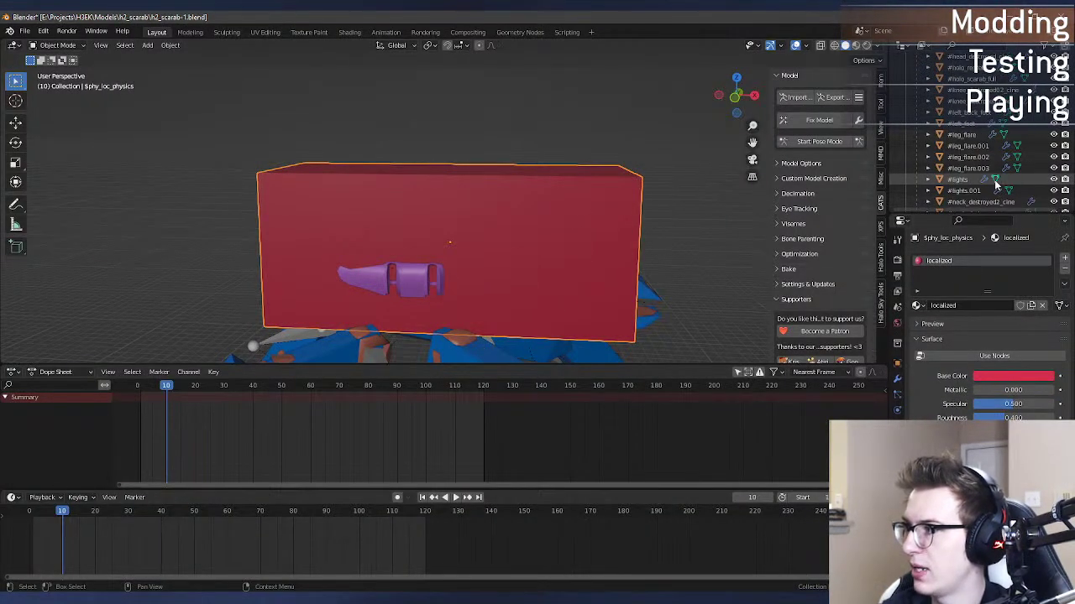
scroll(997, 183, up, 6)
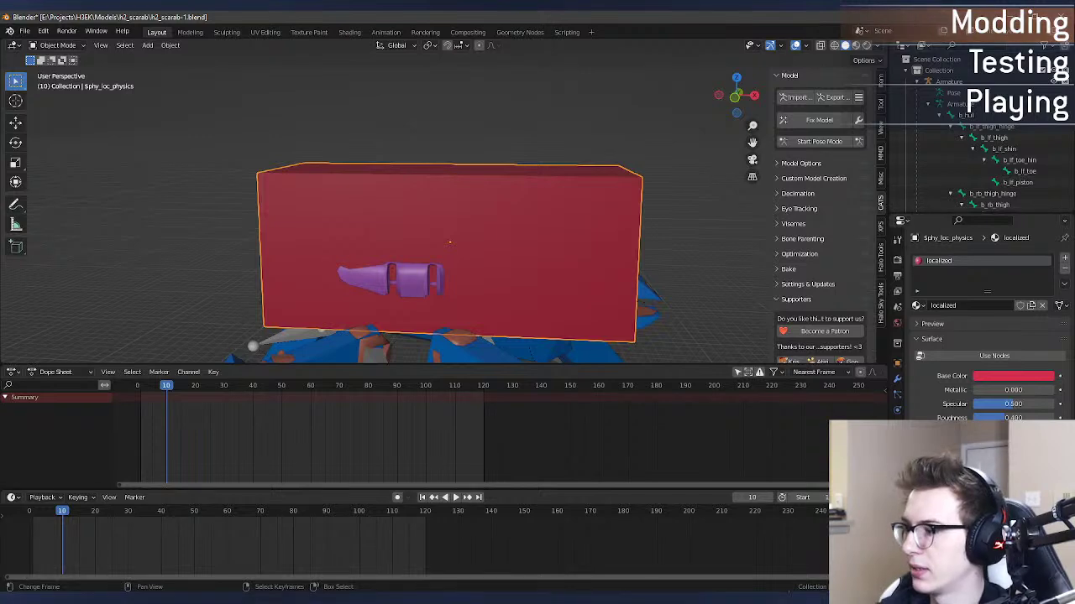
Step: Save h2_scarab-1.blend, start a JMS export, and switch to Guerilla to close the scarab_h2.physics_model tag
key(ctrl+s)
click(25, 31)
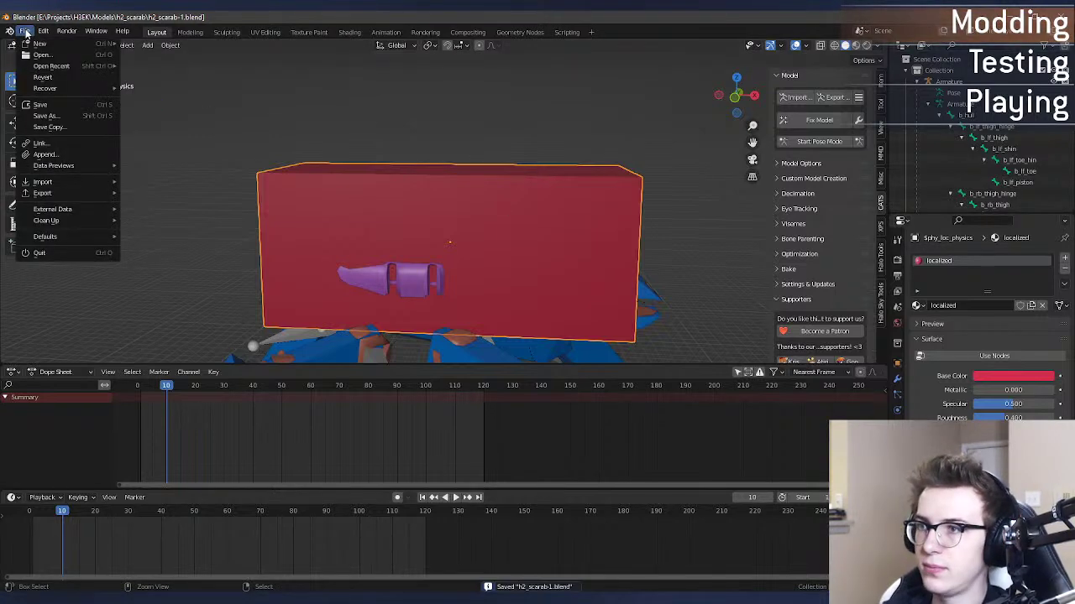
mouse_move(101, 199)
click(245, 407)
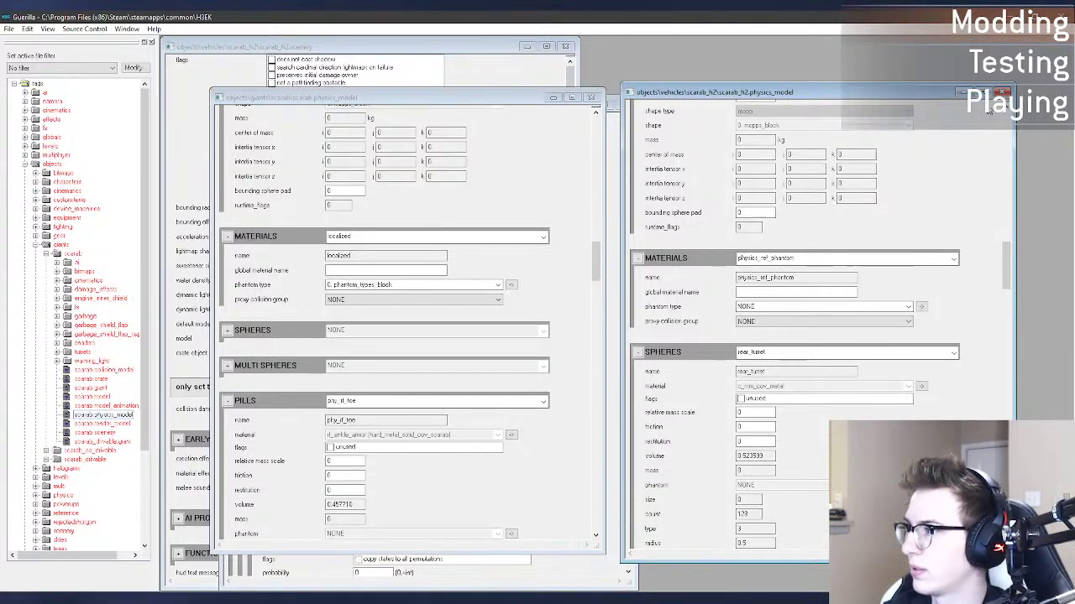
click(1003, 93)
Step: In File Explorer, delete the h2_scarab-1 folder and the collision, physics and render folders from Models\h2_scarab
click(117, 598)
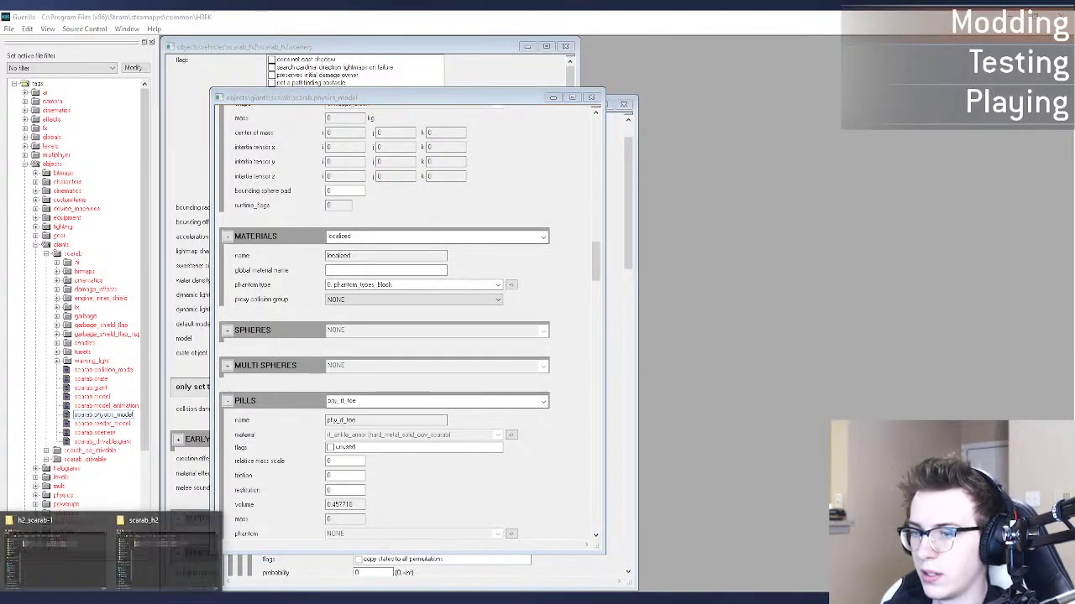
click(155, 556)
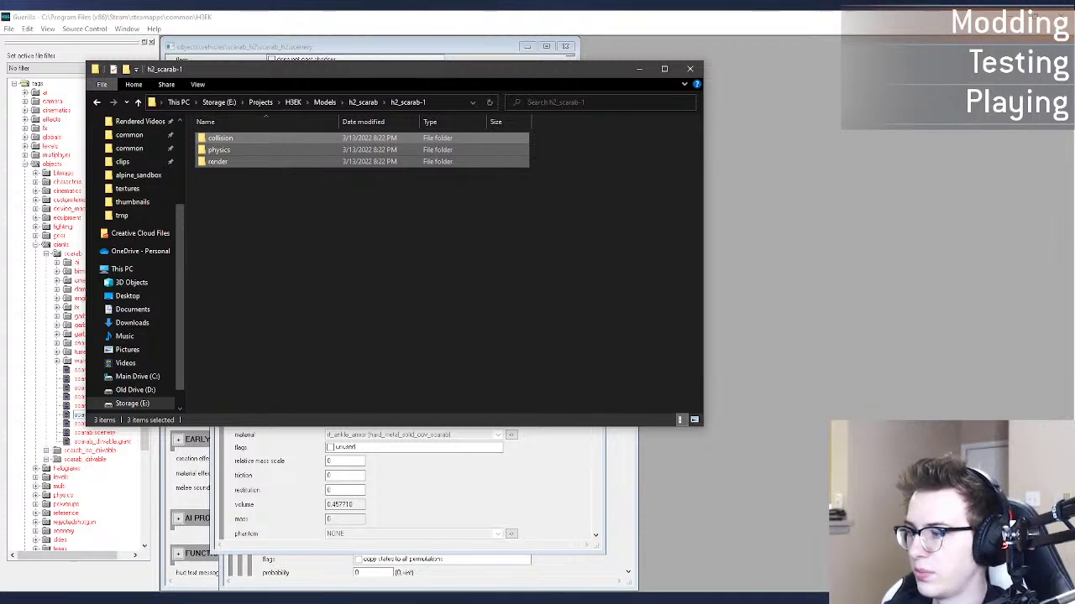
click(537, 599)
click(388, 79)
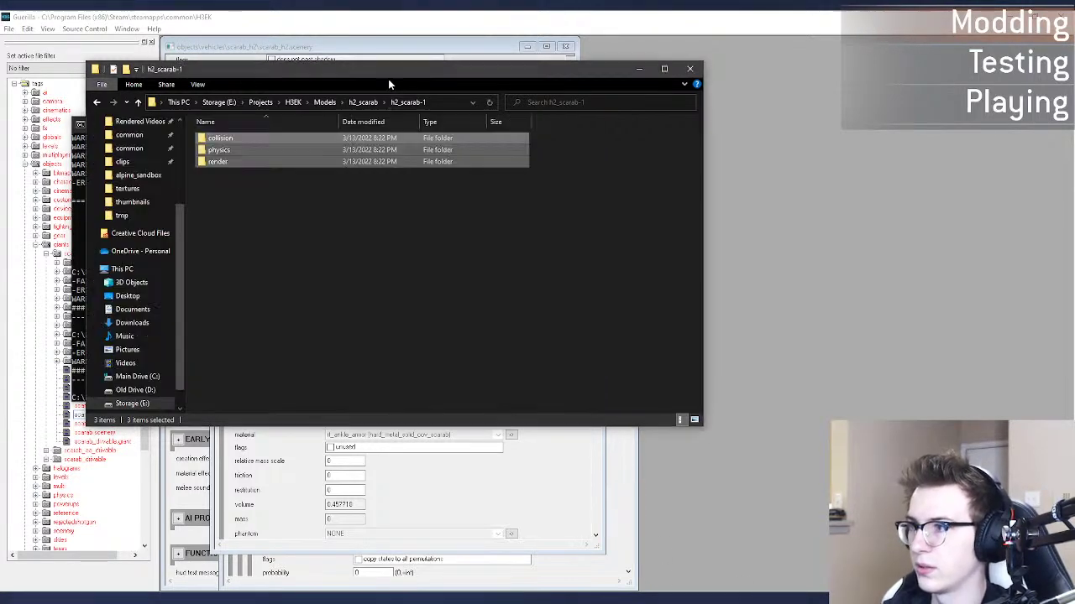
click(363, 101)
key(Delete)
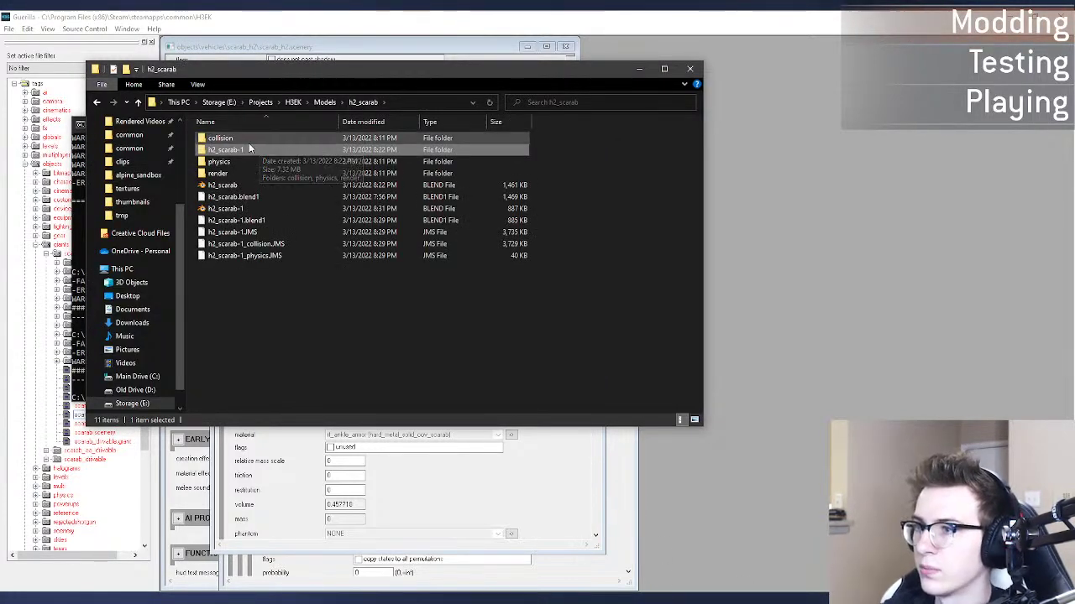
click(244, 141)
shift+click(244, 159)
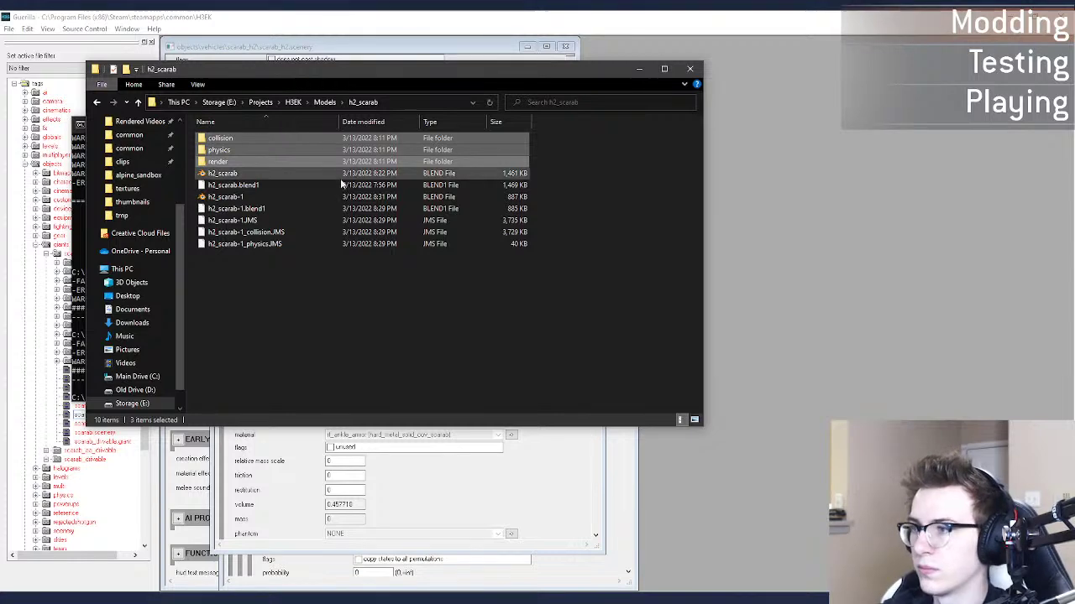
key(Delete)
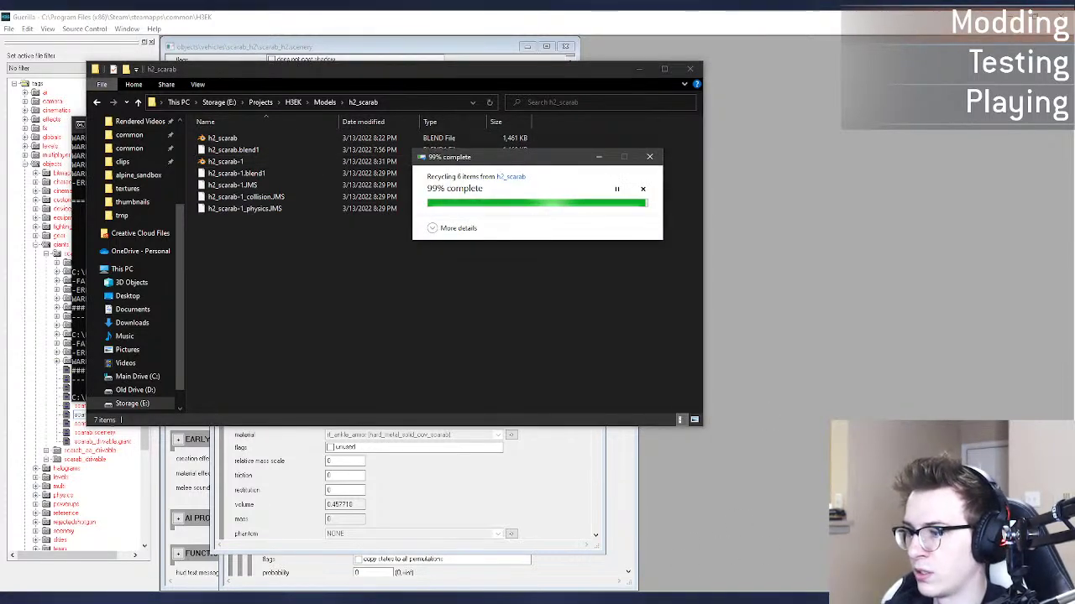
Step: Switch to Blender, export h2_scarab-1 as JMS without asset subdirectories, and check the exported files in File Explorer
click(423, 556)
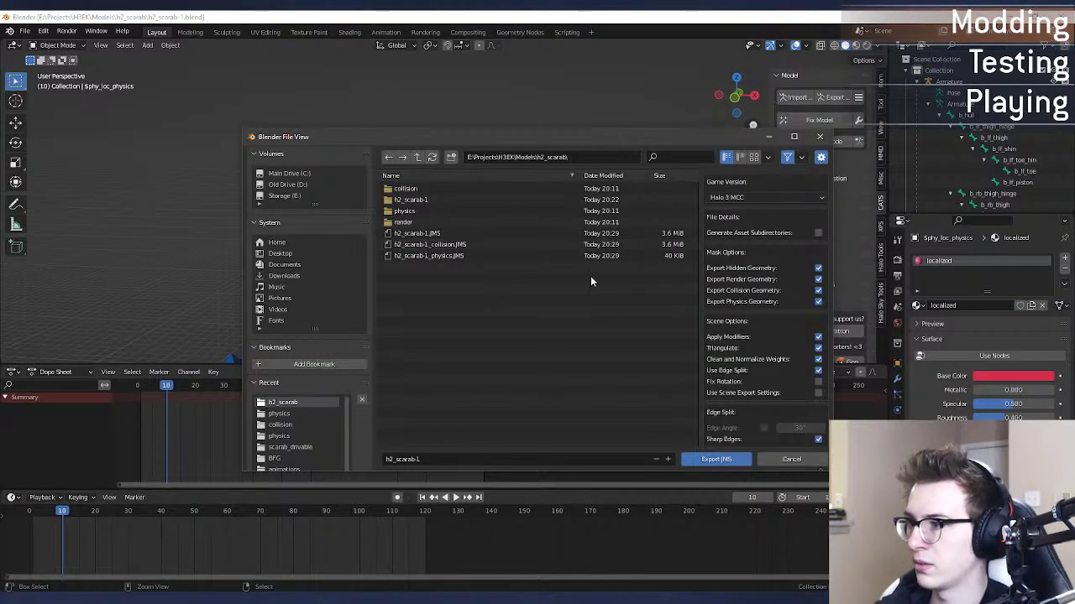
click(716, 459)
mouse_move(84, 599)
click(72, 581)
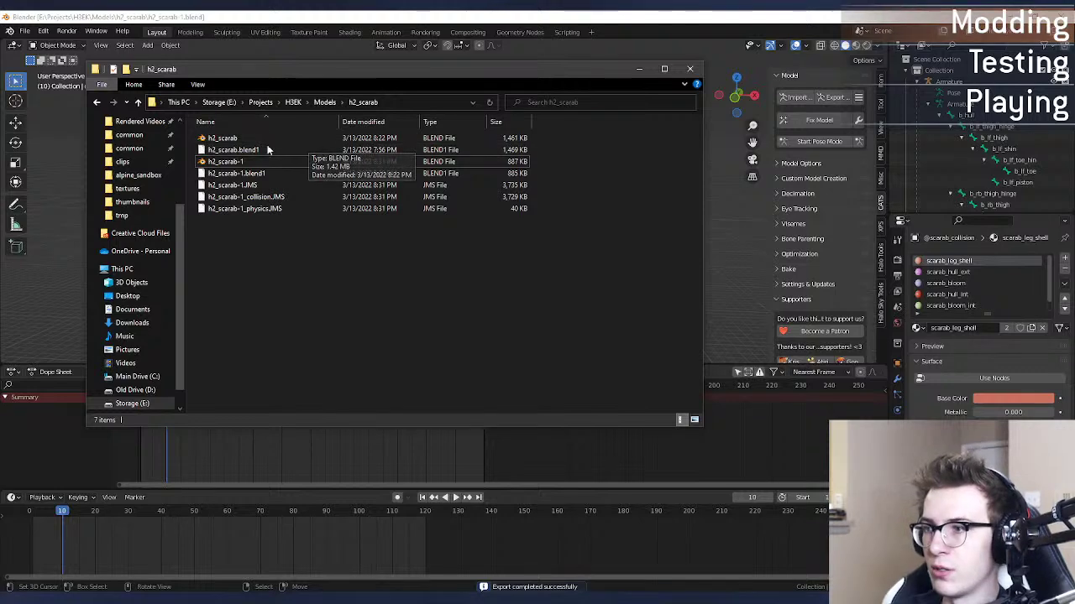
drag(306, 280, 303, 65)
click(529, 336)
click(617, 599)
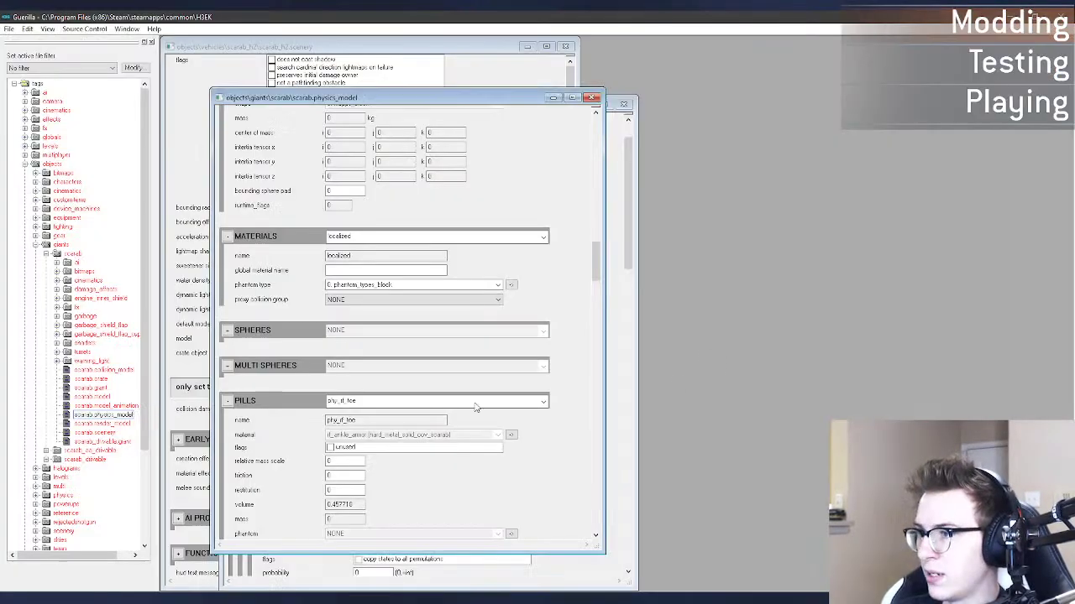
key(alt+Tab)
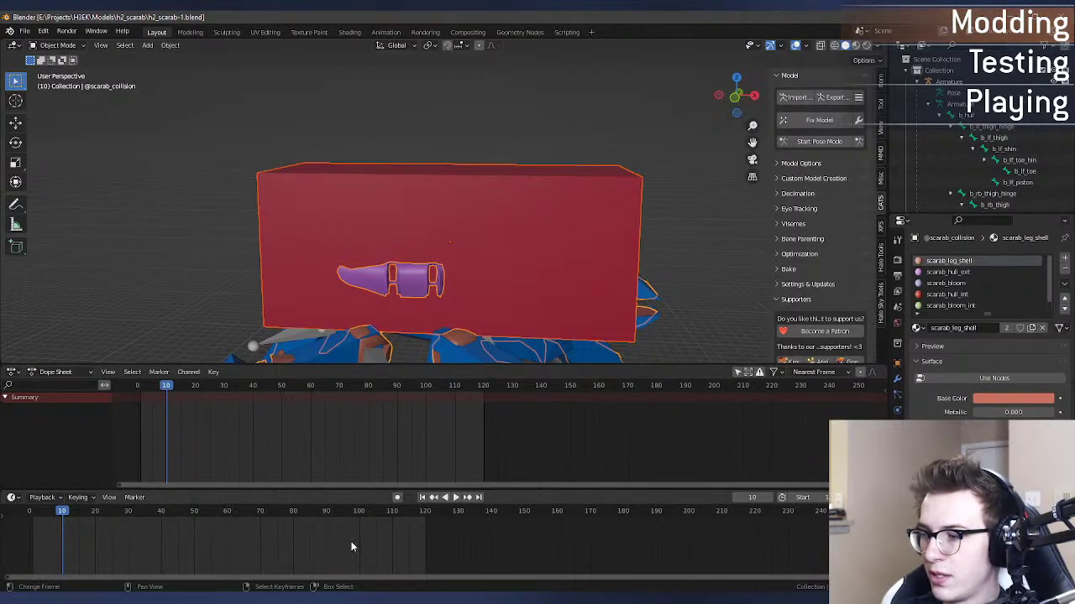
key(alt+Tab)
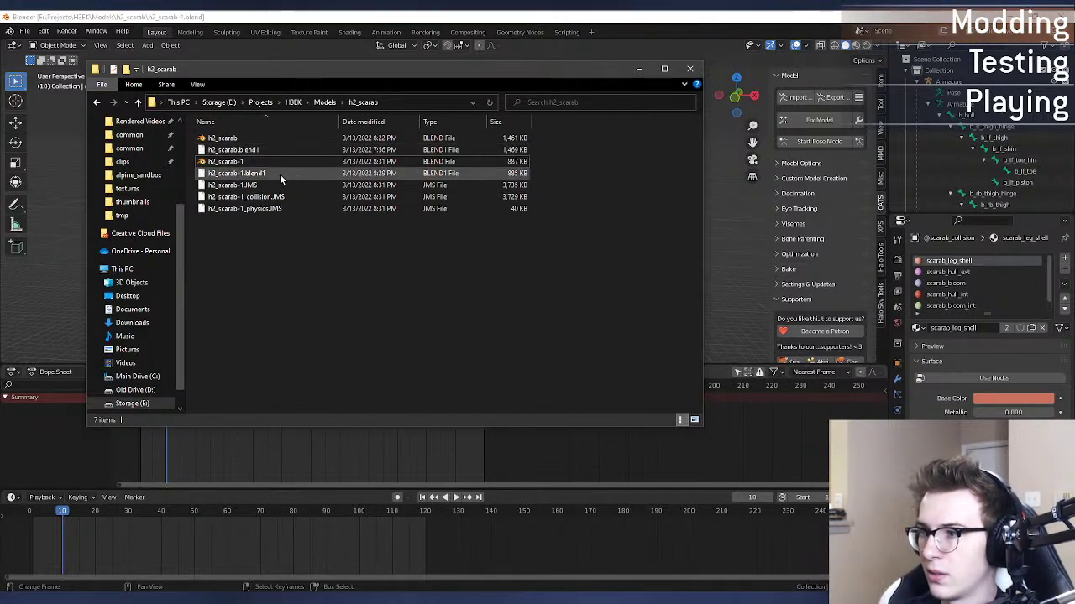
Step: Delete the h2_scarab-1 render, collision and physics JMS files from the h2_scarab folder
drag(284, 208, 285, 183)
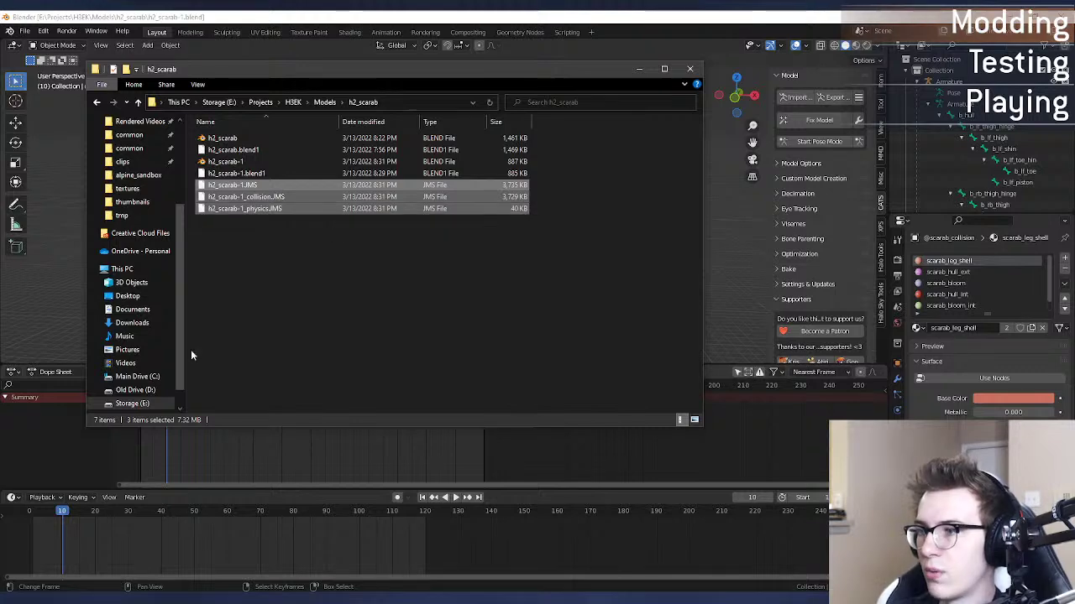
click(333, 383)
drag(324, 308, 293, 183)
Step: In Blender, export h2_scarab-1 as Halo 3 MCC JMS with Generate Asset Subdirectories enabled and a model type other than Structure
click(24, 30)
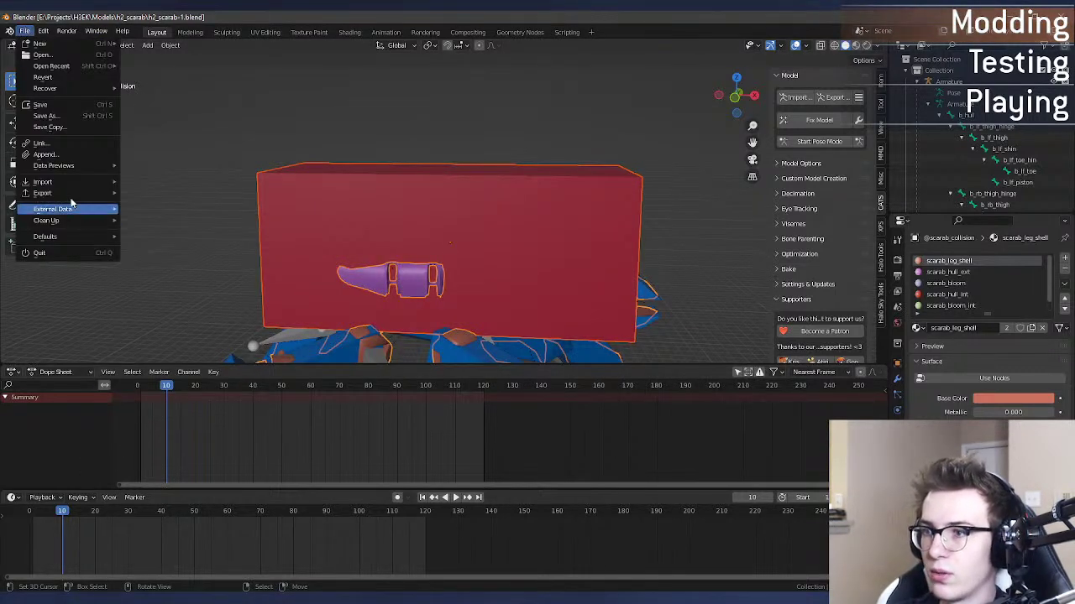
mouse_move(72, 192)
click(235, 406)
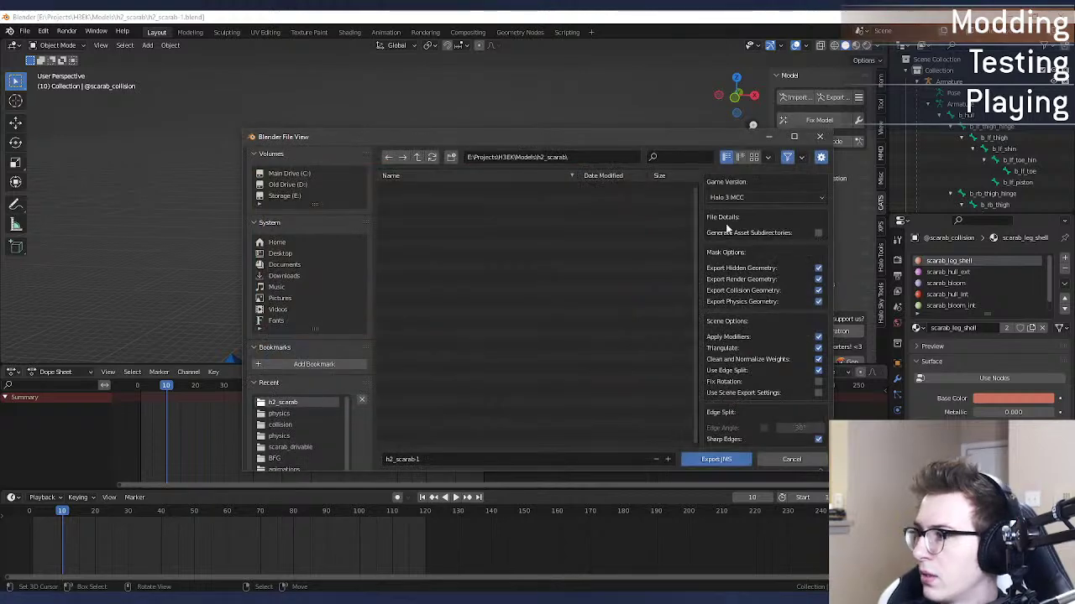
click(818, 232)
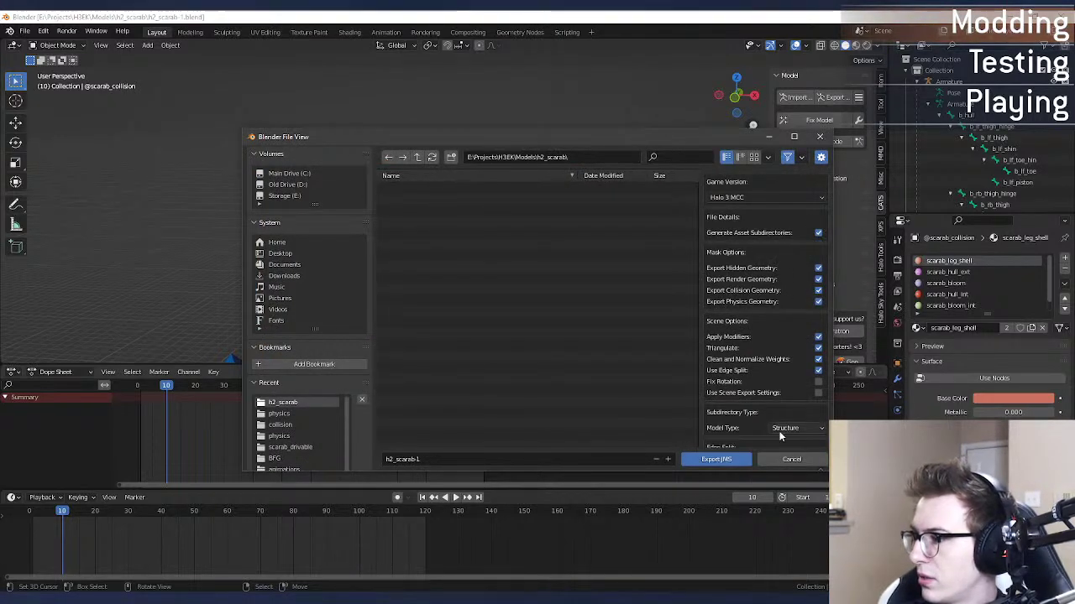
click(796, 428)
click(789, 403)
click(690, 458)
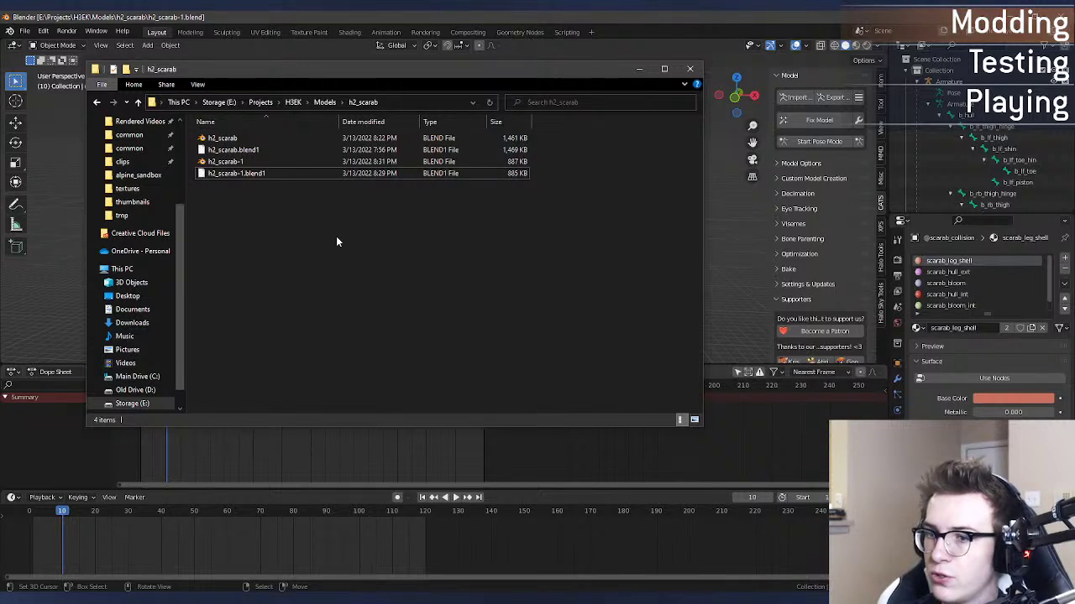
Step: Replace the collision, physics and render folders in data\objects\vehicles\scarab_h2 with copies of the newly exported ones from h2_scarab-1
double_click(252, 139)
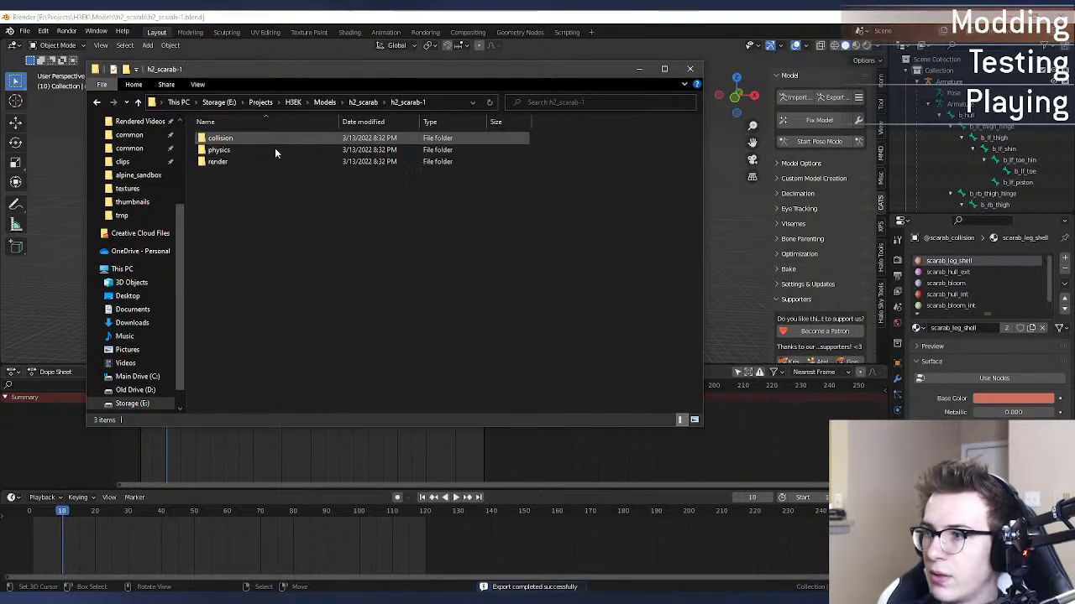
key(ctrl+a)
click(189, 559)
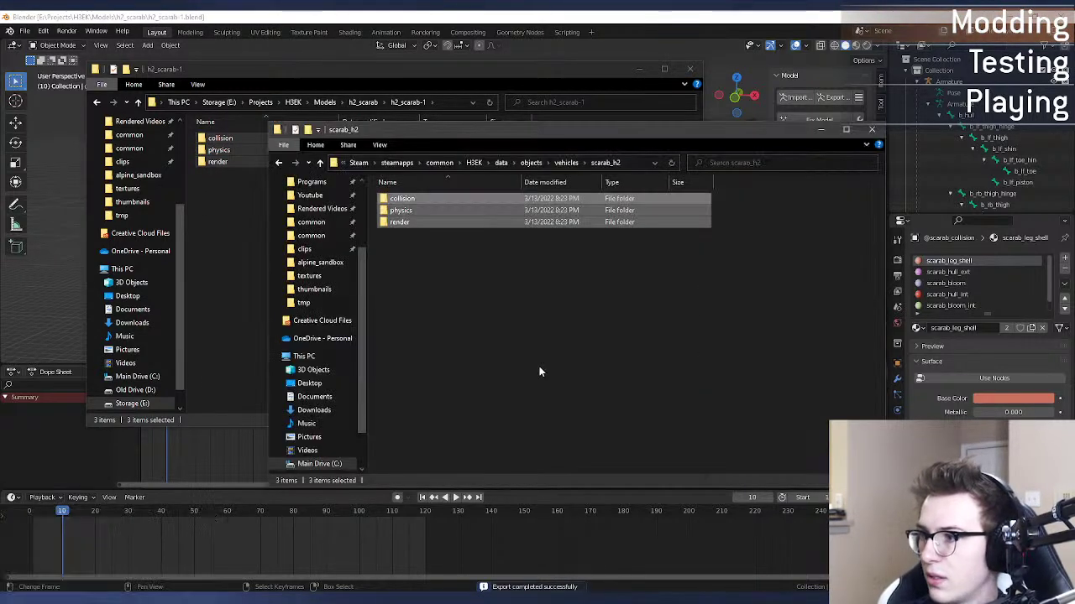
key(ctrl+a)
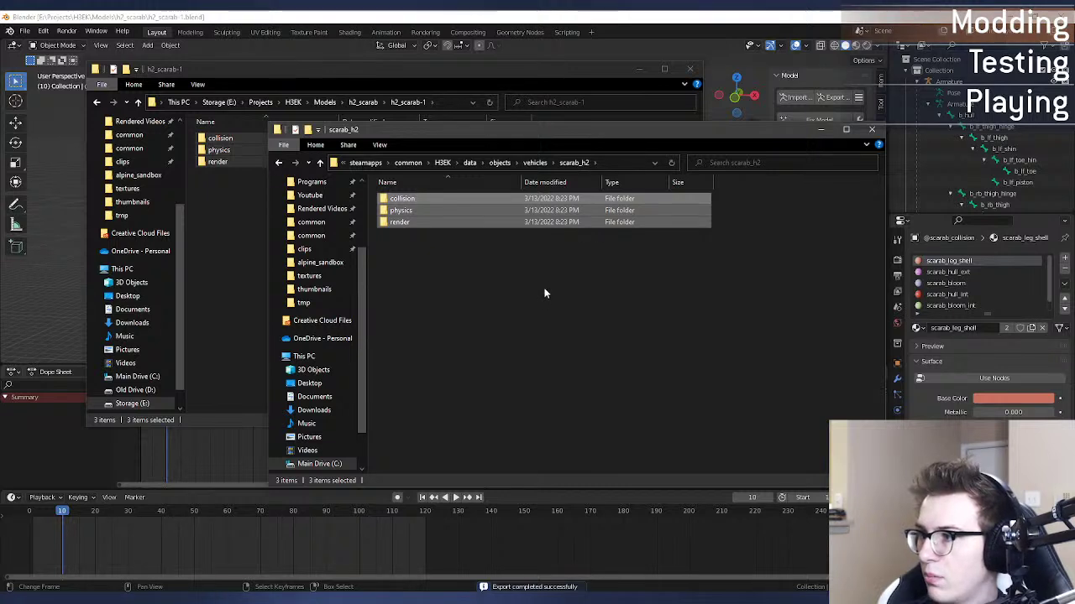
double_click(493, 202)
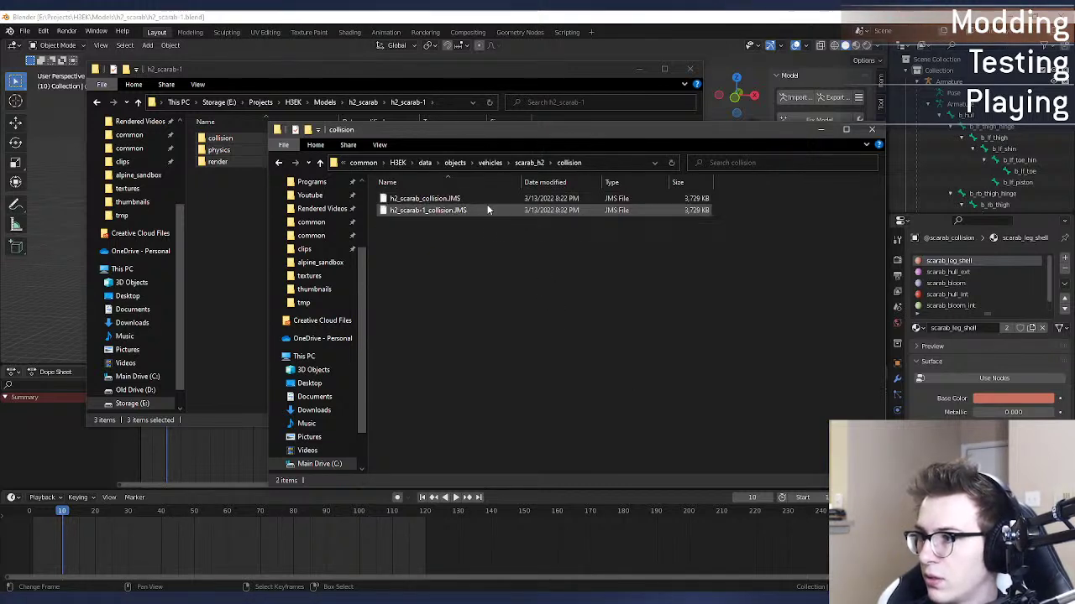
click(278, 162)
drag(442, 332, 428, 168)
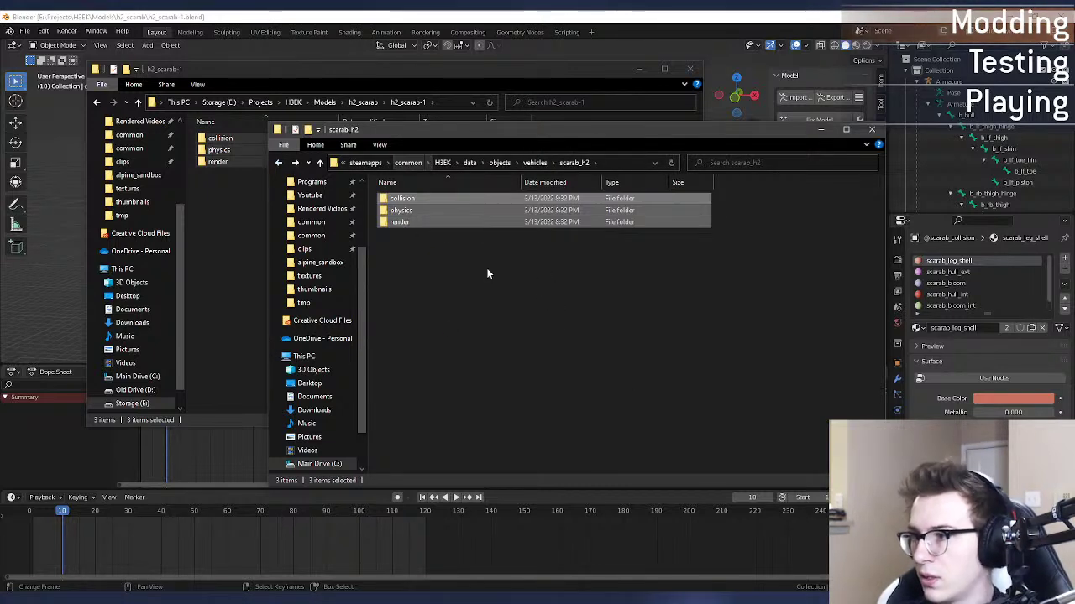
key(Delete)
key(ctrl+v)
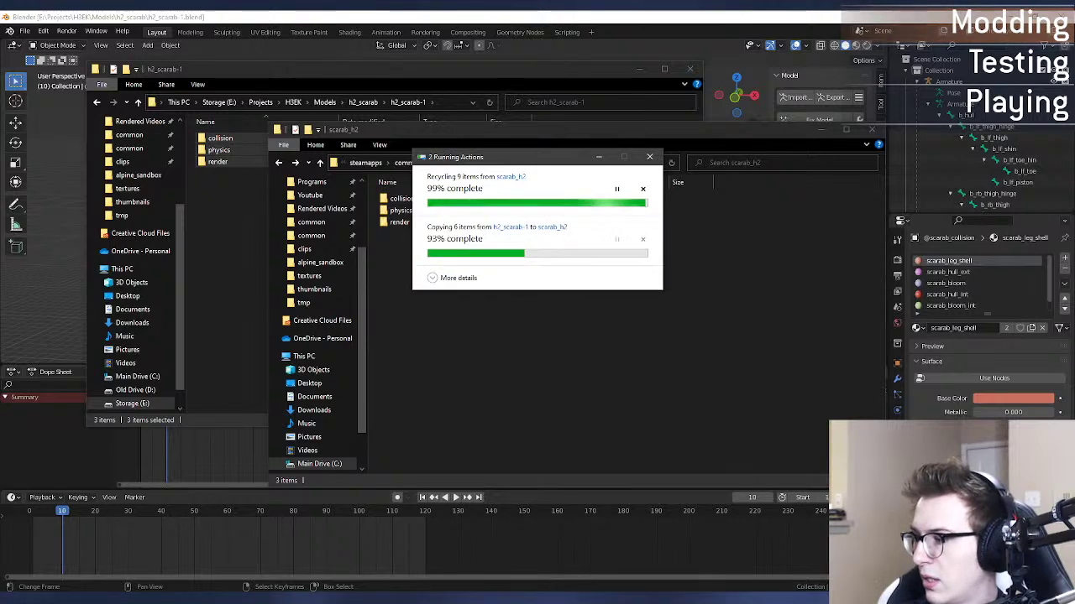
Step: Switch to the command prompt and rerun tool physics objects\vehicles\scarab_h2
click(755, 603)
key(Up)
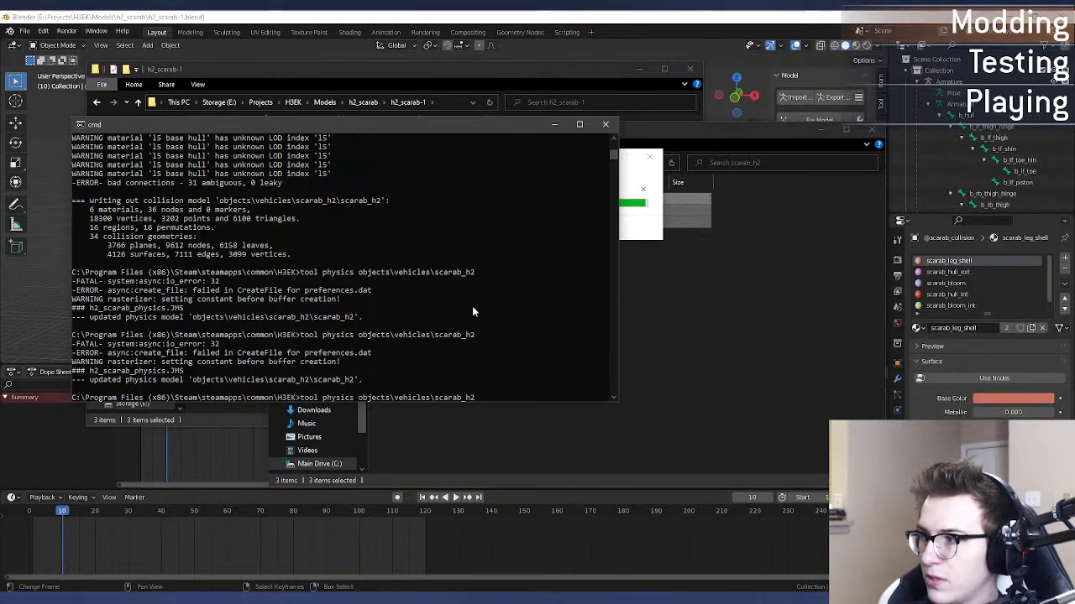
key(Return)
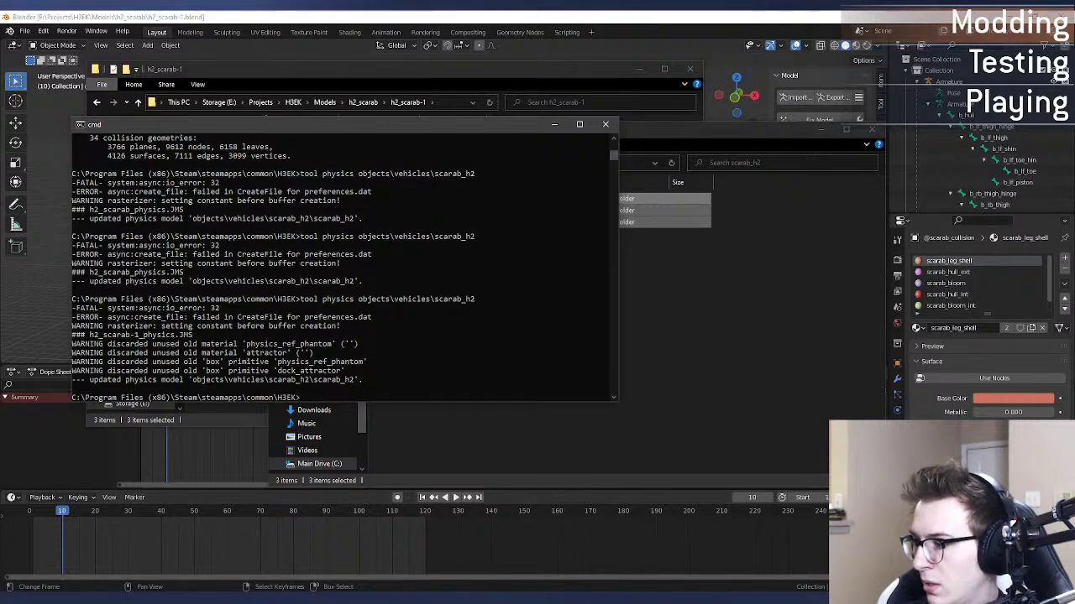
Step: Switch to Guerilla, open scarab_h2.physics_model from objects\vehicles\scarab_h2, and place it beside Halo 3's Scarab physics tag
click(699, 602)
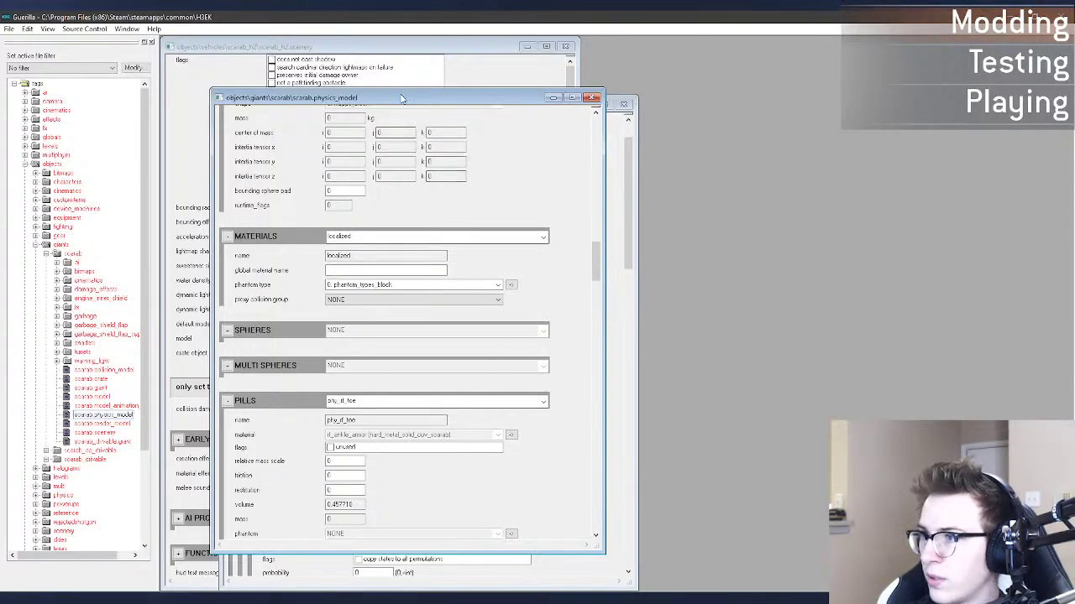
drag(401, 97, 421, 101)
scroll(121, 372, down, 5)
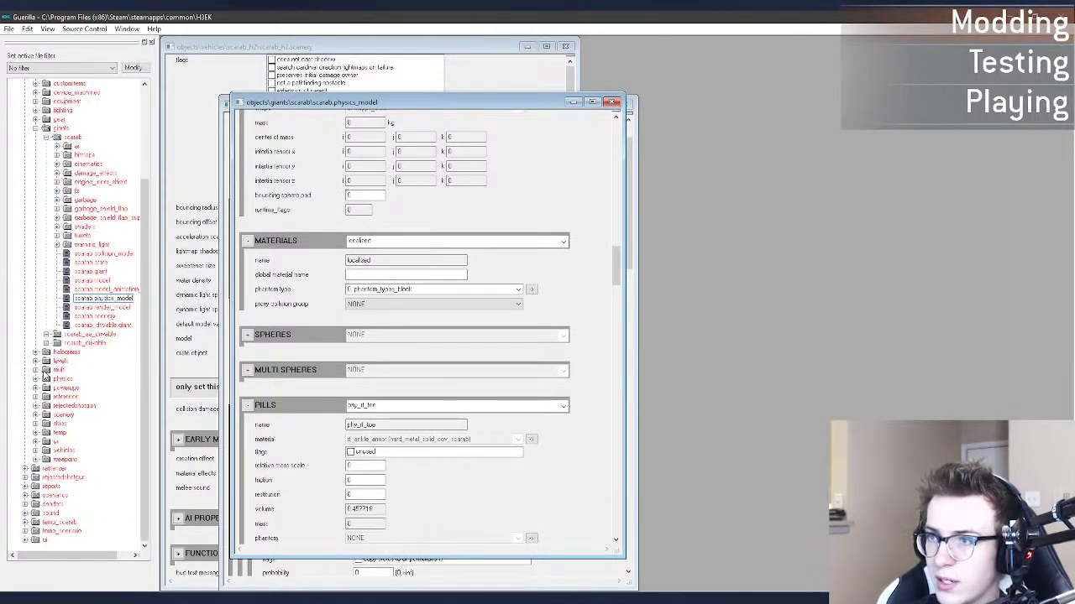
scroll(39, 192, up, 3)
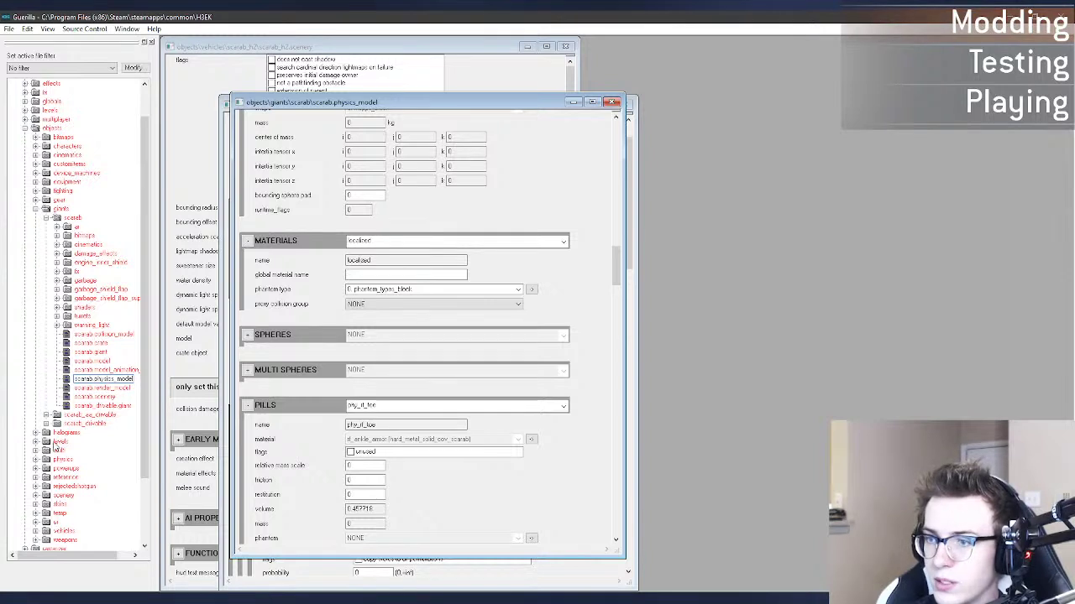
click(36, 209)
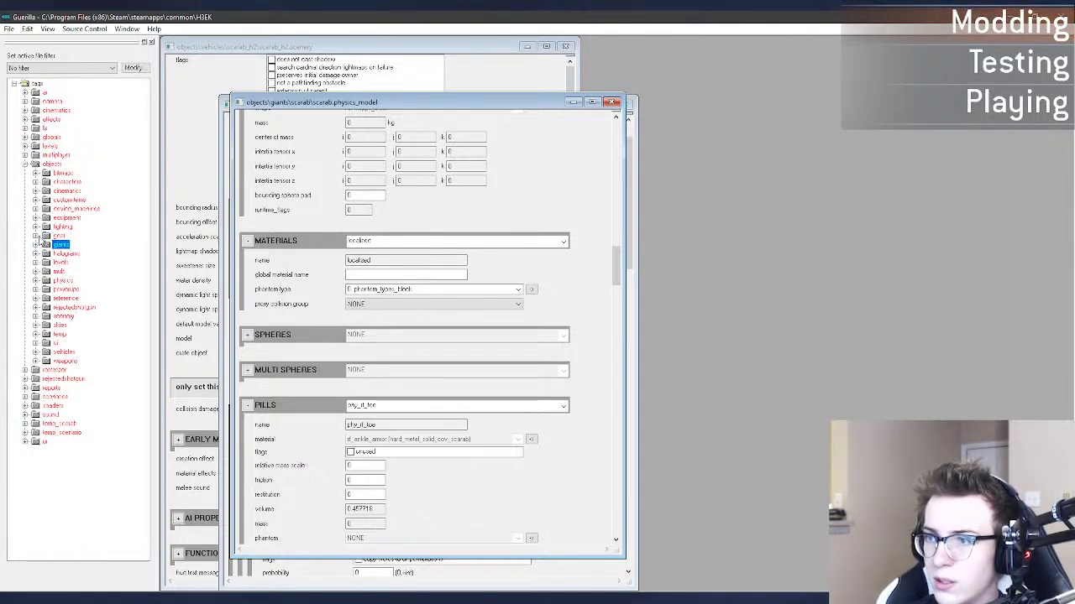
click(36, 351)
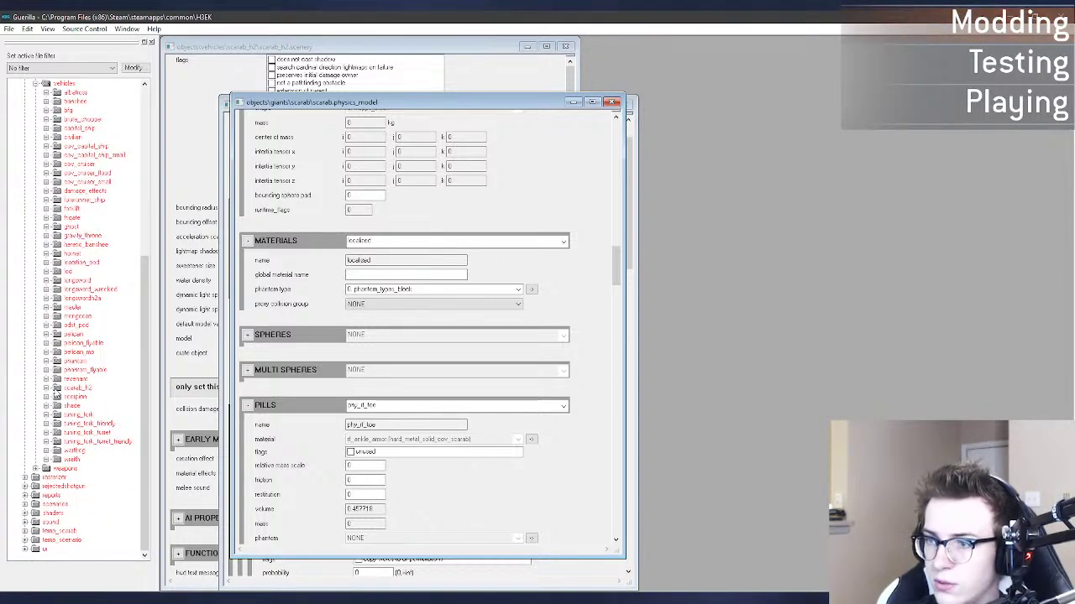
click(56, 388)
click(72, 415)
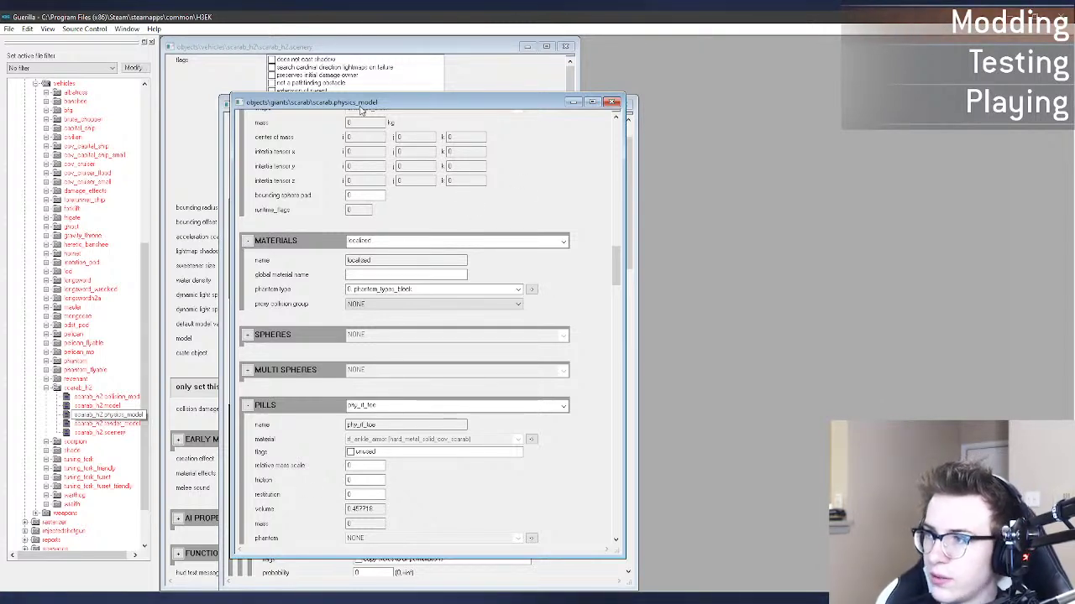
click(631, 336)
drag(567, 143, 933, 107)
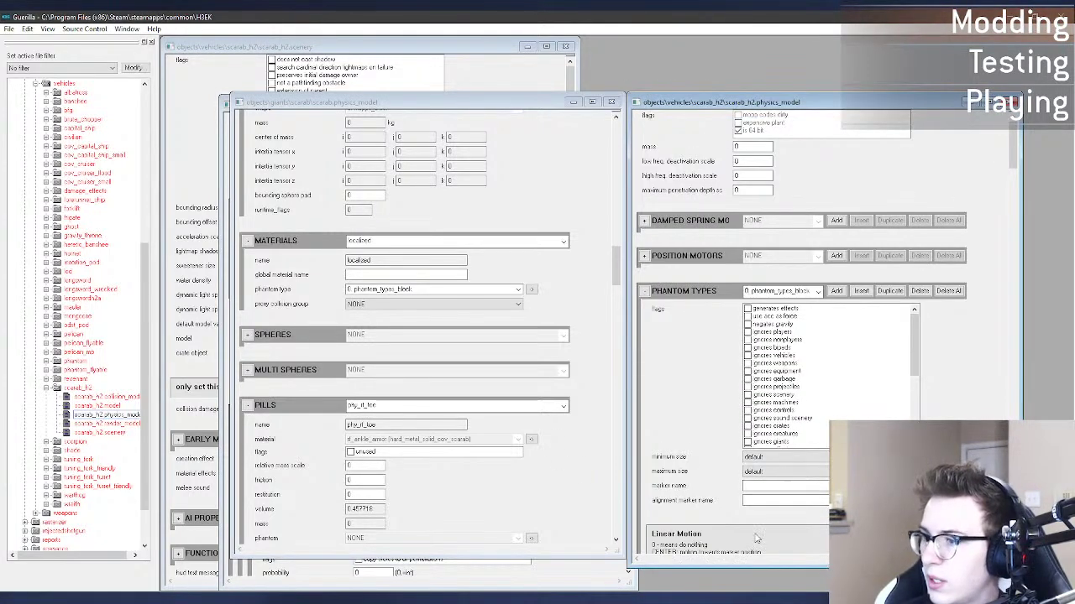
Step: In scarab_h2.physics_model, set the localized material's phantom type to 0. phantom_types_block
scroll(697, 317, down, 3)
scroll(798, 277, down, 5)
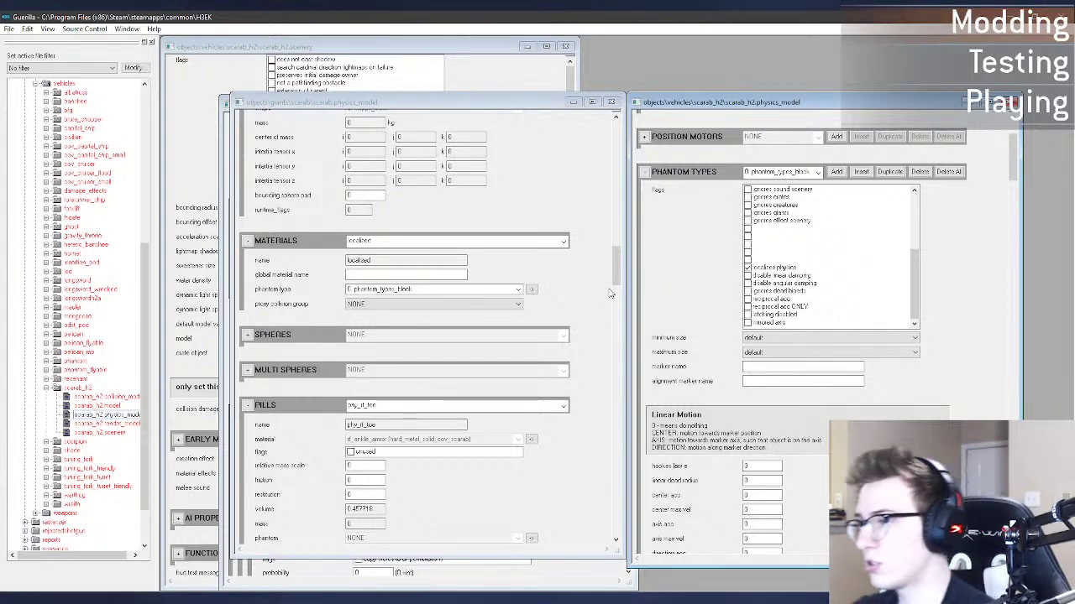
scroll(590, 258, down, 10)
scroll(593, 262, up, 5)
scroll(682, 371, down, 6)
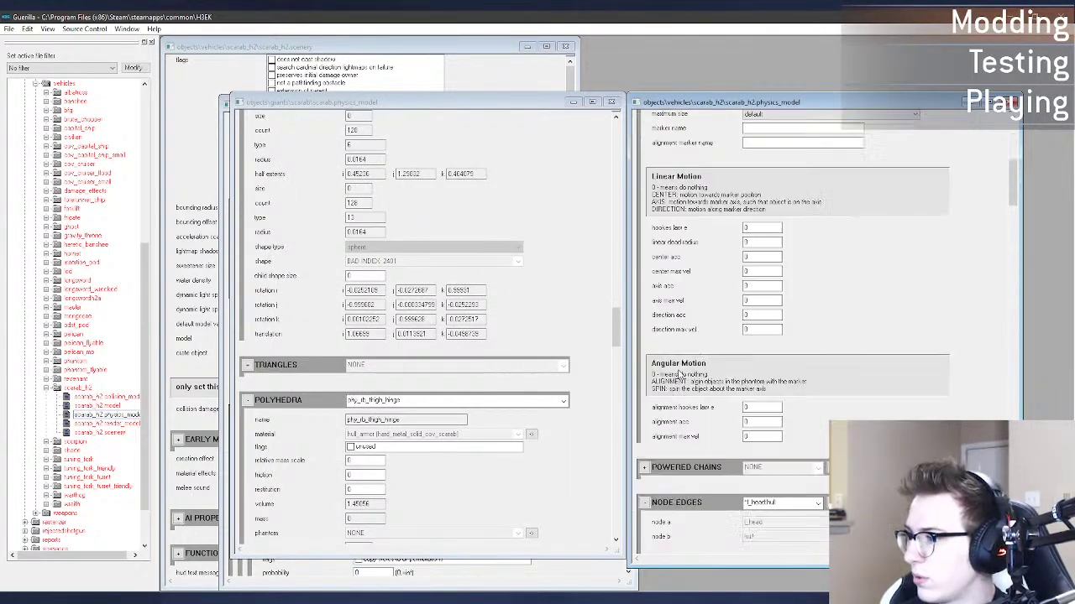
drag(1014, 207, 1019, 266)
click(840, 395)
click(768, 411)
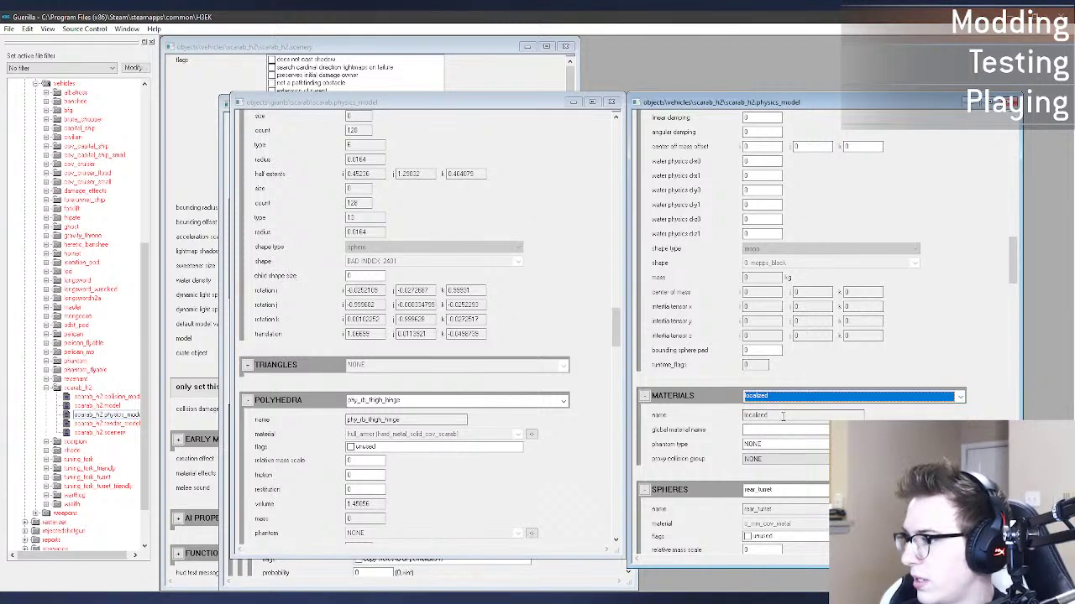
click(773, 449)
click(779, 461)
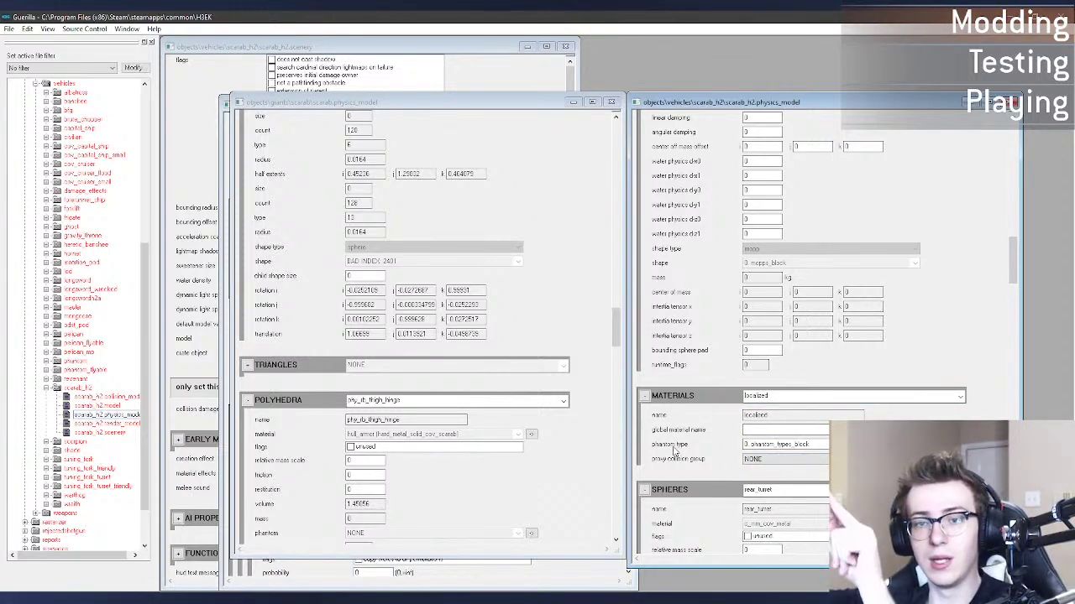
Step: Switch to Sapien and walk the player across the Halo 2 Scarab's hull and outer decks to test its physics
key(alt+Tab)
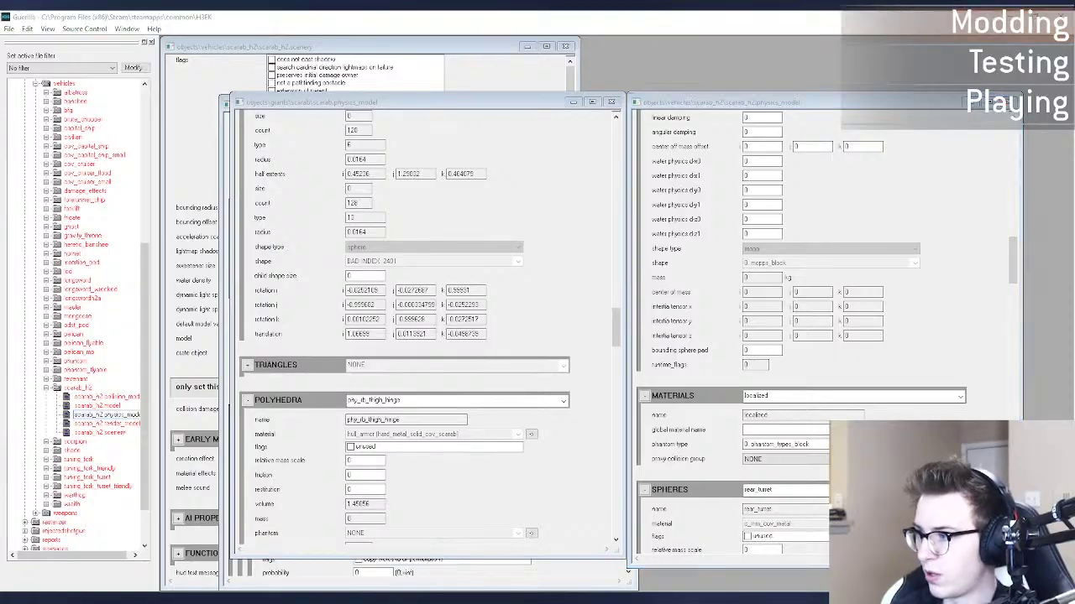
key(w)
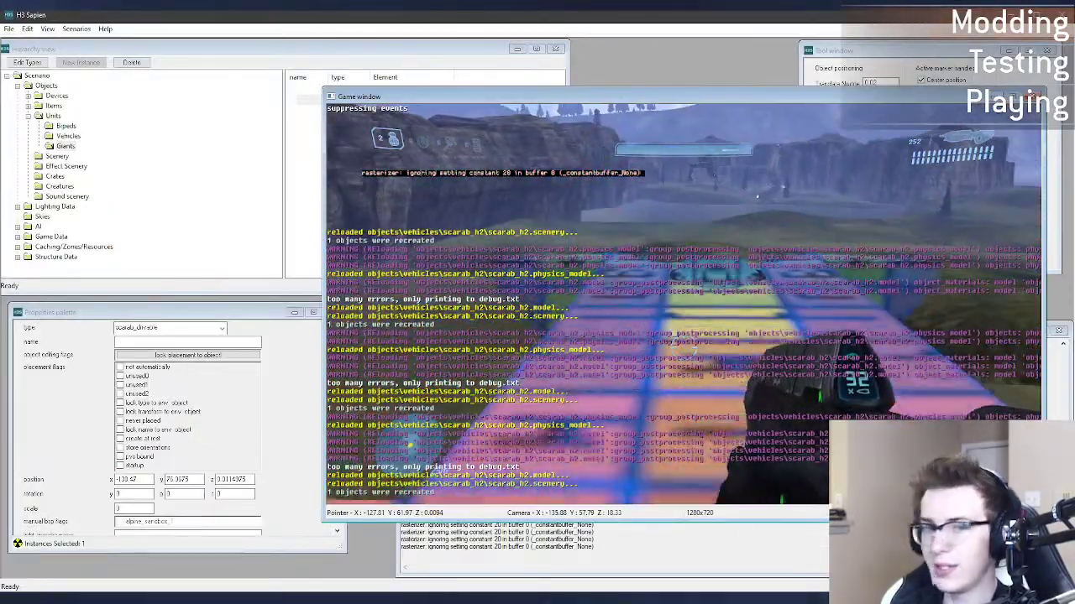
key(w)
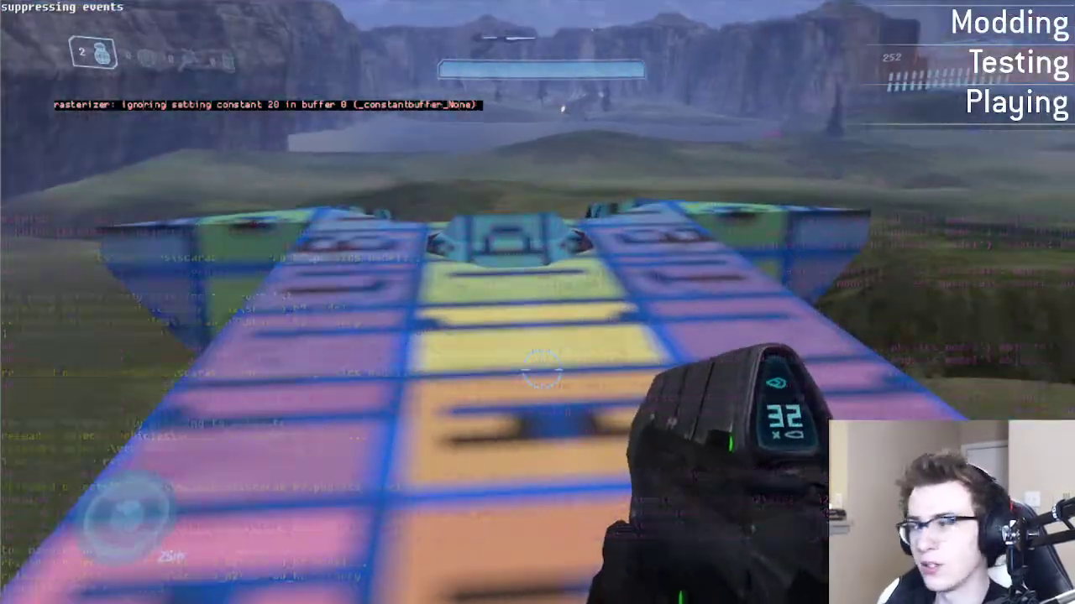
key(w)
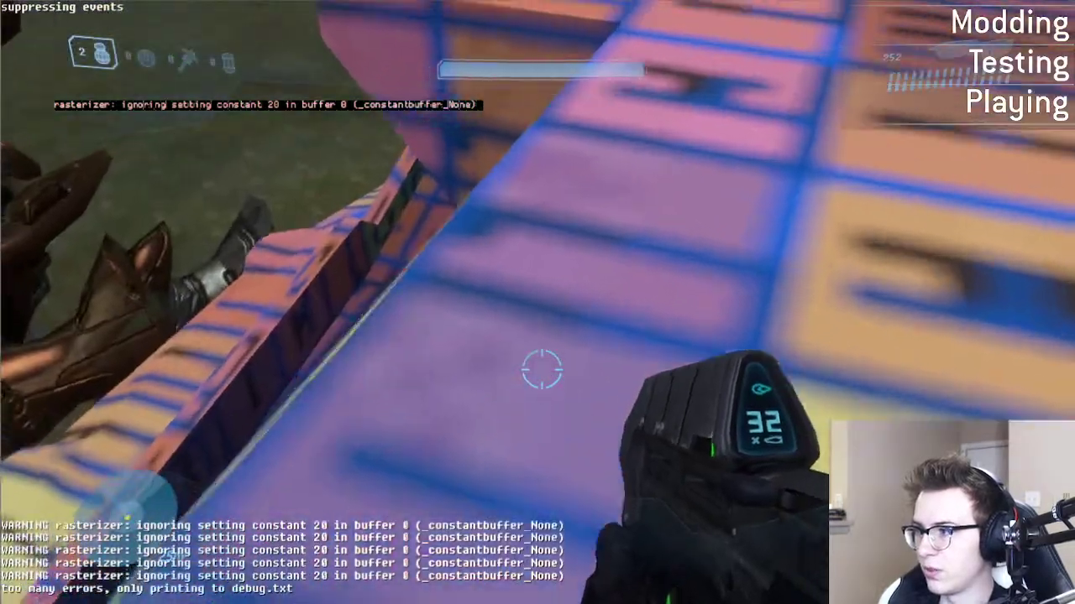
key(w)
key(w)
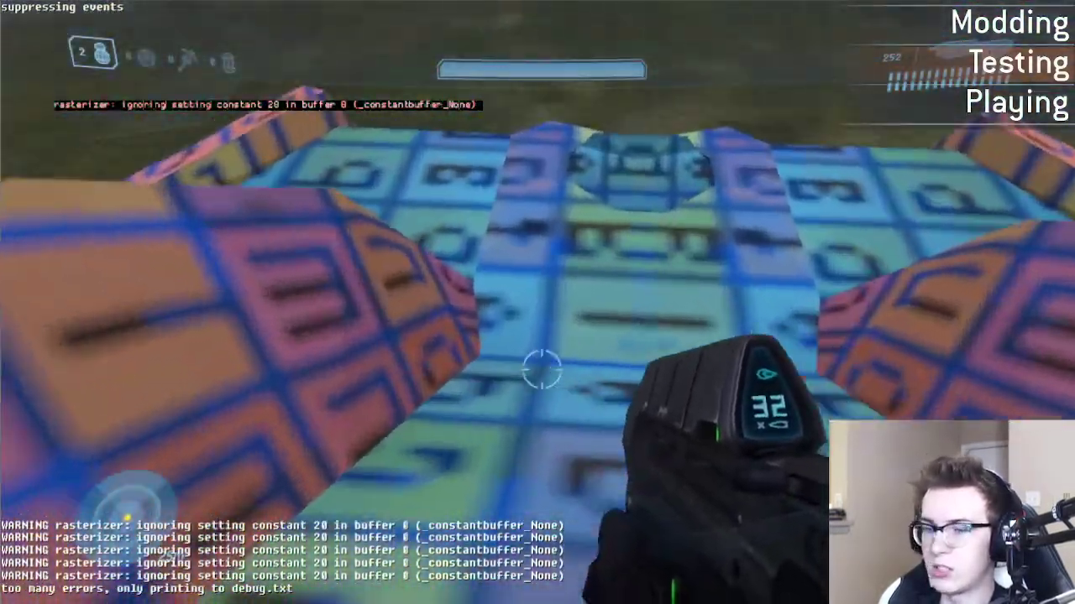
key(w)
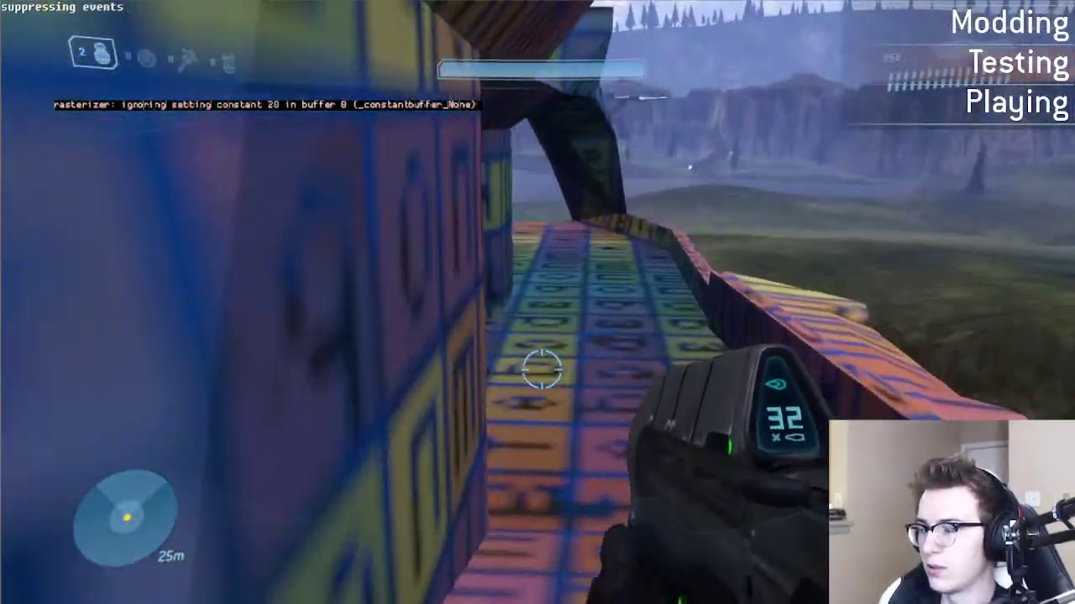
Step: Test the Scarab's interior by walking the player through its passages, then melee once and detach the camera
key(w)
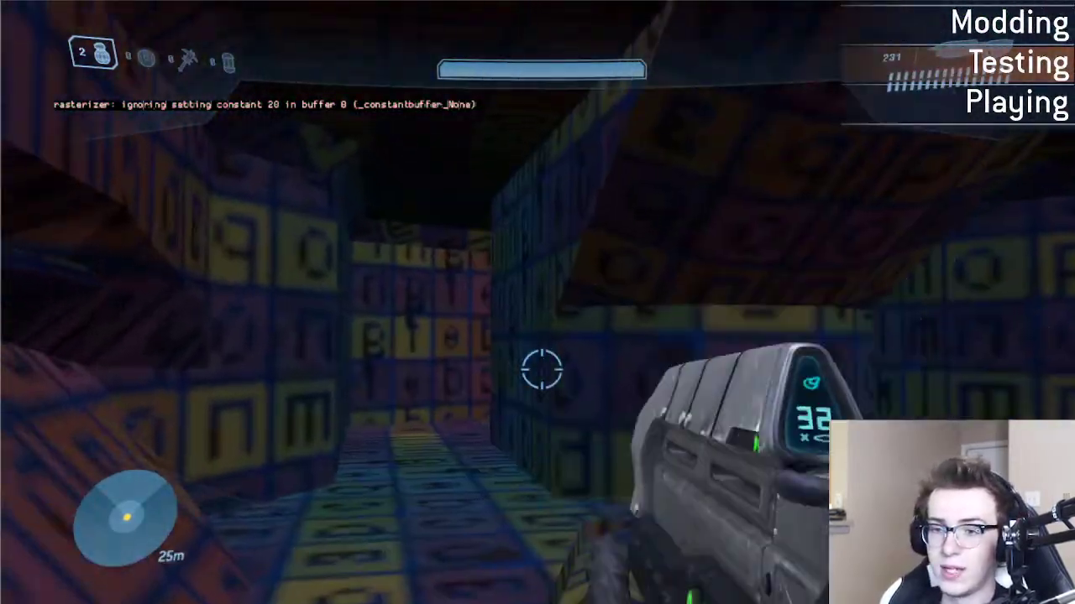
key(w)
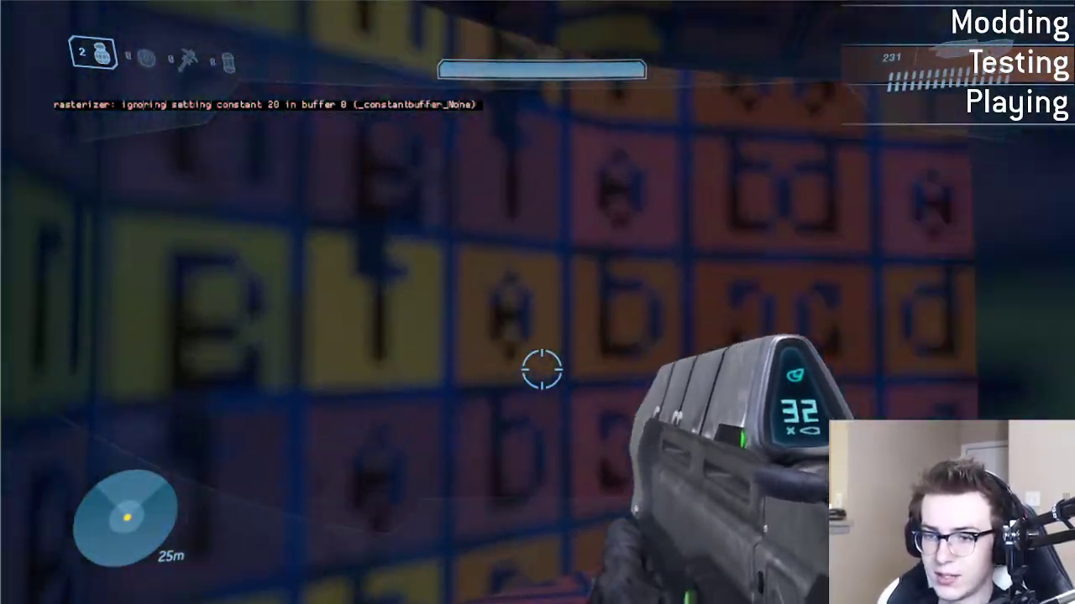
key(w)
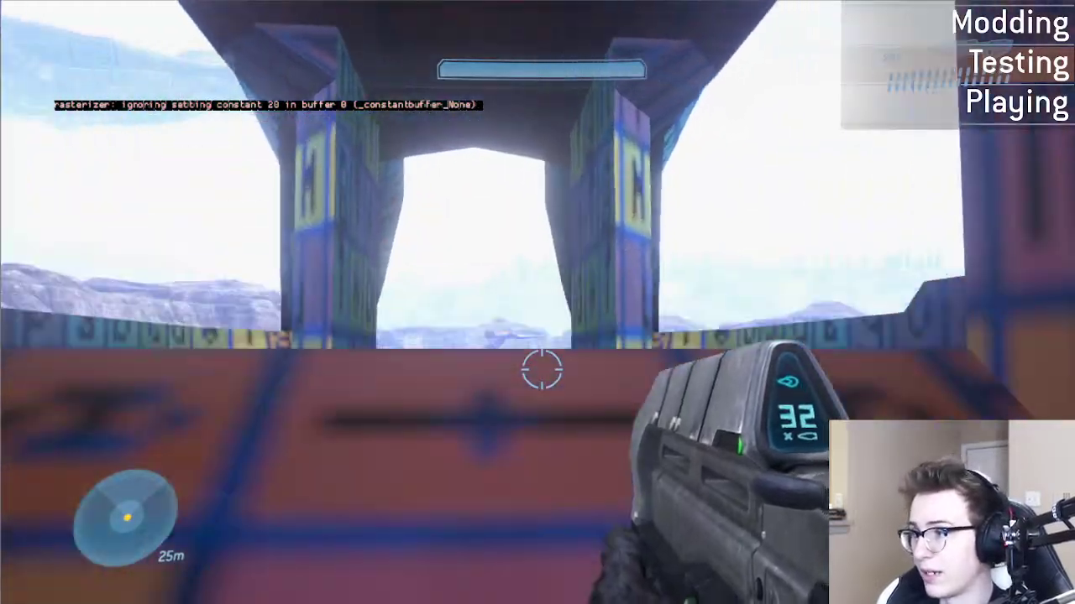
key(w)
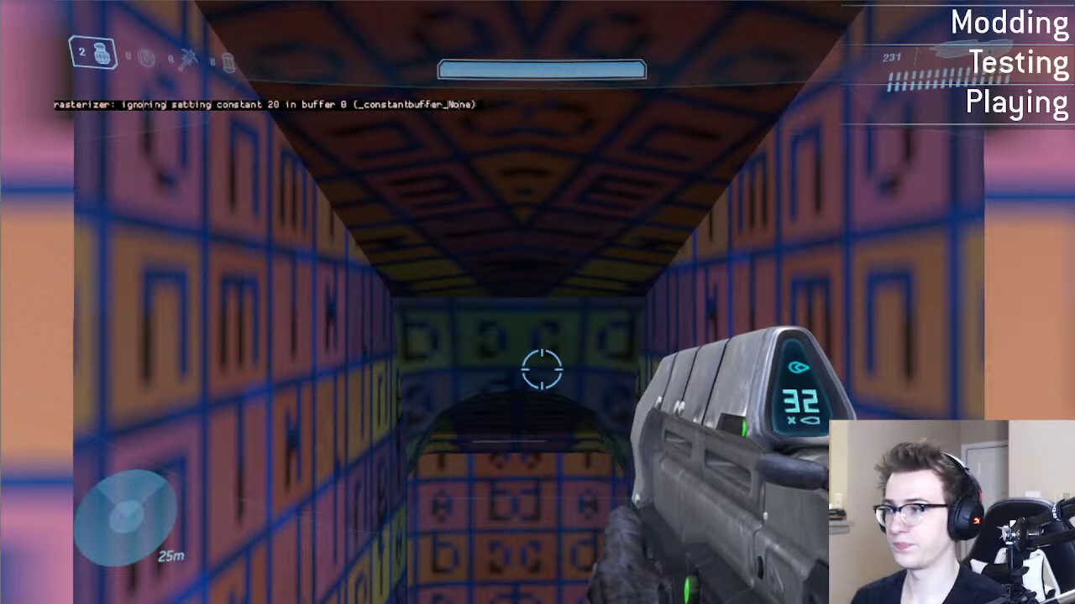
key(q)
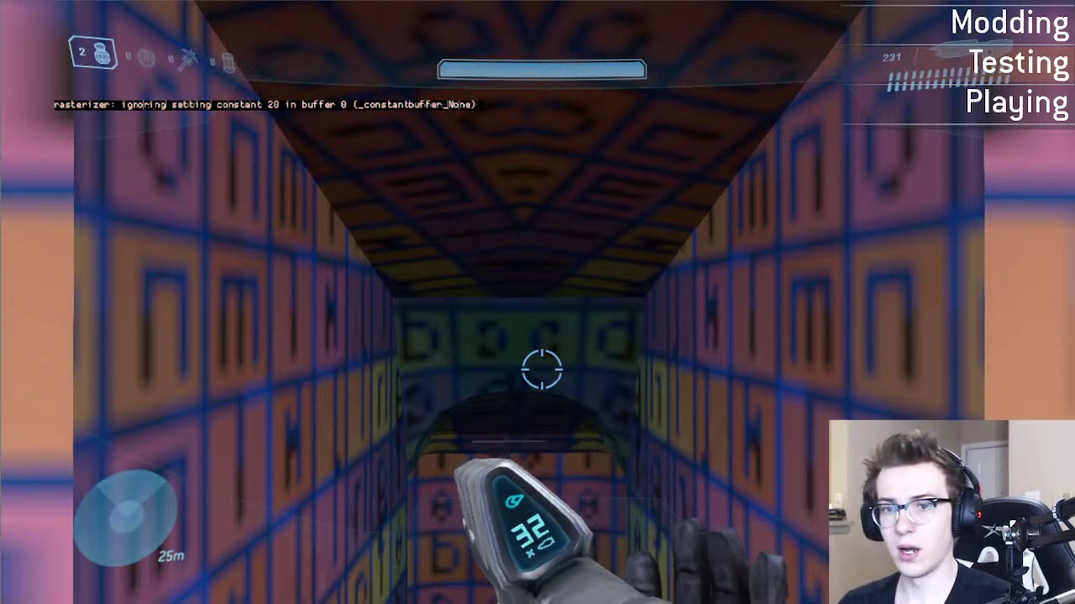
key(BackSpace)
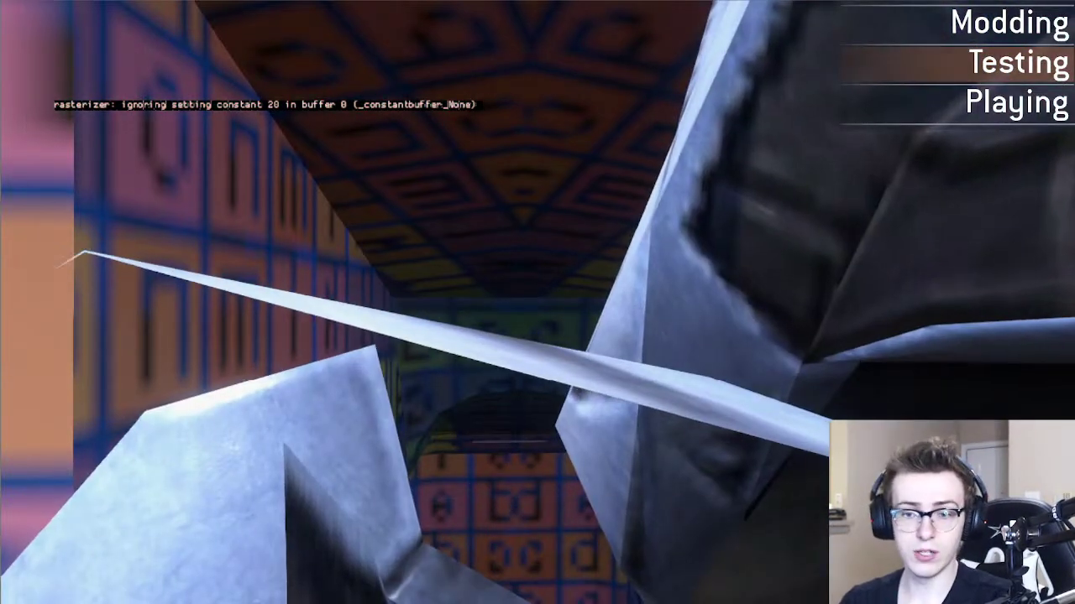
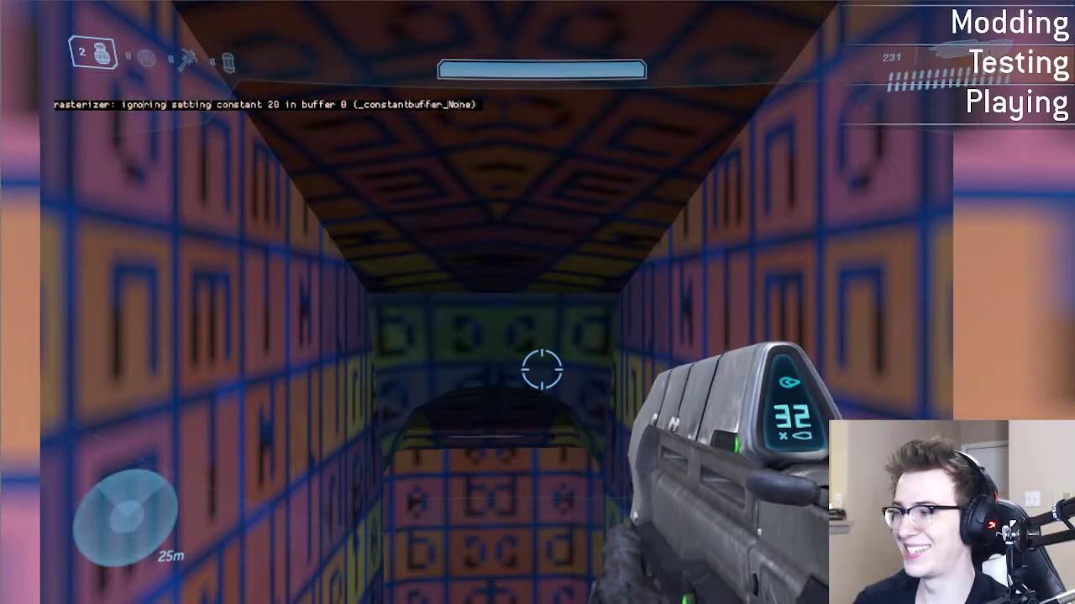
Step: Back the player out of the corridor and walk across the Scarab's open deck to its edge
key(s)
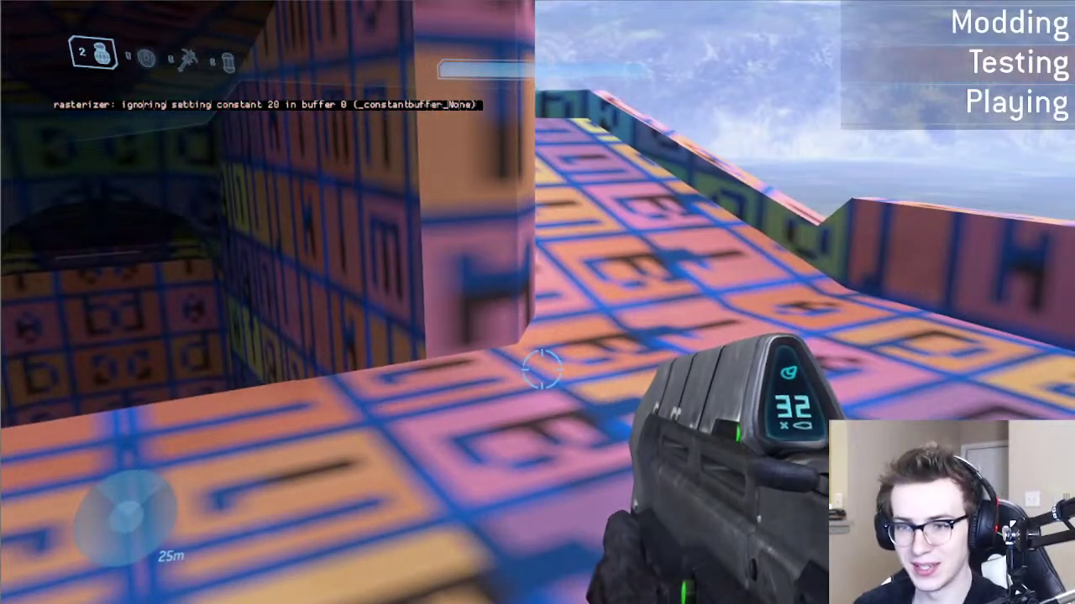
key(BackSpace)
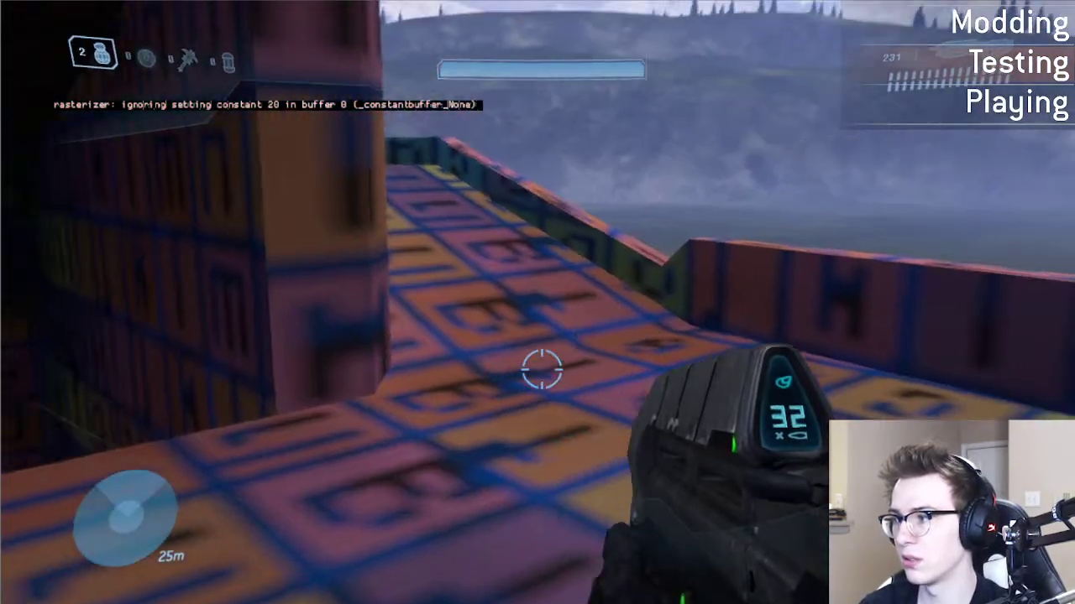
key(w)
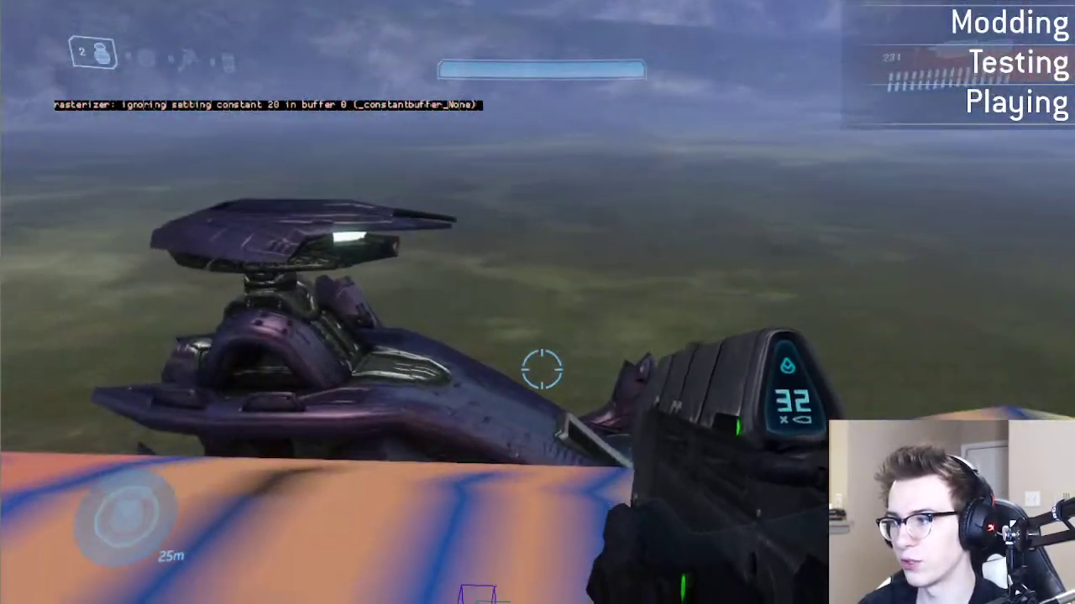
Step: Detach the camera from the player and fly around the Scarab to examine its hull and legs from outside
key(BackSpace)
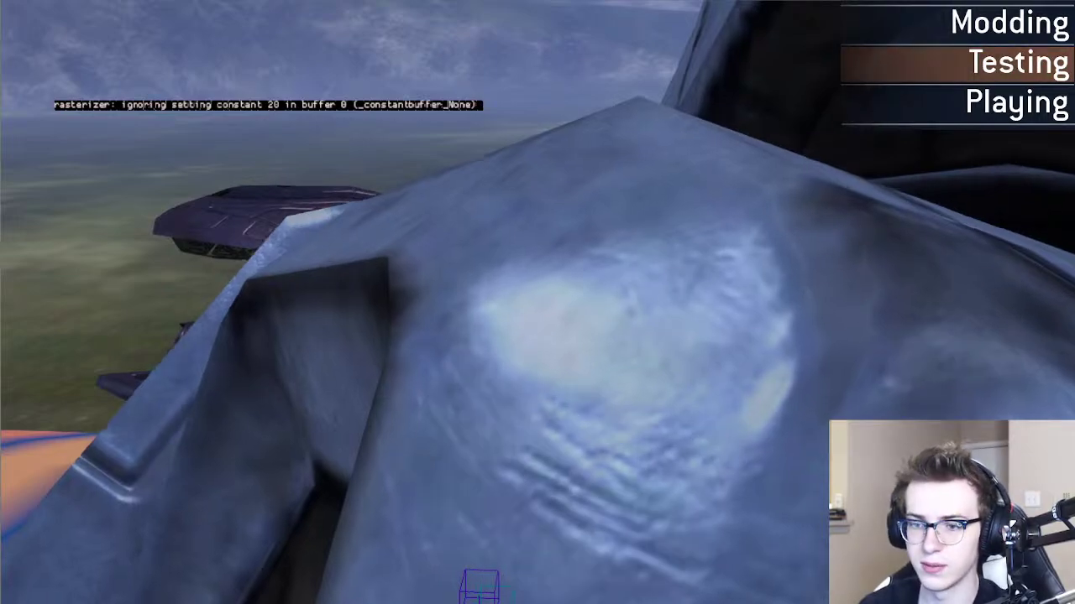
key(s)
key(s)
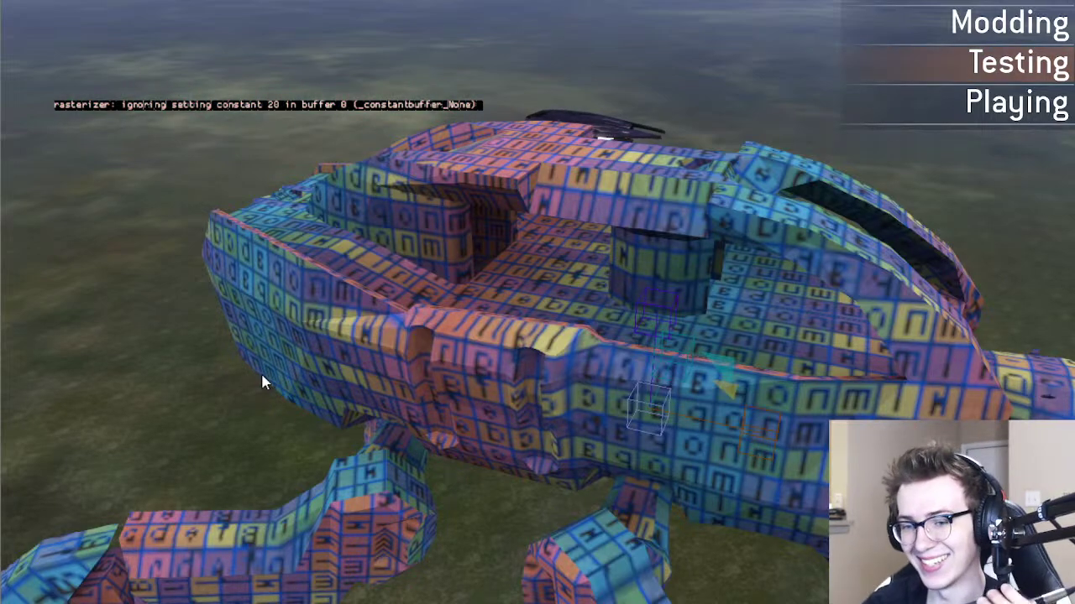
middle_drag(298, 351, 453, 323)
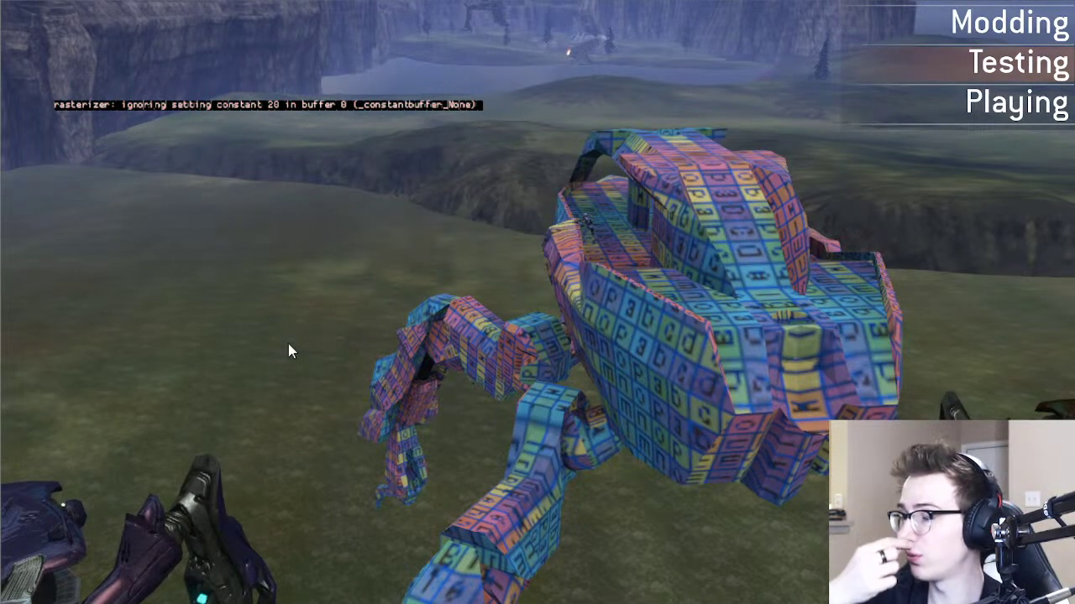
key(w)
mouse_move(446, 277)
middle_down()
mouse_move(503, 306)
mouse_move(579, 323)
mouse_move(503, 315)
mouse_move(441, 279)
middle_up()
key(d)
Step: Switch to File Explorer and create a bitmaps folder in H3EK's data\objects\vehicles\scarab_h2
click(115, 465)
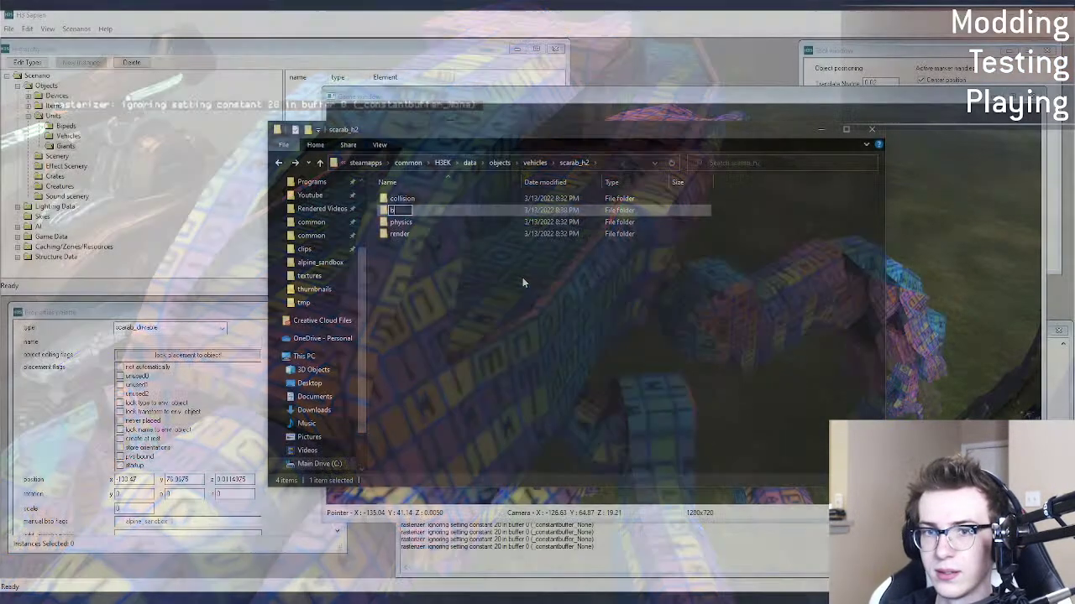
text(itmaps)
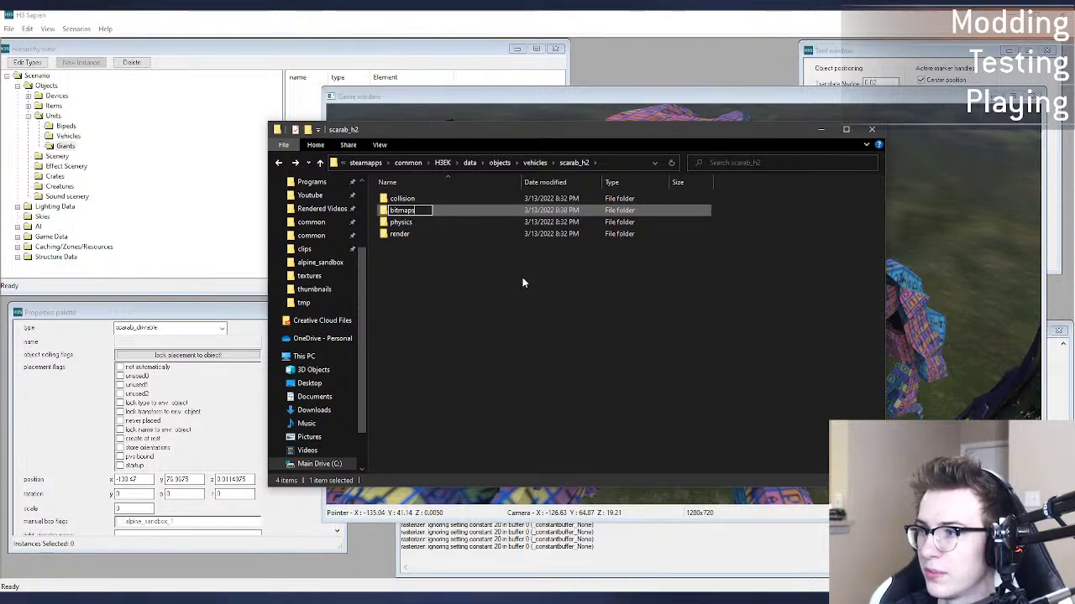
key(Return)
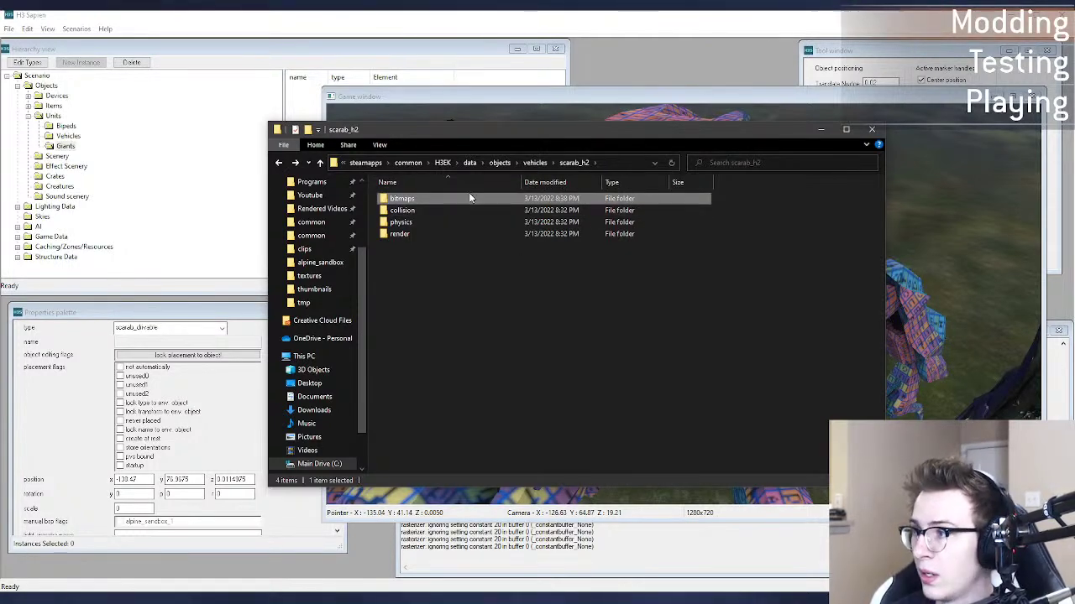
Step: Open H2EK's data\objects\vehicles\scarab folder to look through the Halo 2 Scarab source files
click(408, 163)
double_click(424, 212)
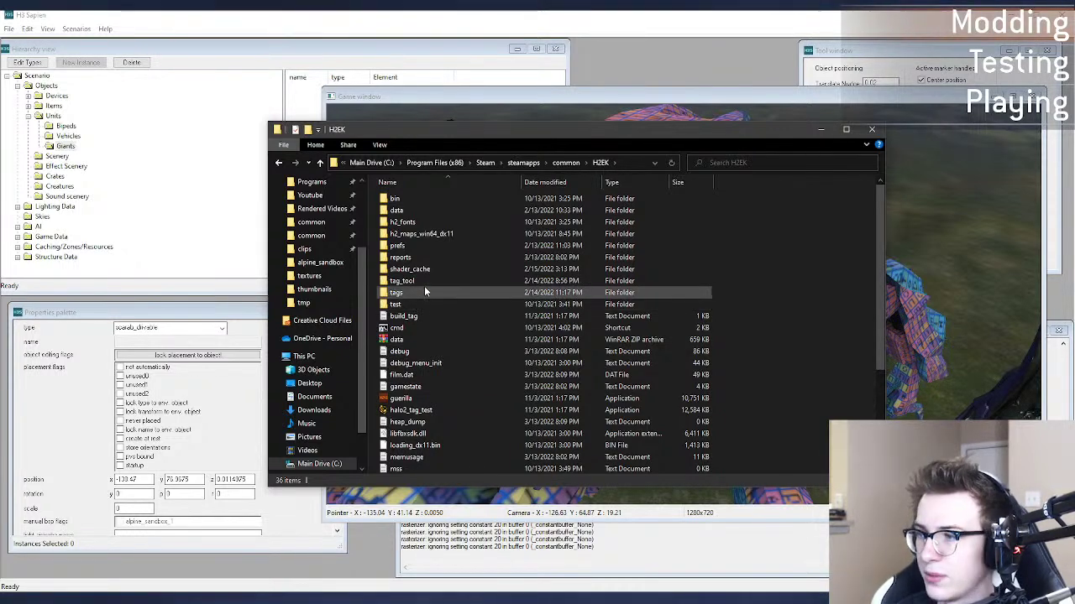
double_click(436, 210)
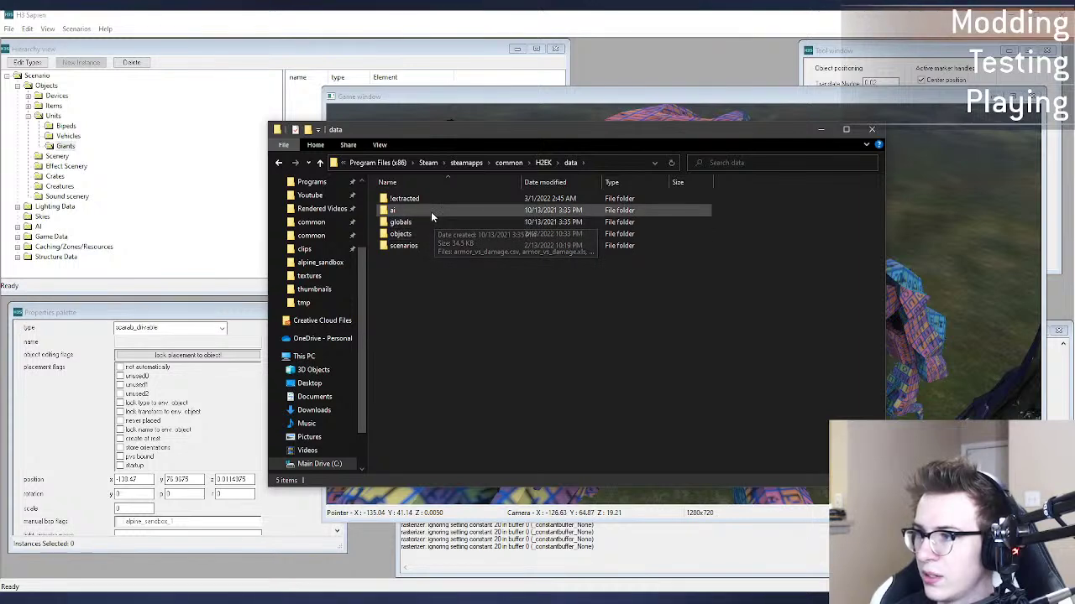
double_click(424, 233)
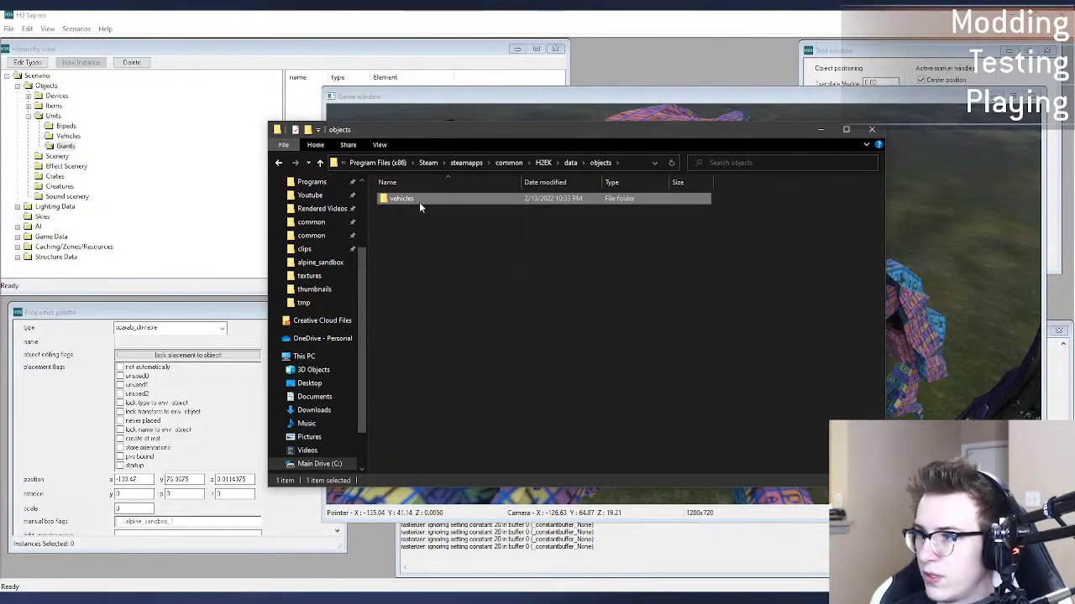
double_click(419, 199)
double_click(419, 199)
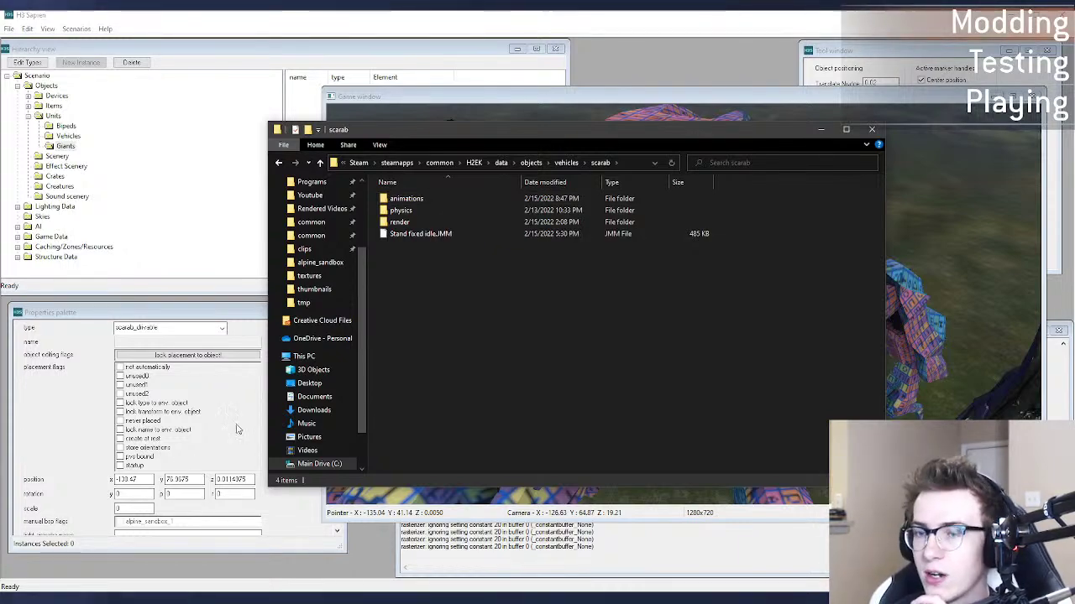
Step: Return to Sapien's game view and move the camera to examine the Scarab from another angle
click(586, 112)
key(d)
middle_drag(493, 210, 593, 217)
Step: Switch back to File Explorer and open the Chelan_1 folder in Games\Steam\steamapps\common on the Storage (E:) drive
key(alt+Tab)
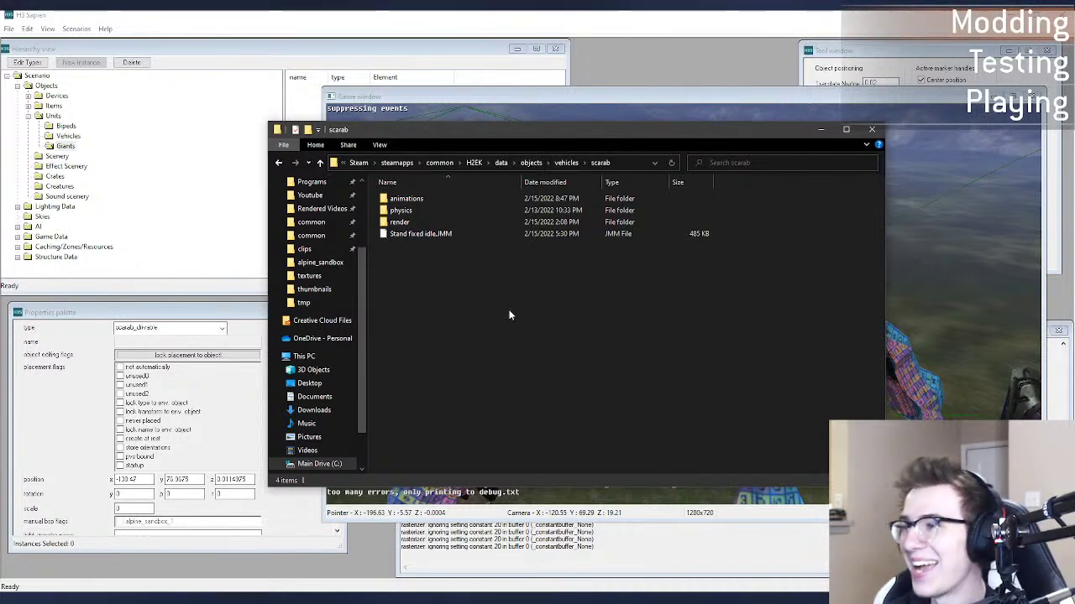
click(452, 220)
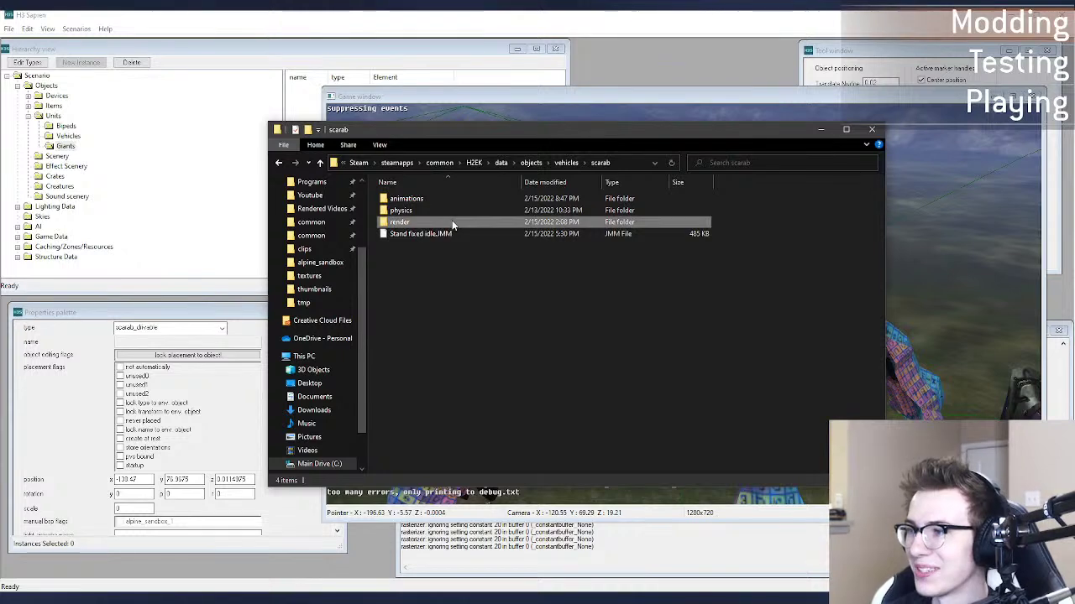
scroll(322, 263, up, 2)
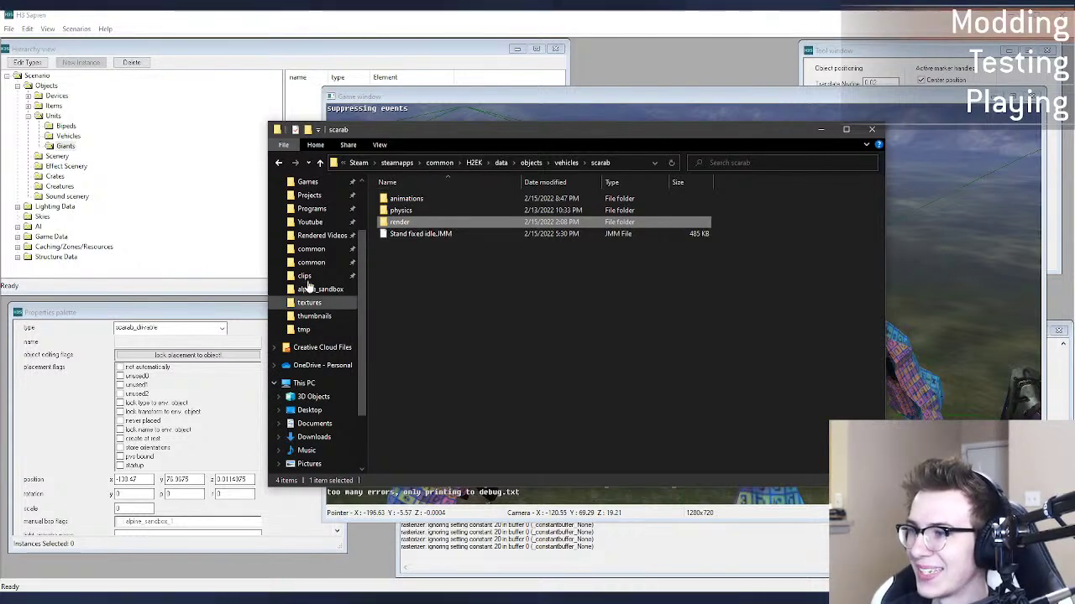
click(312, 250)
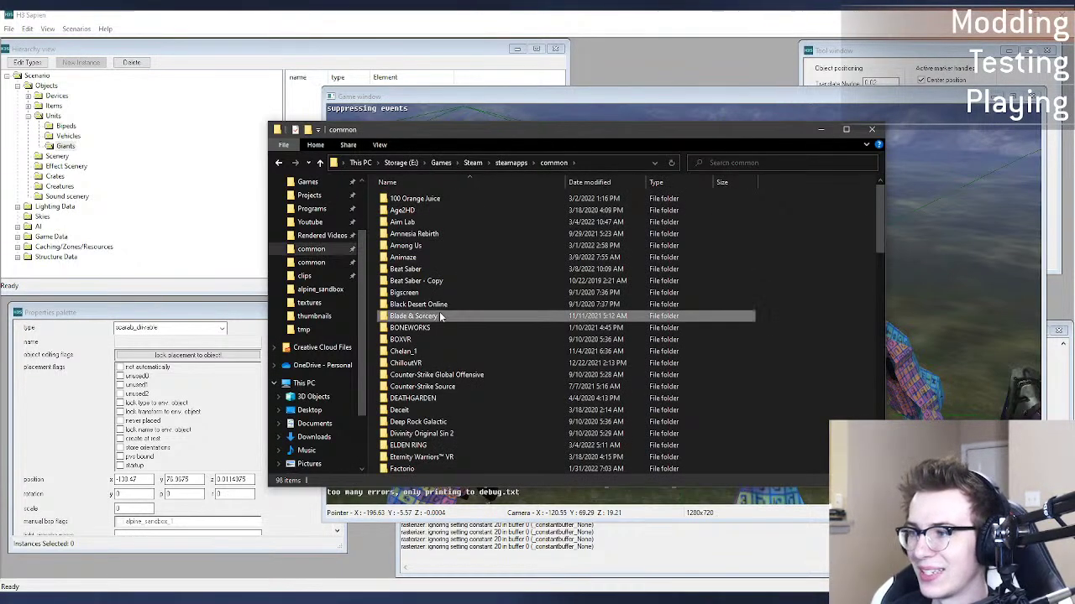
click(416, 353)
double_click(418, 356)
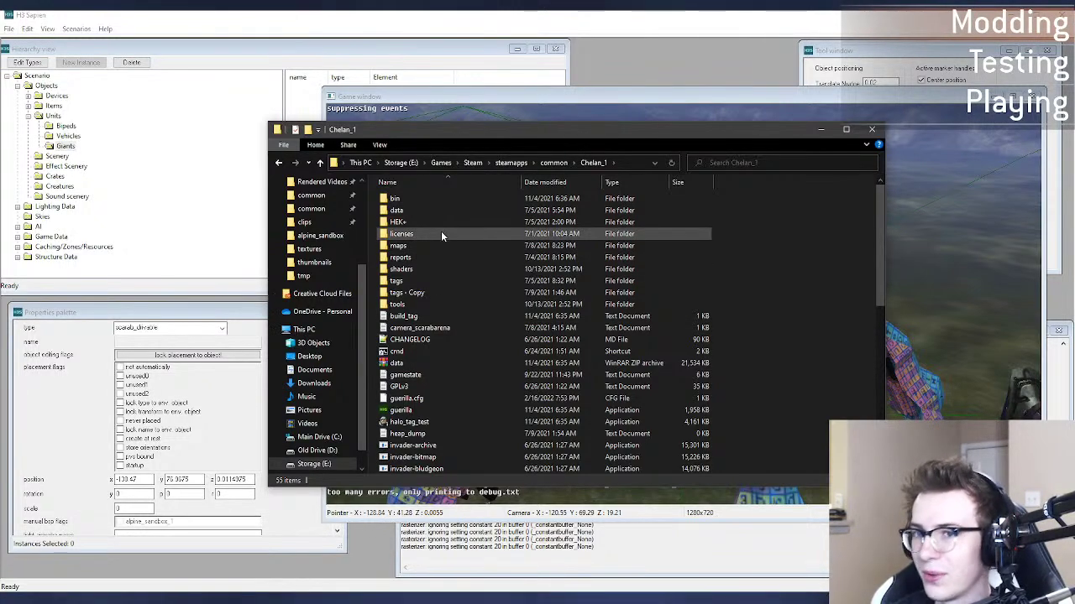
Step: Look through Chelan_1's data\vehicles\h2_scarab\bitmaps folder for Scarab textures
drag(467, 138, 324, 162)
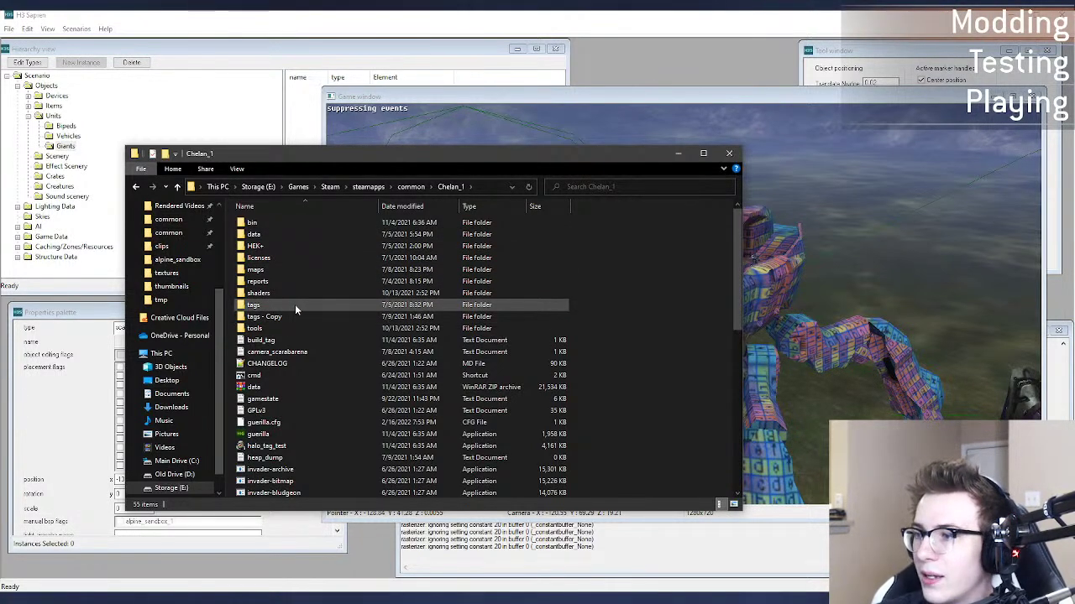
double_click(297, 233)
double_click(292, 258)
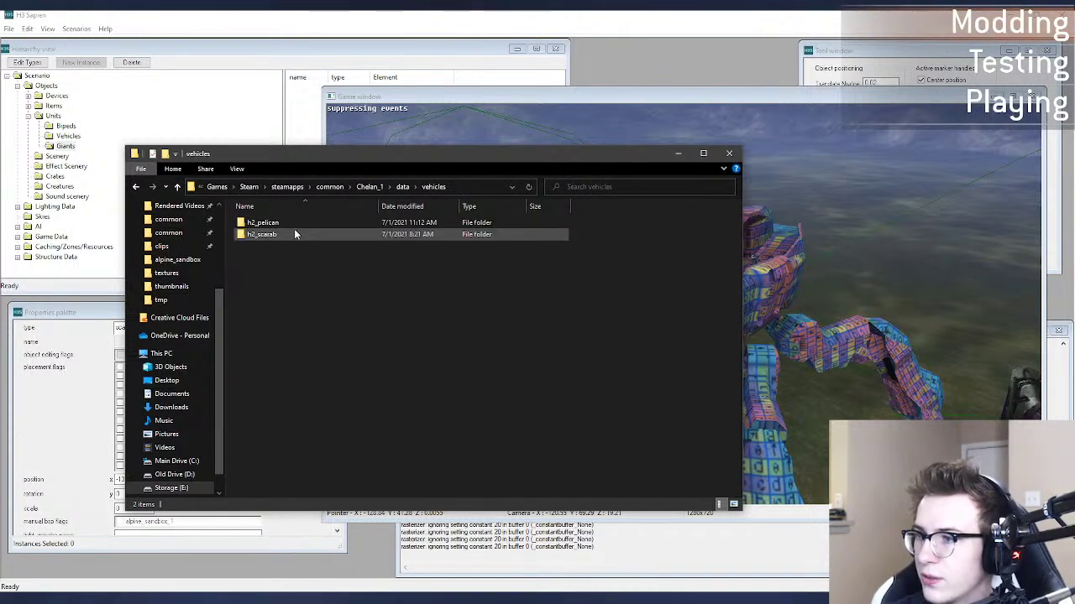
click(297, 235)
double_click(298, 235)
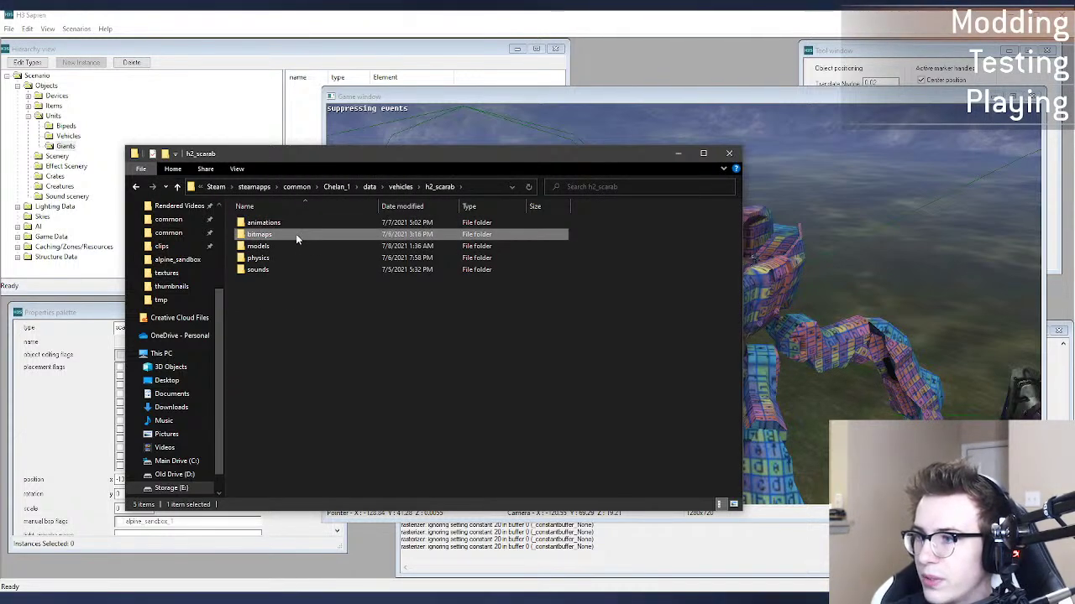
double_click(296, 233)
click(281, 268)
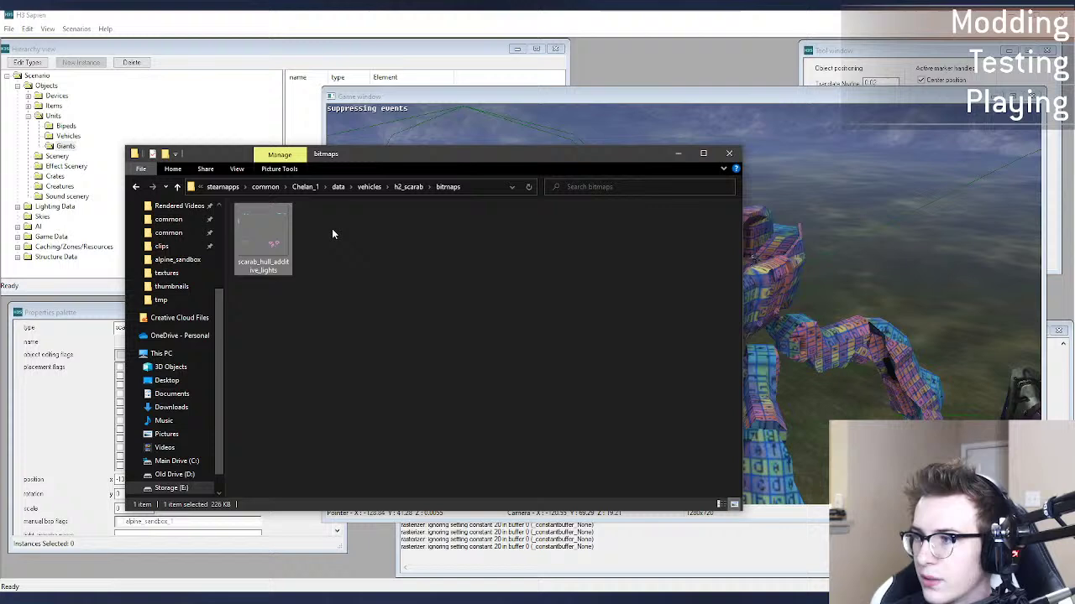
Step: Check the neighbouring h2_pelican\bitmaps folder, then go back to Chelan_1's data\vehicles folder
click(408, 187)
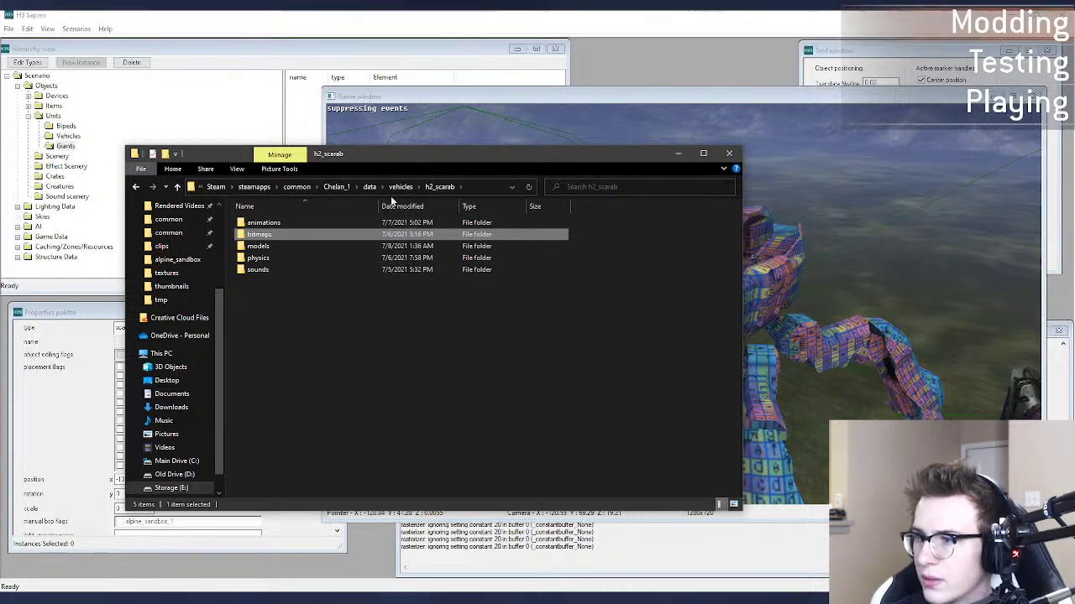
click(400, 188)
double_click(338, 220)
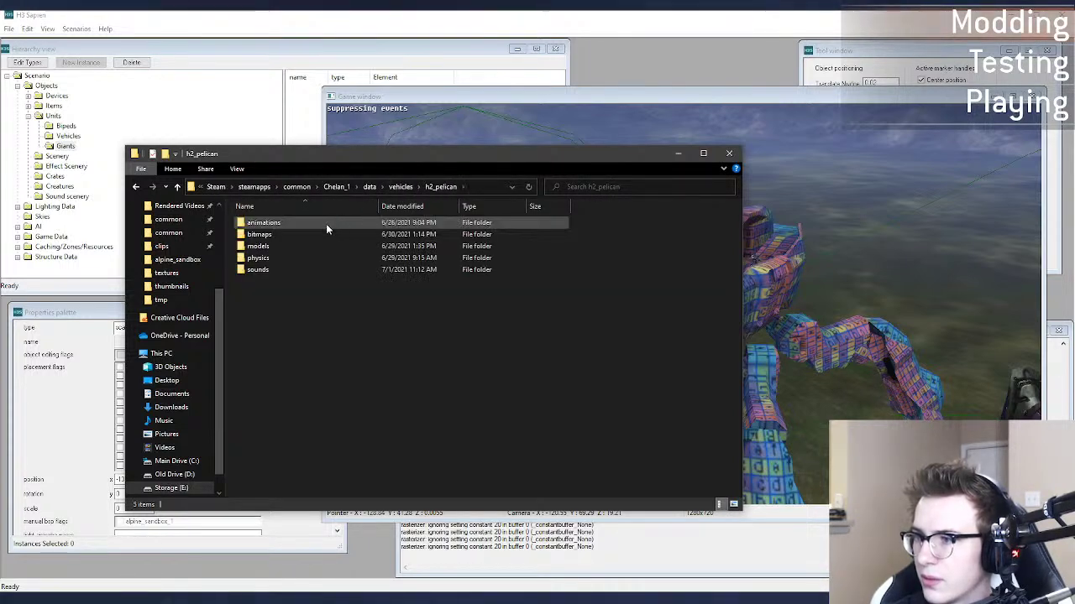
double_click(324, 232)
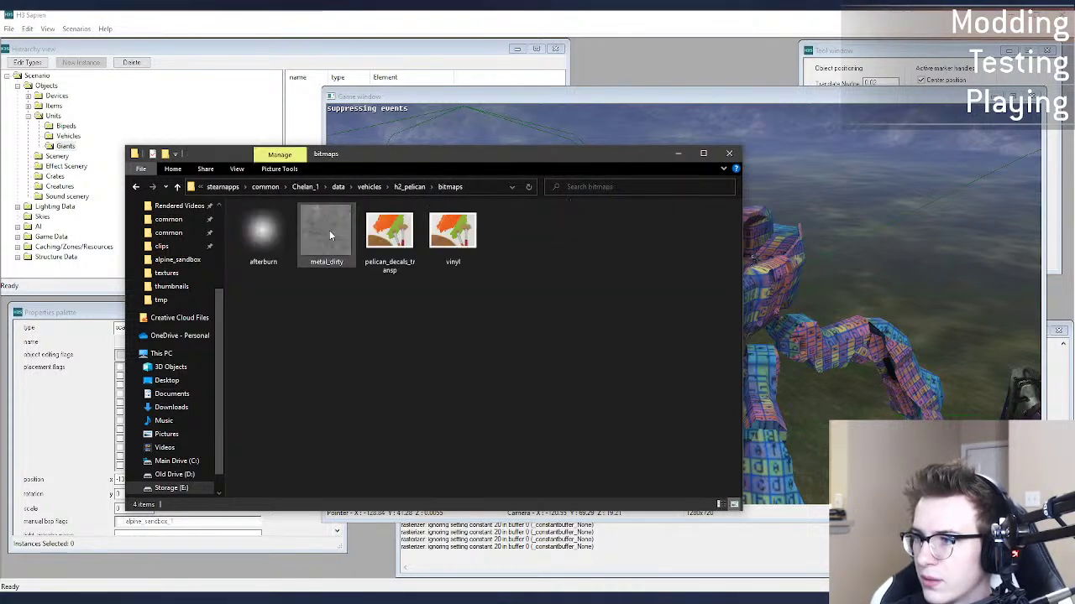
click(367, 186)
click(406, 187)
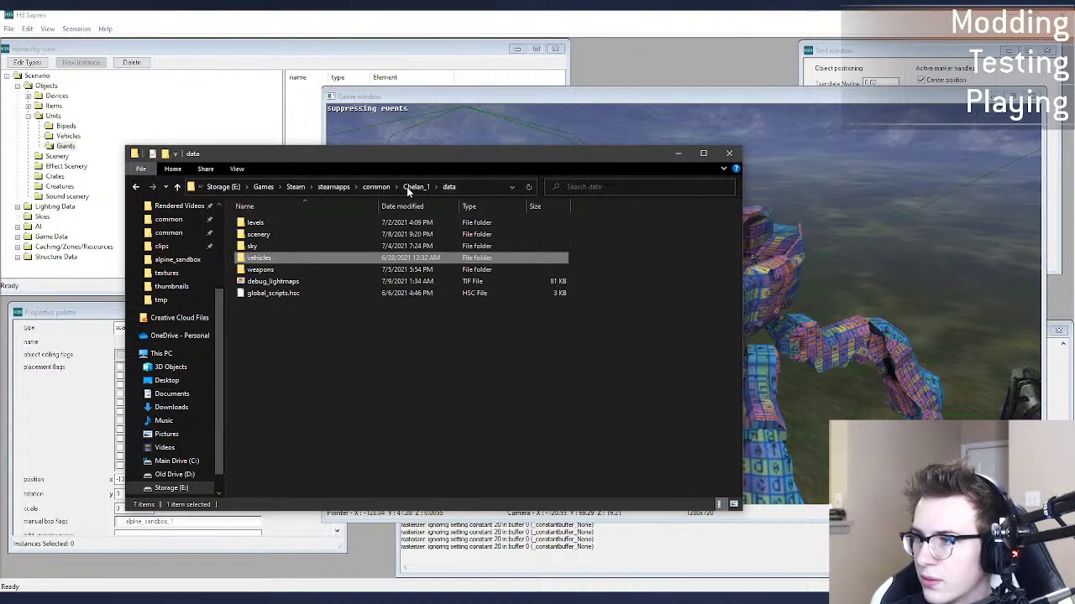
double_click(326, 259)
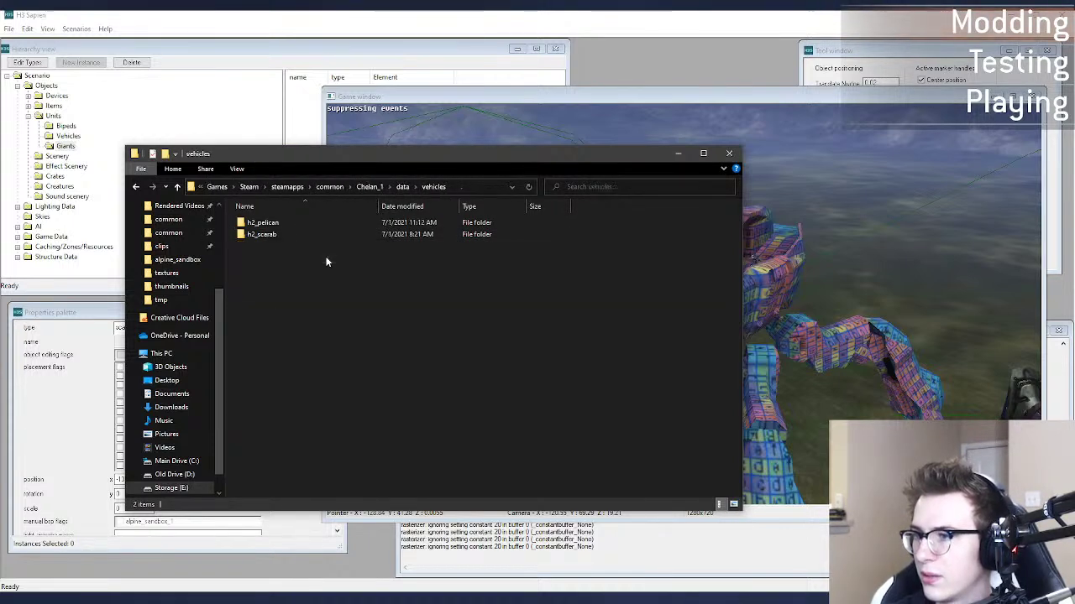
scroll(193, 286, up, 2)
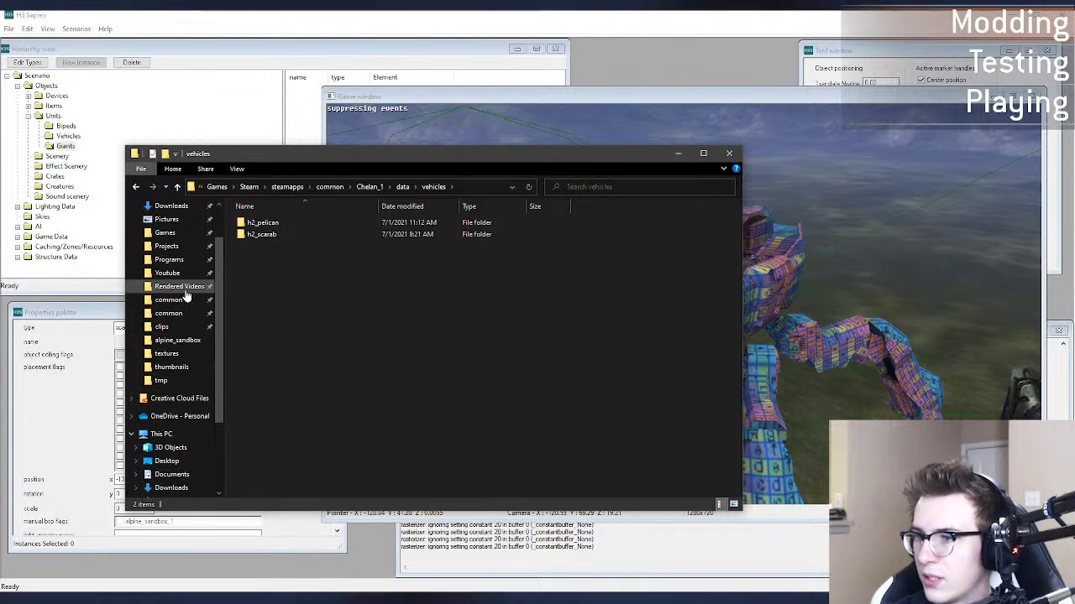
Step: Open the Scarab's bitmaps folder under Projects\Halo CE Mods\tags\vehicles\h2_scarab on the Storage (E:) drive
click(168, 245)
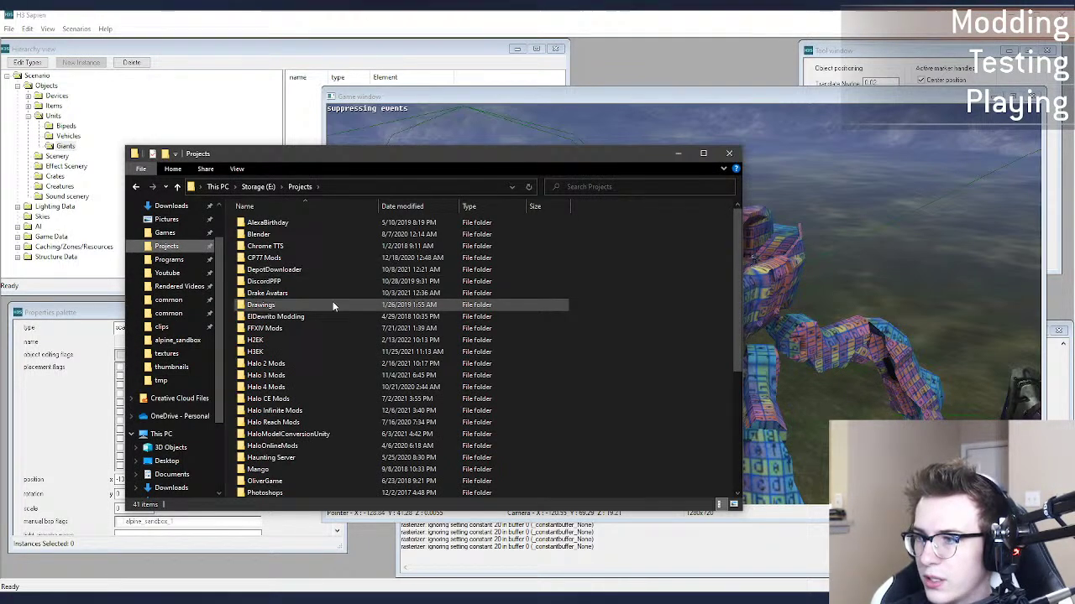
double_click(304, 398)
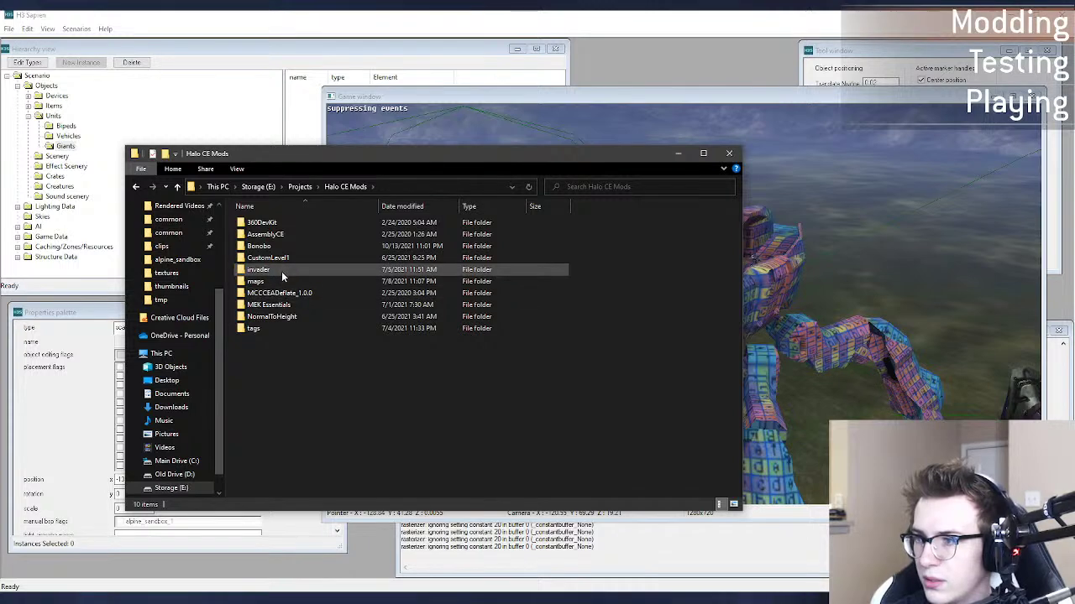
double_click(253, 328)
click(291, 234)
double_click(291, 234)
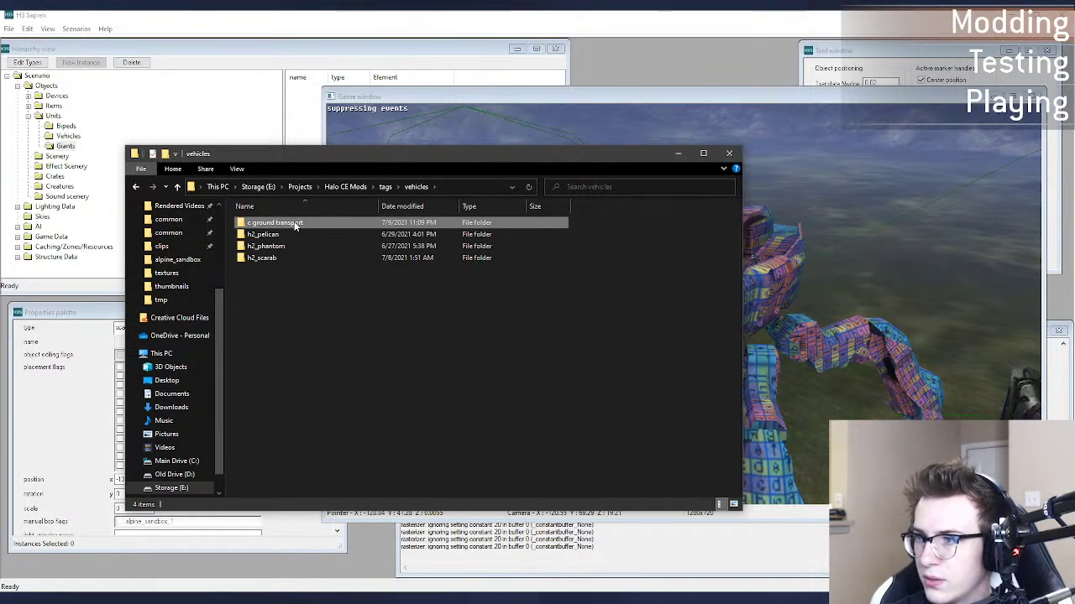
double_click(296, 258)
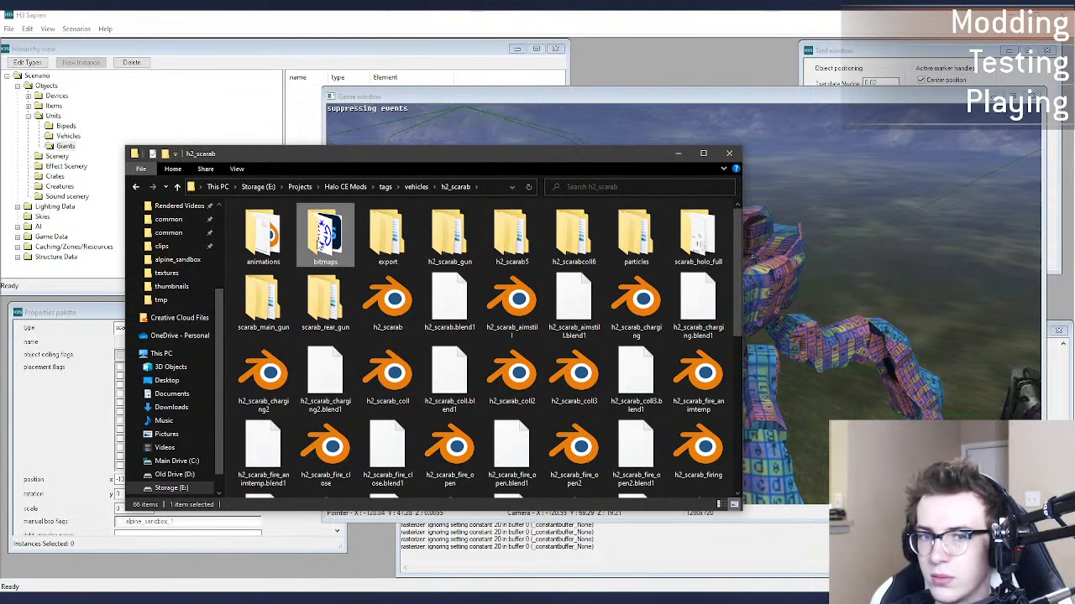
double_click(325, 235)
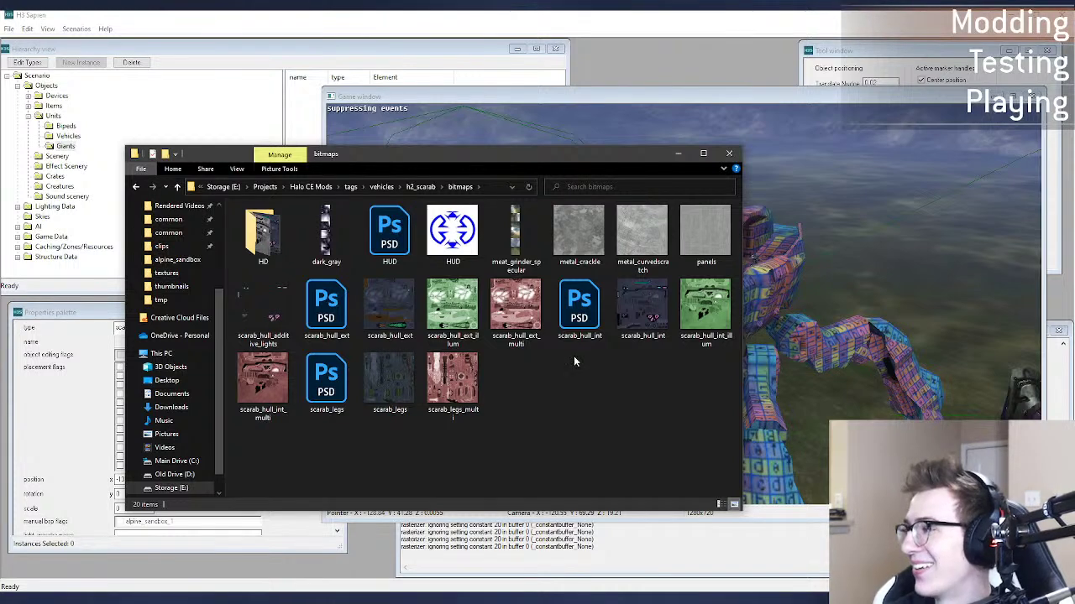
Step: Select the scarab_hull_int, scarab_hull_ext, scarab_hull_additive_lights and scarab_legs image files together to review the main Scarab textures
click(626, 319)
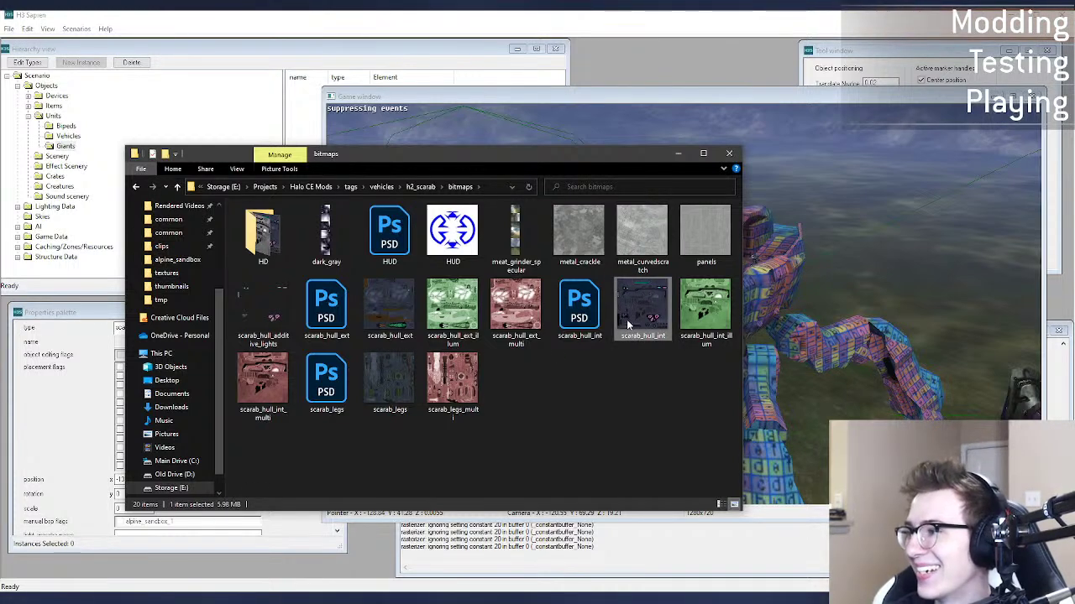
ctrl+click(390, 311)
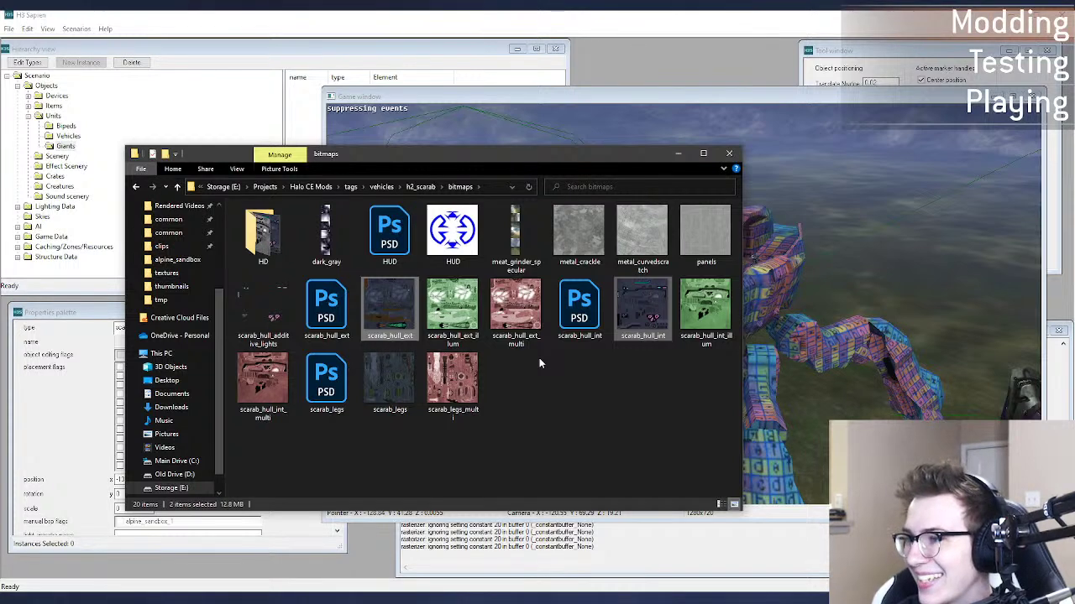
ctrl+click(263, 311)
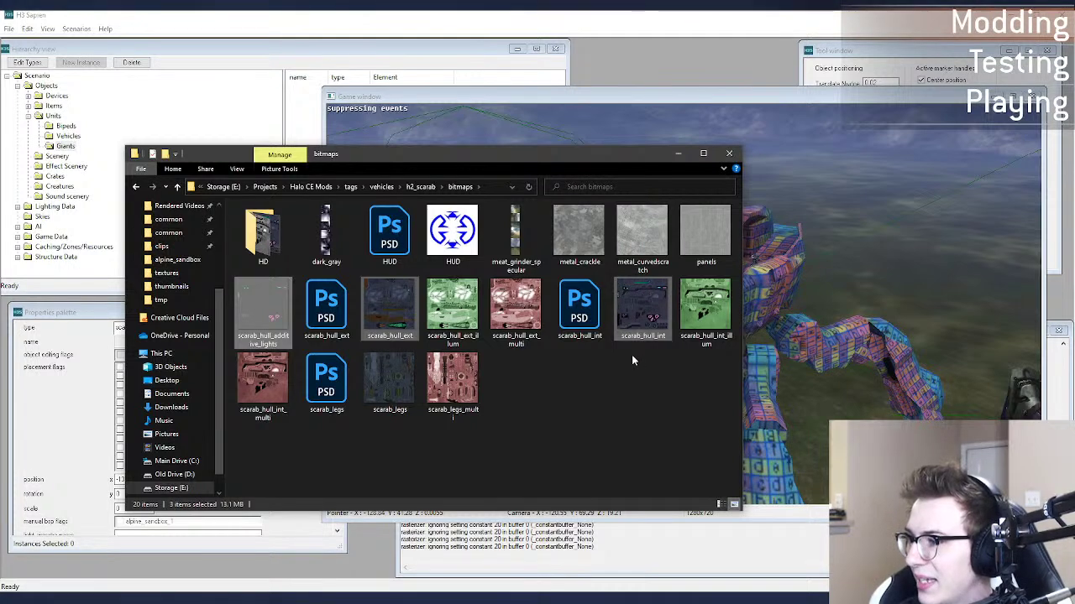
ctrl+click(389, 382)
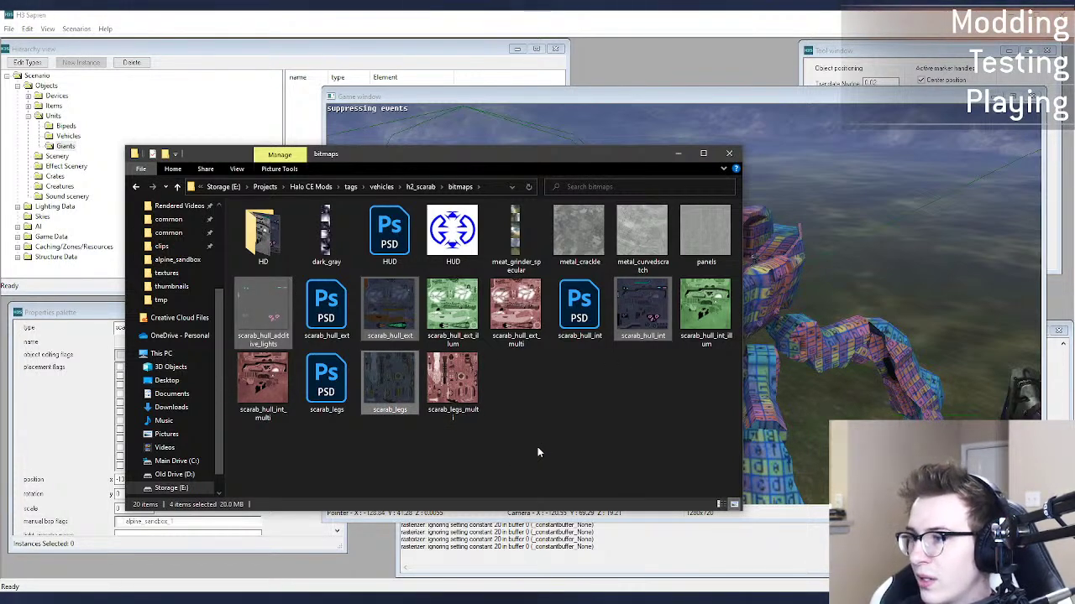
Step: Look inside the HD bitmaps subfolder and h2_scarab's export folder, then return to the h2_scarab folder
double_click(284, 226)
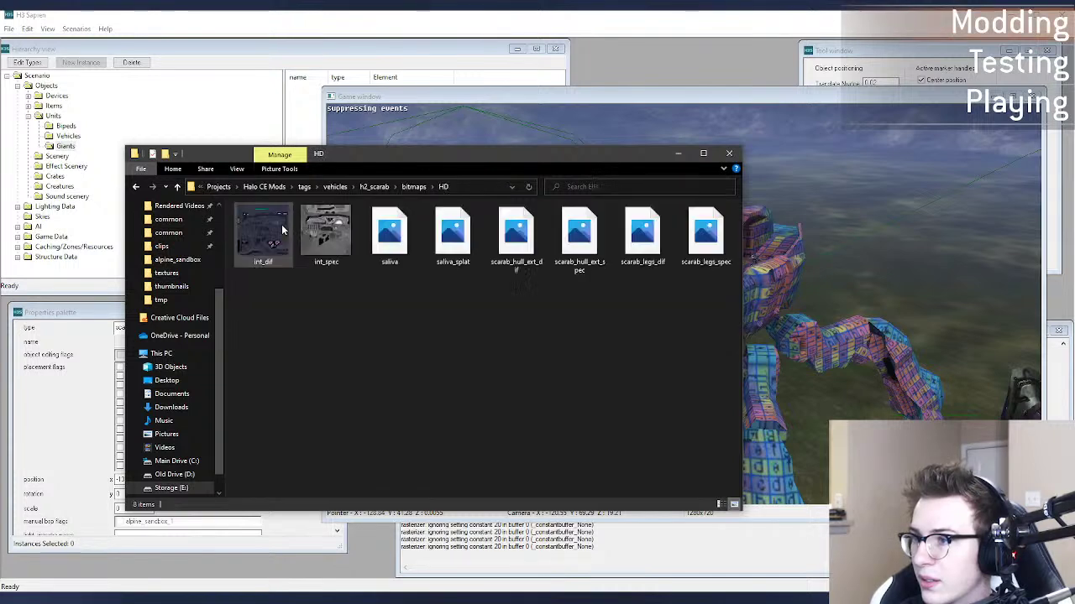
click(370, 187)
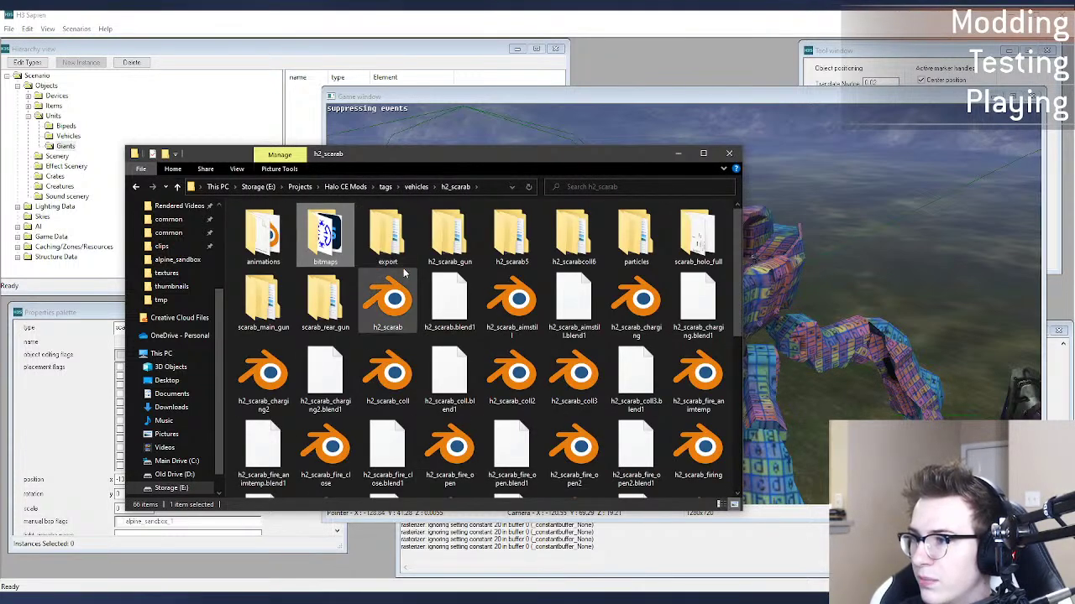
double_click(399, 251)
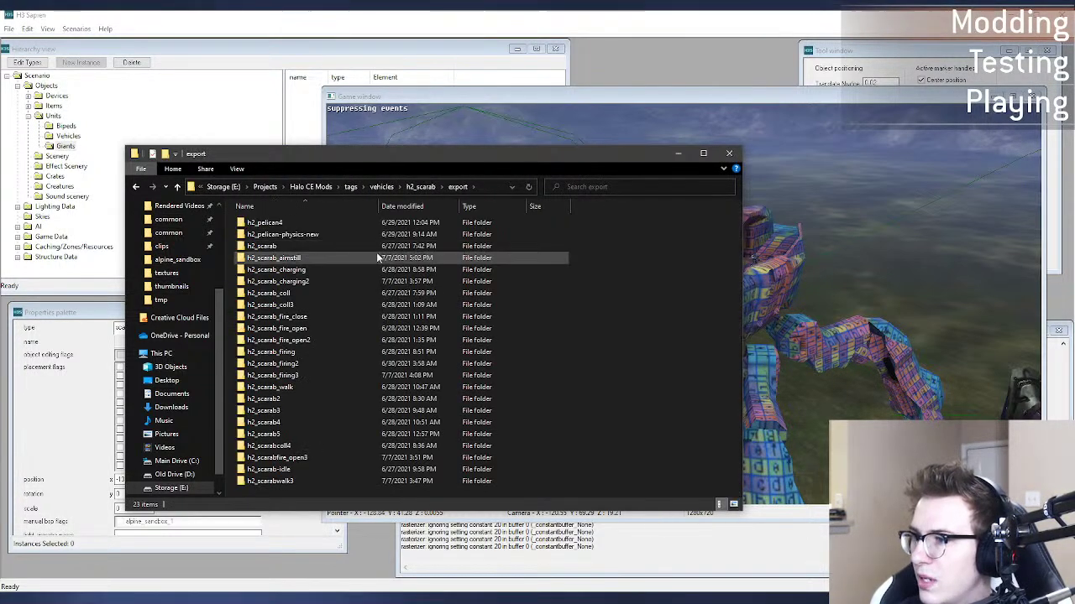
key(alt+Left)
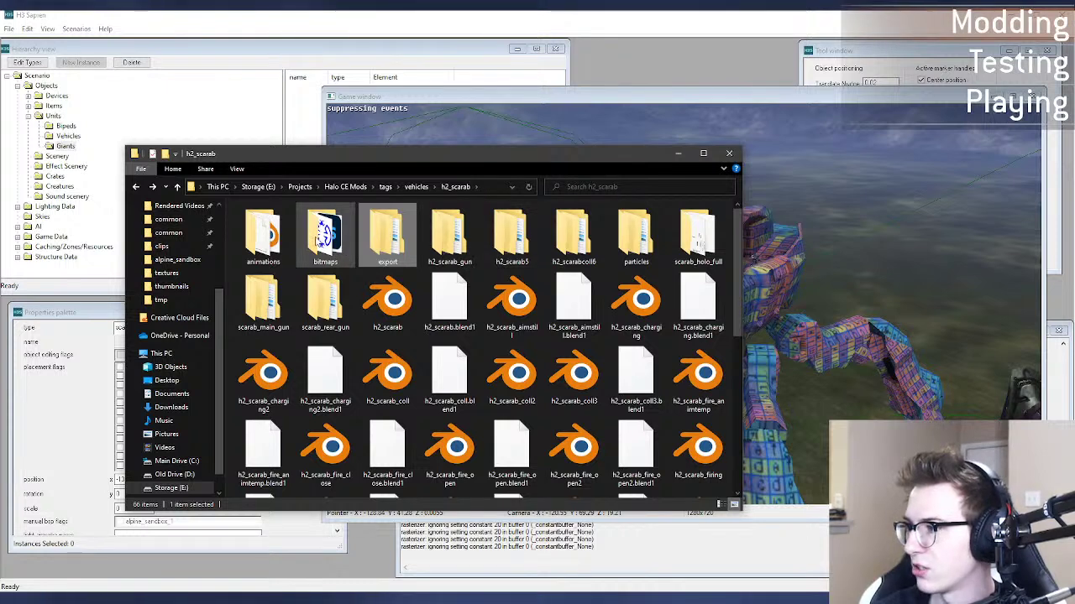
Step: Reopen h2_scarab's bitmaps folder and select the scarab_hull_int image to review the texture set
click(318, 240)
double_click(319, 240)
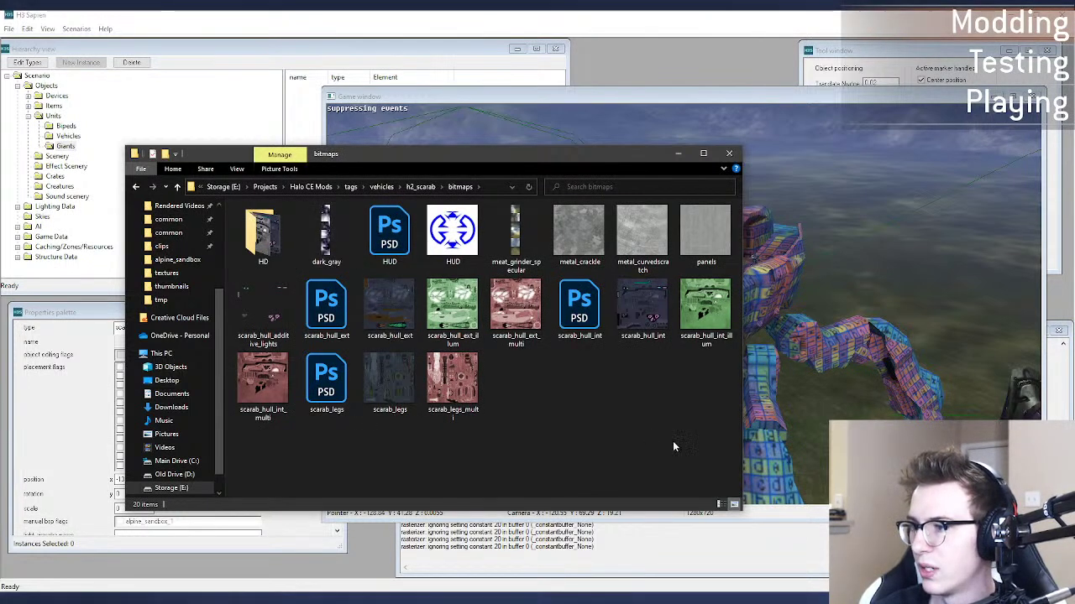
drag(695, 444, 643, 405)
click(642, 306)
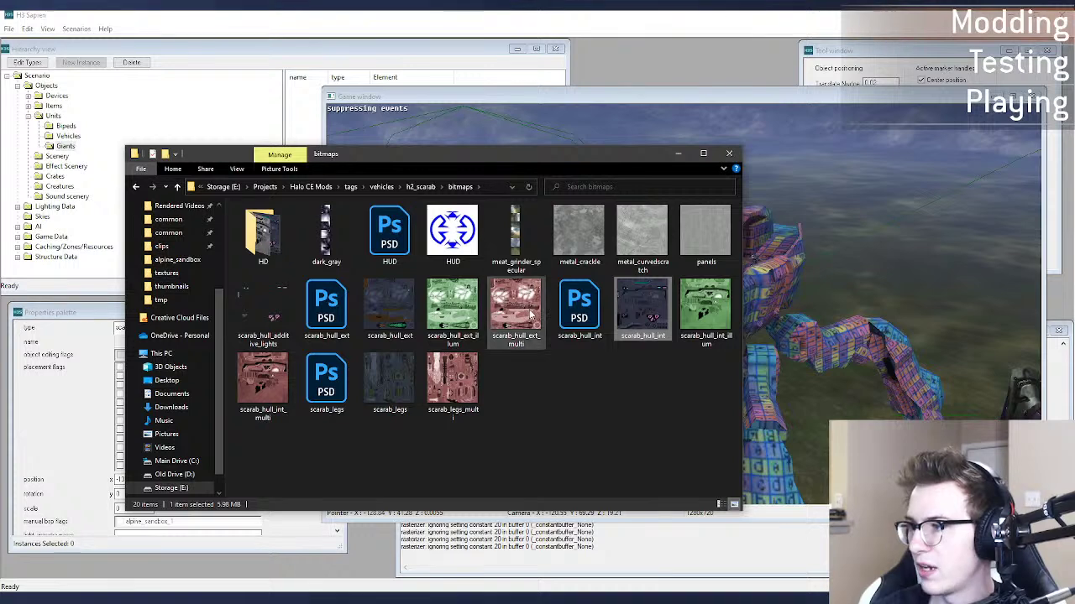
Step: Check h2_scarab's export and h2_scarab5\models folders, then return to the h2_scarab folder
click(422, 186)
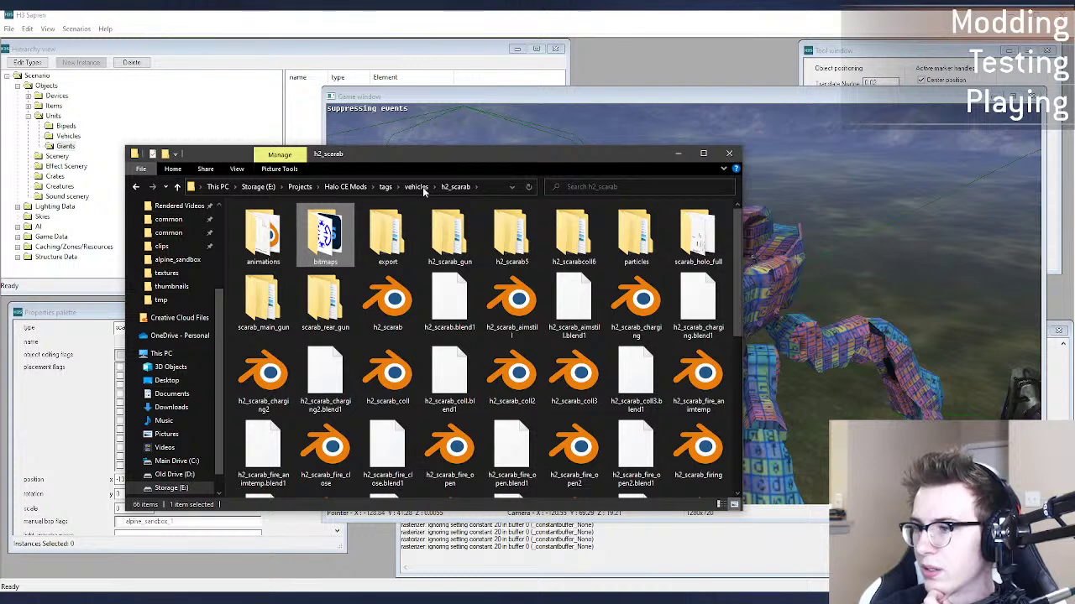
double_click(407, 241)
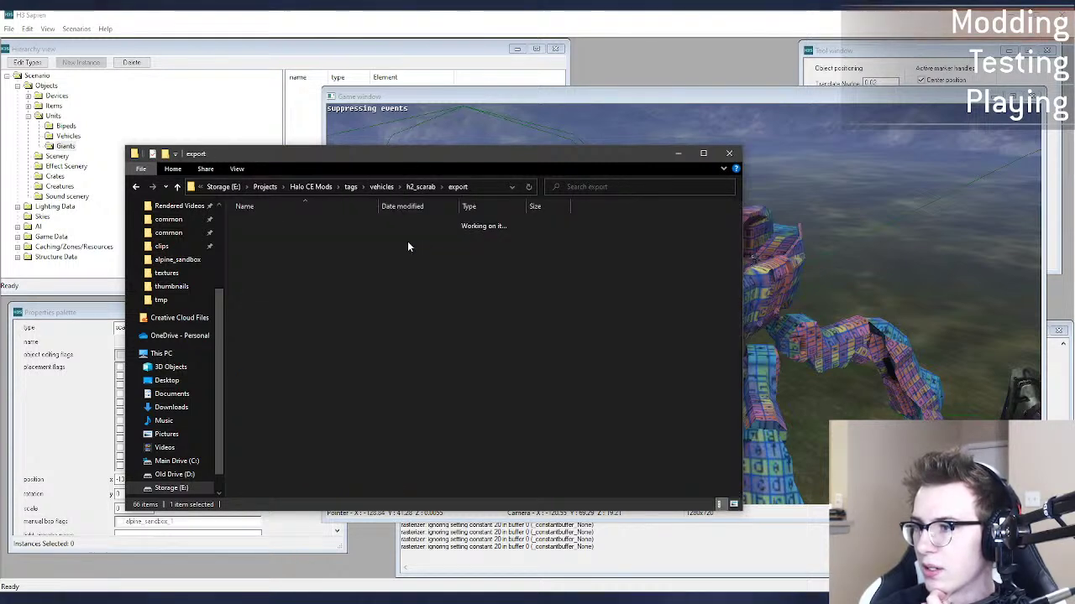
click(420, 186)
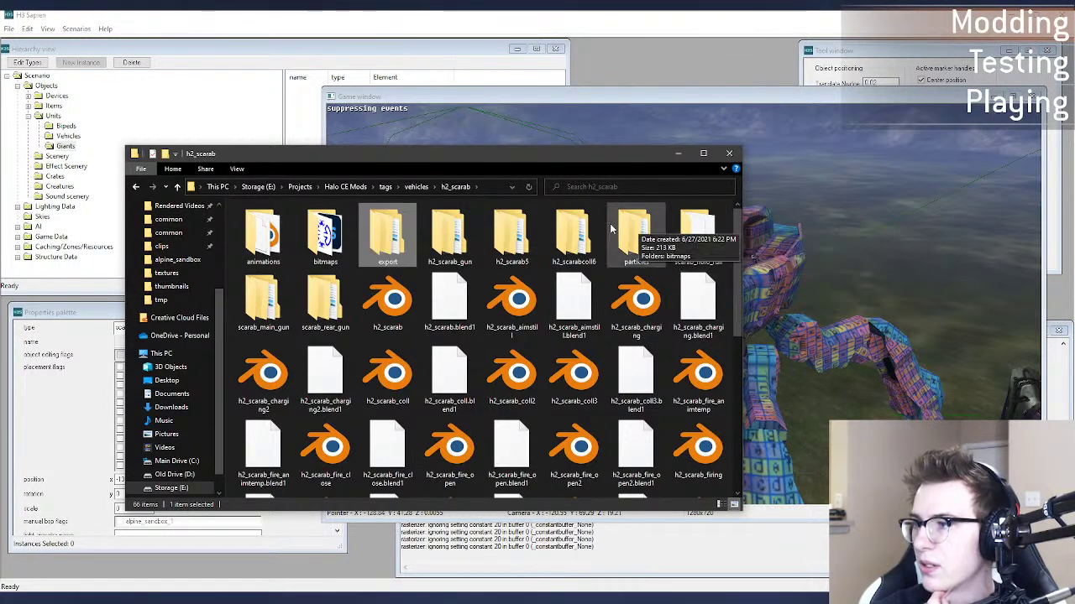
double_click(513, 231)
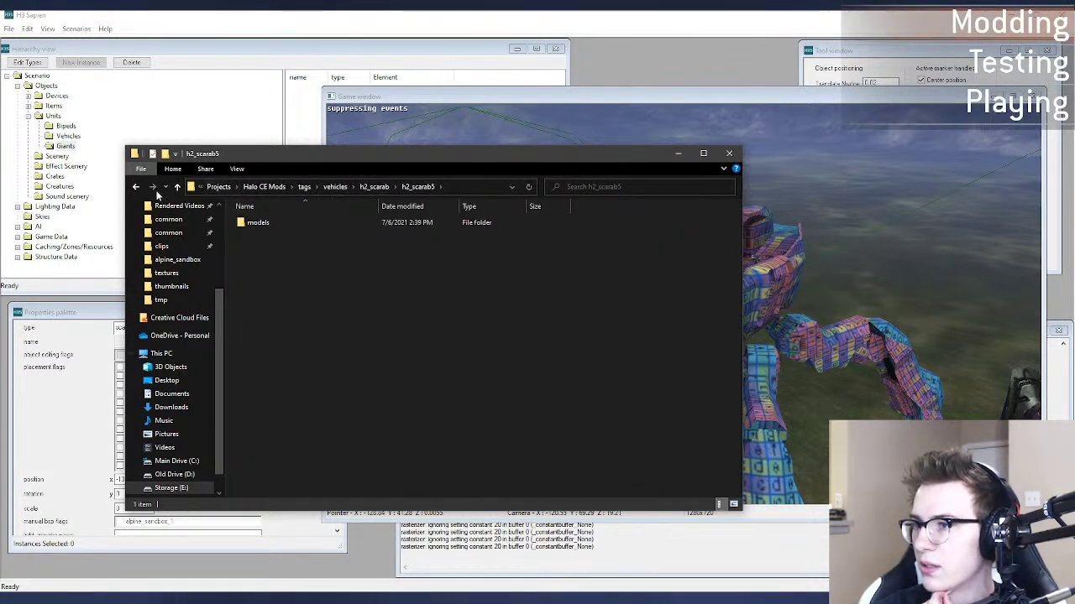
double_click(256, 222)
click(137, 186)
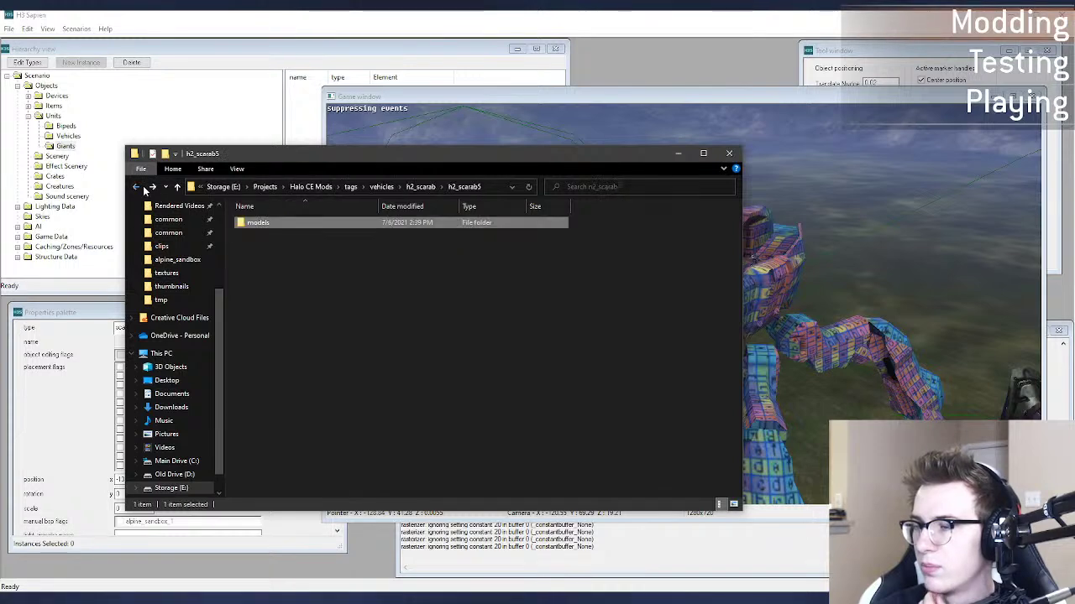
click(136, 187)
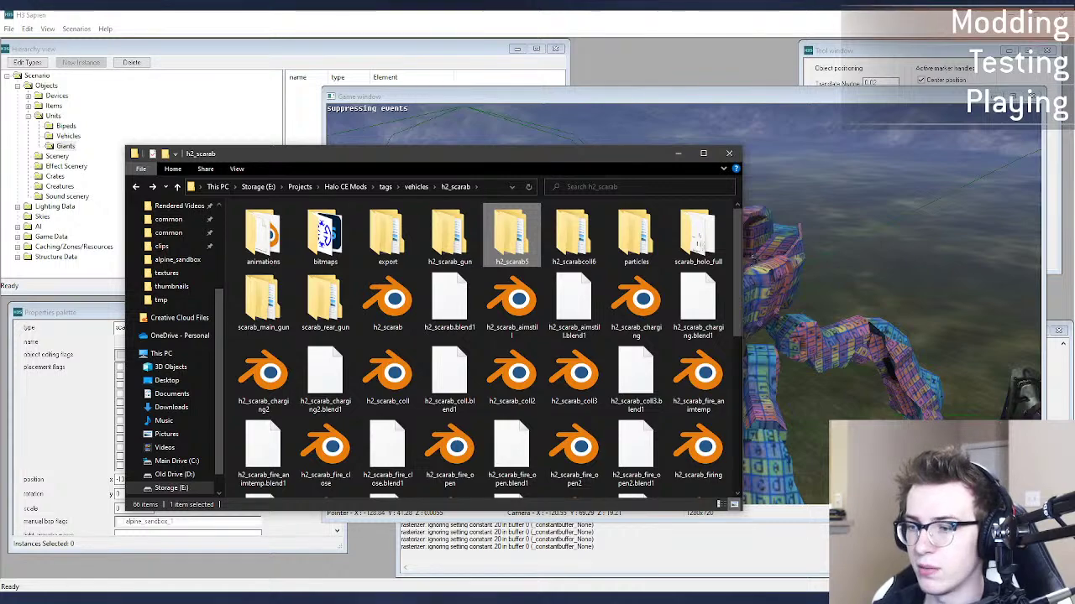
Step: Switch to the H2EK Guerilla, maximize it, and close the open scarab.vehicle and model_animation_graph tags
mouse_move(110, 600)
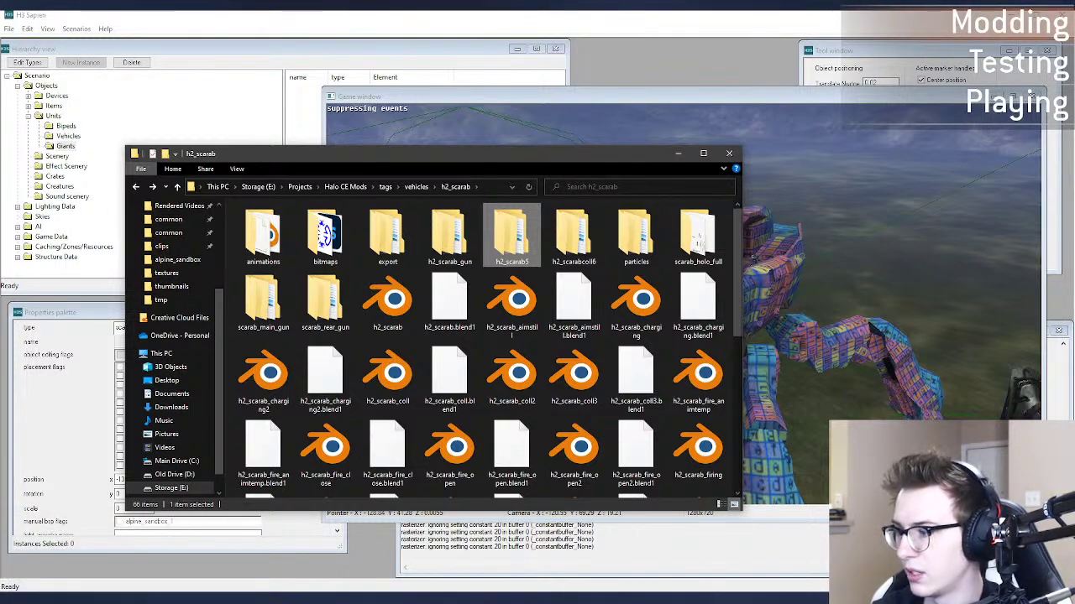
click(678, 598)
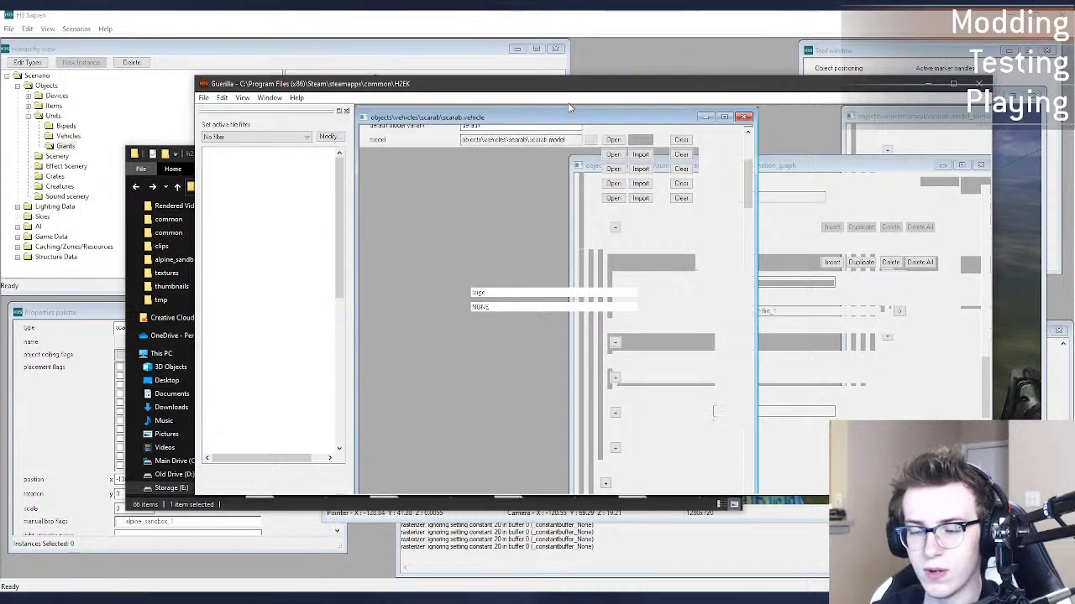
double_click(525, 87)
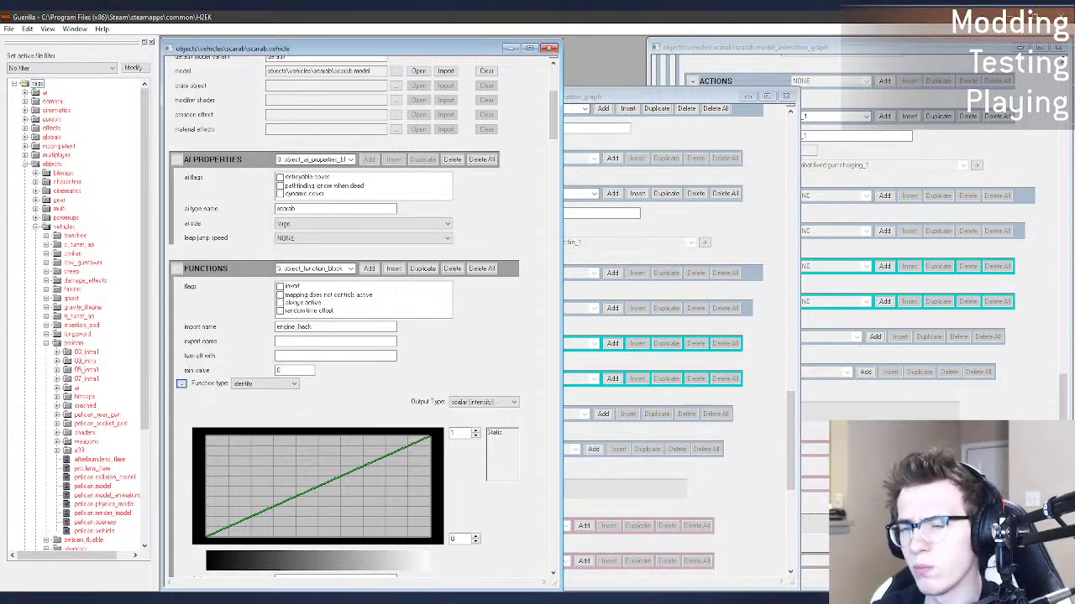
click(550, 48)
click(786, 95)
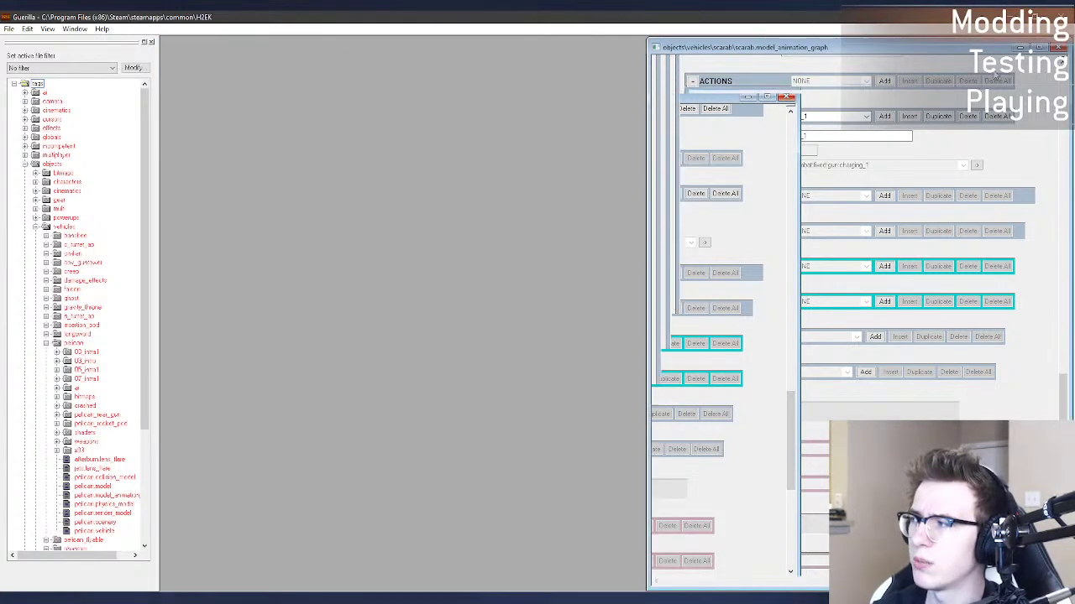
click(1061, 48)
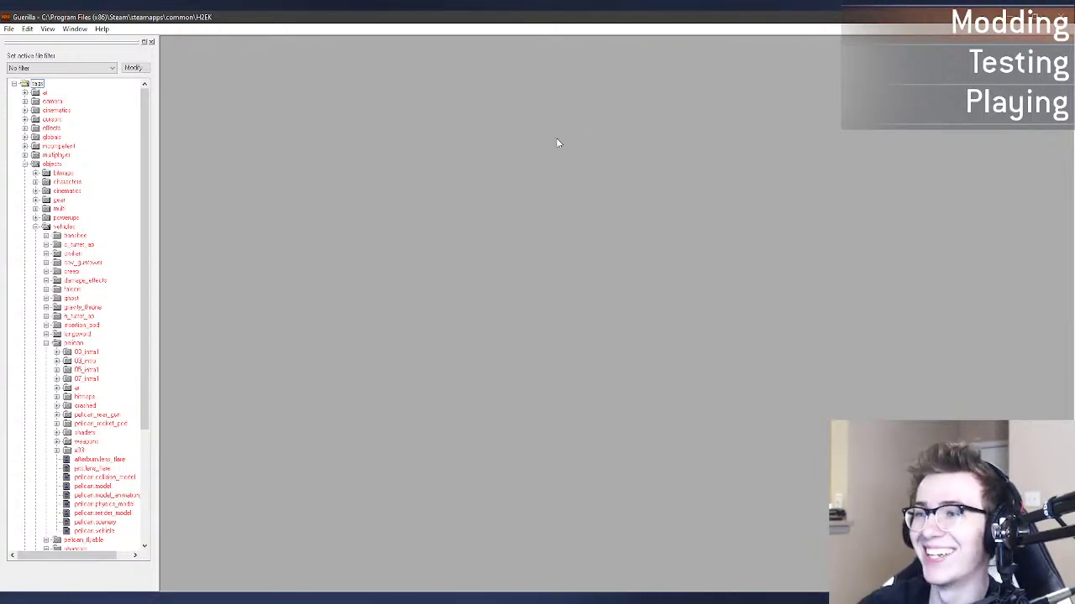
Step: Collapse the objects folder, then look inside the scenarios and top-level cinematics tag folders and collapse each again
click(25, 164)
click(25, 191)
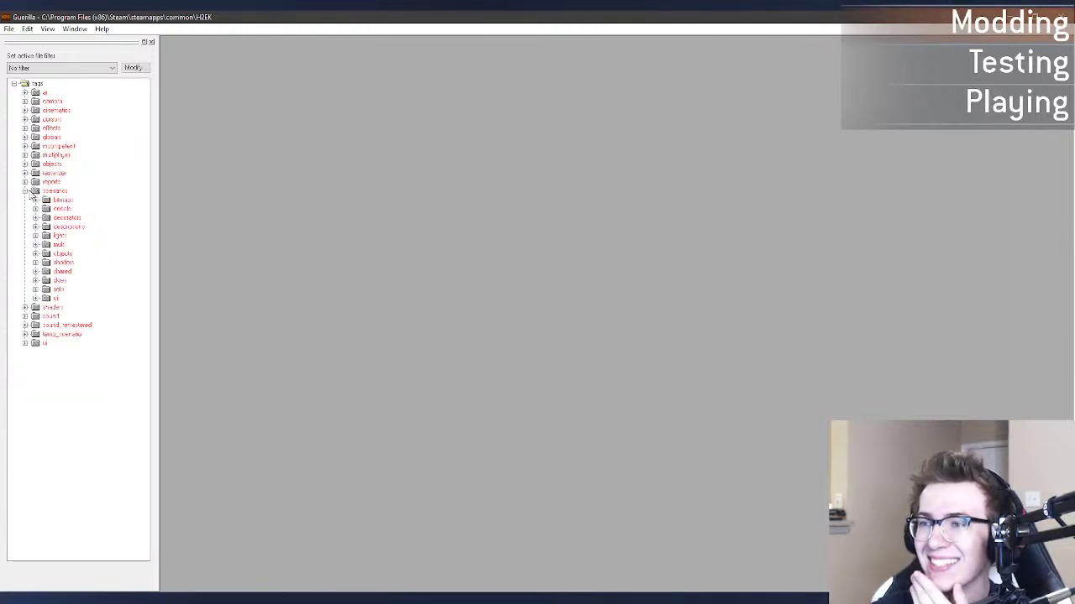
click(25, 192)
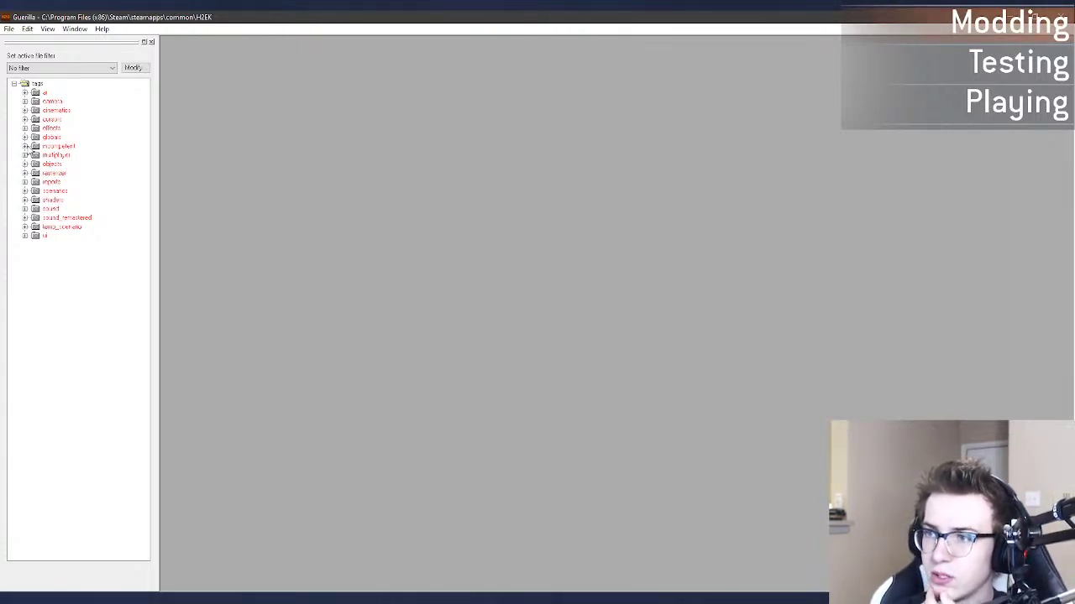
click(25, 110)
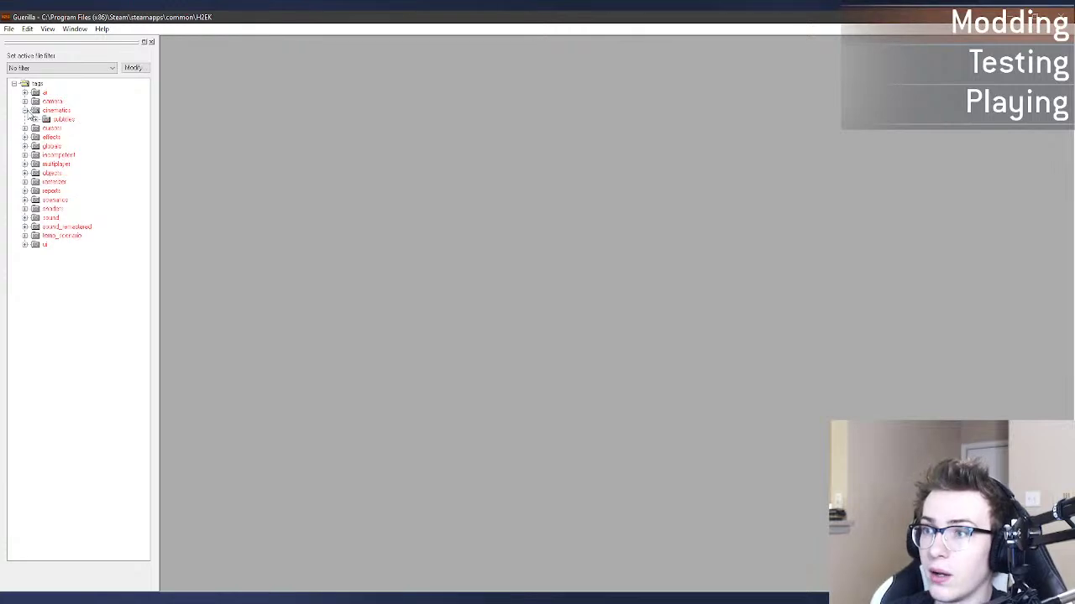
click(26, 110)
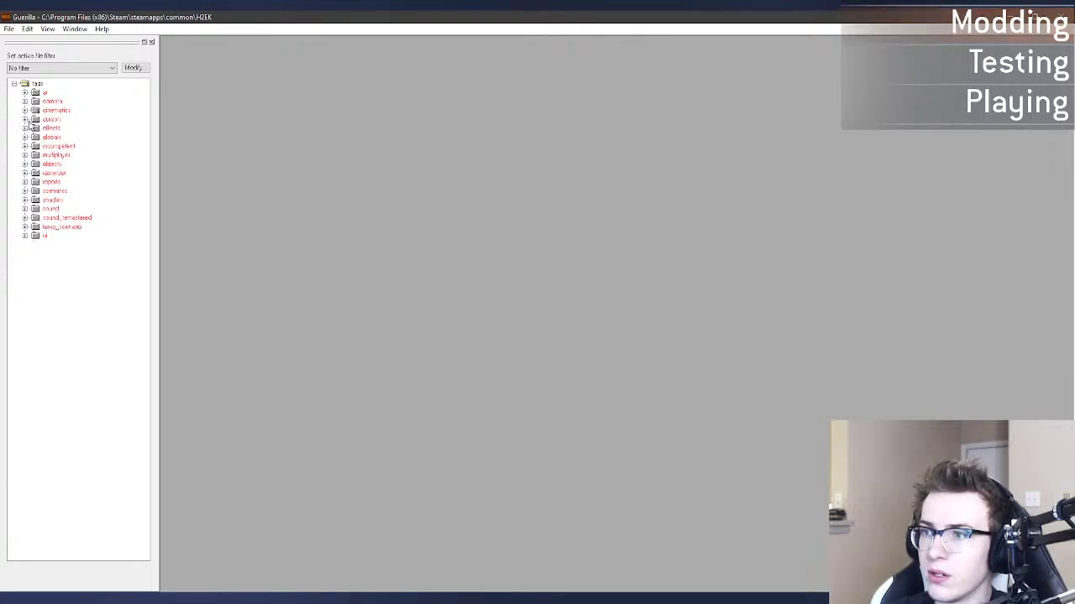
Step: Look through the covenant folder under objects\cinematics, then collapse the objects tree
click(25, 164)
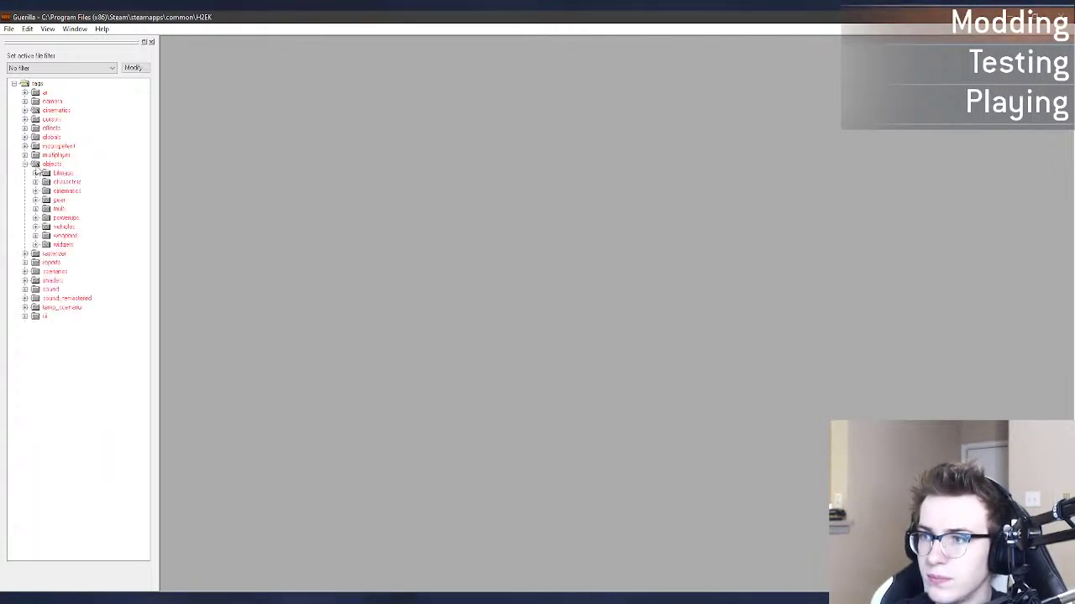
click(46, 209)
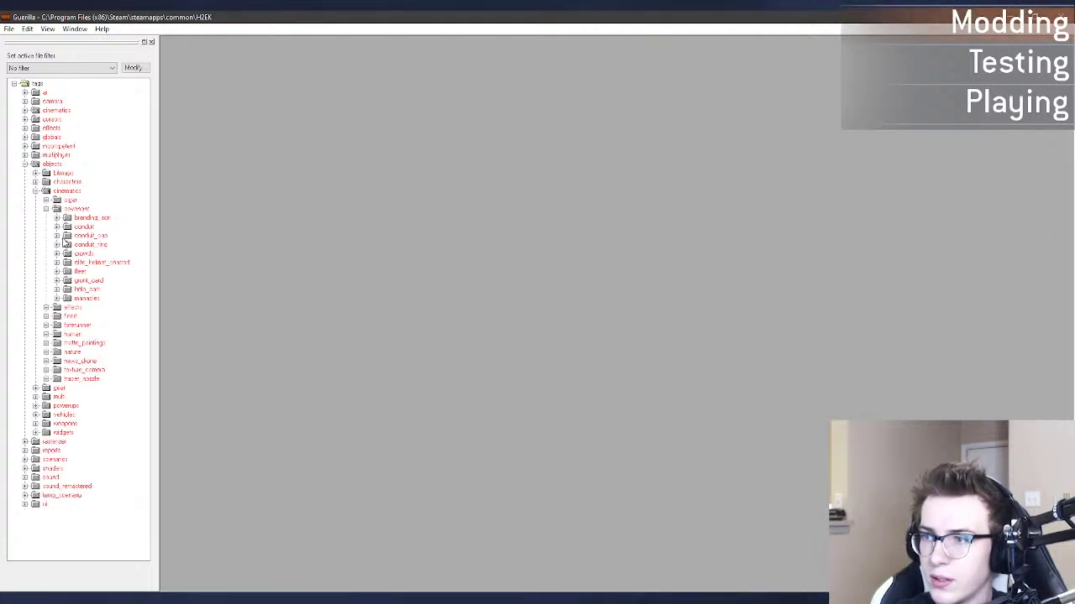
click(46, 209)
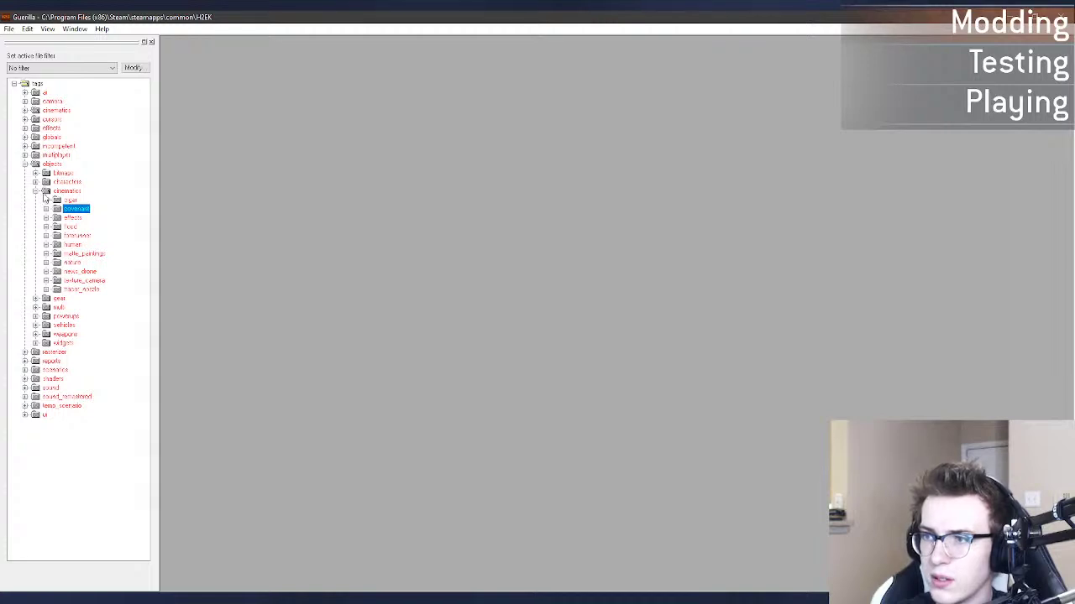
click(36, 191)
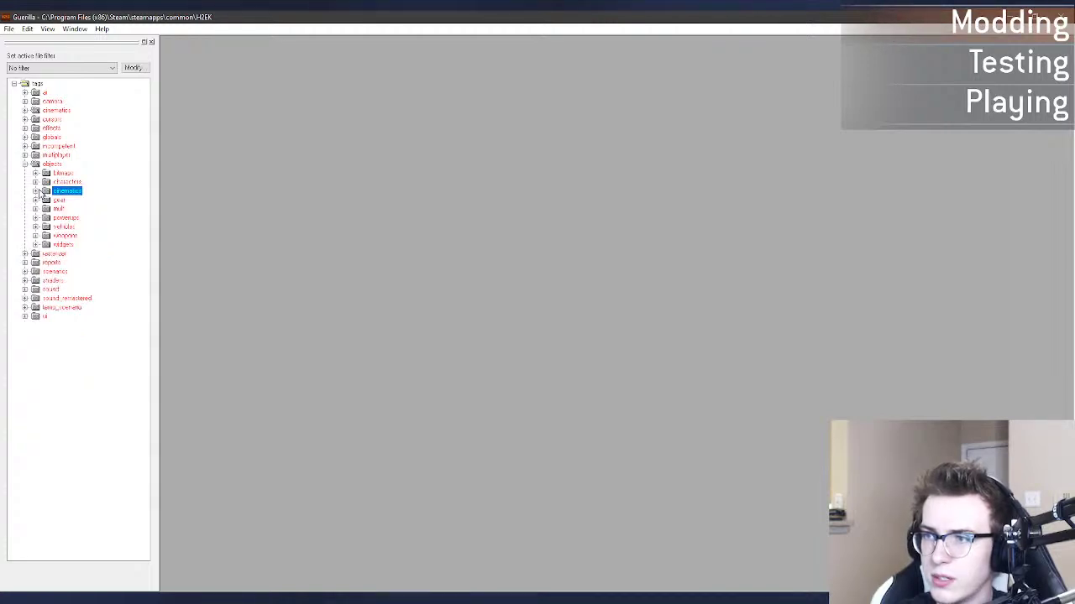
click(26, 165)
Step: Check the multi subfolder of the scenarios tags, then collapse the scenarios folder
click(25, 191)
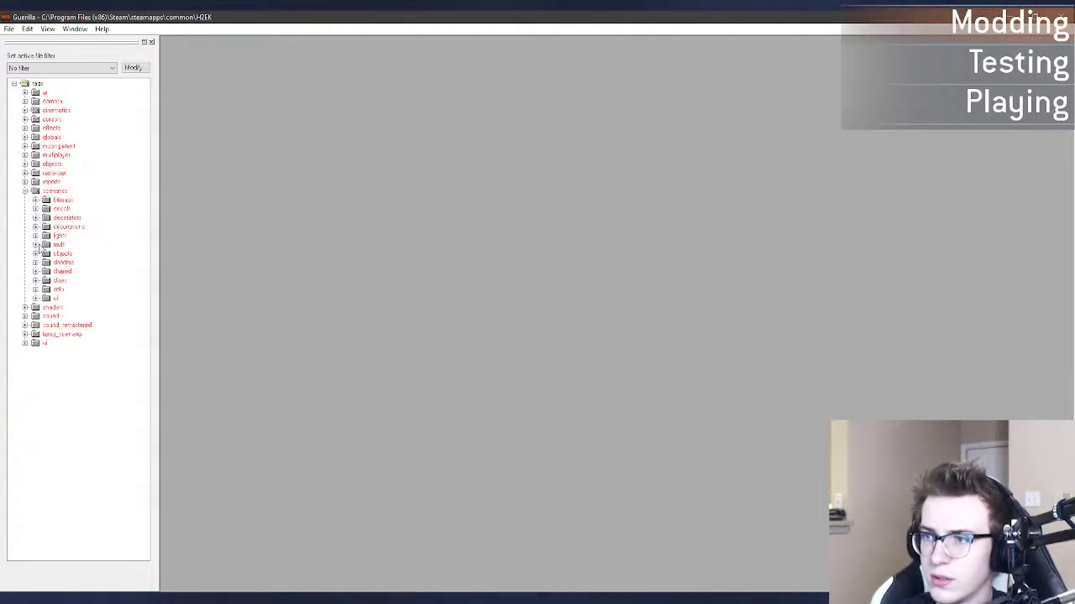
click(35, 244)
click(35, 245)
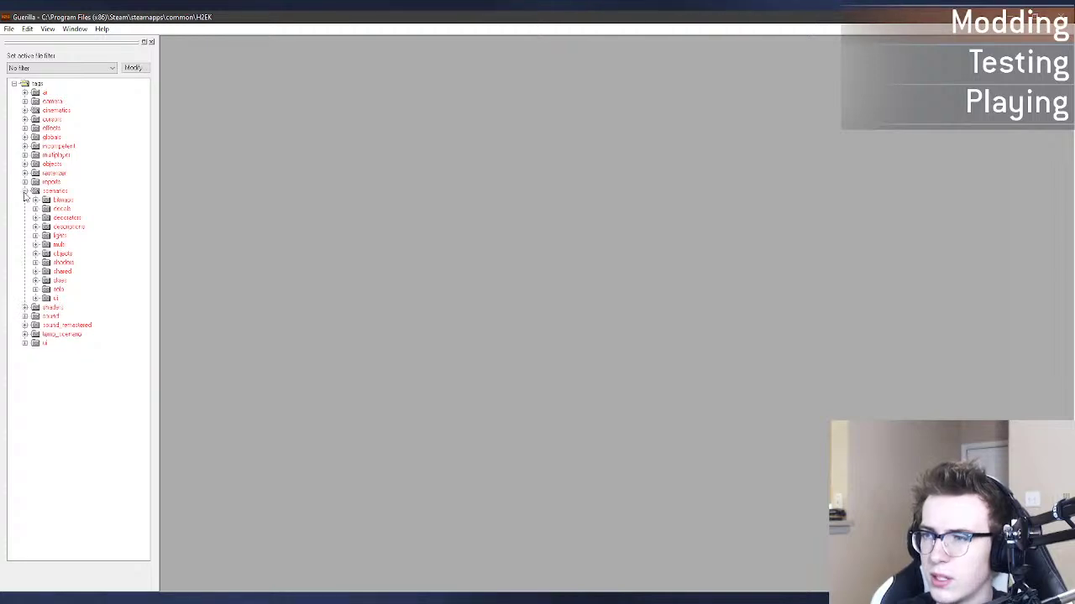
click(25, 191)
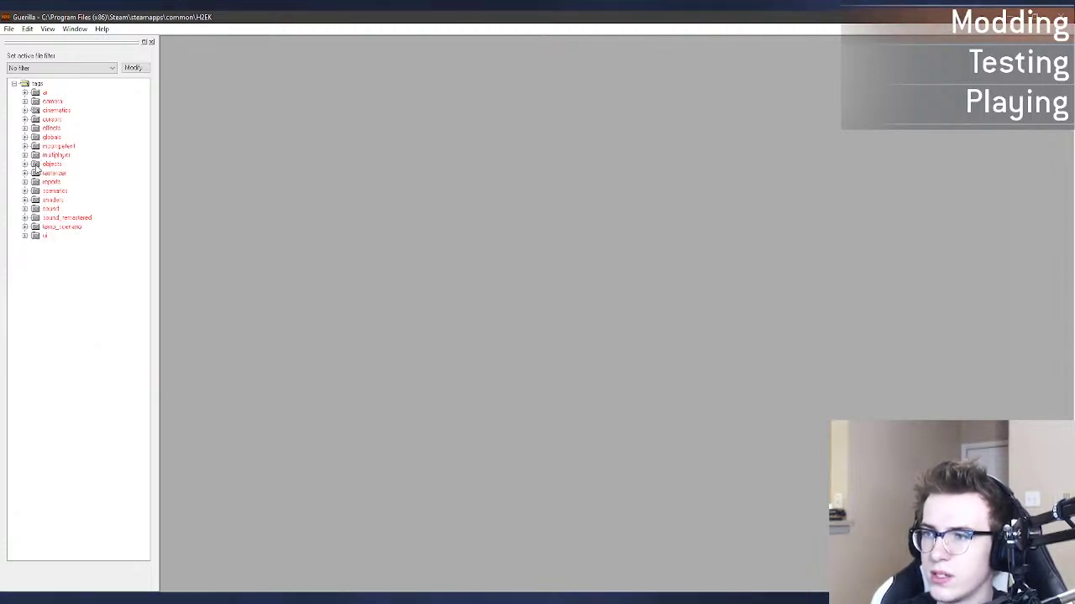
Step: Reopen the objects tags and check the gear and cinematics\covenant folders, leaving the cinematics folder expanded
double_click(35, 166)
click(36, 201)
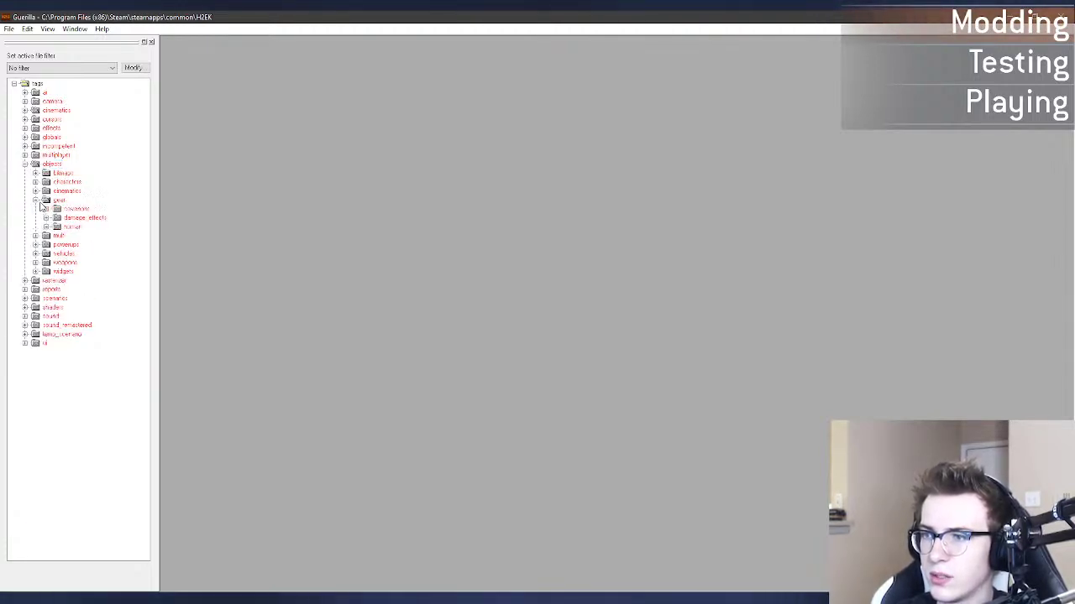
click(36, 200)
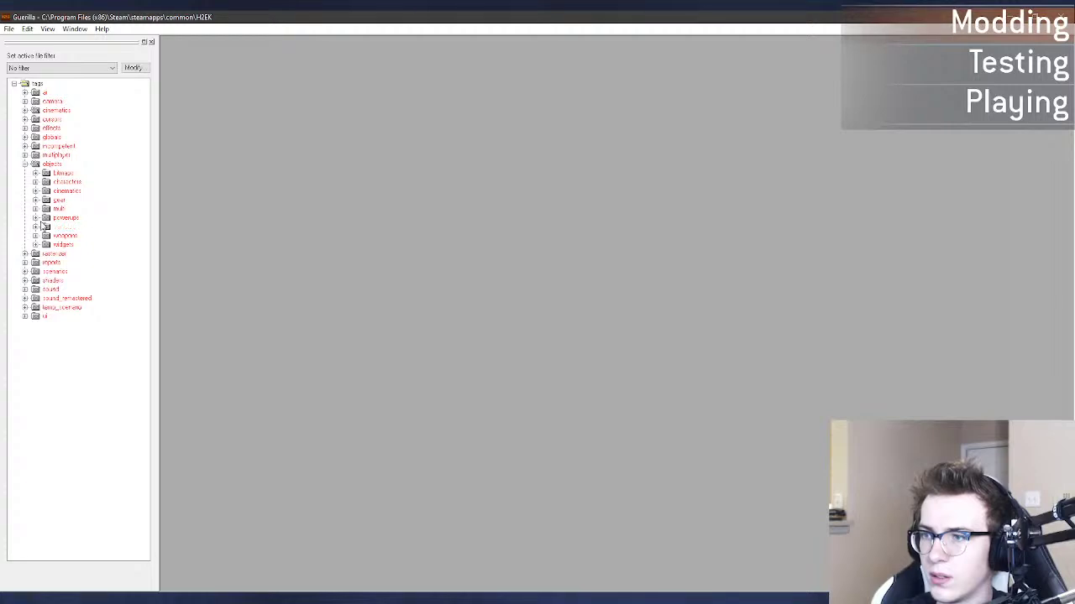
click(35, 192)
double_click(54, 210)
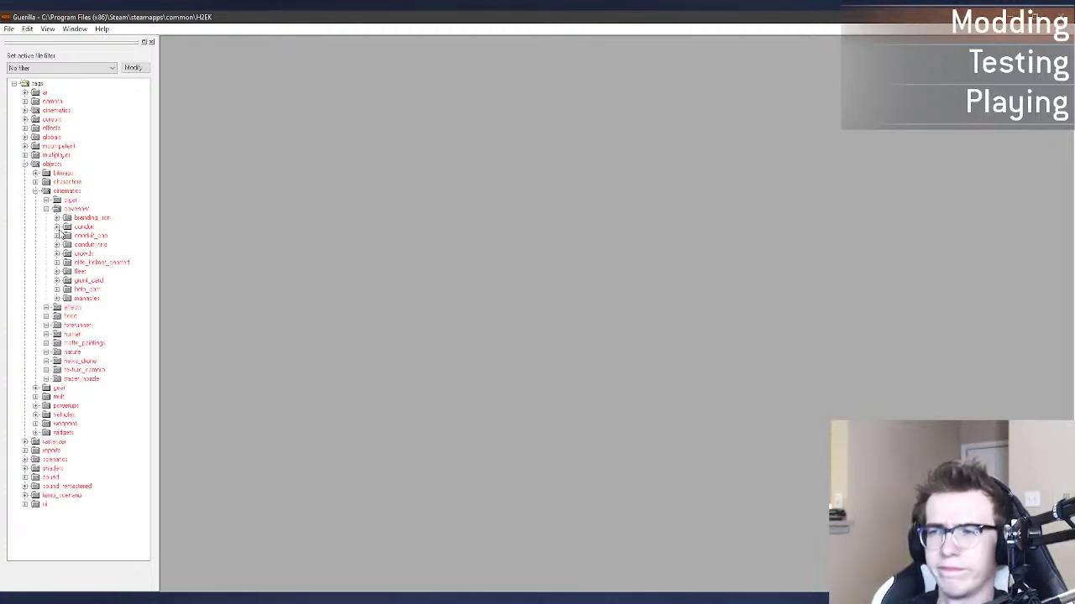
click(47, 210)
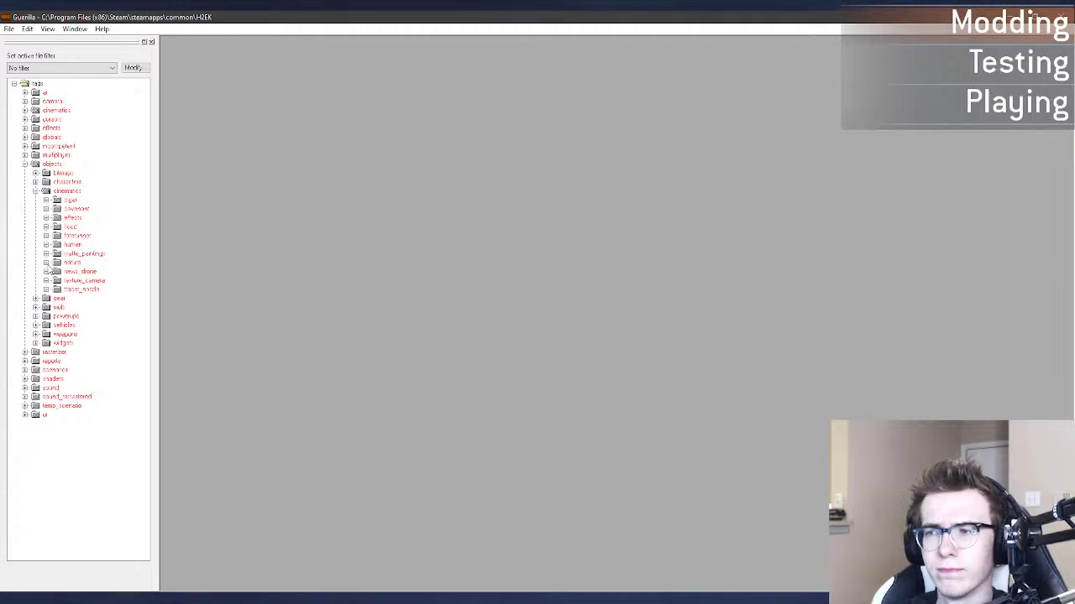
Step: Look through the vehicles folder under the objects tags for the scarab, and collapse the objects folder
click(35, 191)
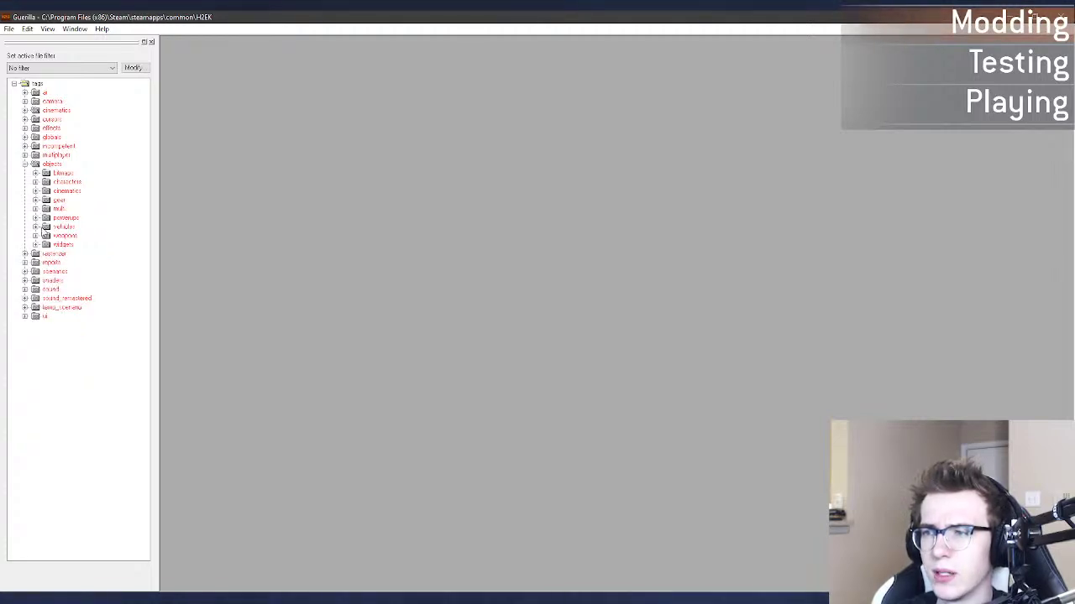
click(42, 229)
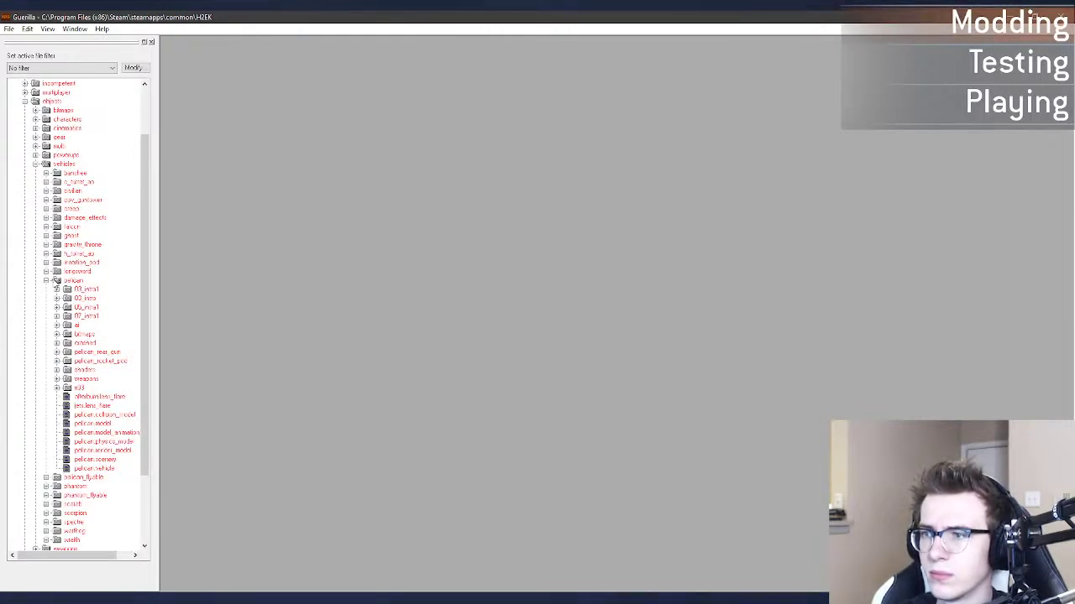
click(51, 281)
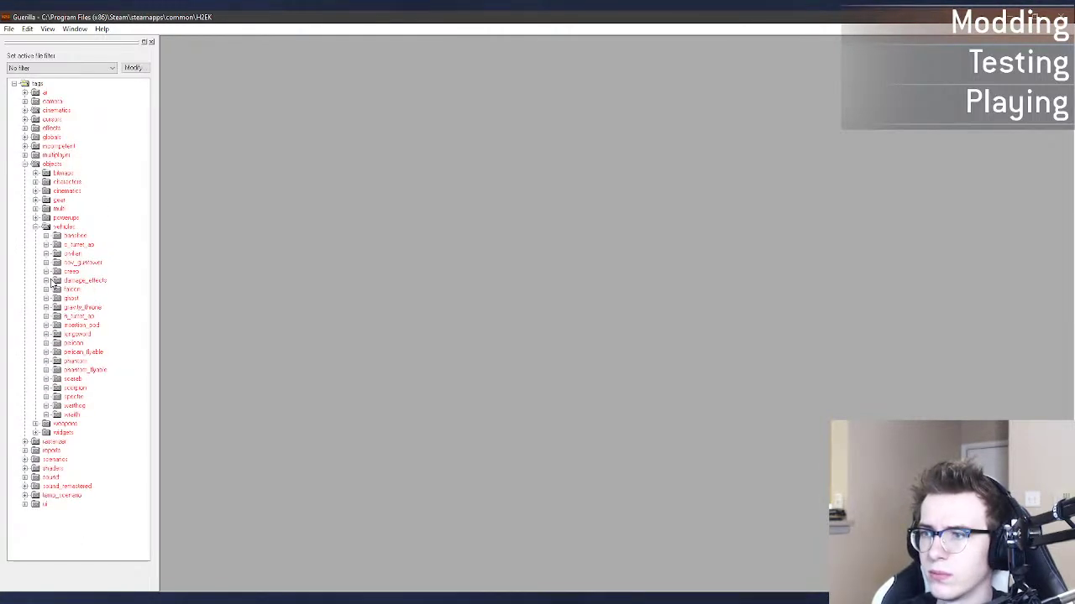
click(35, 228)
click(26, 165)
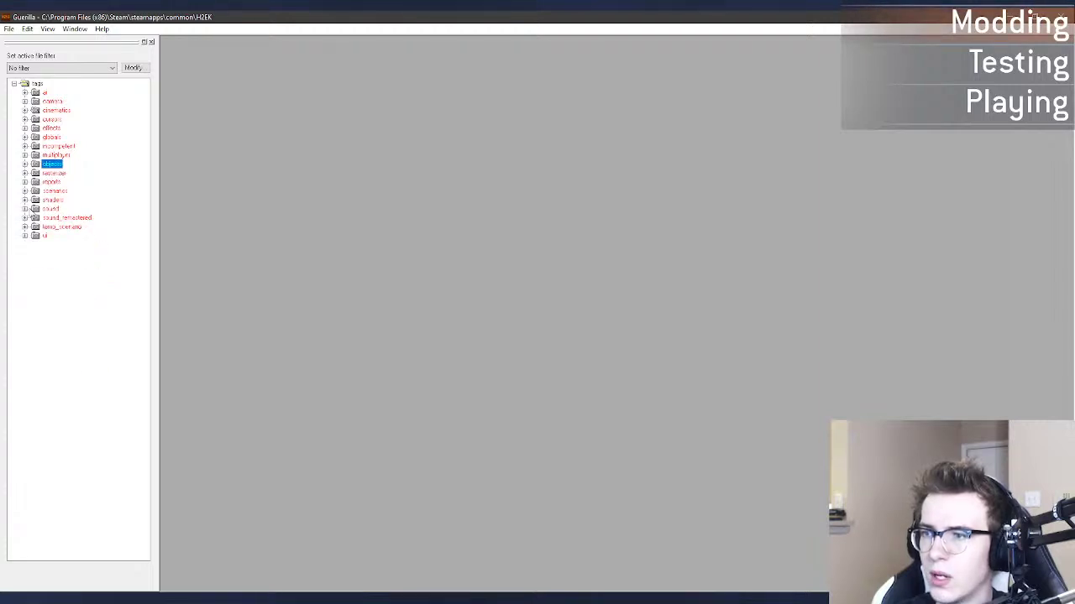
Step: Check the scenarios tag folder and its solo subfolder for the scarab, and collapse the folder again
click(28, 192)
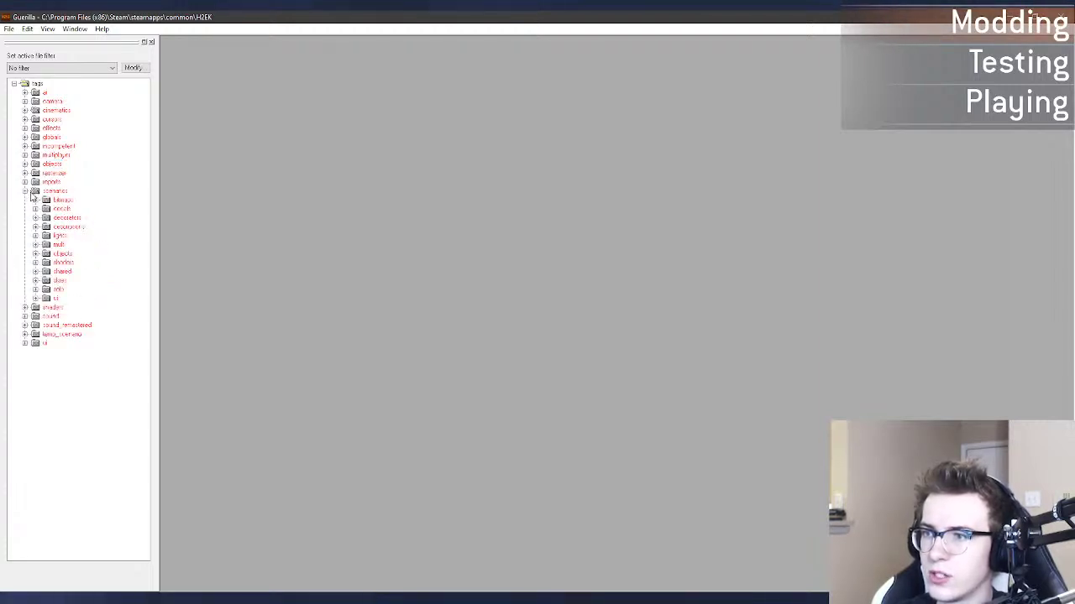
click(48, 290)
click(36, 289)
click(35, 290)
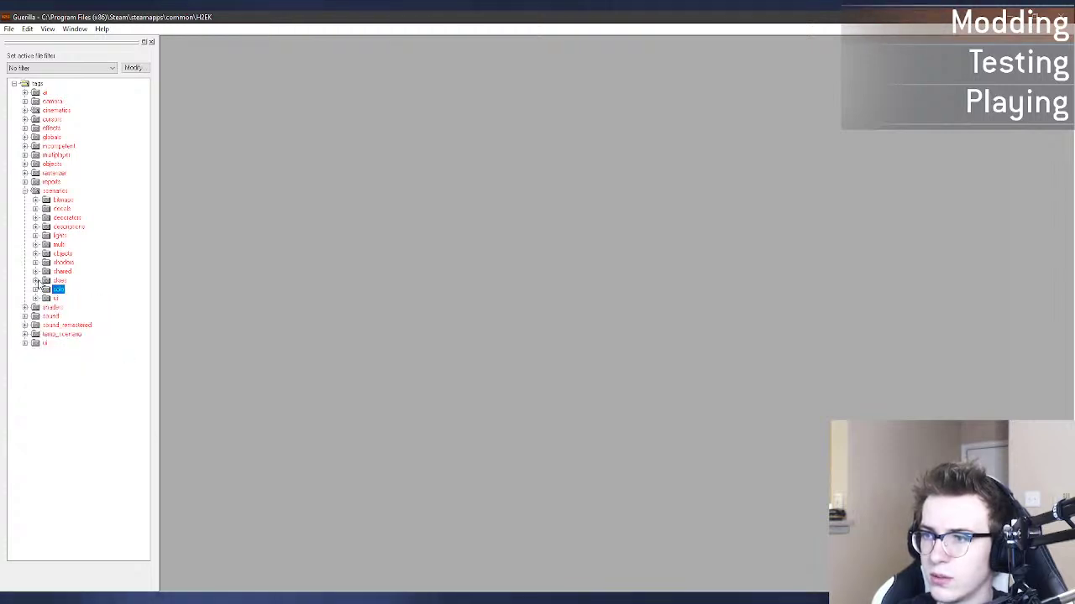
click(25, 192)
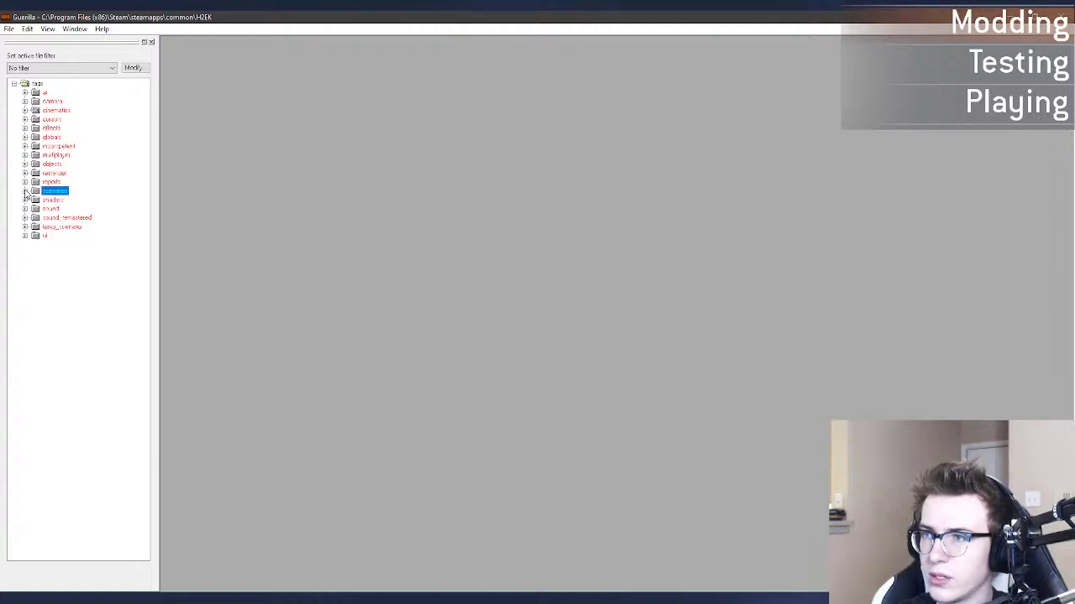
Step: Switch to the h2_scarab File Explorer window and go back through its previously visited folders
mouse_move(59, 598)
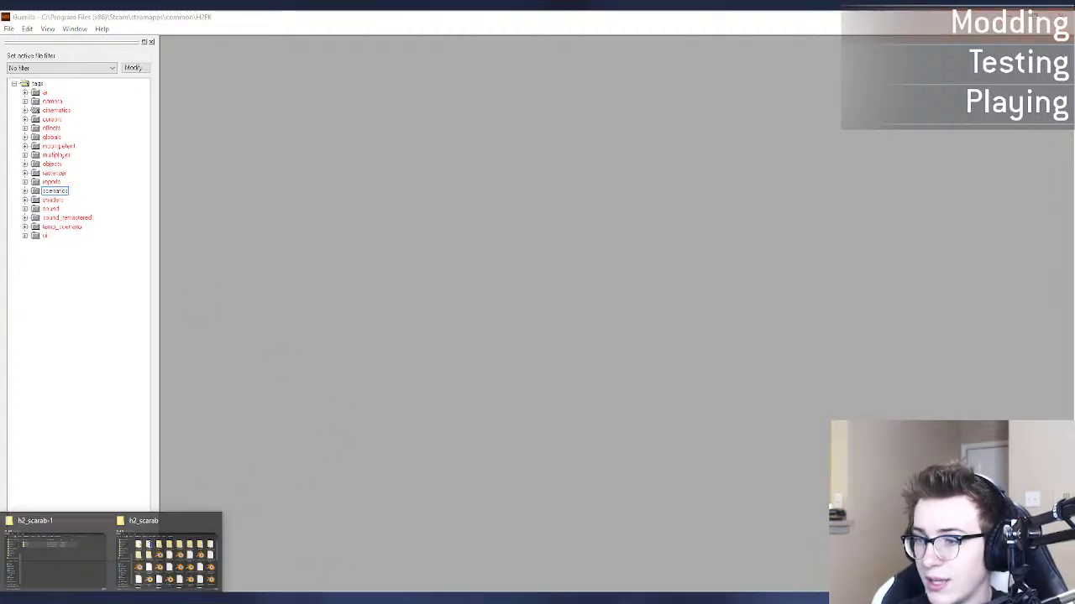
click(71, 551)
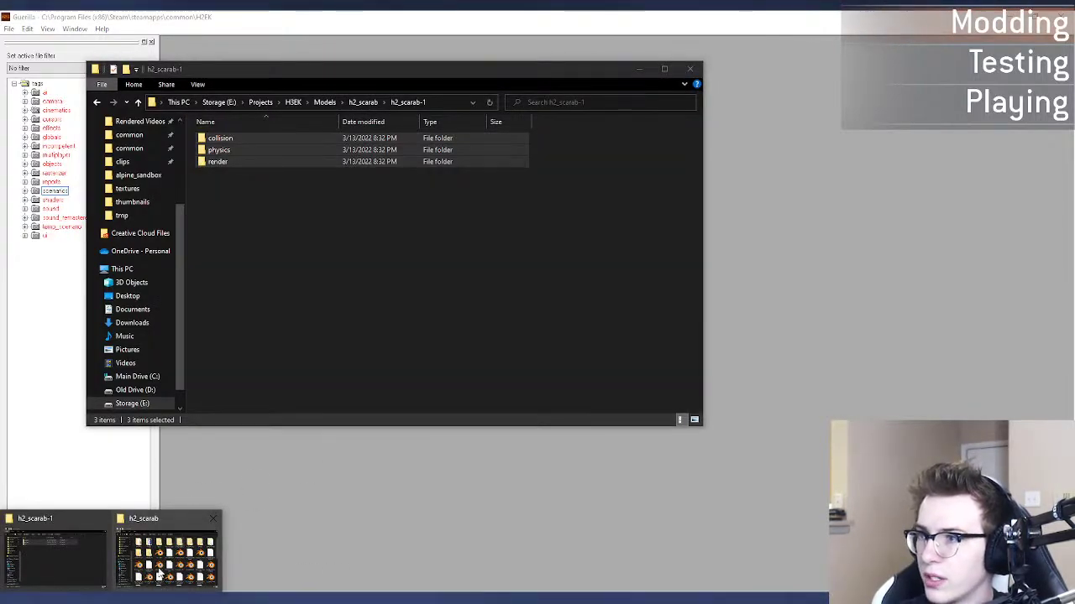
click(168, 554)
click(136, 186)
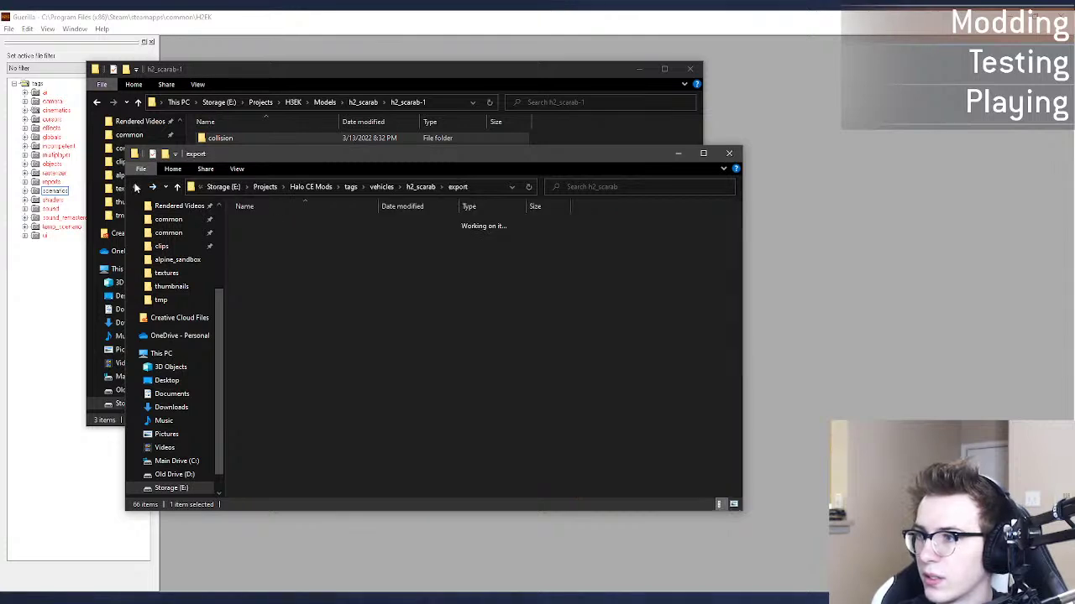
click(136, 187)
click(136, 186)
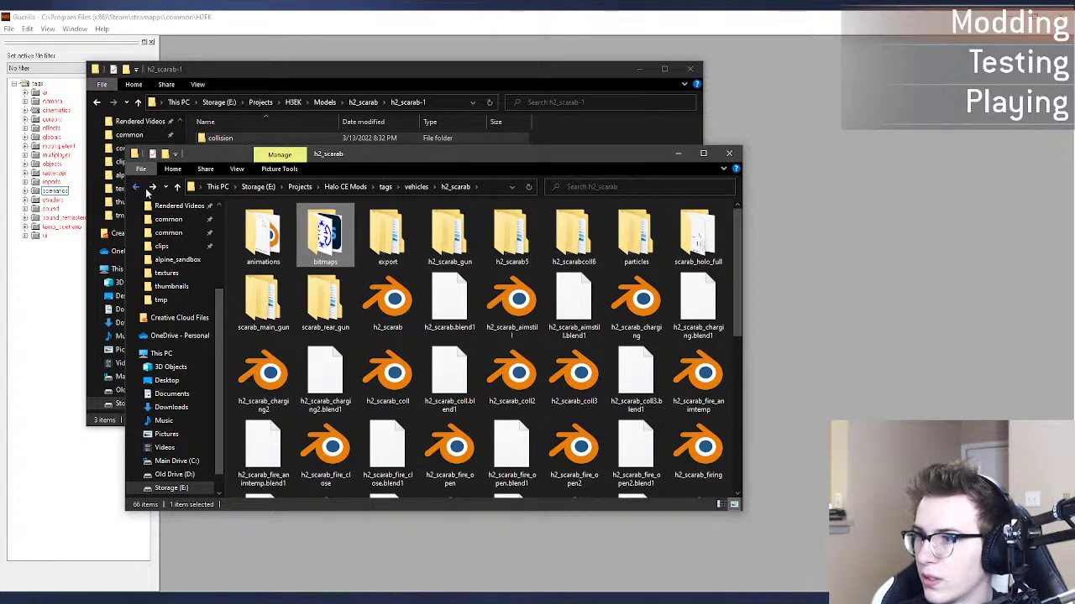
click(152, 186)
click(137, 187)
click(137, 186)
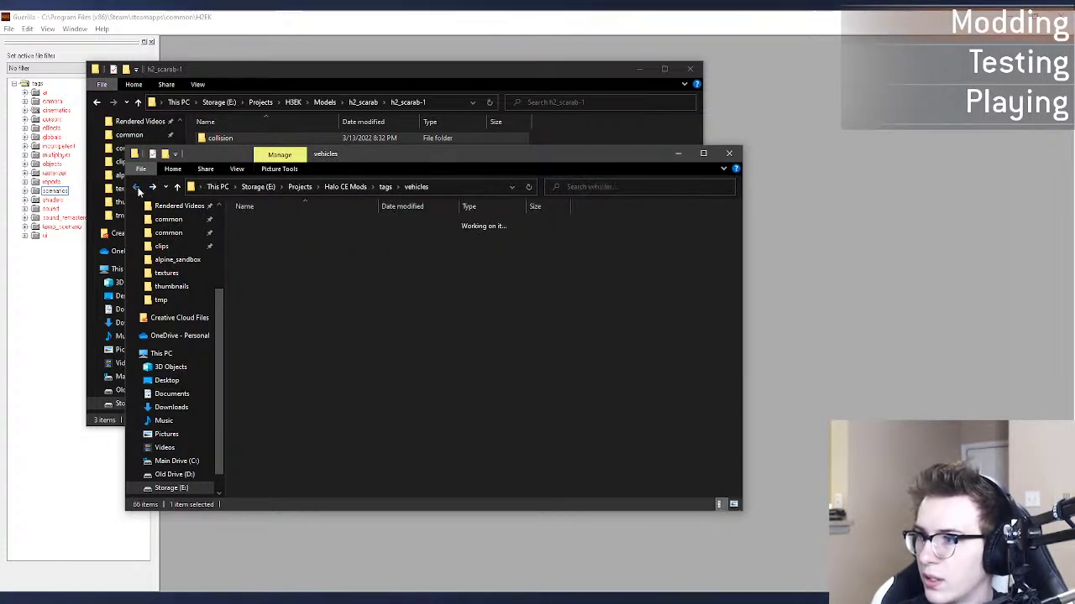
click(137, 186)
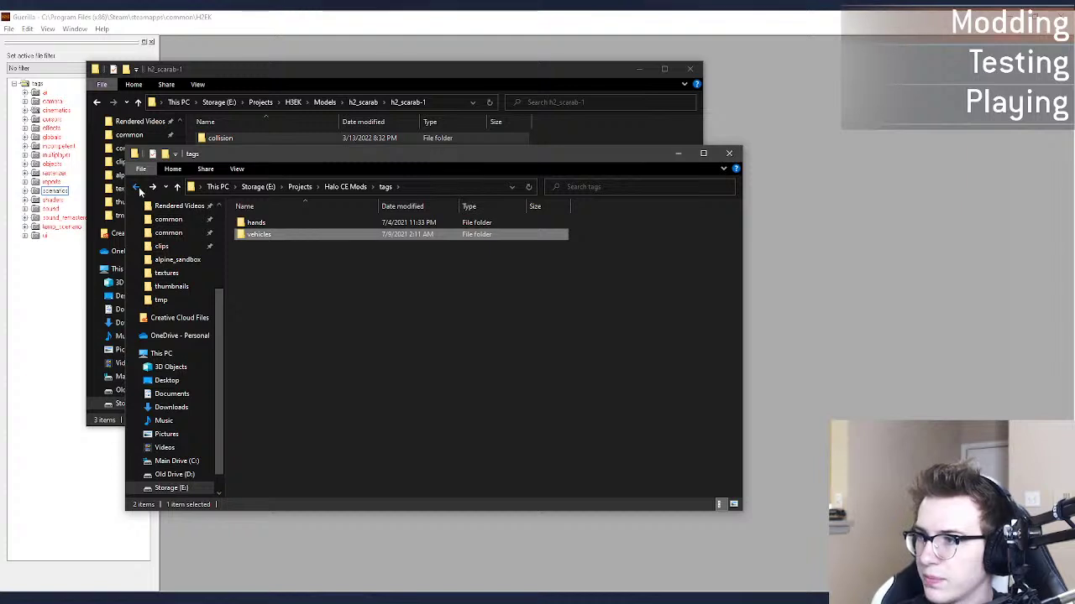
click(137, 186)
click(137, 186)
click(137, 186)
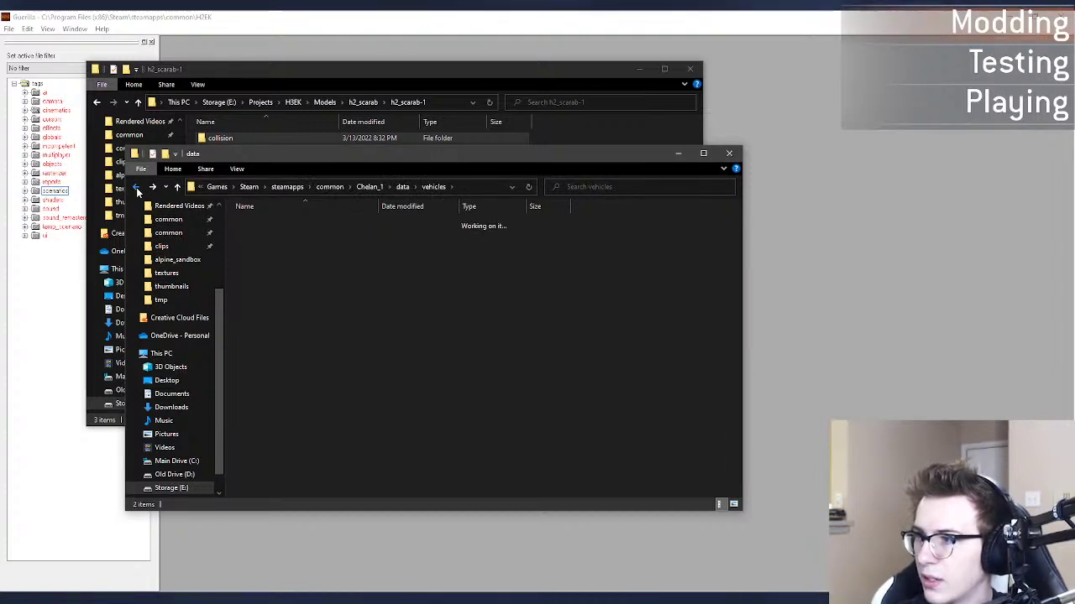
click(138, 190)
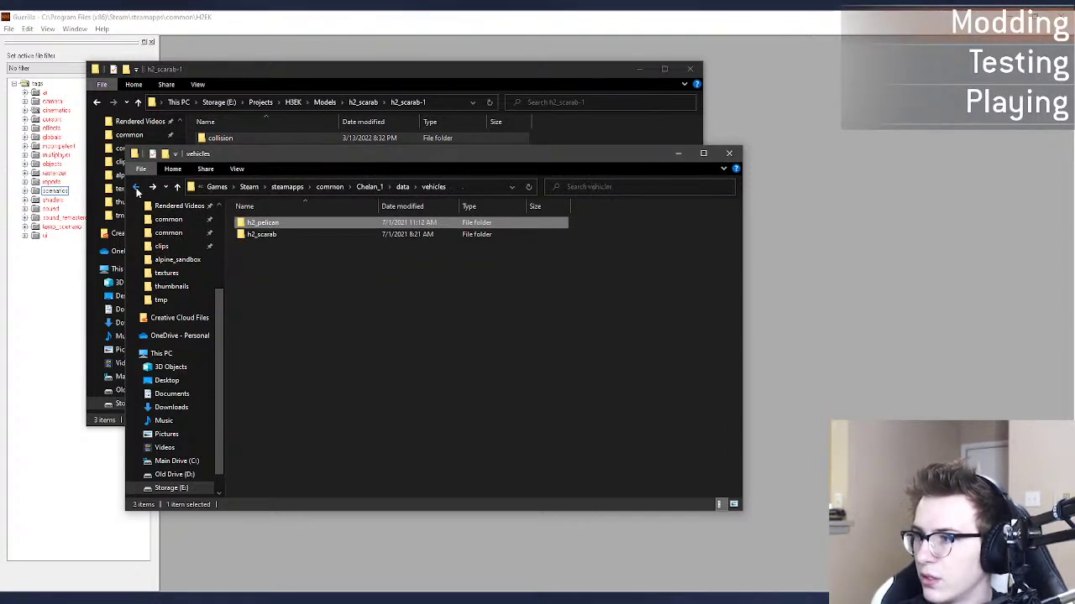
Step: Open the tags folder of H2EK in the pinned Steam common folder and search it for "scarab"
scroll(174, 277, up, 1)
click(178, 287)
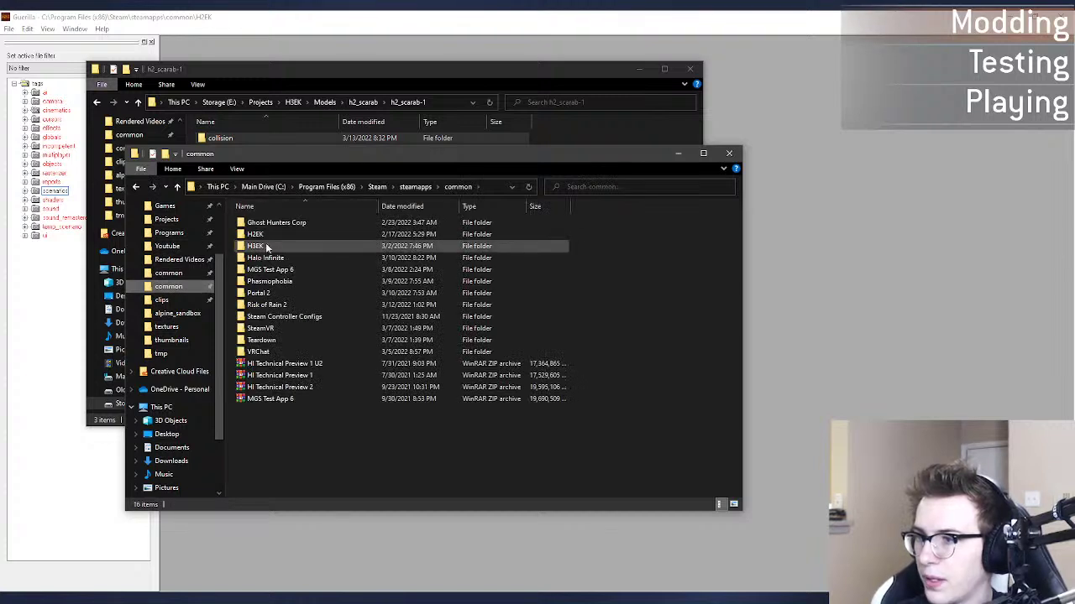
double_click(270, 236)
double_click(286, 316)
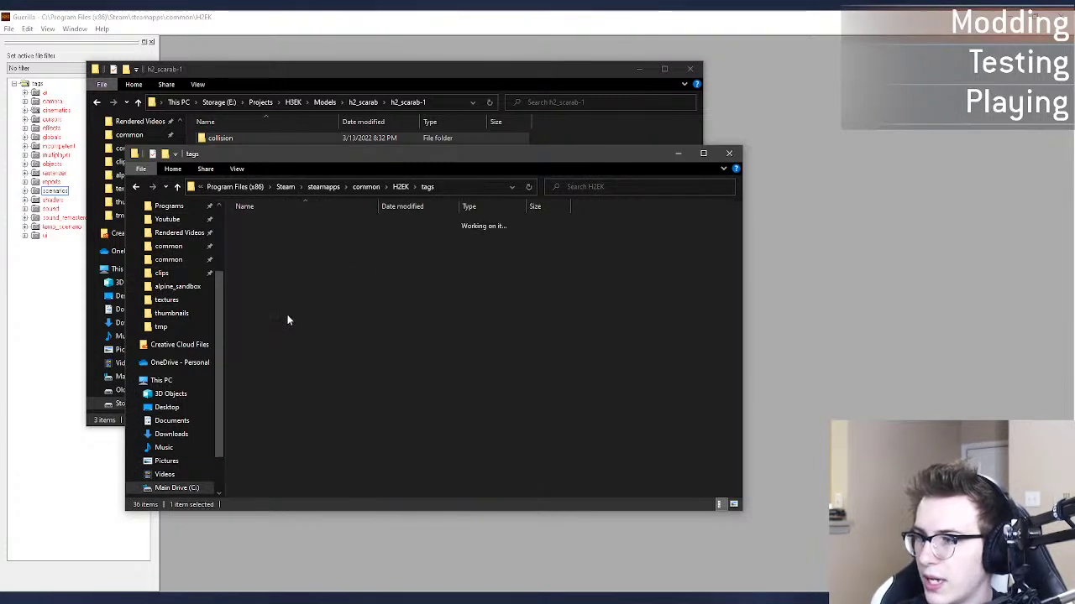
click(596, 184)
text(scarab)
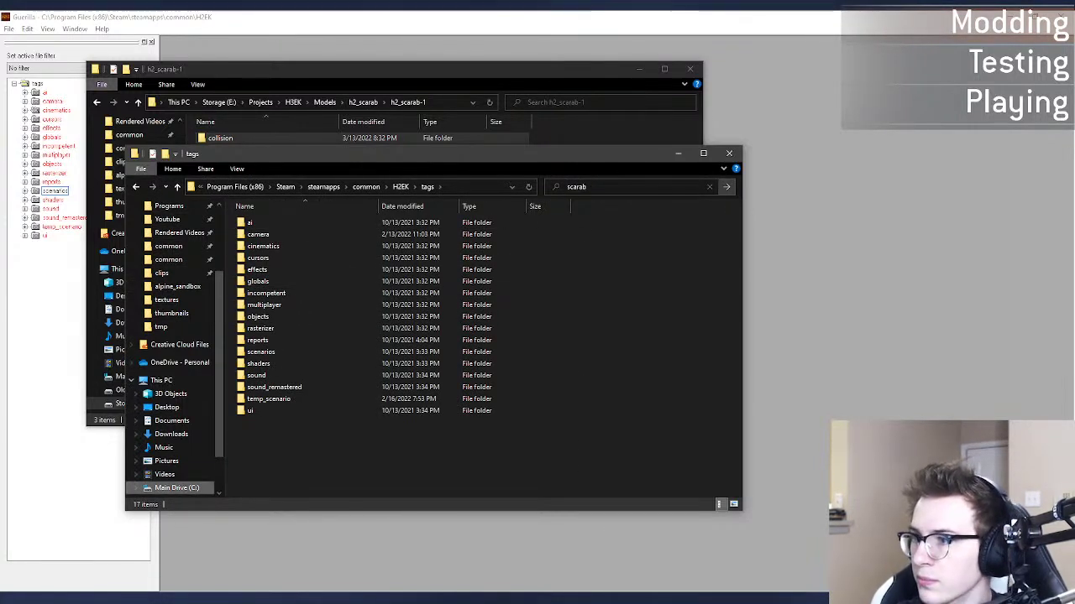
key(Return)
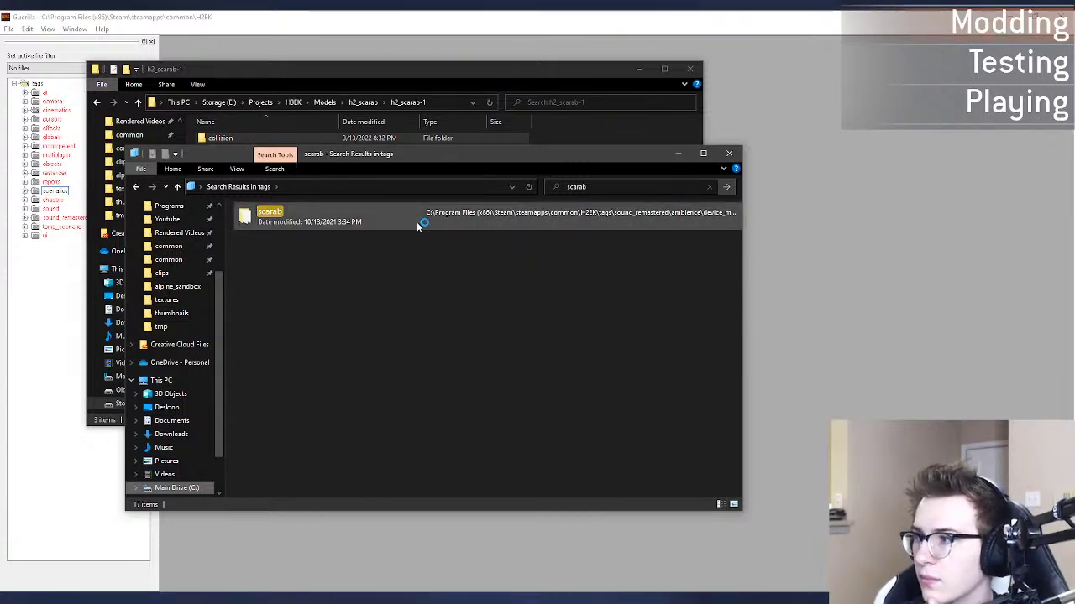
Step: Find scarab.model in the search results and open its file location
click(507, 213)
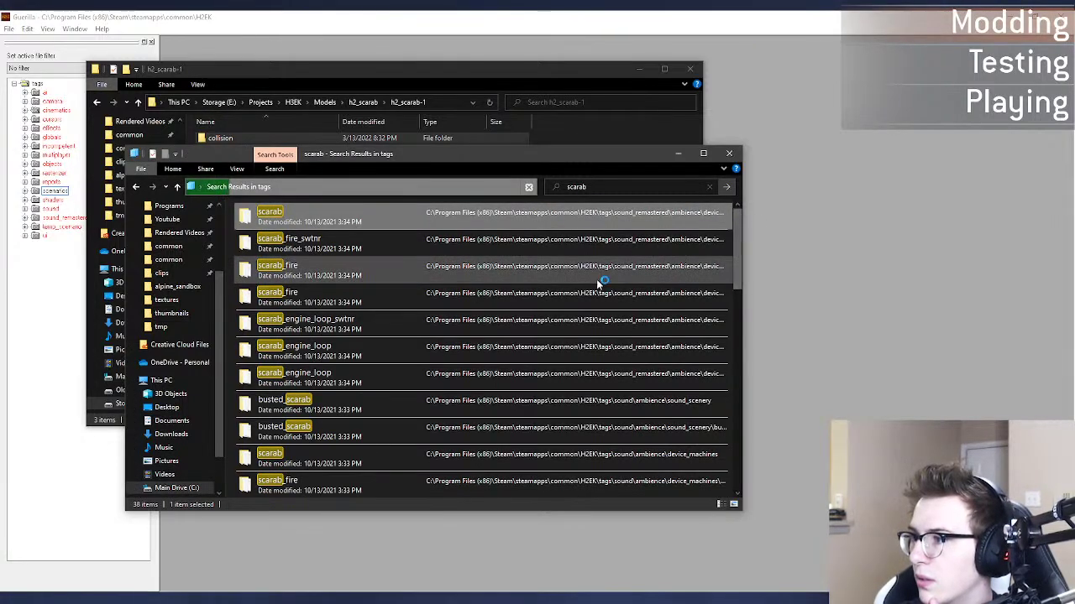
scroll(603, 306, down, 2)
scroll(617, 318, down, 5)
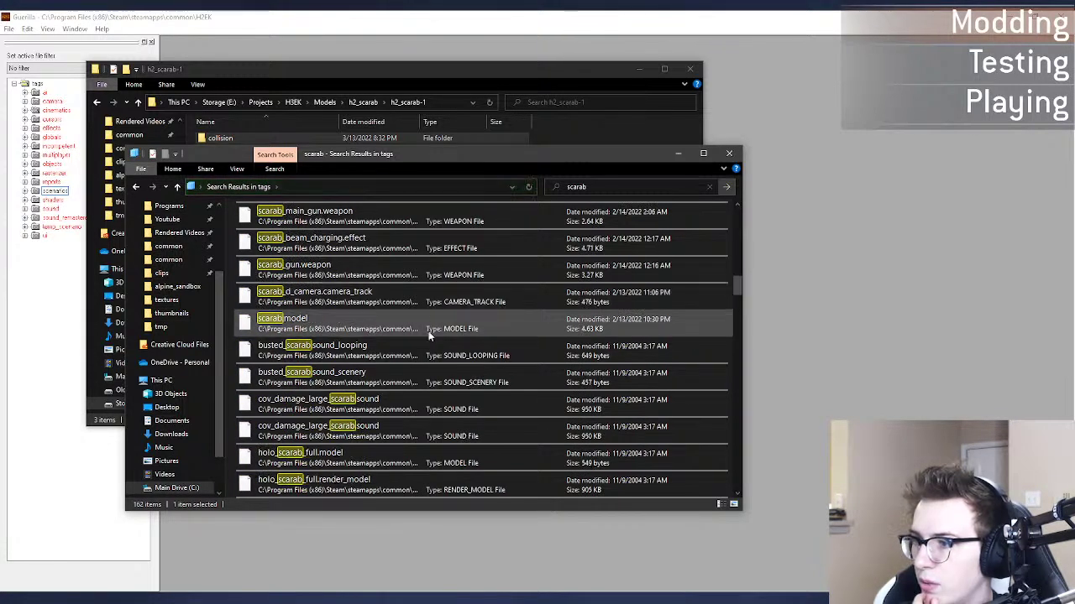
click(404, 322)
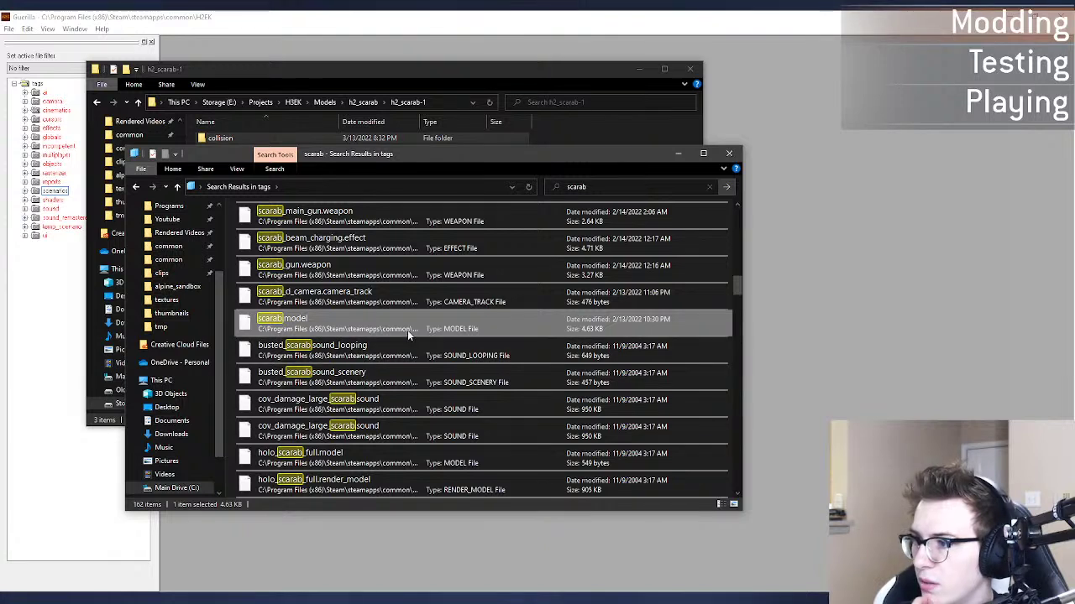
drag(742, 299, 873, 299)
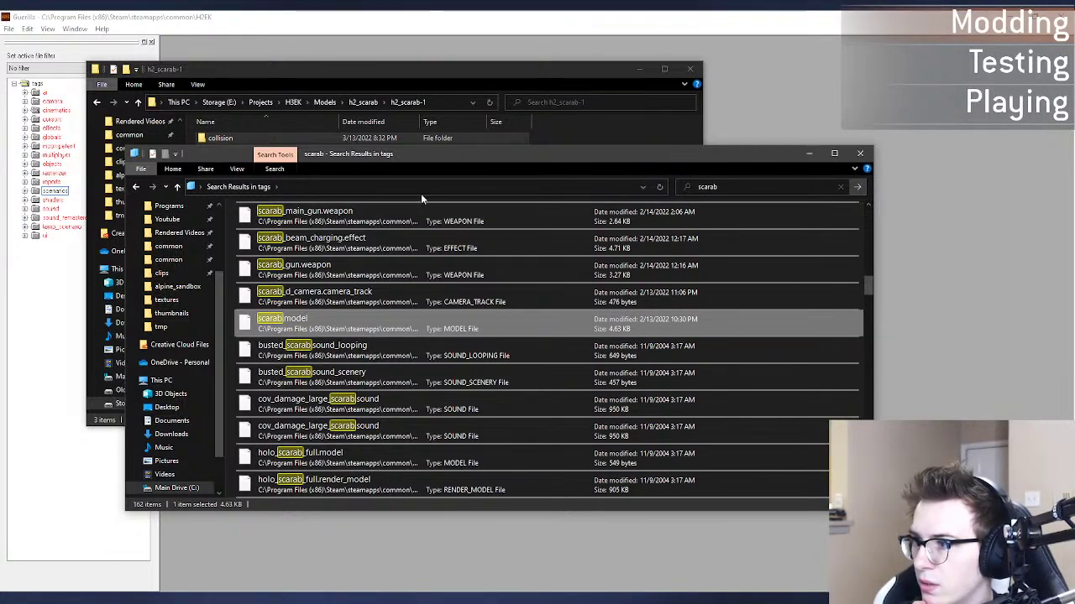
right_click(483, 330)
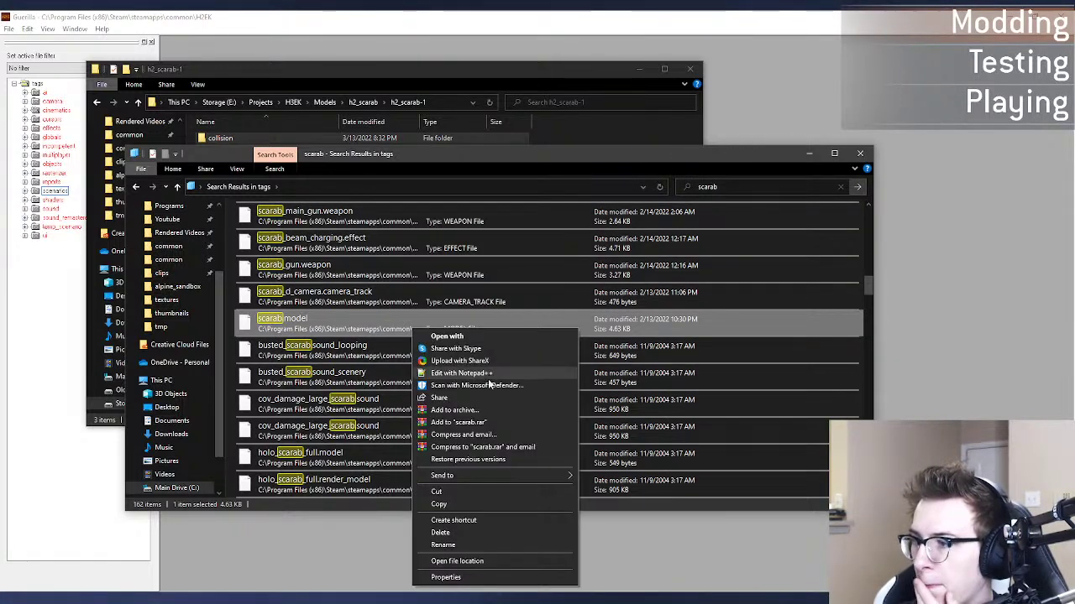
click(490, 561)
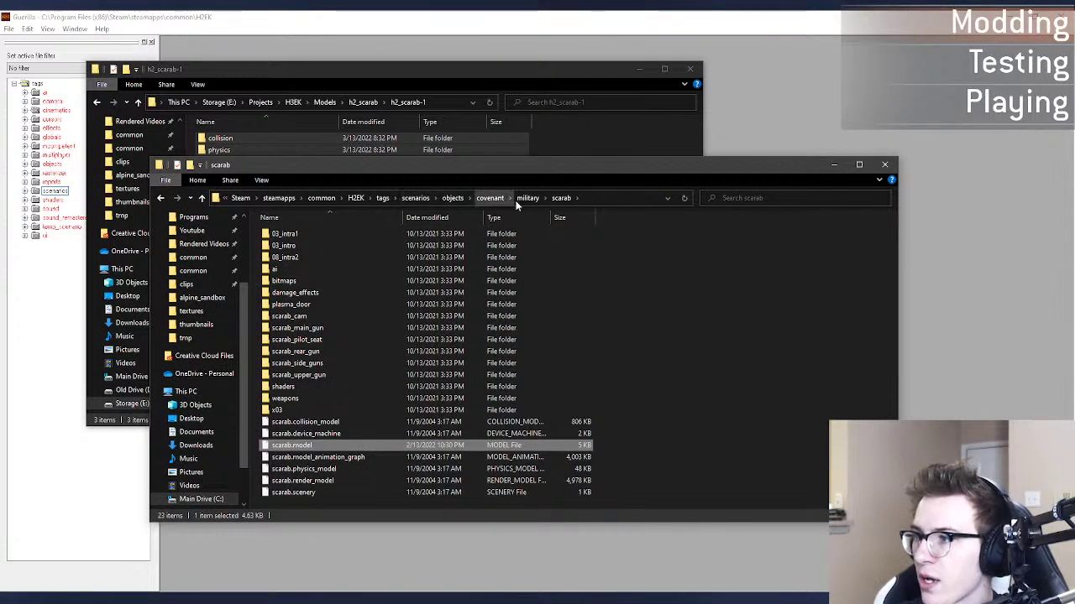
Step: Return to Guerilla and open scarab.render_model from scenarios\objects\covenant\military\scarab
click(538, 152)
click(75, 207)
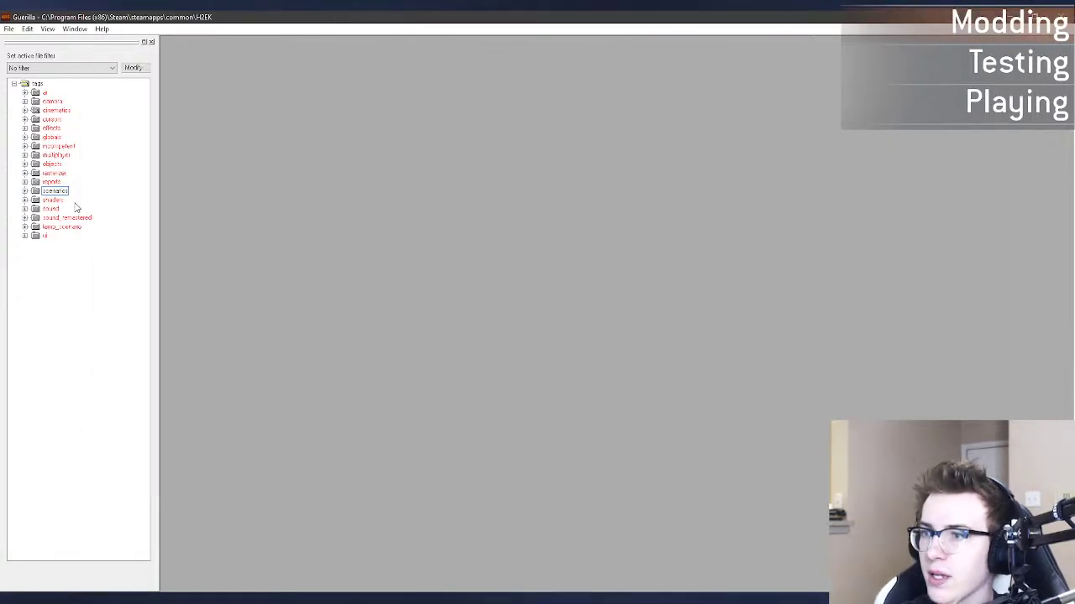
double_click(31, 191)
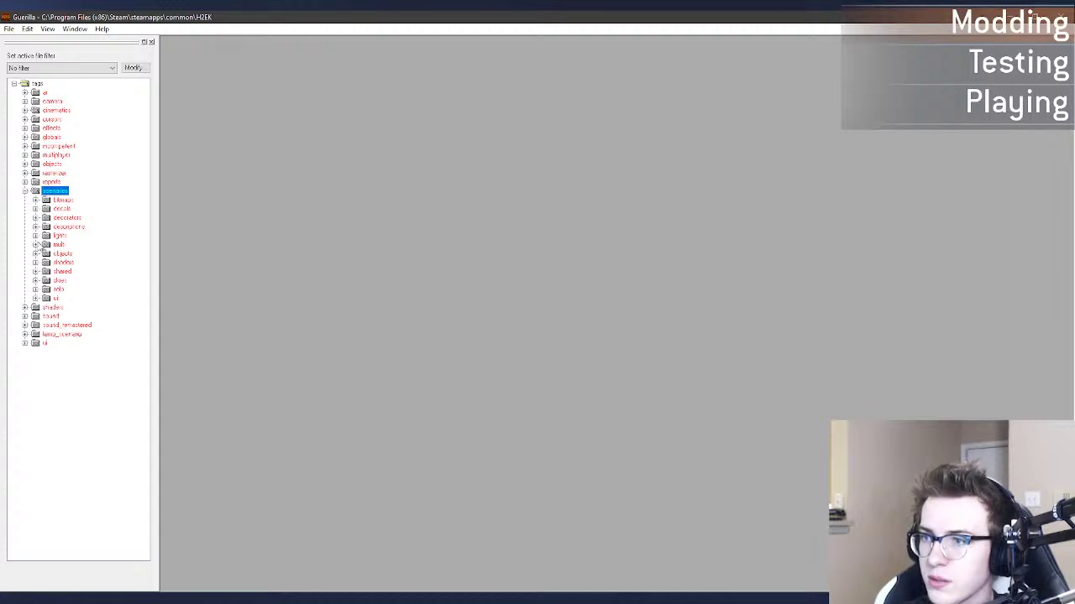
click(35, 254)
click(46, 271)
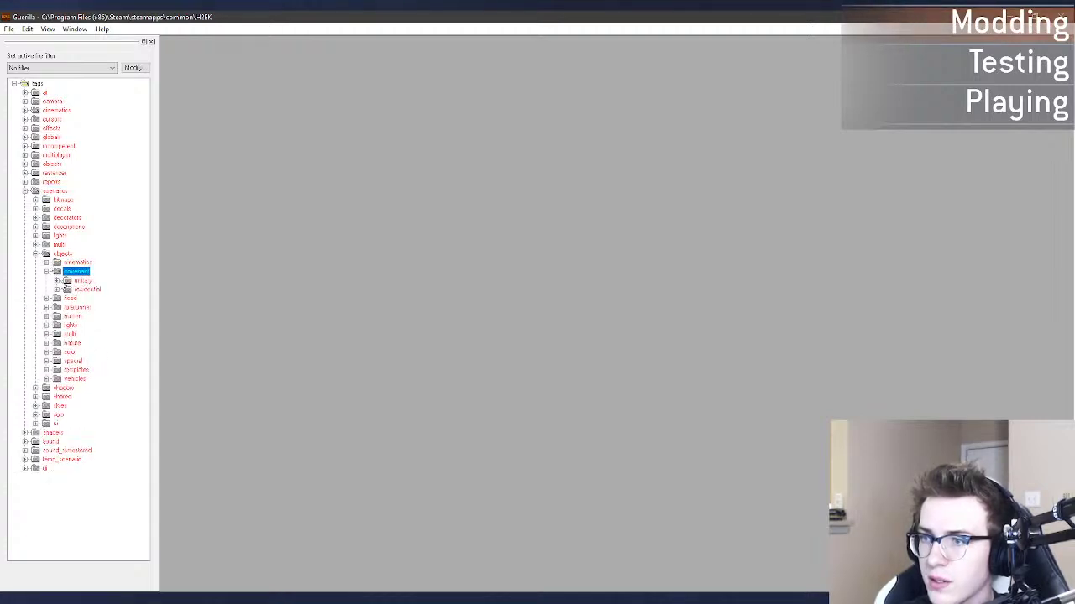
click(56, 281)
click(72, 387)
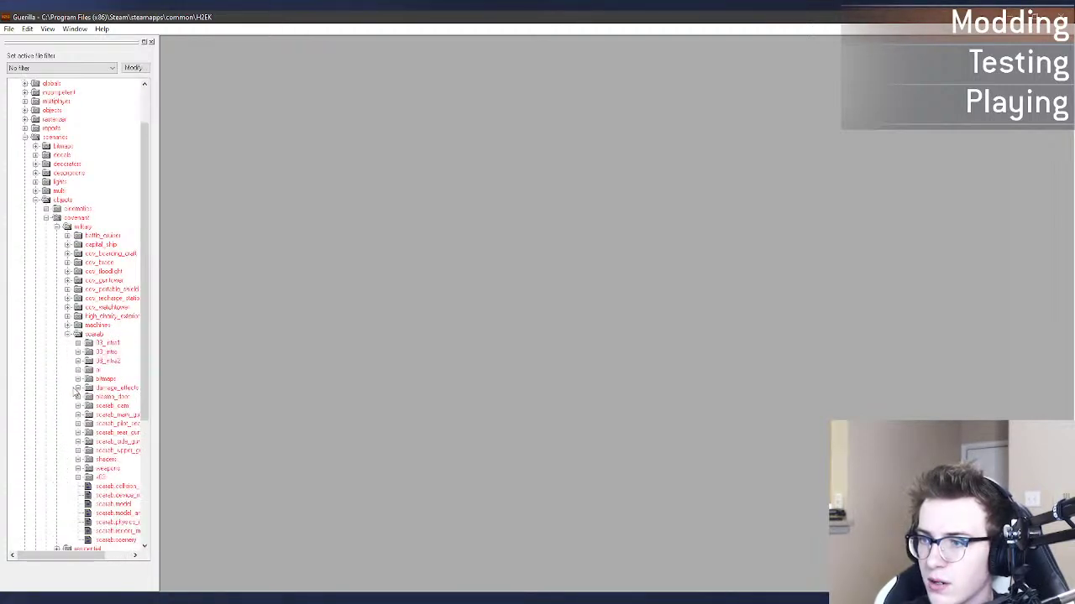
scroll(88, 379, down, 2)
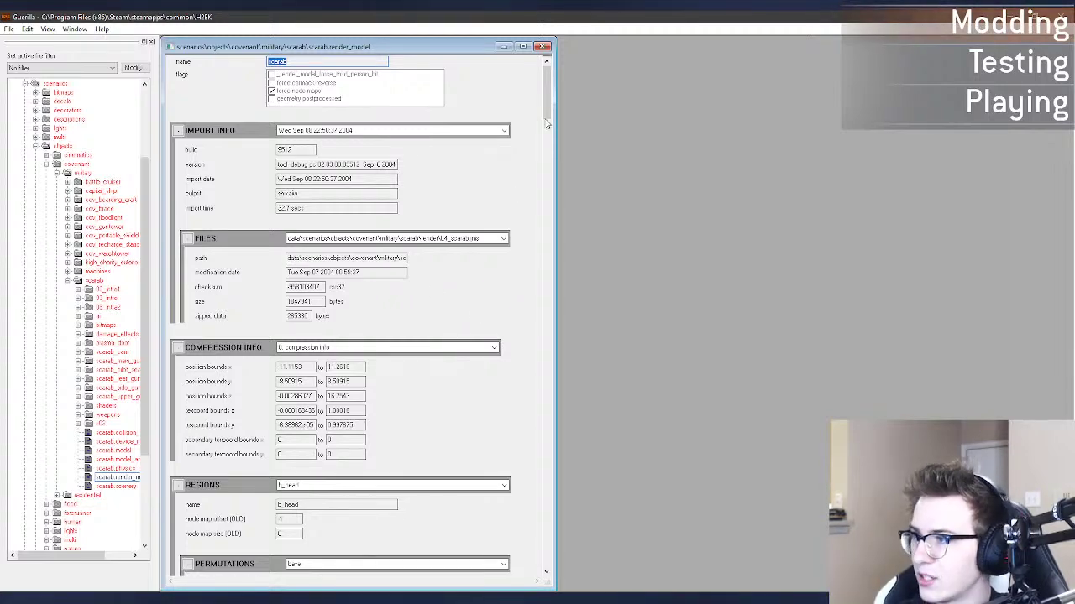
Step: Examine the list of materials in the scarab render model
drag(546, 123, 565, 410)
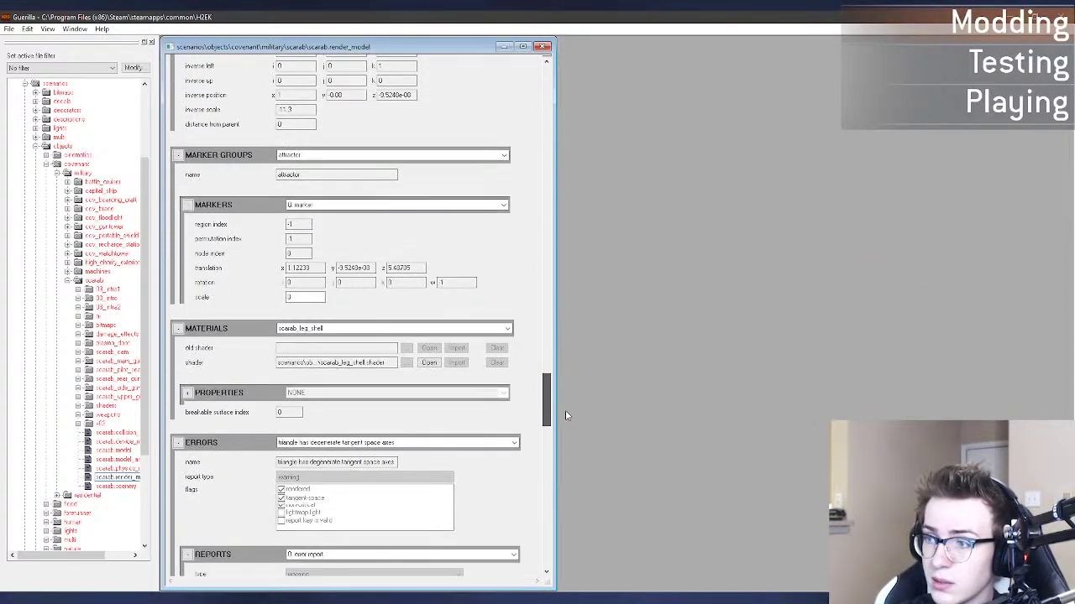
click(448, 335)
click(448, 336)
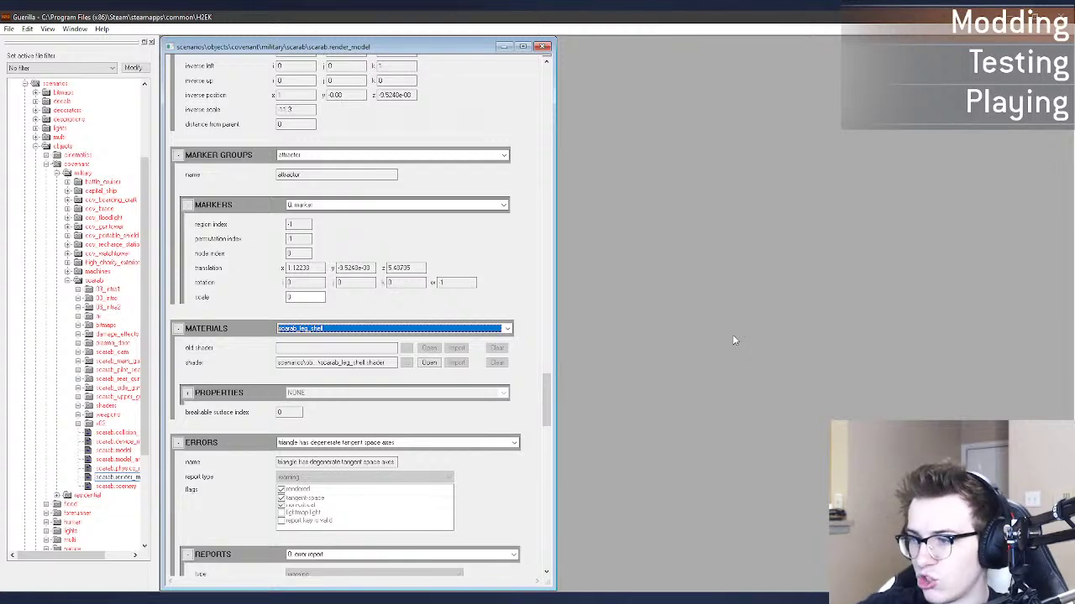
click(366, 328)
click(366, 337)
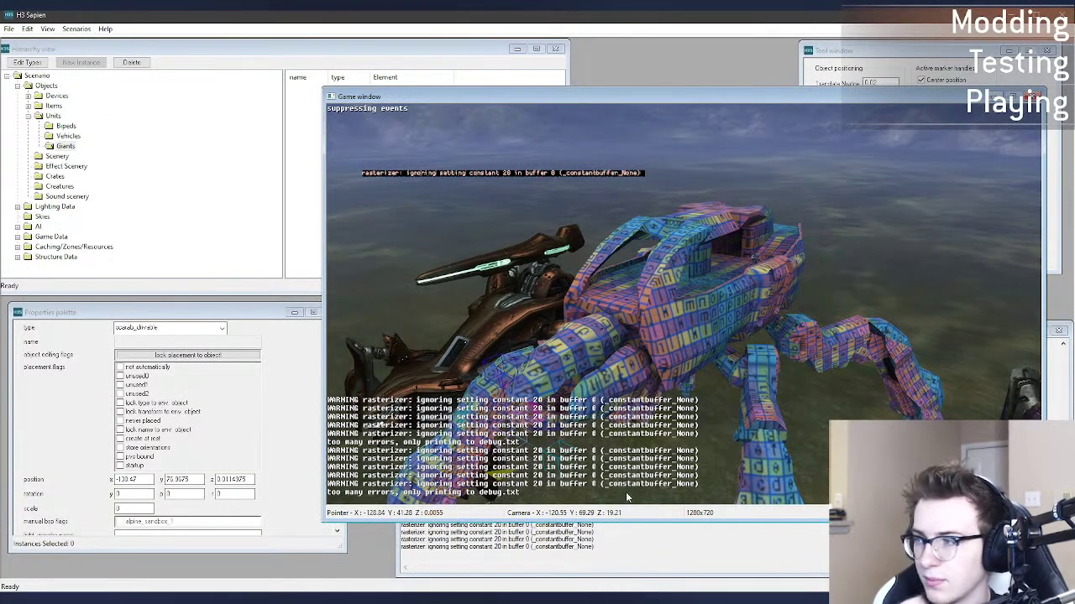
Step: Switch to H3 Sapien and examine the letter-grid-textured scarab model in the game window from a shifted viewpoint
key(a)
middle_drag(582, 402, 577, 374)
key(a)
key(s)
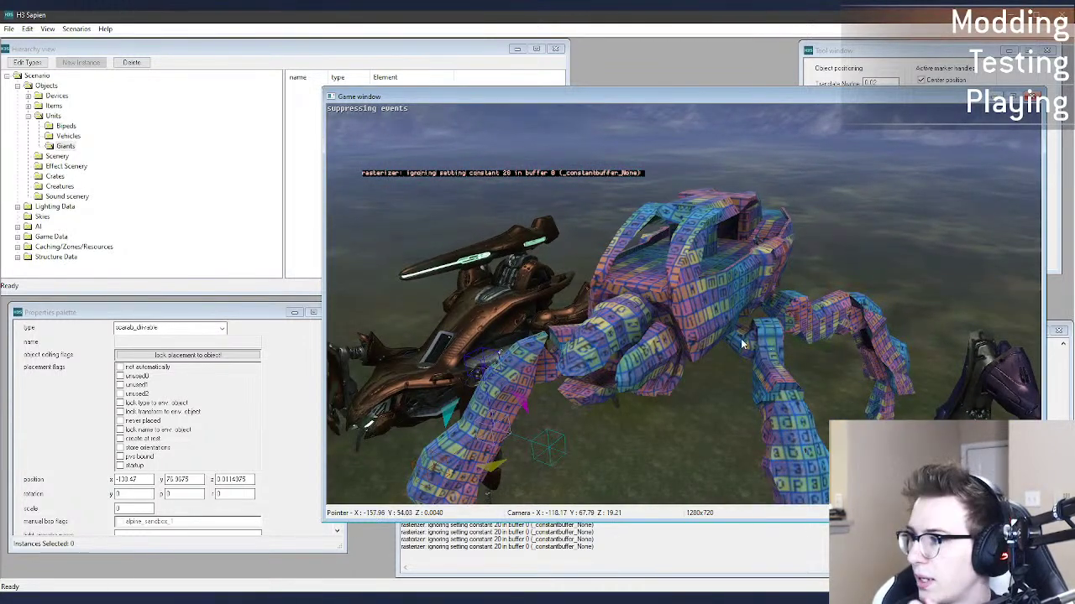
mouse_move(577, 374)
middle_down()
mouse_move(610, 378)
mouse_move(591, 375)
middle_up()
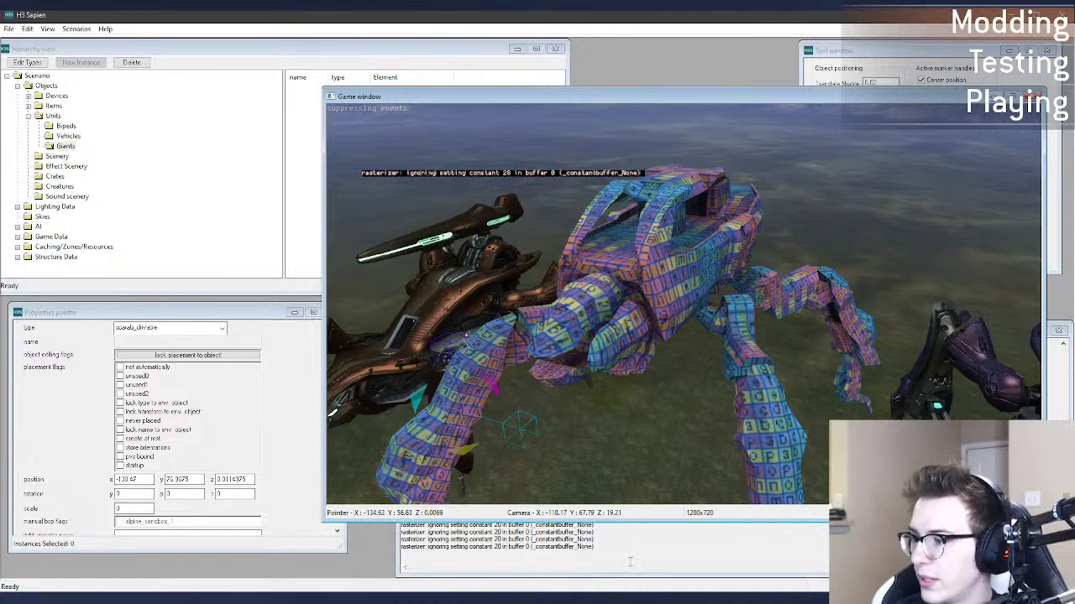
Step: Open a new file explorer window and launch Reclaimer from the Projects\Halo 3 Mods\Reclaimer folder
mouse_move(115, 598)
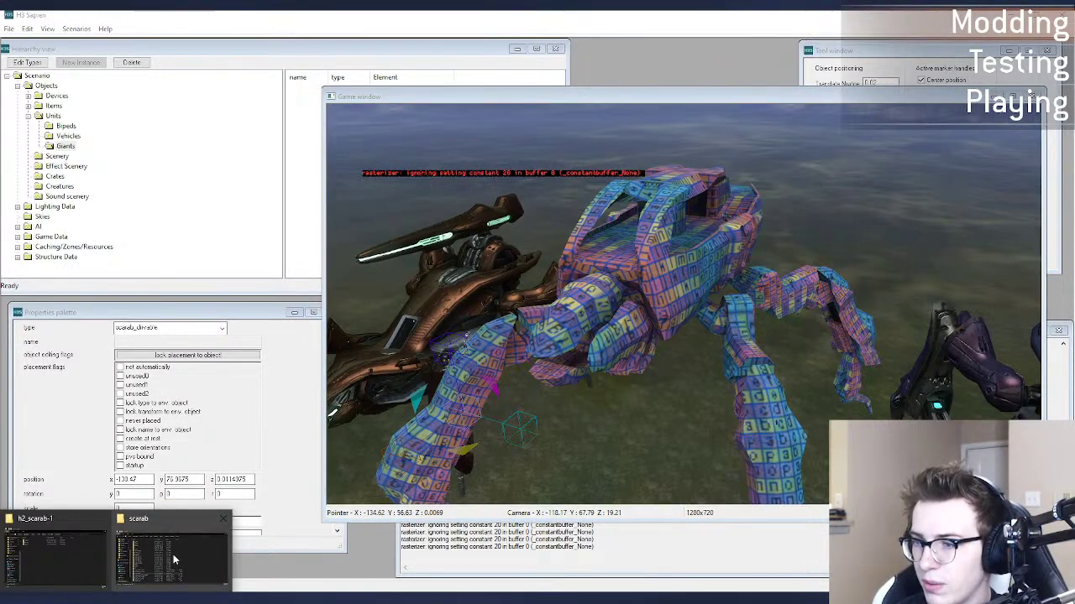
mouse_move(172, 563)
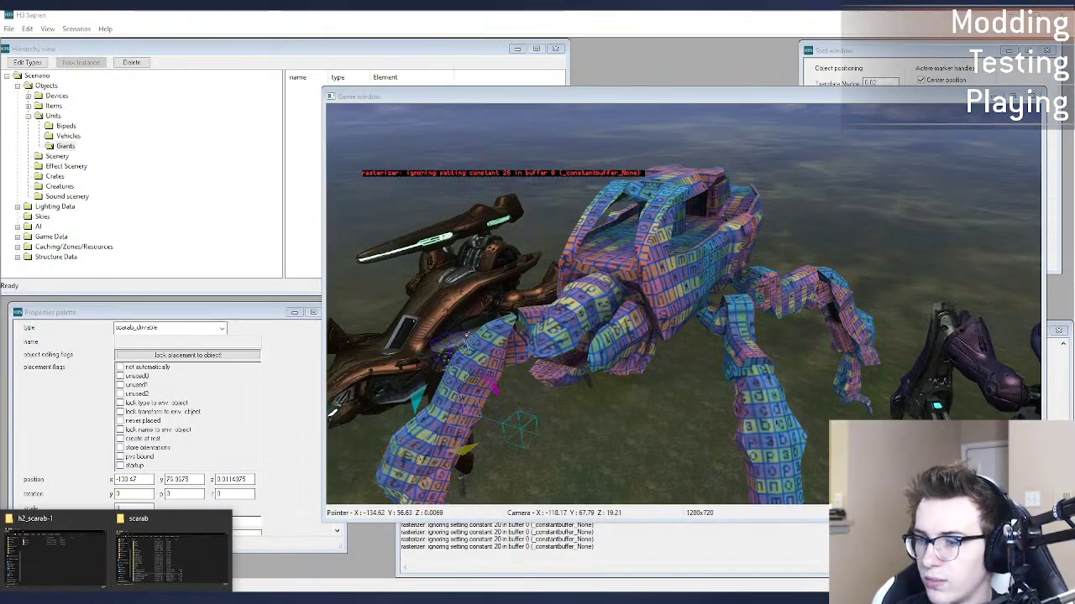
key(super+e)
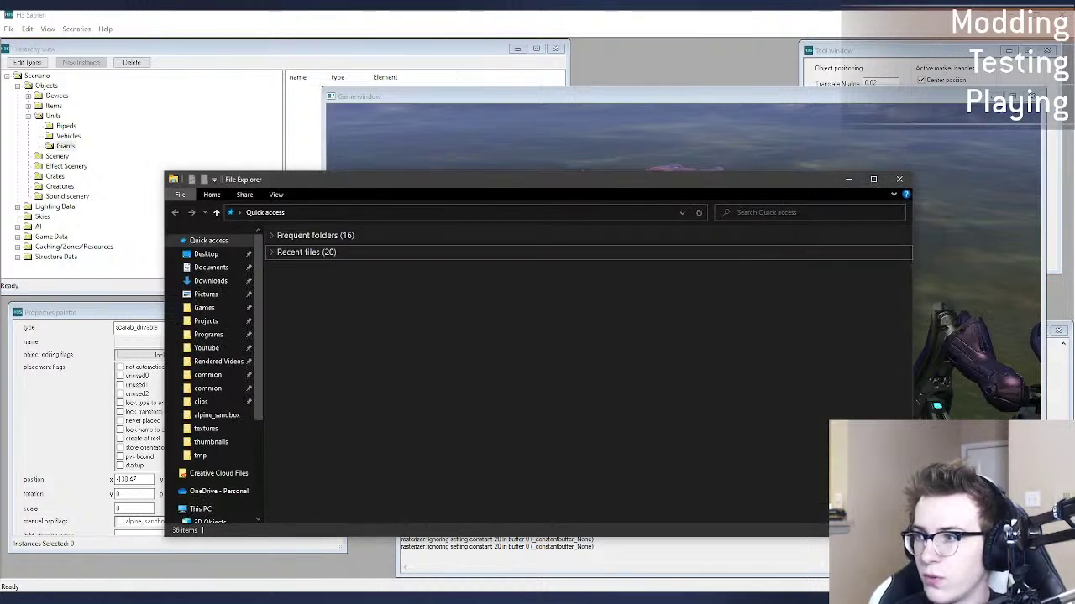
click(239, 322)
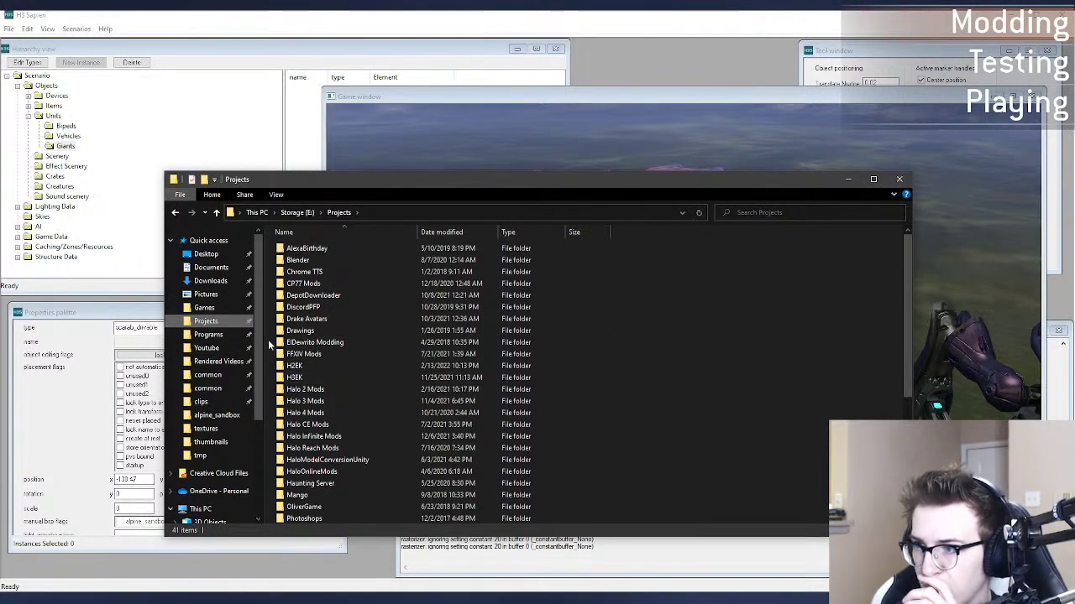
double_click(332, 402)
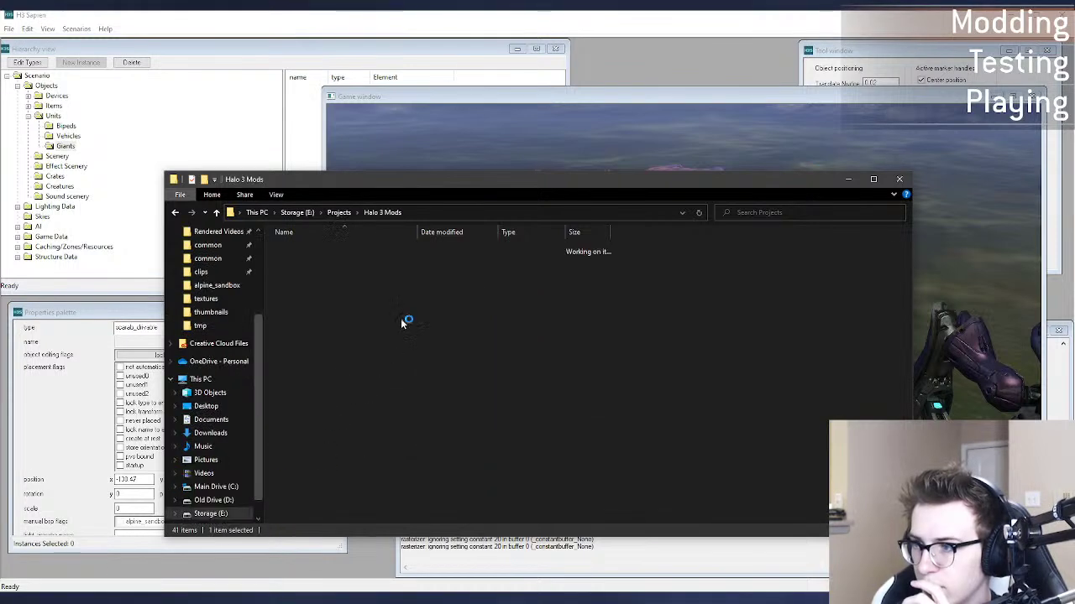
double_click(336, 436)
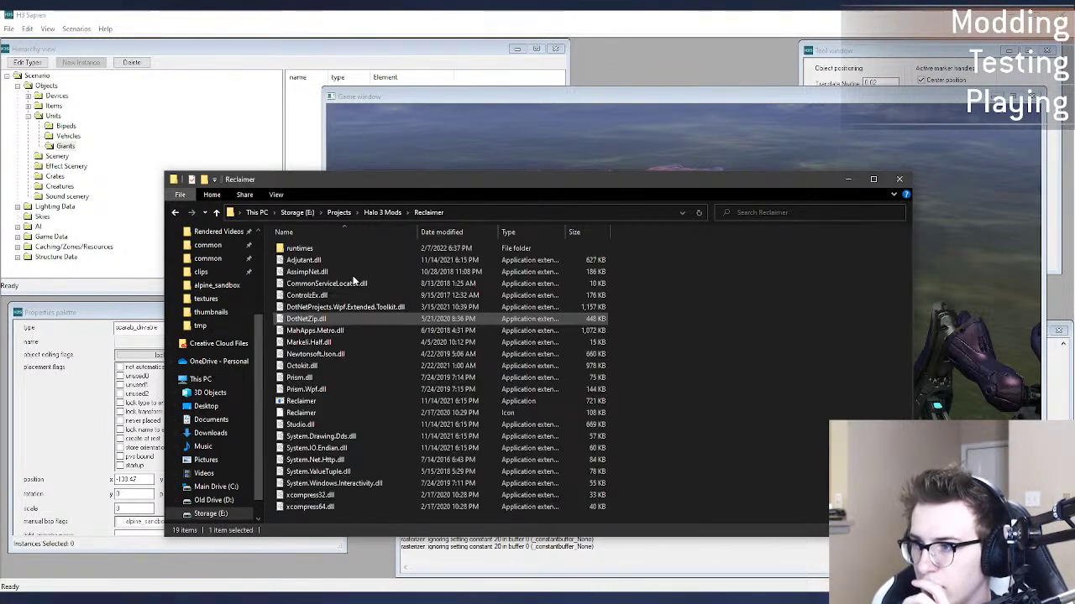
double_click(353, 403)
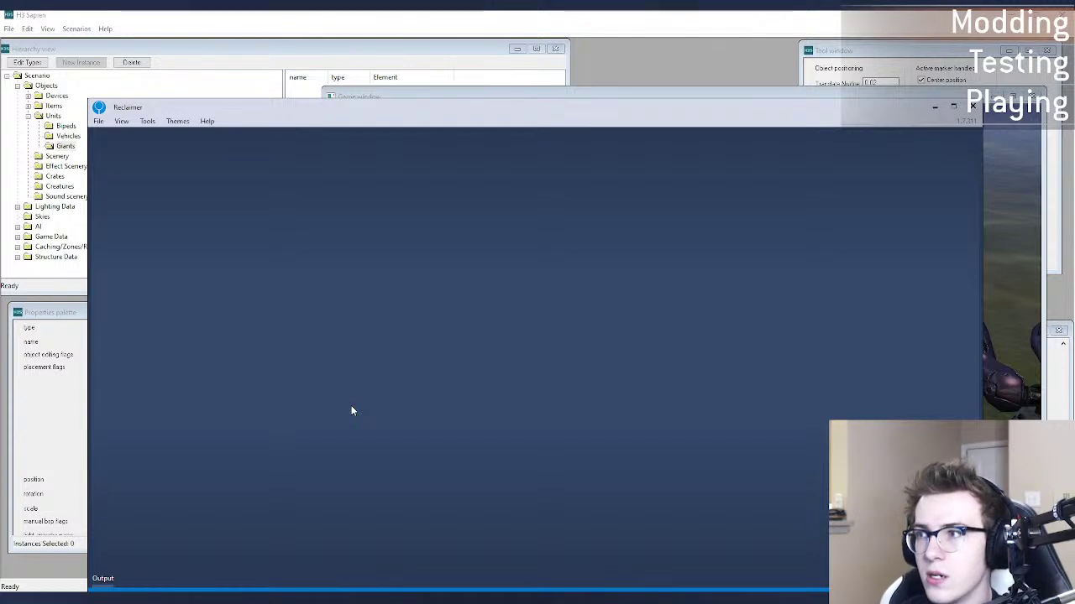
Step: Load the Halo 2 map 03b_newmombasa.map from Halo 3 Mods\Adjutant\maps\2 into Reclaimer
drag(408, 108, 412, 72)
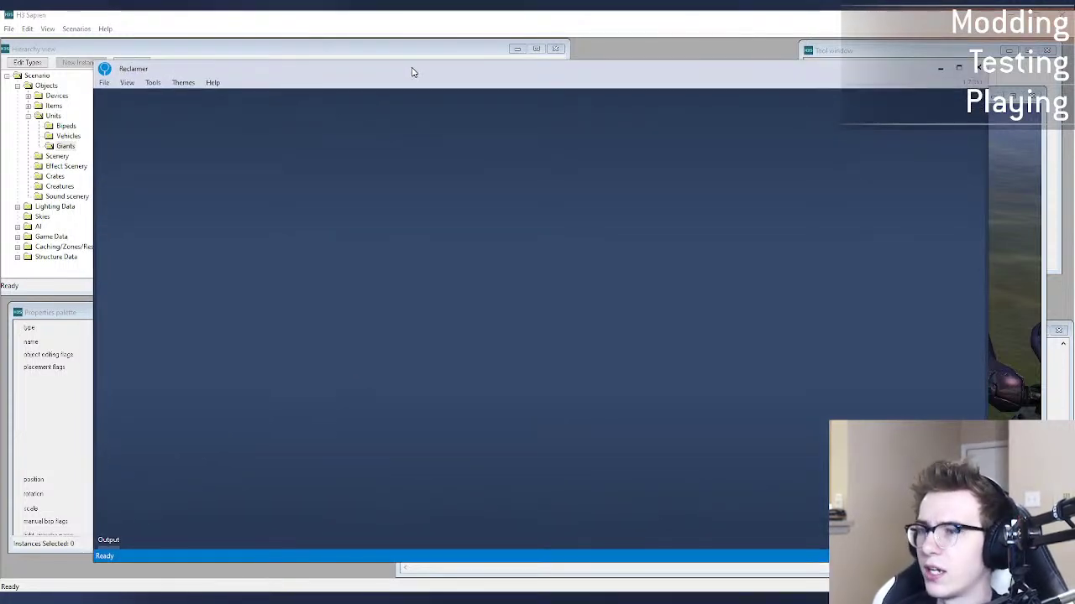
click(104, 84)
click(131, 106)
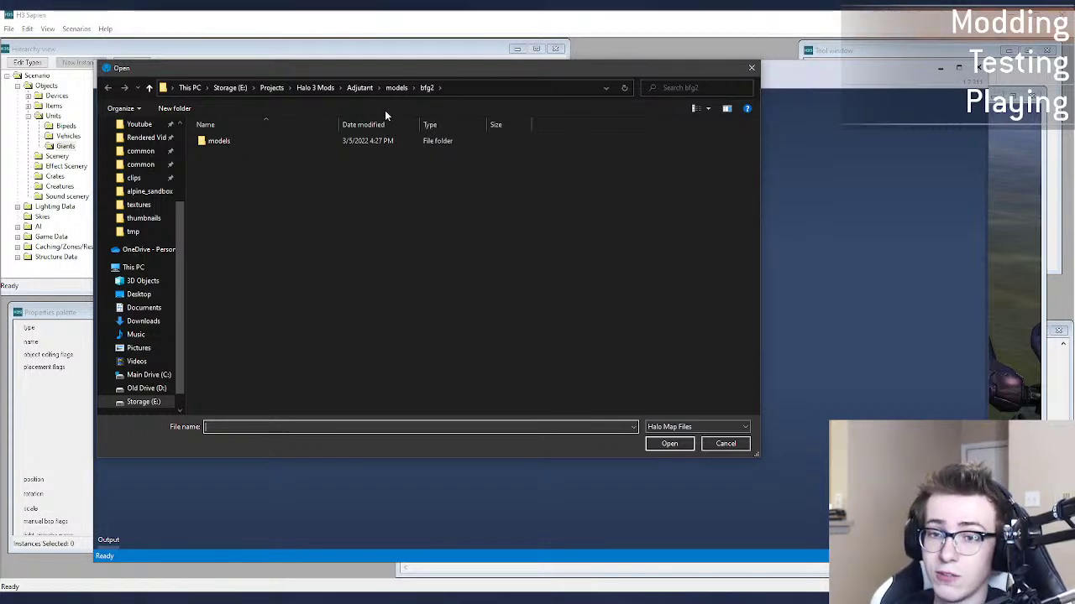
click(391, 89)
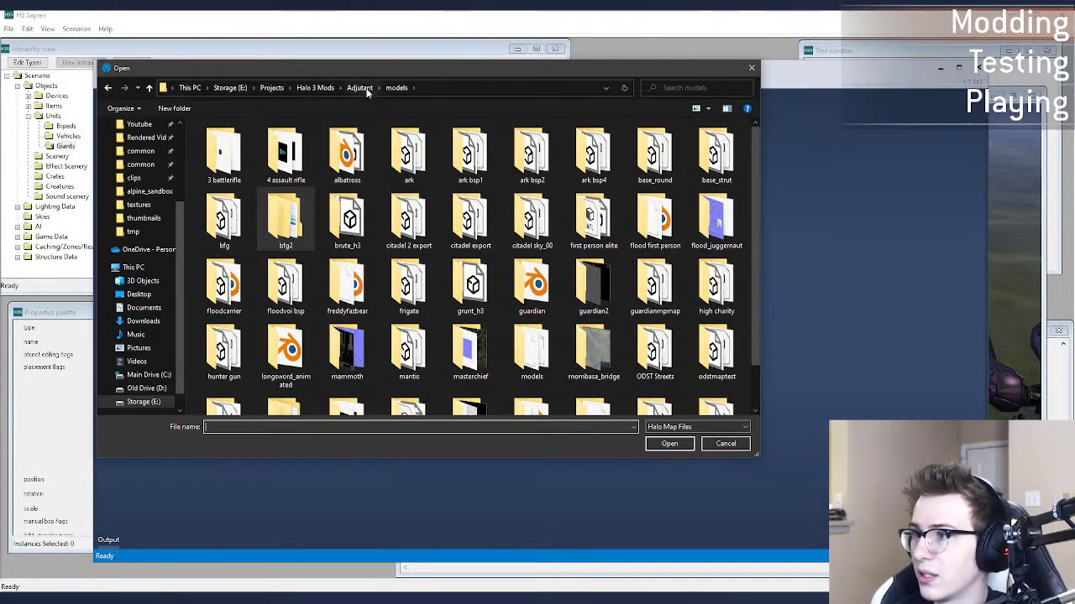
click(361, 88)
double_click(290, 151)
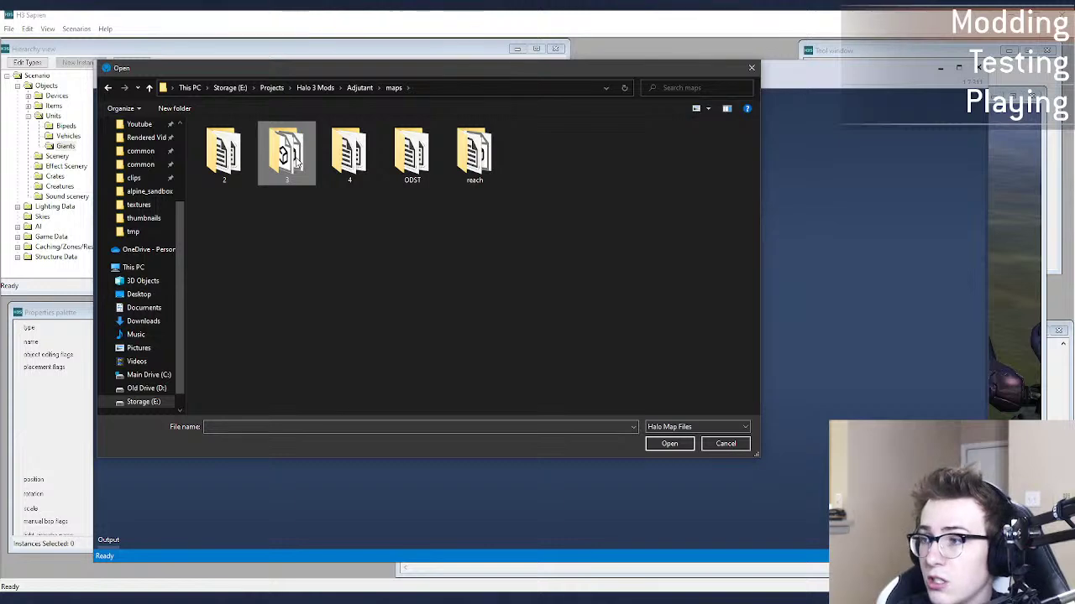
double_click(296, 162)
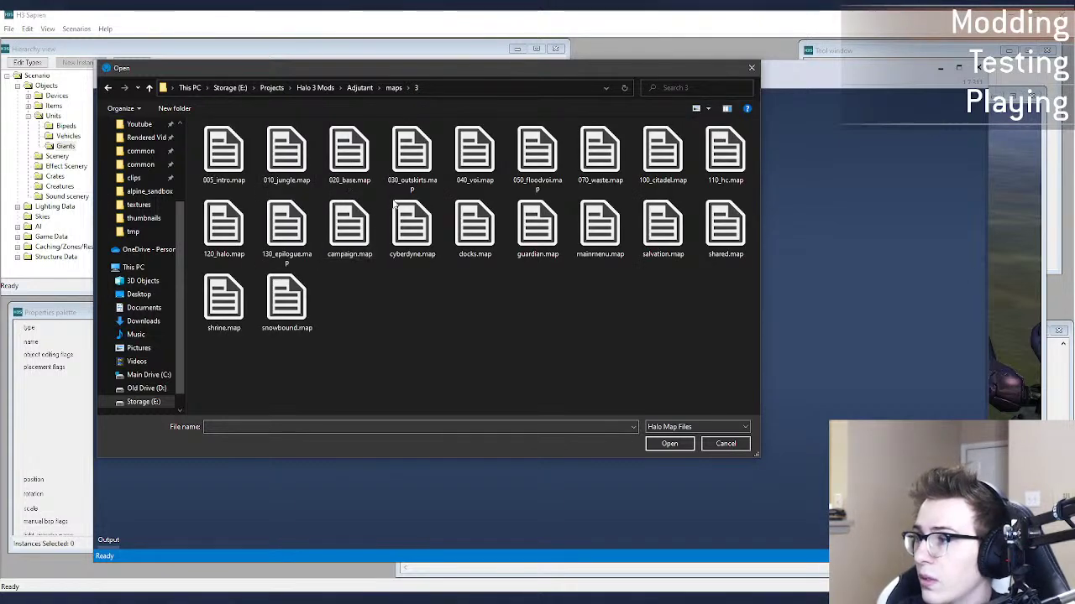
click(391, 88)
double_click(286, 152)
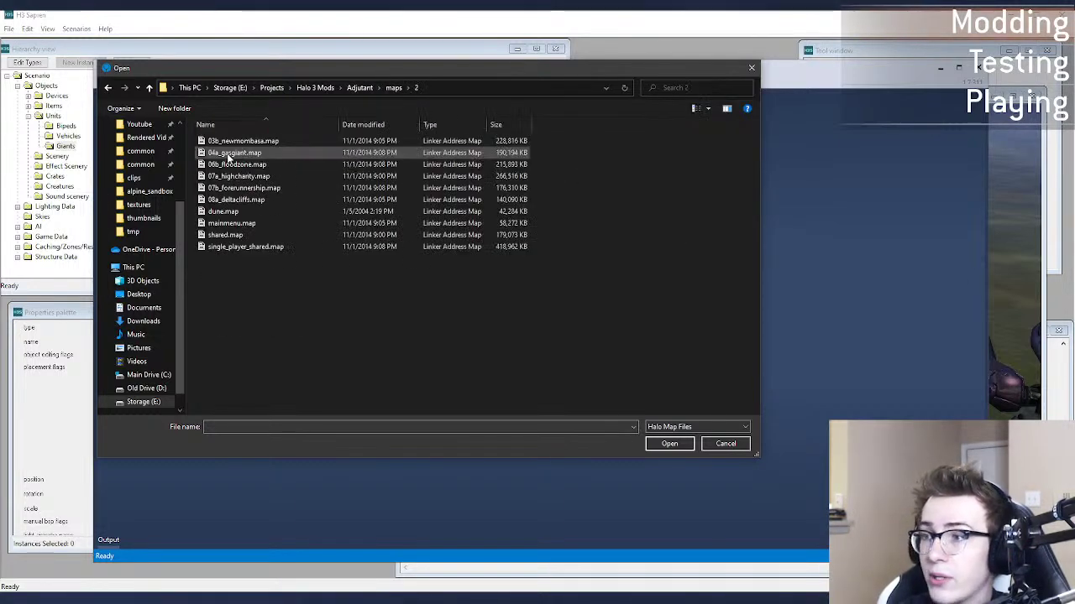
double_click(354, 140)
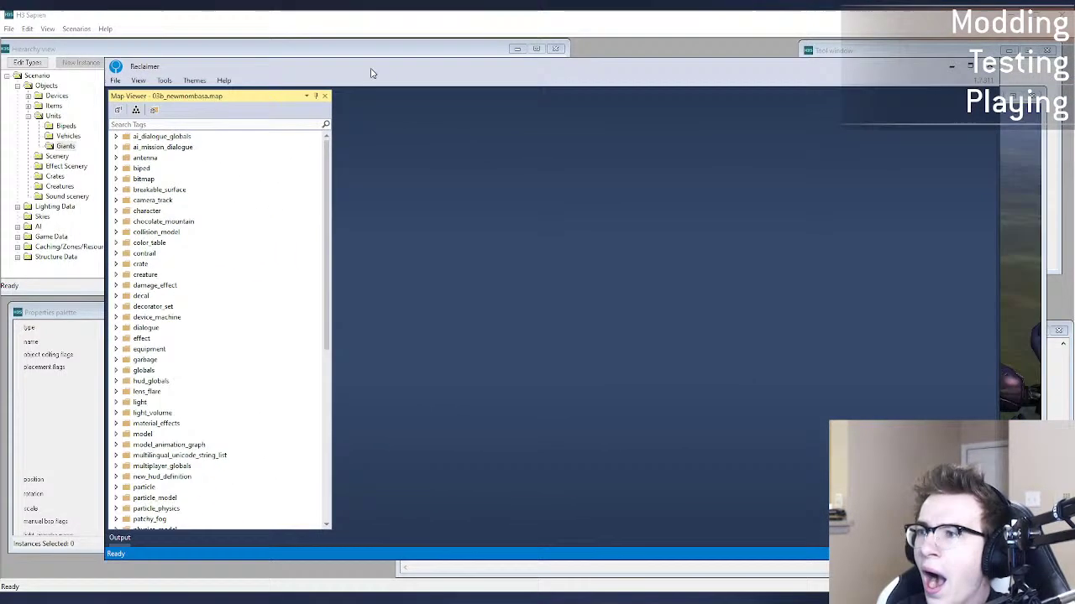
Step: Filter the map's tags by "scarab" and expand the bitmap group
click(200, 124)
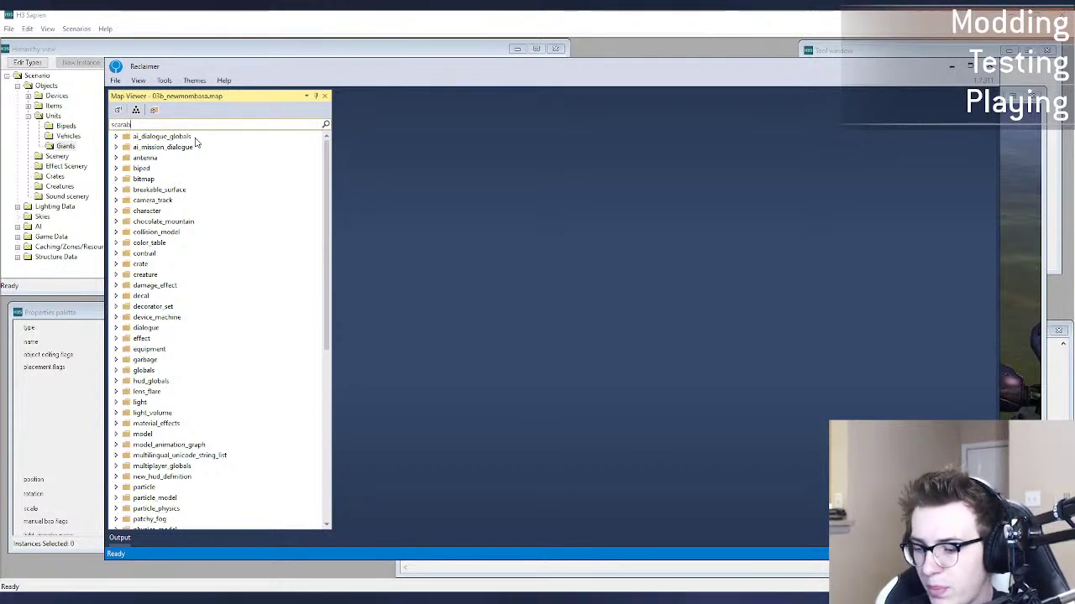
click(115, 136)
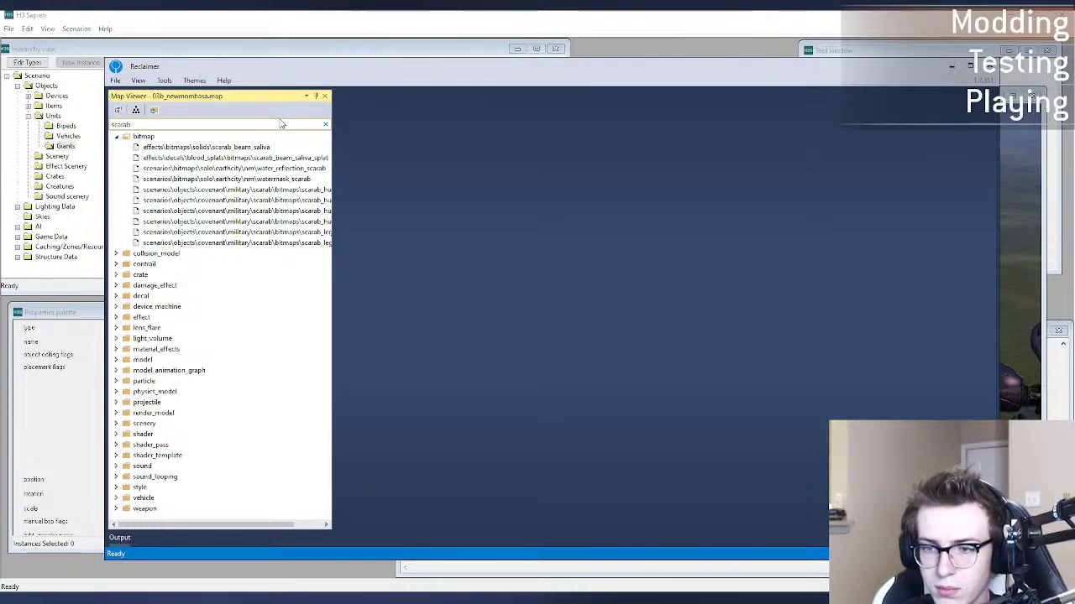
Step: Switch to Guerilla and open the scarab_leg_shell material's shader to examine its bump, base, detail and specular map references
click(439, 14)
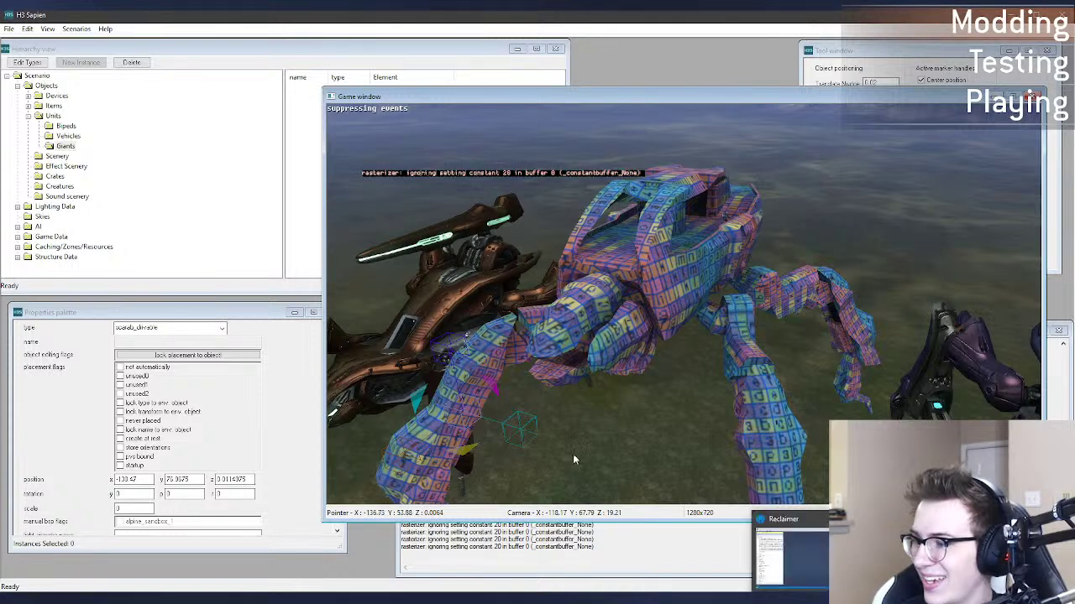
mouse_move(699, 600)
click(699, 550)
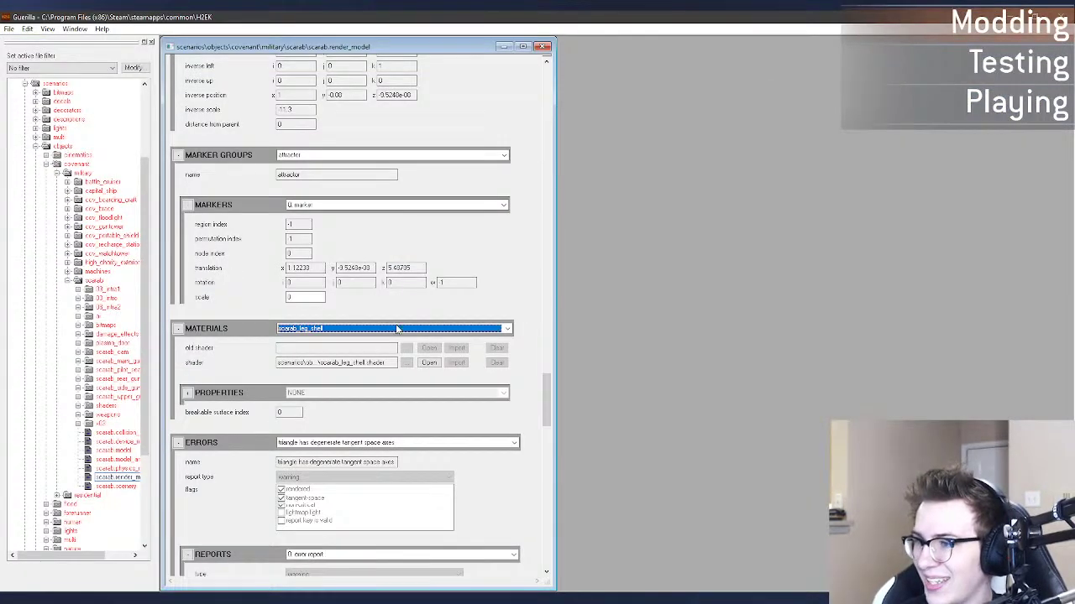
click(397, 328)
click(400, 330)
click(437, 363)
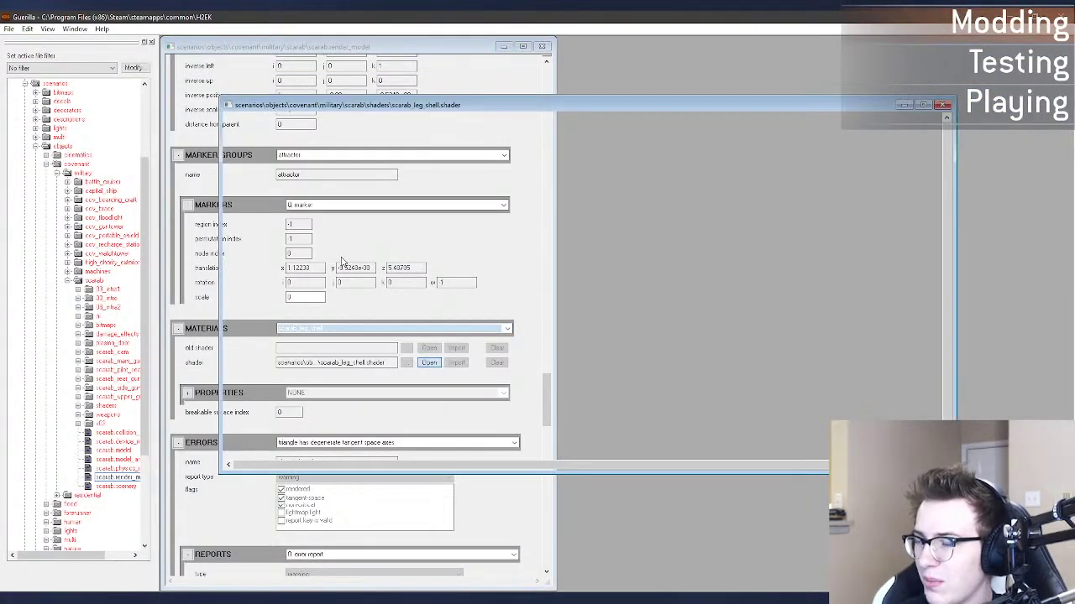
scroll(450, 288, down, 2)
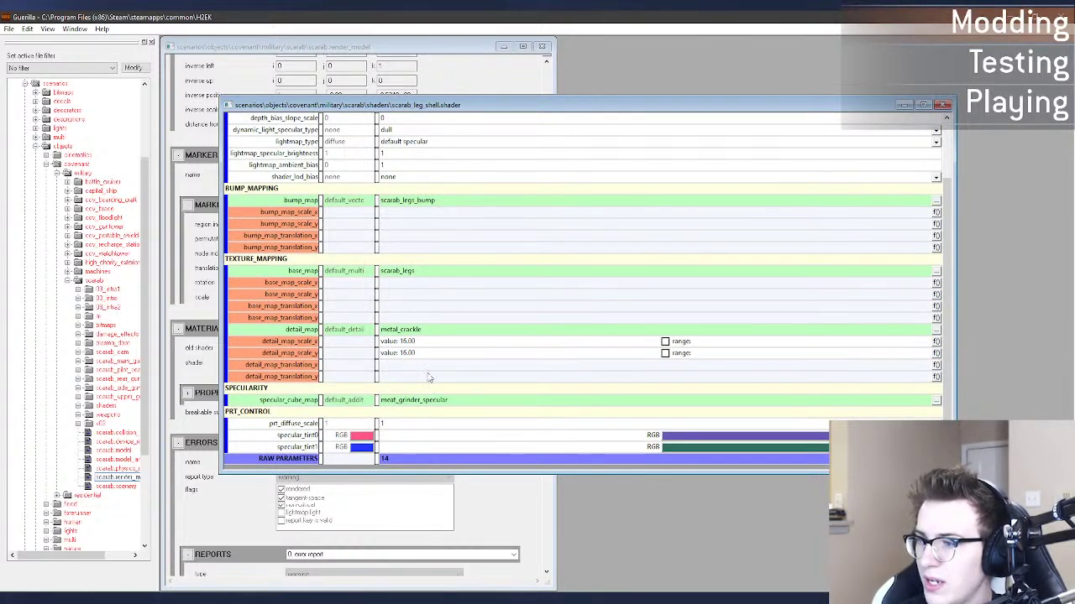
Step: Return to Reclaimer and open the scarab_legs, scarab_hull_ext and scarab_hull_int bitmaps together with their matching bump bitmaps
click(92, 599)
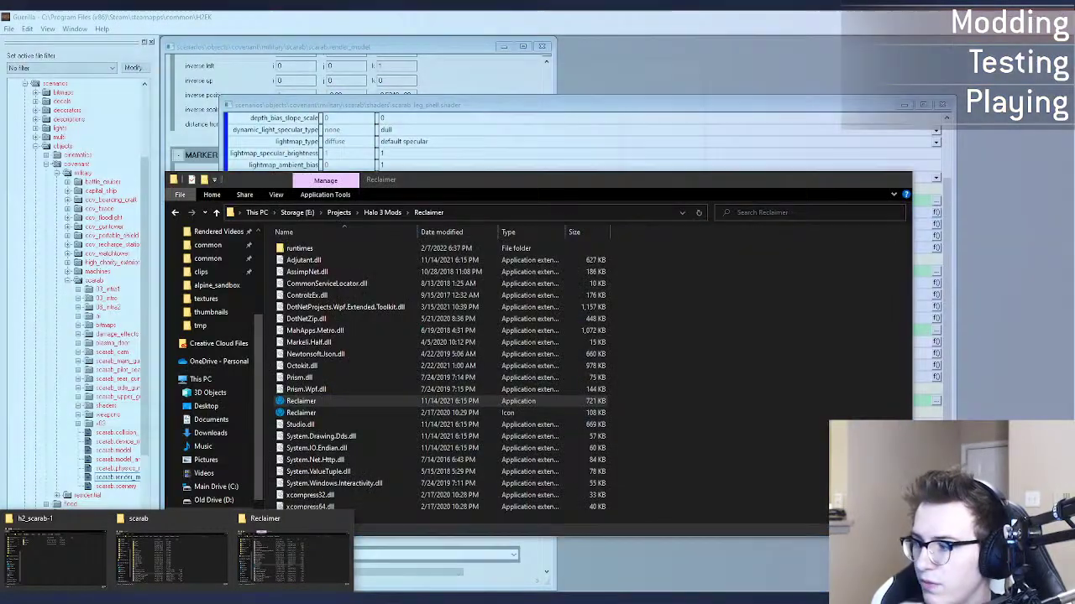
click(214, 599)
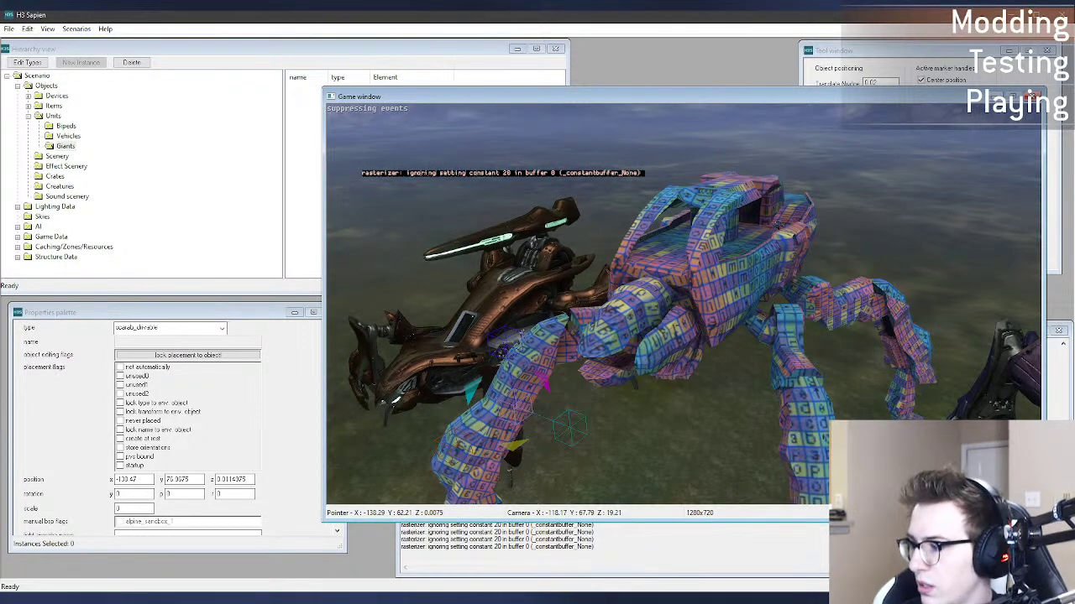
key(alt+Tab)
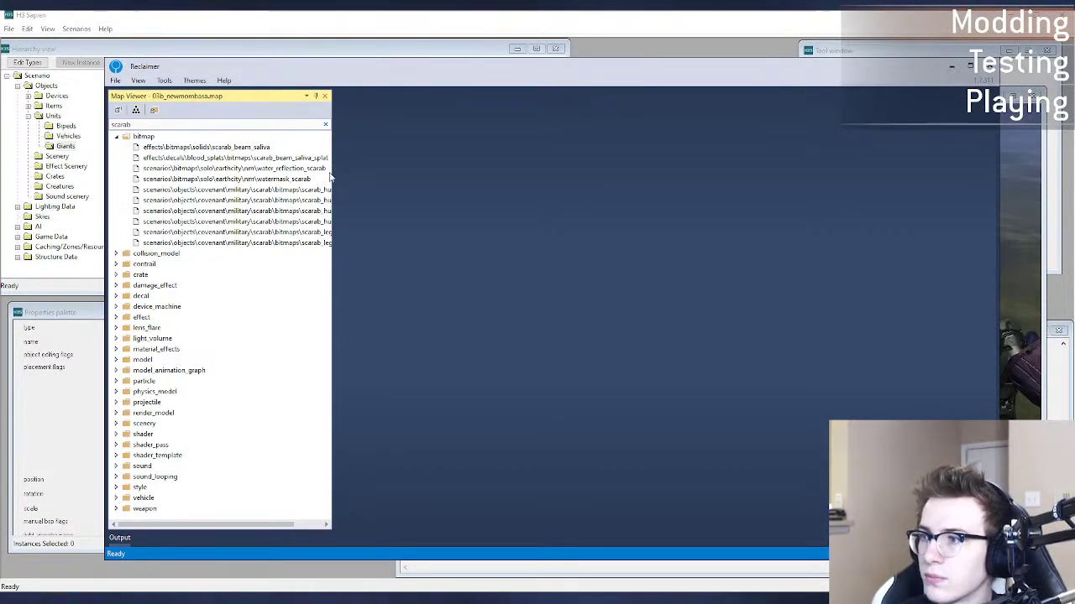
drag(263, 525, 292, 525)
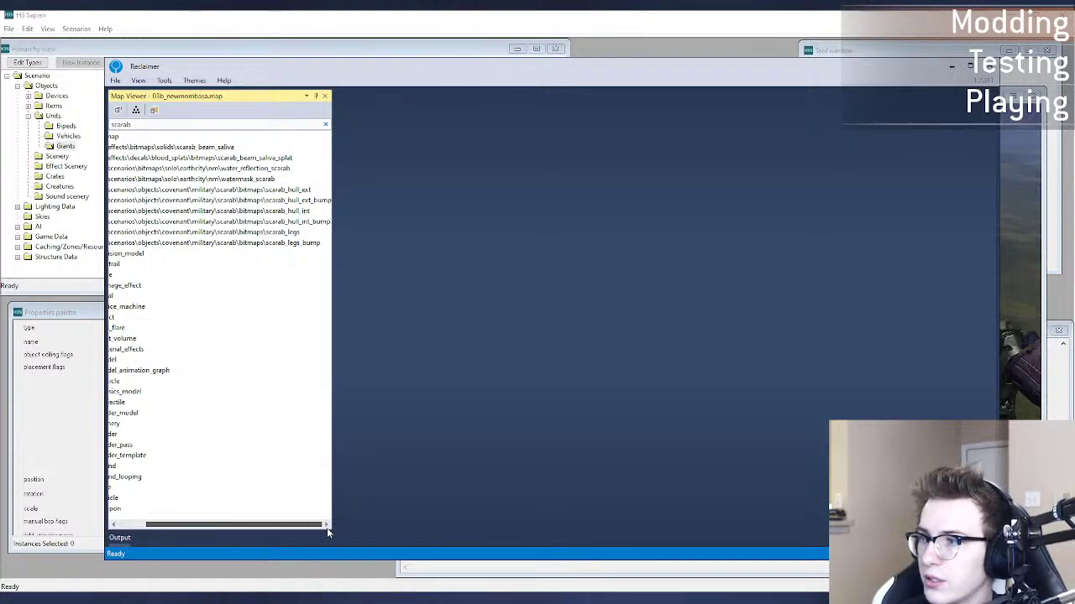
double_click(304, 232)
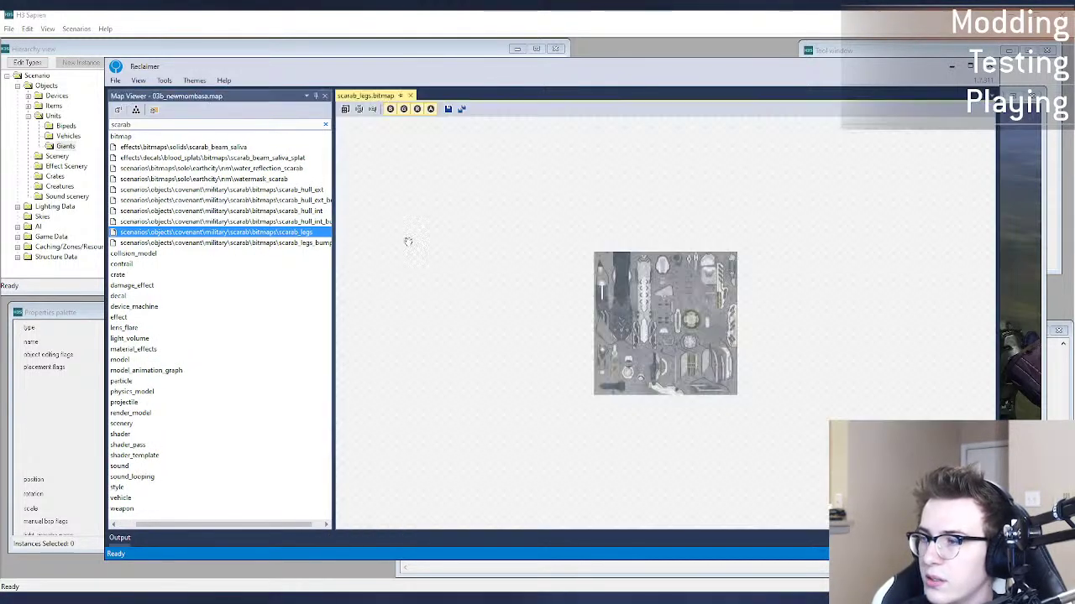
double_click(285, 243)
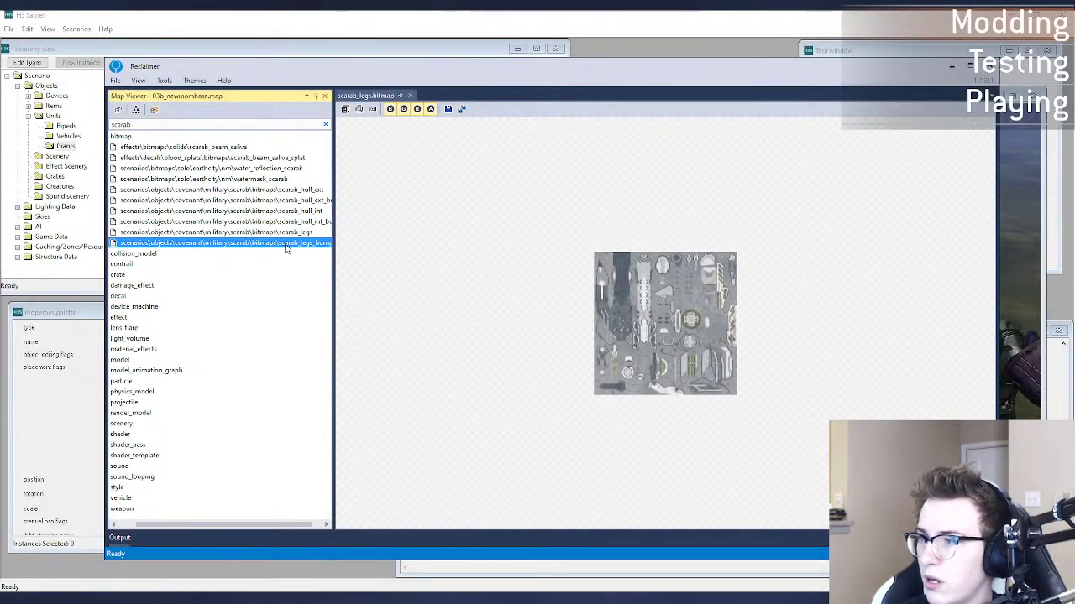
double_click(320, 192)
double_click(319, 202)
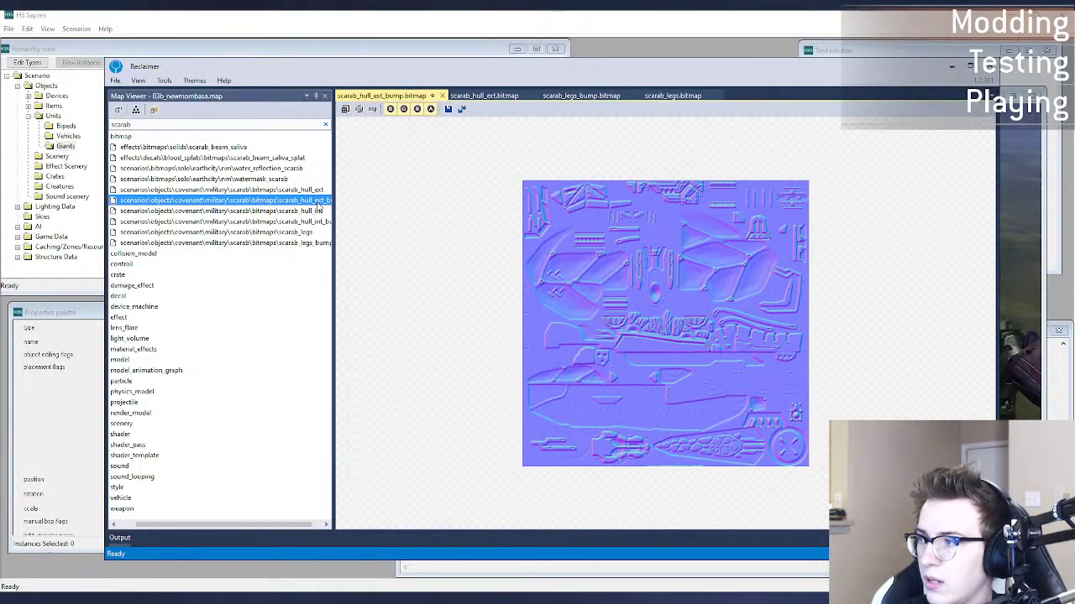
double_click(319, 211)
double_click(319, 221)
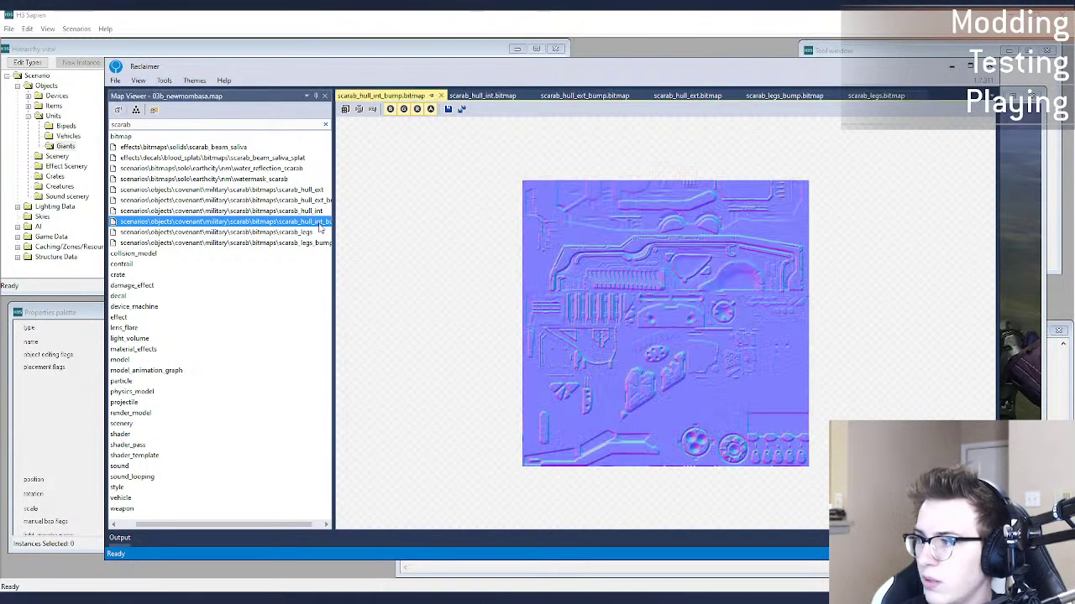
Step: Start exporting the scarab_legs bitmap as a TIF and create a folder named scarab_h2 in Adjutant\models for it
click(876, 95)
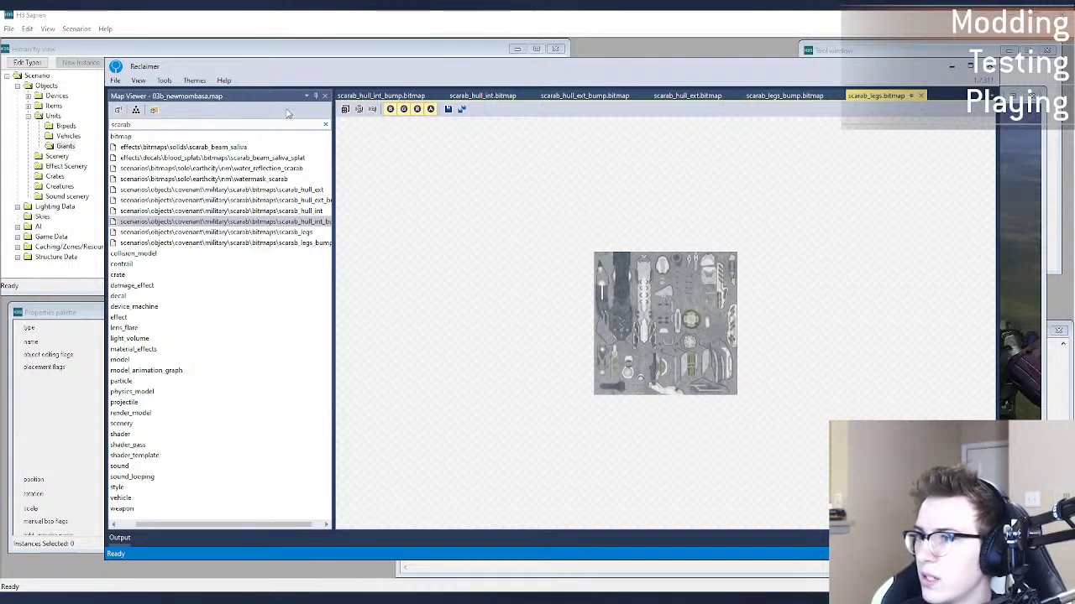
click(464, 113)
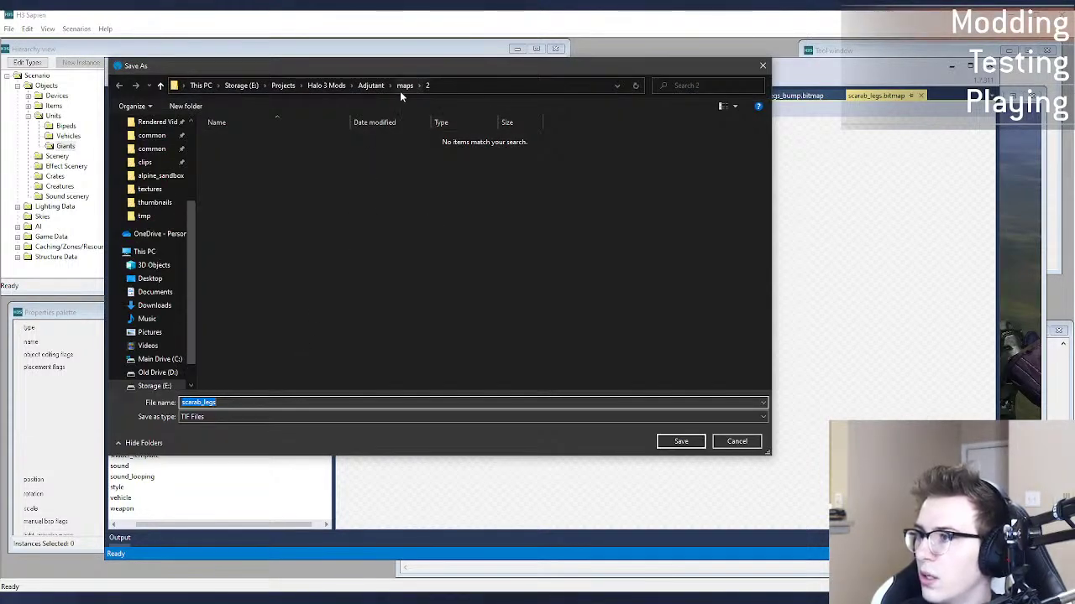
click(380, 88)
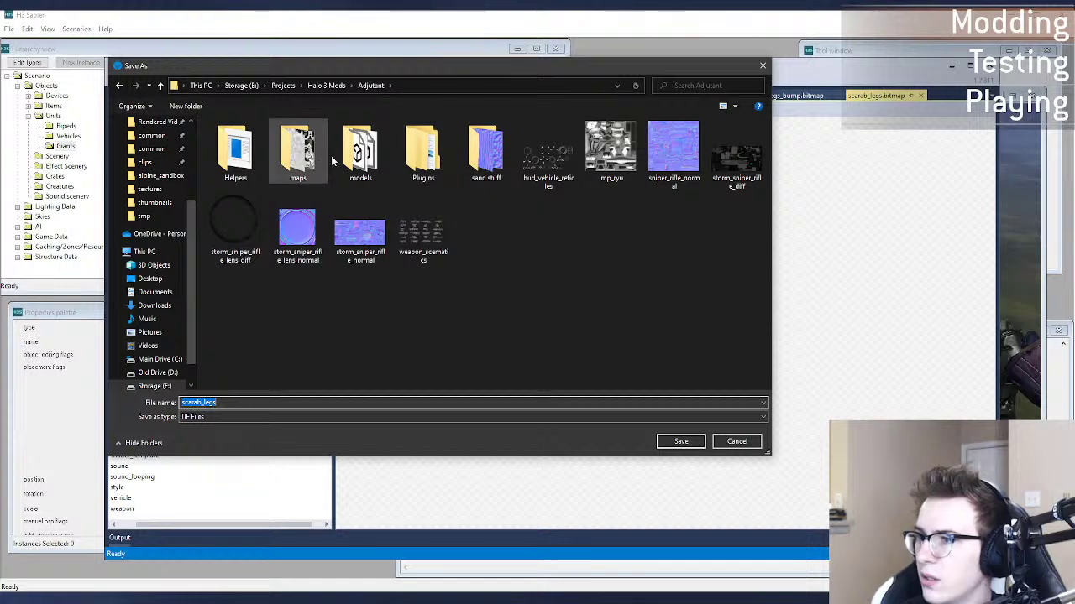
double_click(360, 150)
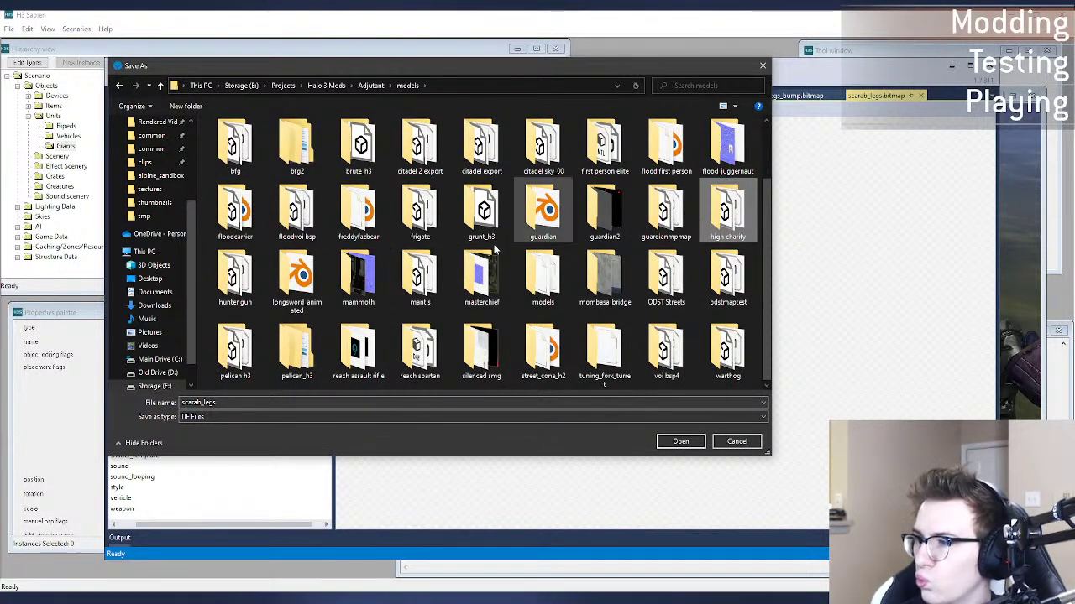
click(513, 310)
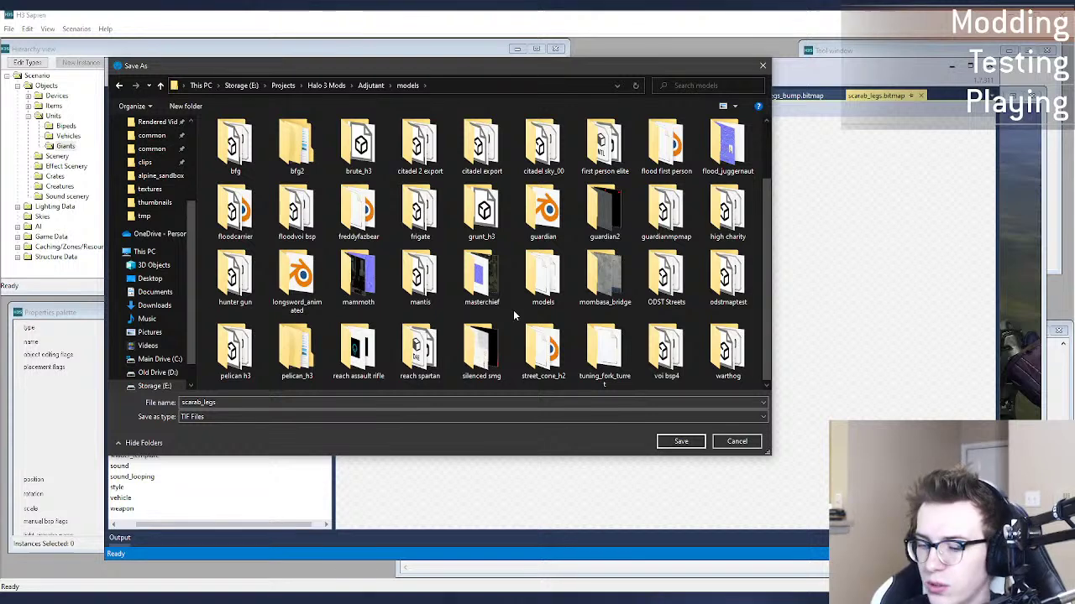
key(ctrl+shift+n)
text(scarab)
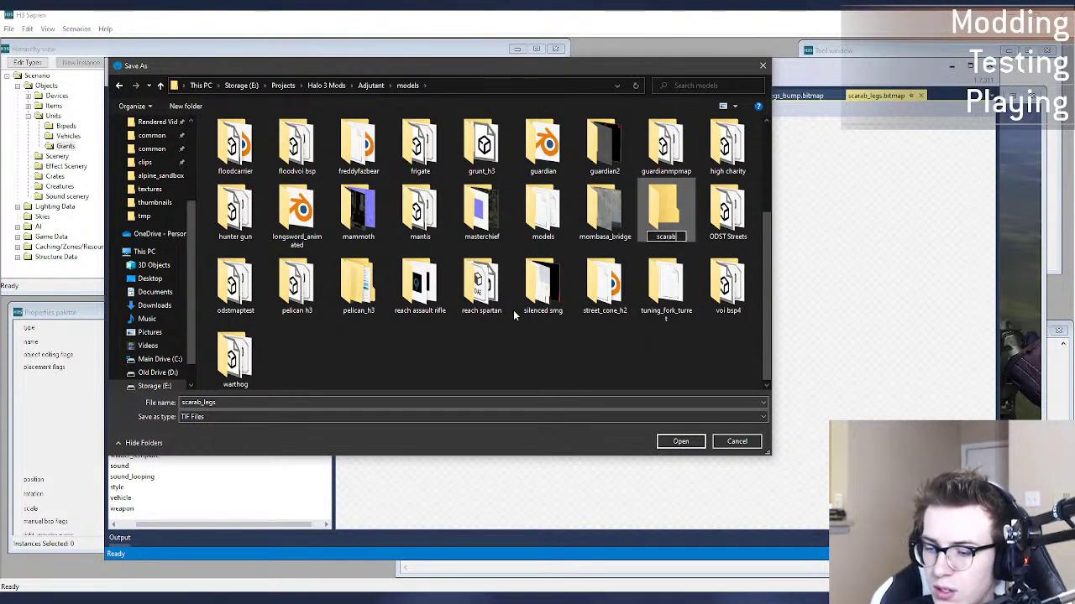
text(_h2)
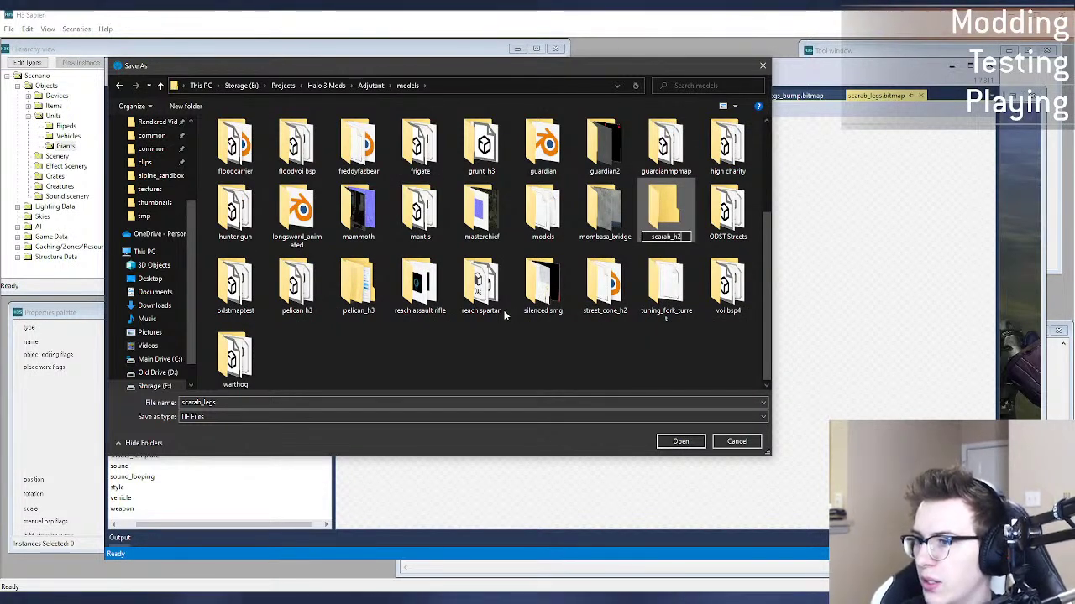
key(Return)
key(Return)
Step: Save scarab_legs as a TIF in the scarab_h2 folder and close its bitmap
click(491, 89)
click(540, 370)
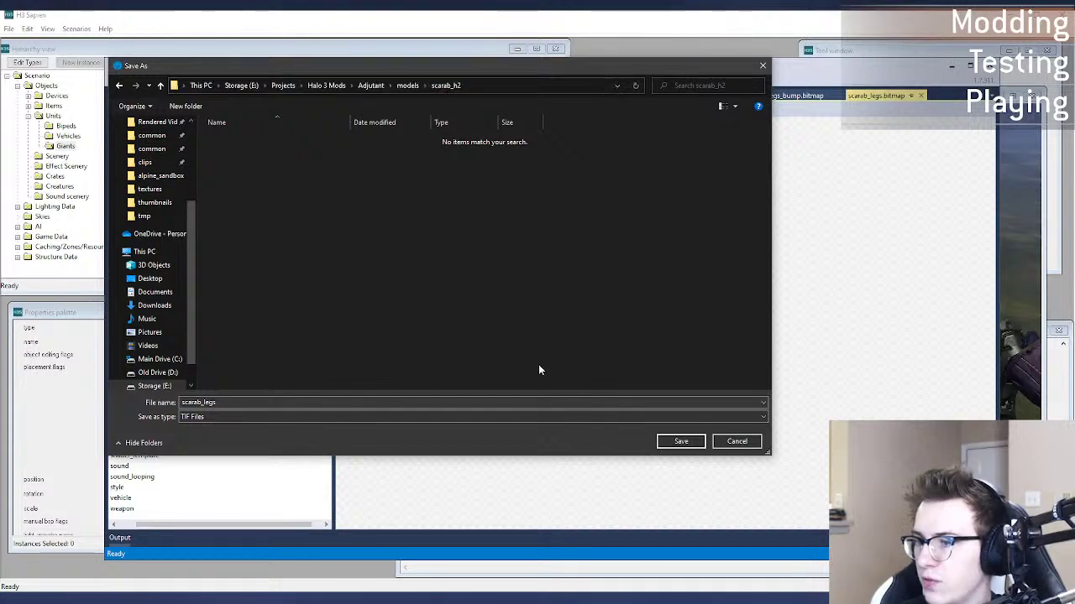
key(Return)
click(920, 95)
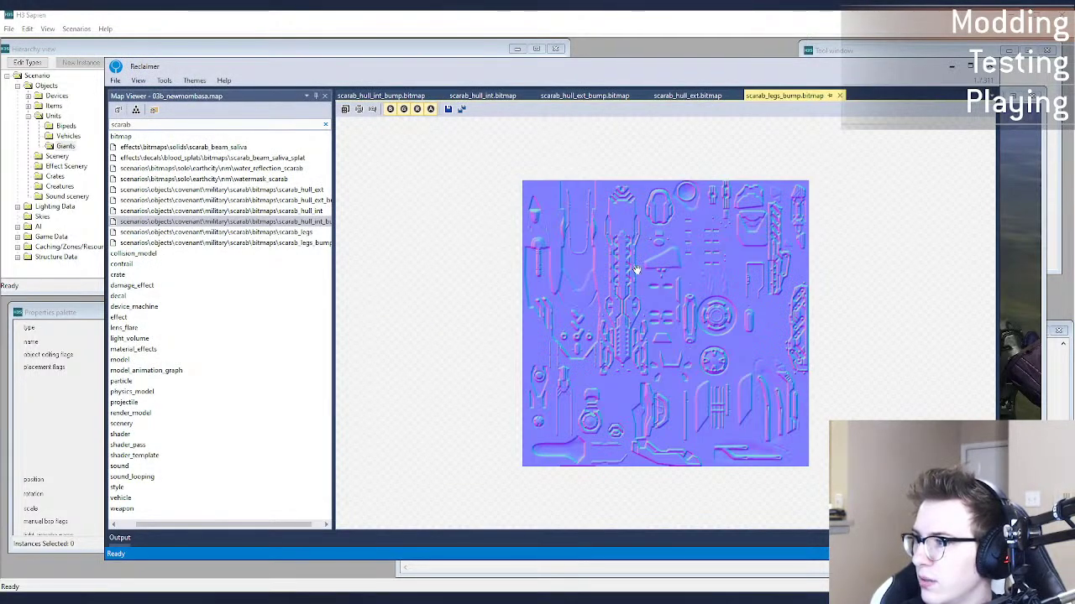
Step: Export the scarab_legs_bump bitmap as a TIF to scarab_h2, replacing the existing file, and close the bitmap
click(450, 110)
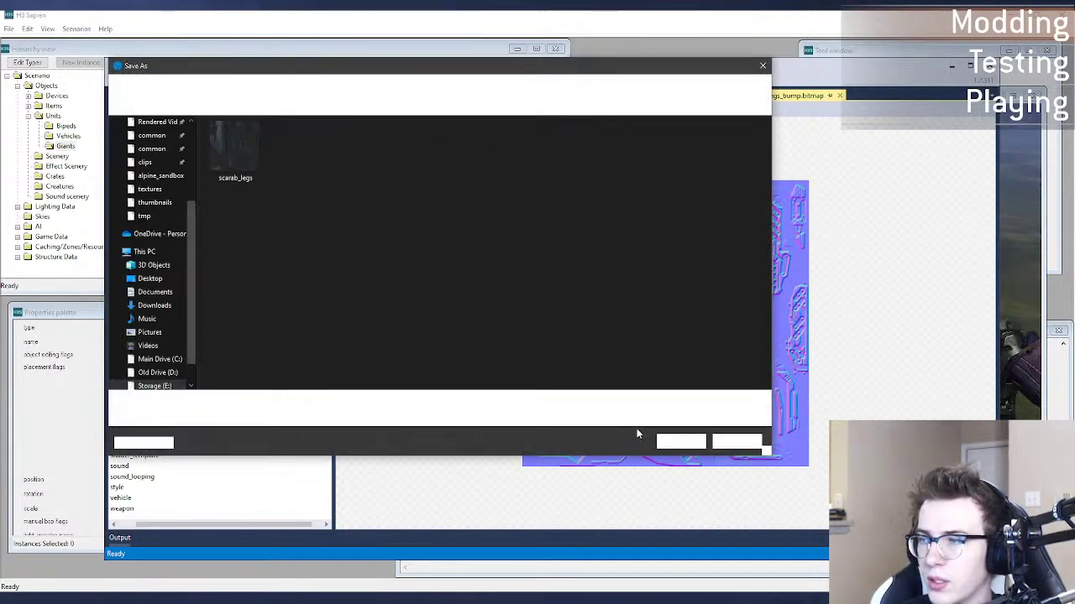
click(681, 442)
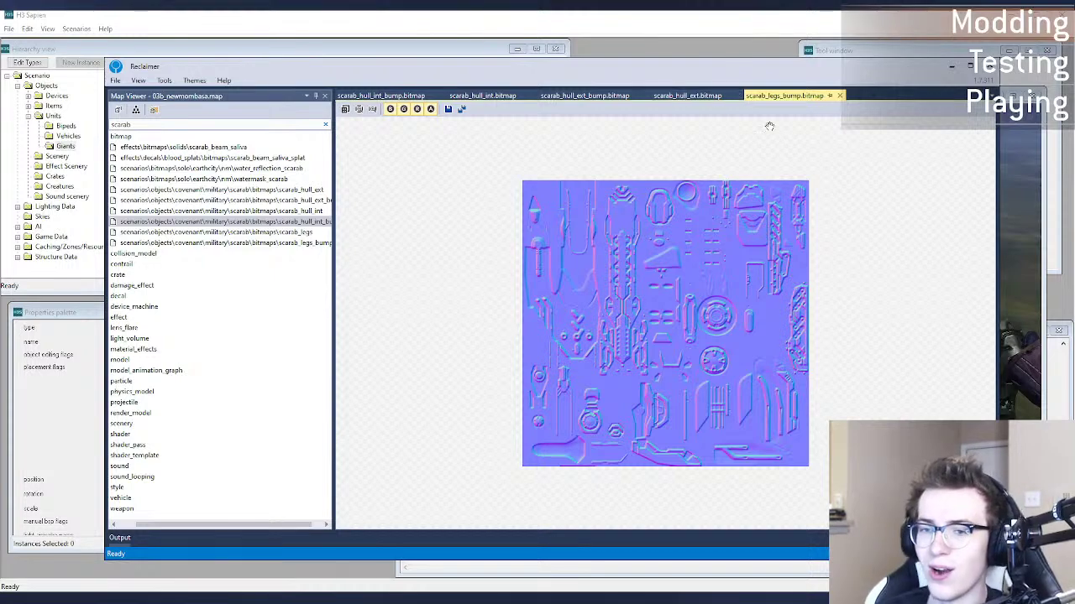
click(462, 109)
click(681, 441)
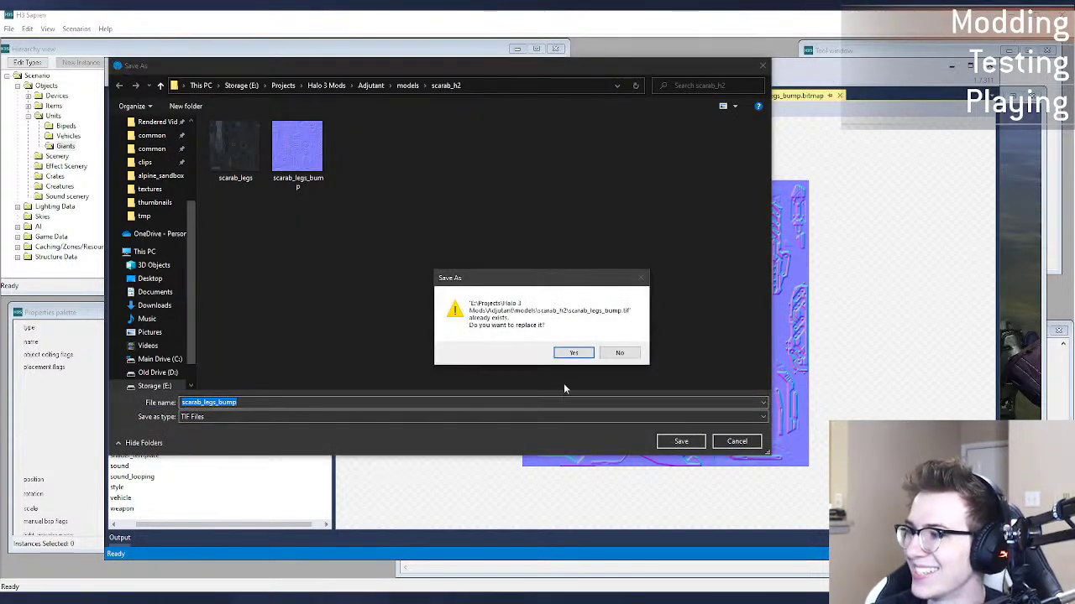
click(573, 352)
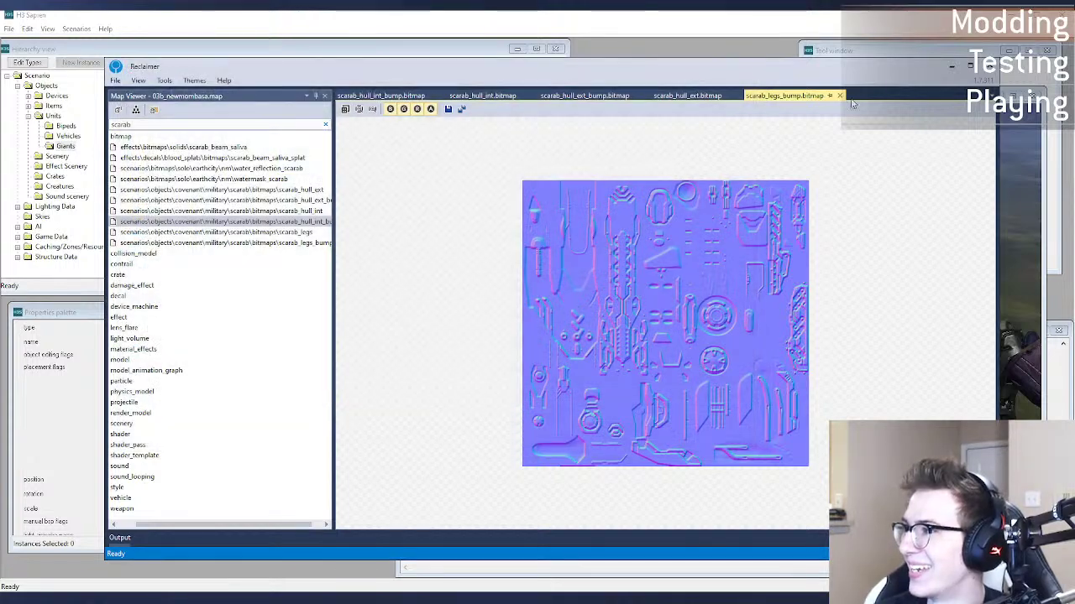
click(840, 96)
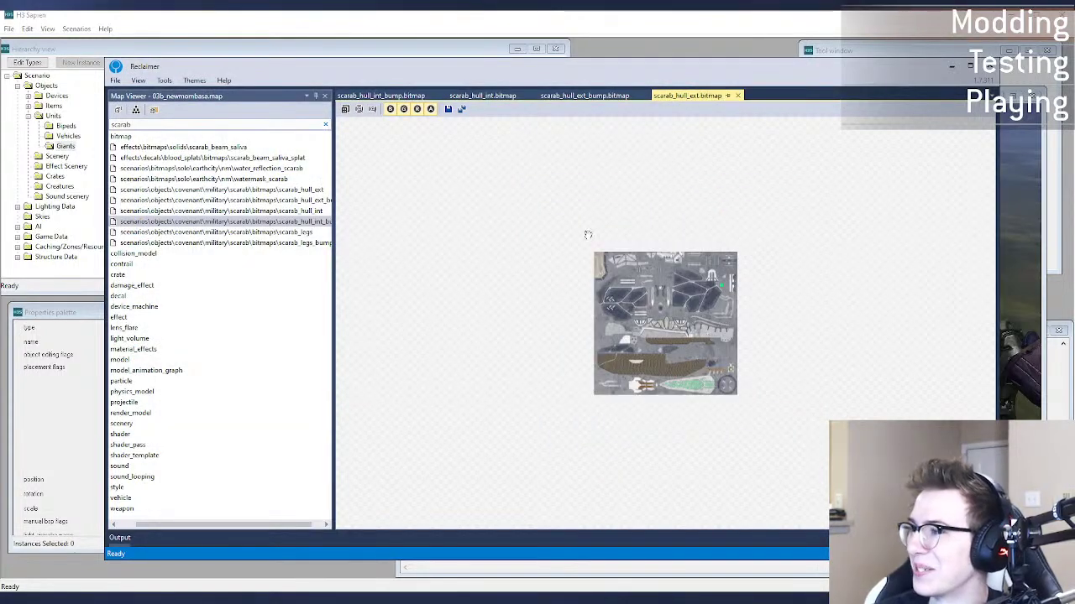
Step: Export the scarab_hull_ext and scarab_hull_ext_bump bitmaps as TIF files to scarab_h2, closing each one once saved
click(462, 109)
click(685, 440)
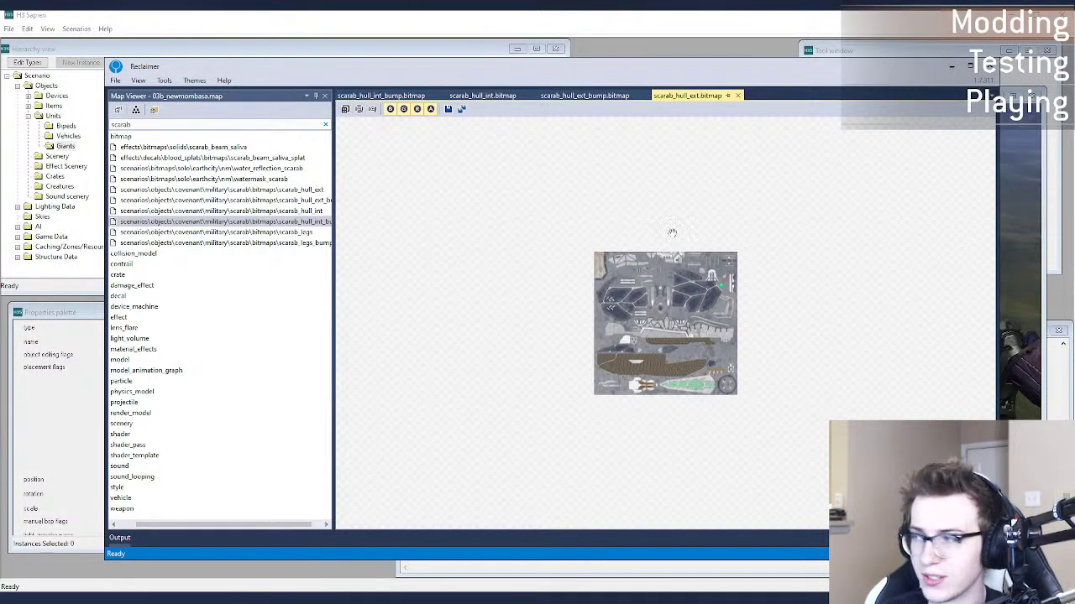
click(462, 109)
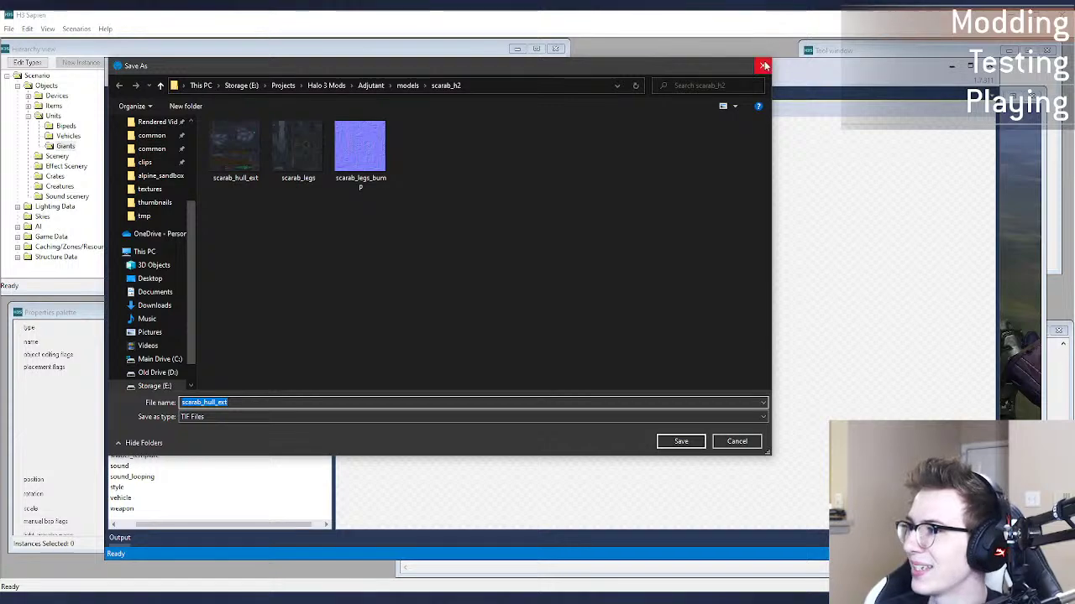
click(763, 66)
click(742, 95)
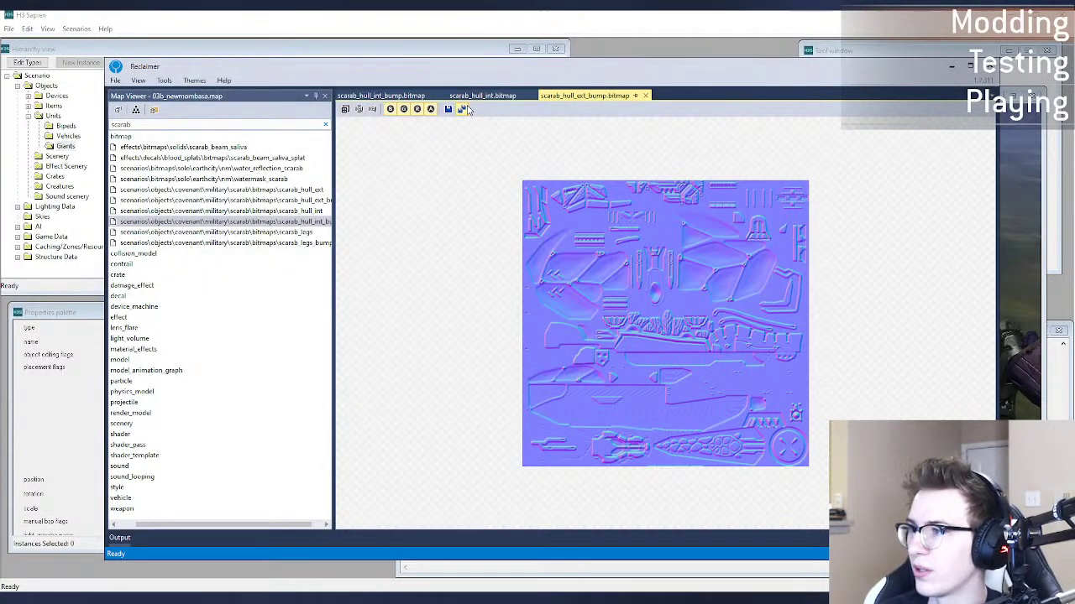
key(ctrl+s)
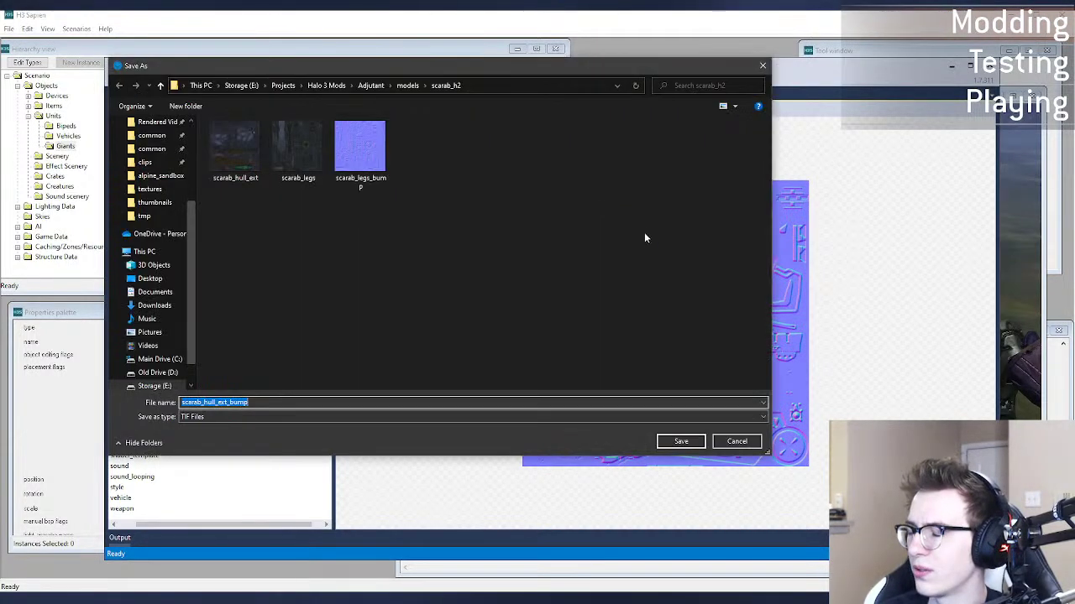
click(680, 442)
click(654, 96)
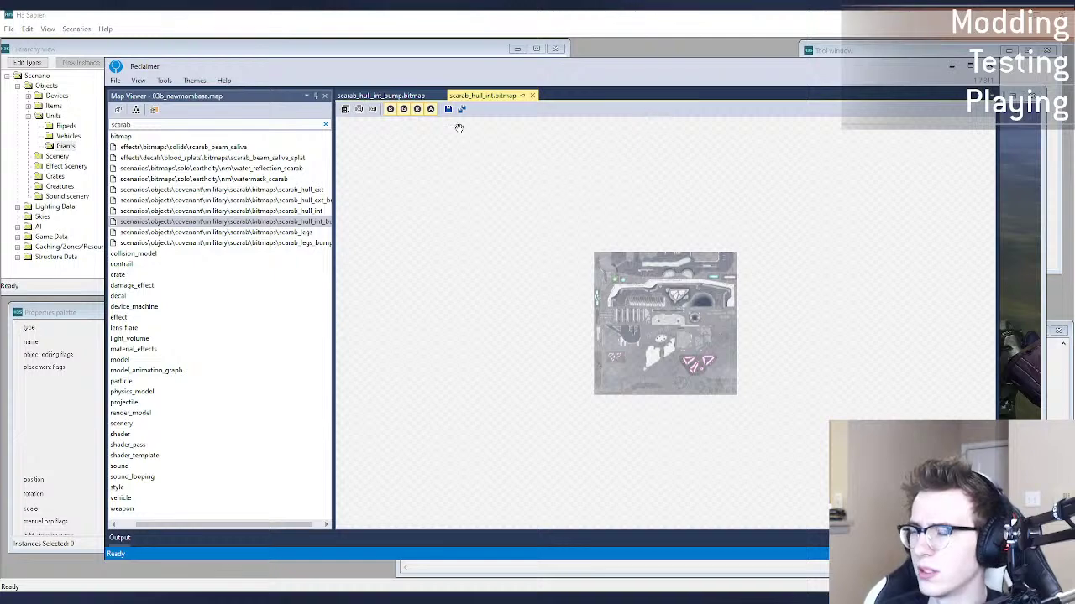
Step: Export the scarab_hull_int and scarab_hull_int_bump bitmaps as TIF files to scarab_h2 and close both
key(ctrl+s)
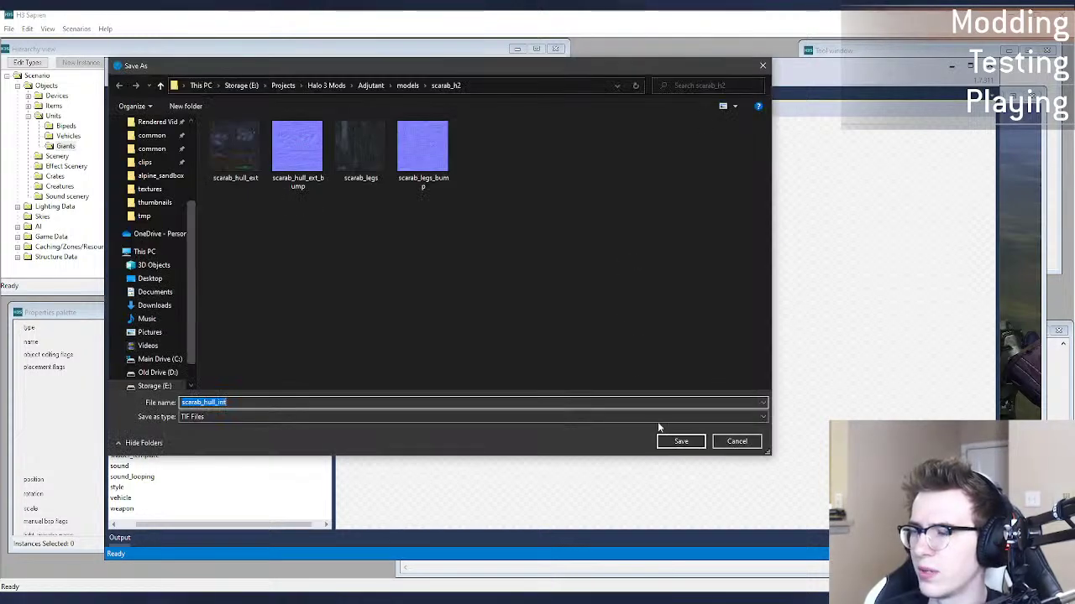
click(679, 441)
click(532, 95)
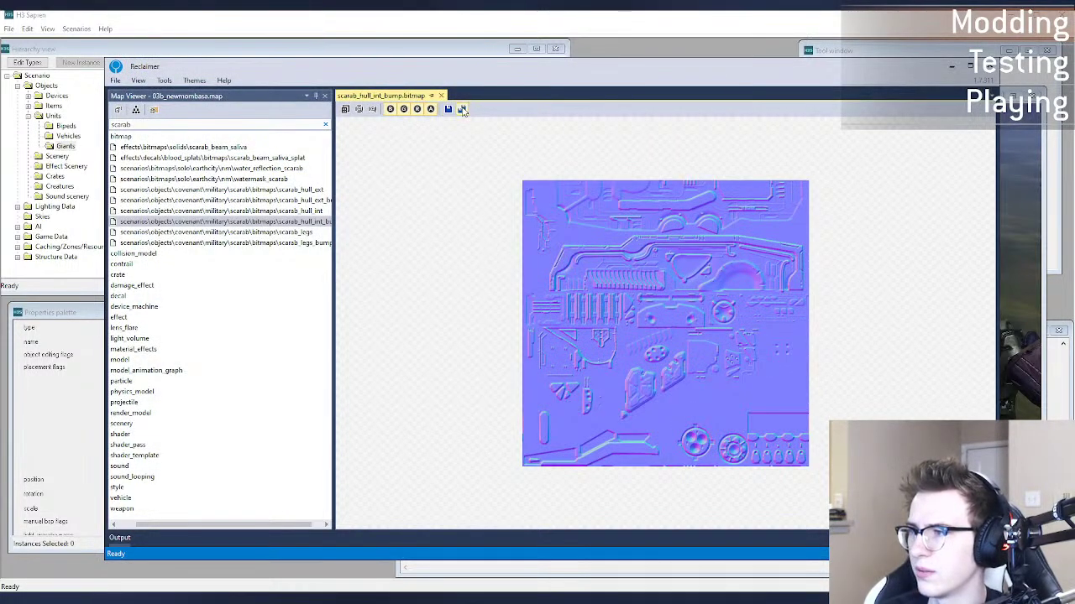
key(ctrl+s)
click(680, 442)
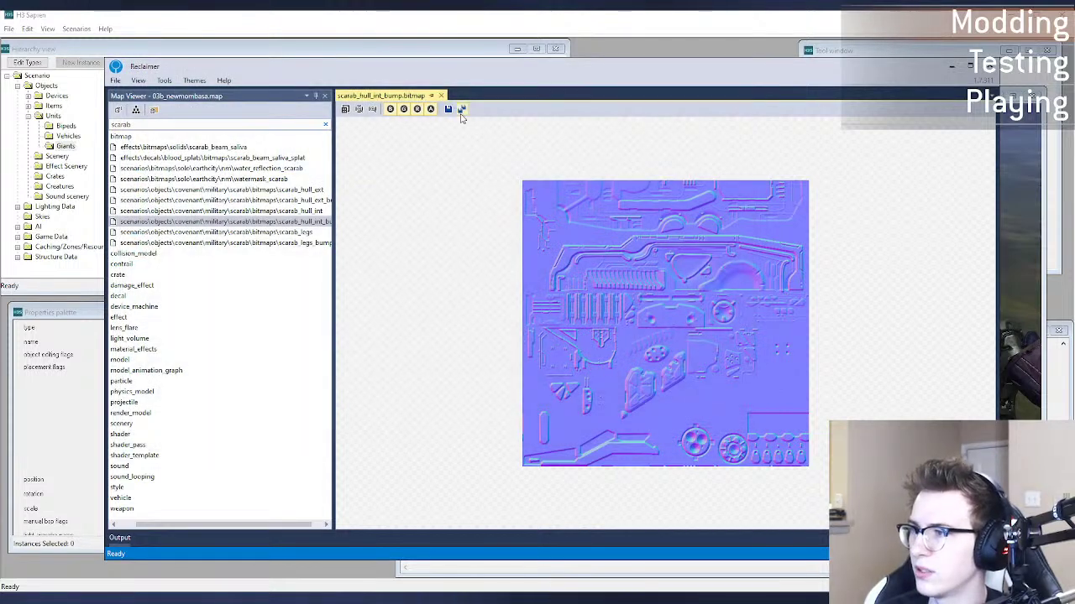
click(448, 95)
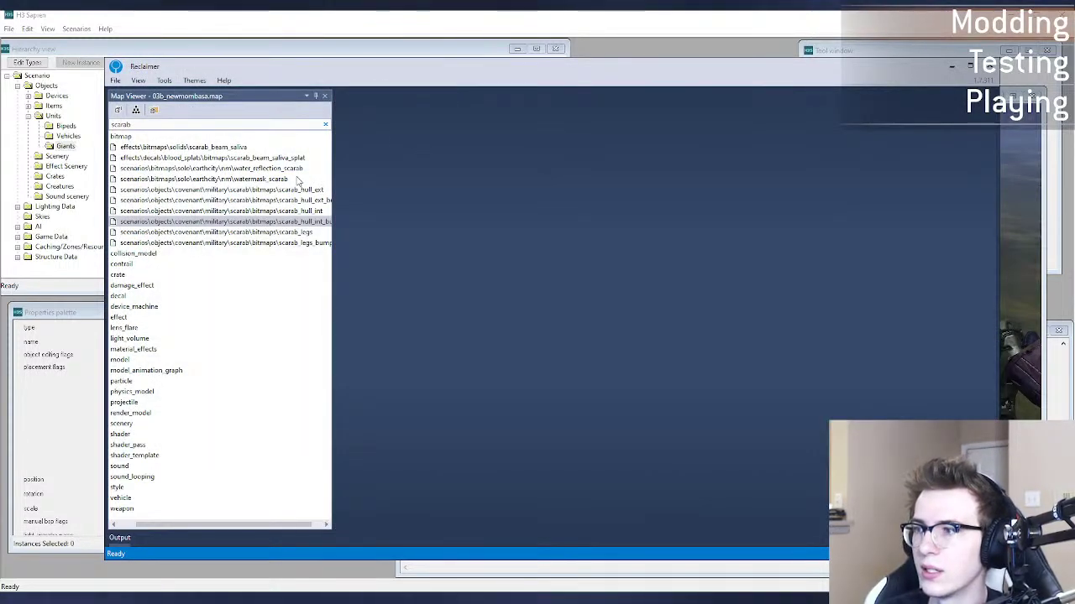
Step: Check the leg shader's specular cube map in Guerilla, and in Reclaimer filter the tags by "meat_grinder" and open the meat_grinder_specular bitmap
double_click(210, 123)
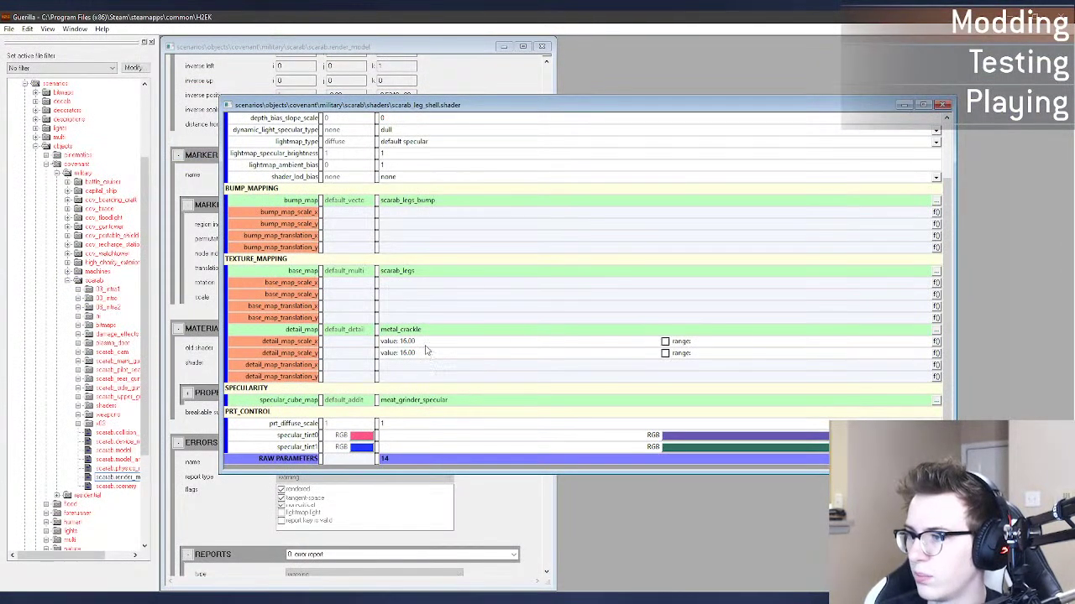
key(alt+Tab)
text(meat)
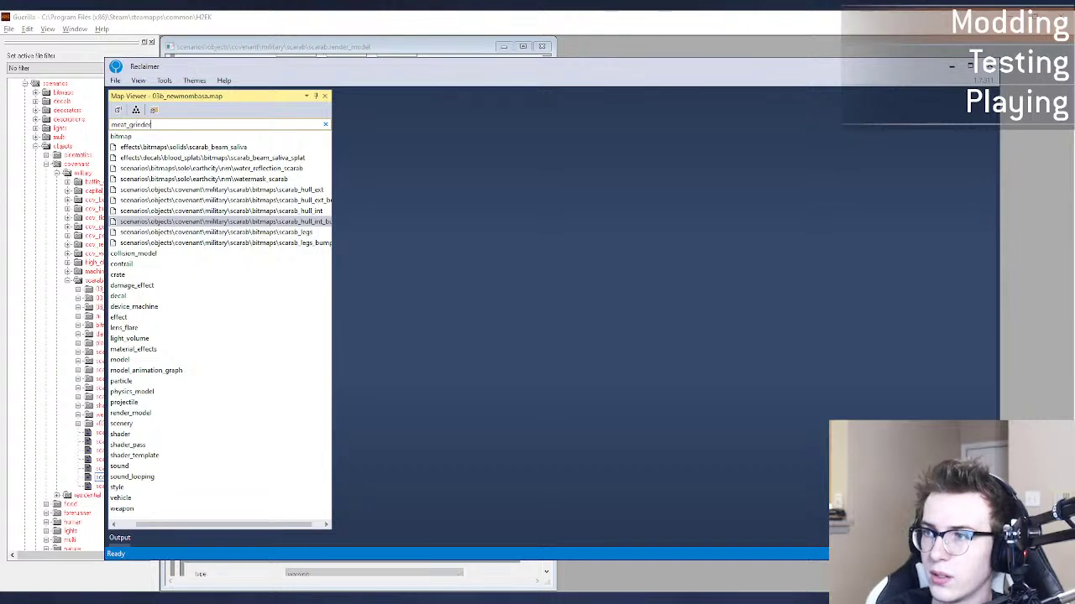
click(115, 137)
double_click(152, 147)
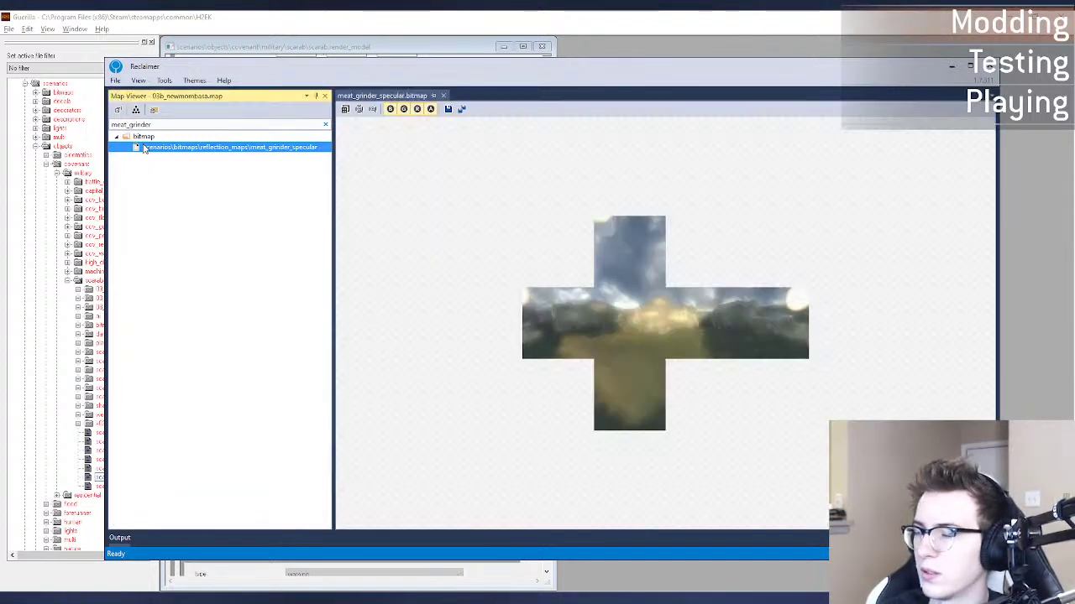
scroll(657, 342, up, 1)
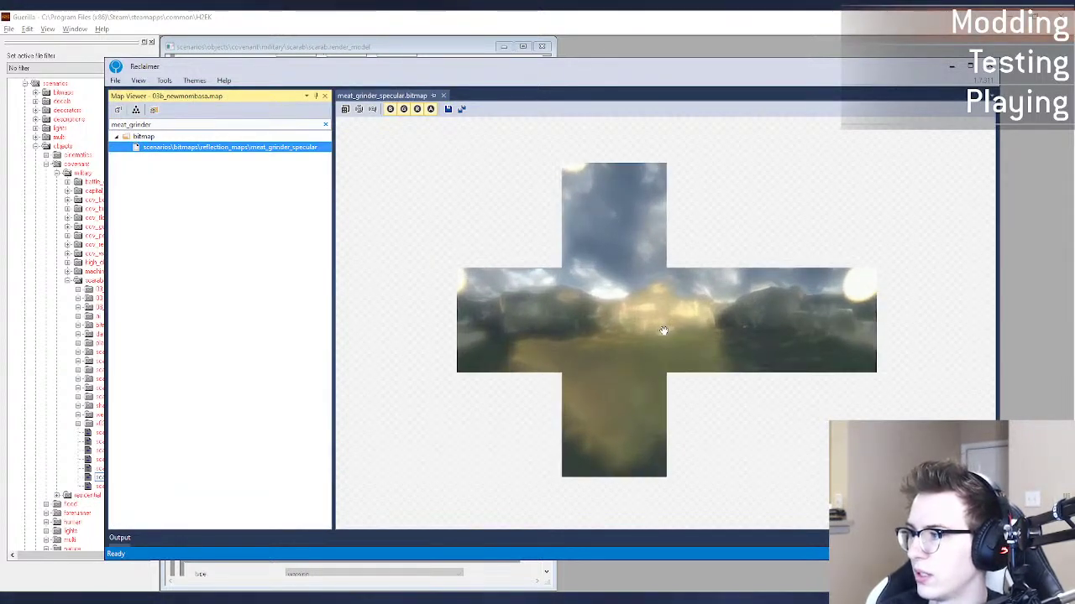
scroll(660, 329, up, 1)
scroll(658, 323, down, 2)
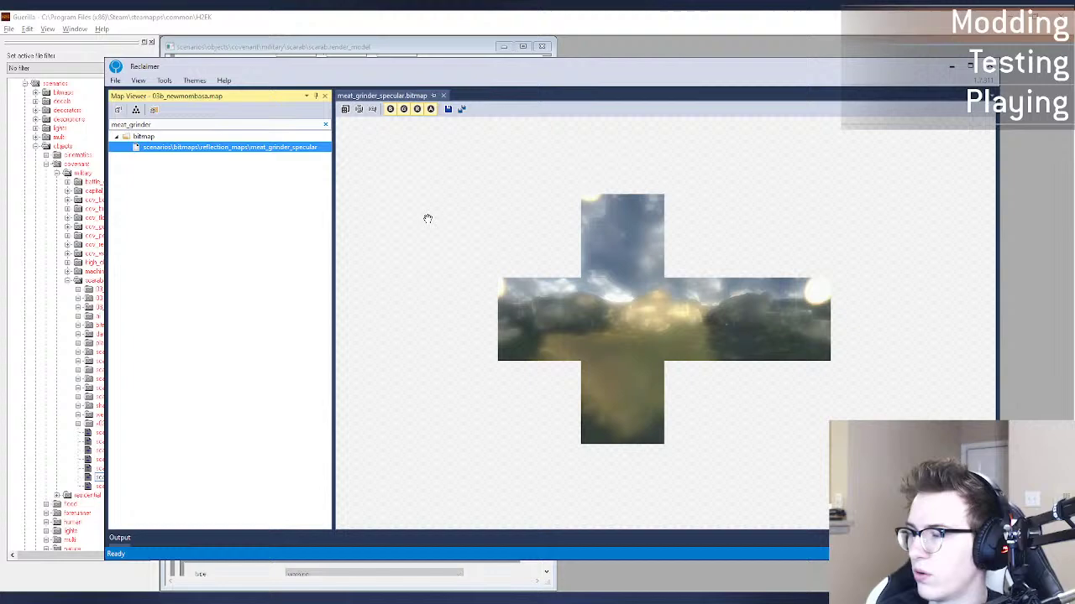
Step: Export the meat_grinder_specular bitmap as a TIF to scarab_h2 and close it
click(461, 109)
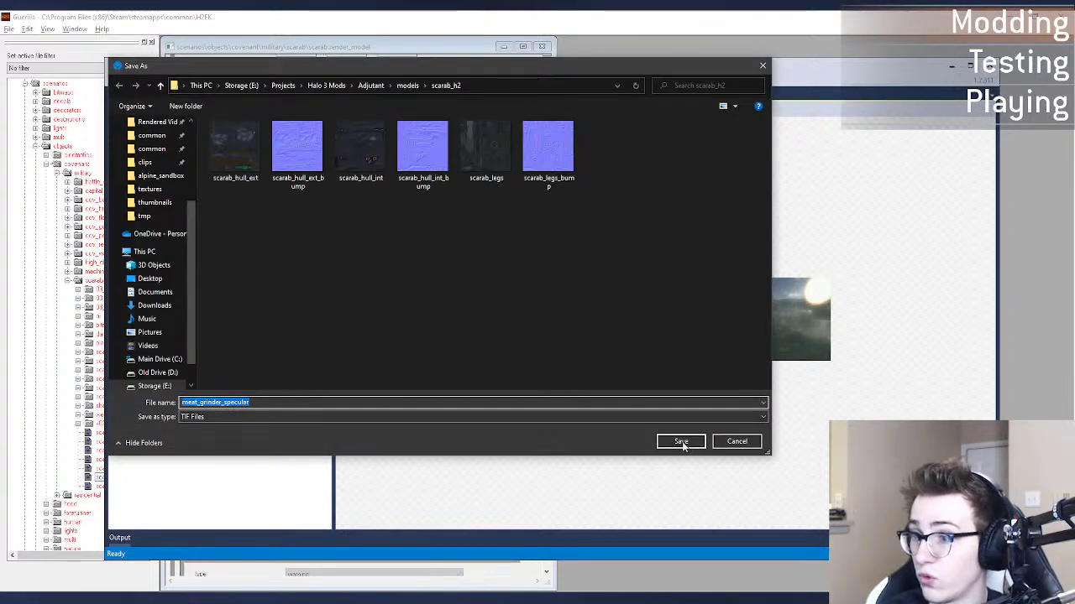
click(681, 443)
click(452, 97)
Step: Filter the map's tags by "metal_crackle", open the metal_crackle bitmap and export it as a TIF file to scarab_h2
click(164, 124)
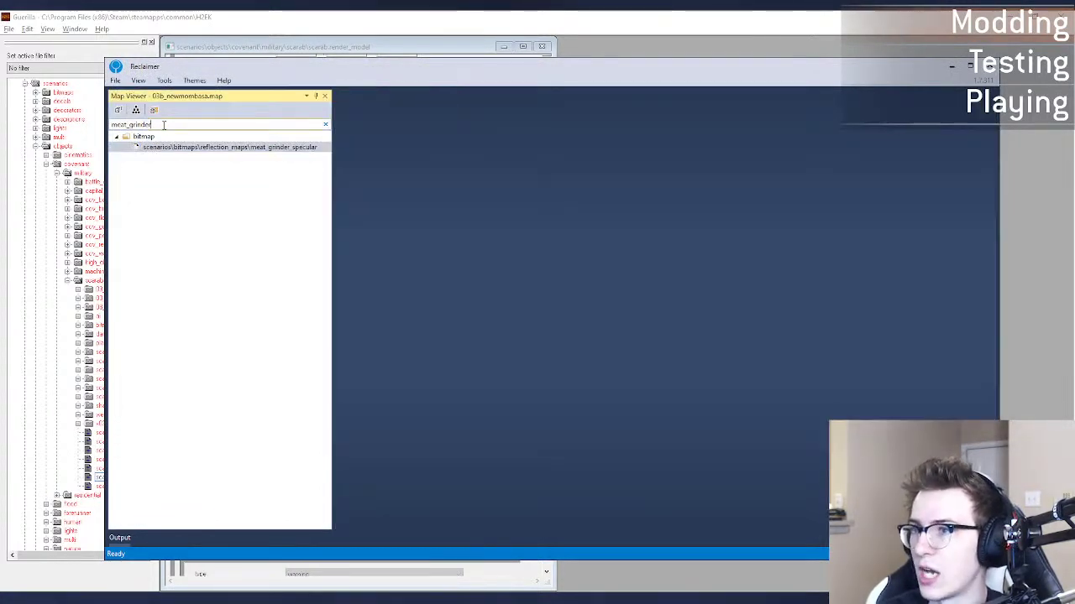
text(metal)
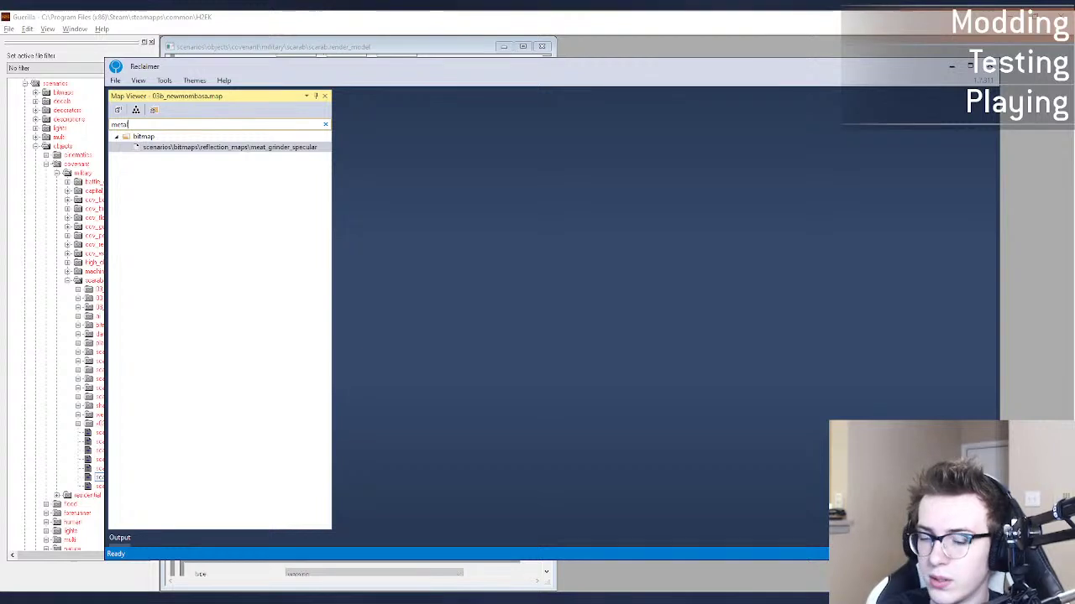
text(_crackle)
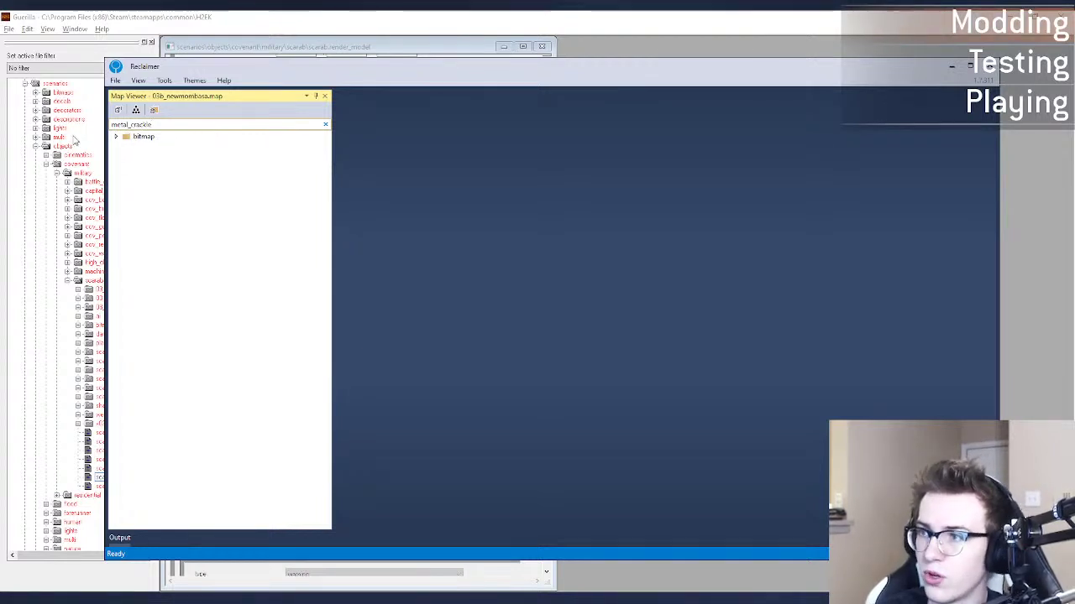
click(136, 147)
double_click(136, 147)
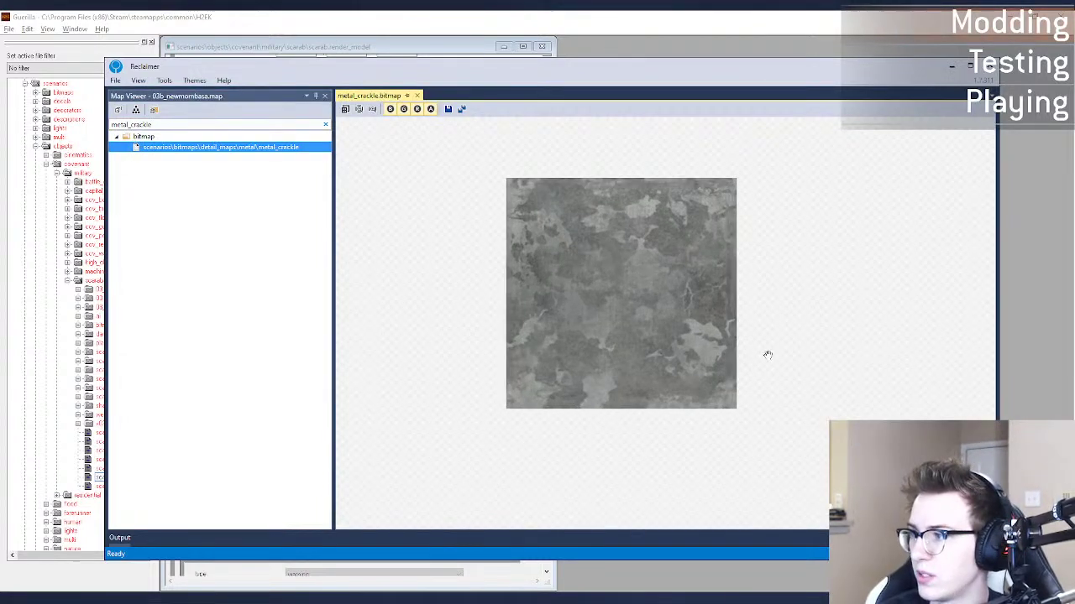
drag(595, 193, 608, 225)
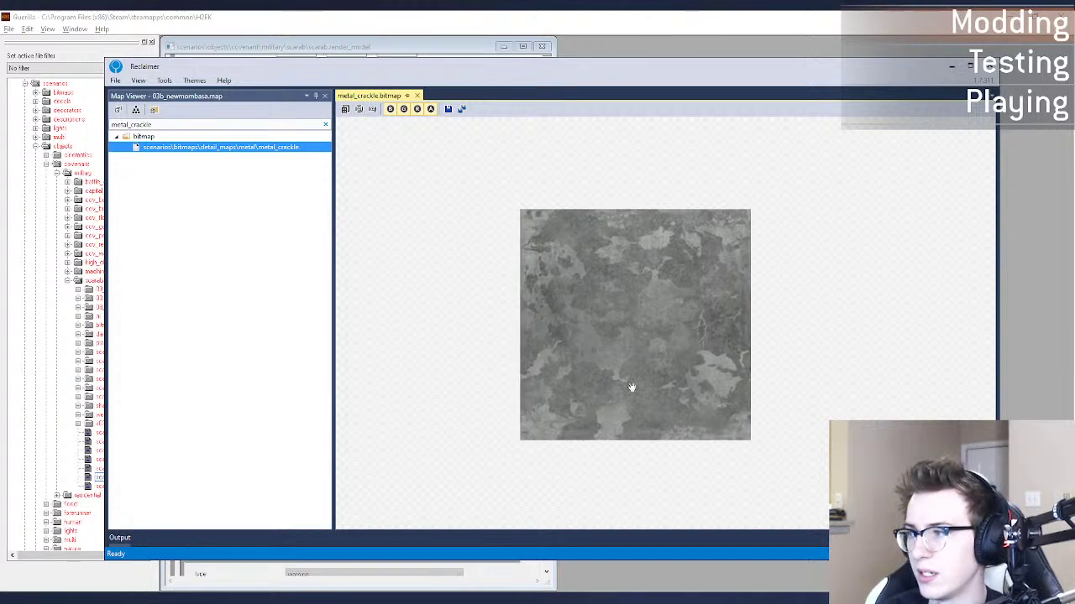
click(461, 110)
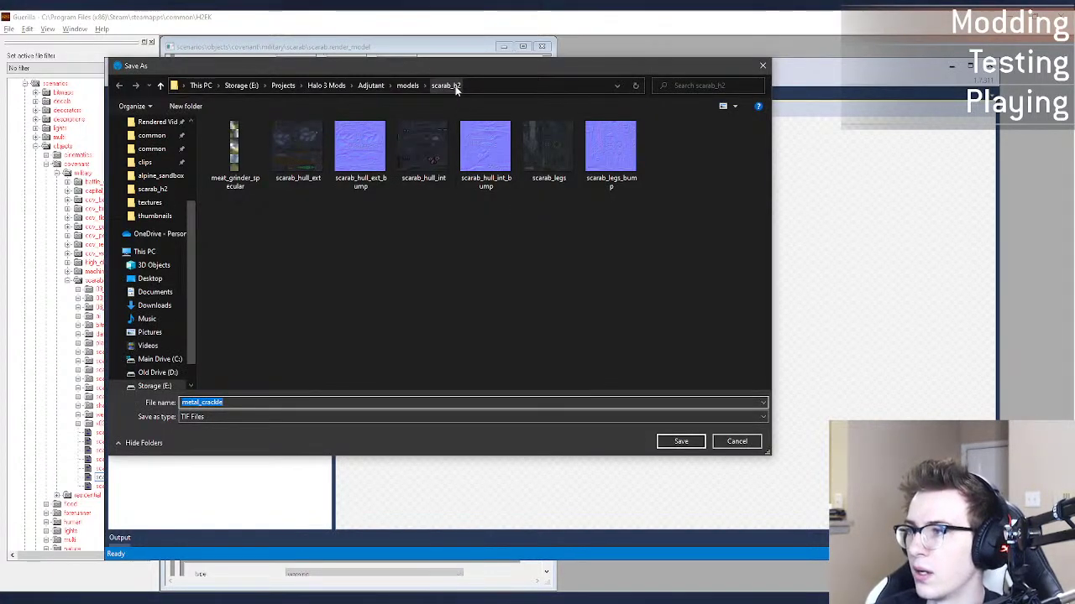
click(681, 441)
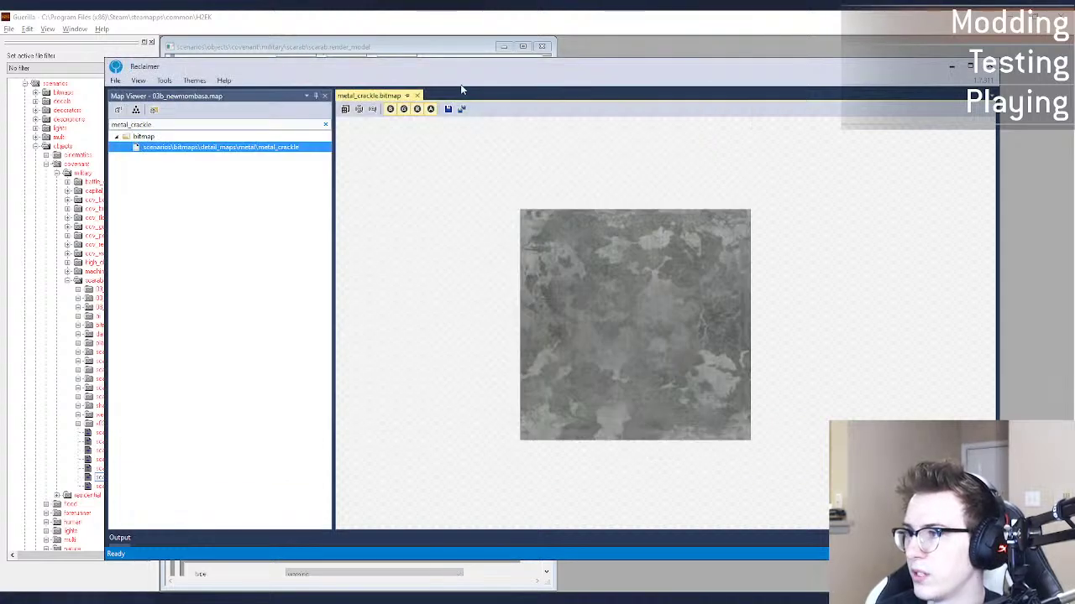
Step: In Guerilla, close the leg shader, open the scarab_hull_int material's shader and check its detail map and specular cube map
click(412, 47)
click(564, 225)
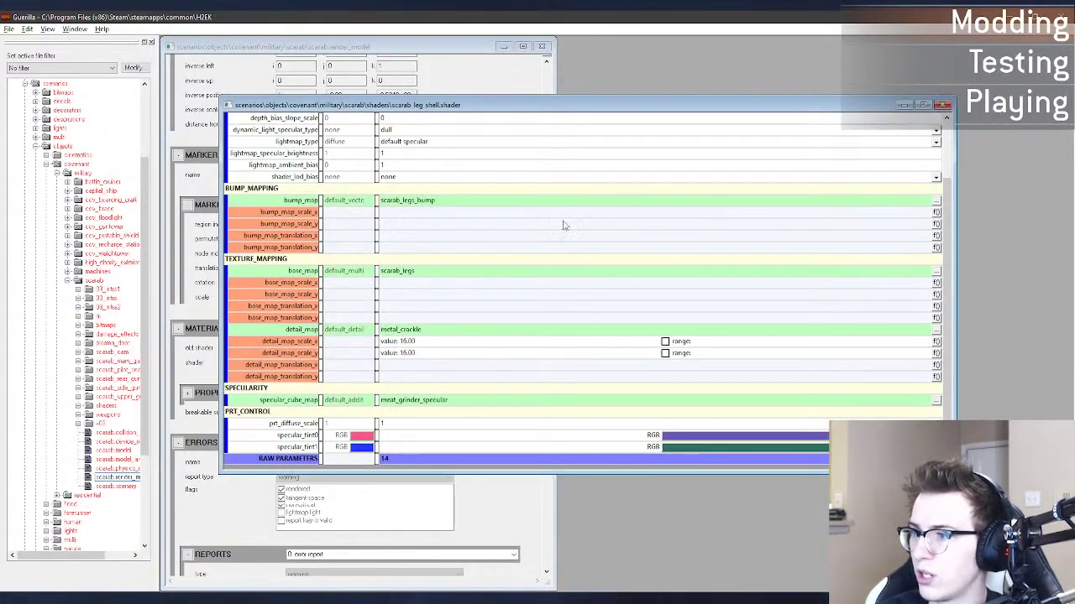
click(942, 105)
click(319, 329)
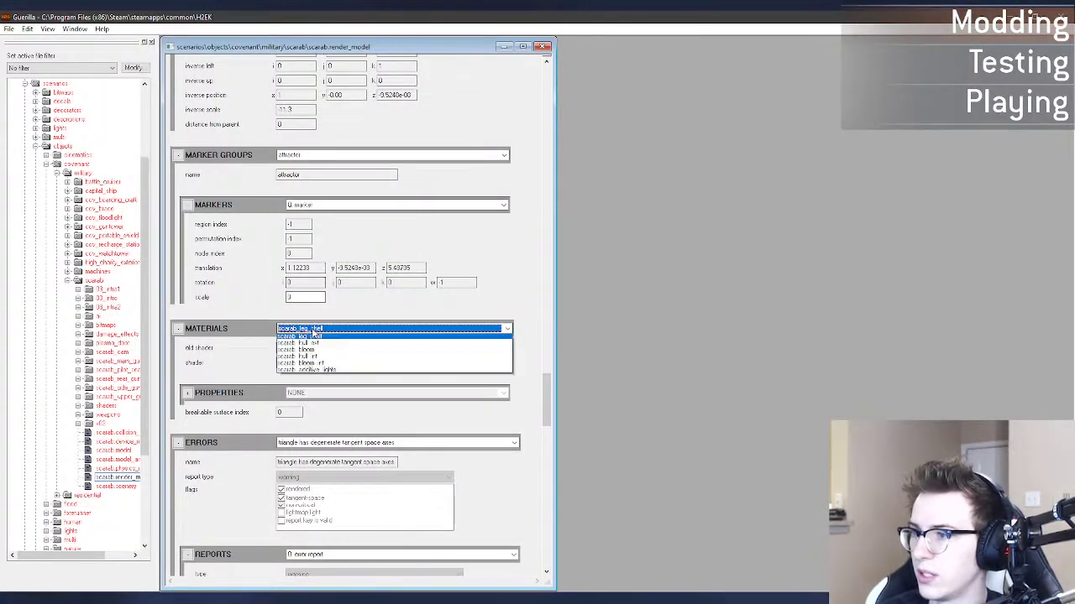
click(328, 359)
click(425, 362)
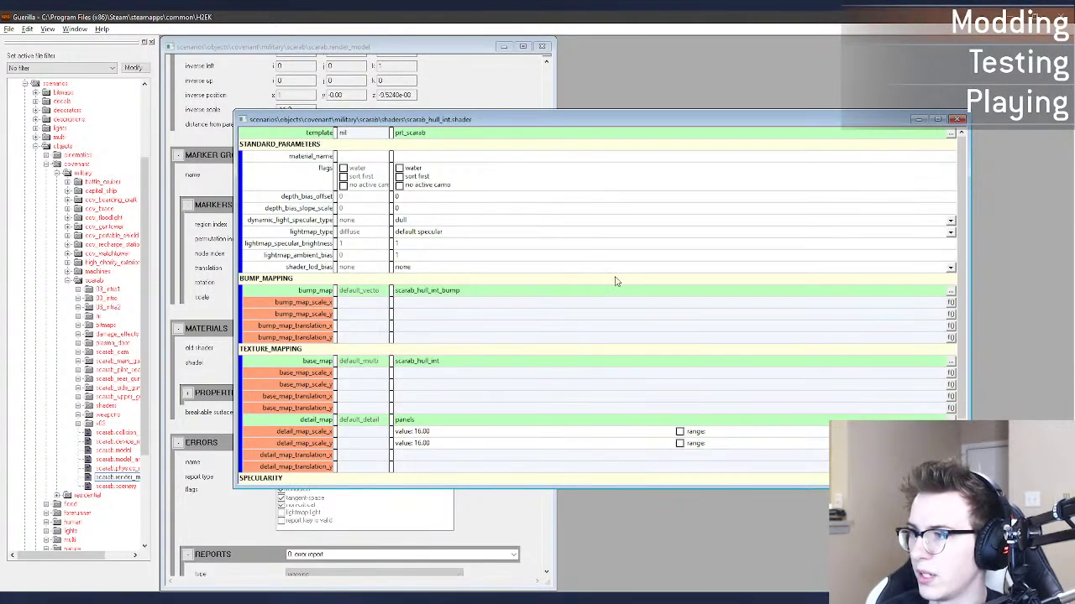
scroll(615, 282, down, 2)
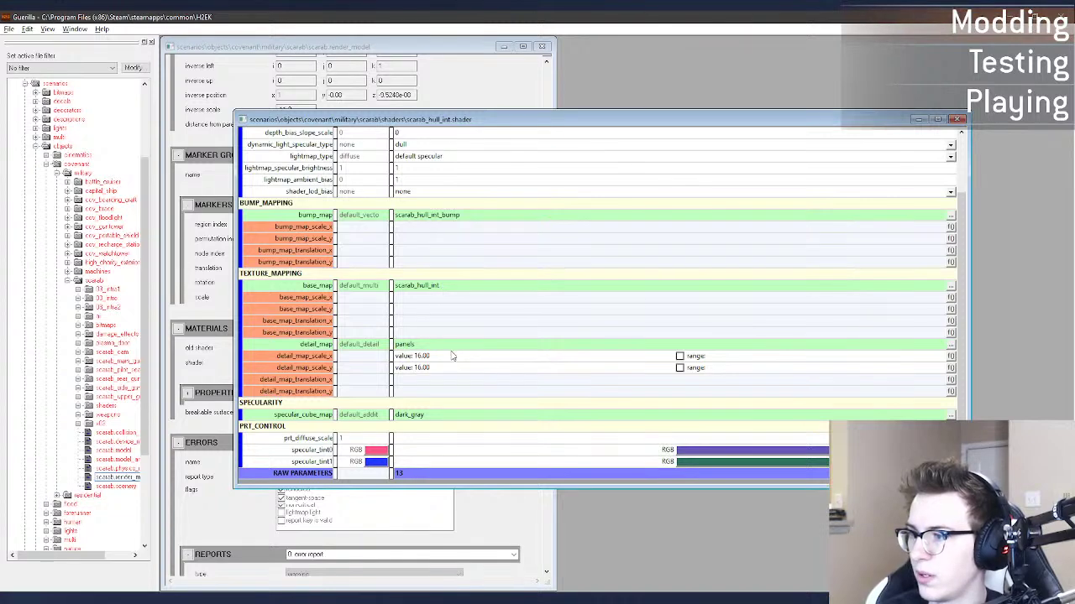
click(438, 415)
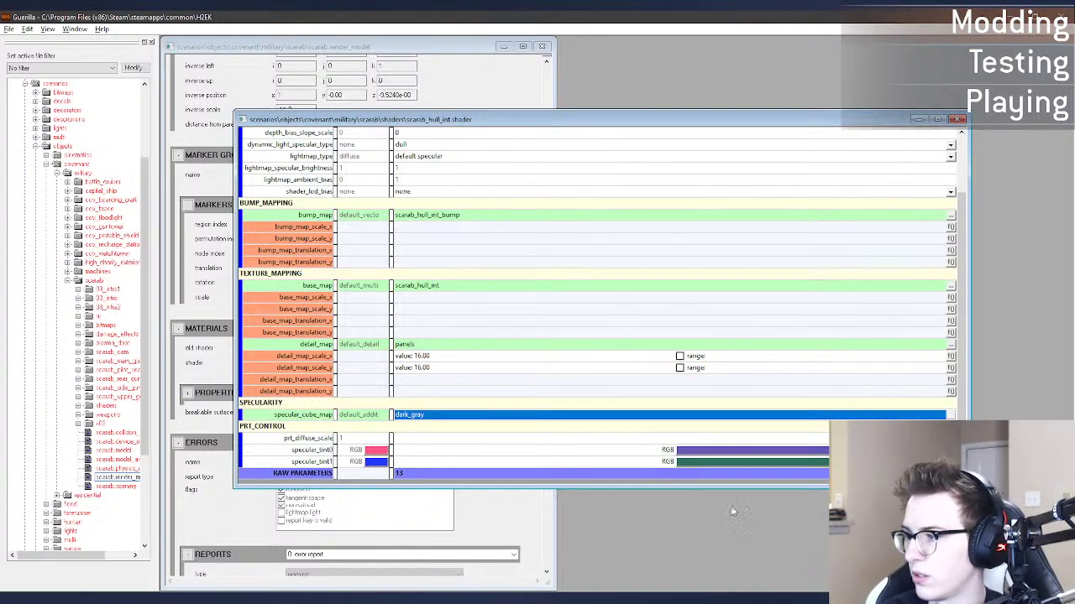
Step: In Reclaimer, filter the tags by "panels", export the detail_maps\tech\panels bitmap as a TIF to scarab_h2, and close the open bitmaps
key(alt+Tab)
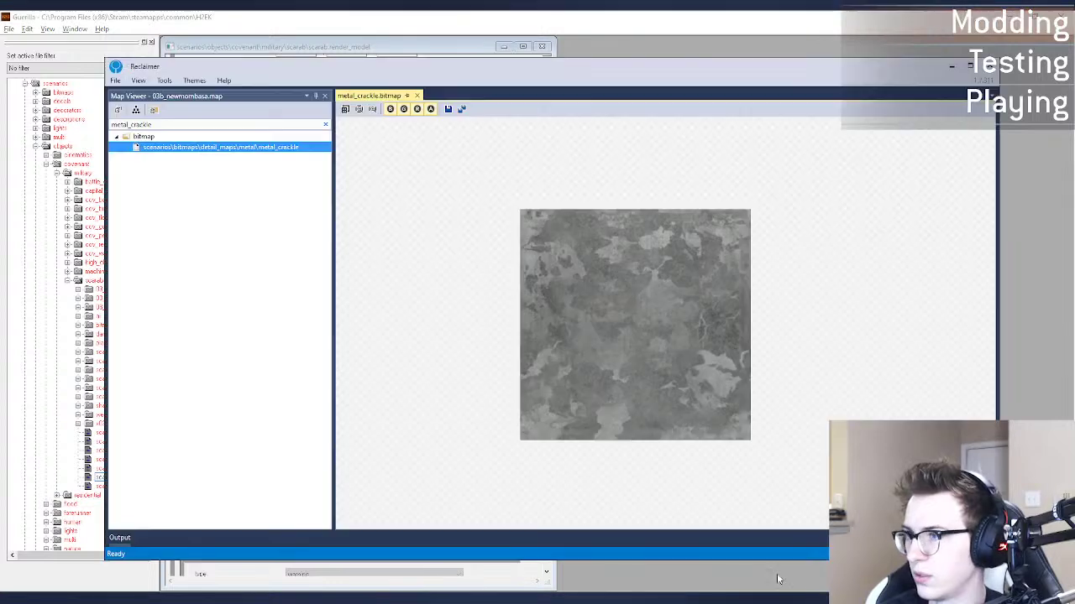
double_click(198, 126)
text(panels)
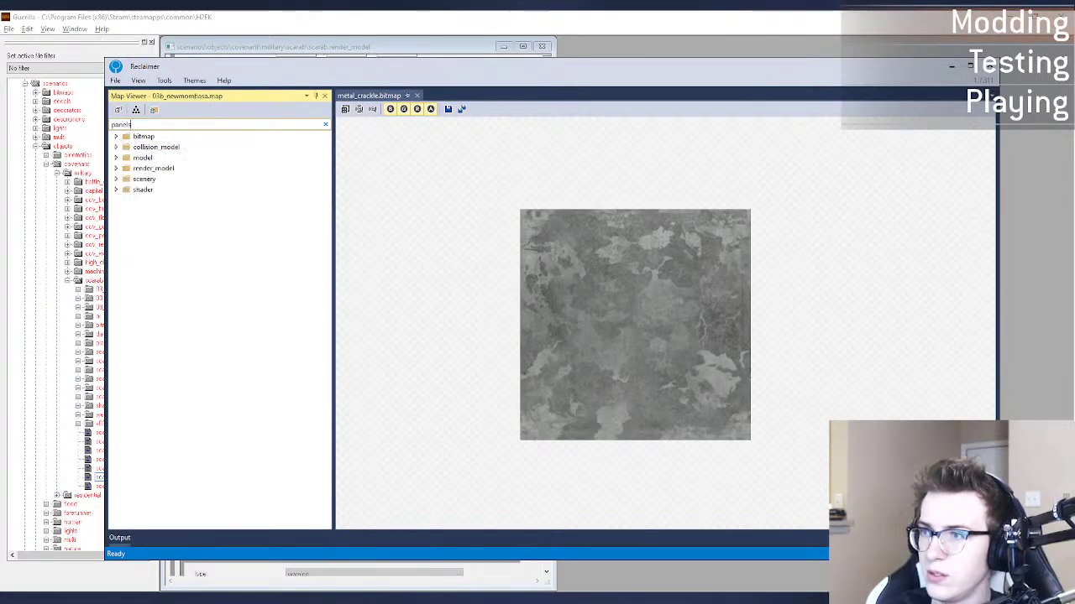
click(116, 136)
double_click(210, 157)
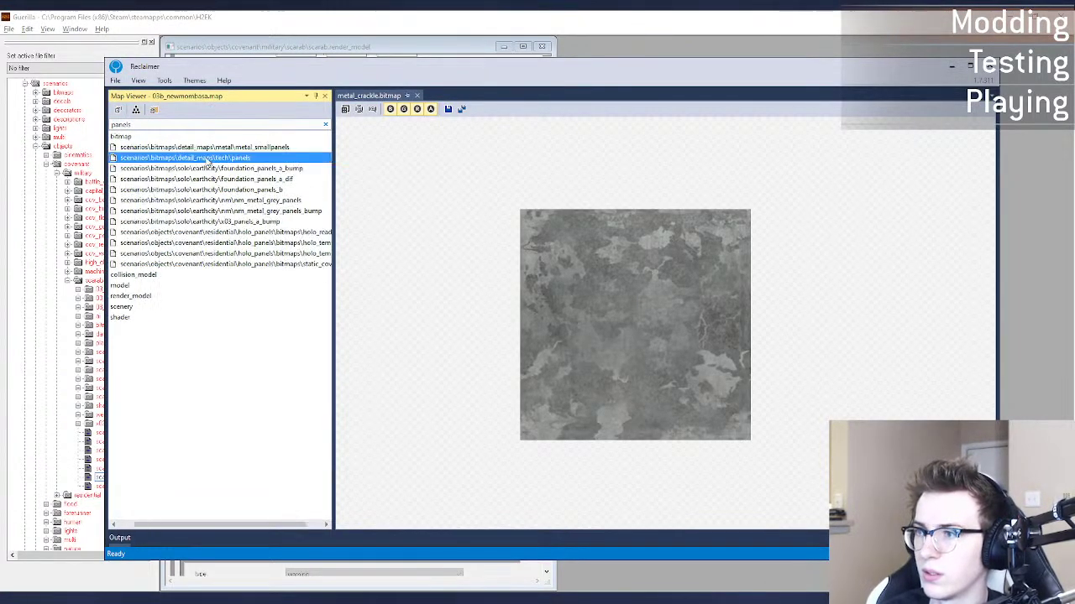
click(461, 109)
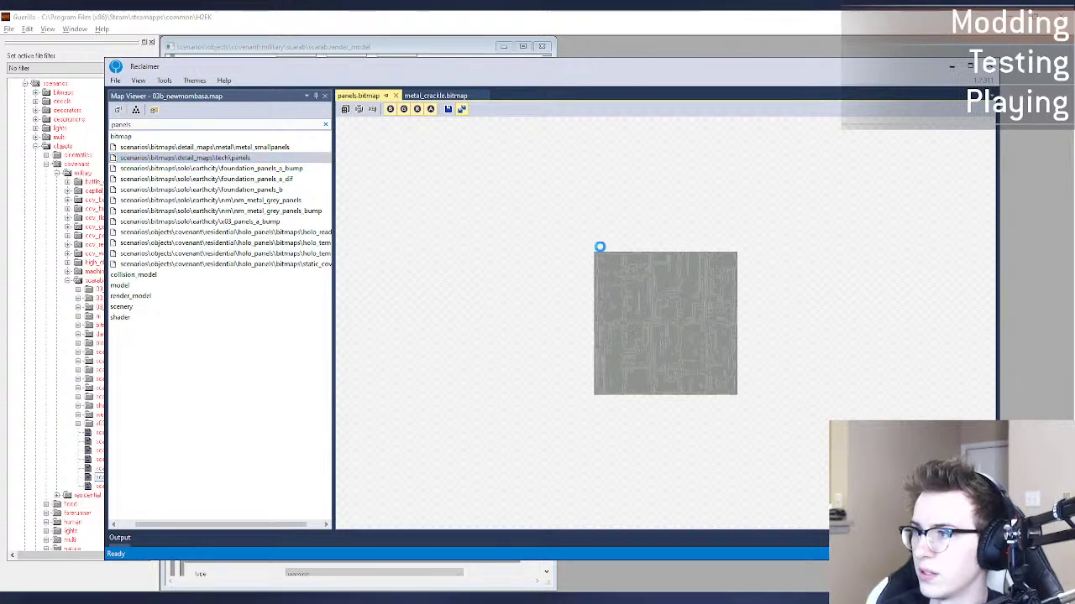
click(681, 443)
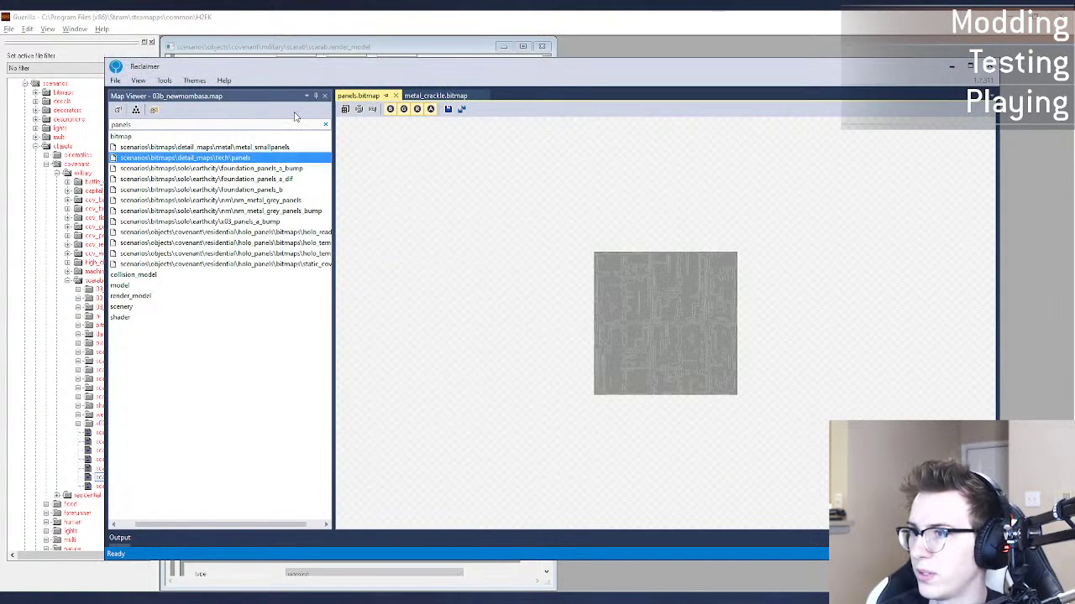
click(398, 96)
click(417, 96)
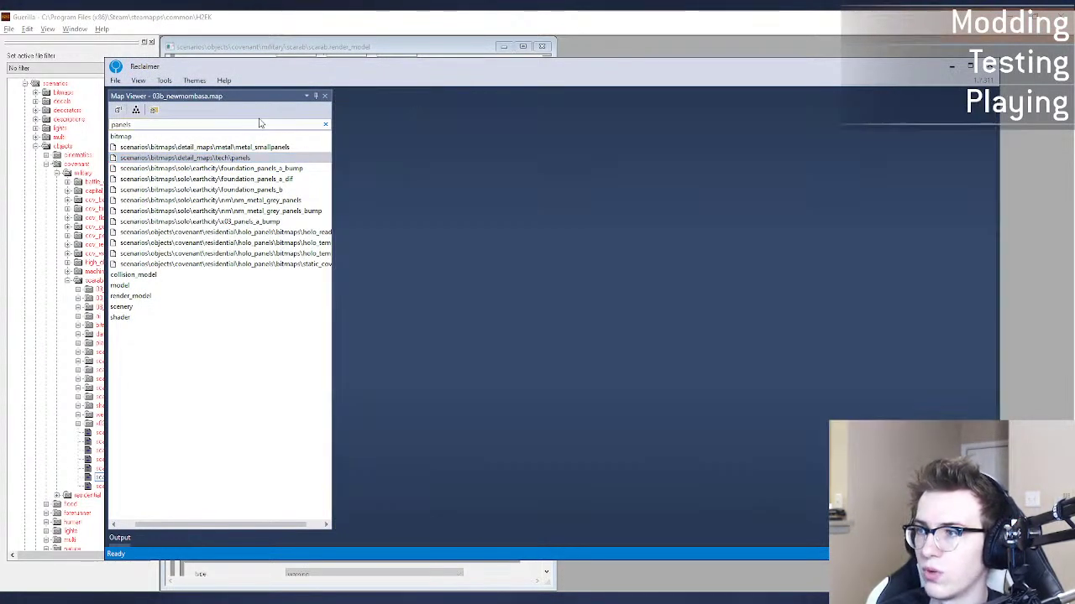
Step: Filter the tags by "dark_gra", open the dark_gray reflection map and export it as a TIF file to scarab_h2
click(217, 125)
text(dark_gra)
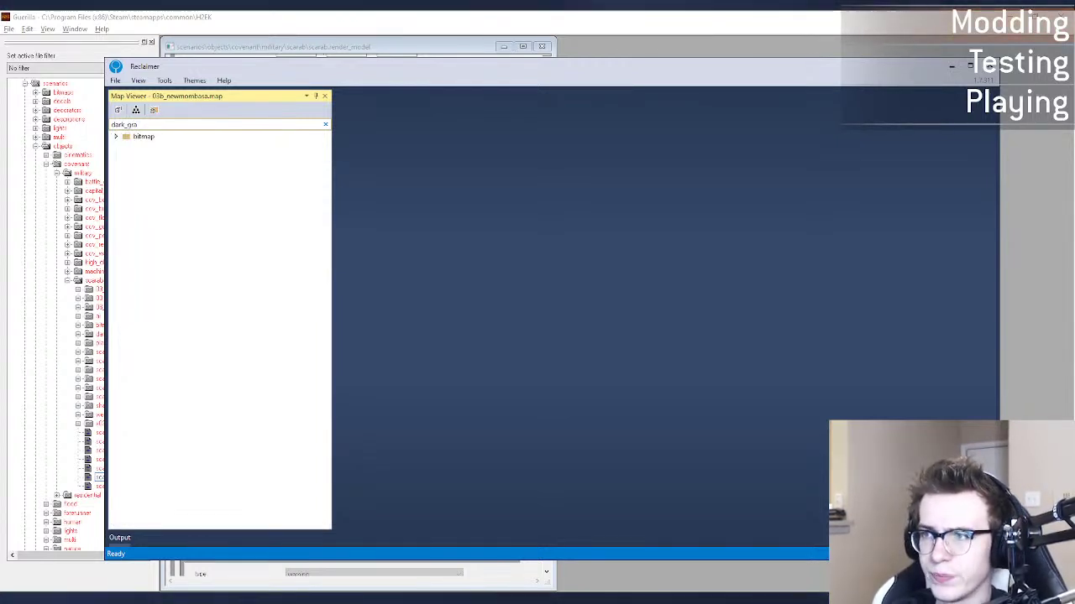
double_click(125, 137)
double_click(153, 148)
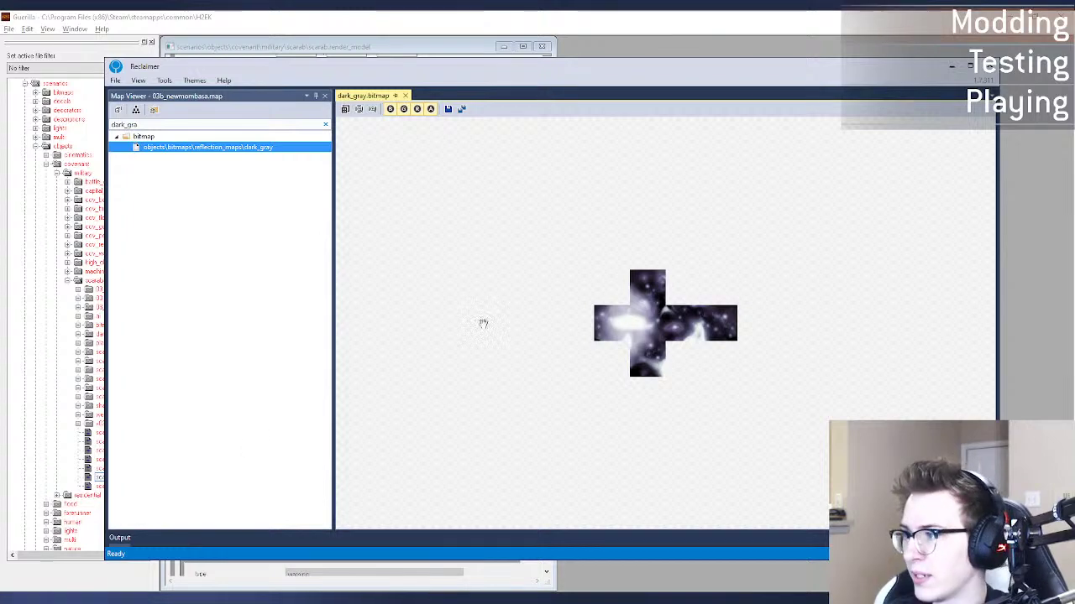
click(448, 109)
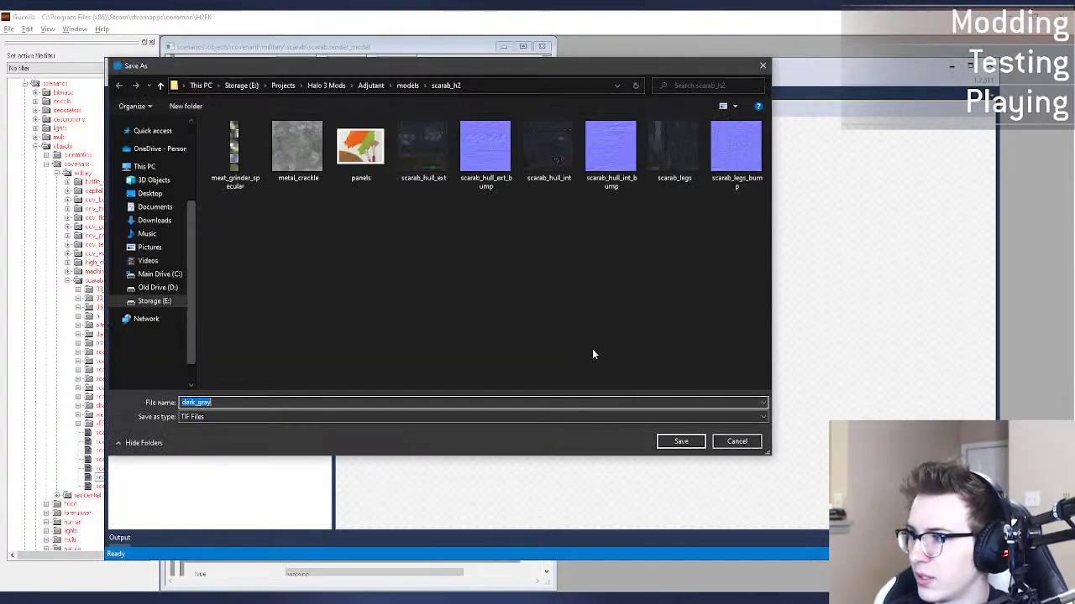
click(681, 441)
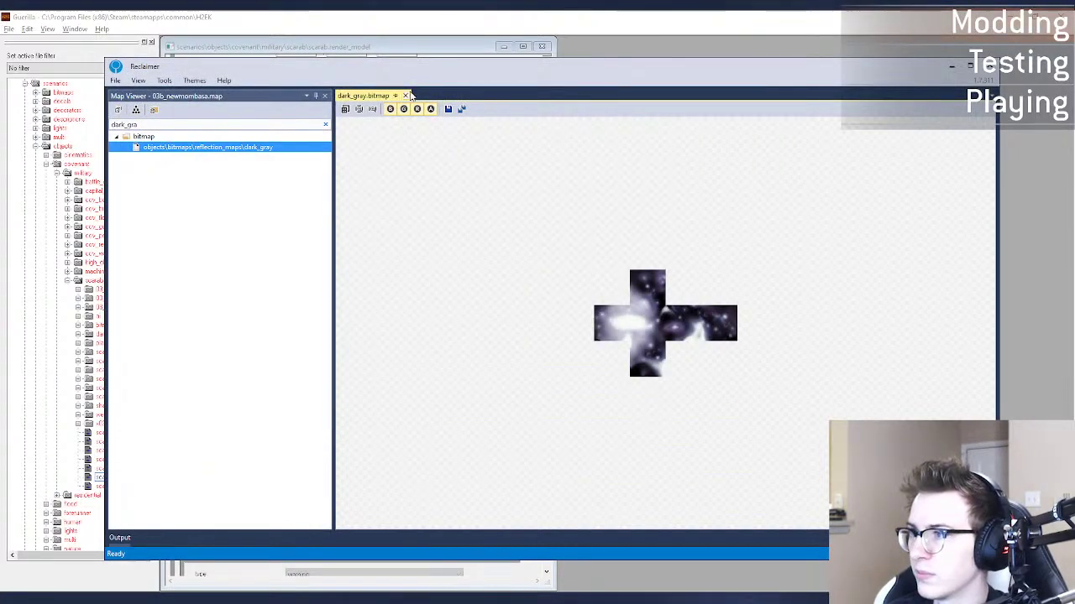
Step: Detach the dark_gray bitmap into its own window, close it and switch back to Guerilla
drag(410, 94, 981, 112)
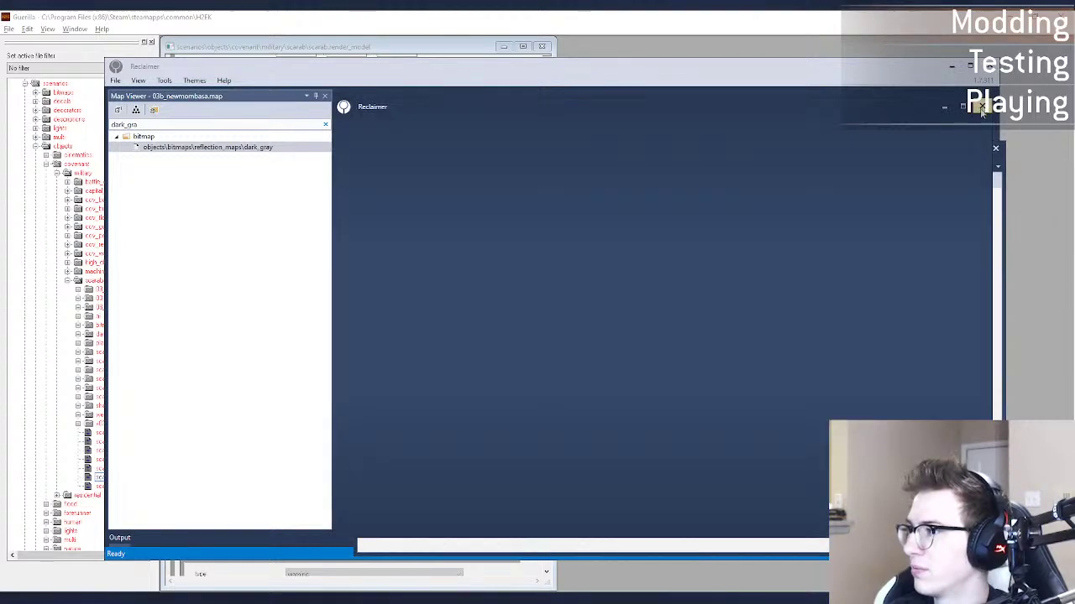
click(981, 112)
drag(849, 145, 831, 106)
click(962, 109)
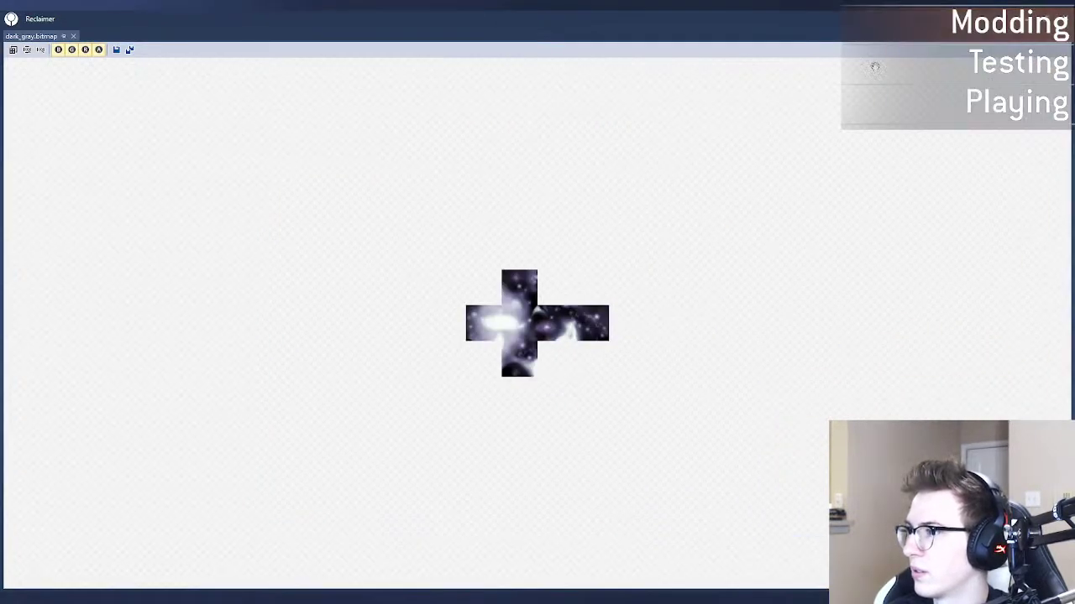
drag(810, 19, 695, 94)
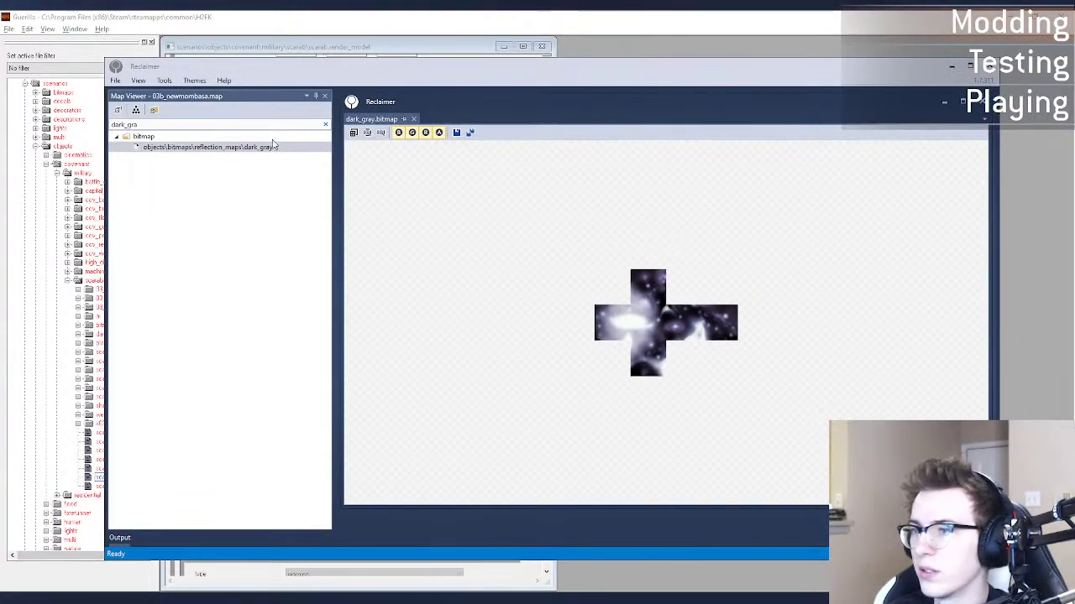
drag(555, 18, 554, 24)
double_click(468, 24)
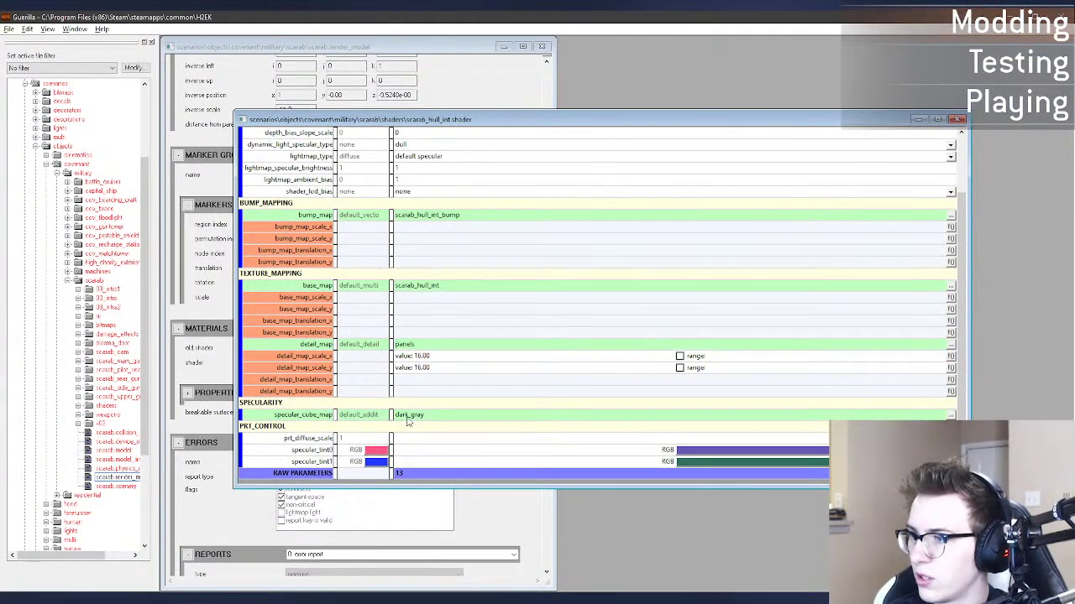
Step: Close the scarab_hull_int shader, open the scarab_hull_ext material's shader and check its detail map
click(957, 120)
click(416, 329)
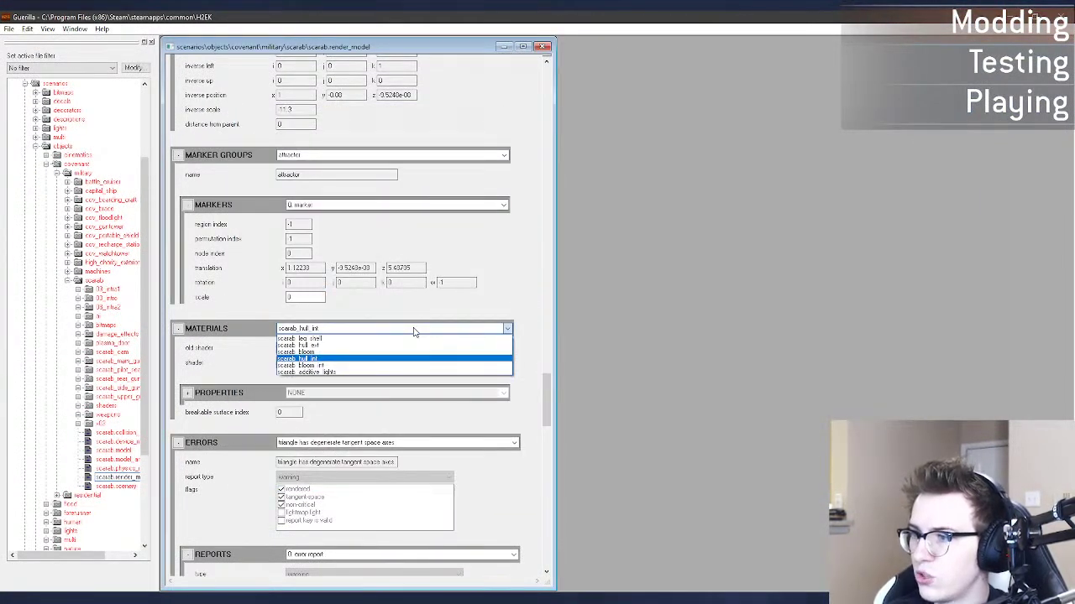
click(425, 345)
click(430, 363)
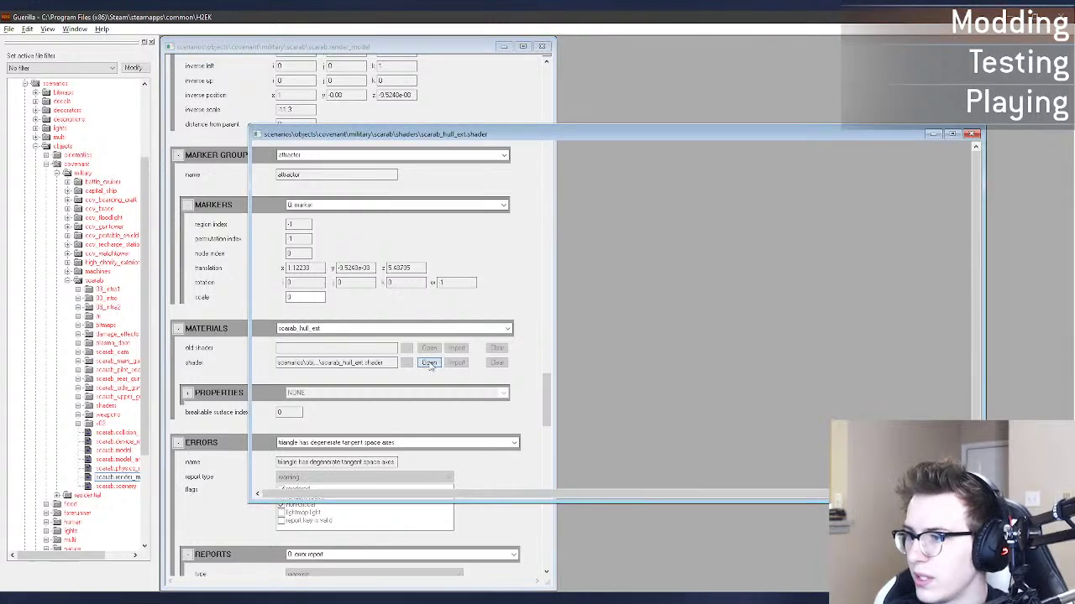
scroll(531, 351, down, 3)
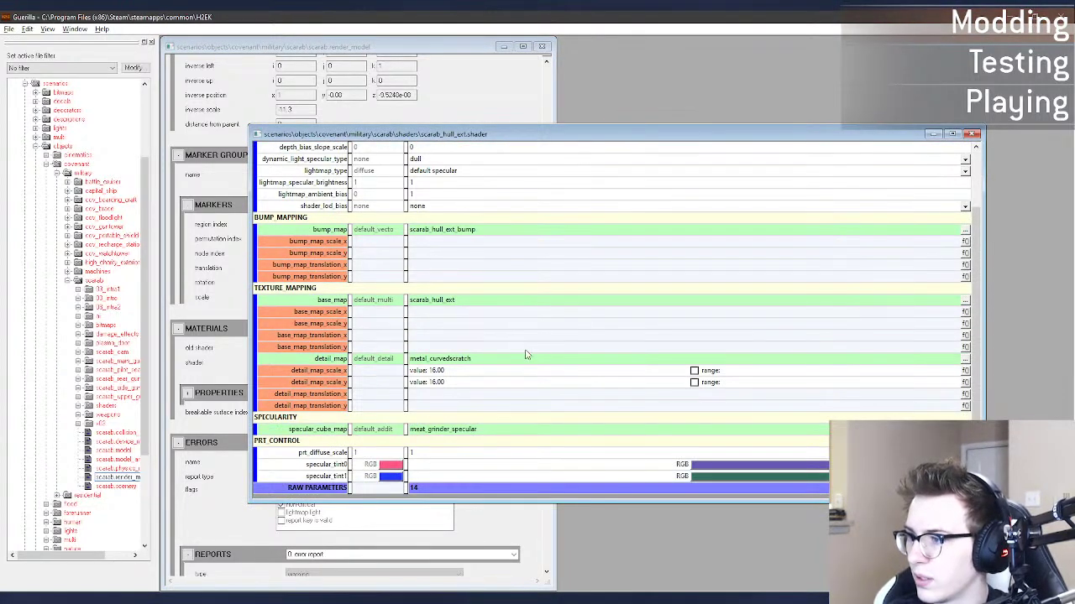
click(449, 359)
Step: In Reclaimer, filter the tags by "metal_curved", open the metal_curvedscratch bitmap and export it as a TIF file to scarab_h2
click(828, 598)
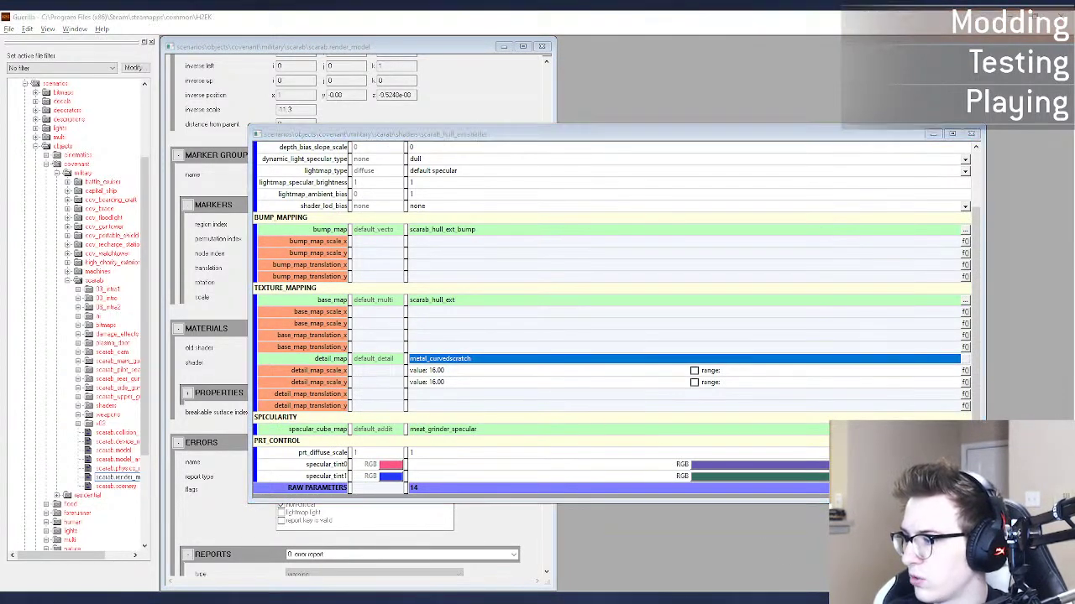
click(757, 556)
double_click(214, 128)
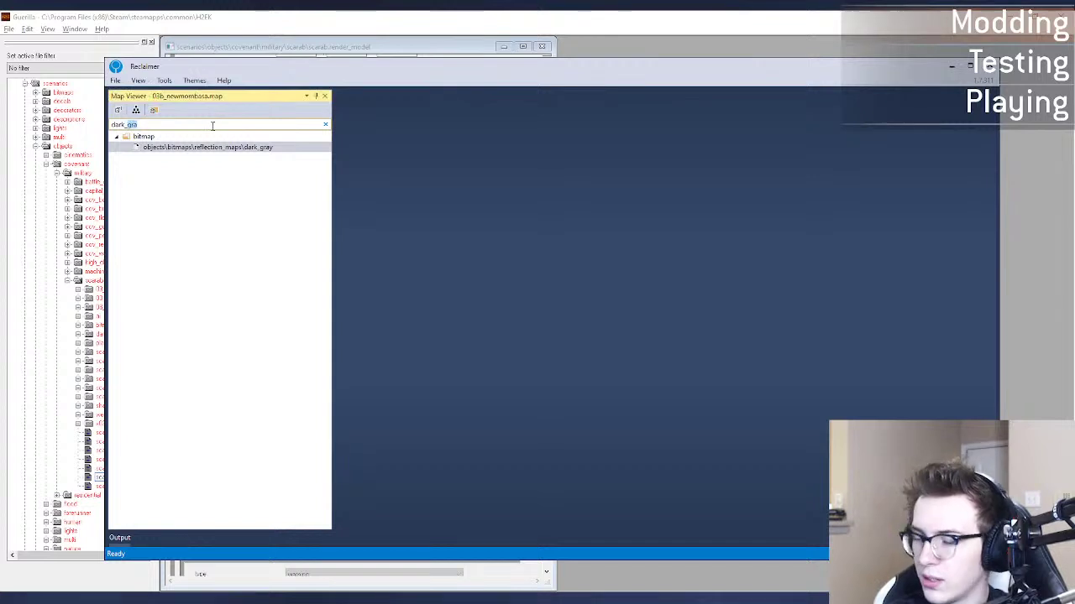
key(ctrl+a)
text(metal_curved)
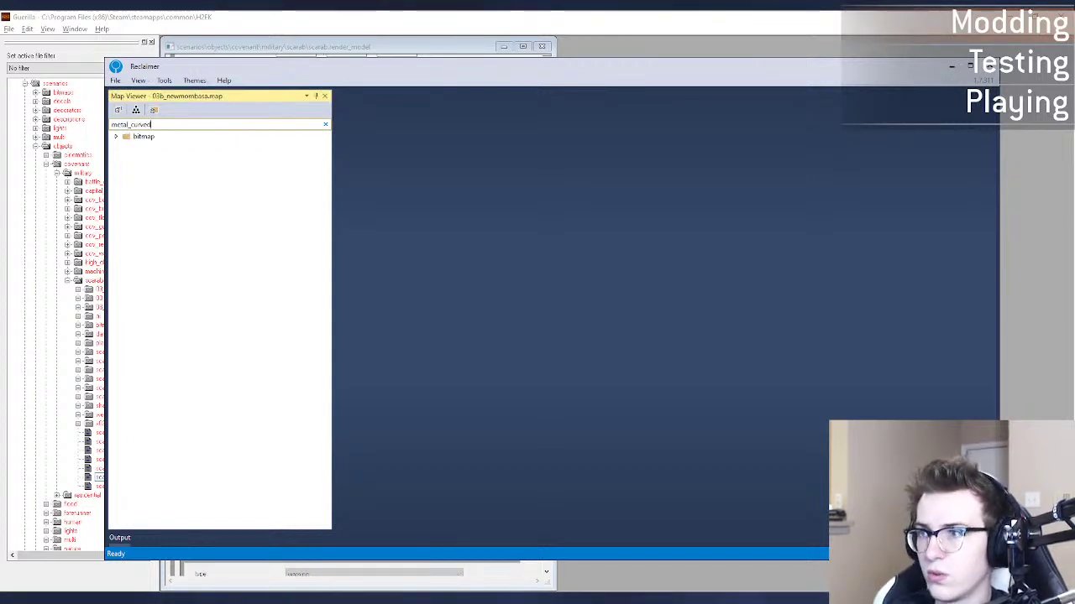
click(237, 148)
double_click(237, 149)
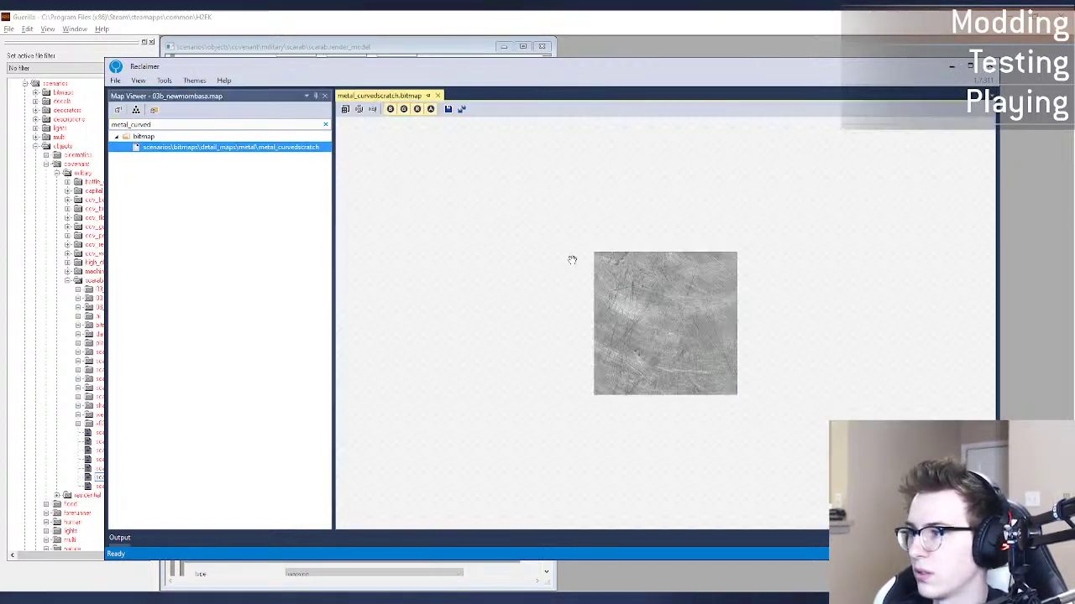
click(462, 109)
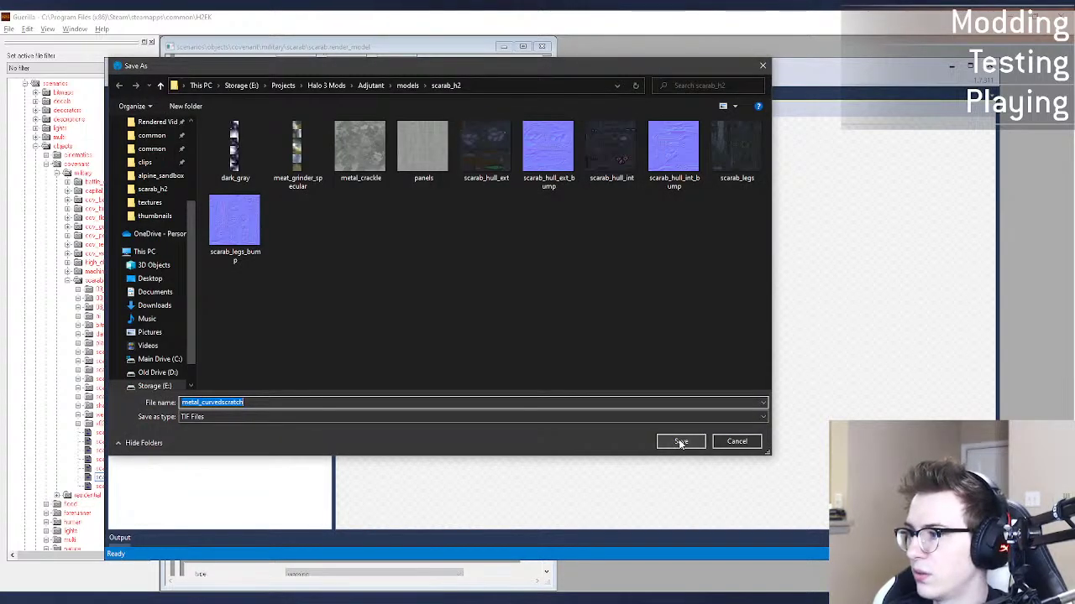
click(681, 442)
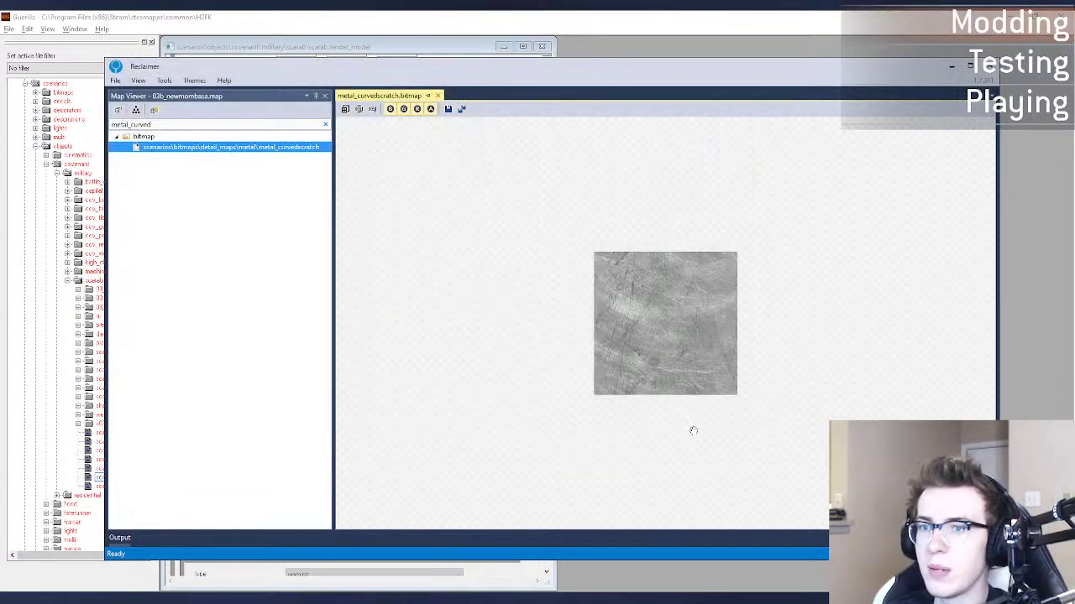
Step: Close the metal_curvedscratch bitmap in Reclaimer, switch back to the Halo 2 Guerilla and close the scarab_hull_ext shader
click(437, 95)
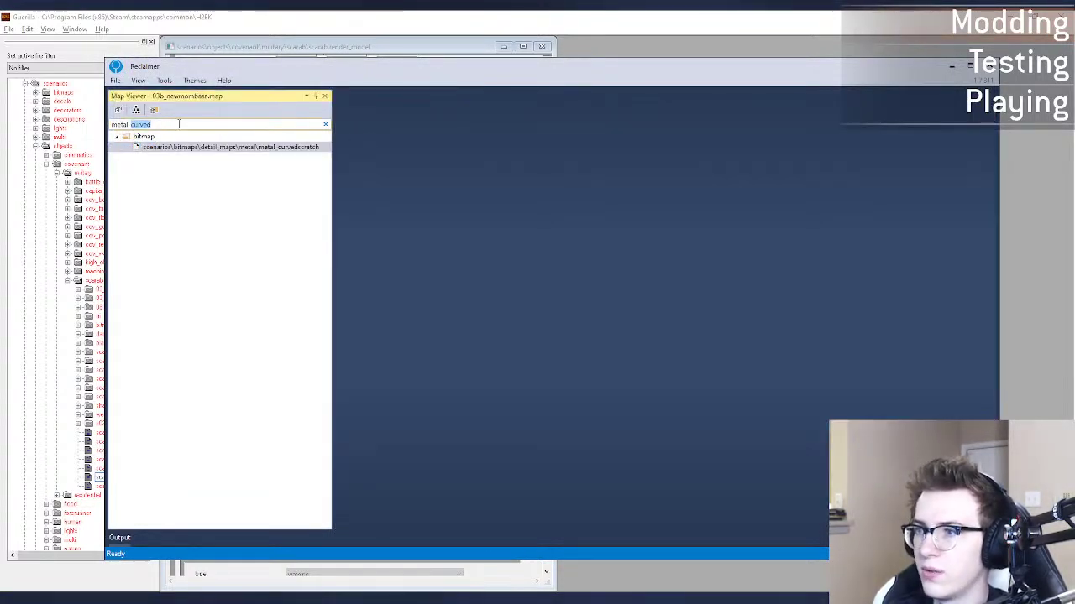
key(alt+Tab)
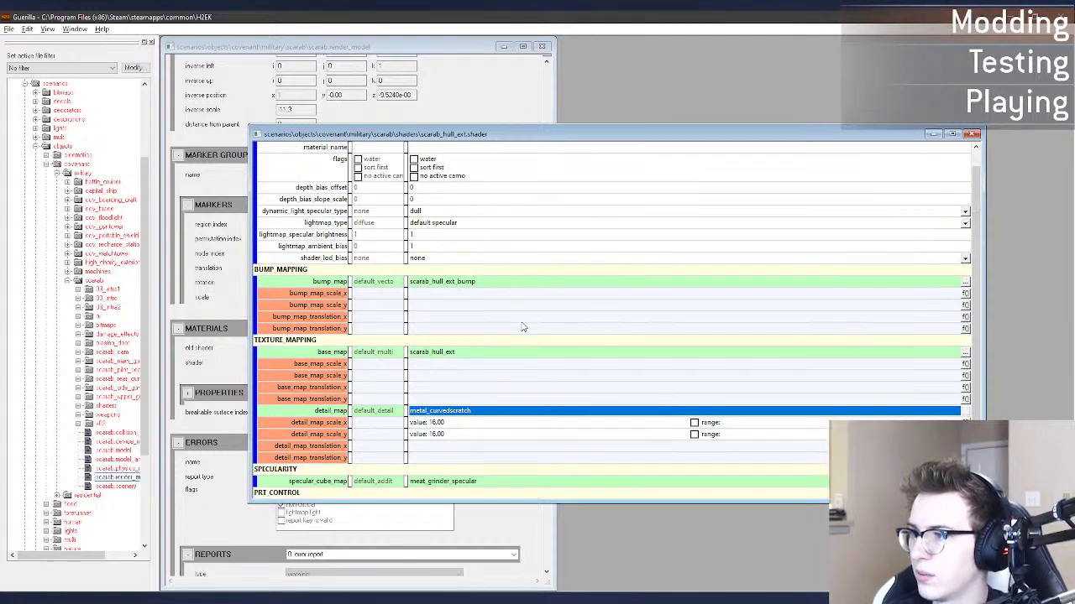
scroll(483, 287, up, 1)
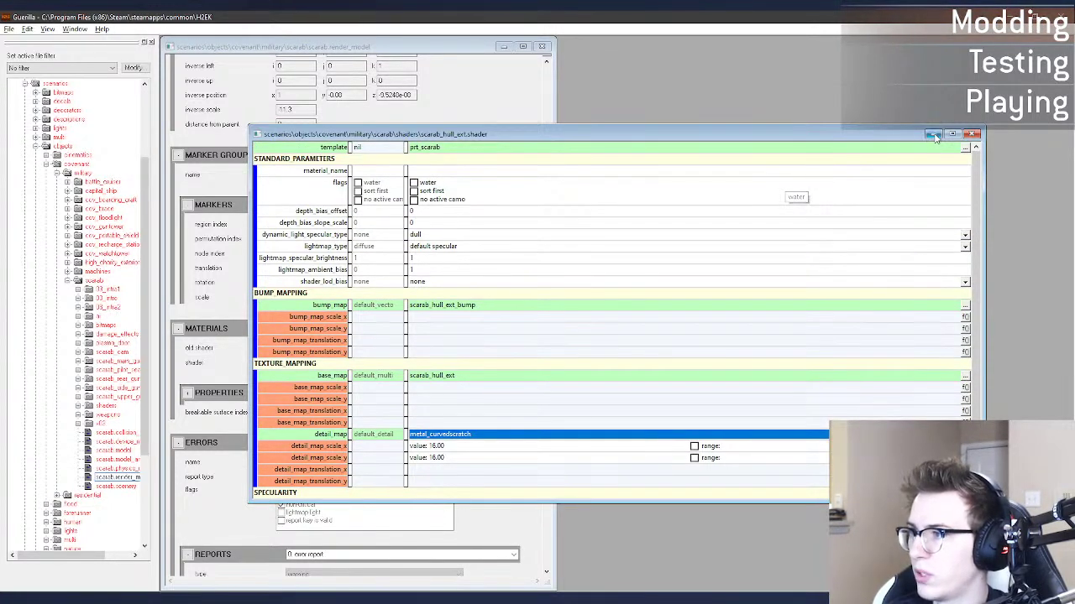
click(971, 133)
Step: Open the scarab_bloom material's shader and inspect its base, detail and self-illumination maps
click(394, 330)
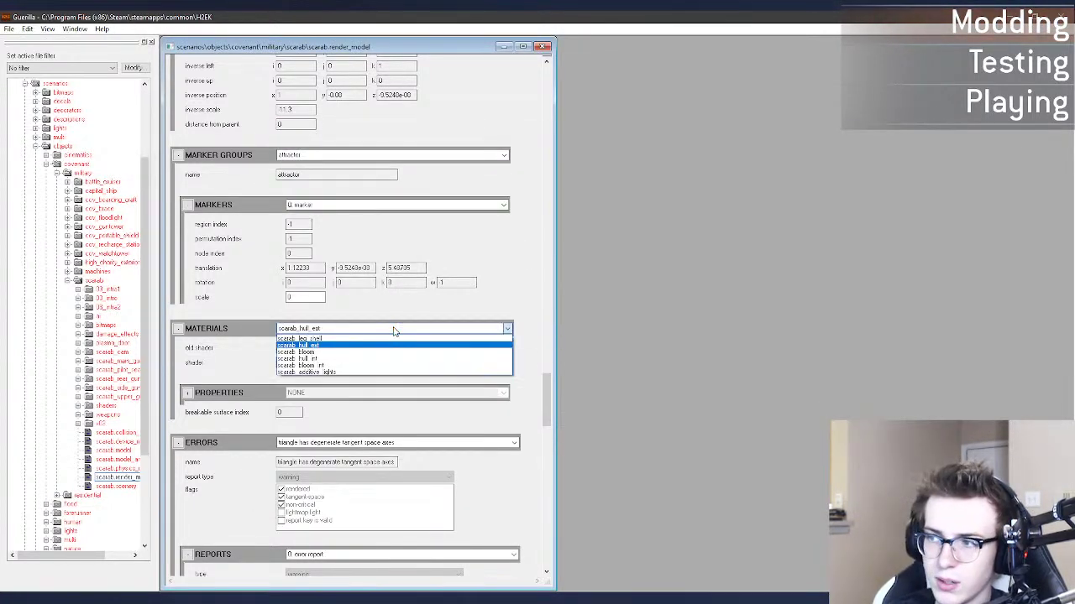
click(374, 352)
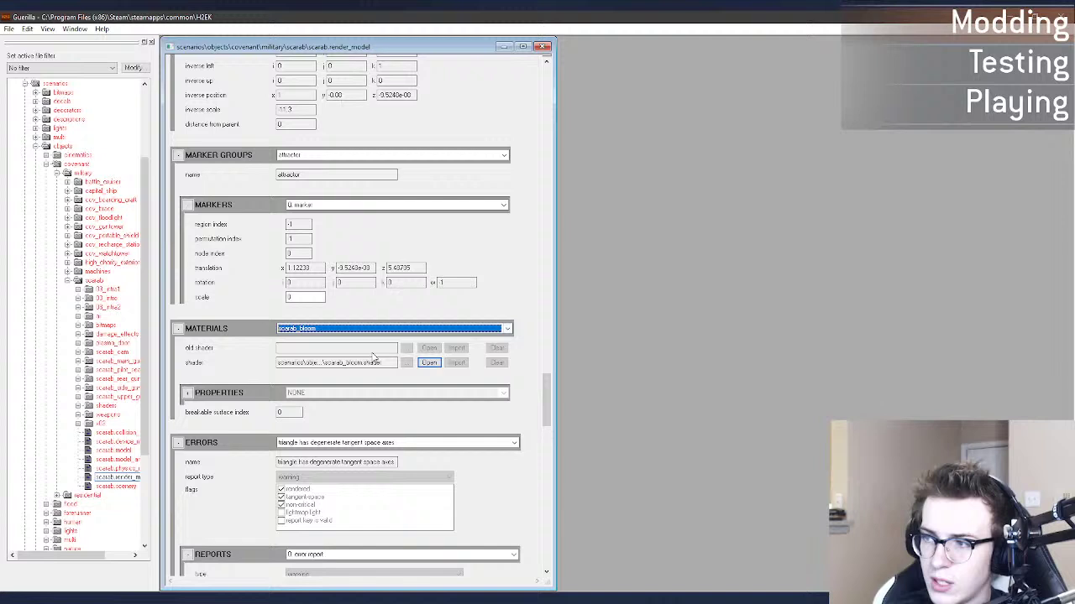
click(428, 363)
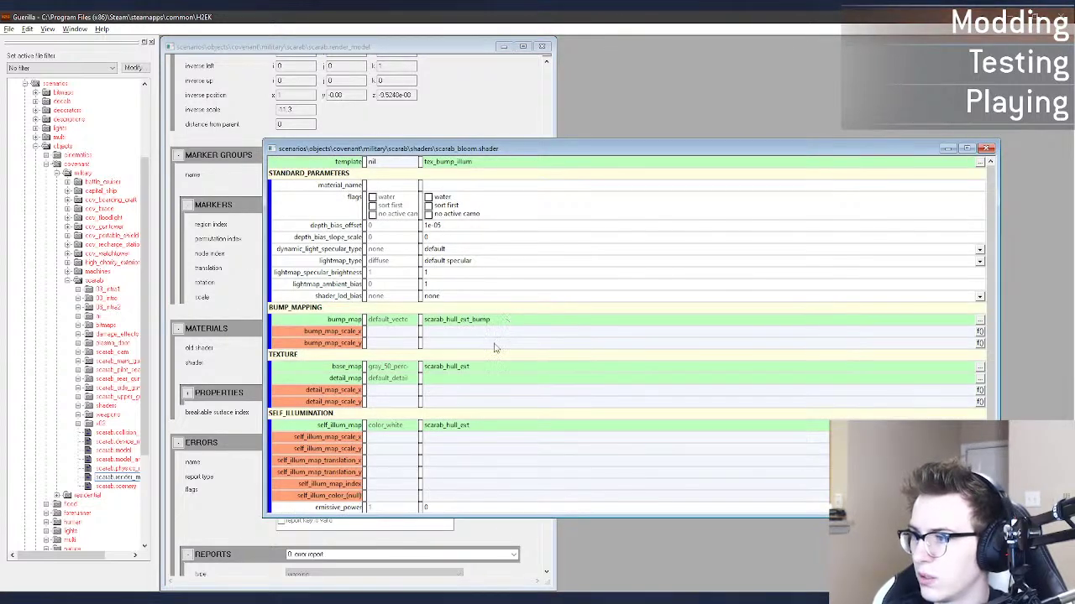
click(488, 372)
click(464, 426)
scroll(489, 424, down, 2)
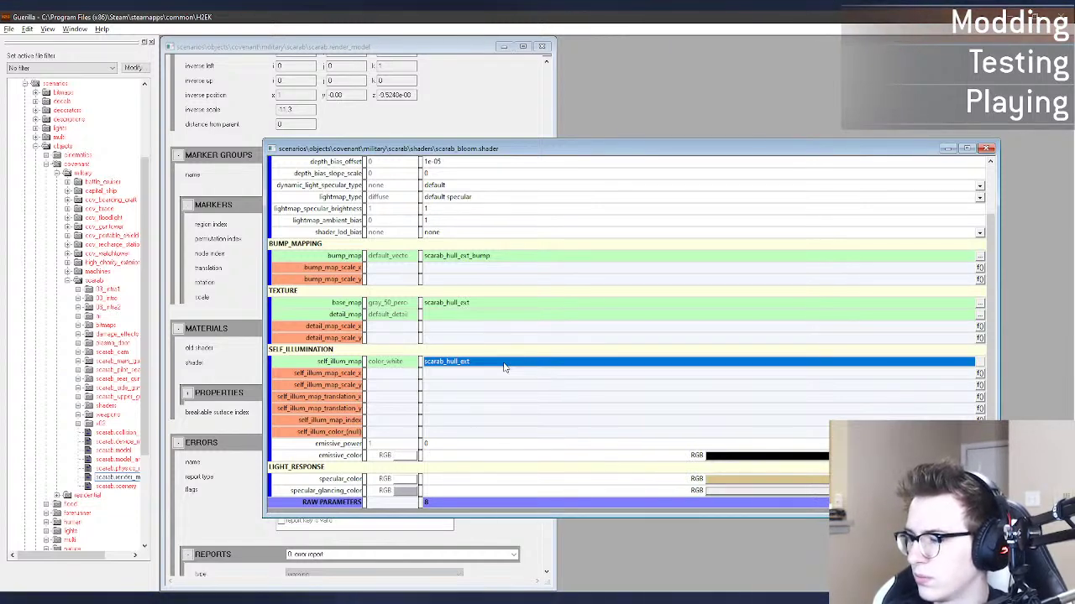
click(468, 600)
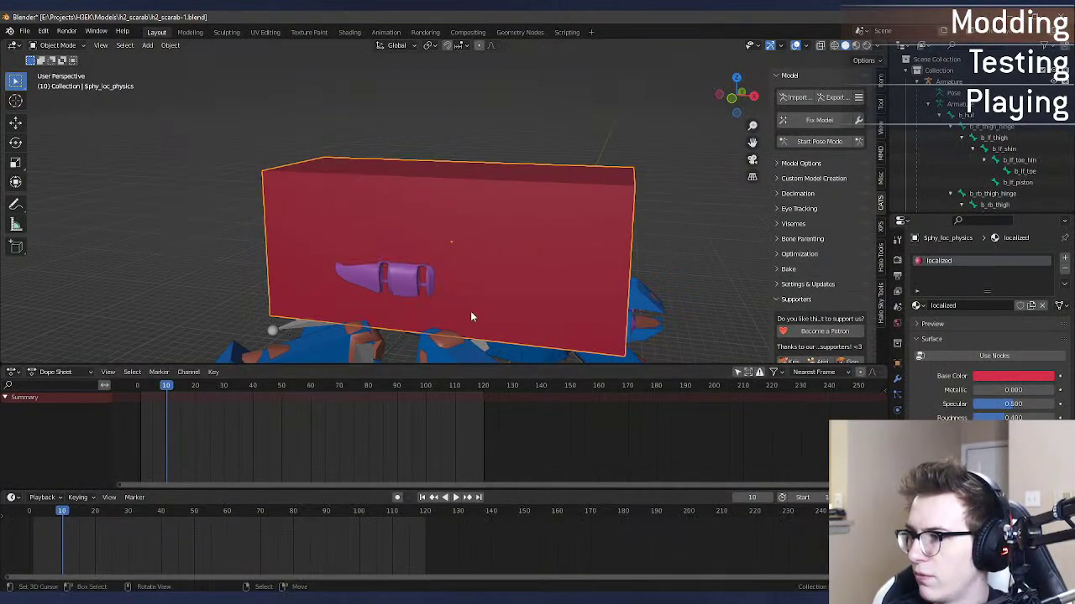
right_click(458, 374)
click(439, 345)
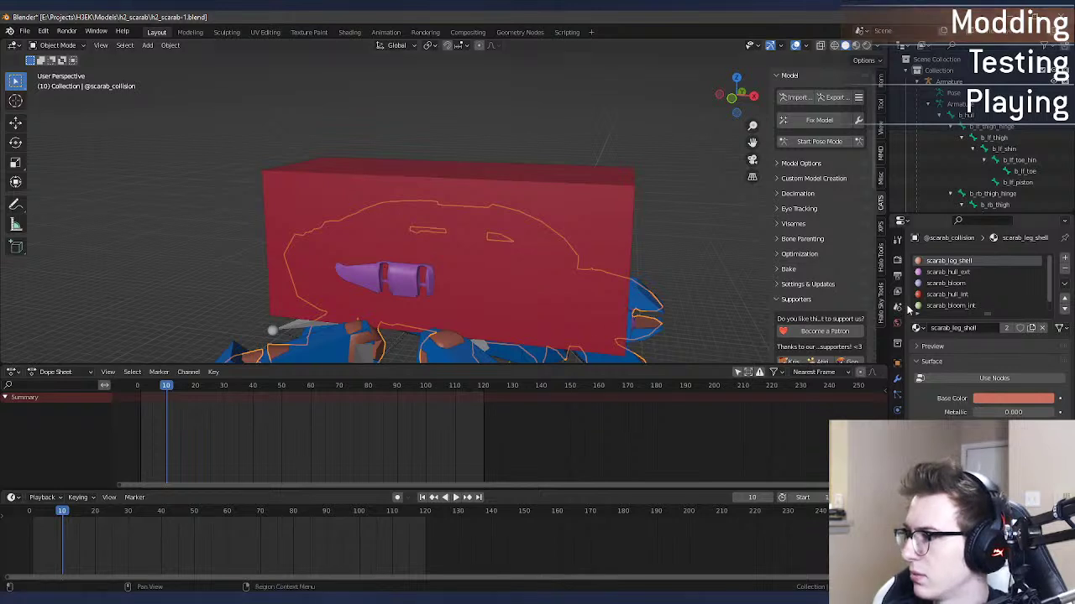
mouse_move(984, 322)
mouse_down()
mouse_move(982, 340)
mouse_move(981, 328)
mouse_up()
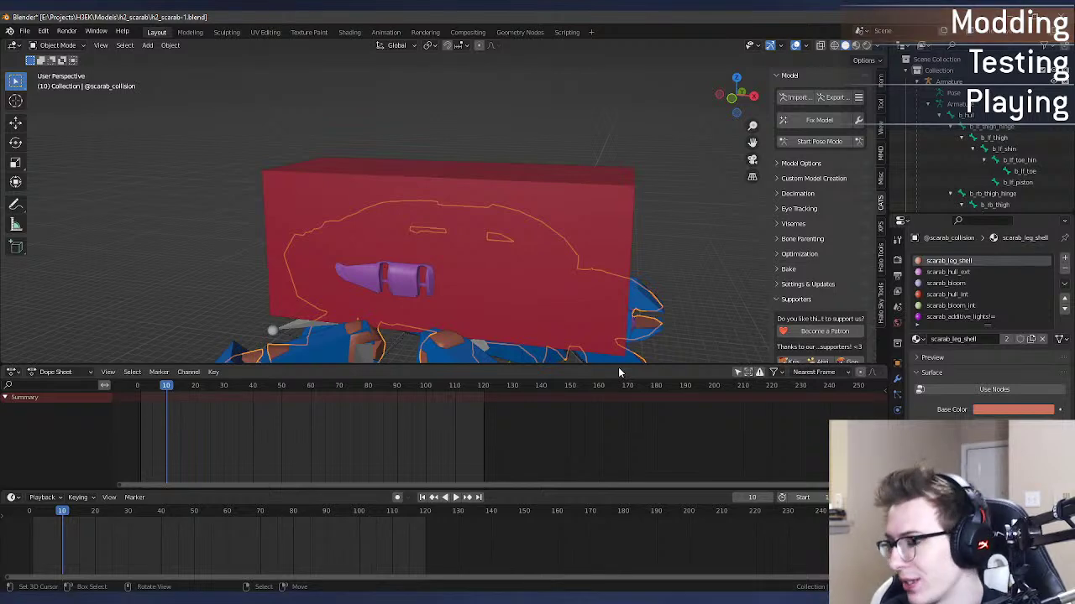
Step: Switch to the Halo 3 Guerilla and close the giant scarab and scarab_h2 physics_model tags
key(alt+Tab)
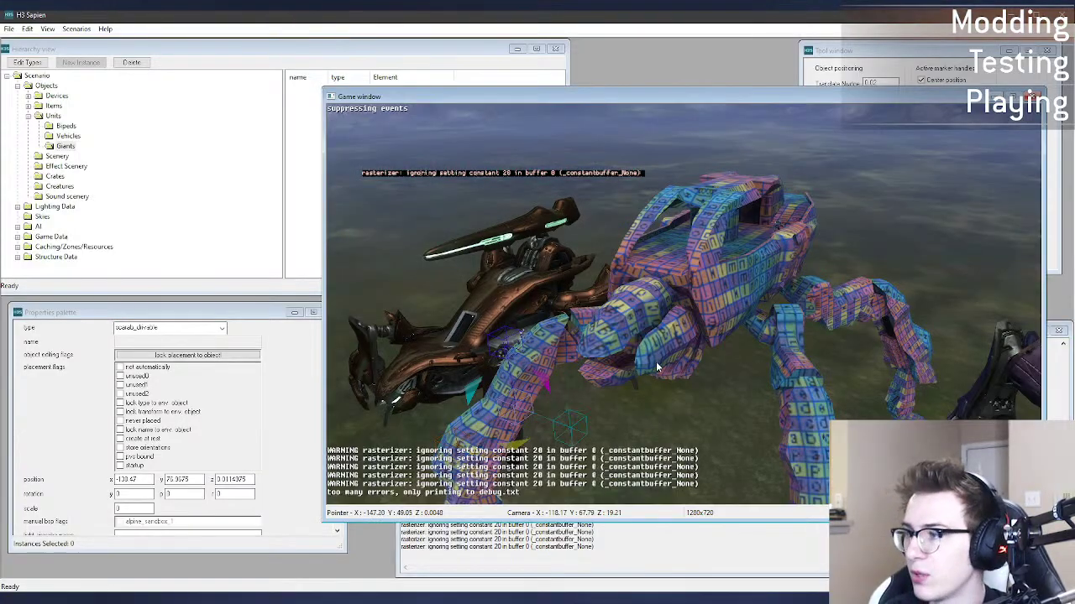
key(alt+Tab)
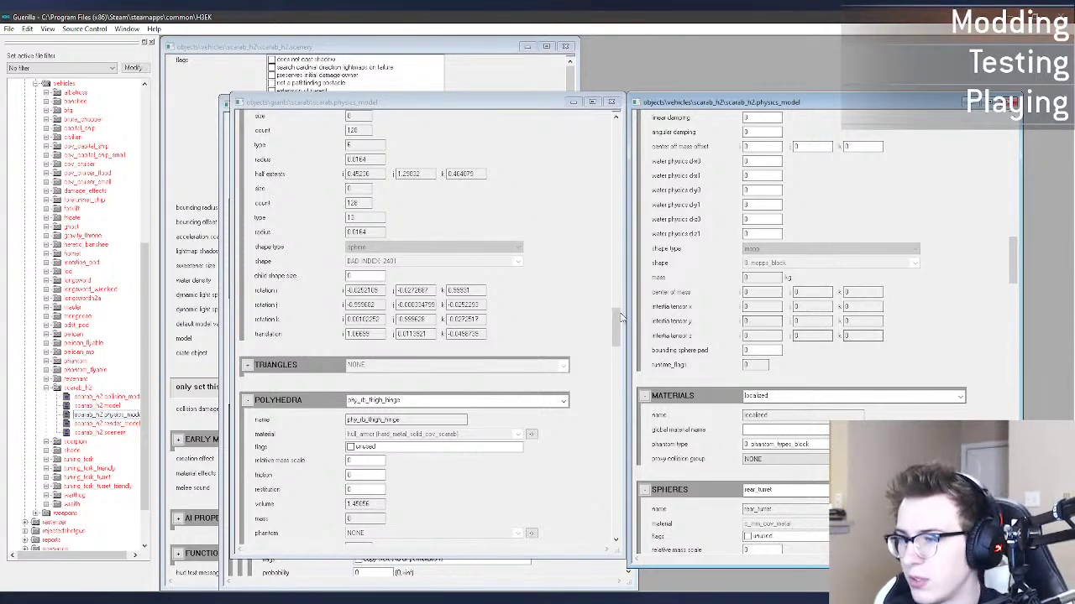
click(611, 102)
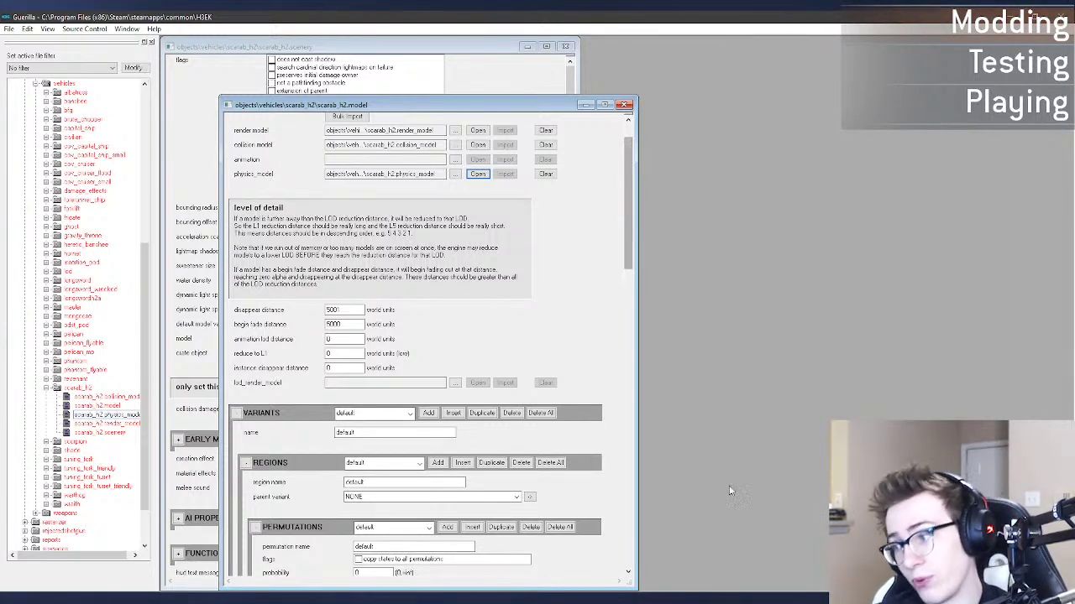
Step: In Sapien, place a scarab_drivable giant beneath the checkered scarab and delete it again
click(690, 600)
key(alt+Tab)
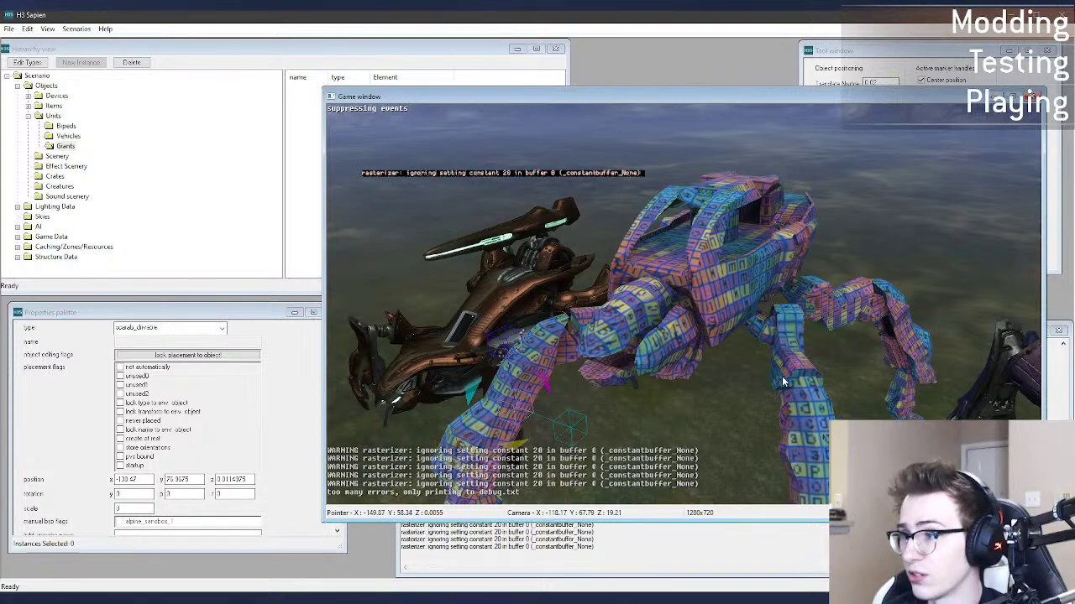
click(688, 363)
drag(688, 363, 705, 396)
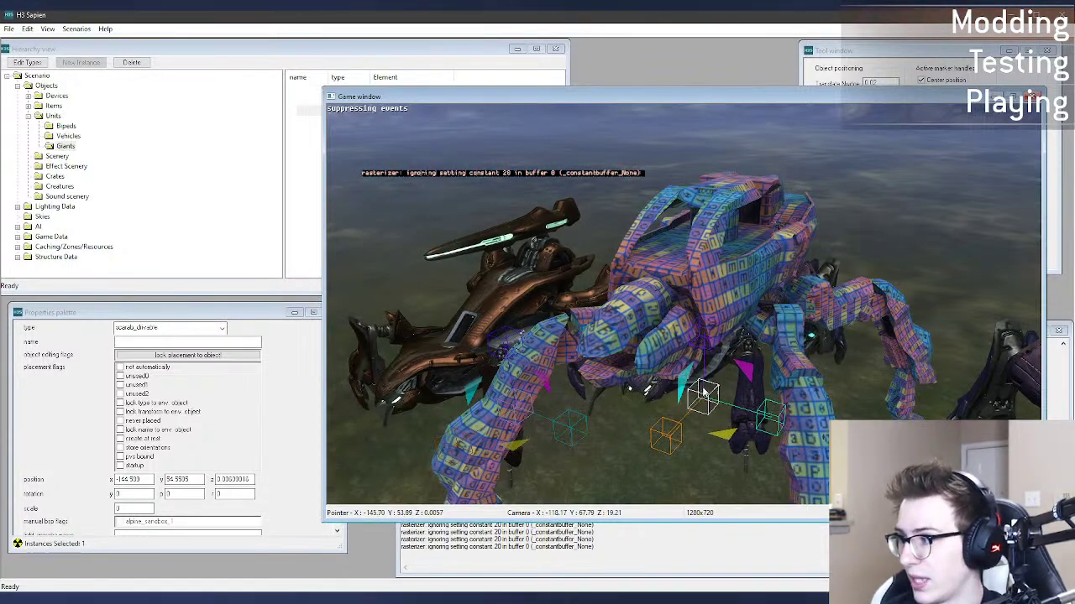
key(Delete)
mouse_move(706, 396)
middle_down()
mouse_move(797, 416)
mouse_move(772, 407)
mouse_move(769, 378)
mouse_move(806, 428)
mouse_move(698, 385)
middle_up()
key(w)
key(s)
middle_drag(690, 496, 668, 445)
key(s)
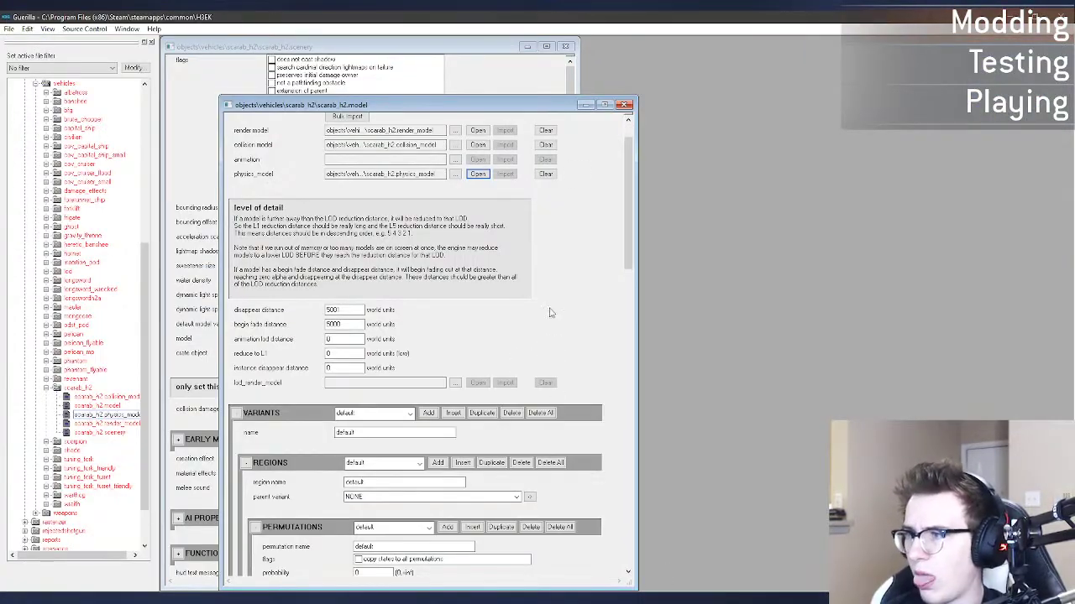
Step: Move the scarab_h2.model window beside the scenery tag in the Halo 3 Guerilla and browse File Explorer to the Steam common folder
drag(511, 104, 874, 69)
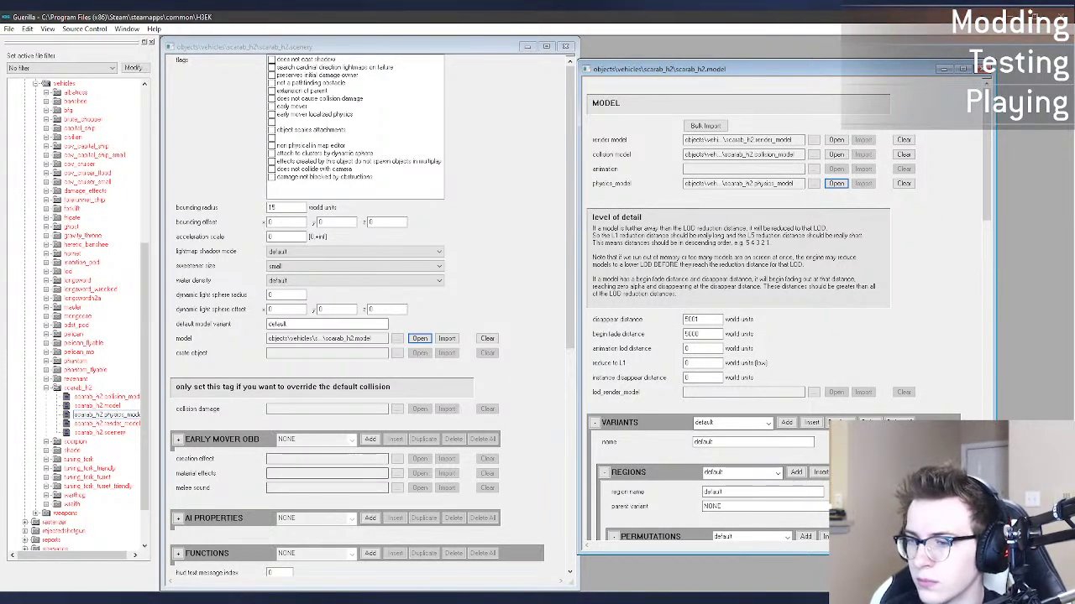
click(172, 601)
click(172, 550)
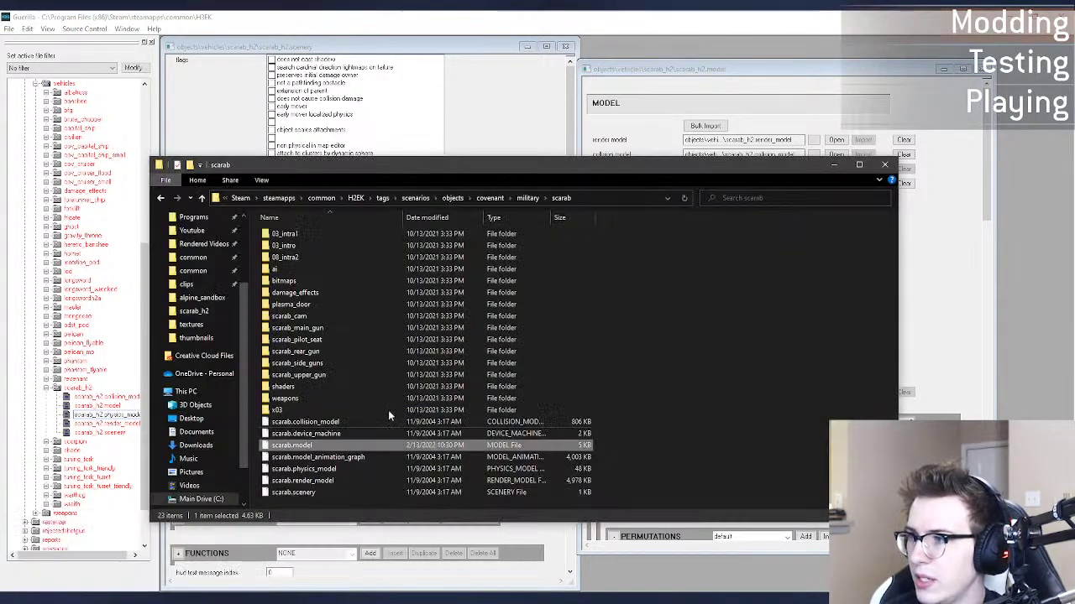
click(356, 198)
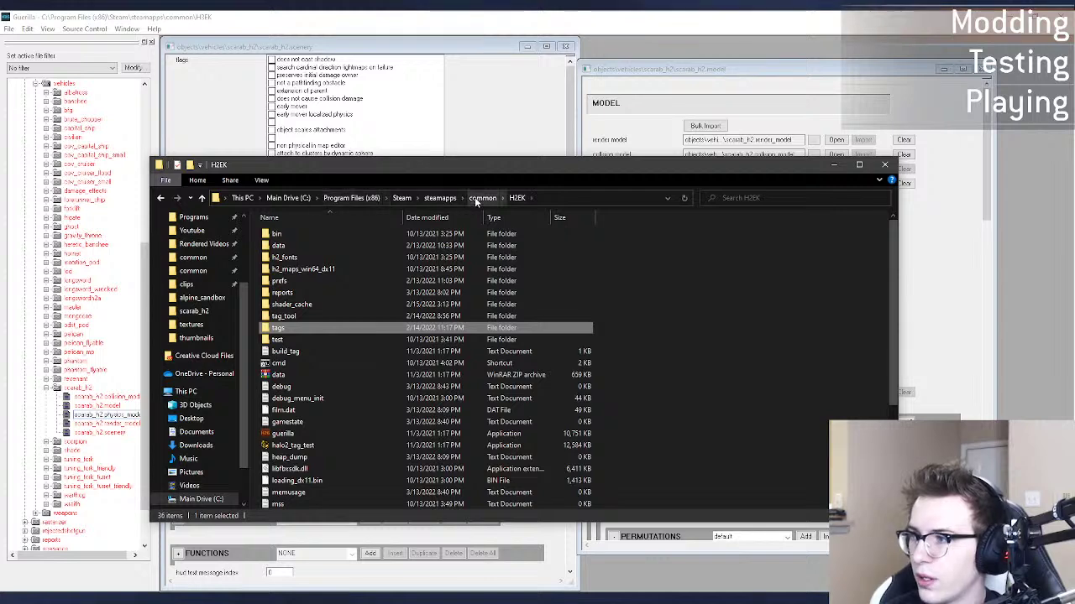
click(476, 197)
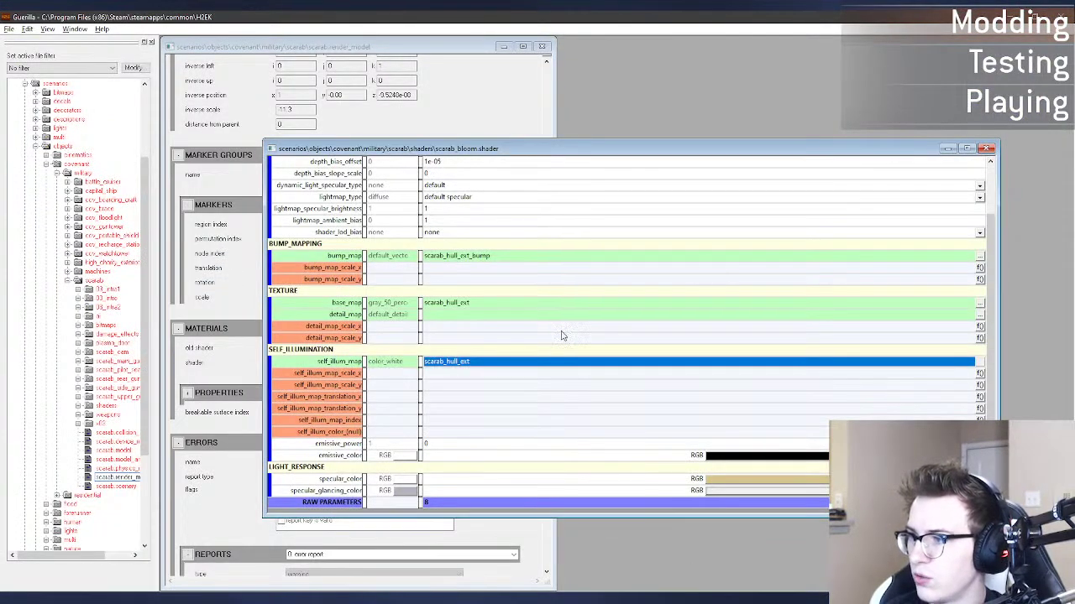
Step: In the Halo 2 Guerilla, close the scarab_bloom shader, check the scarab_additive_lights material's shader maps and close that shader
scroll(802, 301, up, 2)
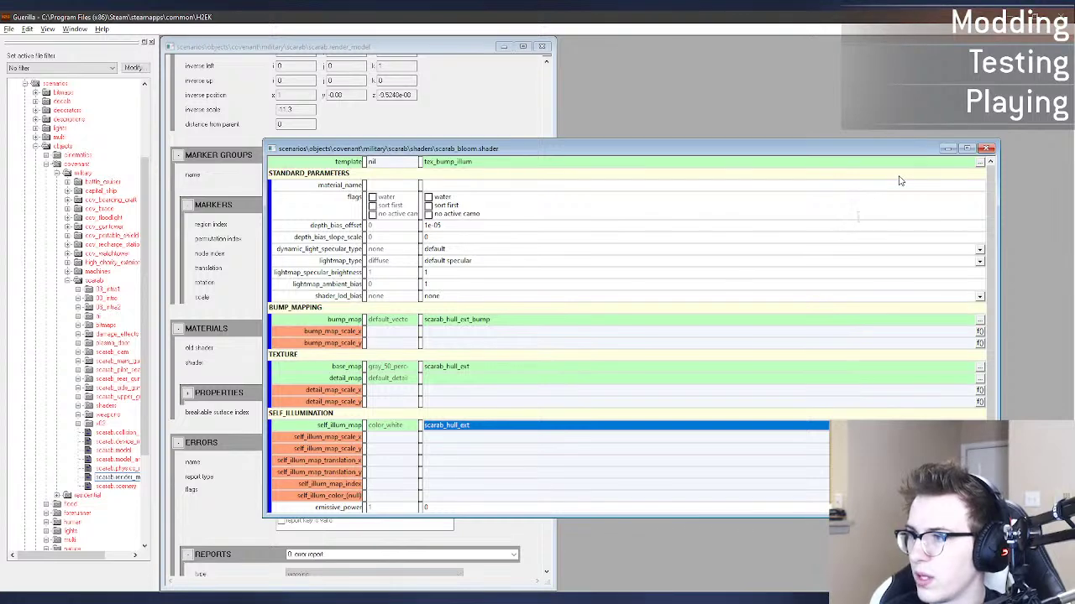
click(986, 148)
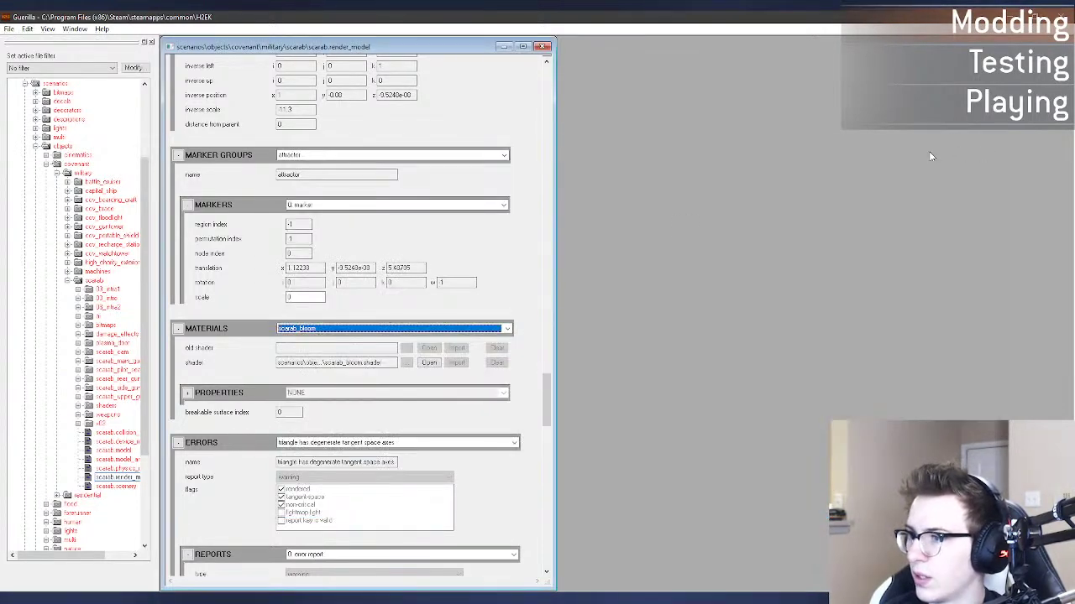
click(387, 329)
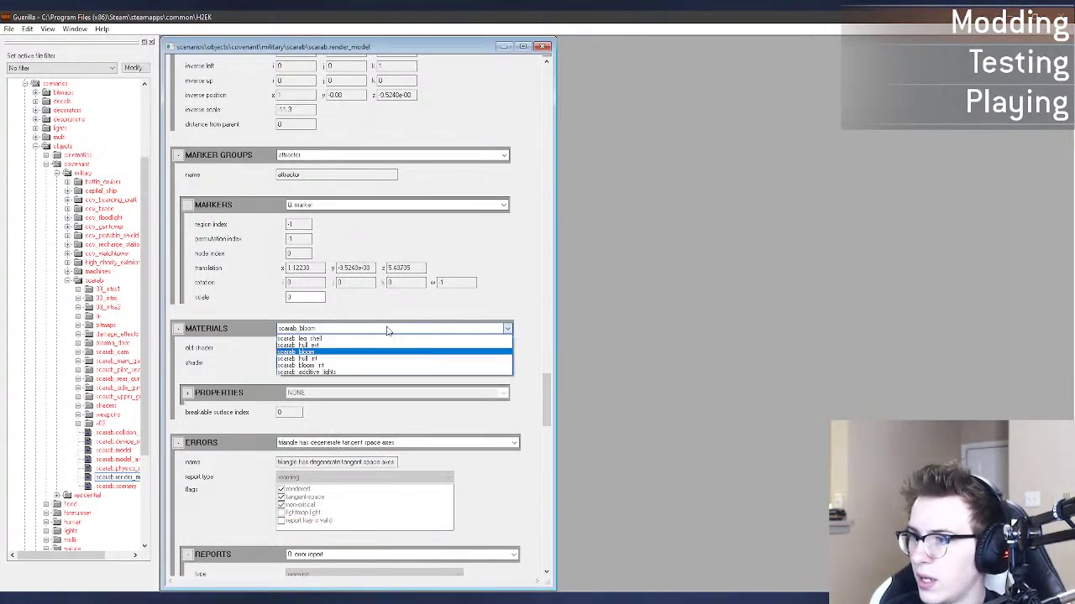
click(375, 372)
click(428, 363)
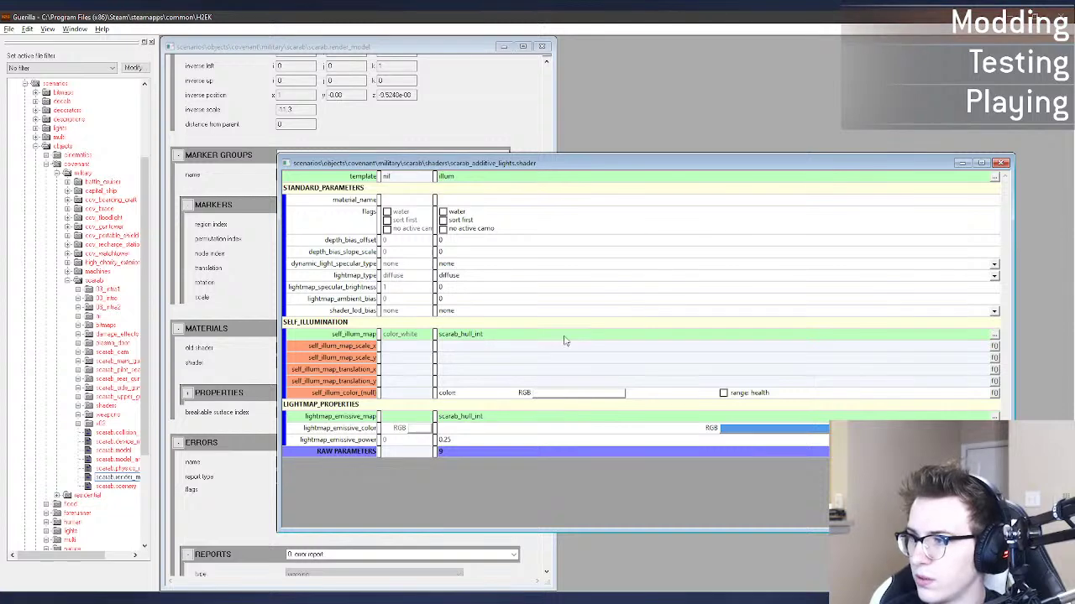
click(1001, 163)
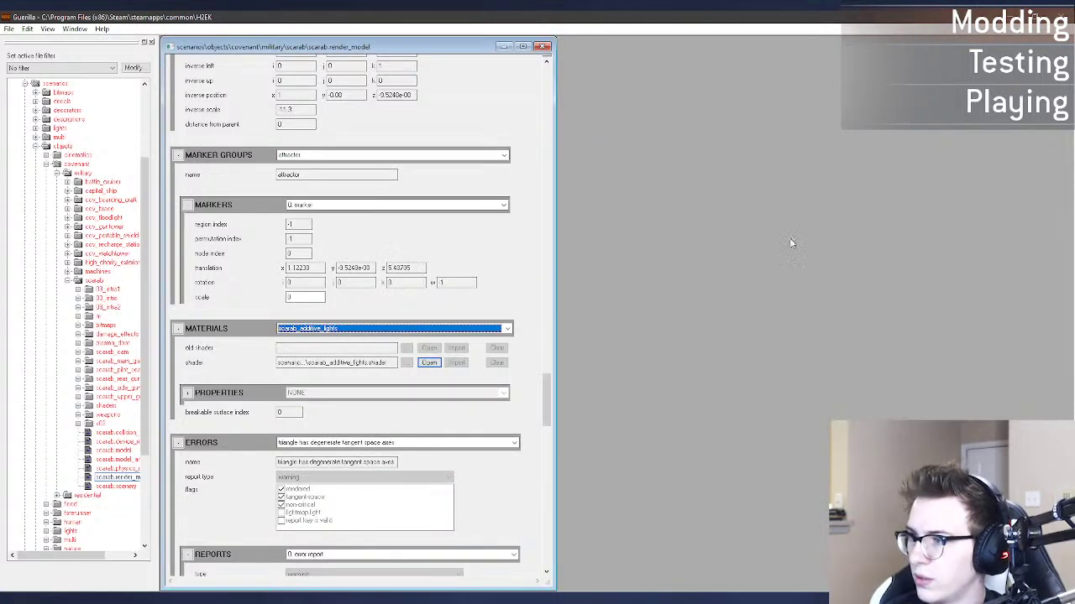
Step: Open the scarab_bloom_int material's shader, check its bump, base and self-illumination maps and close it
click(435, 330)
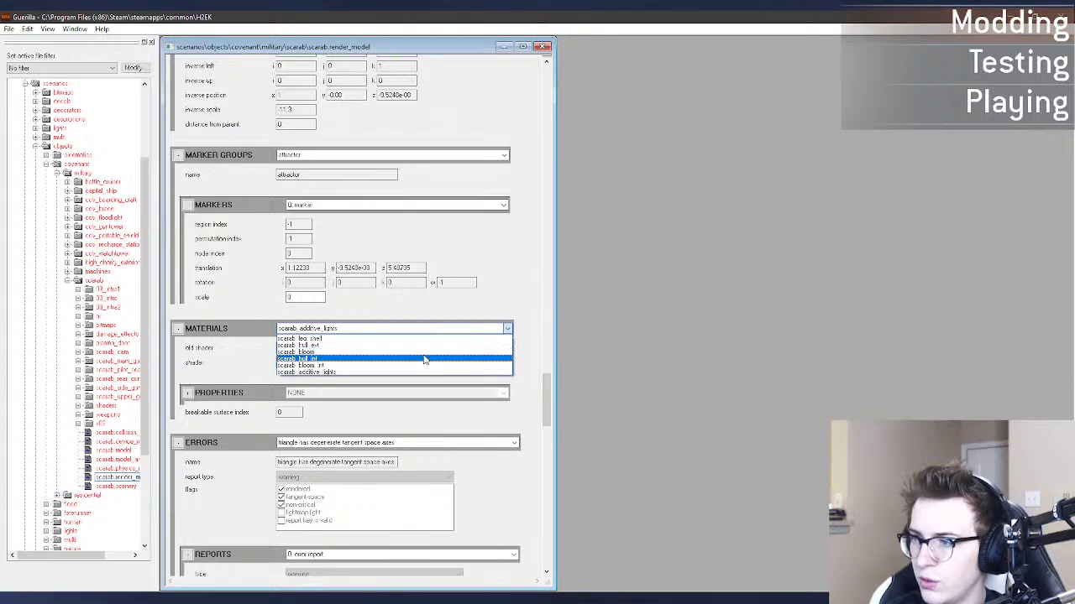
click(428, 367)
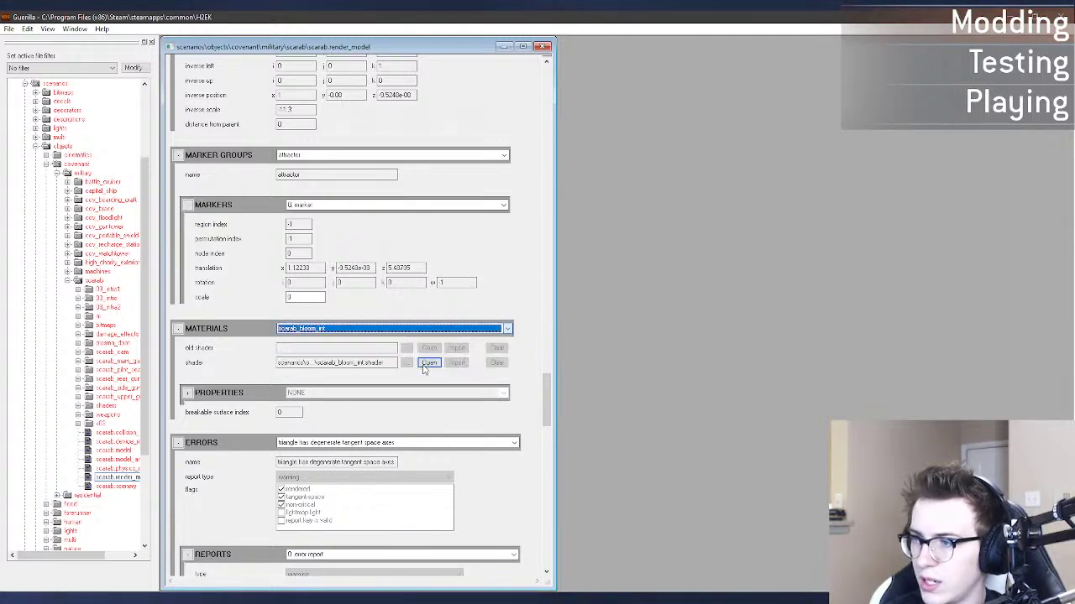
click(427, 362)
scroll(609, 432, down, 3)
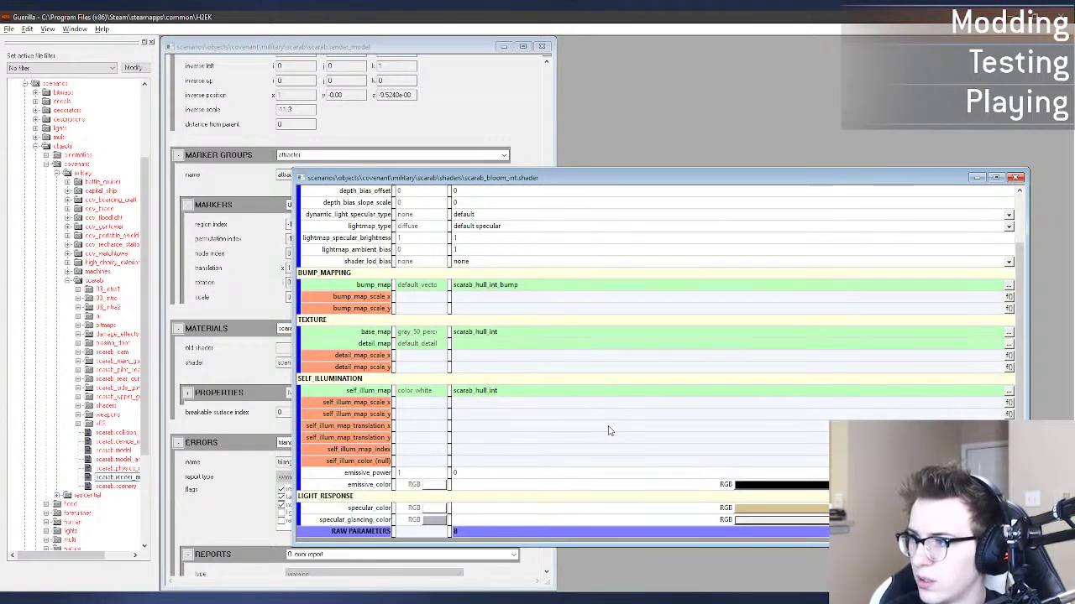
click(1016, 177)
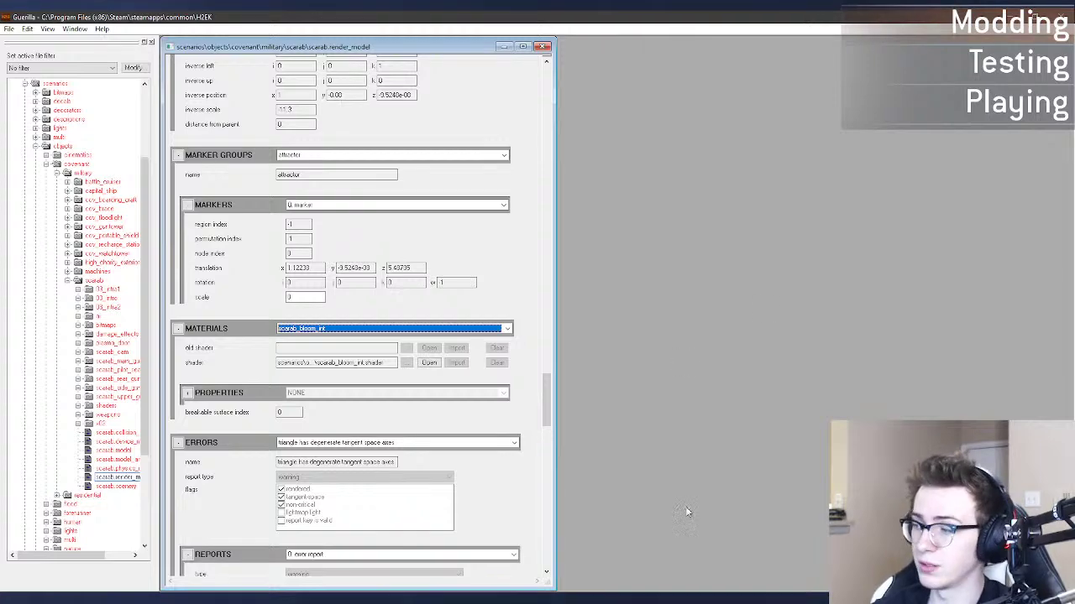
Step: In File Explorer, go from Reclaimer to Halo 3 Mods\Adjutant\models and open the scarab_h2 folder of exported textures
click(370, 600)
click(144, 599)
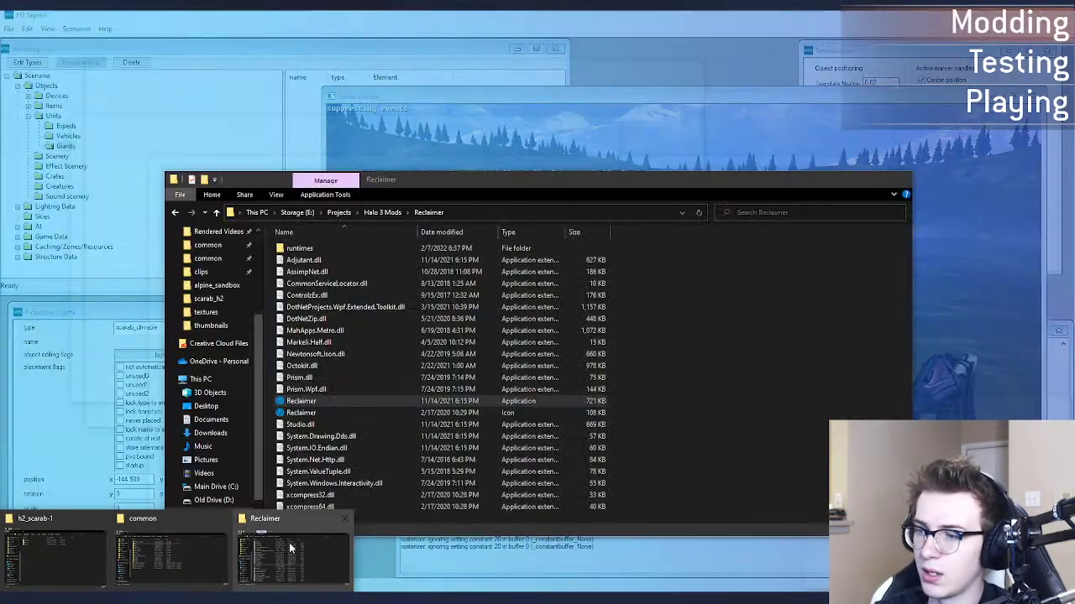
click(294, 554)
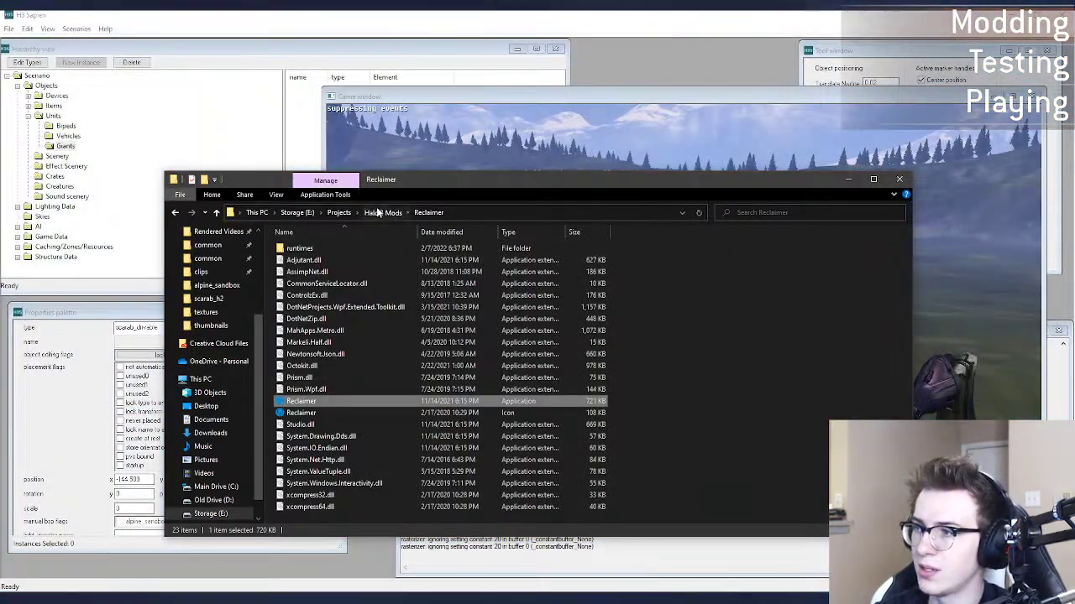
click(378, 212)
double_click(330, 251)
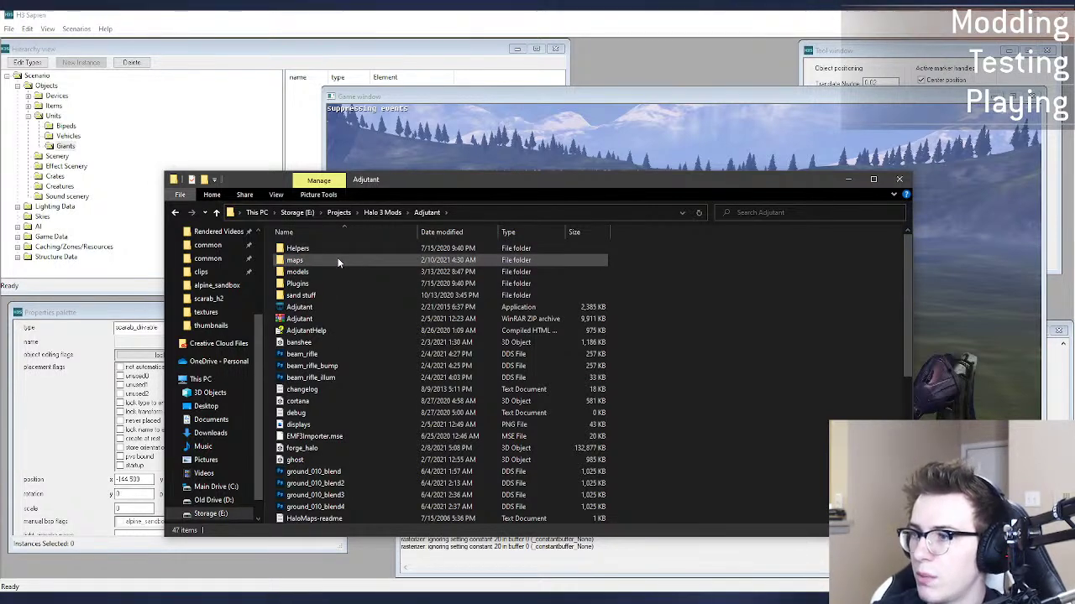
double_click(341, 272)
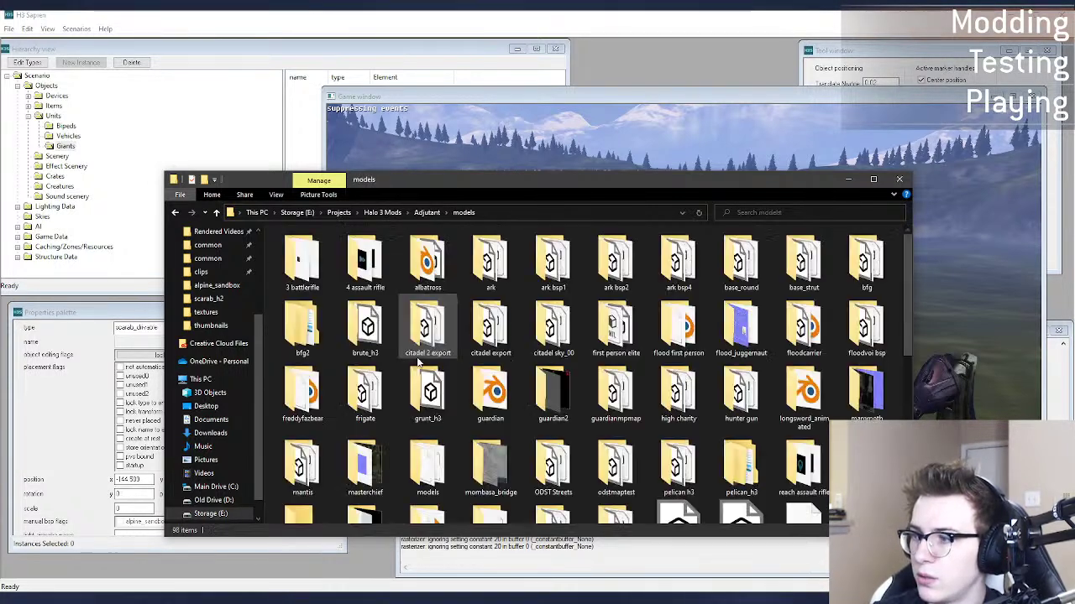
scroll(459, 364, down, 5)
click(561, 458)
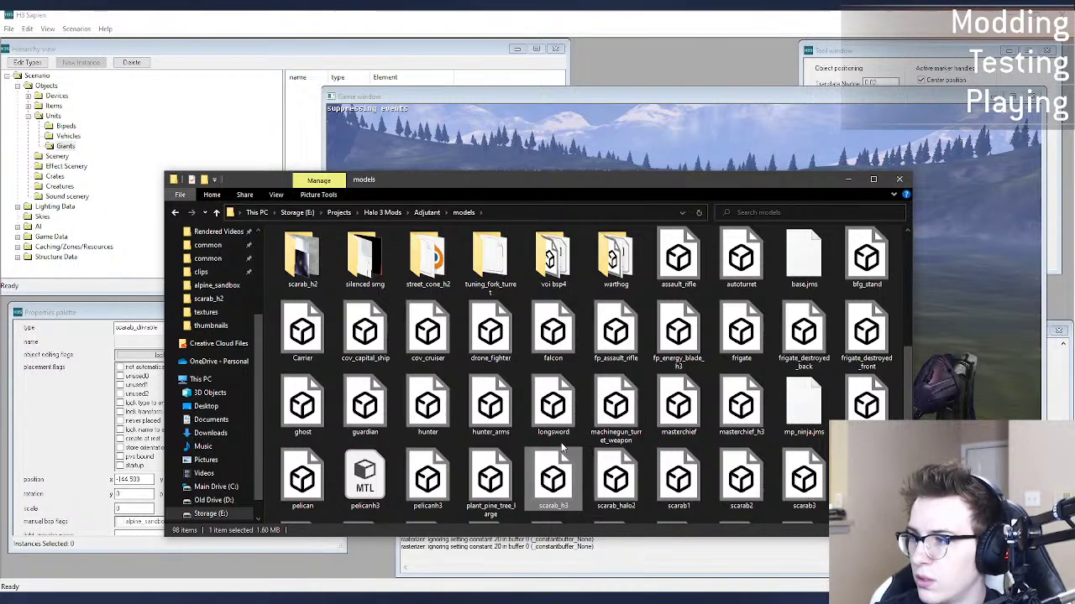
scroll(561, 445, up, 5)
click(565, 302)
key(s)
double_click(304, 259)
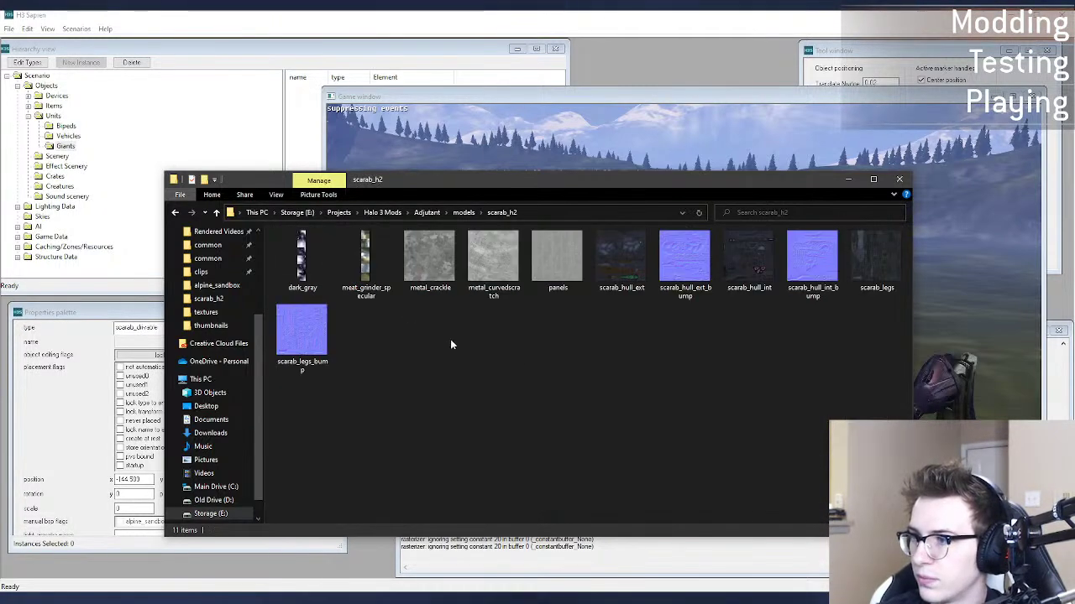
Step: Copy all exported textures from the scarab_h2 models folder into H3EK\data\objects\vehicles\scarab_h2\bitmaps
key(ctrl+a)
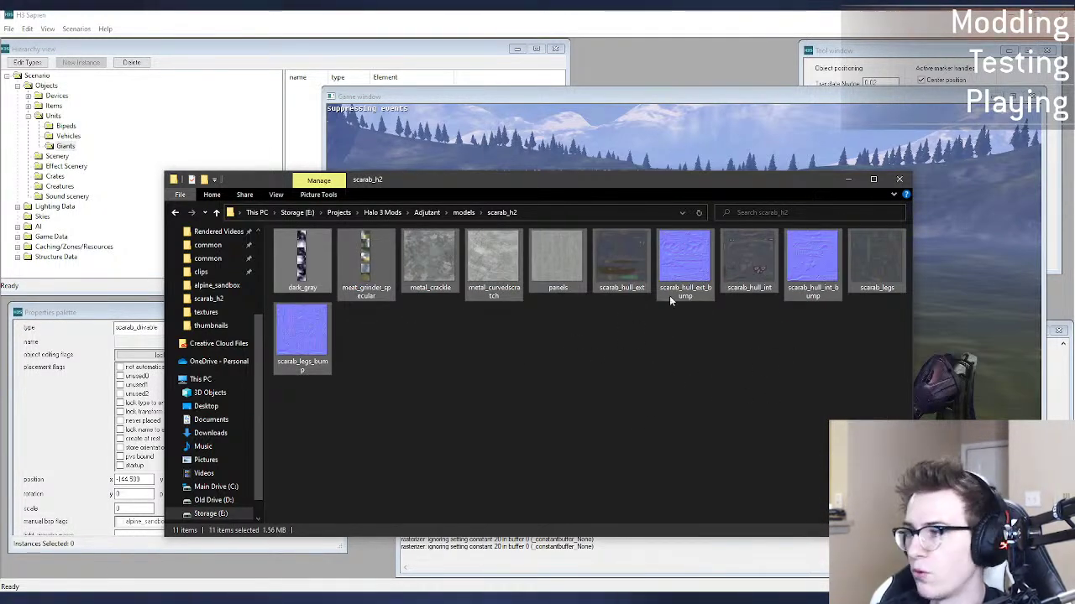
mouse_move(172, 598)
click(172, 550)
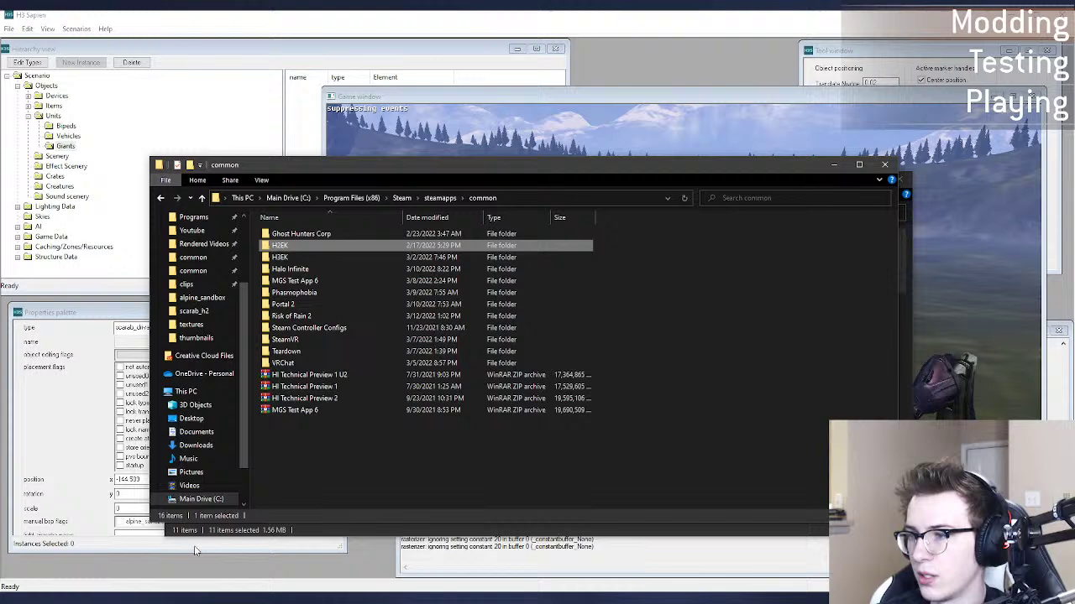
double_click(316, 257)
double_click(312, 259)
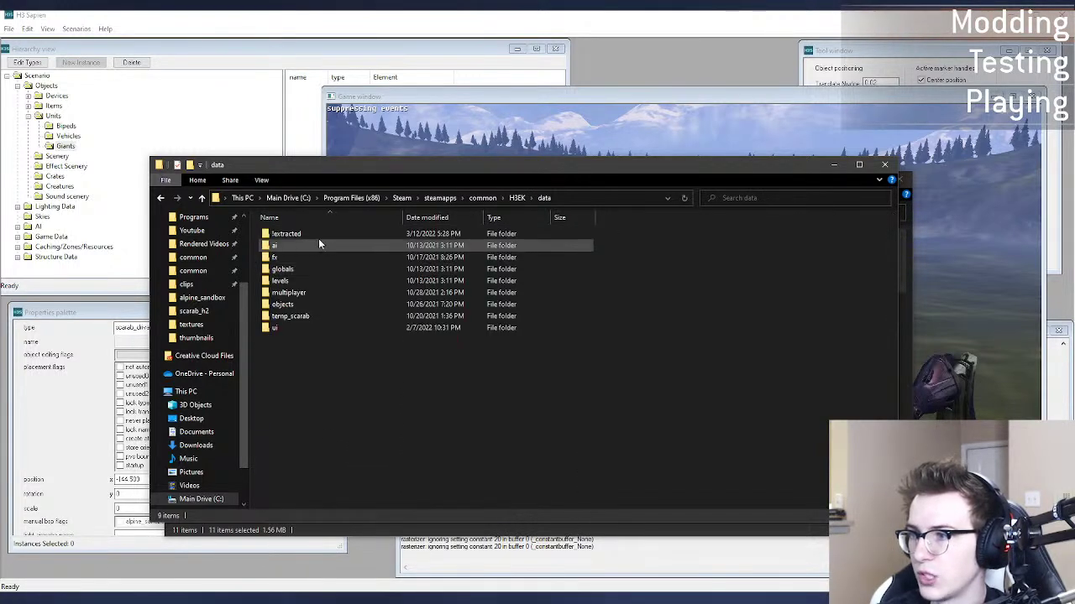
double_click(305, 305)
double_click(307, 290)
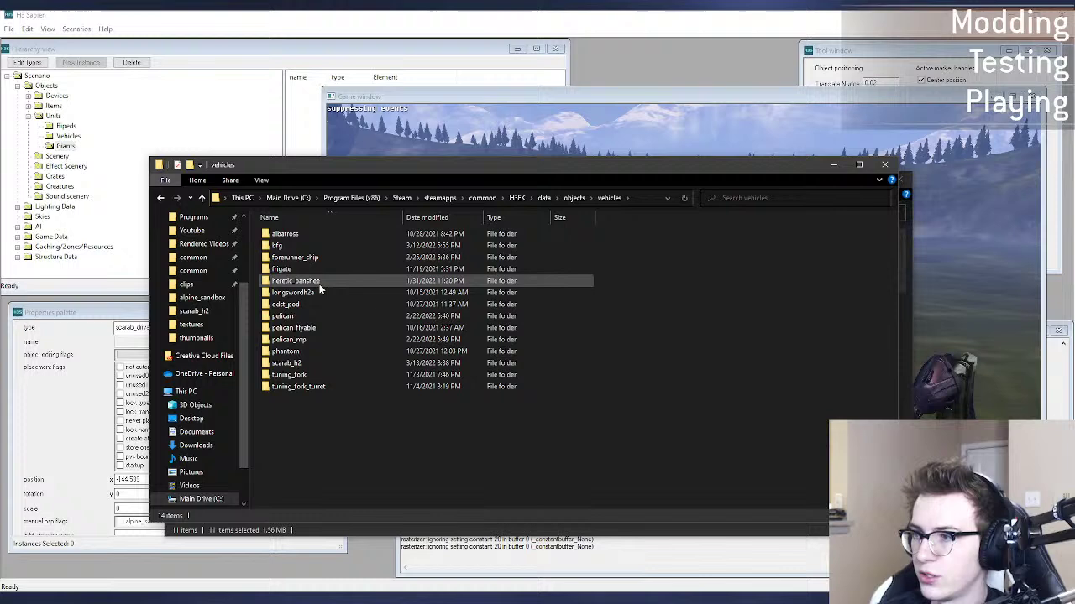
double_click(313, 361)
double_click(317, 239)
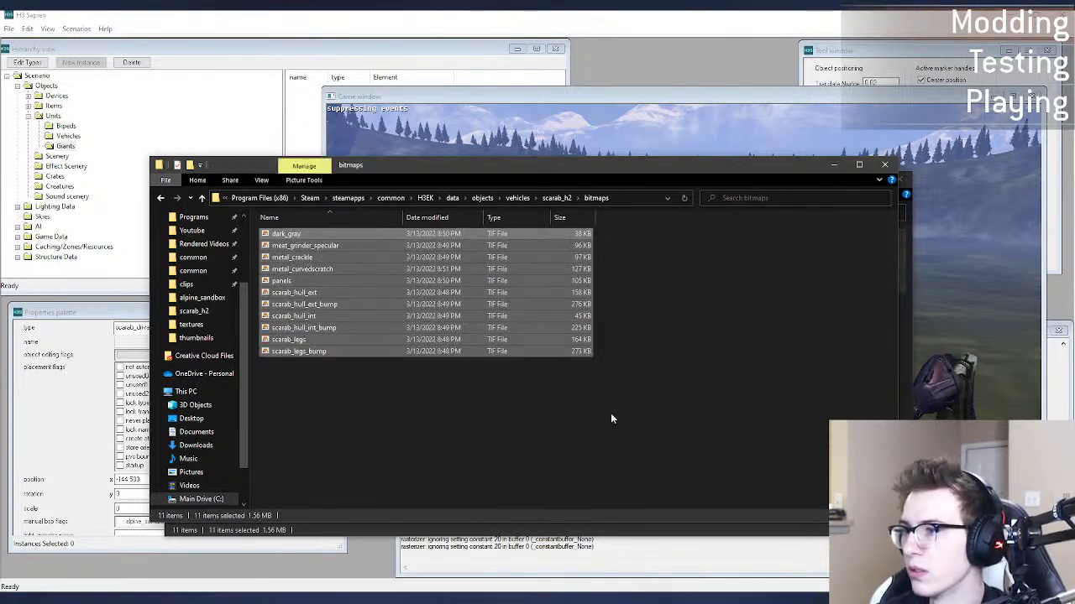
Step: In the H3EK command prompt, import the textures with "tool bitmaps objects\vehicles\scarab_h2\bitmaps"
click(769, 585)
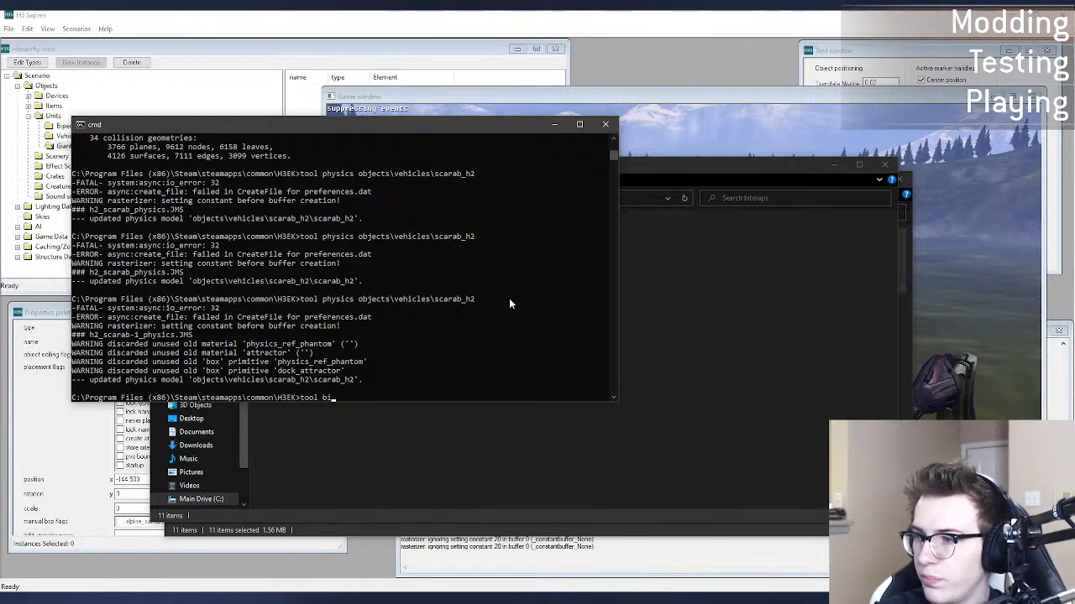
text(tool bitmaps objec)
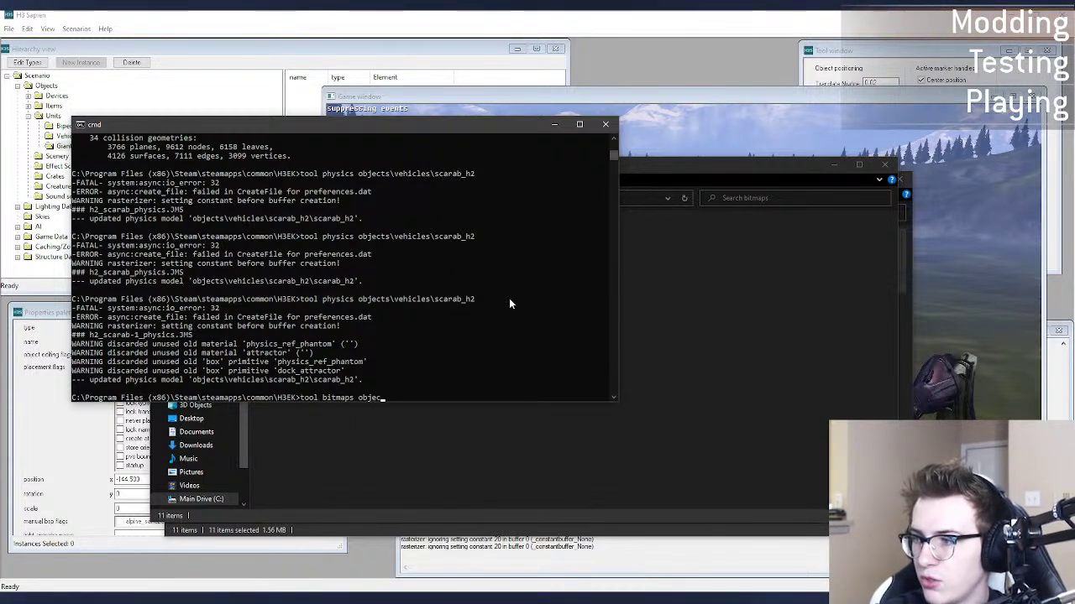
text(ts\vehicles\scarab_)
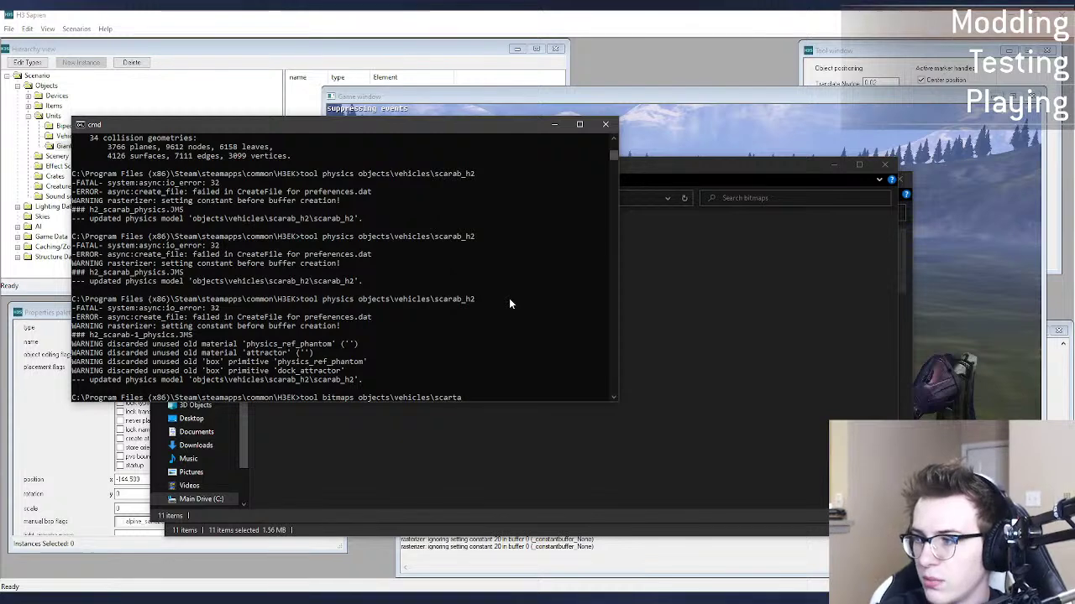
text(h2itmaps)
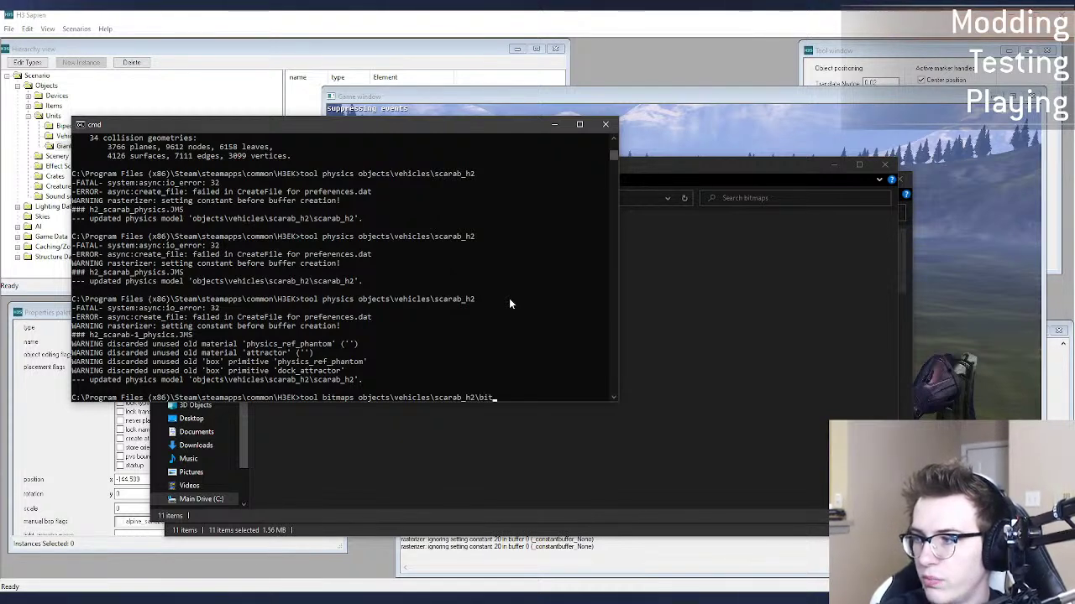
key(Return)
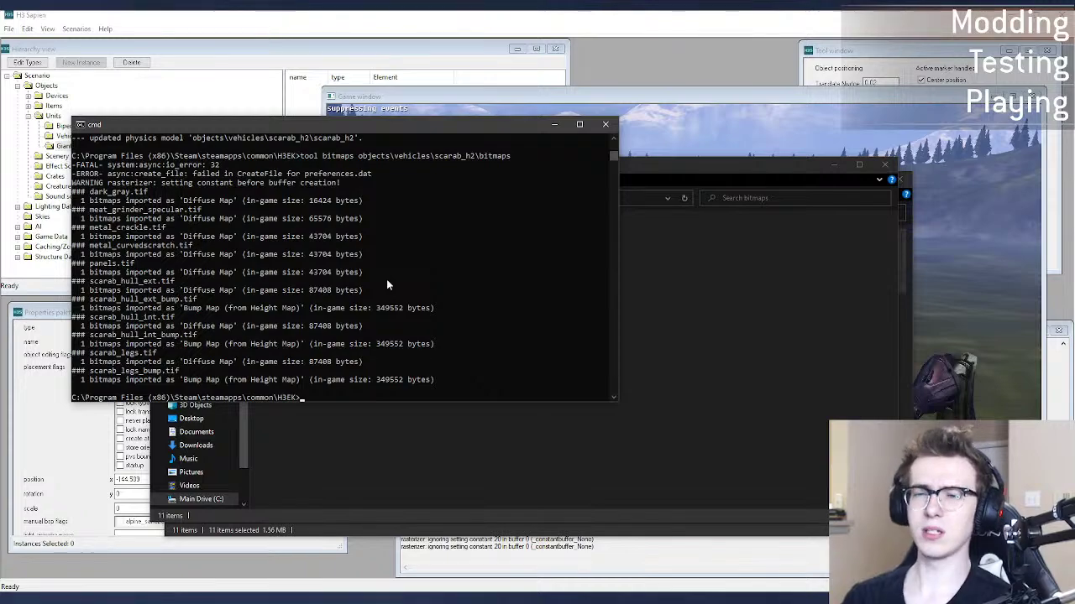
Step: In Sapien, fly around the untextured Halo 2 scarab and examine its hull, head and legs beside the two Halo 3 scarabs
click(540, 34)
key(w)
middle_drag(819, 327, 770, 401)
key(w)
key(s)
key(w)
key(s)
key(s)
key(w)
key(d)
key(w)
key(s)
key(s)
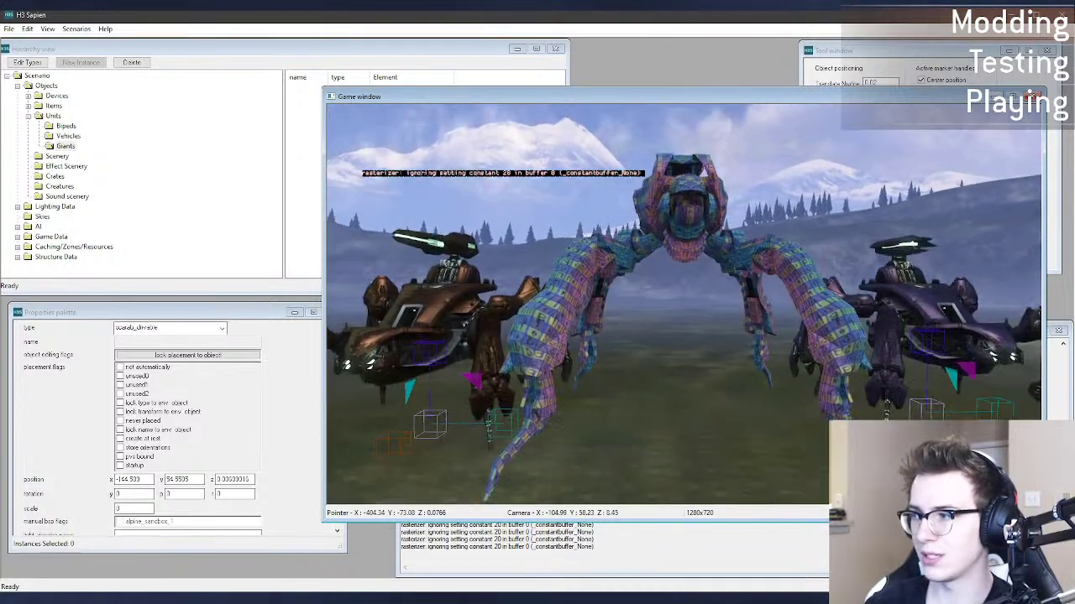
key(w)
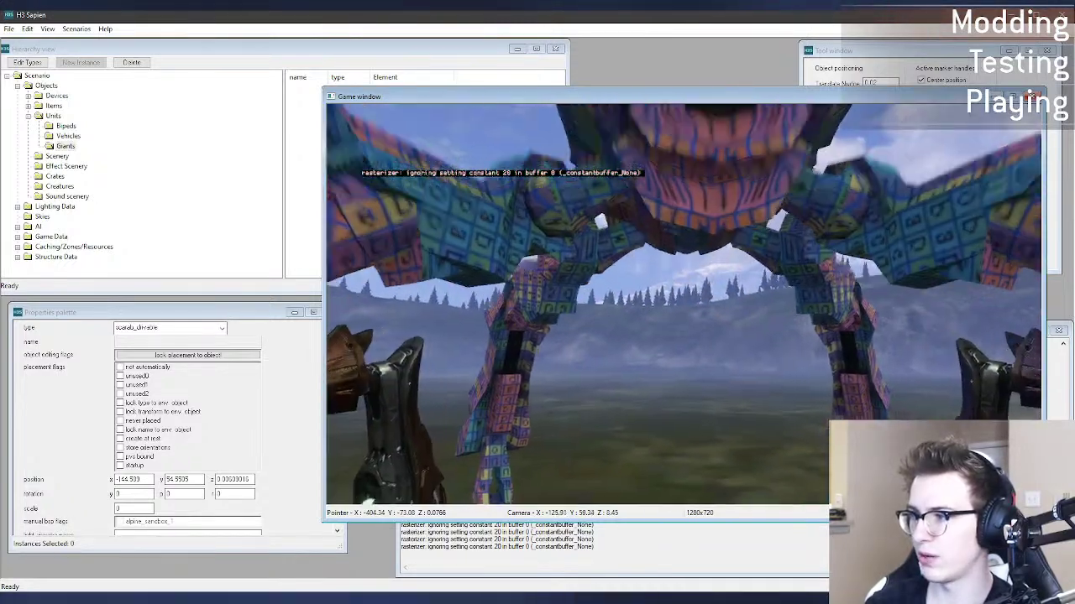
key(s)
mouse_move(683, 304)
middle_down()
mouse_move(668, 340)
mouse_move(669, 309)
mouse_move(683, 304)
mouse_move(668, 336)
mouse_move(683, 304)
mouse_move(697, 340)
mouse_move(651, 342)
mouse_move(689, 284)
middle_up()
key(w)
key(a)
key(d)
key(s)
key(a)
key(w)
middle_drag(642, 239, 681, 248)
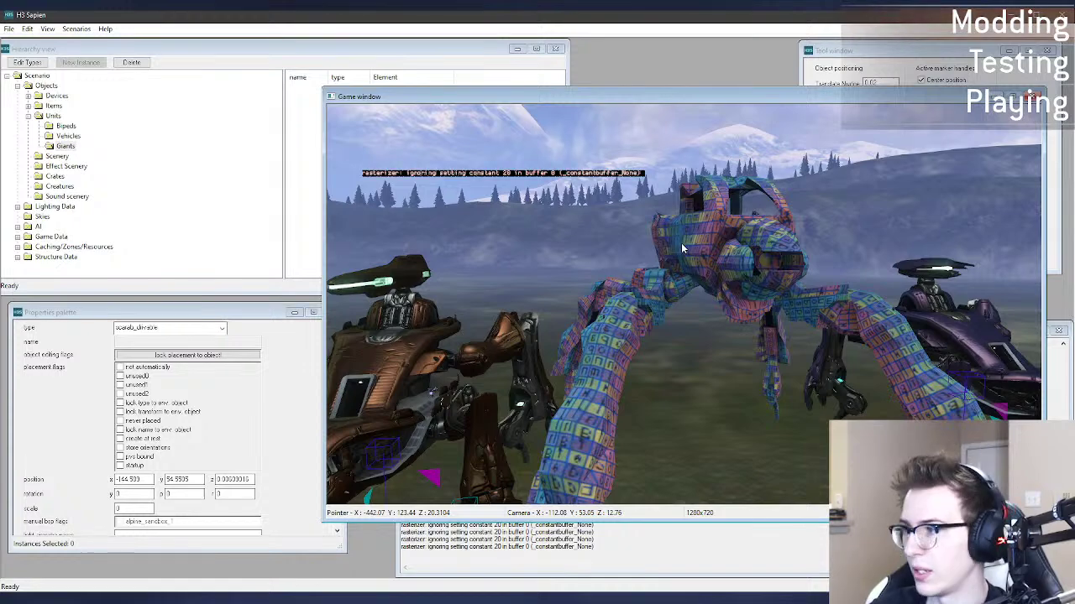
key(w)
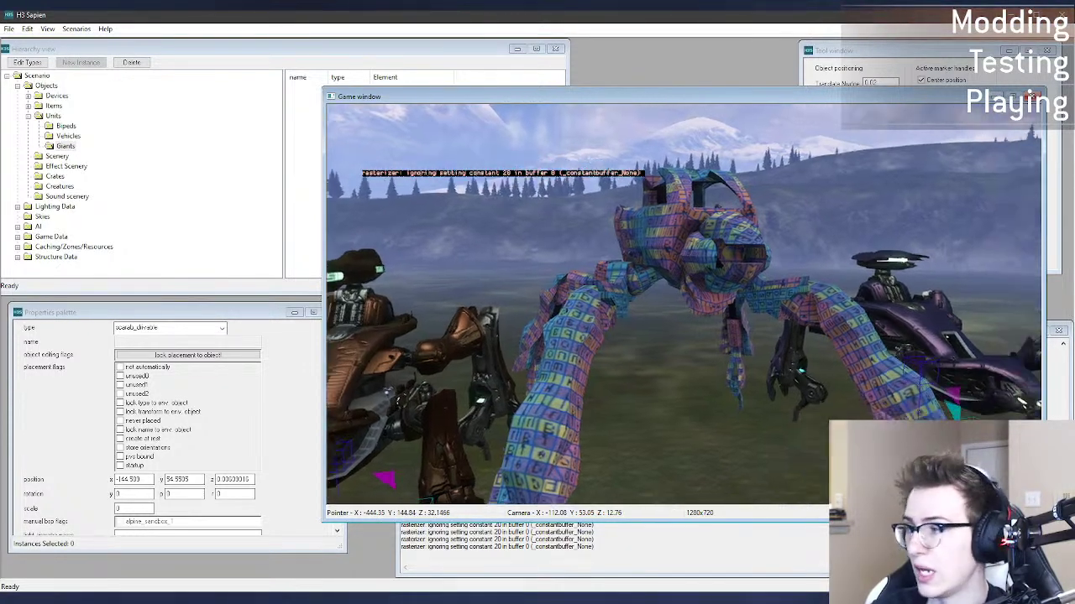
key(d)
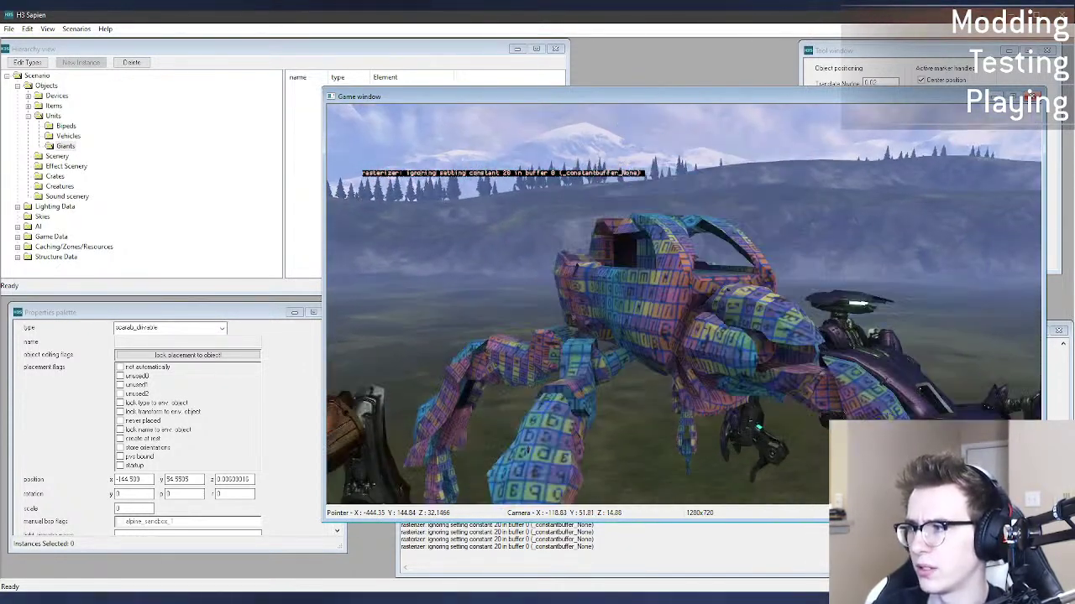
middle_drag(683, 303, 650, 304)
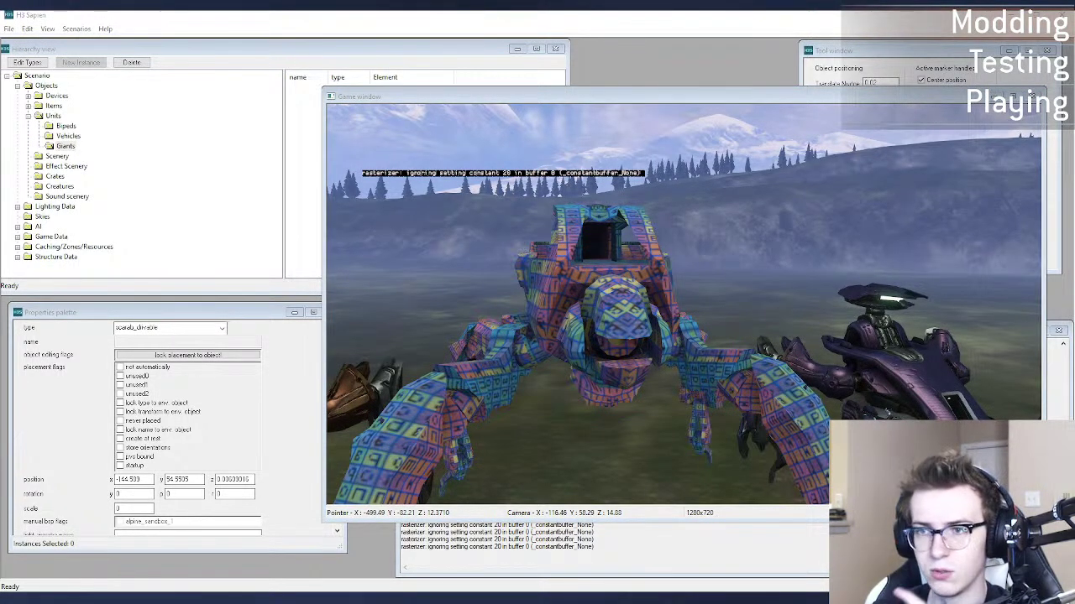
click(540, 352)
key(a)
middle_drag(540, 353, 566, 352)
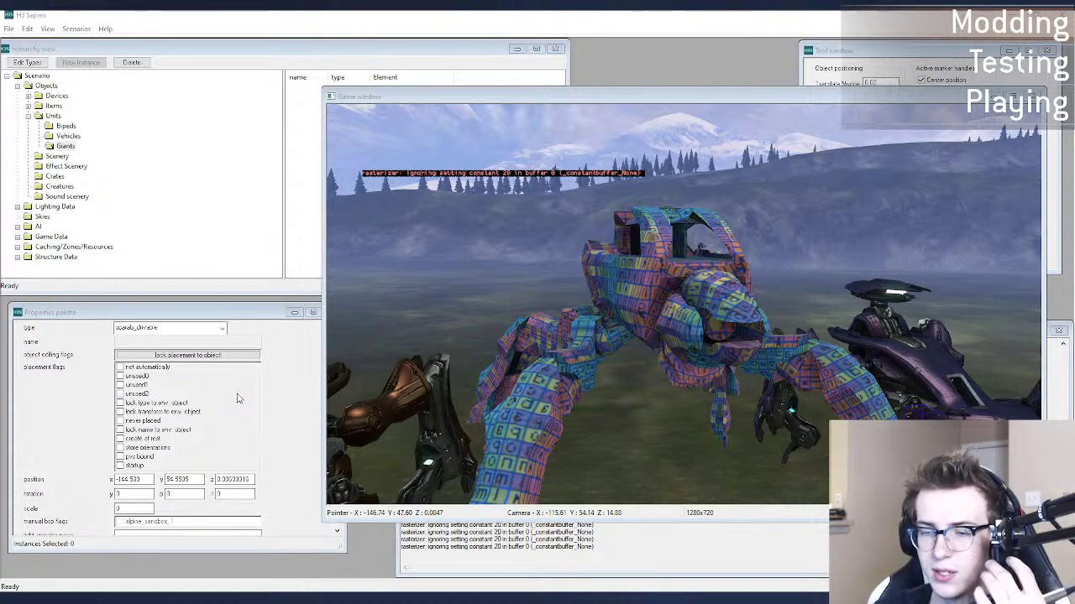
click(596, 385)
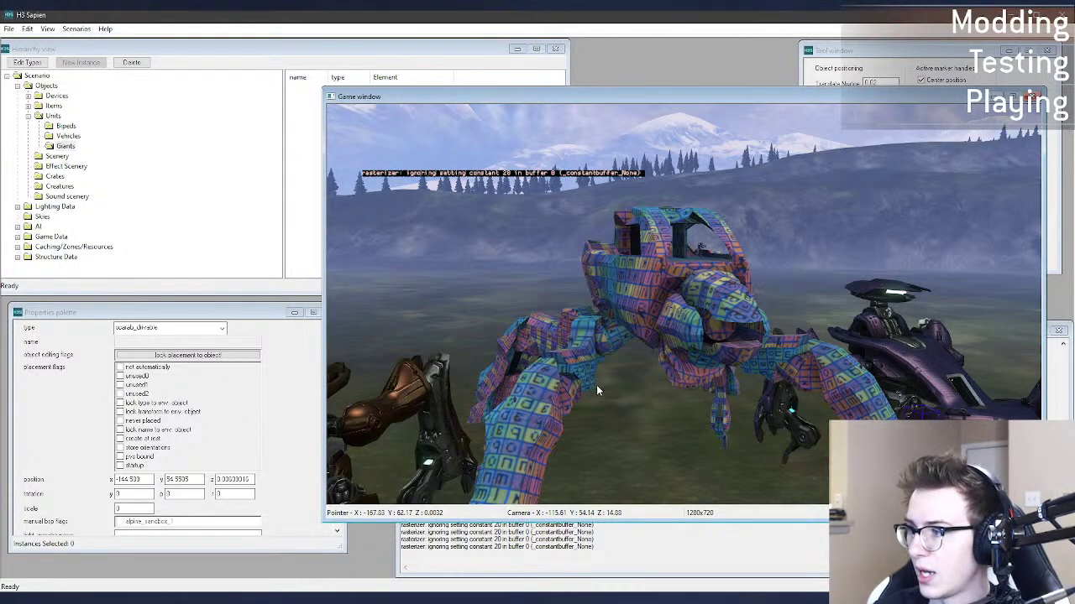
middle_drag(596, 384, 528, 393)
key(d)
key(w)
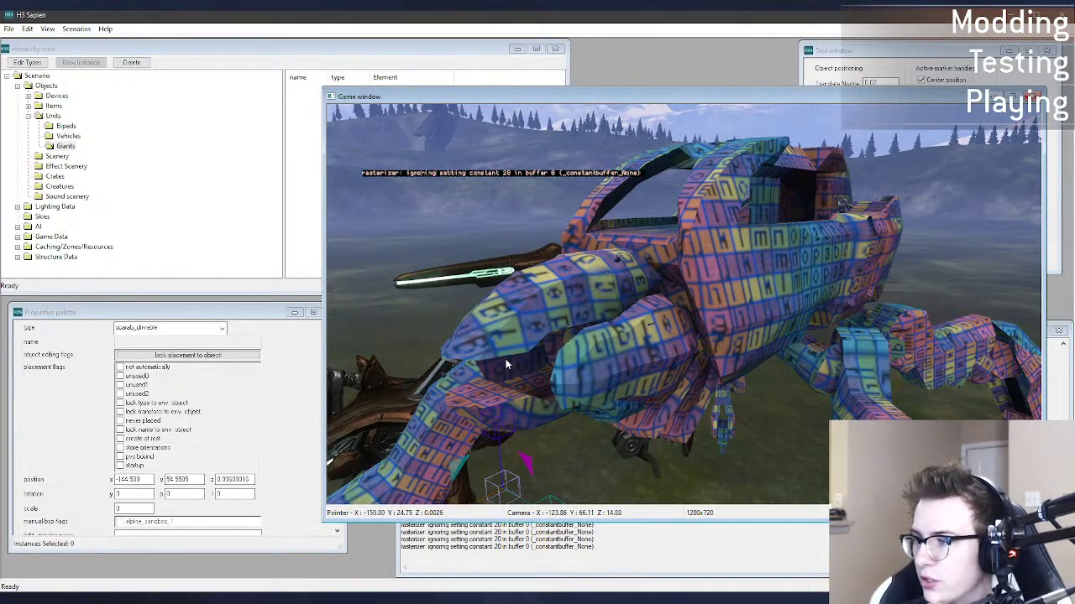
middle_drag(502, 365, 494, 372)
key(s)
Step: Look over the exported scarab_h2 textures and the imported TIF files in the bitmaps folder in File Explorer
mouse_move(215, 598)
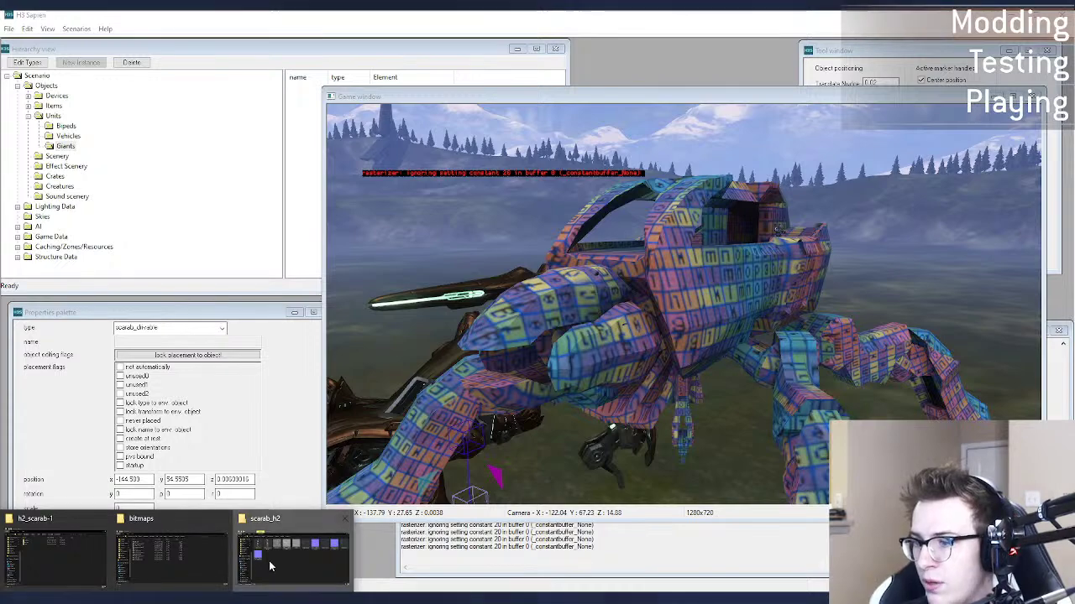
click(293, 547)
click(150, 559)
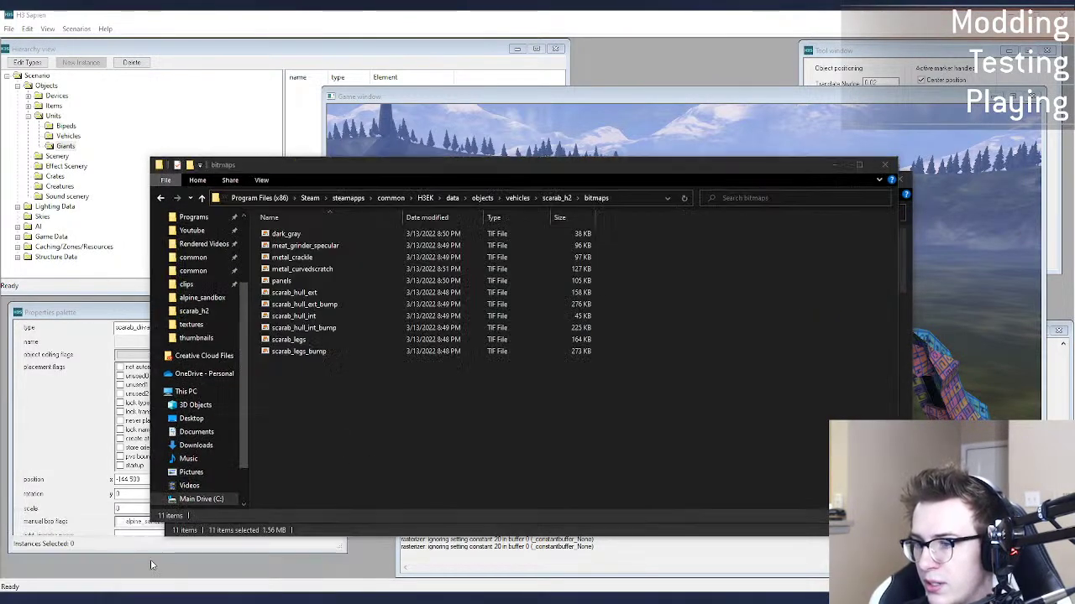
Step: Return to Sapien and examine the purple Halo 3 scarab's hull material up close, comparing it with the Halo 2 scarab
click(582, 131)
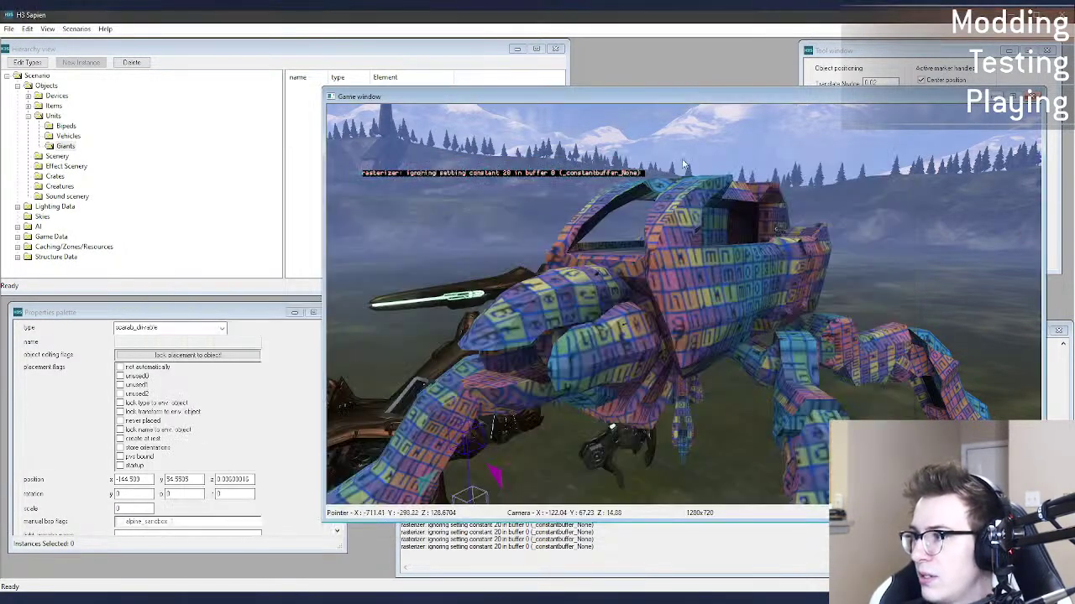
key(w)
middle_drag(582, 131, 669, 218)
key(w)
key(w)
key(w)
key(s)
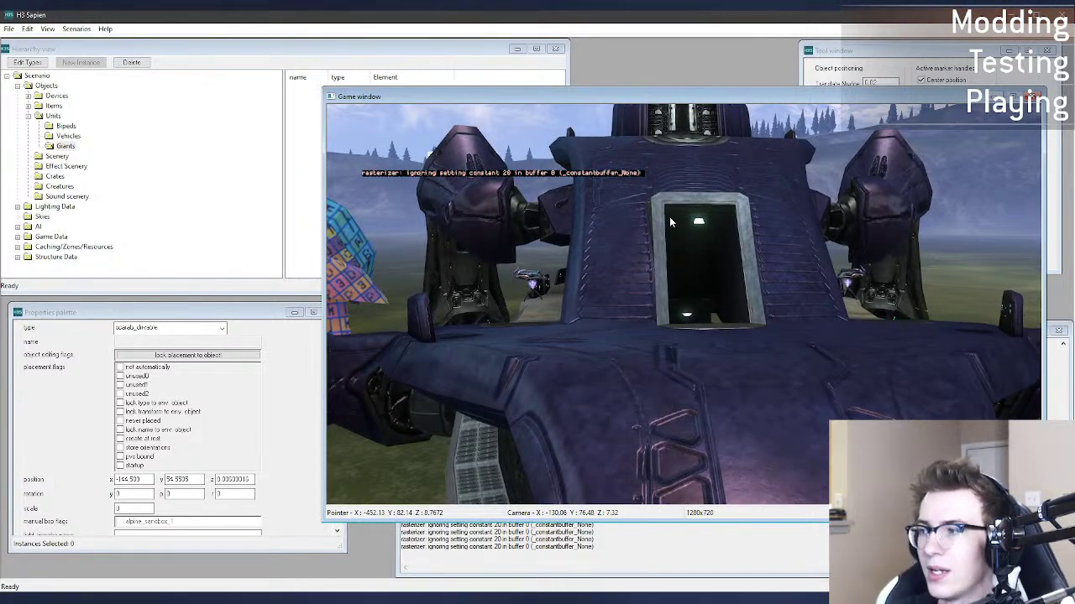
middle_drag(643, 193, 622, 218)
key(d)
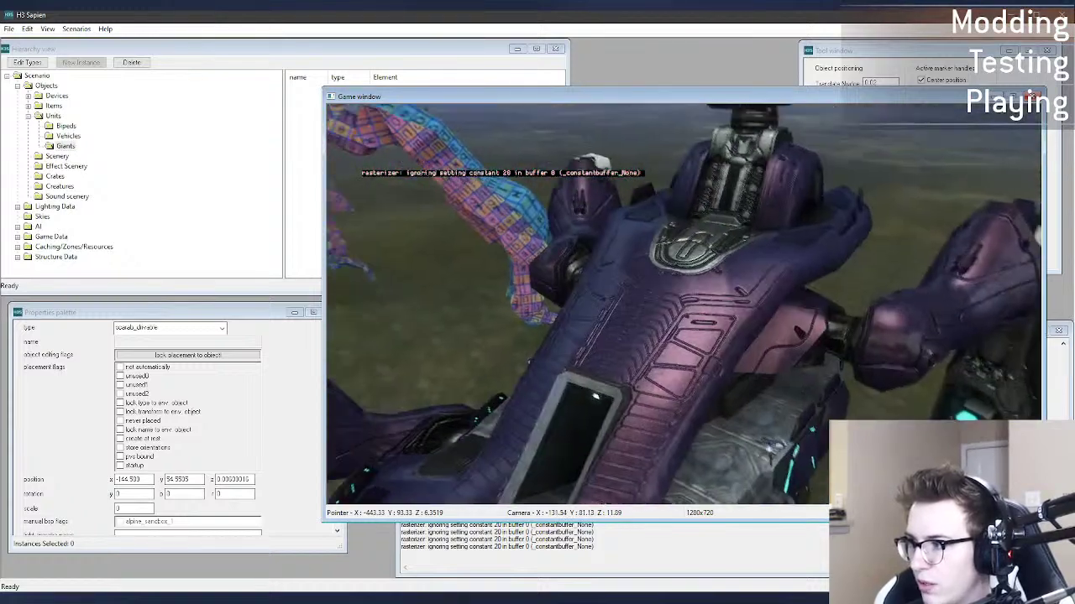
key(s)
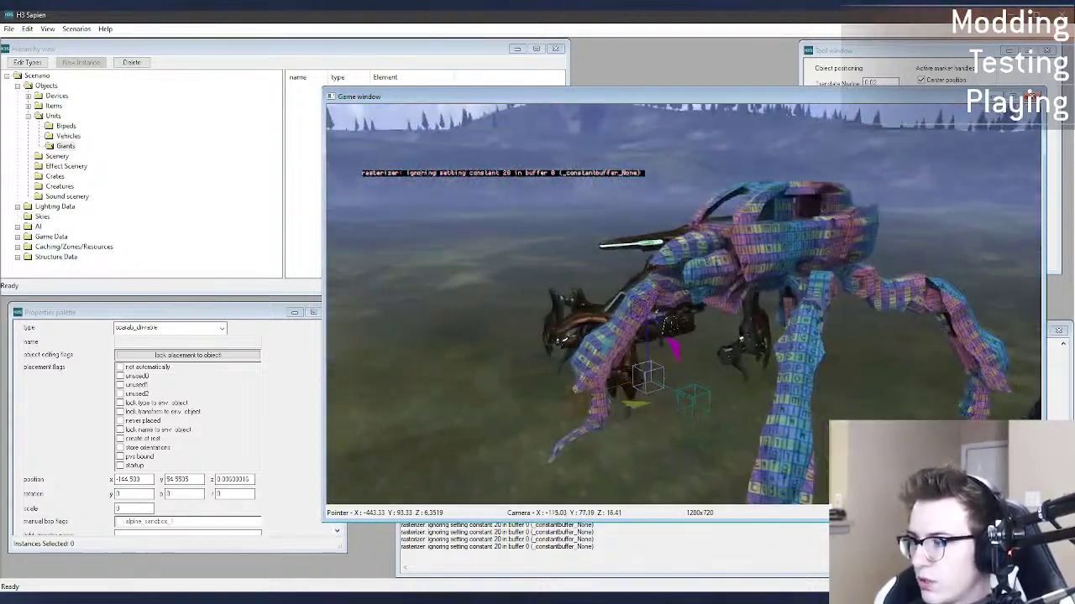
key(w)
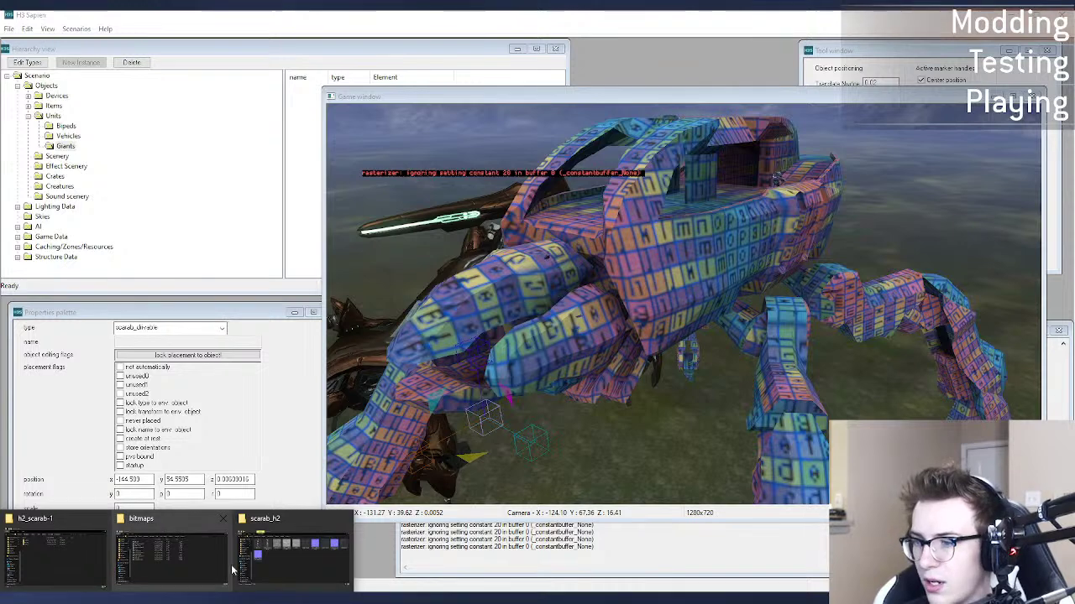
Step: In File Explorer, open H3EK\tags\objects\giants\scarab\shaders and select scarab_hull_shiny.shader
click(311, 569)
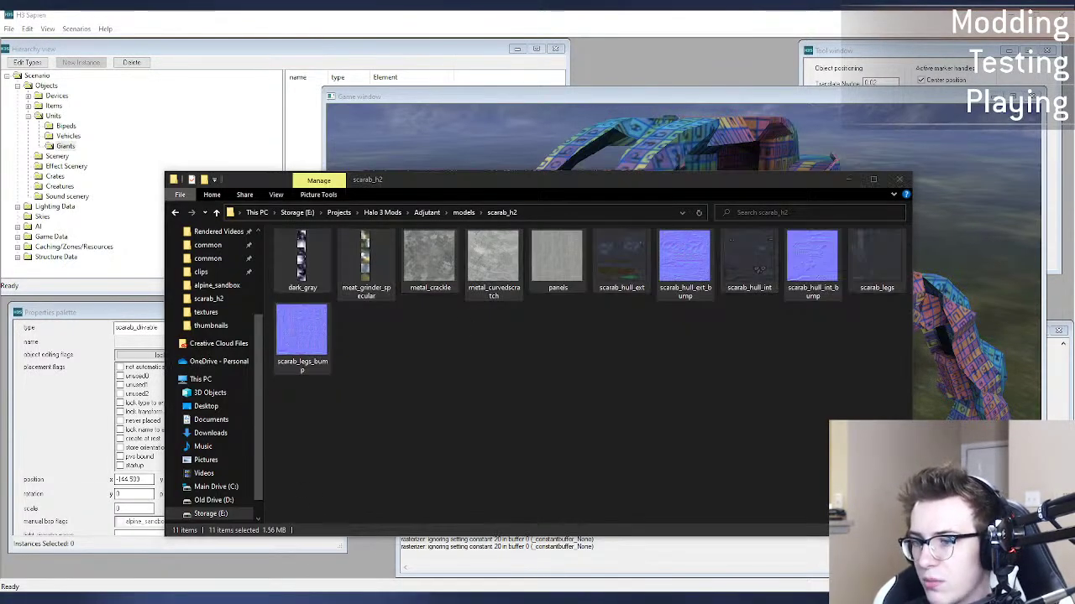
click(160, 561)
click(425, 198)
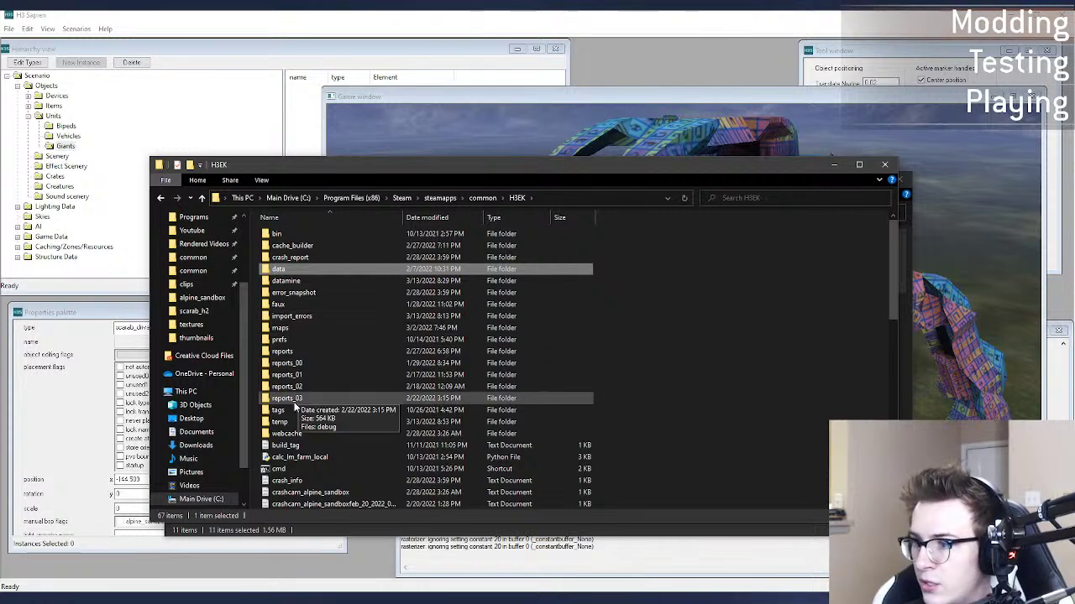
double_click(293, 409)
double_click(328, 328)
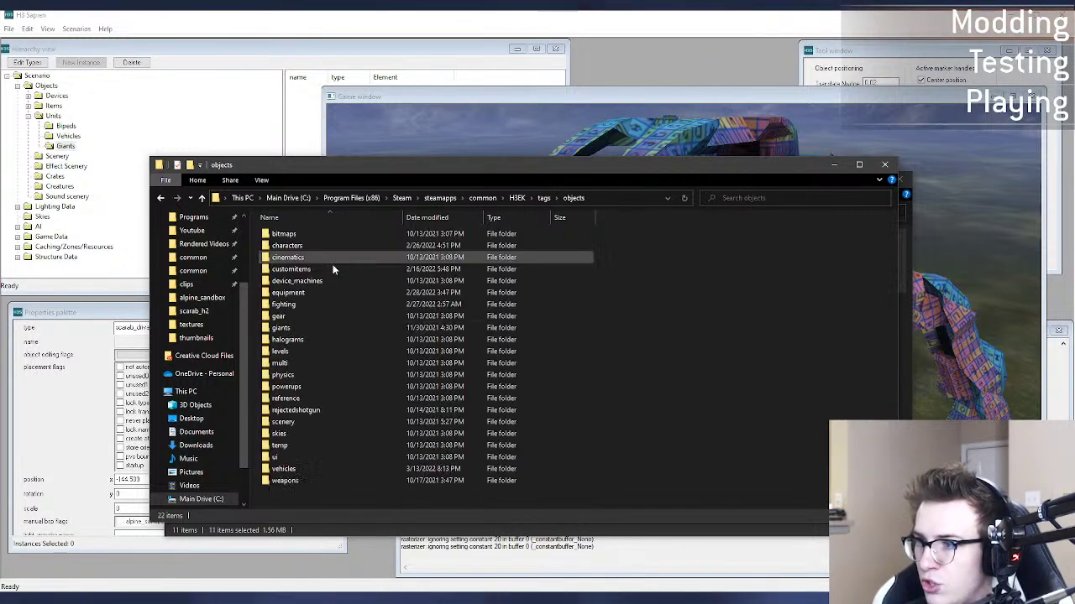
double_click(307, 329)
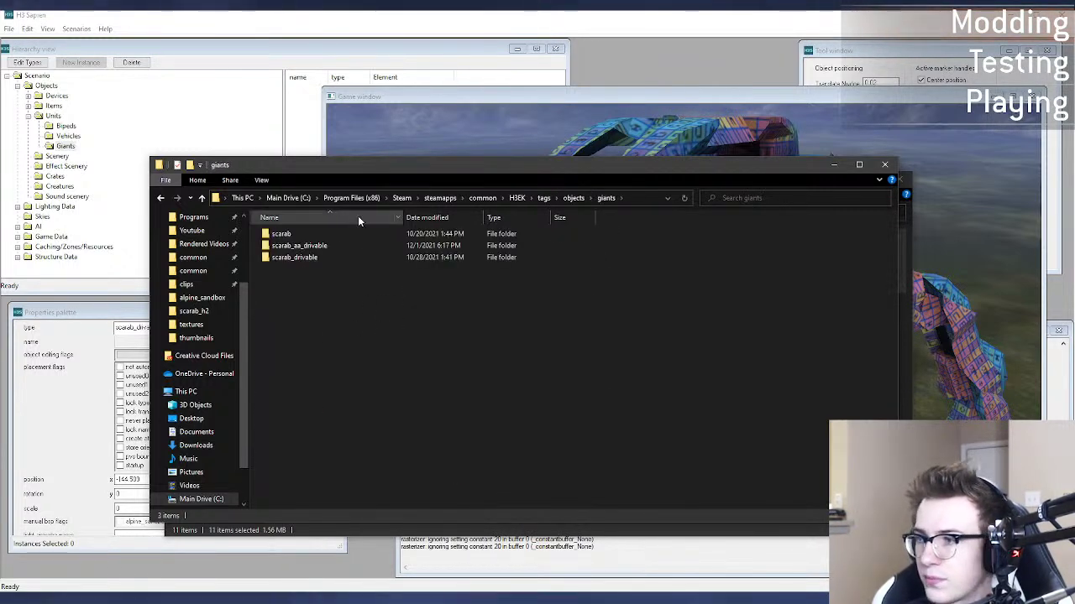
double_click(333, 234)
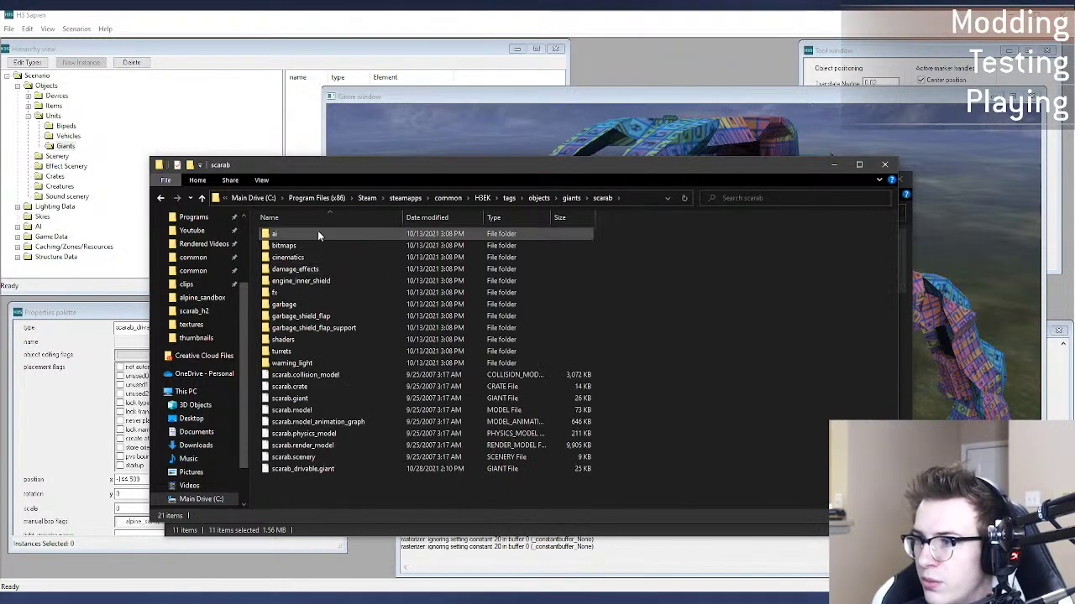
double_click(283, 339)
click(332, 351)
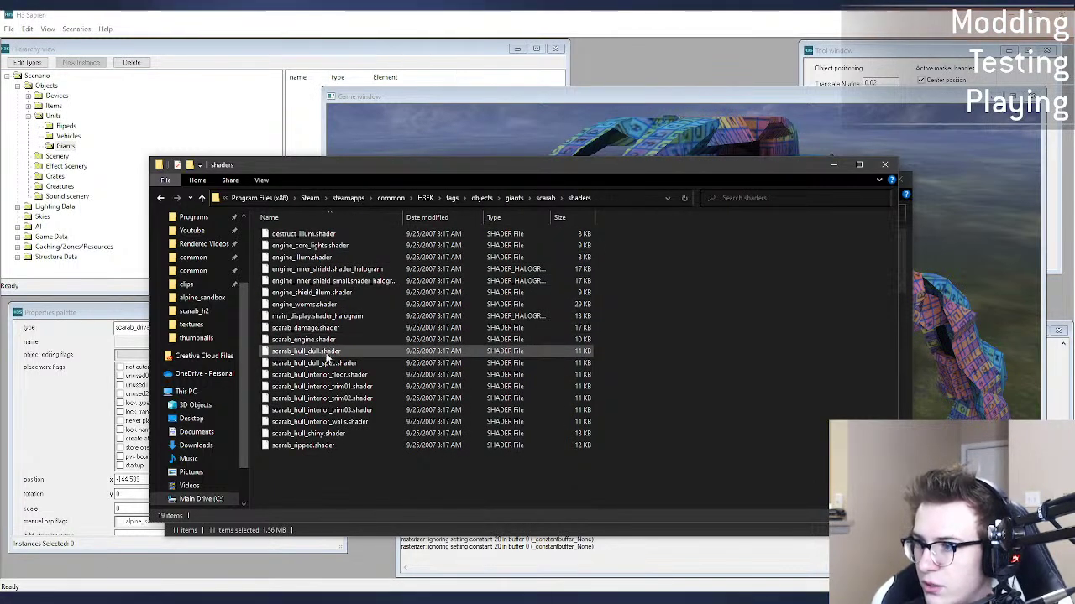
click(334, 434)
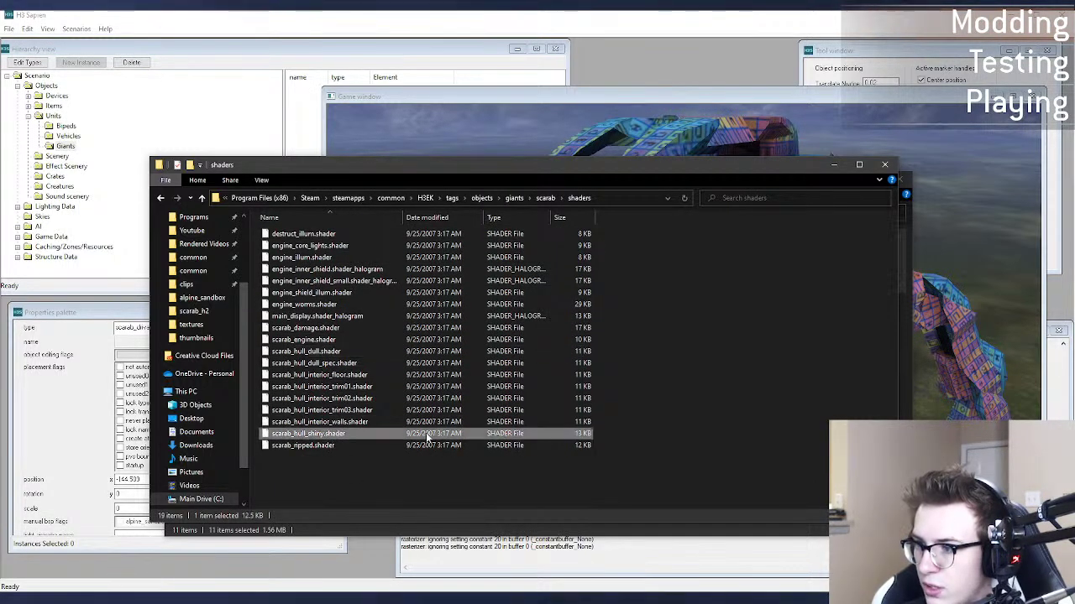
Step: In H3EK\tags\objects, open the vehicles folder and its scarab_h2 subfolder
click(493, 198)
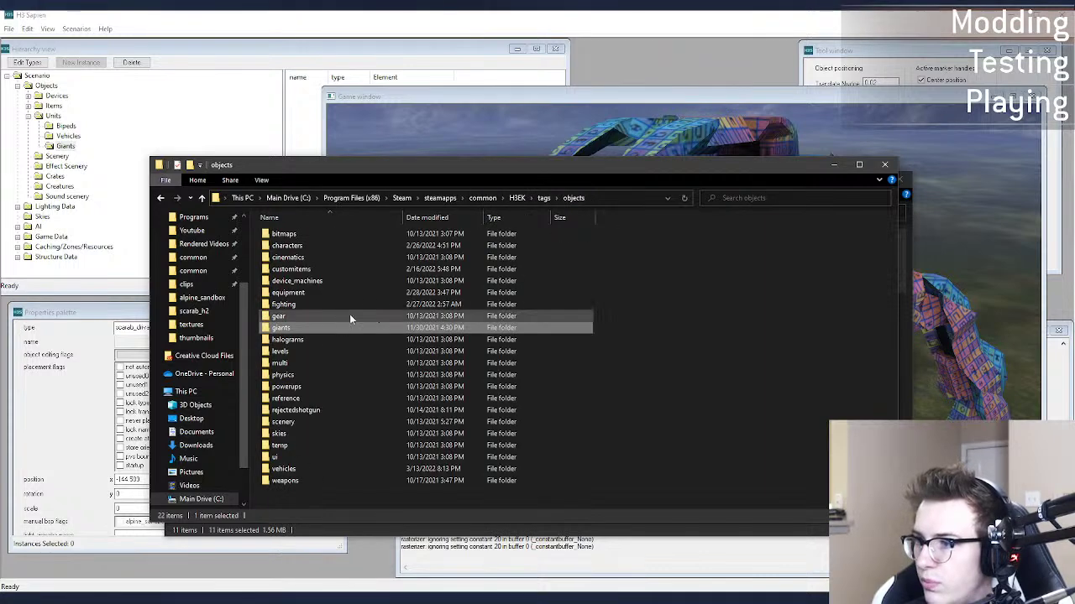
double_click(286, 468)
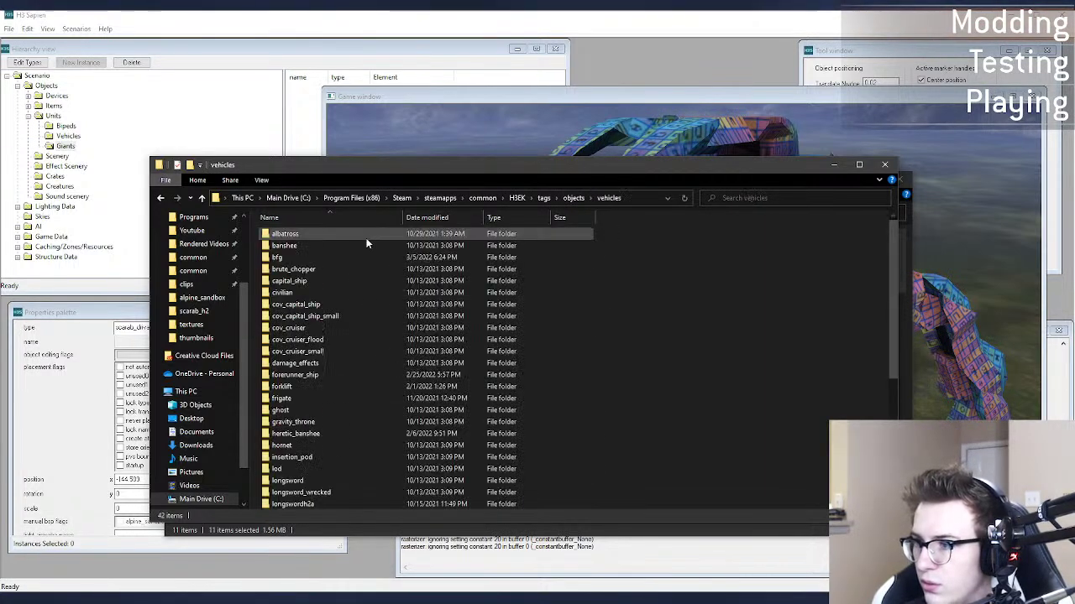
scroll(316, 389, down, 6)
click(305, 410)
double_click(305, 411)
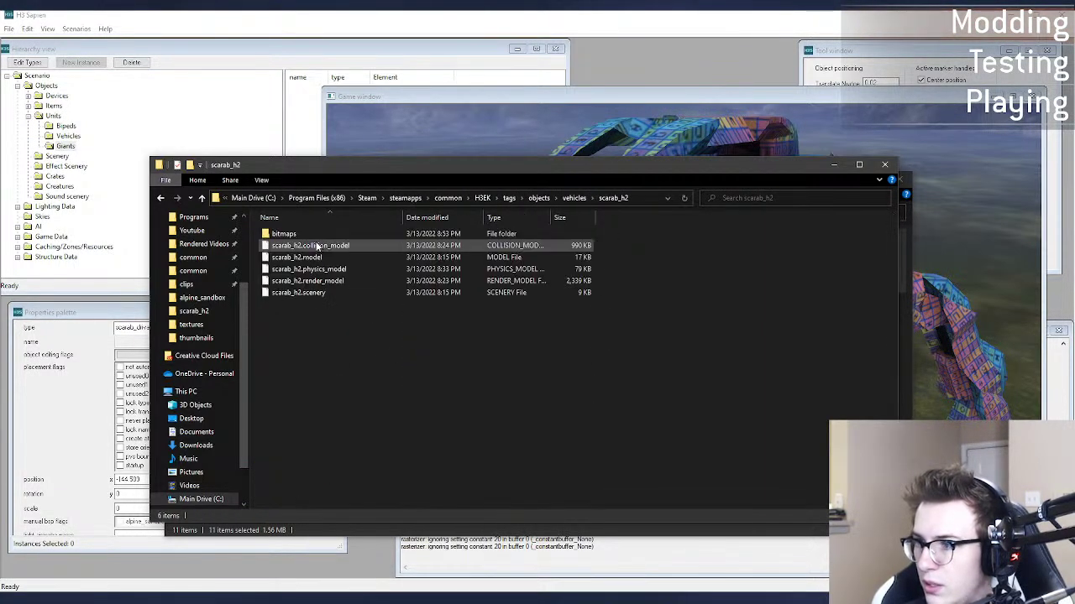
Step: Create a folder named shaders inside scarab_h2 and paste the copied scarab_hull_shiny.shader into it
key(ctrl+shift+n)
text(shaders)
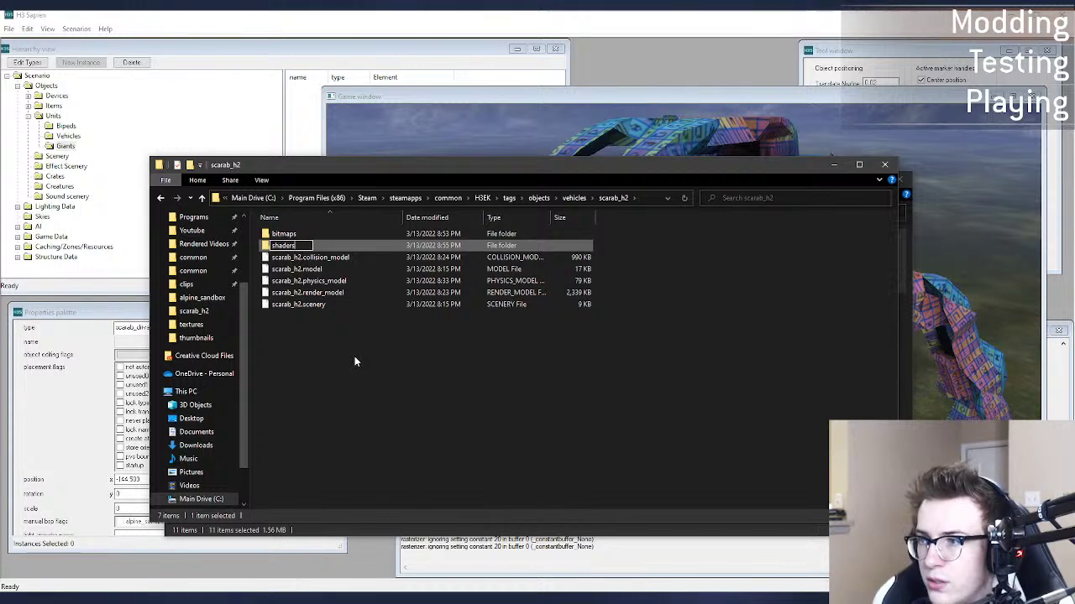
key(Return)
key(Return)
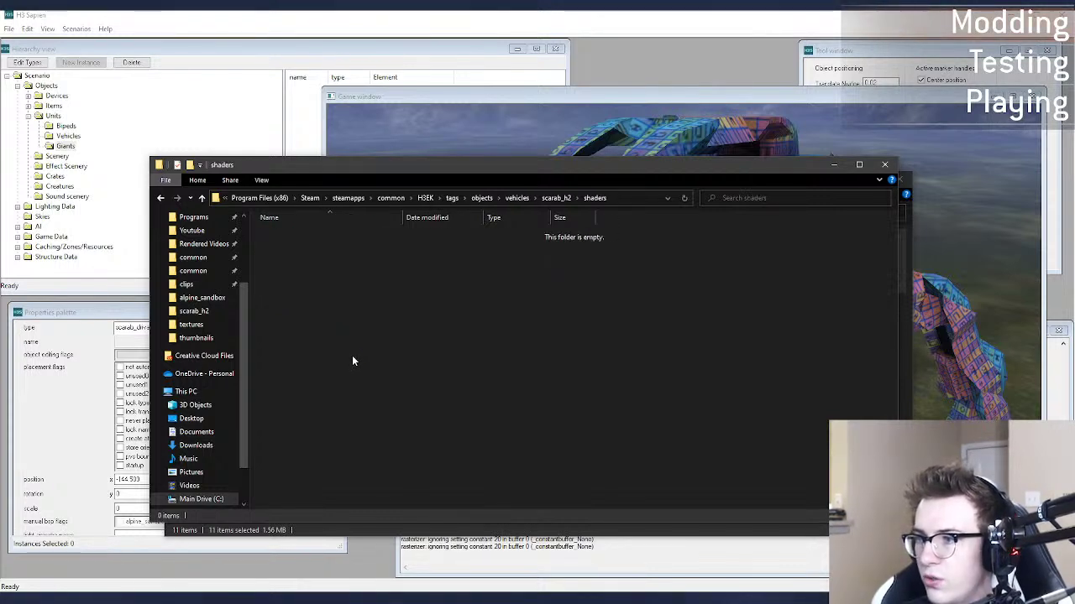
key(ctrl+v)
Step: Look up the first material name of L5_scarab in Blender and rename the pasted shader file as scarab_leg_shell.shader
key(alt+Tab)
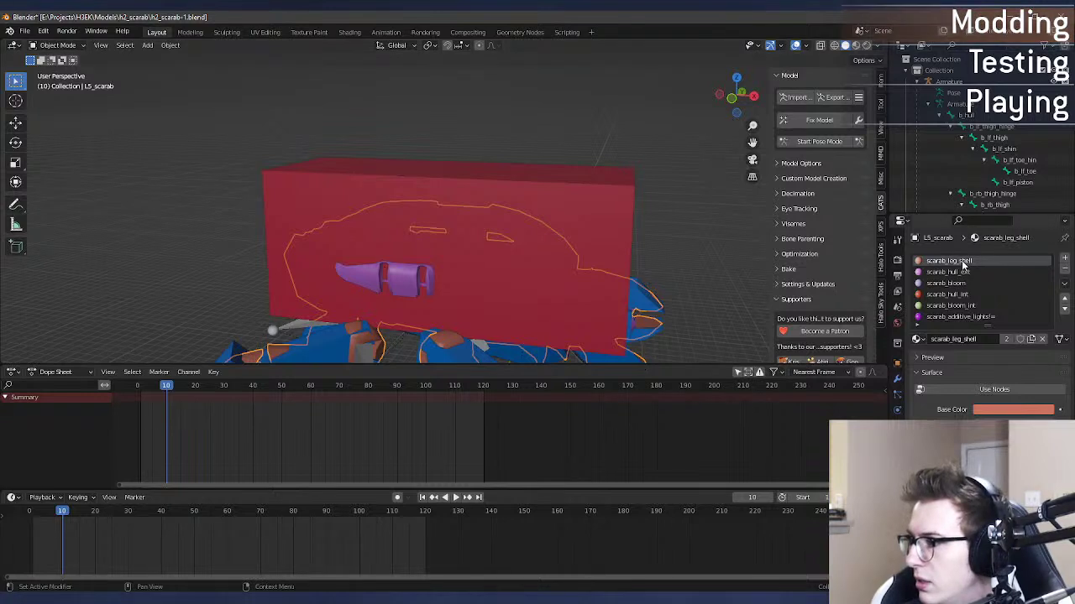
click(966, 272)
click(966, 262)
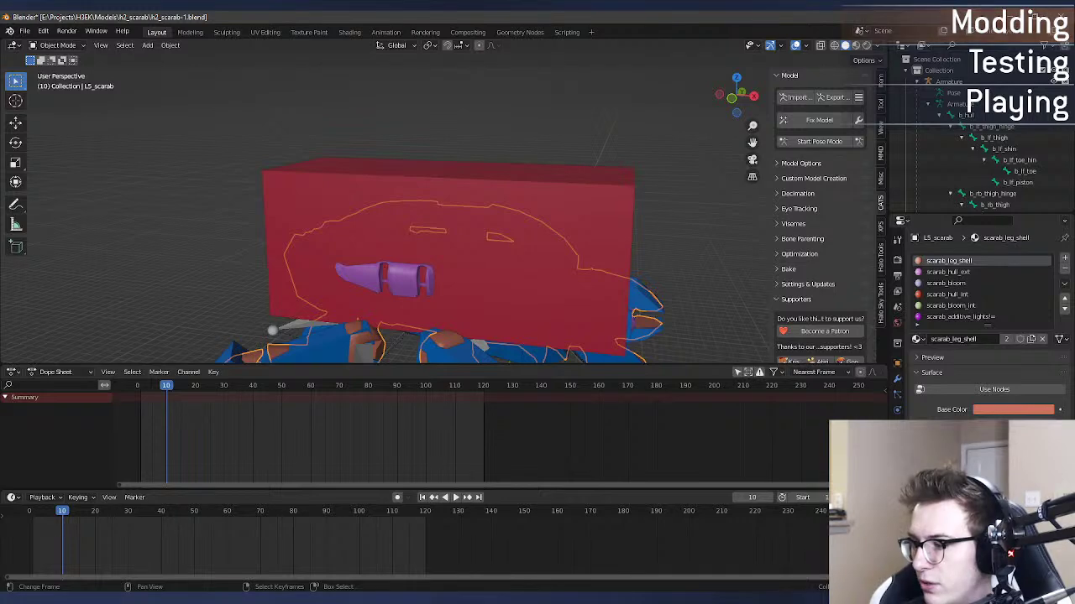
click(173, 600)
click(274, 553)
click(173, 599)
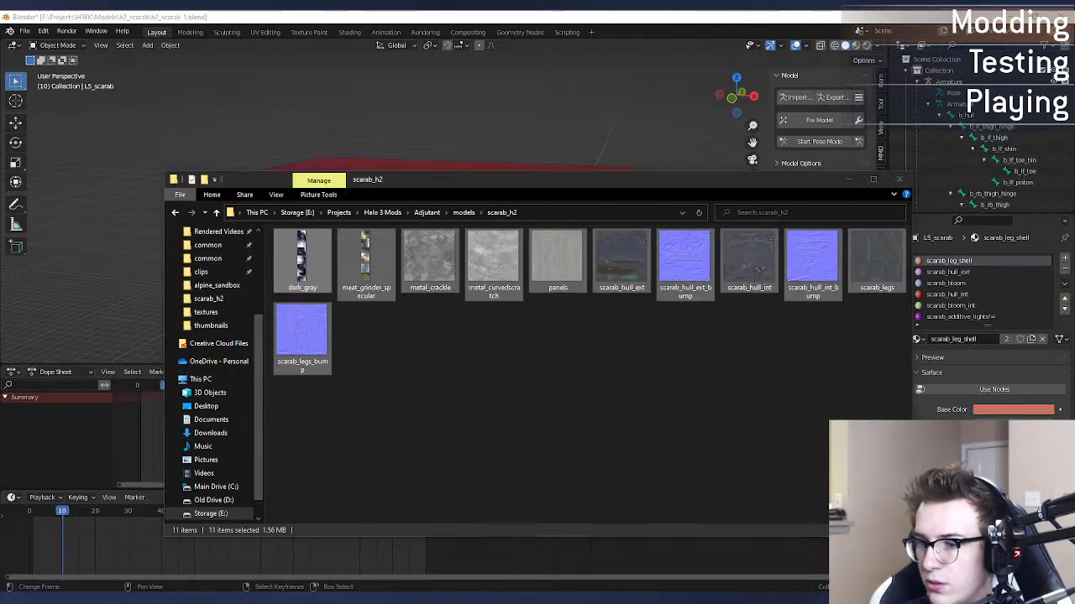
click(191, 551)
click(296, 235)
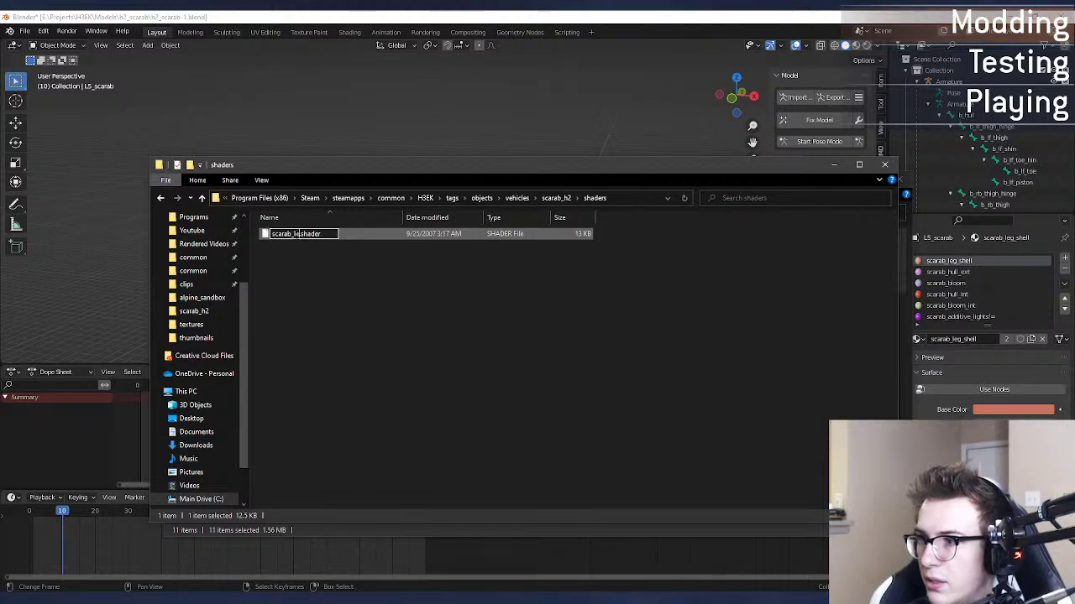
key(Return)
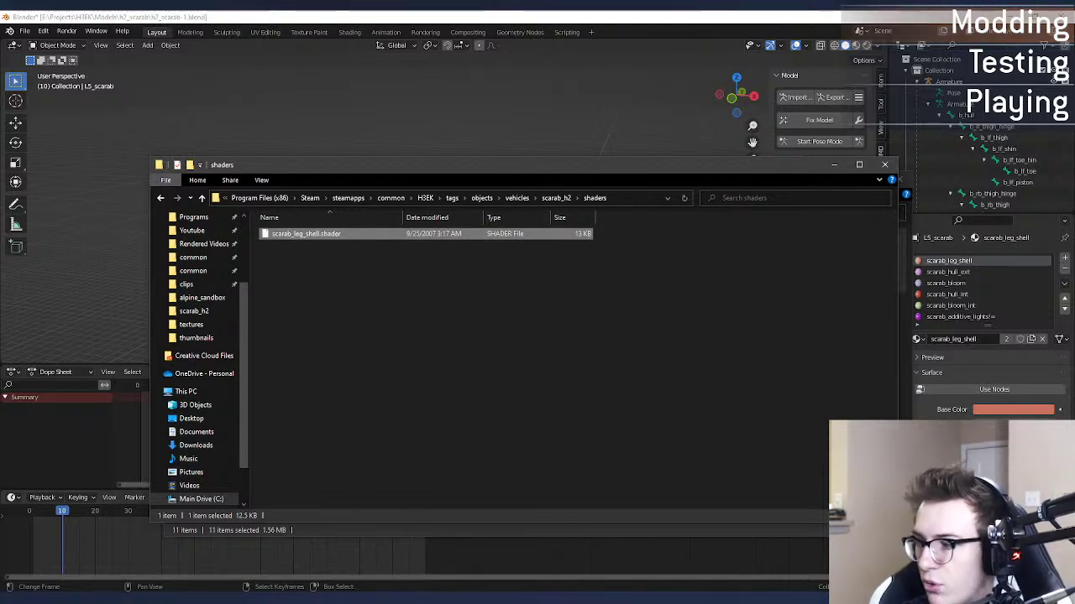
Step: Re-import the render model from the command prompt with "tool render objects\vehicles\scarab_h2 final"
key(alt+Tab)
key(Up)
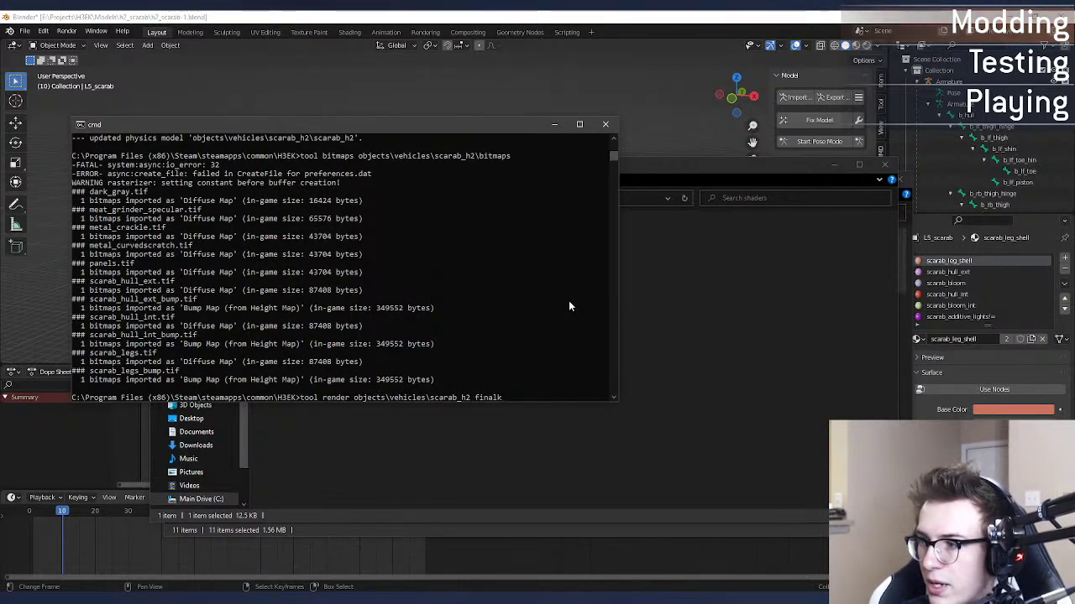
key(Return)
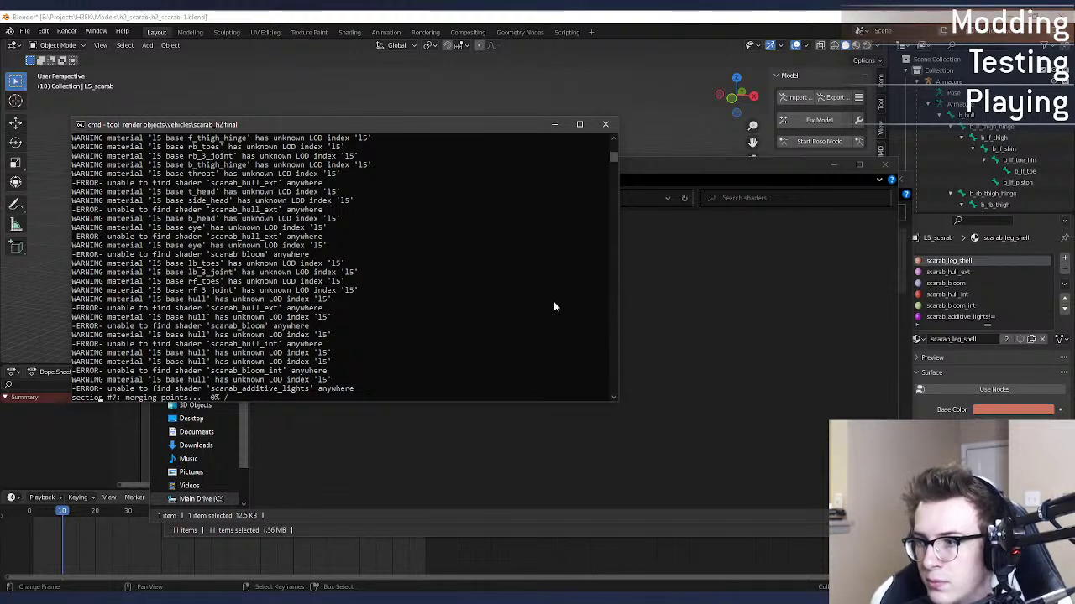
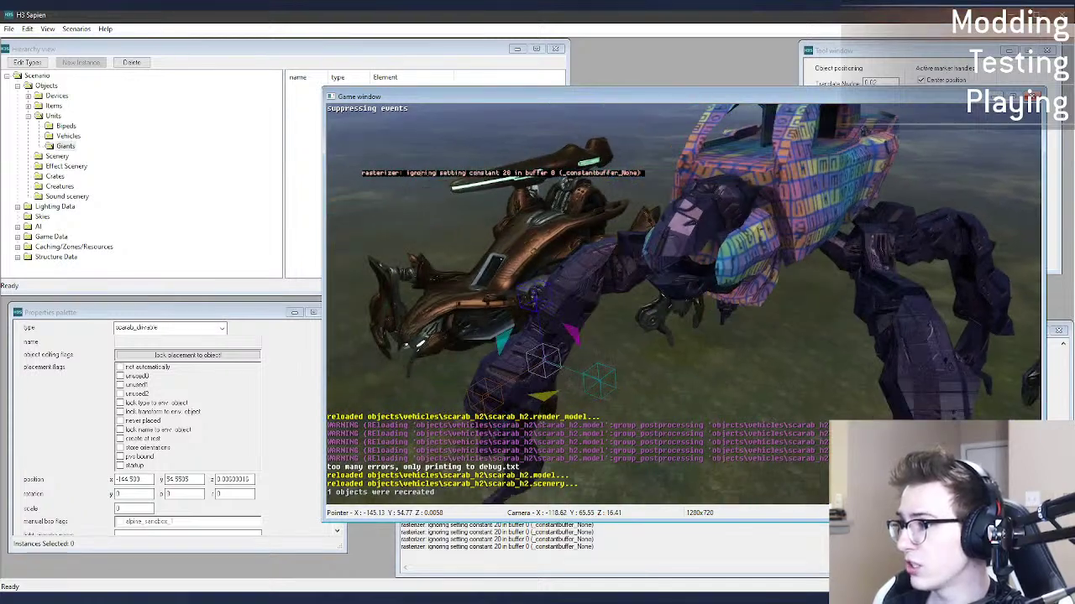
Step: In Sapien, fly around the reloaded Halo 2 scarab and examine the new shader on its legs and head
key(w)
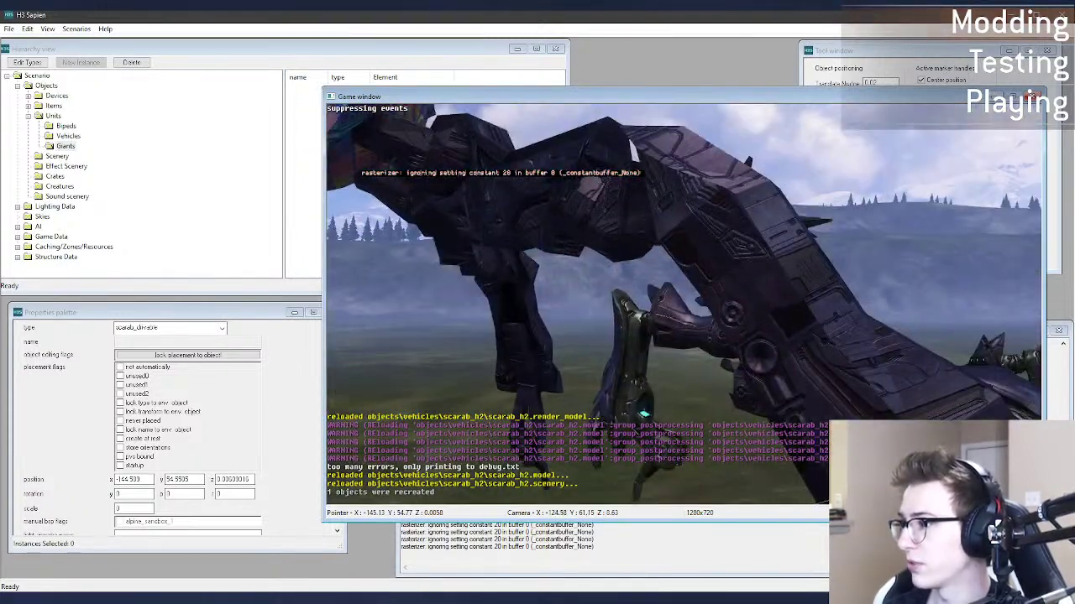
key(d)
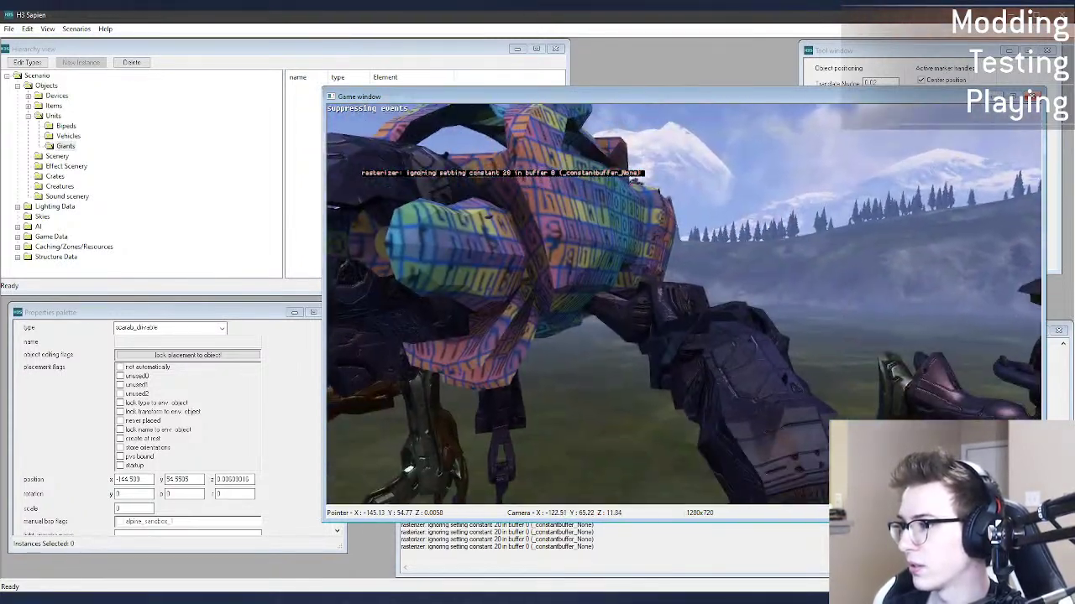
key(a)
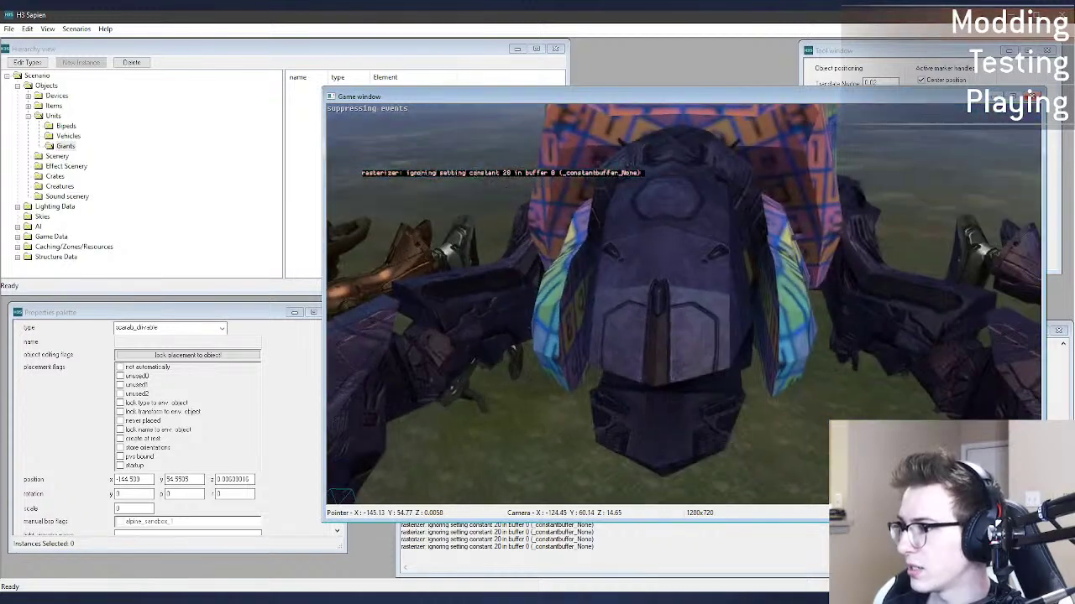
key(a)
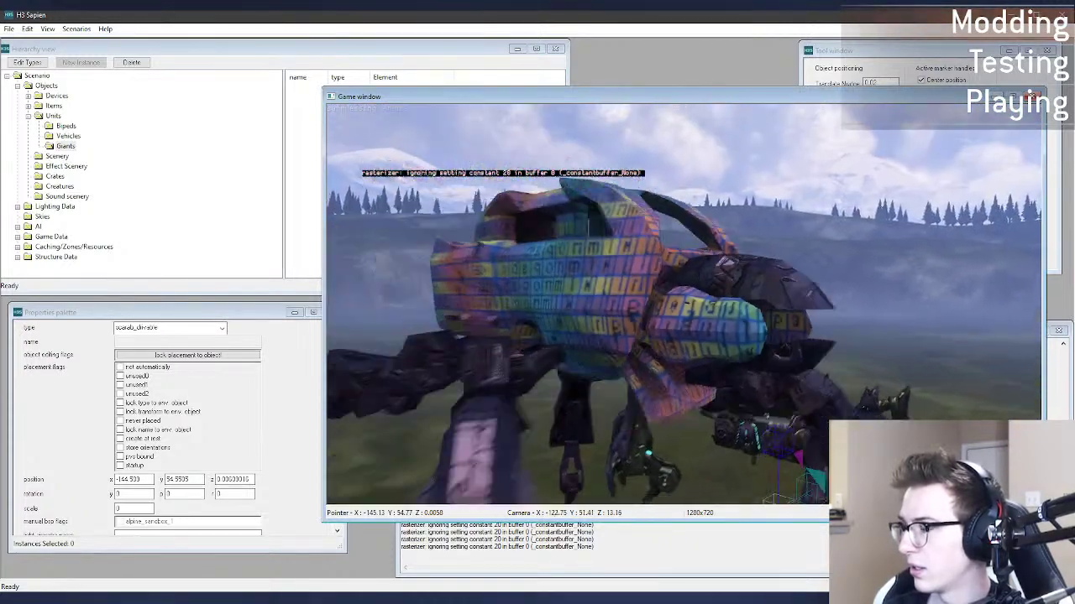
key(a)
key(d)
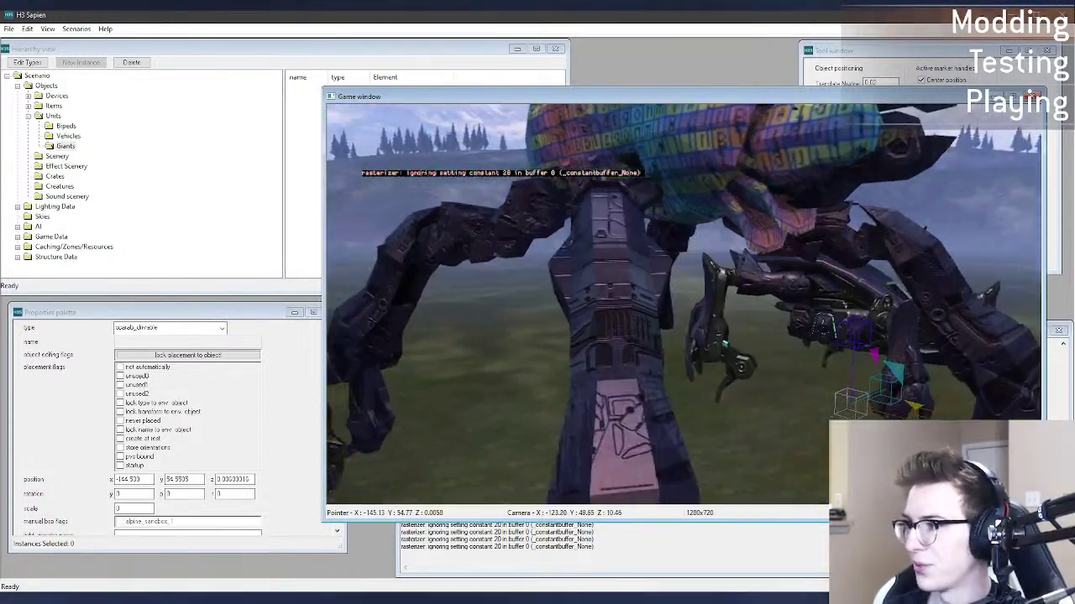
key(d)
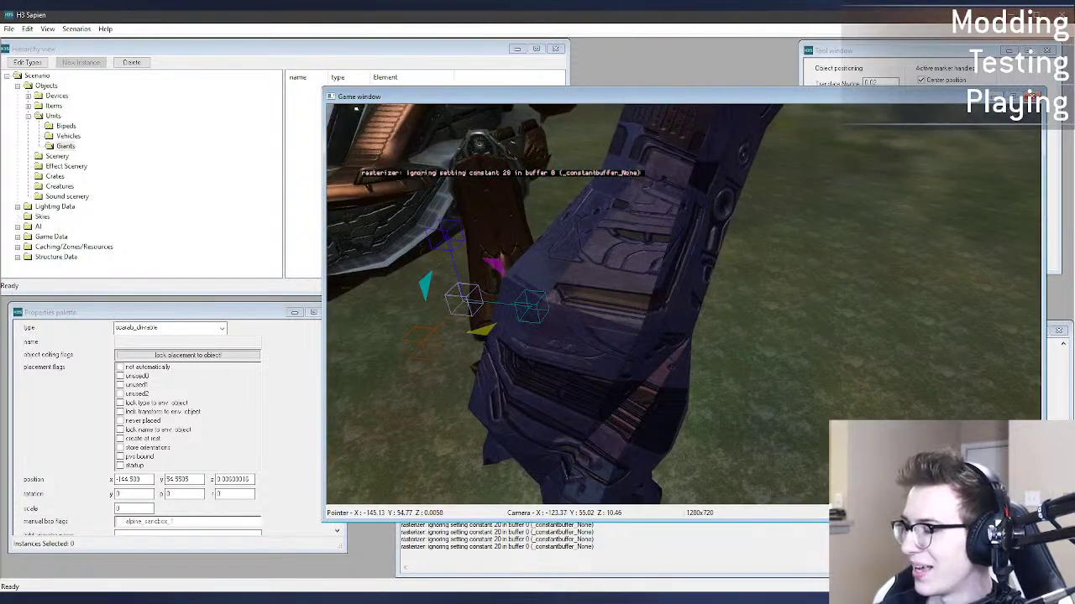
key(d)
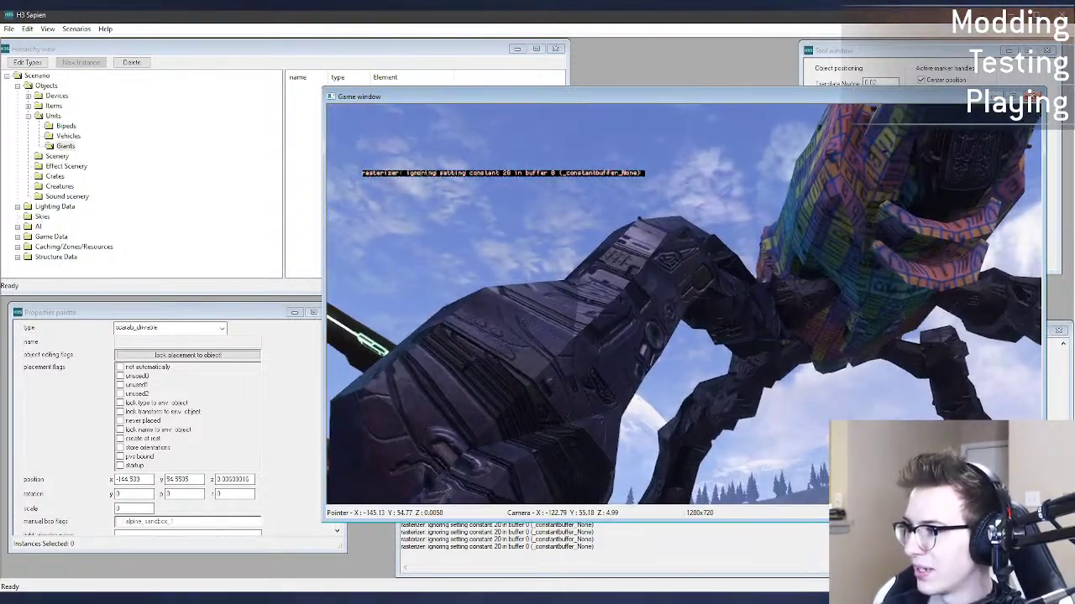
key(d)
Step: Switch to Blender and merge all vertices of the L5_scarab mesh by distance
key(alt+Tab)
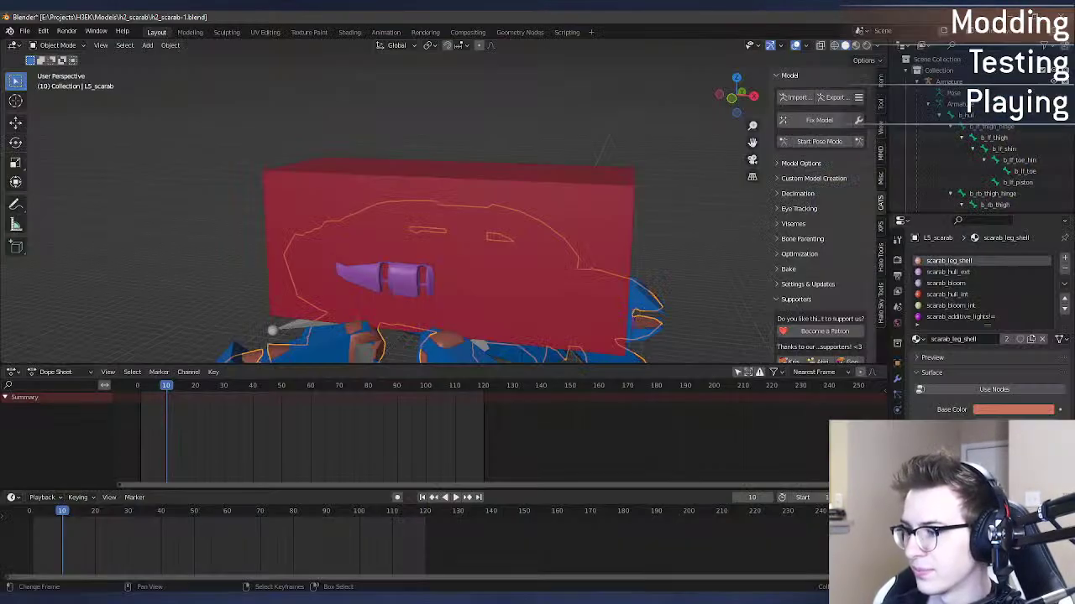
shift+middle_drag(454, 312, 459, 184)
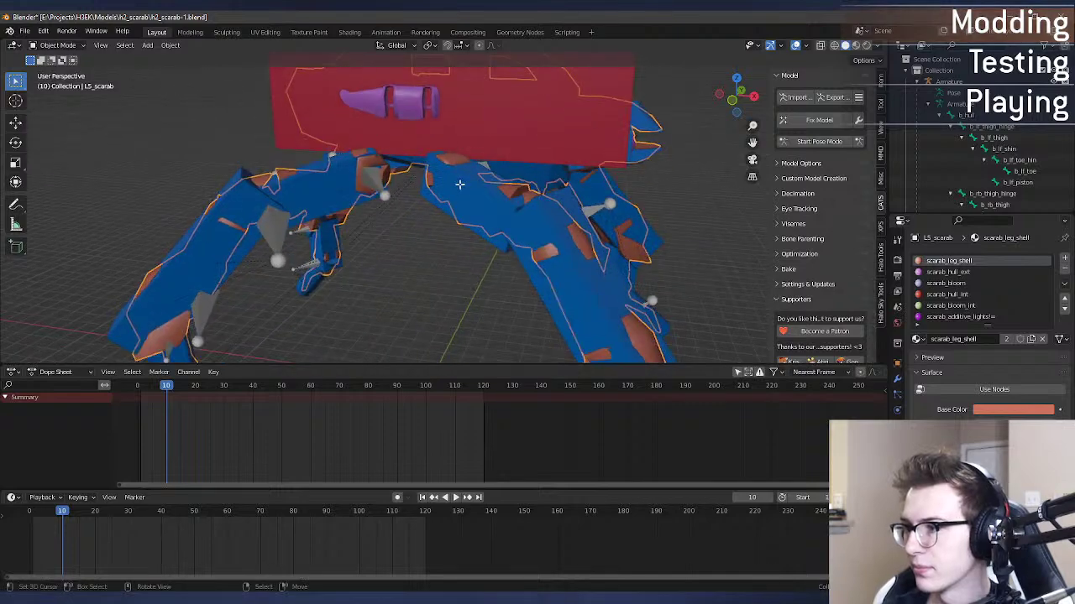
key(Tab)
scroll(479, 205, up, 4)
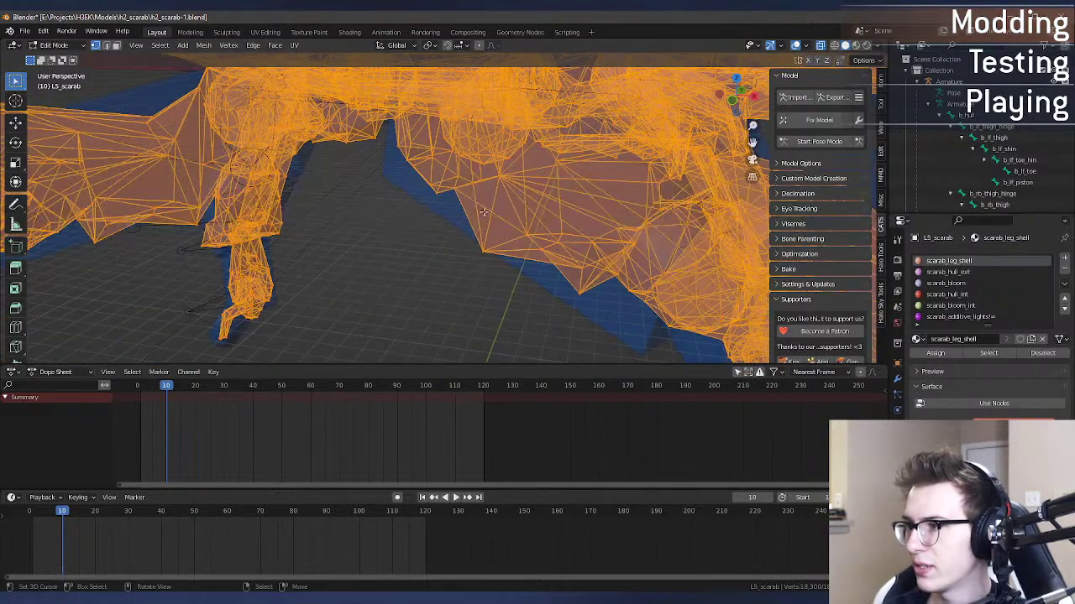
right_click(483, 253)
key(g)
key(a)
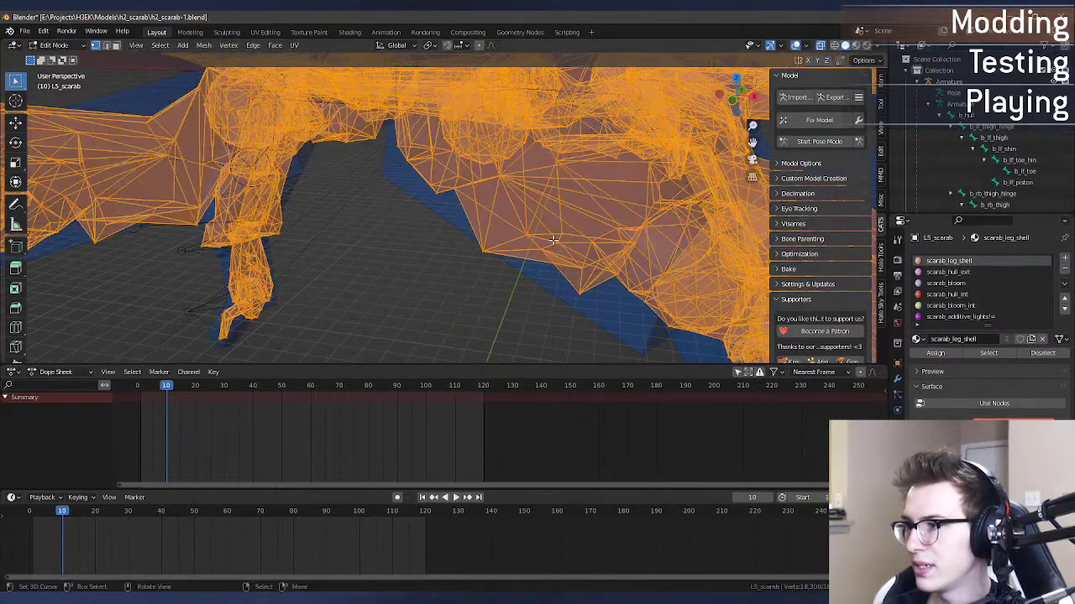
key(F3)
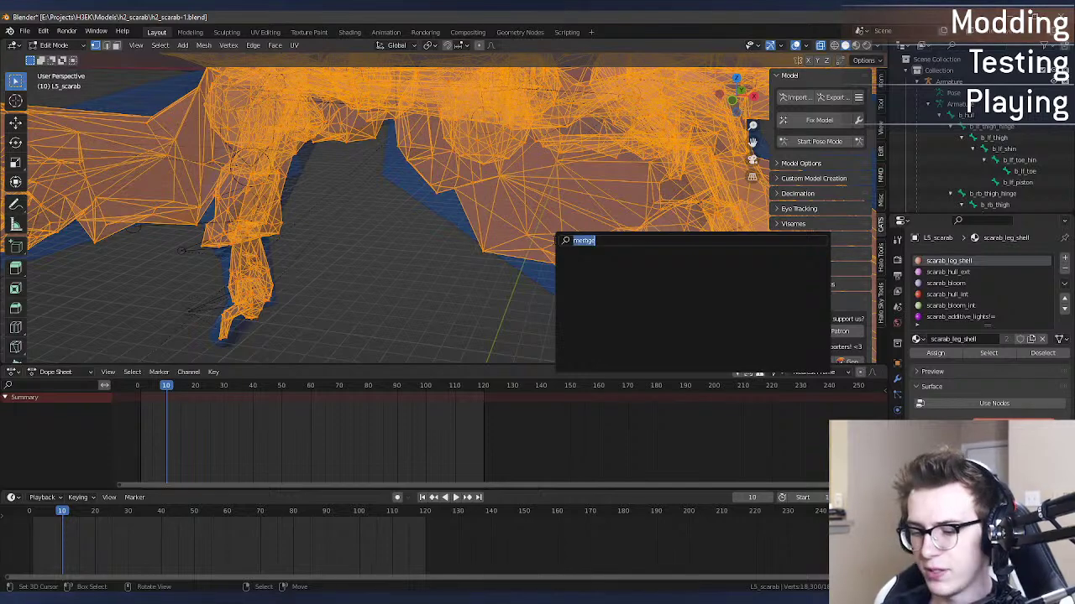
key(Down)
key(Down)
key(Down)
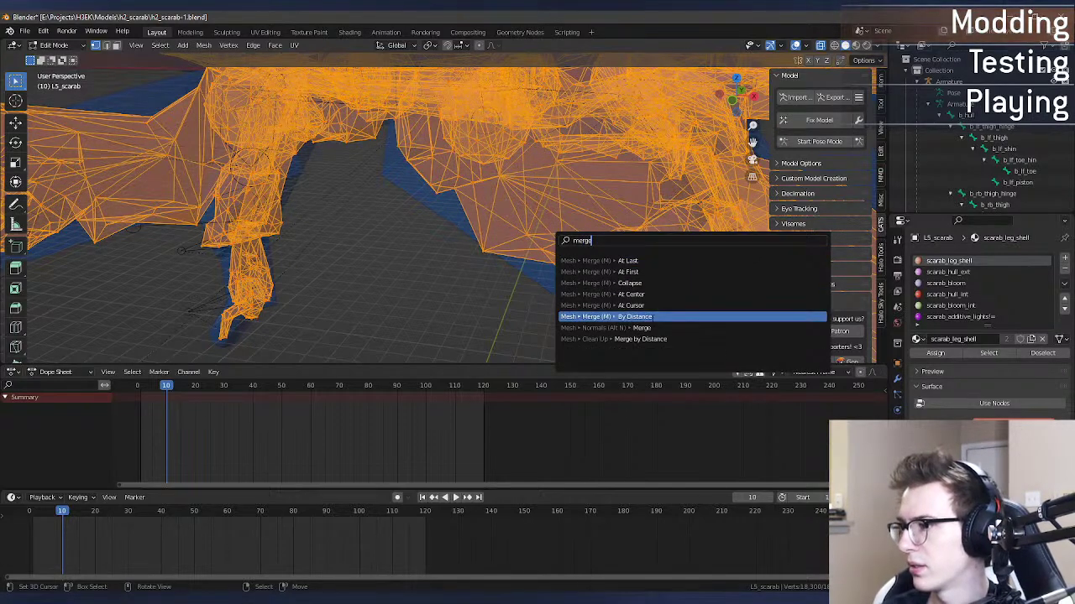
key(Return)
Step: Select linked pieces of the L5_scarab mesh and examine from several angles how they are connected around the head
middle_drag(652, 317, 436, 344)
key(alt+a)
key(l)
key(l)
key(ctrl+z)
key(l)
middle_drag(449, 251, 353, 168)
key(g)
right_click(525, 252)
key(alt+z)
scroll(370, 172, up, 4)
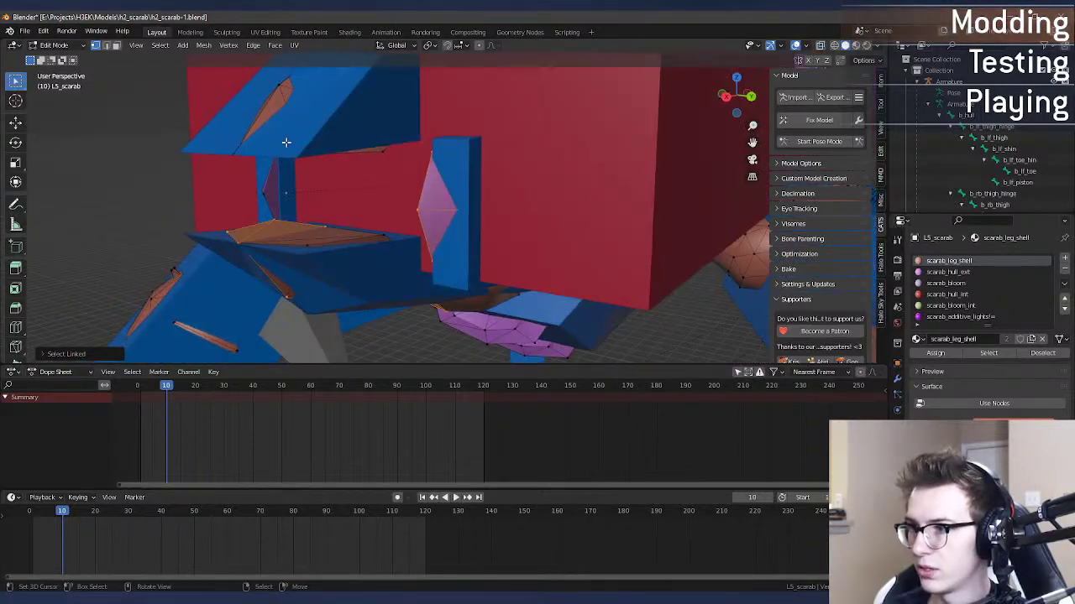
middle_drag(330, 127, 435, 162)
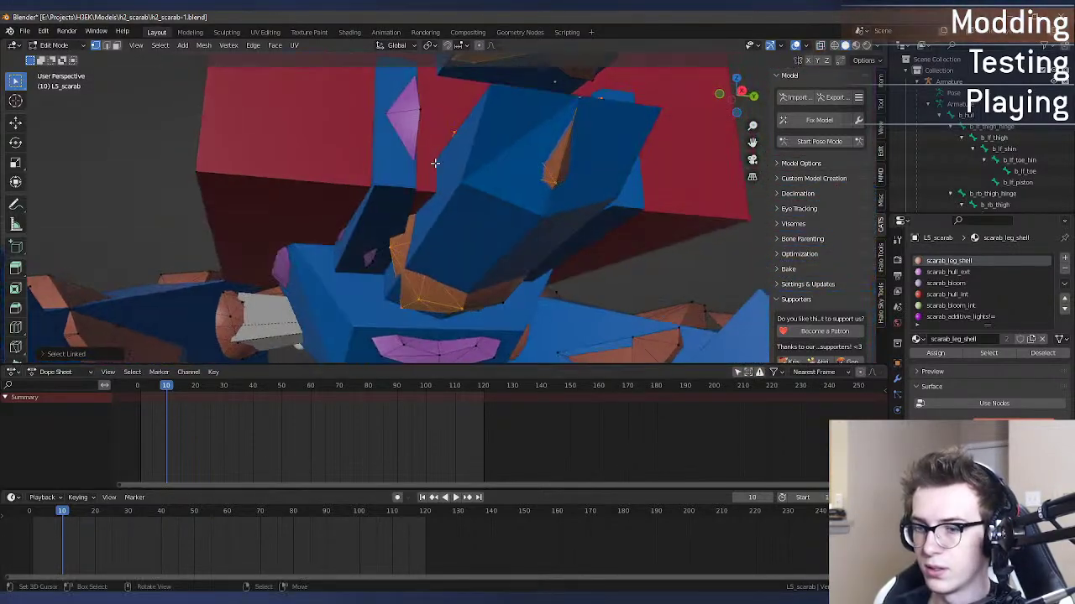
Step: Leave mesh editing and hide every object, including the physics and collision meshes, except L5_scarab
key(Tab)
right_click(273, 150)
key(h)
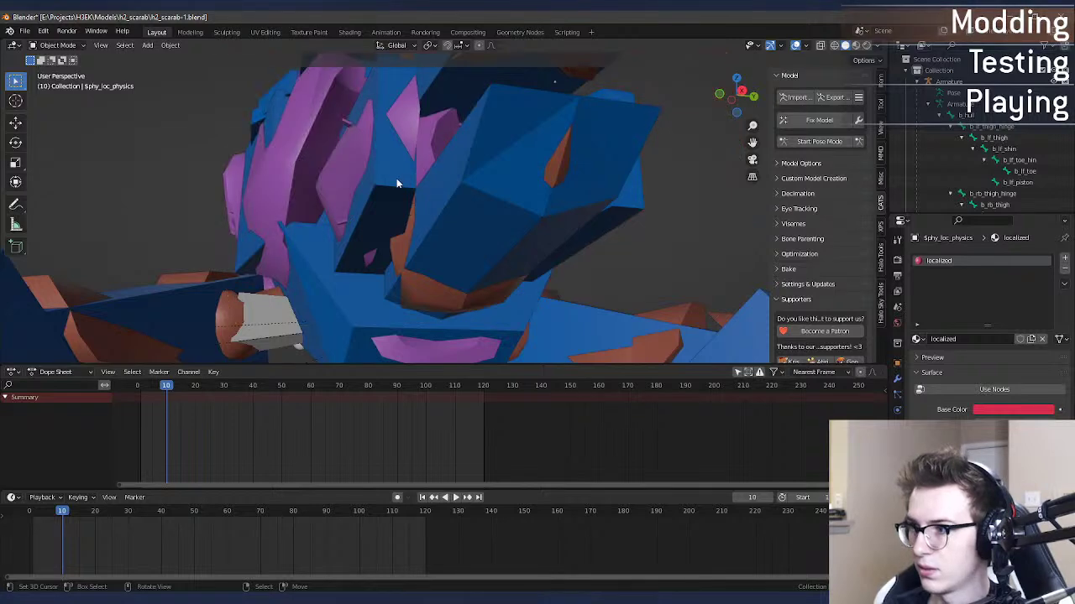
scroll(428, 192, down, 4)
scroll(956, 165, down, 20)
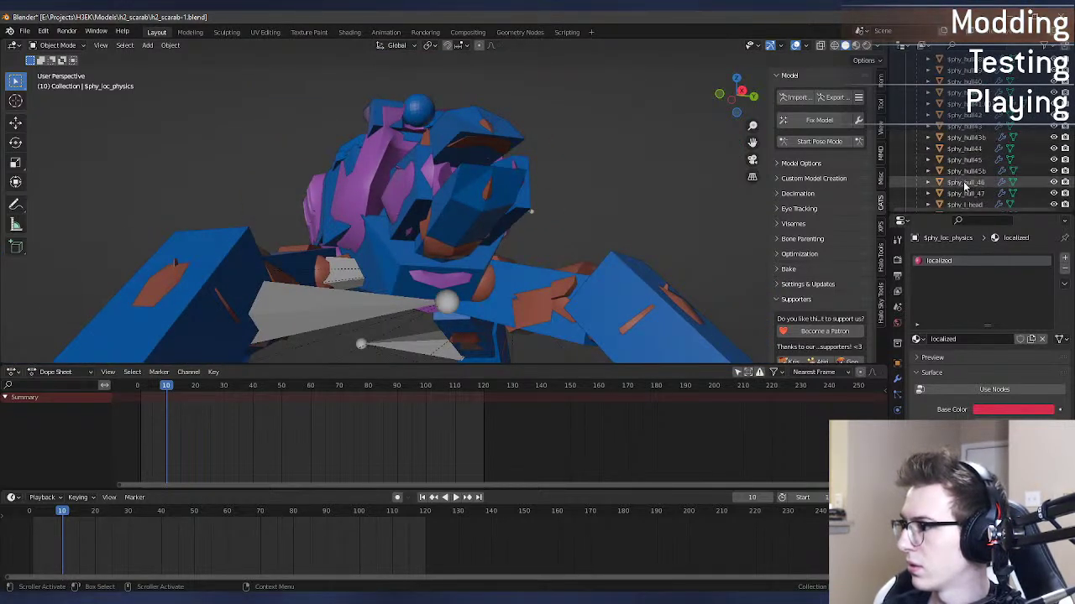
key(a)
key(h)
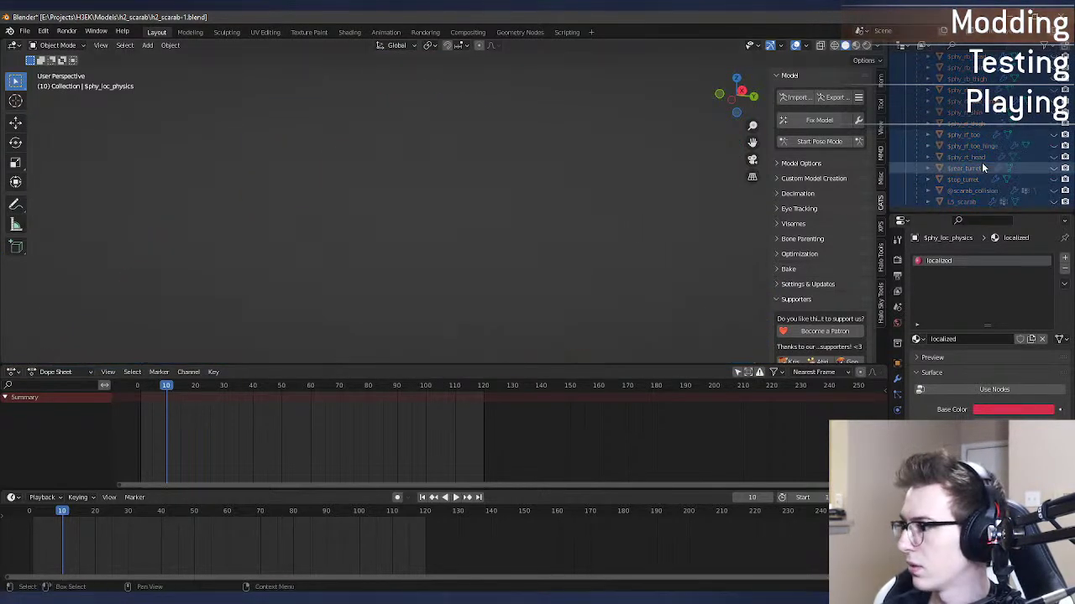
click(967, 202)
click(1053, 202)
middle_drag(447, 159, 472, 193)
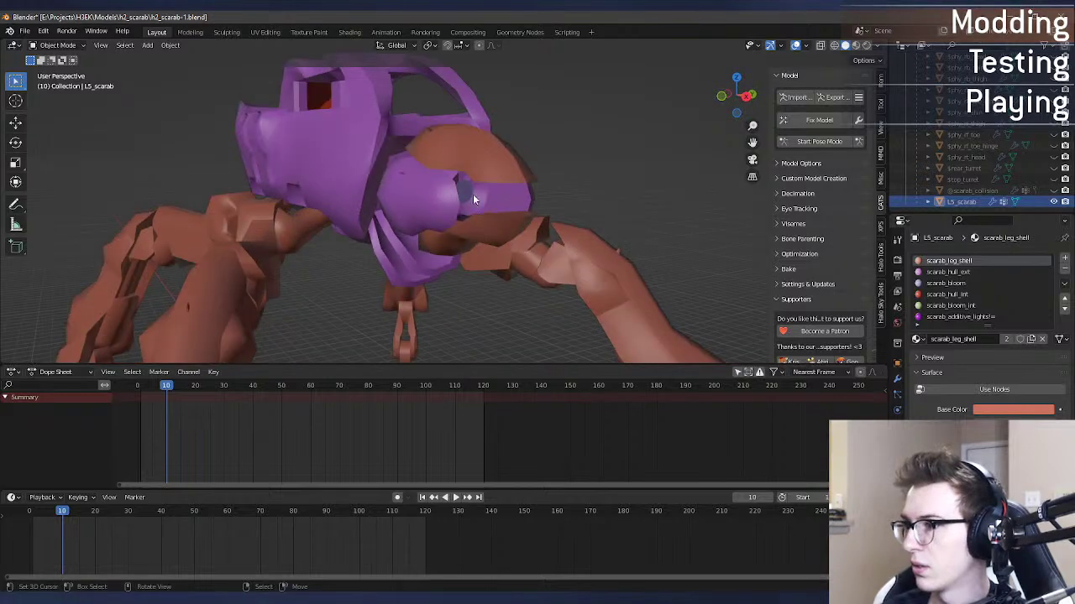
Step: In Edit Mode, select linked pieces of the scarab's head and check which ones belong together
key(Tab)
scroll(470, 191, up, 4)
key(alt+a)
key(l)
key(l)
key(l)
key(l)
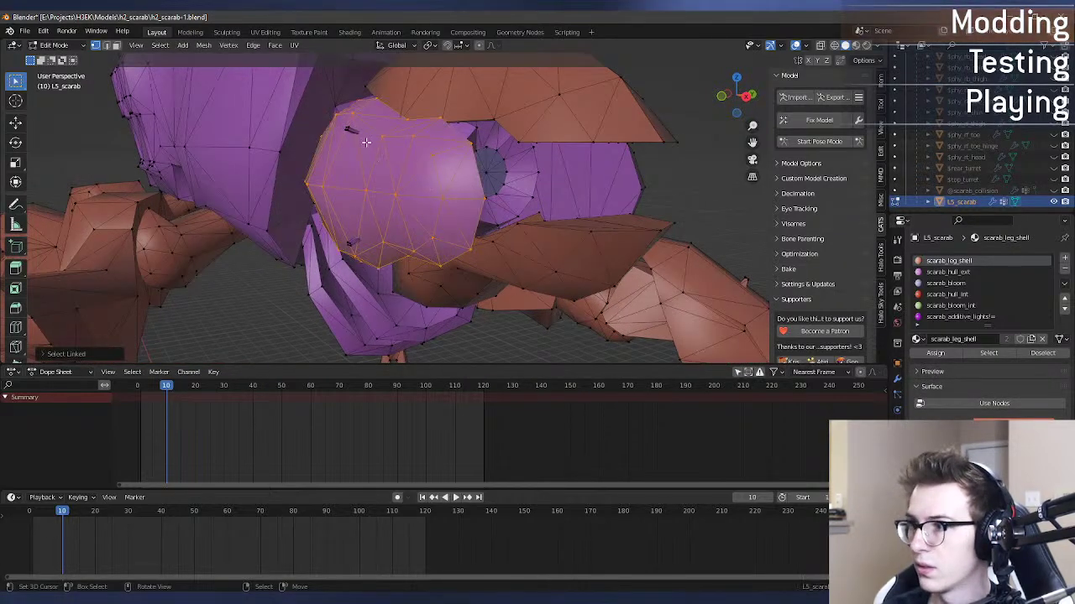
middle_drag(485, 217, 523, 128)
key(g)
right_click(530, 193)
Step: Select linked pieces of the scarab's head and hull and check from below and behind how far each connects
scroll(493, 120, up, 4)
middle_drag(529, 192, 245, 225)
scroll(245, 225, down, 5)
key(alt+a)
key(ctrl+l)
scroll(201, 220, down, 2)
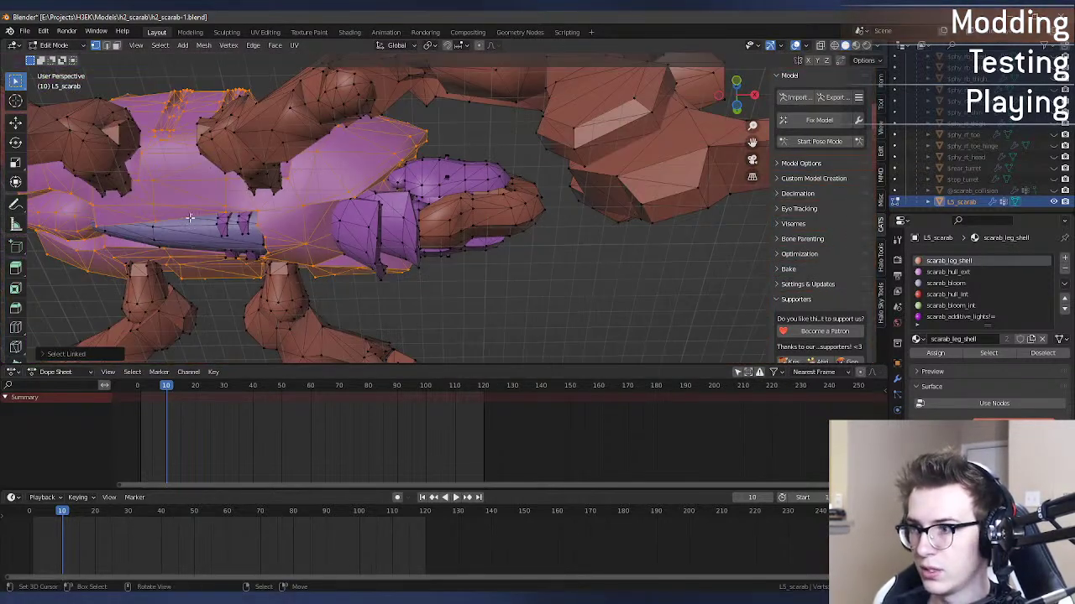
key(l)
middle_drag(156, 228, 360, 240)
scroll(360, 240, up, 5)
scroll(361, 240, up, 6)
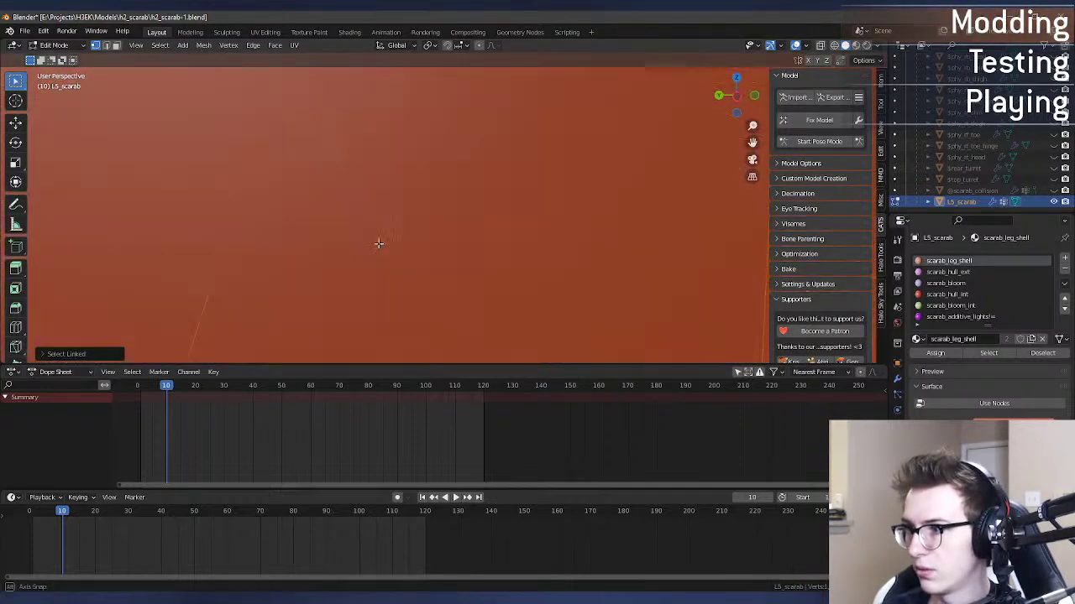
scroll(411, 251, down, 8)
Step: Leave mesh editing of L5_scarab, deselect it and save the Blender file
key(Tab)
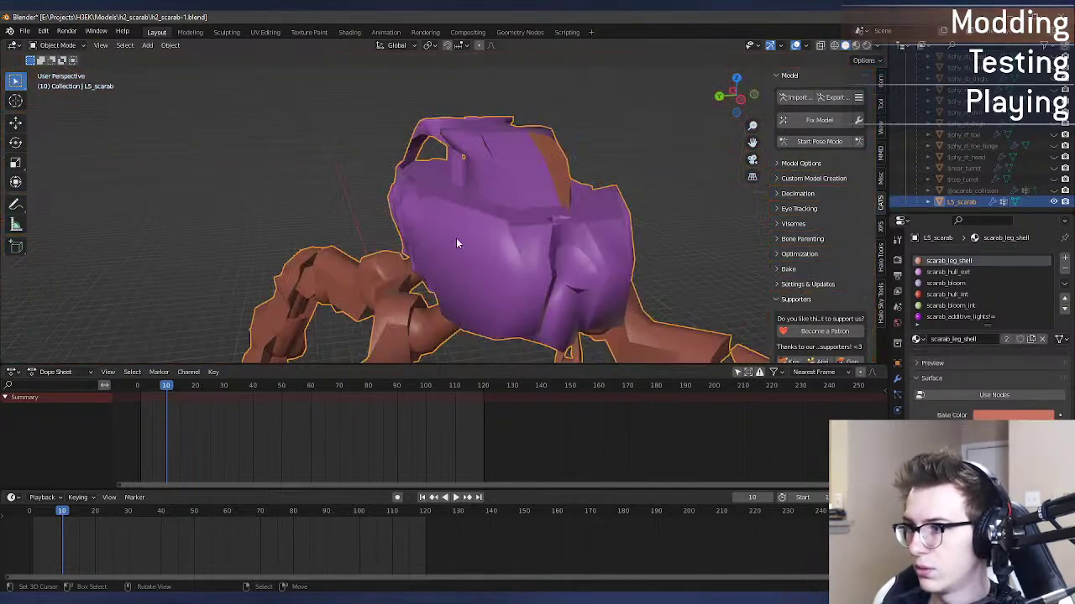
right_click(335, 225)
scroll(336, 224, down, 4)
middle_drag(336, 225, 499, 211)
scroll(478, 218, up, 3)
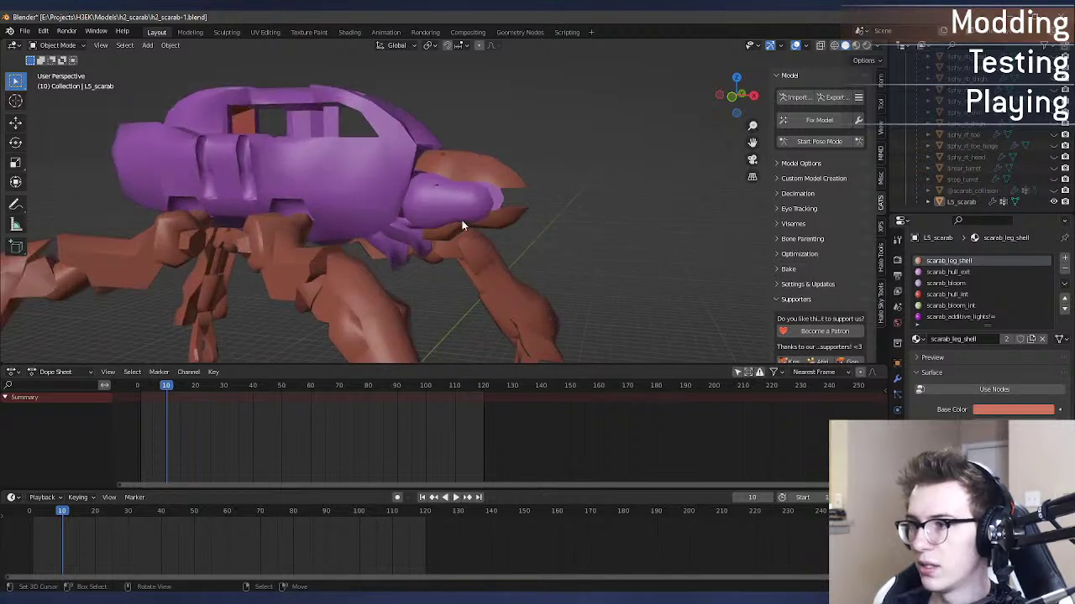
key(ctrl+s)
click(24, 31)
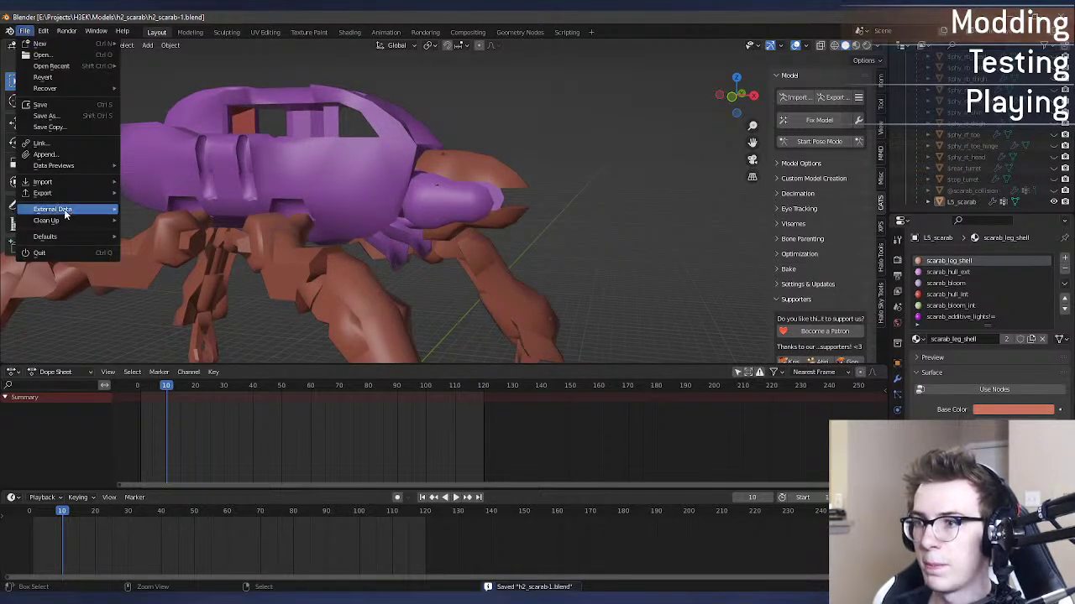
mouse_move(91, 194)
click(230, 407)
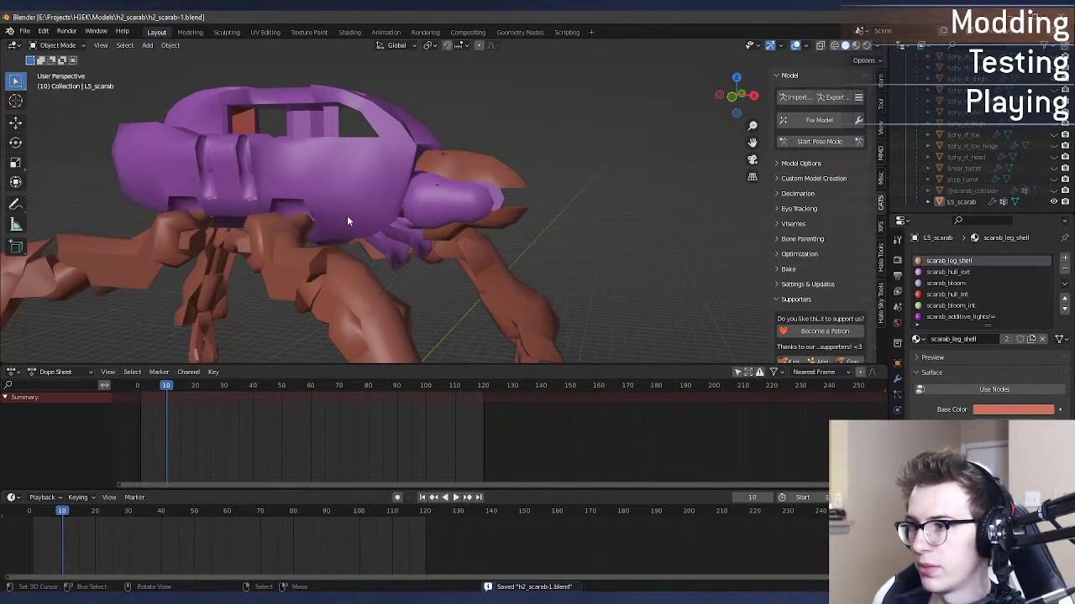
click(290, 172)
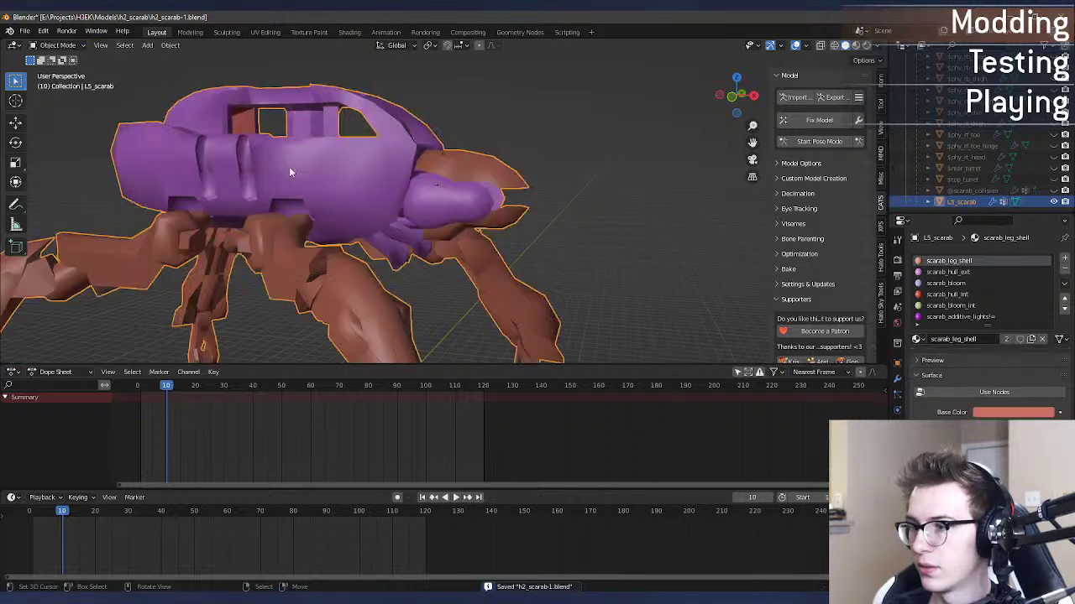
key(alt+a)
key(Tab)
key(Tab)
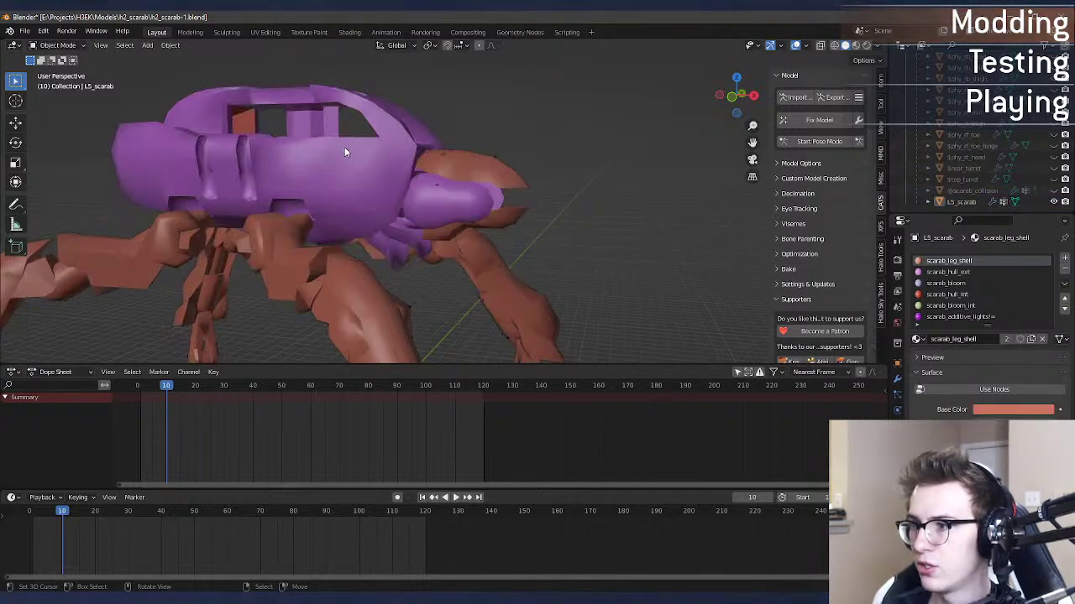
Step: Export the scene as the Halo Jointed Model Skeleton (.jms) h2_scarab-1 for Halo 3 MCC, with asset subdirectories generated and hidden geometry included
middle_drag(345, 147, 319, 113)
click(24, 30)
mouse_move(66, 195)
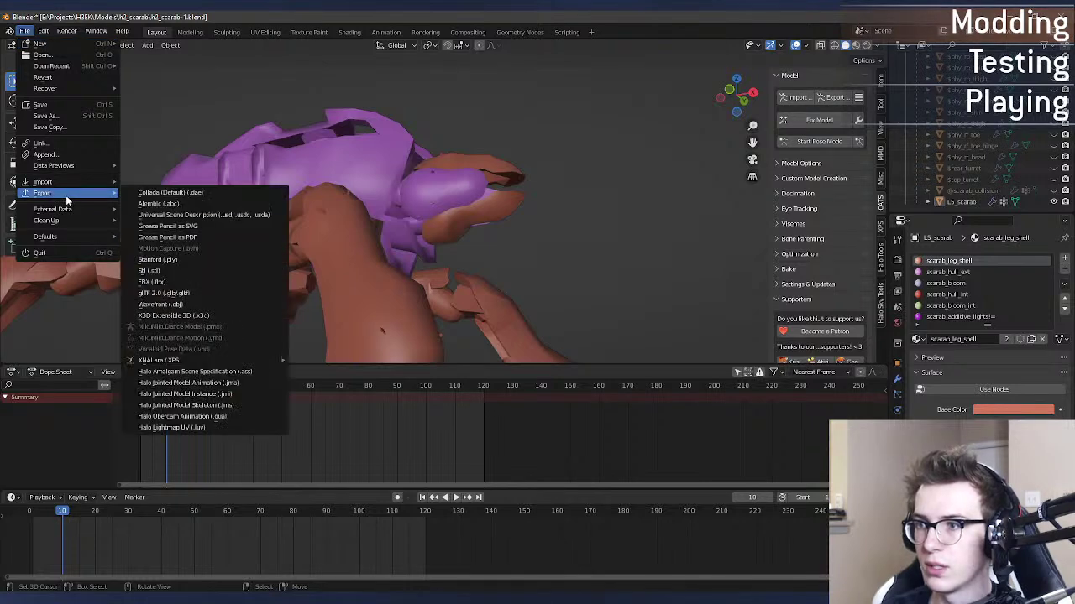
click(202, 406)
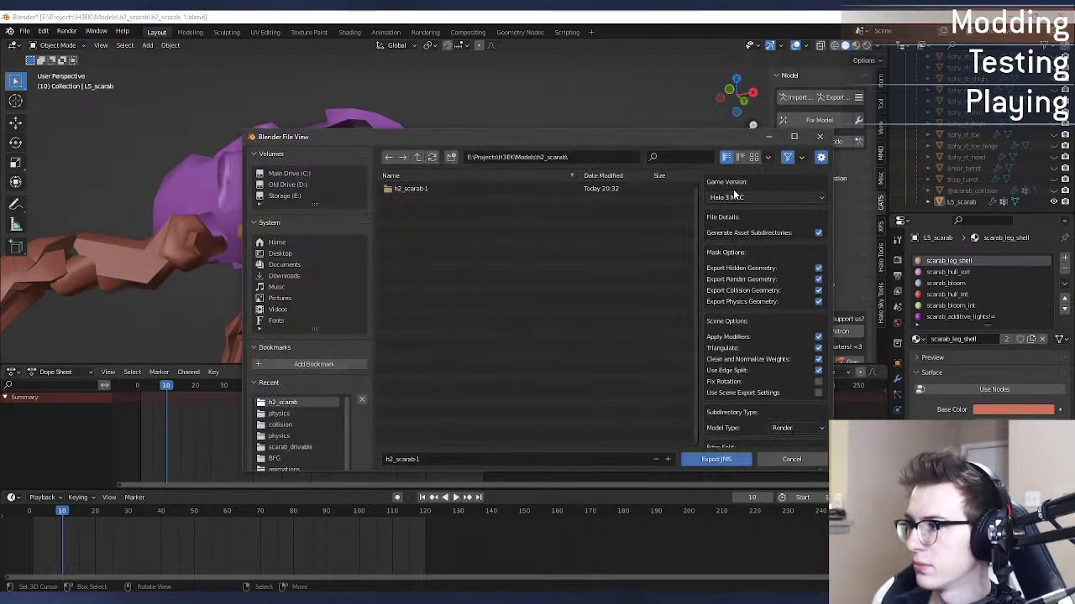
click(715, 461)
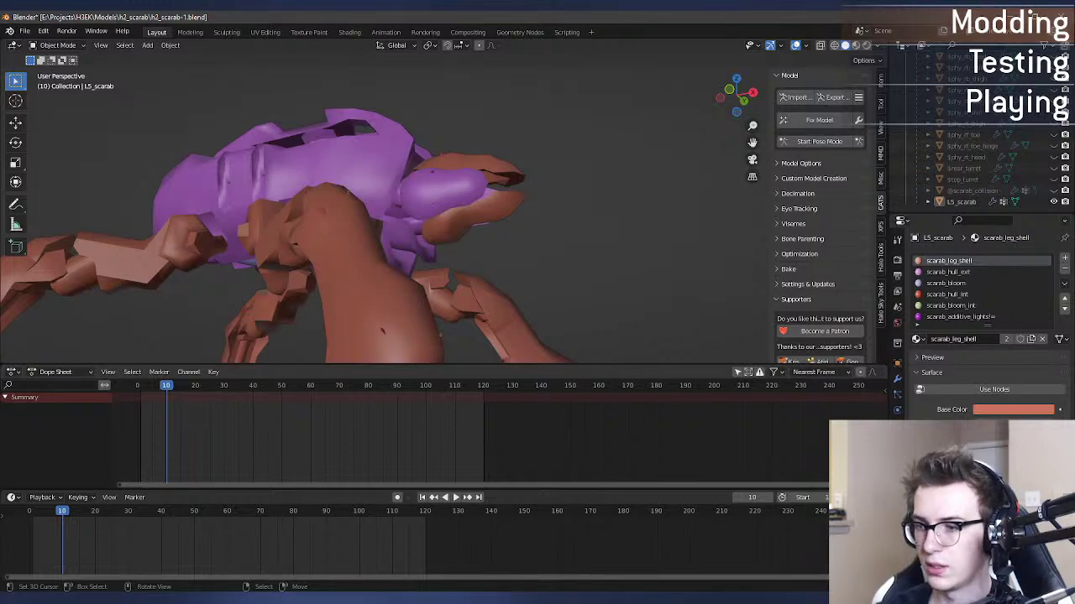
Step: In File Explorer, copy the exported collision, physics and render folders into H3EK\data\objects\vehicles\scarab_h2, replacing the existing files
click(174, 600)
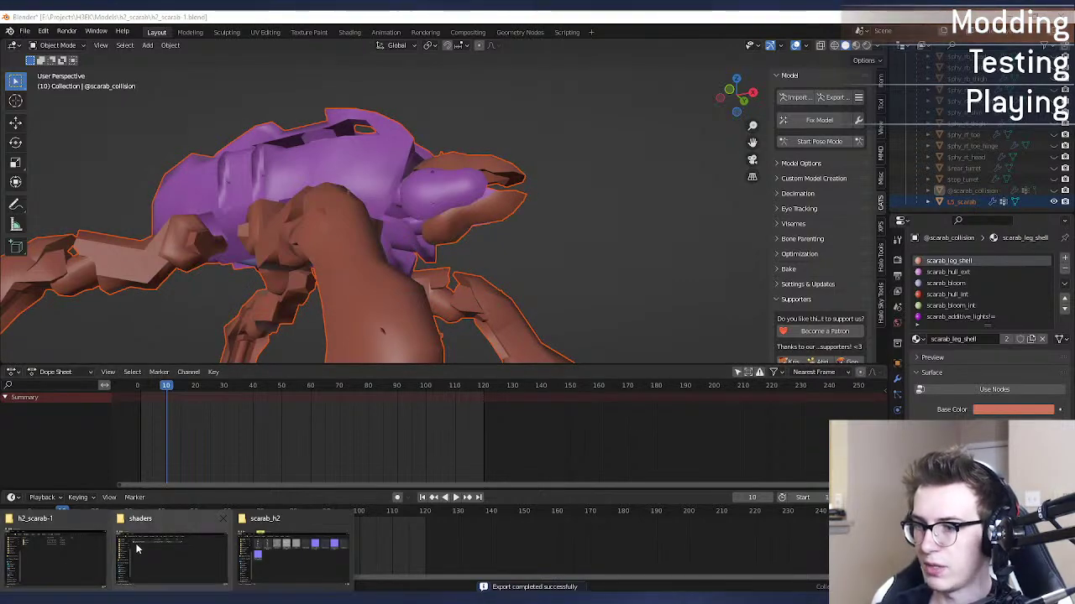
click(65, 547)
drag(280, 281, 224, 123)
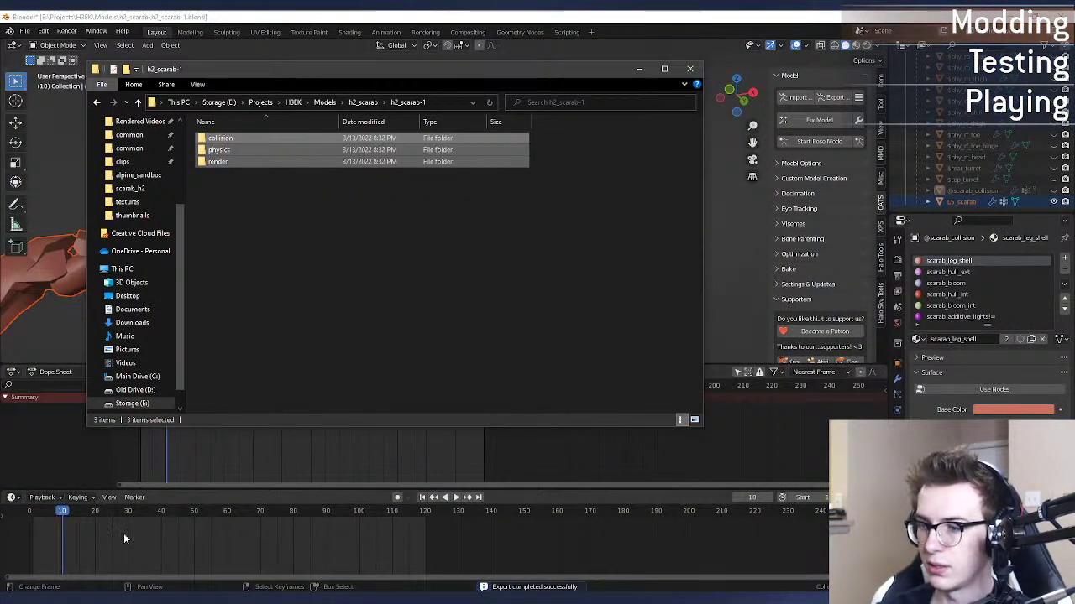
click(176, 600)
click(146, 560)
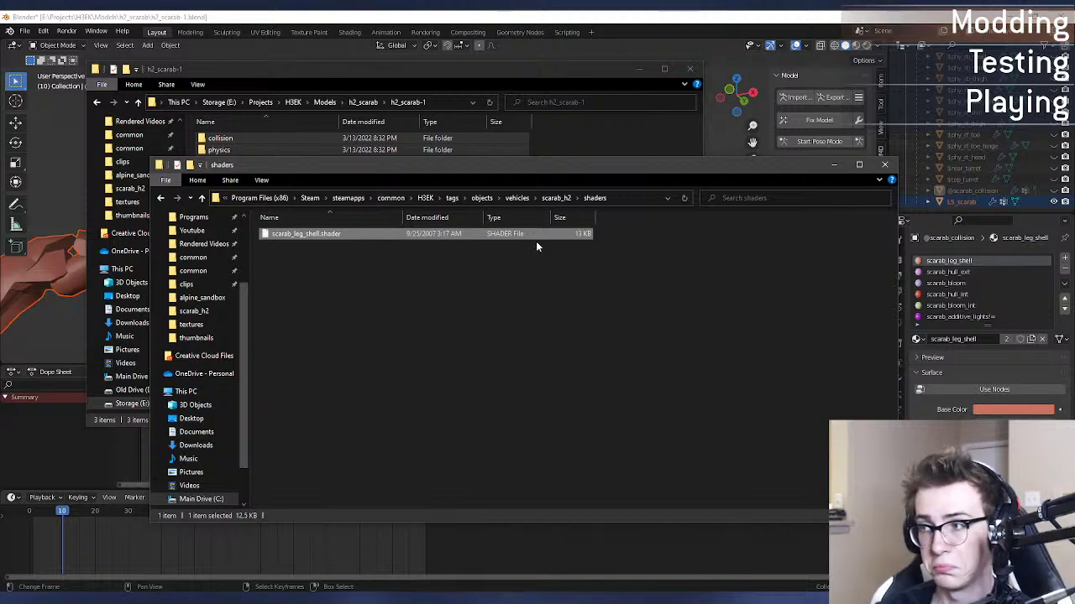
click(556, 197)
click(633, 197)
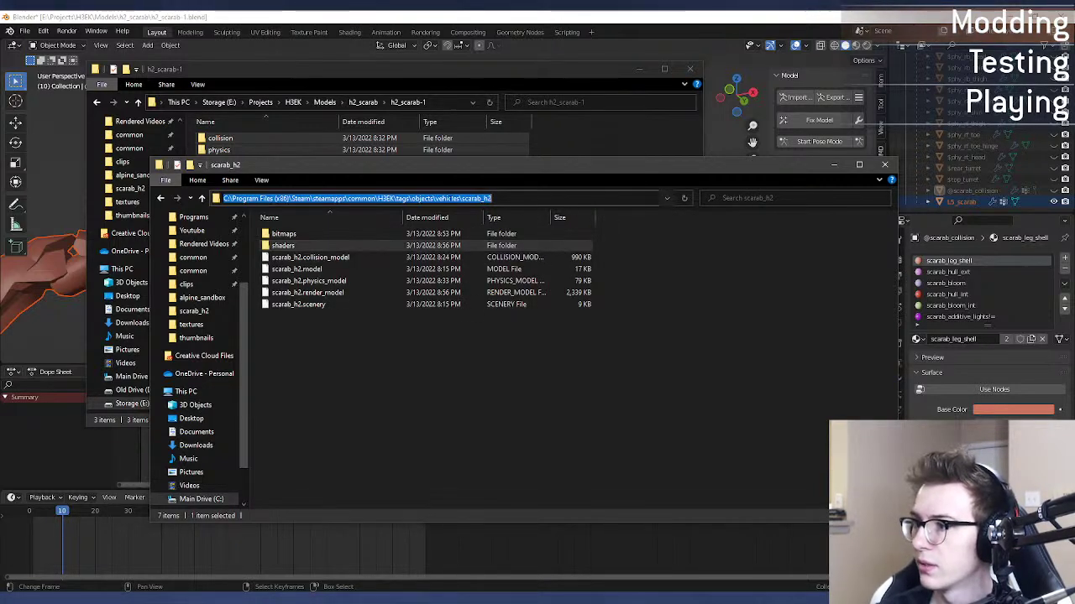
click(401, 198)
text(data)
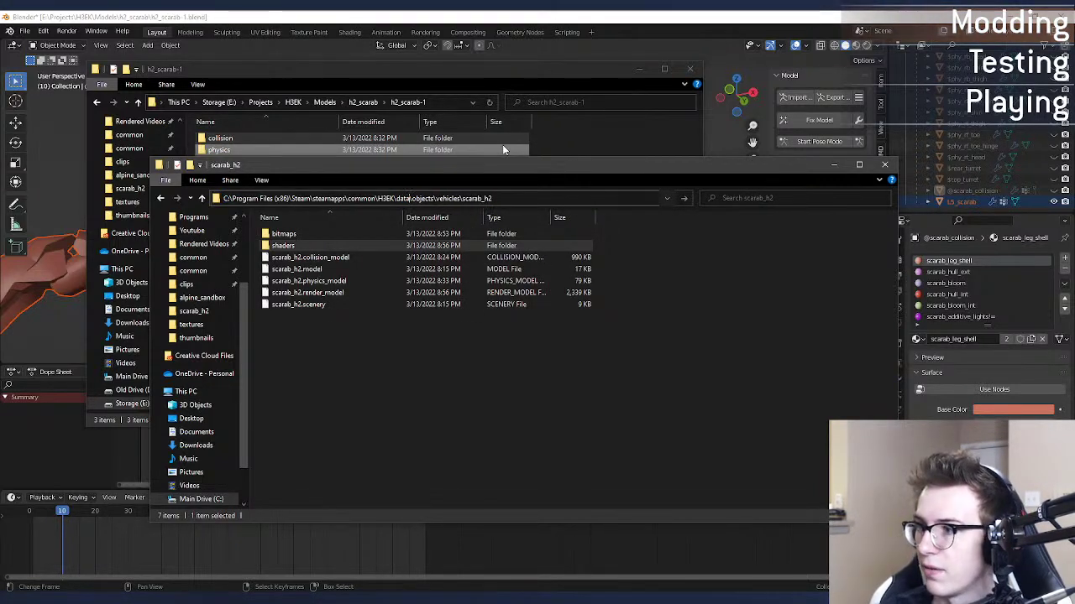
key(Return)
key(ctrl+v)
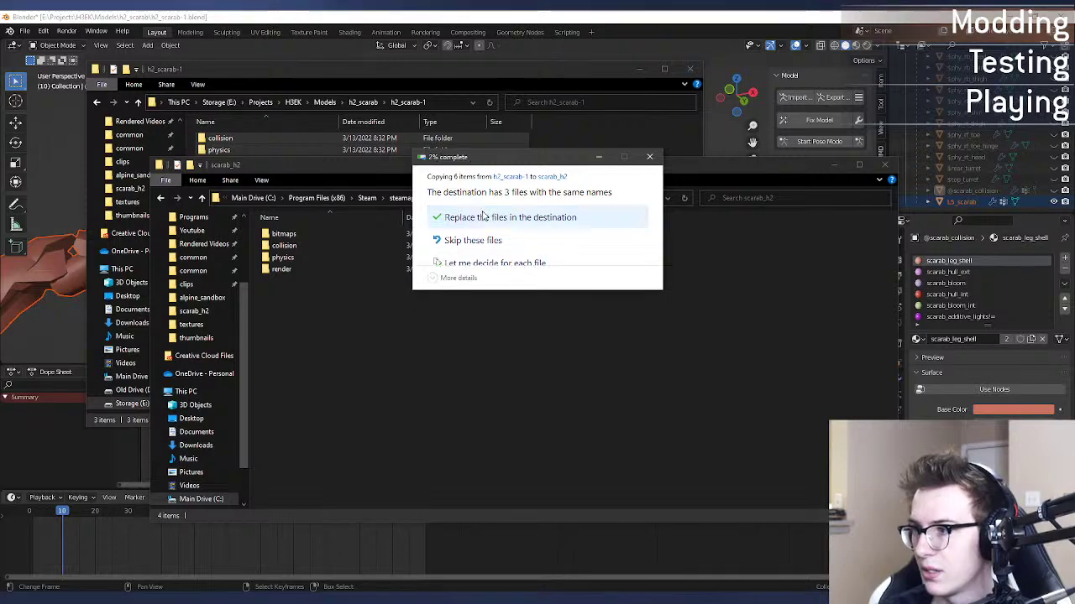
click(480, 217)
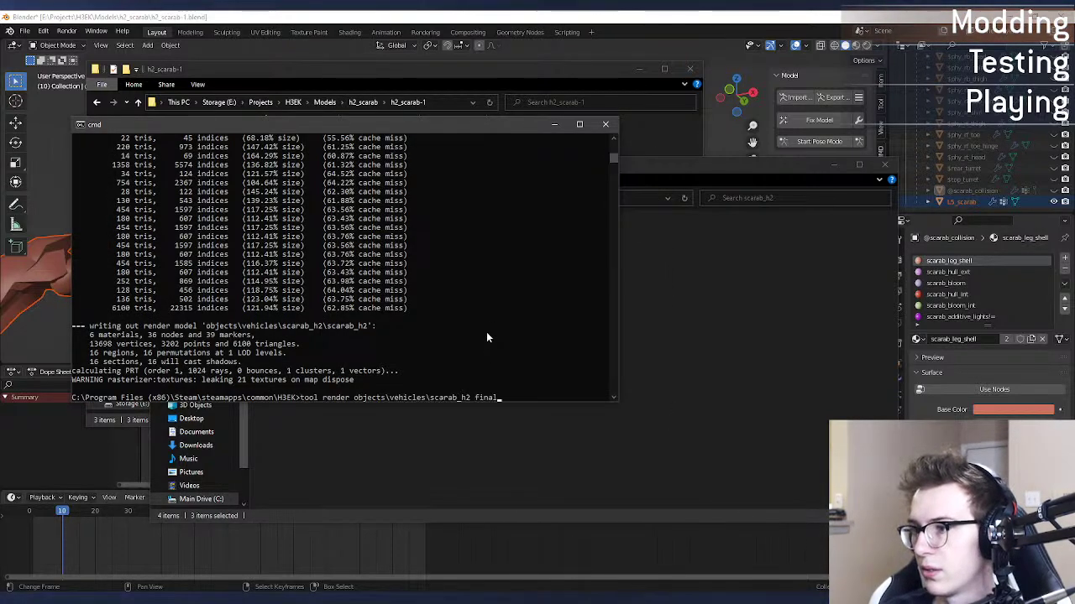
Step: In the command prompt, try to compile the render model with "tool render objects\vehicles\scarab_h2 final"
key(Return)
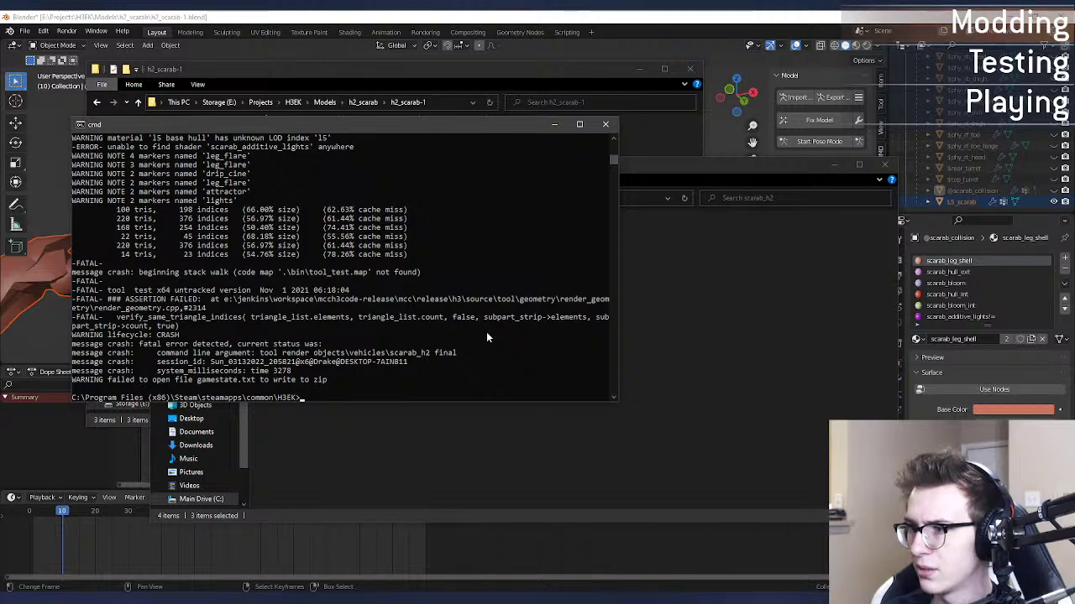
Step: Switch back to Blender and undo the linked-piece selections on L5_scarab and the hiding of the other objects
click(465, 15)
key(ctrl+z)
key(ctrl+z)
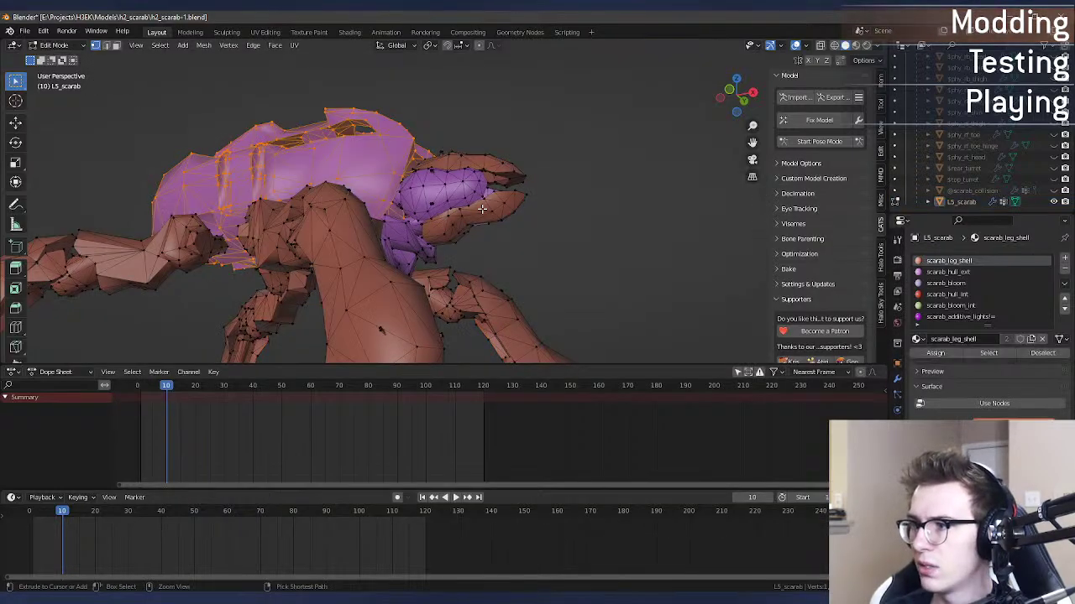
key(Tab)
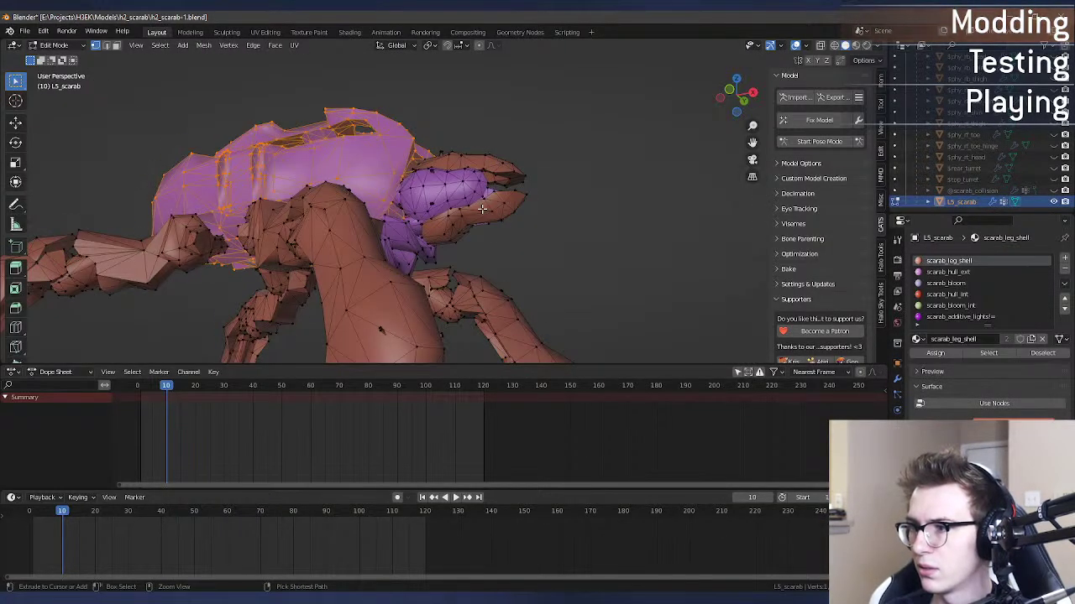
key(Tab)
key(Tab)
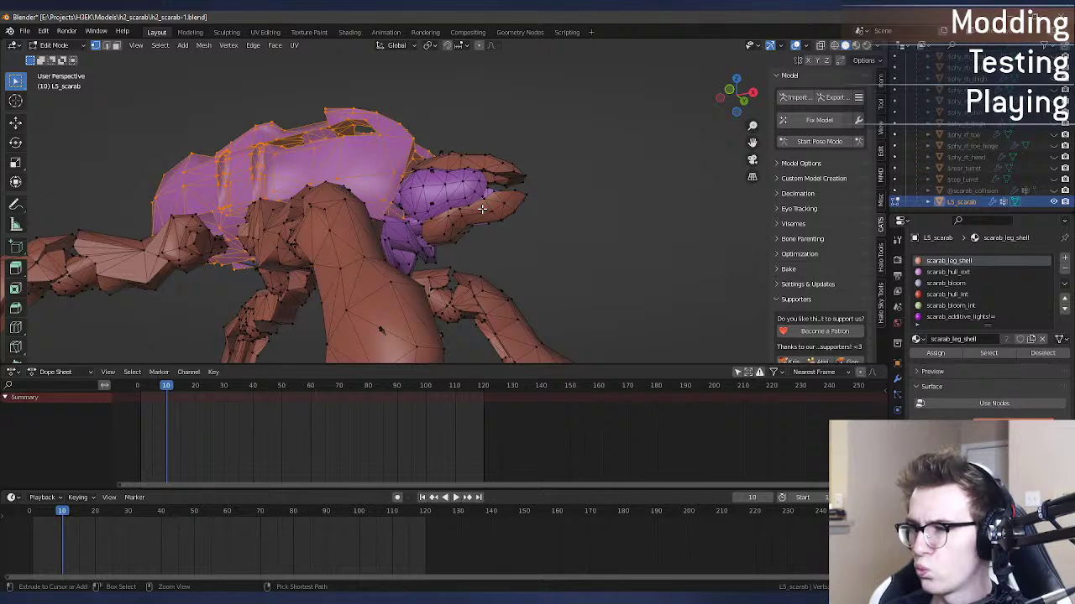
key(alt+a)
key(l)
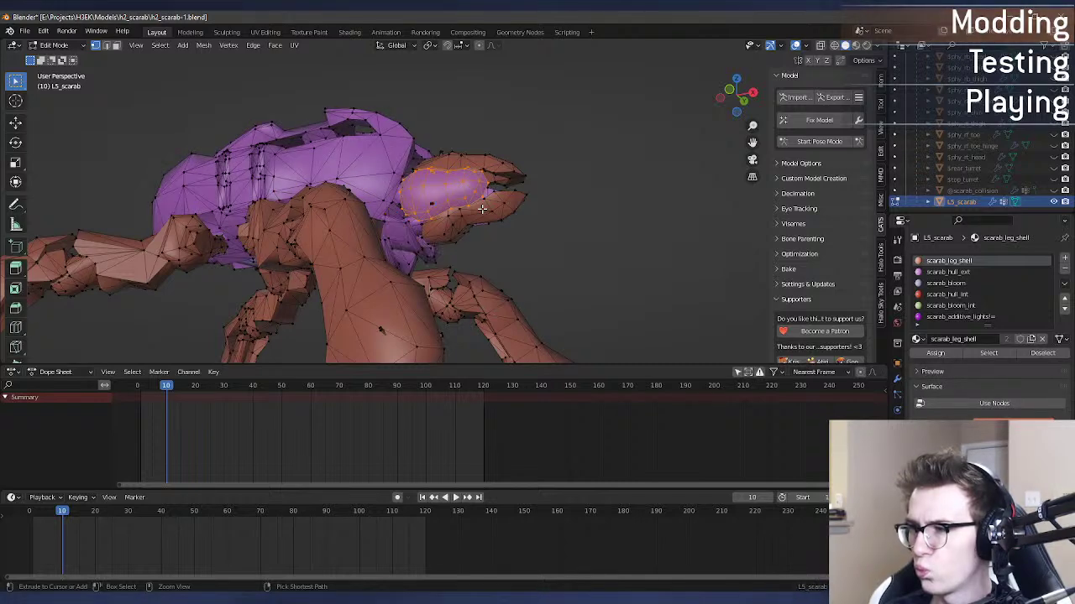
key(Tab)
key(h)
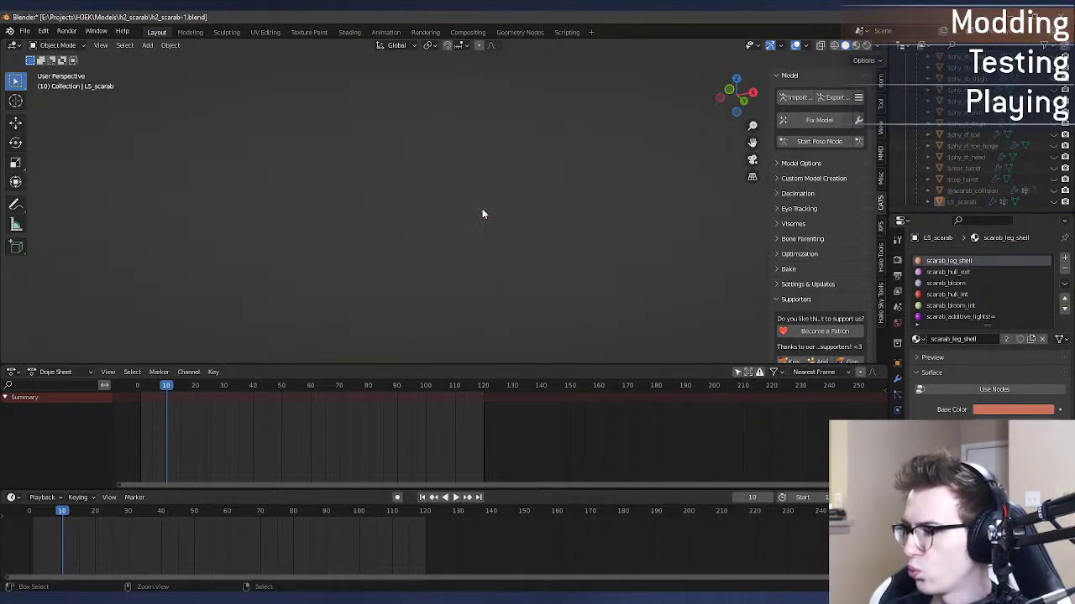
key(alt+h)
click(482, 210)
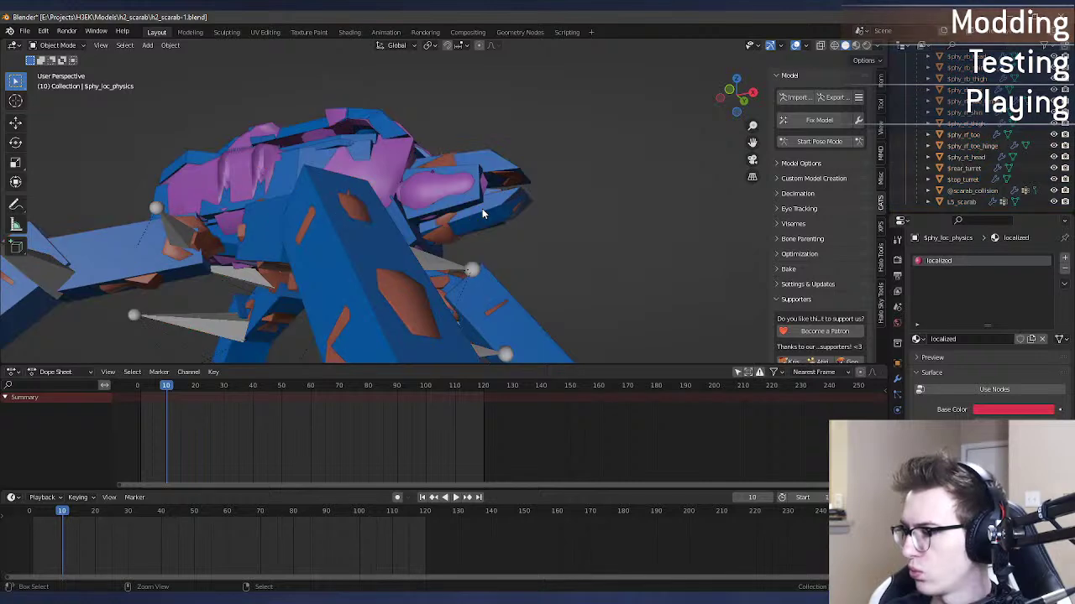
Step: Keep undoing the earlier edits to L5_scarab until its merge by distance is reverted and Object Mode is restored
key(Tab)
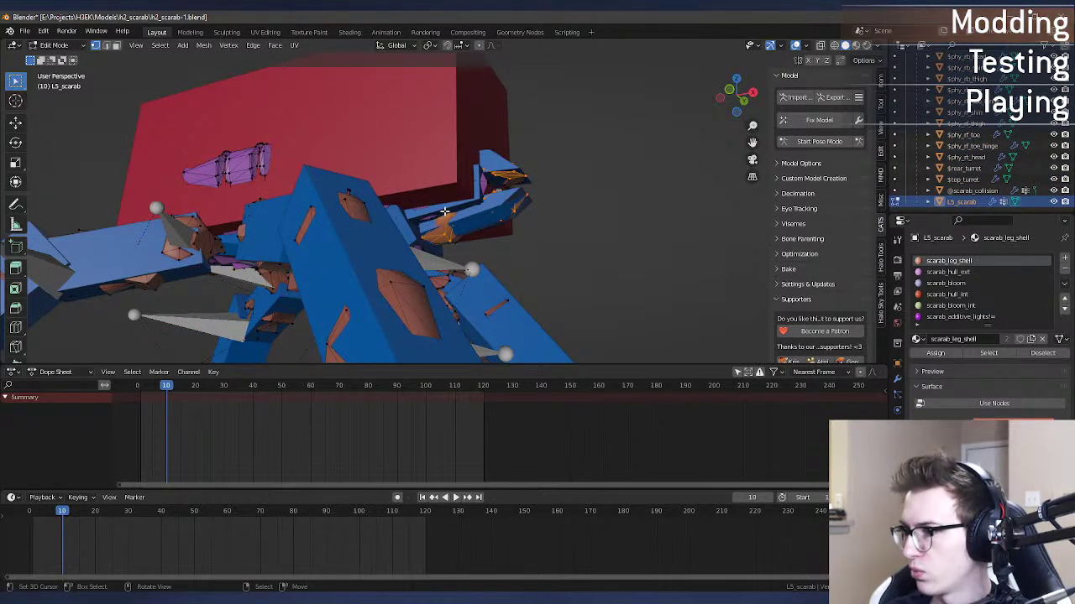
key(ctrl+z)
key(ctrl+z)
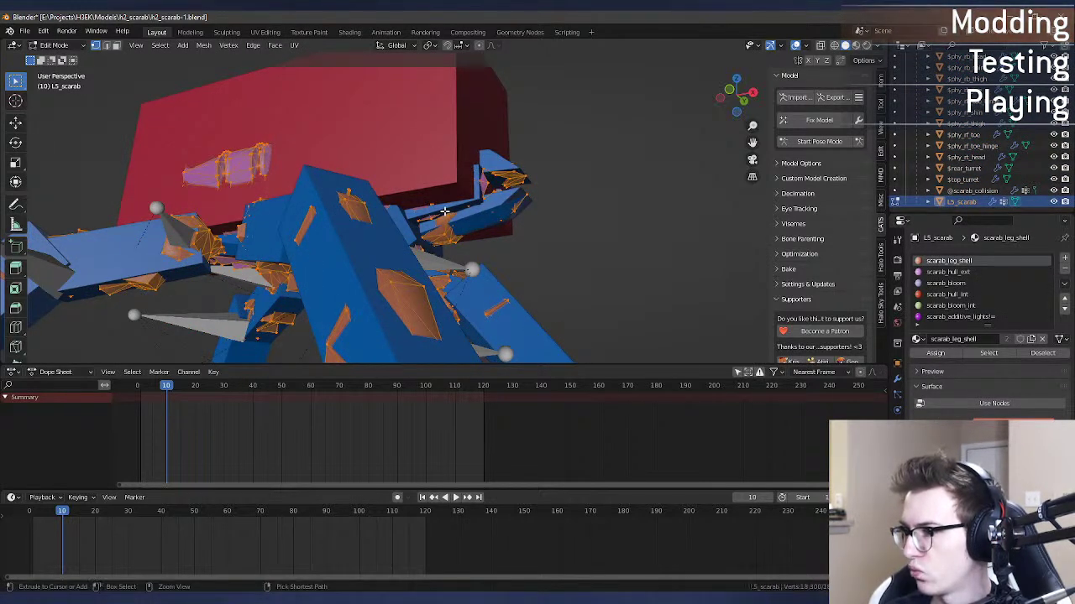
key(Tab)
click(445, 214)
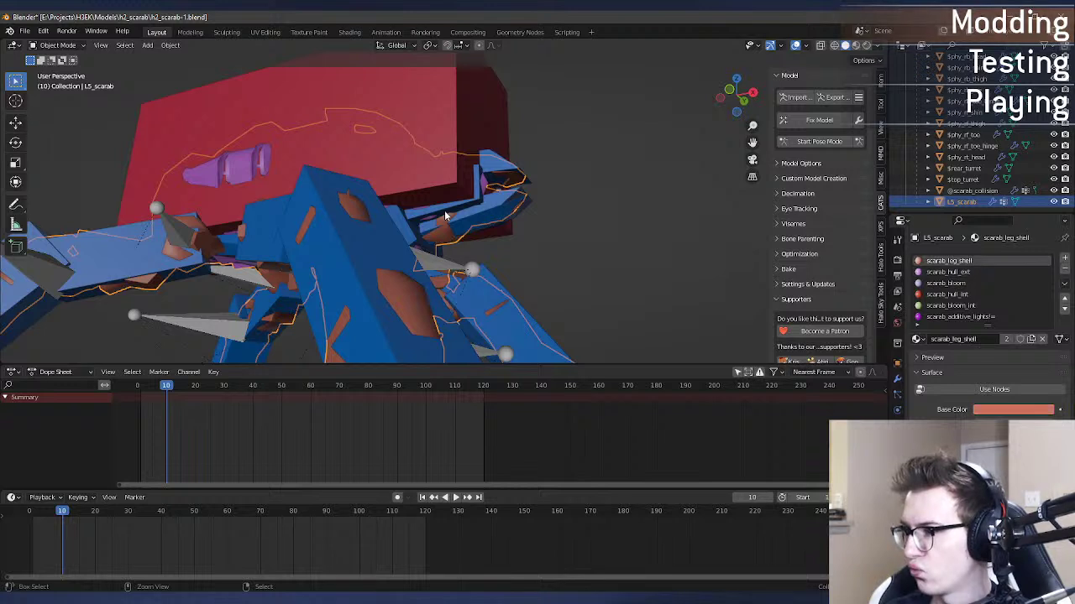
key(ctrl+z)
key(ctrl+z)
key(ctrl+z)
key(ctrl+z)
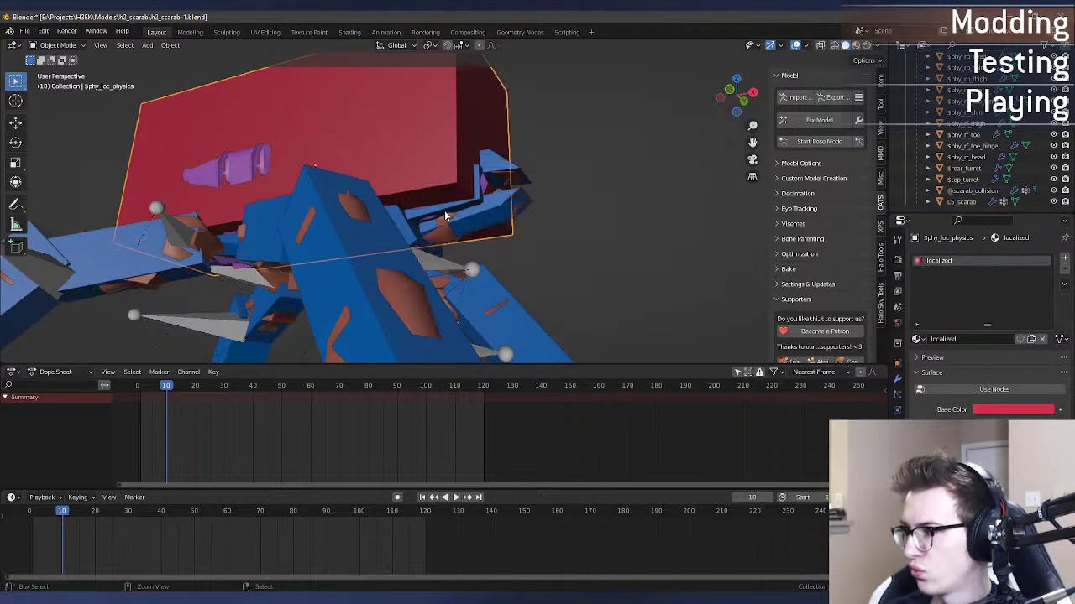
key(ctrl+shift+z)
key(ctrl+shift+z)
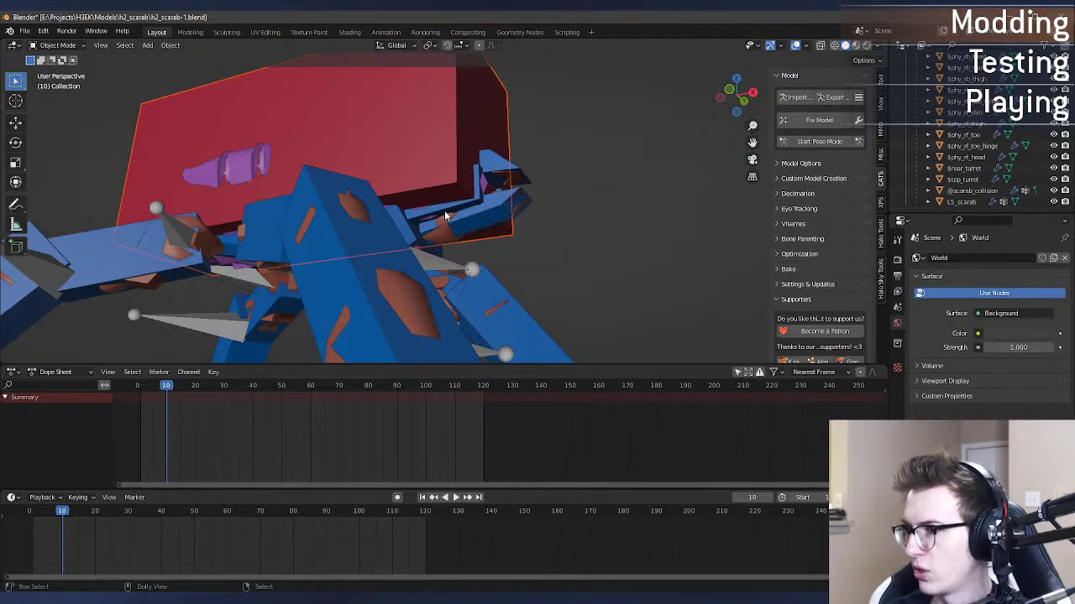
Step: Hide every object in the scene except L5_scarab and select that mesh
key(alt+a)
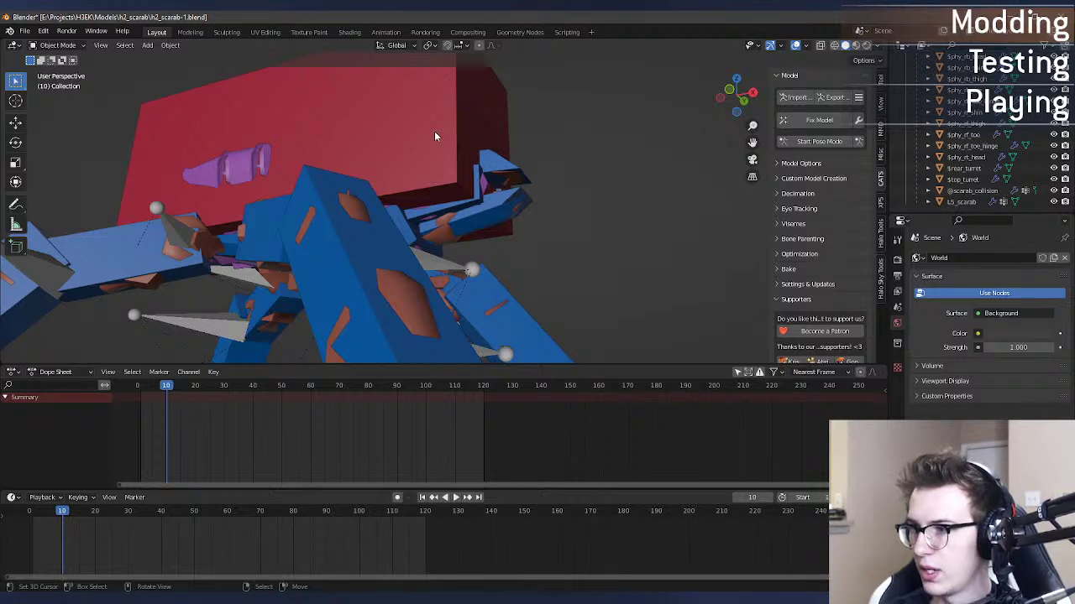
key(a)
key(h)
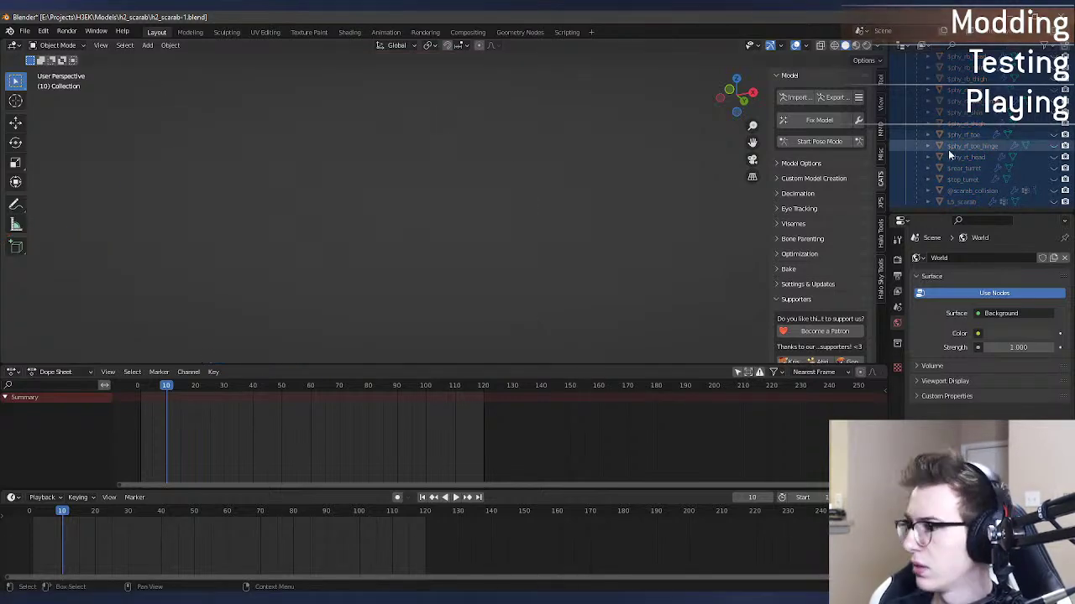
click(975, 202)
click(1052, 202)
click(386, 185)
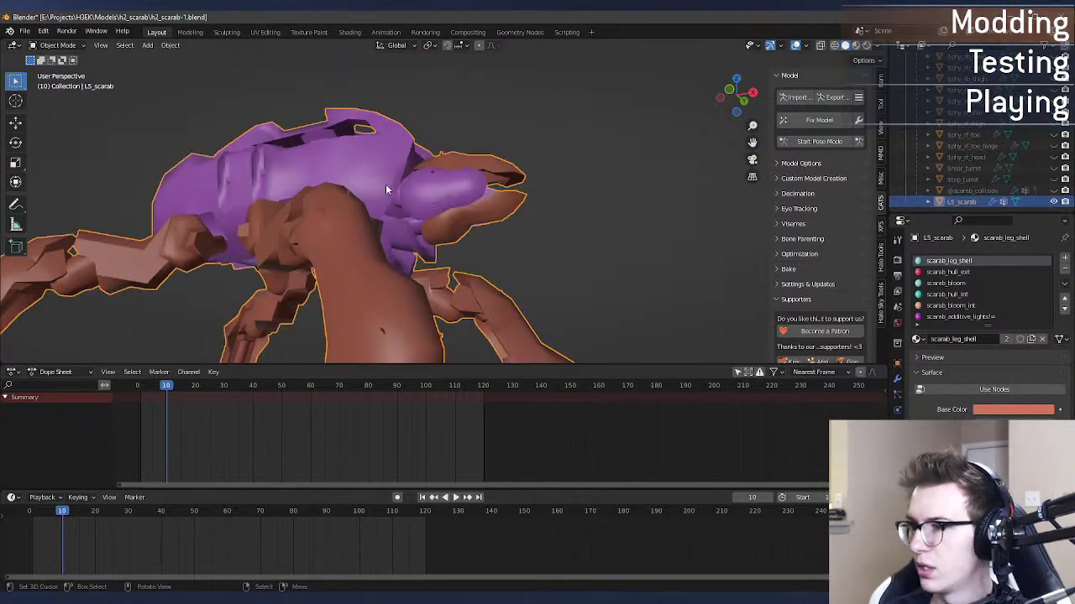
Step: Merge all vertices of L5_scarab by distance and return to Object Mode
middle_drag(386, 185, 517, 173)
middle_drag(434, 153, 607, 149)
key(Tab)
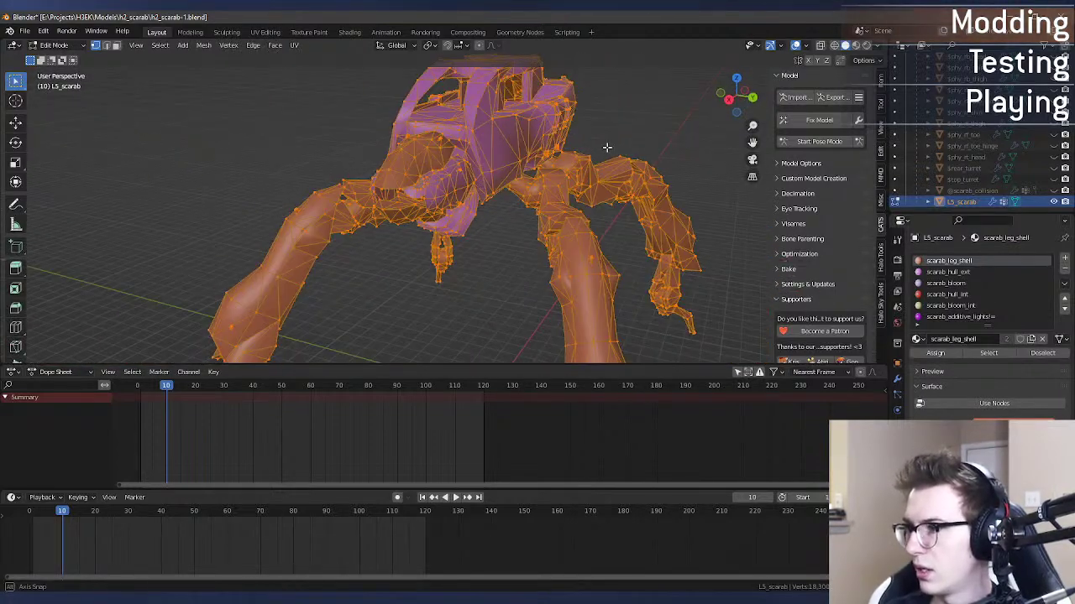
key(F3)
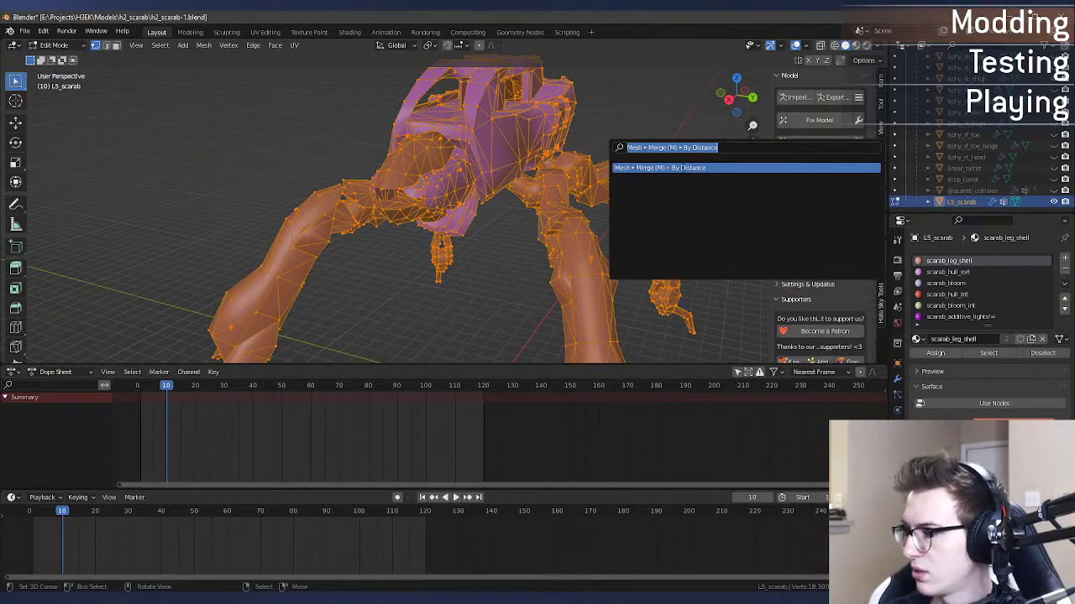
click(682, 167)
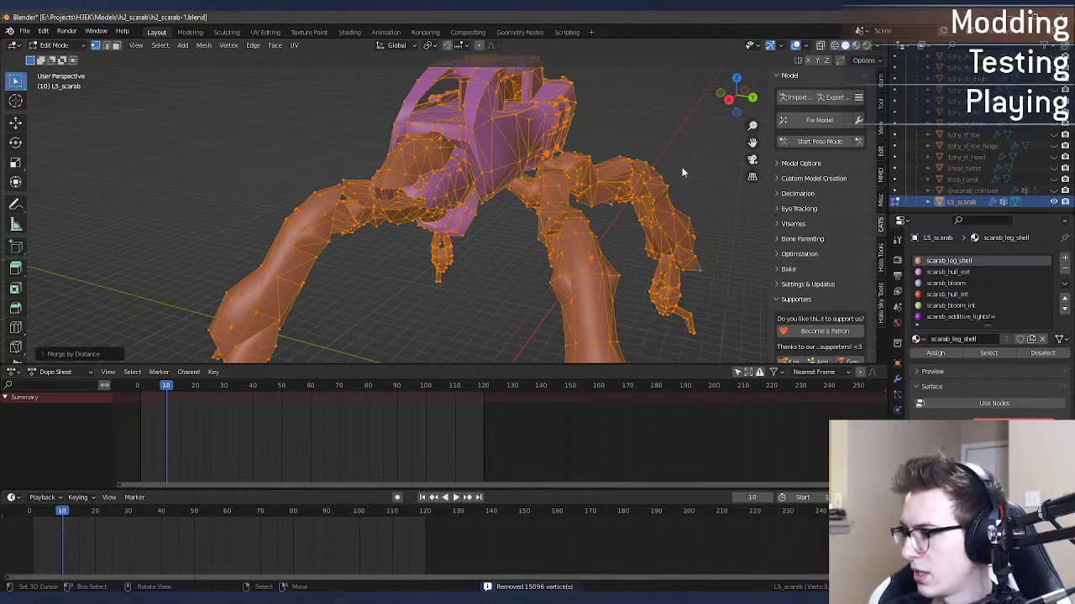
key(Tab)
Step: Examine the scarab in Sapien's game window, then inspect the merged mesh in Blender from several angles
middle_drag(590, 157, 521, 193)
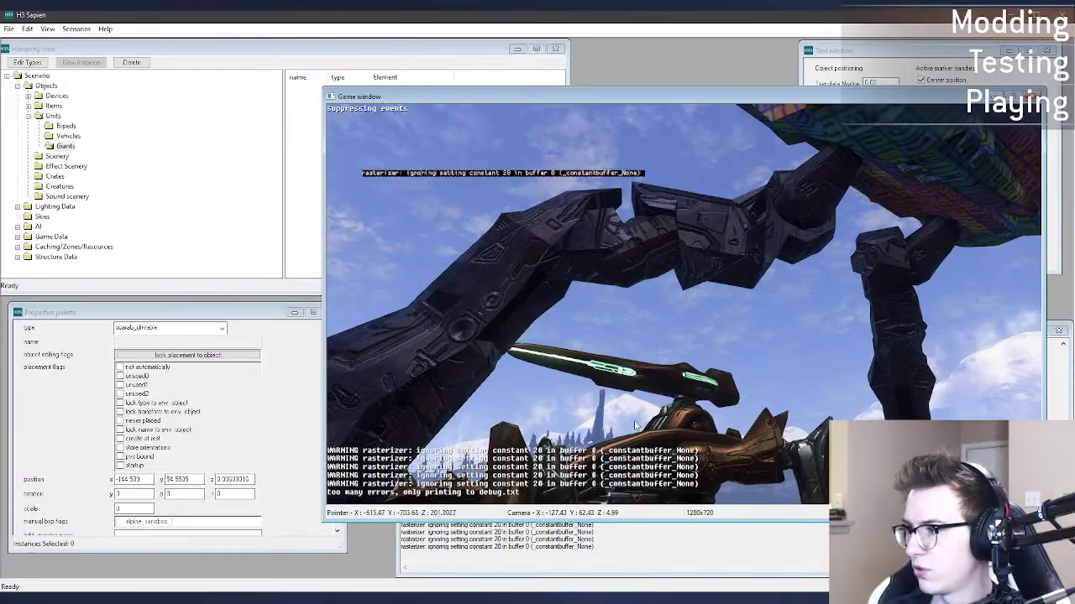
middle_drag(636, 425, 487, 310)
key(a)
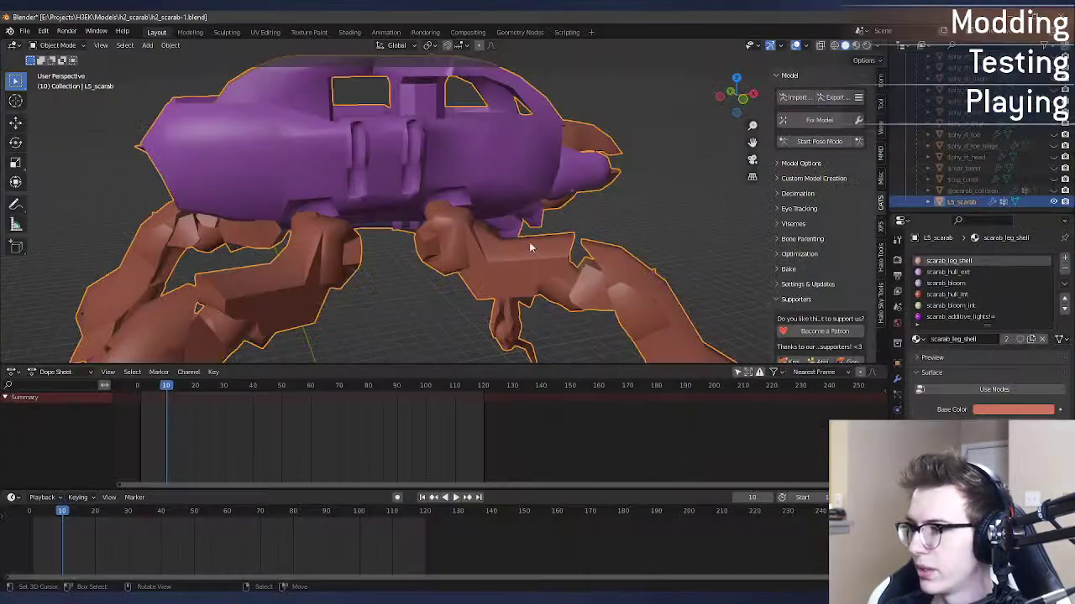
middle_drag(530, 247, 540, 212)
scroll(539, 213, up, 5)
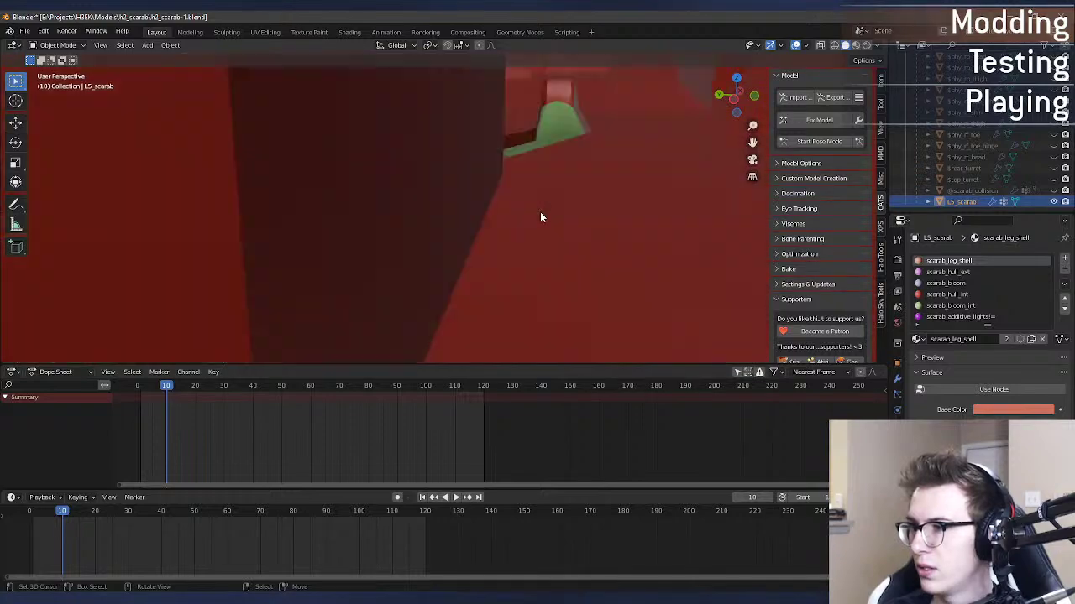
scroll(542, 214, down, 10)
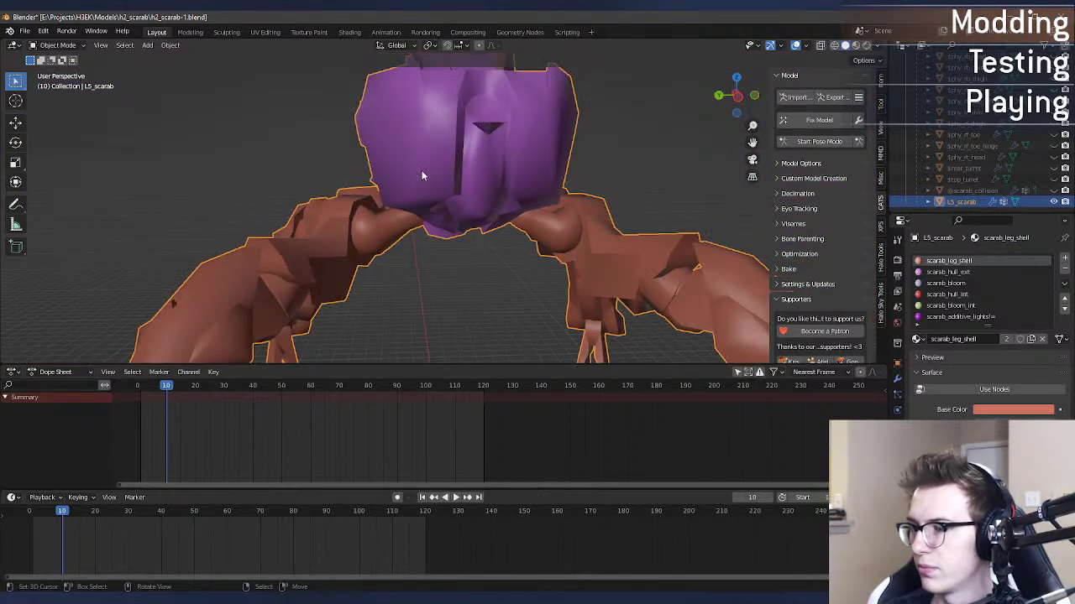
middle_drag(422, 171, 411, 163)
Step: Export the scarab as h2_scarab-1 in Halo Jointed Model Skeleton (.jms) format for Halo 3 MCC
click(26, 31)
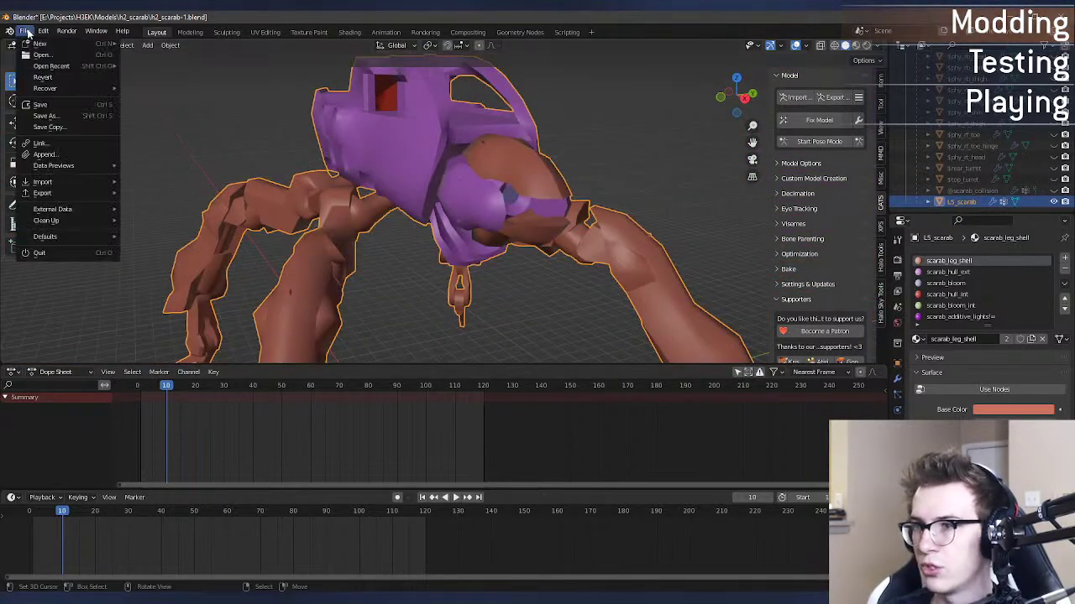
mouse_move(42, 193)
click(202, 405)
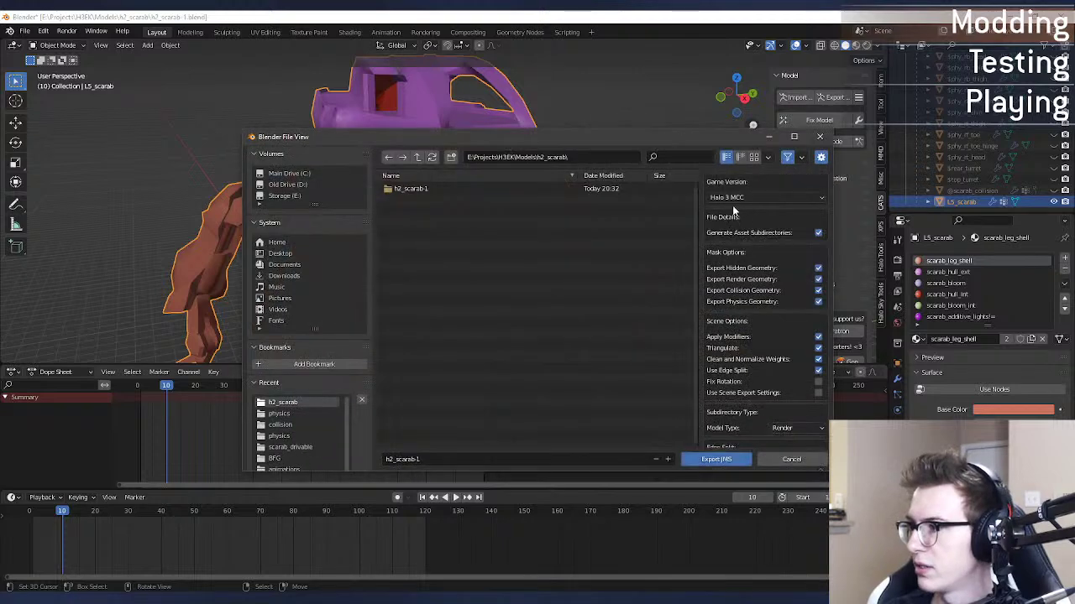
click(712, 462)
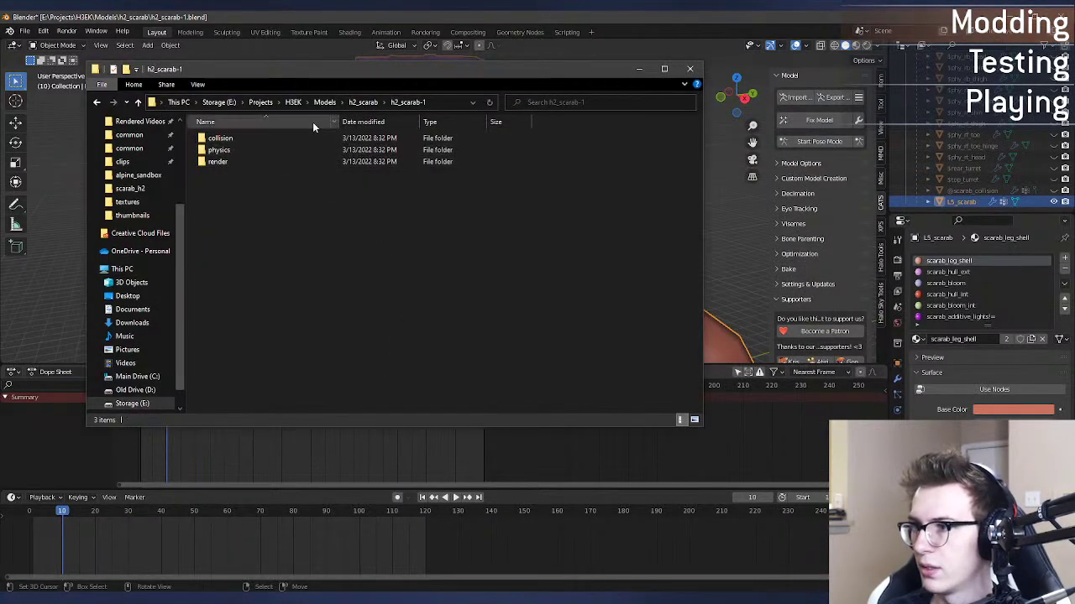
Step: In File Explorer, copy the exported render h2_scarab-1.JMS over the existing file in H3EK's data\objects\vehicles\scarab_h2\render folder
double_click(246, 161)
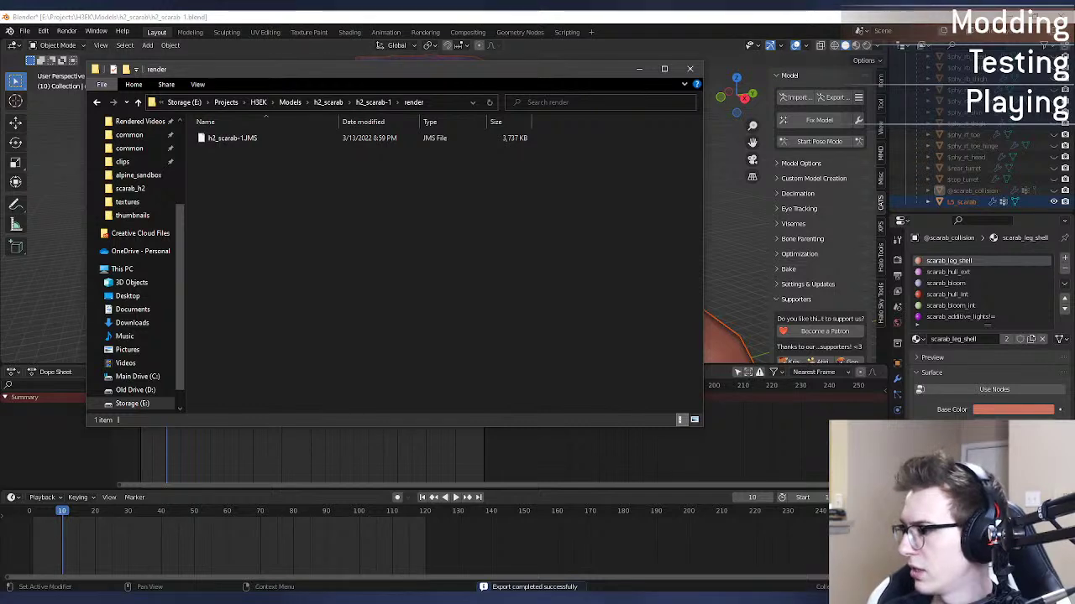
click(434, 139)
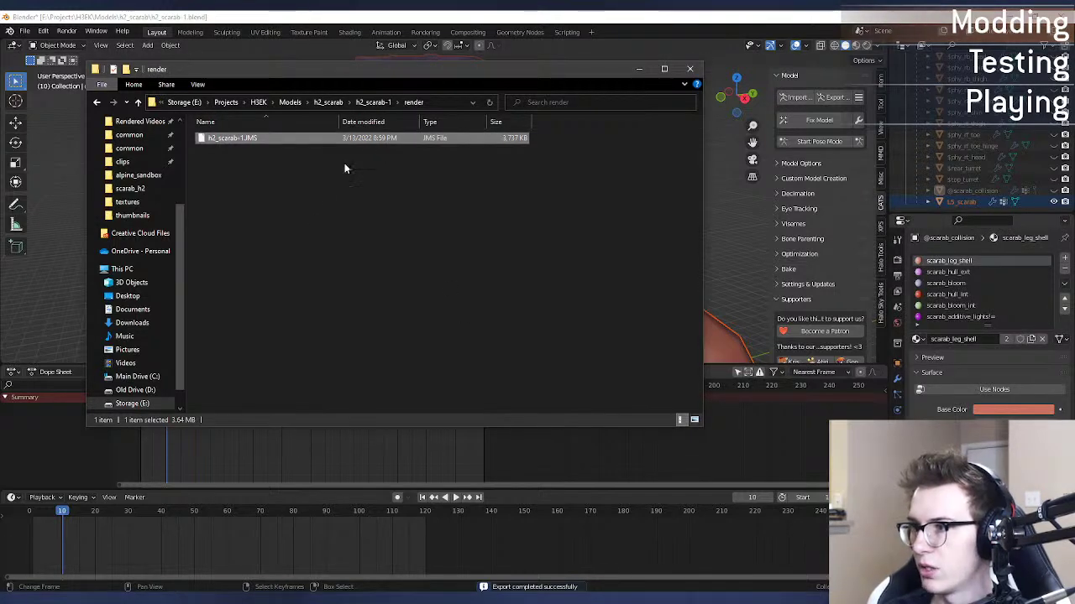
click(188, 561)
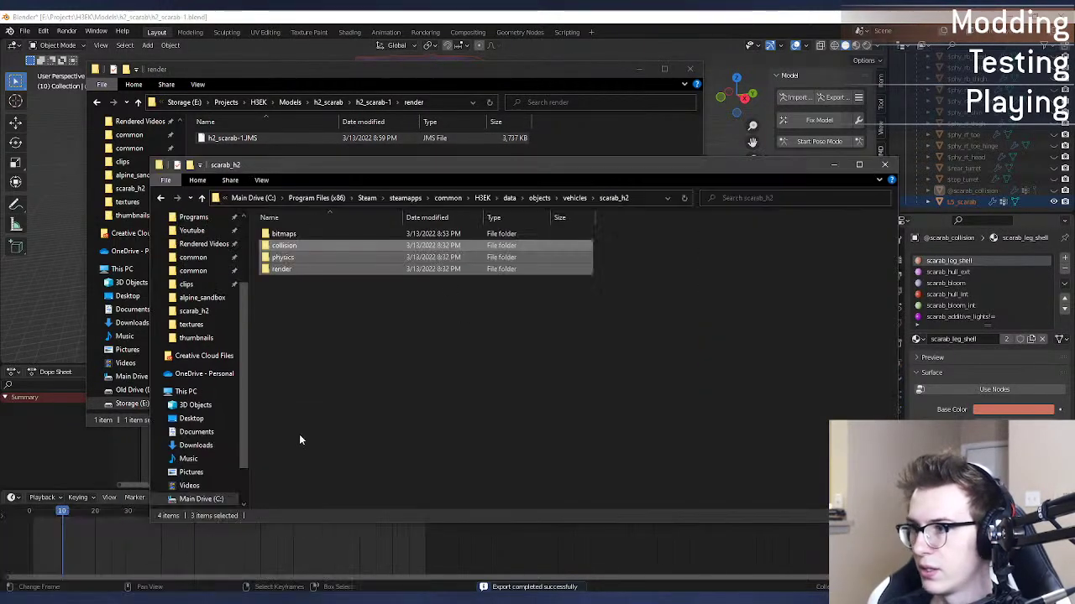
click(308, 263)
double_click(308, 262)
key(ctrl+v)
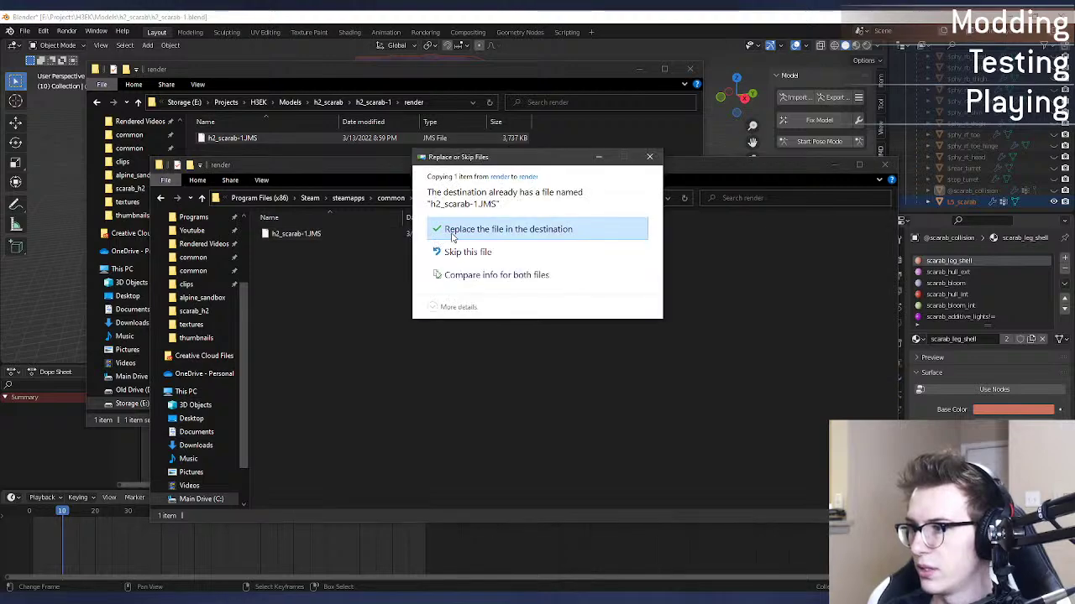
click(457, 228)
Step: In the command prompt, rerun "tool render objects\vehicles\scarab_h2 final" on the replaced JMS file
key(alt+Tab)
key(Up)
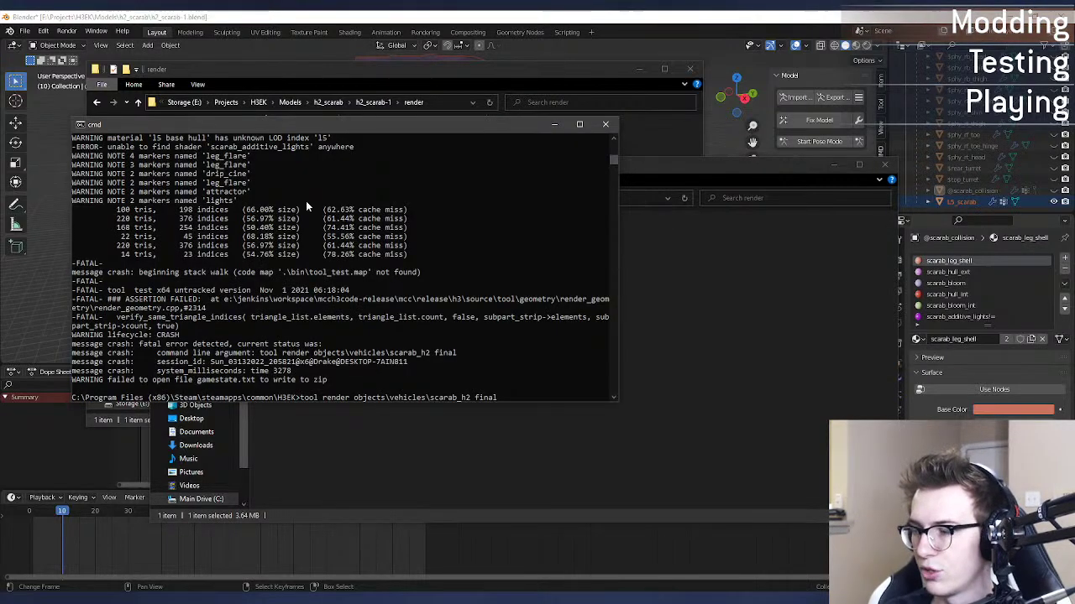
key(Return)
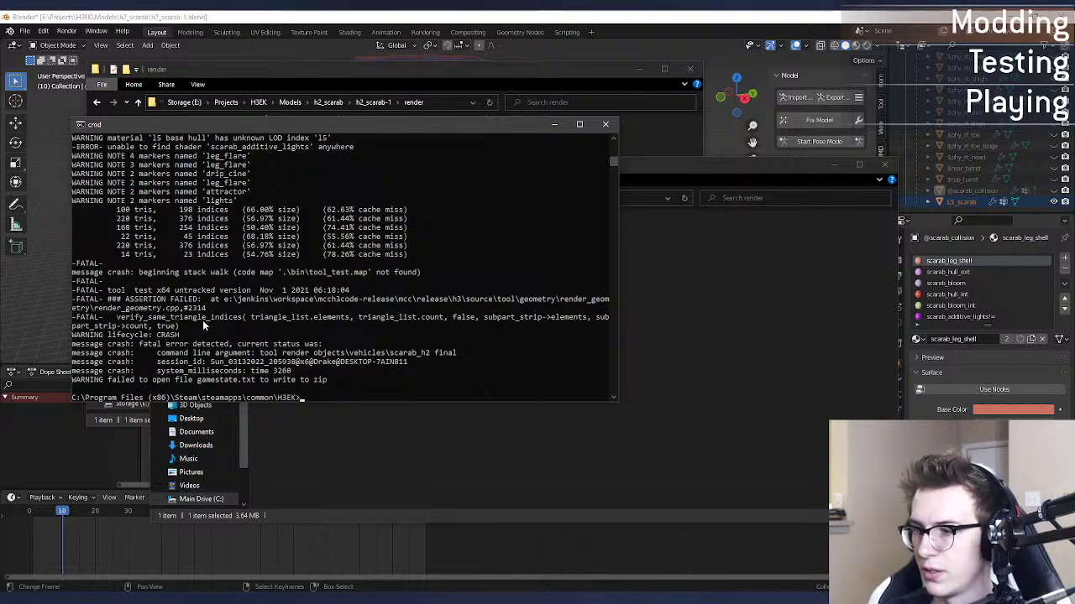
Step: Switch back to Blender and run Merge by Distance again on all L5_scarab vertices
click(238, 15)
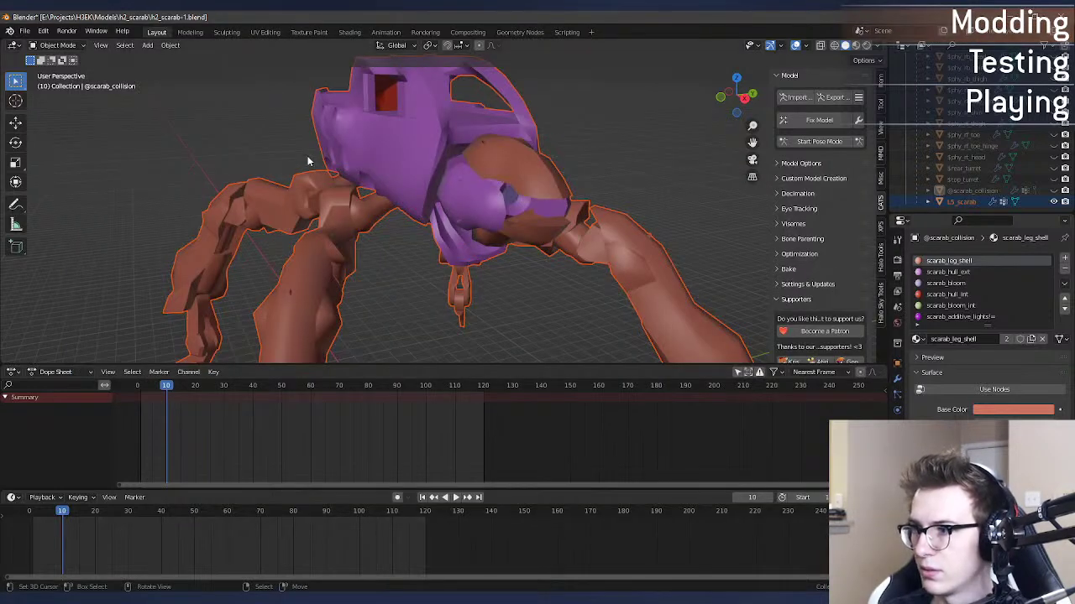
click(372, 149)
key(Tab)
key(F3)
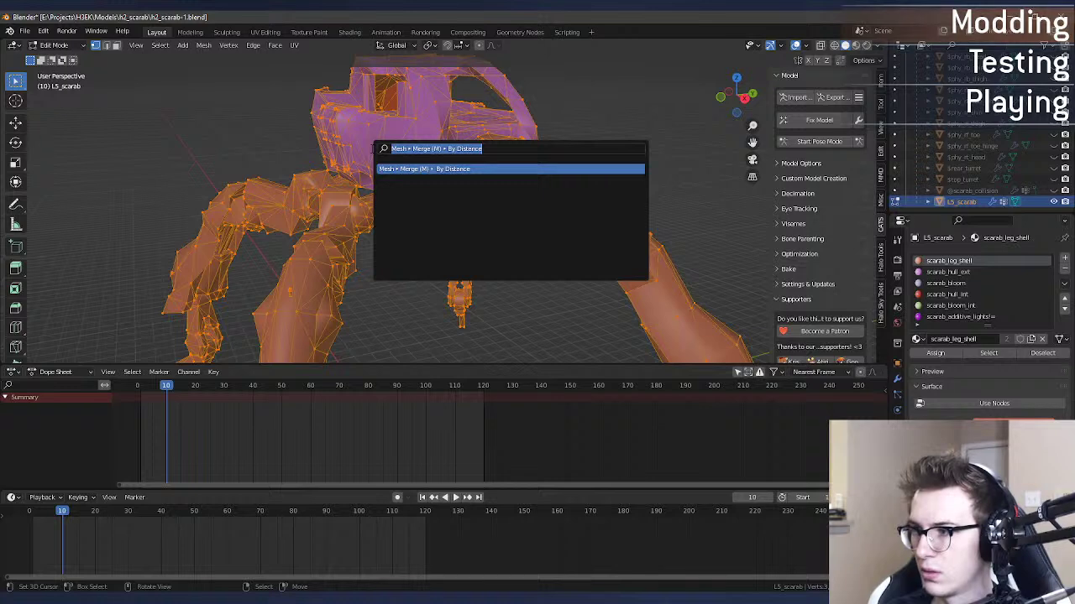
click(405, 168)
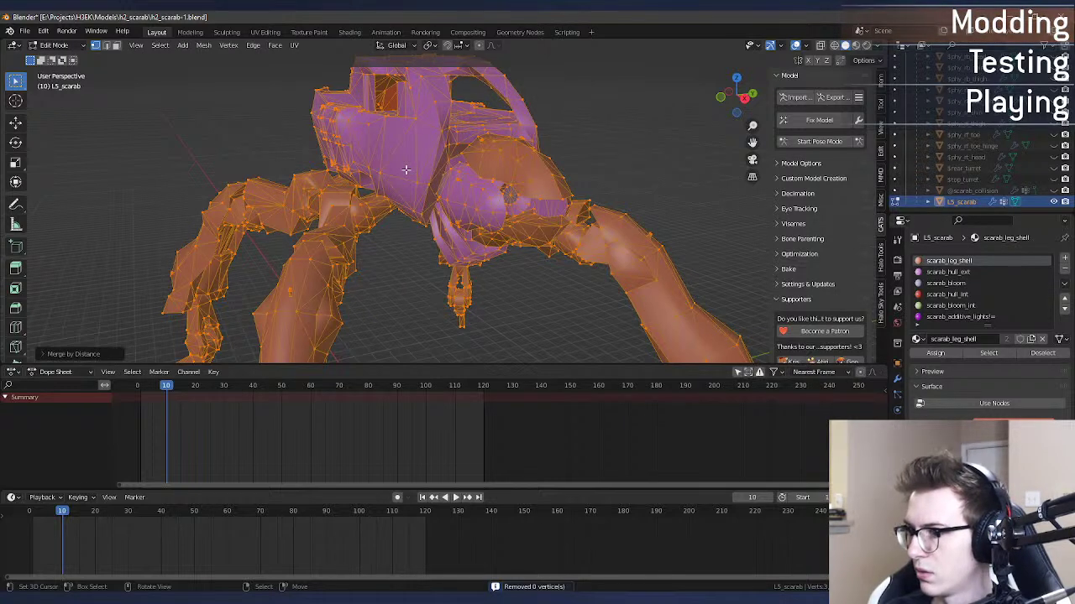
Step: Merge all L5_scarab vertices with a merge distance of 0.01 m, inspect the mesh and return to Object Mode
key(F3)
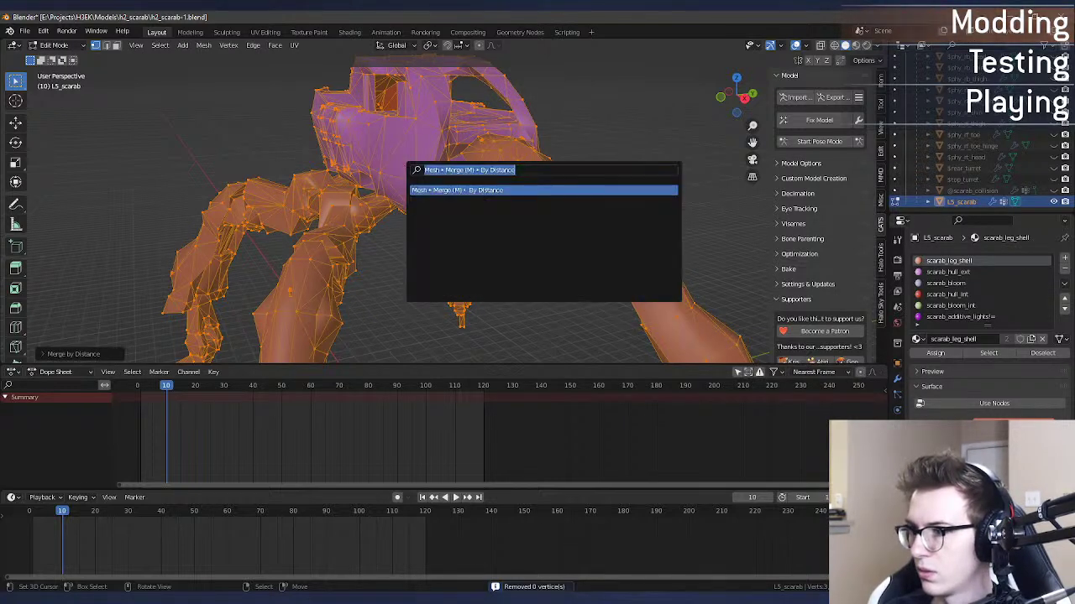
key(Return)
click(73, 353)
click(126, 326)
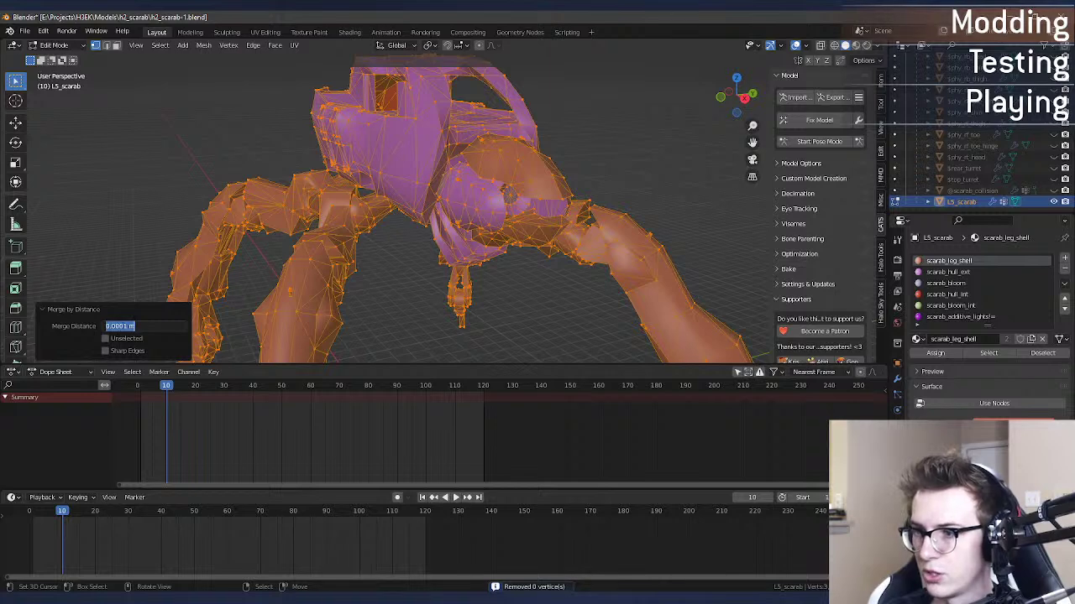
text(0.01)
key(Return)
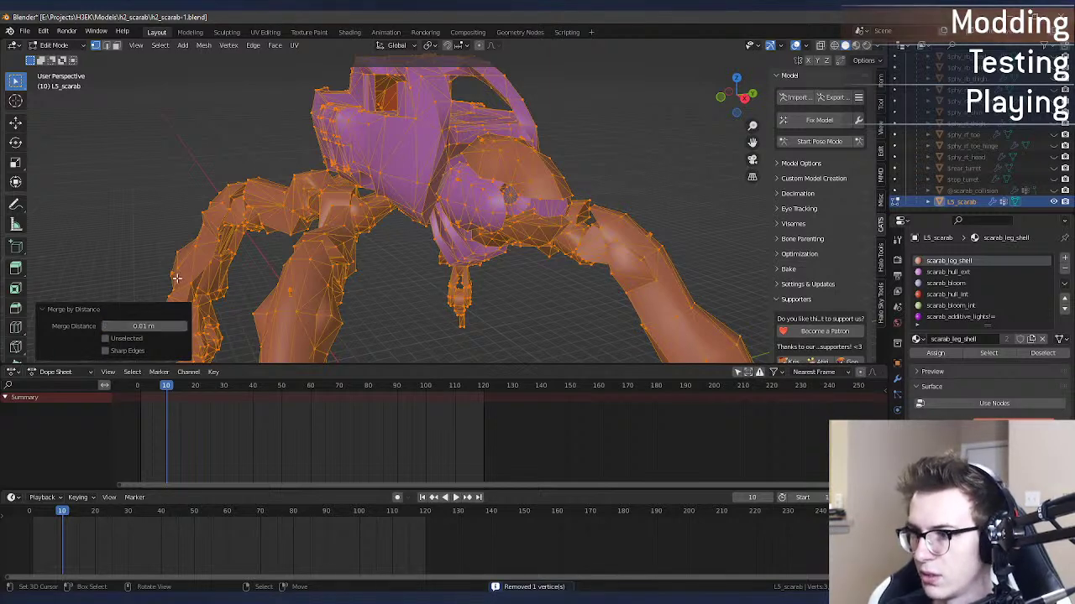
middle_drag(378, 225, 460, 180)
key(alt+a)
scroll(326, 177, up, 2)
key(a)
key(Tab)
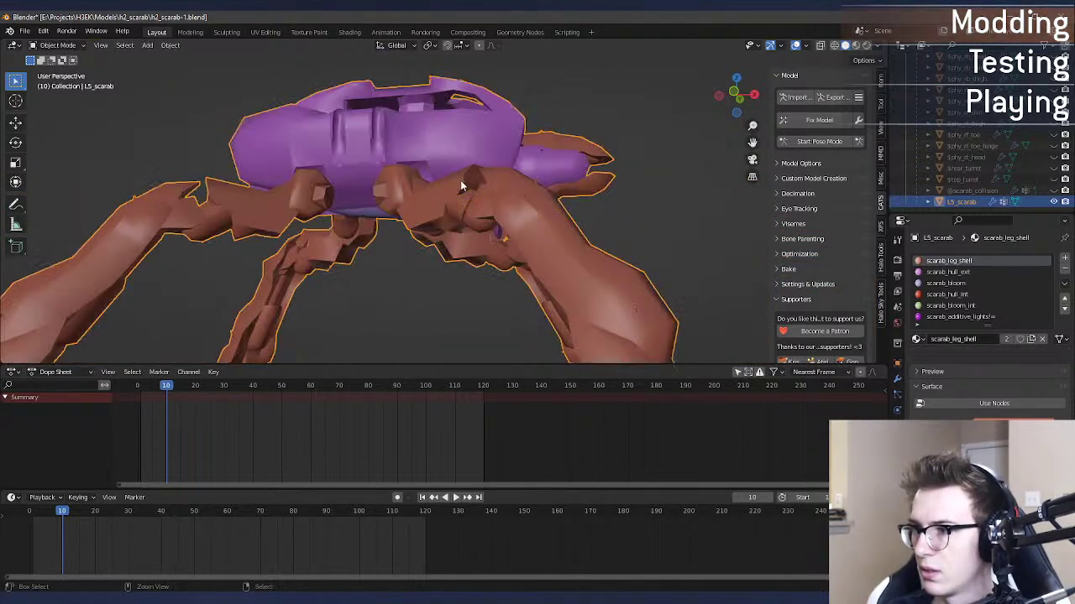
Step: Undo the whole-mesh merges on L5_scarab, redoing as needed to keep the mesh visible in Object Mode
key(ctrl+z)
key(ctrl+z)
key(ctrl+z)
key(ctrl+z)
key(ctrl+z)
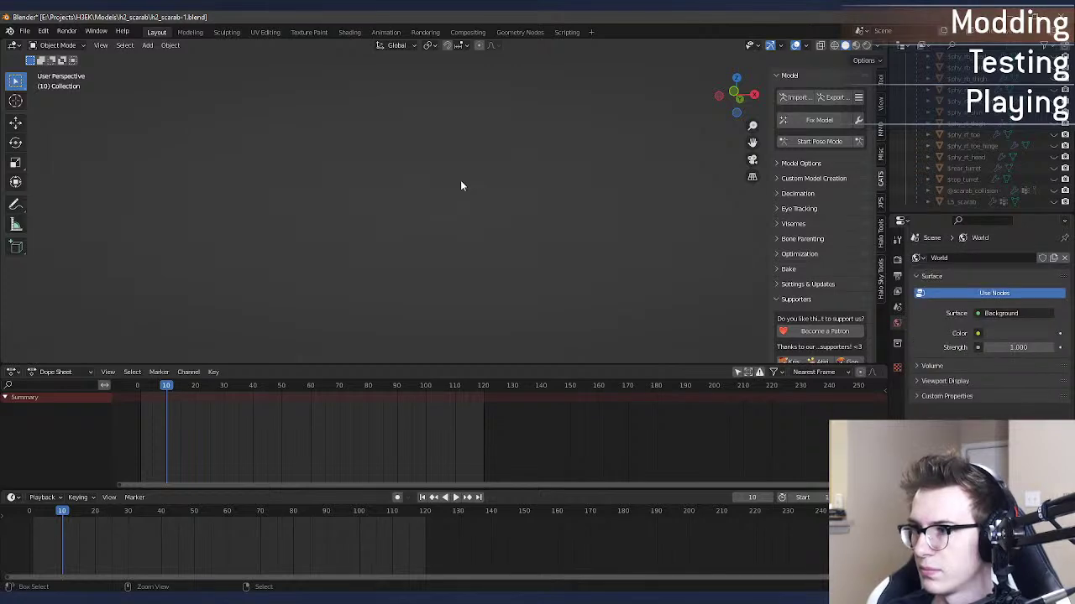
key(ctrl+shift+z)
key(ctrl+shift+z)
Step: Bring up the command prompt to review the render compile's assertion error, then return to Blender
click(819, 598)
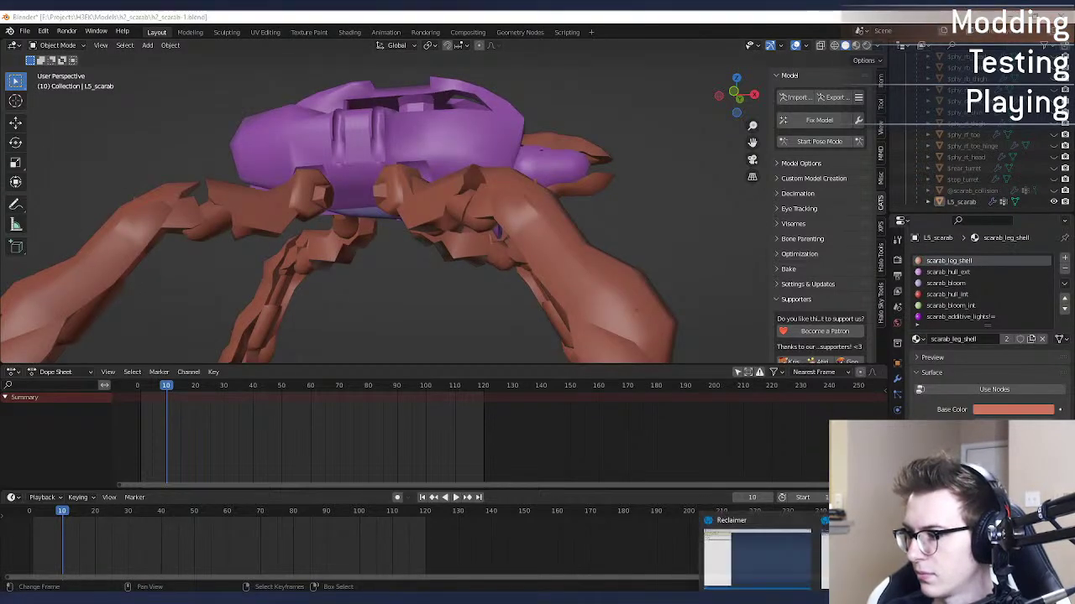
click(757, 556)
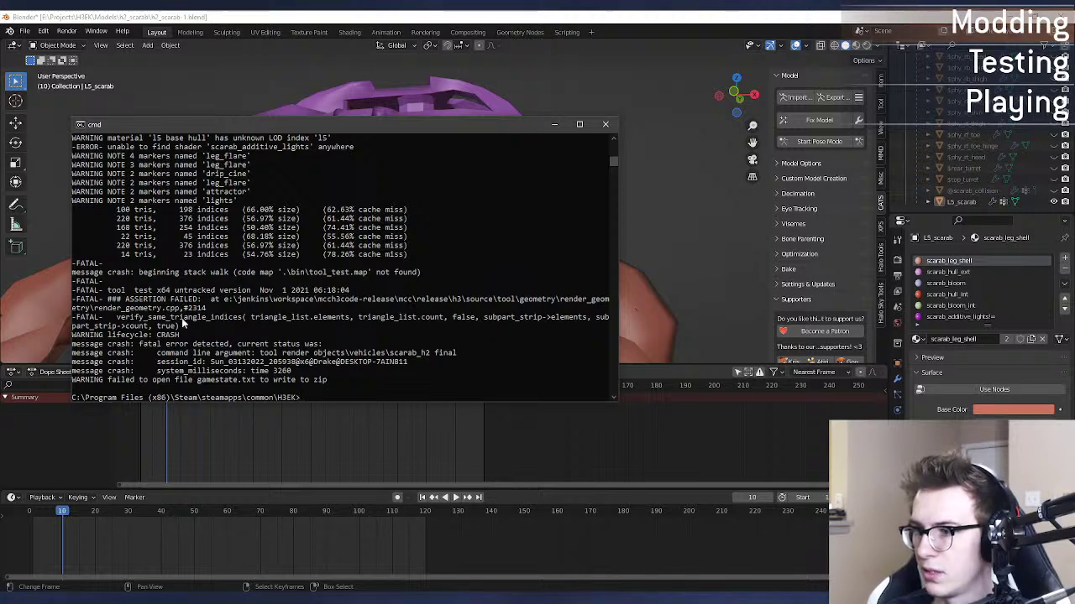
click(315, 19)
Step: Select L5_scarab and enter Edit Mode with all of its geometry deselected
middle_drag(382, 200, 415, 166)
click(430, 180)
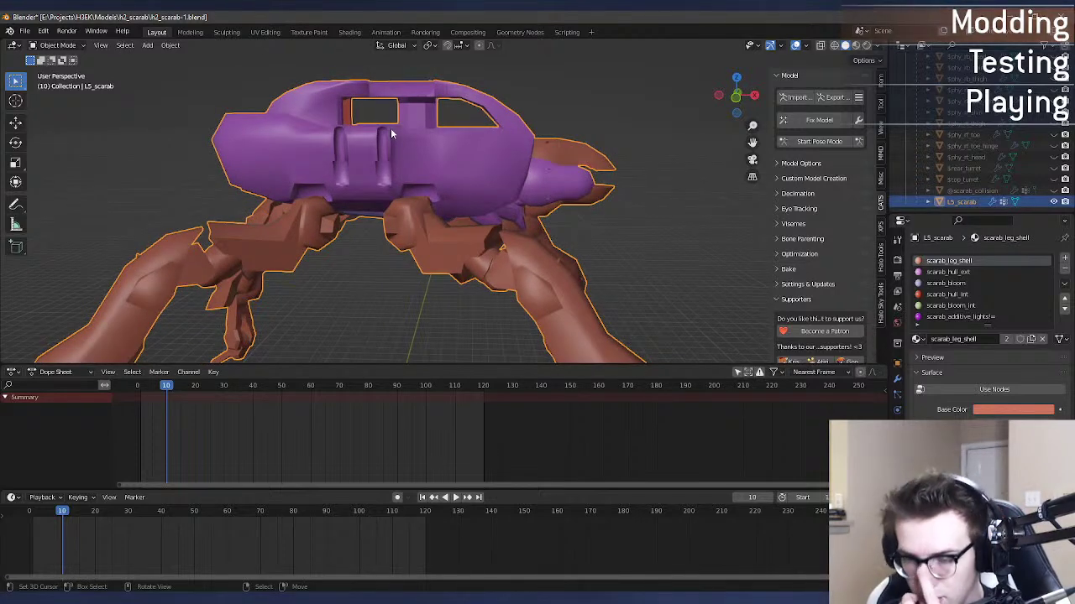
middle_drag(391, 127, 422, 199)
key(Tab)
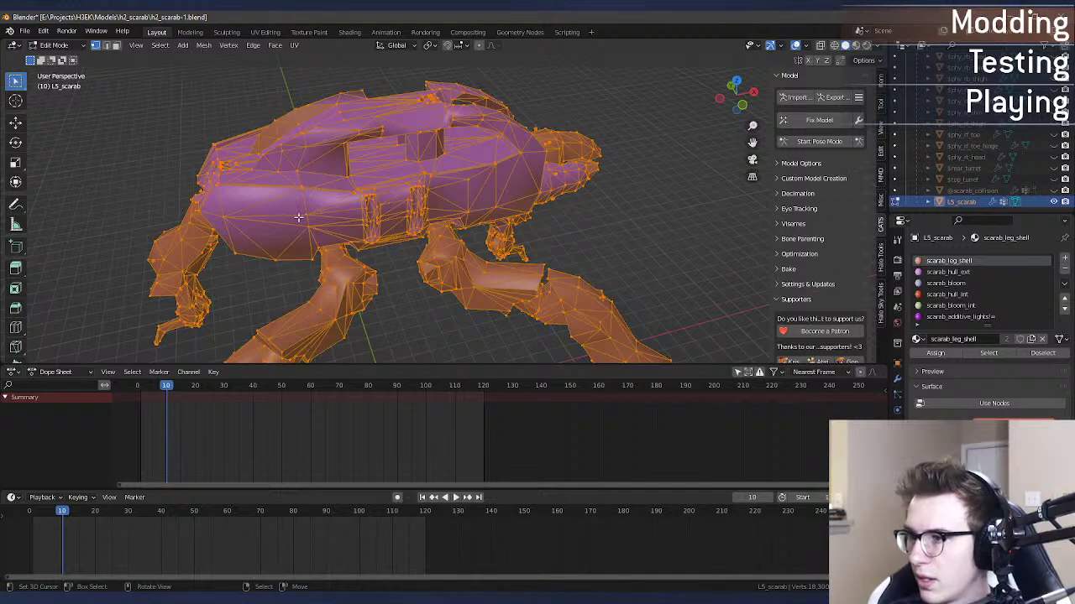
key(alt+a)
middle_drag(327, 214, 476, 178)
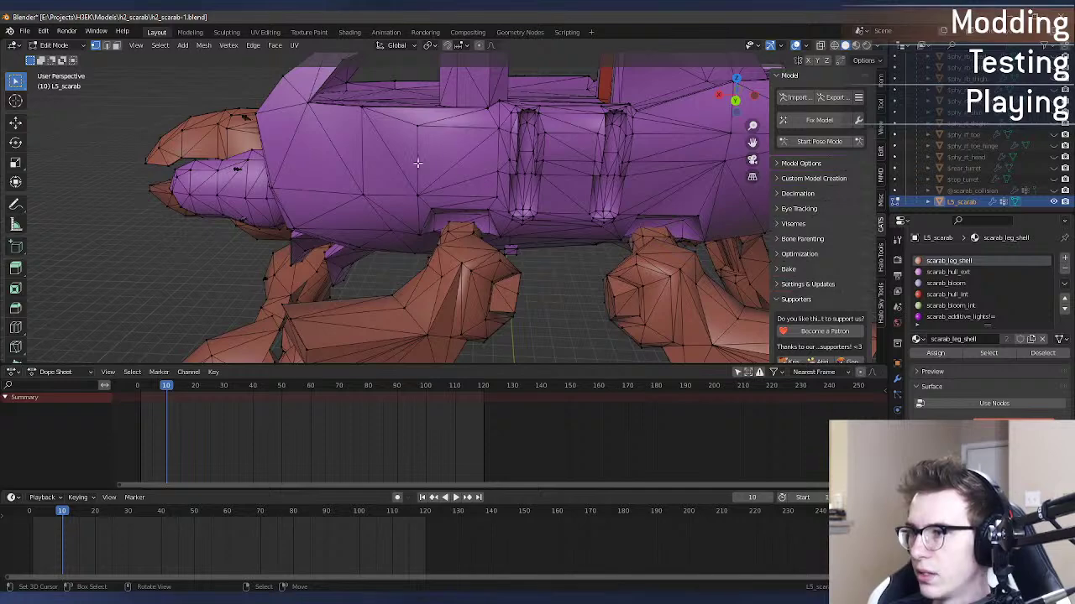
Step: Select the geometry assigned to scarab_hull_ext, merge its vertices by distance at 0.01 m and return to Object Mode
key(alt+z)
click(951, 273)
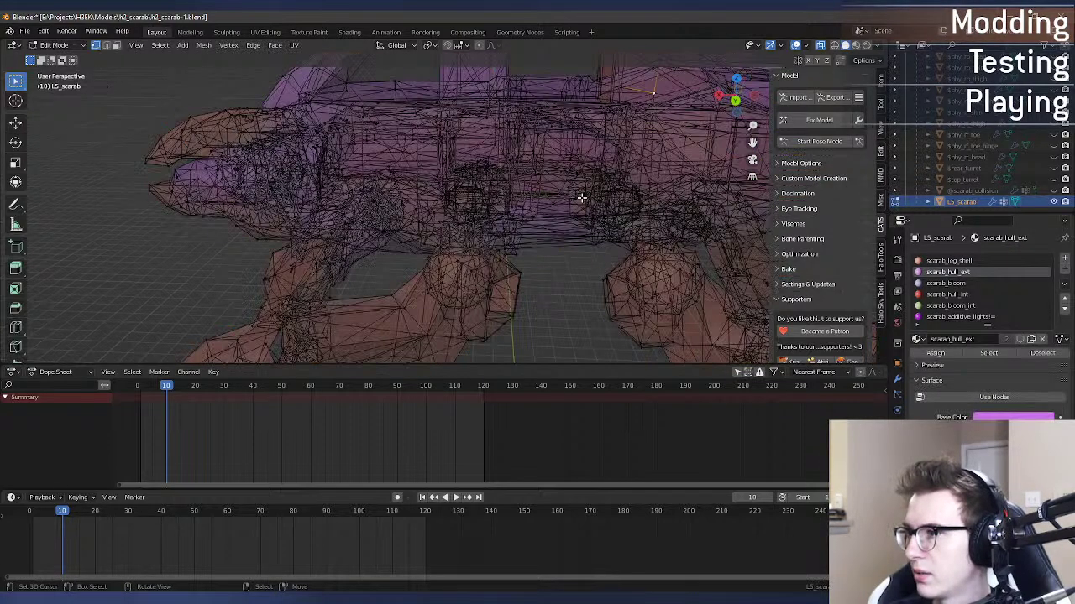
key(alt+z)
click(988, 352)
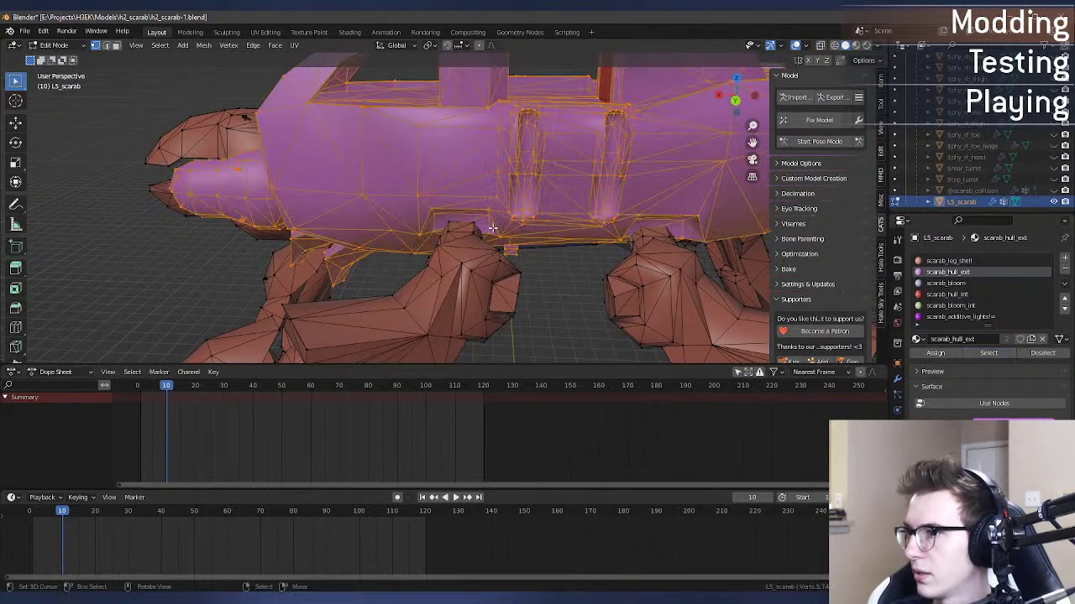
middle_drag(529, 214, 585, 221)
key(F3)
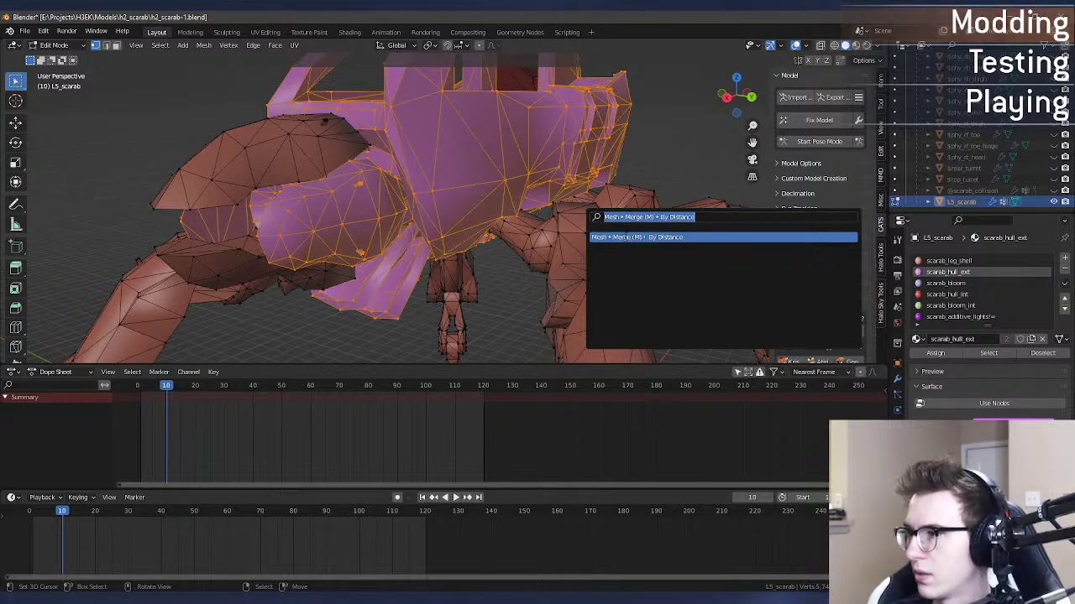
click(624, 237)
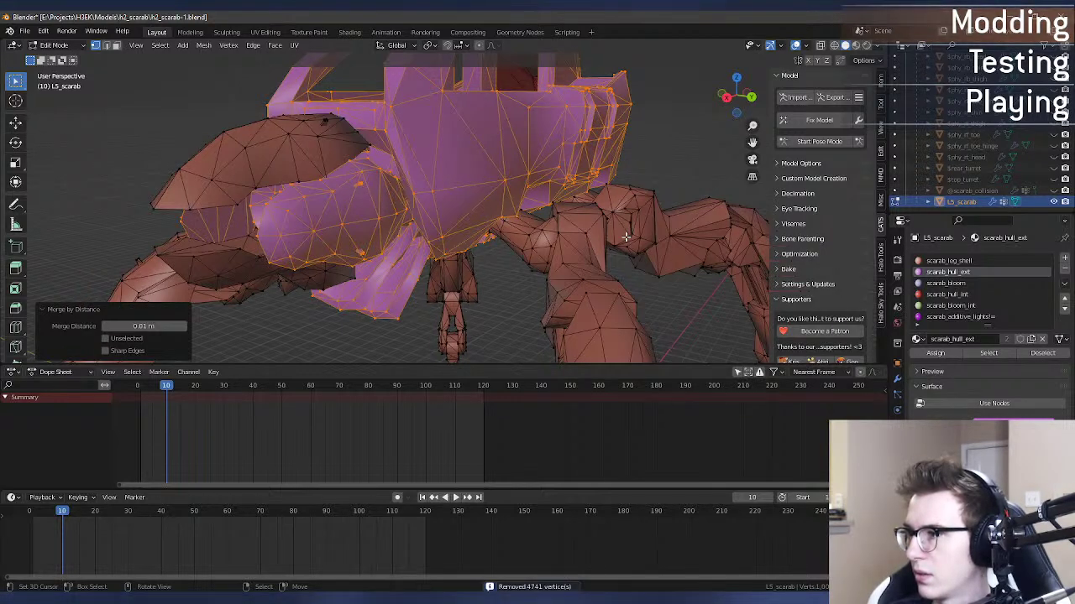
key(Tab)
Step: Export the scarab as a Halo Jointed Model Skeleton render file named h2_scarab-1 for Halo 3 MCC
click(25, 31)
mouse_move(91, 195)
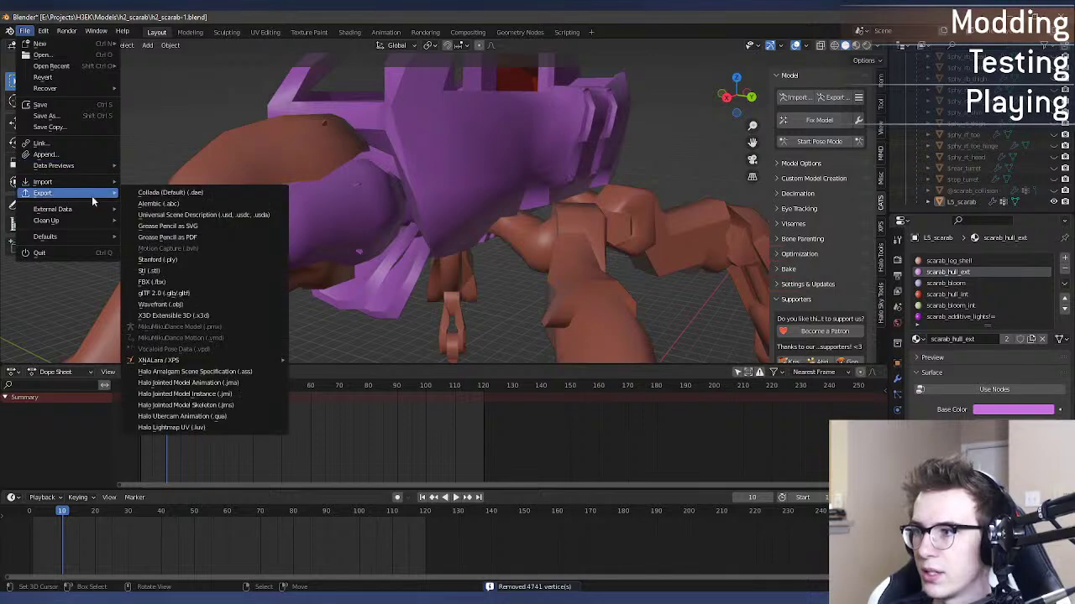
click(186, 404)
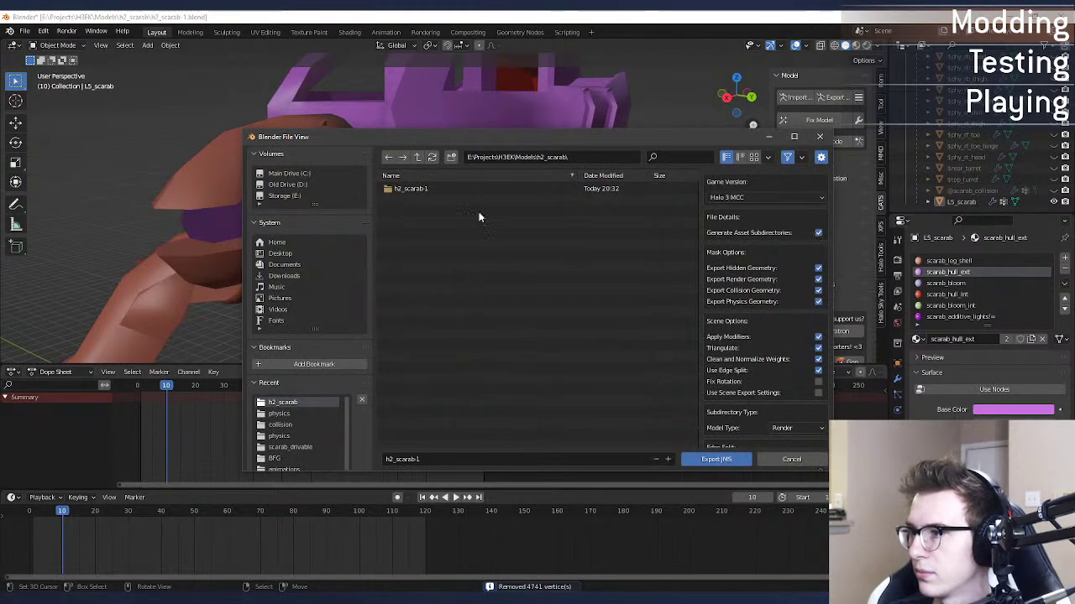
click(710, 459)
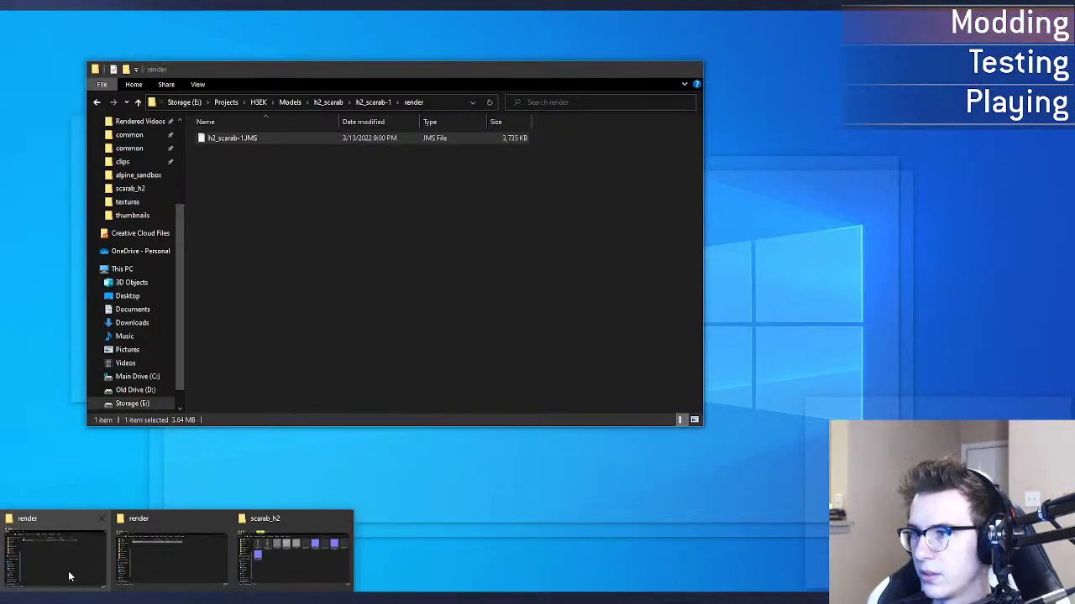
Step: Copy h2_scarab-1.JMS from the project's render folder into the H3EK render folder, replacing the existing file
click(70, 577)
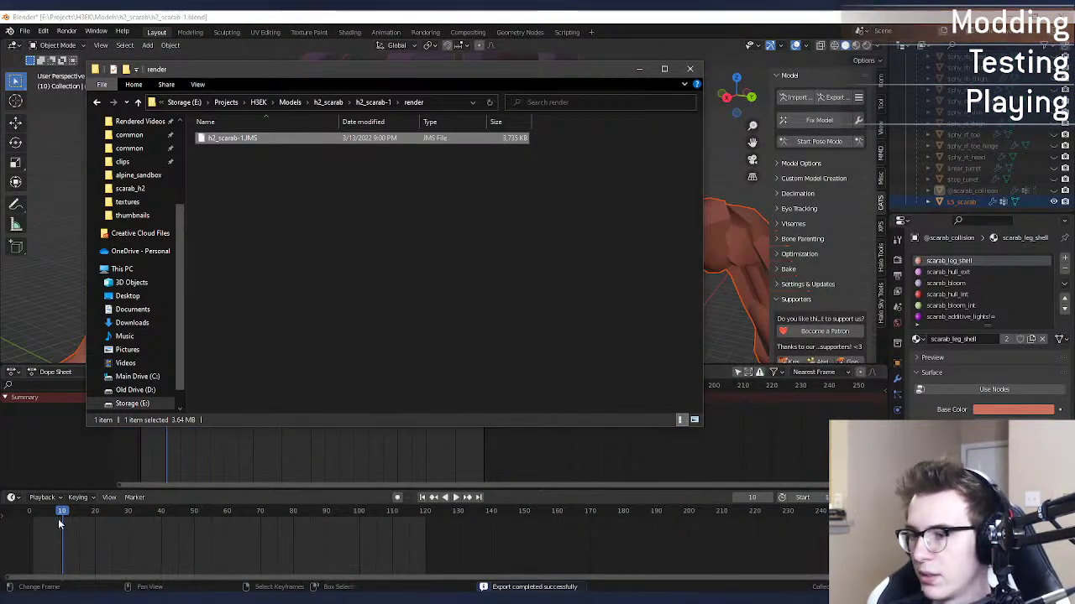
click(110, 596)
click(164, 558)
key(ctrl+v)
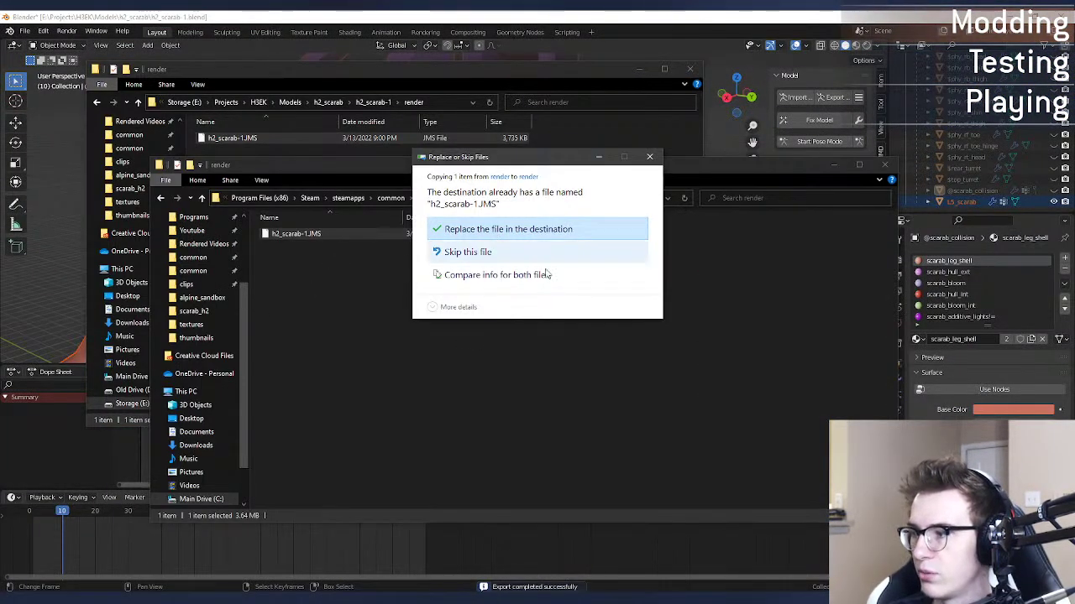
click(508, 228)
Step: Switch to the command prompt and rerun "tool render objects\vehicles\scarab_h2 final"
click(751, 554)
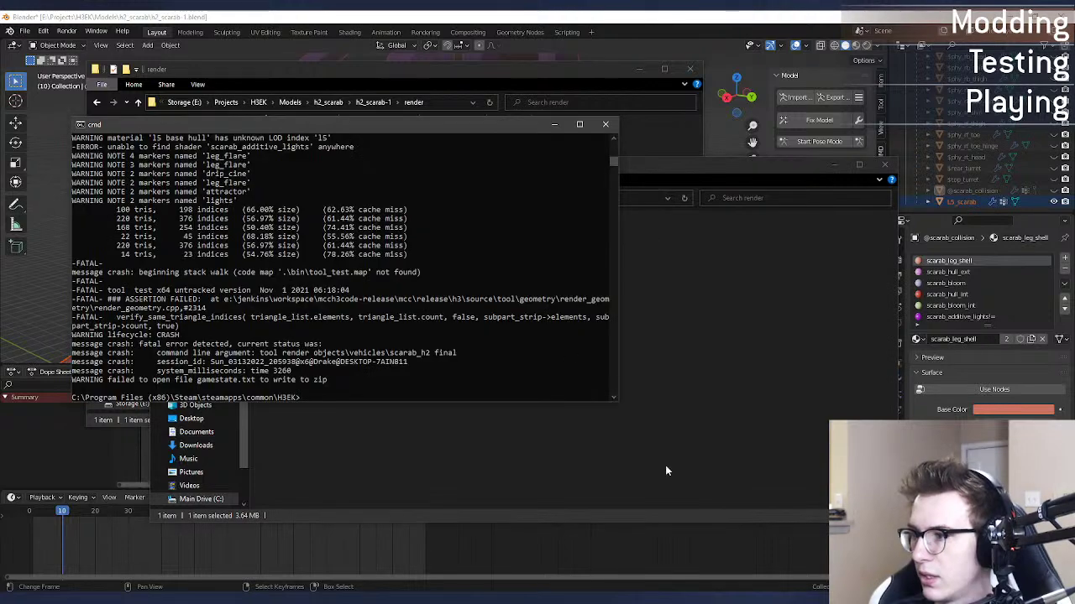
key(Up)
key(Return)
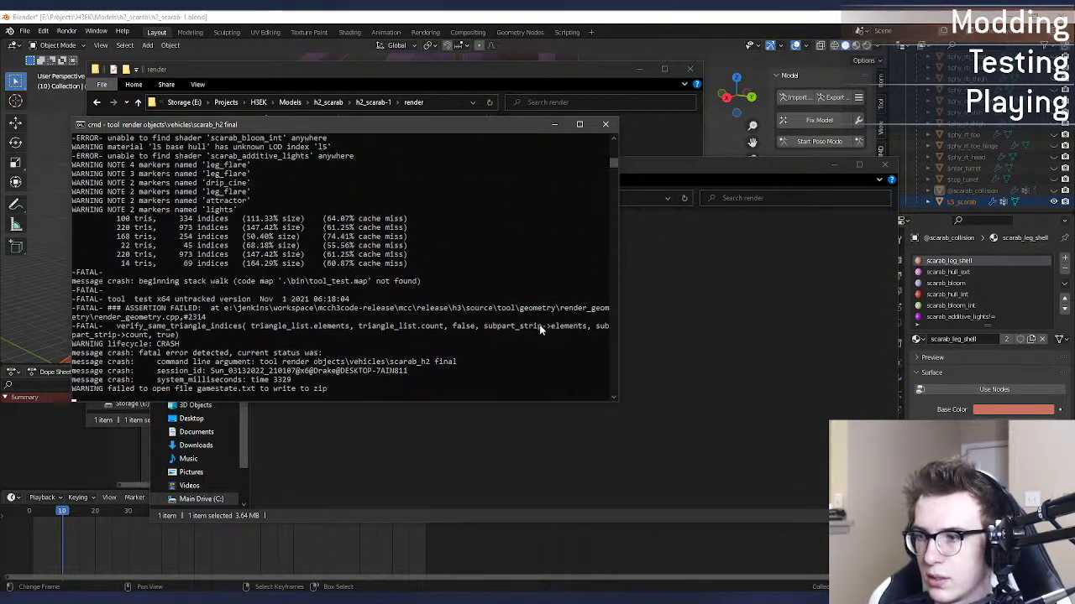
Step: Return to Blender, select L5_scarab and enter Edit Mode with all geometry deselected
click(364, 15)
middle_drag(559, 235, 574, 238)
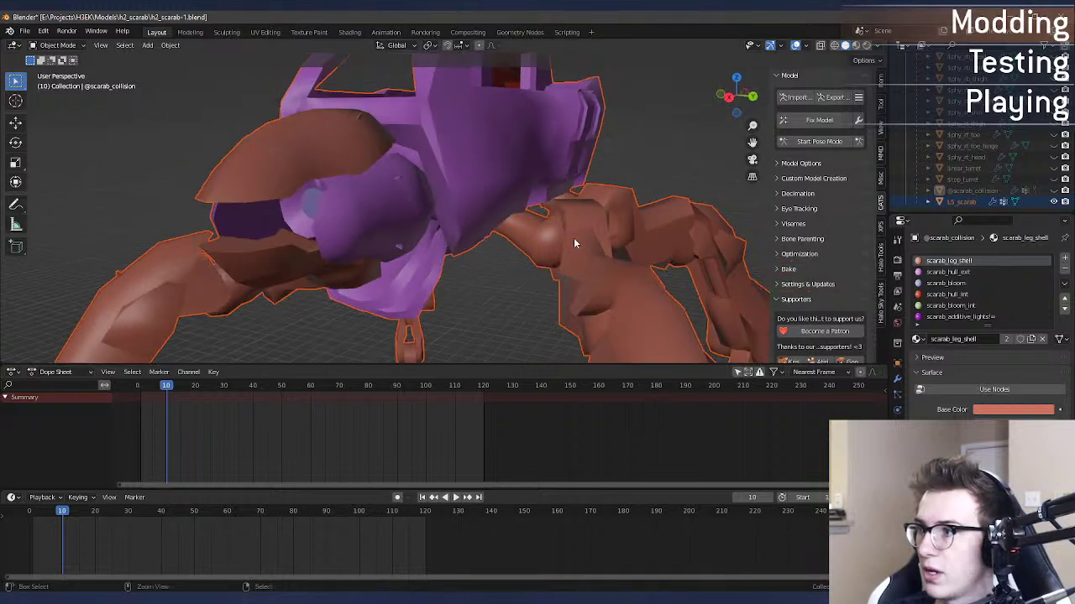
click(574, 237)
key(Tab)
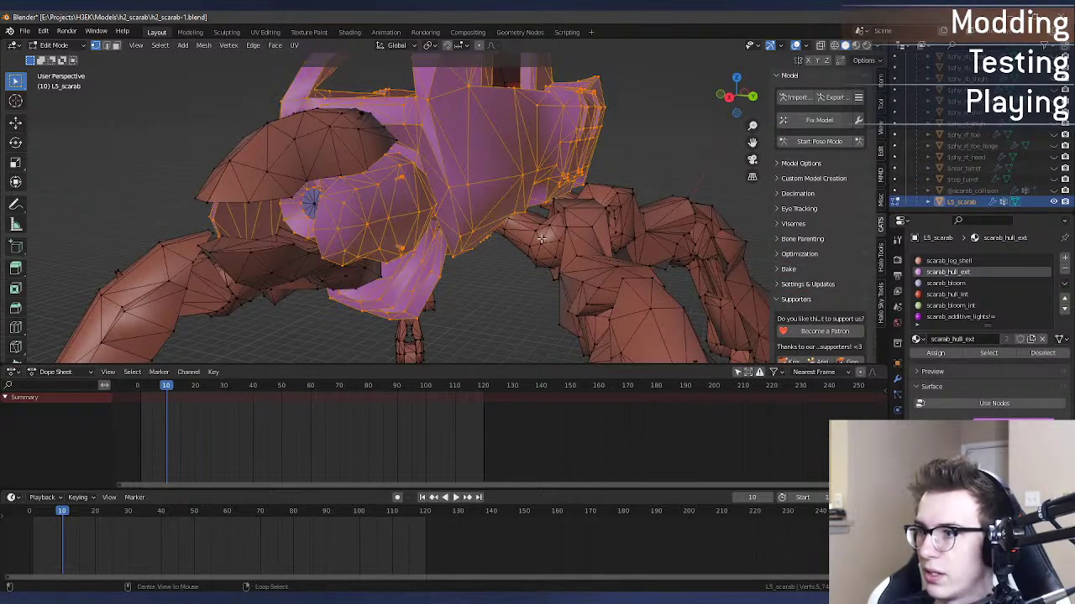
key(alt+a)
Step: Select the geometry assigned to scarab_leg_shell, merge its vertices by distance and return to Object Mode
click(974, 260)
click(989, 353)
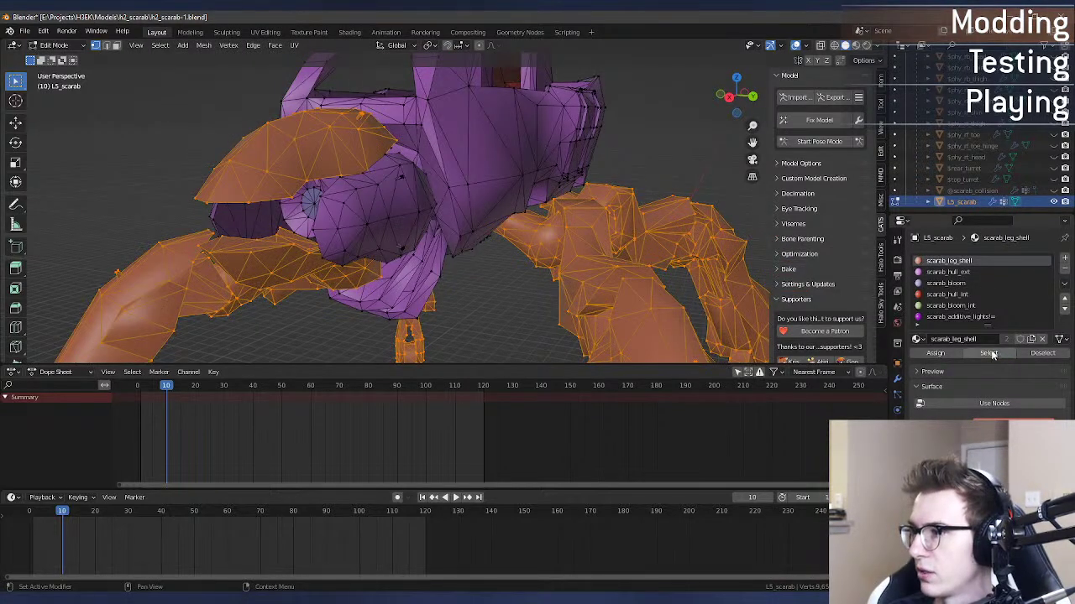
key(F3)
key(Return)
key(Tab)
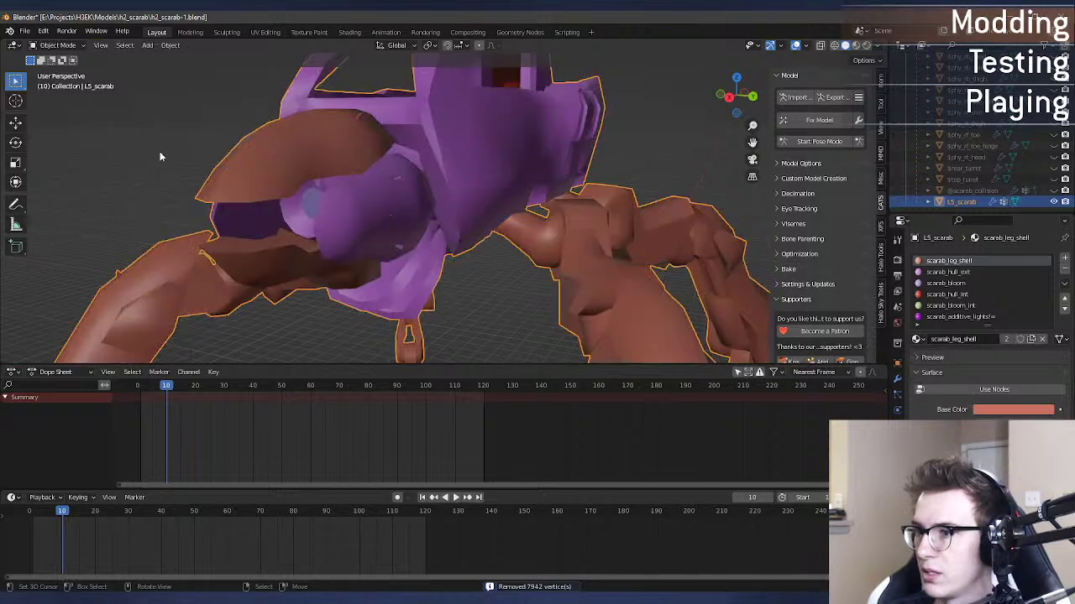
Step: Re-export the merged scarab over h2_scarab-1 as a Halo Jointed Model Skeleton with the Halo 3 MCC render settings
click(24, 31)
mouse_move(60, 195)
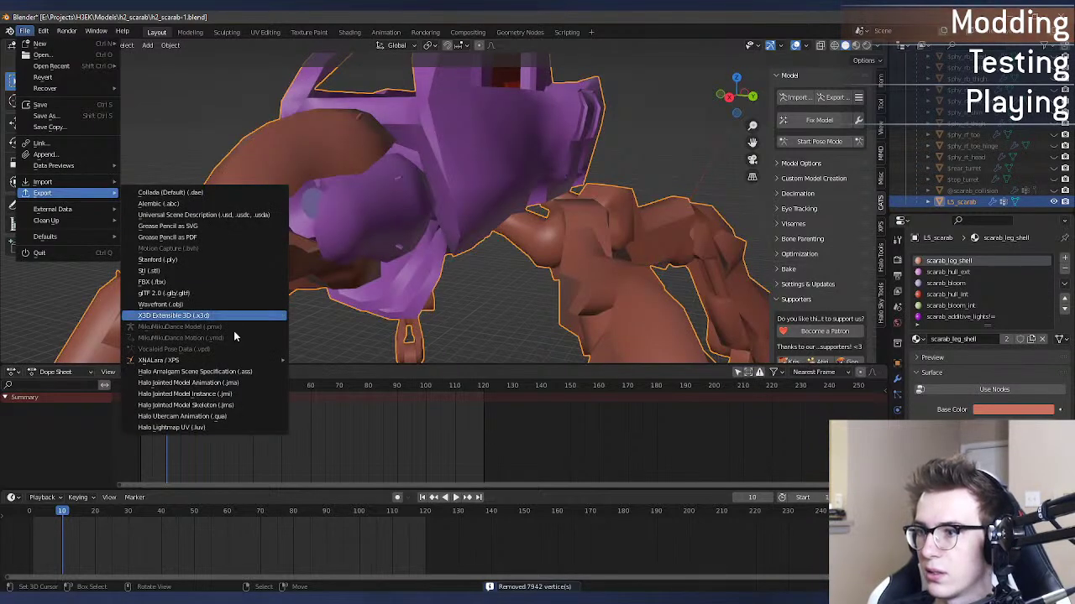
click(247, 404)
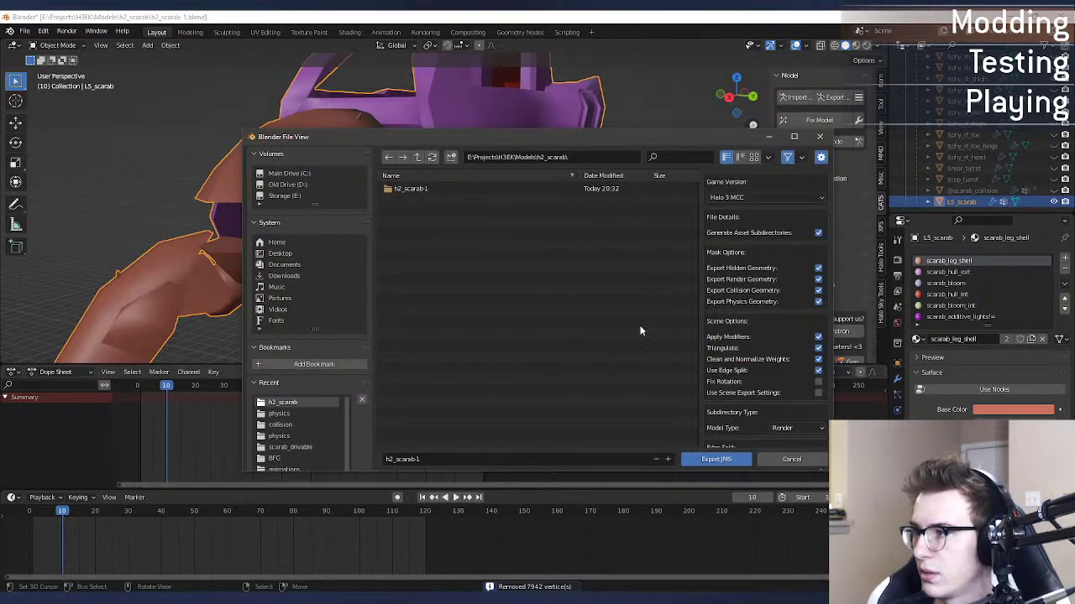
click(713, 459)
Step: Replace the H3EK render folder's h2_scarab-1.JMS with the newly exported copy from the project folder
click(63, 558)
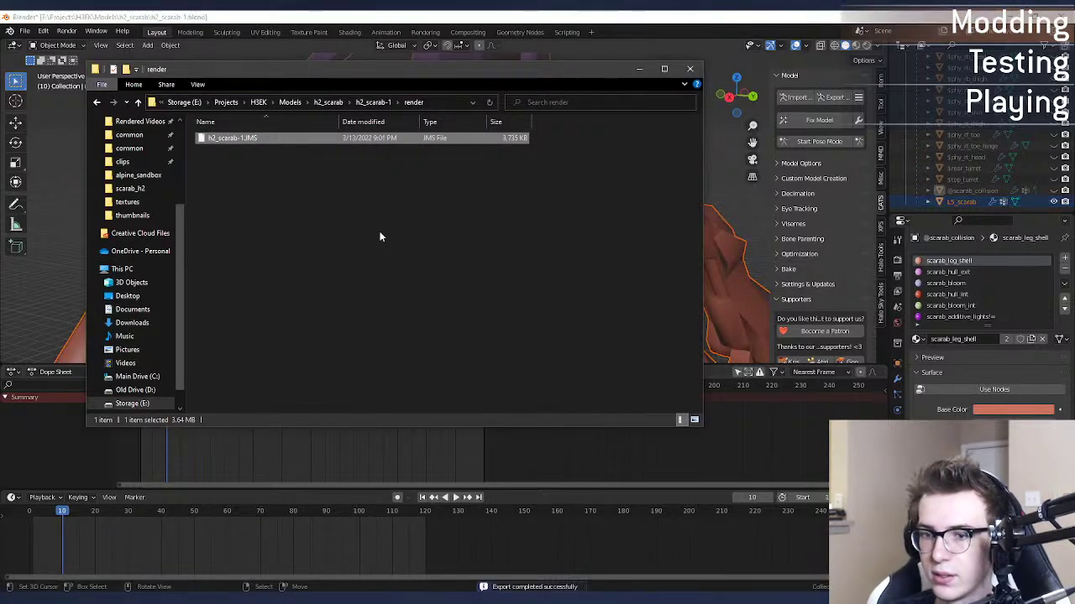
click(159, 599)
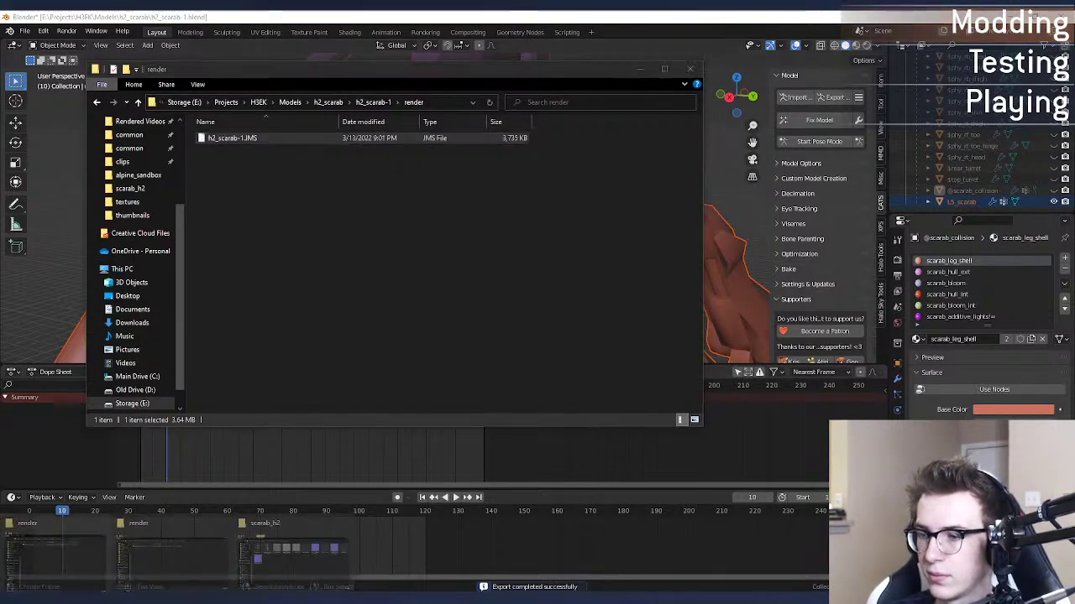
click(178, 554)
click(473, 258)
key(ctrl+v)
click(493, 229)
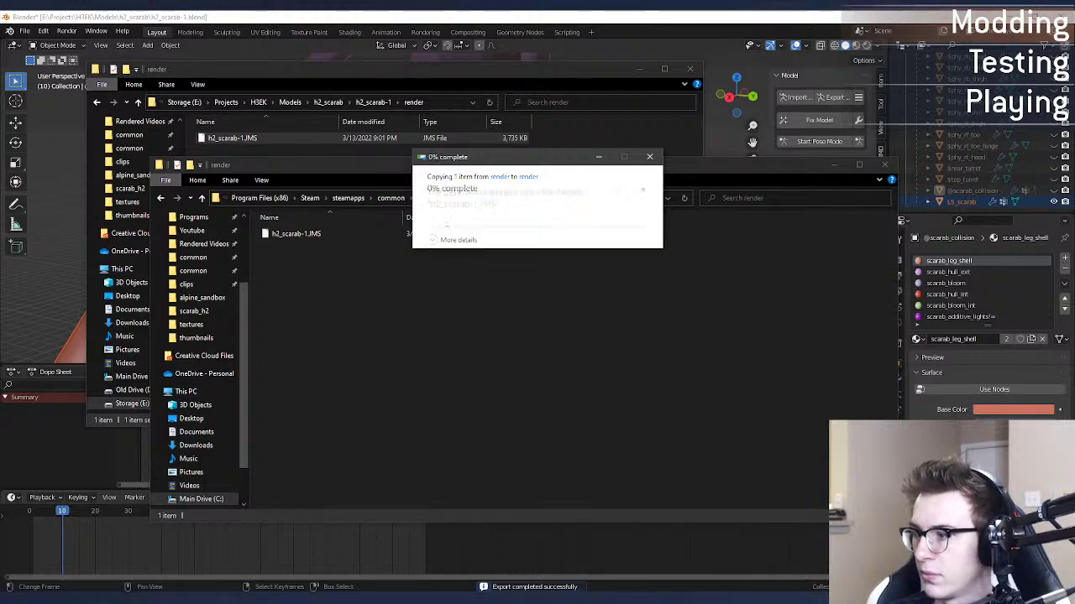
Step: Compile the updated render model in the command prompt with "tool render objects\vehicles\scarab_h2 final"
key(alt+Tab)
key(Up)
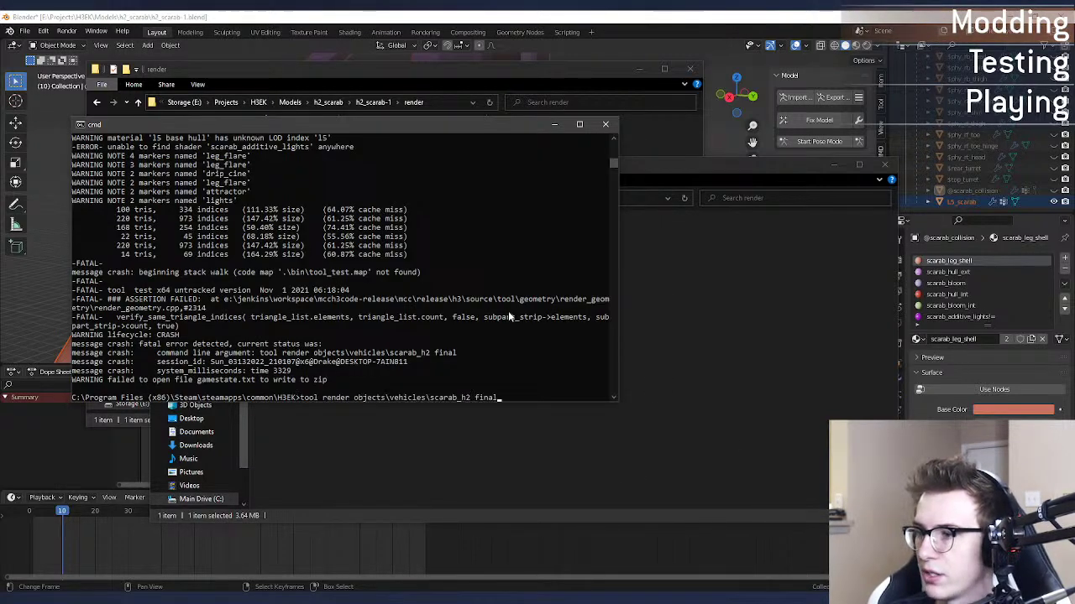
key(Return)
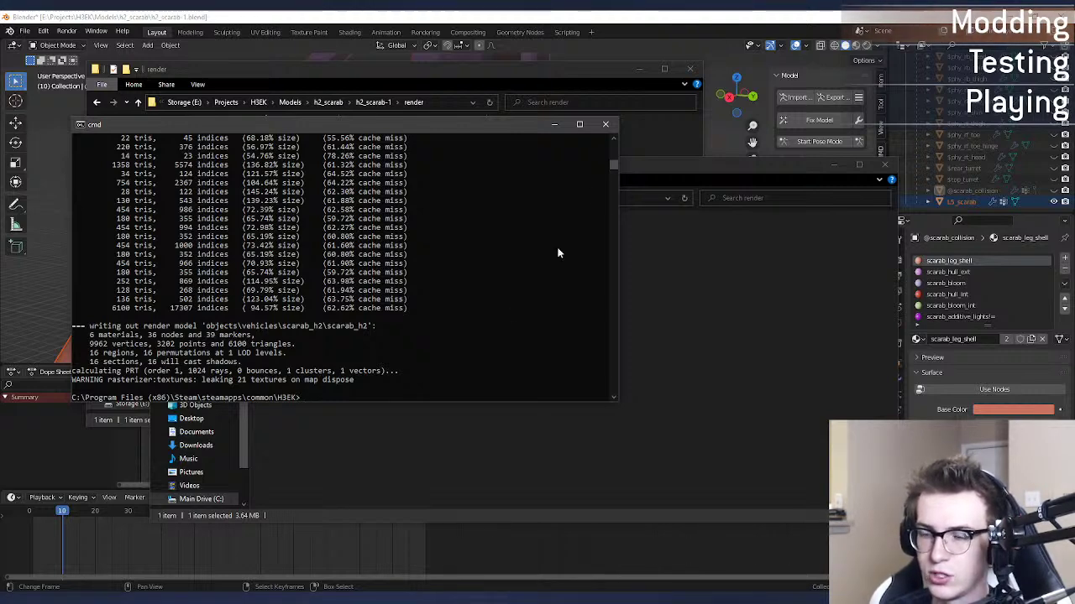
Step: Go back to Blender, view the scarab from its other side and enter Edit Mode on L5_scarab
click(609, 18)
middle_drag(542, 232, 583, 240)
click(607, 235)
key(Tab)
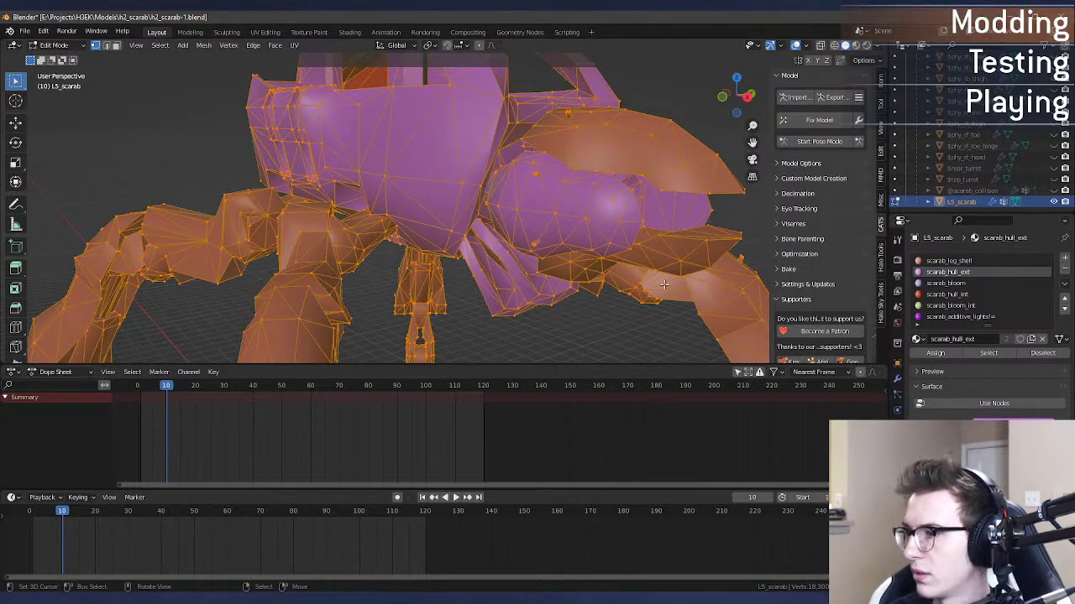
Step: Examine the Halo Scene Properties, including the JMS scene export settings
click(898, 291)
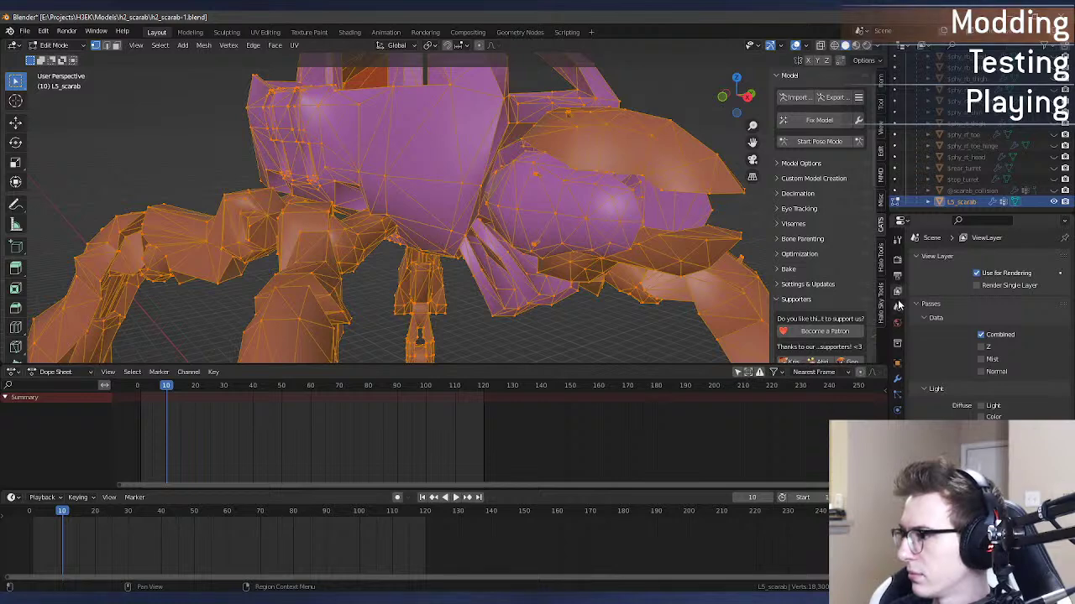
click(896, 309)
click(947, 396)
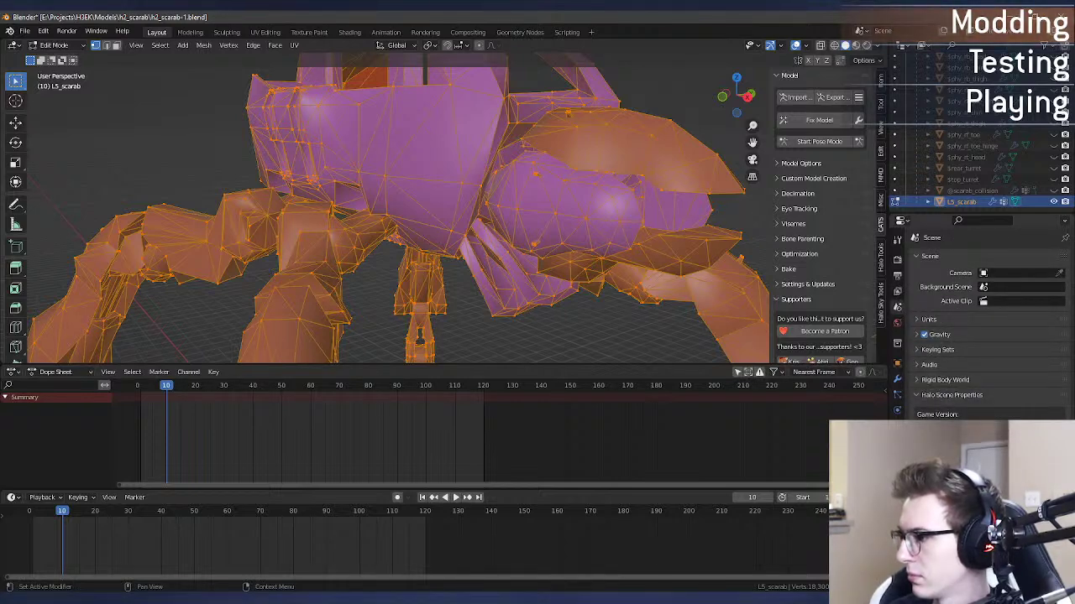
scroll(983, 335, down, 3)
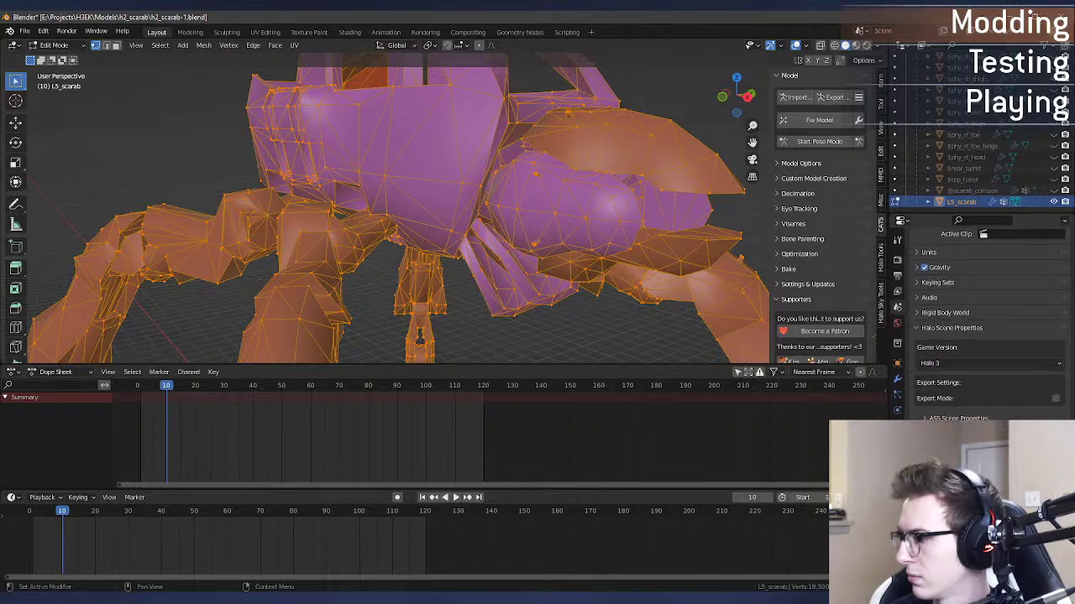
scroll(991, 327, down, 6)
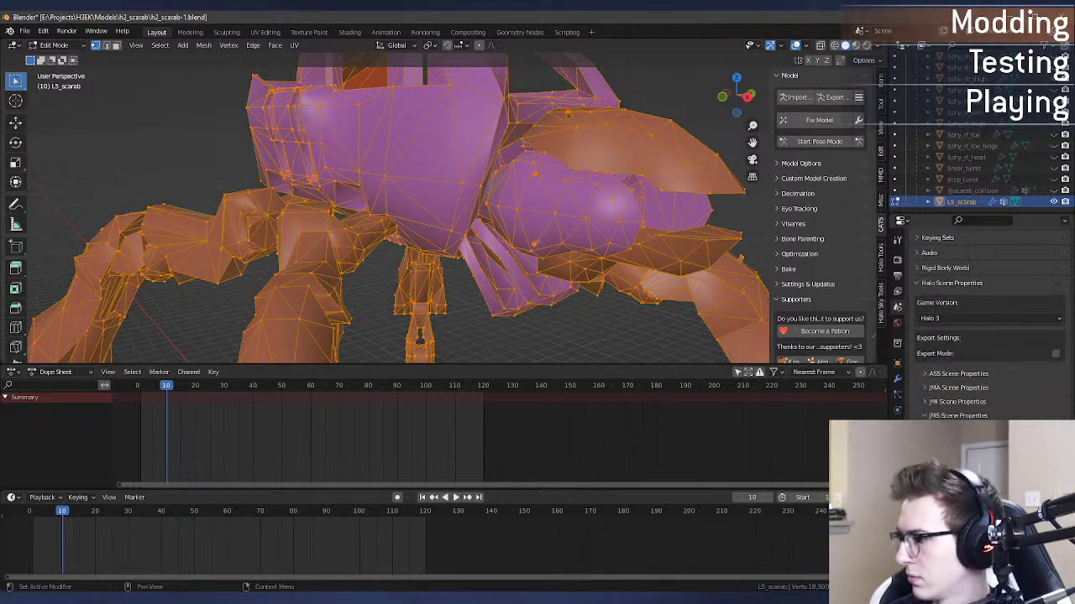
scroll(988, 324, down, 2)
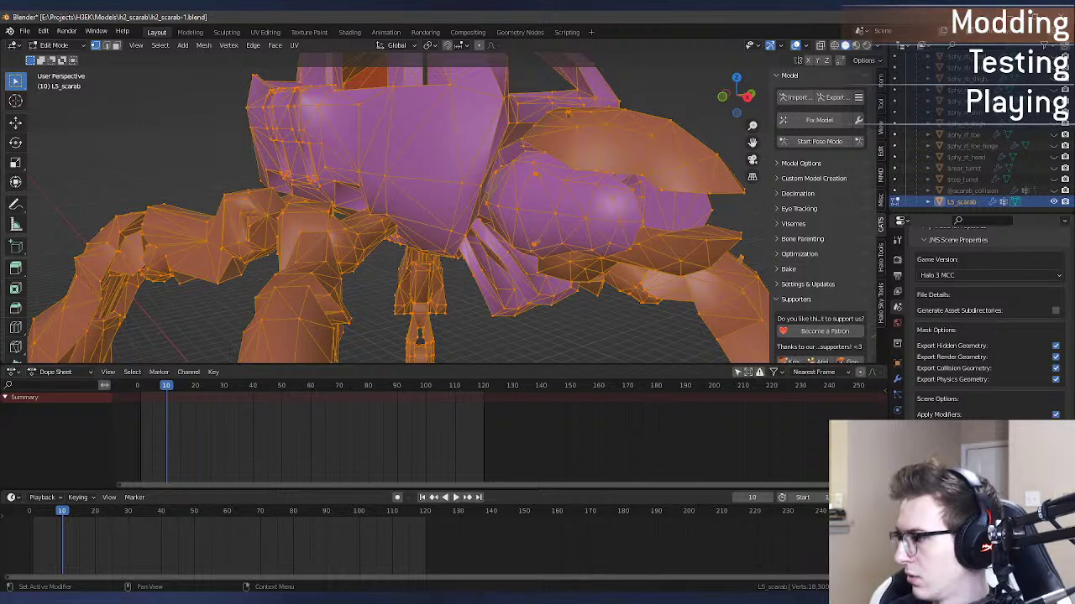
scroll(957, 345, up, 2)
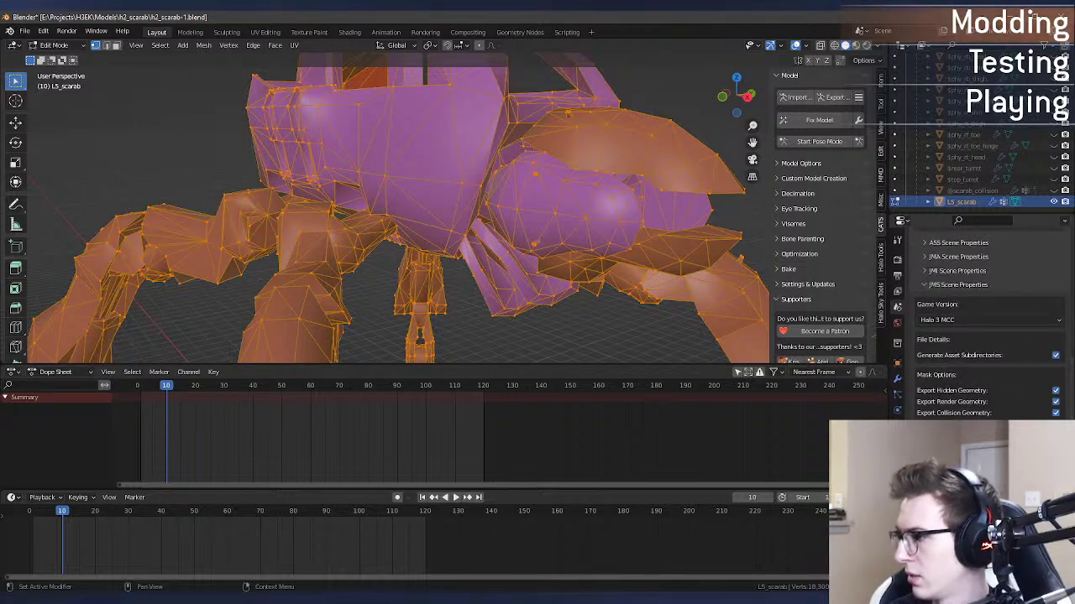
scroll(947, 393, up, 5)
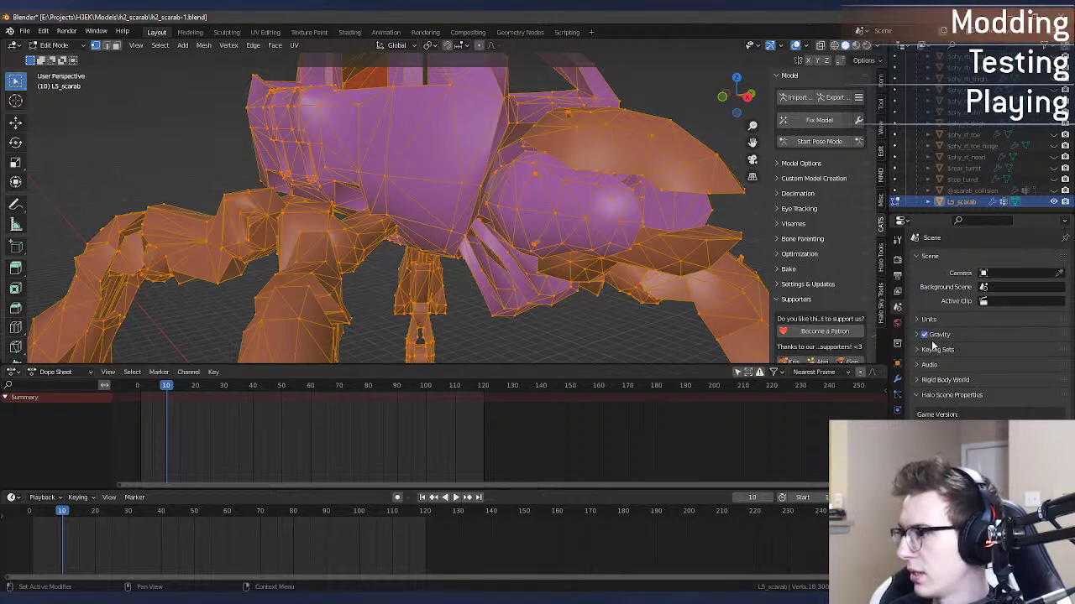
Step: Leave Edit Mode and examine the scarab_leg_shell material's settings, including its Halo Material Properties
key(Tab)
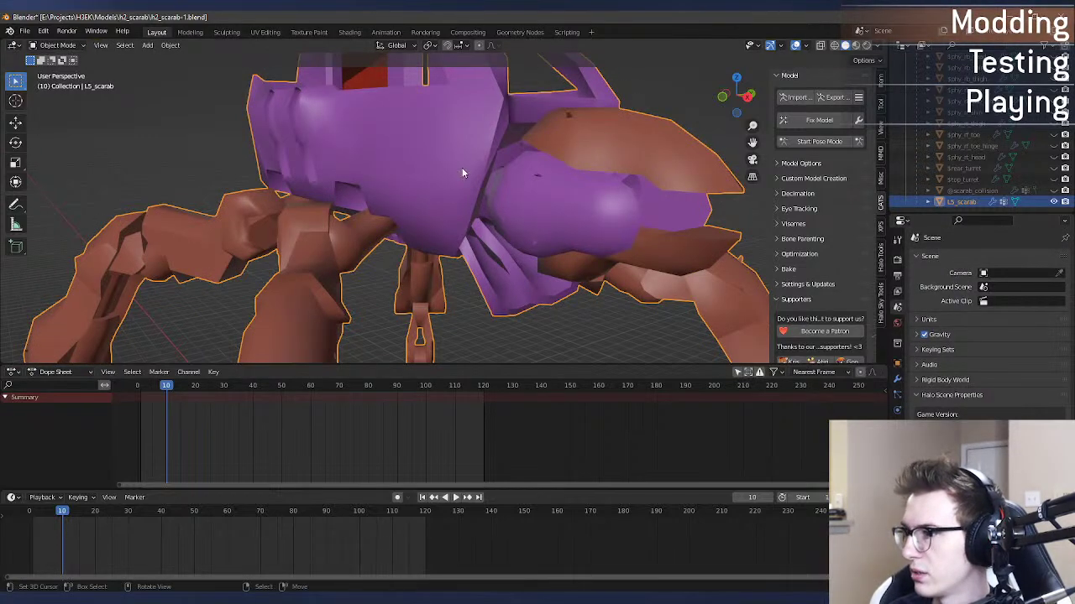
click(897, 458)
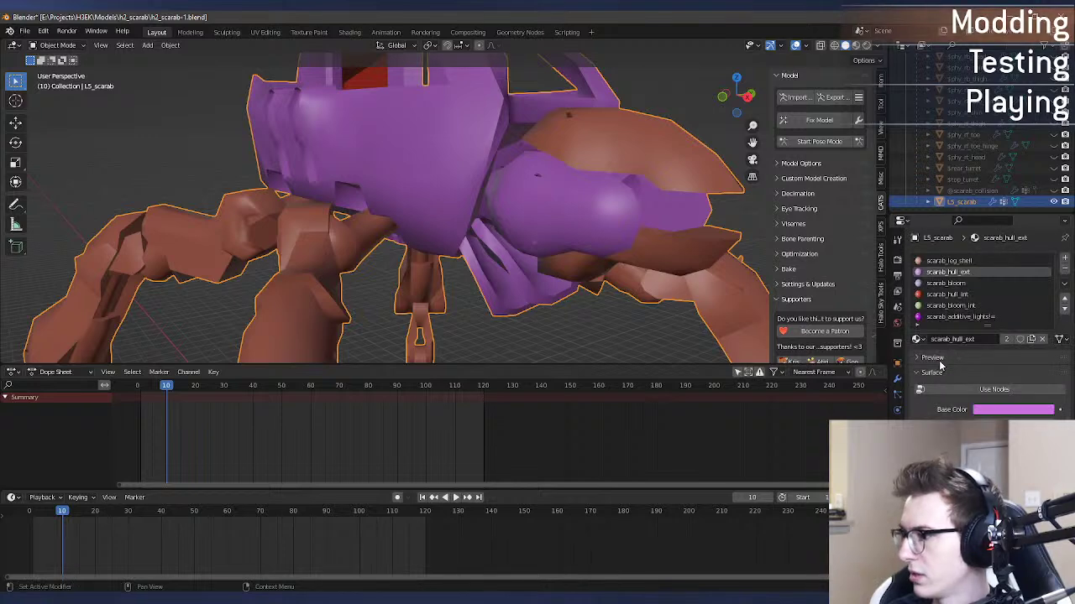
click(957, 261)
scroll(961, 286, down, 4)
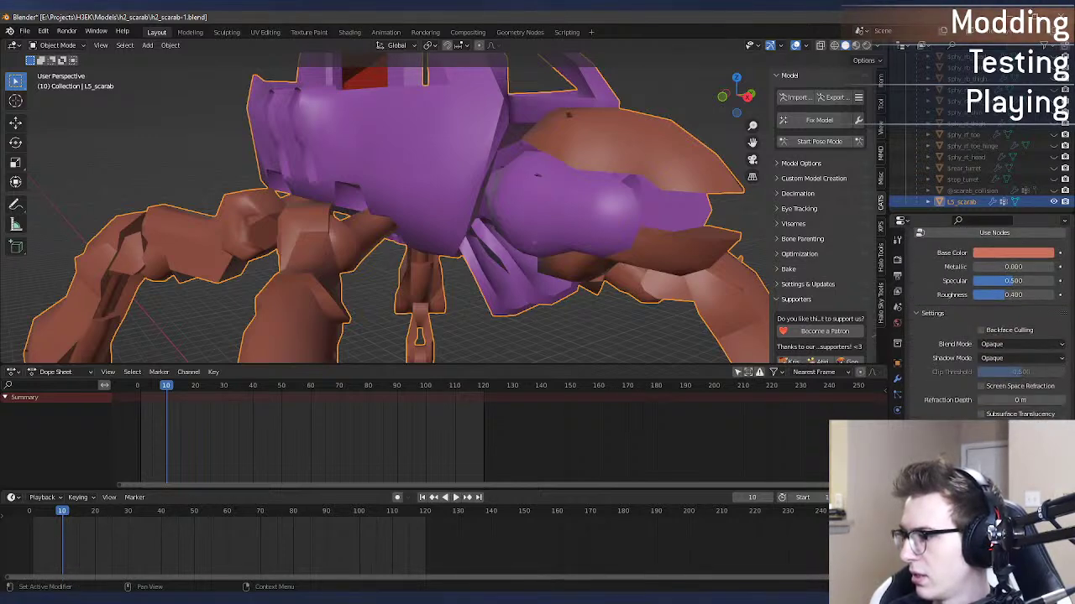
scroll(987, 319, down, 6)
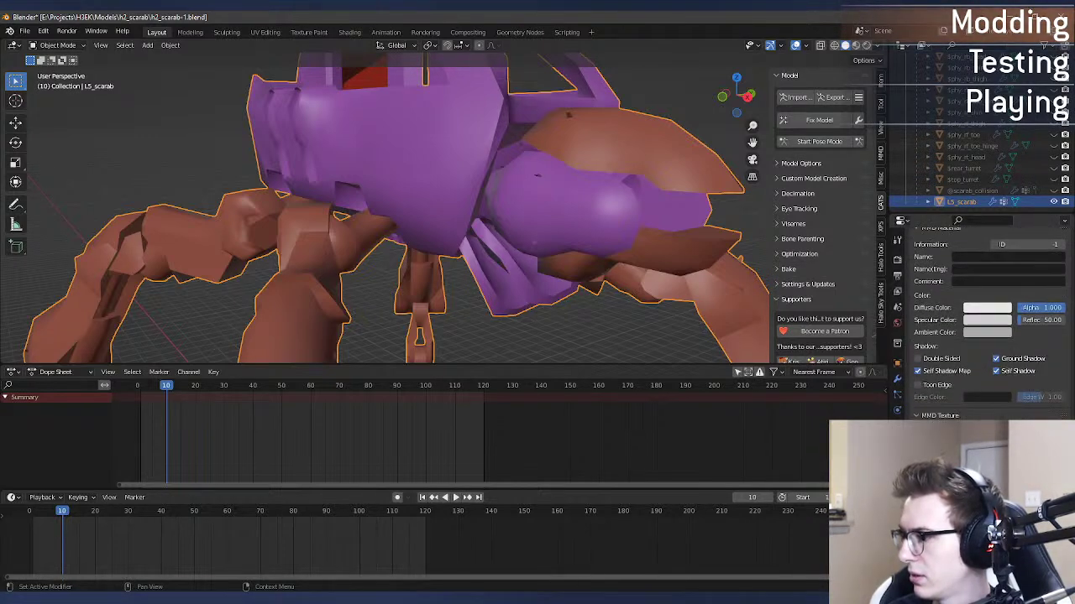
scroll(989, 322, down, 2)
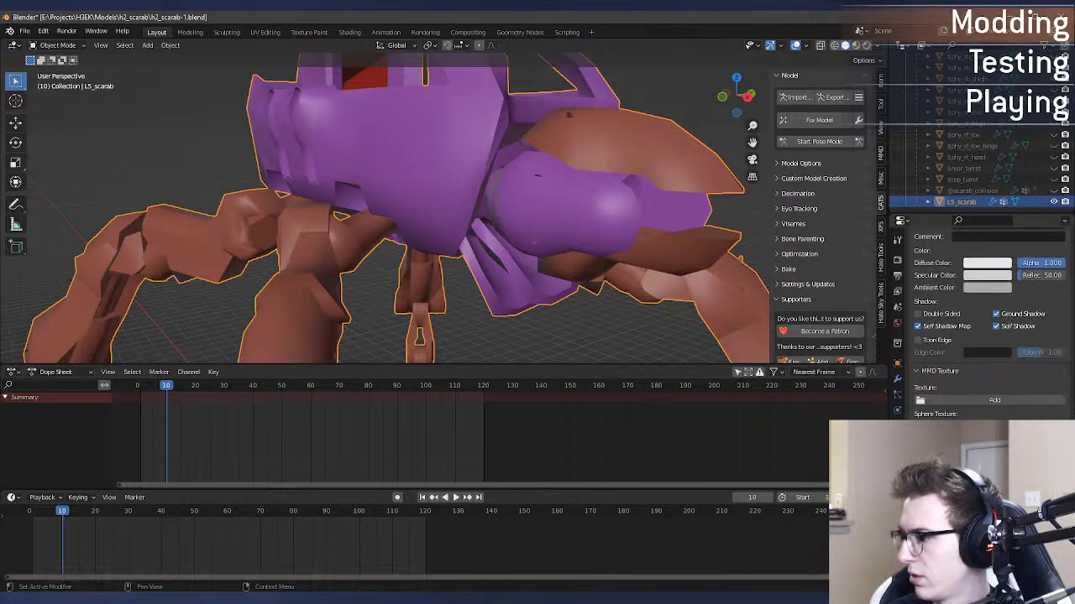
scroll(990, 324, down, 3)
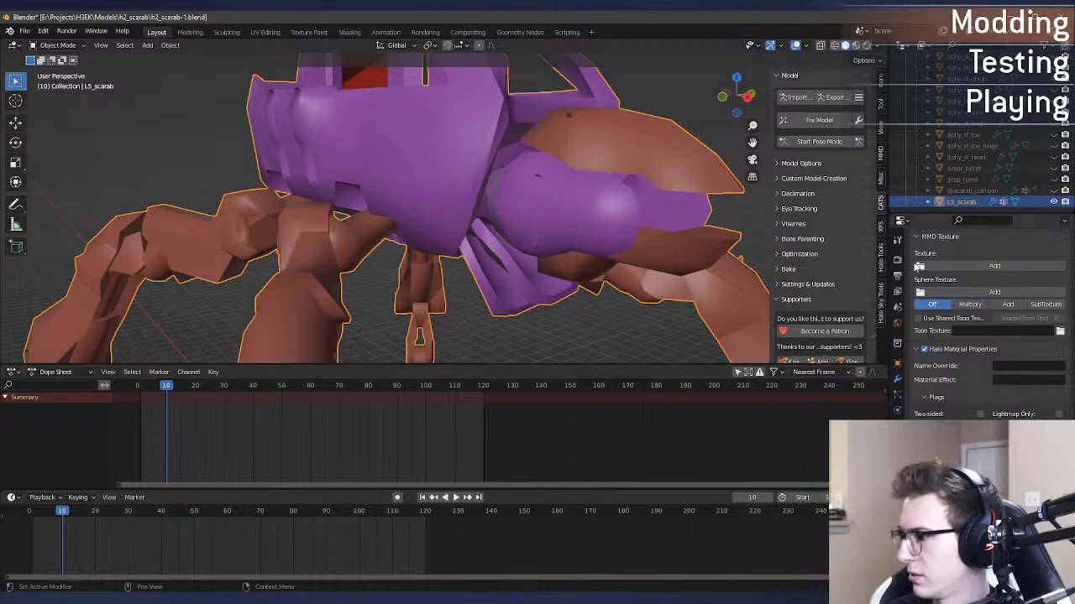
scroll(612, 252, down, 3)
Step: Try merging all of L5_scarab's vertices by distance at 0.01 m in Edit Mode, and undo the merge
key(Tab)
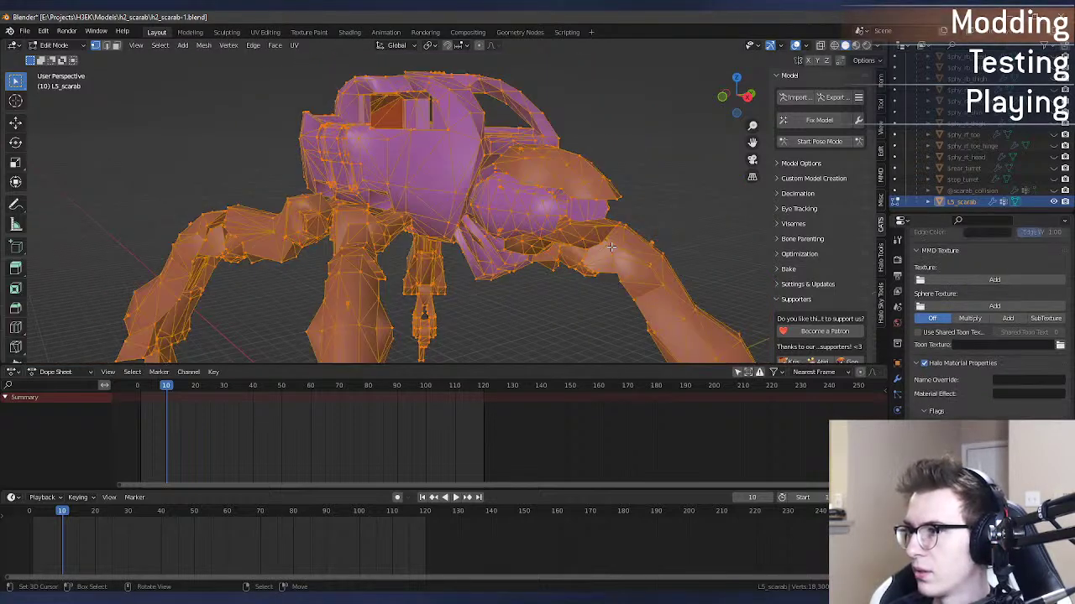
key(F3)
key(Return)
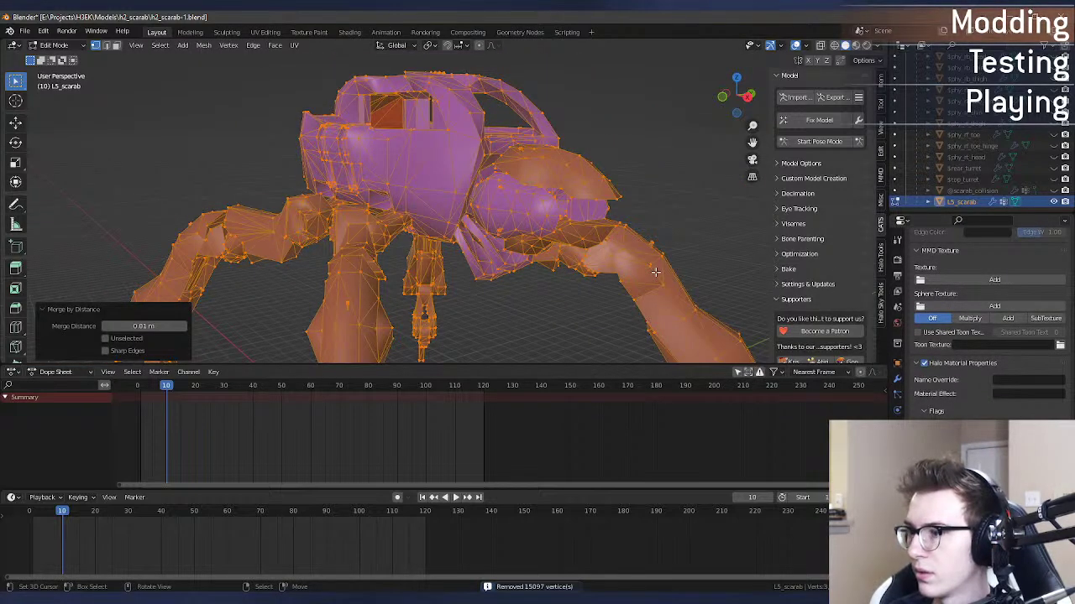
key(ctrl+z)
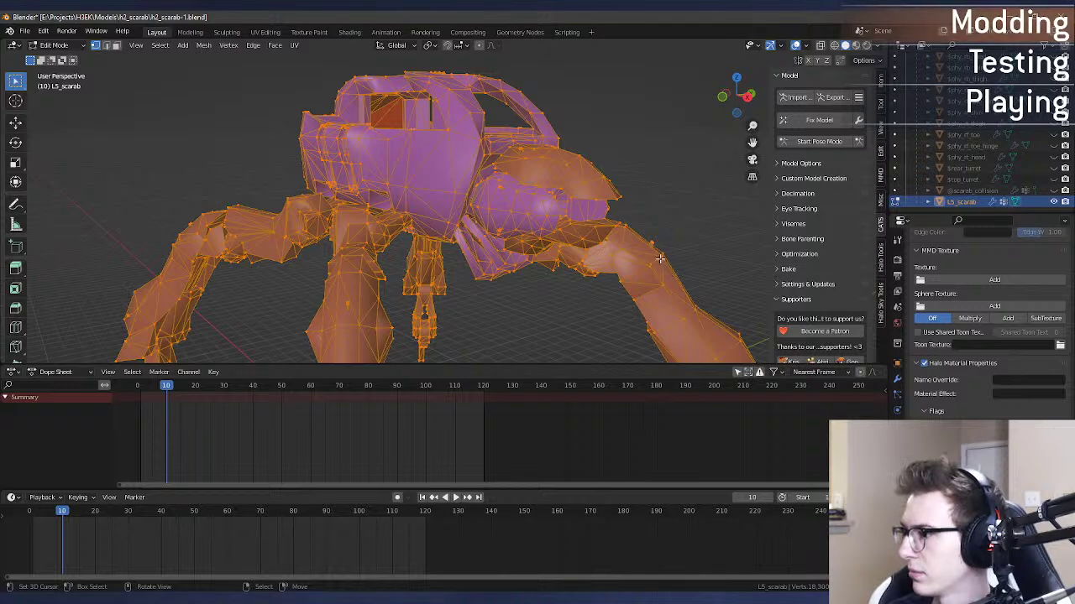
Step: Leave Edit Mode and examine L5_scarab's mesh data, including its vertex groups and shape keys, and the model from another angle
key(Tab)
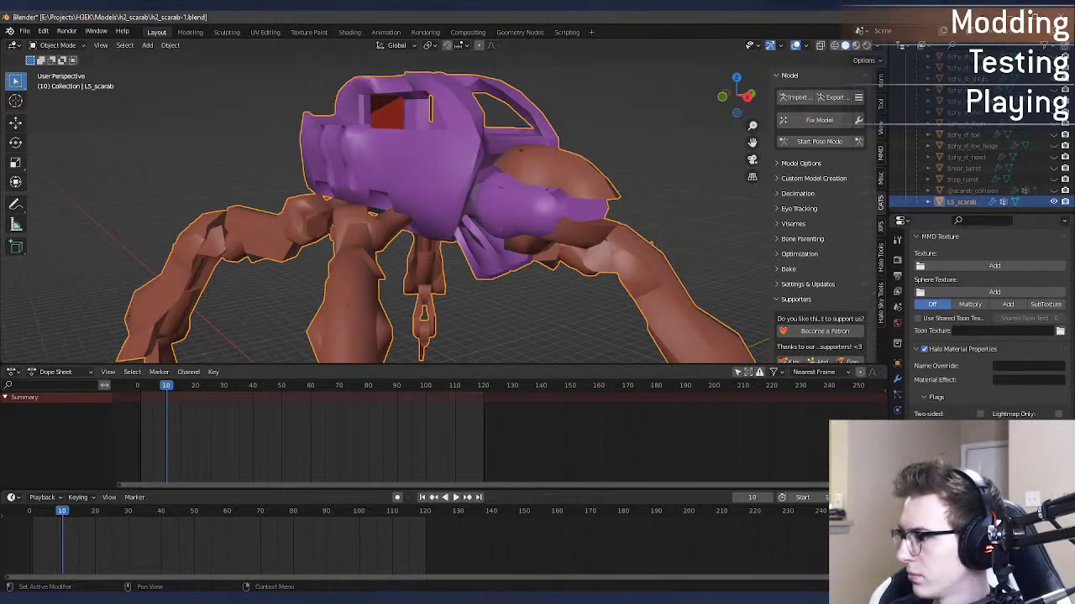
click(897, 443)
scroll(982, 319, down, 2)
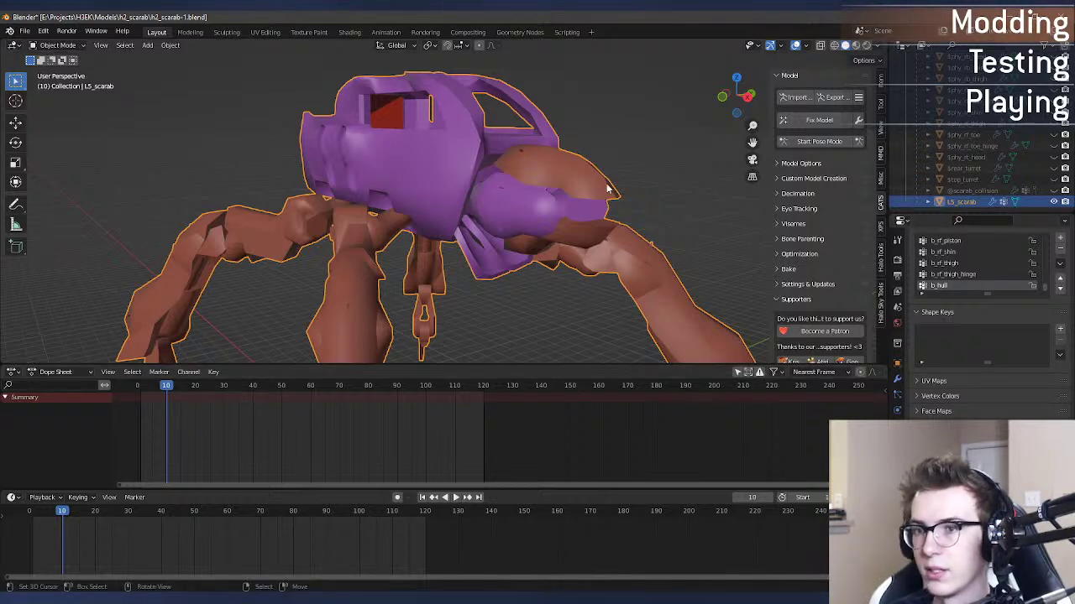
middle_drag(608, 189, 628, 212)
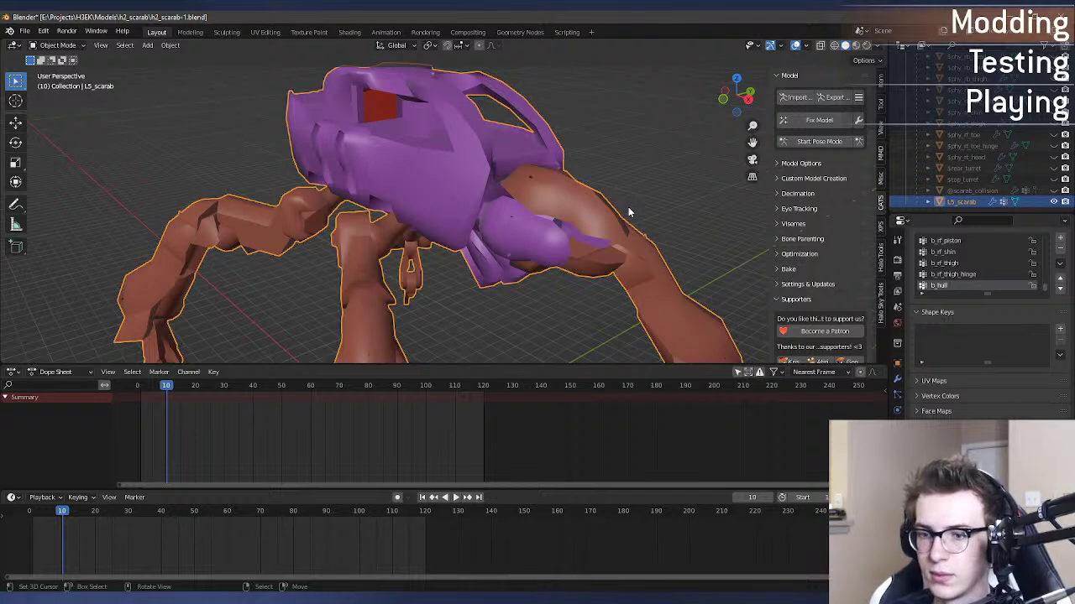
key(Tab)
key(Tab)
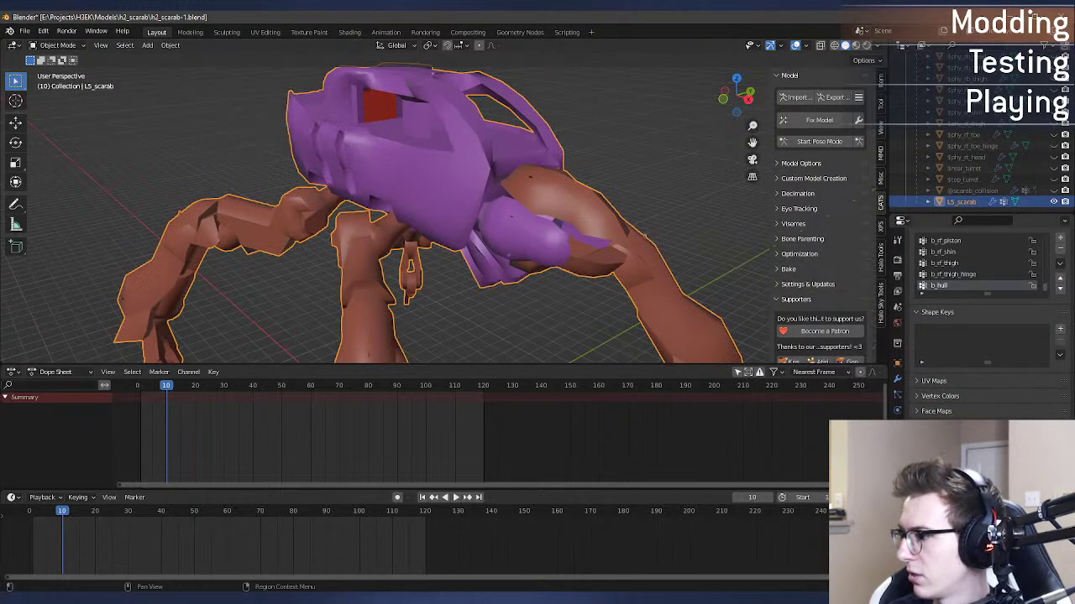
Step: Examine the material settings of scarab_hull_ext and scarab_bloom, including their Halo Material Properties
click(896, 363)
scroll(969, 283, up, 3)
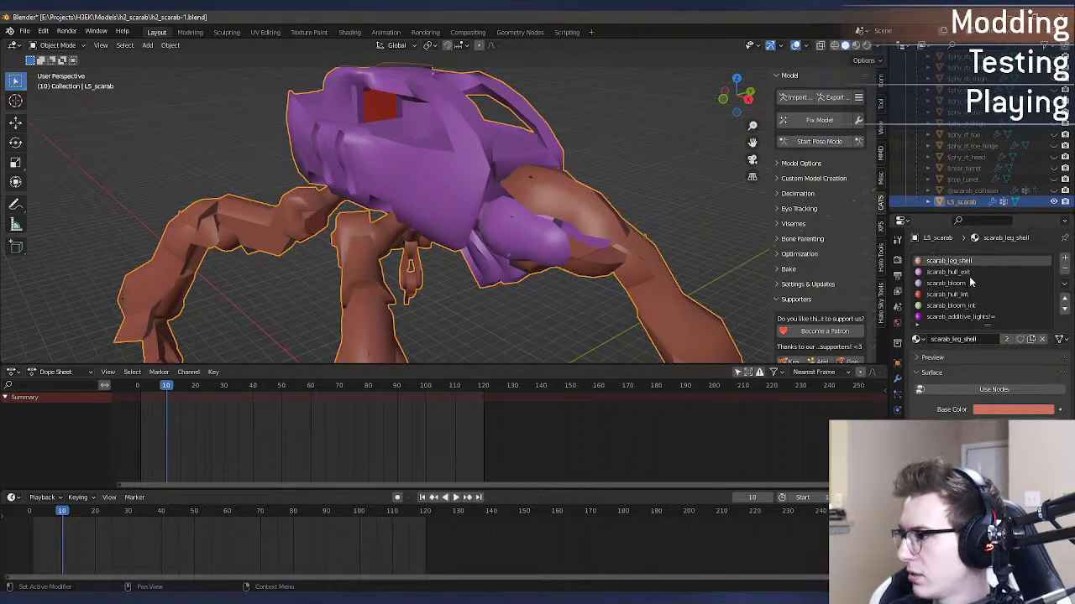
click(972, 273)
scroll(996, 411, down, 12)
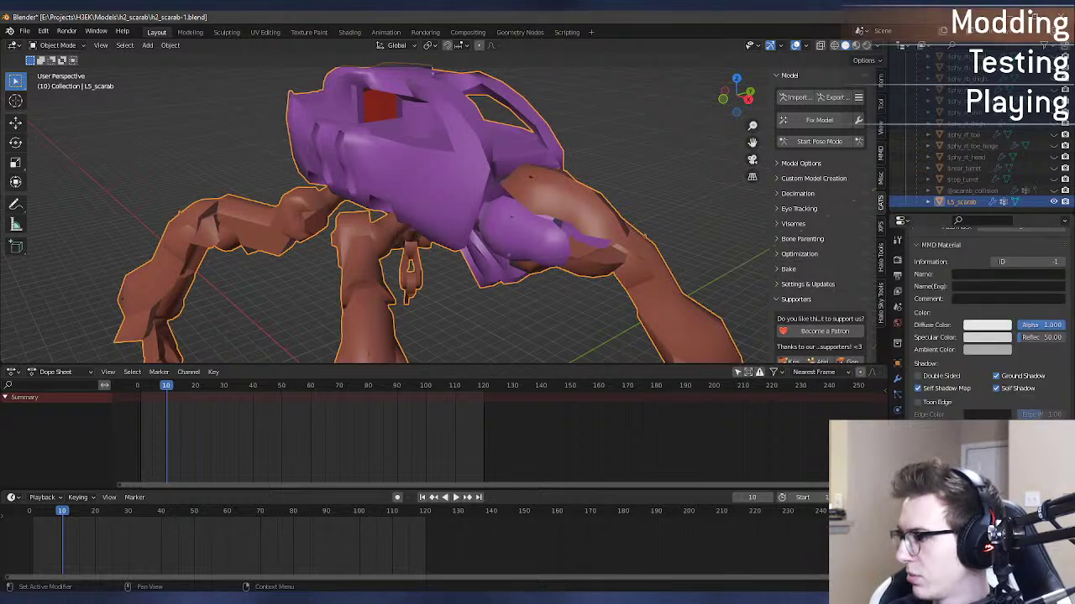
scroll(991, 369, down, 3)
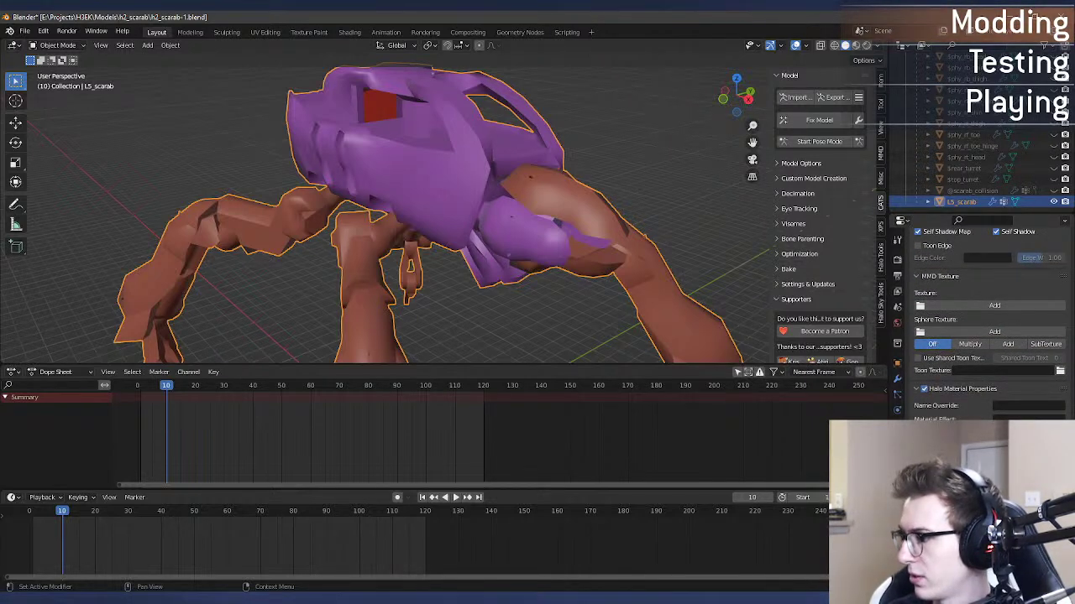
scroll(953, 284, up, 15)
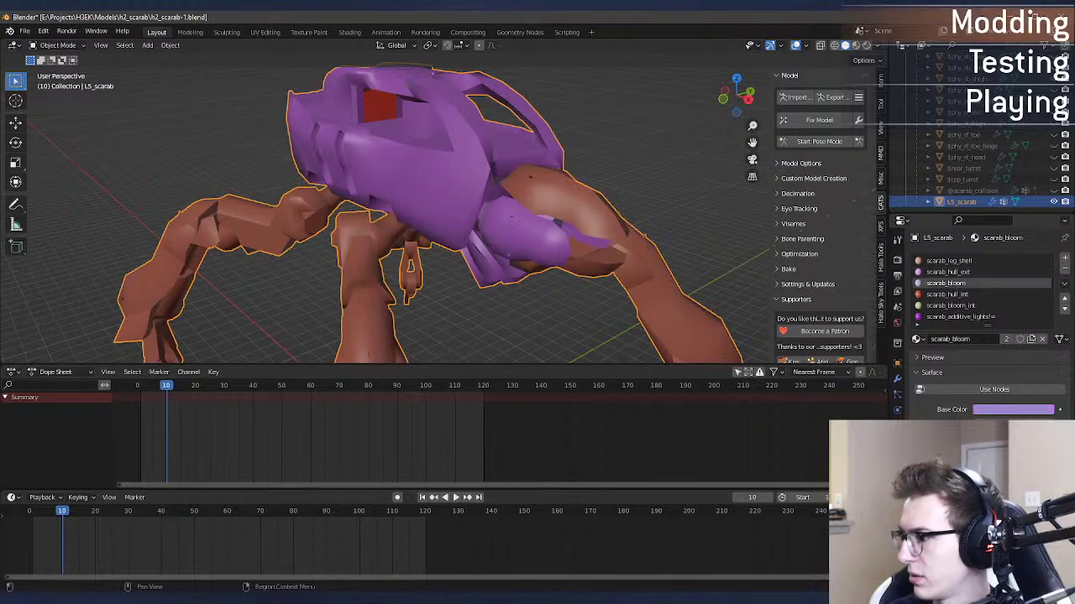
scroll(954, 284, down, 12)
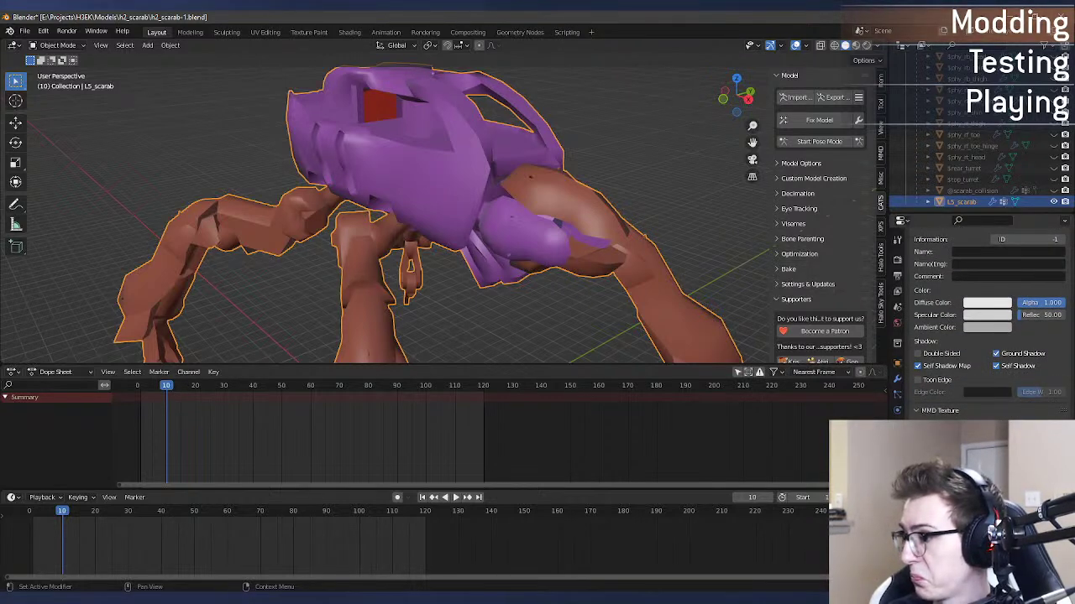
scroll(982, 319, down, 3)
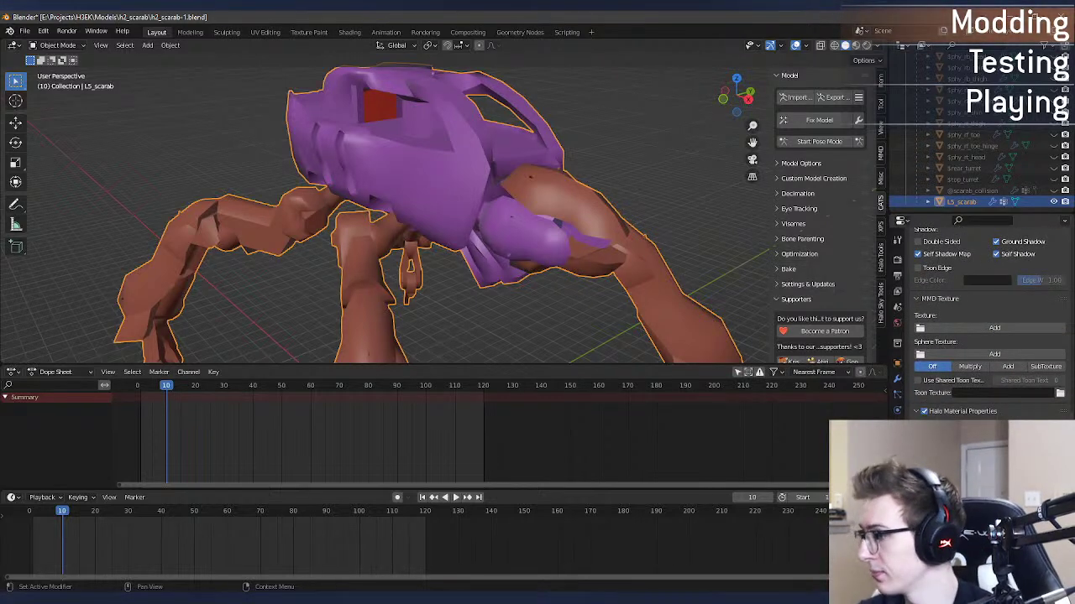
scroll(982, 319, down, 2)
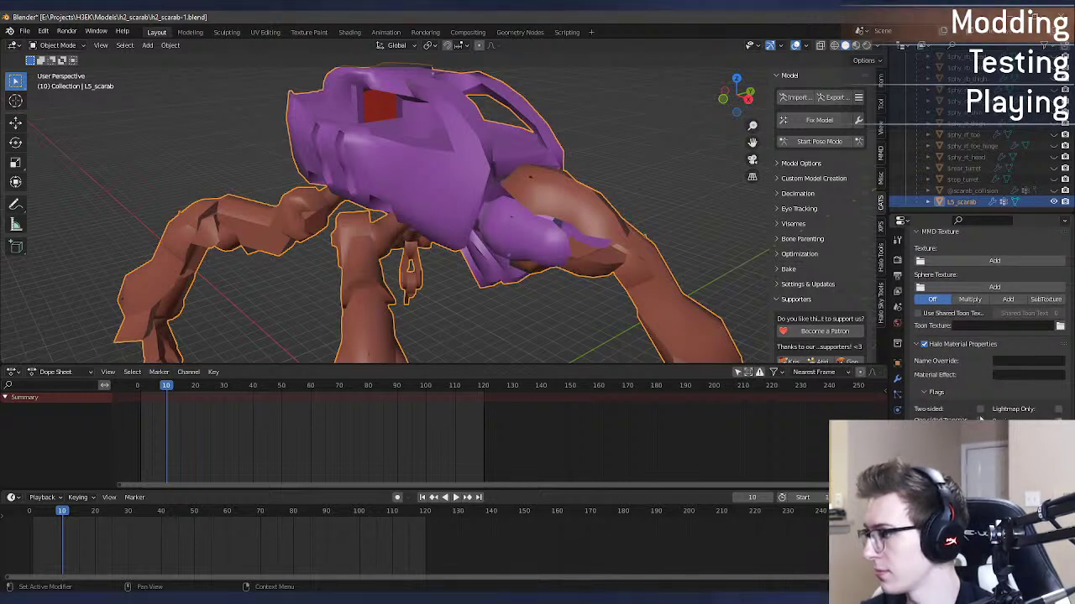
scroll(974, 378, up, 10)
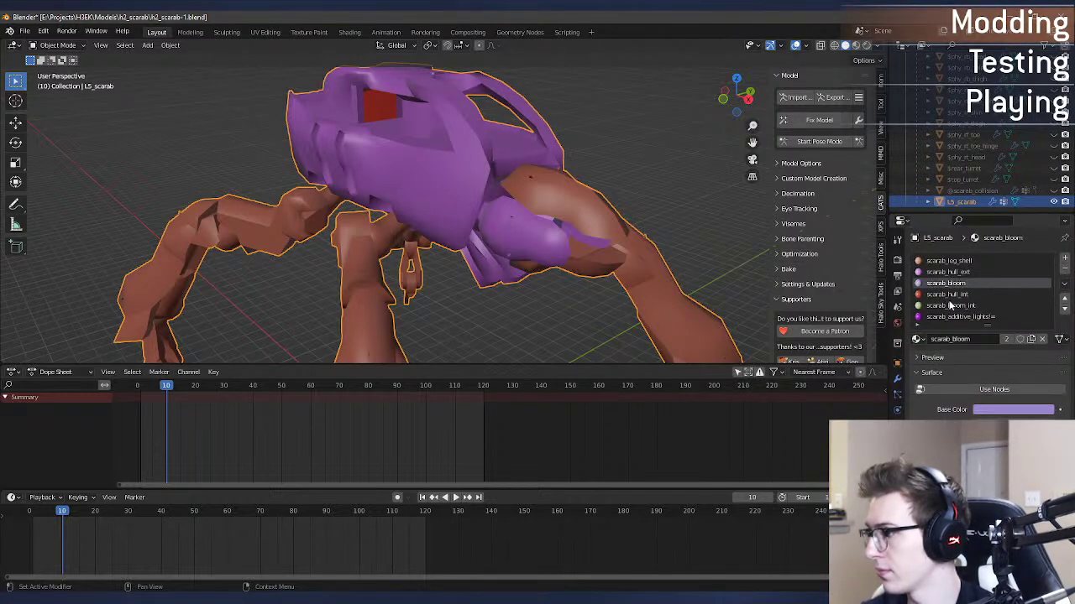
Step: Examine the scarab_bloom_int and scarab_additive_lights materials, including whether their Halo Material Properties are enabled
click(949, 305)
scroll(974, 319, down, 6)
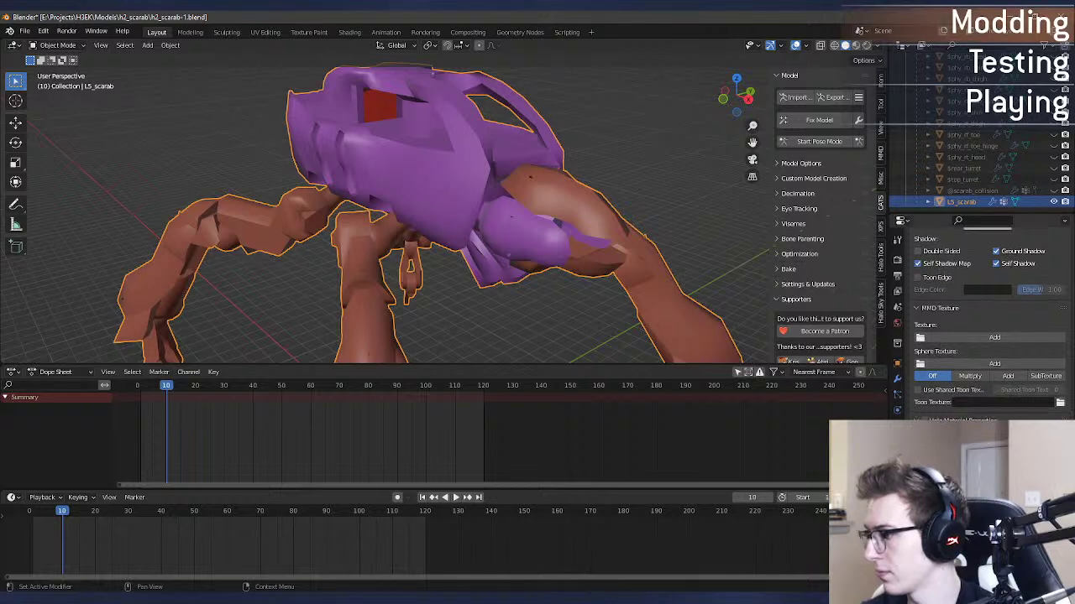
scroll(991, 312, up, 6)
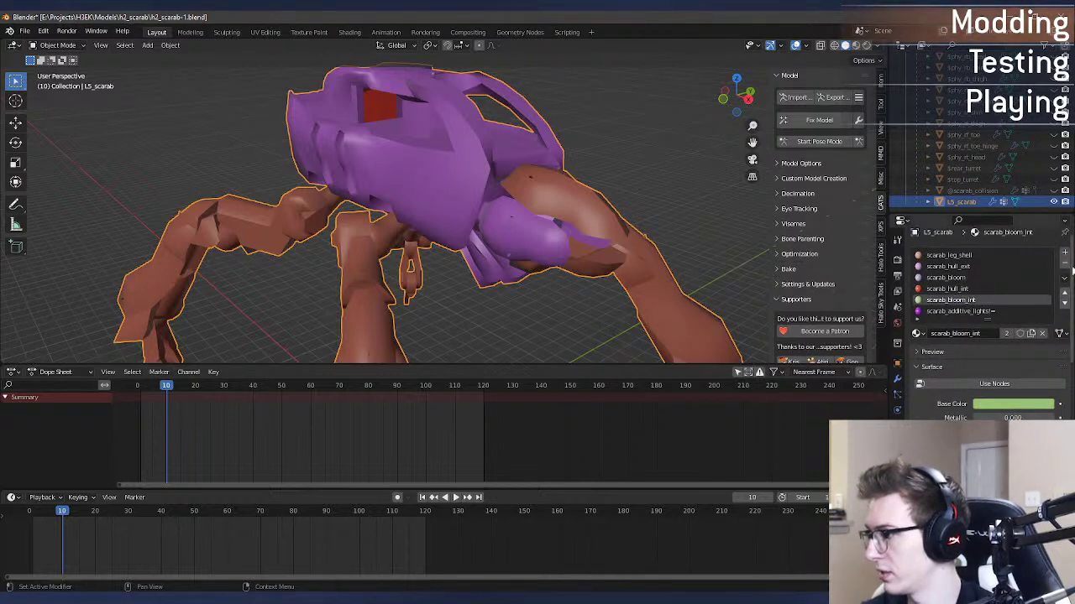
scroll(1071, 270, down, 6)
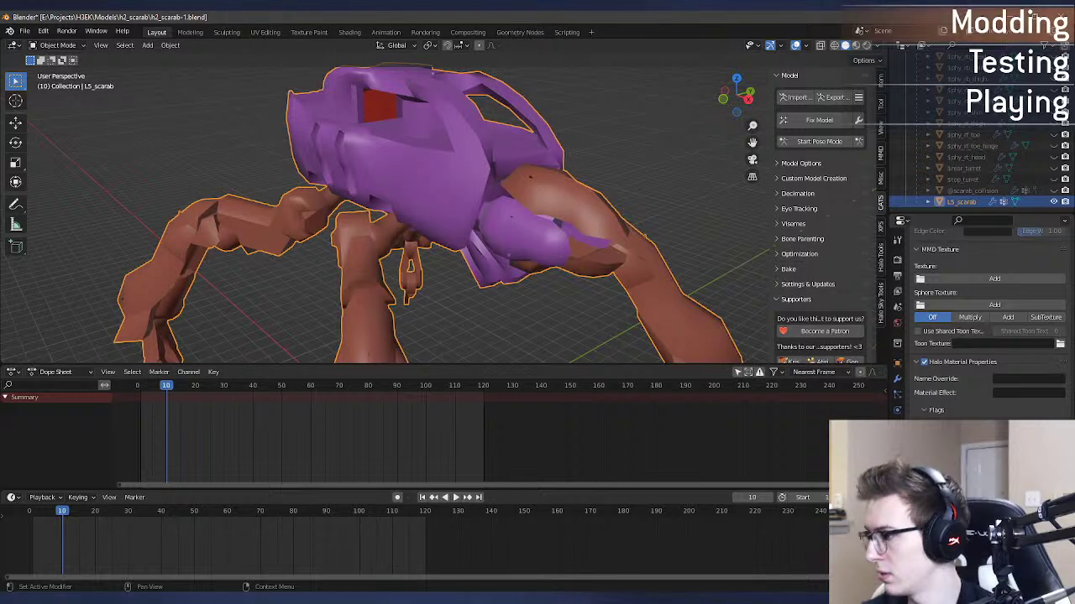
scroll(1071, 276, up, 6)
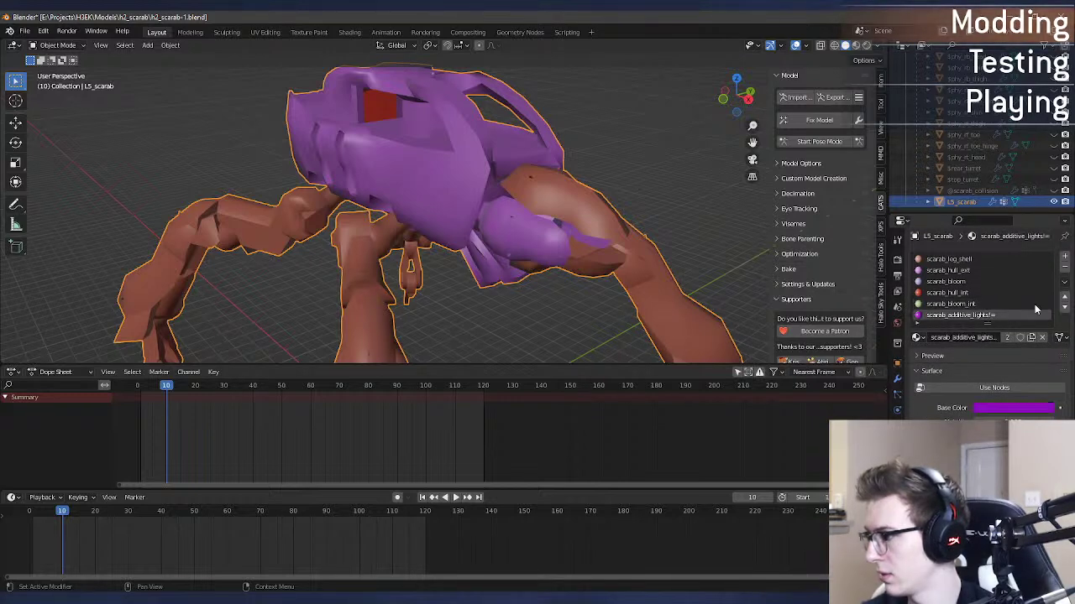
scroll(982, 378, down, 6)
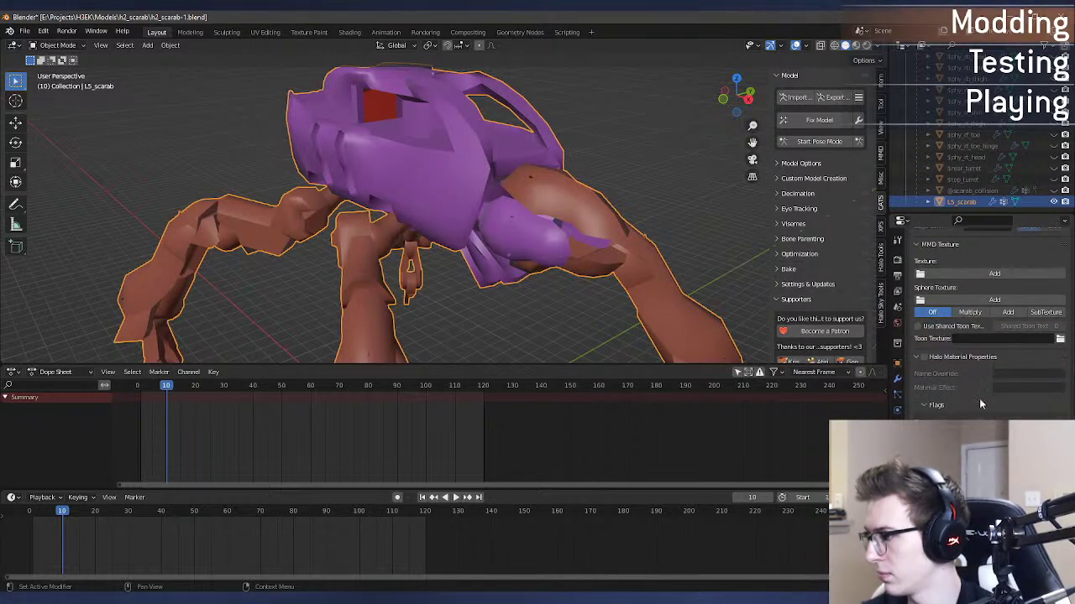
middle_drag(954, 363, 953, 367)
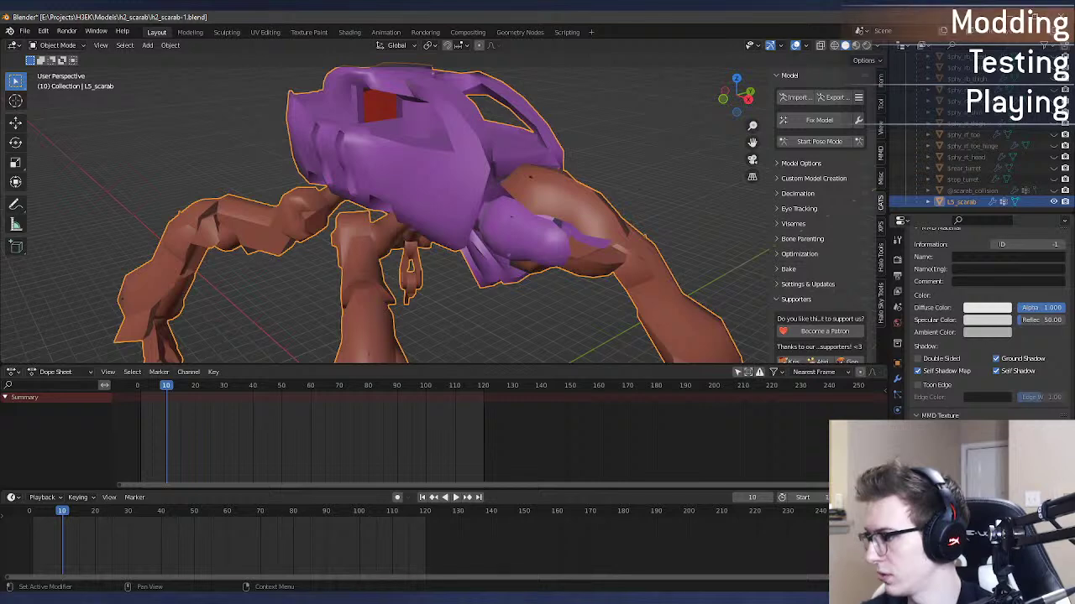
scroll(989, 319, down, 4)
scroll(983, 336, up, 10)
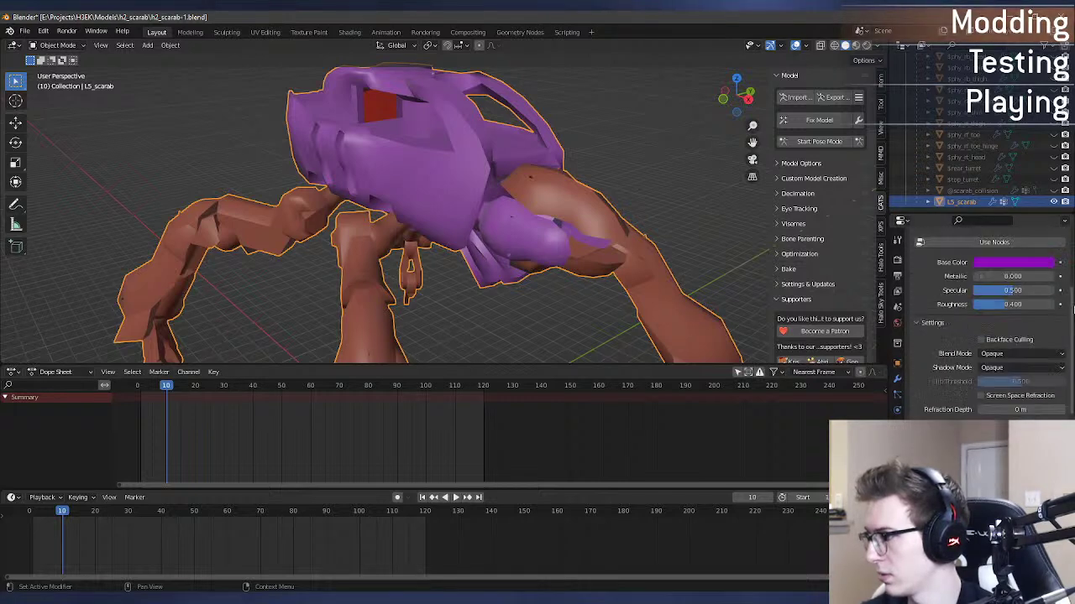
Step: Save the Blender file and merge all of L5_scarab's vertices by distance in Edit Mode, with a merge distance of 0.0001 m
key(ctrl+s)
middle_drag(481, 198, 486, 184)
key(Tab)
key(F3)
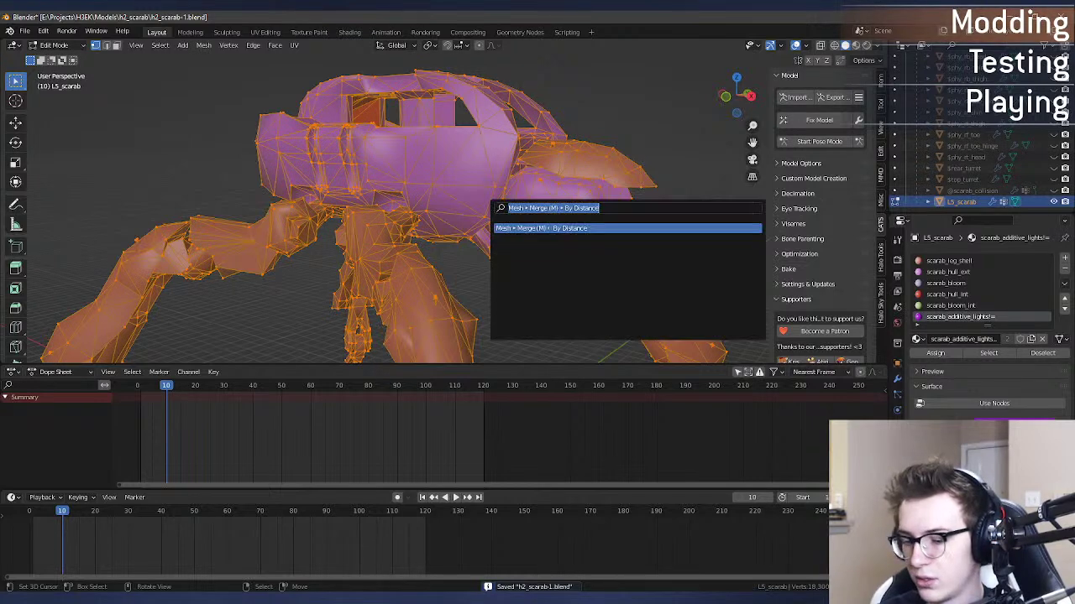
text(merge)
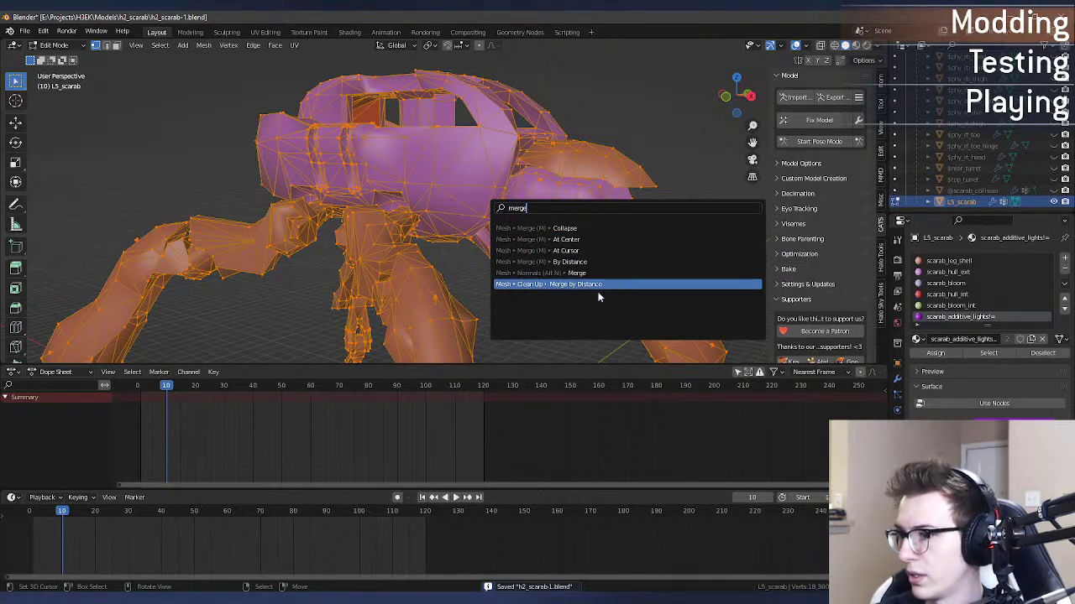
key(Return)
click(147, 326)
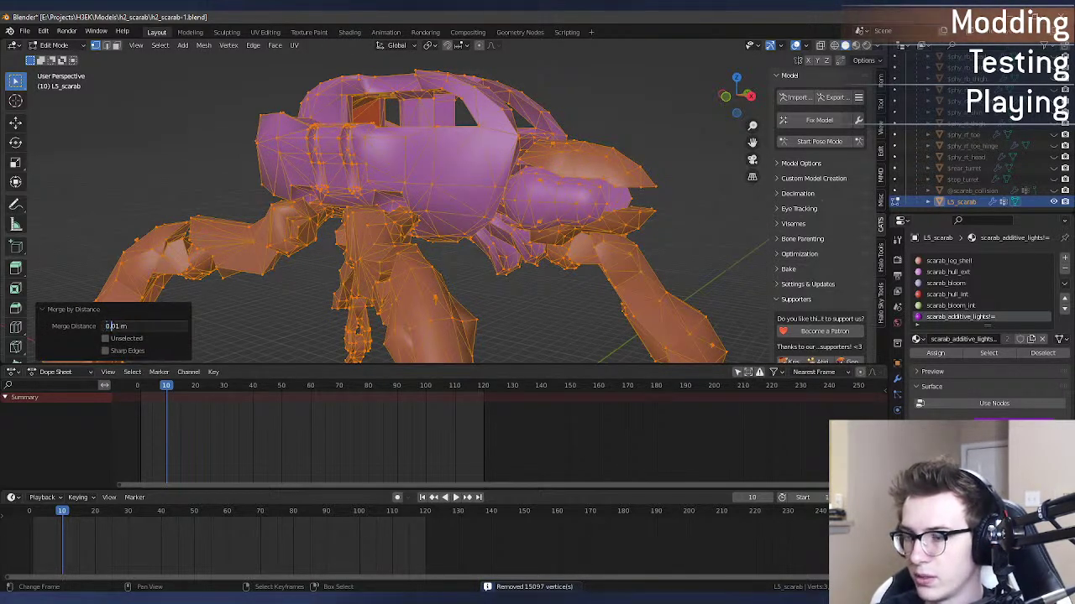
text(00)
key(Return)
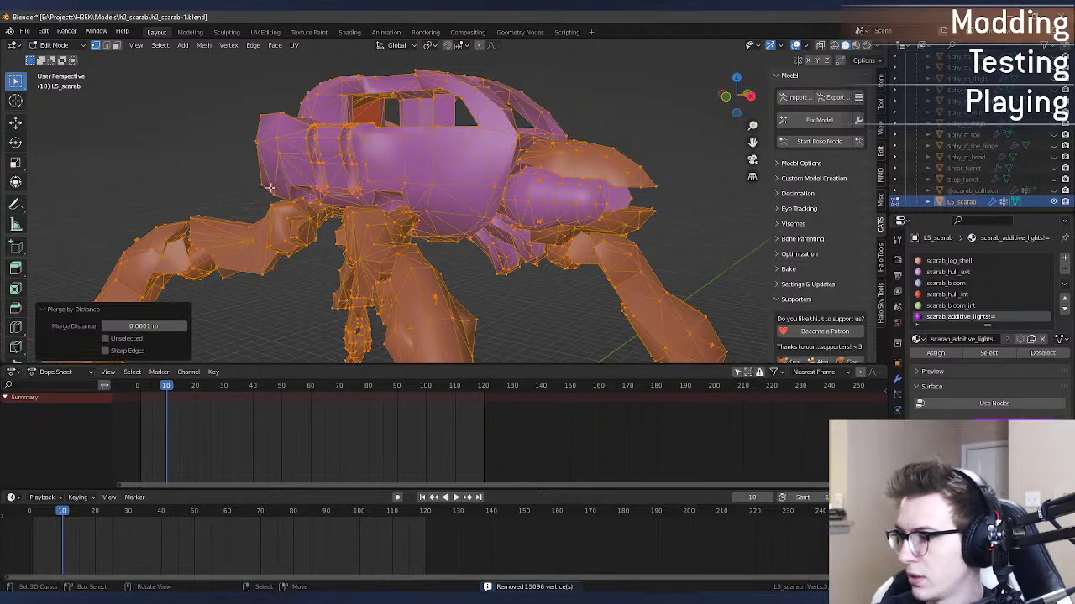
click(42, 31)
click(42, 31)
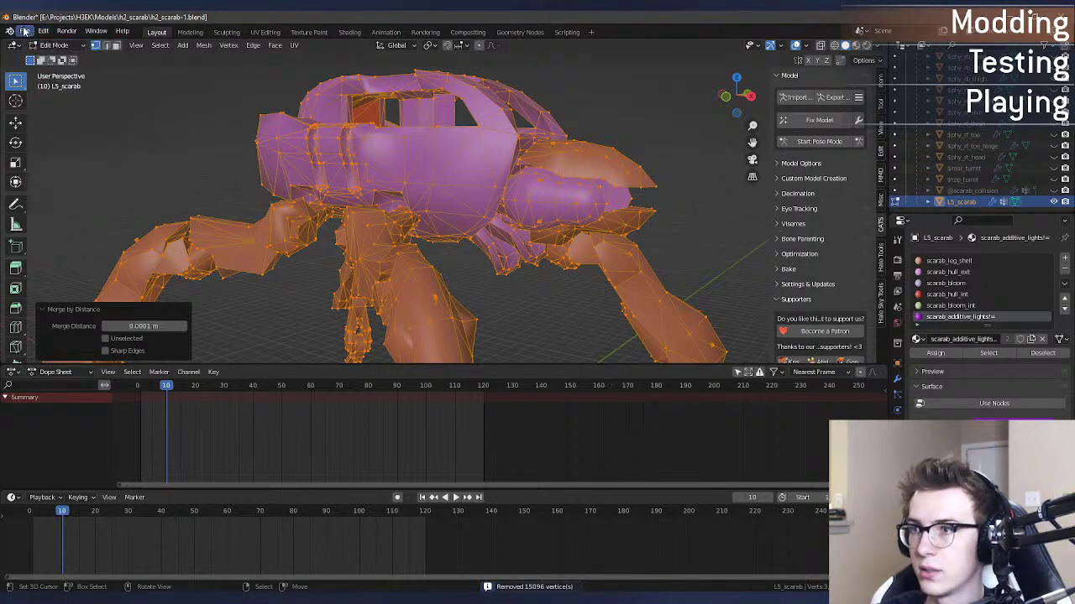
Step: Export the scarab model as the Halo Jointed Model Skeleton file h2_scarab-1 in the h2_scarab project folder
click(25, 31)
mouse_move(75, 199)
click(249, 413)
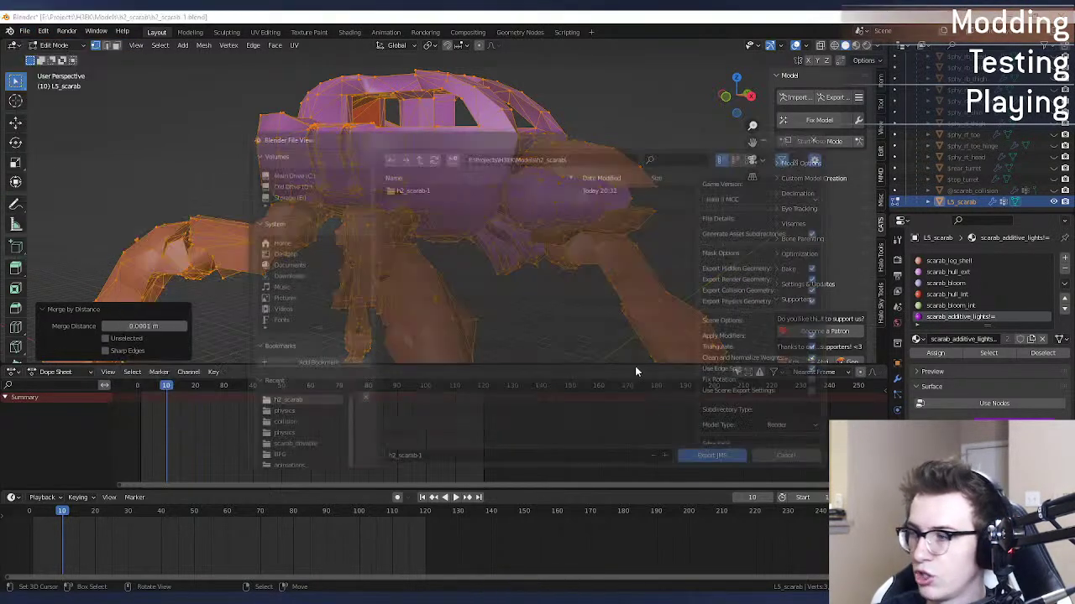
click(729, 456)
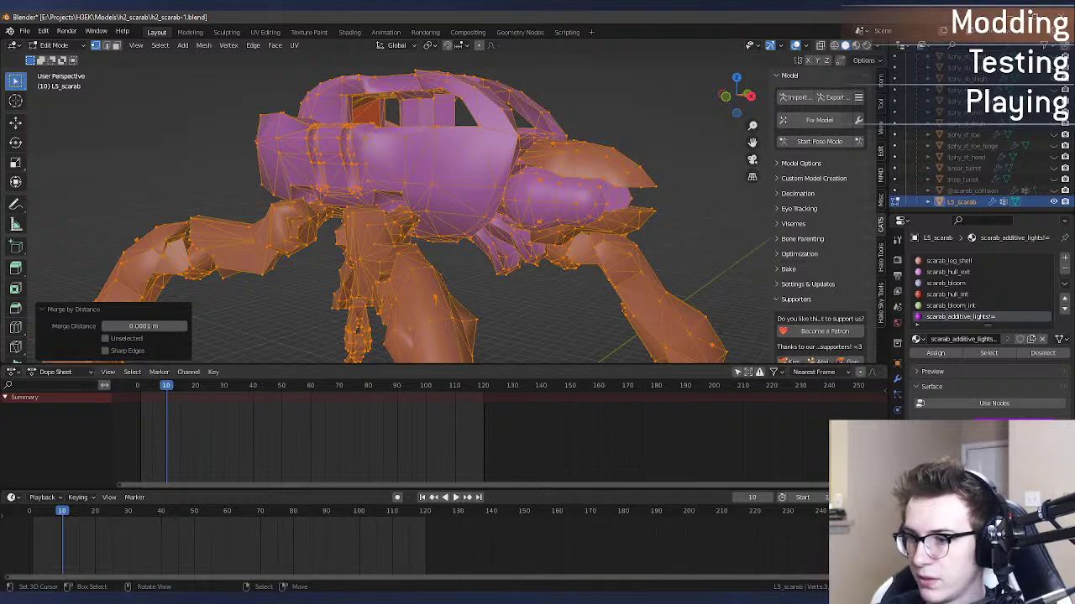
Step: Copy the exported h2_scarab-1.JMS over the one in the H3EK render folder and run "tool render objects\vehicles\scarab_h2 final" in the command prompt
mouse_move(60, 599)
click(49, 550)
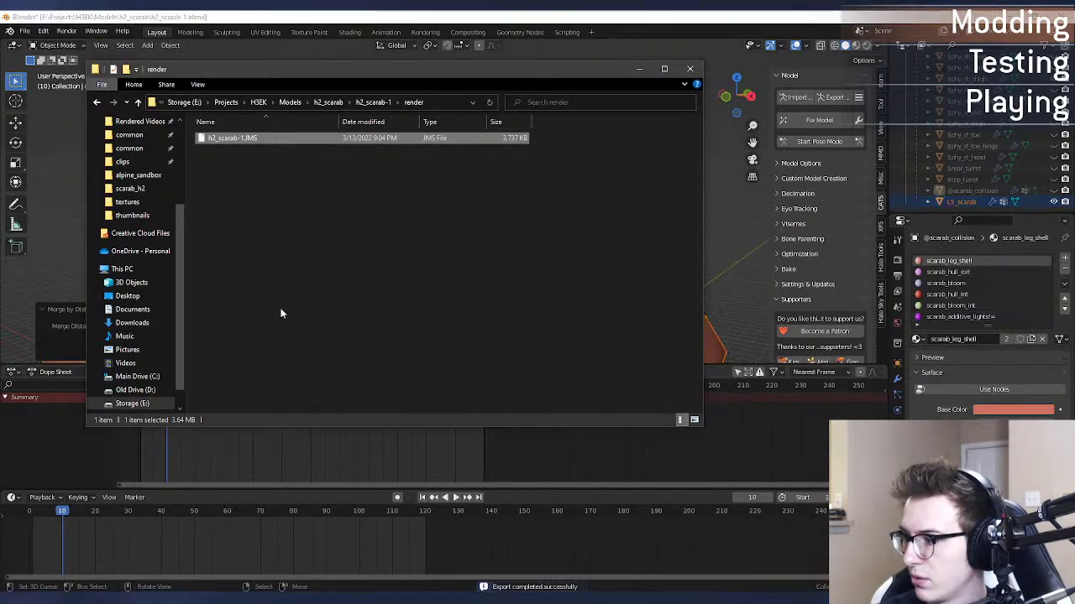
click(60, 600)
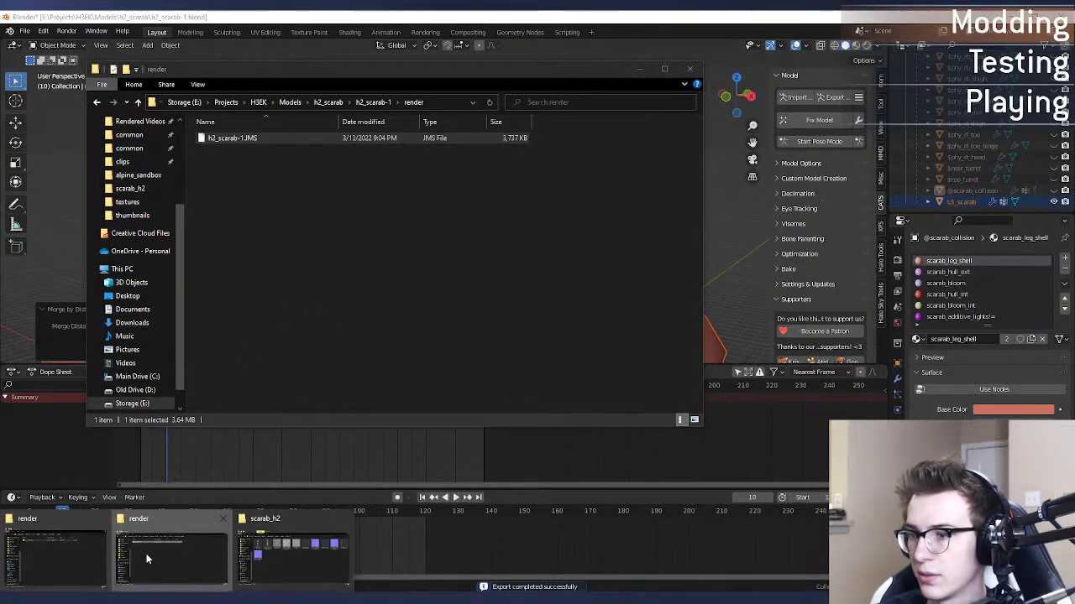
click(148, 560)
key(ctrl+v)
click(470, 230)
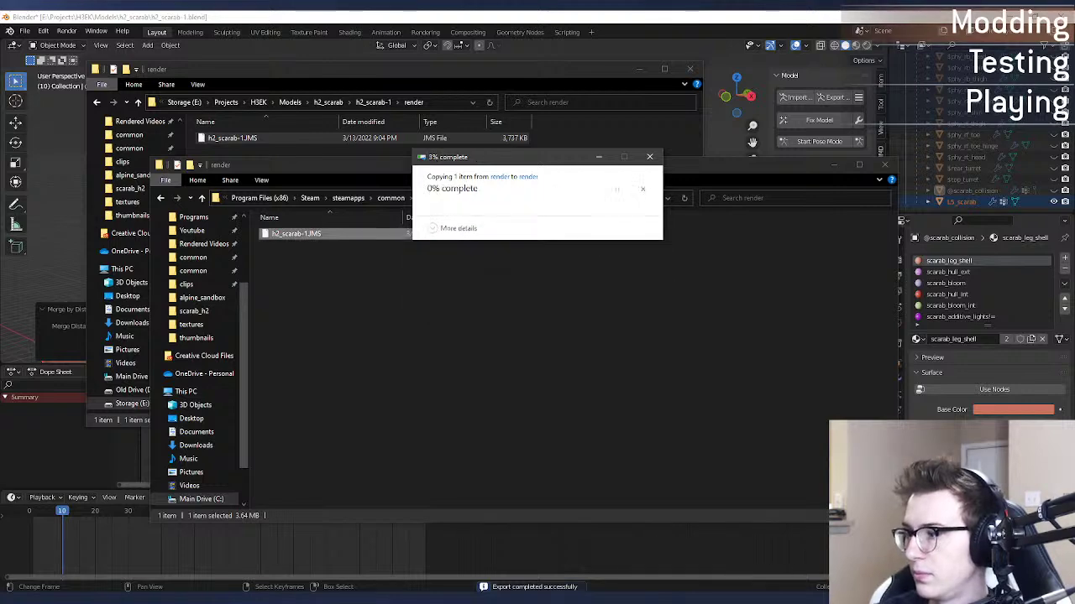
key(Up)
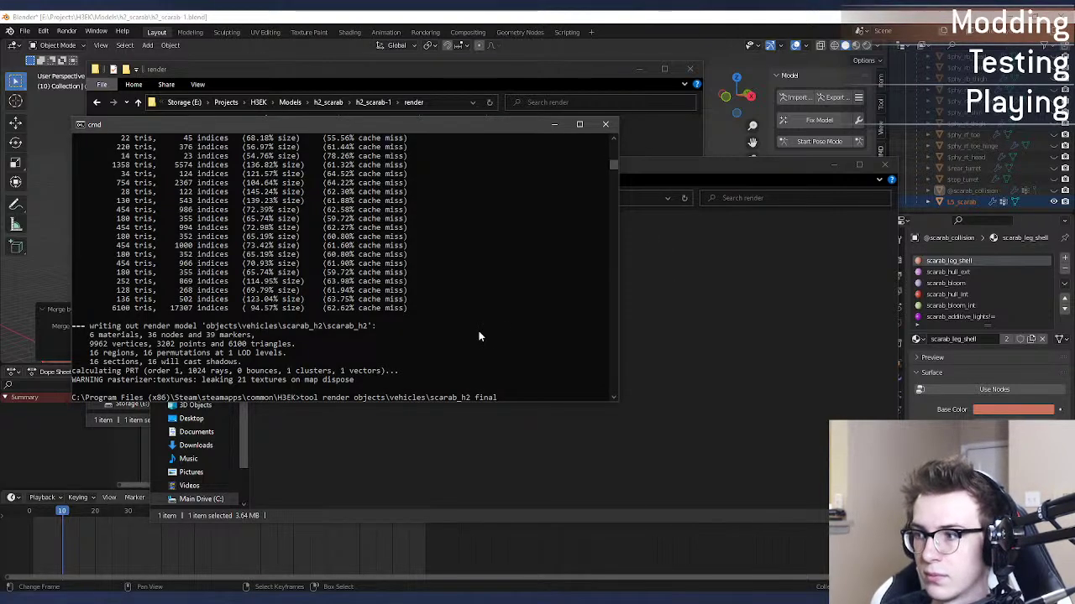
key(Return)
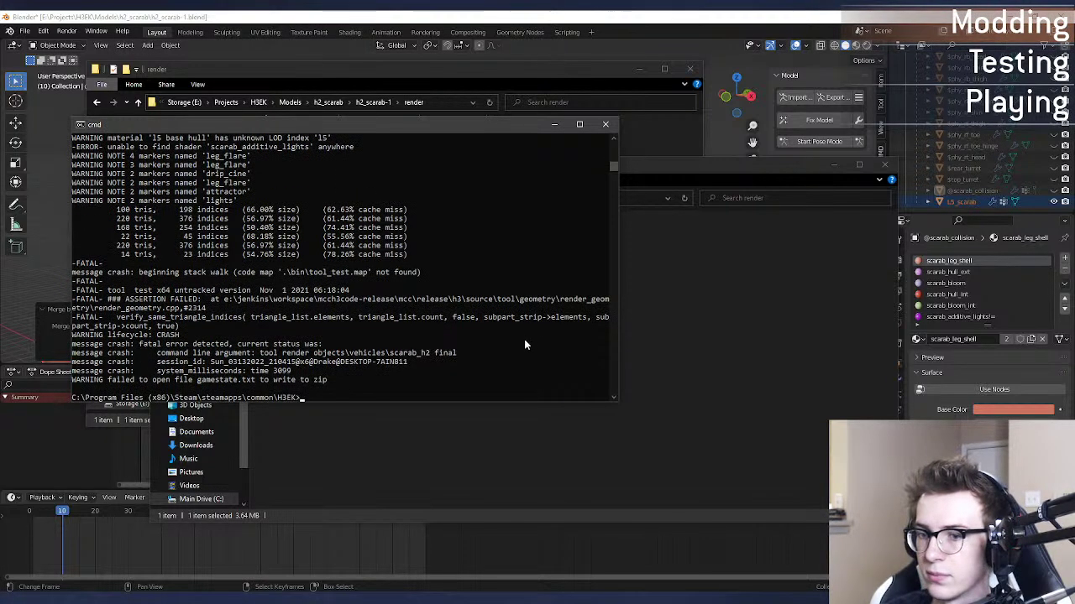
Step: Return to Blender and undo the merge by distance on the L5_scarab mesh, checking its hull and geometry
key(alt+Tab)
click(487, 183)
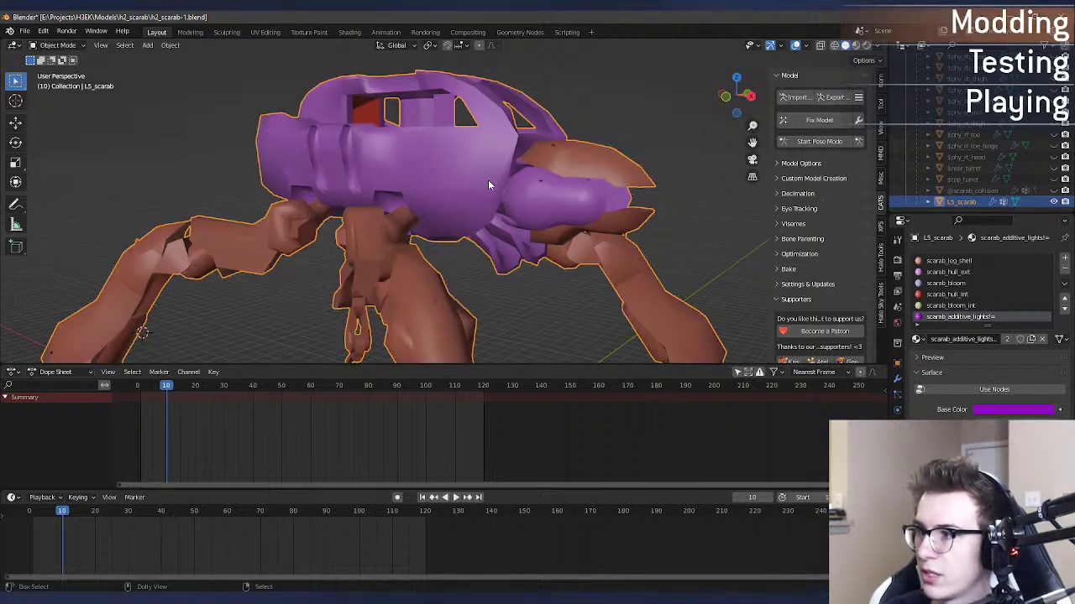
key(Tab)
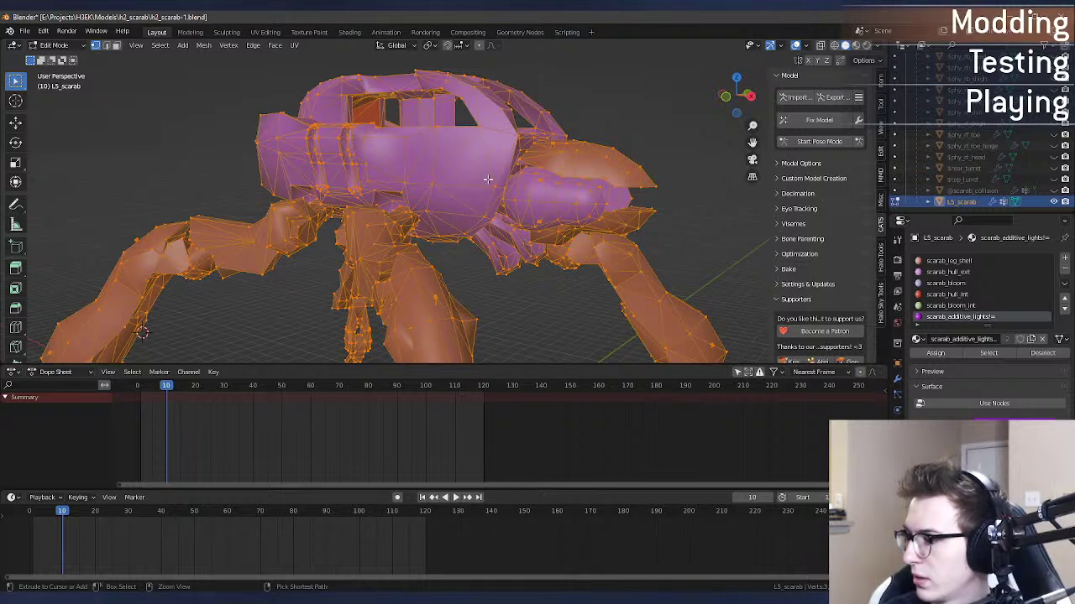
scroll(488, 179, up, 5)
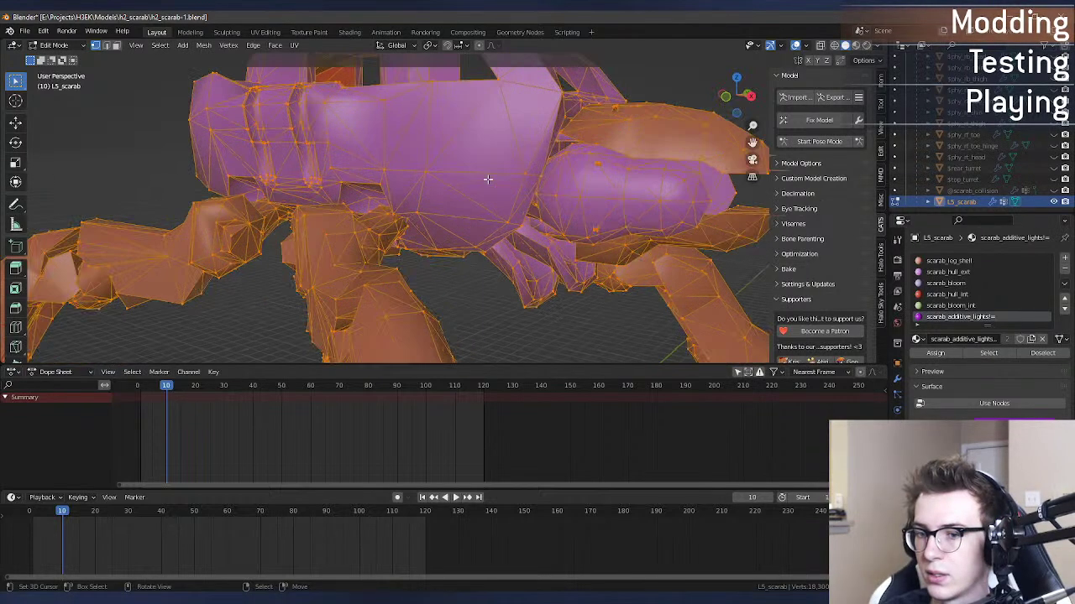
key(Tab)
middle_drag(479, 157, 425, 173)
click(426, 228)
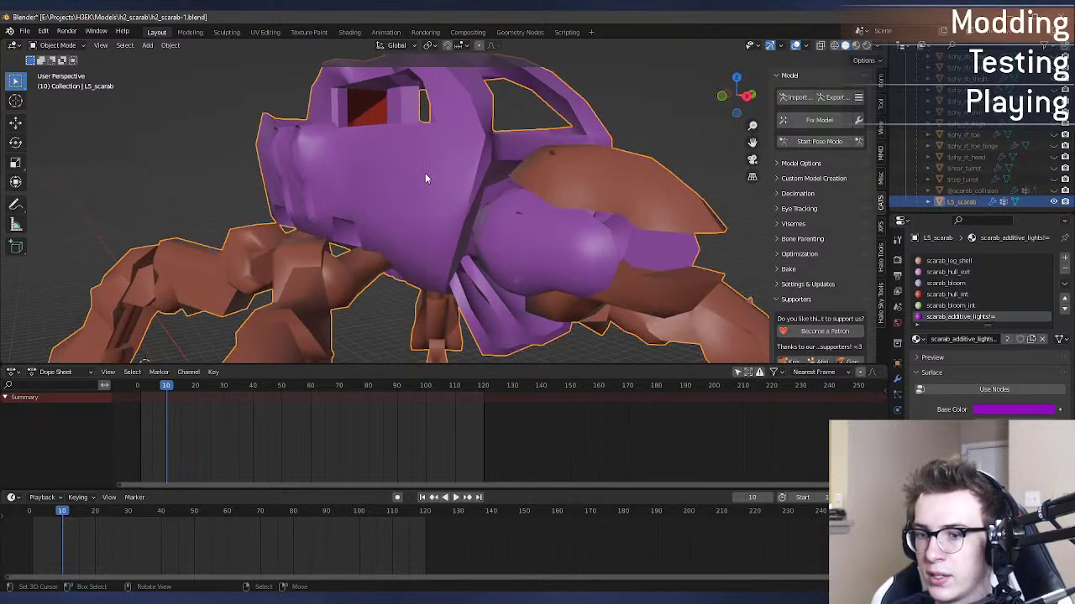
Step: Add a ")" prefix to the names of all six scarab materials, from scarab_leg_shell through scarab_additive_lights!=
double_click(929, 262)
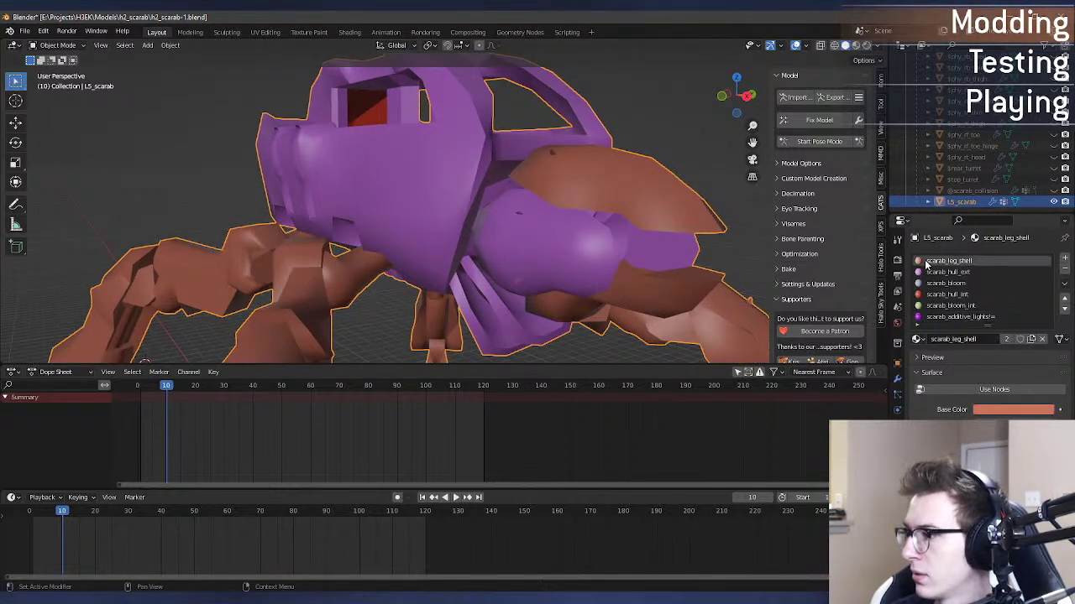
key(Home)
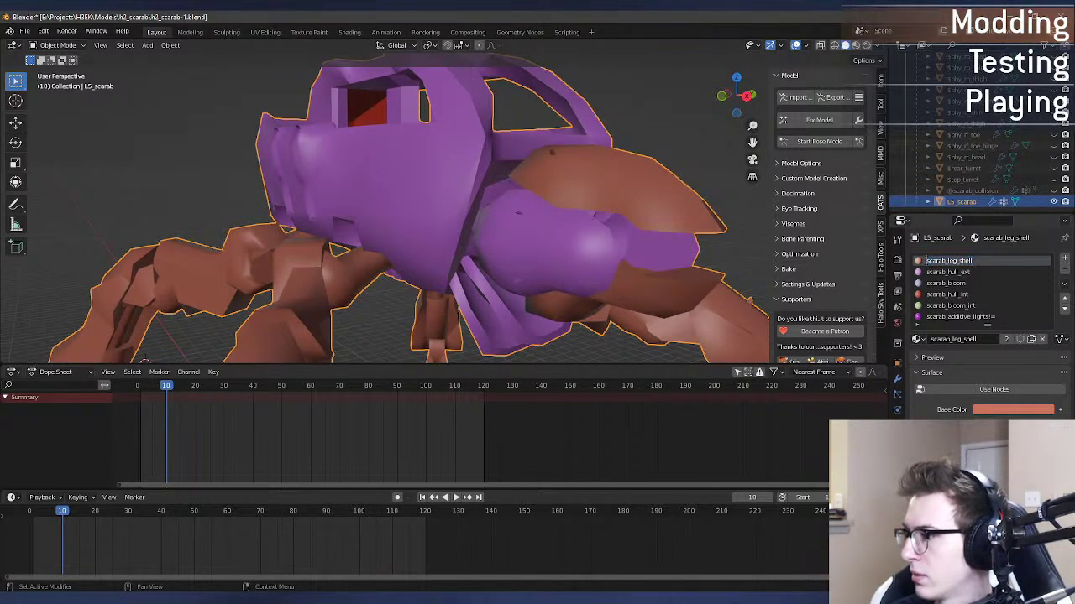
double_click(999, 318)
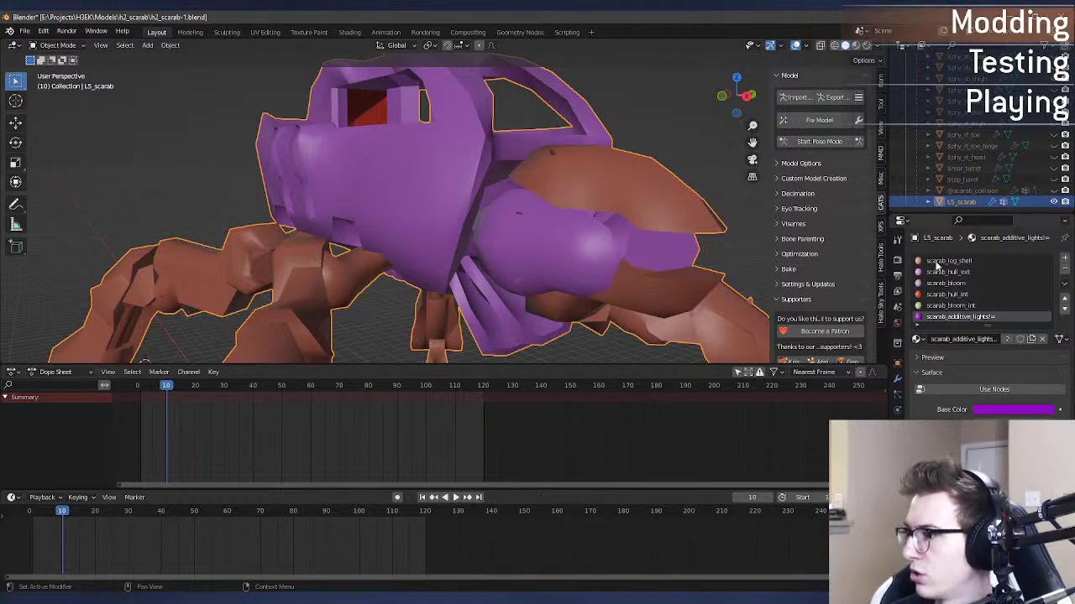
double_click(937, 262)
key(Home)
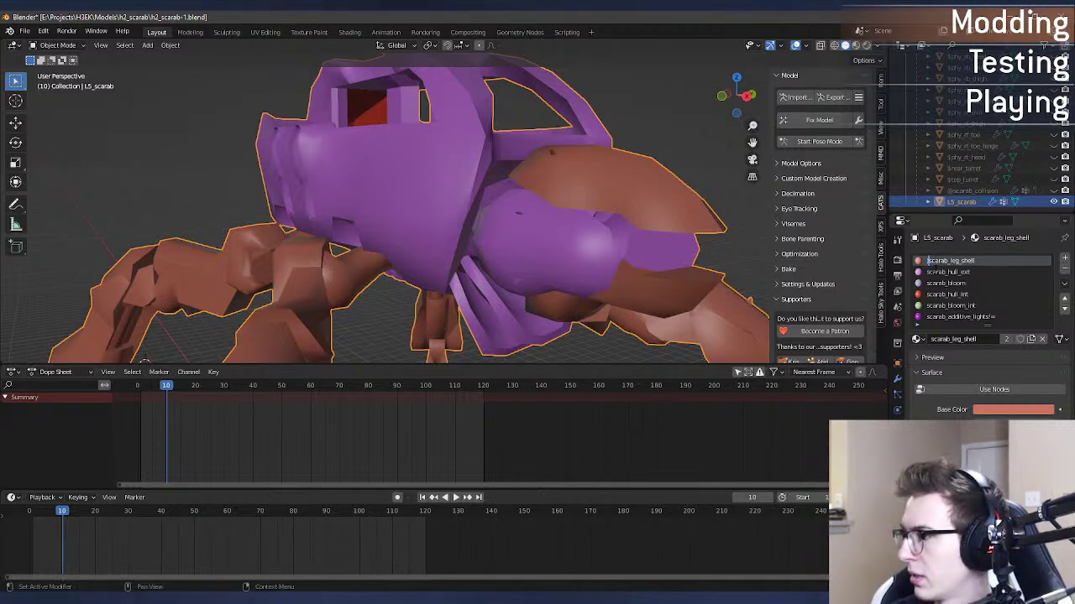
key(Return)
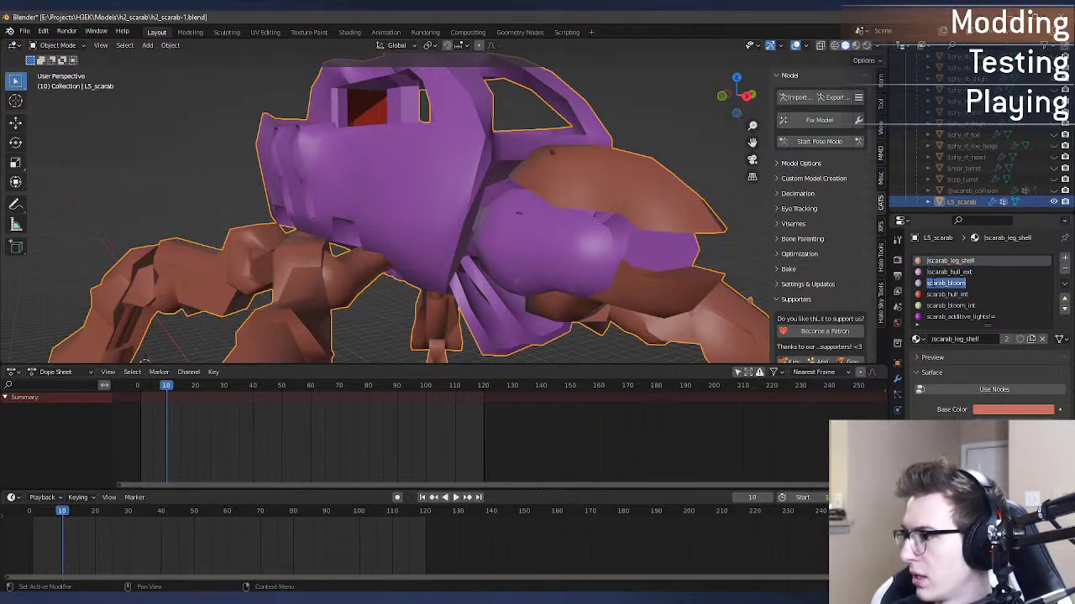
click(934, 294)
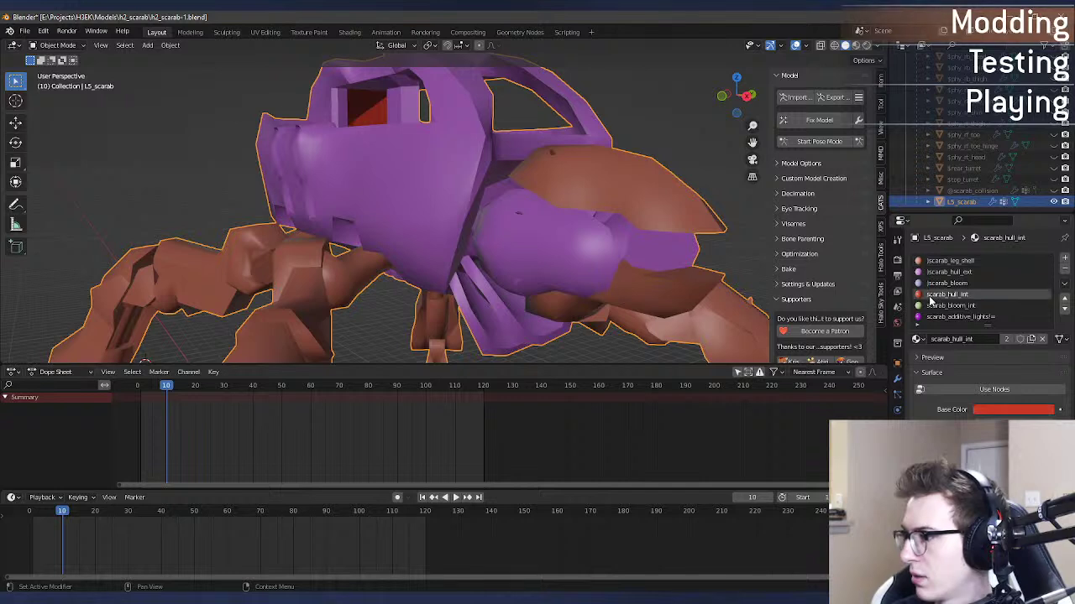
click(931, 306)
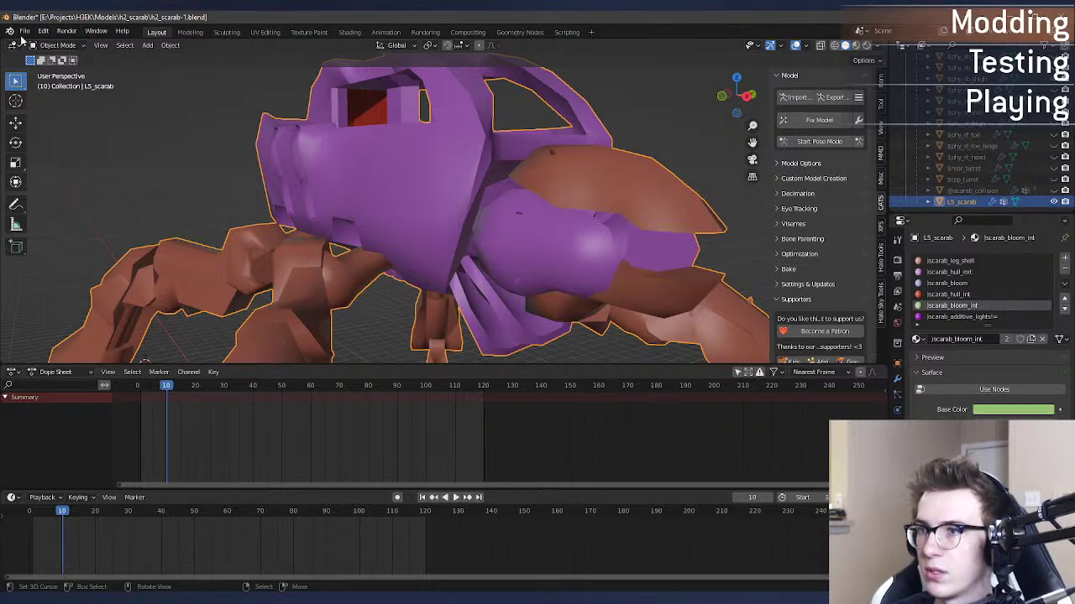
Step: Merge all vertices of the L5_scarab mesh by distance at 0.0001 m
key(Tab)
key(m)
click(416, 248)
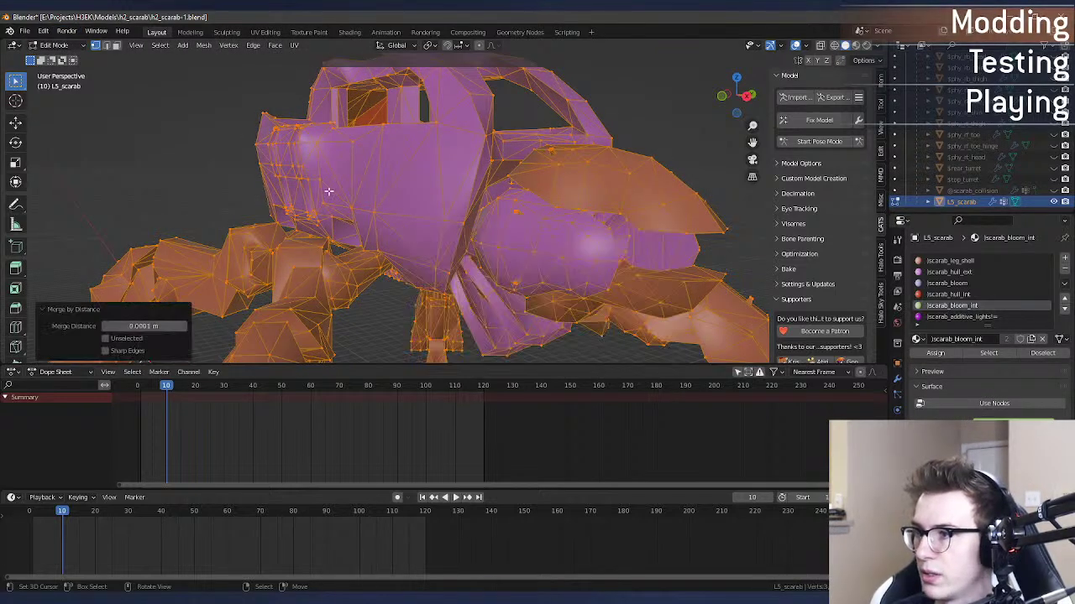
Step: Export the scarab with the prefixed material names as a Halo Jointed Model Skeleton file, overwriting h2_scarab-1
click(25, 31)
mouse_move(50, 193)
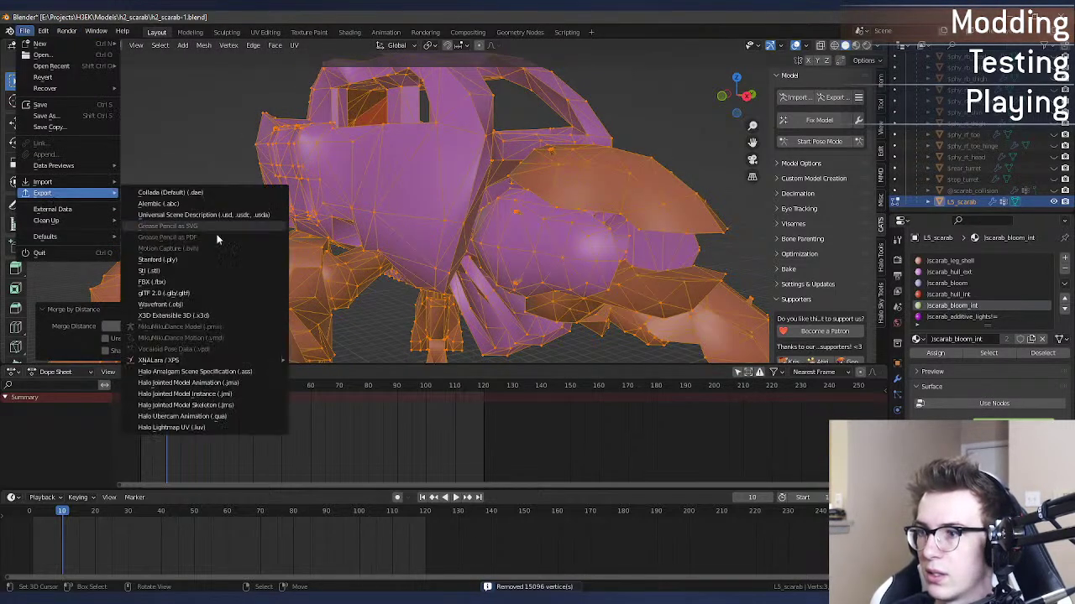
click(250, 405)
click(716, 460)
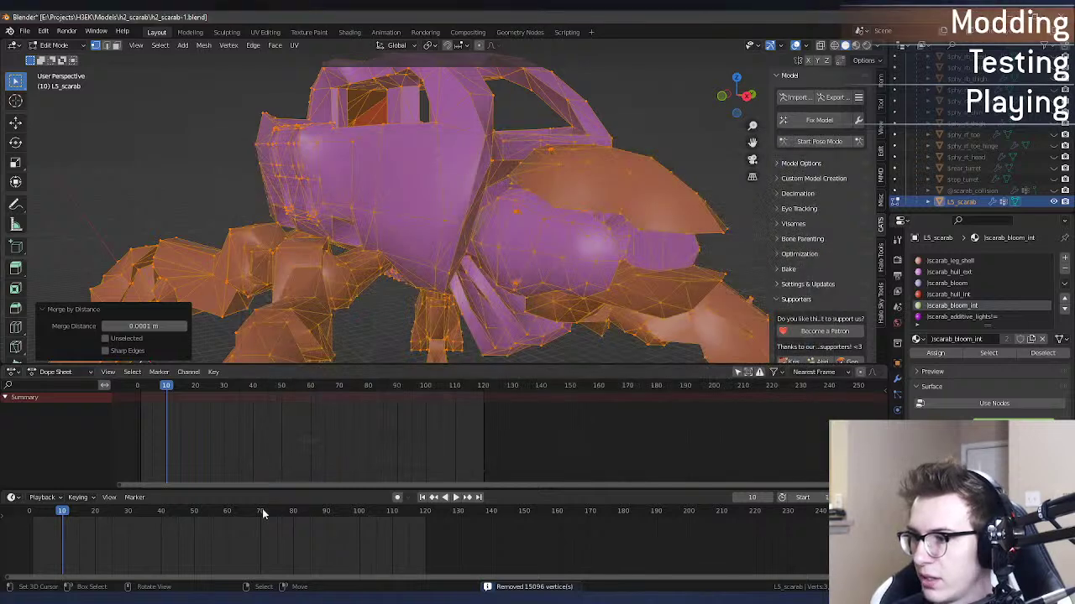
Step: Replace h2_scarab-1.JMS in the H3EK render folder with the new export and rerun the scarab_h2 render import command
click(57, 559)
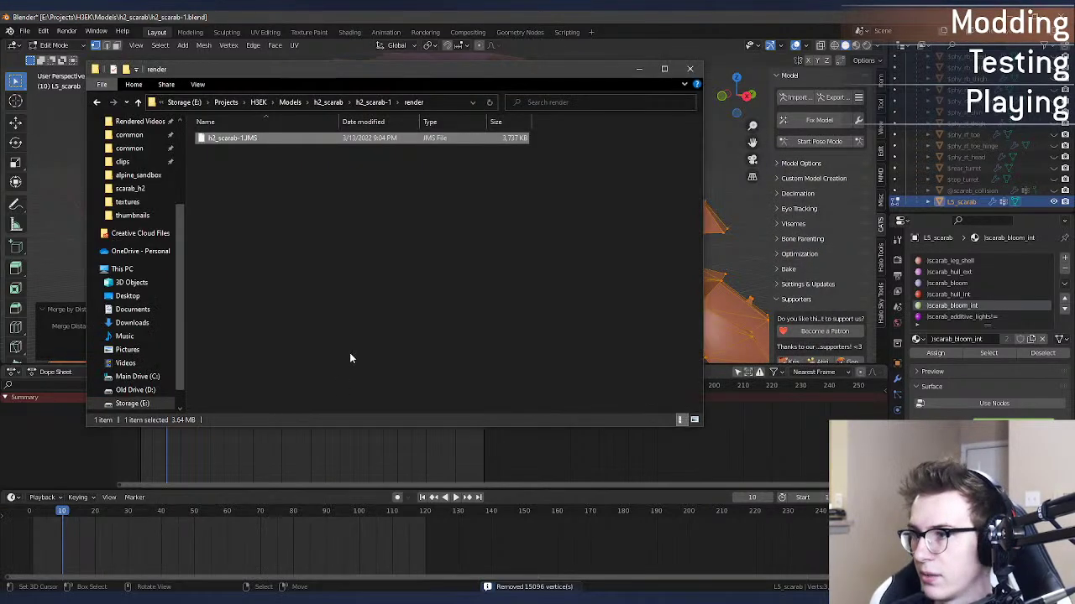
click(94, 602)
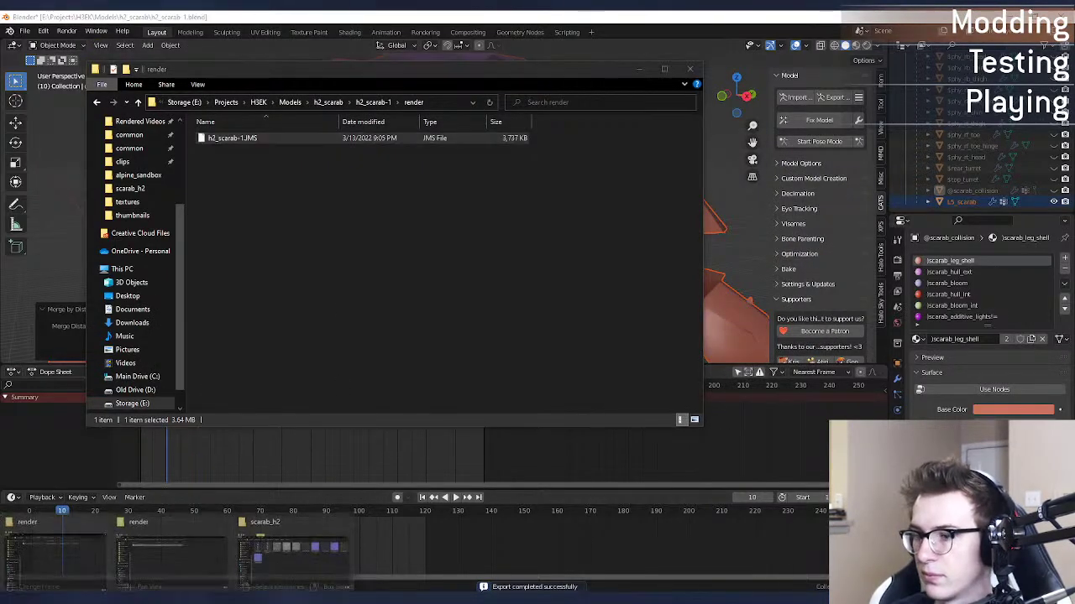
click(172, 559)
key(ctrl+v)
click(479, 235)
click(804, 600)
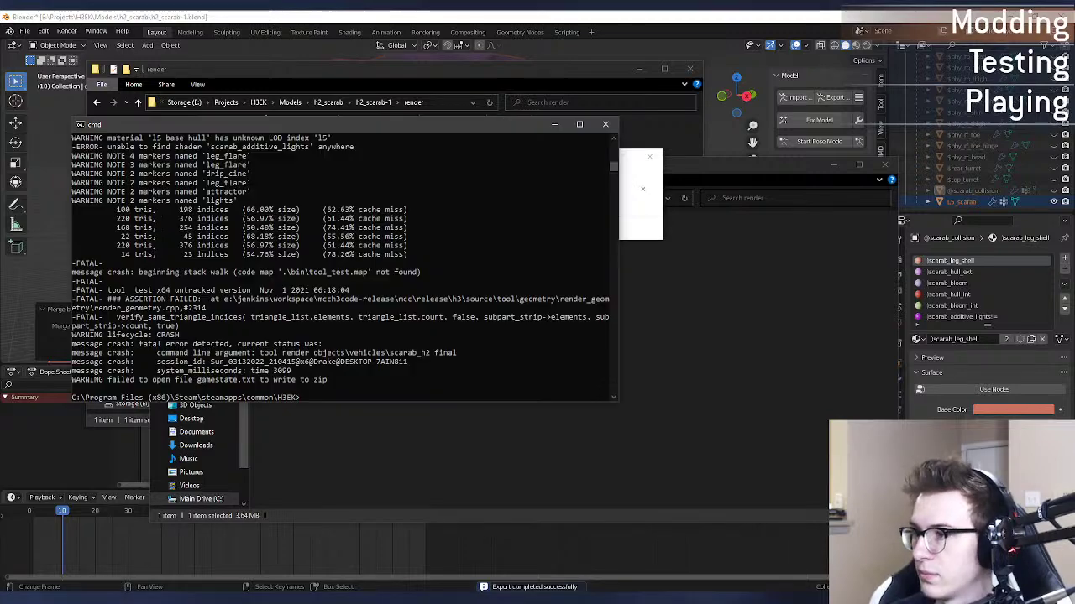
key(Up)
key(Return)
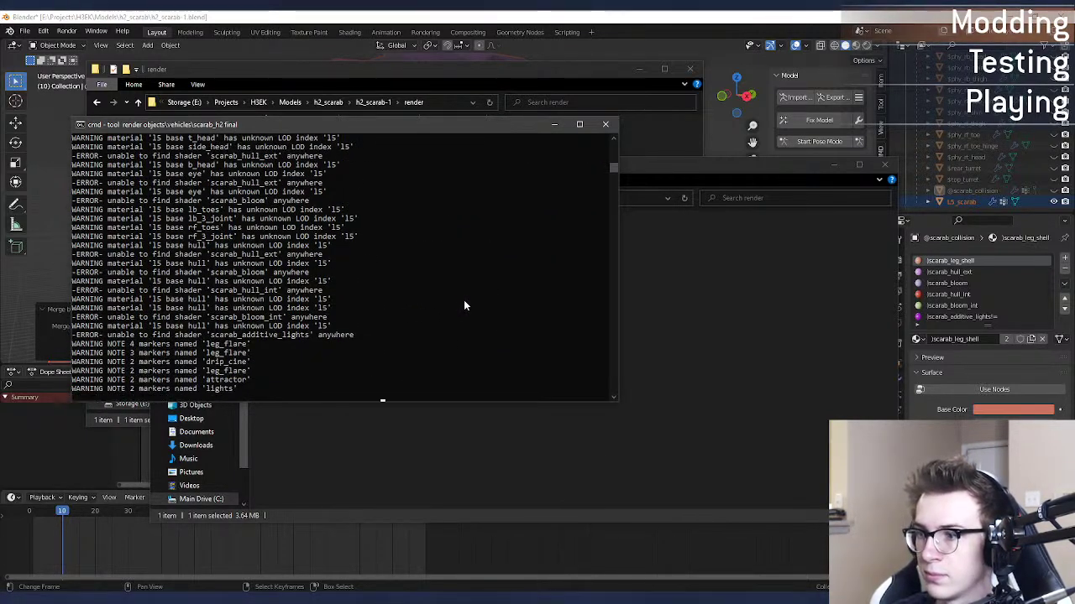
Step: Return to Blender and undo the last vertex merge and the ")" prefixes on the scarab's material names
key(alt+Tab)
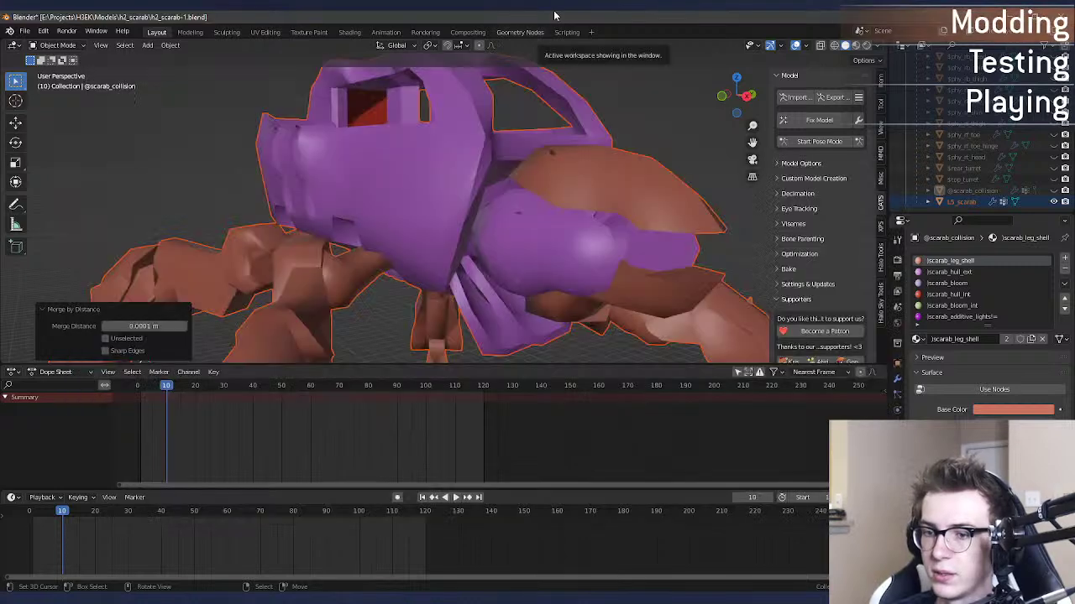
click(538, 231)
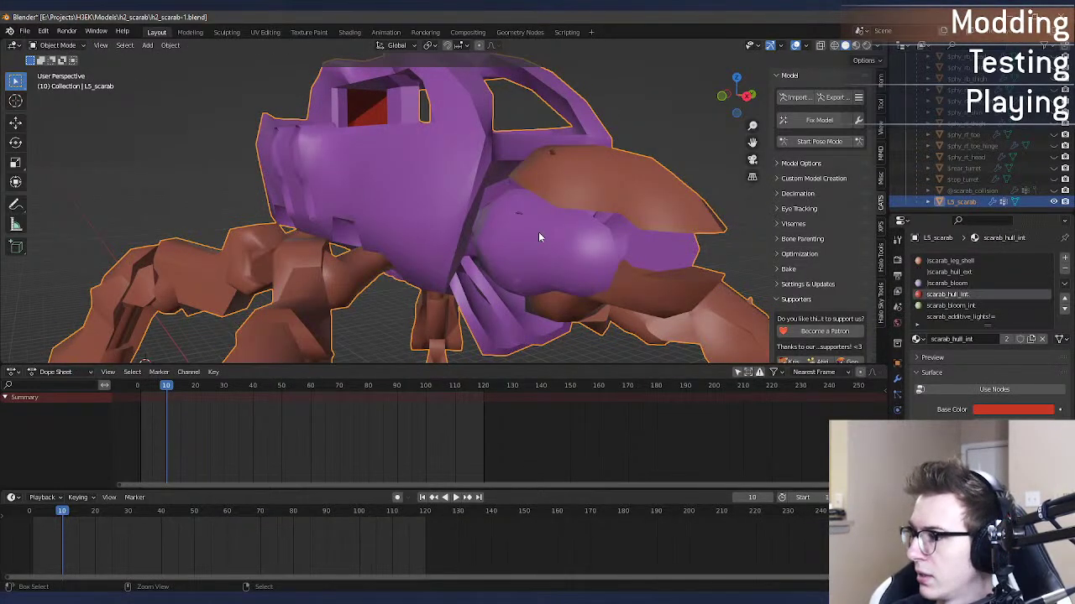
scroll(539, 232, down, 4)
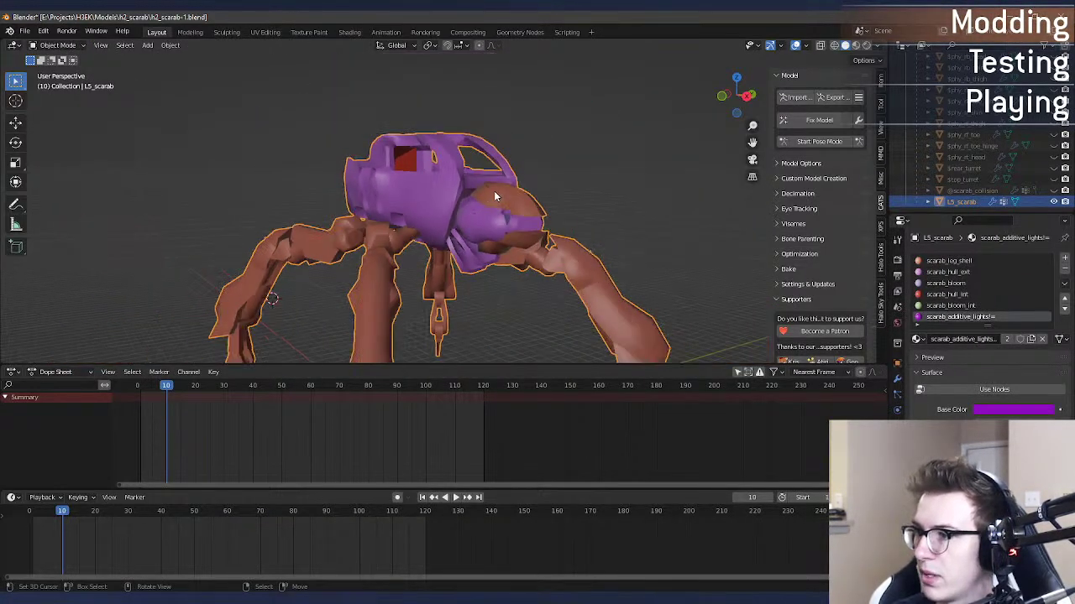
Step: Select only the geometry that uses the scarab_leg_shell material and merge its vertices by distance
key(Tab)
key(alt+a)
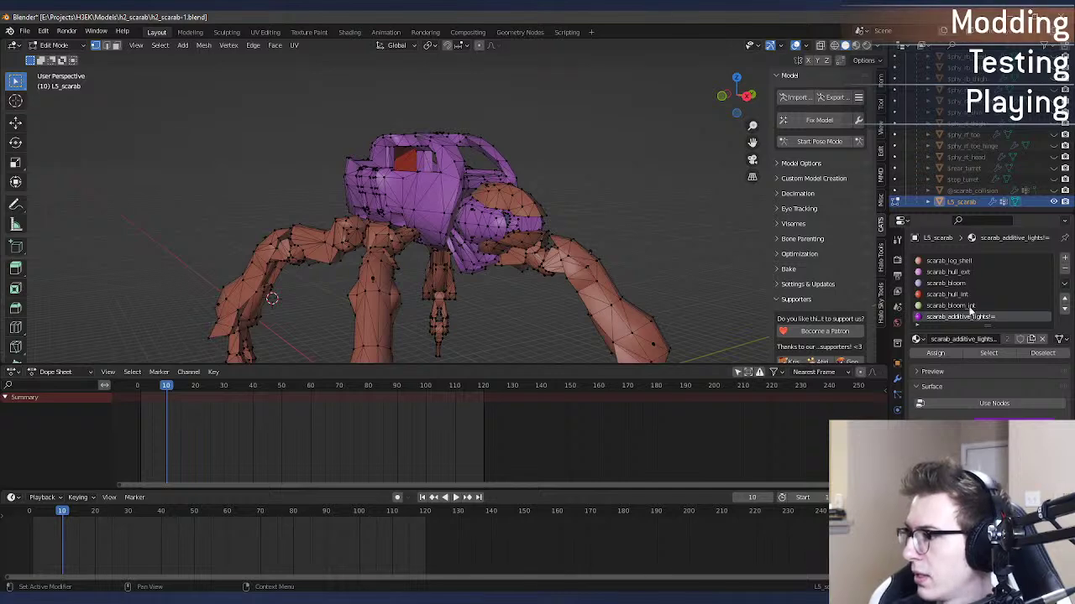
click(949, 261)
click(988, 353)
key(F3)
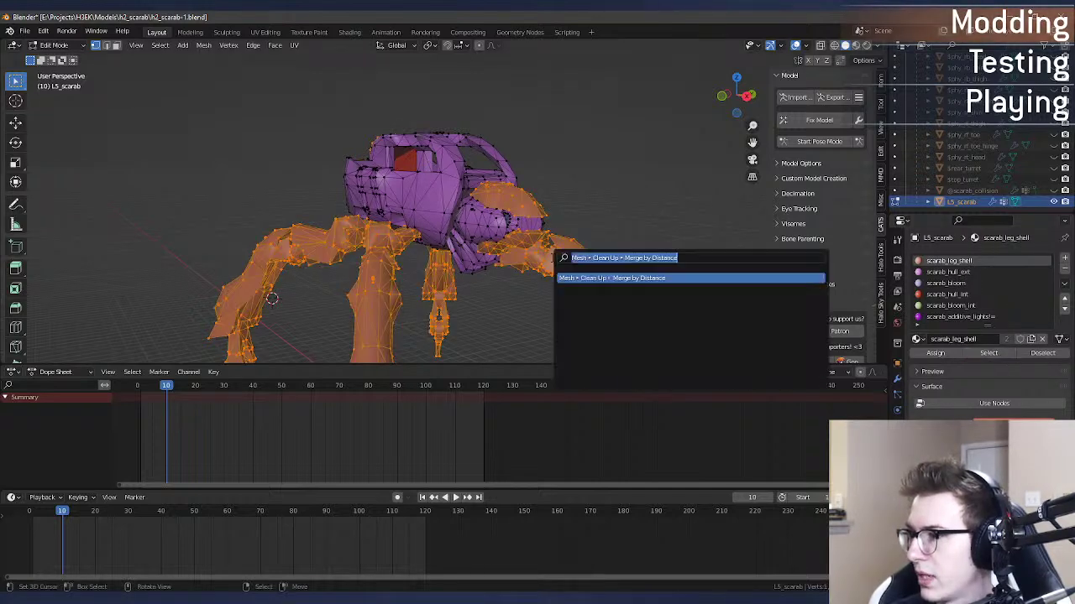
key(Return)
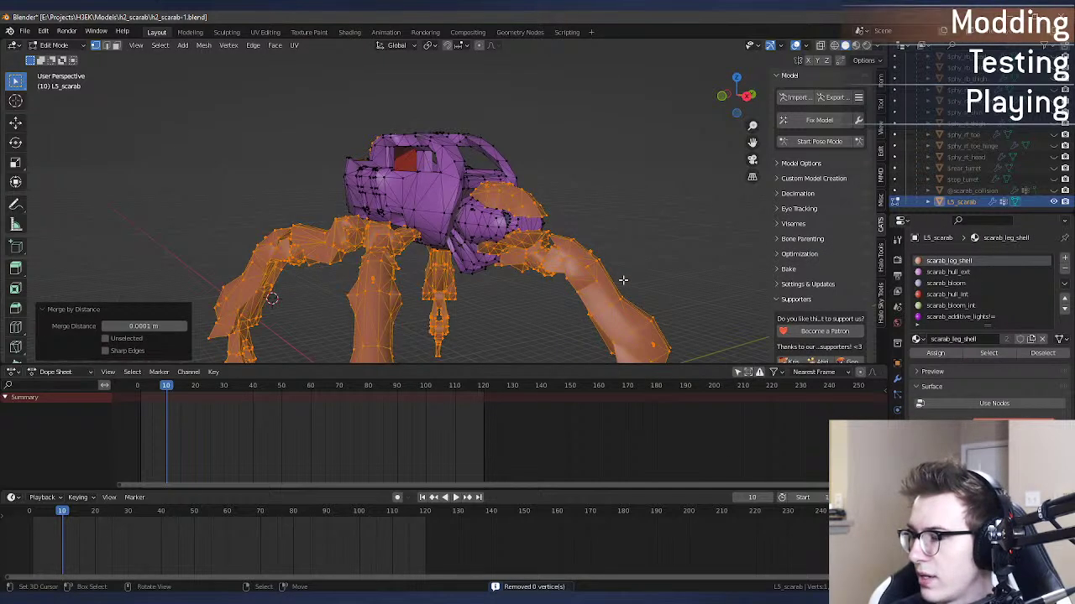
scroll(623, 280, up, 2)
key(Tab)
middle_drag(609, 277, 593, 255)
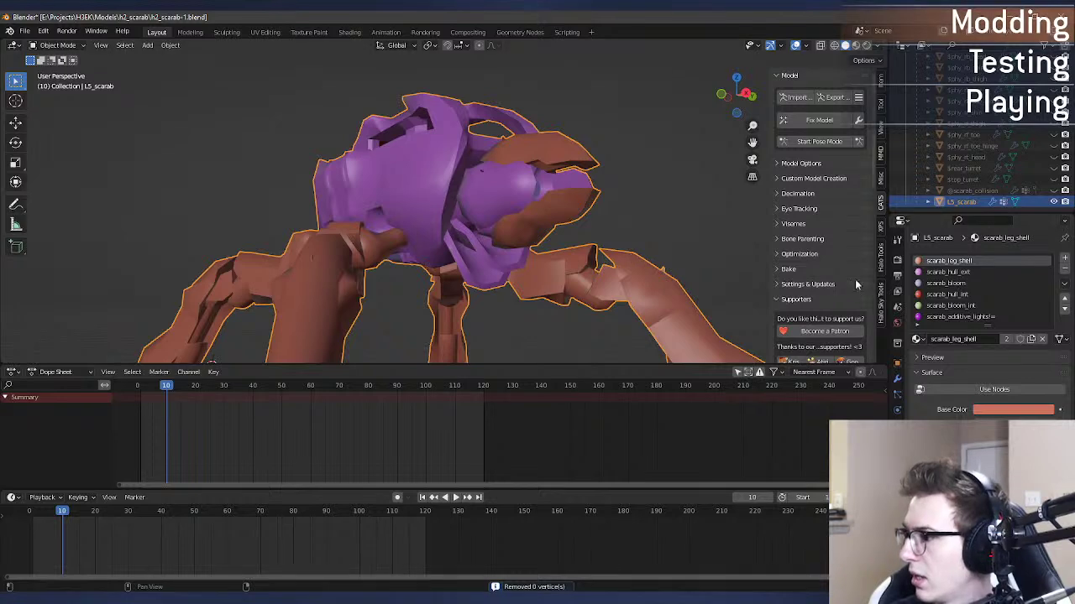
Step: Select only the geometry assigned to the scarab_bloom material and merge its vertices by distance
click(946, 283)
key(Tab)
key(alt+a)
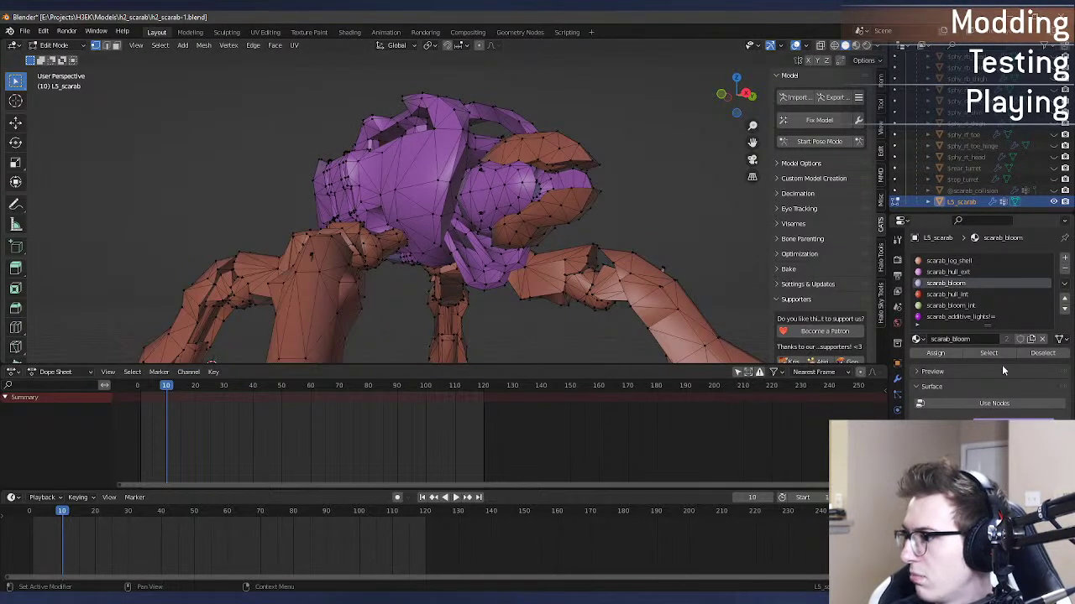
middle_drag(638, 277, 598, 256)
key(F3)
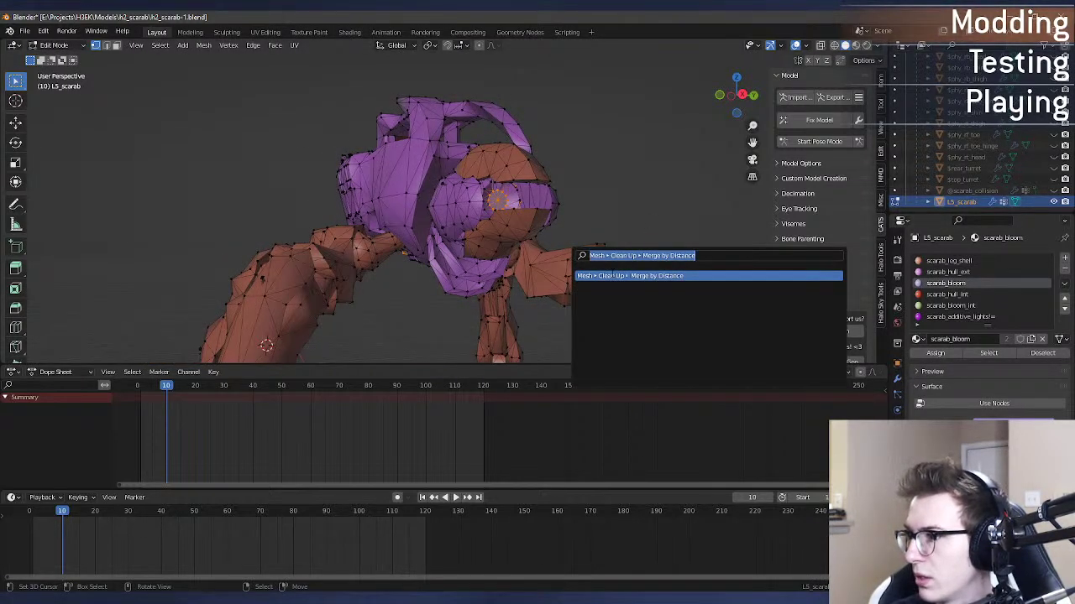
key(Return)
scroll(593, 262, up, 5)
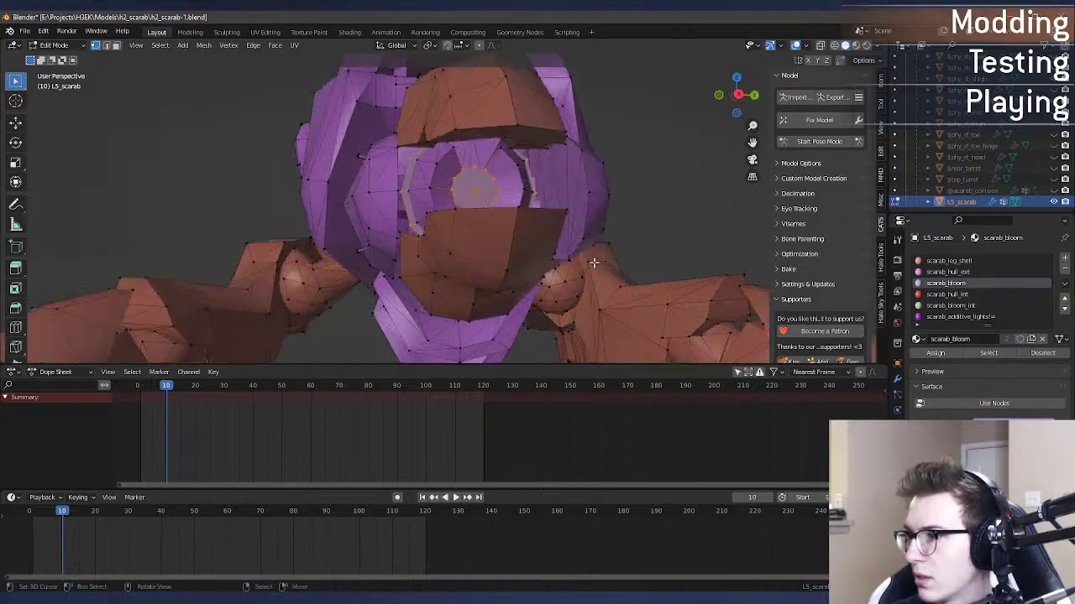
Step: Select the geometry assigned to the scarab_hull_int material, inspect the mesh around the head, and return to Object Mode
mouse_move(594, 262)
middle_down()
mouse_move(652, 187)
mouse_move(590, 258)
middle_up()
scroll(496, 242, up, 10)
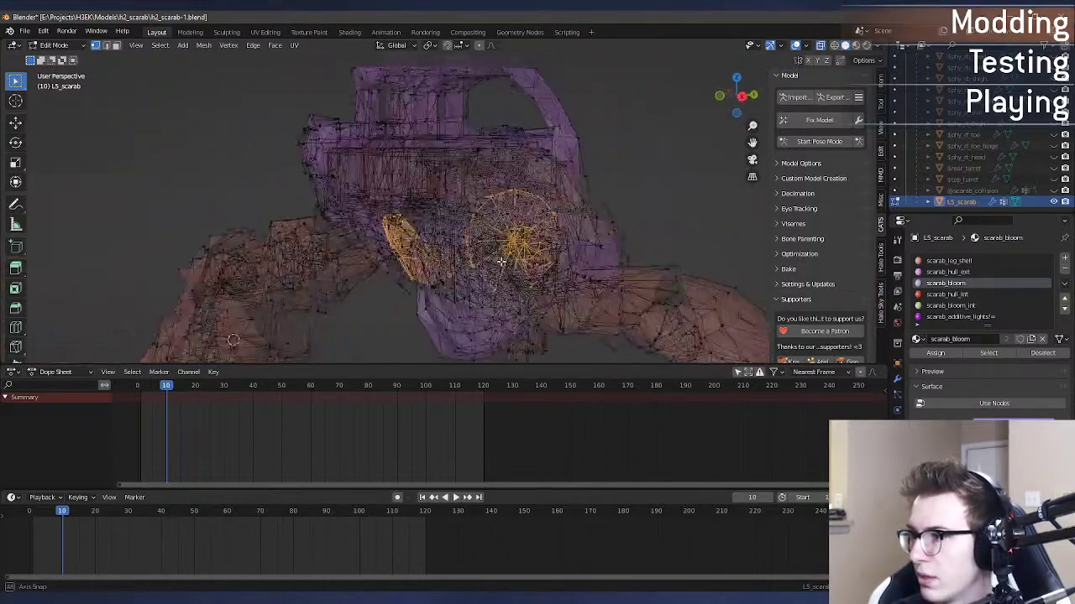
scroll(477, 227, up, 8)
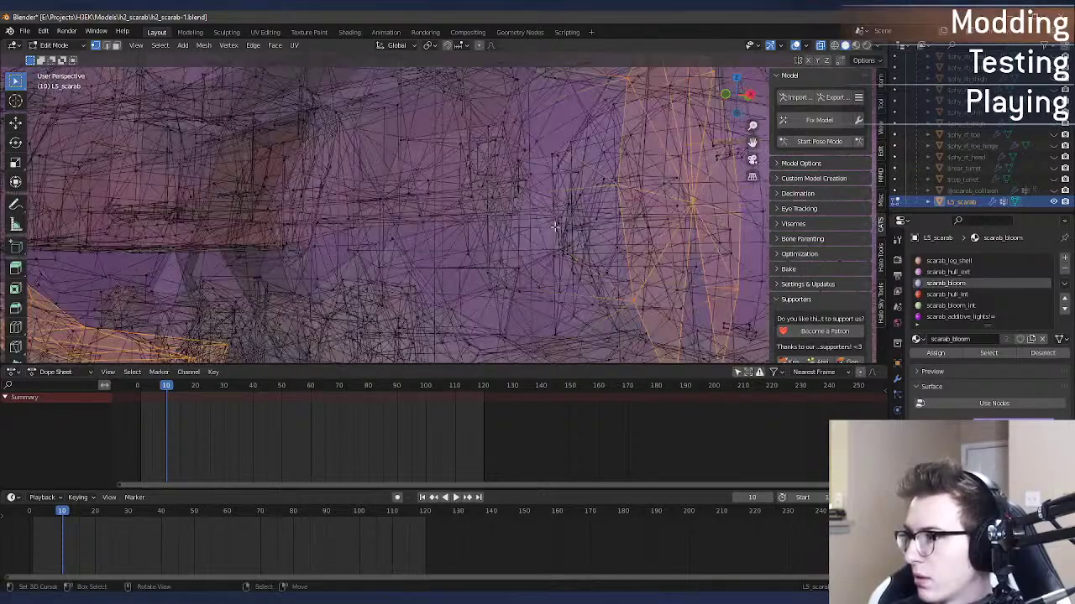
middle_drag(560, 206, 535, 207)
scroll(537, 206, down, 10)
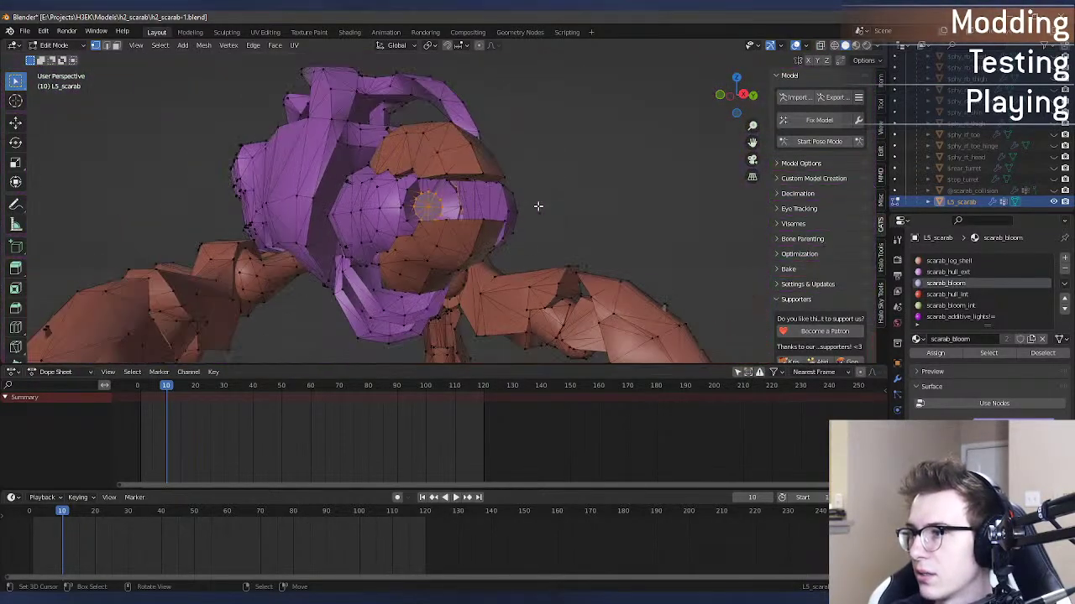
click(971, 296)
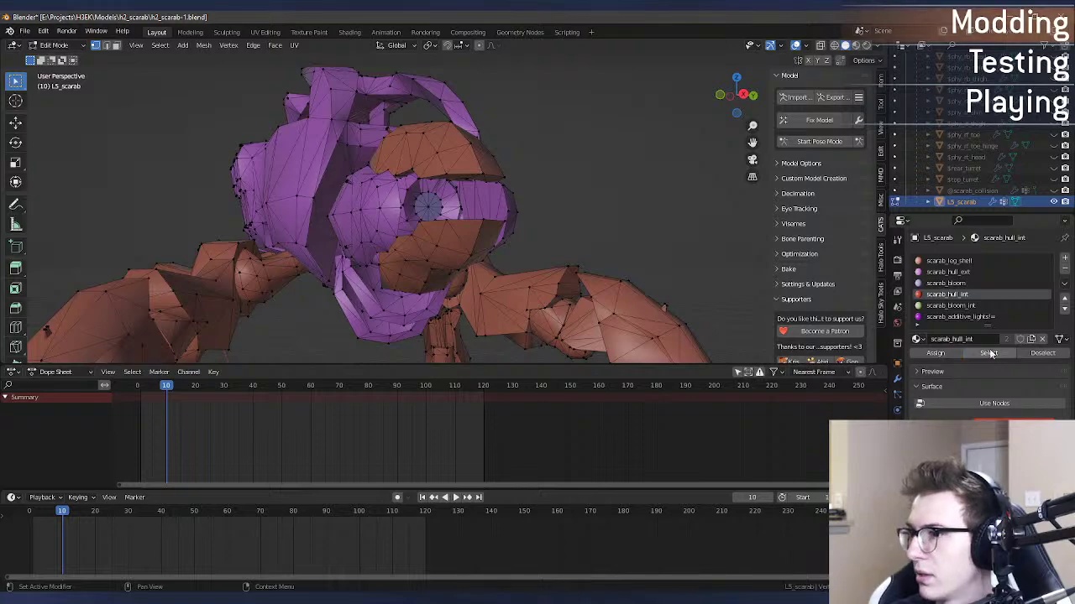
click(991, 353)
middle_drag(402, 210, 508, 224)
shift+middle_drag(412, 162, 416, 182)
scroll(475, 250, down, 2)
key(Tab)
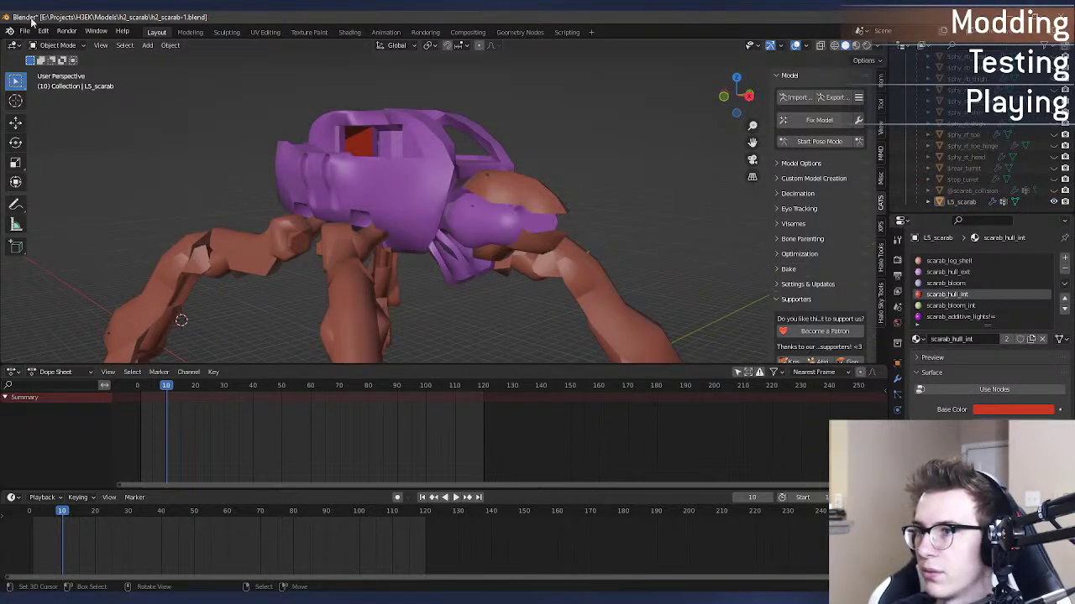
Step: Export the scarab as the Halo Jointed Model Skeleton file h2_scarab-1 and deselect the objects
click(25, 32)
mouse_move(88, 194)
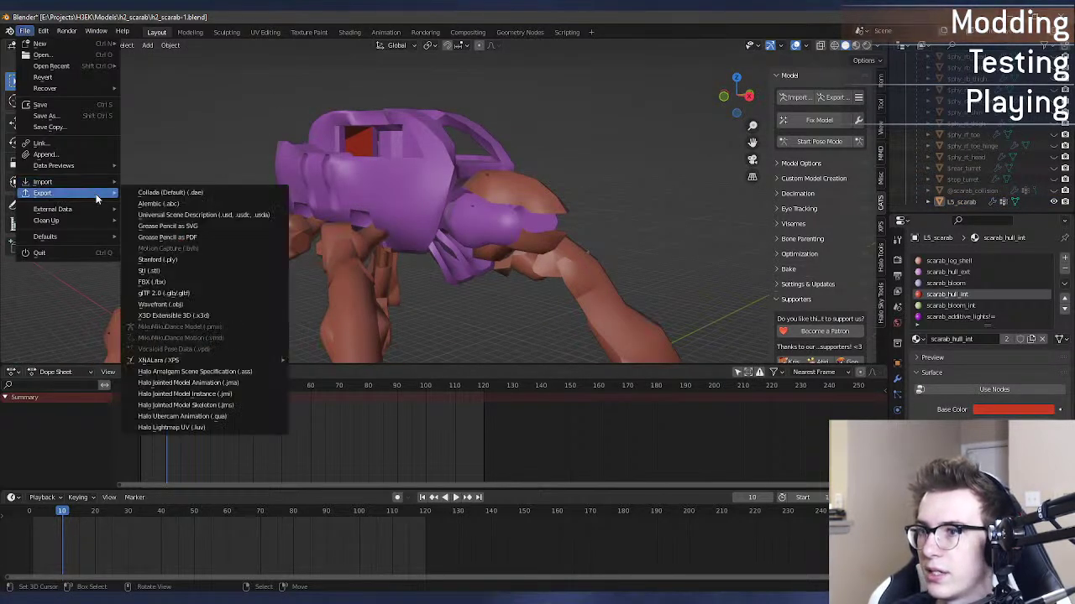
click(249, 407)
click(709, 462)
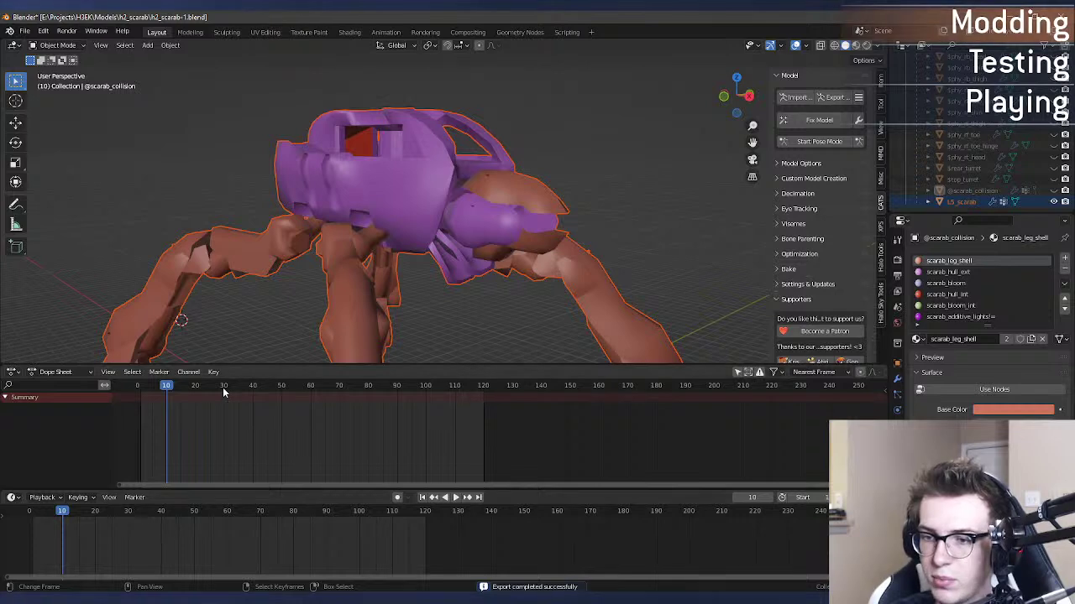
middle_drag(202, 318, 228, 306)
click(228, 306)
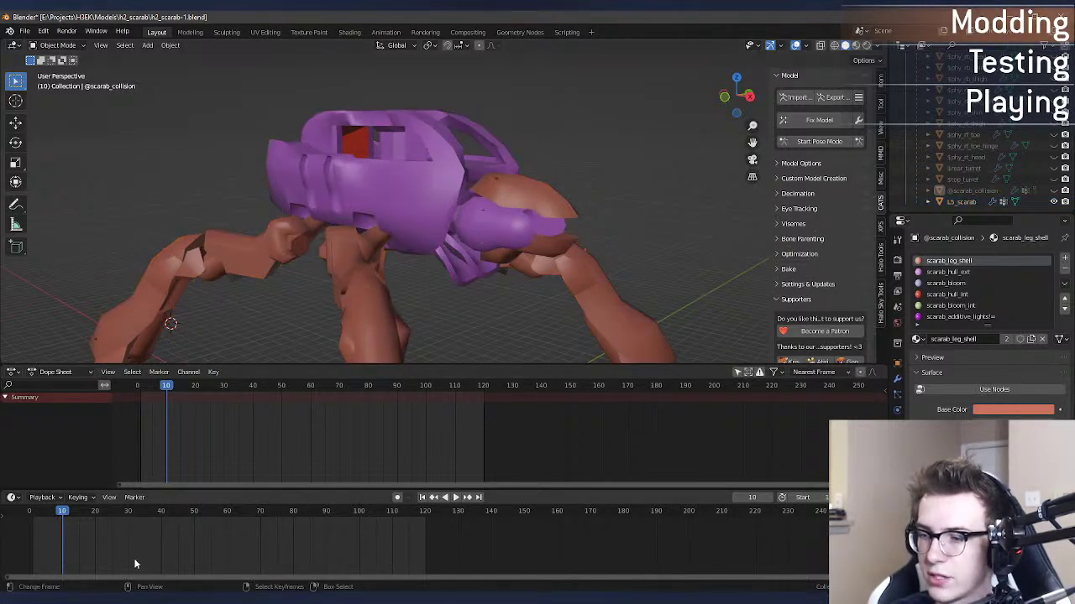
Step: Replace h2_scarab-1.JMS in the H3EK scarab_h2 render folder with the new export and run "tool render objects\vehicles\scarab_h2 final"
click(126, 600)
click(63, 556)
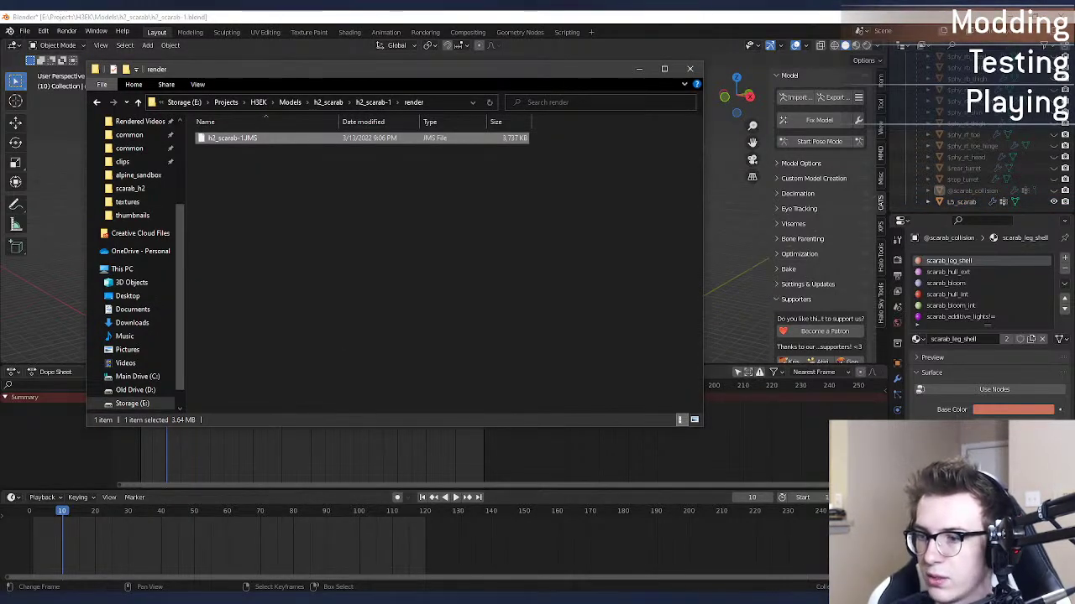
click(125, 600)
click(175, 552)
click(485, 307)
key(ctrl+v)
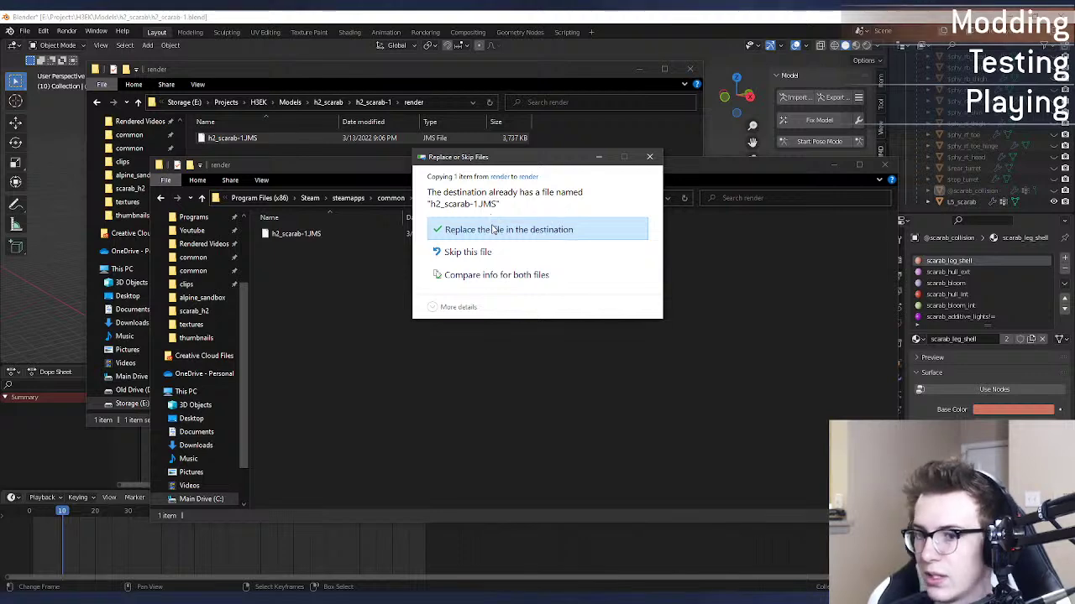
click(494, 229)
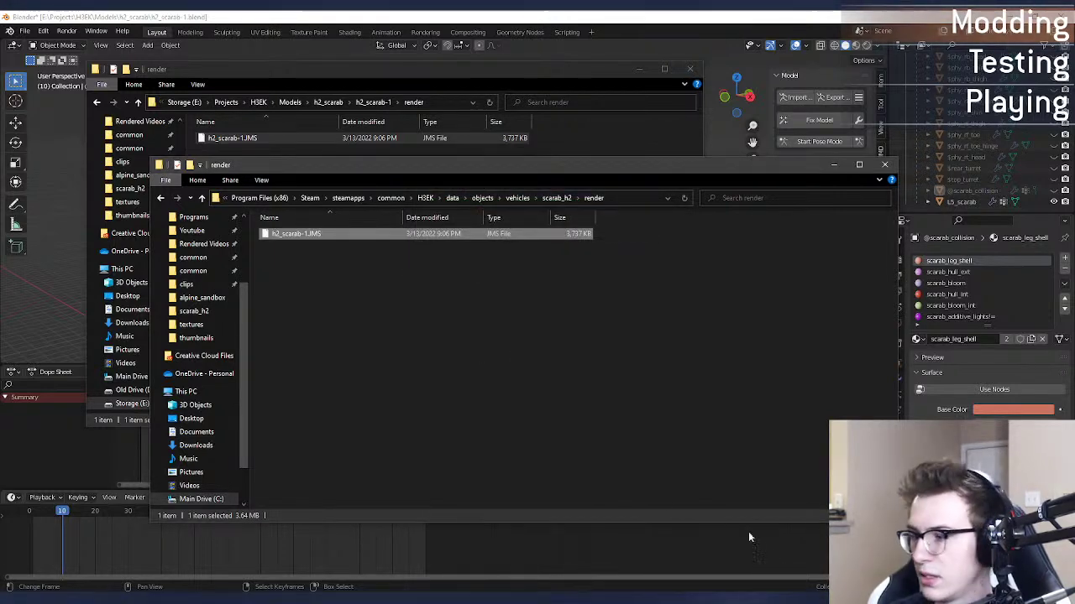
key(alt+Tab)
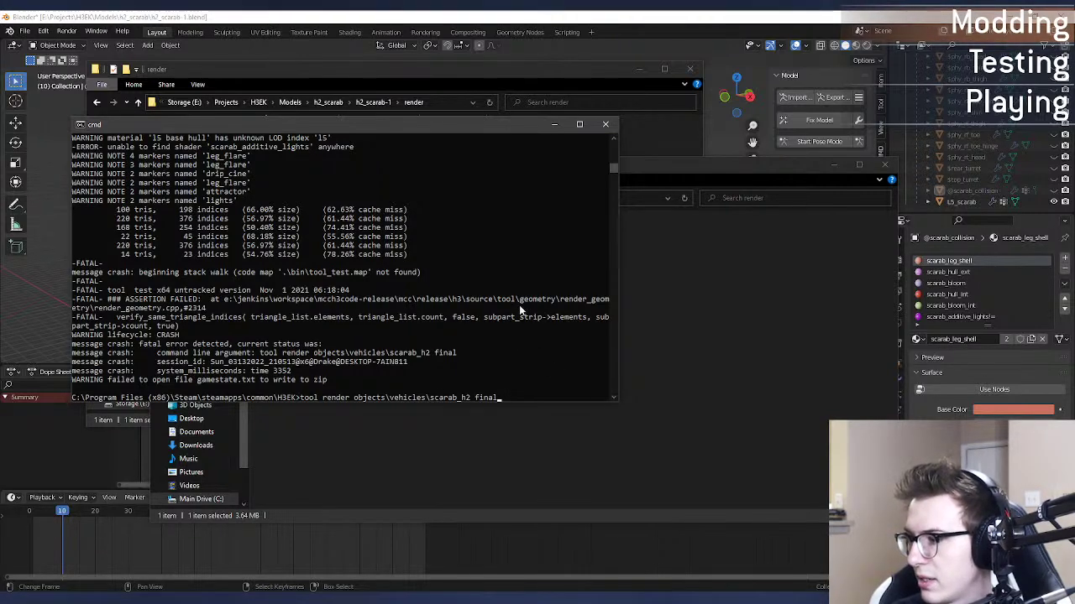
key(Return)
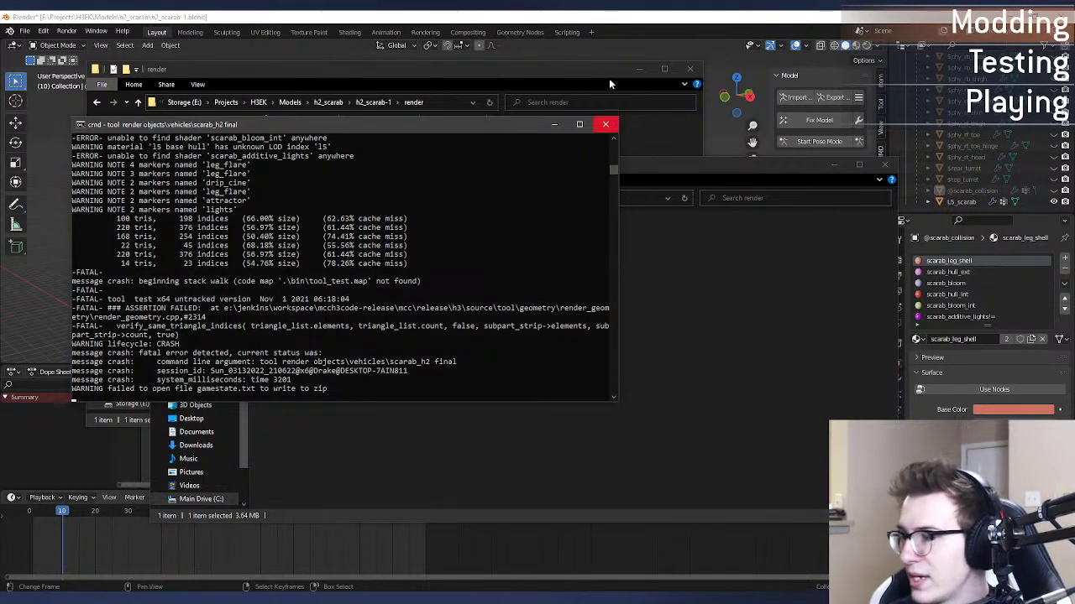
Step: Return to Blender and undo the export selection changes and the recent vertex merges on the L5_scarab mesh
click(606, 13)
middle_drag(589, 236, 554, 221)
key(ctrl+z)
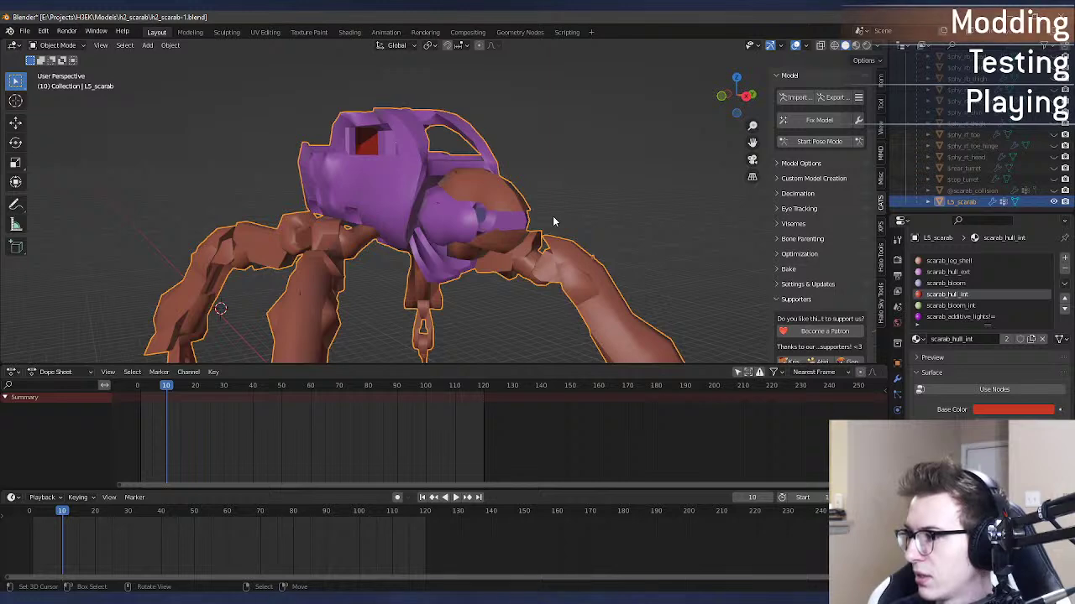
key(Tab)
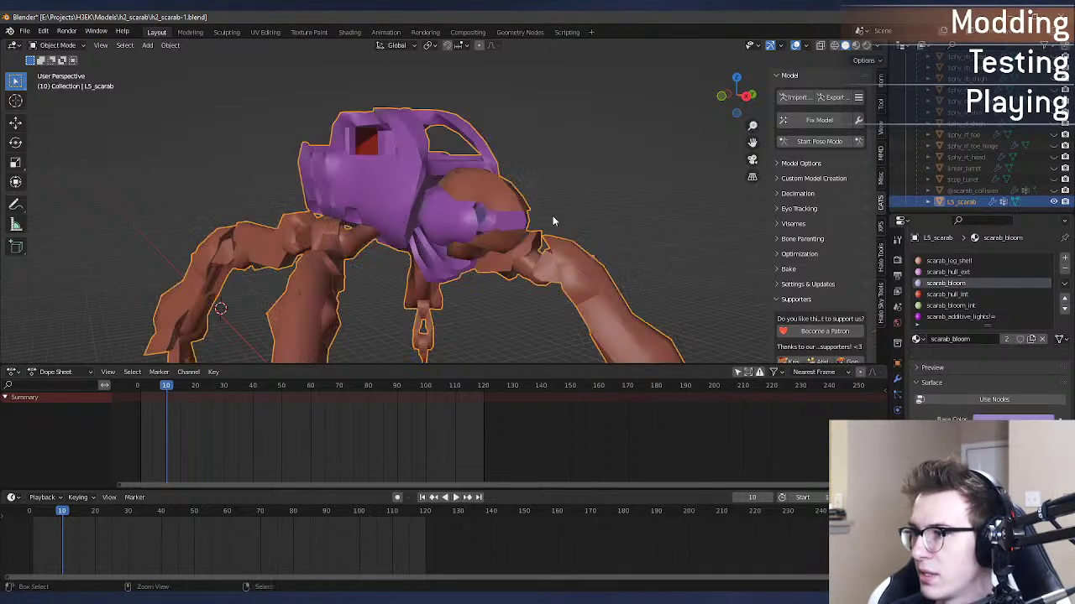
key(a)
key(Tab)
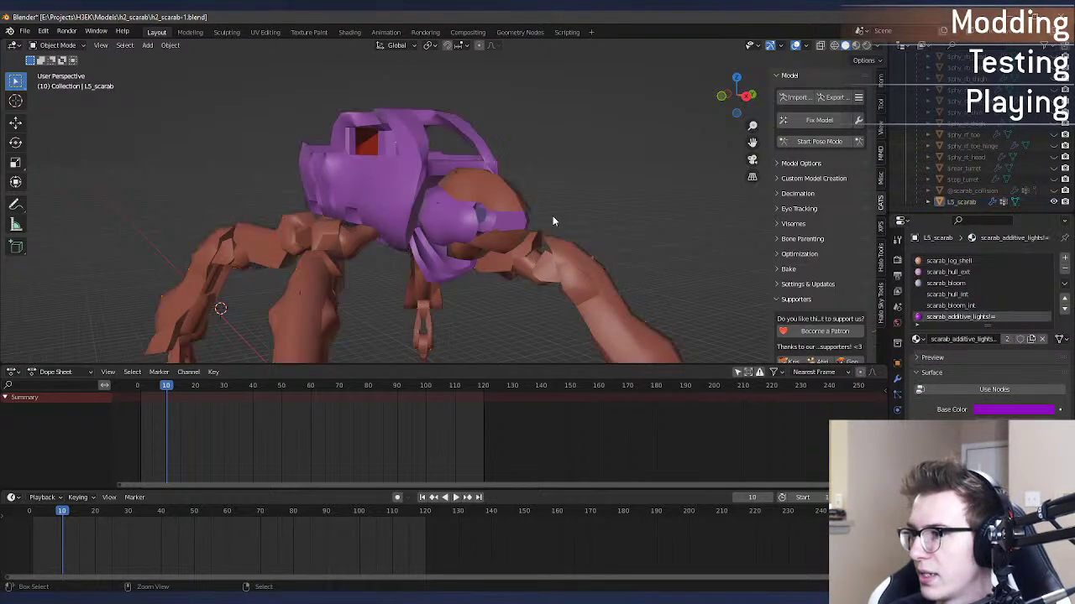
key(Tab)
key(Tab)
key(ctrl+z)
key(ctrl+z)
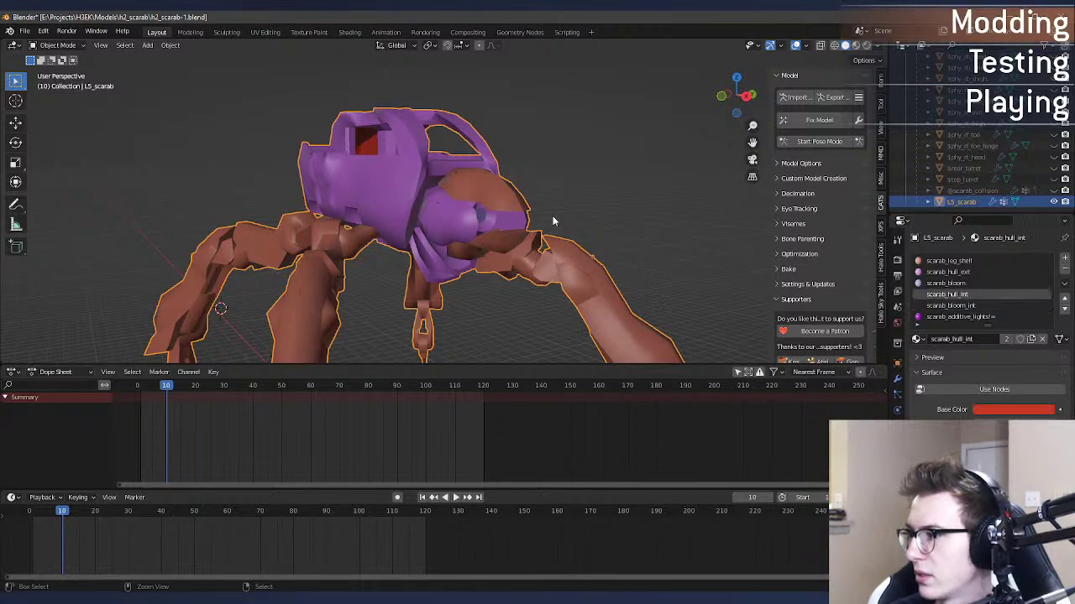
key(Up)
key(Up)
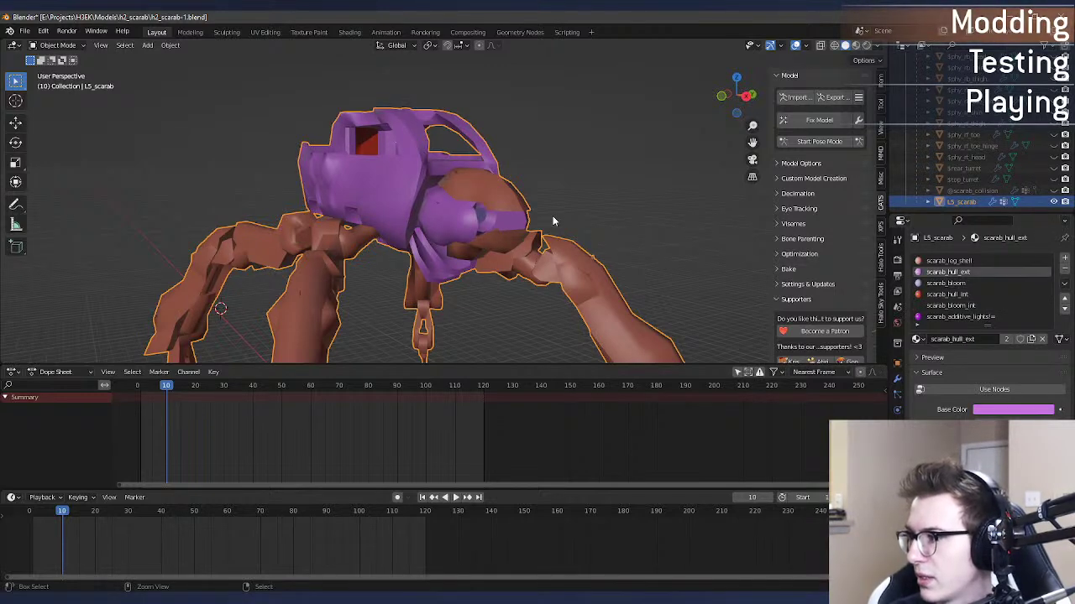
scroll(990, 324, down, 10)
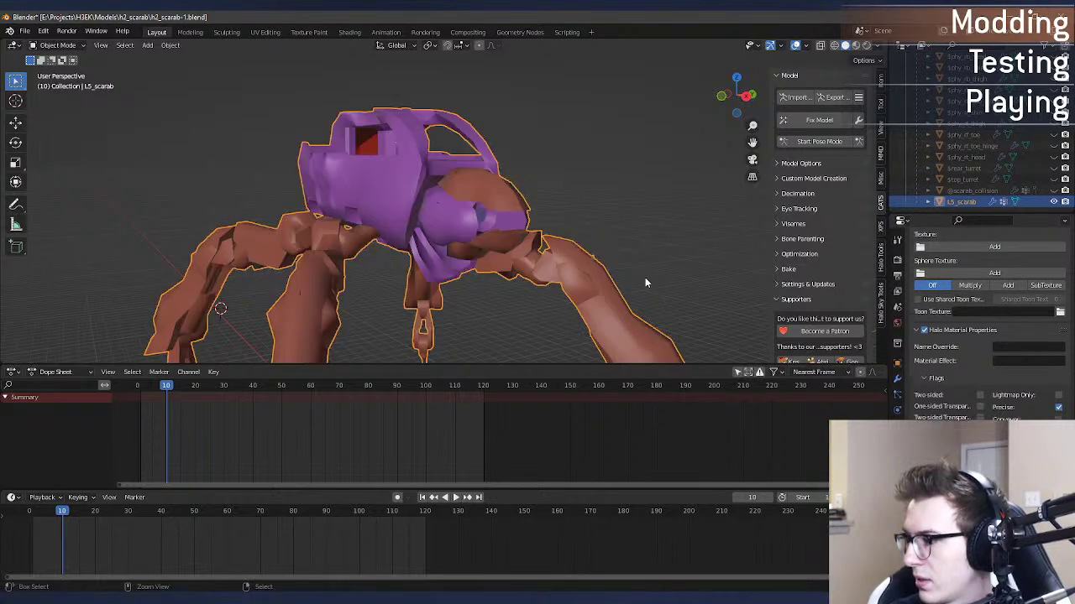
scroll(813, 403, up, 2)
scroll(990, 325, up, 10)
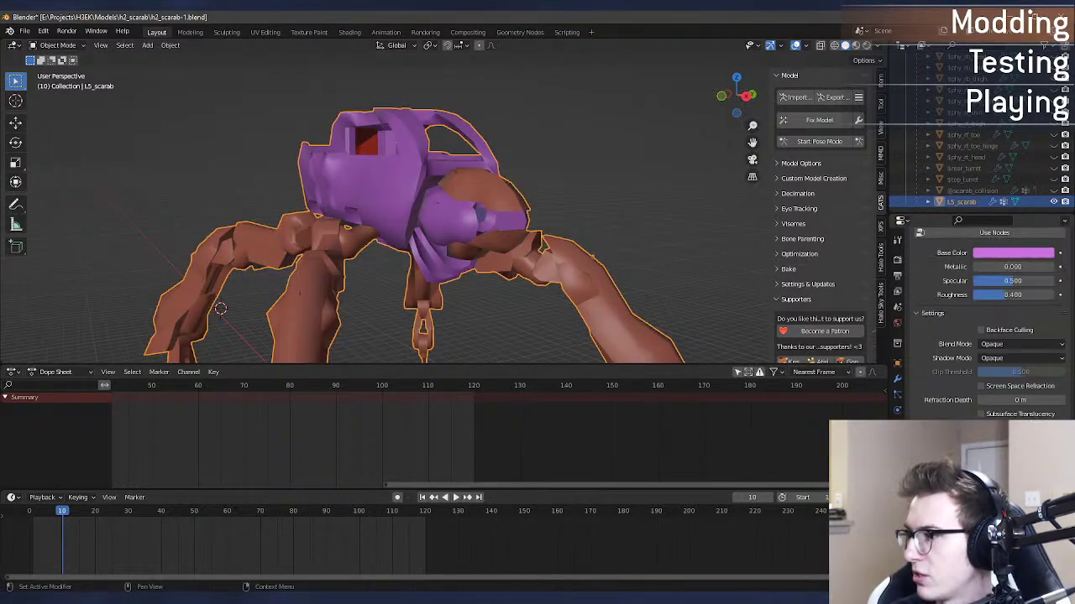
key(Tab)
key(Tab)
key(Tab)
key(Tab)
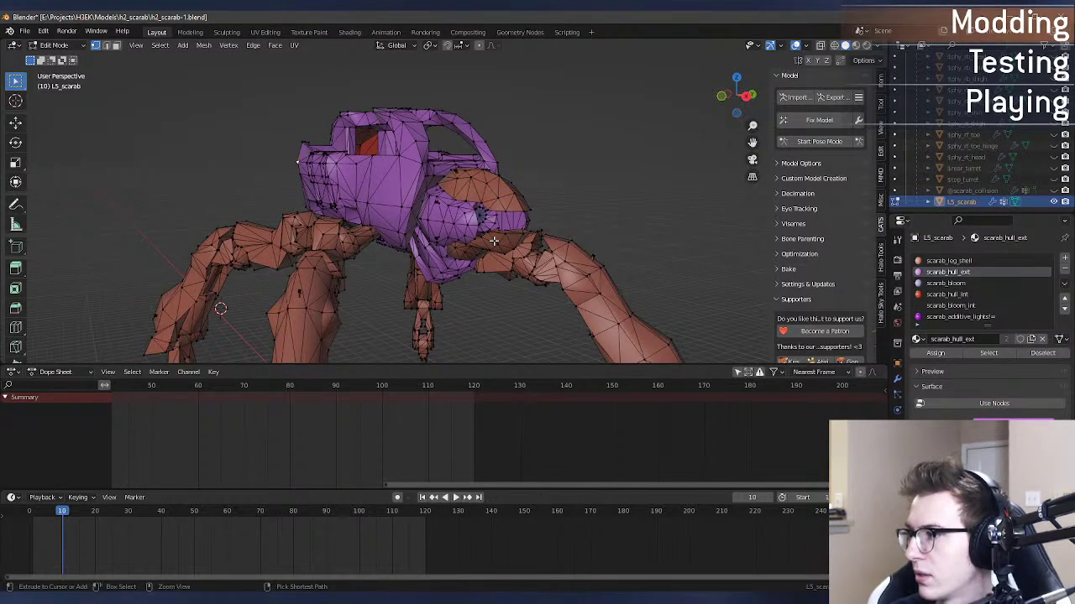
Step: Reveal all hidden scene objects and make the L5_scarab mesh the active object
key(h)
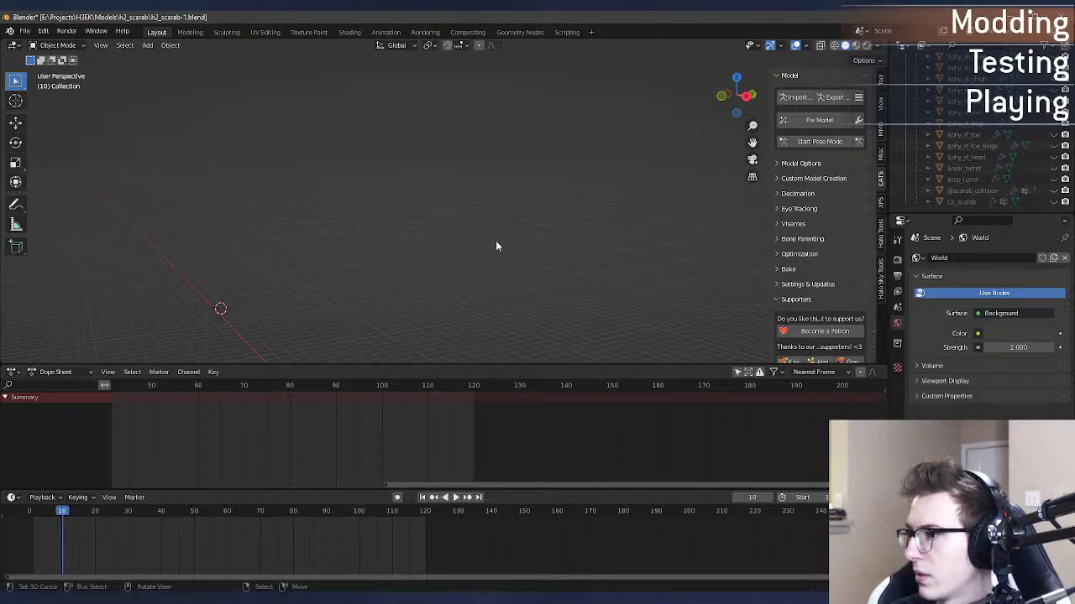
key(alt+h)
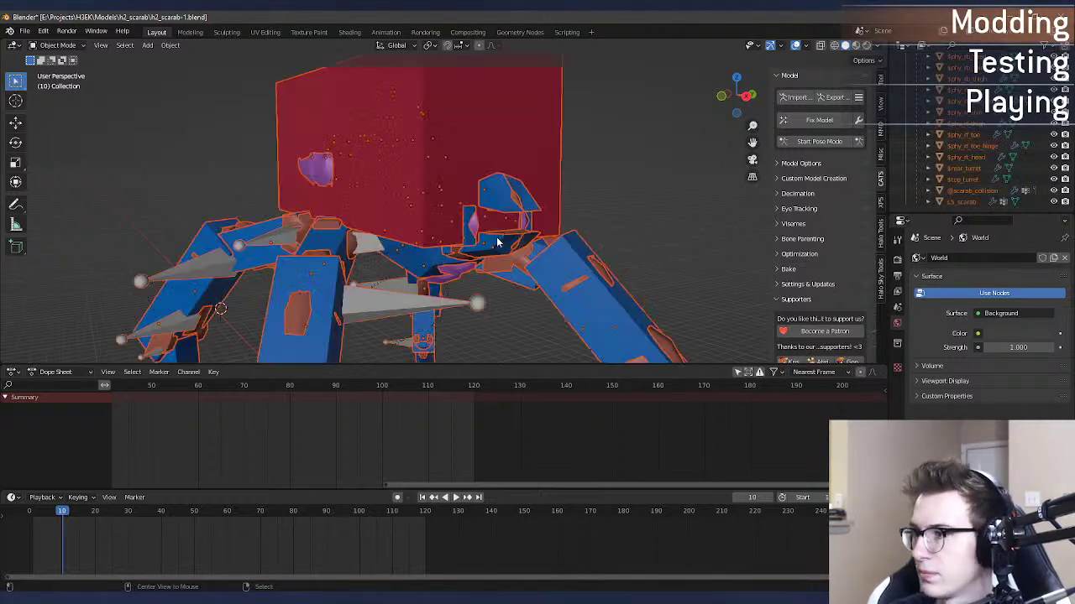
right_click(521, 256)
right_click(520, 263)
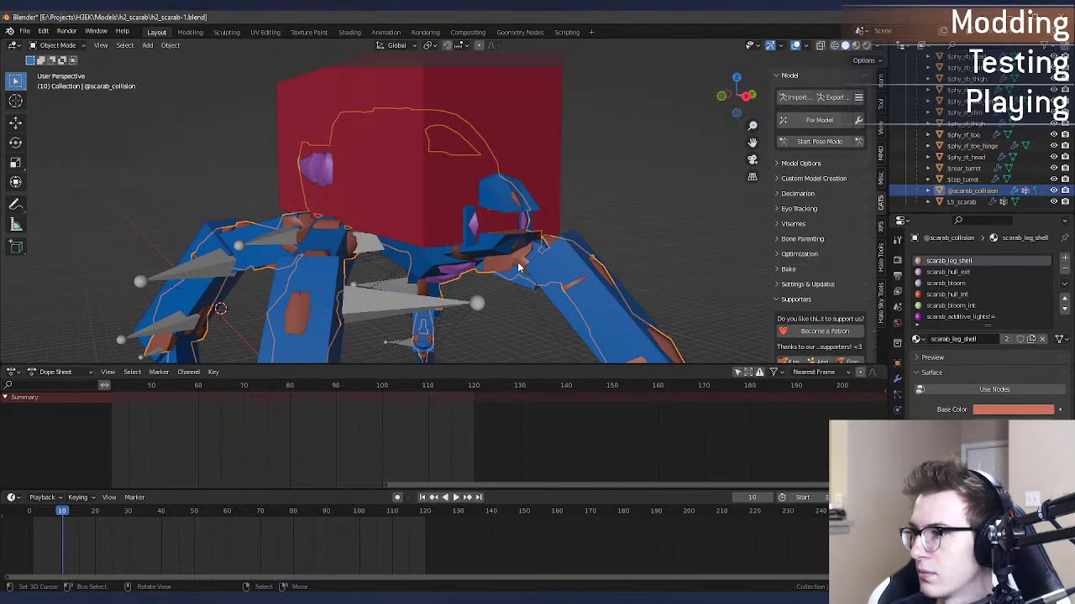
scroll(987, 336, down, 2)
click(963, 201)
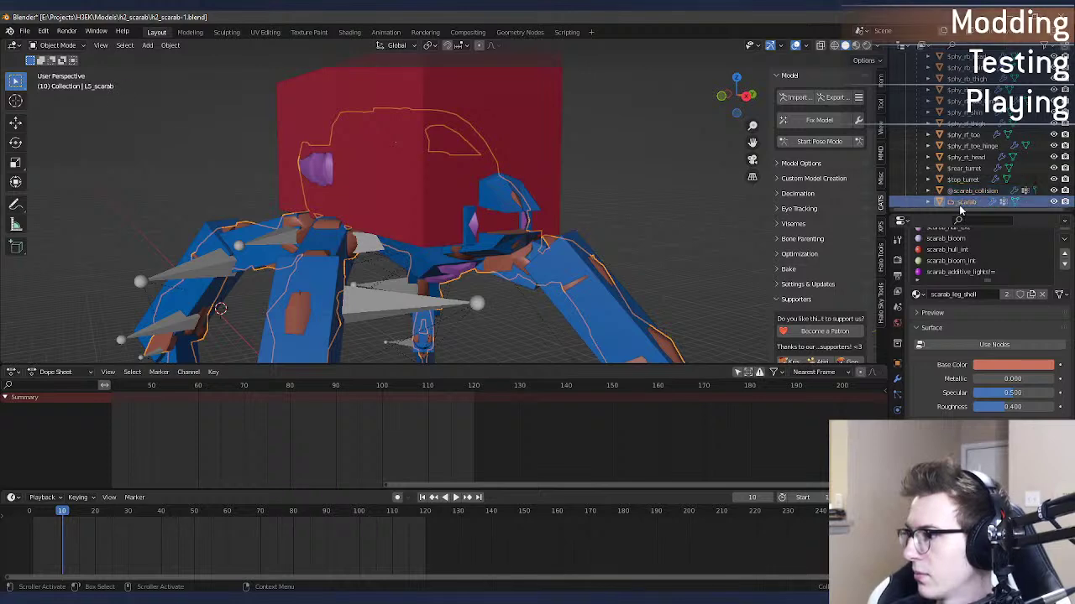
Step: In Edit Mode, select the L5_scarab geometry that uses the scarab_leg_shell material and merge its vertices by distance
scroll(974, 294, down, 14)
scroll(982, 319, up, 5)
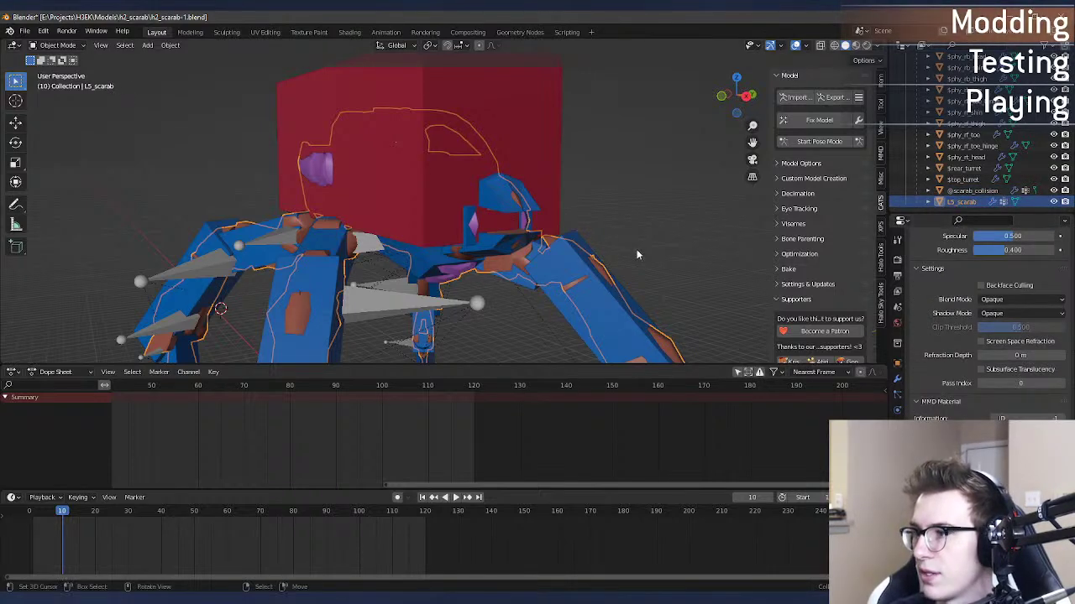
key(Tab)
scroll(930, 416, up, 5)
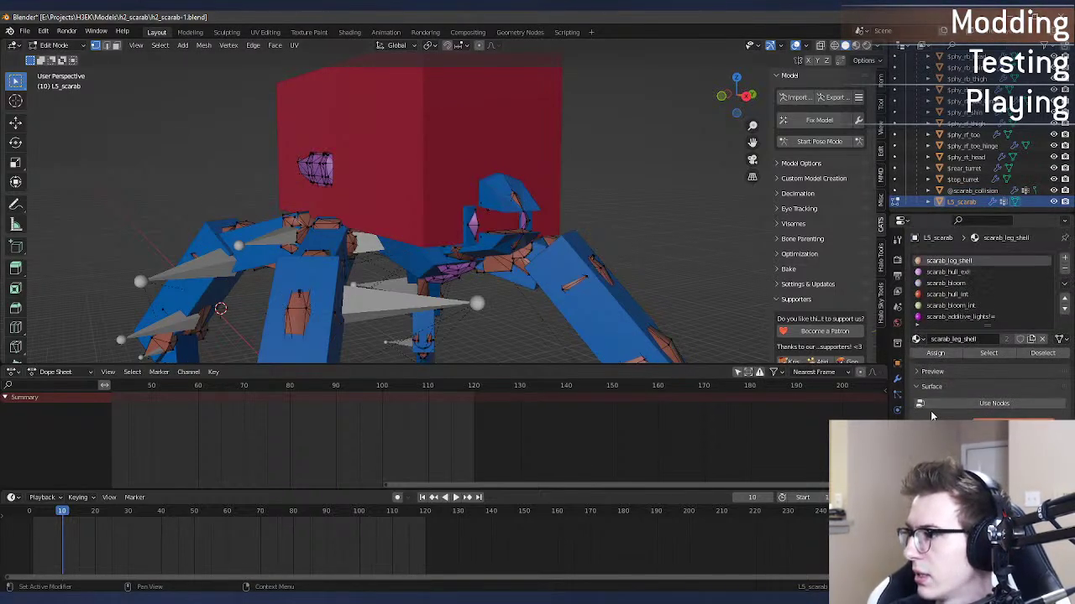
click(994, 353)
key(F3)
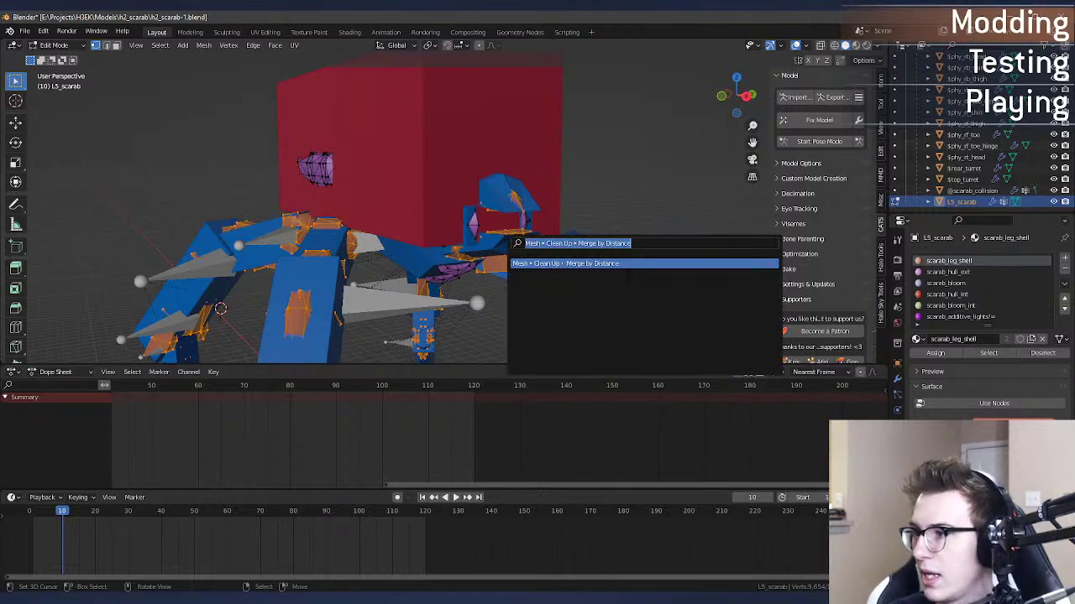
click(624, 264)
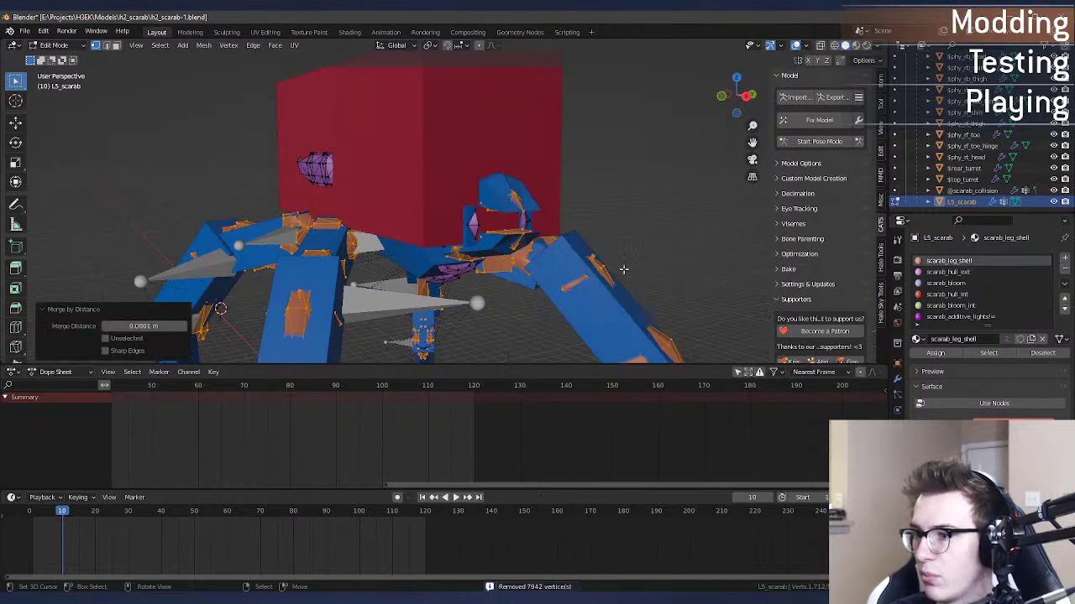
Step: Export the scarab as the JMS file h2_scarab-1 for Halo 3 MCC with the Render model type
click(43, 31)
click(25, 32)
mouse_move(50, 192)
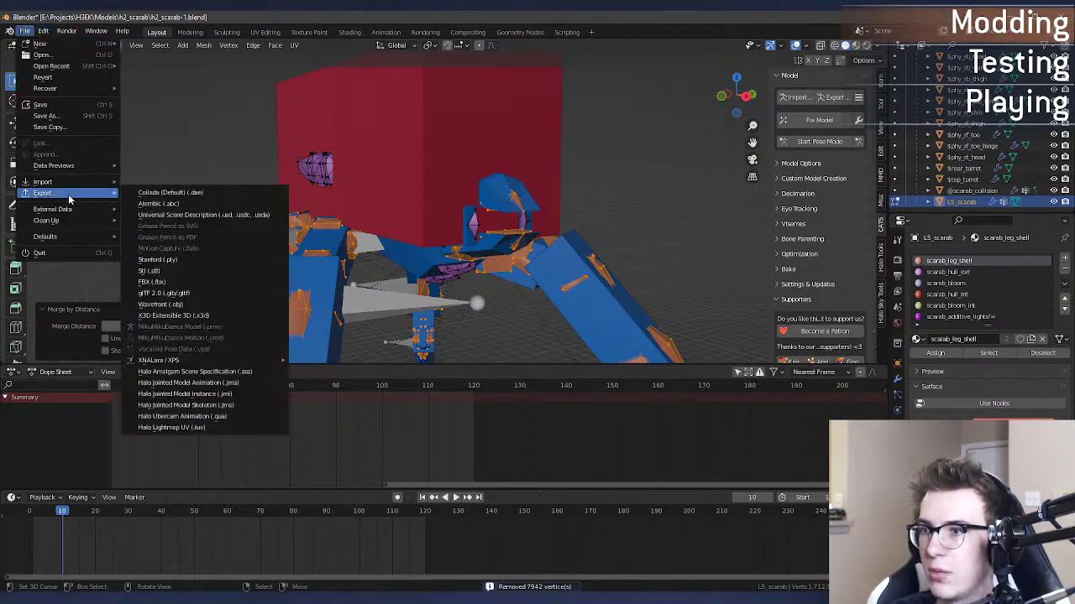
click(243, 400)
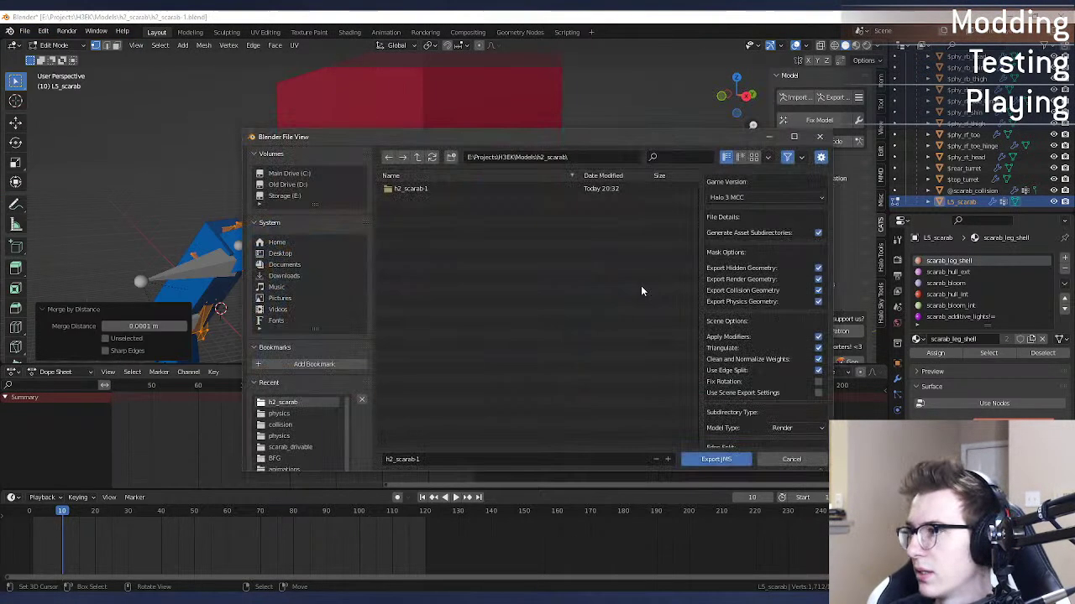
click(715, 459)
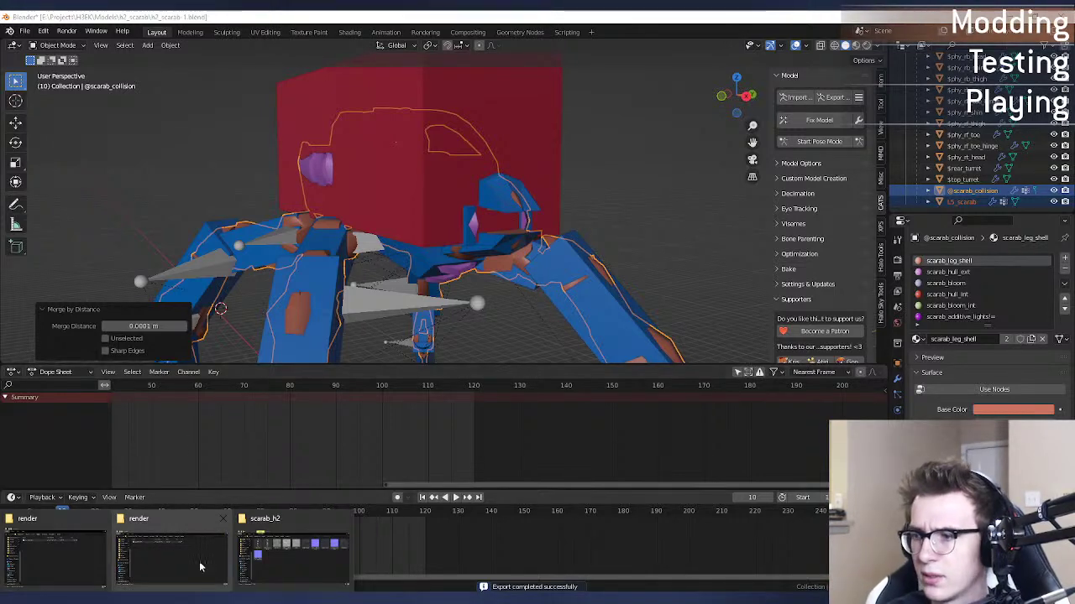
Step: Copy the exported h2_scarab-1.JMS from the project's render folder into H3EK's data\objects\vehicles\scarab_h2\render folder, replacing the existing file
click(88, 553)
click(138, 599)
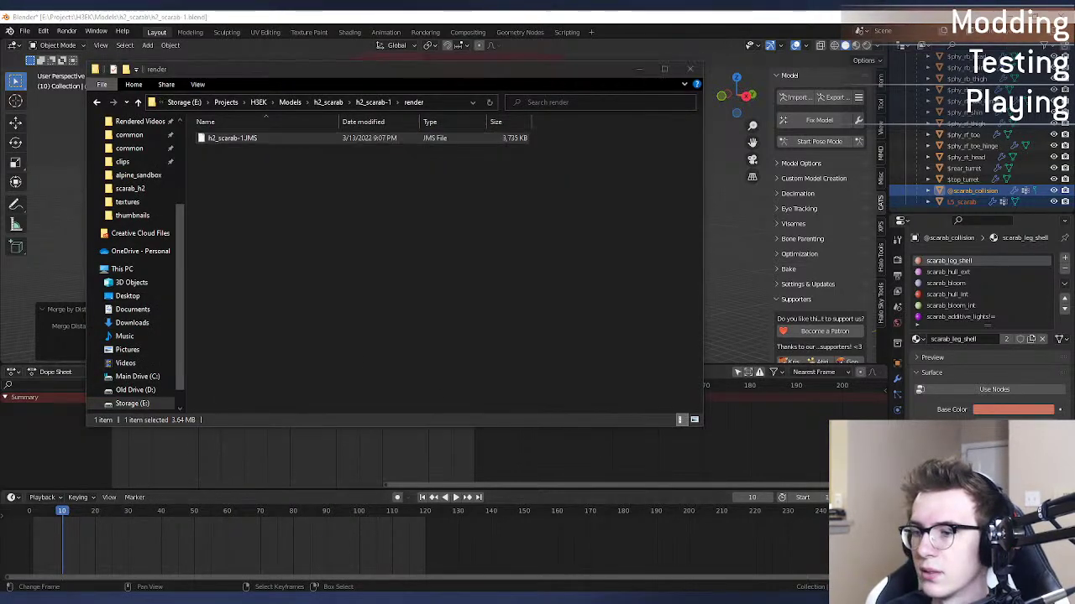
click(209, 552)
key(ctrl+v)
click(516, 234)
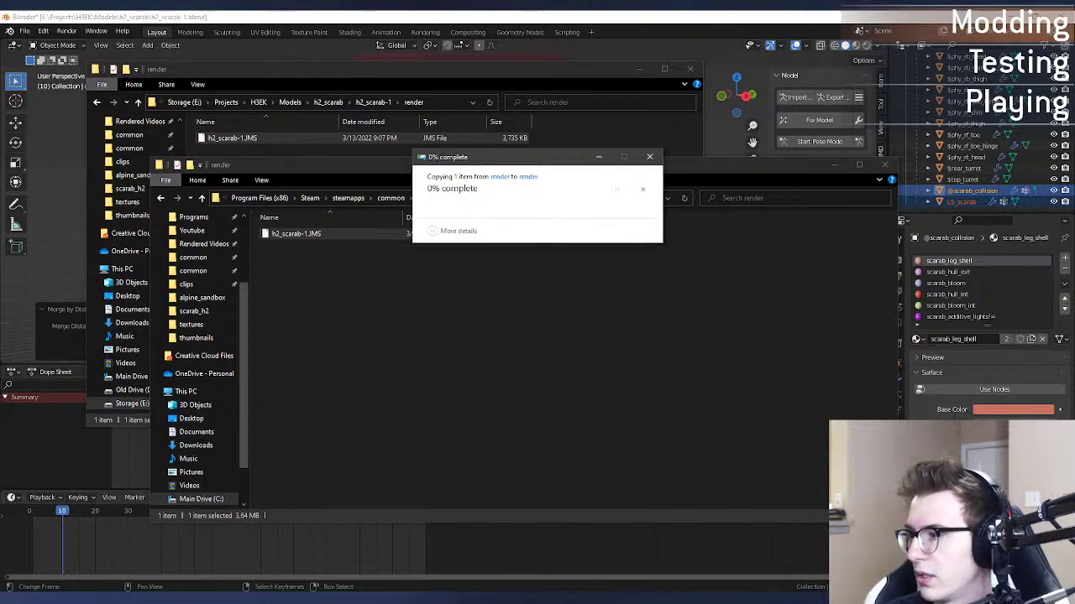
Step: In the command prompt, rerun tool render objects\vehicles\scarab_h2 final to import the render model
key(alt+Tab)
key(Up)
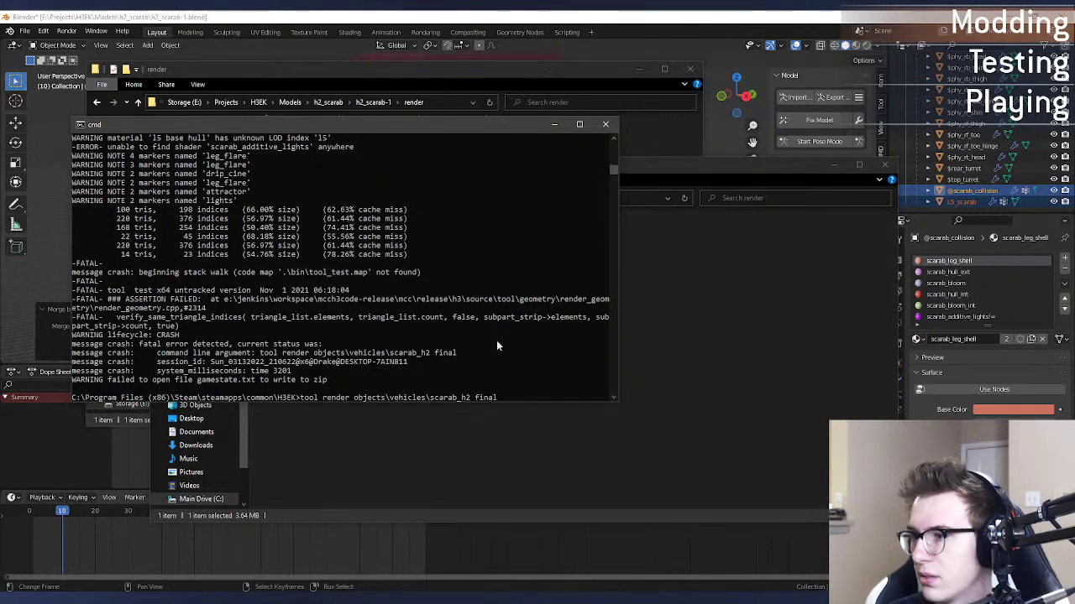
key(Return)
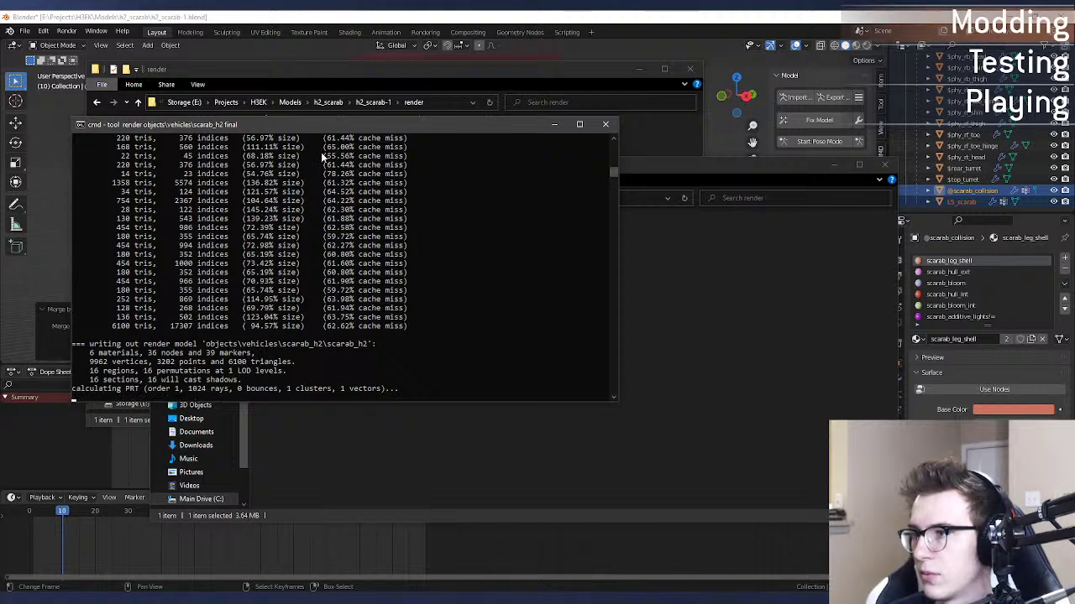
Step: Switch to Sapien and examine the shading of the reloaded scarab_h2 model's legs and body in the game window
click(325, 15)
key(alt+Tab)
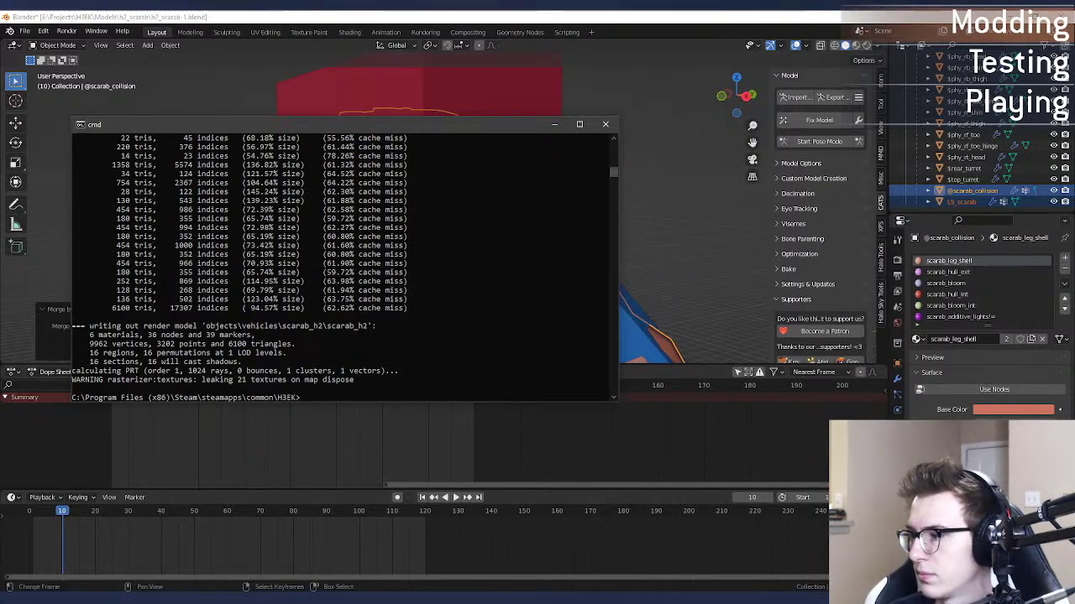
key(alt+Tab)
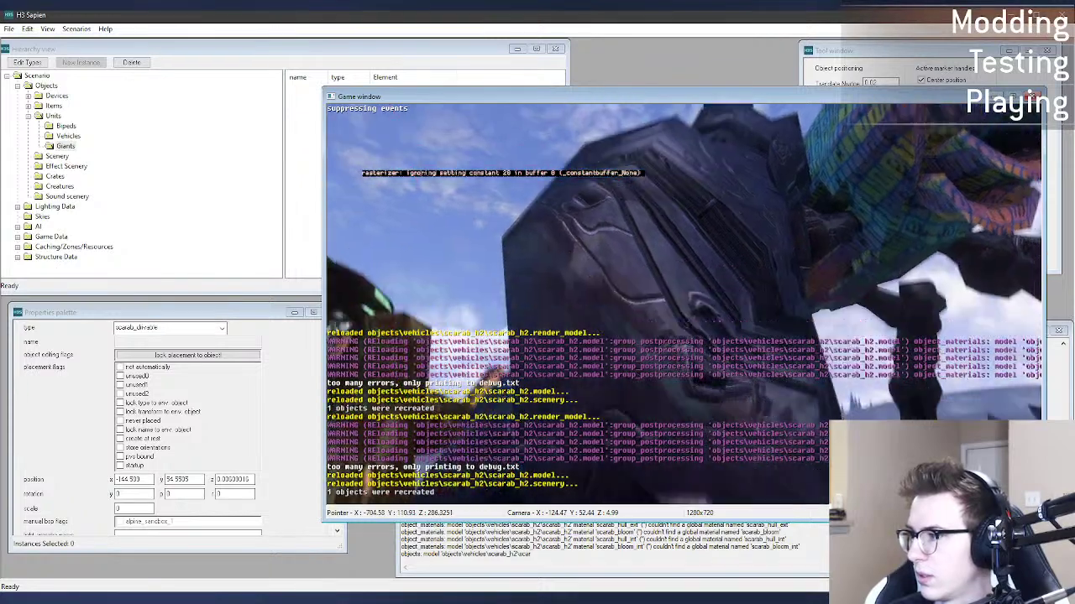
key(d)
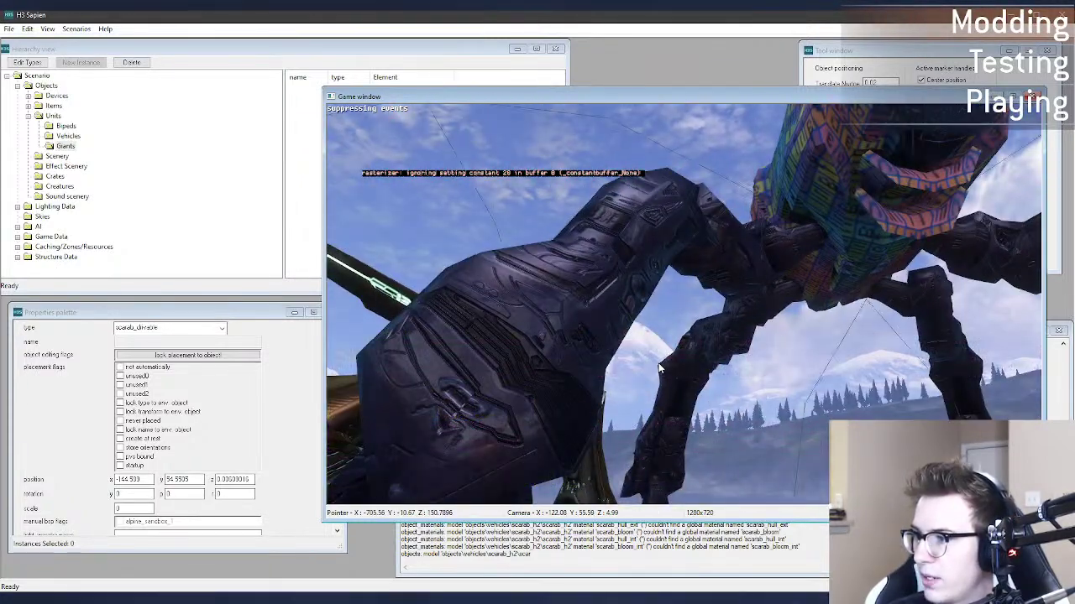
Step: Return to Blender and, in Edit Mode, try merging by distance the vertices that use the scarab_hull_ext material
key(alt+Tab)
key(alt+Tab)
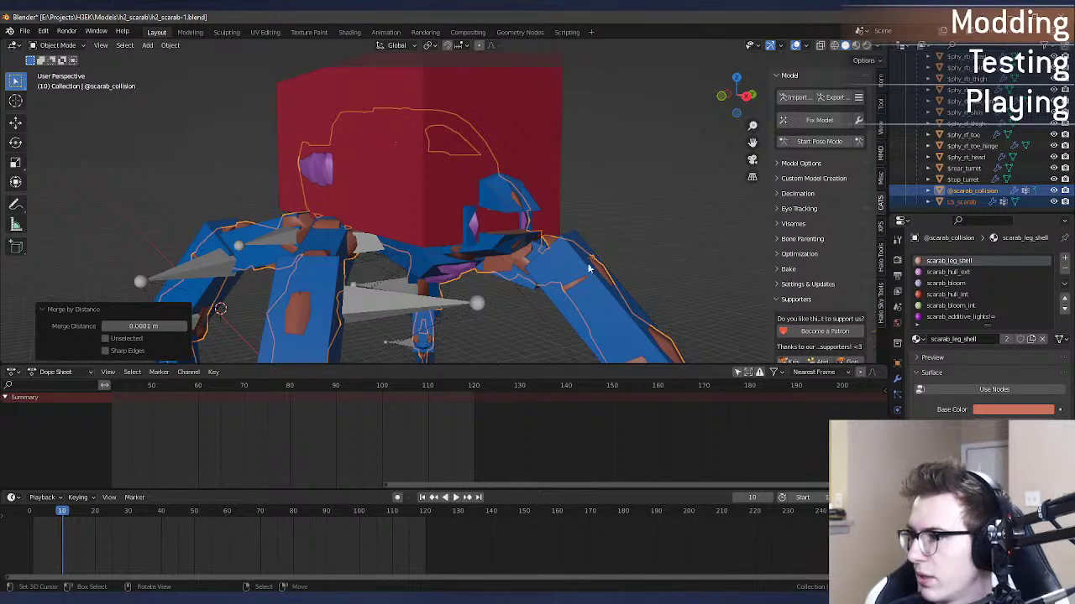
click(947, 272)
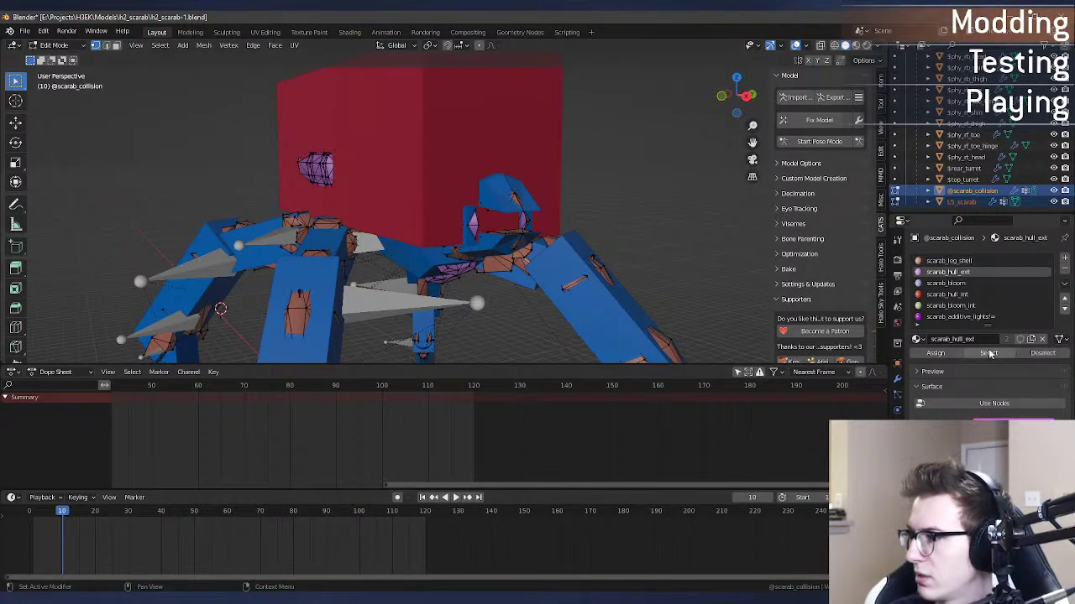
click(988, 352)
key(F3)
key(Return)
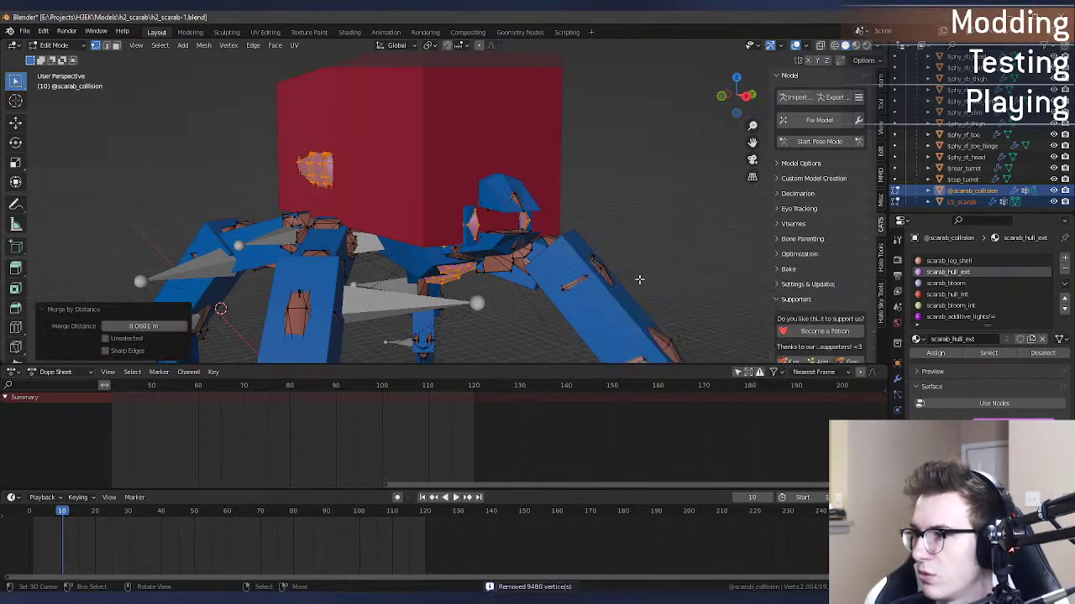
key(Tab)
Step: Export the scarab with the scarab_hull_ext merge as JMS file h2_scarab-1 for Halo 3 MCC, using the Render model type
click(25, 31)
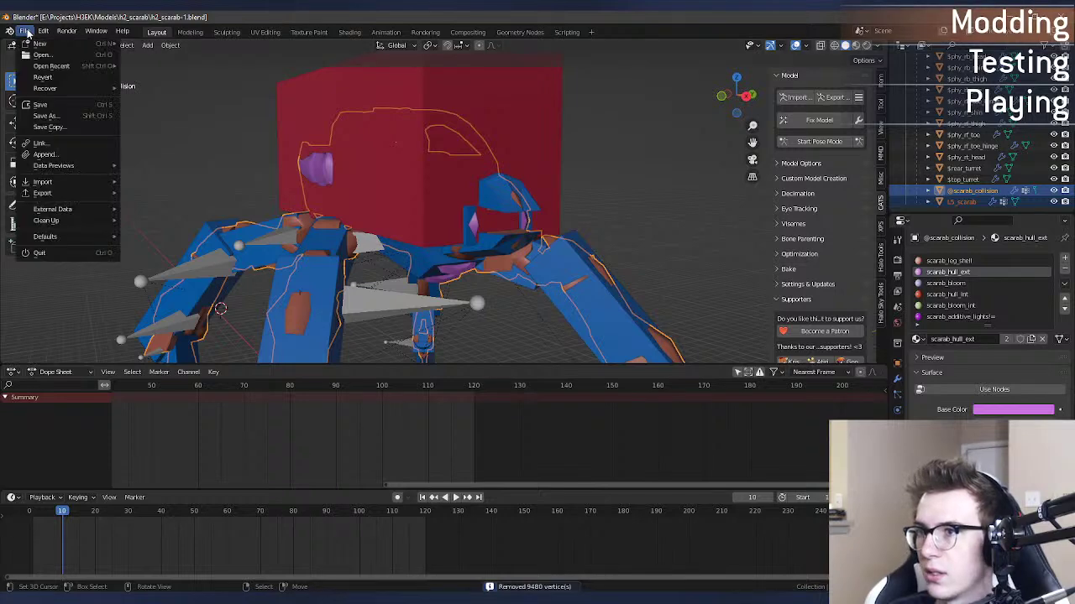
mouse_move(64, 194)
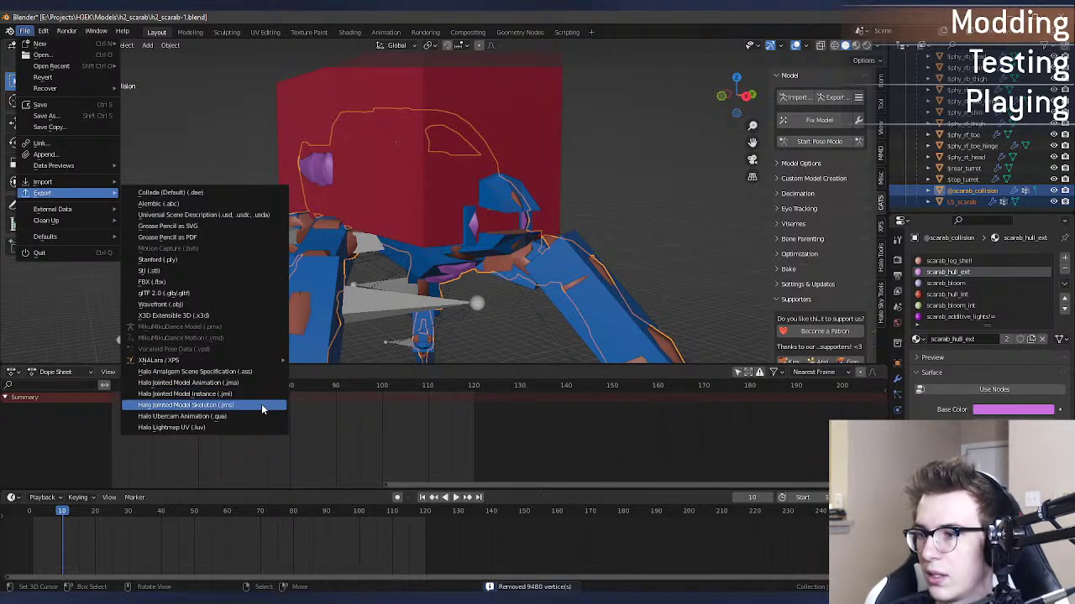
click(261, 405)
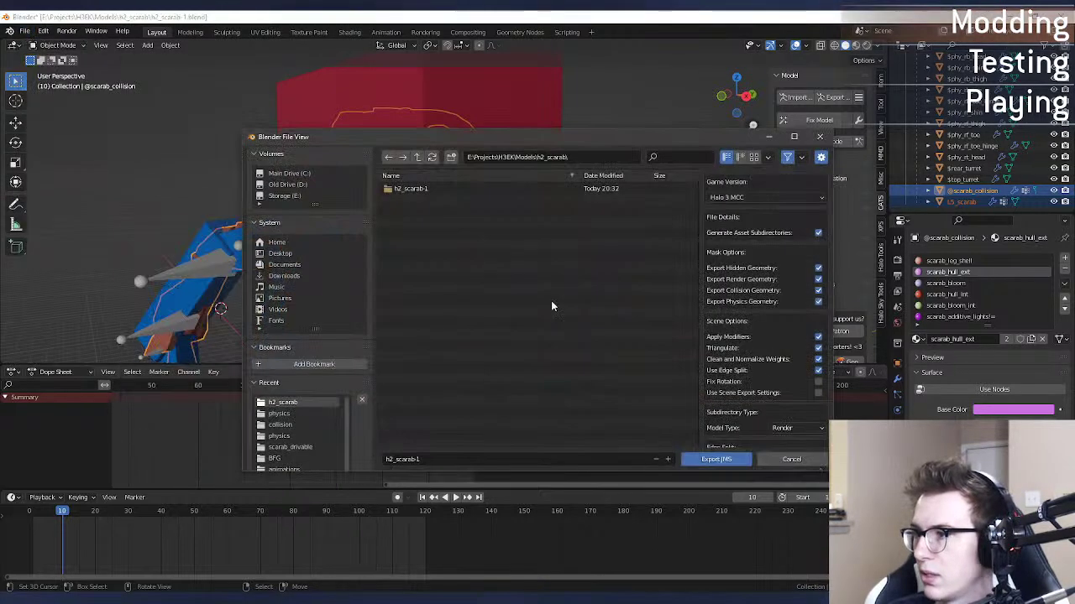
click(716, 459)
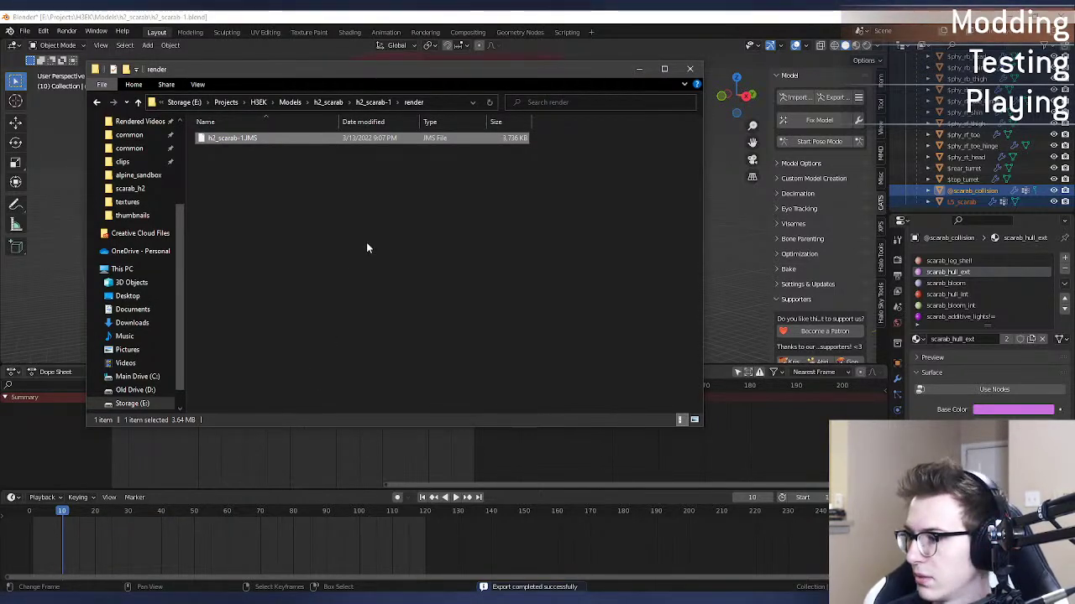
Step: Replace h2_scarab-1.JMS in H3EK's scarab_h2 render folder with a copy of the newly exported file
click(96, 599)
click(178, 550)
click(496, 272)
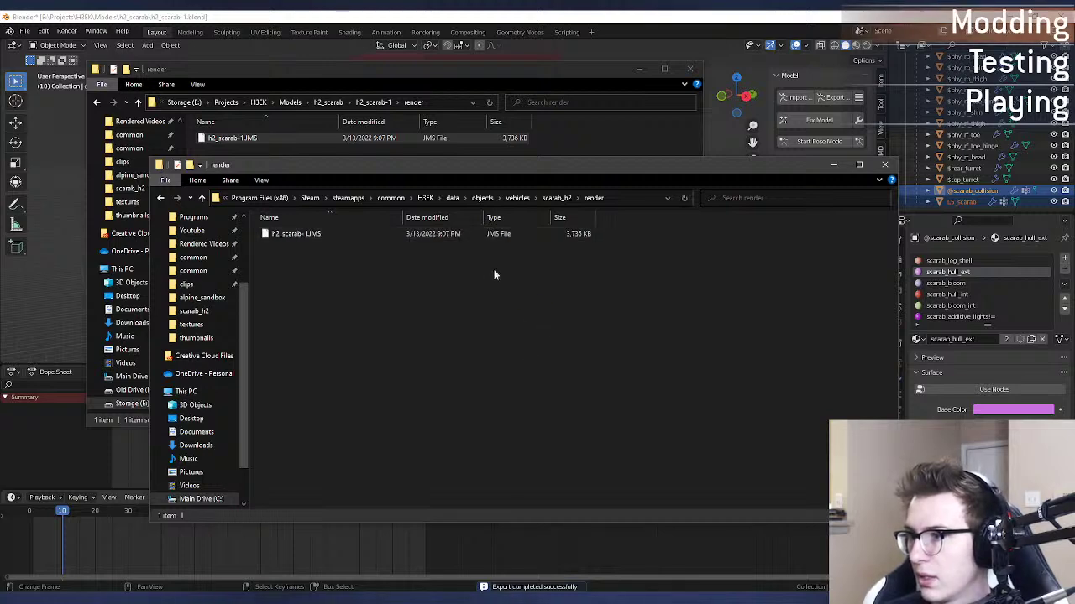
key(ctrl+v)
click(504, 229)
Step: Try importing the model again by running tool render objects\vehicles\scarab_h2 final in the command prompt
key(alt+Tab)
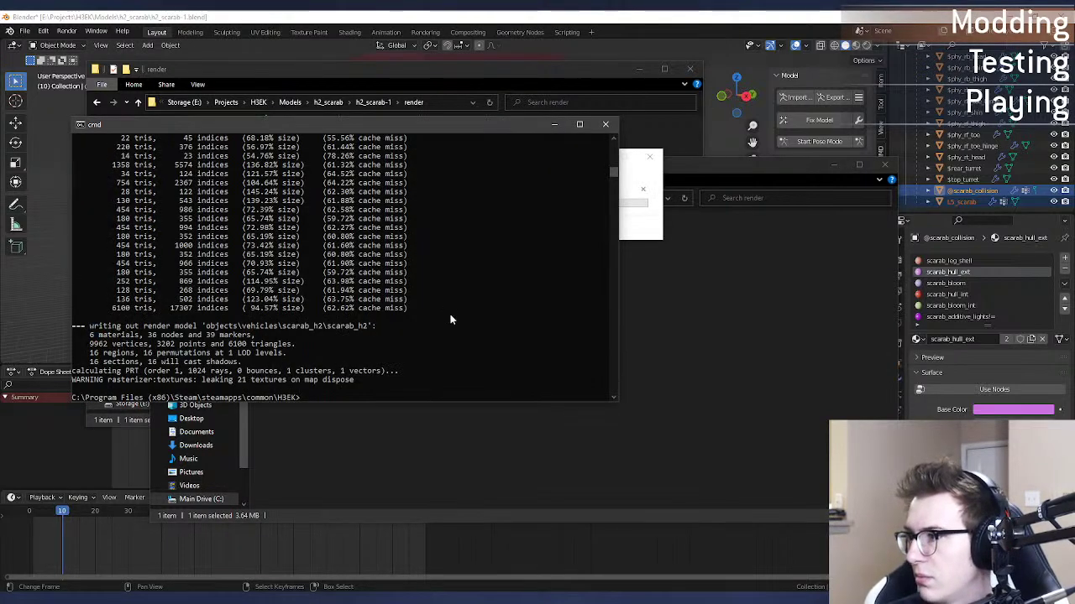
key(Up)
key(Return)
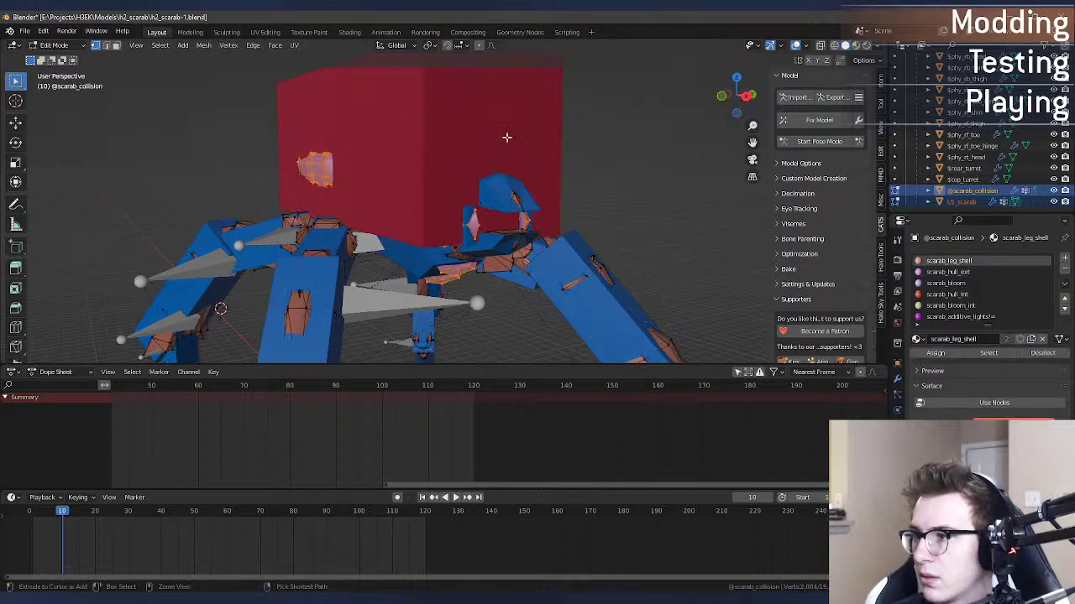
Step: Clear the mesh selection in Blender, select the geometry that uses the scarab_leg_shell material and merge its vertices by distance
key(alt+a)
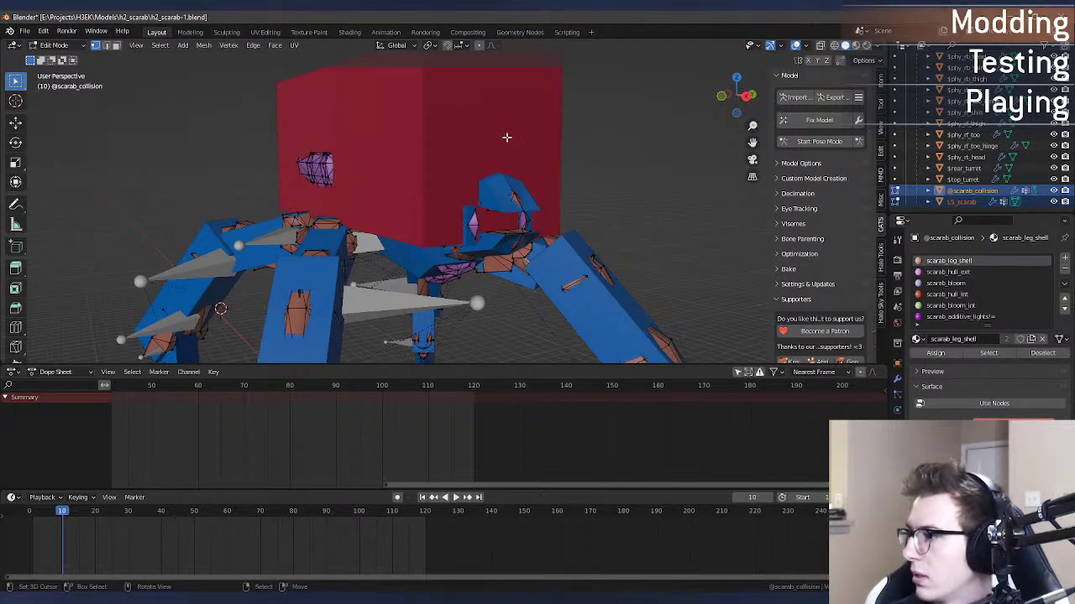
key(Tab)
key(Tab)
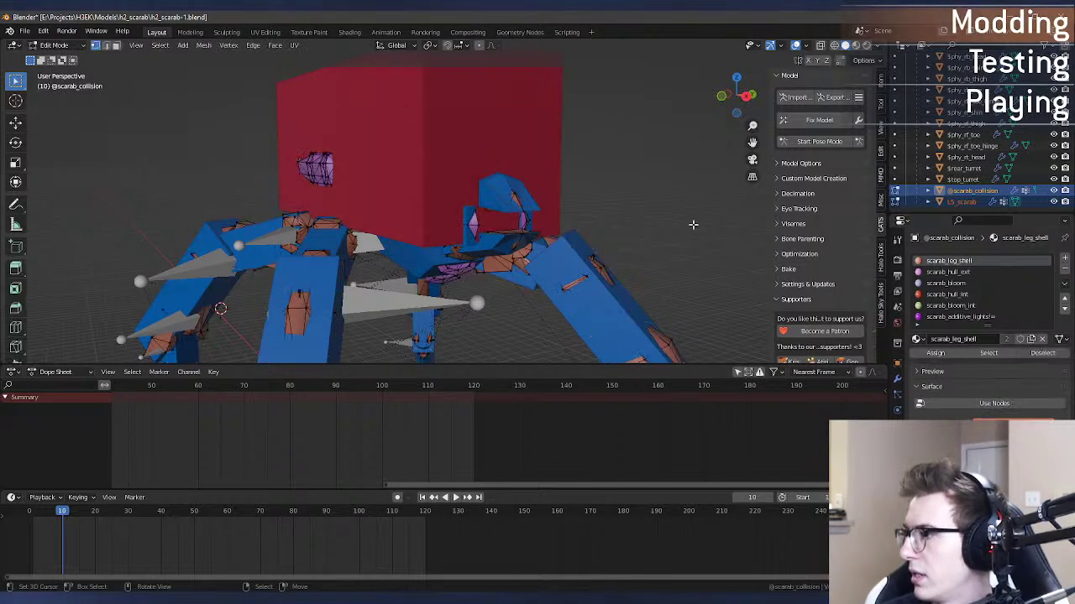
click(989, 353)
key(F3)
click(643, 290)
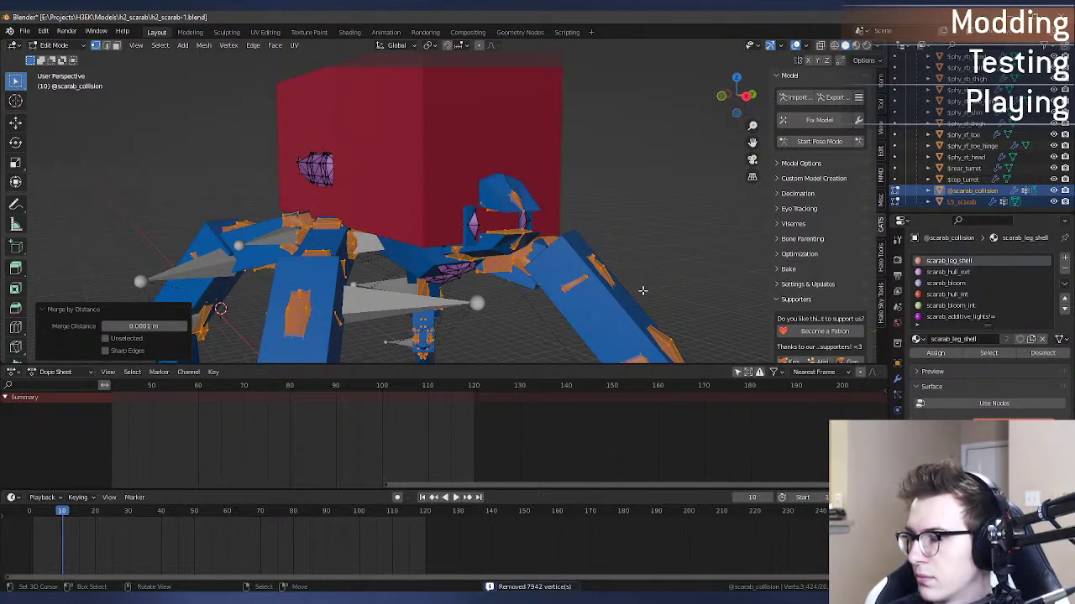
Step: Select only the scarab geometry that uses the scarab_hull_int material, merge its vertices by distance and return to Object Mode
click(946, 296)
key(alt+a)
click(1004, 353)
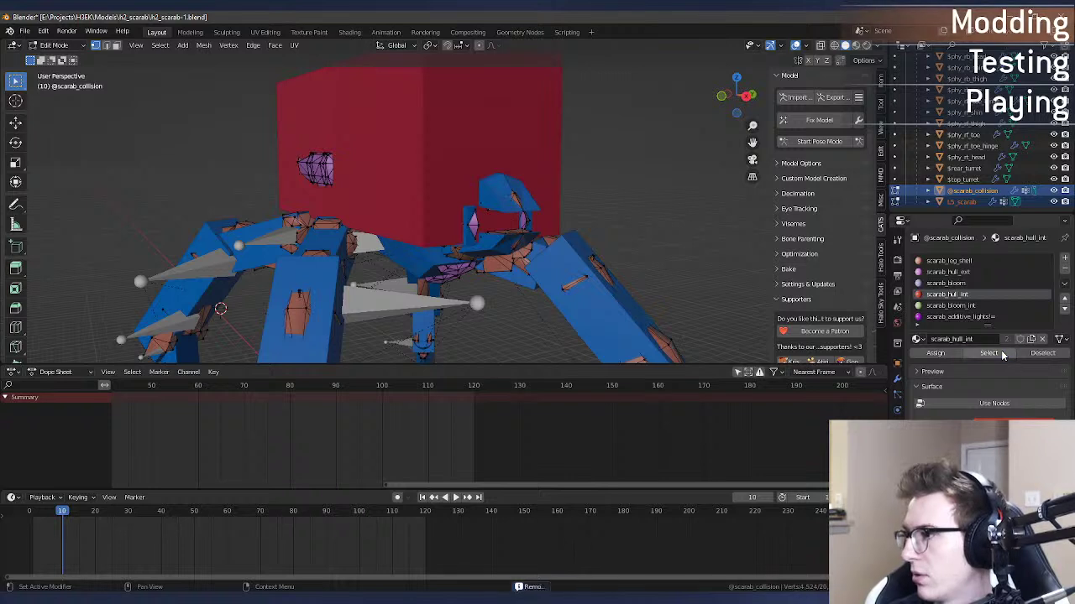
key(F3)
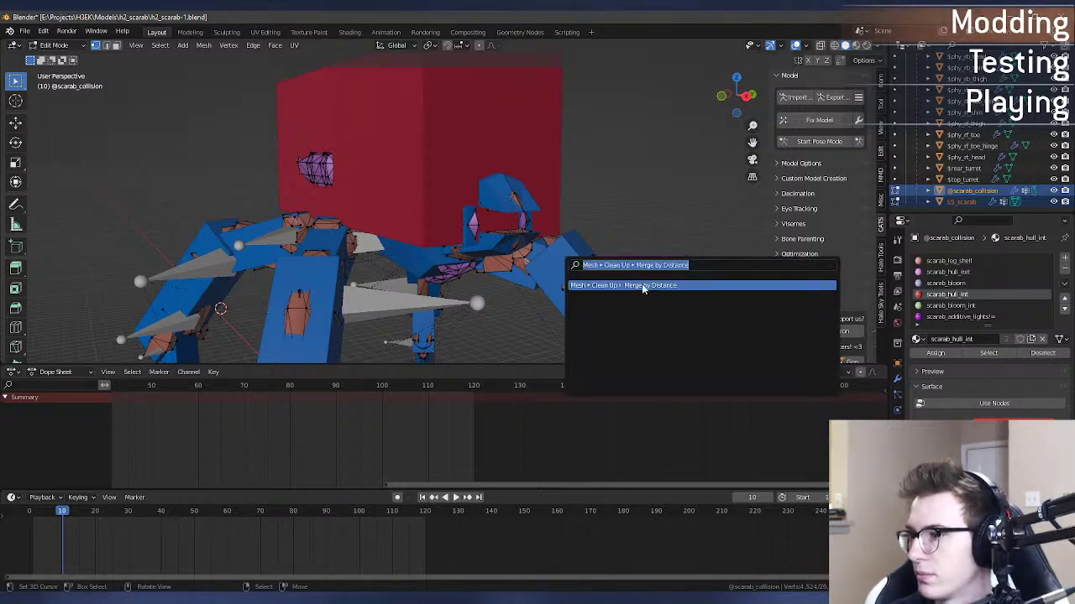
click(578, 286)
key(Tab)
Step: Export the scarab with the merged leg shell and hull interior as JMS file h2_scarab-1 for Halo 3 MCC, model type Render
click(24, 31)
mouse_move(84, 194)
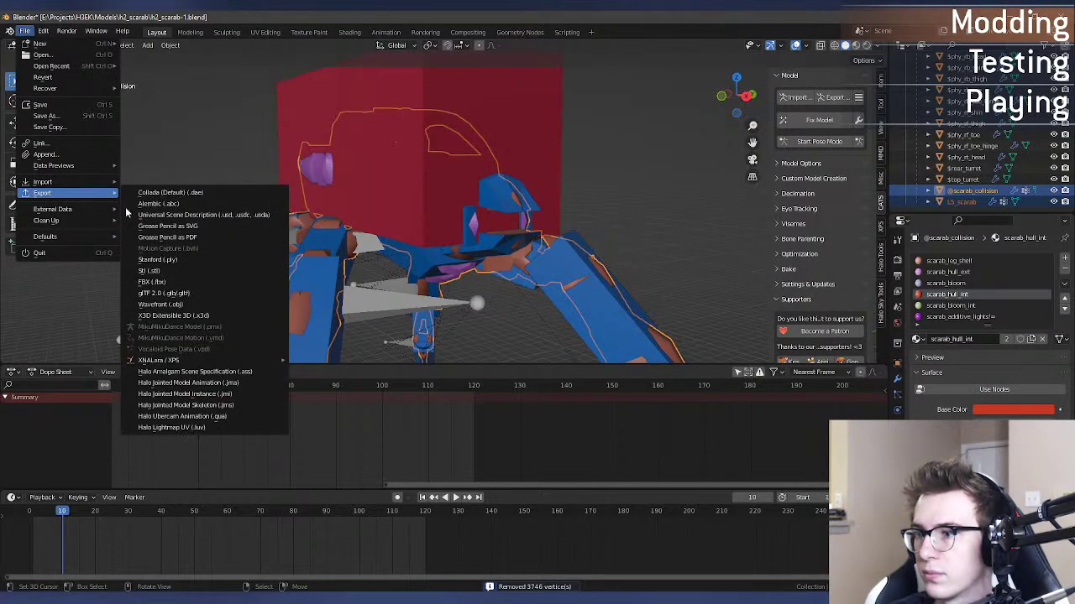
click(252, 406)
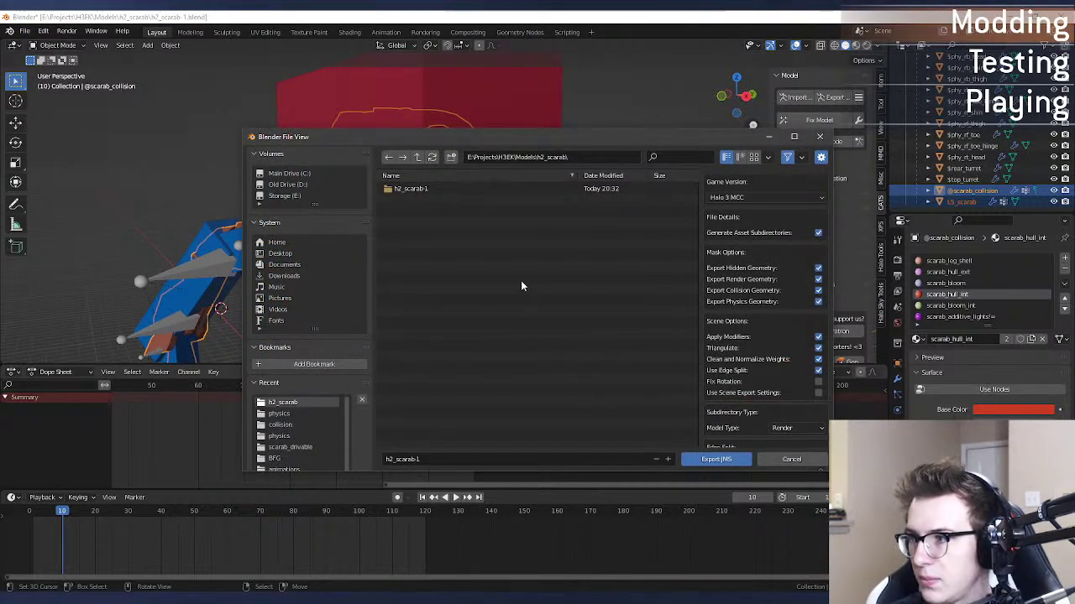
click(700, 462)
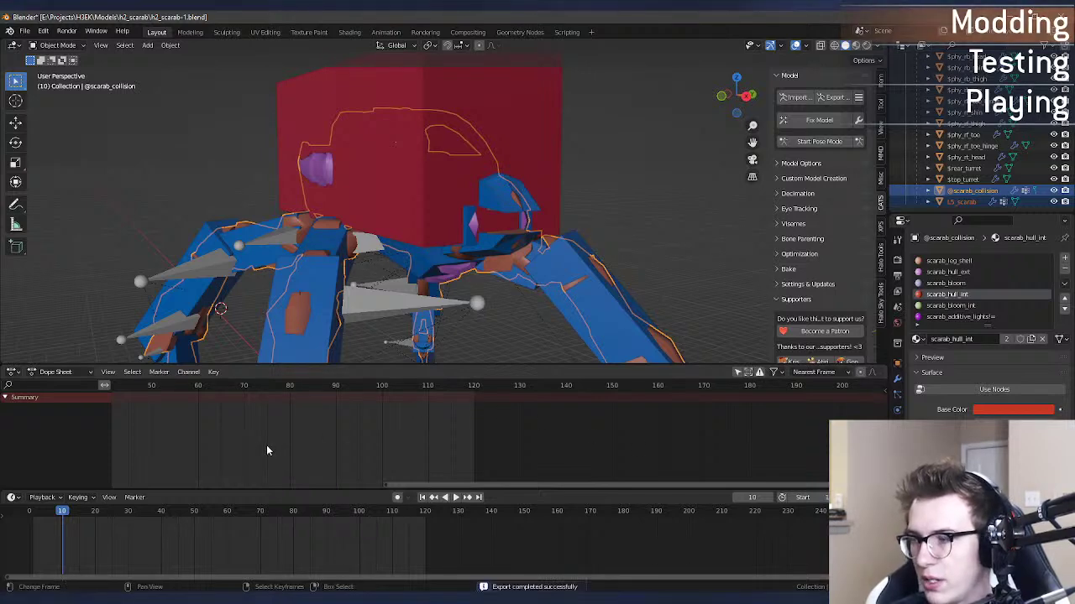
Step: Copy the new h2_scarab-1.JMS into H3EK's data\objects\vehicles\scarab_h2\render folder, replacing the file there
click(60, 553)
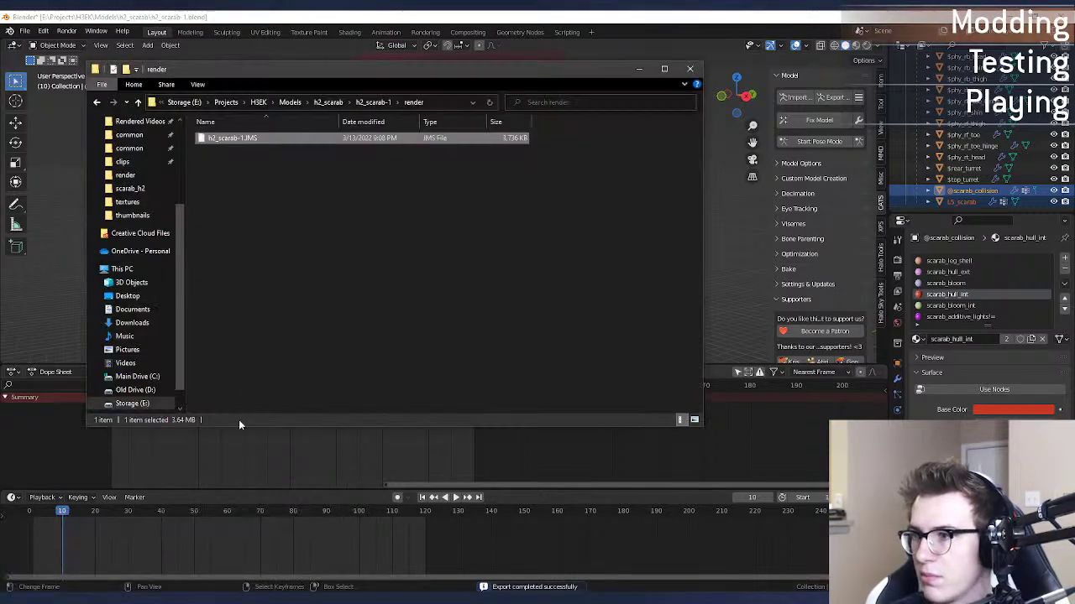
click(164, 554)
click(378, 418)
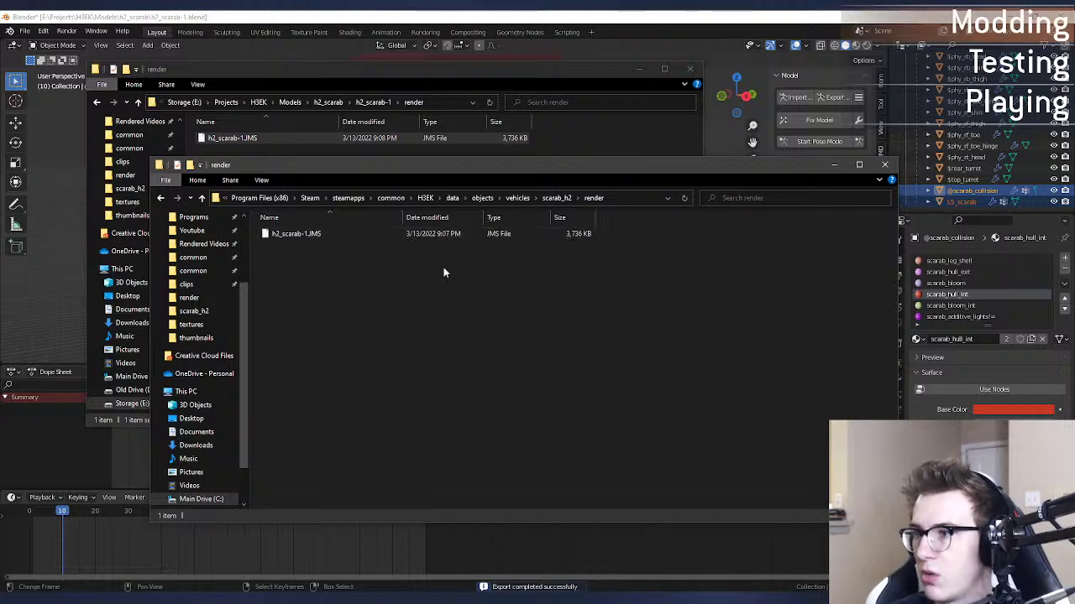
key(ctrl+v)
click(491, 234)
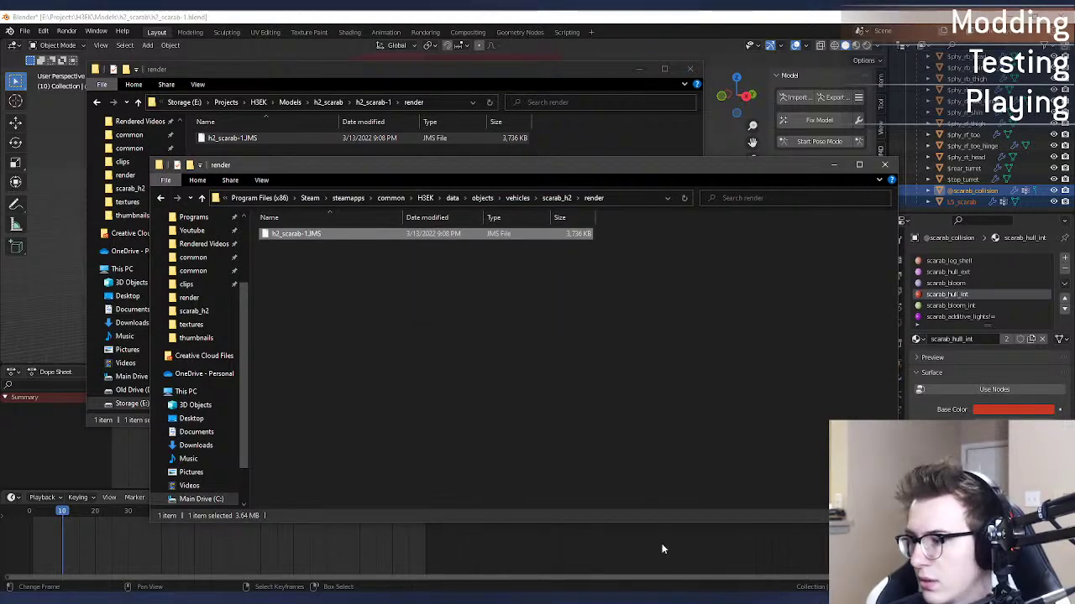
Step: Run tool render objects\vehicles\scarab_h2 final in the command prompt, then move its window aside
key(alt+Tab)
key(Up)
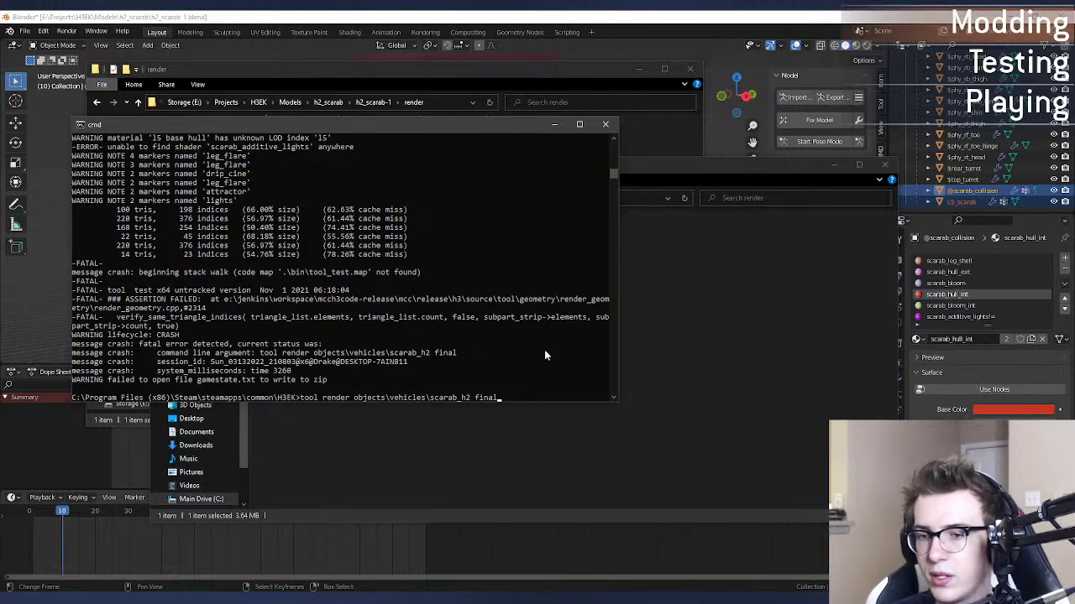
key(Return)
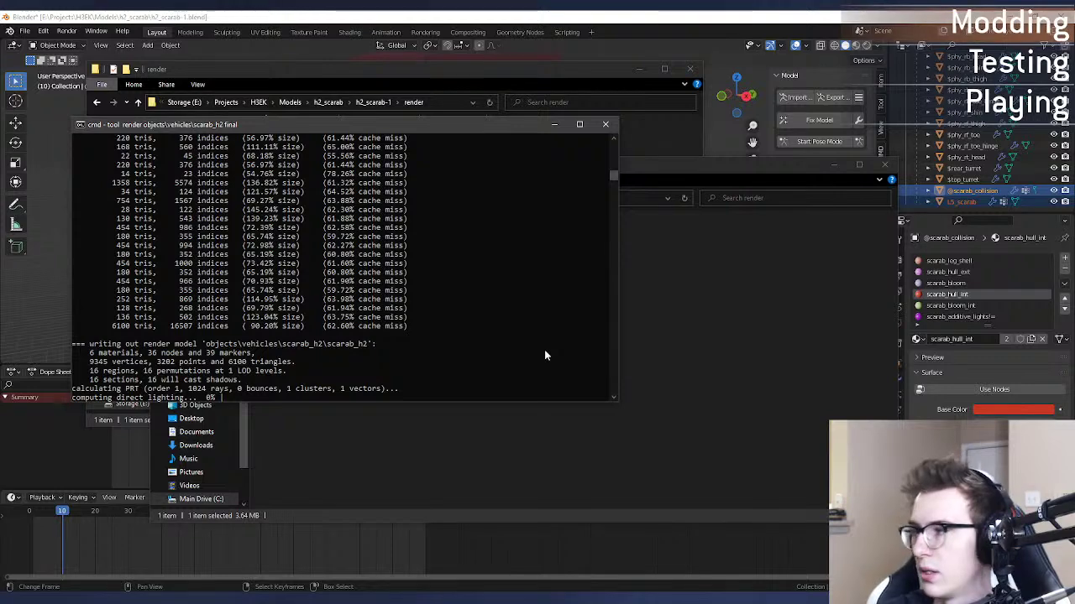
drag(391, 132, 82, 201)
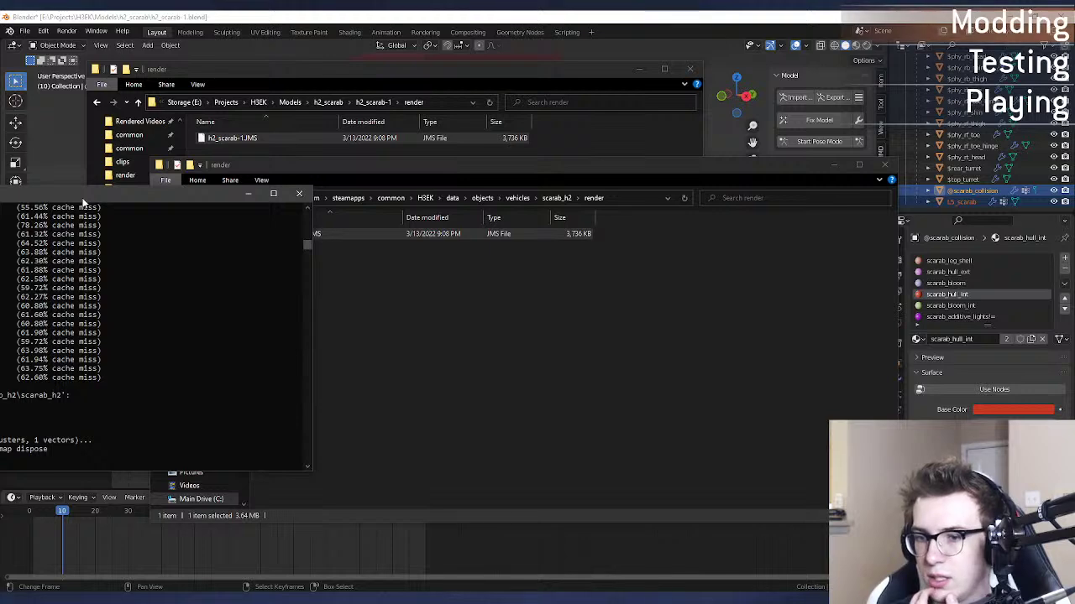
Step: Return to Blender and hide every object in the scene
click(202, 15)
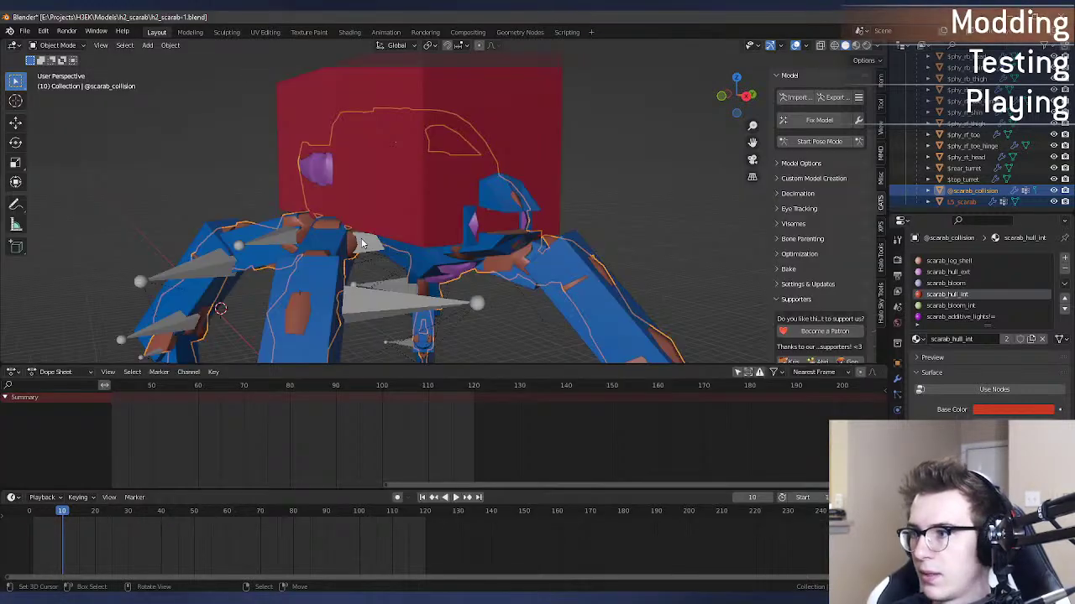
middle_drag(362, 243, 336, 242)
key(alt+a)
scroll(391, 235, up, 3)
scroll(486, 260, up, 4)
scroll(487, 258, up, 3)
scroll(415, 244, up, 3)
scroll(444, 250, up, 1)
click(456, 199)
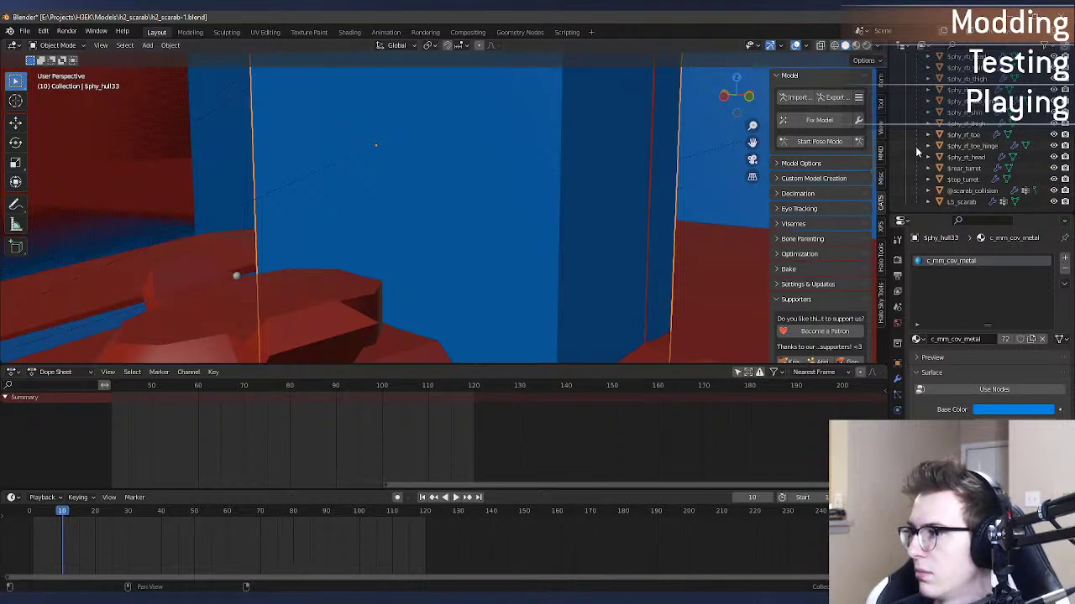
key(a)
key(h)
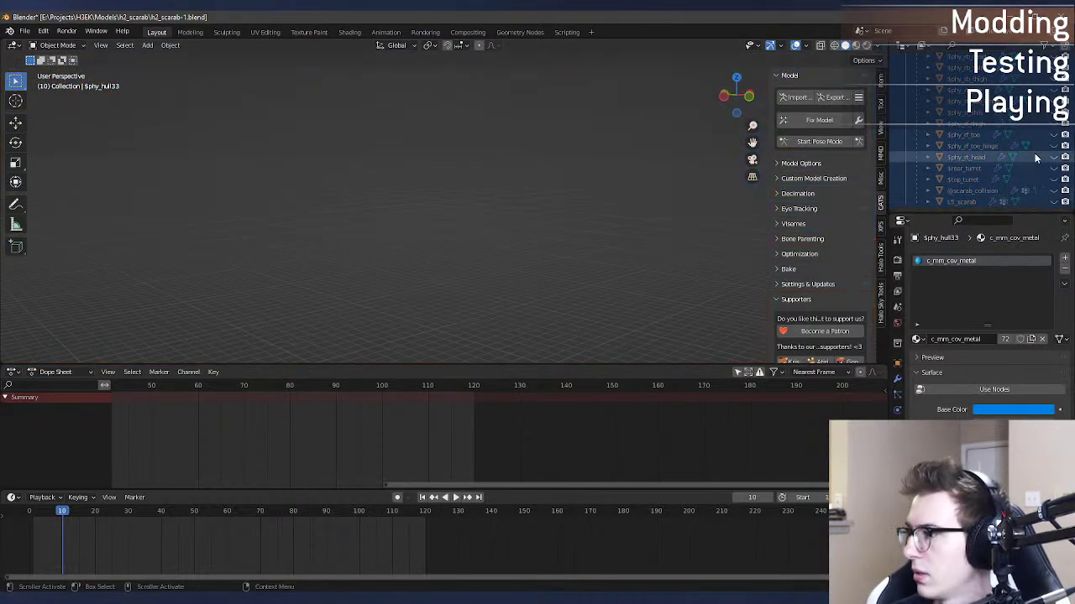
Step: Unhide only the L5_scarab mesh and open it in Edit Mode with no geometry selected
click(1053, 202)
click(972, 202)
middle_drag(412, 152, 534, 151)
scroll(618, 260, down, 8)
middle_drag(571, 267, 520, 238)
key(Tab)
key(alt+a)
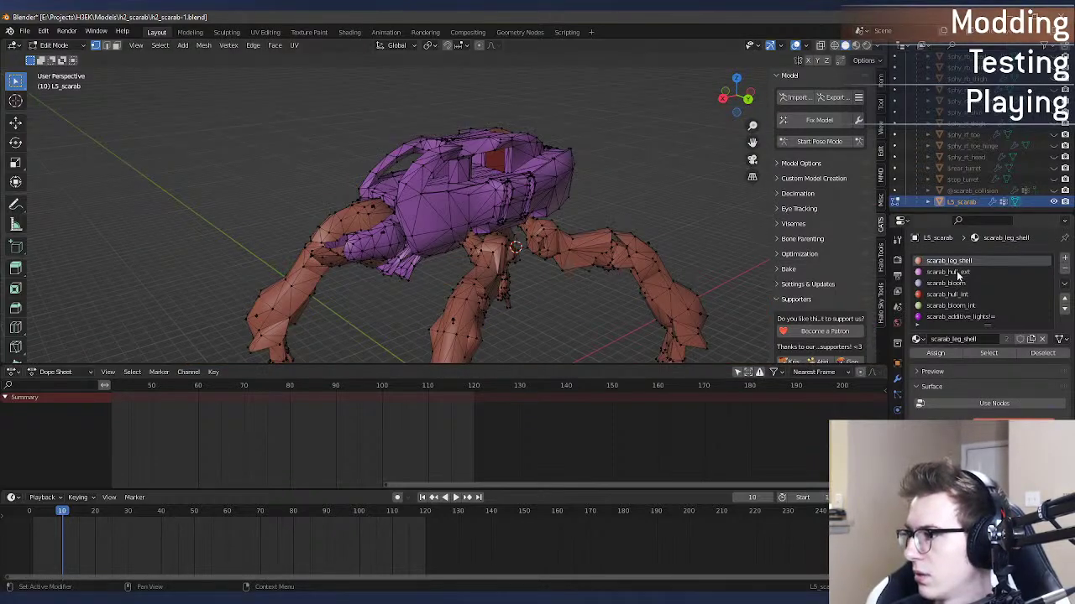
Step: Select the geometry assigned to the scarab_hull_ext material on L5_scarab and view the hull up close
click(947, 272)
click(988, 353)
scroll(690, 263, up, 5)
middle_drag(691, 263, 334, 178)
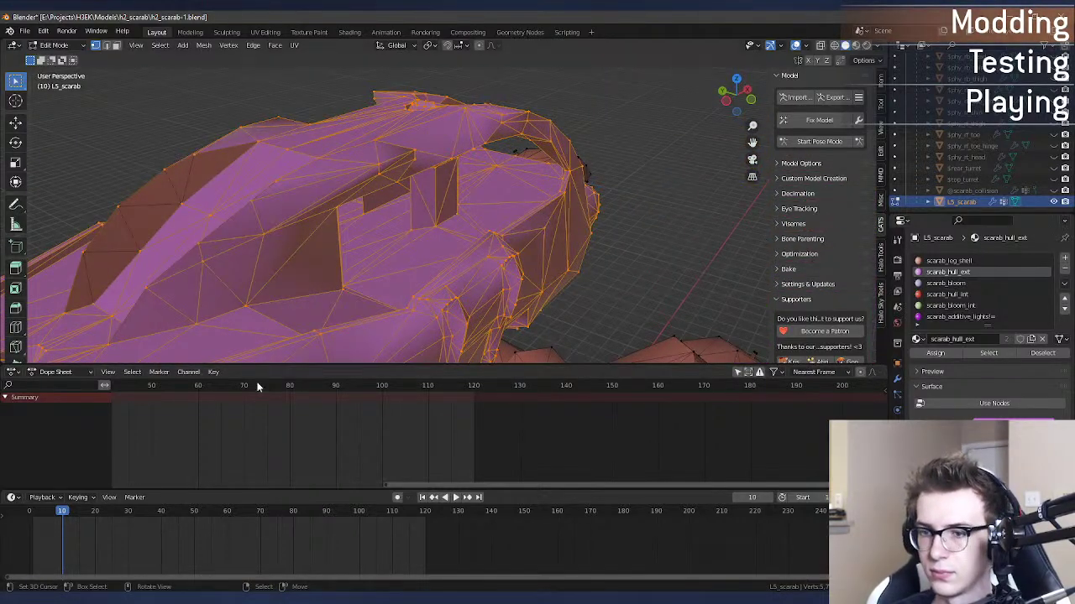
Step: Switch to Sapien and fly around and inside the imported scarab to examine how its hull is shaded
key(alt+Tab)
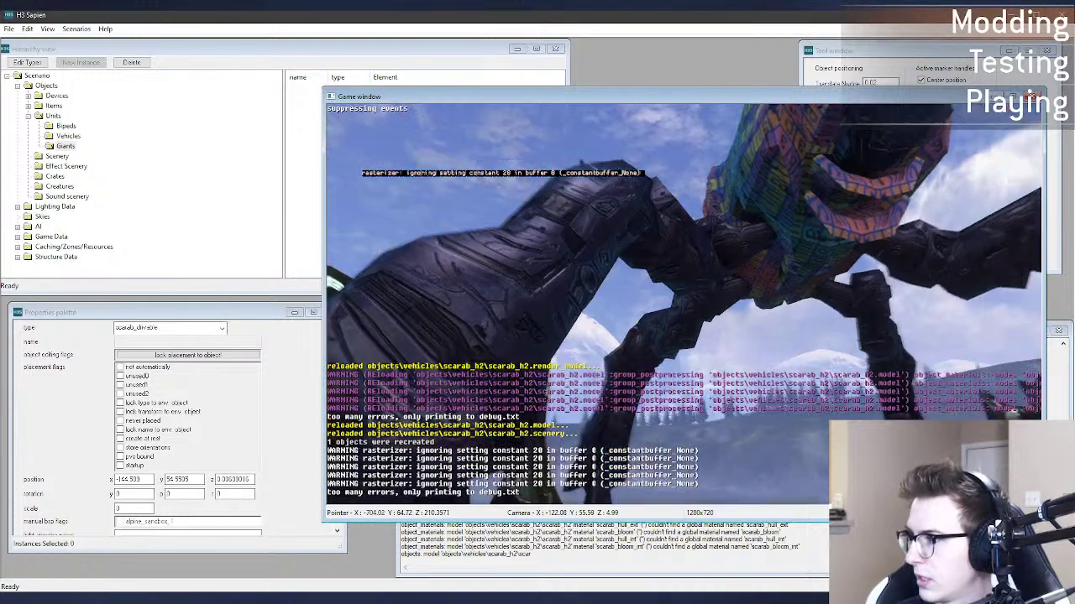
key(w)
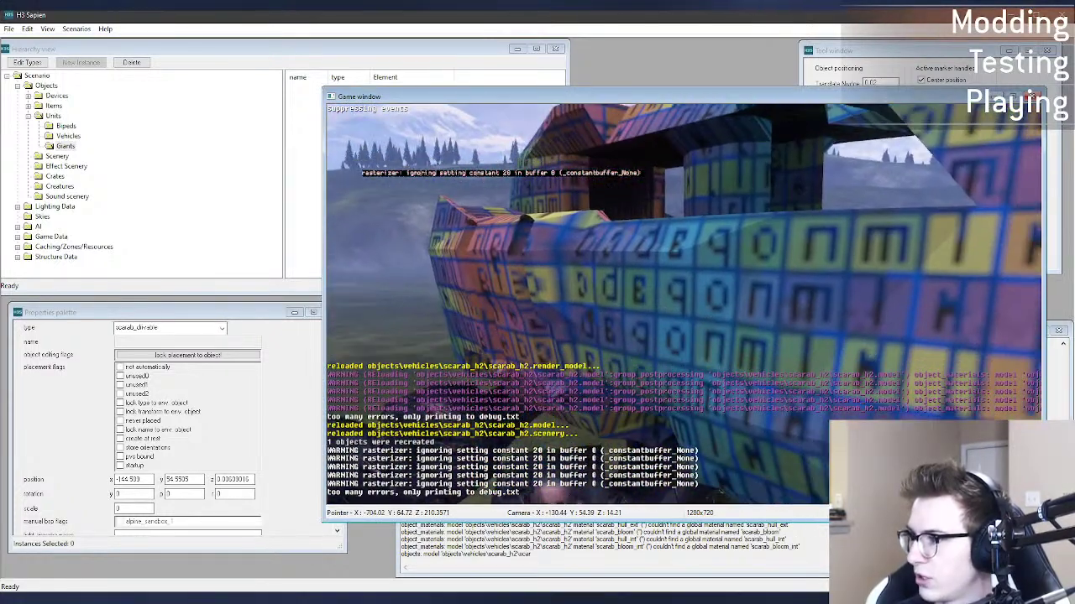
key(w)
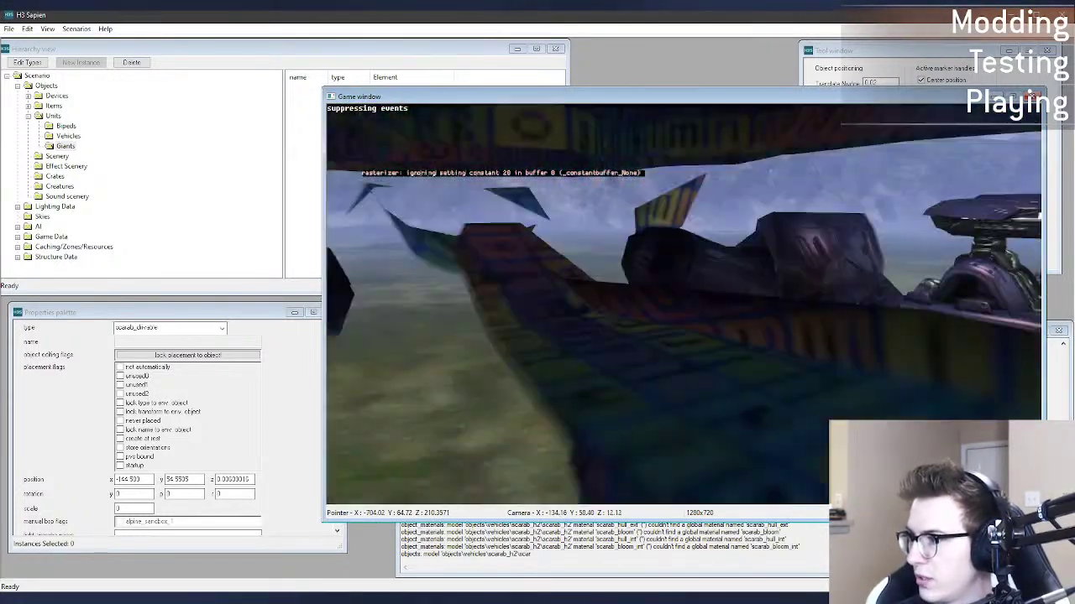
key(r)
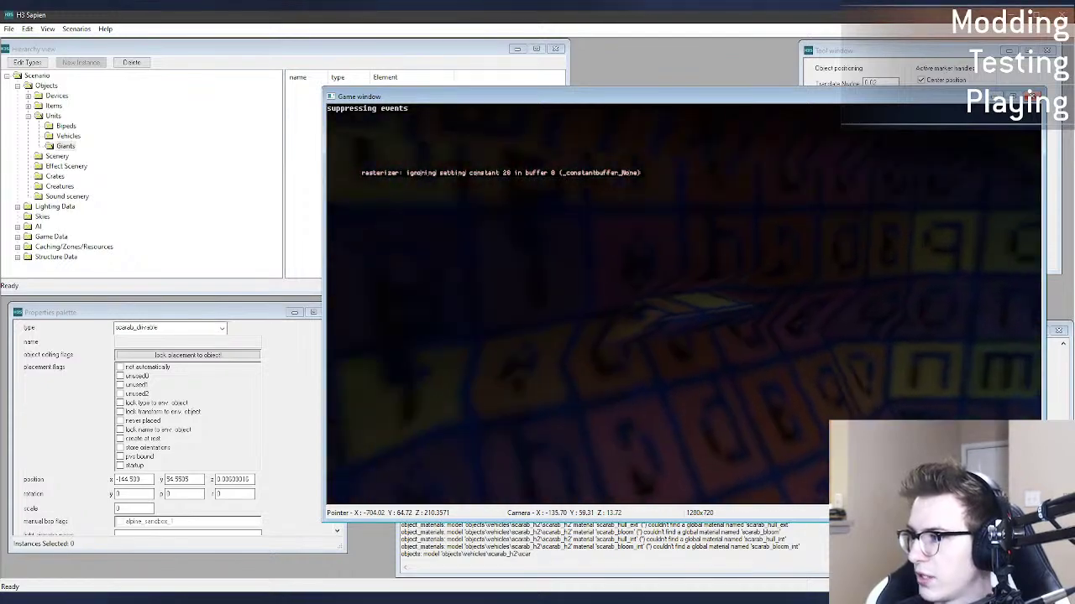
key(w)
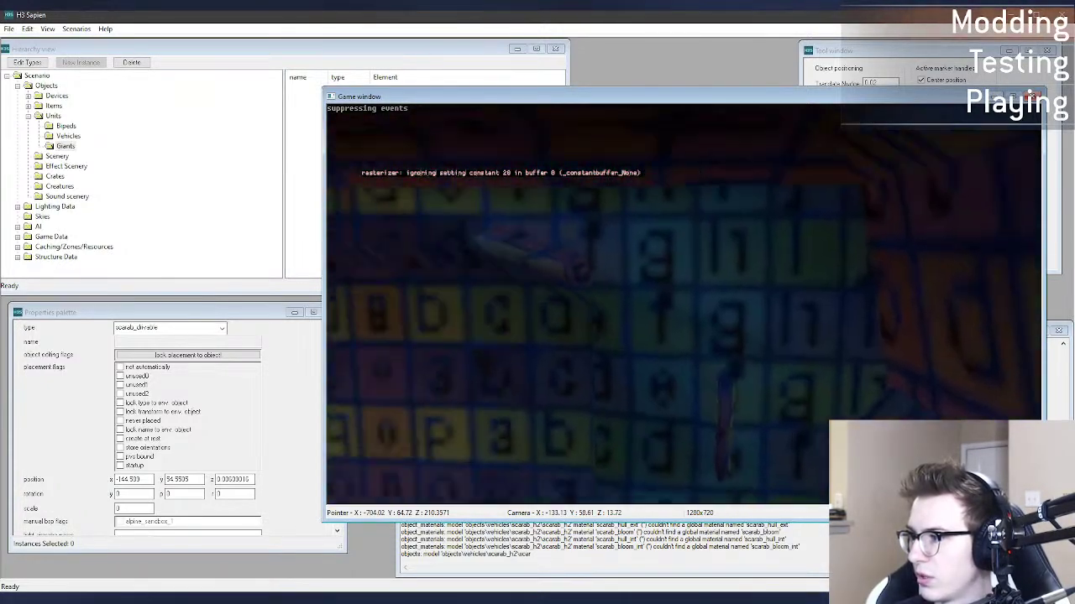
key(s)
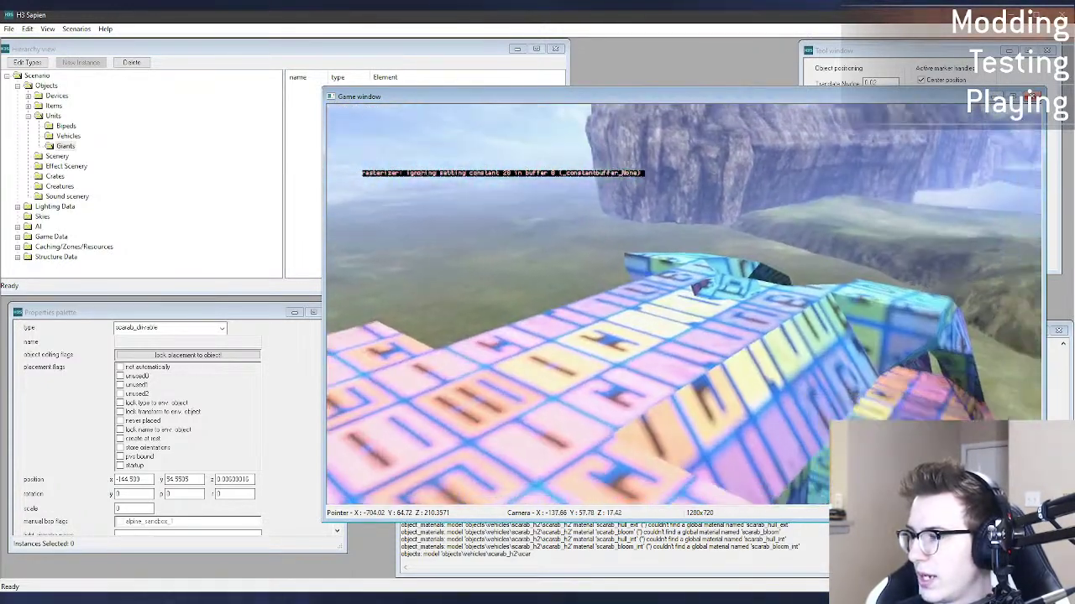
key(alt+Tab)
key(alt+Tab)
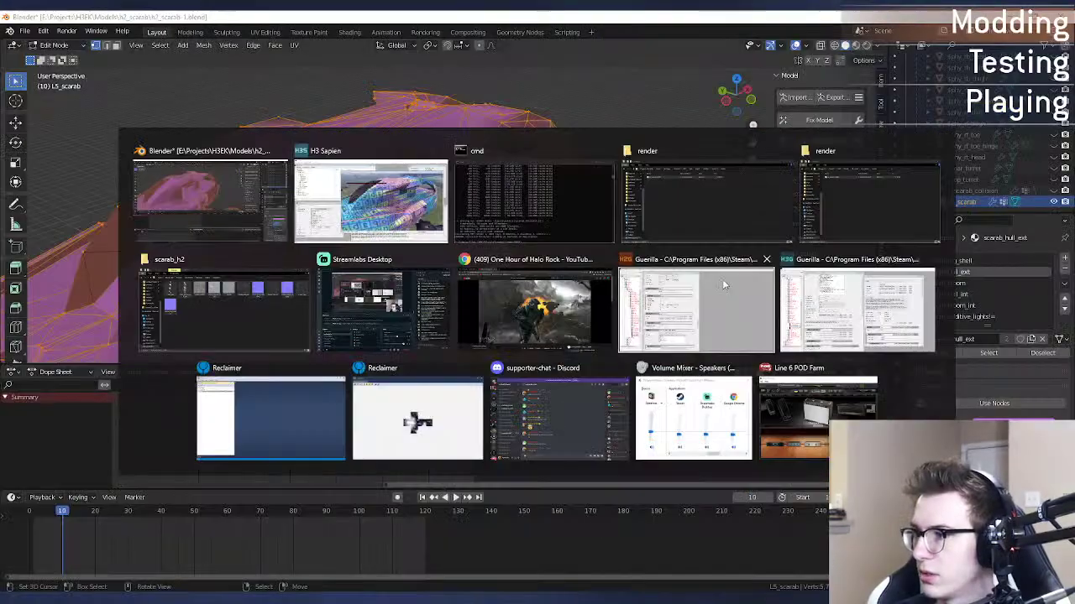
key(a)
key(d)
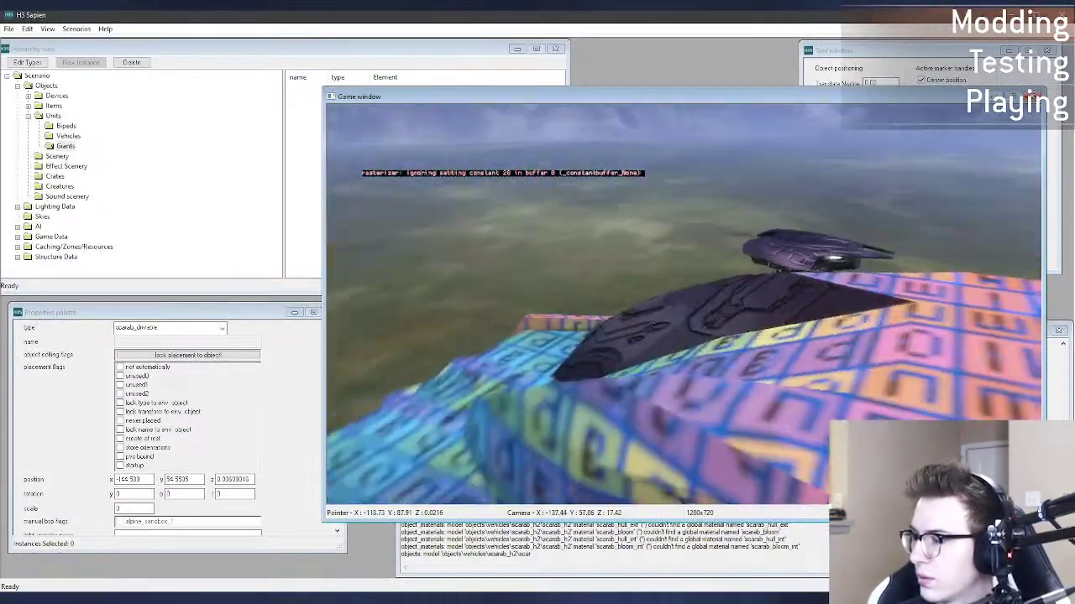
Step: Return to Blender and examine the selected scarab_hull_ext geometry from several angles with X-ray display
key(alt+Tab)
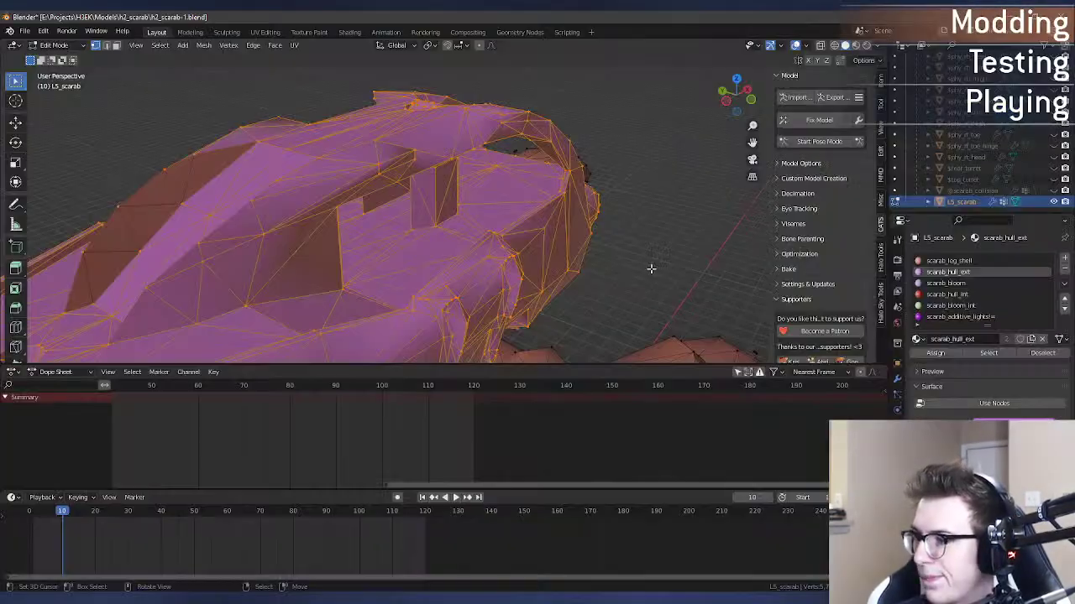
middle_drag(647, 266, 760, 218)
scroll(768, 217, down, 2)
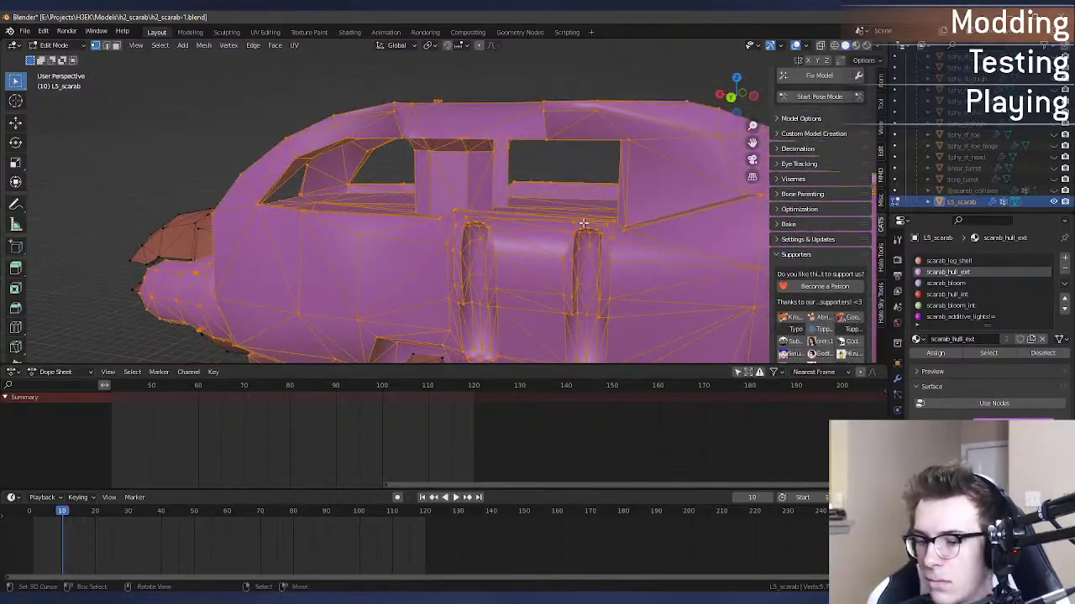
key(alt+z)
middle_drag(583, 223, 715, 173)
scroll(612, 202, up, 5)
scroll(643, 192, down, 6)
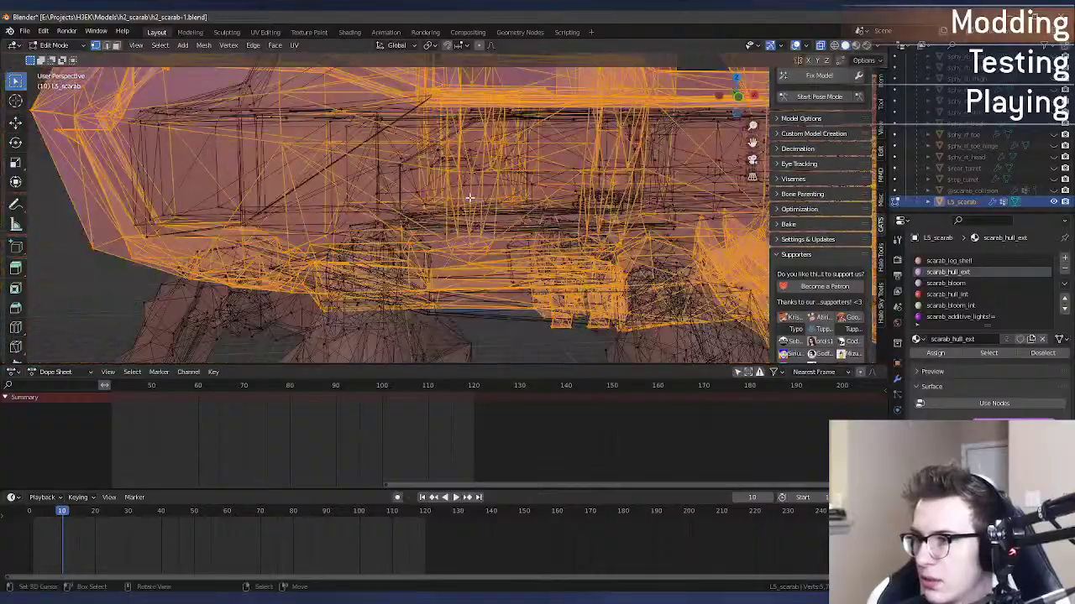
middle_drag(469, 197, 493, 246)
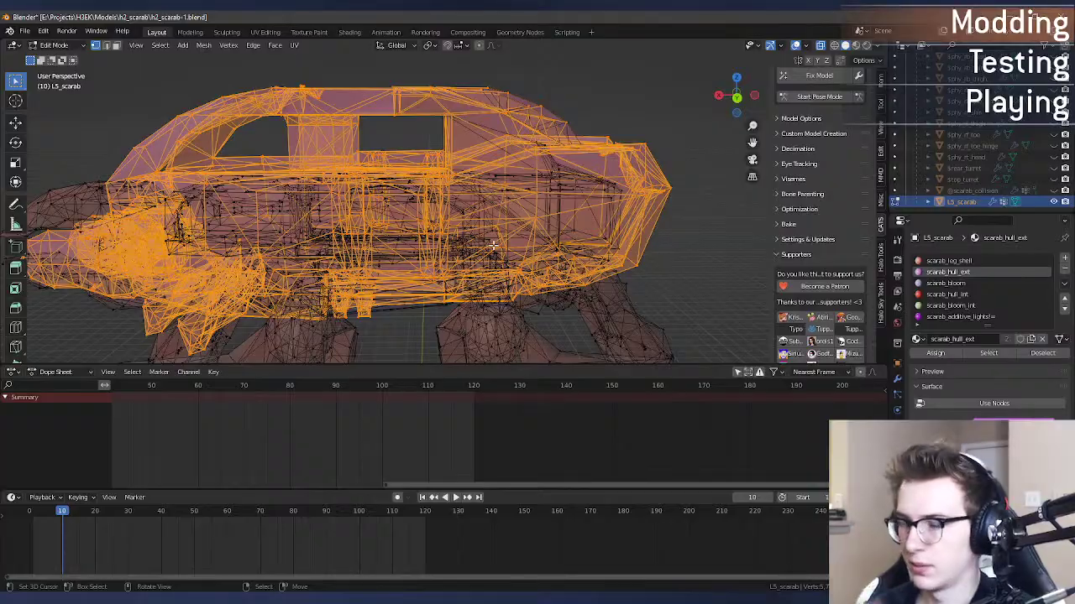
mouse_move(554, 208)
middle_down()
mouse_move(570, 181)
mouse_move(546, 198)
middle_up()
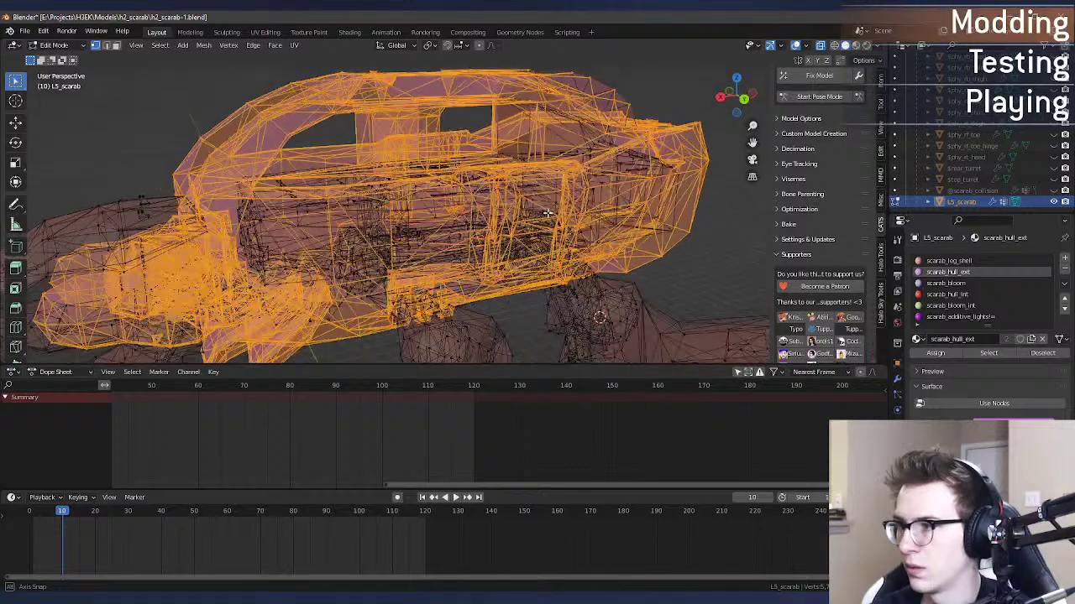
Step: Try merging the selected scarab_hull_ext vertices by distance, inspect the hull from both sides, and revert the merge
key(F3)
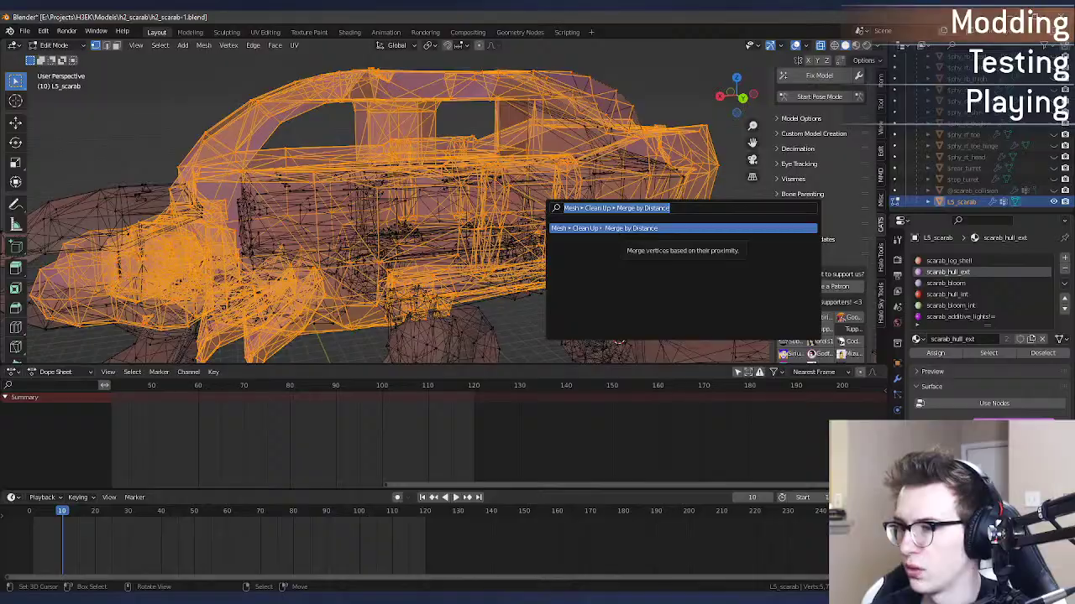
click(635, 227)
middle_drag(620, 225, 566, 216)
scroll(604, 224, up, 4)
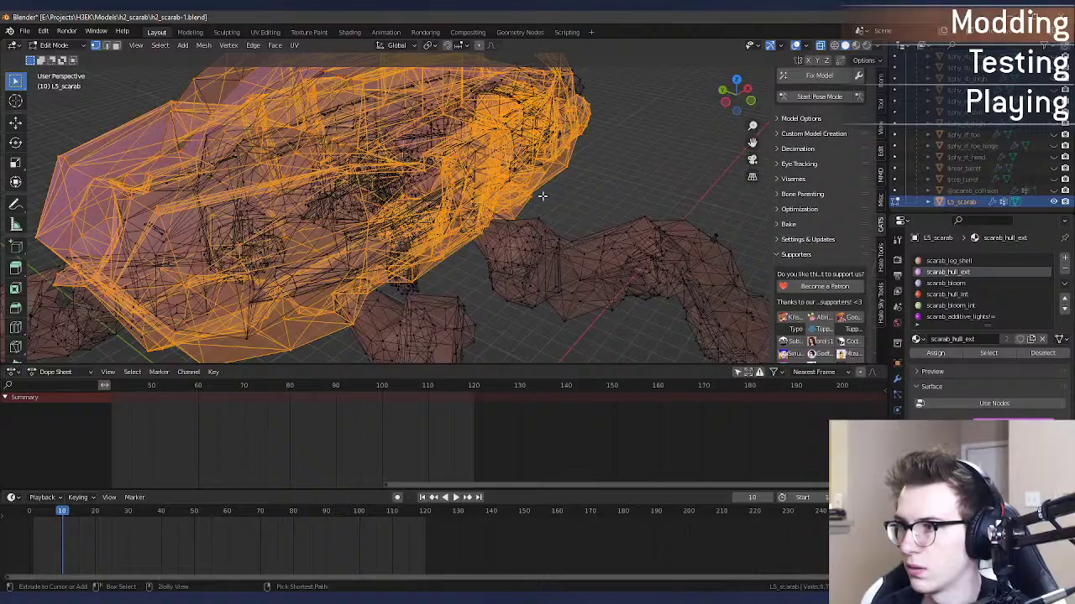
middle_drag(517, 181, 627, 196)
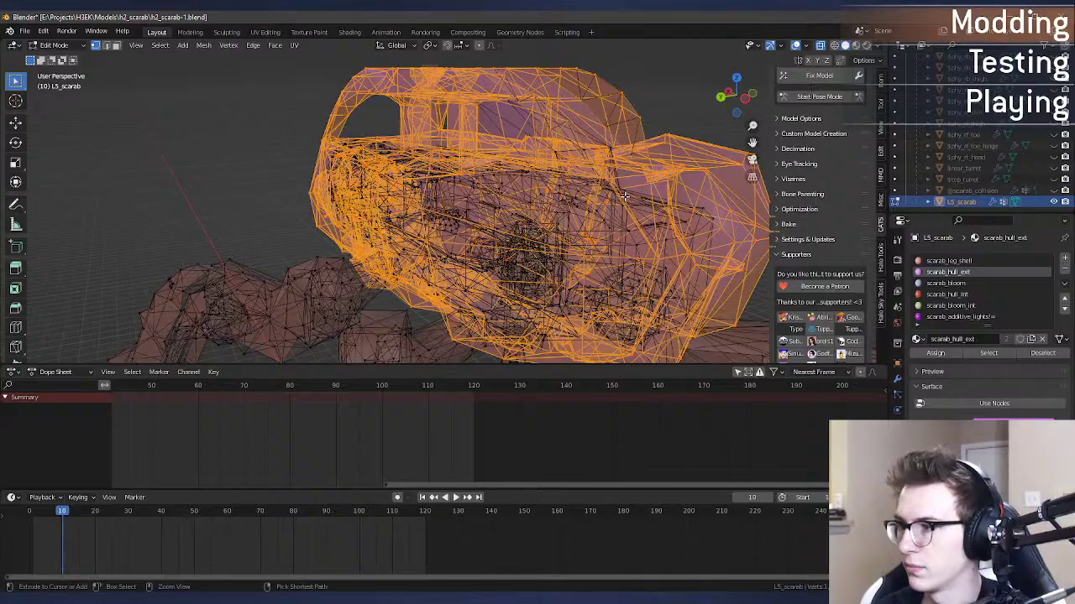
middle_drag(625, 196, 478, 199)
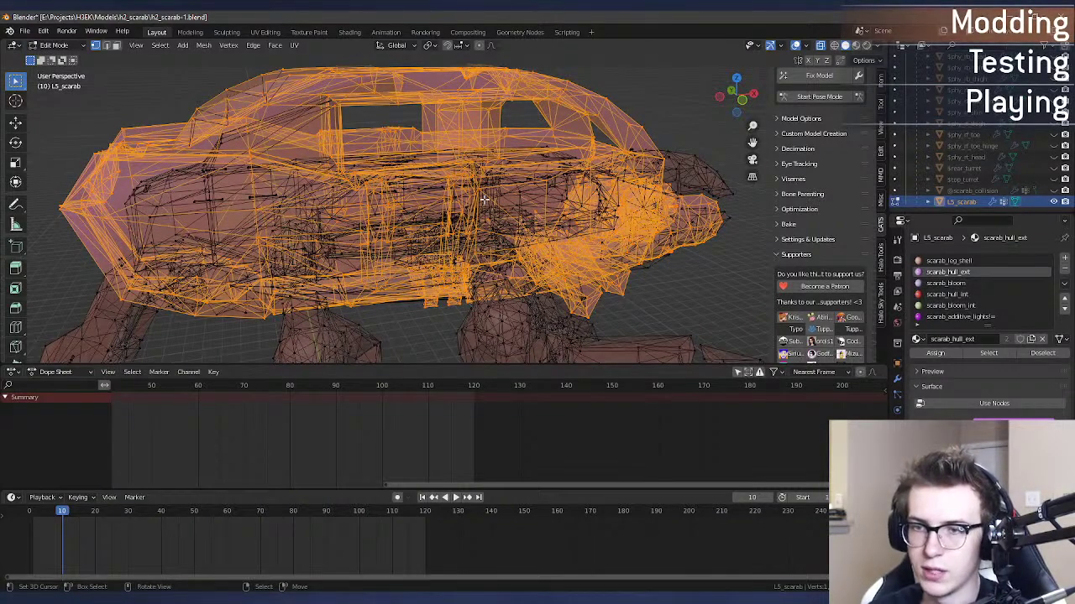
key(ctrl+l)
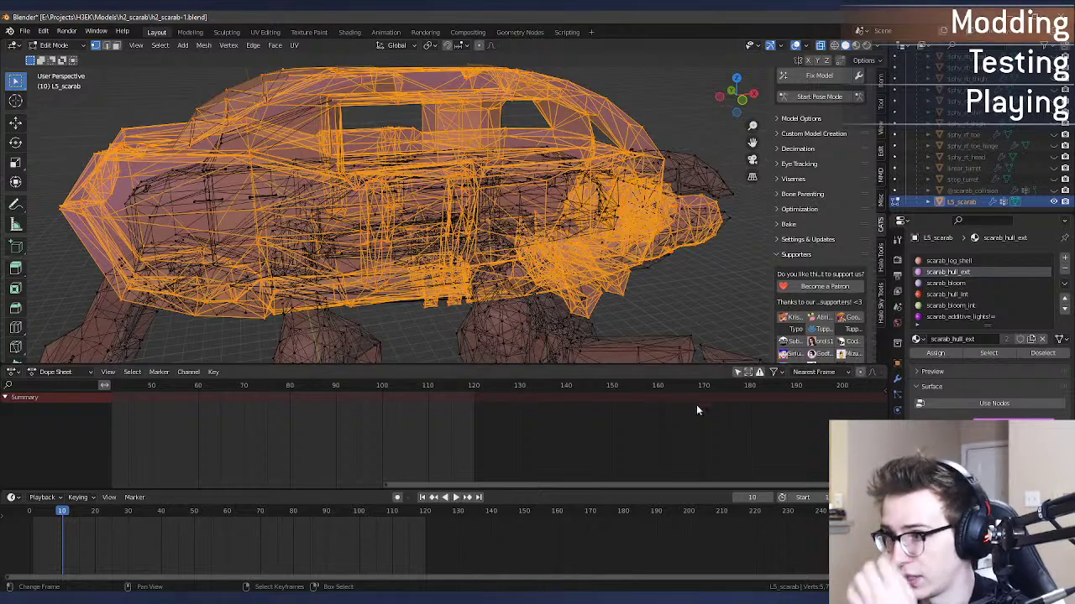
Step: Check the hull's shading in Object Mode without X-ray and reopen L5_scarab in Edit Mode
key(Tab)
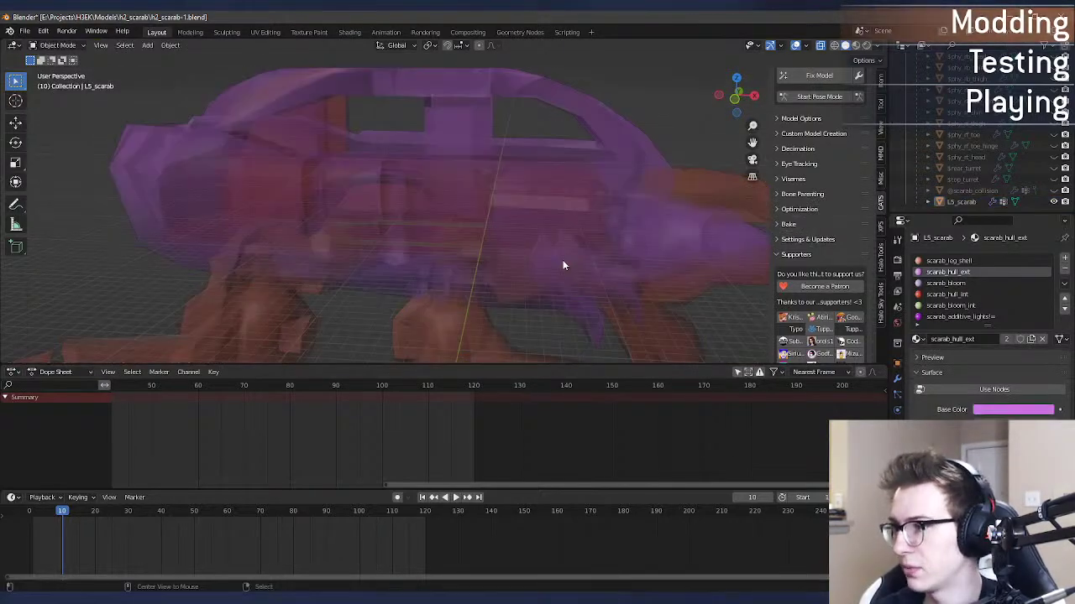
key(alt+z)
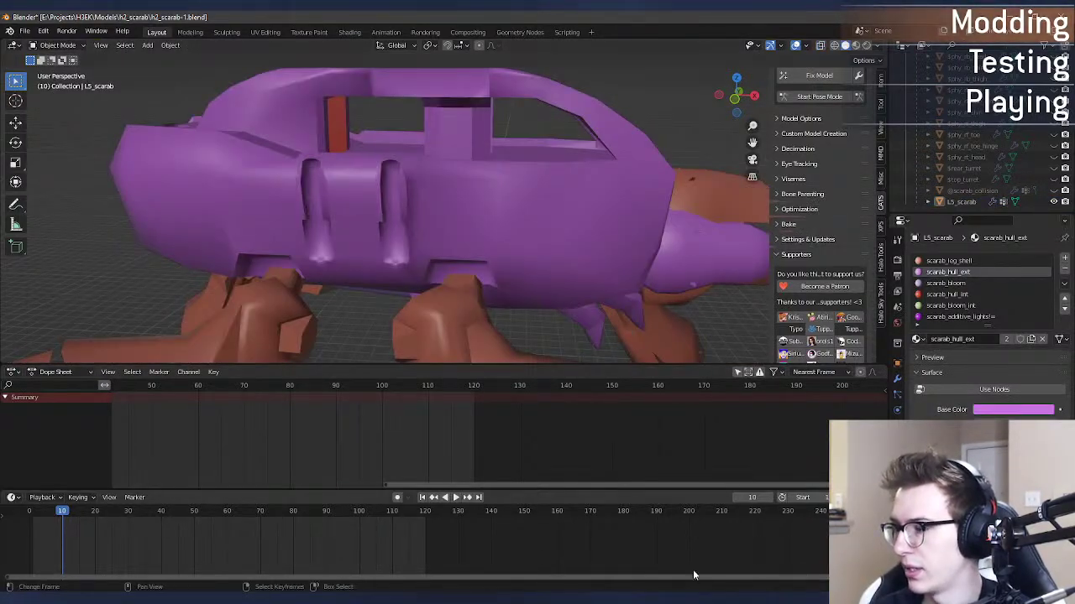
middle_drag(578, 278, 528, 239)
click(527, 234)
key(Tab)
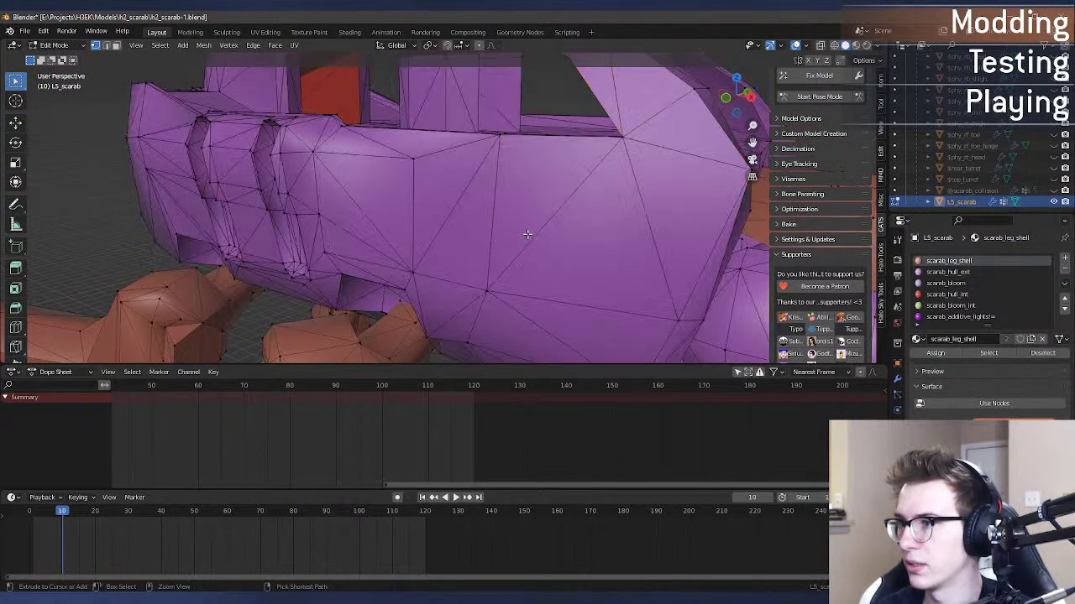
Step: Undo the recent selection and mode changes on L5_scarab and reopen it in Edit Mode with nothing selected
key(a)
key(ctrl+z)
key(ctrl+z)
key(ctrl+z)
key(ctrl+z)
key(ctrl+z)
key(ctrl+z)
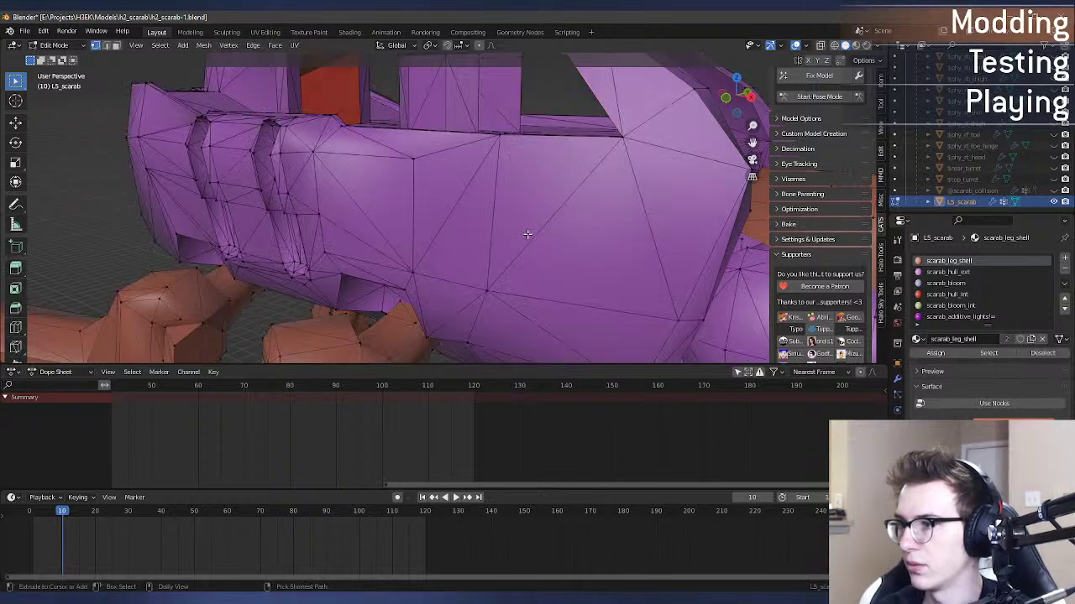
click(527, 234)
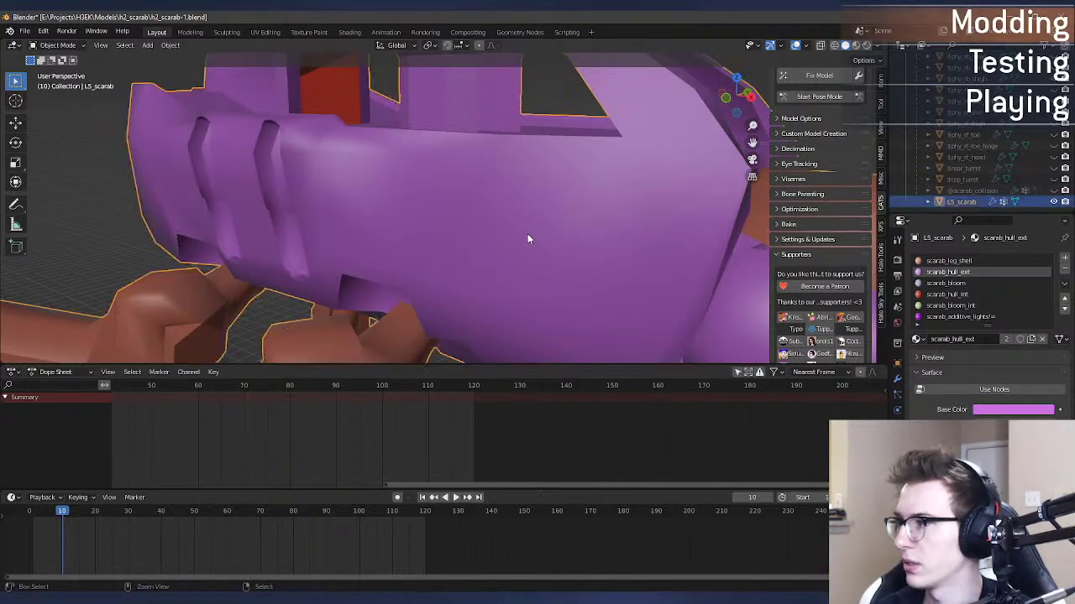
key(Tab)
key(alt+a)
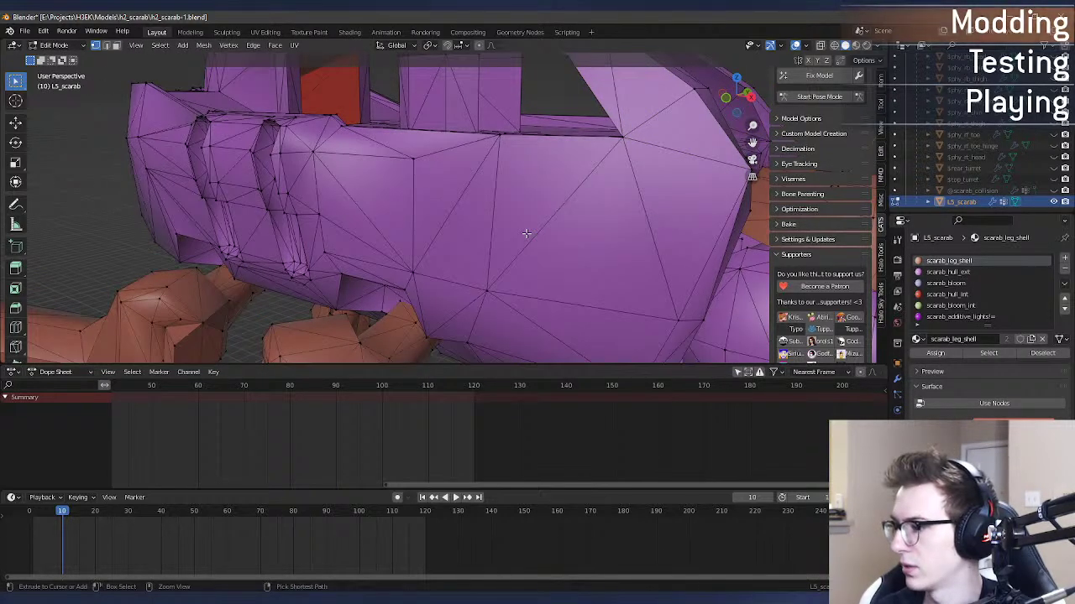
Step: Undo the isolation of L5_scarab until all scene objects are shown, and redo two of the undone changes
key(ctrl+z)
key(ctrl+z)
key(ctrl+z)
key(ctrl+z)
key(ctrl+z)
scroll(527, 233, down, 2)
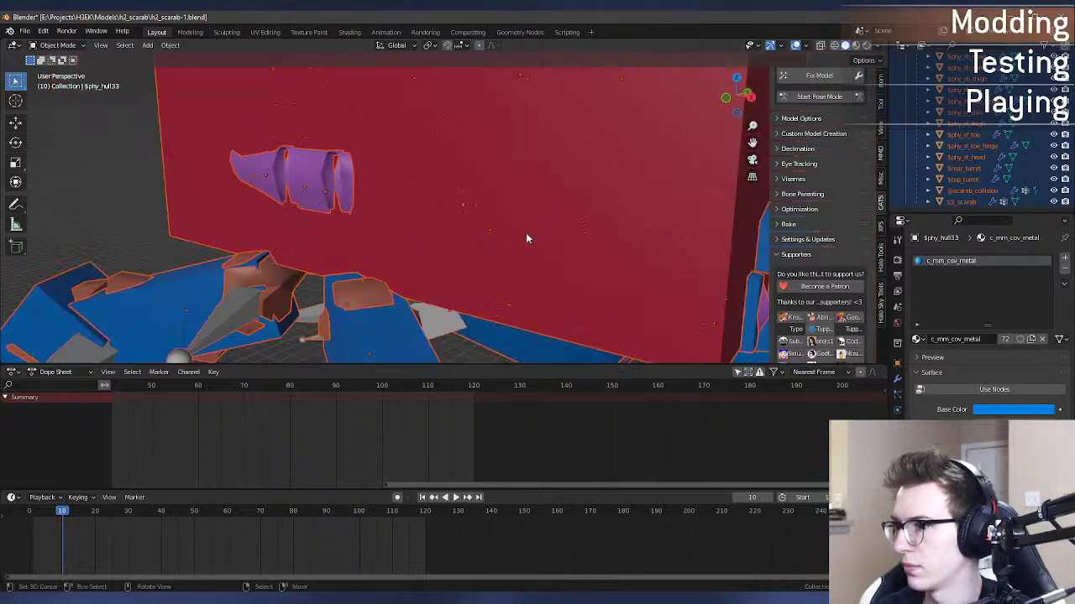
scroll(527, 233, down, 2)
key(ctrl+shift+z)
key(ctrl+shift+z)
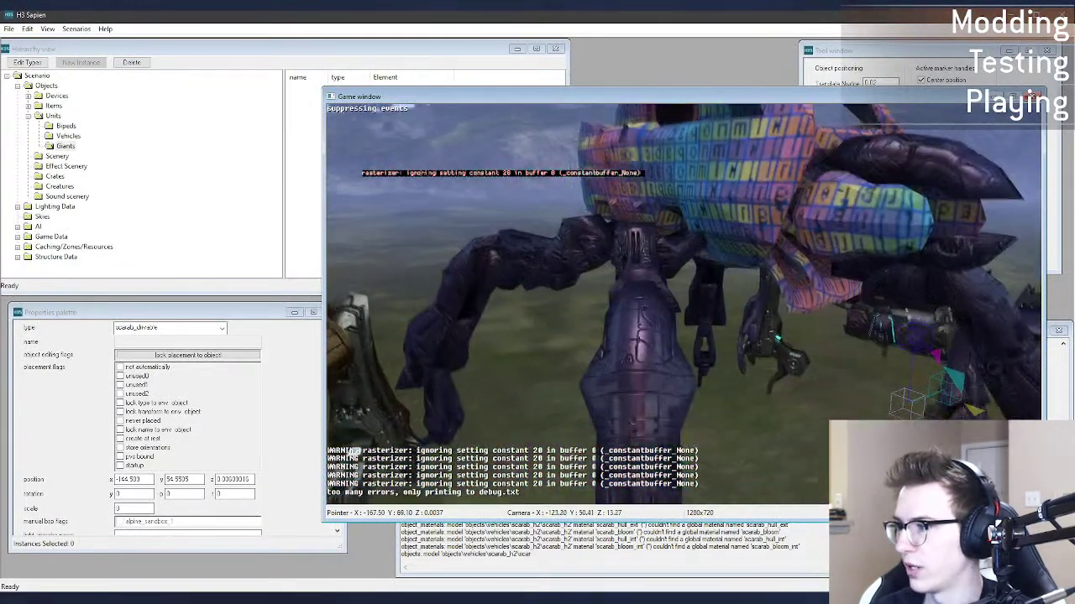
Step: Inspect the scarab's leg shell up close in Sapien's game window and switch to the H3EK Guerilla
mouse_move(637, 334)
middle_down()
mouse_move(602, 317)
mouse_move(664, 327)
mouse_move(646, 326)
middle_up()
key(d)
key(f)
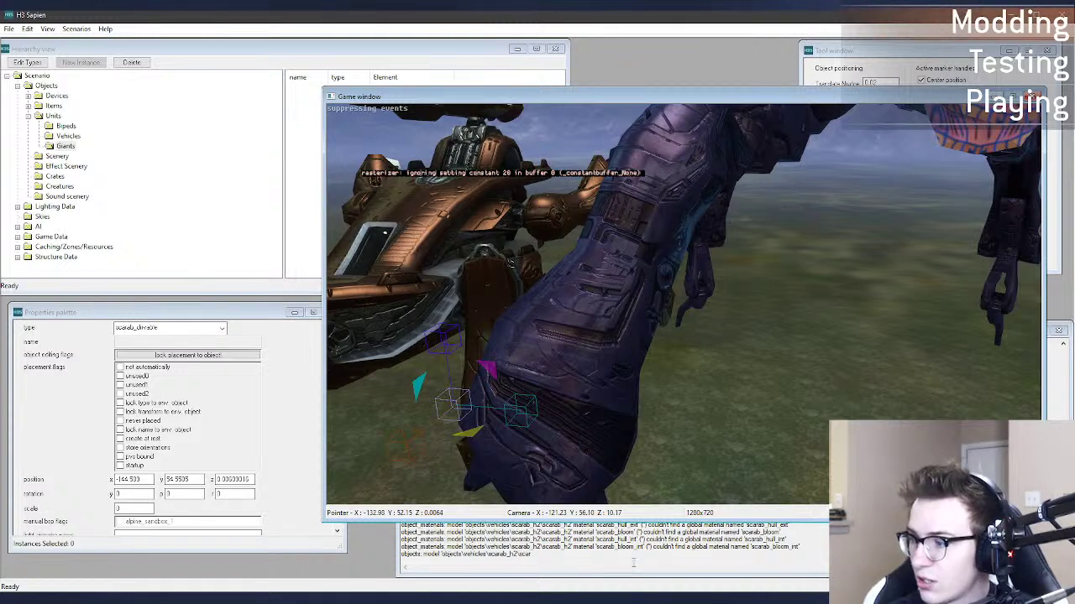
click(626, 600)
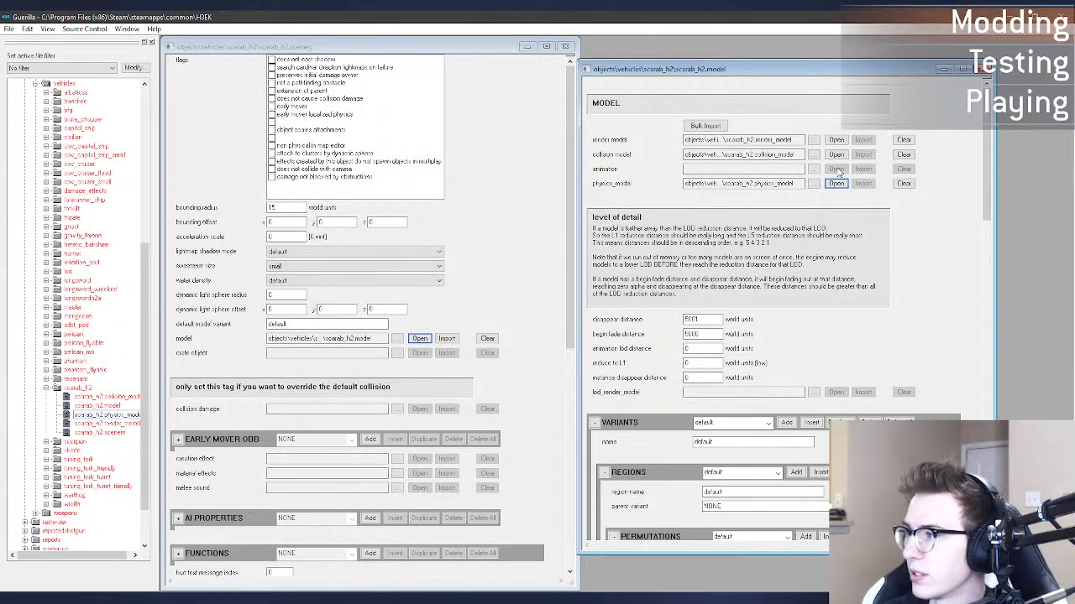
right_click(102, 396)
click(138, 436)
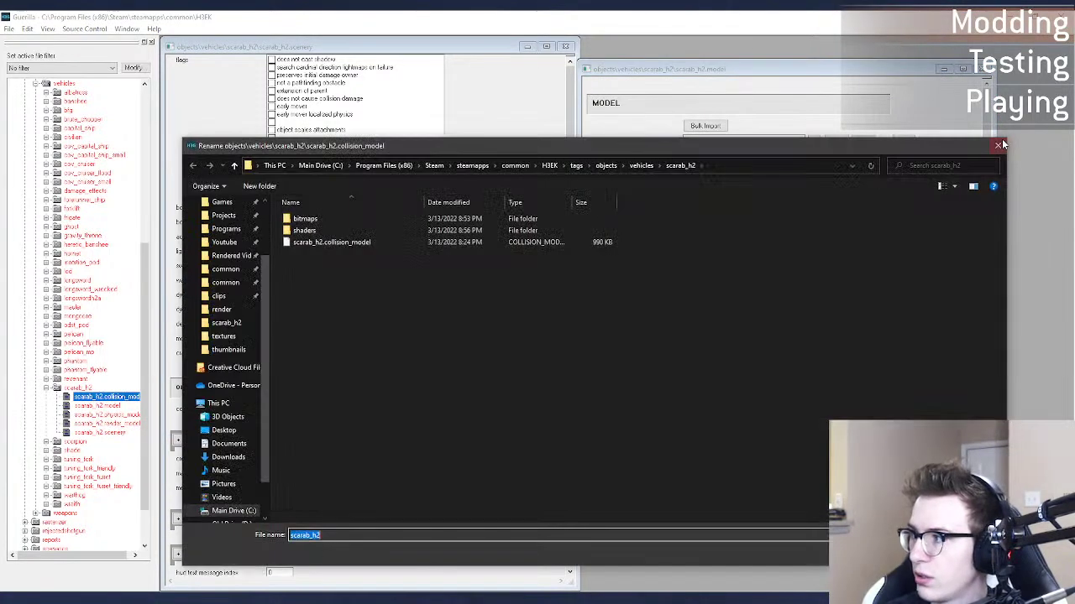
click(1000, 147)
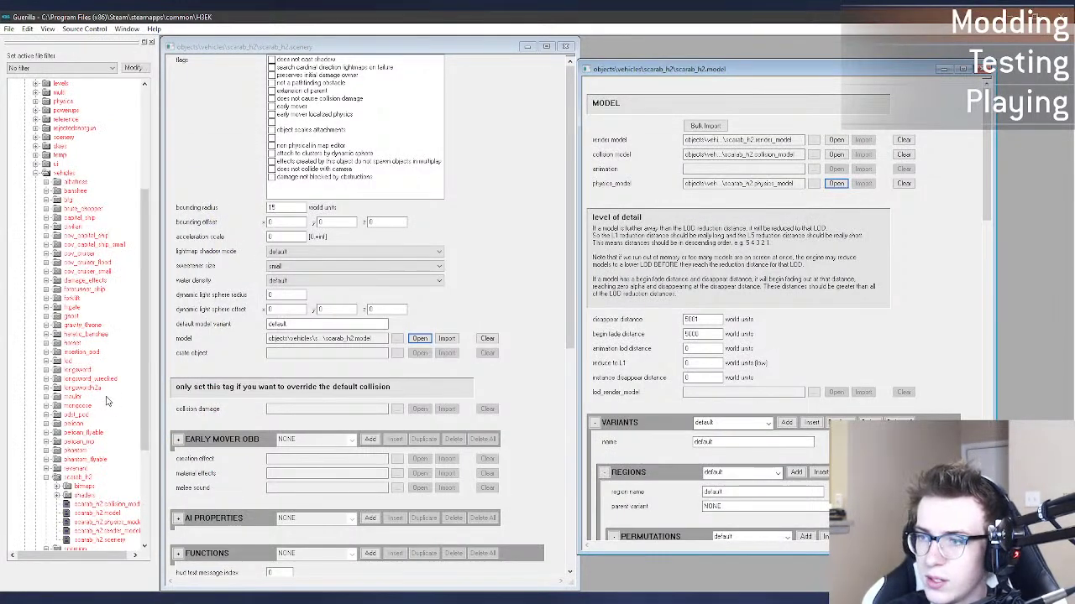
Step: Open scarab_leg_shell.shader from H3EK's scarab_h2 shaders folder and the matching shader from the render_model's materials in the H2EK Guerilla
click(56, 388)
double_click(88, 397)
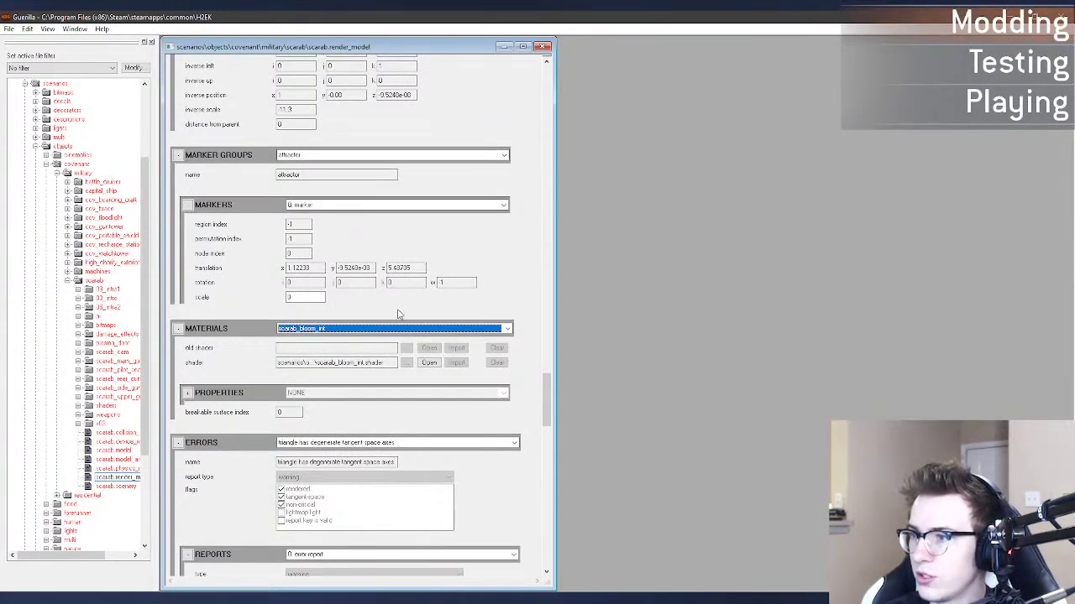
click(394, 328)
click(373, 344)
click(427, 363)
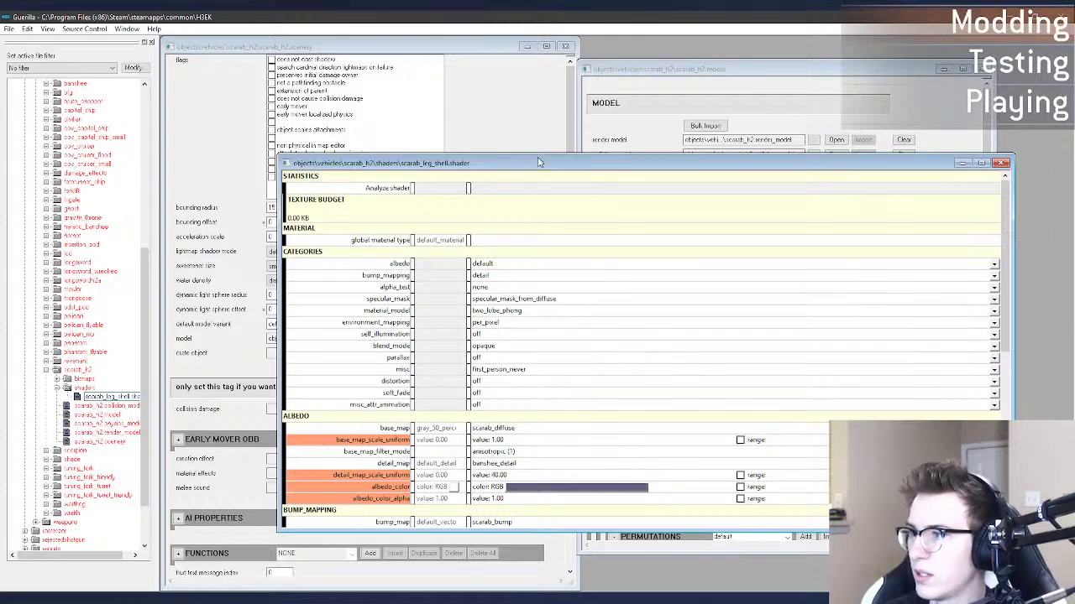
Step: Compare the bump, base and detail map settings of the H3EK and H2EK scarab_leg_shell shaders
drag(540, 163, 485, 143)
scroll(643, 327, down, 3)
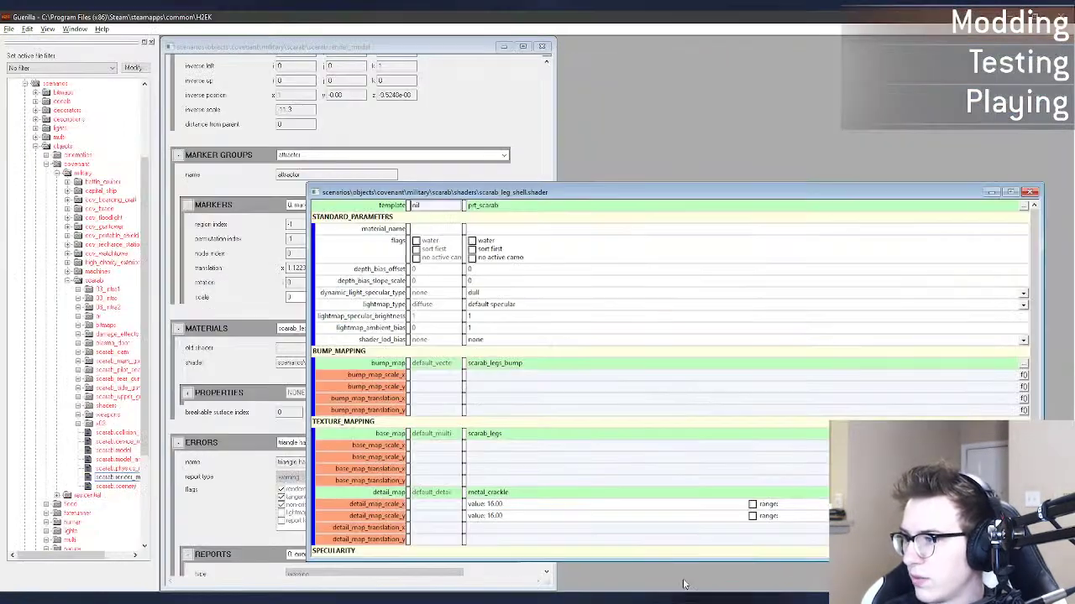
scroll(588, 379, down, 3)
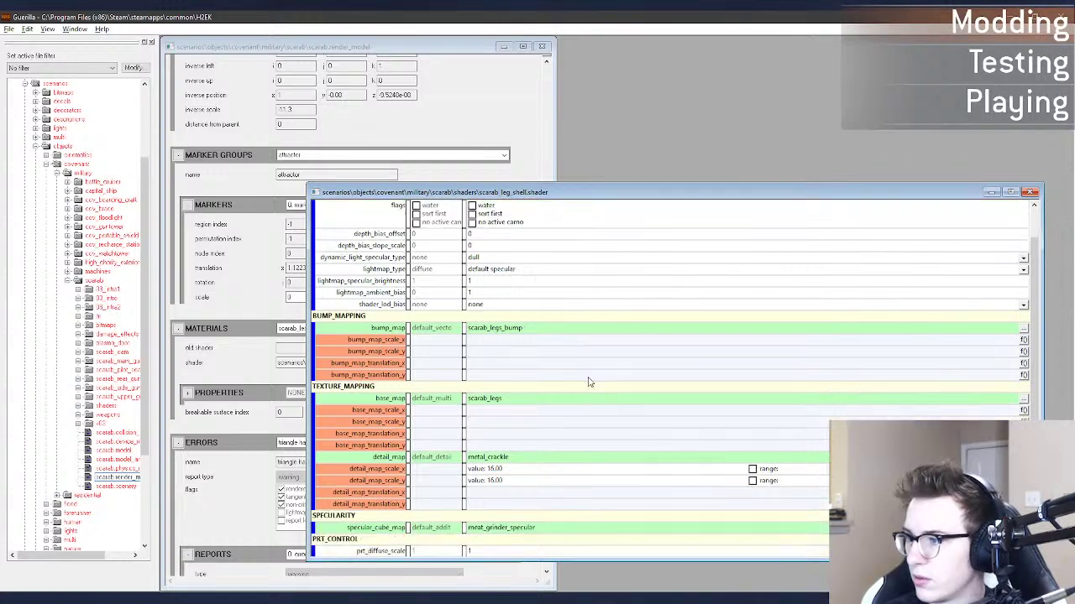
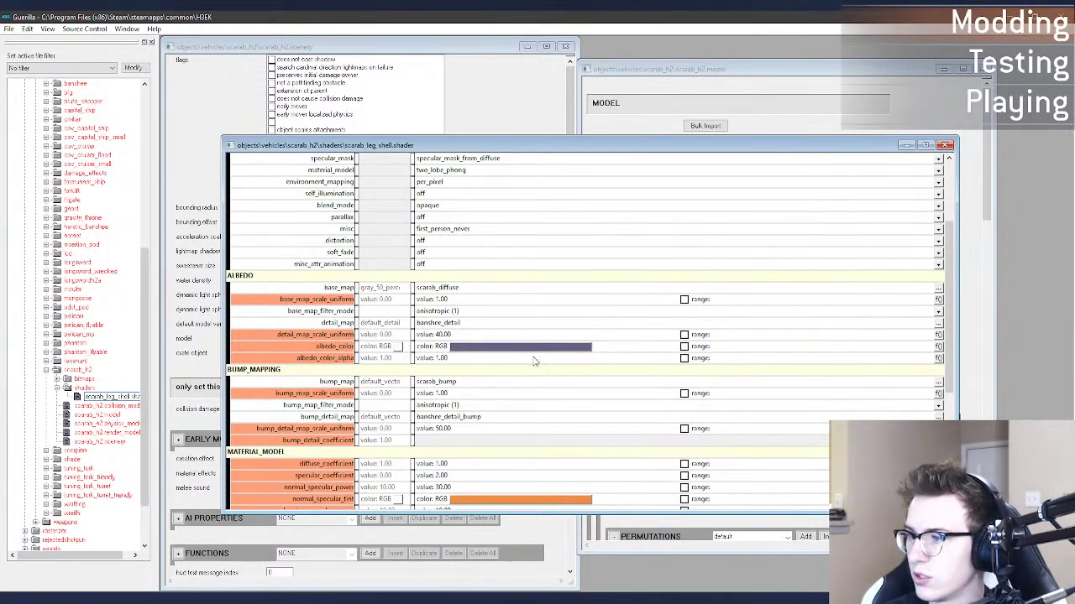
Step: Set the base_map of the H3EK scarab_leg_shell shader to scarab_legs.bitmap from the scarab_h2 bitmaps folder
click(937, 290)
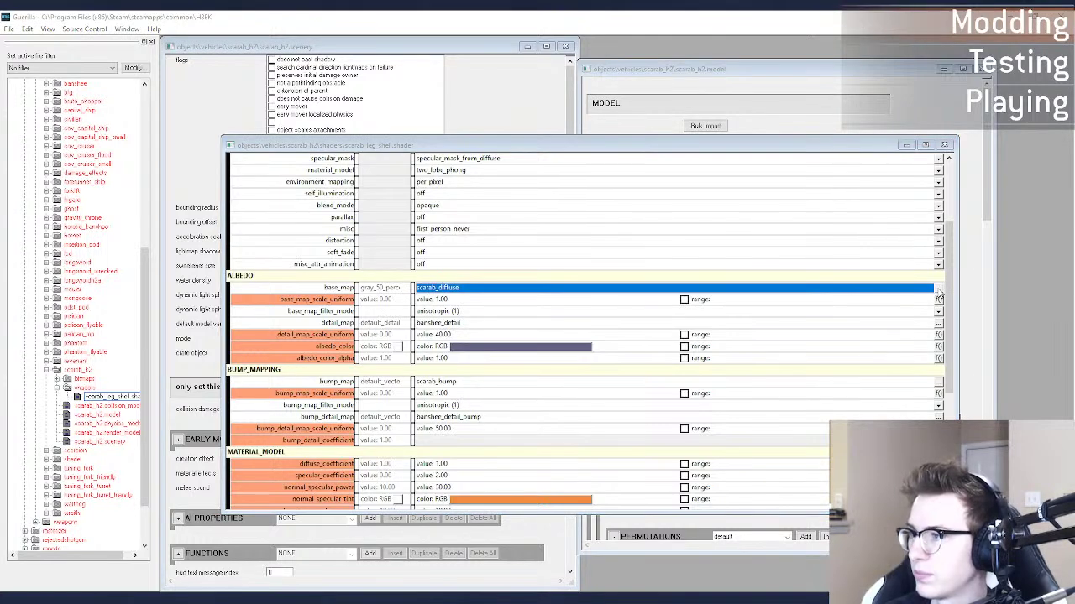
click(606, 166)
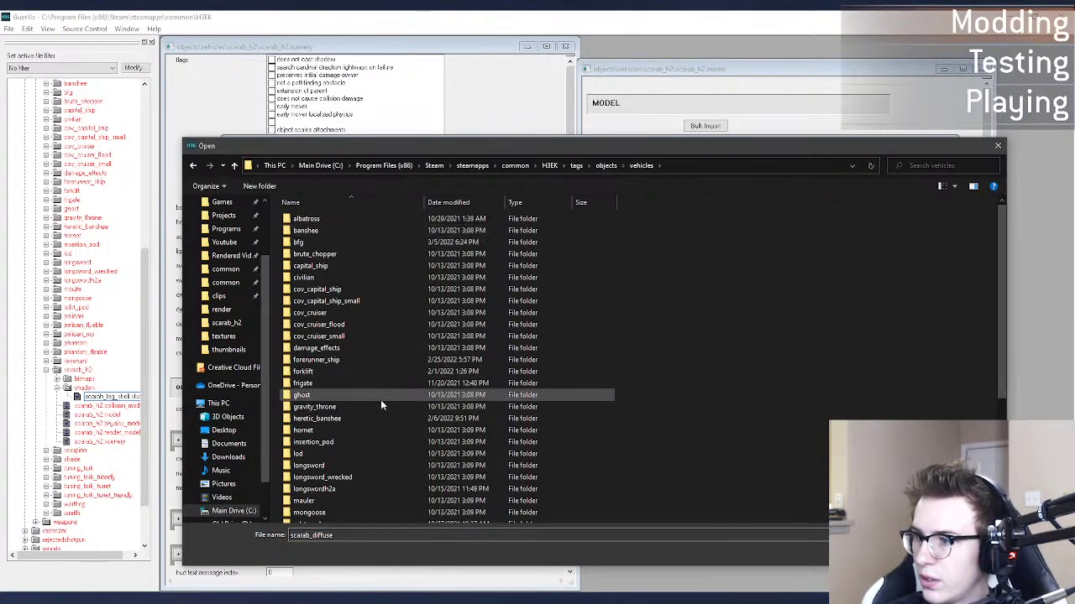
scroll(352, 488, down, 5)
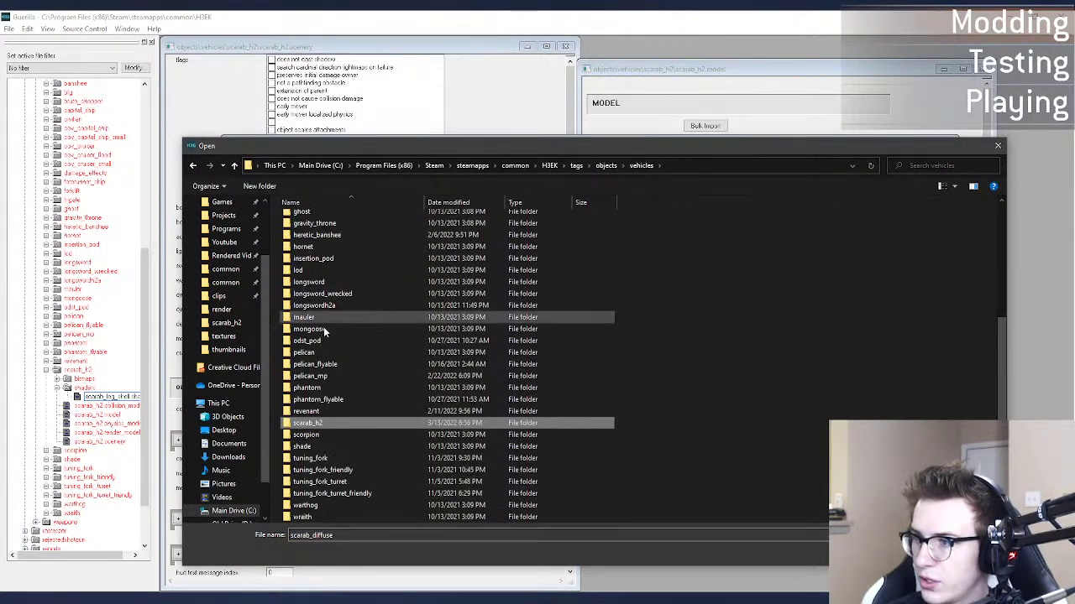
double_click(319, 424)
double_click(328, 220)
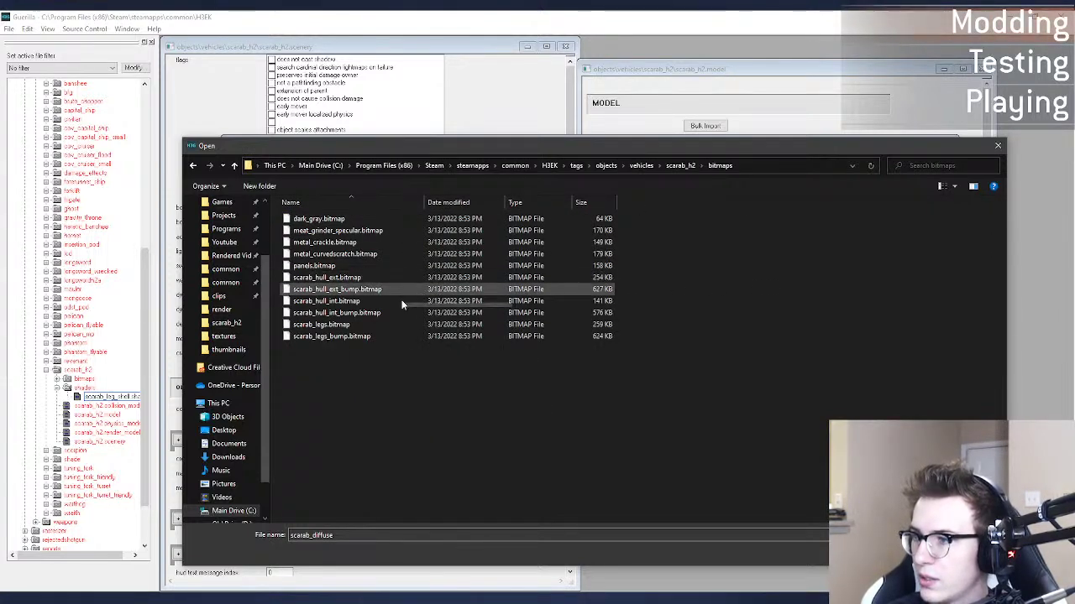
double_click(383, 324)
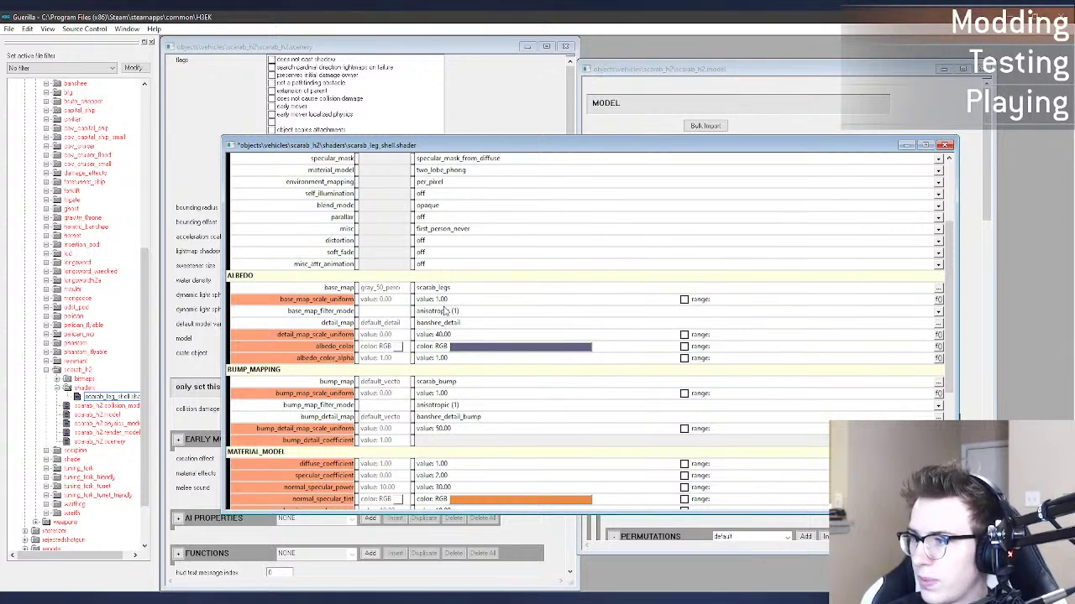
Step: Set the shader's bump_map to scarab_legs_bump.bitmap from the scarab_h2 bitmaps folder
click(440, 324)
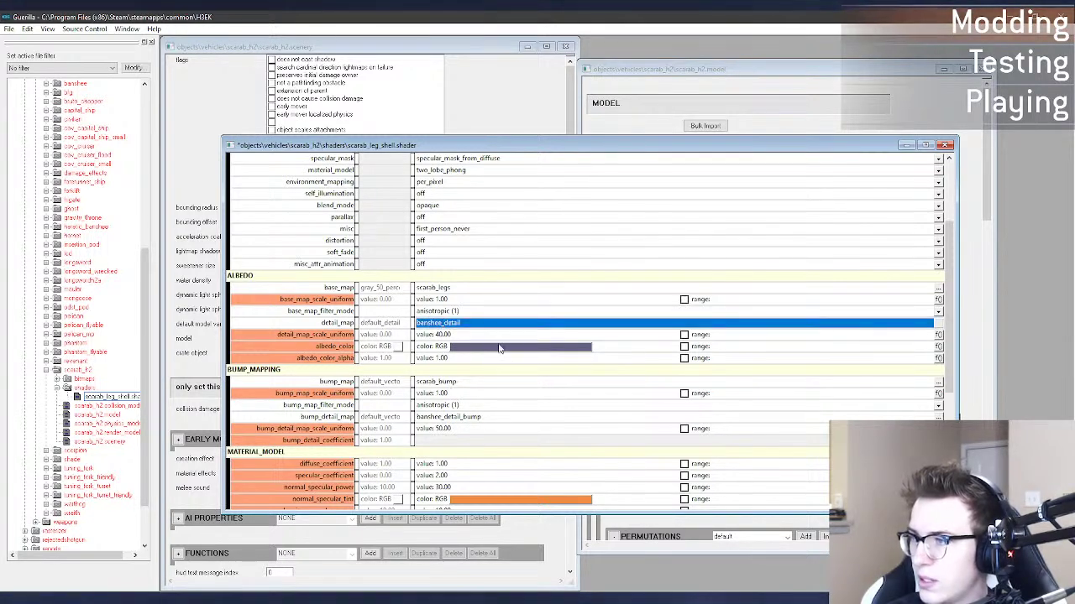
click(938, 385)
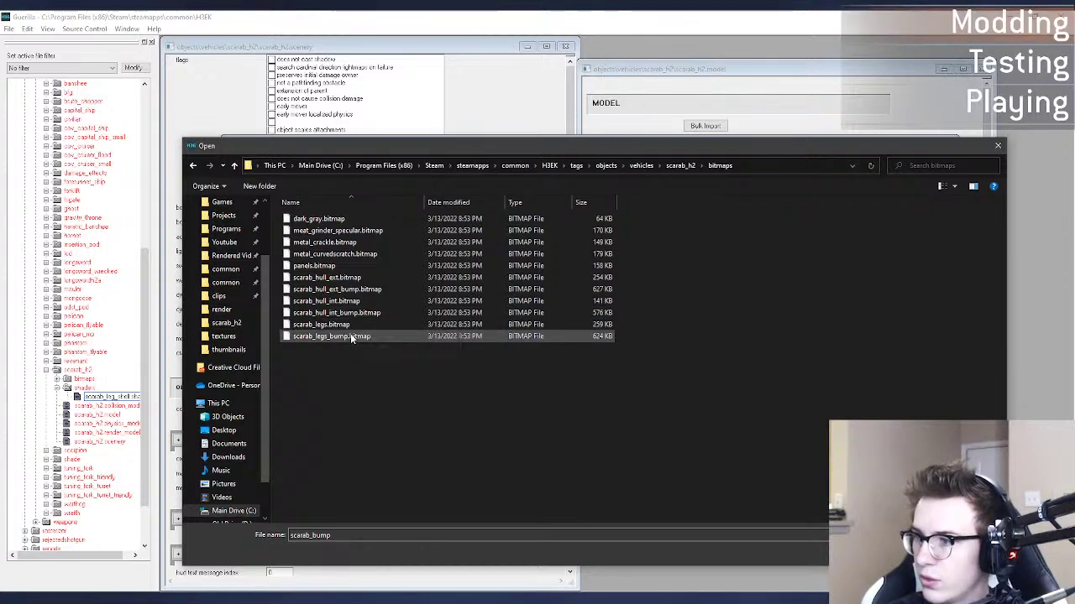
double_click(350, 335)
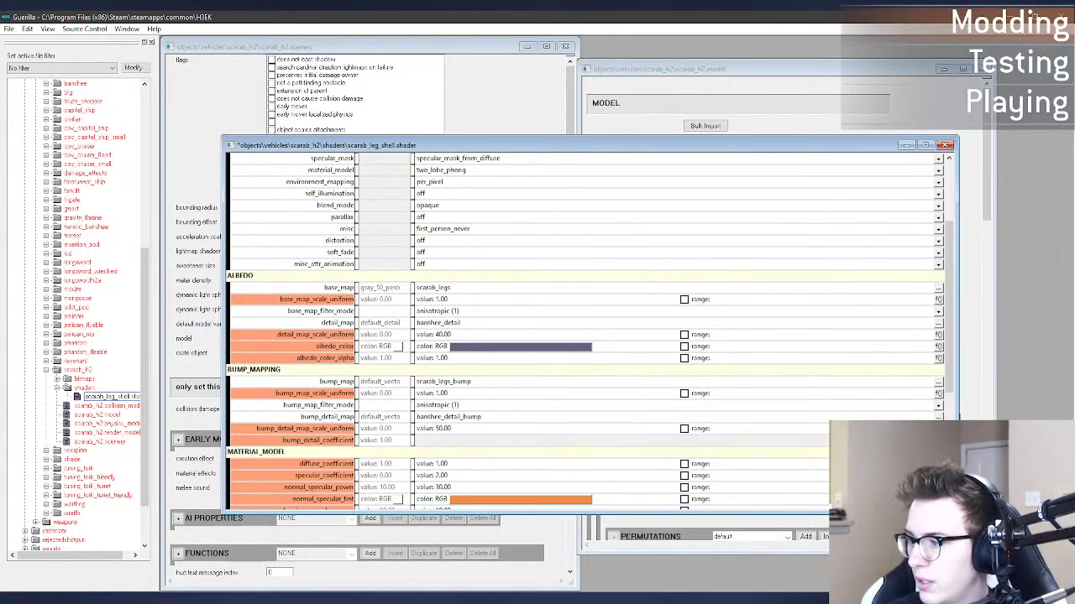
key(ctrl+o)
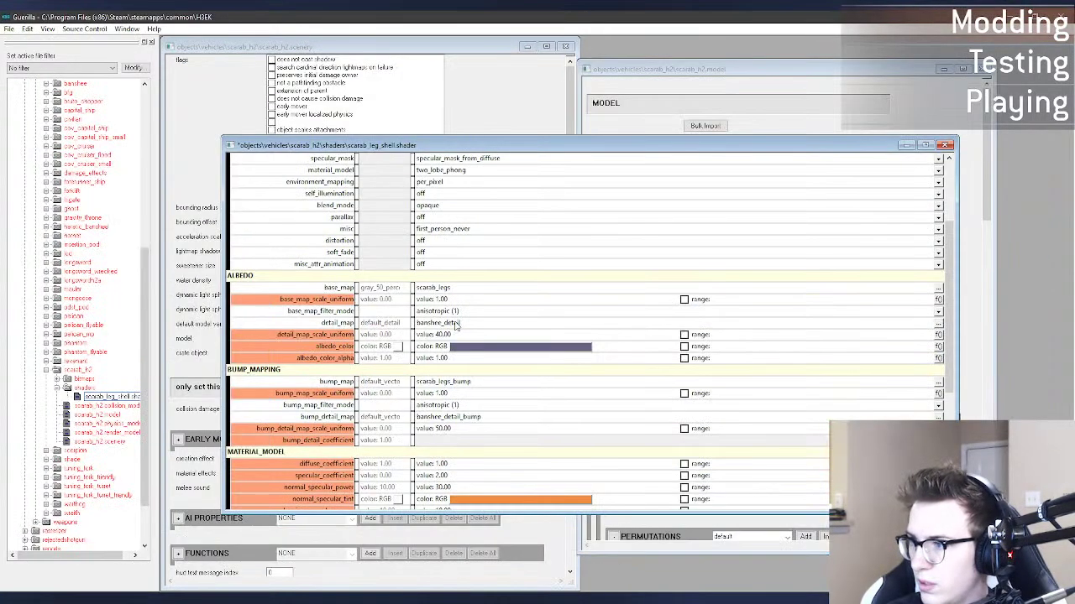
Step: Review the detail map, bump detail map and material model settings, and save scarab_leg_shell.shader
click(460, 326)
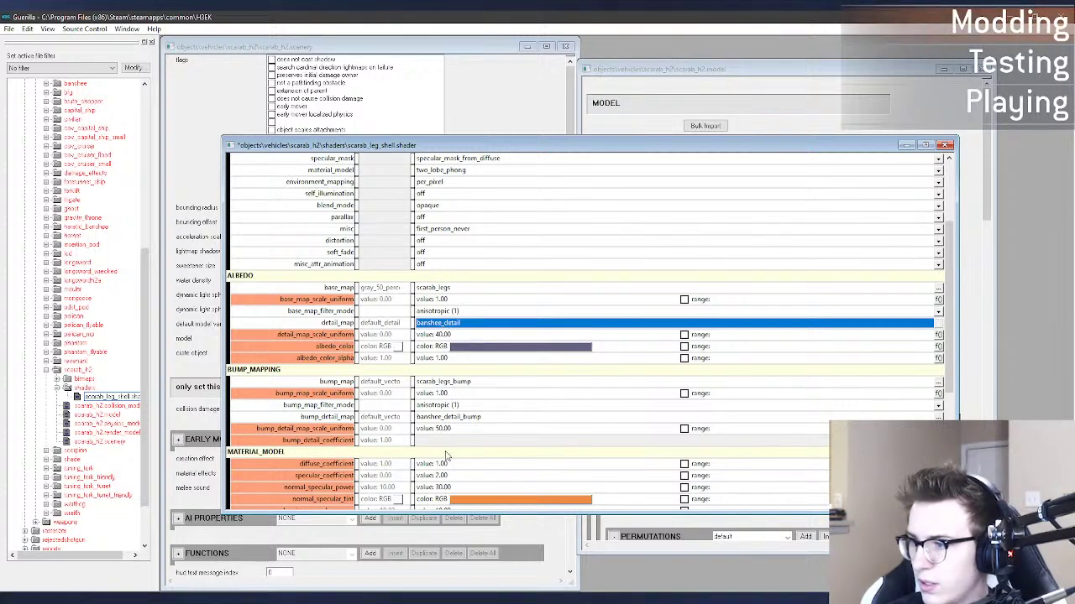
click(466, 417)
scroll(499, 410, down, 4)
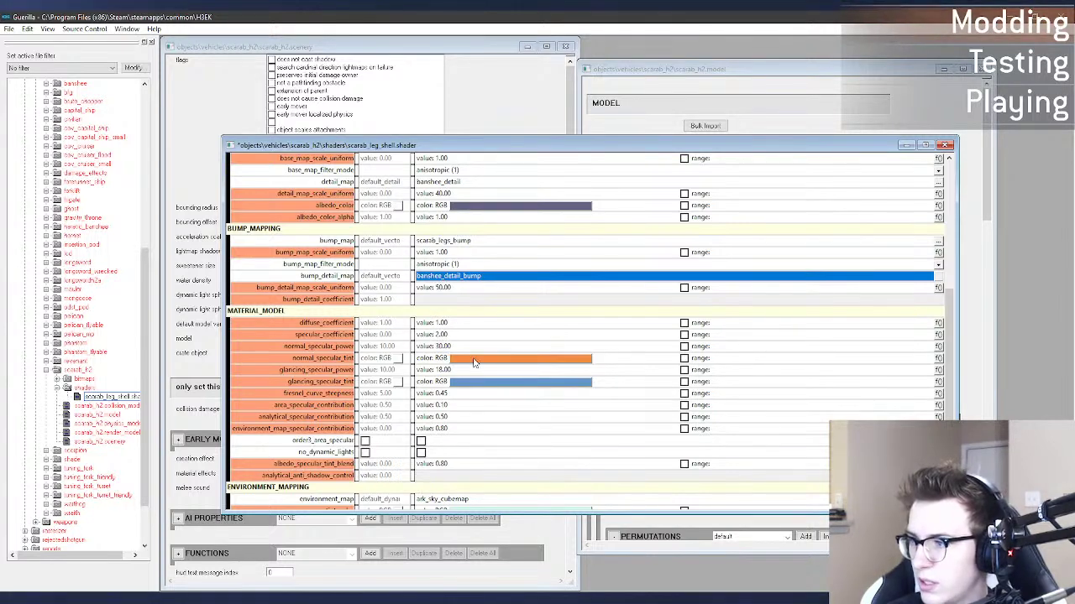
scroll(542, 355, up, 1)
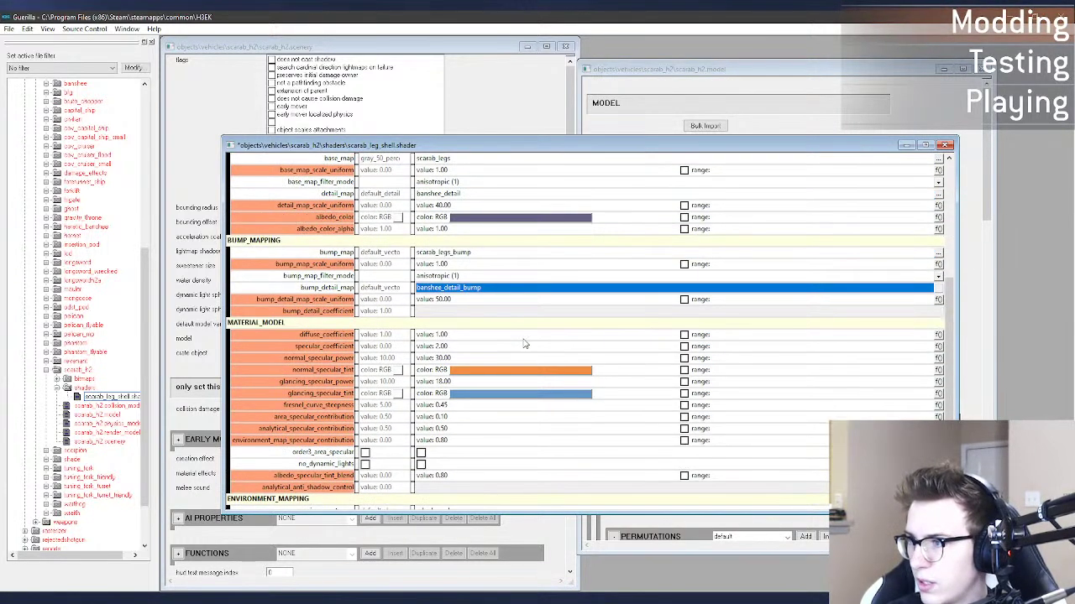
scroll(514, 337, down, 3)
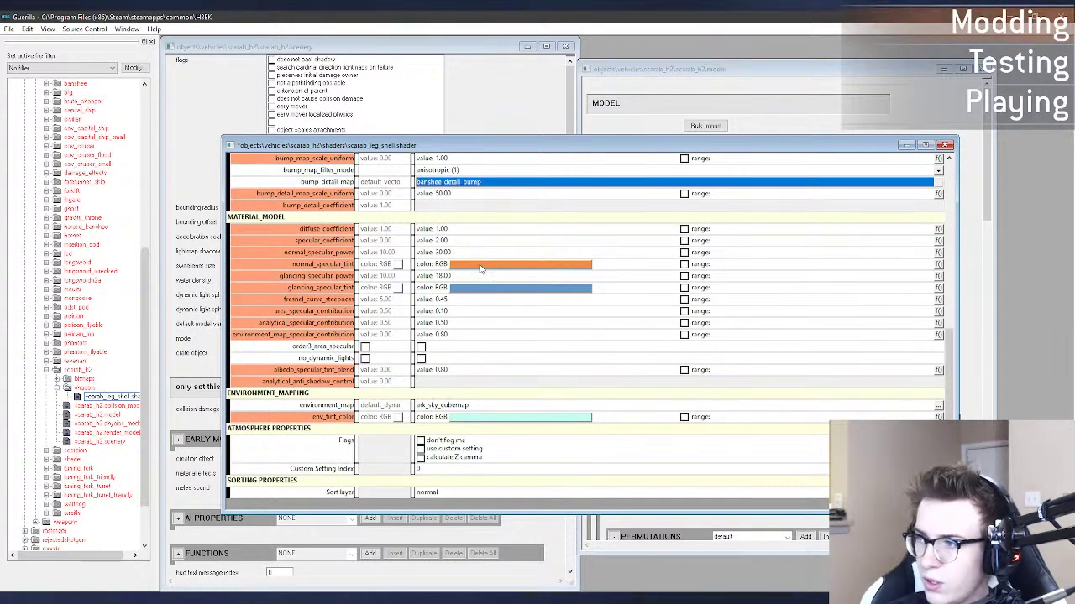
key(ctrl+s)
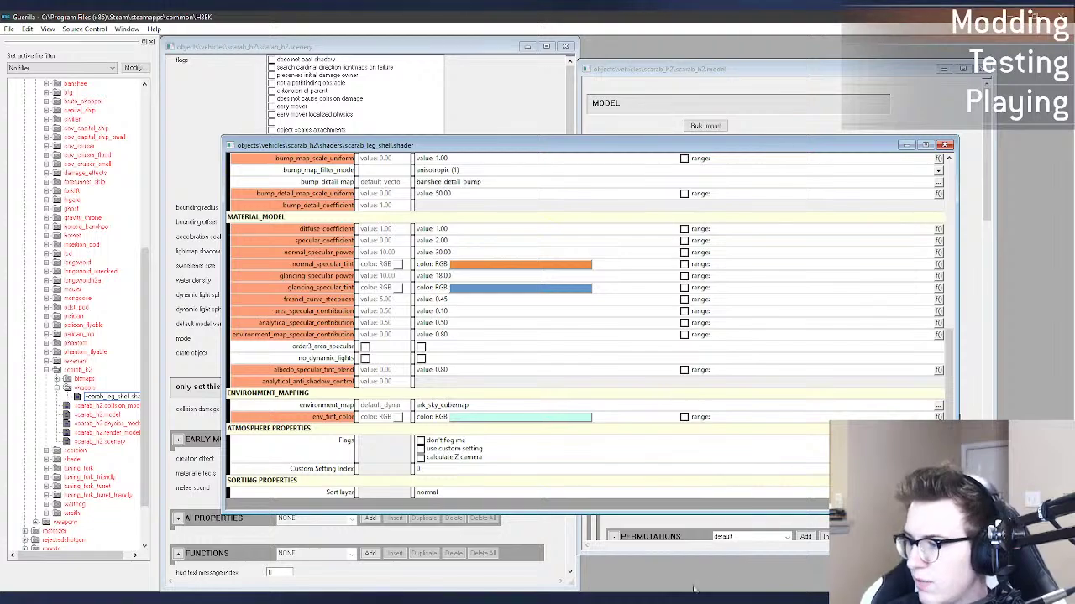
Step: Switch to Sapien and inspect the Halo 2 scarab's legs with the reloaded shader beside the Halo 3 scarab
key(alt+Tab)
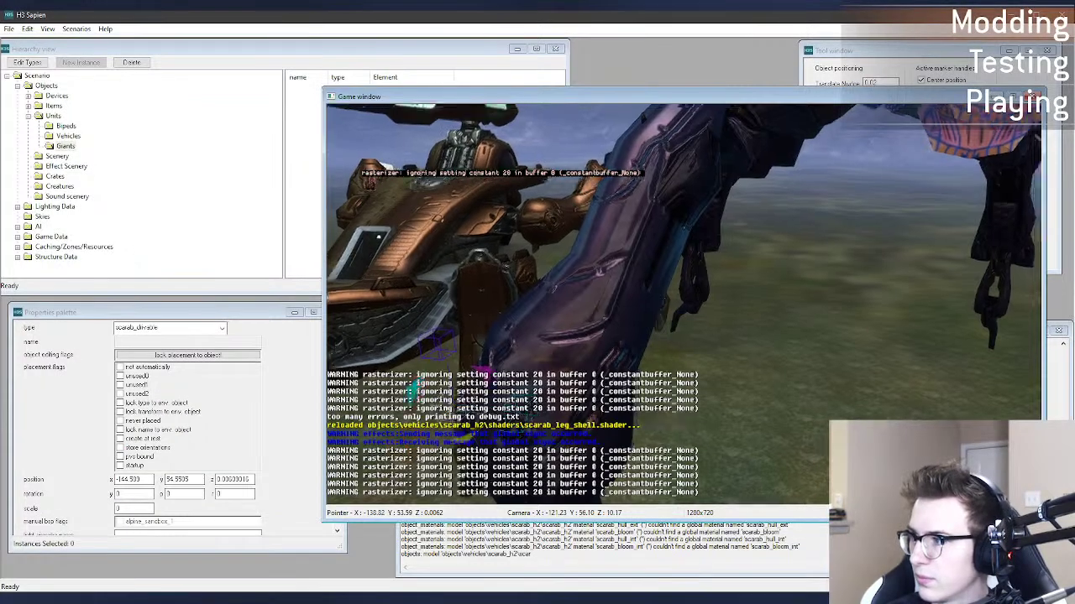
key(d)
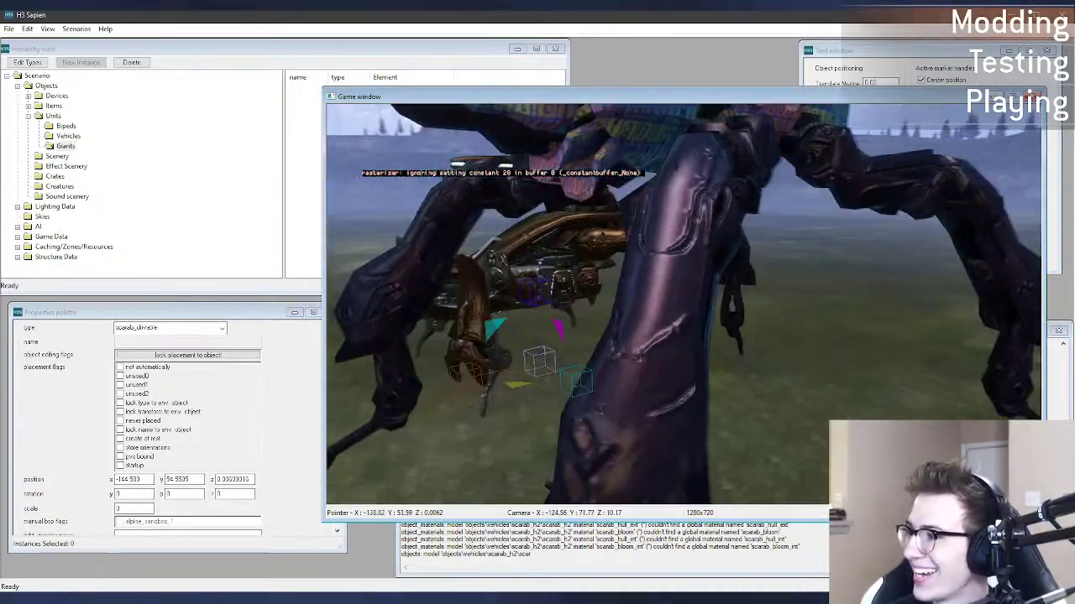
key(a)
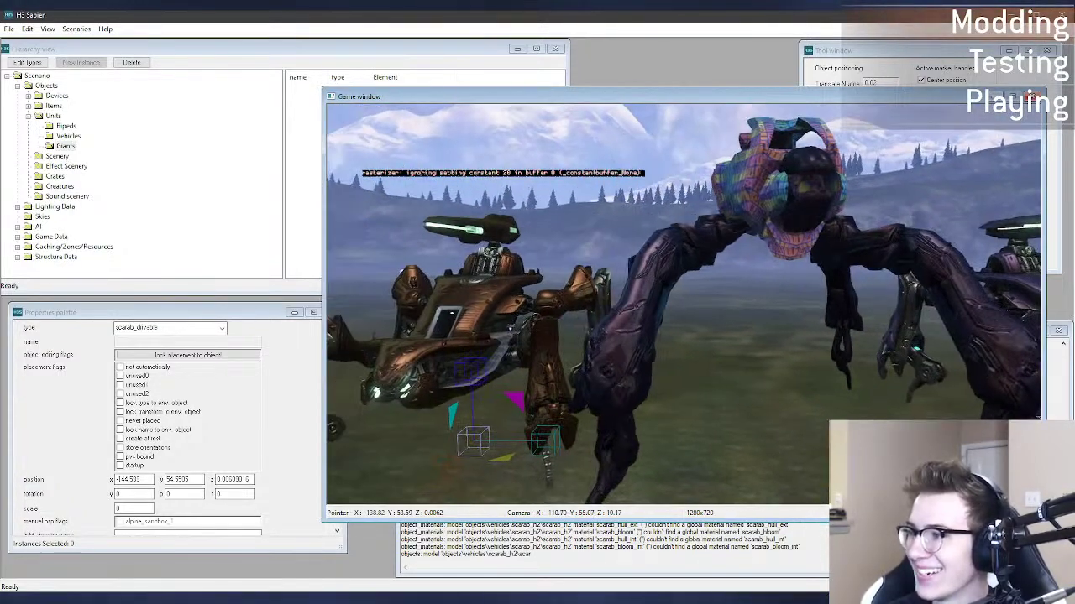
key(w)
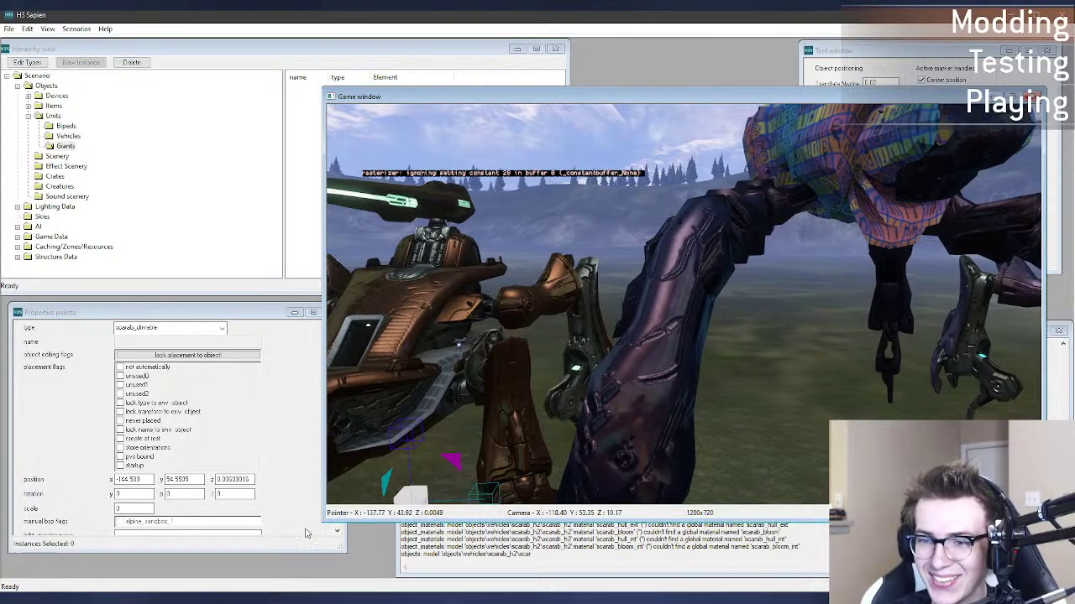
key(w)
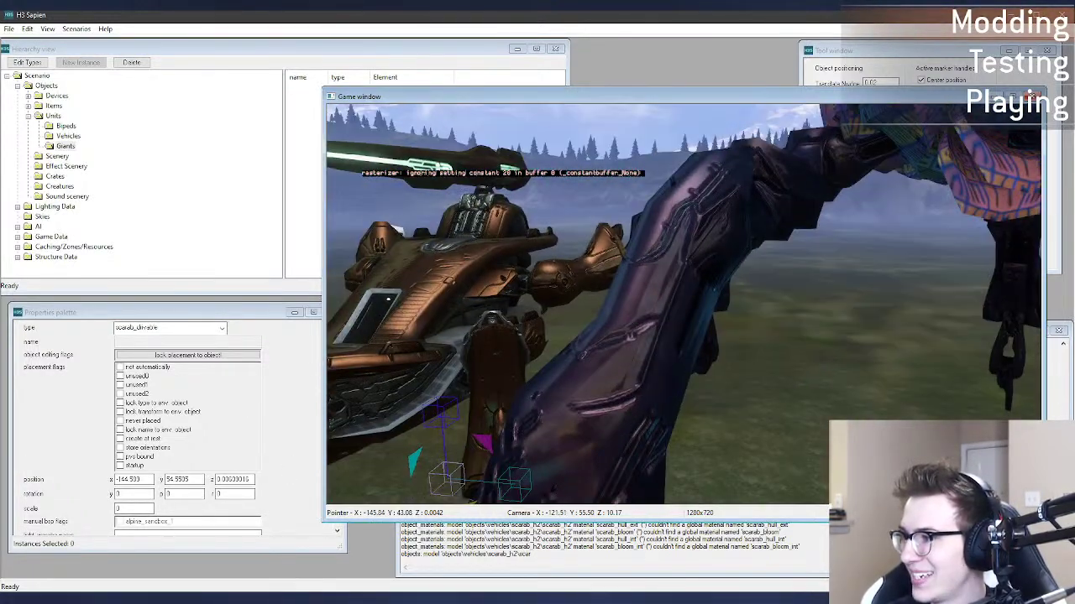
key(s)
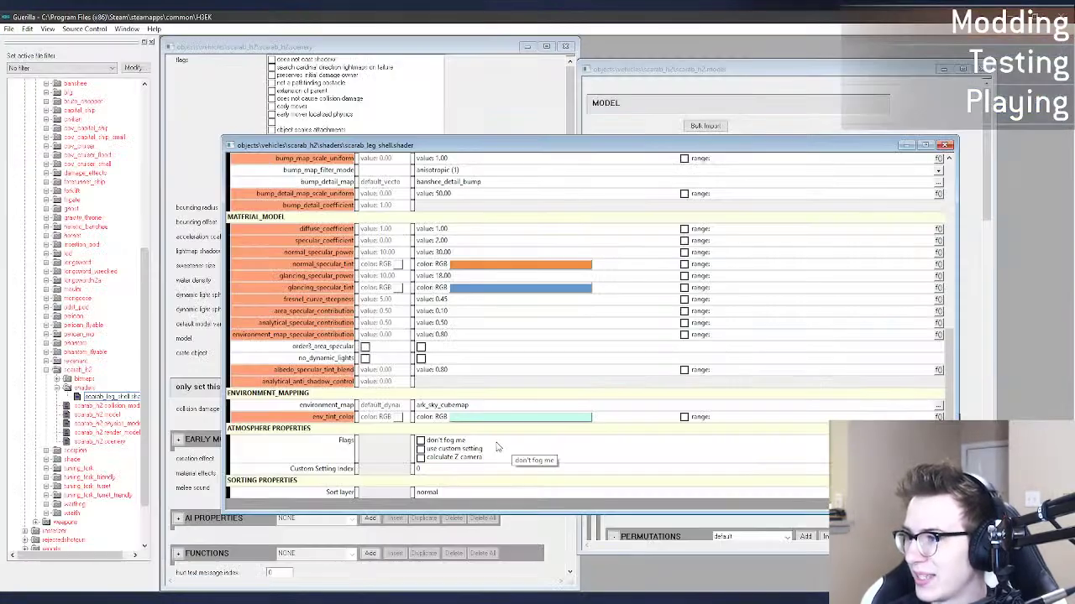
Step: In the H3EK Guerilla, set the leg shell shader's albedo_color to white and save the shader
scroll(499, 305, up, 1)
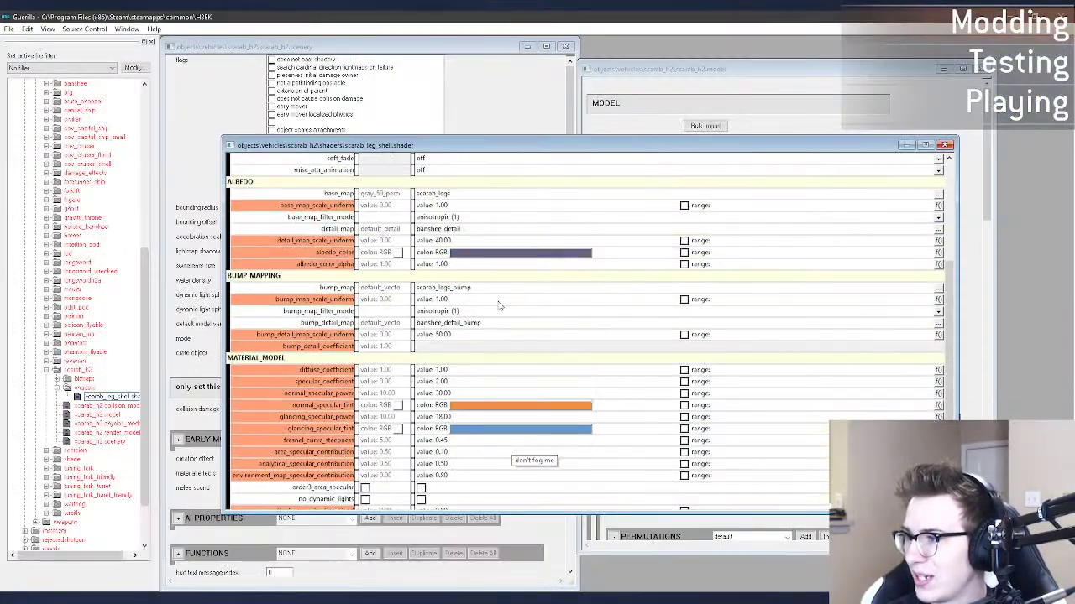
double_click(485, 256)
click(650, 359)
click(593, 417)
key(ctrl+s)
Step: Switch to Sapien and check how the new albedo colour looks on the scarab's legs
key(alt+Tab)
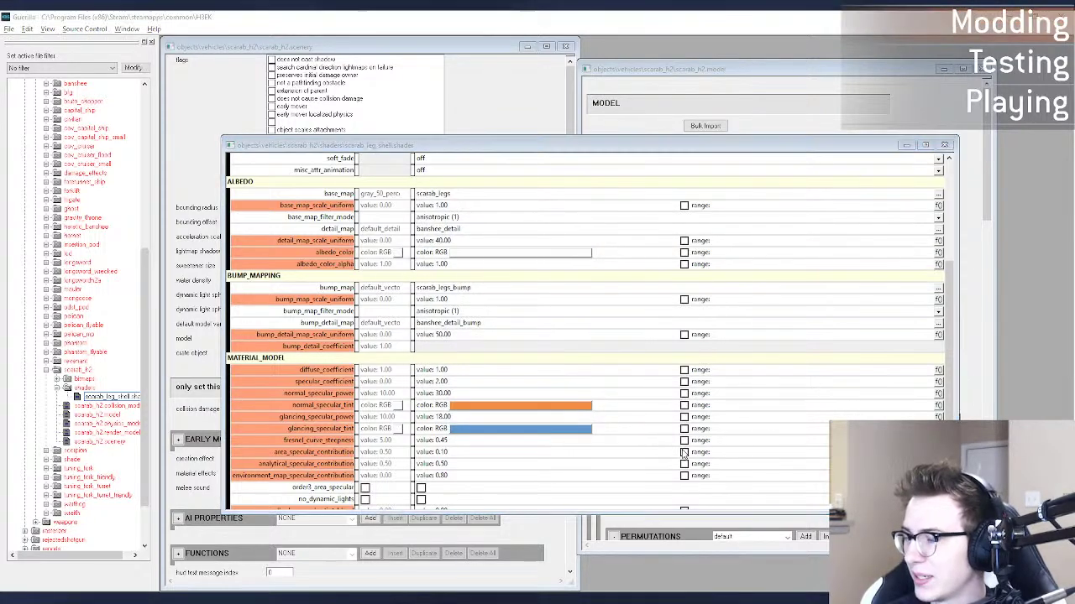
key(alt+Tab)
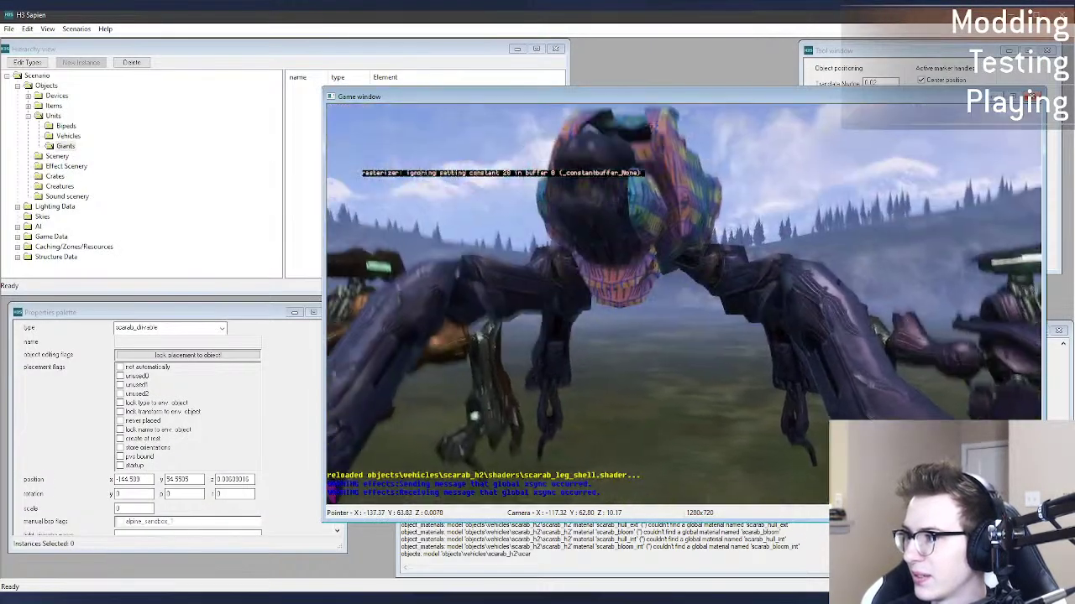
key(d)
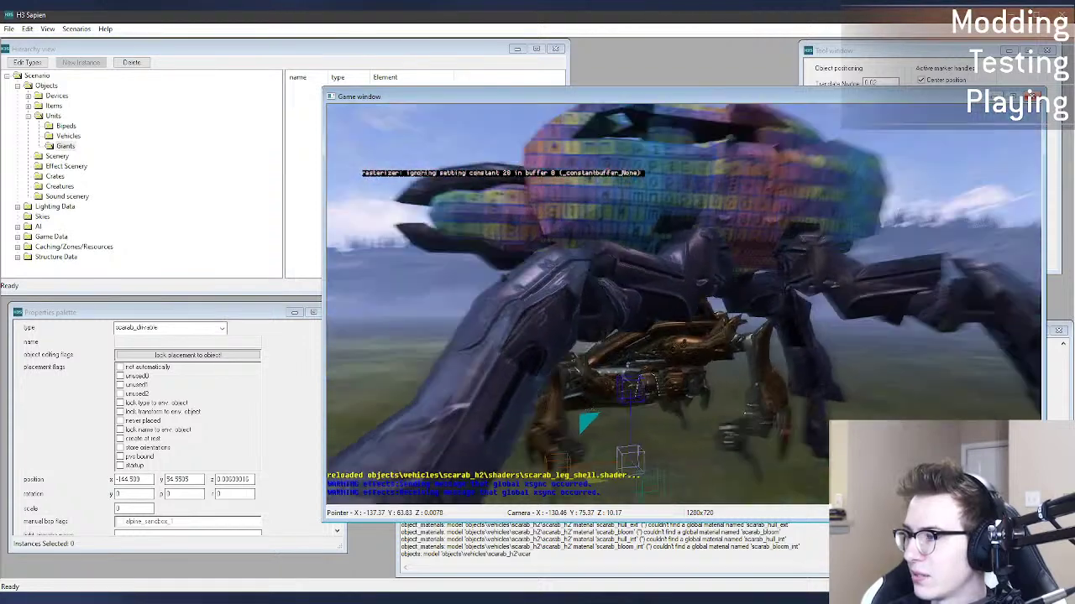
Step: Return to the H3EK Guerilla and review the leg shell shader's categories, albedo, bump, material model and environment mapping settings
key(alt+Tab)
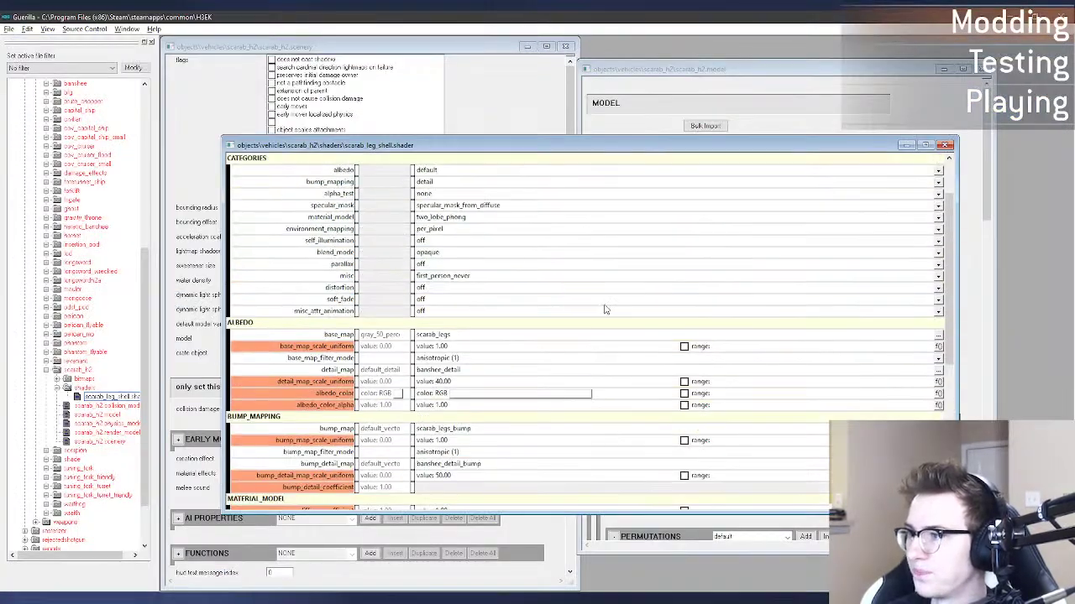
scroll(605, 309, up, 3)
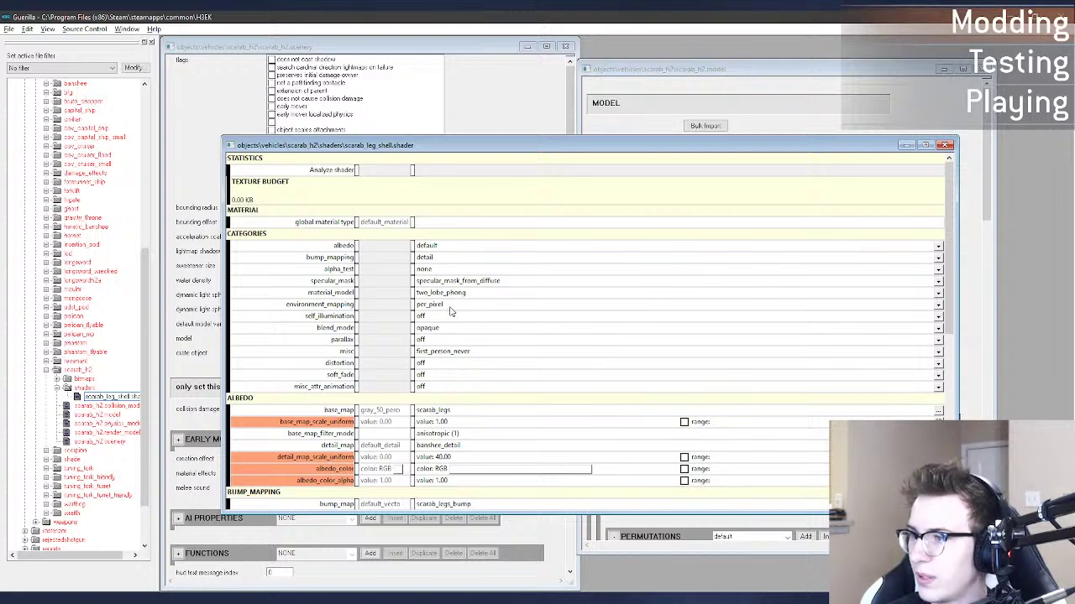
scroll(504, 336, down, 3)
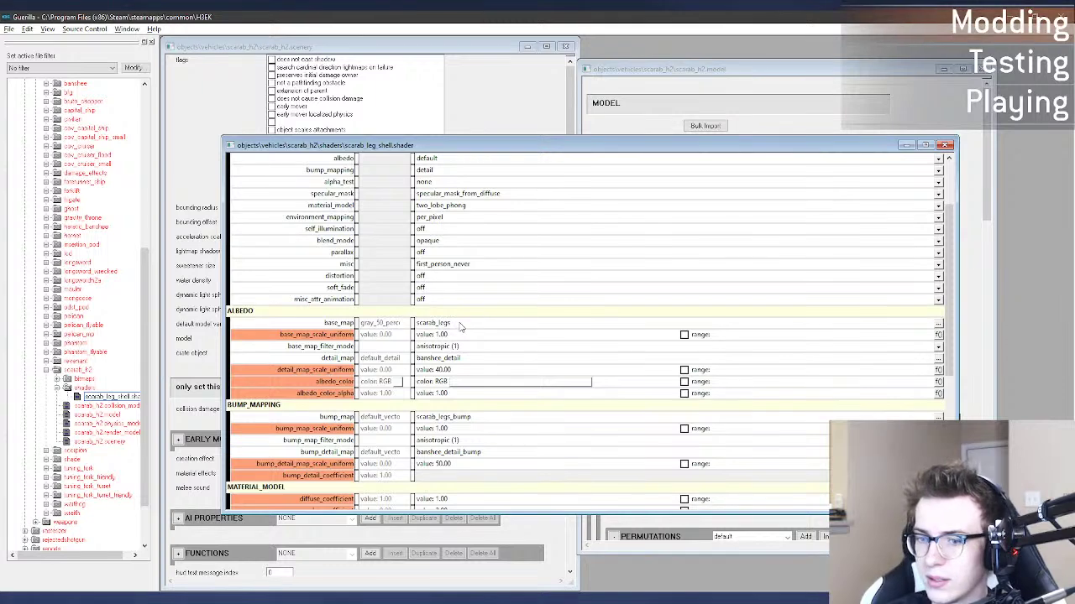
scroll(479, 344, down, 9)
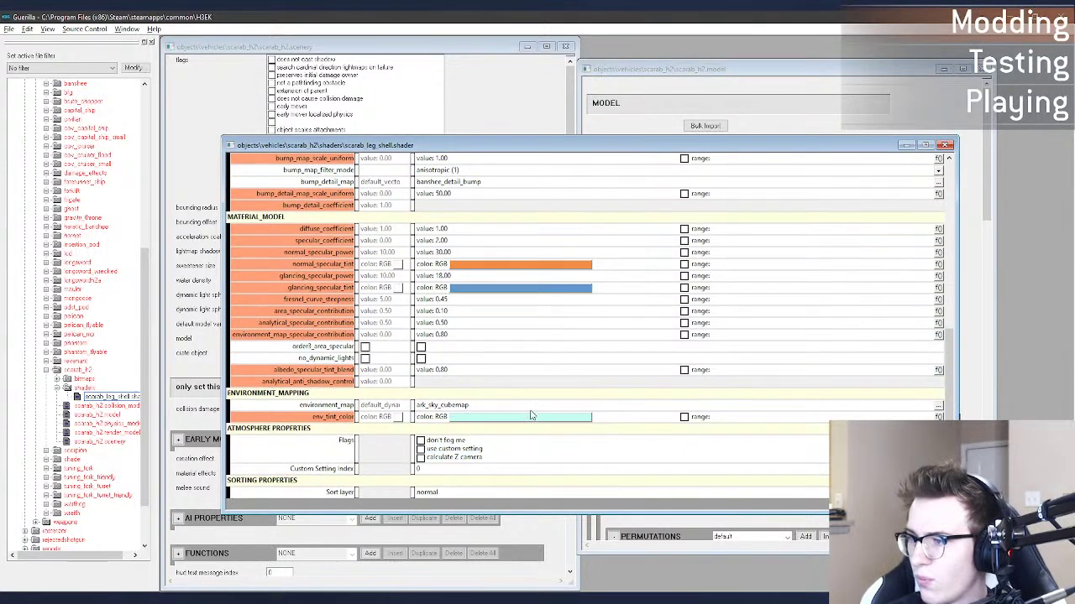
scroll(530, 403, up, 9)
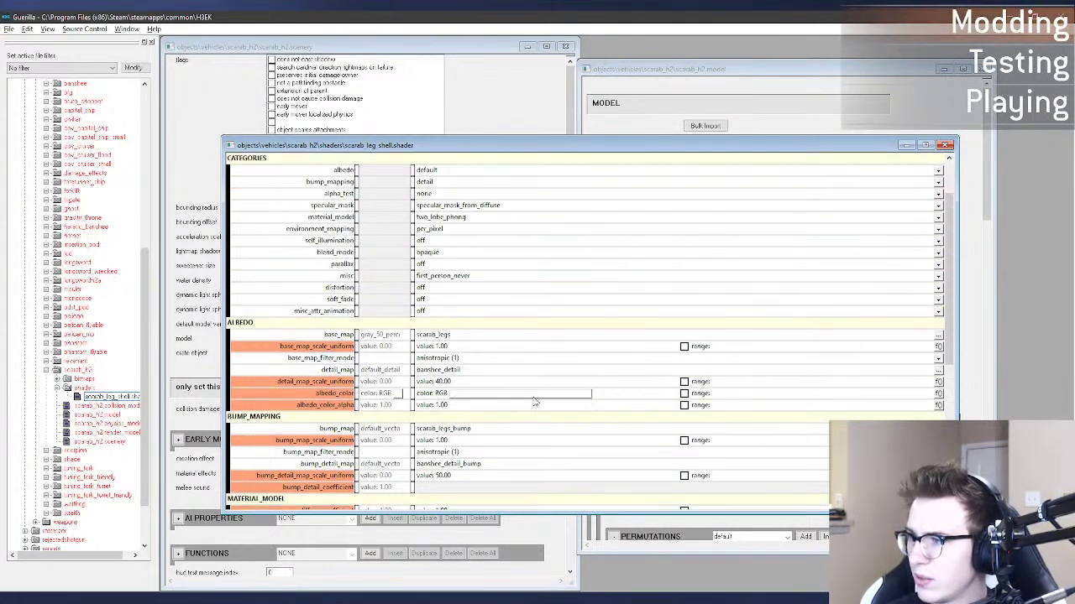
scroll(532, 391, up, 3)
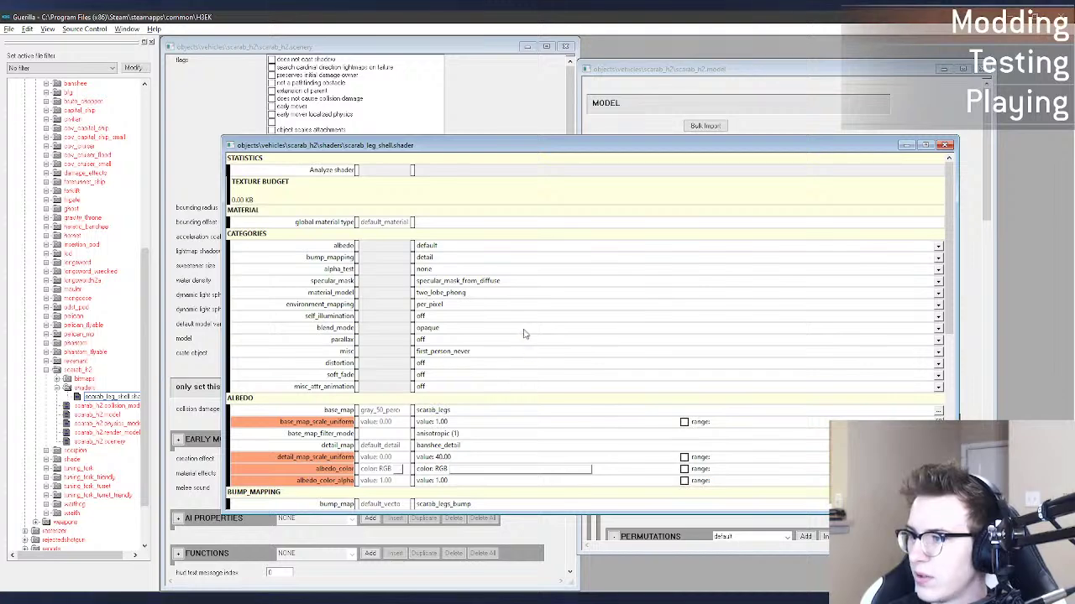
scroll(500, 298, down, 11)
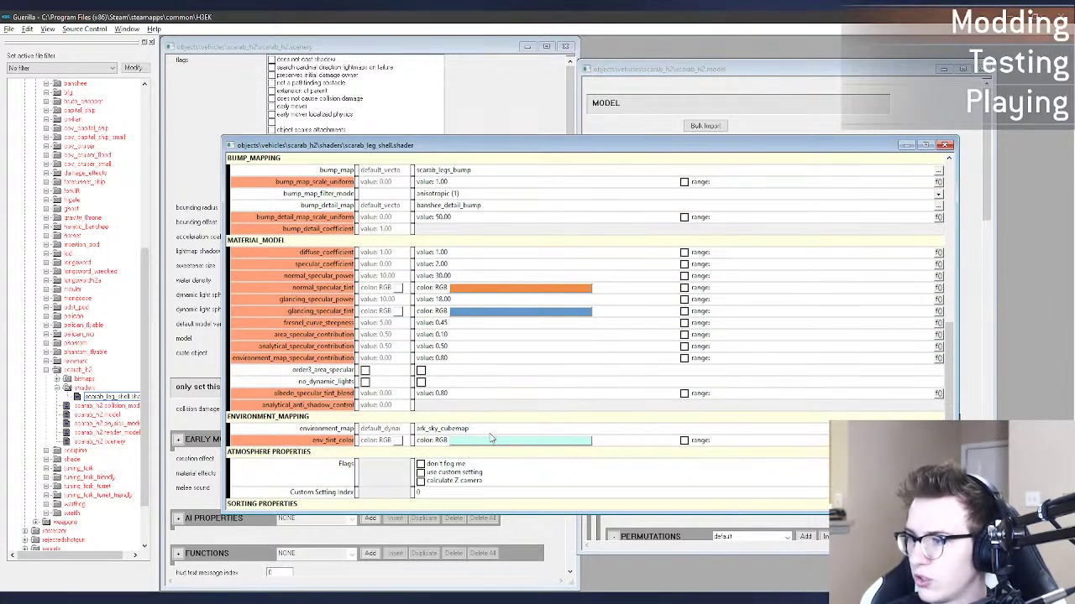
Step: Inspect the scarab's leg shells in Sapien from several angles, from below and up close, for texture and specular shading
key(alt+Tab)
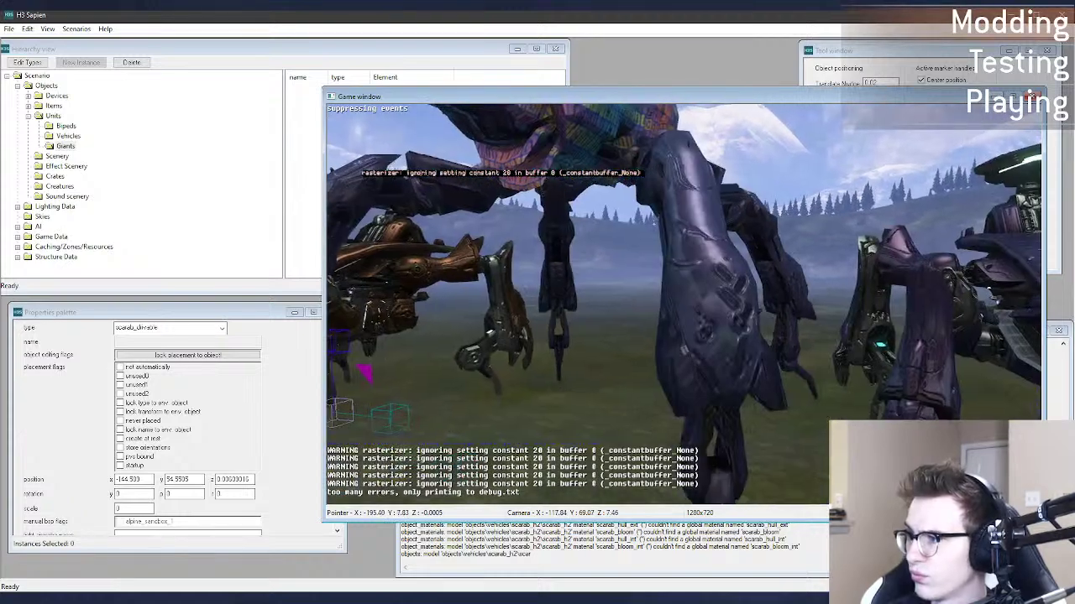
middle_drag(683, 304, 680, 326)
middle_drag(538, 325, 555, 335)
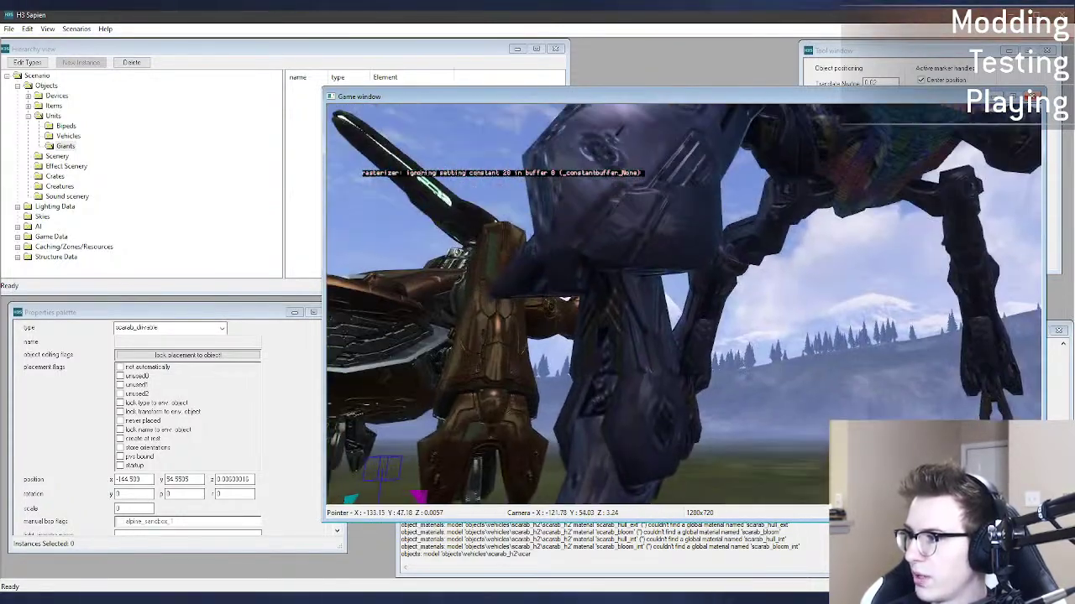
key(w)
middle_drag(683, 304, 571, 425)
key(a)
key(a)
key(r)
key(d)
middle_drag(593, 309, 561, 321)
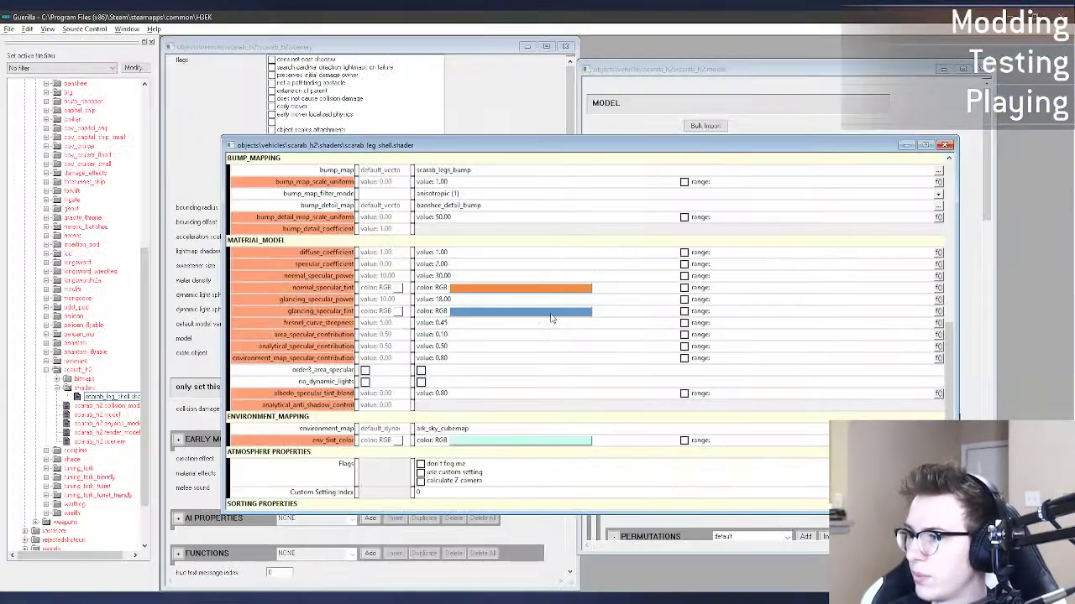
Step: Set the leg shell shader's environment_map to meat_grinder_specular from the H3EK tags\objects\vehicles\scarab_h2\bitmaps folder
click(938, 429)
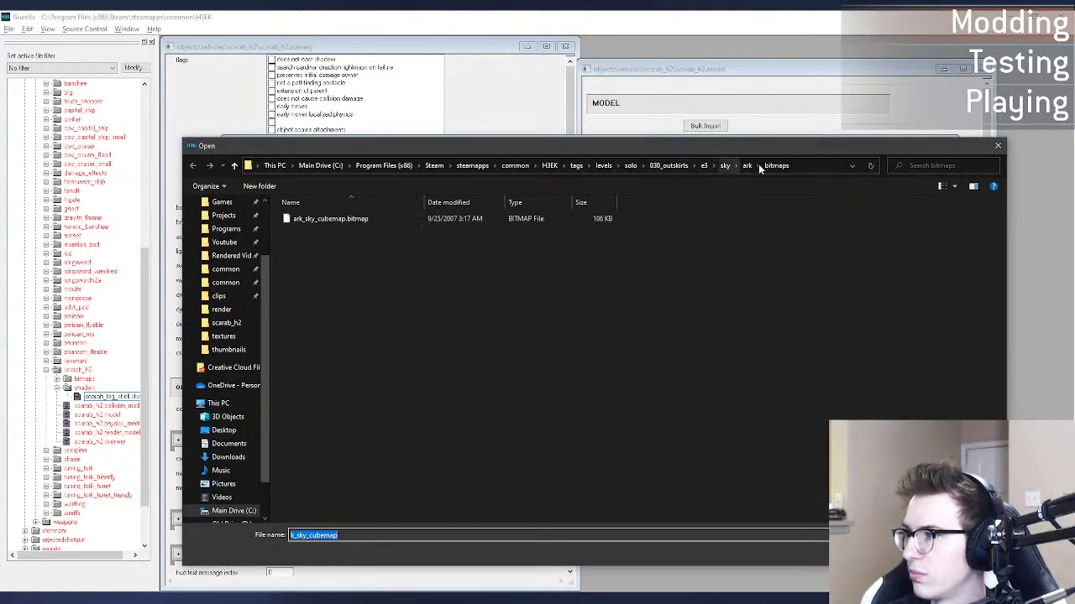
click(808, 167)
text(C:\Program Files (x86)\Steam\steamapps\common\H3EK\tags\objects\vehicles\scarab_h2\bitmaps)
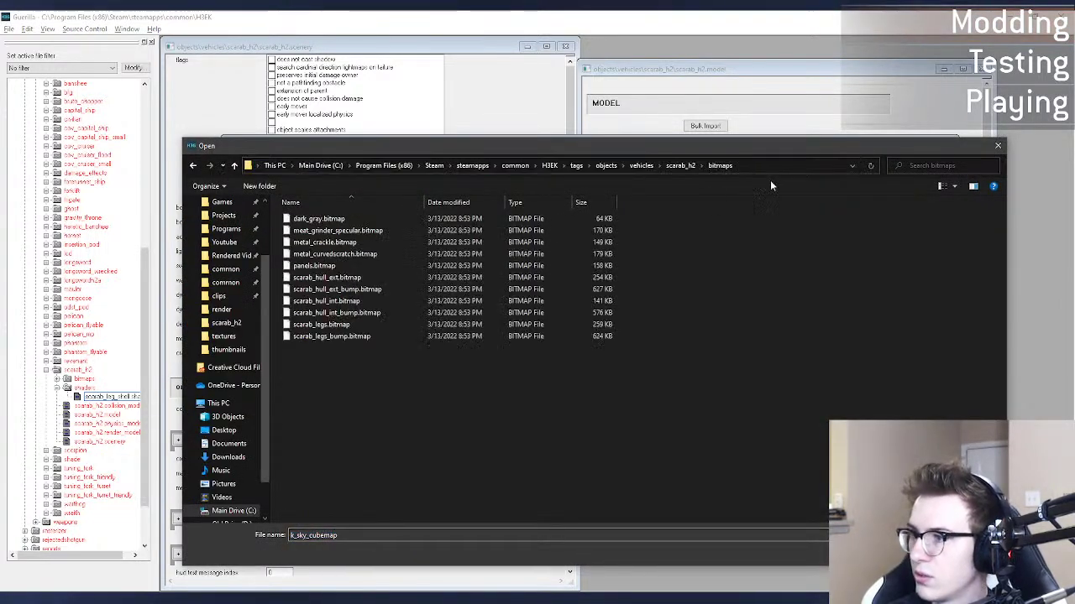
click(481, 225)
double_click(481, 226)
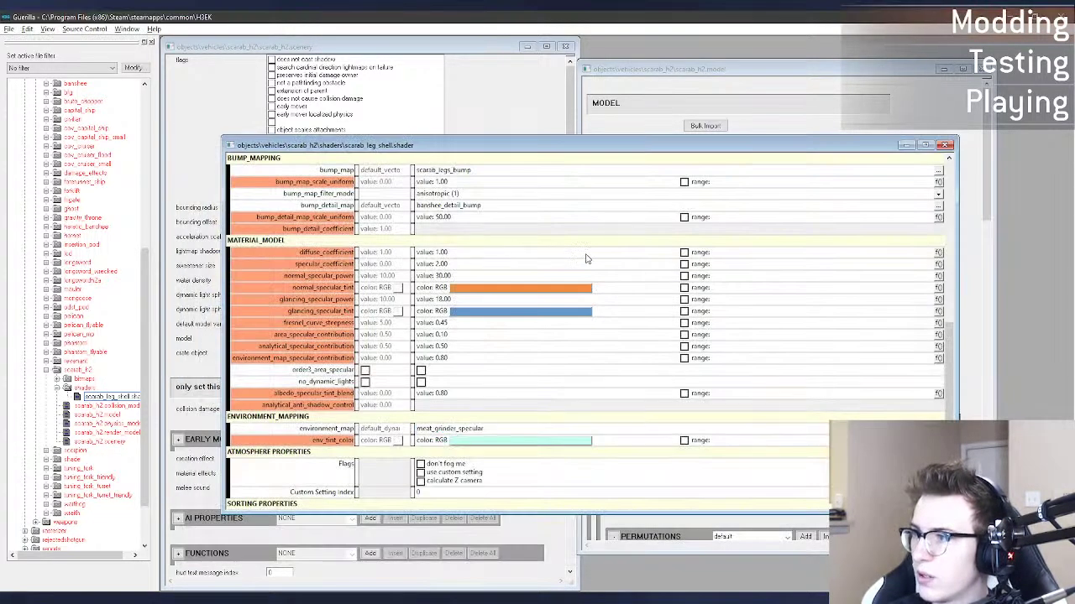
Step: Switch to Sapien and check how the new environment map looks on the scarab's legs
key(alt+Tab)
key(s)
middle_drag(585, 253, 672, 294)
key(w)
key(r)
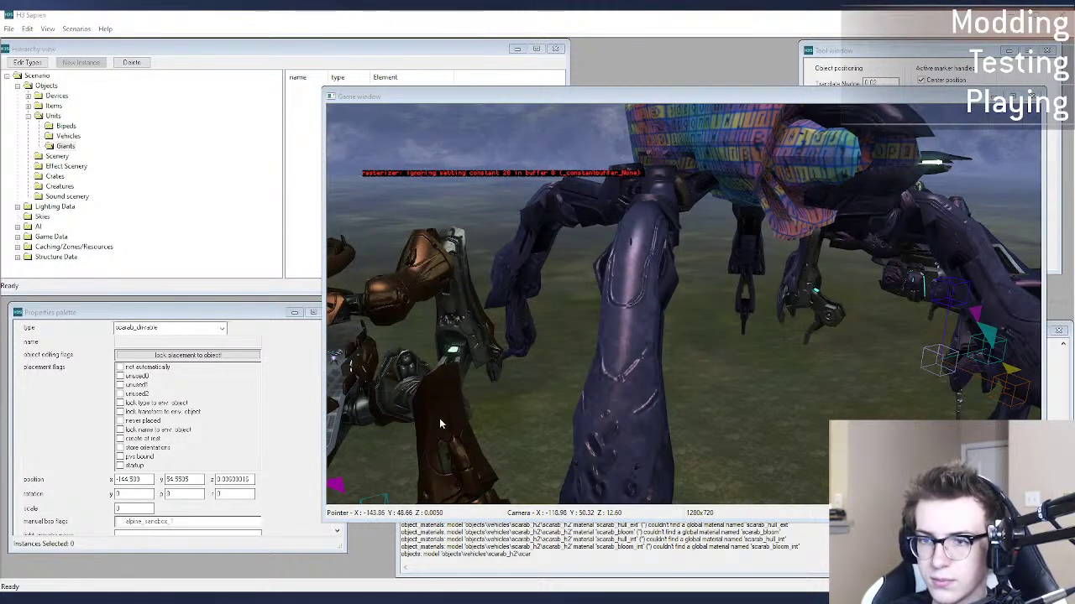
click(472, 406)
middle_drag(475, 403, 467, 406)
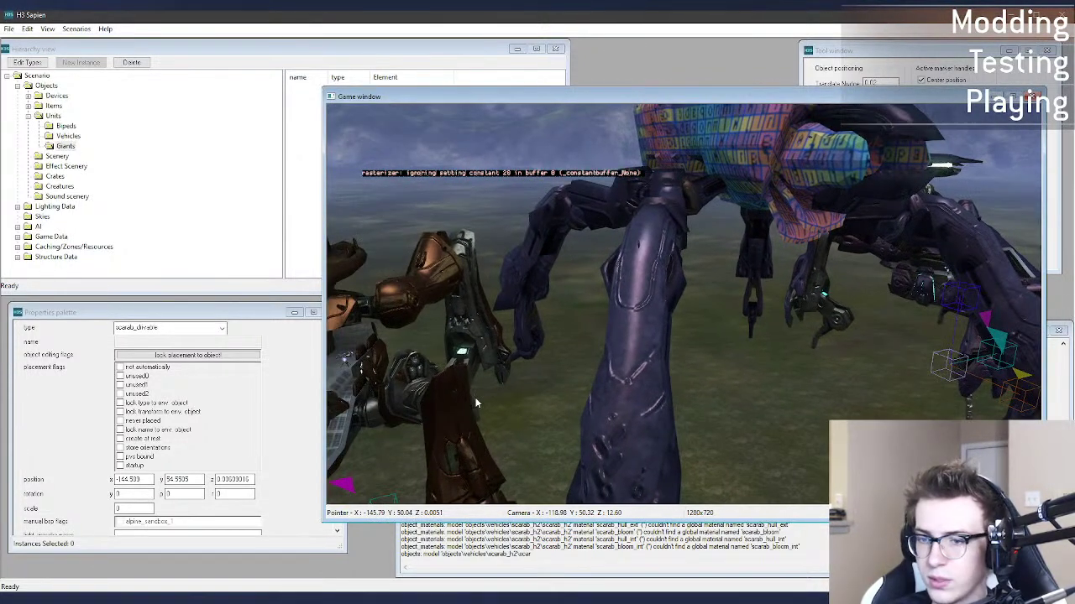
Step: Return to the H3EK Guerilla and browse the levels\solo\070_waste bitmaps folder for another environment_map
key(alt+Tab)
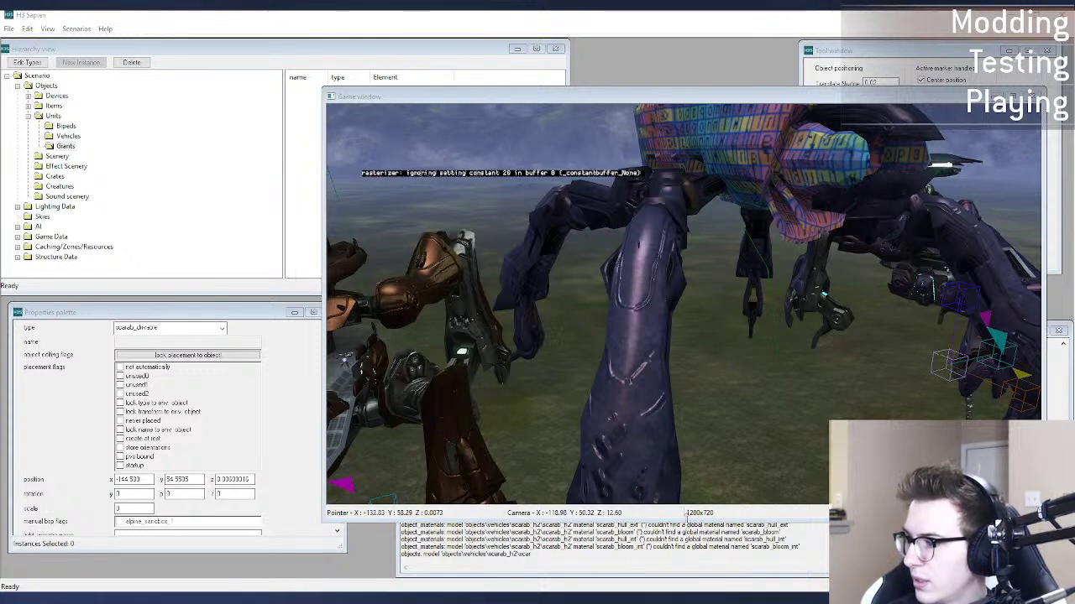
click(645, 599)
click(530, 431)
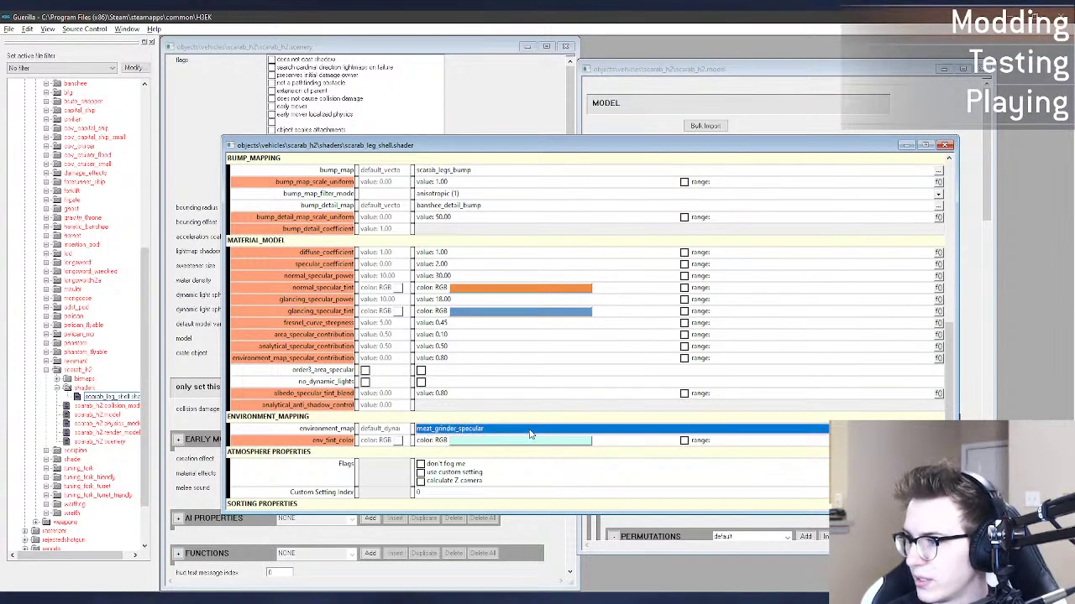
click(938, 429)
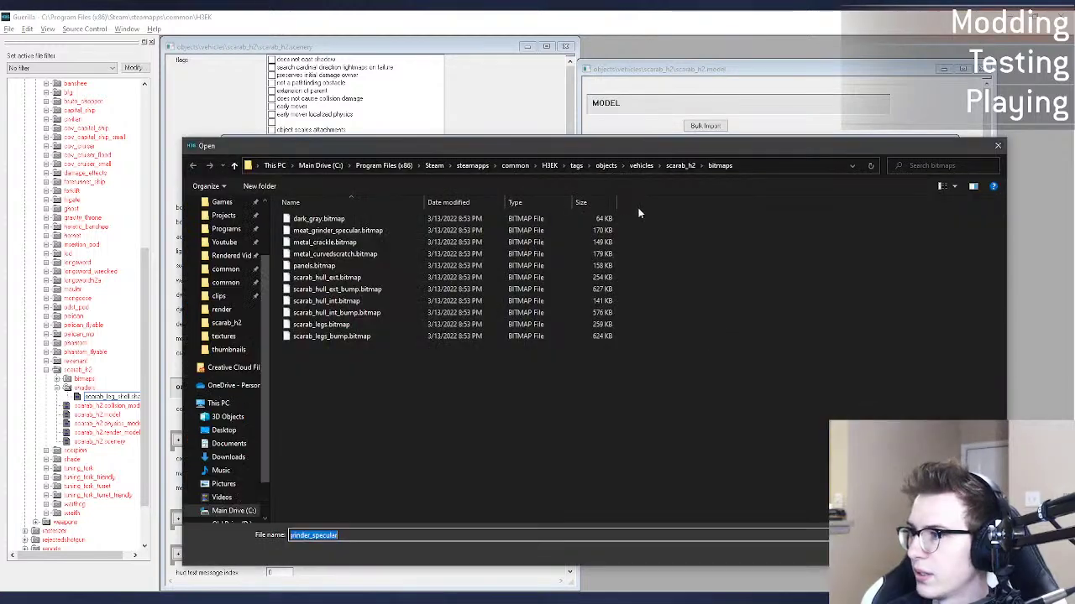
click(576, 165)
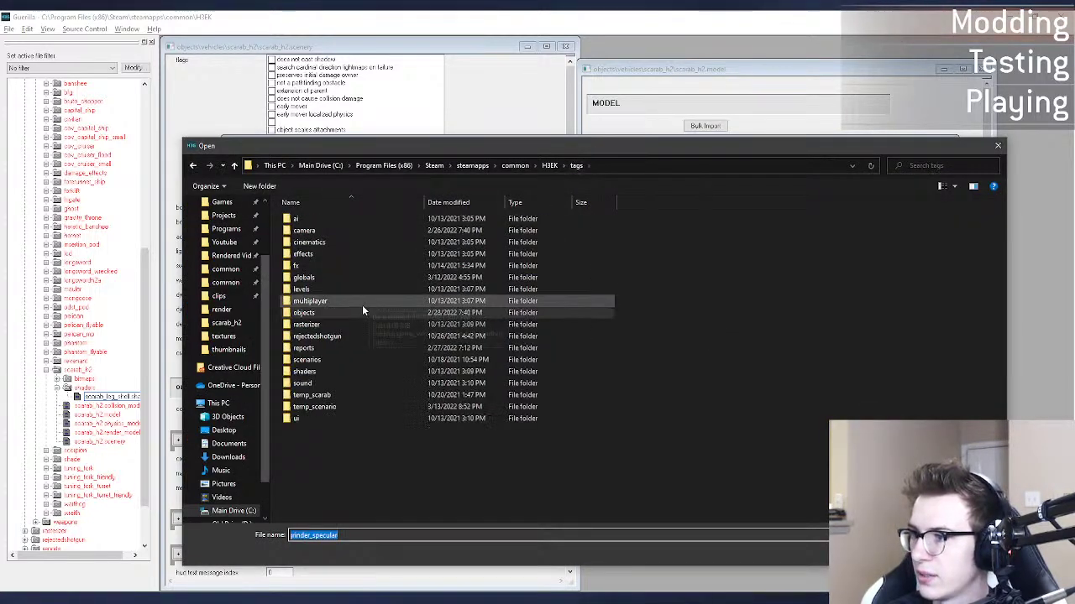
double_click(346, 289)
double_click(330, 267)
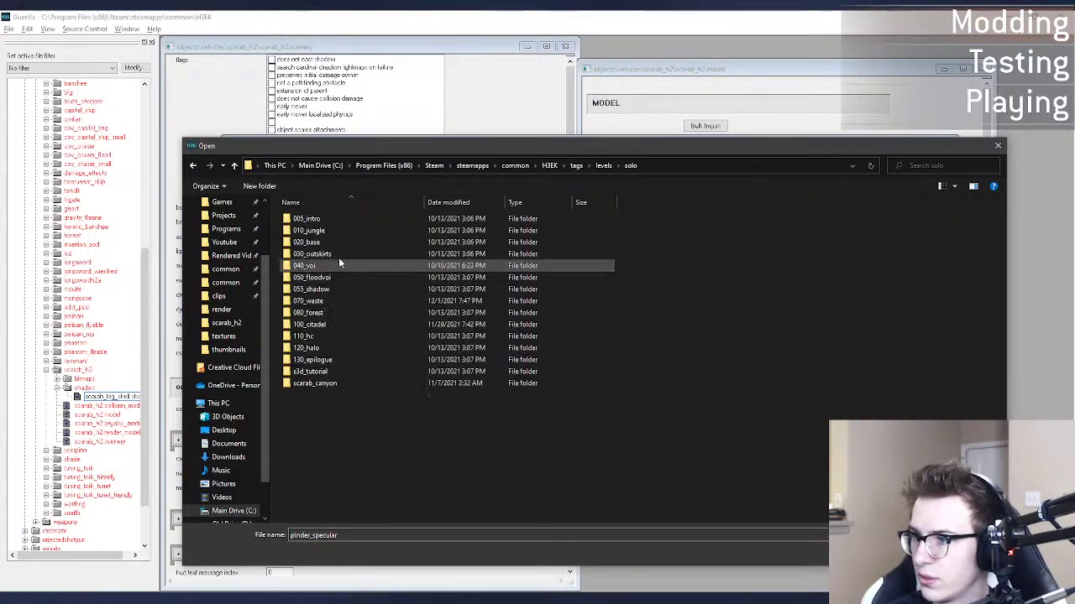
double_click(353, 301)
double_click(358, 218)
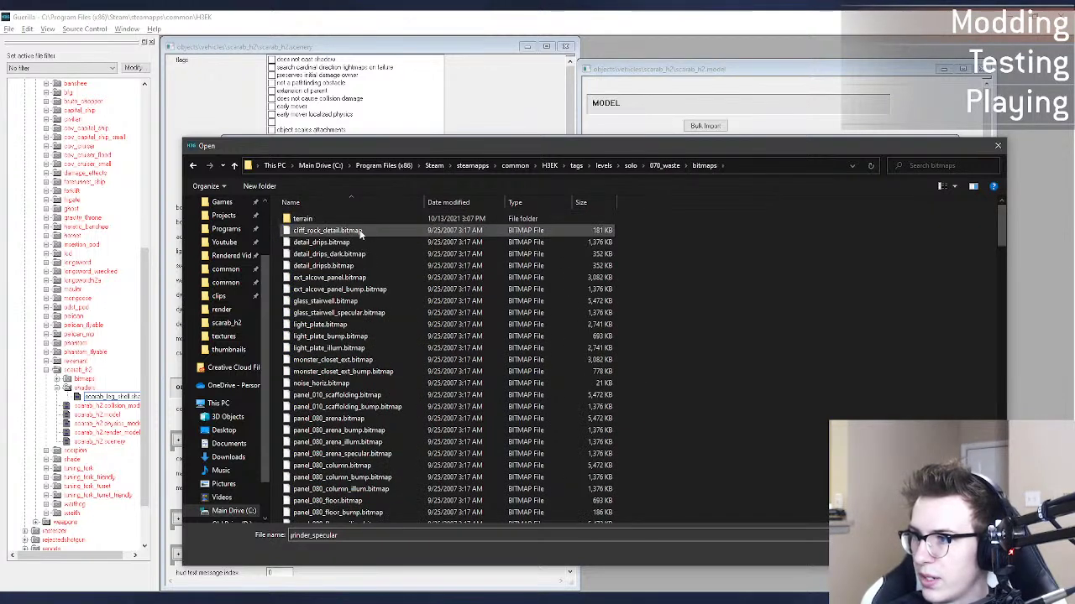
click(366, 327)
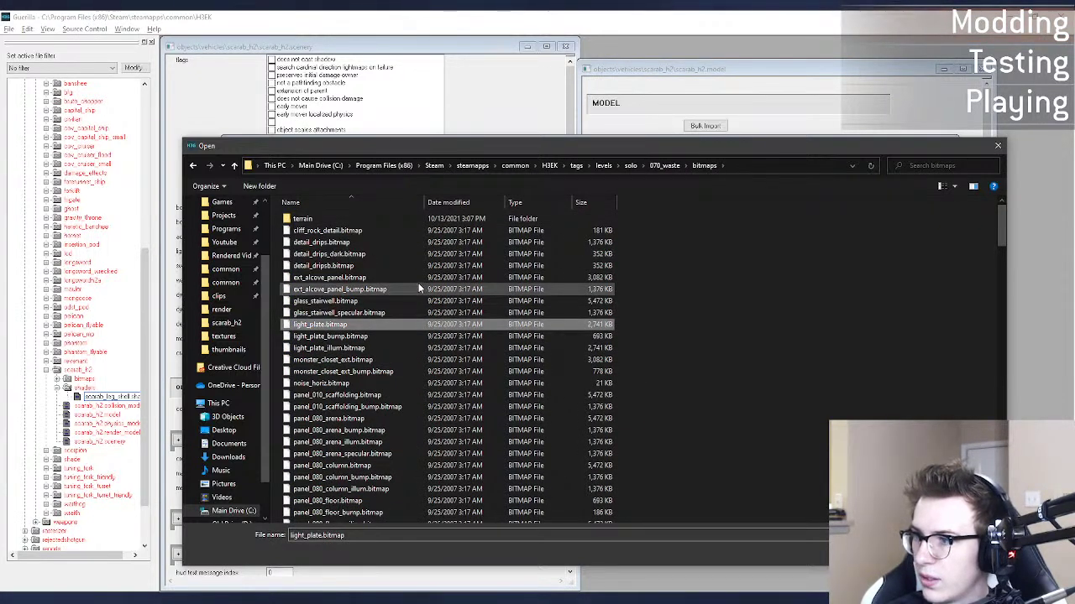
Step: Look through the 070_waste level's cubemaps and sky bitmaps, search its folder for "ark", and leave without choosing a file
click(667, 166)
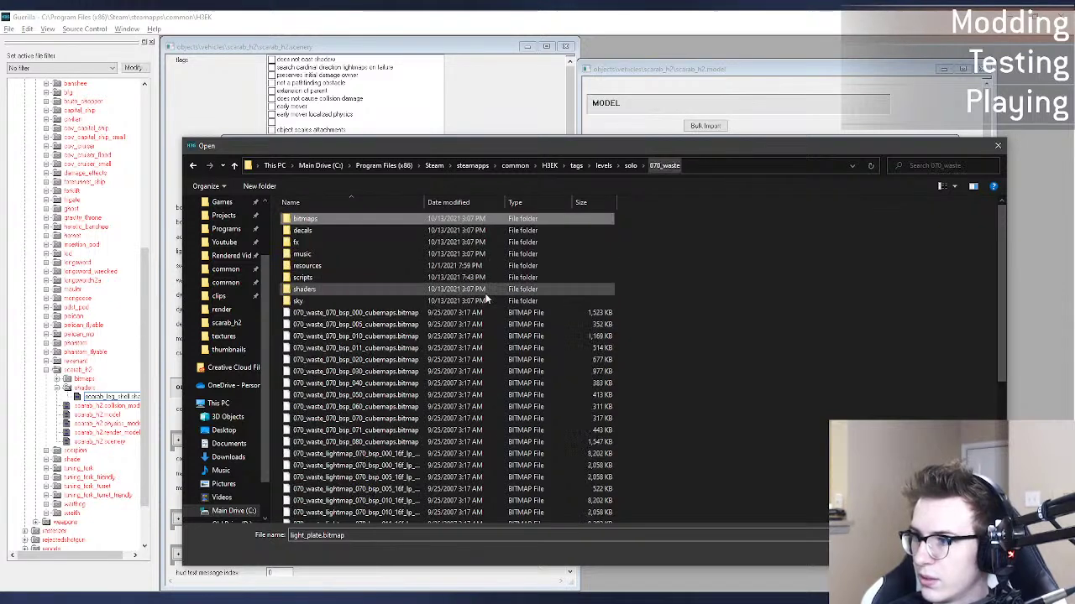
click(416, 338)
double_click(406, 302)
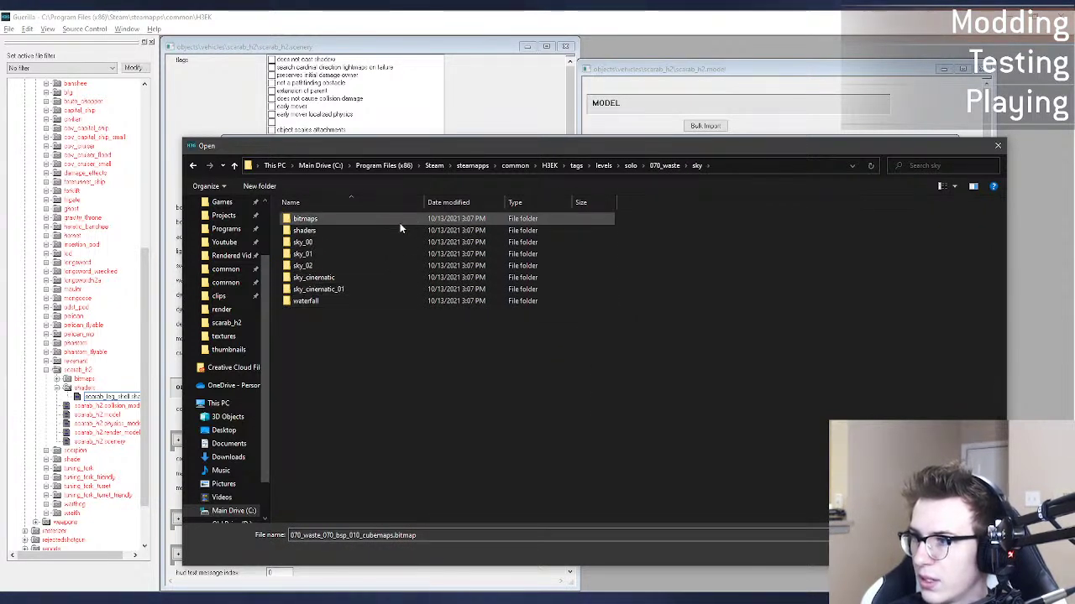
double_click(398, 219)
click(386, 243)
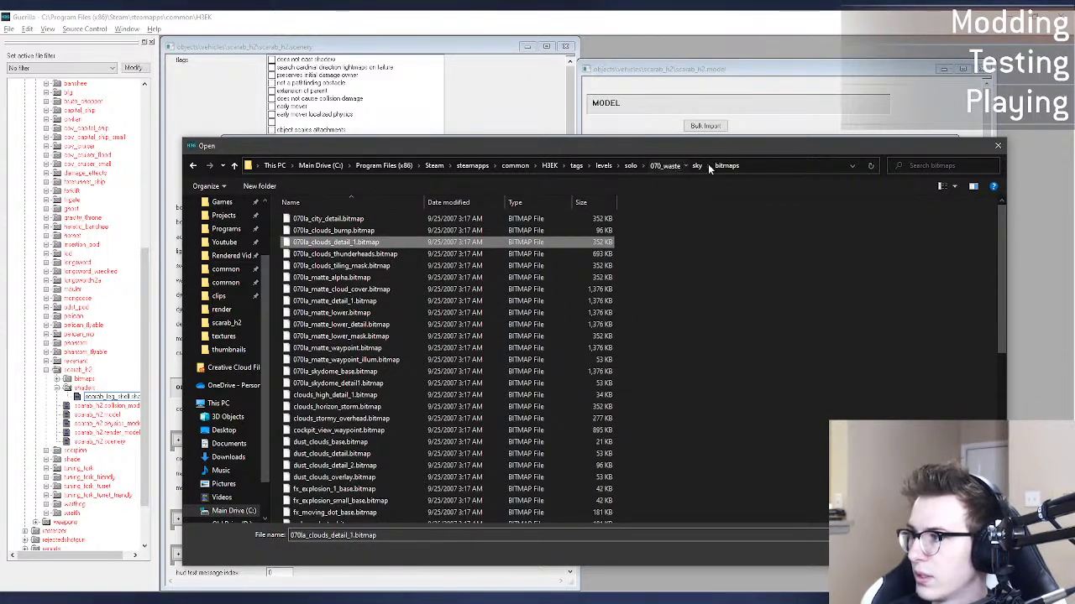
click(664, 165)
click(928, 168)
text(ark)
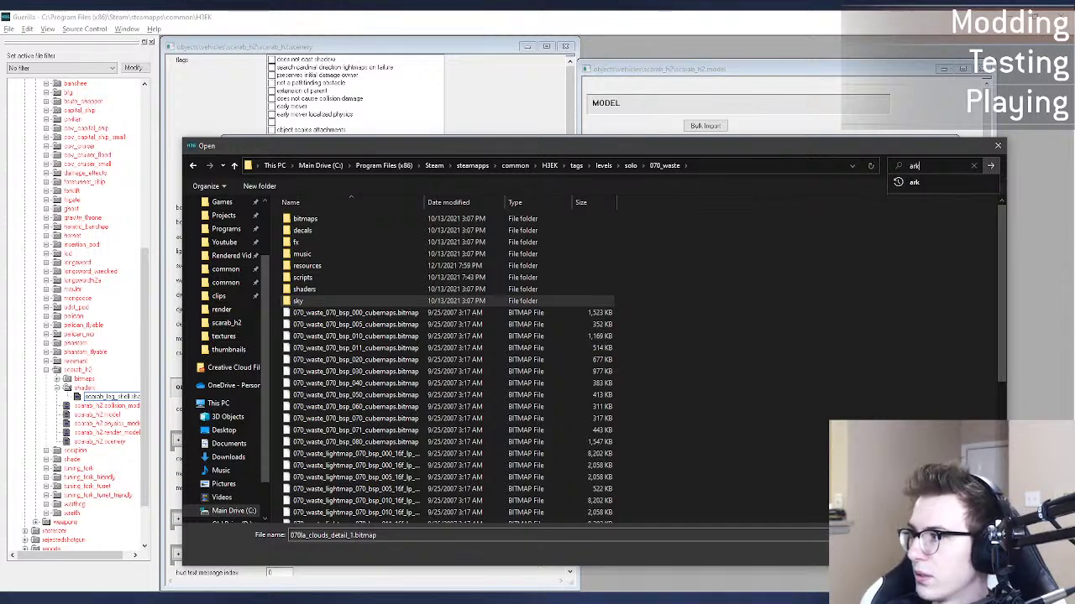
key(Return)
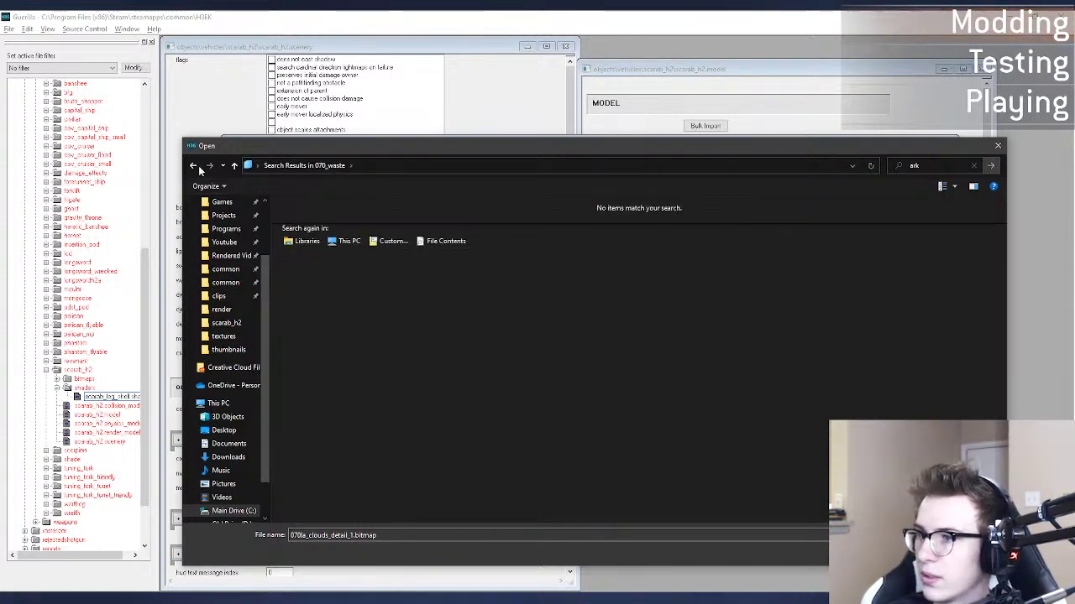
click(194, 166)
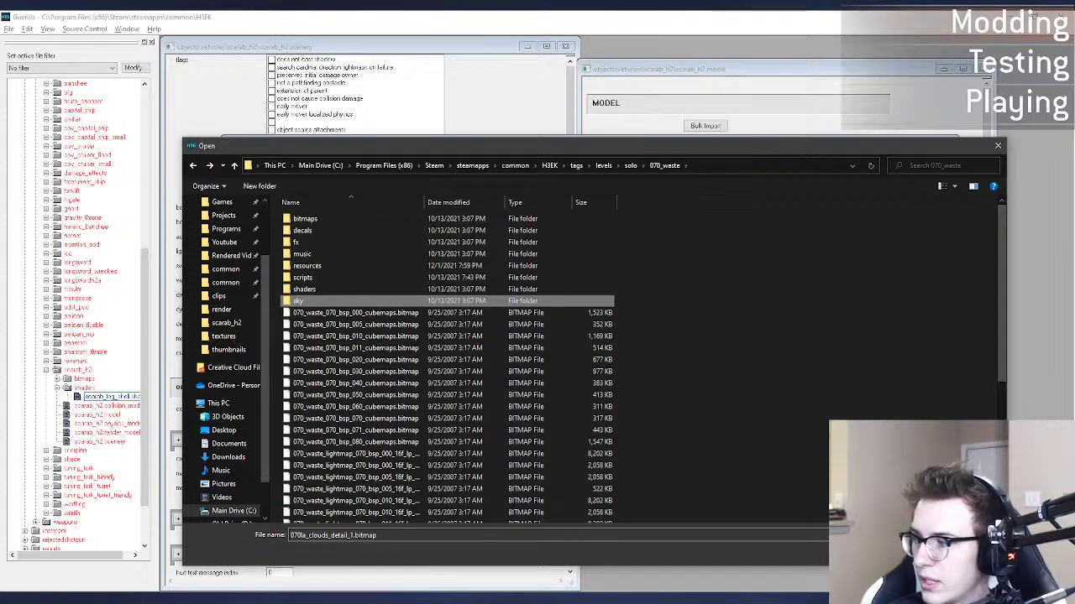
key(Escape)
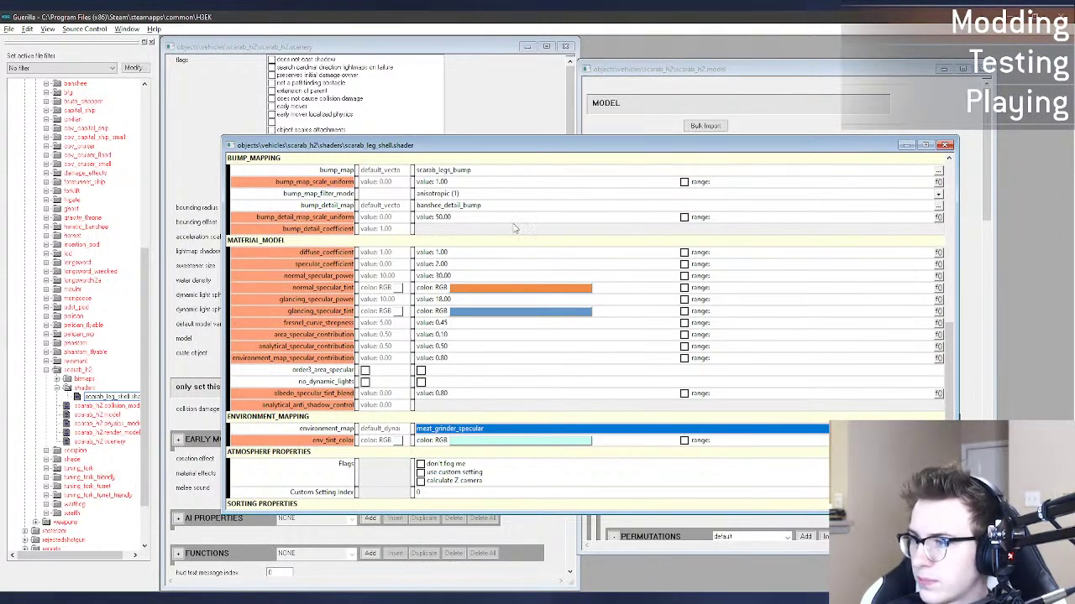
Step: Open the leg shell shader's base_map bitmap, scarab_legs, view its image, and close it again
drag(489, 144, 535, 143)
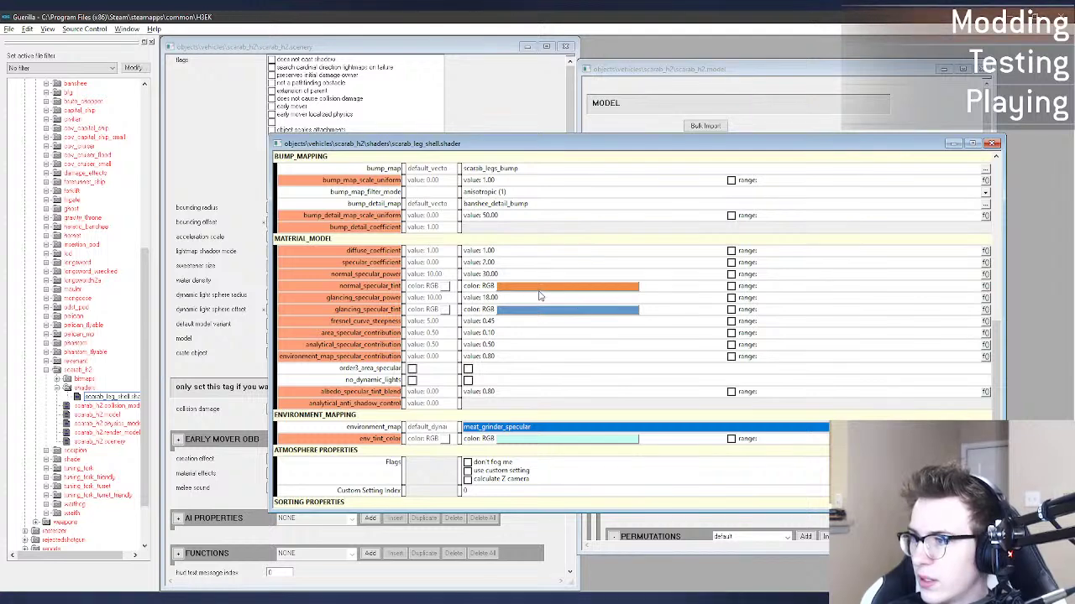
scroll(476, 386, down, 1)
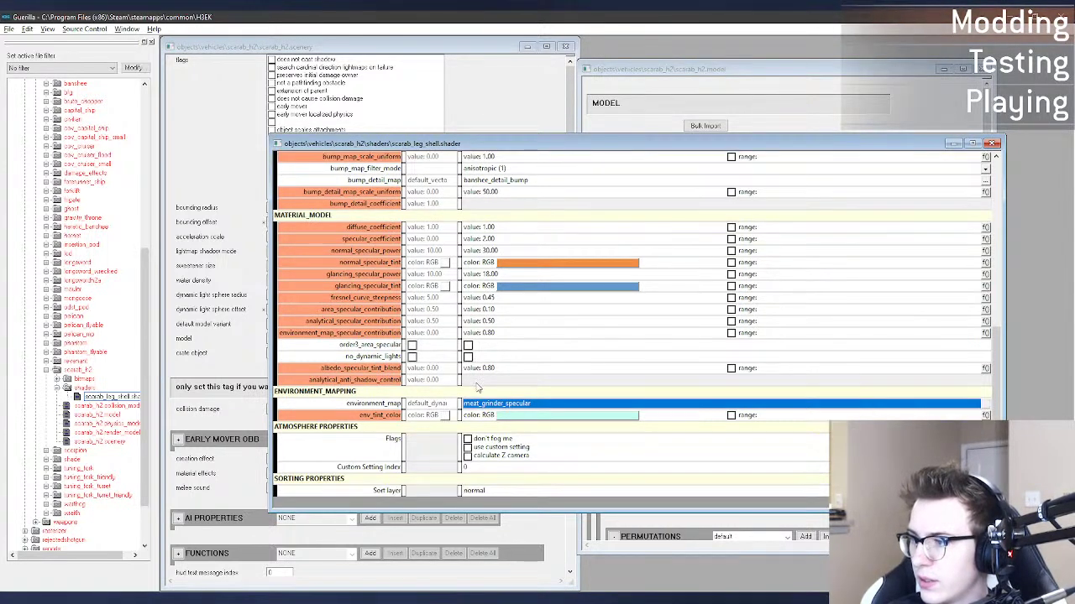
scroll(484, 381, up, 5)
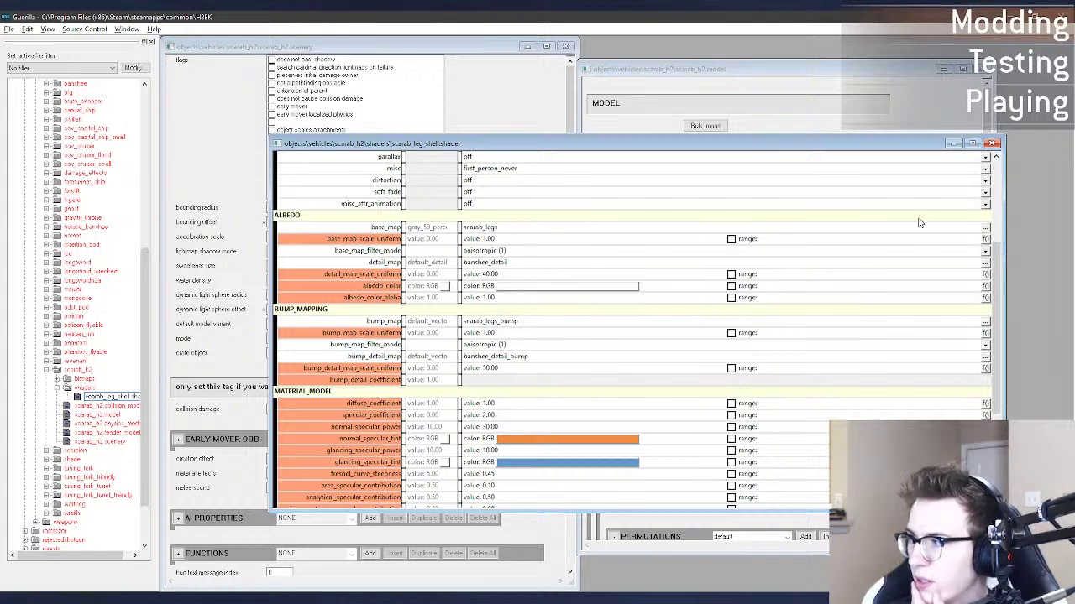
click(972, 229)
double_click(527, 226)
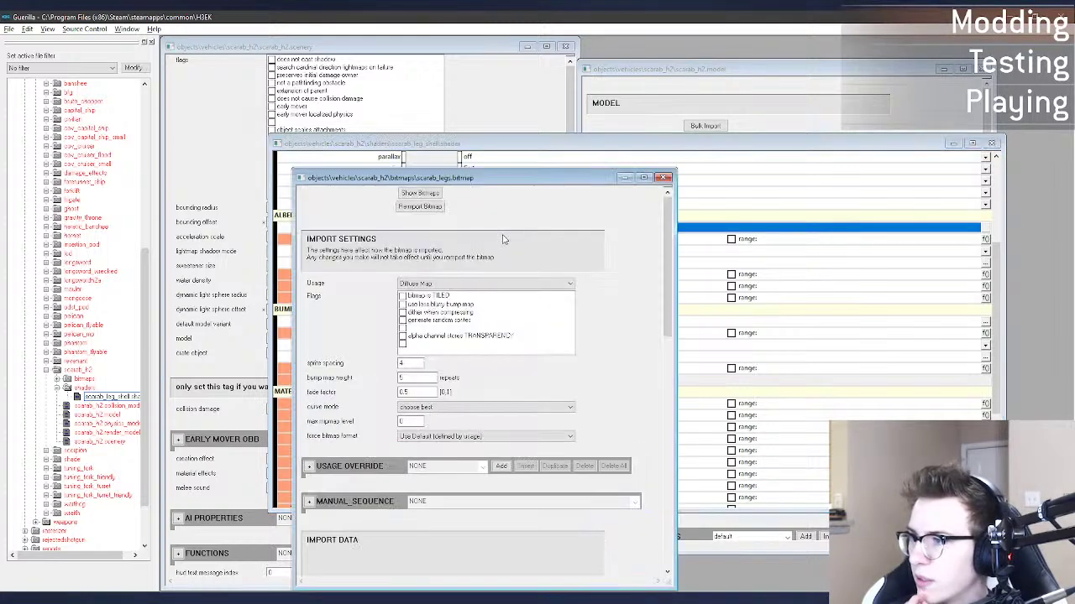
click(420, 194)
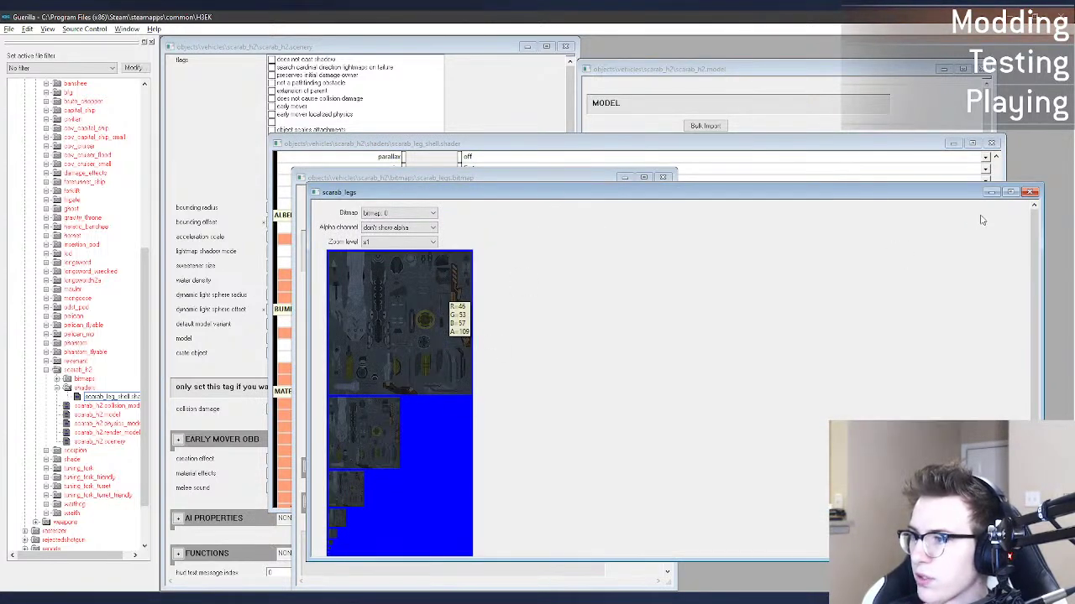
click(1029, 193)
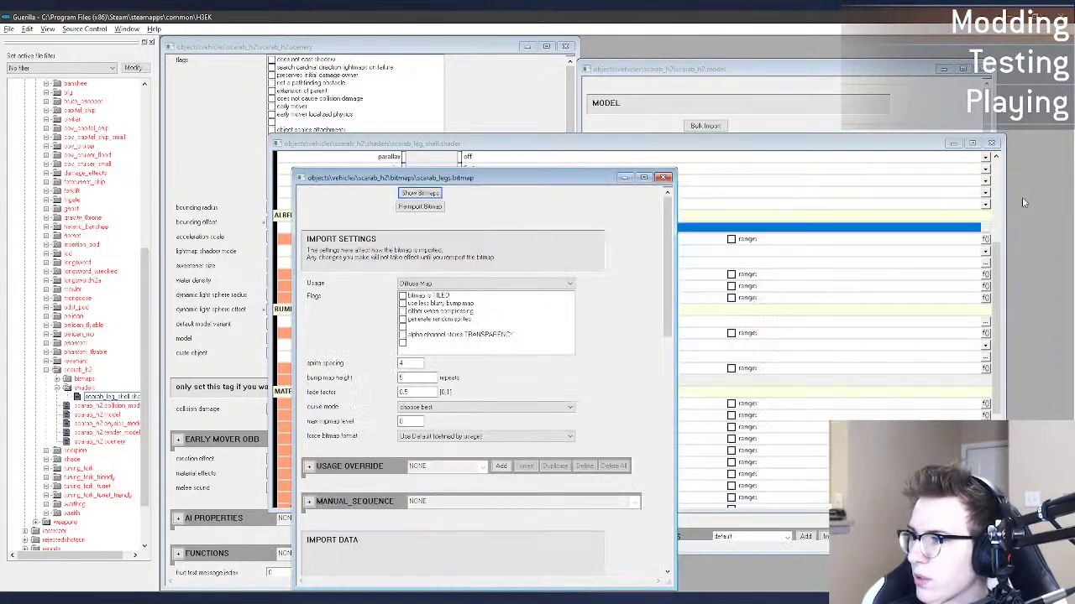
click(662, 178)
Step: Review the shader's categories and albedo settings, and view the image of its detail_map bitmap, banshee_detail
scroll(519, 251, up, 5)
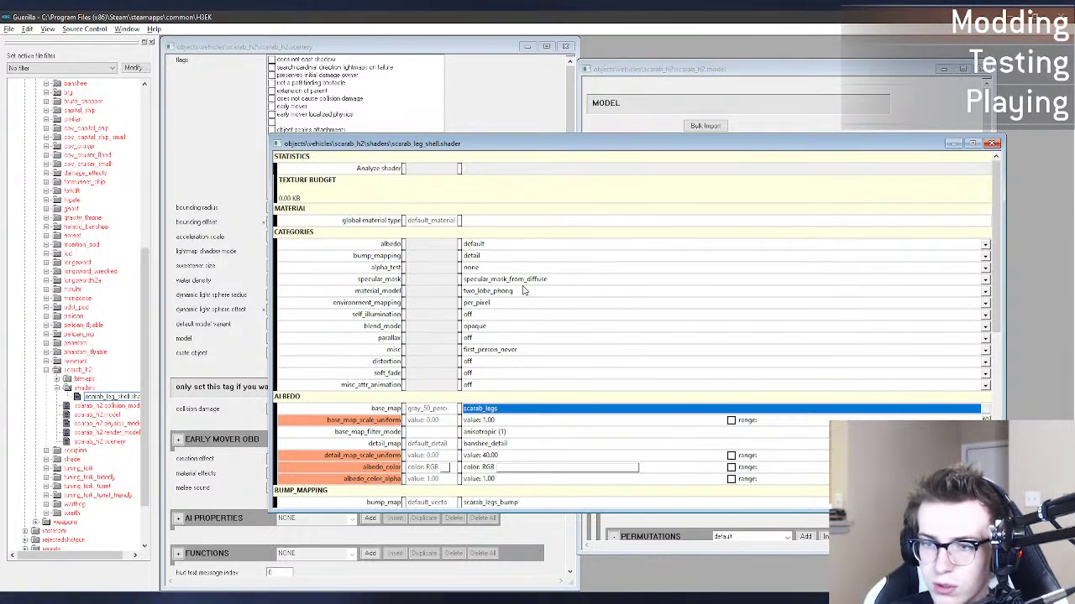
scroll(524, 311, down, 2)
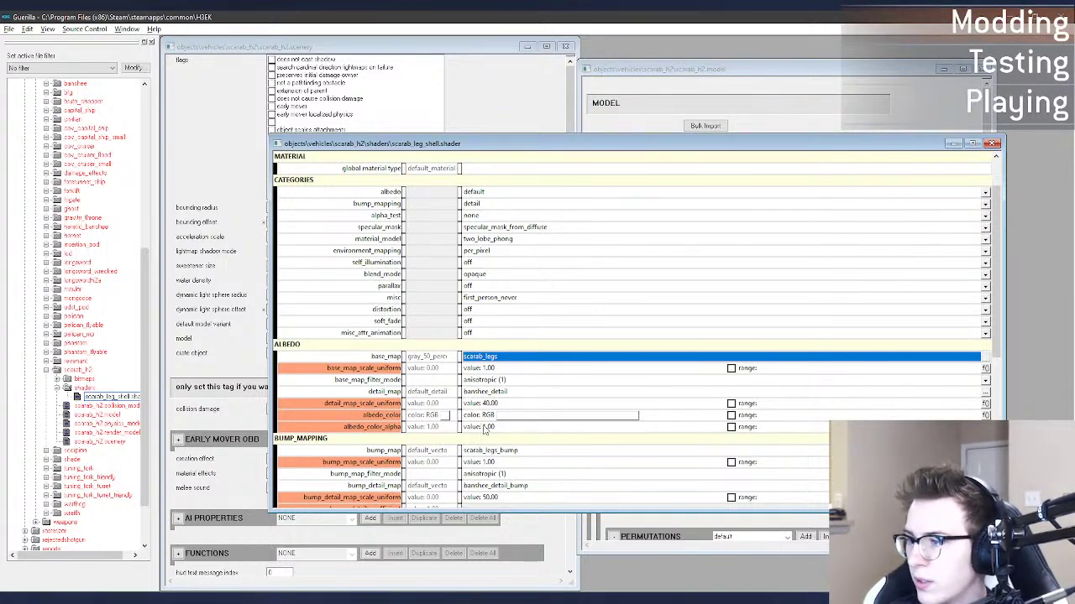
scroll(530, 475, down, 1)
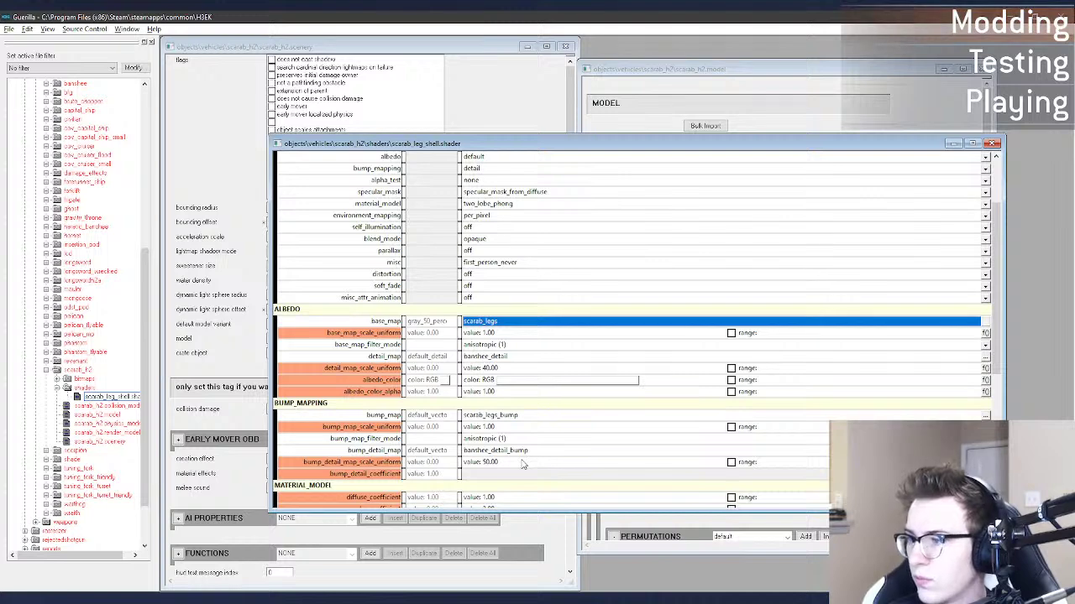
click(515, 357)
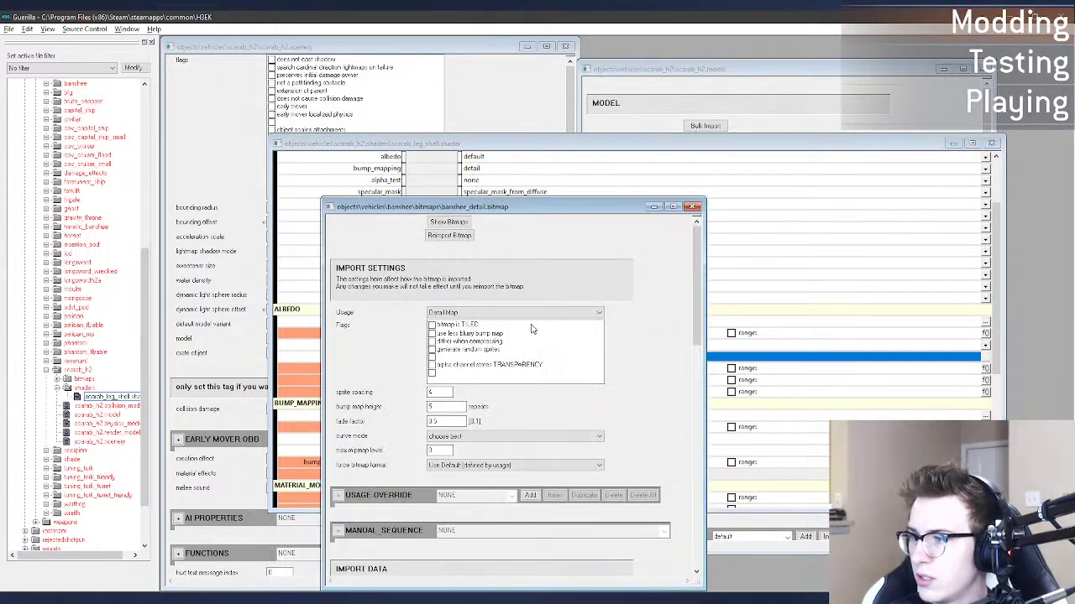
click(449, 222)
drag(575, 215, 418, 210)
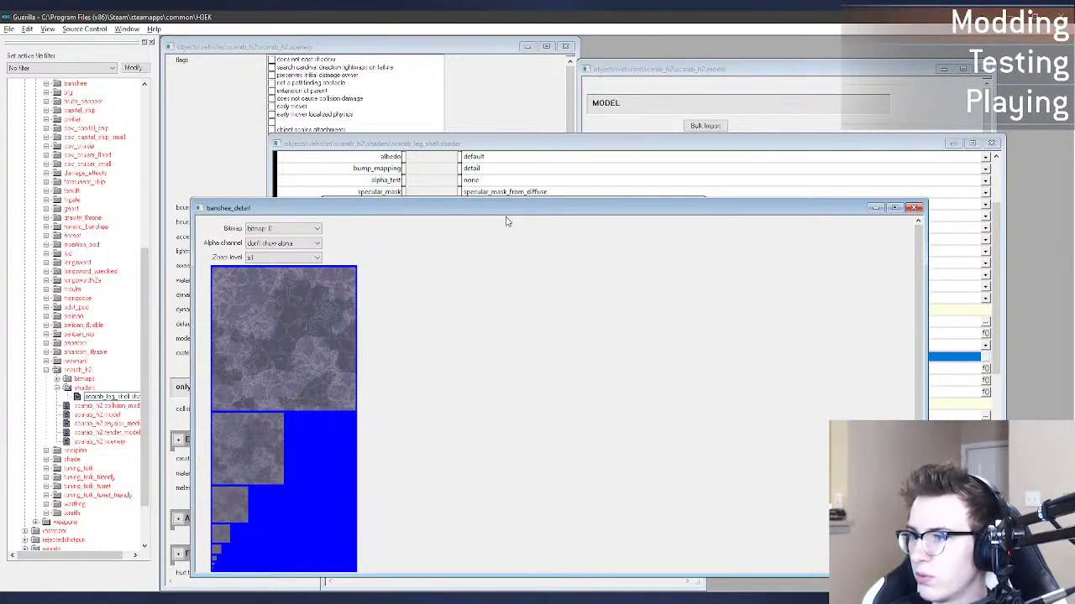
click(915, 208)
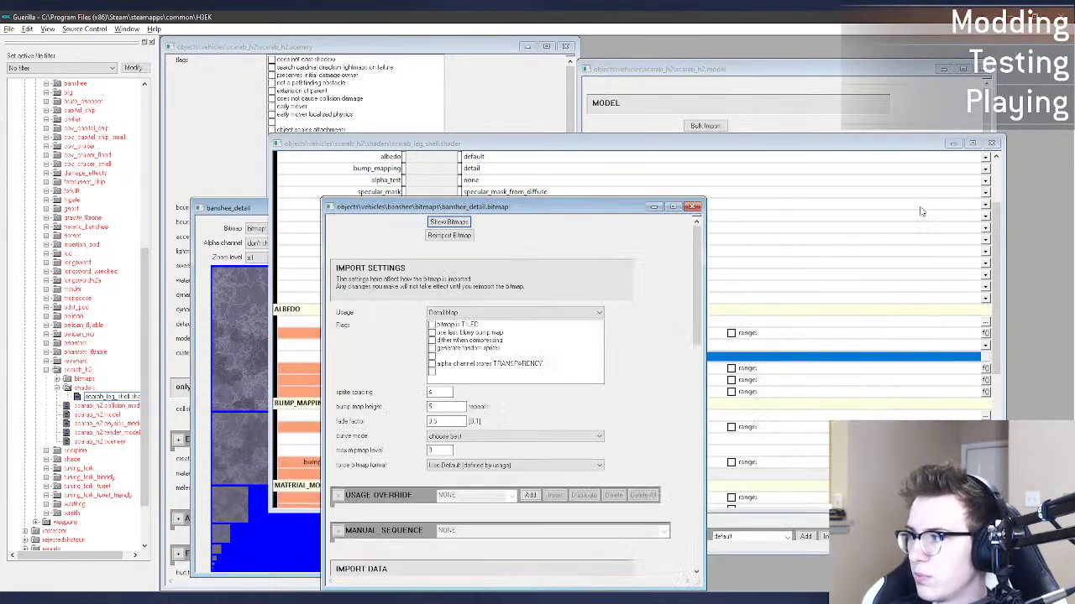
click(694, 207)
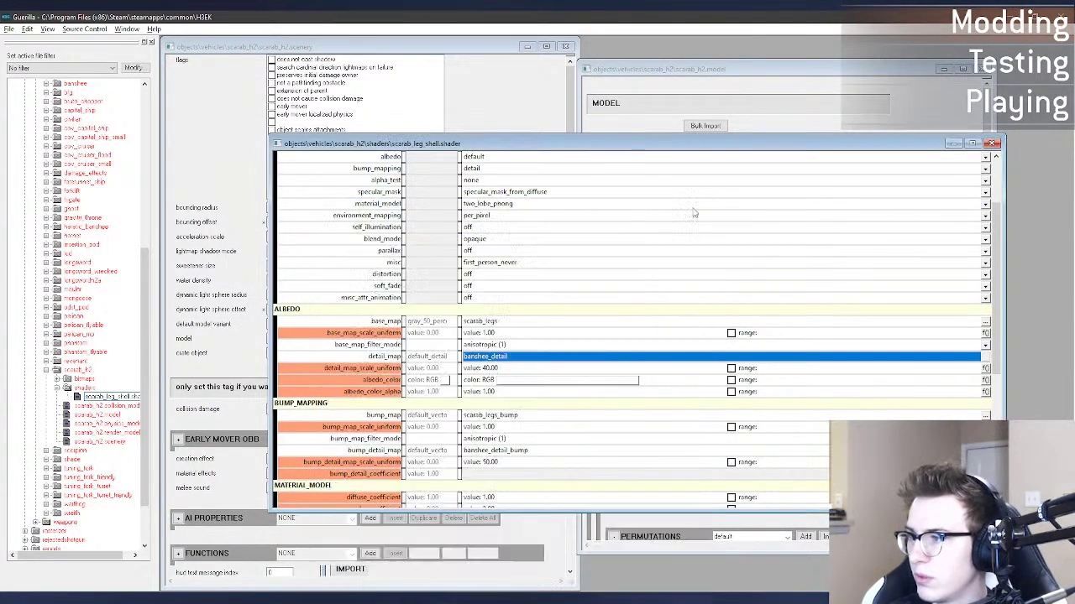
Step: Open the shader's bump_detail_map bitmap, banshee_detail_bump, and view its image
click(502, 417)
click(517, 452)
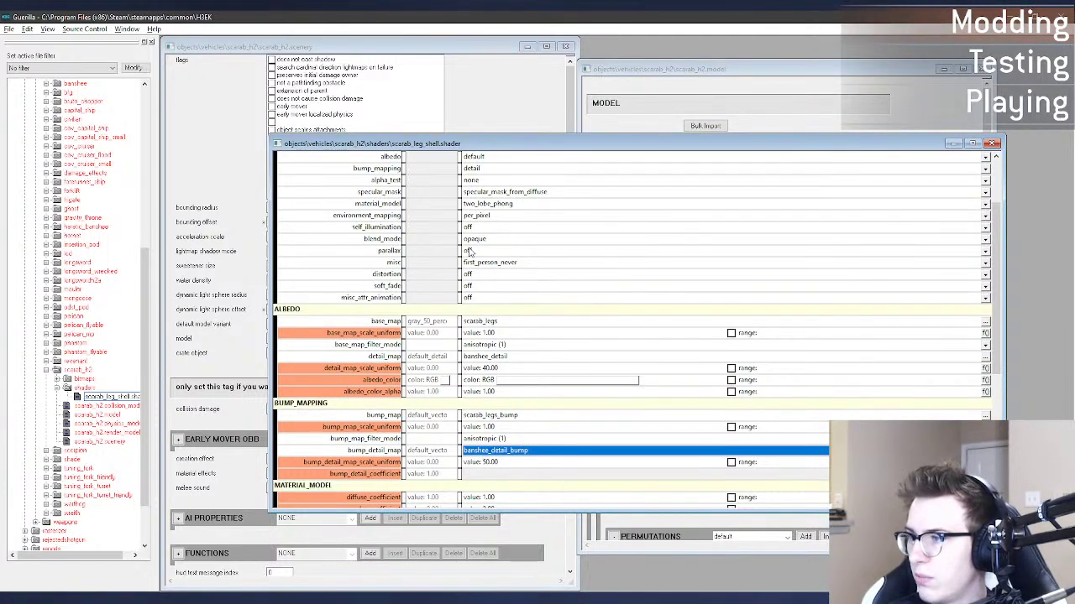
click(303, 63)
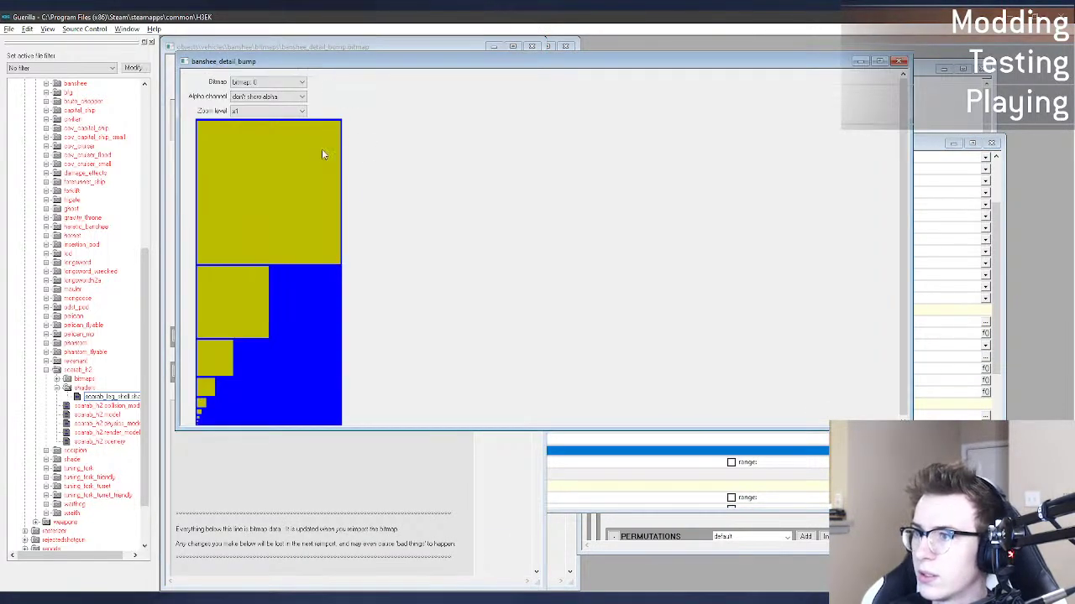
click(899, 61)
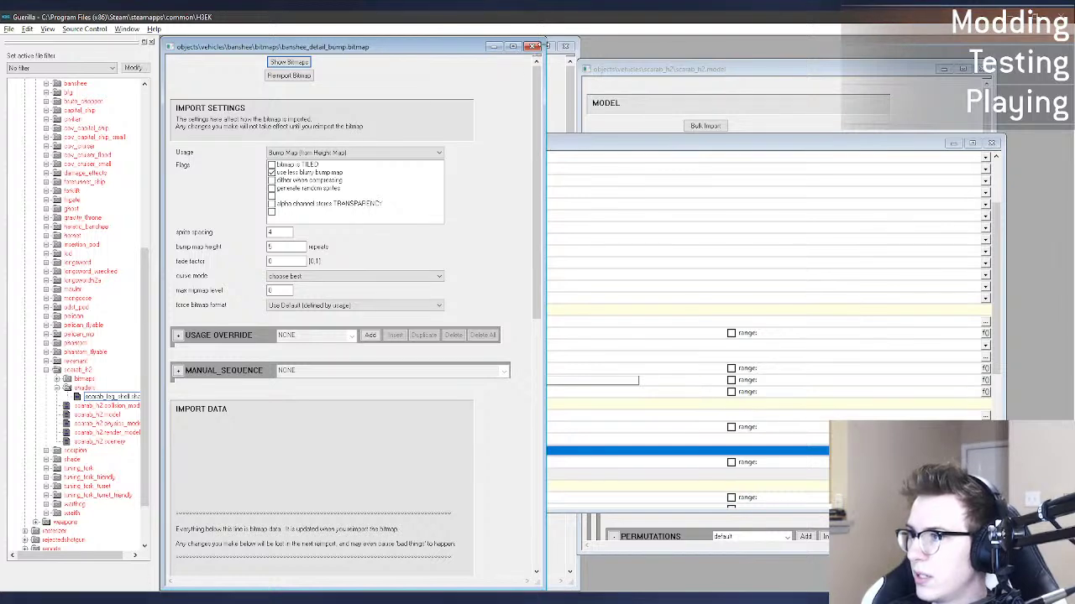
Step: Close the banshee_detail_bump bitmap and set the leg shell shader's detail_map to metal_crackle.bitmap from the scarab_h2 bitmaps folder
click(534, 46)
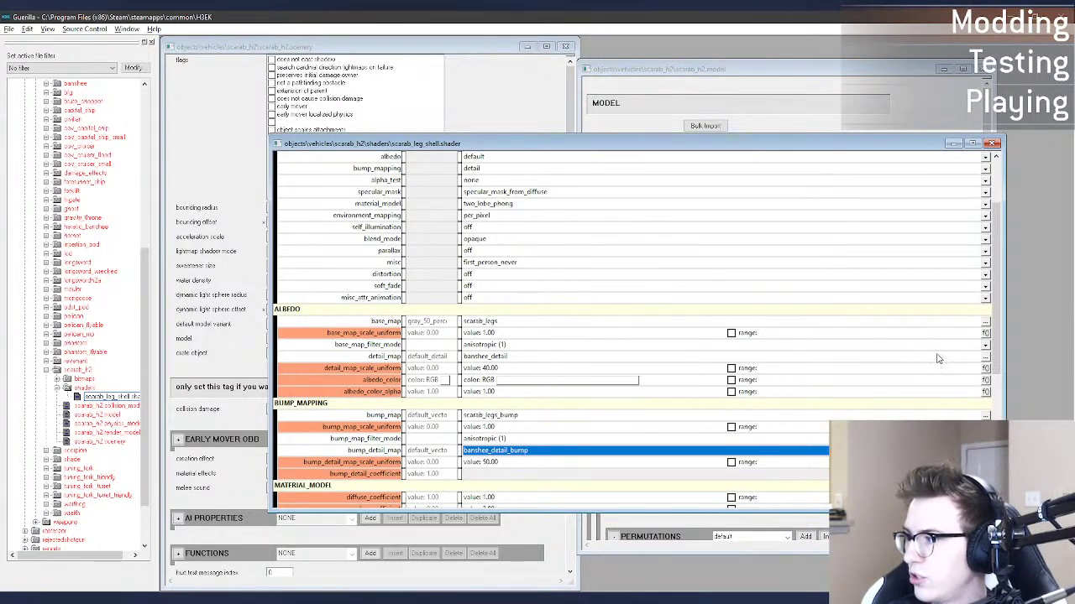
click(984, 356)
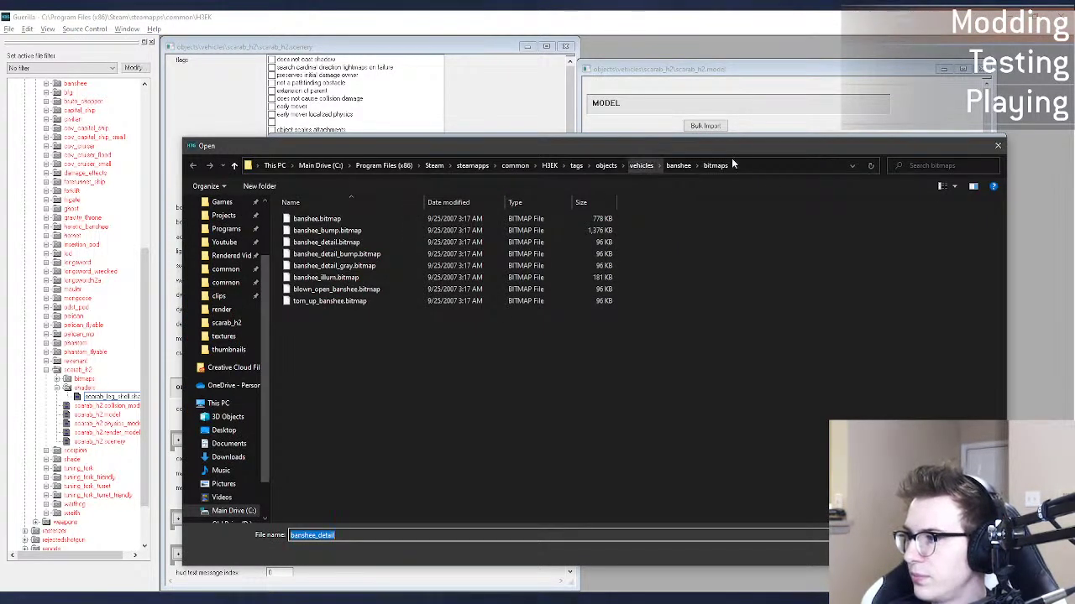
click(641, 165)
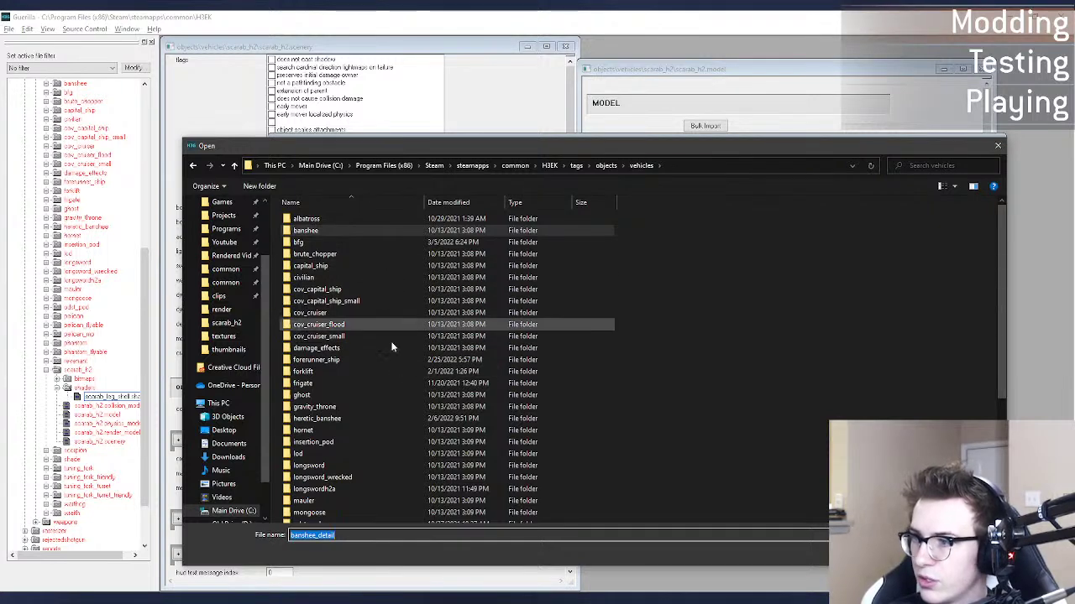
click(378, 371)
scroll(373, 446, down, 1)
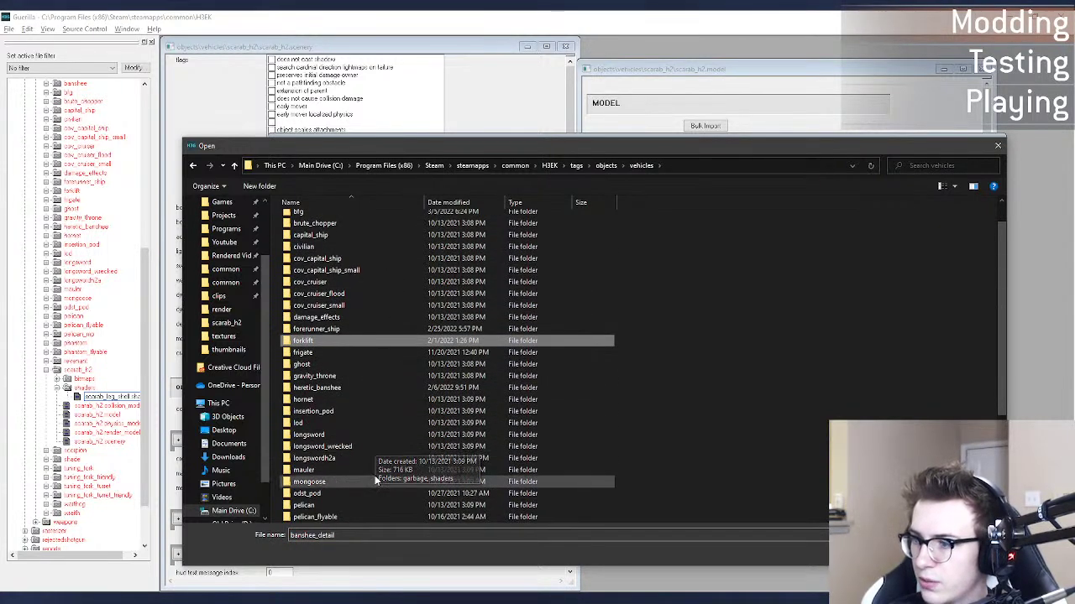
click(377, 425)
scroll(376, 425, down, 5)
click(376, 425)
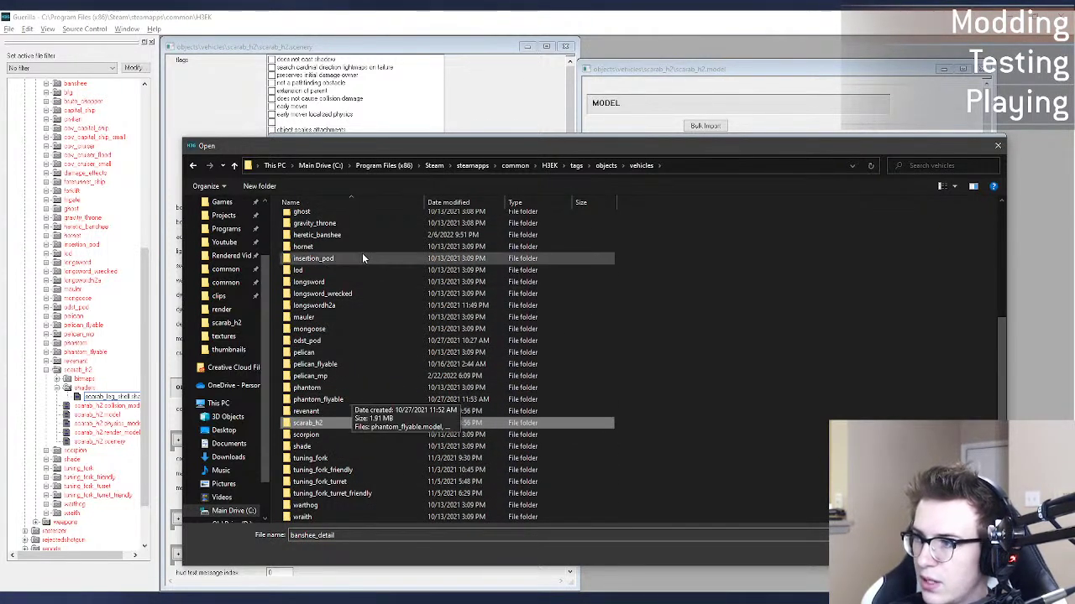
double_click(336, 424)
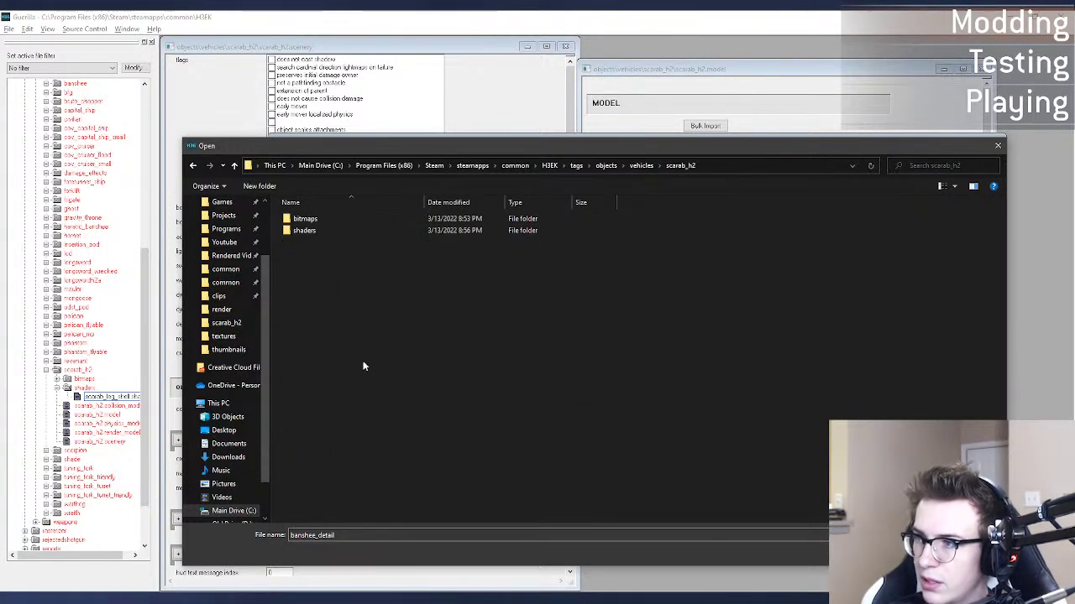
click(352, 230)
double_click(378, 218)
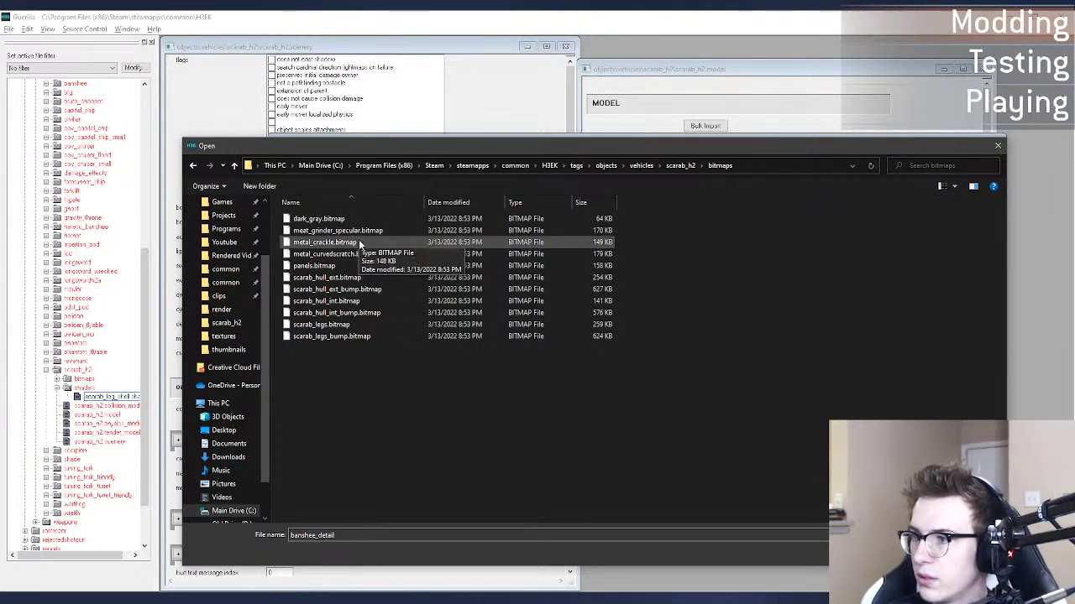
double_click(361, 241)
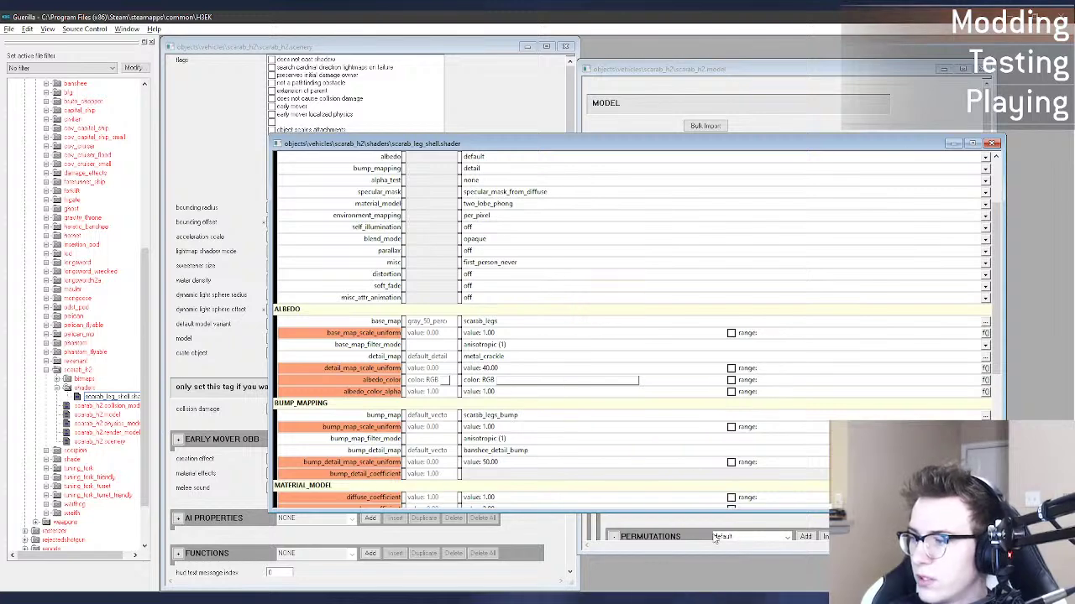
Step: Save the leg shell shader and check its detail on the scarab's leg in Sapien
key(ctrl+s)
key(alt+Tab)
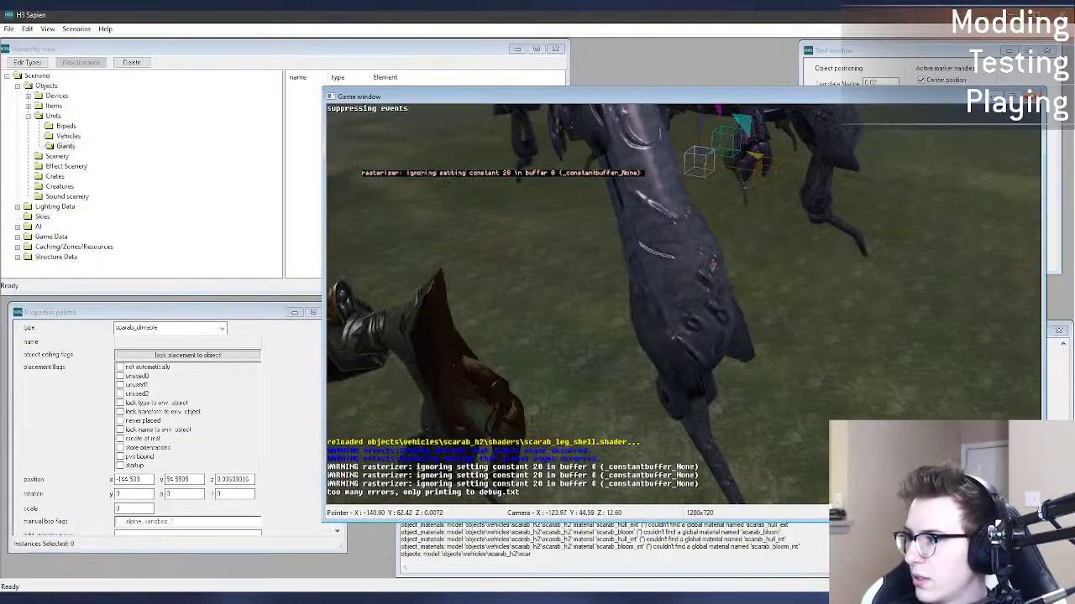
key(alt+Tab)
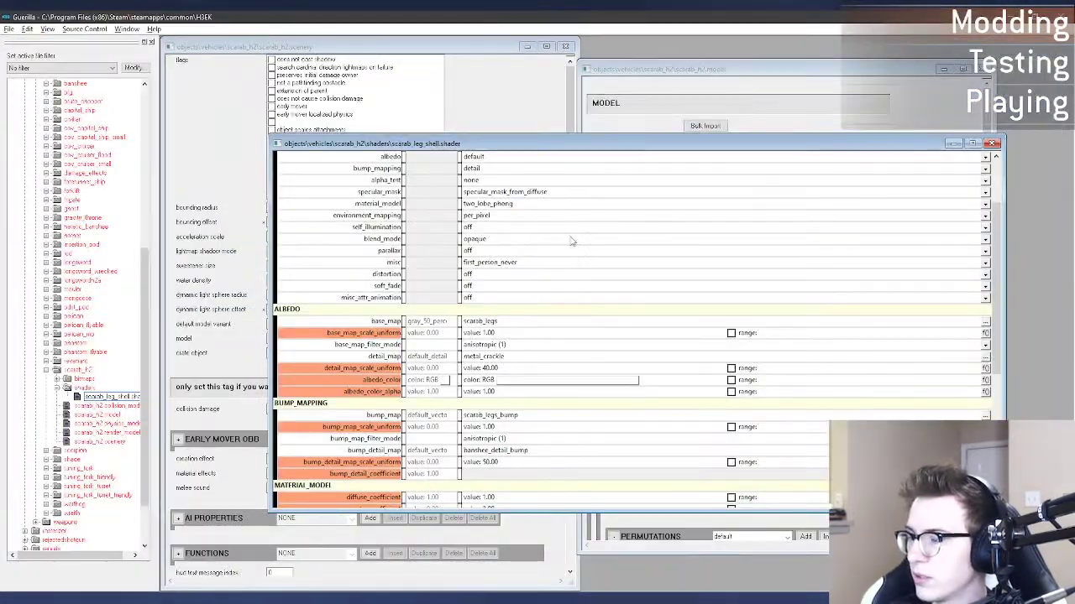
Step: Check the detail map scale in the Halo 2 leg shell shader, set detail_map_scale_uniform to 16 in the H3EK shader, and save it
key(alt+Tab)
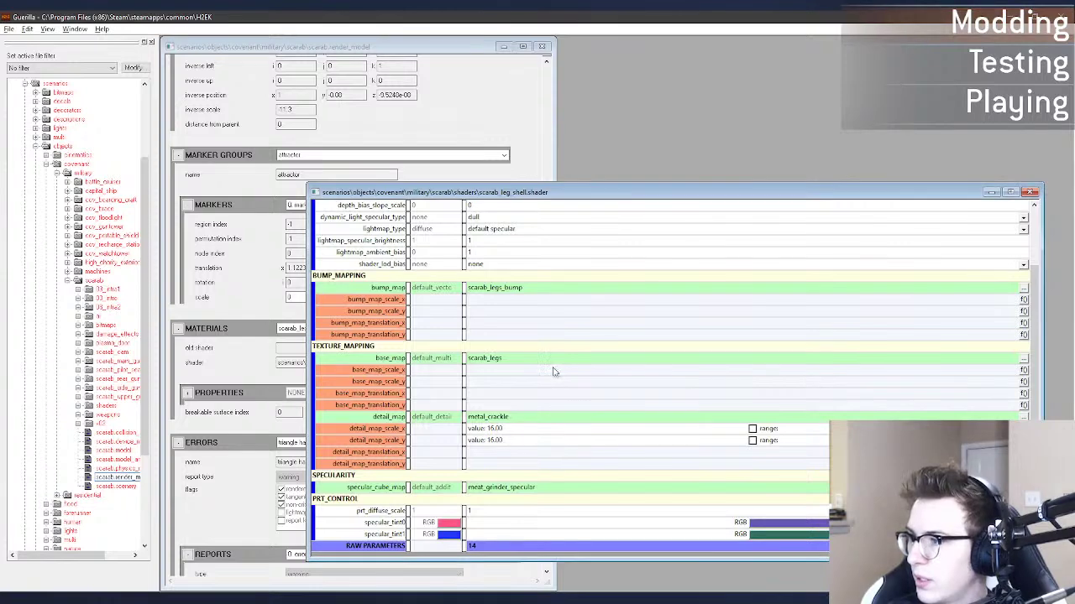
key(alt+Tab)
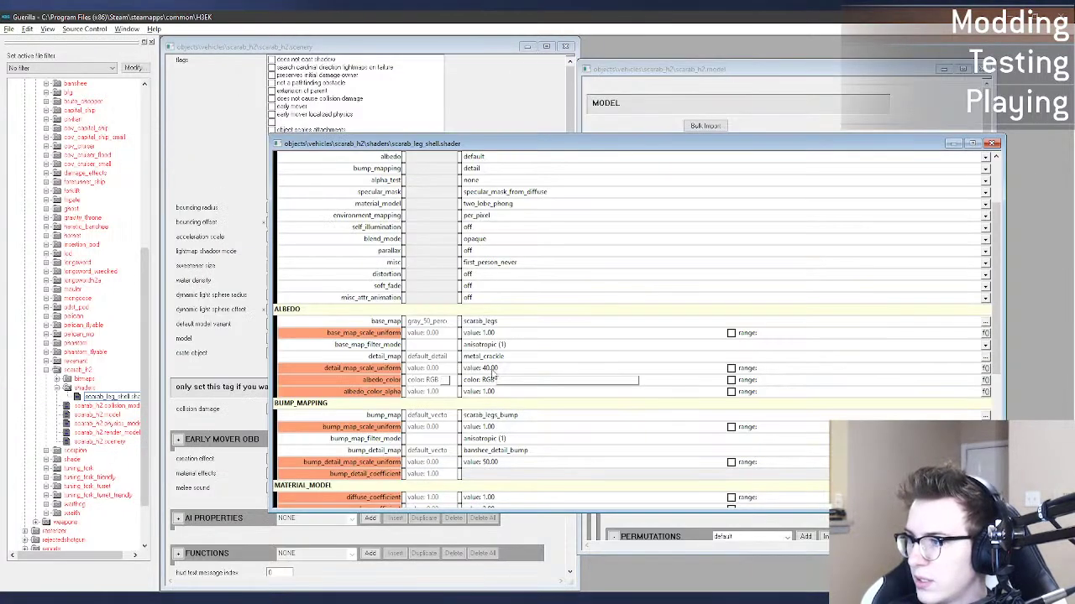
double_click(506, 367)
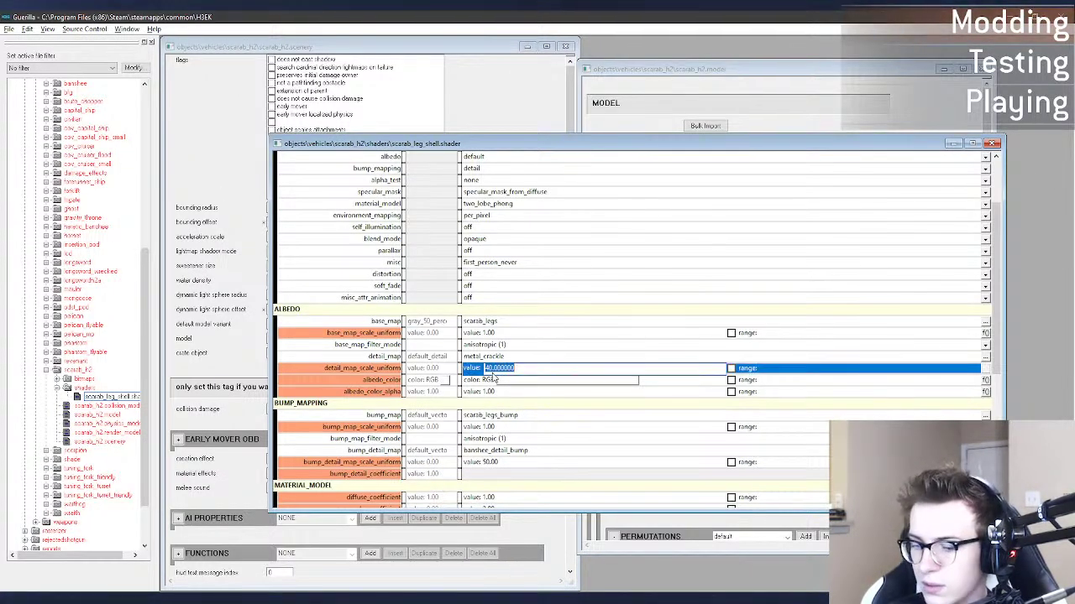
key(Return)
key(ctrl+s)
Step: Switch to Sapien and fly around the scarab, examining its leg shells from several sides against the Halo 3 scarabs
key(alt+Tab)
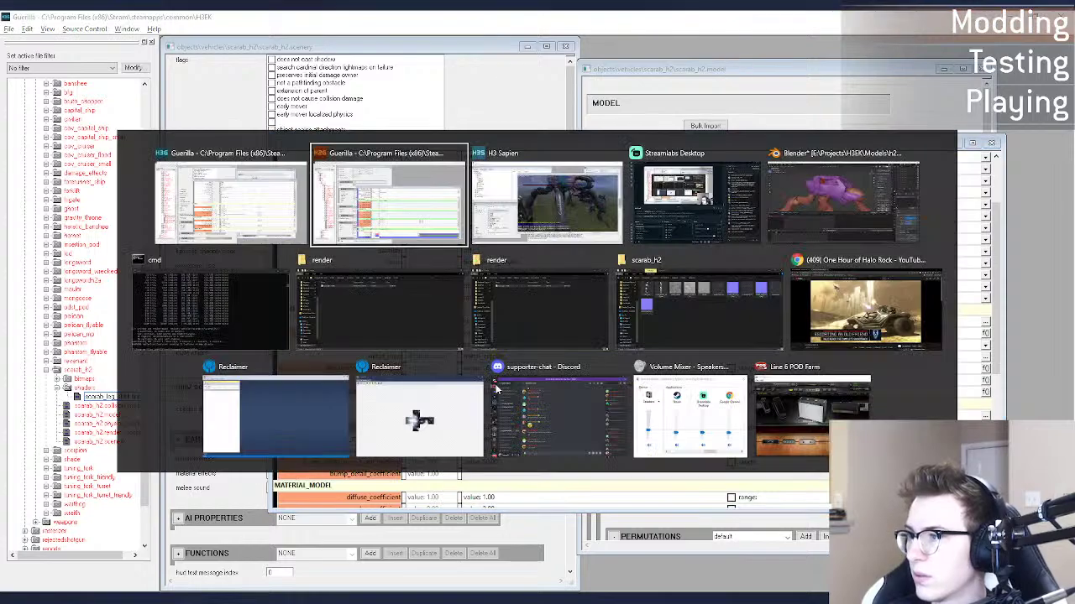
key(w)
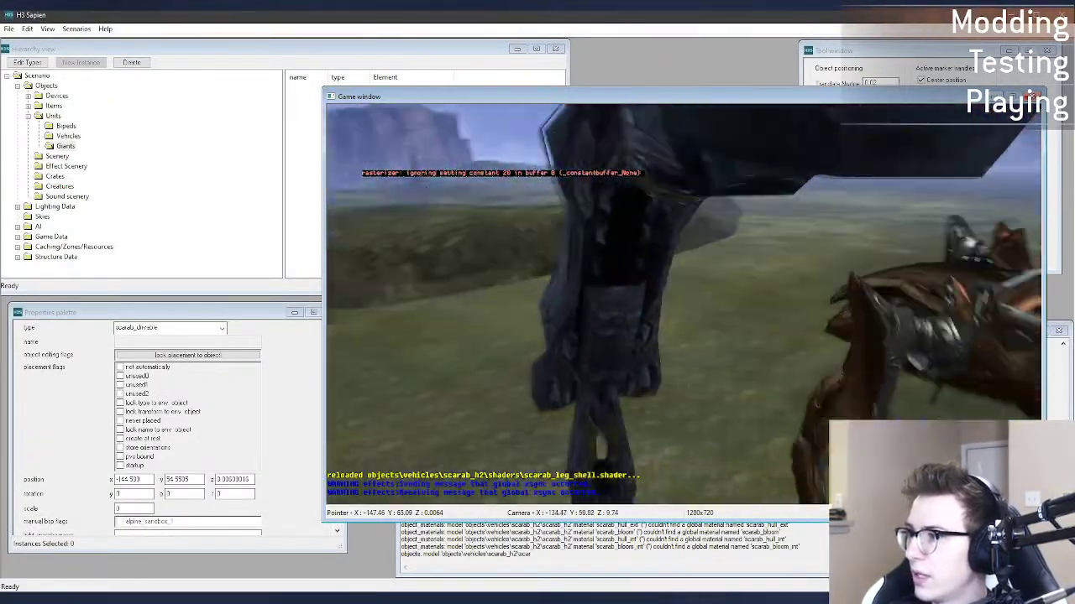
middle_drag(684, 304, 851, 314)
key(w)
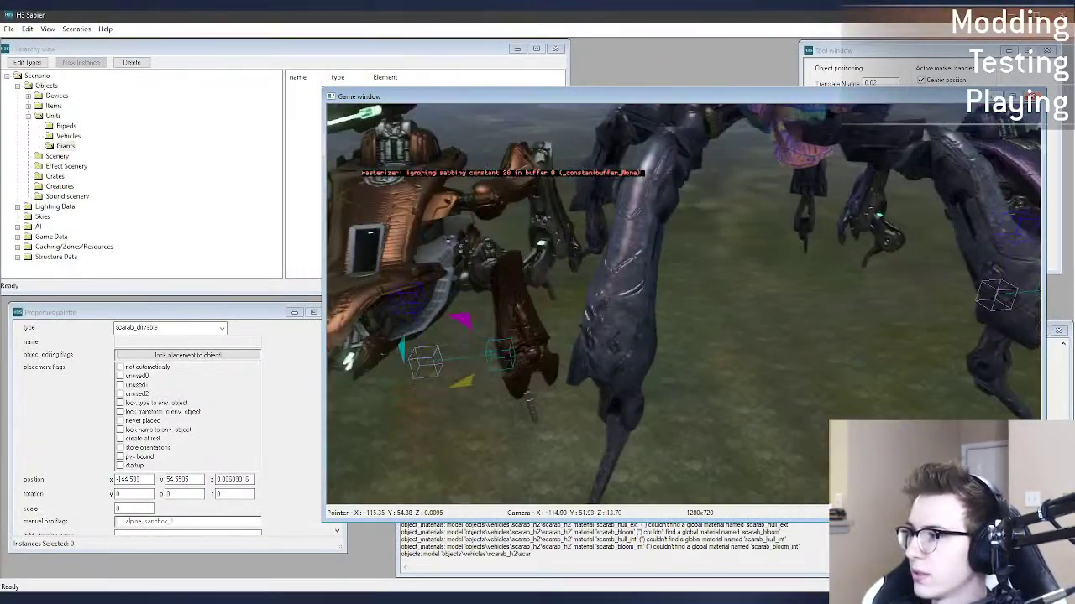
key(d)
middle_drag(683, 304, 661, 373)
key(w)
key(s)
key(d)
key(w)
key(r)
key(a)
key(r)
key(s)
key(w)
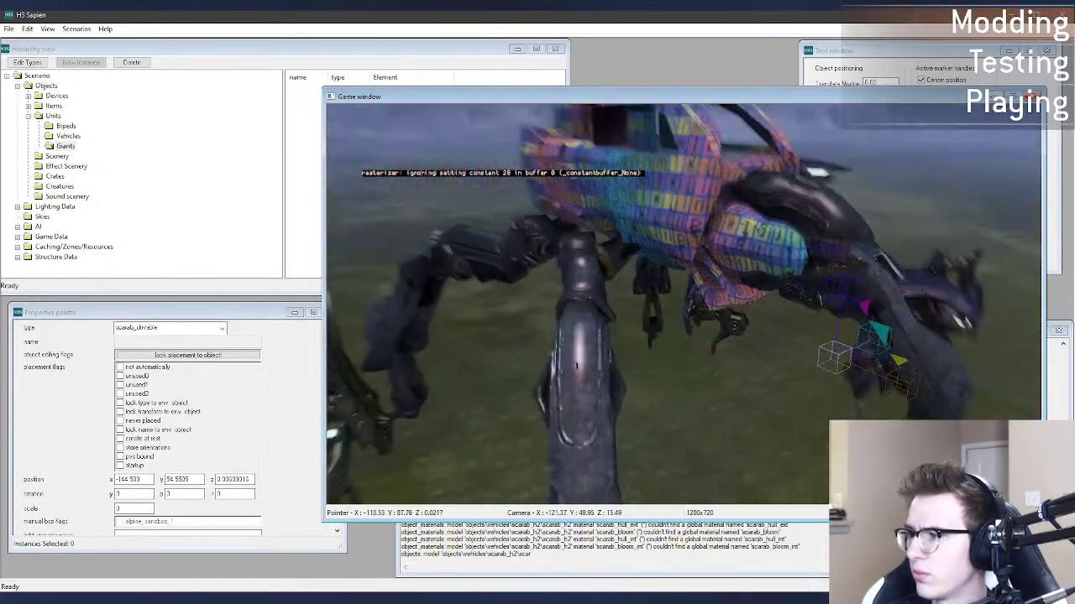
Step: Review the leg shell shader's bump, material model and environment mapping settings, and compare them with the scarab in Sapien
key(alt+Tab)
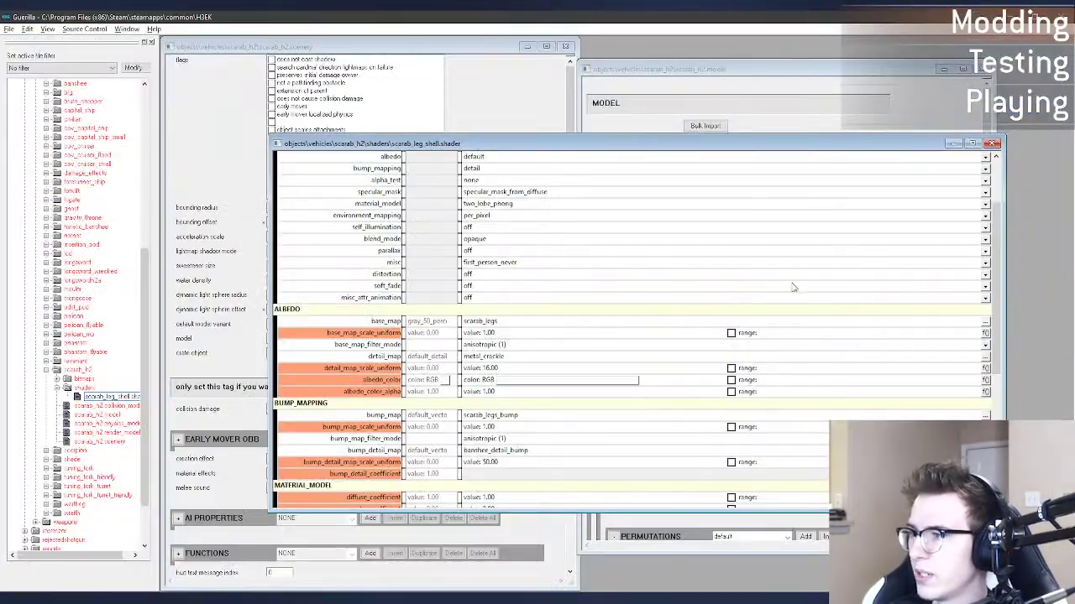
scroll(548, 396, down, 7)
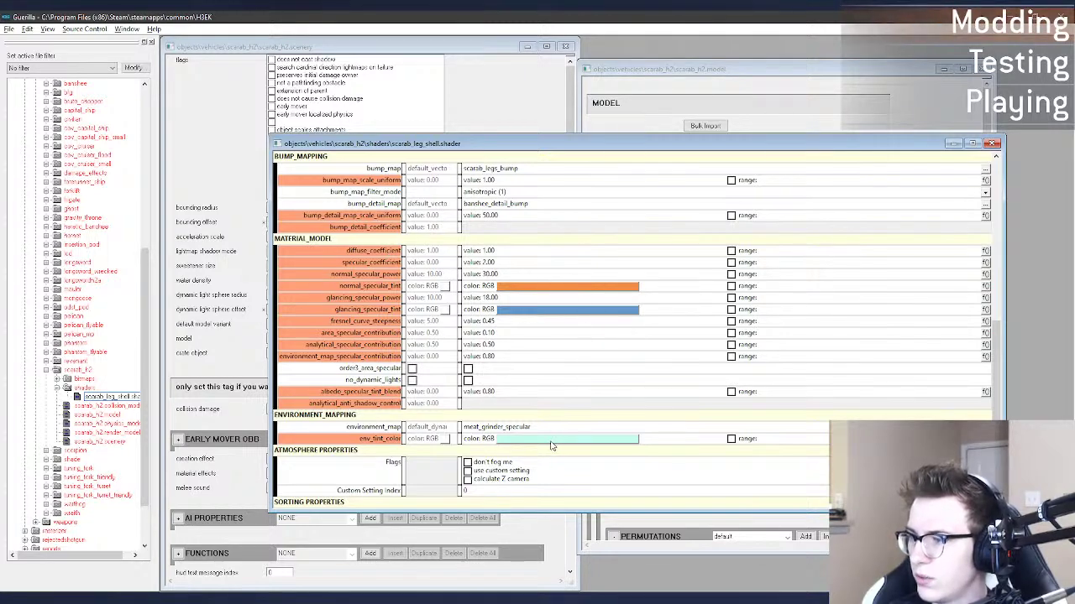
scroll(552, 446, down, 1)
key(alt+Tab)
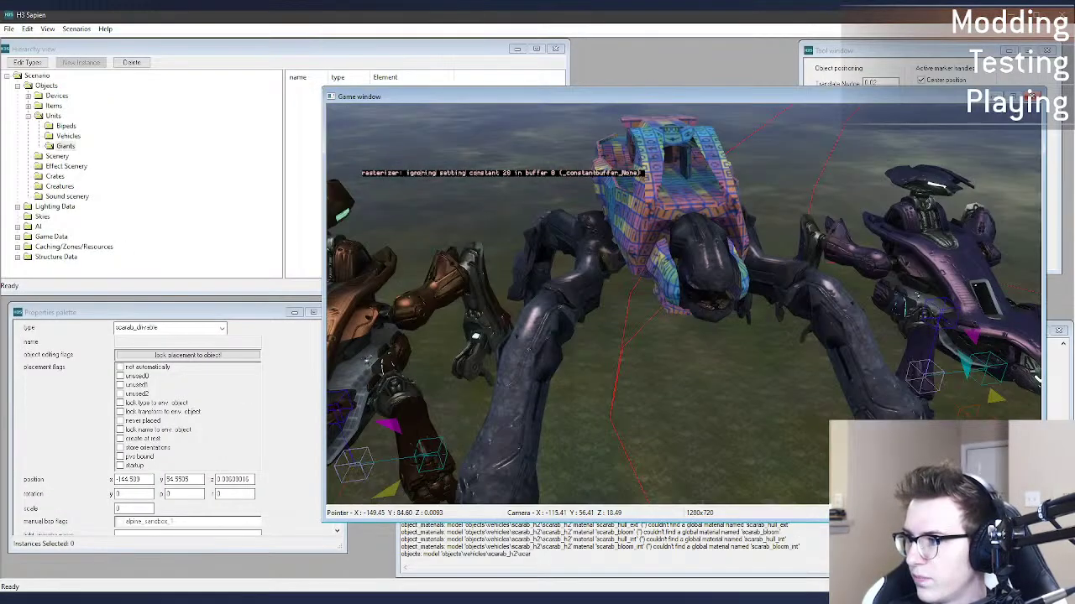
Step: Switch to the H2EK Guerilla, open the purple specular_tint0 colour of its leg shell shader for viewing, and check its hue
key(alt+Tab)
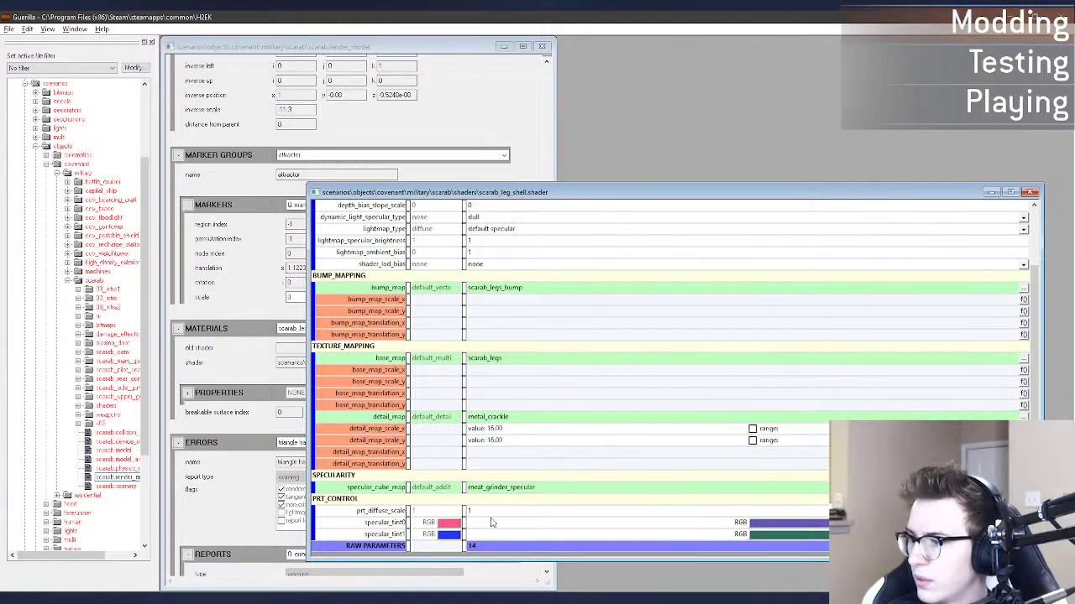
click(454, 524)
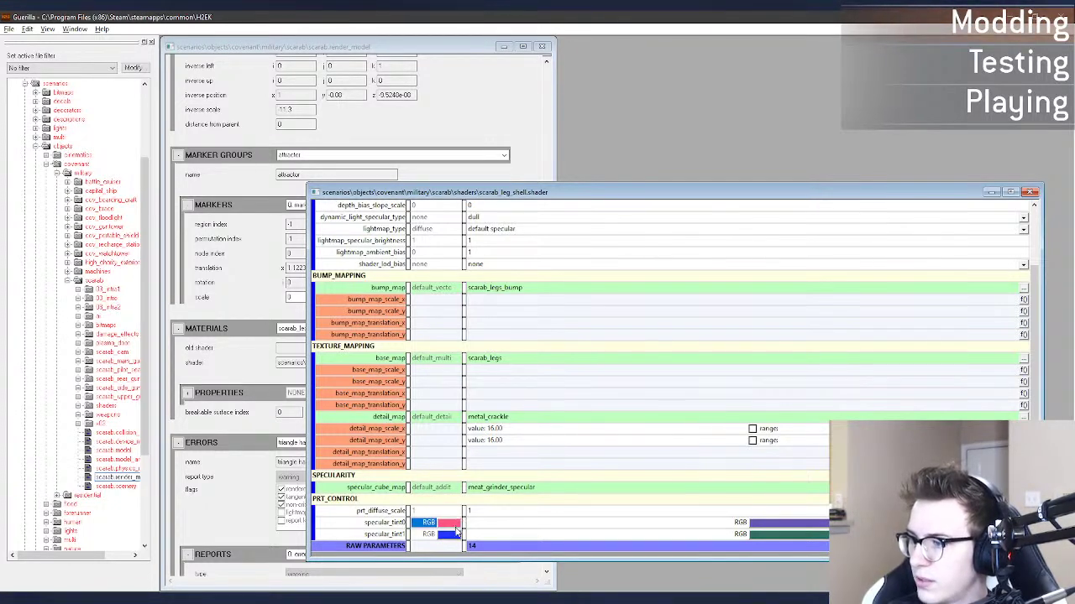
click(763, 524)
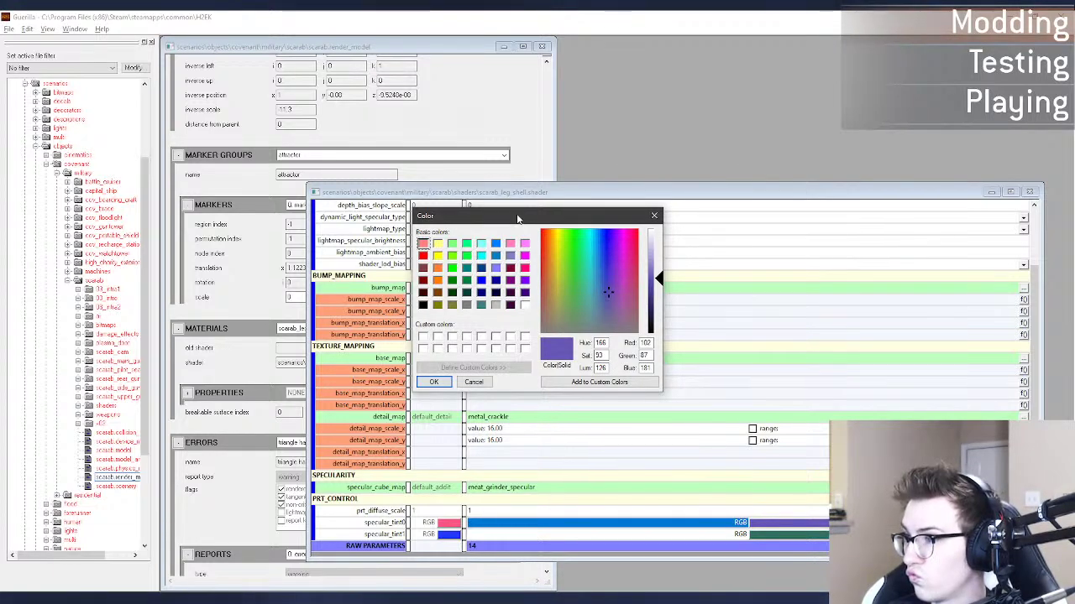
drag(516, 213, 470, 205)
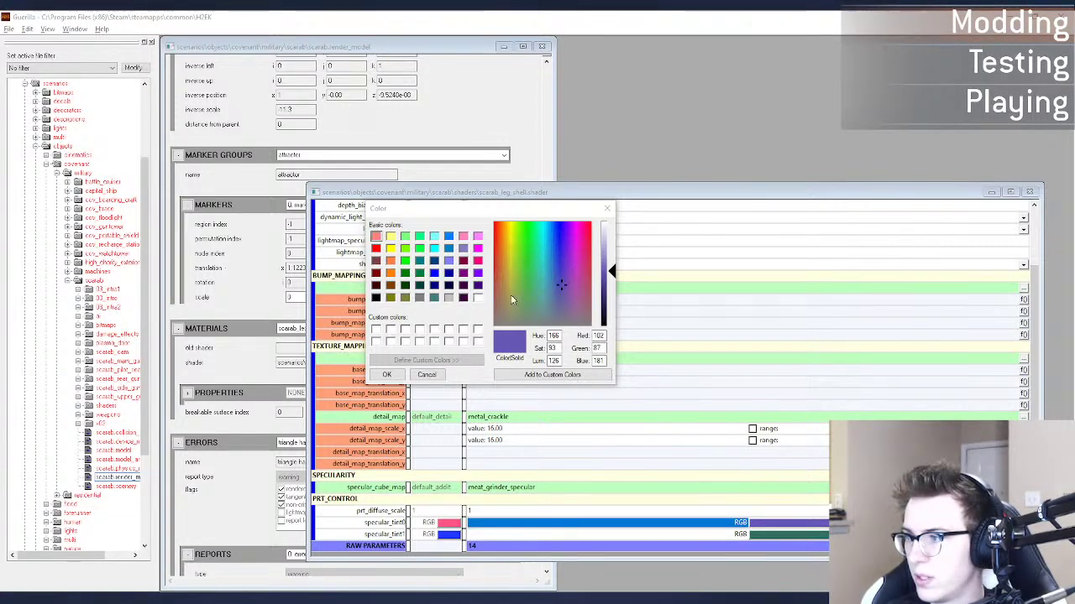
click(458, 351)
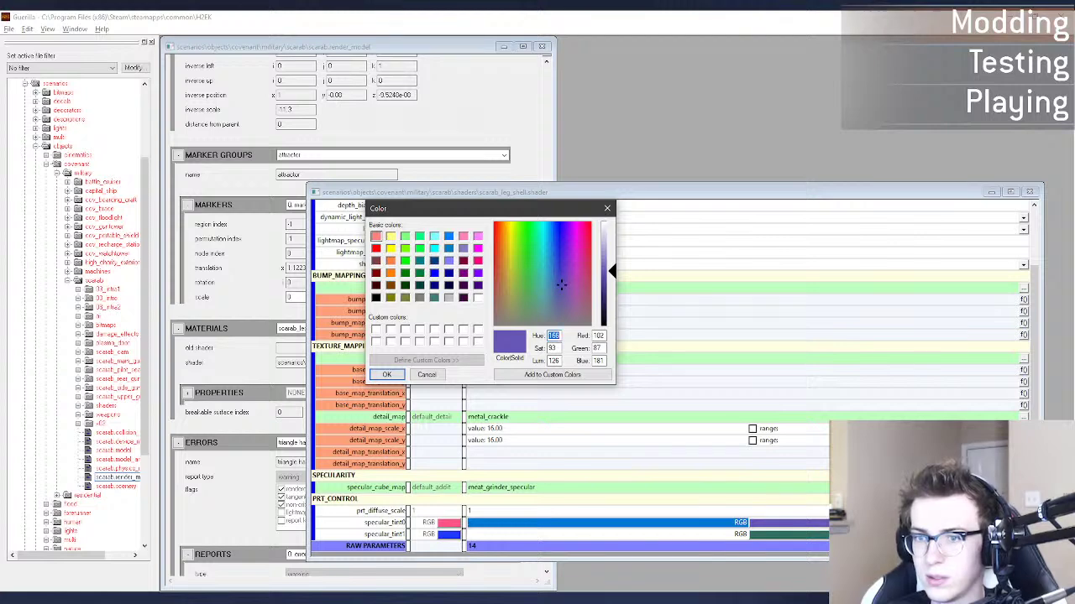
key(alt+Tab)
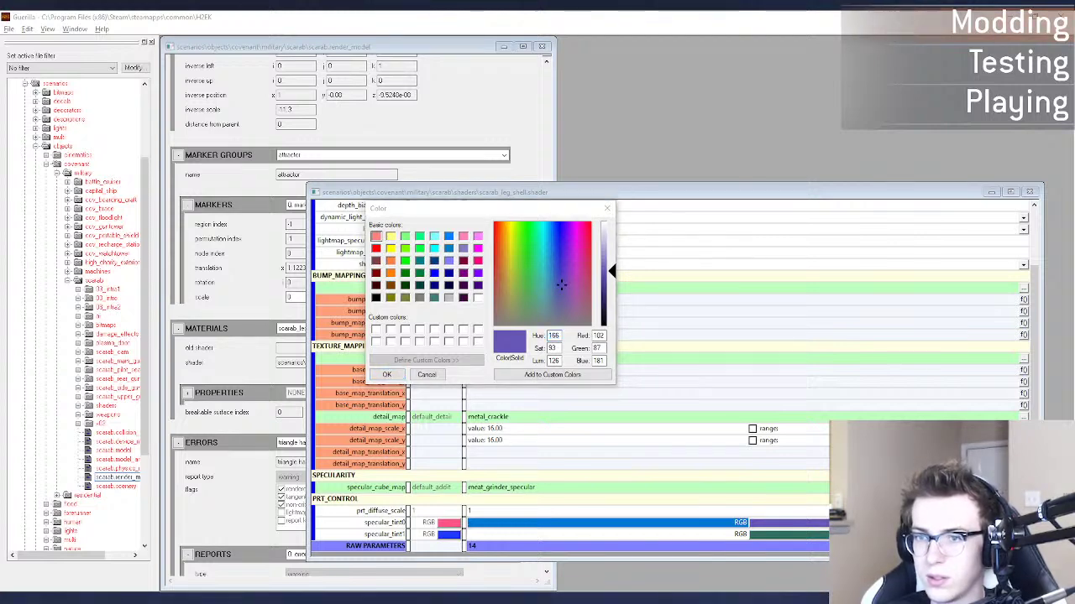
Step: Read off the red, green and blue values of the purple specular_tint0 colour
click(600, 336)
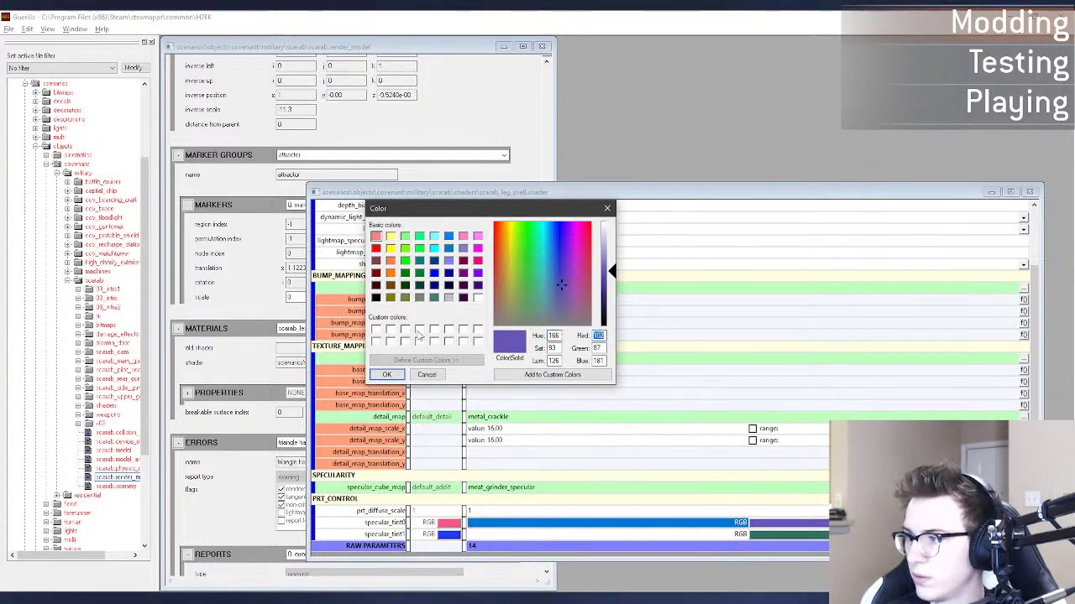
double_click(599, 348)
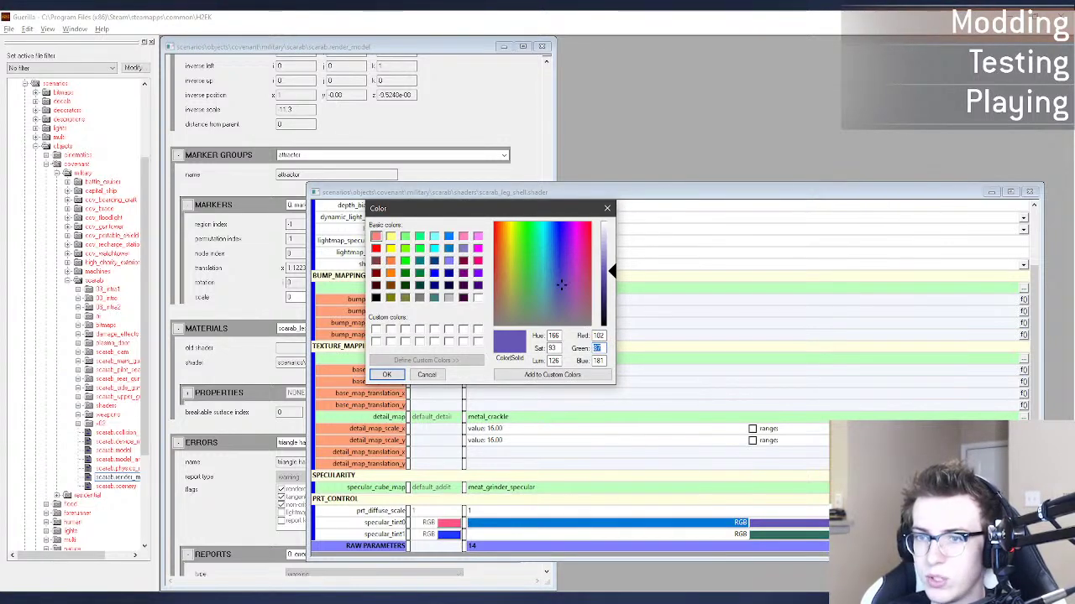
key(alt+Tab)
key(alt+Tab)
key(Tab)
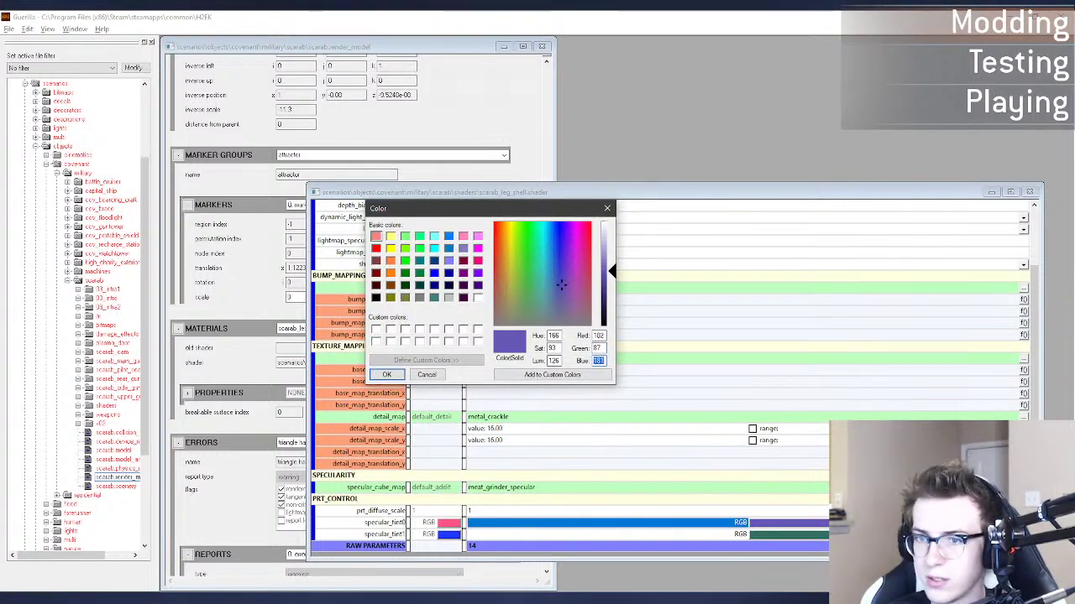
key(alt+Tab)
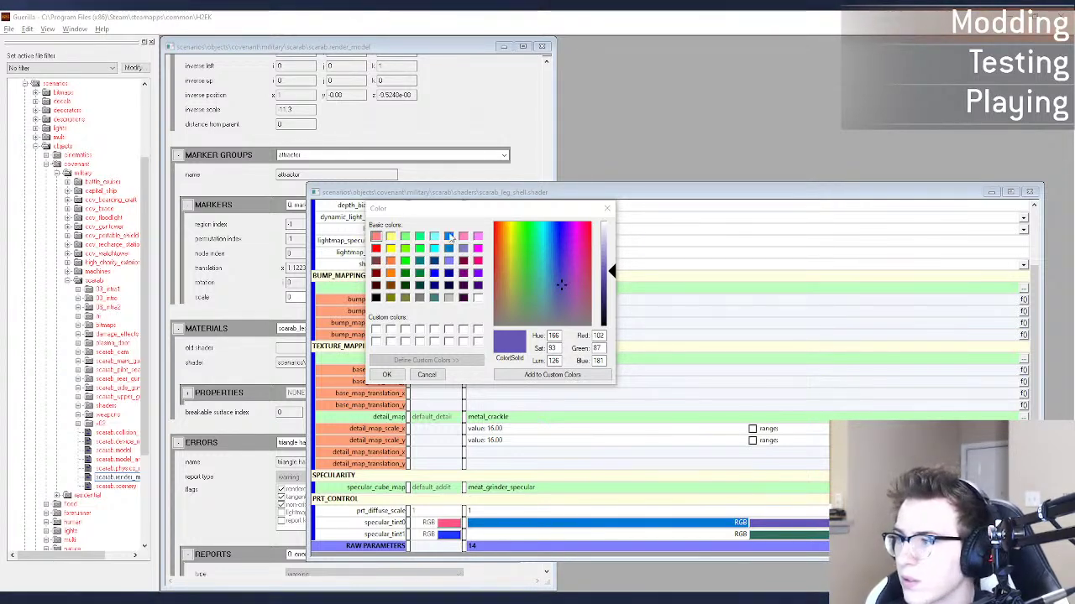
Step: Read off the hue, saturation and luminance values of the purple specular_tint0 colour
click(555, 336)
double_click(555, 336)
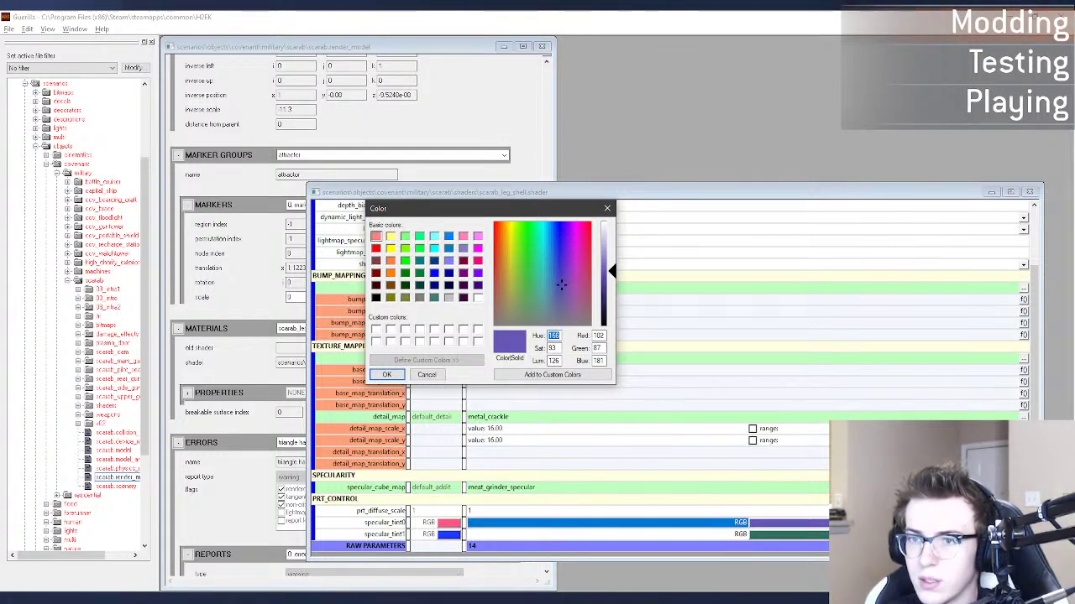
key(alt+Tab)
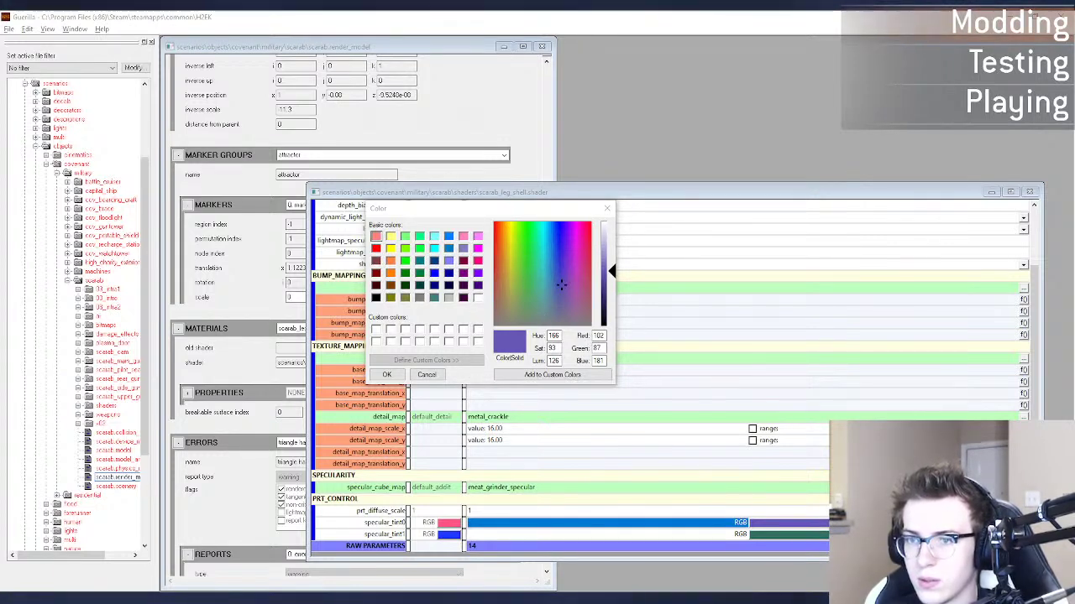
click(244, 324)
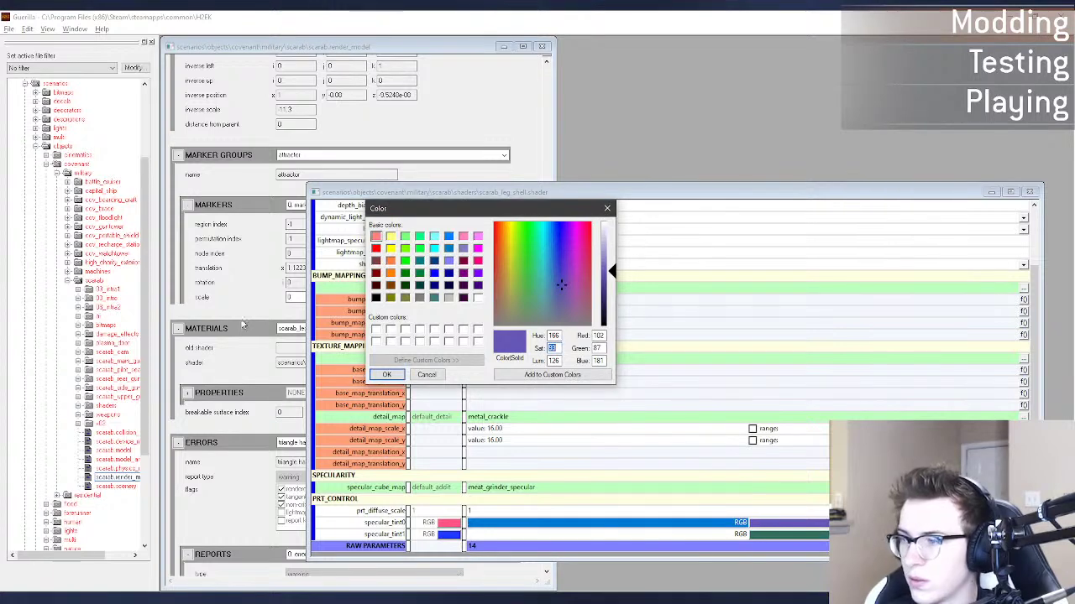
click(554, 360)
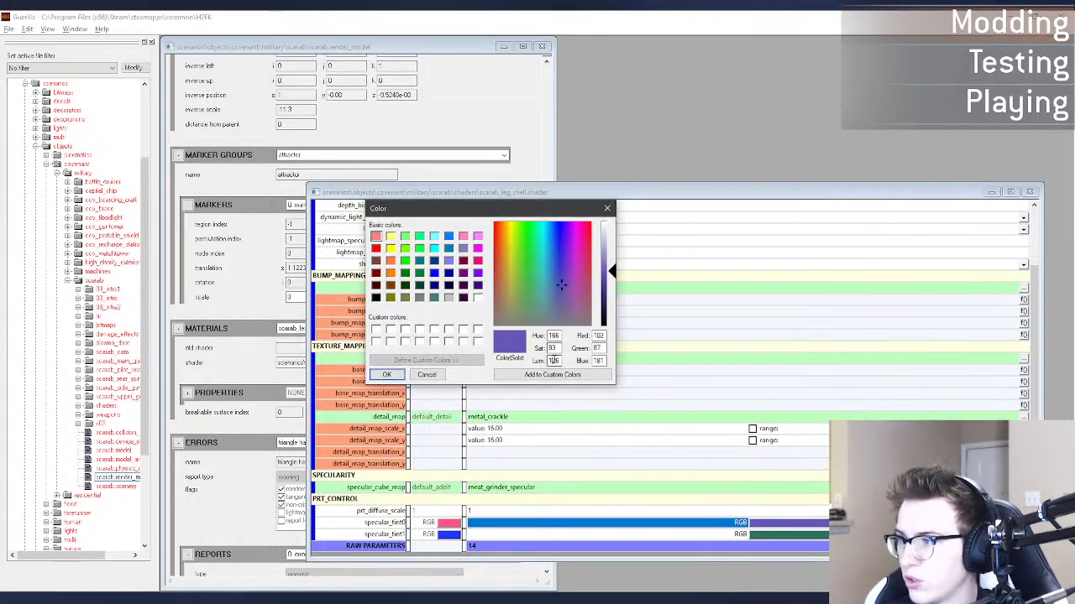
key(alt+Tab)
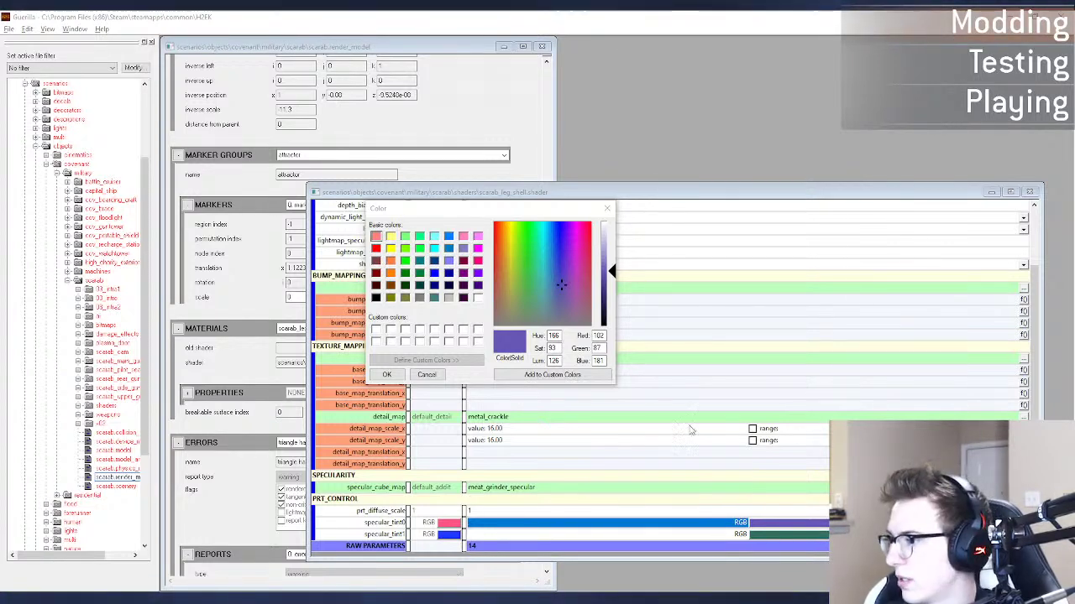
Step: Close the purple tint colour, open the green specular_tint1 colour, and read off its saturation and luminance
click(604, 209)
click(775, 535)
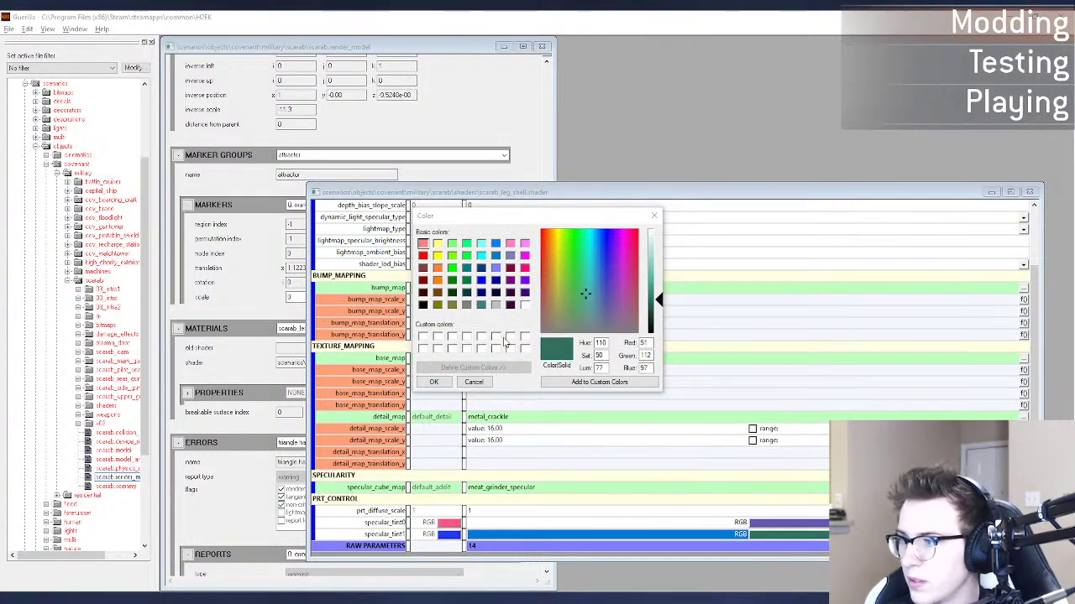
double_click(599, 355)
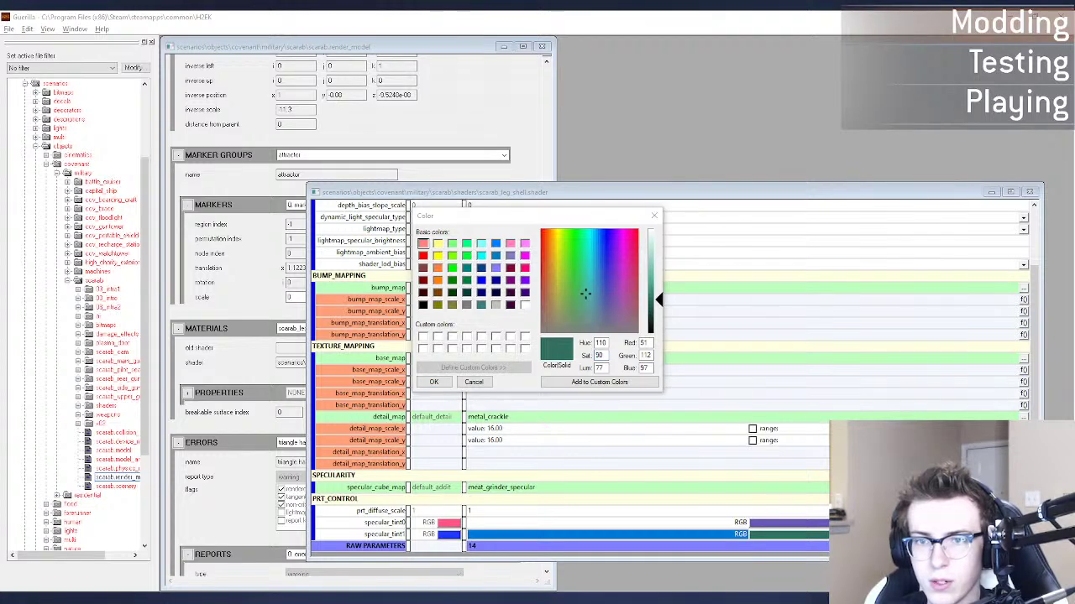
double_click(601, 367)
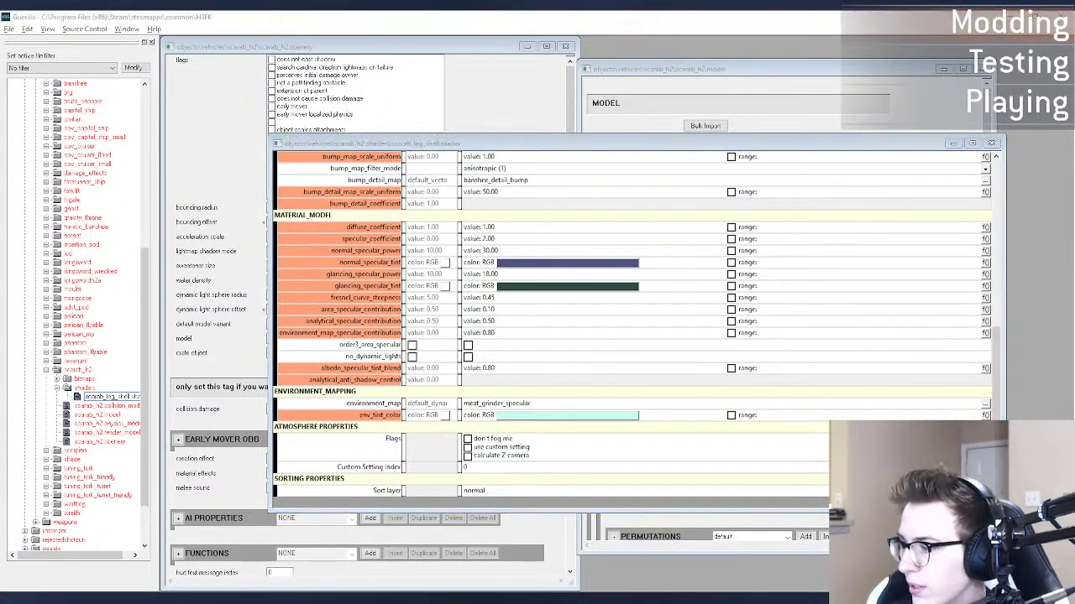
Step: Switch to Sapien and examine the Halo 2 scarab's leg shading at various distances and angles, comparing it with the Halo 3 scarabs
key(alt+Tab)
middle_drag(705, 420, 729, 346)
key(d)
key(a)
key(s)
key(a)
key(w)
key(a)
key(d)
key(w)
key(s)
key(w)
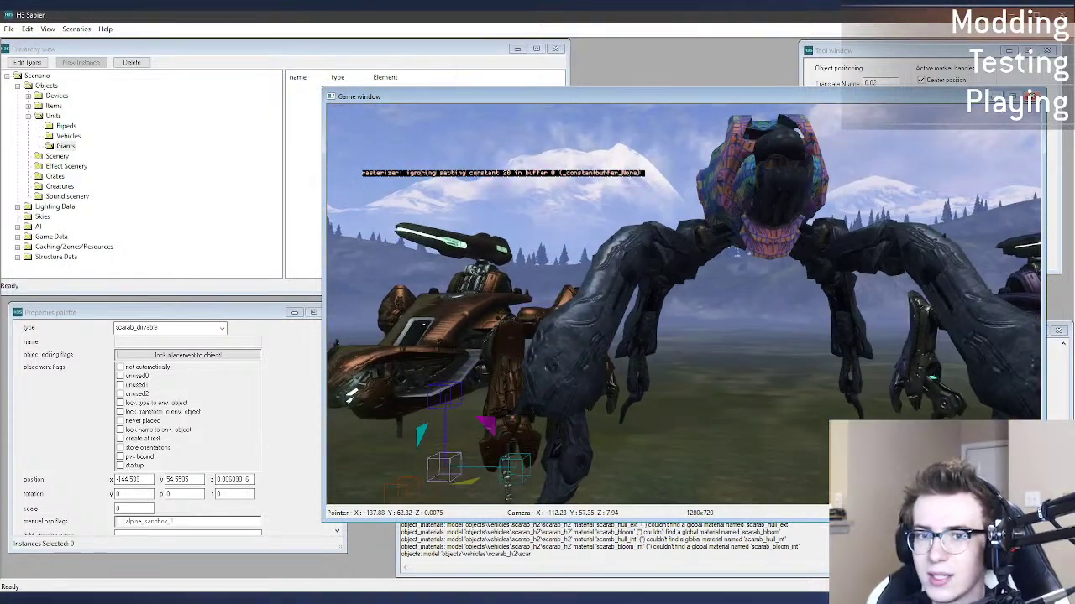
mouse_move(729, 346)
middle_down()
mouse_move(729, 395)
mouse_move(728, 346)
middle_up()
key(s)
key(w)
middle_drag(697, 390, 702, 390)
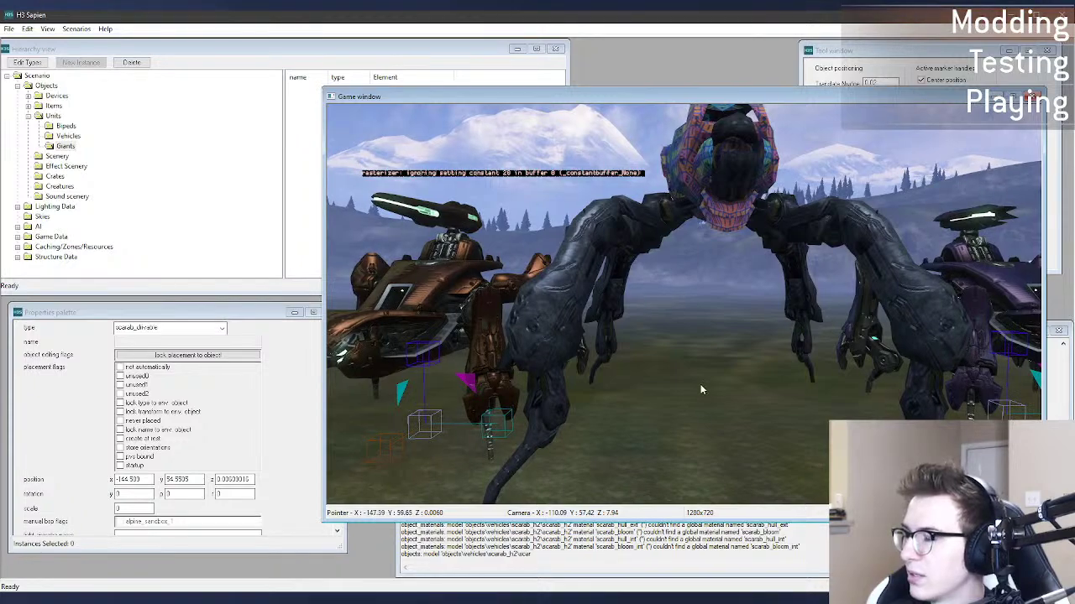
key(w)
middle_drag(737, 219, 707, 220)
key(s)
key(w)
key(s)
key(s)
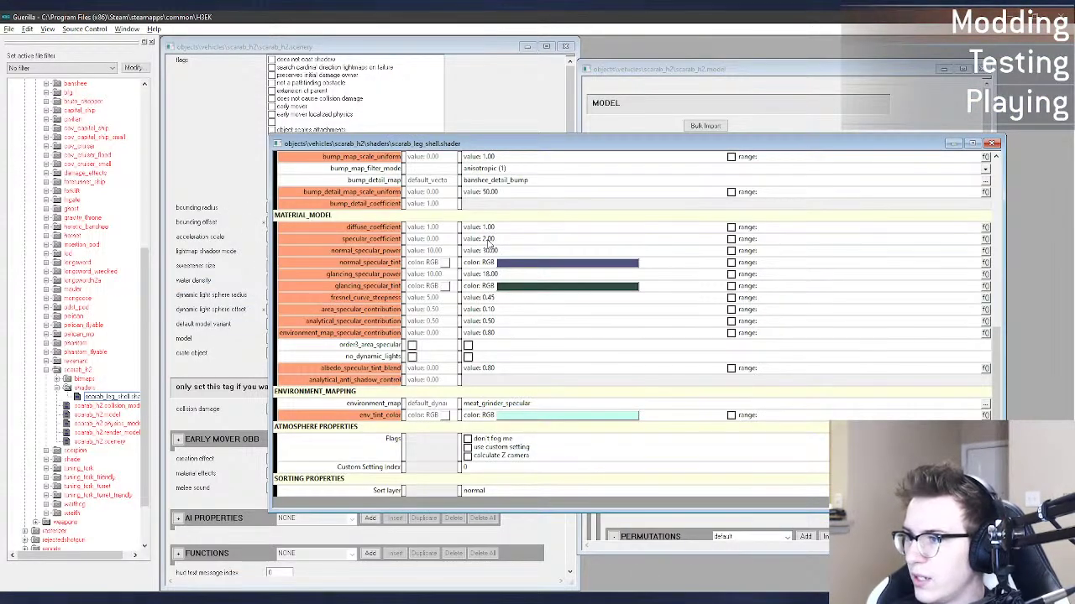
Step: Check the specular_coefficient in the H3EK shader, then close the colour dialog in H2EK Guerilla and review the original shader's lightmap and texture settings
click(490, 240)
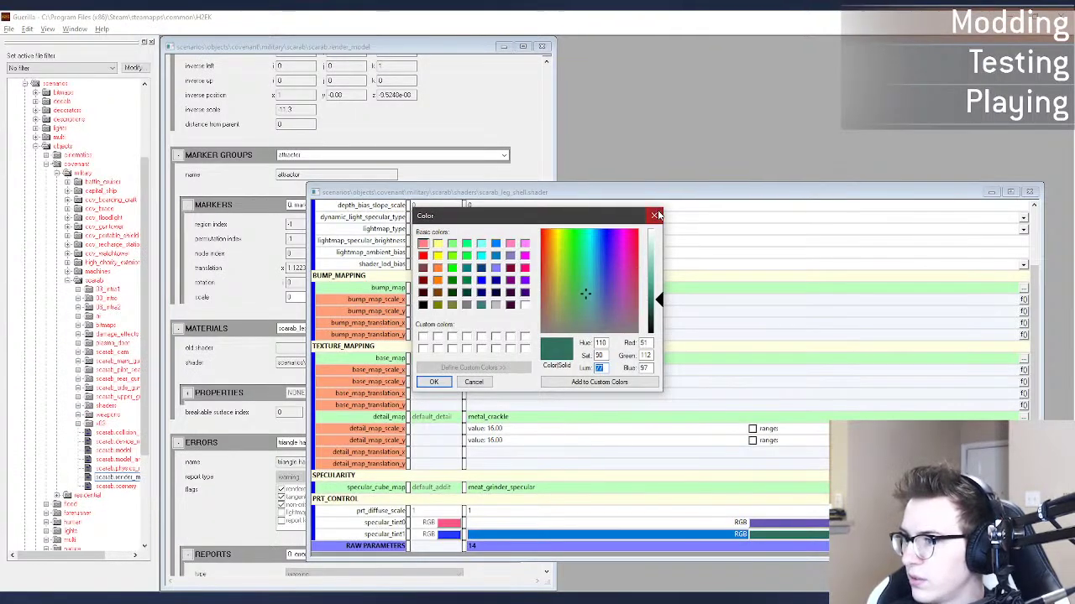
click(430, 377)
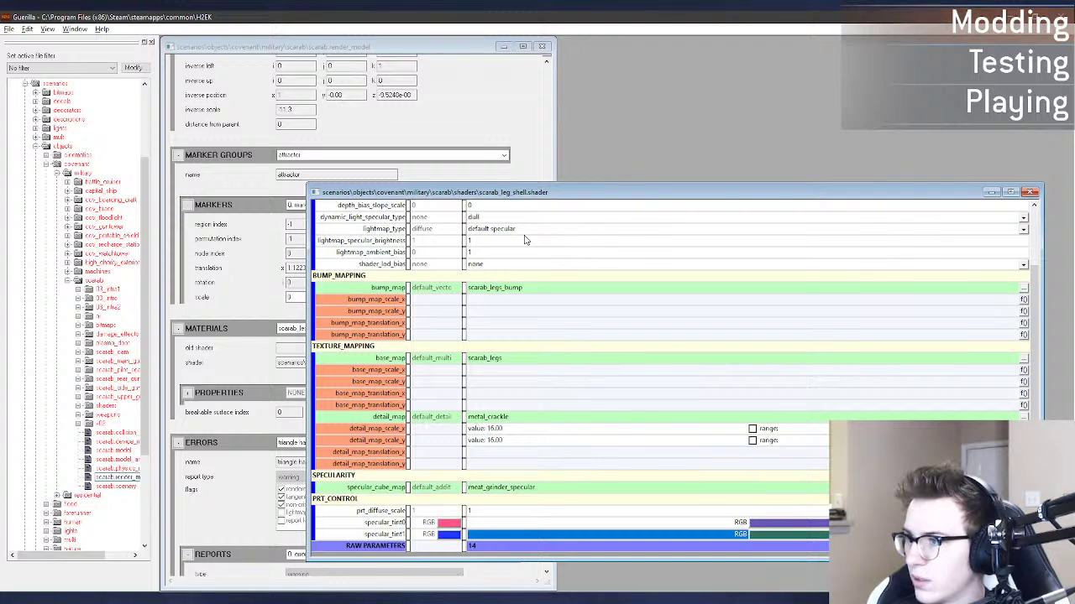
scroll(522, 238, up, 2)
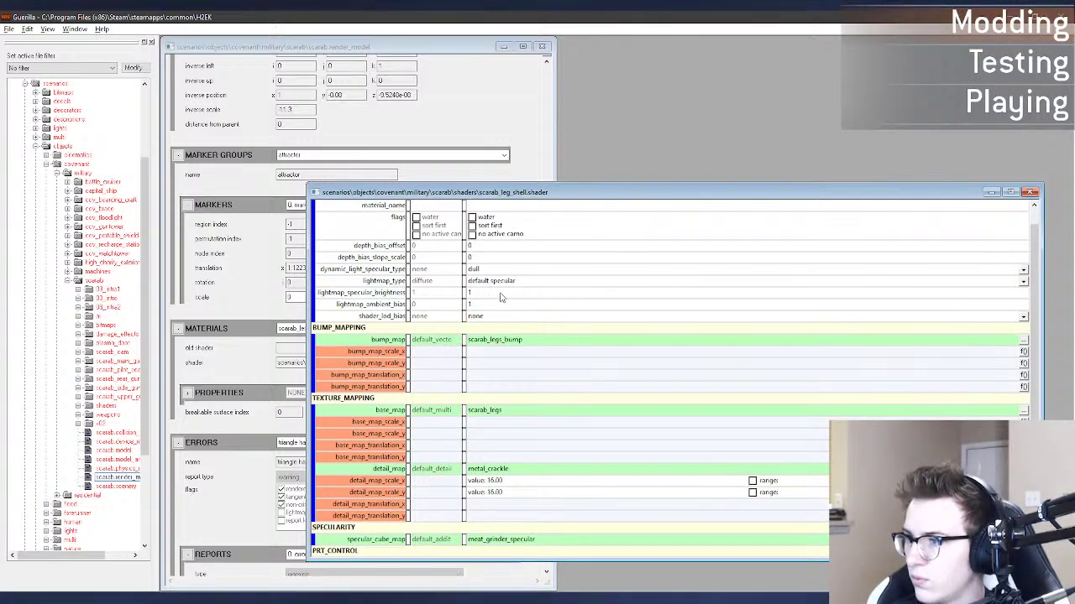
scroll(518, 301, up, 1)
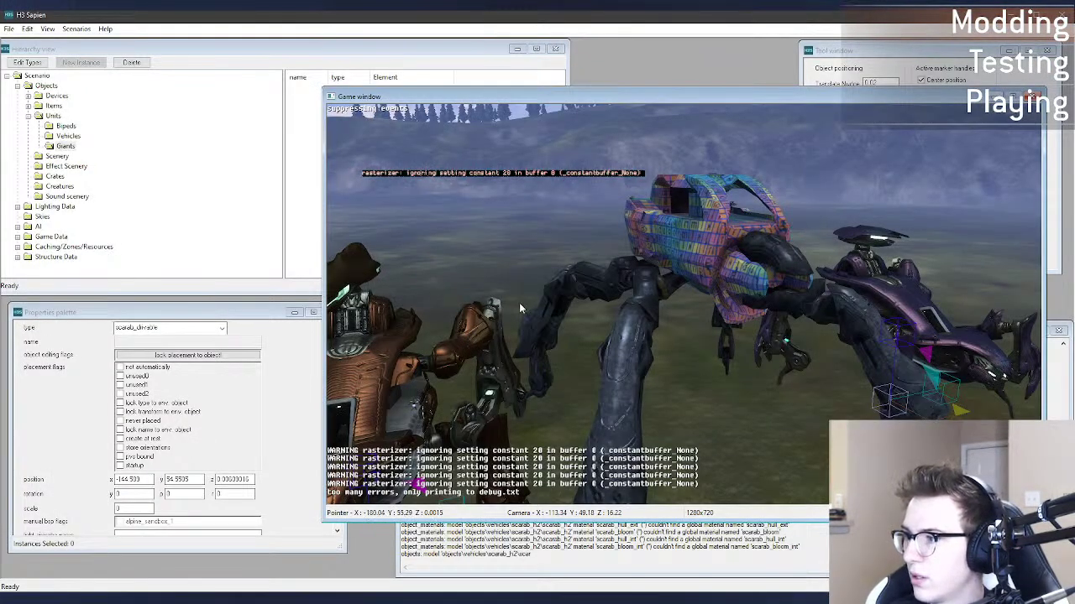
Step: Reload the leg shell shader in Sapien and examine the scarab's legs from the side and front
key(f)
middle_drag(684, 304, 680, 261)
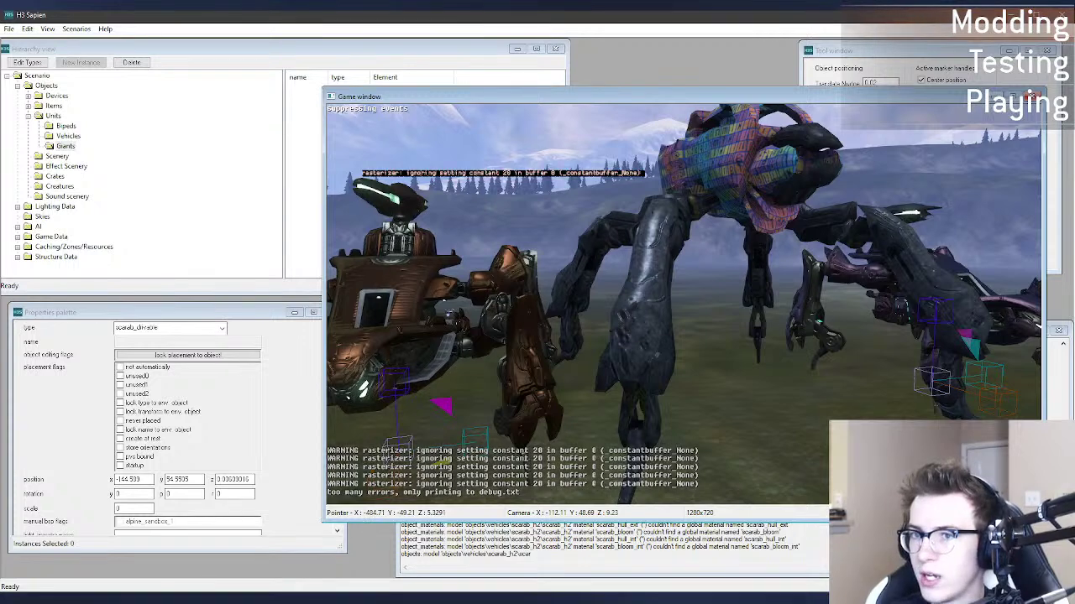
key(alt+Tab)
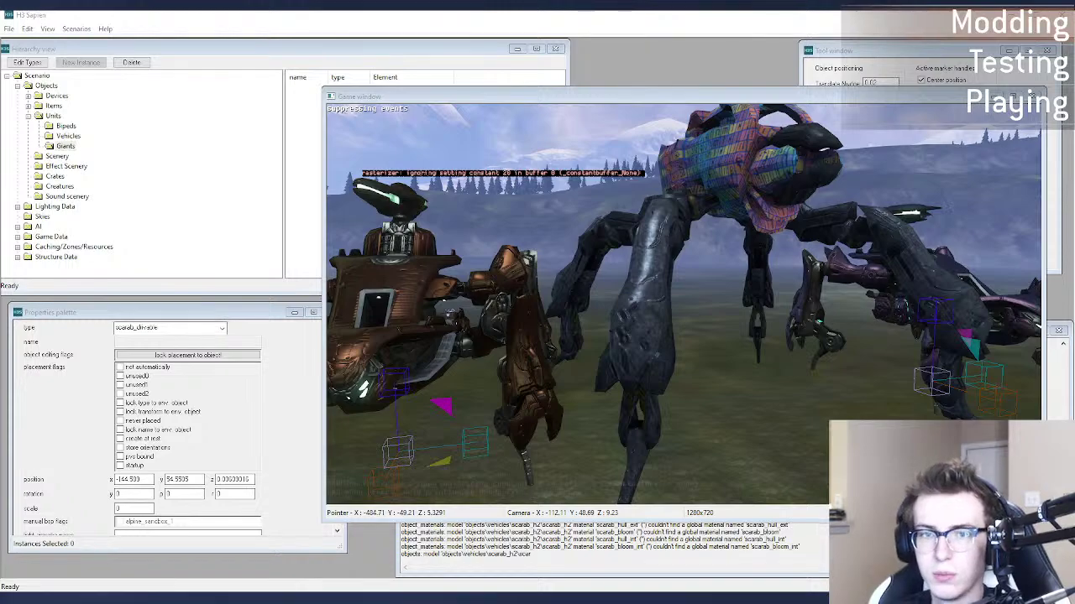
click(576, 361)
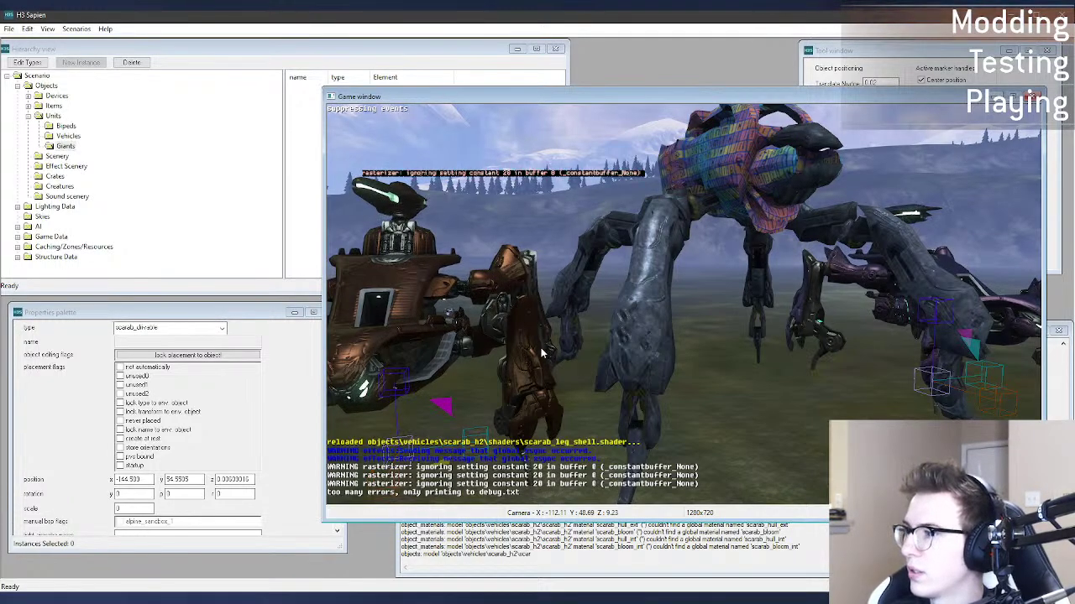
key(d)
middle_drag(558, 361, 457, 378)
key(a)
key(d)
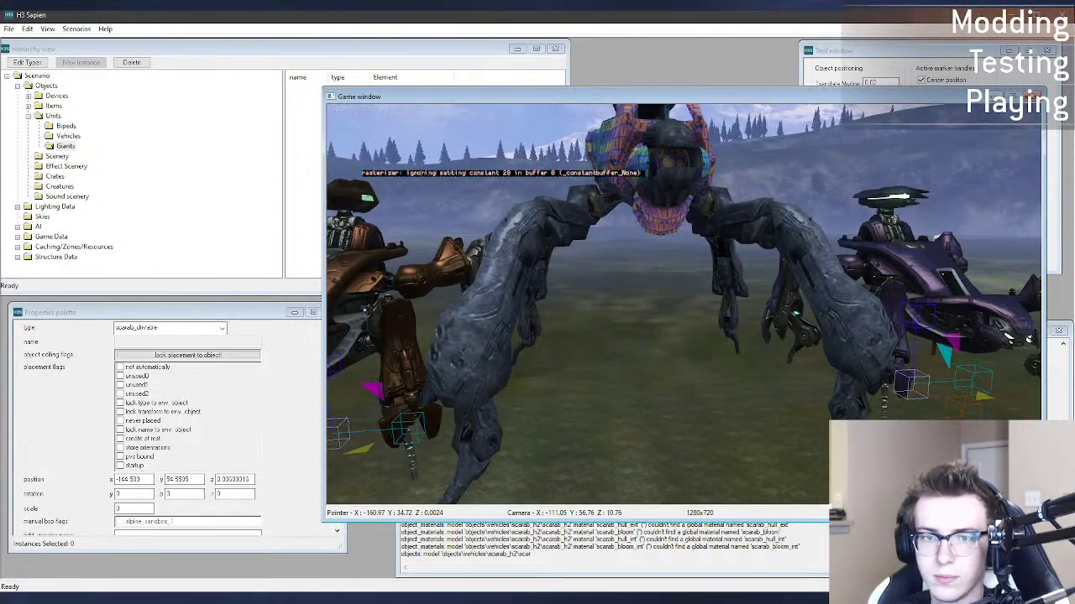
Step: Alternate between the shader editor and Sapien, comparing successive reloads of scarab_leg_shell.shader on the front legs from a fixed viewpoint
key(alt+Tab)
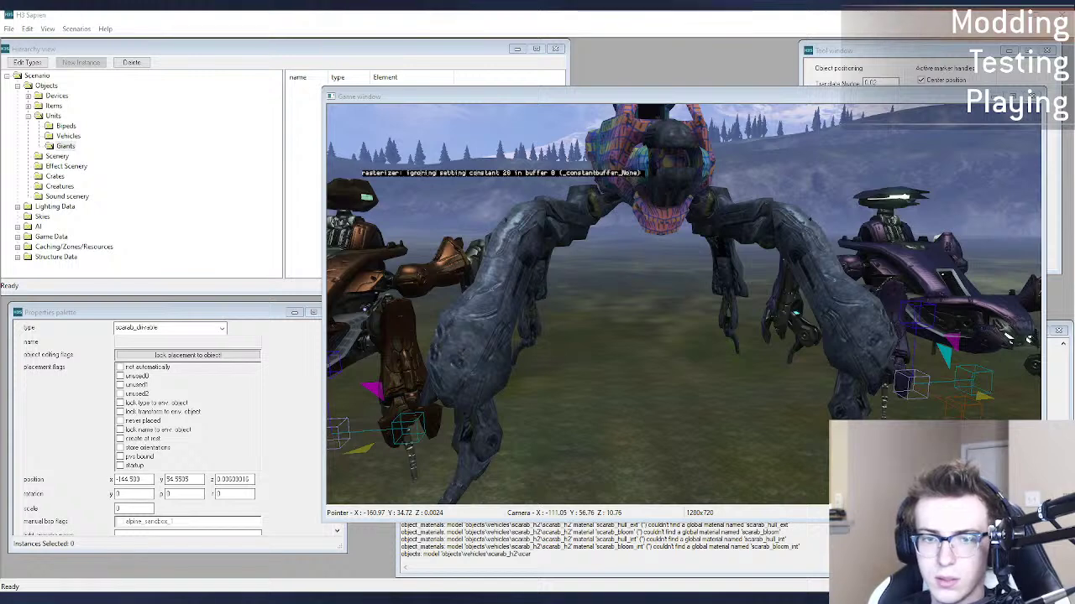
key(alt+Tab)
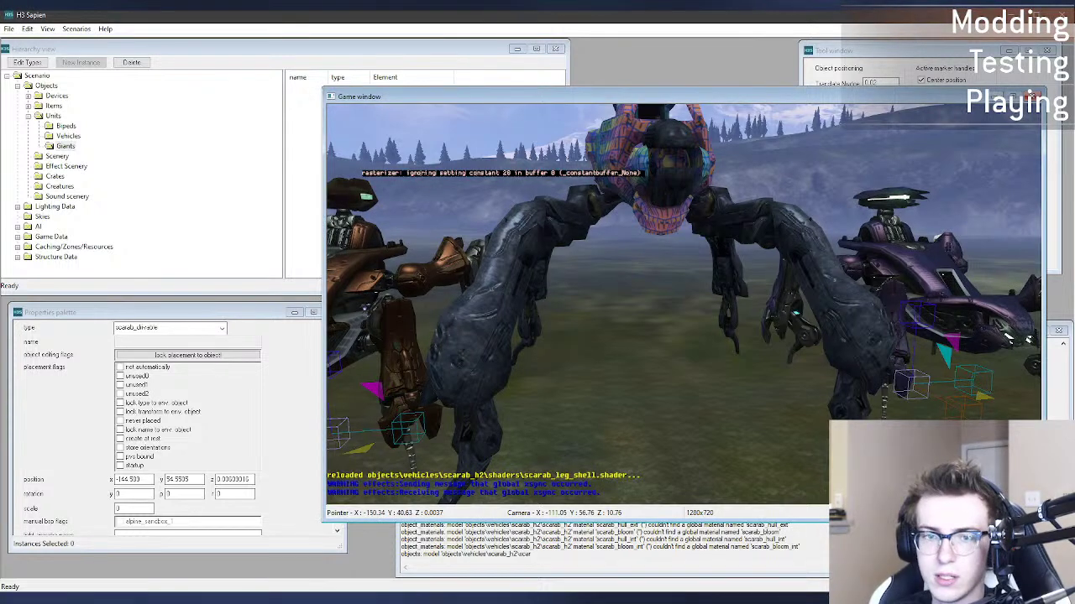
key(alt+Tab)
key(alt+Tab)
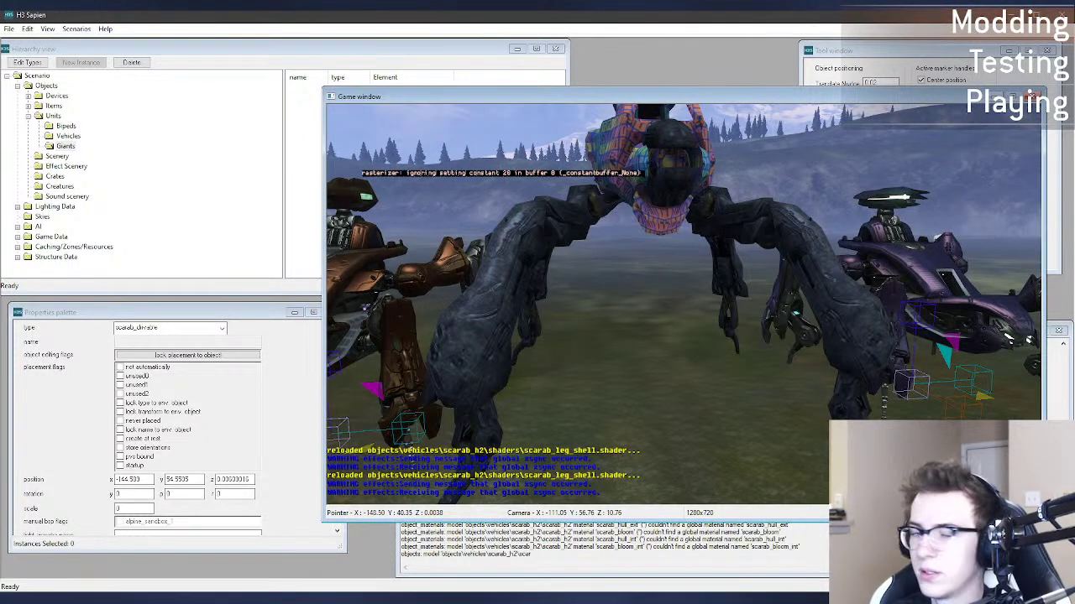
key(alt+Tab)
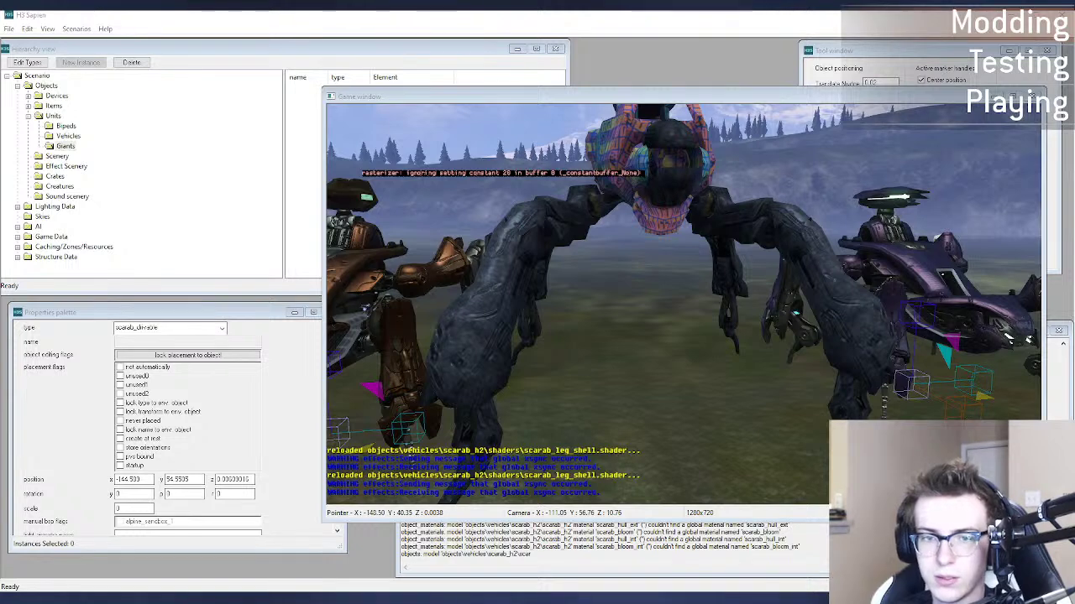
key(alt+Tab)
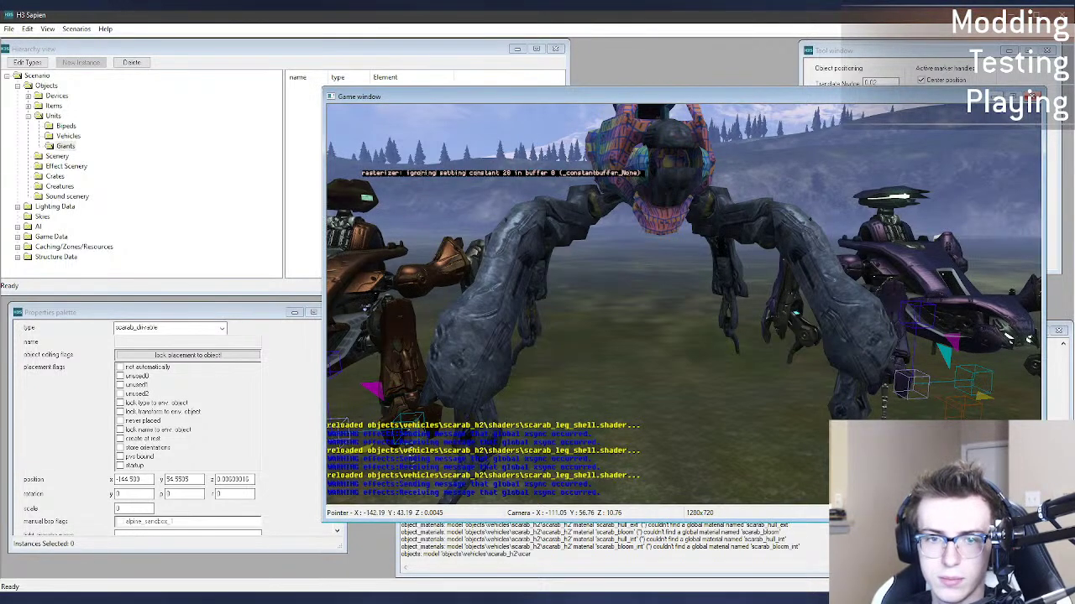
key(alt+Tab)
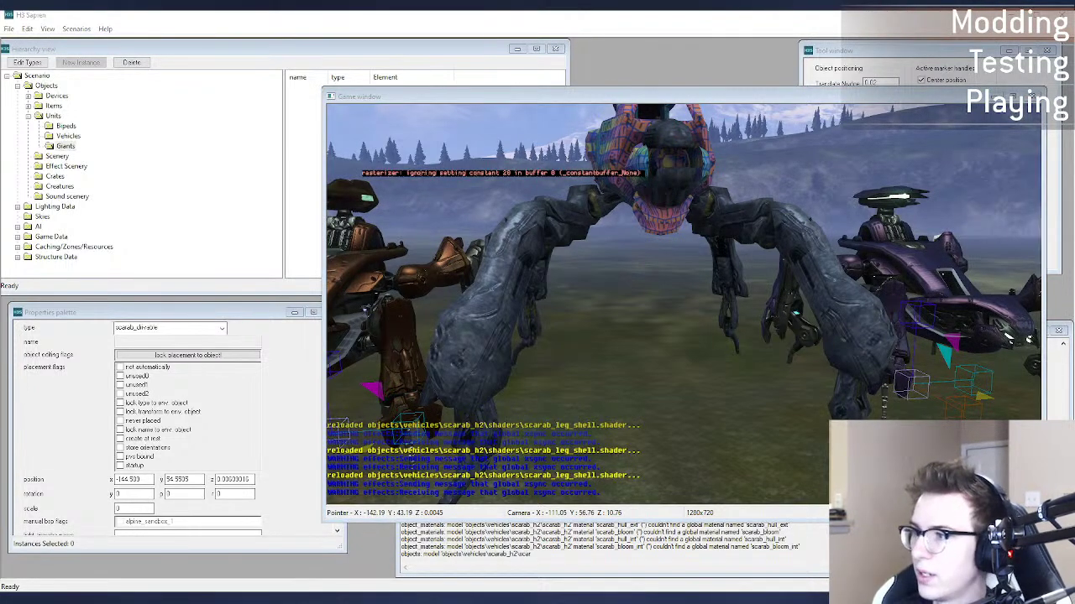
key(alt+Tab)
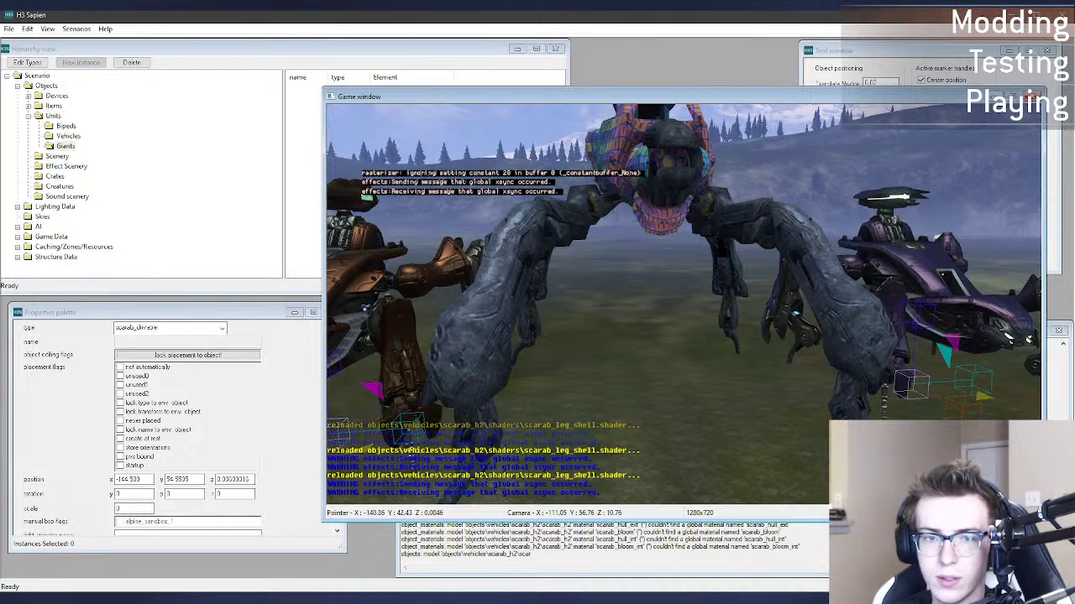
key(alt+Tab)
key(alt+Tab)
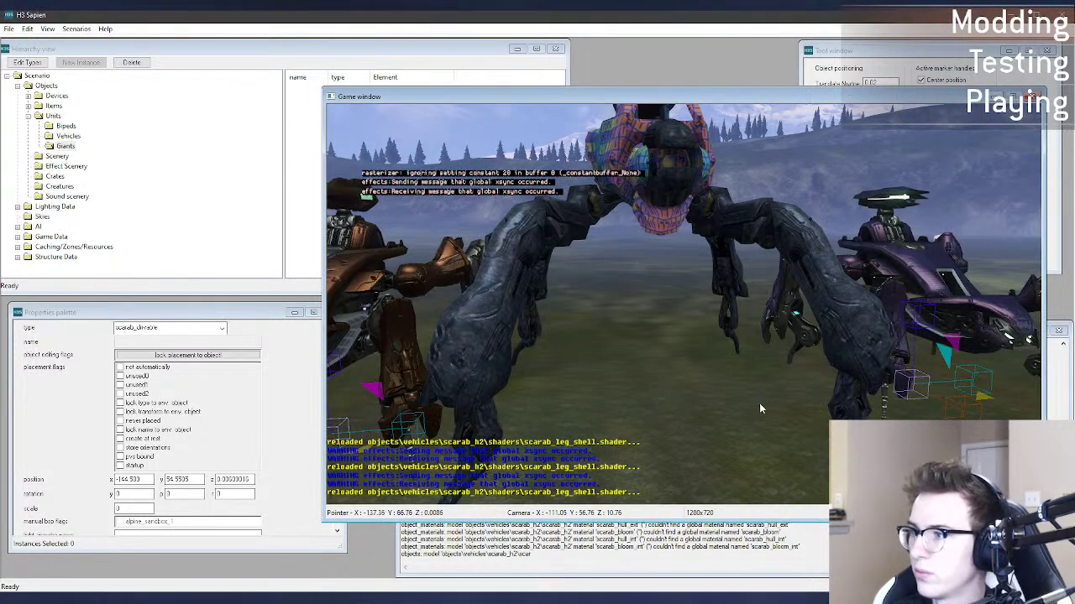
key(alt+Tab)
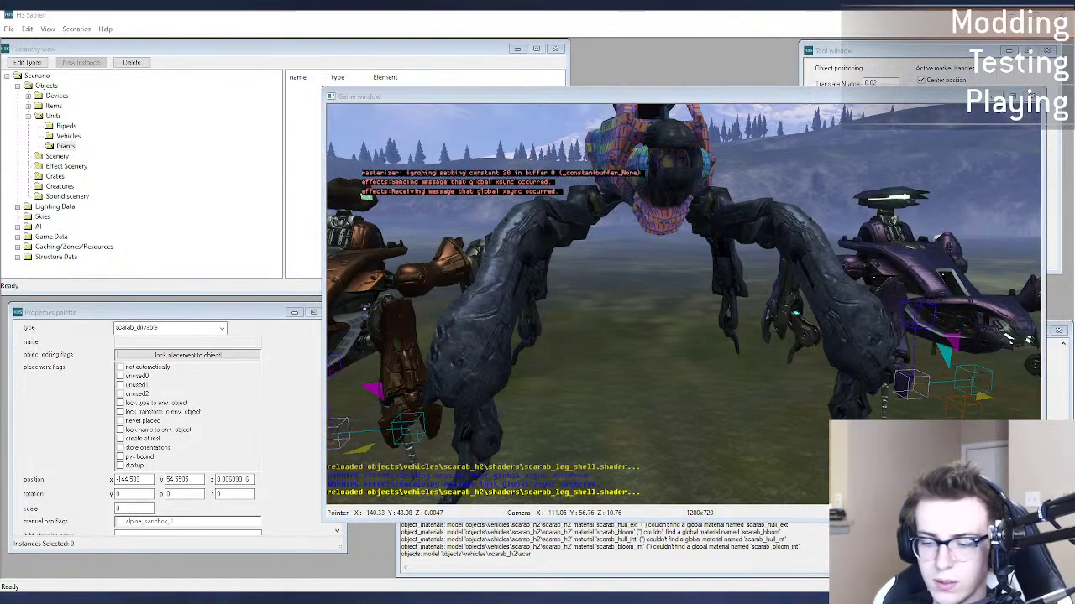
key(alt+Tab)
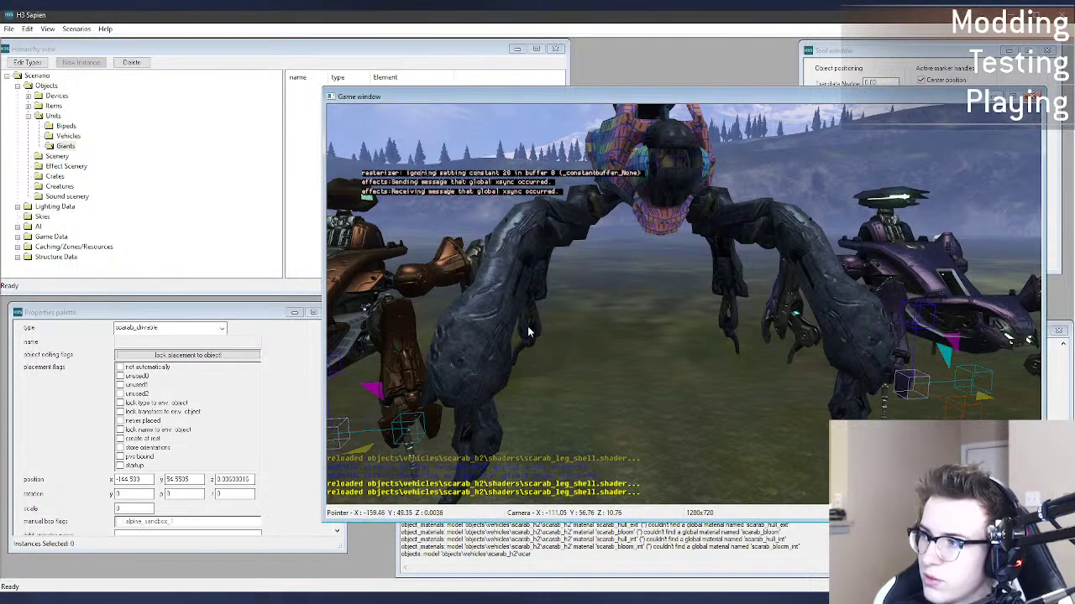
key(alt+Tab)
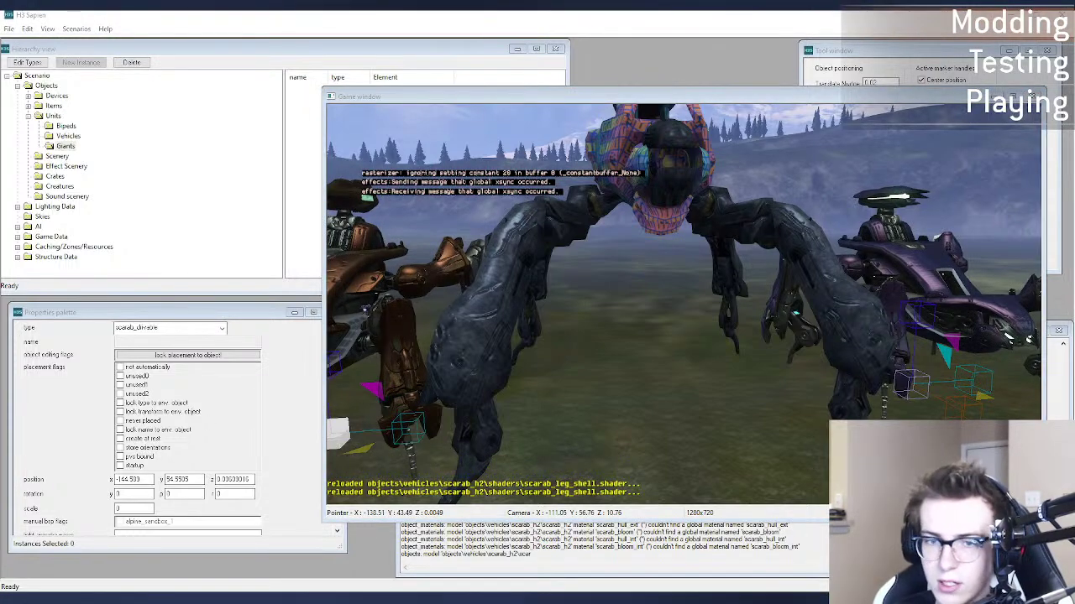
Step: View one front leg up close in Sapien and compare its highlights across further reloads of the leg shell shader
middle_drag(537, 338, 621, 317)
key(a)
key(d)
key(a)
key(s)
key(a)
key(w)
key(alt+Tab)
click(627, 309)
key(w)
key(s)
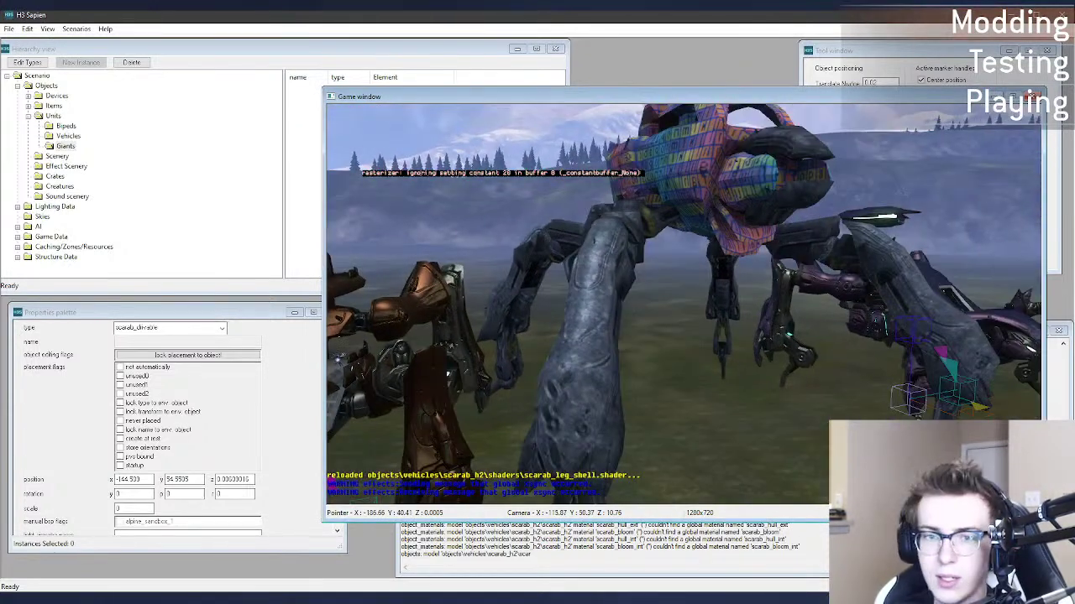
key(alt+Tab)
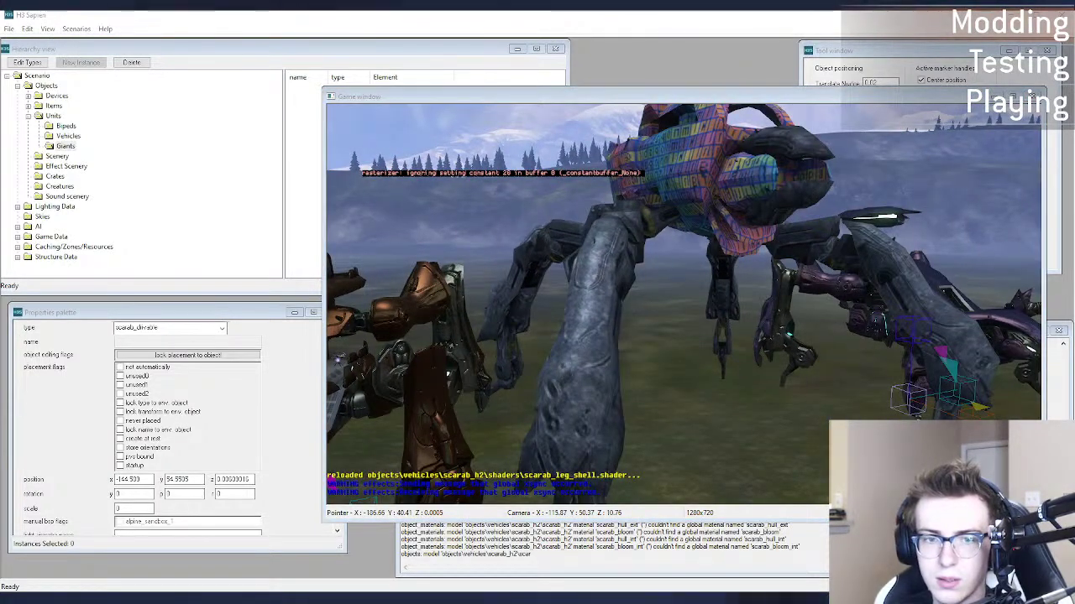
click(644, 344)
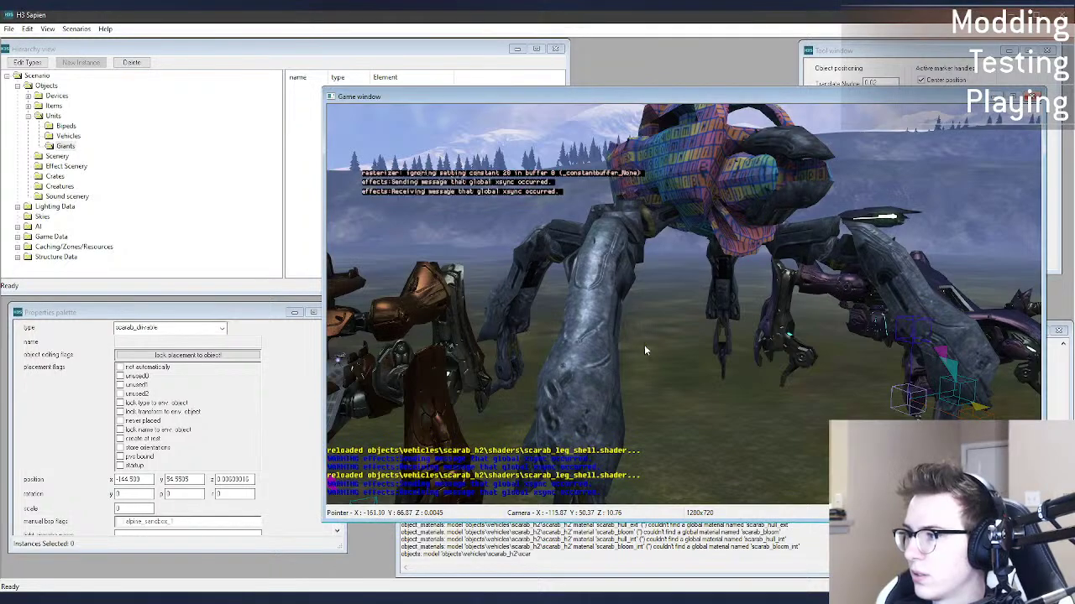
Step: Examine the leg shell shading from the opposite side of the Halo 2 scarab, near the purple scarab
key(s)
key(d)
middle_drag(644, 345, 555, 348)
key(d)
key(w)
key(d)
key(s)
key(s)
key(w)
key(a)
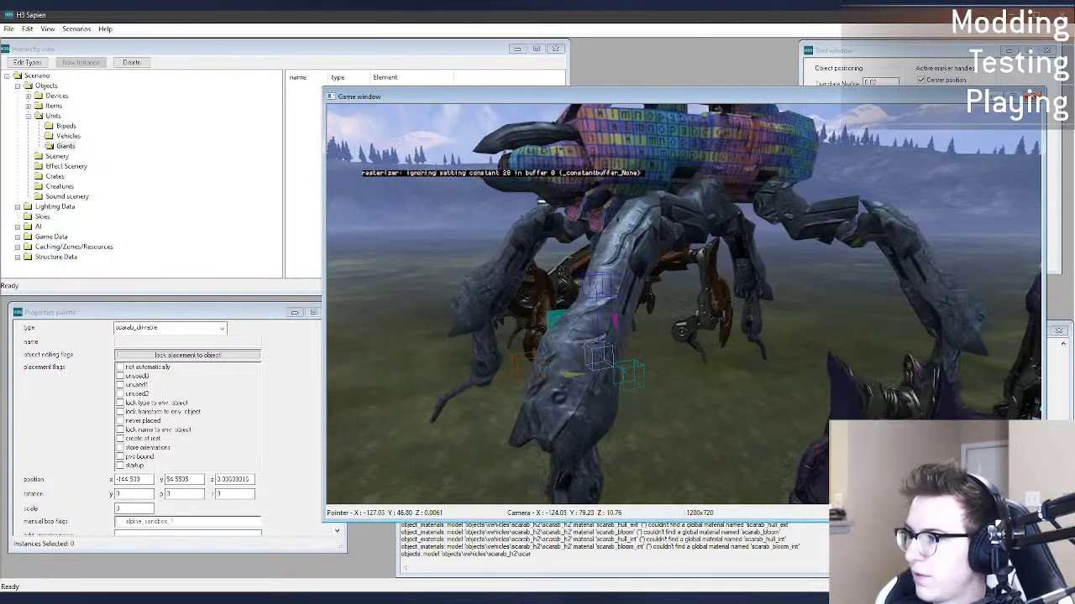
Step: Return to Sapien and examine the leg shading close up and from a raised front view between the two Halo 3 scarabs
key(alt+Tab)
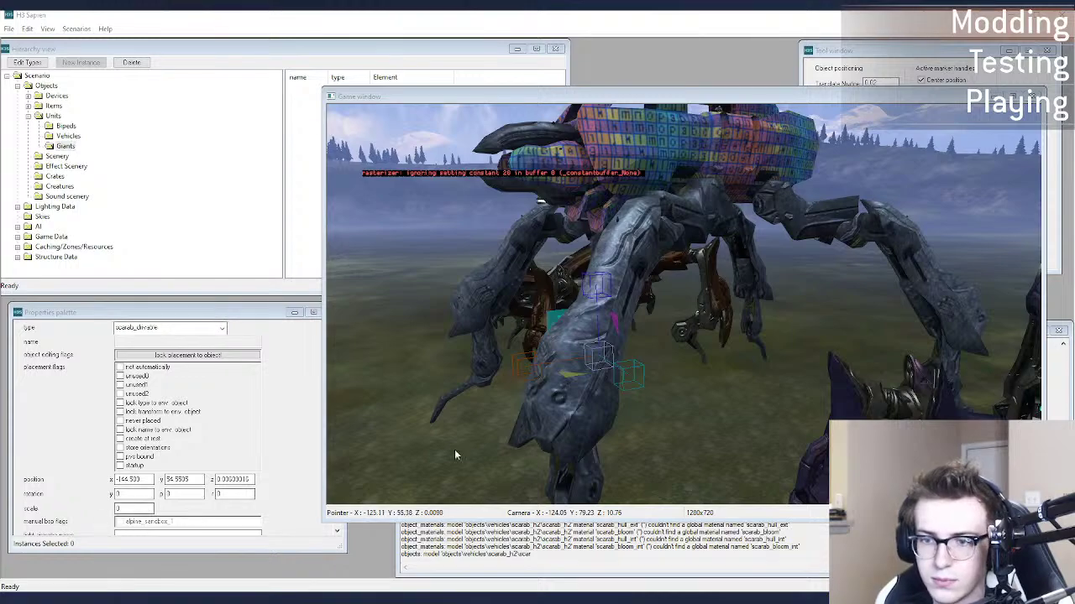
click(518, 440)
key(w)
key(a)
middle_drag(518, 440, 714, 281)
key(w)
key(a)
key(w)
key(w)
key(w)
key(s)
key(w)
key(w)
key(a)
middle_drag(462, 433, 517, 432)
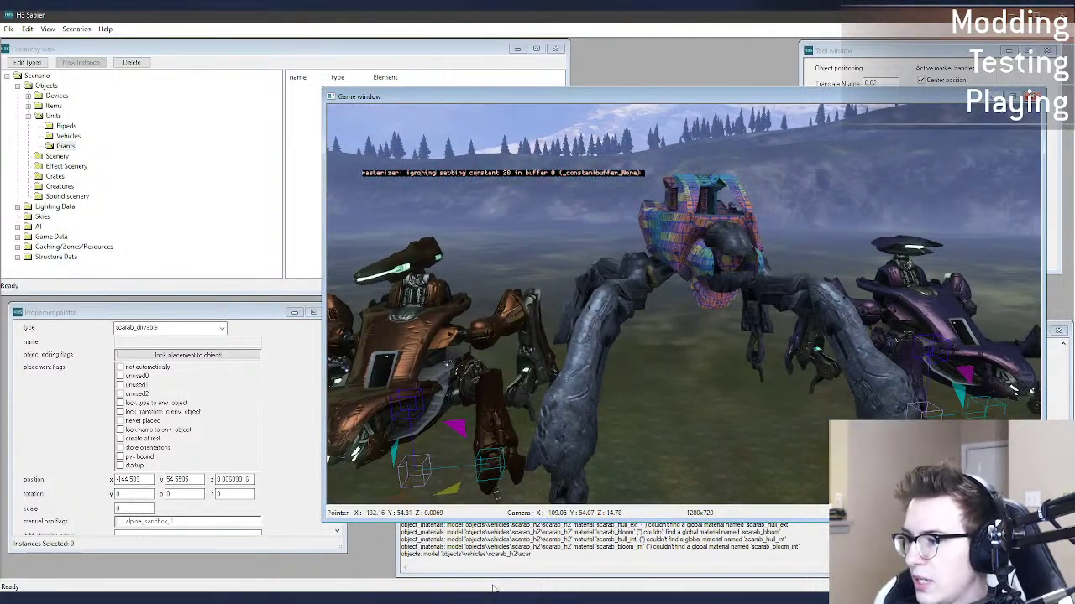
Step: View the legs from the purple scarab's side in Sapien, and reload the leg shell shader to compare its look
key(alt+Tab)
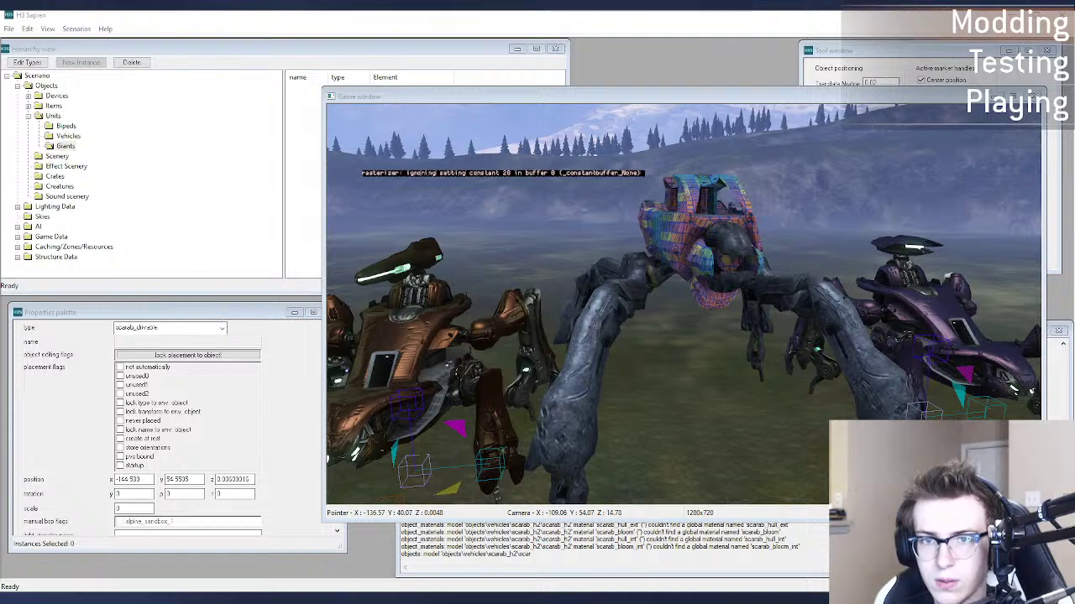
click(575, 396)
key(w)
middle_drag(575, 396, 596, 421)
key(a)
key(d)
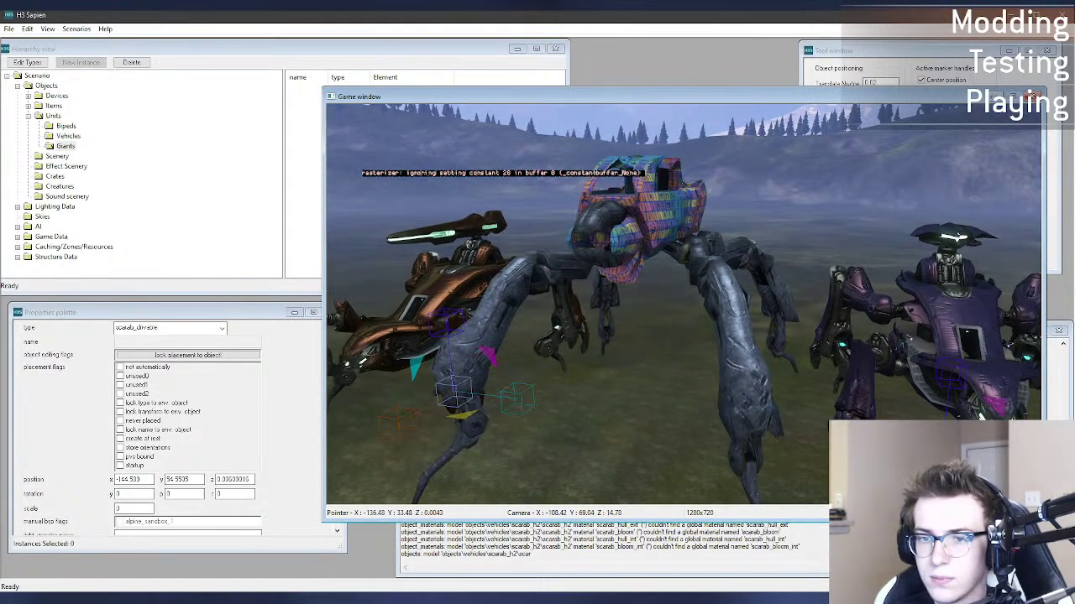
key(alt+Tab)
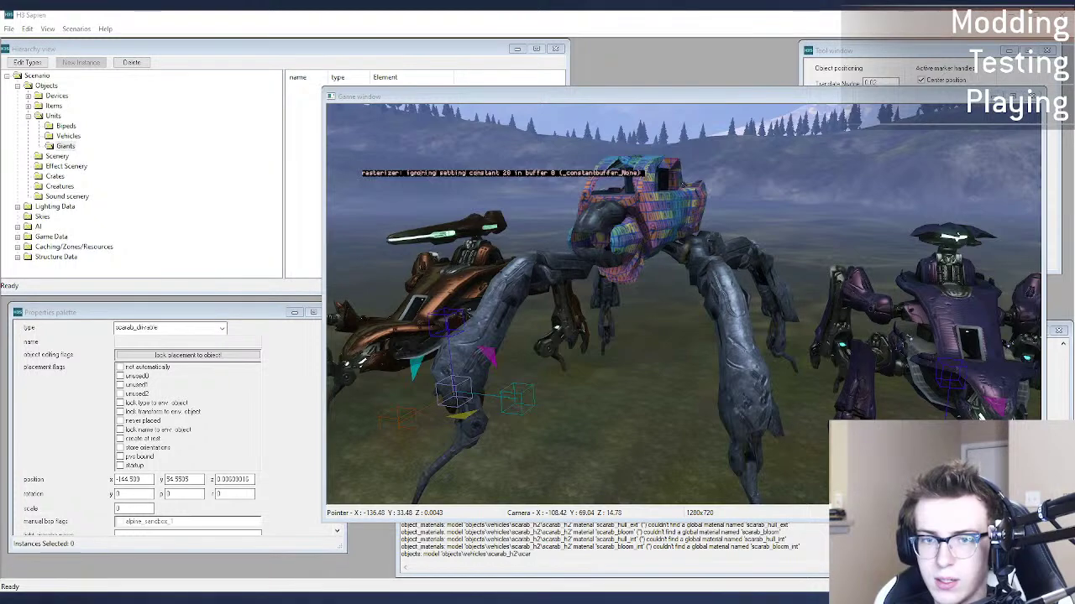
click(613, 395)
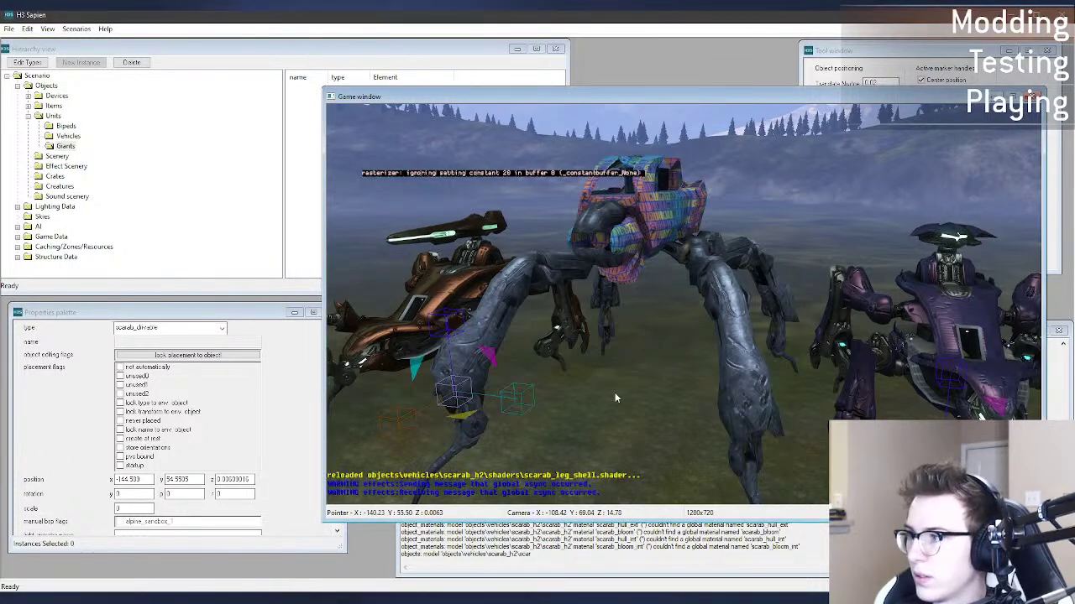
Step: Examine the Halo 2 scarab's leg shading from a low viewpoint in front of and beneath its head
key(w)
mouse_move(614, 395)
middle_down()
mouse_move(642, 401)
mouse_move(621, 323)
mouse_move(579, 315)
mouse_move(617, 398)
middle_up()
key(d)
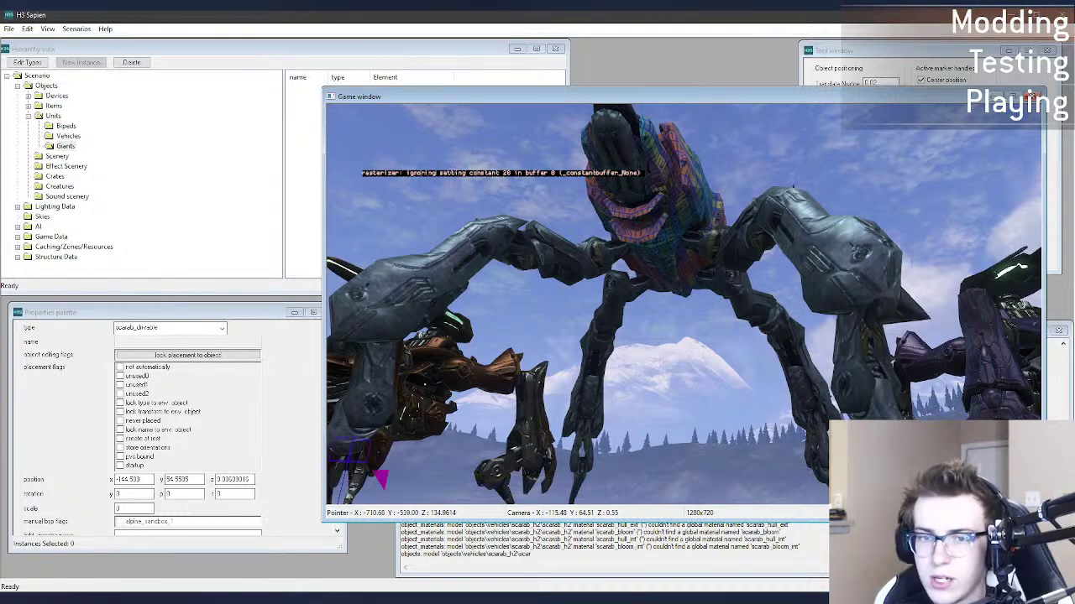
key(alt+Tab)
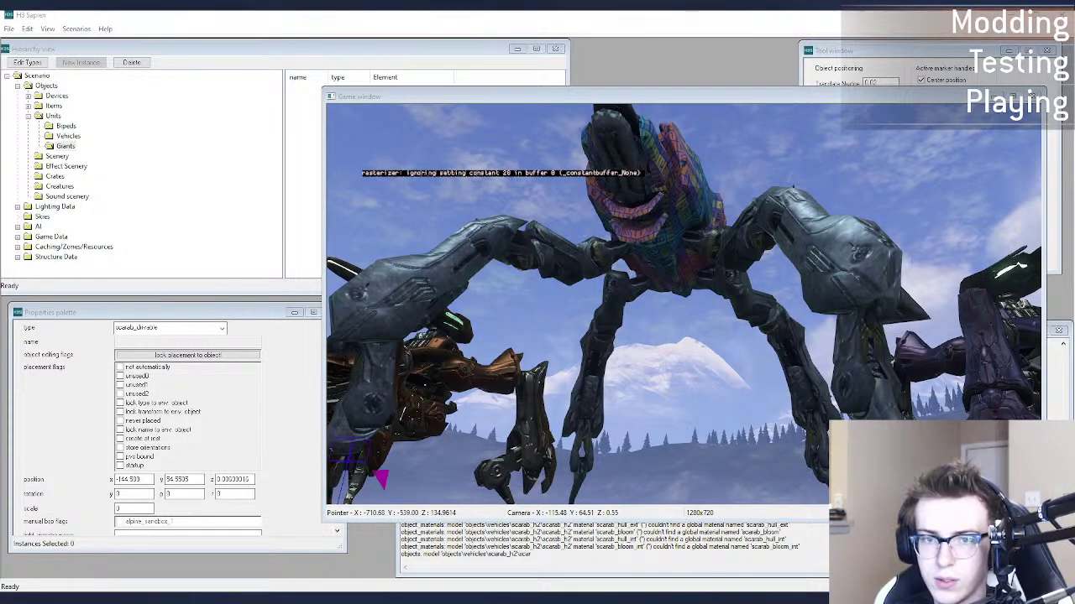
Step: Examine the leg shading in Sapien from a low side view near the purple scarab
click(578, 388)
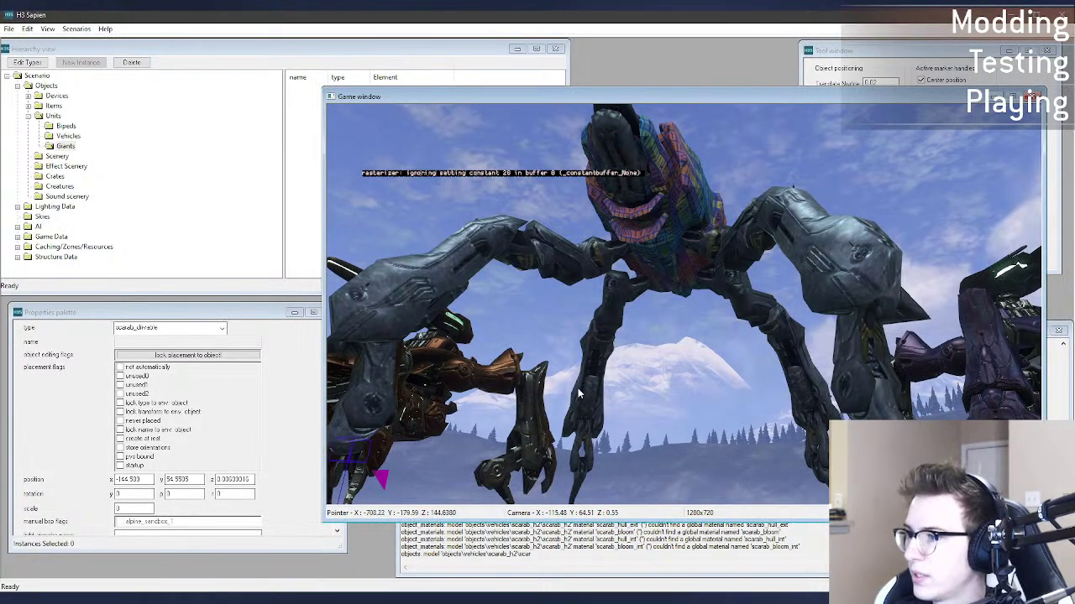
key(a)
middle_drag(578, 388, 609, 427)
key(d)
middle_drag(749, 325, 466, 159)
key(w)
key(d)
key(d)
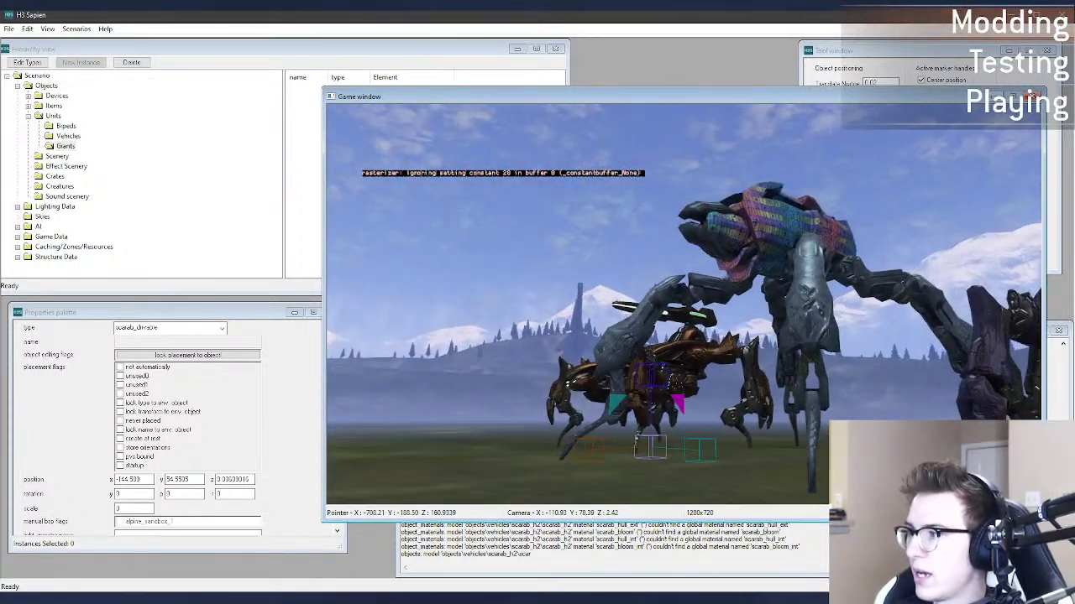
key(alt+Tab)
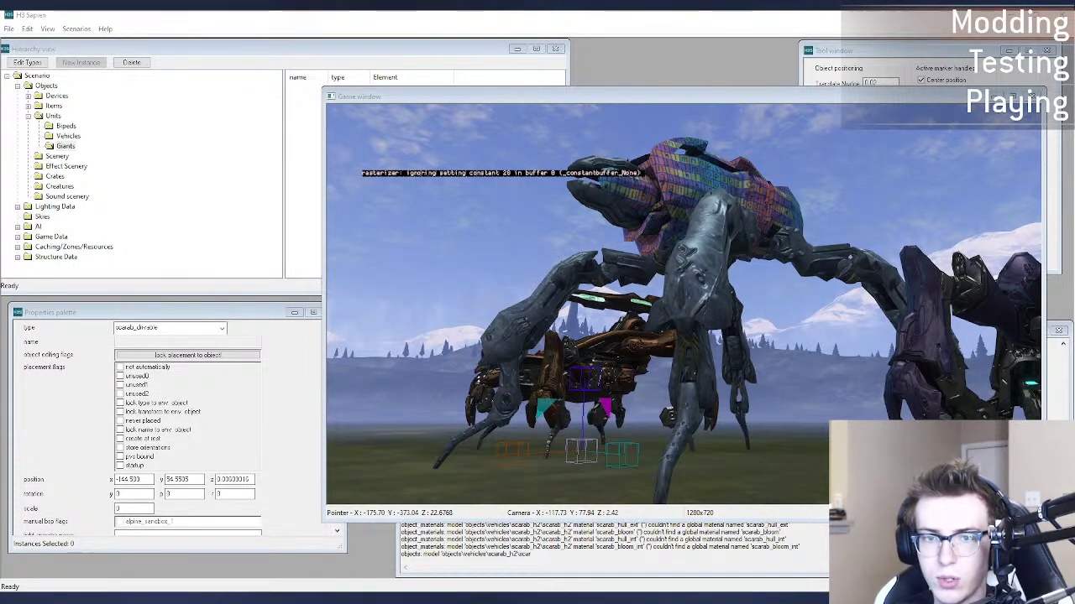
Step: Reload the leg shell shader and compare its look from a low front view between the two Halo 3 scarabs
middle_drag(694, 384, 789, 384)
key(a)
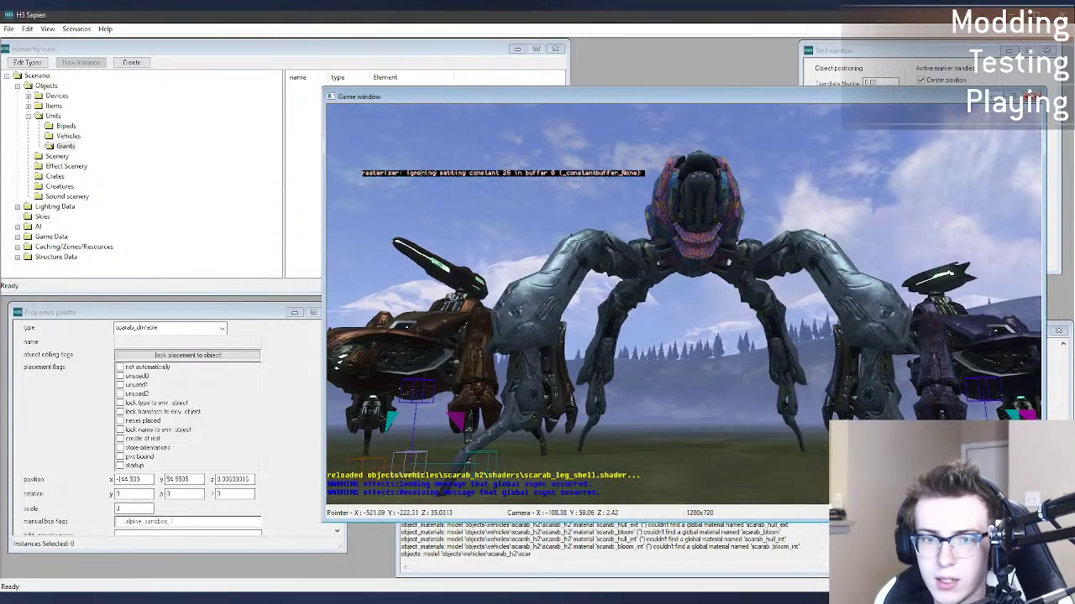
key(alt+Tab)
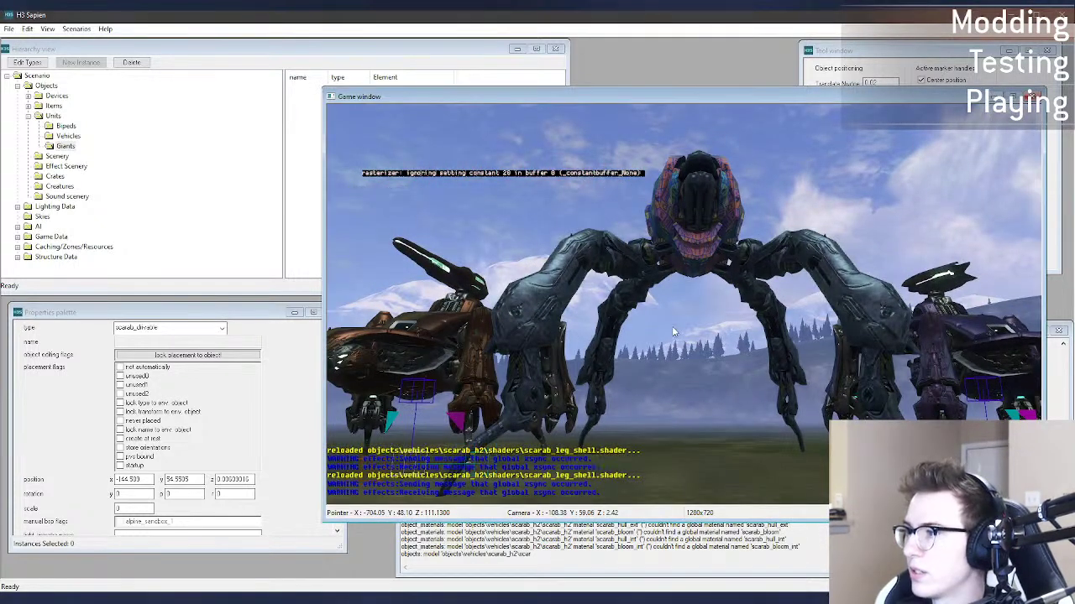
key(w)
middle_drag(672, 325, 672, 411)
key(r)
middle_drag(683, 304, 538, 303)
key(d)
key(a)
middle_drag(537, 369, 640, 334)
key(s)
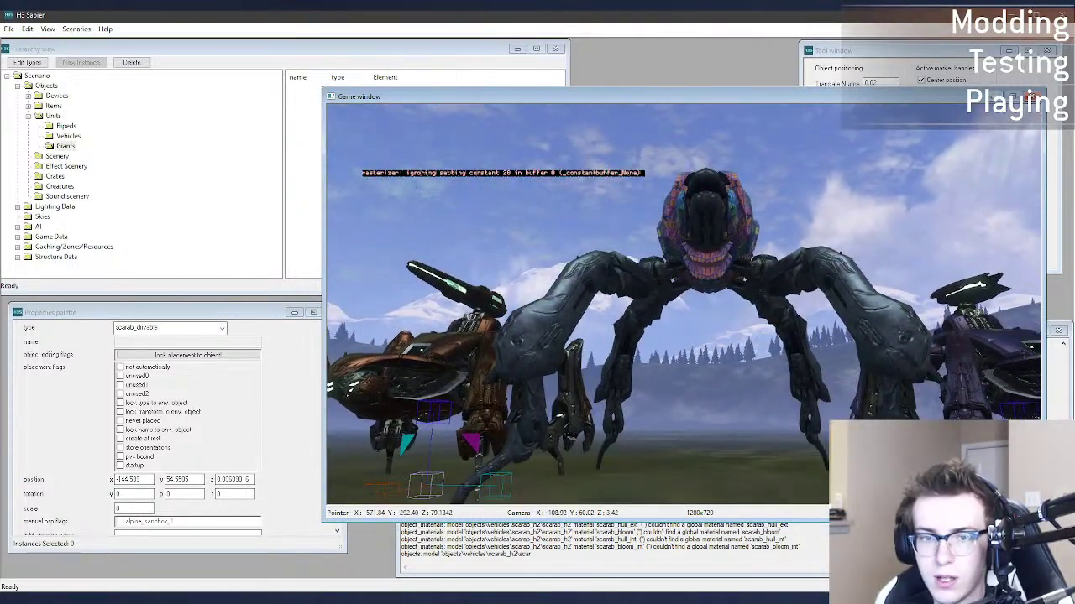
key(alt+Tab)
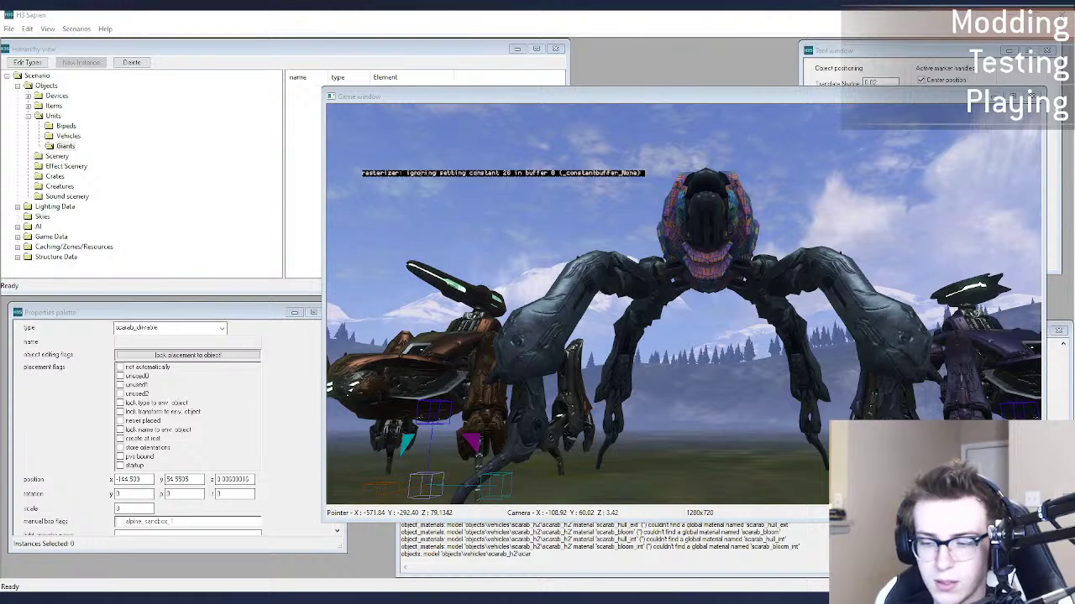
Step: Reload the leg shell shader again and compare the front legs from raised and mid-height front views
click(440, 472)
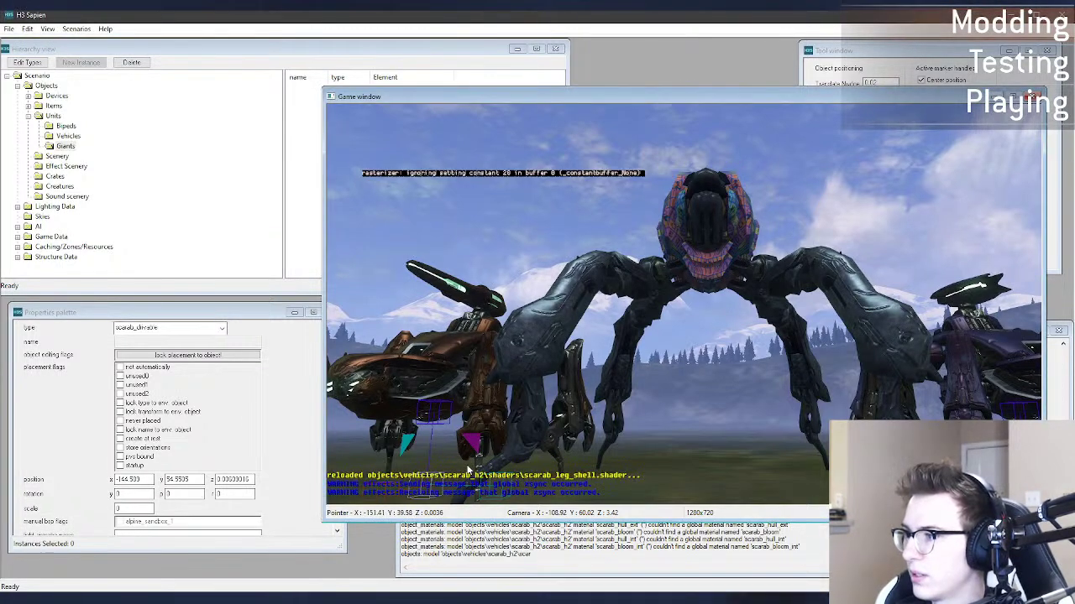
key(d)
key(r)
middle_drag(440, 472, 411, 542)
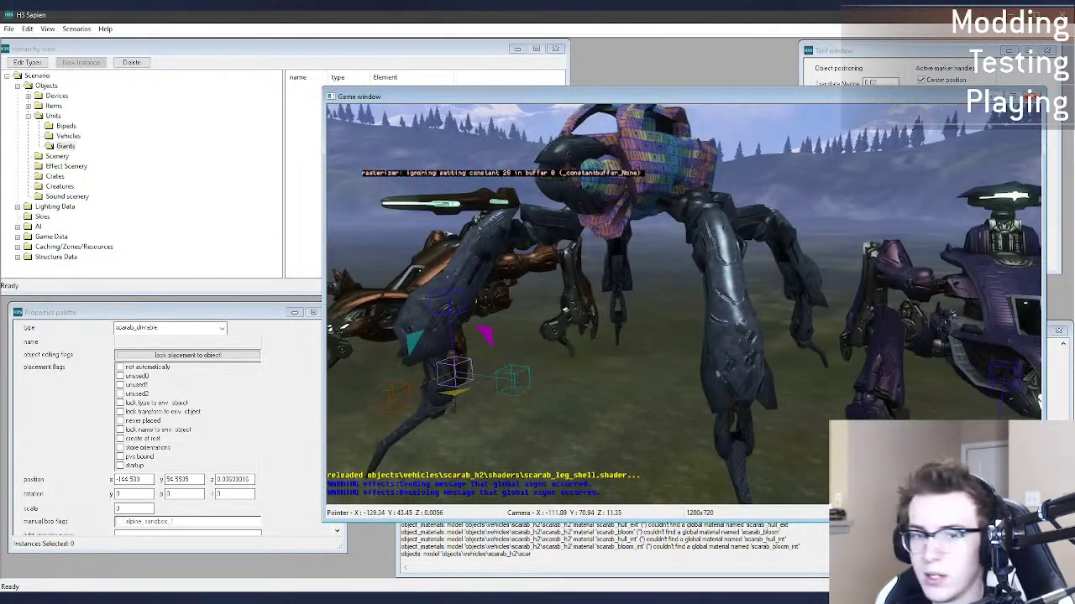
key(alt+Tab)
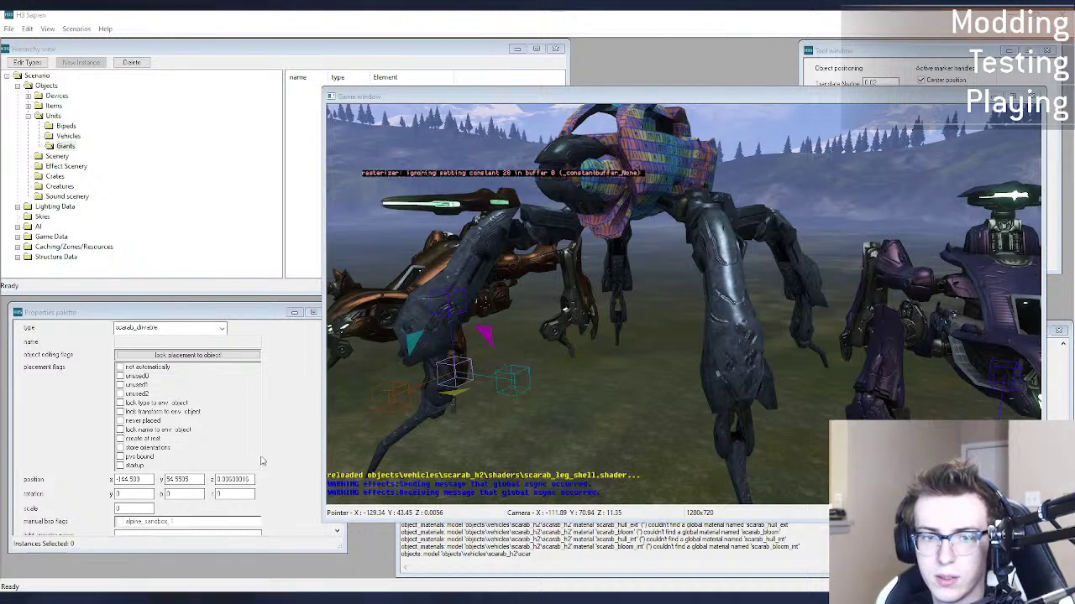
key(alt+Tab)
key(alt+Tab)
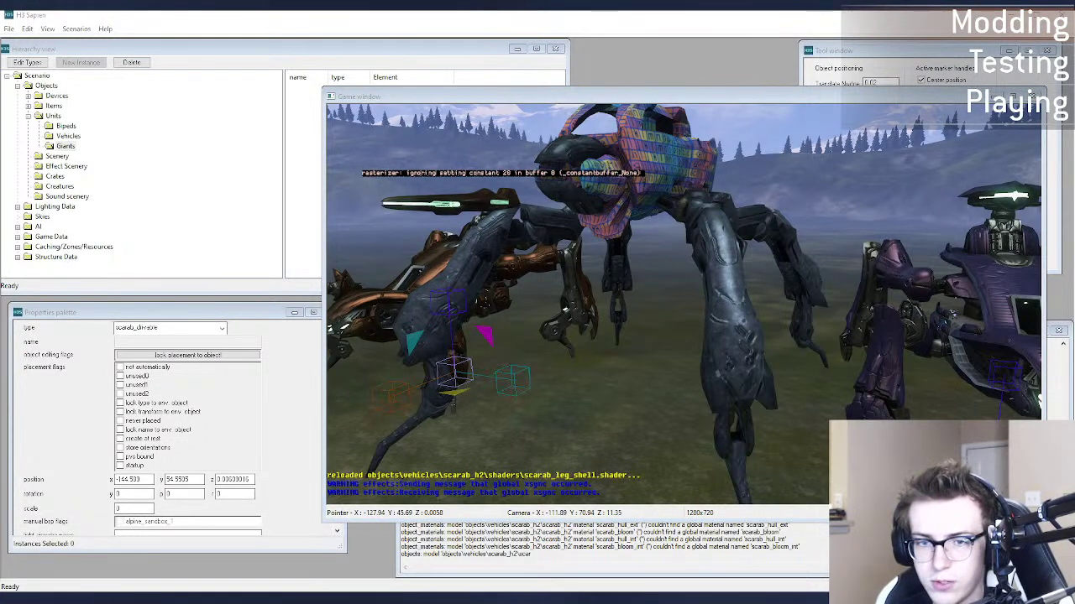
key(alt+Tab)
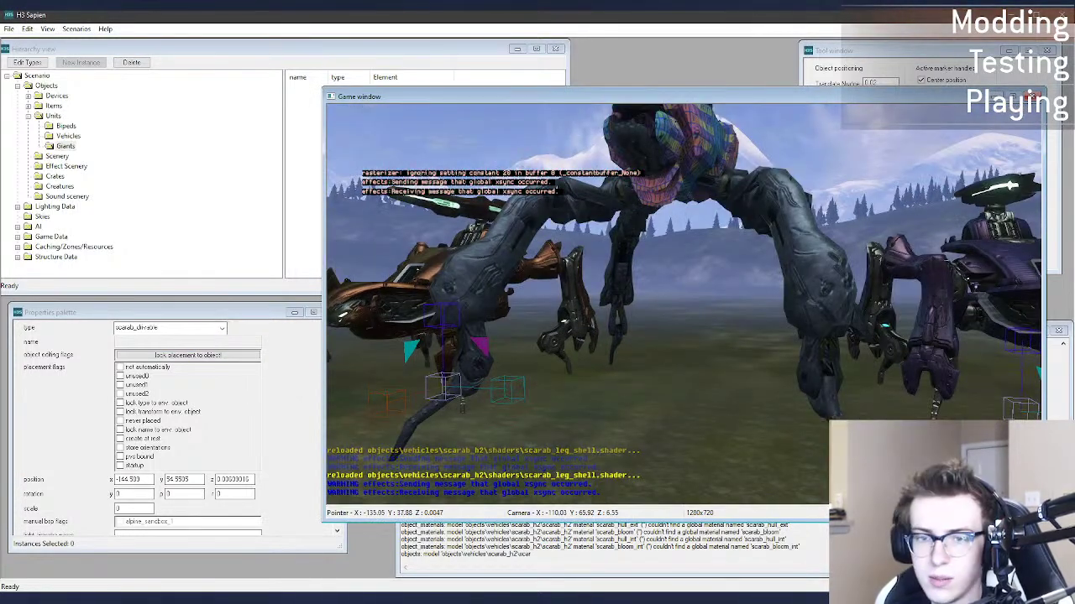
key(alt+Tab)
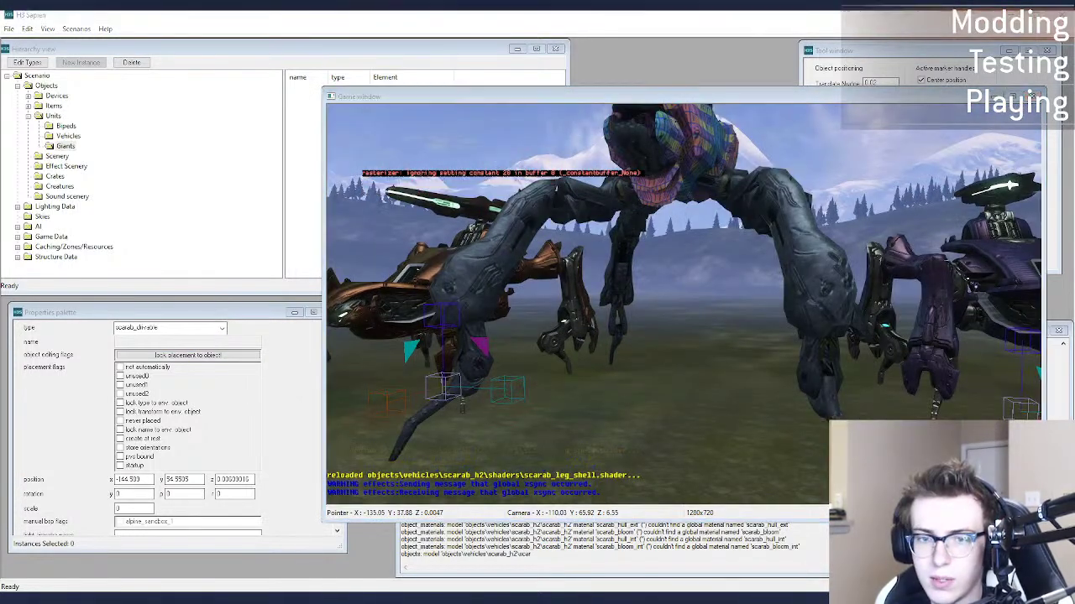
Step: Examine the leg shading from a raised view on the bronze scarab's side of the Halo 2 scarab
click(765, 445)
middle_drag(784, 435, 764, 499)
key(a)
key(d)
key(a)
middle_drag(684, 304, 839, 239)
key(r)
middle_drag(684, 336, 676, 420)
key(w)
key(alt+Tab)
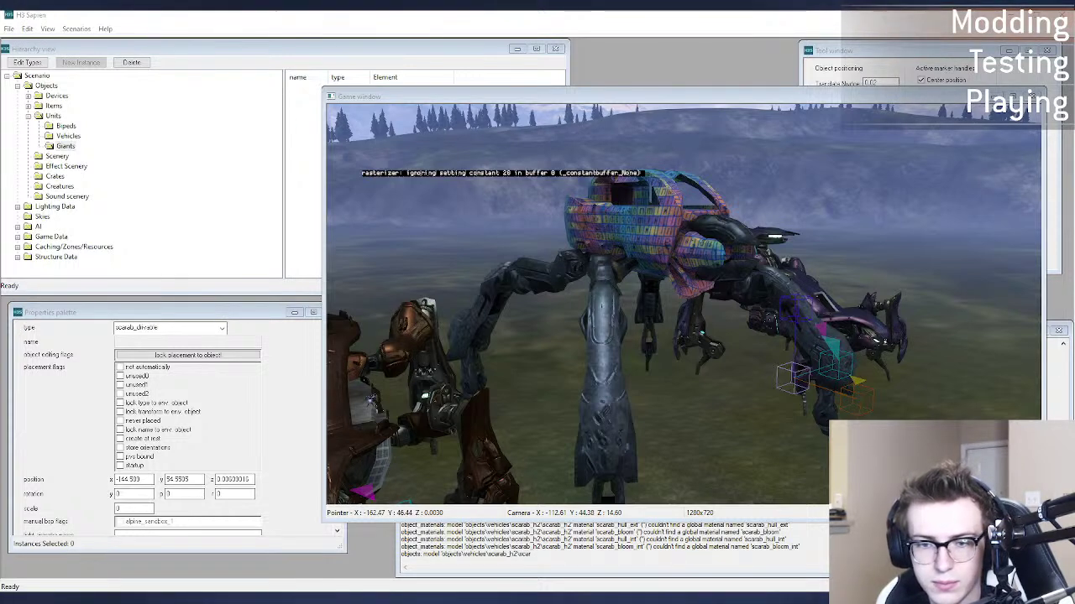
Step: Return to Sapien and fly around the Halo 2 scarab to compare its leg shading with the bronze and purple scarabs
click(580, 381)
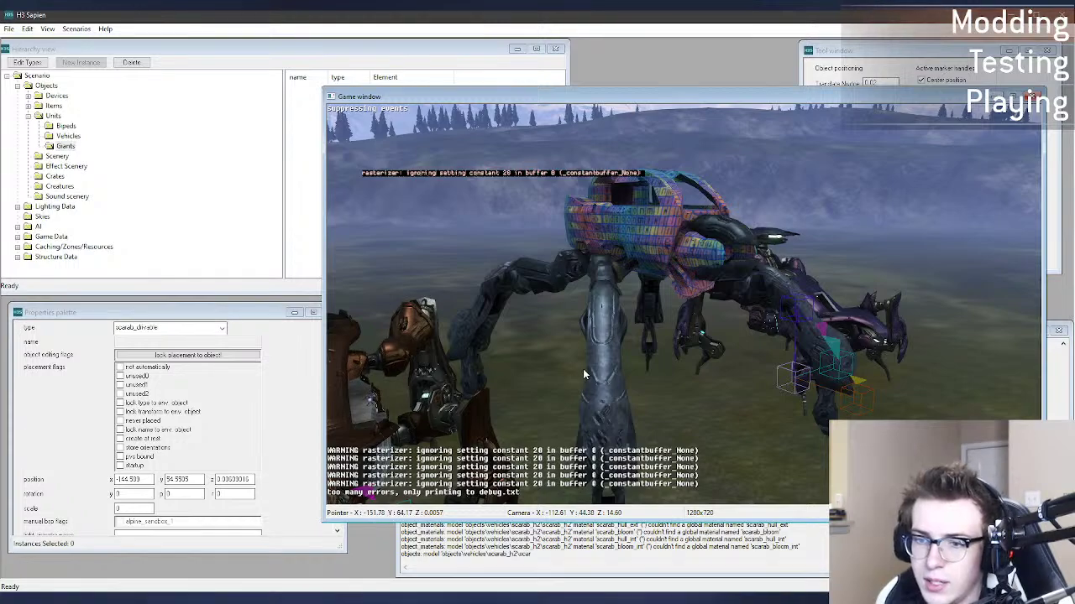
key(w)
middle_drag(594, 376, 703, 356)
key(a)
key(s)
key(d)
key(w)
key(d)
key(a)
key(s)
key(w)
key(a)
key(s)
key(w)
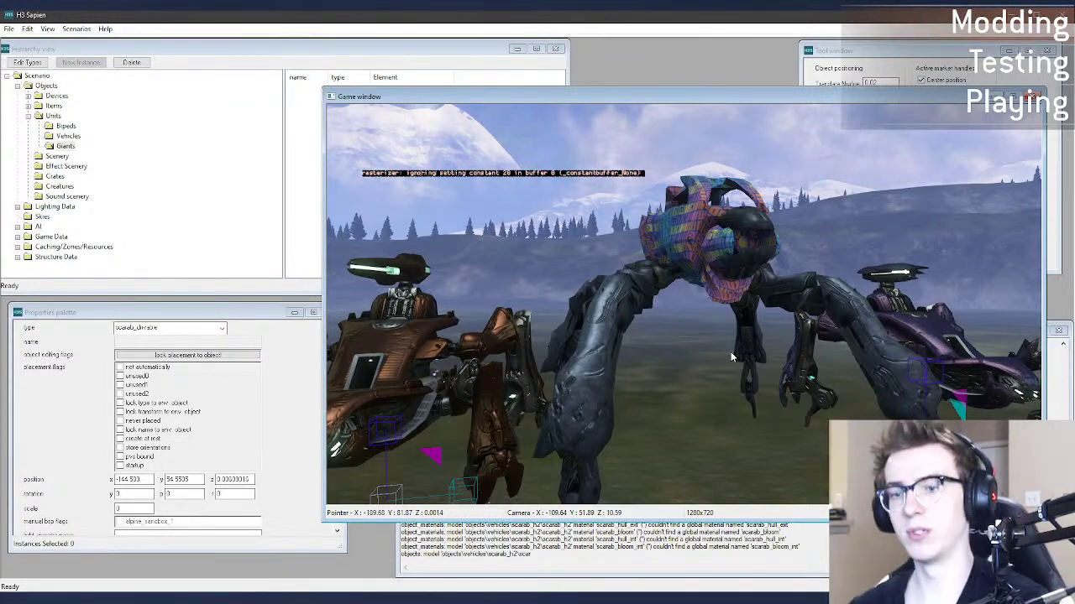
Step: Inspect the Halo 2 scarab's head and upper legs close up from above, and compare all three scarabs from a distance
key(w)
mouse_move(695, 321)
middle_down()
mouse_move(704, 354)
mouse_move(729, 331)
mouse_move(736, 361)
mouse_move(790, 343)
mouse_move(848, 374)
mouse_move(742, 361)
mouse_move(695, 319)
middle_up()
key(a)
key(w)
key(a)
key(w)
key(d)
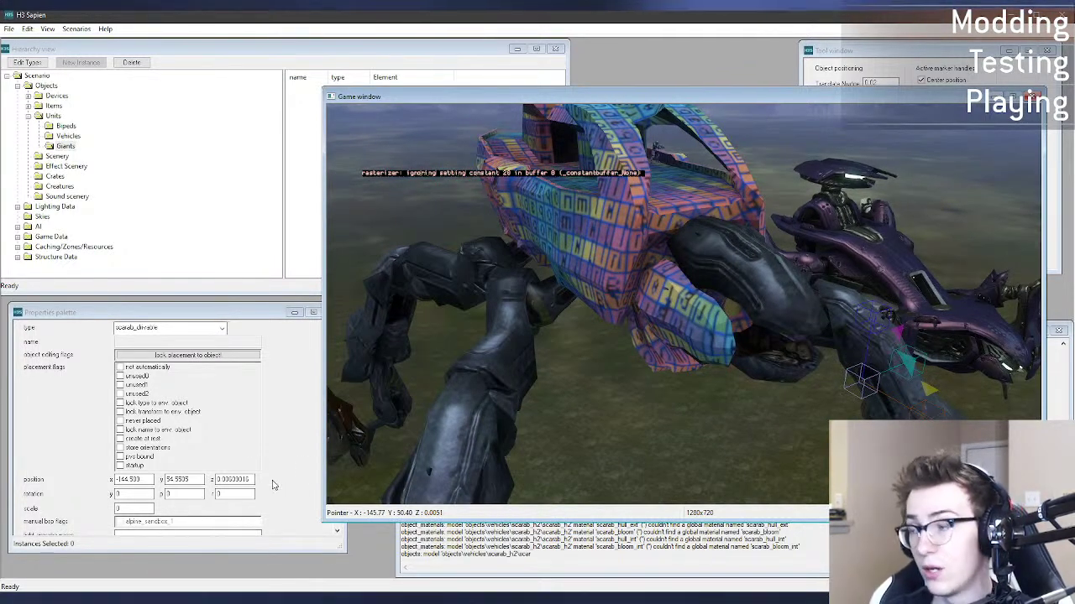
key(s)
middle_drag(548, 362, 546, 336)
middle_drag(695, 319, 372, 424)
Step: View the Halo 2 scarab's front legs from a lower front viewpoint beside the bronze scarab
click(172, 599)
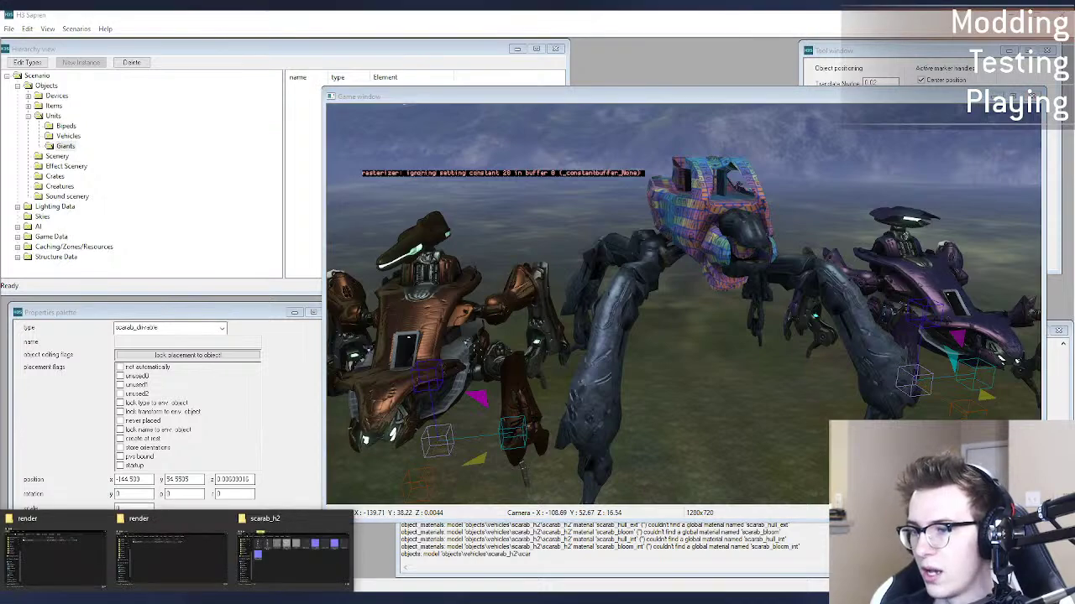
click(738, 398)
key(f)
middle_drag(690, 417, 665, 418)
key(d)
key(a)
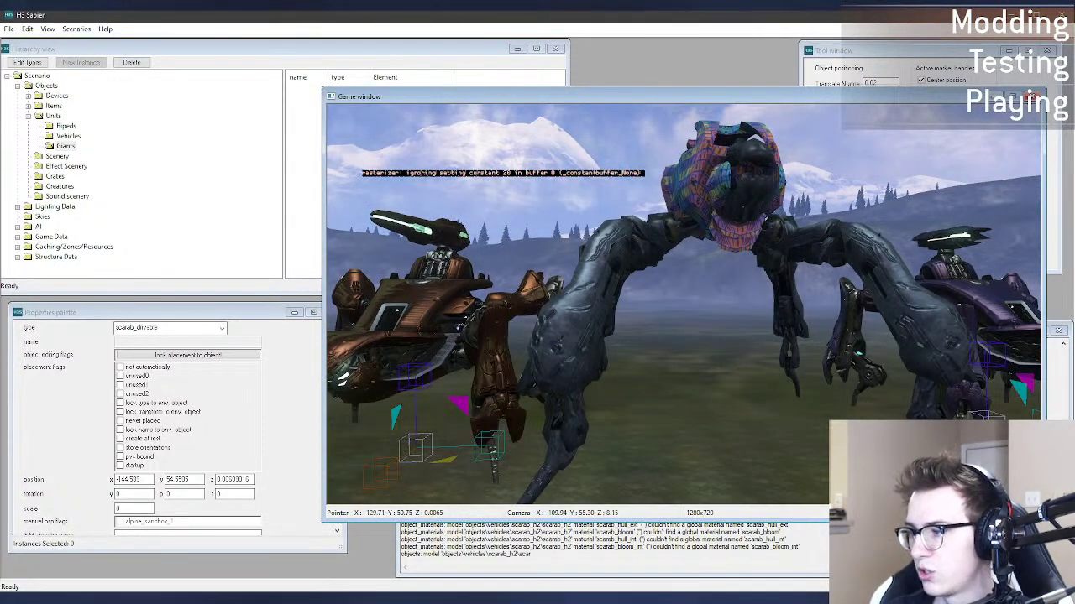
Step: Switch to Guerilla, open the Halo 3 scarab's scarab_hull_shiny shader and copy the folder path of its ark_sky_cubemap environment map
key(alt+Tab)
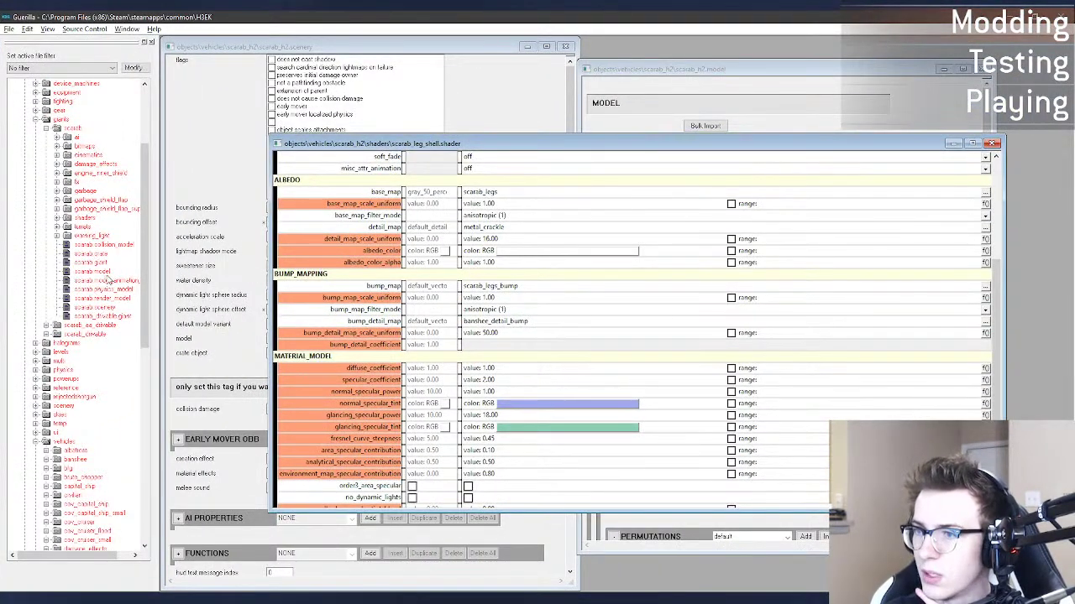
click(58, 217)
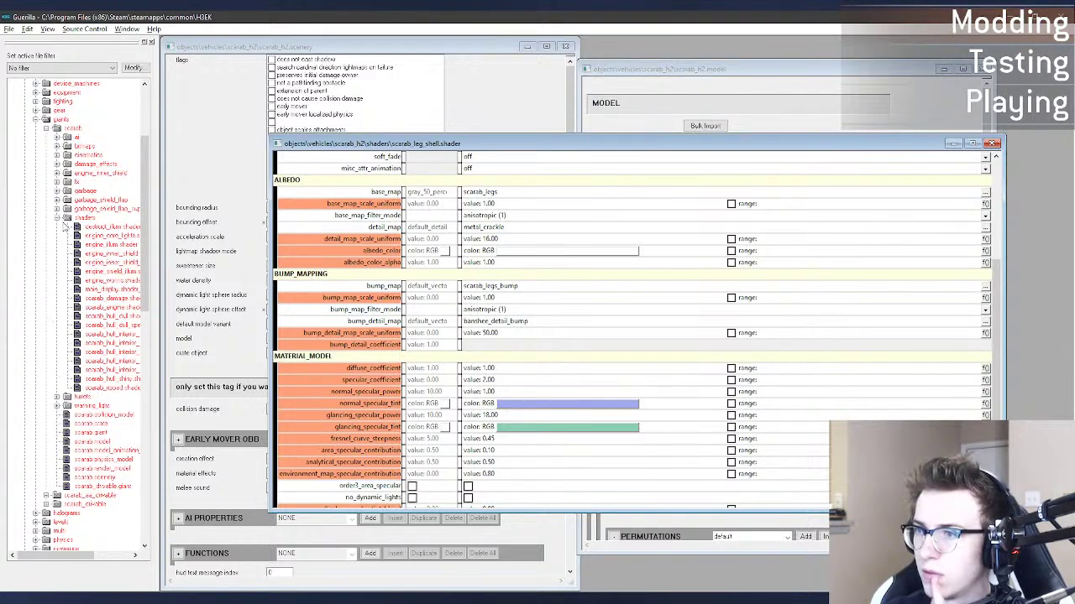
double_click(114, 380)
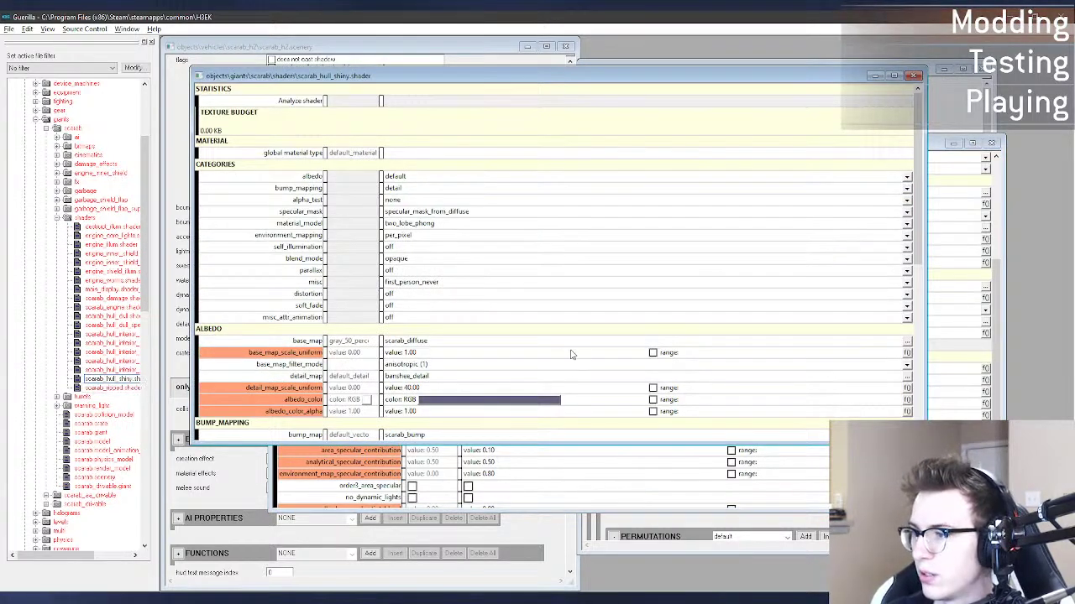
scroll(570, 354, down, 5)
scroll(537, 307, down, 2)
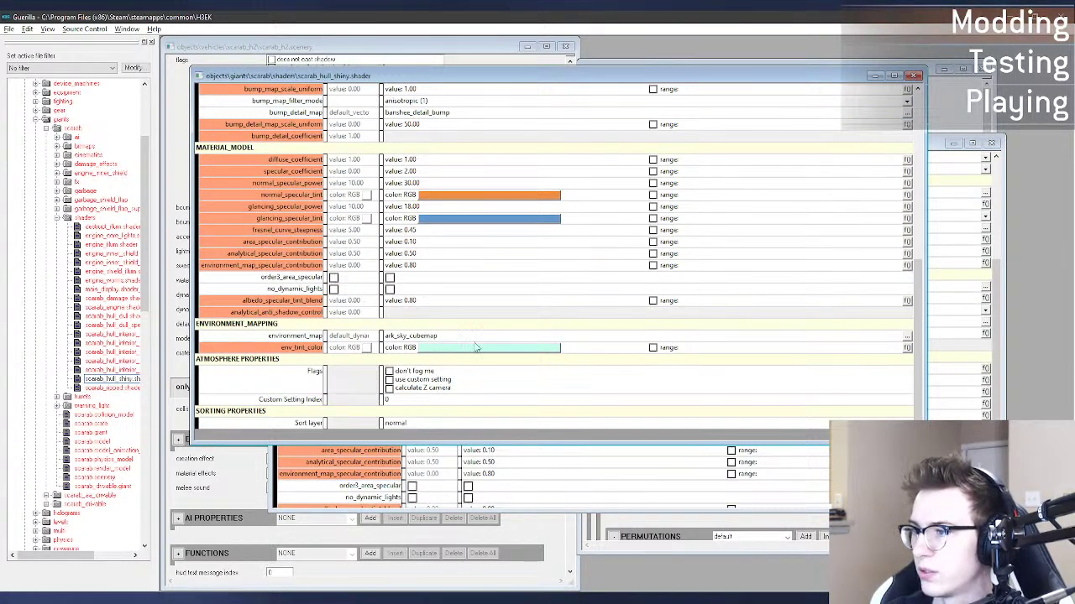
click(907, 336)
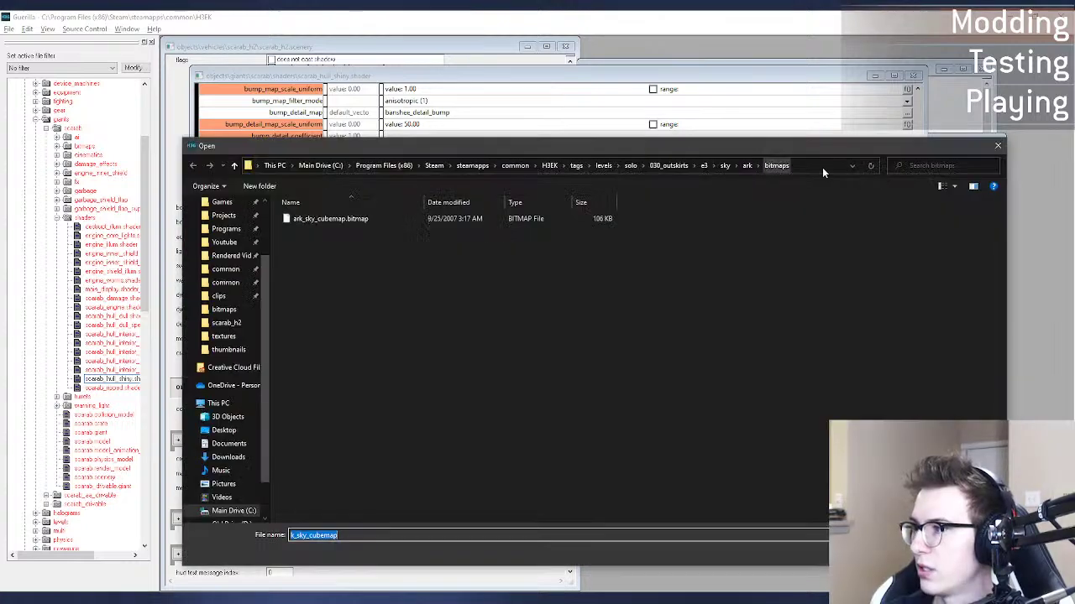
click(822, 166)
click(996, 147)
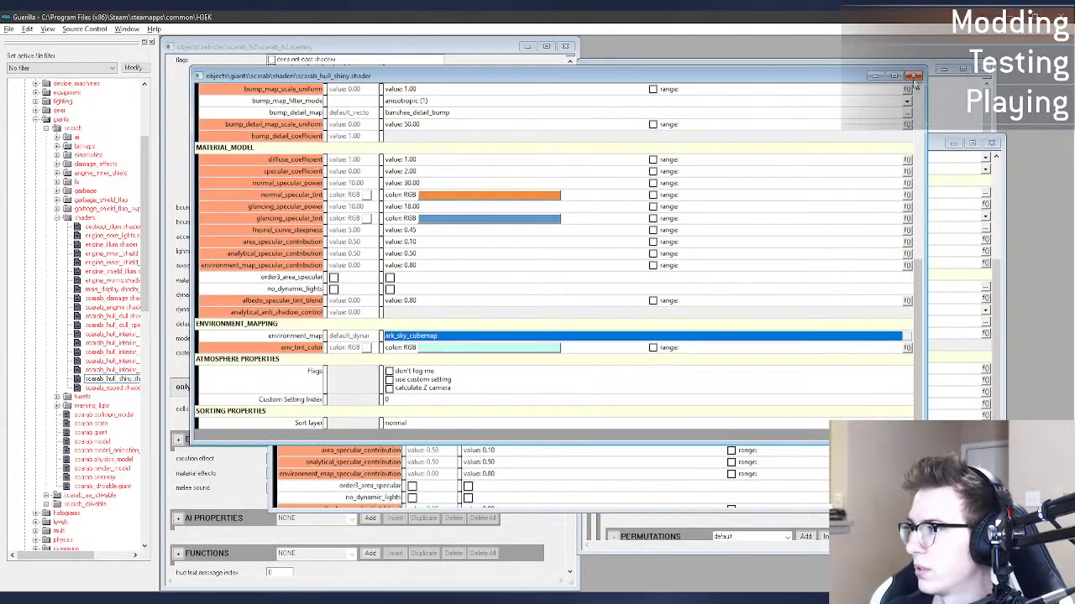
click(914, 76)
Step: Set the leg shell shader's environment_map to ark_sky_cubemap, save it and reload it in Sapien
click(984, 403)
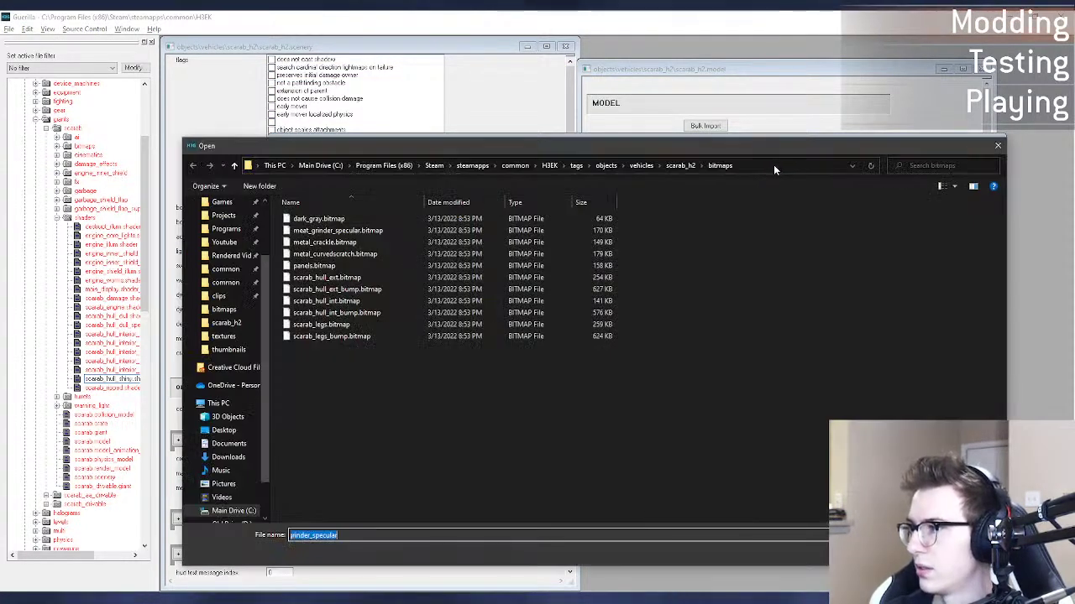
click(773, 164)
key(Return)
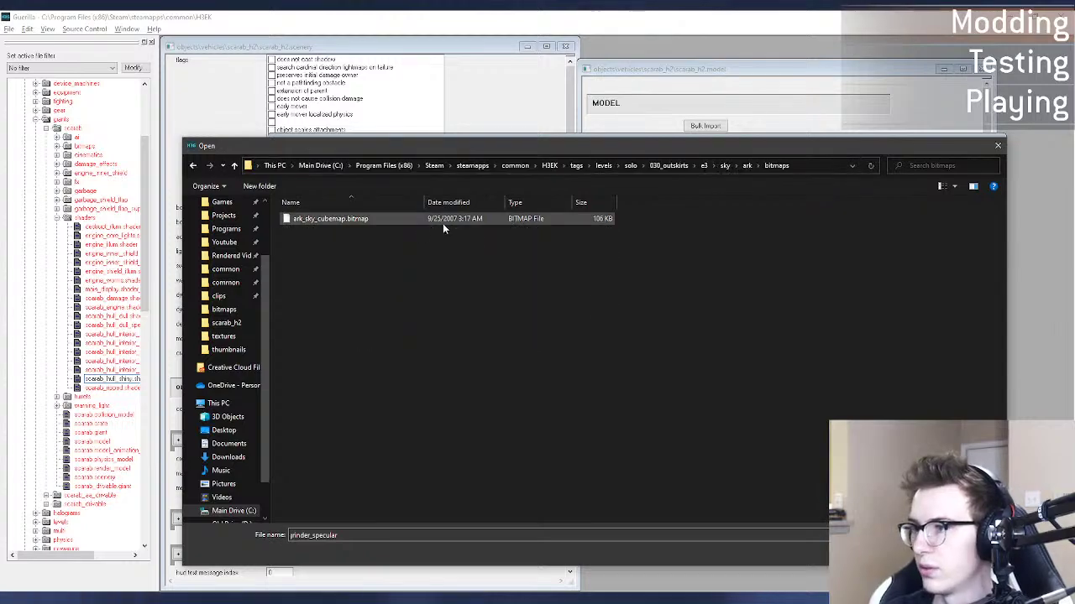
double_click(442, 222)
key(ctrl+s)
key(alt+Tab)
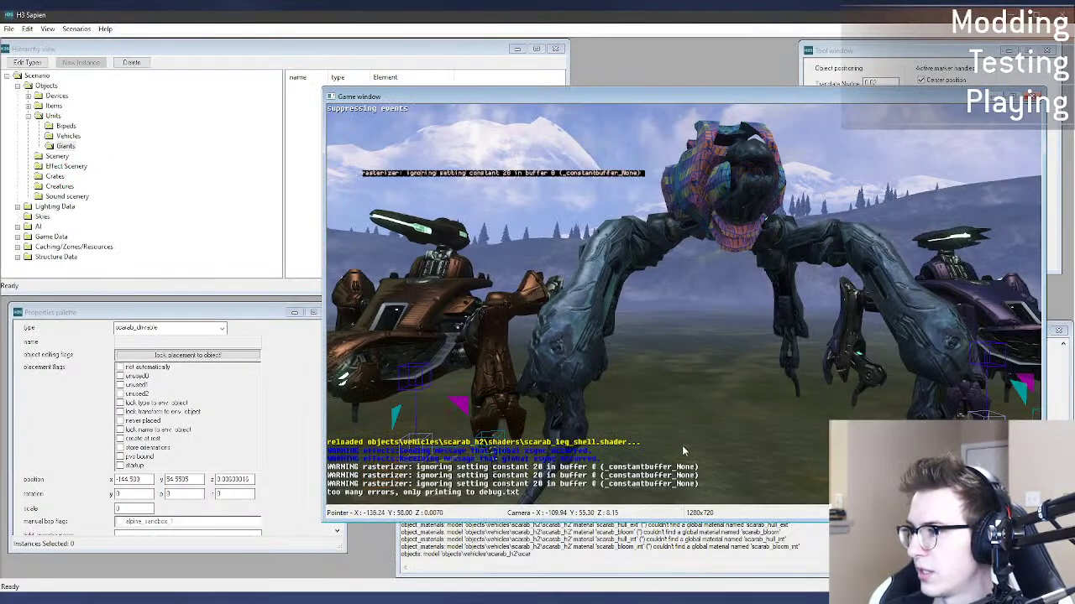
Step: Examine the cubemap reflections on the front leg from the bronze scarab's side and close up
key(w)
middle_drag(681, 445, 677, 438)
key(a)
key(s)
key(w)
key(w)
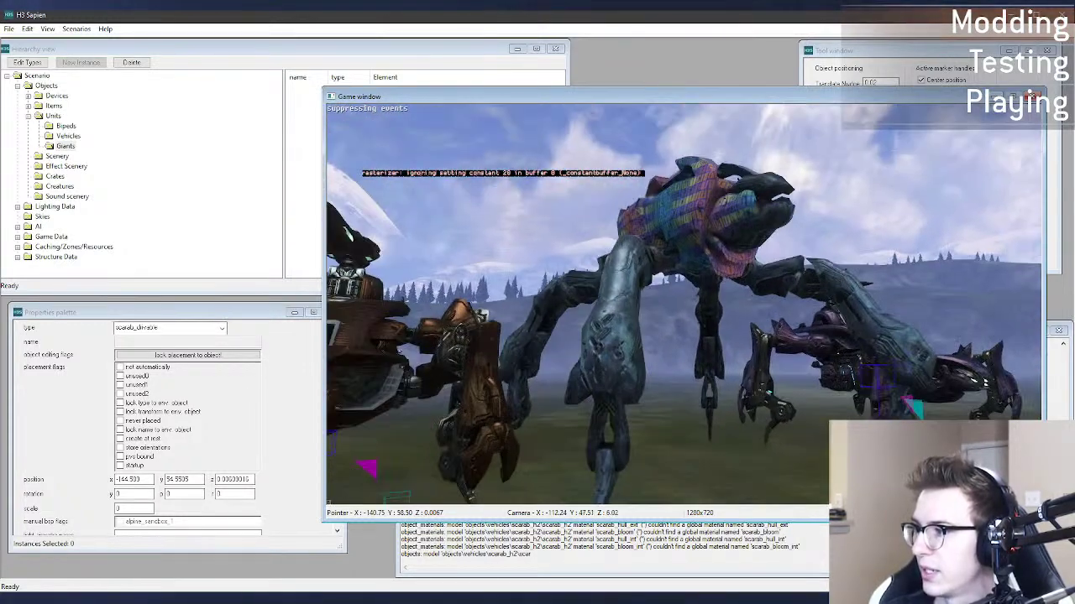
key(w)
key(w)
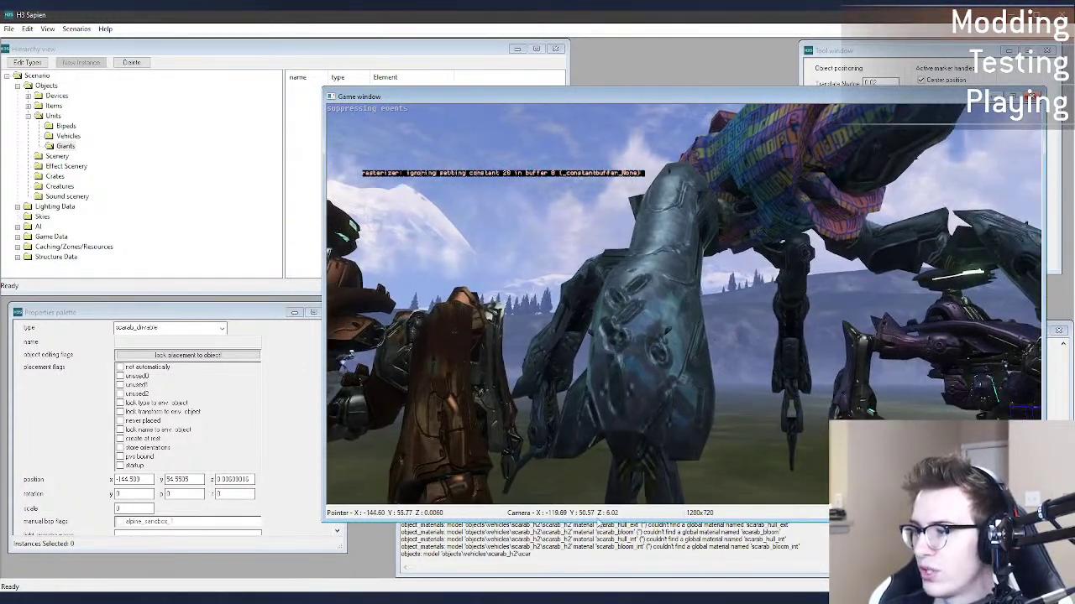
Step: Switch to Guerilla and preview the ark_sky_cubemap bitmap used by the leg shell shader
key(alt+Tab)
click(594, 406)
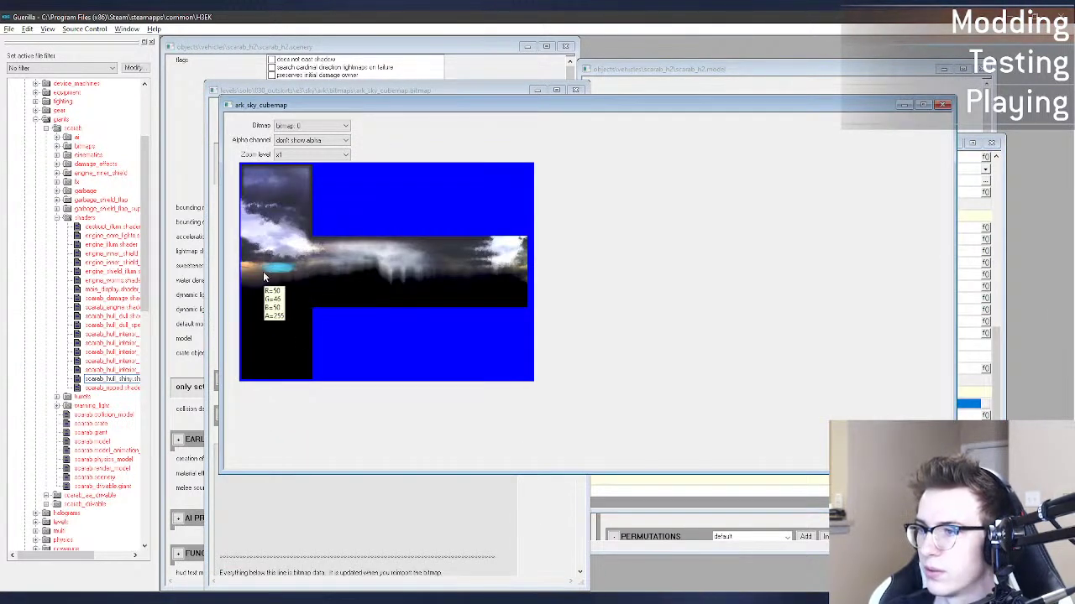
click(943, 105)
Step: Set the leg shell shader's env_tint_color to white (RGB 255, 255, 255) and reload the shader in Sapien
click(658, 421)
click(626, 417)
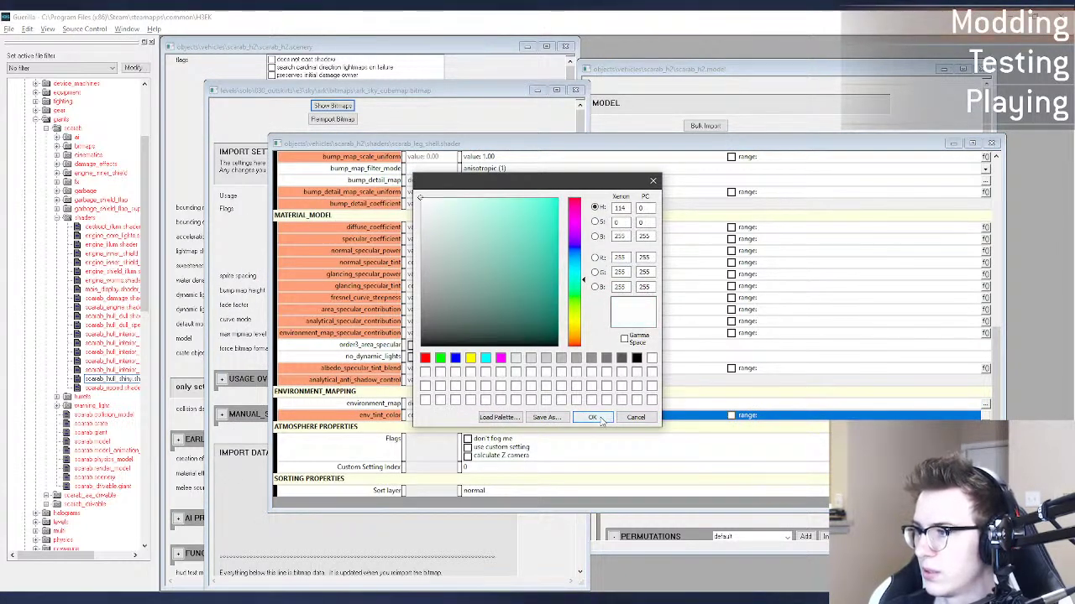
click(593, 417)
key(alt+Tab)
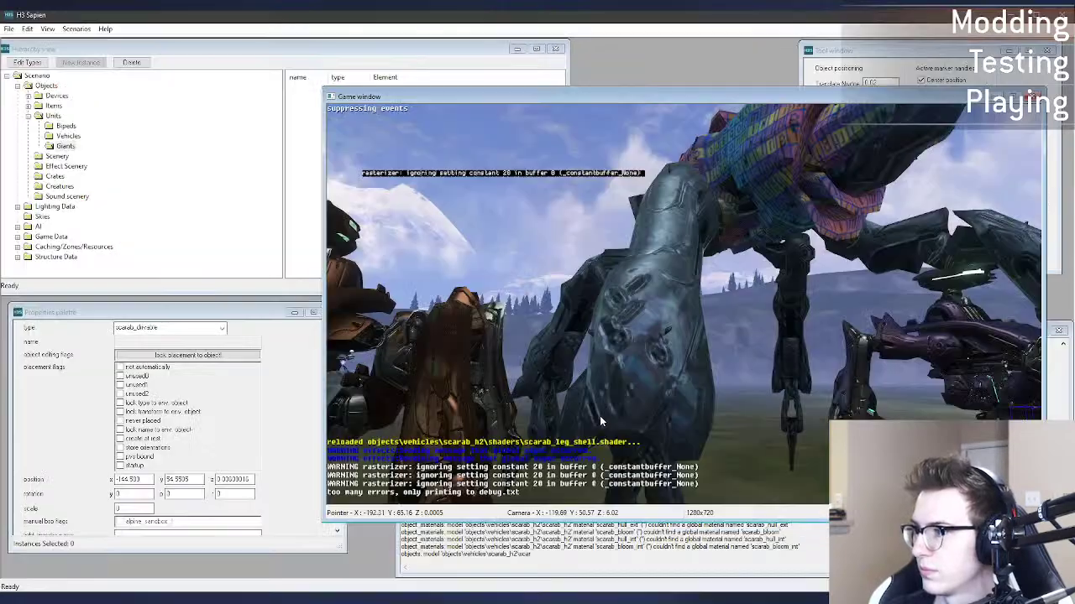
Step: Examine the leg shell reflections on the Halo 2 scarab in Sapien from beside the bronze scarab and from ground level
middle_drag(683, 304, 731, 294)
key(a)
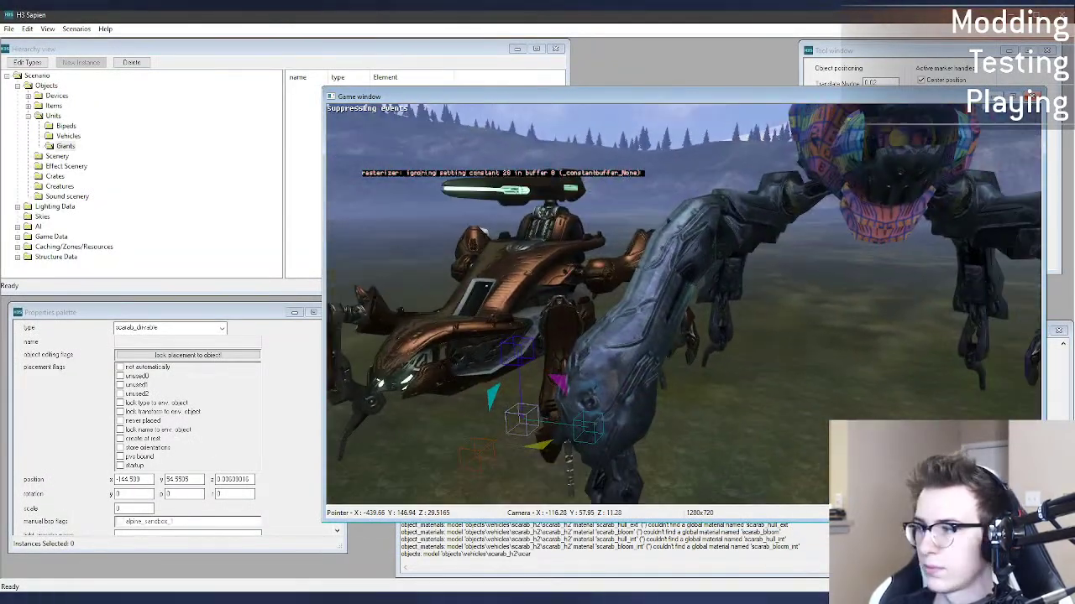
key(alt+Tab)
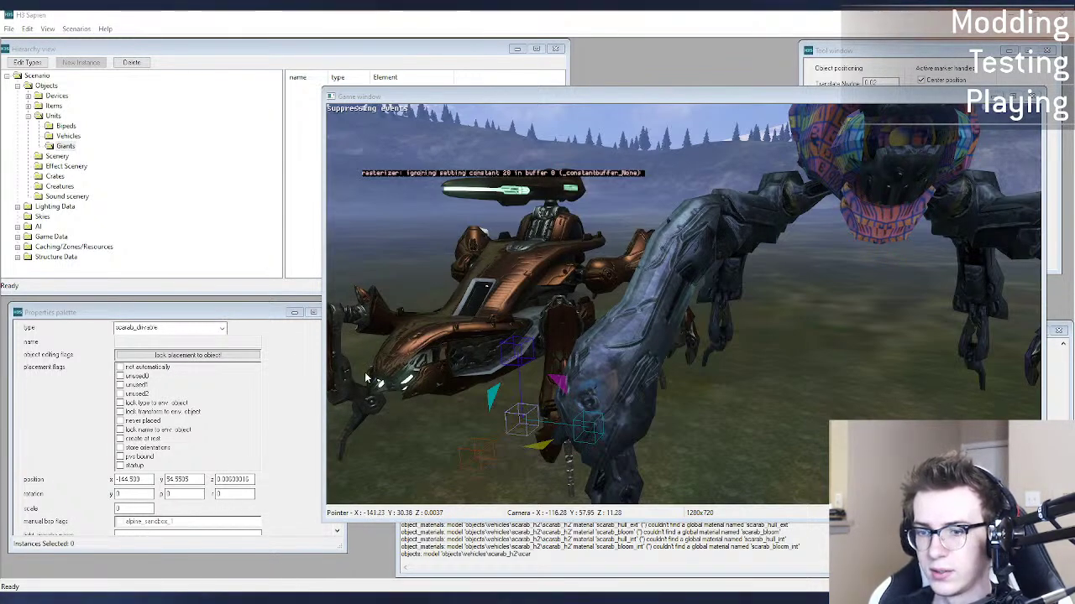
middle_drag(365, 375, 609, 369)
key(a)
key(w)
key(w)
key(Tab)
key(d)
key(s)
key(d)
middle_drag(634, 334, 1007, 311)
key(a)
key(a)
key(a)
key(a)
key(a)
key(s)
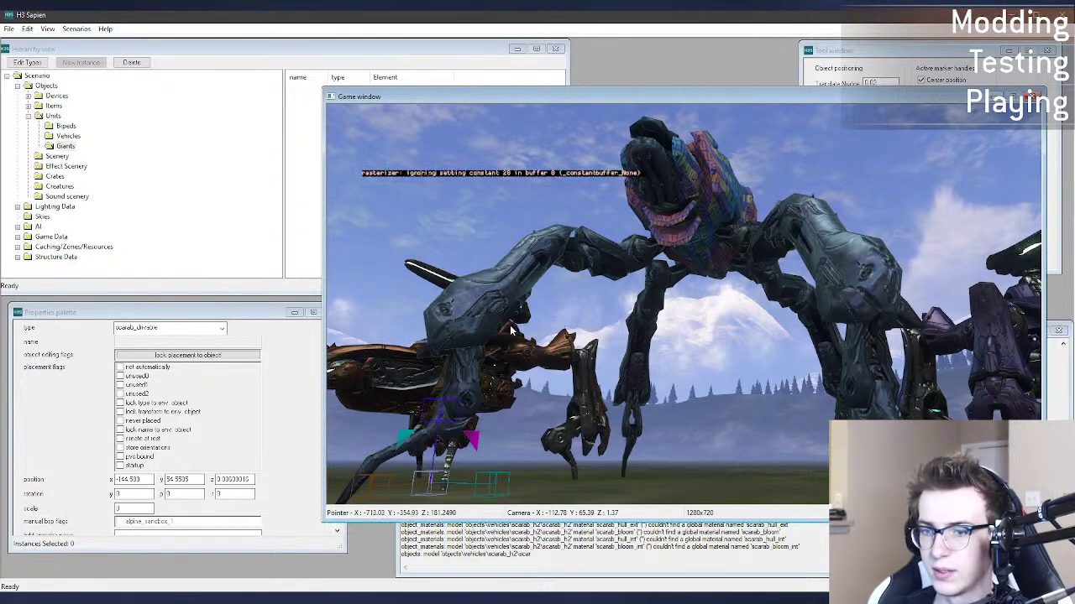
Step: Inspect the Halo 2 scarab's legs from below and above, comparing their shading with the bronze and purple scarabs
middle_drag(521, 322, 600, 324)
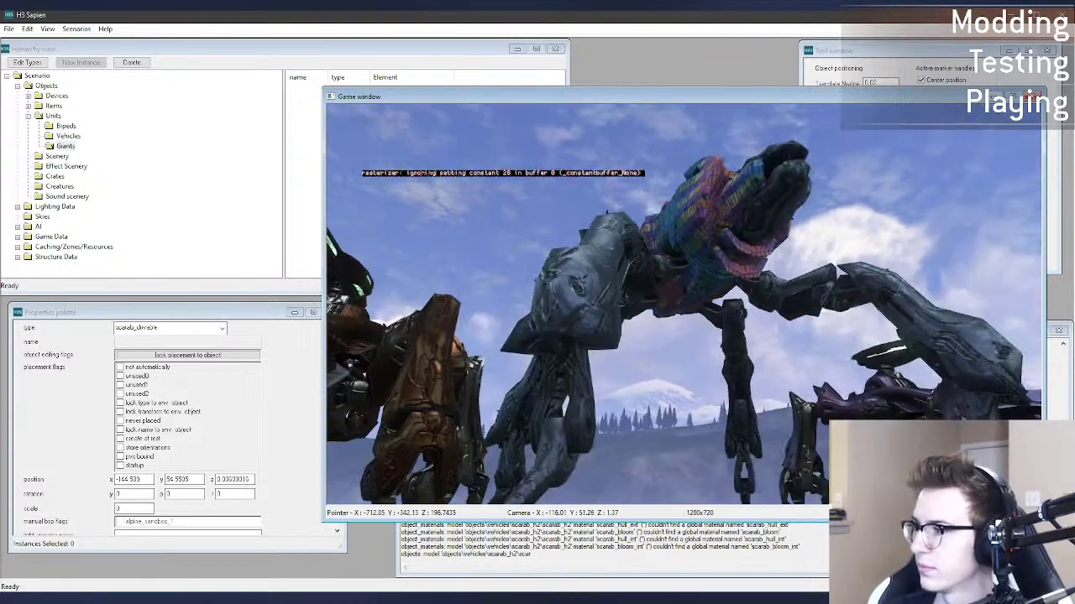
key(w)
middle_drag(684, 304, 714, 365)
key(r)
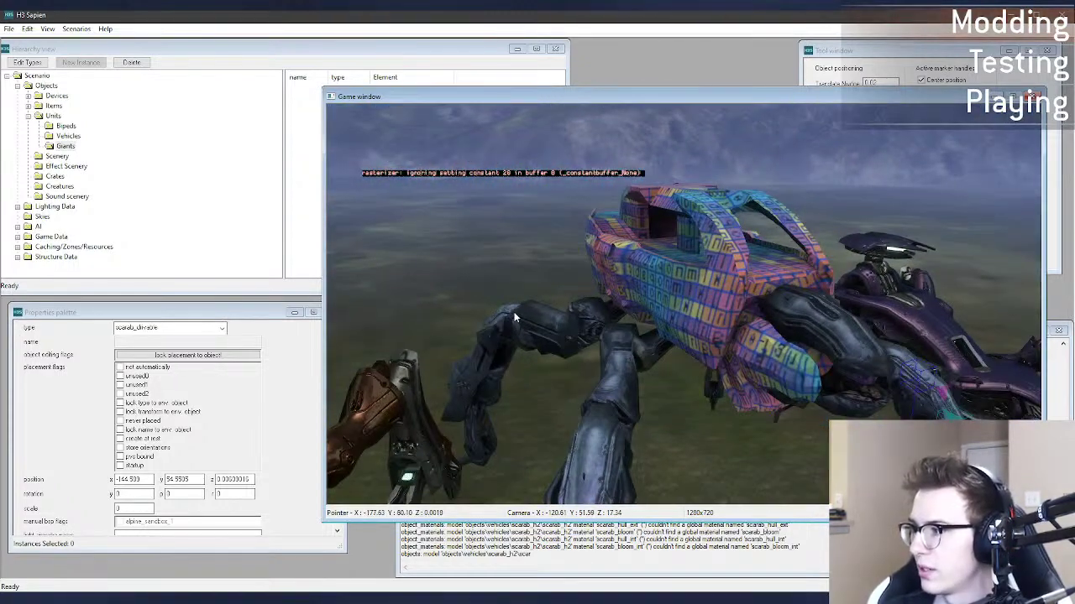
key(d)
mouse_move(514, 318)
middle_down()
mouse_move(525, 377)
mouse_move(453, 373)
mouse_move(419, 328)
mouse_move(532, 311)
middle_up()
key(w)
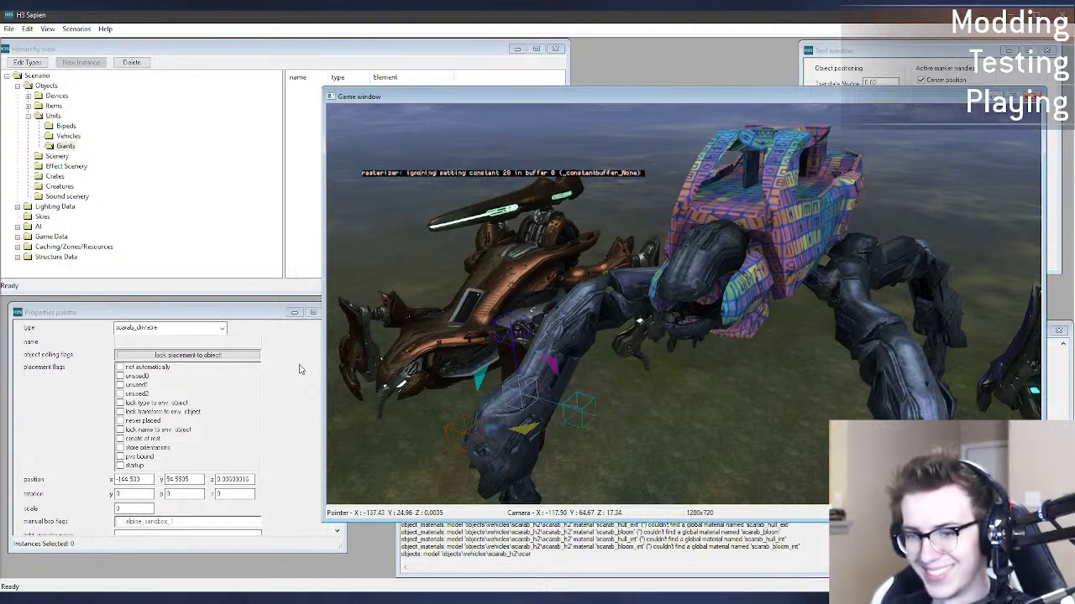
key(a)
middle_drag(639, 356, 669, 353)
key(s)
middle_drag(852, 349, 860, 326)
Step: Switch to File Explorer and look at the extracted Halo 2 textures in the Adjutant models\scarab_h2 folder
click(84, 598)
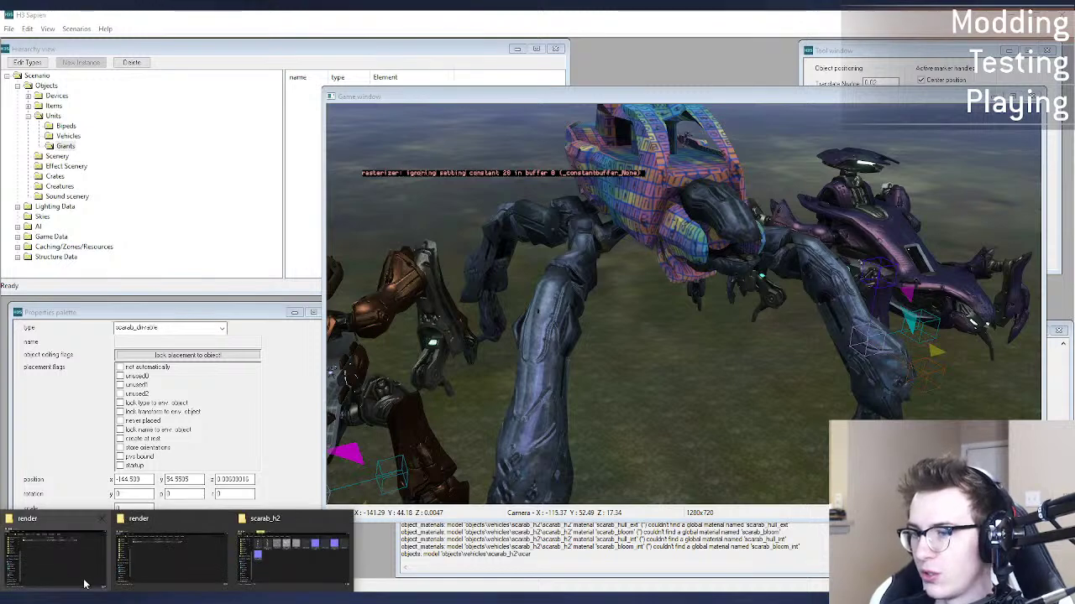
click(308, 555)
click(481, 453)
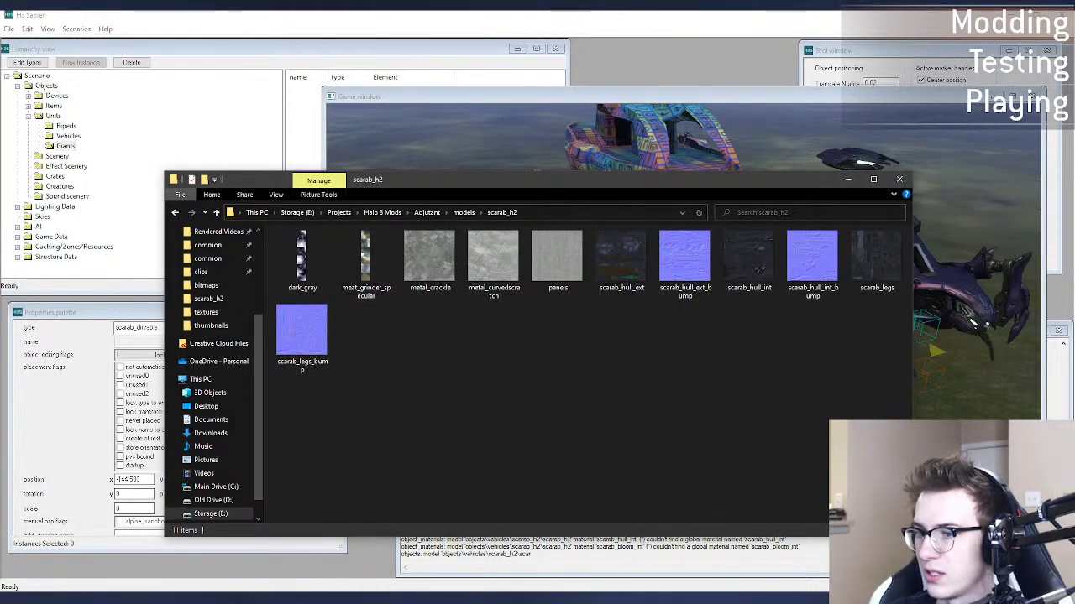
Step: Go from the scarab's render data folder to H3EK\tags\objects\vehicles\scarab_h2 in the other File Explorer window
mouse_move(84, 586)
click(151, 564)
click(556, 198)
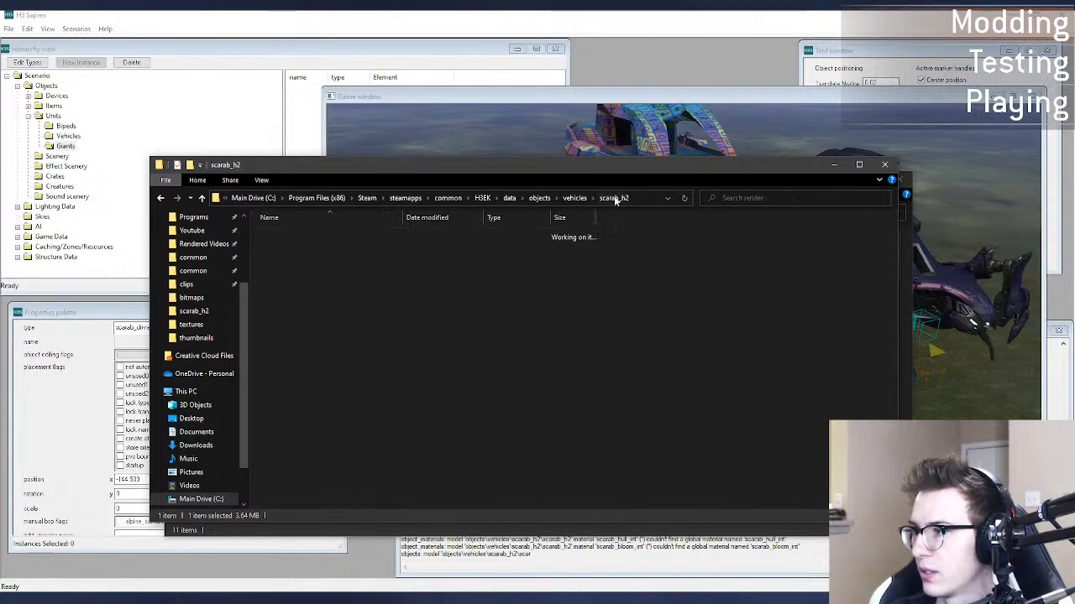
click(644, 198)
double_click(402, 198)
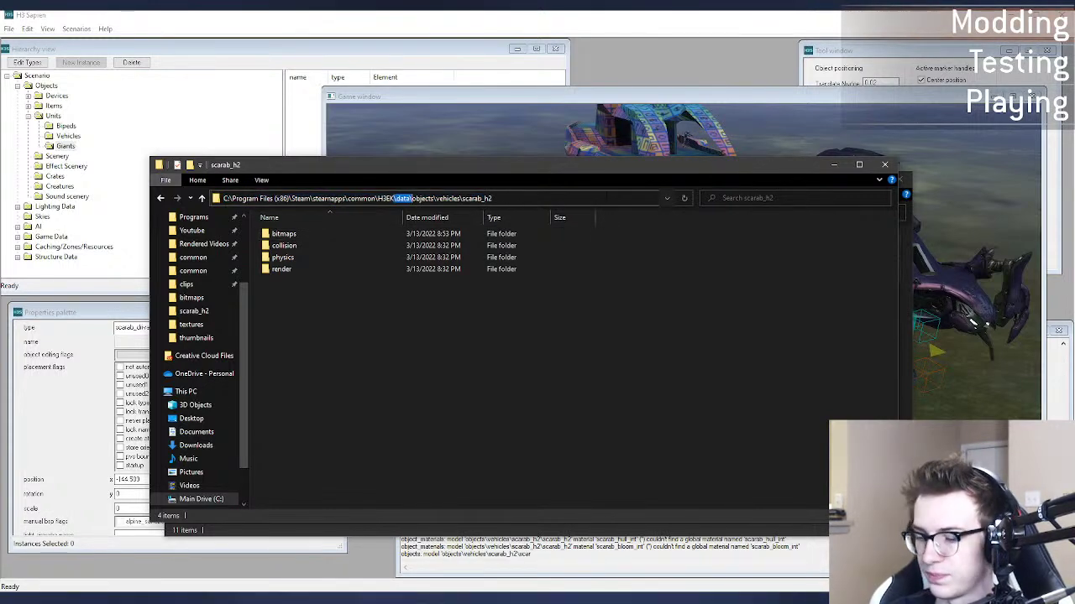
text(tags)
key(Return)
key(Return)
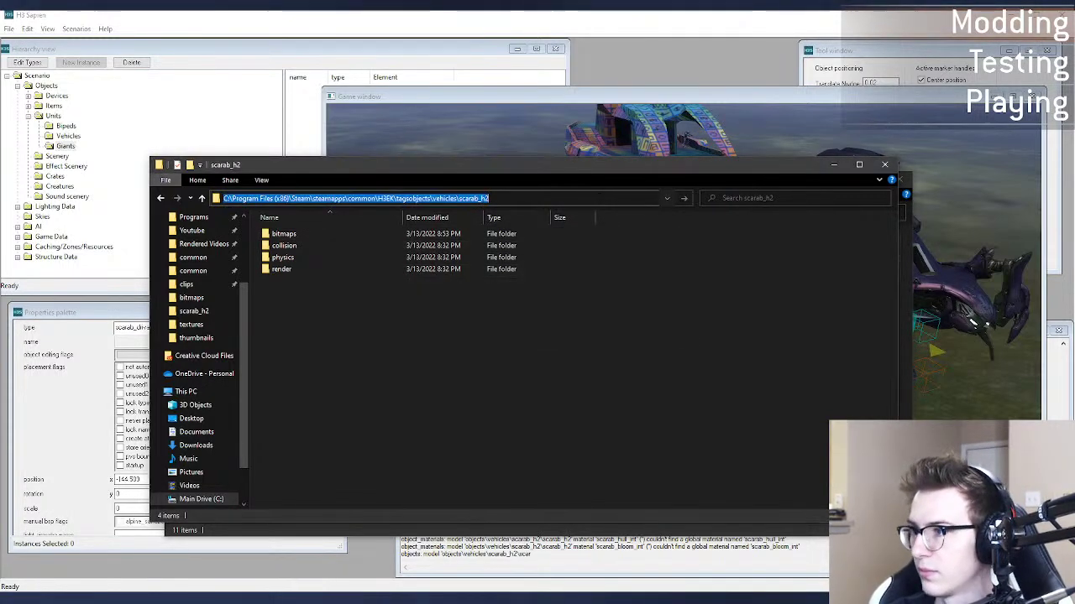
click(412, 198)
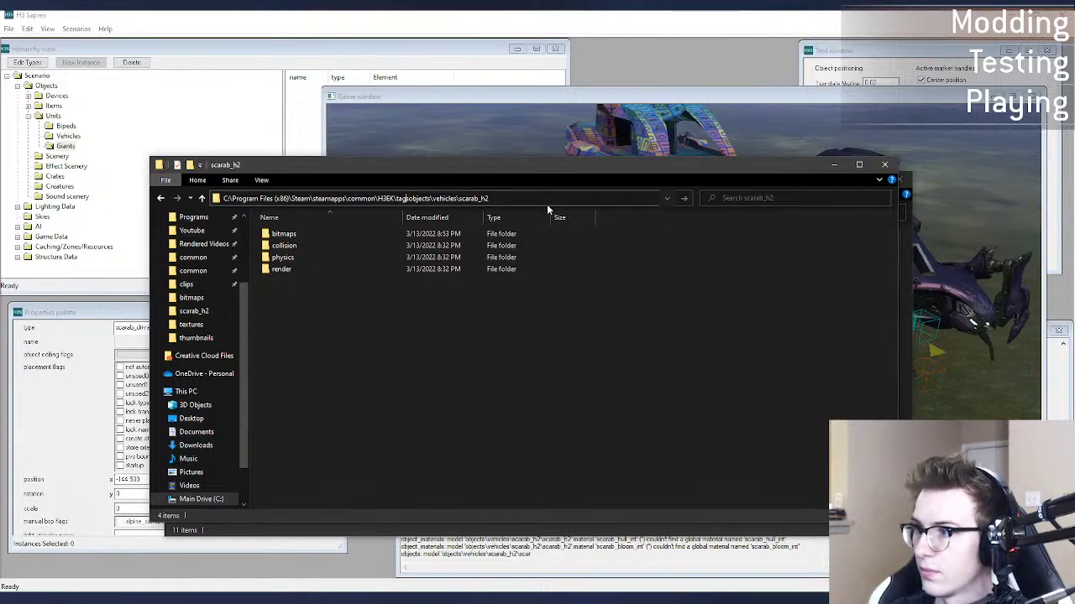
text(\)
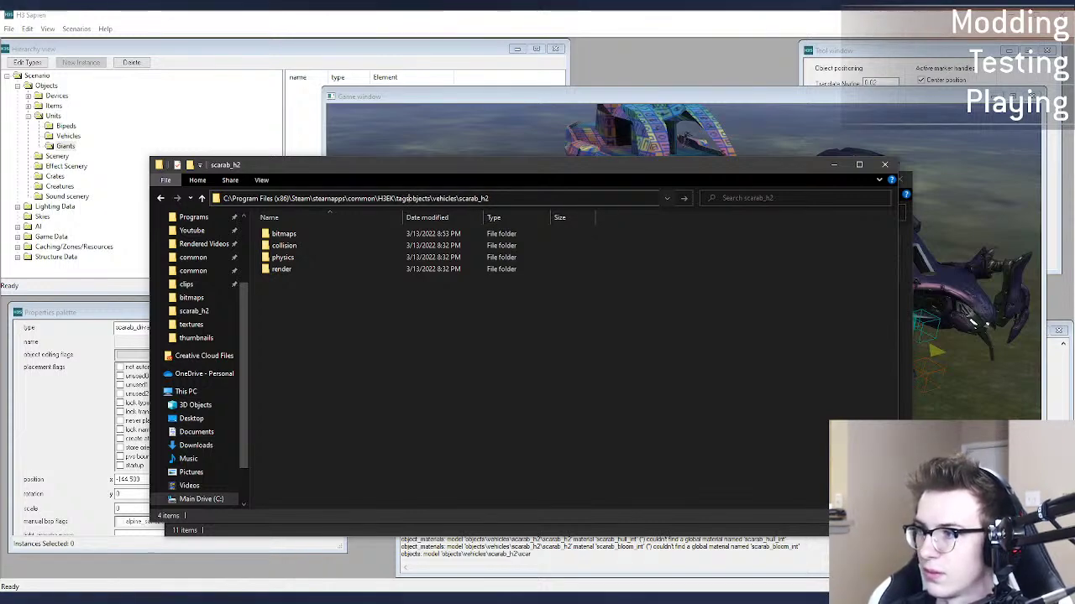
key(Return)
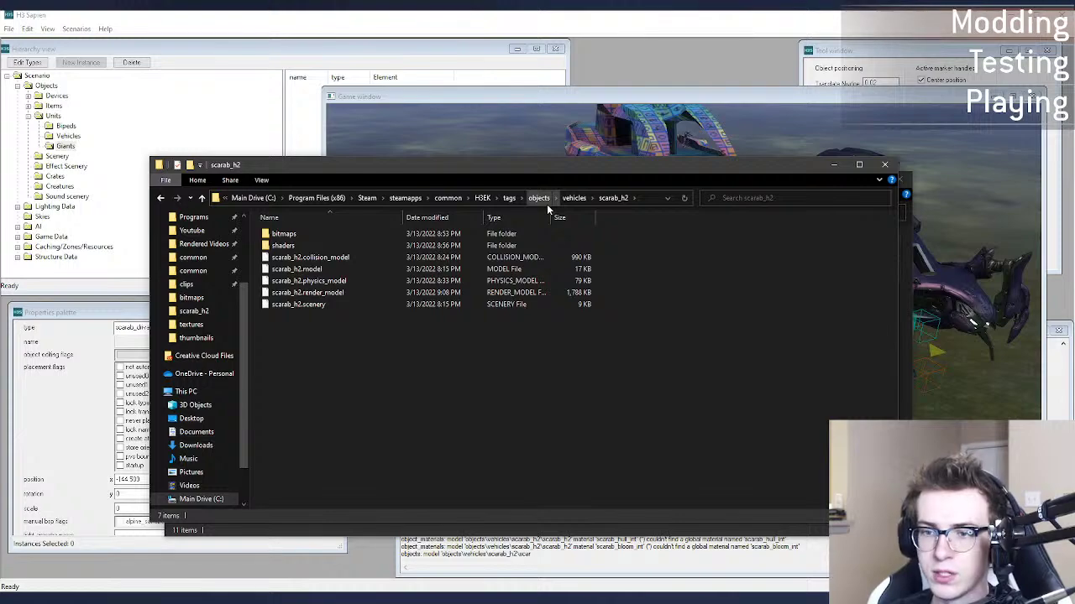
Step: Switch to Sapien and compare the bronze scarab's hull from above with the Halo 2 scarab's legs
click(540, 101)
key(a)
middle_drag(684, 304, 601, 398)
key(w)
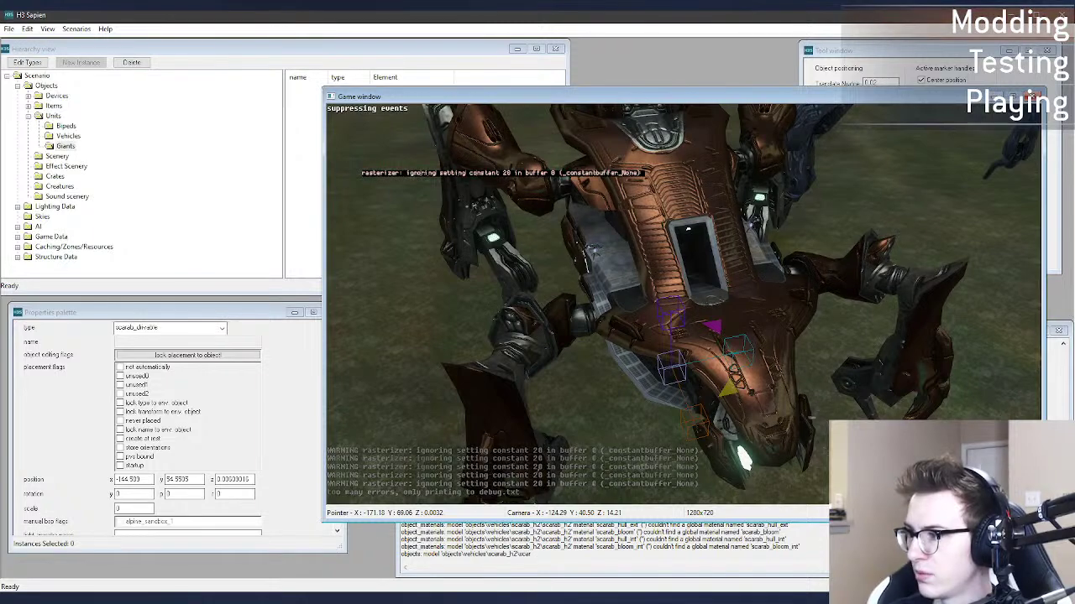
key(s)
key(w)
middle_drag(703, 201, 620, 230)
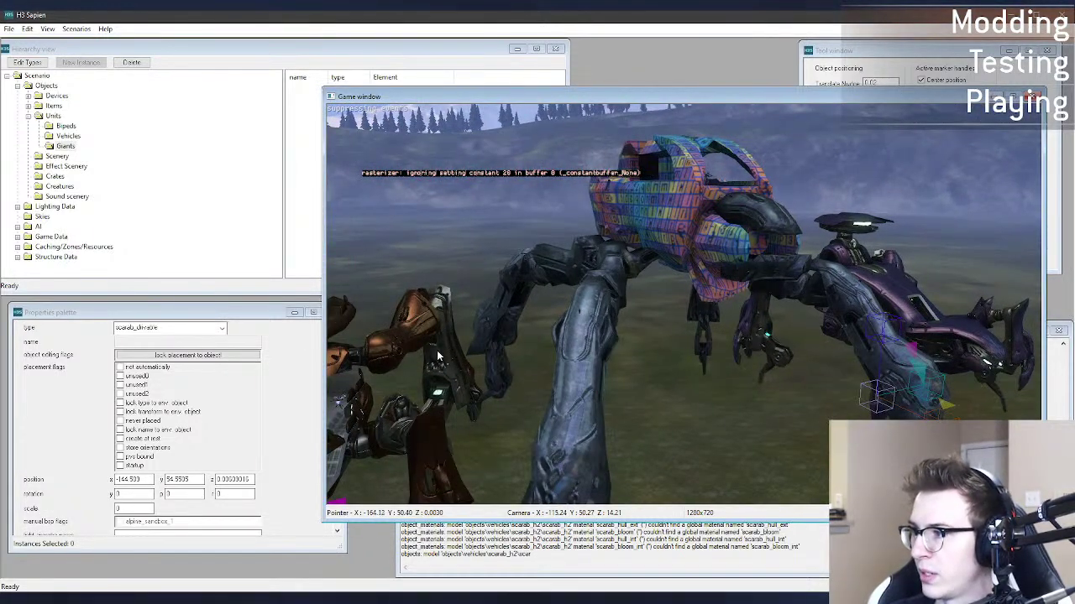
Step: In File Explorer, duplicate scarab_leg_shell.shader in the scarab_h2 shaders folder and name the copy scarab_hull_ext.shader
key(alt+Tab)
mouse_move(78, 557)
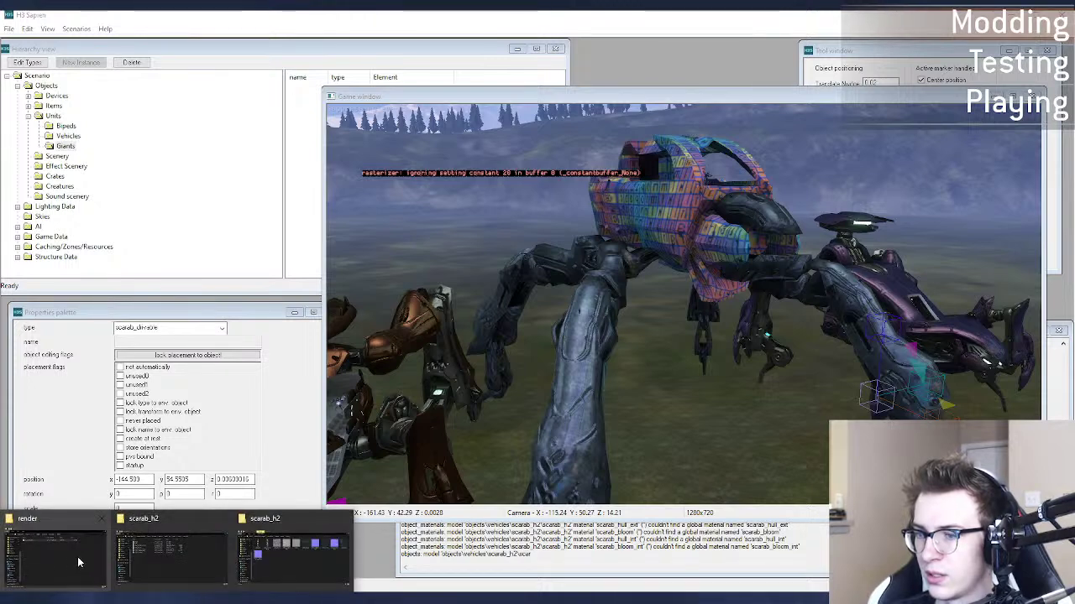
click(158, 552)
double_click(283, 245)
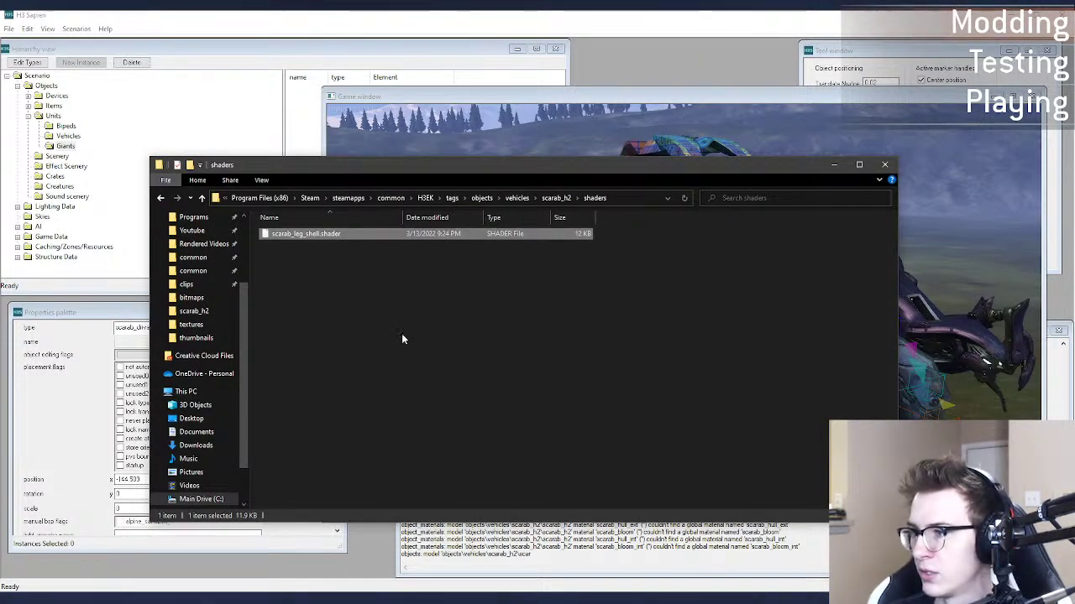
key(ctrl+c)
key(ctrl+v)
click(307, 236)
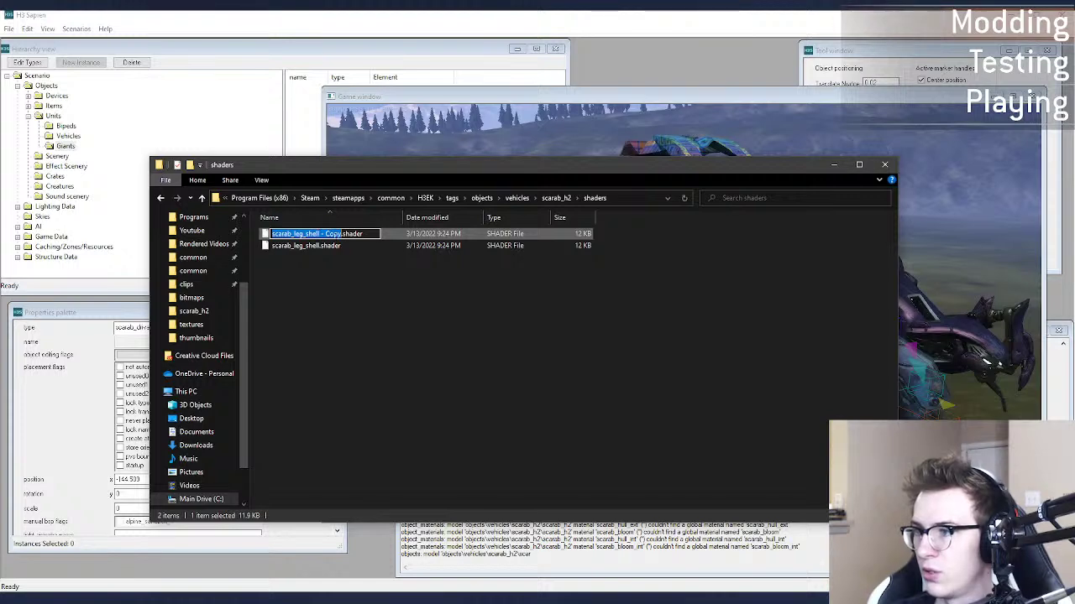
text(scarab_hull_ext)
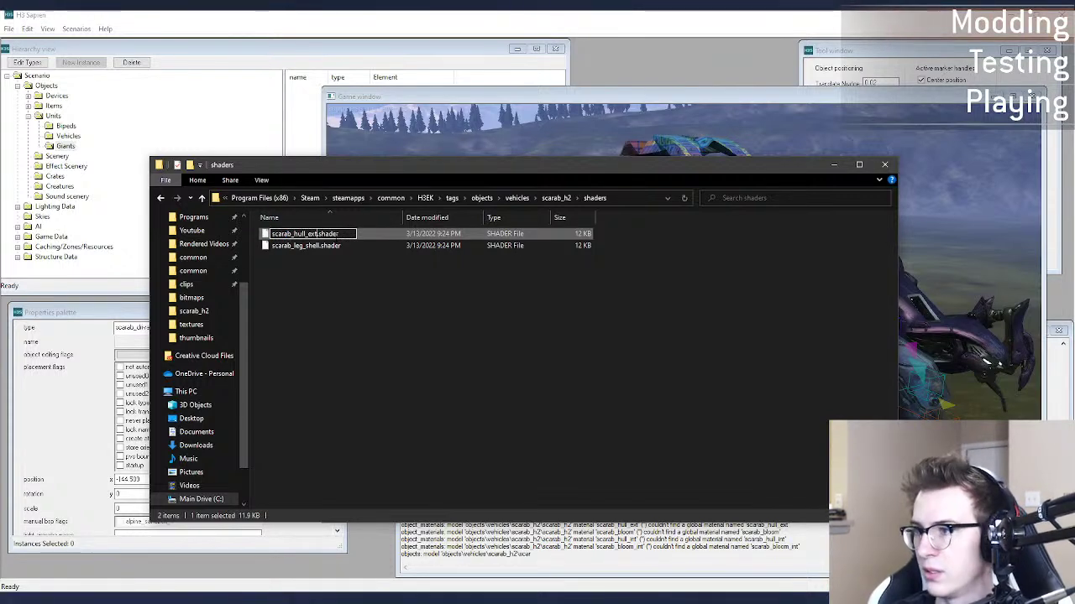
key(Return)
Step: Switch to Blender and check the scarab_hull_ext material slot on the L5_scarab mesh
click(445, 600)
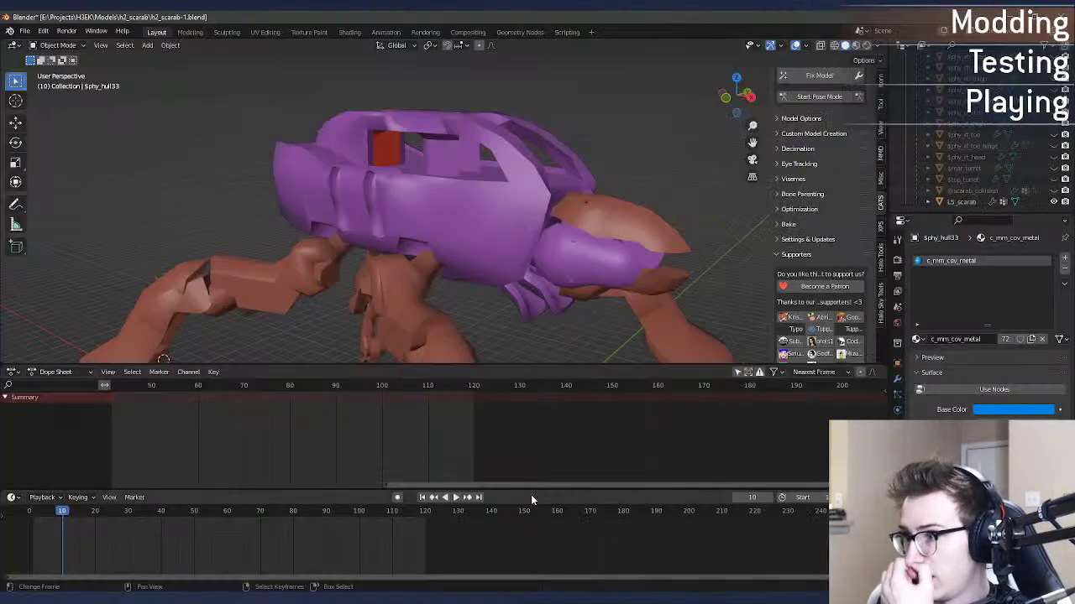
click(462, 250)
click(979, 272)
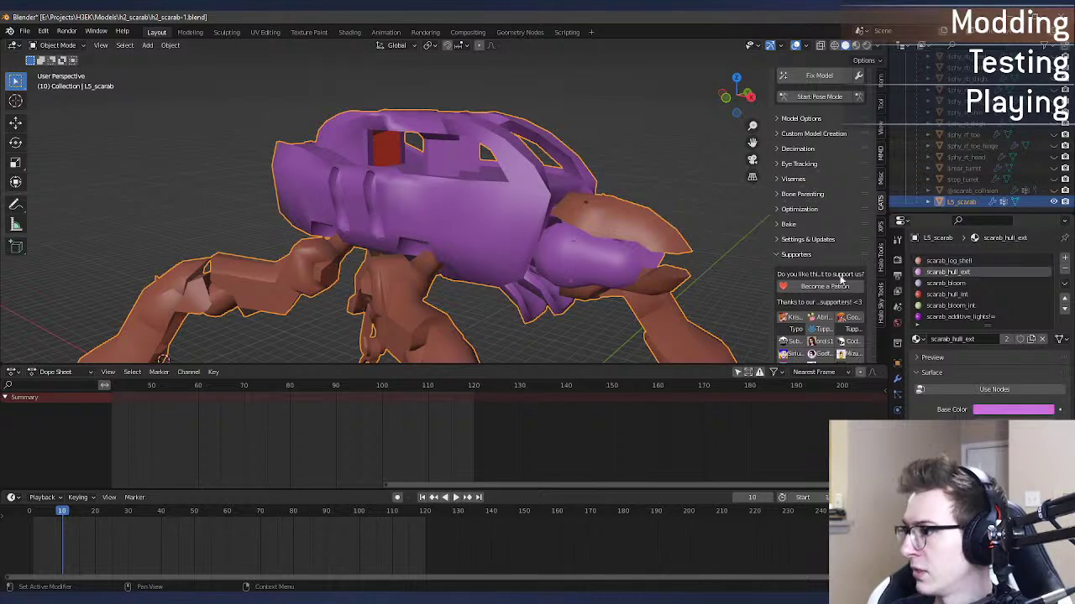
Step: Switch to the command prompt and rerun the tool render import for objects\vehicles\scarab_h2 with the final option
key(alt+Tab)
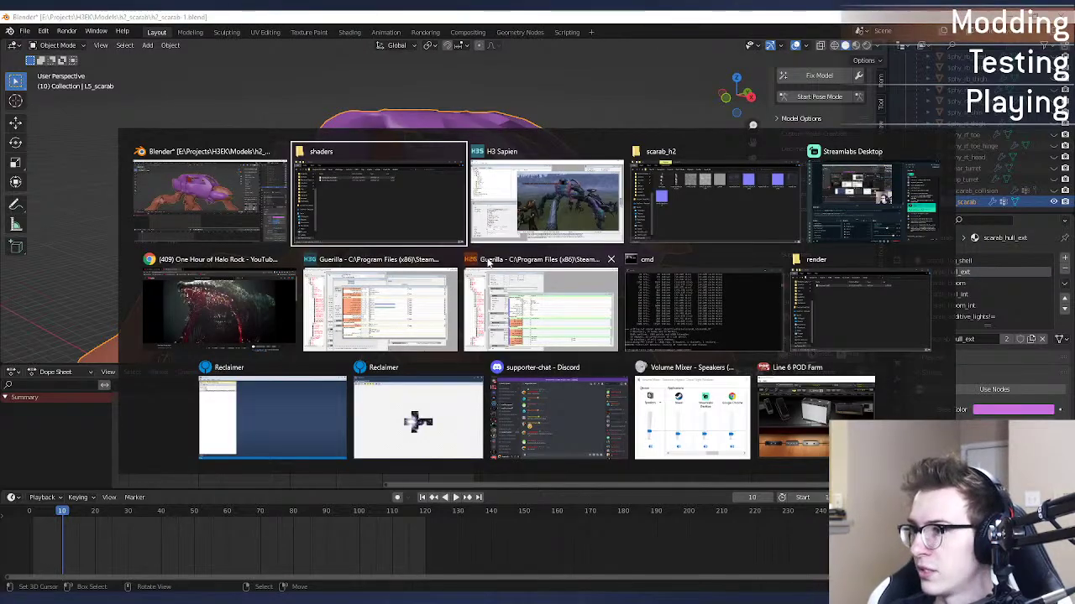
click(699, 316)
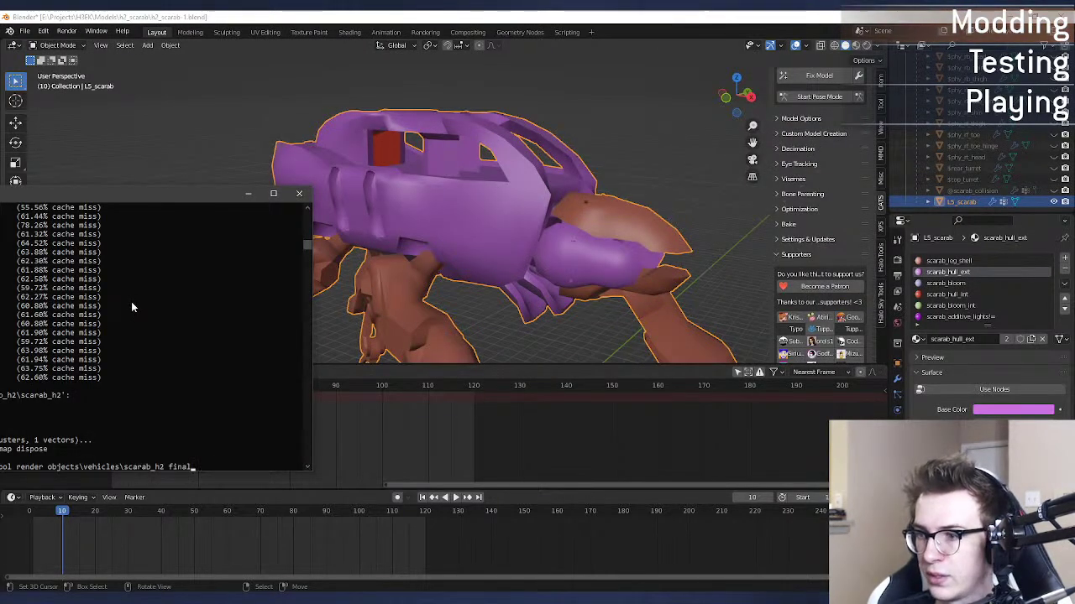
drag(112, 196, 524, 204)
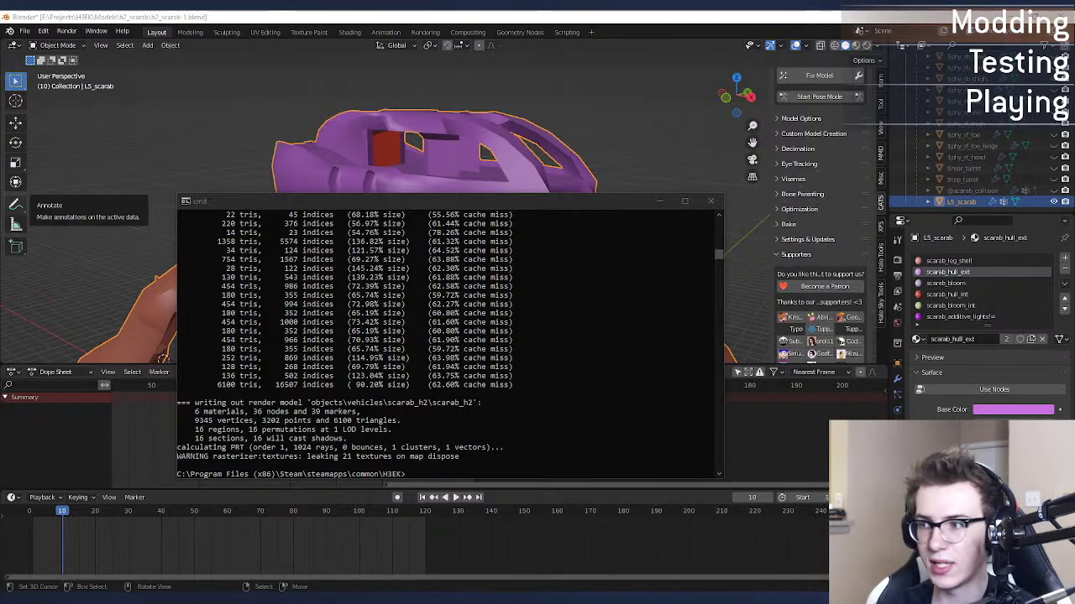
Step: Switch to Sapien and examine the reimported Halo 2 scarab's hull with its new shader
key(alt+Tab)
key(w)
middle_drag(617, 384, 616, 383)
key(d)
key(w)
key(d)
key(s)
key(s)
key(s)
key(a)
key(alt+Tab)
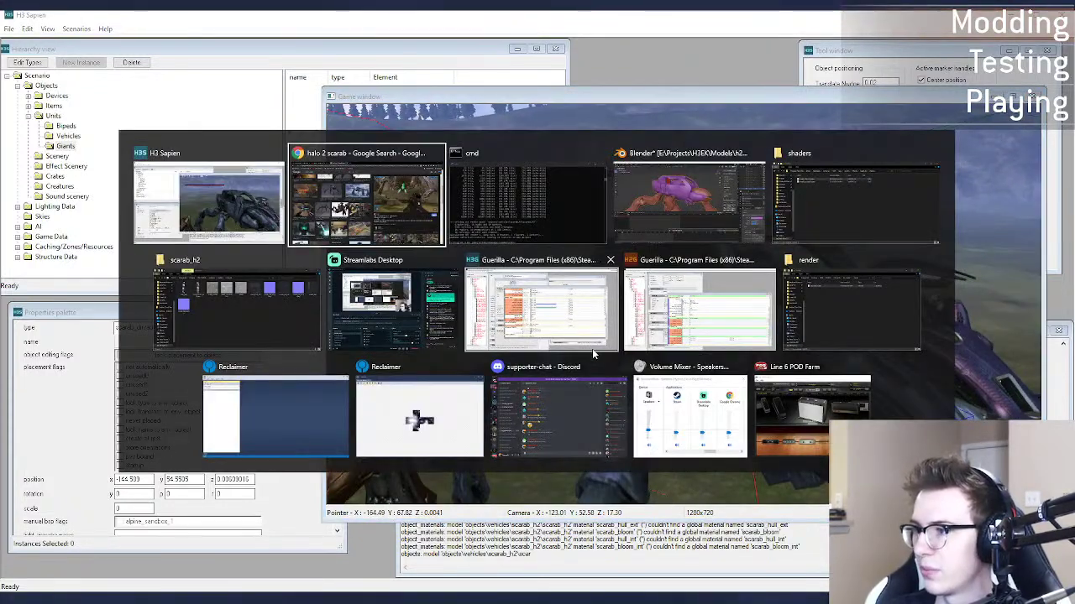
key(Escape)
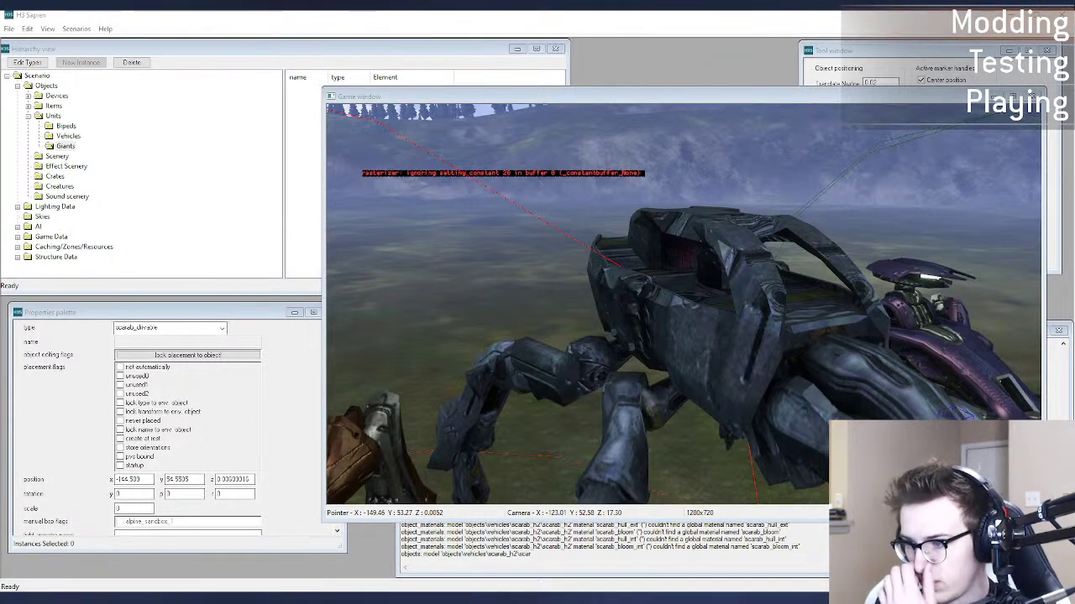
Step: Switch to the H3EK Guerilla and close the scarab_leg_shell shader and ark_sky_cubemap bitmap tags
click(539, 601)
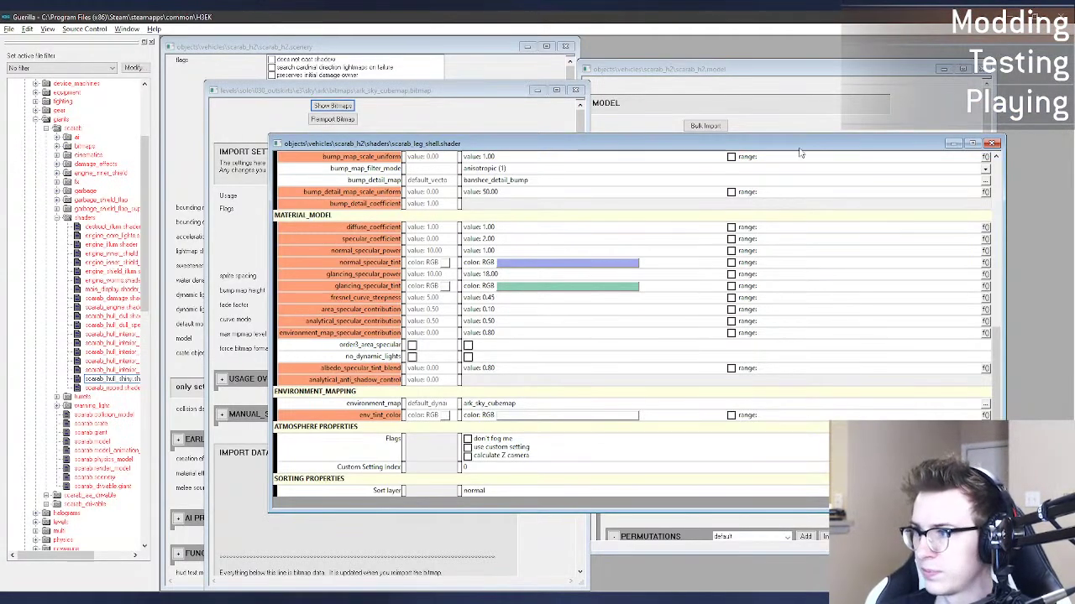
click(992, 143)
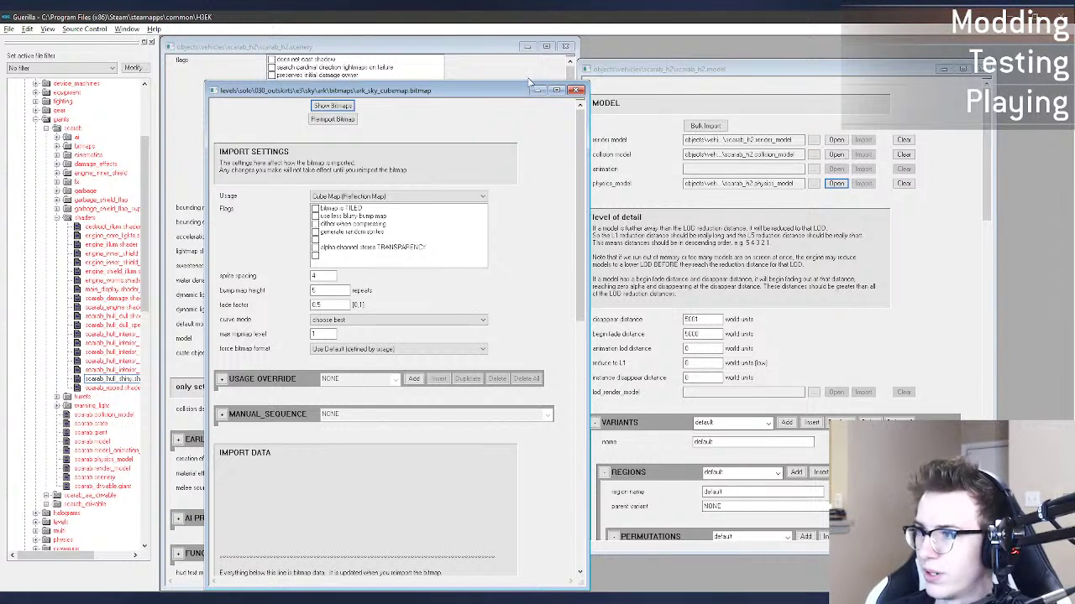
click(576, 91)
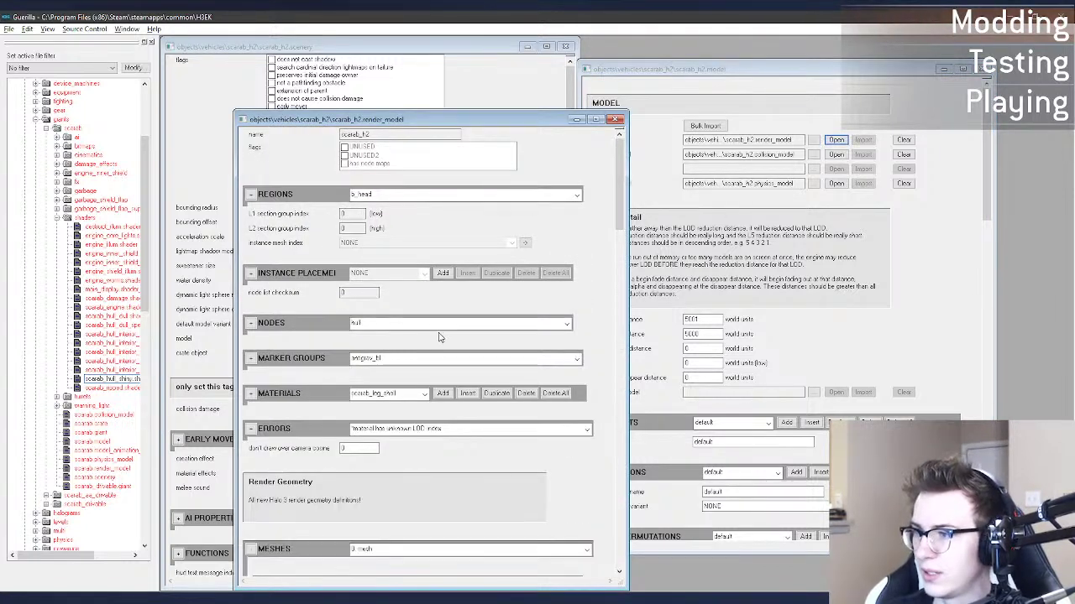
Step: Open the scarab_hull_ext shader from the materials of the scarab_h2 render model
click(376, 395)
click(369, 417)
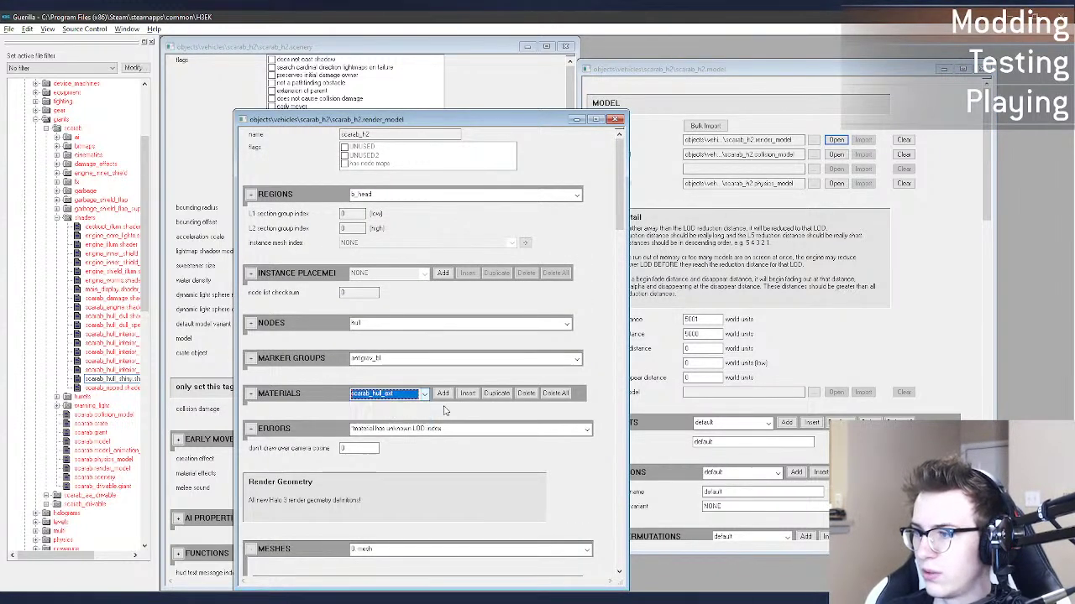
click(251, 393)
click(501, 413)
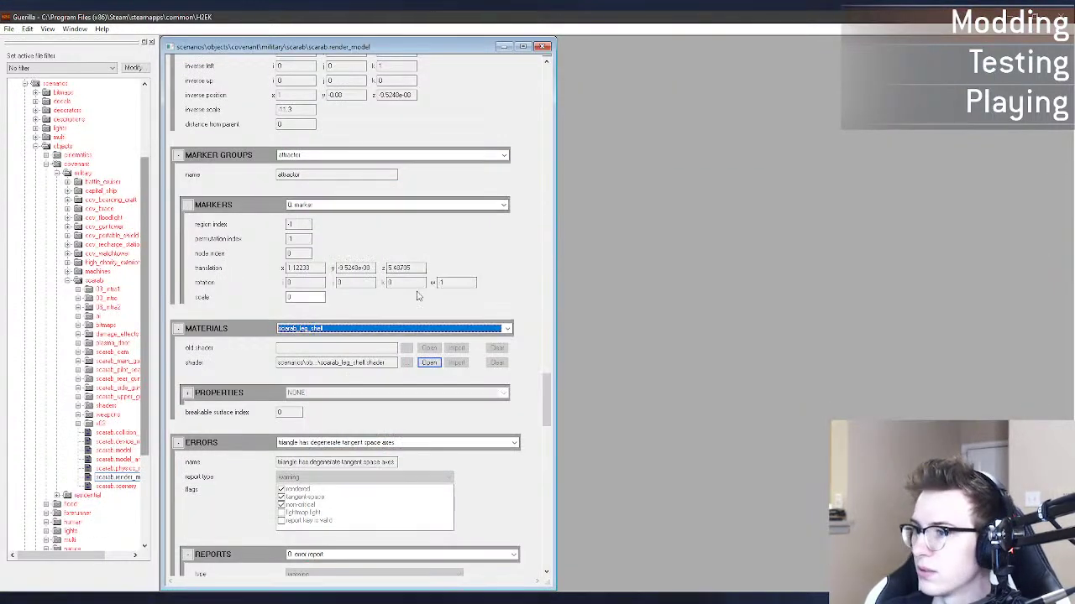
Step: In the Halo 2 Guerilla, open the scarab render model's scarab_hull_ext shader for reference, then return to the H3EK Guerilla
click(384, 328)
click(369, 349)
click(429, 363)
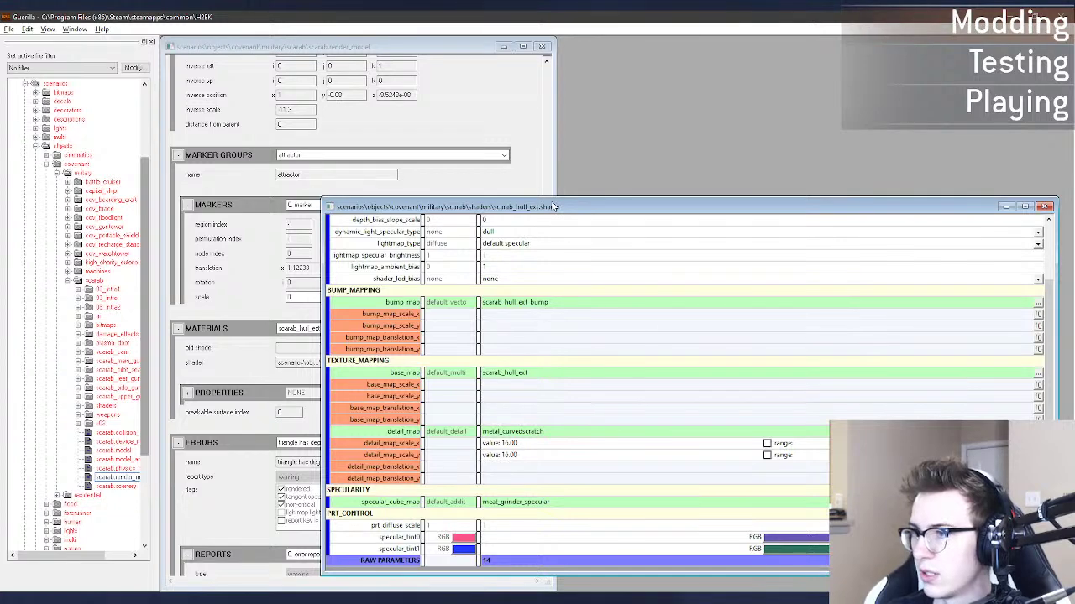
drag(554, 206, 411, 107)
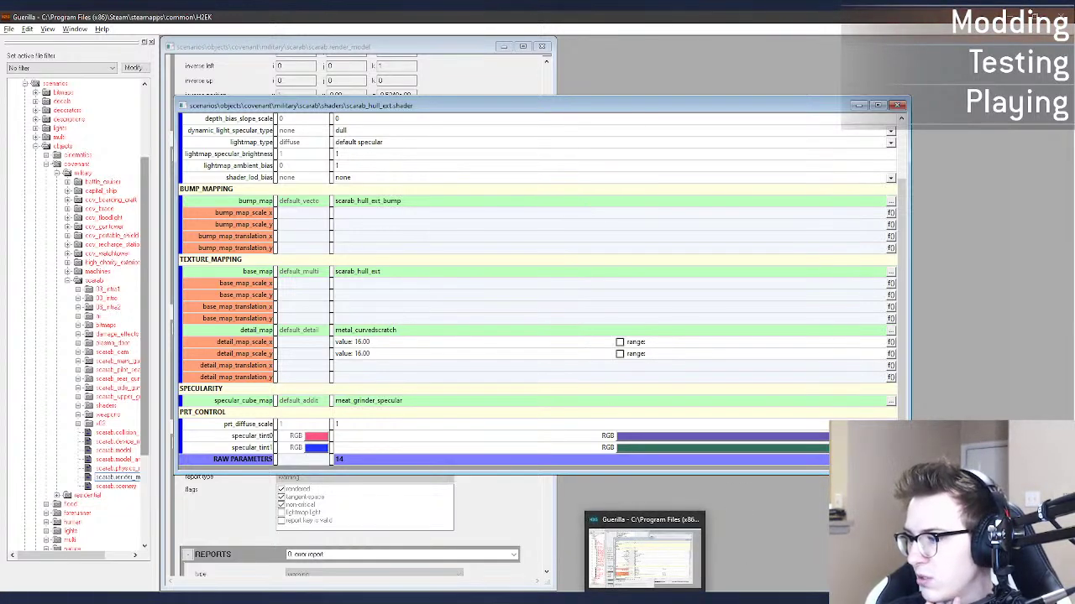
click(645, 598)
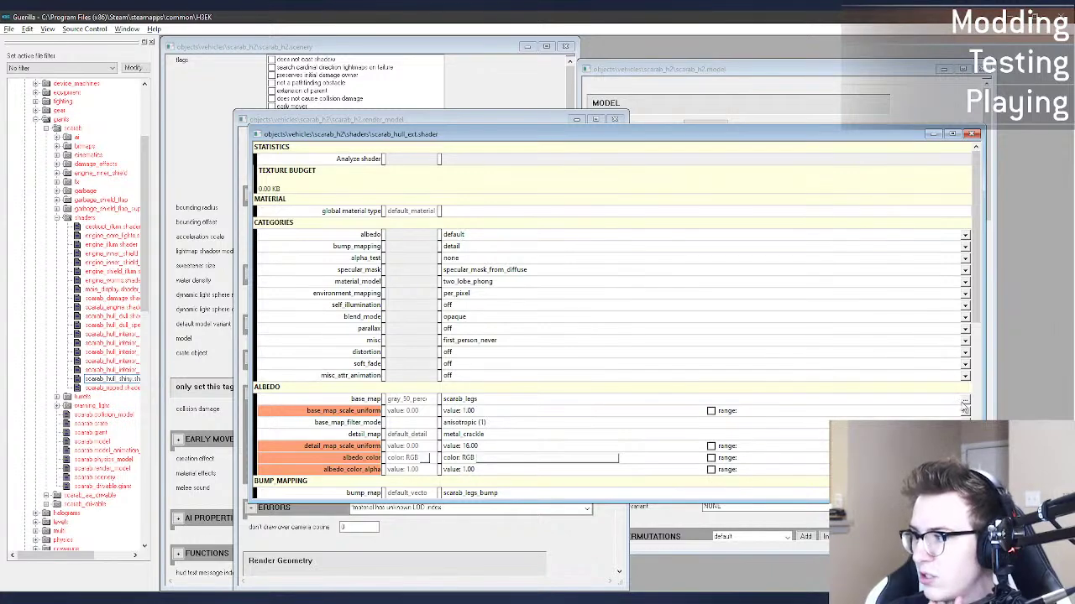
Step: Assign the hull shader's bitmaps: scarab_hull_ext as base map, scarab_hull_ext_bump as bump map, and metal_curvedscratch as detail map
click(964, 400)
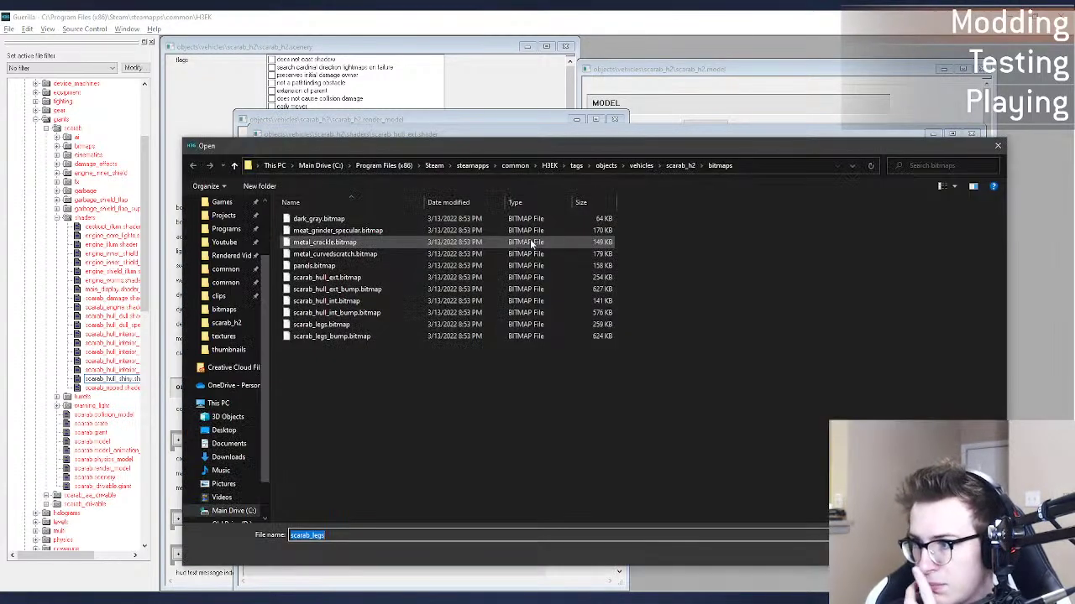
double_click(437, 288)
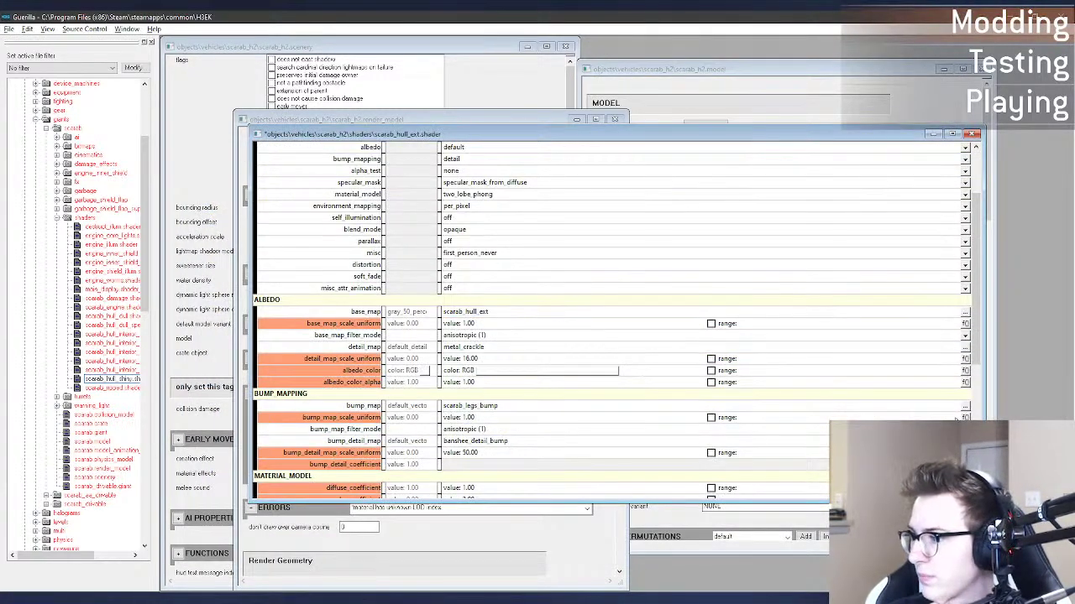
click(965, 407)
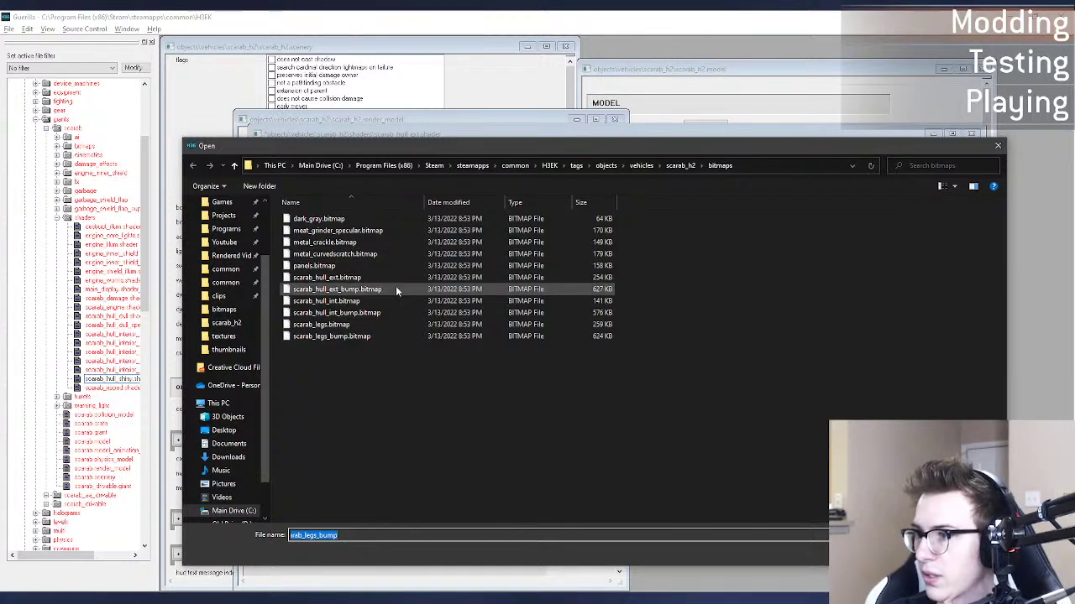
double_click(395, 289)
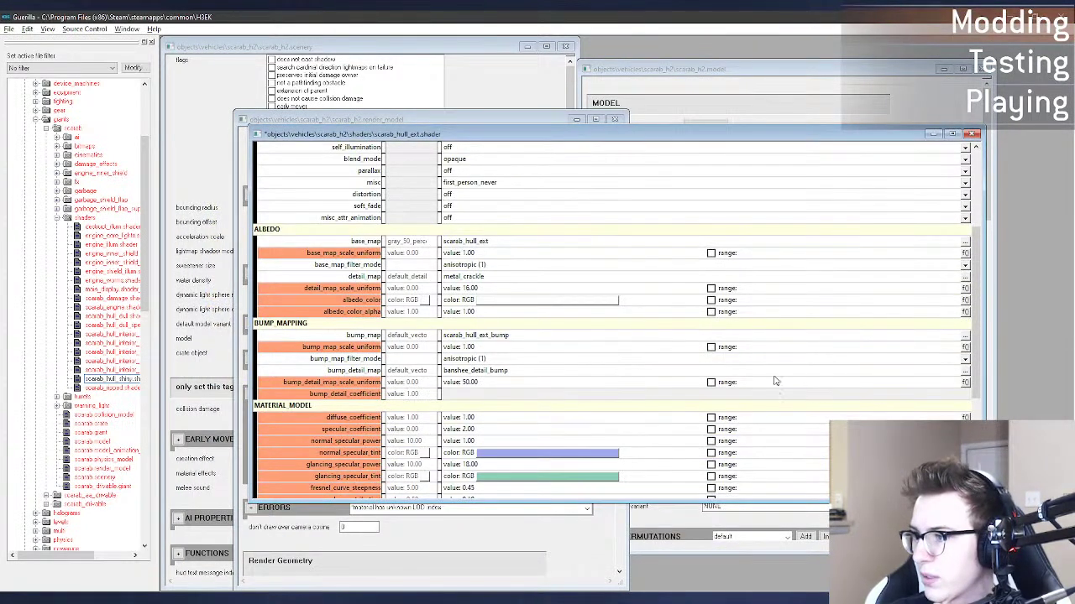
click(963, 278)
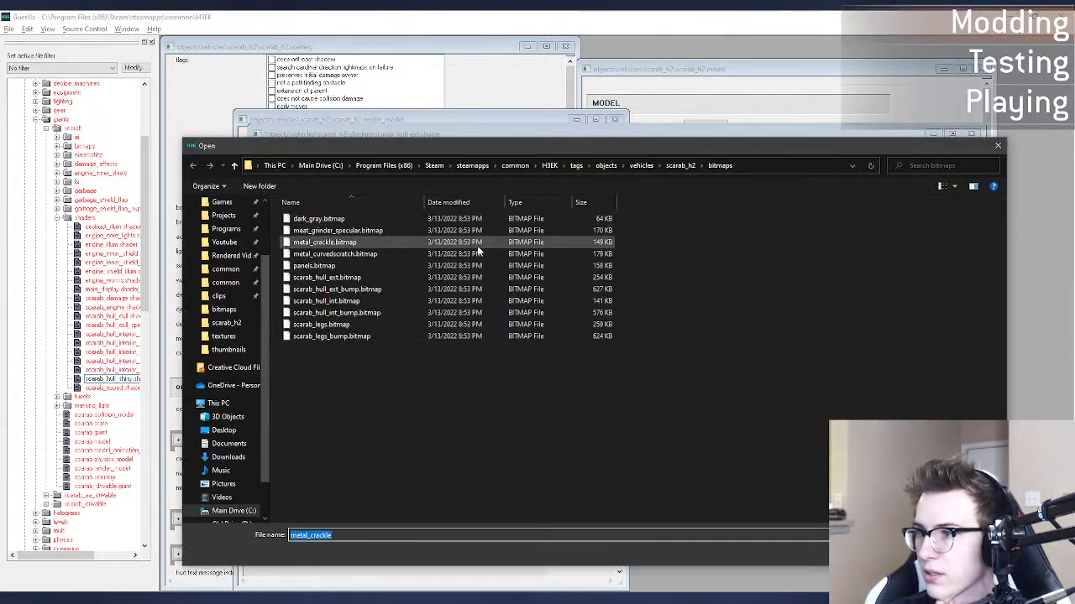
double_click(475, 252)
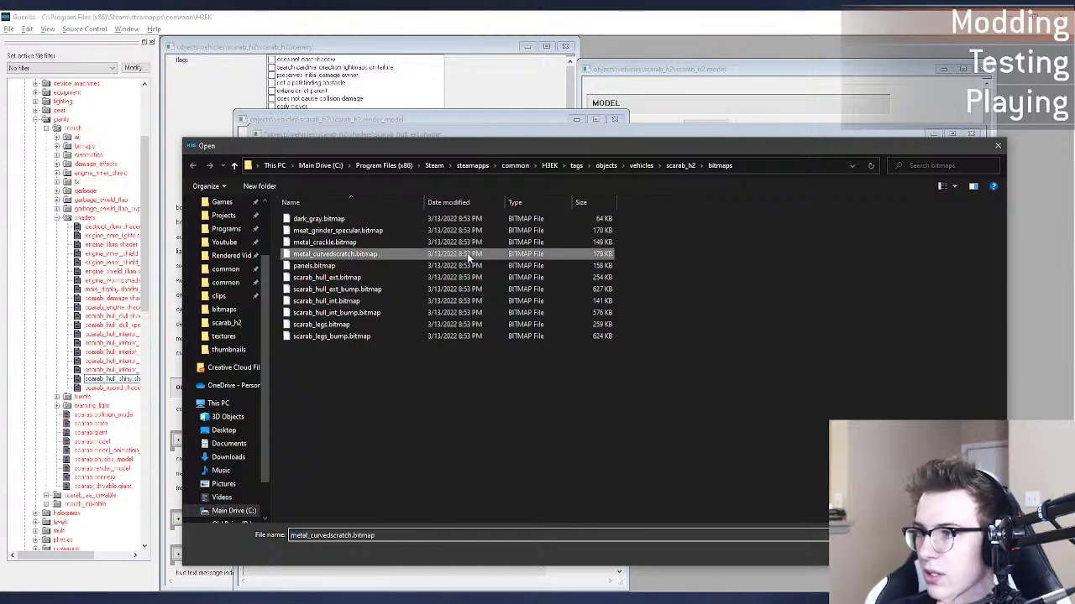
Step: Save the scarab_hull_ext shader with metal_curvedscratch as the detail map, and inspect the Scarab's hull in Sapien's game window
key(ctrl+s)
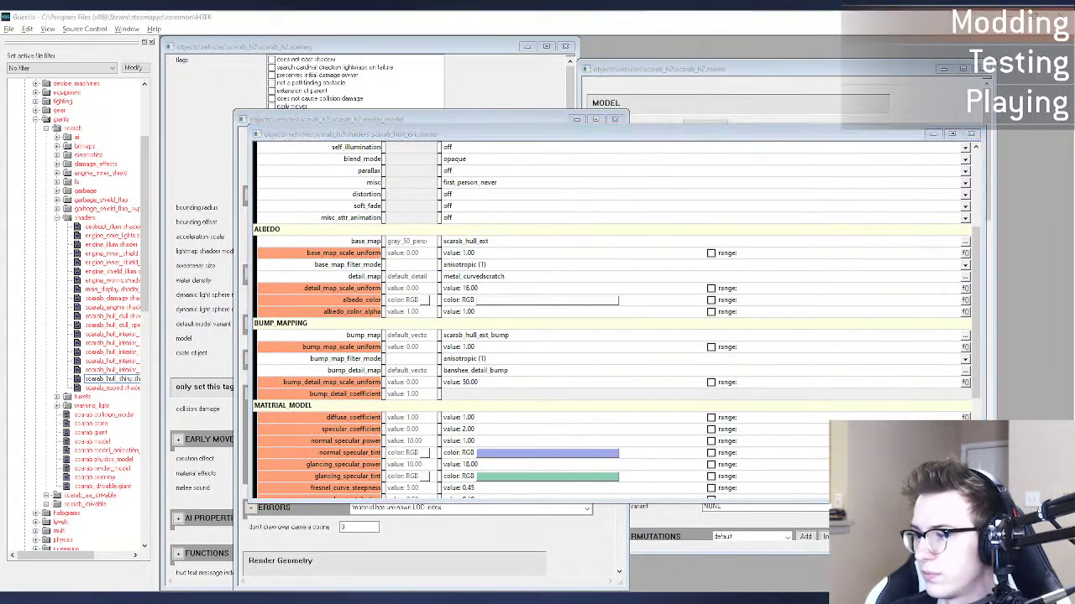
key(alt+Tab)
mouse_move(693, 413)
middle_down()
mouse_move(694, 403)
mouse_move(705, 419)
mouse_move(715, 414)
mouse_move(702, 398)
middle_up()
key(w)
key(s)
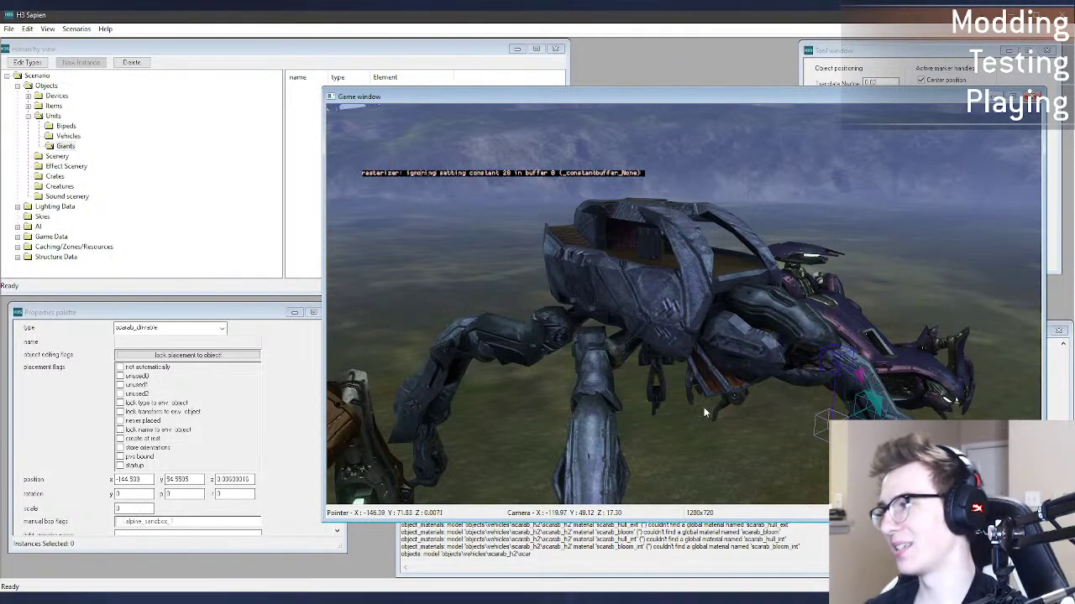
middle_drag(673, 332, 721, 373)
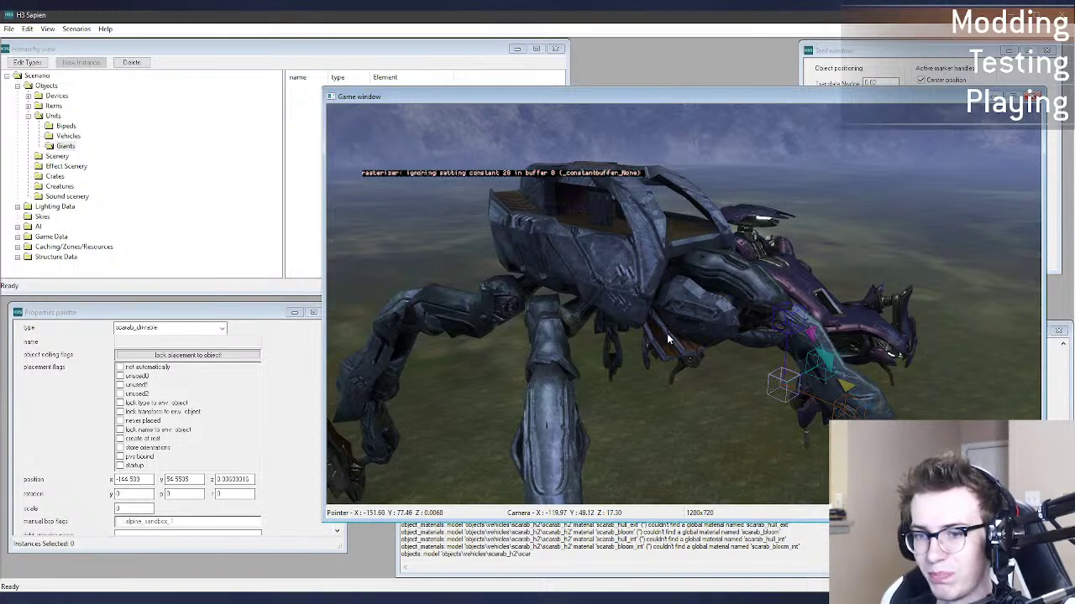
key(w)
middle_drag(667, 334, 617, 327)
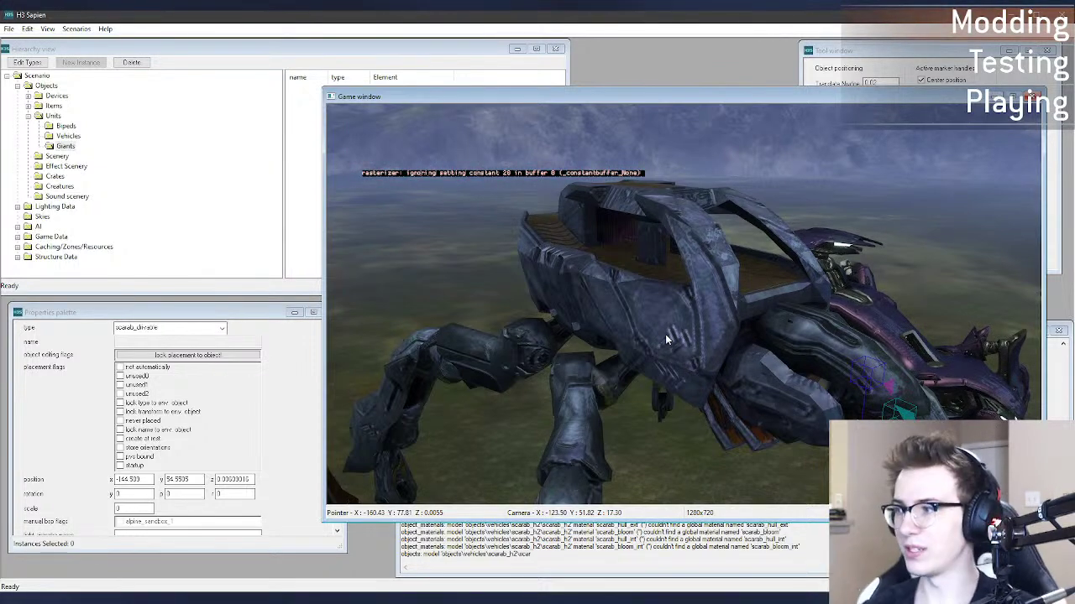
key(w)
mouse_move(665, 334)
middle_down()
mouse_move(665, 378)
mouse_move(654, 324)
mouse_move(638, 332)
mouse_move(663, 334)
middle_up()
key(d)
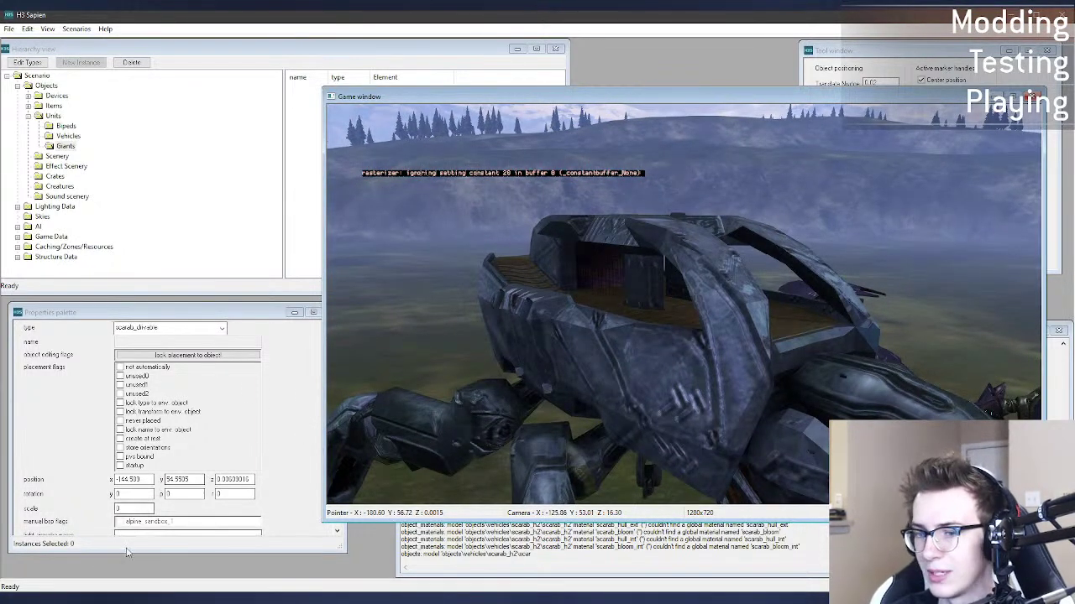
Step: In File Explorer, go from the shaders folder to the bitmaps folder of the scarab_h2 tags
click(152, 600)
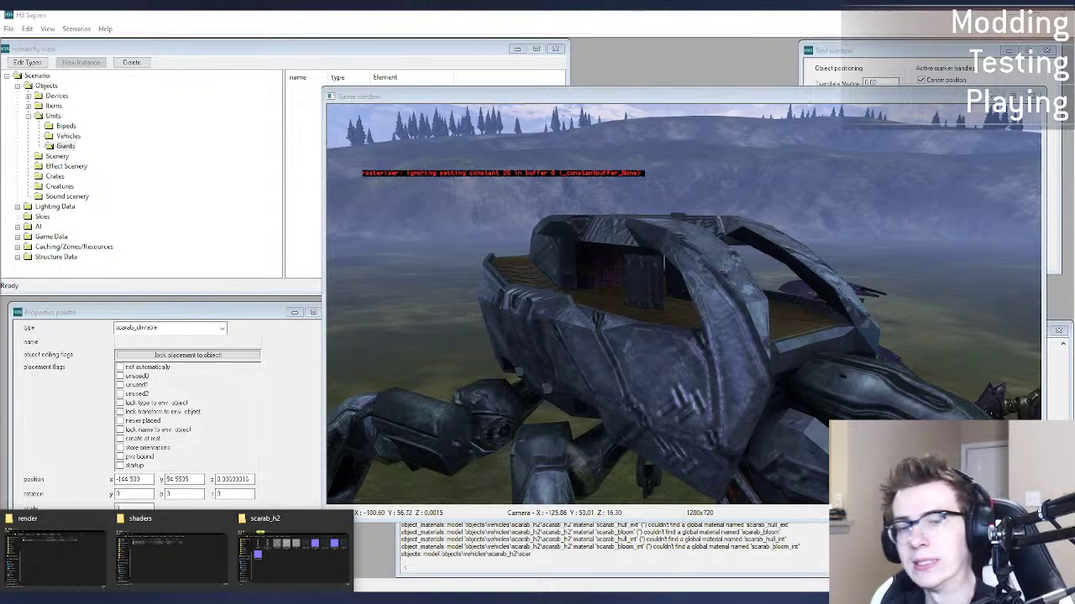
click(199, 556)
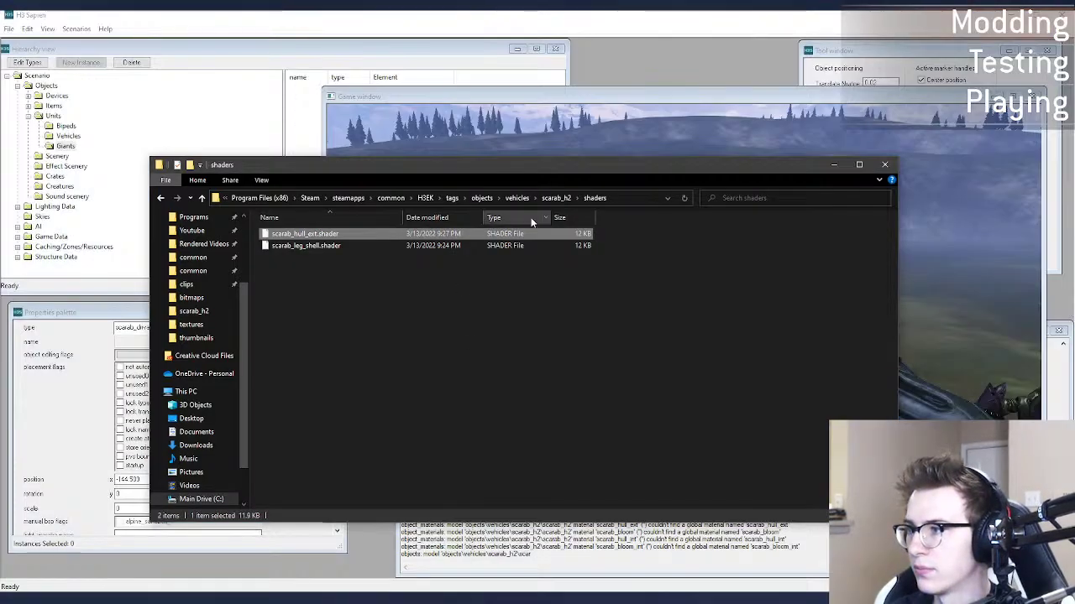
click(553, 198)
double_click(336, 233)
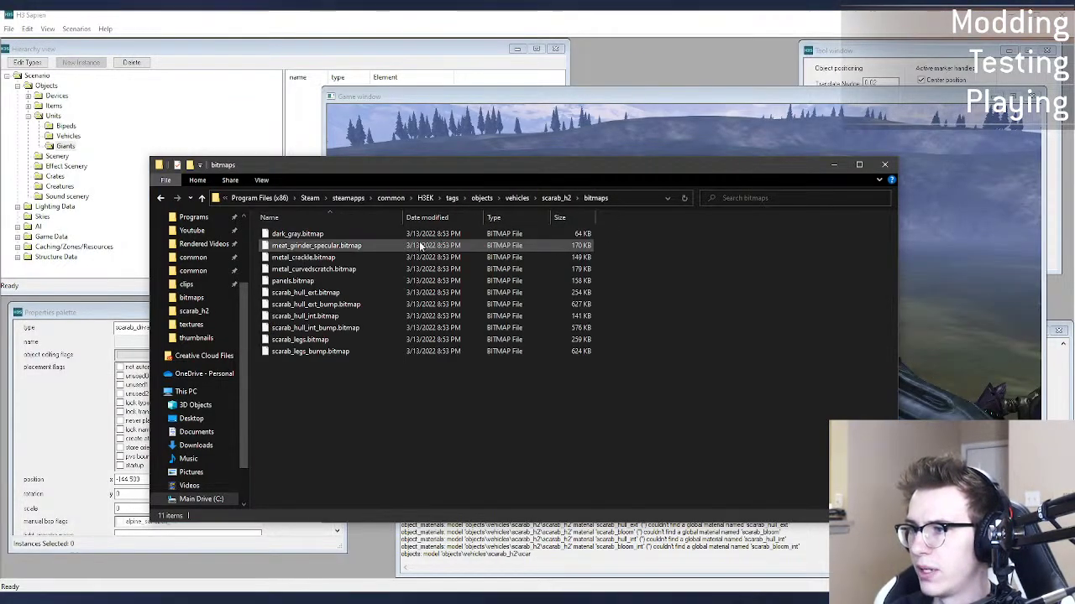
Step: Open scarab_legs_bump.bitmap and scarab_hull_ext_bump.bitmap in Guerilla and arrange their windows side by side
click(355, 304)
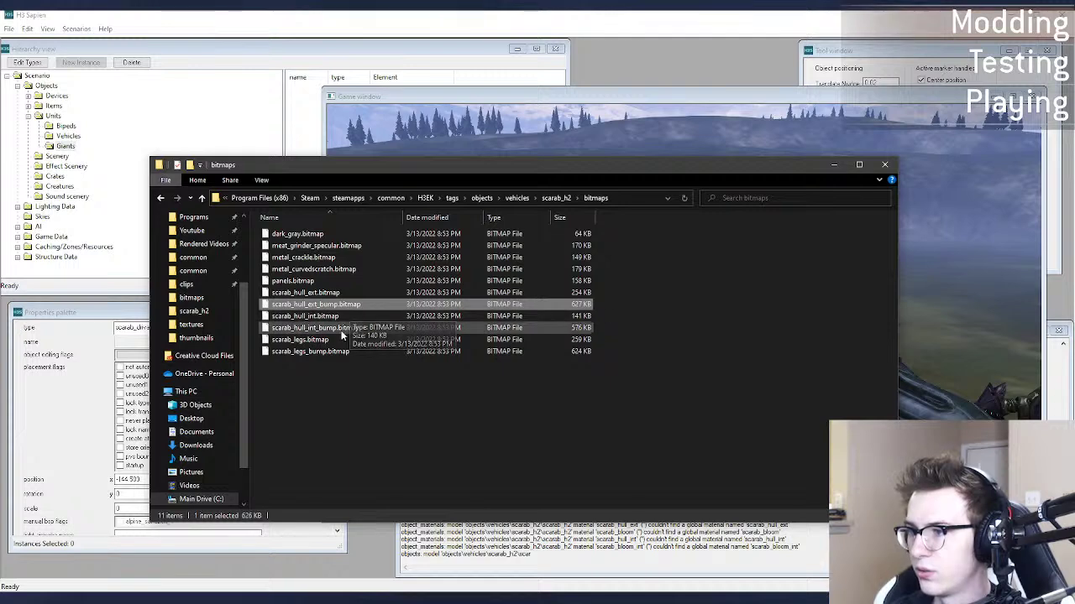
click(304, 352)
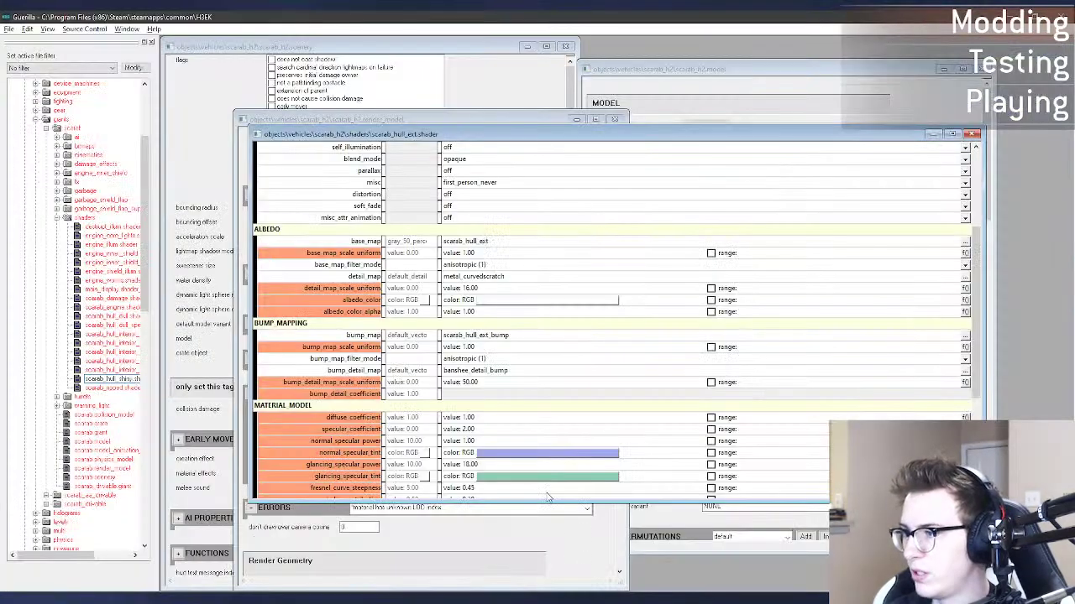
click(126, 599)
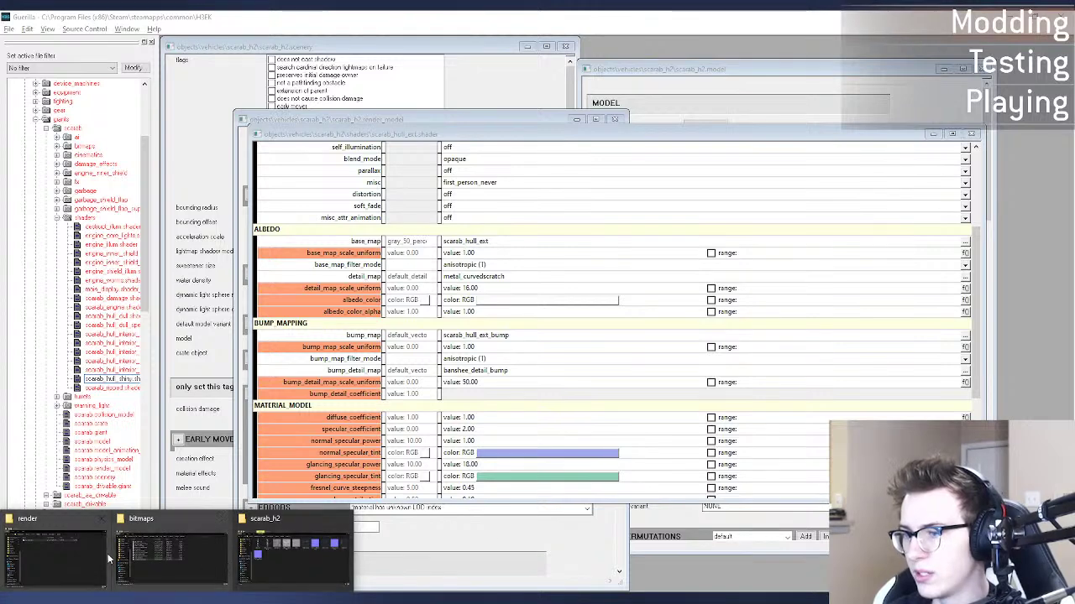
click(164, 557)
drag(330, 352, 930, 396)
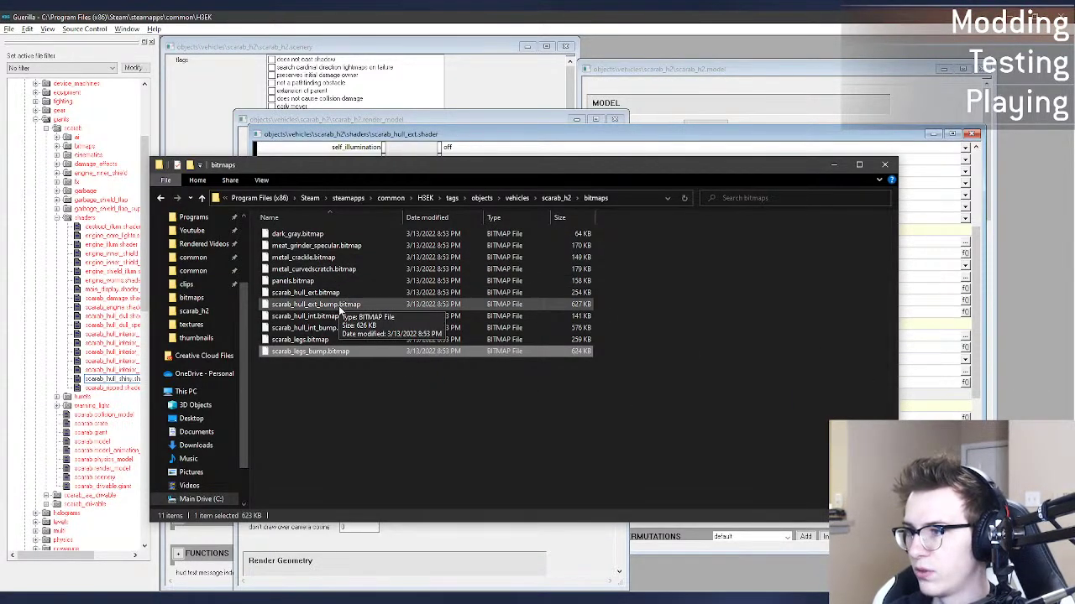
drag(332, 307, 1041, 343)
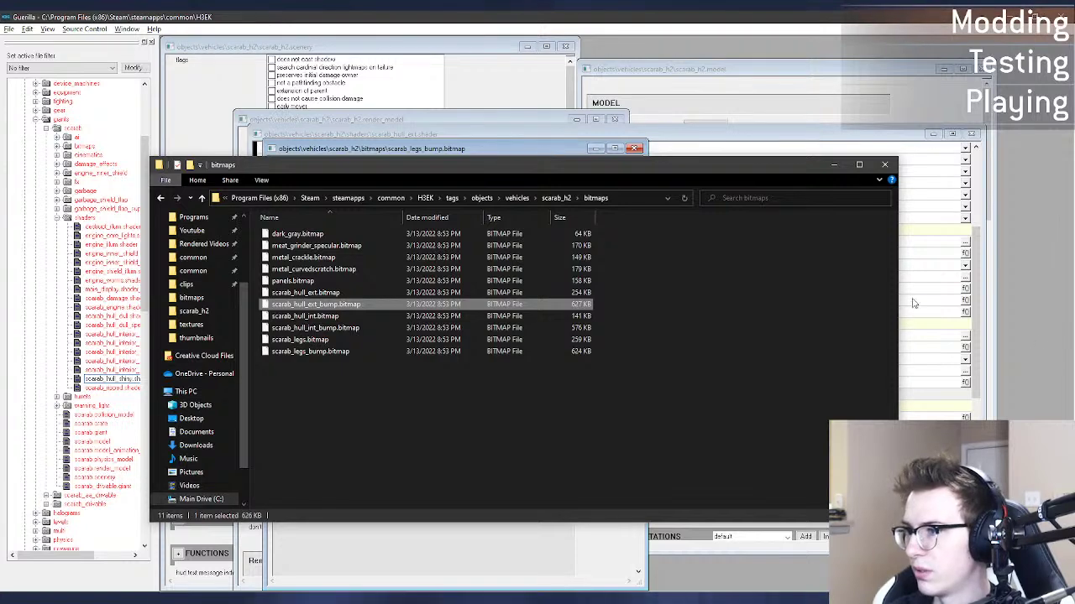
click(424, 154)
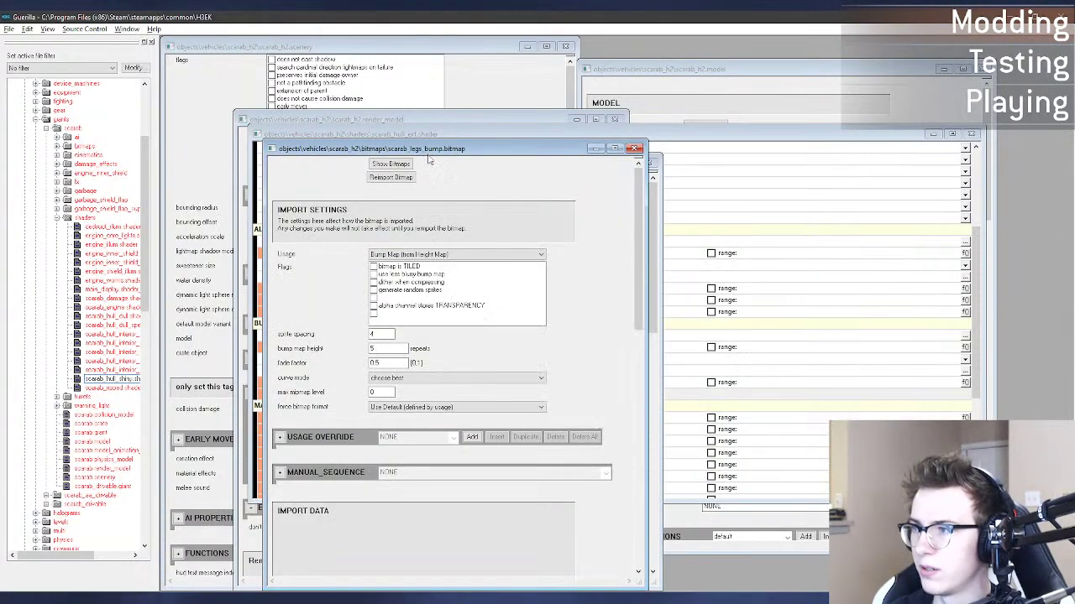
drag(424, 154, 786, 133)
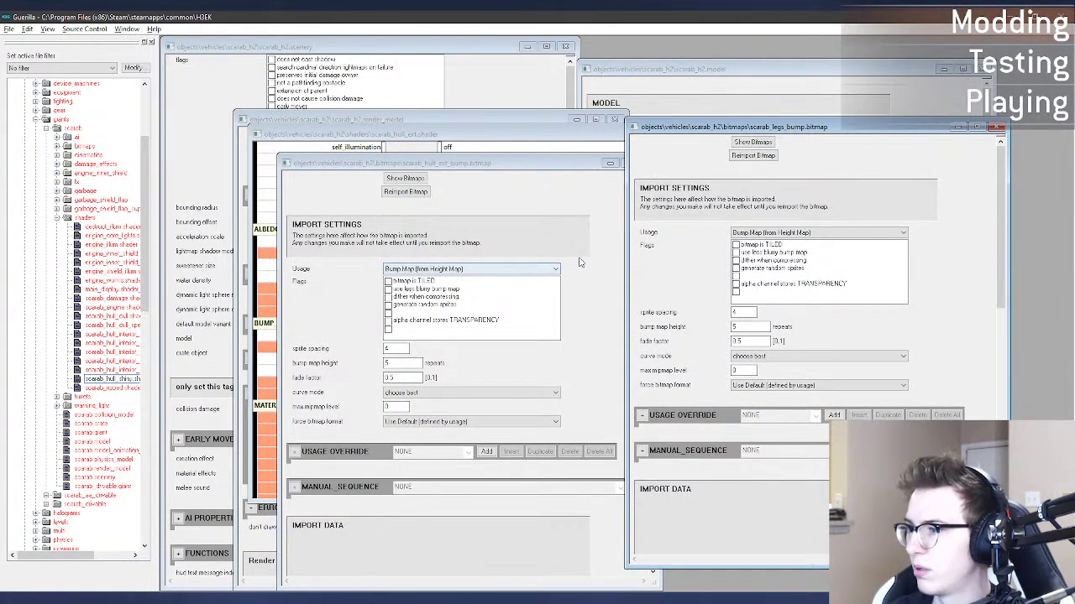
Step: Compare the import settings and bitmap previews of scarab_hull_ext_bump and scarab_legs_bump, closing both previews when done
scroll(613, 310, down, 3)
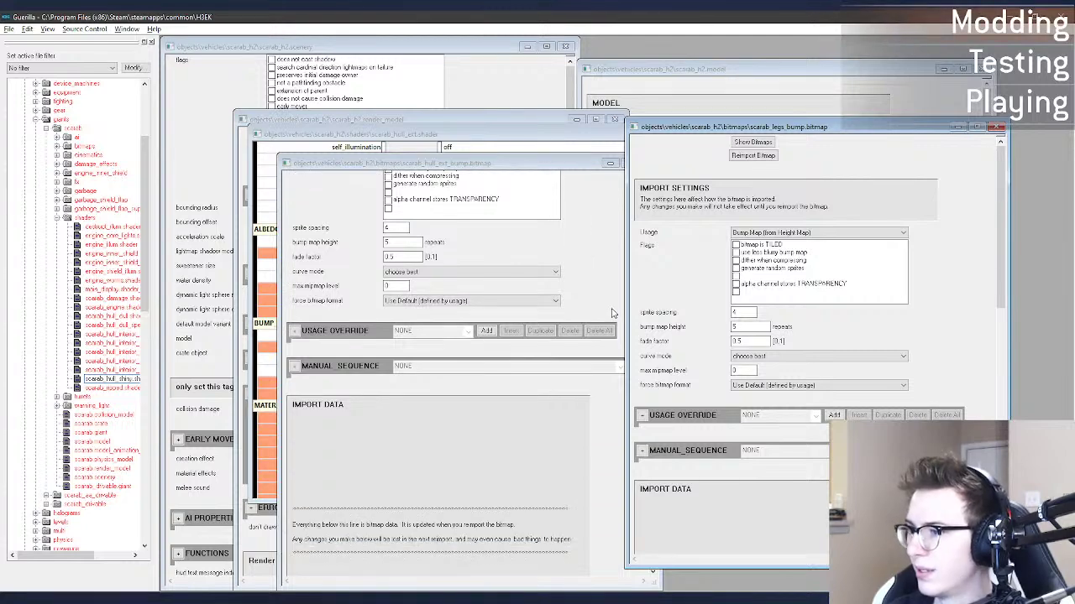
scroll(606, 303, up, 3)
click(419, 179)
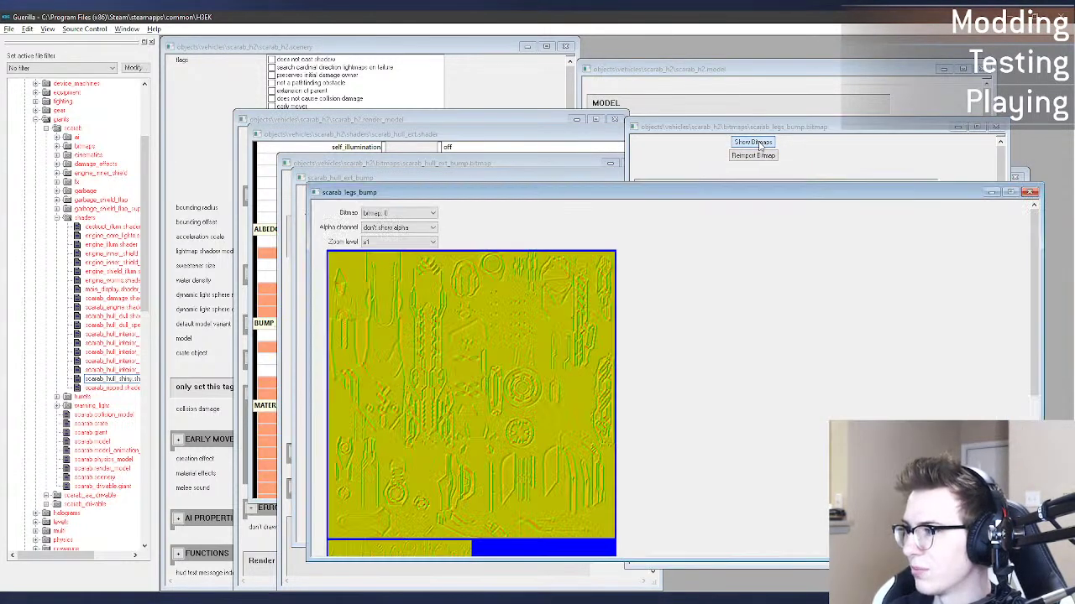
click(753, 141)
drag(748, 234, 562, 140)
click(1018, 142)
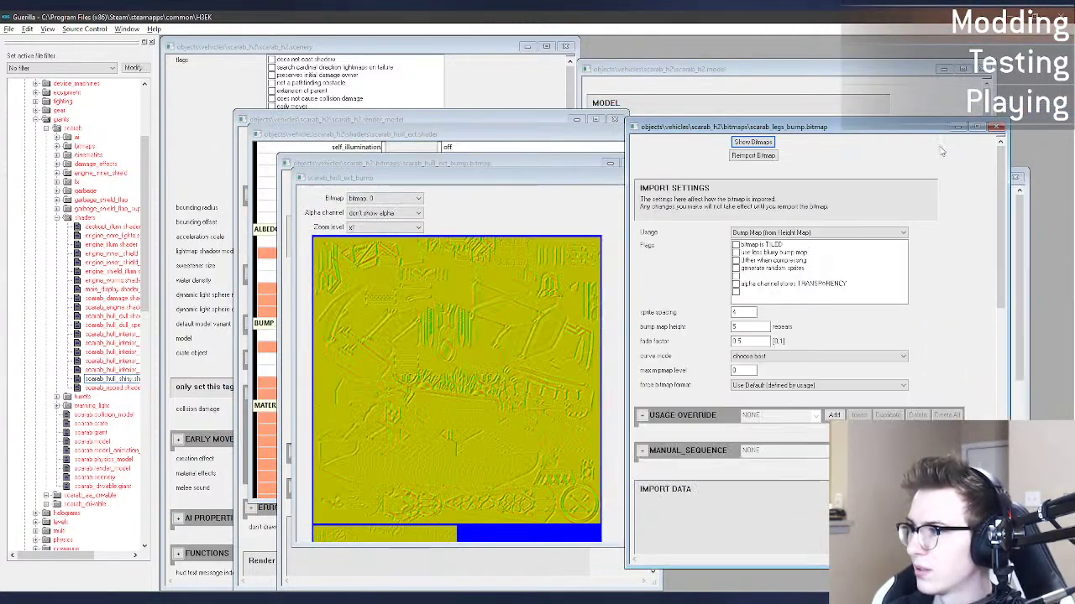
click(591, 189)
click(1017, 178)
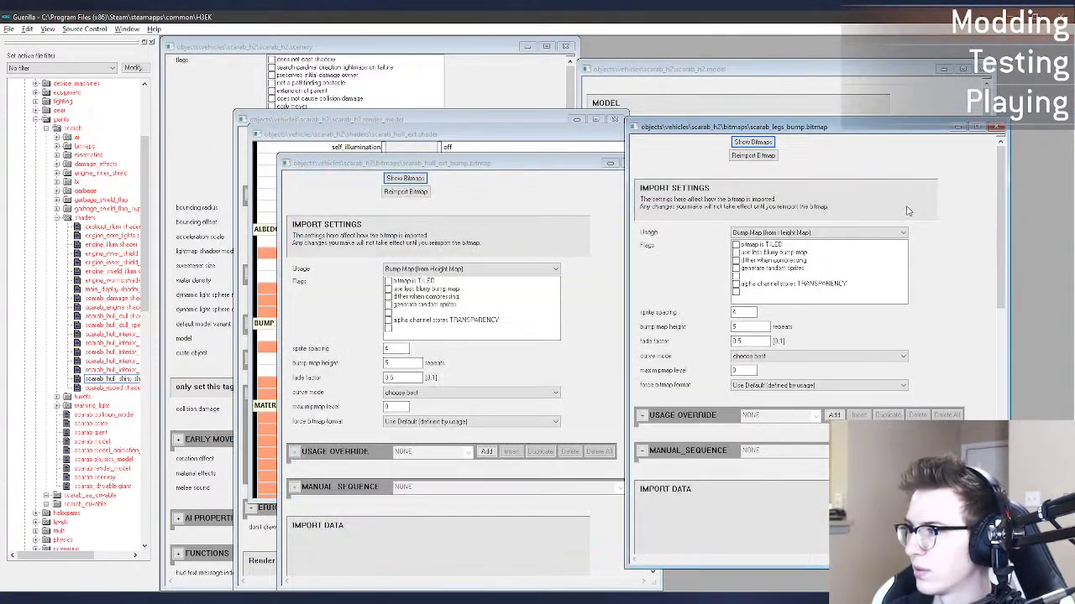
Step: Set the usage of scarab_hull_ext_bump.bitmap to ZBrush Bump Map (from Bump Map)
click(542, 236)
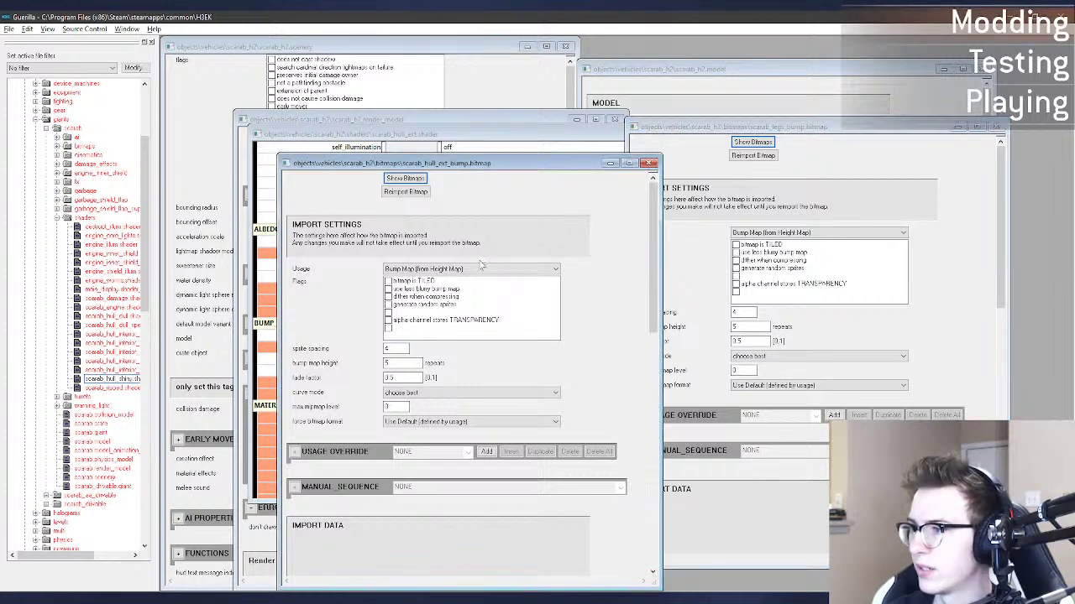
click(487, 269)
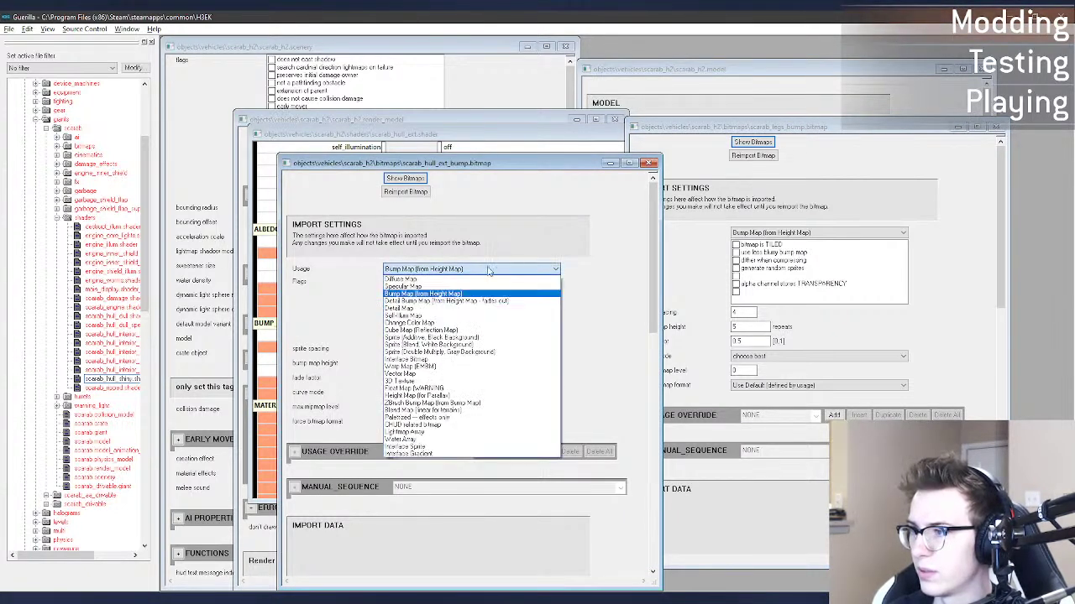
click(485, 404)
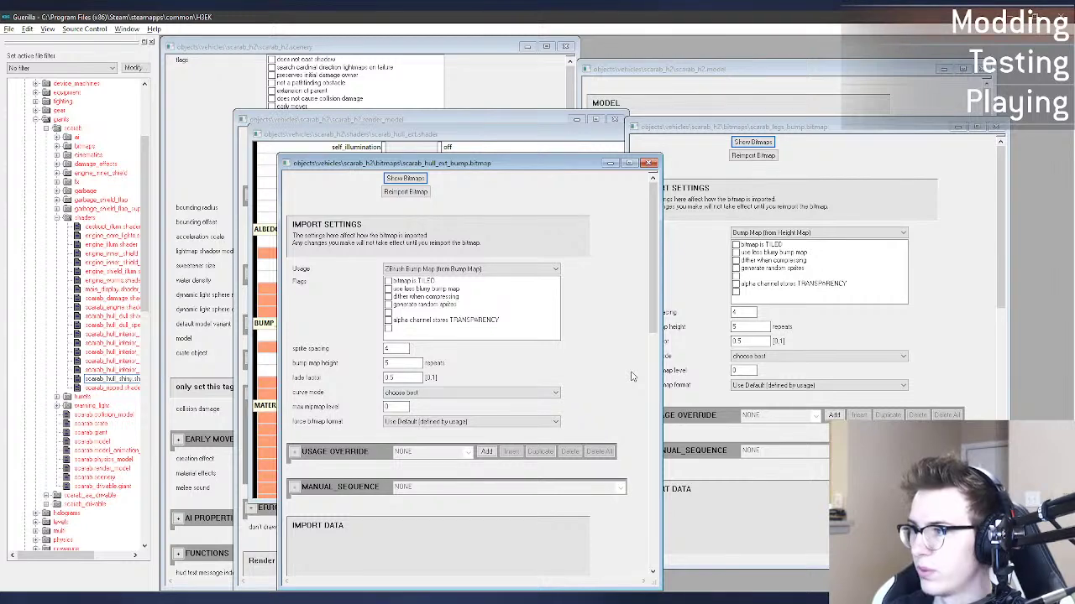
Step: Reimport the textures in the command prompt with tool bitmaps objects\vehicles\scarab_h2\bitmaps
key(alt+Tab)
key(Up)
key(Up)
key(Up)
key(Down)
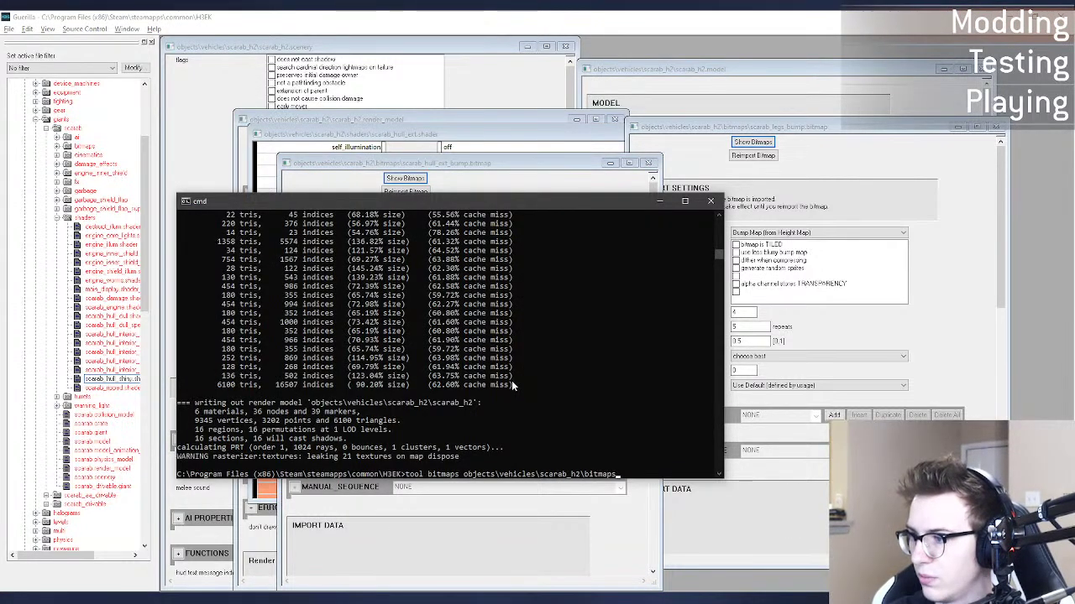
key(Return)
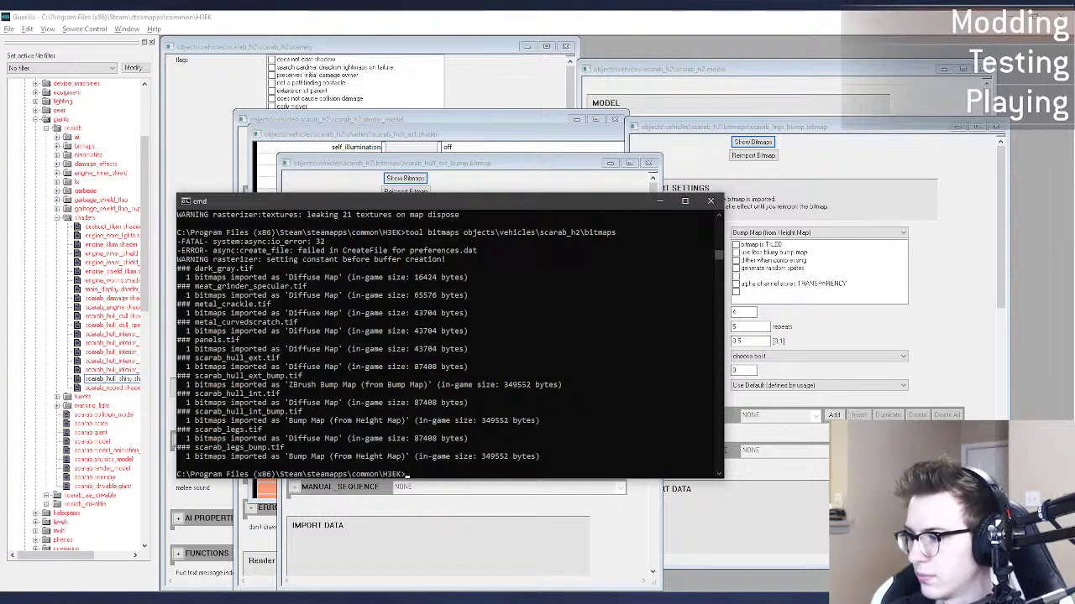
Step: Switch to Sapien and examine the reimported bump map on the Scarab's hull from several angles
key(alt+Tab)
key(alt+Tab)
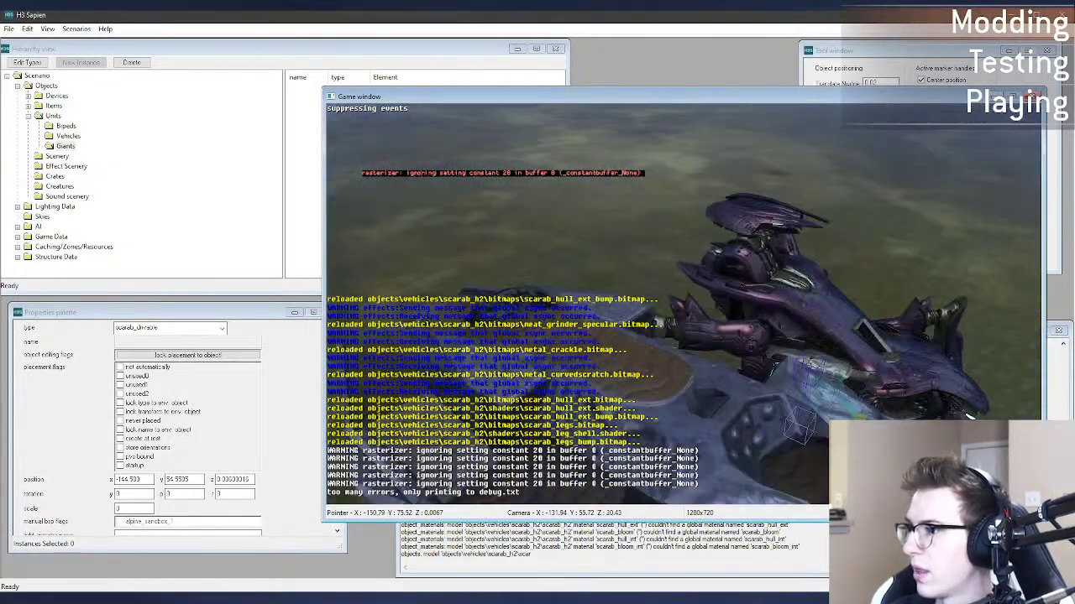
key(d)
middle_drag(684, 304, 445, 256)
key(w)
key(d)
key(d)
key(d)
key(w)
key(s)
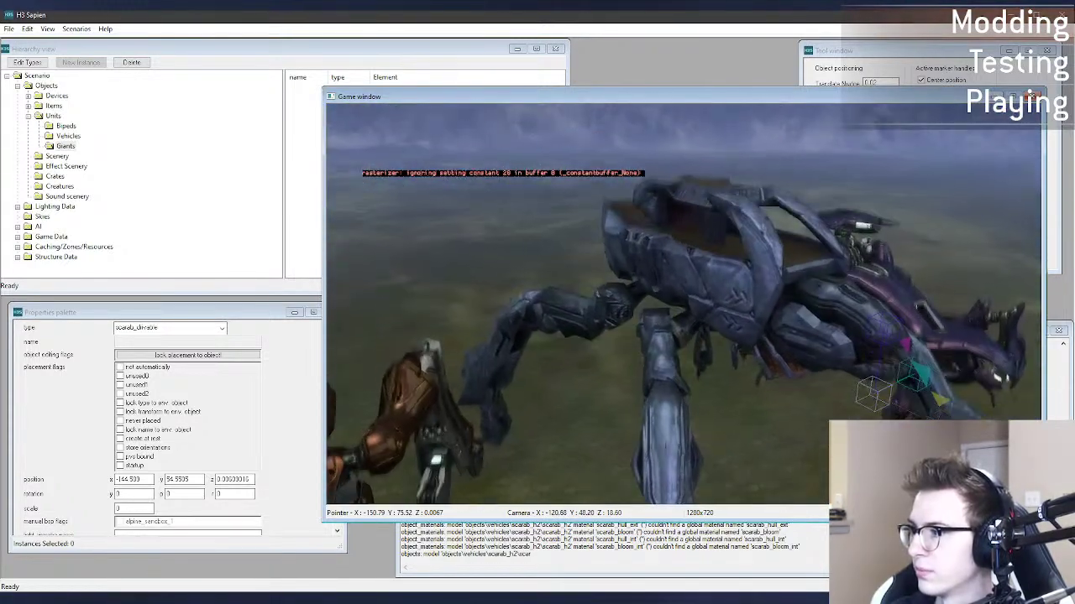
key(d)
middle_drag(683, 304, 580, 304)
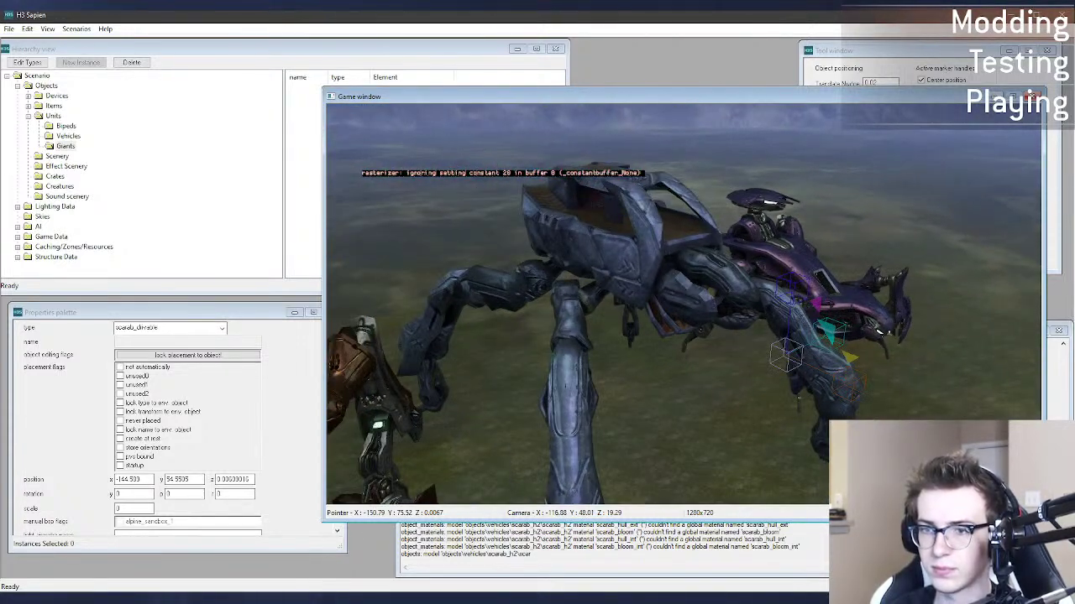
middle_drag(683, 304, 650, 304)
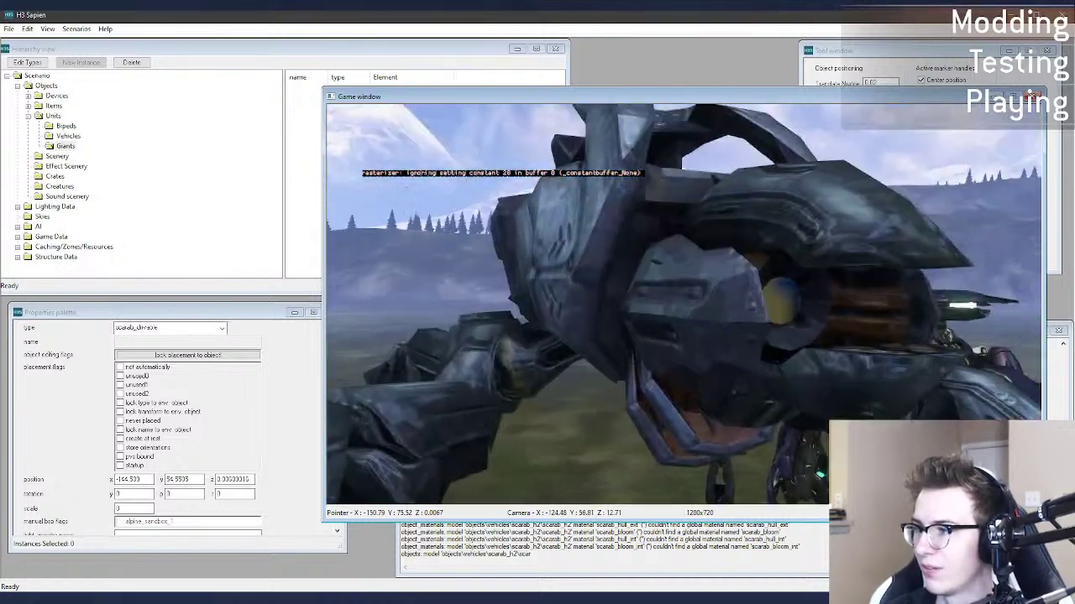
Step: Compare the surface shading of the Scarab's hull and legs up close and from a distance
middle_drag(684, 304, 213, 341)
key(w)
key(w)
key(s)
key(s)
key(d)
key(d)
key(w)
key(d)
key(d)
key(s)
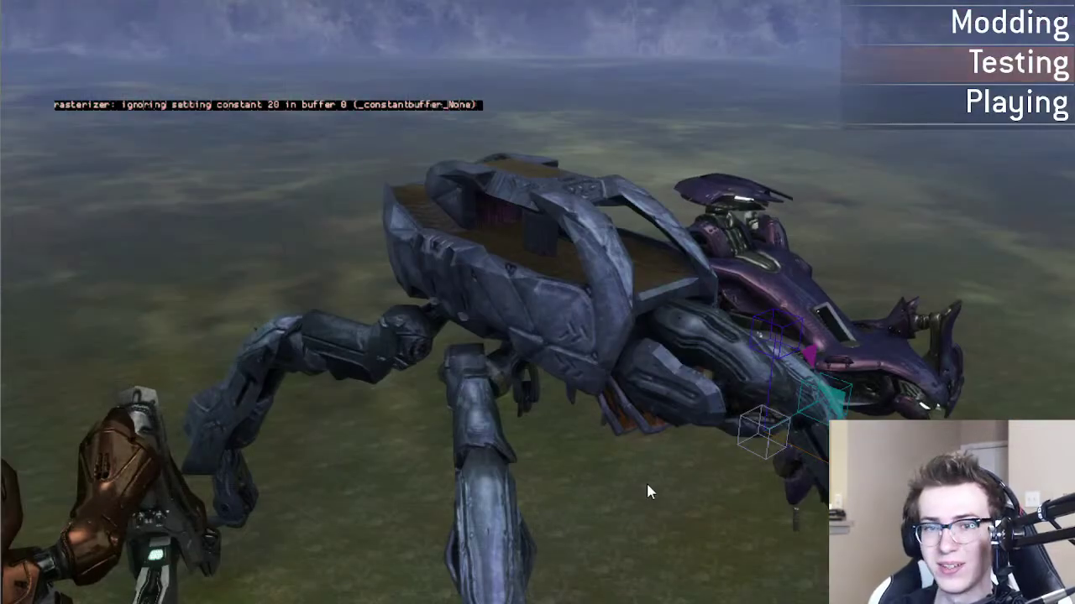
Step: Fly the camera past the Scarab's legs to above its deck and enter play mode there
key(w)
key(f)
key(s)
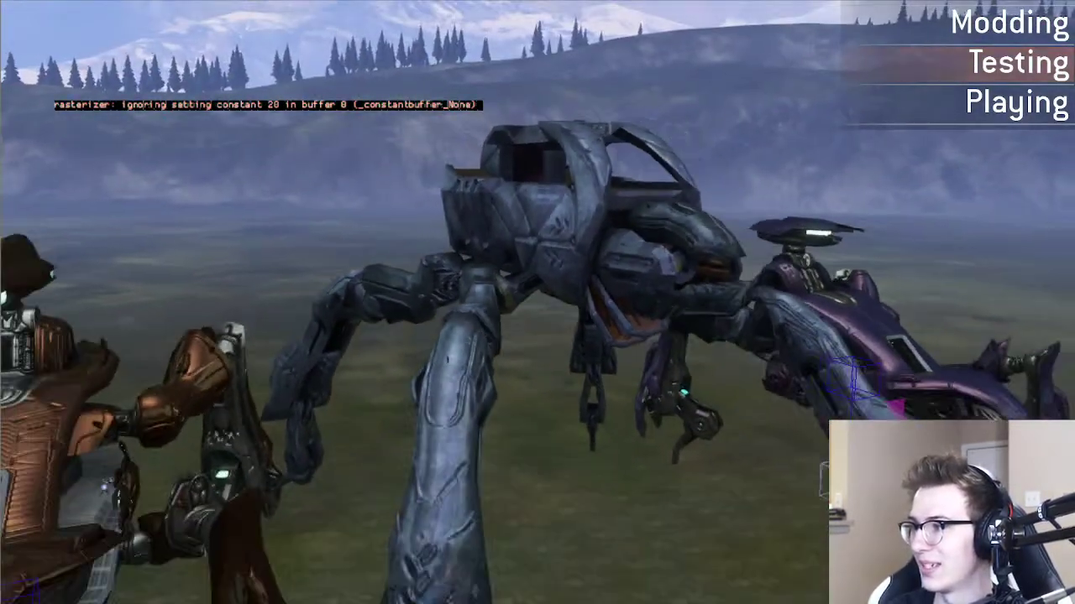
key(f)
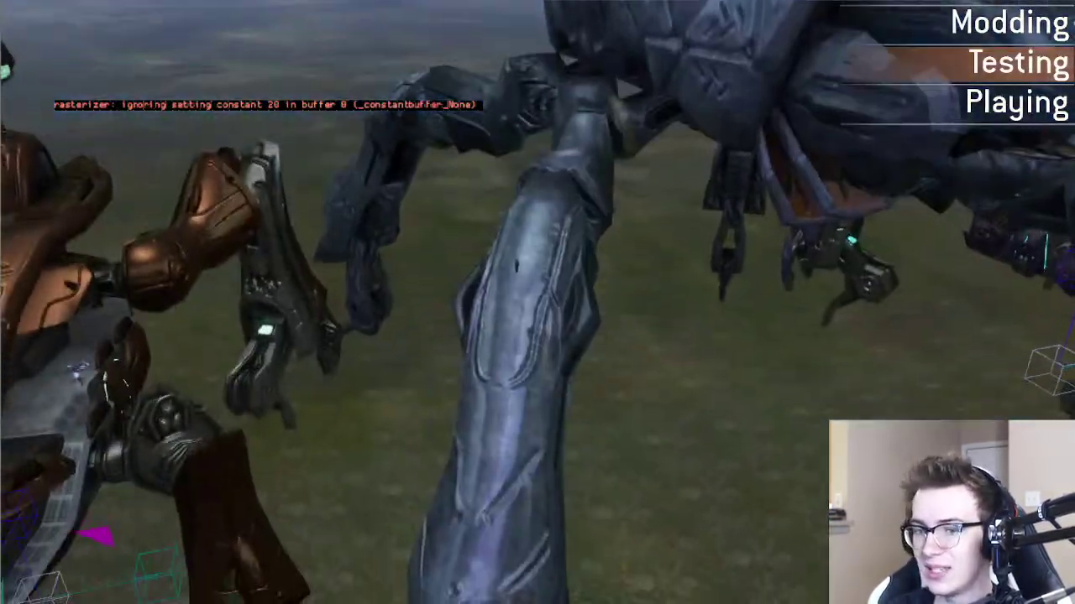
key(s)
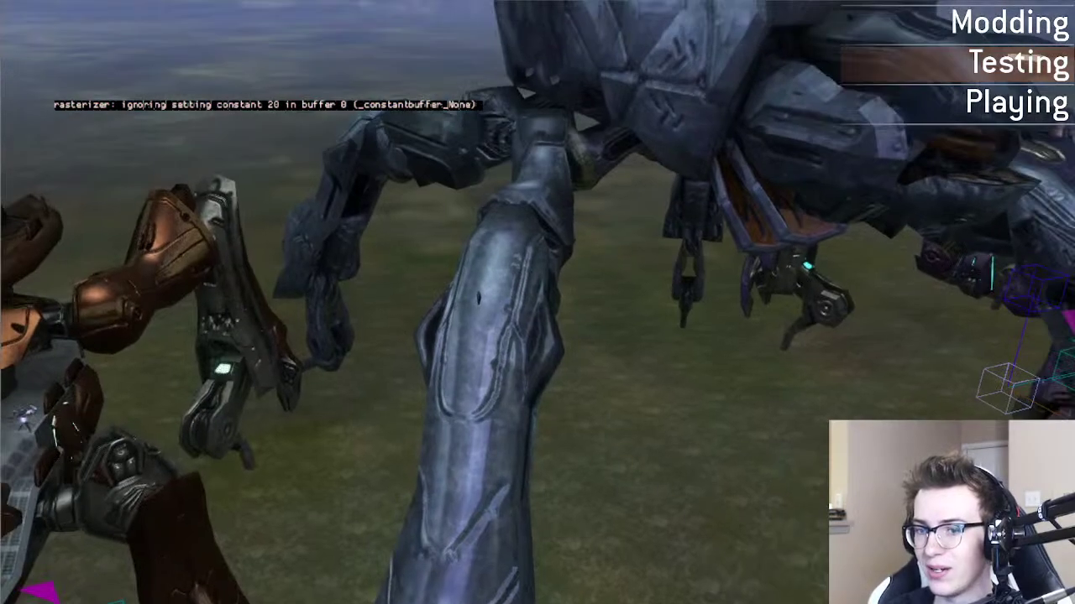
key(r)
key(d)
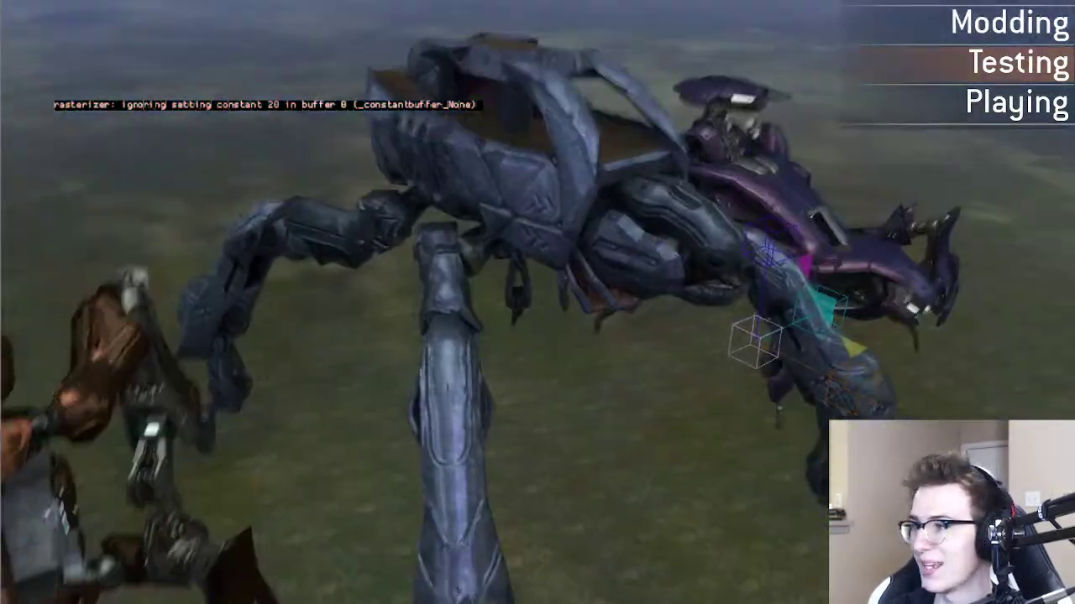
key(r)
key(w)
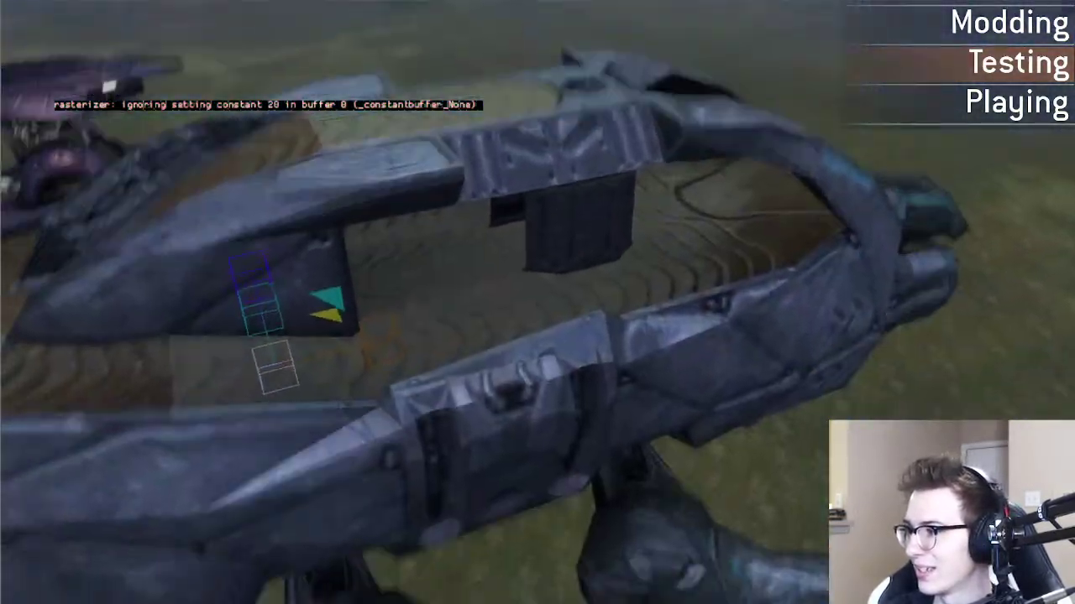
key(shift+space)
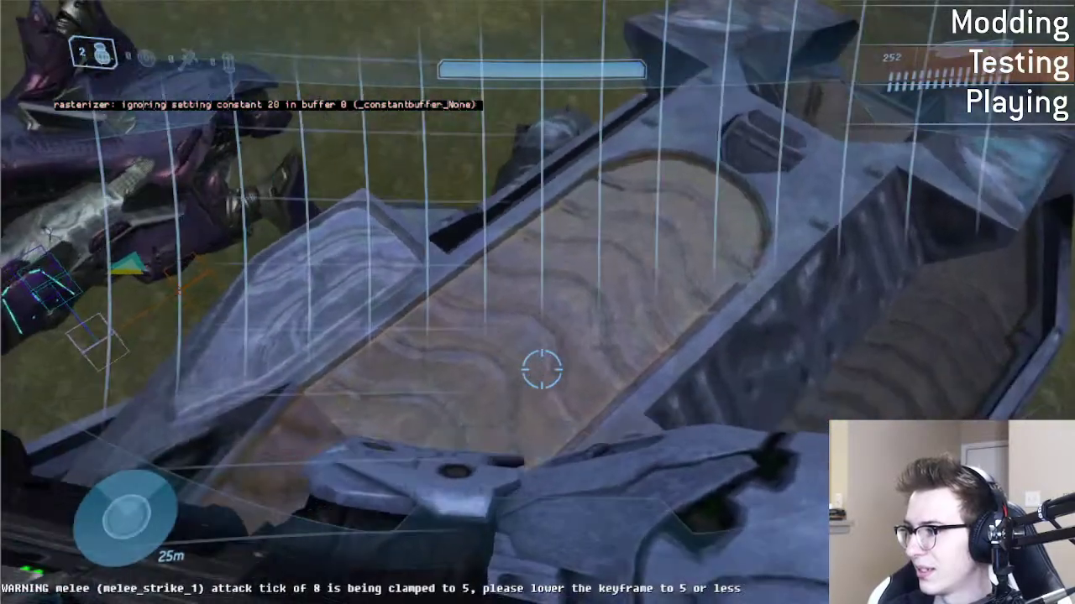
Step: Walk through the Scarab's interior and decks in play mode to inspect the textures and surfaces up close
key(w)
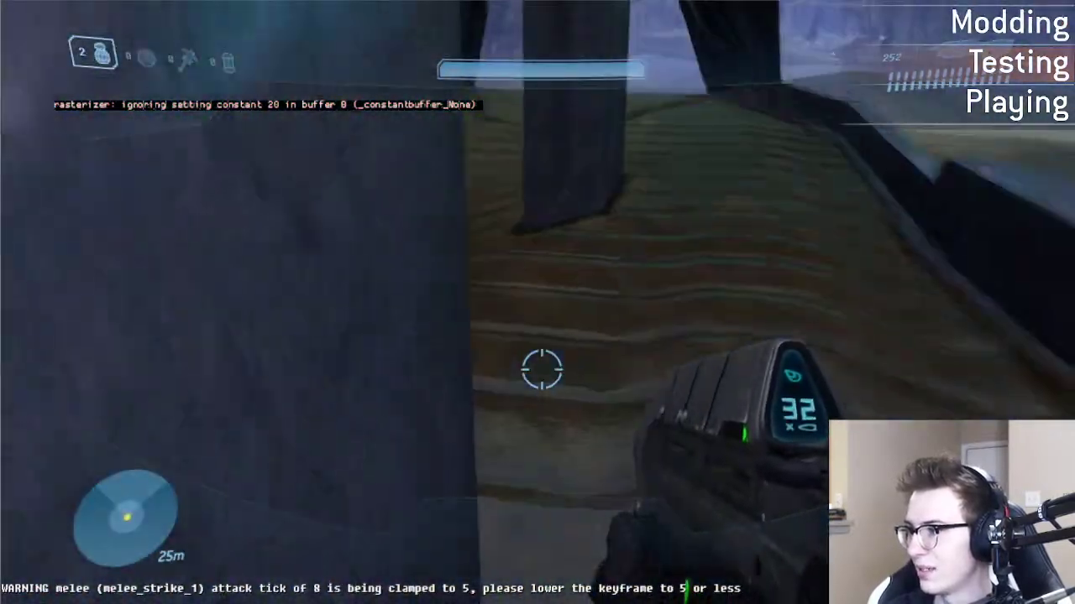
key(w)
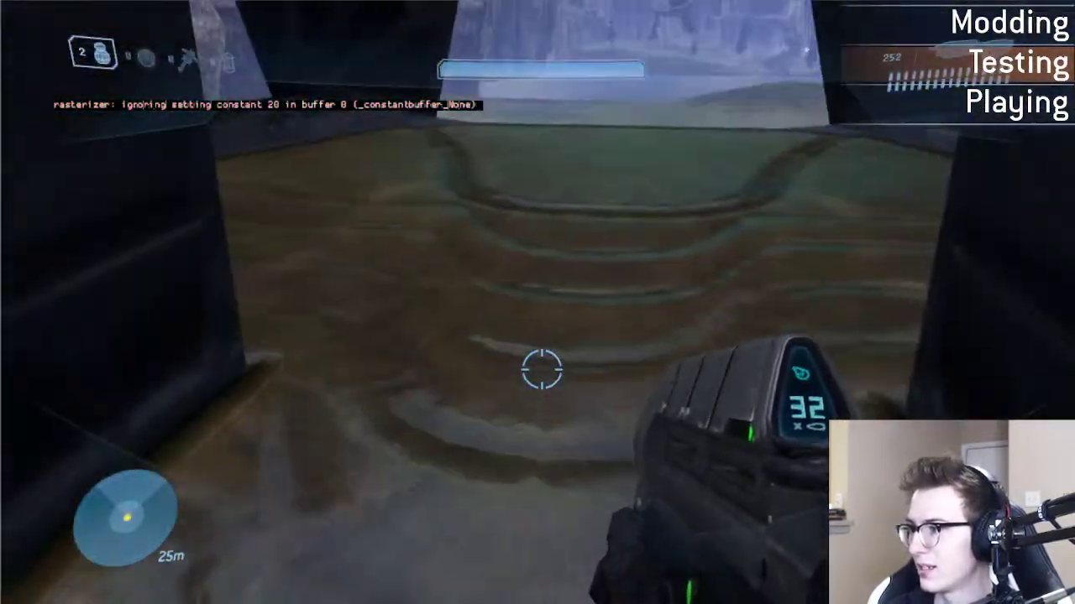
key(w)
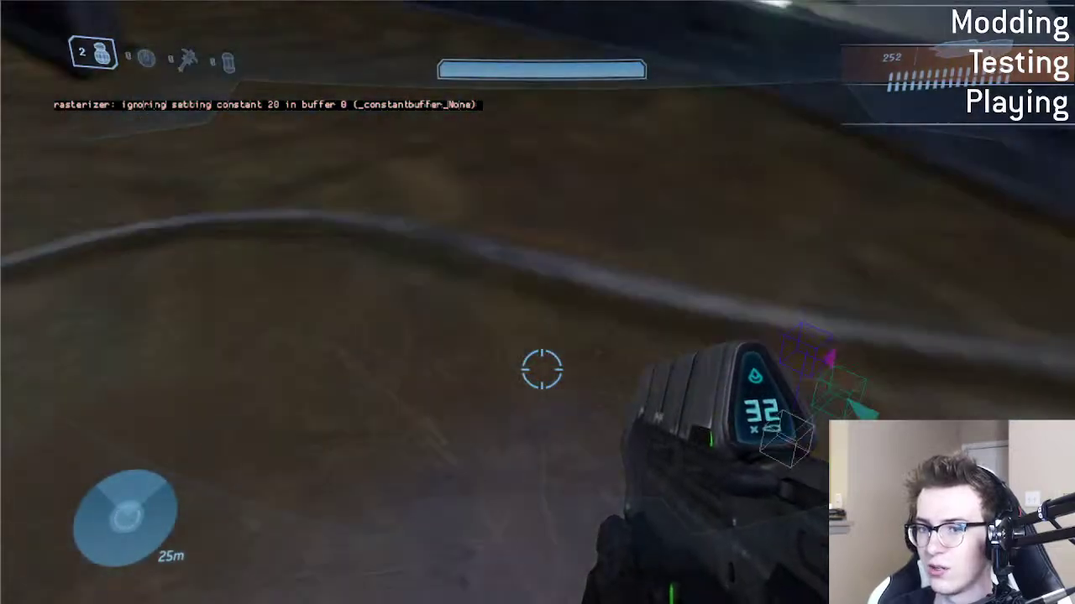
key(w)
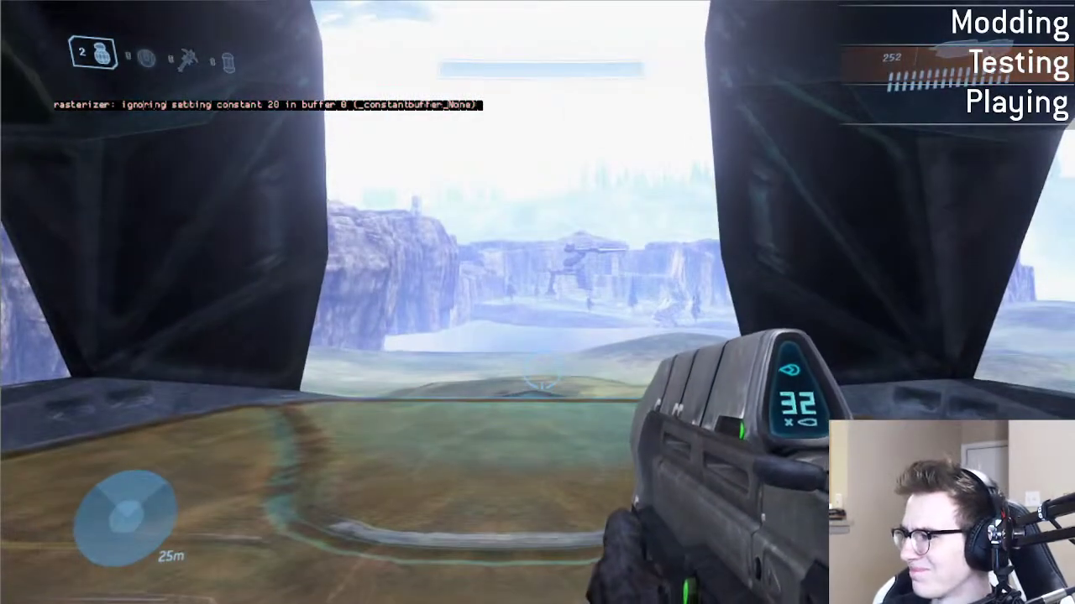
key(w)
key(w)
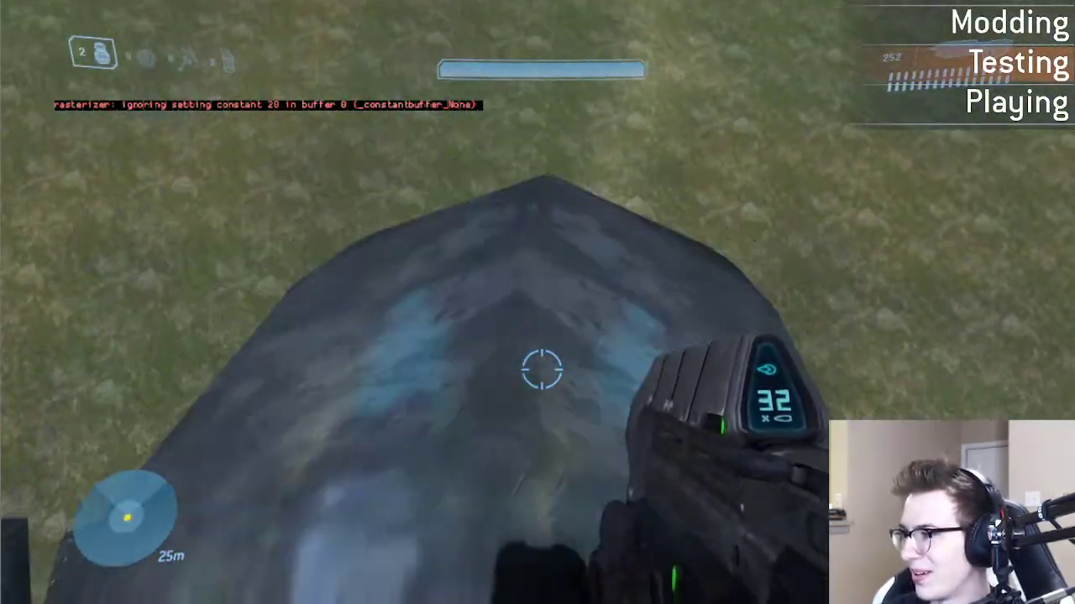
Step: Fire the assault rifle at the Scarab's hull, reload, and continue along the side deck to test it in play mode
click(541, 370)
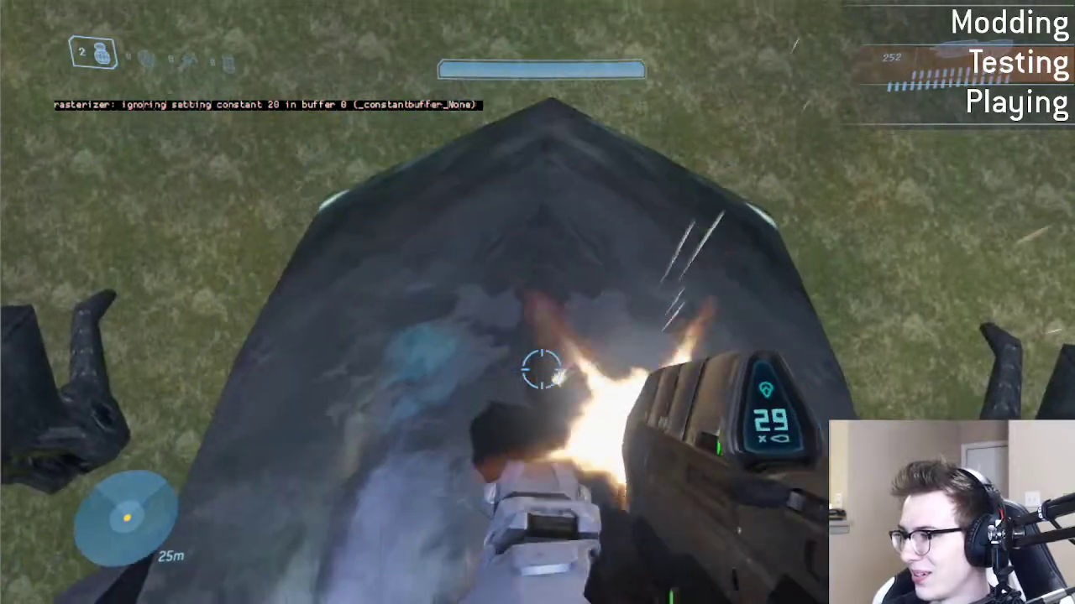
key(r)
key(w)
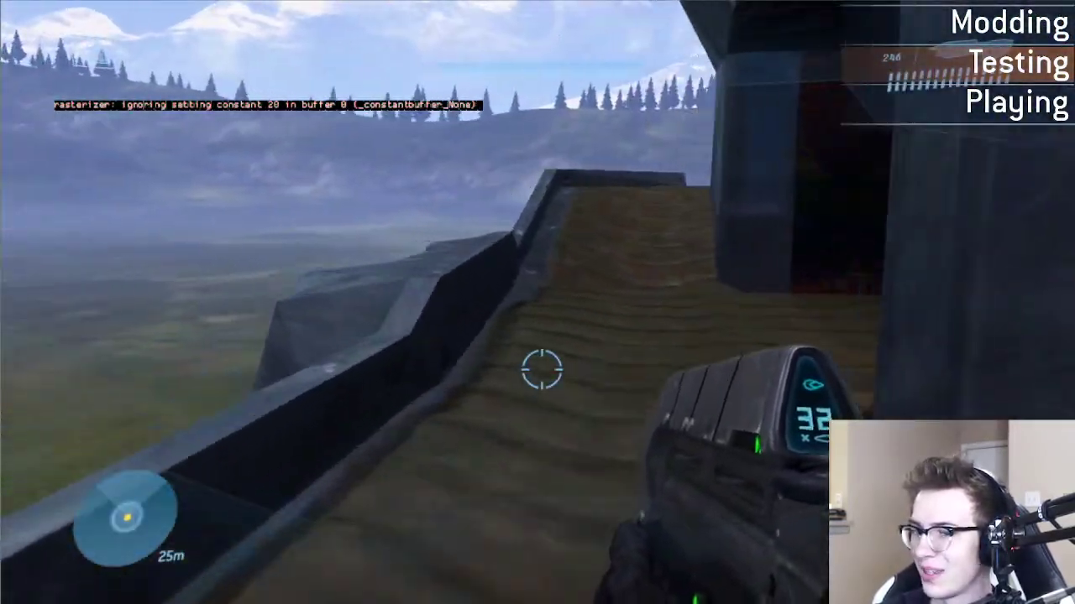
key(e)
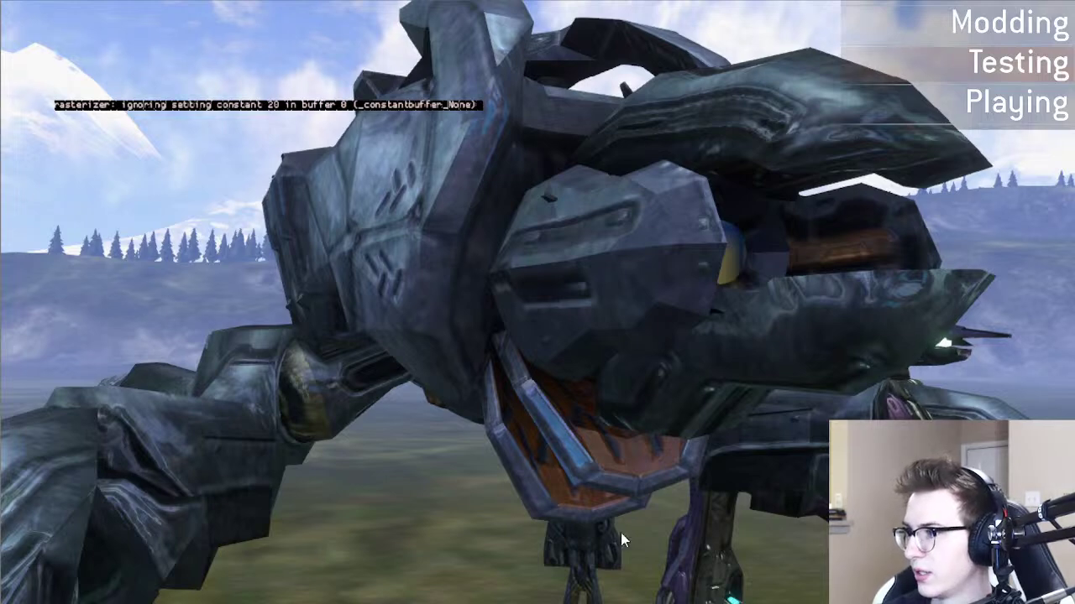
Step: Switch to the scarab_h2 shaders folder and duplicate scarab_hull_ext.shader as scarab_bloom.shader
click(394, 437)
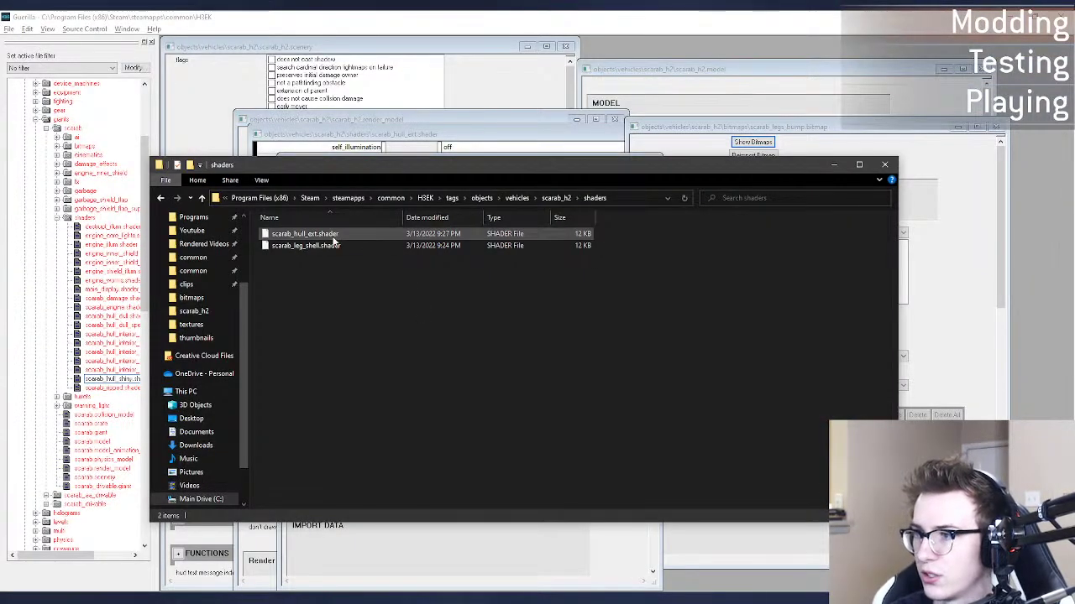
click(333, 239)
key(ctrl+c)
key(ctrl+v)
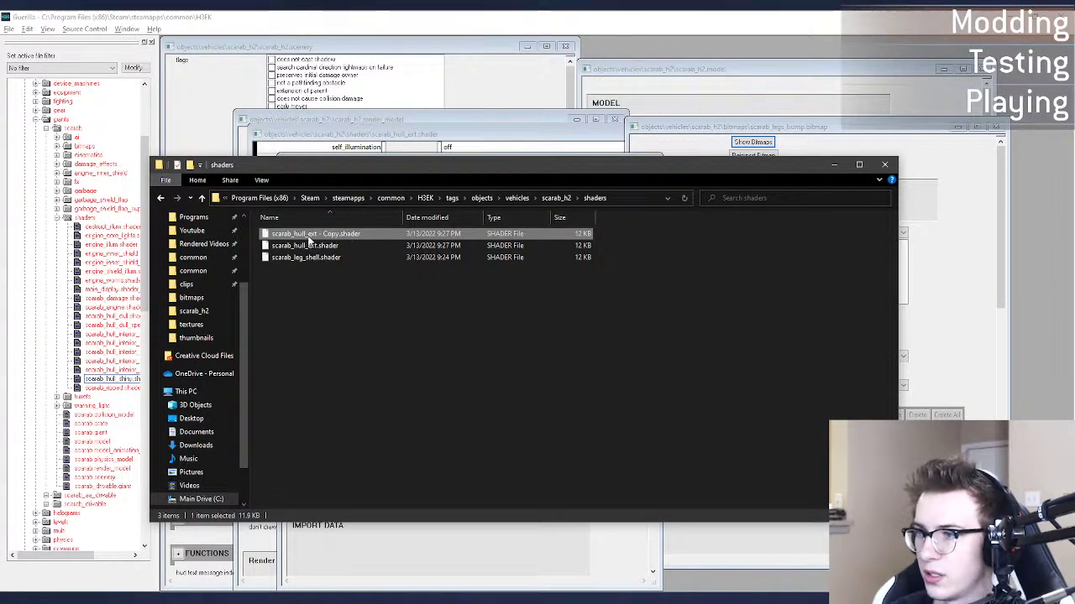
key(F2)
text(scarab_bloom)
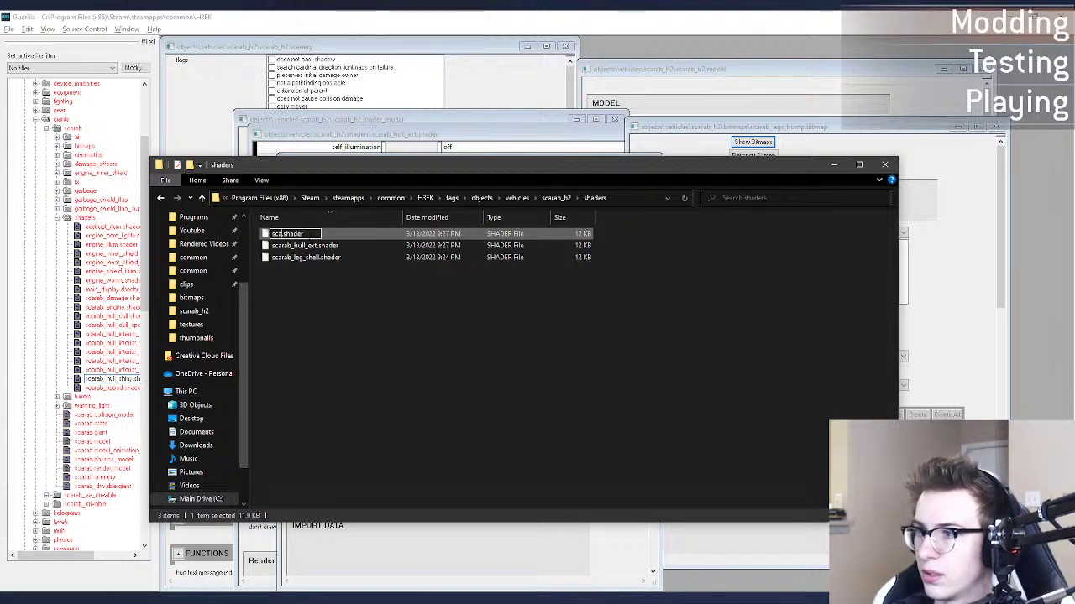
key(Return)
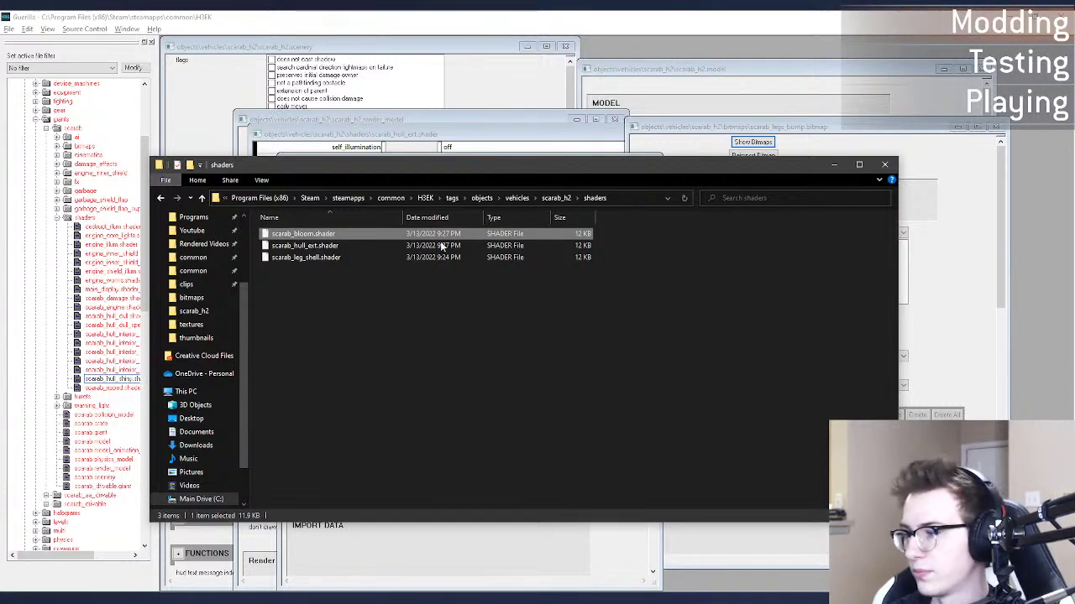
Step: Switch to the command prompt and rerun tool bitmaps objects\vehicles\scarab_h2\bitmaps
click(727, 588)
key(Up)
key(Return)
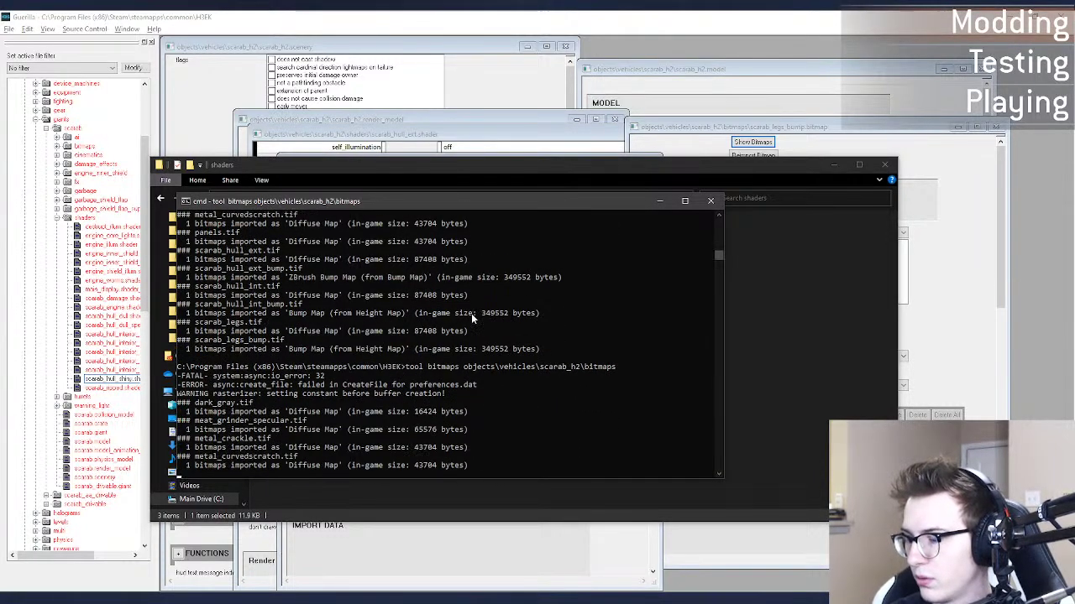
Step: Reimport the Scarab's render model with tool render objects\vehicles\scarab_h2 final
text(tool physics objects\vehicles\scarab_h2)
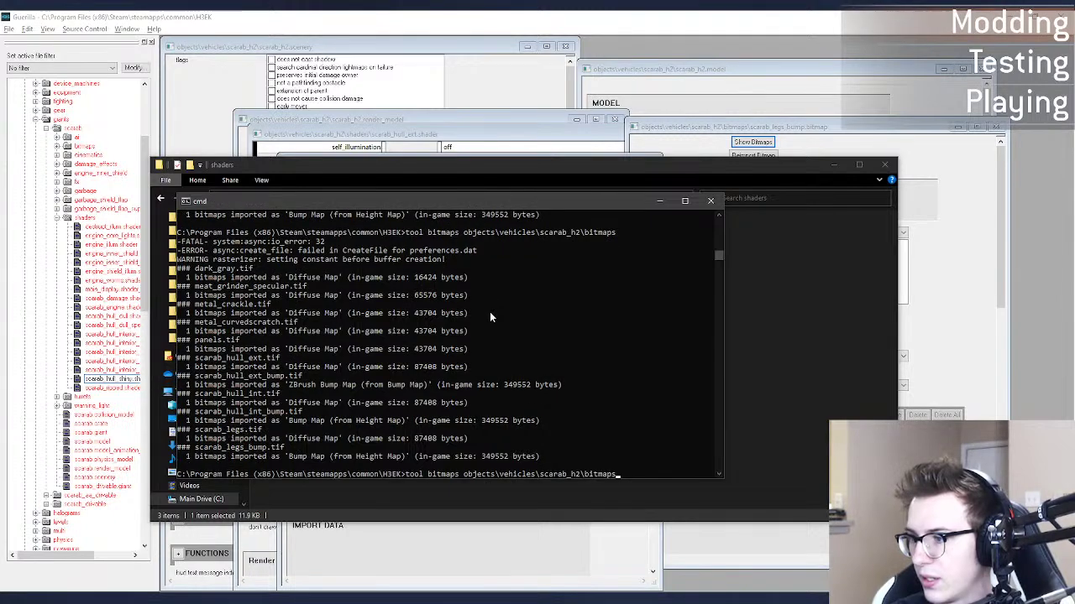
key(Up)
key(Up)
key(Return)
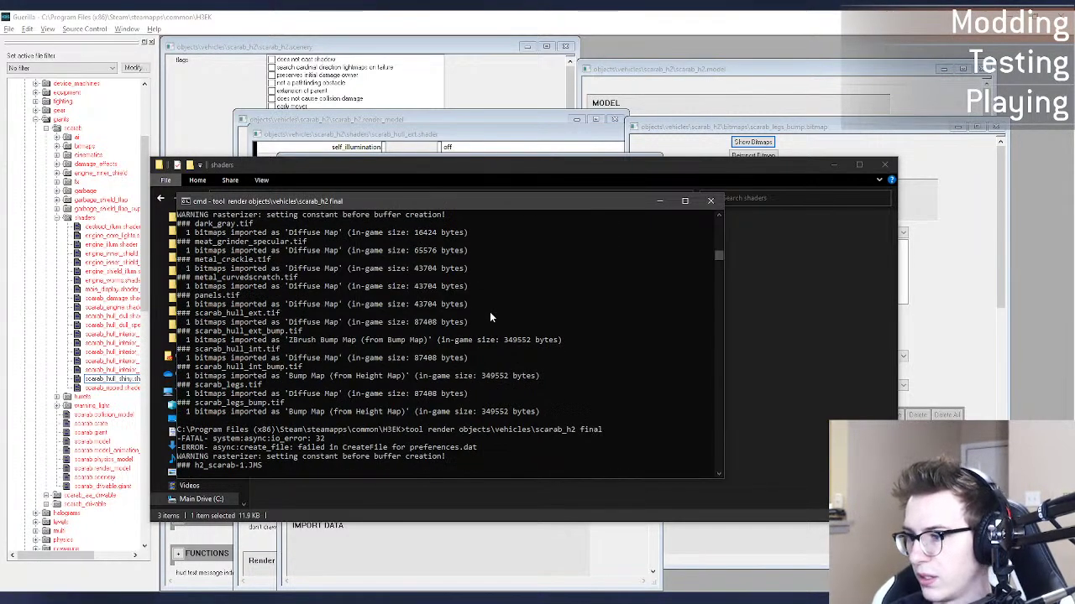
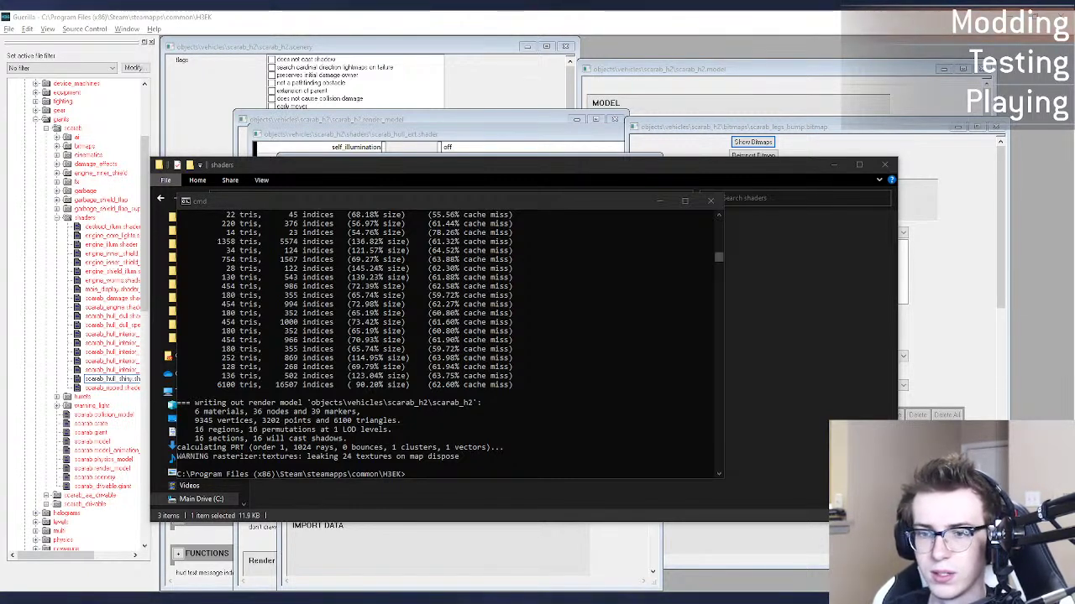
Step: Browse the browser's image results for "halo wars flood scarab" and preview the HWDE Forerunner Guardian VS Scarab image
drag(538, 99, 589, 13)
scroll(374, 274, up, 1)
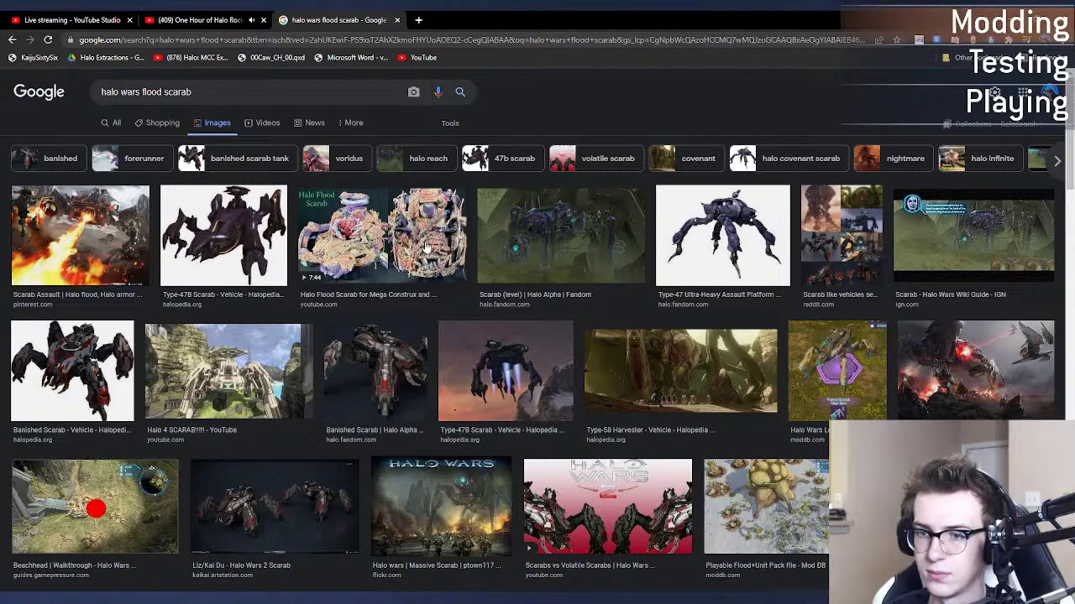
scroll(427, 248, down, 4)
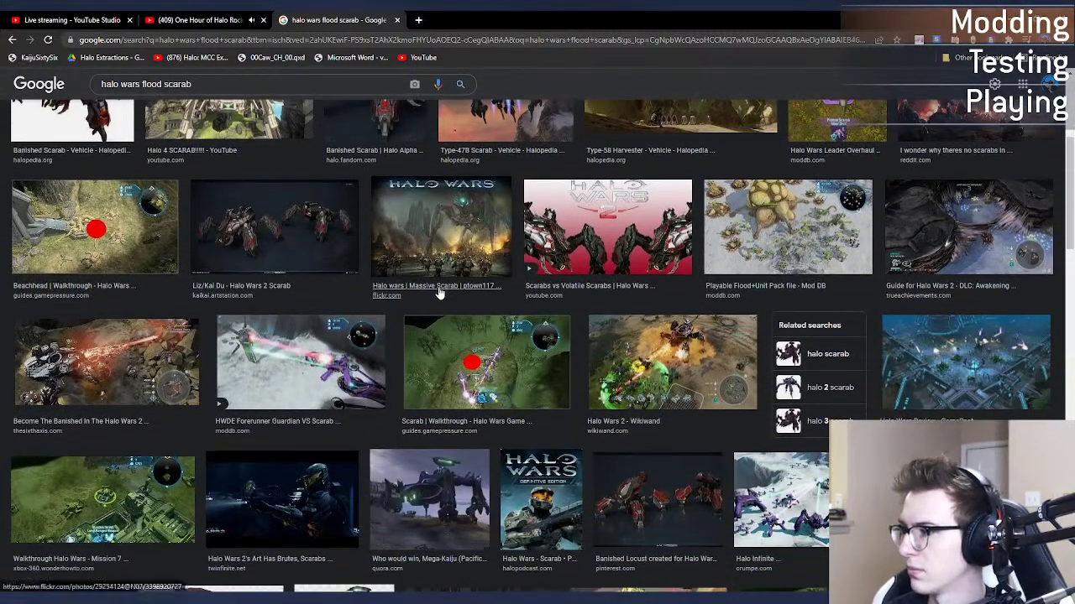
scroll(438, 292, down, 1)
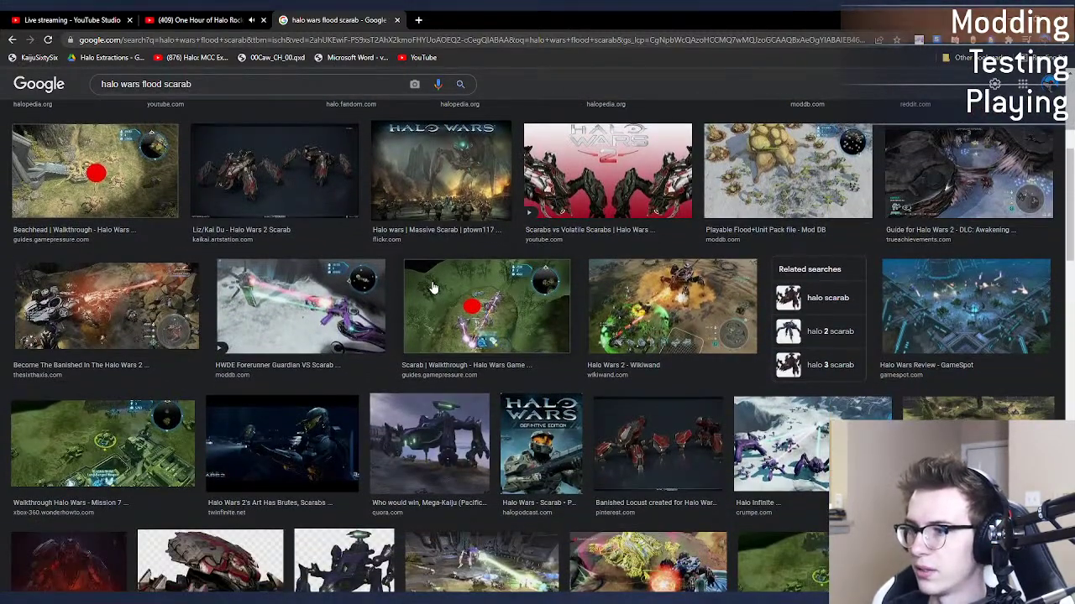
click(384, 311)
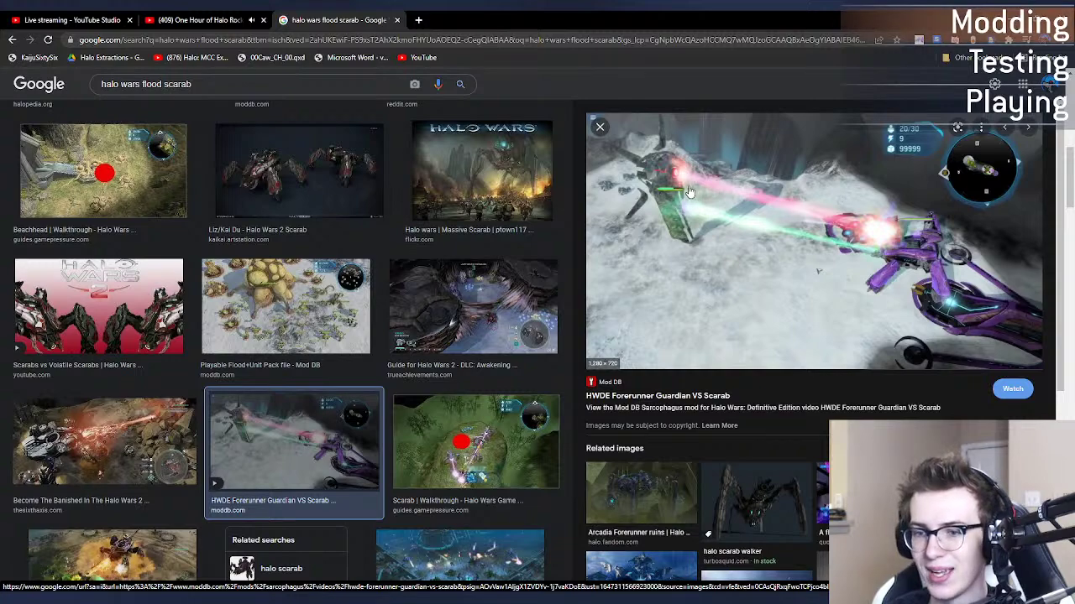
scroll(492, 282, down, 2)
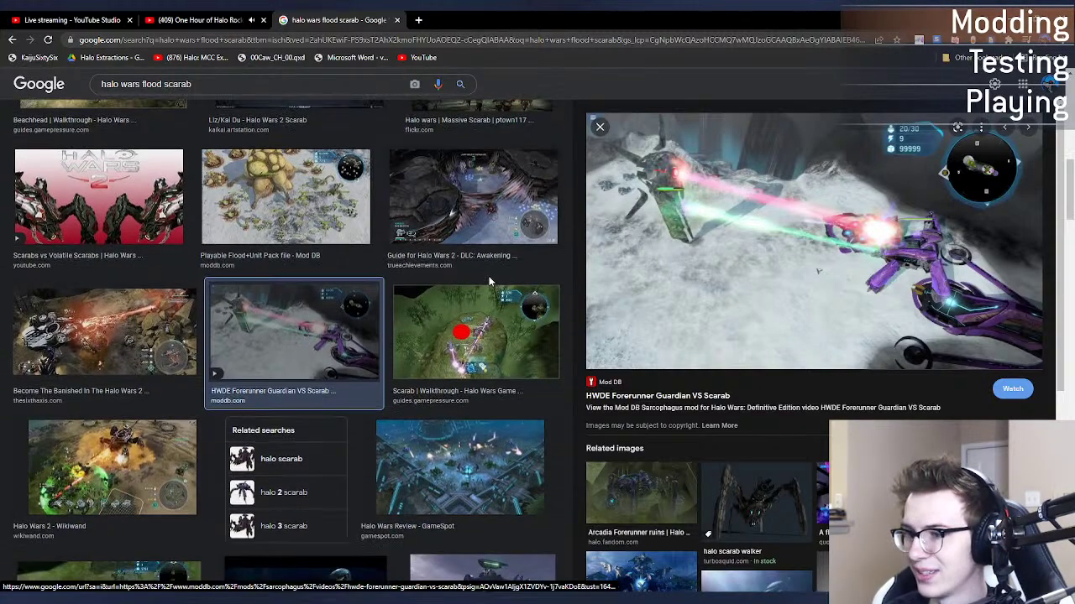
scroll(492, 282, down, 2)
drag(503, 17, 0, 46)
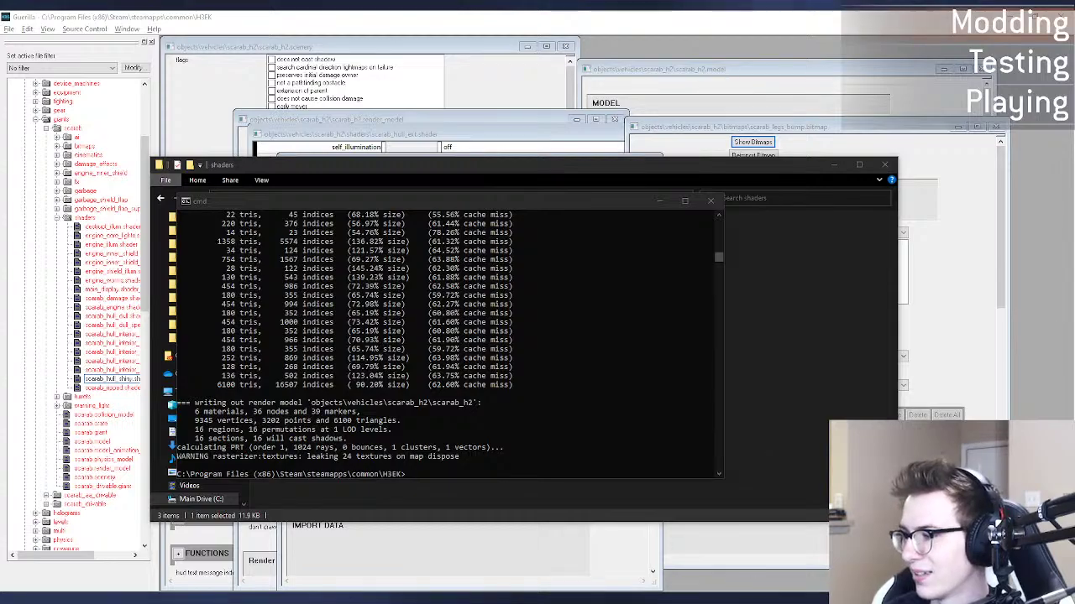
Step: Switch to Sapien and examine the reloaded Scarab's front and legs from a greater distance
click(703, 601)
click(631, 601)
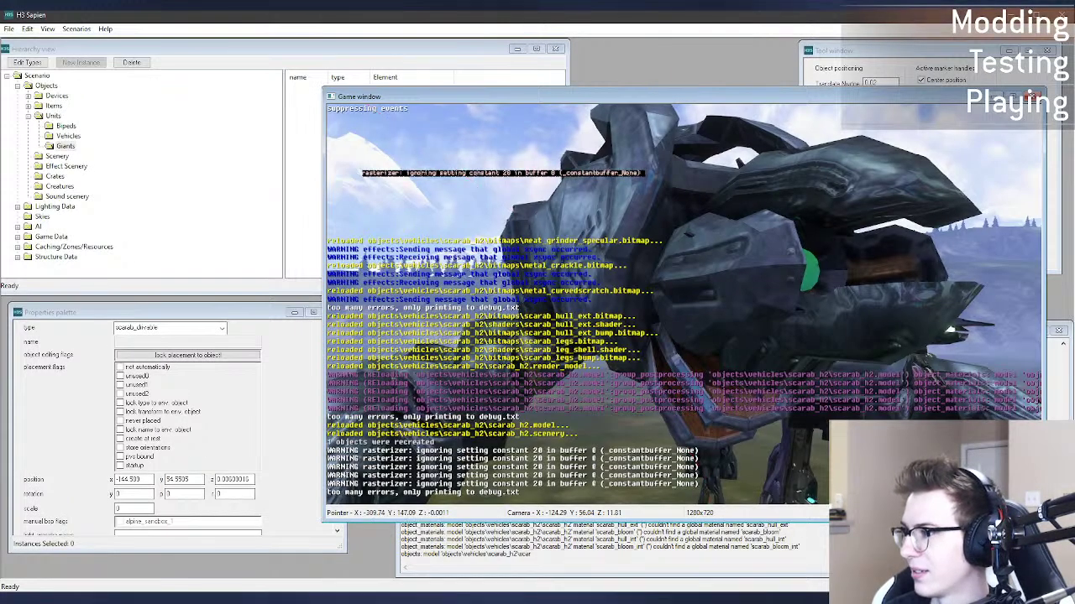
key(d)
middle_drag(683, 305, 732, 337)
key(w)
key(s)
key(w)
key(s)
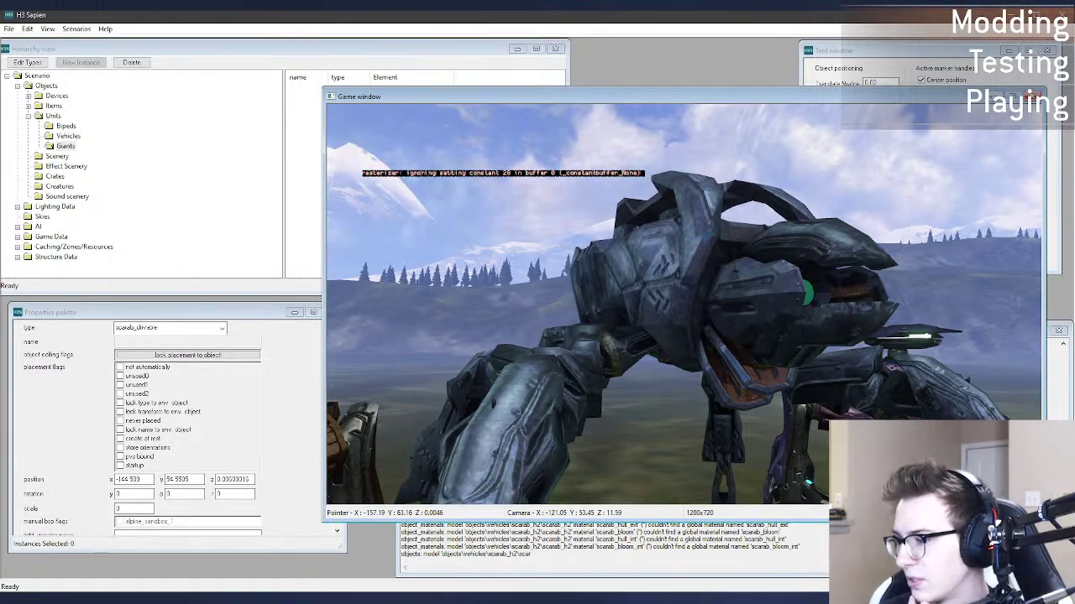
Step: Examine the bump, base and self-illumination maps of the original scarab_bloom.shader in the other Guerilla window, and return to the scarab_h2 tags
key(alt+Tab)
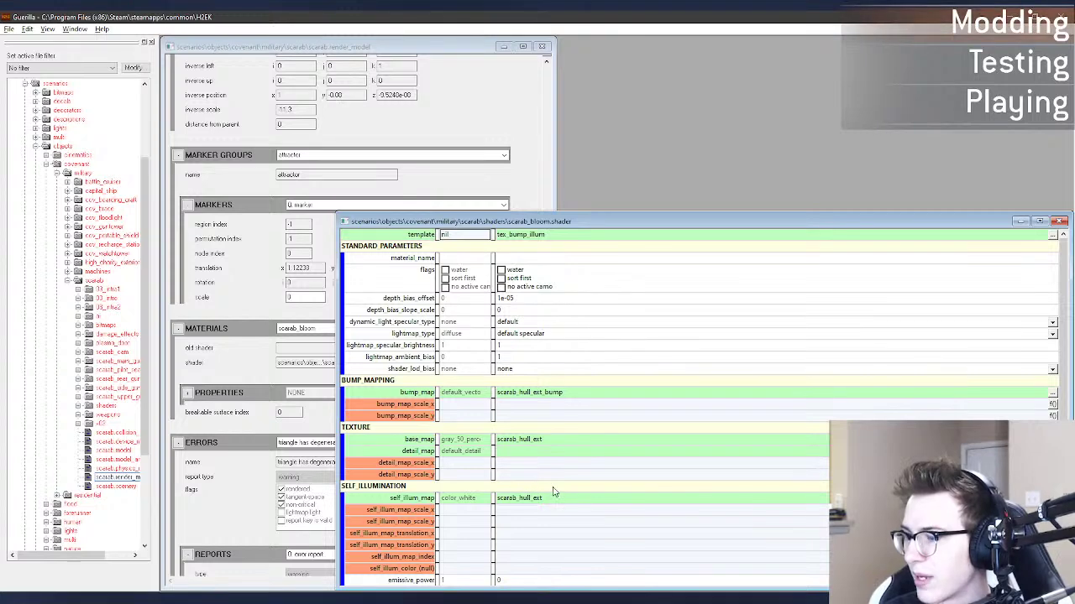
scroll(554, 489, down, 2)
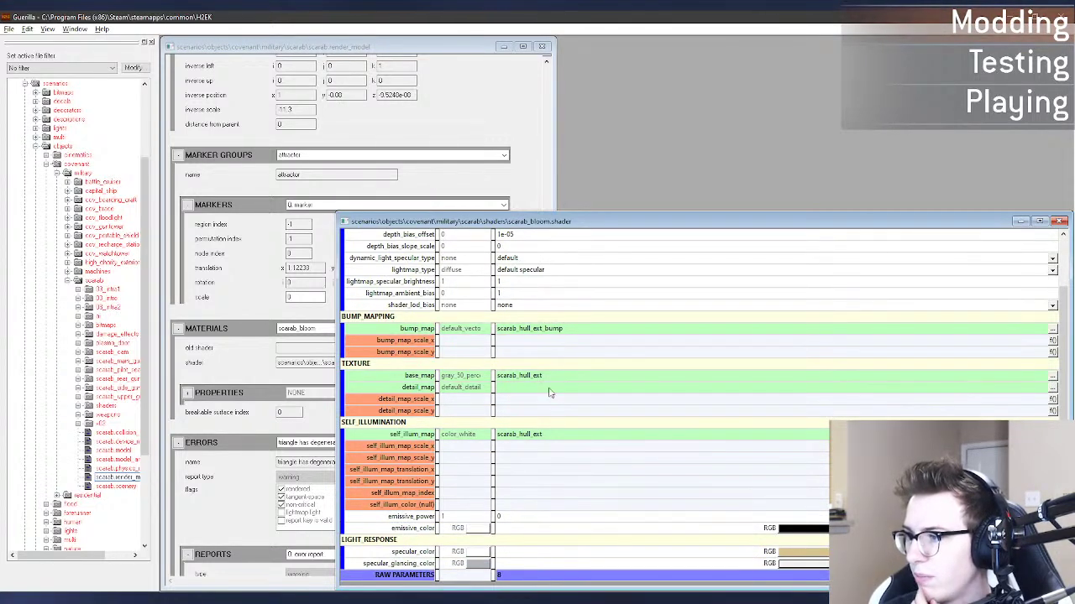
click(600, 599)
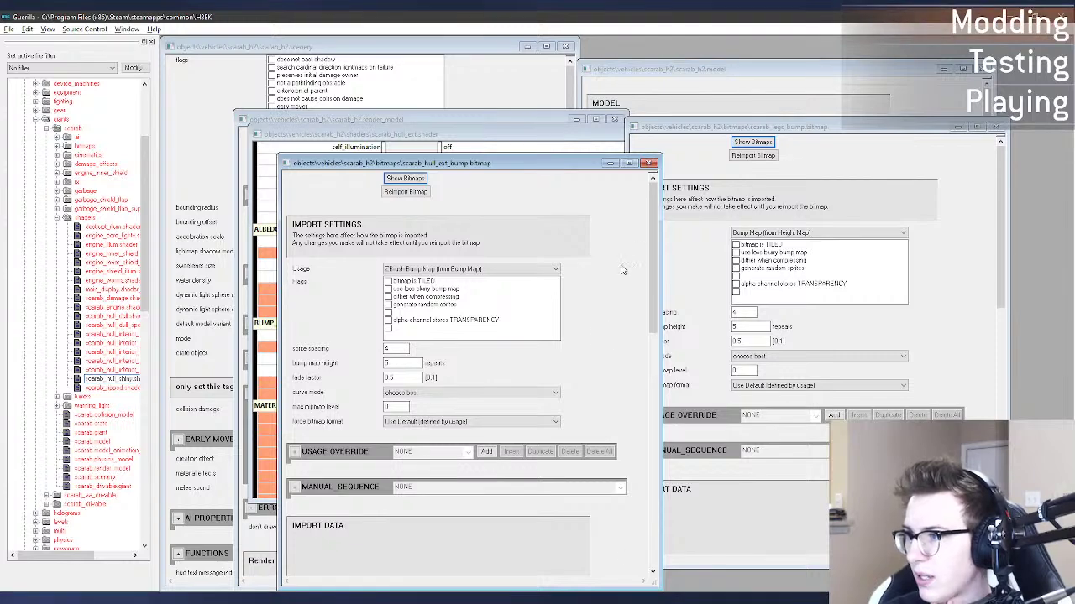
Step: Open the new scarab_bloom.shader from the shaders folder in Guerilla and close the scarab_hull_ext_bump and scarab_legs_bump bitmap tags
click(650, 164)
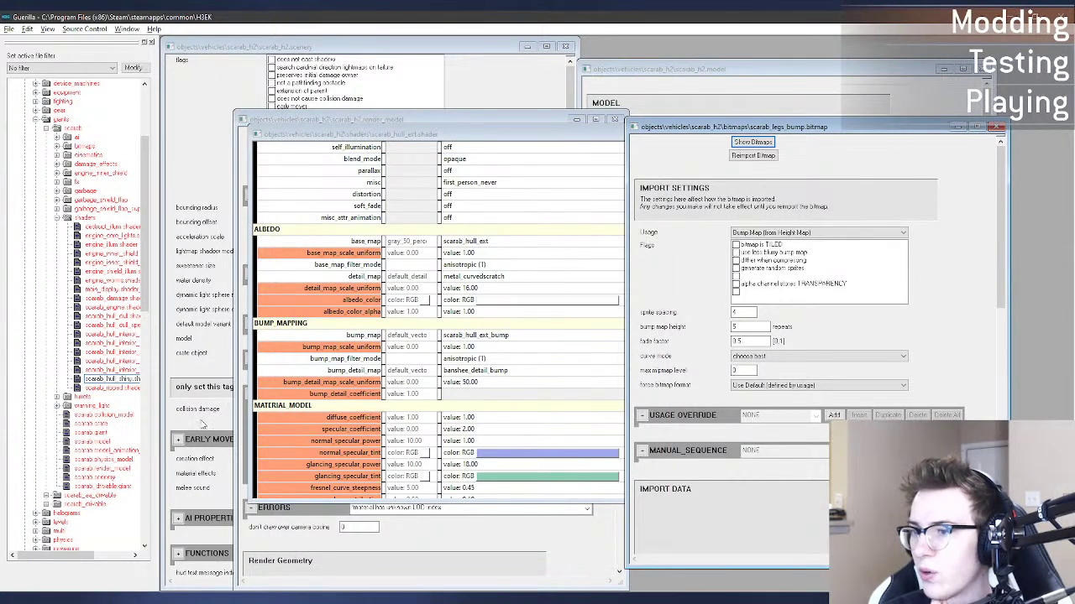
mouse_move(193, 599)
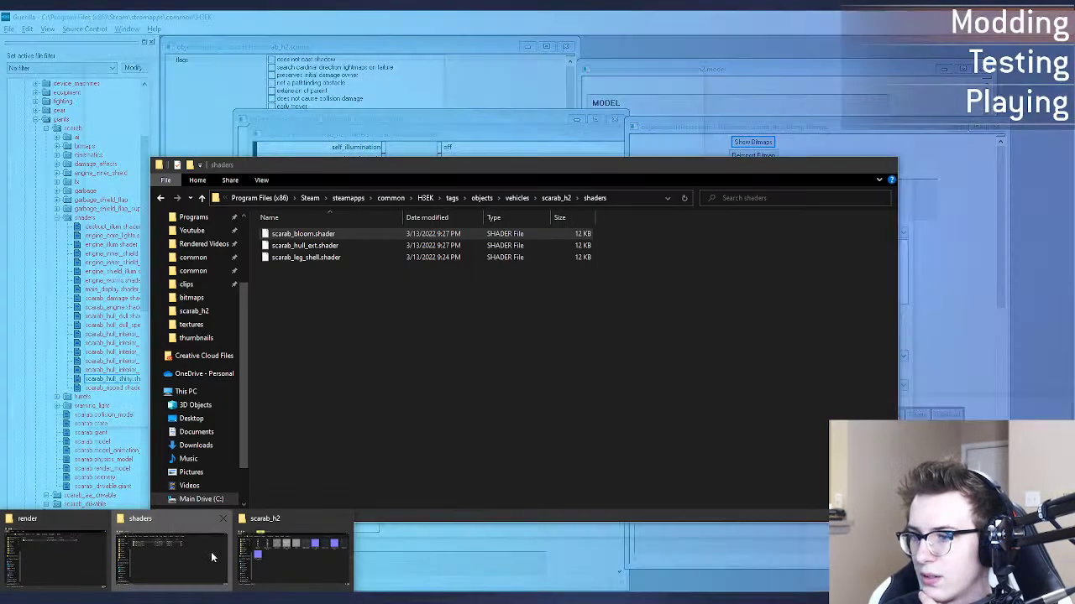
click(210, 552)
drag(318, 238, 1042, 290)
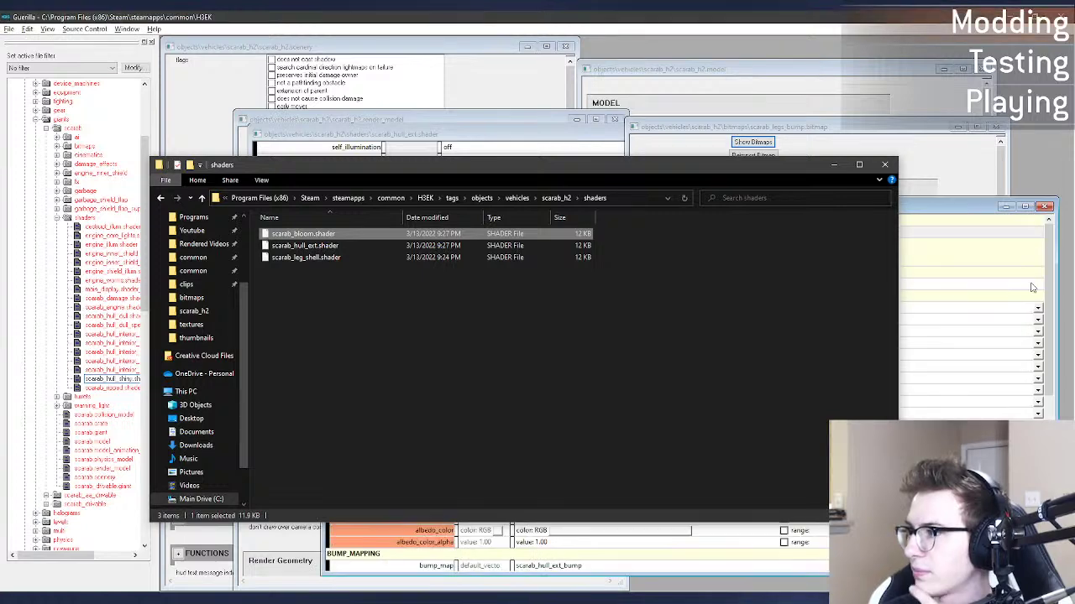
click(998, 129)
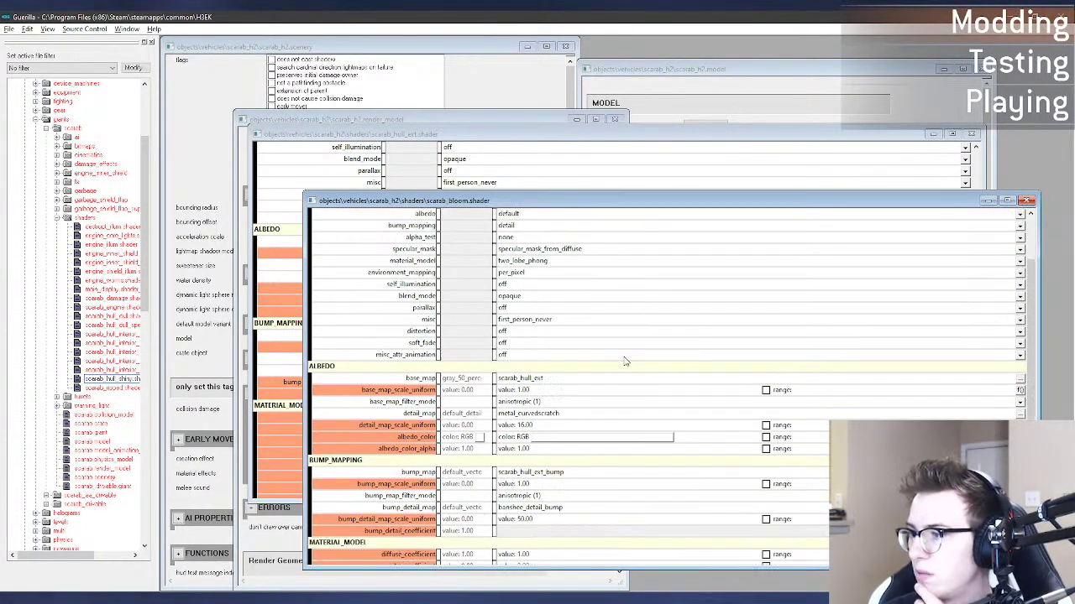
Step: Clear the detail_map and bump_detail_map references in scarab_bloom.shader
scroll(588, 327, down, 3)
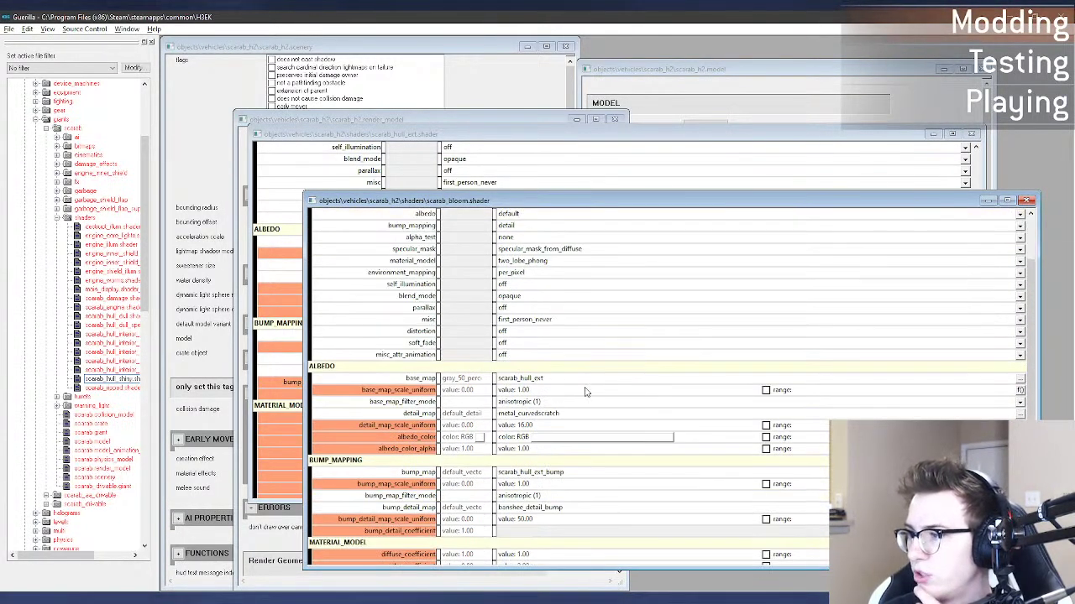
click(984, 417)
key(Delete)
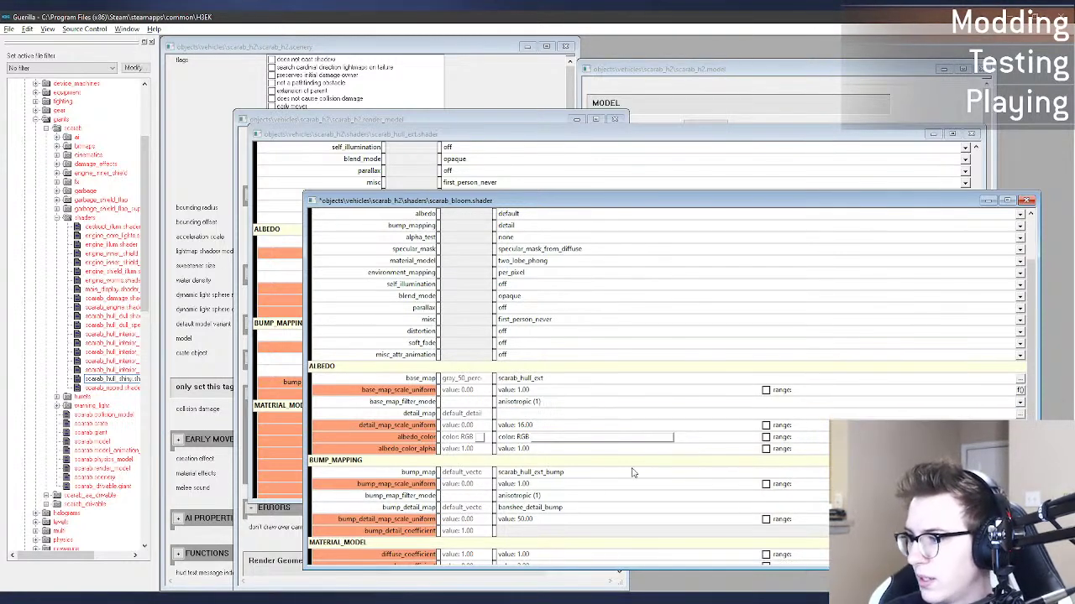
click(557, 508)
key(Delete)
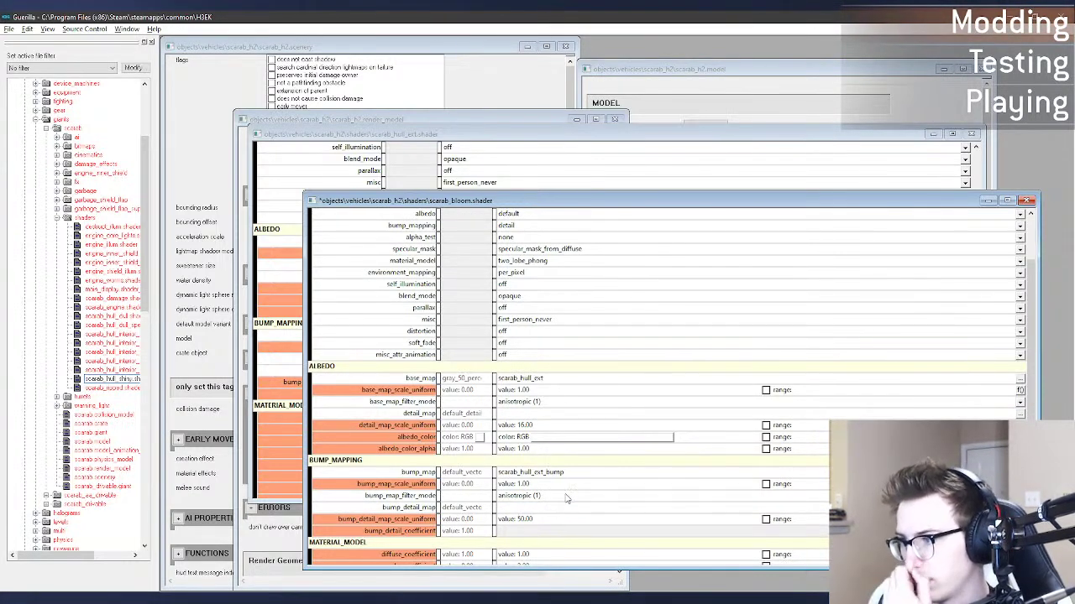
scroll(592, 340, up, 3)
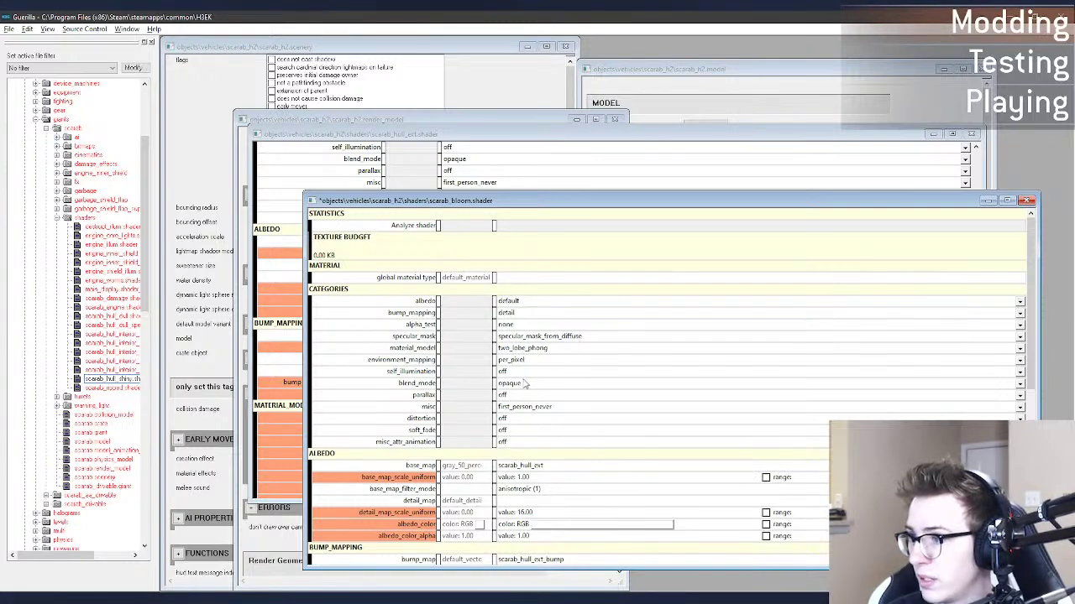
Step: Set the self_illumination category of scarab_bloom.shader to from_diffuse and save the tag
click(523, 373)
click(523, 374)
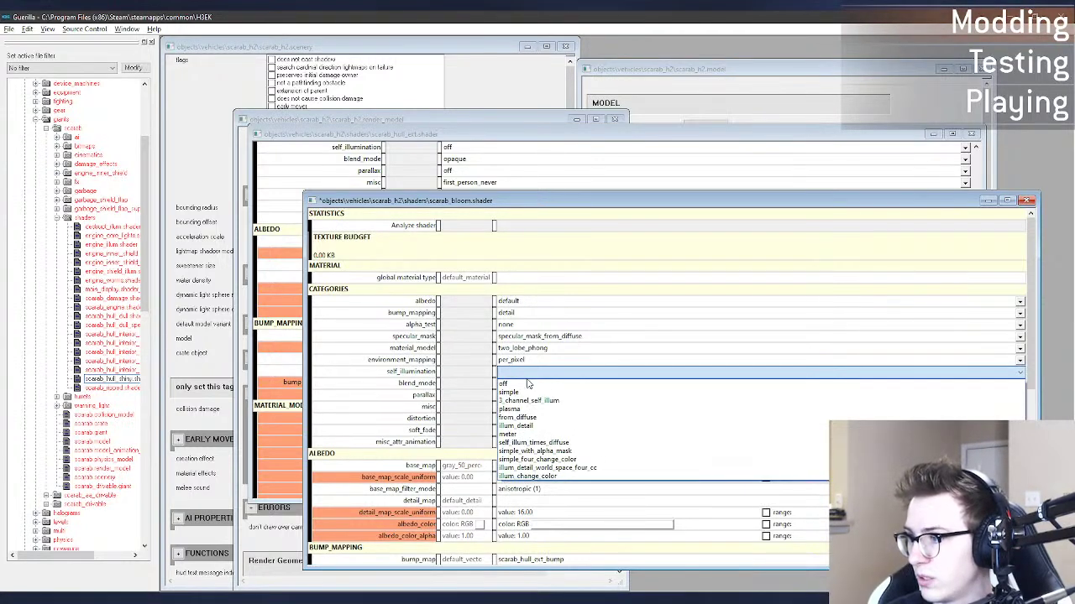
click(542, 417)
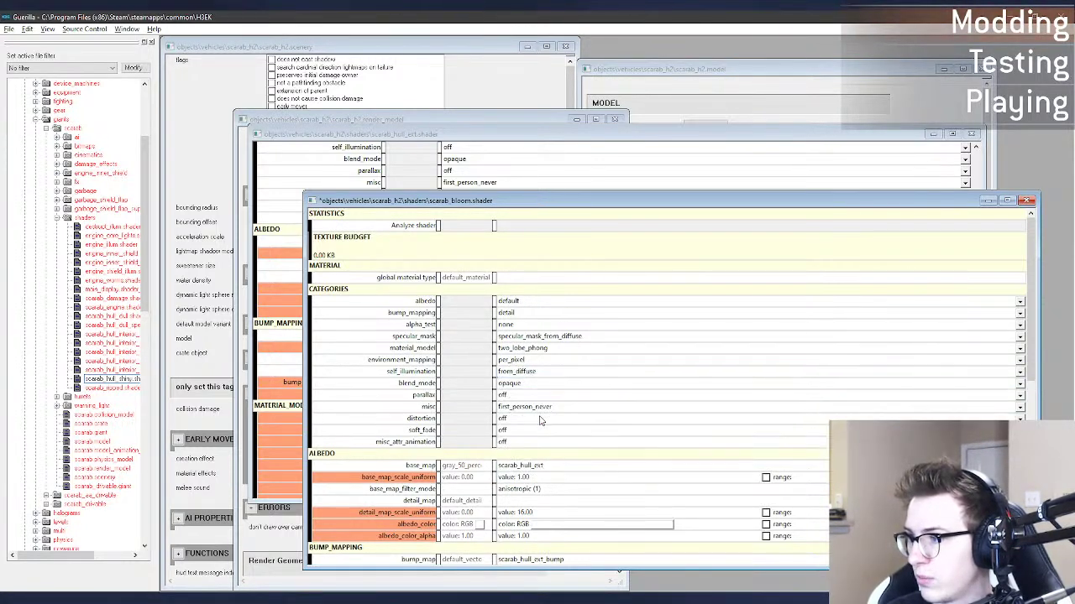
key(ctrl+s)
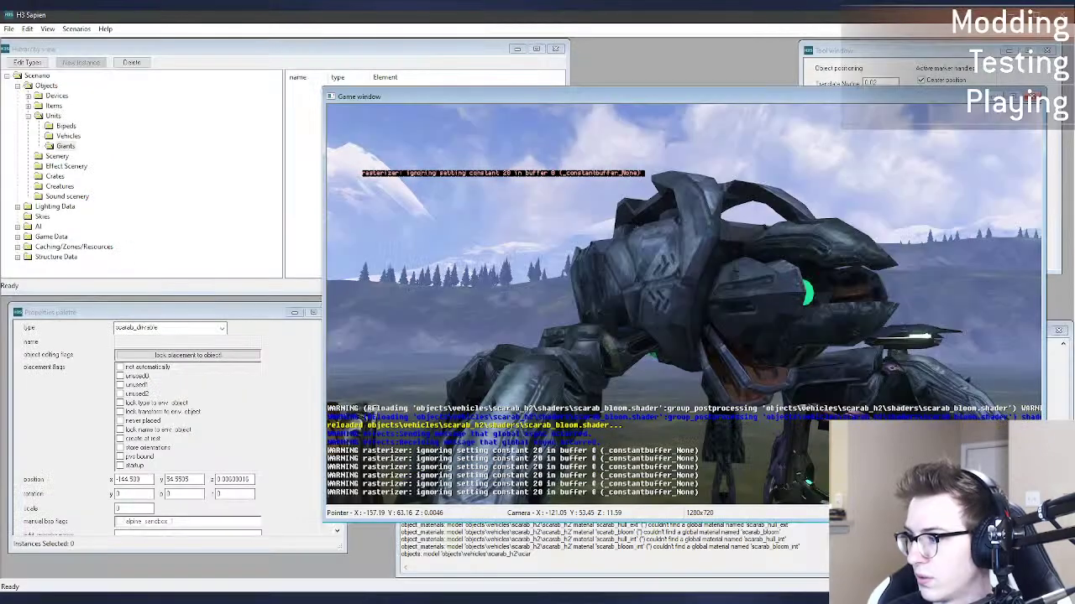
Step: Switch to Sapien and examine the Scarab's front and illuminated underside with the reloaded scarab_bloom shader
key(alt+Tab)
key(w)
middle_drag(705, 397, 852, 298)
key(s)
key(a)
key(w)
key(s)
key(w)
key(a)
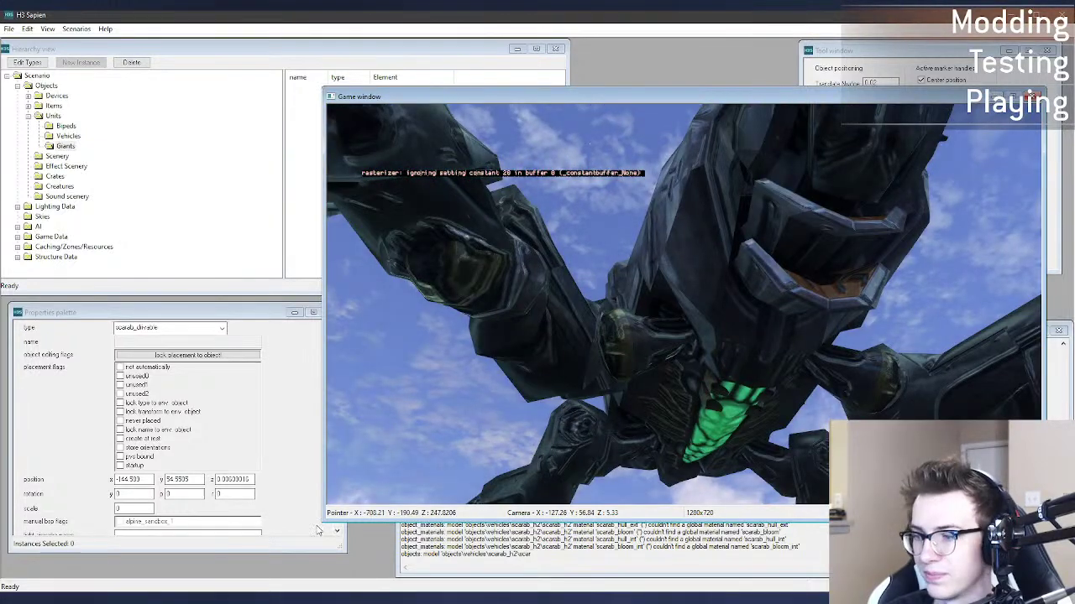
click(445, 418)
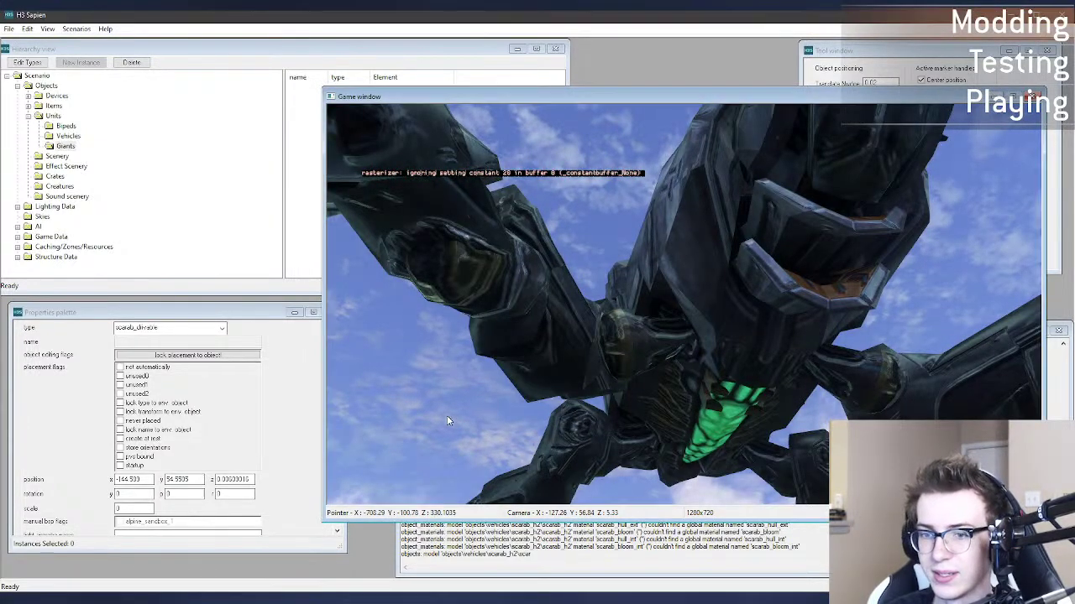
Step: Compare the neighbouring Scarab's lights with the Halo 2 Scarab's front eye in the game window
mouse_move(446, 419)
middle_down()
mouse_move(458, 428)
mouse_move(441, 487)
mouse_move(437, 433)
middle_up()
key(r)
key(d)
key(s)
key(s)
key(f)
key(w)
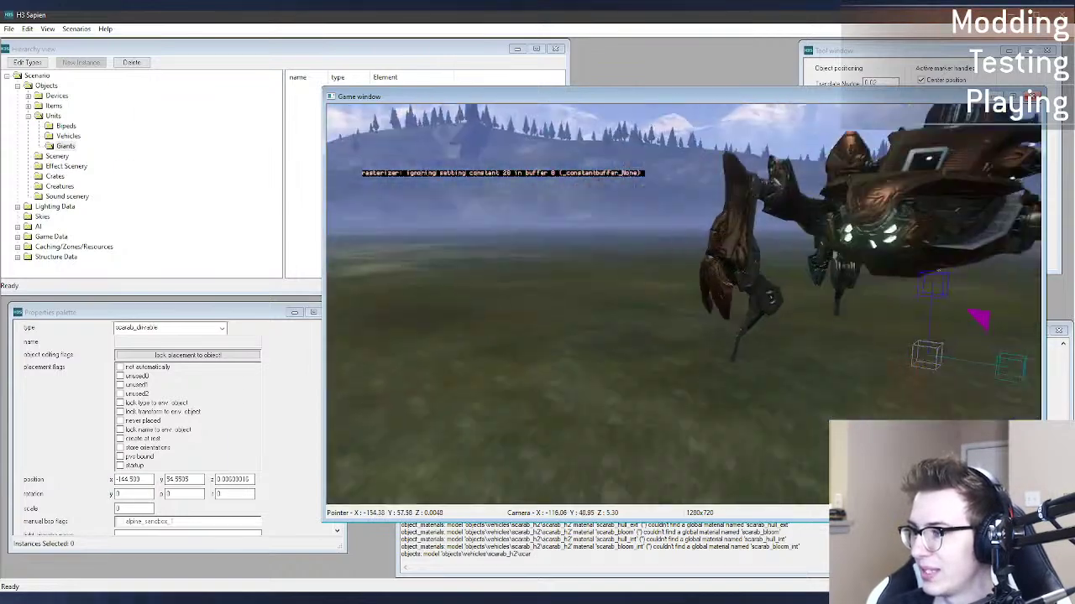
key(w)
middle_drag(683, 304, 739, 267)
key(s)
key(d)
key(w)
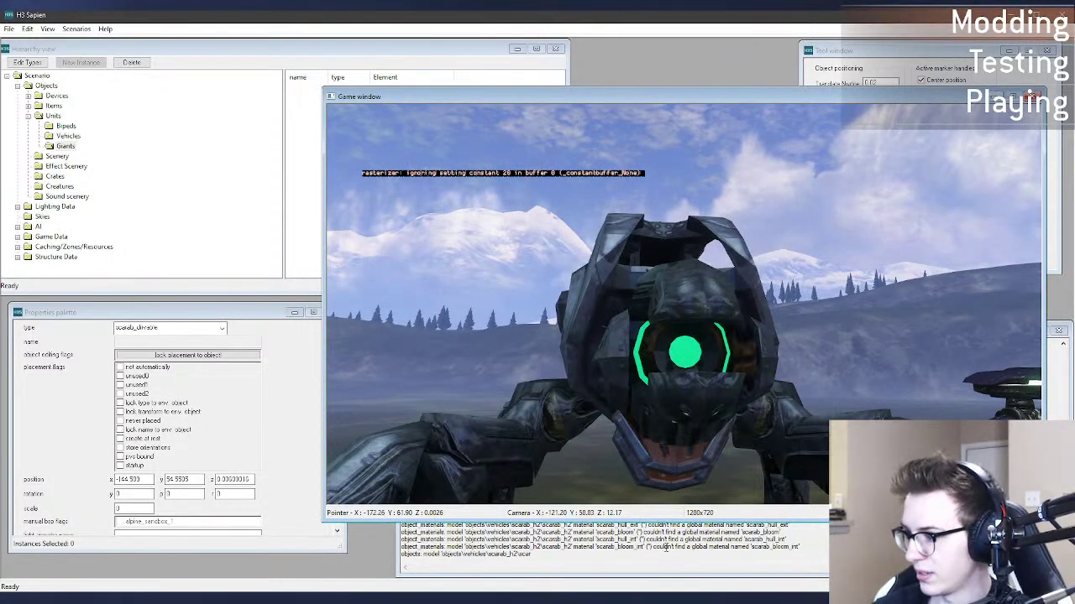
Step: Return to Guerilla, open scarab_engine.shader from the giants\scarab\shaders folder and examine its categories and material model values
click(638, 599)
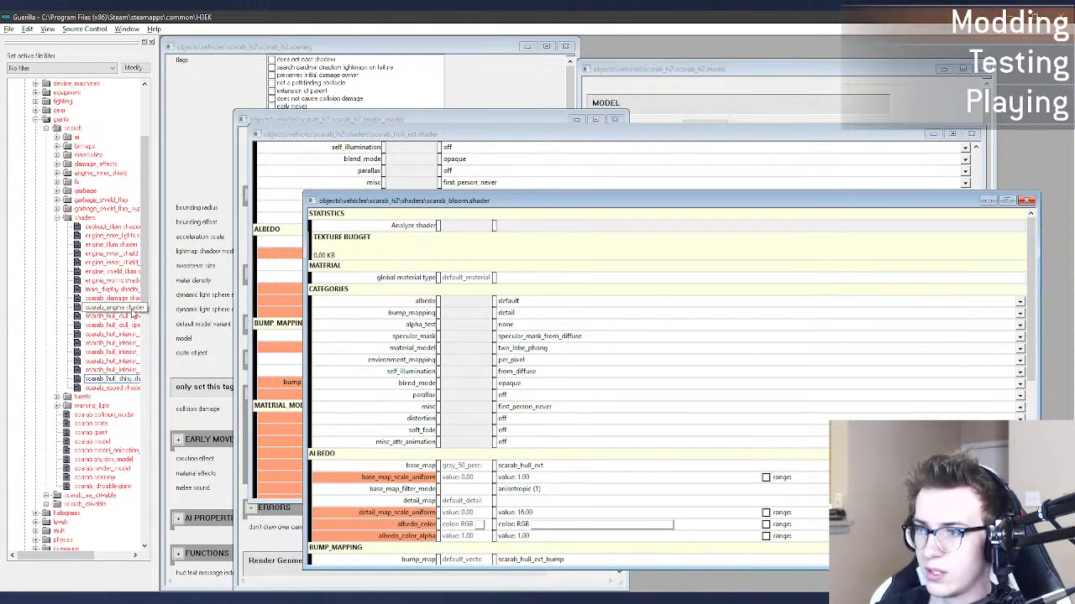
double_click(138, 309)
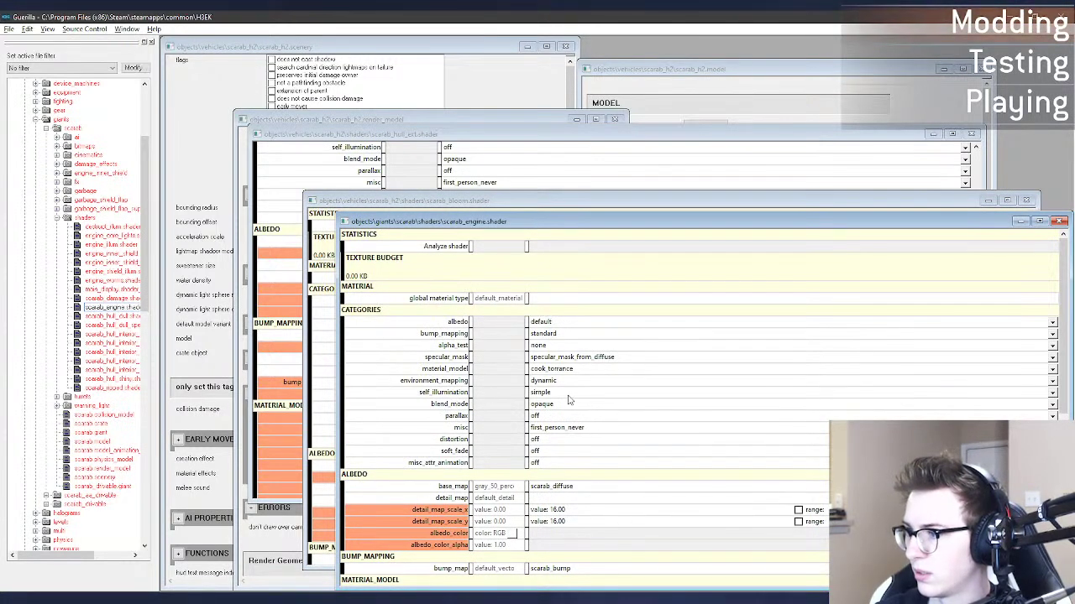
scroll(618, 410, down, 4)
scroll(584, 378, down, 2)
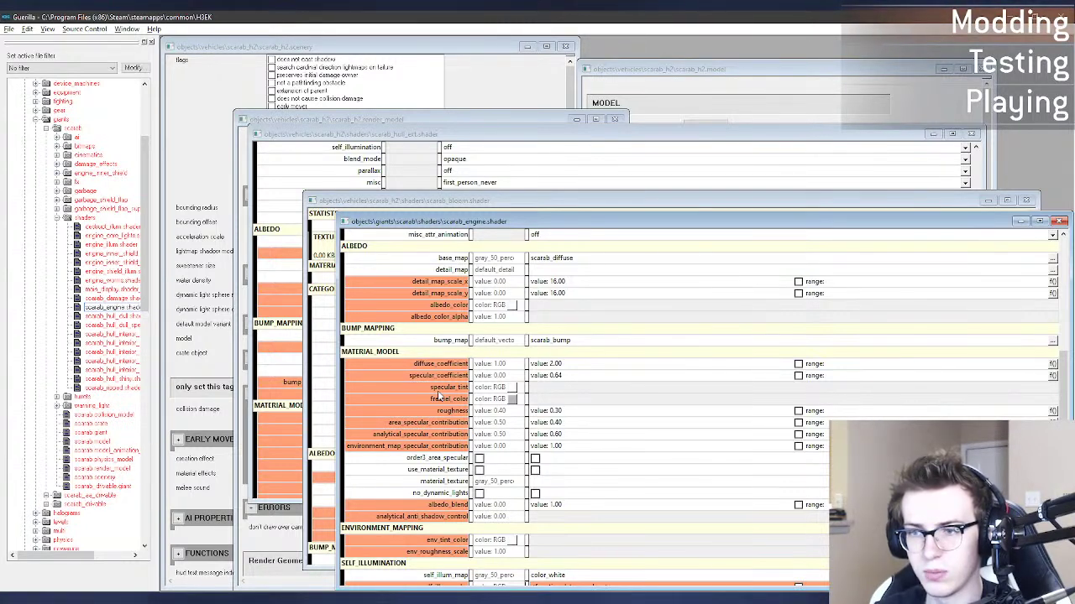
Step: Bring up the browser and look through the "halo wars flood scarab" image results, including the Halo Wars Alpha image, and put the browser away
key(alt+Tab)
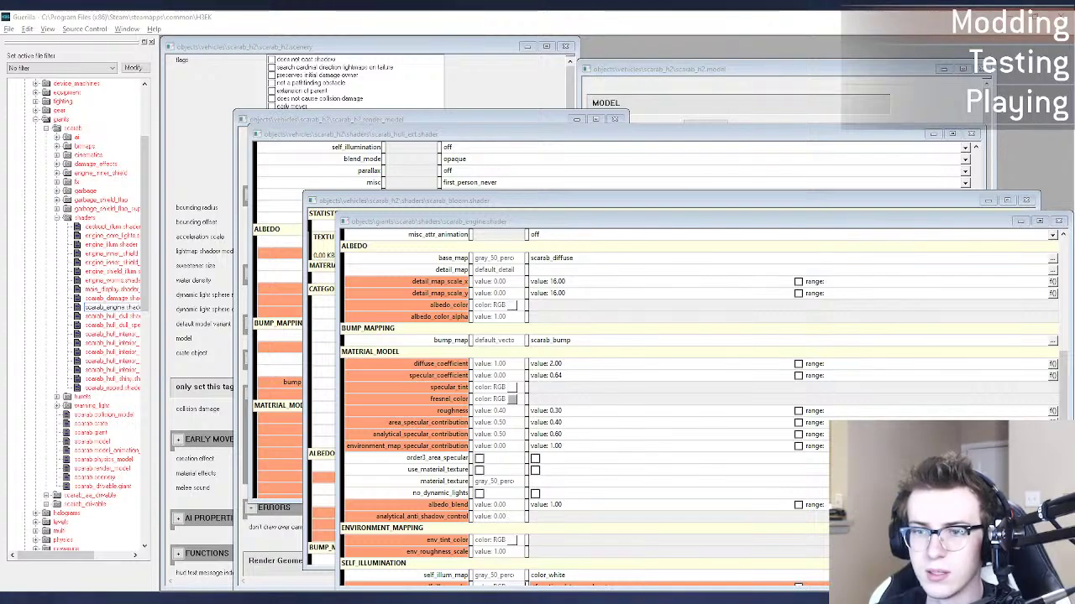
drag(0, 269, 696, 25)
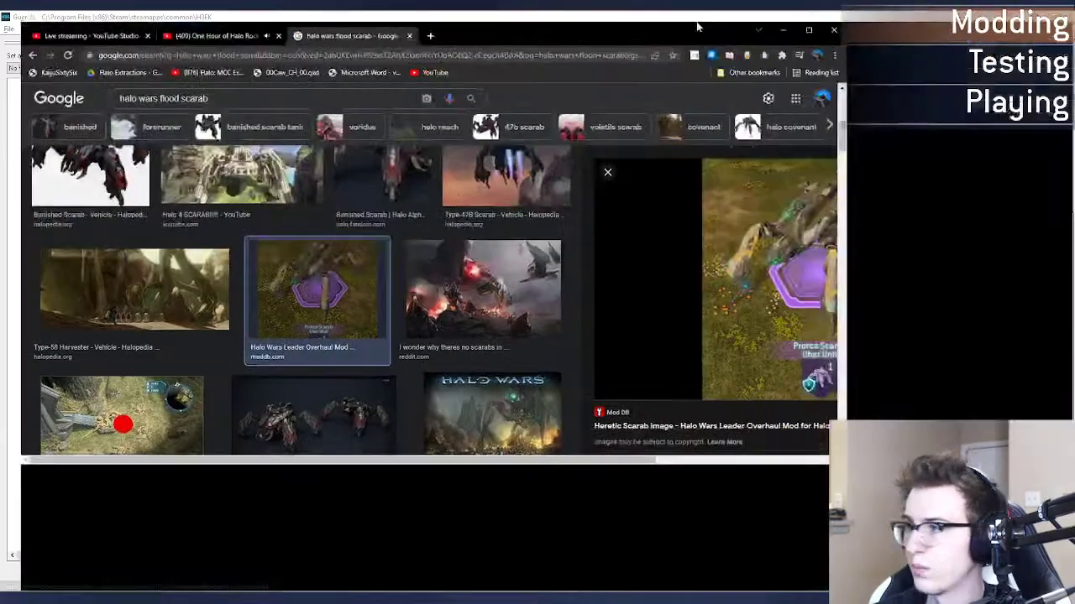
double_click(696, 25)
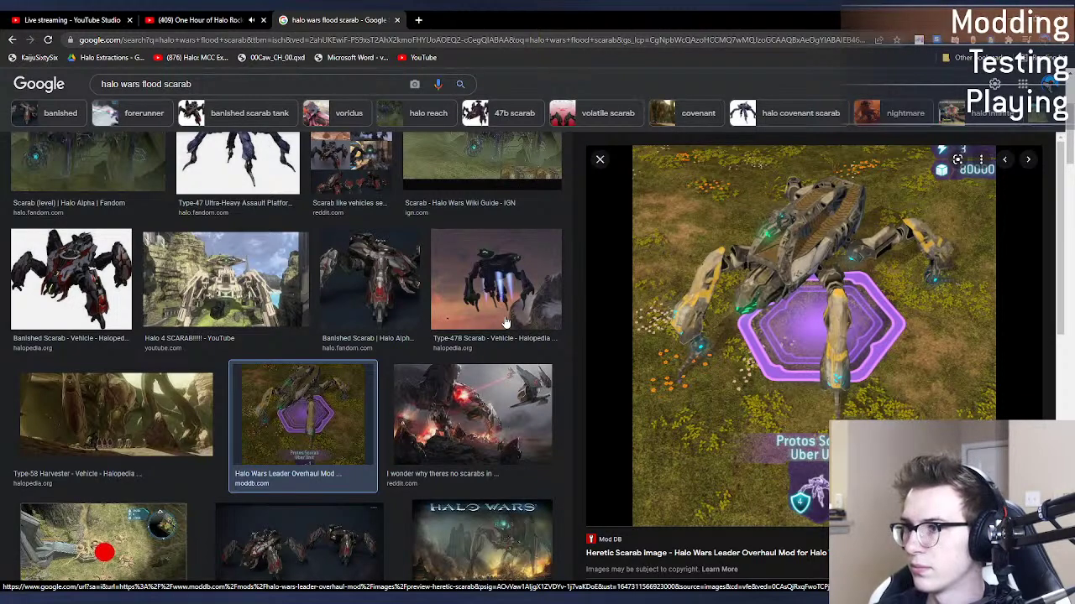
scroll(481, 307, down, 15)
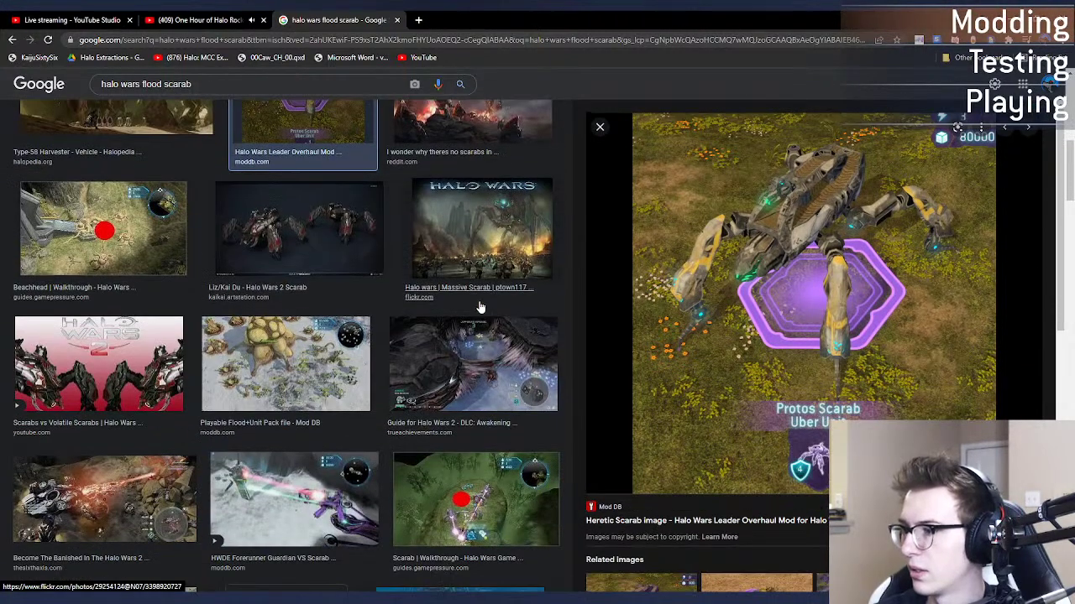
scroll(480, 308, down, 3)
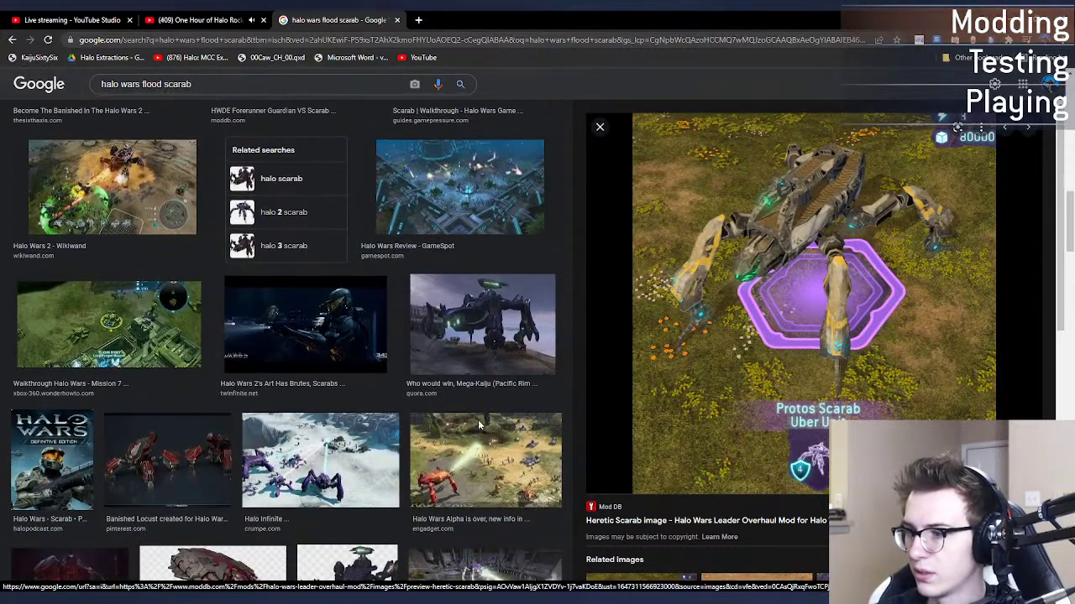
click(479, 426)
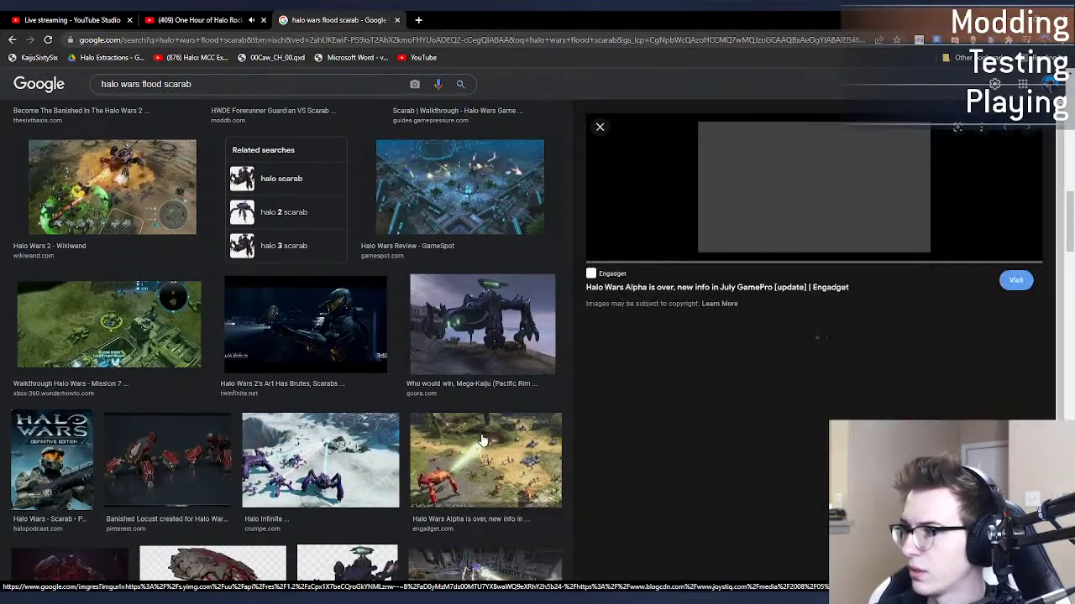
scroll(499, 395, down, 4)
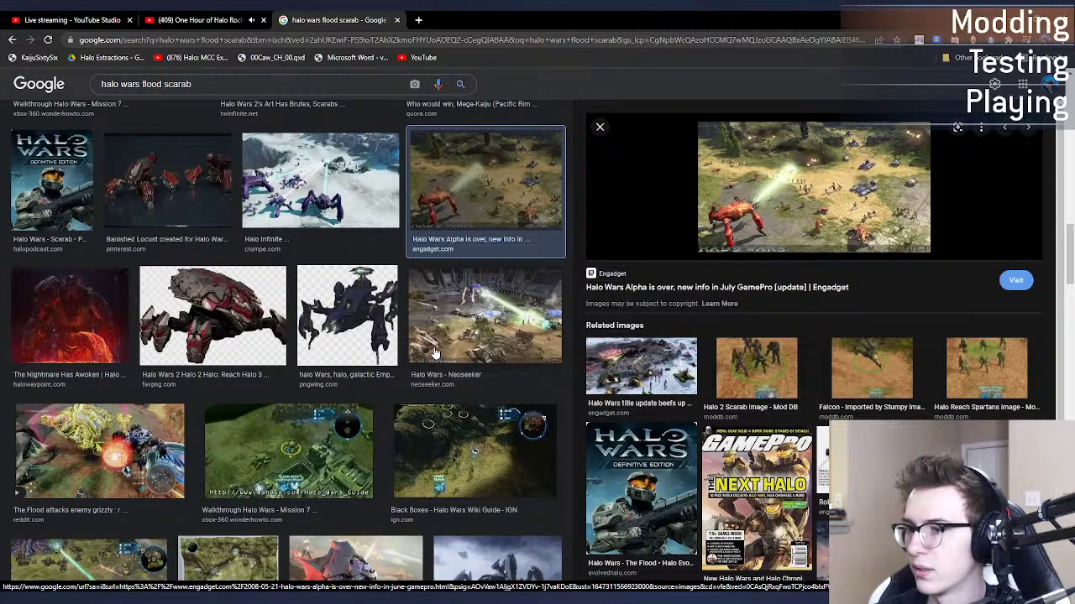
scroll(435, 360, down, 2)
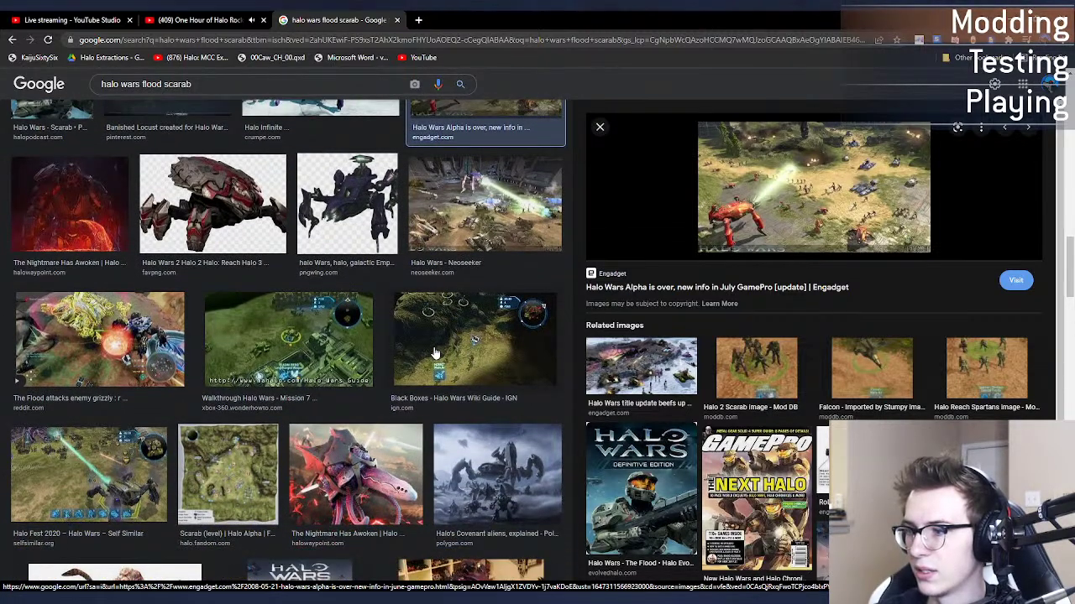
click(1010, 17)
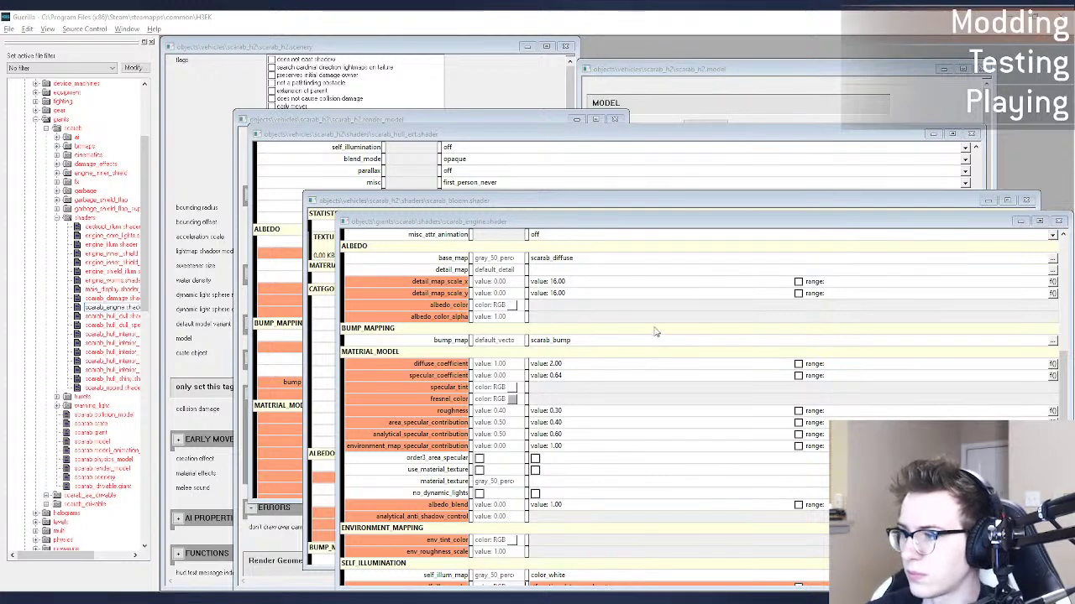
Step: Examine the self-illumination map, color and intensity settings of scarab_engine.shader and close the tag
drag(515, 225, 475, 180)
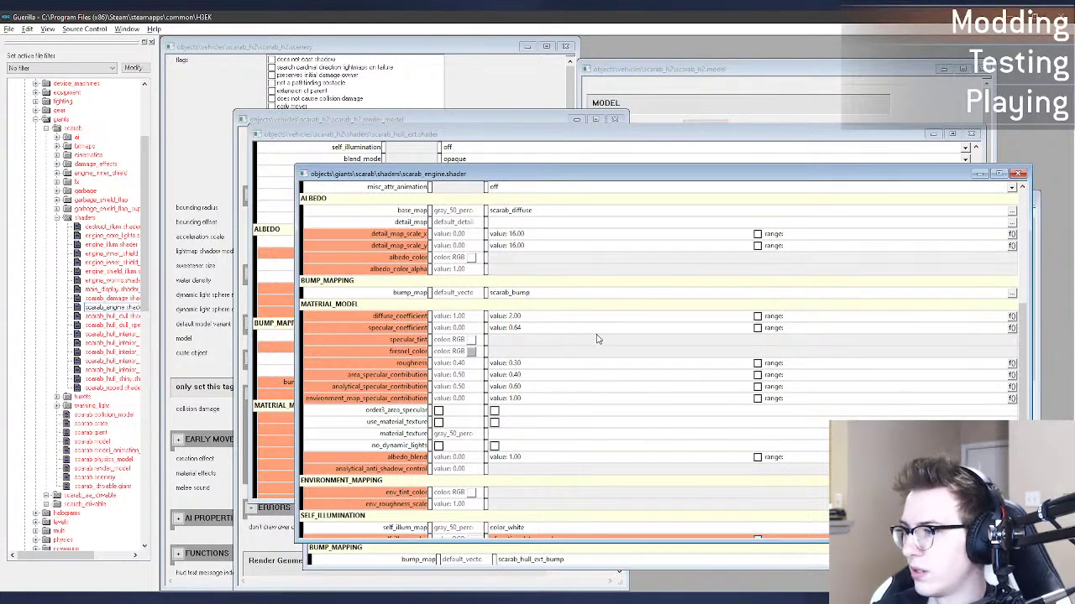
scroll(618, 382, down, 2)
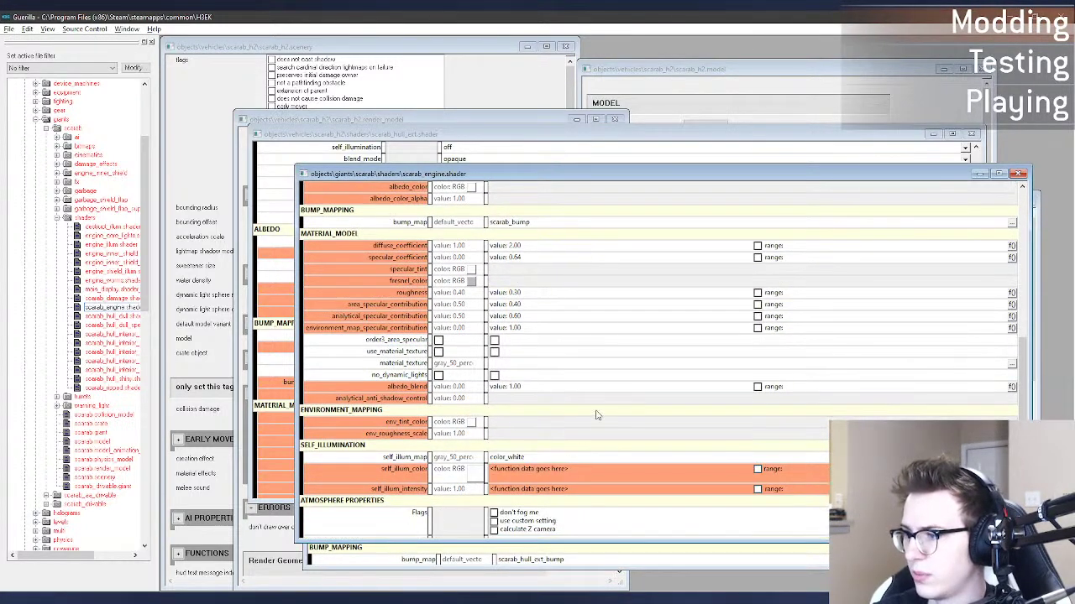
click(540, 458)
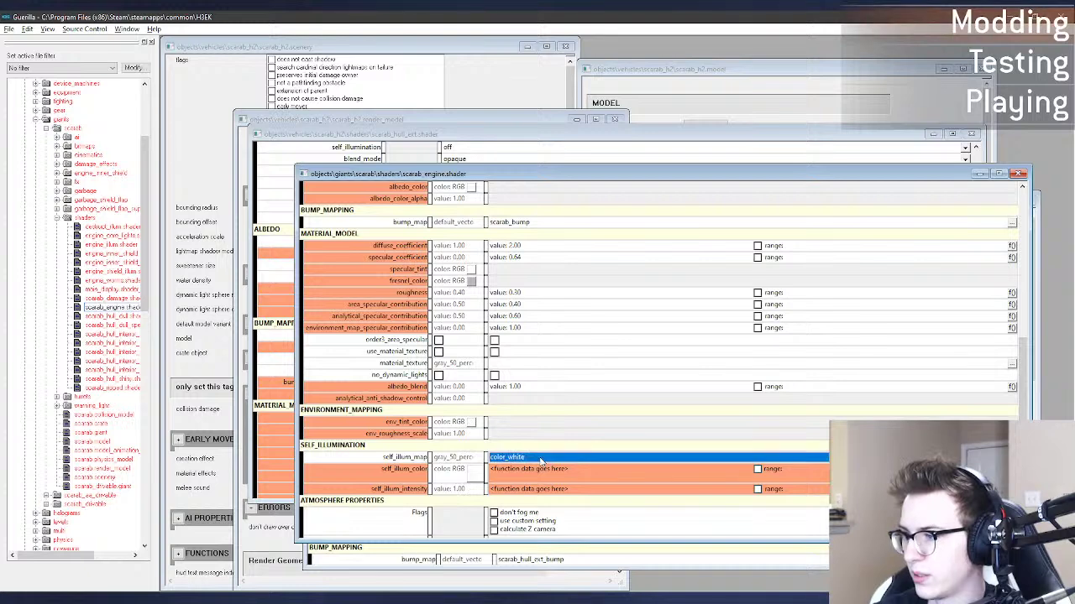
scroll(546, 460, down, 1)
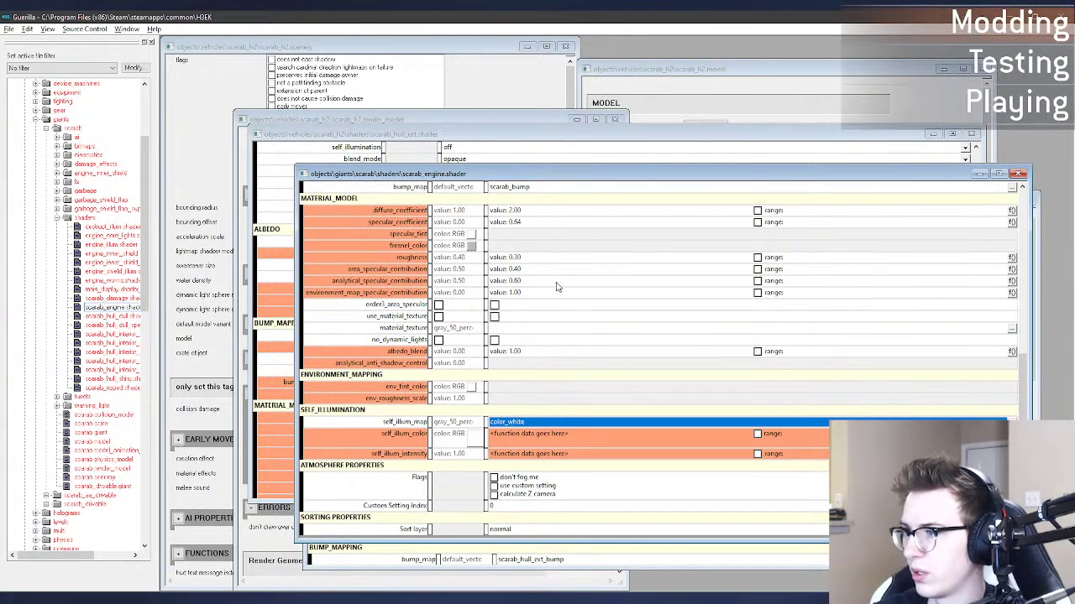
scroll(580, 262, up, 7)
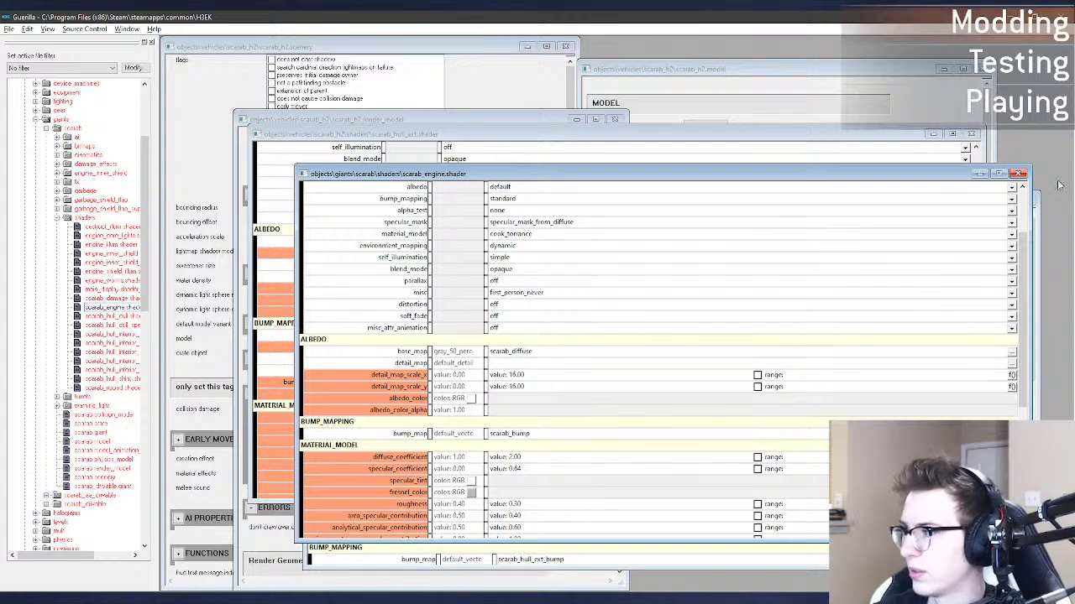
click(1018, 174)
Step: Move Guerilla aside to uncover Sapien and examine the glow of the Scarab's front eye with the reloaded shader
drag(586, 16, 0, 15)
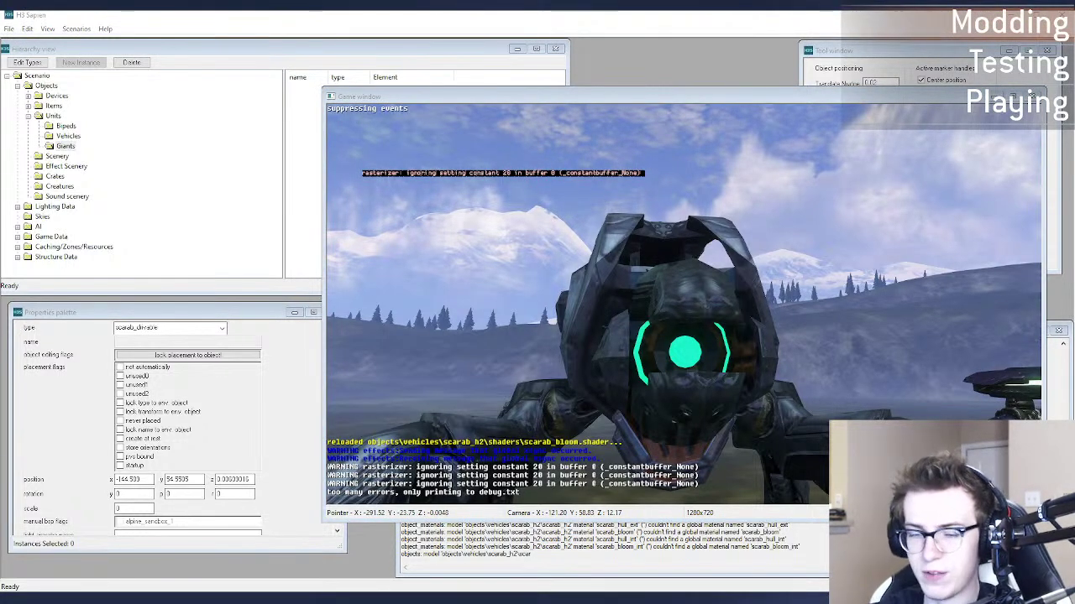
click(509, 419)
key(s)
mouse_move(514, 418)
middle_down()
mouse_move(514, 453)
mouse_move(516, 395)
mouse_move(504, 378)
mouse_move(503, 428)
mouse_move(522, 415)
middle_up()
key(w)
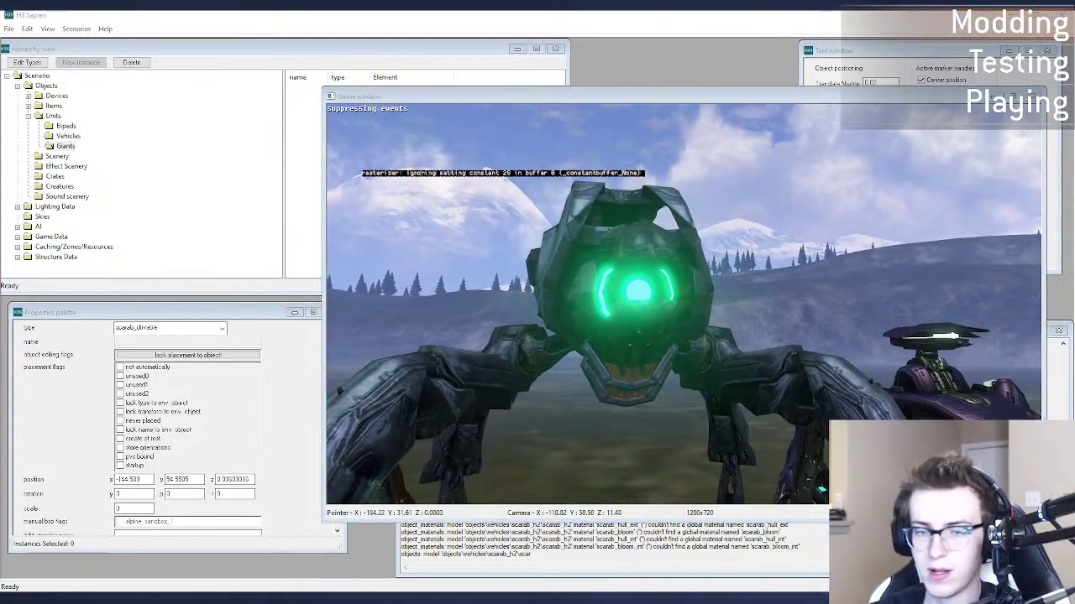
mouse_move(600, 396)
middle_down()
mouse_move(596, 352)
mouse_move(589, 383)
middle_up()
key(f)
key(r)
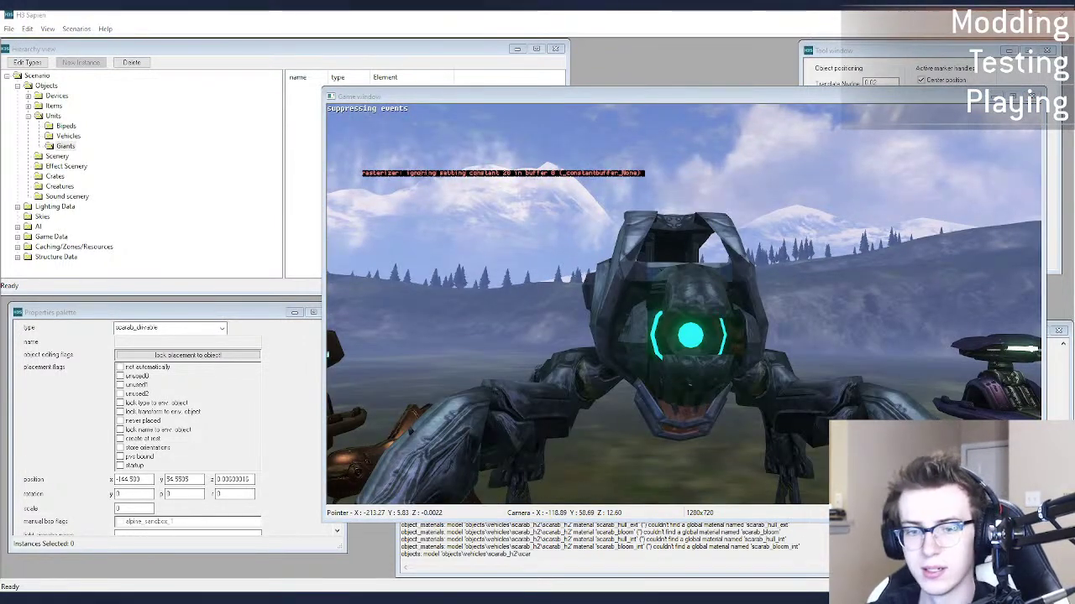
Step: Examine the bloom around the Scarab's front eye from varying distances and heights
click(482, 372)
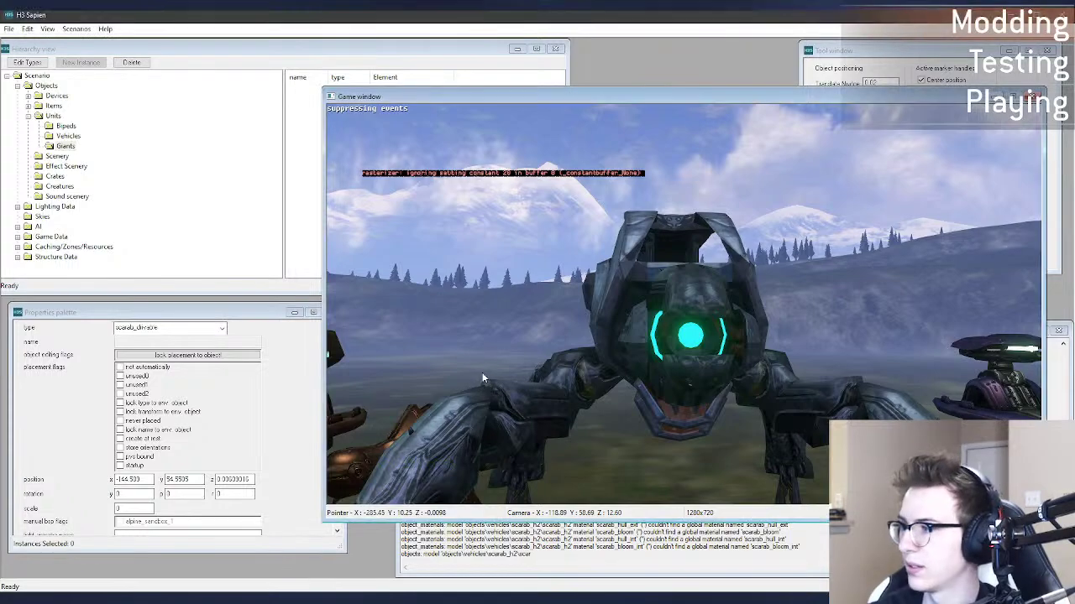
mouse_move(482, 372)
middle_down()
mouse_move(492, 370)
mouse_move(461, 370)
mouse_move(478, 356)
mouse_move(487, 311)
mouse_move(520, 316)
mouse_move(536, 346)
mouse_move(487, 367)
mouse_move(460, 346)
mouse_move(484, 347)
mouse_move(472, 343)
mouse_move(487, 366)
middle_up()
key(s)
key(f)
key(w)
key(s)
key(w)
key(s)
key(w)
key(f)
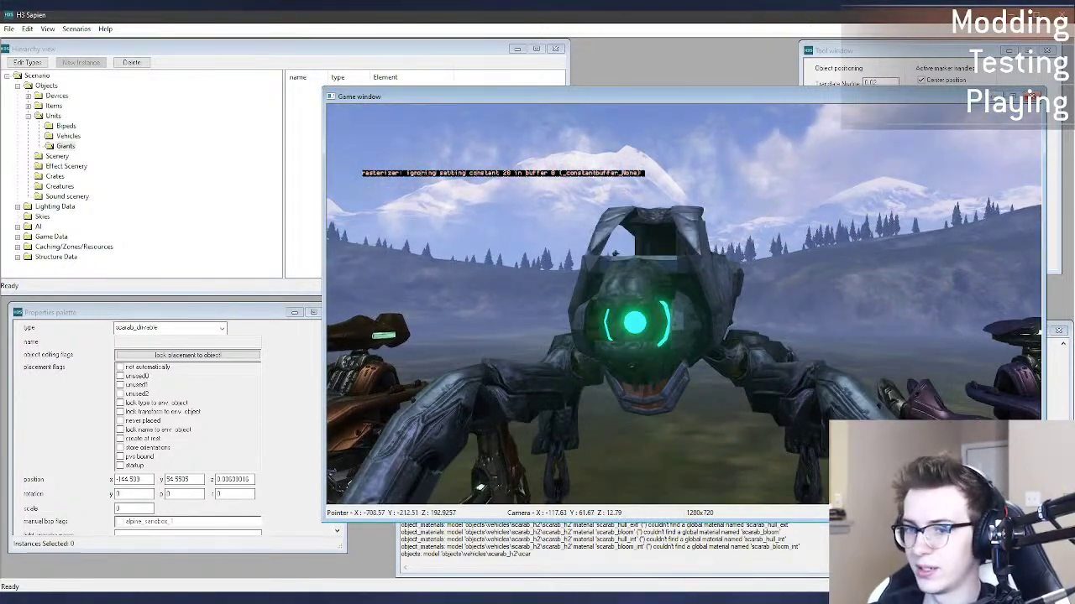
Step: Return to Sapien after the next scarab_bloom.shader reload and inspect the Scarab's eye glow from several angles
key(alt+Tab)
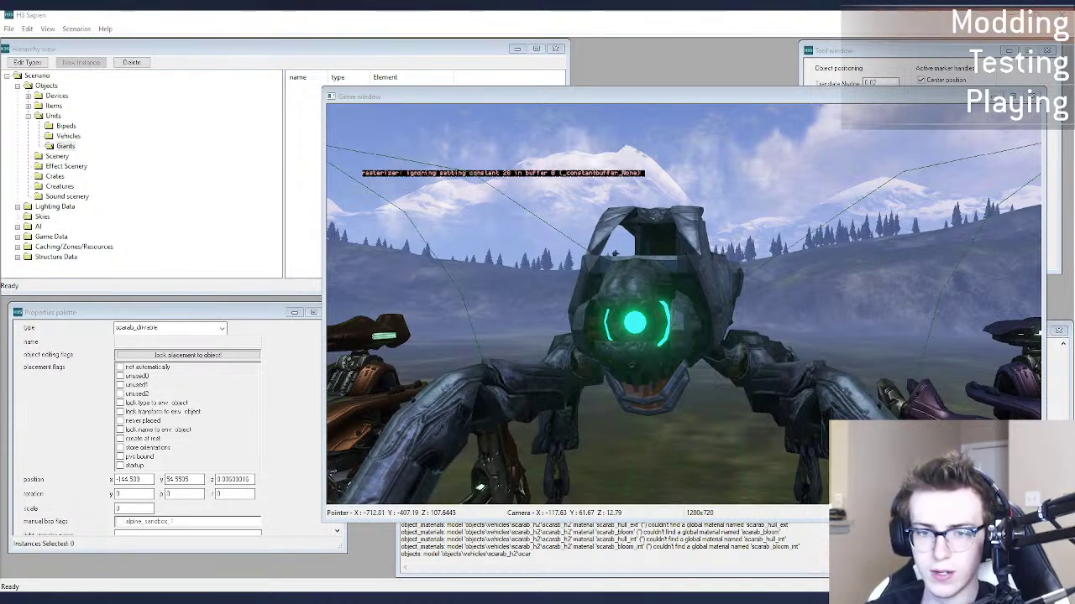
click(617, 411)
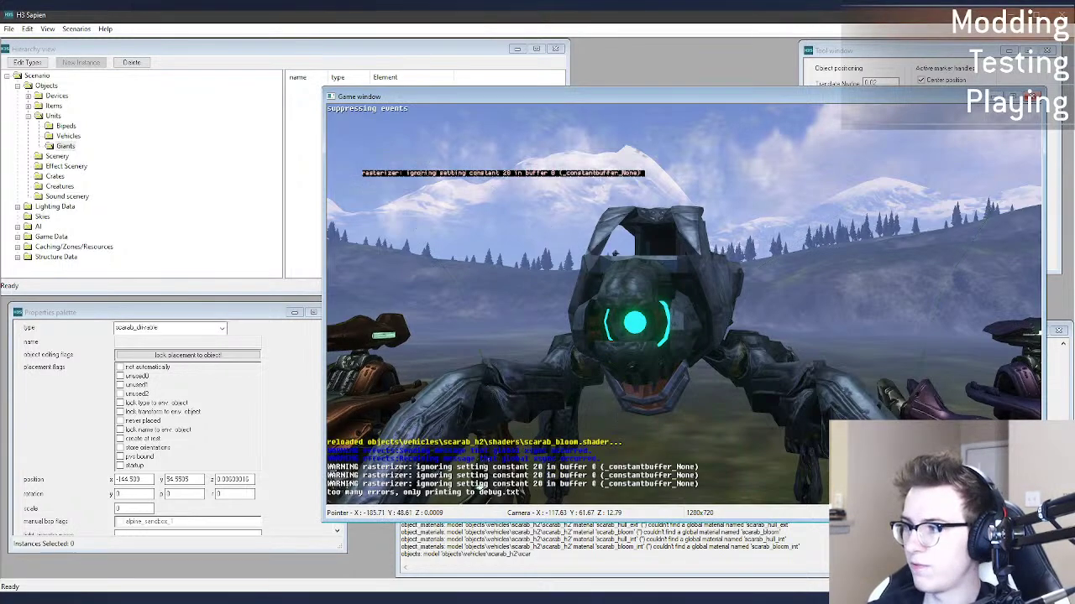
middle_drag(618, 411, 617, 336)
key(w)
key(s)
key(w)
key(s)
key(r)
middle_drag(625, 397, 621, 462)
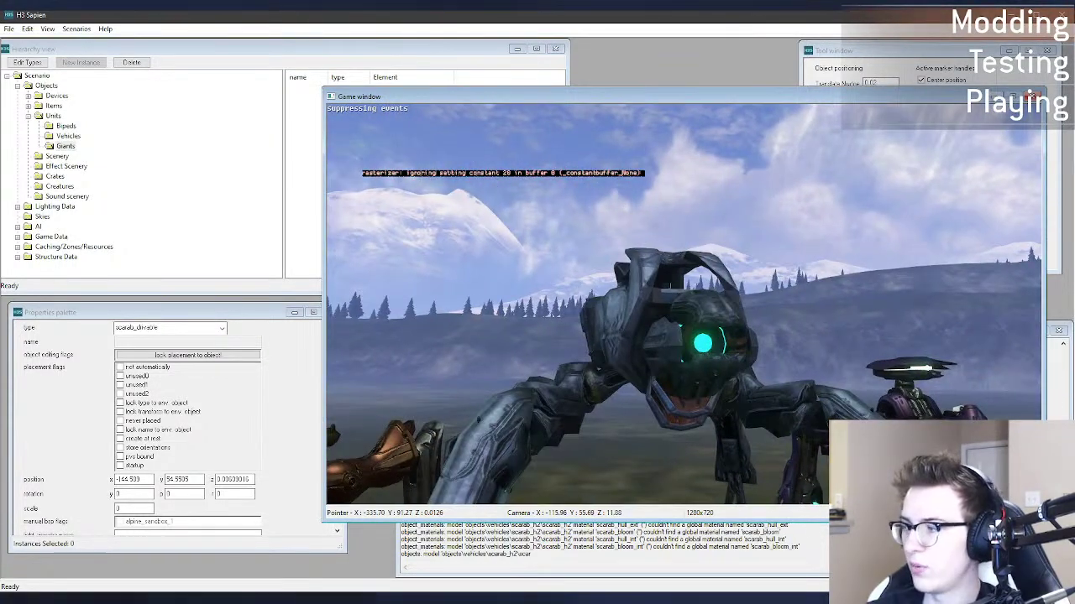
middle_drag(625, 396, 604, 397)
key(d)
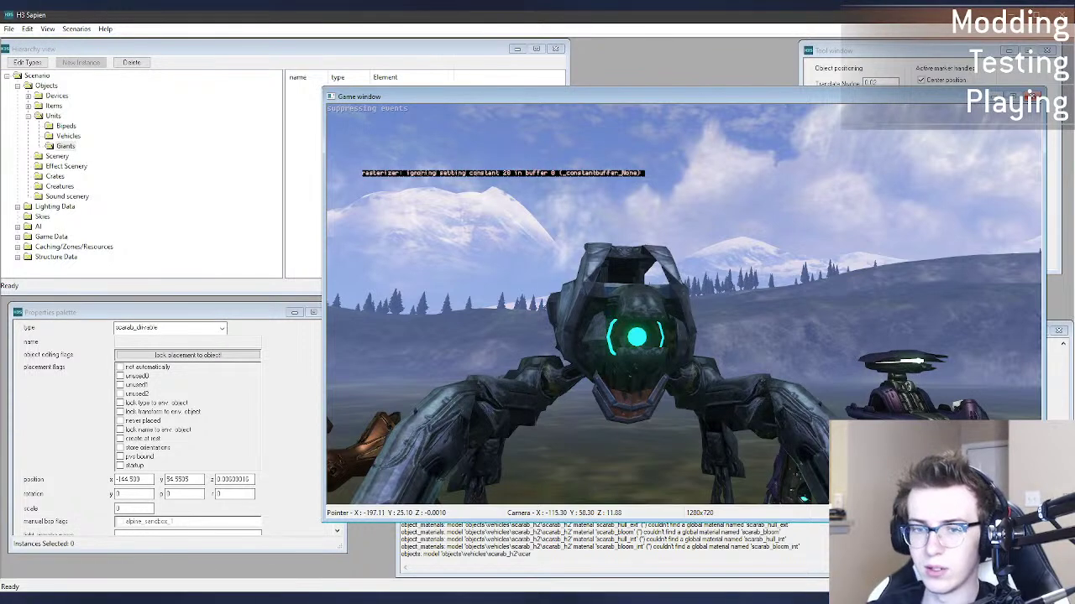
Step: Examine the glowing panels beneath the Scarab's body up close in Sapien's game window
key(alt+Tab)
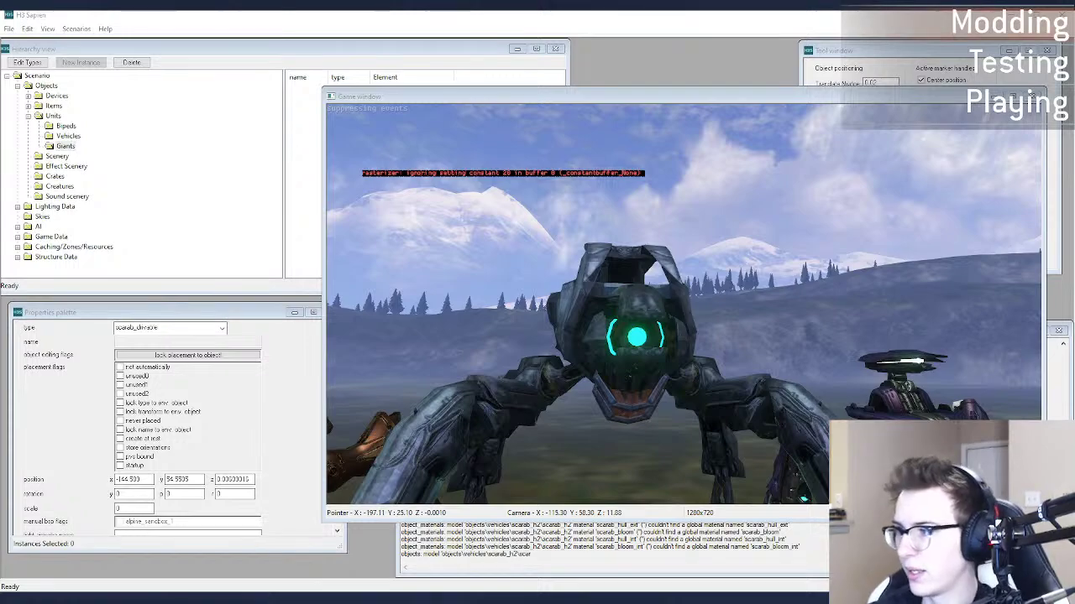
click(763, 450)
key(s)
key(a)
middle_drag(773, 435, 760, 294)
key(d)
key(w)
key(w)
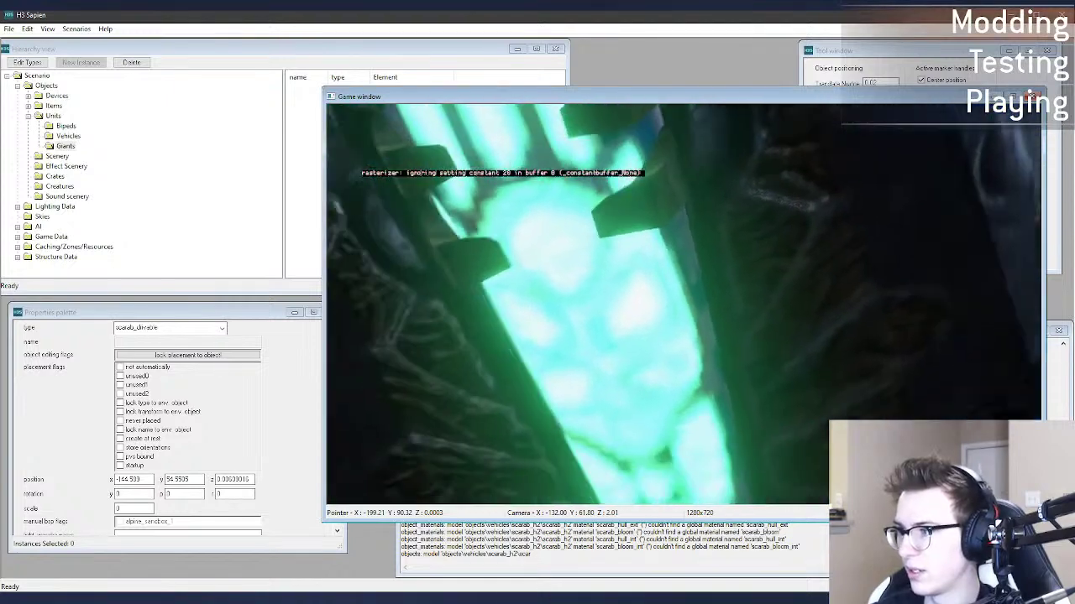
Step: Back away beneath the Scarab and compare its underbody glow across successive scarab_bloom.shader reloads
key(s)
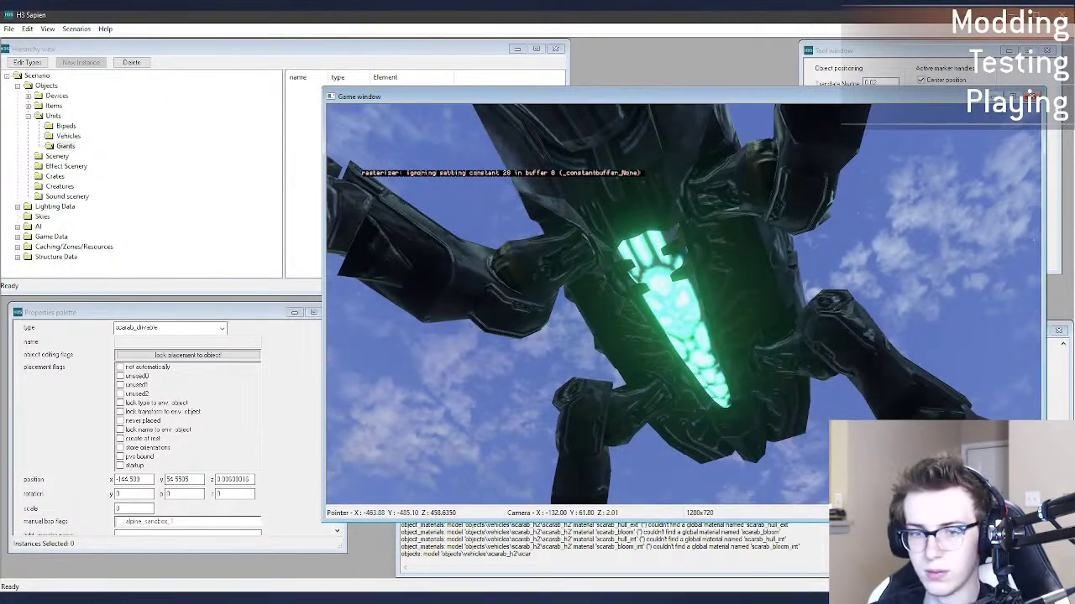
key(alt+Tab)
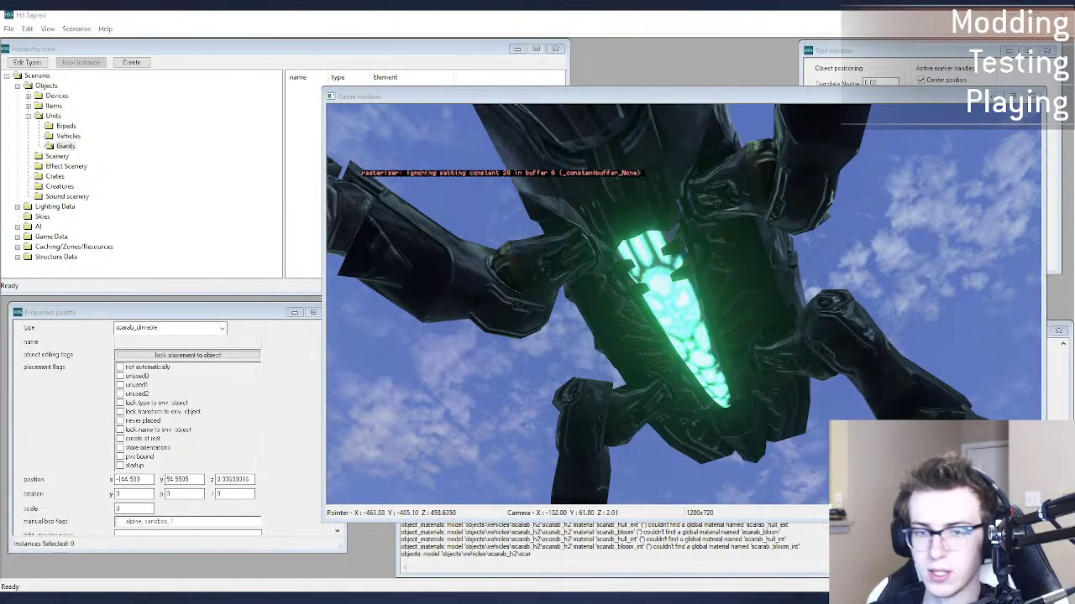
click(789, 411)
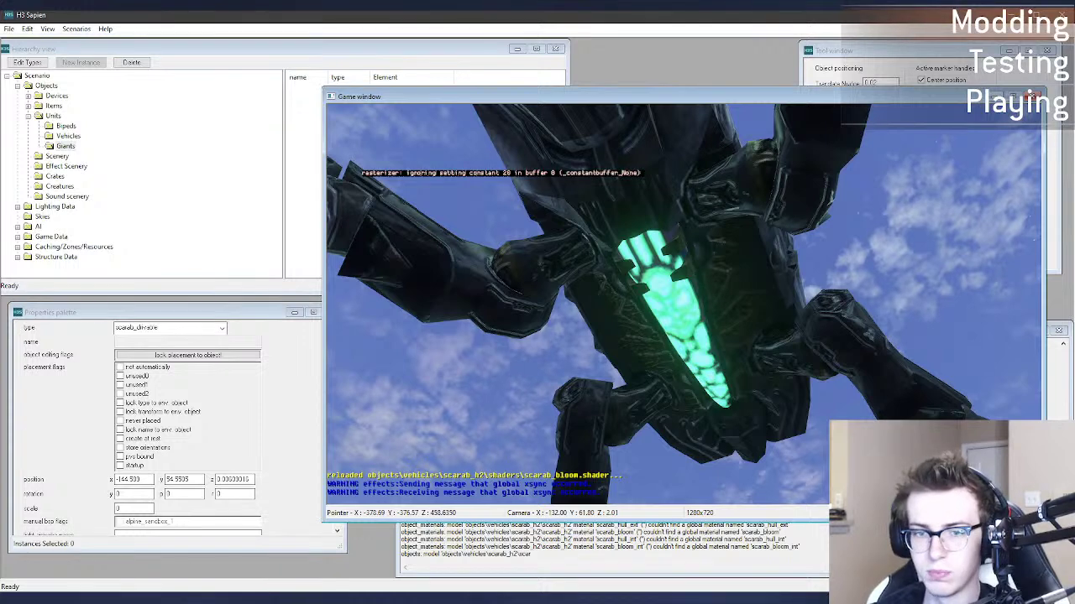
key(alt+Tab)
click(789, 426)
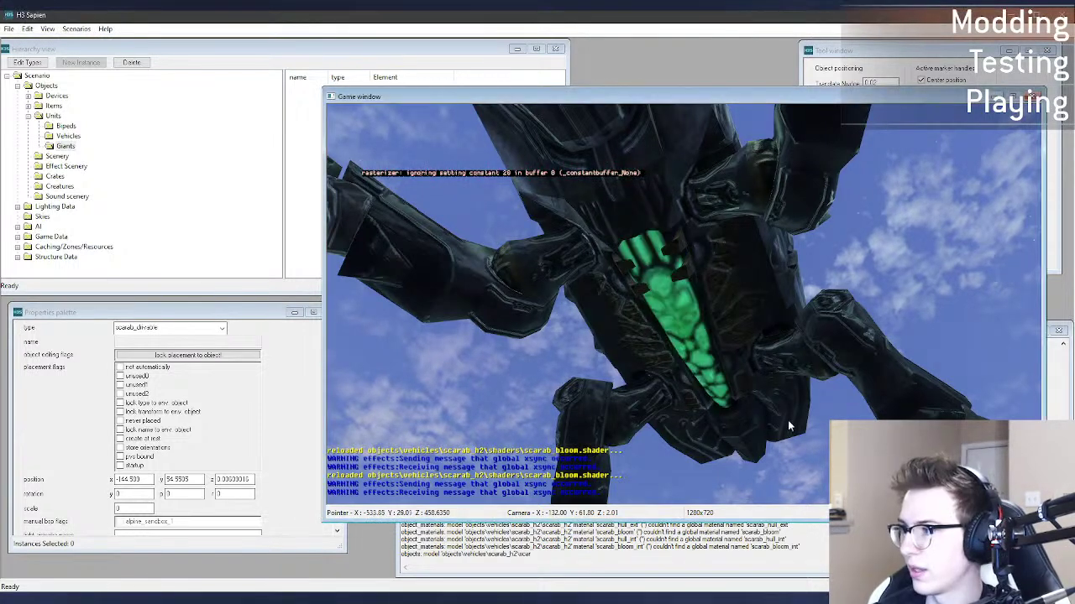
key(alt+Tab)
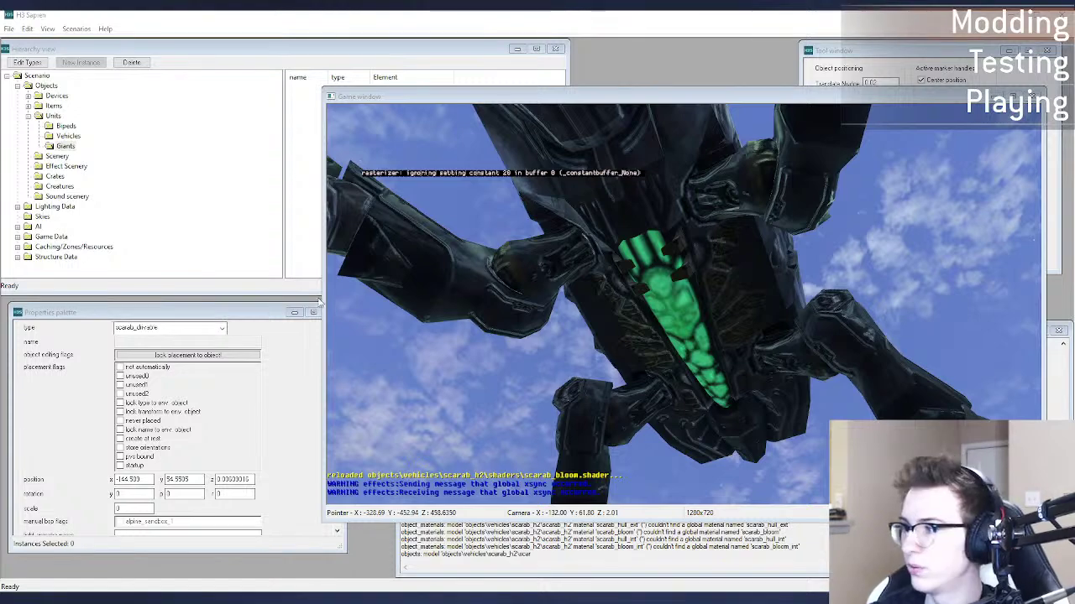
click(670, 339)
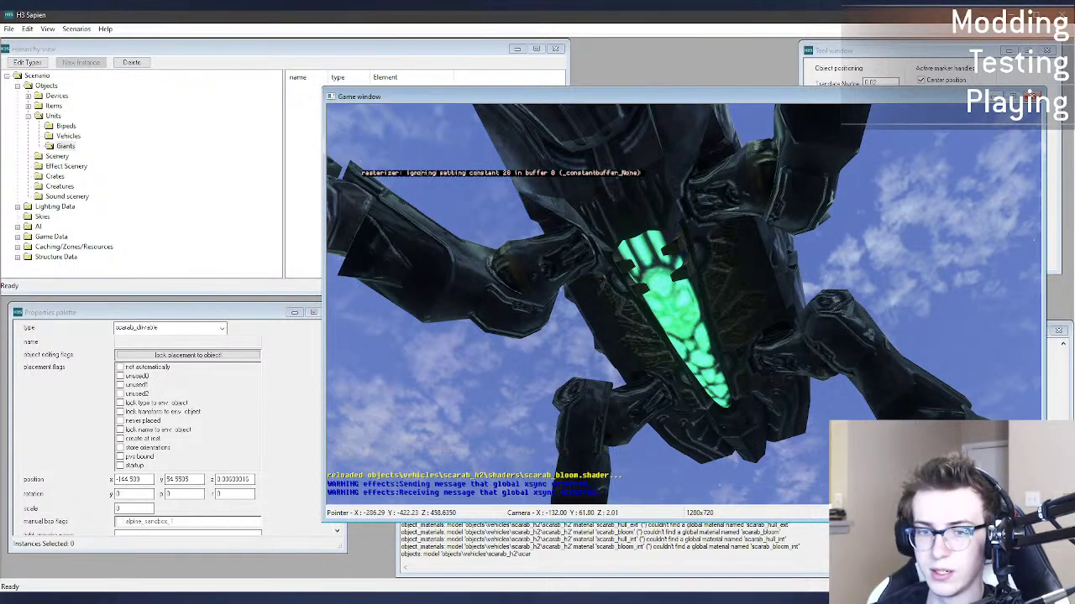
Step: Fly around to the Scarab's front and examine the bloom of its eye from close and low viewpoints
key(s)
middle_drag(670, 339, 486, 445)
key(w)
key(w)
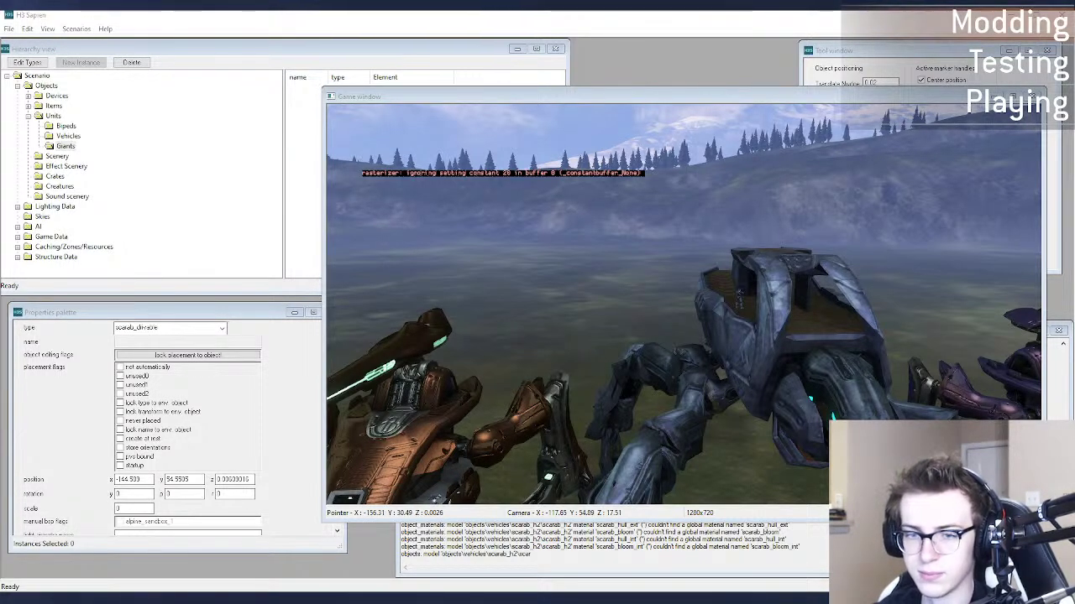
click(731, 435)
key(w)
middle_drag(729, 435, 755, 443)
key(s)
key(r)
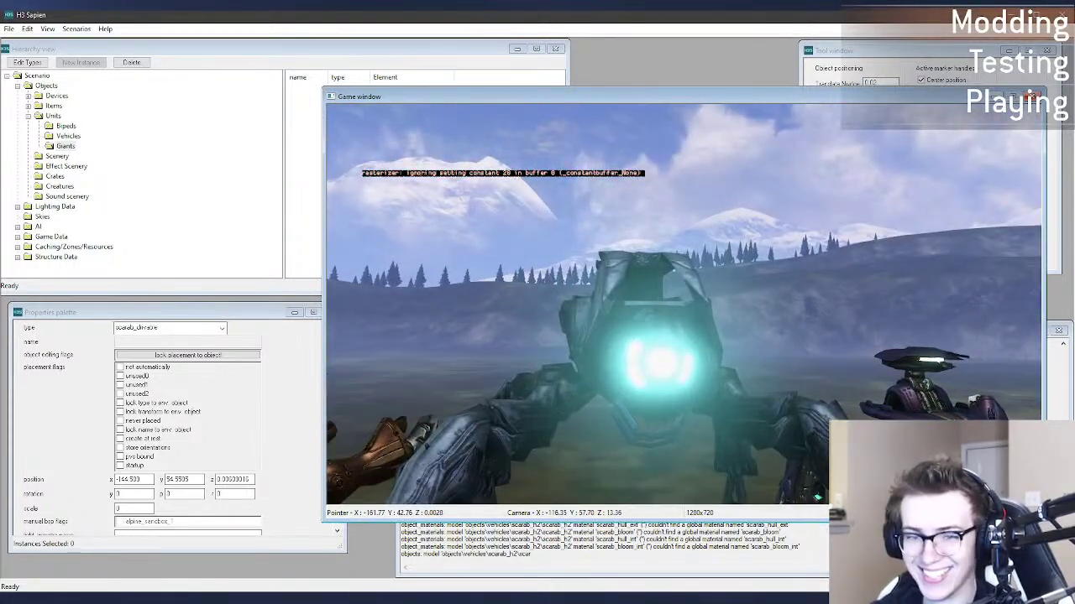
middle_click(656, 418)
key(f)
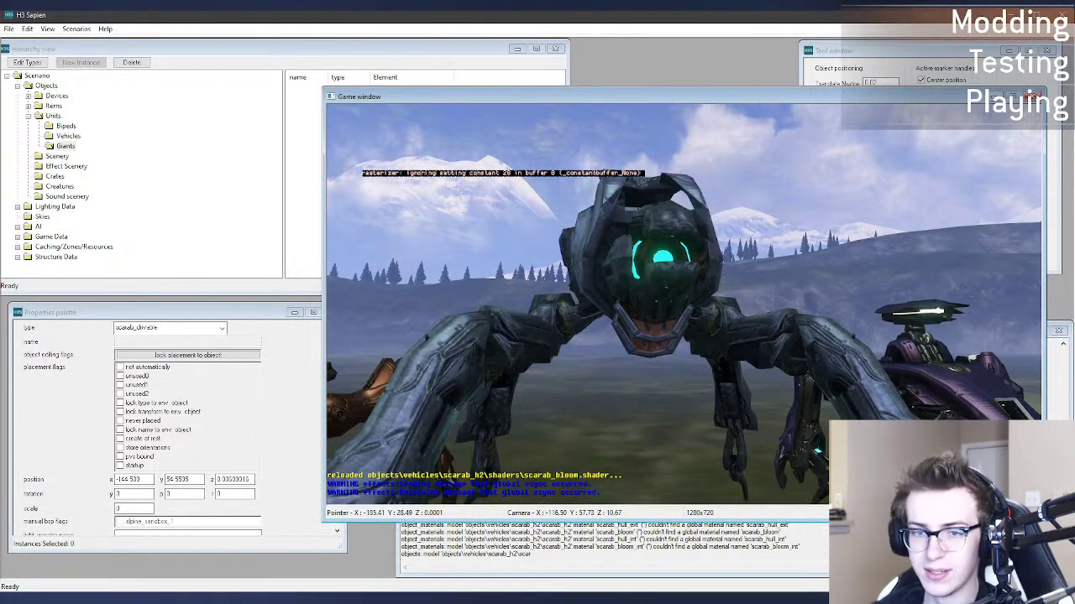
Step: Check the eye glow again after the scarab_bloom.shader reload, viewing the Scarab's head from varying distances and sides
key(alt+Tab)
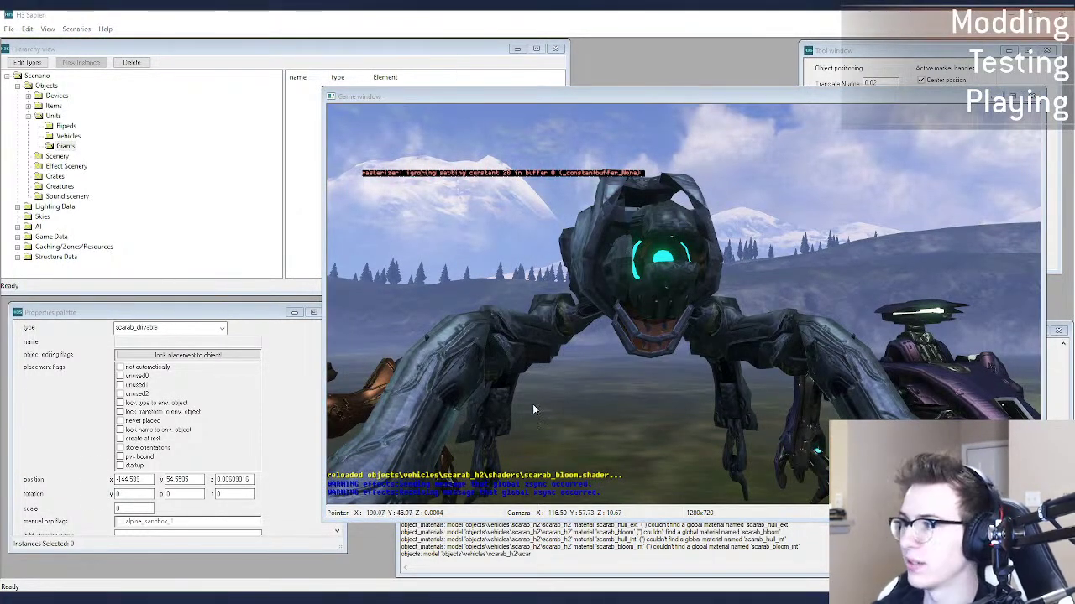
middle_drag(651, 378, 726, 363)
key(s)
key(a)
key(w)
key(s)
key(d)
key(a)
key(d)
key(s)
key(a)
key(w)
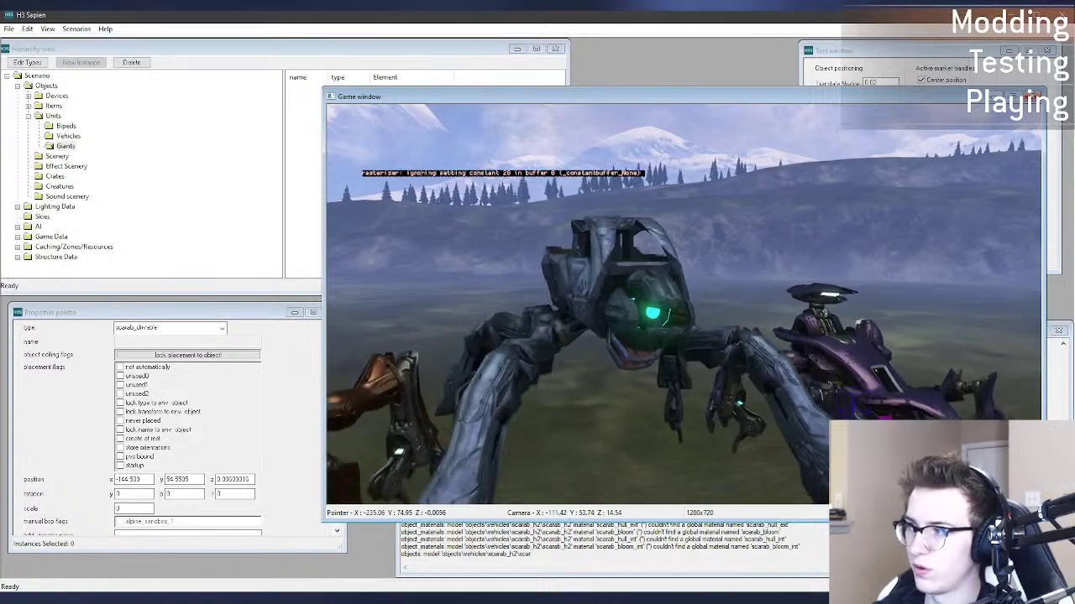
Step: Switch to Blender and select the L5_scarab faces assigned to the scarab_additive_lights material
key(alt+Tab)
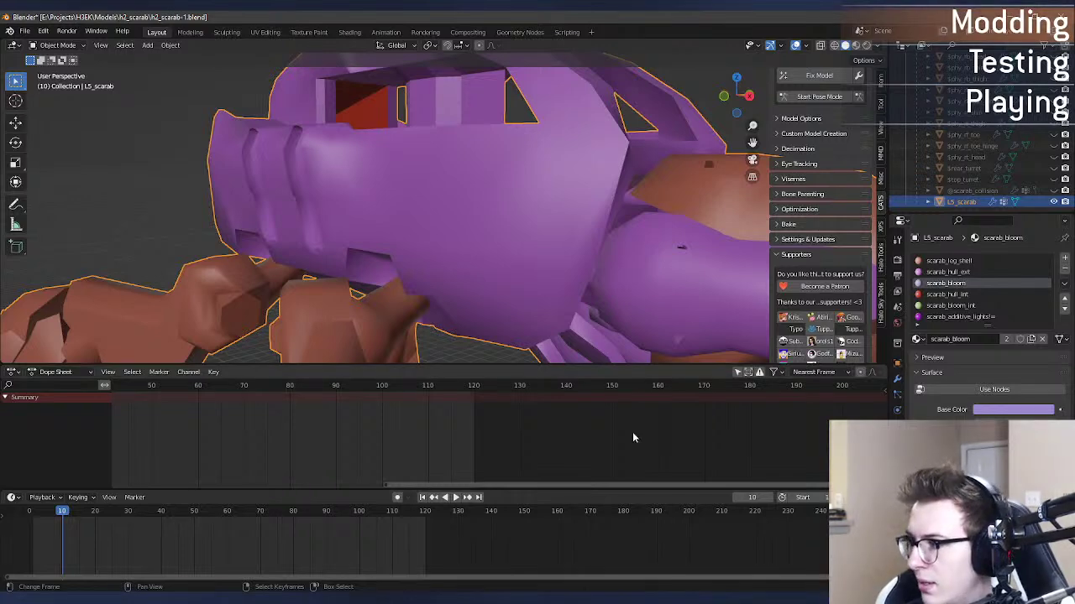
click(949, 305)
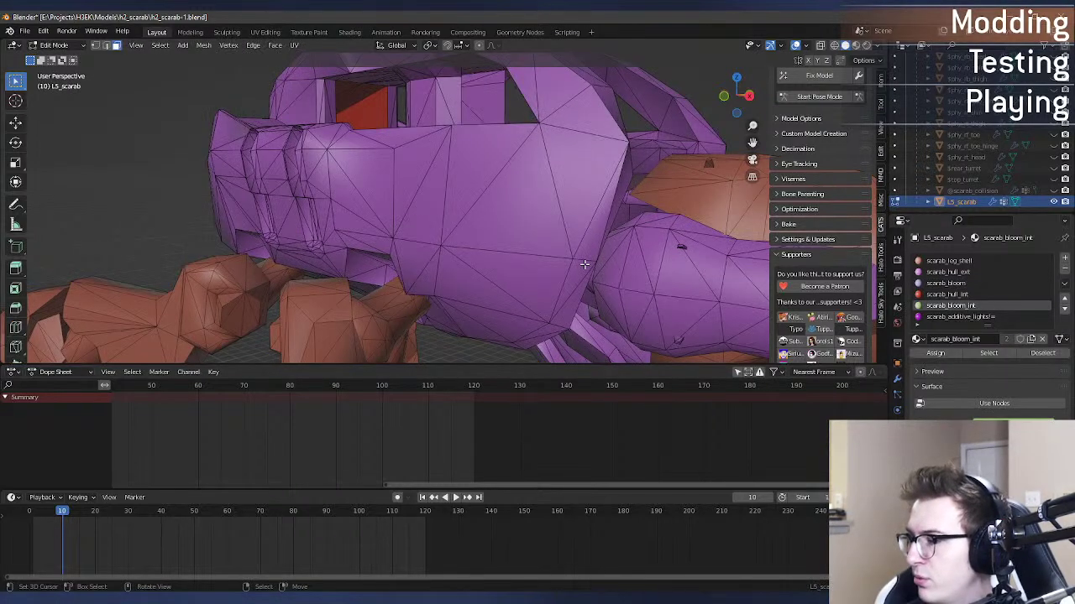
scroll(980, 312, down, 2)
click(965, 295)
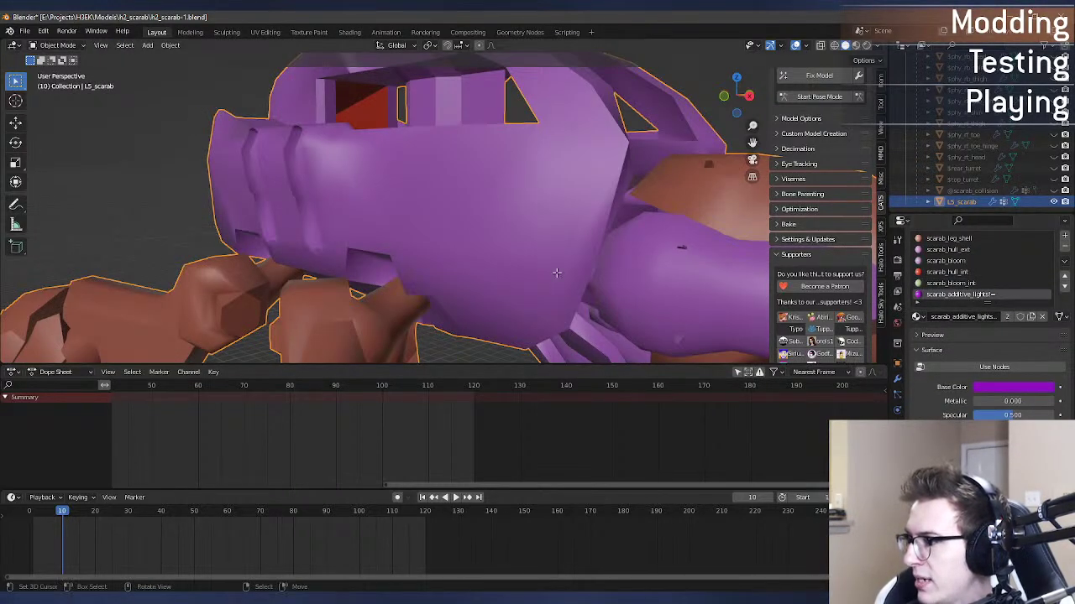
key(Tab)
click(999, 331)
Step: Turn on X-ray display and examine where the selected light faces sit inside the Scarab's hull
scroll(557, 283, down, 5)
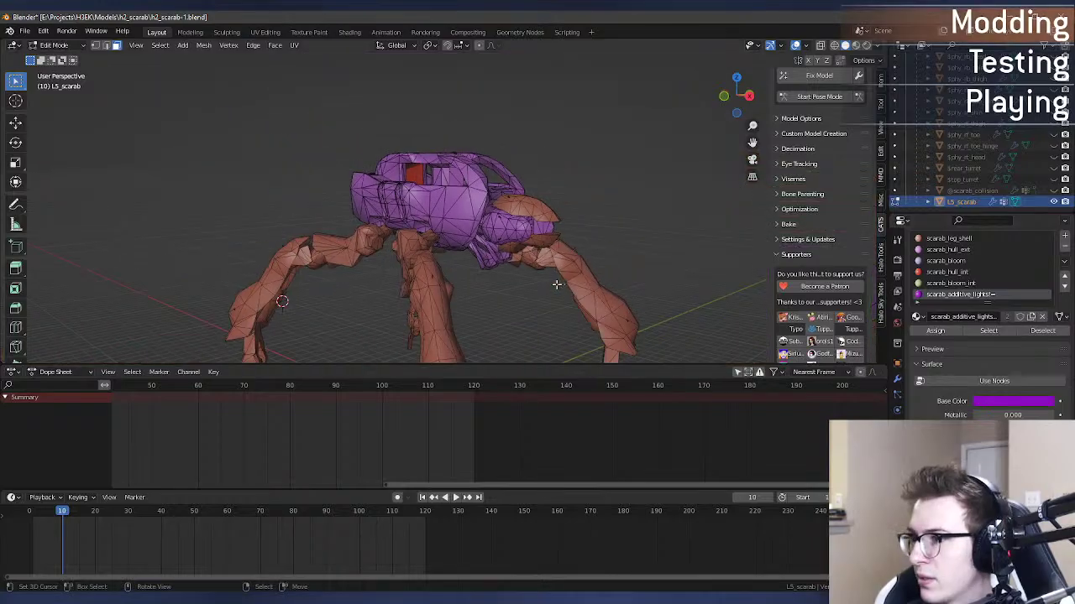
key(alt+z)
scroll(550, 286, up, 2)
middle_drag(551, 285, 580, 309)
scroll(537, 286, up, 8)
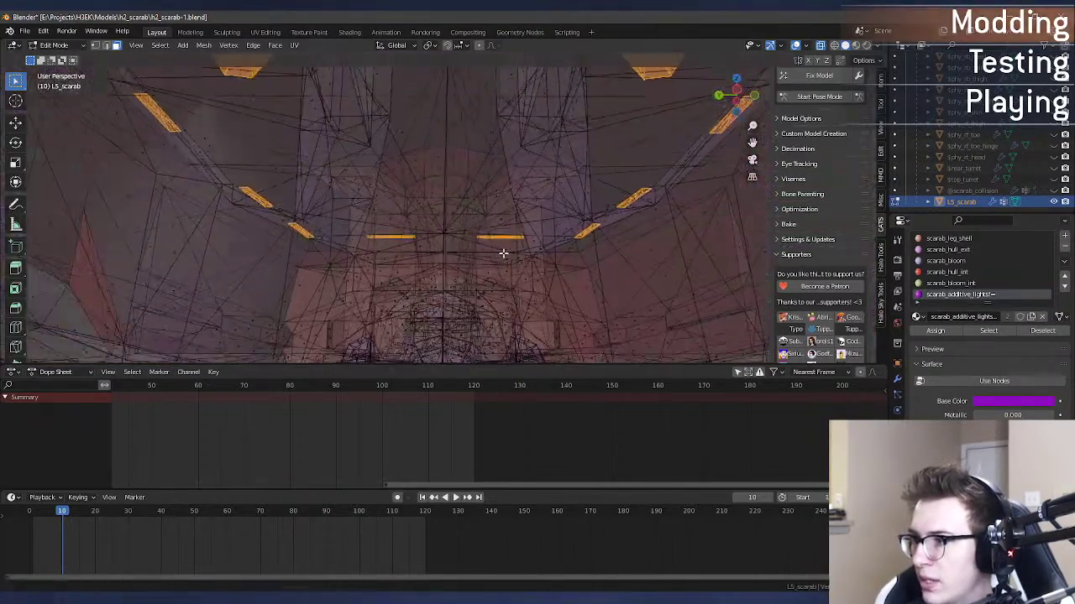
Step: Turn off X-ray, return to Object Mode, deselect the model and examine the Scarab's exterior from several angles
key(alt+z)
key(Tab)
scroll(546, 227, down, 8)
middle_drag(547, 227, 394, 268)
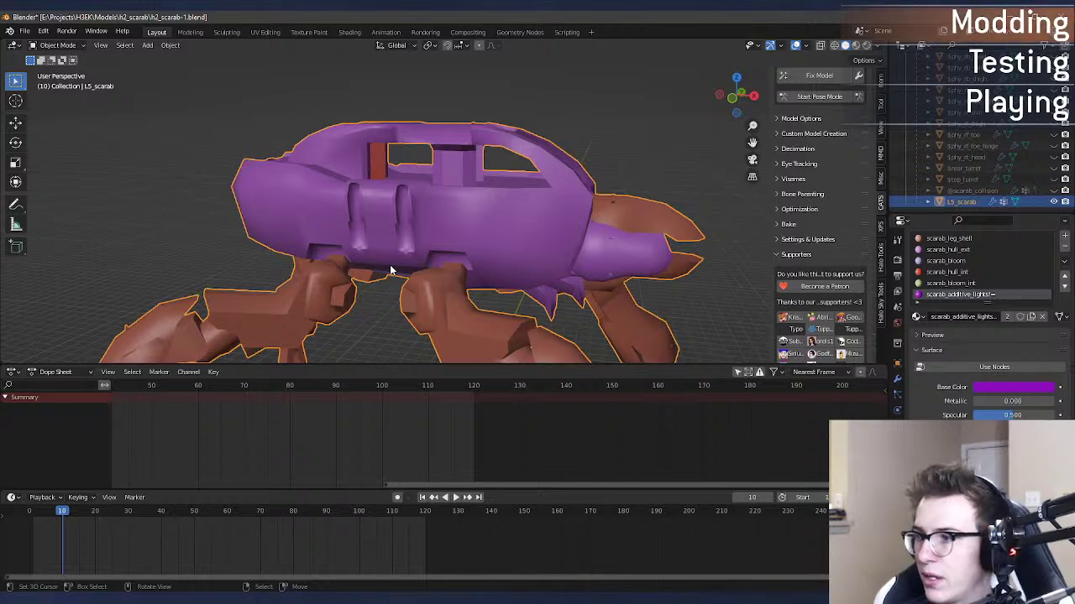
key(alt+a)
middle_drag(447, 274, 576, 265)
scroll(441, 294, down, 4)
scroll(445, 287, up, 4)
scroll(571, 263, down, 2)
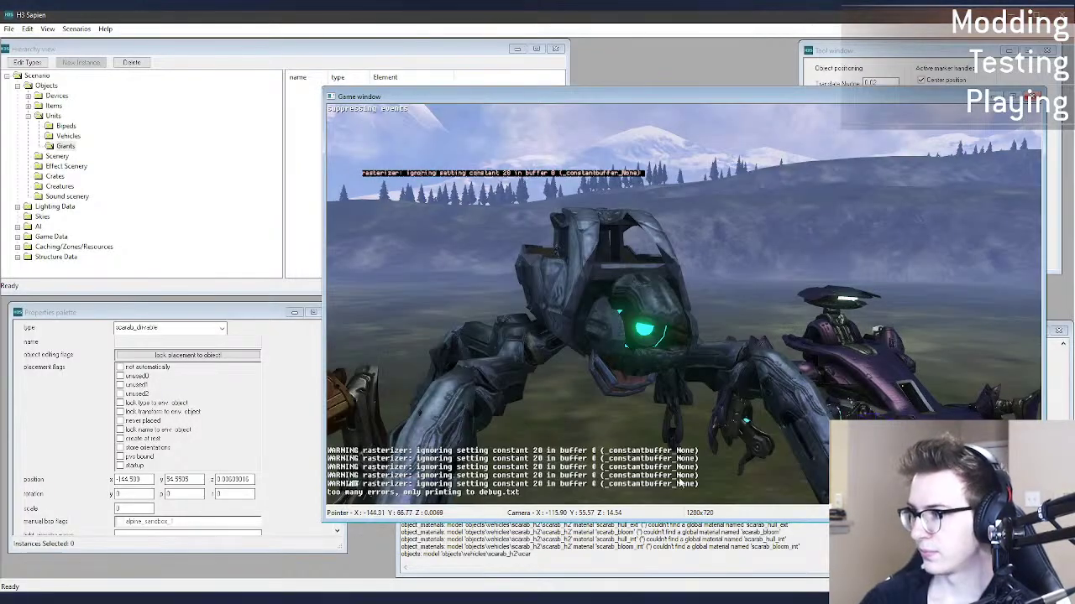
Step: Return to Sapien, fly the camera up to the Scarab's deck and take control of the player there
key(w)
middle_drag(681, 483, 743, 374)
key(w)
key(s)
key(a)
key(s)
key(a)
key(w)
key(Tab)
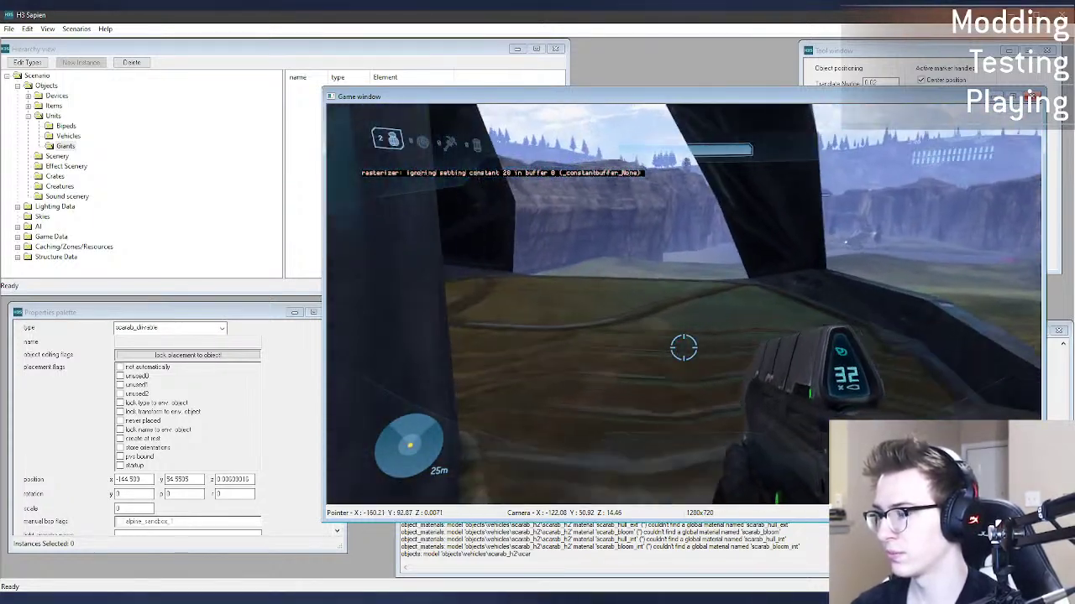
Step: Walk the player across the Scarab's deck to inspect its floor, then return to the free camera
key(w)
key(w)
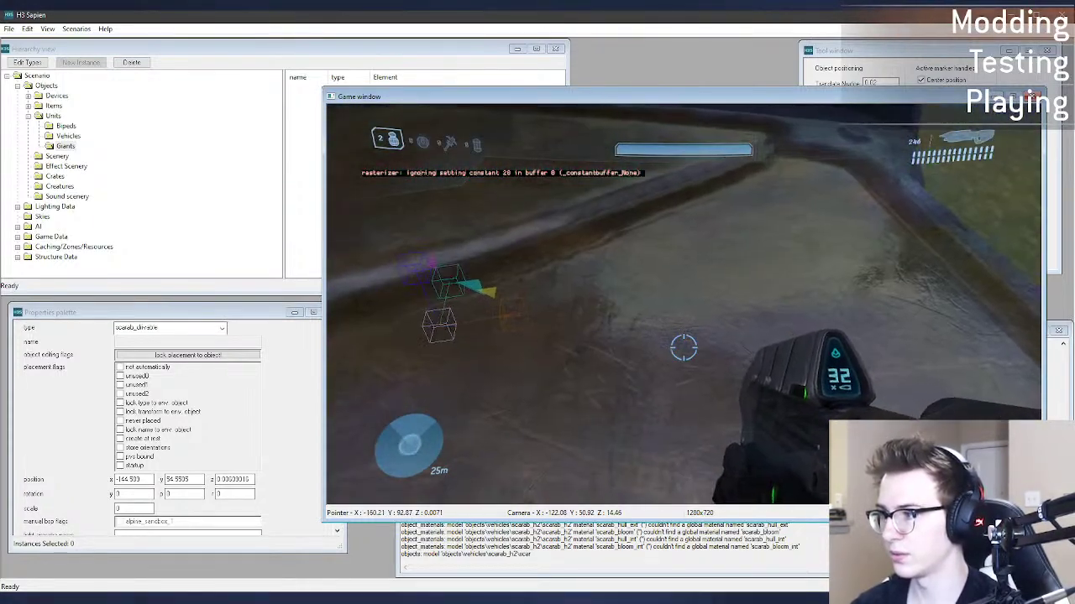
key(w)
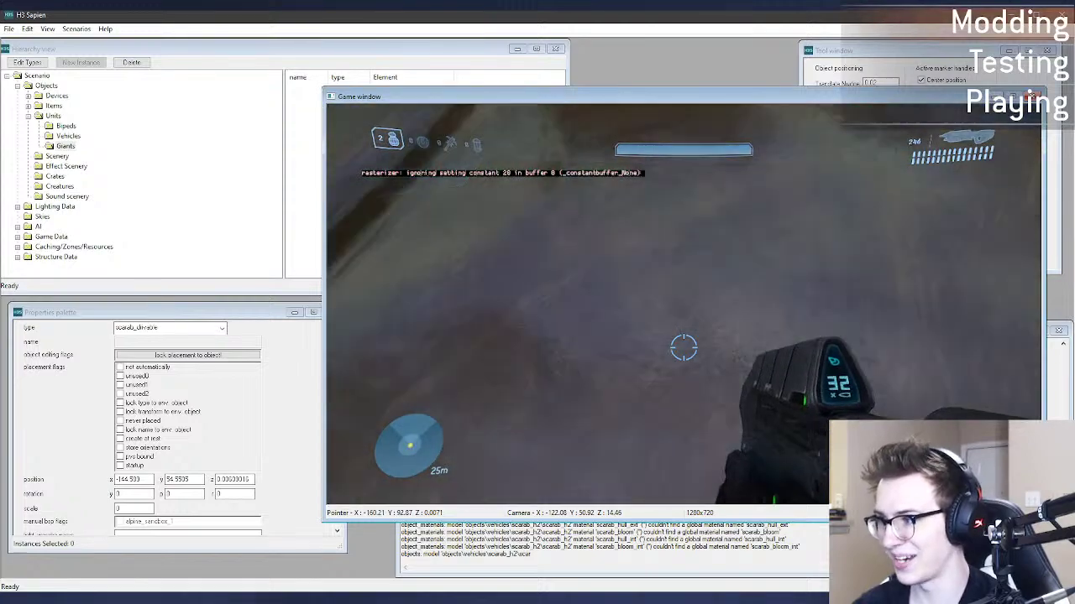
key(e)
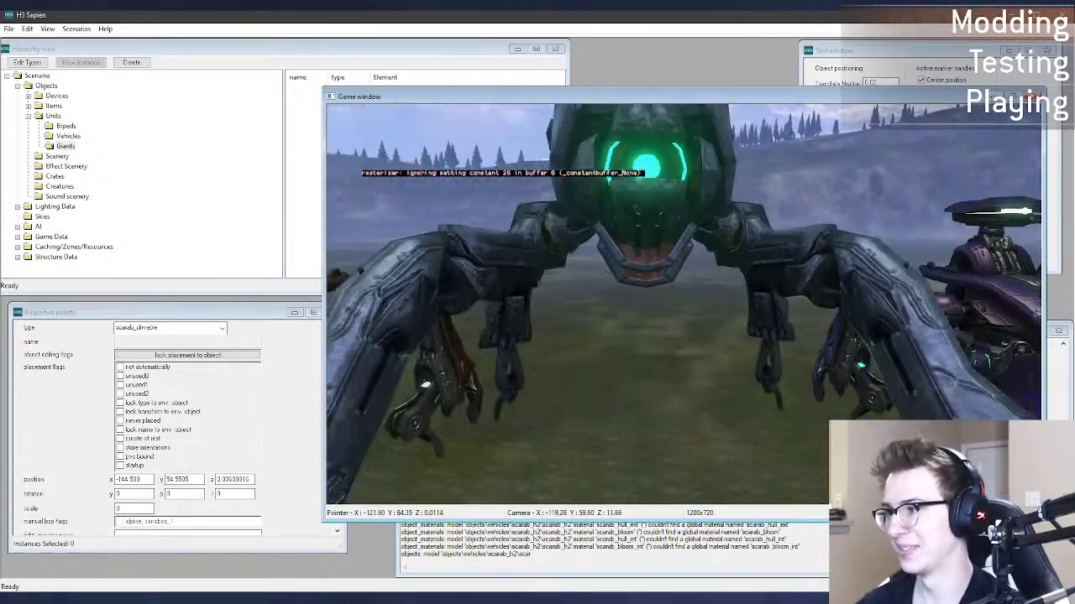
Step: Circle the Scarab with the free camera and examine its hull, legs and eye from above, behind and both sides
key(a)
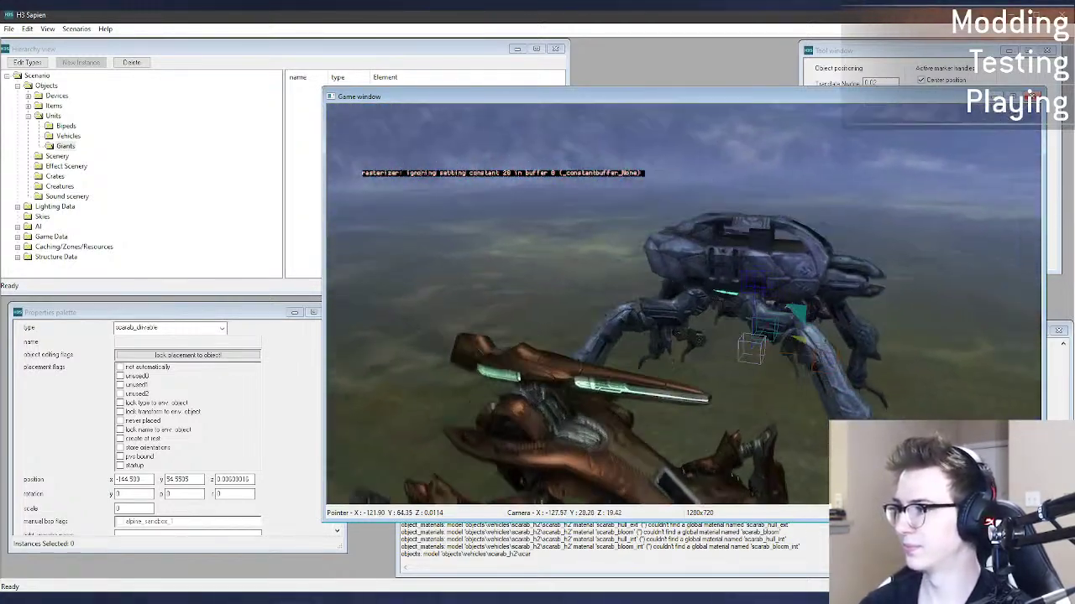
key(a)
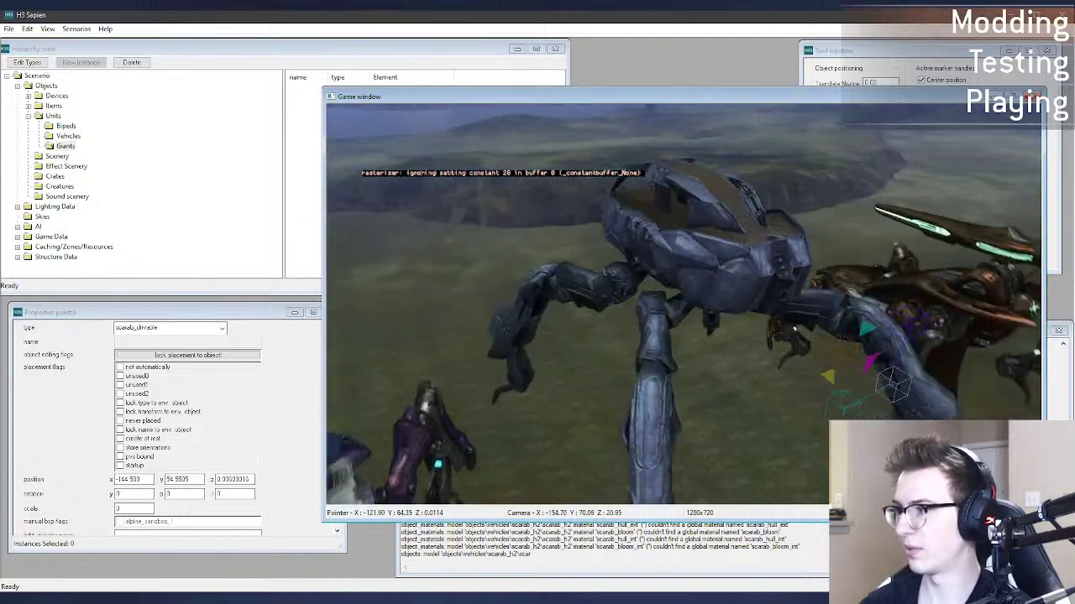
key(a)
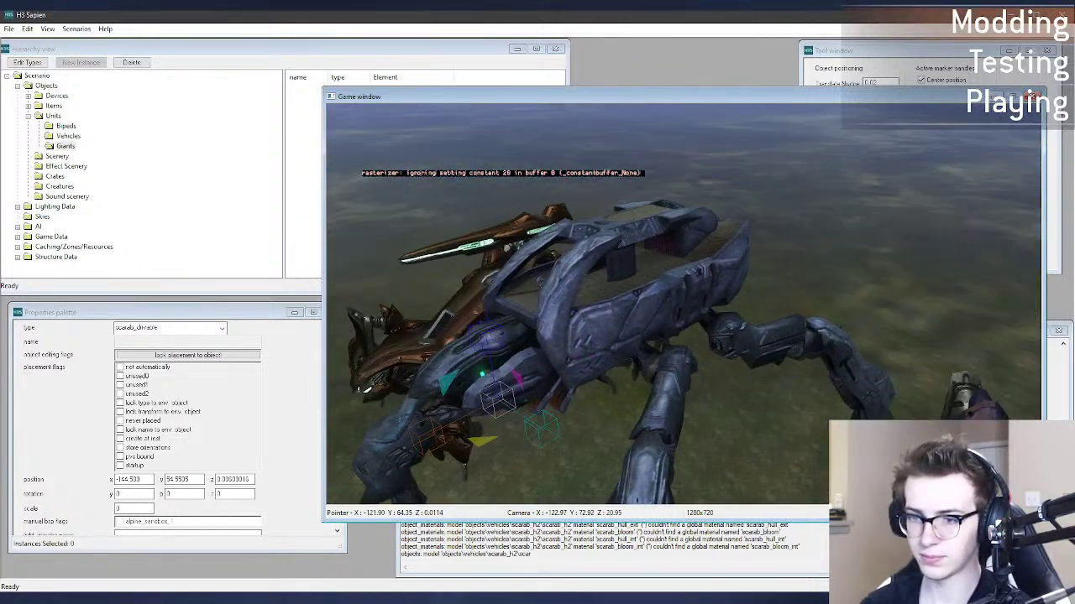
key(a)
key(f)
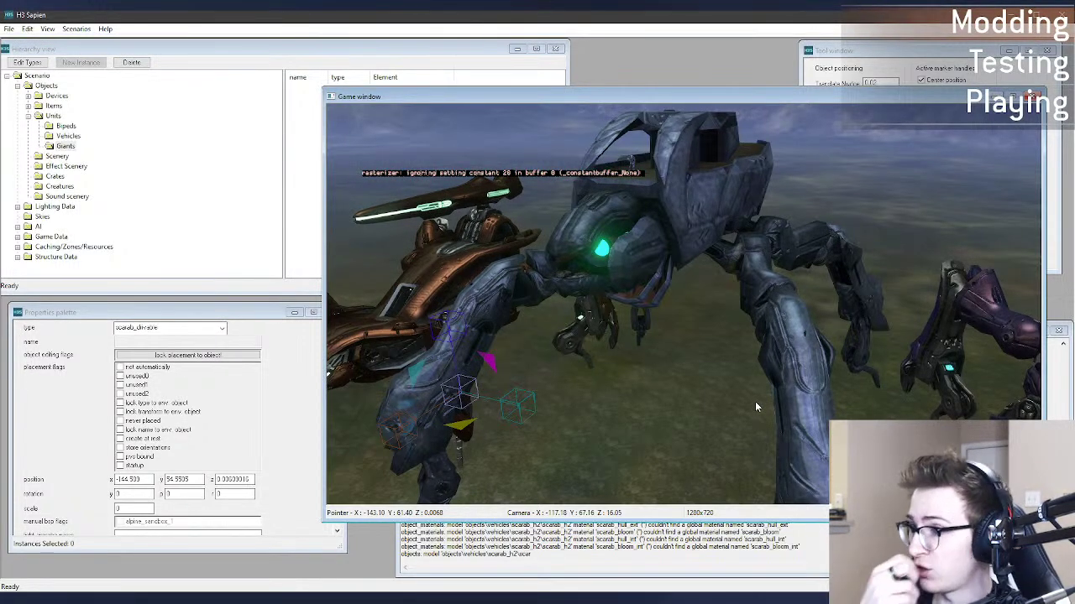
middle_drag(753, 401, 747, 353)
key(a)
key(f)
key(d)
middle_drag(785, 394, 751, 394)
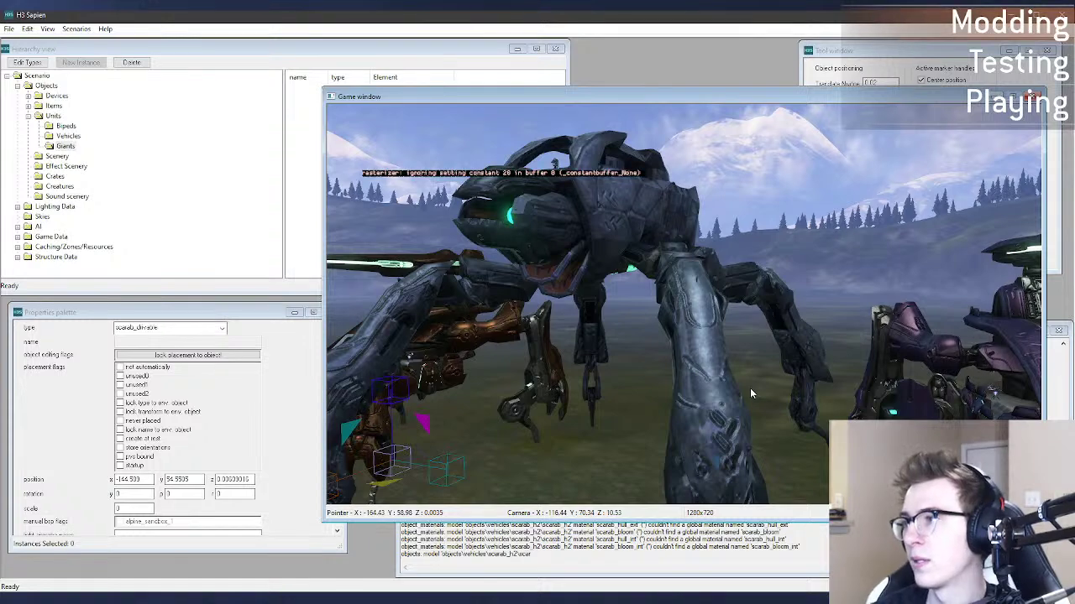
middle_drag(751, 389, 805, 396)
key(a)
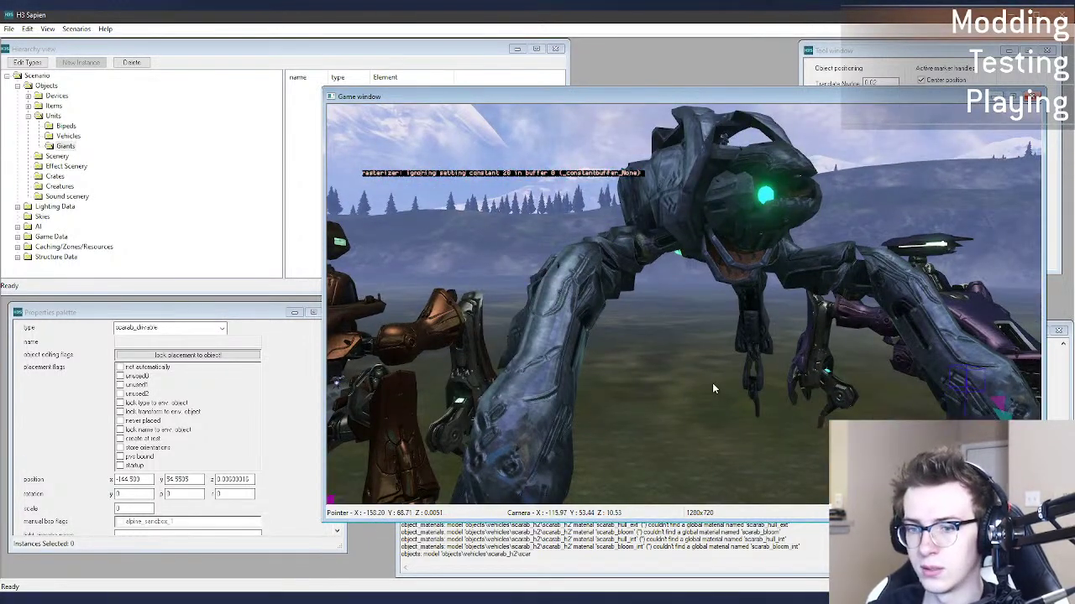
Step: Inspect the Scarab's eye glow from its front and side at different heights and distances
middle_drag(712, 387, 711, 388)
key(d)
key(w)
key(s)
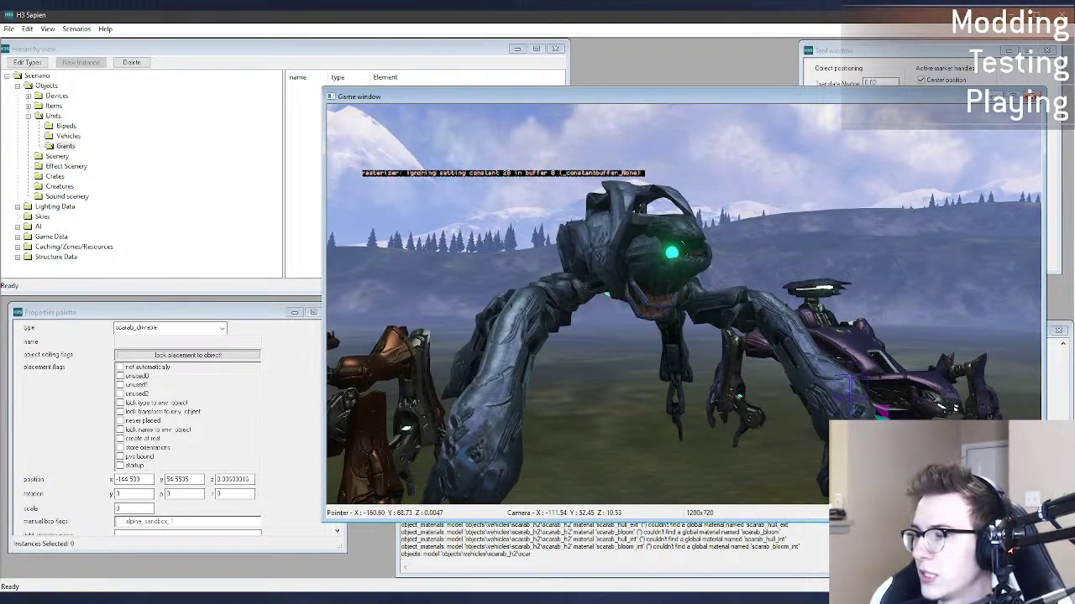
key(r)
middle_drag(712, 388, 712, 388)
key(w)
key(s)
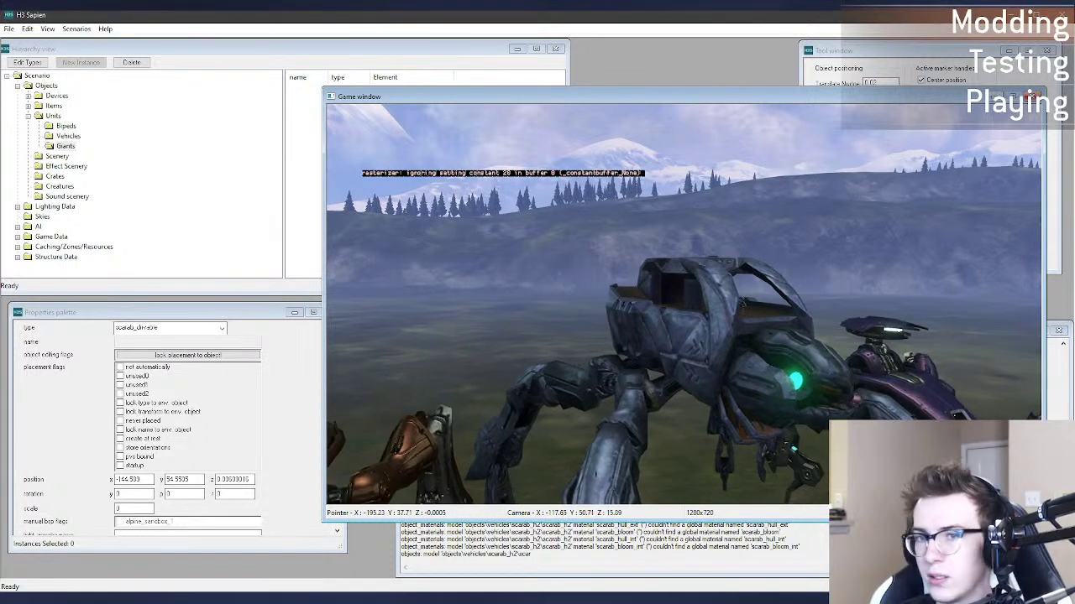
Step: Fly the camera inside the Scarab and examine the placeholder-textured interior walls and floor
key(alt+Tab)
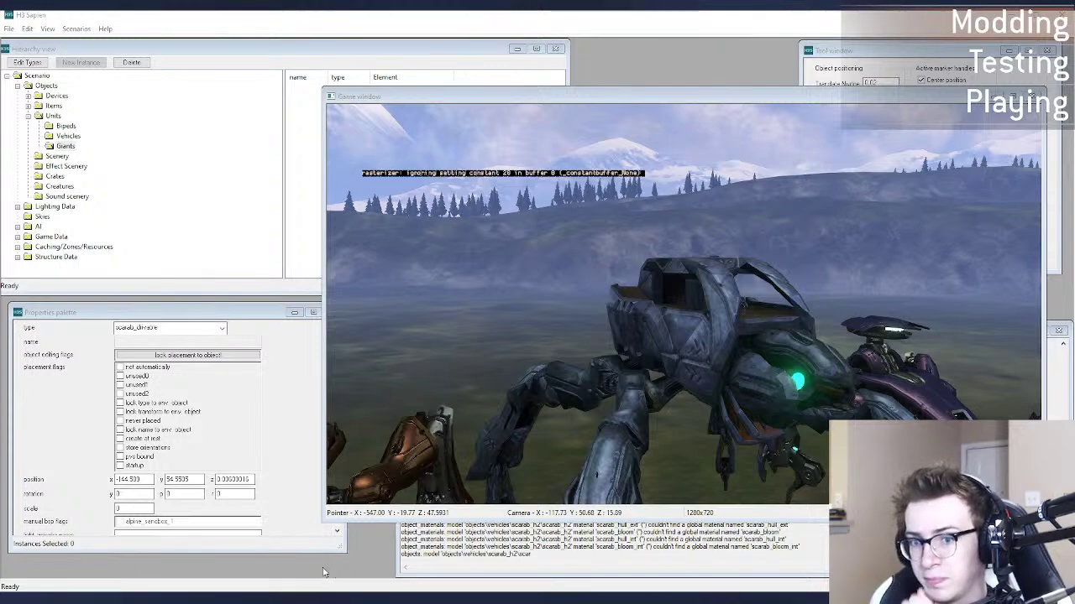
middle_drag(529, 407, 586, 404)
key(f)
key(r)
key(d)
key(a)
key(w)
key(w)
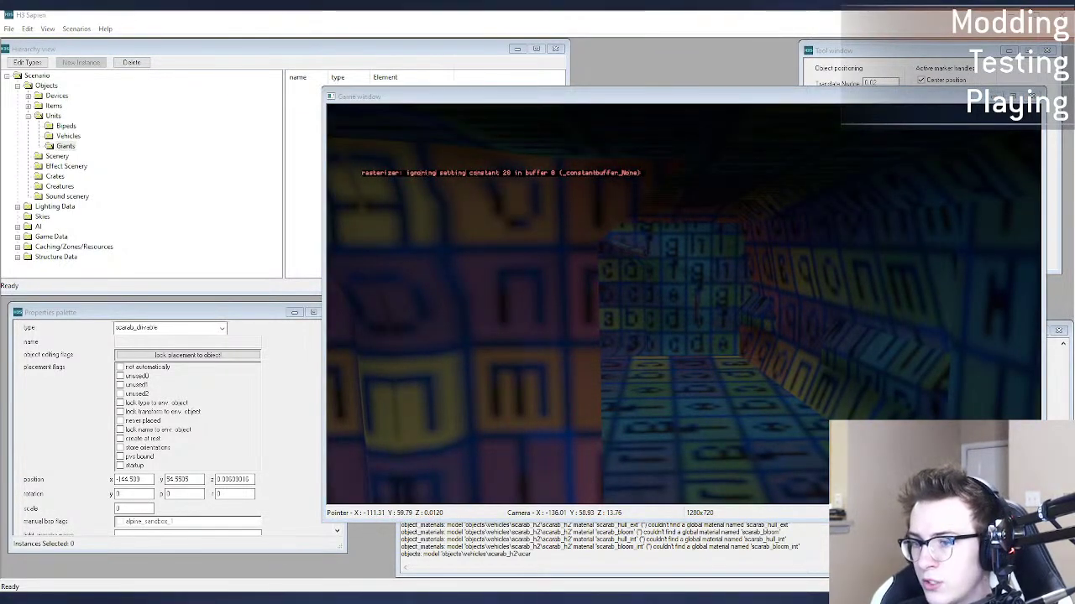
Step: Open the scarab_h2 shaders folder in File Explorer and duplicate scarab_hull_ext.shader there
click(275, 552)
click(425, 440)
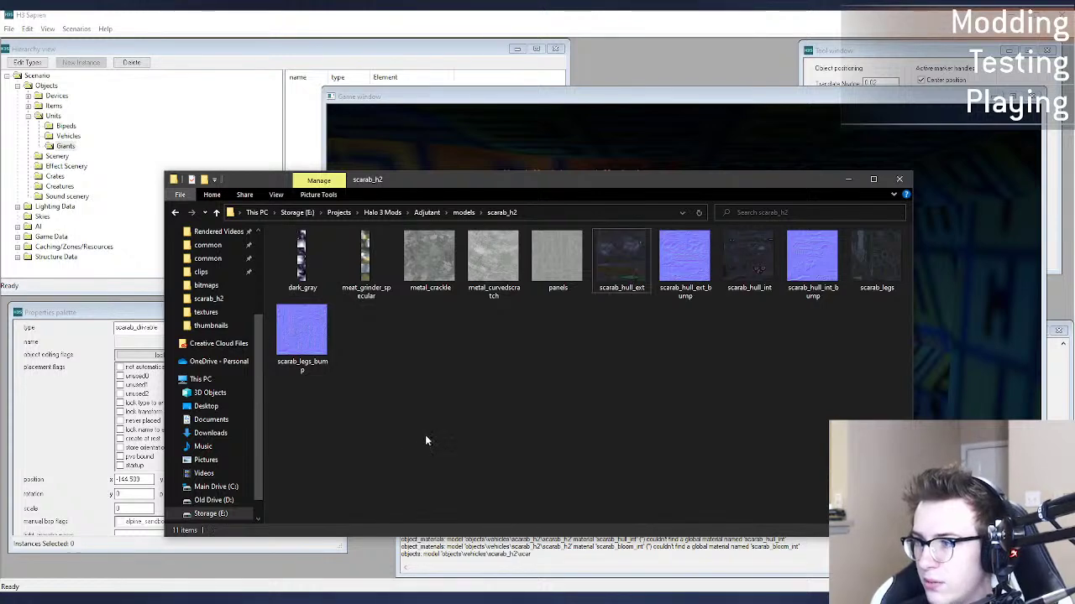
click(168, 554)
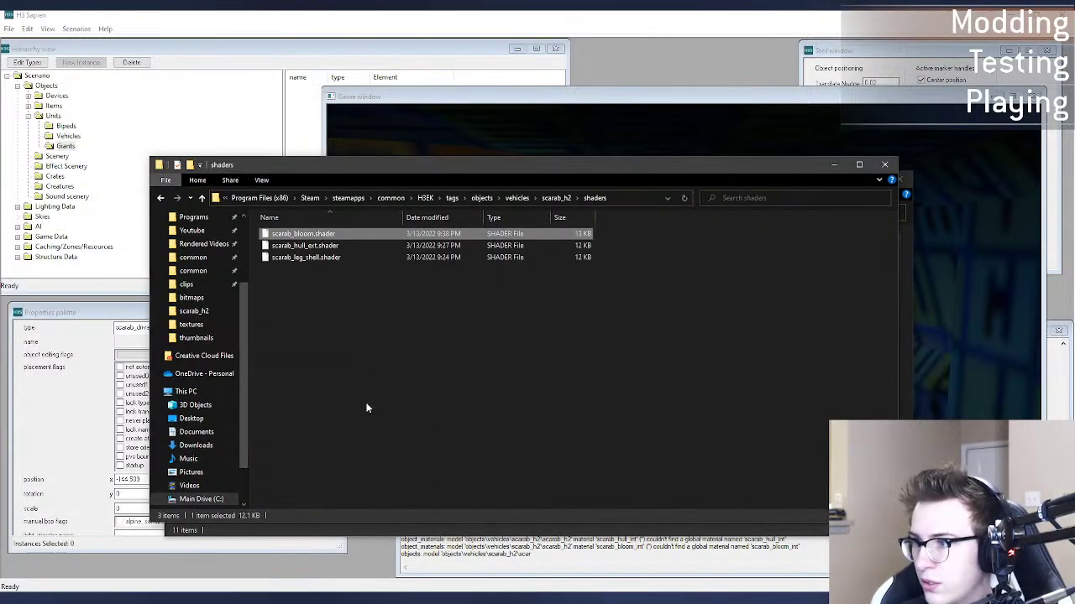
click(376, 245)
key(ctrl+c)
key(ctrl+v)
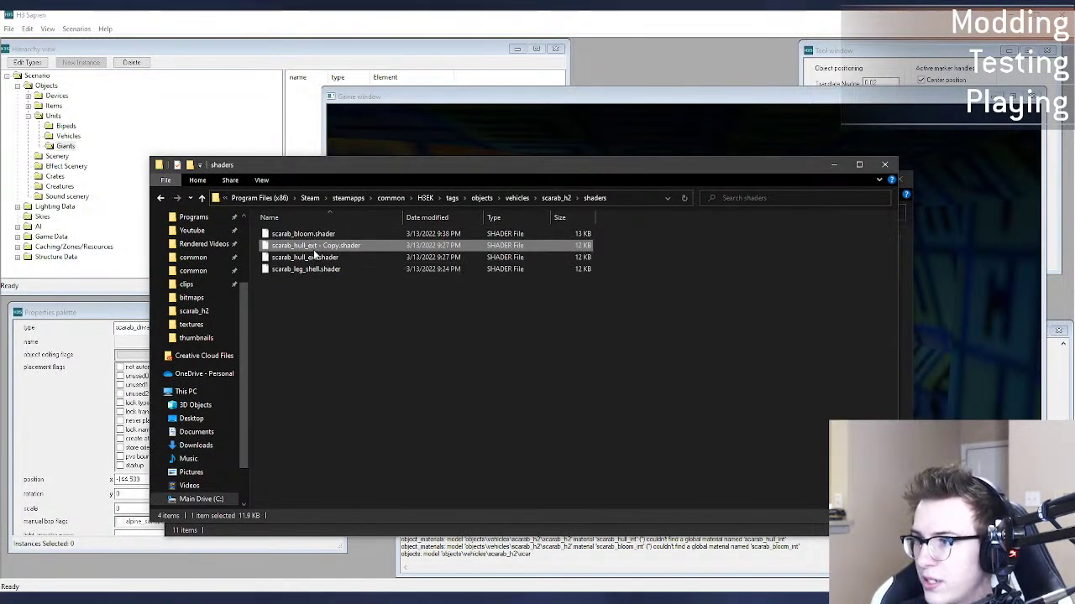
Step: Rename the duplicated hull shader file as scarab_hull_int.shader
key(F2)
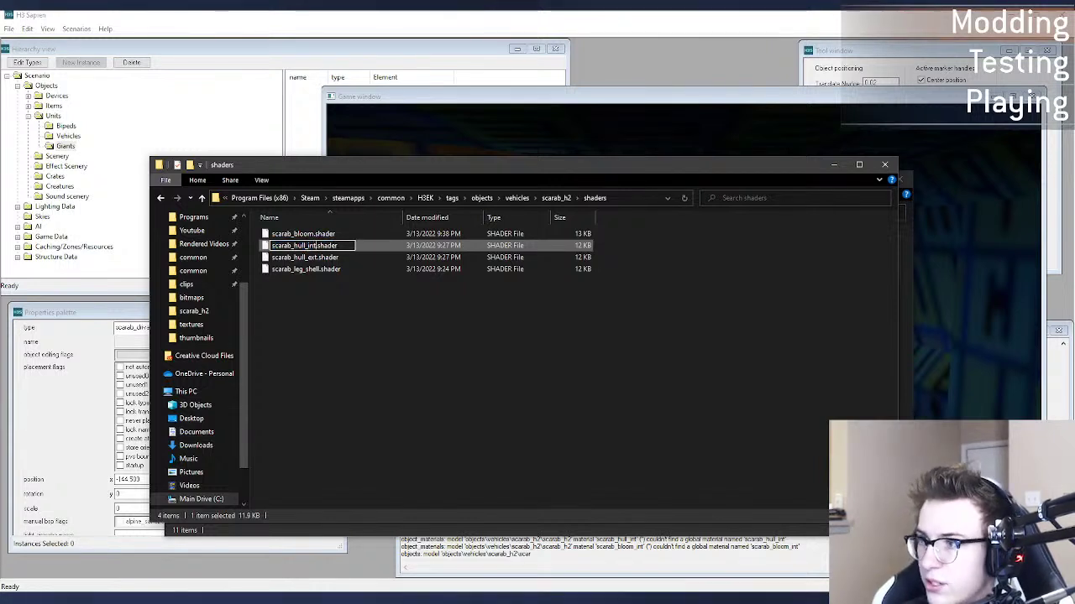
key(Return)
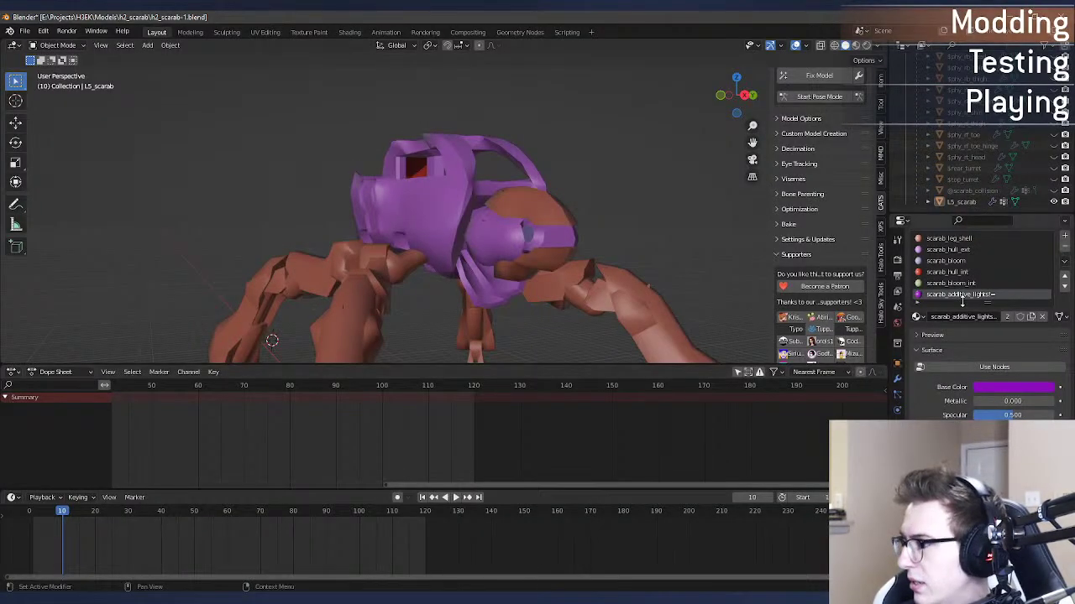
Step: Switch to Blender and check the L5_scarab material slots for the names of the shaders that are still missing
click(974, 272)
click(977, 250)
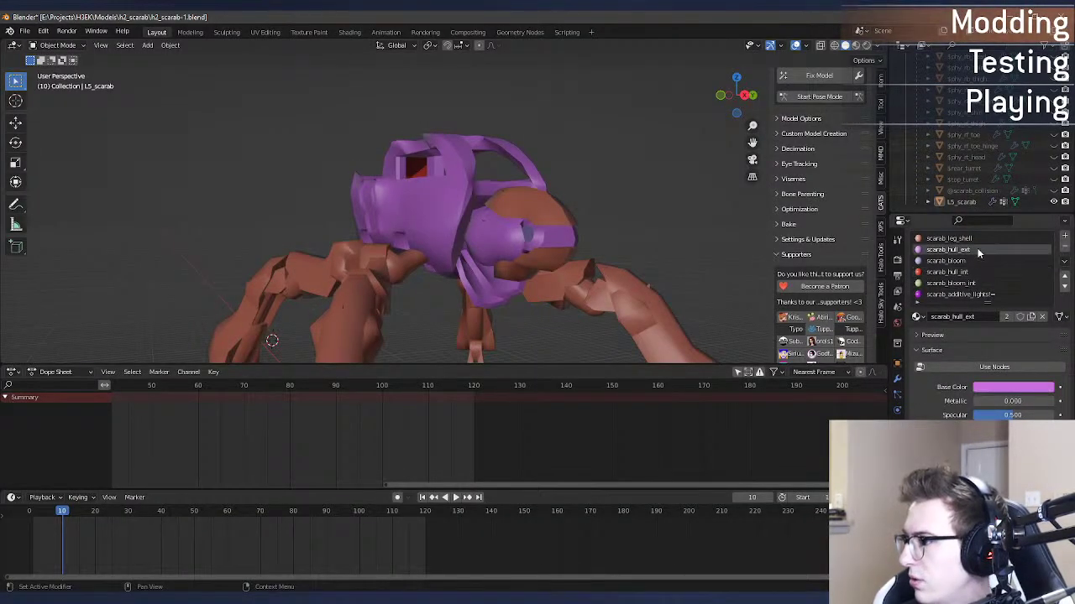
click(978, 241)
click(977, 261)
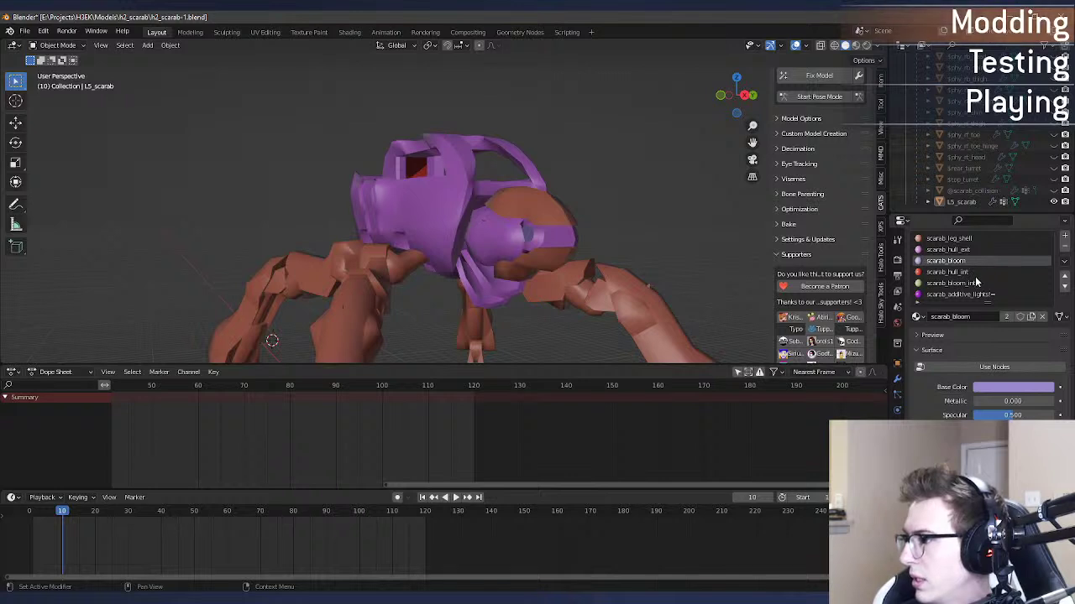
click(978, 286)
click(981, 295)
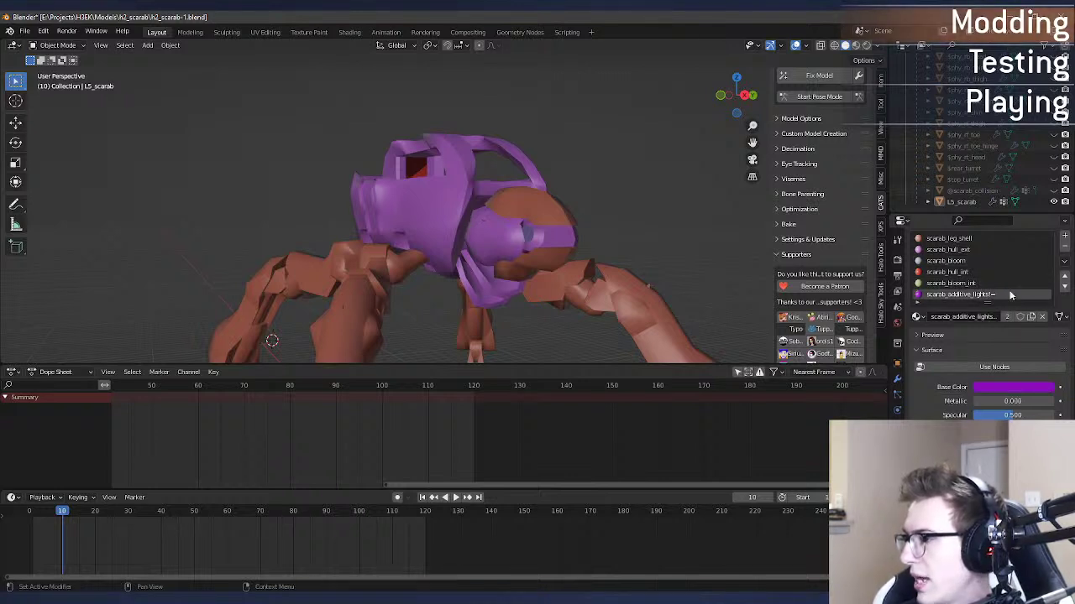
click(953, 284)
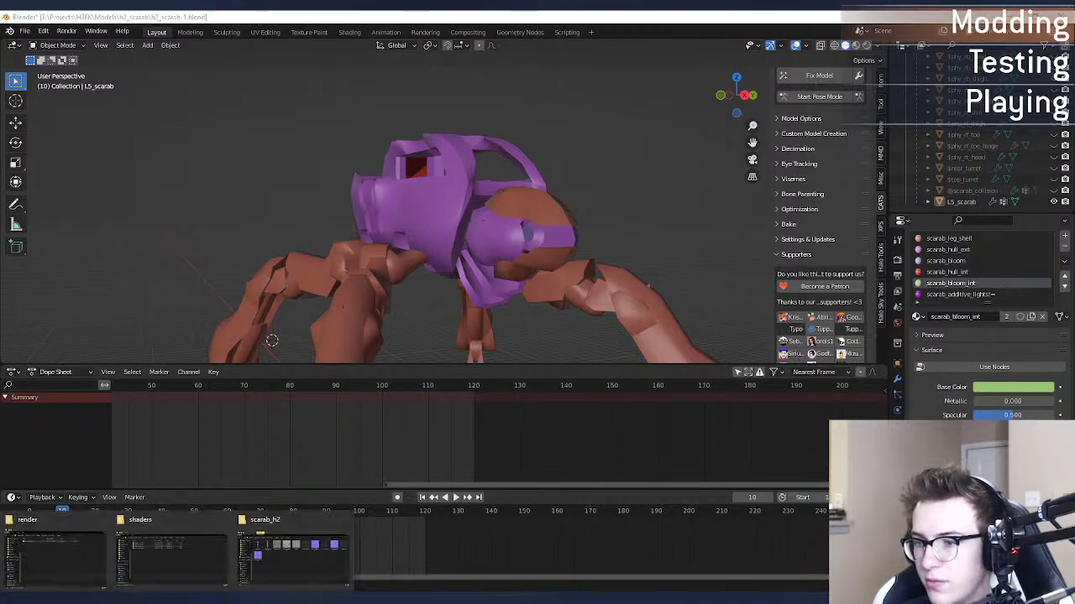
Step: In the File Explorer shaders folder, duplicate scarab_bloom.shader and name the copy scarab_bloom_int.shader
click(192, 552)
click(340, 233)
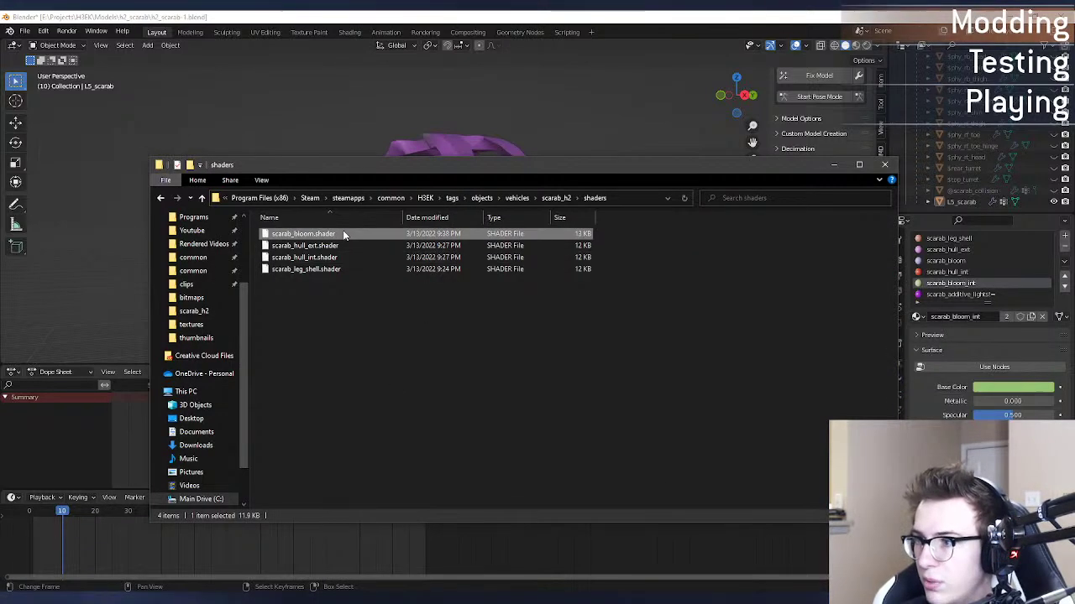
key(ctrl+c)
key(ctrl+v)
key(F2)
key(Right)
key(ctrl+shift+Left)
key(ctrl+shift+Left)
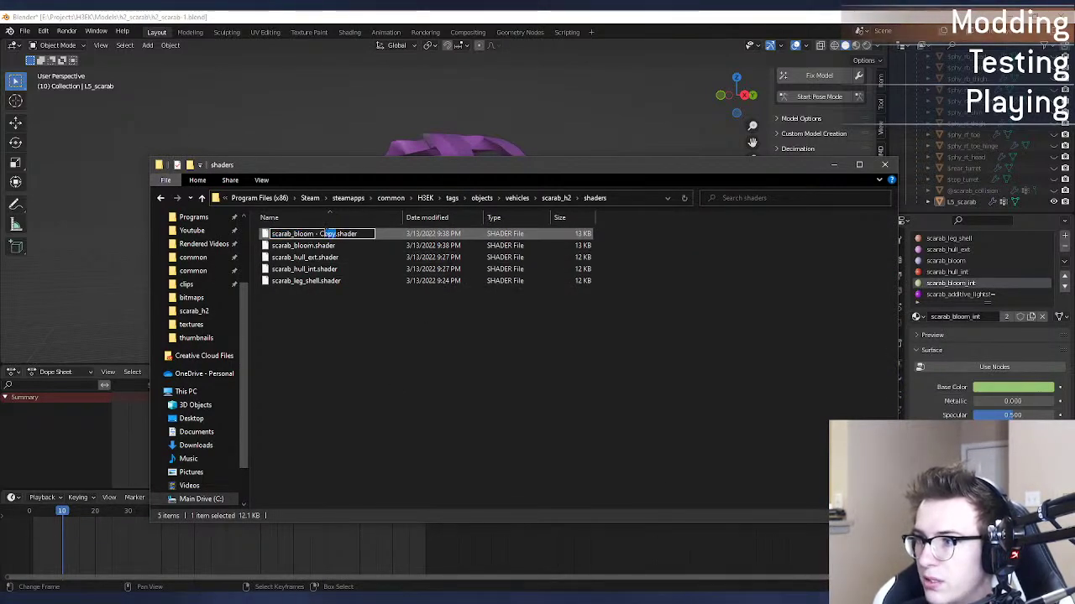
text(_)
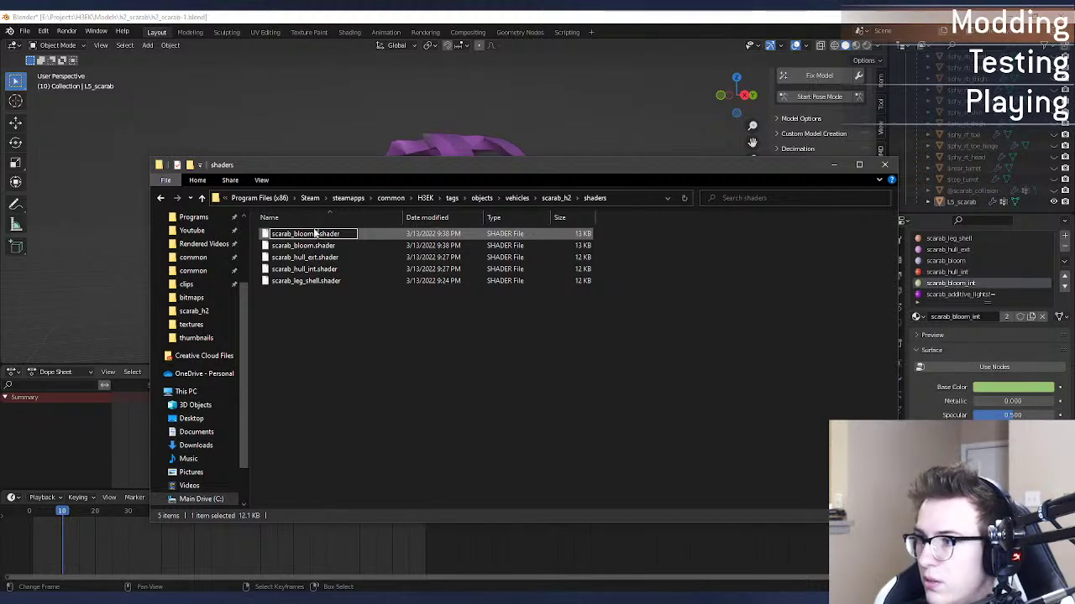
text(int)
key(Return)
Step: Duplicate scarab_bloom_int.shader and name the copy scarab_additive_lights.shader
key(ctrl+c)
key(ctrl+v)
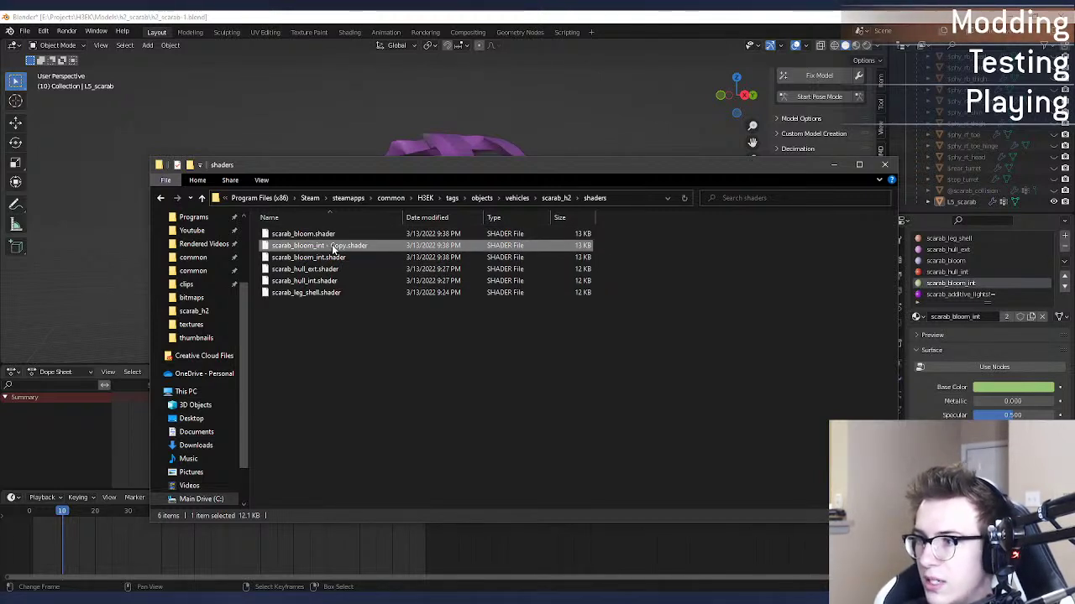
key(F2)
text(scarab_)
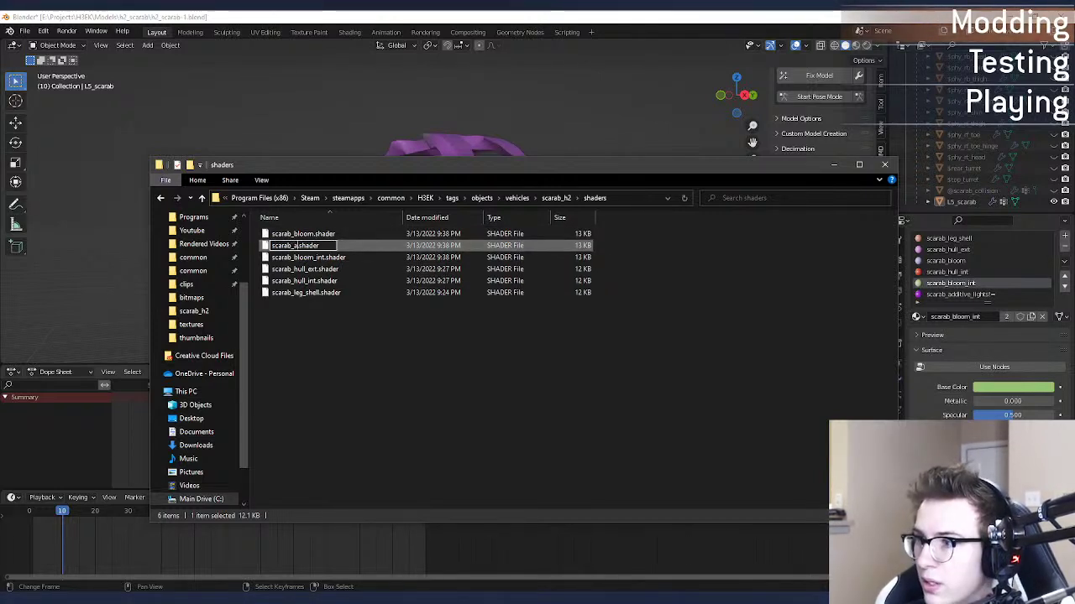
text(additive_lights)
key(Return)
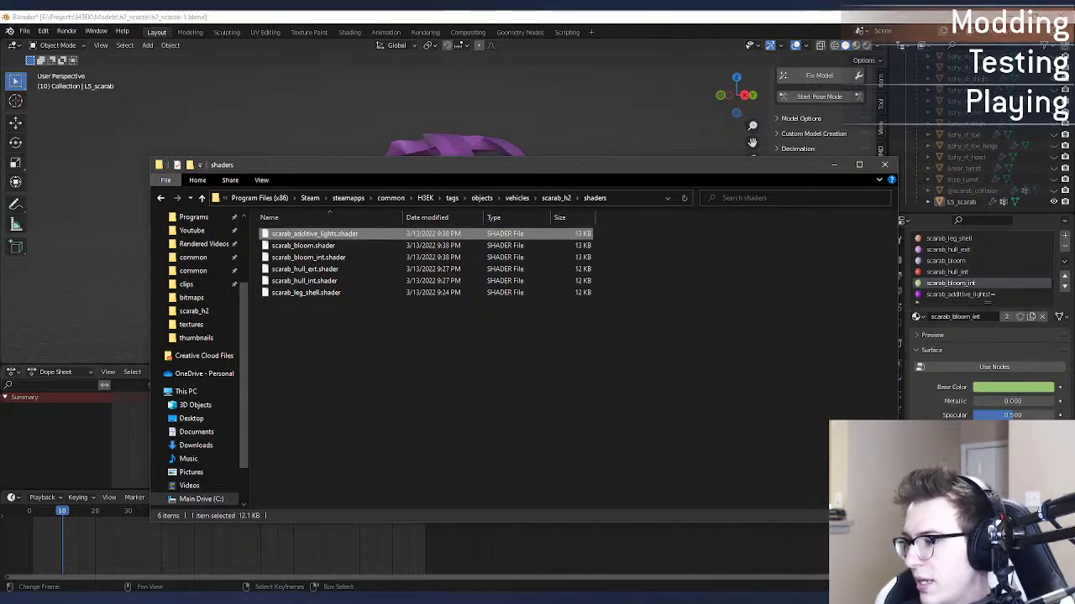
Step: Re-run the previous import command to rebuild the scarab_h2 model with the new shaders
click(746, 599)
key(Up)
key(Return)
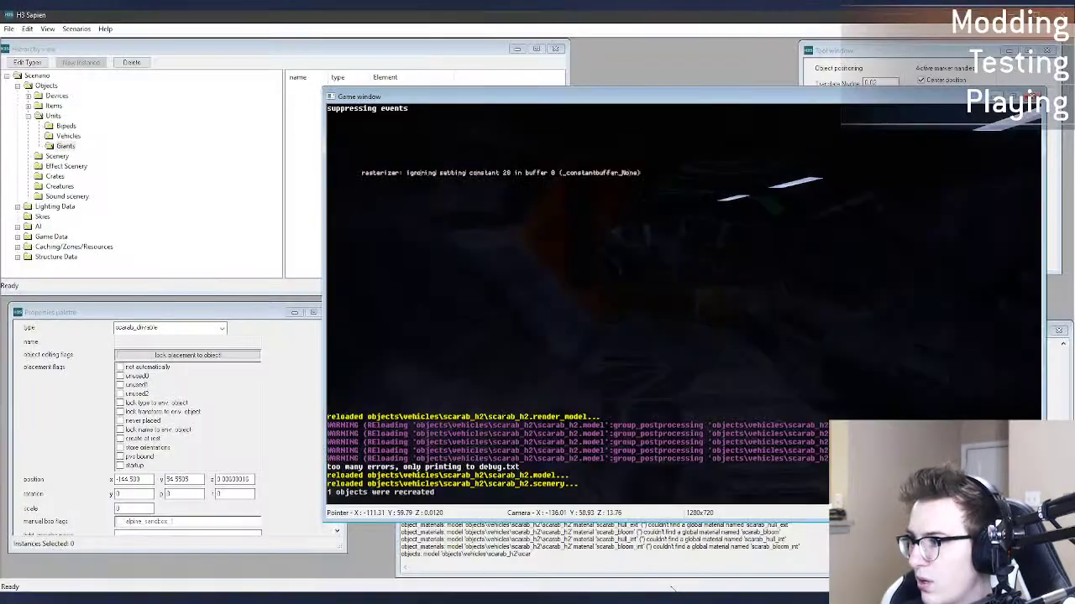
Step: In Sapien, fly the free camera through the Scarab's interior and examine the newly assigned shaders on its walls and lights
middle_drag(684, 303, 785, 315)
key(w)
key(w)
key(s)
key(s)
key(a)
key(w)
key(w)
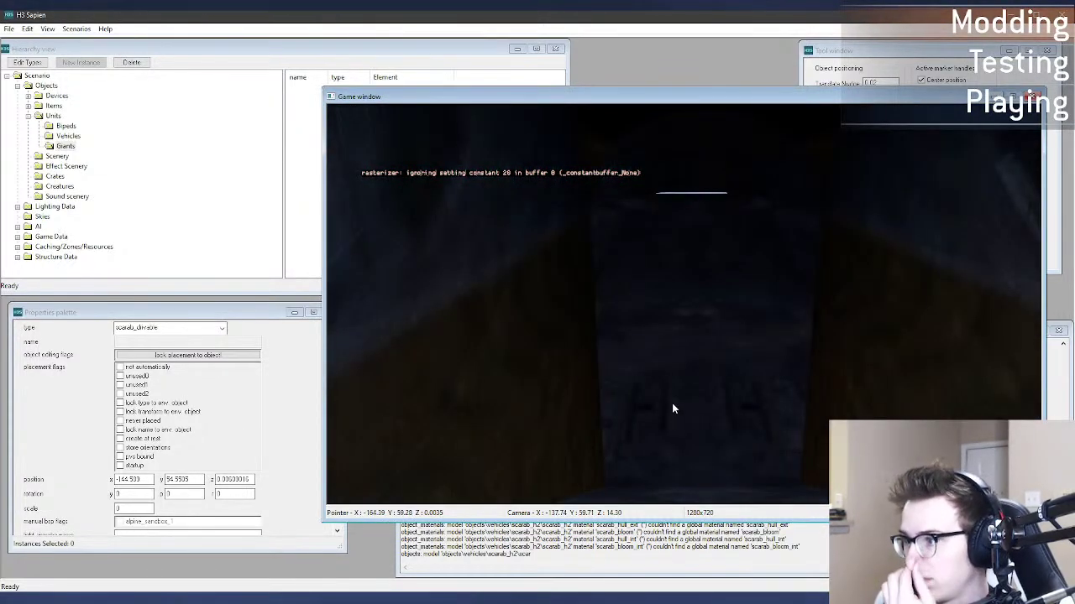
Step: Take control of the player and walk through the Scarab's interior to inspect its surfaces at eye level
key(Tab)
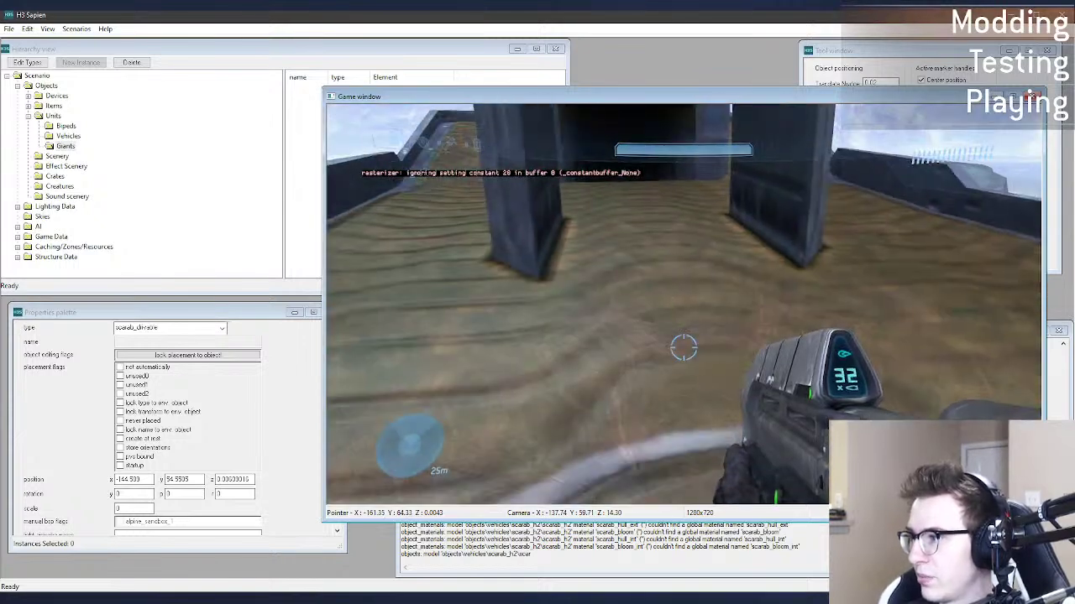
key(w)
key(w)
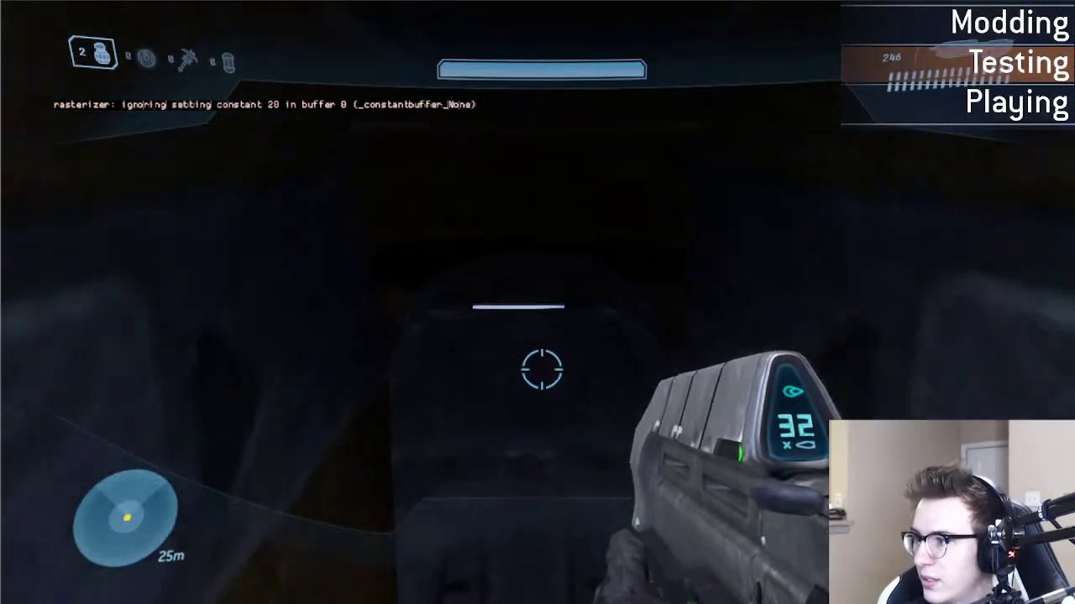
key(w)
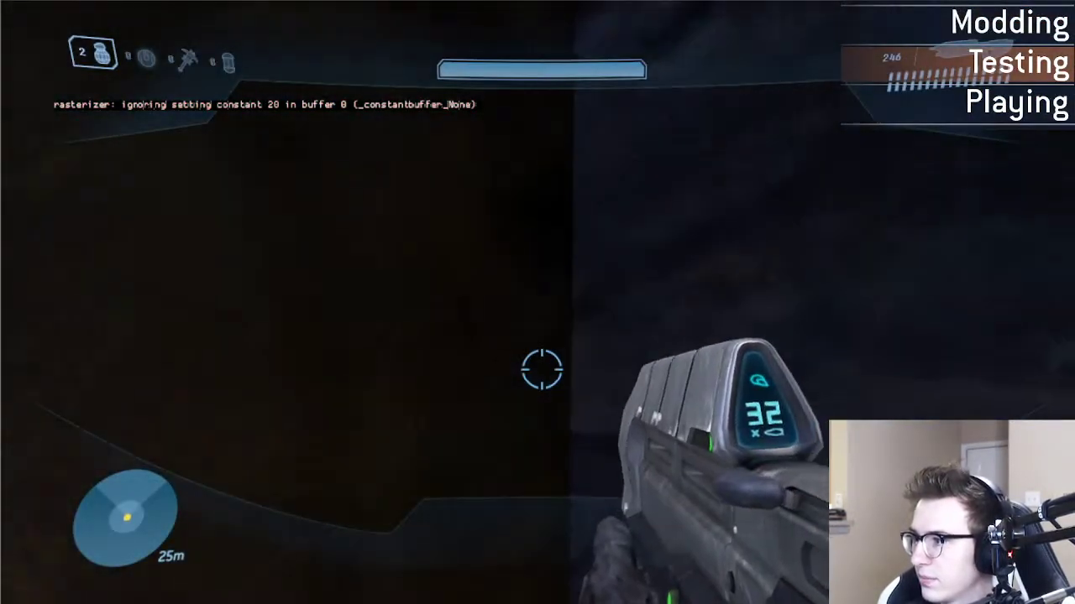
key(w)
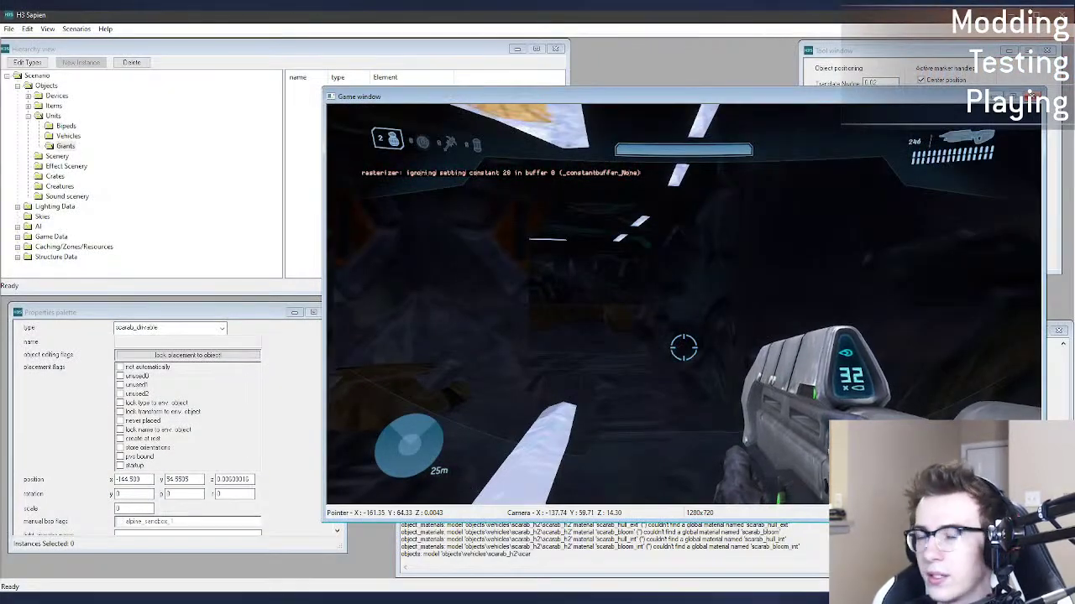
Step: Return to the free camera at 1.0x speed and look around the Scarab's interior walls and light strips
key(e)
key(w)
key(shift)
key(shift)
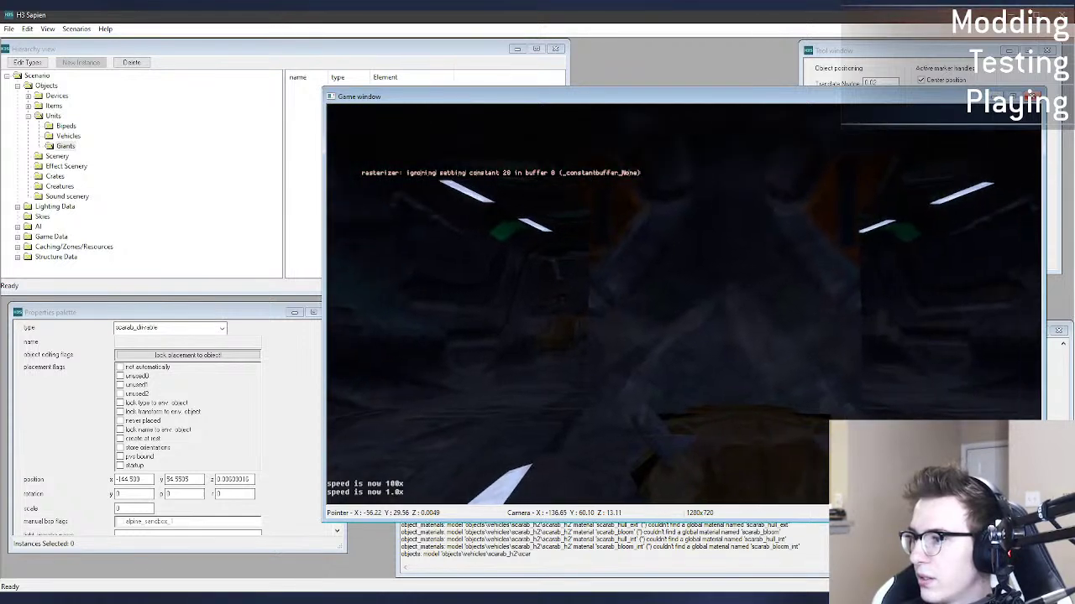
middle_drag(642, 499, 640, 513)
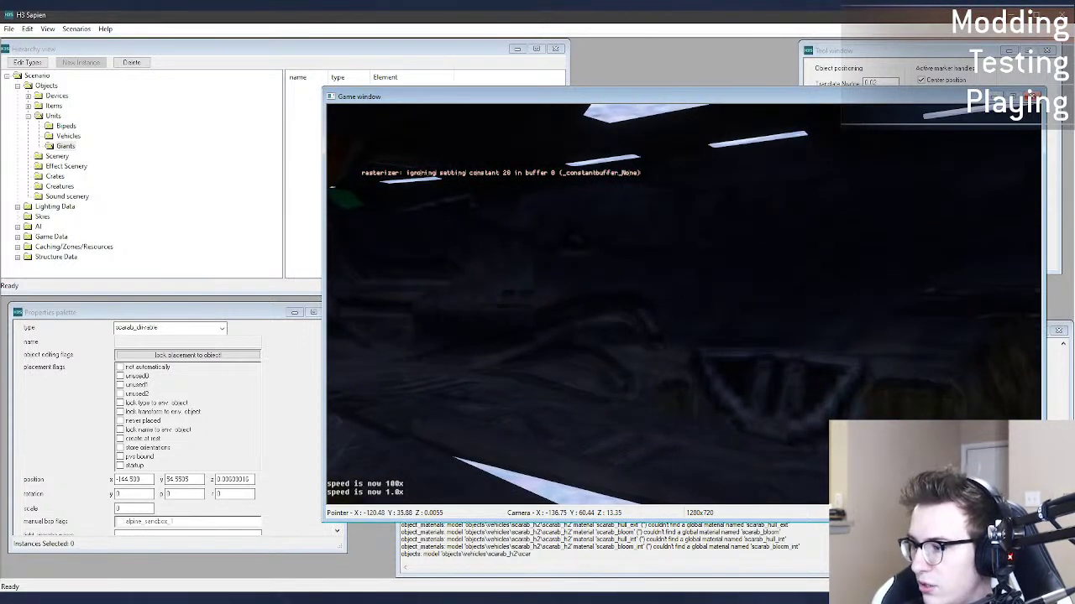
Step: In the Halo 2 Guerilla, close scarab_bloom.shader, open the scarab_hull_int material's shader and read its bitmap and detail settings
key(alt+Tab)
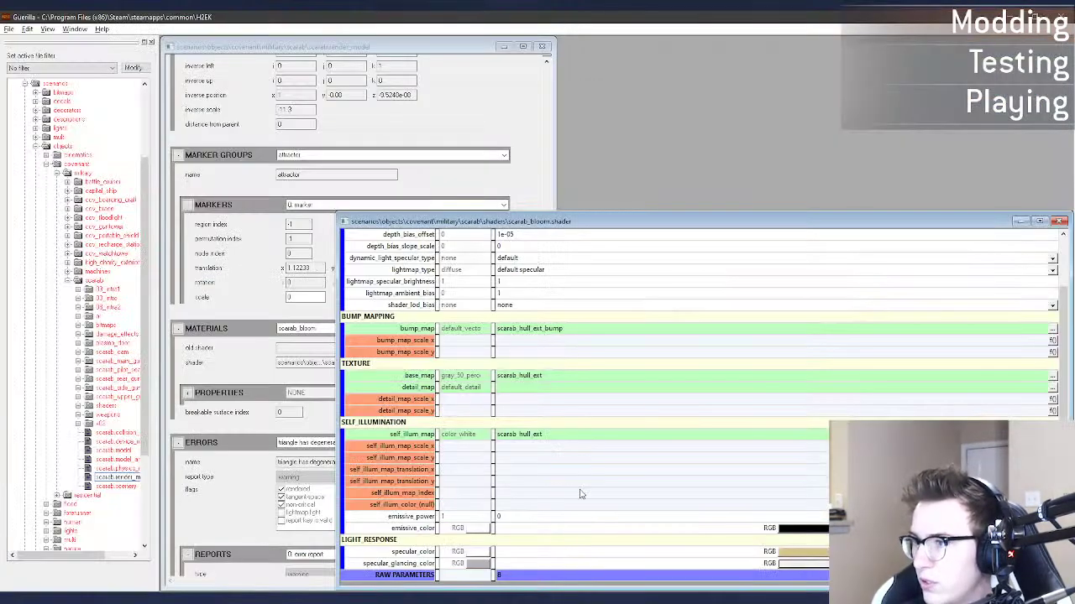
click(1059, 221)
click(391, 328)
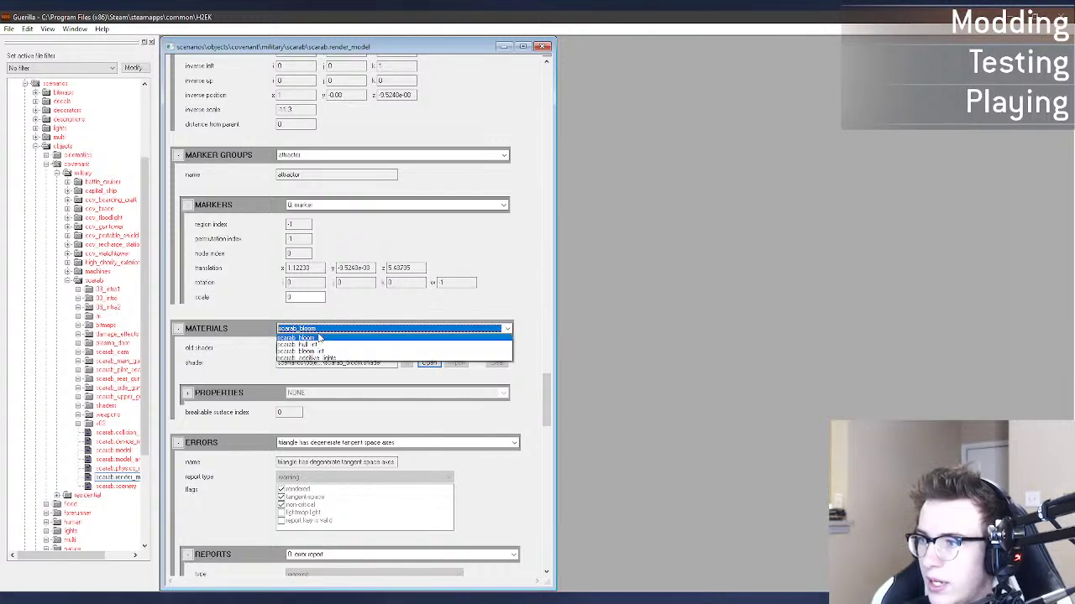
click(322, 359)
click(426, 363)
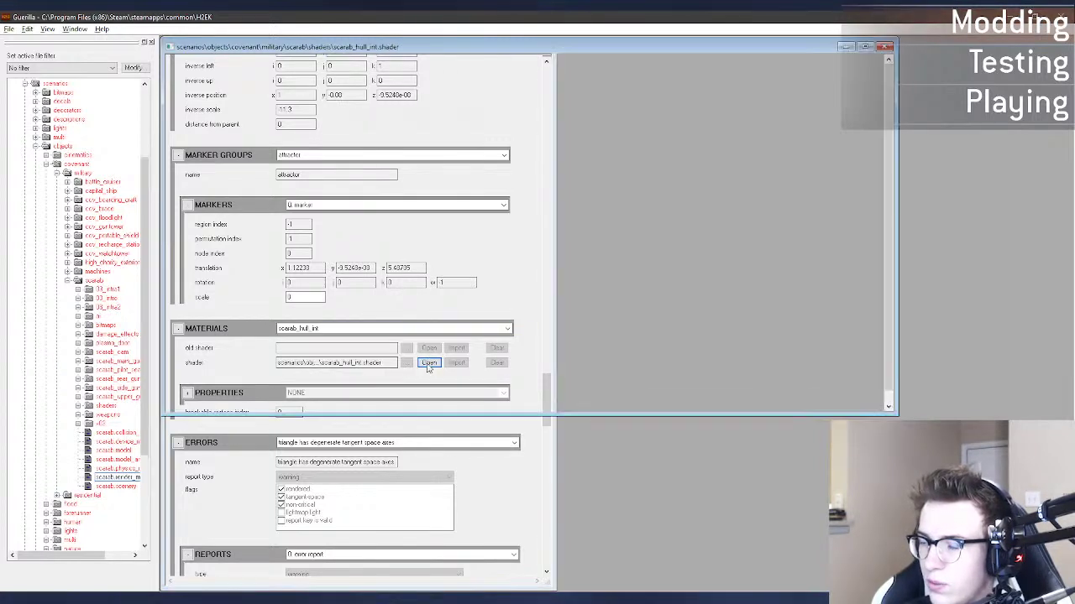
click(284, 603)
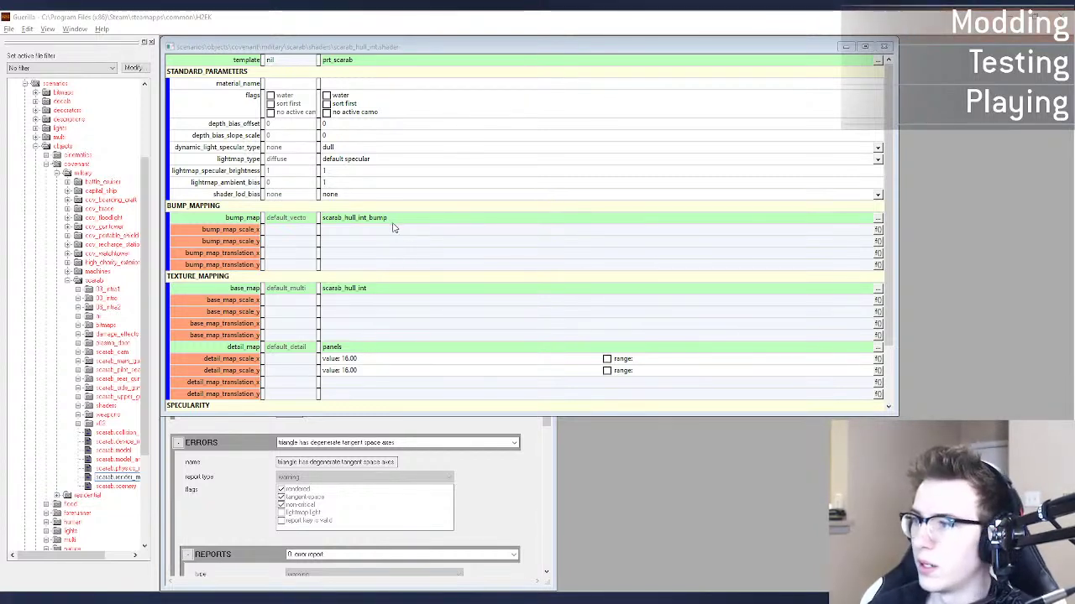
scroll(369, 349, down, 3)
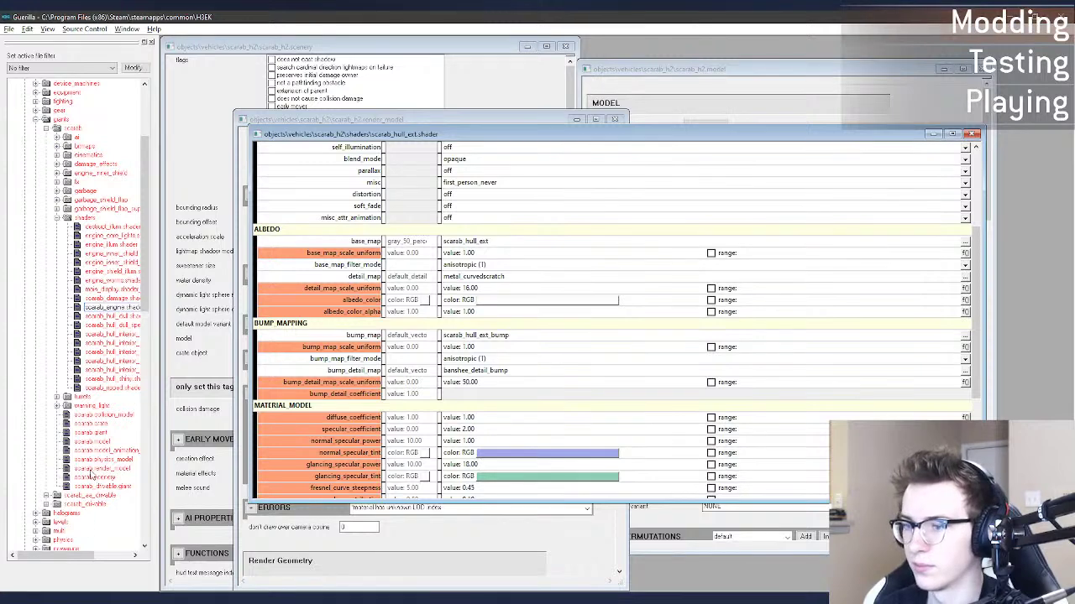
Step: Open scarab_hull_int.shader from the scarab_h2 shaders folder in the Halo 3 Guerilla
click(153, 556)
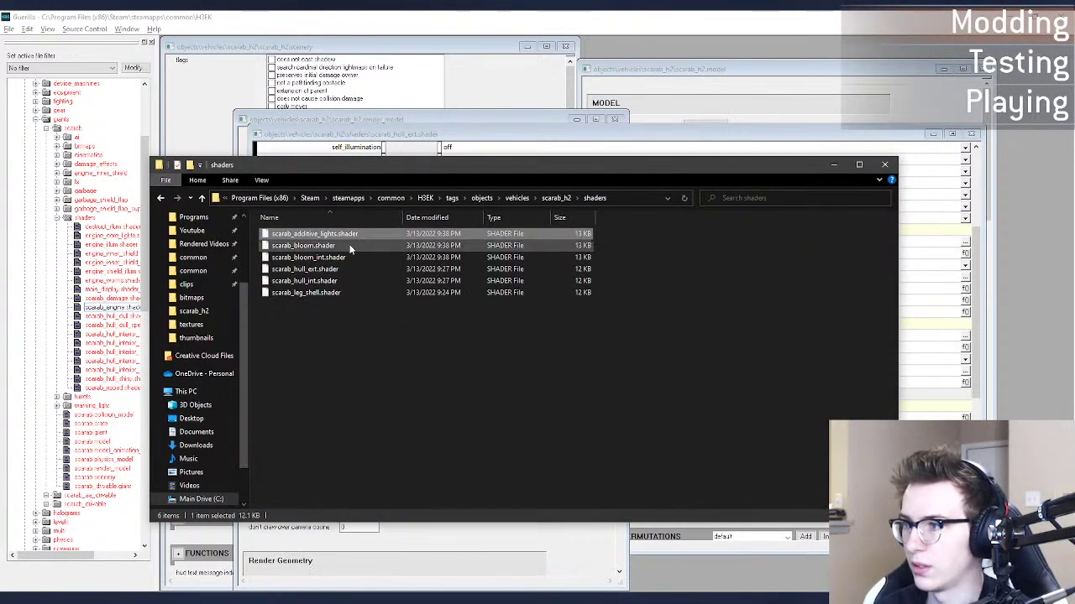
click(327, 282)
drag(841, 336, 429, 98)
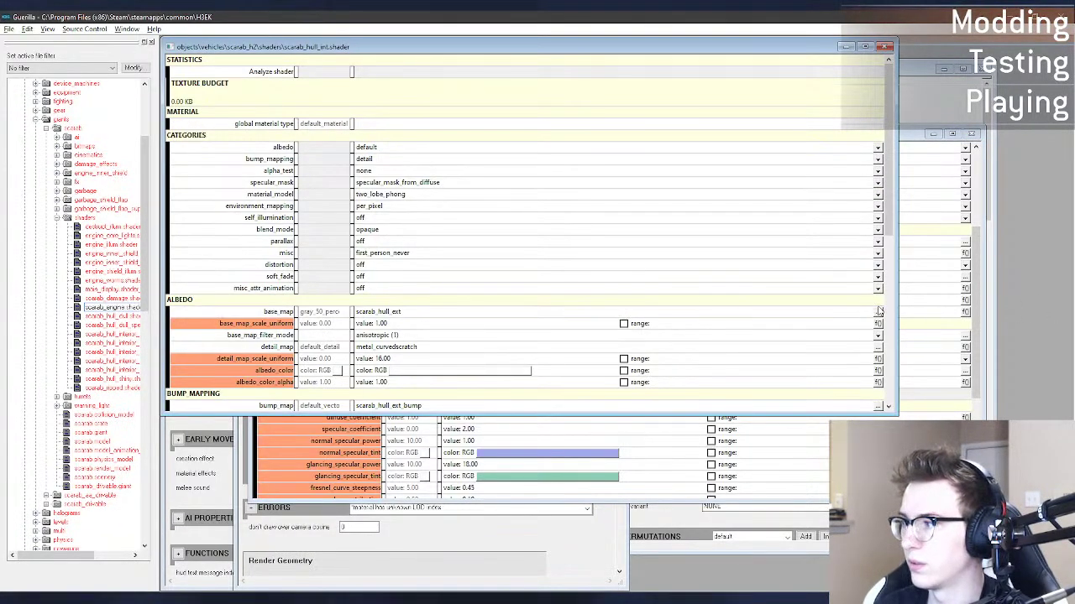
Step: Set the shader's base_map to scarab_hull_int and its bump_map to scarab_hull_int_bump
click(877, 312)
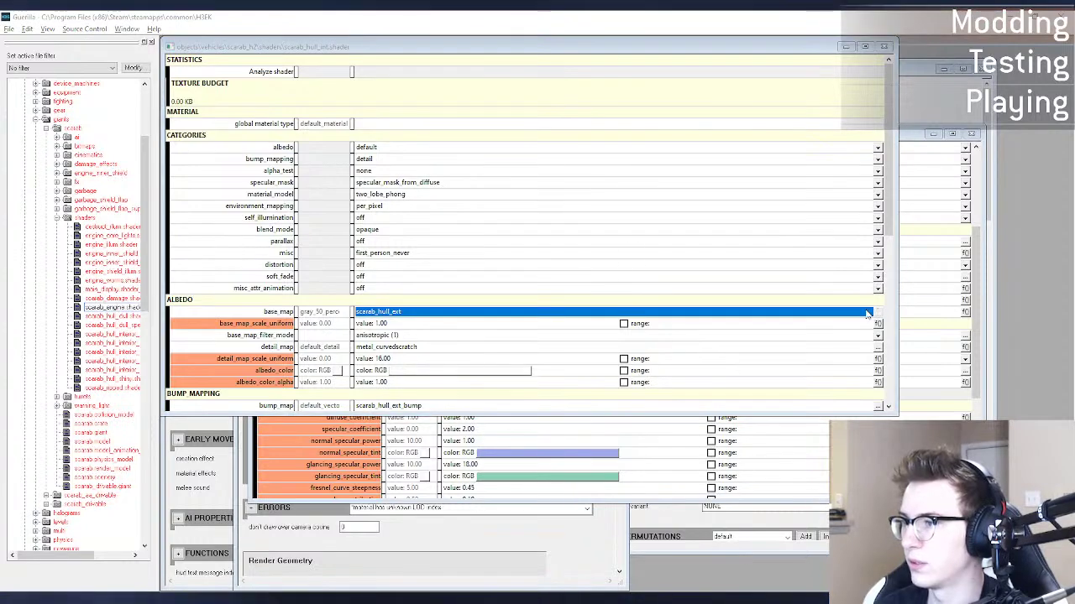
double_click(368, 301)
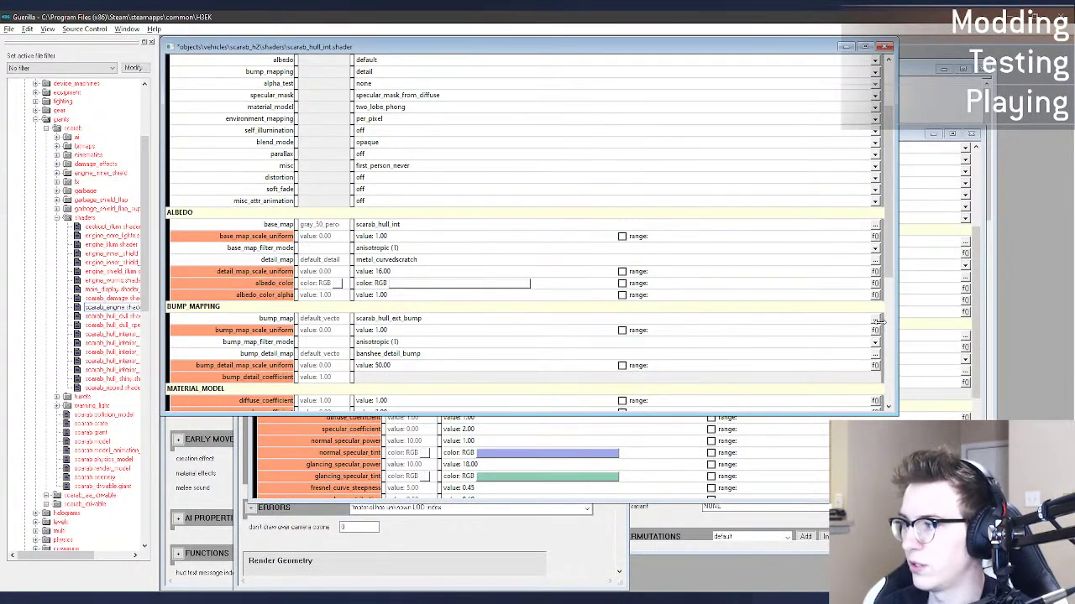
click(876, 322)
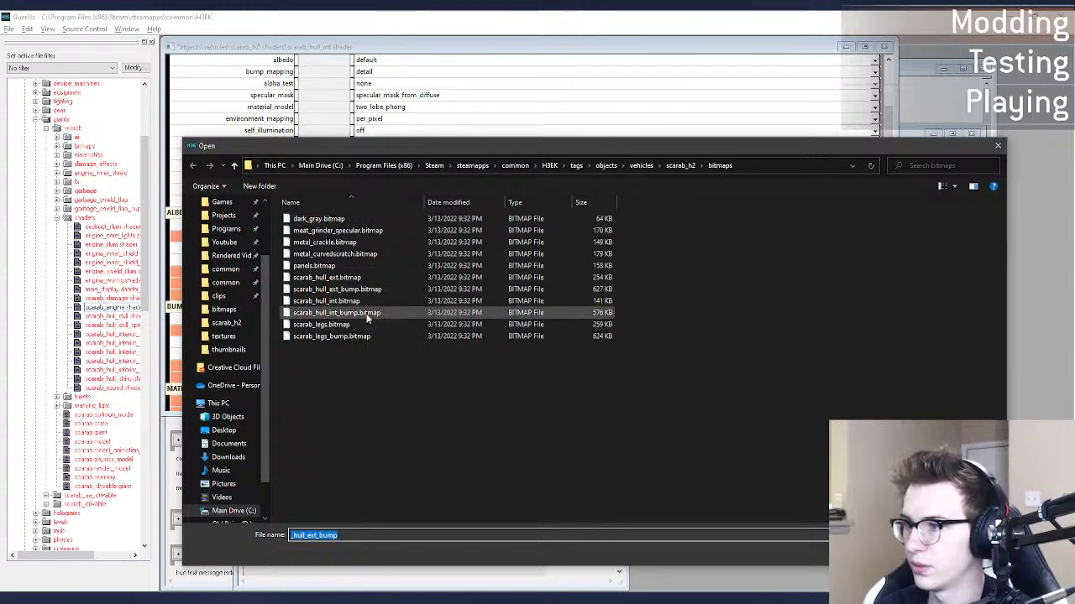
double_click(371, 314)
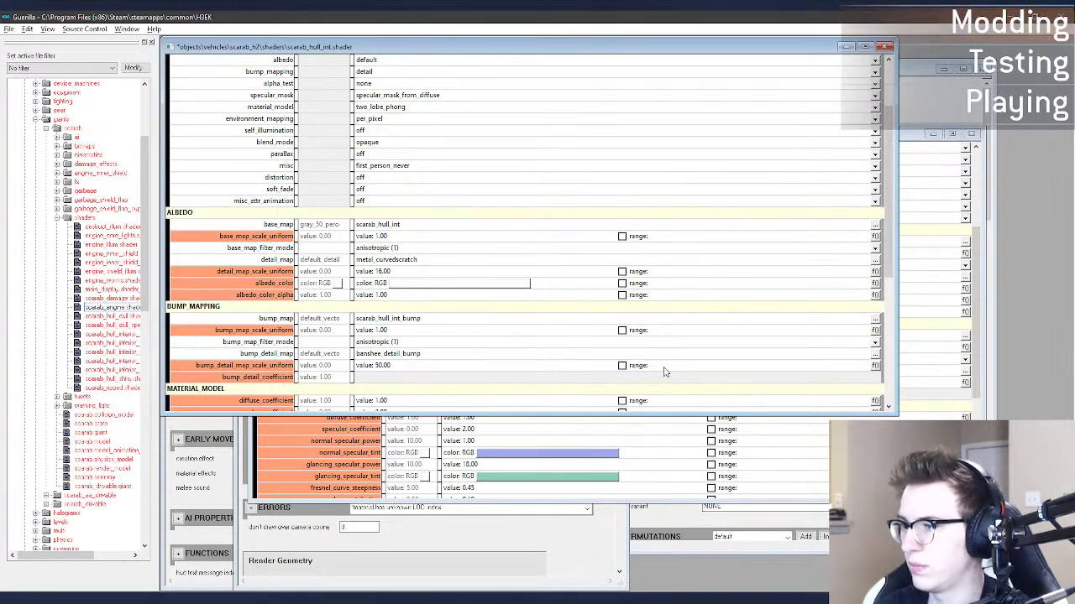
Step: Set the shader's detail_map to panels, save it and review its bump mapping and material model parameters
click(876, 260)
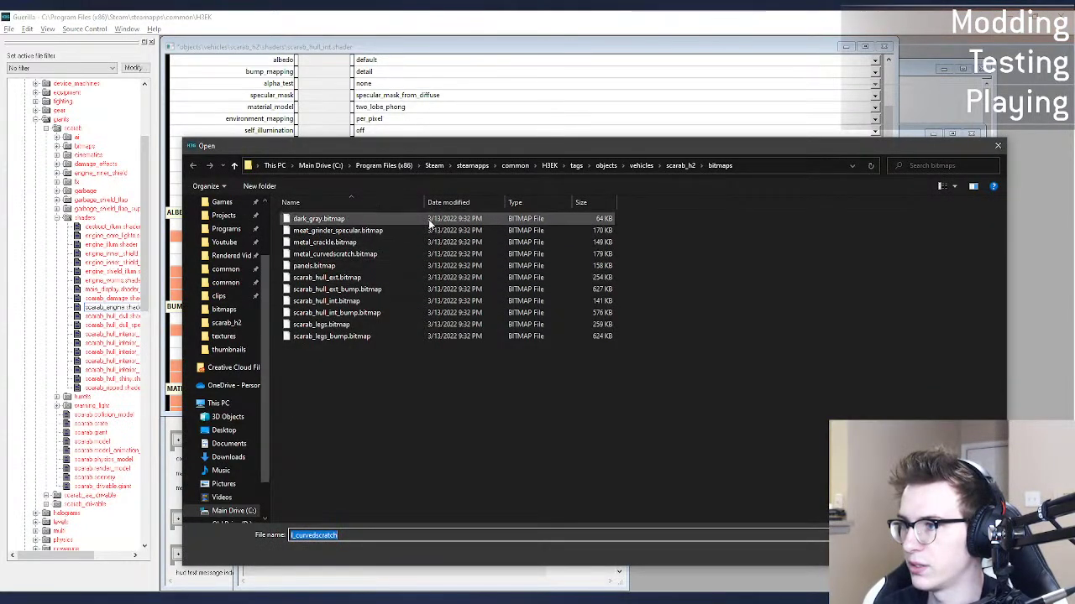
double_click(413, 264)
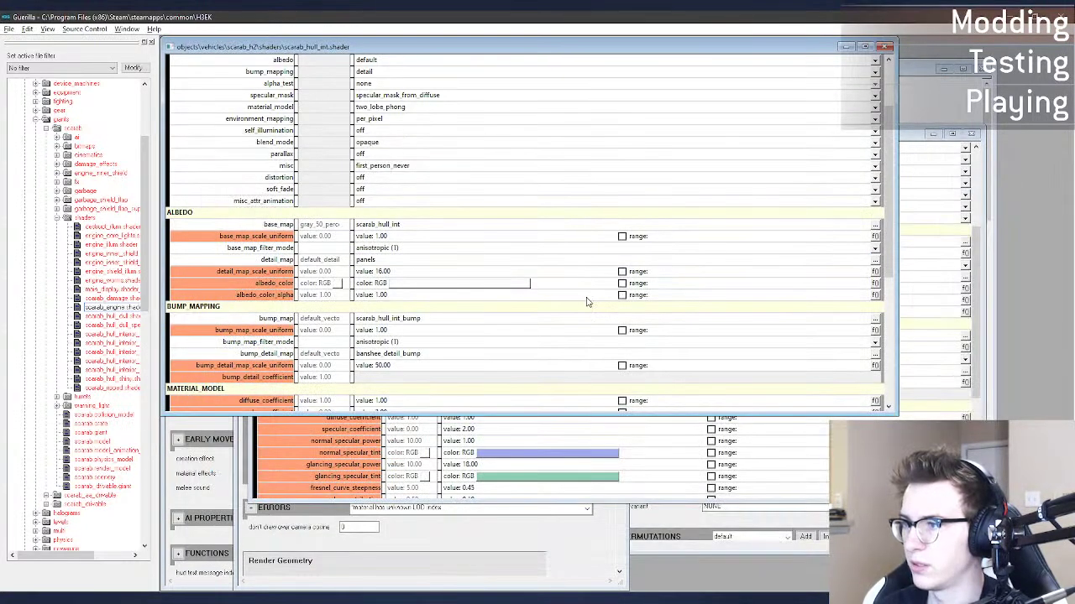
scroll(492, 317, down, 1)
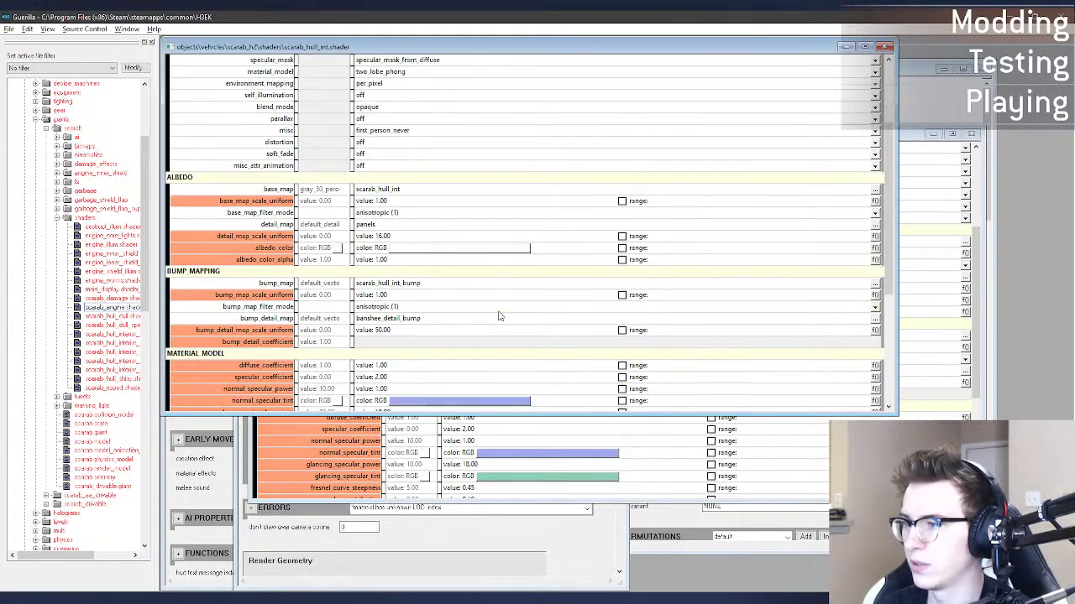
scroll(498, 316, down, 2)
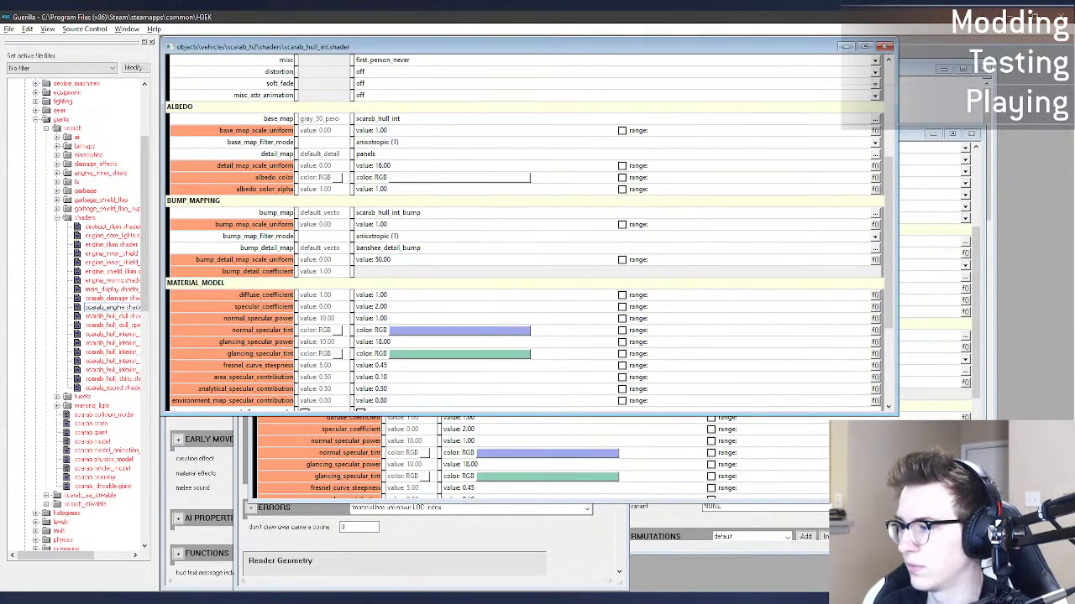
Step: Review the template, bump mapping and texture mapping settings of scarab_hull_int.shader in the Halo 2 Guerilla
click(648, 599)
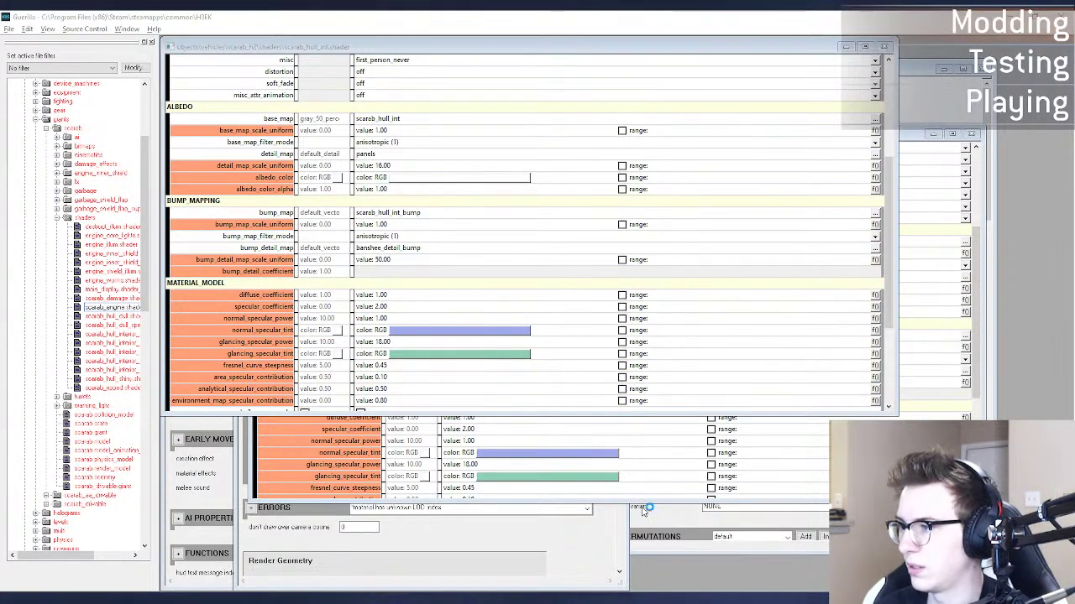
click(932, 561)
click(680, 598)
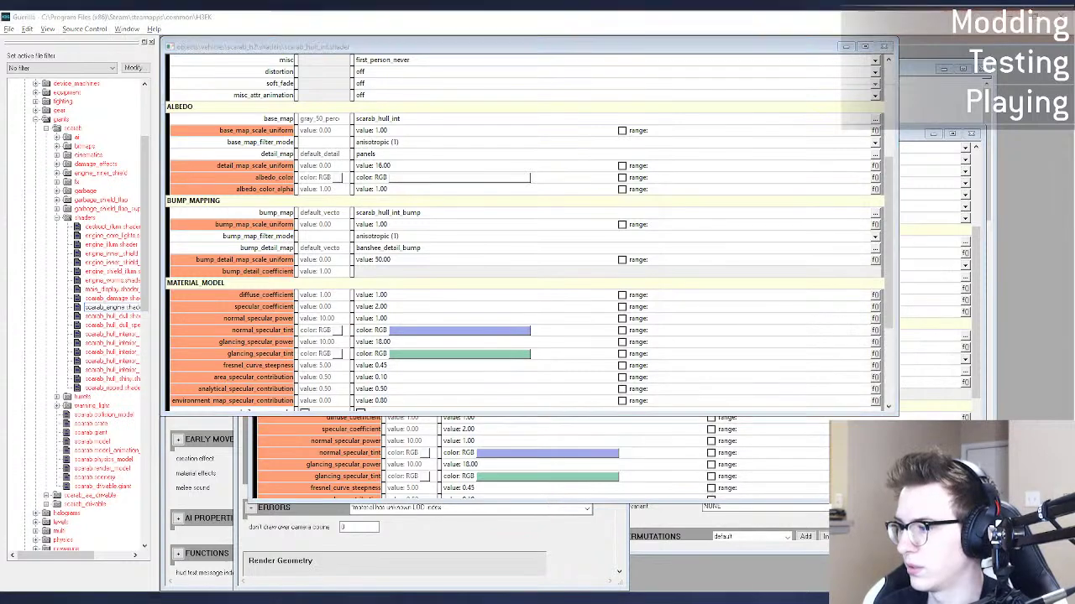
scroll(413, 324, up, 2)
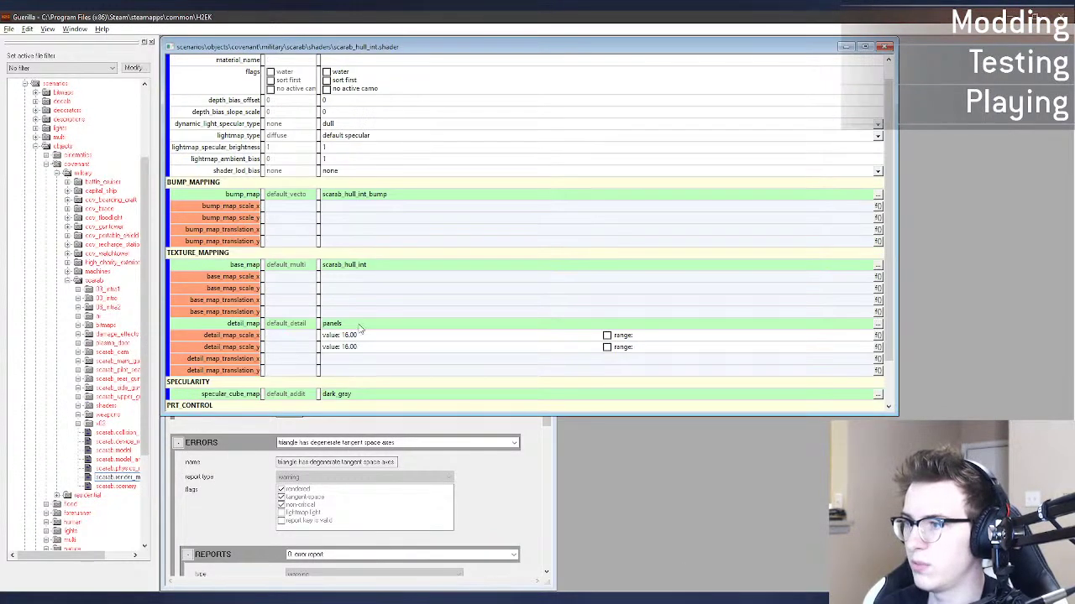
scroll(383, 172, up, 1)
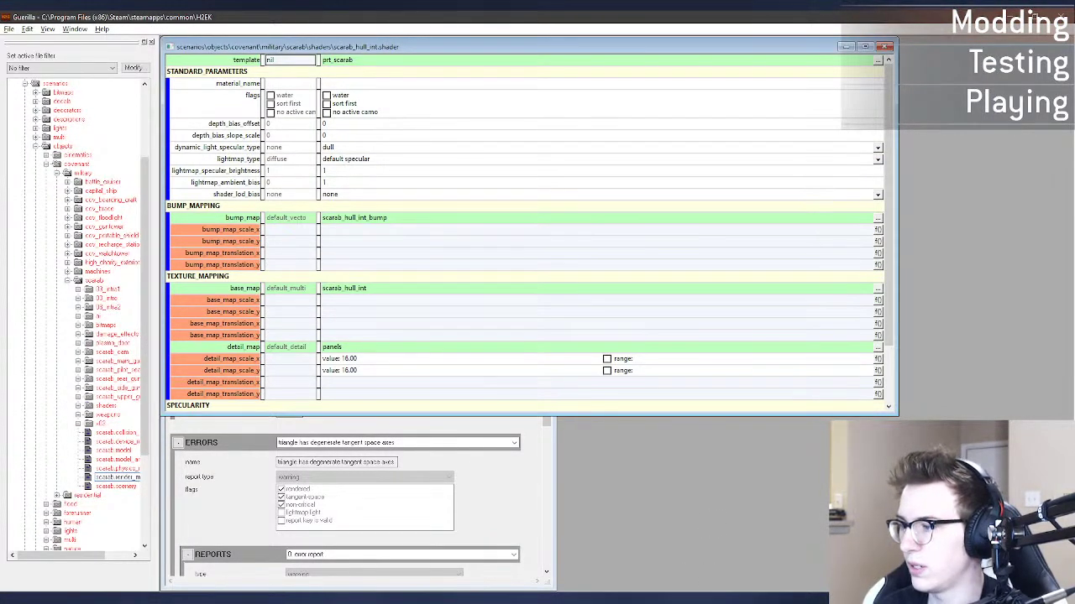
Step: Switch to H3 Sapien and walk through the Scarab to examine the interior hull's textures and lighting
key(alt+Tab)
middle_drag(662, 454, 370, 352)
key(a)
key(w)
key(d)
key(d)
key(d)
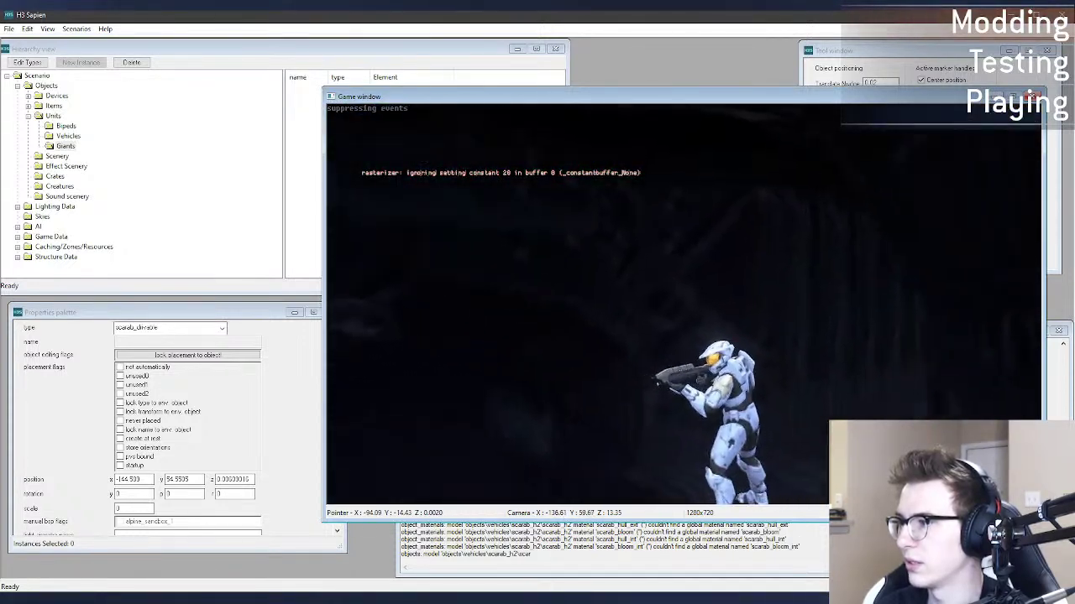
key(w)
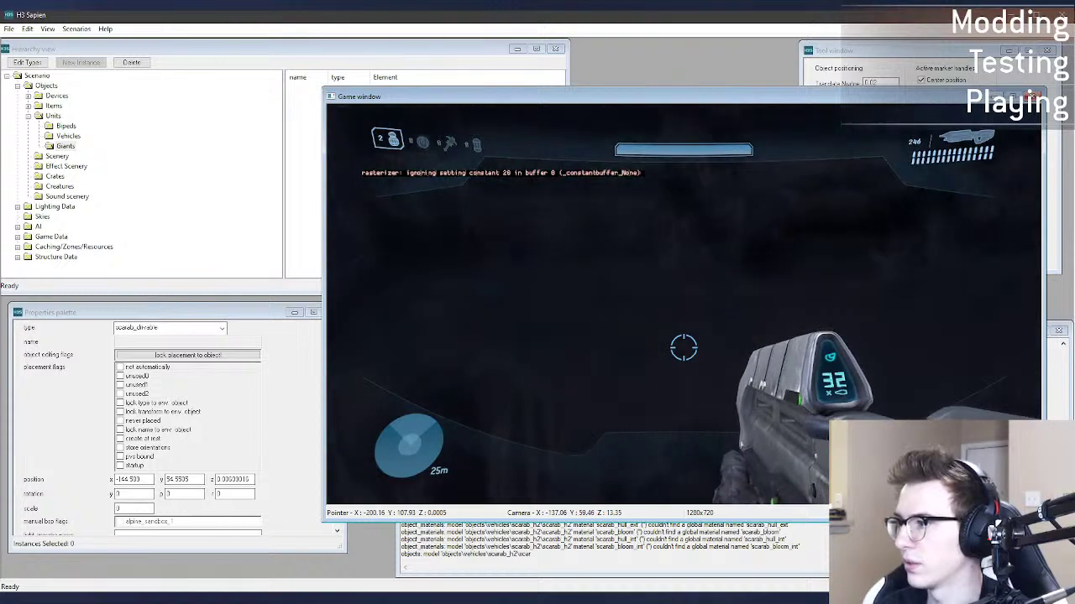
key(w)
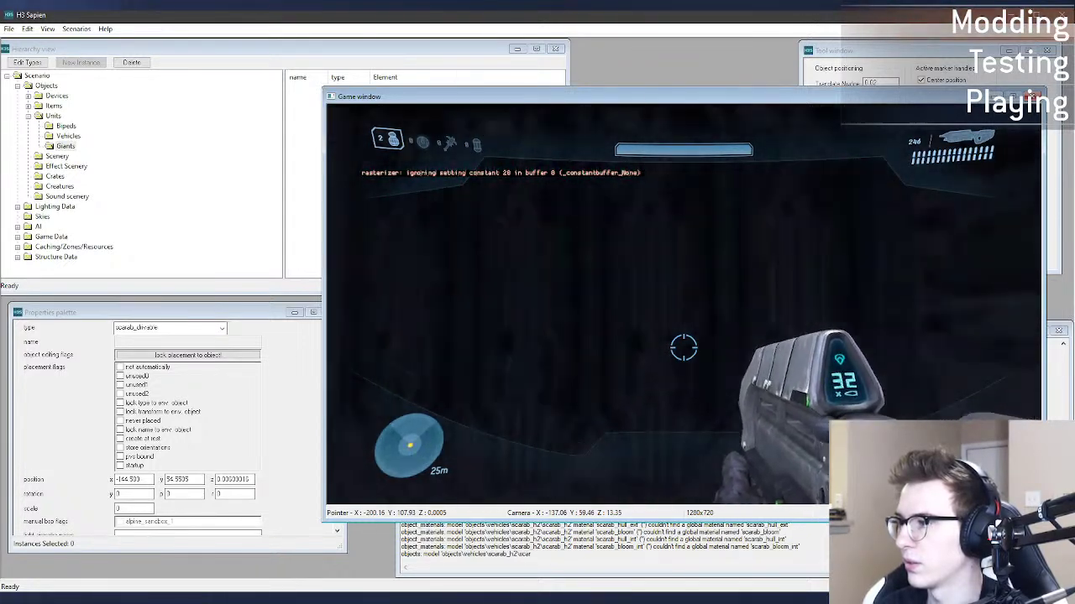
key(w)
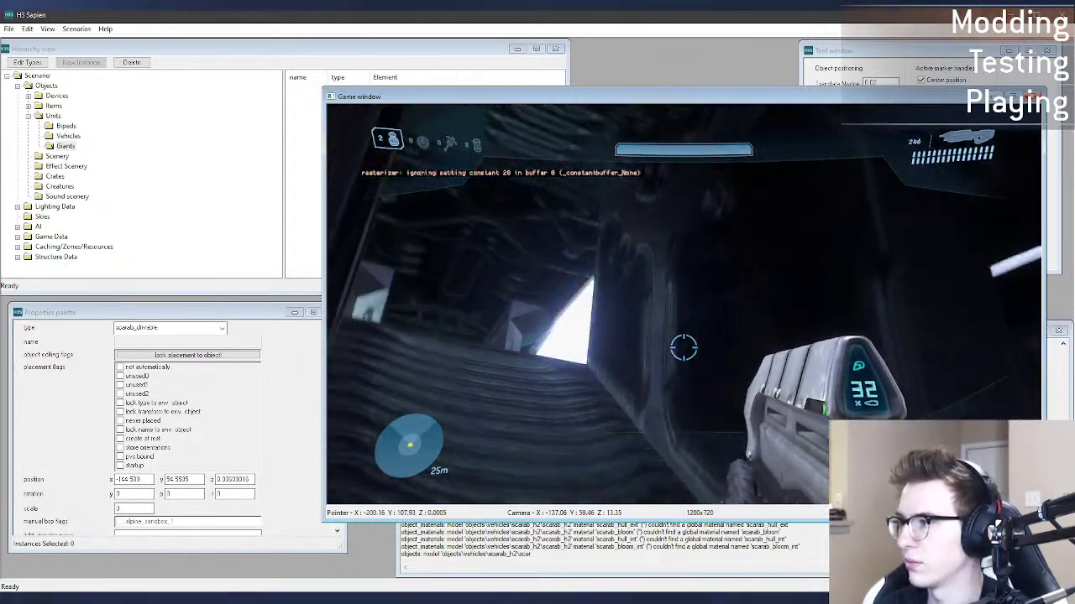
key(w)
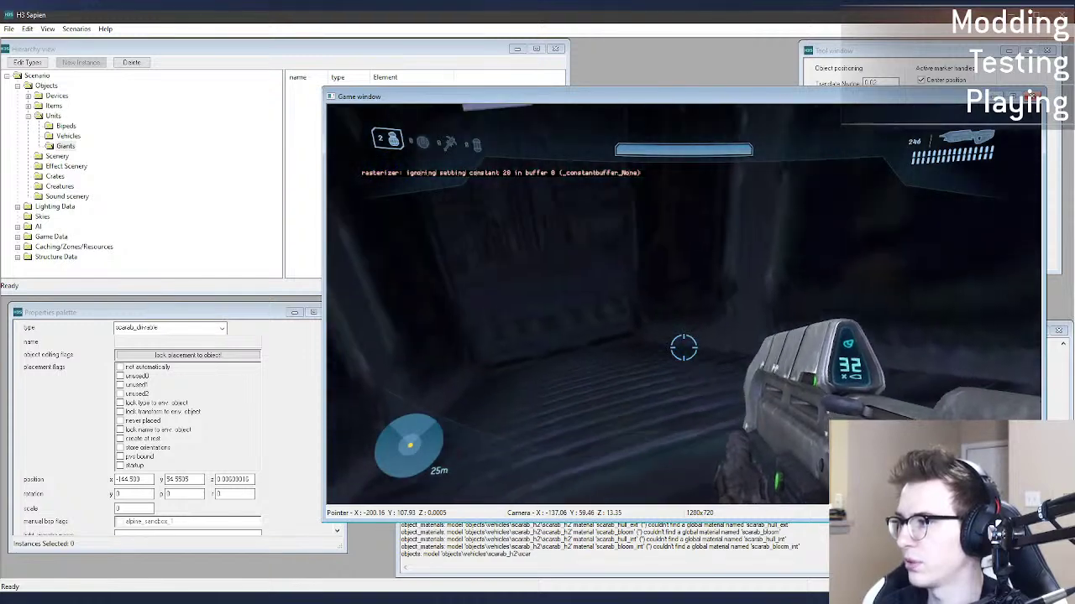
key(w)
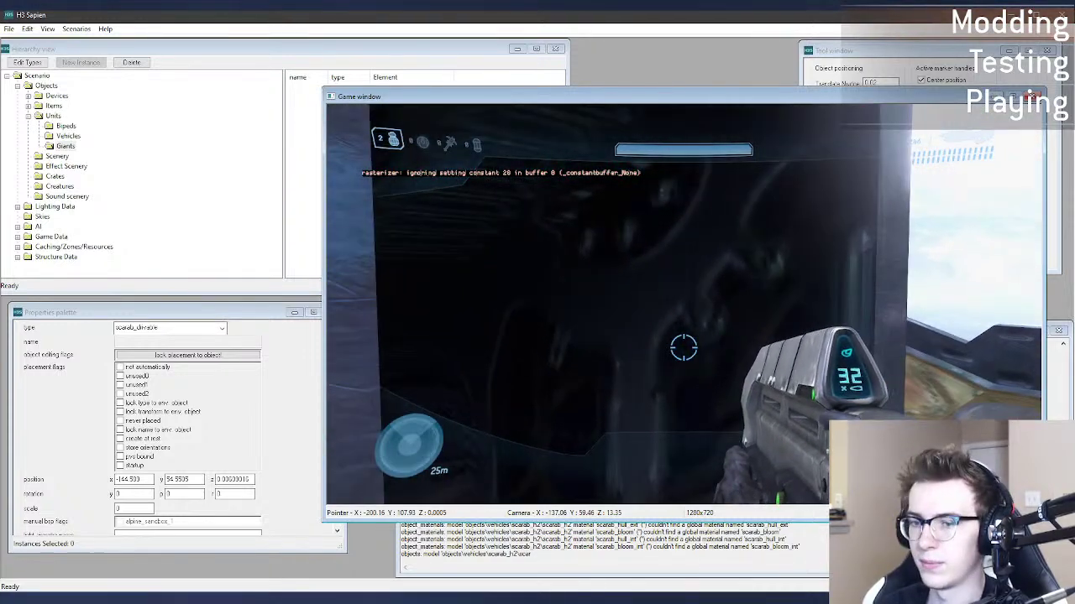
key(w)
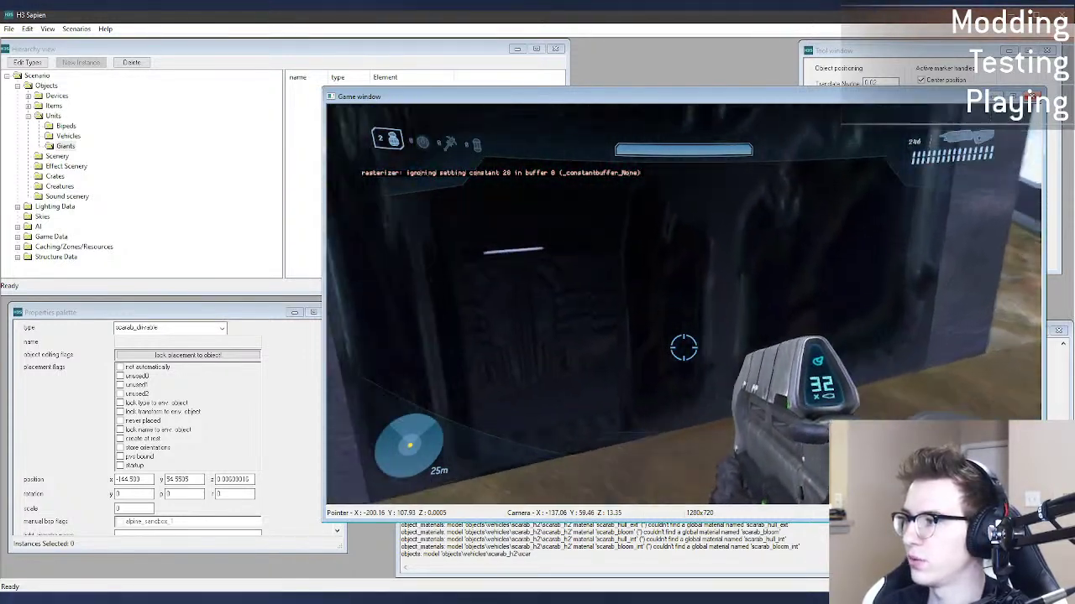
key(w)
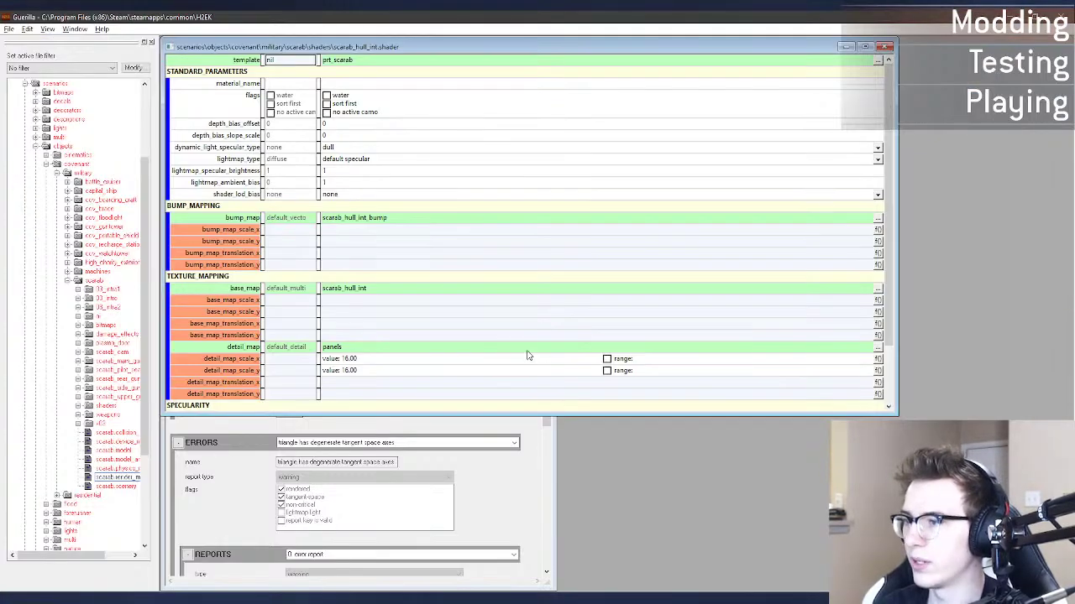
Step: Check the Halo 2 shader's lower settings, open the bitmap selection for environment_map in the Halo 3 scarab_hull_int.shader and copy ark_sky_cubemap's folder path
scroll(512, 344, down, 3)
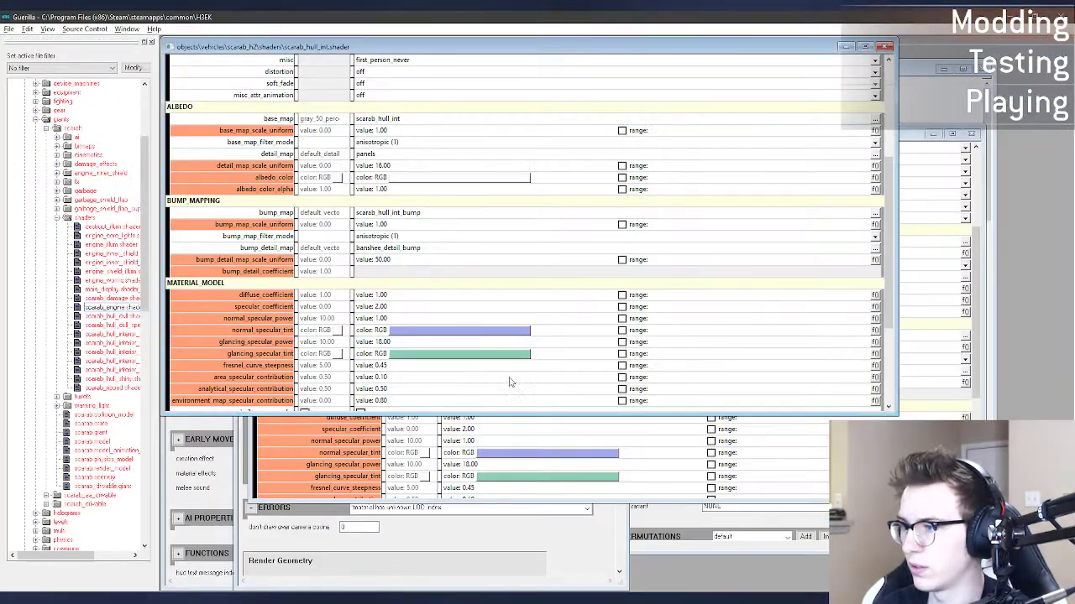
scroll(509, 382, down, 6)
click(874, 308)
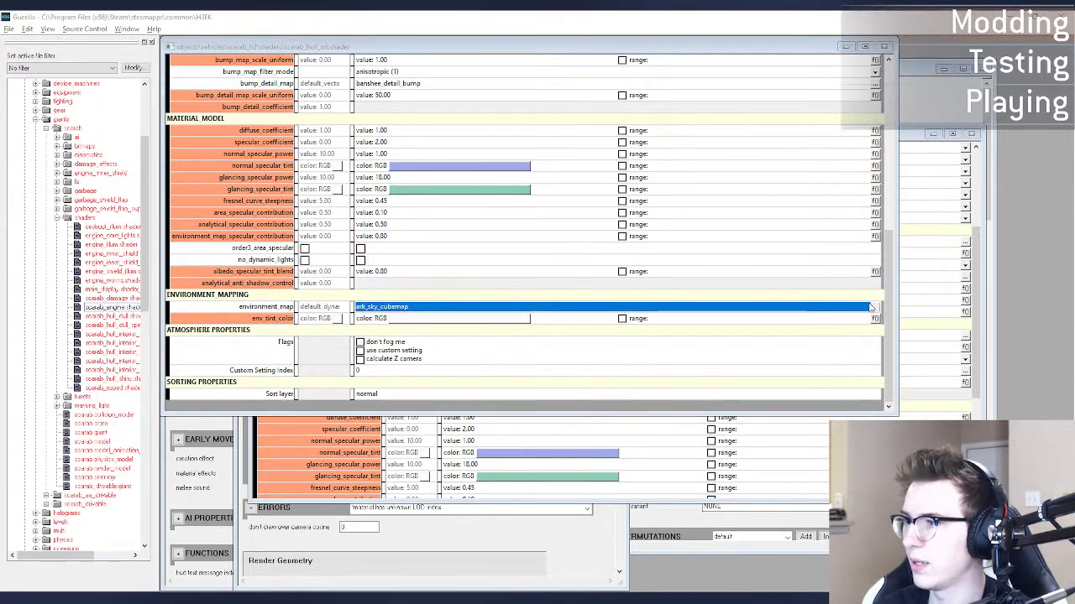
click(803, 170)
key(ctrl+c)
click(778, 235)
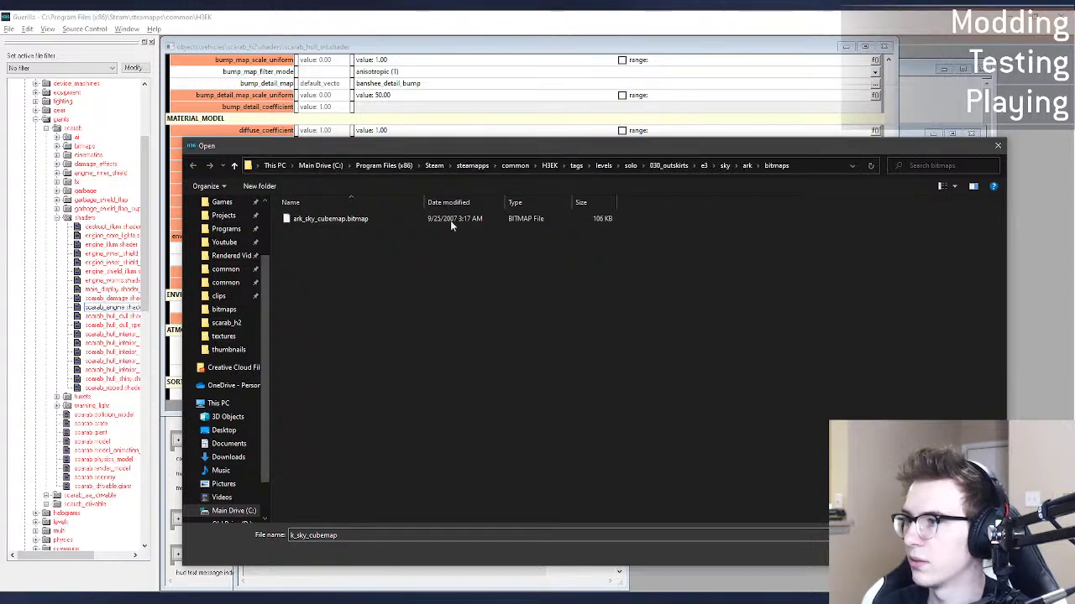
Step: Set the shader's environment_map to dark_gray from the scarab_h2 bitmaps folder, save it and inspect the Scarab's interior in Sapien
click(577, 165)
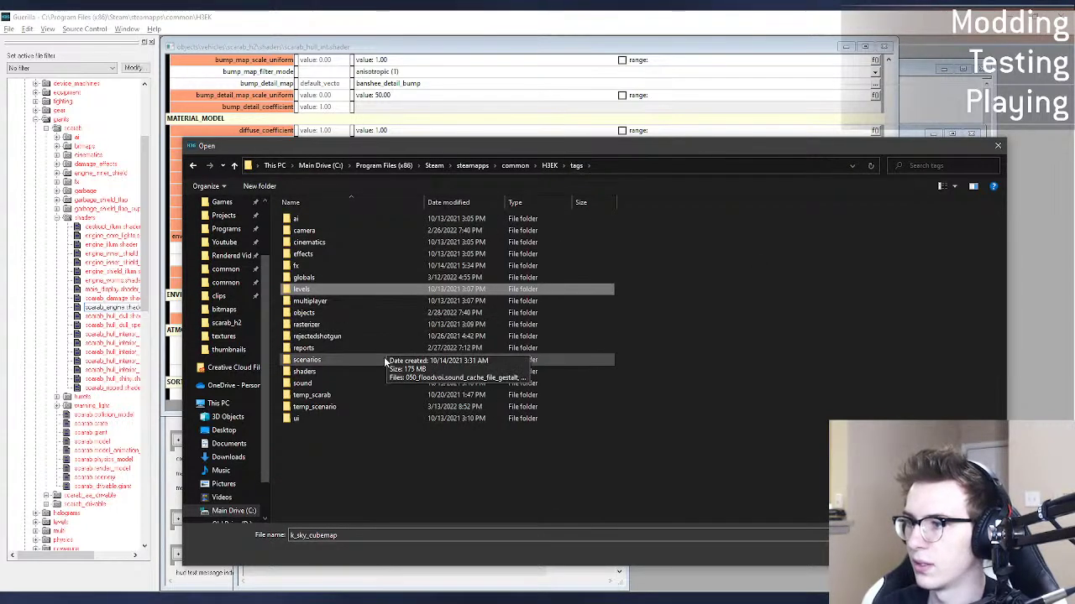
double_click(375, 313)
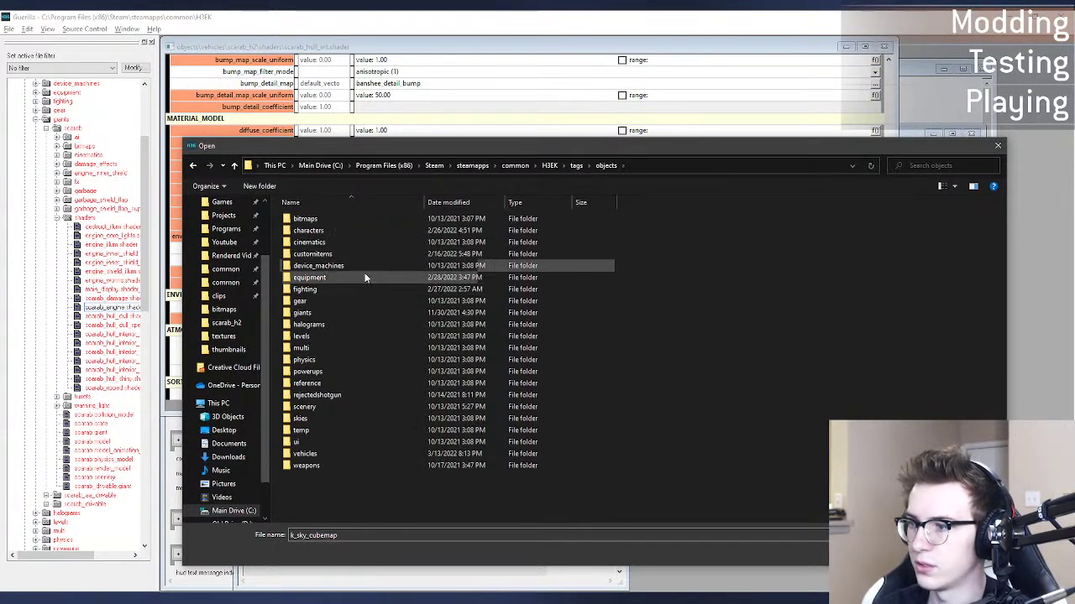
double_click(366, 450)
scroll(374, 289, down, 5)
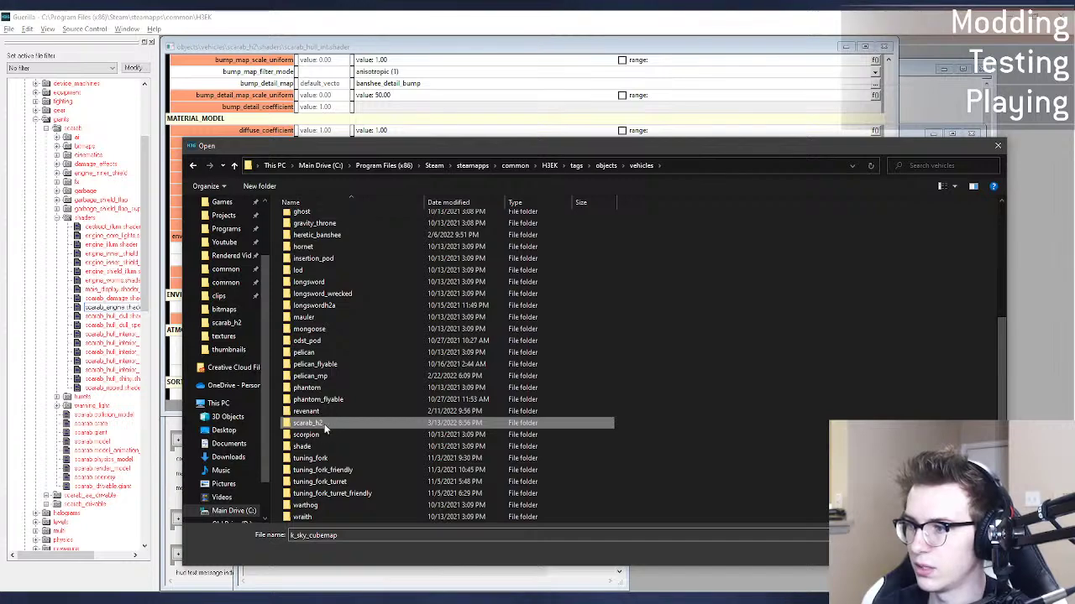
double_click(352, 422)
double_click(353, 216)
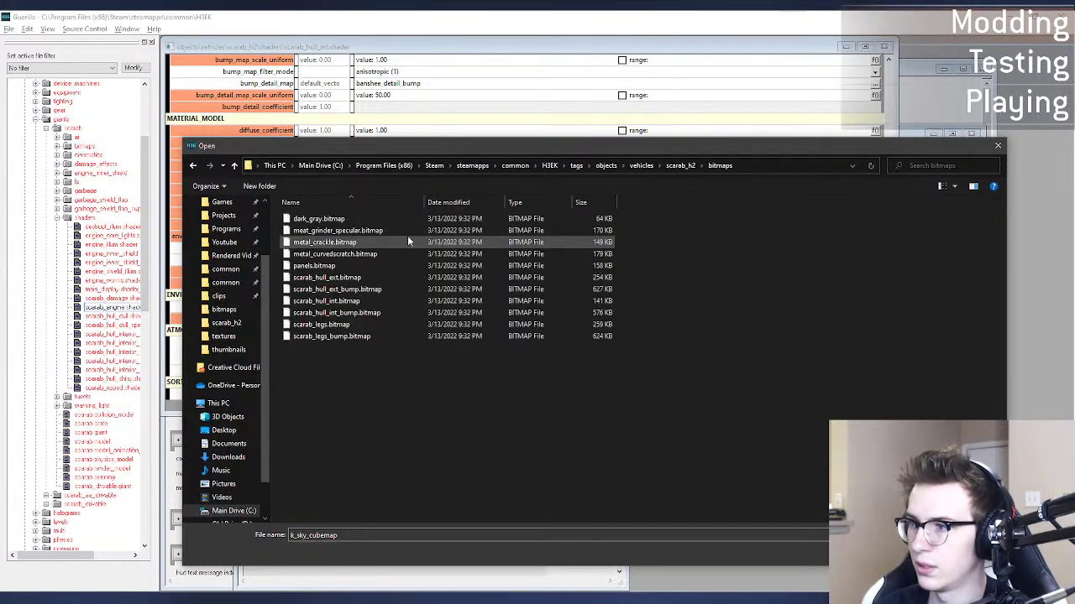
double_click(407, 237)
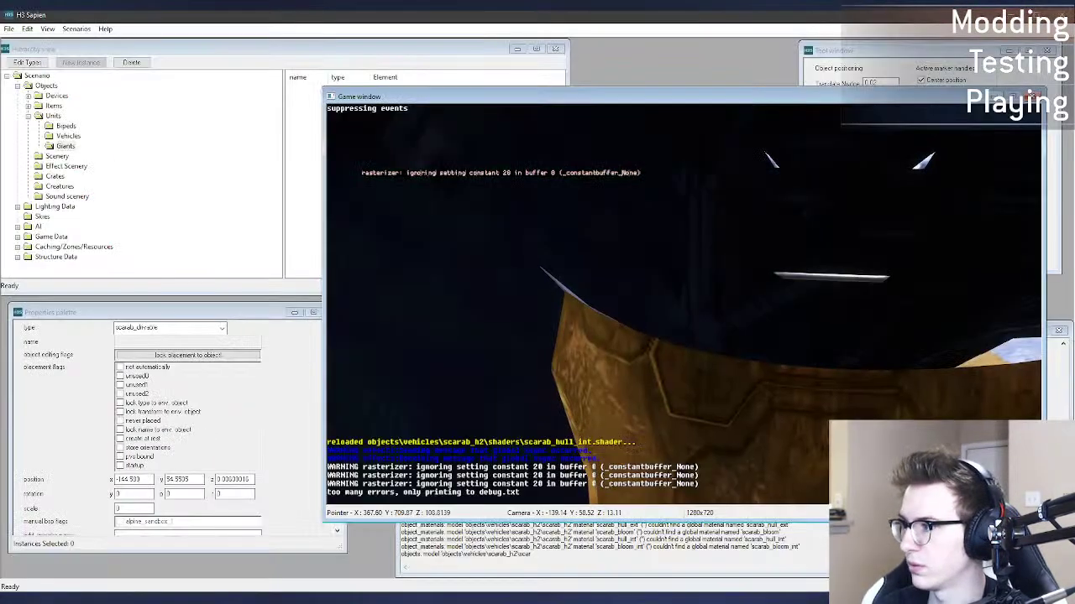
key(w)
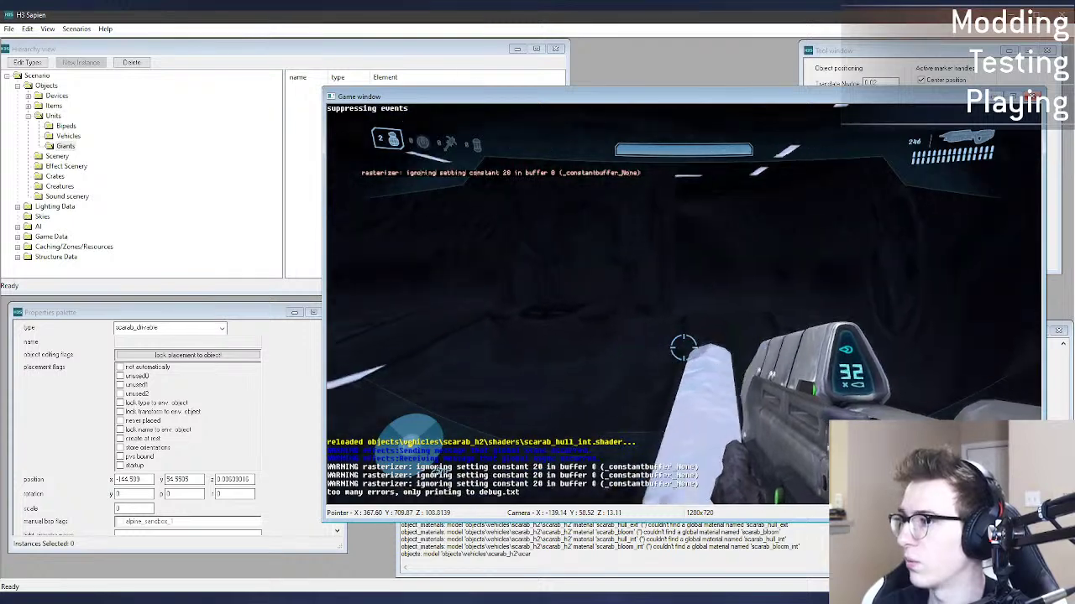
key(w)
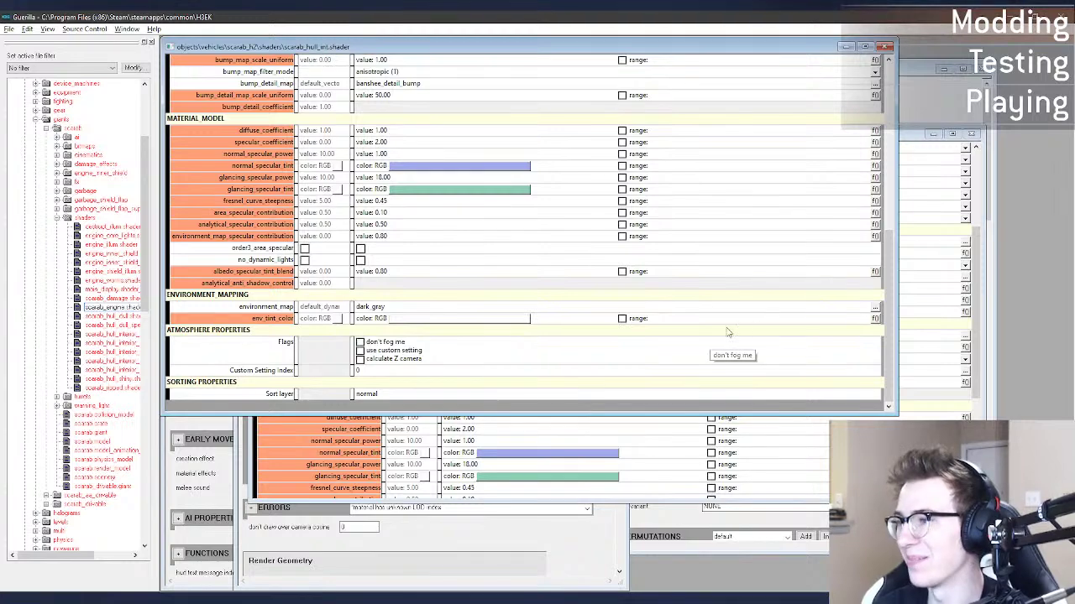
Step: Restore the shader's environment_map to ark_sky_cubemap using the copied folder path and save it
click(874, 310)
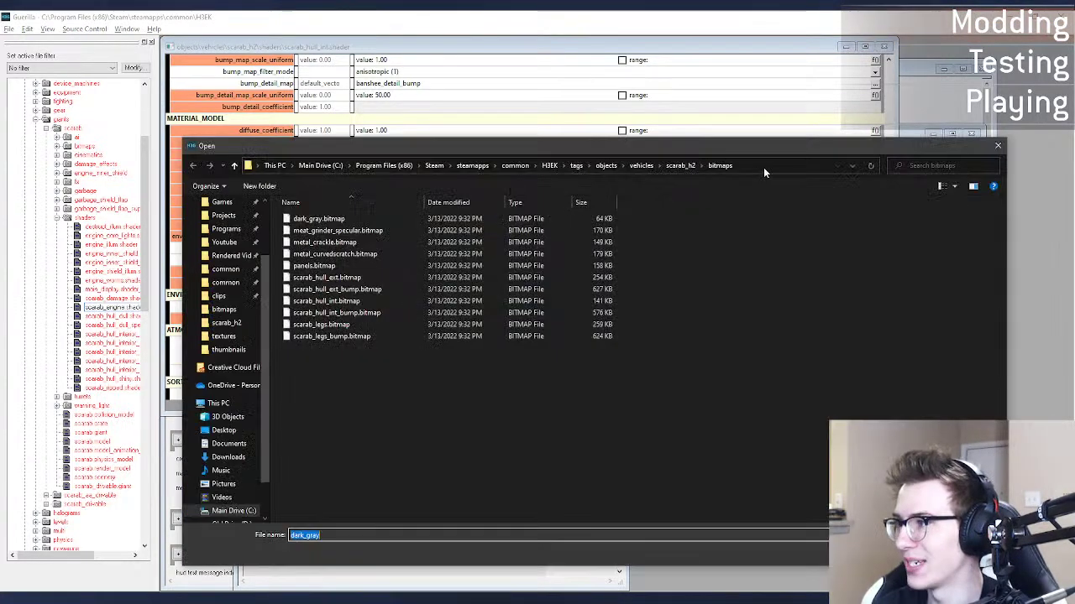
click(763, 167)
key(ctrl+v)
key(Return)
double_click(465, 218)
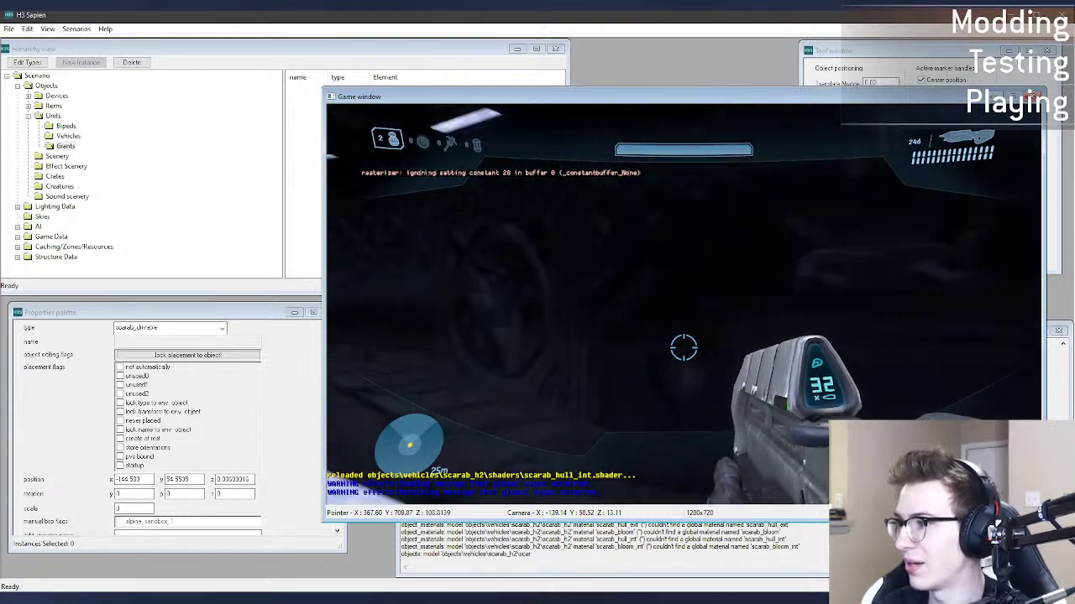
Step: Compare the shader with the Halo 2 version's specular cube map and tints, and examine the Scarab's interior and deck in Sapien
key(alt+Tab)
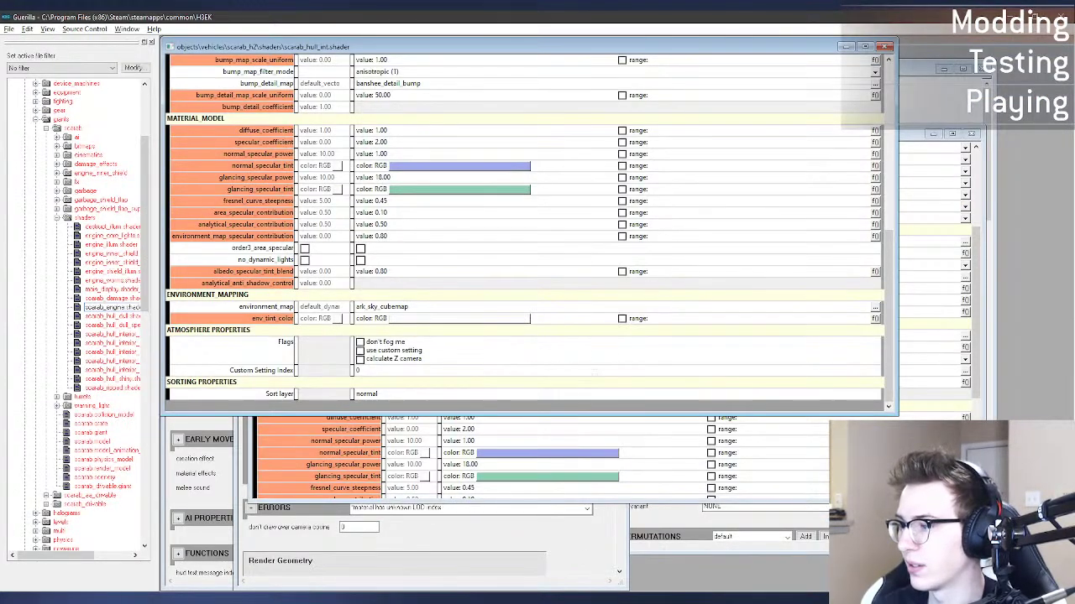
click(682, 598)
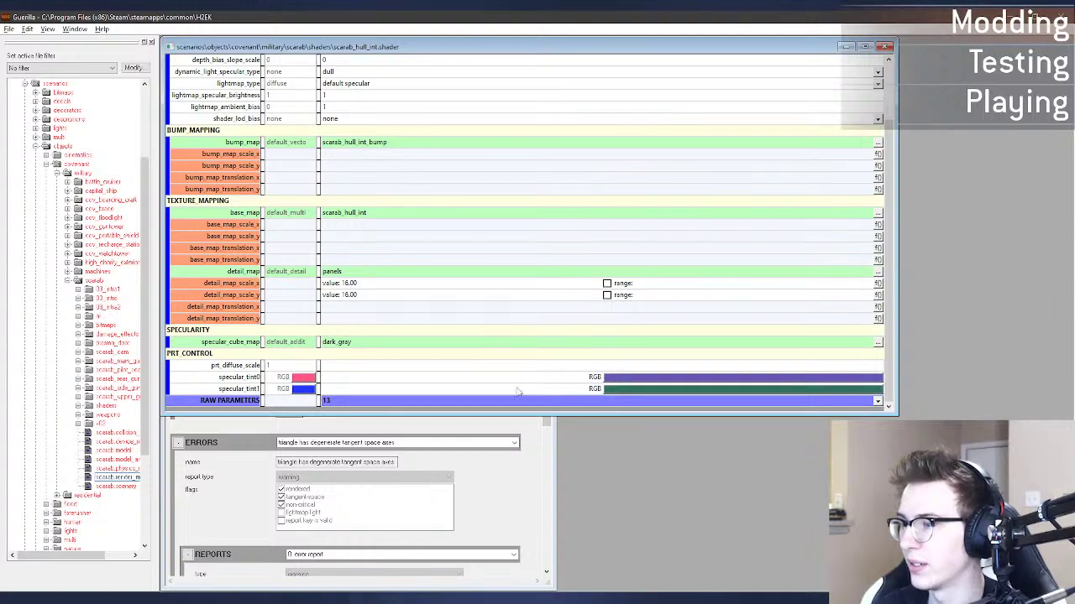
click(537, 599)
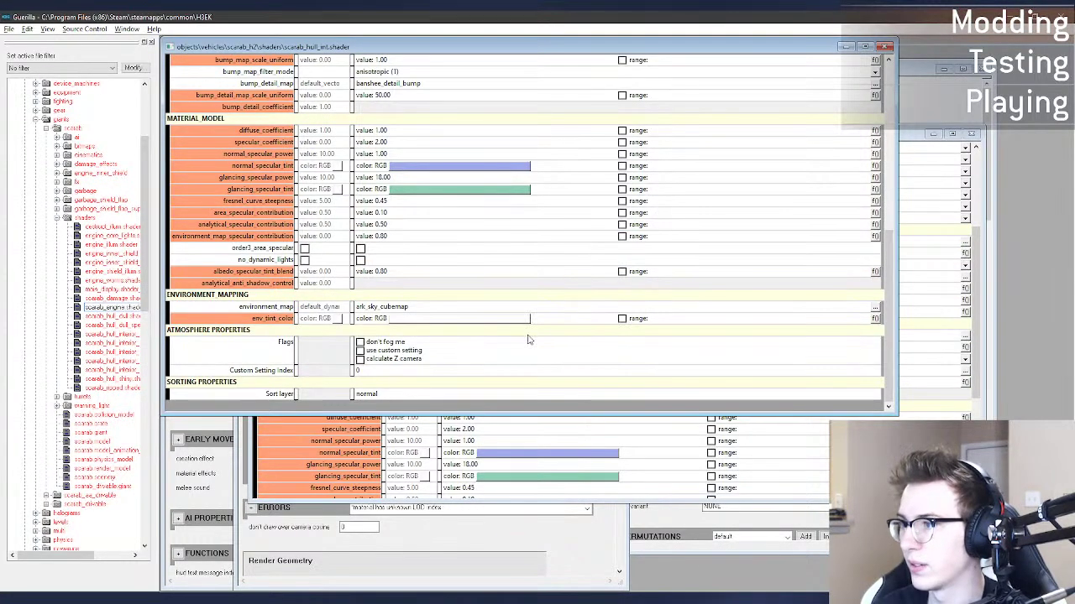
key(alt+Tab)
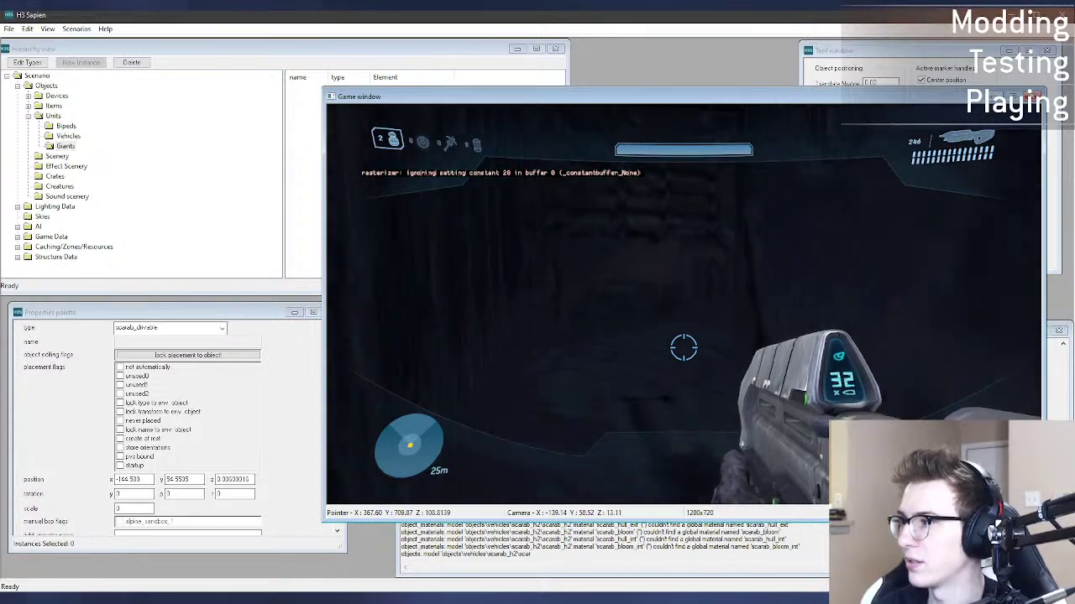
key(w)
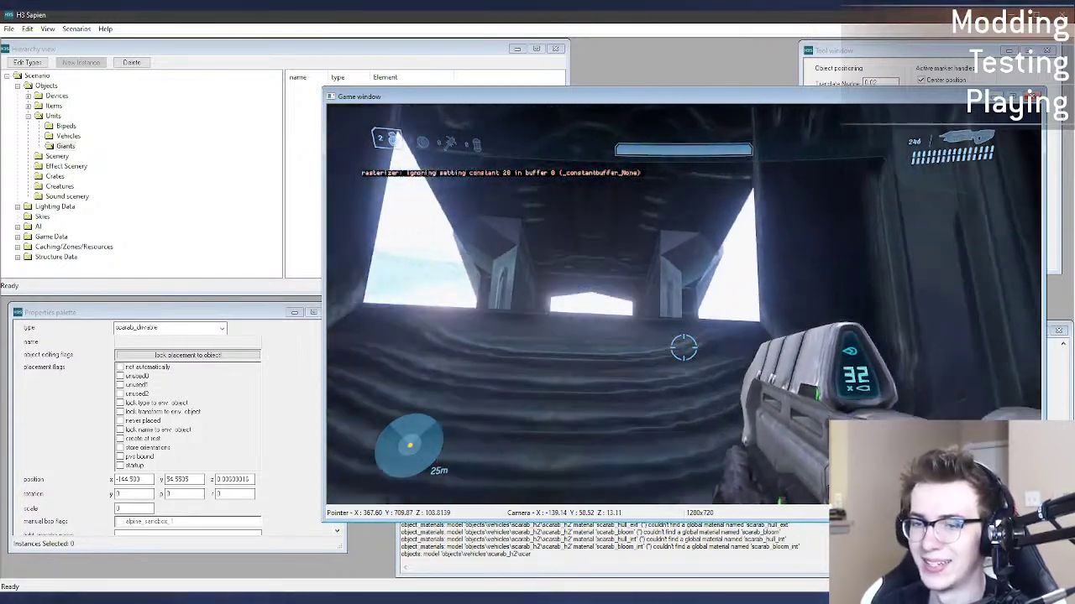
key(w)
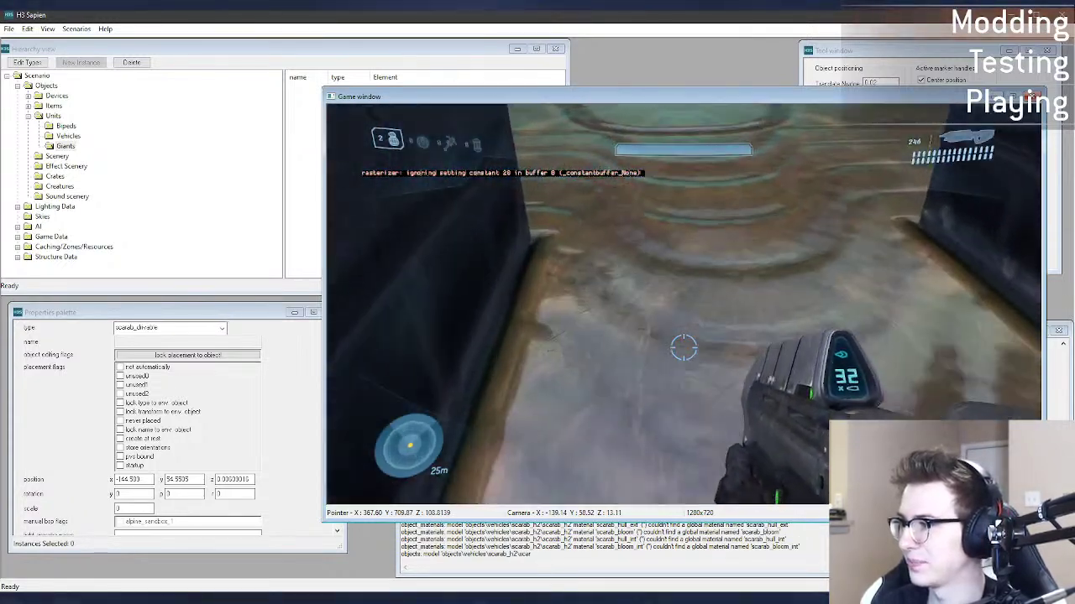
key(w)
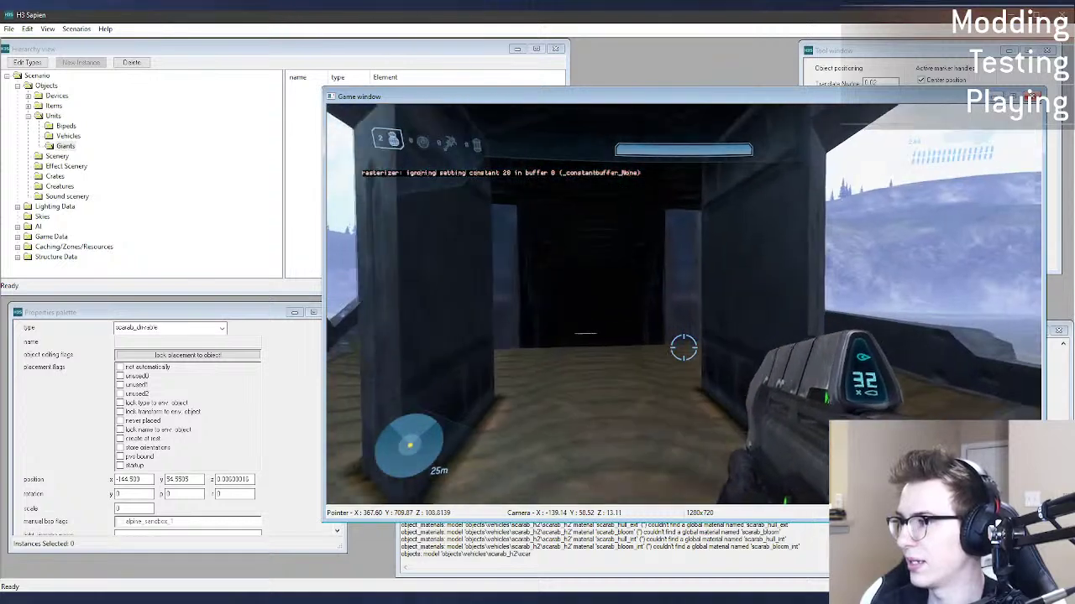
key(w)
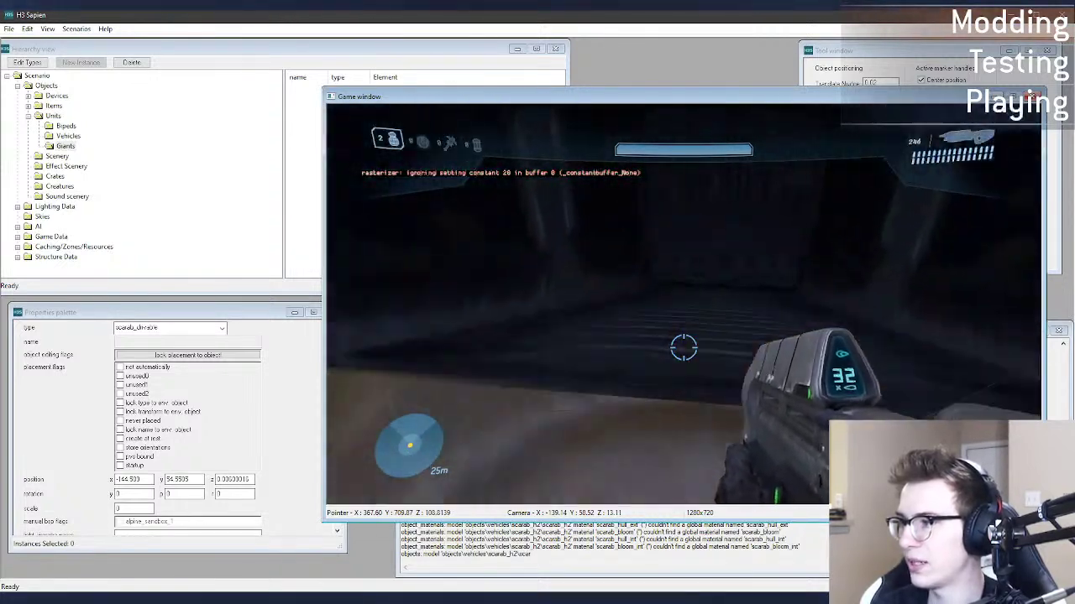
key(w)
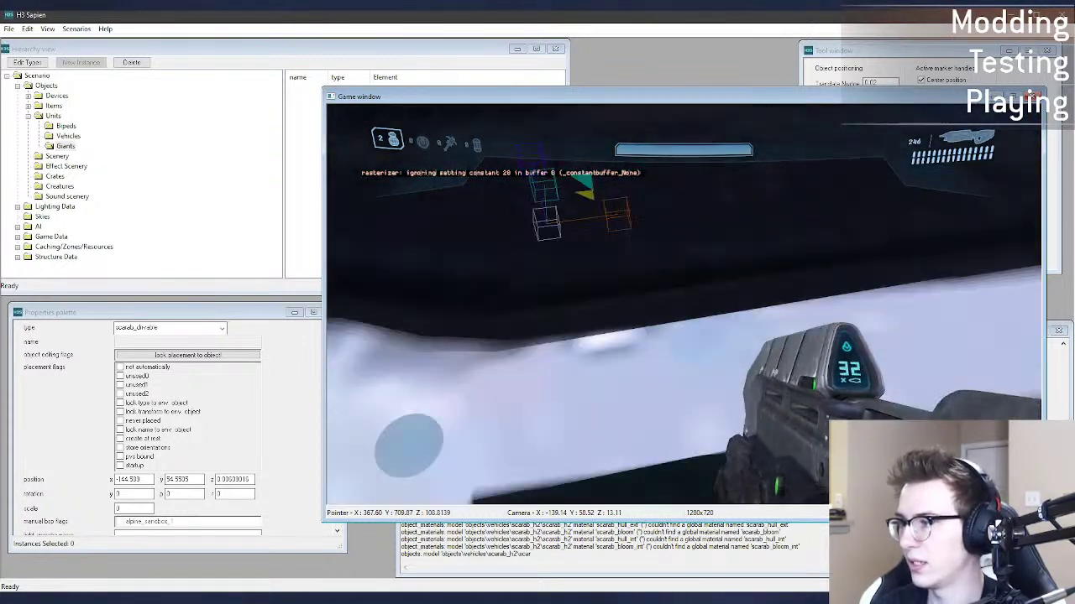
Step: Close scarab_hull_int.shader and open scarab_bloom_int.shader from the scarab_h2 shaders folder
key(alt+Tab)
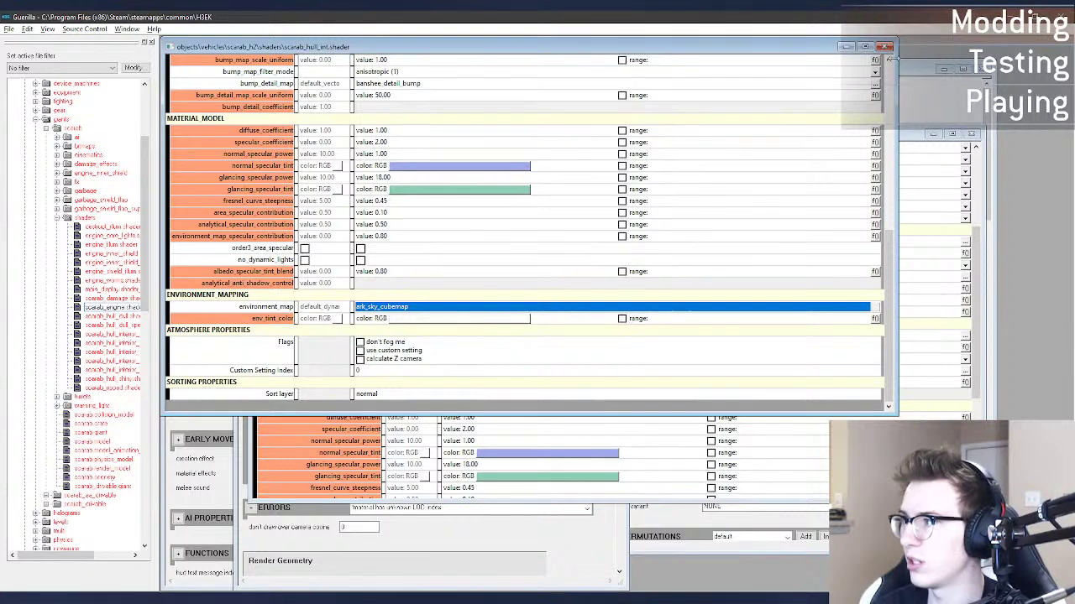
click(886, 47)
click(103, 599)
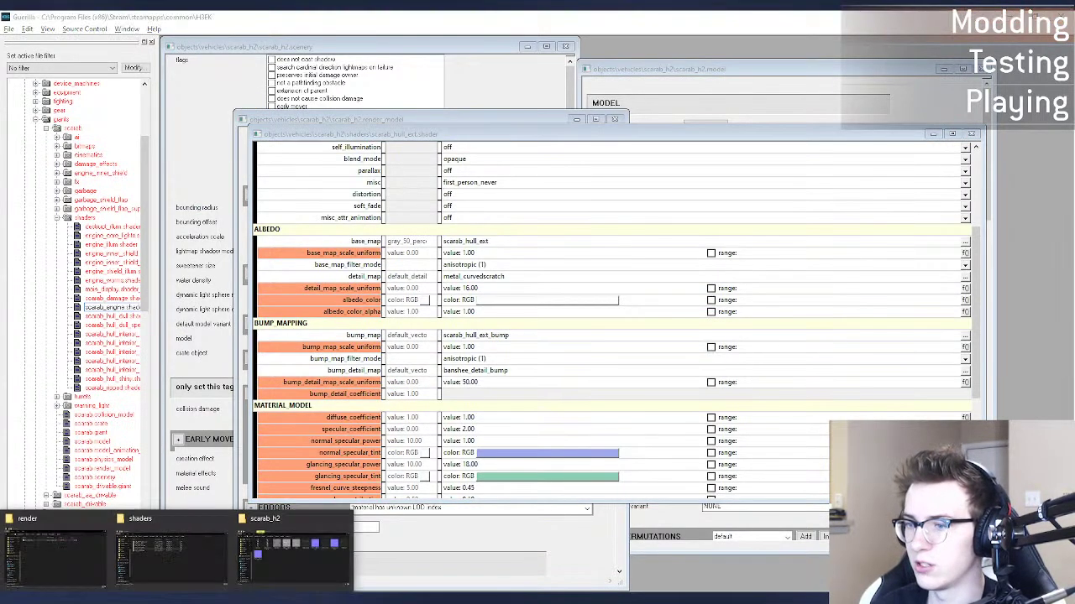
click(187, 567)
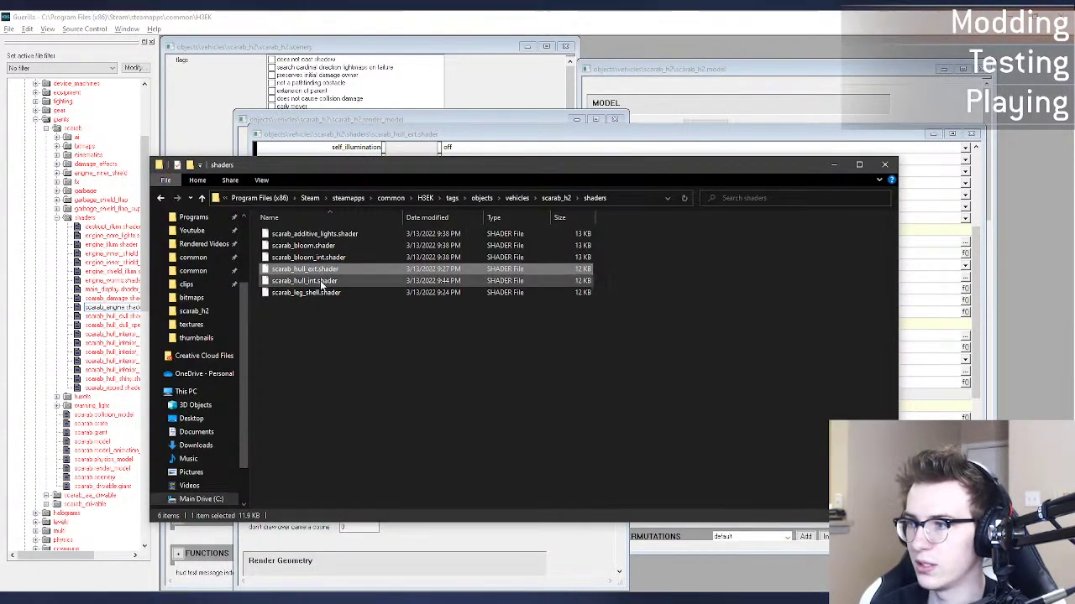
click(348, 245)
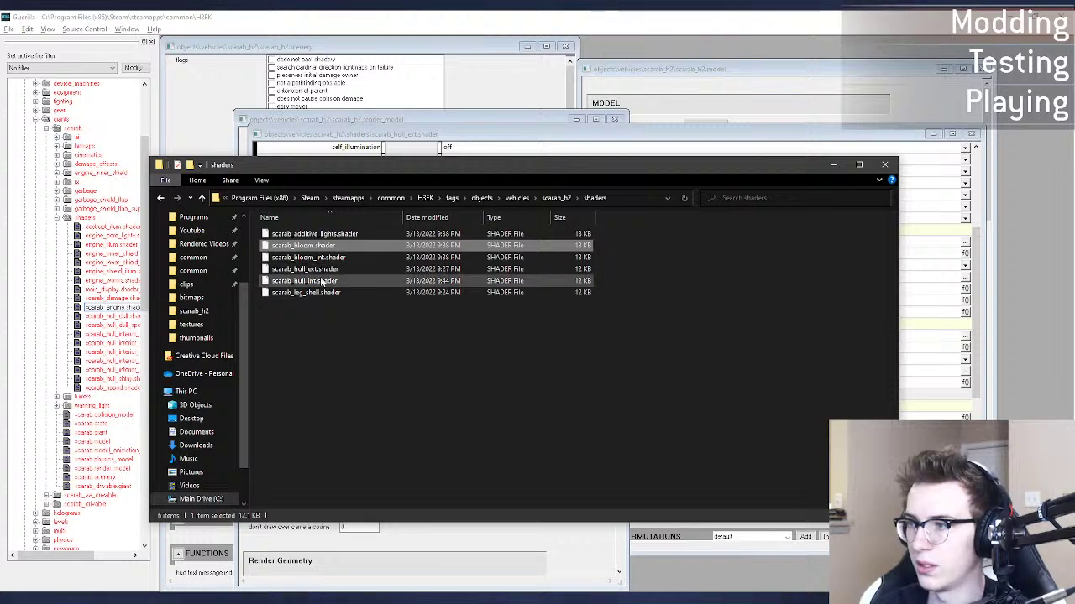
drag(992, 287, 1050, 293)
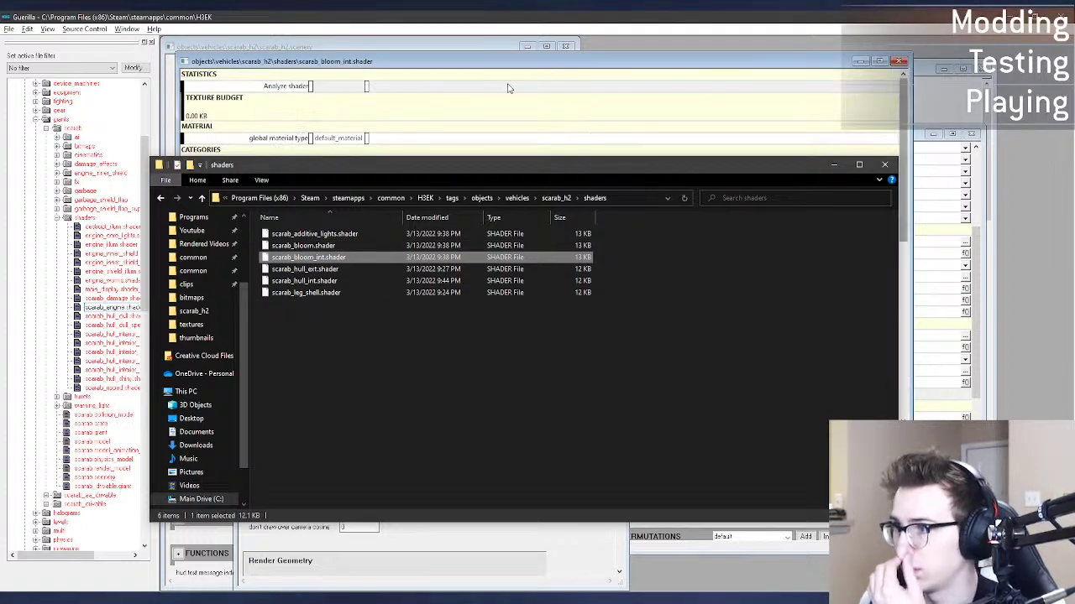
Step: Set scarab_bloom_int's base_map to scarab_hull_int and its bump_map to scarab_hull_int_bump from the scarab_h2 bitmaps folder
click(485, 66)
click(892, 326)
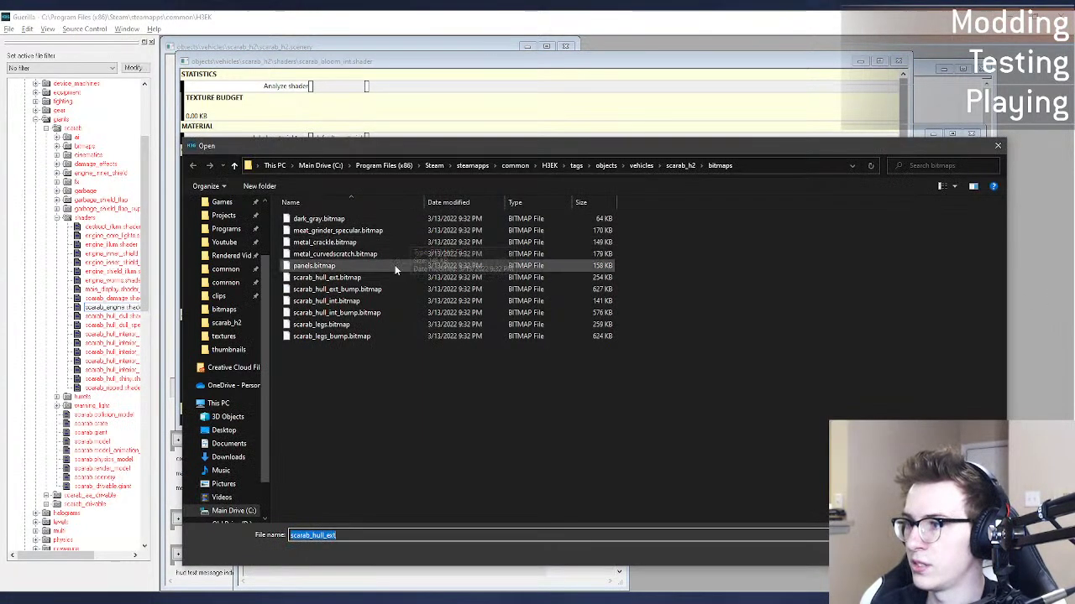
double_click(369, 300)
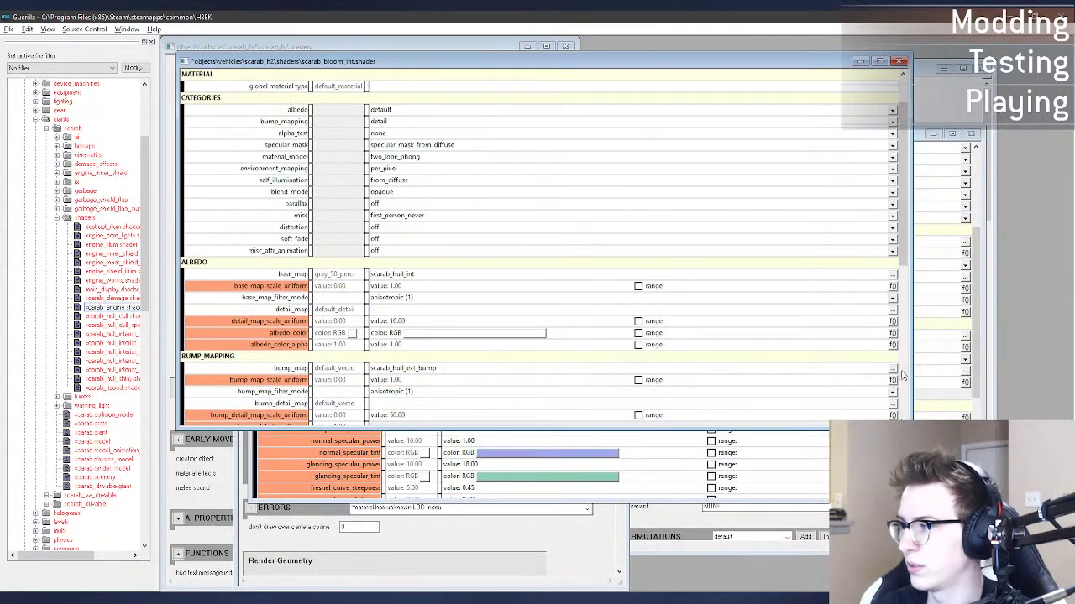
click(891, 368)
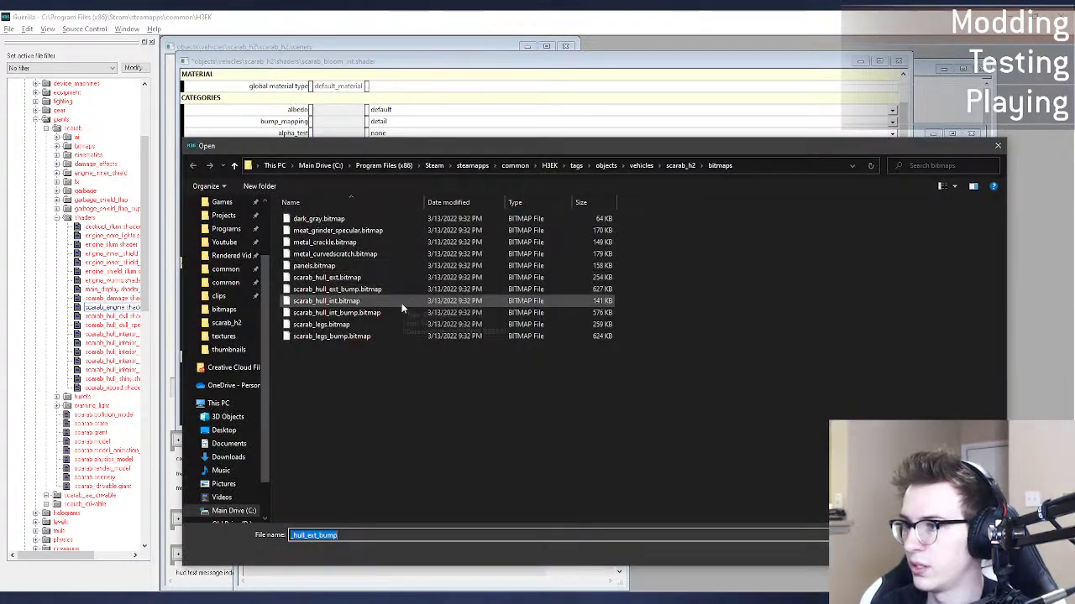
double_click(395, 311)
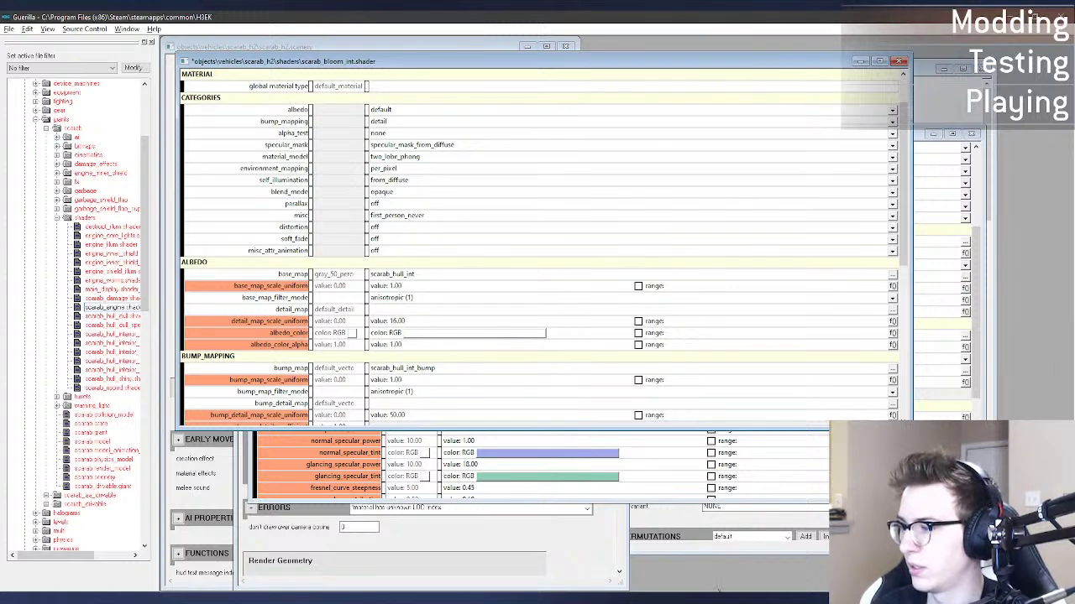
Step: Open the Halo 2 scarab_bloom_int shader from the Scarab render_model's materials and examine its texture, self-illumination and light response settings
click(692, 595)
click(886, 46)
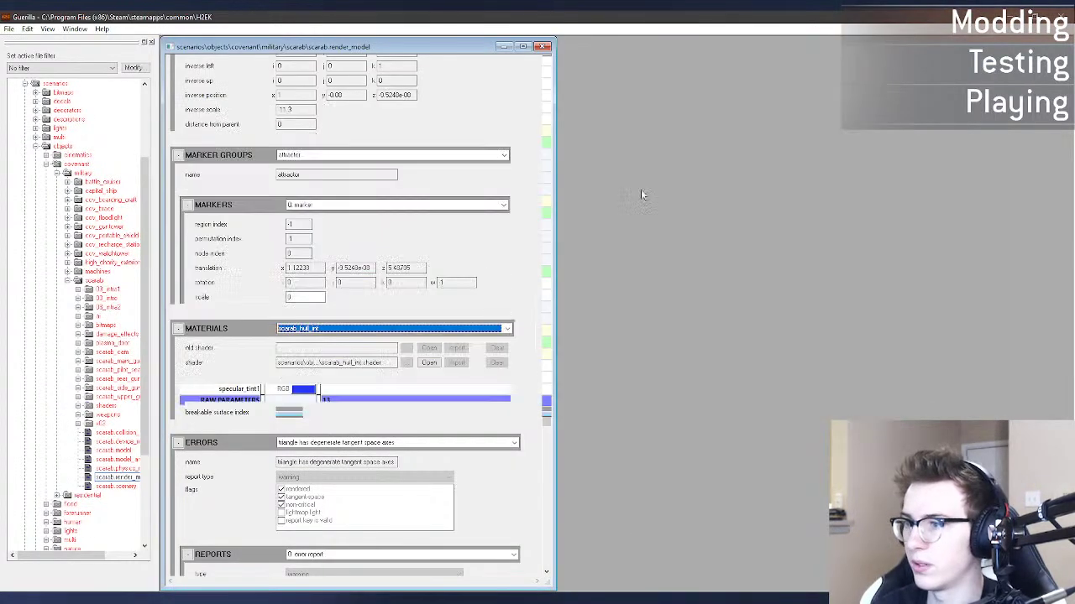
click(346, 329)
click(336, 367)
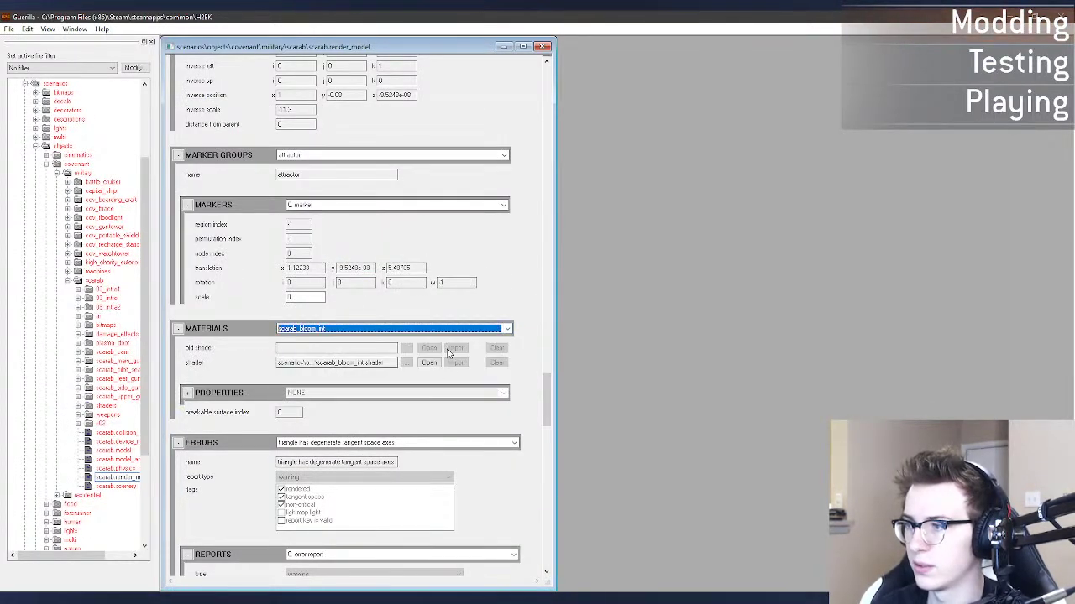
click(424, 363)
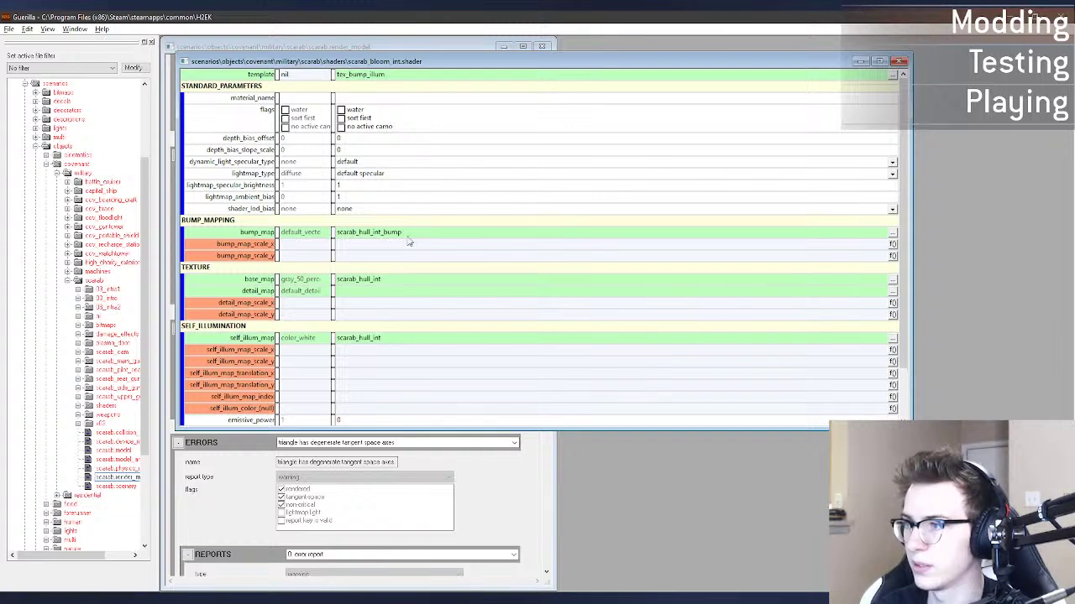
scroll(378, 339, down, 2)
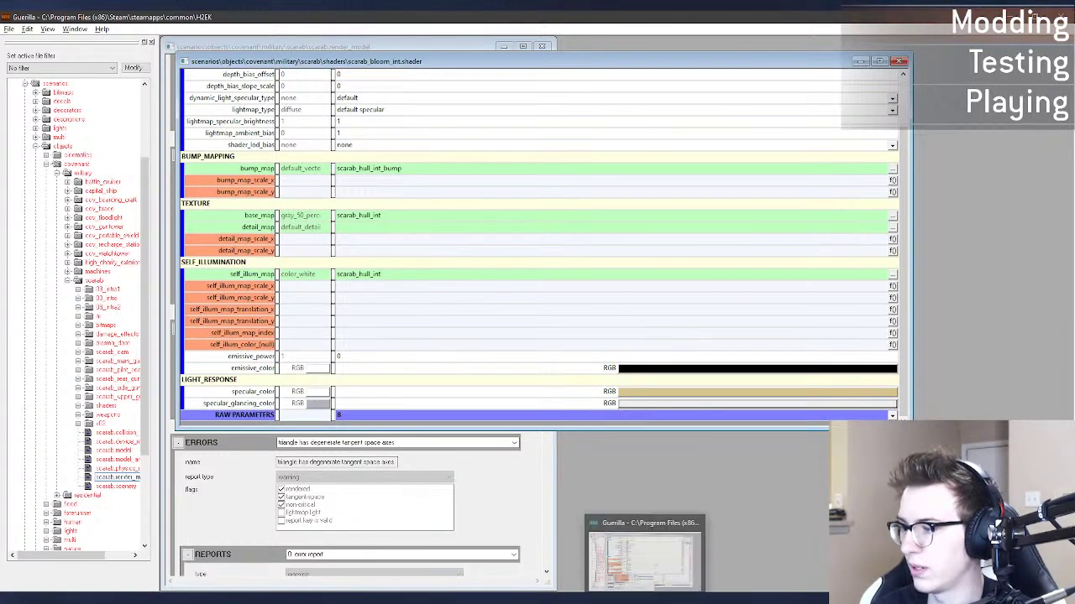
Step: Compare the Halo 3 scarab_bloom_int shader's maps with the Halo 2 version, save it and check the interior light strip in Sapien
click(668, 599)
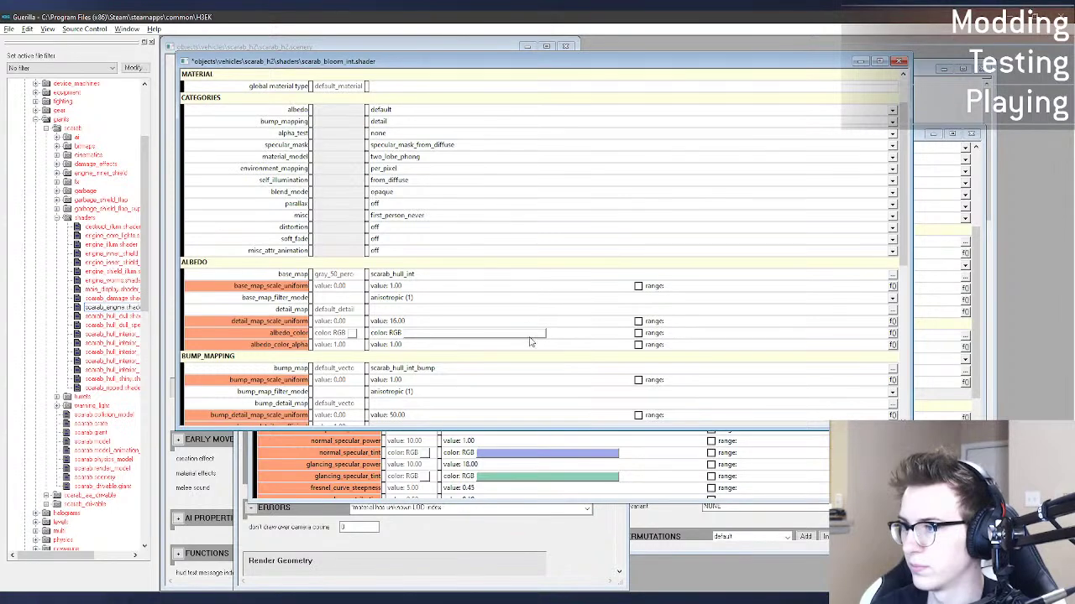
scroll(422, 398, down, 2)
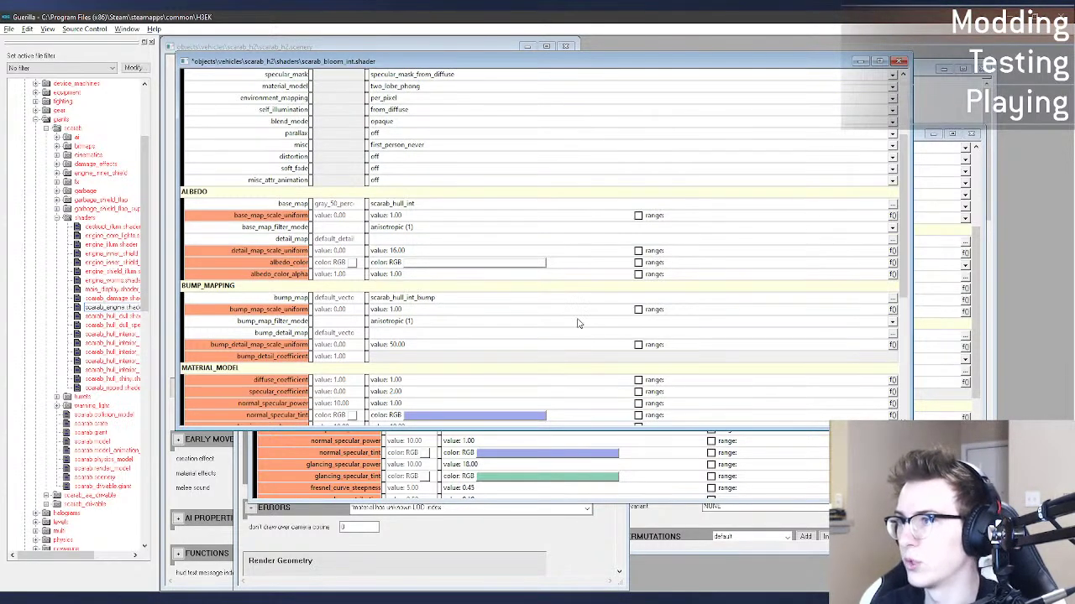
key(alt+Tab)
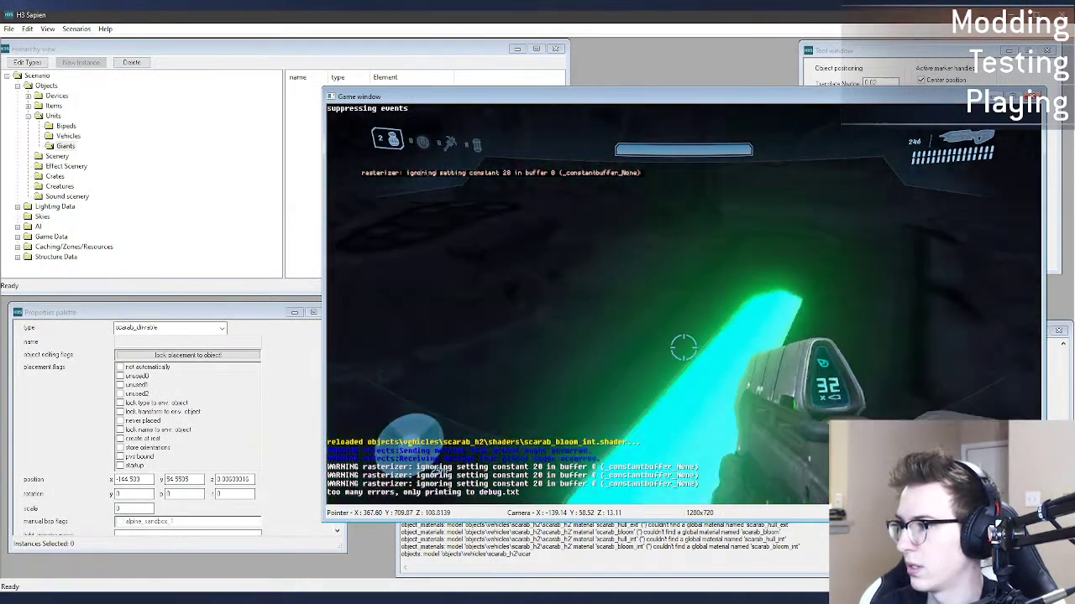
key(alt+Tab)
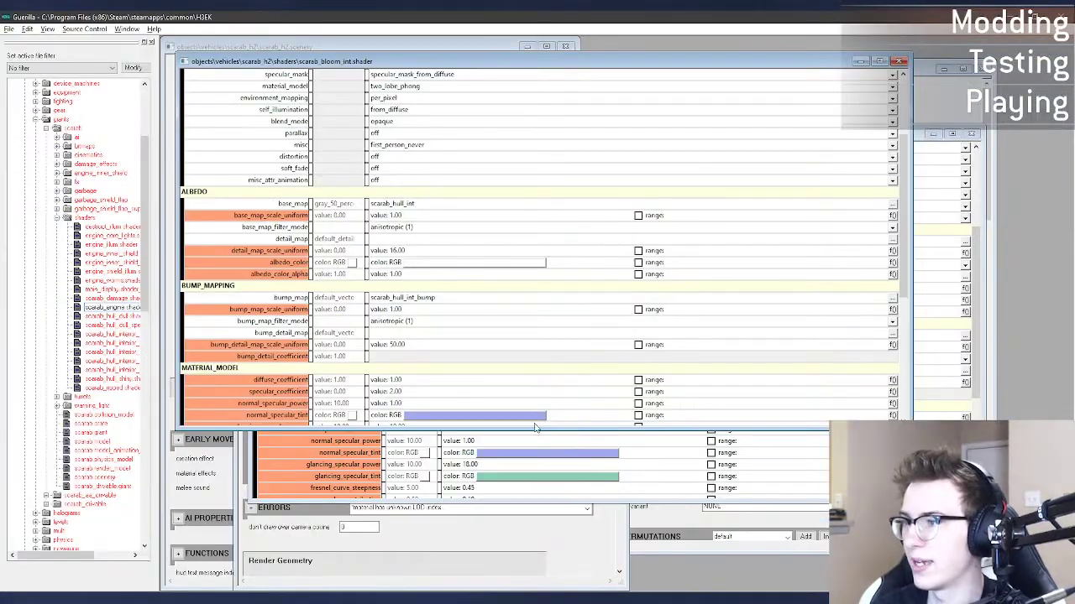
Step: Try self_illum_intensity values of 1 and 2 in scarab_bloom_int.shader, saving each and checking the light strip in Sapien
scroll(470, 357, down, 6)
click(411, 335)
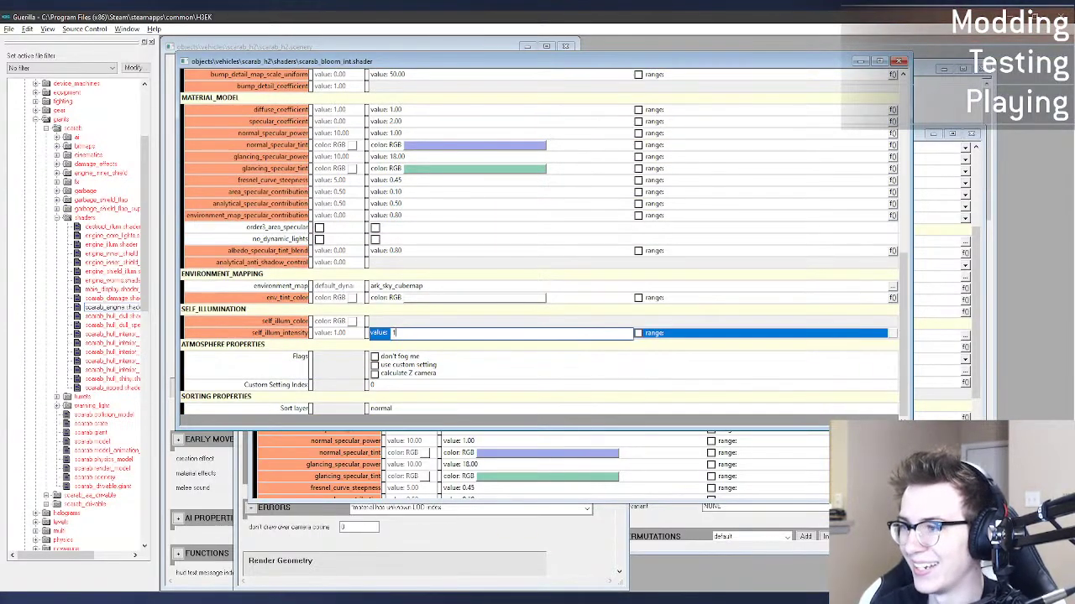
key(alt+Tab)
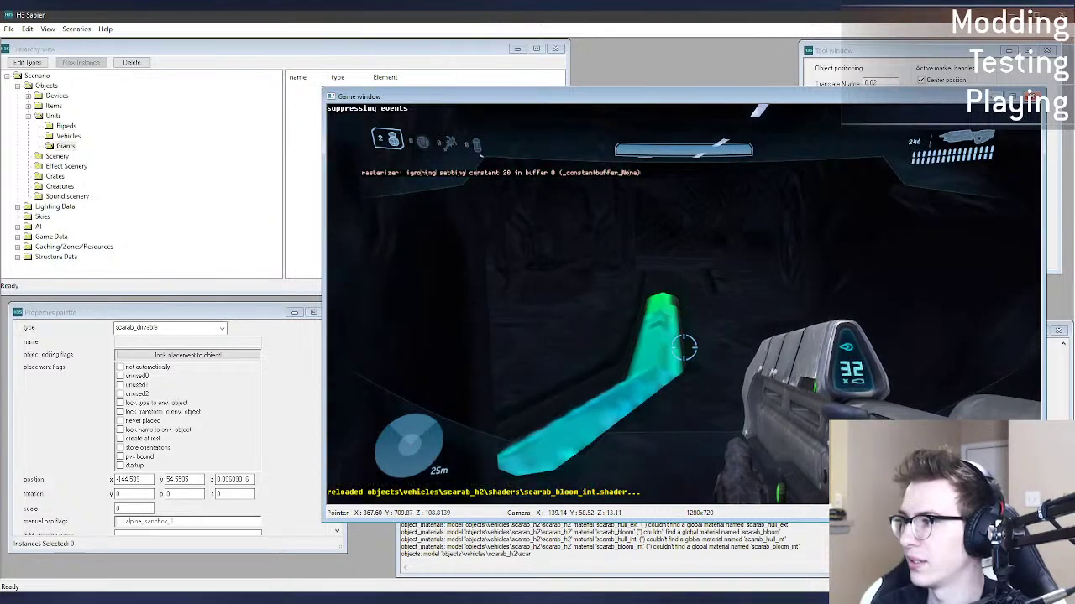
key(alt+Tab)
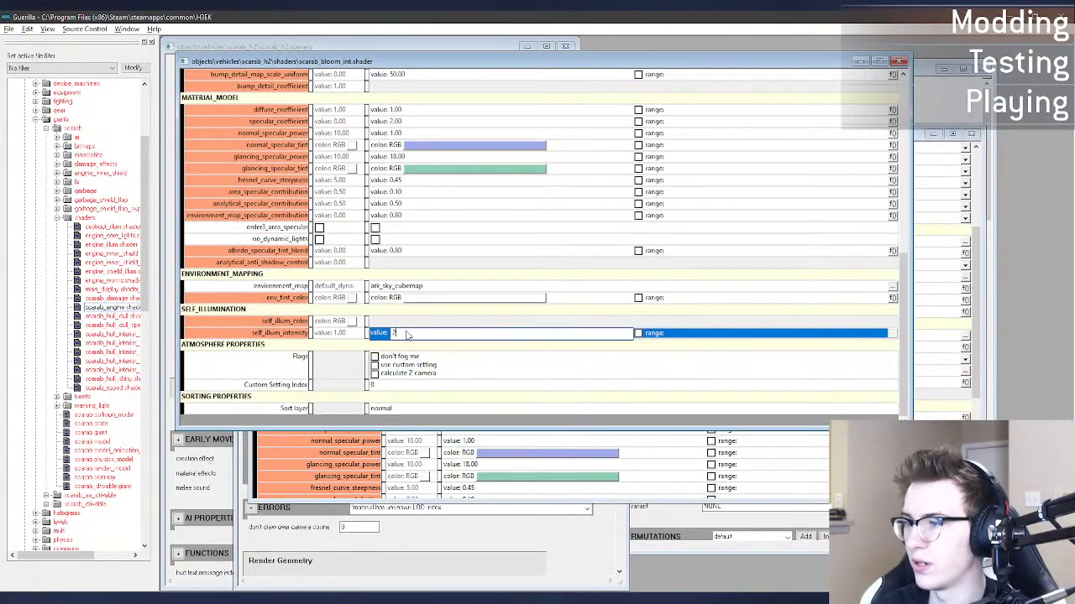
key(ctrl+s)
key(alt+Tab)
Step: Set scarab_bloom_int's self_illum_intensity to 5, save it and inspect the Scarab's glowing interior in Sapien
key(alt+Tab)
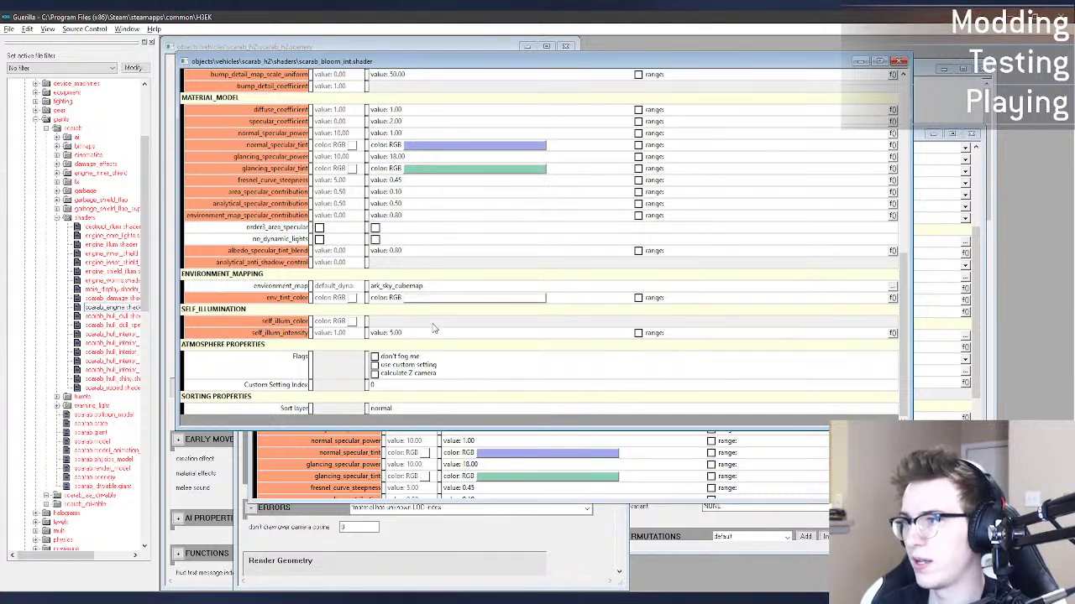
key(alt+Tab)
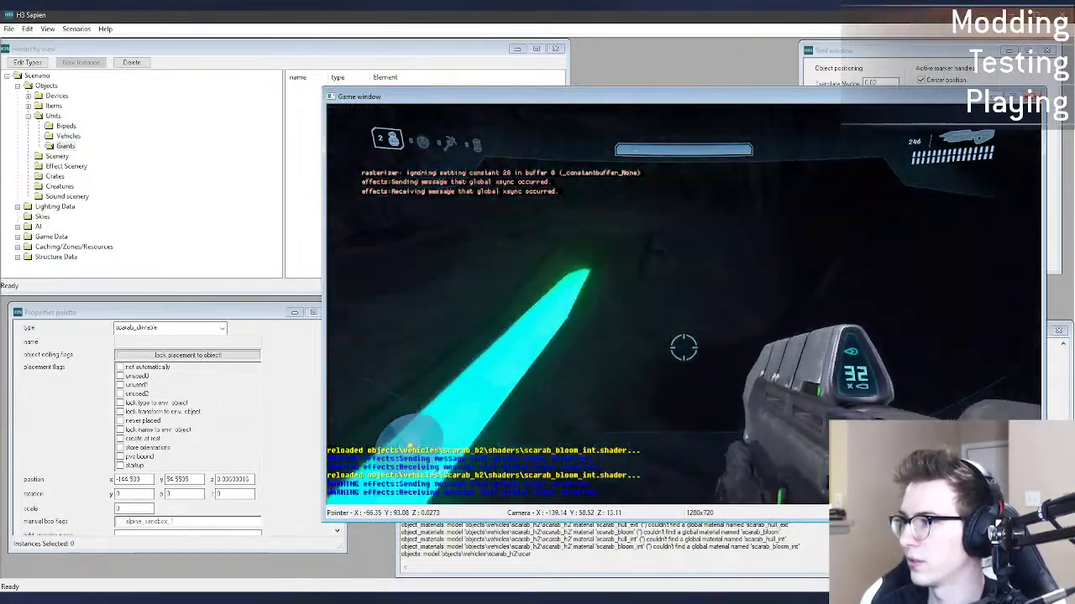
key(w)
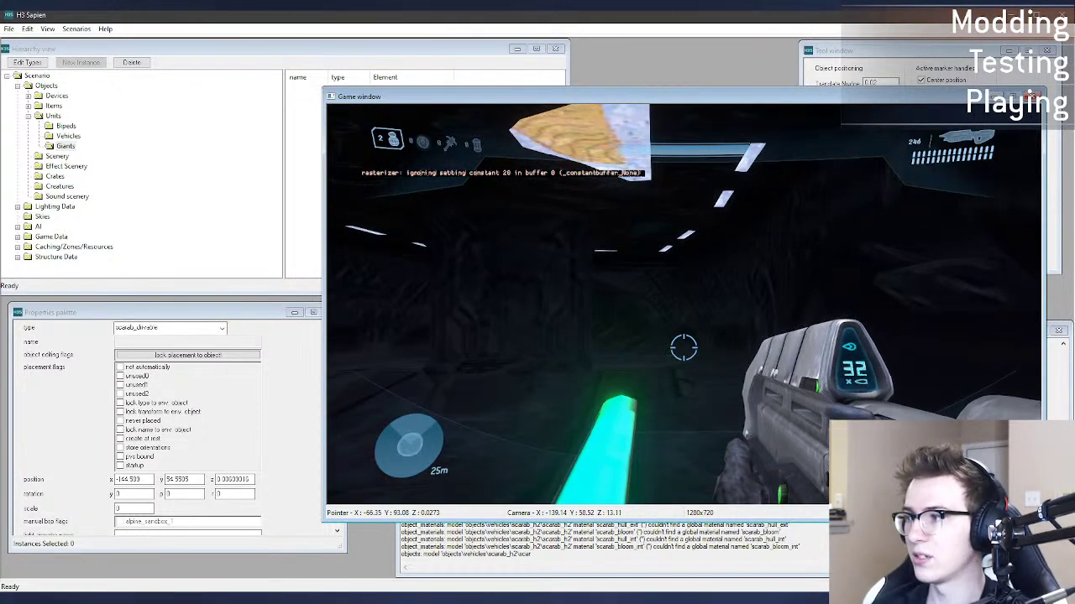
click(683, 348)
click(683, 348)
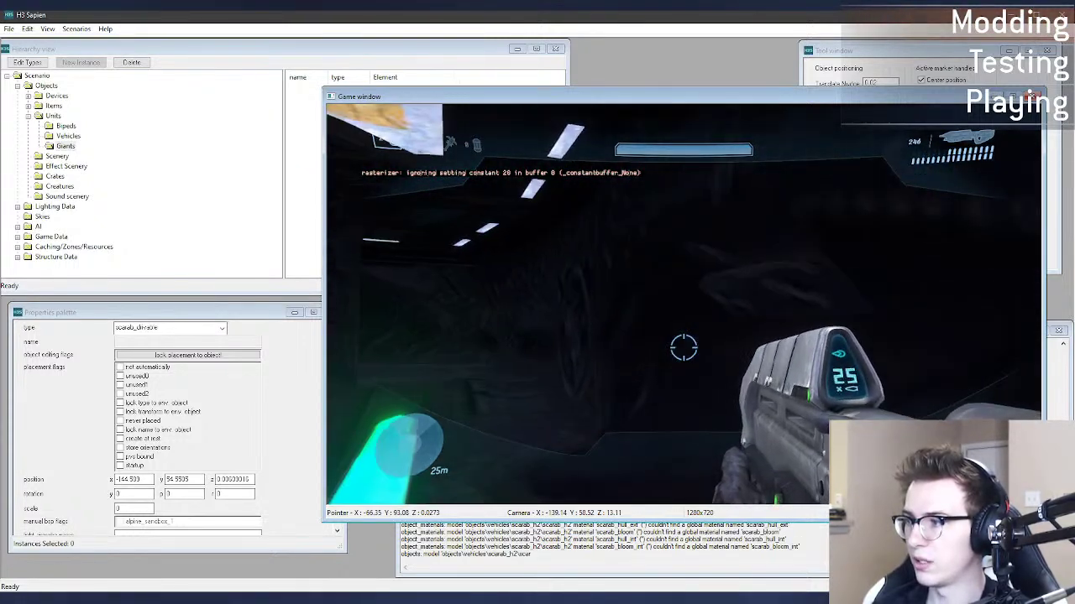
click(684, 347)
Step: Recheck the Halo 2 scarab_bloom_int shader's self-illumination and light response settings and close both the Halo 2 and Halo 3 versions
key(alt+Tab)
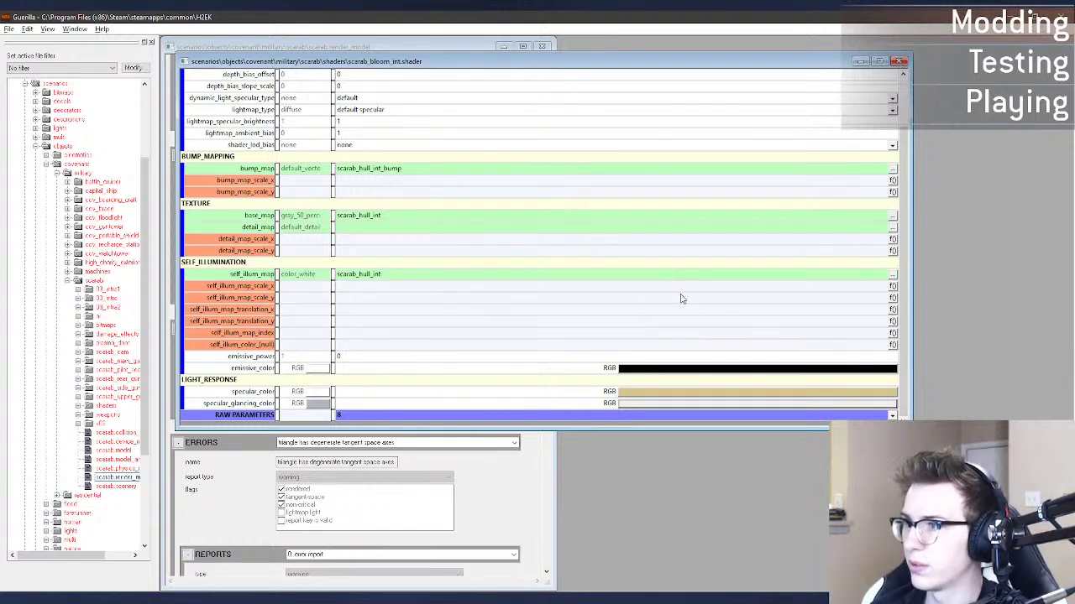
scroll(667, 295, up, 2)
scroll(712, 349, down, 2)
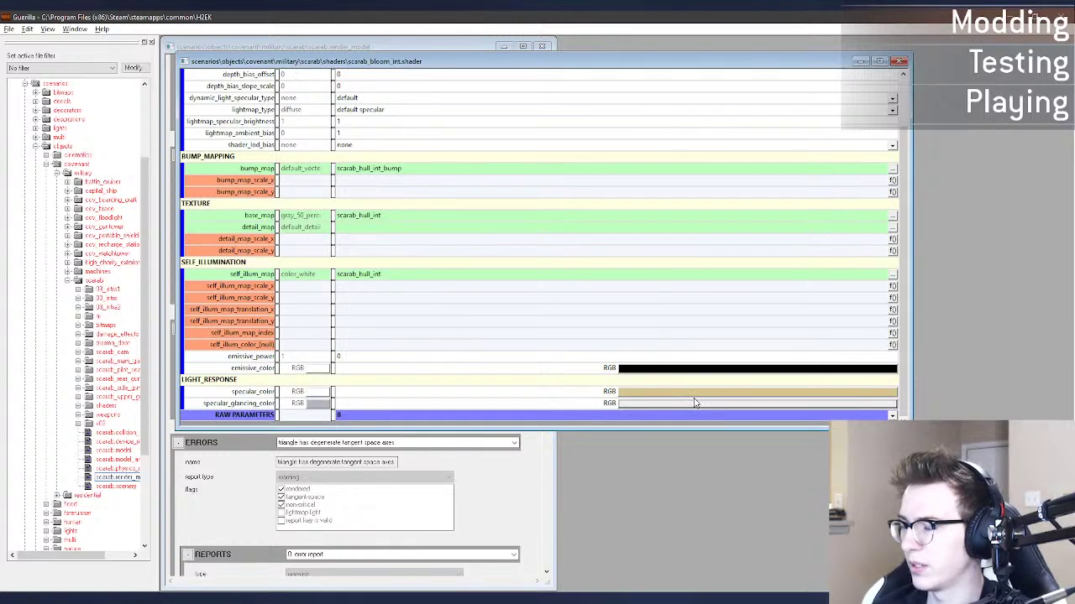
click(899, 61)
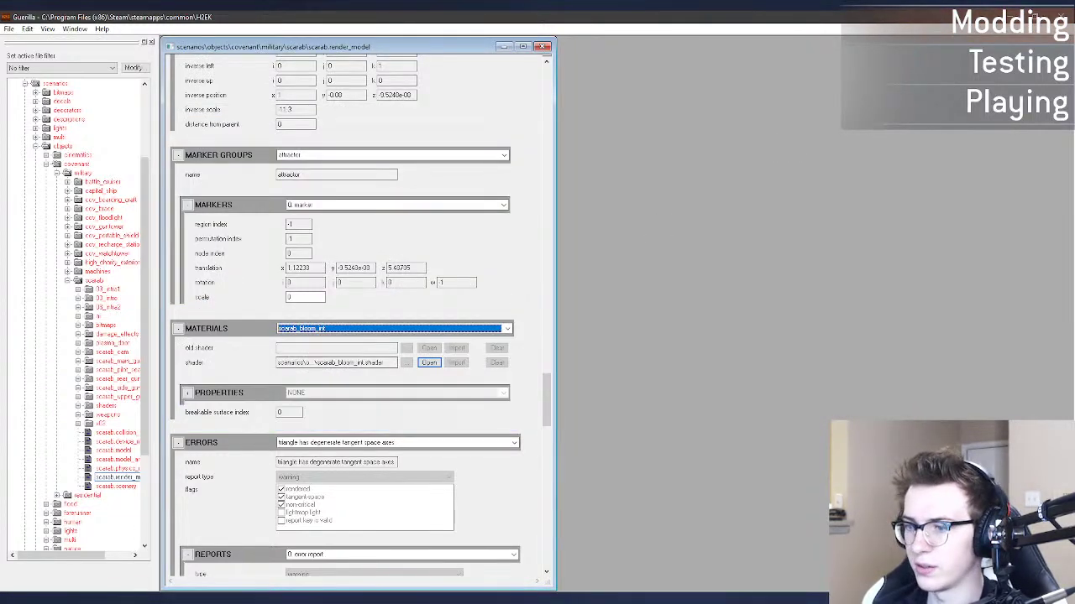
mouse_move(176, 599)
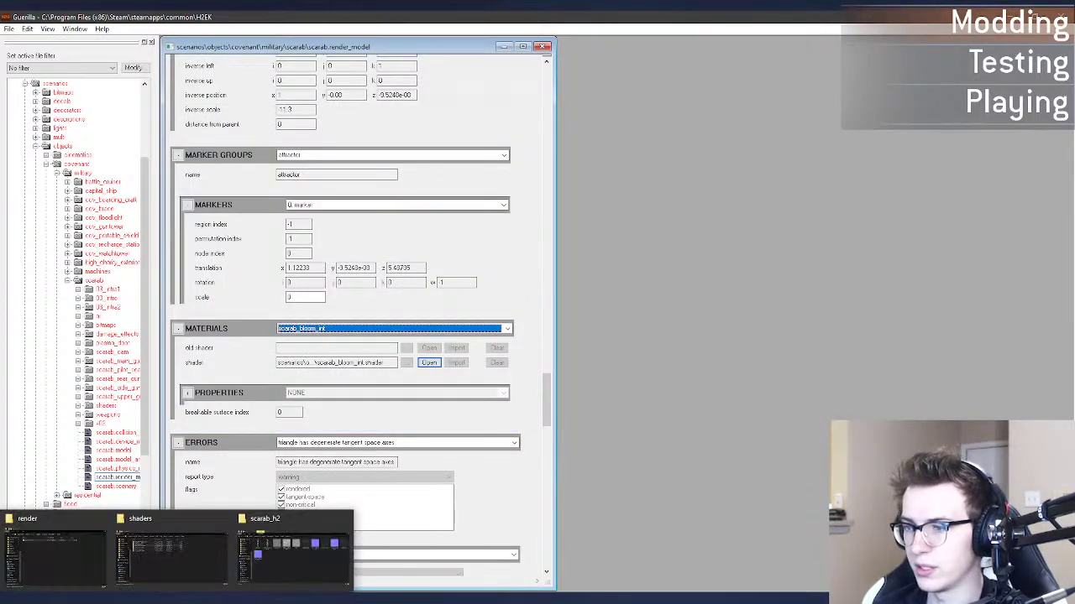
click(182, 561)
key(Return)
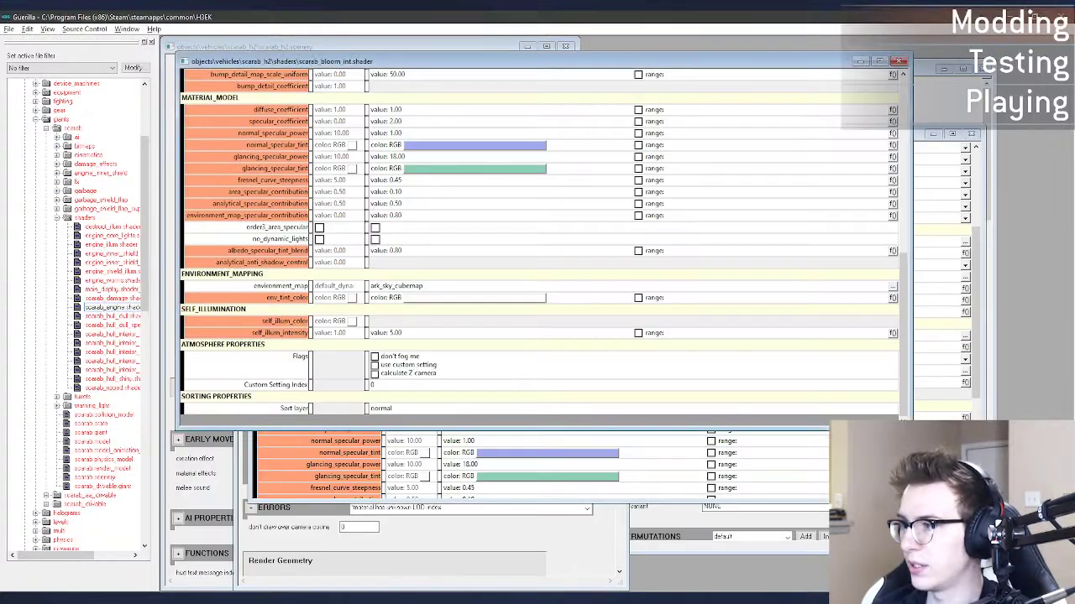
click(899, 61)
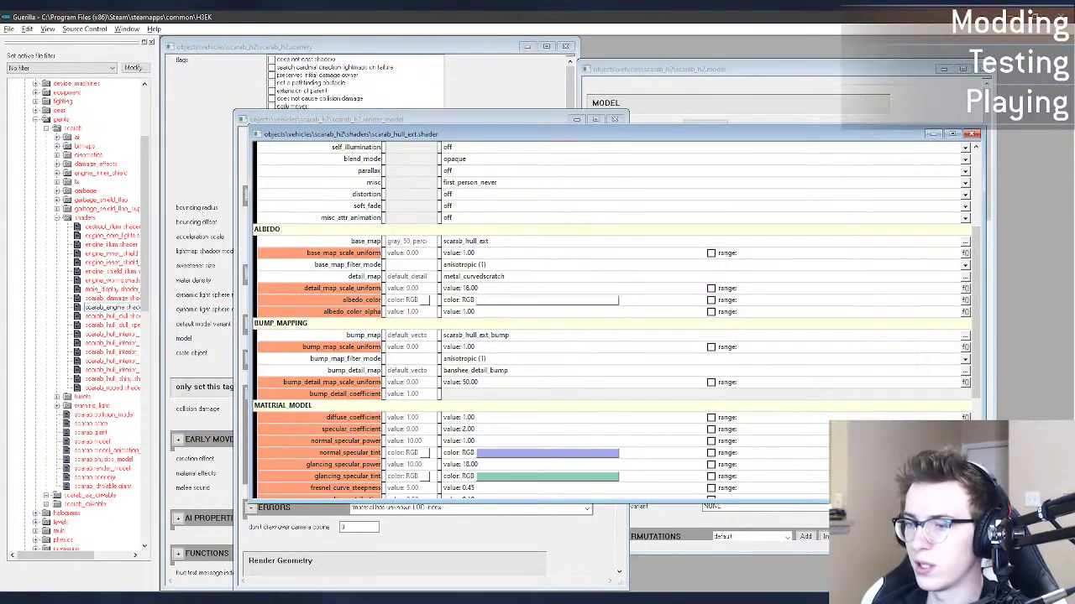
Step: Open scarab_additive_lights.shader from the scarab_h2 shaders folder and bring up the Halo 2 counterpart from the Scarab render_model's materials
mouse_move(176, 599)
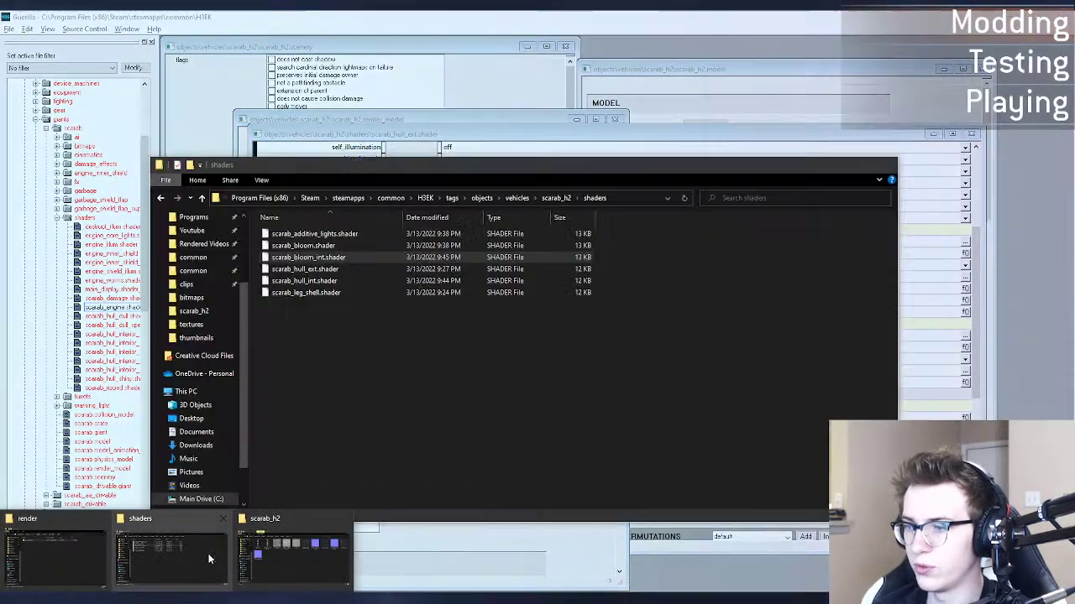
click(209, 560)
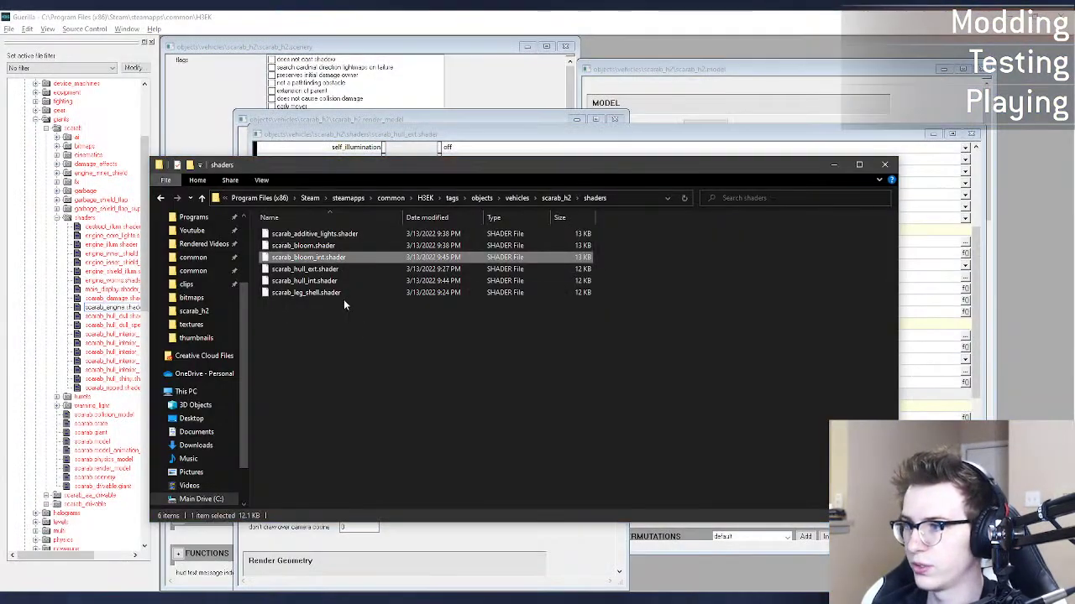
click(315, 280)
double_click(335, 236)
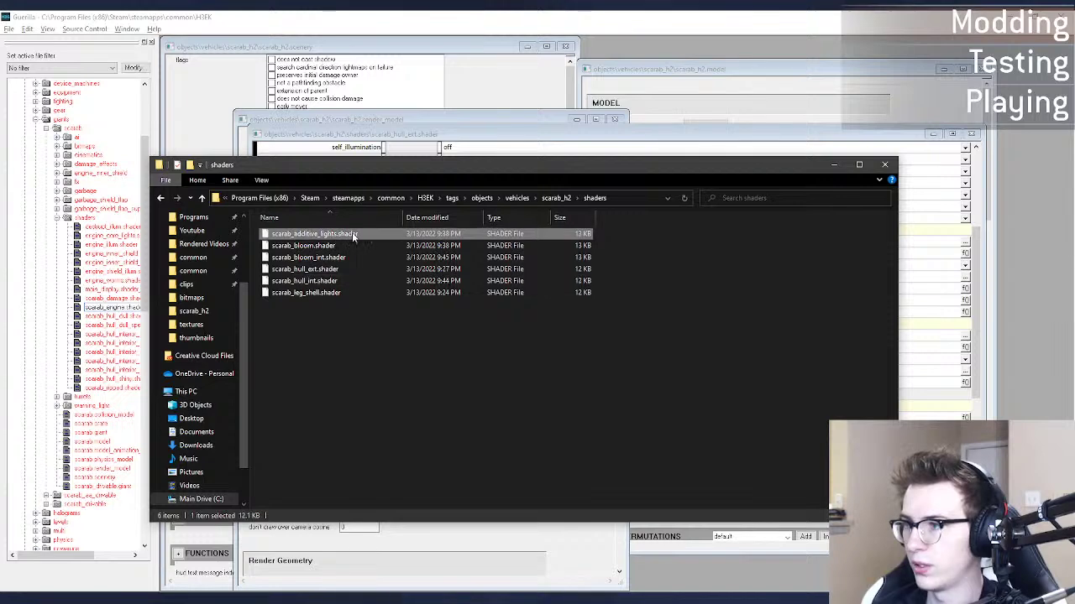
click(473, 105)
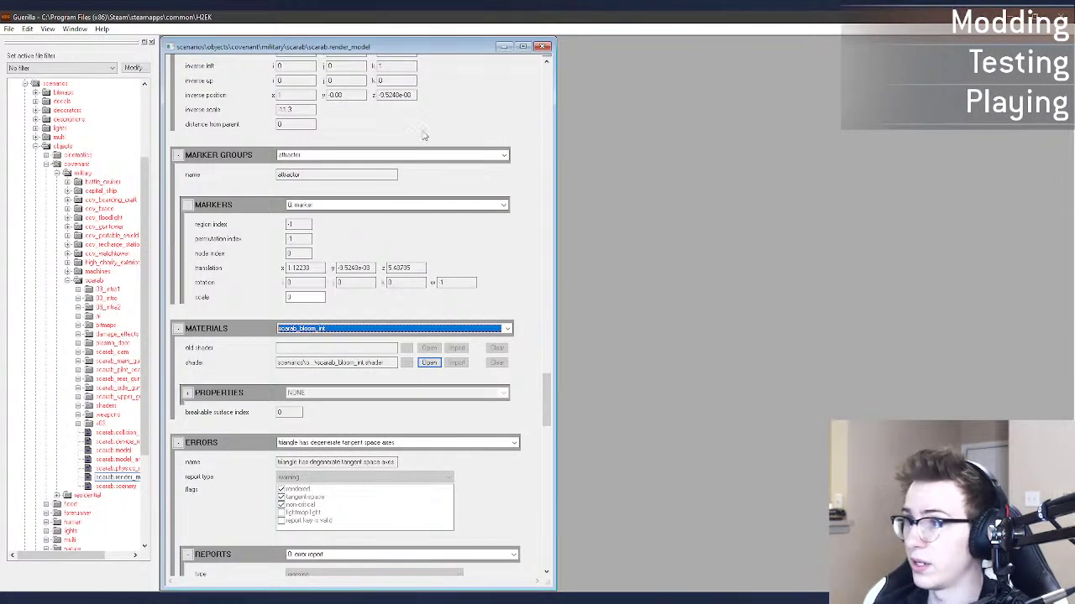
click(378, 328)
click(360, 372)
click(428, 362)
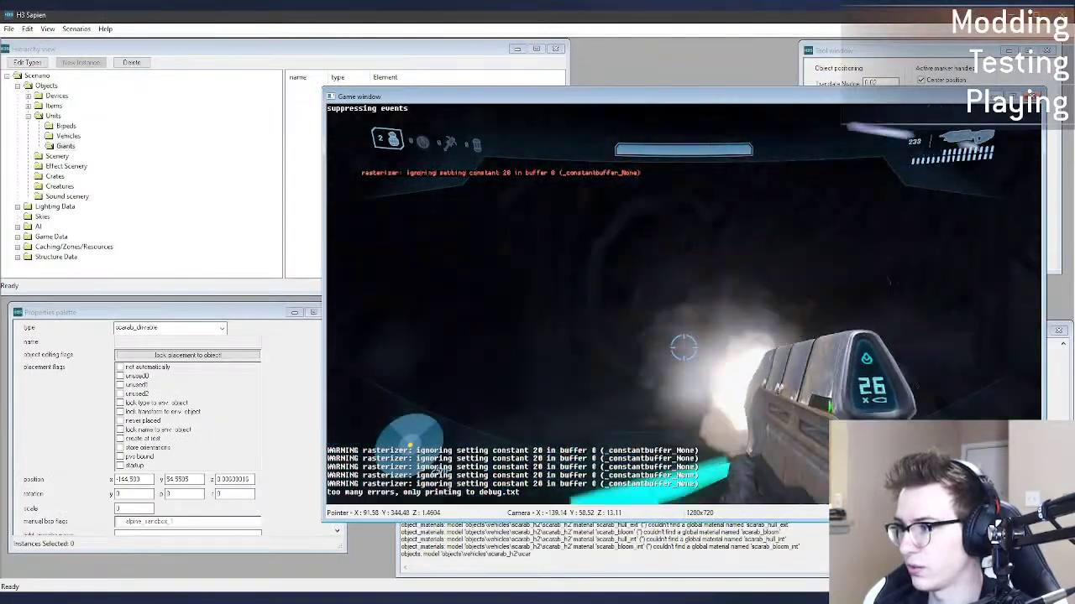
Step: Fire the weapon at the Scarab's dark interior in Sapien to inspect its surfaces under the muzzle flash
click(683, 348)
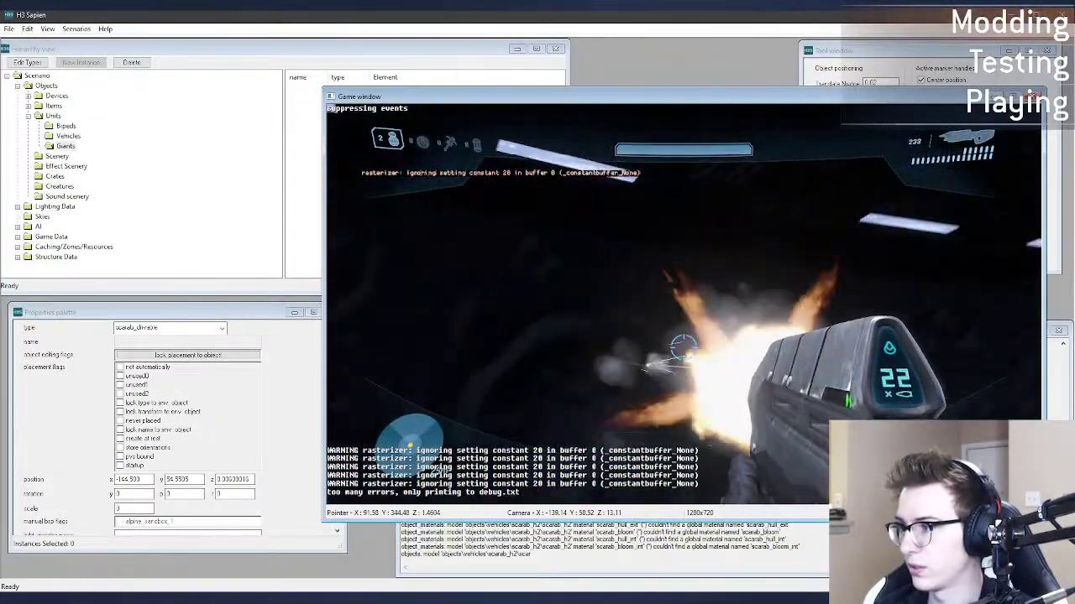
key(r)
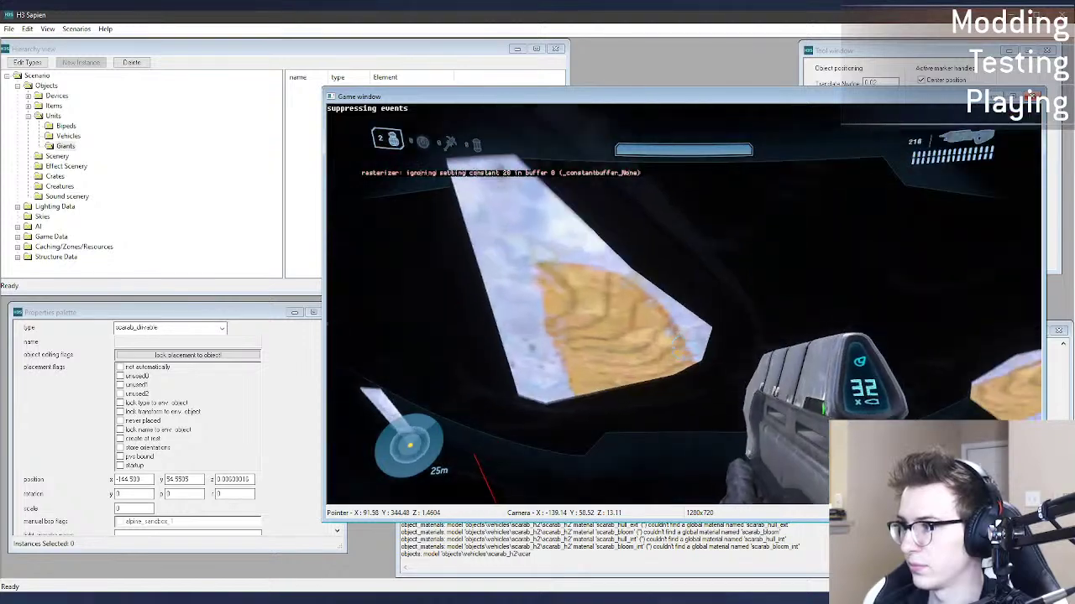
key(alt+Tab)
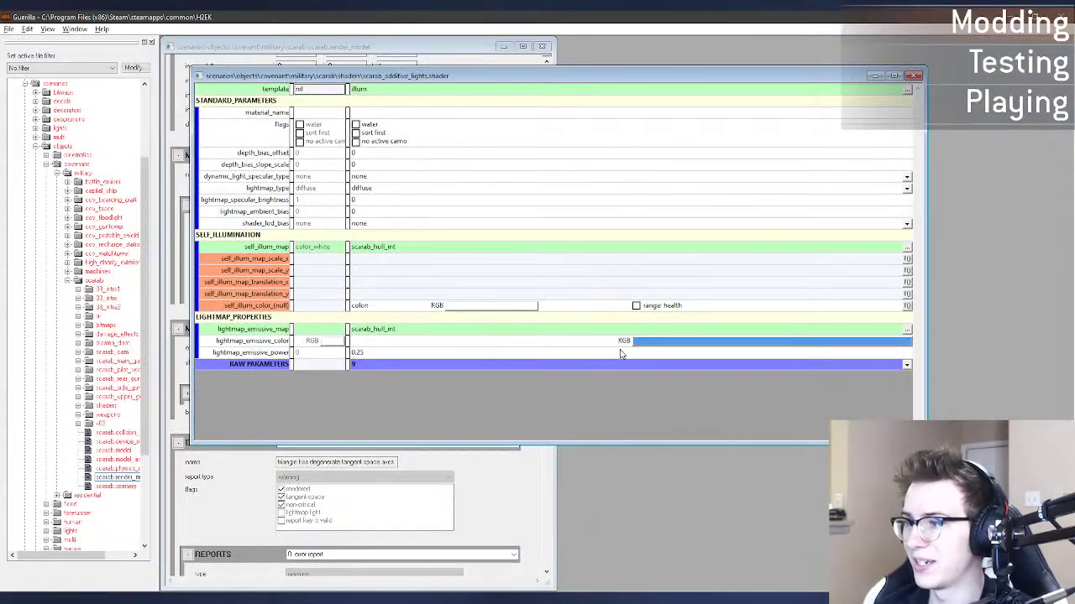
Step: Compare both scarab_additive_lights shaders in Guerilla and check the Halo 2 version's self_illum_map and lightmap_emissive_map bitmaps
key(alt+Tab)
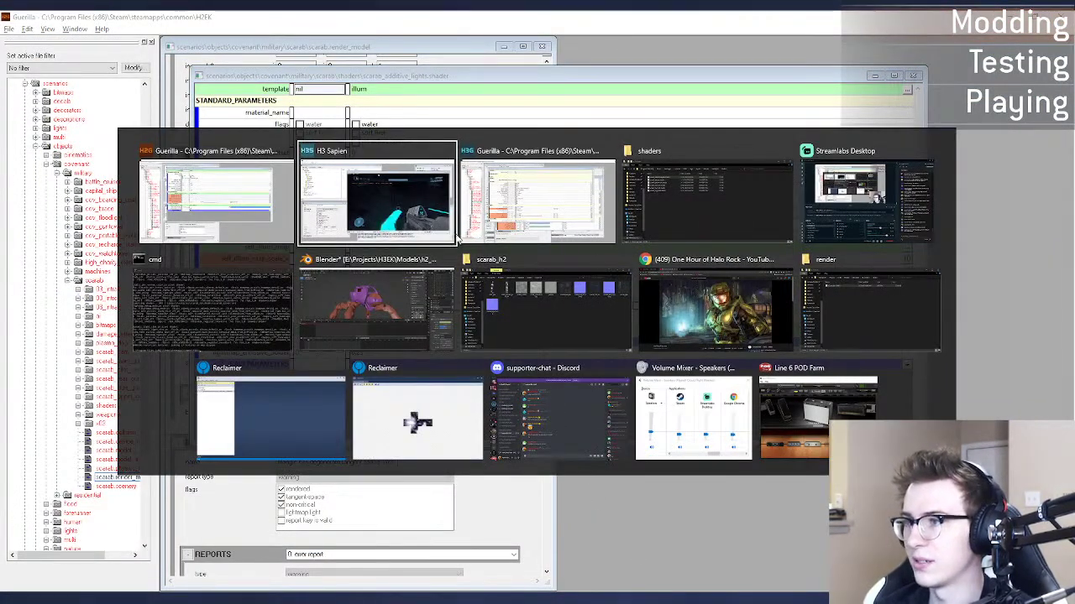
click(487, 211)
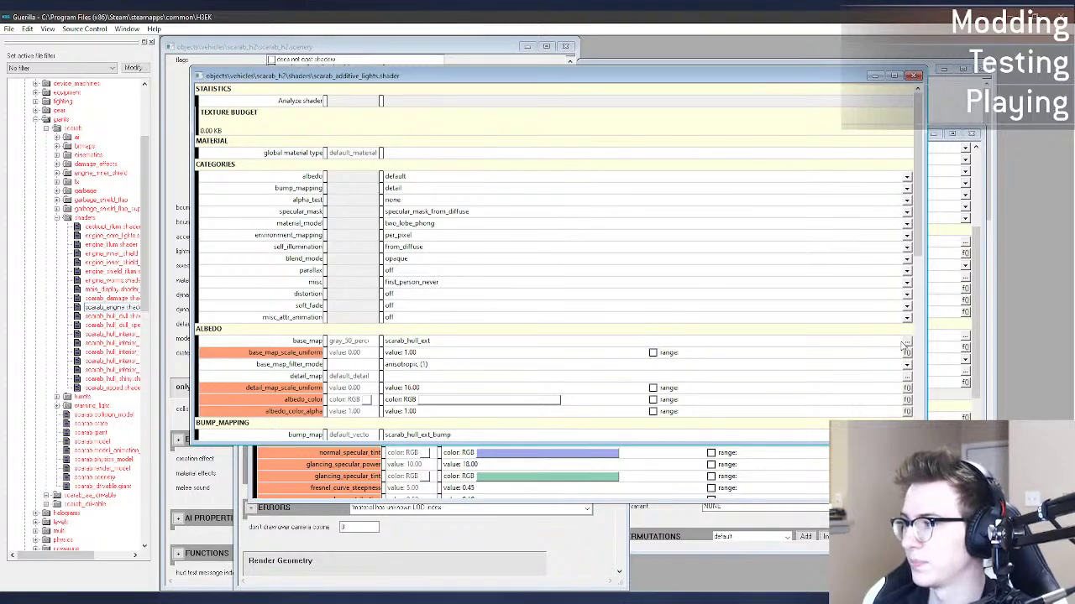
key(alt+Tab)
key(alt+Tab)
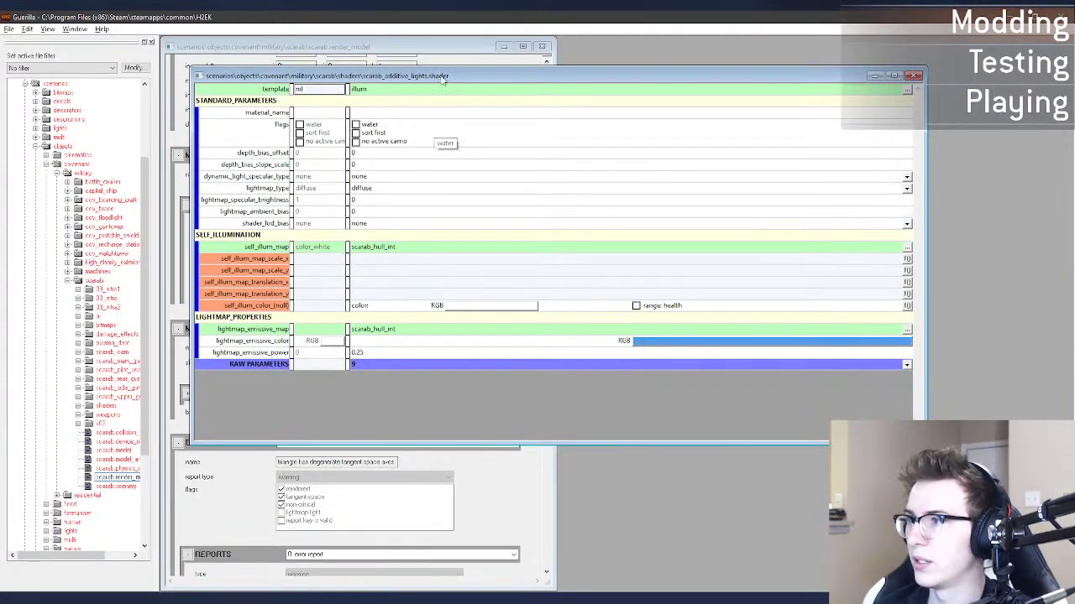
drag(442, 77, 459, 101)
click(389, 273)
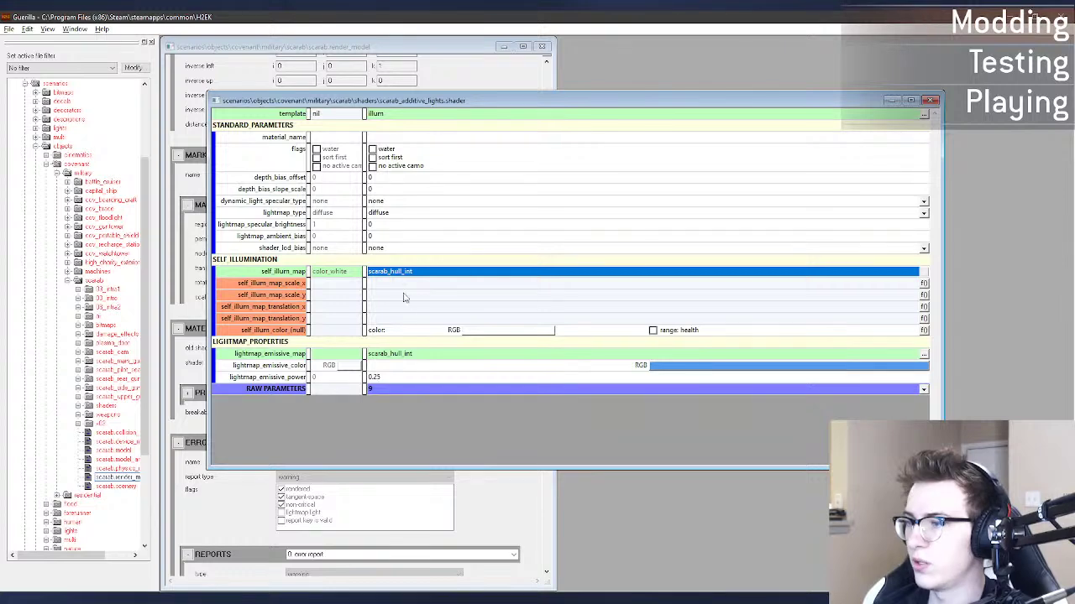
click(392, 356)
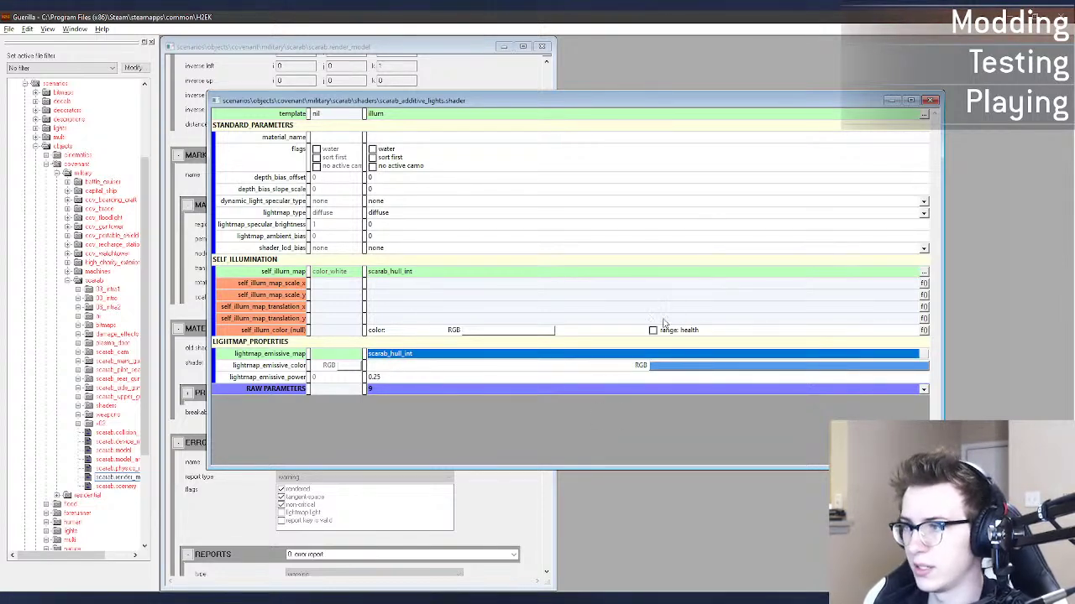
Step: In the Halo 3 scarab_additive_lights.shader, set base_map to scarab_hull_int and bump_map to scarab_hull_int_bump, save it and check Sapien
mouse_move(672, 600)
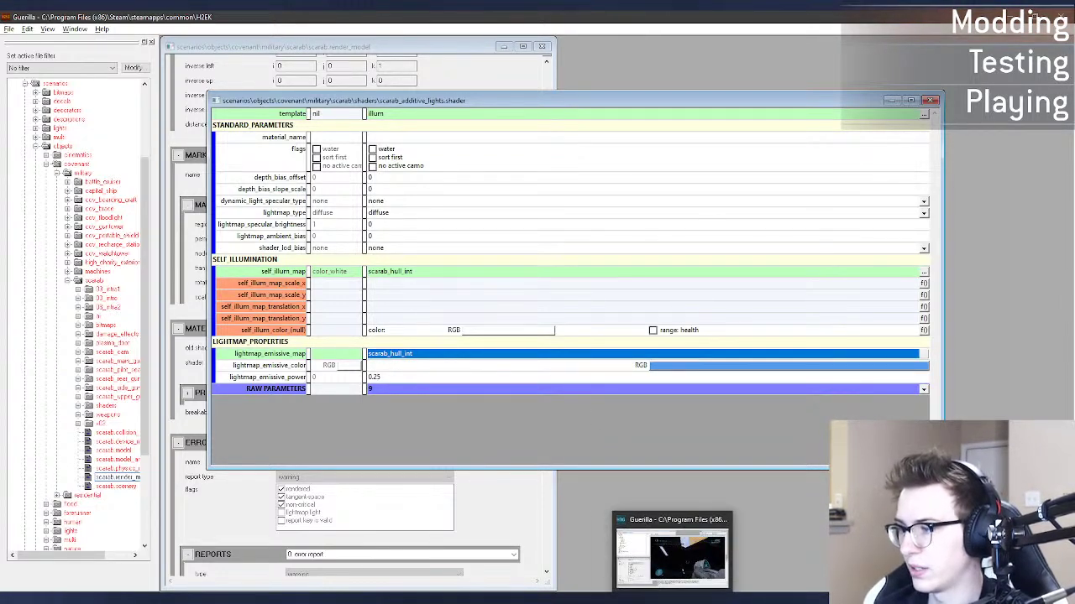
click(672, 553)
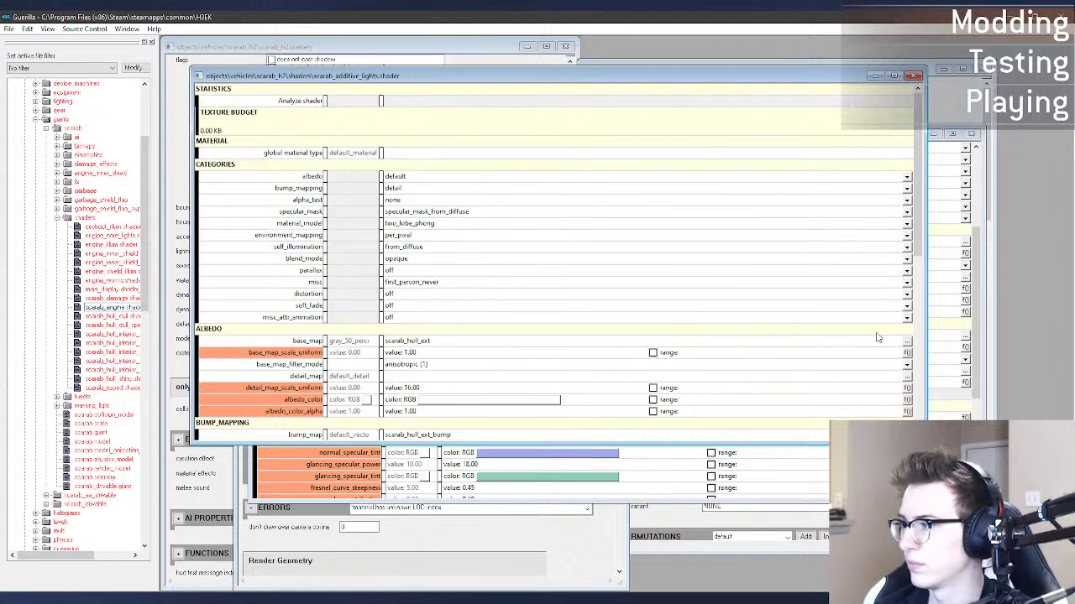
click(906, 340)
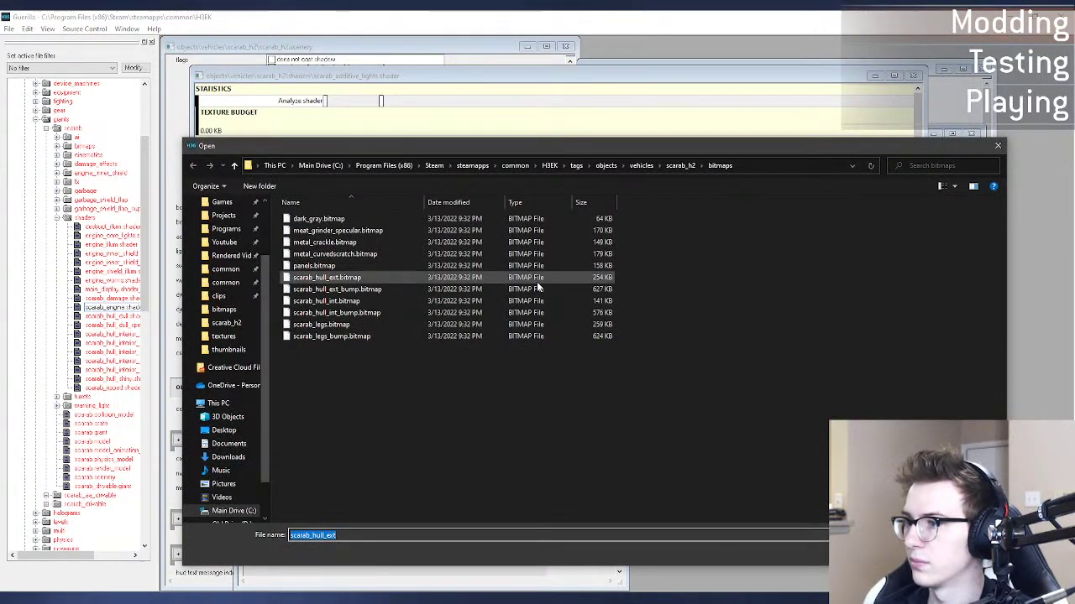
double_click(529, 301)
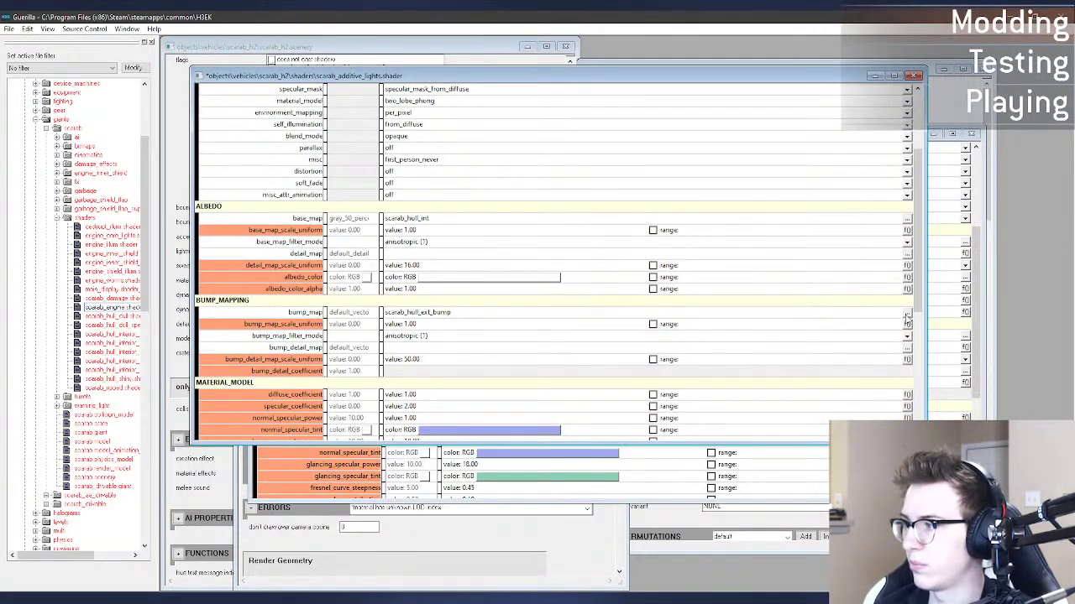
click(907, 314)
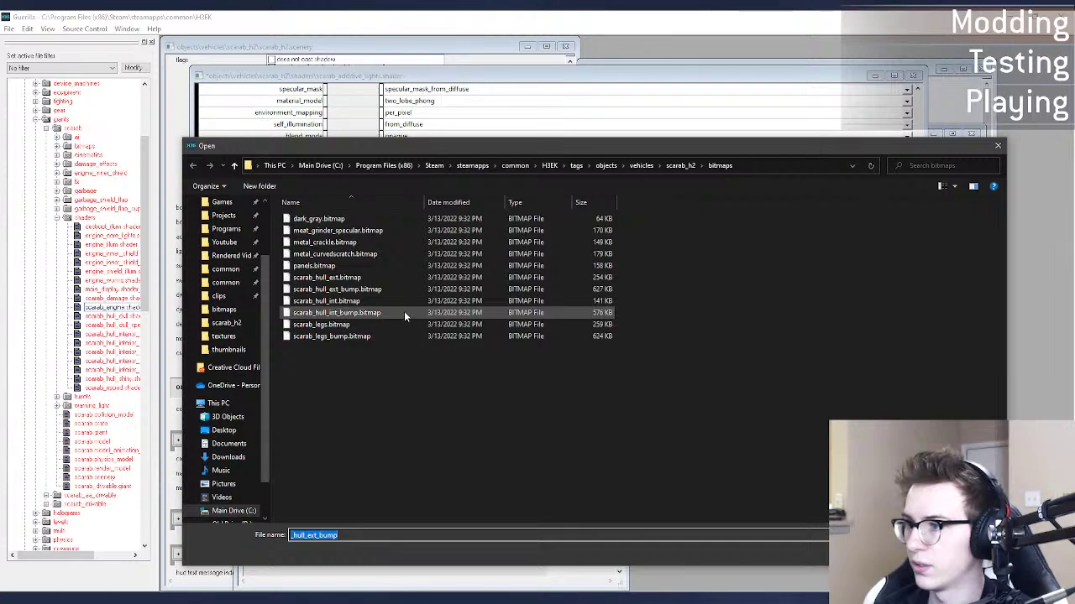
double_click(404, 314)
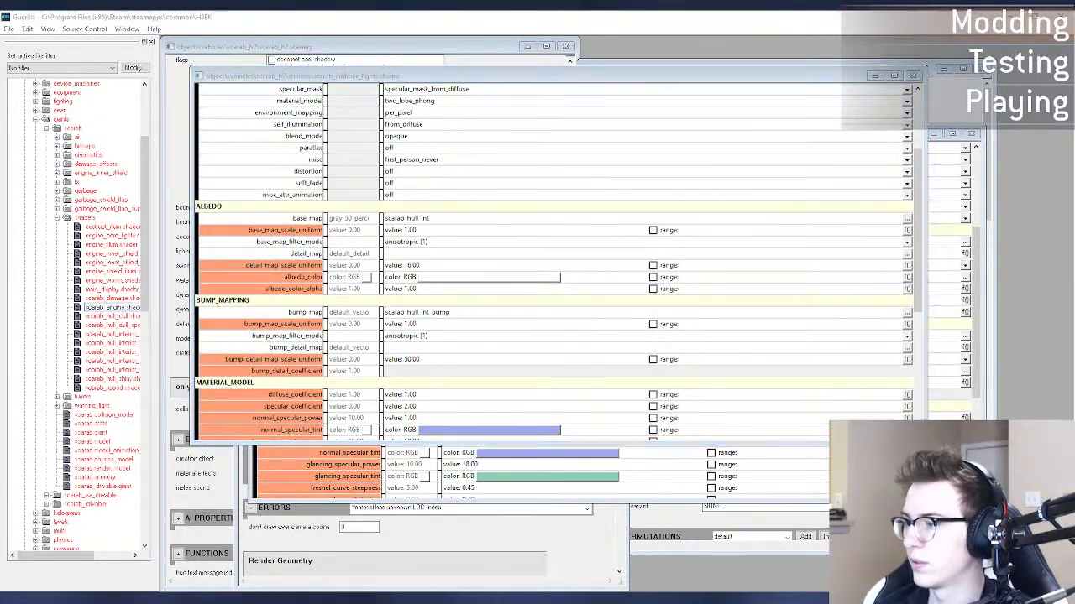
key(alt+Tab)
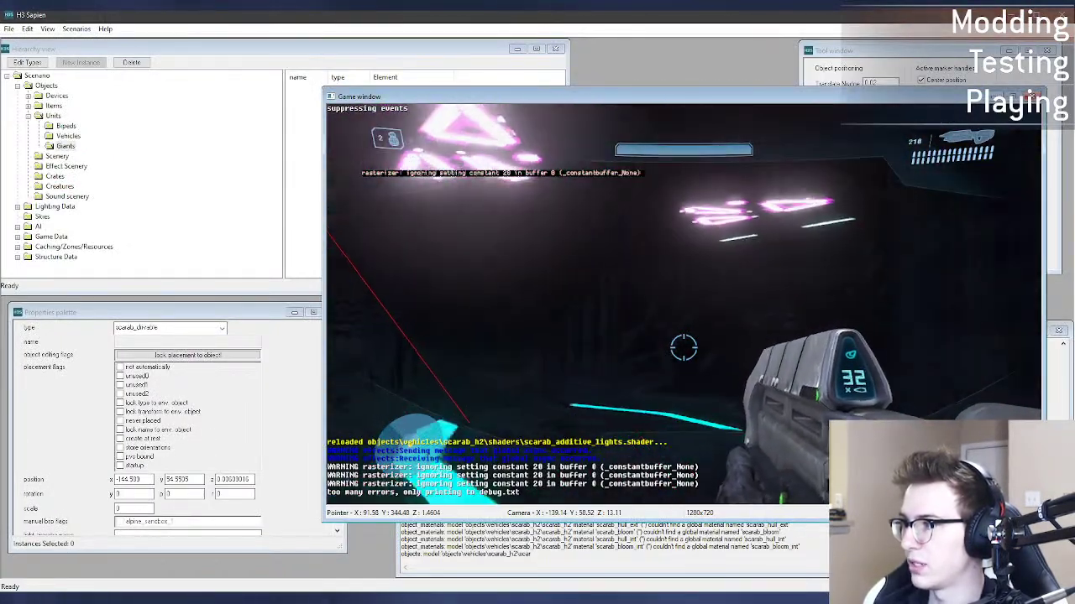
key(alt+Tab)
Step: Try a self_illum_intensity of 5 in scarab_additive_lights.shader, save it and check the ceiling lights in Sapien
scroll(499, 372, down, 8)
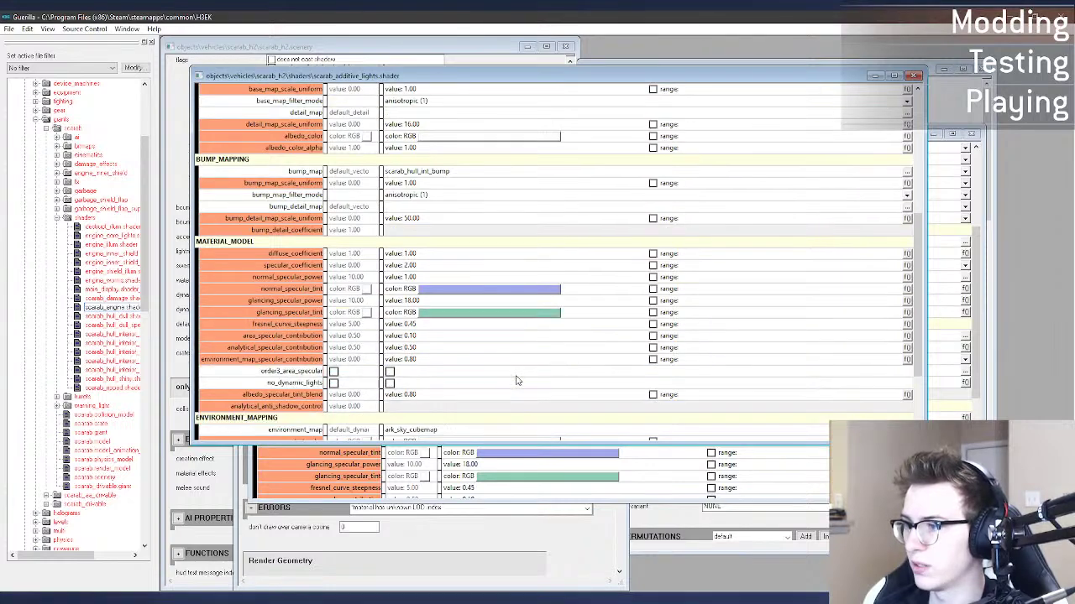
click(411, 347)
text(5)
key(Return)
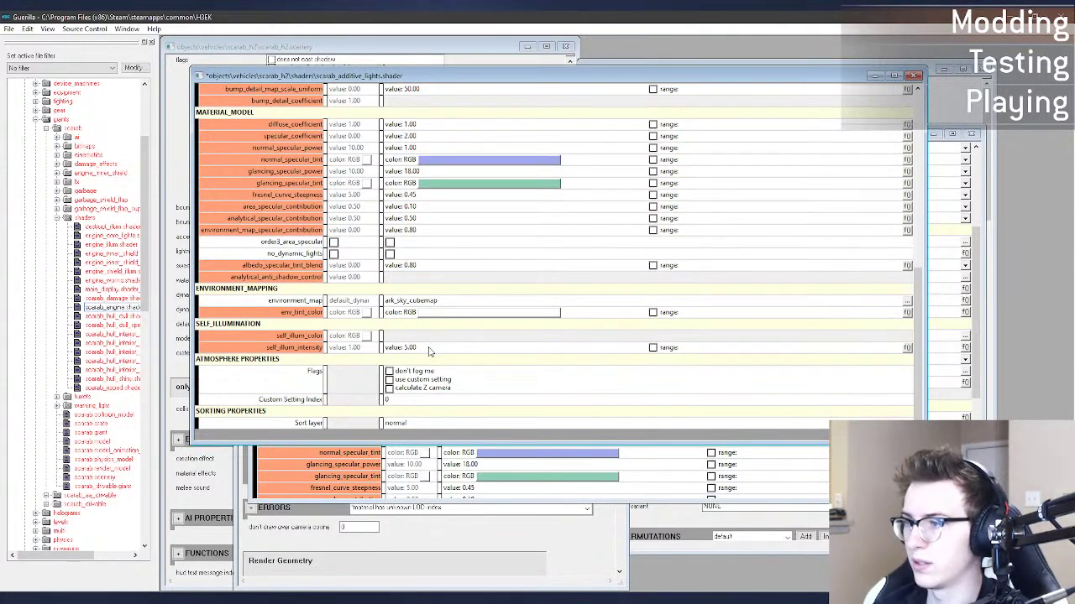
key(ctrl+s)
key(alt+Tab)
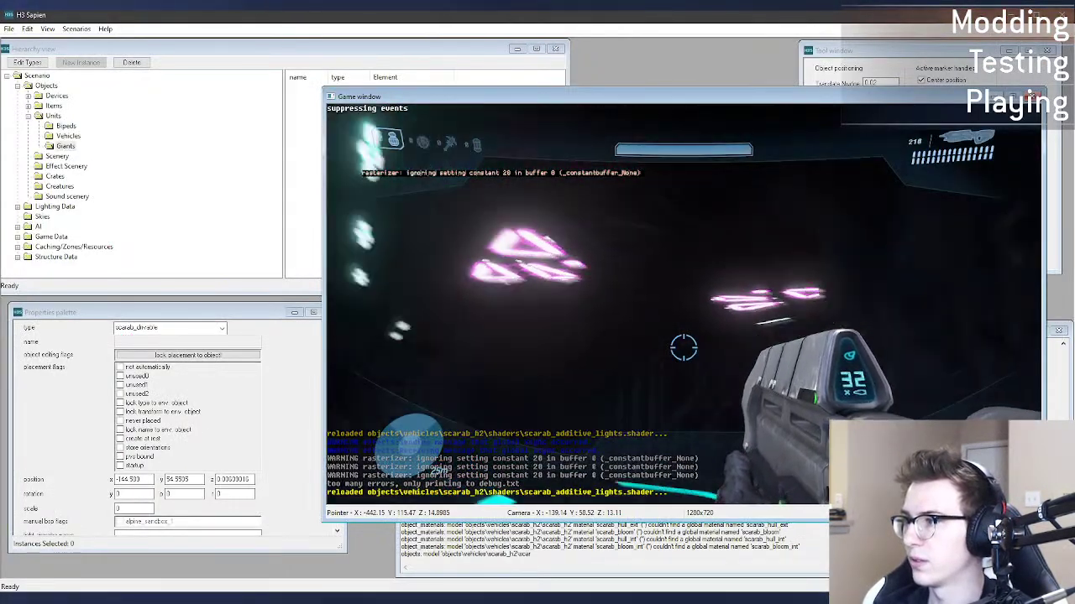
Step: Set scarab_additive_lights' self_illum_intensity to 1, save it and inspect the pink and teal interior lights up close in Sapien
key(alt+Tab)
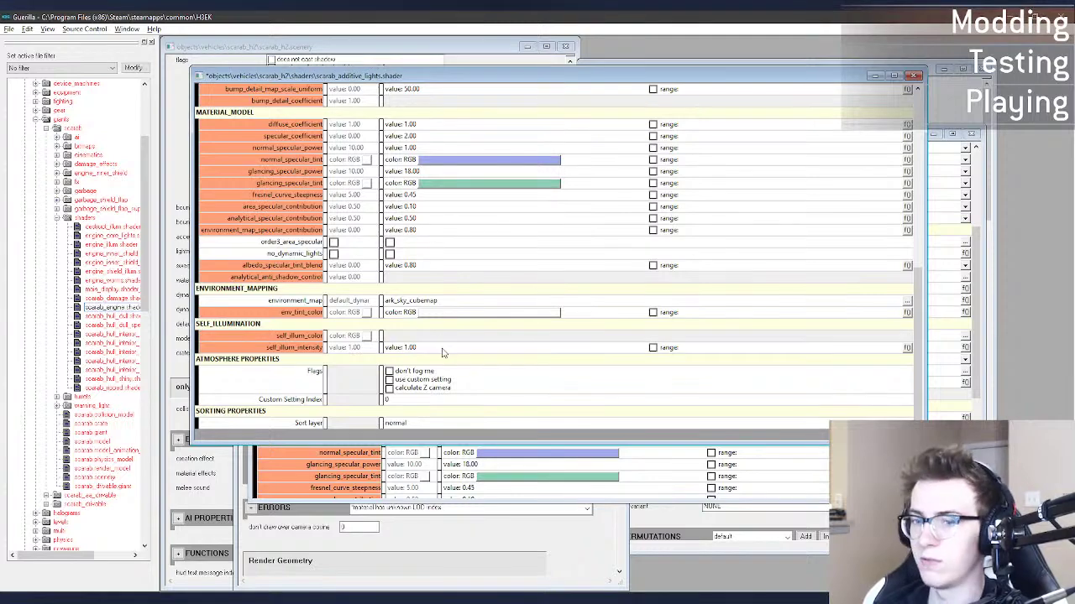
key(alt+Tab)
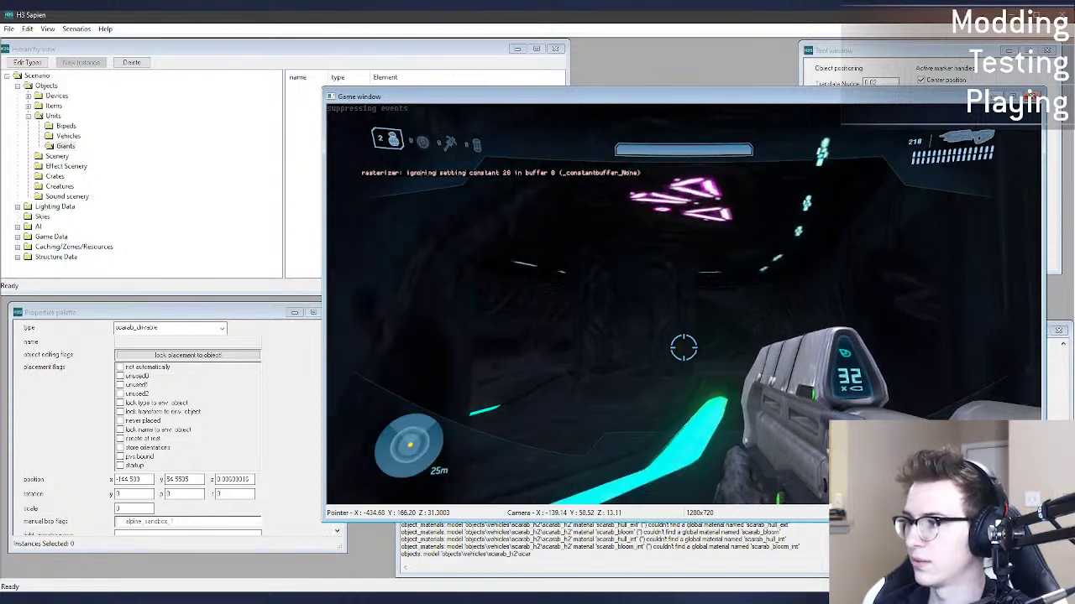
key(w)
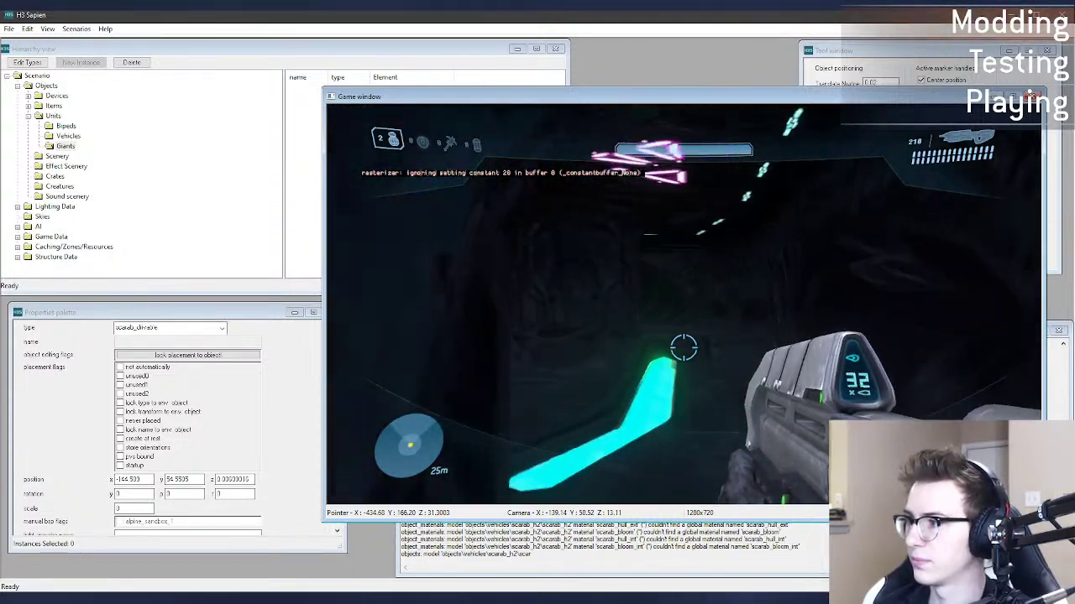
key(w)
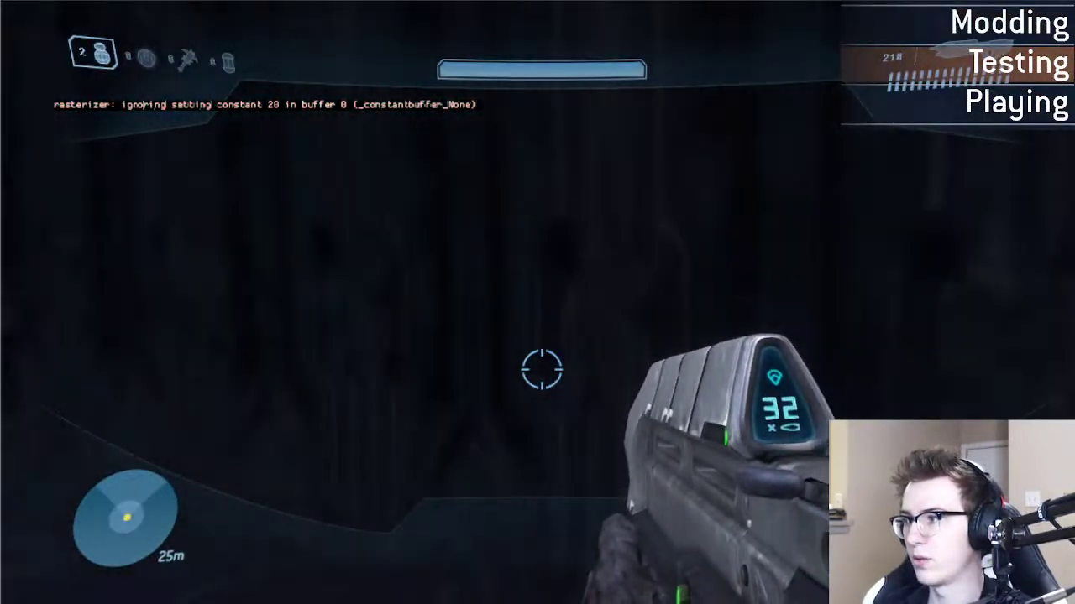
key(w)
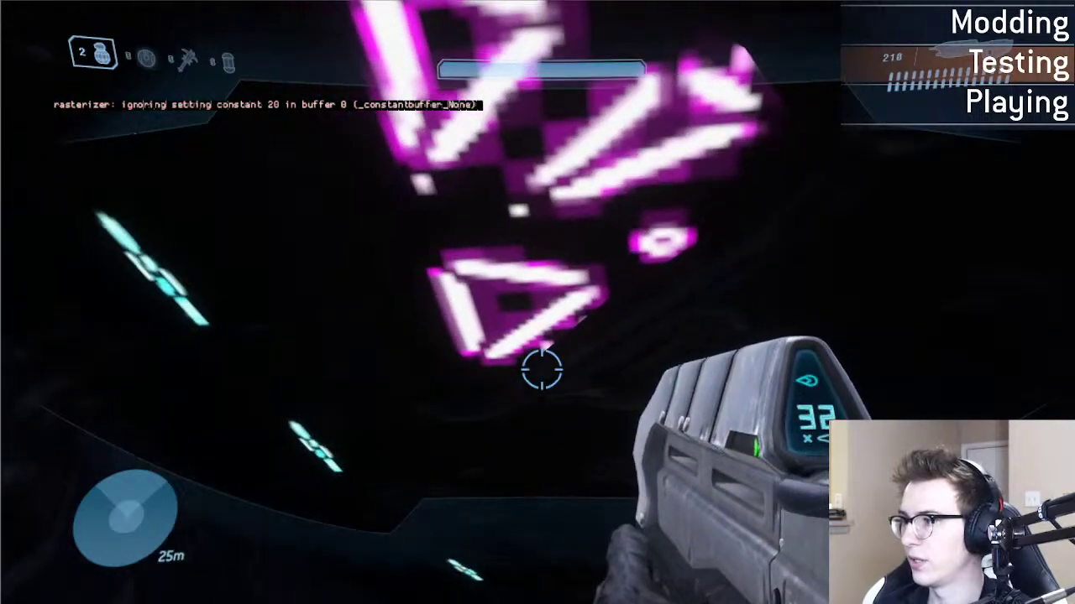
key(z)
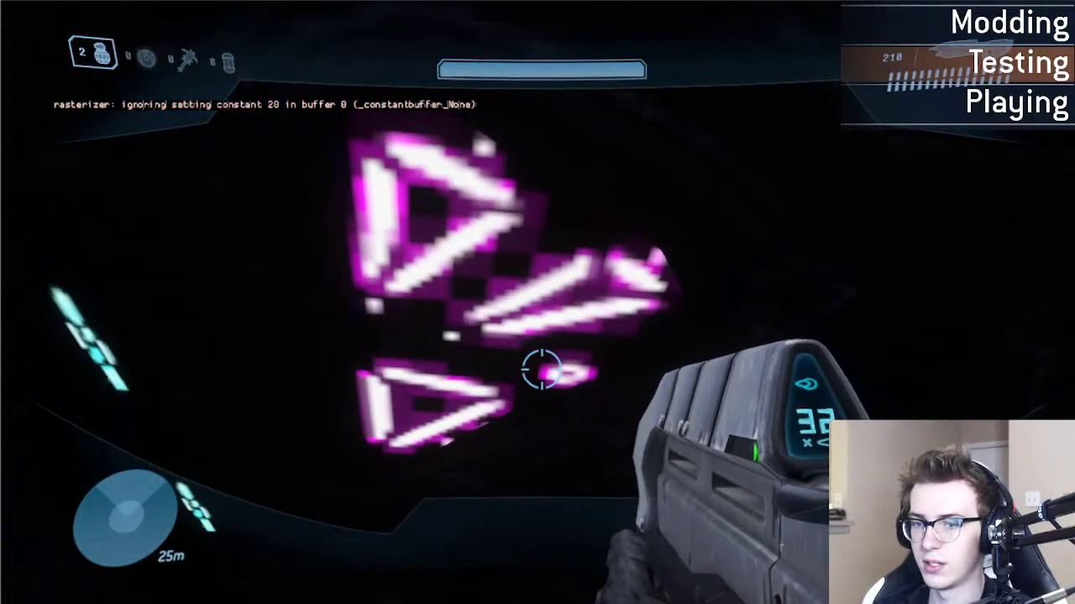
Step: Walk through the Scarab in Sapien to examine its interior lights, and fire at the dark walls to check their surfaces
key(w)
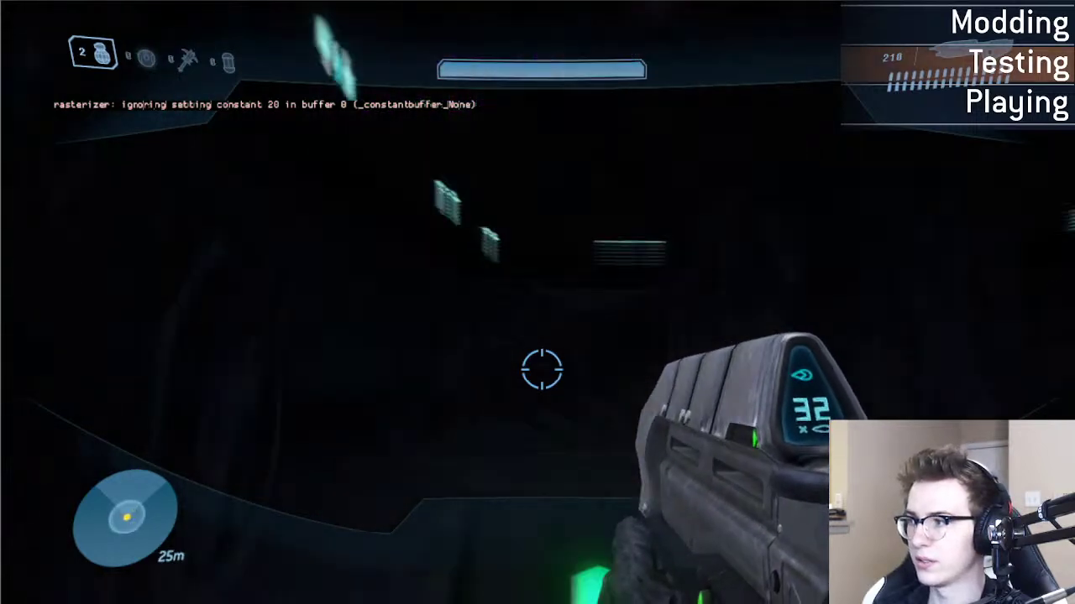
key(w)
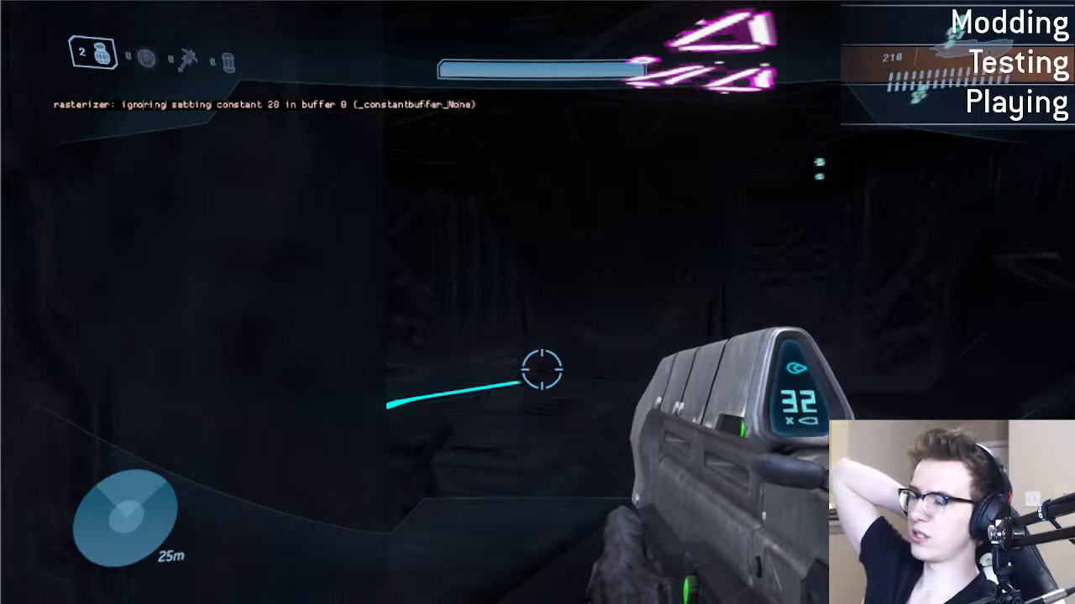
key(d)
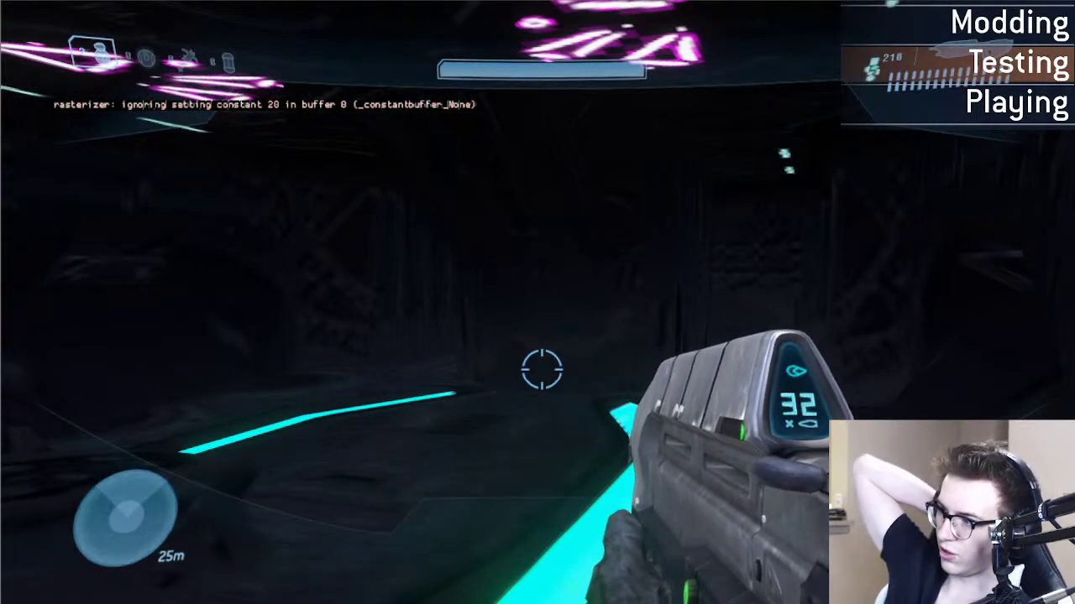
key(BackSpace)
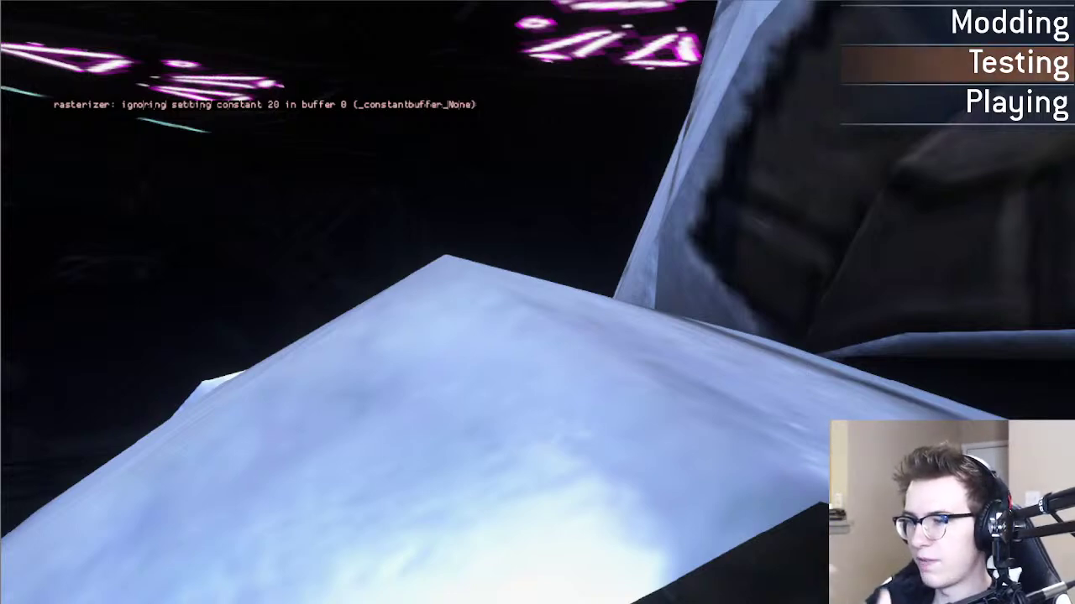
key(BackSpace)
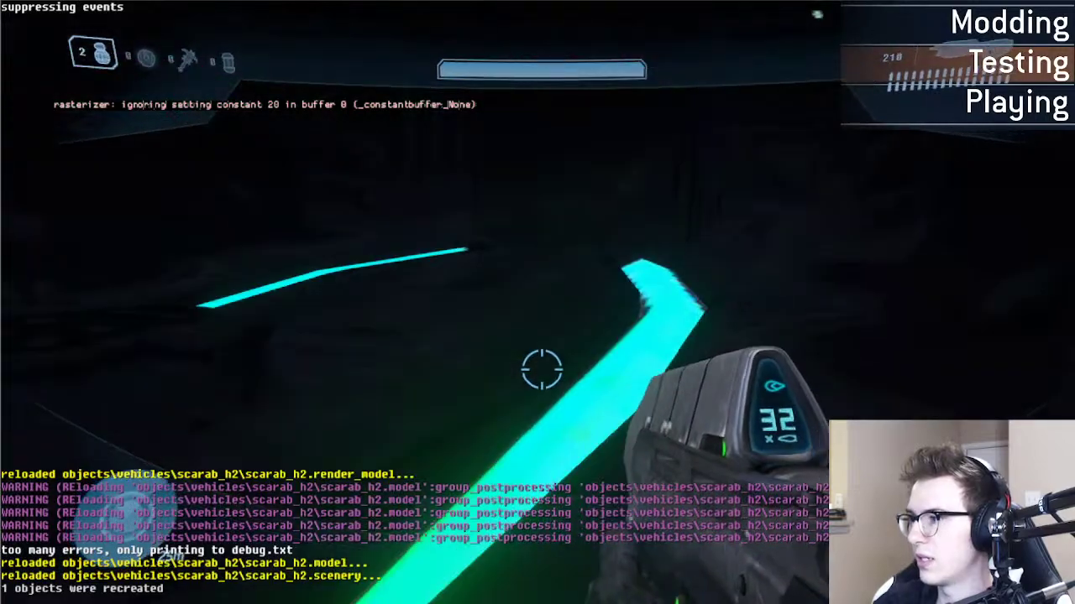
key(w)
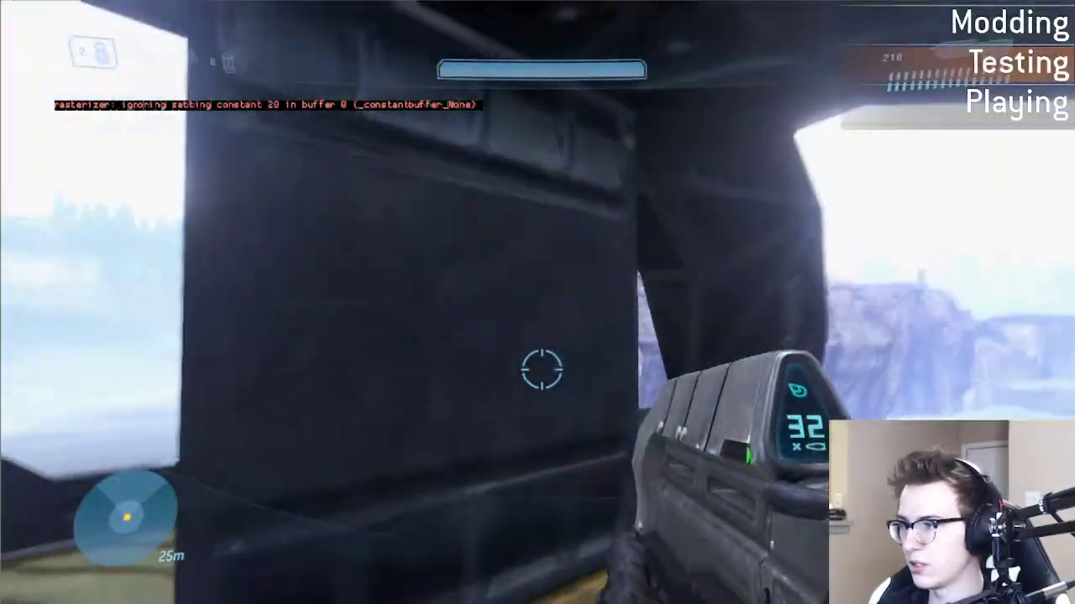
drag(541, 369, 541, 370)
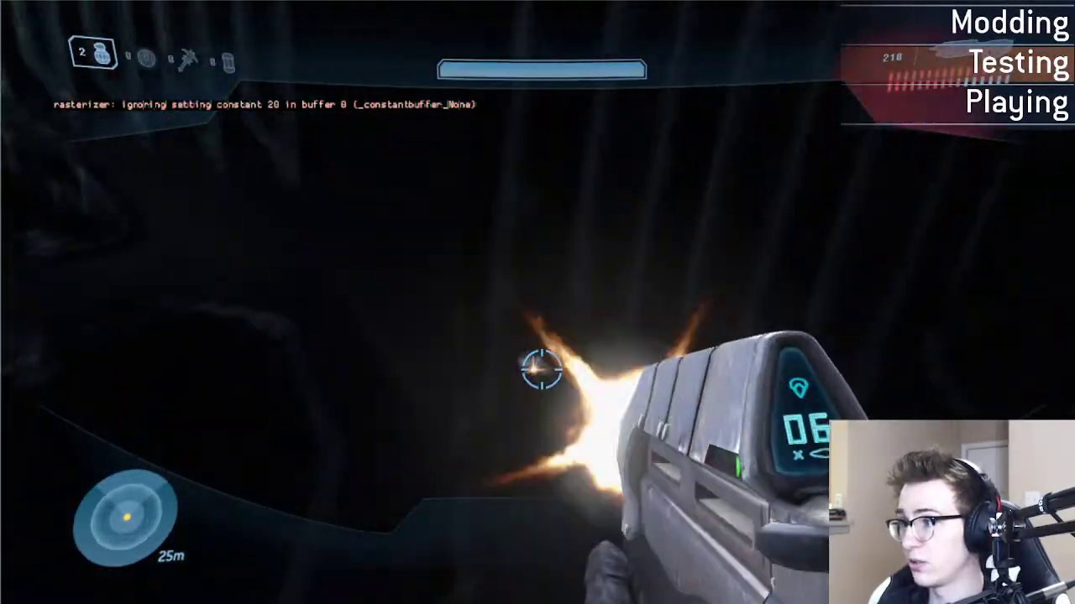
drag(542, 370, 542, 369)
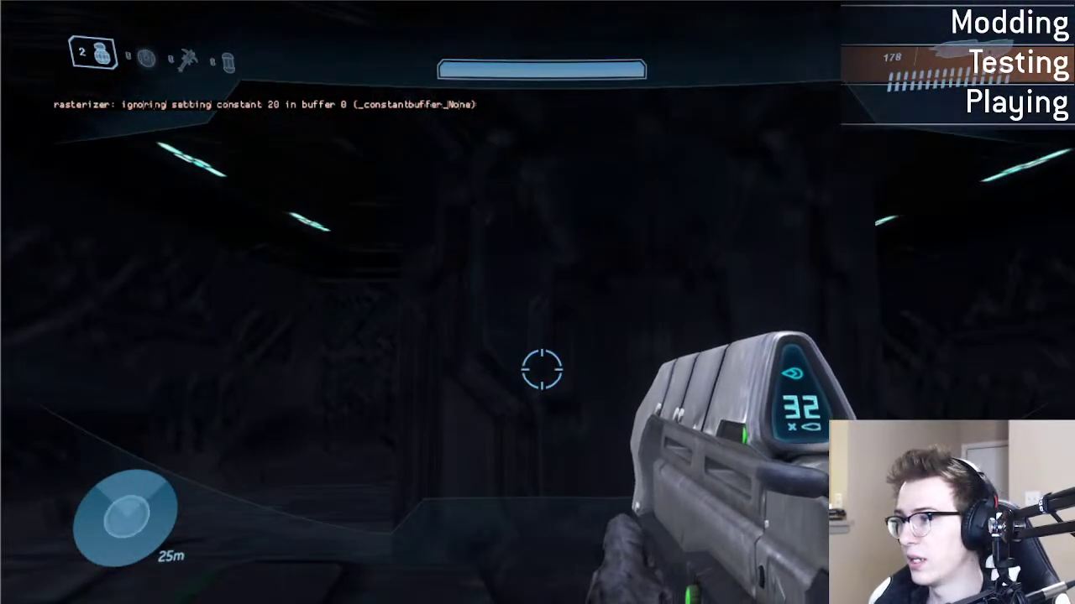
Step: Enter the Scarab in Sapien and inspect the interior walls and ceiling with the reloaded scarab_hull_int shader
key(w)
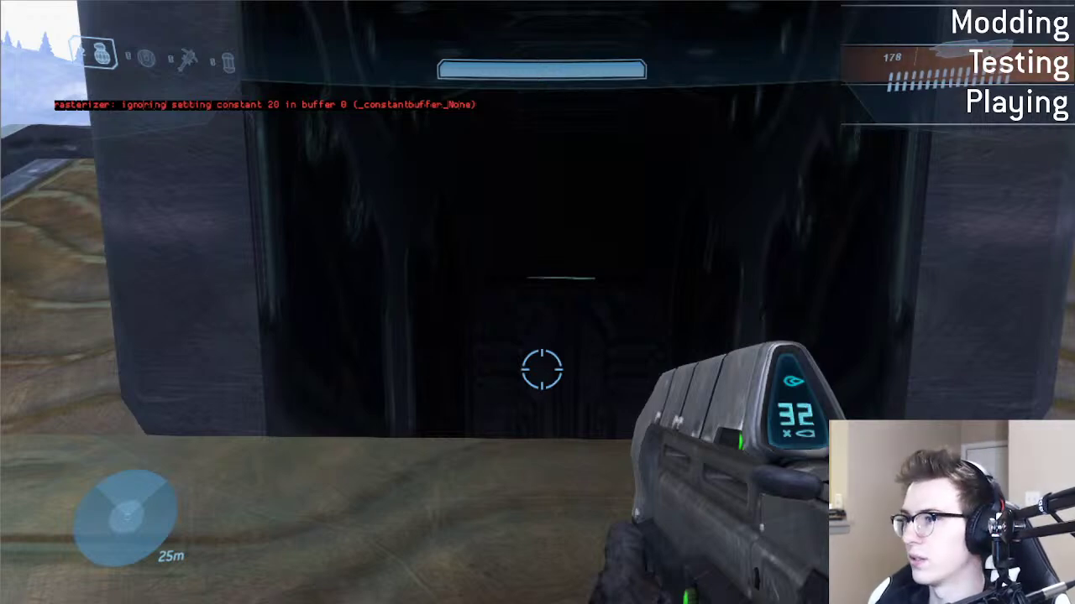
key(w)
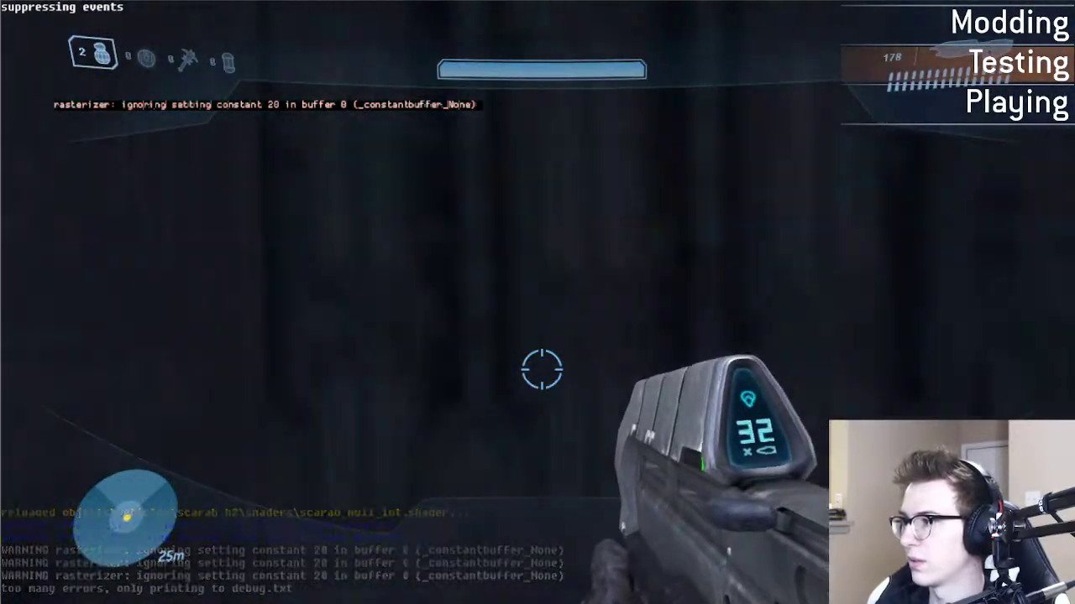
key(w)
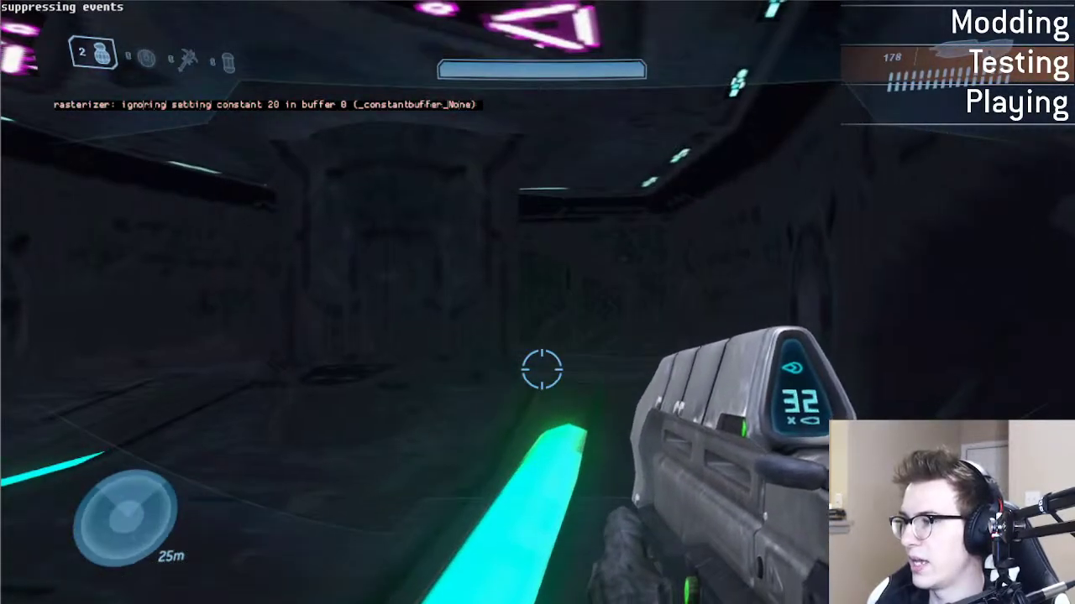
Step: Walk through the Scarab's interior, up the ramp and out to the deck, examining the walls with the reloaded scarab_hull_int shader
key(w)
key(alt+Tab)
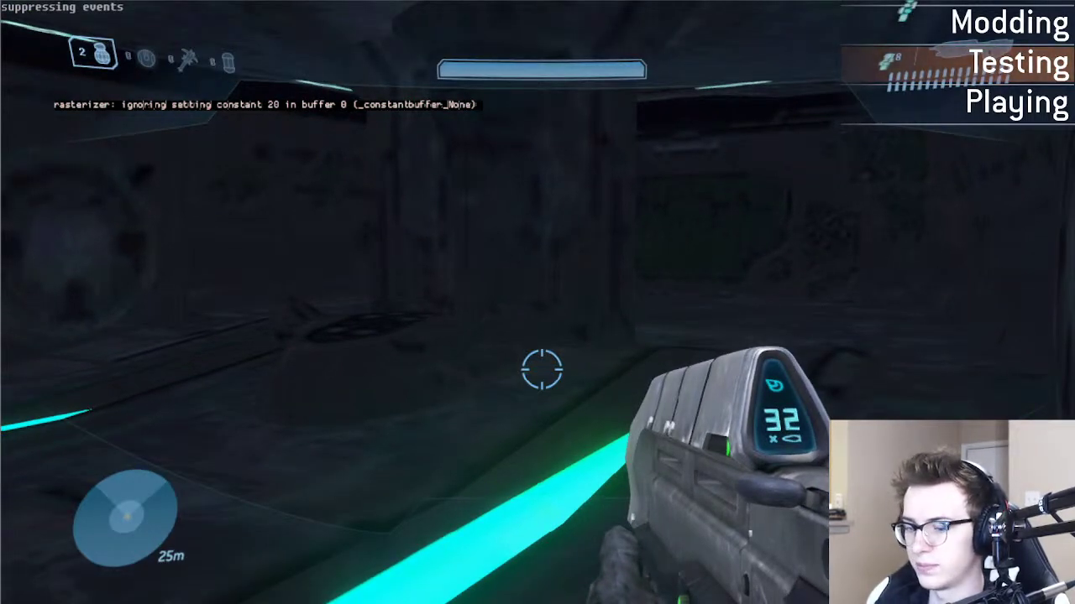
key(s)
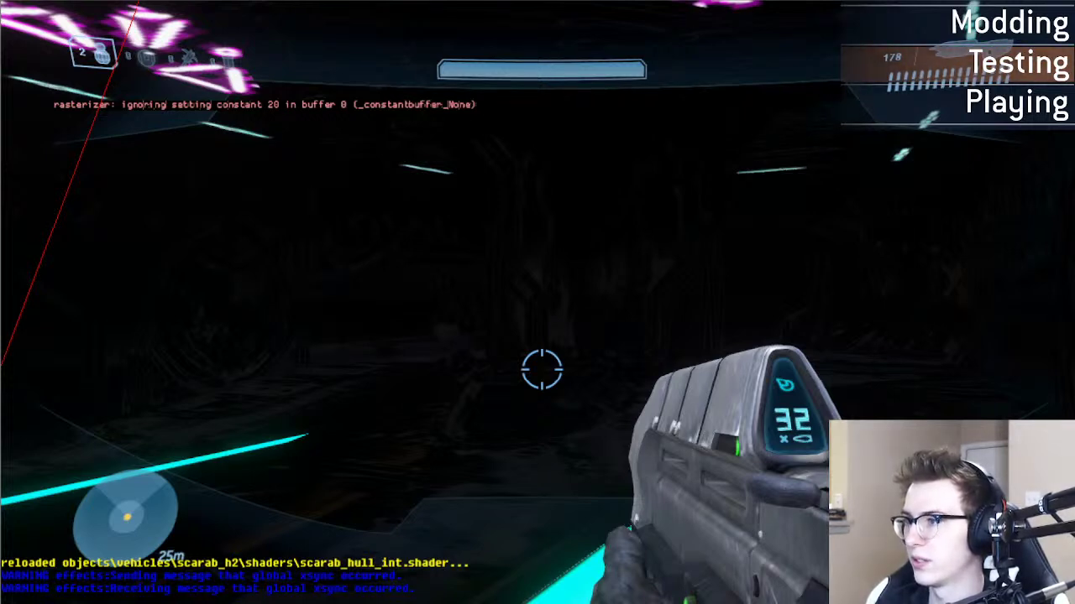
key(w)
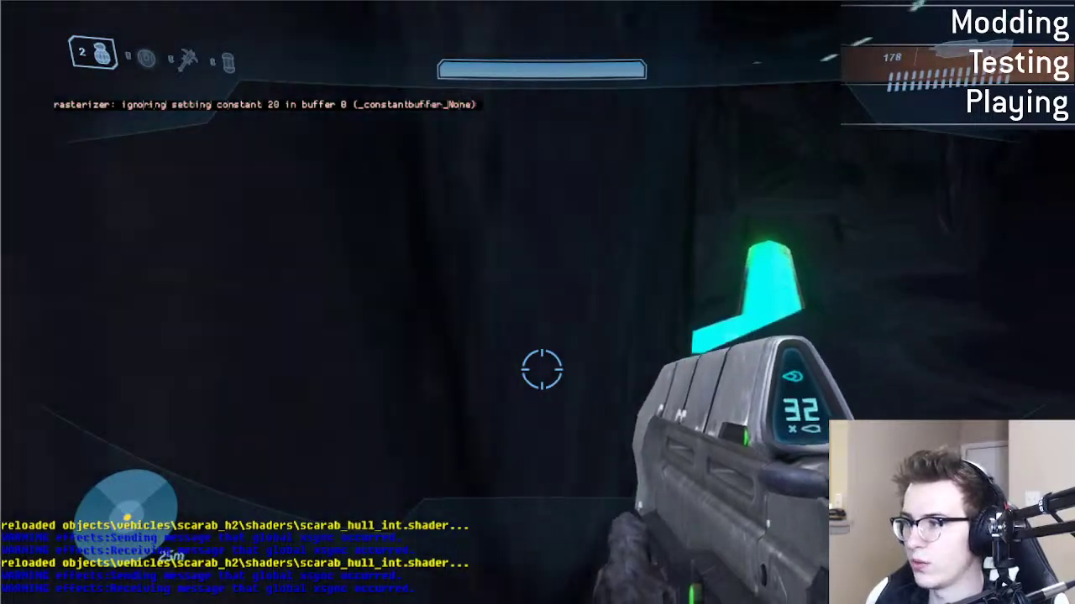
key(w)
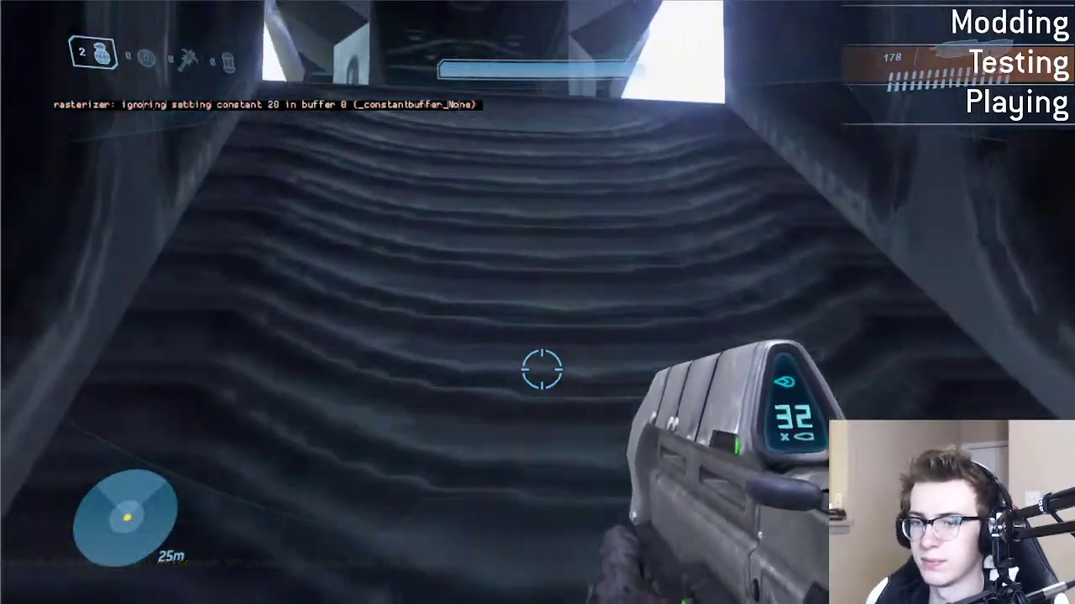
key(w)
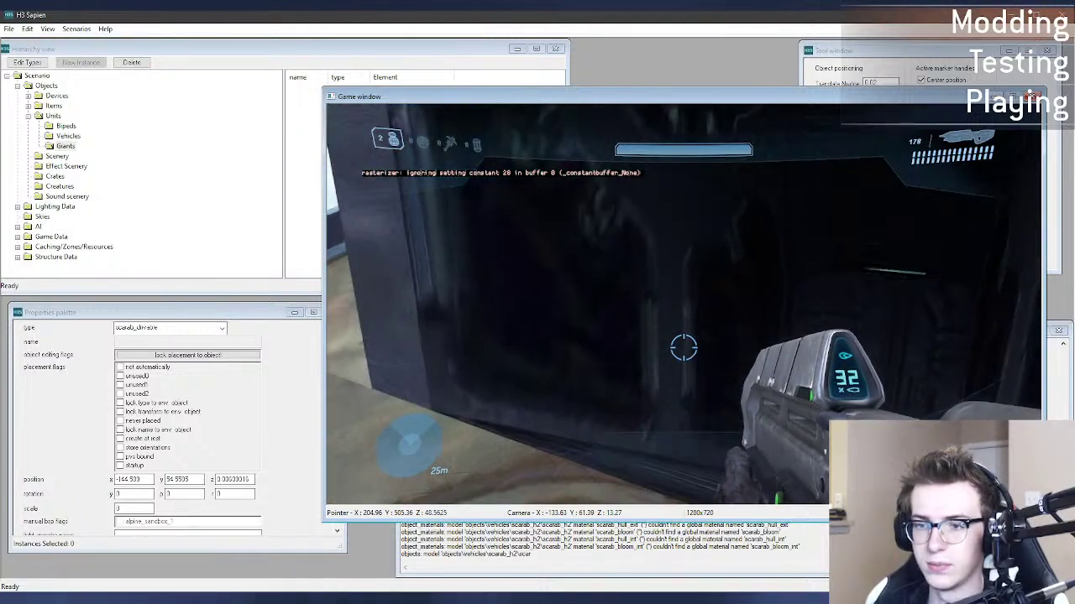
key(w)
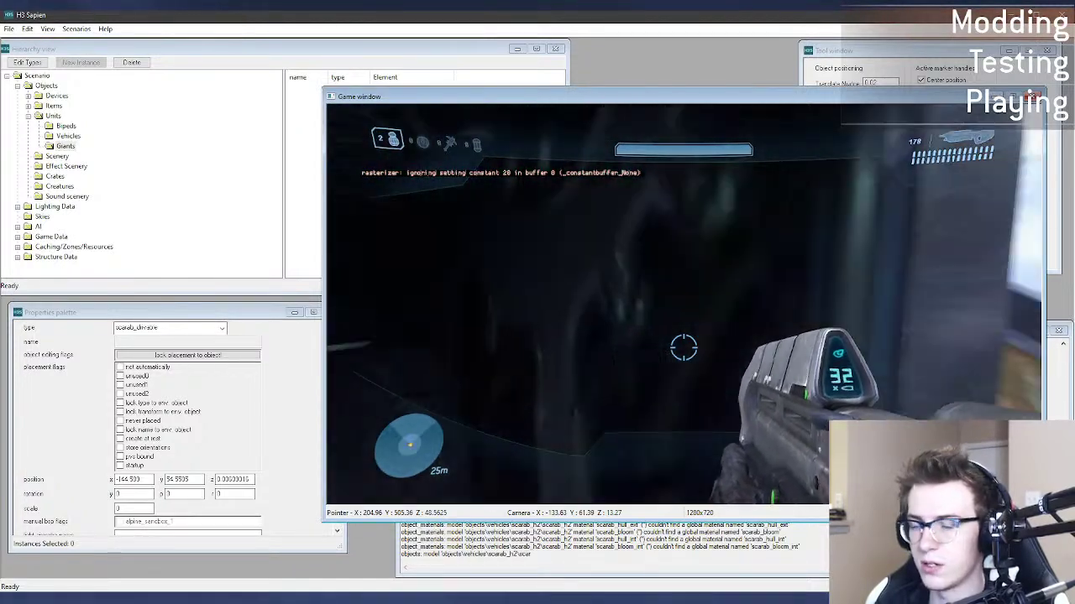
key(w)
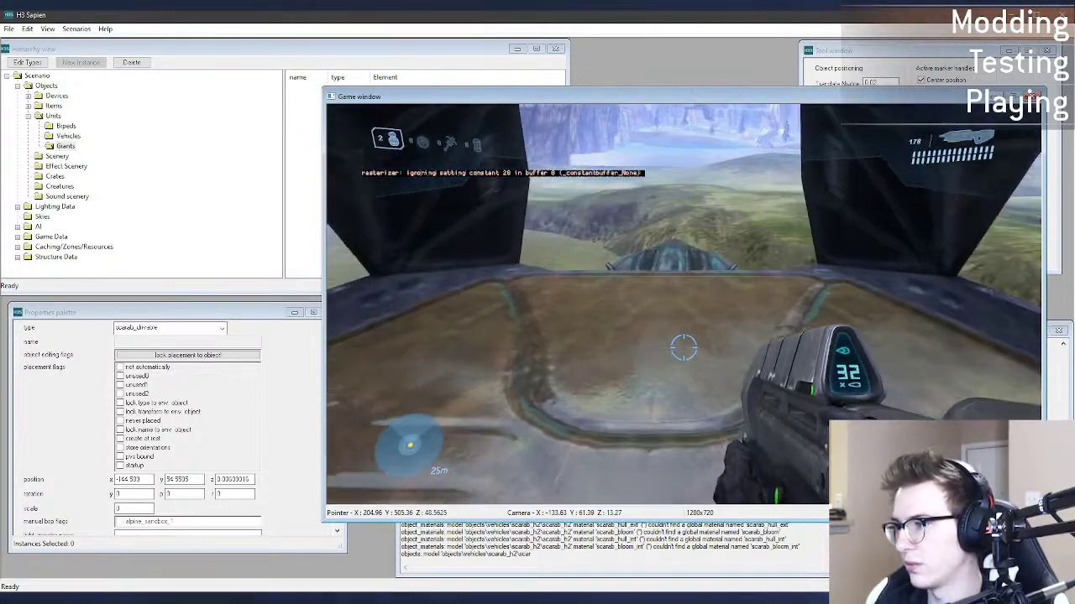
Step: Detach the camera from the player and fly around the Scarab's exterior to examine its hull panels and legs up close
key(Tab)
key(s)
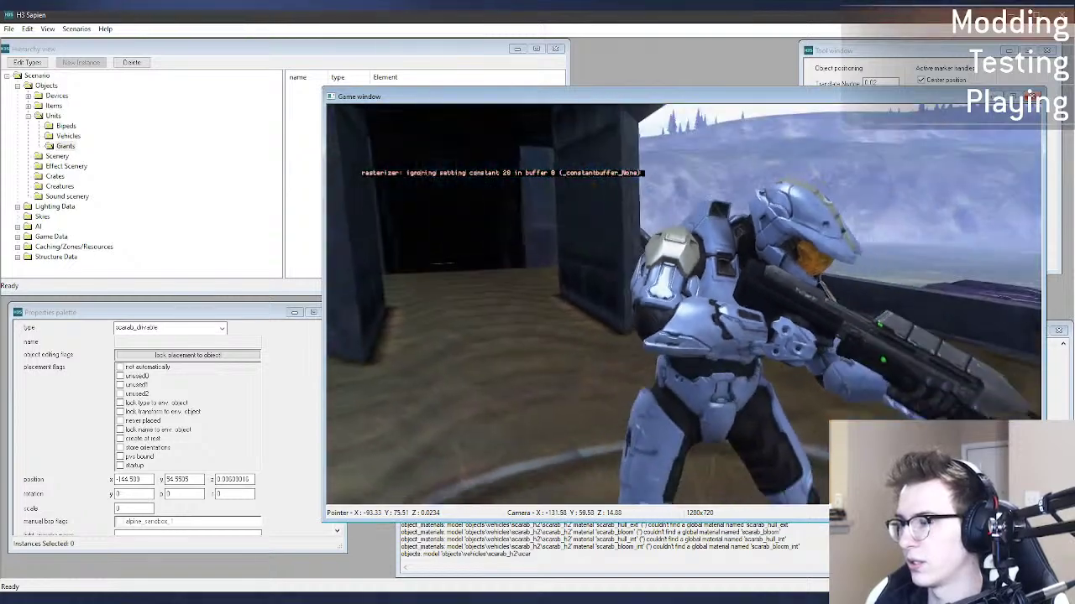
key(s)
key(shift)
key(shift)
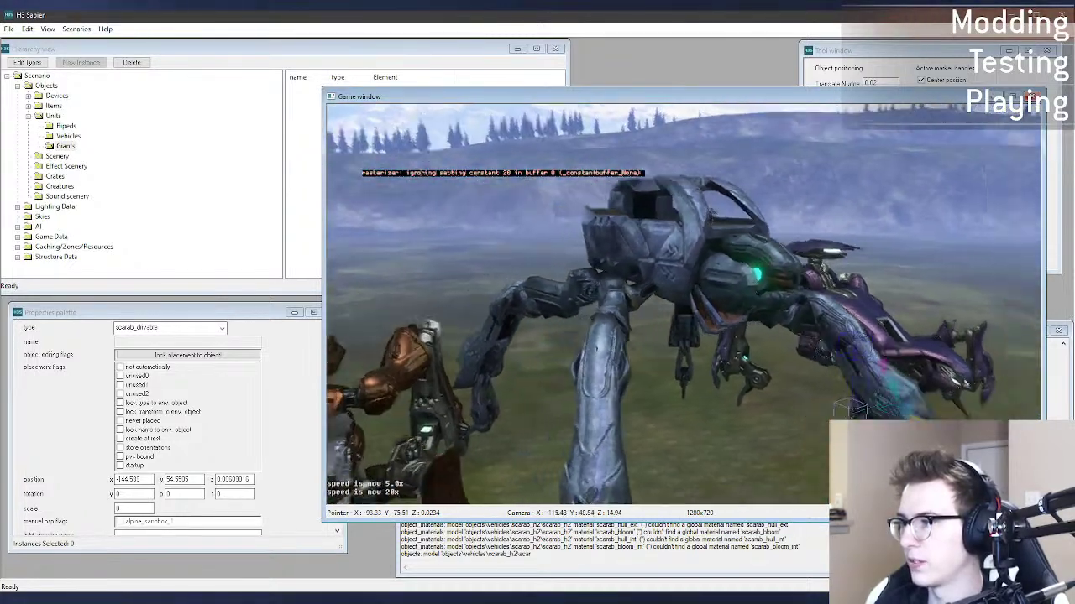
key(d)
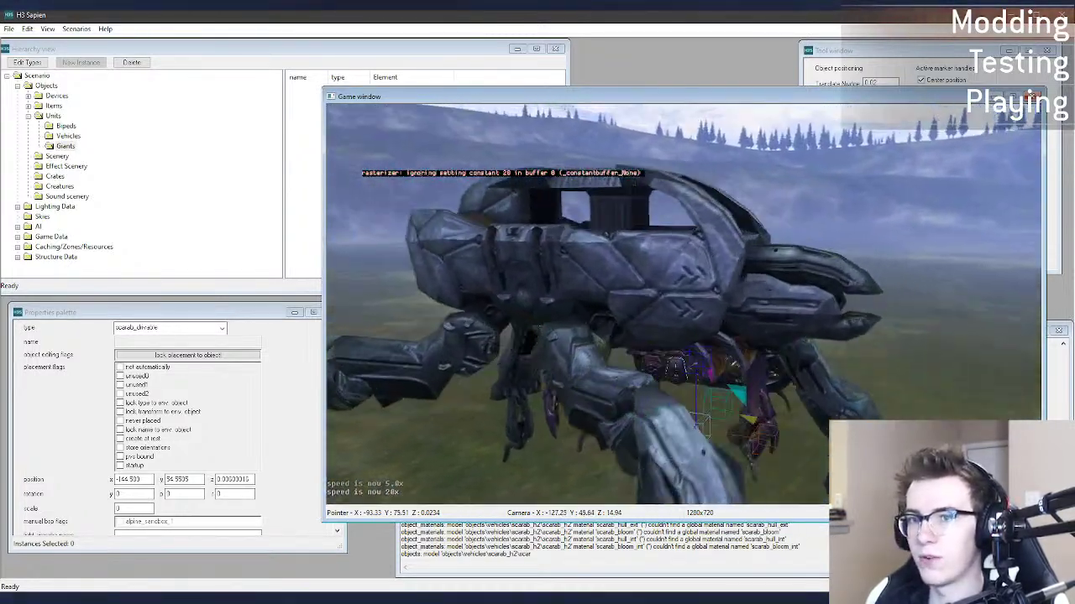
key(w)
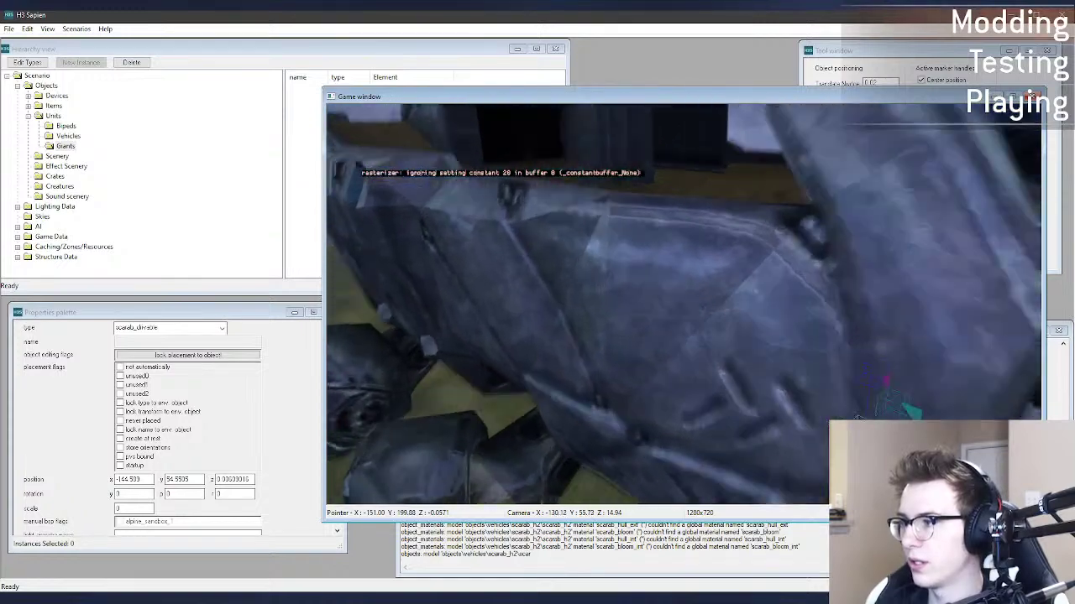
key(s)
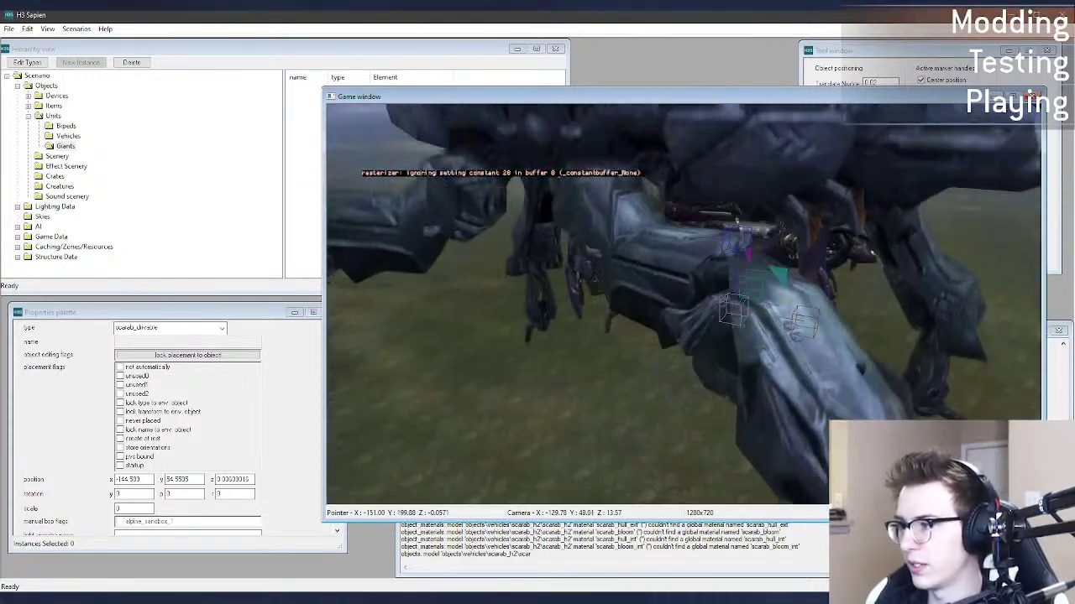
key(s)
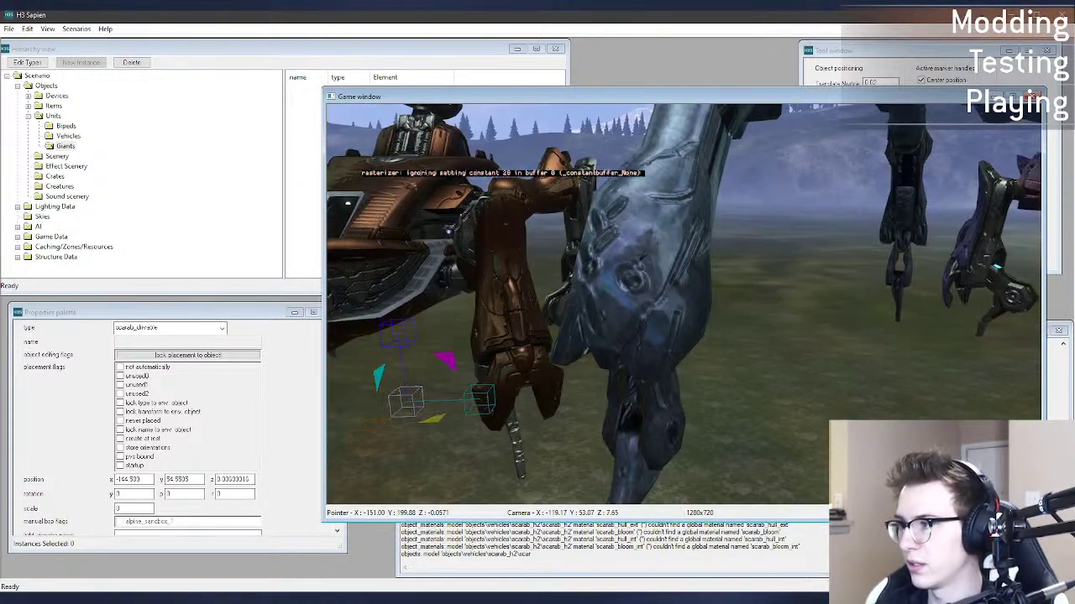
key(w)
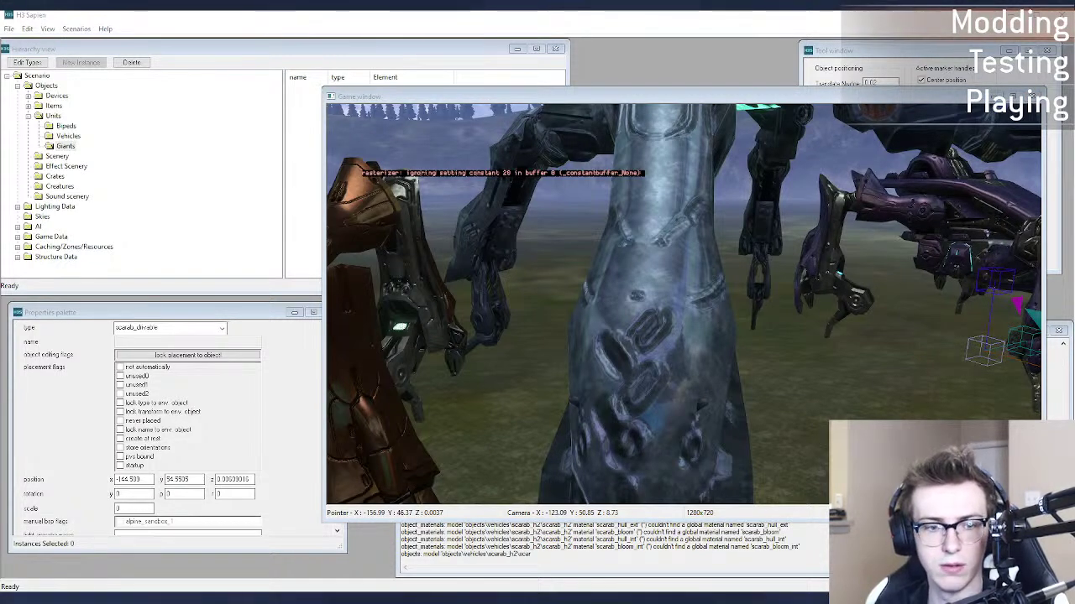
Step: Compare the Halo 2 Scarab with the neighbouring Scarabs from a distance, and examine the shading of its upper deck
click(468, 283)
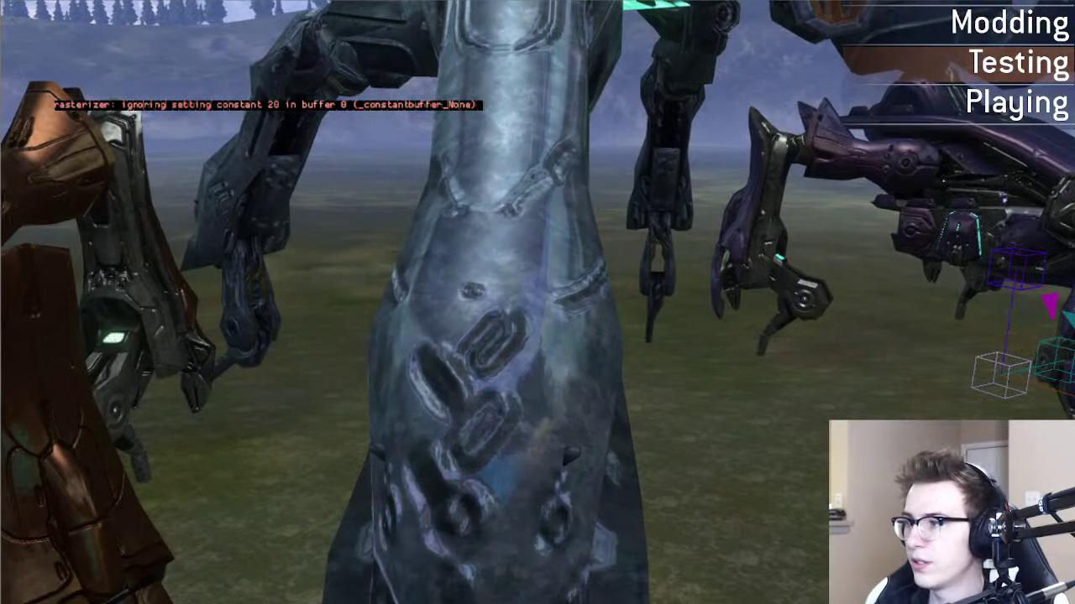
key(r)
middle_drag(491, 281, 575, 324)
key(r)
key(r)
key(s)
key(s)
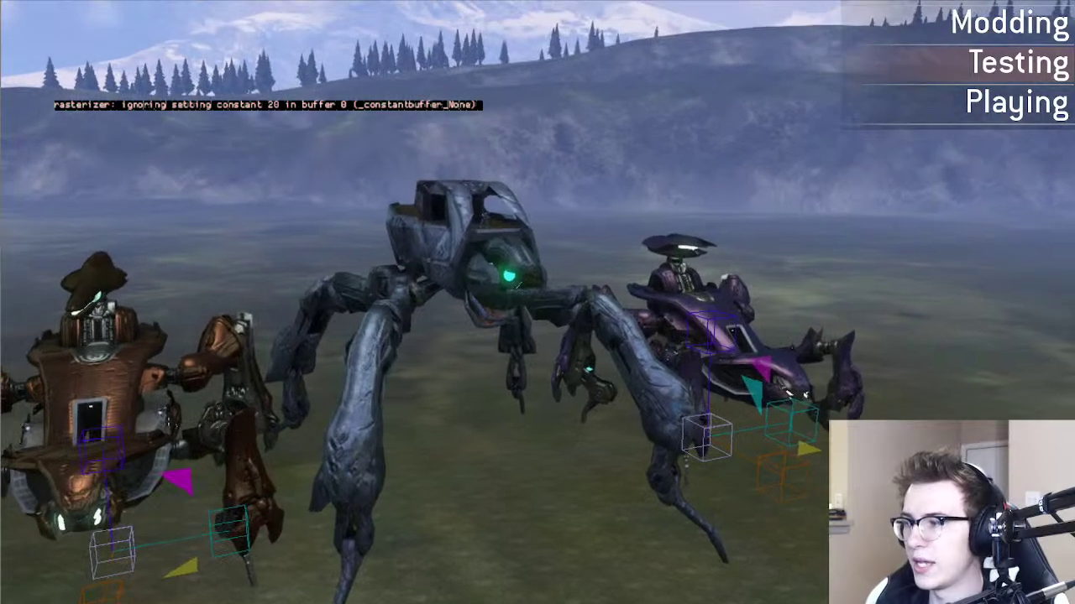
key(w)
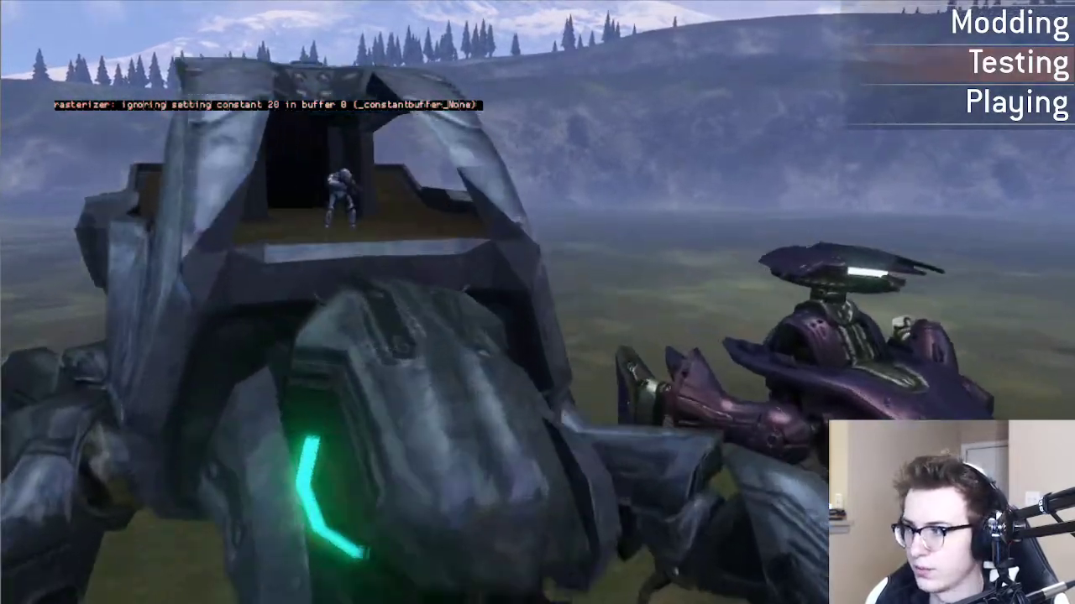
key(w)
key(a)
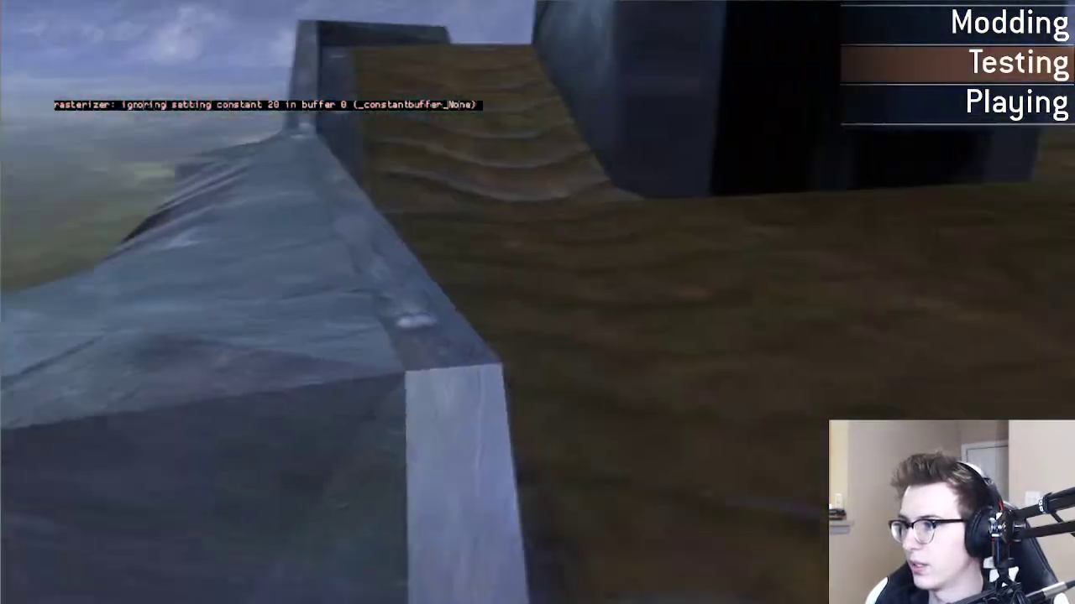
key(s)
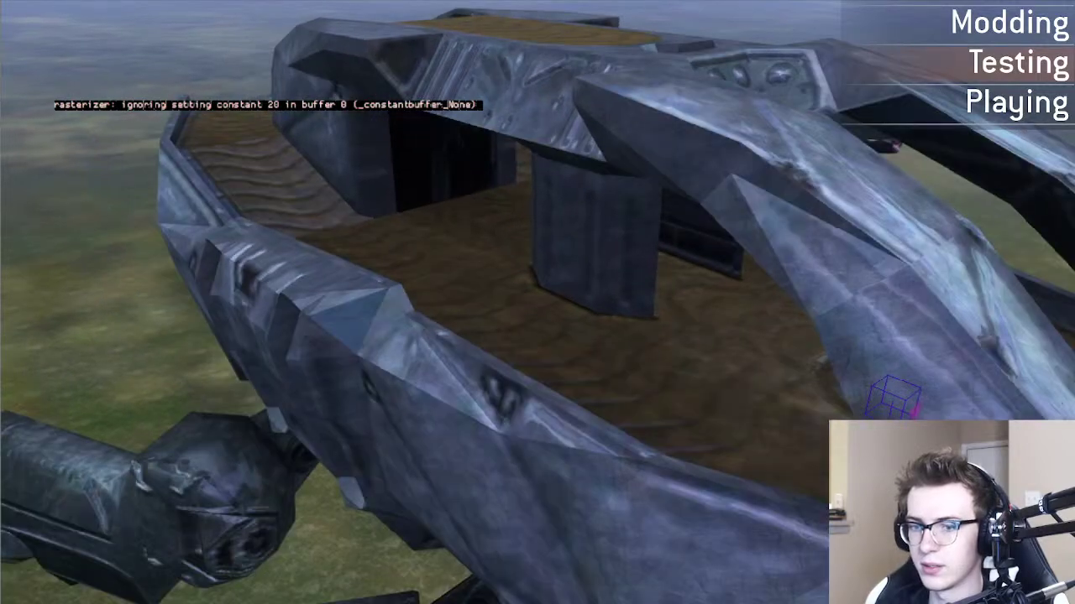
key(w)
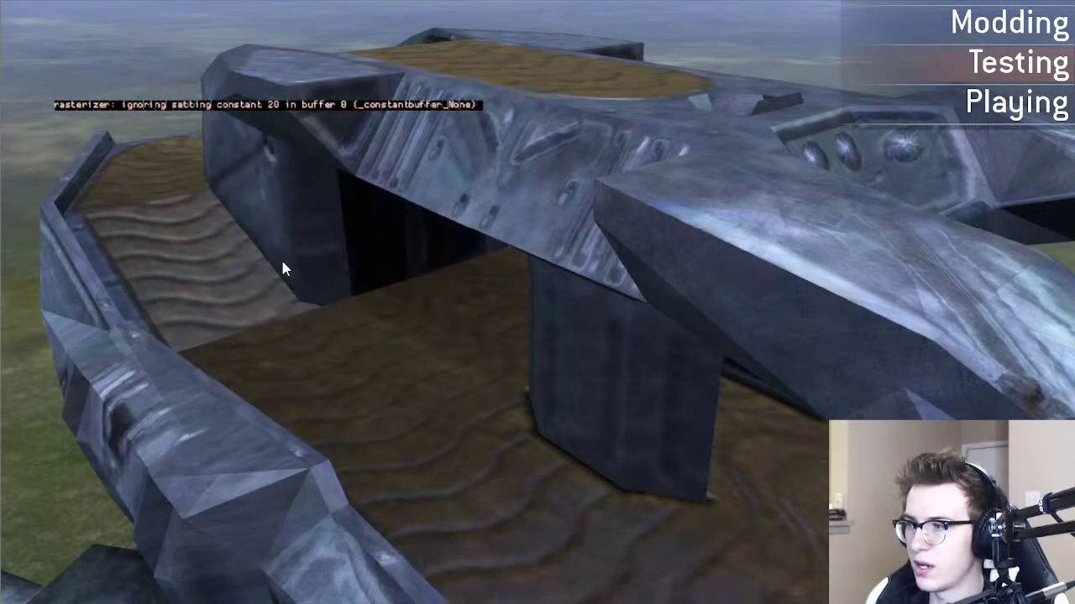
key(w)
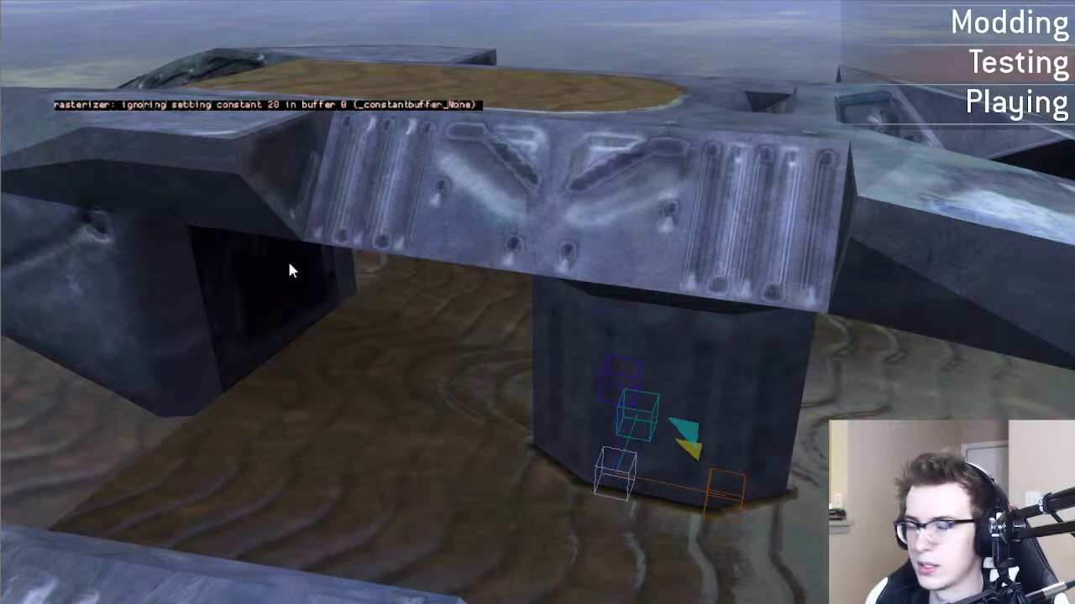
Step: Inspect the faceted shading along the Scarab's deck edges, side hull and head from several angles with the free camera
middle_drag(289, 264, 242, 331)
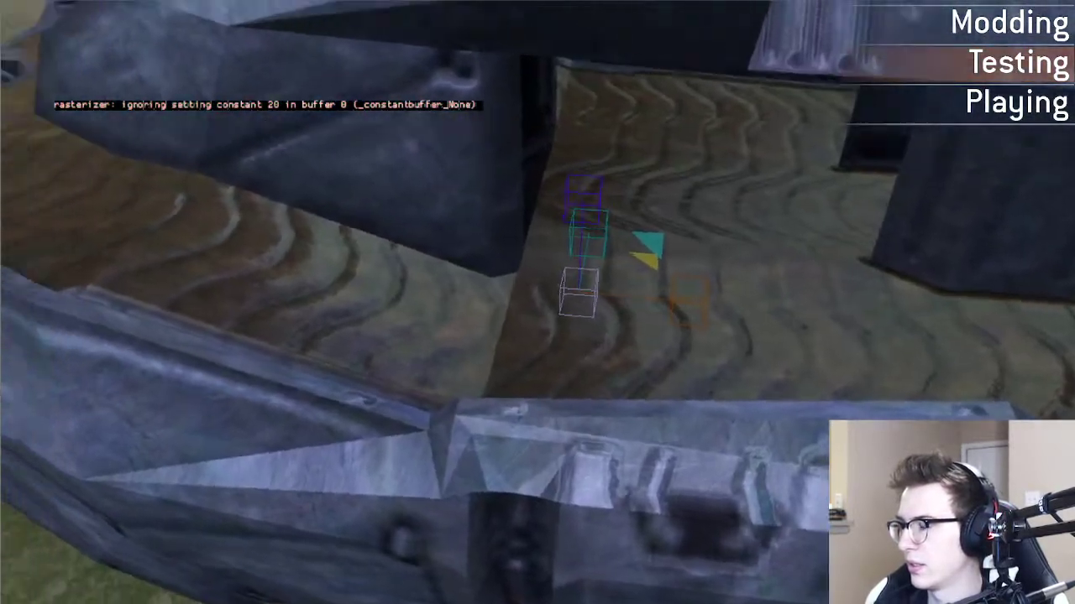
key(s)
key(d)
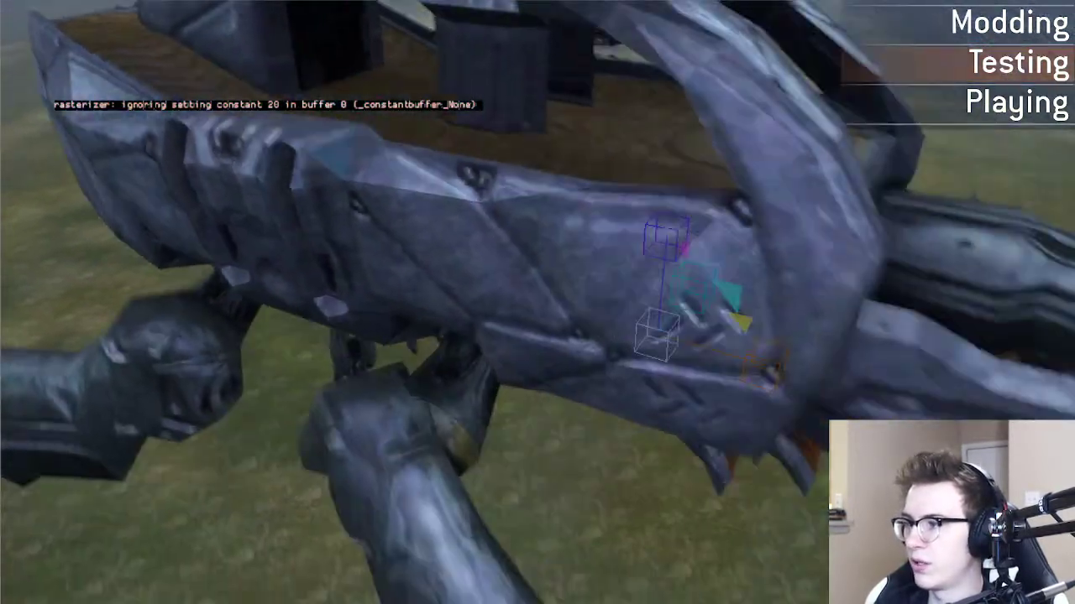
middle_drag(292, 248, 317, 183)
key(s)
key(s)
middle_drag(314, 249, 316, 252)
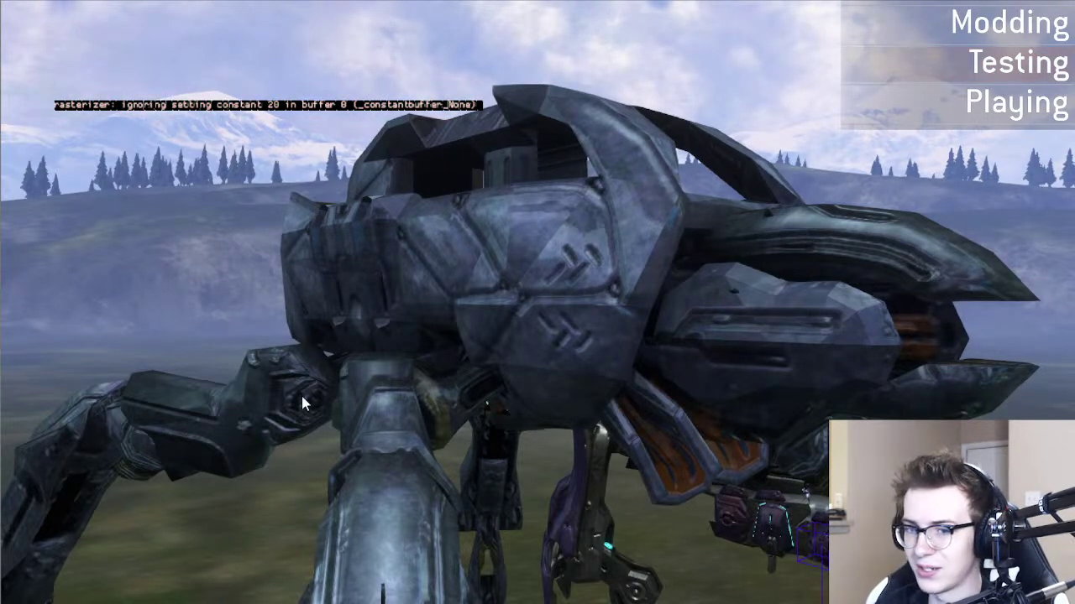
key(w)
middle_drag(302, 396, 318, 435)
key(r)
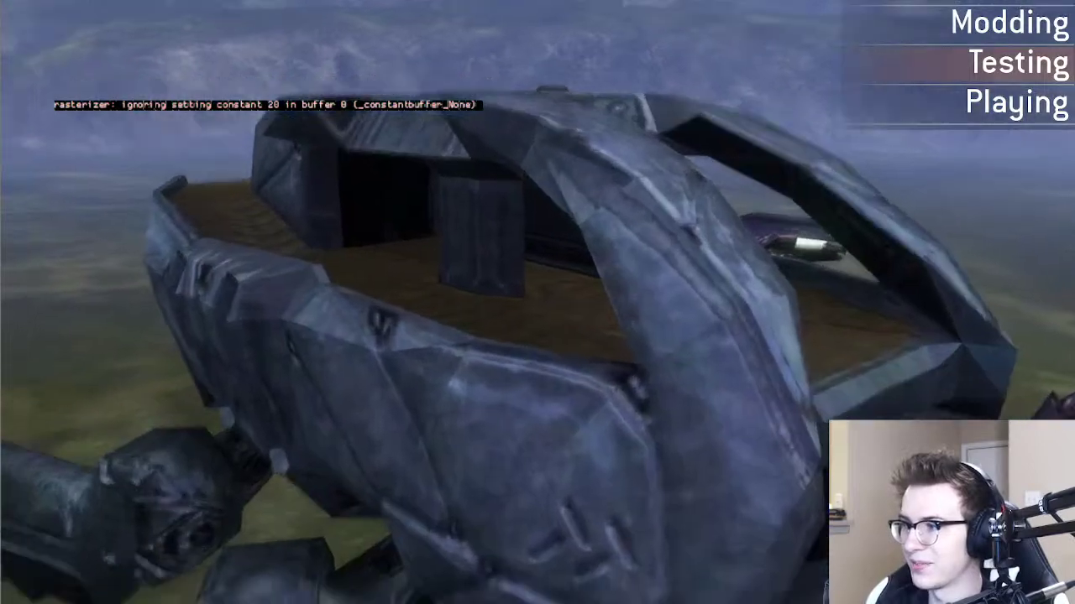
key(d)
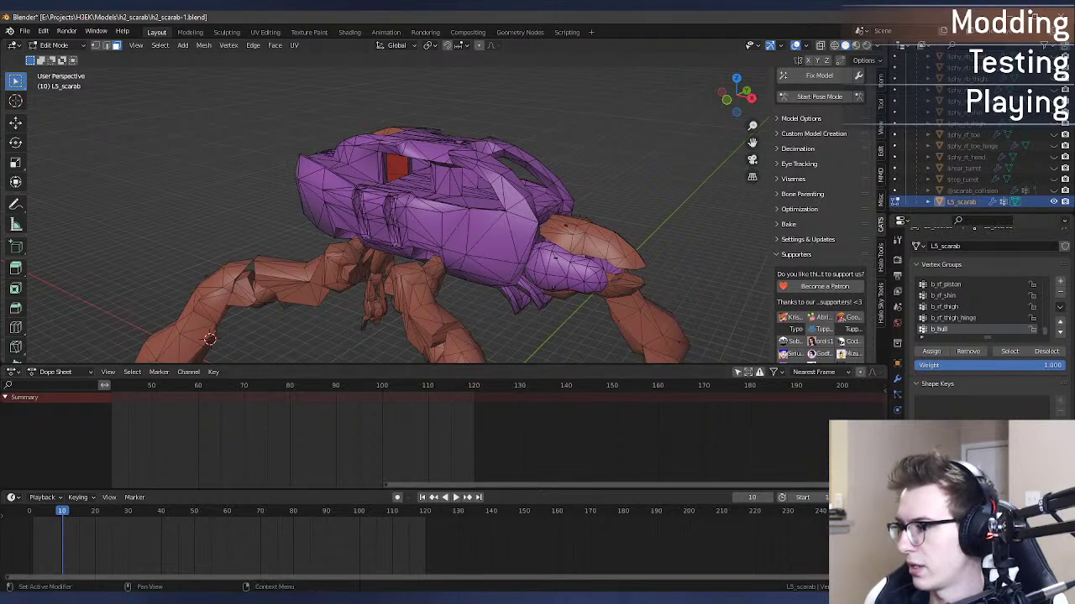
Step: In Blender, browse the face maps of L5_scarab, select the faces of L5 base throat, and view the mesh in Object Mode
drag(957, 393, 958, 344)
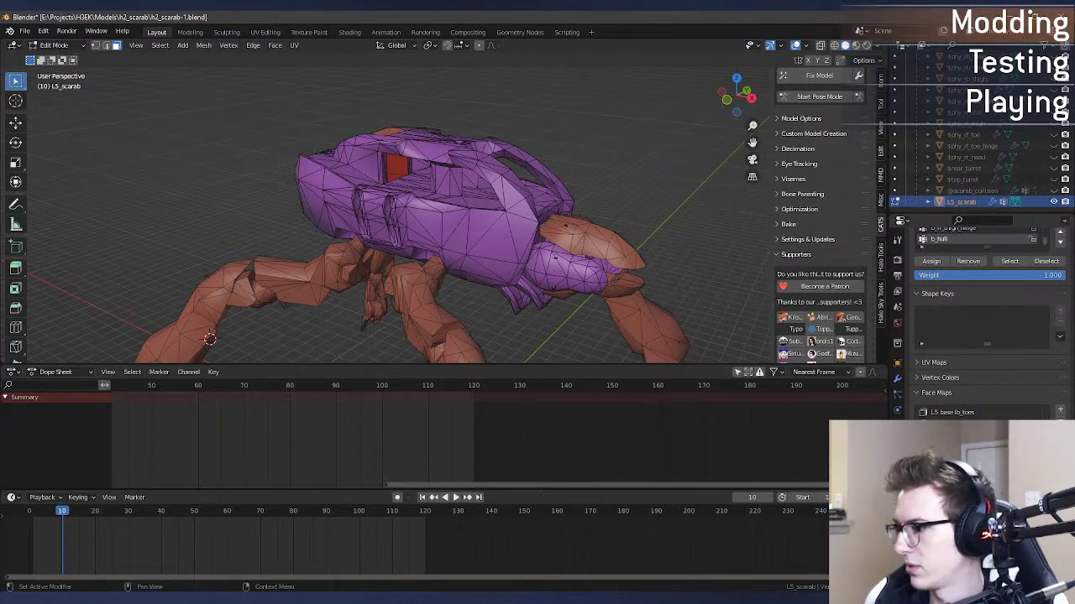
scroll(989, 322, down, 1)
scroll(990, 323, down, 4)
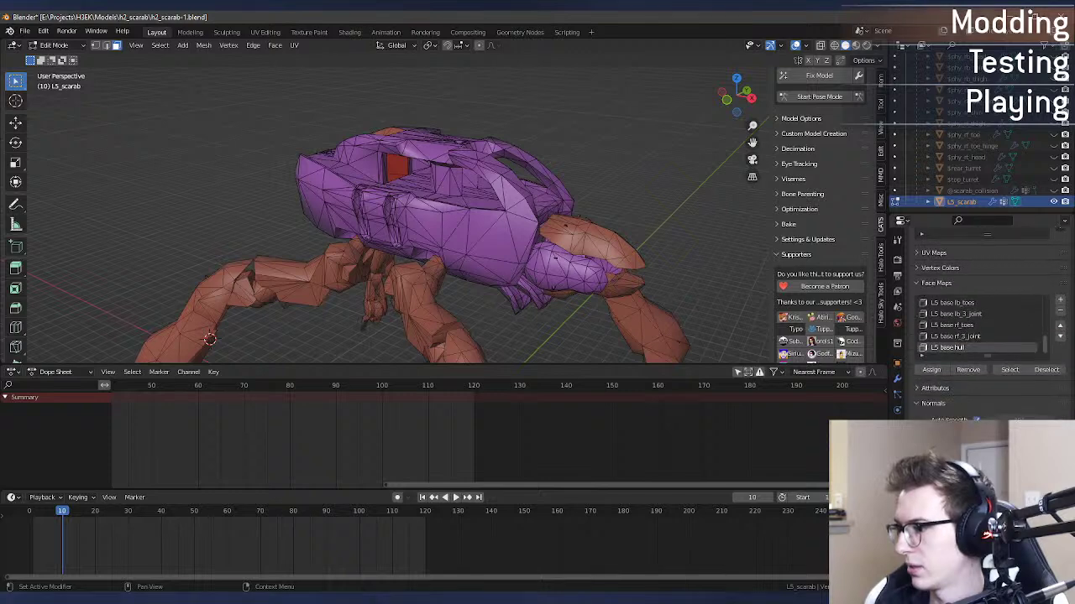
scroll(978, 322, down, 5)
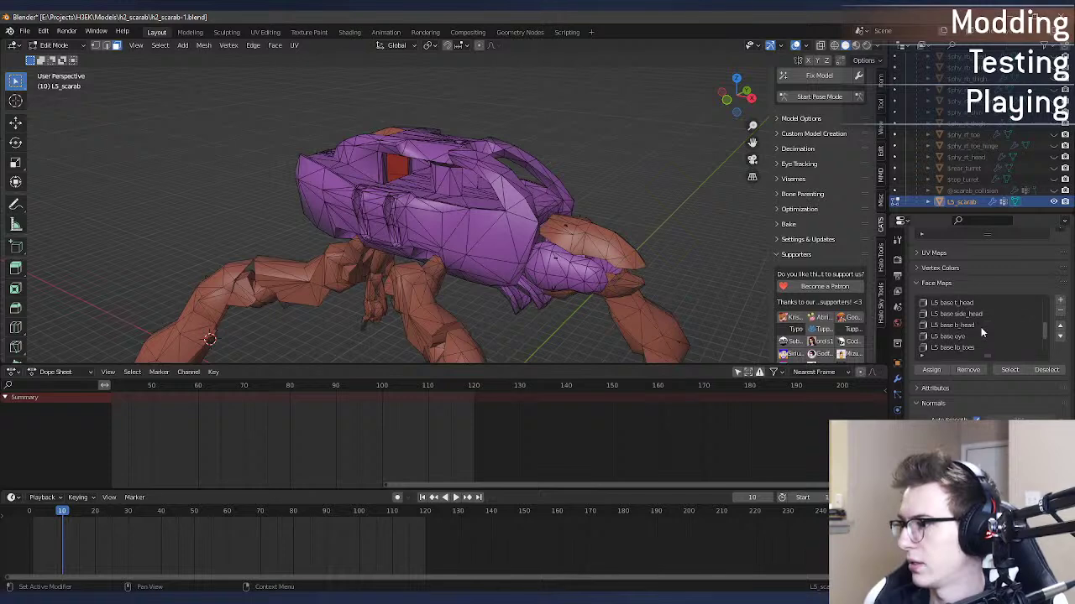
scroll(974, 331, up, 4)
click(953, 336)
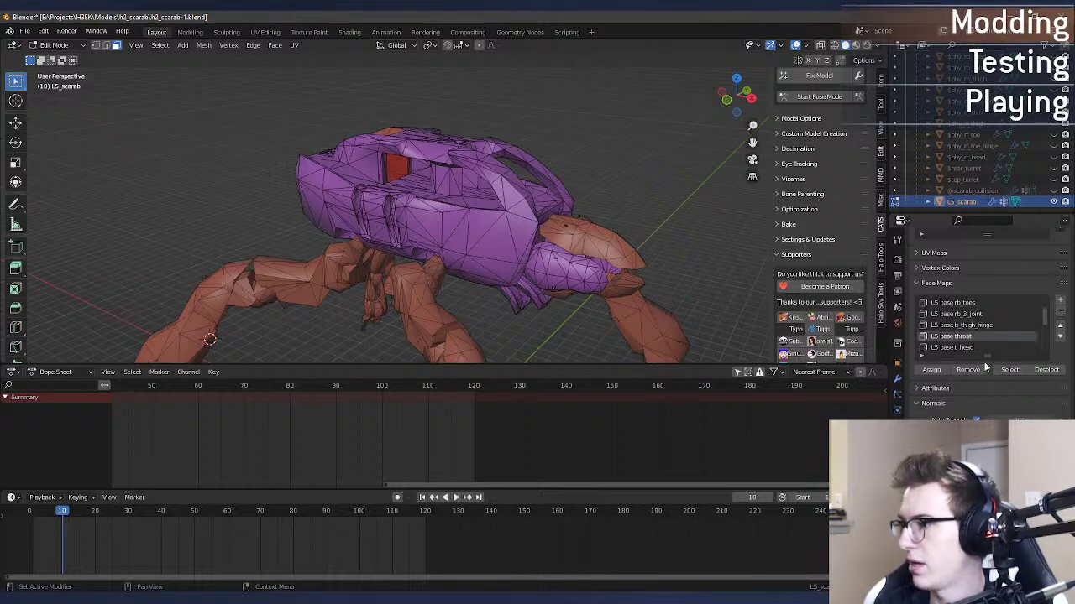
click(1010, 369)
mouse_move(537, 235)
middle_down()
mouse_move(618, 219)
mouse_move(609, 215)
mouse_move(610, 249)
mouse_move(566, 259)
mouse_move(552, 223)
middle_up()
key(Tab)
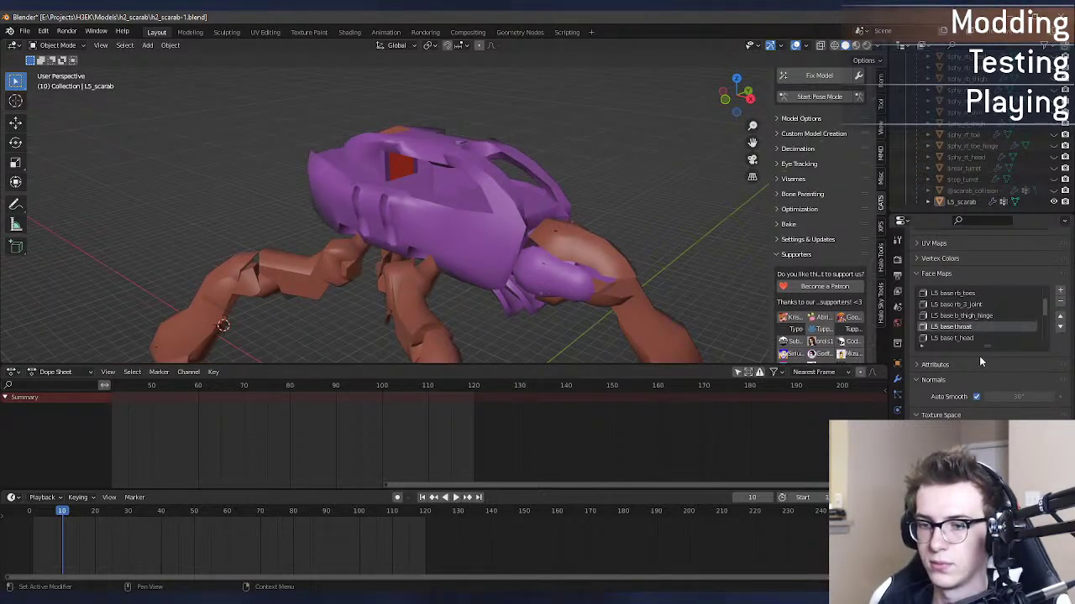
Step: Select all of the L5_scarab mesh in Edit Mode, merge its vertices by distance, and return to Object Mode
key(Tab)
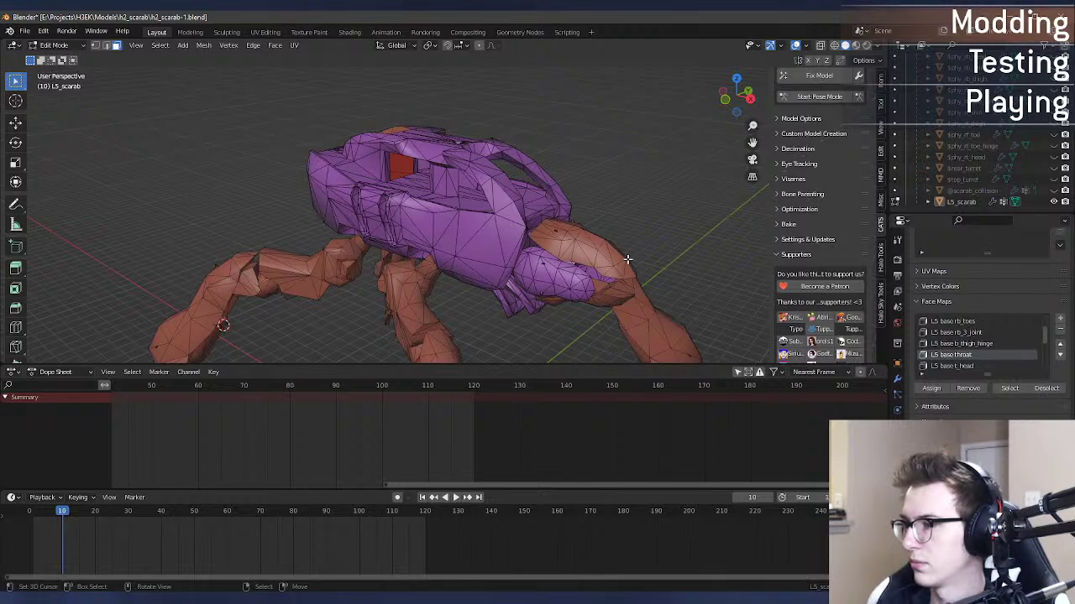
middle_drag(624, 262, 603, 248)
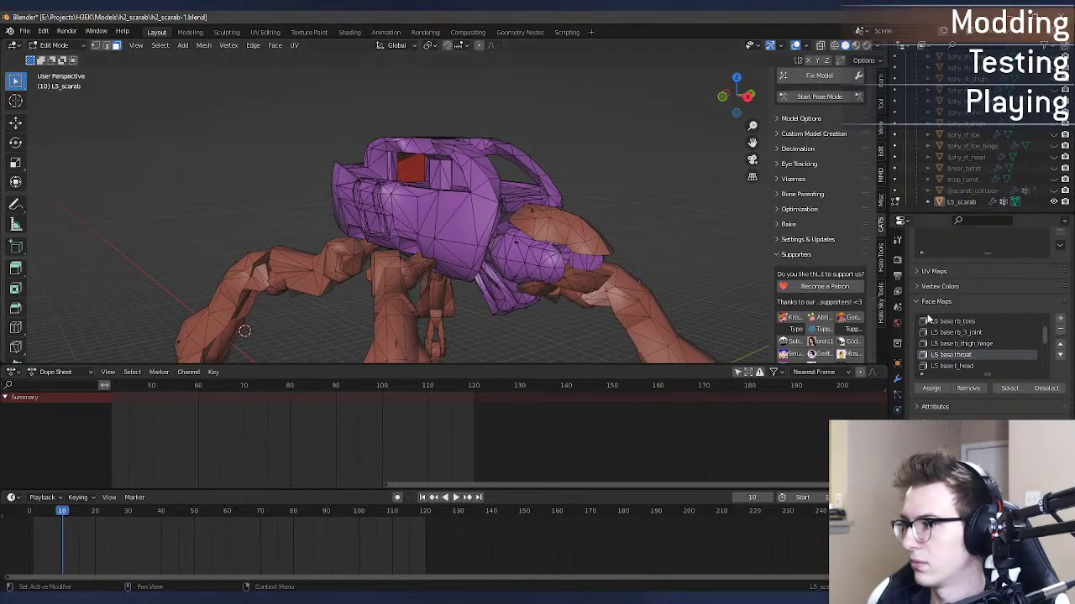
key(a)
key(F3)
text(merge)
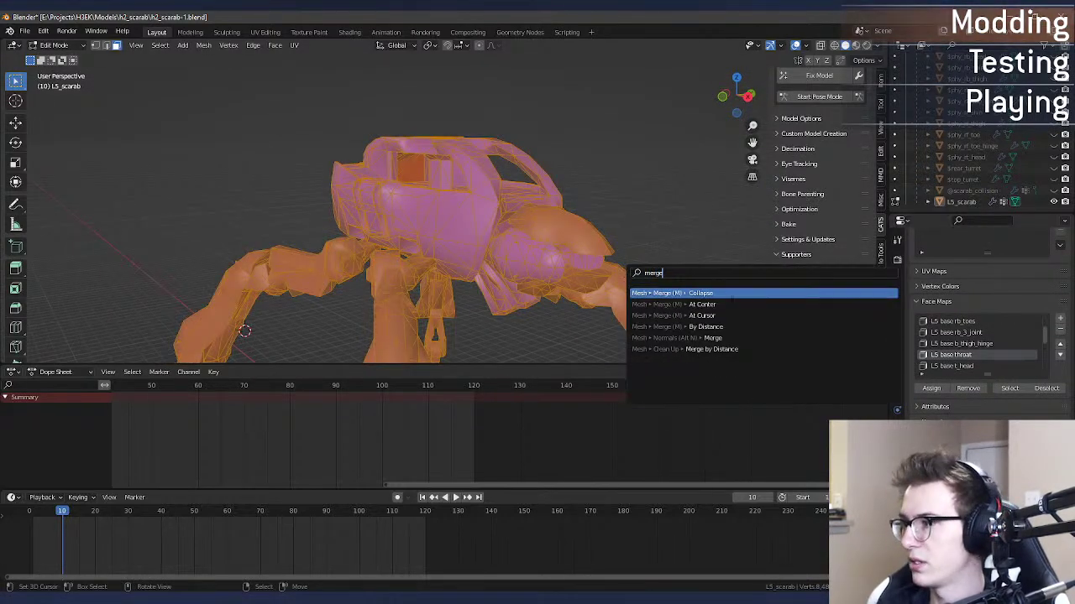
key(Down)
key(Down)
key(Down)
key(Return)
key(Tab)
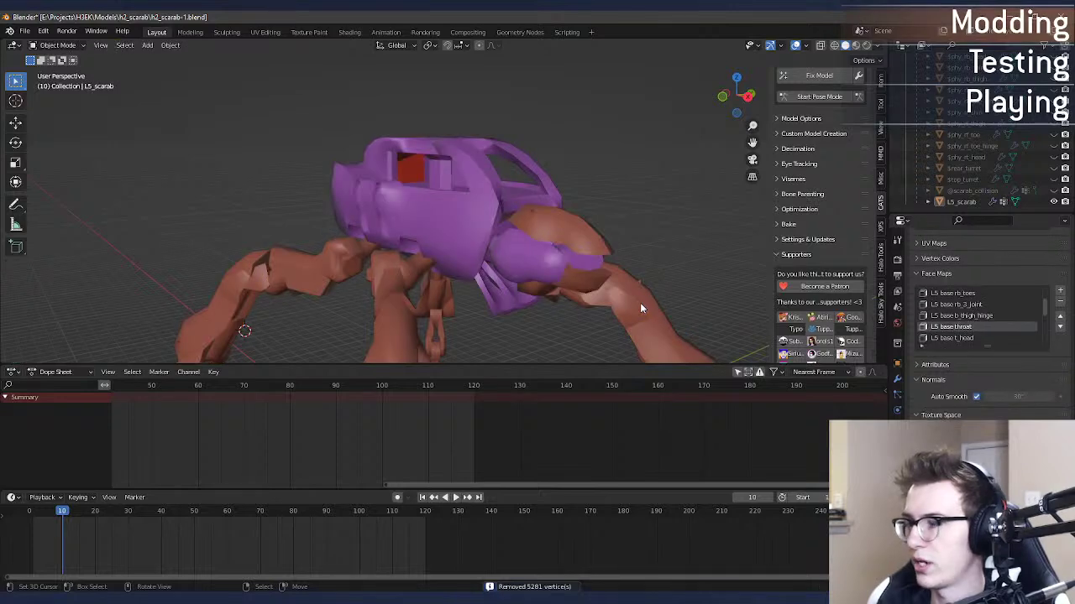
Step: In Edit Mode, select the faces of the L5 base throat face map and inspect that part of the L5_scarab mesh
key(Tab)
click(703, 293)
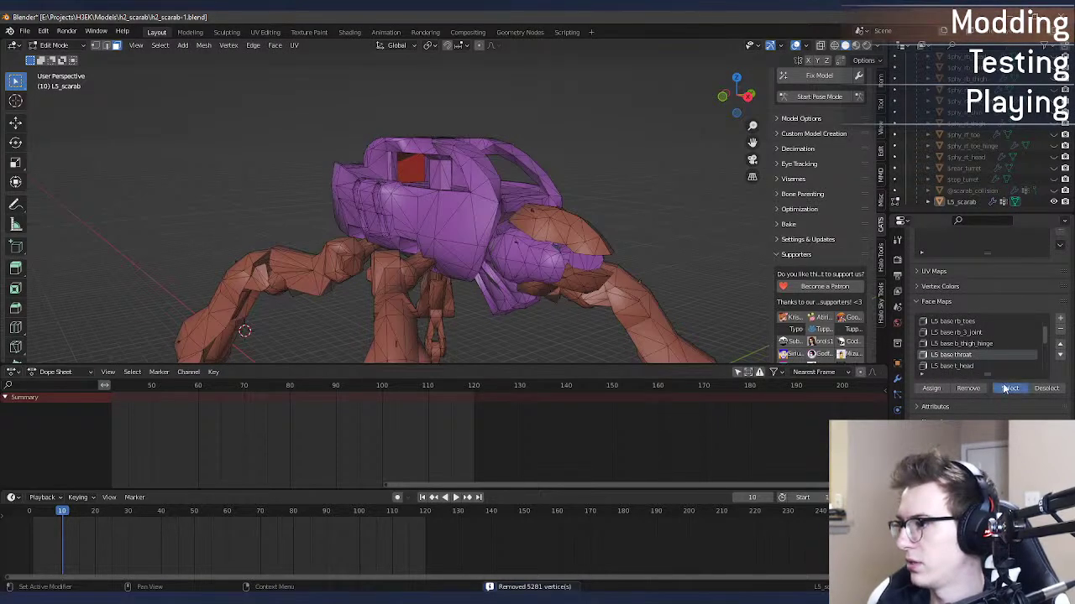
click(1008, 388)
middle_drag(689, 269, 712, 291)
click(690, 276)
click(796, 255)
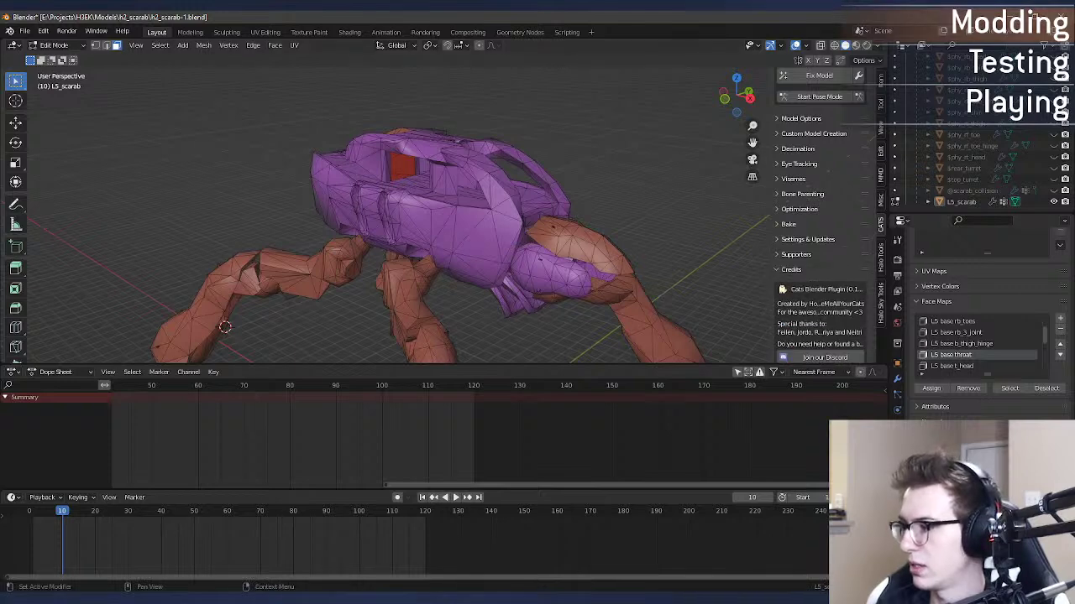
Step: Compare the L5_scarab mesh in Edit Mode and Object Mode, leaving it deselected in Object Mode to check its shading
key(Tab)
key(Tab)
key(Tab)
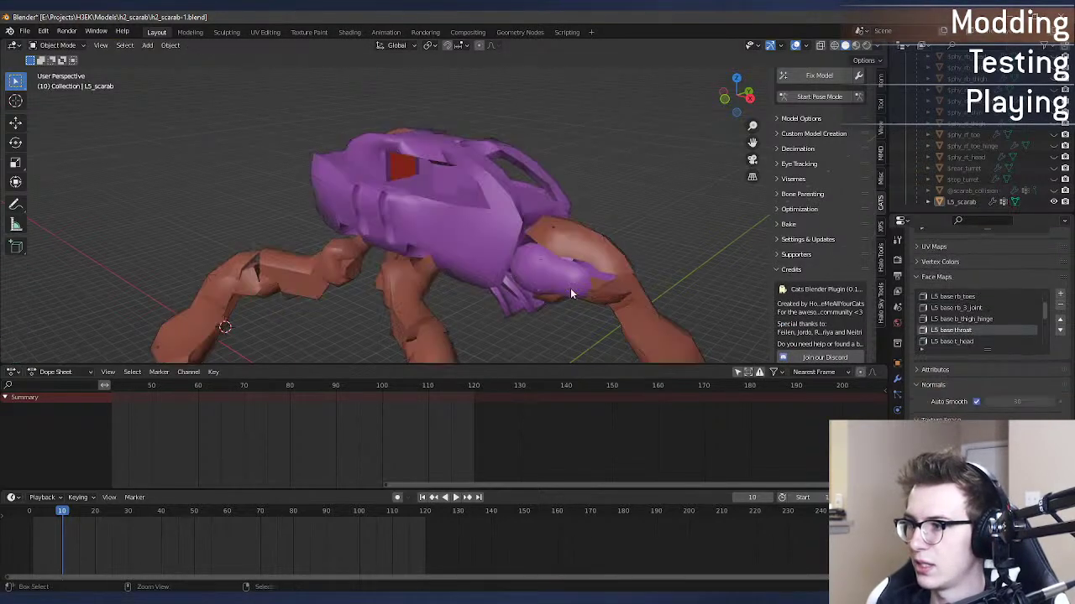
click(571, 293)
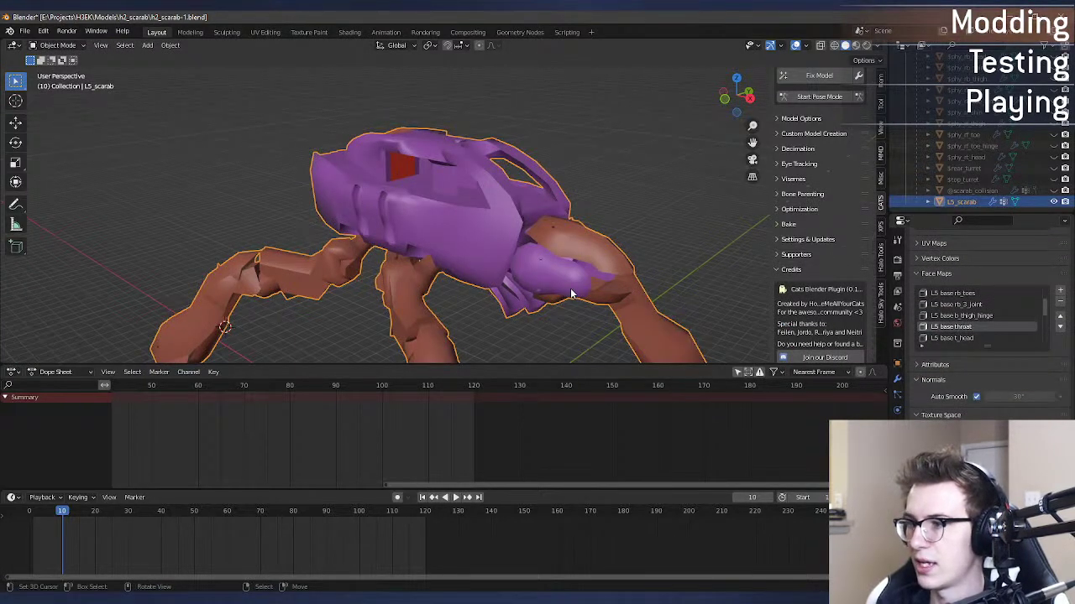
key(alt+a)
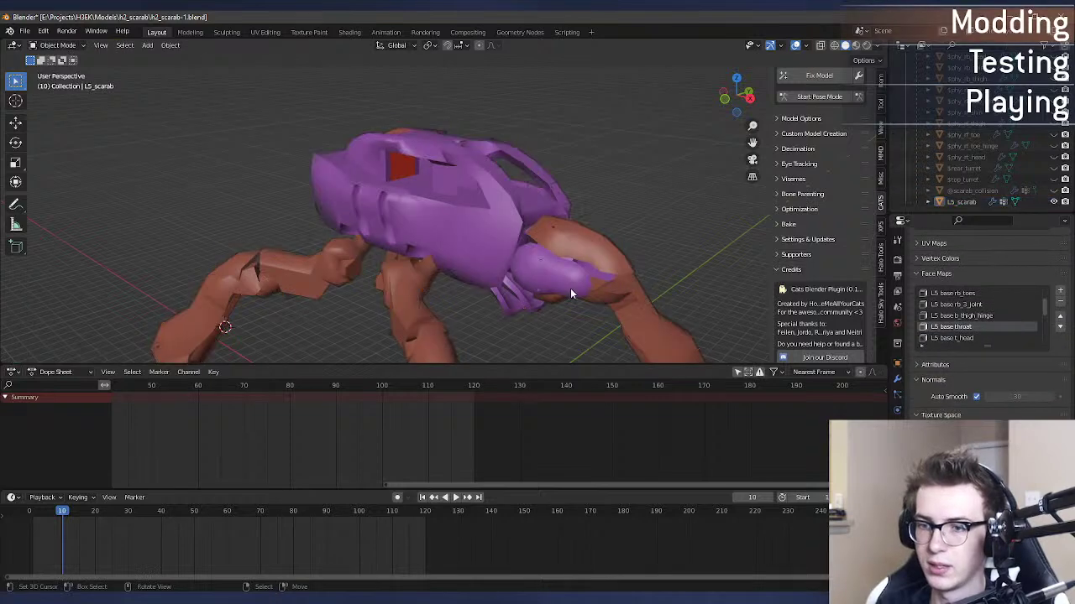
Step: Enlarge the Face Maps list of L5_scarab and browse its entries around L5 base throat
middle_drag(570, 288, 597, 290)
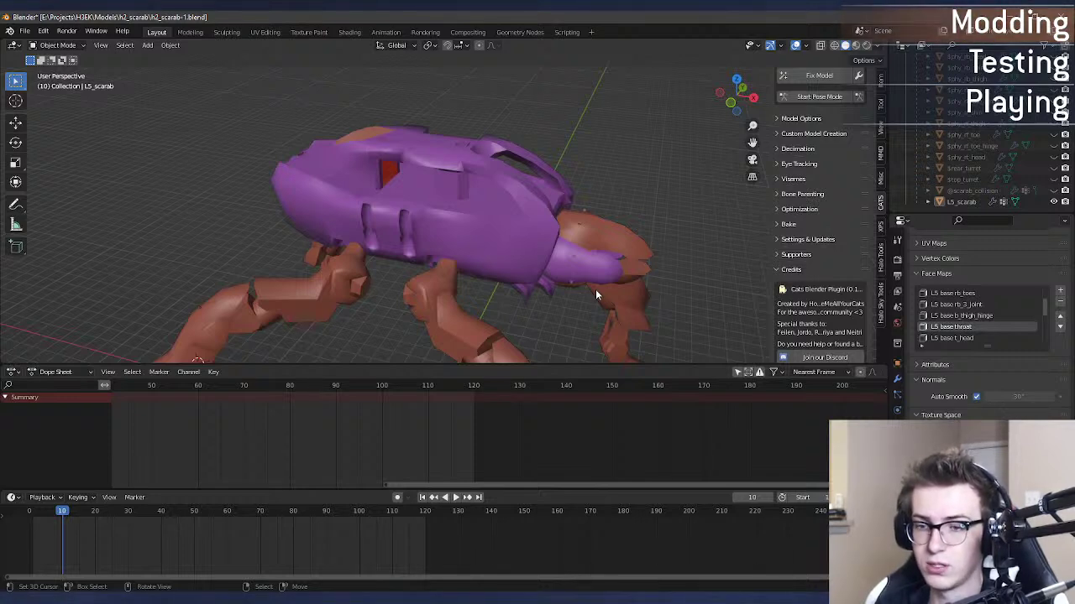
middle_drag(595, 288, 842, 260)
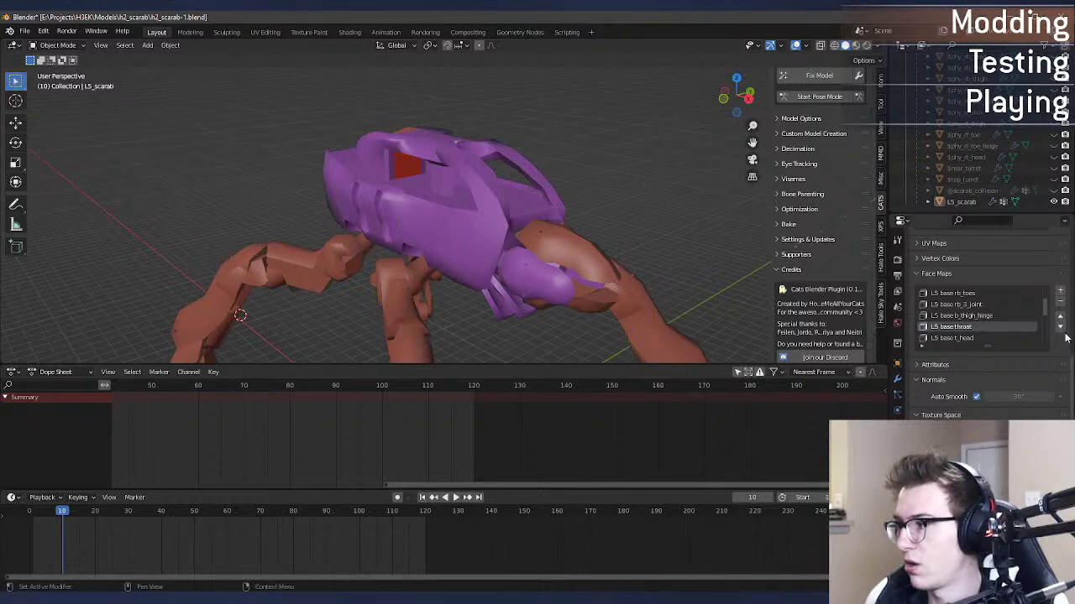
drag(991, 347, 993, 420)
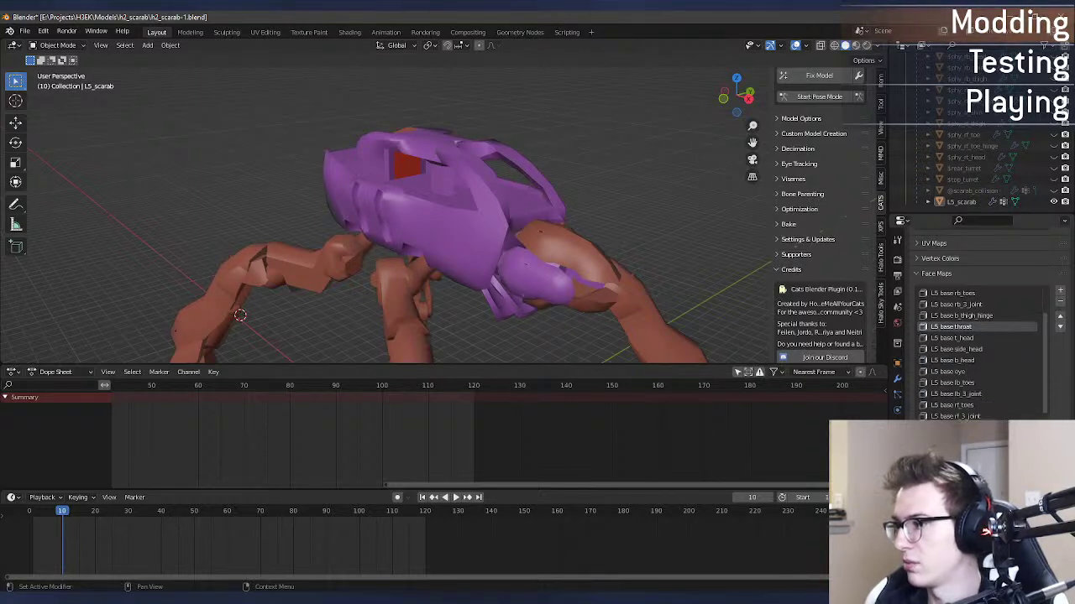
scroll(986, 370, up, 3)
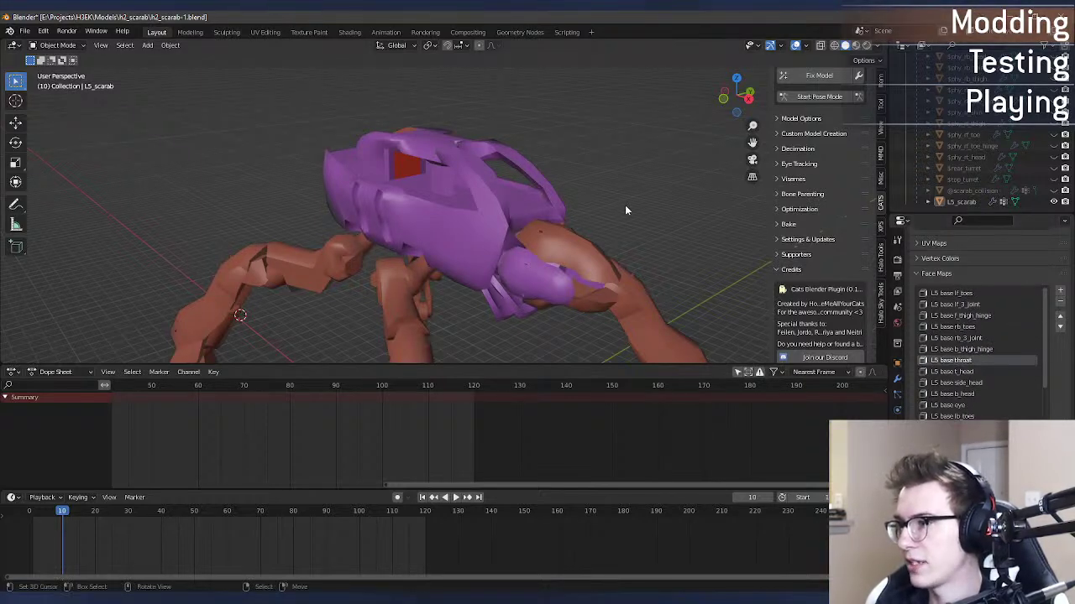
Step: In Edit Mode, test-move two vertices on the upper hull side to check whether the mesh is split there, cancelling each move
middle_drag(625, 210, 439, 194)
scroll(592, 231, up, 4)
key(Tab)
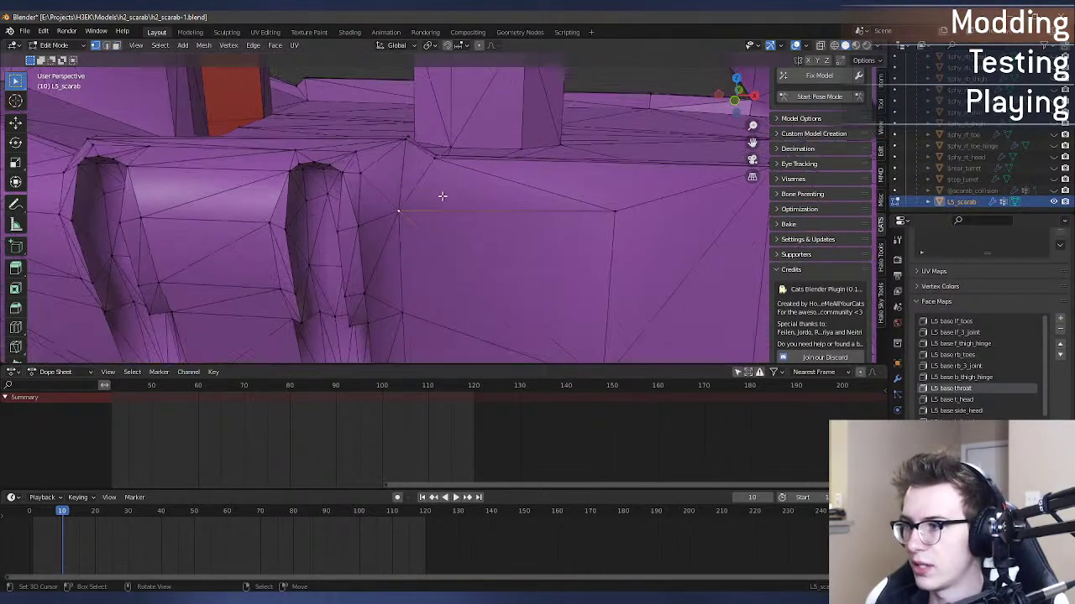
click(454, 197)
key(g)
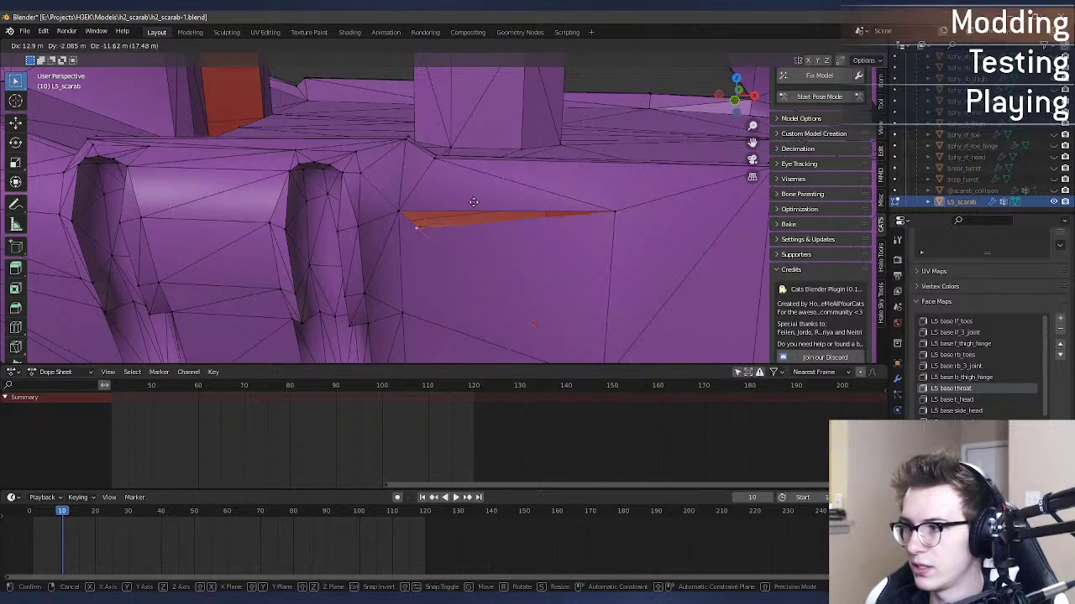
click(604, 218)
key(g)
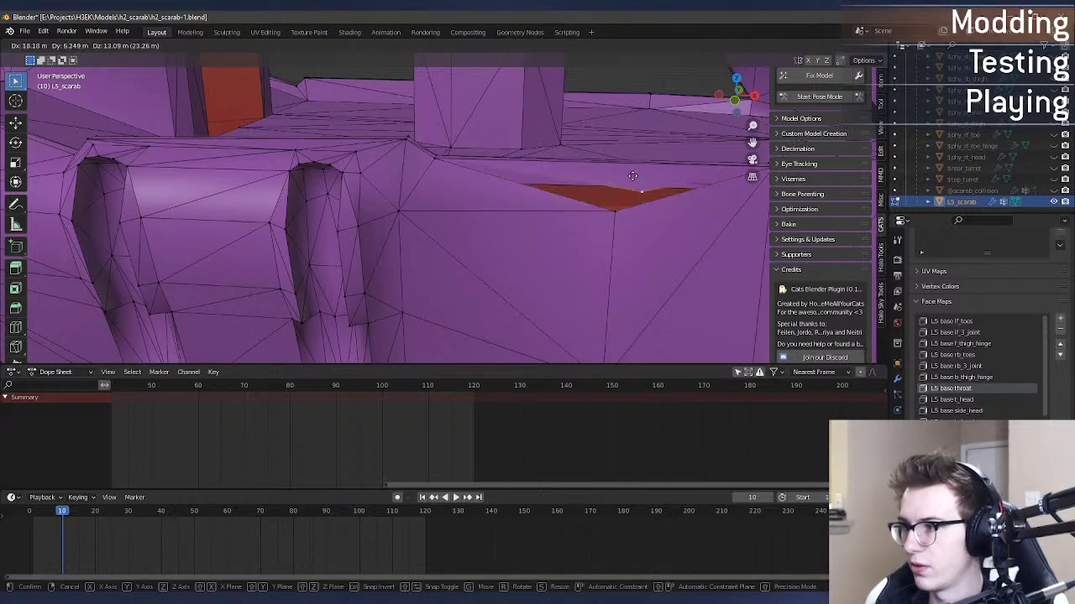
right_click(617, 203)
Step: Select all of the L5_scarab mesh, merge its vertices by distance, and test-move a hull side vertex to check the weld
key(a)
key(F3)
text(merge)
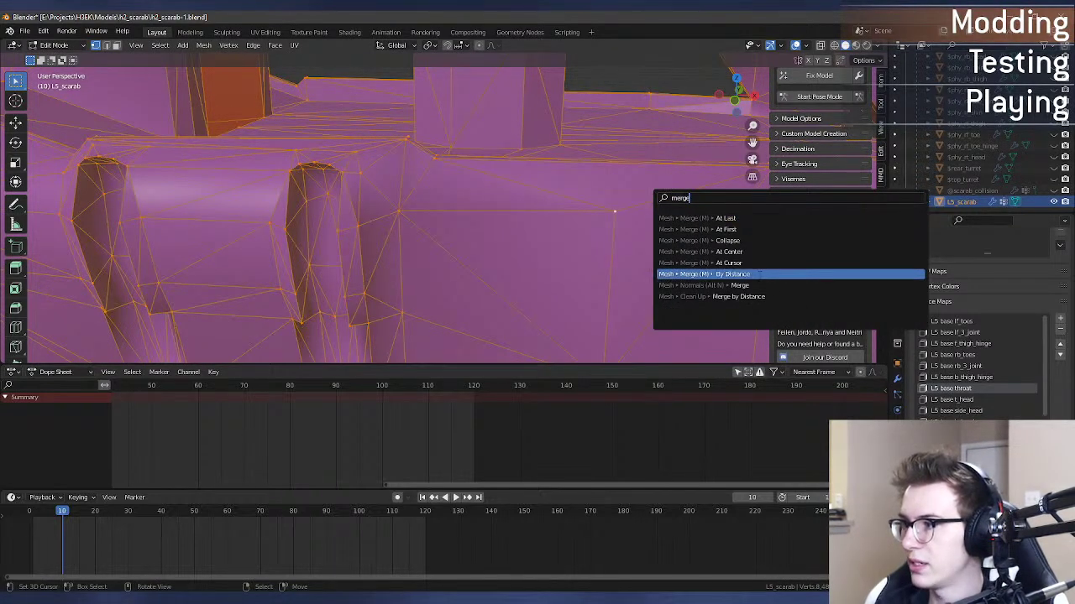
click(760, 274)
click(615, 212)
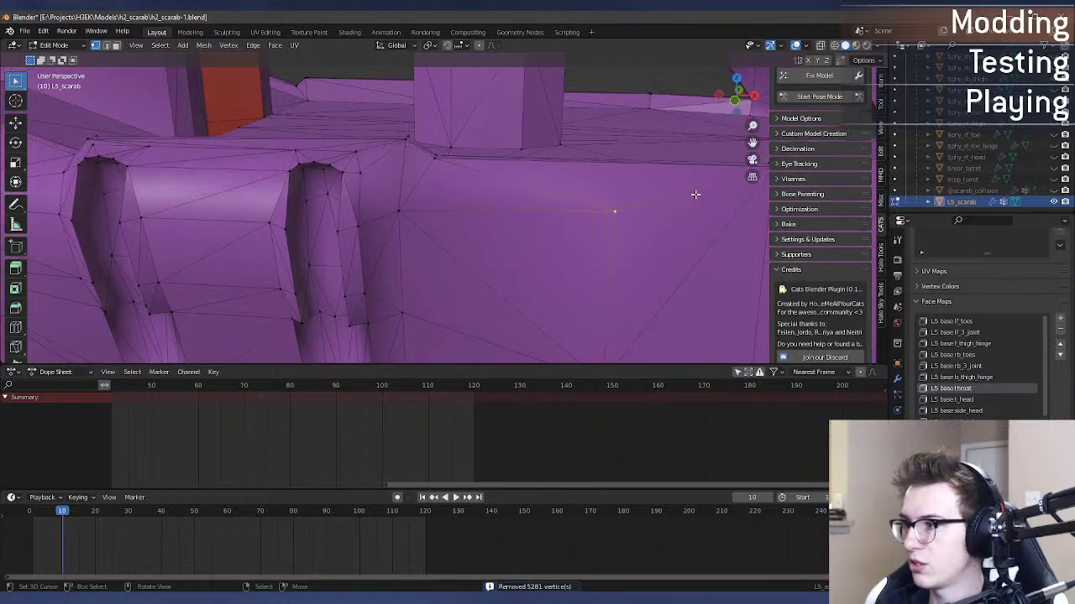
key(g)
right_click(665, 205)
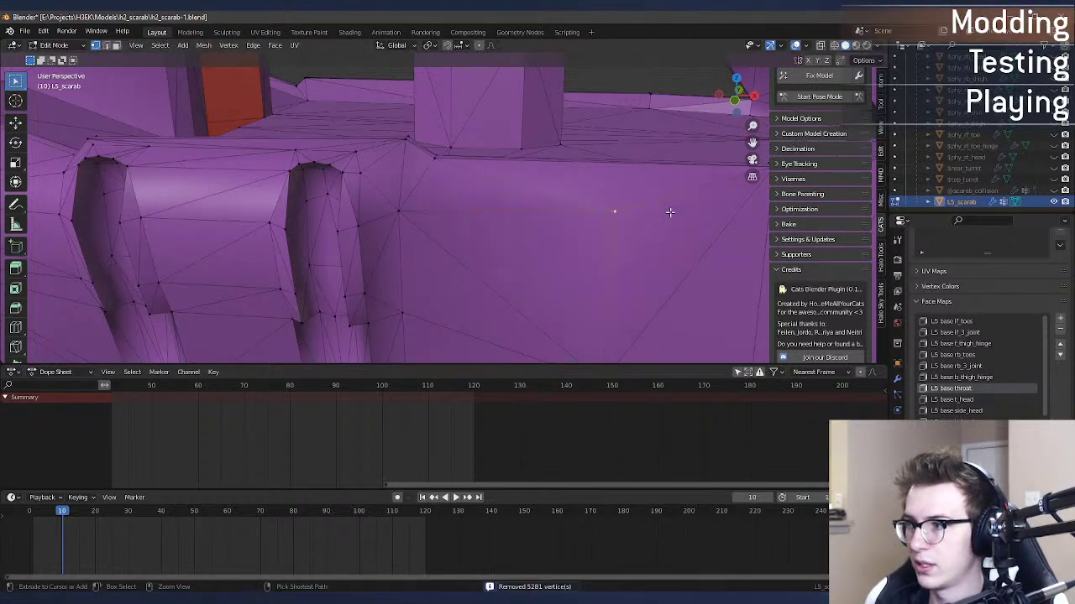
Step: Inspect the Scarab's hull shading from the side and rear in Object Mode, checking the rear topology in Edit Mode
key(a)
scroll(669, 212, down, 8)
key(Tab)
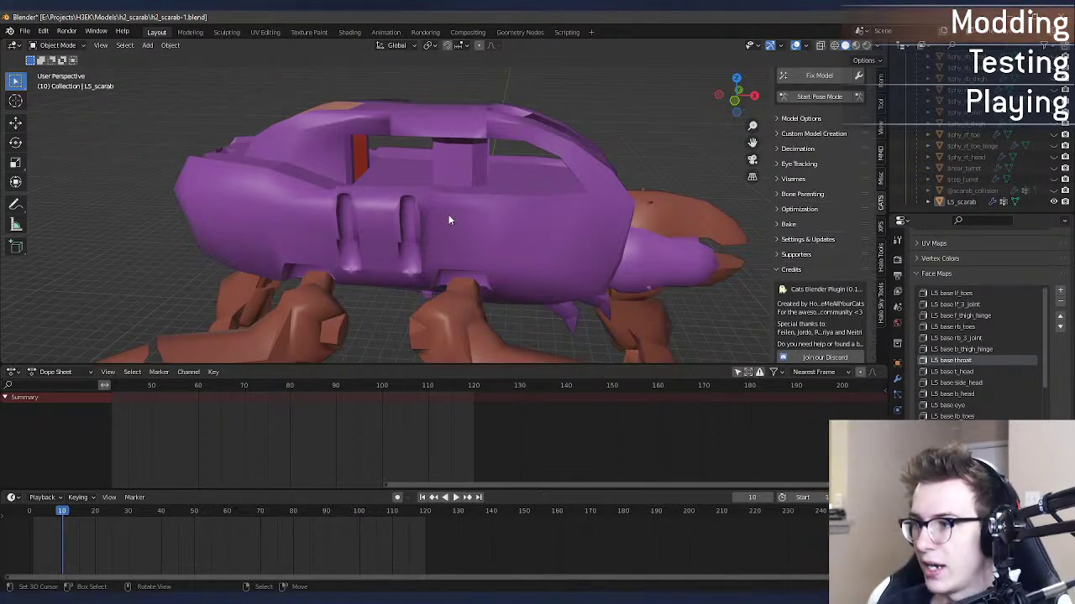
middle_drag(448, 214, 588, 235)
key(Tab)
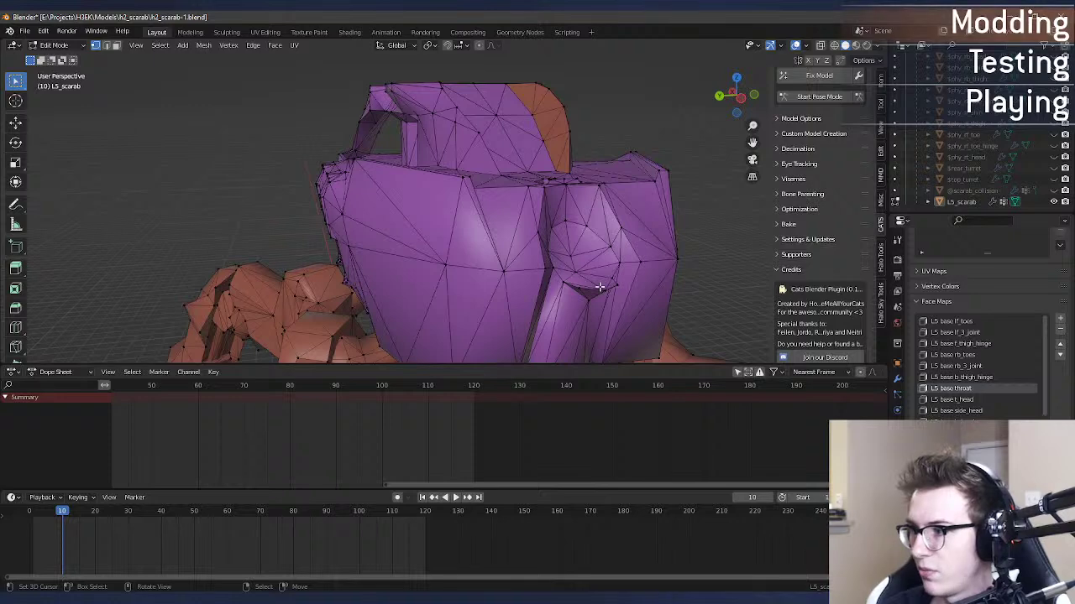
key(Tab)
middle_drag(599, 253, 550, 239)
Step: Enlarge the 3D viewport slightly and save h2_scarab-1.blend
drag(504, 364, 507, 391)
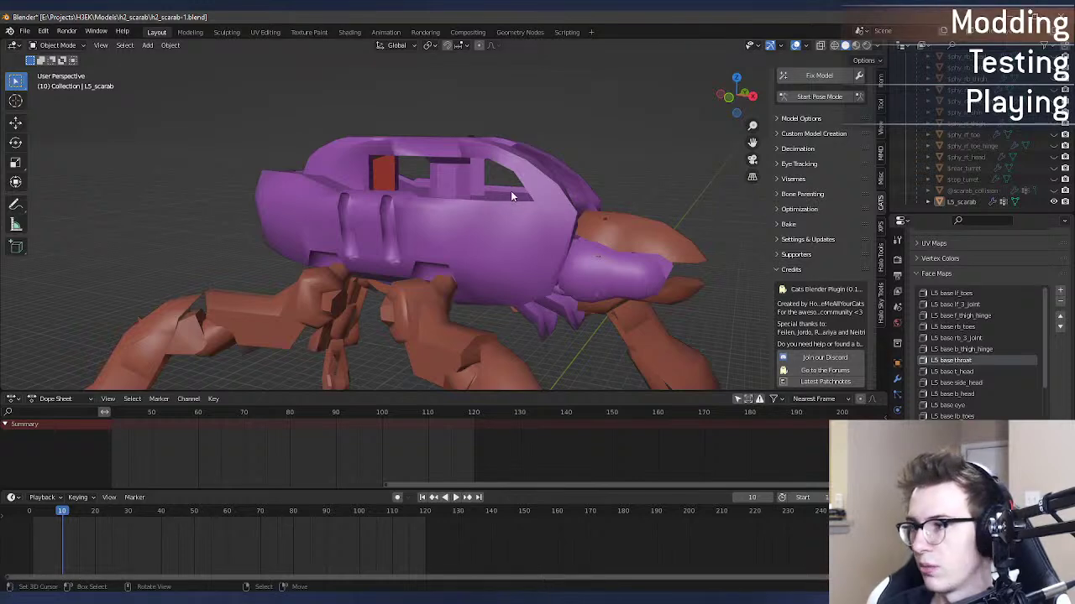
middle_drag(511, 191, 516, 252)
key(ctrl+s)
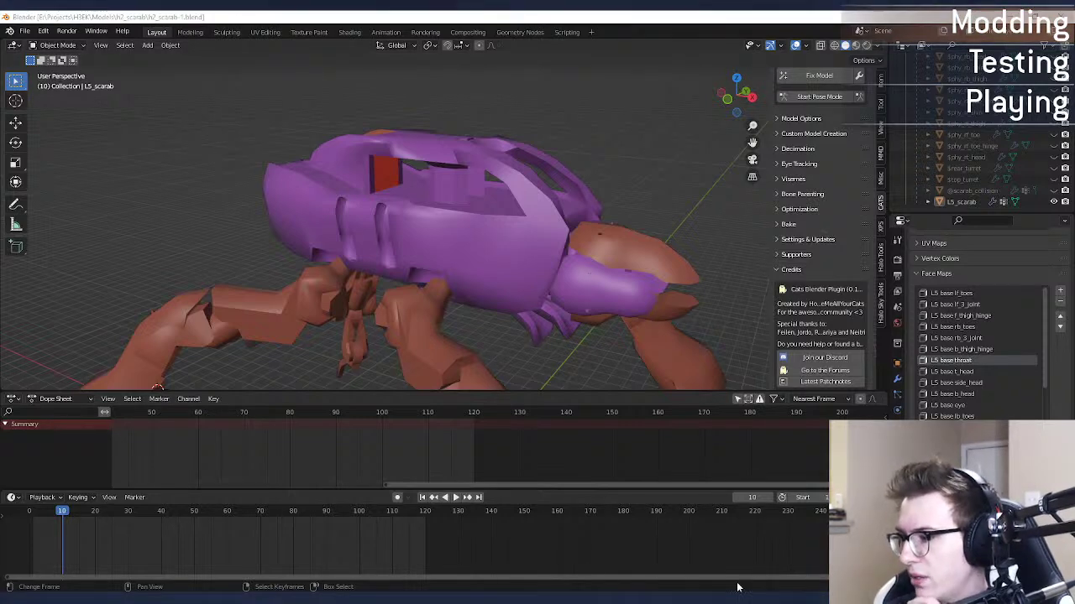
Step: In H2 Sapien's scenario open dialog, browse from alpine_sandbox to the tags folder of H2EK
double_click(763, 259)
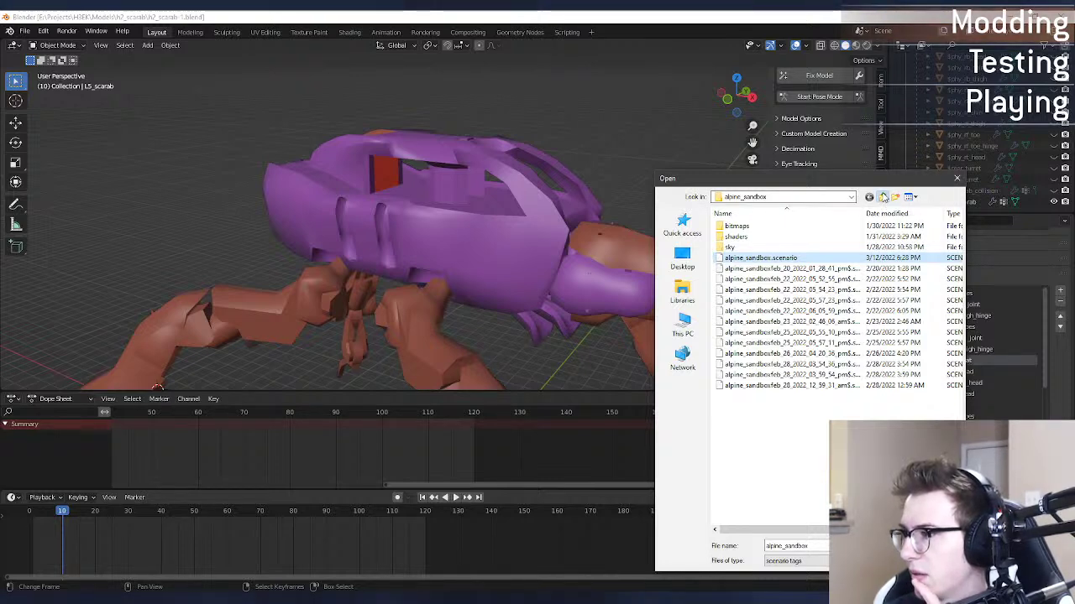
click(882, 196)
click(882, 196)
click(882, 197)
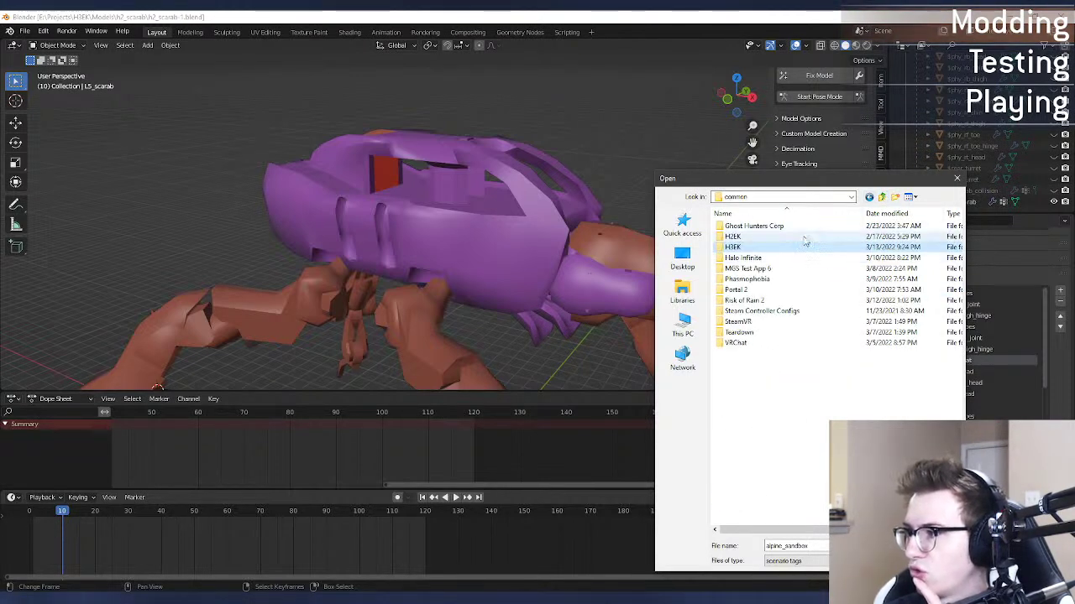
double_click(804, 239)
double_click(771, 312)
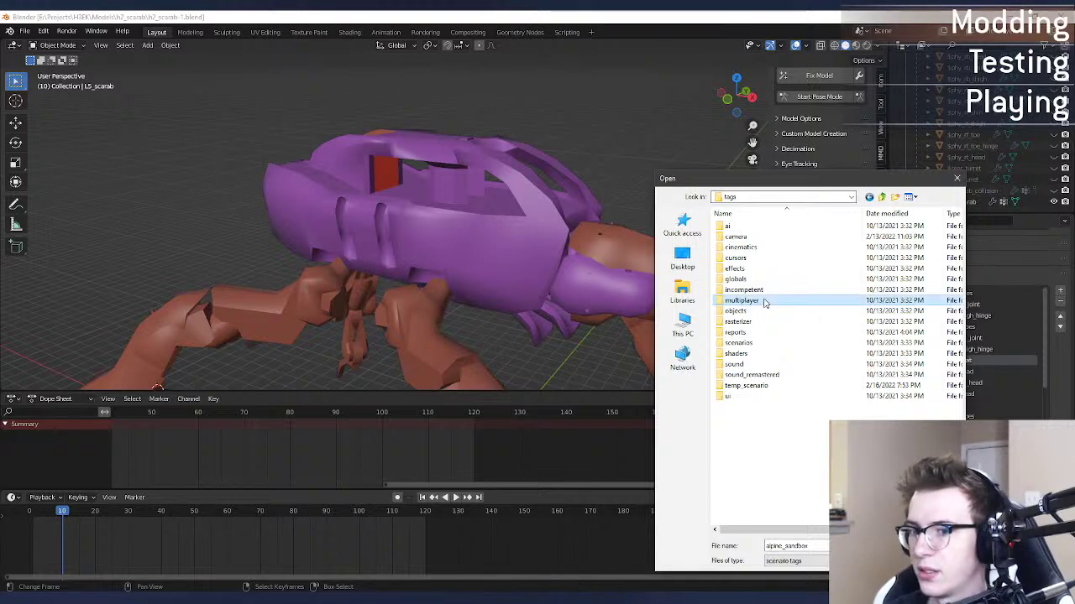
Step: Open 03b_newmombasa.scenario from the scenarios\solo\03b_newmombasa folder
click(750, 344)
double_click(749, 344)
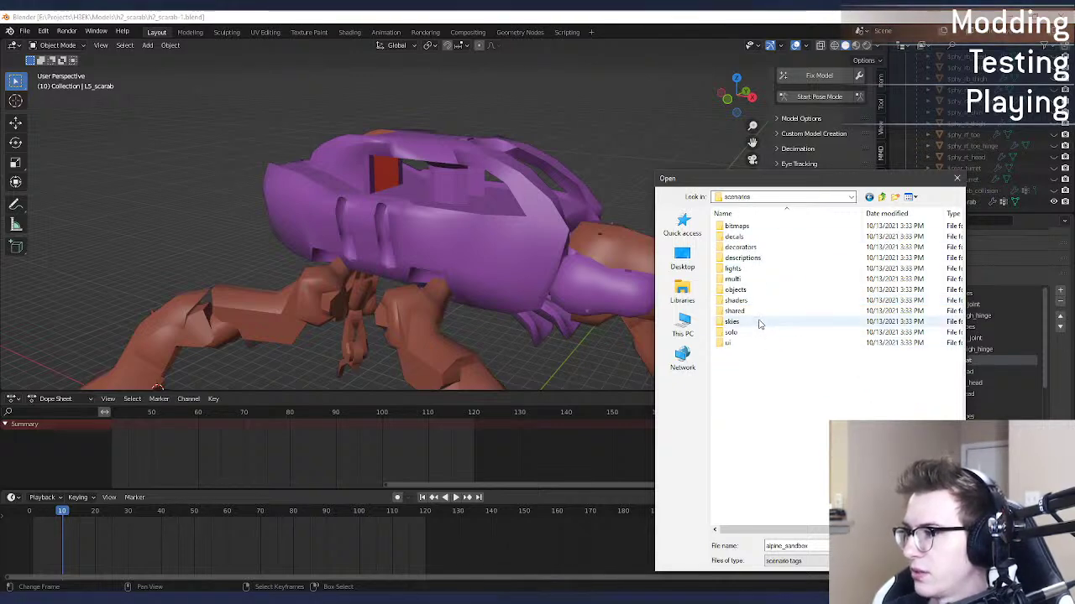
double_click(758, 339)
double_click(779, 266)
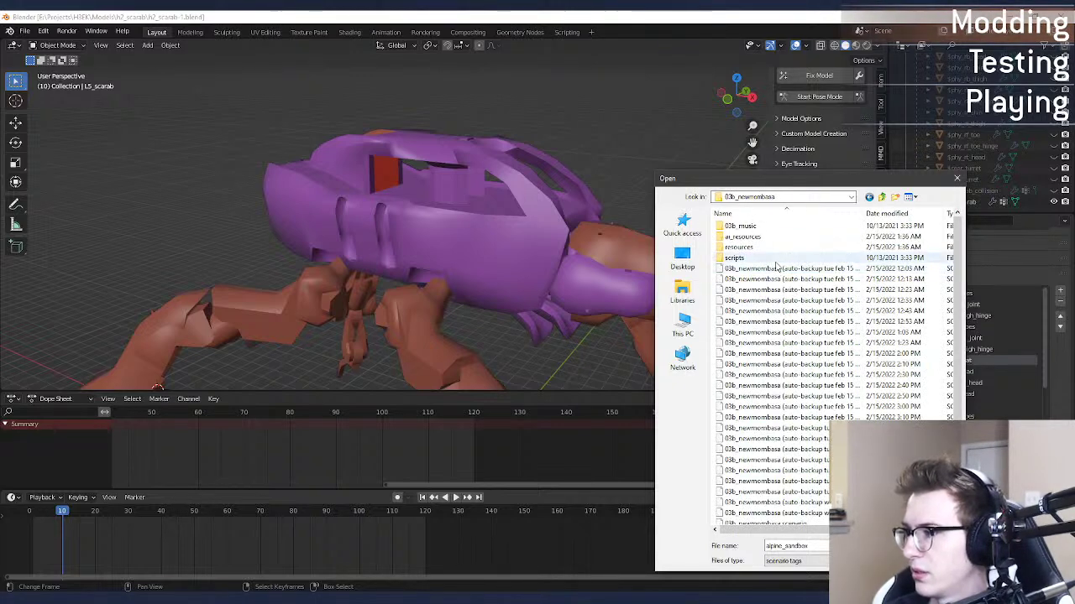
scroll(798, 378, down, 2)
double_click(814, 483)
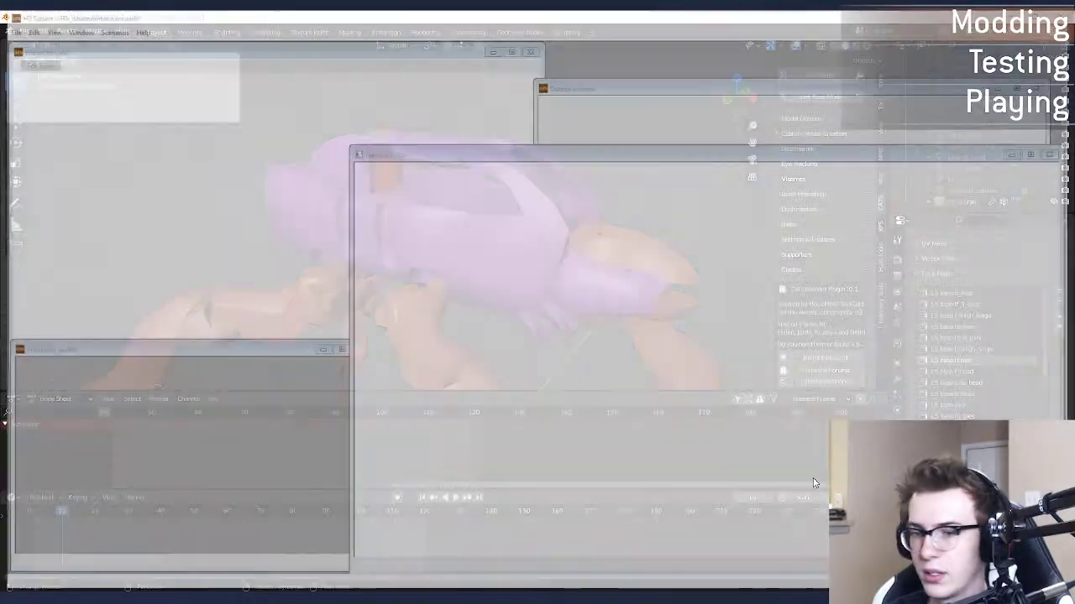
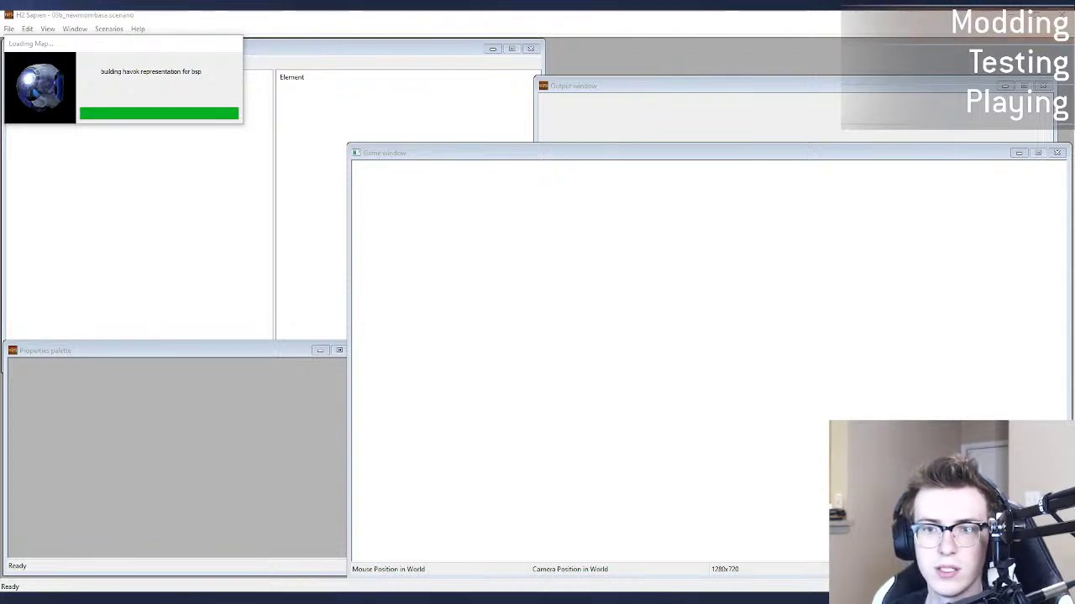
Step: In the browser, watch the YouTube video "Halo 3 Flood Scarab [WIP/TEST]" muted from near its start, and close it
drag(0, 117, 495, 12)
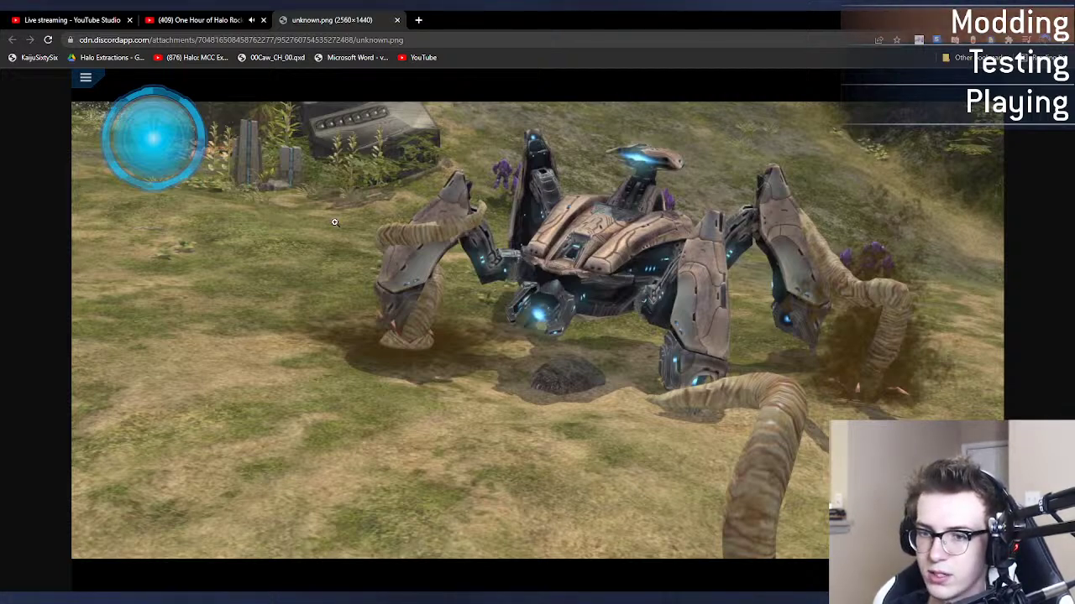
click(379, 39)
click(527, 578)
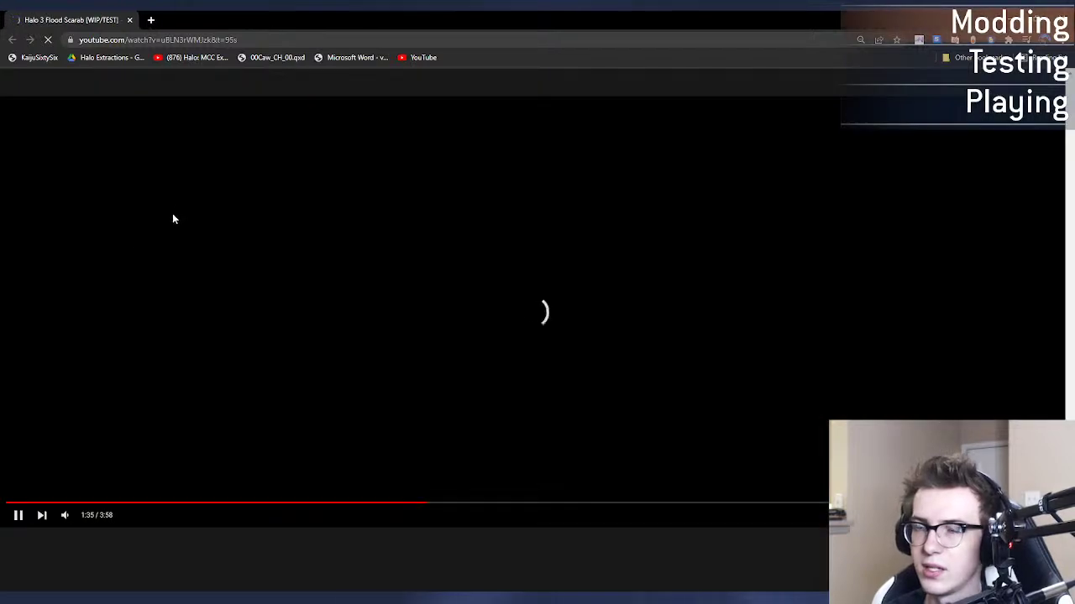
click(67, 518)
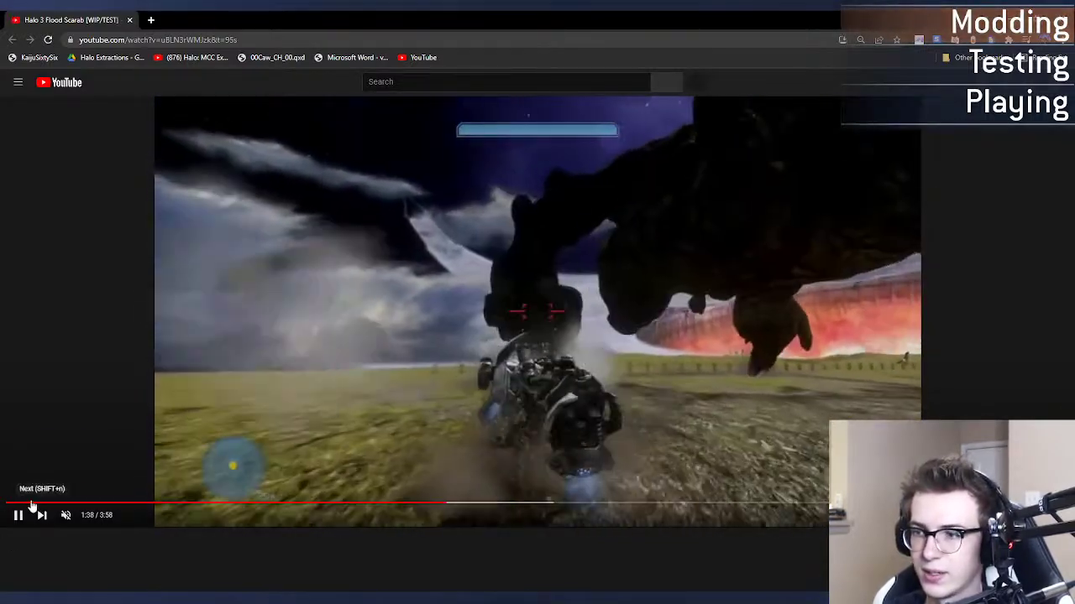
click(31, 503)
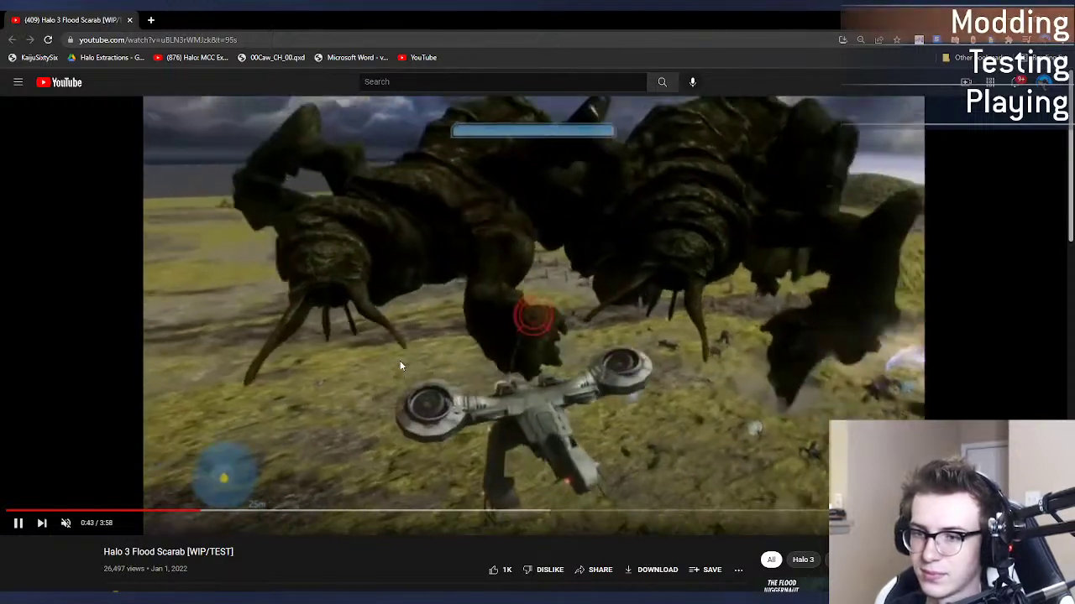
click(225, 150)
middle_click(103, 16)
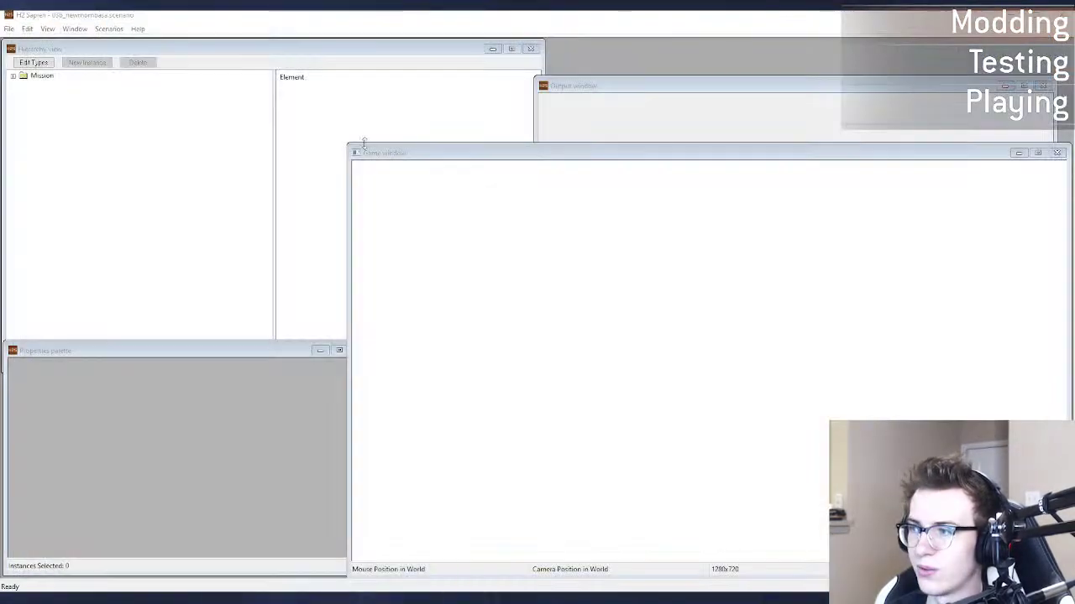
Step: In H2 Sapien, fly the camera through the 03b_newmombasa level in the game window to look around
click(505, 156)
key(shift)
key(shift)
key(shift)
key(shift)
middle_drag(646, 279, 684, 259)
key(w)
key(s)
key(shift)
key(shift)
key(w)
key(w)
key(s)
key(r)
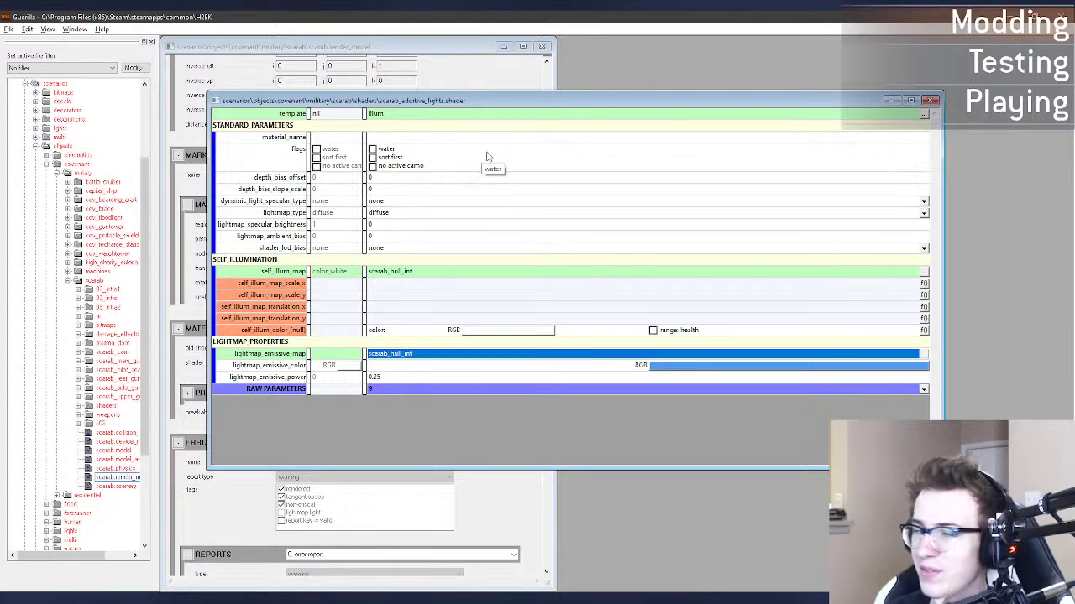
Step: In Guerilla, close scarab_additive_lights.shader and open scarab.scenery from the scarab folder
click(931, 100)
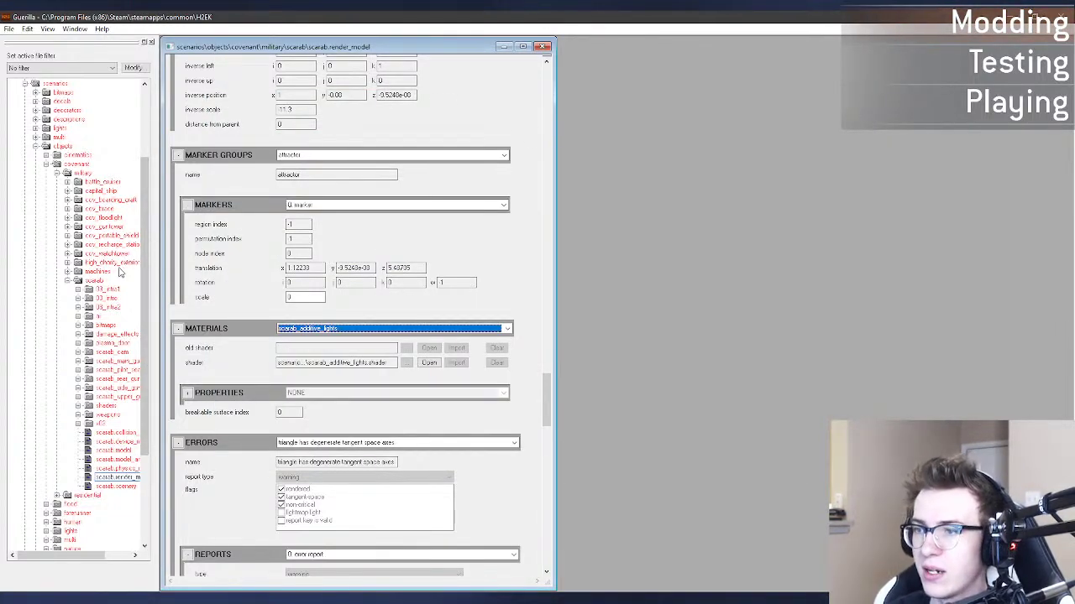
click(134, 487)
double_click(134, 487)
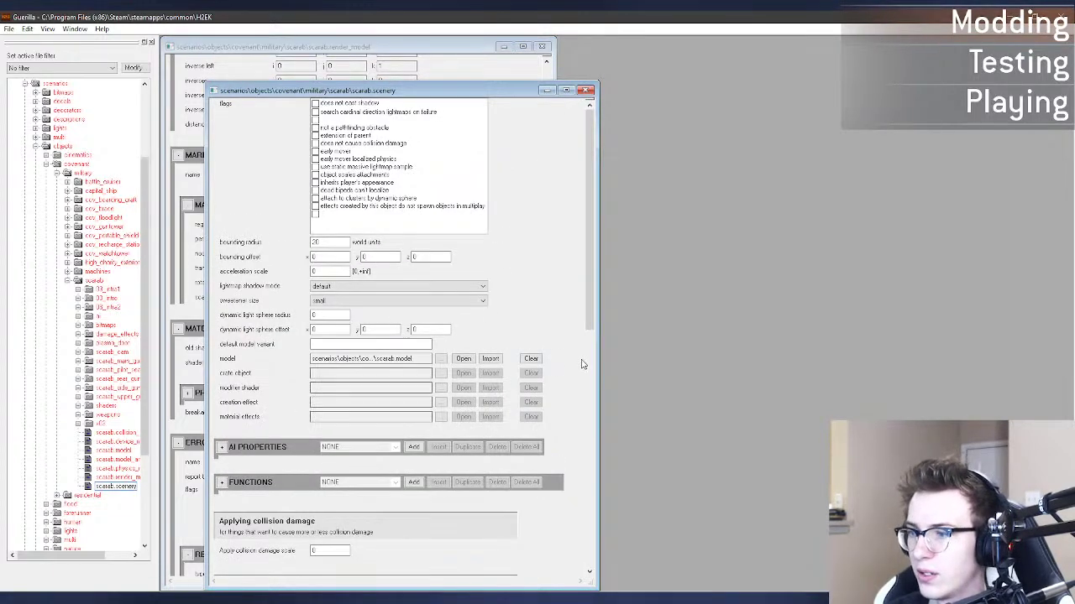
Step: Review the leg_shin attachment in scarab.scenery and place its window beside the scarab.render_model window
scroll(582, 368, down, 5)
scroll(581, 368, down, 4)
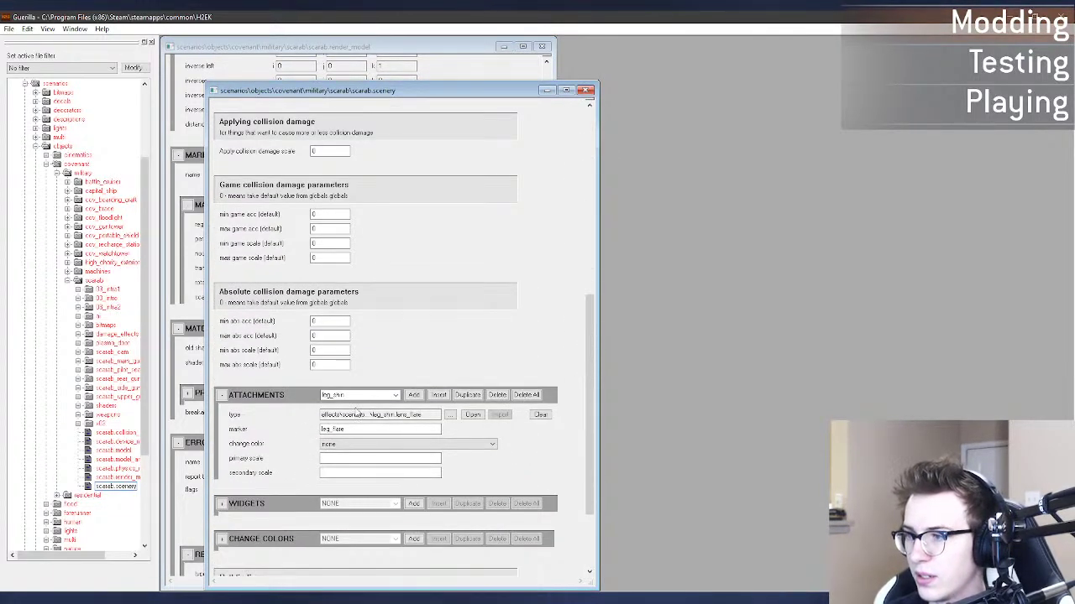
click(344, 395)
click(341, 400)
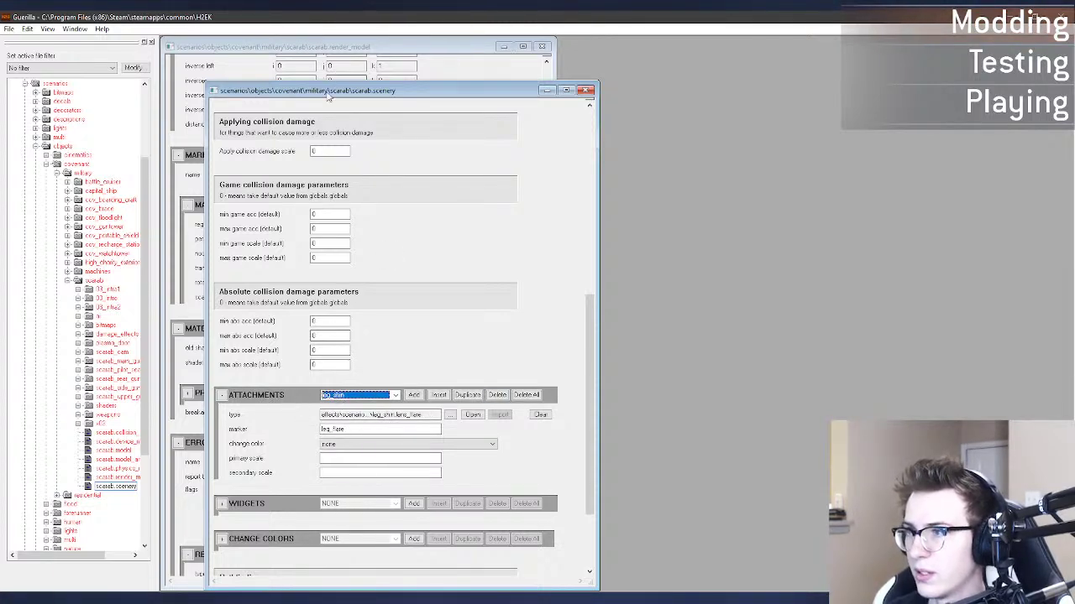
drag(330, 92, 688, 76)
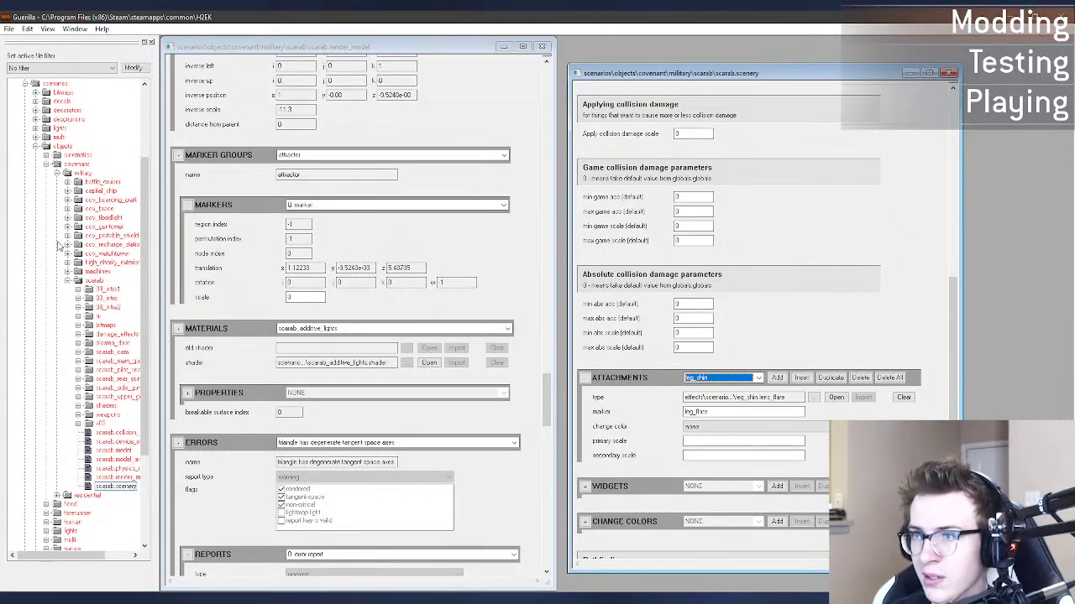
Step: Collapse the scenarios folder in the tag tree and expand the vehicles folder under objects
click(45, 147)
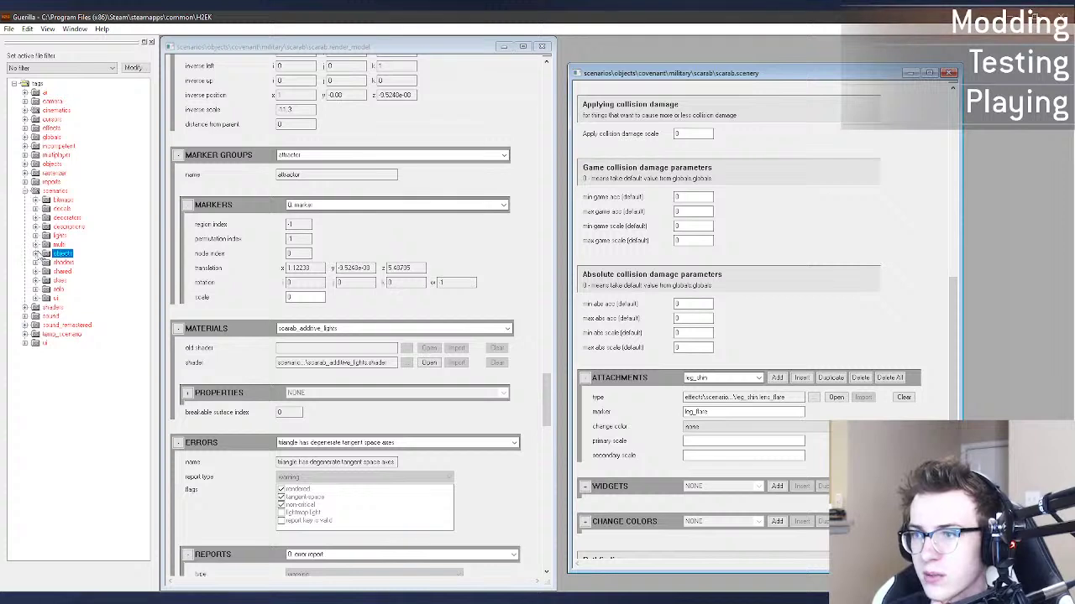
click(26, 191)
click(25, 164)
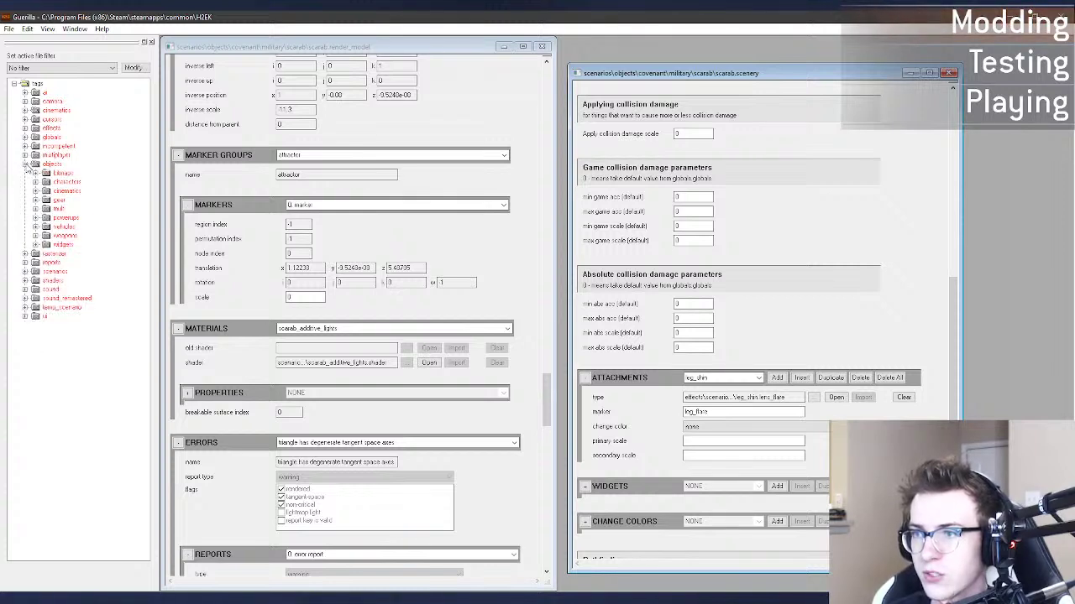
click(35, 227)
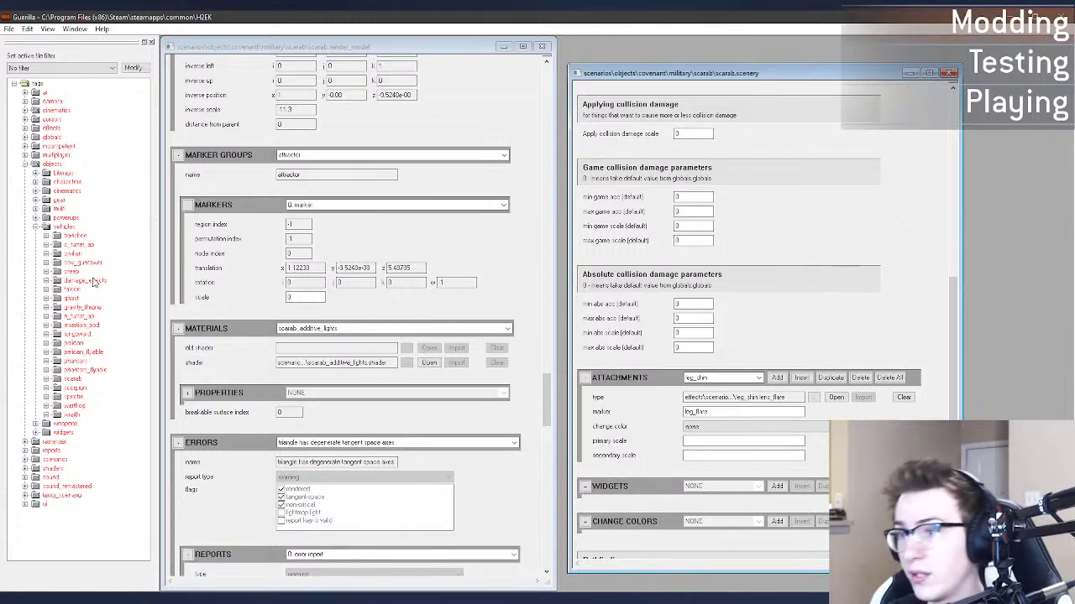
Step: Open the scarab.vehicle tag from the vehicles folder beside the scarab.scenery tag and go to its attachments block
click(53, 379)
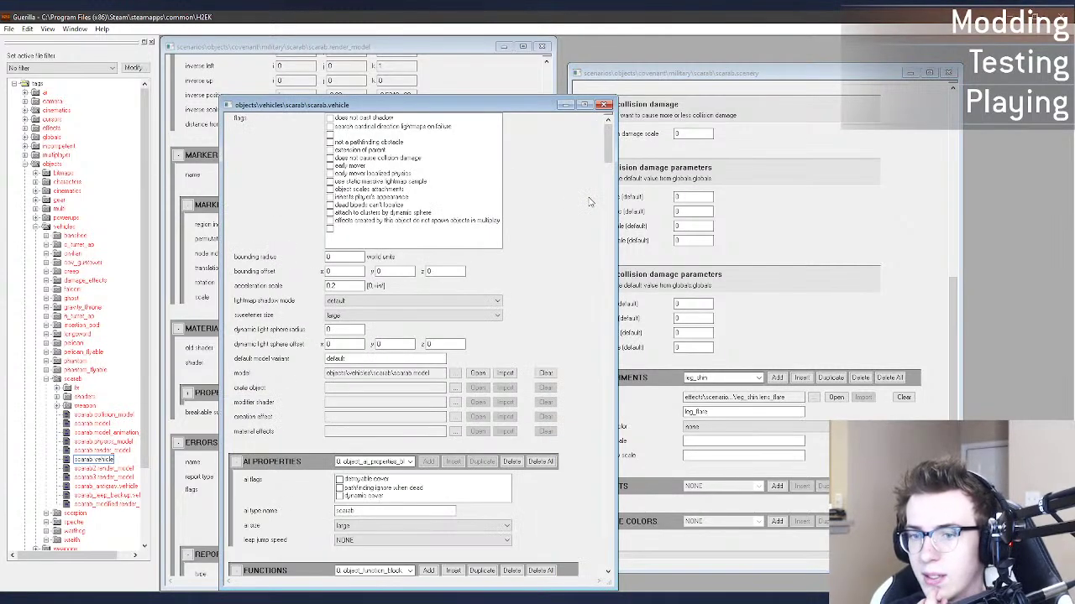
drag(520, 108, 468, 93)
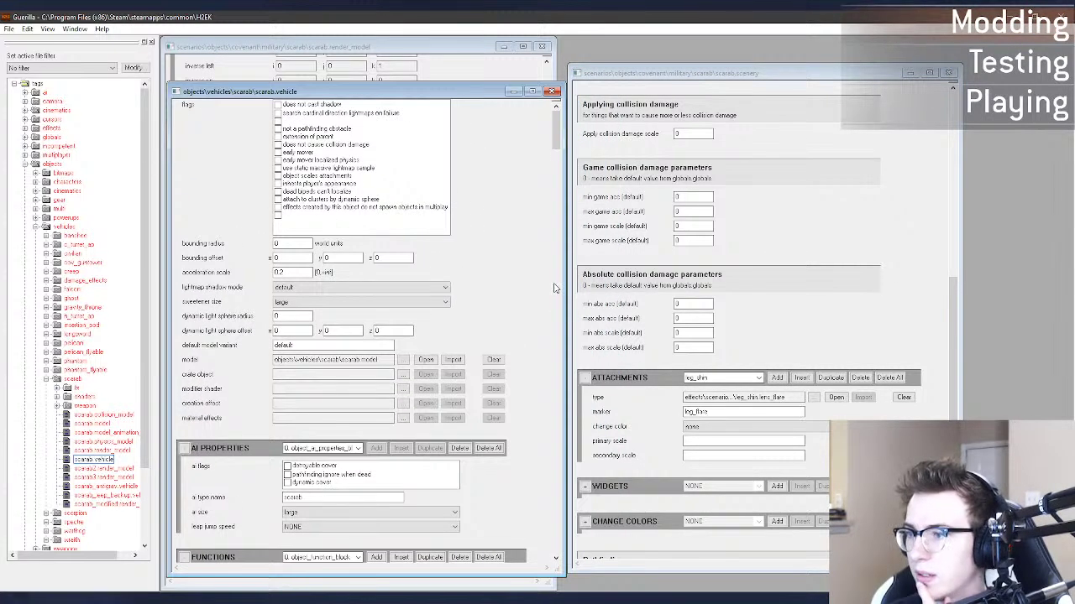
scroll(554, 288, down, 10)
scroll(554, 288, down, 3)
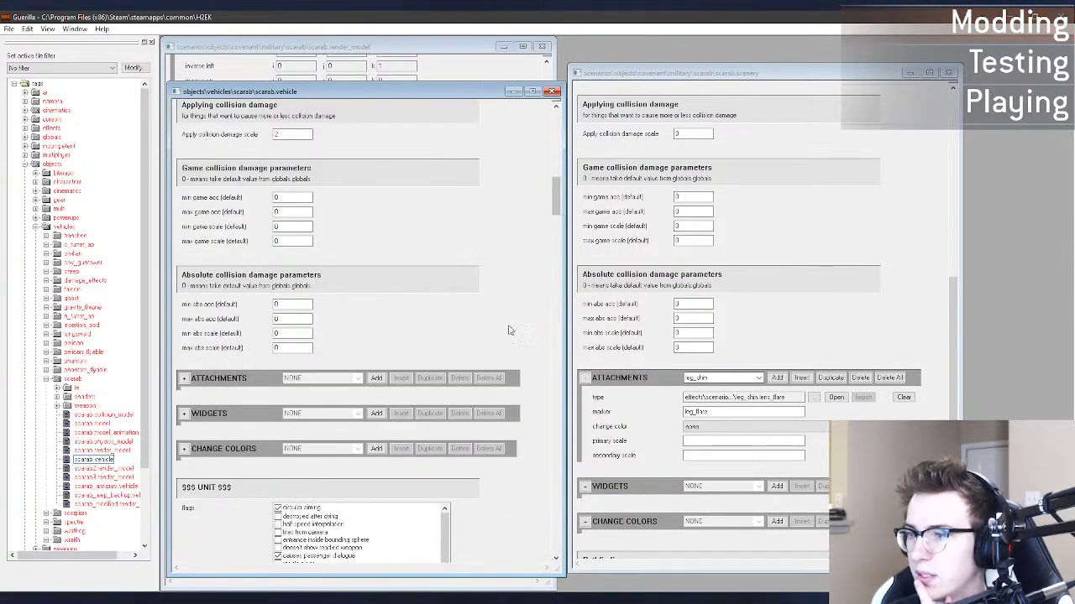
Step: Add an attachment to the scarab vehicle with the scenery's leg_shin.lens_flare as type and leg_flare as marker
click(376, 378)
click(714, 379)
click(739, 395)
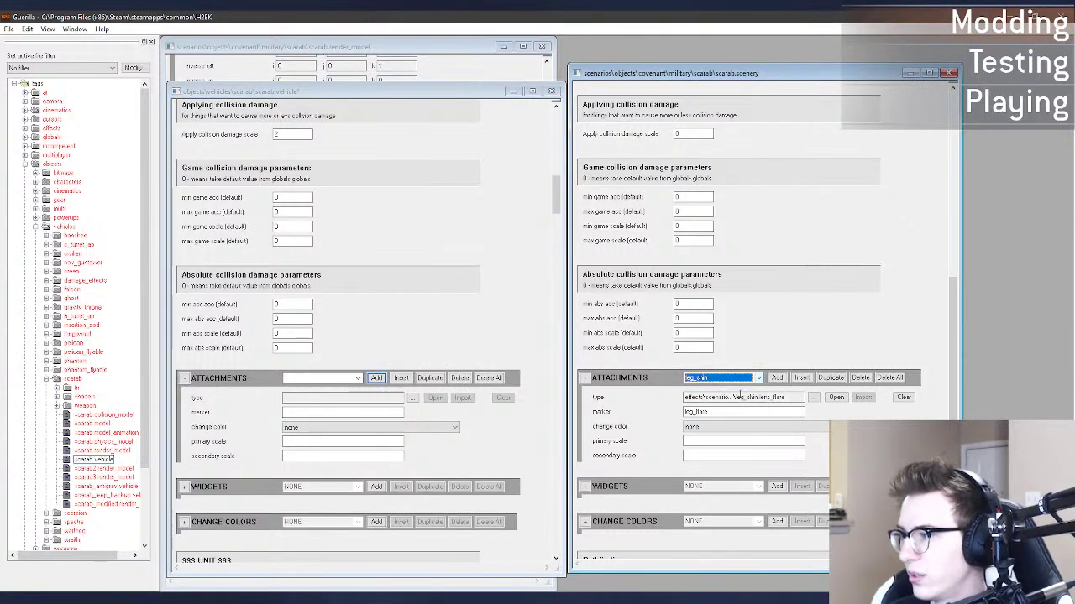
click(329, 397)
text(effects\scenario...\leg_shin.lens_flare)
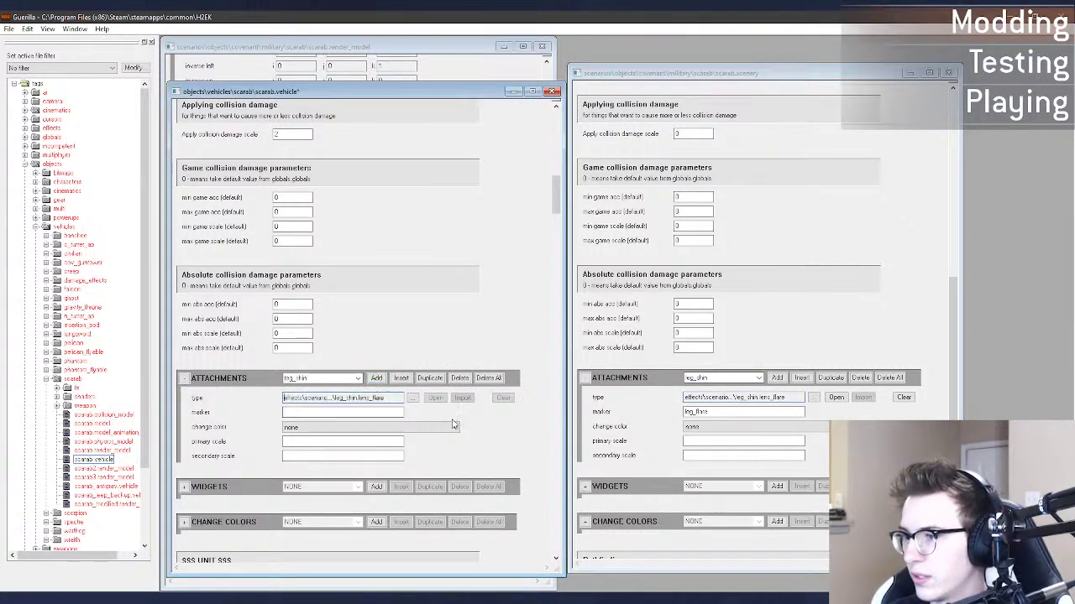
double_click(704, 412)
key(ctrl+c)
click(351, 413)
key(ctrl+v)
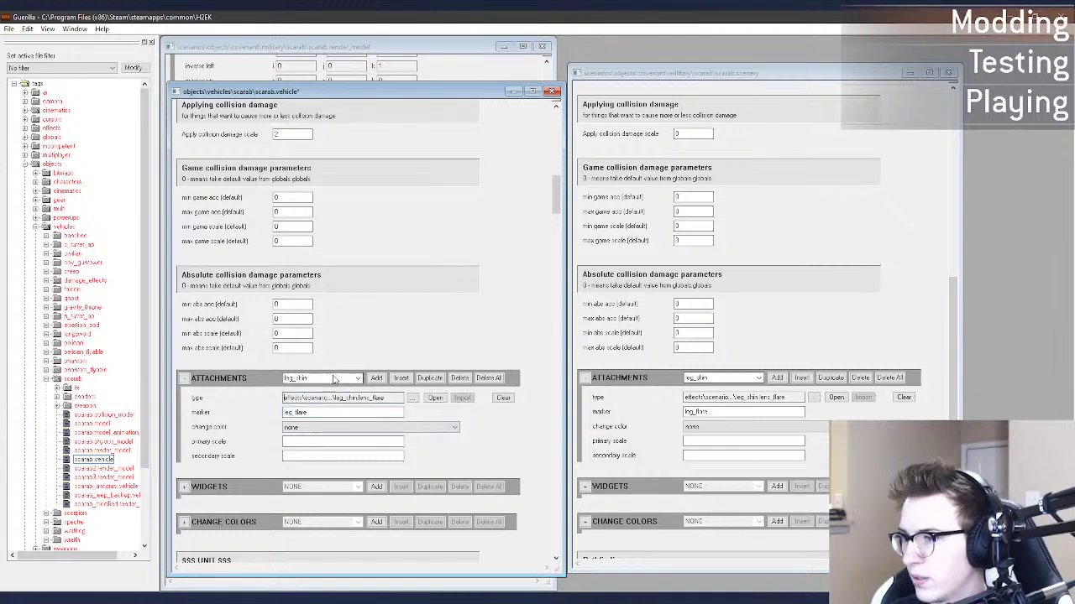
click(332, 388)
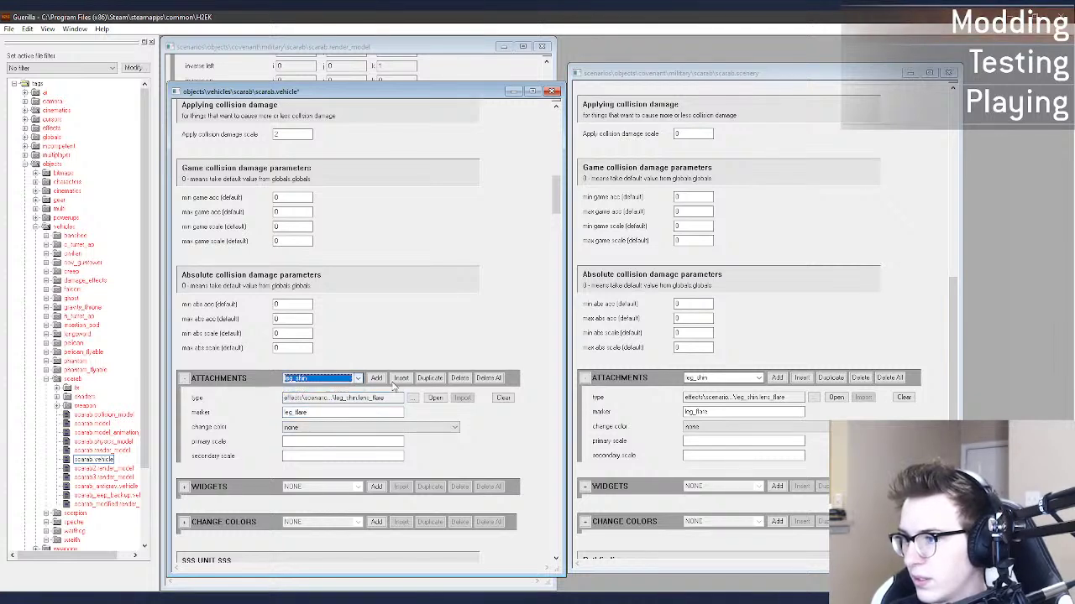
Step: Add a second vehicle attachment using the scenery's beam_ready_mouth.light_volume as type and primary_trigger as marker
click(377, 378)
click(722, 379)
click(745, 398)
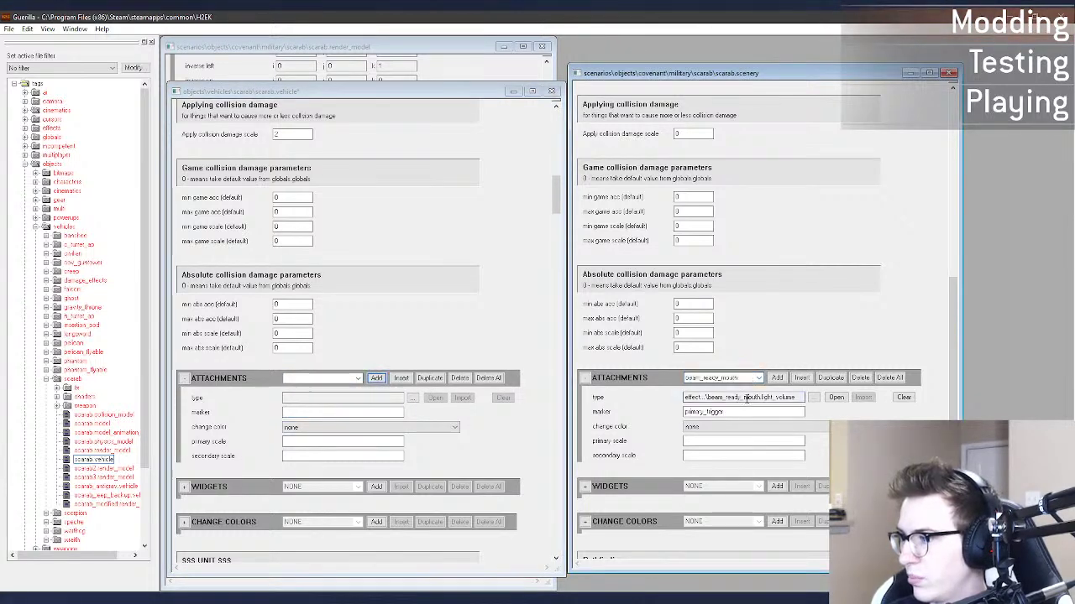
click(350, 399)
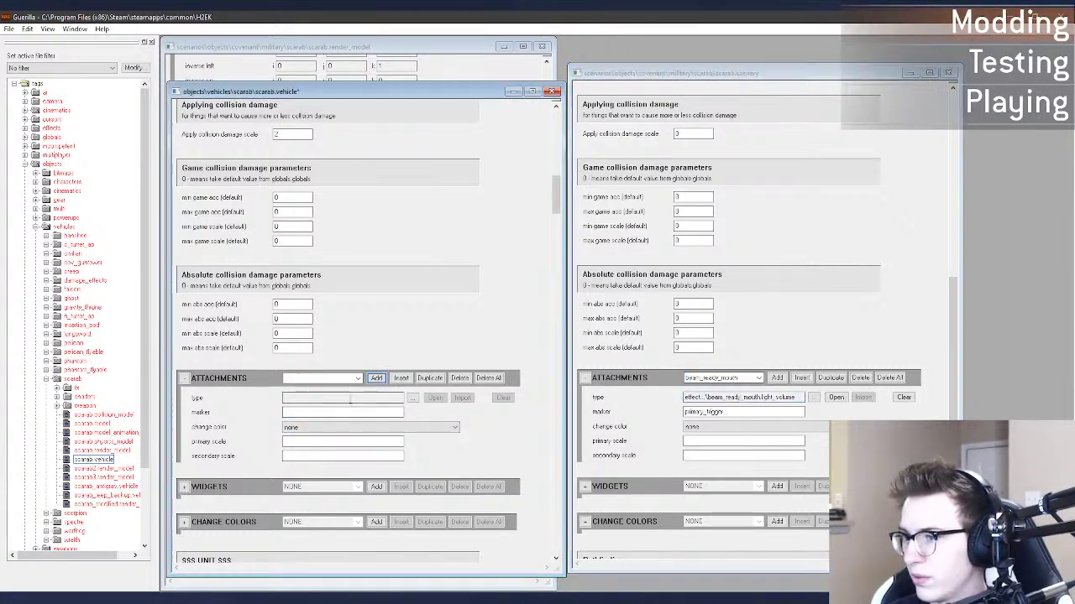
double_click(730, 412)
key(ctrl+c)
click(402, 413)
key(ctrl+v)
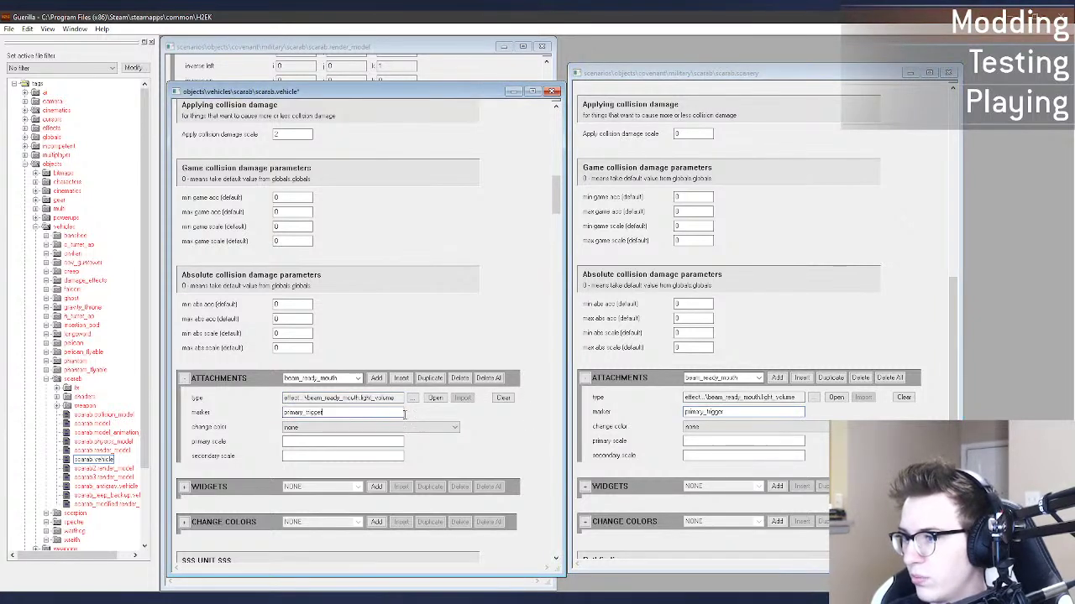
Step: Add a third vehicle attachment using the scenery's fill_light.light_volume as type and lights as marker
click(673, 402)
click(722, 379)
click(713, 406)
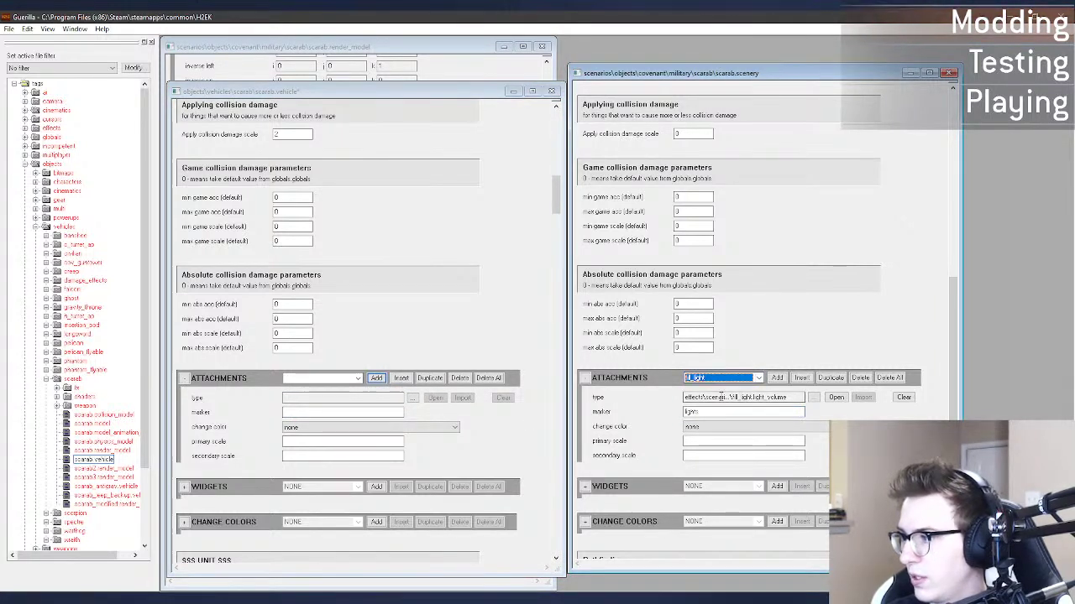
click(379, 400)
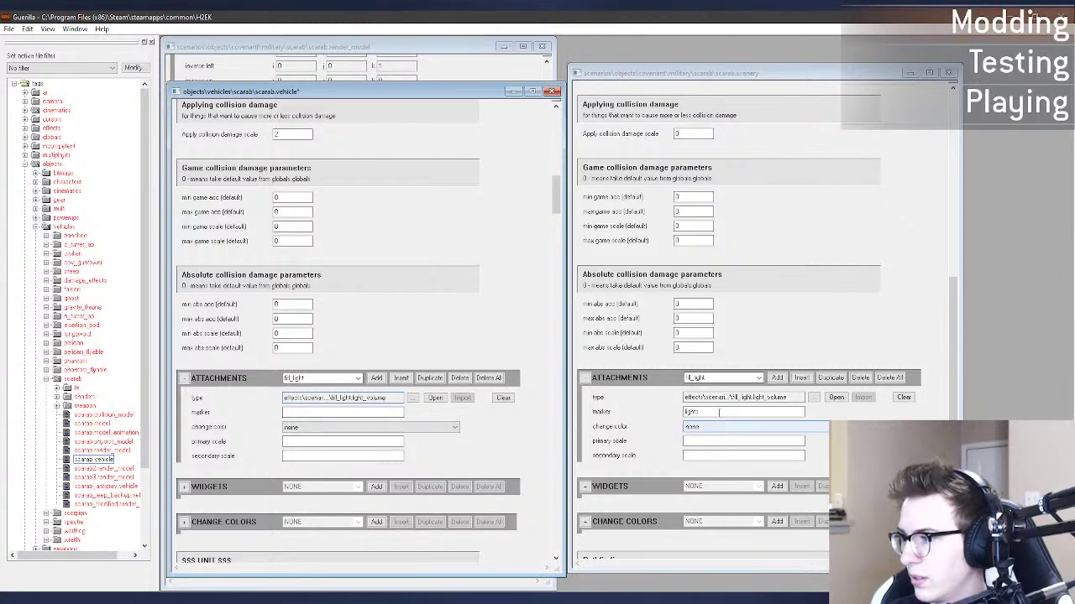
double_click(697, 411)
key(ctrl+c)
click(363, 411)
key(ctrl+v)
click(355, 388)
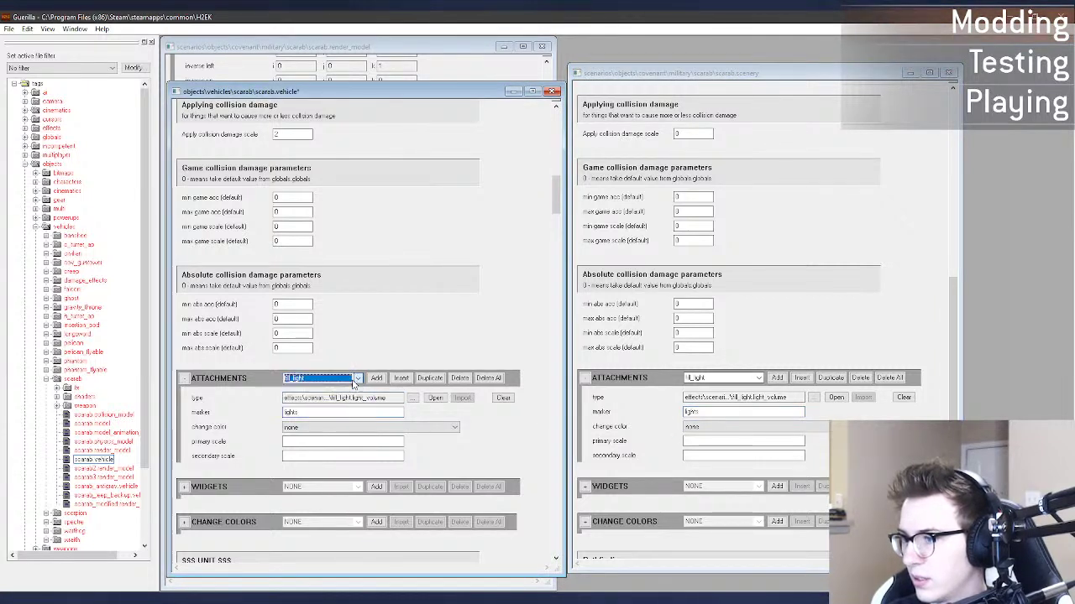
Step: Add a fourth vehicle attachment using the scenery's fill_light.lens_flare as type and lights as marker
click(461, 379)
click(722, 378)
click(722, 403)
click(747, 397)
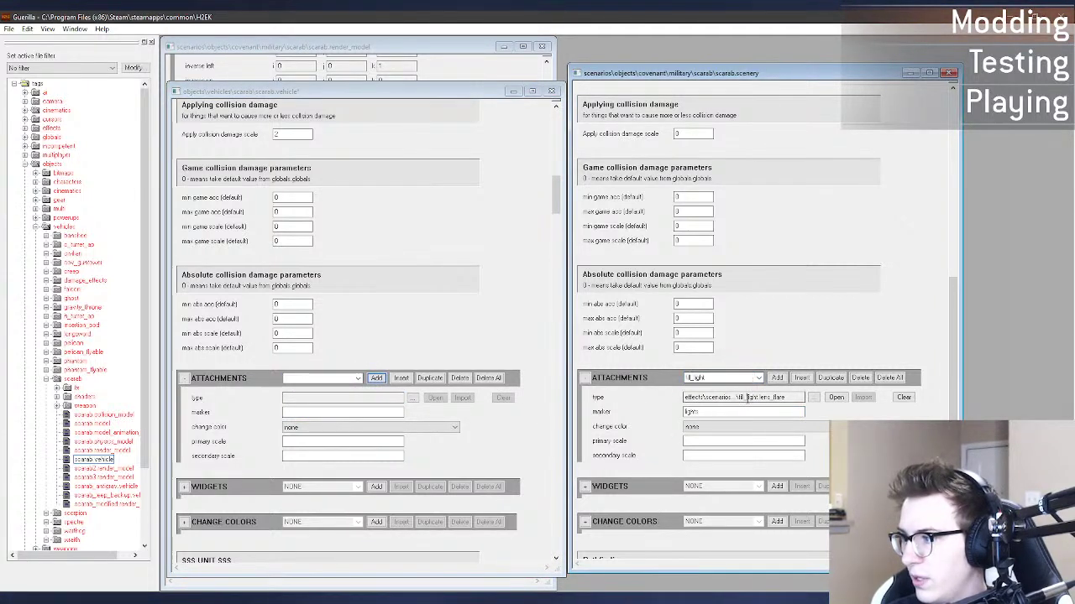
click(389, 399)
click(743, 412)
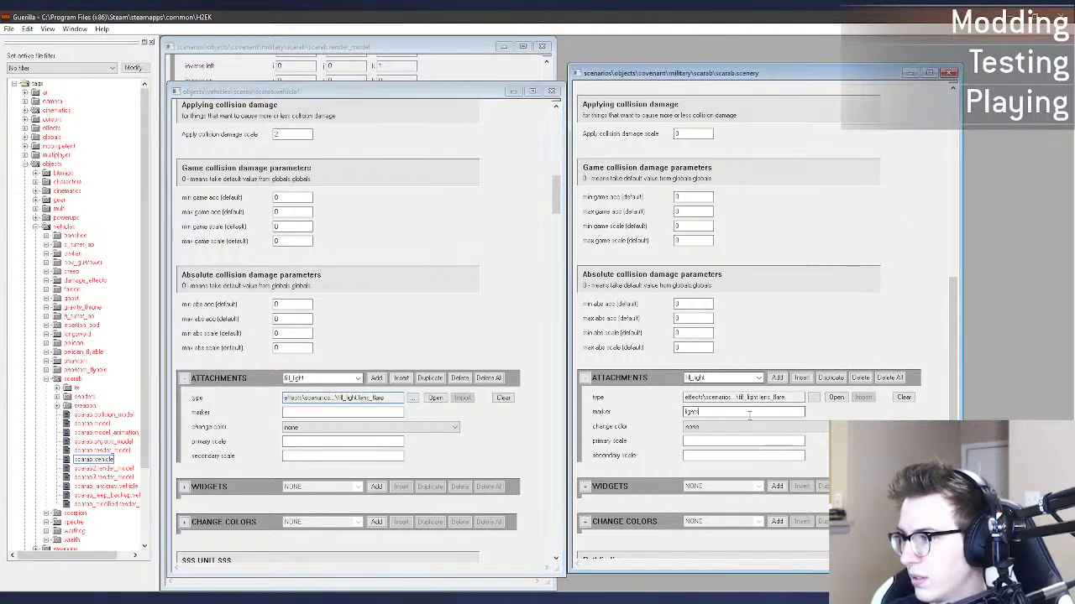
click(372, 412)
key(ctrl+v)
click(344, 381)
click(343, 382)
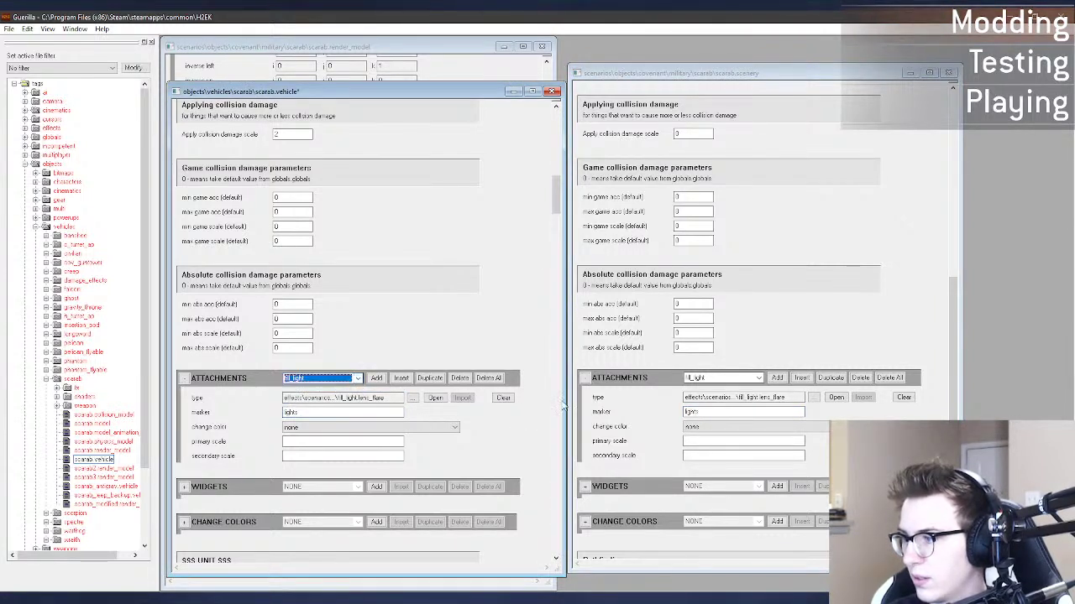
Step: Add a fifth vehicle attachment using the scenery's mouth.lens_flare as type and primary_trigger as marker
click(758, 382)
click(736, 400)
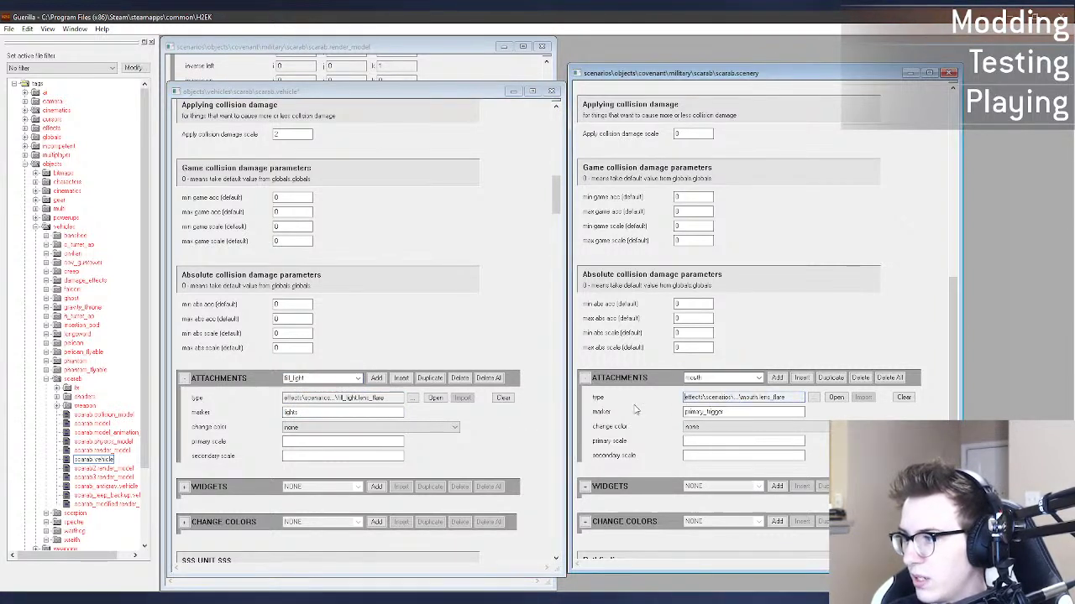
click(346, 399)
click(354, 381)
click(354, 381)
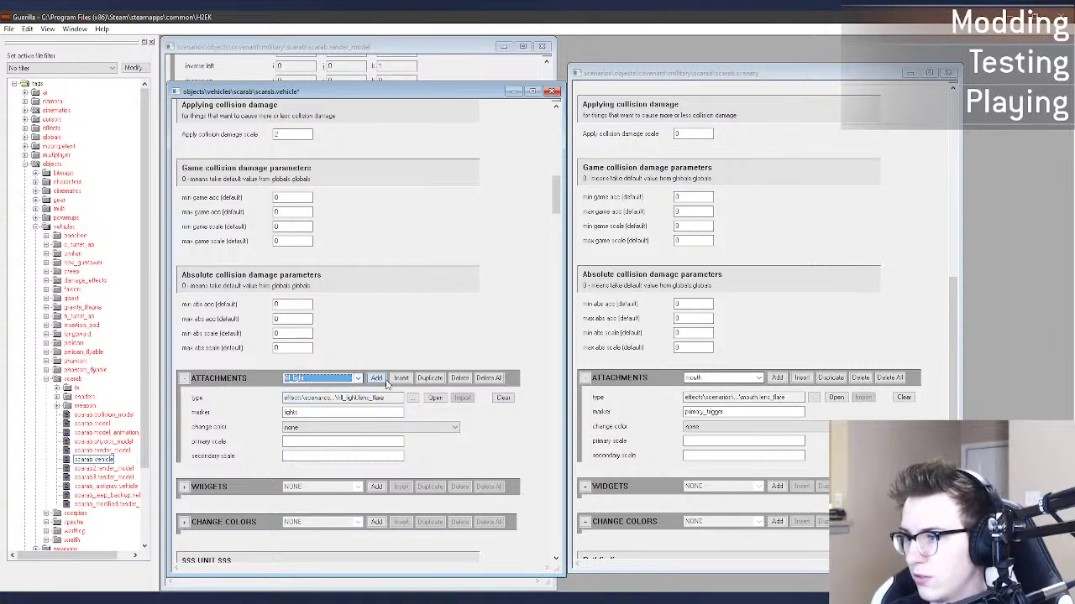
click(376, 379)
click(370, 398)
double_click(702, 411)
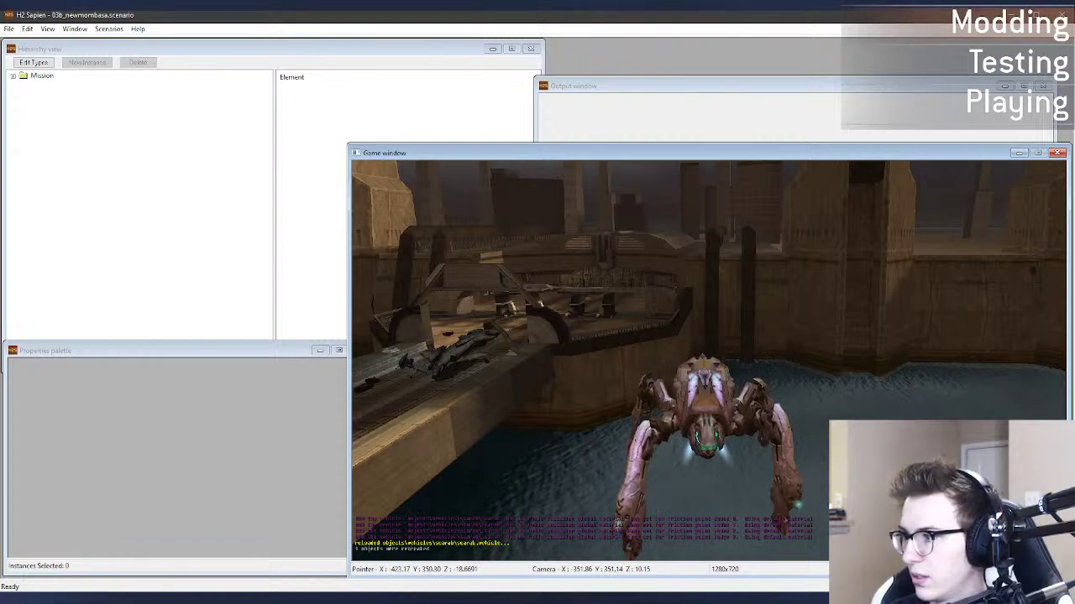
Step: Examine the reloaded scarab's mouth, underside and leg lights from all sides in the H2 Sapien game window
key(w)
key(shift)
key(f)
key(r)
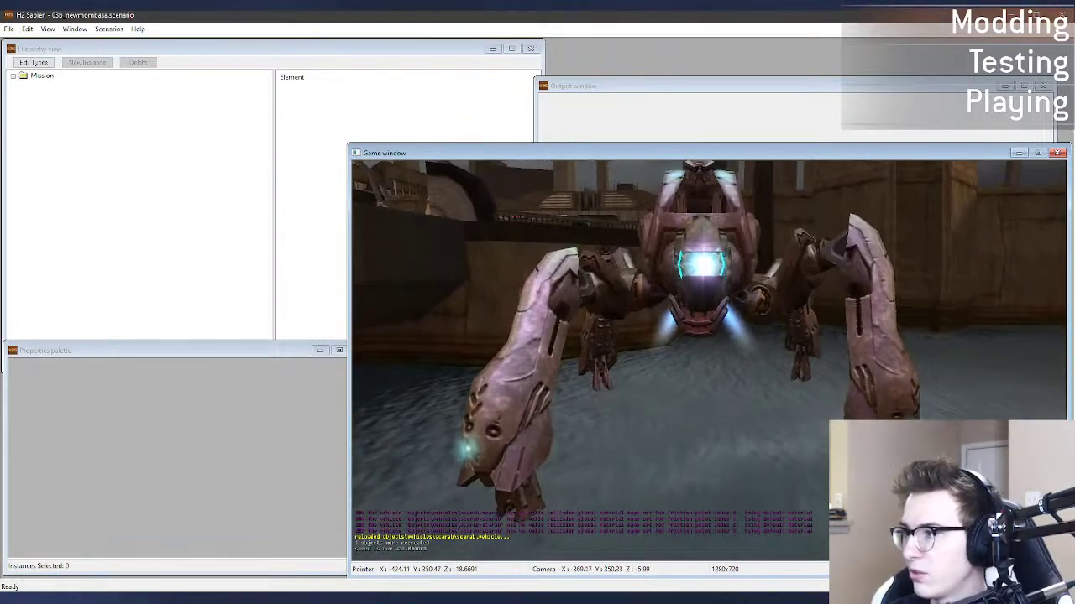
key(a)
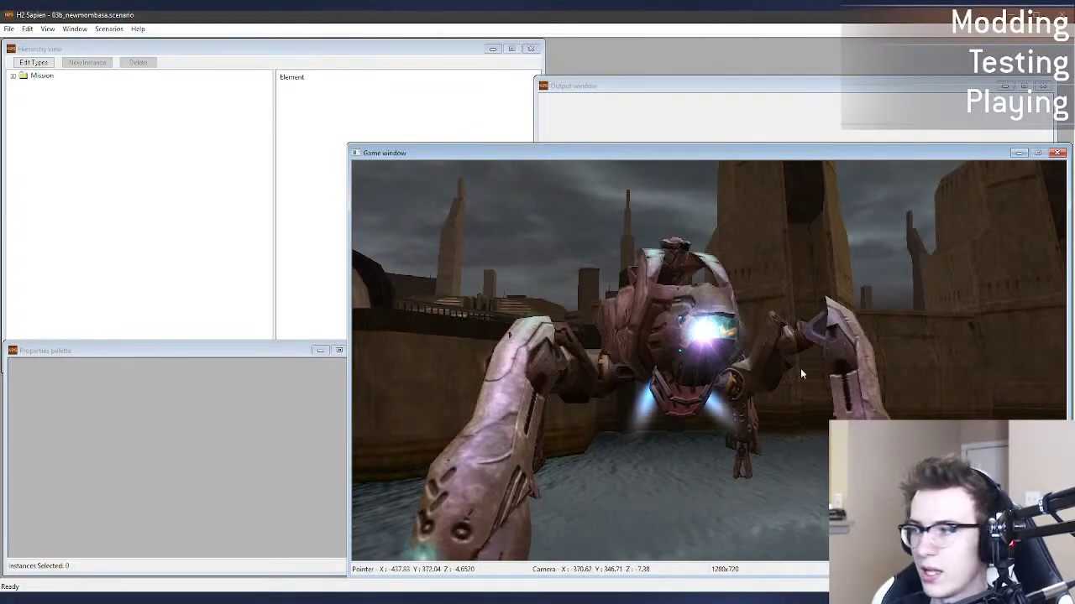
middle_drag(803, 372, 781, 395)
key(w)
key(w)
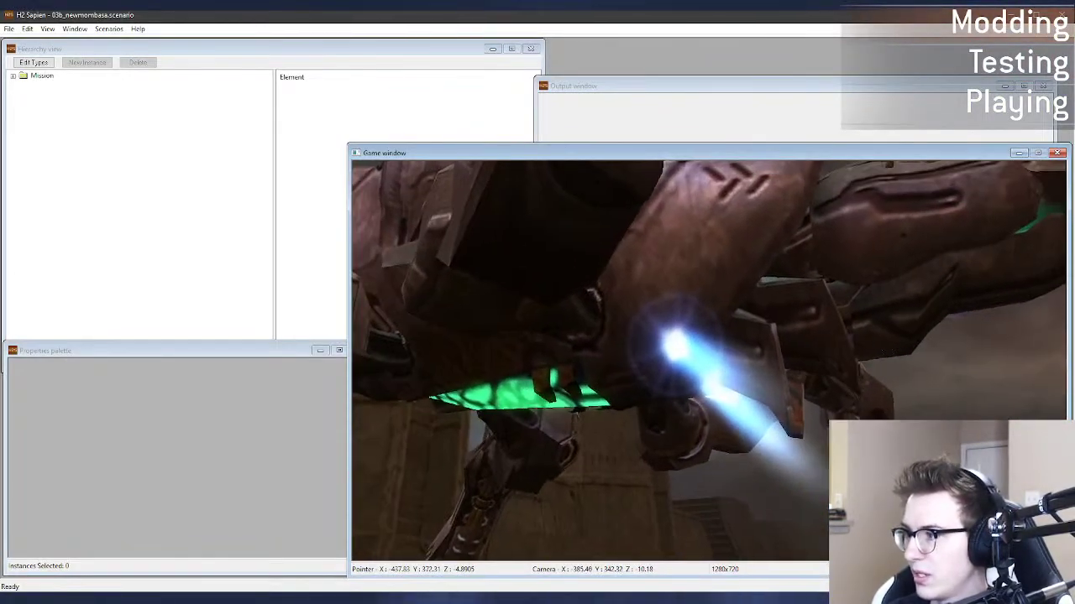
key(s)
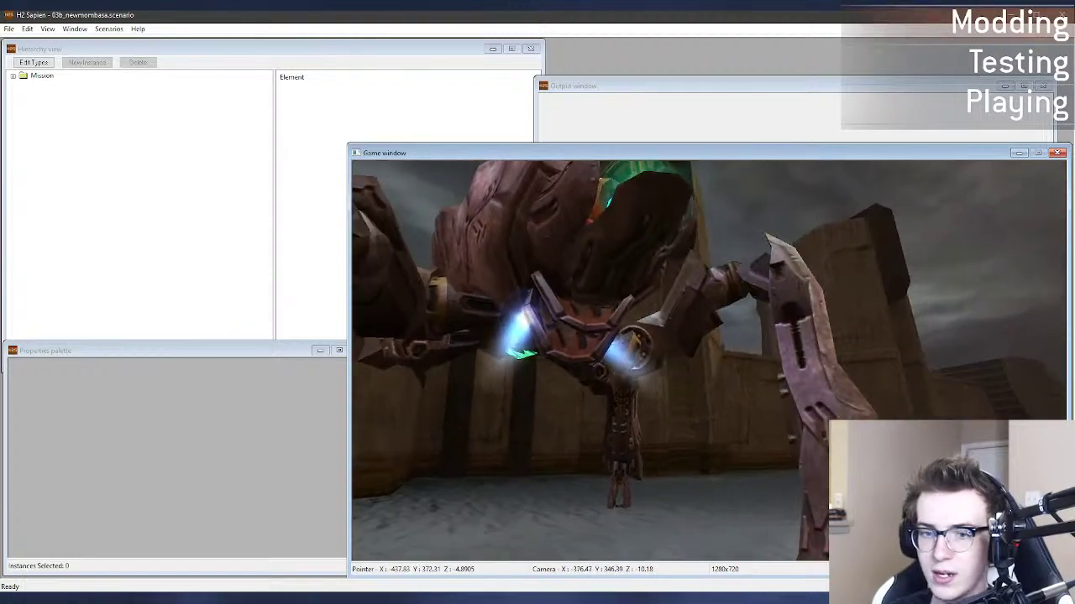
key(w)
key(d)
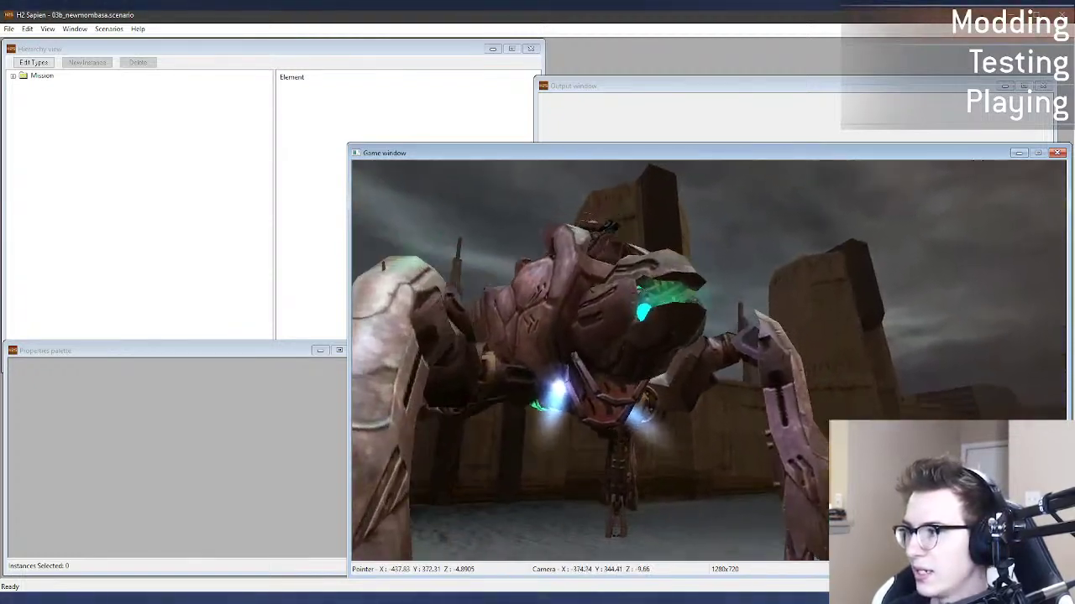
key(d)
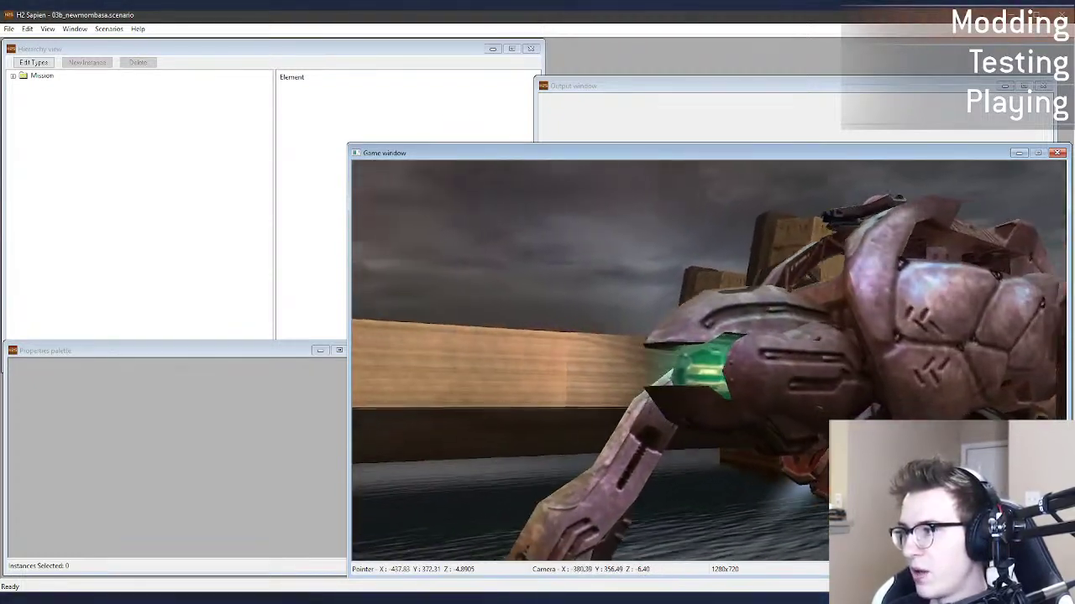
key(a)
key(s)
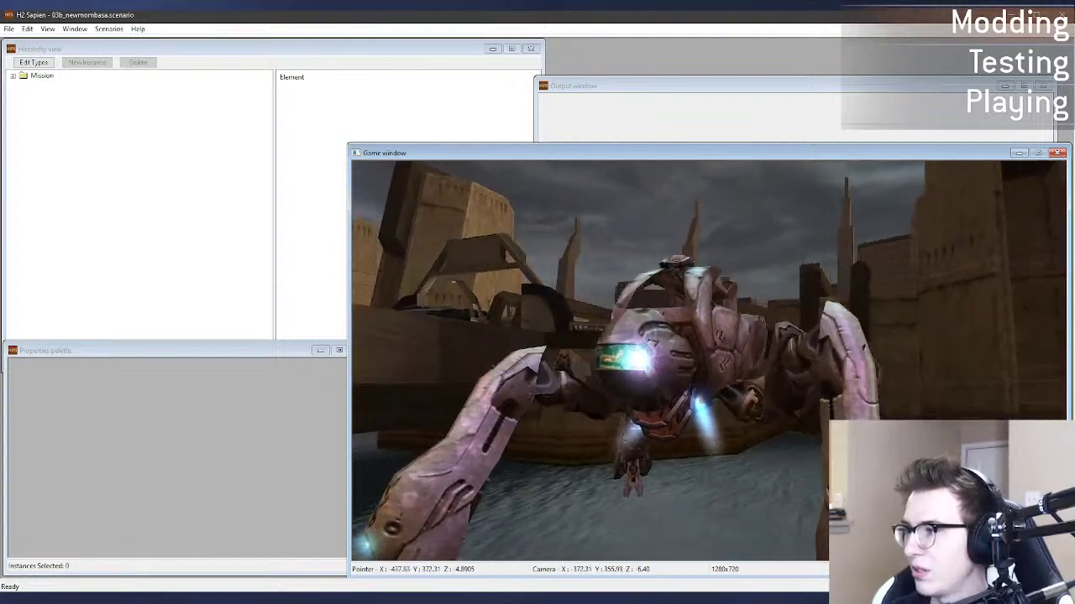
key(w)
key(d)
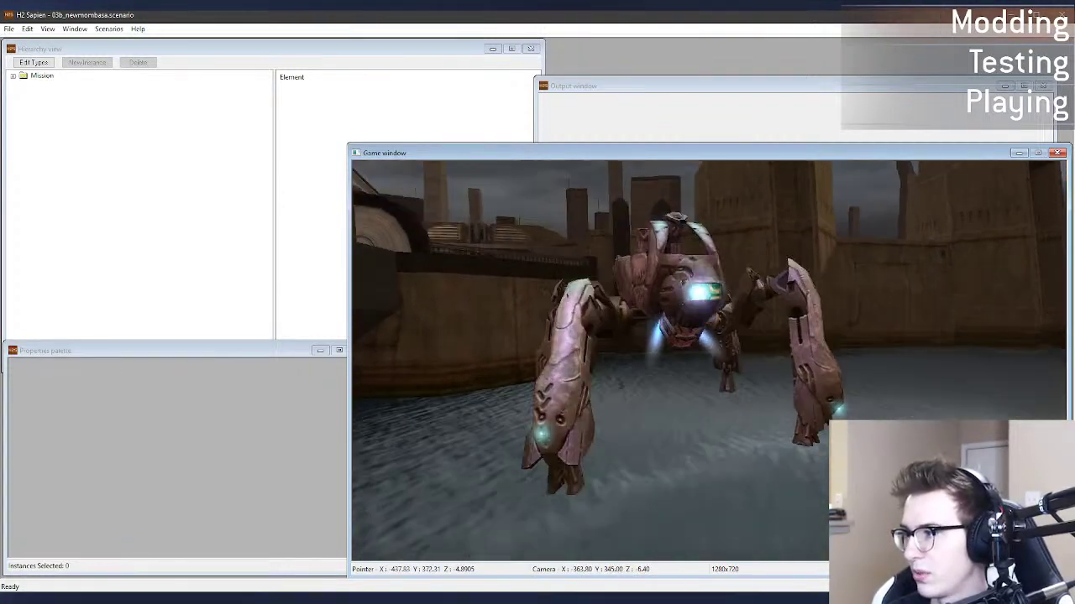
key(d)
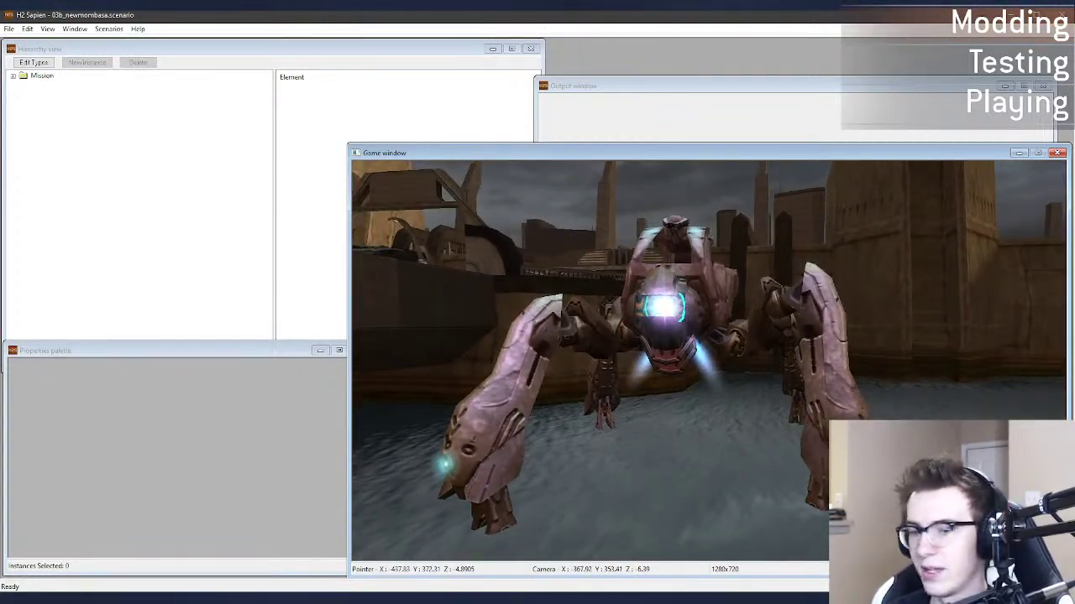
key(d)
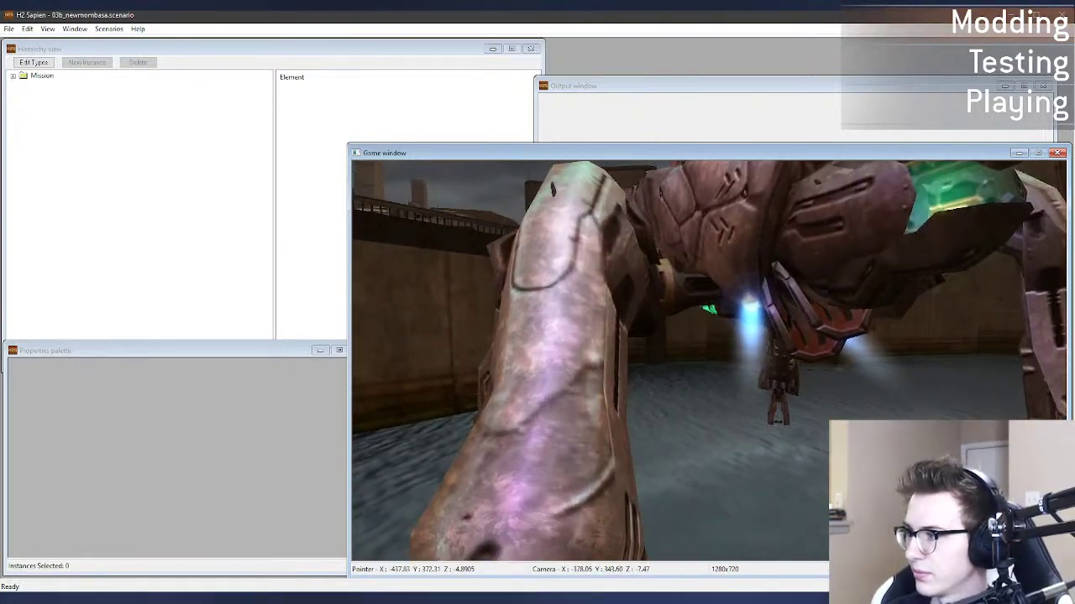
key(f)
key(d)
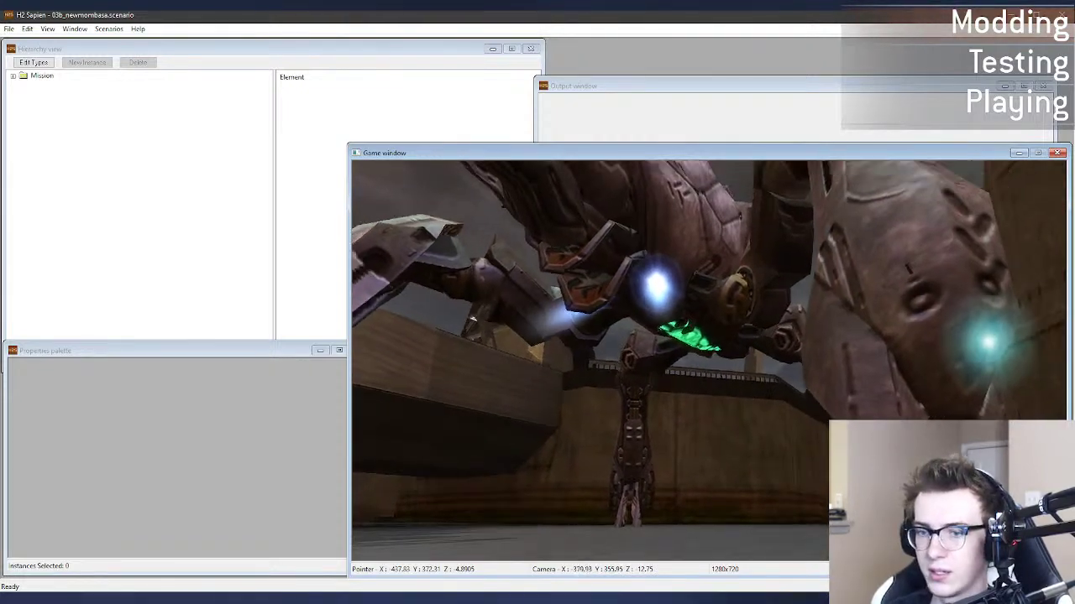
key(s)
key(r)
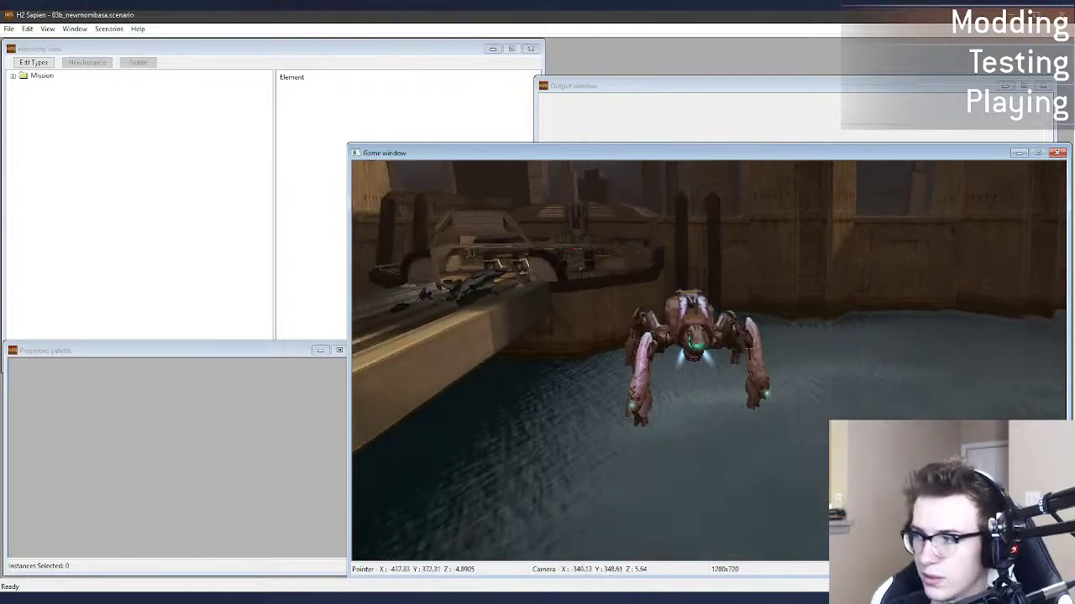
middle_drag(806, 388, 797, 371)
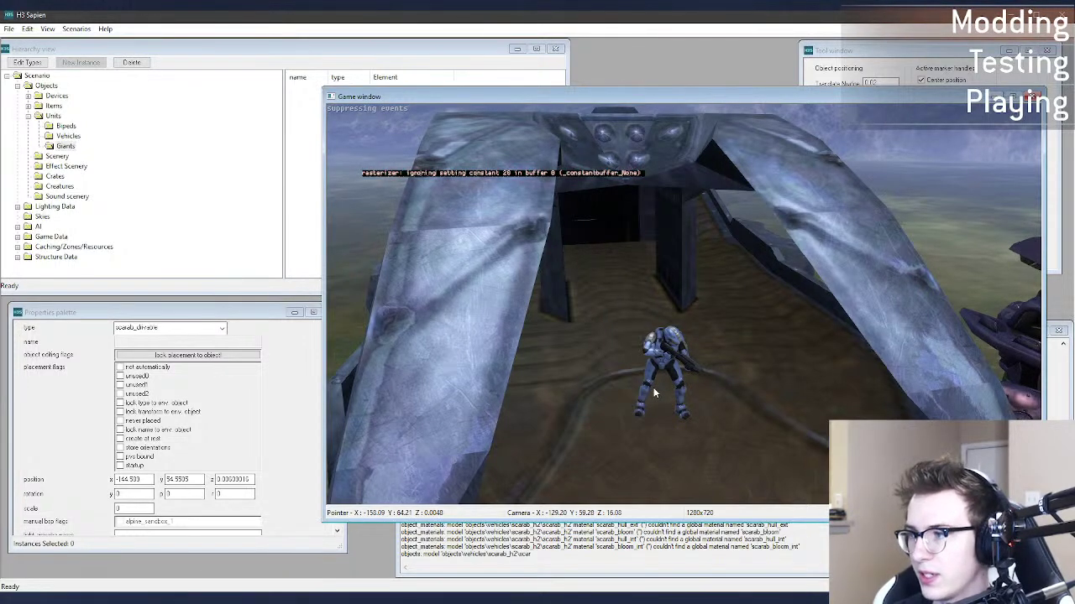
Step: Examine the scarab model from several angles in the H3 Sapien game window
key(a)
middle_drag(648, 371, 684, 372)
key(w)
key(s)
key(d)
key(a)
drag(684, 372, 713, 371)
middle_drag(714, 371, 618, 393)
key(d)
key(a)
key(d)
key(a)
key(d)
key(s)
key(d)
key(f)
key(w)
key(a)
key(w)
key(r)
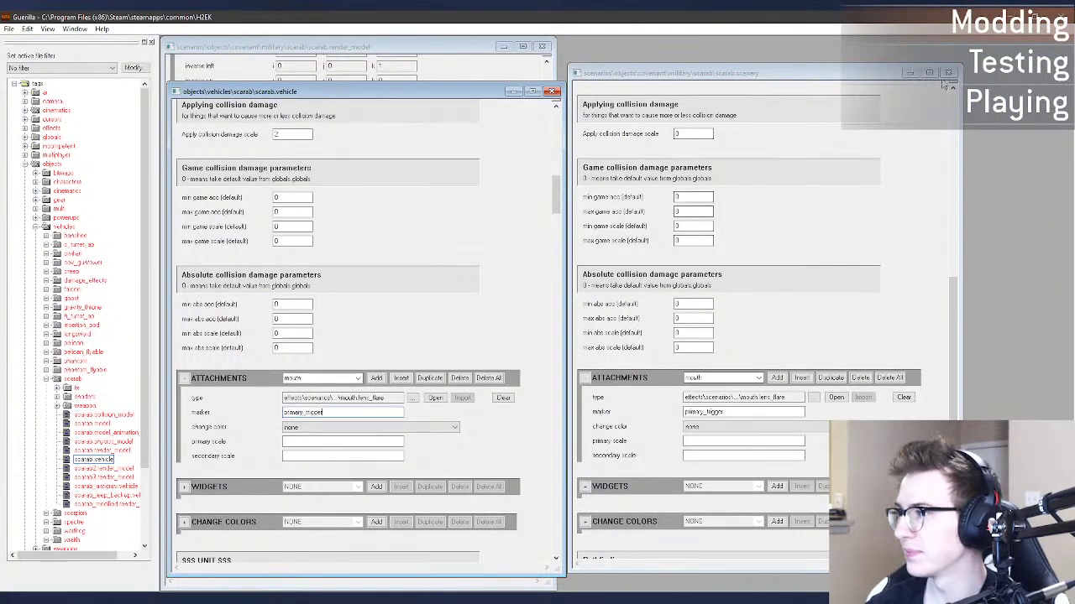
Step: Close the scarab.scenery tag in Guerilla and open the leg_shin.lens_flare tag from the scarab vehicle's attachments
click(948, 72)
click(323, 379)
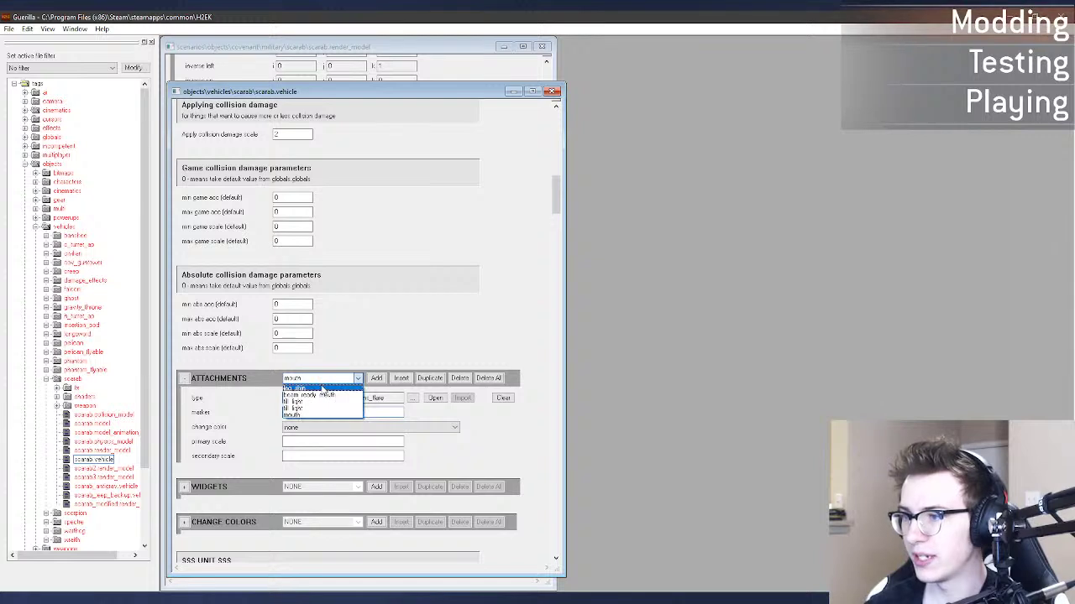
click(342, 399)
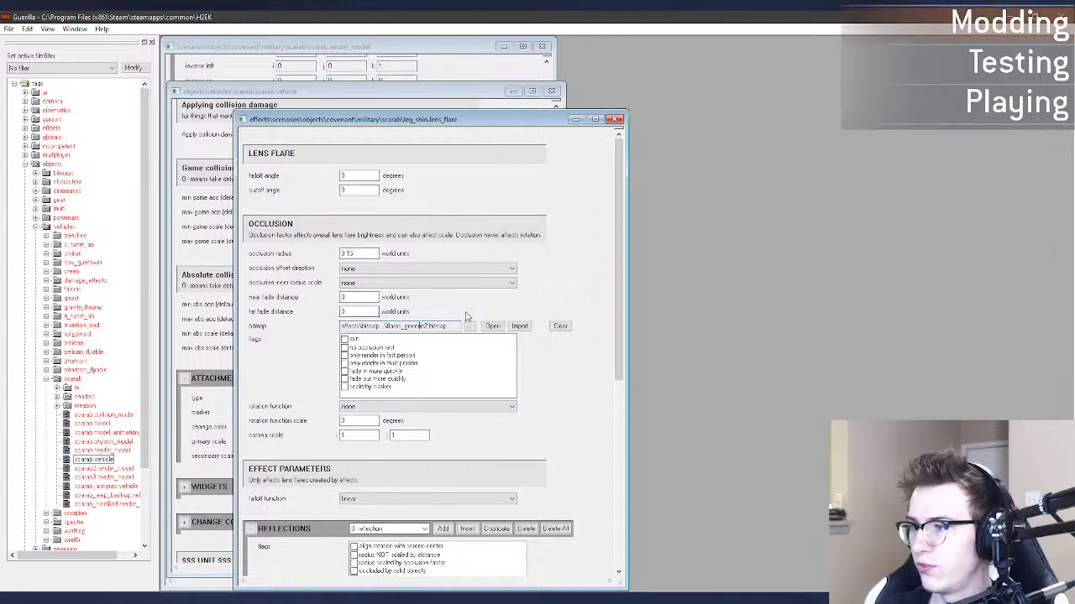
Step: View the flares_generic2 bitmap tag used by the leg_shin lens flare, and find and open that bitmap in Reclaimer by searching for flares_gen
click(492, 327)
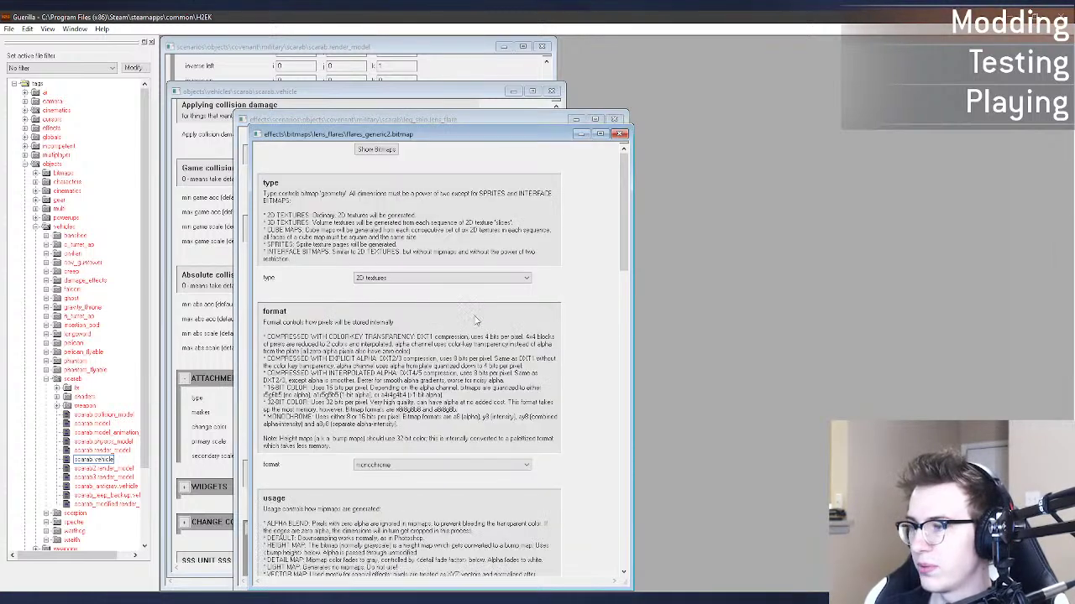
click(394, 152)
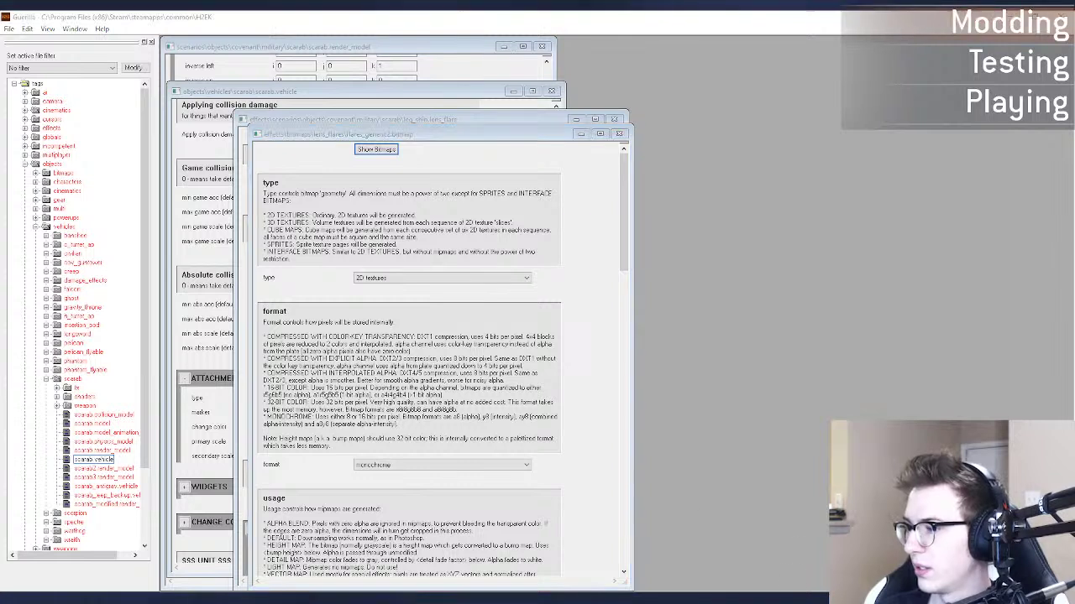
click(787, 562)
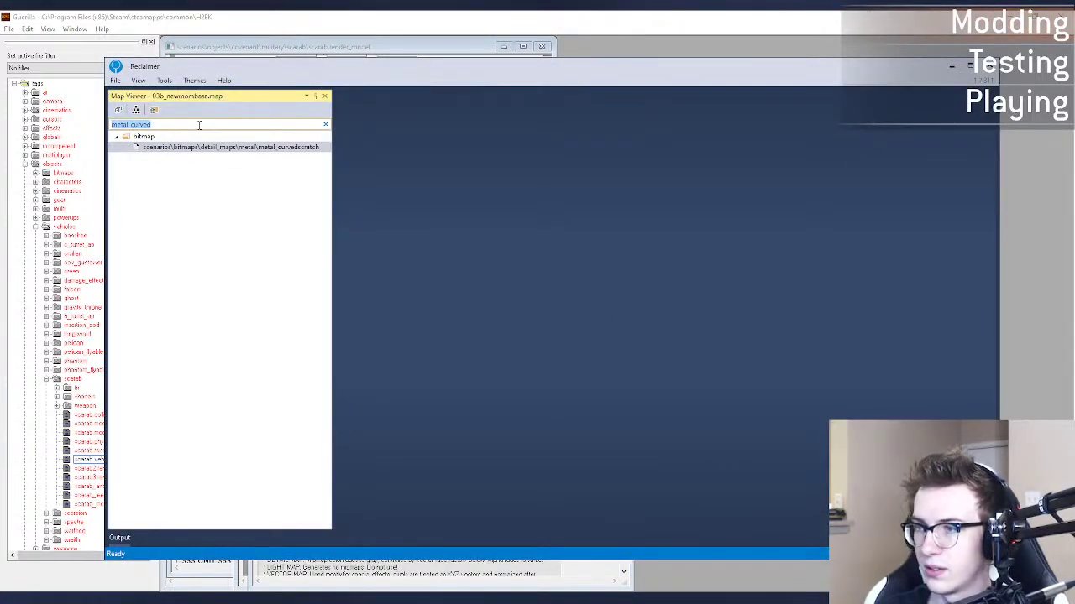
text(gen)
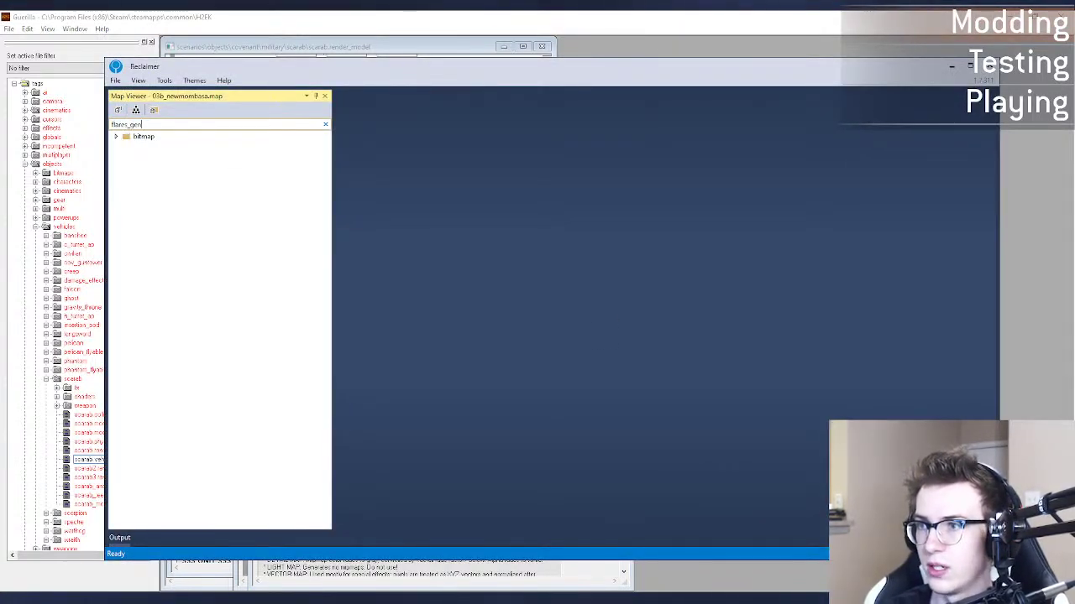
click(116, 136)
double_click(217, 148)
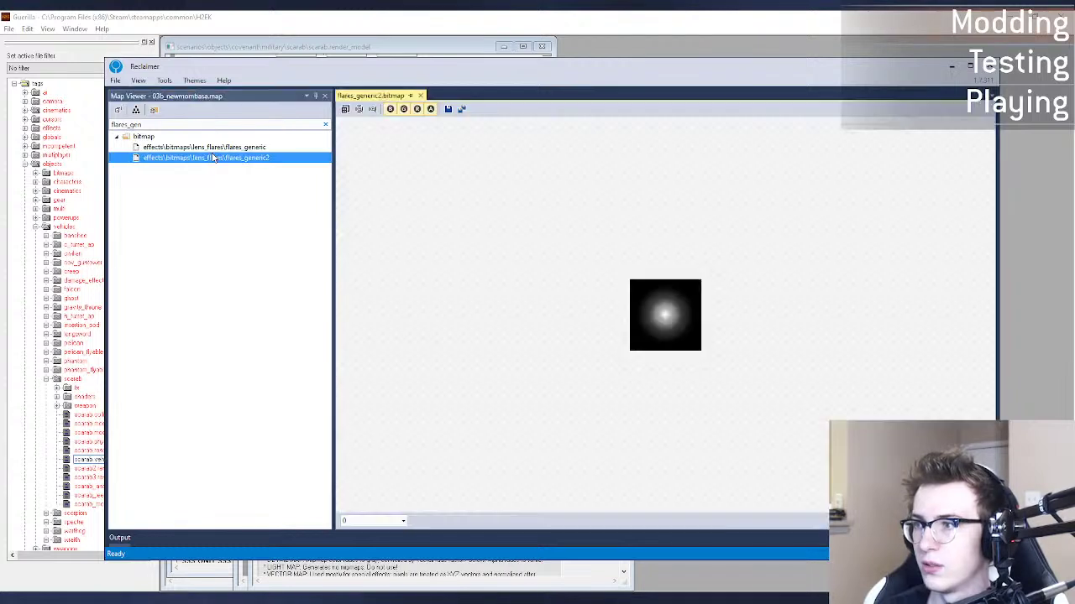
Step: Export the flares_generic2 bitmap as a TIF file into the scarab_h2 folder and close its preview
click(417, 96)
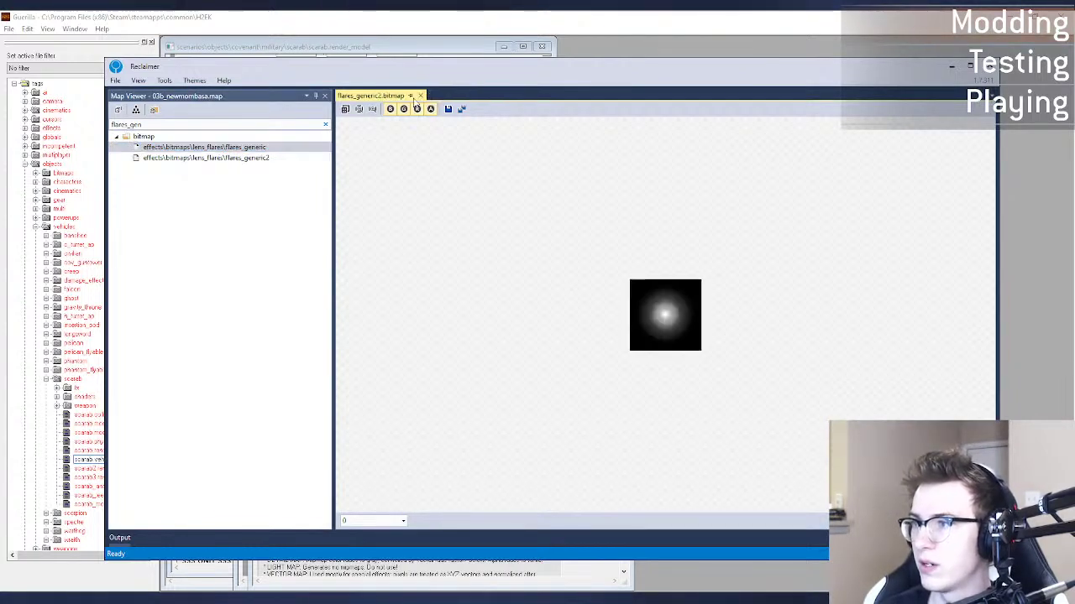
click(461, 110)
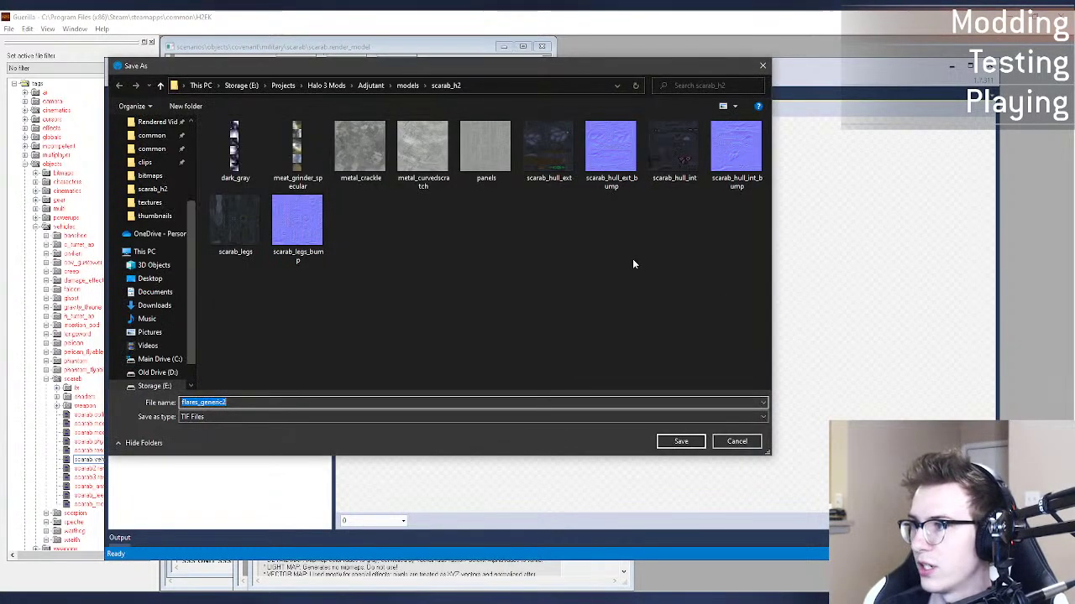
click(680, 443)
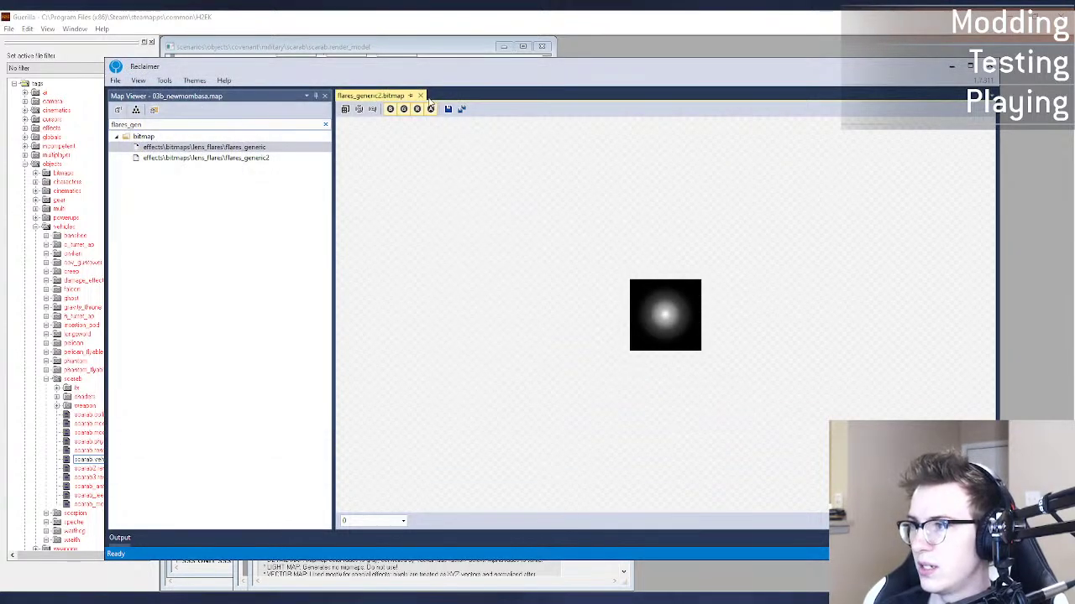
click(420, 96)
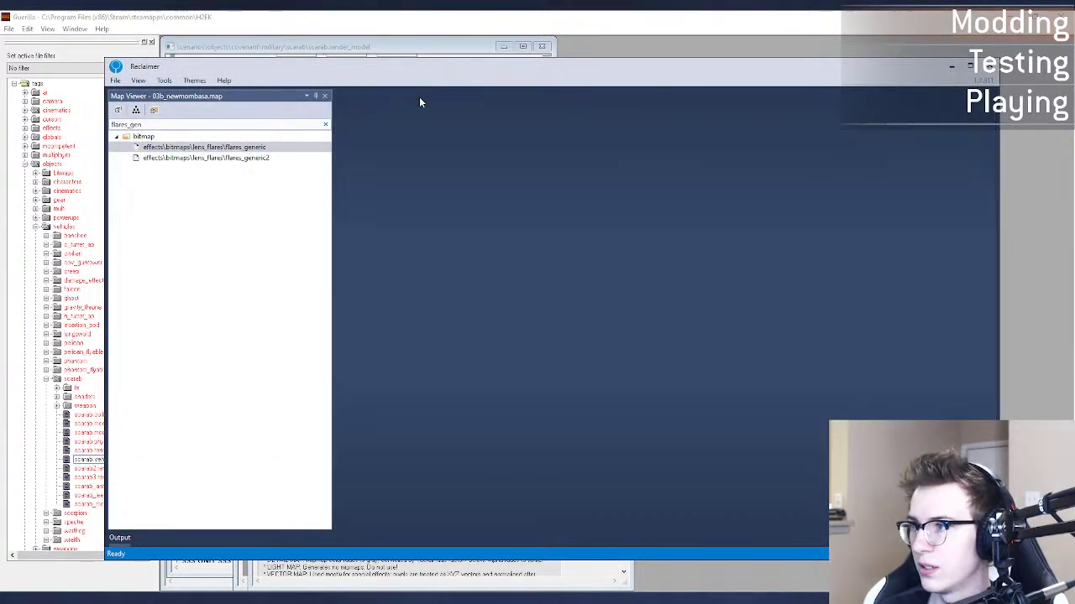
Step: Return to Guerilla, clear away the flares_generic2.bitmap and leg_shin.lens_flare windows, and bring scarab.vehicle forward beside the render model
key(alt+Tab)
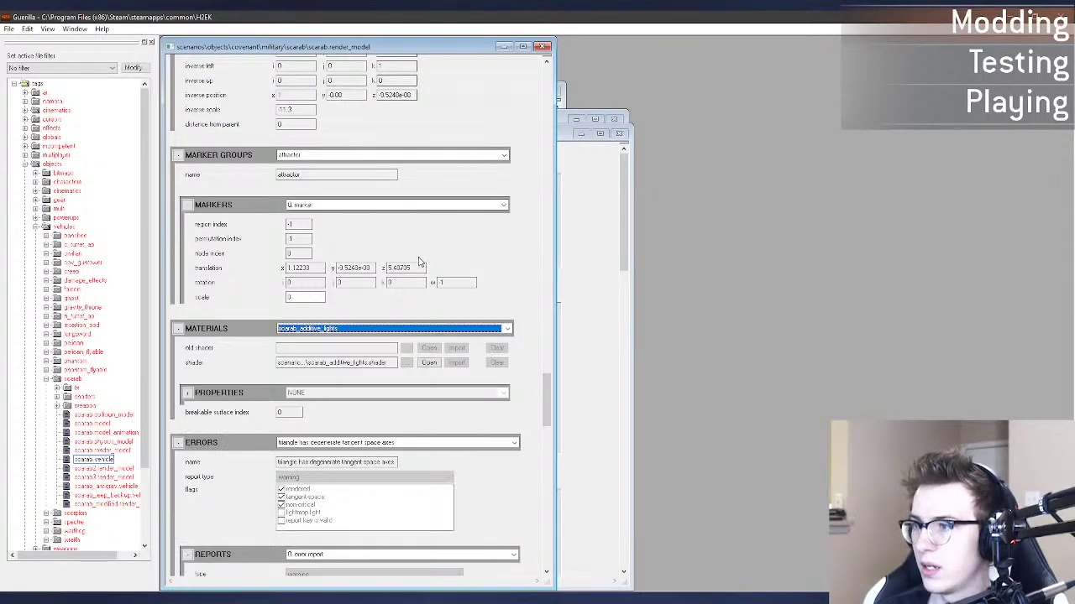
click(612, 230)
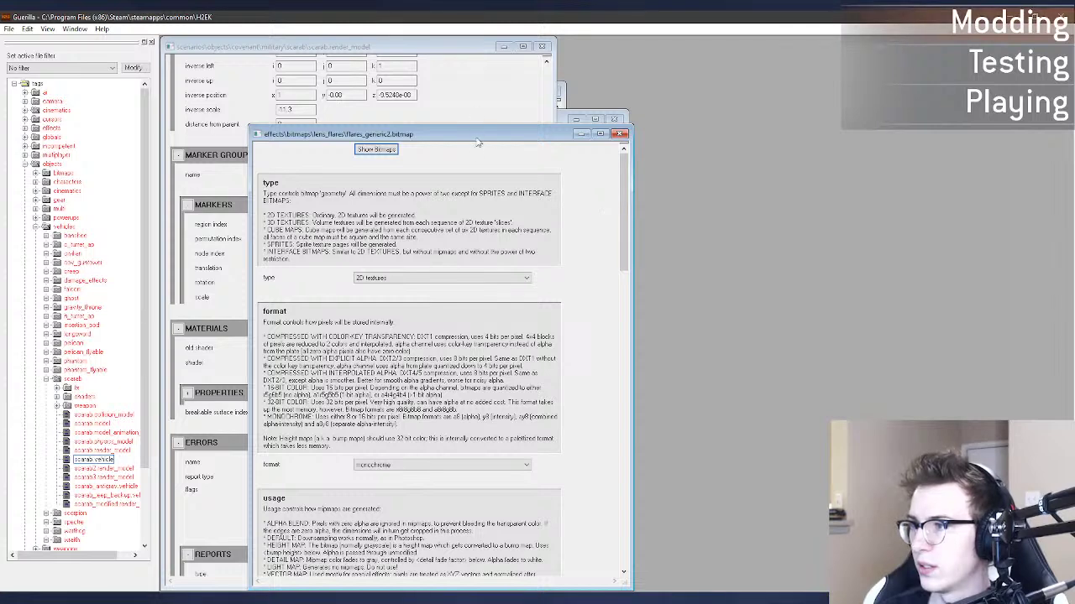
click(620, 134)
drag(398, 122, 881, 83)
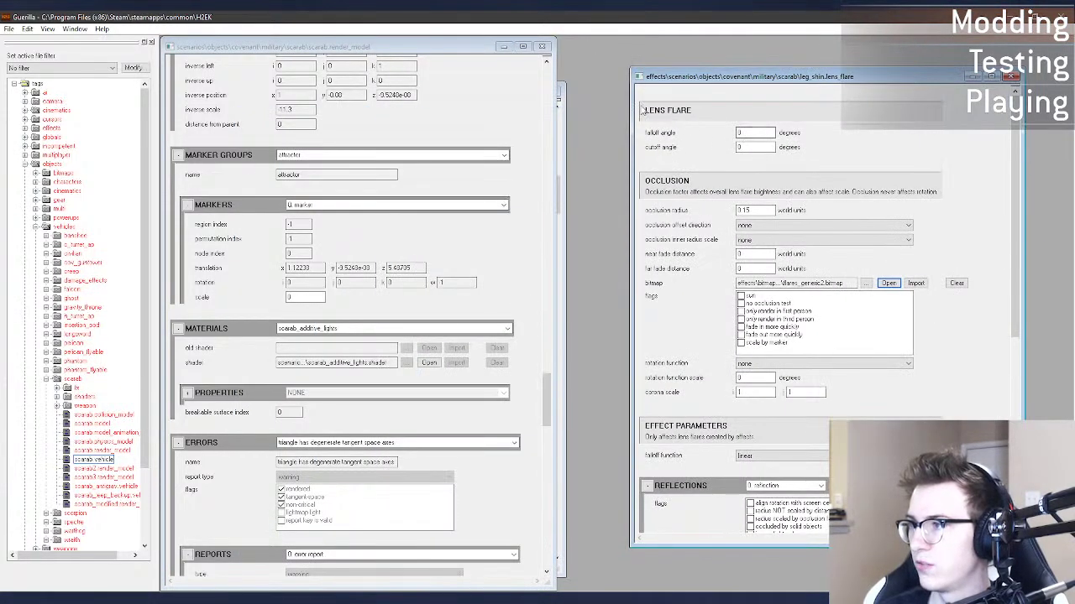
click(972, 78)
click(562, 179)
drag(463, 102, 716, 99)
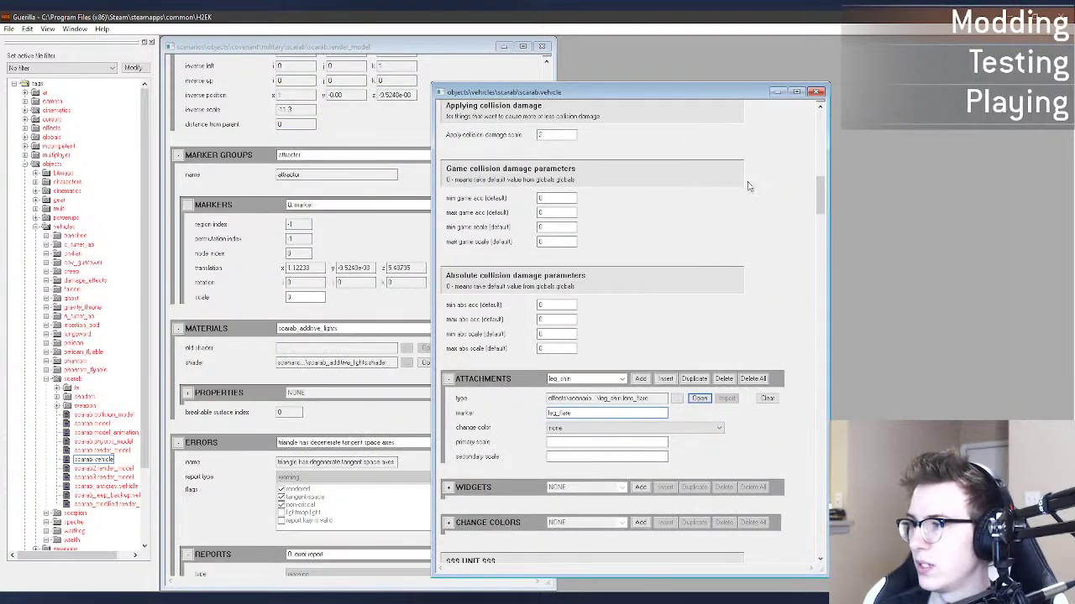
Step: Go through the scarab vehicle's beam_ready_mouth and fill_light attachments to check their tag types and markers
click(588, 379)
click(588, 403)
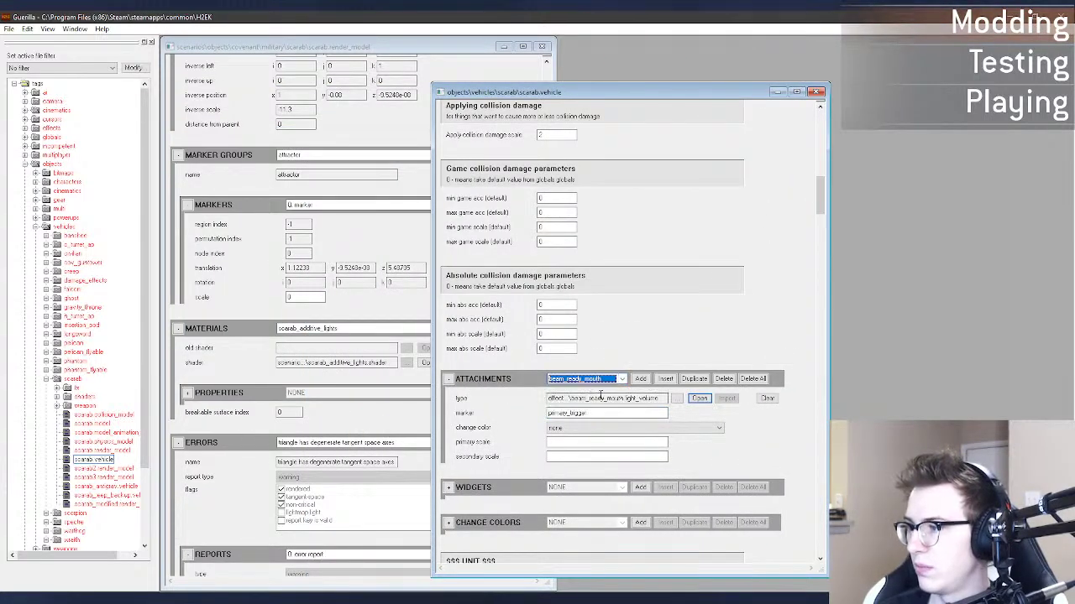
scroll(592, 379, down, 1)
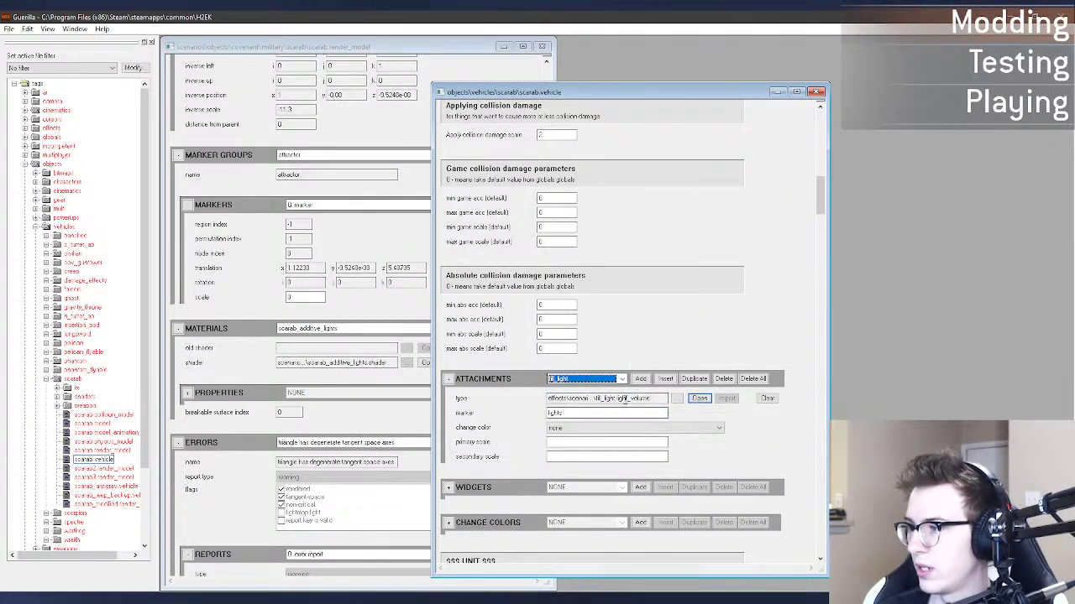
drag(631, 399, 559, 399)
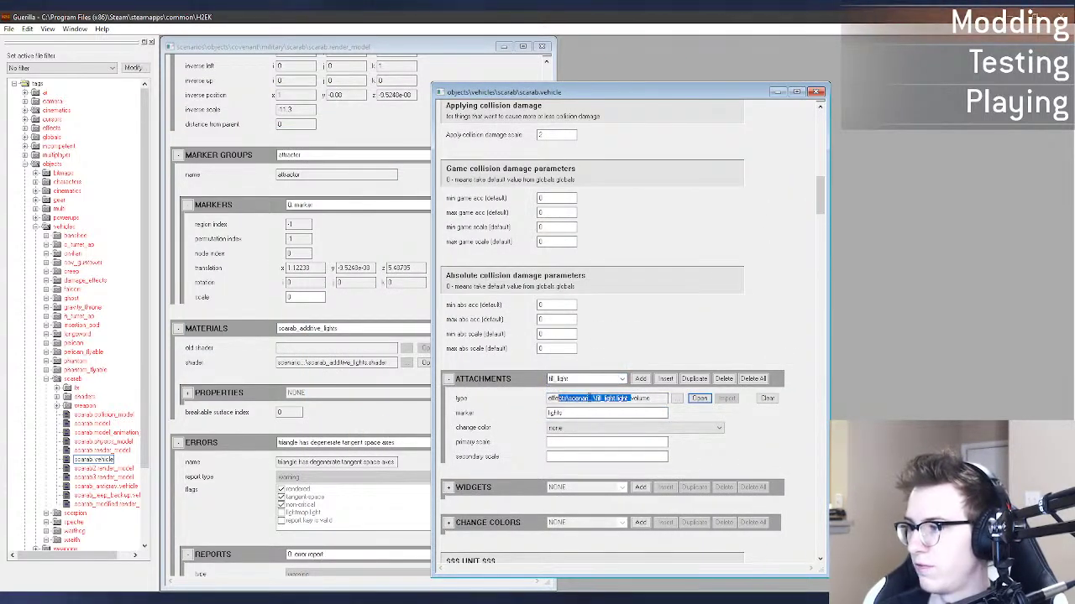
click(599, 381)
click(597, 398)
scroll(597, 383, down, 1)
scroll(597, 383, up, 1)
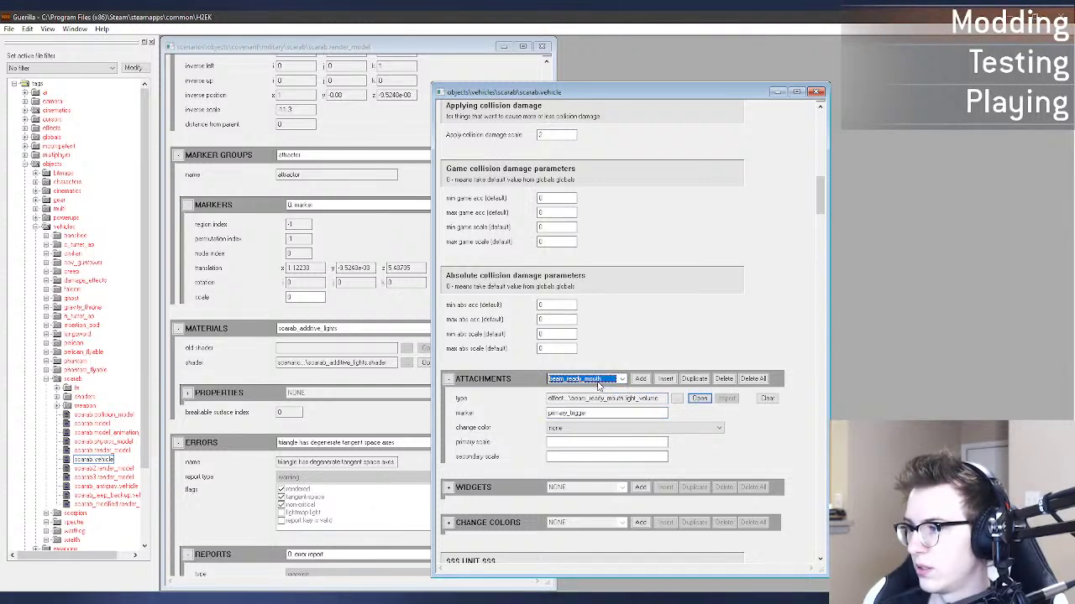
scroll(598, 385, down, 2)
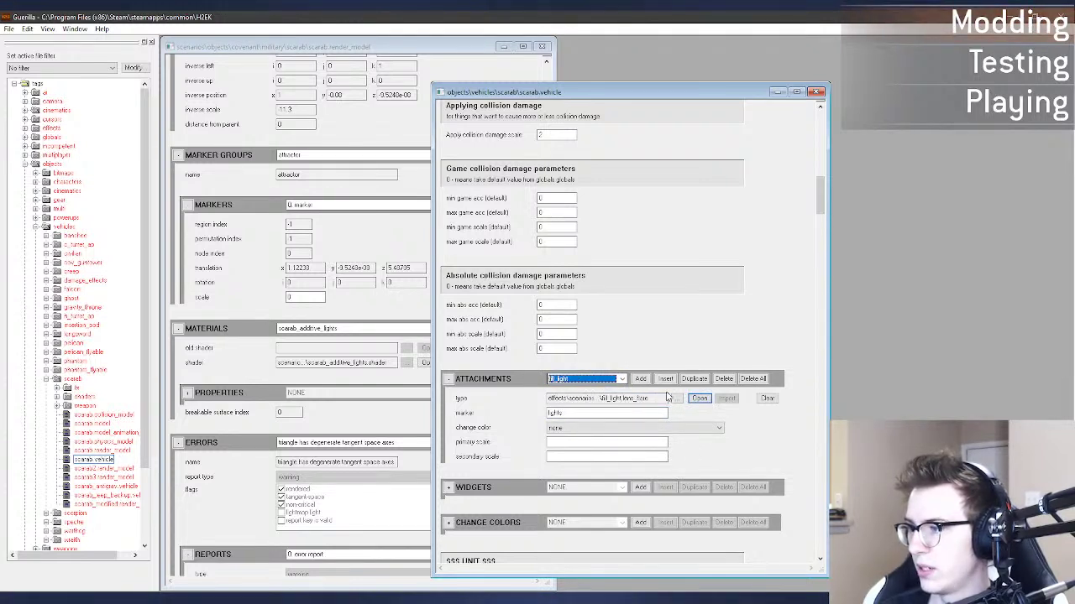
Step: Open fill_light.lens_flare from the vehicle's attachments, examine its occlusion, bitmap and reflection settings, and close it
click(698, 400)
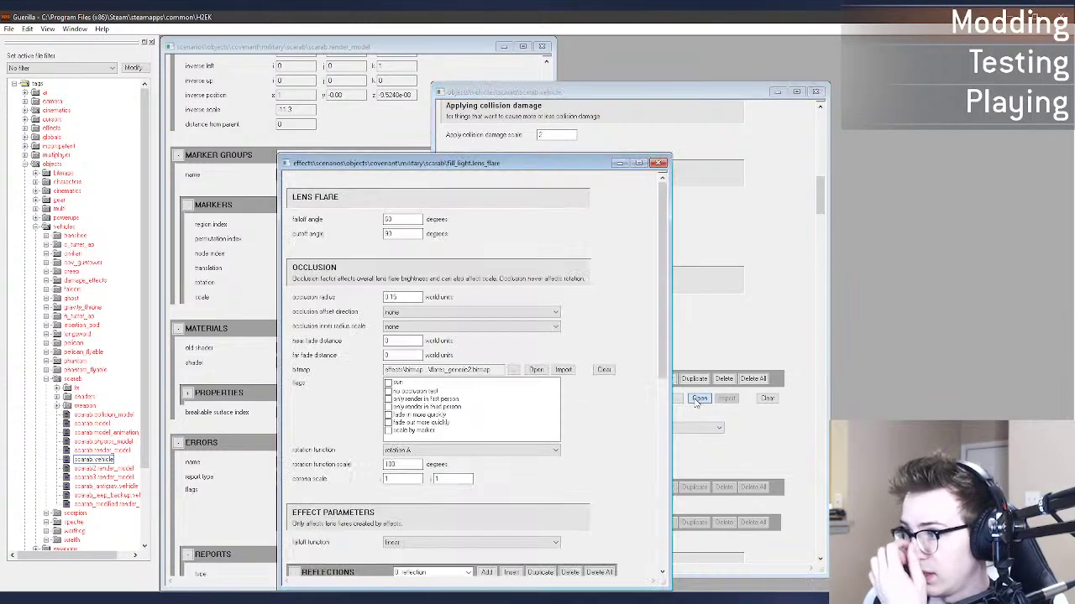
scroll(645, 443, down, 5)
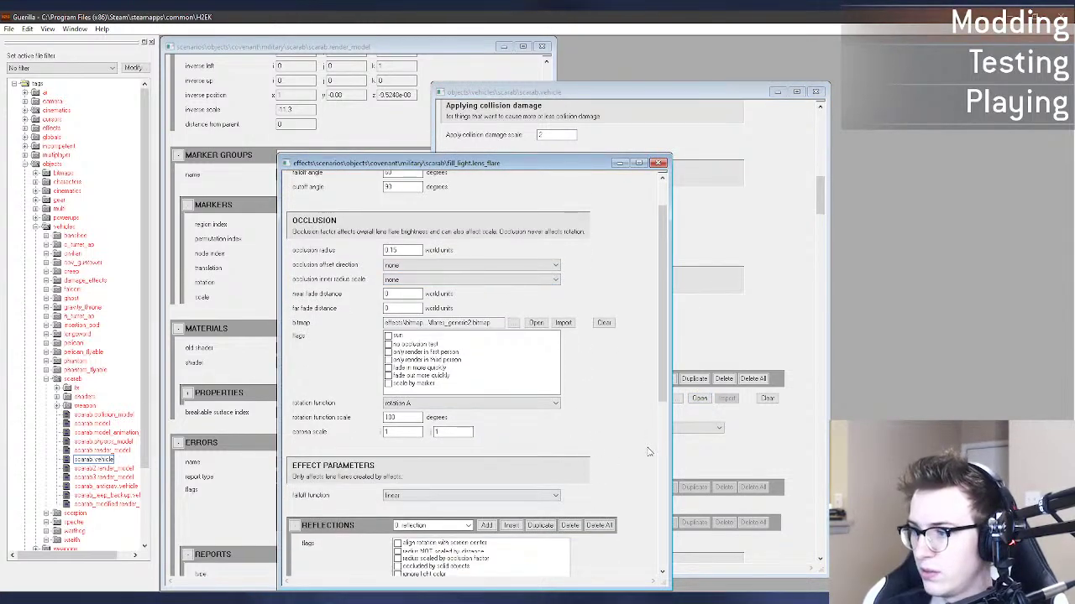
scroll(645, 443, down, 7)
scroll(644, 440, up, 12)
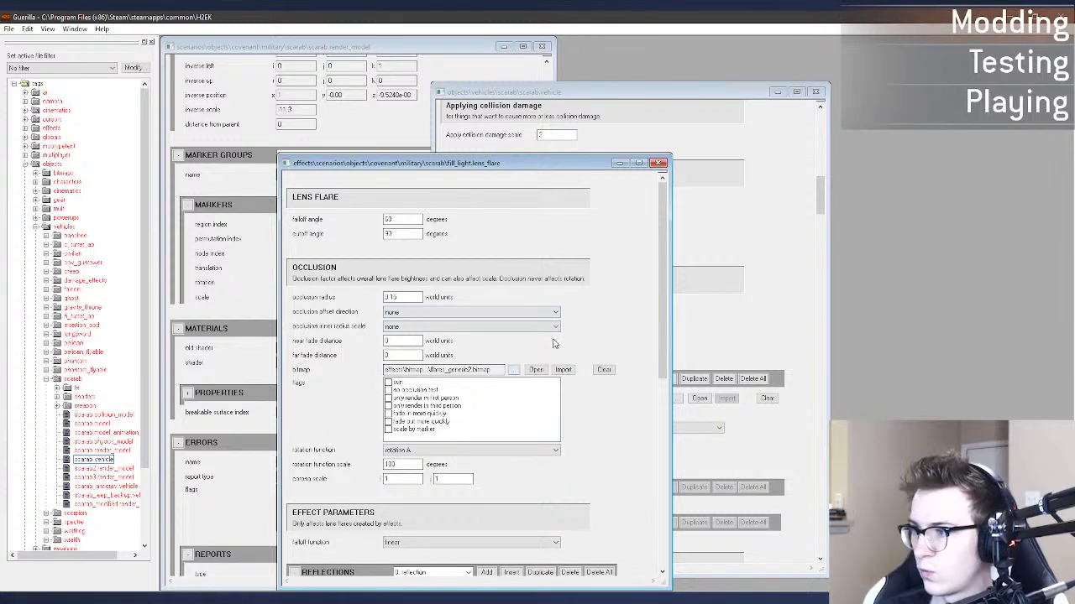
click(660, 166)
Step: Select the mouth attachment, open mouth.lens_flare and examine its bitmap, reflection and tint color settings
click(592, 380)
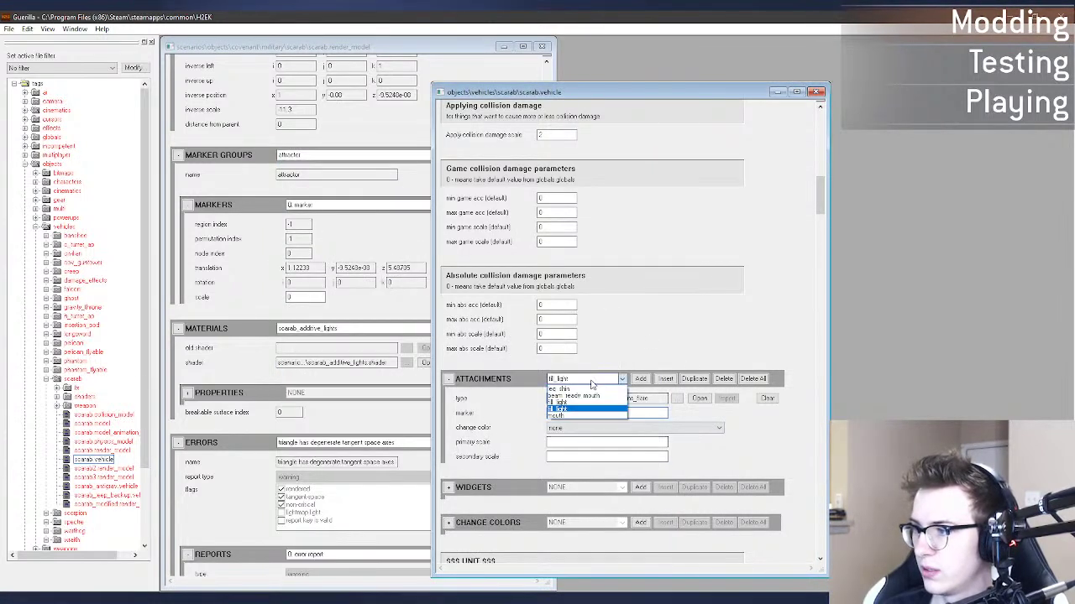
click(576, 416)
click(686, 400)
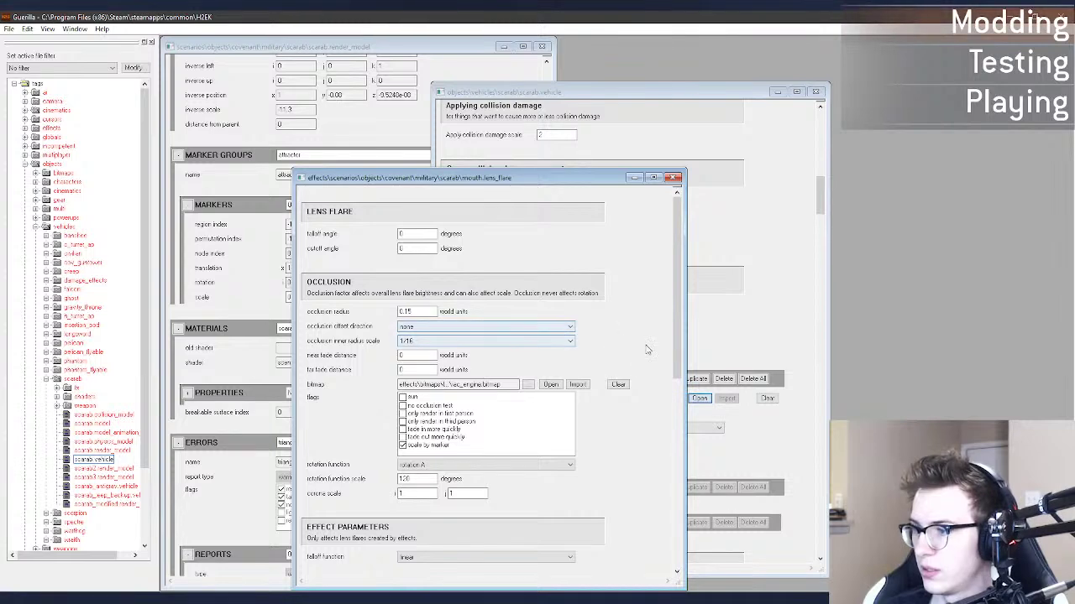
scroll(651, 351, down, 5)
scroll(657, 359, down, 2)
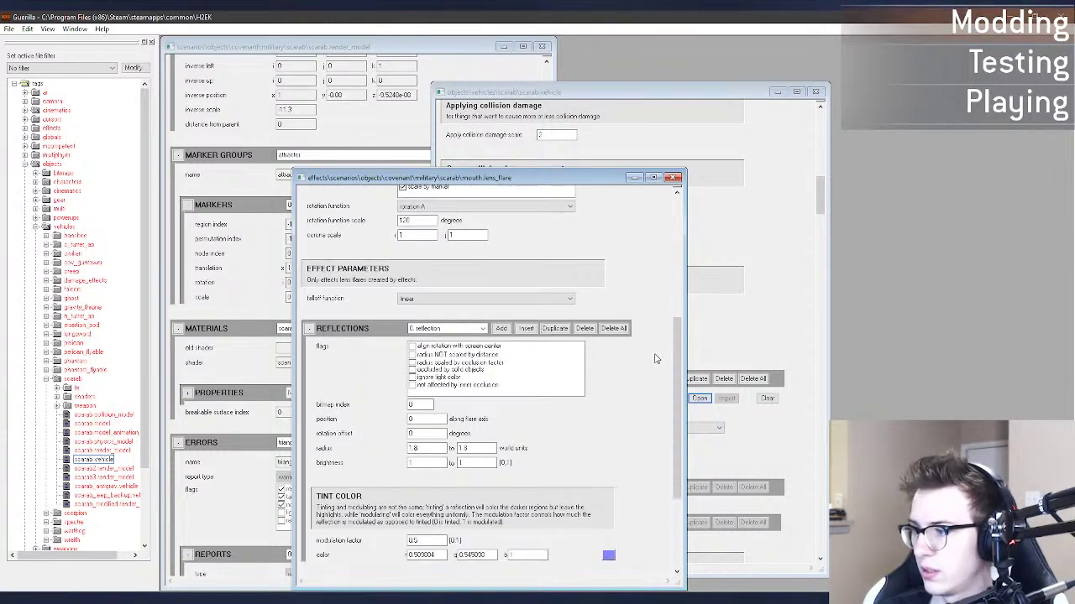
scroll(655, 359, up, 5)
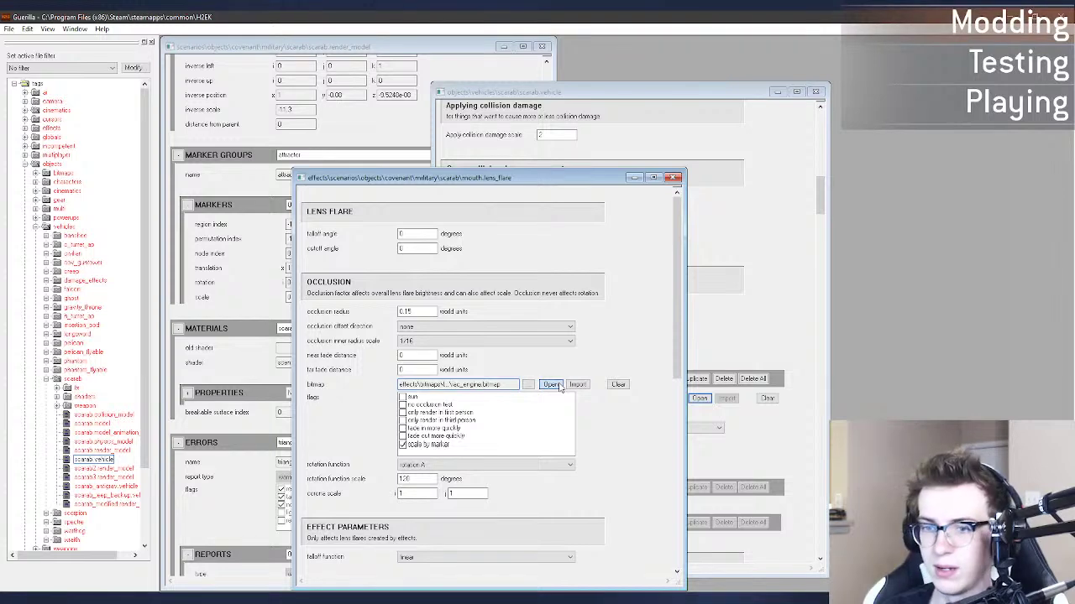
Step: Open the iac_engine.bitmap tag referenced by the mouth lens flare and preview its bitmaps
click(557, 385)
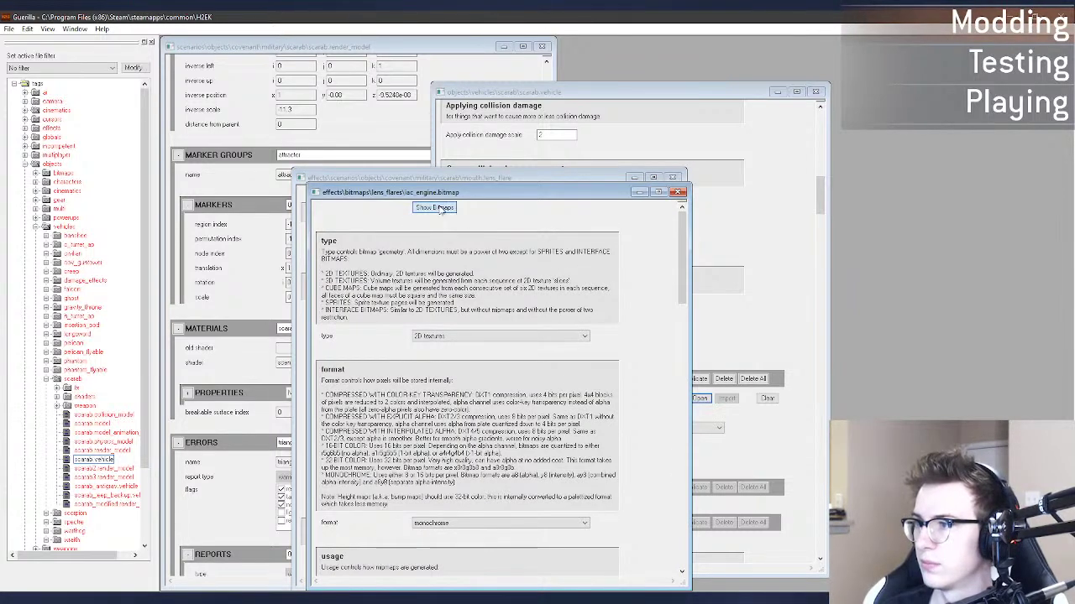
click(441, 209)
click(1045, 208)
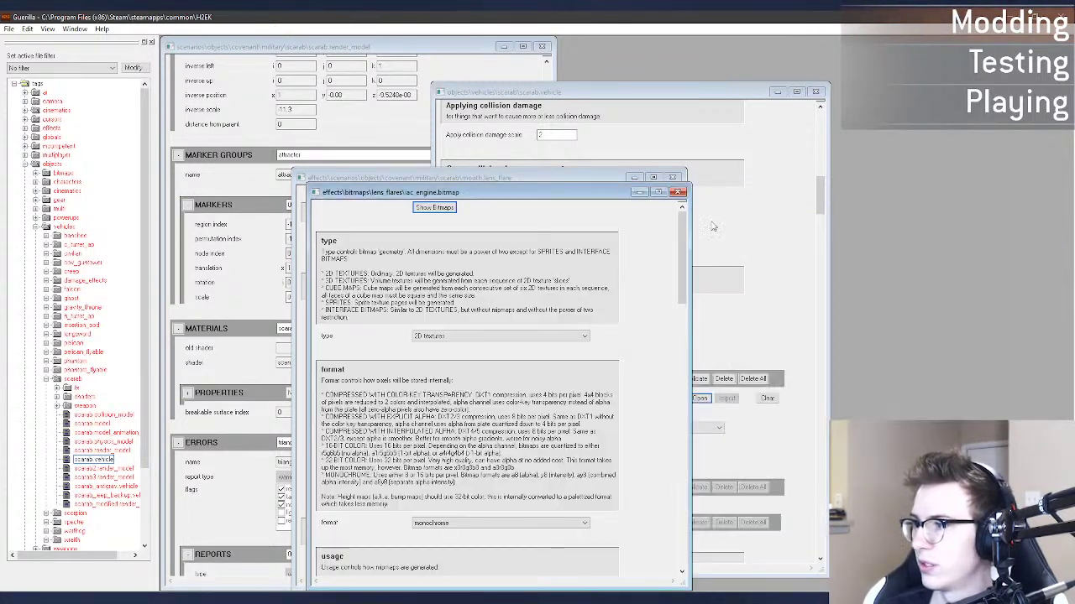
Step: Switch to Reclaimer, search the 03b_newmombasa map for iac_engine and open the lens flare bitmap
click(815, 598)
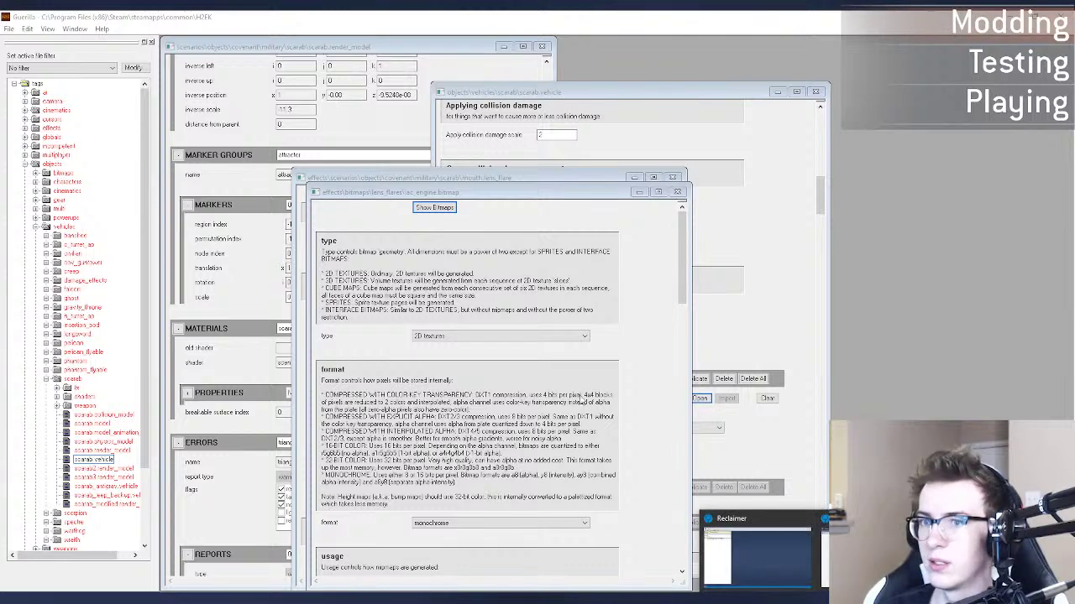
click(787, 564)
key(BackSpace)
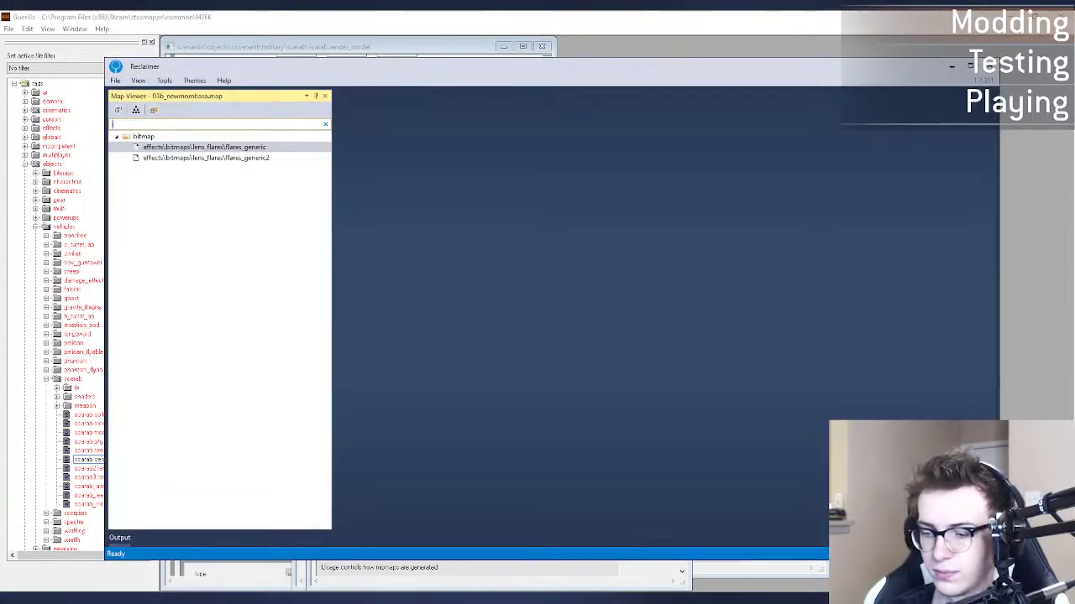
text(vac_engine)
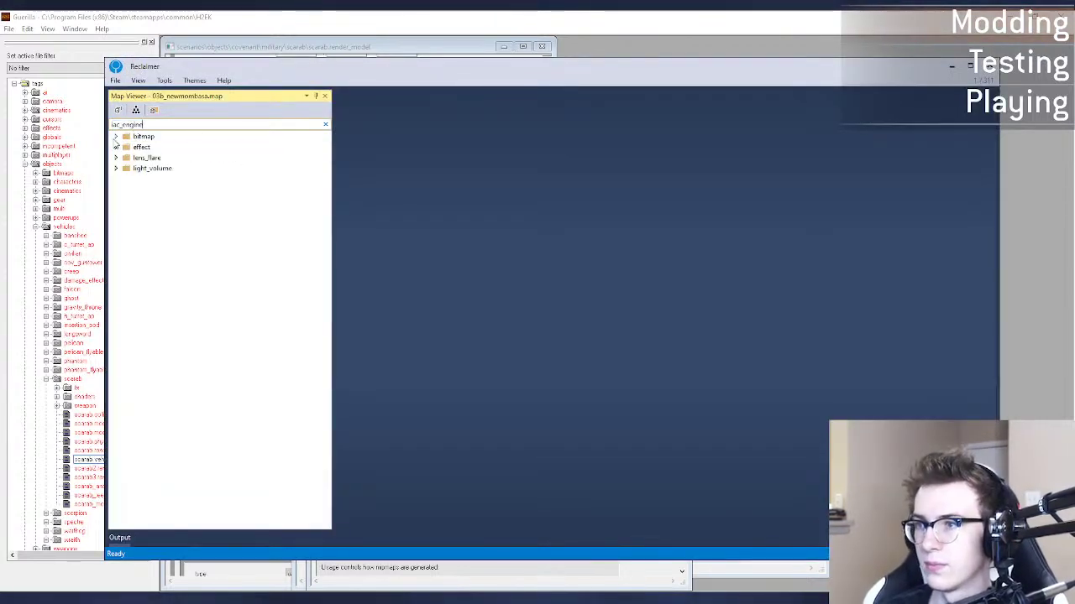
click(116, 137)
click(119, 148)
click(117, 158)
click(117, 157)
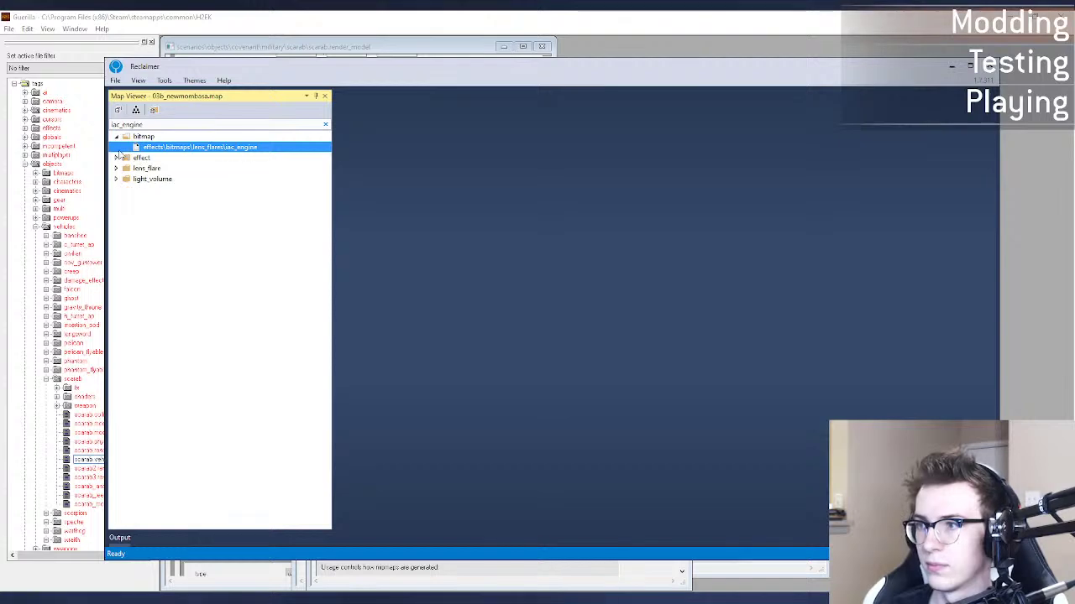
double_click(236, 148)
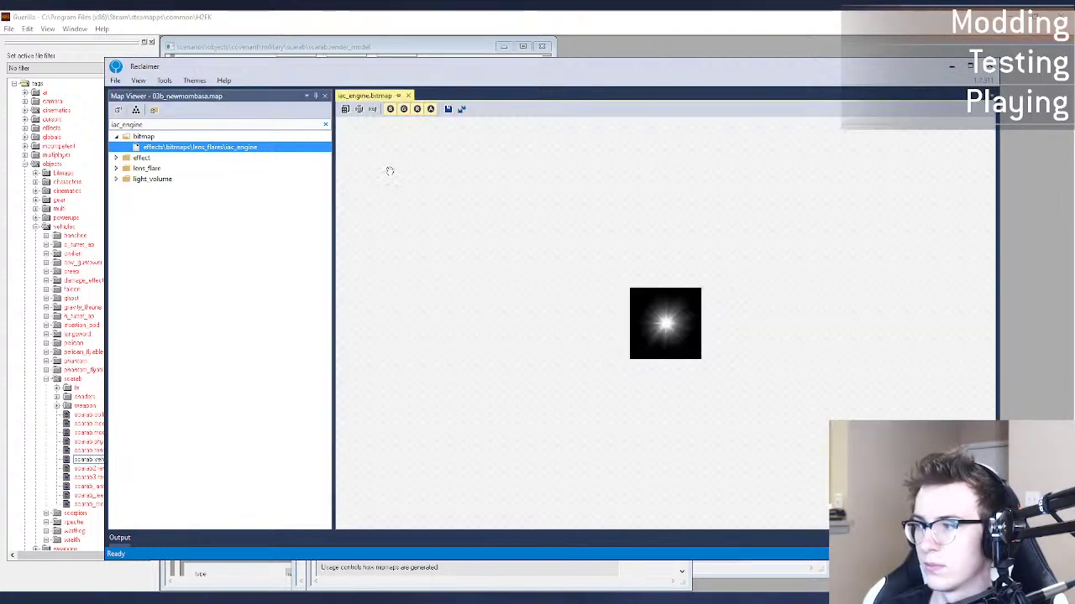
Step: Export the iac_engine bitmap as a TIF file into the scarab_h2 folder and open that folder in File Explorer
click(463, 110)
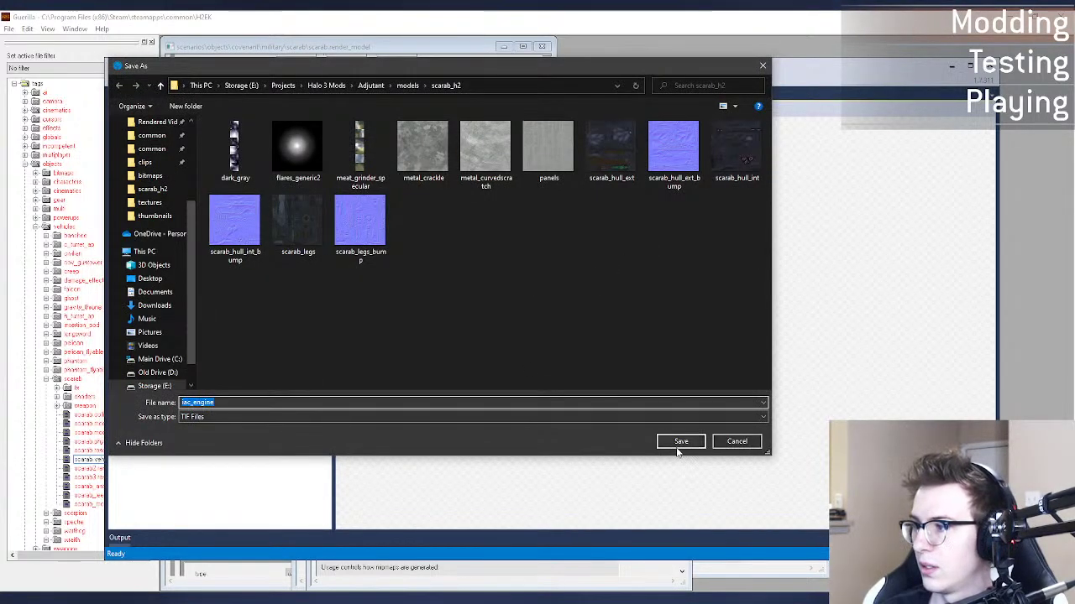
click(680, 442)
key(super+Tab)
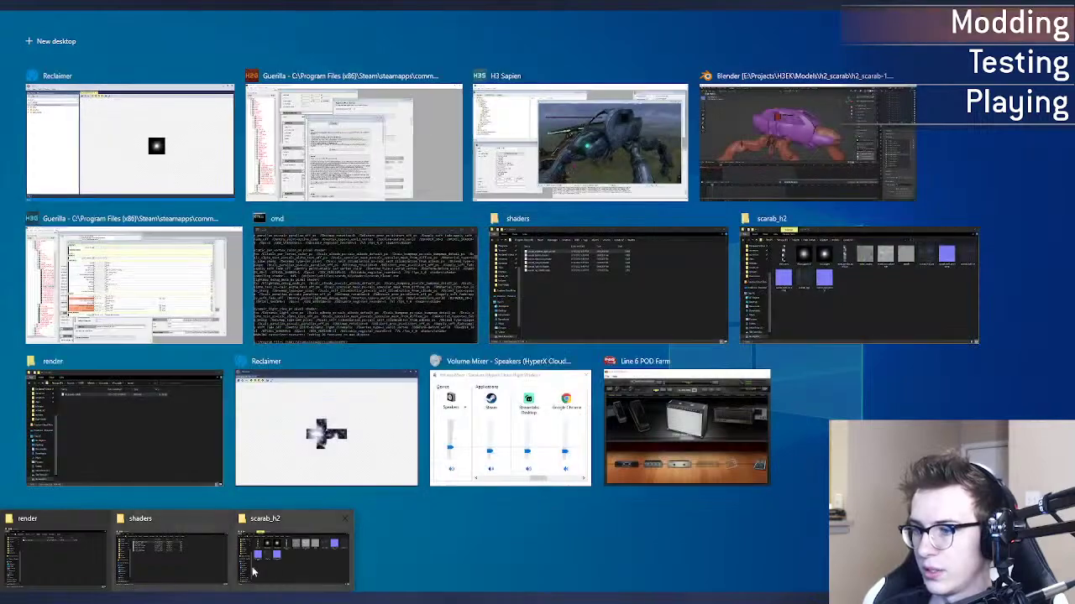
click(252, 562)
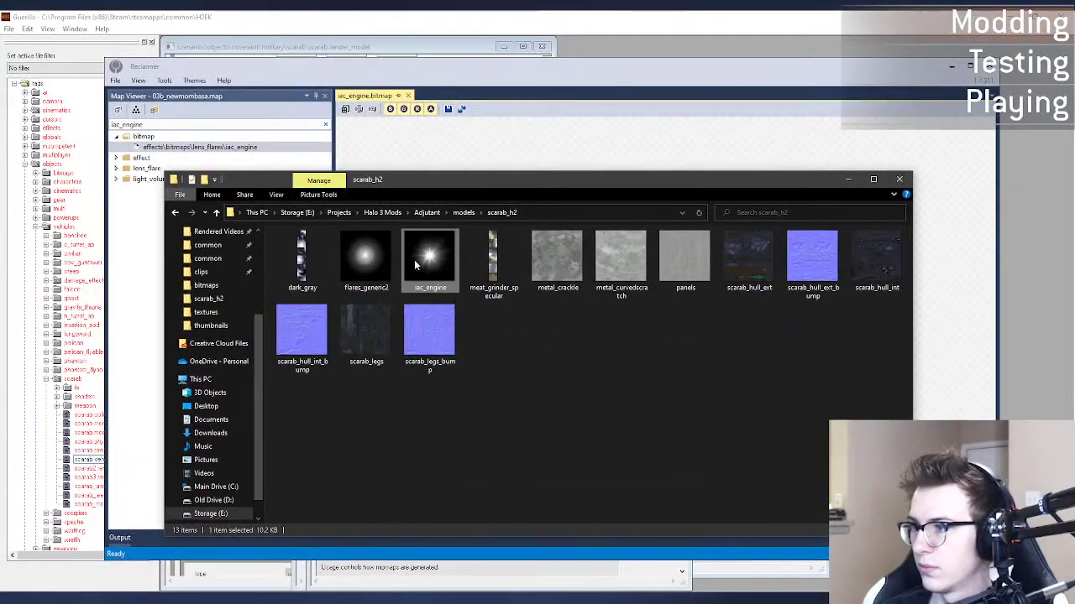
Step: Copy the flares_generic2 and iac_engine images into the H3EK data\objects\vehicles\scarab_h2\bitmaps folder
ctrl+click(369, 267)
mouse_move(97, 536)
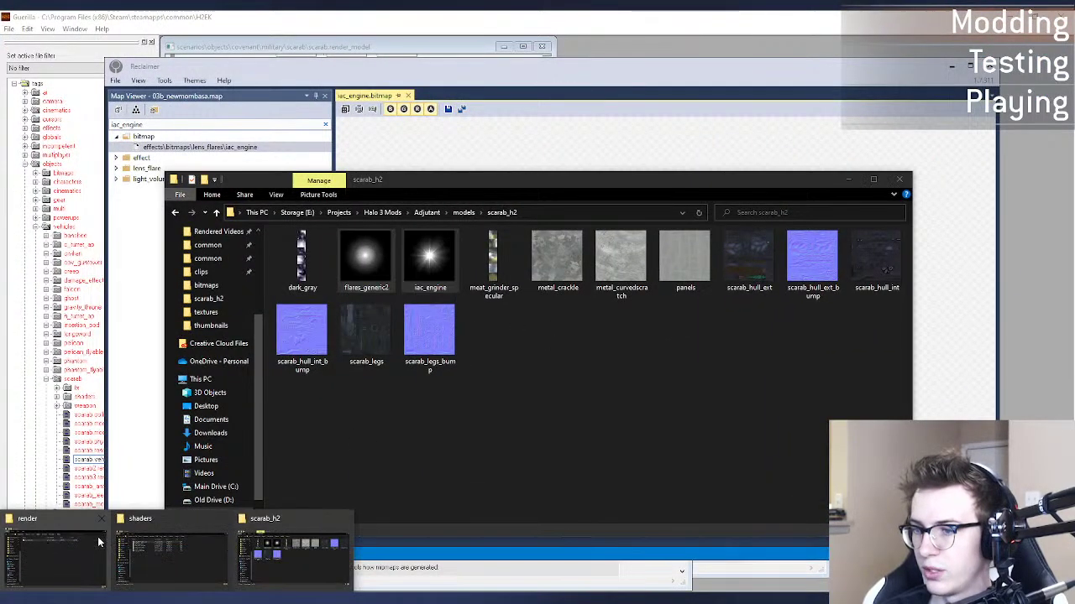
click(185, 524)
click(569, 198)
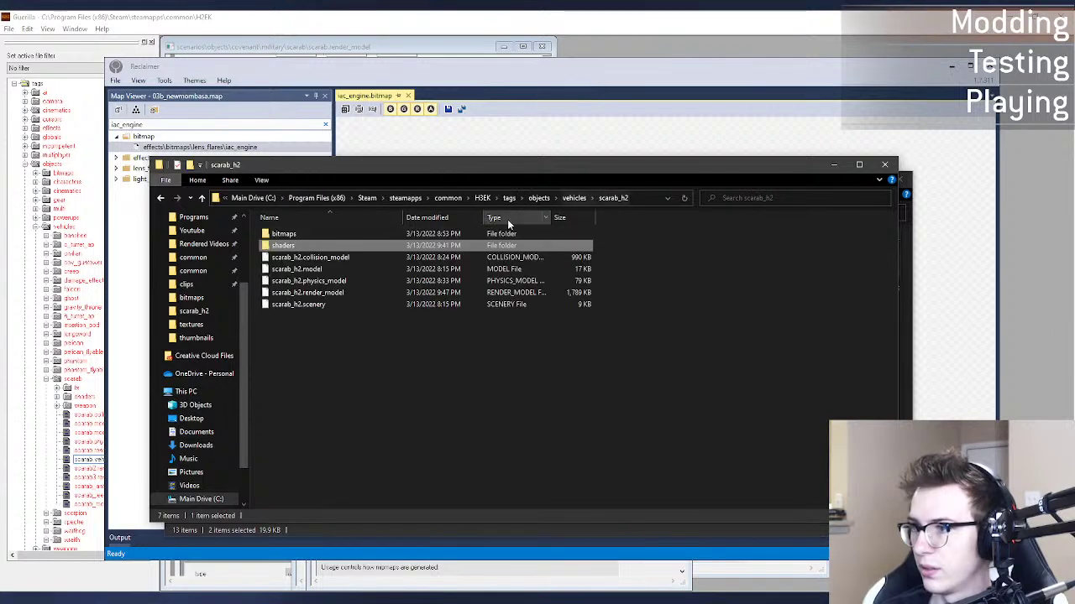
double_click(462, 234)
click(632, 199)
double_click(400, 199)
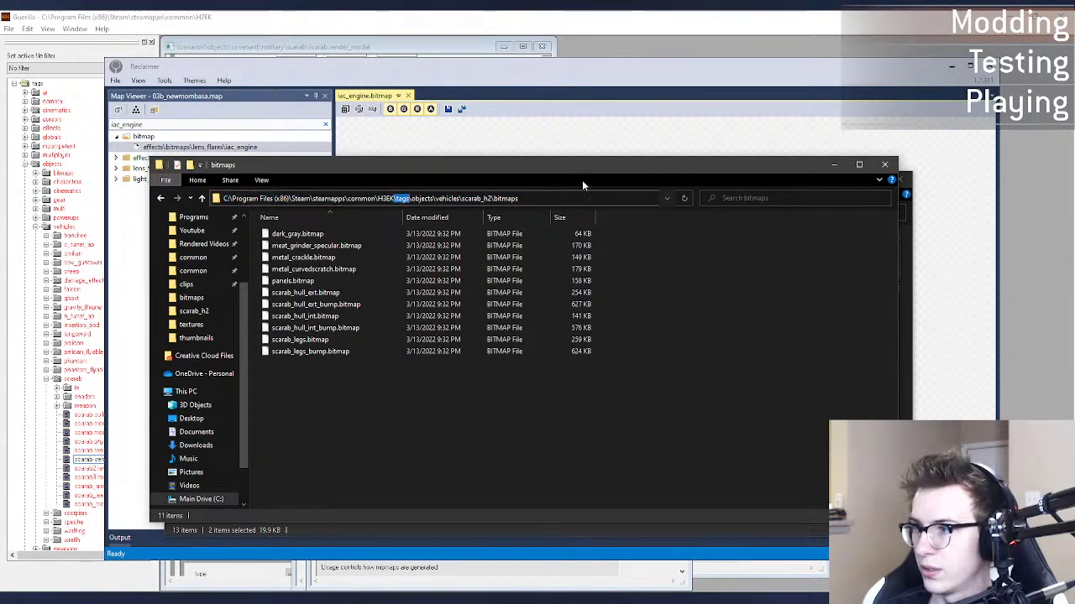
text(data)
key(Return)
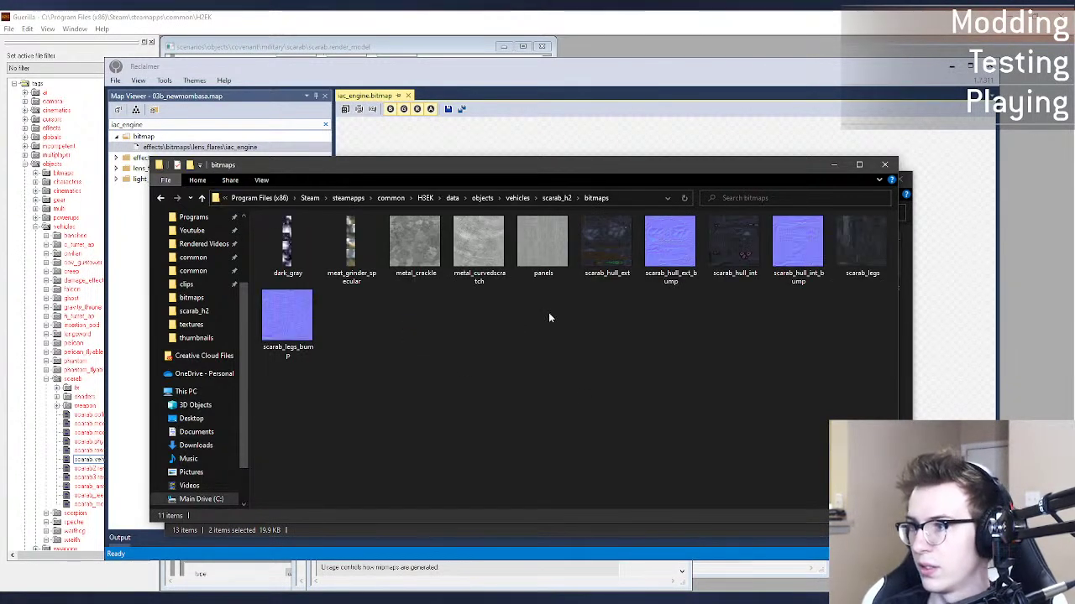
Step: Rerun the tool bitmaps command for objects\vehicles\scarab_h2\bitmaps and return to the bitmaps folder
key(alt+Tab)
key(Up)
key(Return)
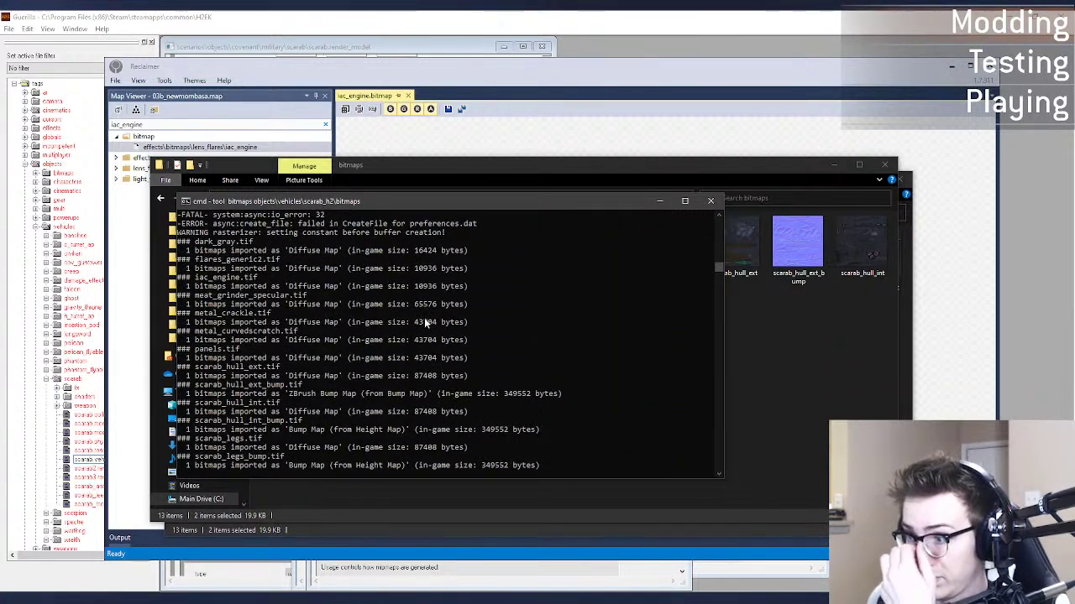
click(784, 376)
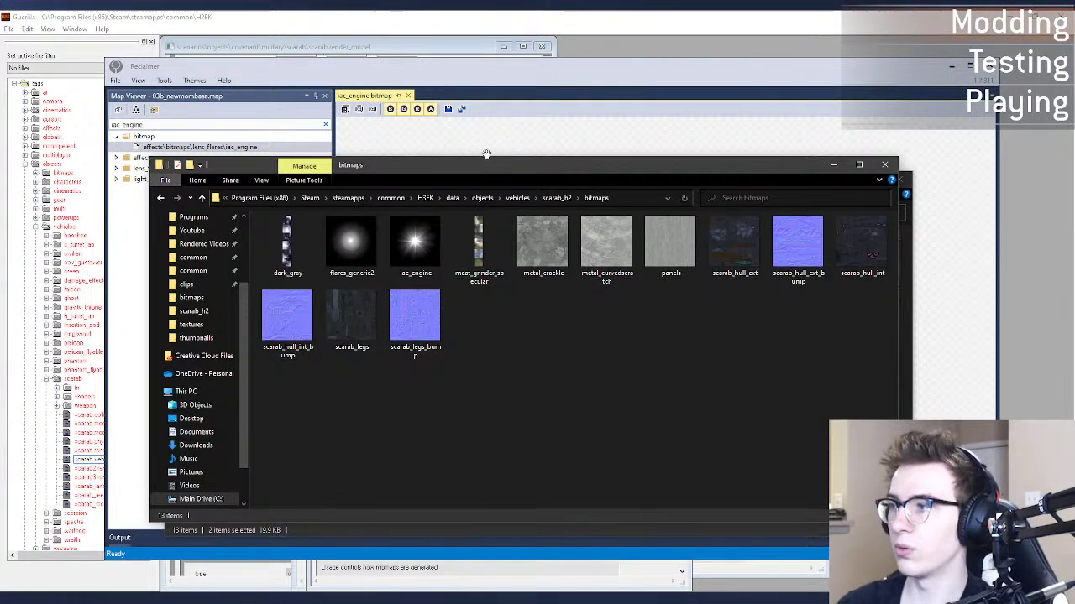
Step: Switch to the H2EK Guerilla window and close the iac_engine.bitmap and mouth.lens_flare tags
click(470, 15)
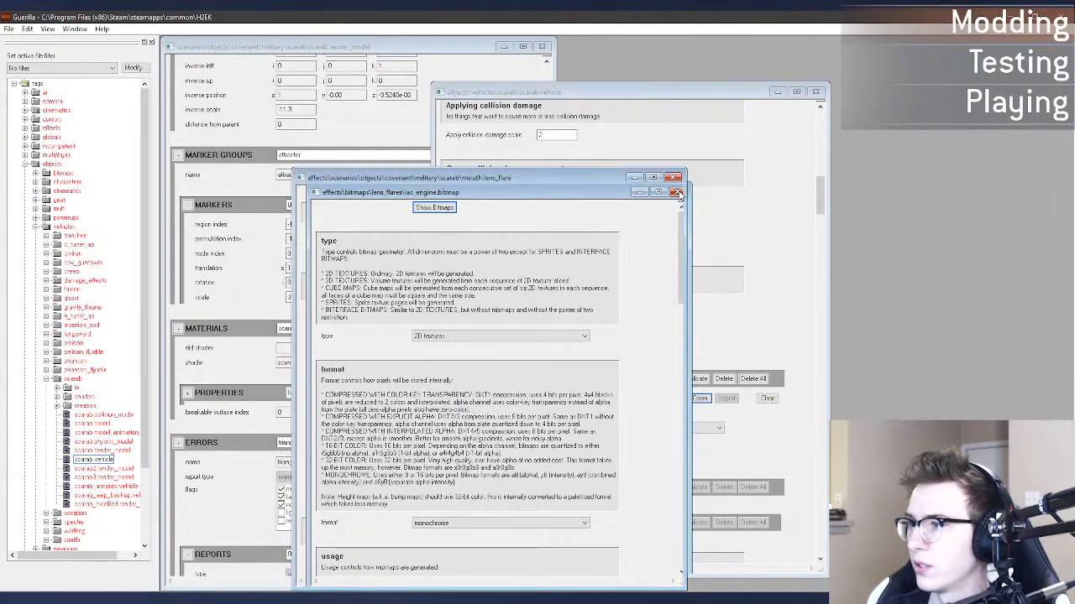
click(677, 192)
drag(518, 183, 698, 144)
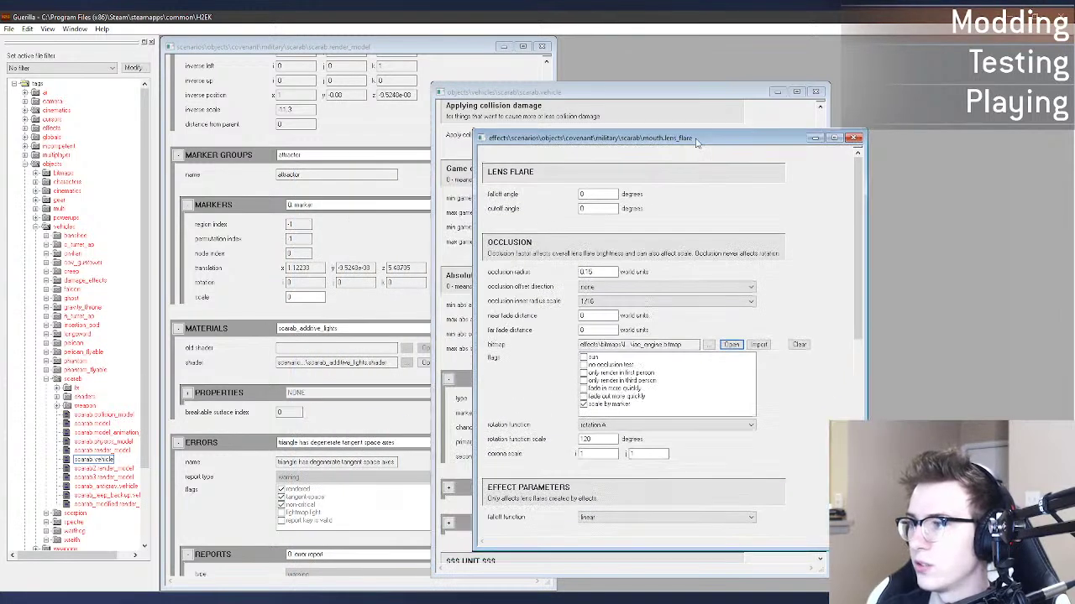
click(853, 138)
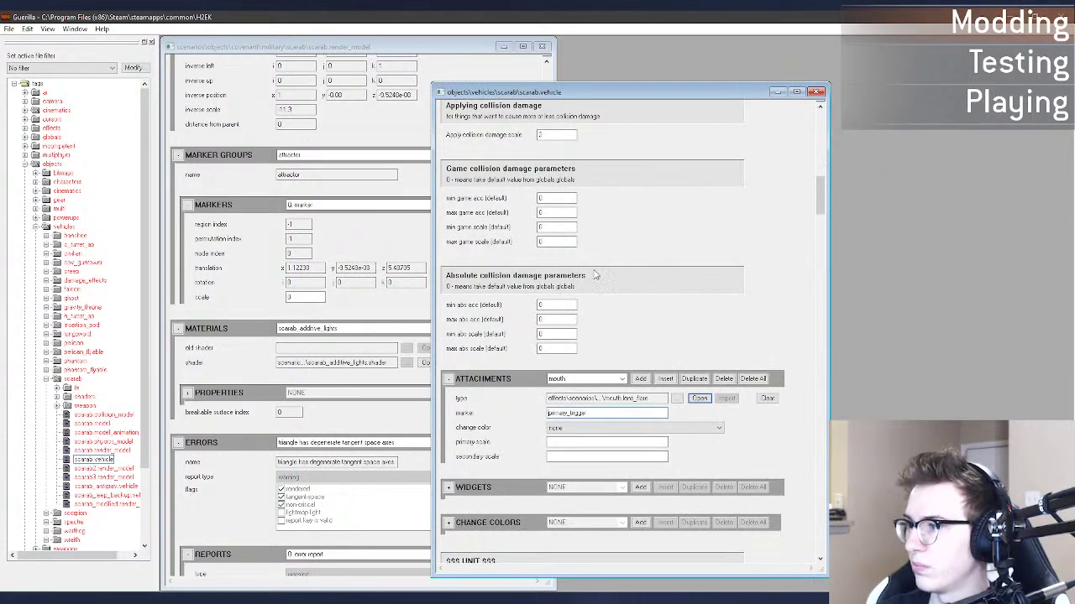
Step: Select the leg_shin attachment of the scarab vehicle and open its lens flare tag
click(622, 379)
click(571, 405)
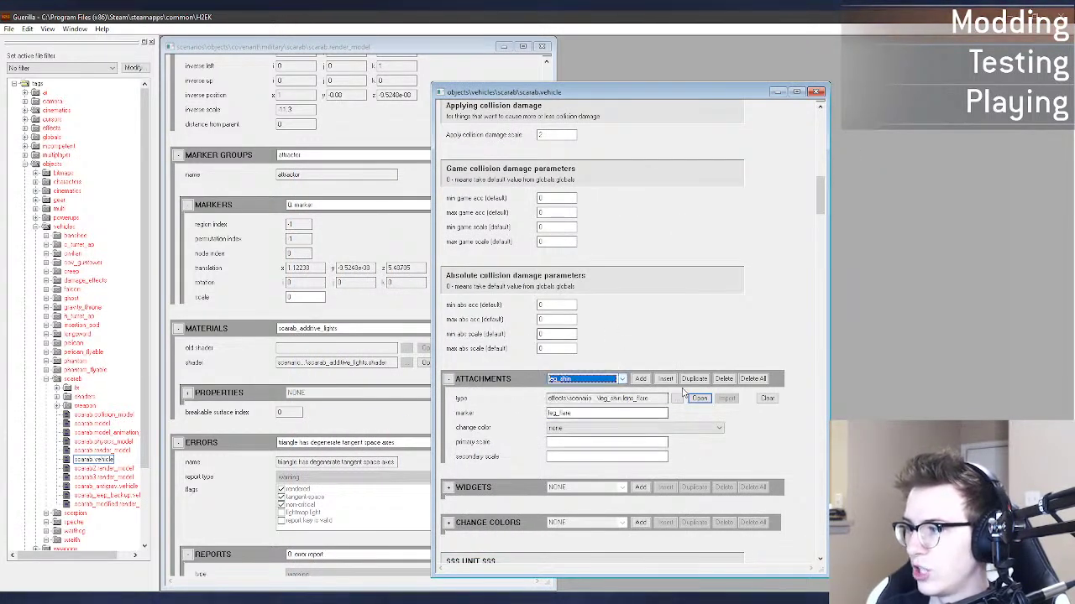
click(699, 398)
mouse_move(176, 598)
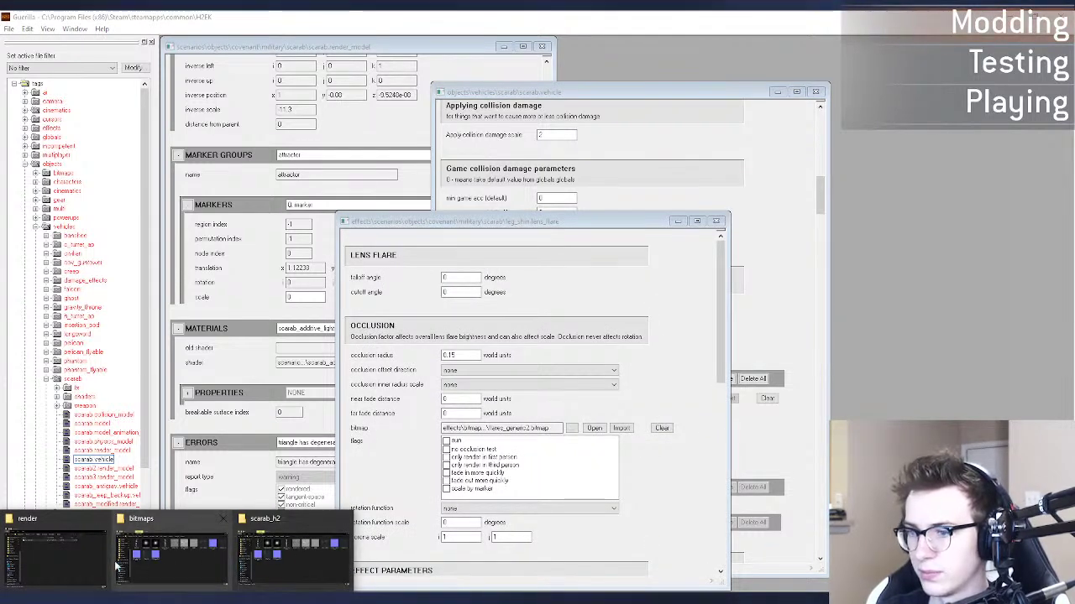
click(277, 545)
click(175, 213)
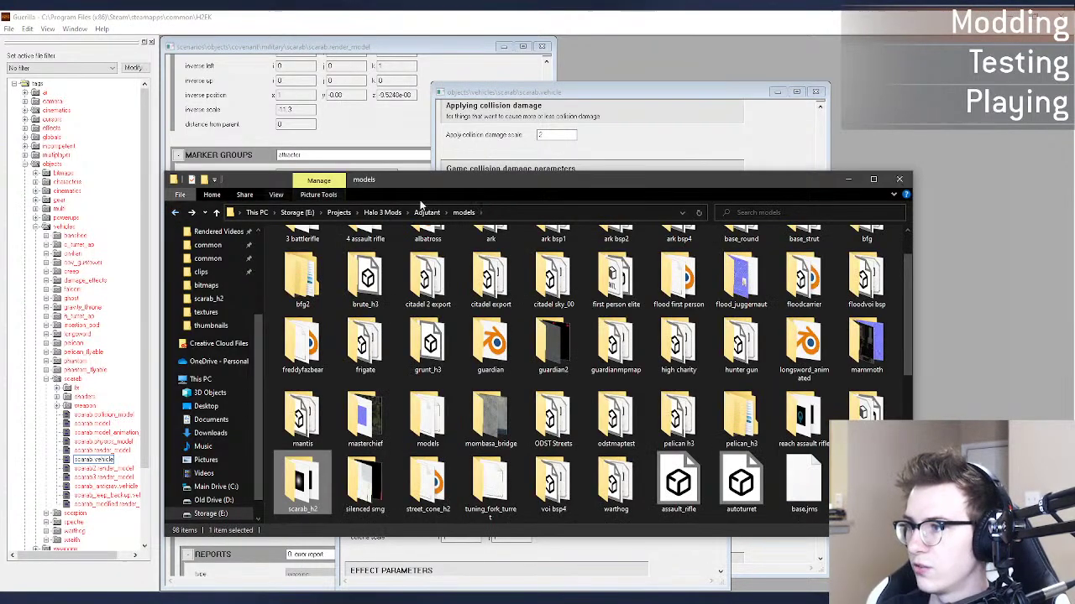
click(194, 213)
mouse_move(176, 598)
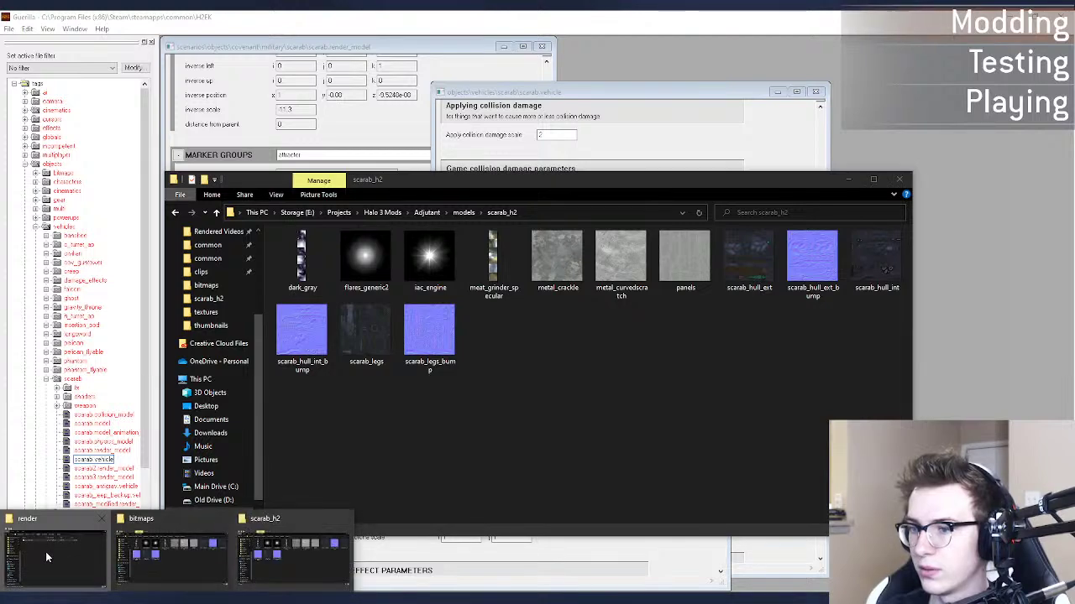
click(55, 554)
Step: Navigate File Explorer to the H3EK tags\objects\vehicles\banshee\fx\running folder and copy boost.lens_flare
click(79, 582)
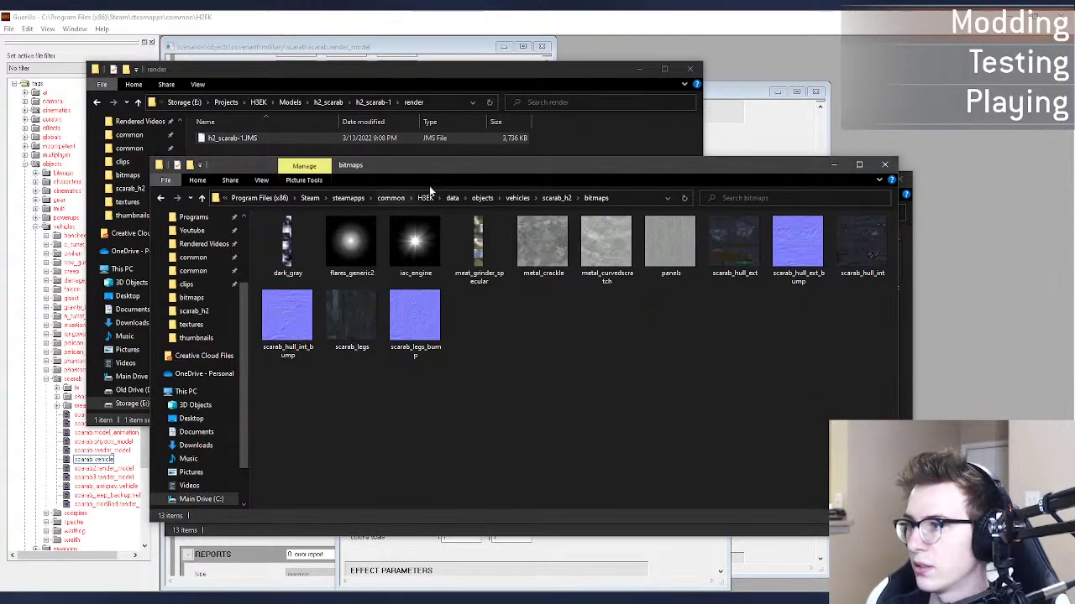
click(163, 199)
click(163, 199)
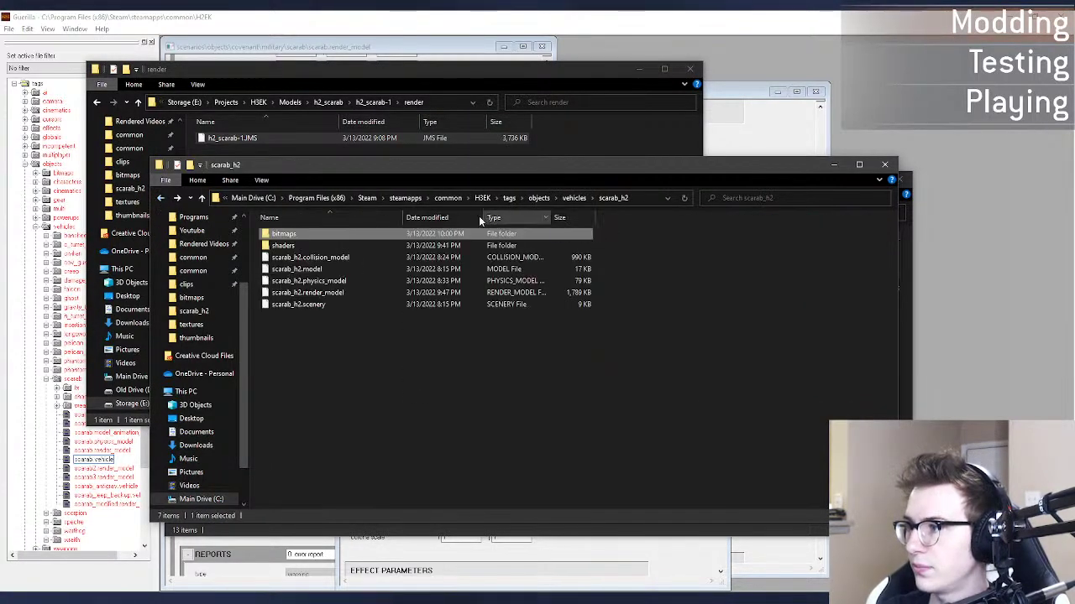
click(574, 198)
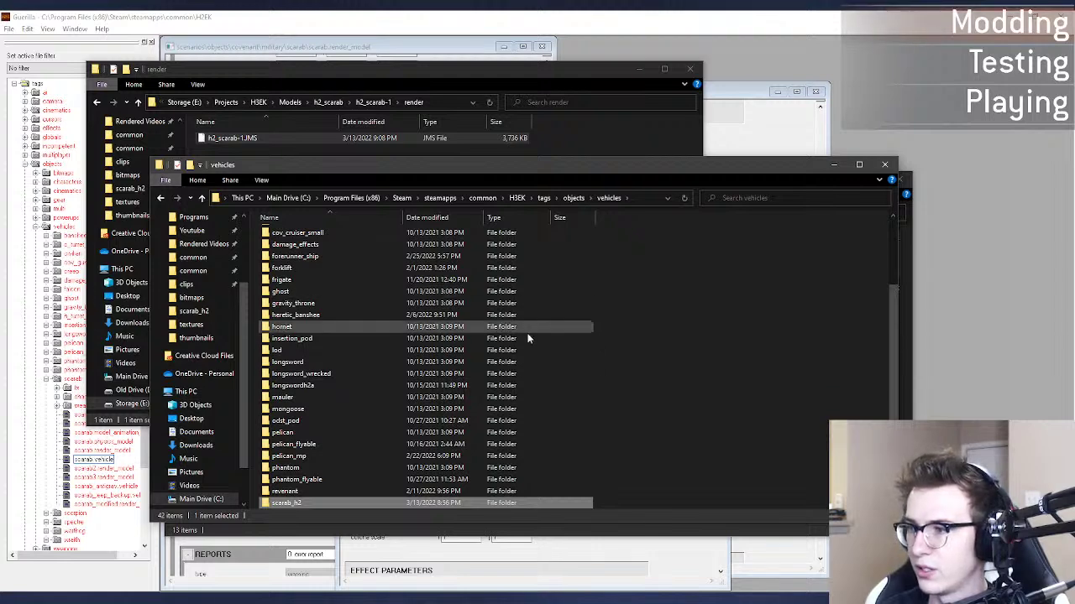
scroll(423, 304, up, 3)
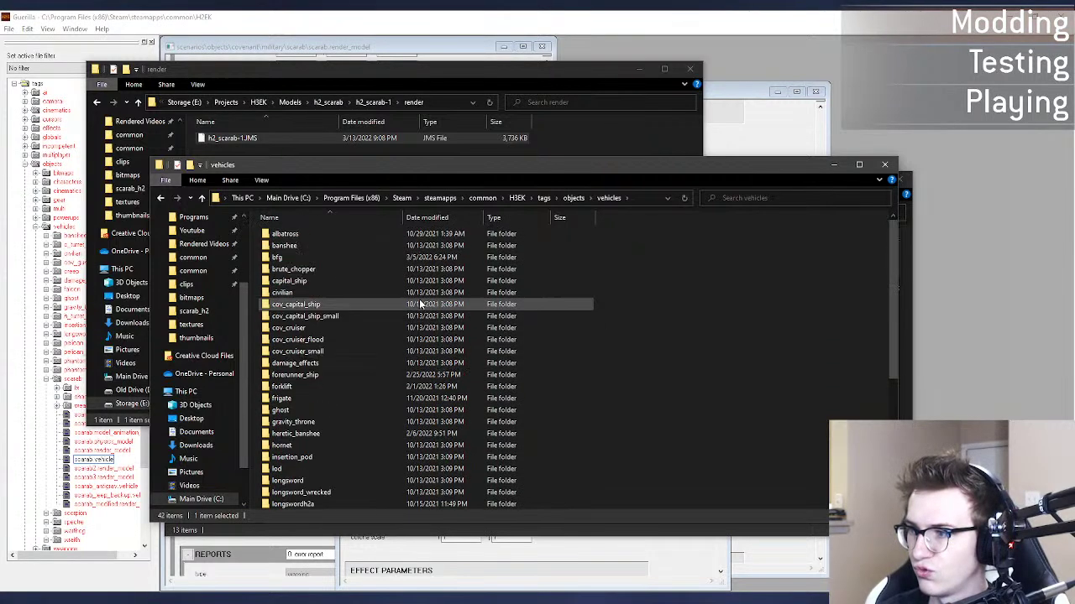
double_click(365, 244)
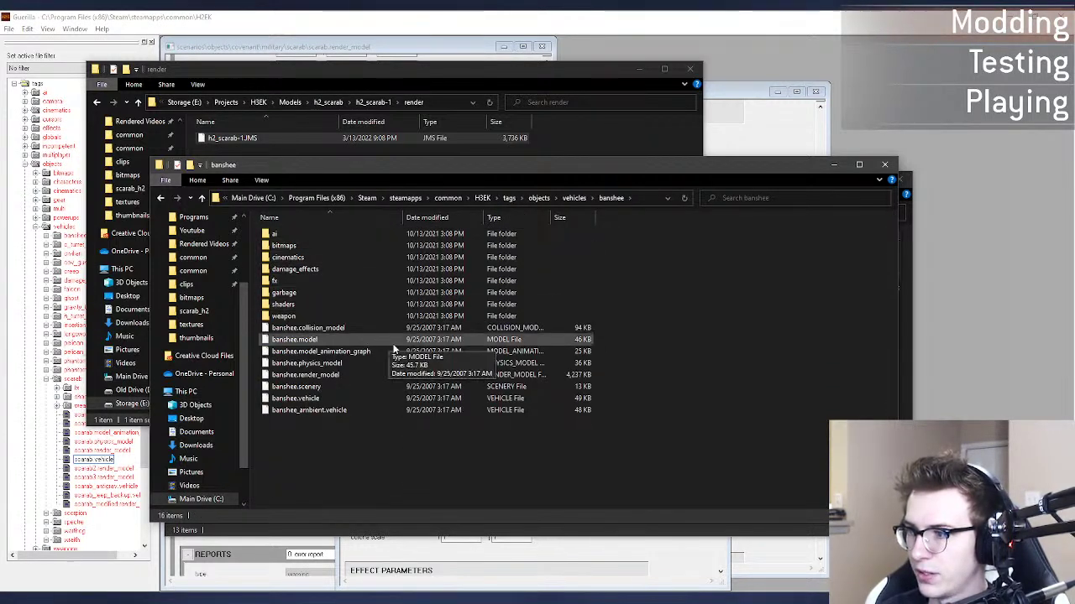
double_click(325, 282)
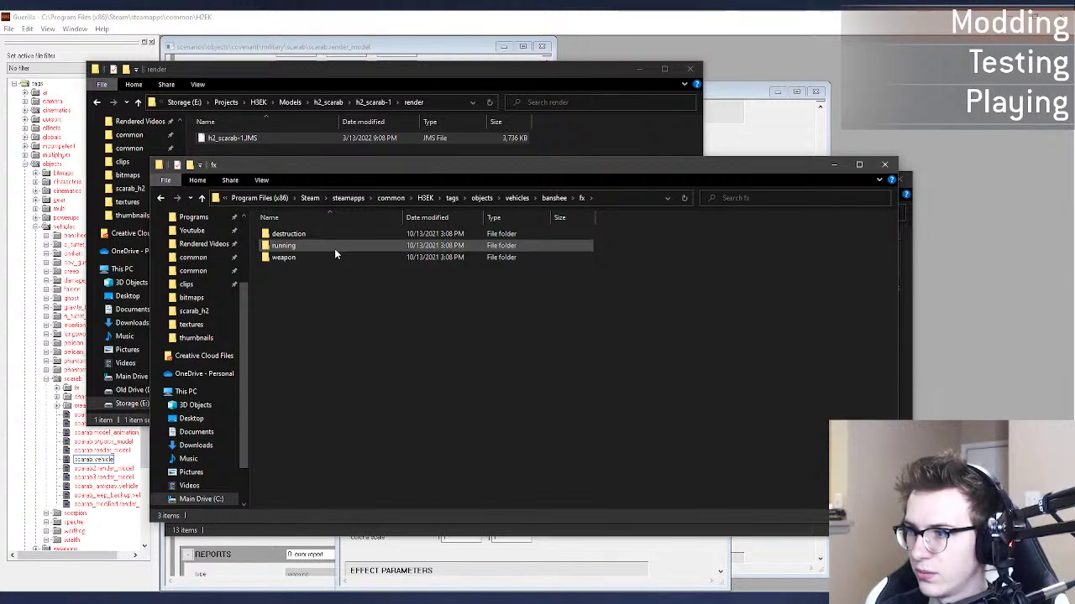
double_click(335, 246)
click(353, 279)
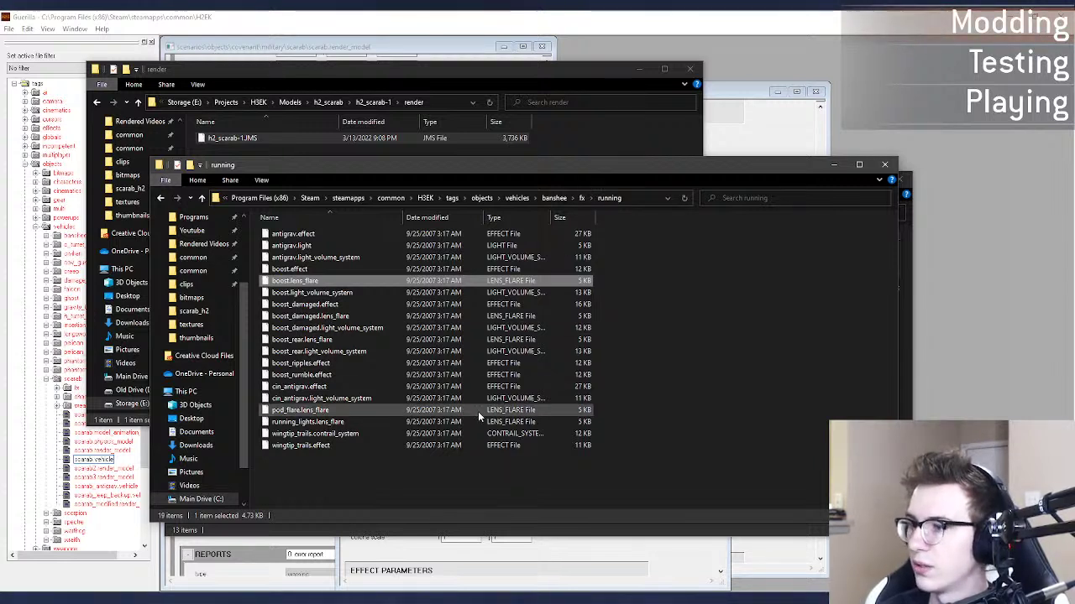
Step: Create an fx folder in the H3EK scarab_h2 tags folder and paste boost.lens_flare into it
click(554, 199)
click(575, 199)
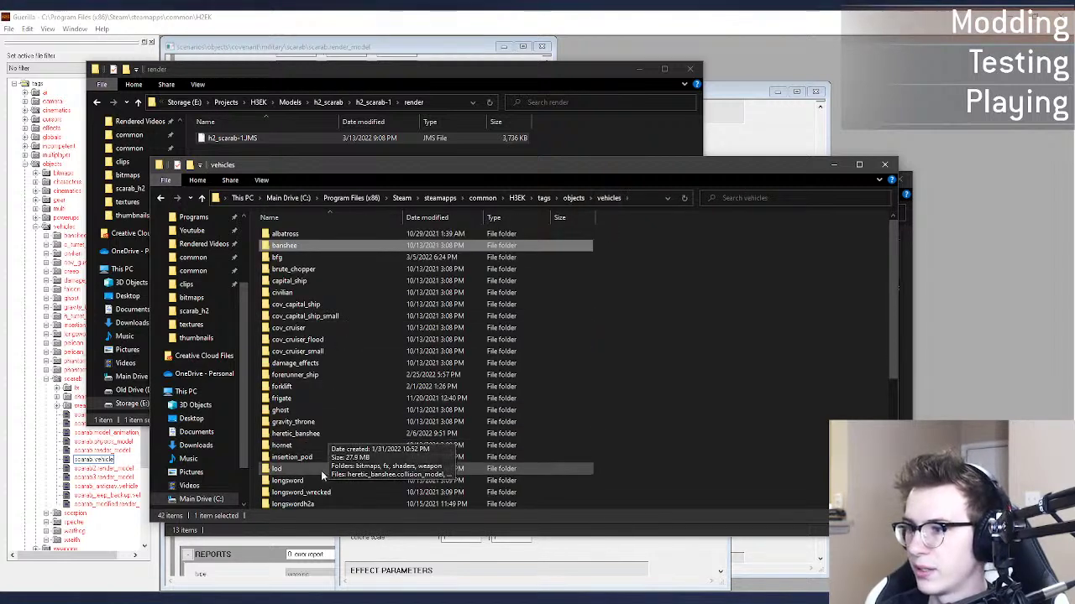
scroll(322, 453, down, 6)
double_click(308, 412)
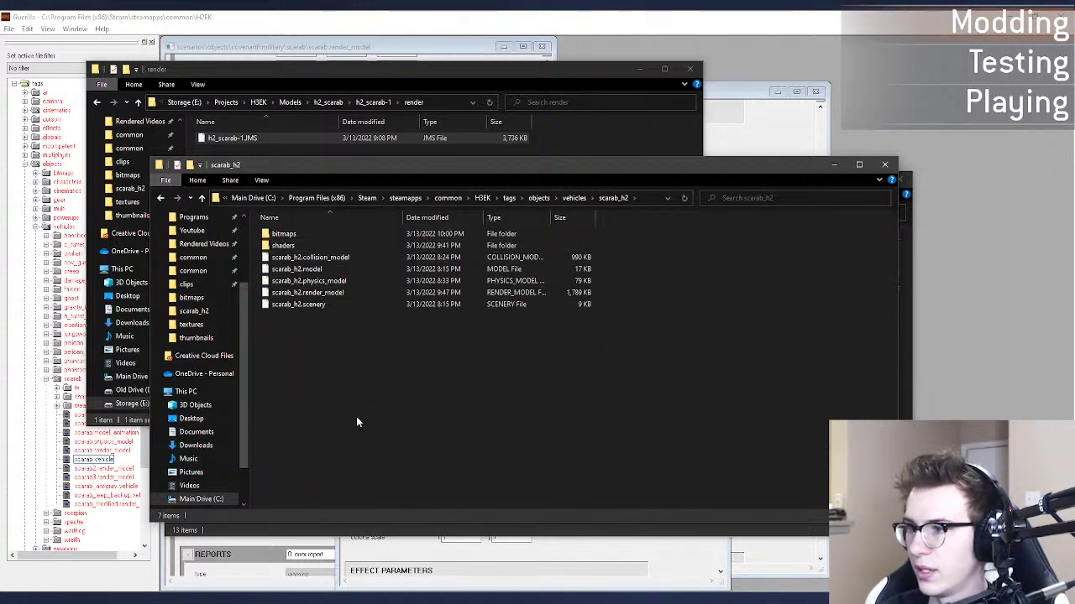
key(ctrl+v)
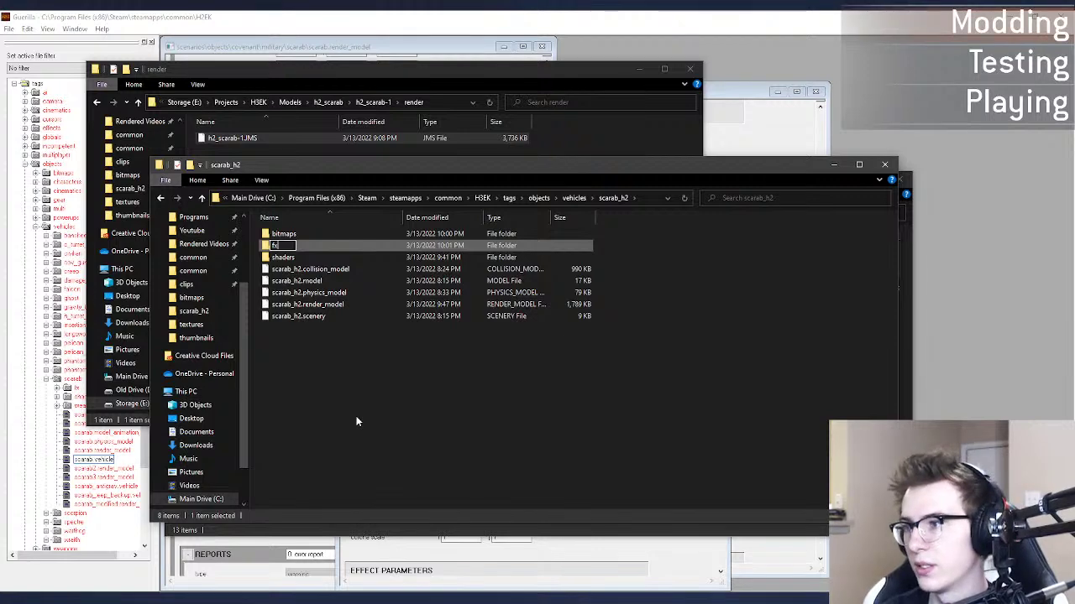
key(Return)
key(Return)
click(379, 236)
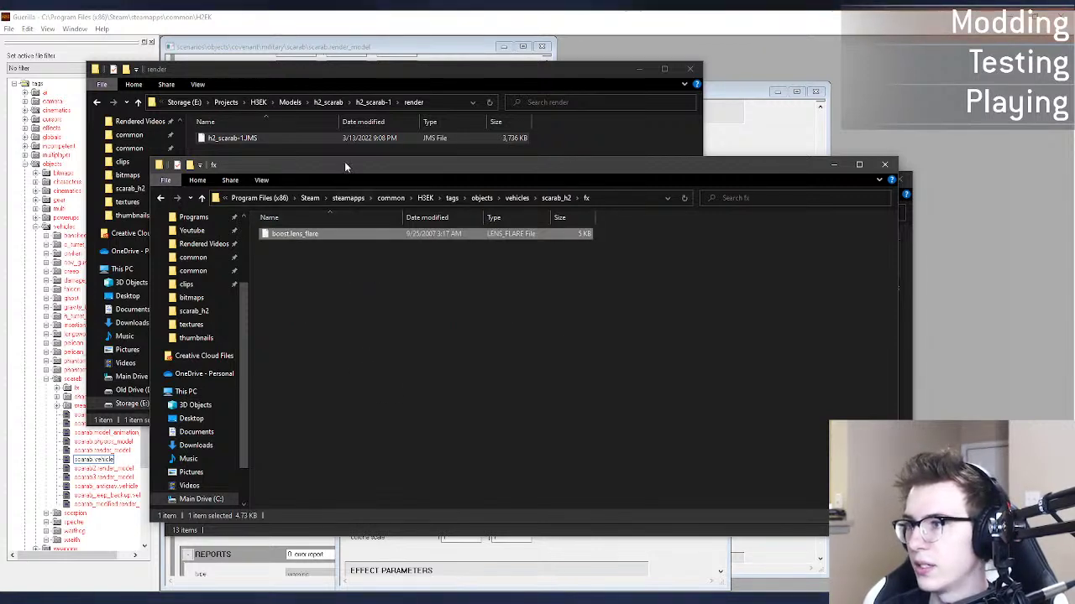
Step: Switch to the H3EK Guerilla window and close the scarab_hull_int.shader, scarab_h2.model and scarab_h2.scenery tags, moving the render model window aside
drag(345, 165, 366, 235)
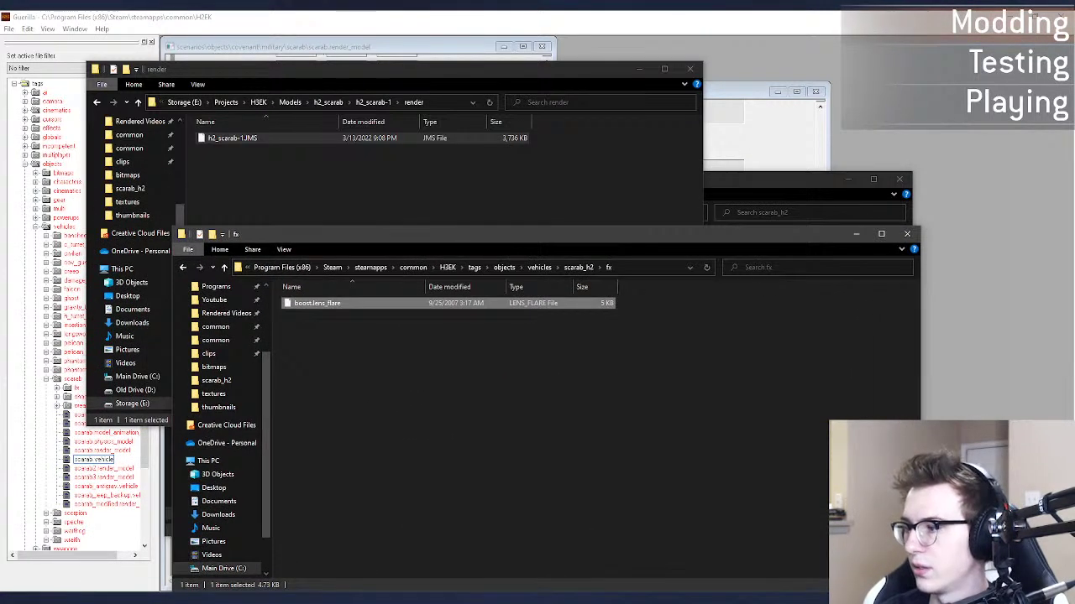
click(692, 600)
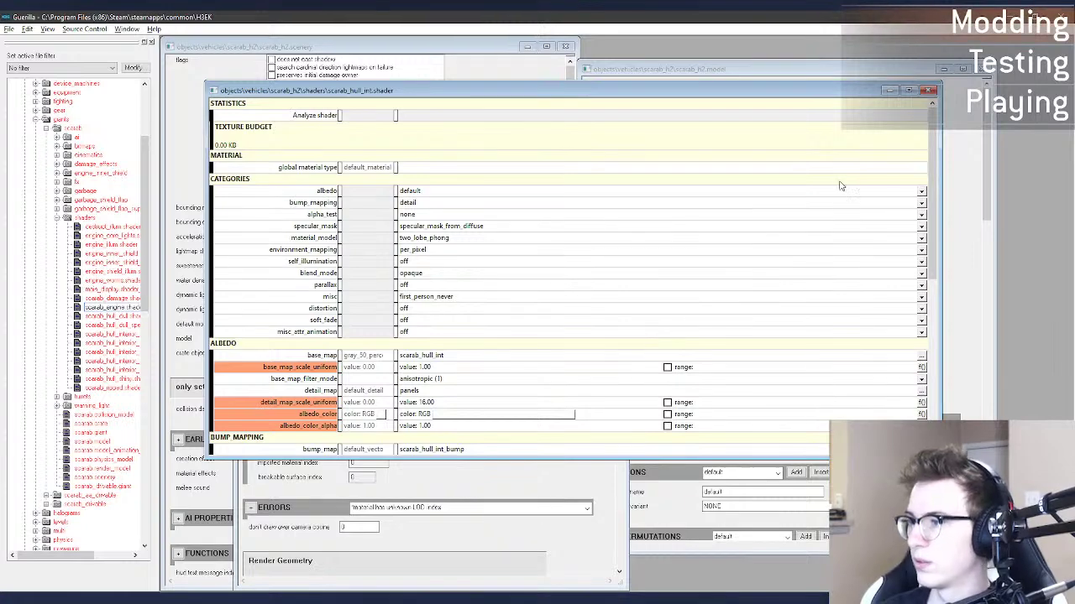
click(928, 91)
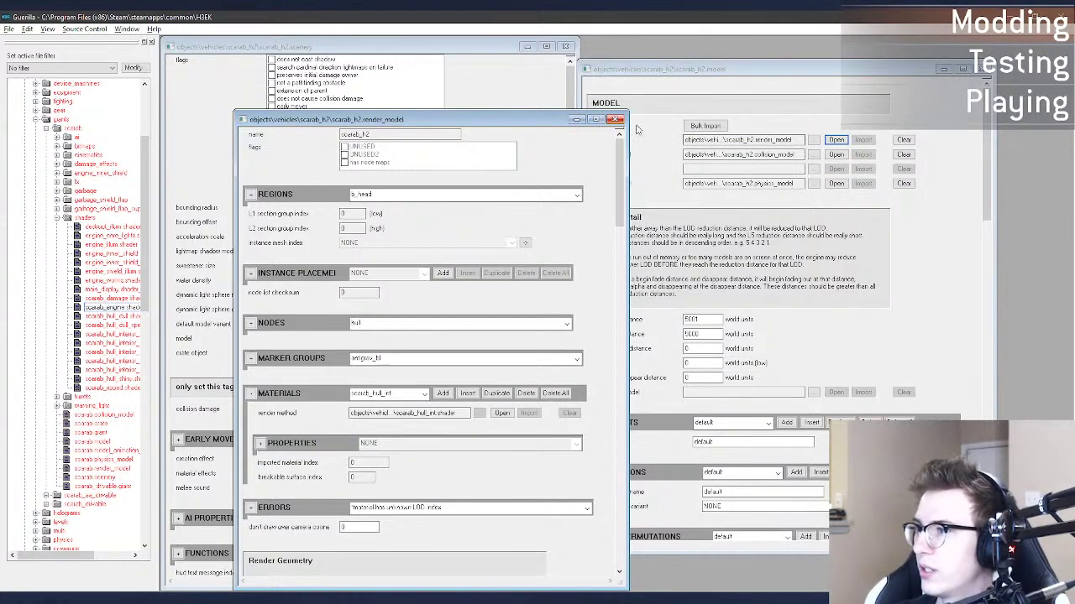
click(984, 70)
click(565, 47)
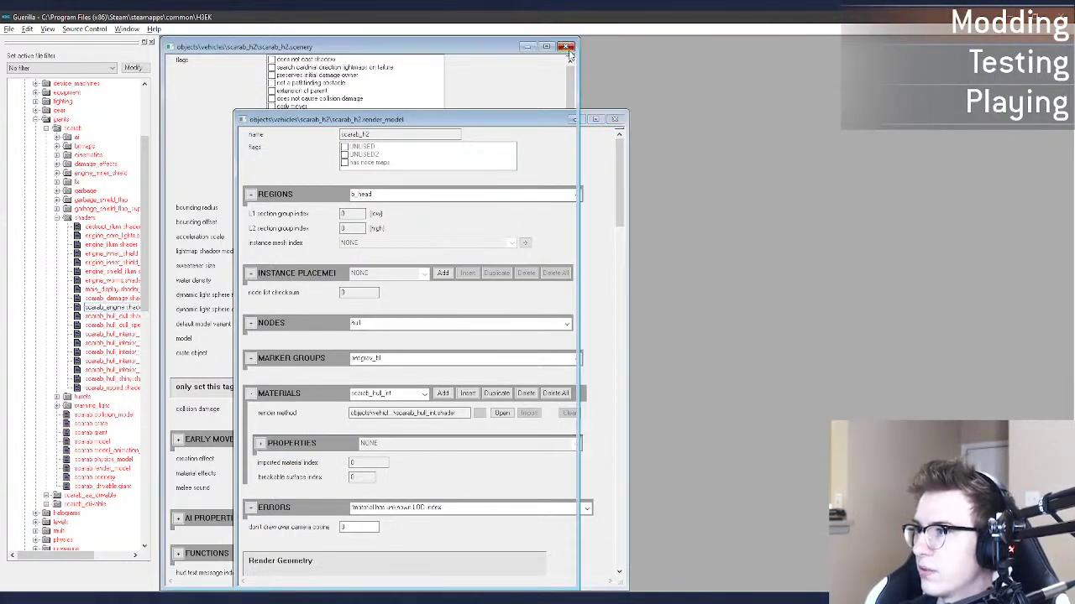
drag(486, 126, 843, 93)
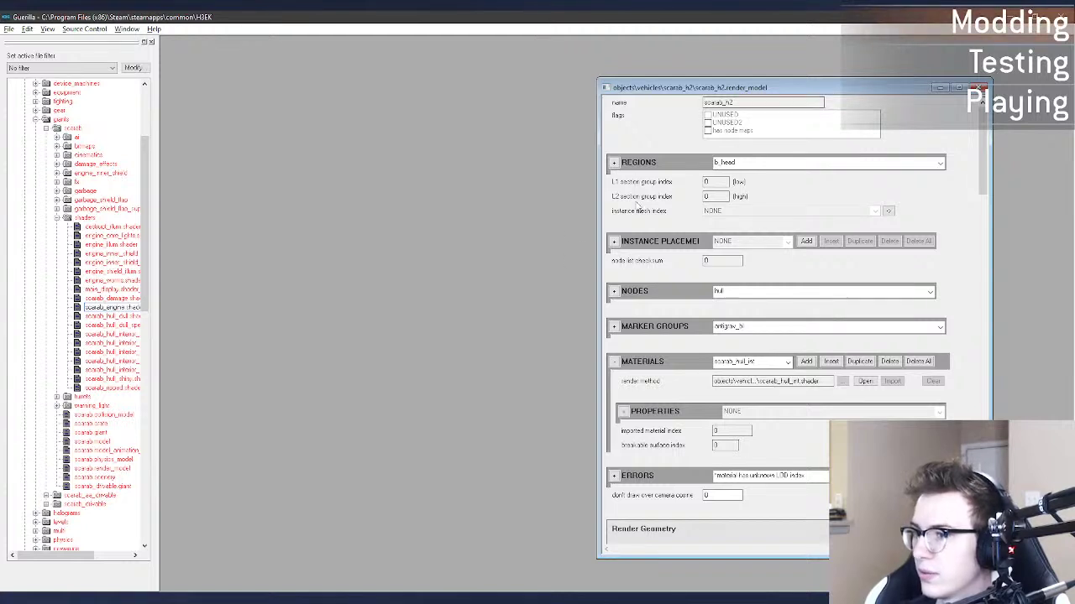
Step: Collapse the giants folder in the tag tree, refresh the scarab_h2 folder and expand its fx folder to reach boost.lens_flare
scroll(71, 262, up, 4)
click(36, 227)
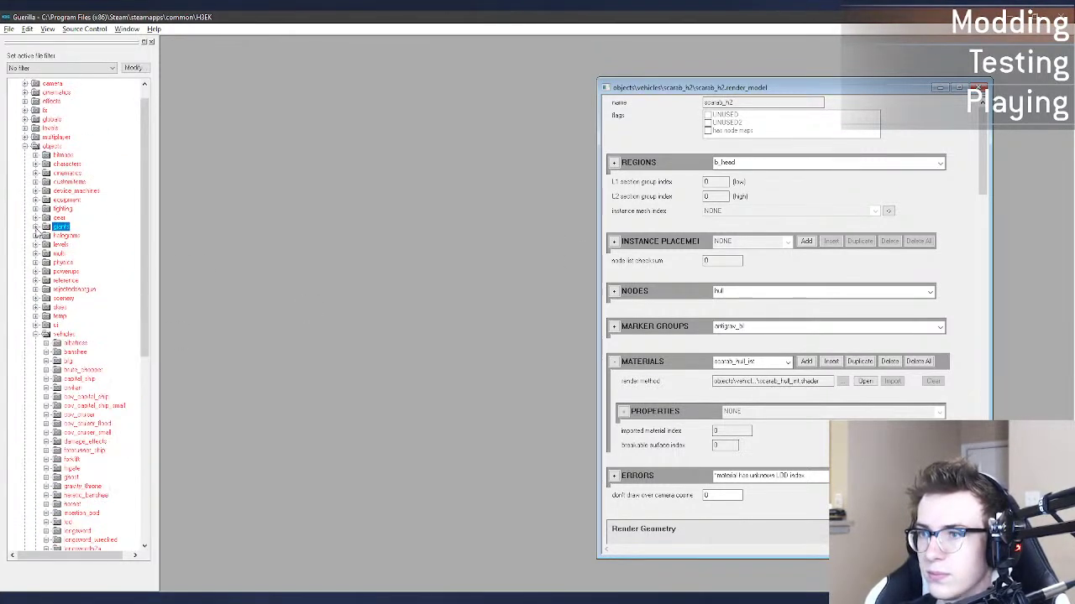
scroll(35, 315, down, 6)
scroll(105, 480, down, 3)
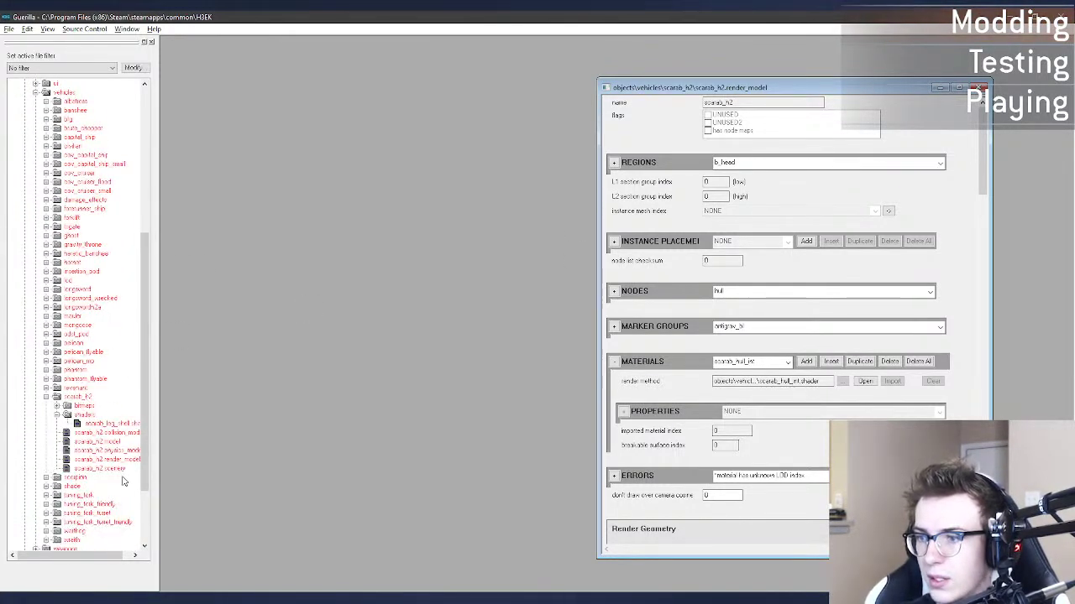
click(105, 425)
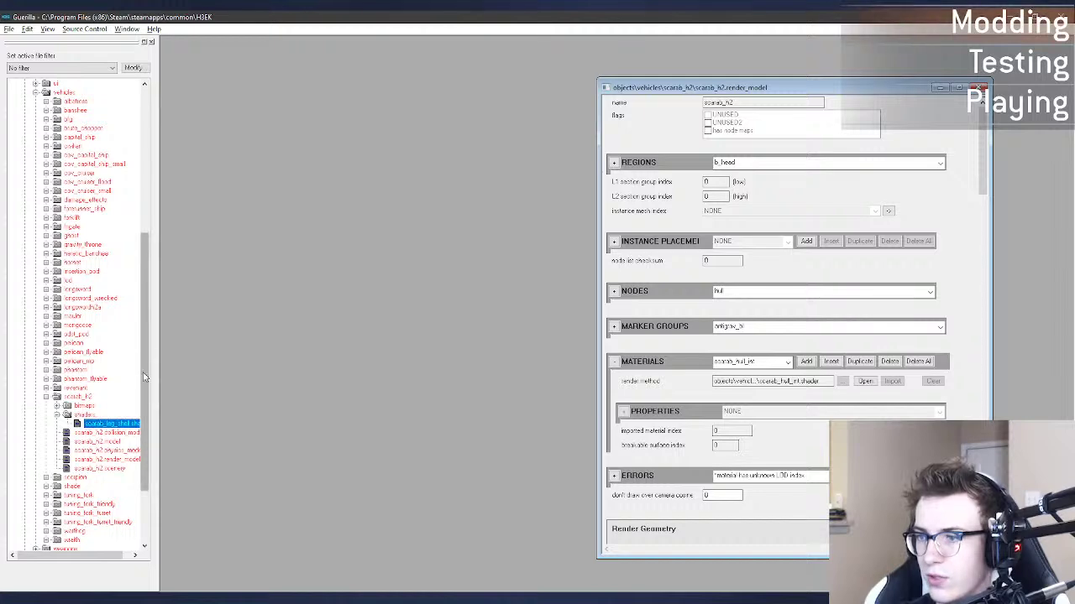
right_click(129, 426)
click(197, 456)
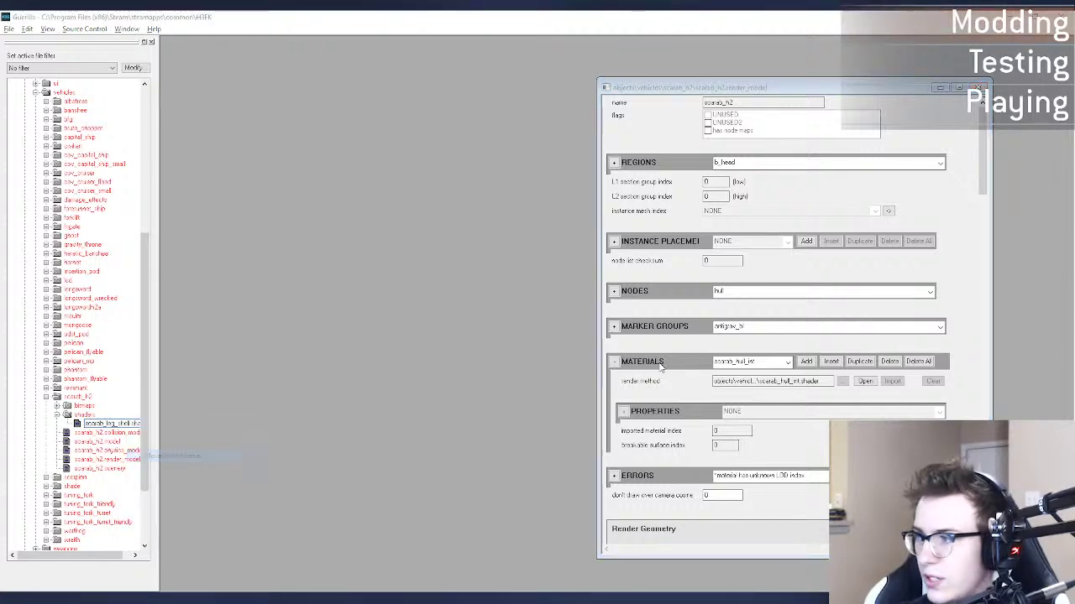
click(993, 148)
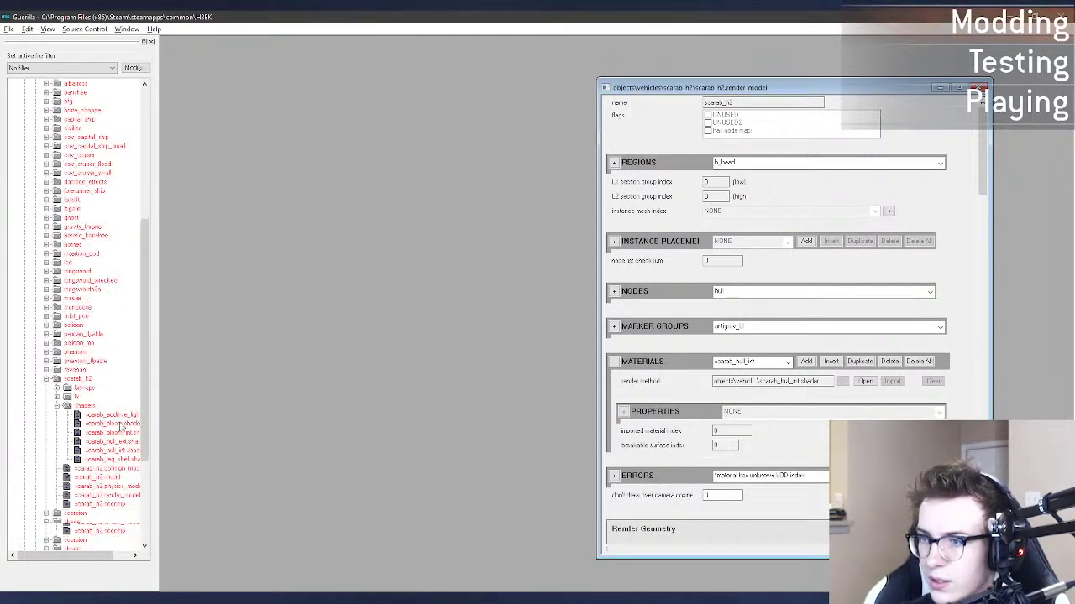
click(57, 398)
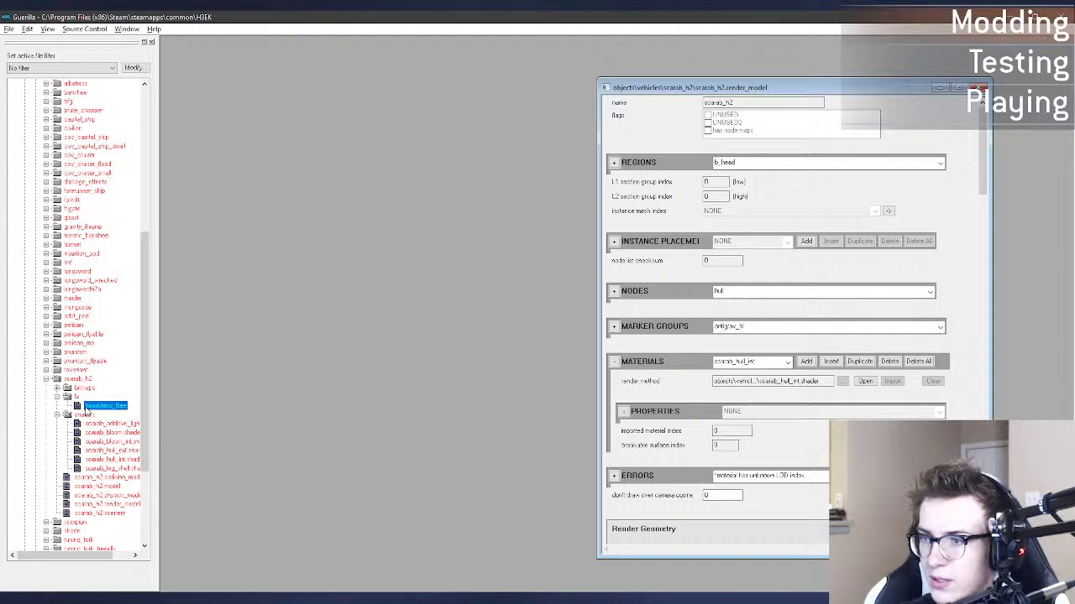
Step: Switch to the scarab_h2 fx folder in File Explorer and rename boost.lens_flare to leg_shin.lens_flare
double_click(102, 408)
right_click(102, 408)
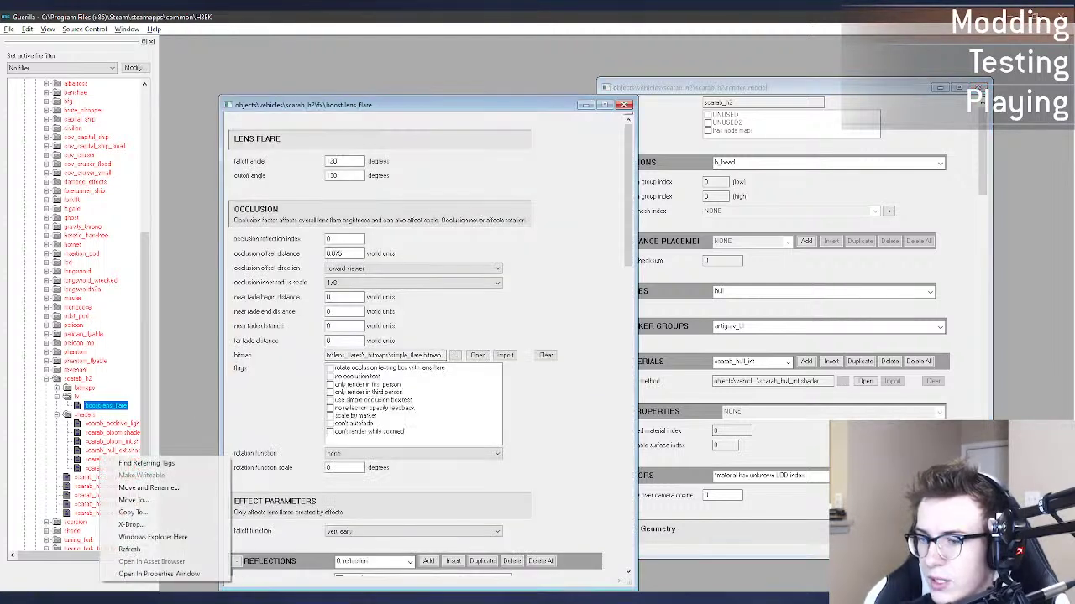
click(126, 598)
click(201, 552)
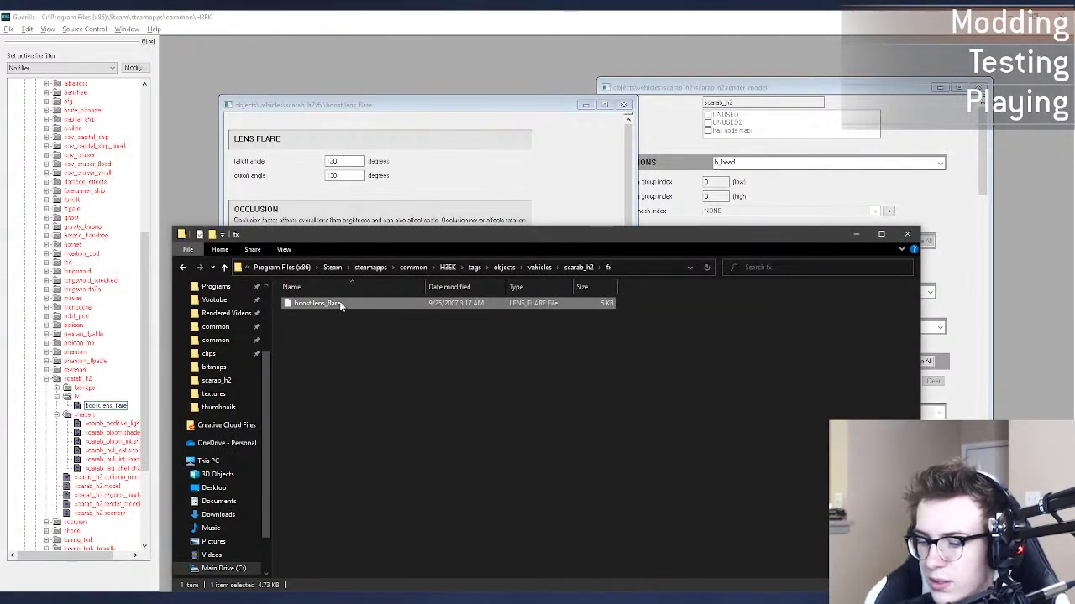
key(F2)
text(leg_shin)
key(Return)
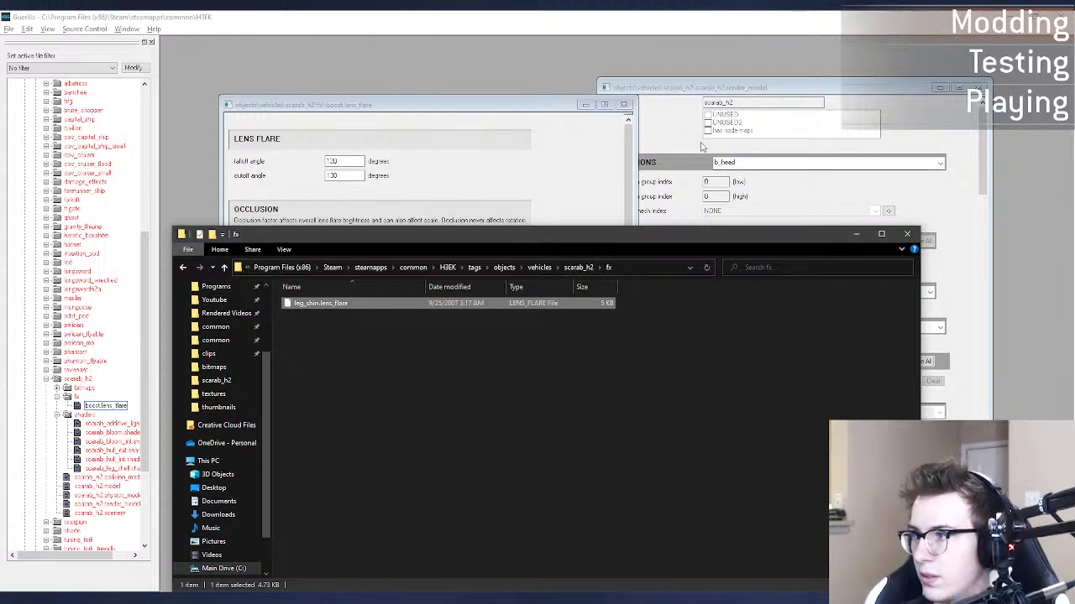
Step: Close the old boost.lens_flare tag in Guerilla and open the renamed leg_shin.lens_flare from File Explorer
click(581, 163)
click(623, 105)
click(104, 407)
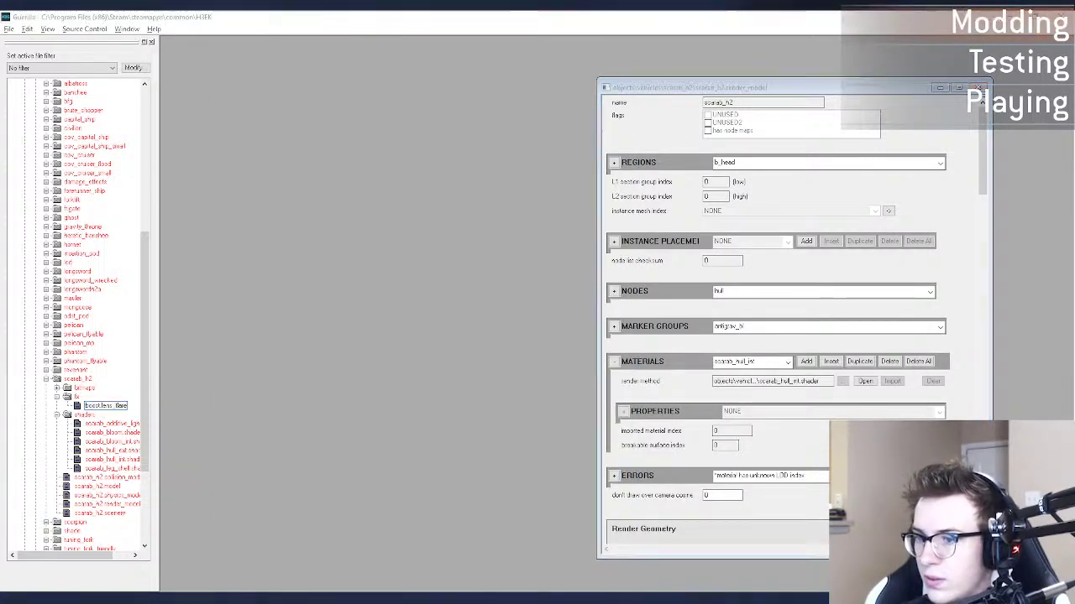
click(125, 599)
click(147, 551)
click(442, 145)
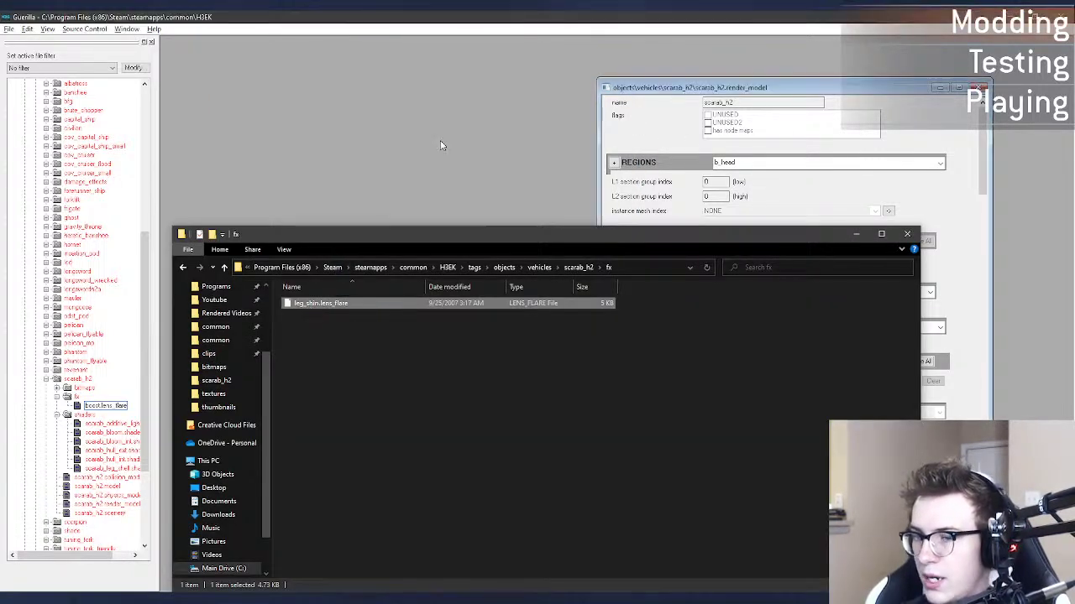
key(Return)
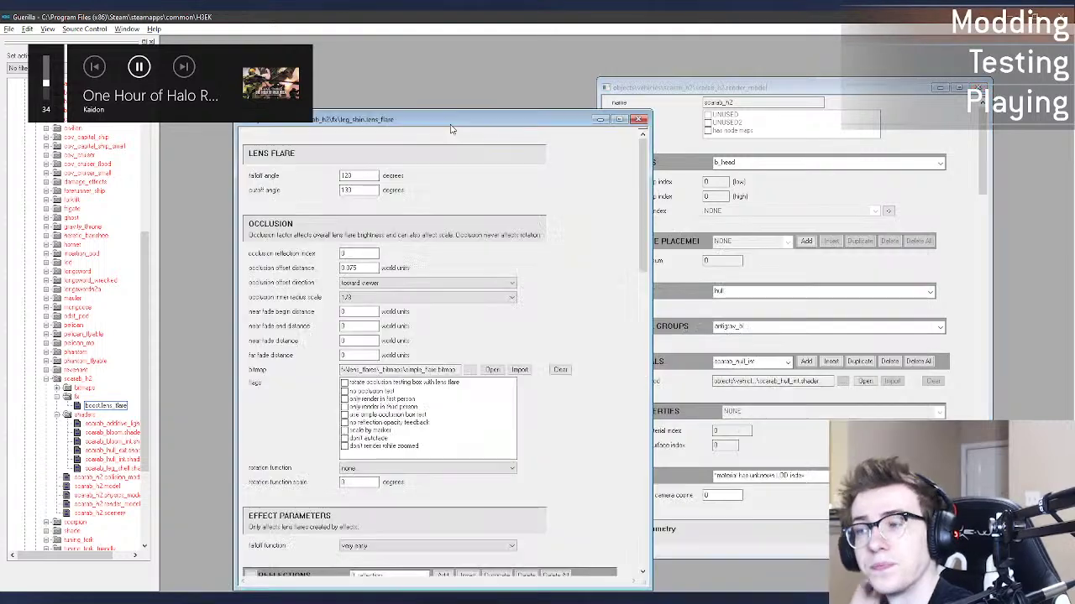
Step: Open the lens flare's current simple_flare bitmap tag, preview its image, and close it again
click(471, 370)
click(998, 147)
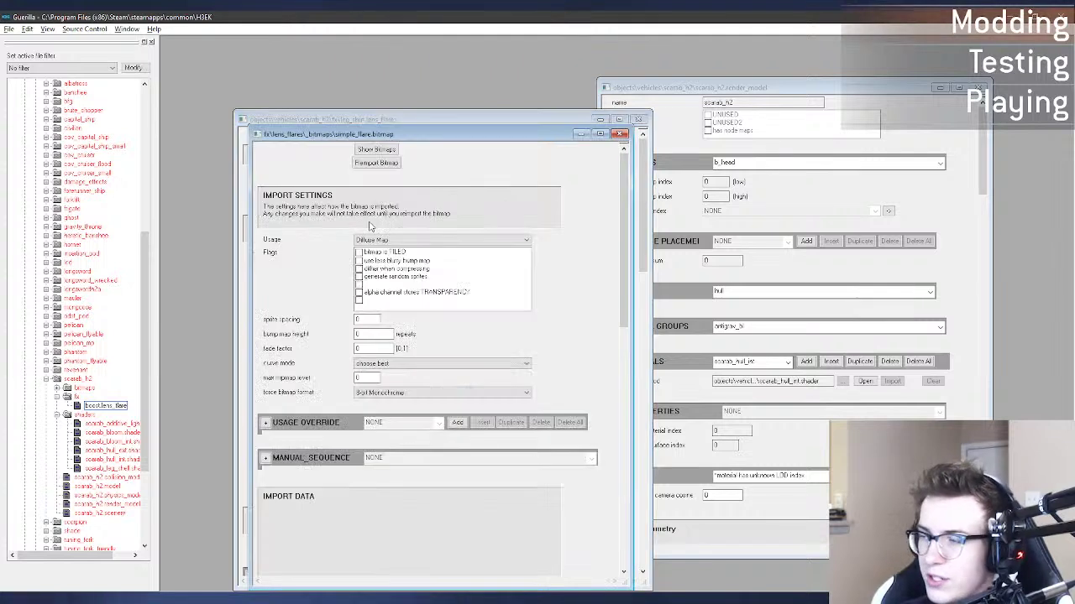
click(373, 151)
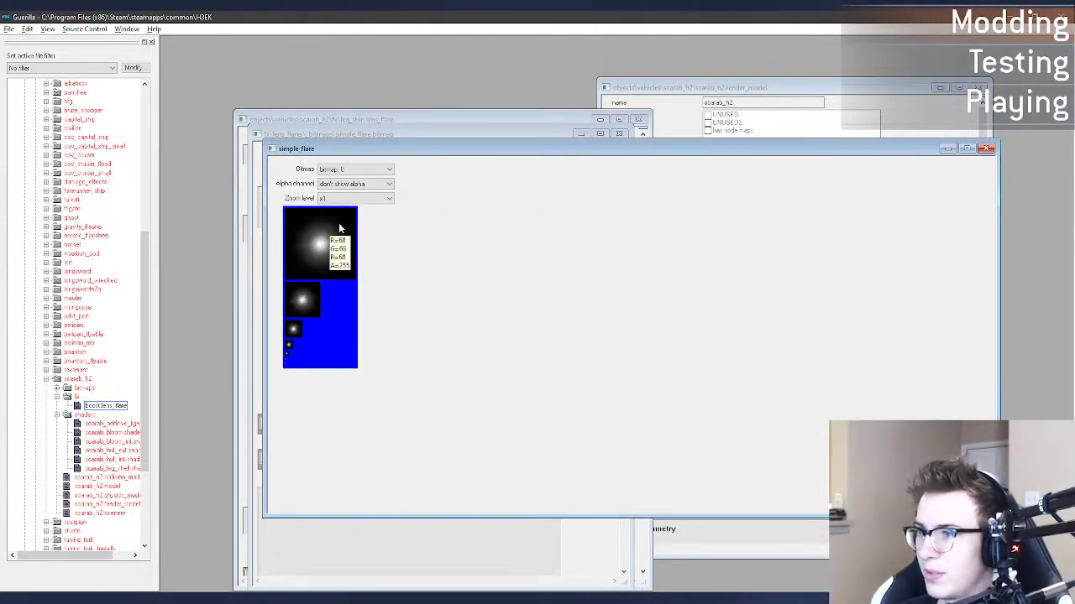
click(987, 149)
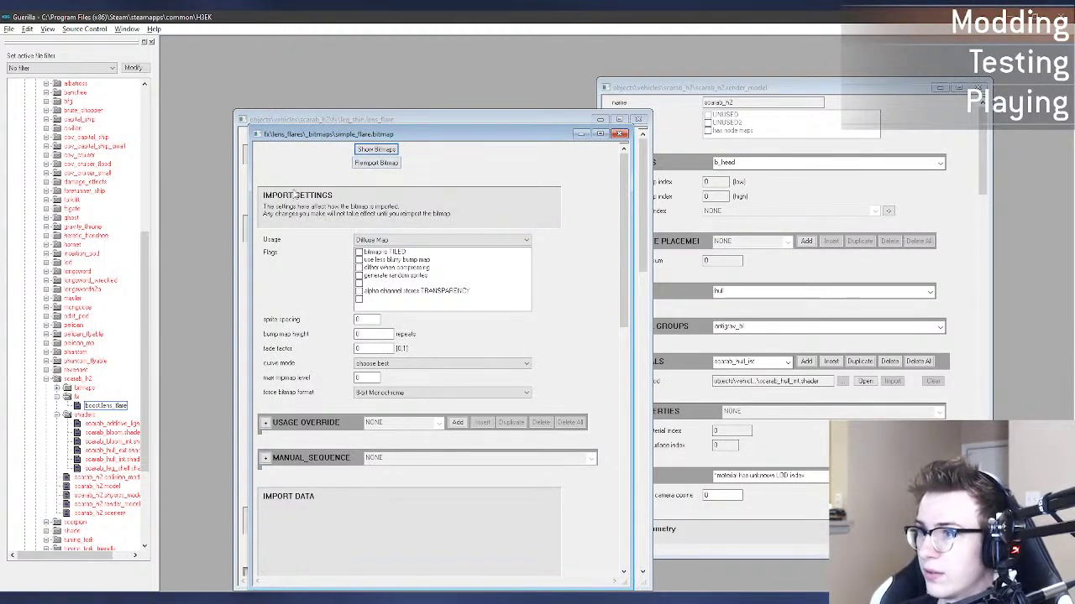
click(393, 150)
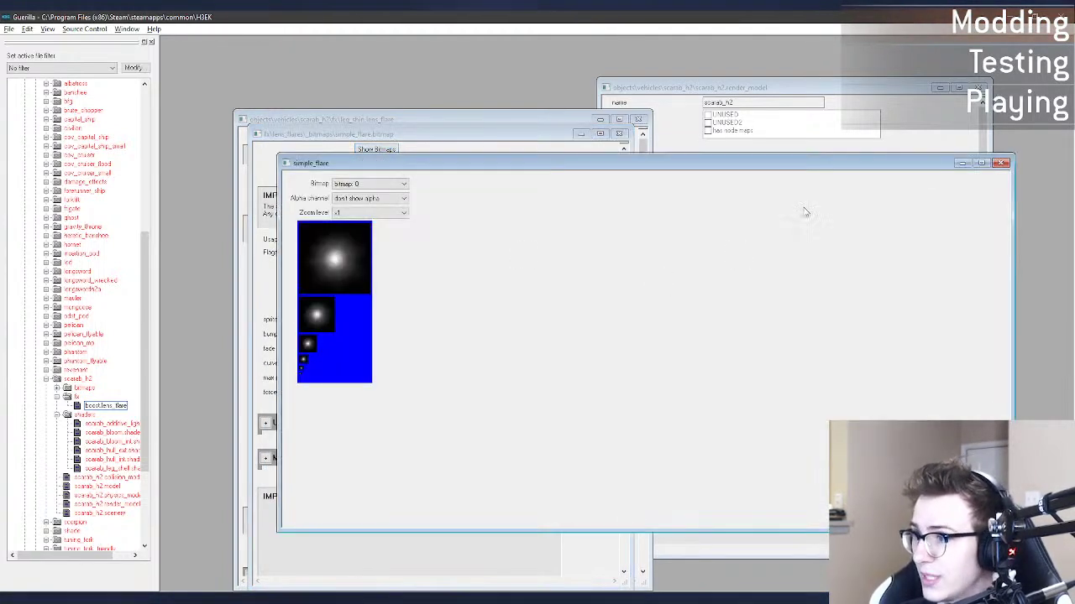
click(1001, 163)
click(622, 135)
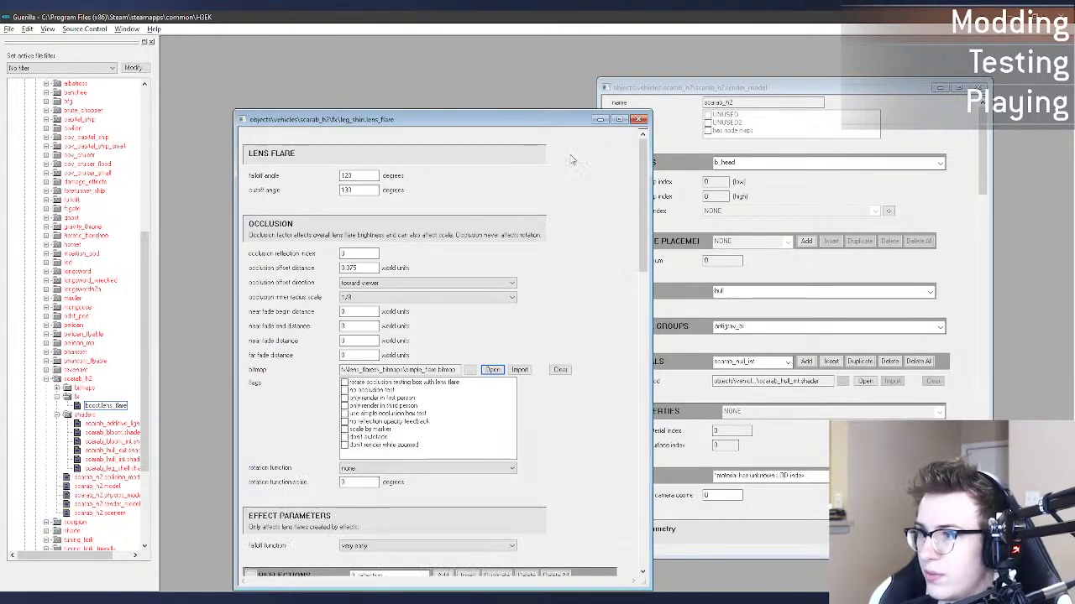
Step: Set the lens flare's bitmap to flares_generic2.bitmap from the tags\objects\vehicles\scarab_h2\bitmaps folder, using the path copied from File Explorer
click(491, 366)
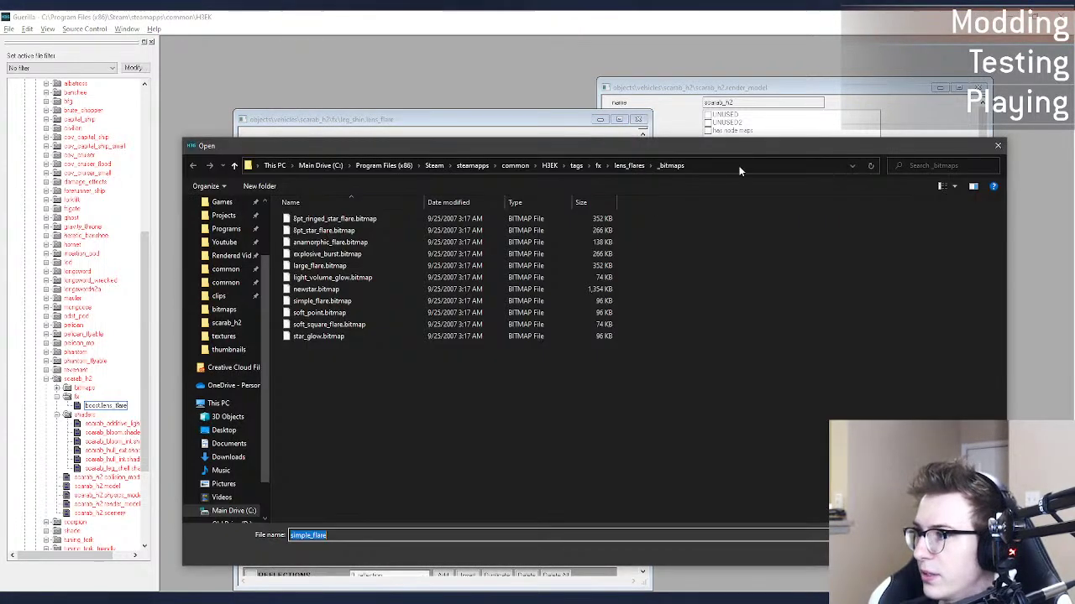
click(59, 576)
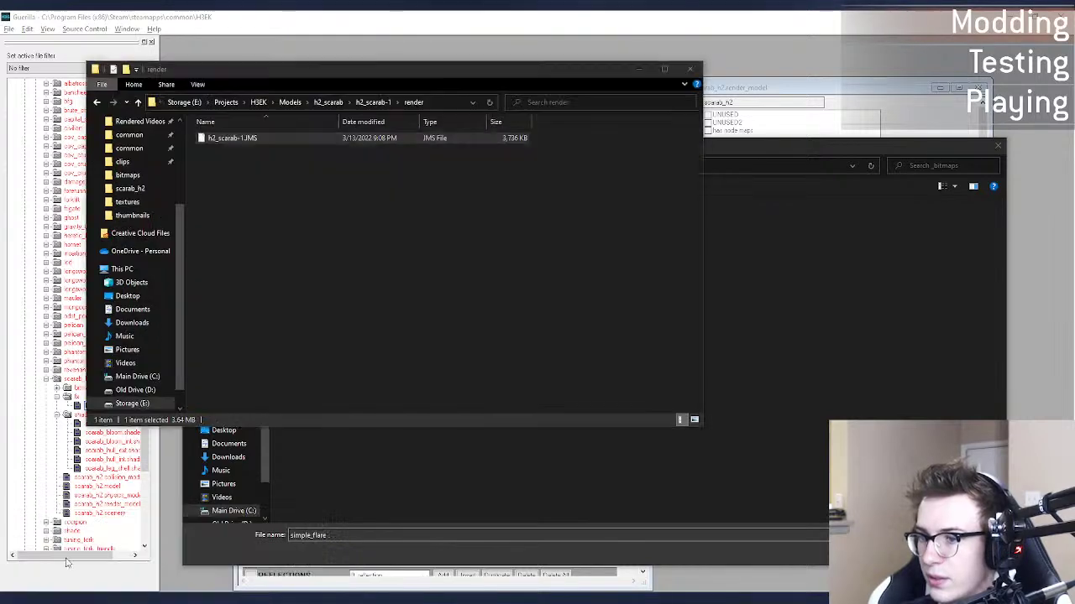
click(172, 558)
click(644, 267)
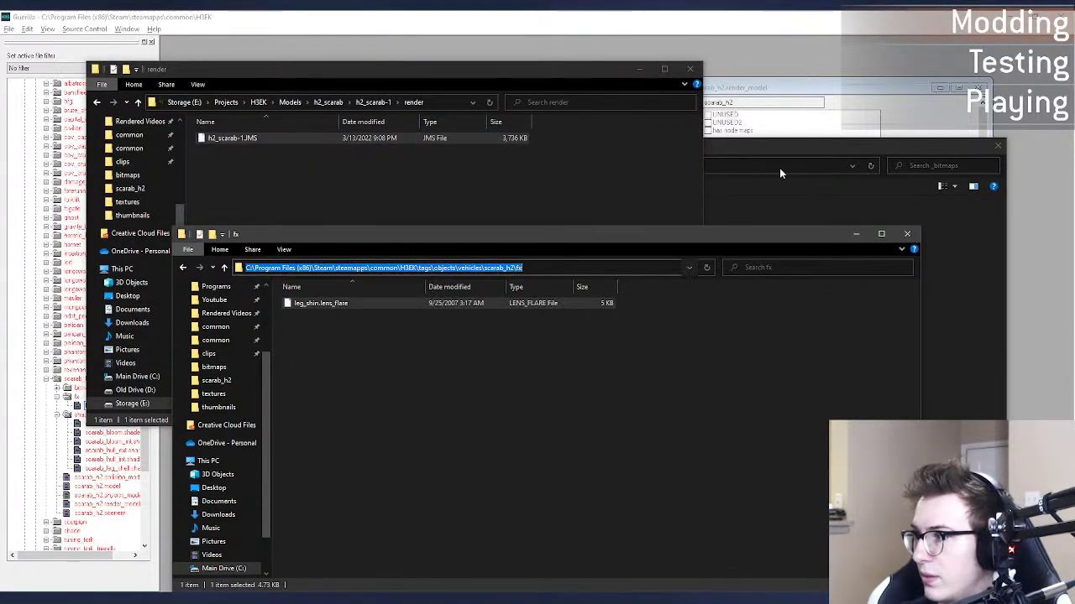
key(ctrl+c)
click(779, 168)
key(ctrl+v)
key(Return)
click(687, 167)
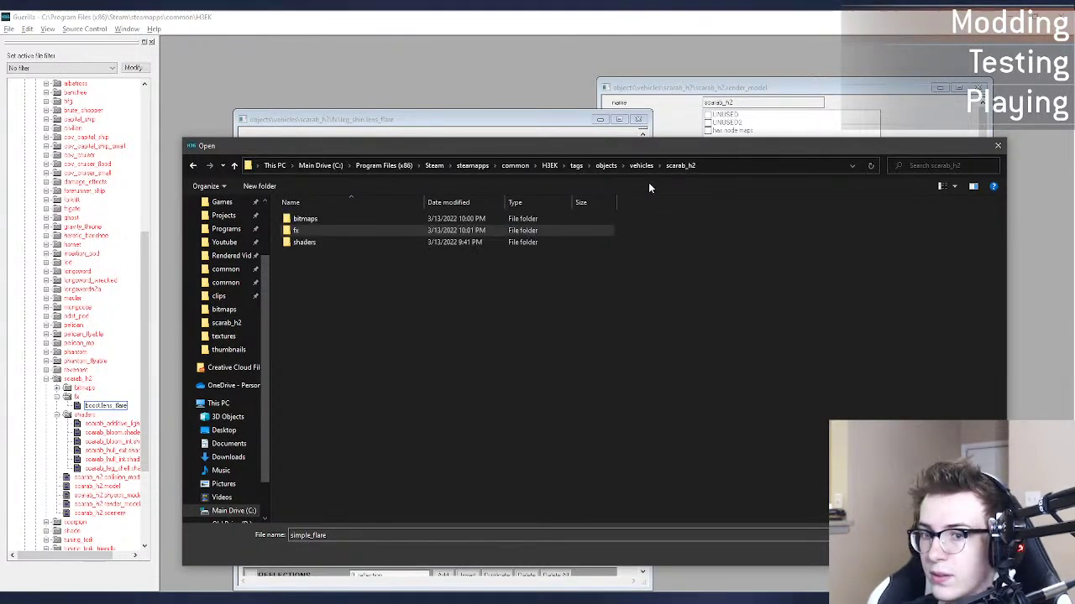
double_click(407, 219)
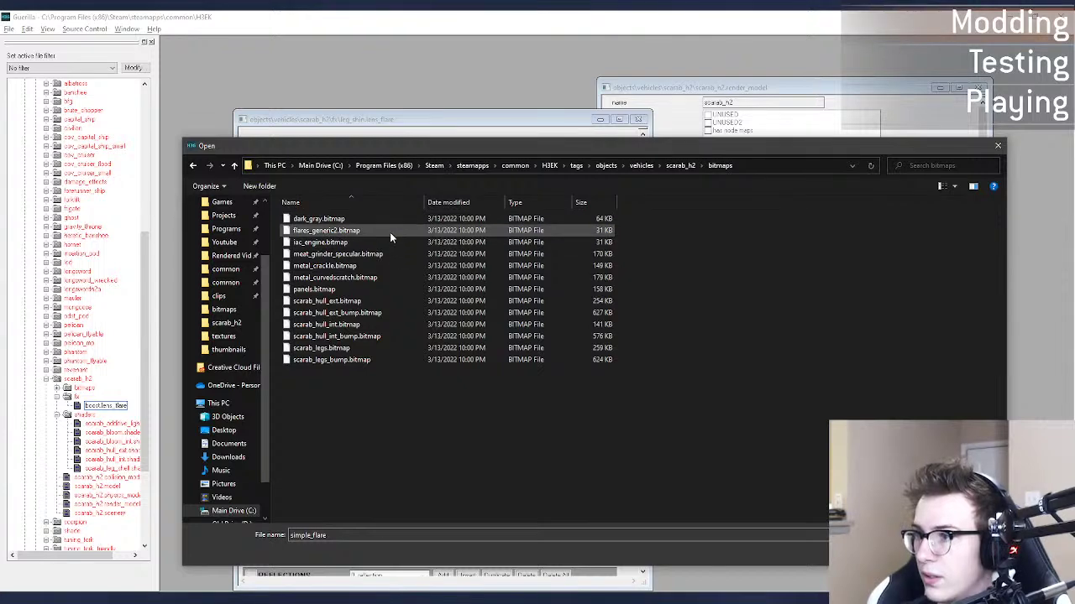
double_click(390, 232)
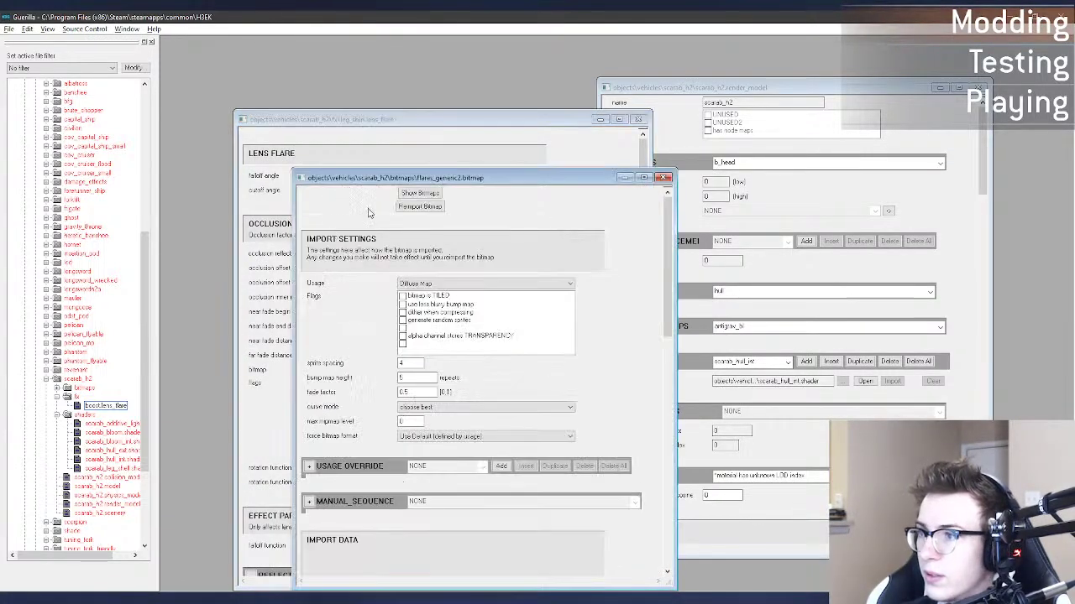
Step: Preview the flares_generic2 bitmap image and close its tag
click(431, 194)
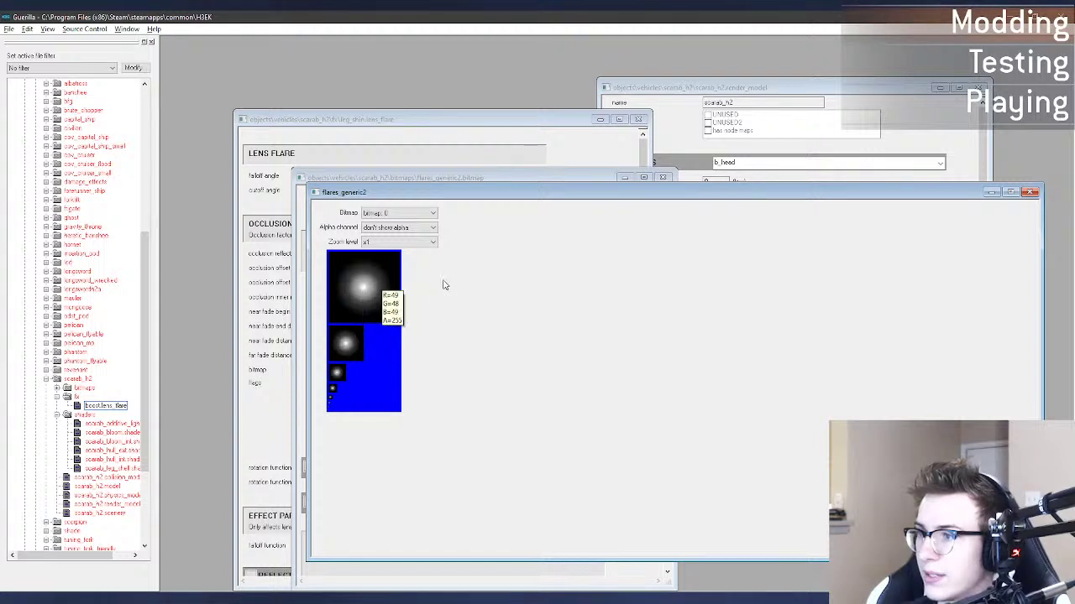
click(1030, 192)
click(663, 177)
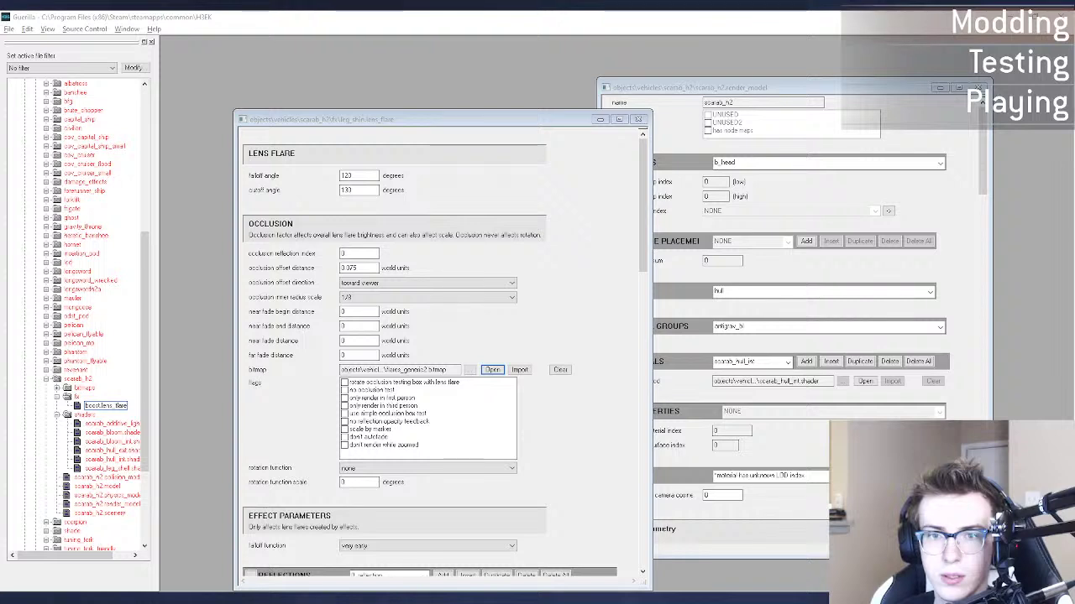
Step: Set the occlusion offset distance to 0.15 world units, and the occlusion offset direction and inner radius scale to none
double_click(359, 267)
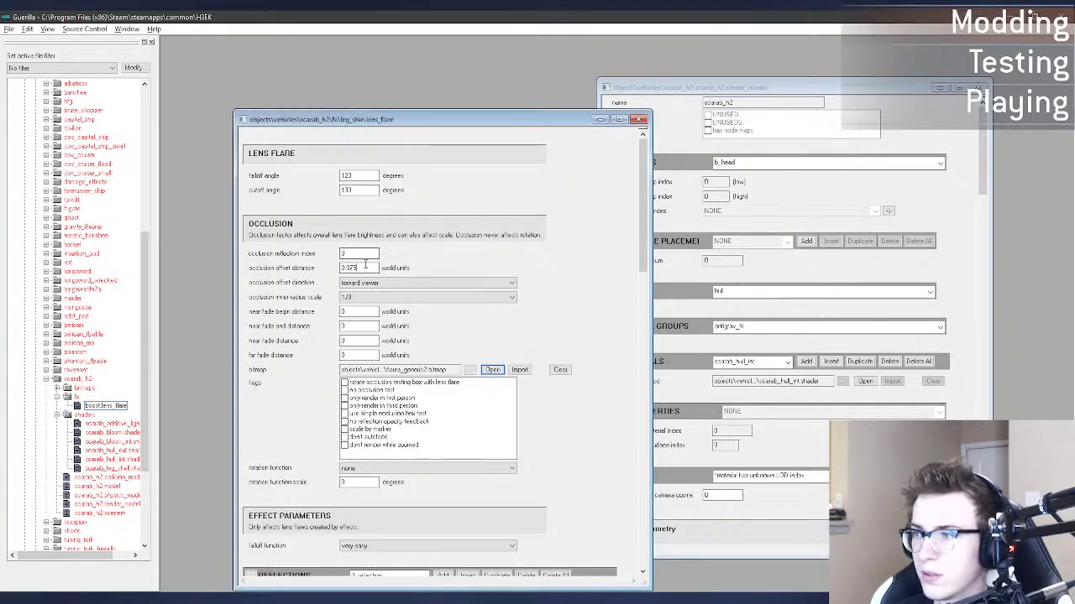
text(0.15)
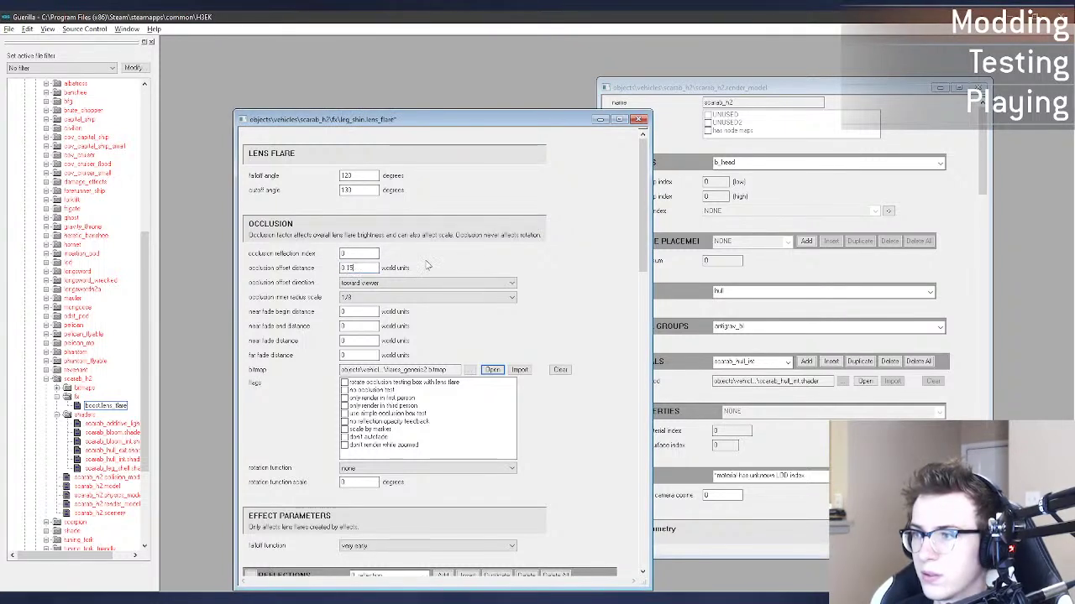
click(383, 283)
click(384, 283)
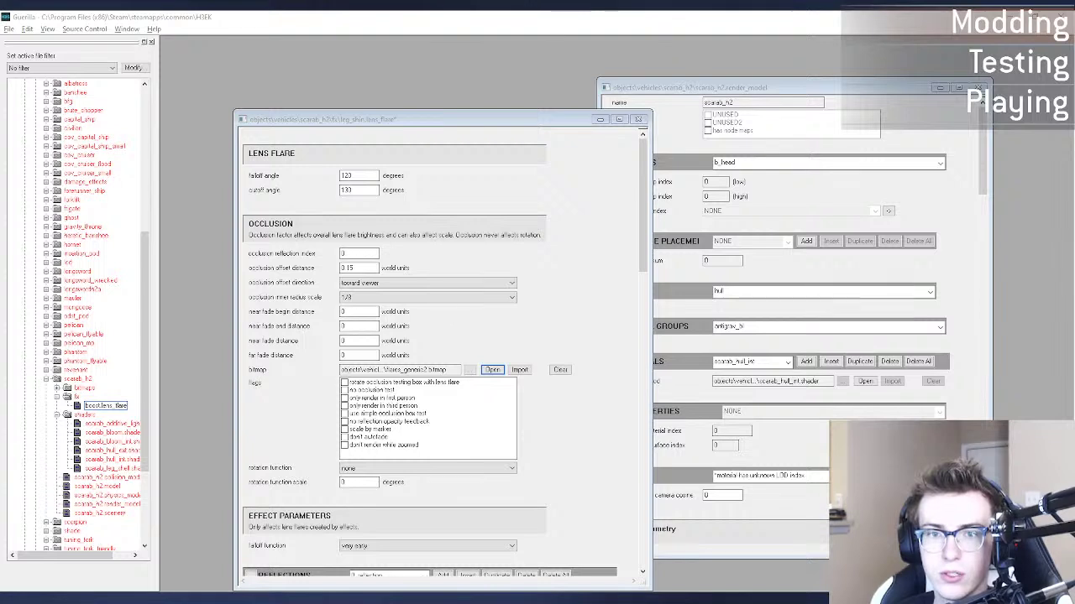
click(382, 283)
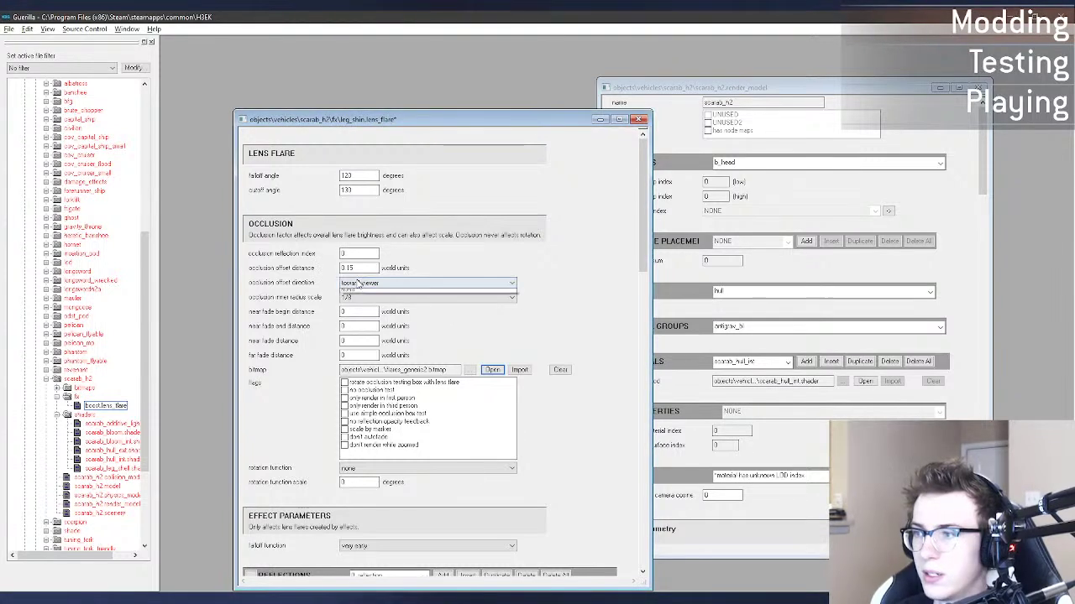
click(361, 310)
click(360, 298)
click(359, 308)
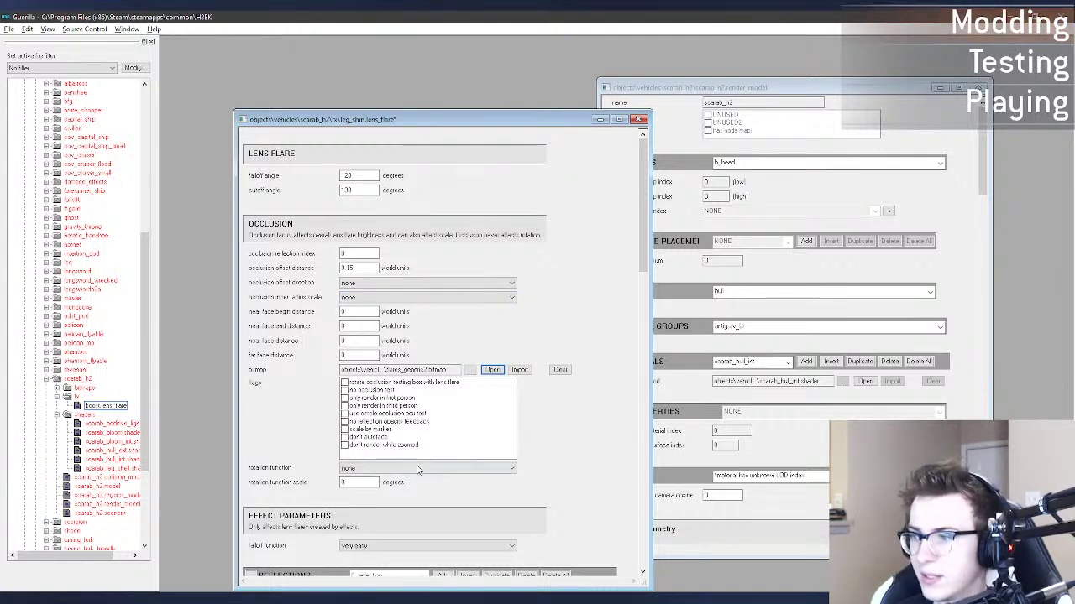
Step: Change the reflection's radius curve to the basic function type with both values set to 0.7
scroll(623, 441, down, 5)
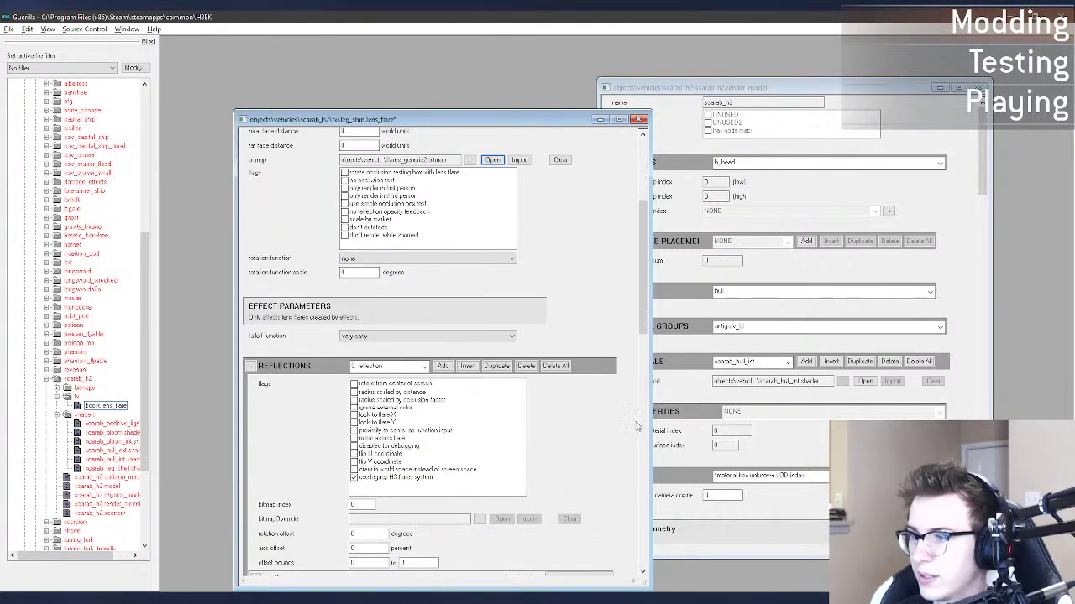
scroll(637, 428, down, 3)
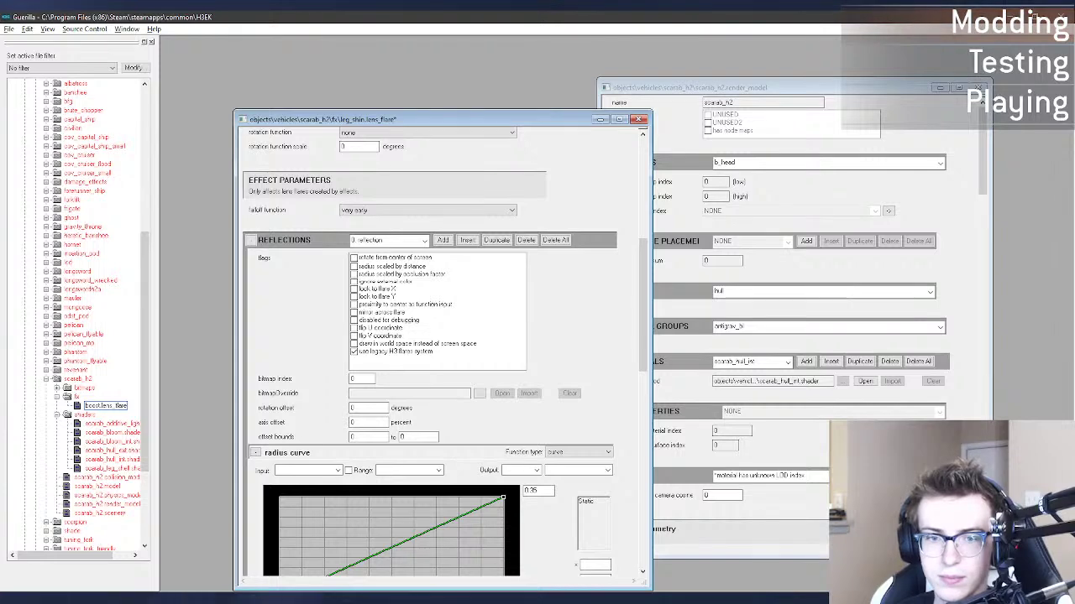
key(alt+Tab)
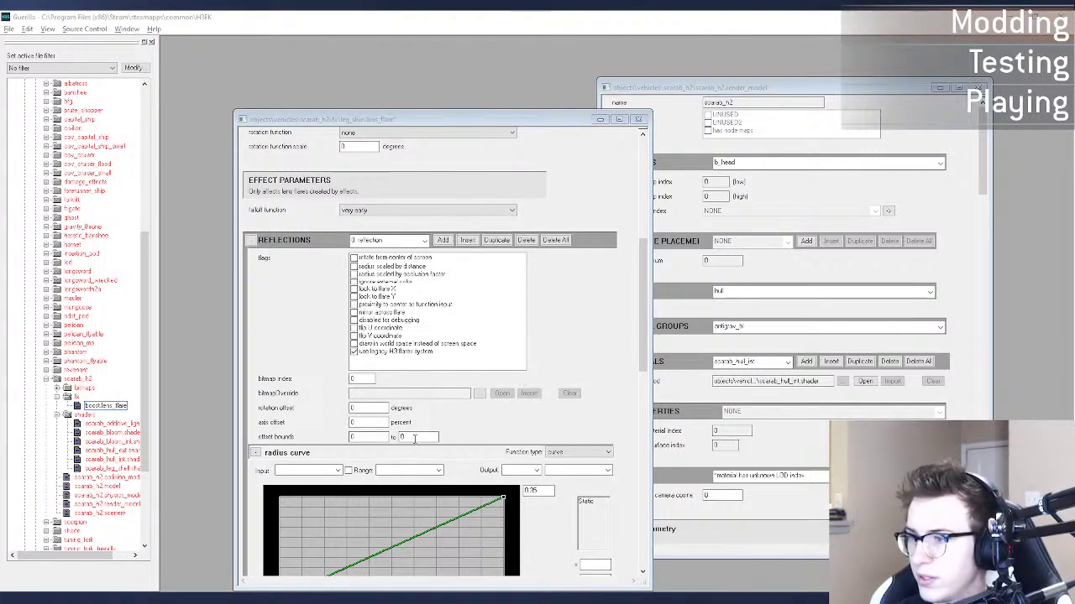
scroll(632, 376, down, 4)
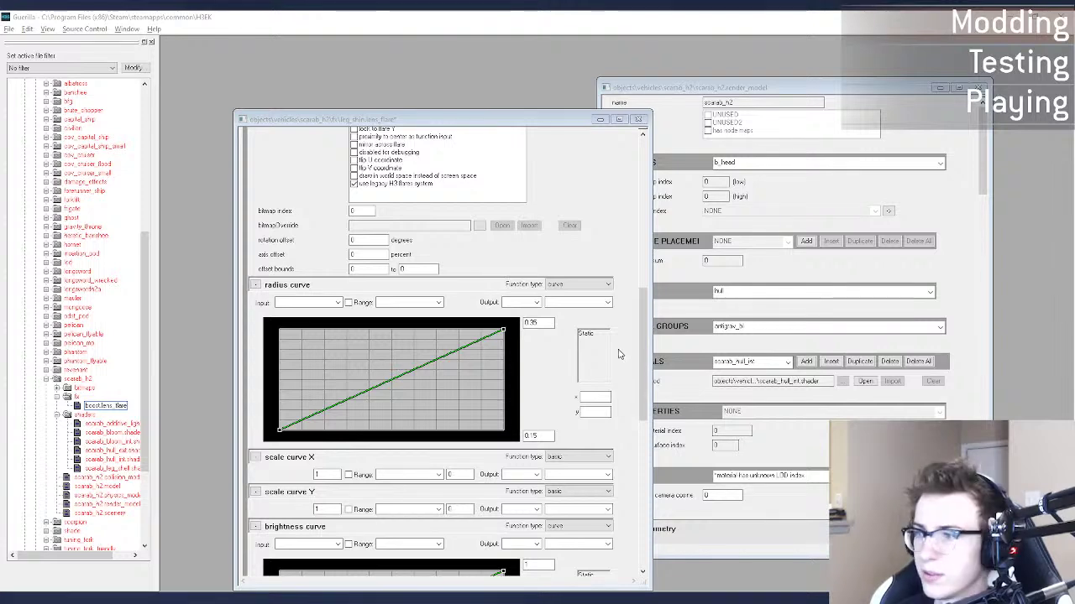
click(590, 290)
click(583, 294)
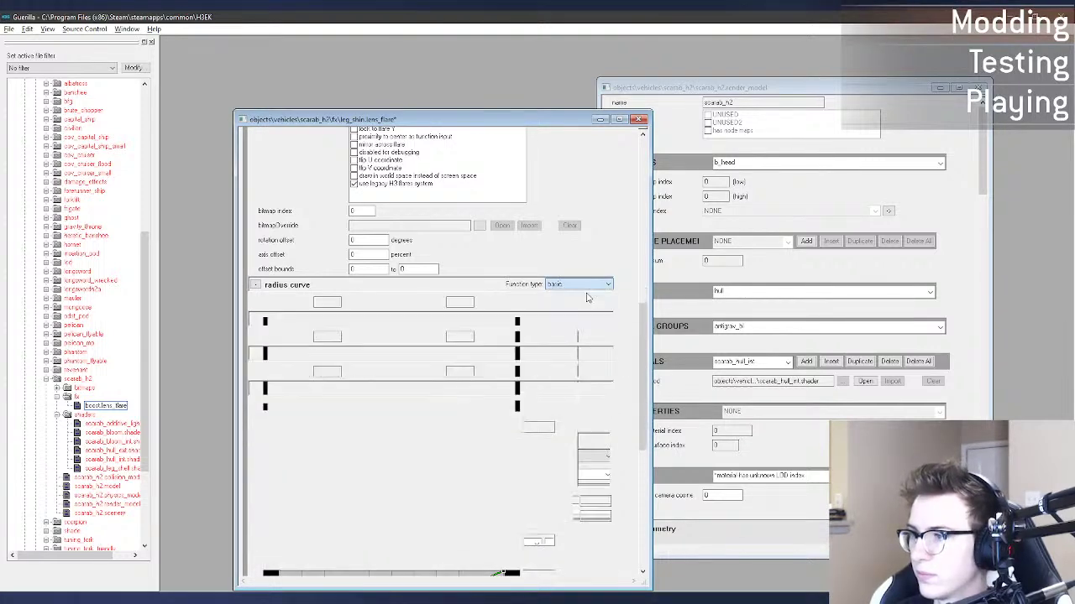
text(0.7)
double_click(456, 304)
text(0.7)
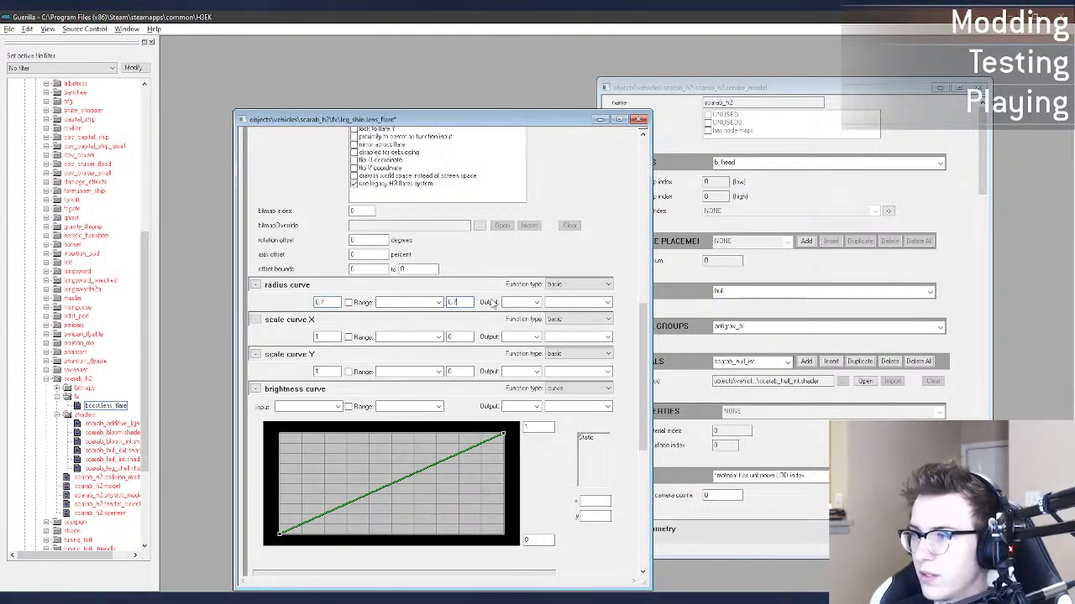
text(0.7)
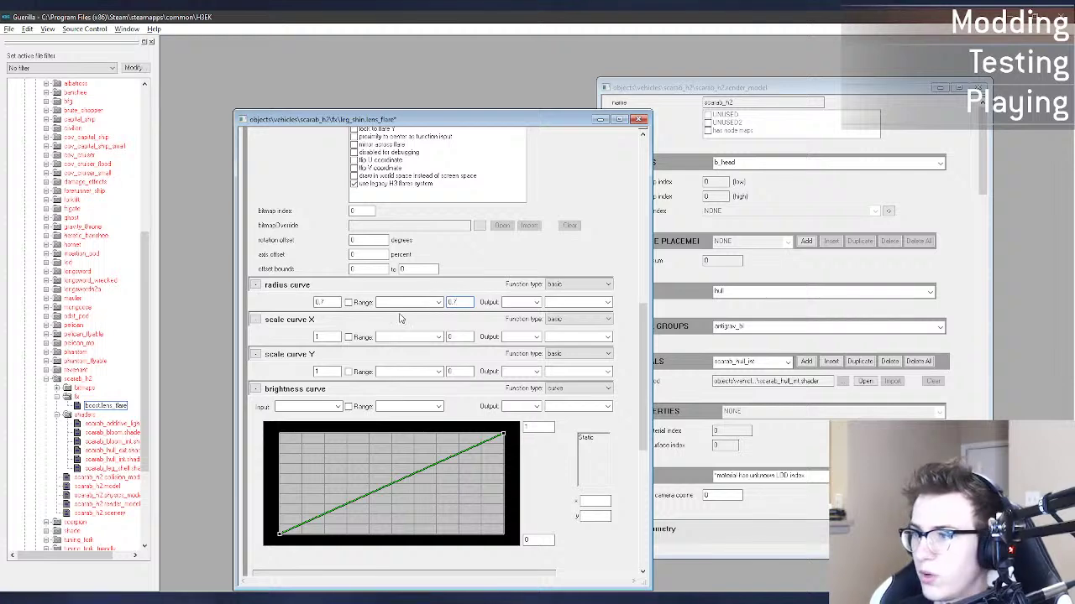
Step: Change the reflection's brightness curve to the basic function type and set its first value to 1
scroll(560, 455, down, 2)
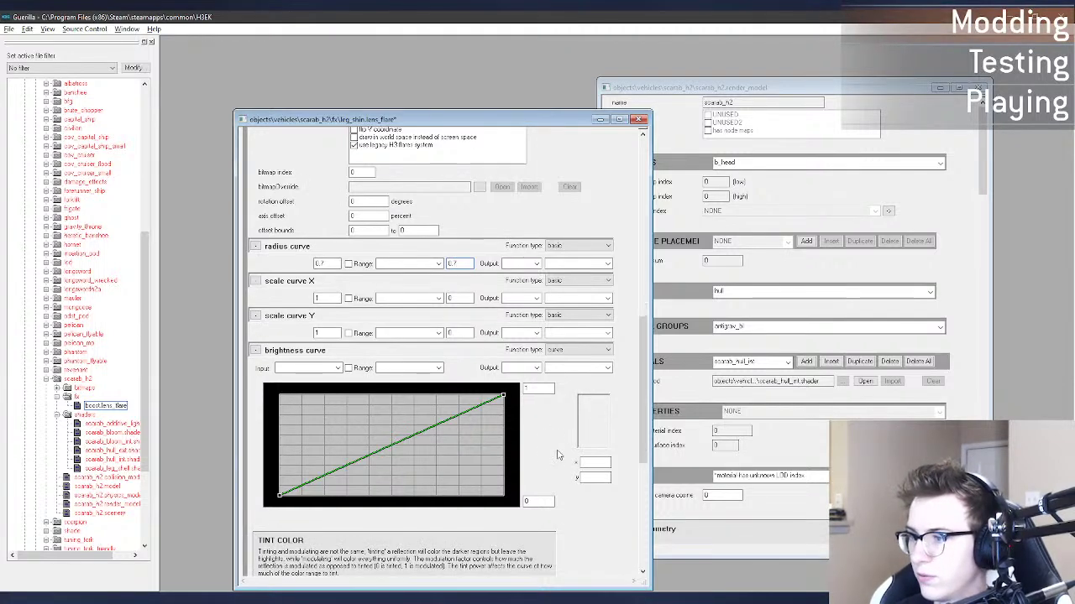
click(580, 310)
click(555, 321)
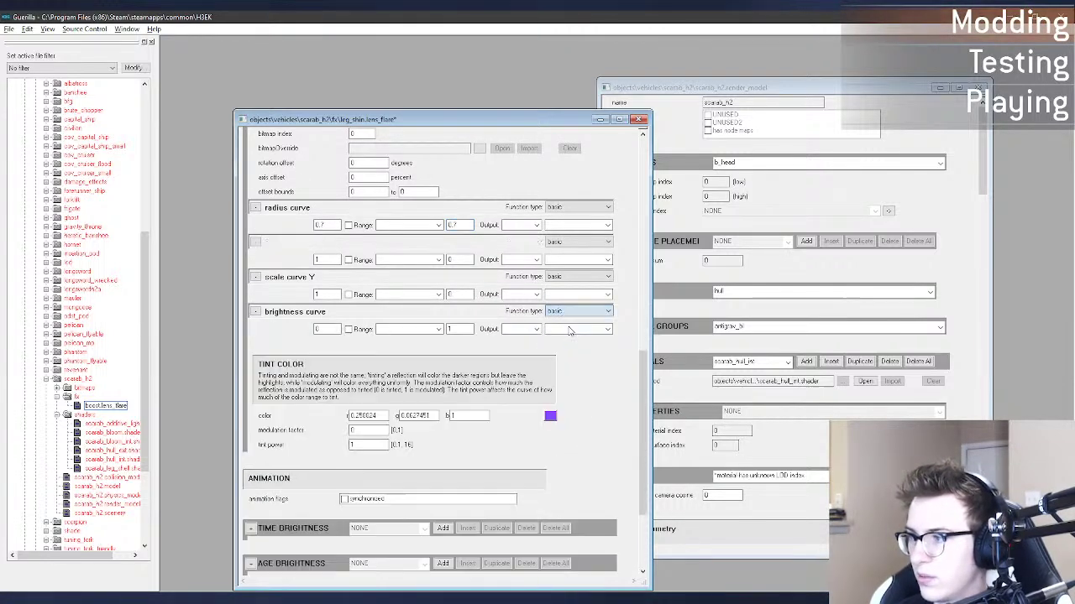
click(457, 329)
double_click(323, 329)
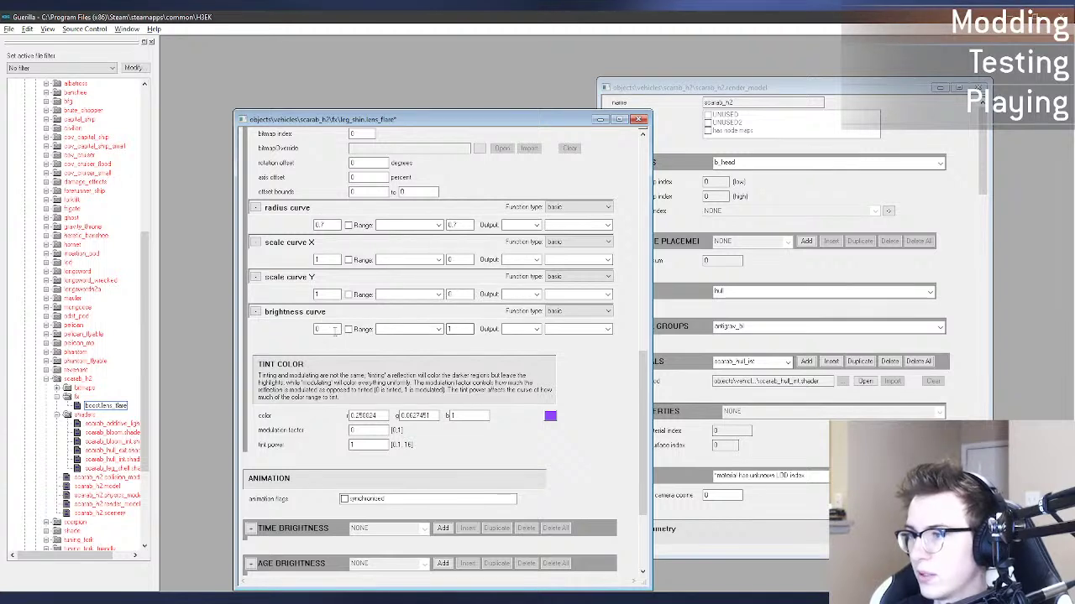
text(1)
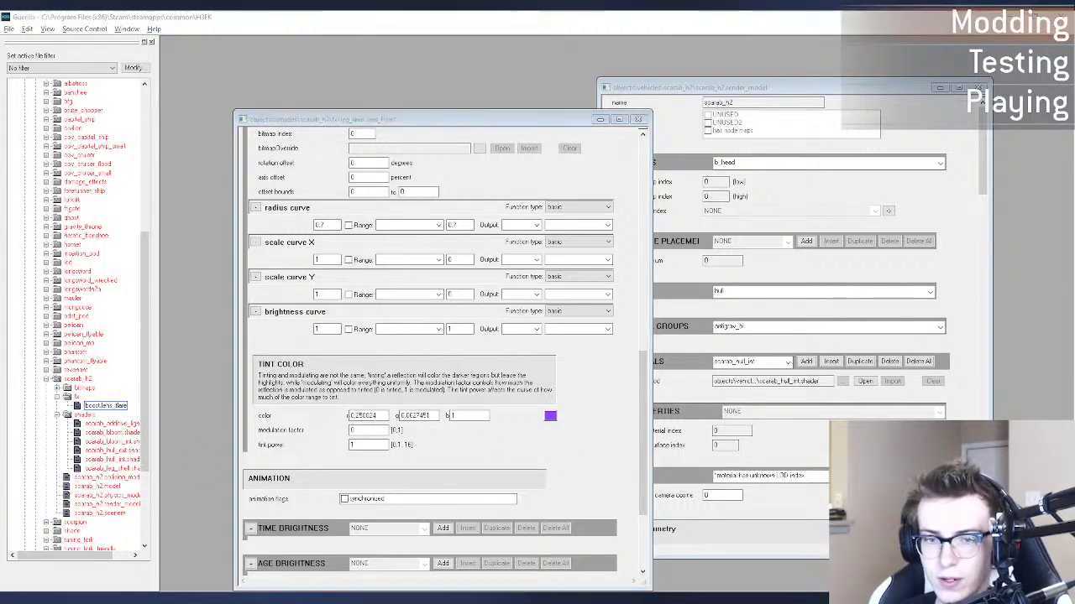
Step: Set the reflection's tint color to red 0.34902 and green 0.933333 in leg_shin.lens_flare
double_click(369, 418)
text(0.34902)
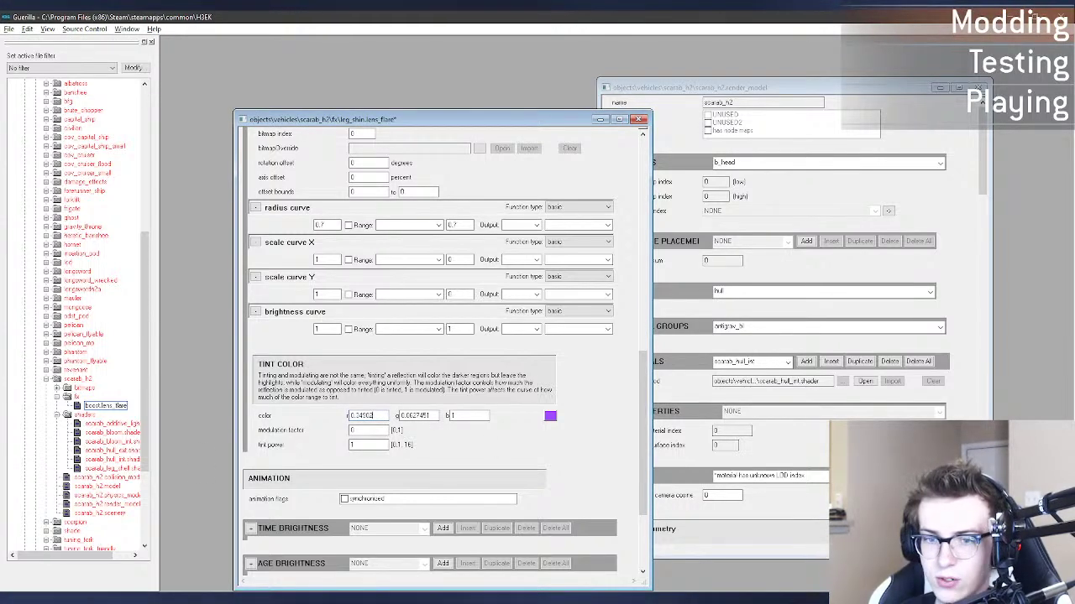
double_click(434, 418)
text(0.933333)
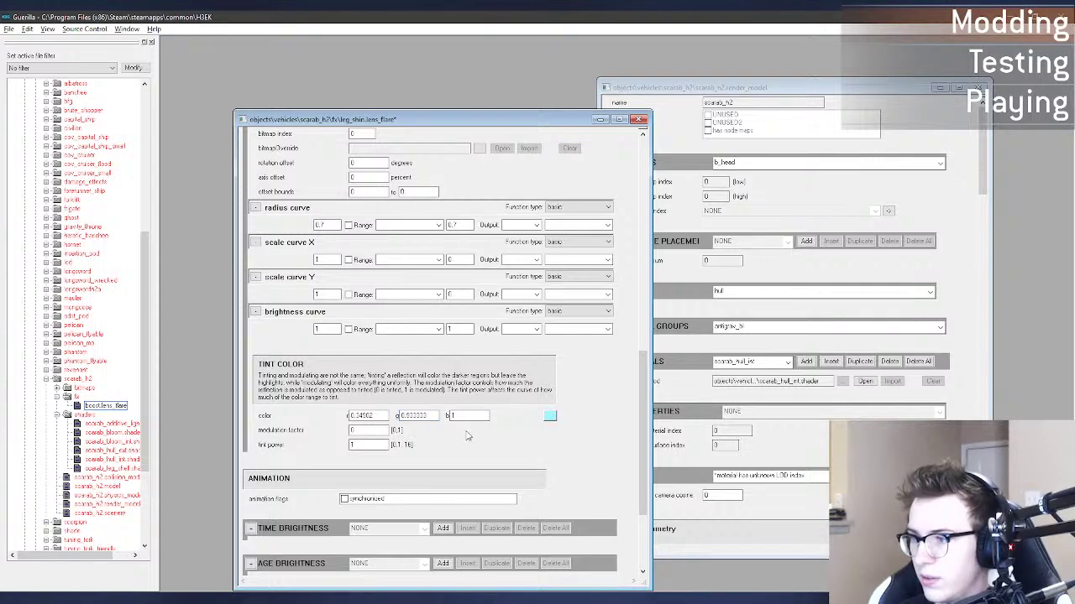
scroll(598, 444, down, 1)
scroll(608, 446, down, 2)
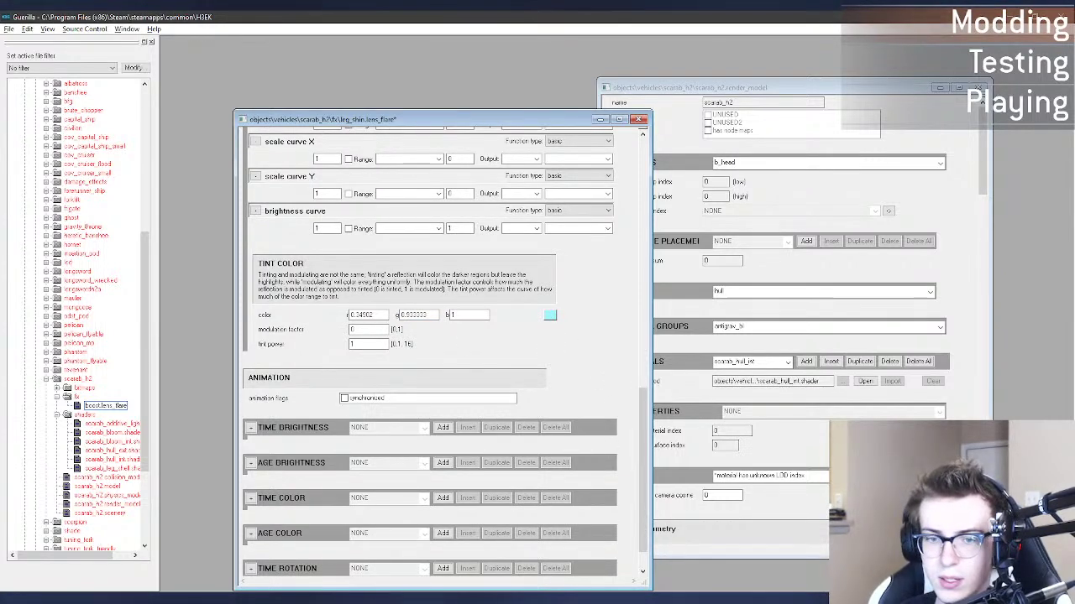
scroll(447, 438, down, 1)
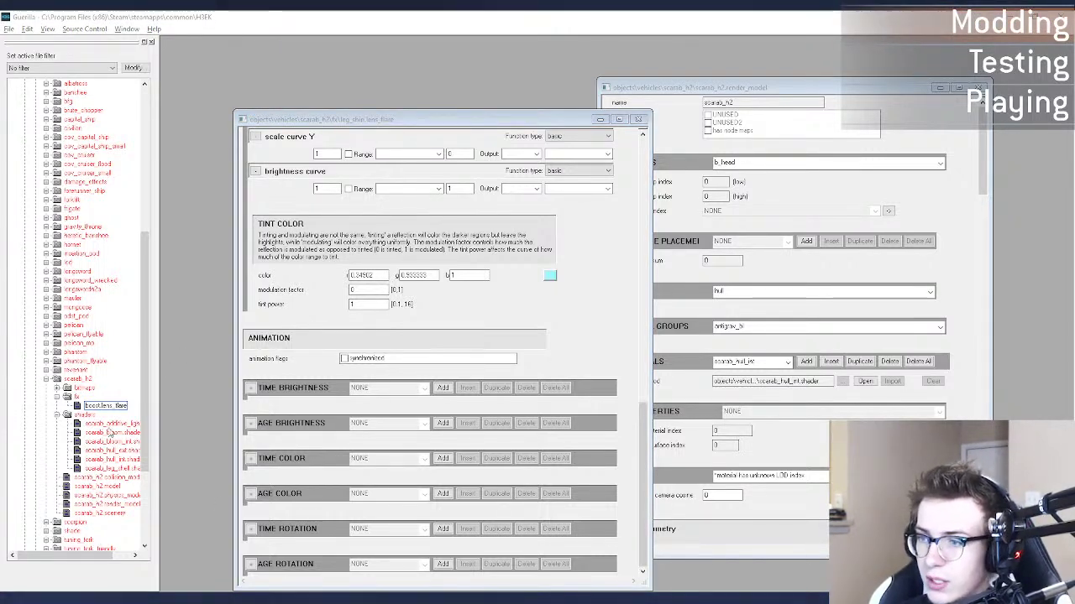
Step: Open scarab_h2.scenery and enter leg_shin as the marker of its attachment
click(114, 515)
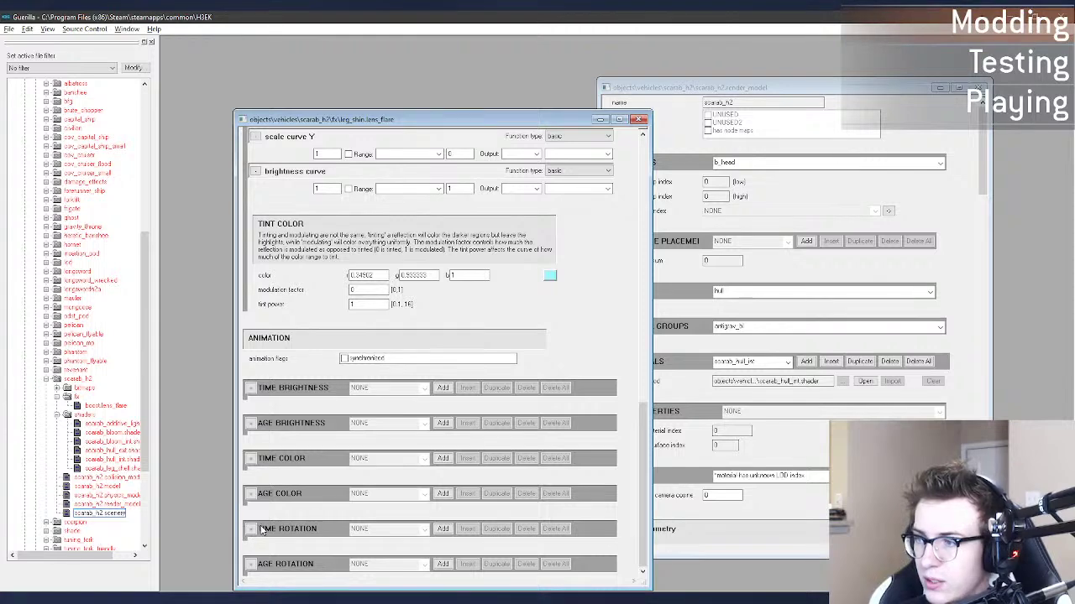
scroll(586, 445, down, 10)
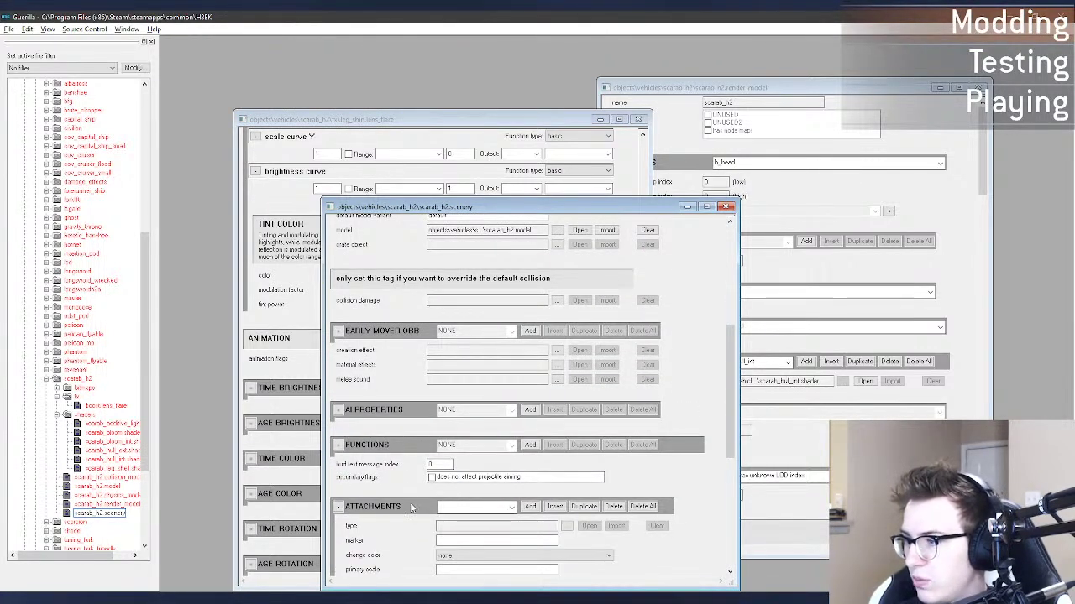
click(510, 508)
click(386, 507)
click(454, 540)
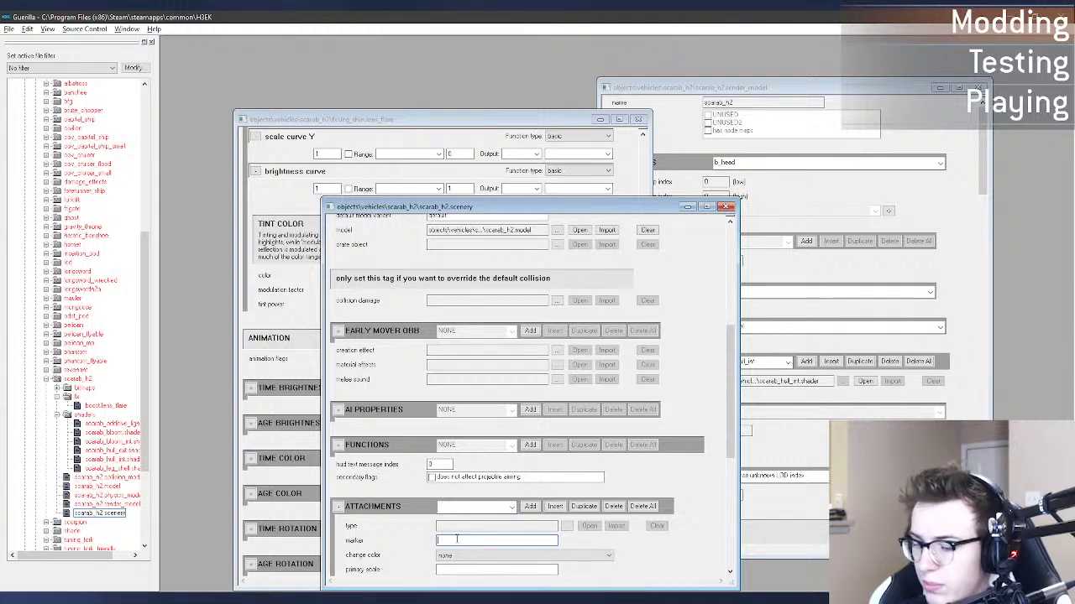
text(leg_shin)
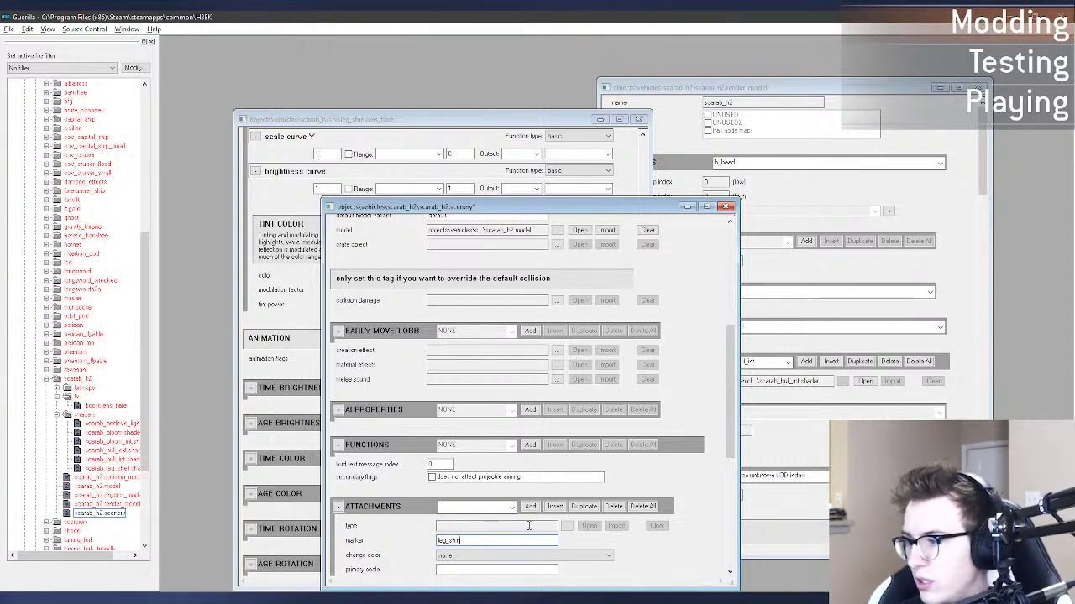
Step: Assign leg_shin.lens_flare from the scarab_h2 fx folder as the attachment's type and check the scarab's legs in H3 Sapien
click(567, 526)
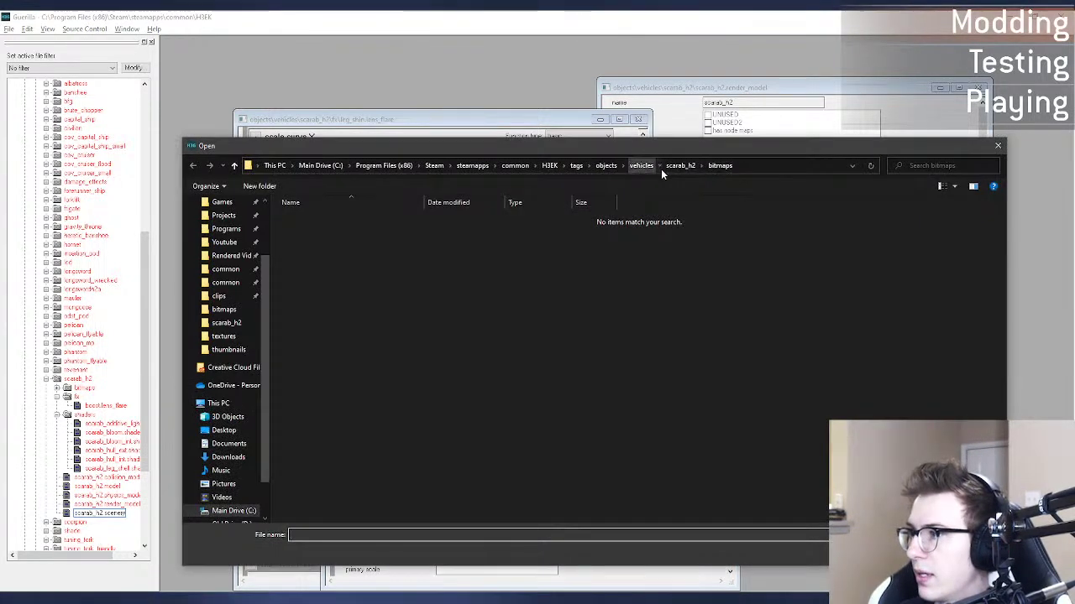
click(680, 165)
double_click(366, 240)
click(356, 220)
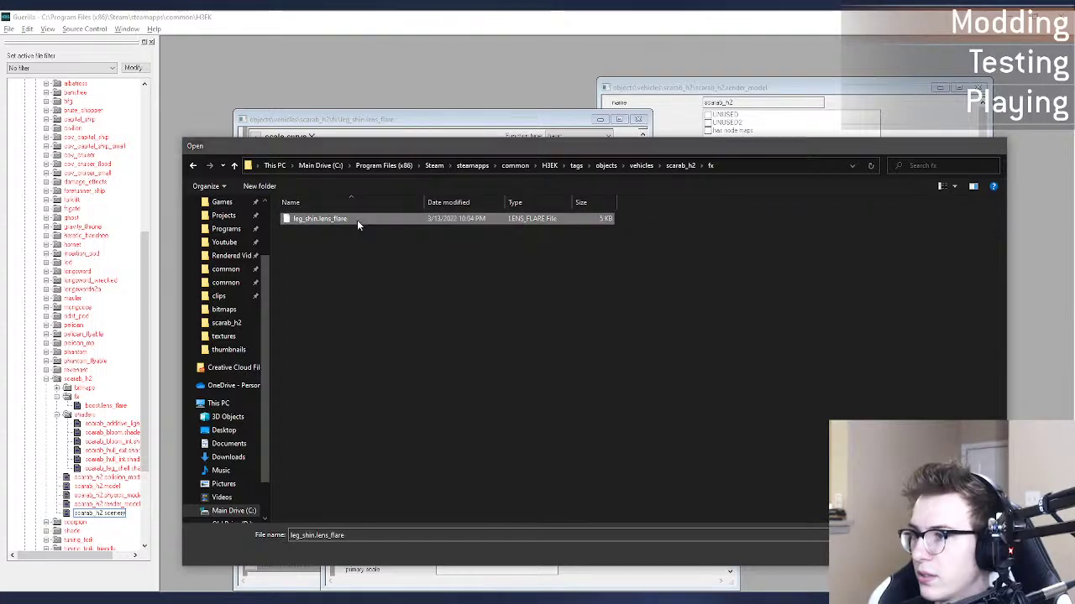
double_click(357, 220)
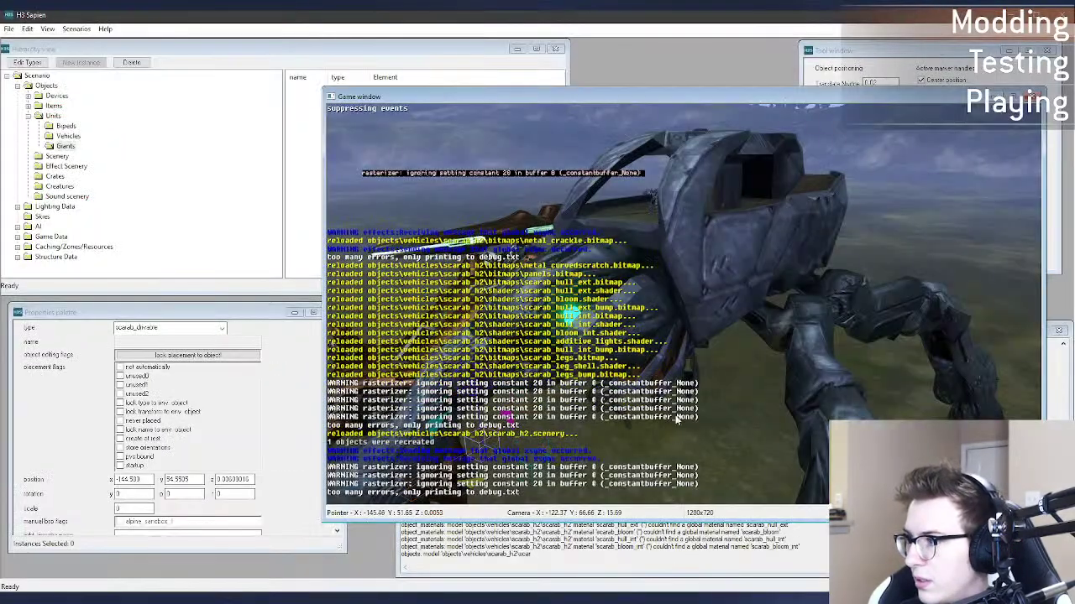
key(a)
middle_drag(678, 420, 731, 378)
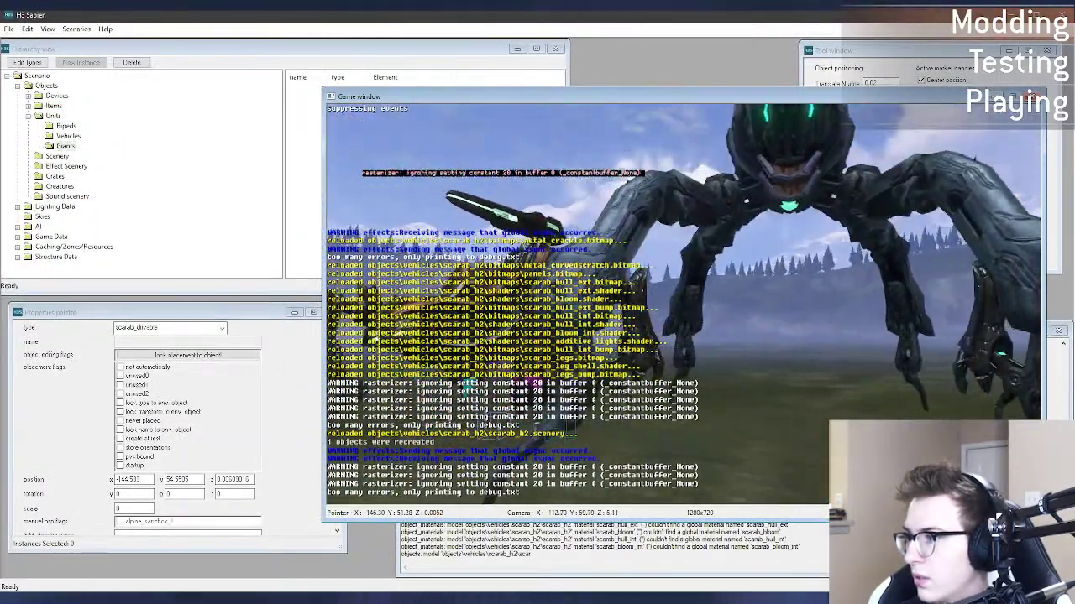
key(a)
middle_drag(629, 442, 671, 420)
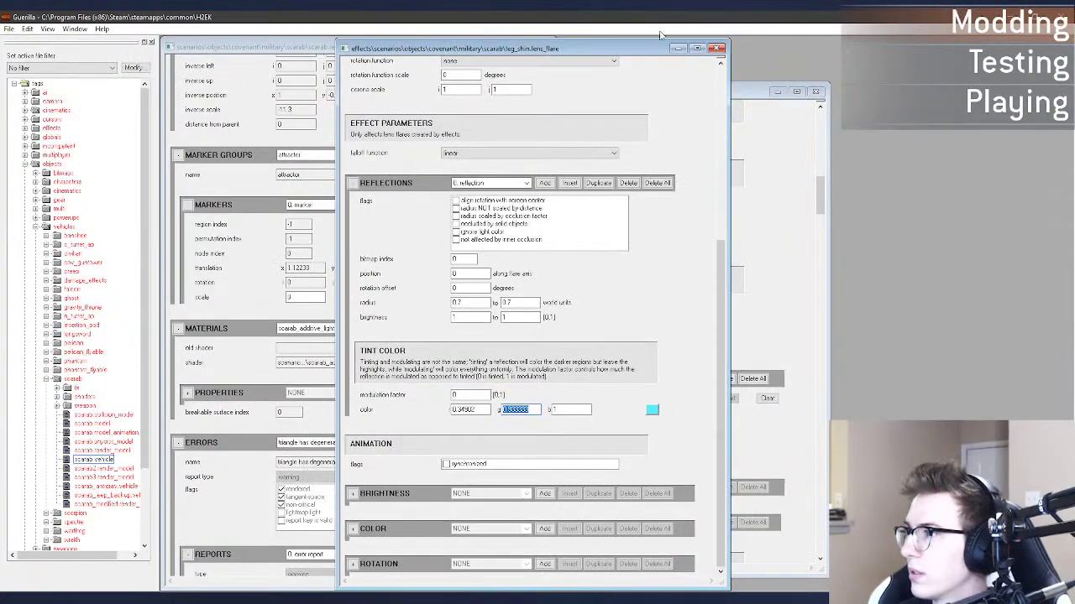
Step: Close the H2 lens flare tag and copy the leg_flare marker name from H2's scarab.vehicle attachment into the scarab_h2.scenery attachment
click(717, 48)
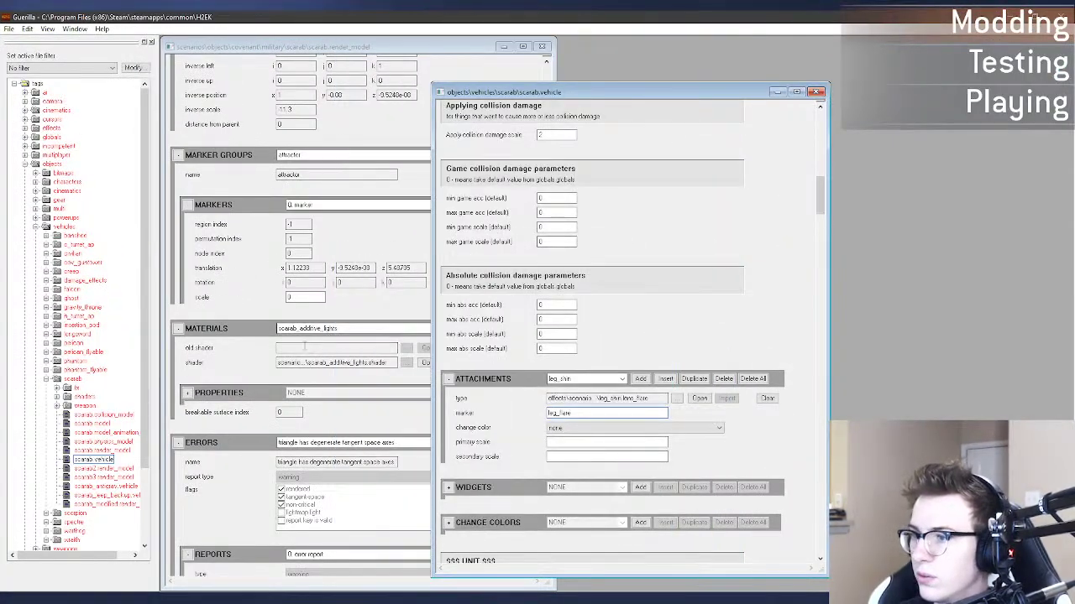
double_click(571, 413)
key(ctrl+c)
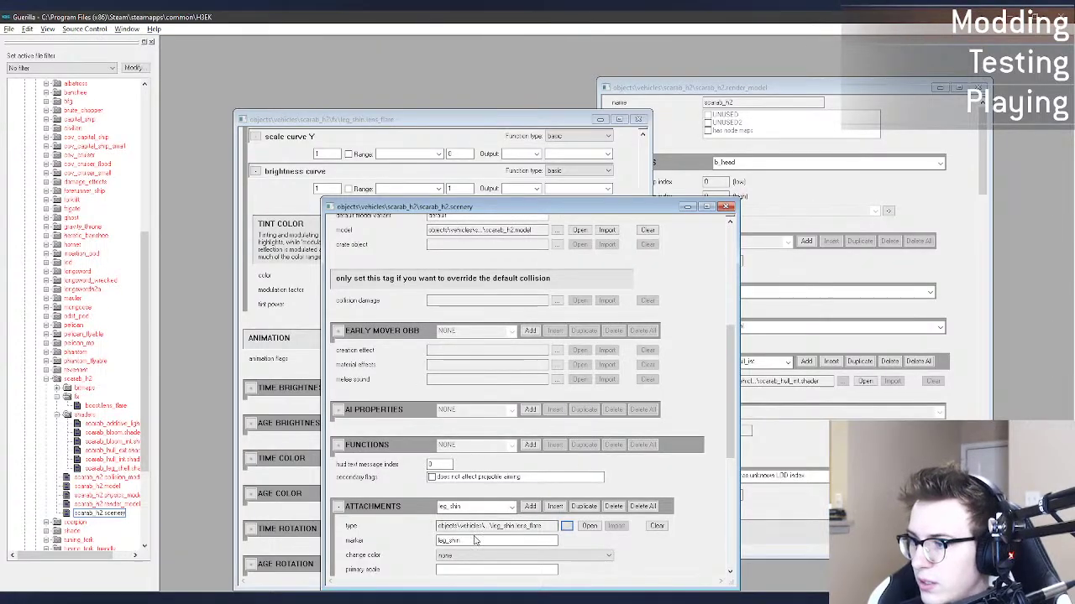
double_click(475, 541)
key(ctrl+v)
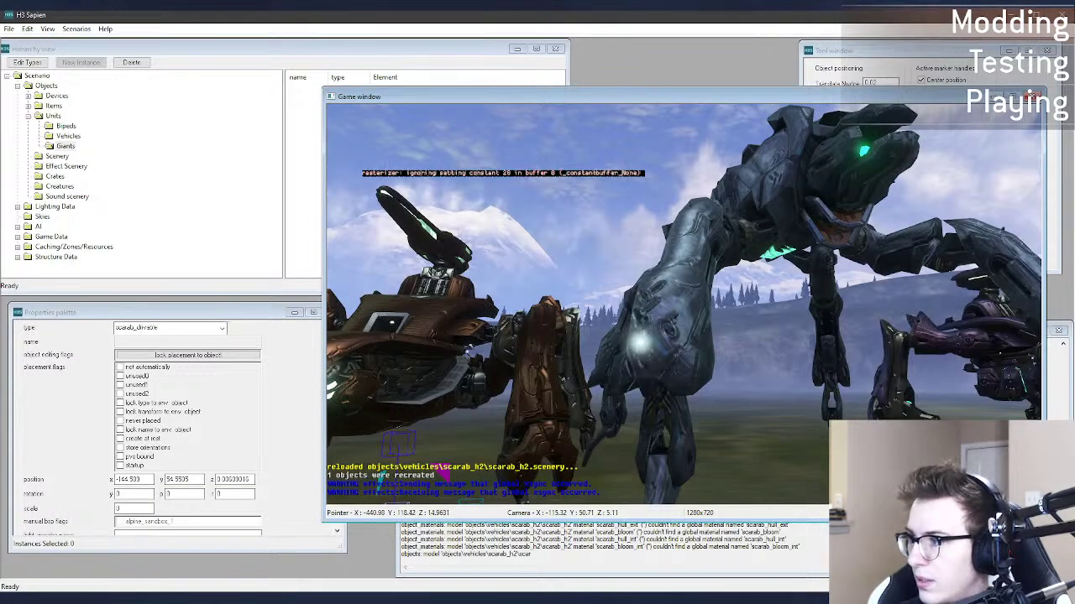
Step: Examine the lens flares on the H2 scarab's shins in H3 Sapien from several angles and distances
key(d)
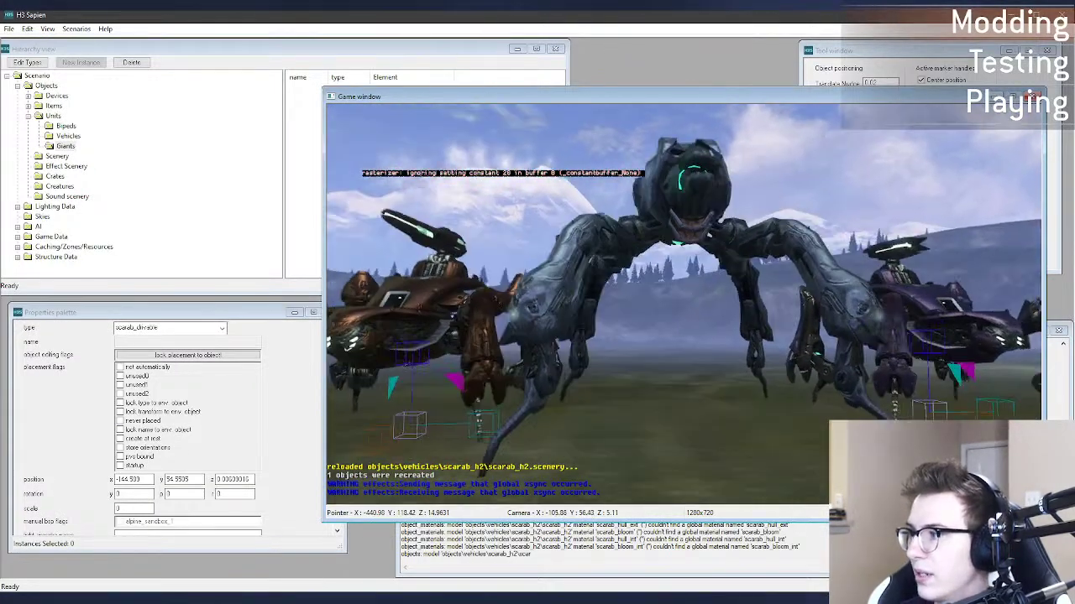
key(s)
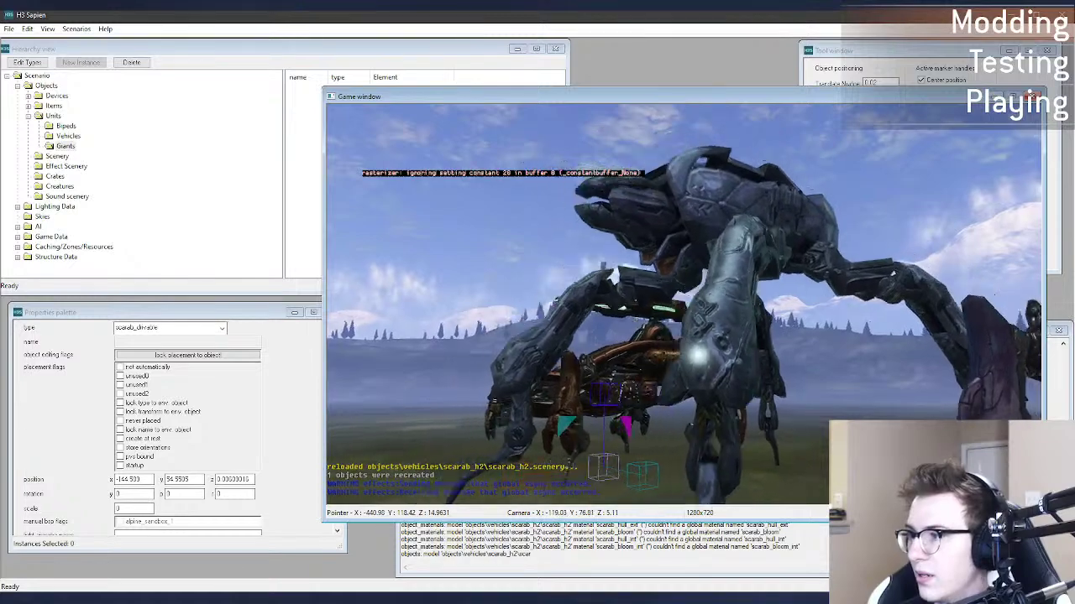
key(a)
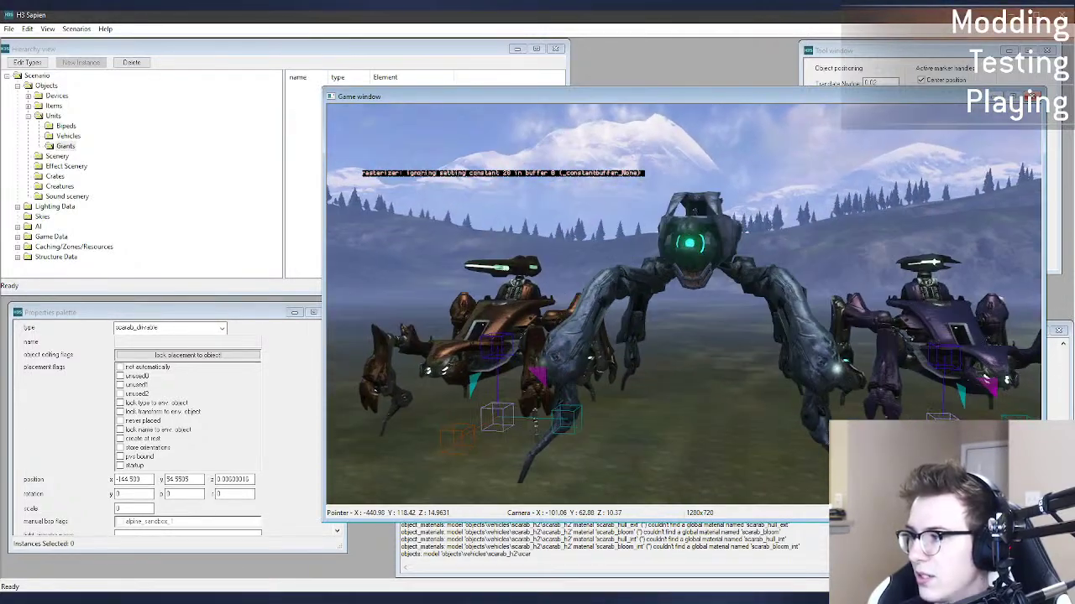
key(w)
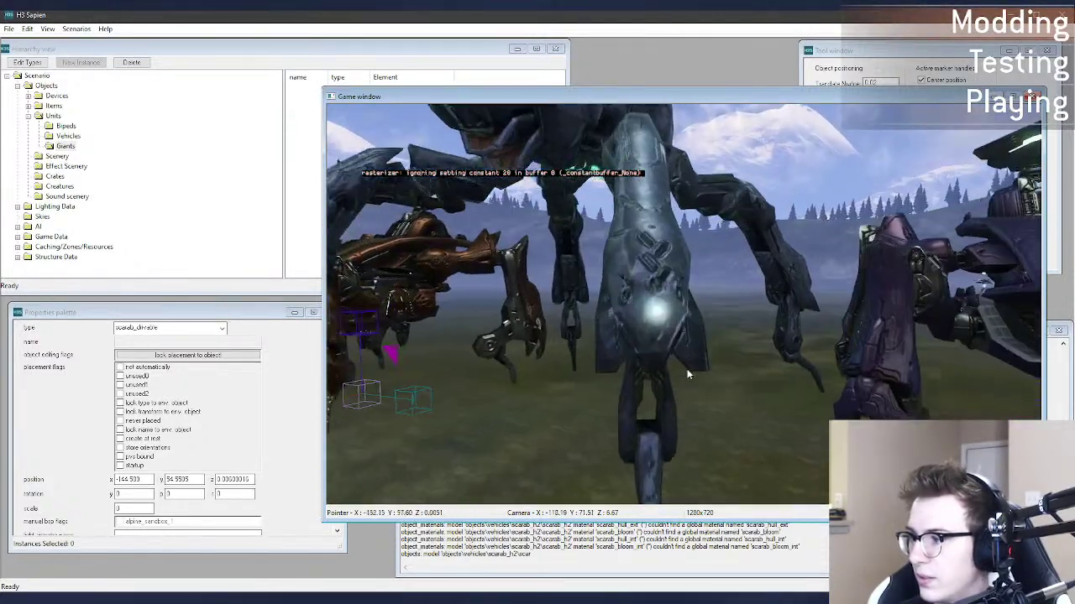
key(w)
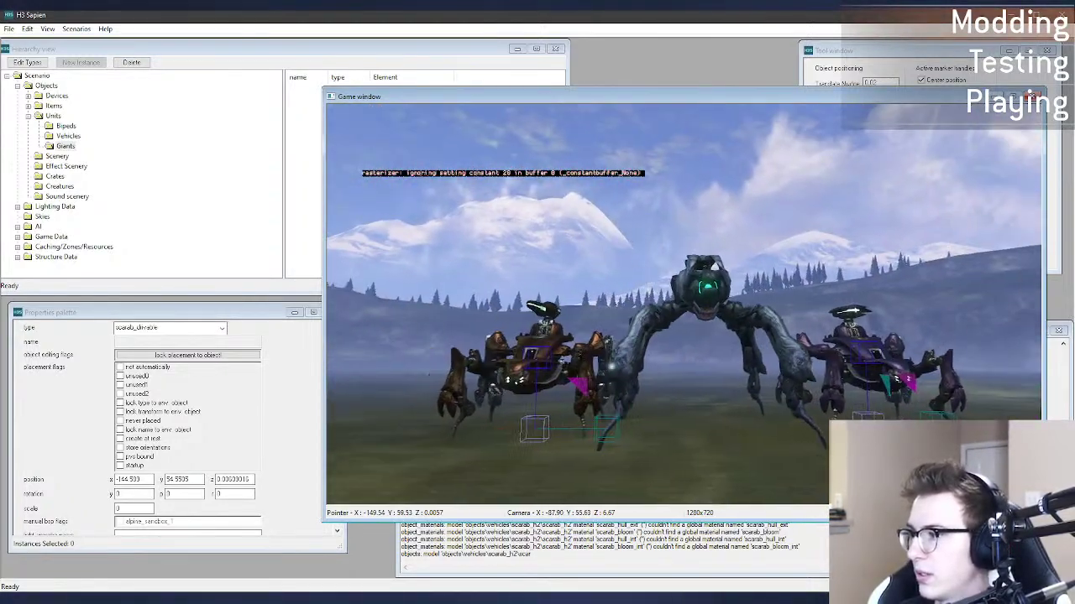
key(w)
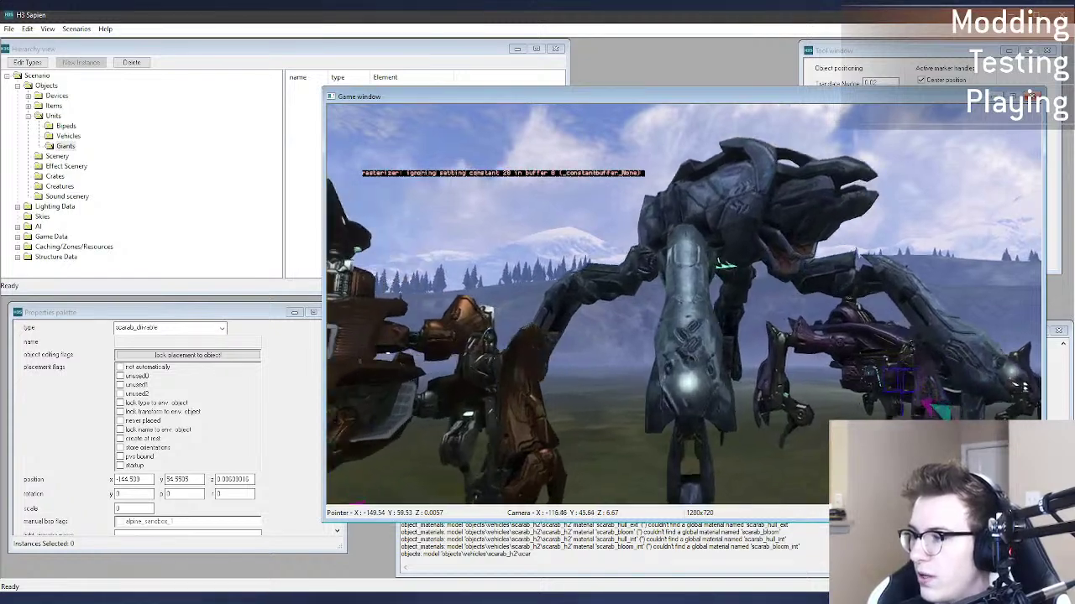
key(s)
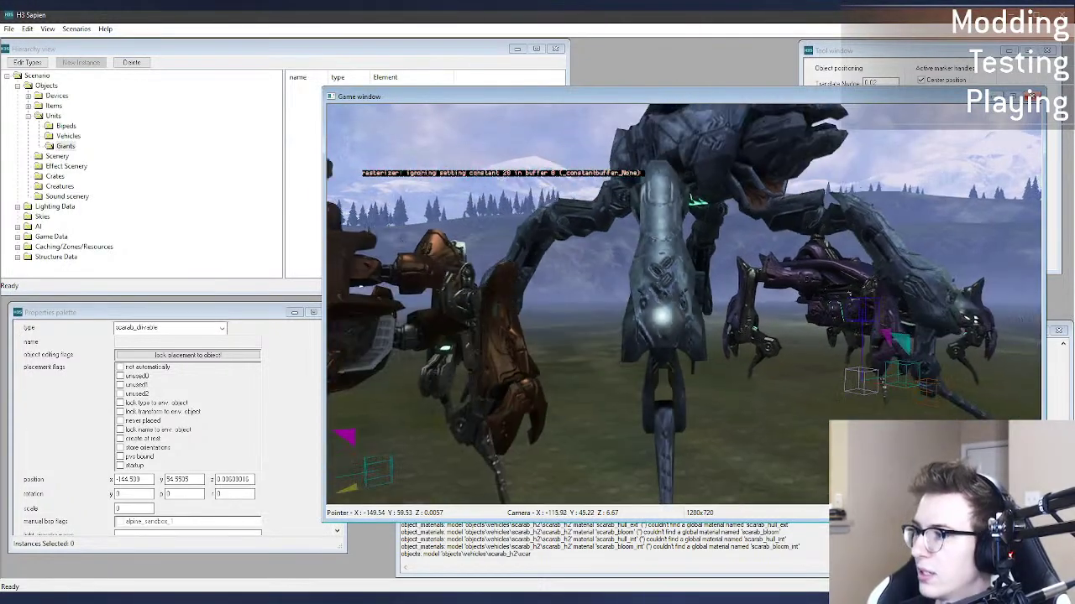
key(w)
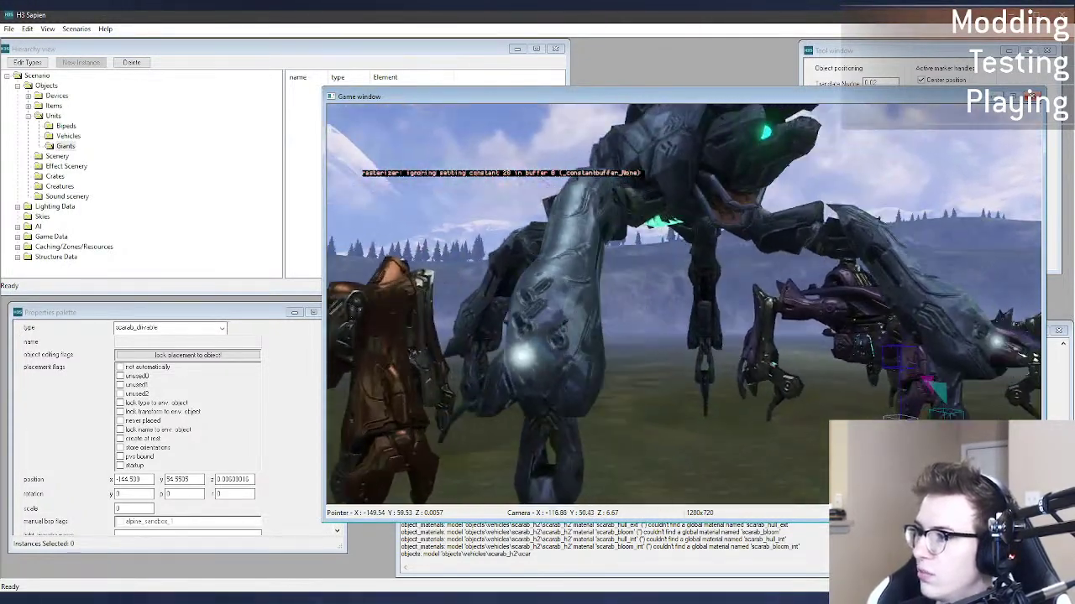
key(w)
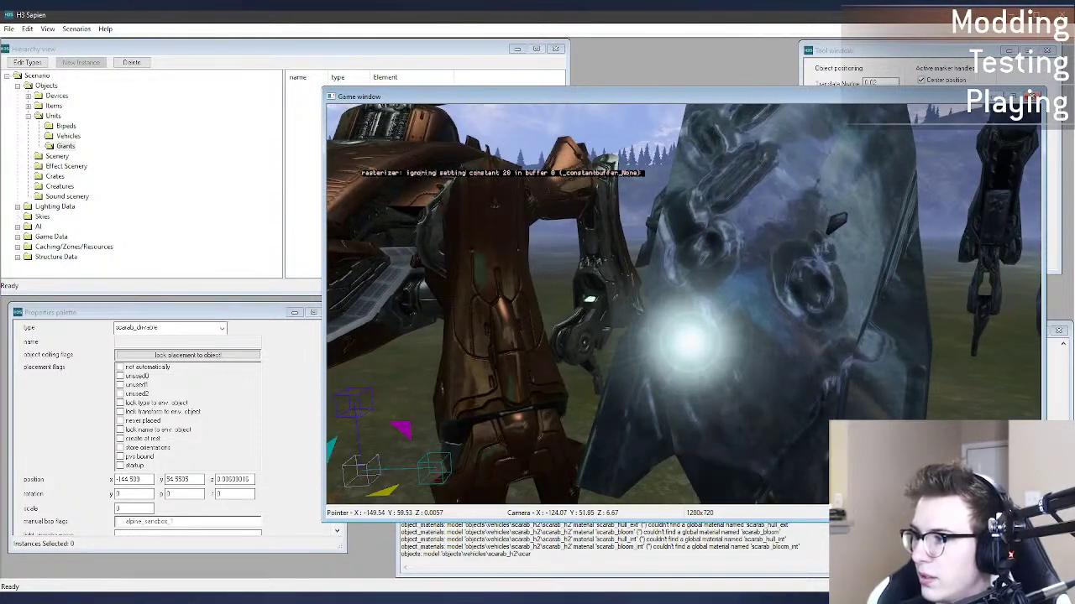
key(s)
key(s)
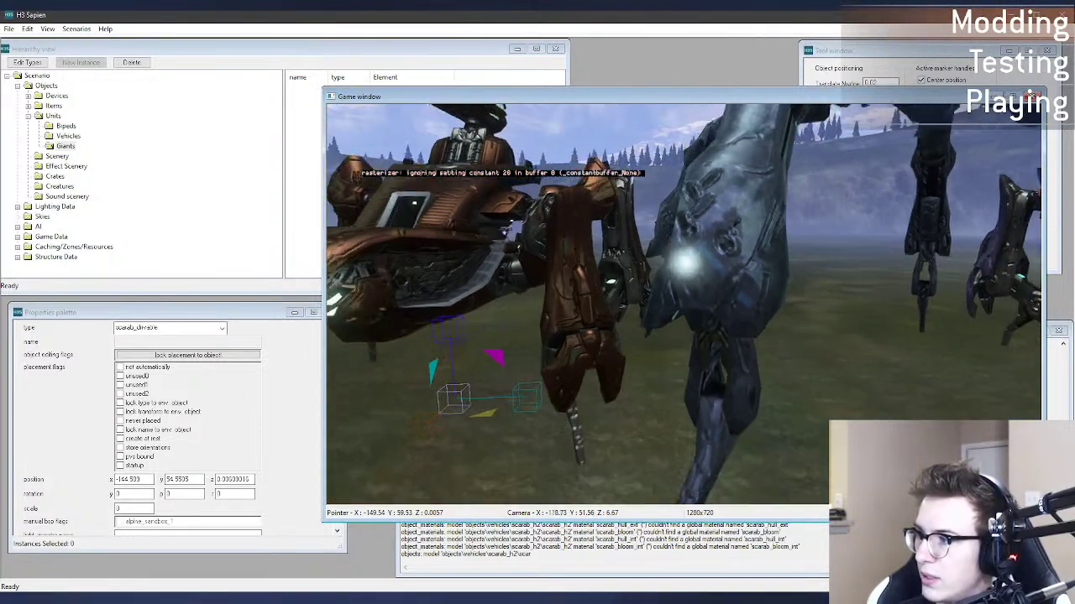
key(s)
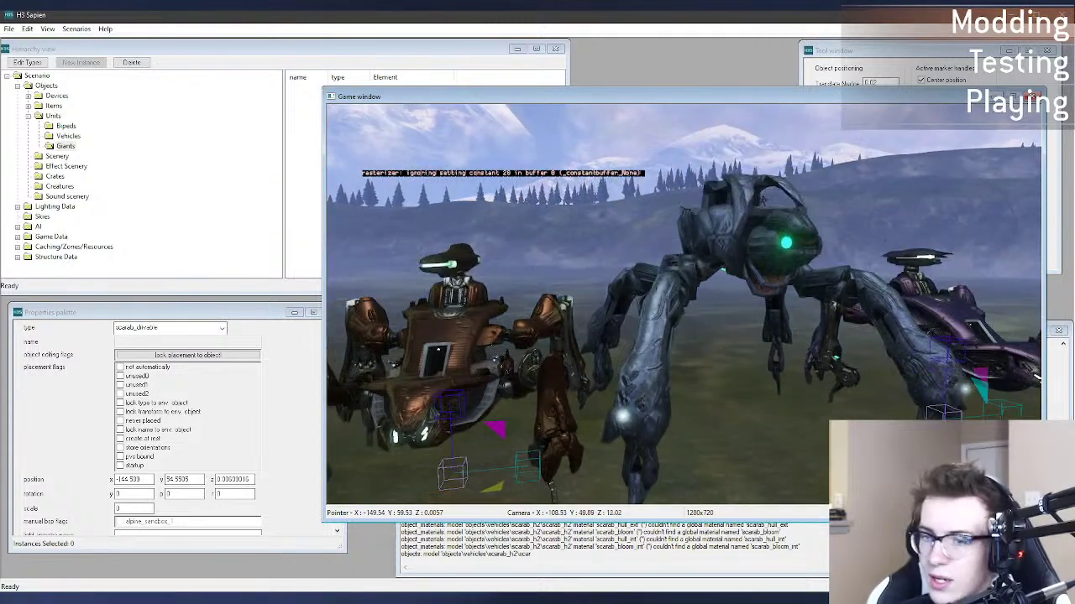
key(w)
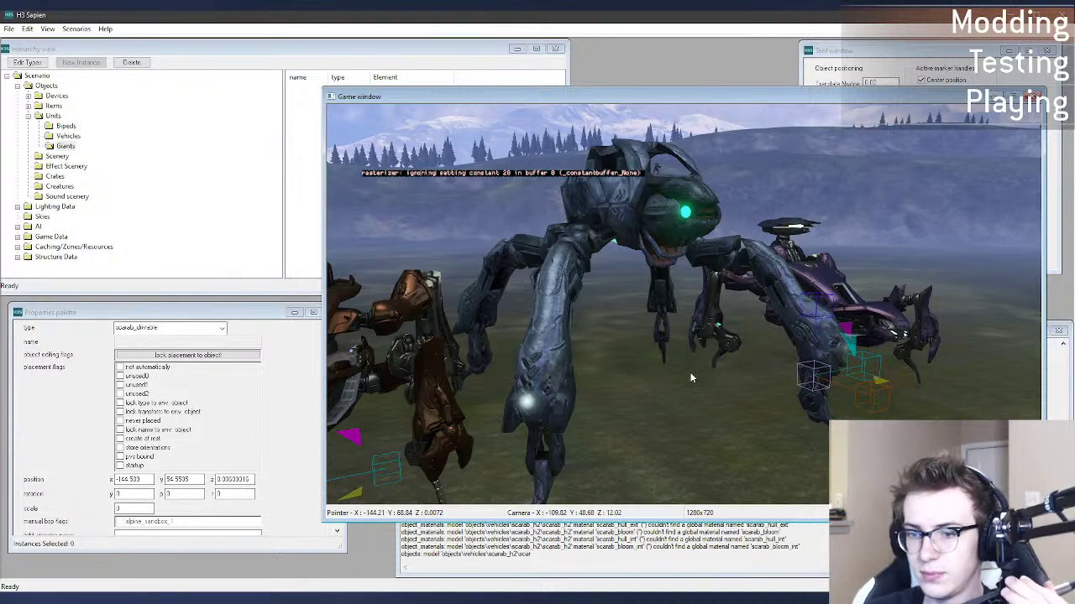
key(s)
middle_drag(785, 241, 744, 241)
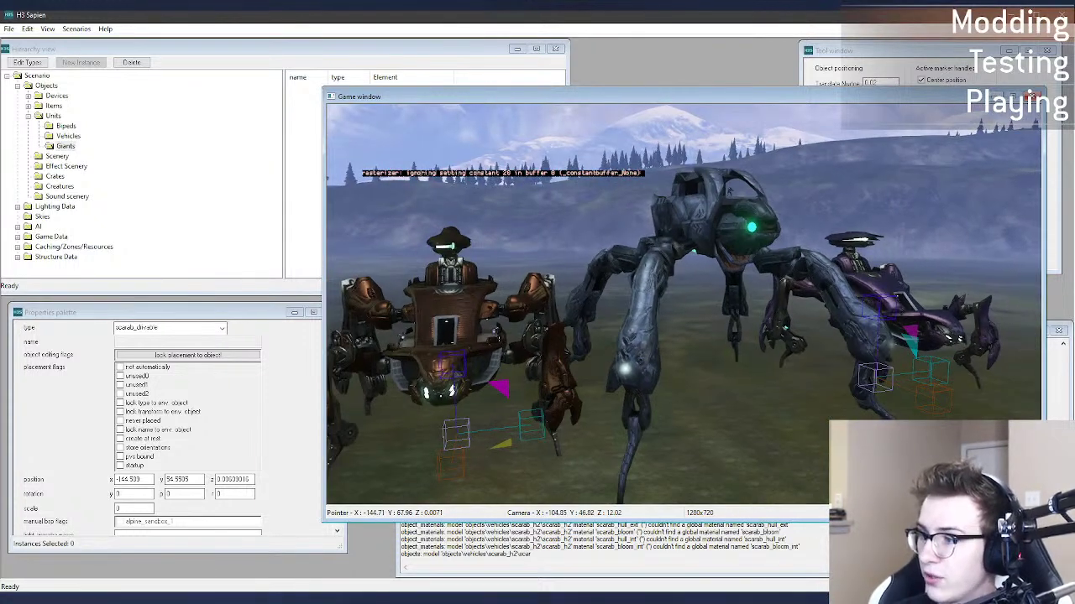
key(w)
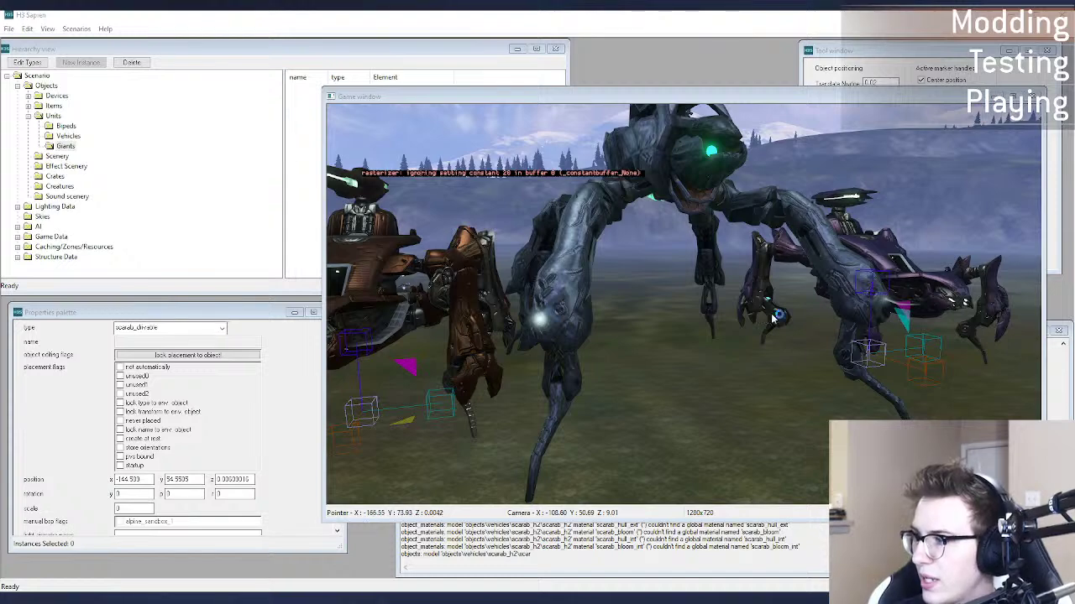
Step: Start loading the 03b_newmombasa scenario in H2 Sapien and switch back to H3 Sapien
scroll(738, 269, down, 10)
double_click(772, 482)
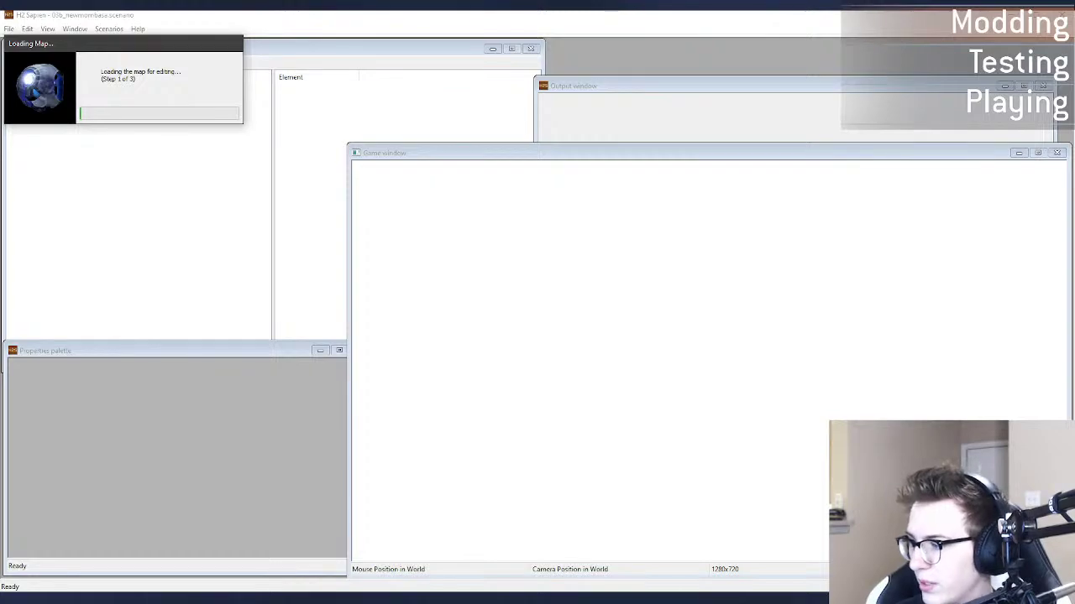
click(682, 598)
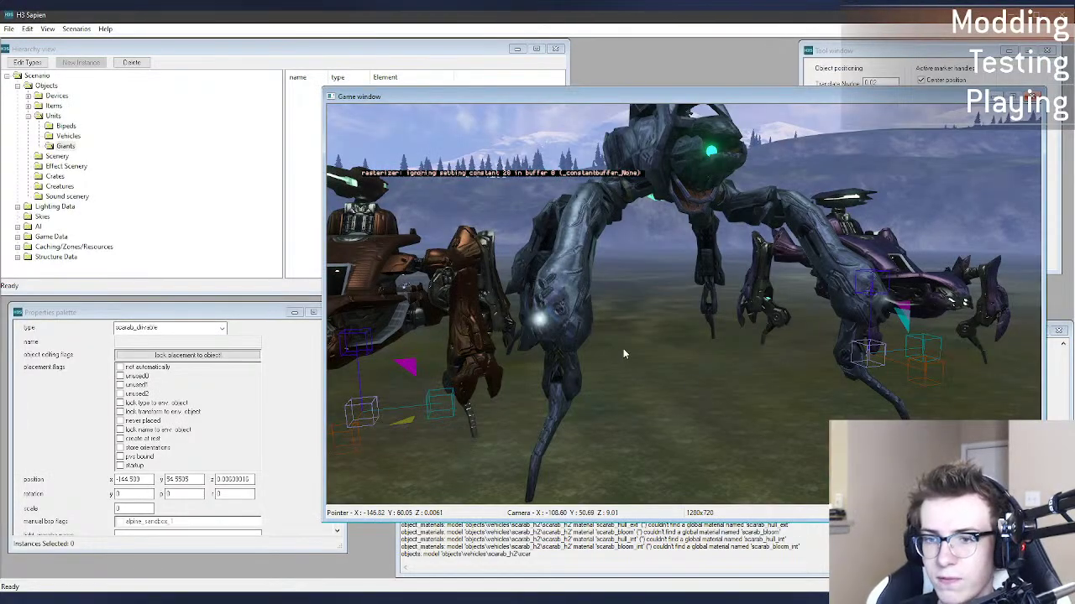
Step: Inspect the H2 scarab's front legs and glowing head in H3 Sapien up close
key(w)
middle_drag(613, 338, 523, 293)
key(w)
key(d)
key(w)
key(w)
key(f)
key(a)
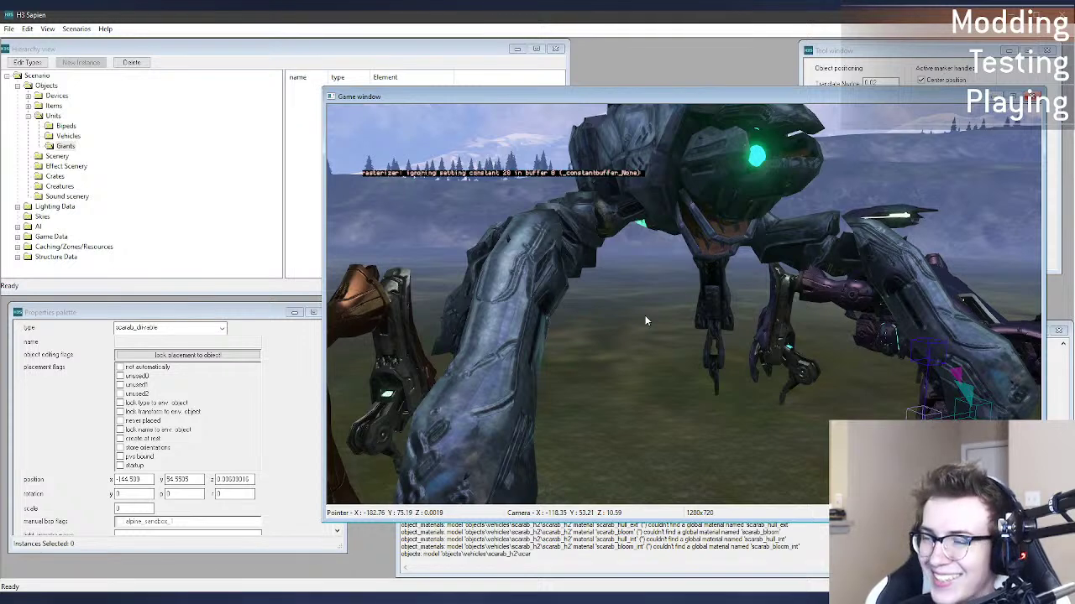
key(d)
middle_drag(644, 317, 646, 294)
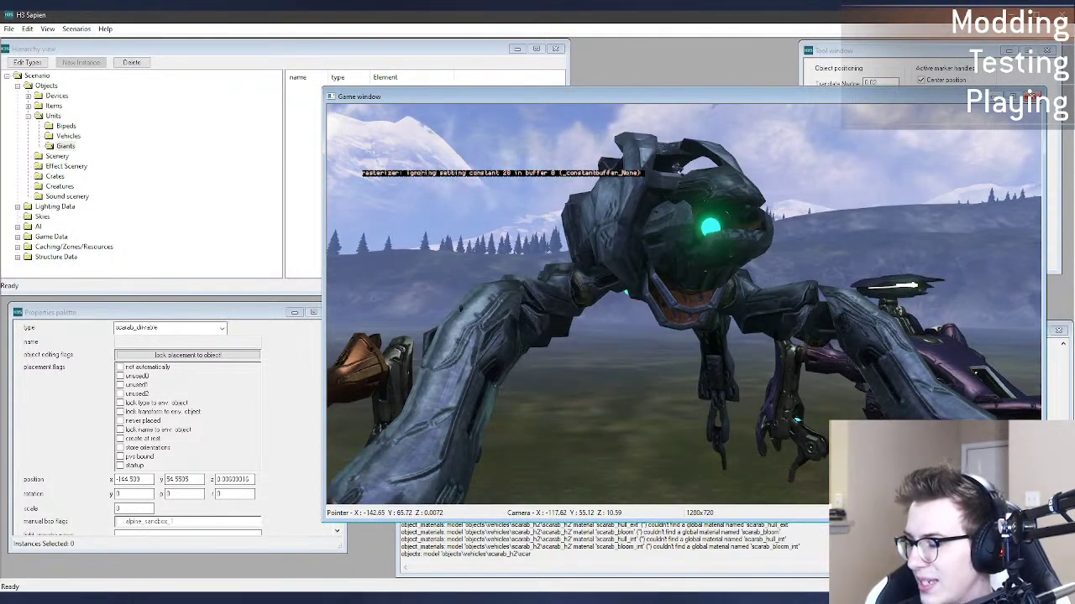
mouse_move(58, 567)
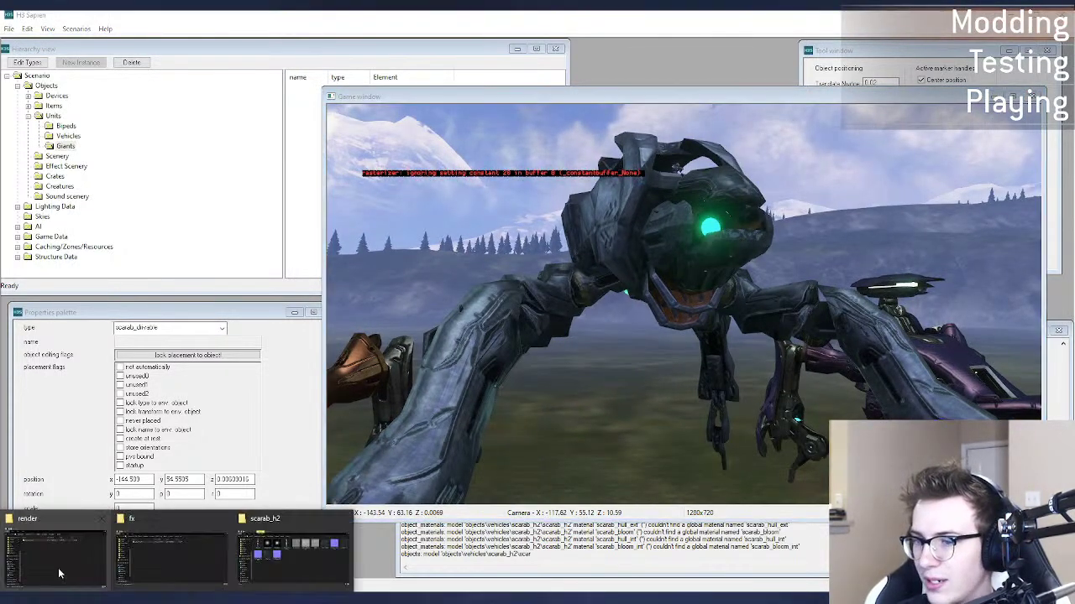
Step: Duplicate leg_shin.lens_flare in the H3 scarab_h2 fx folder
click(197, 548)
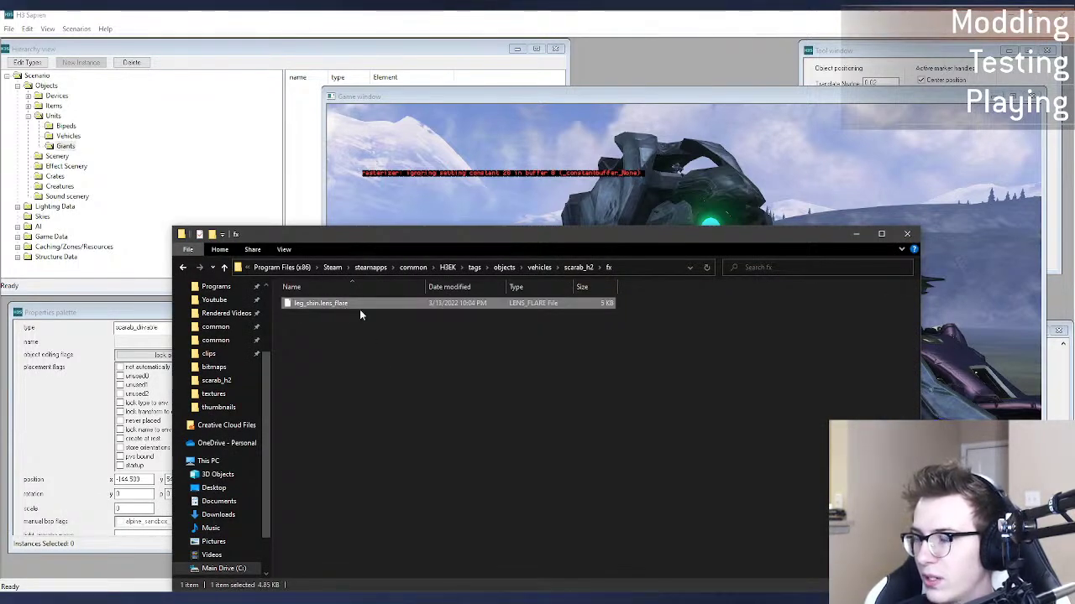
key(ctrl+v)
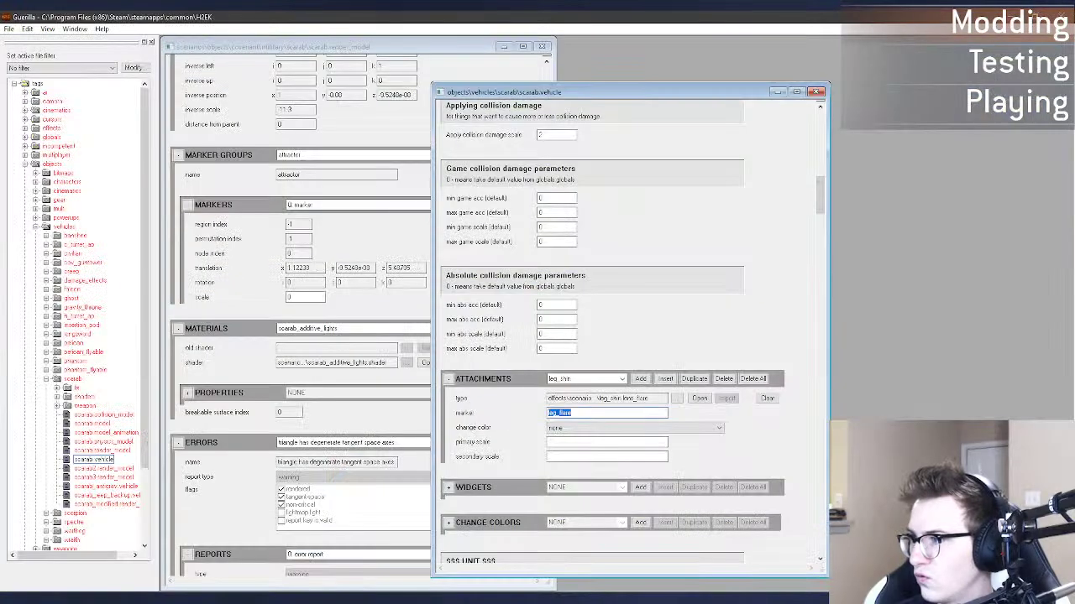
Step: Go through the attachments of H2's scarab.vehicle and open the fill_light.lens_flare tag attached to the lights marker
click(597, 379)
click(588, 398)
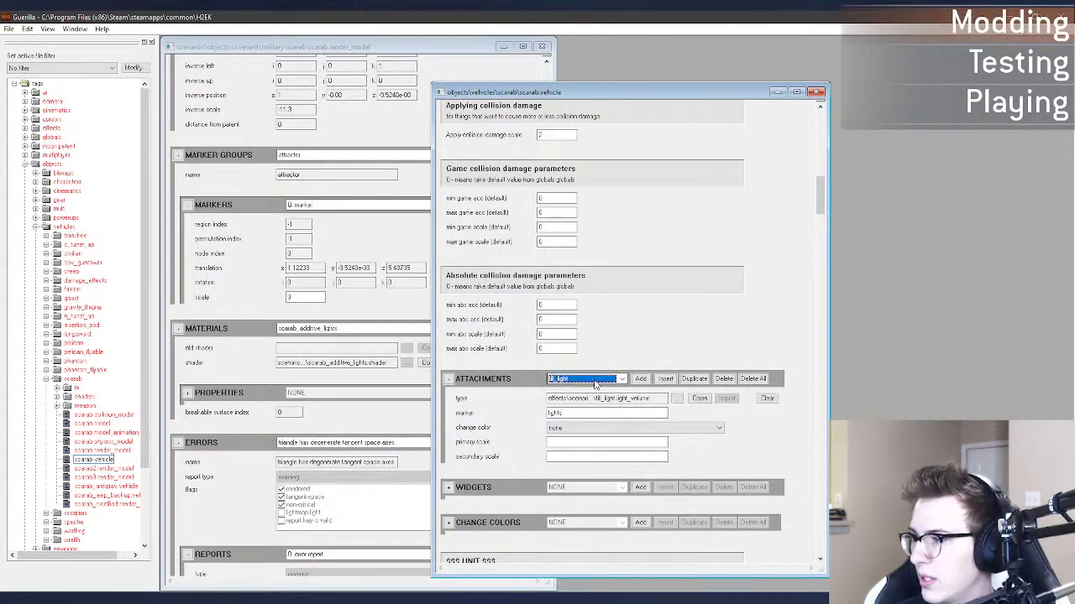
click(597, 380)
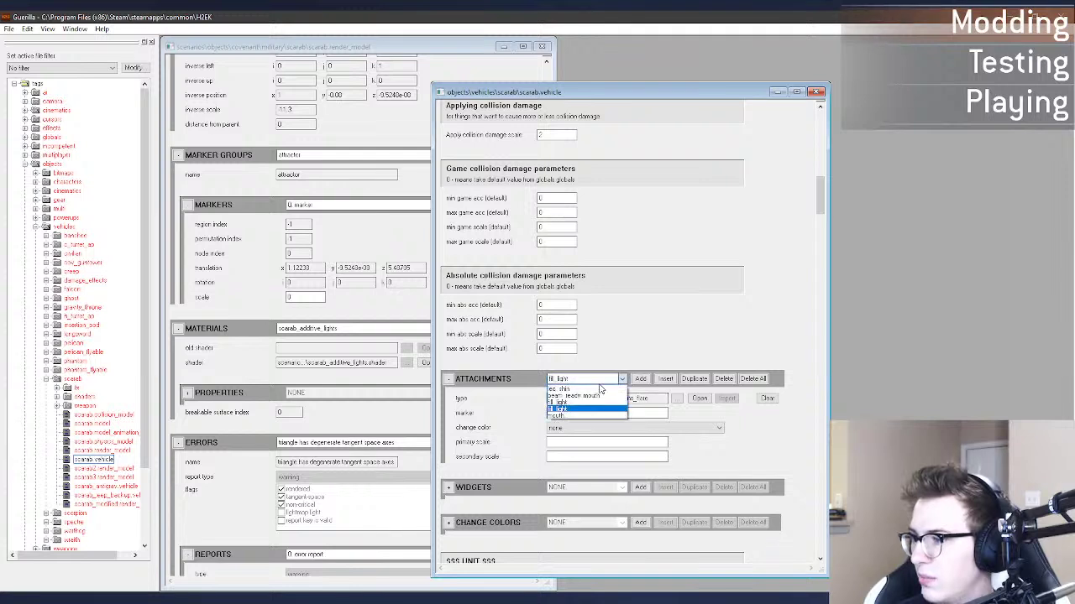
click(600, 384)
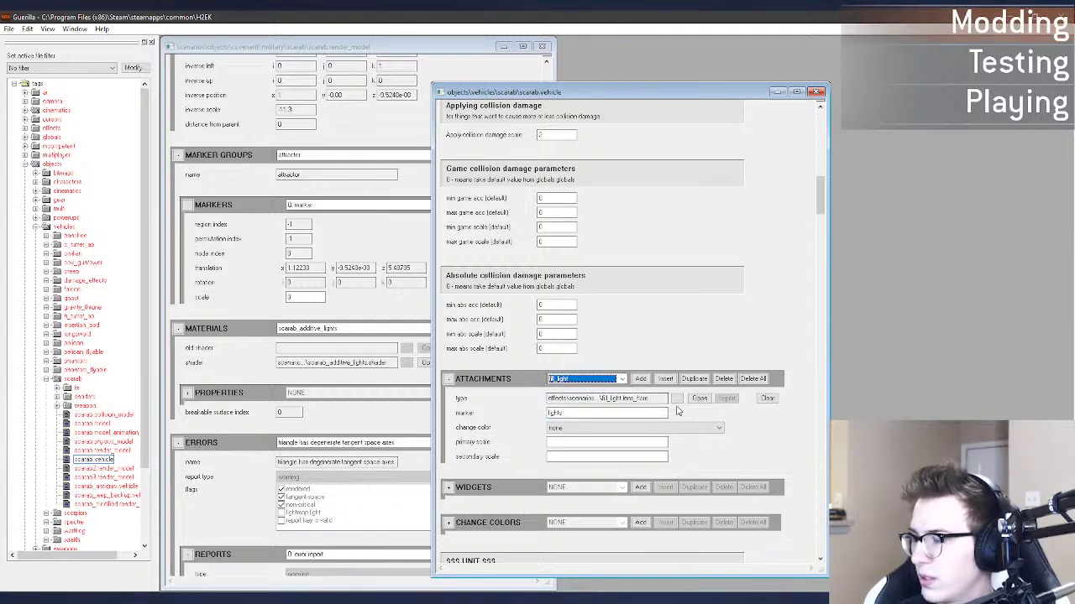
drag(650, 399, 520, 391)
click(604, 412)
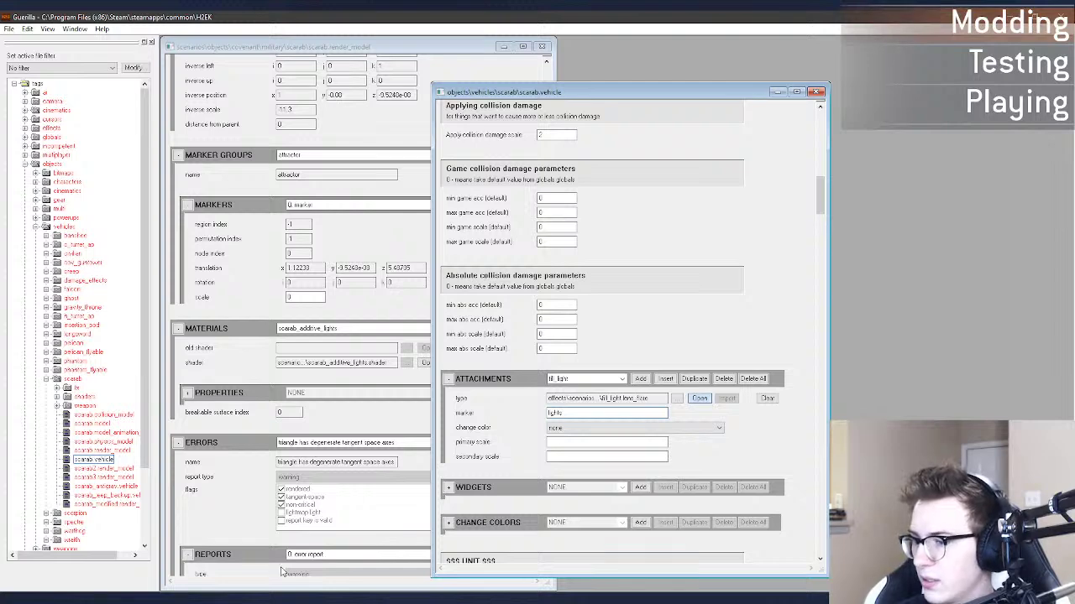
Step: Rename the duplicated lens flare in the H3 fx folder as fill_light.lens_flare
mouse_move(185, 600)
click(172, 558)
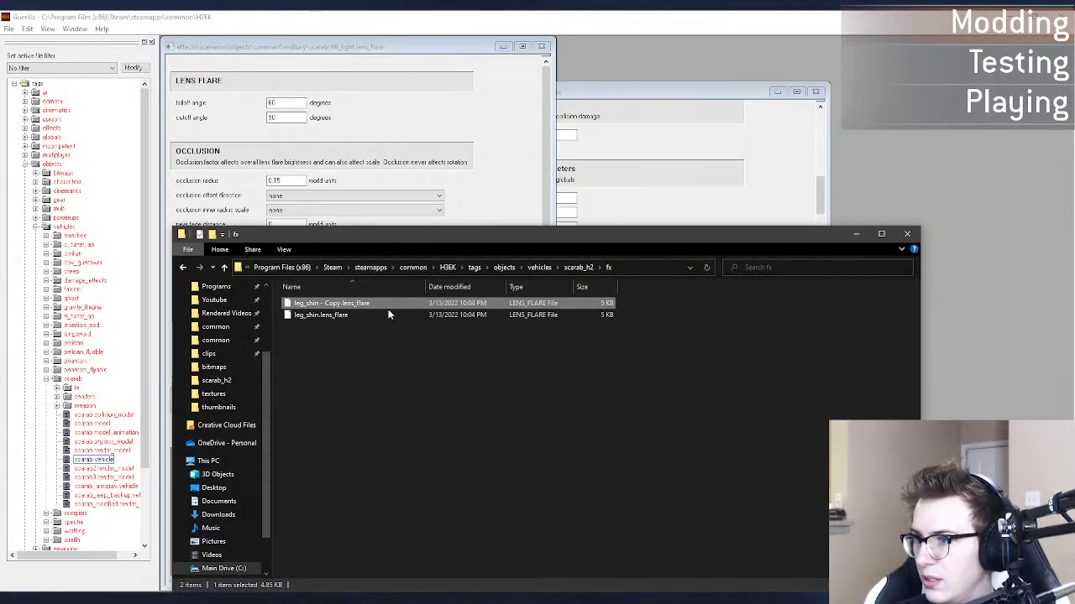
key(F2)
text(fill_l)
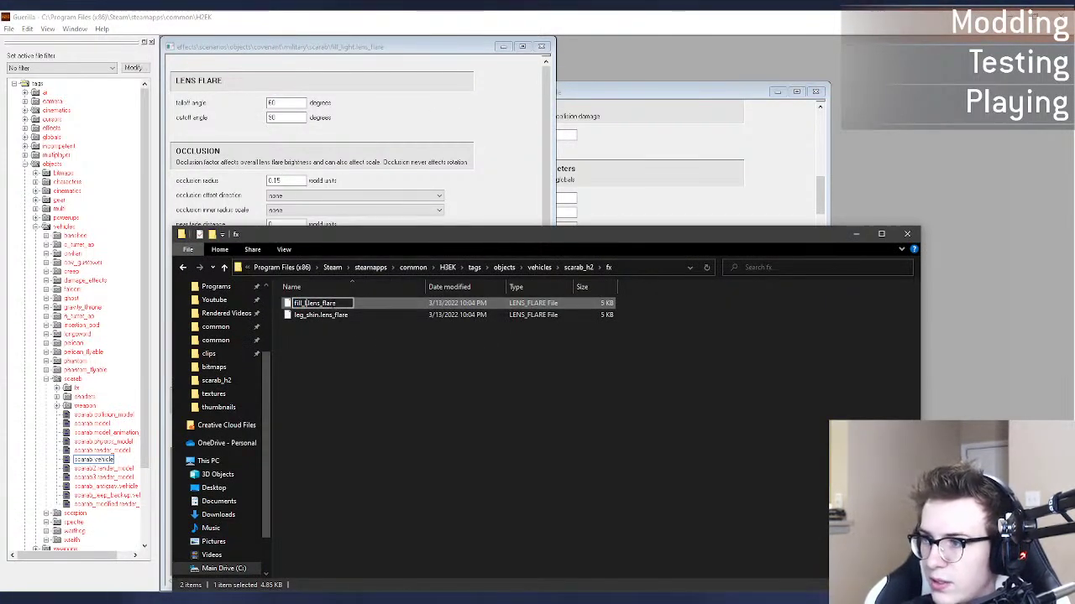
text(ight)
key(Return)
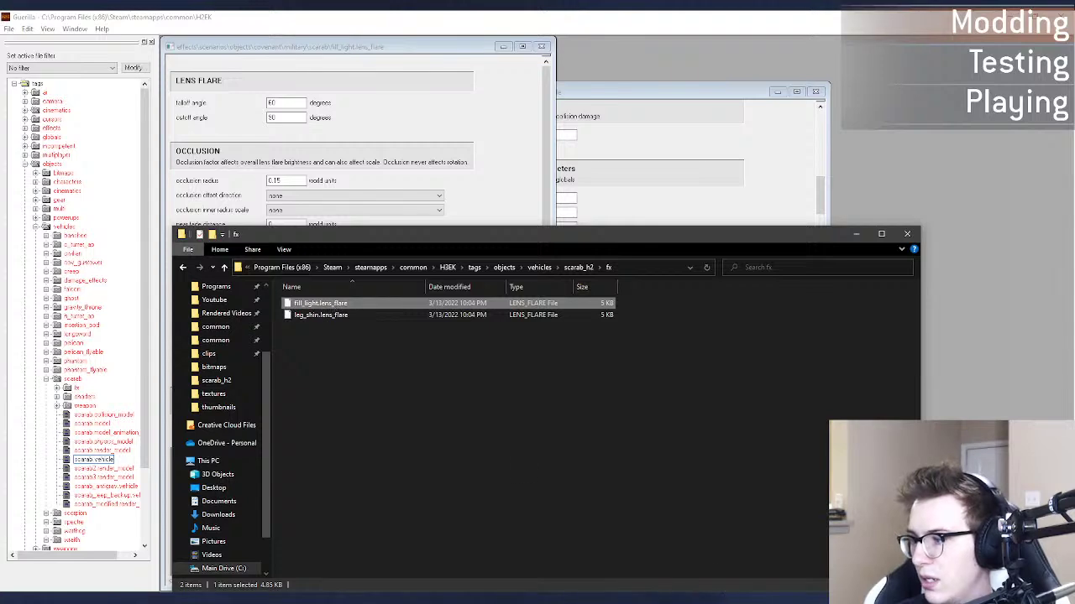
Step: Open the new fill_light.lens_flare in H3 Guerilla and enlarge its tag window for editing
click(220, 600)
click(179, 601)
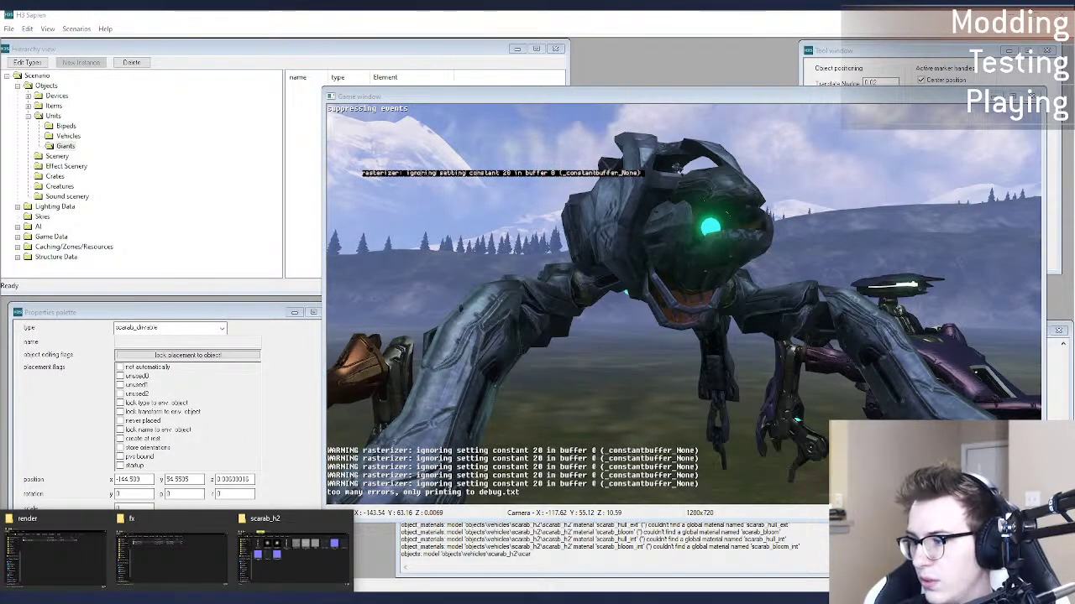
click(201, 600)
click(179, 600)
click(188, 551)
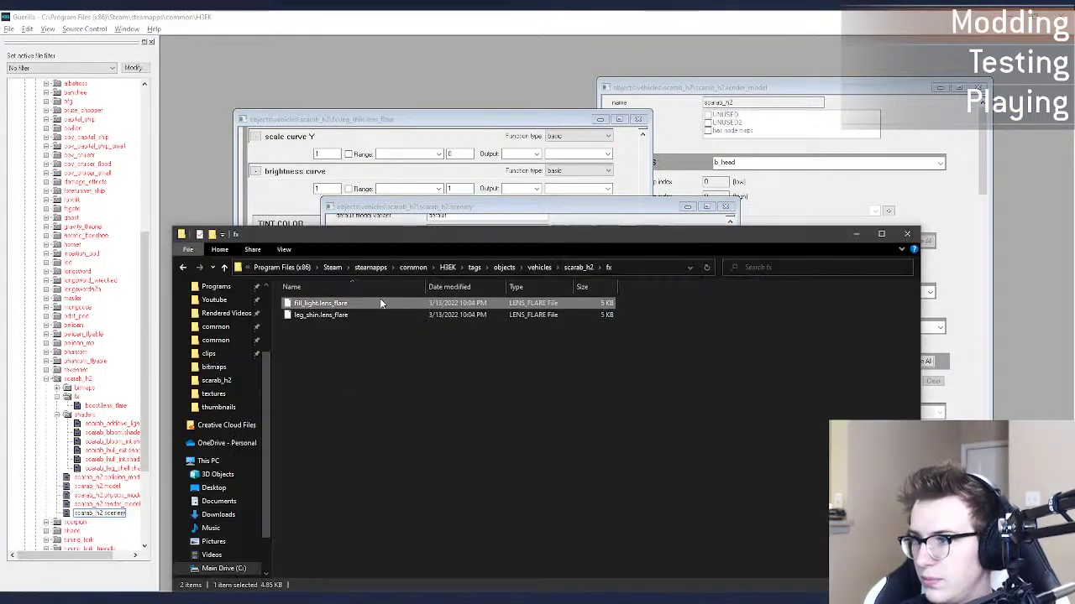
click(402, 79)
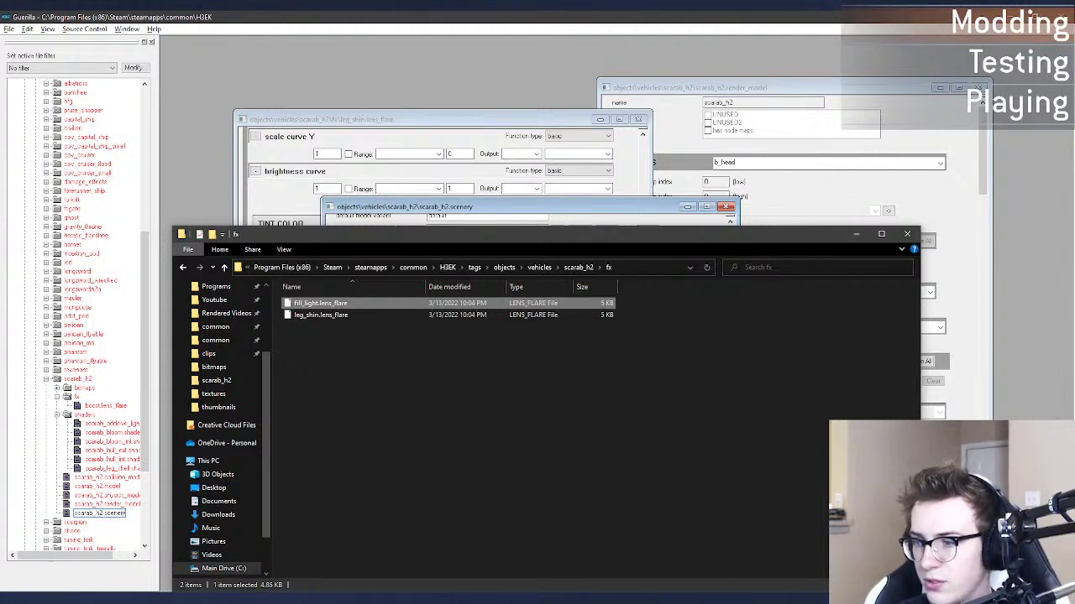
double_click(303, 306)
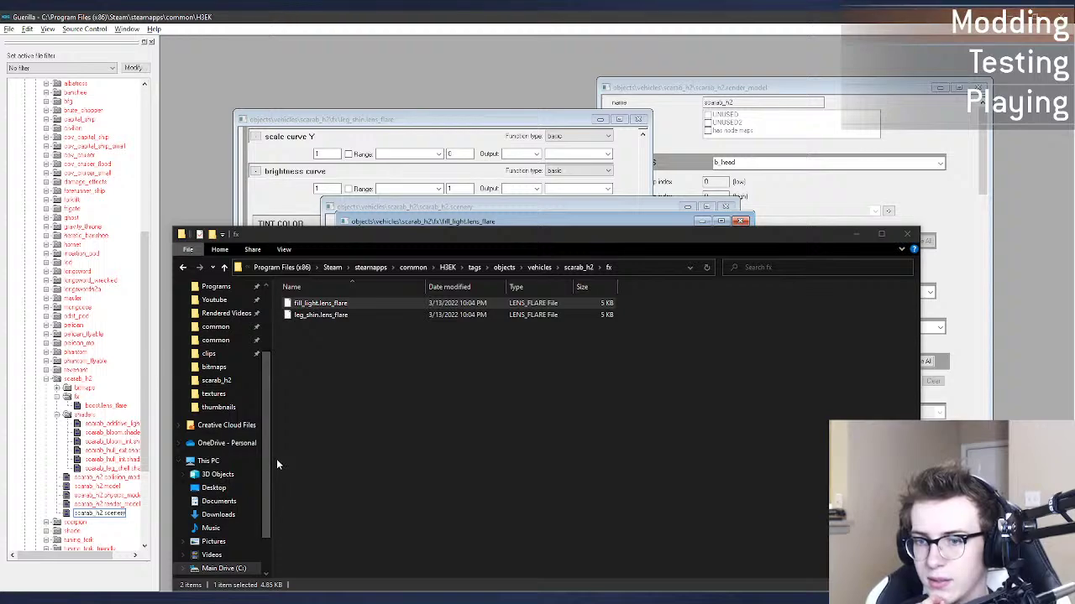
drag(438, 221, 283, 46)
drag(402, 512, 401, 584)
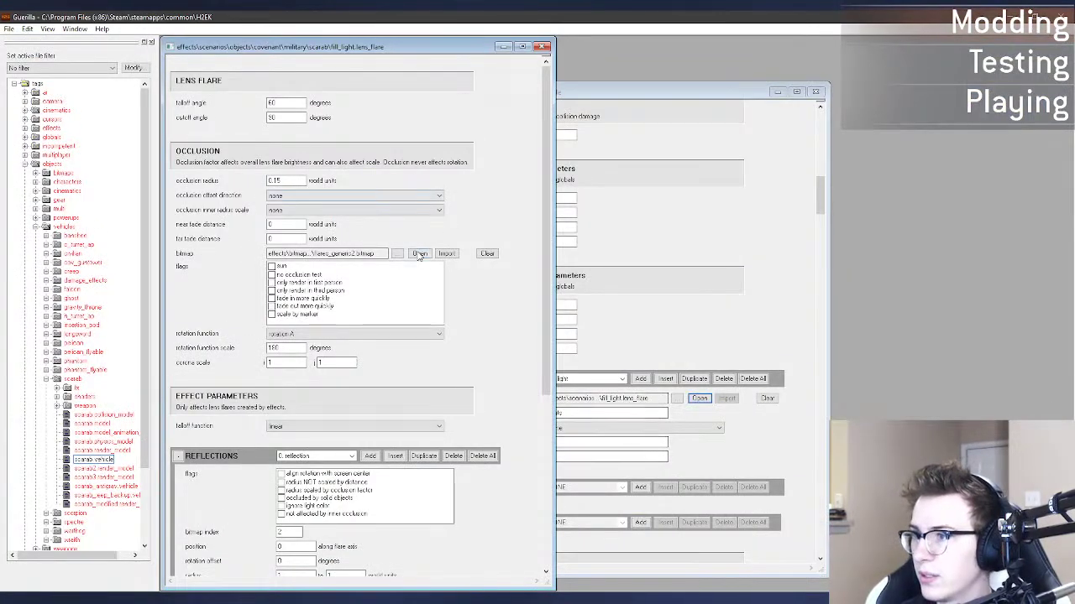
Step: Check the H2 fill light's bitmap, and set the H3 fill_light falloff angle to 60 and cutoff angle to 90 degrees
click(420, 254)
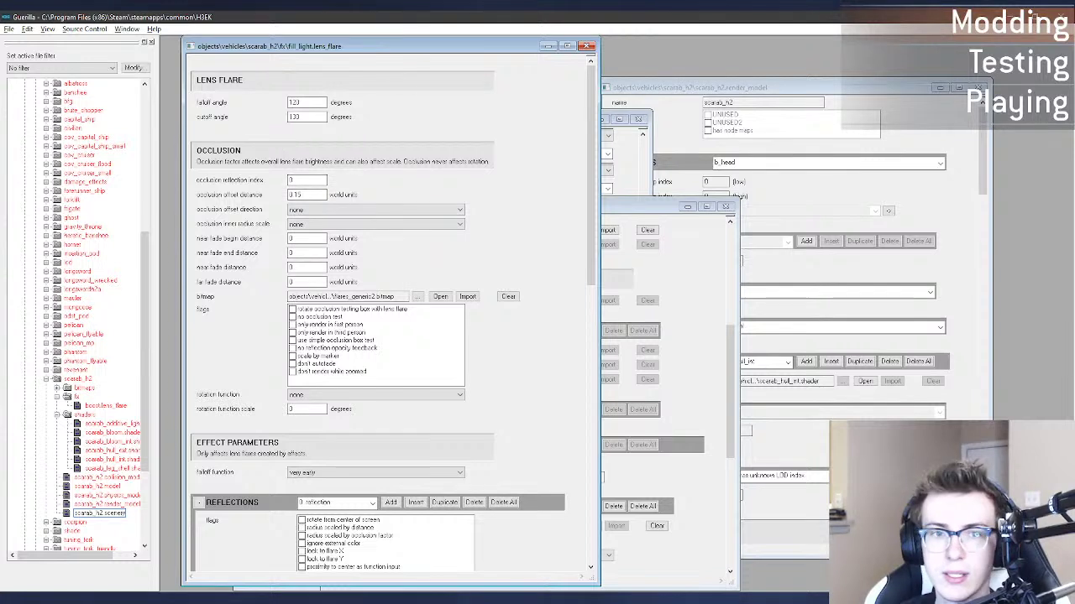
click(48, 90)
double_click(296, 102)
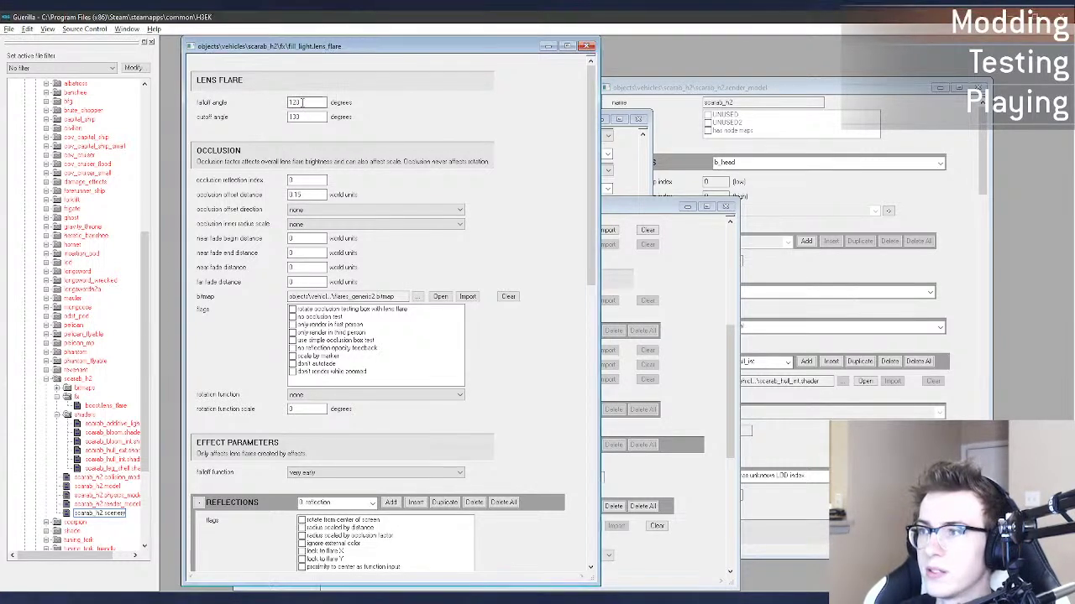
text(50)
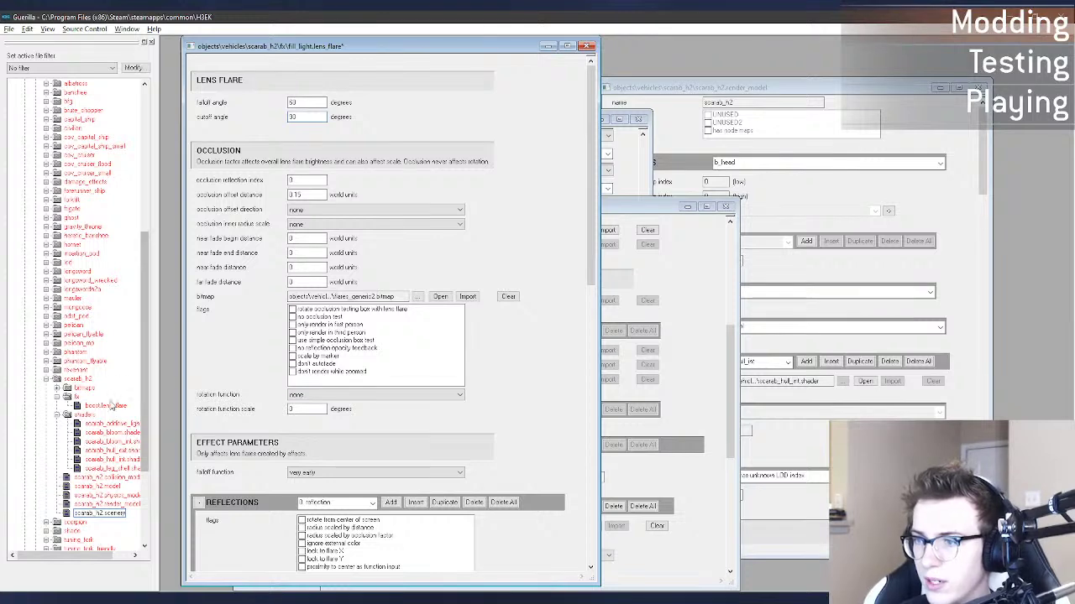
Step: Review the angle and occlusion settings of H3's leg_shin.lens_flare against the H2 tag, and close it
click(141, 597)
click(172, 554)
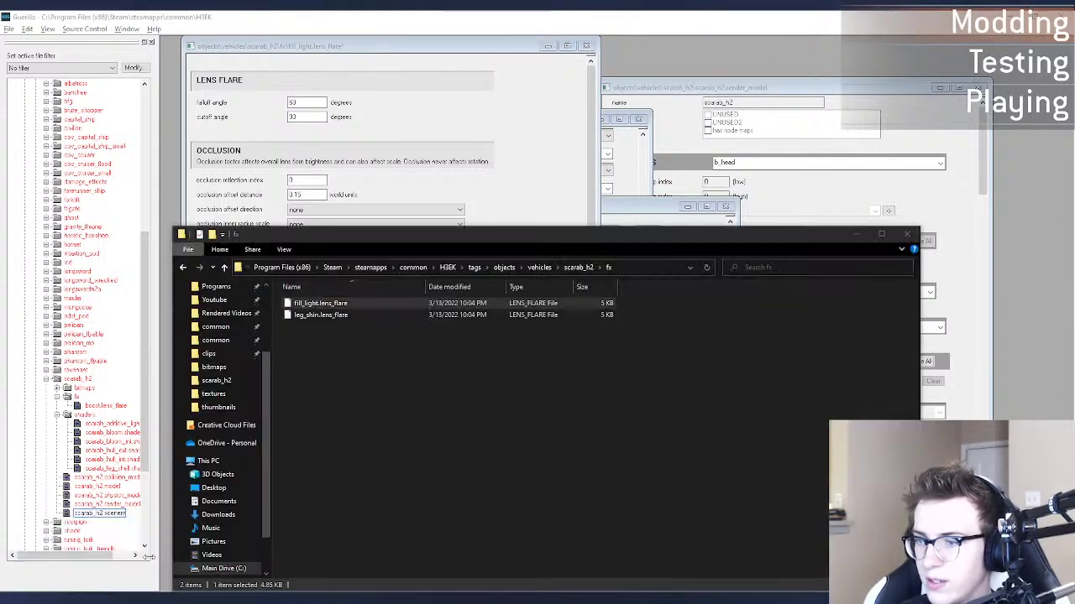
click(319, 315)
drag(319, 314, 707, 80)
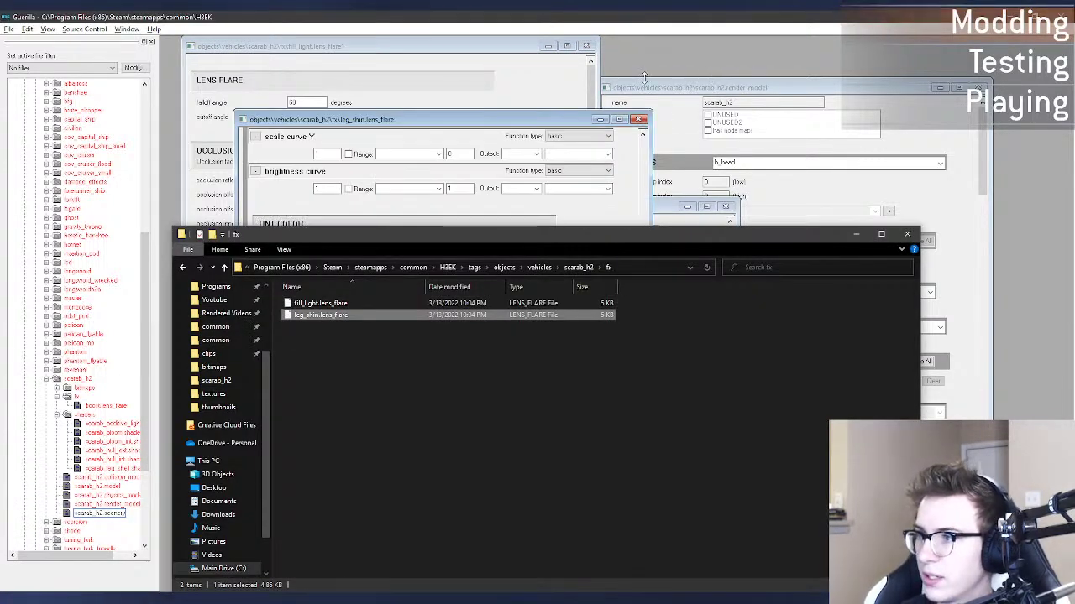
click(461, 126)
scroll(642, 298, up, 15)
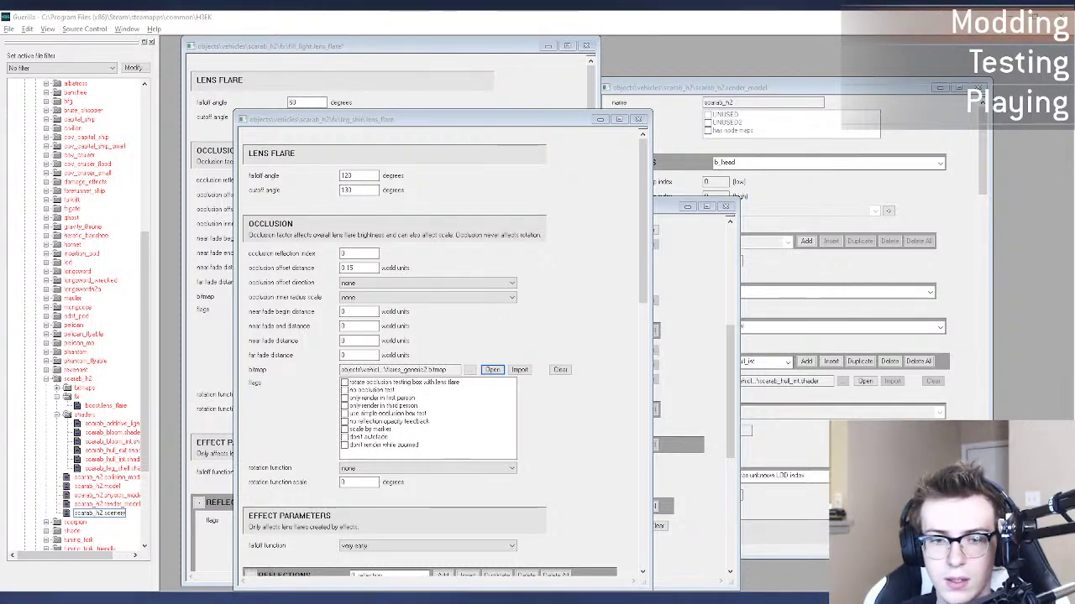
key(alt+Tab)
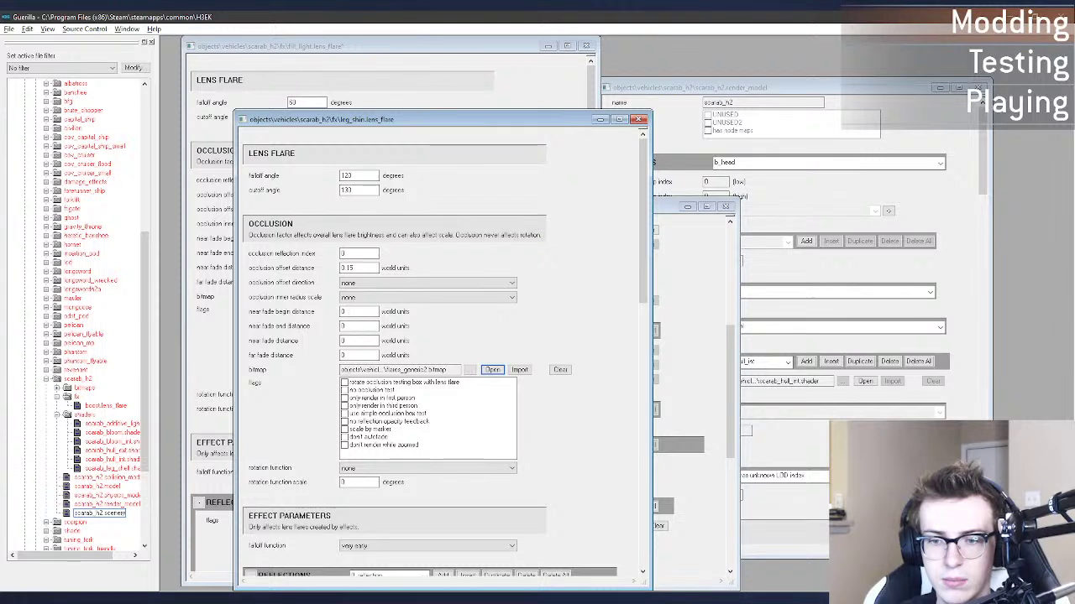
key(alt+Tab)
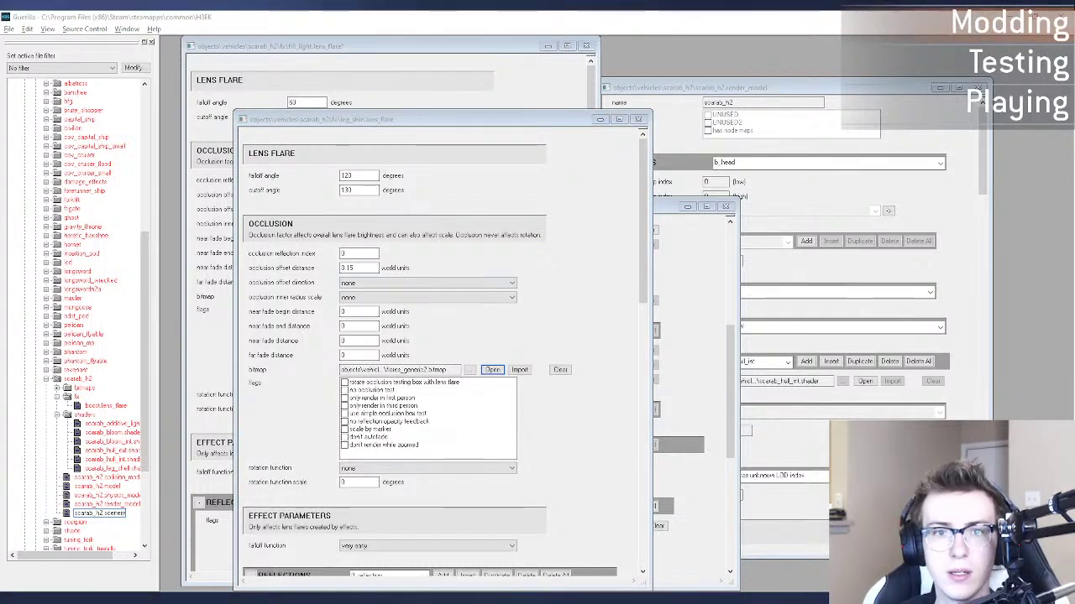
key(alt+Tab)
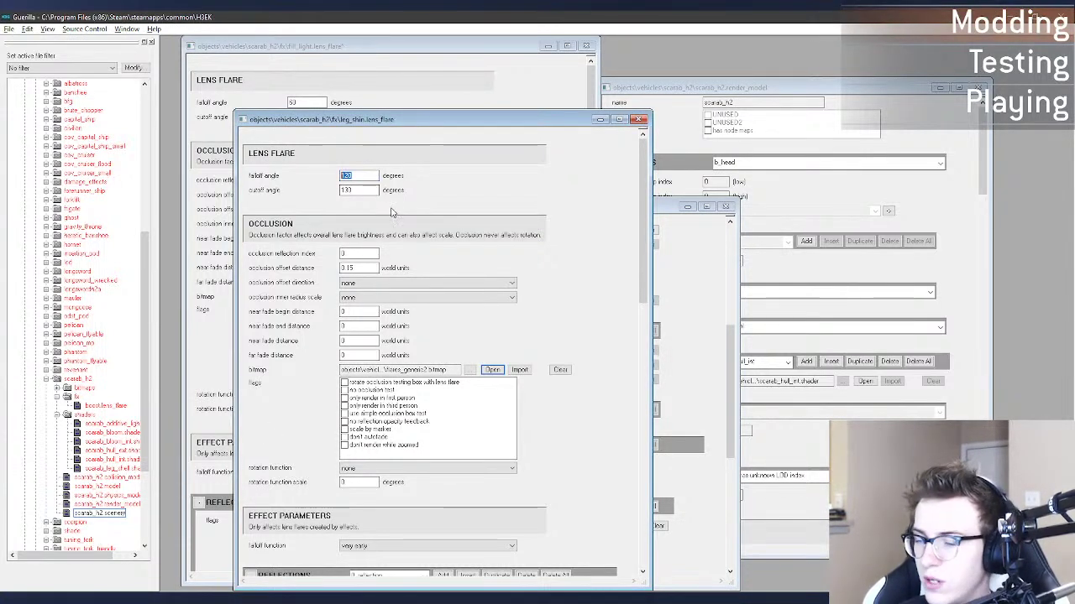
click(639, 119)
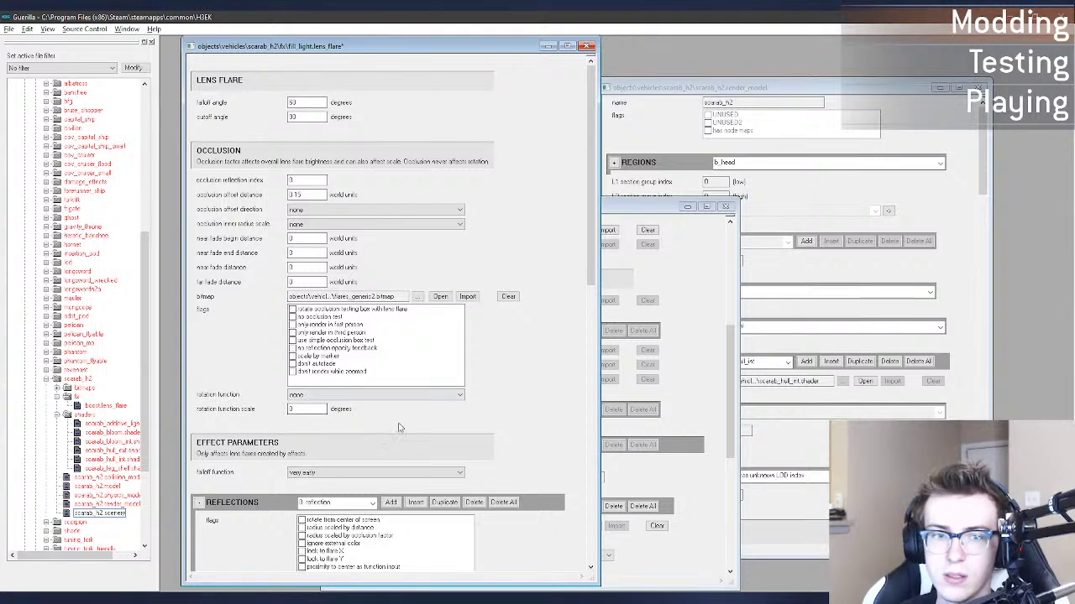
Step: Set fill_light.lens_flare's rotation function to rotation A with a function scale of 180 degrees, as in the H2 tag
scroll(553, 367, down, 9)
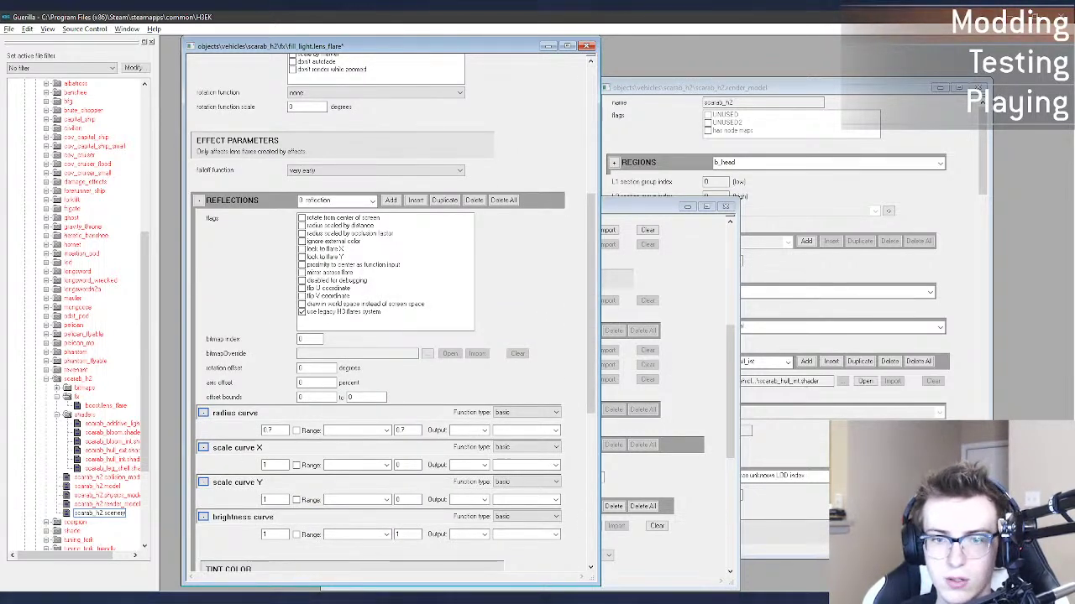
key(alt+Tab)
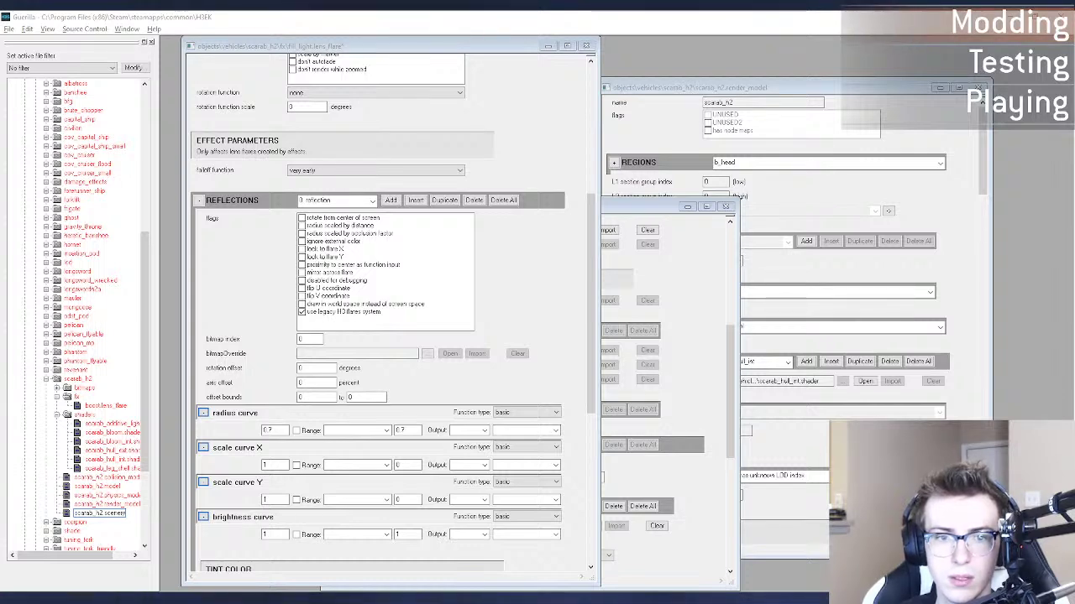
scroll(567, 301, up, 9)
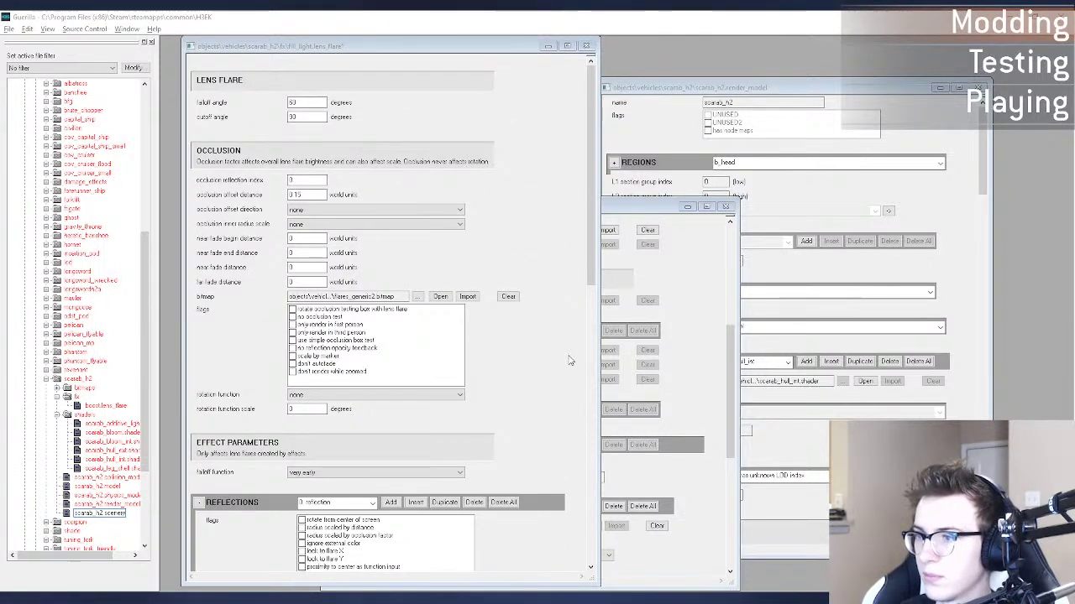
click(378, 394)
click(378, 413)
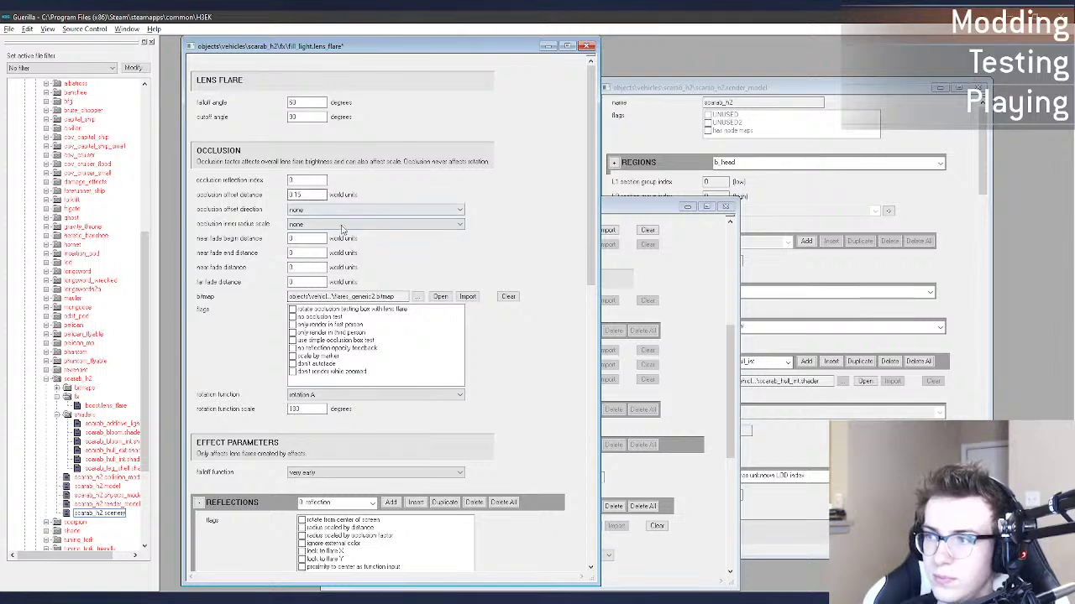
Step: Set the fill light reflection's bitmap index to 2 and both radius curve values to 1
scroll(557, 329, down, 4)
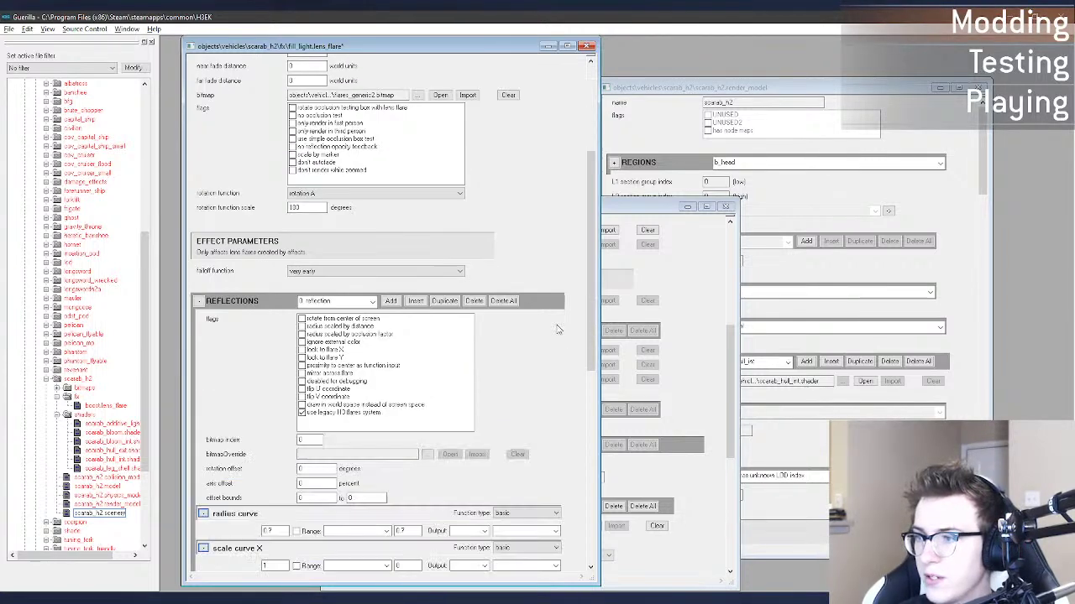
scroll(573, 339, down, 1)
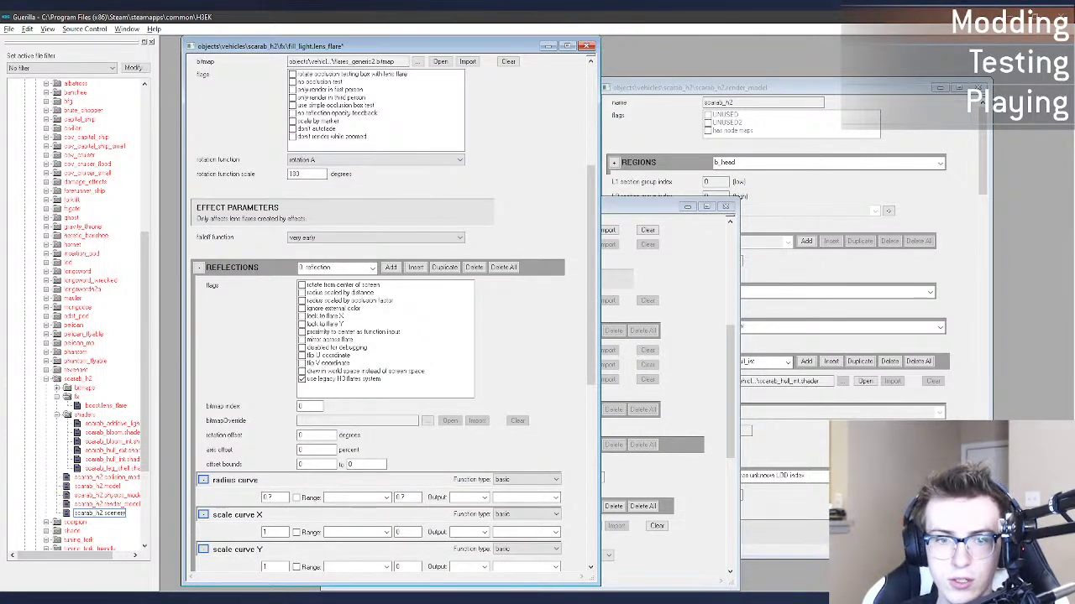
drag(314, 407, 201, 406)
text(2)
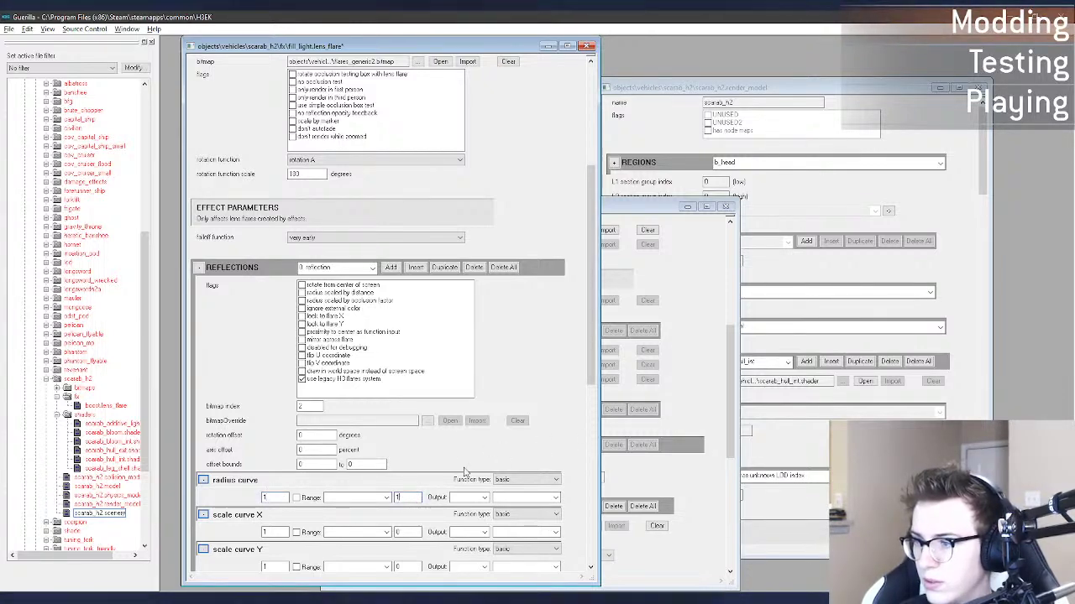
Step: Set the green component of the fill light reflection's tint color to 0.462745 and save fill_light.lens_flare
drag(595, 351, 597, 443)
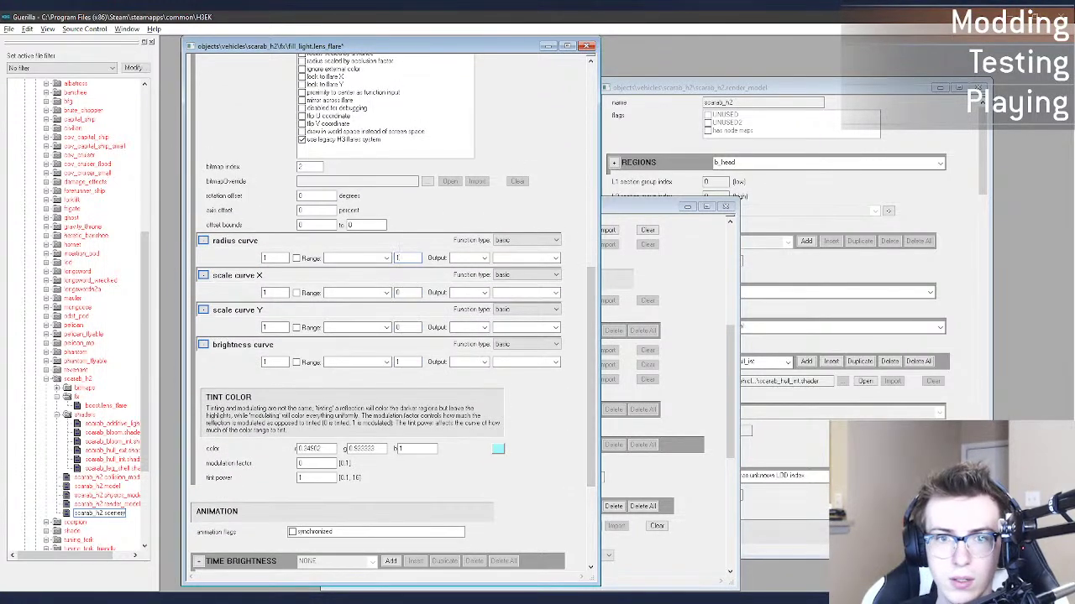
drag(594, 369, 625, 466)
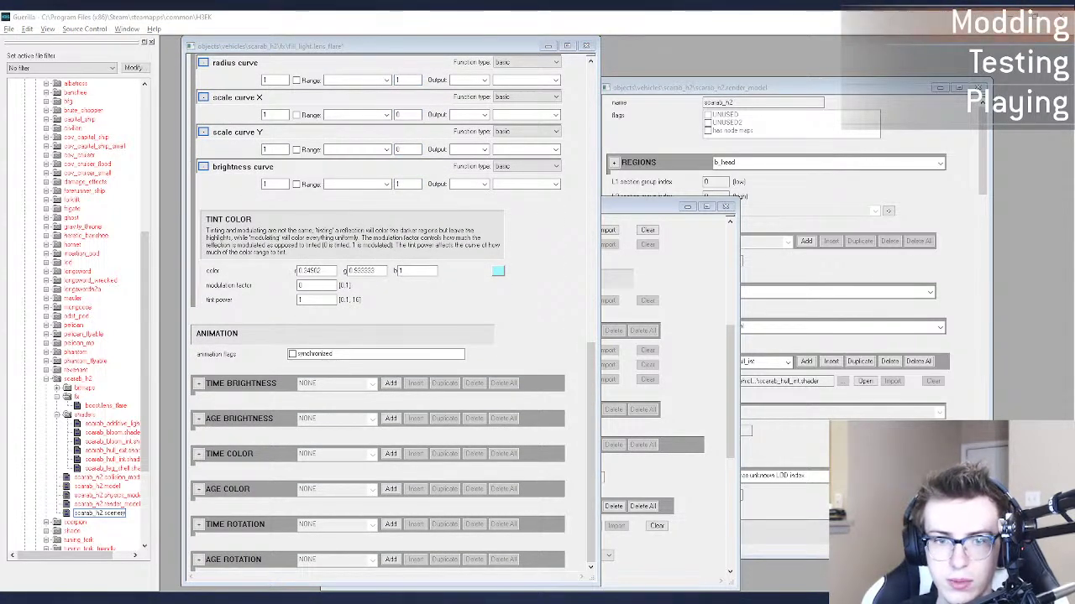
click(321, 271)
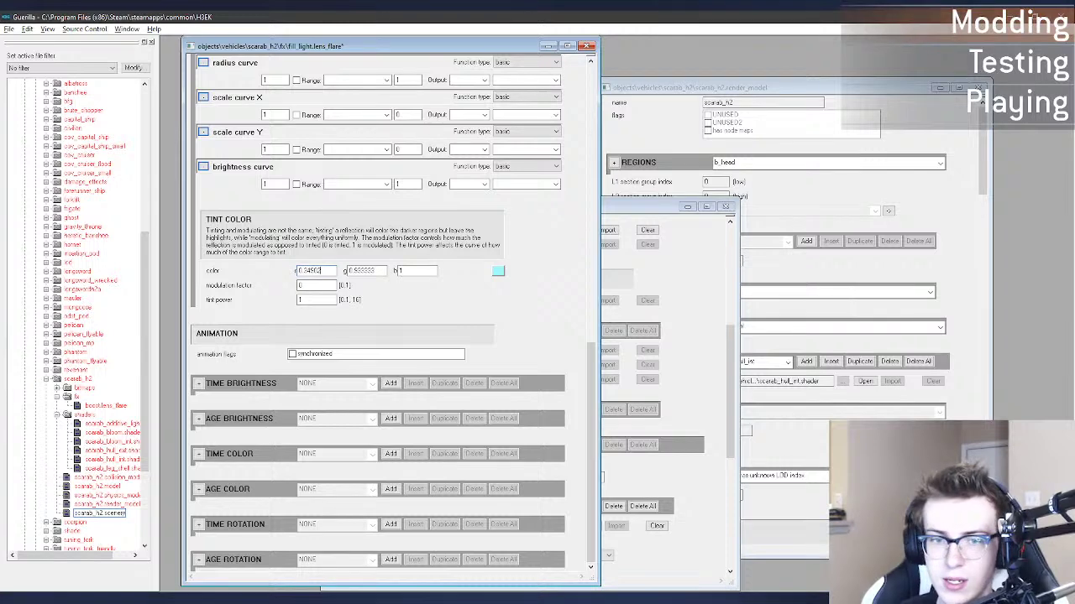
key(alt+Tab)
key(alt+Tab)
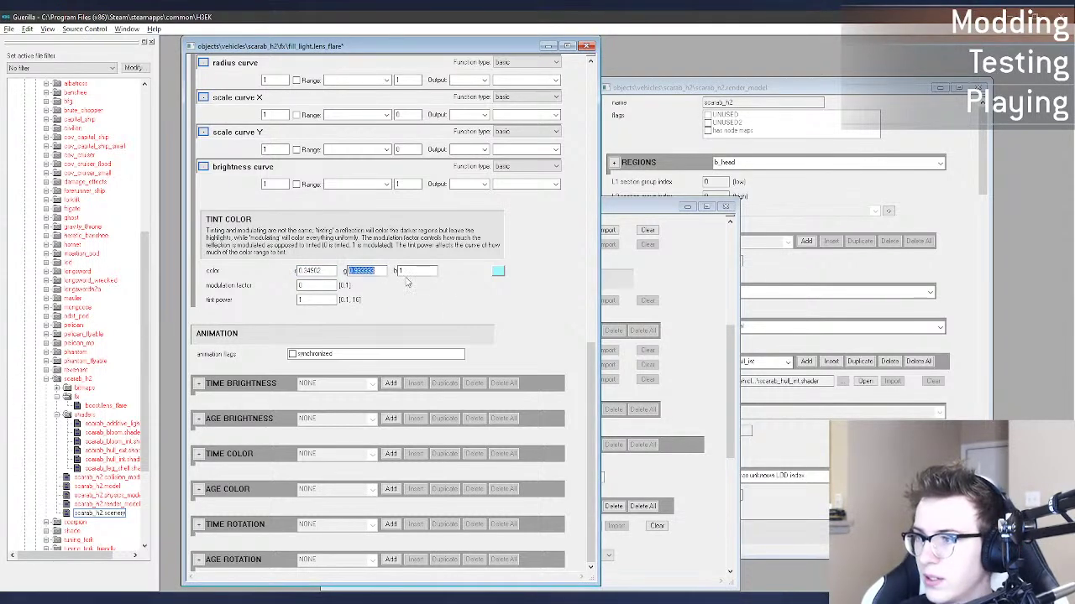
text(0.462745)
Step: Add an attachment to scarab_h2.scenery using fill_light.lens_flare with the marker "lights", and save the tag
click(646, 219)
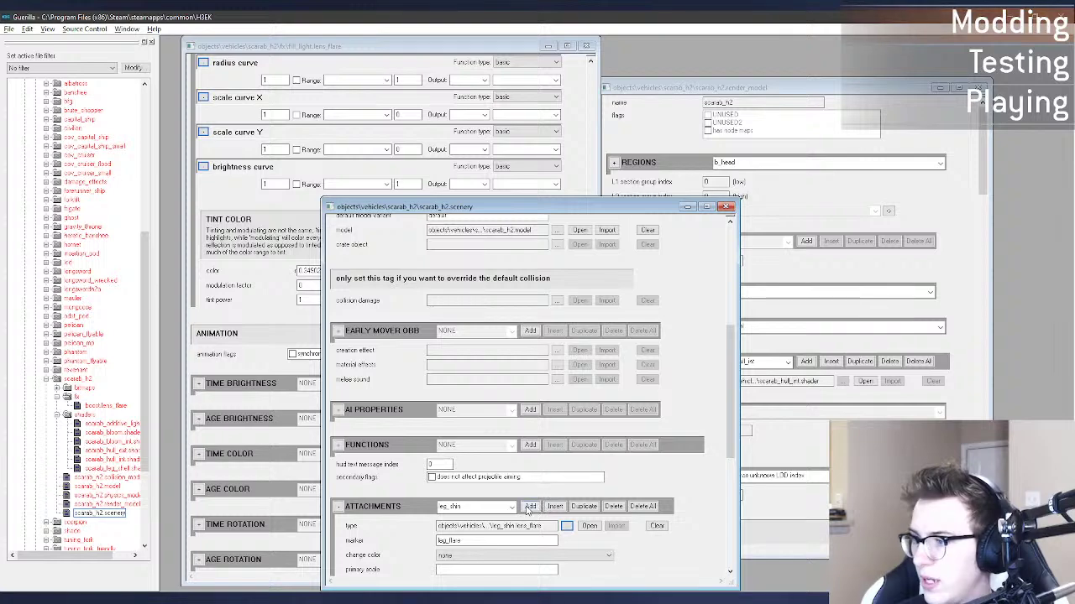
click(530, 506)
click(567, 526)
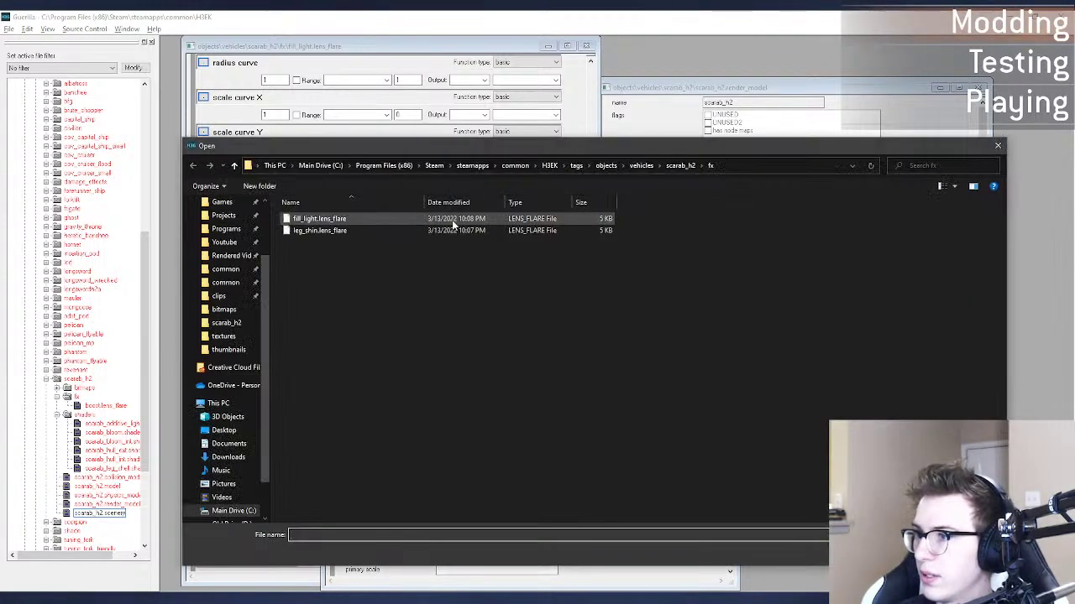
double_click(454, 220)
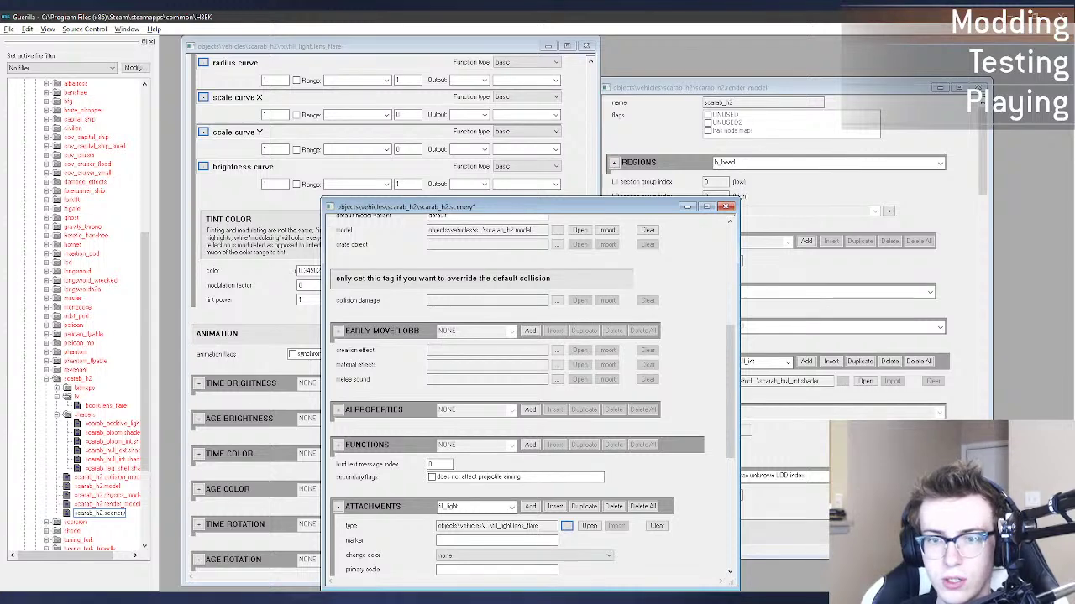
key(alt+Tab)
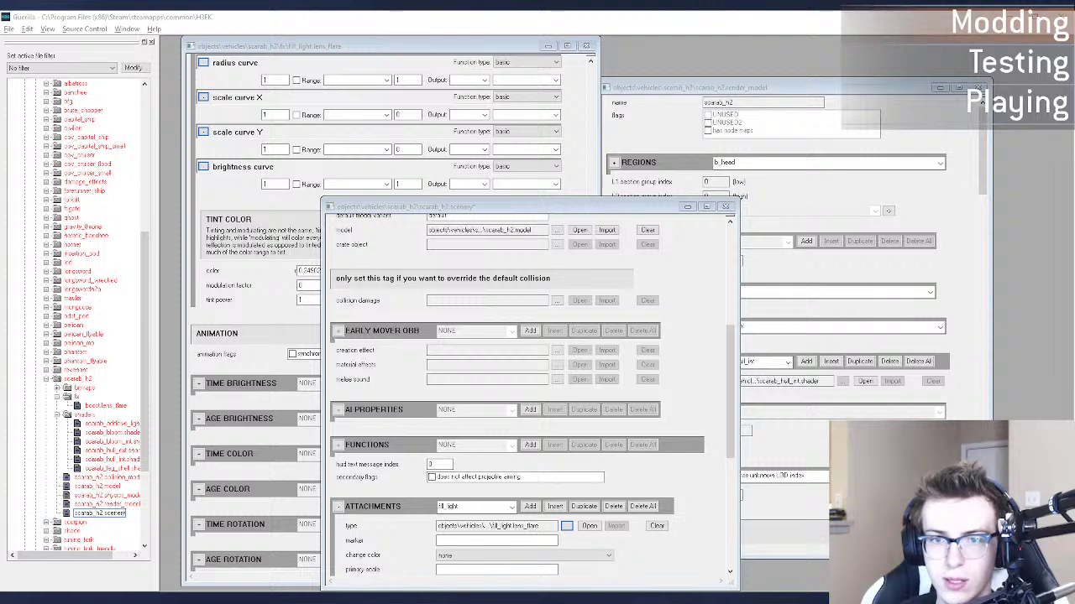
click(461, 540)
text(light)
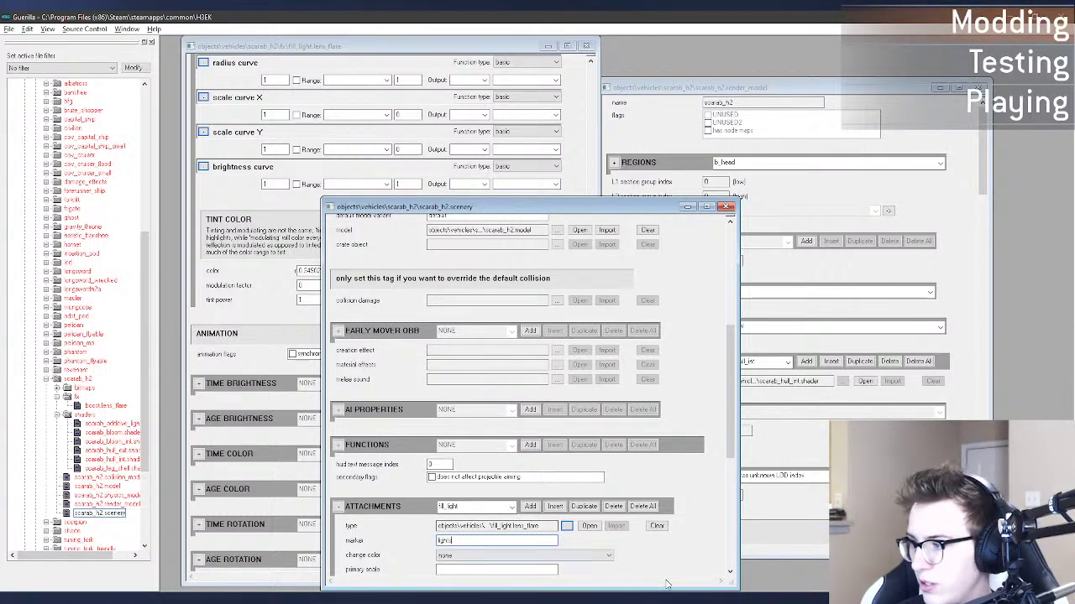
Step: Switch to H3 Sapien and examine the scarab's fill lights up close in the game window
click(306, 602)
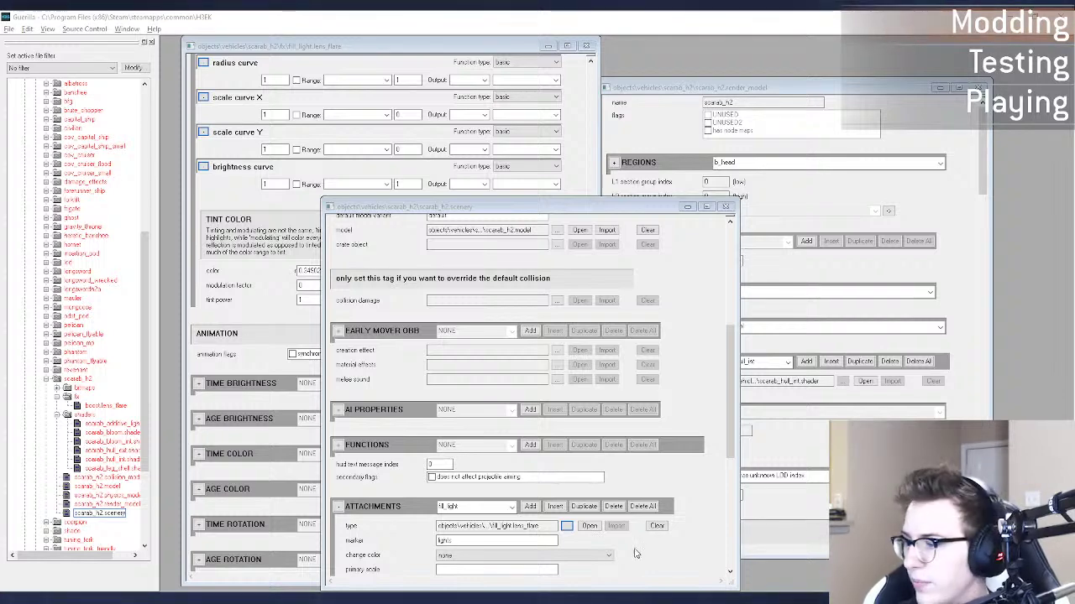
click(648, 599)
middle_drag(663, 378, 672, 302)
key(w)
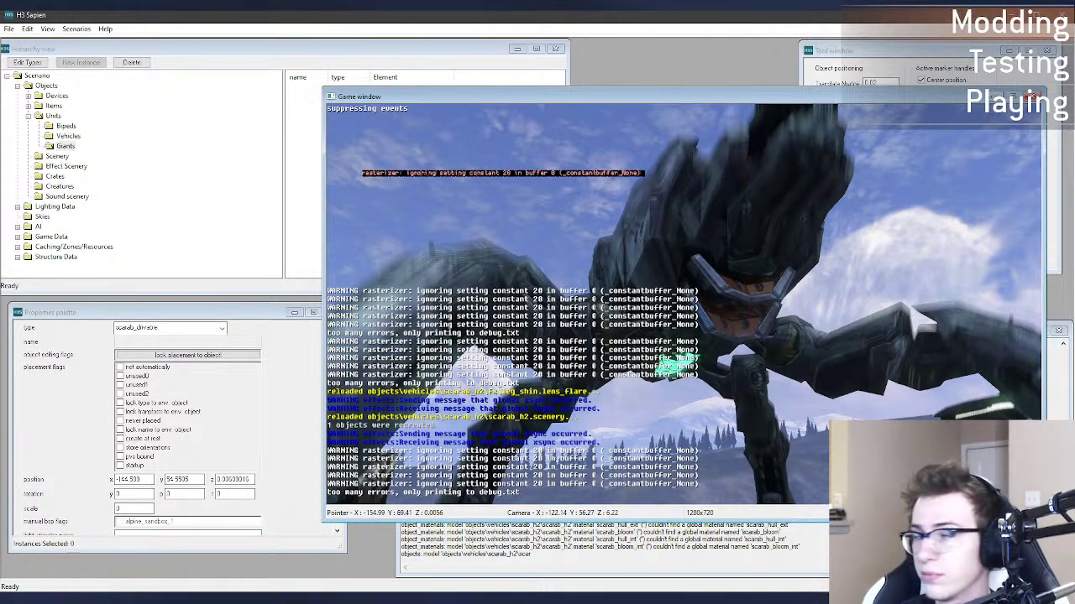
key(alt+Tab)
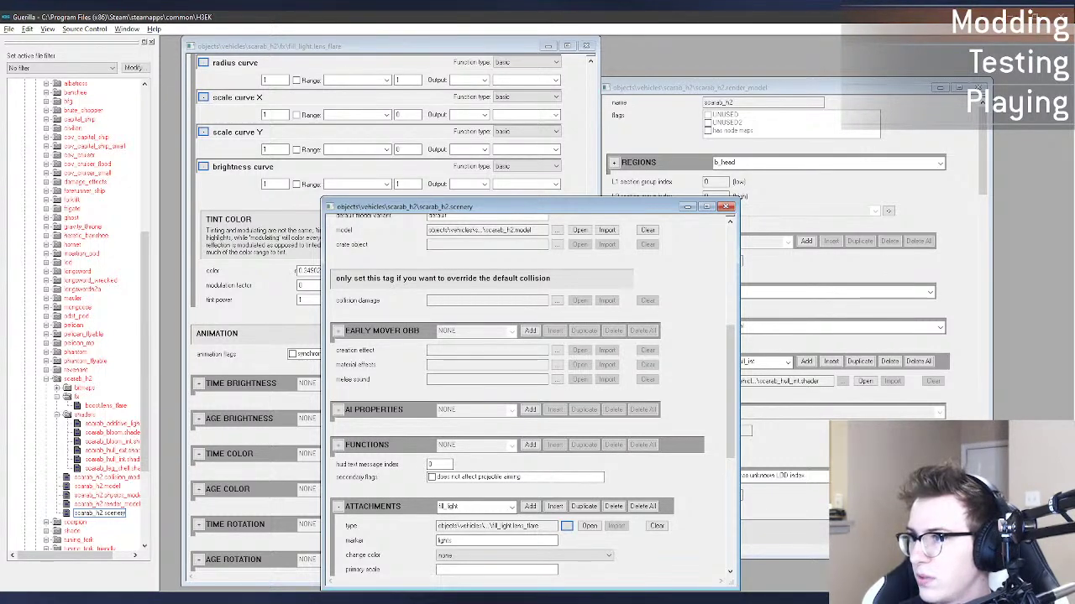
key(alt+Tab)
key(alt+Tab)
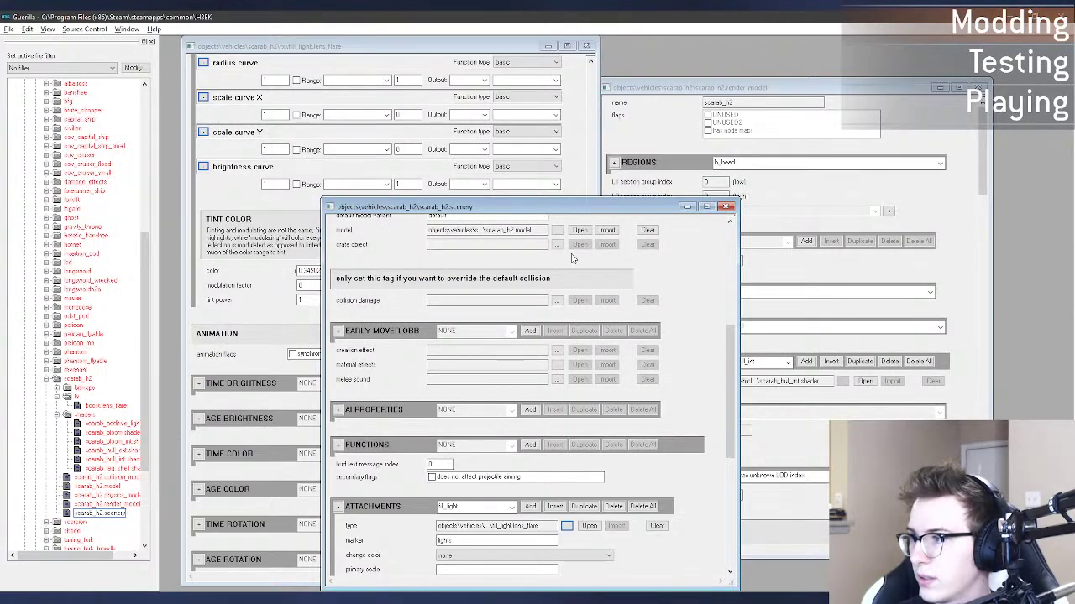
Step: Set the bitmap index of fill_light.lens_flare's reflection to 0 and save the tag
scroll(712, 299, up, 4)
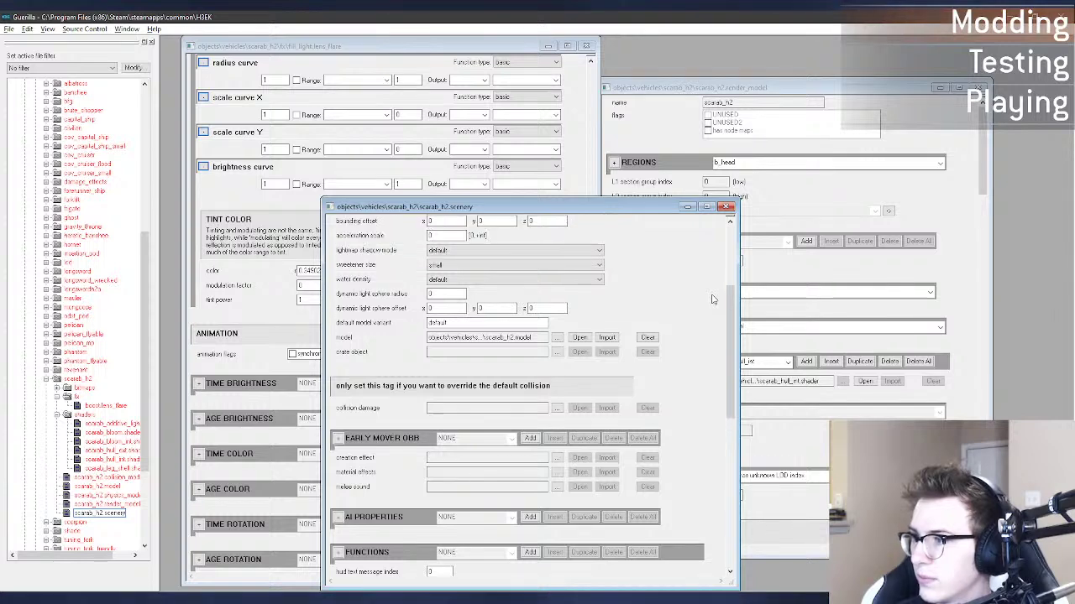
click(569, 148)
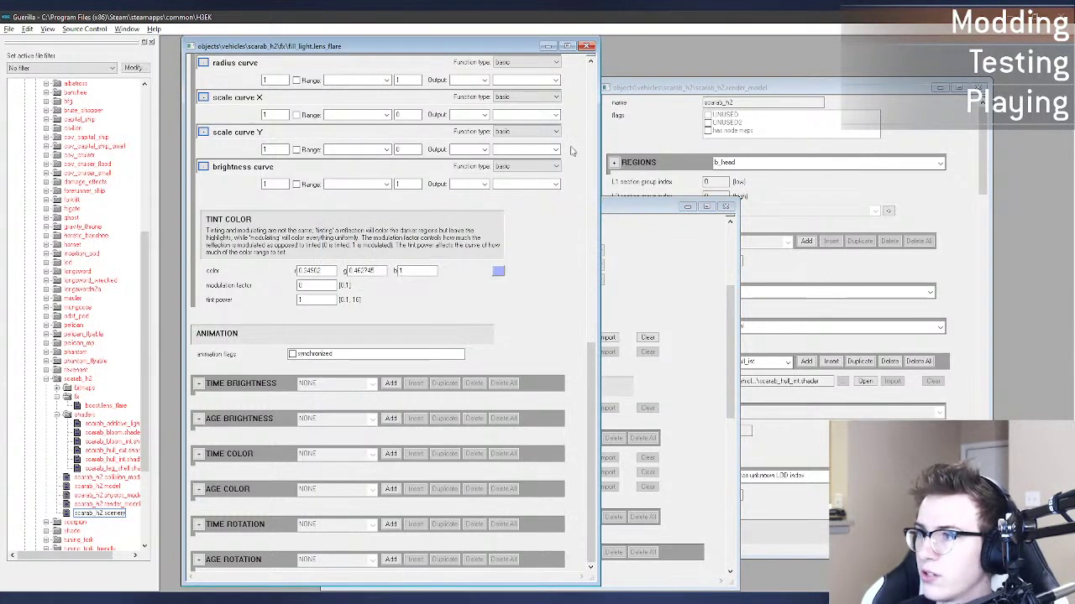
scroll(576, 219, up, 15)
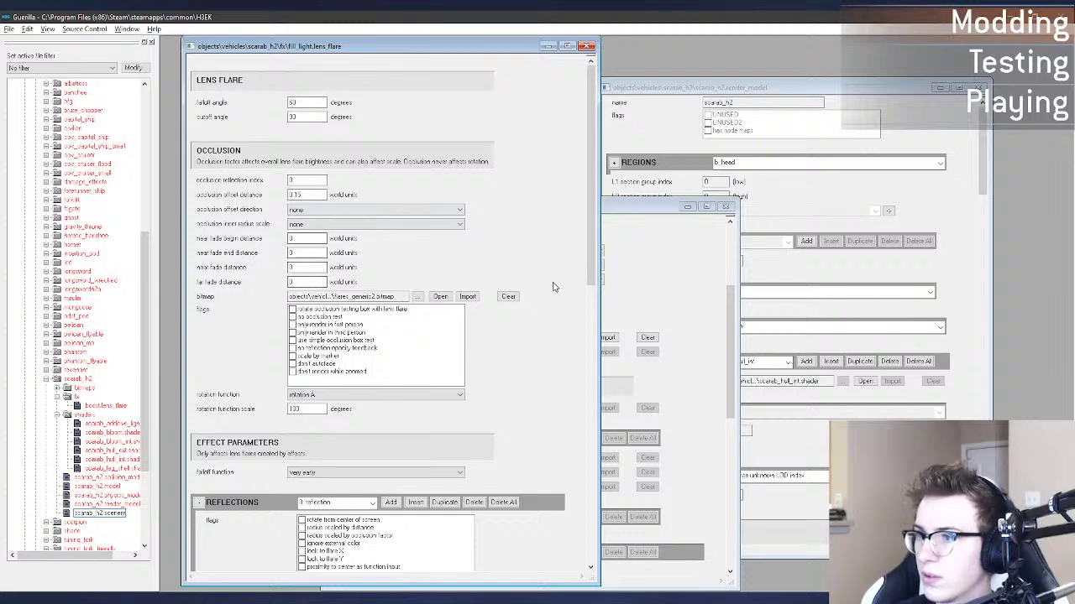
scroll(565, 285, down, 6)
double_click(309, 440)
text(0)
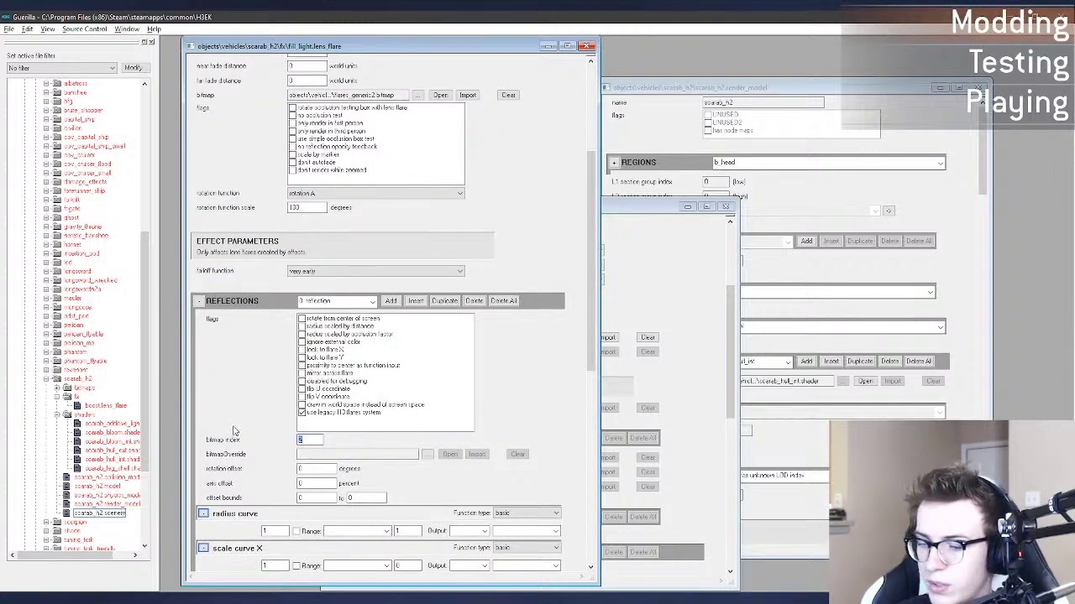
key(ctrl+s)
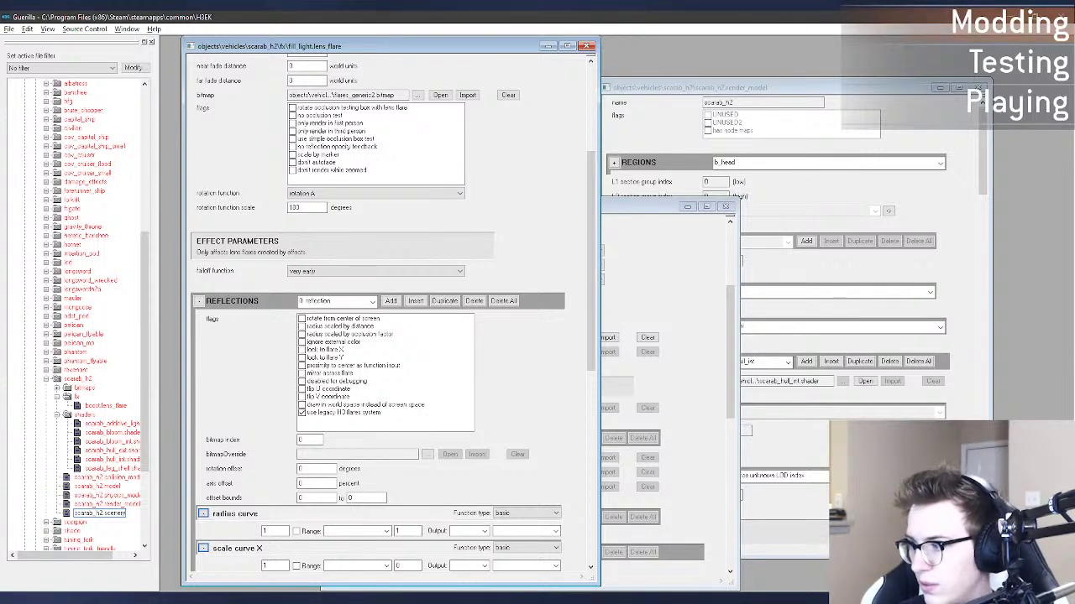
click(785, 592)
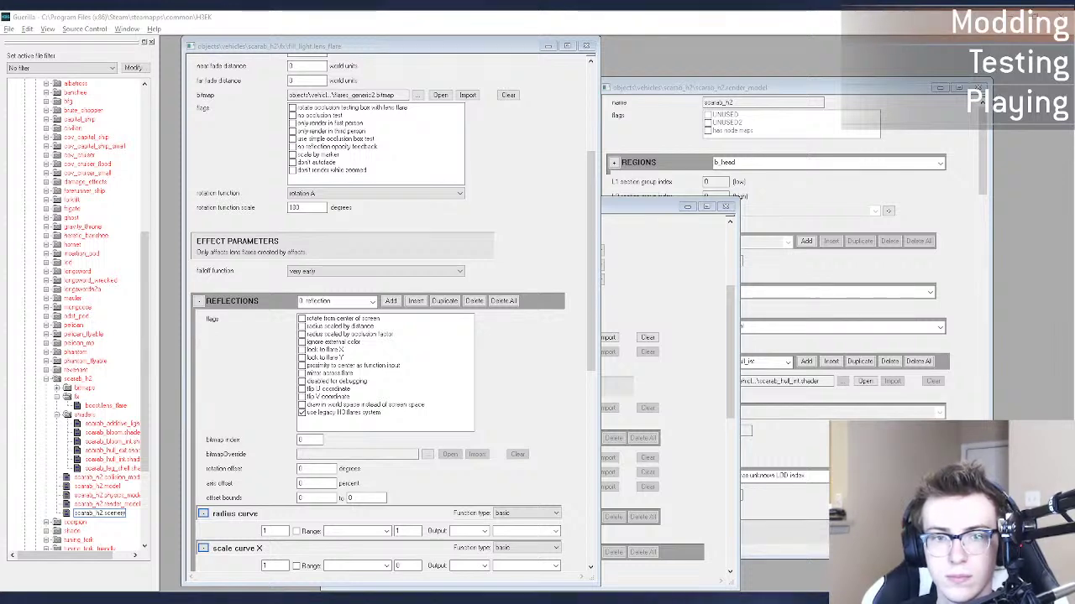
key(alt+Tab)
key(super)
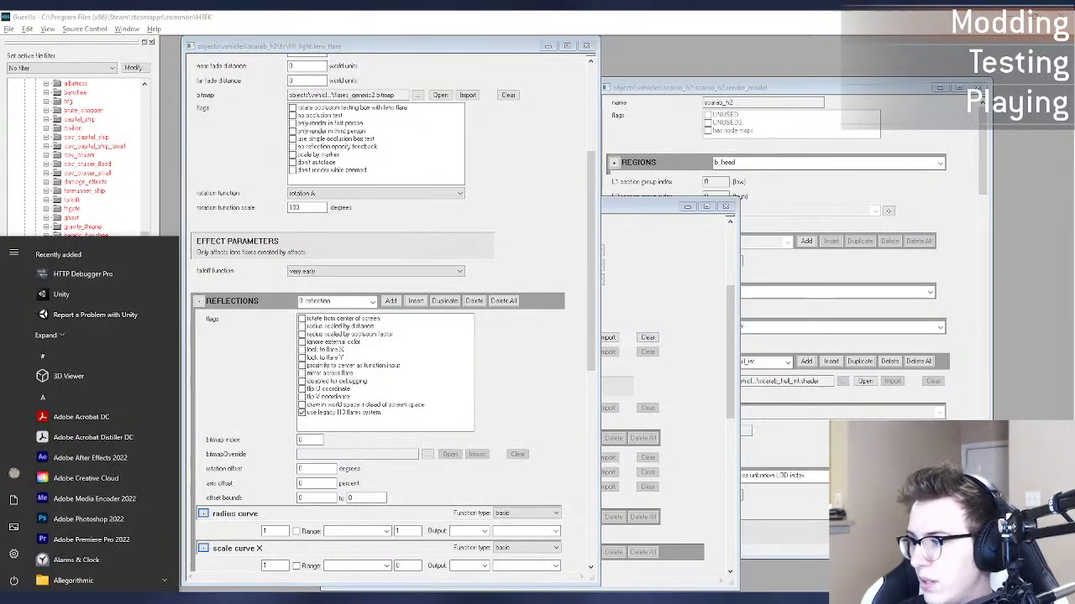
key(super)
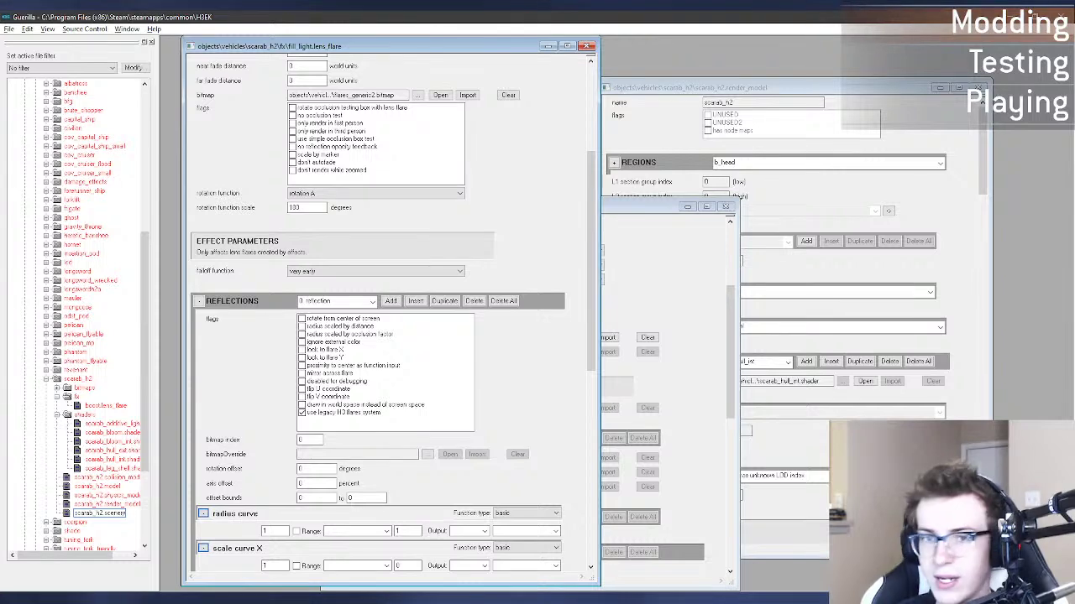
key(alt+Tab)
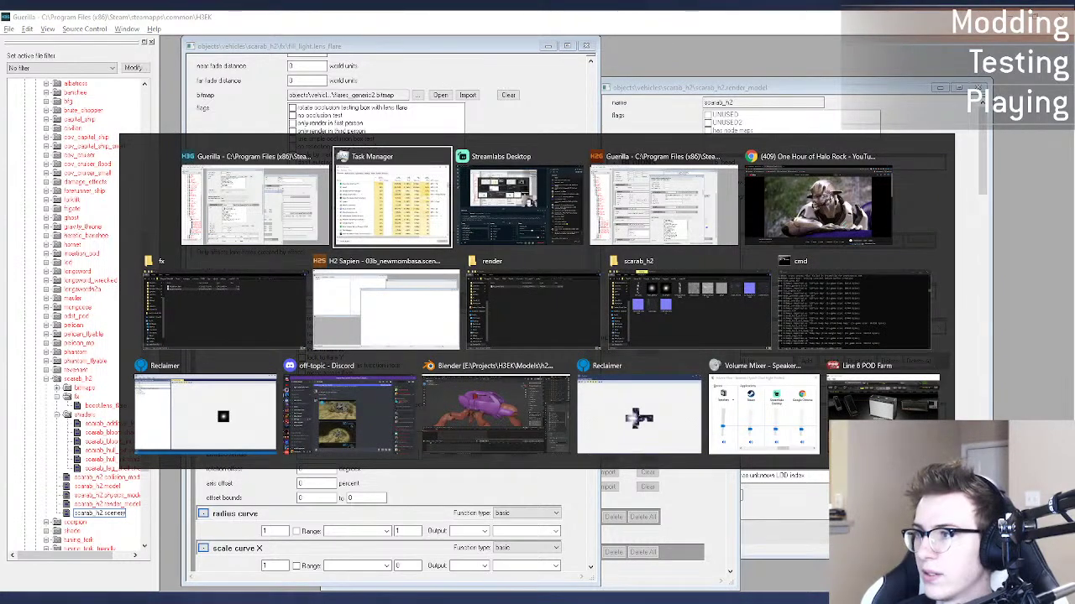
key(Escape)
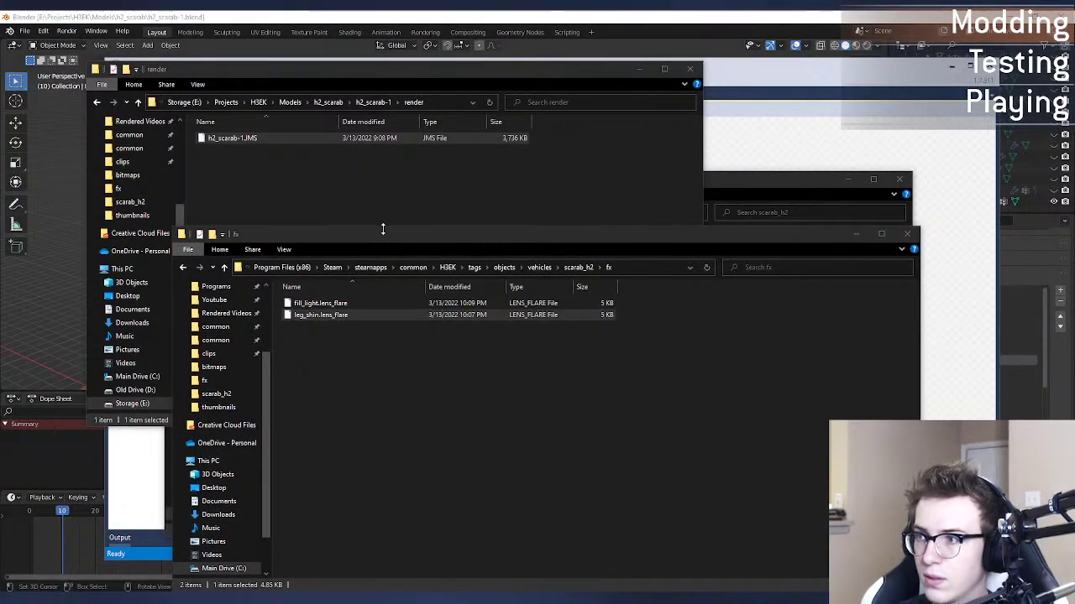
drag(370, 236, 373, 211)
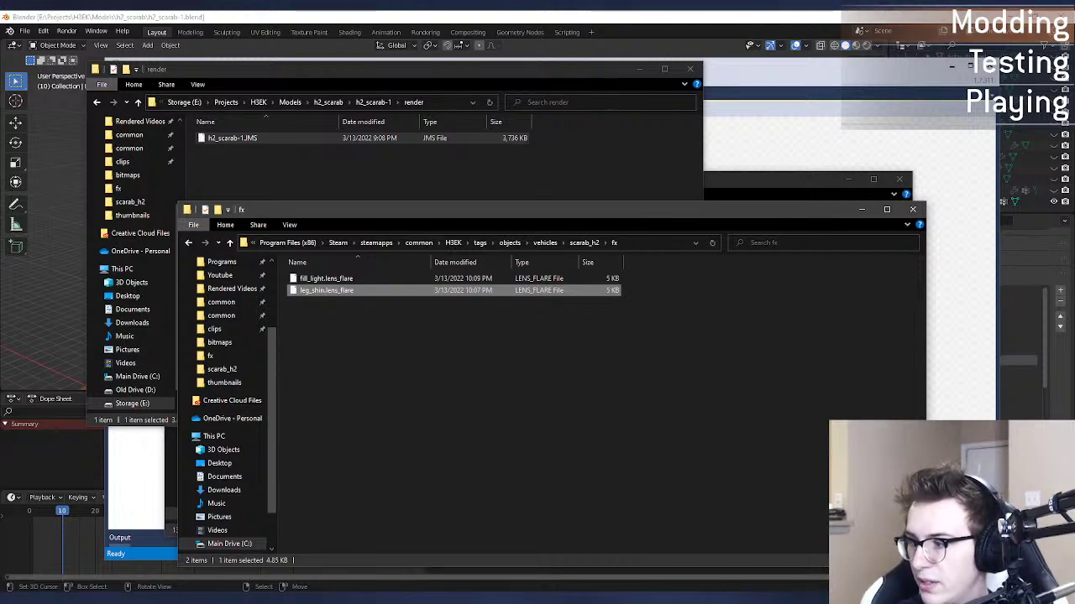
click(612, 384)
key(super)
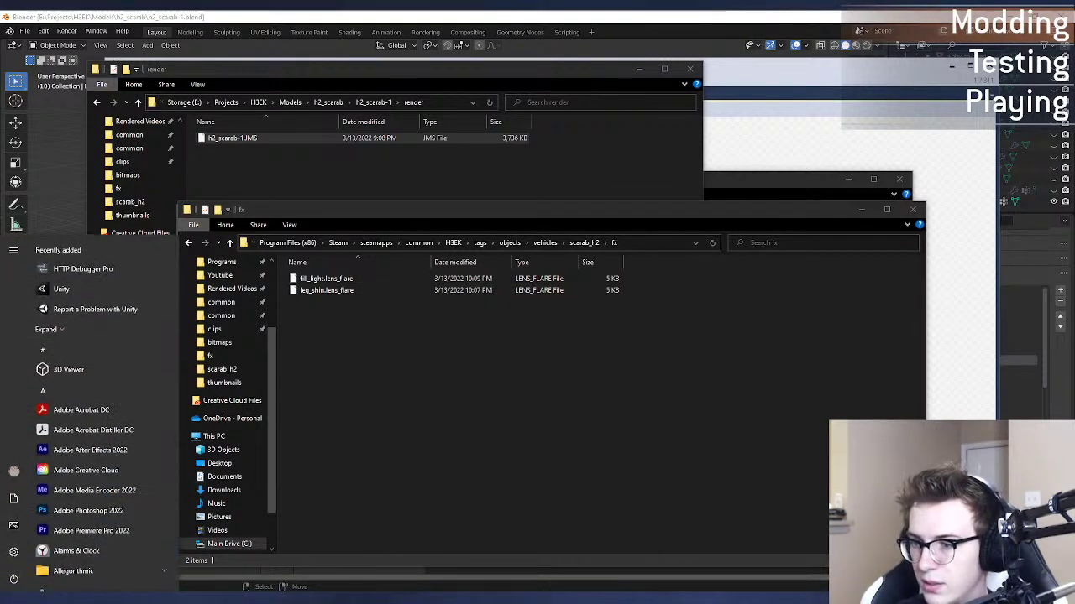
key(super)
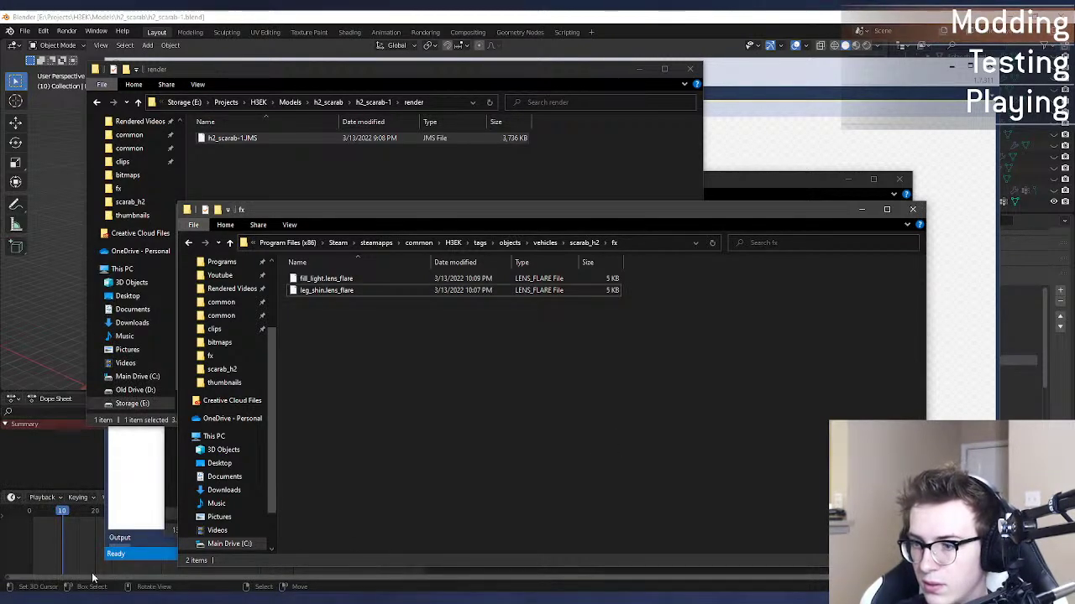
key(super)
key(super)
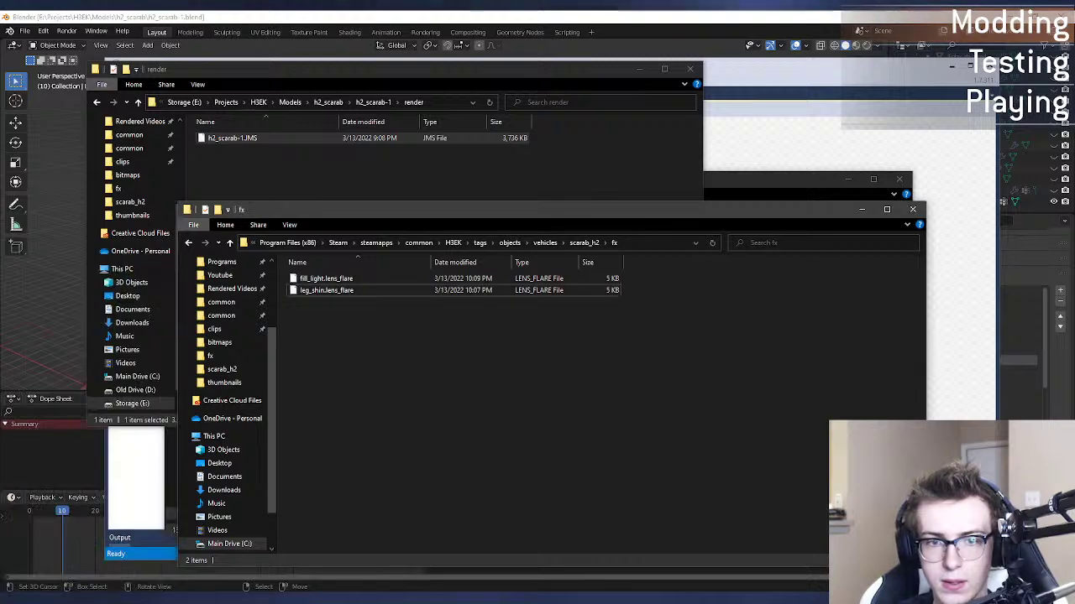
key(alt+Tab)
key(Escape)
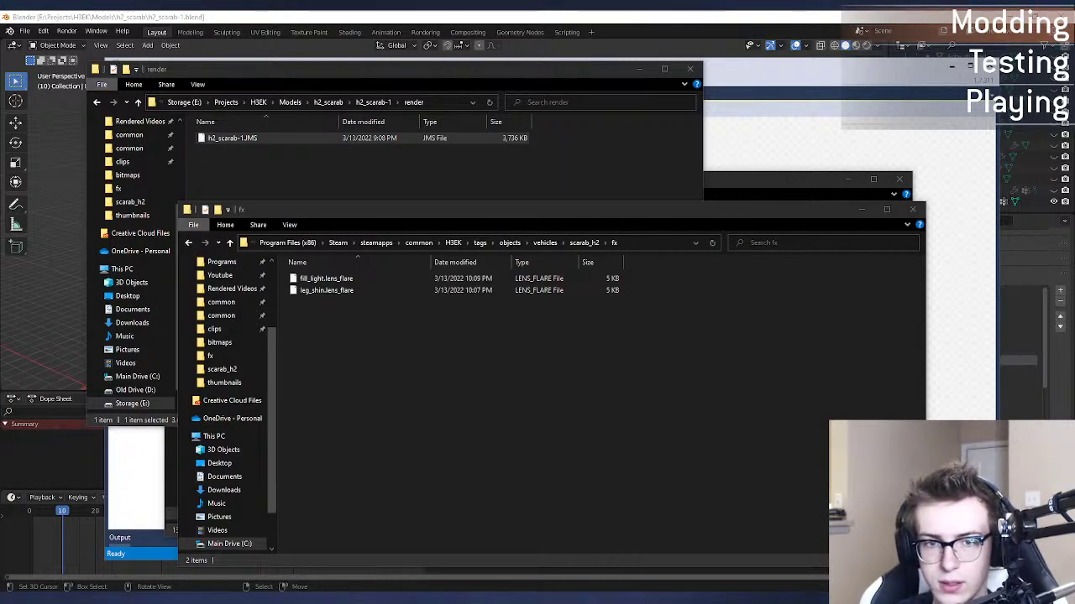
key(alt+Tab)
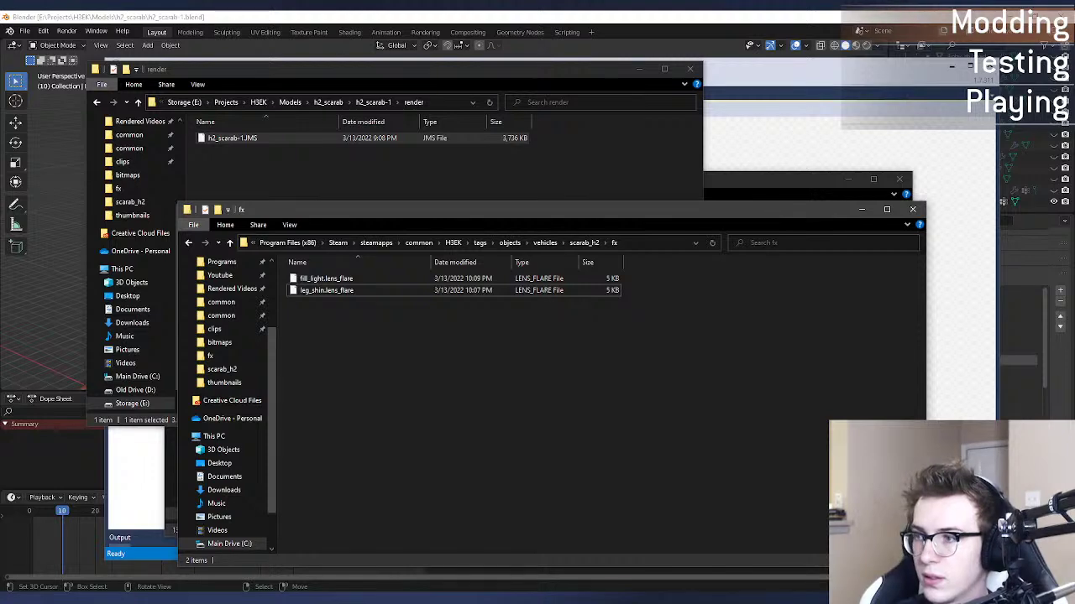
key(alt+Tab)
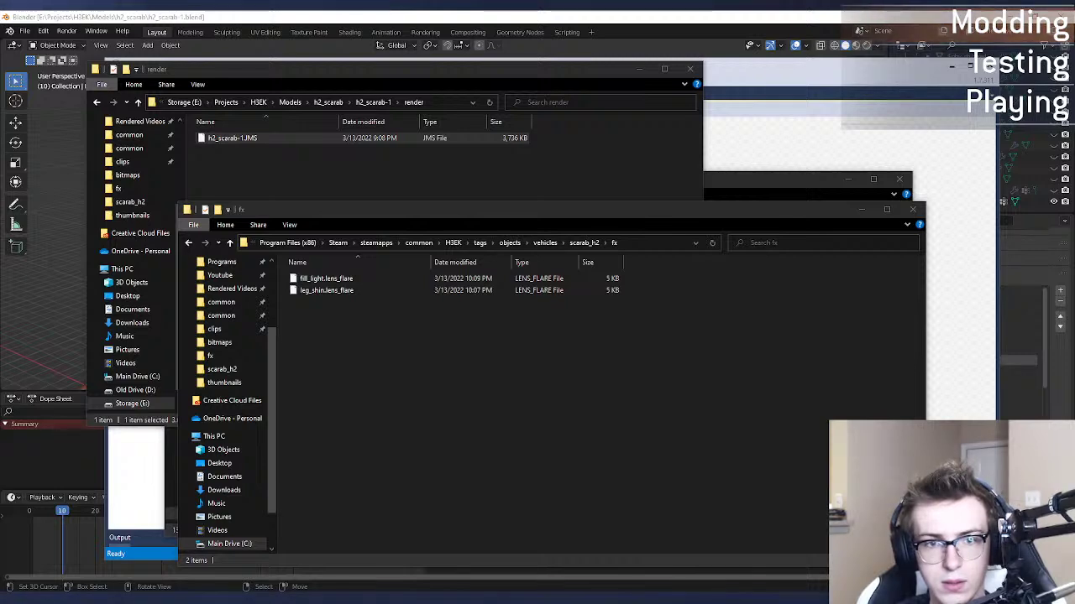
click(361, 311)
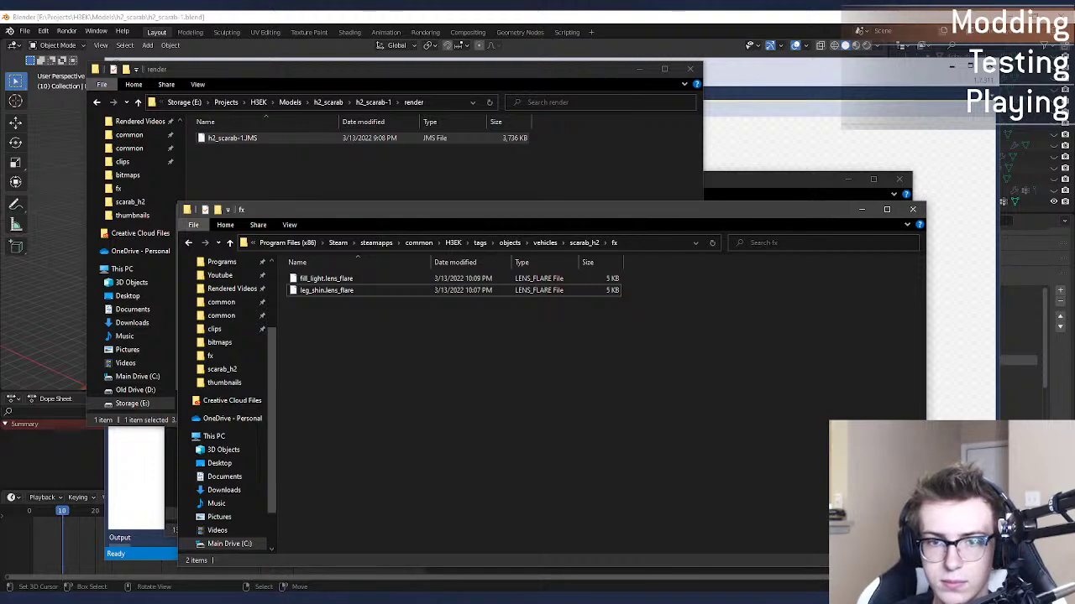
key(alt+Tab)
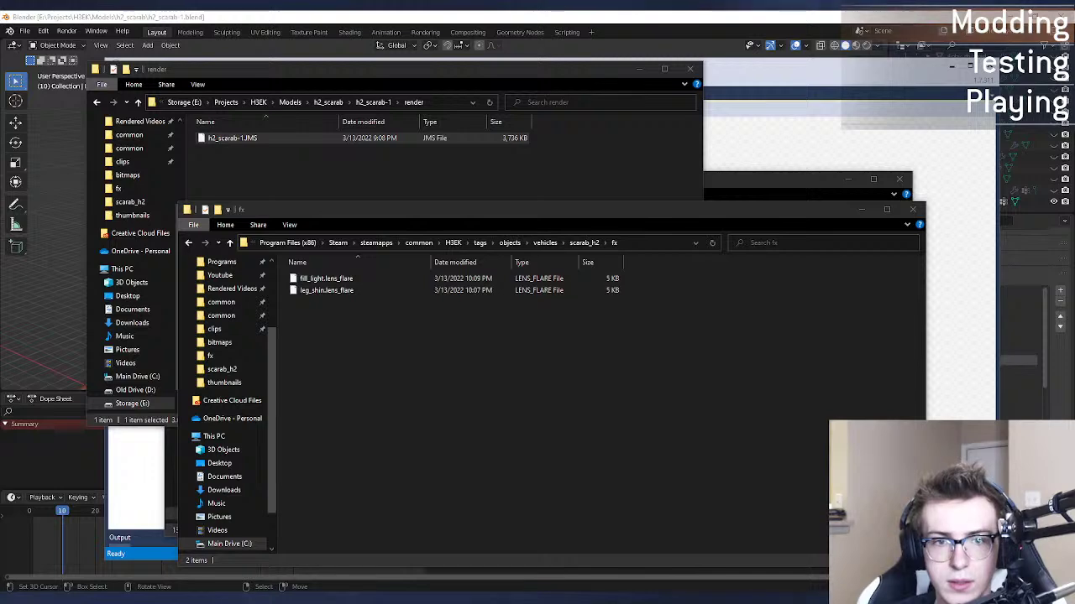
key(alt+Tab)
key(alt+Tab)
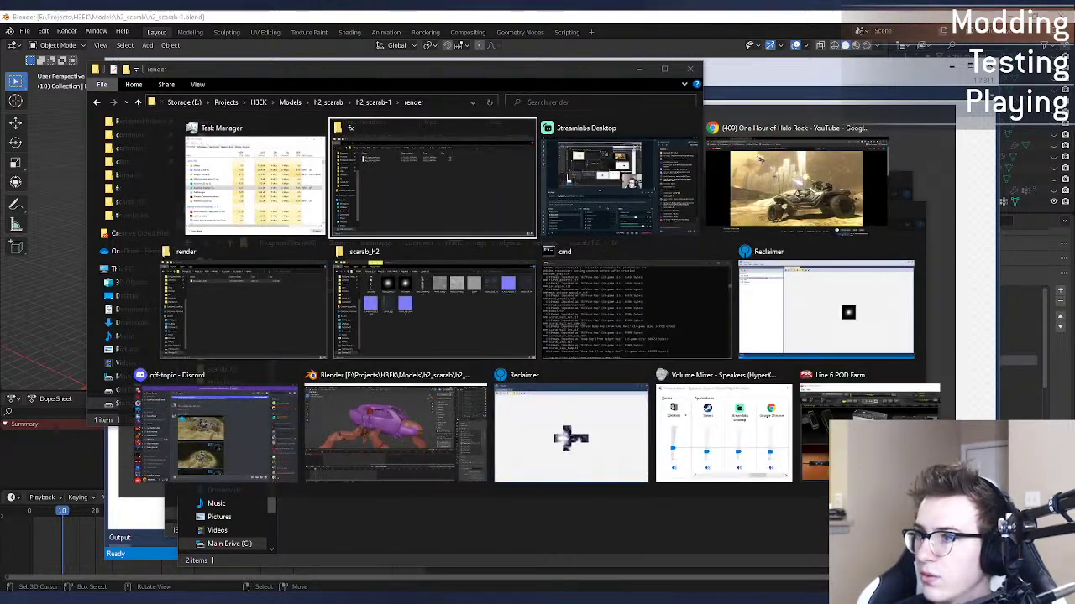
key(alt+Tab)
key(alt+Tab)
key(alt+Tab)
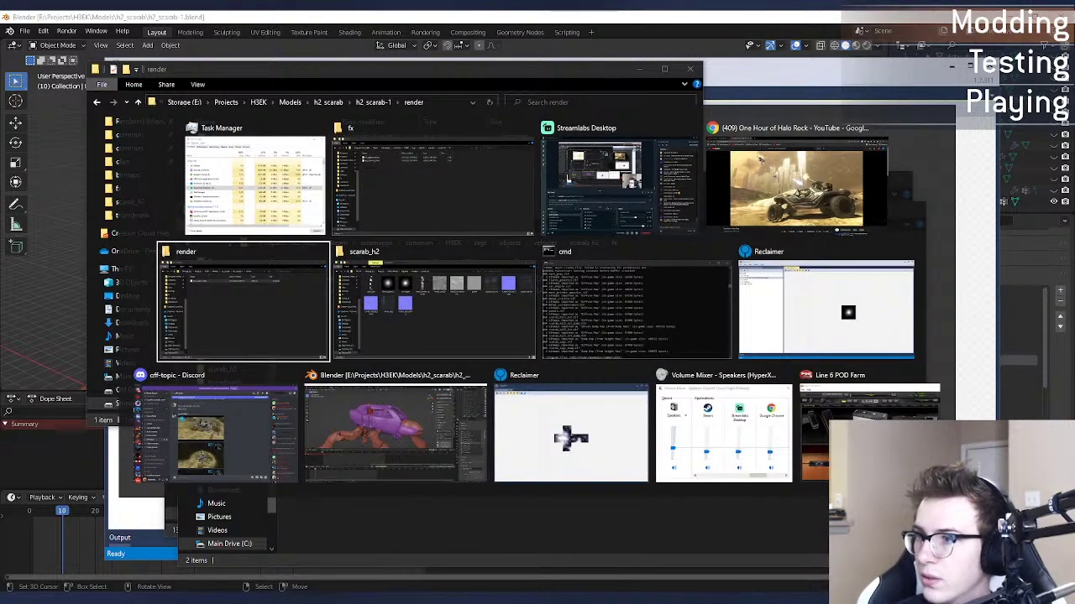
key(alt+shift+Tab)
key(alt+shift+Tab)
key(alt+shift+Tab)
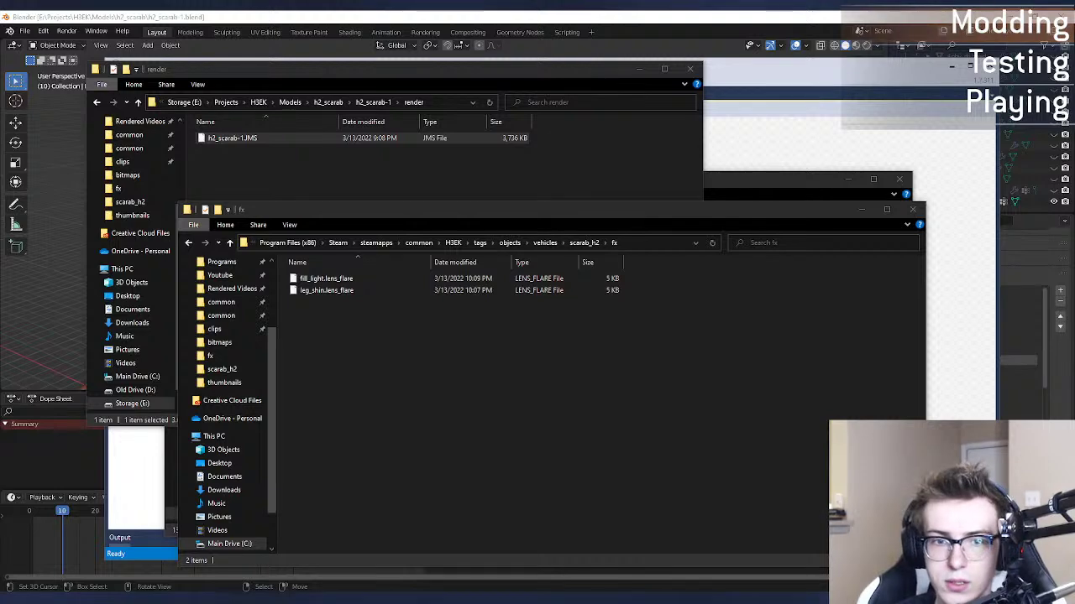
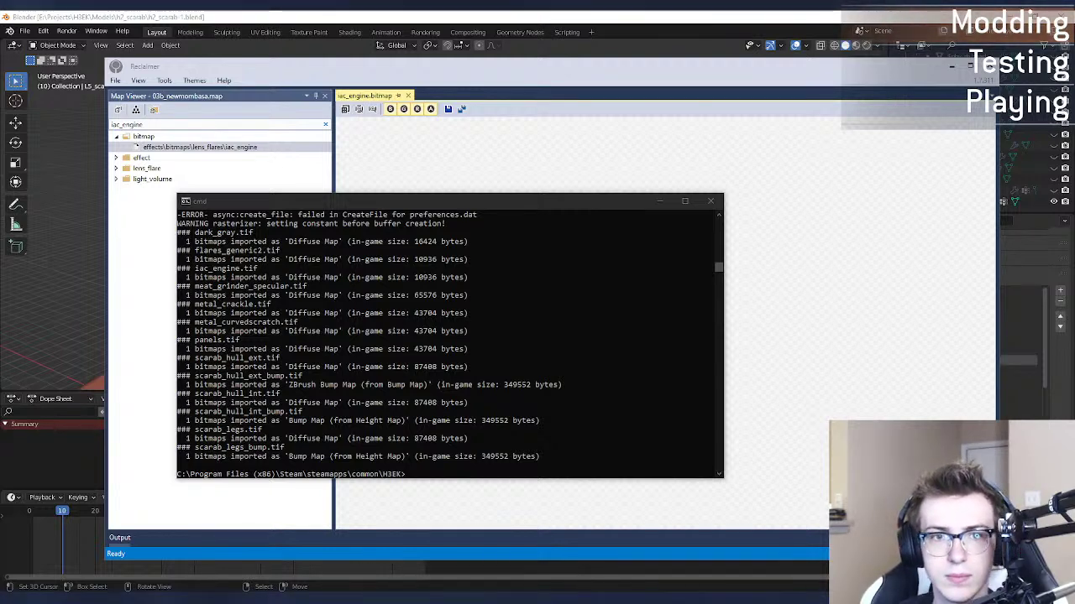
Step: Switch to H3 Sapien and open alpine_sandbox.scenario from the alpine_sandbox folder
key(alt+Tab)
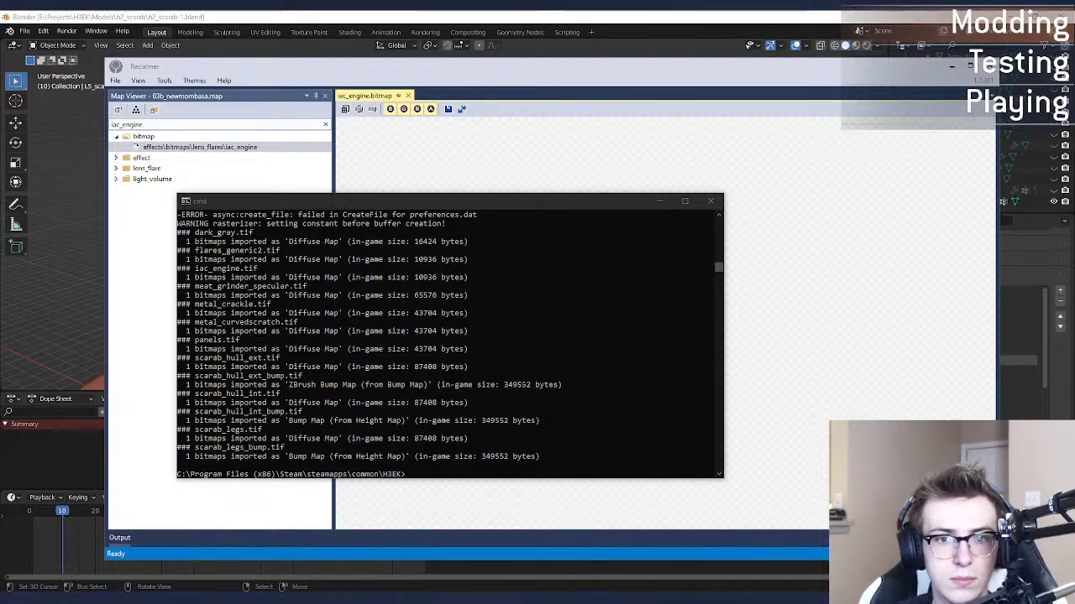
key(alt+Tab)
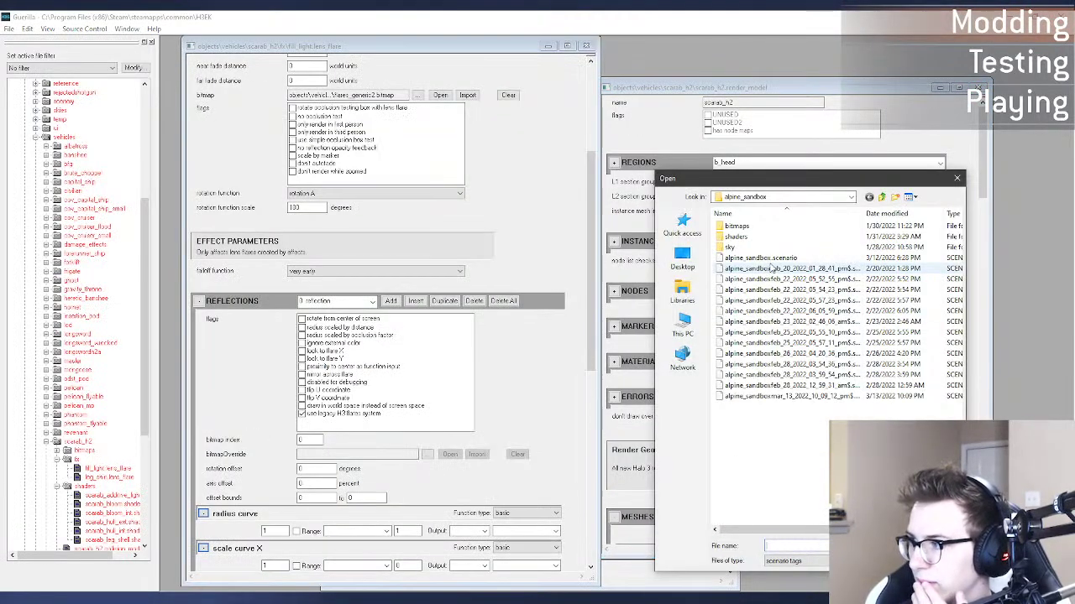
double_click(771, 261)
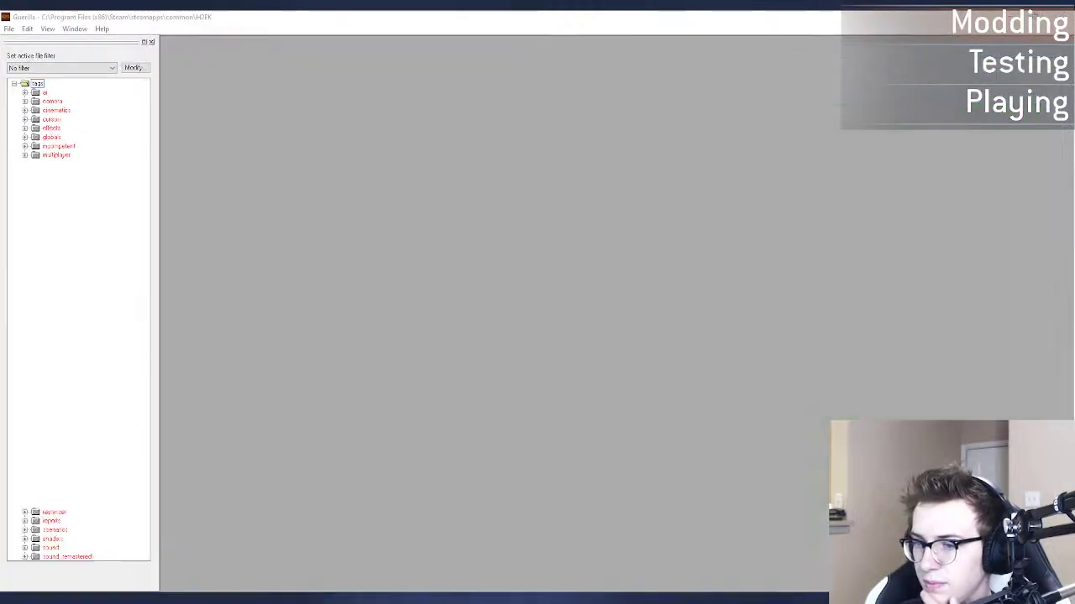
key(Escape)
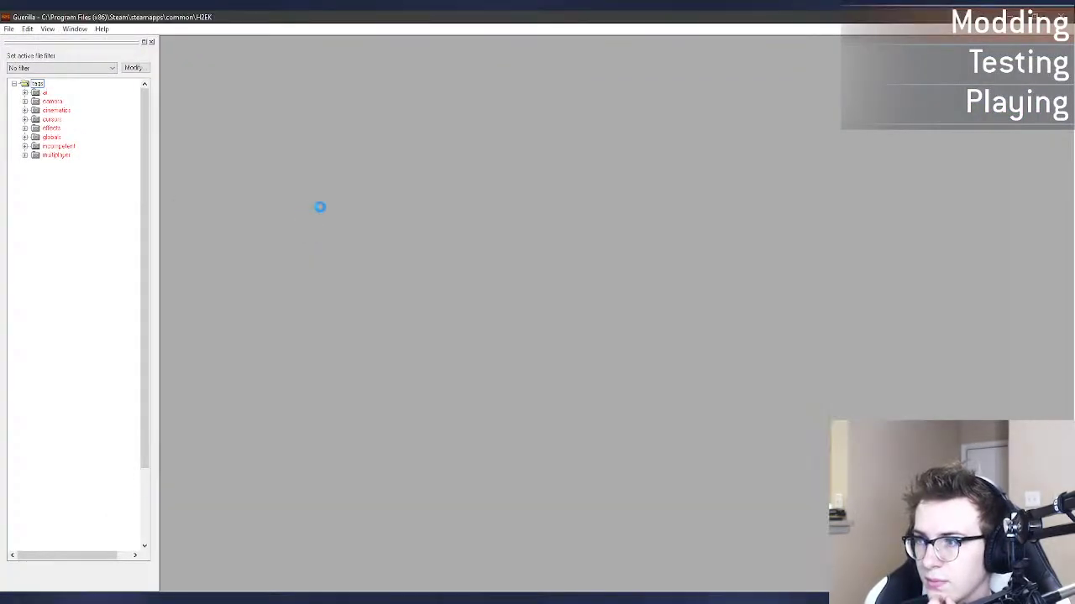
Step: Switch to the H2 Guerilla and check the fill_light attachment settings in scarab.vehicle
key(alt+Tab)
key(alt+Tab)
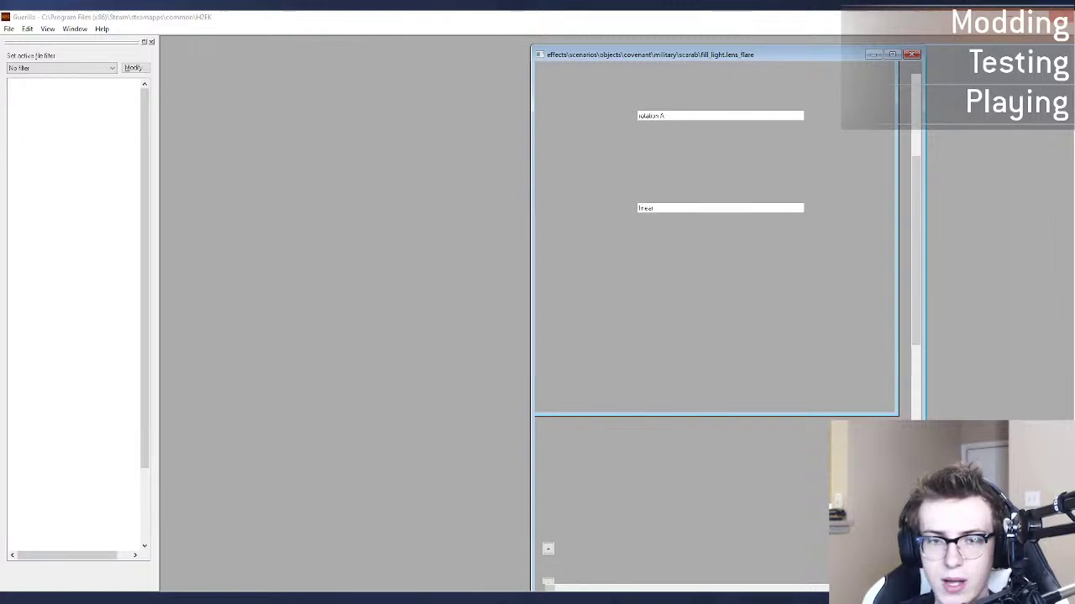
click(546, 18)
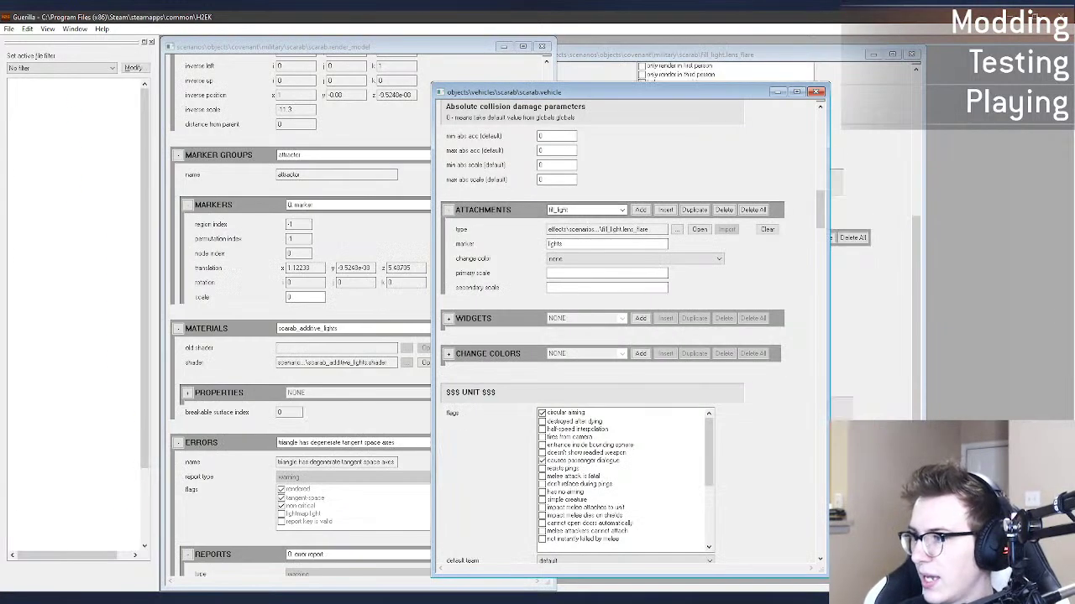
mouse_move(684, 595)
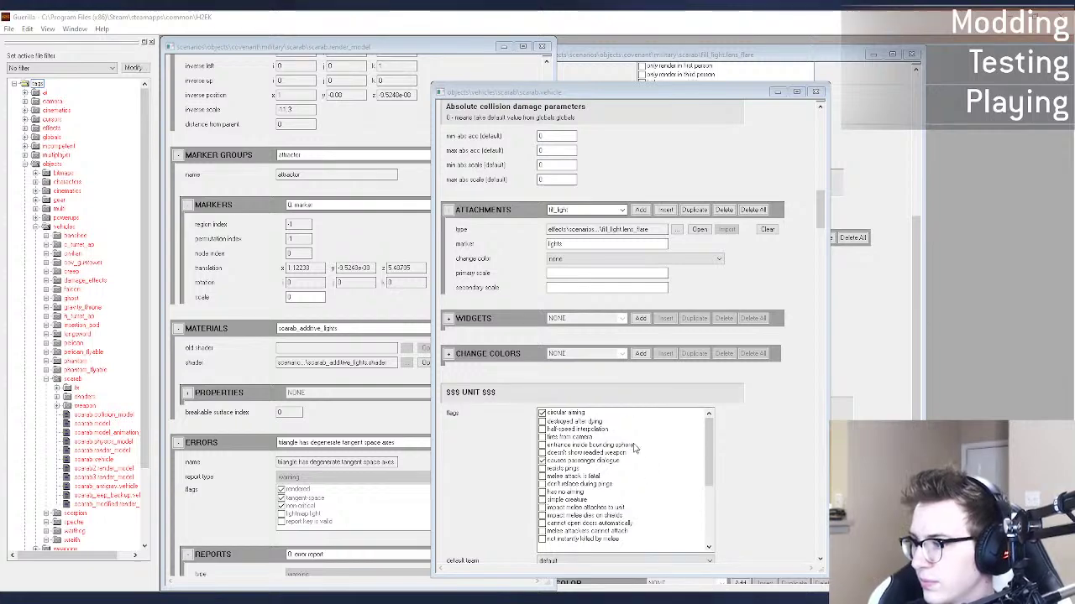
Step: Switch to File Explorer and browse the H3EK tags to objects\vehicles\scarab_h2\fx
click(684, 585)
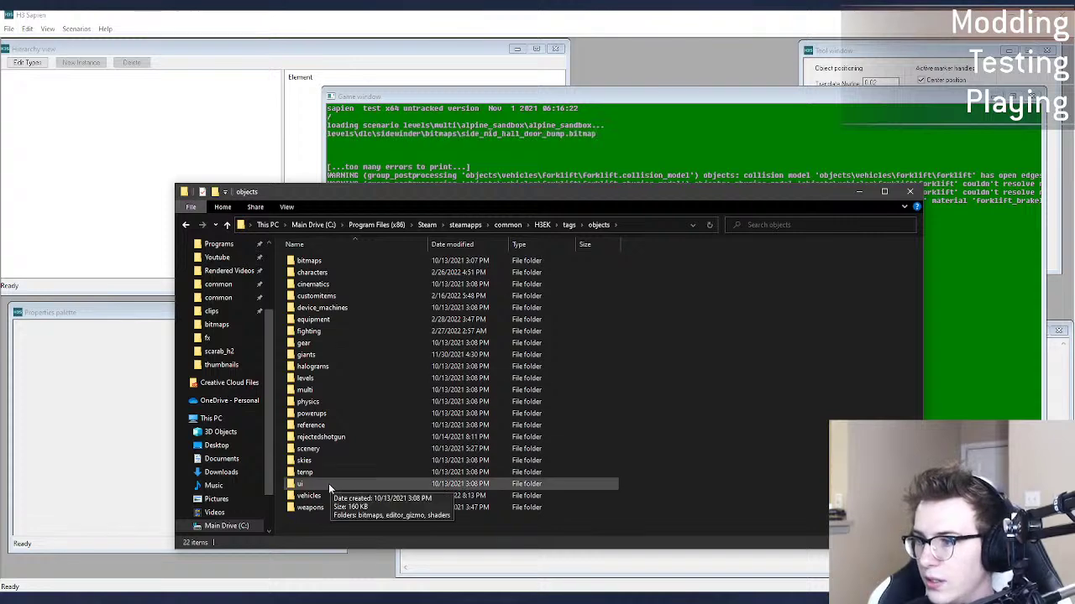
double_click(326, 494)
scroll(385, 412, down, 6)
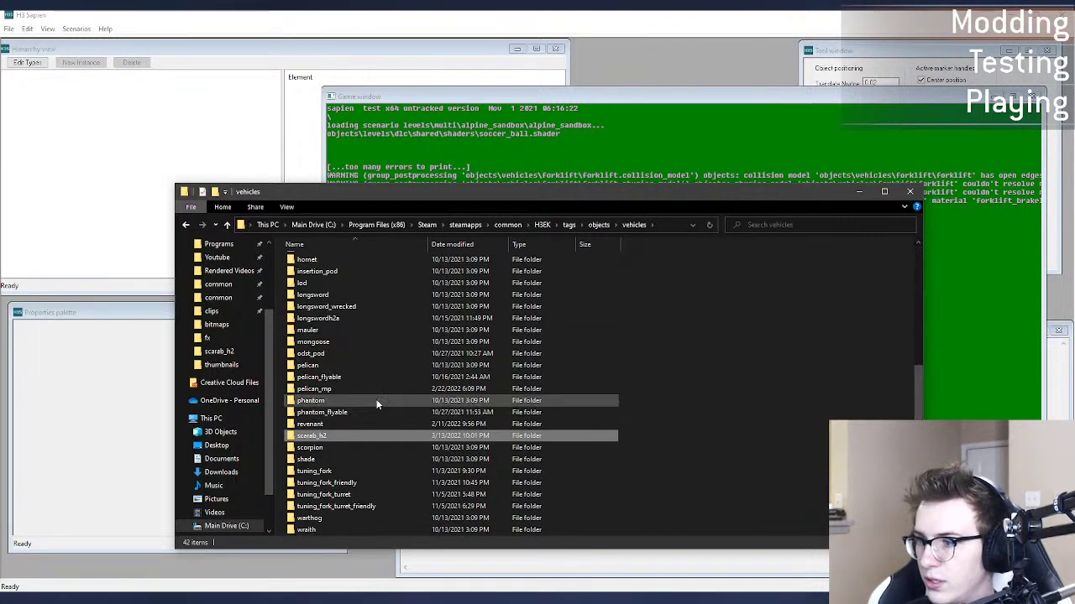
double_click(351, 438)
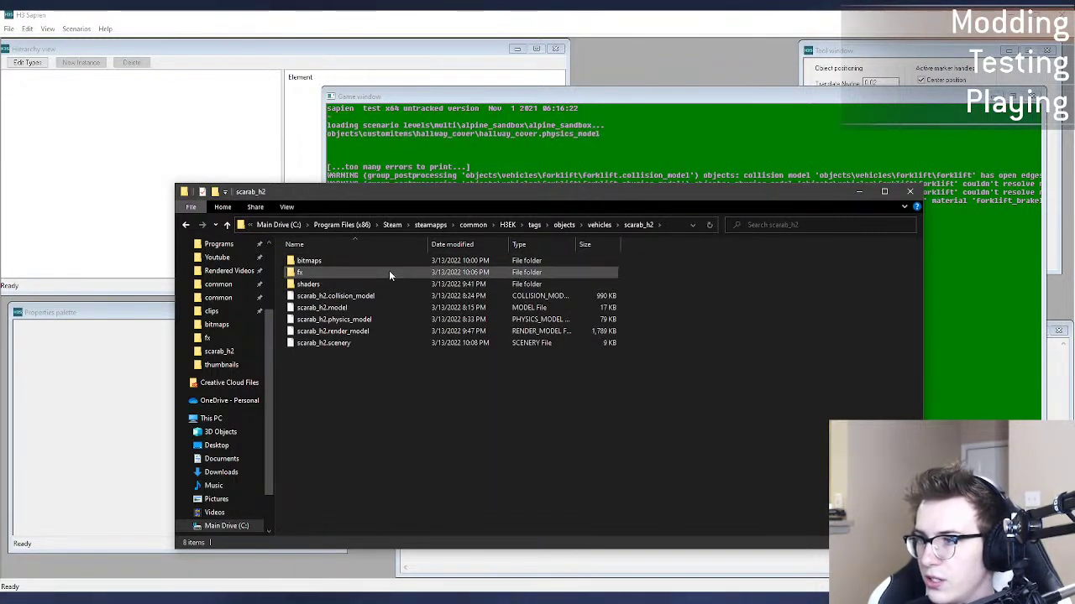
double_click(388, 271)
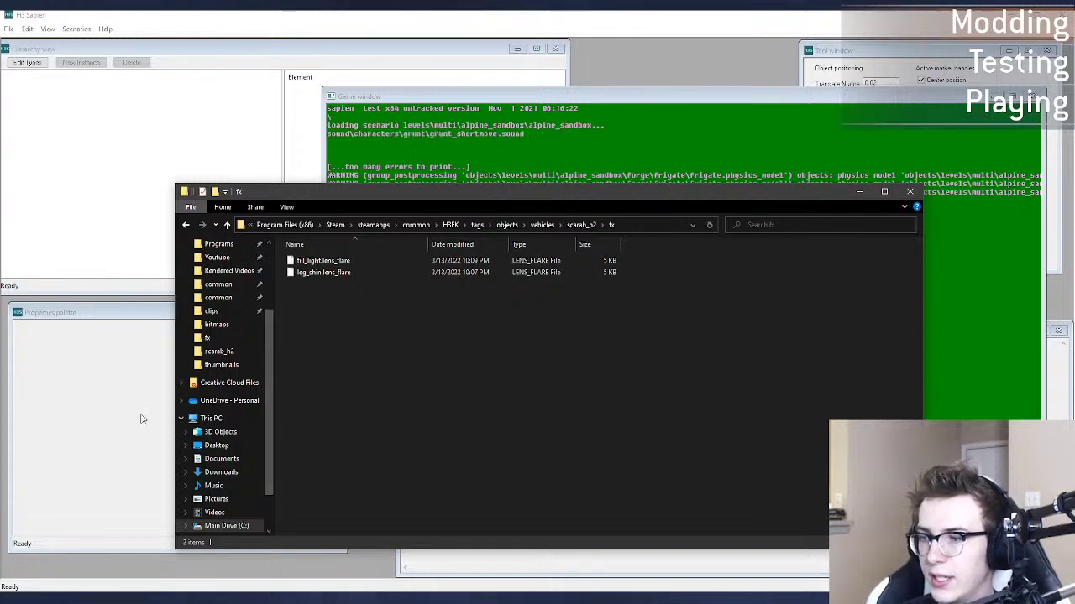
Step: Open the Projects\H3EK\Models\h2_scarab folder in a second File Explorer window and rearrange the two windows over Sapien
key(super+e)
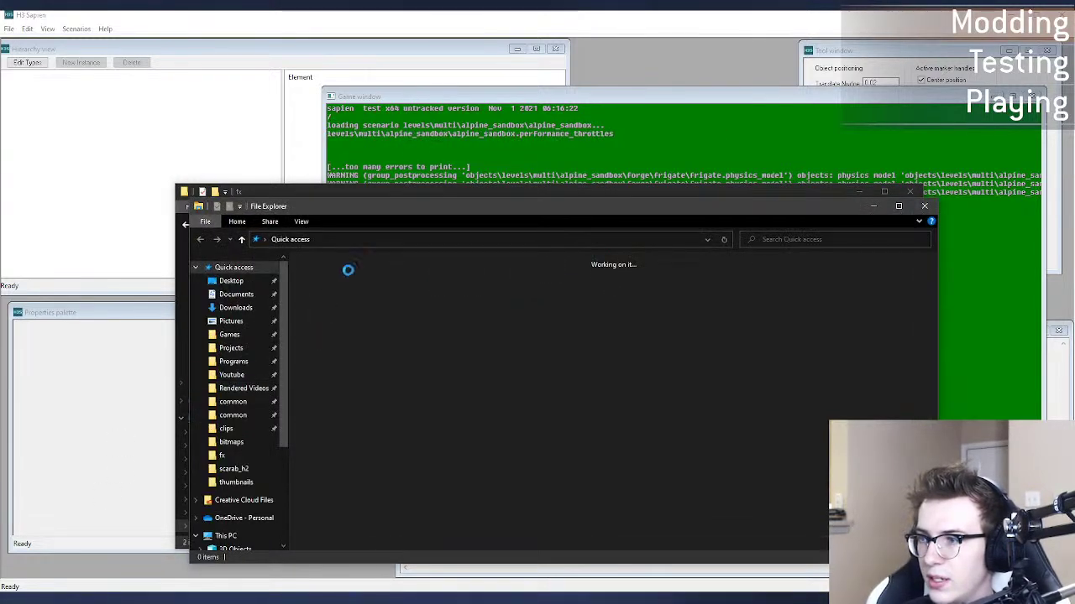
click(242, 351)
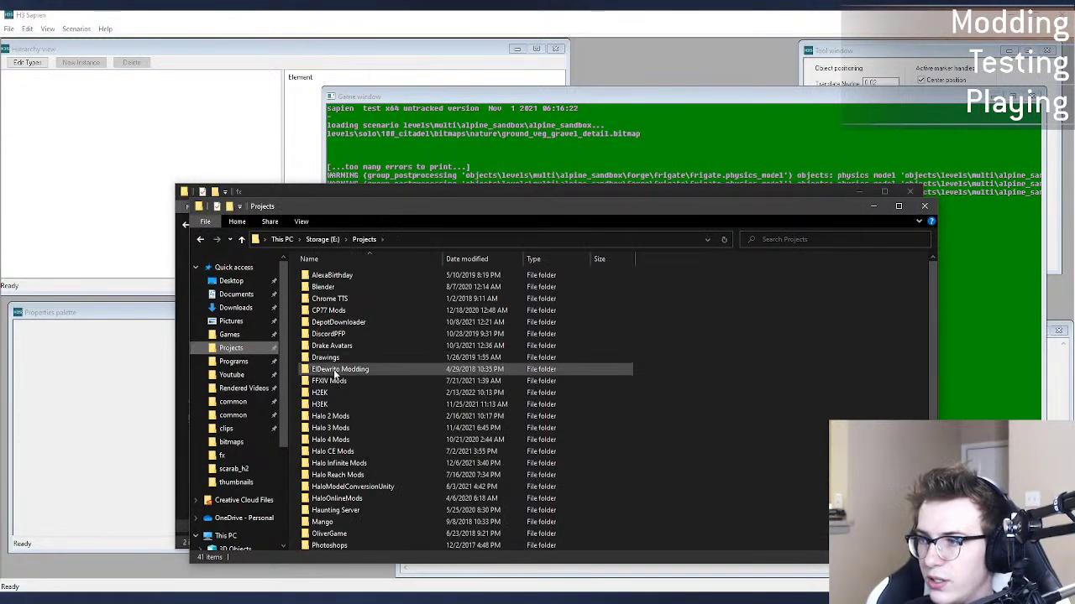
double_click(336, 396)
double_click(372, 288)
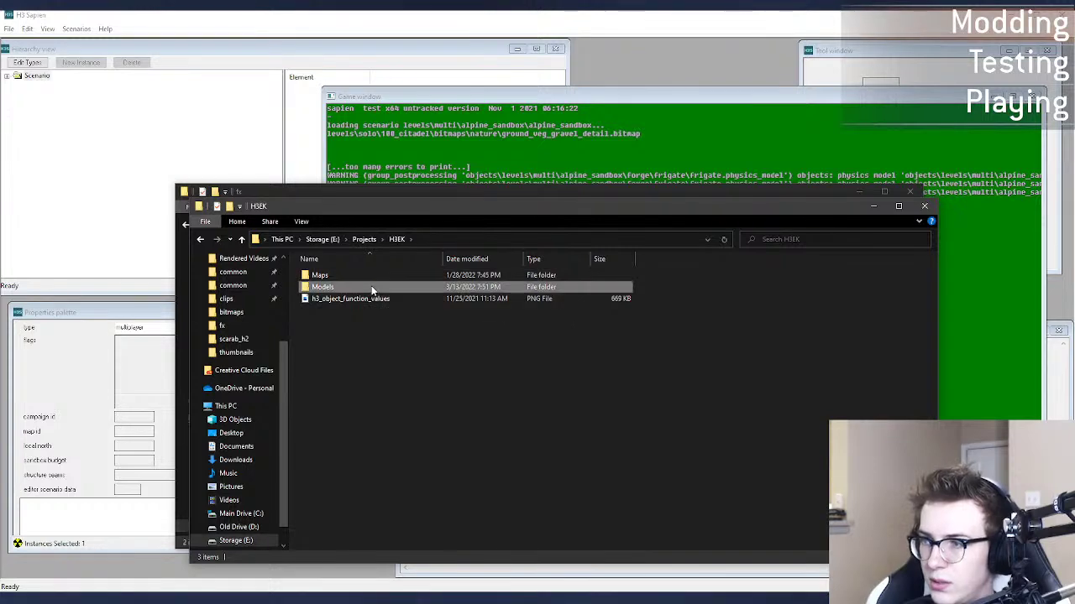
key(s)
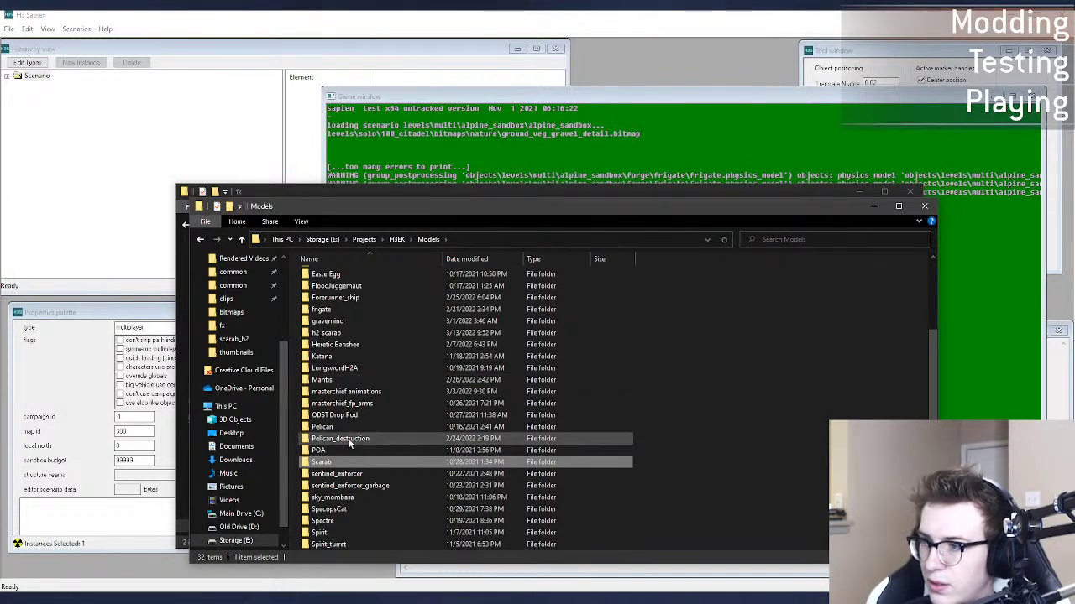
double_click(354, 331)
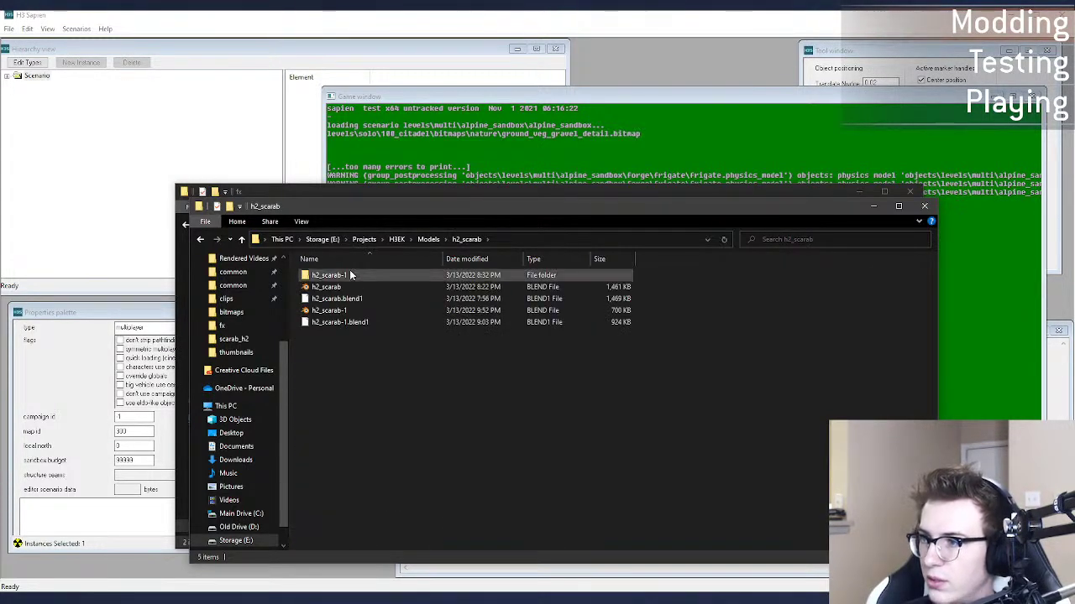
drag(372, 208, 260, 142)
click(394, 200)
click(491, 503)
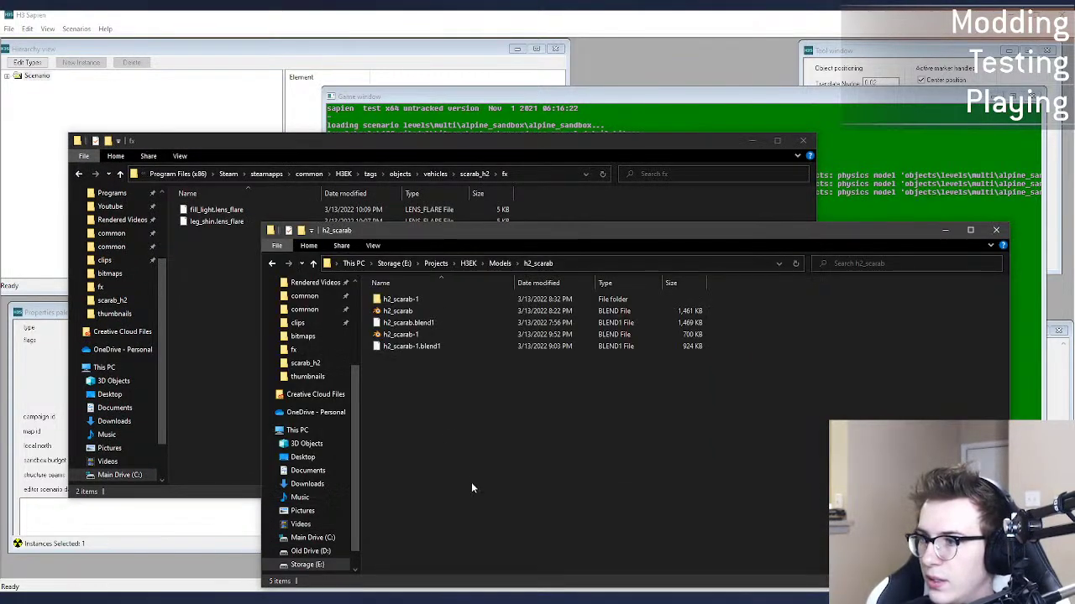
click(463, 133)
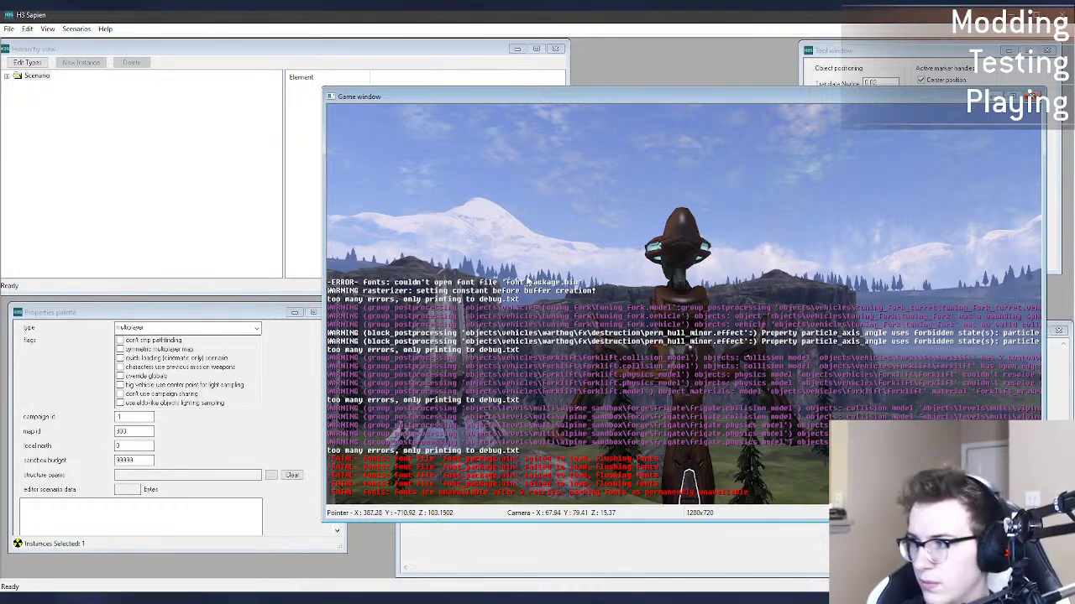
Step: Raise the Sapien camera speed to 100x and fly to open ground in the game window
middle_drag(528, 280, 563, 420)
key(shift)
key(shift)
key(shift)
key(shift)
key(w)
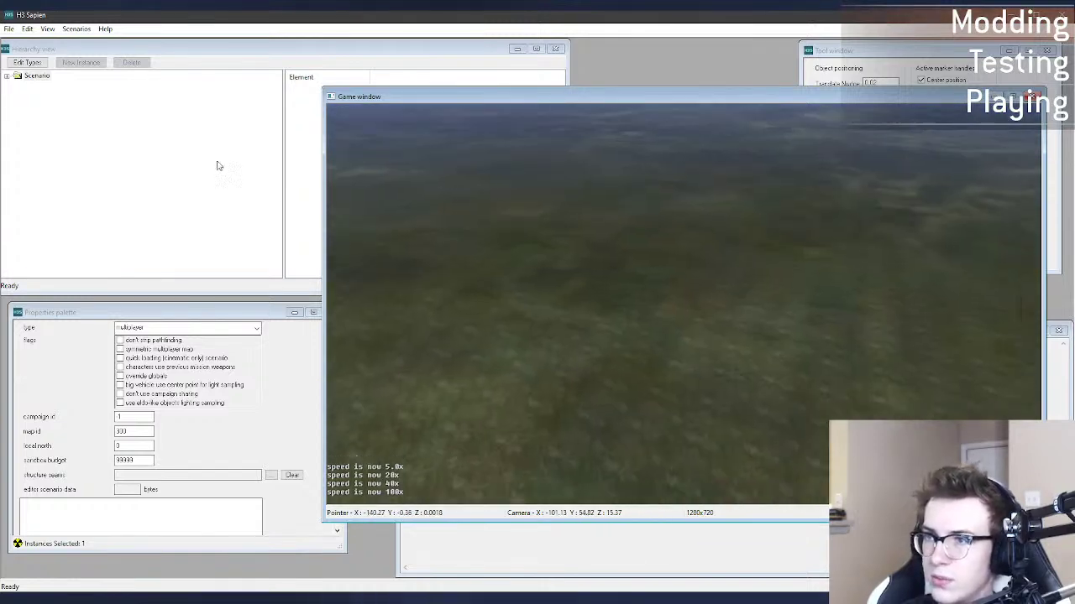
Step: Add scarab_h2.scenery to the scenario's scenery object types
click(216, 165)
click(7, 76)
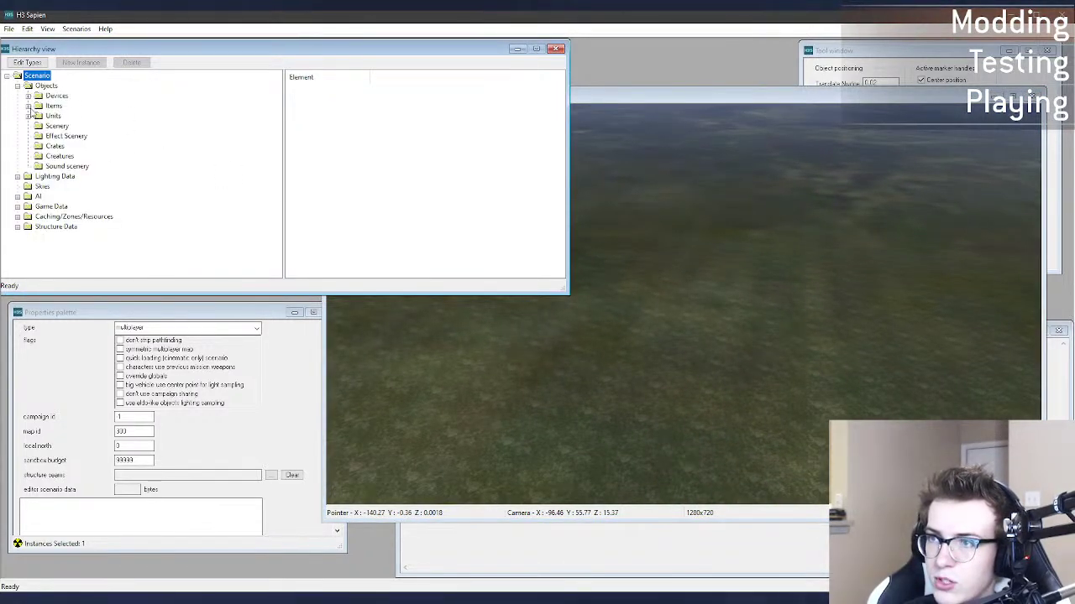
click(56, 125)
click(153, 329)
click(152, 334)
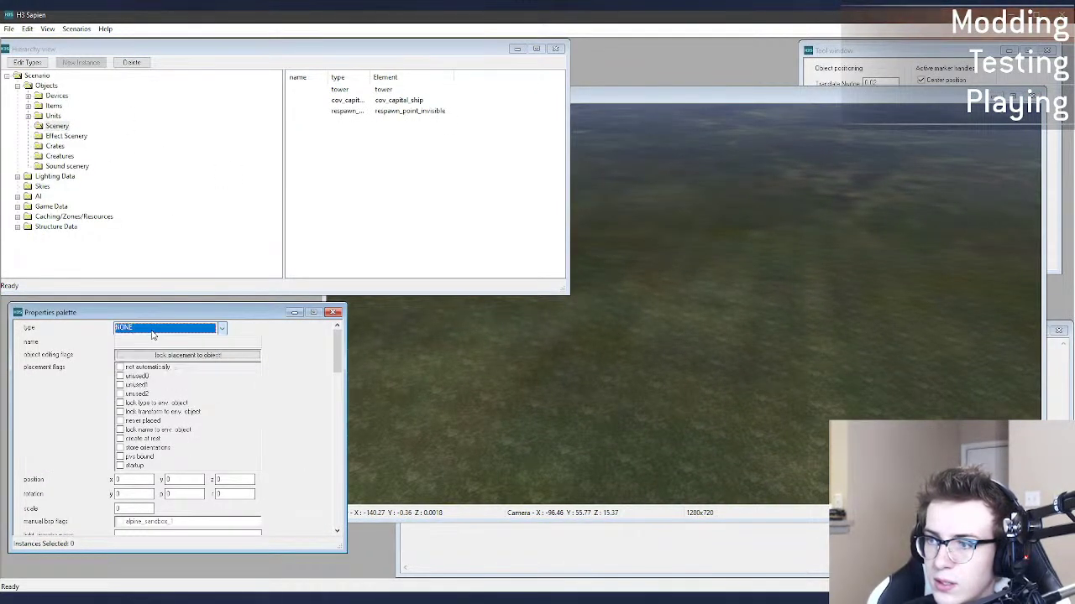
click(28, 62)
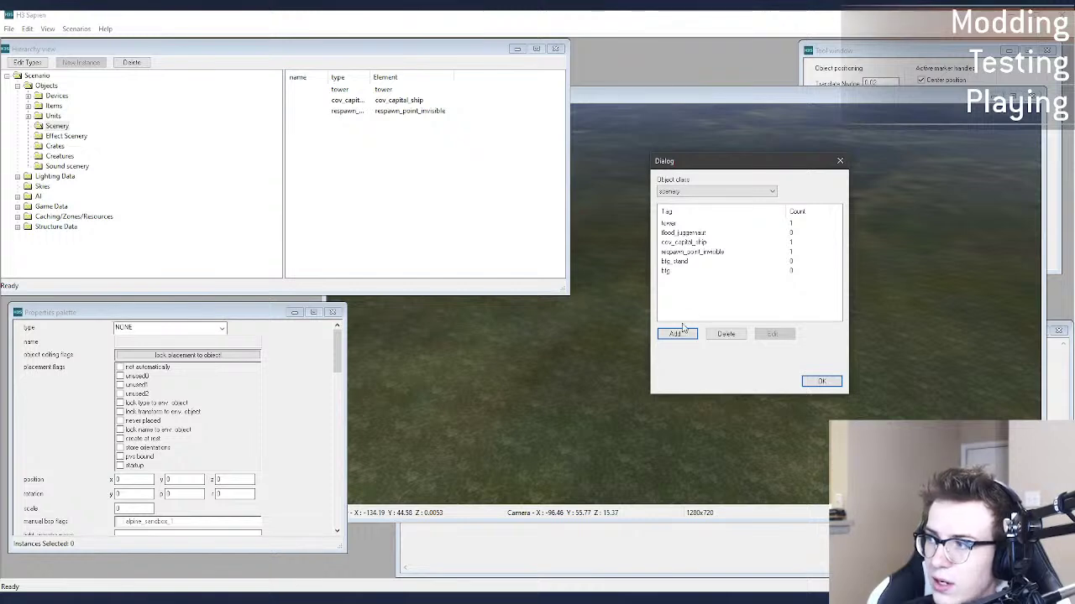
click(677, 334)
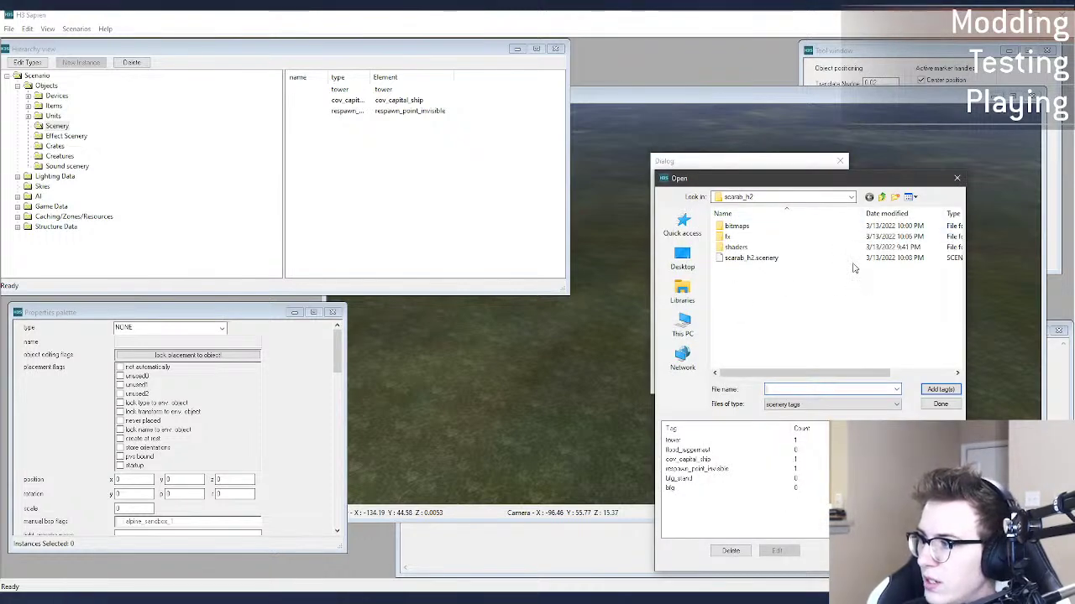
double_click(852, 259)
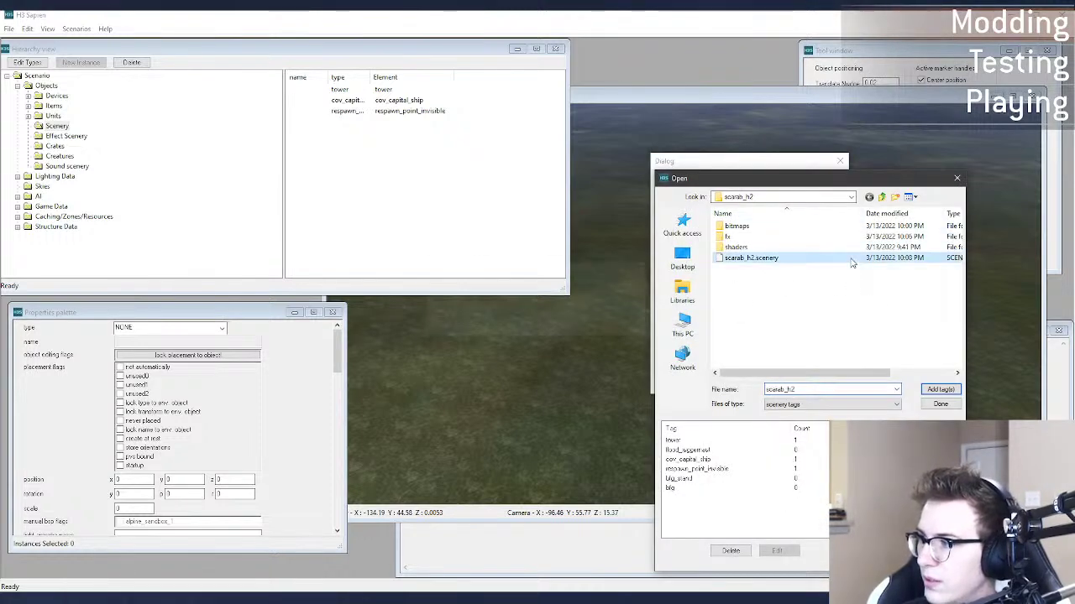
click(935, 404)
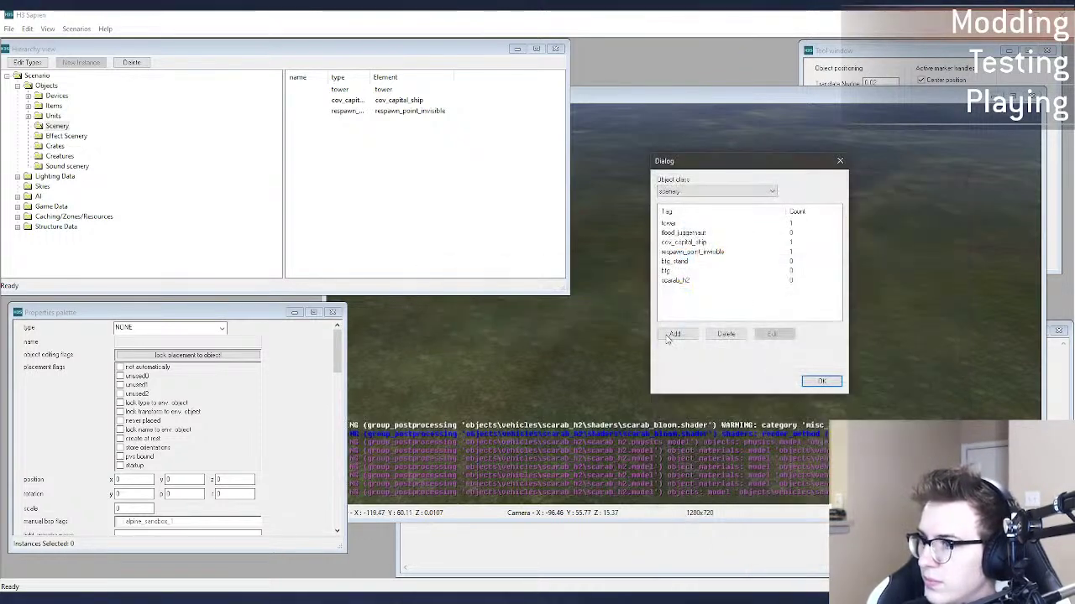
click(814, 380)
Step: Place a new scenery instance on the open ground and set its type to scarab_h2
right_click(634, 400)
drag(611, 340, 610, 329)
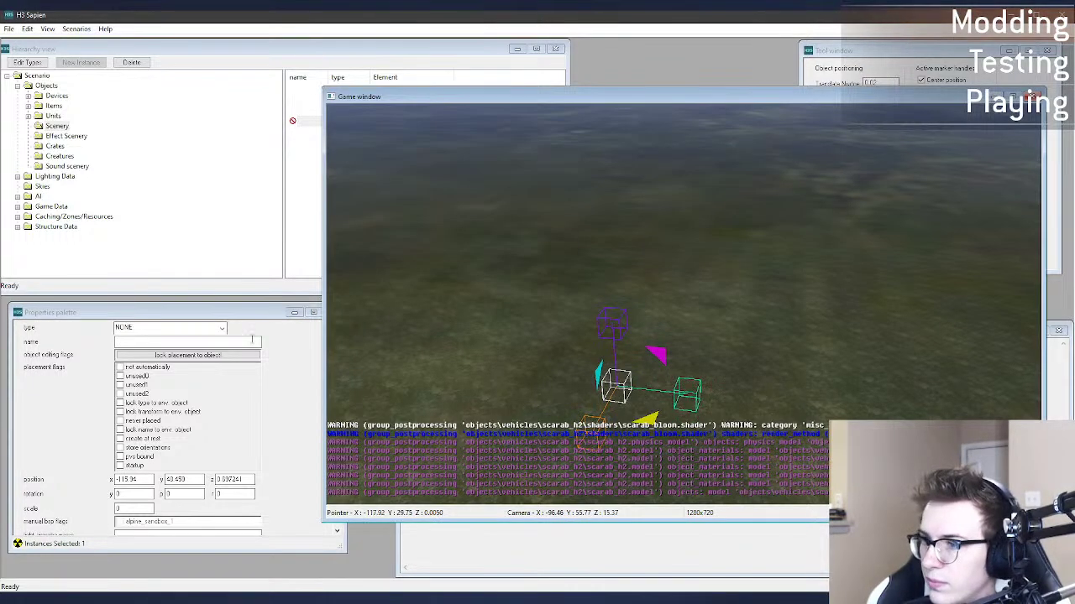
click(210, 328)
click(143, 392)
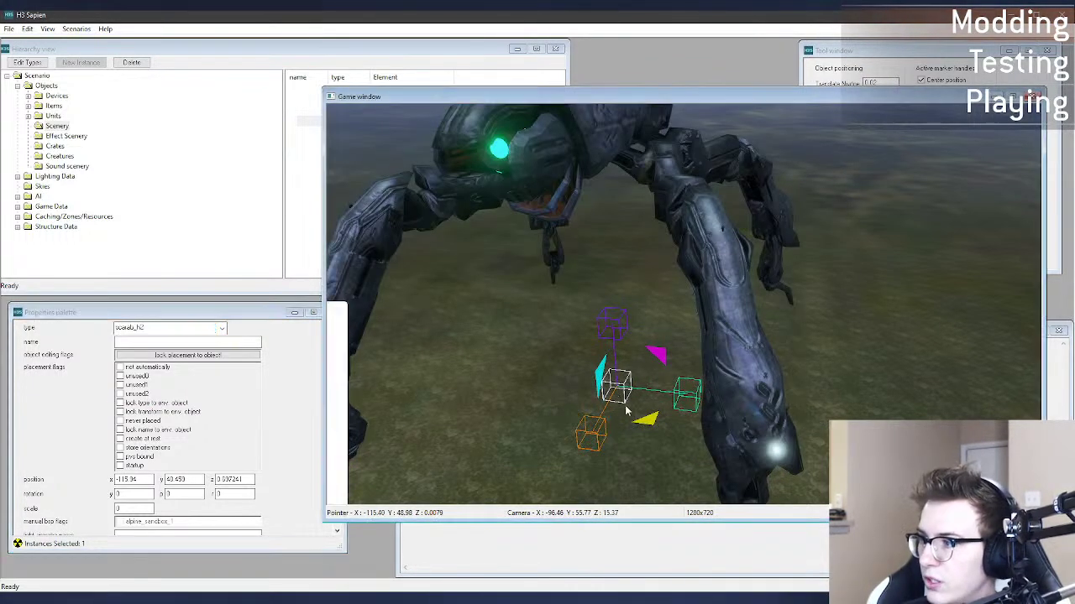
Step: Reset the placed scarab's rotation to 0 on all three axes and move it to about x -115, y 52
drag(644, 419, 504, 451)
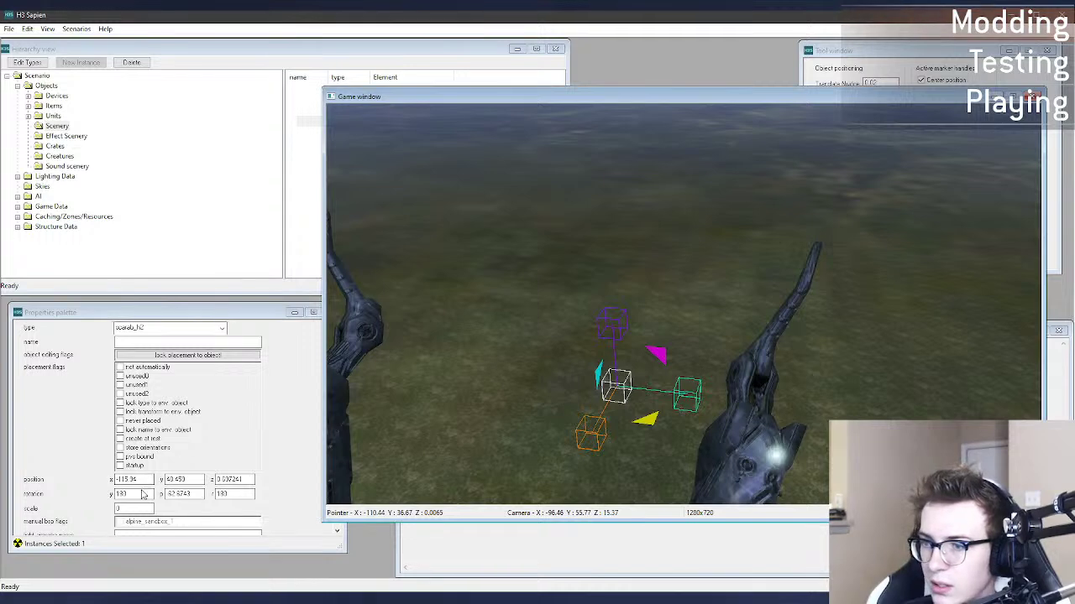
double_click(142, 495)
text(0)
drag(199, 493, 163, 494)
text(0)
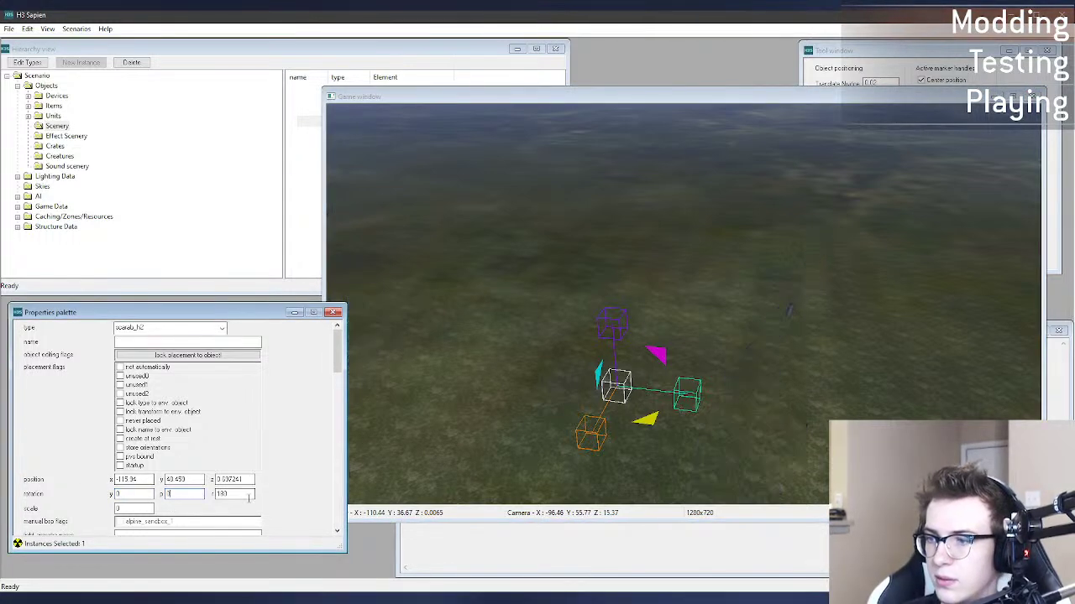
drag(247, 495, 178, 493)
text(0)
click(618, 390)
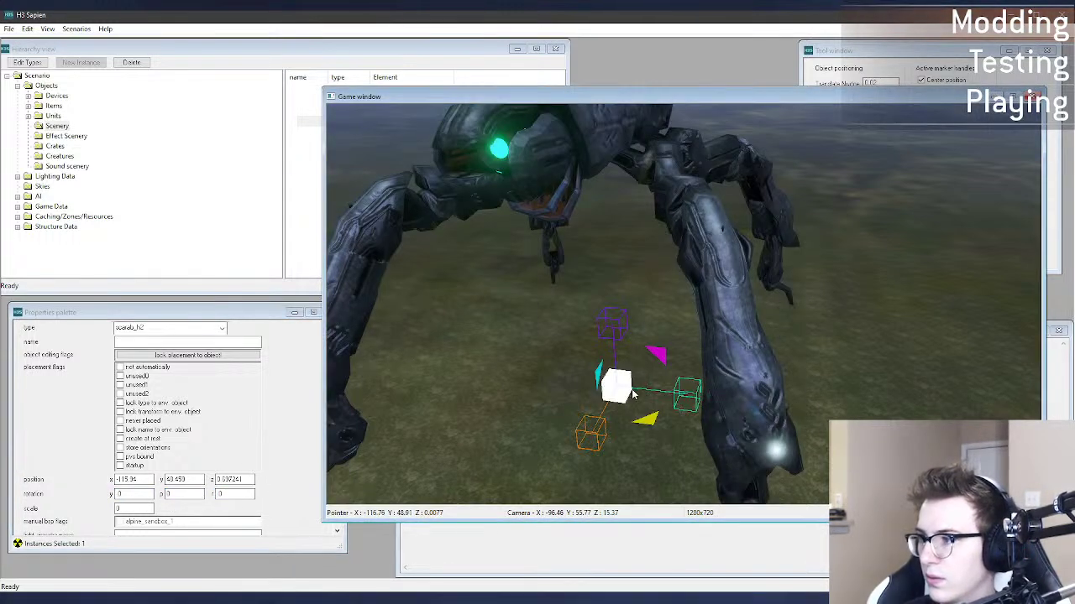
drag(633, 394, 705, 408)
Step: Fly beneath the scarab and examine the fill light flares on its underside from several distances
middle_drag(705, 409, 672, 139)
key(w)
key(a)
key(d)
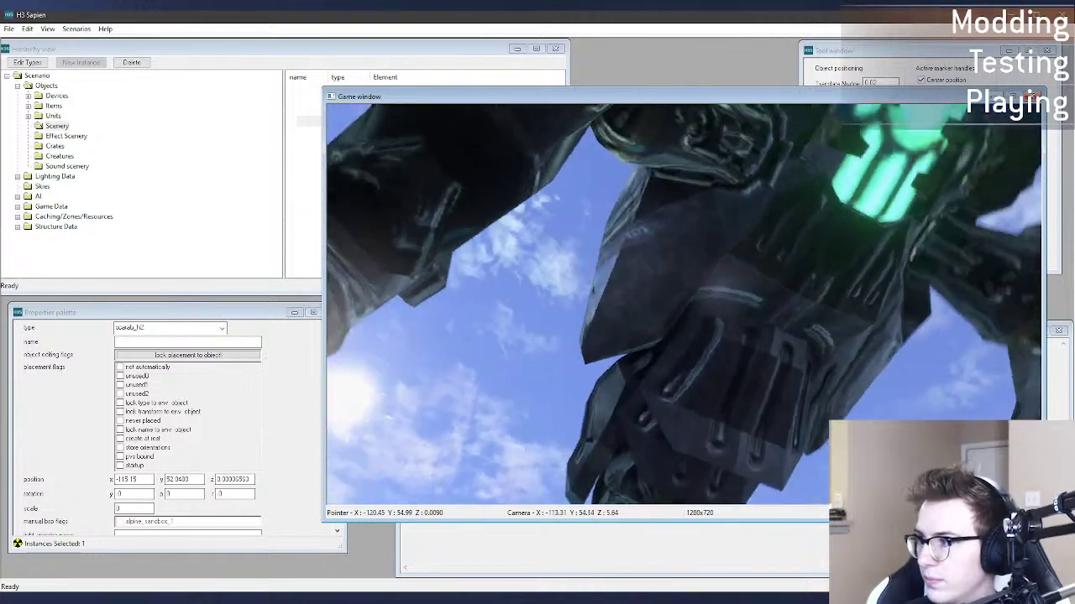
key(d)
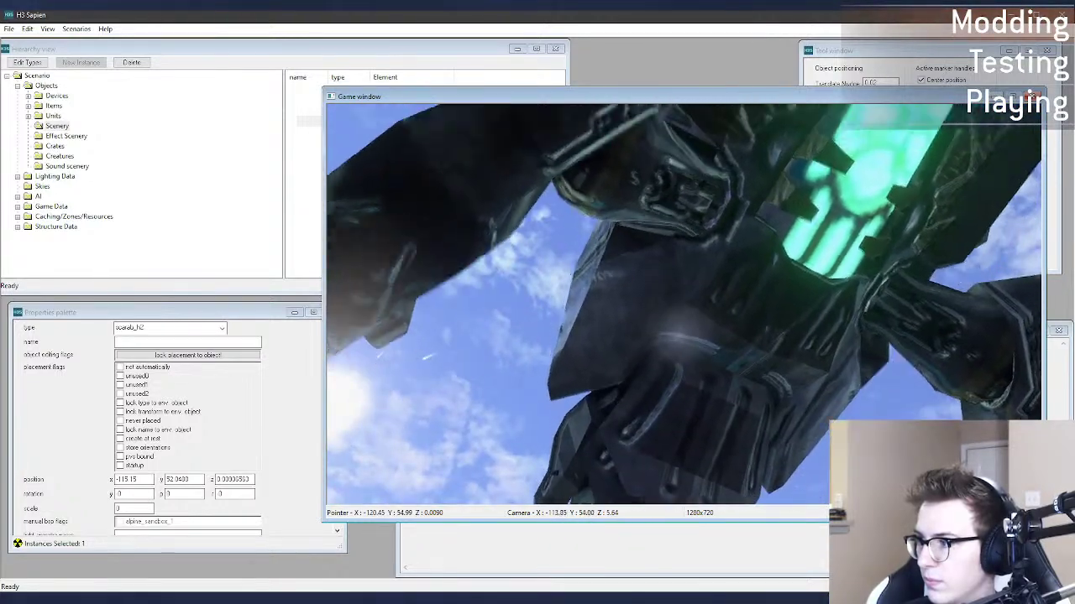
key(s)
key(s)
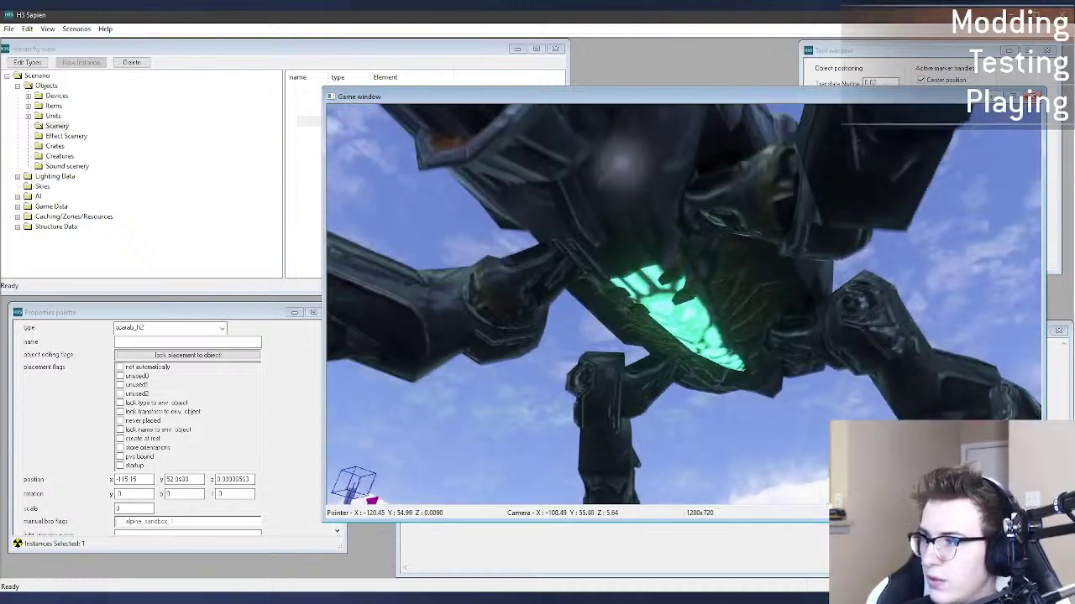
key(s)
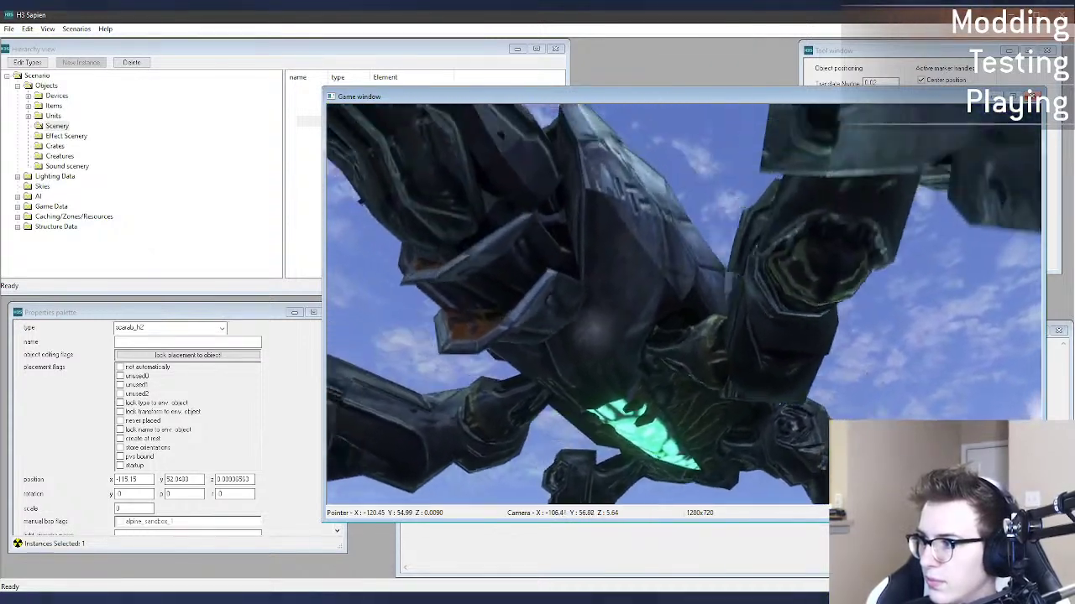
Step: Circle beneath the scarab's head and examine the white fill light flare on its underside
key(w)
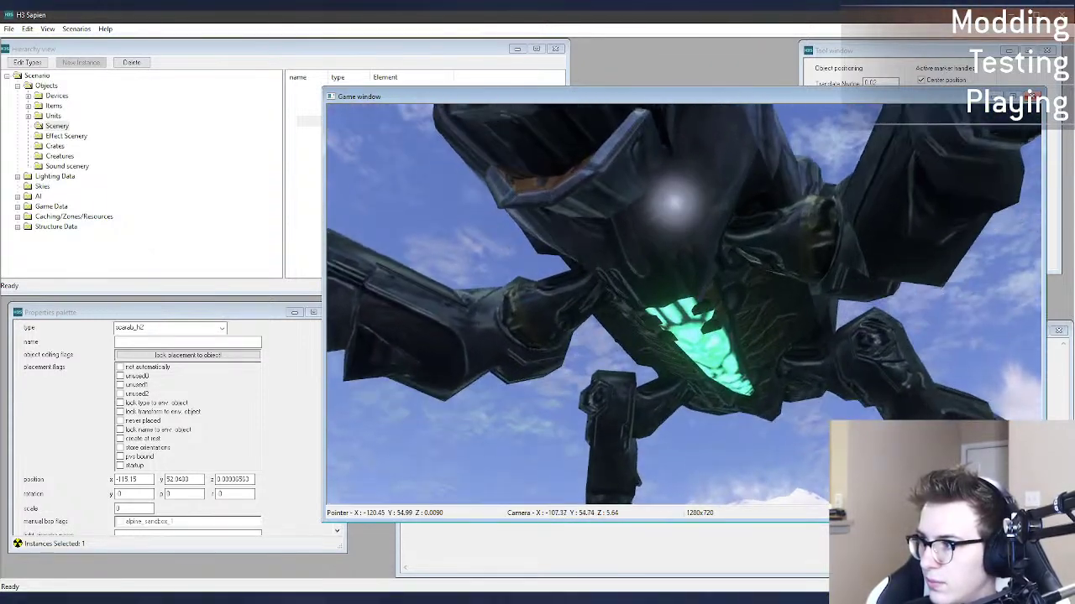
key(a)
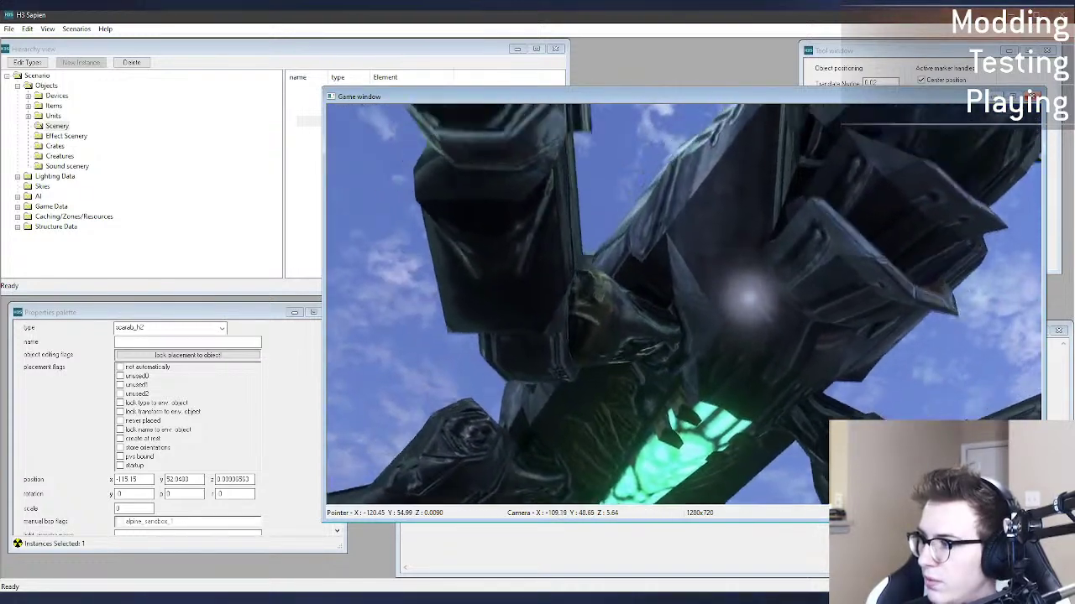
key(d)
key(a)
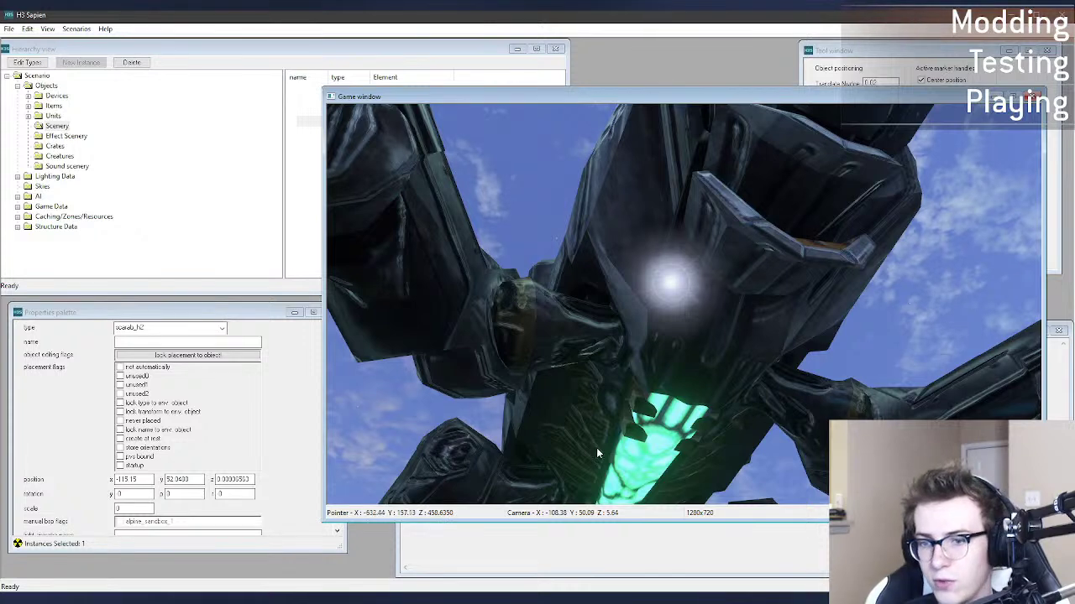
Step: Switch to the H3 Guerilla and try a tint modulation factor of 1 in fill_light.lens_flare, saving the tag
click(655, 600)
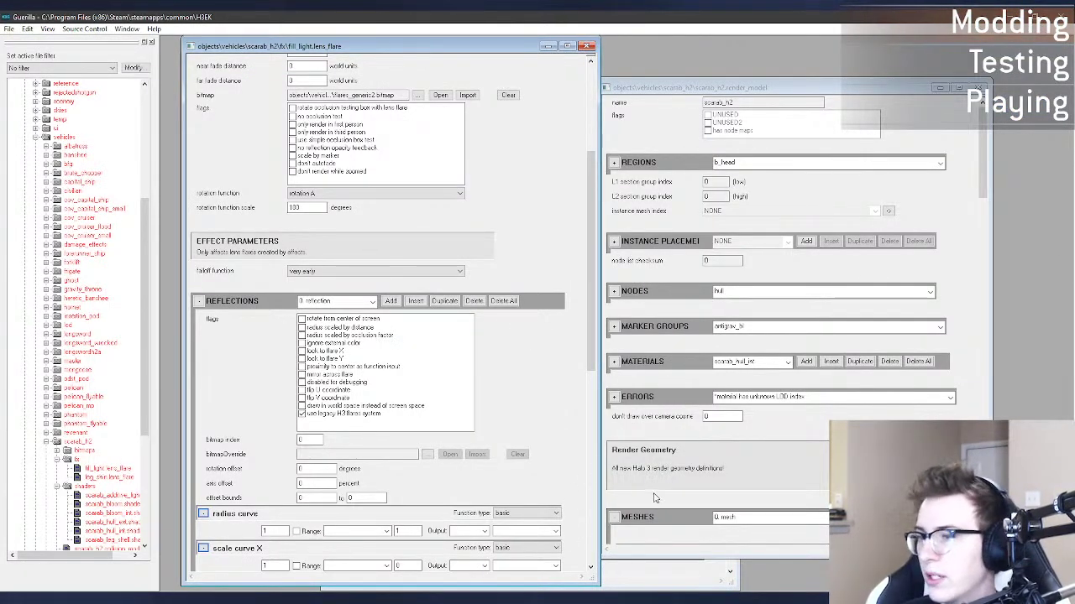
scroll(552, 407, down, 2)
scroll(575, 387, up, 2)
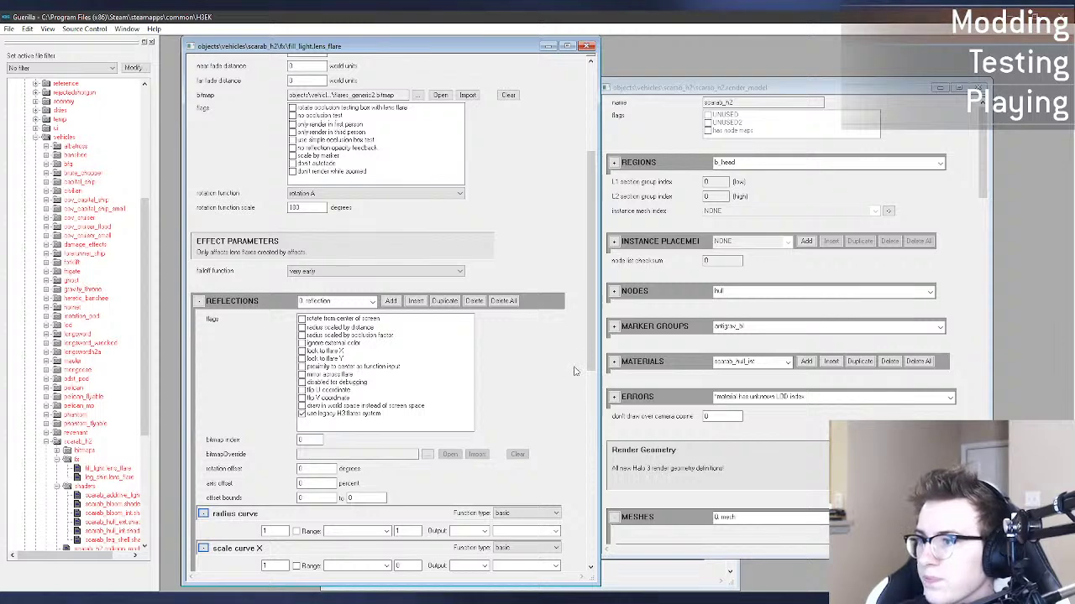
scroll(573, 373, up, 4)
scroll(573, 371, down, 10)
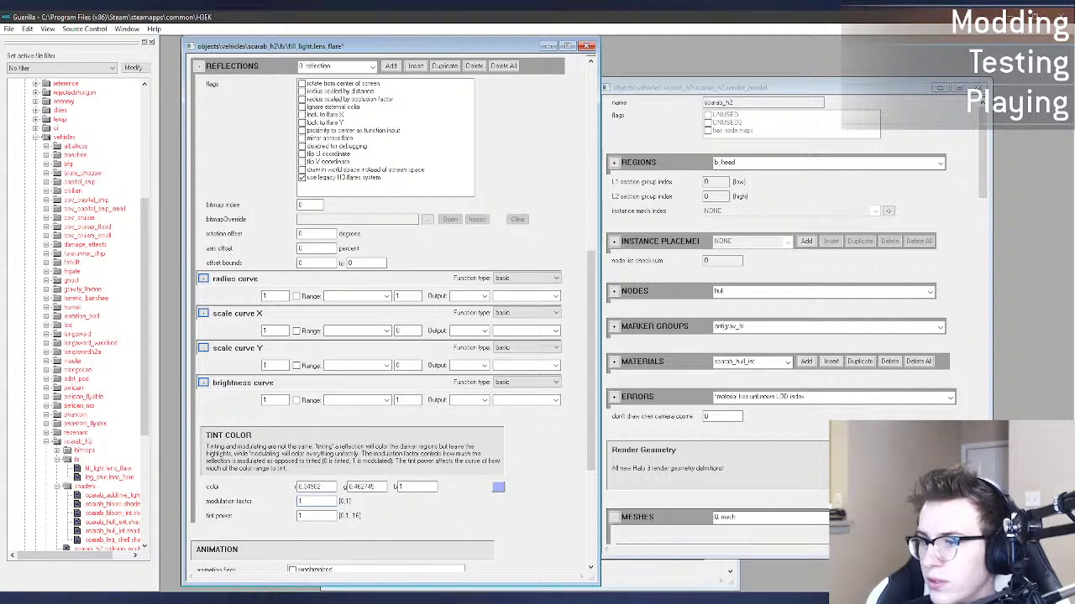
key(ctrl+s)
key(alt+Tab)
Step: Set the modulation factor in fill_light.lens_flare to 0, save the tag and switch to Sapien
key(alt+Tab)
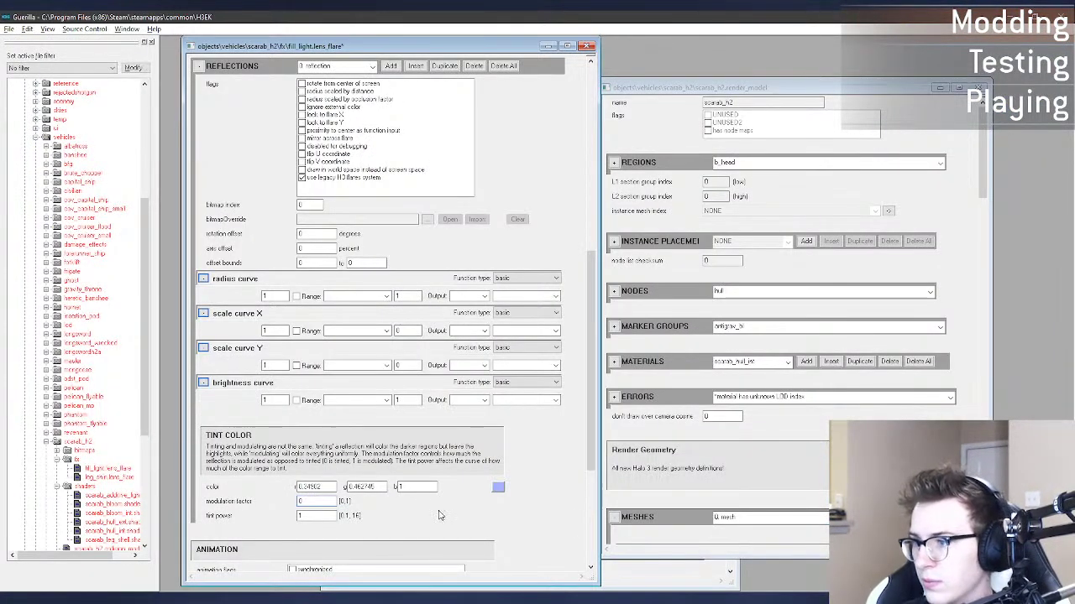
key(ctrl+s)
key(alt+Tab)
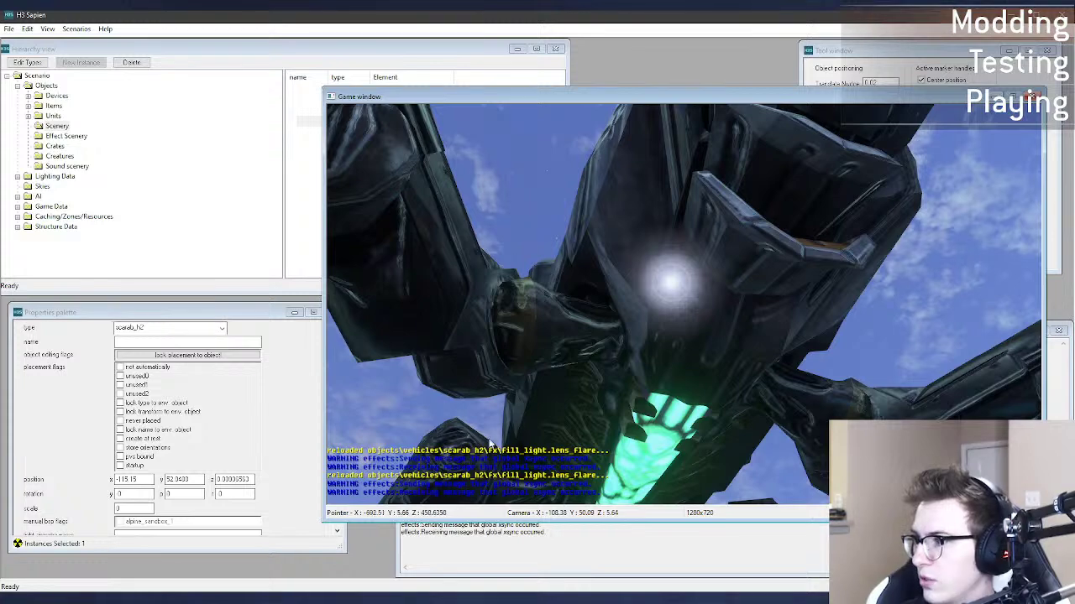
Step: Fly around the scarab's legs and up to its head to examine the reloaded flares and the glowing eye
middle_drag(490, 443, 540, 413)
key(s)
key(s)
key(a)
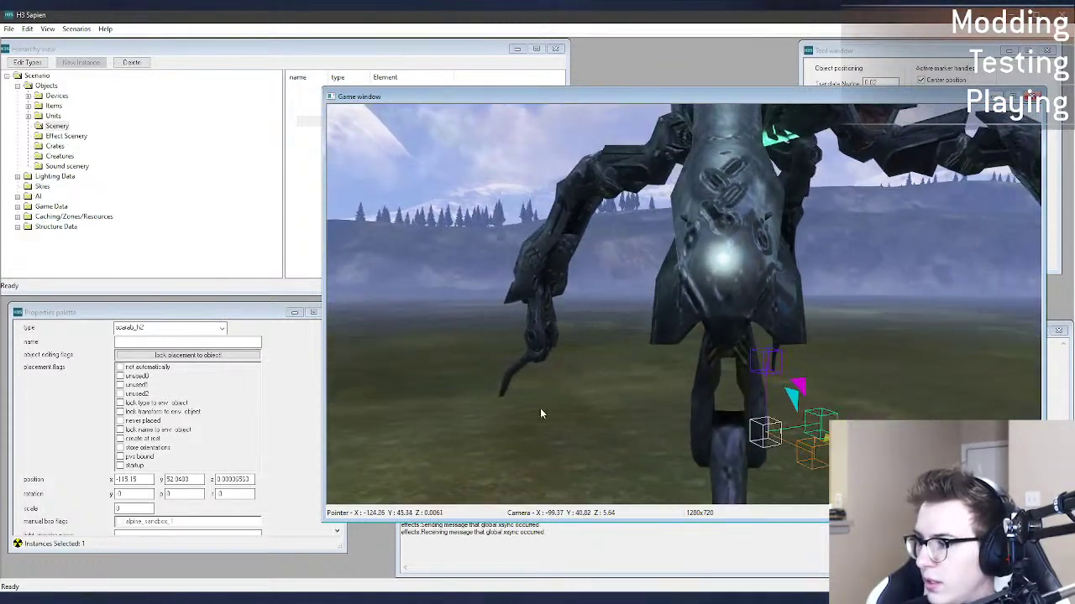
key(s)
middle_drag(683, 500, 712, 502)
key(d)
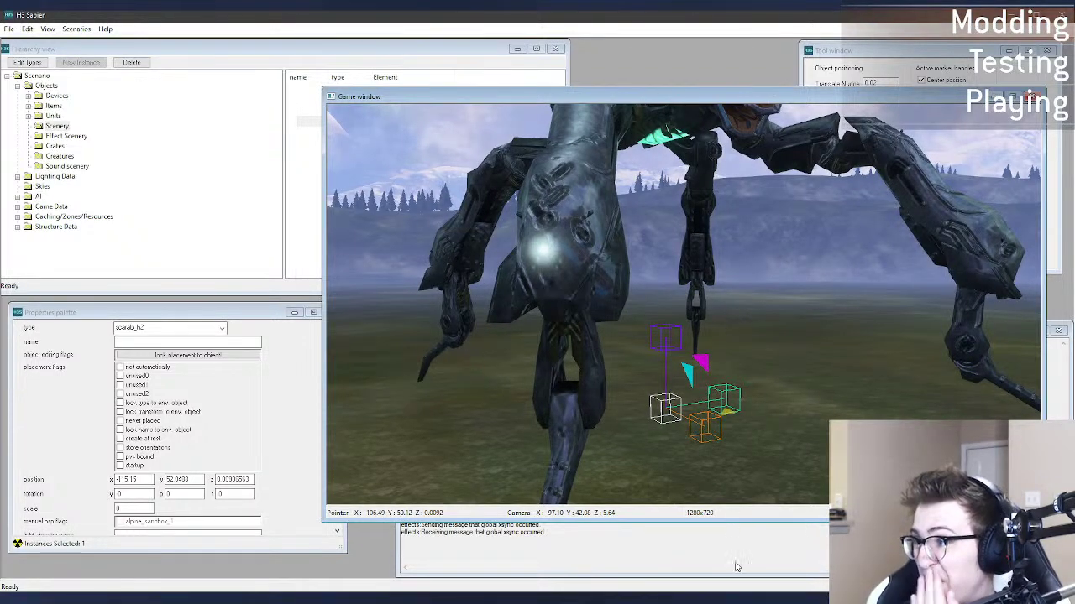
key(w)
middle_drag(710, 495, 752, 443)
key(r)
key(w)
right_drag(728, 467, 722, 333)
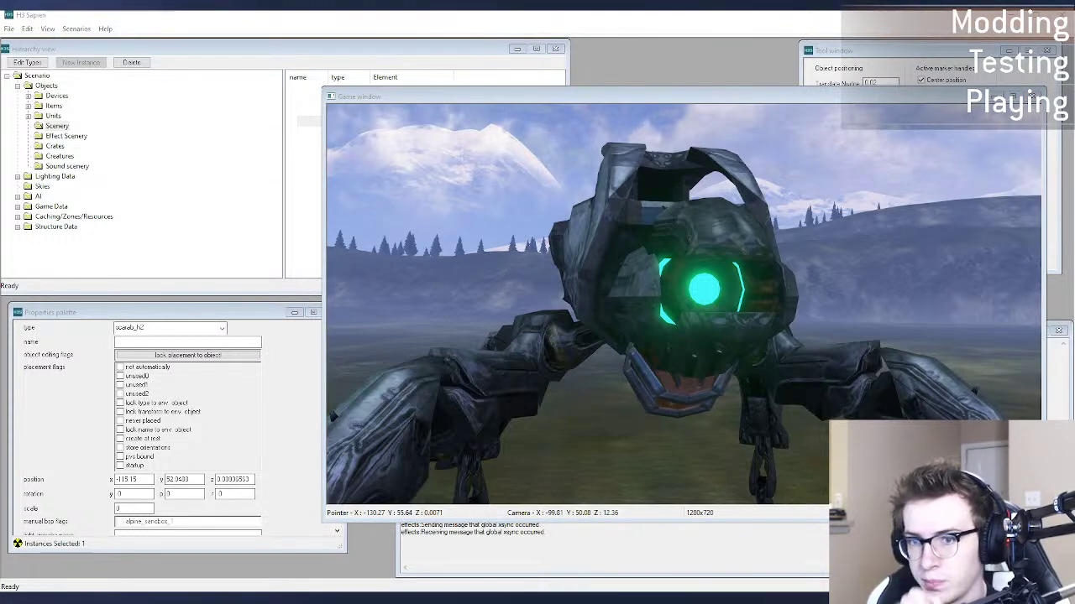
Step: Switch to the H2 scarab.vehicle tag and open the mouth lens flare from its attachments for reference
key(alt+Tab)
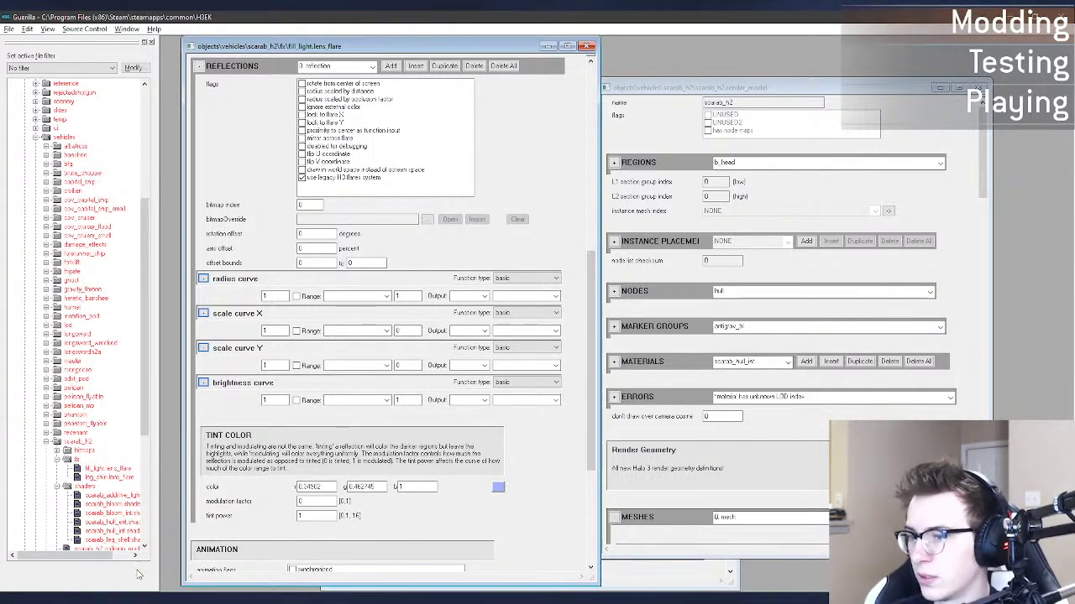
mouse_move(116, 600)
click(550, 600)
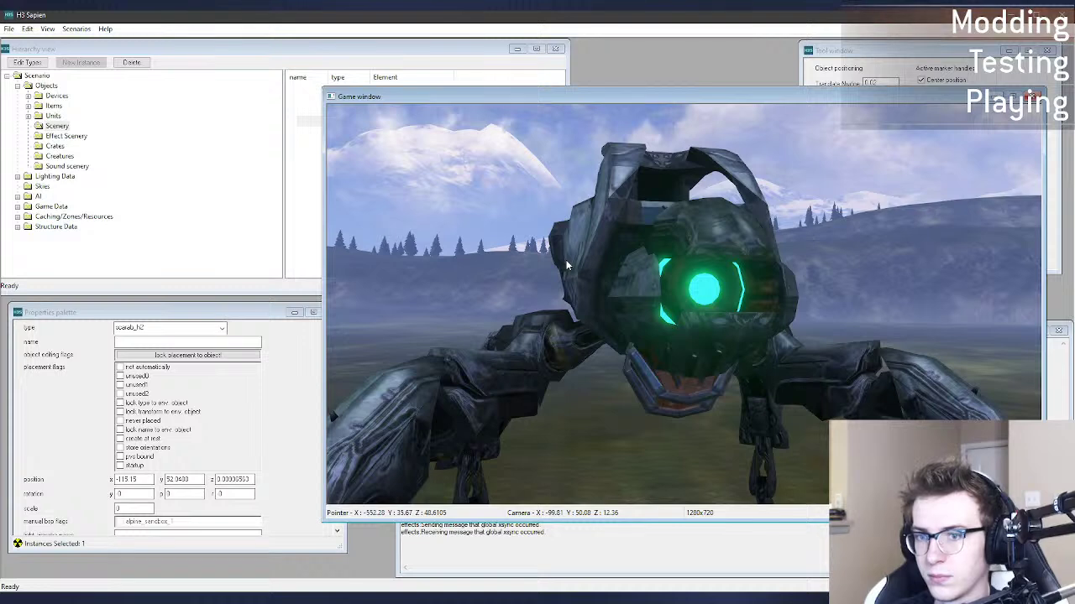
key(alt+Tab)
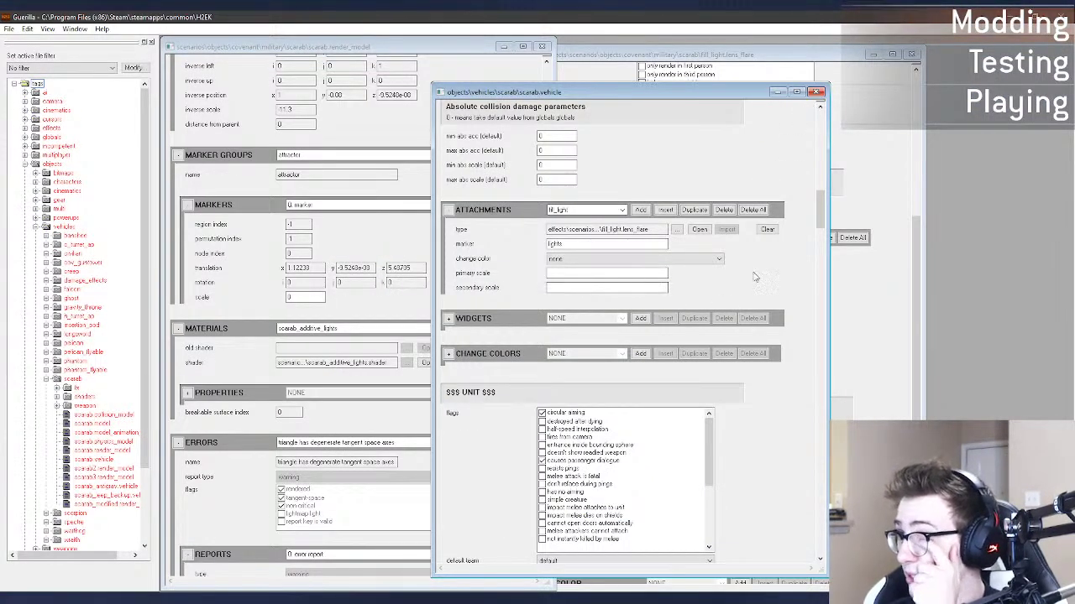
click(587, 210)
click(571, 244)
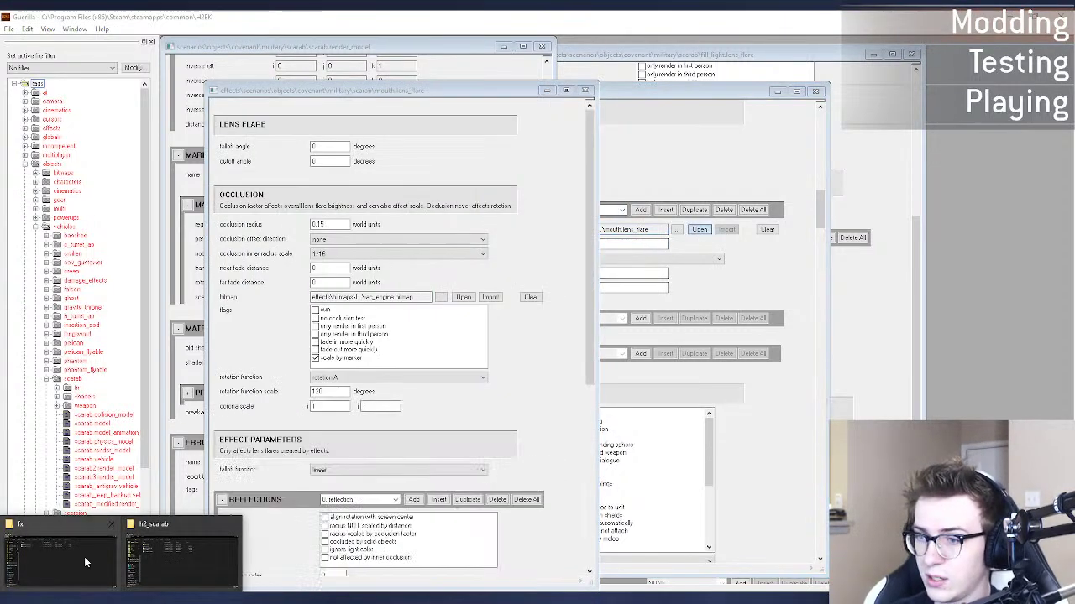
Step: Duplicate leg_shin.lens_flare in the H3 scarab_h2 fx folder and rename the copy mouth.lens_flare
click(84, 556)
click(242, 210)
click(227, 222)
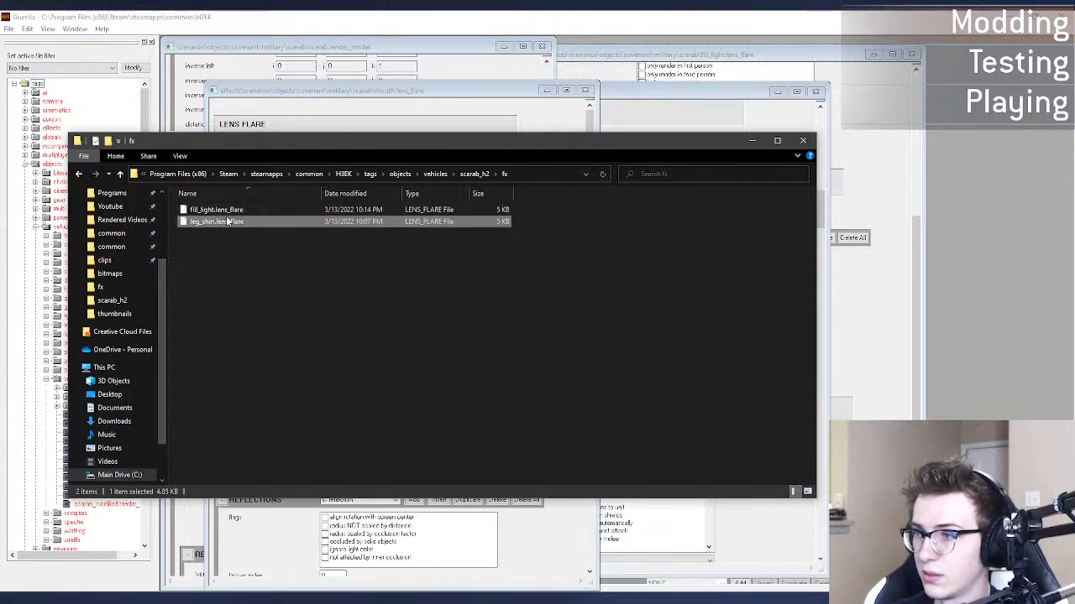
key(ctrl+c)
key(ctrl+v)
key(F2)
text(m)
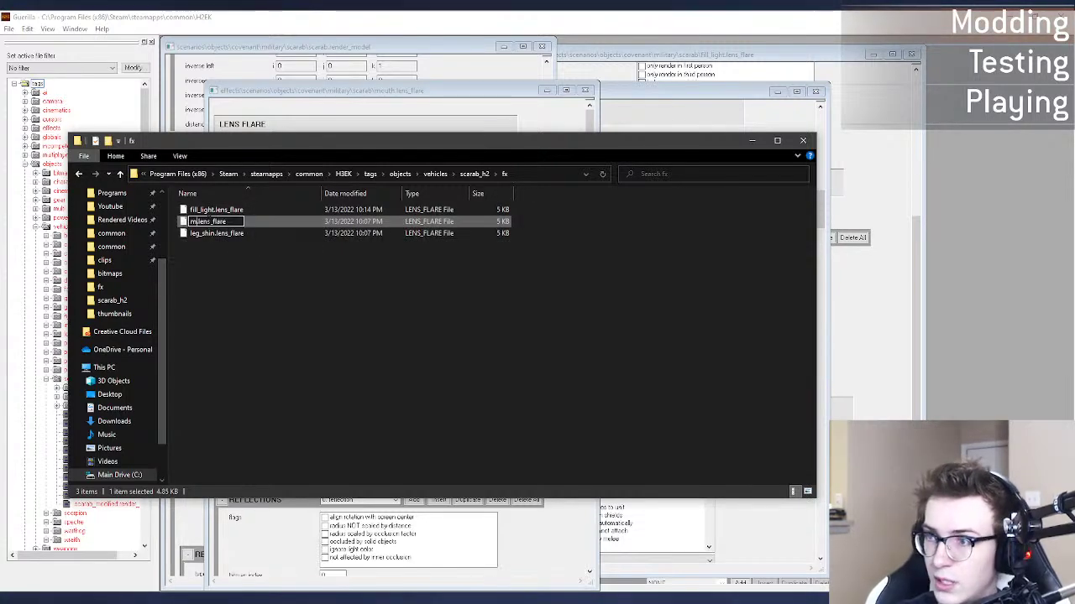
key(Return)
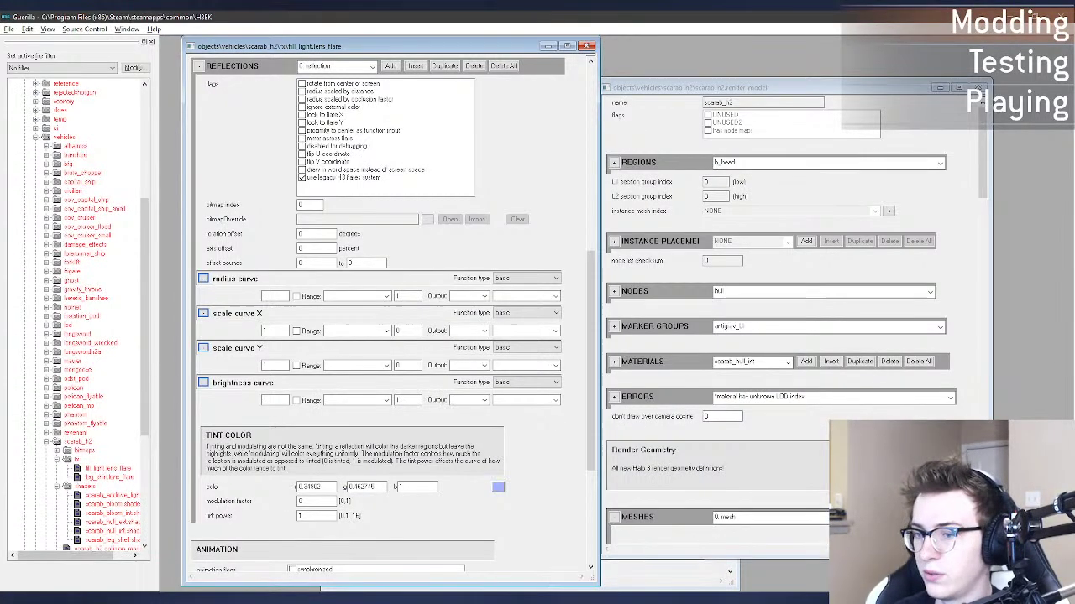
Step: Open the new mouth.lens_flare from the fx folder in the H3 Guerilla
click(84, 598)
click(52, 569)
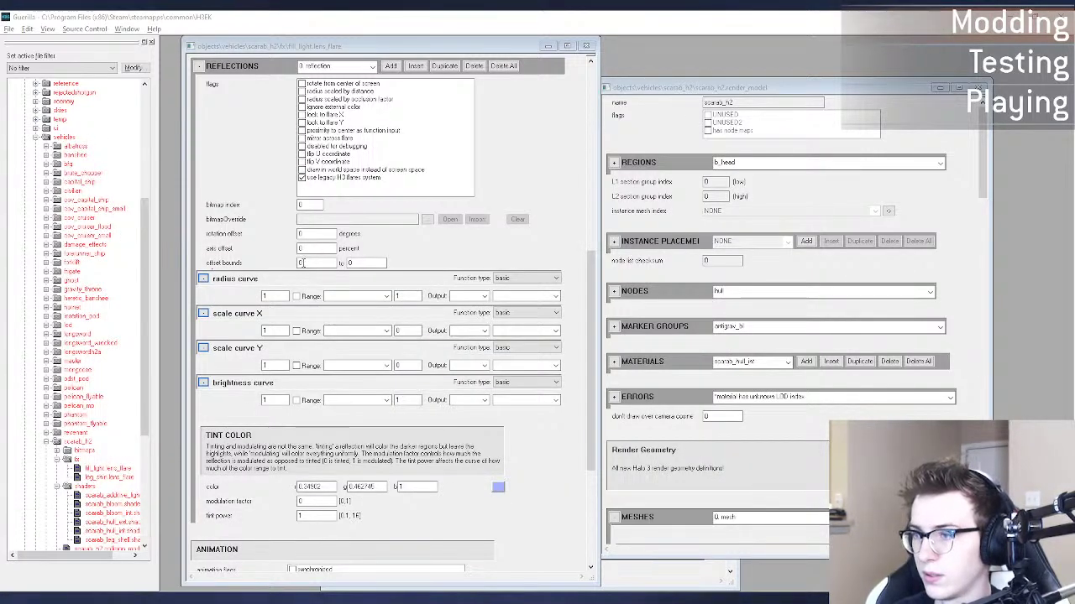
mouse_move(39, 558)
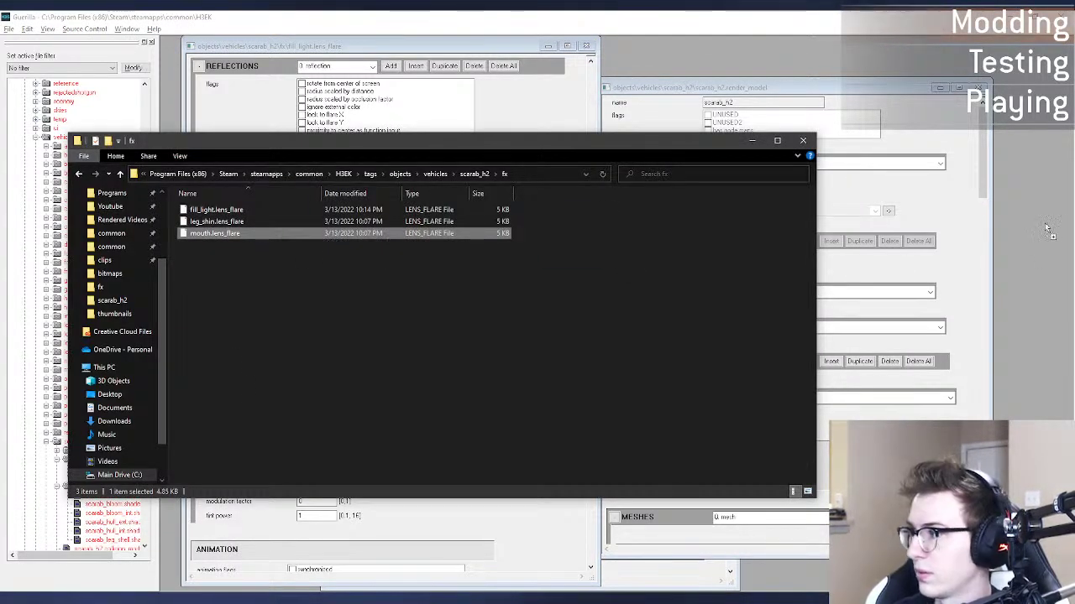
double_click(261, 235)
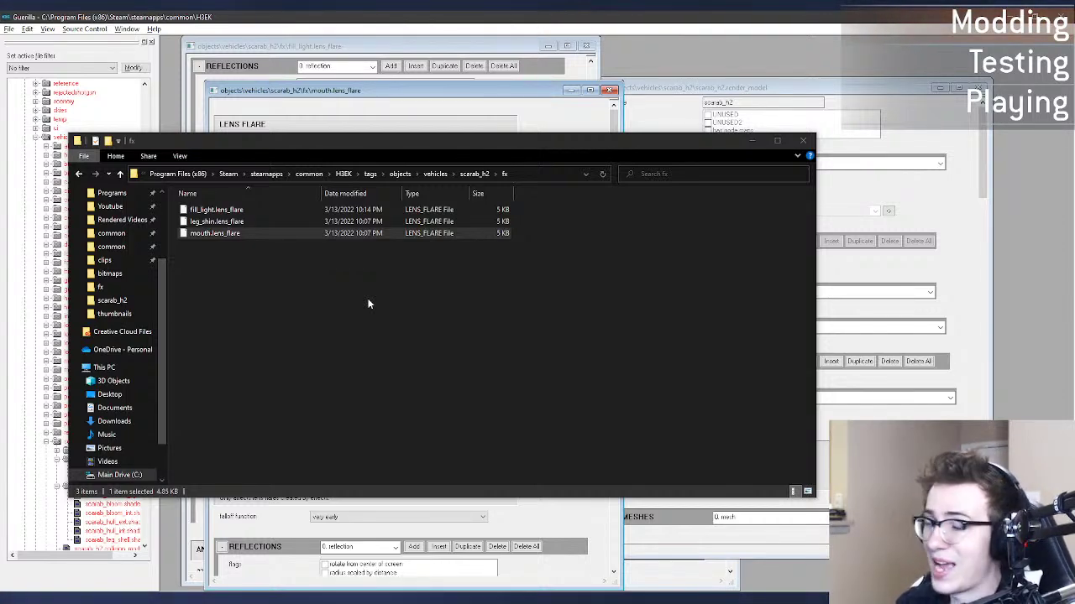
click(423, 103)
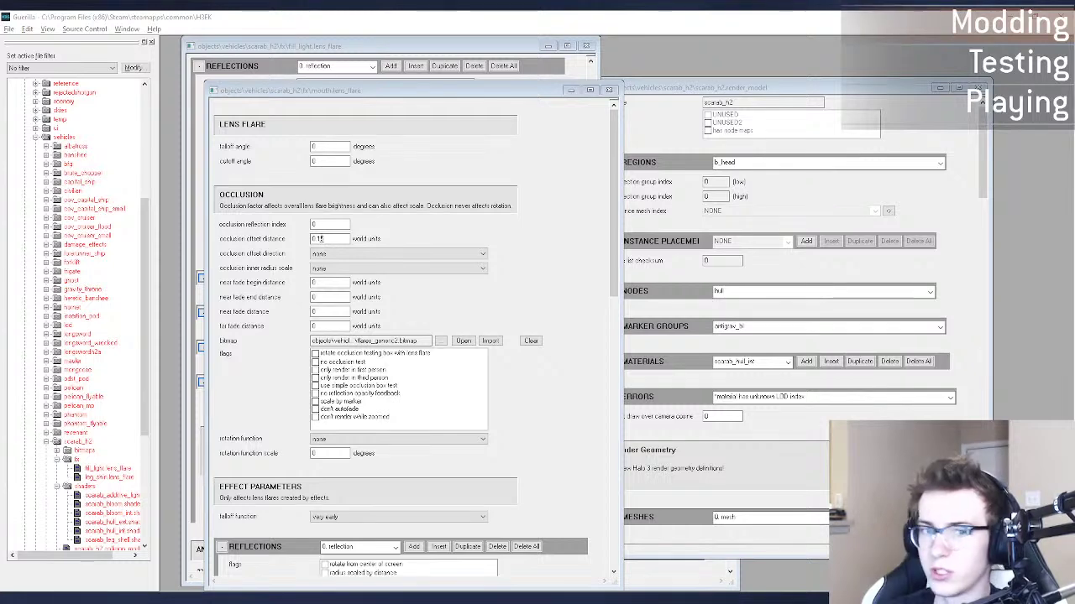
Step: Set the mouth flare's occlusion inner radius scale to 1/16, enable scale by marker, and use rotation A with a 120-degree scale
click(344, 268)
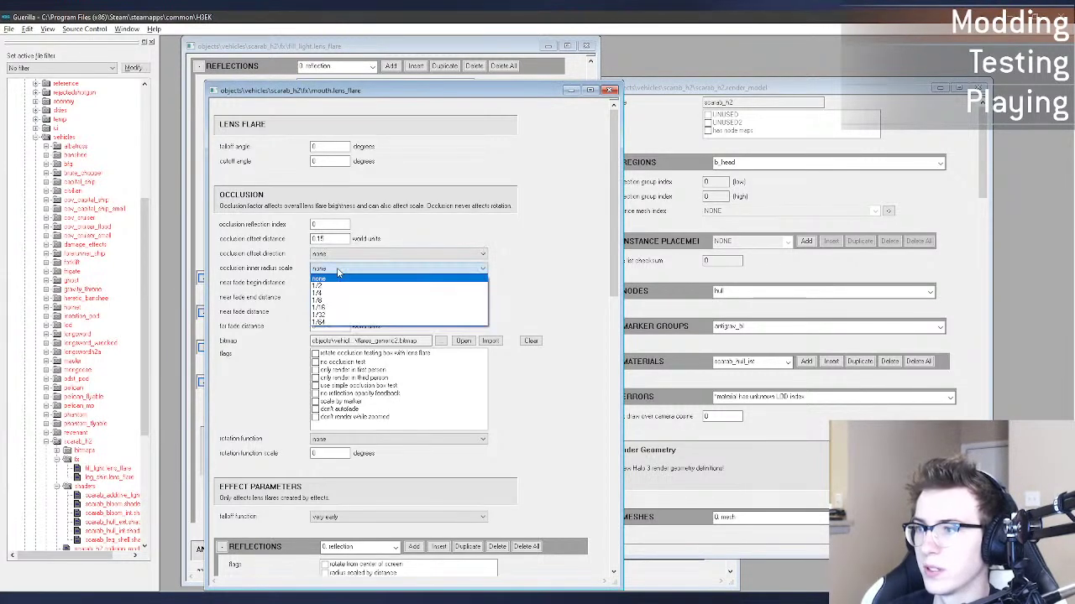
click(344, 310)
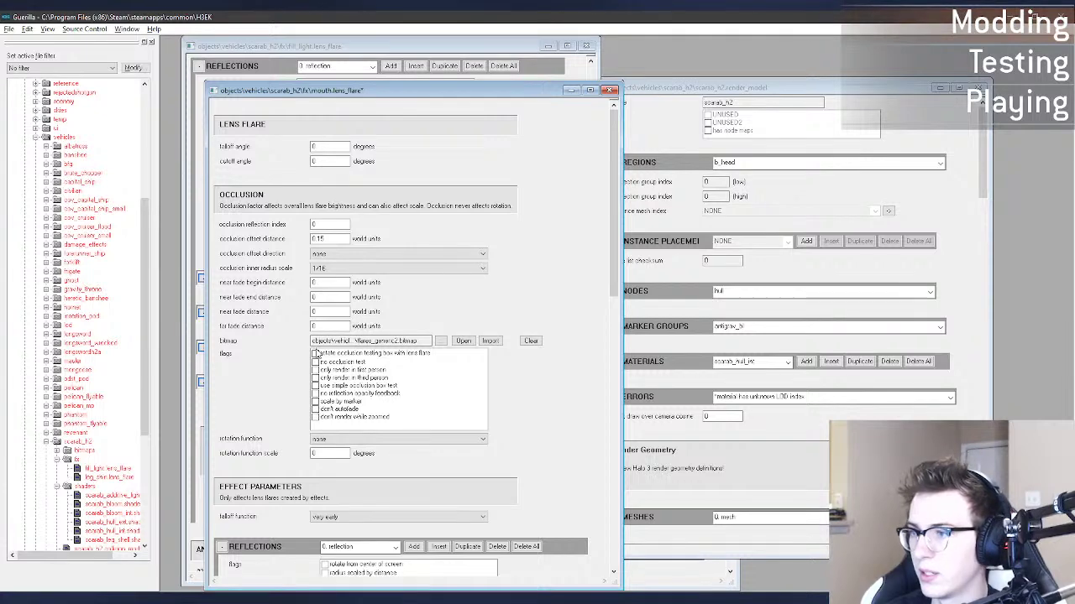
click(316, 401)
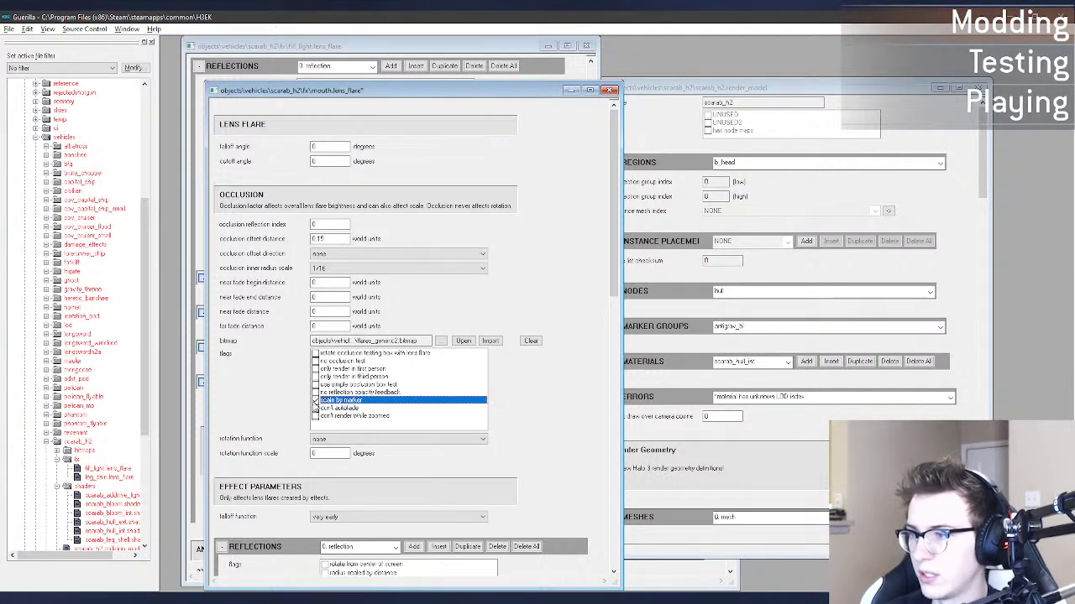
key(Tab)
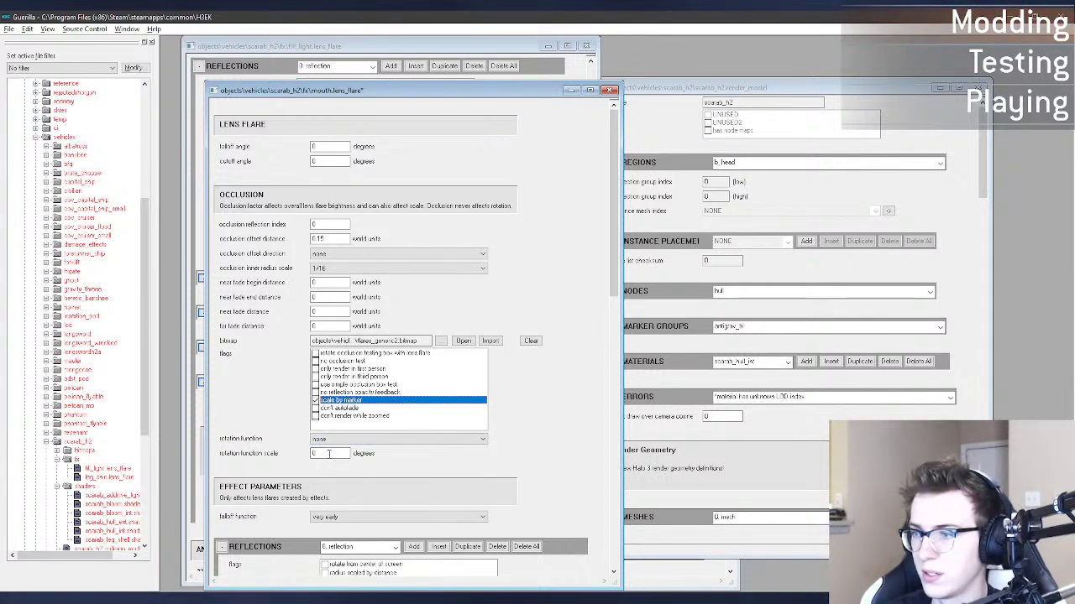
text(12)
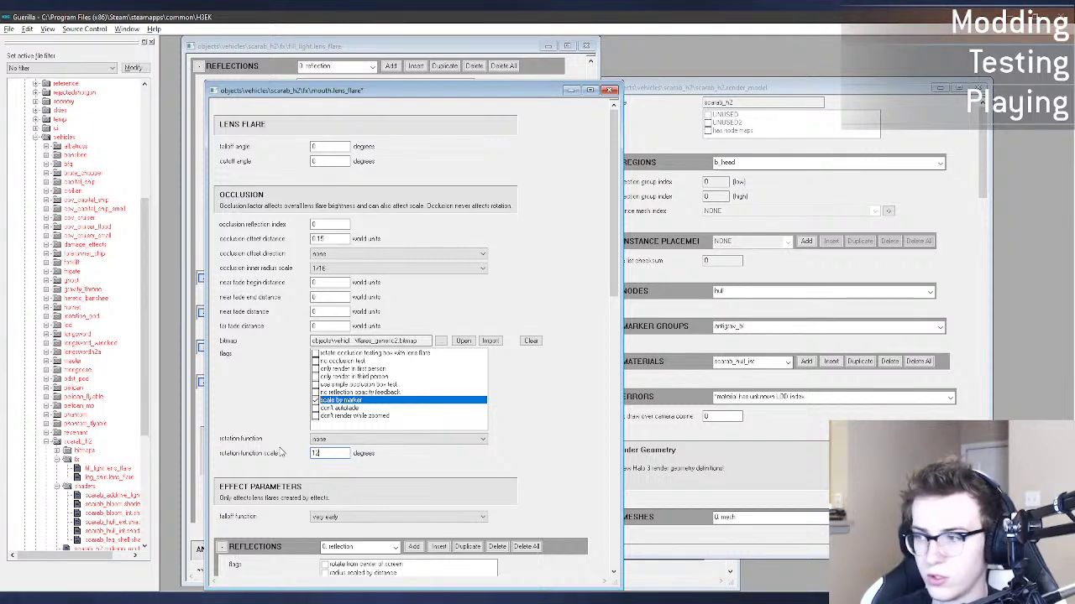
click(375, 441)
click(448, 460)
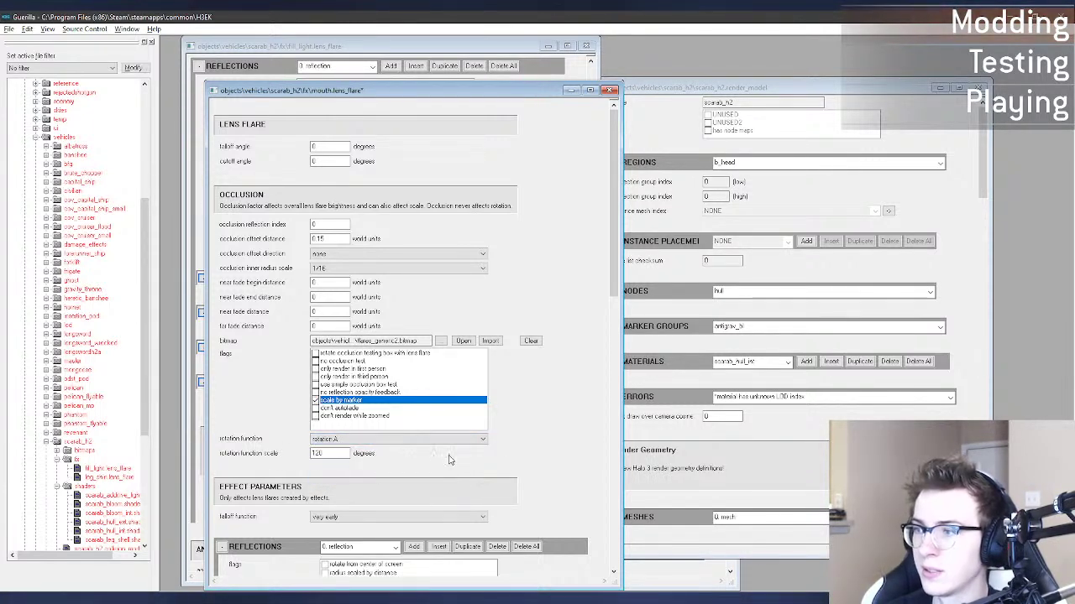
Step: Set both values of the mouth flare reflection's radius curve to 1.8
scroll(564, 408, down, 4)
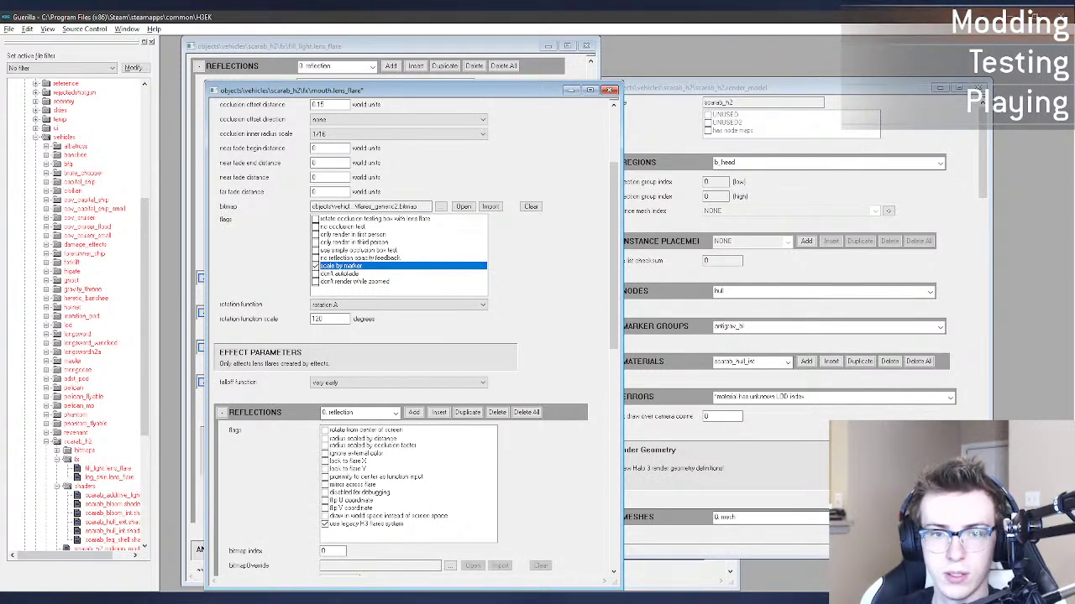
scroll(596, 482, down, 5)
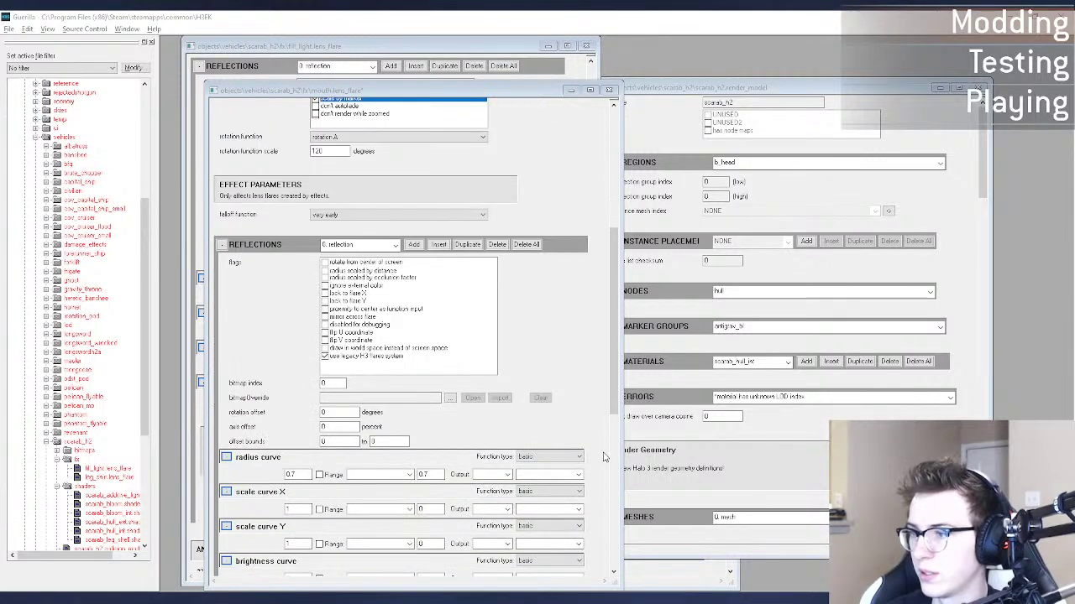
double_click(301, 474)
text(1.8)
key(Tab)
key(Tab)
key(Tab)
text(1.8)
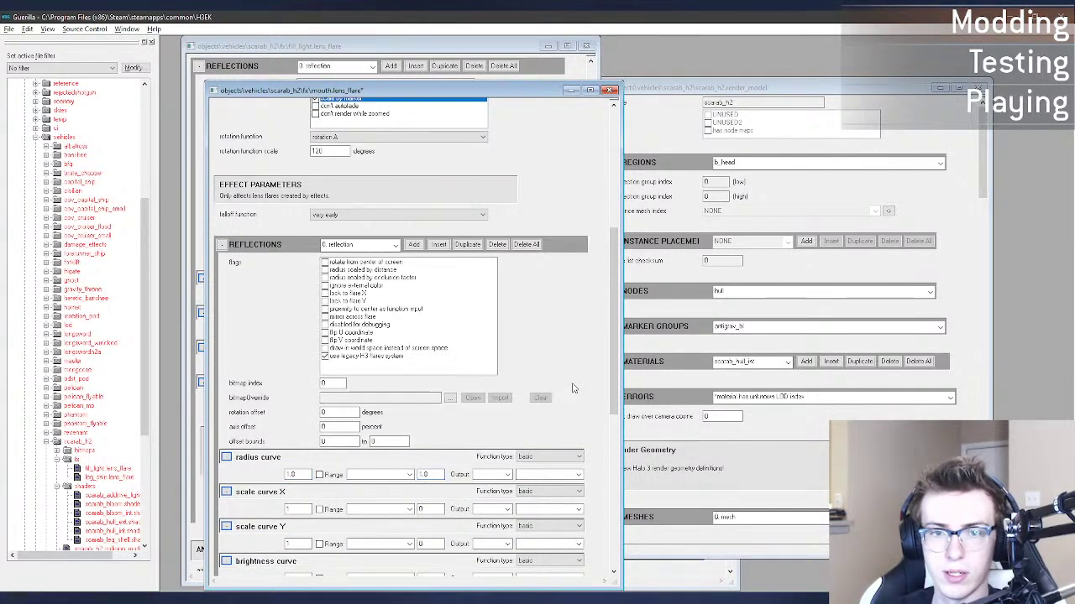
Step: Set the second value of the mouth flare reflection's scale curve X and scale curve Y to 1
scroll(589, 382, down, 2)
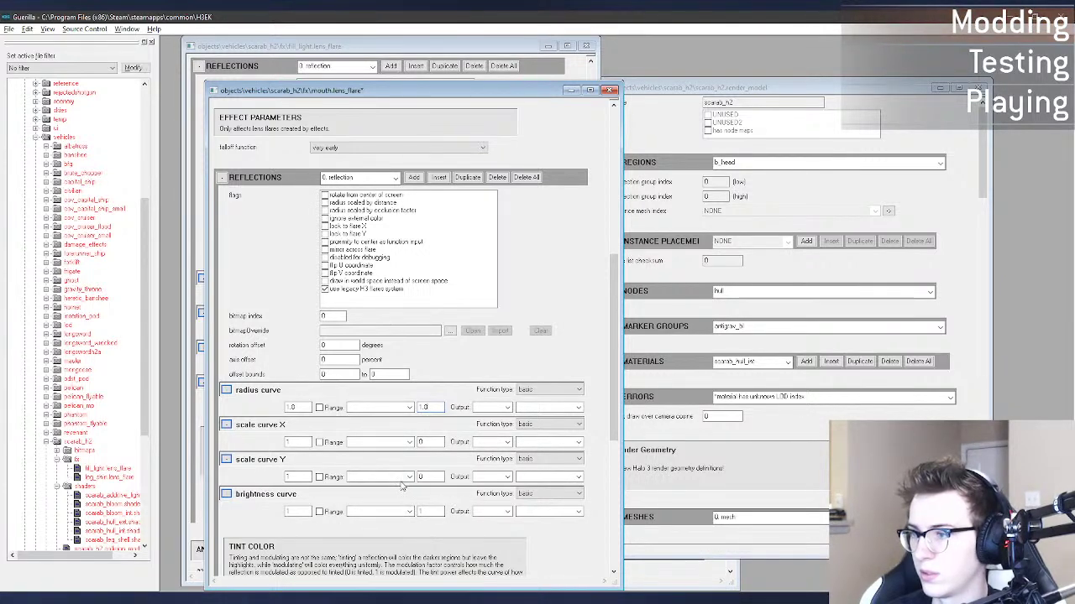
double_click(435, 440)
text(1)
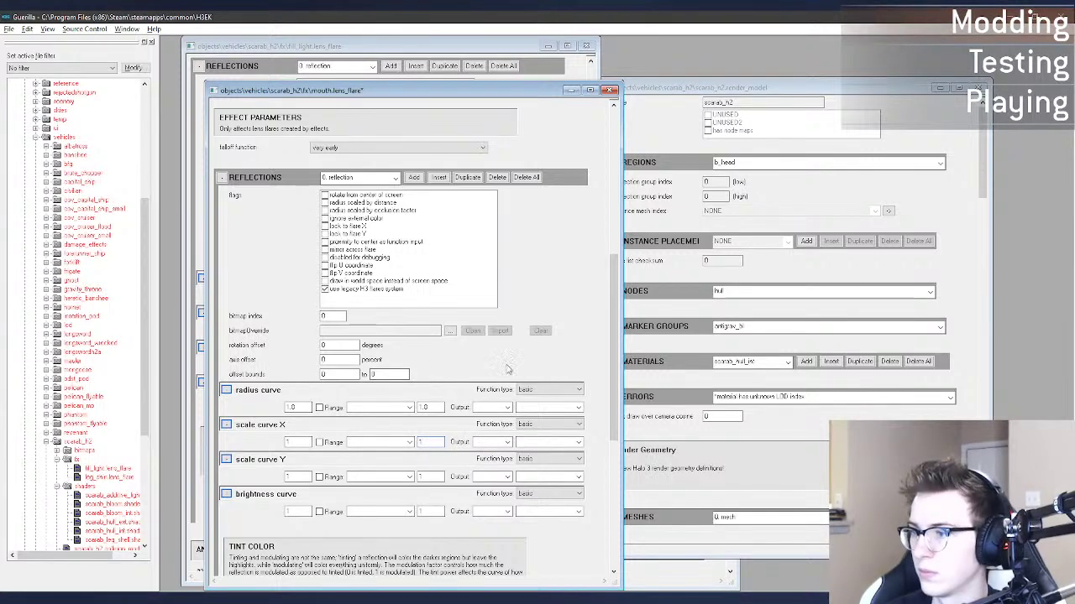
scroll(252, 529, down, 3)
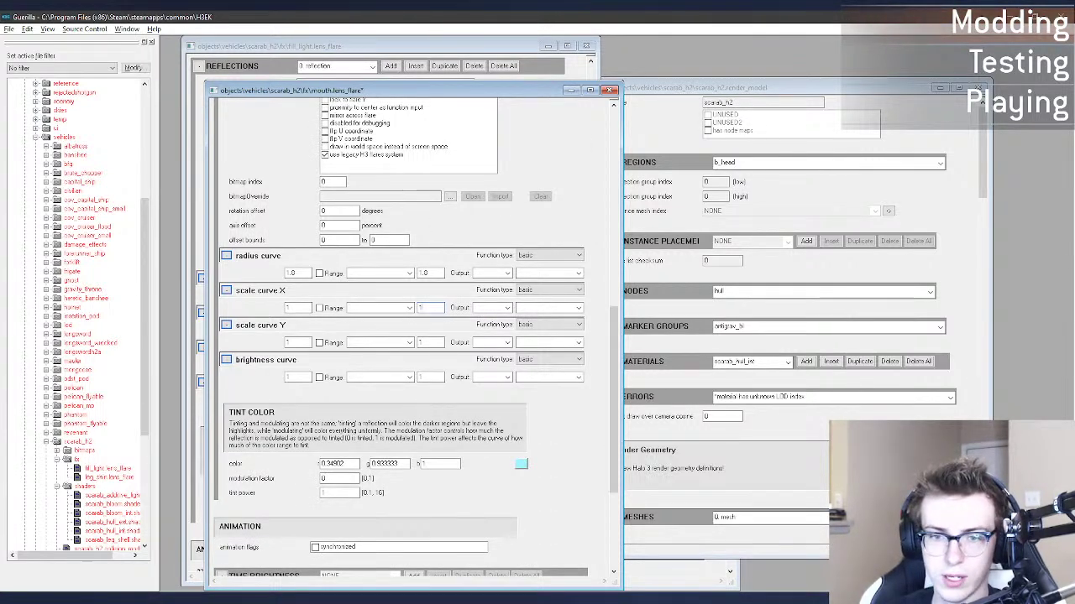
key(alt+Tab)
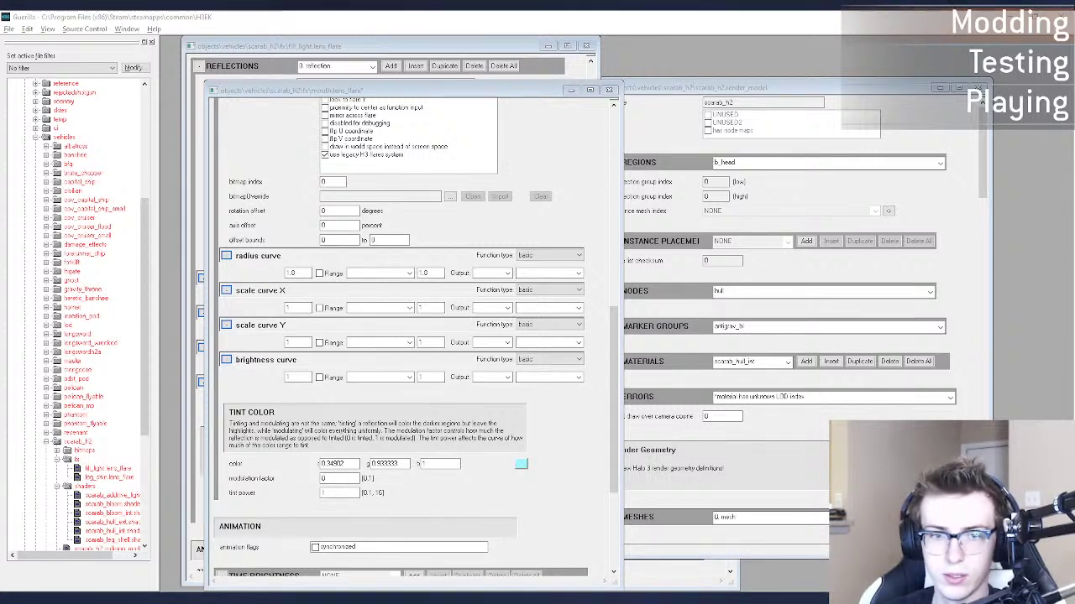
Step: Set the mouth flare reflection's modulation factor to 0.5 and tint color to 0.509804, 0.545098, 1, then save and close the tag
click(348, 478)
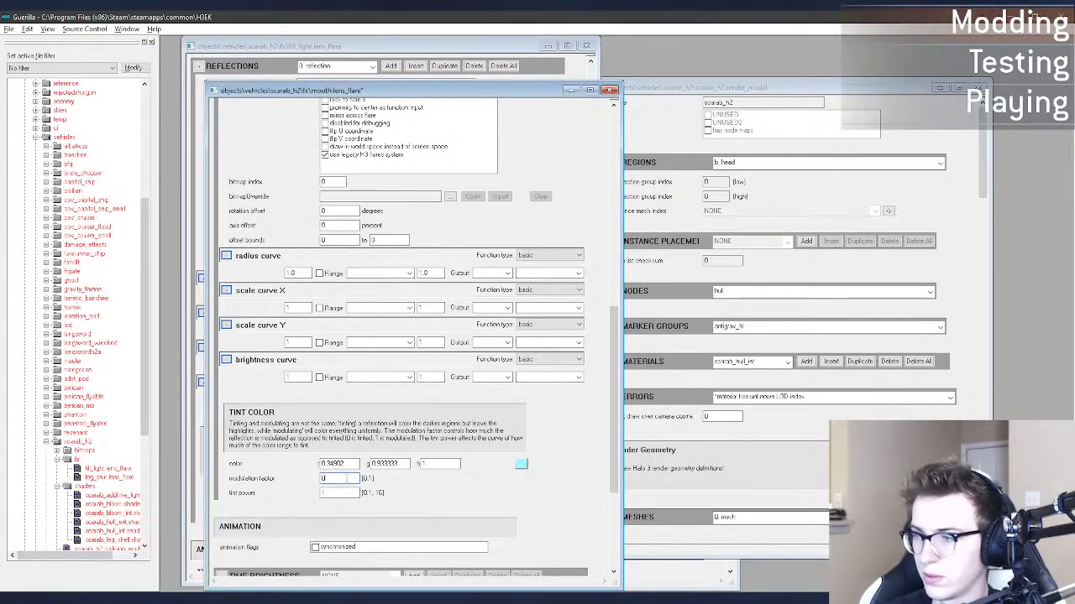
double_click(337, 463)
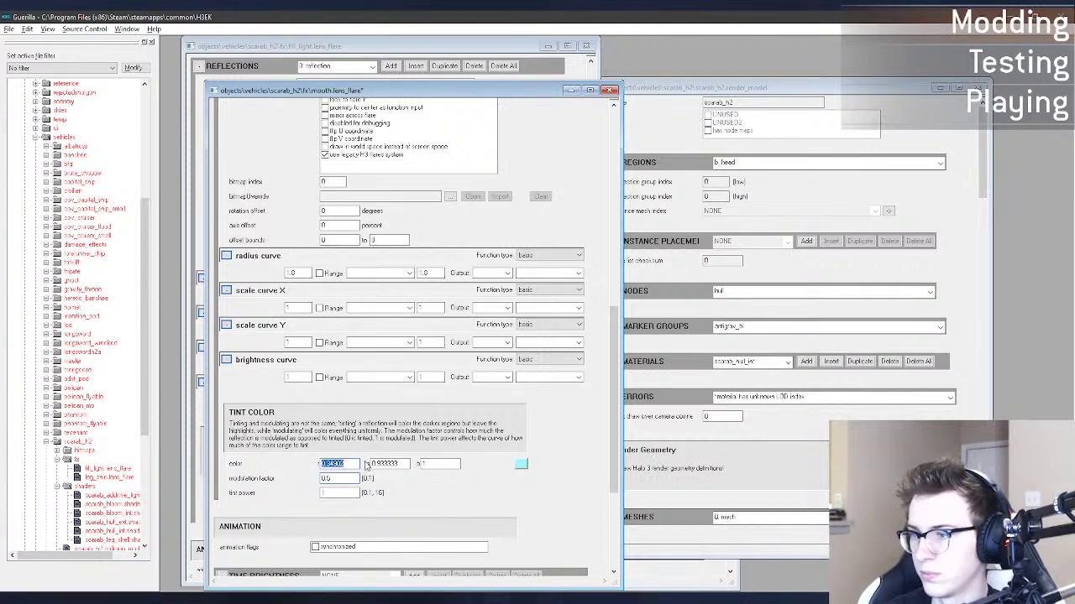
text(0.509804)
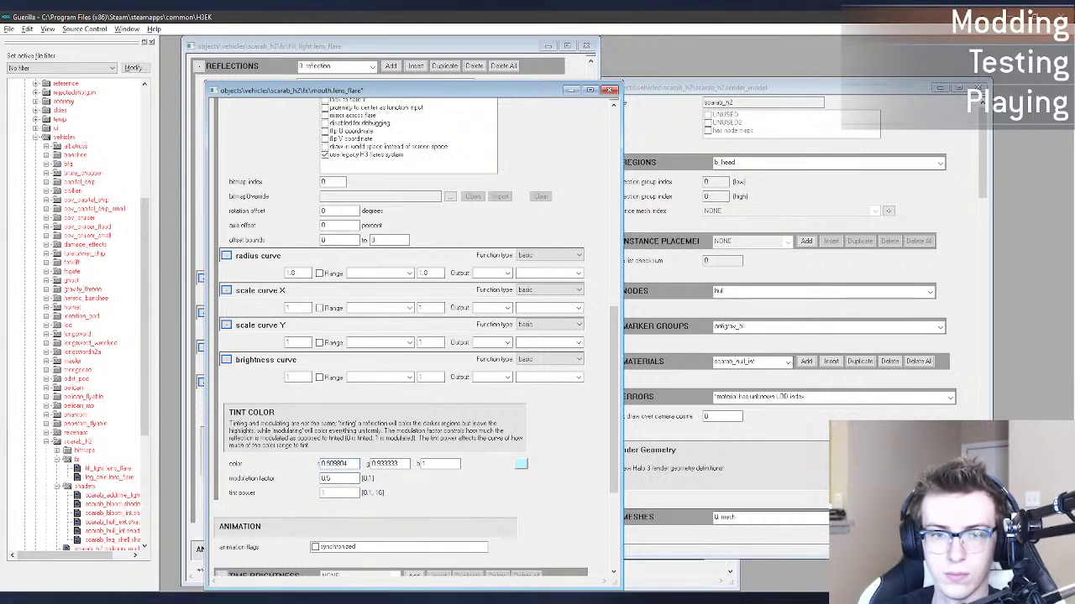
double_click(386, 463)
text(0.545098)
click(447, 464)
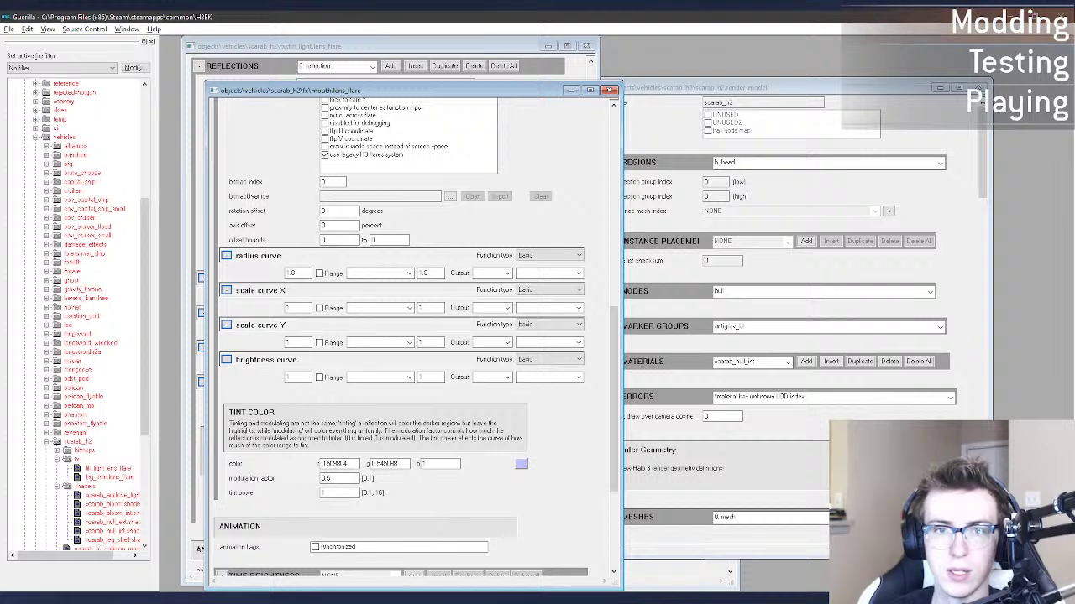
key(alt+Tab)
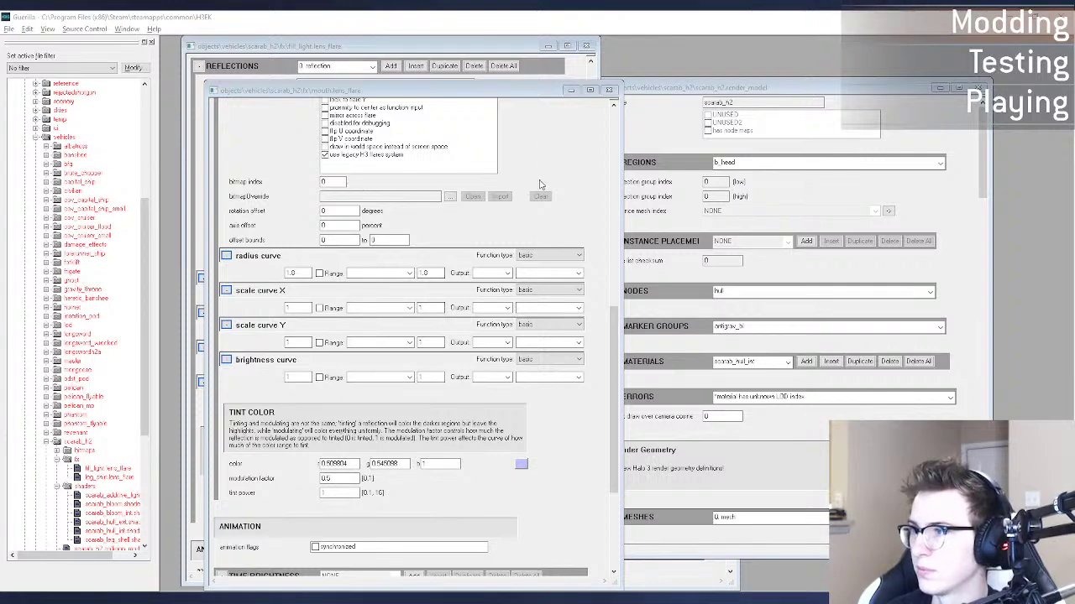
click(609, 90)
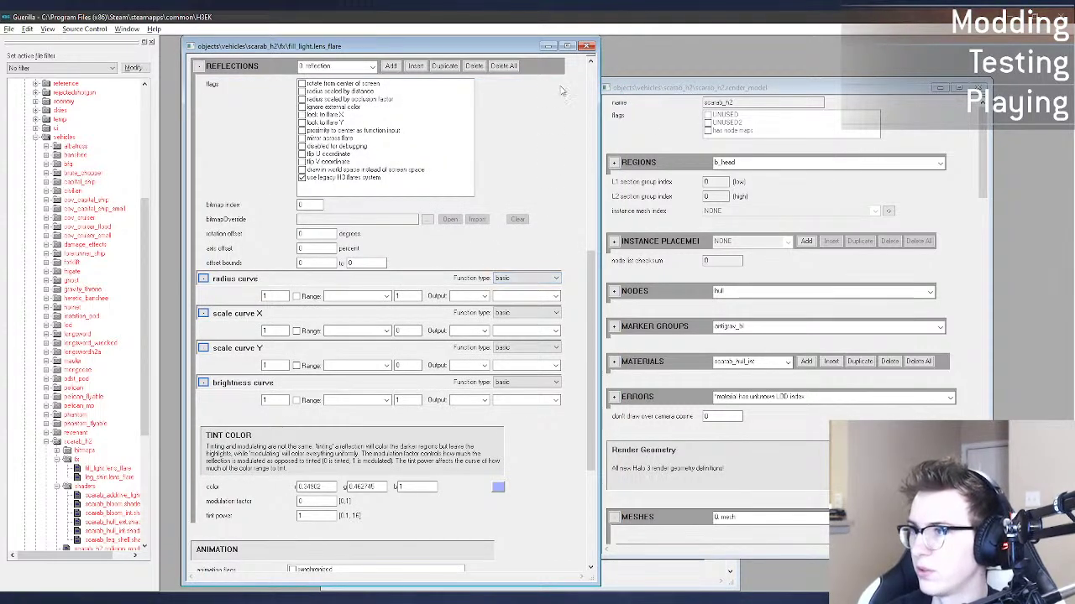
Step: Open the leg_shin lens flare from the scarab_h2 scenery's attachments and set the second value of scale curves X and Y to 1
drag(510, 48, 493, 53)
scroll(528, 172, up, 3)
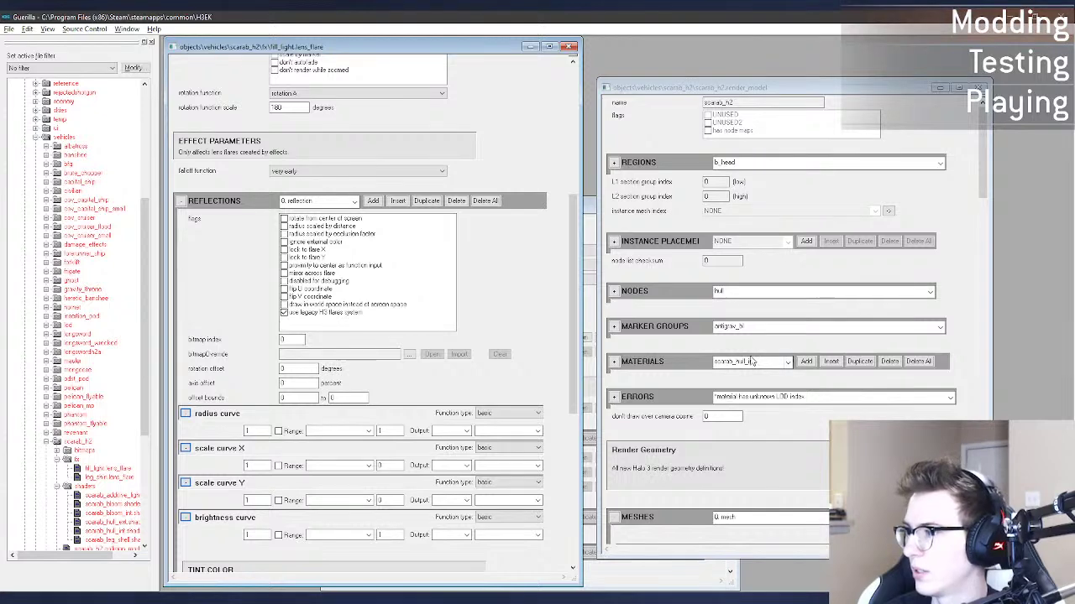
click(592, 290)
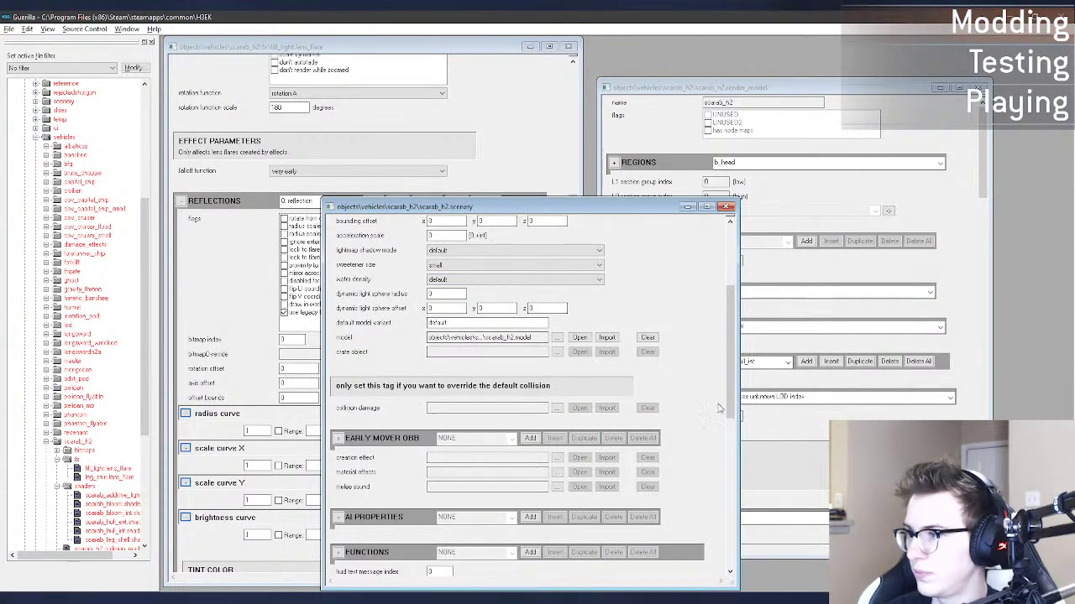
scroll(672, 358, down, 4)
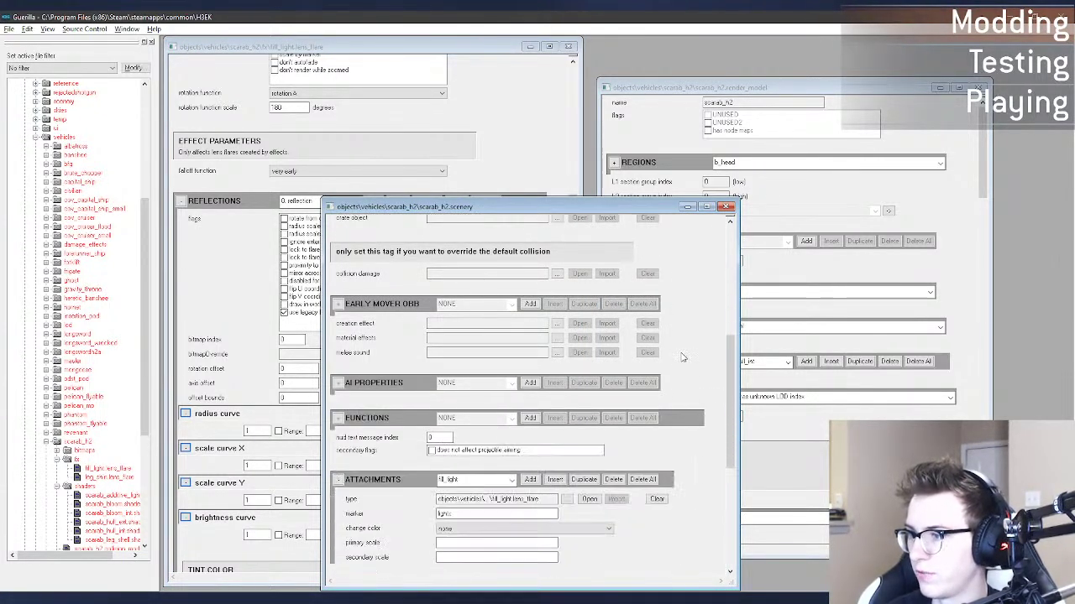
click(478, 480)
click(476, 493)
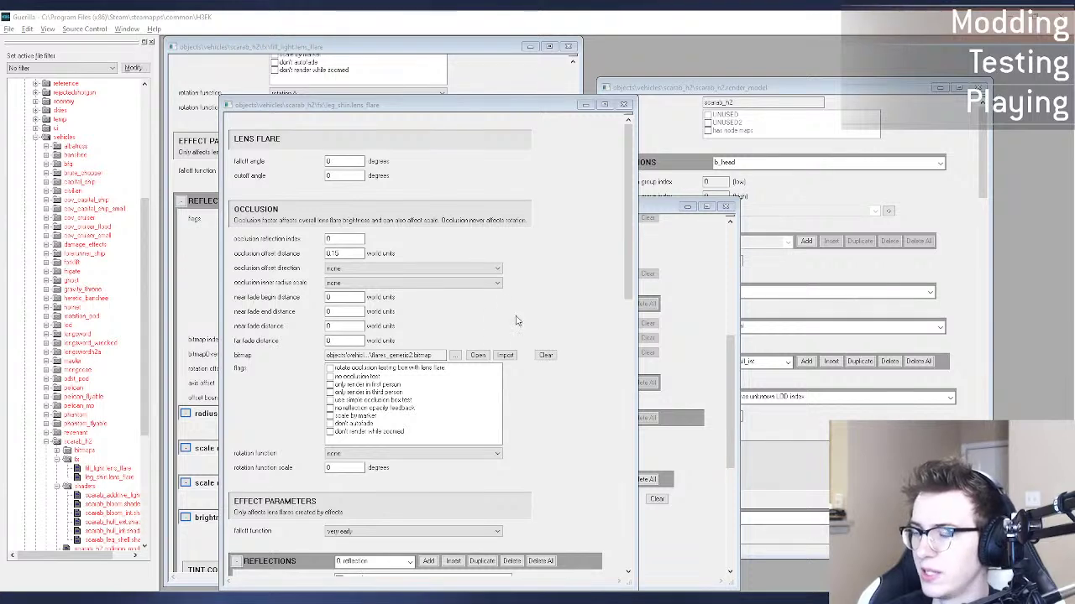
scroll(609, 297, down, 10)
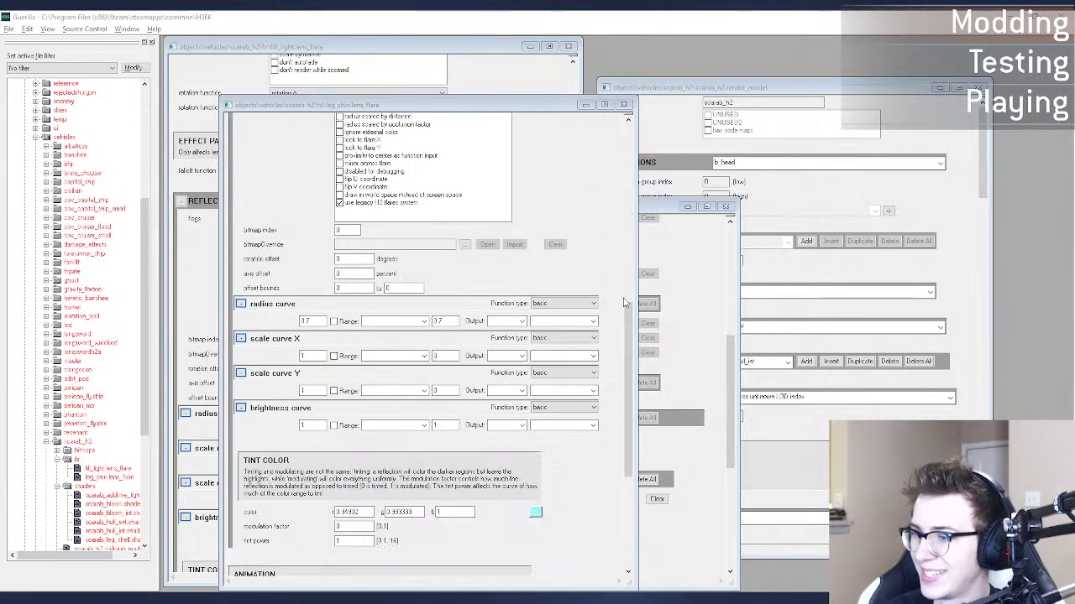
click(445, 356)
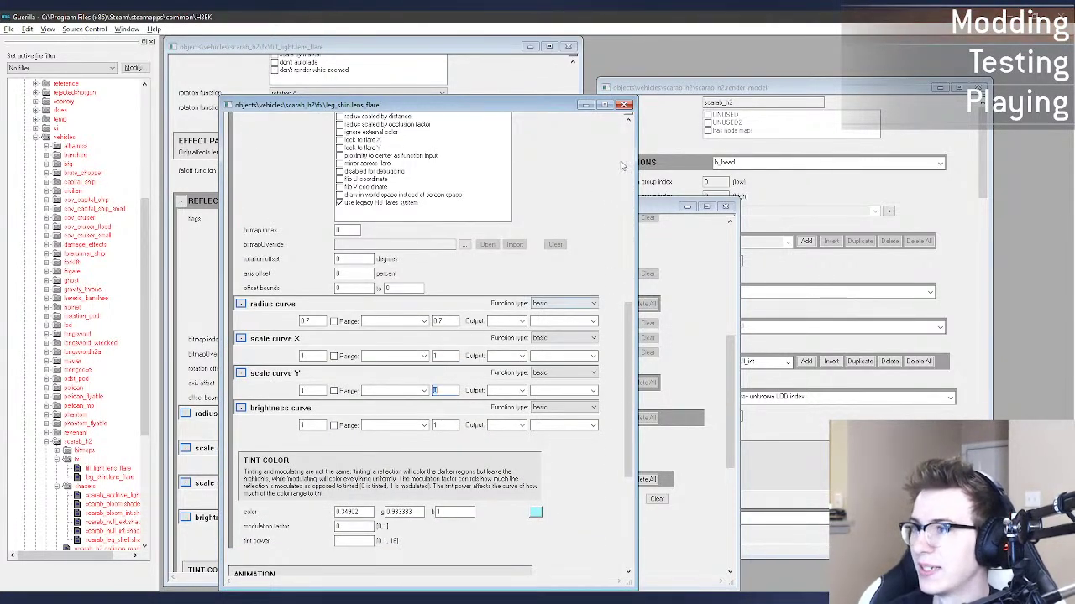
click(625, 107)
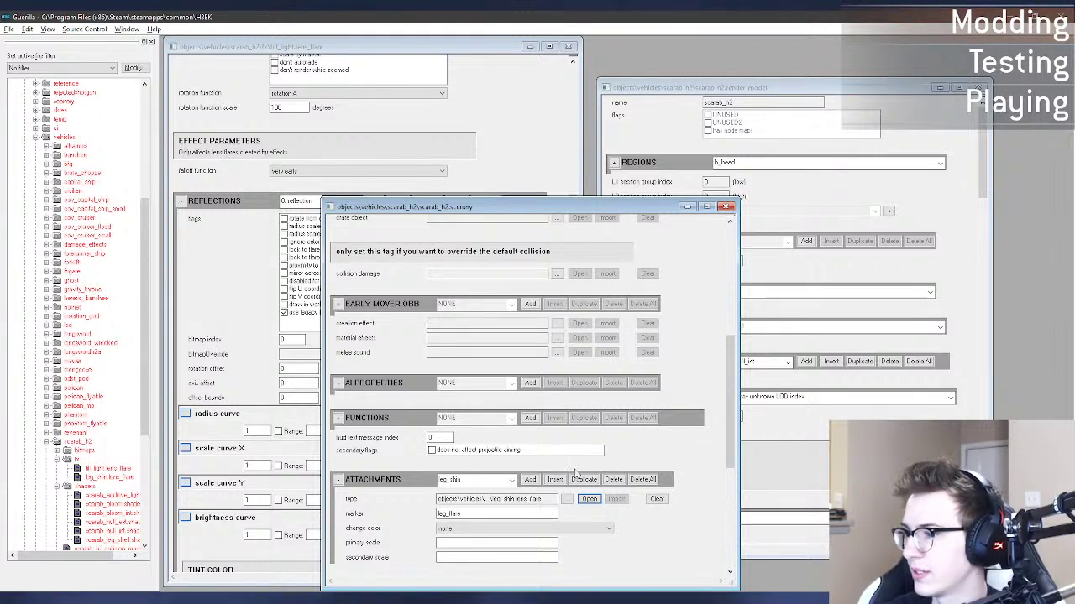
Step: Set the second value of scale curves X and Y to 1 in the fill_light lens flare and close it
click(504, 480)
click(502, 489)
click(590, 499)
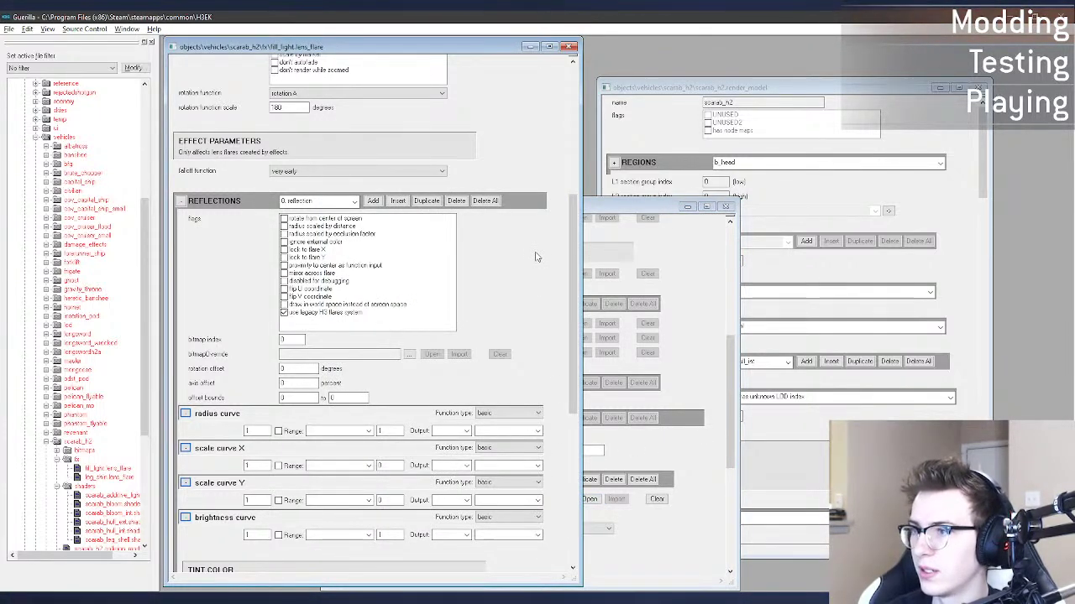
scroll(542, 260, down, 5)
scroll(547, 261, down, 5)
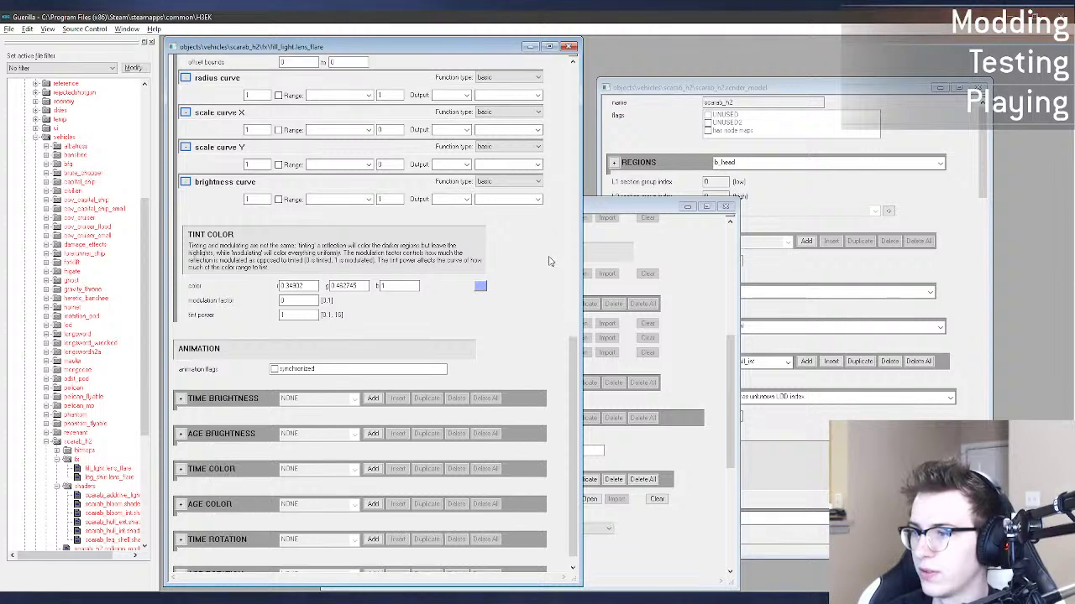
scroll(525, 310, up, 4)
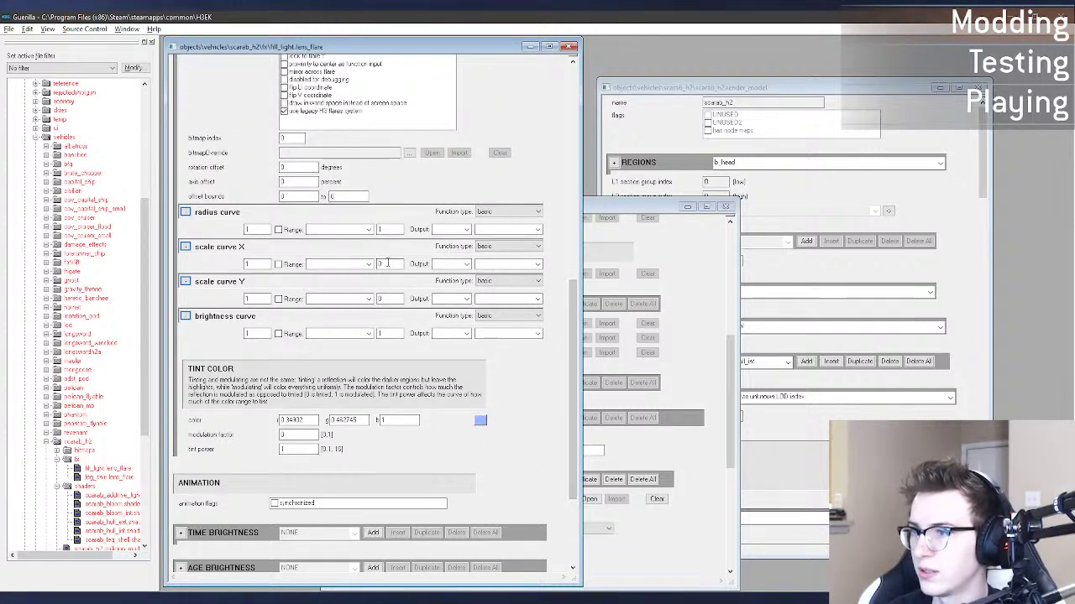
double_click(392, 299)
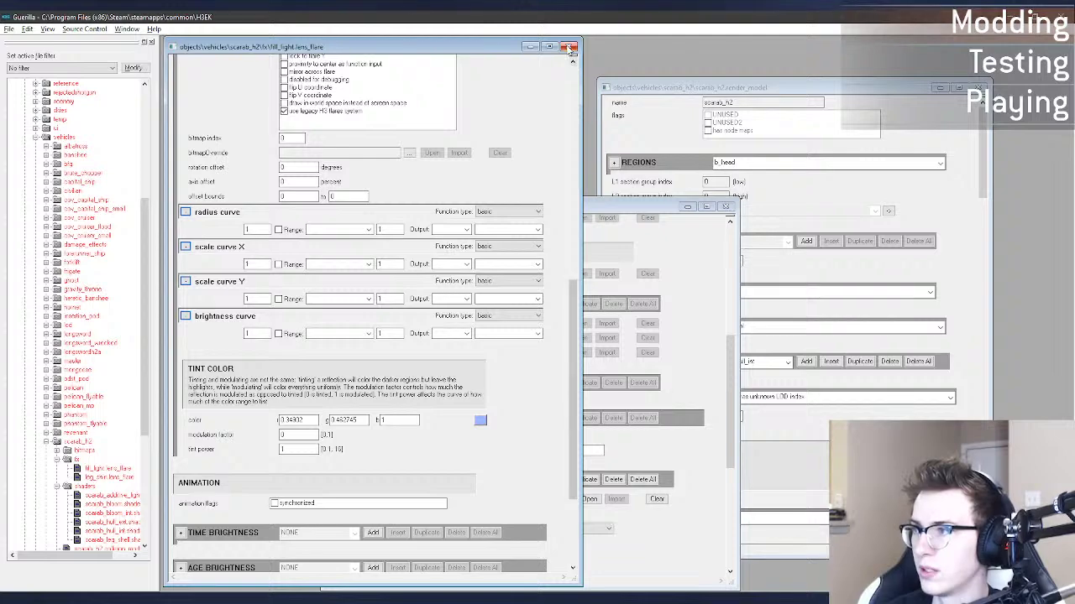
click(569, 46)
Step: Add a scenery attachment that references mouth.lens_flare from the fx folder and fill in its marker
click(473, 481)
click(476, 483)
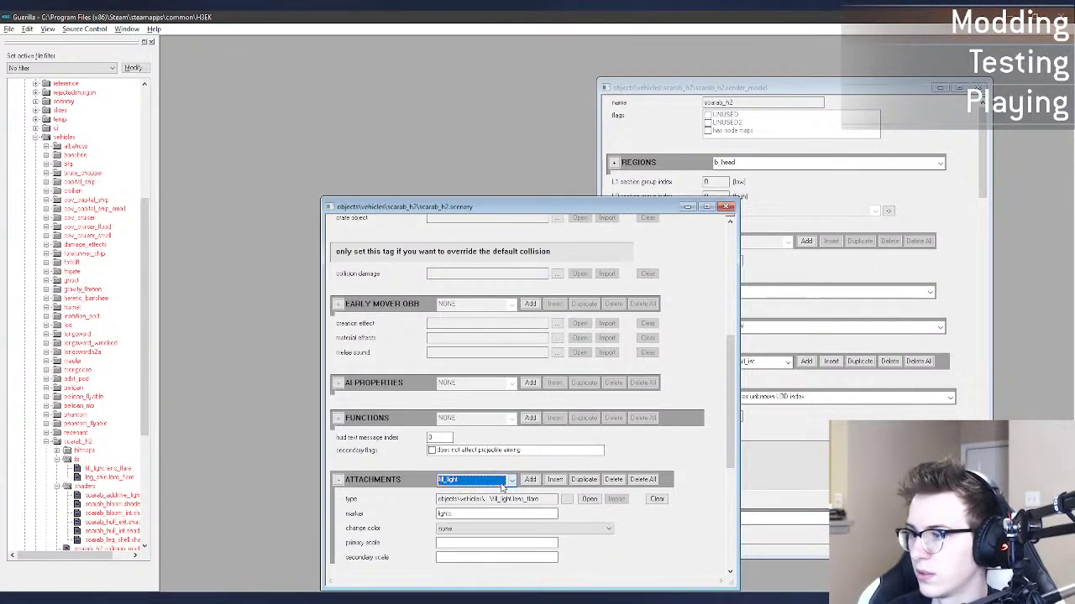
click(528, 482)
click(563, 500)
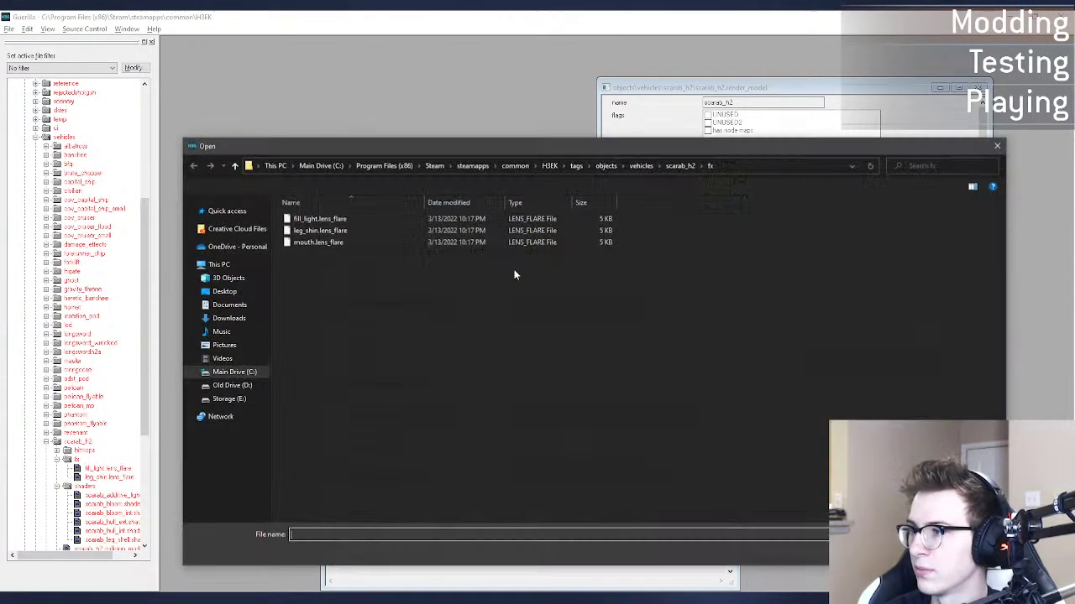
double_click(410, 235)
click(532, 513)
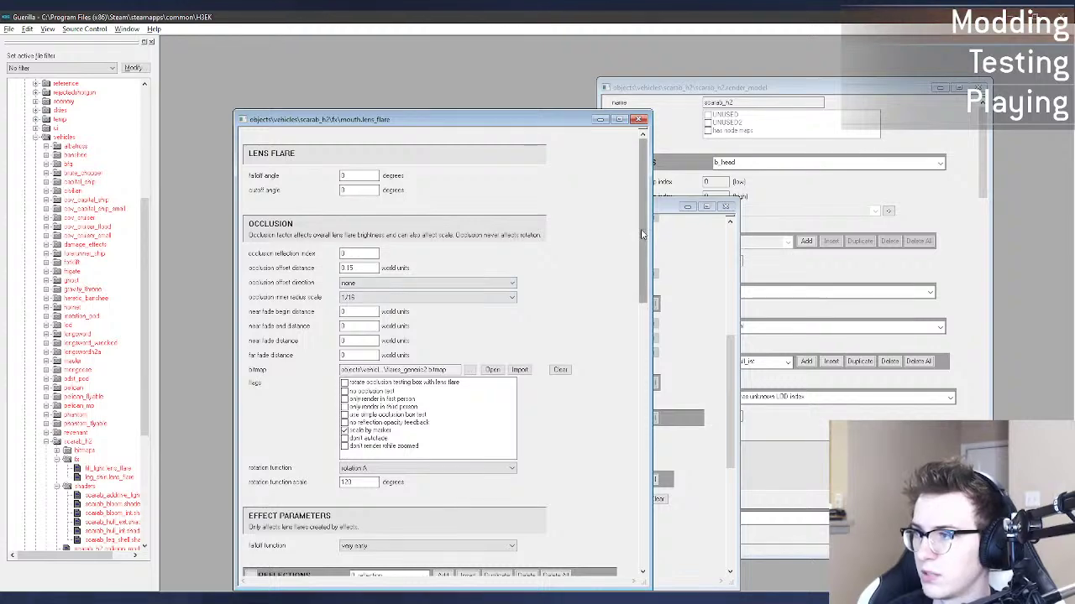
Step: Review the mouth flare's reflection settings and examine the flare on the scarab_h2 scenery in Sapien from several distances
drag(644, 232, 646, 393)
click(670, 597)
middle_drag(714, 385, 675, 393)
key(a)
key(f)
key(d)
key(r)
key(w)
key(w)
key(d)
key(s)
key(a)
key(w)
key(s)
key(s)
key(d)
key(w)
key(s)
key(shift)
key(shift)
key(w)
key(s)
Step: Replace the mouth lens flare's generic bitmap with the engine flare bitmap in Guerilla and save the tag
key(alt+Tab)
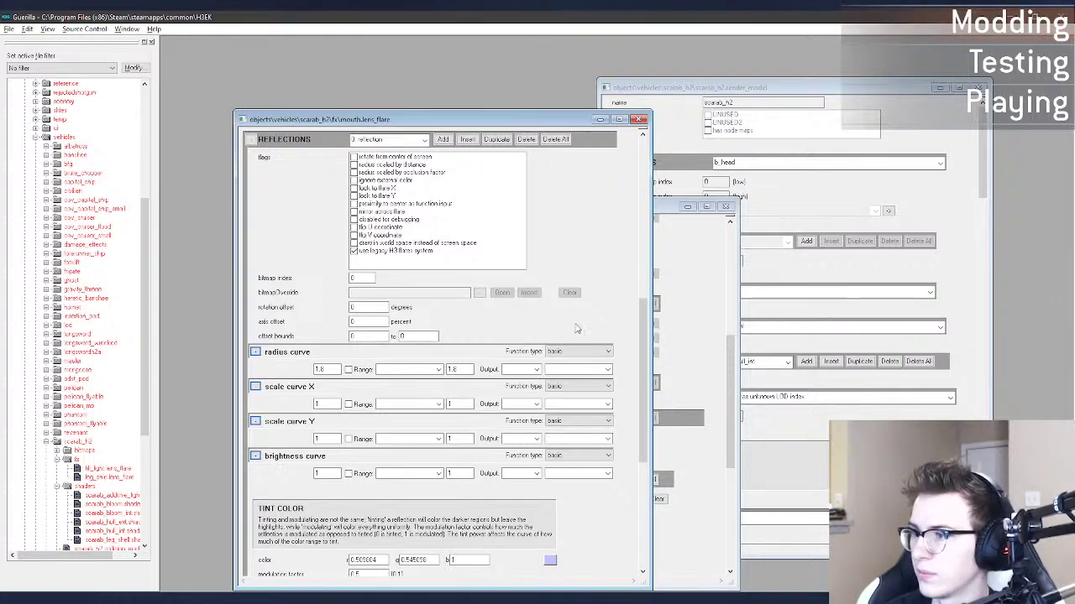
scroll(628, 356, up, 4)
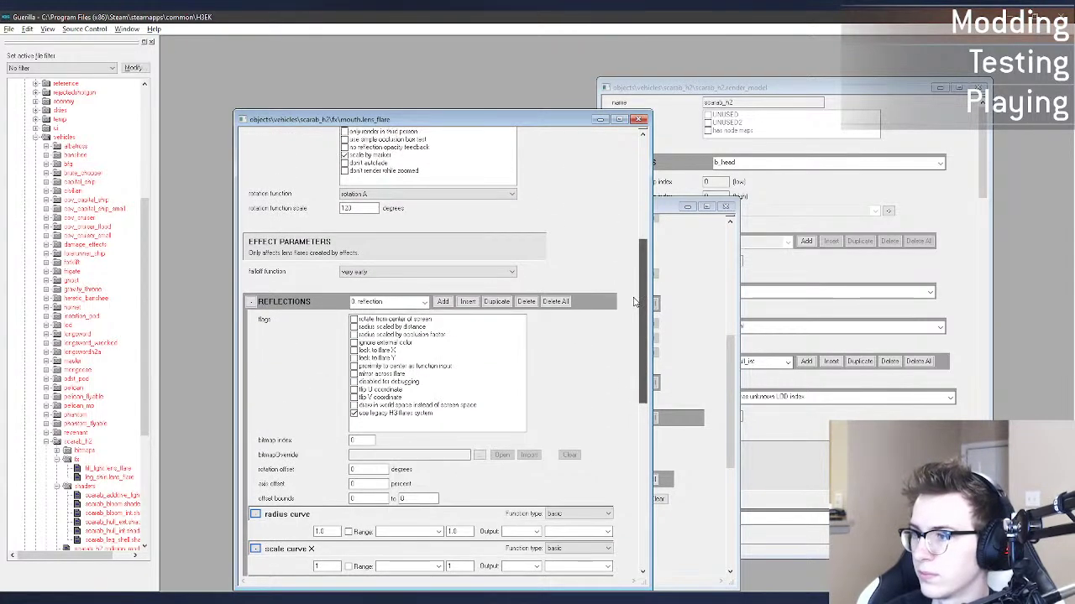
drag(634, 302, 629, 195)
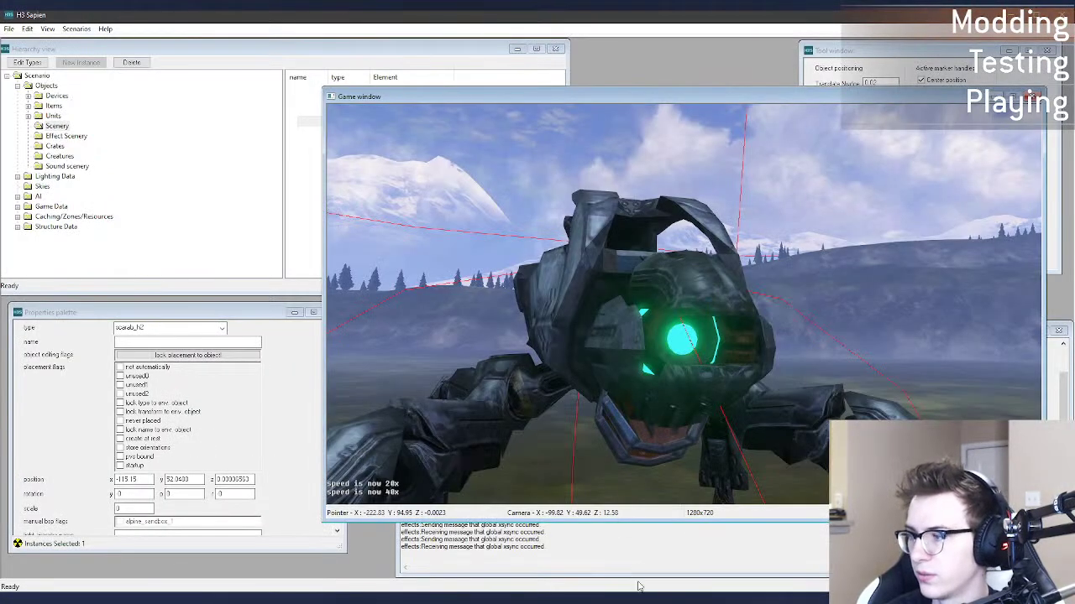
click(640, 599)
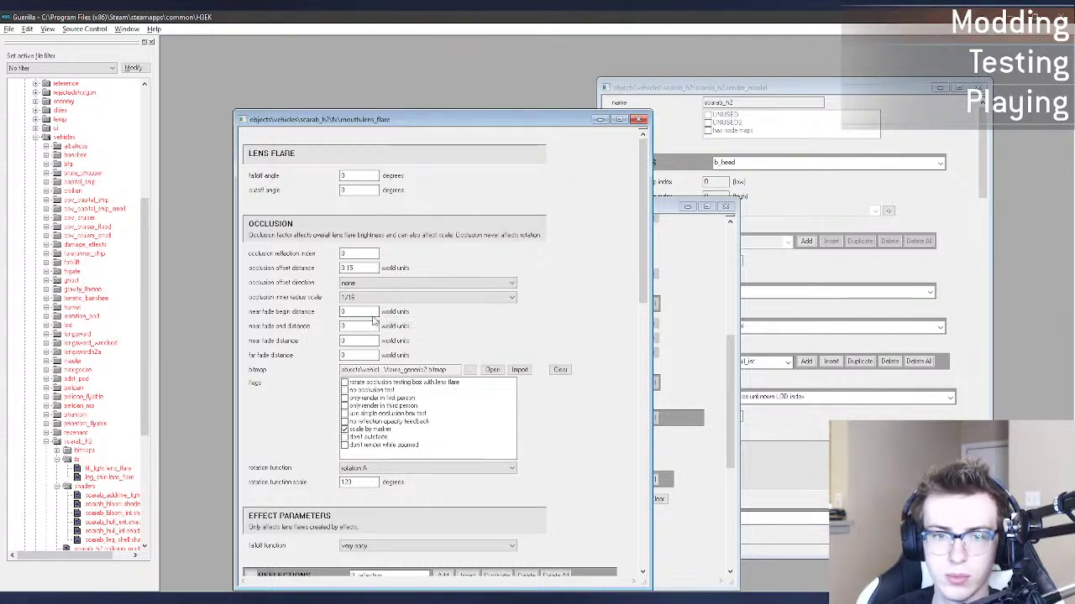
click(473, 371)
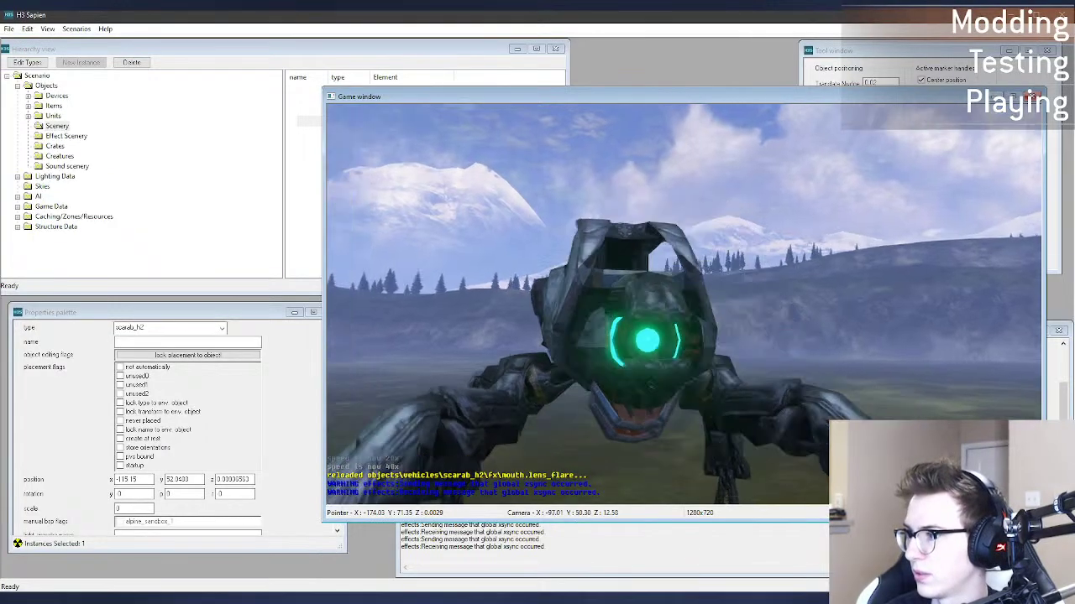
Step: Examine the reloaded mouth flare up close and from different view angles in Sapien
key(d)
key(w)
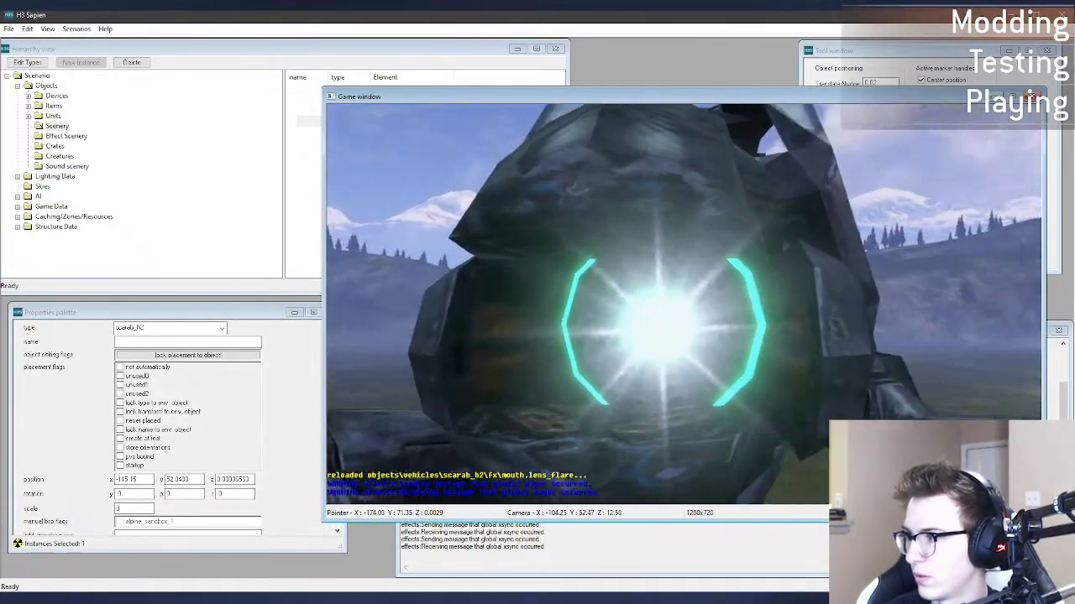
middle_drag(684, 304, 784, 321)
middle_drag(683, 304, 557, 302)
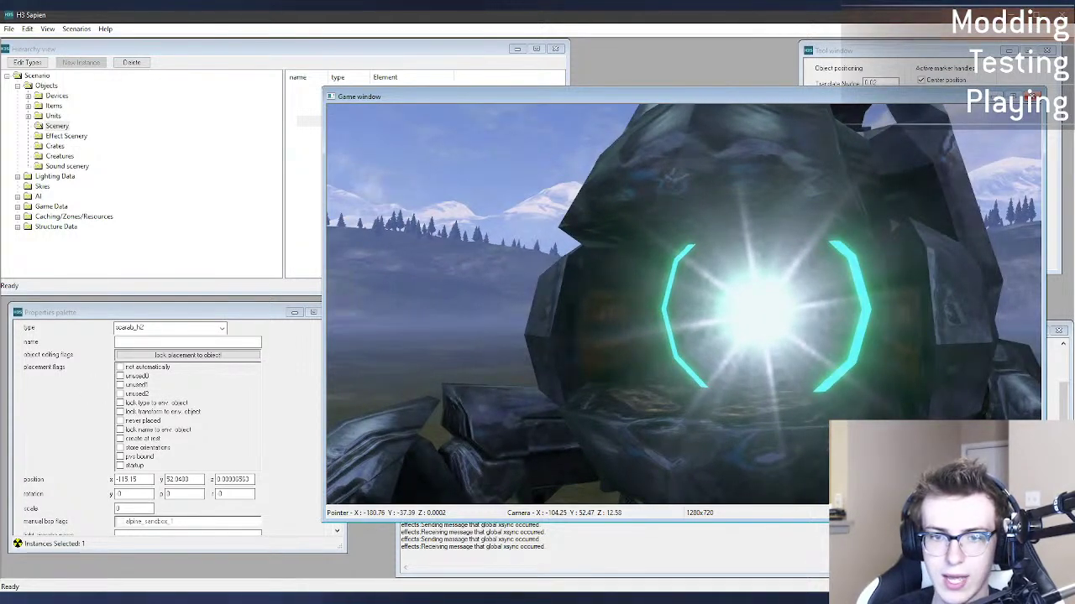
Step: Set the mouth flare reflection's tint power to 16 in Guerilla and check the flare in Sapien
key(alt+Tab)
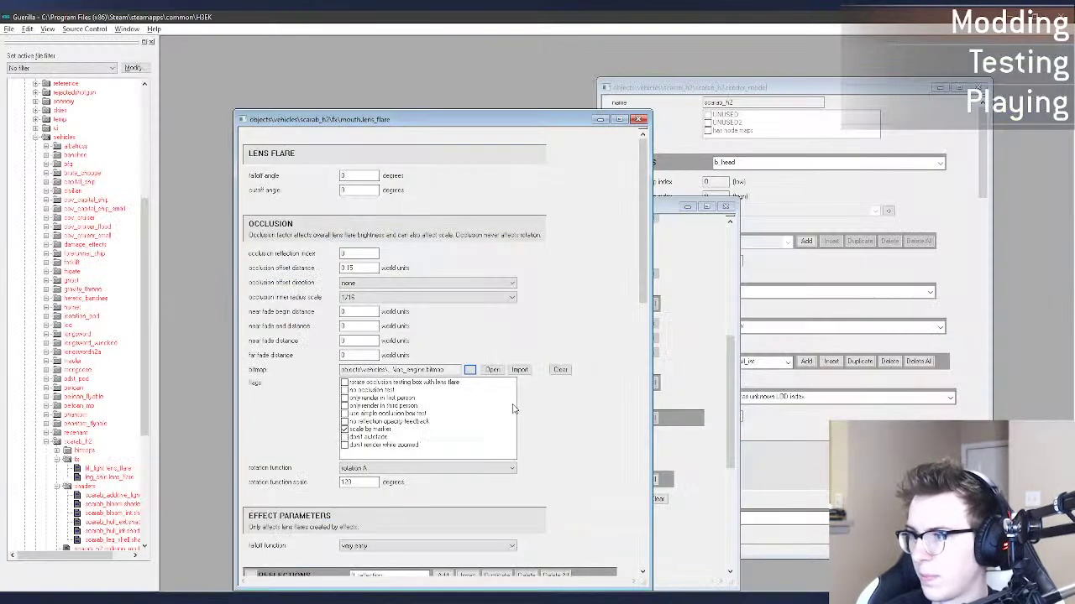
scroll(600, 412, down, 10)
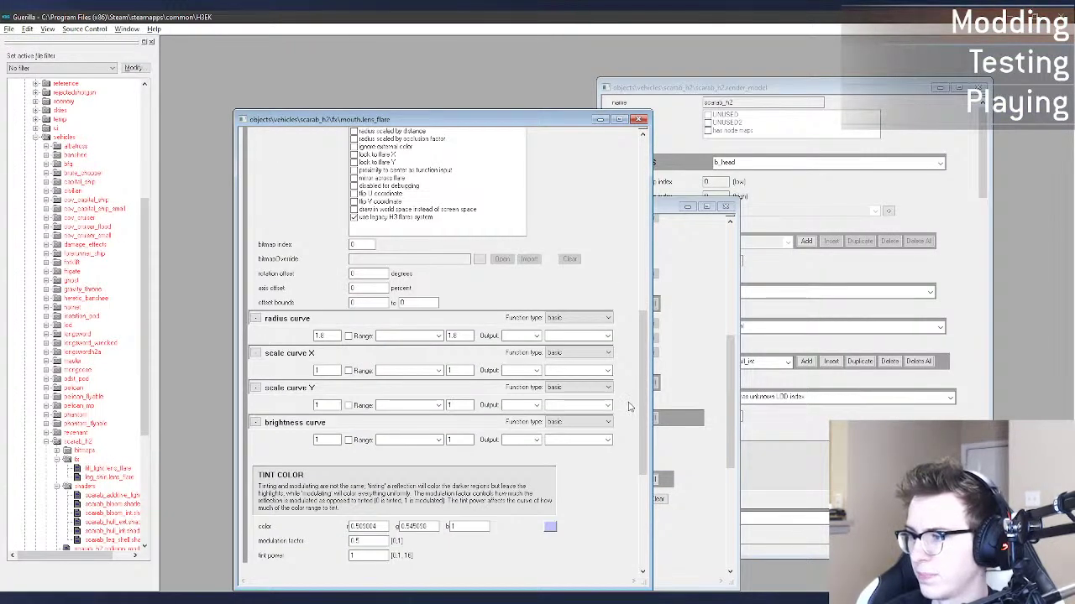
scroll(629, 407, down, 1)
text(16)
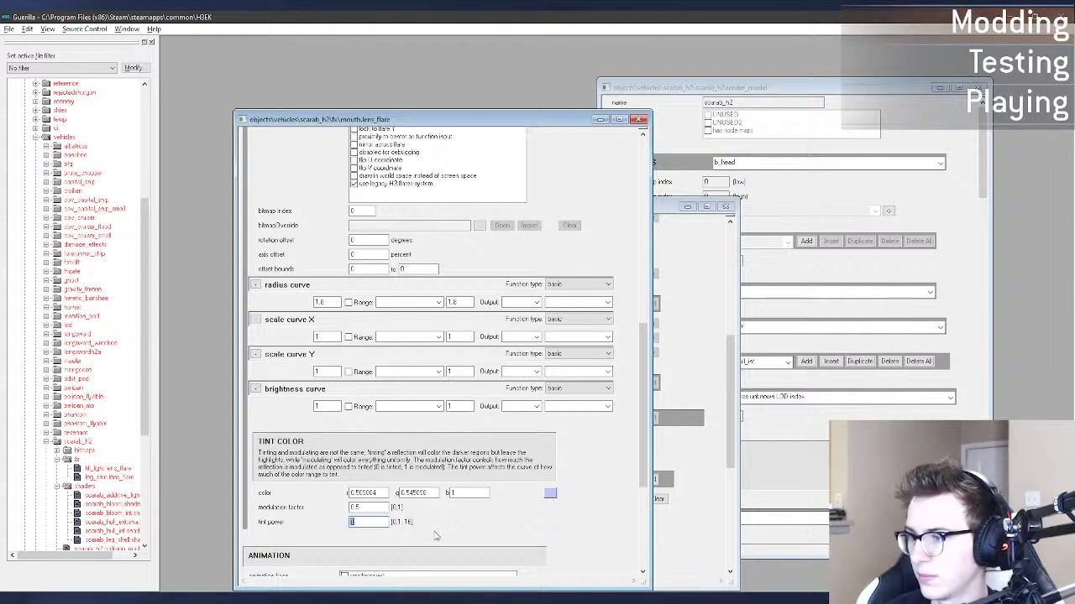
key(alt+Tab)
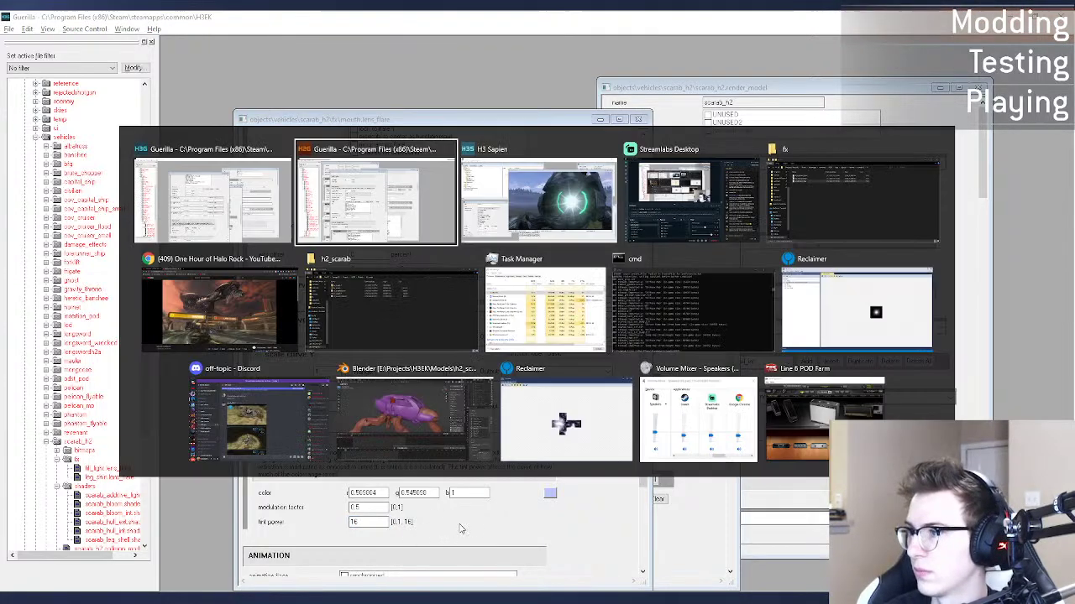
key(w)
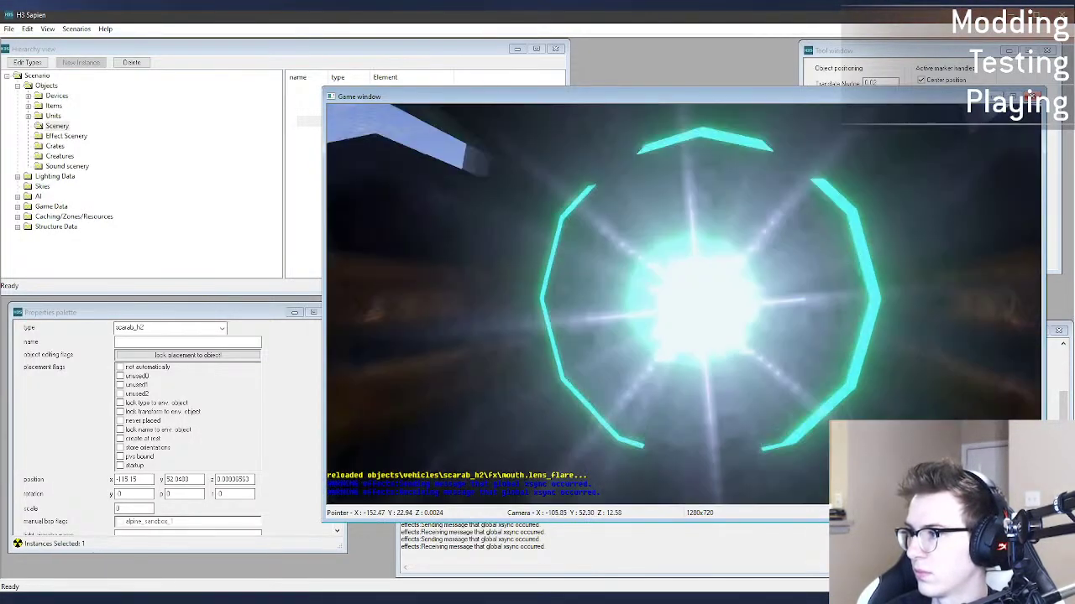
key(s)
key(alt+Tab)
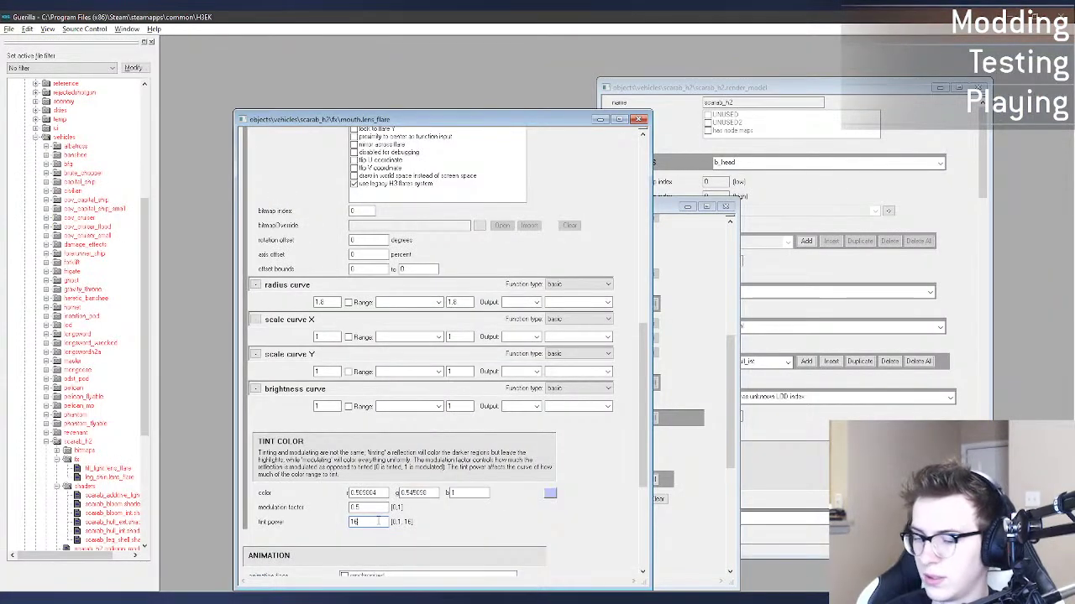
Step: Try a tint power of 50 on the mouth flare and check it in Sapien
text(6)
key(alt+Tab)
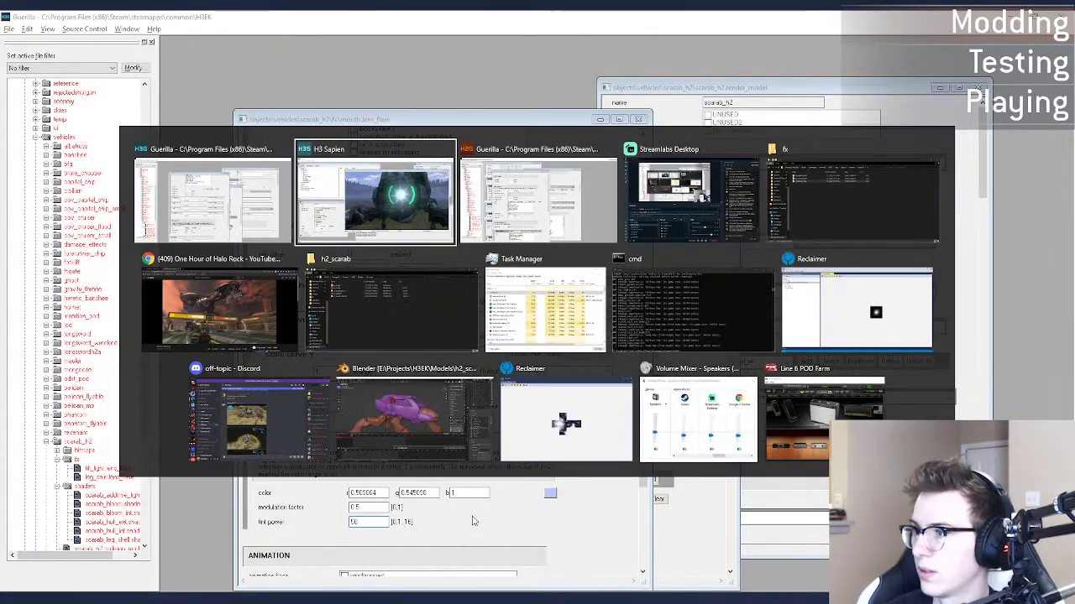
key(alt+Tab)
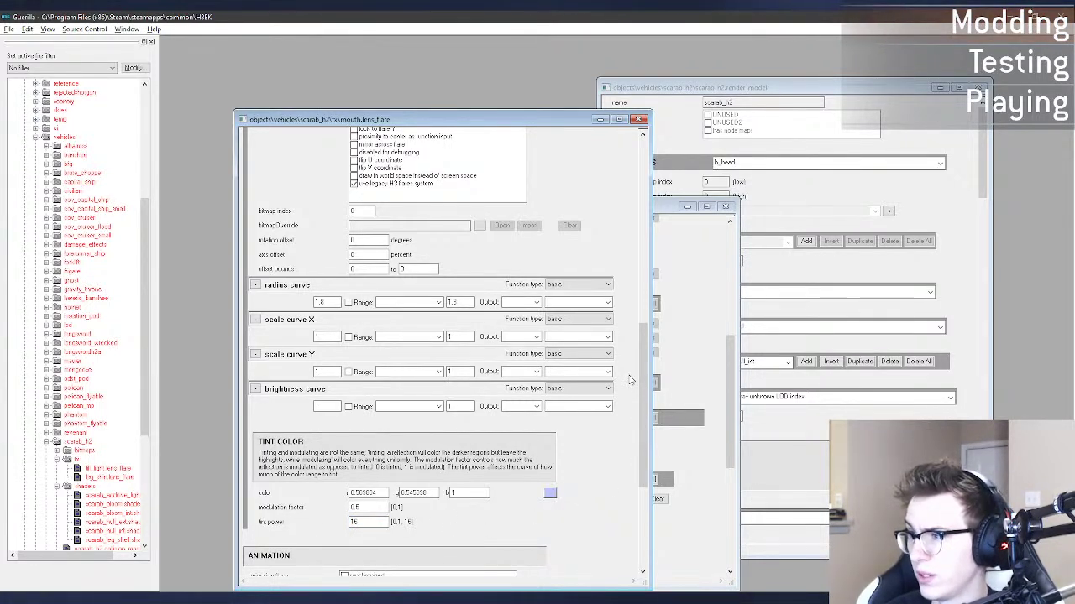
Step: Set the mouth lens flare's falloff function to linear
drag(642, 366, 636, 242)
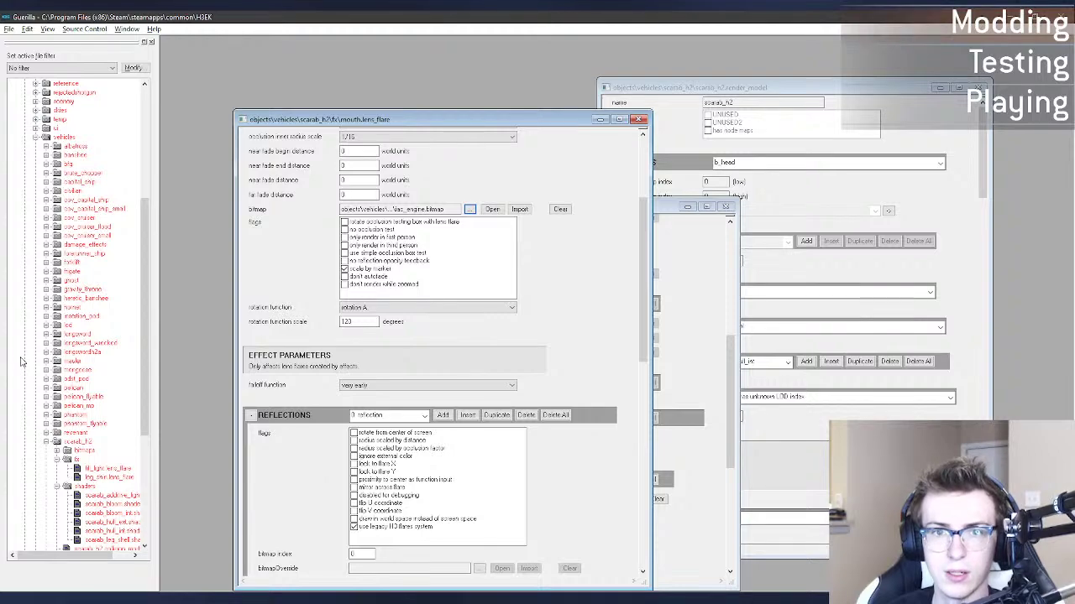
click(380, 386)
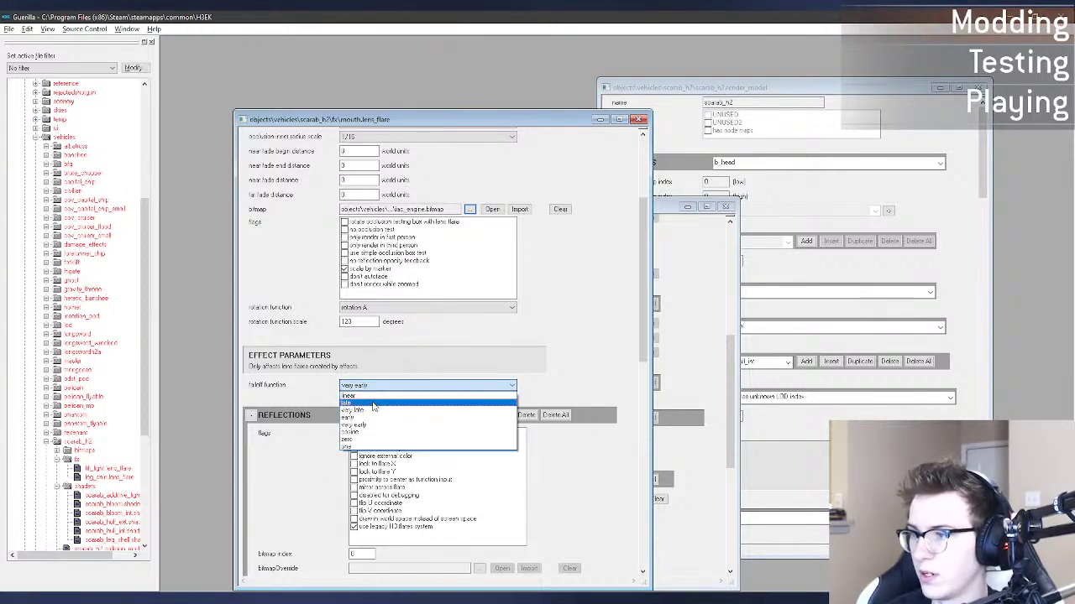
click(442, 394)
Step: Switch to Sapien and examine the mouth flare on the scarab from farther away and from both sides
key(alt+Tab)
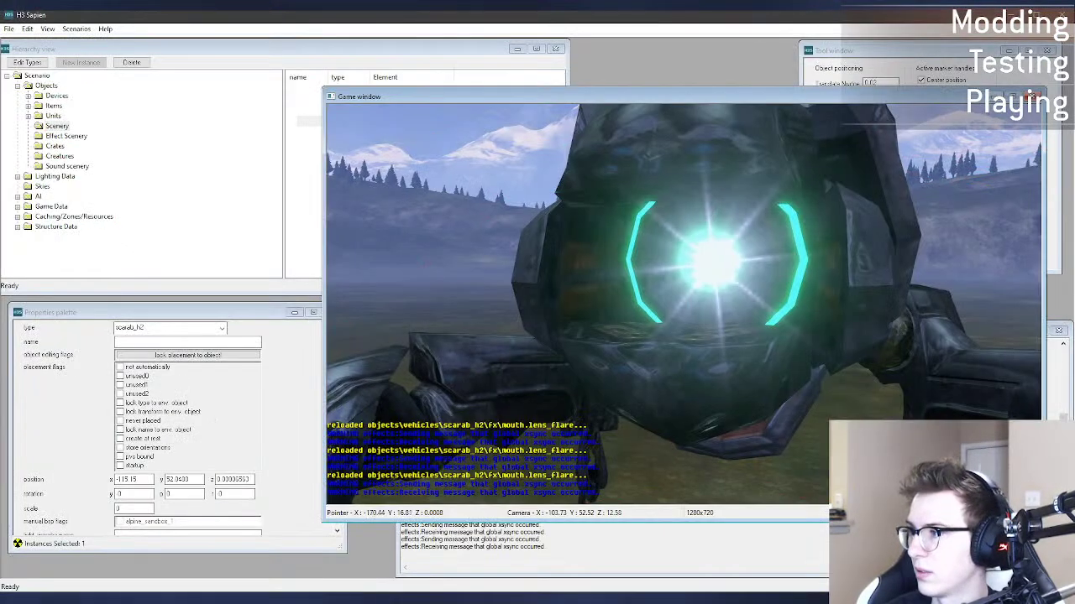
key(a)
key(w)
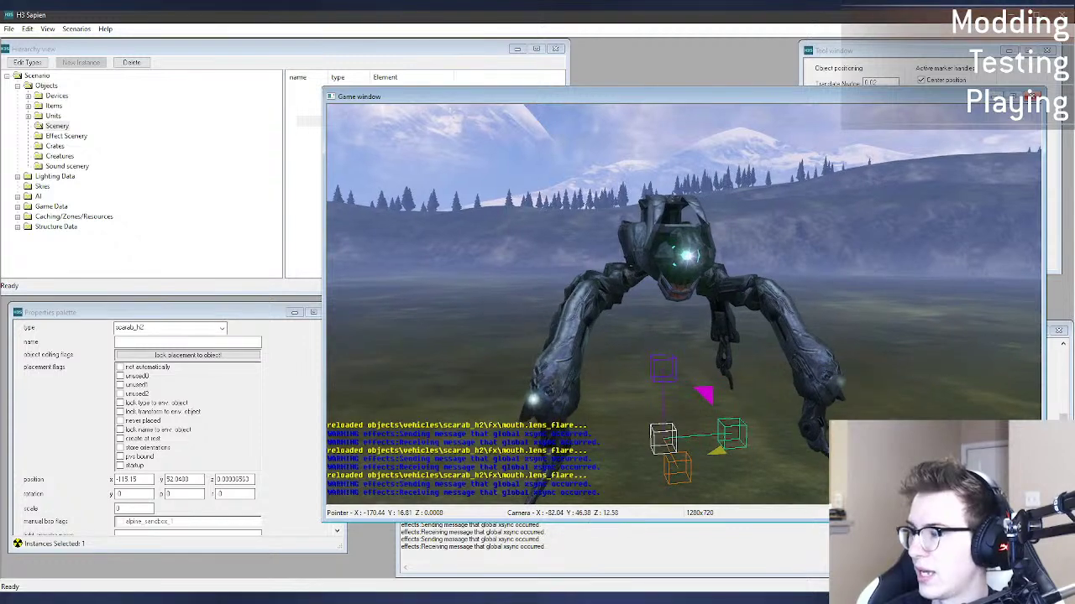
key(s)
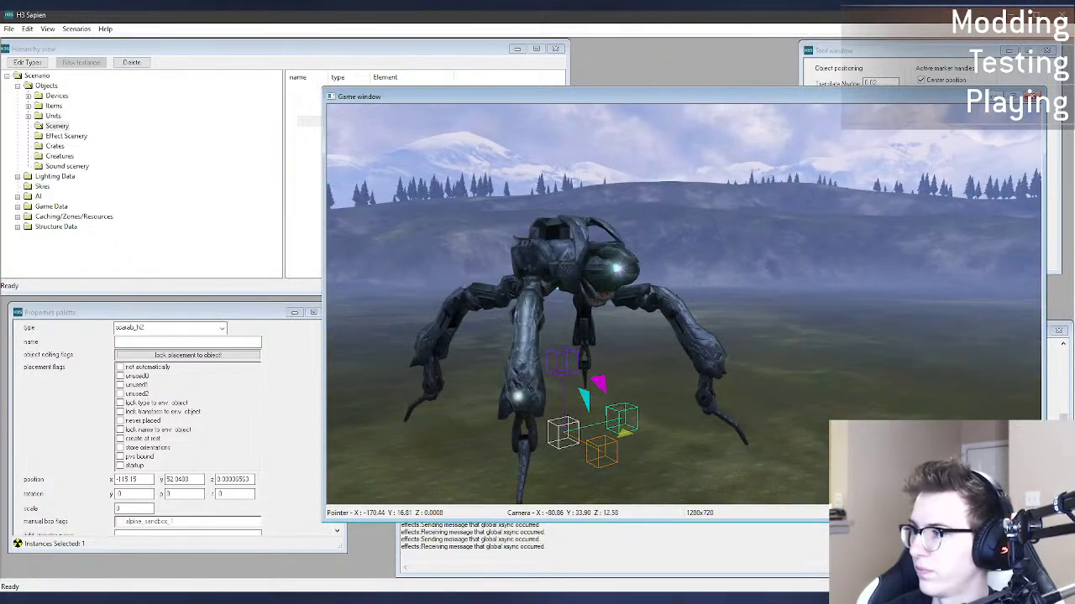
key(w)
key(s)
key(d)
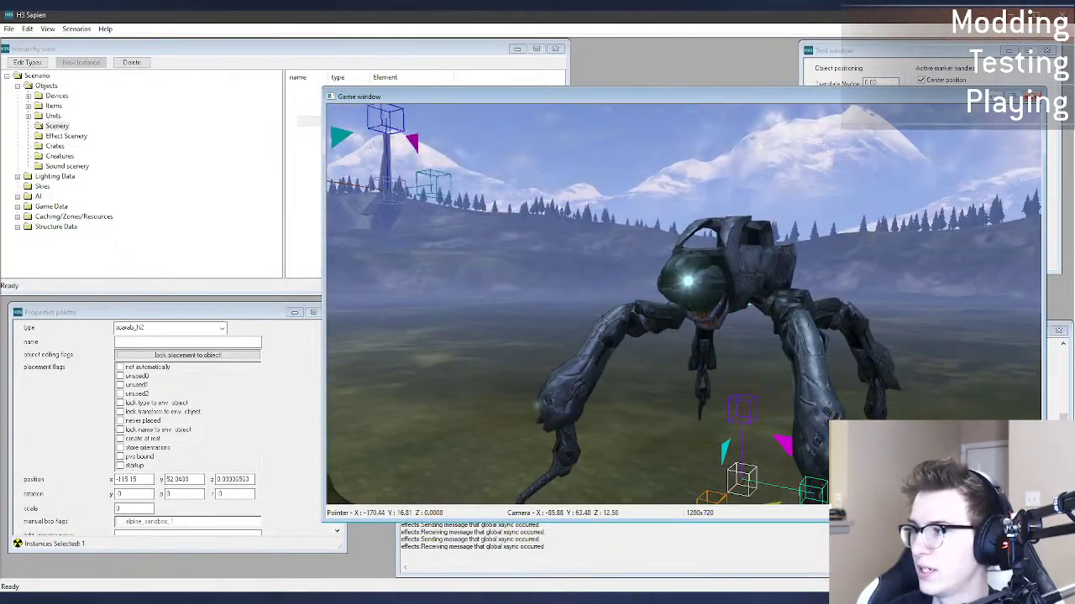
key(w)
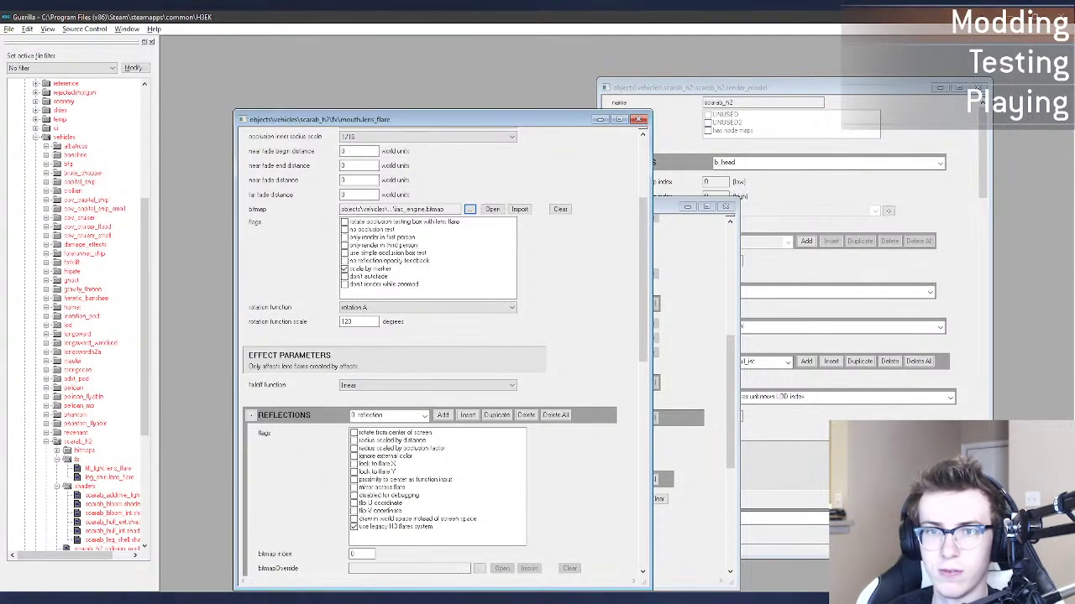
Step: Close the mouth lens flare tag, open the fill_light attachment's lens flare from the scarab scenery, and review its occlusion and falloff settings
key(alt+Tab)
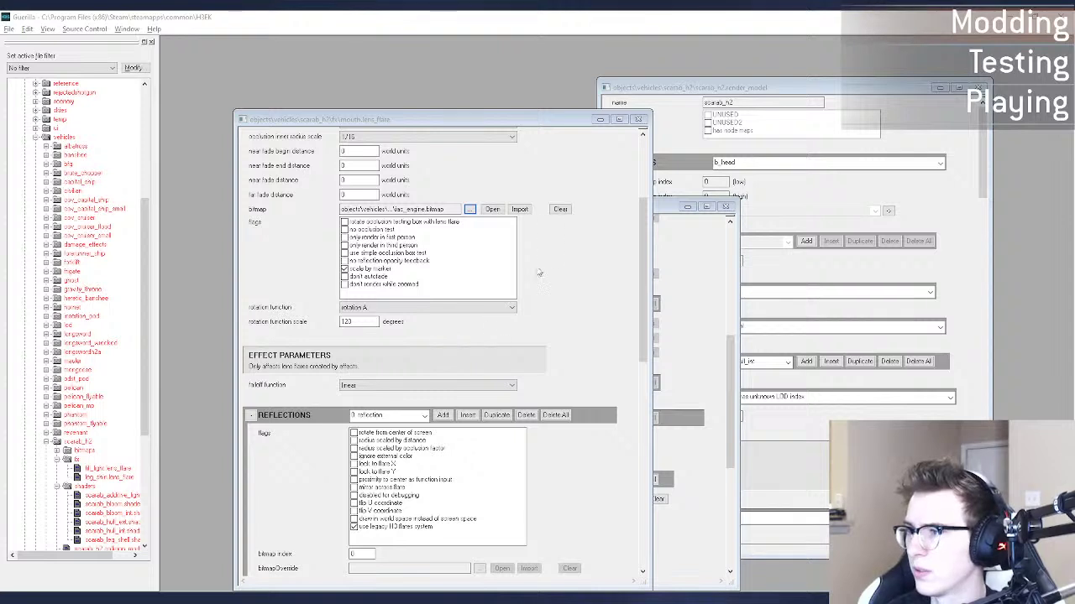
click(638, 119)
click(487, 479)
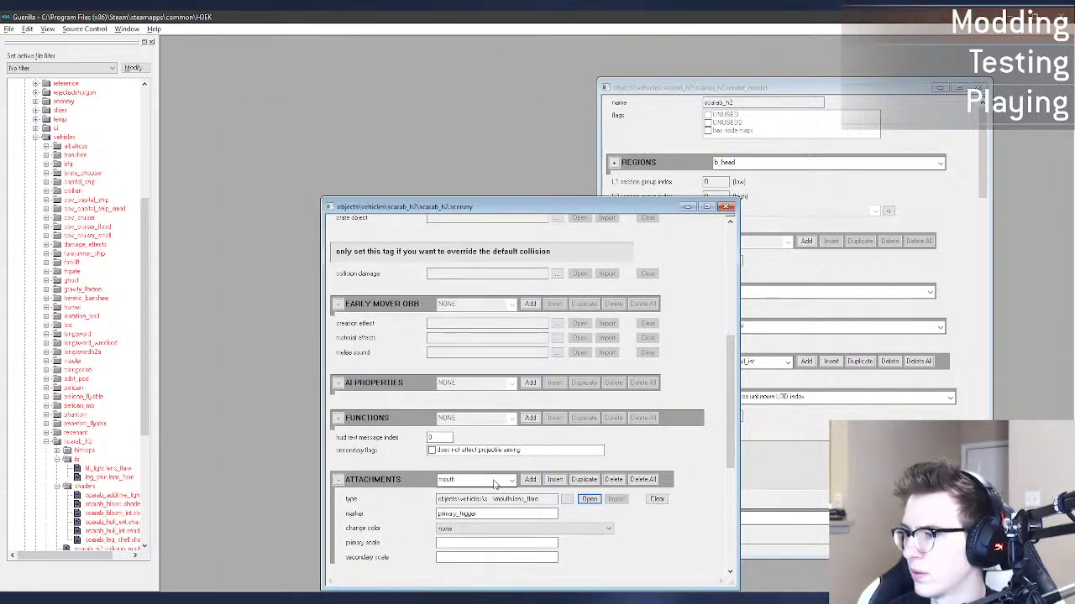
click(470, 503)
click(582, 502)
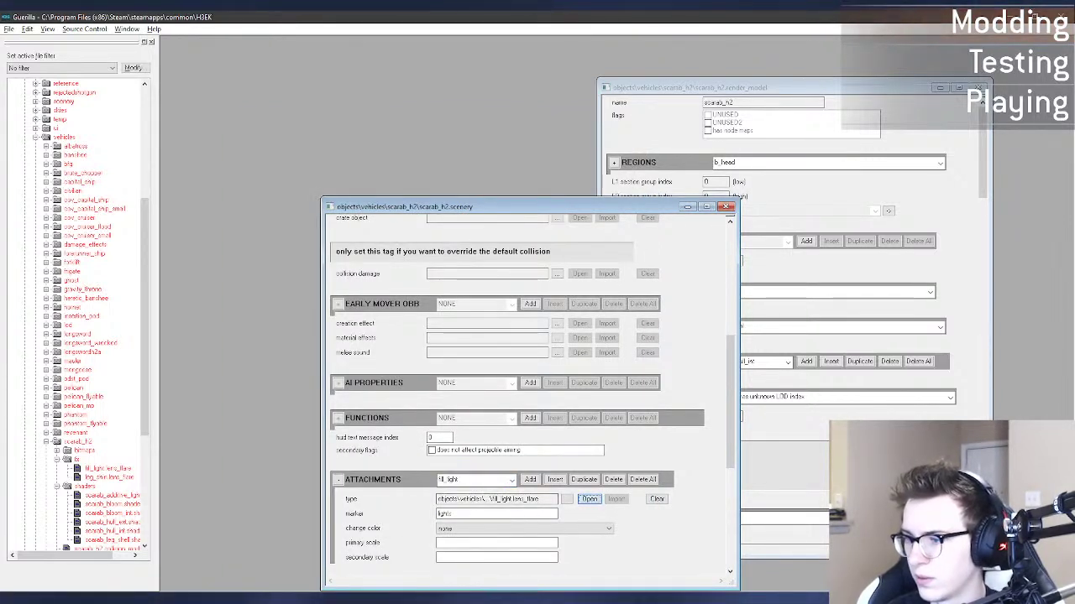
click(588, 499)
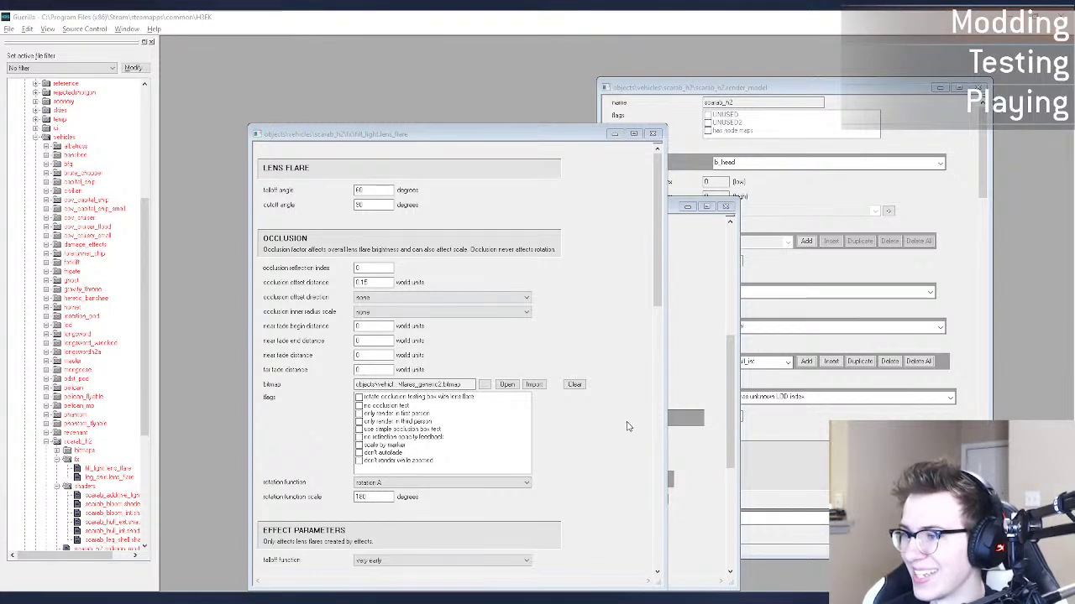
scroll(628, 427, down, 1)
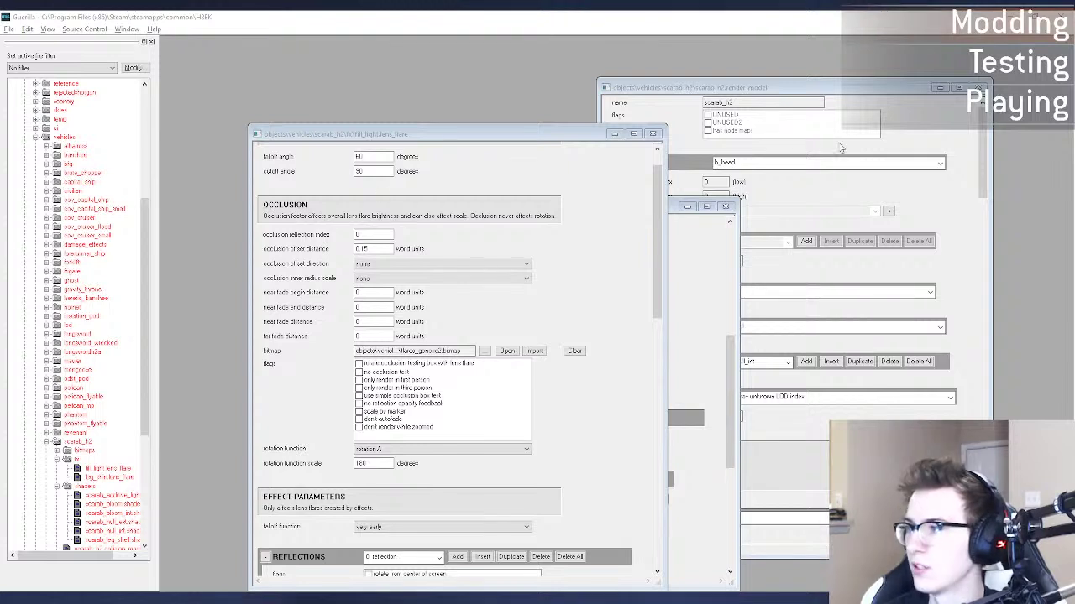
click(653, 134)
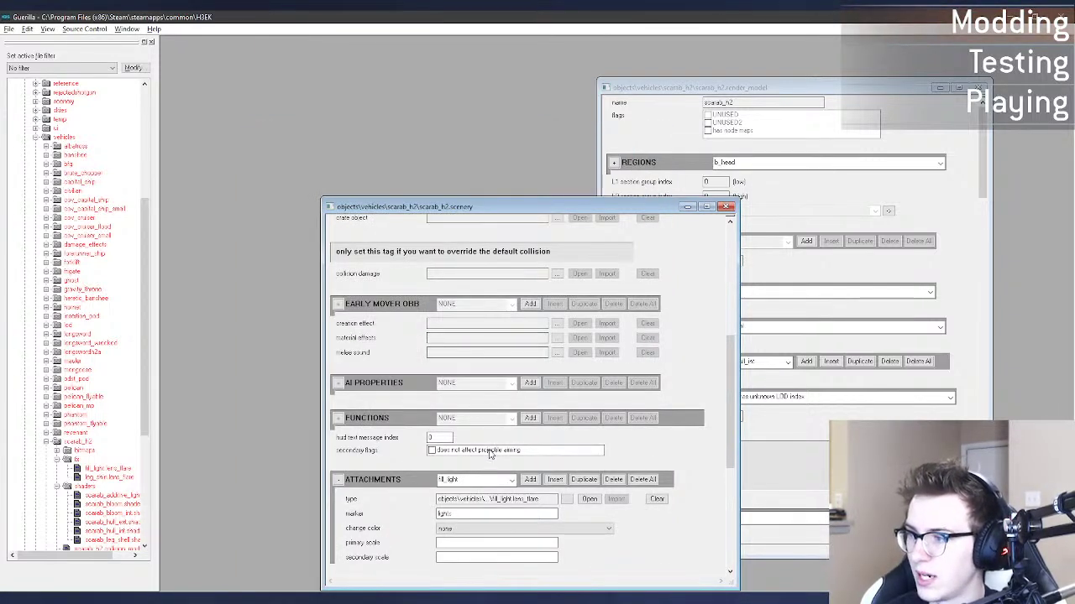
Step: Open the lens flare tag of the scarab's leg_shin attachment and set its falloff function to linear
click(494, 479)
click(470, 504)
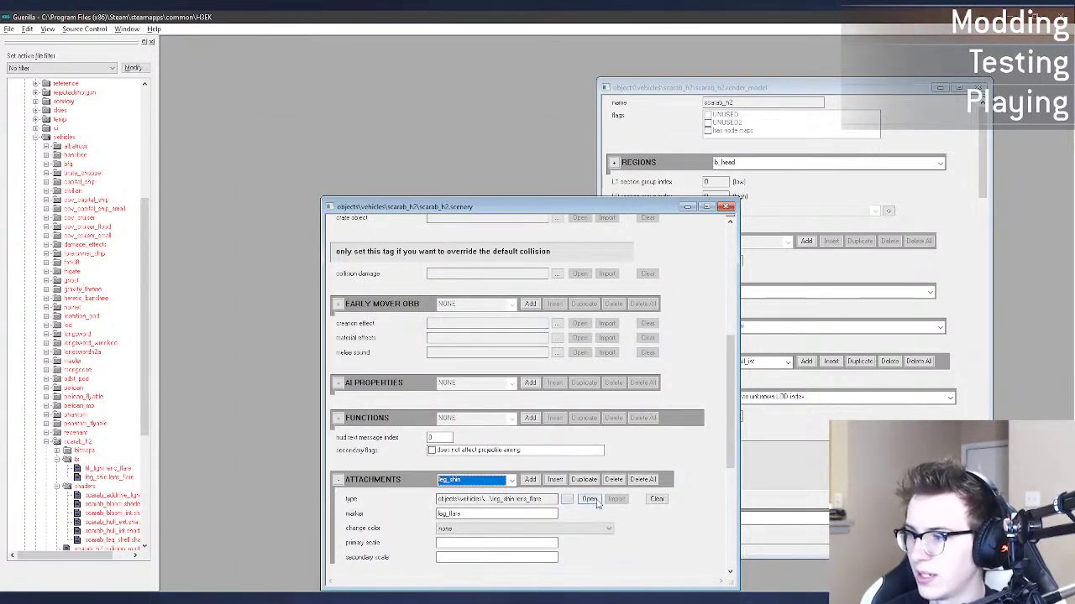
click(596, 501)
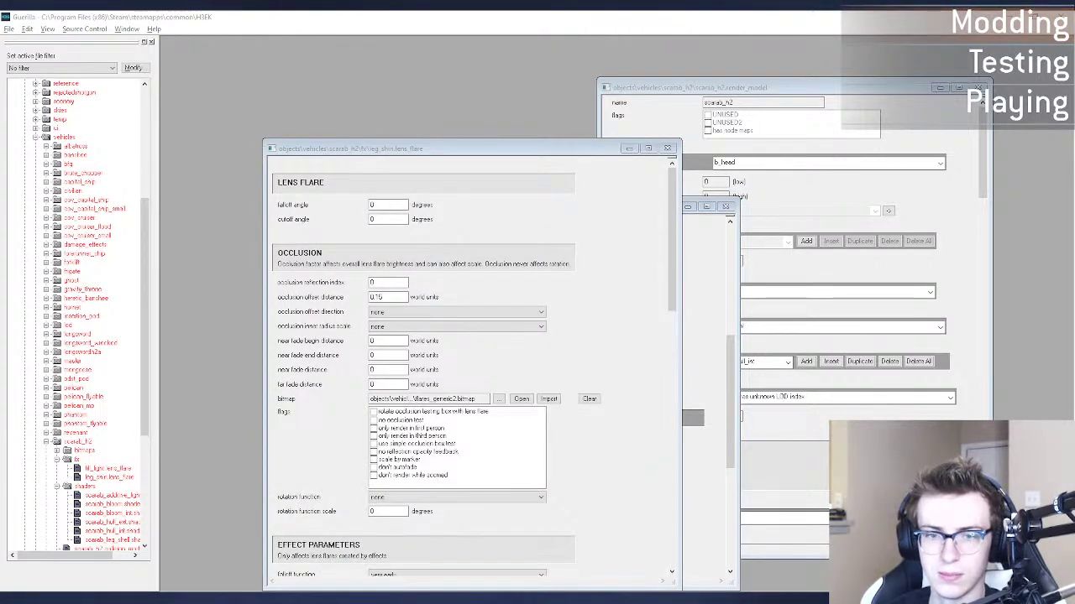
scroll(629, 462, down, 10)
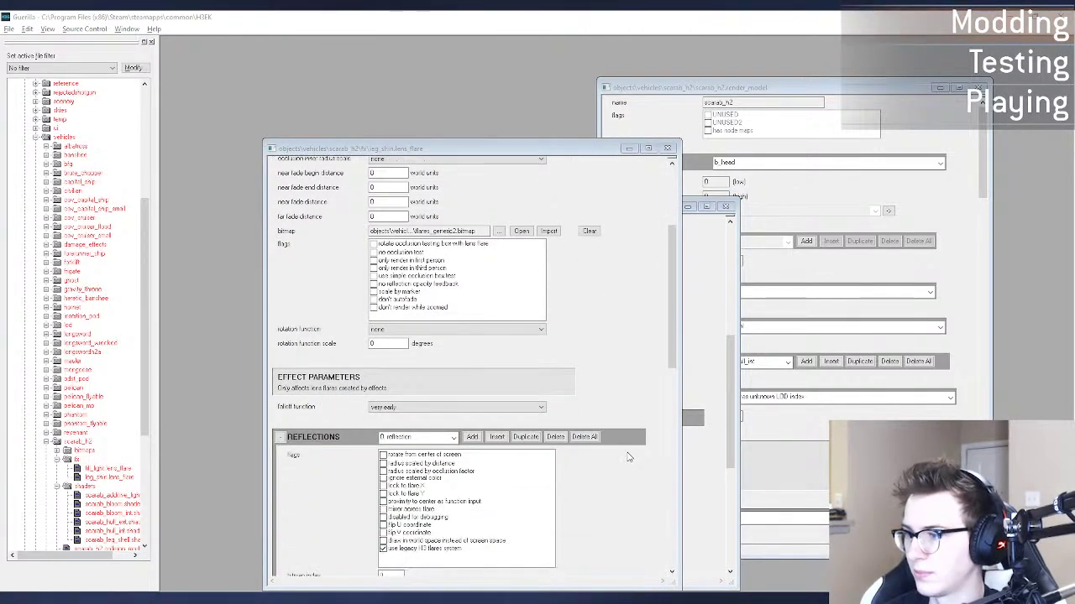
scroll(652, 413, up, 6)
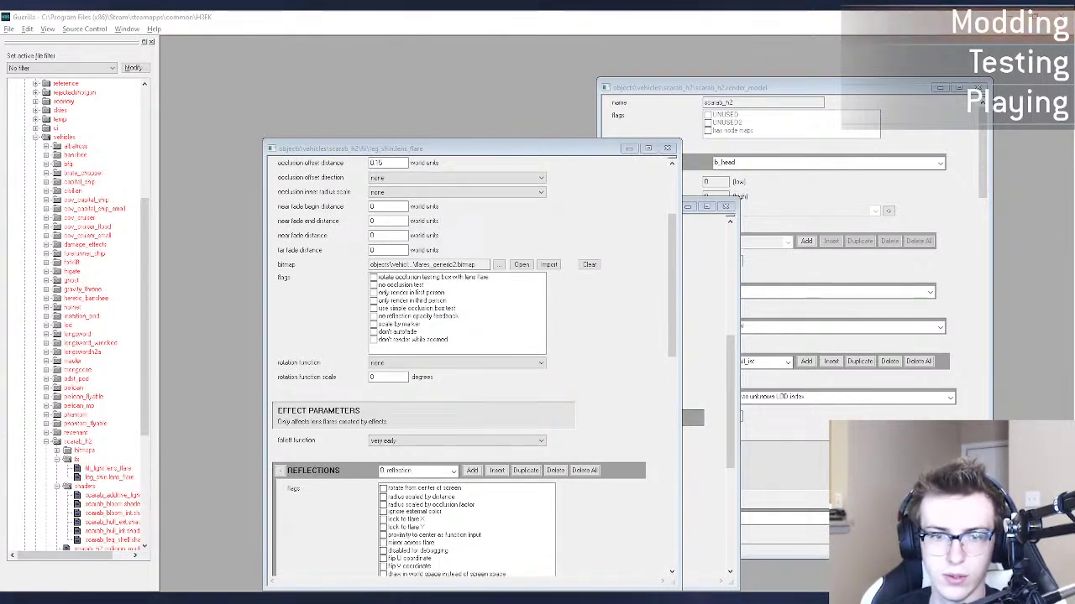
click(395, 441)
click(391, 453)
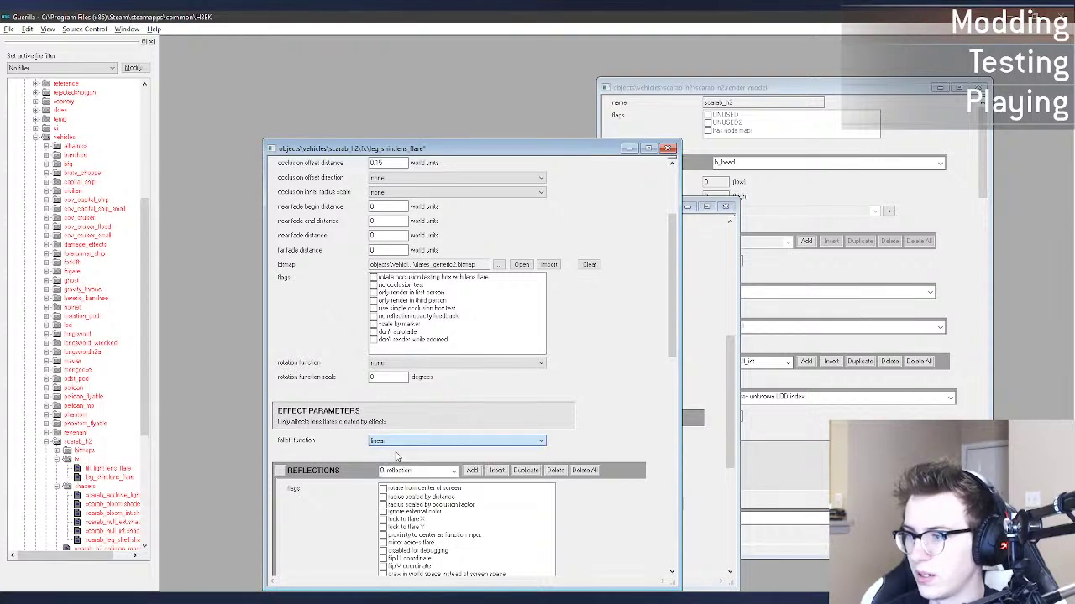
Step: Set the leg_shin reflection's tint power to 16, save the lens flare tag, and close it
scroll(646, 354, down, 5)
scroll(647, 353, down, 5)
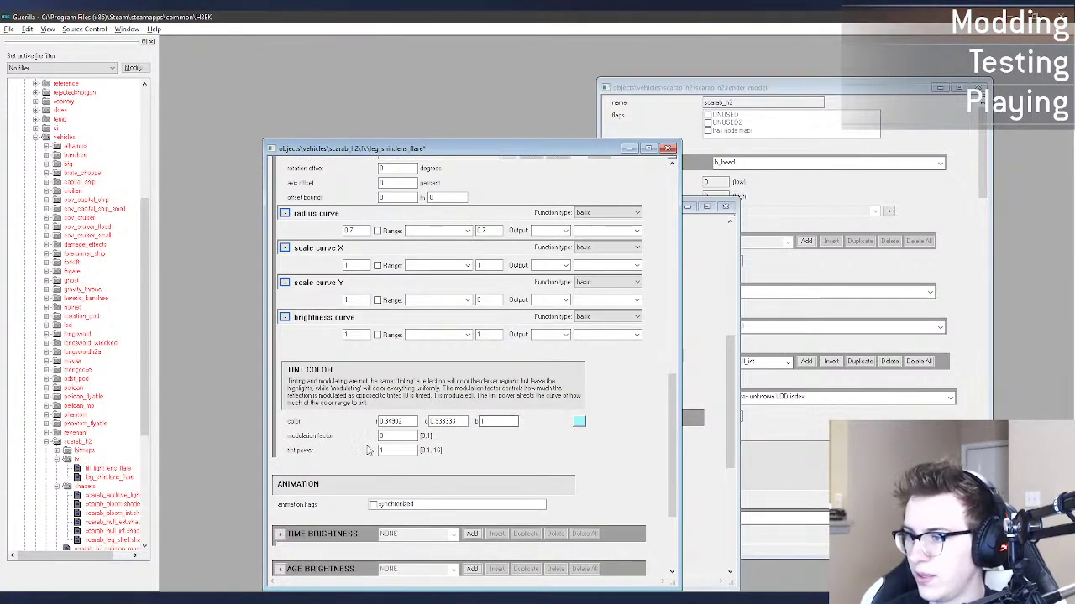
double_click(392, 451)
text(16)
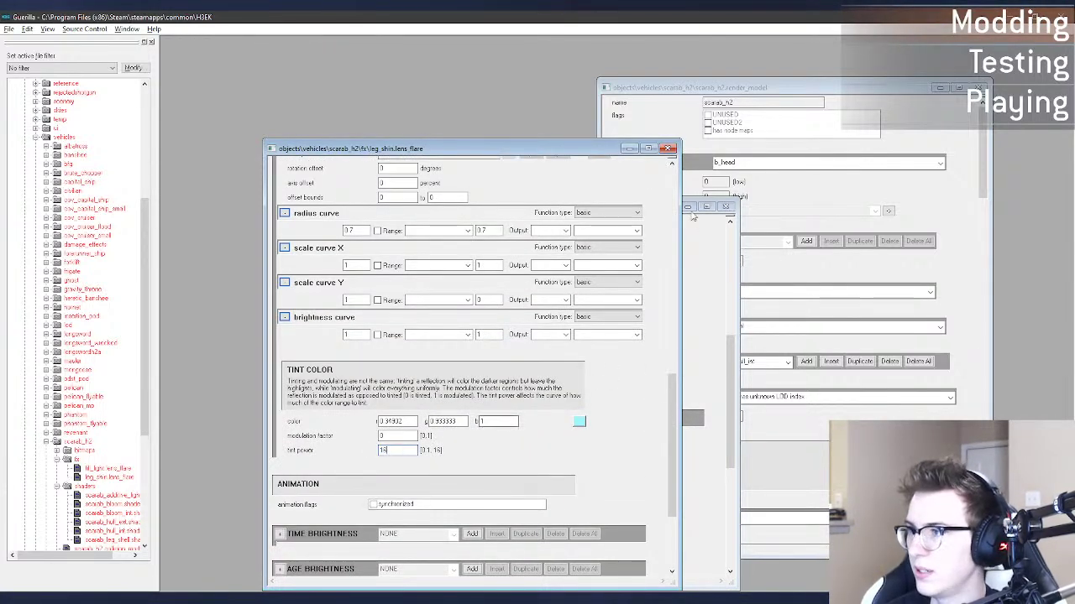
click(668, 148)
Step: Open the fill_light attachment's lens flare tag, set its reflection's tint power to 16, and save
click(509, 480)
click(494, 509)
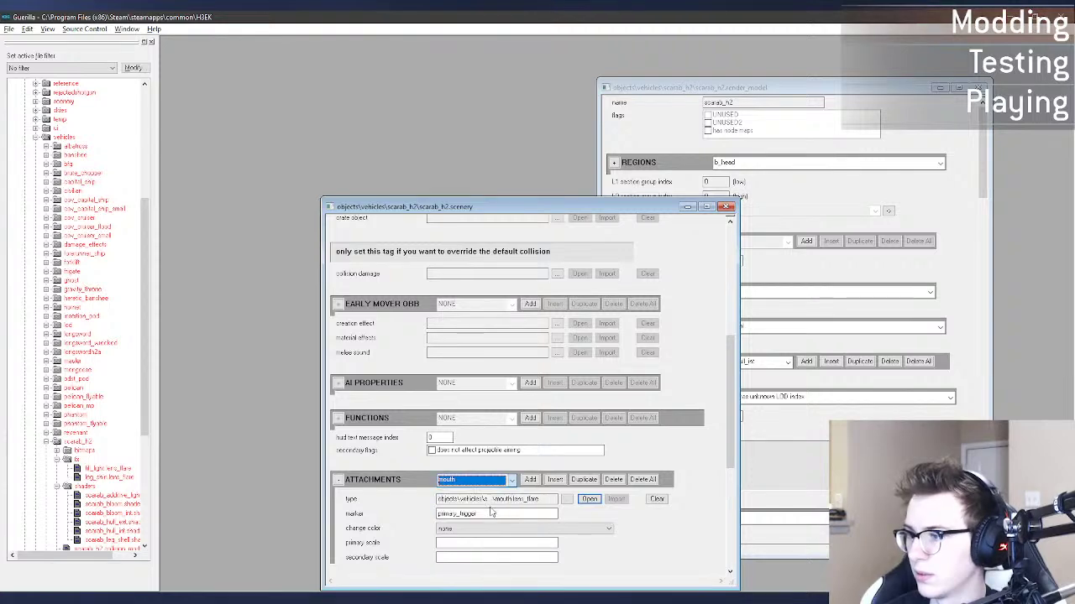
click(495, 481)
click(490, 501)
click(581, 502)
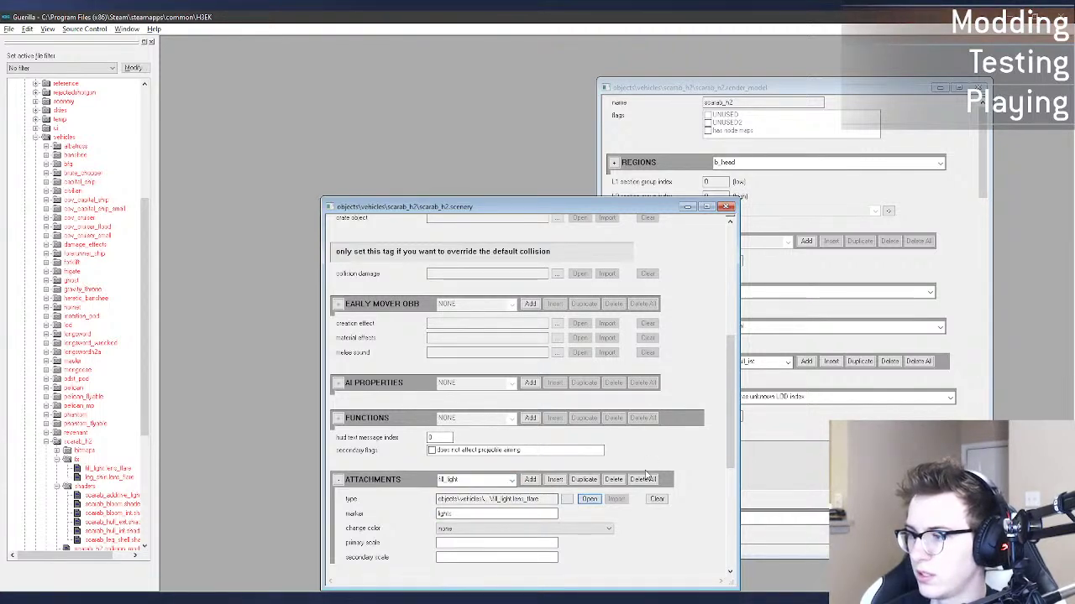
scroll(397, 382, down, 15)
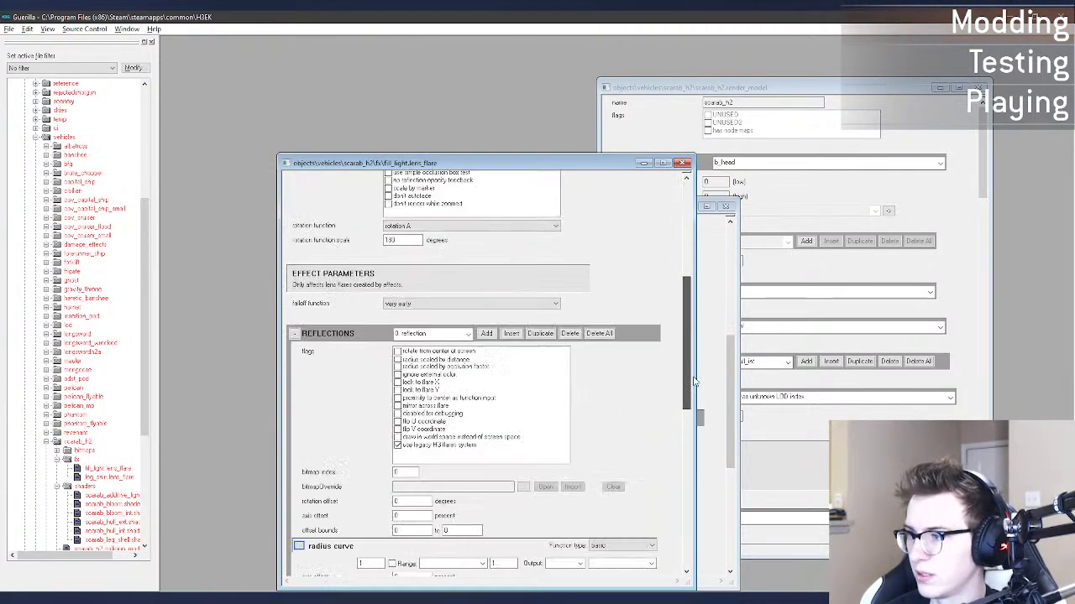
click(404, 327)
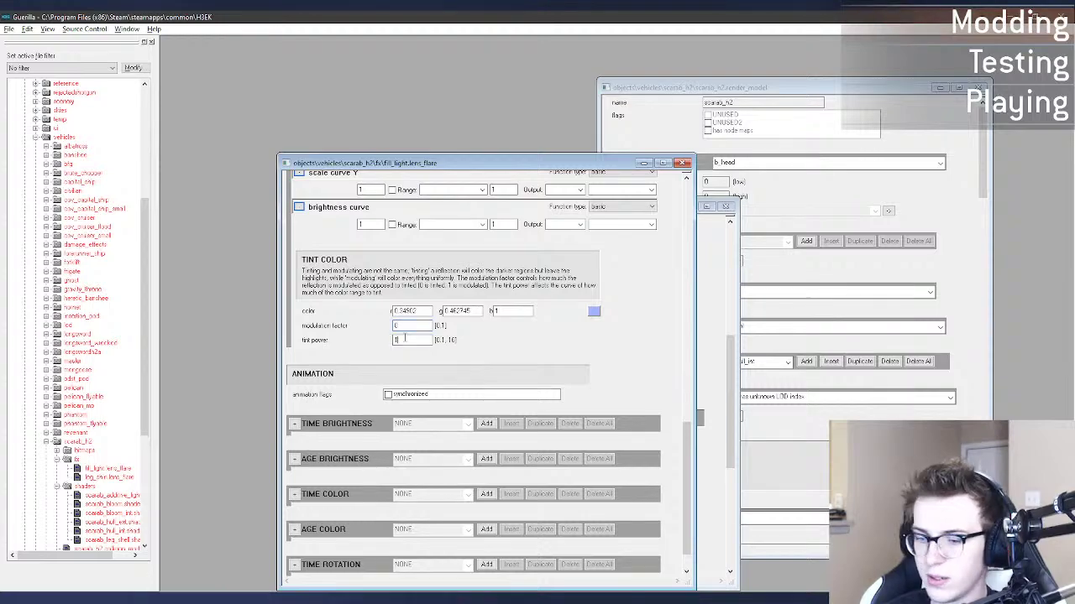
Step: Switch to Sapien and examine the reloaded fill light flare from underneath the scarab's head
key(alt+Tab)
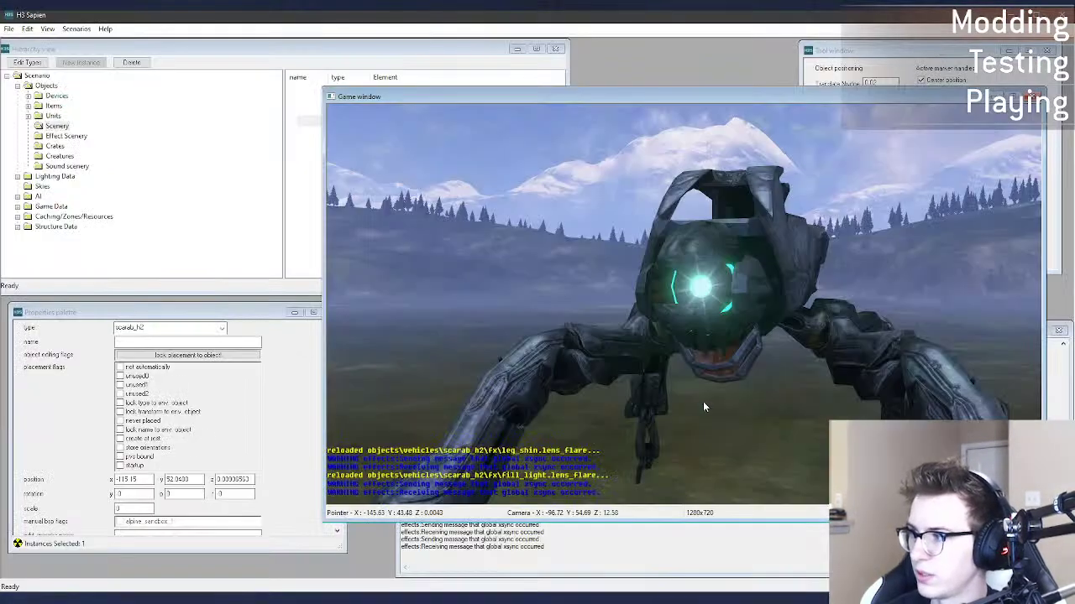
middle_drag(703, 401, 752, 323)
key(w)
key(d)
key(a)
key(w)
key(s)
key(a)
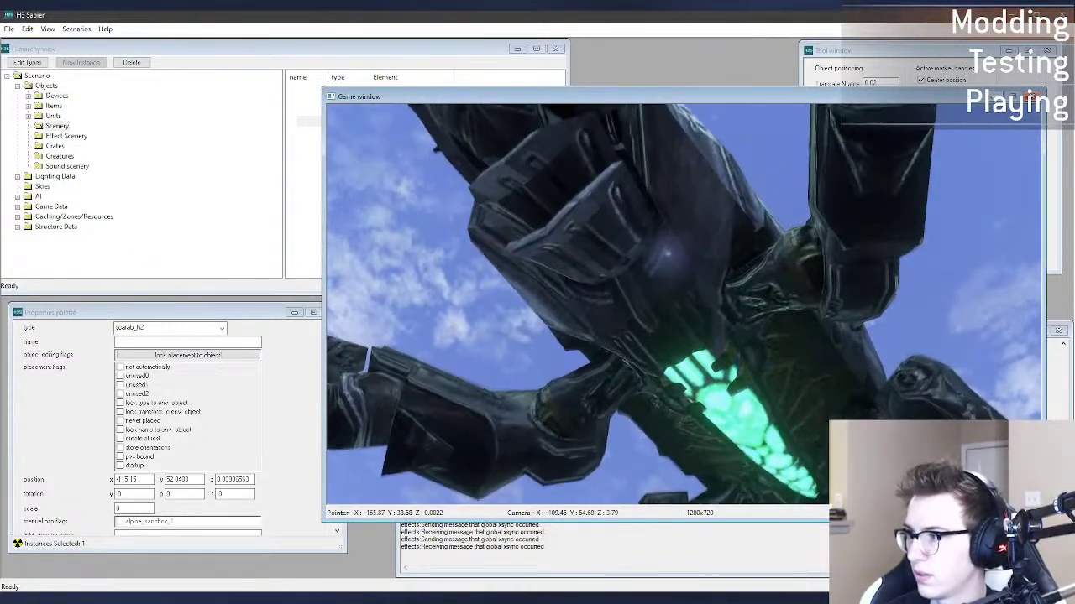
key(w)
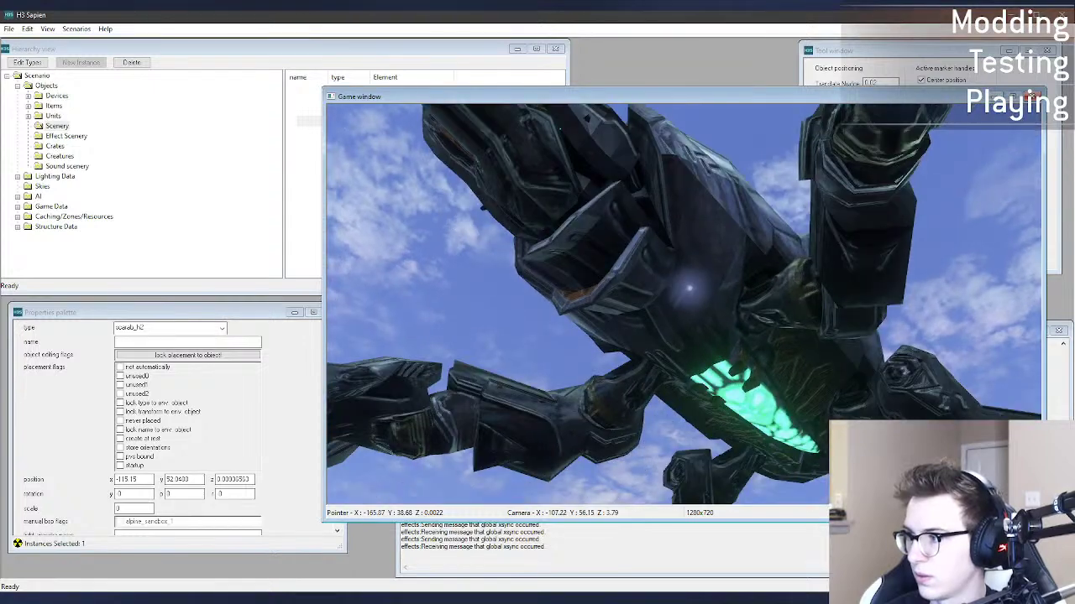
Step: In Guerilla, set the fill_light reflection's tint power to 1, save the tag, and check the flare in Sapien
key(alt+Tab)
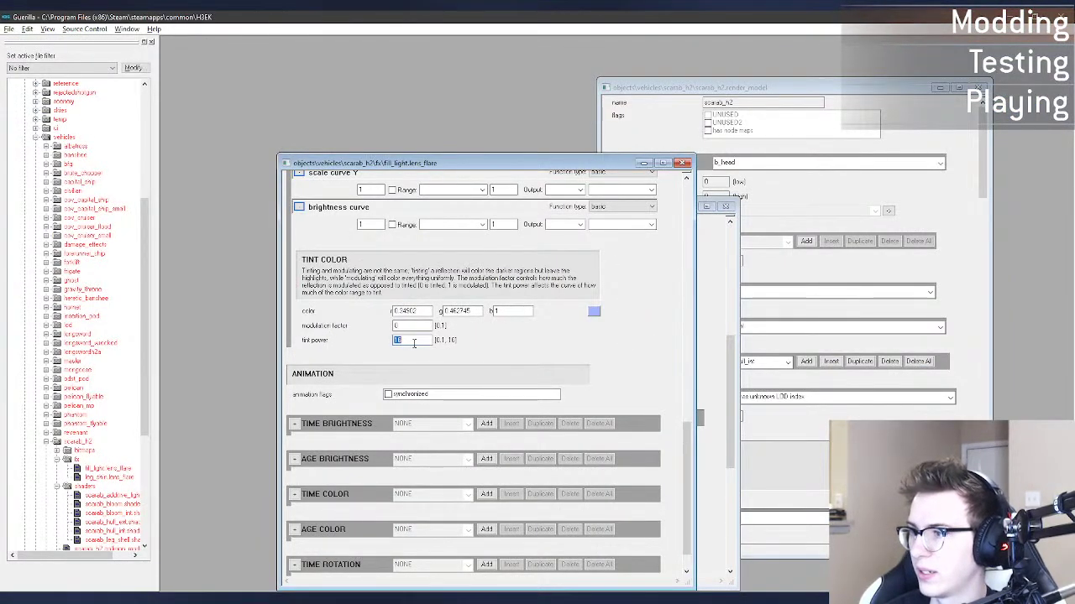
key(alt+Tab)
key(s)
mouse_move(518, 329)
middle_down()
mouse_move(579, 403)
mouse_move(536, 391)
mouse_move(522, 408)
mouse_move(503, 353)
mouse_move(538, 329)
mouse_move(518, 329)
middle_up()
key(w)
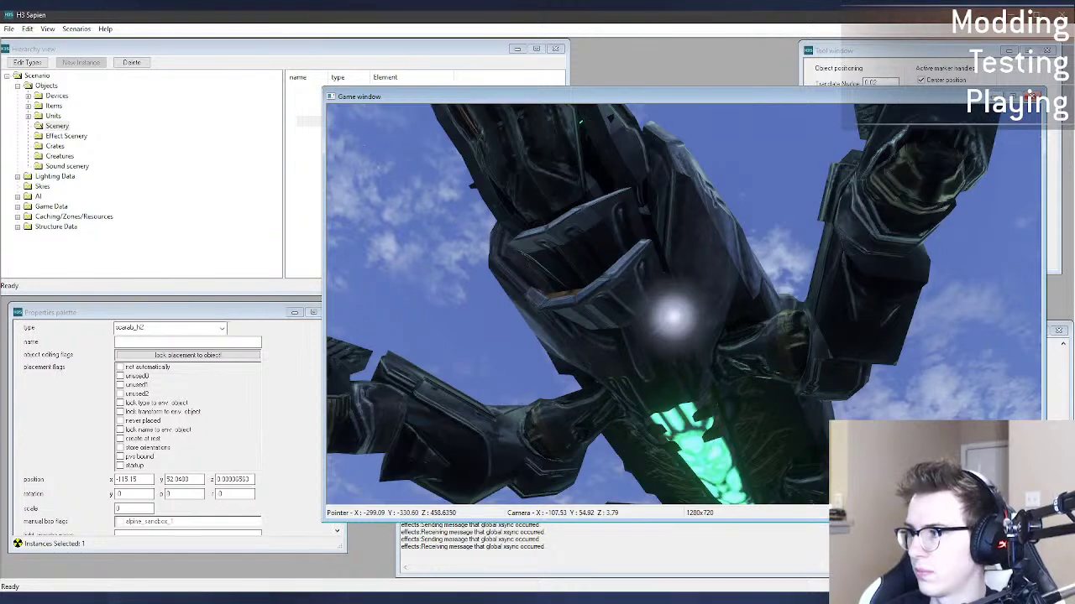
key(alt+Tab)
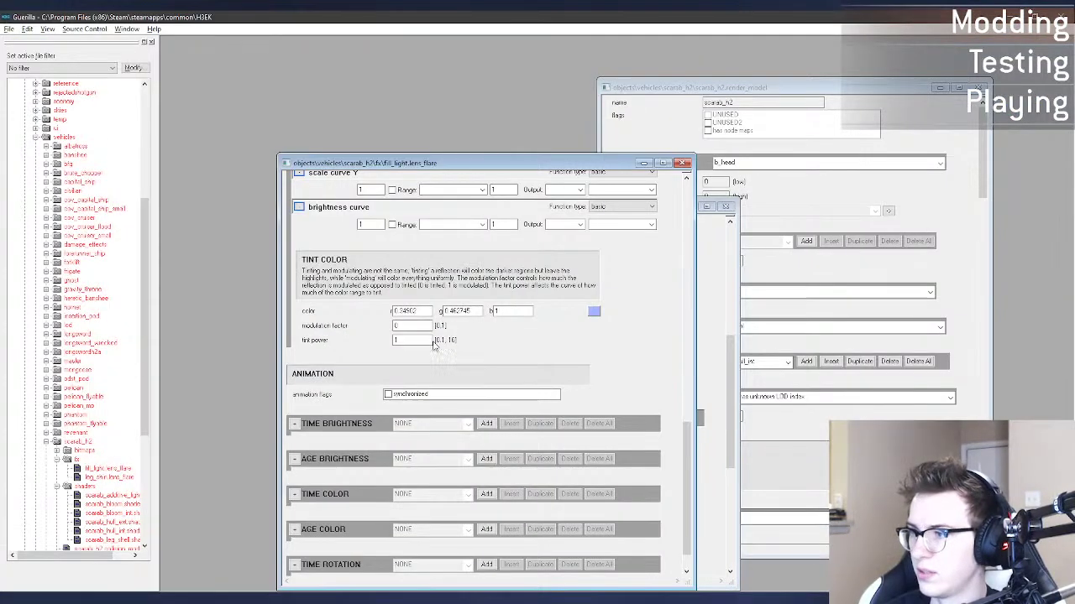
key(alt+Tab)
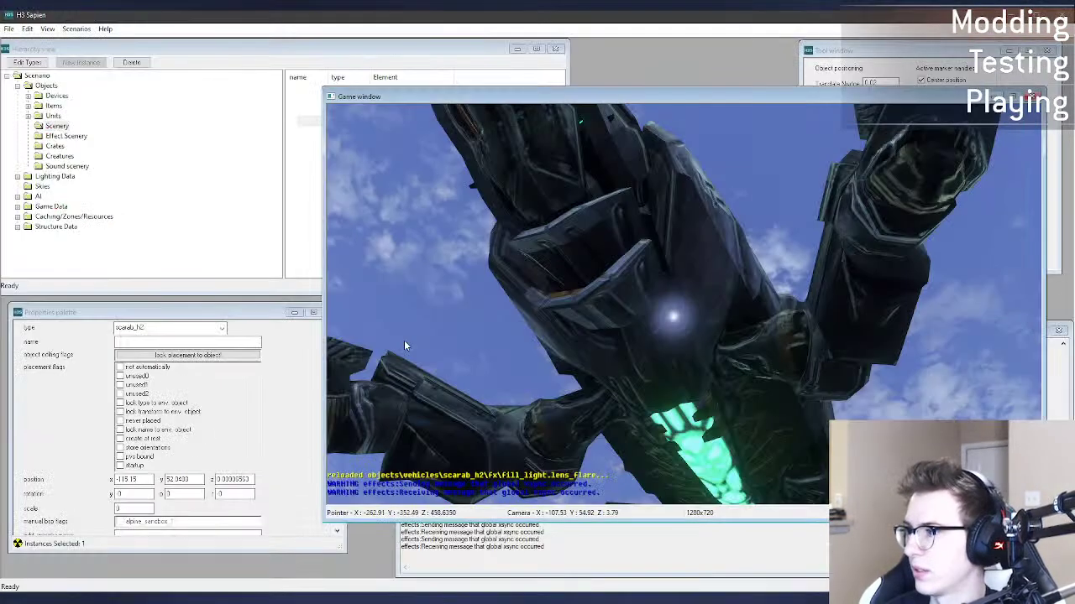
middle_drag(460, 322, 460, 321)
Step: Try a modulation factor of 0.5 for the fill_light tint color in Guerilla, save, and preview it in Sapien
key(alt+Tab)
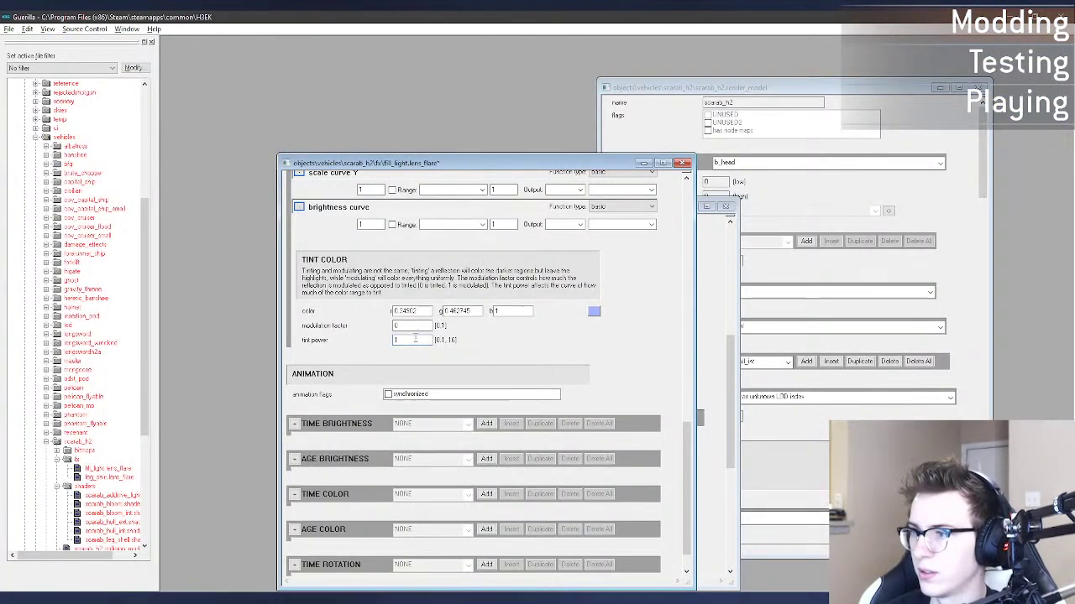
key(alt+Tab)
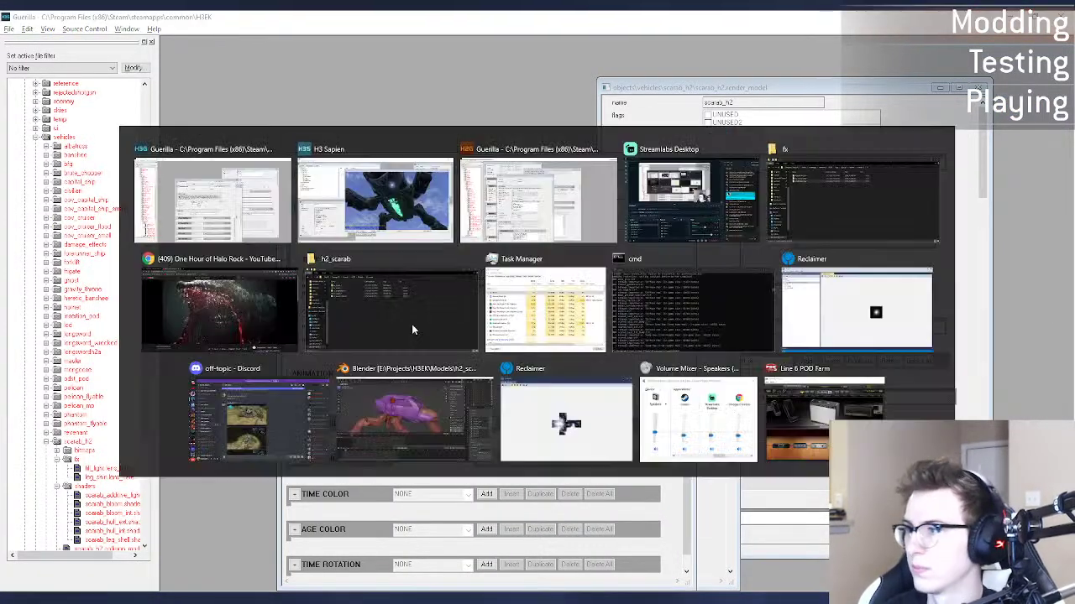
key(alt+Tab)
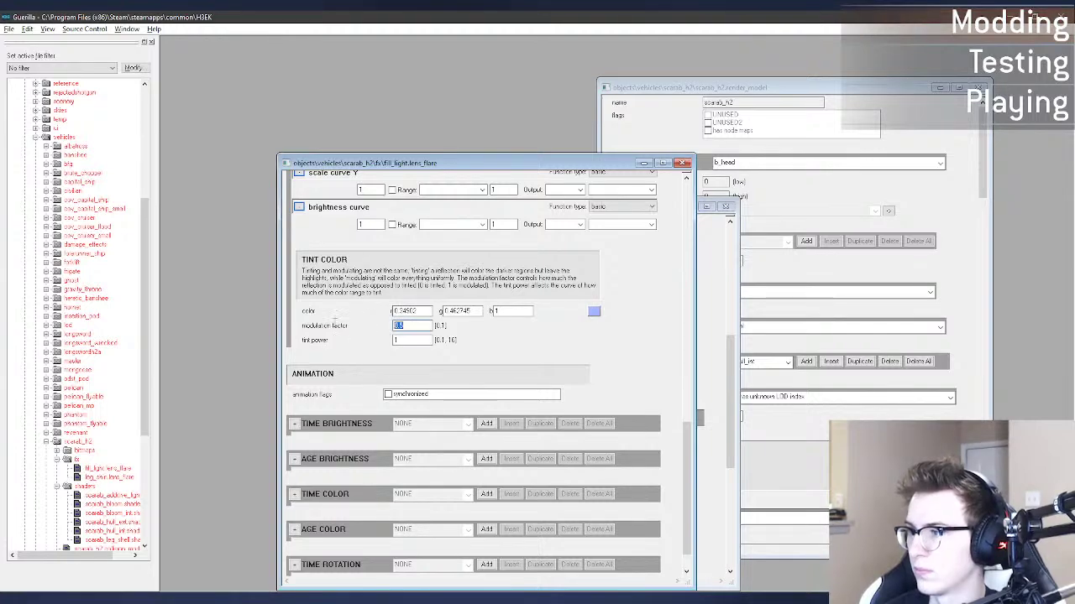
key(ctrl+s)
key(alt+Tab)
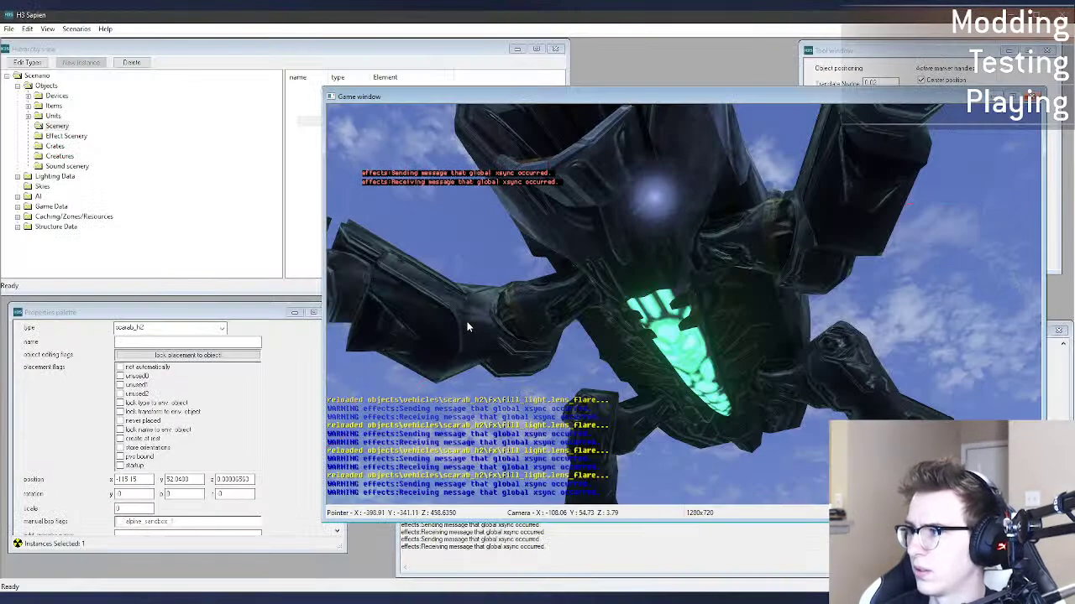
Step: Re-enter 0.5 as the fill_light tint's modulation factor in Guerilla, save the tag, and compare the flare in Sapien
key(alt+Tab)
double_click(403, 327)
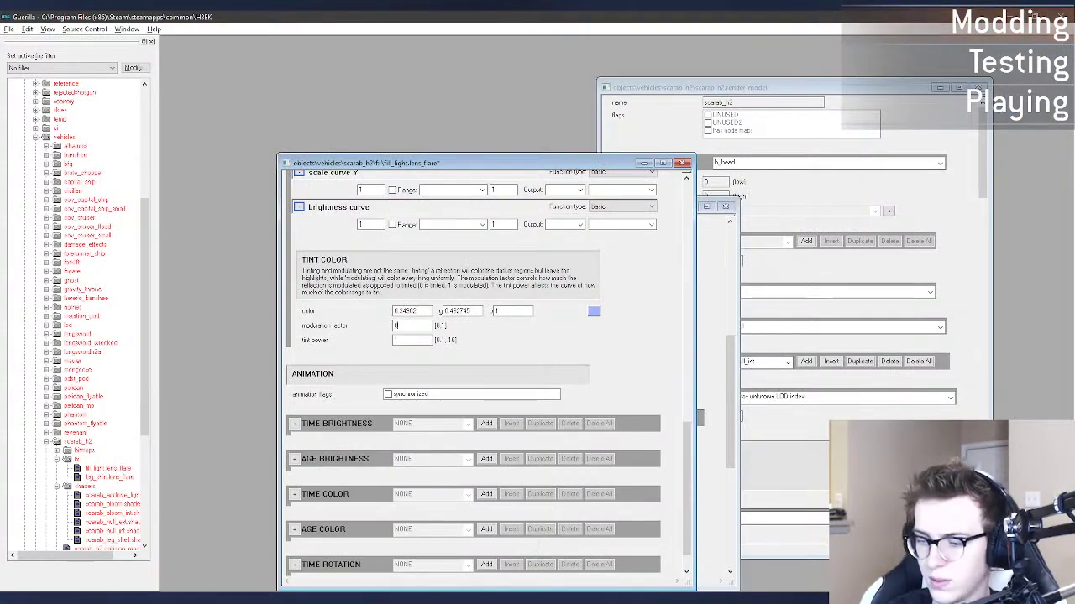
text(0.5)
key(ctrl+s)
key(alt+Tab)
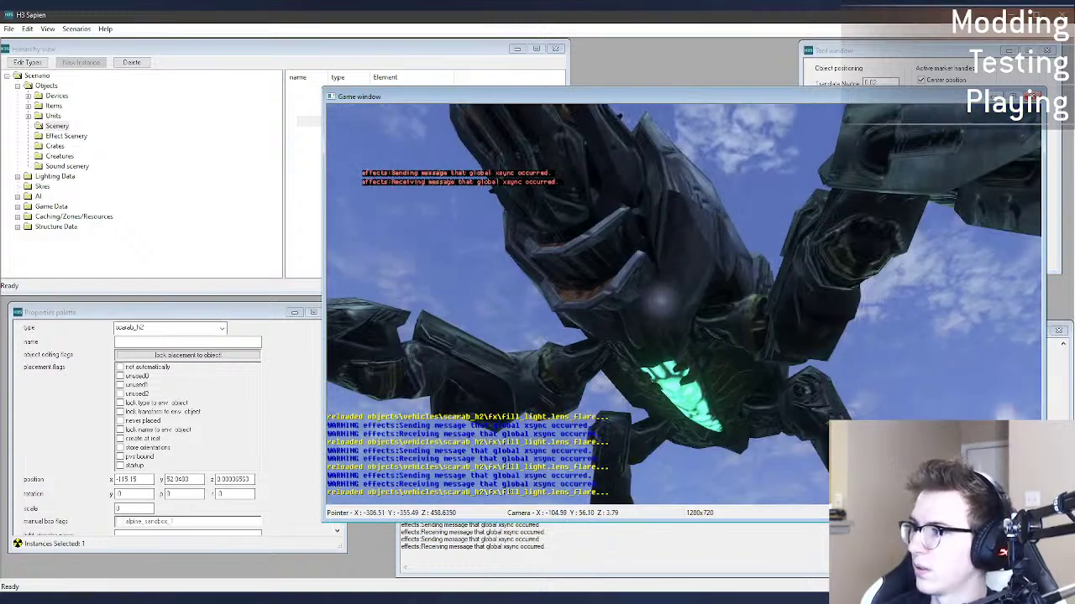
key(alt+Tab)
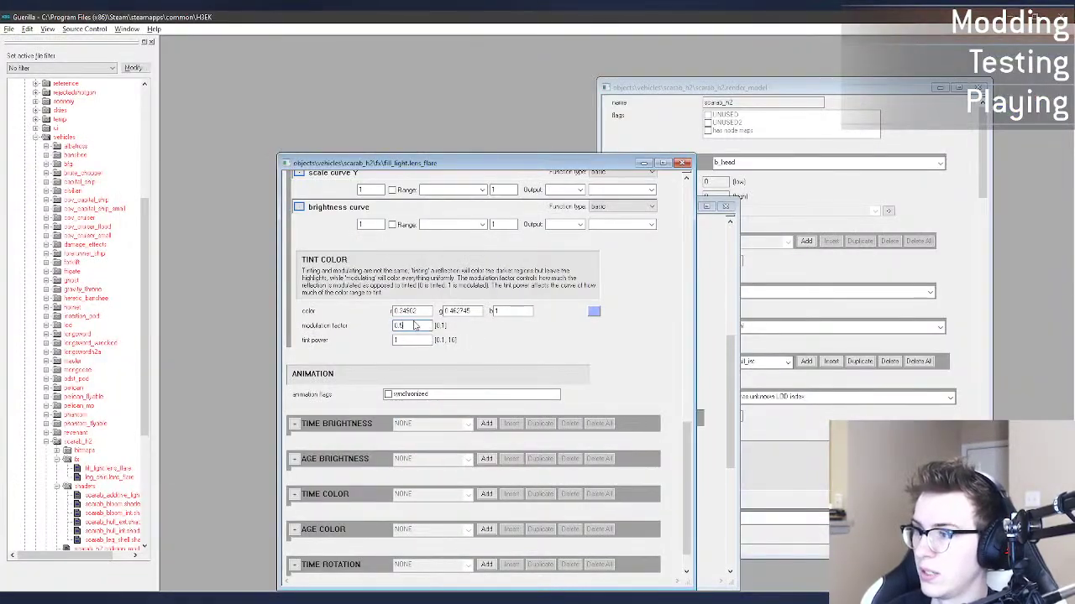
key(alt+Tab)
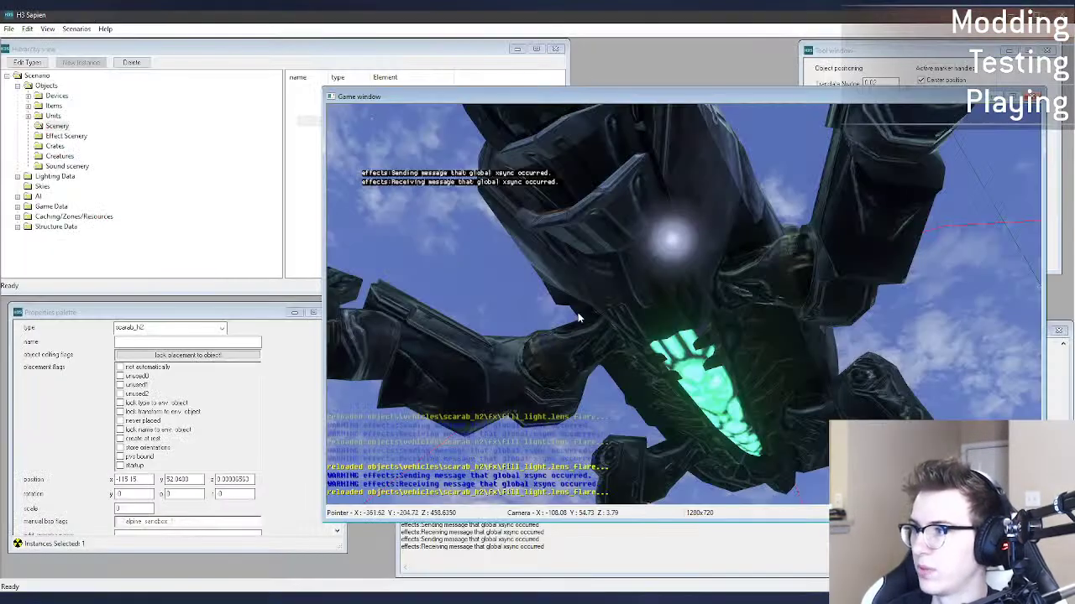
Step: Inspect the scarab's eye and leg flares in Sapien from the front and from farther away
key(alt+Tab)
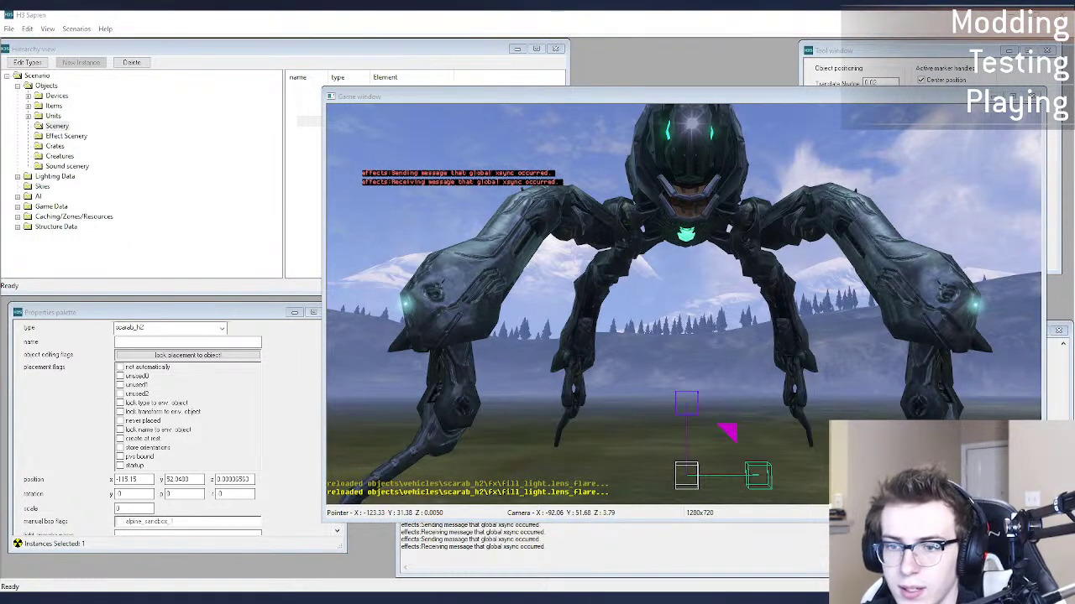
click(542, 305)
key(s)
middle_drag(689, 265, 630, 322)
key(d)
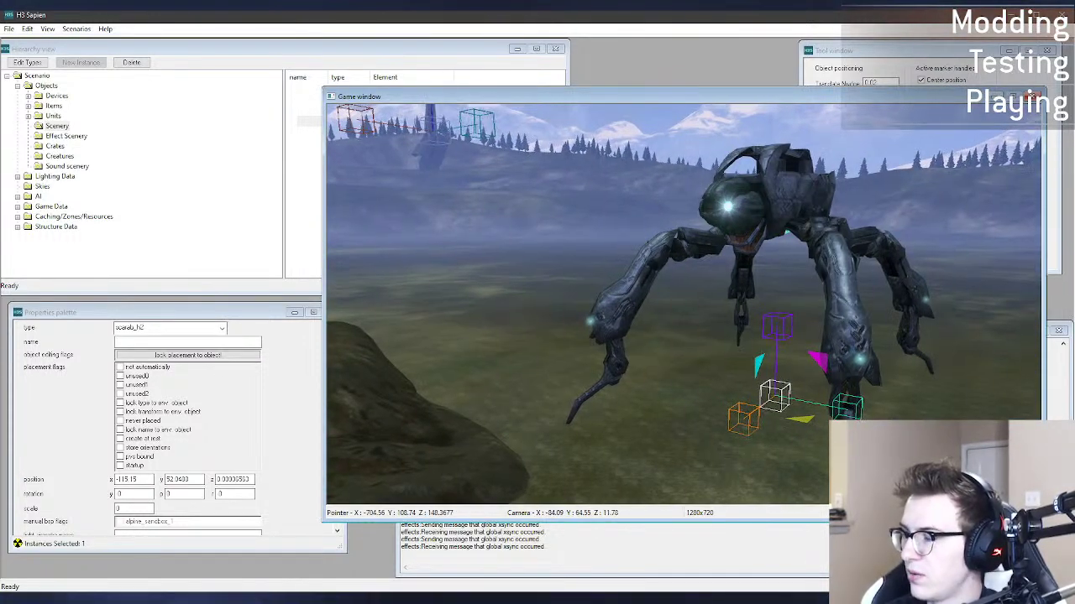
middle_drag(725, 279, 726, 272)
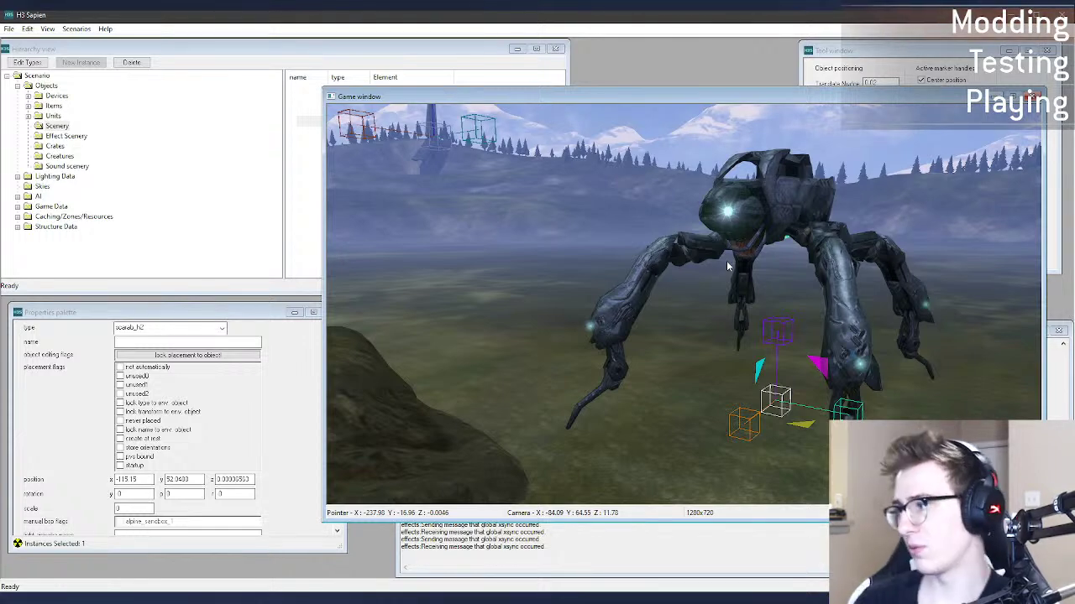
Step: Fly around to the scarab's other side in Sapien and inspect its eye and leg flares from there
key(w)
key(a)
middle_drag(728, 264, 754, 257)
key(d)
key(a)
middle_drag(411, 326, 470, 344)
key(a)
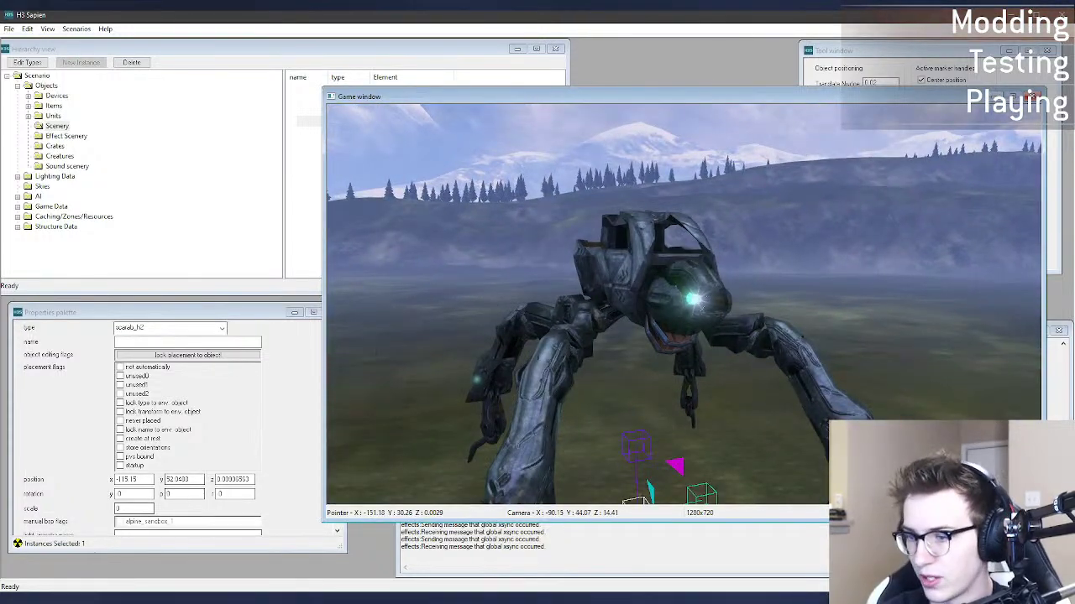
Step: In File Explorer, browse the H3EK vehicle tags to the banshee's fx\running folder to find a light volume tag
click(121, 598)
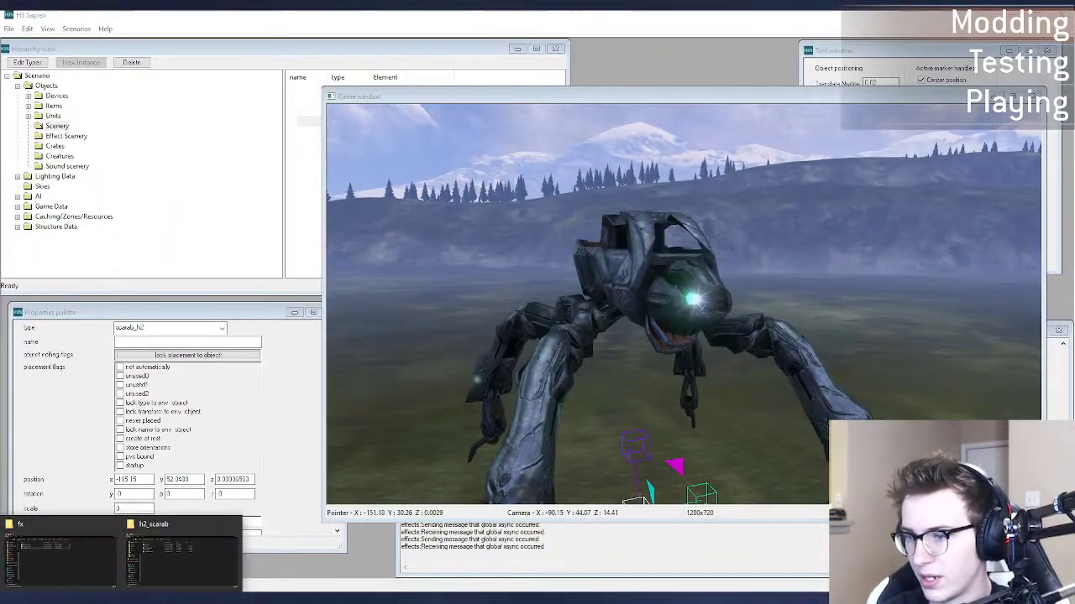
click(180, 554)
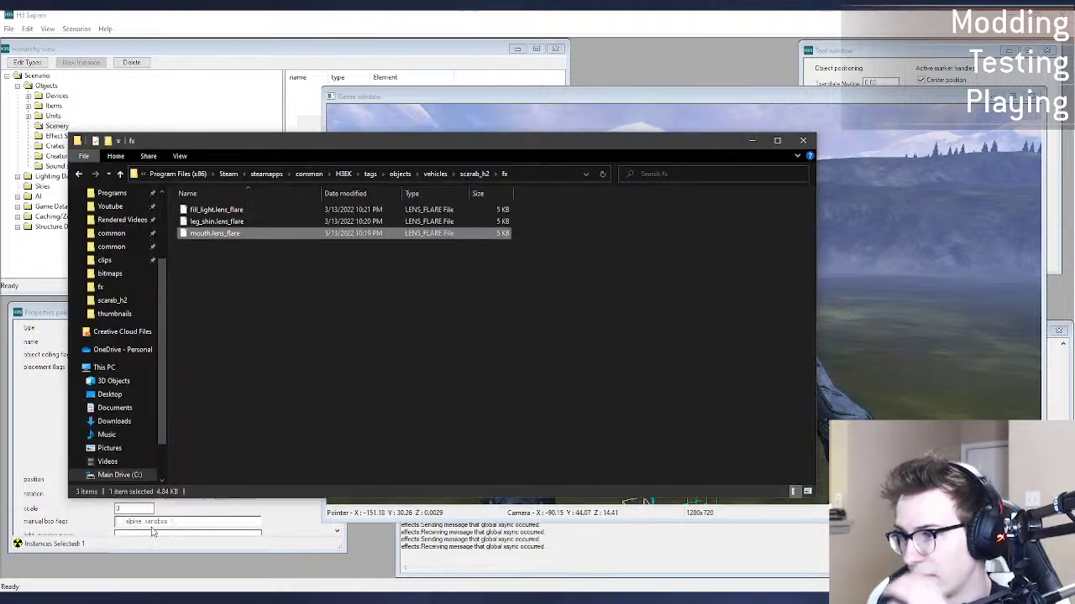
click(433, 173)
scroll(289, 309, up, 5)
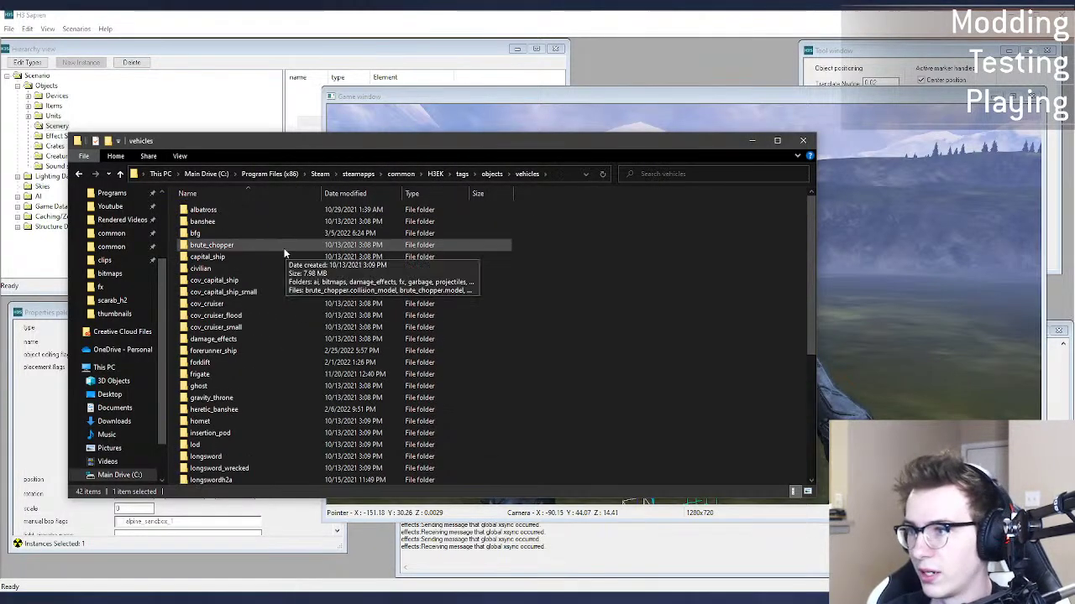
double_click(287, 221)
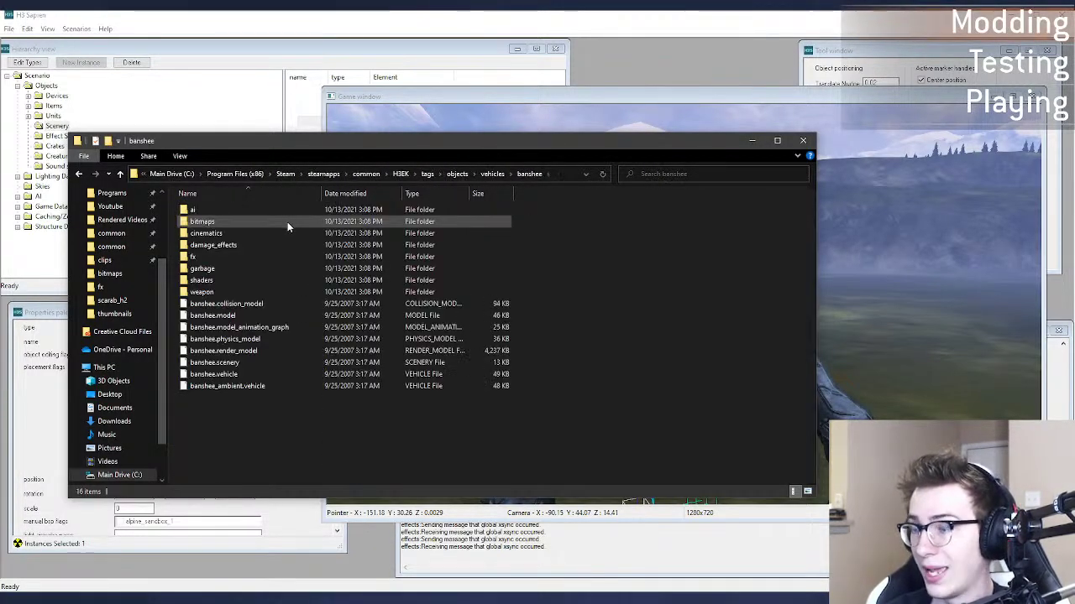
click(260, 315)
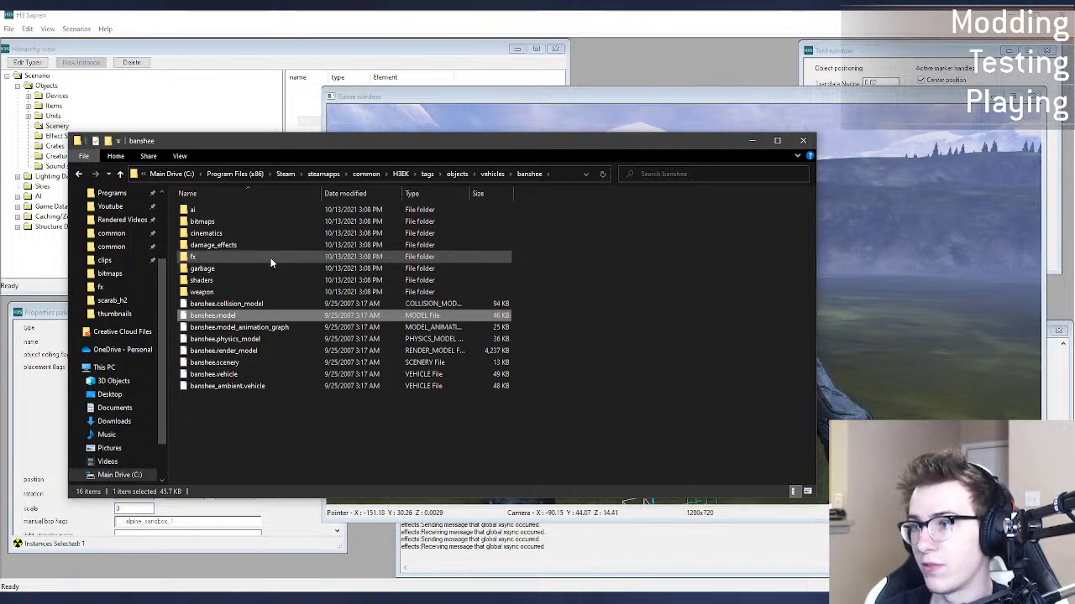
click(263, 235)
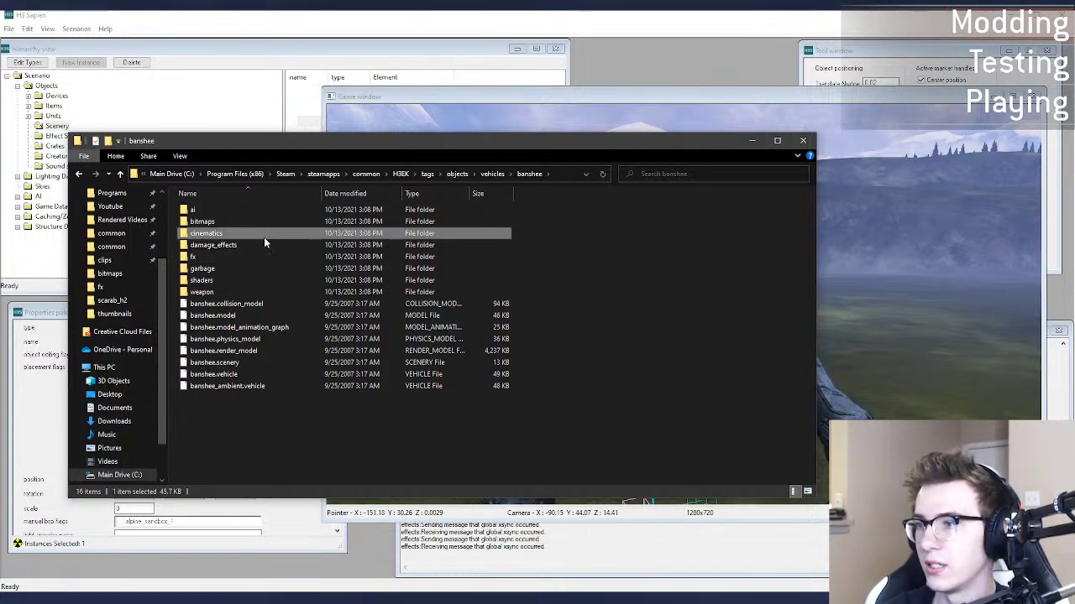
click(258, 243)
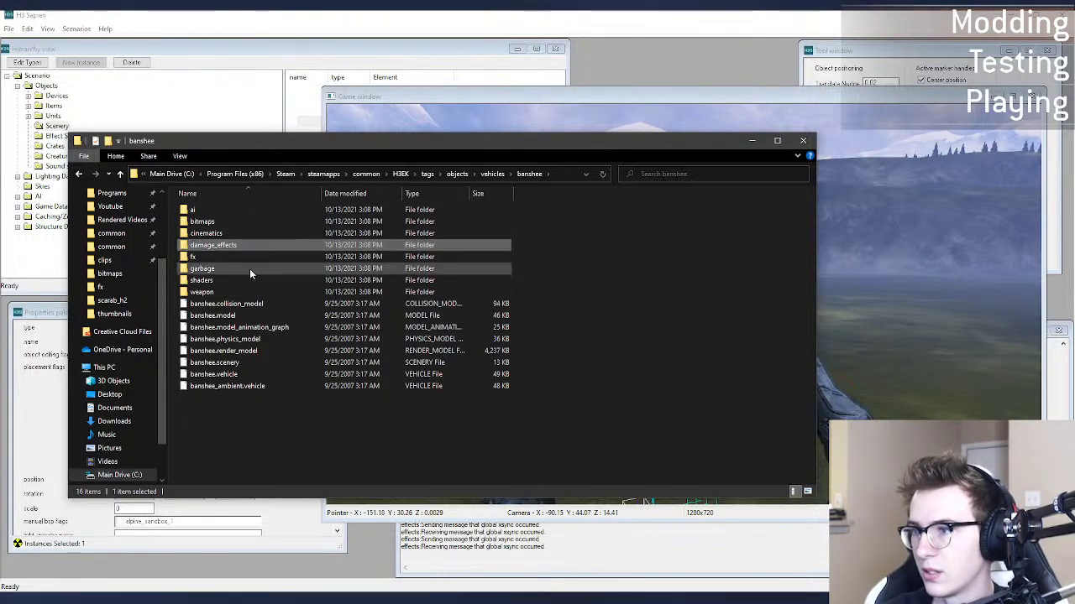
double_click(255, 257)
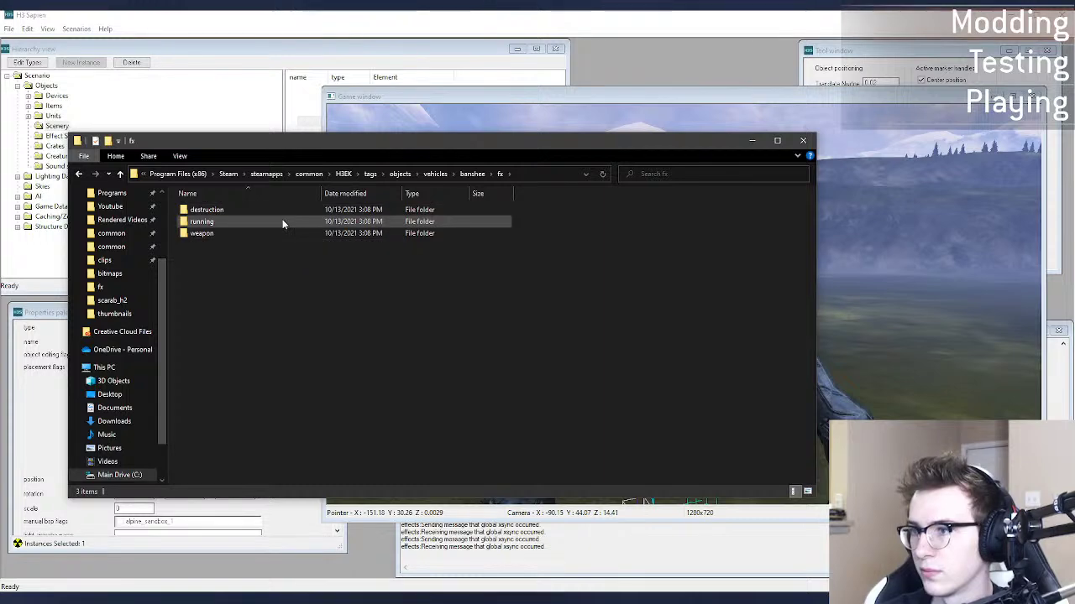
double_click(279, 221)
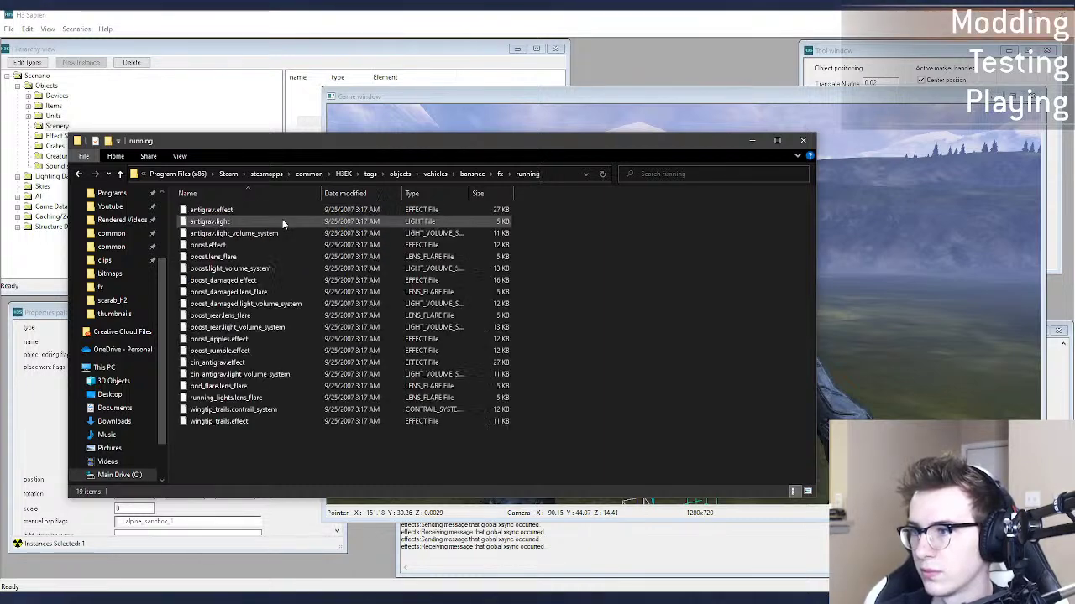
Step: Copy boost.light_volume_system from the banshee's running folder into the scarab_h2\fx folder
click(272, 269)
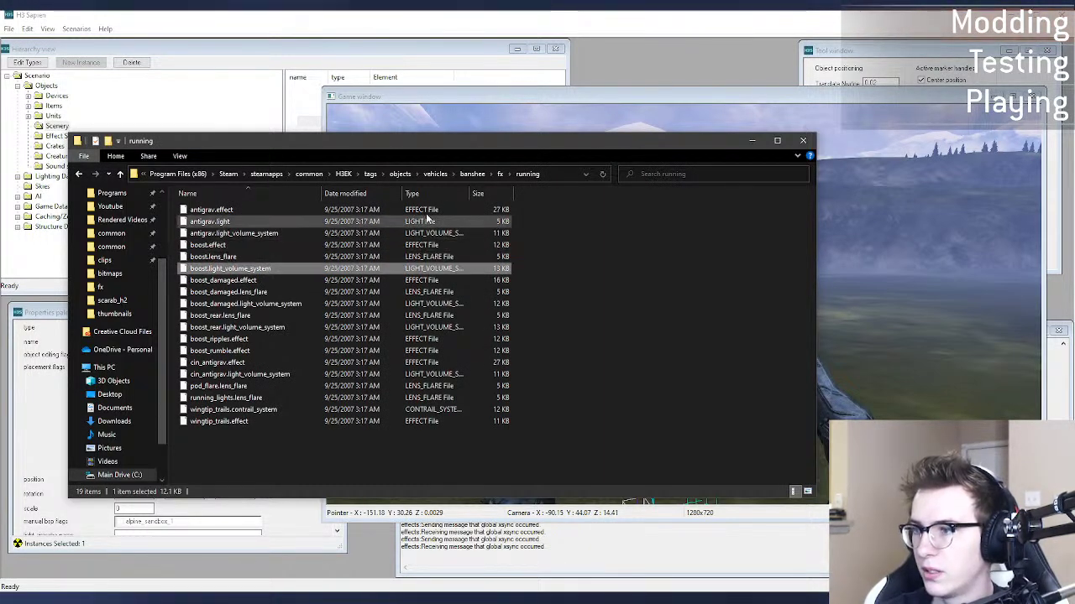
click(435, 174)
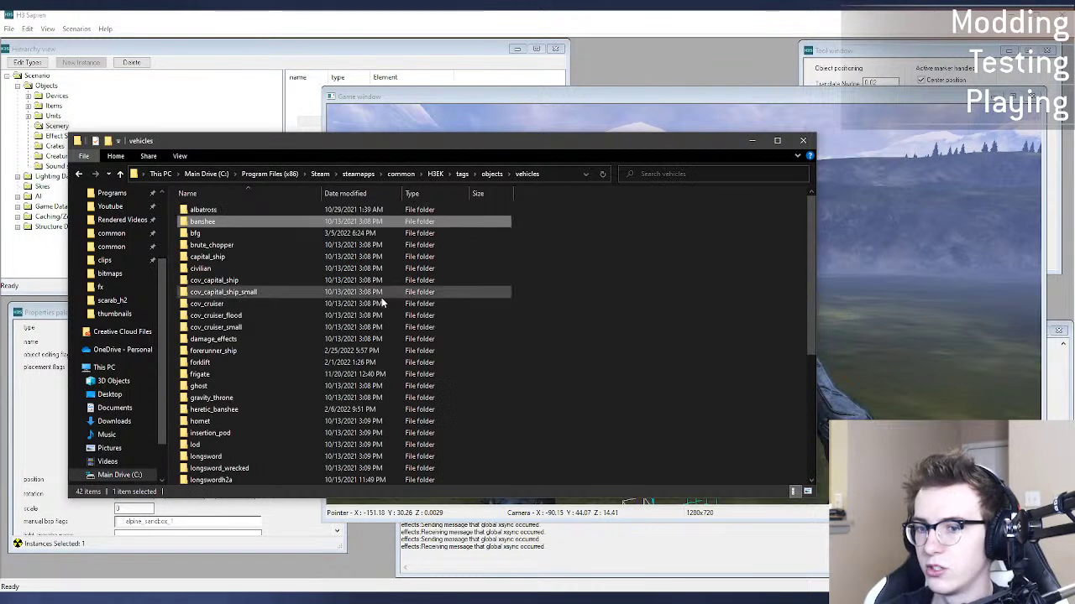
double_click(289, 385)
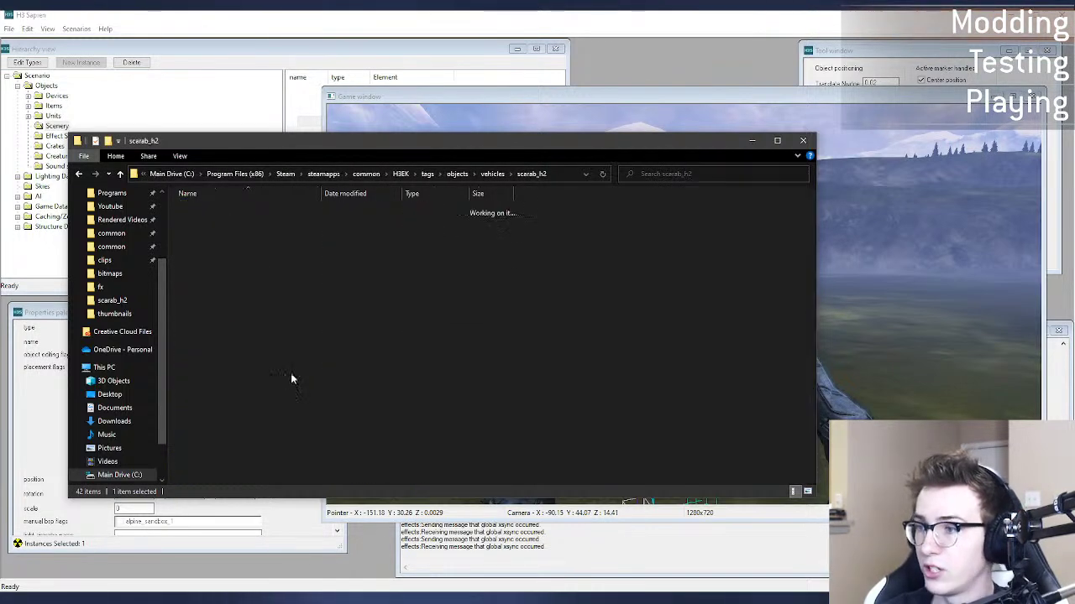
click(300, 221)
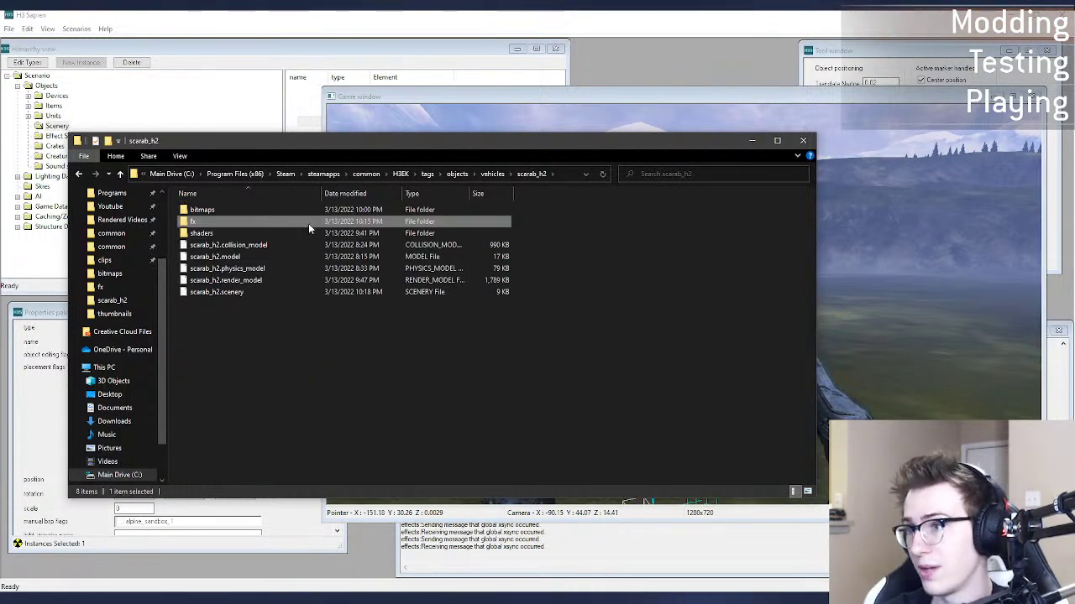
double_click(308, 221)
key(ctrl+v)
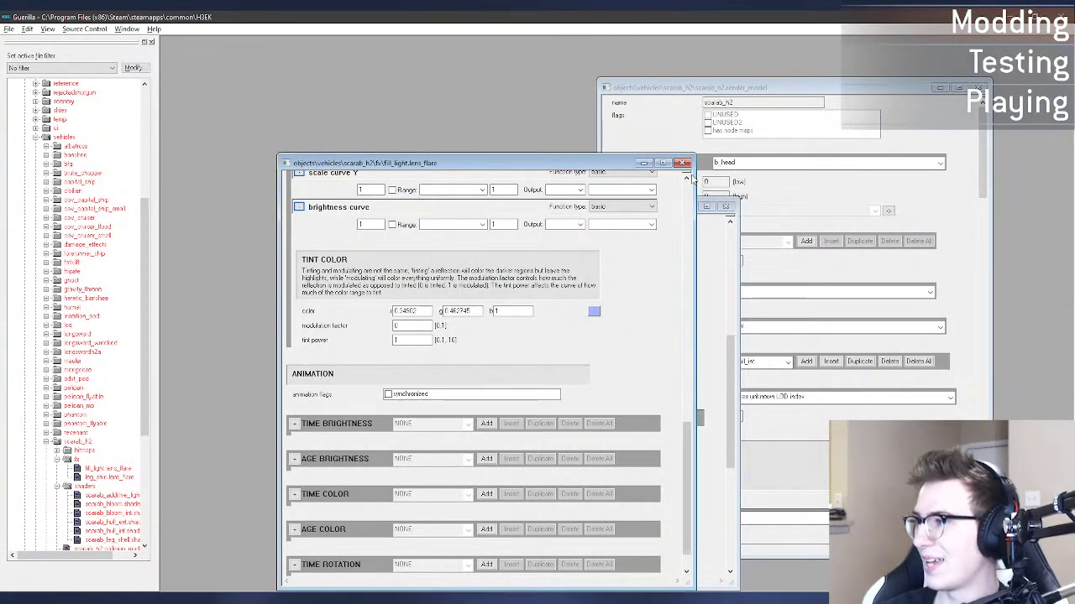
Step: In the H3EK Guerilla, close the fill_light lens flare tag, enlarge the scarab_h2 scenery window and show its fill_light attachment
click(684, 164)
drag(568, 205, 375, 51)
click(315, 320)
click(294, 331)
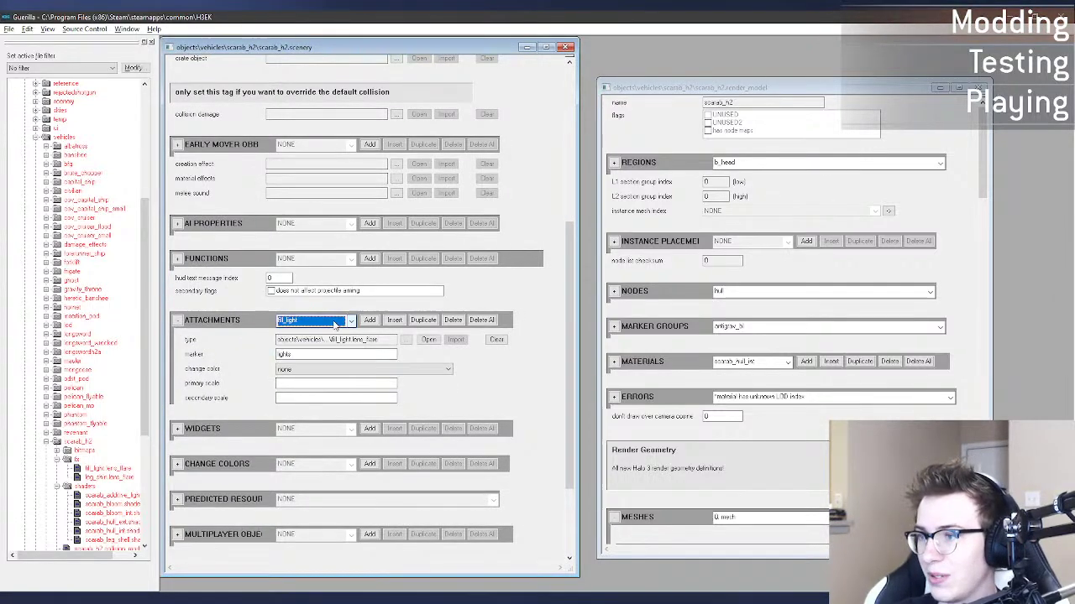
Step: In the H2EK Guerilla, close the leg_shin lens flare and examine the scarab vehicle's attachments, including leg_shin, beam_ready_mouth and fill_light
click(679, 598)
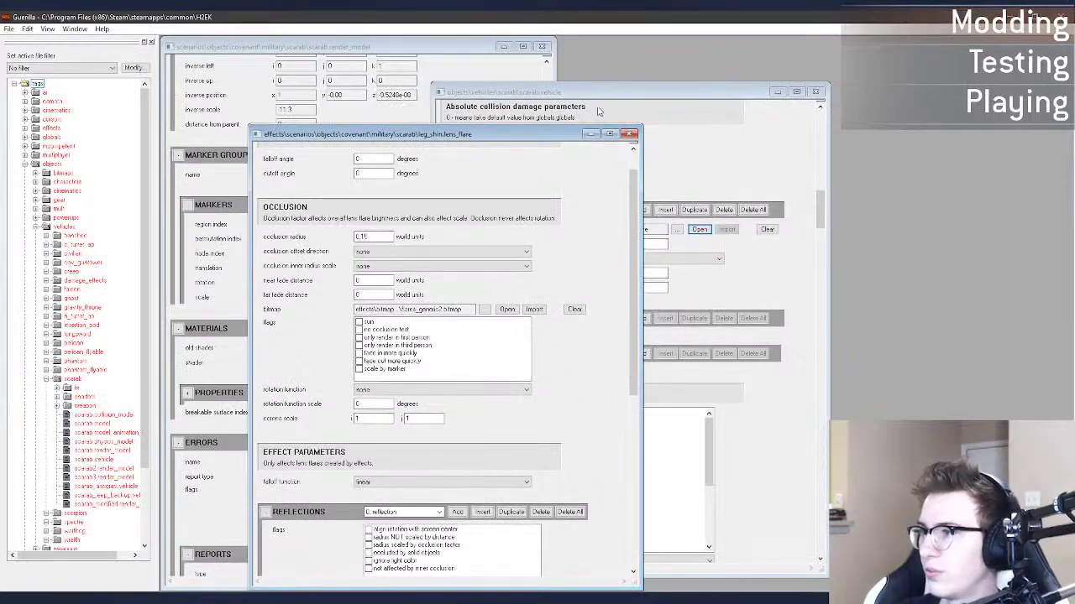
click(630, 135)
click(610, 210)
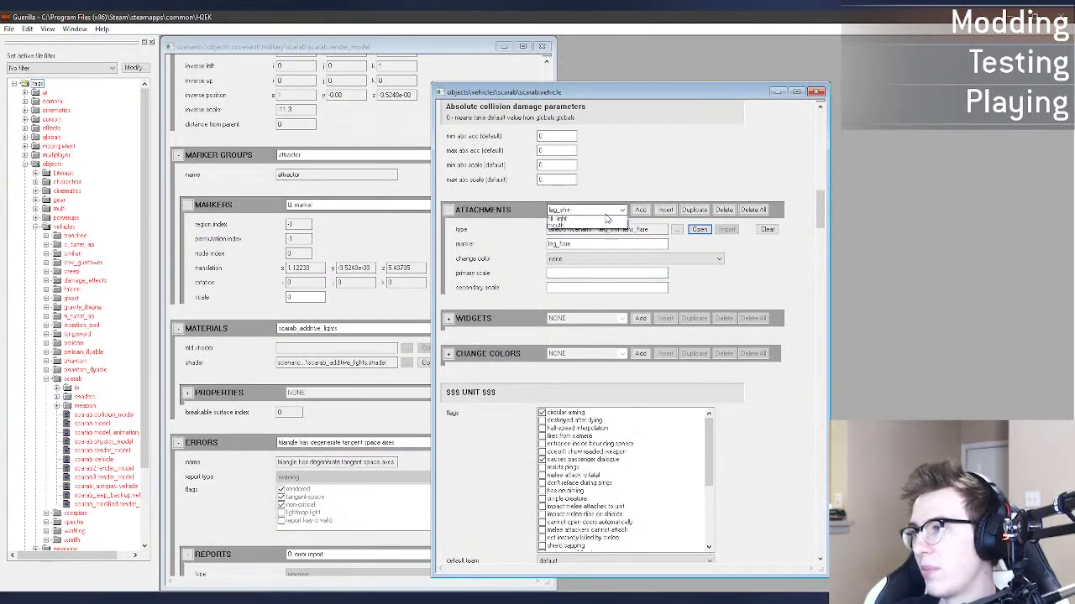
click(604, 217)
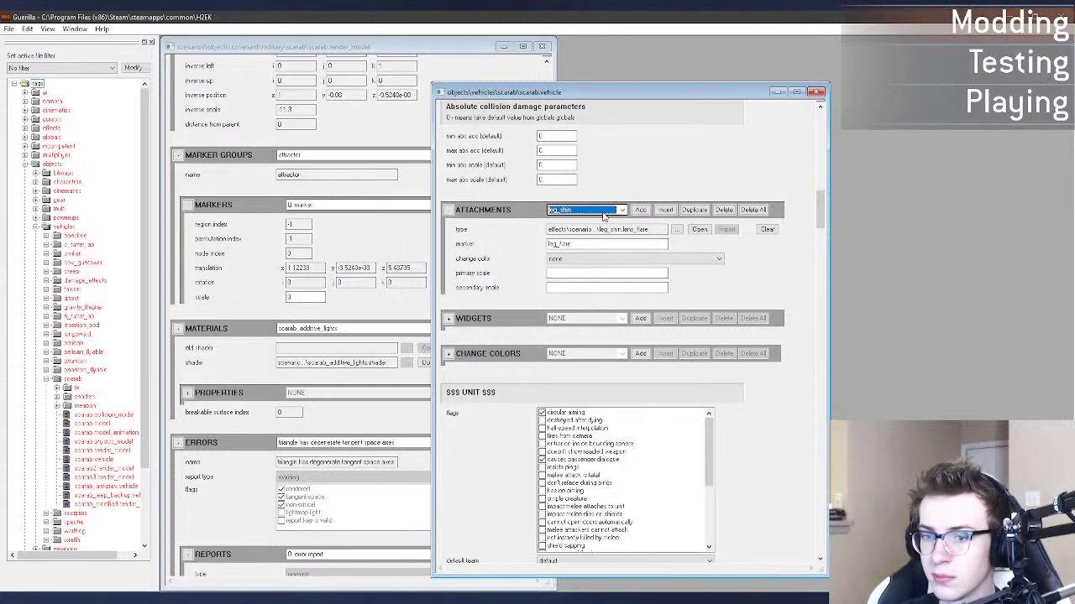
scroll(639, 210, down, 1)
click(602, 210)
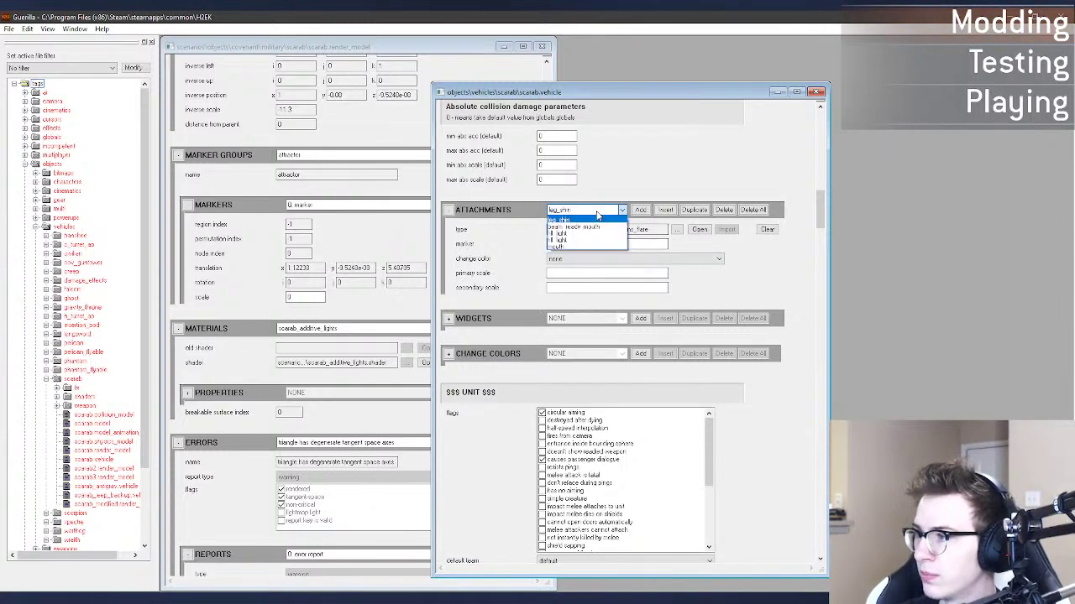
click(602, 219)
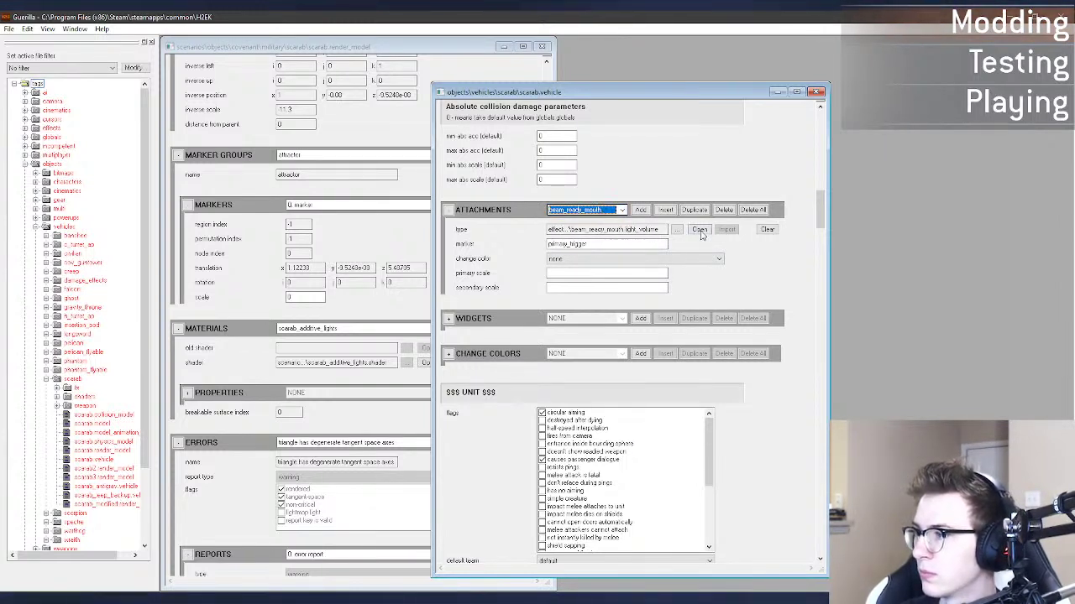
click(602, 210)
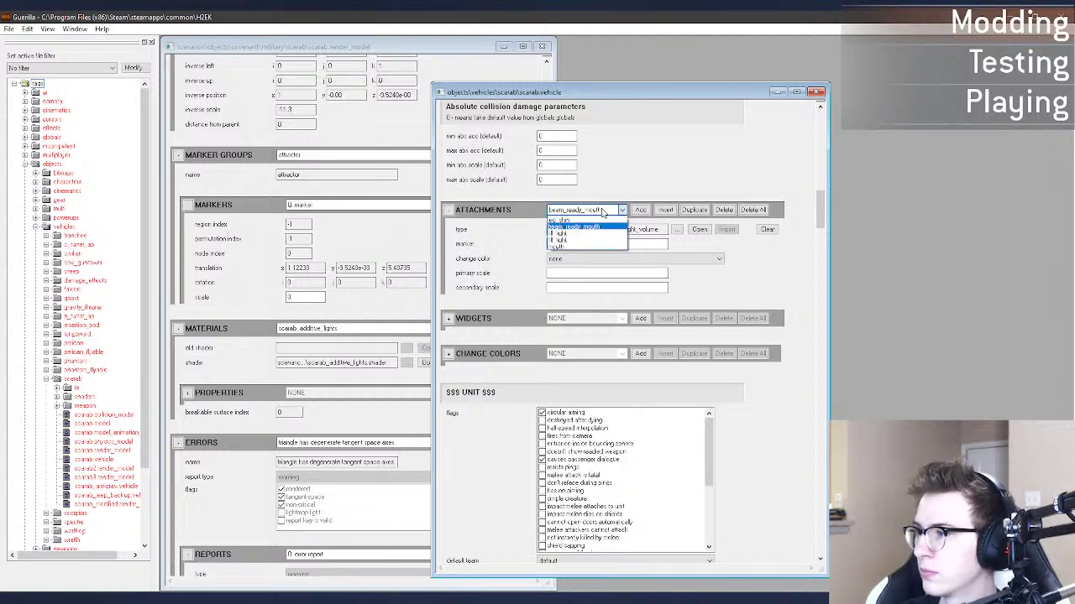
click(587, 235)
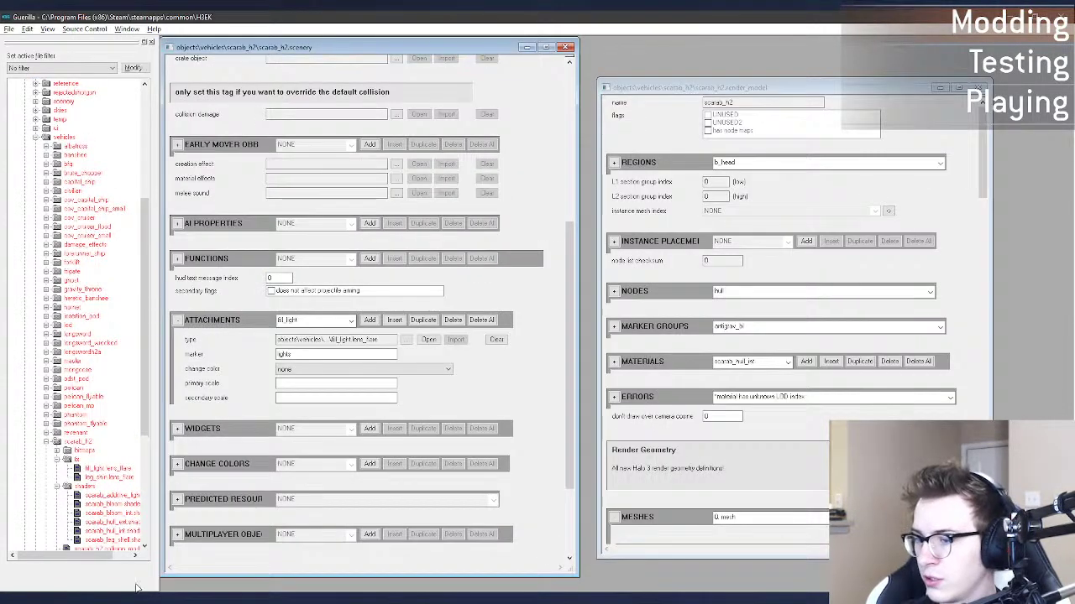
Step: In File Explorer, rename the copied boost tag in scarab_h2\fx to fill_light.light_volume_system
click(127, 599)
click(63, 554)
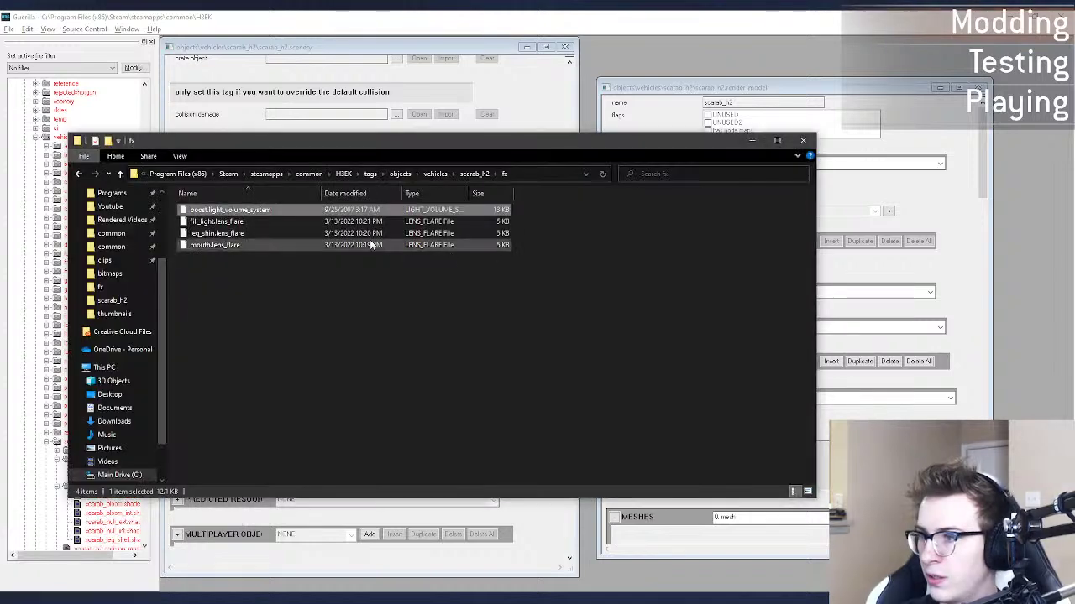
key(F2)
text(fill_light)
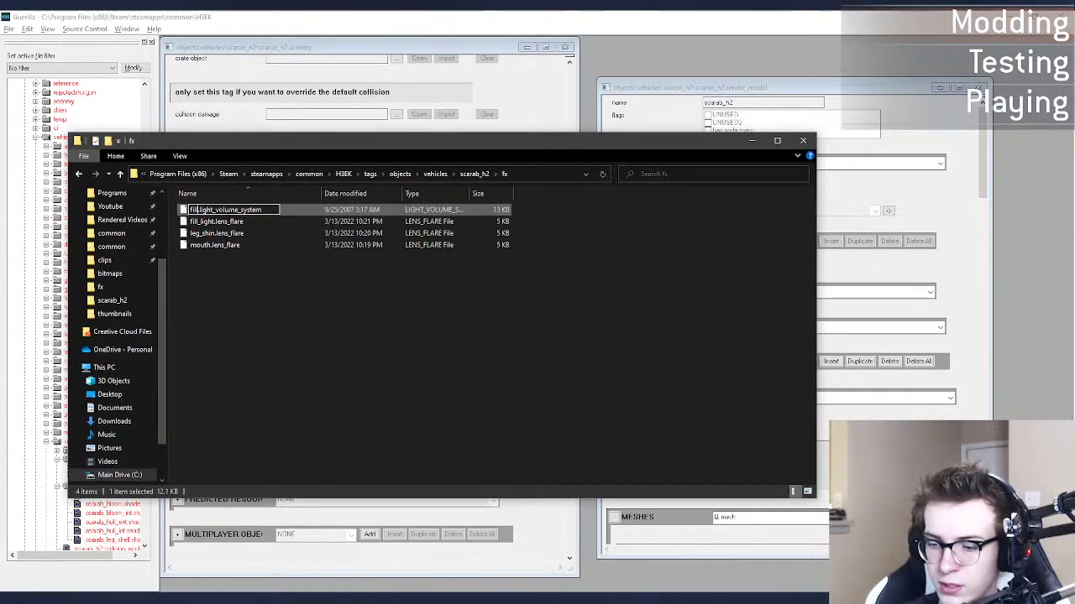
key(Return)
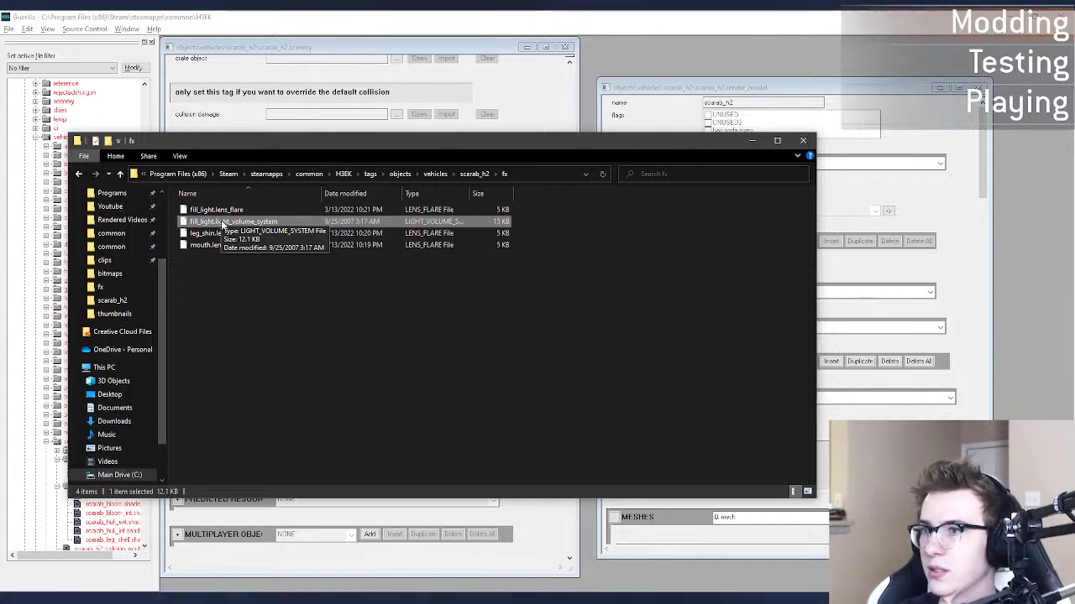
Step: Bring up the fill_light.light_volume_system tag in the H3EK Guerilla, enlarge its window and look over its settings
click(707, 64)
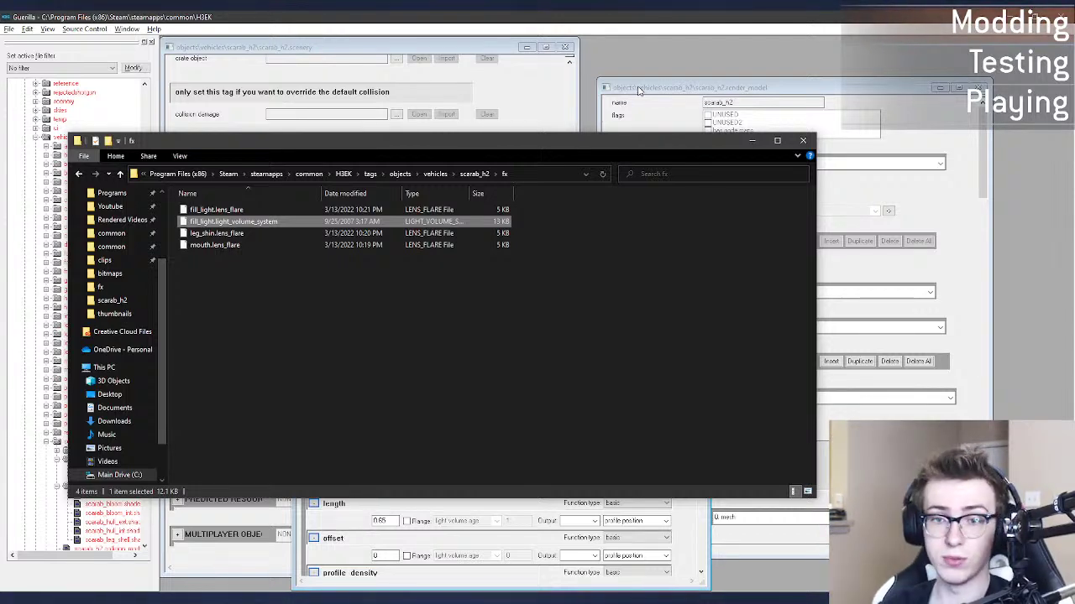
click(652, 569)
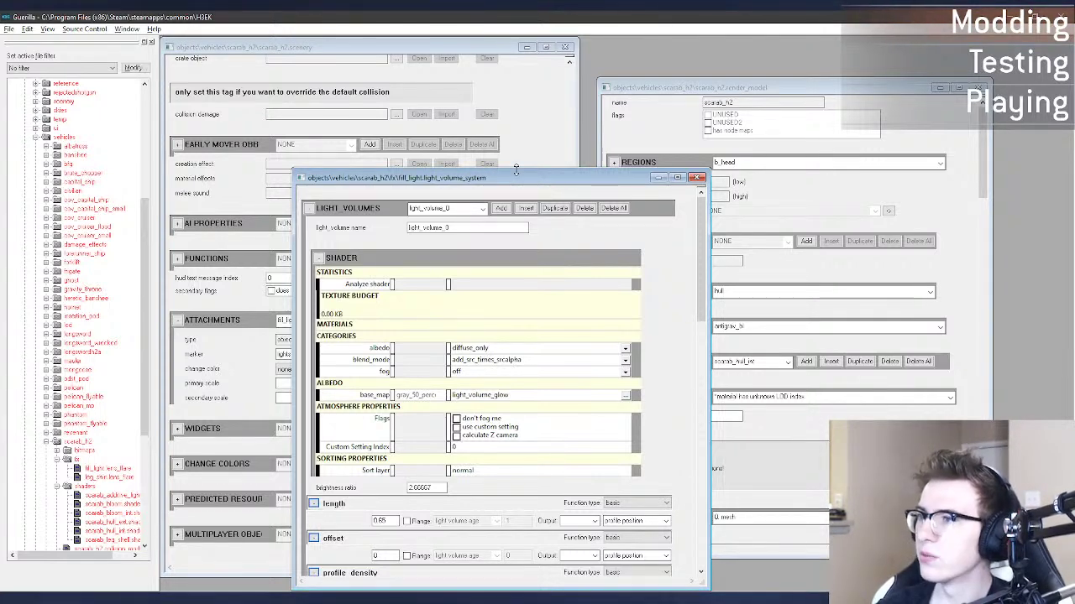
drag(516, 171, 550, 35)
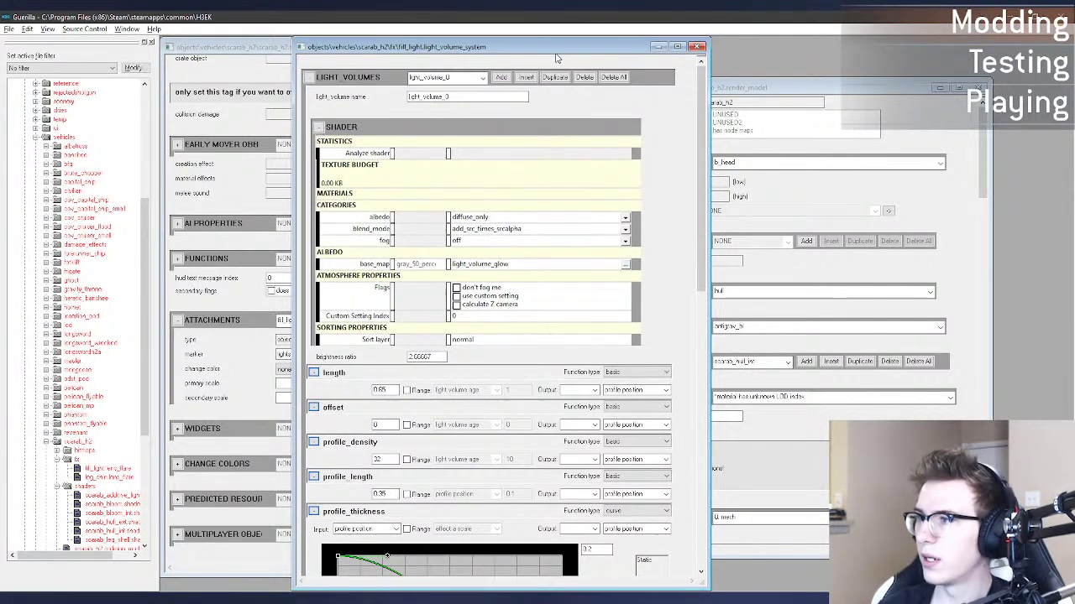
drag(702, 210, 654, 190)
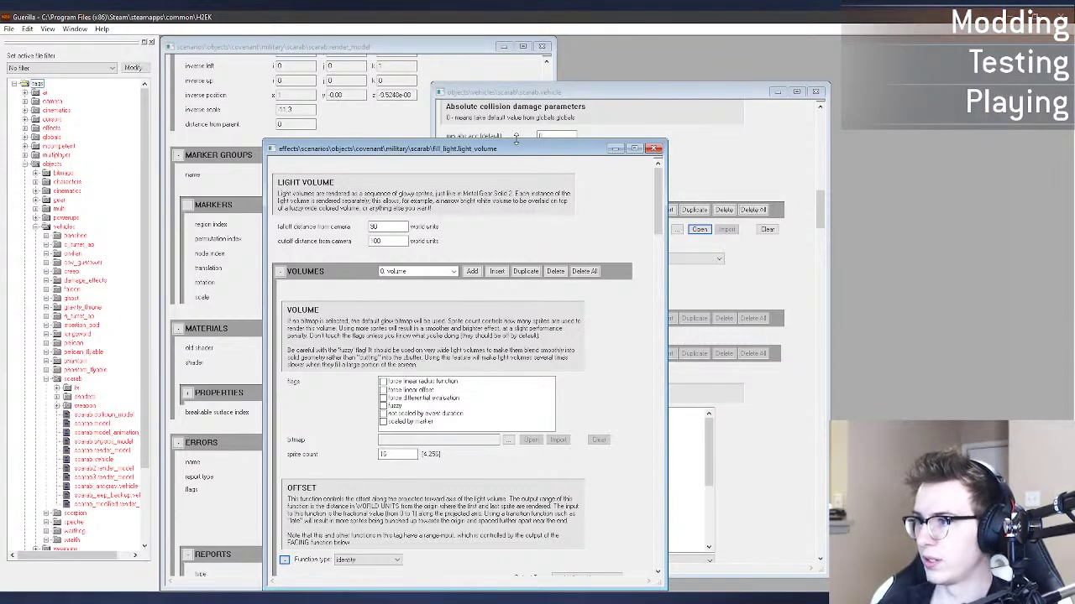
Step: Enlarge the H2EK fill_light.light_volume window and compare its volume settings with those of the H3EK fill_light.light_volume_system tag
drag(515, 143, 527, 35)
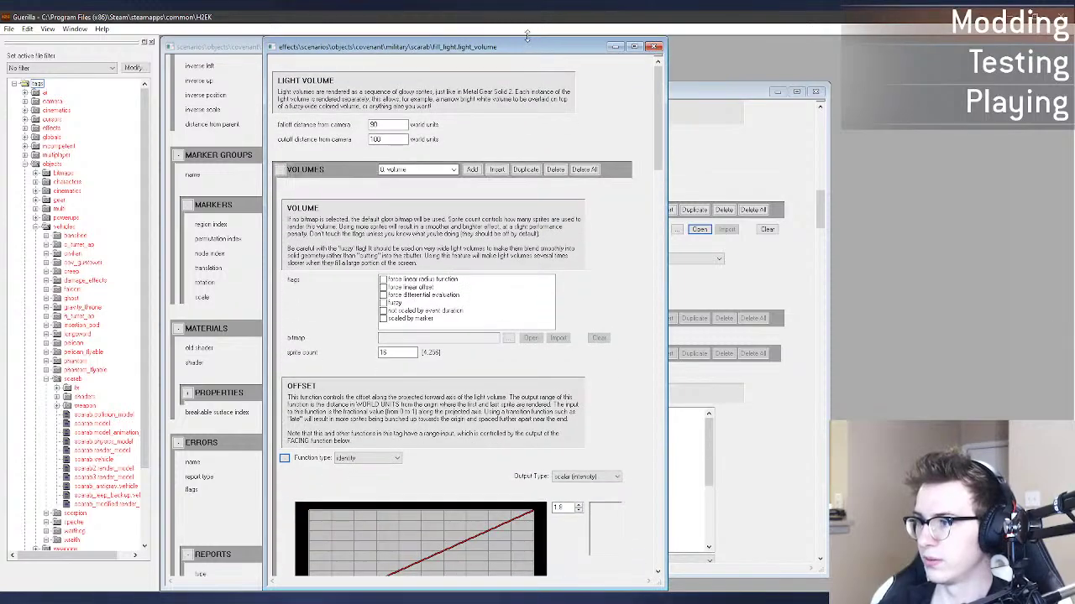
drag(652, 109, 669, 454)
click(445, 126)
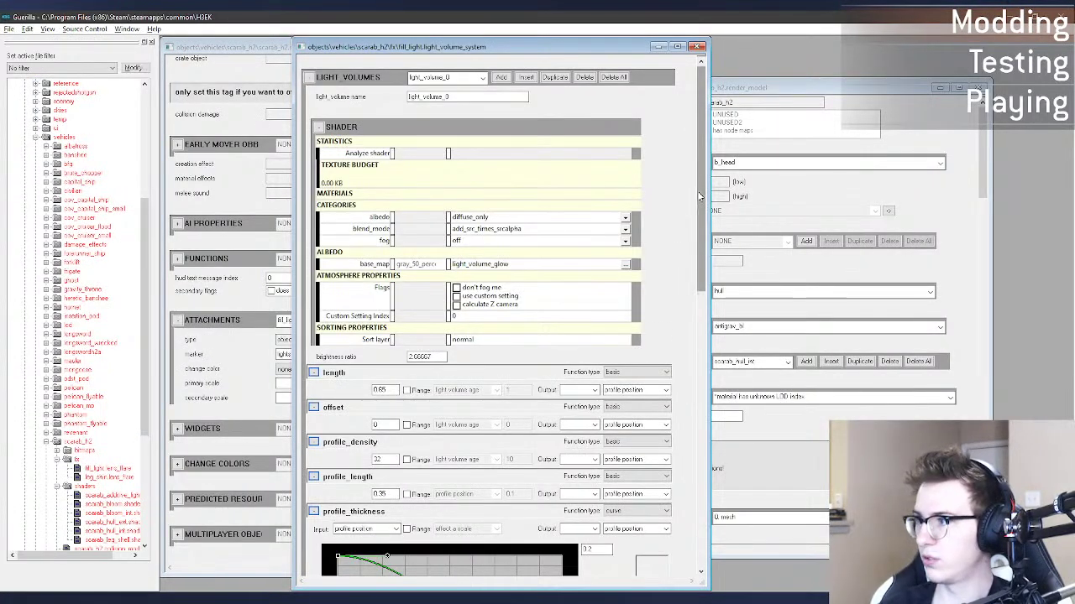
drag(703, 187, 720, 147)
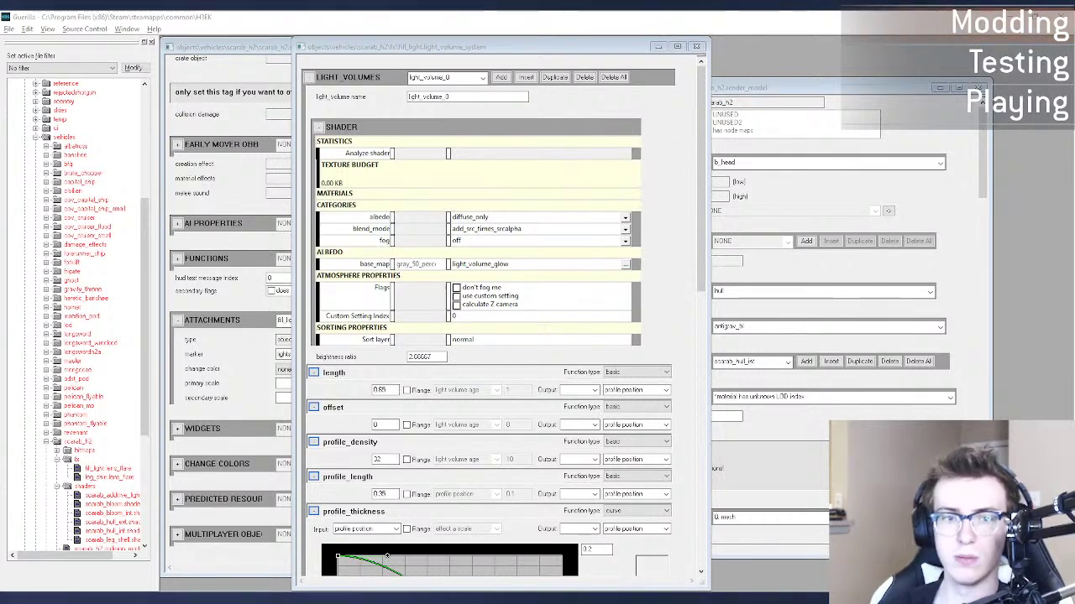
click(700, 231)
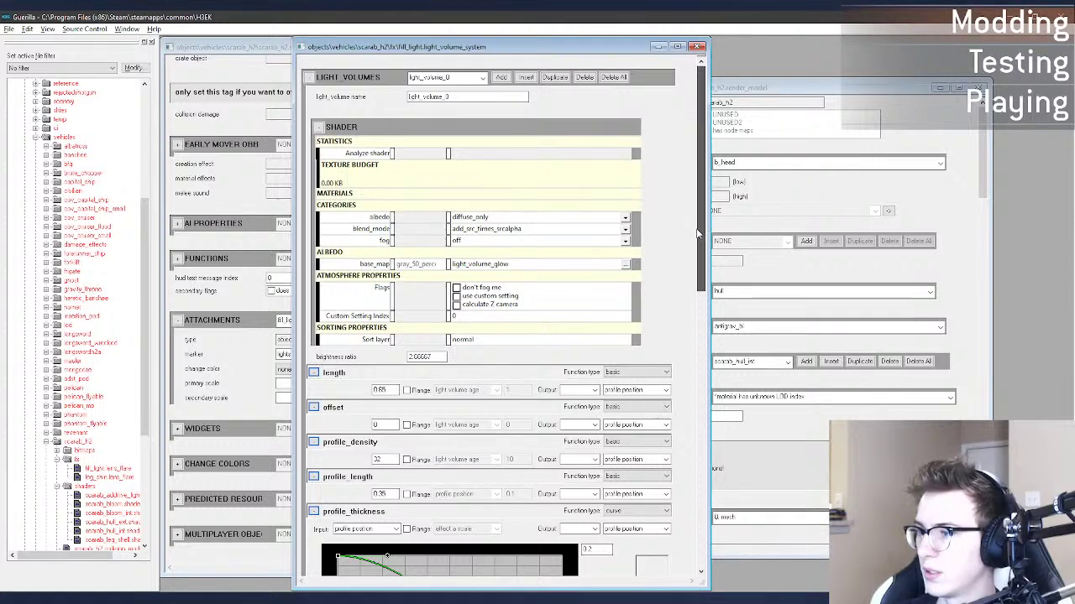
mouse_move(697, 221)
mouse_down()
mouse_move(699, 241)
mouse_move(706, 204)
mouse_up()
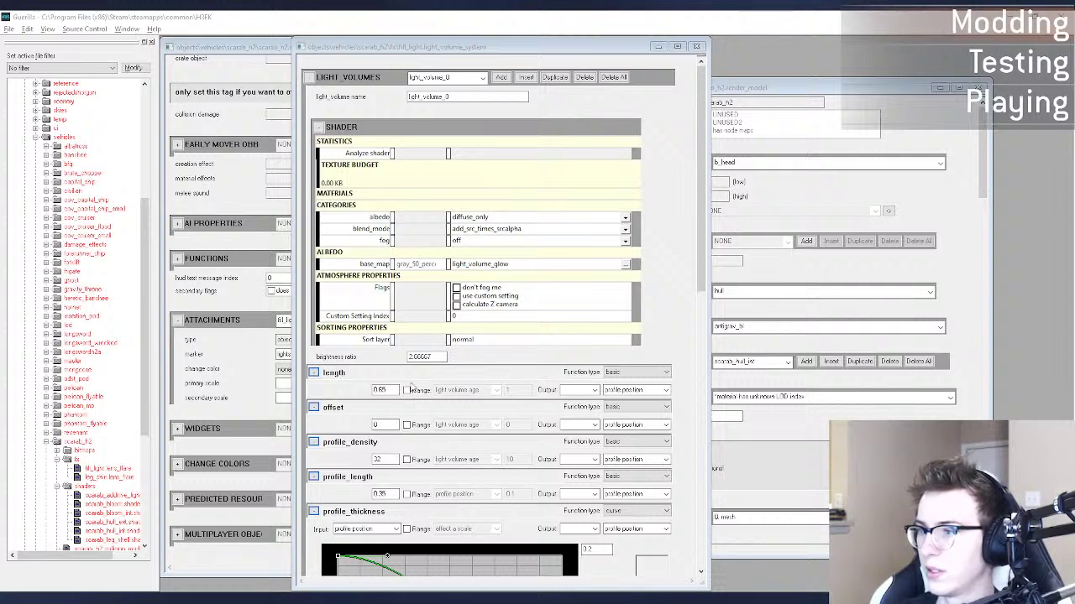
click(580, 425)
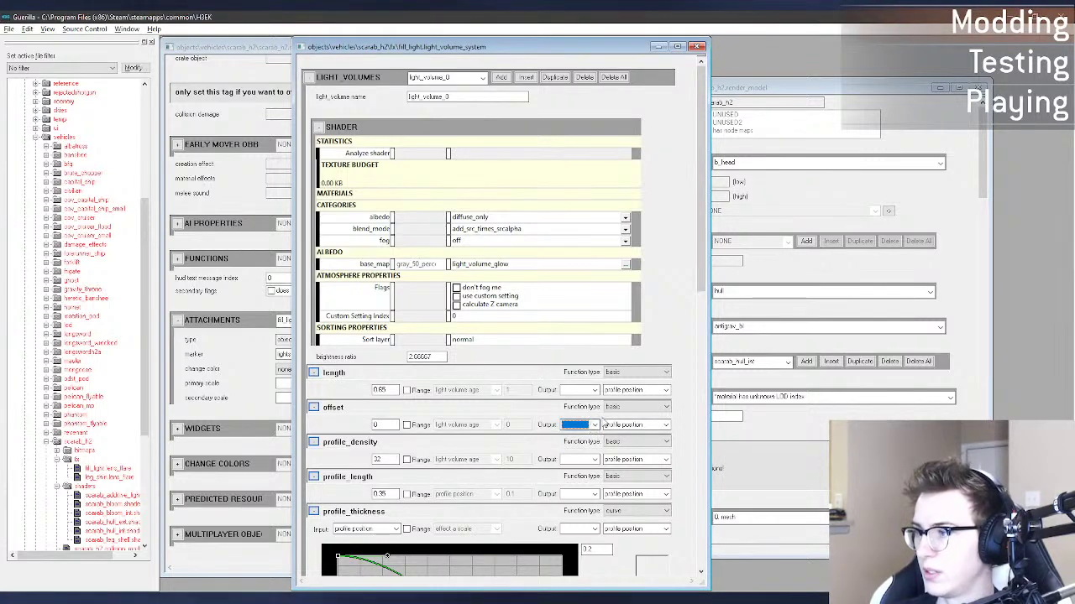
click(623, 407)
click(622, 410)
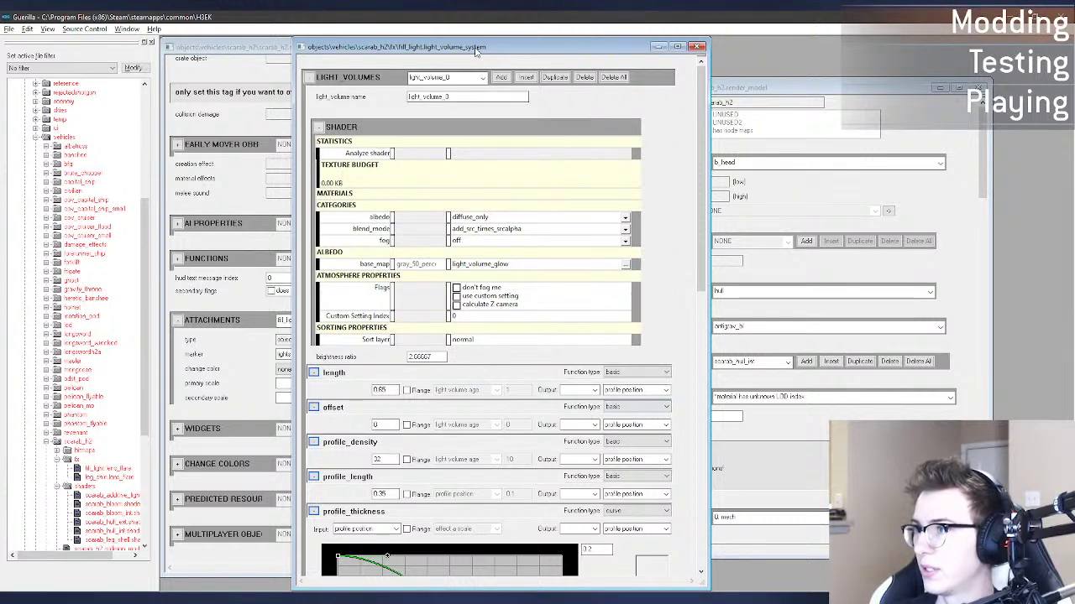
click(233, 602)
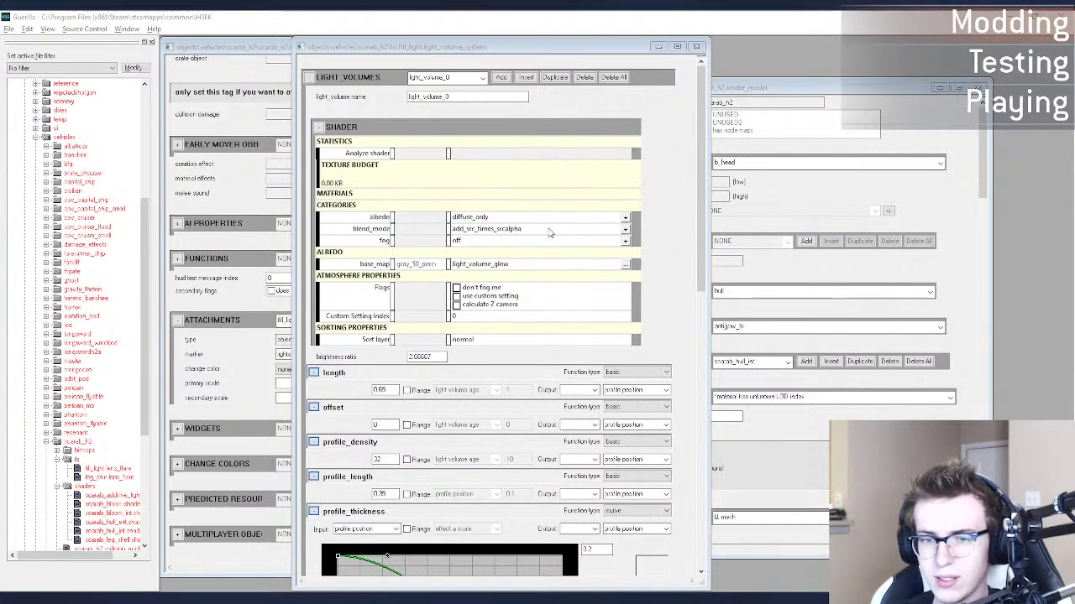
mouse_move(700, 225)
mouse_down()
mouse_move(702, 430)
mouse_move(668, 525)
mouse_move(698, 220)
mouse_up()
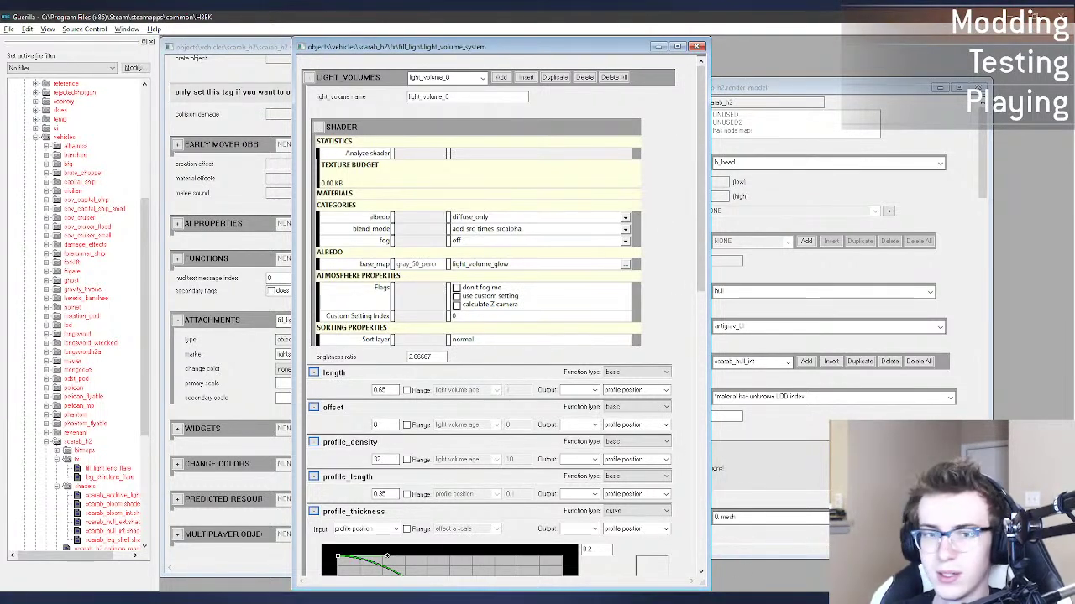
Step: Switch to Sapien, browse to the 03b_newmombasa folder in the H2EK tags under scenarios\solo, and open a scenario from it
key(alt+Tab)
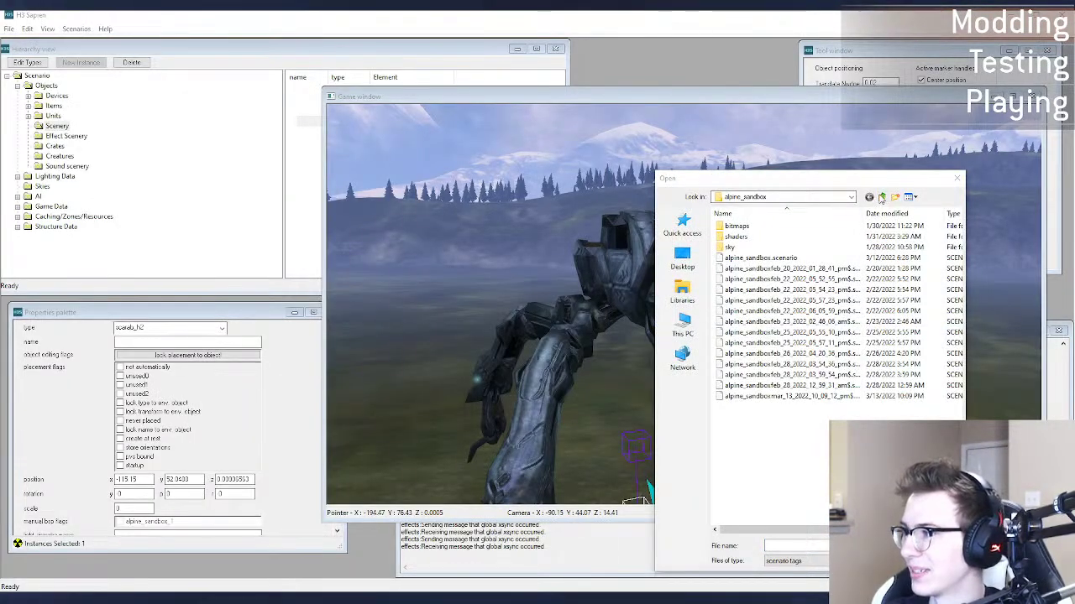
click(785, 196)
click(777, 275)
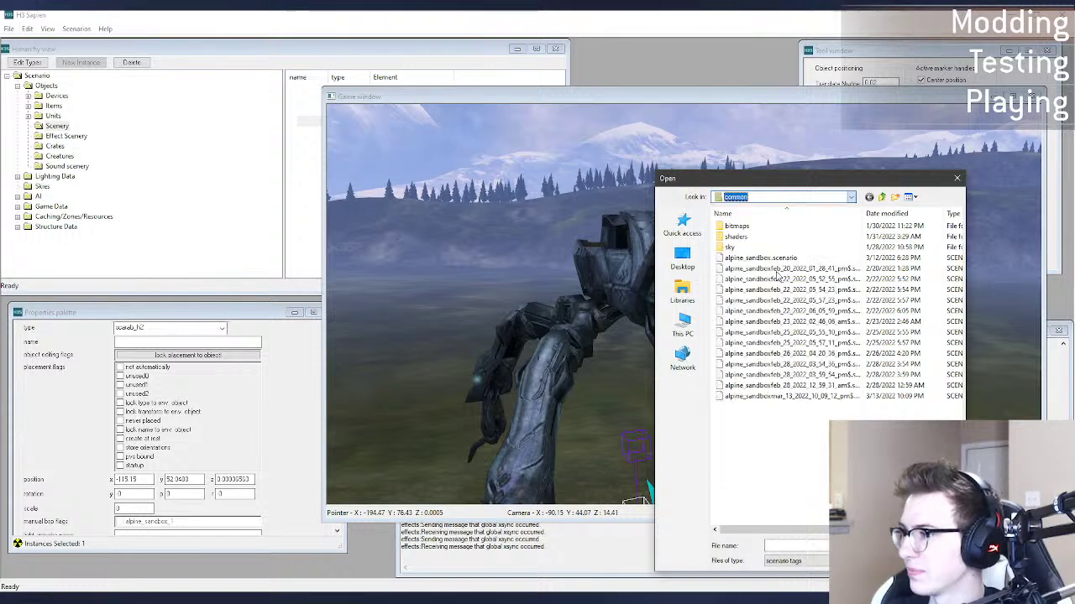
double_click(734, 247)
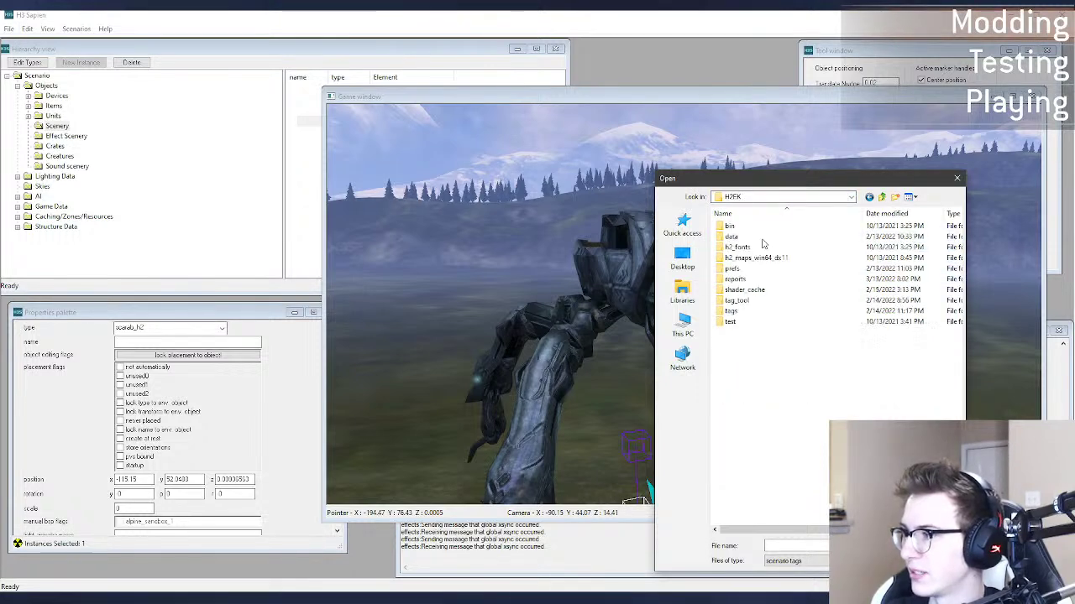
double_click(752, 314)
double_click(760, 341)
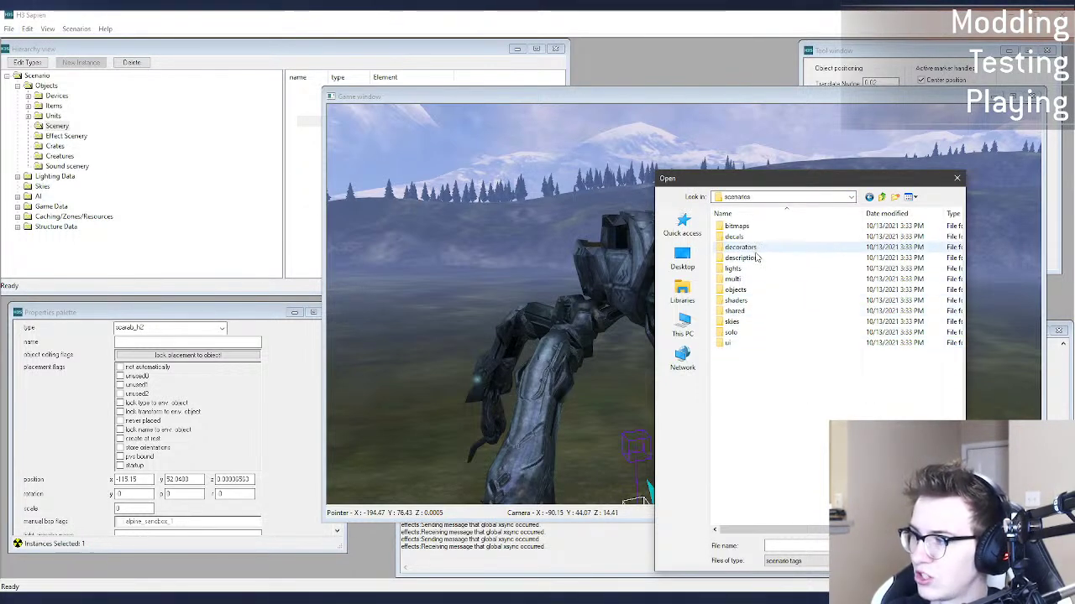
double_click(746, 334)
double_click(758, 267)
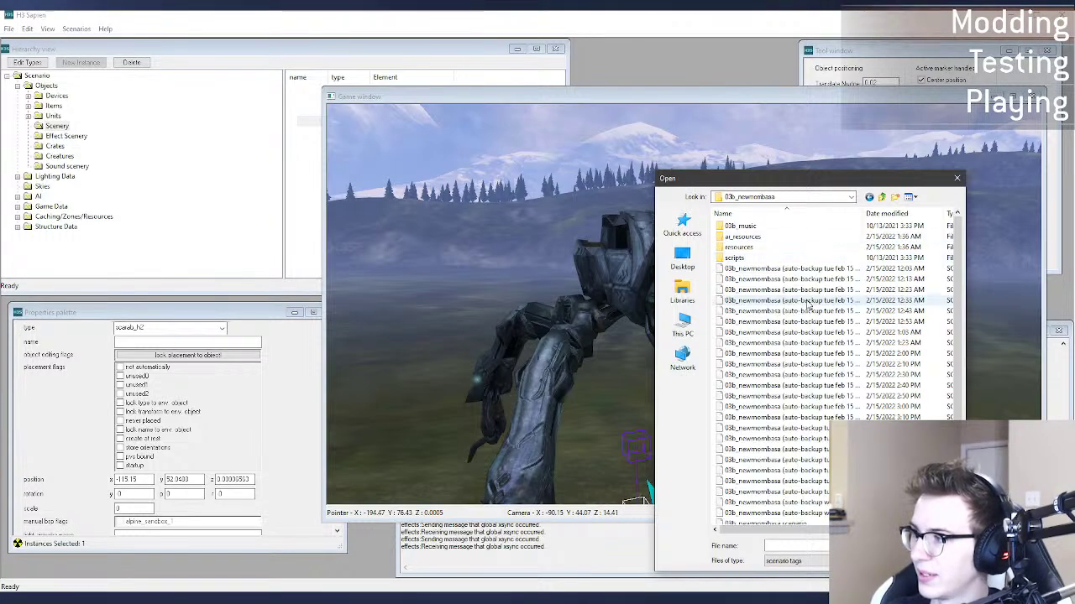
double_click(768, 483)
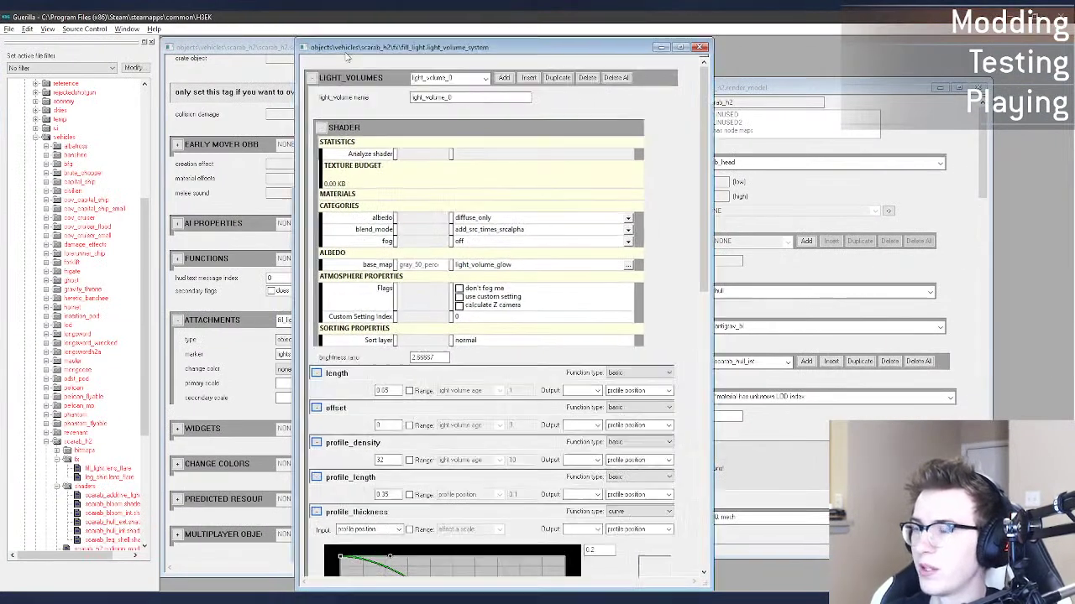
Step: In the H3EK Guerilla, move the fill_light.light_volume_system window clear of scarab_h2.scenery and add a new attachment to the scenery tag
drag(346, 56, 626, 57)
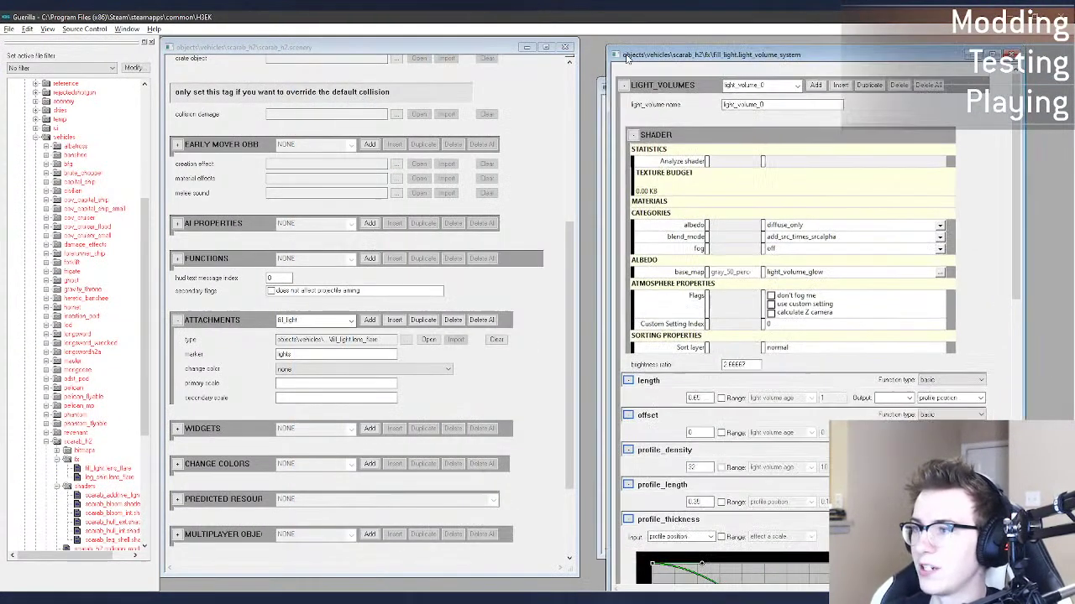
click(283, 323)
click(293, 341)
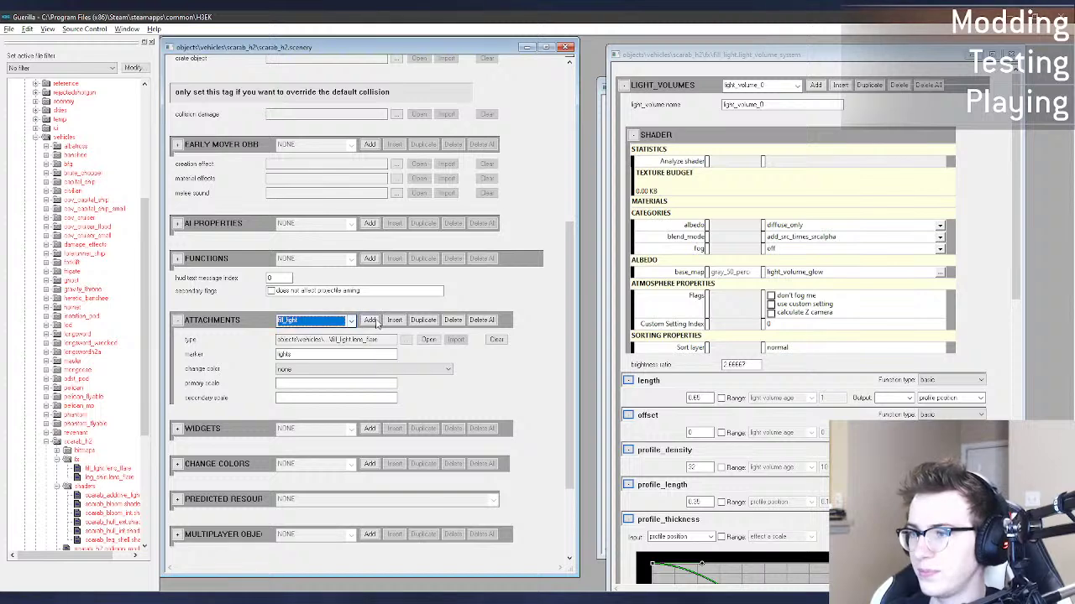
click(371, 321)
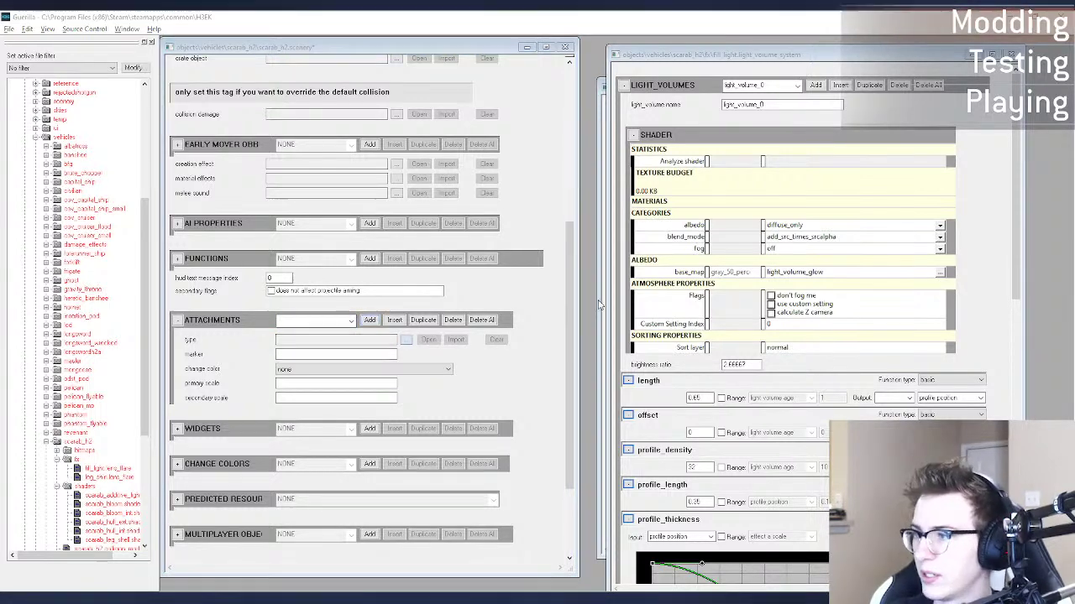
Step: Browse scarab_h2\fx for a light volume tag to use as the new attachment's type, and cancel the selection
click(406, 340)
click(683, 167)
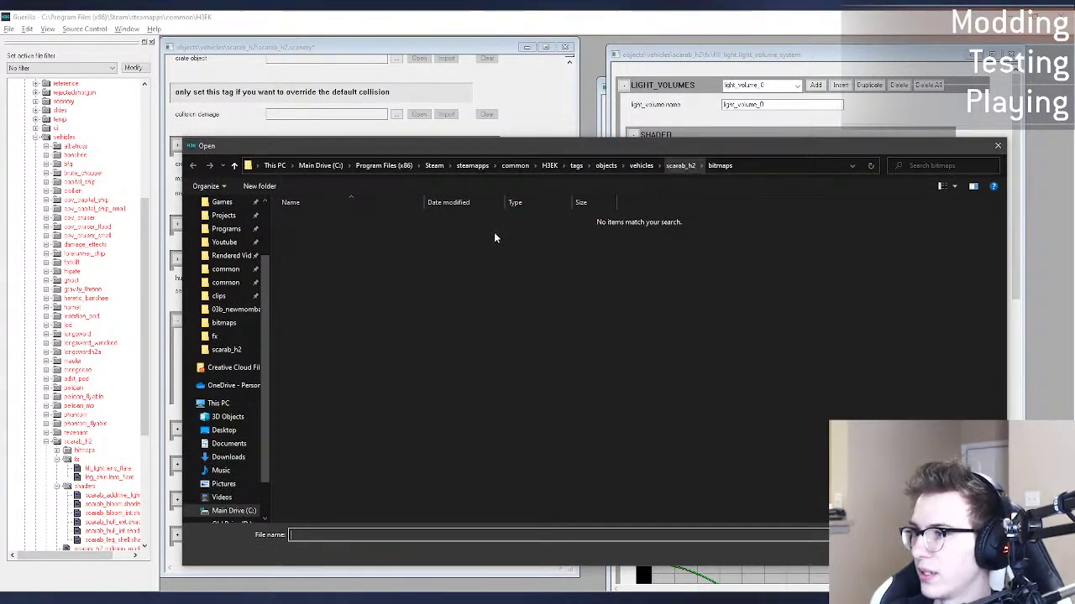
double_click(363, 231)
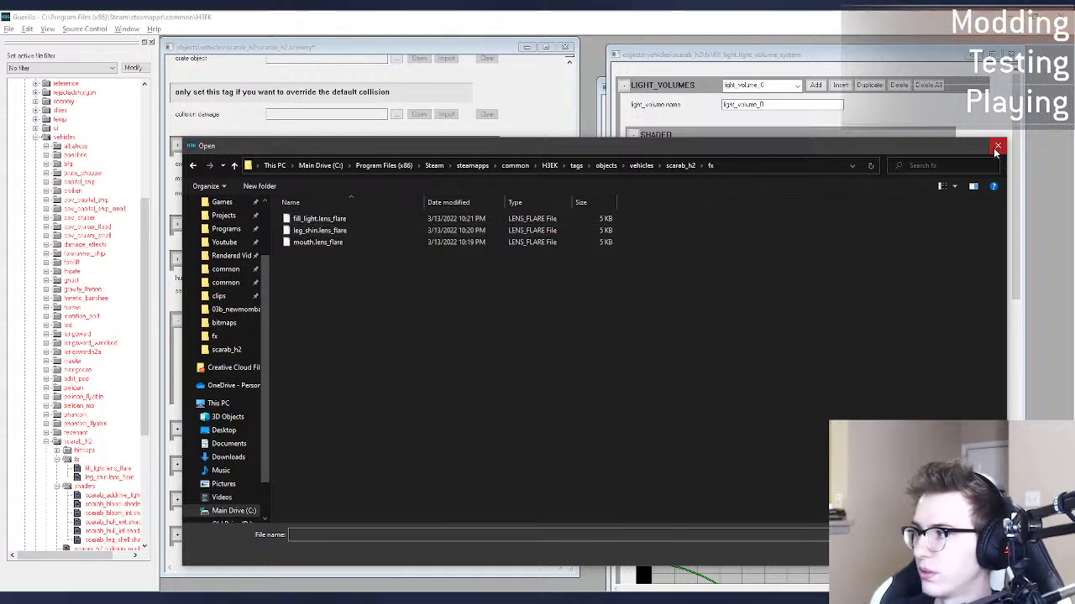
click(996, 147)
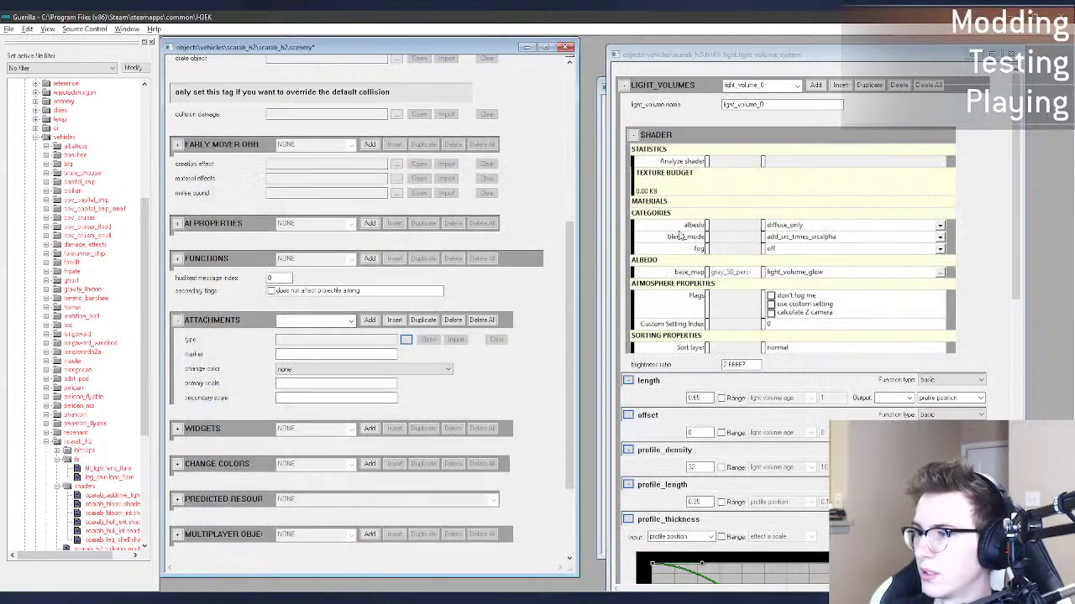
Step: Check the scarab_h2.scenery attachment list, and browse scarab_h2\fx once more for the blank attachment's type
click(348, 323)
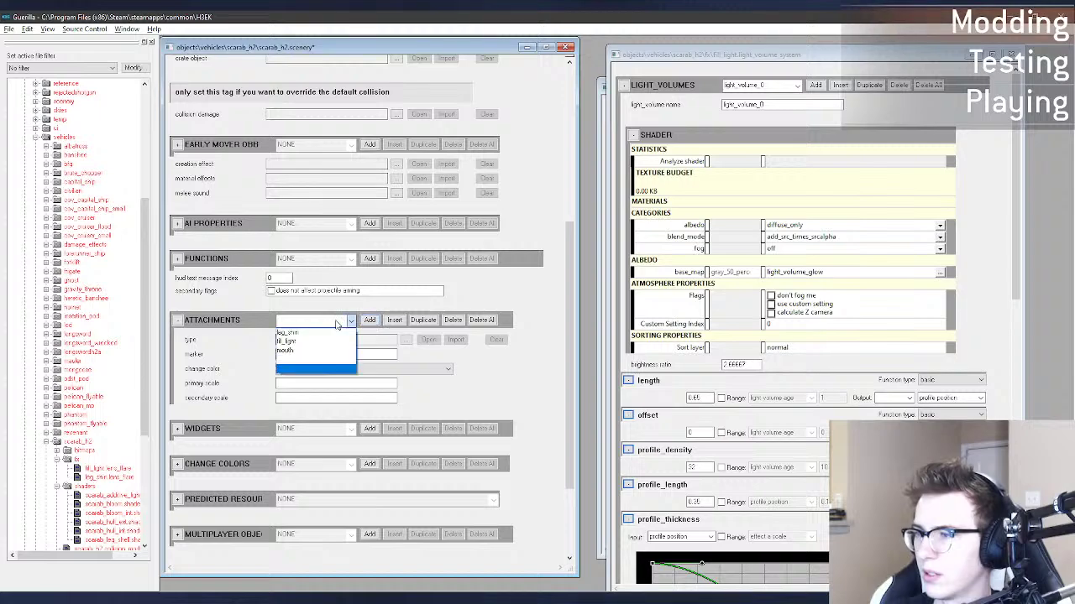
click(347, 322)
click(451, 321)
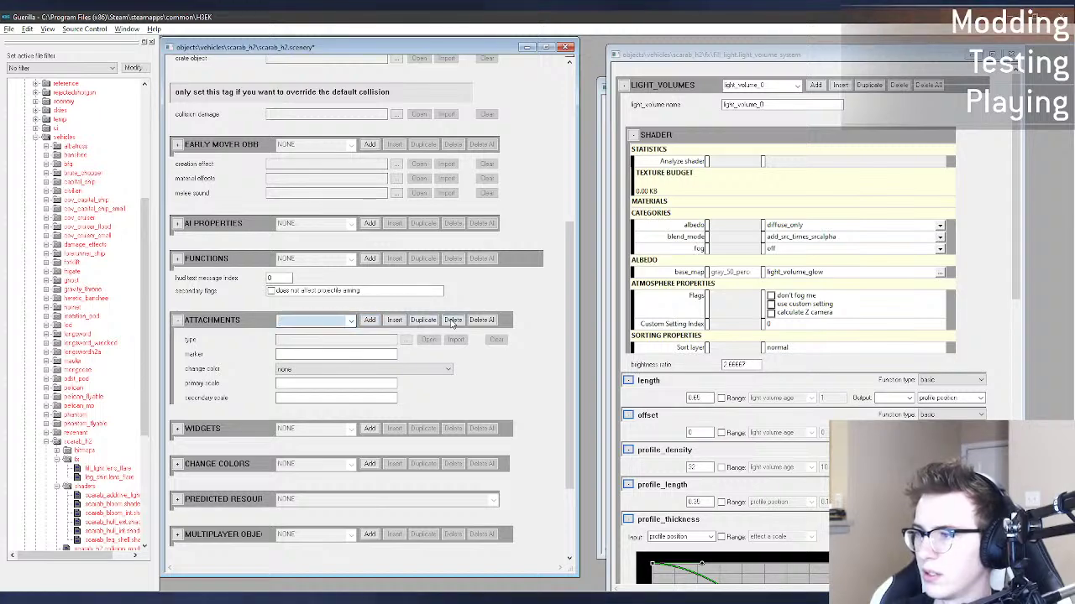
click(405, 340)
click(682, 166)
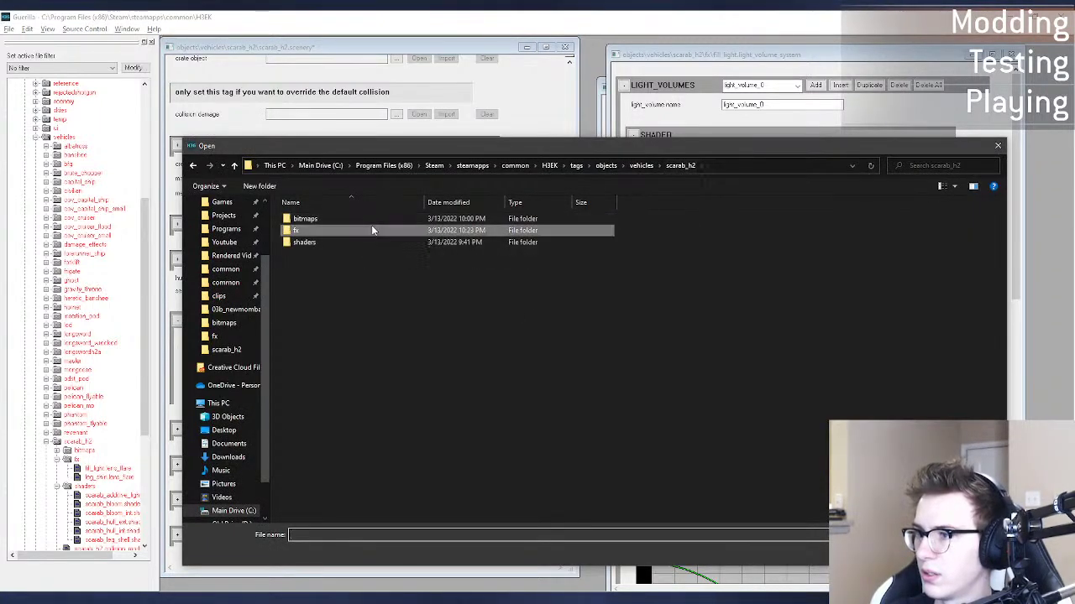
double_click(372, 228)
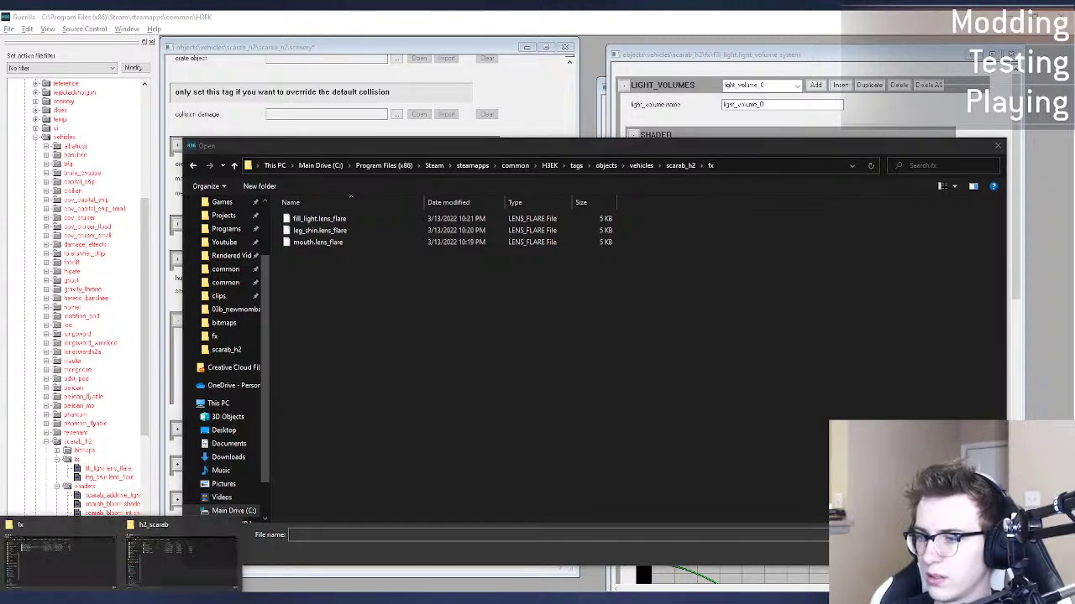
Step: Check the scarab_h2\fx folder in File Explorer for fill_light.light_volume_system, and cancel the attachment's tag selection in Guerilla
click(176, 562)
click(117, 599)
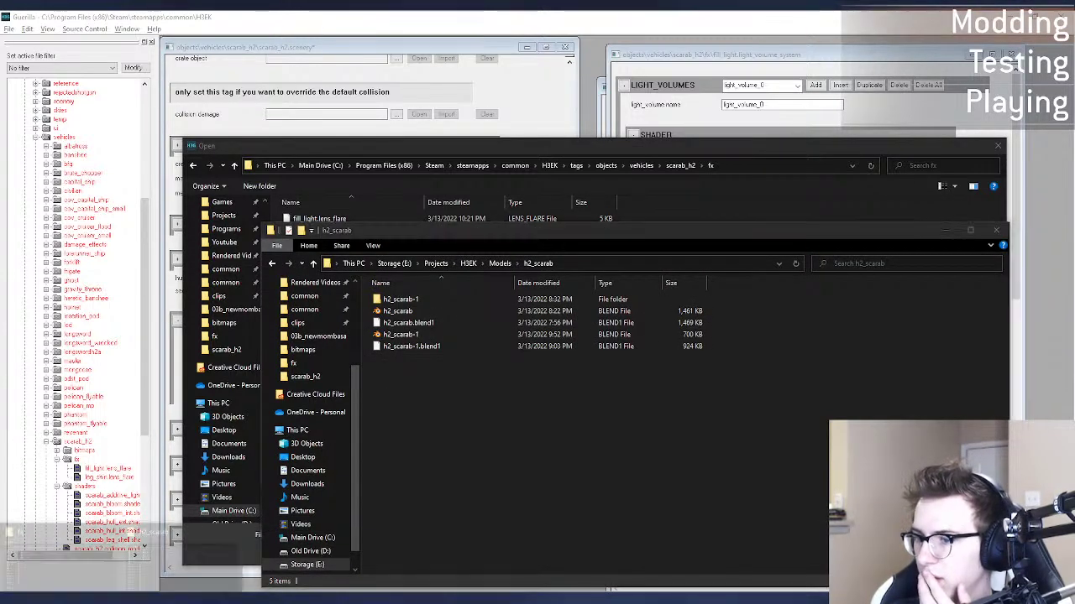
click(64, 560)
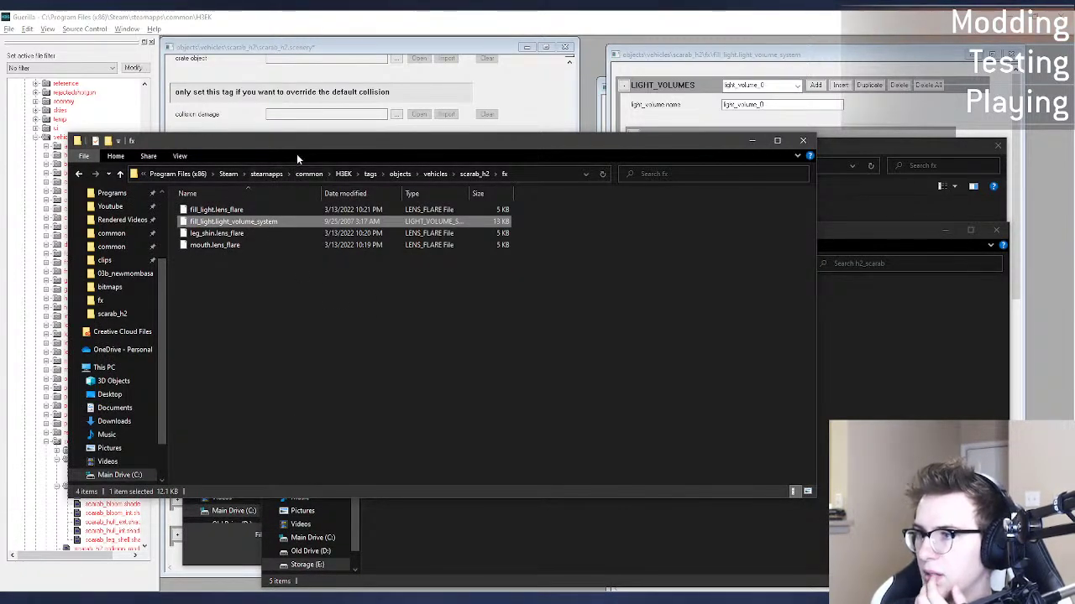
drag(296, 153, 453, 186)
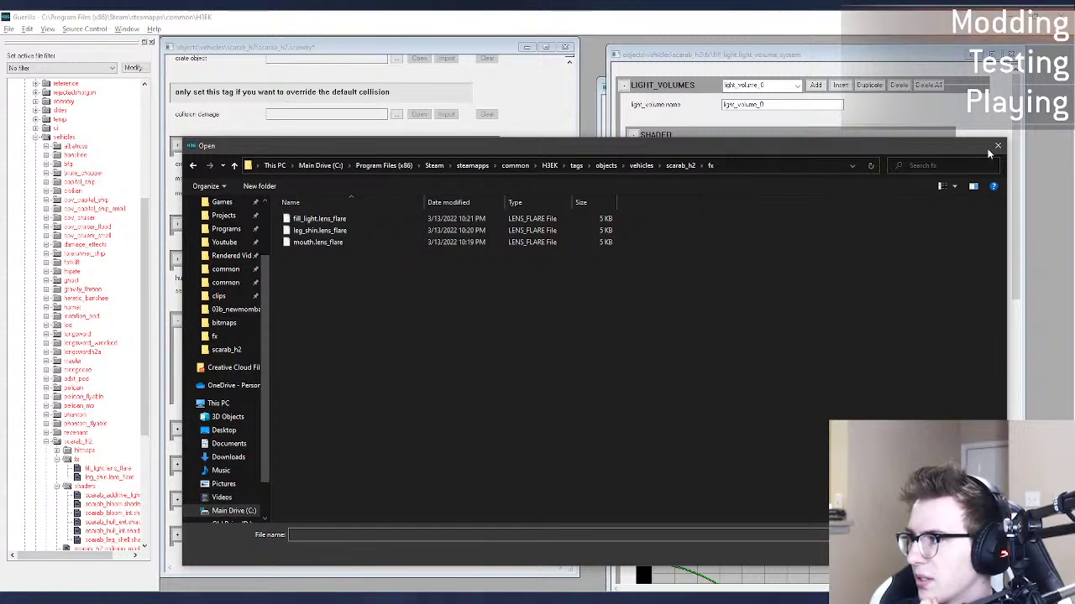
click(997, 146)
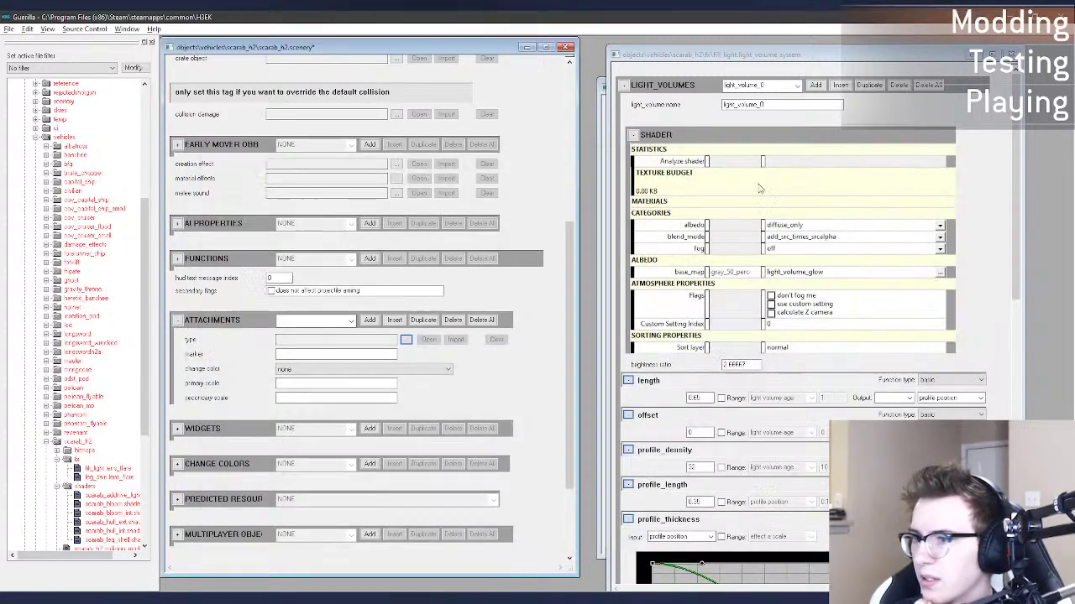
Step: Open banshee.vehicle and examine its attachments, including antigrav, boost_damaged and pod_flare, to see which tag types they reference
click(47, 442)
click(51, 155)
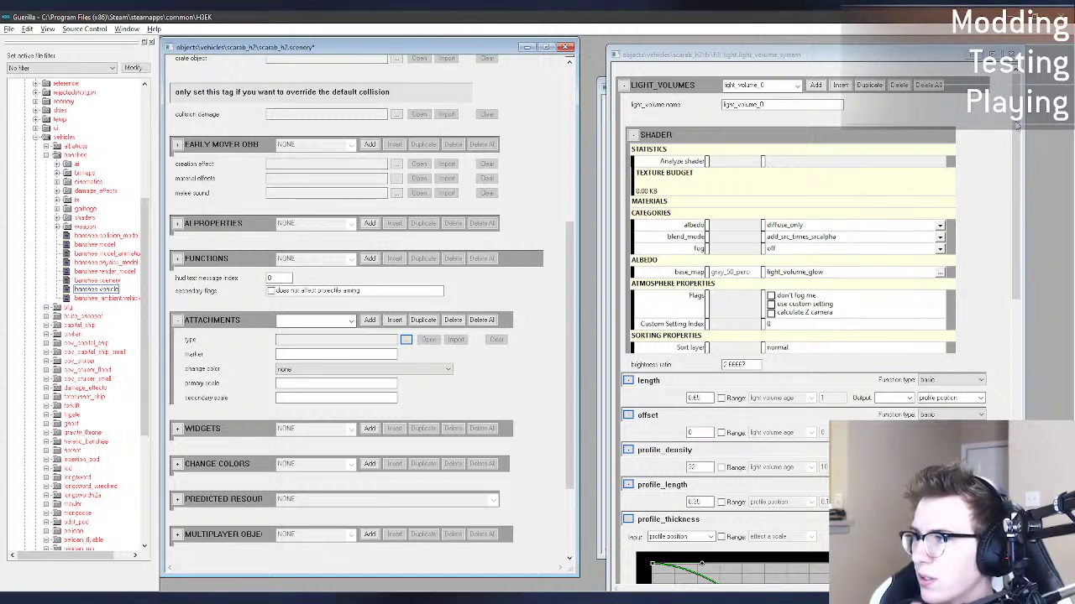
scroll(646, 269, down, 15)
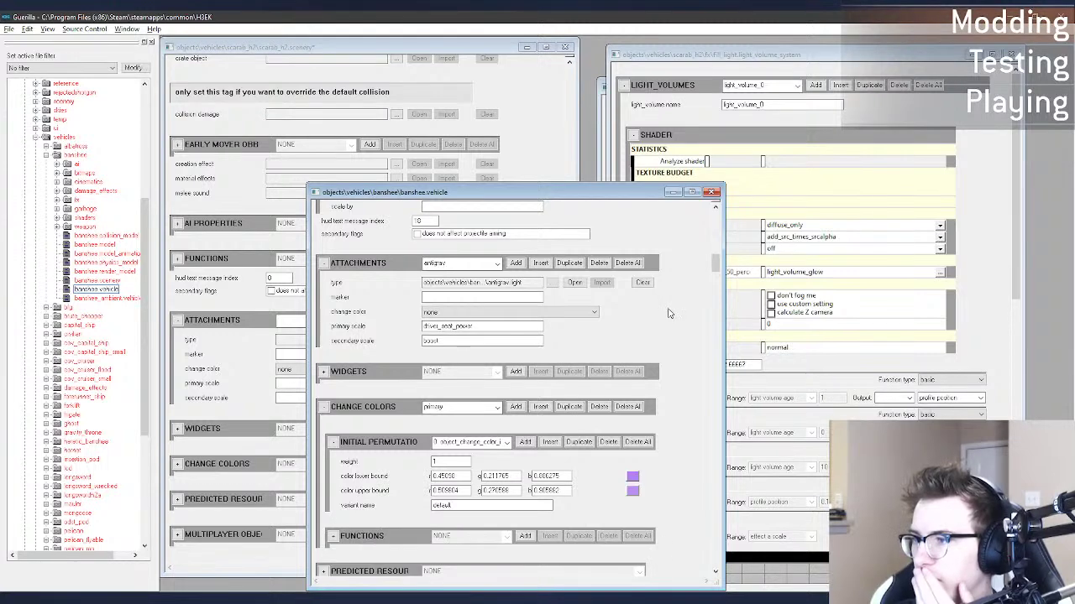
click(490, 266)
click(490, 266)
scroll(487, 267, down, 3)
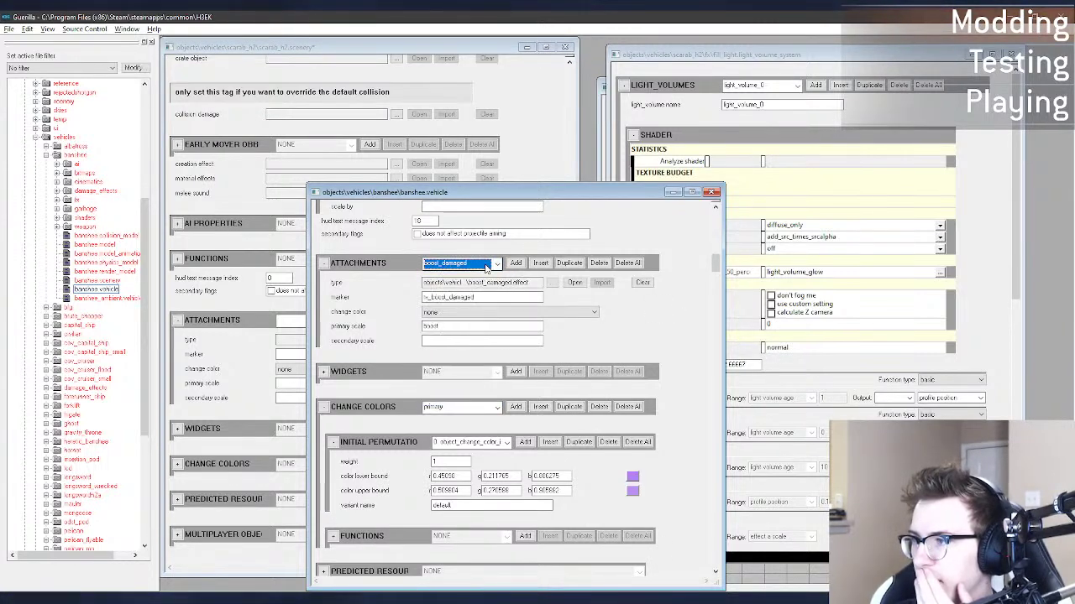
scroll(487, 268, down, 5)
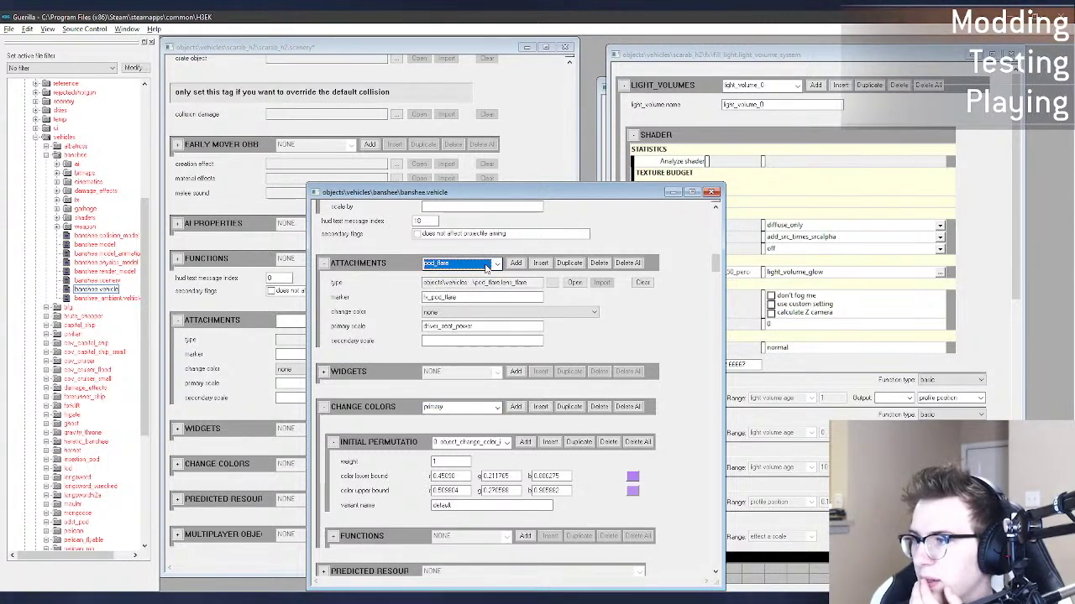
scroll(485, 267, down, 2)
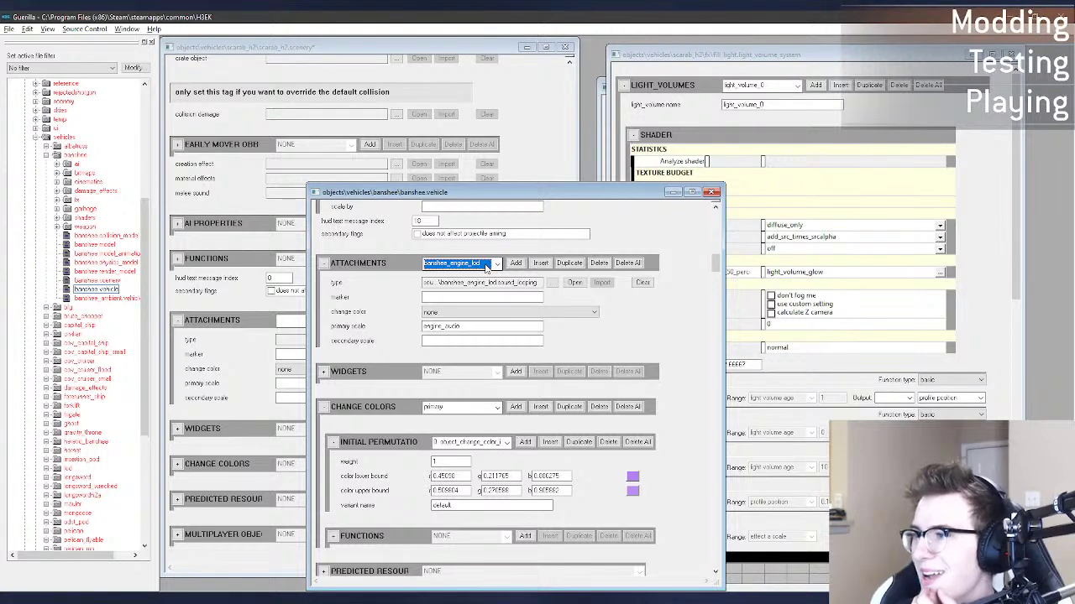
scroll(486, 267, up, 7)
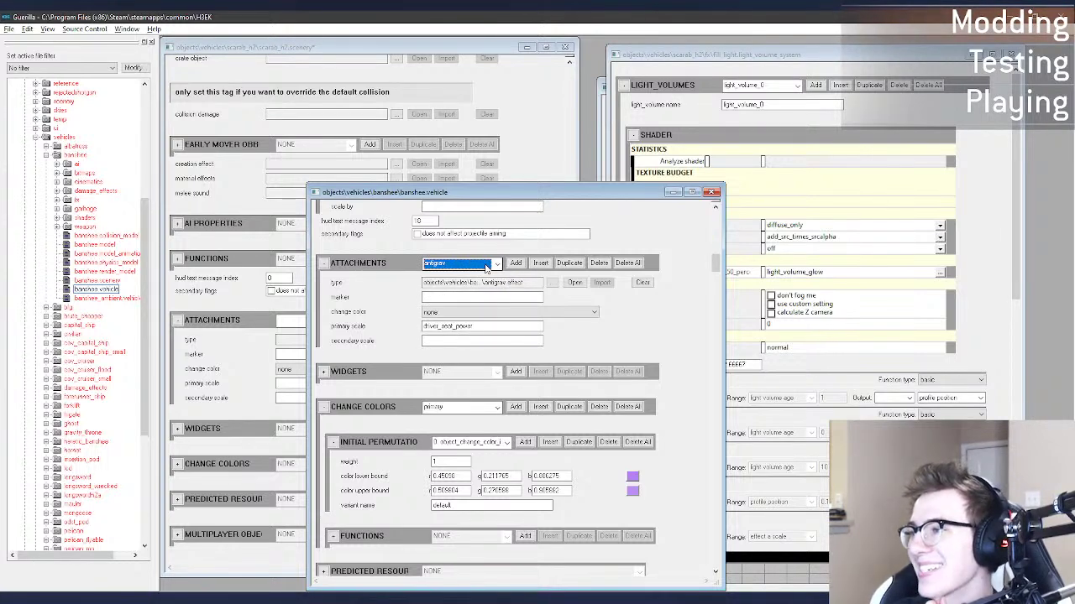
Step: In File Explorer, copy boost.effect from vehicles\banshee\fx\running into vehicles\scarab_h2\fx
click(71, 600)
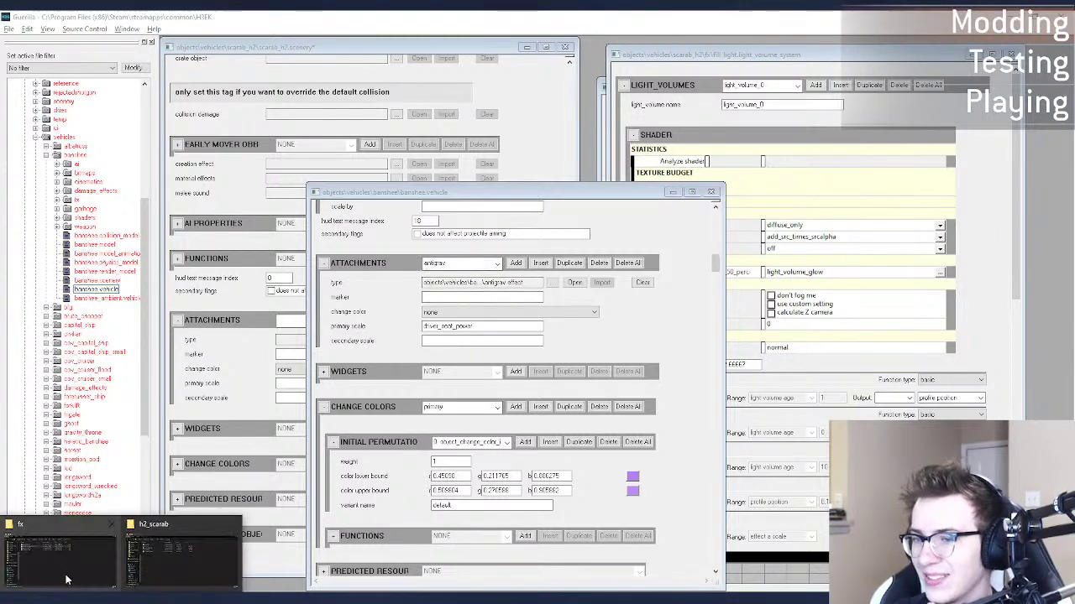
click(68, 579)
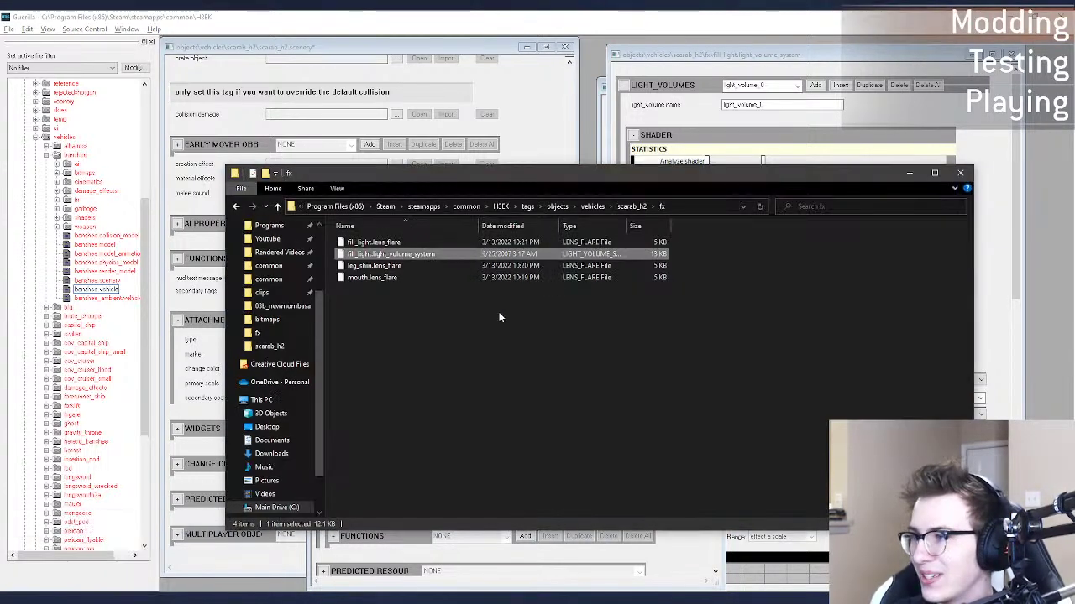
click(592, 206)
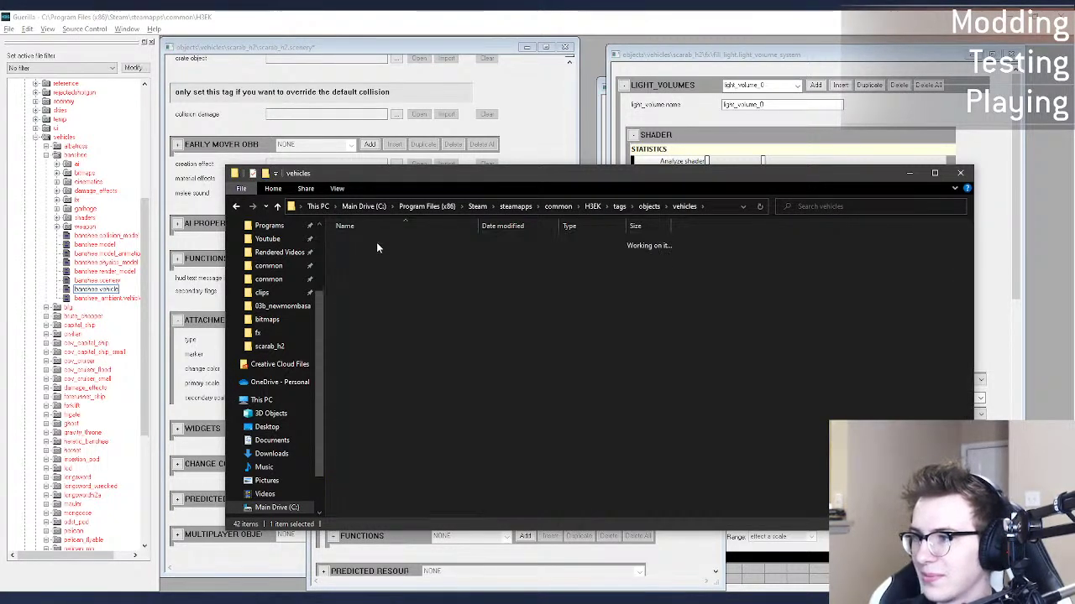
double_click(376, 242)
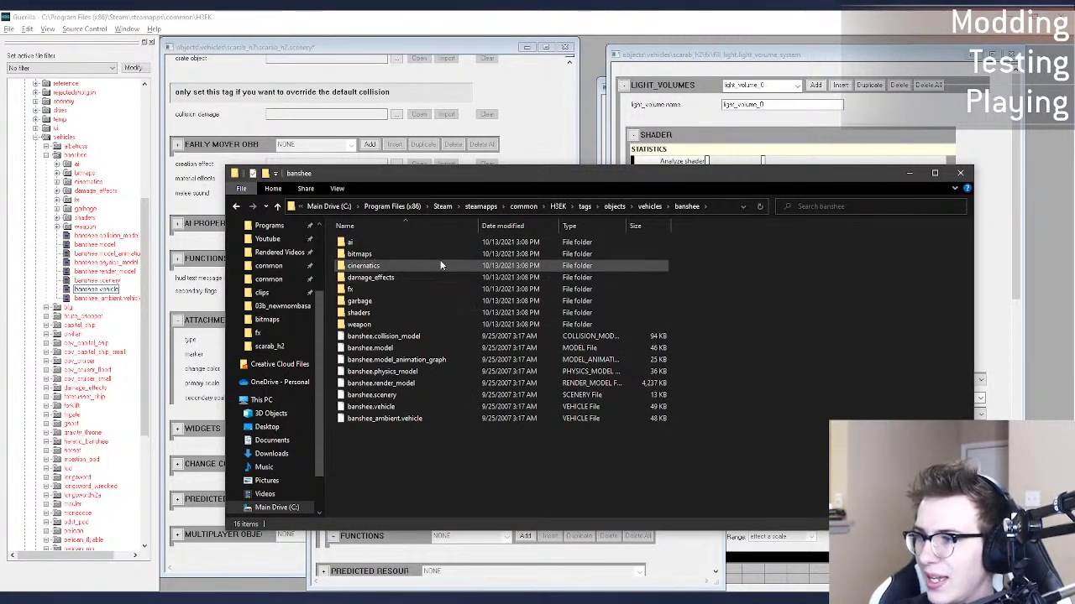
double_click(388, 285)
click(415, 254)
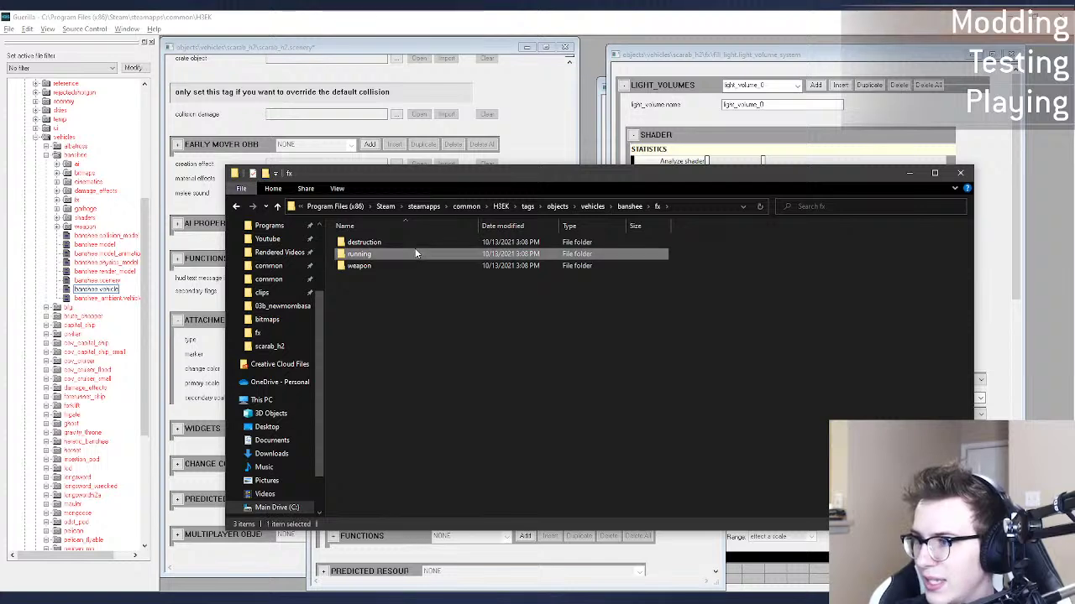
double_click(414, 254)
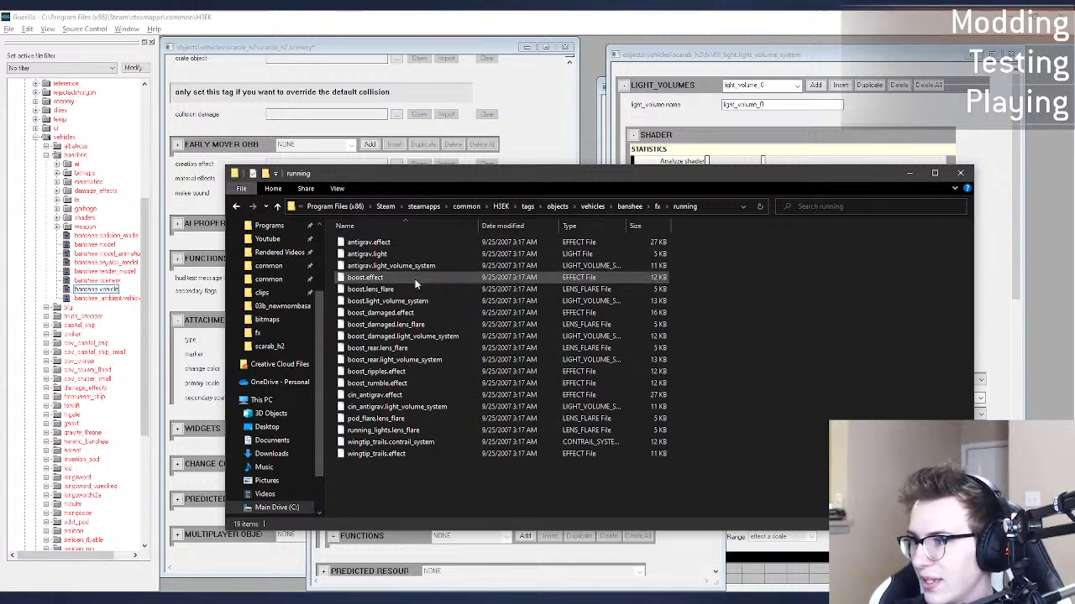
click(597, 206)
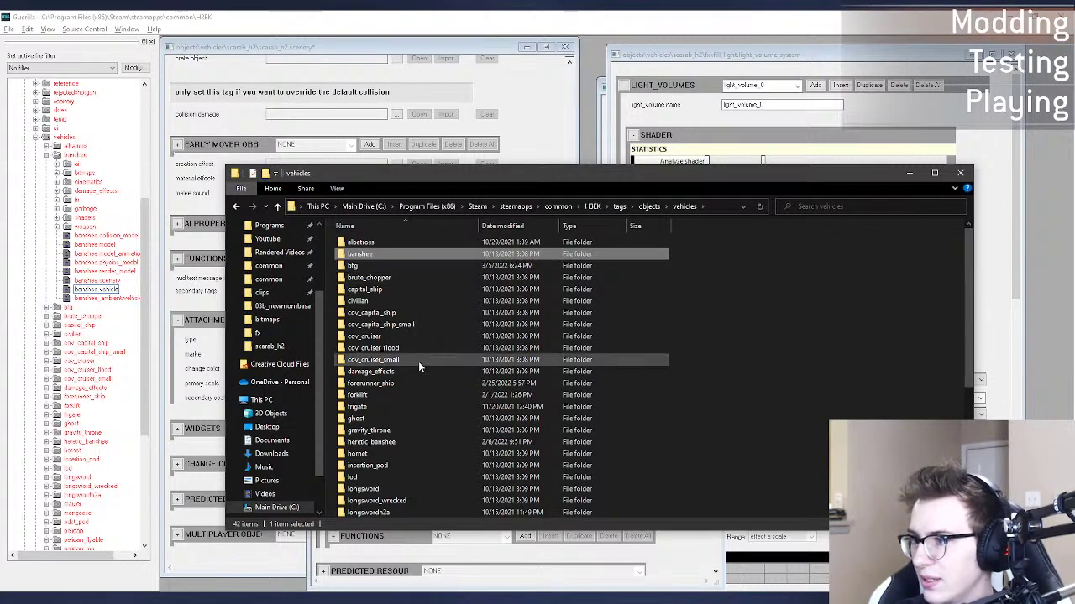
scroll(418, 361, down, 5)
double_click(386, 417)
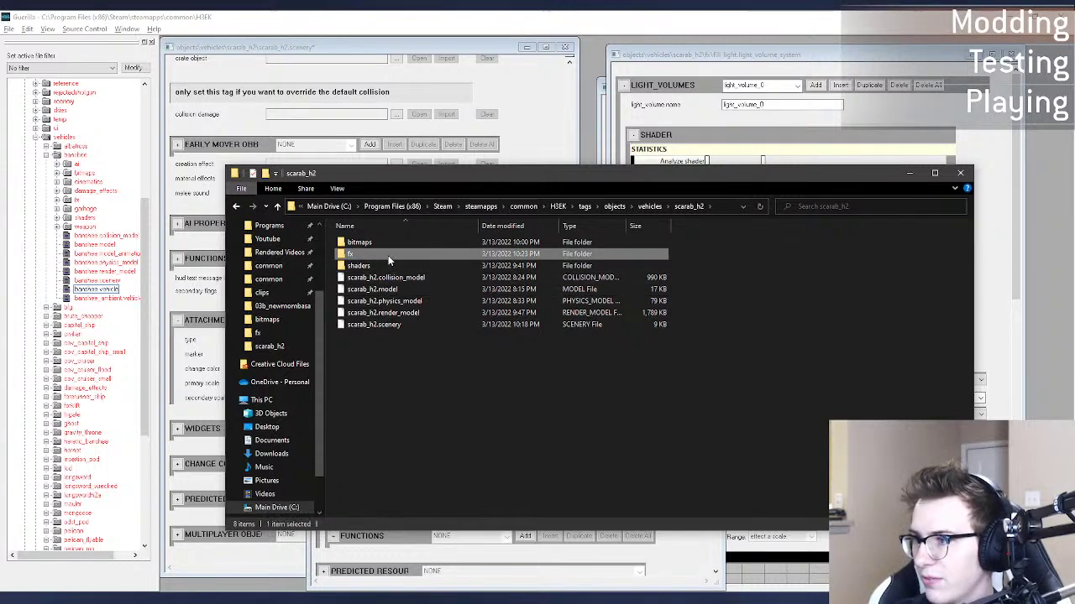
double_click(388, 255)
Step: Rename the copied boost.effect in scarab_h2\fx as fill_light.effect
click(367, 243)
key(F2)
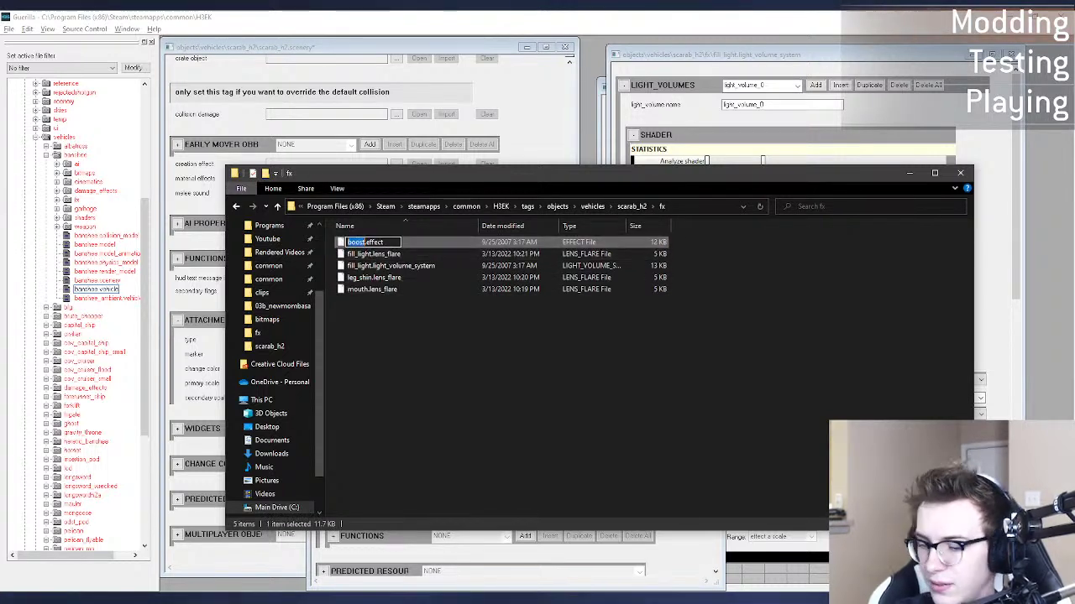
text(fill_light)
key(Return)
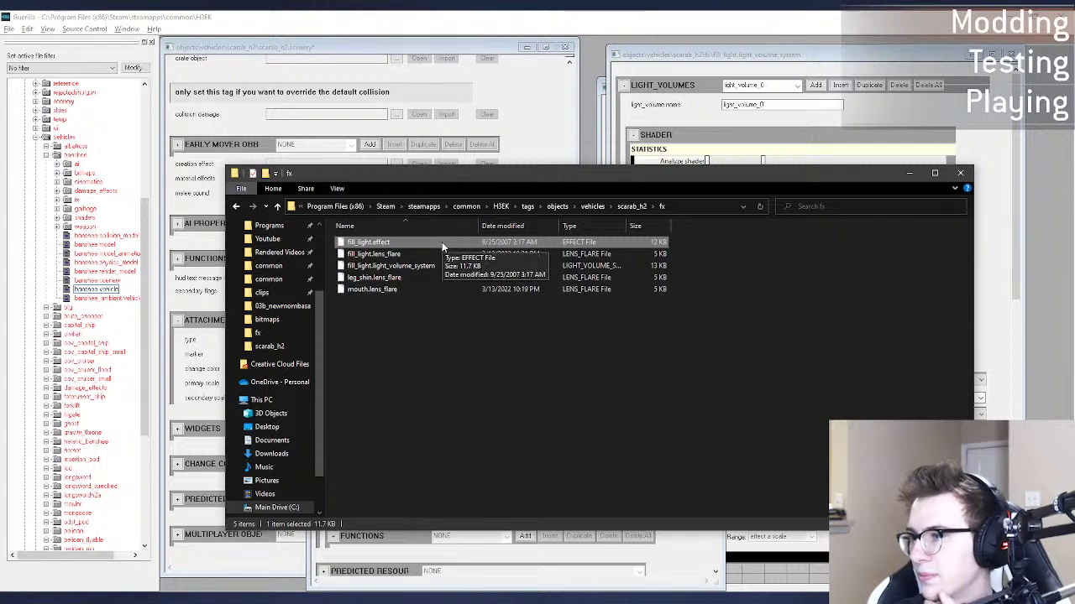
Step: Open fill_light.effect in Guerilla in place of fill_light.light_volume_system, with its window beside scarab_h2.scenery
click(591, 56)
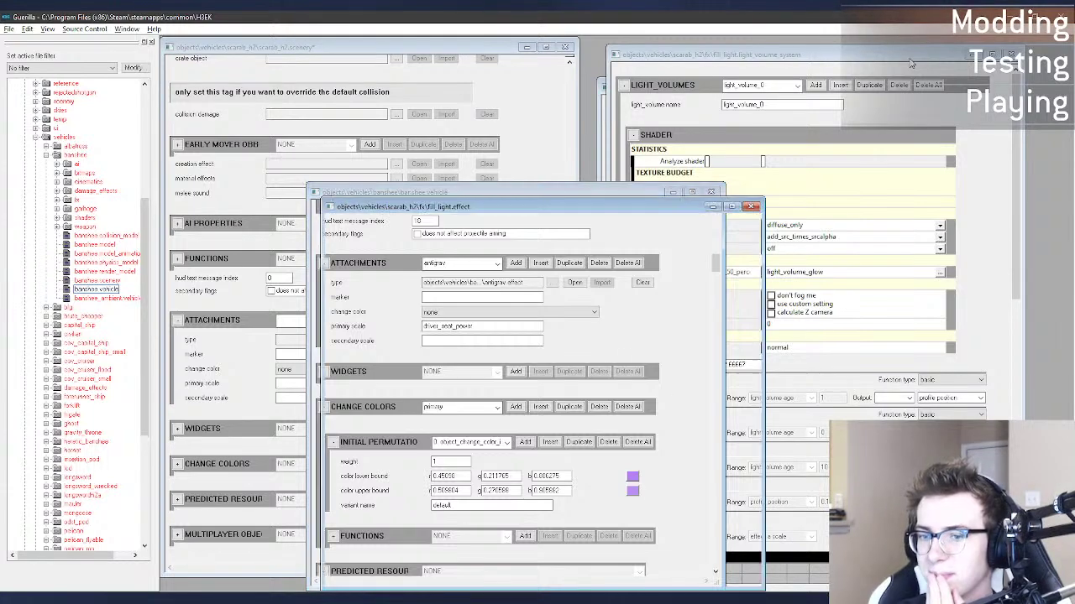
click(1012, 55)
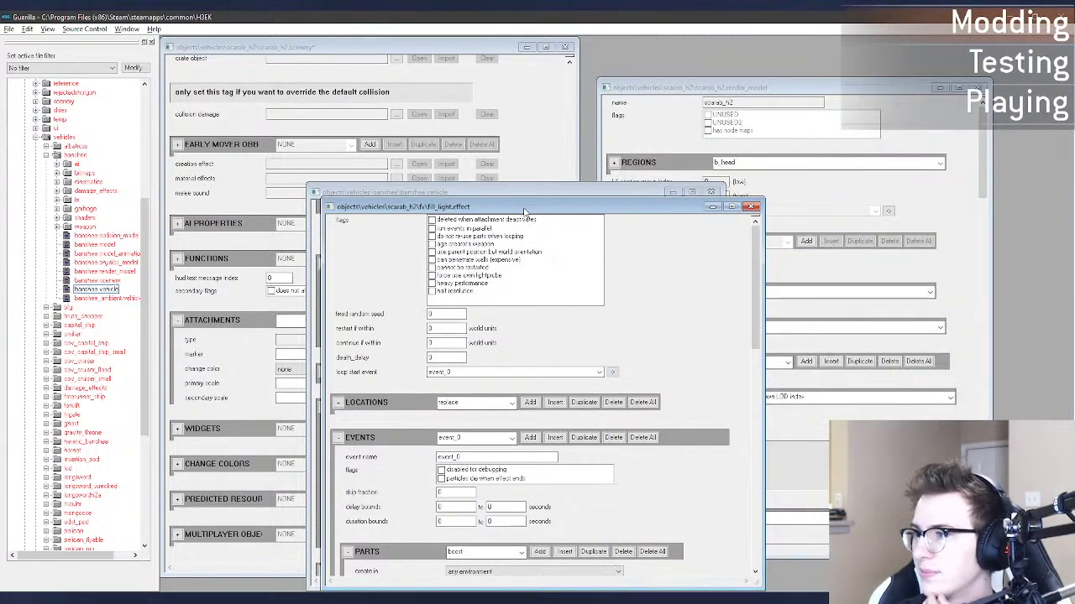
drag(525, 199, 780, 63)
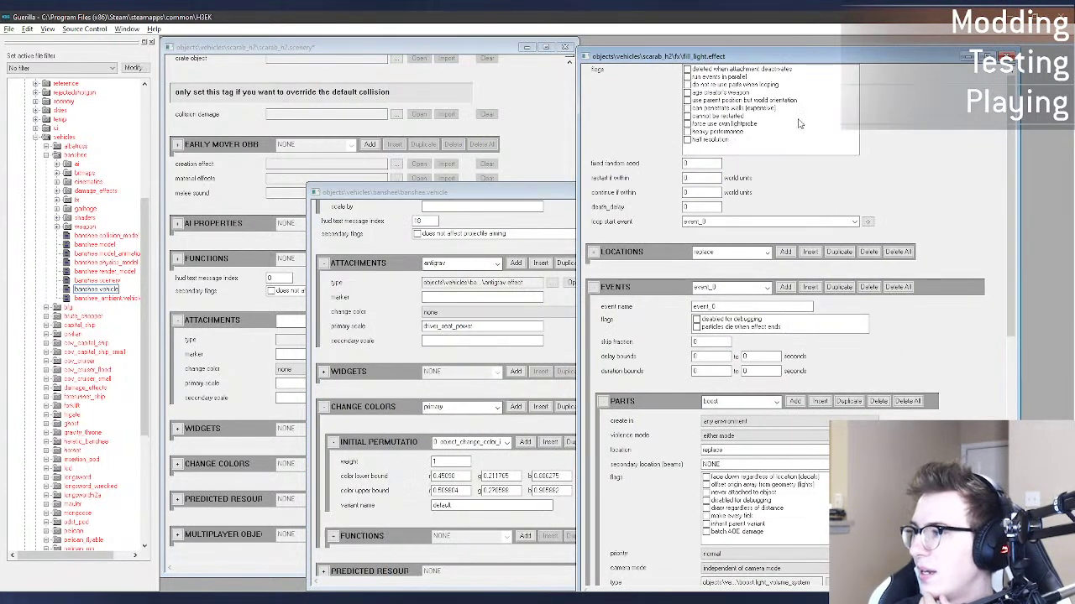
Step: Delete the boost_rear light volume and lens flare parts from event_0 of fill_light.effect, and select the boost part
click(719, 402)
click(724, 411)
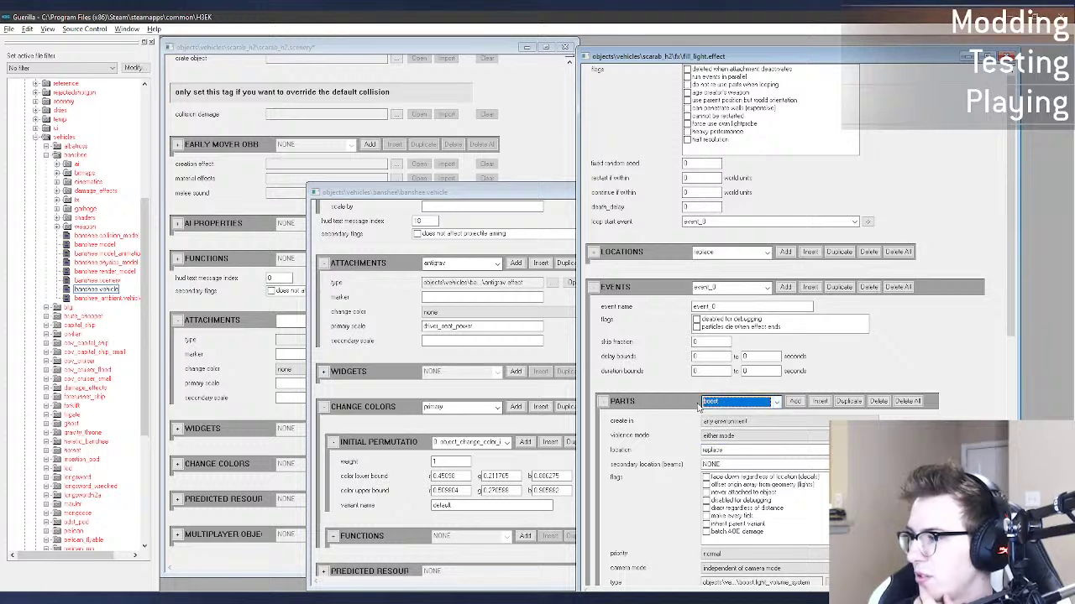
scroll(665, 389, down, 1)
click(738, 373)
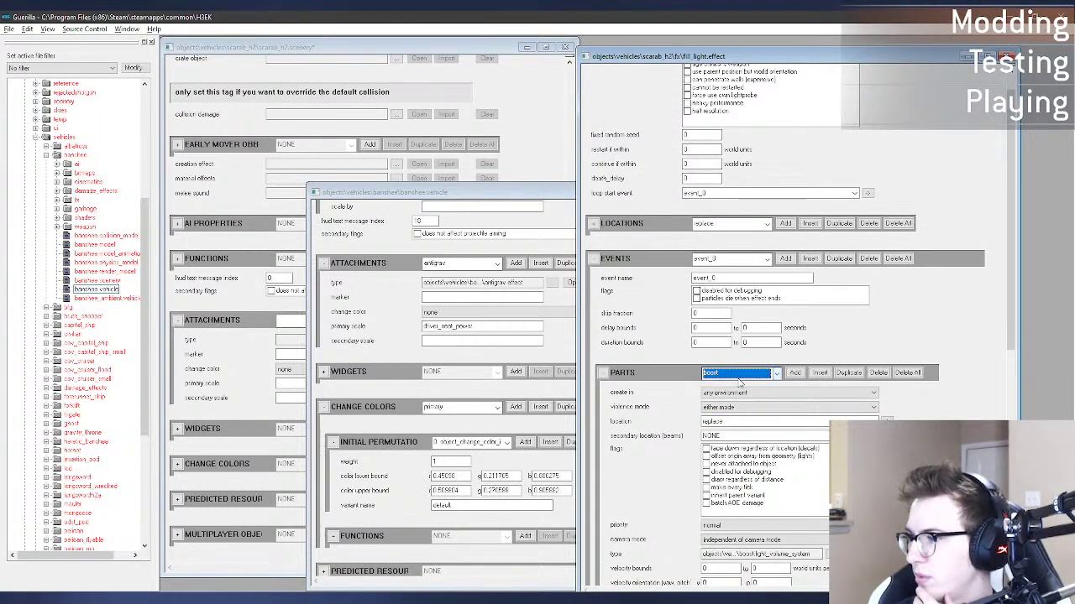
click(739, 383)
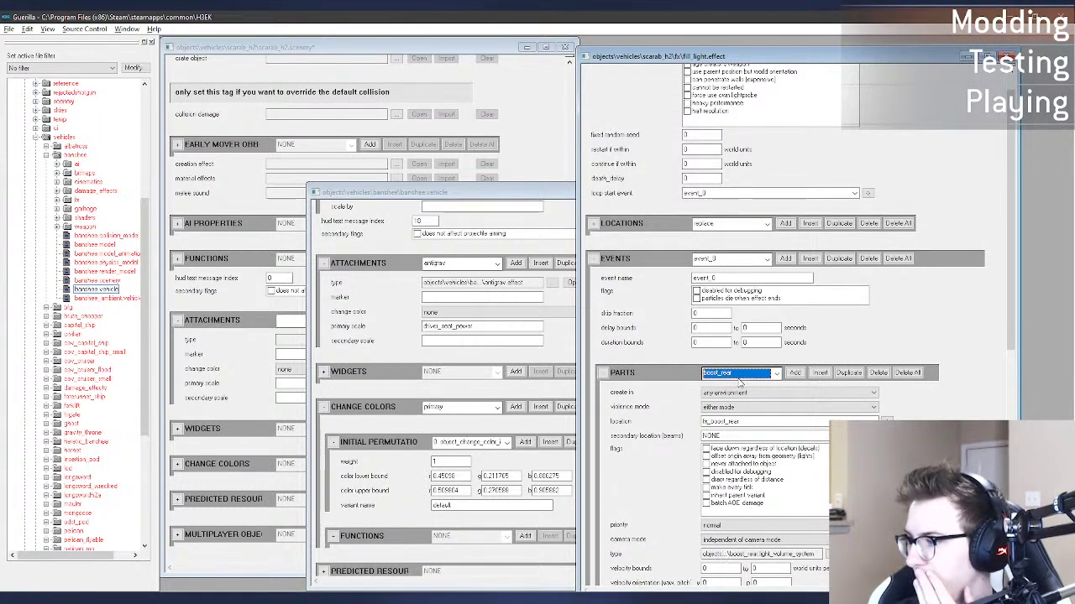
click(876, 374)
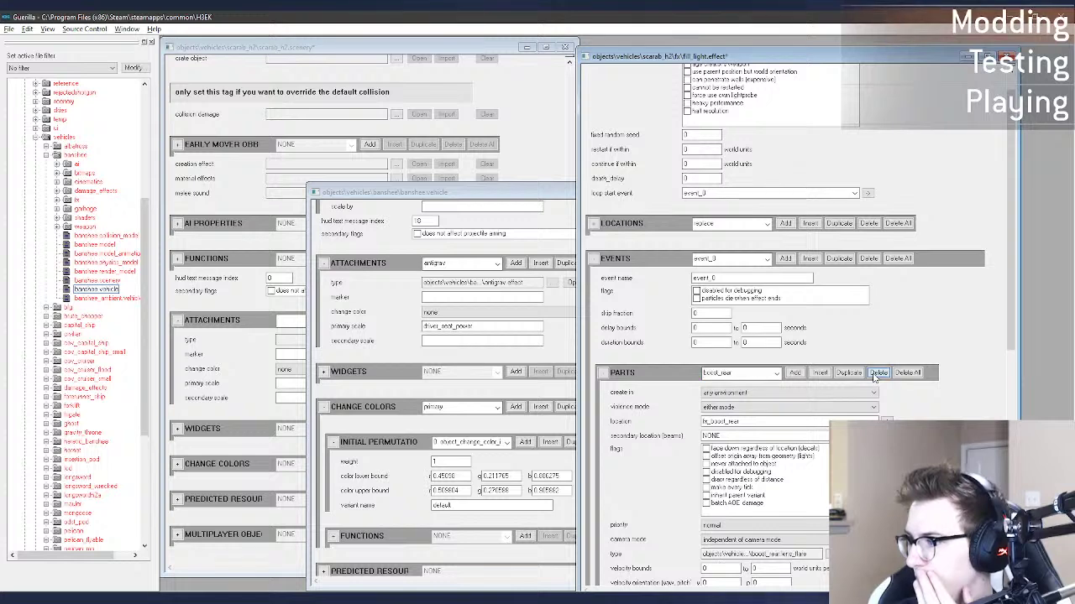
click(875, 377)
click(729, 375)
click(729, 383)
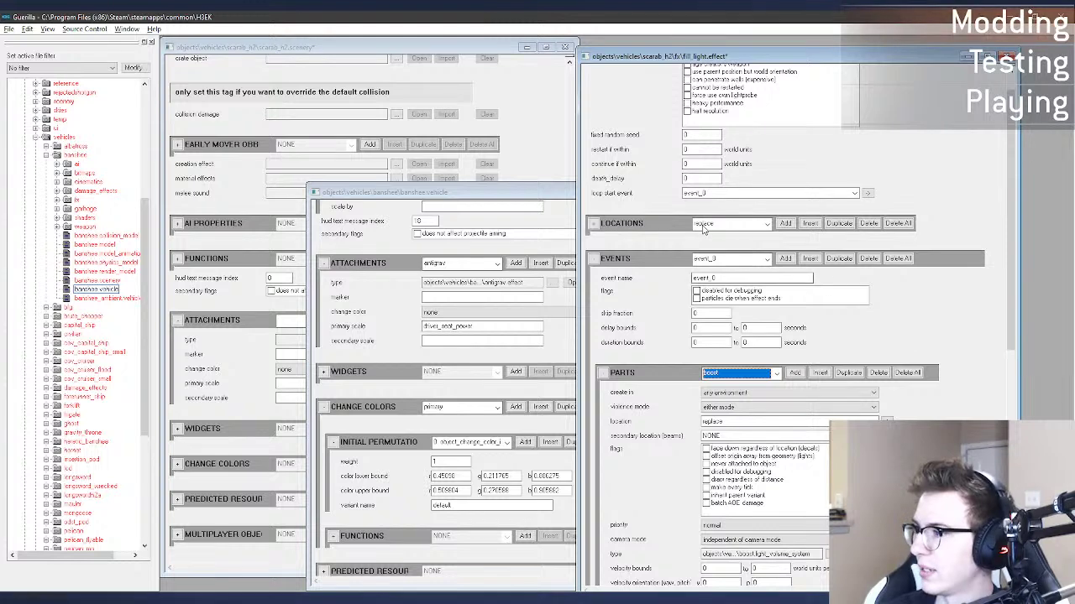
Step: Delete the replace location from fill_light.effect and set the remaining location's marker name to fill_light
click(729, 223)
click(718, 229)
click(595, 223)
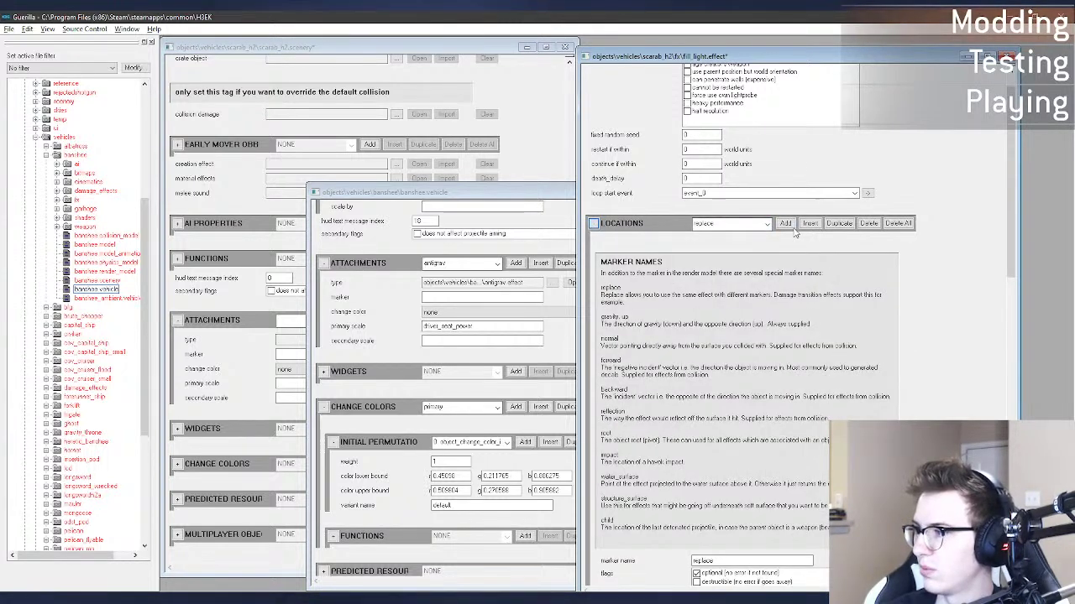
click(868, 223)
double_click(752, 521)
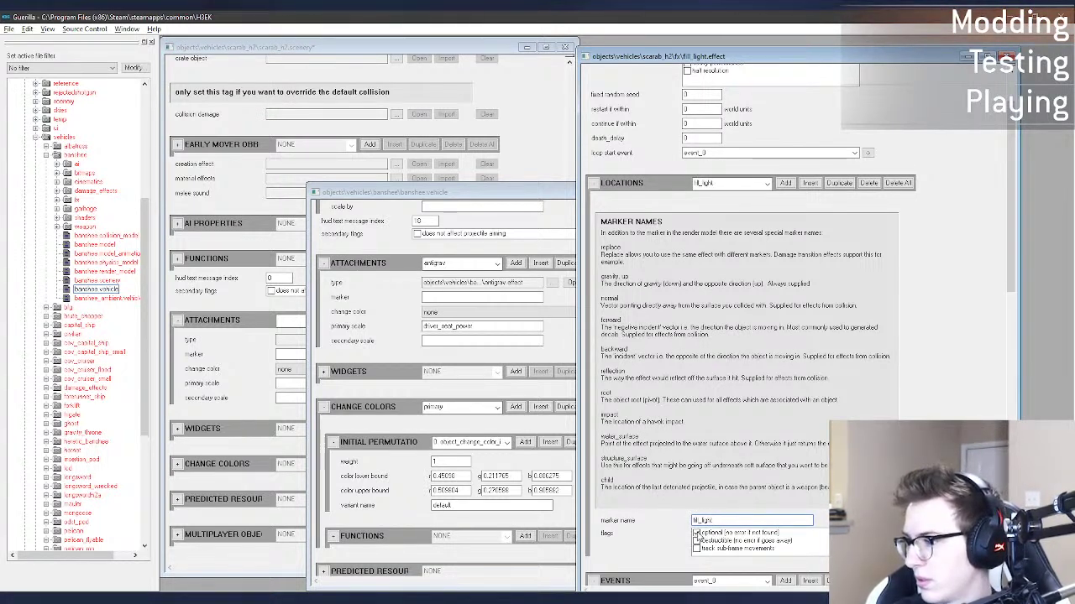
Step: Clear the location's optional flag, close the Halo 2 fill_light.light_volume tag, and set the location's marker name to lights
click(697, 540)
click(697, 533)
click(696, 541)
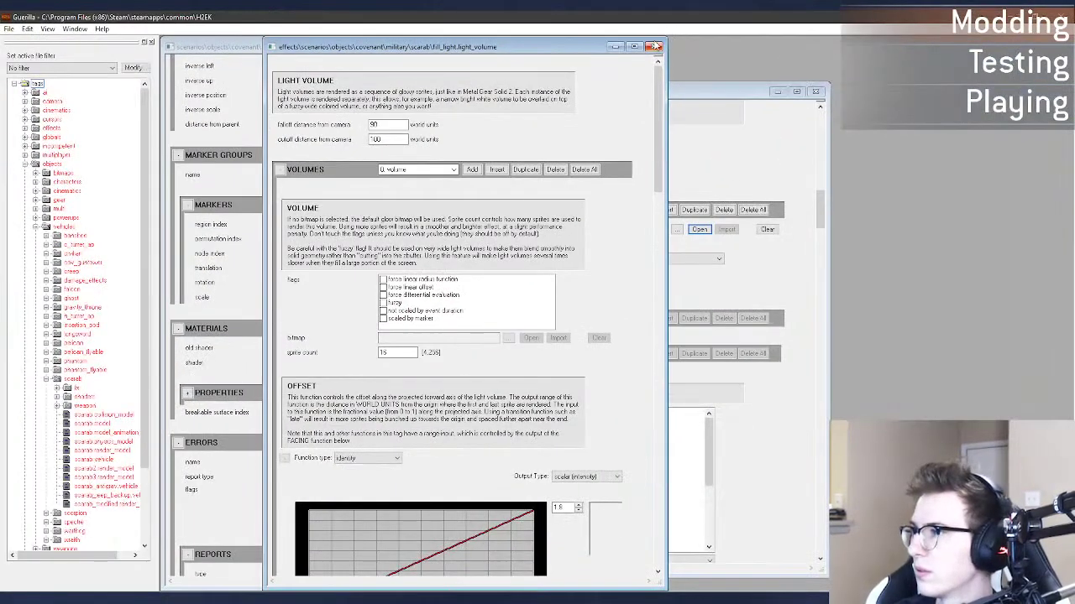
click(656, 46)
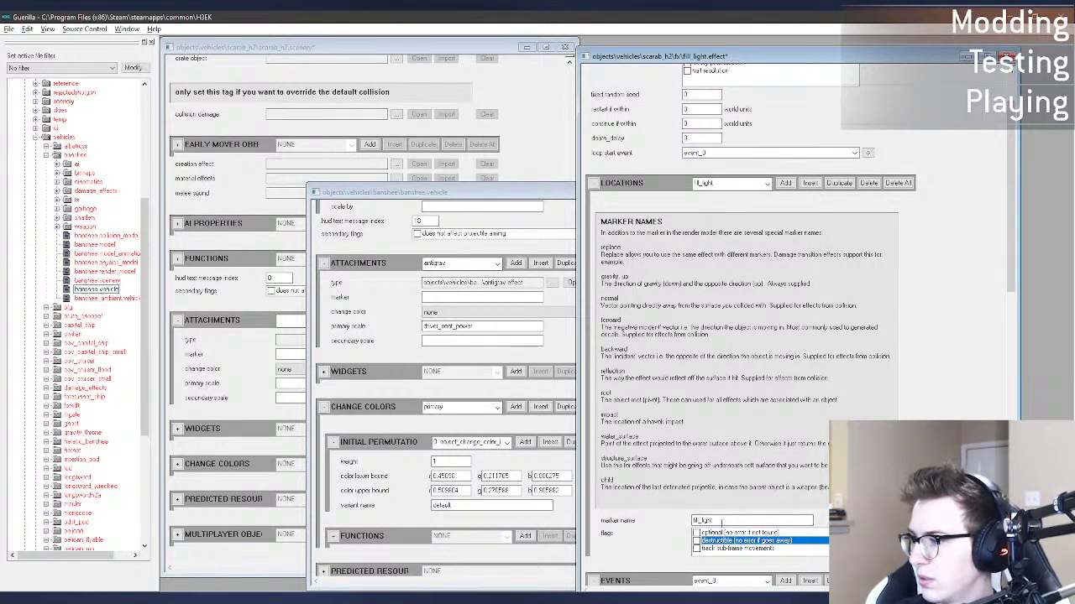
scroll(732, 519, down, 10)
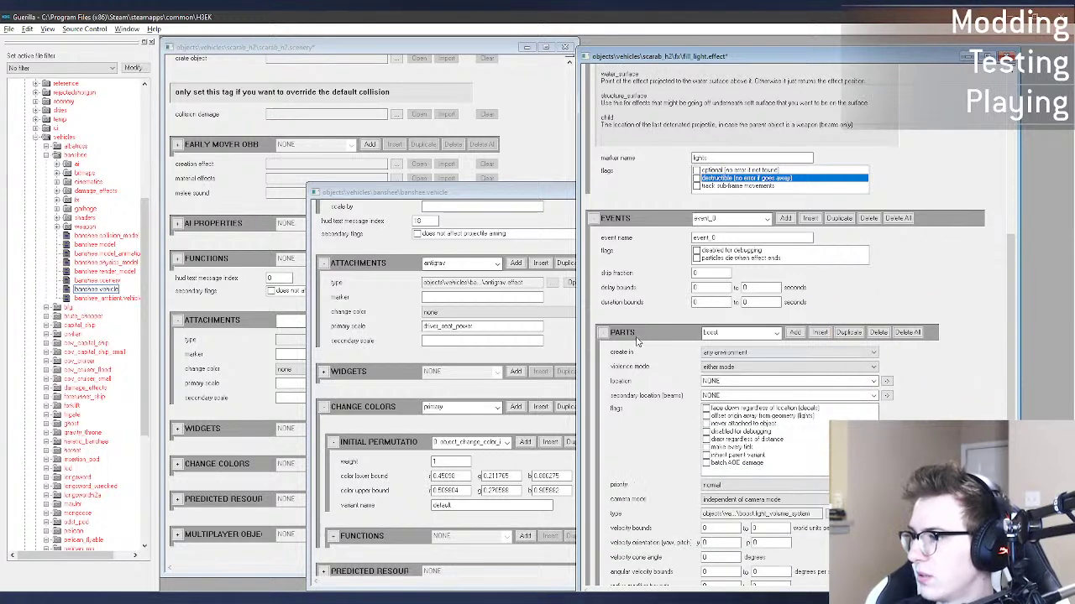
Step: Set the type of event_0's boost part to fill_light.light_volume_system from the scarab_h2\fx folder
click(603, 334)
click(730, 240)
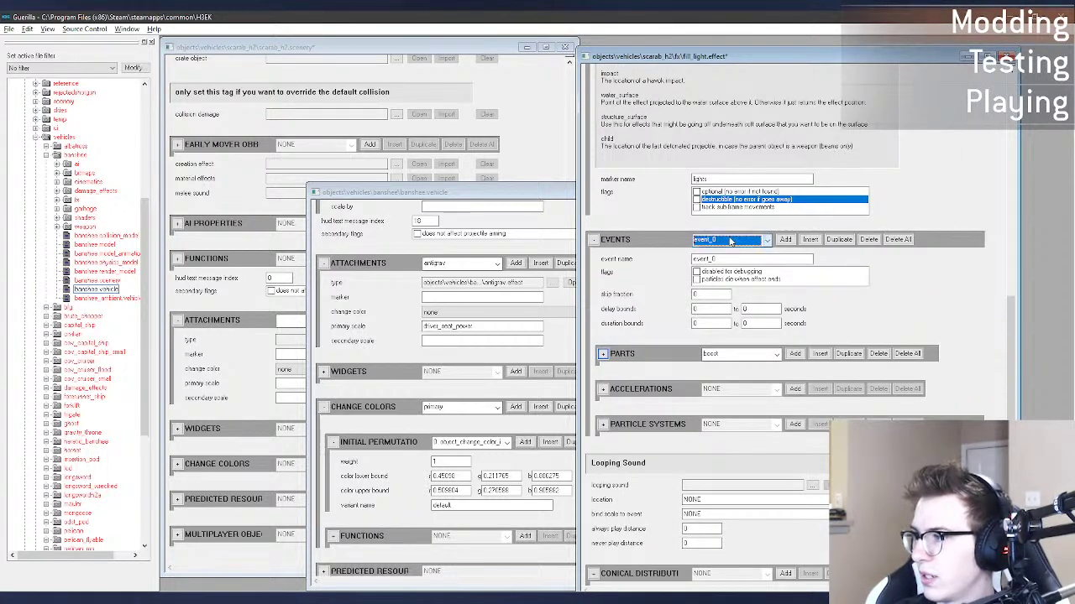
click(604, 355)
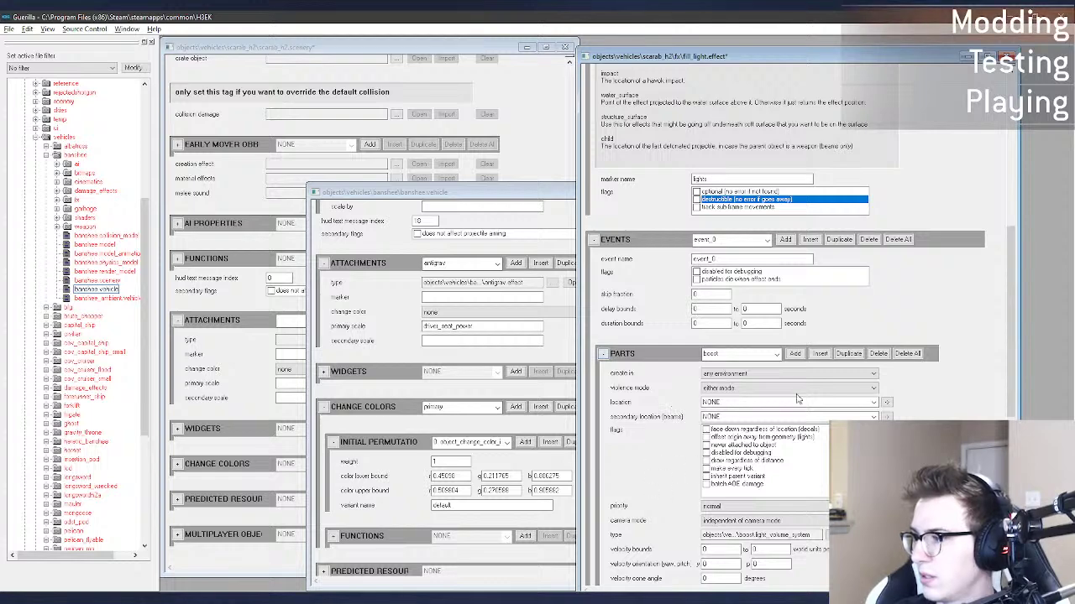
click(833, 535)
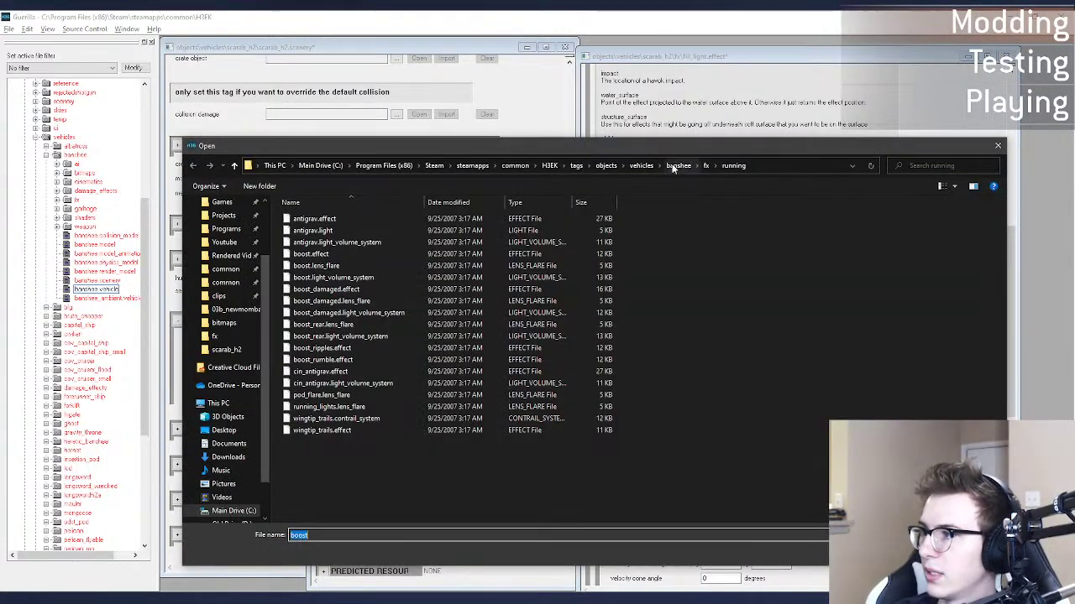
click(640, 165)
double_click(323, 411)
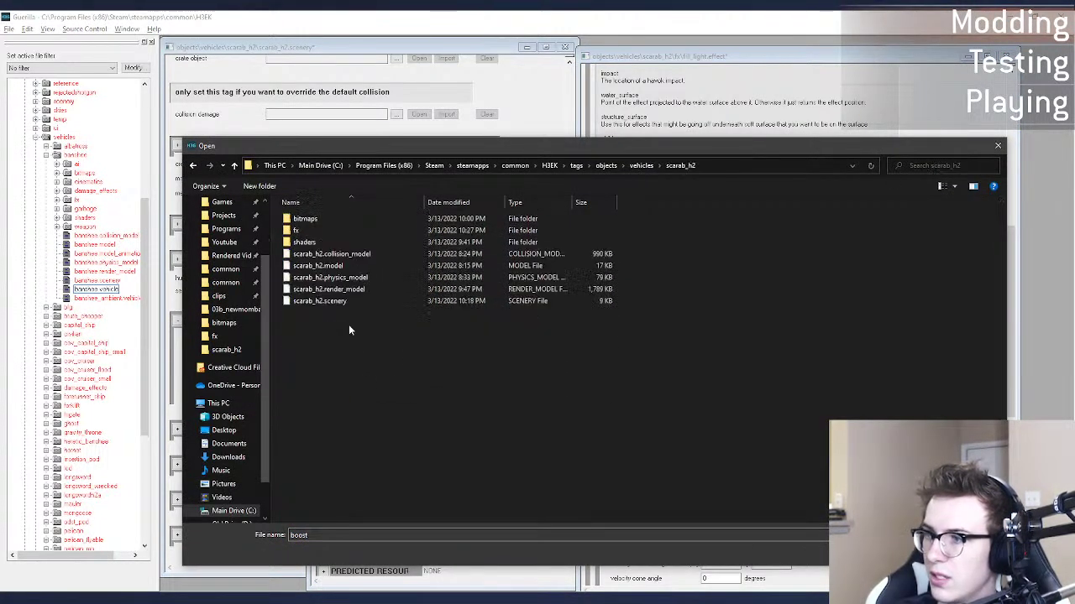
double_click(344, 230)
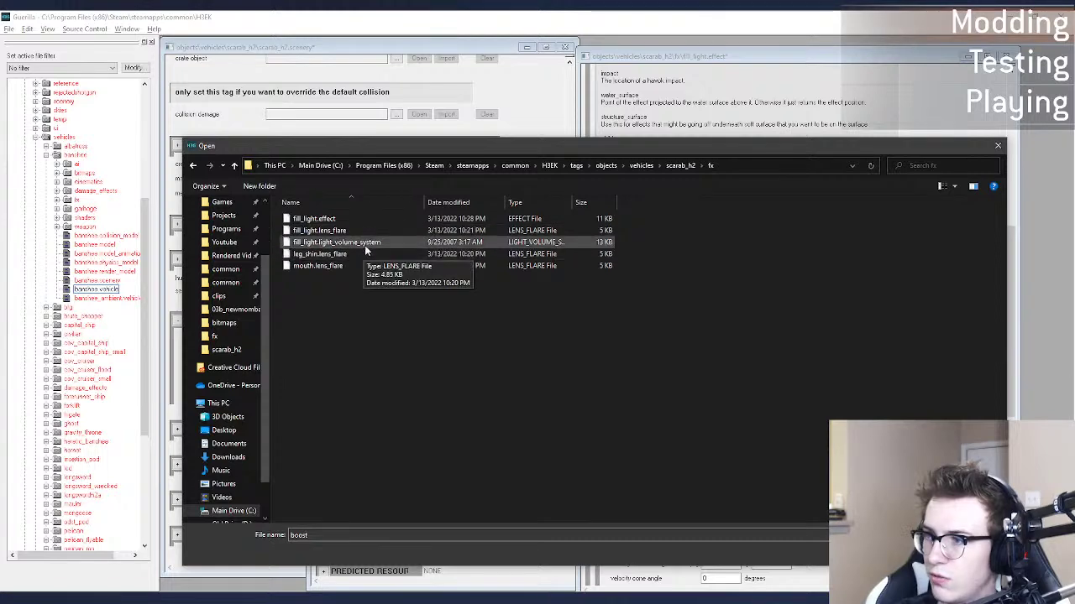
double_click(353, 242)
Step: Close banshee.vehicle, and save scarab_h2.scenery with its blank attachment's type set to fill_light.effect and its marker set to lights
click(426, 196)
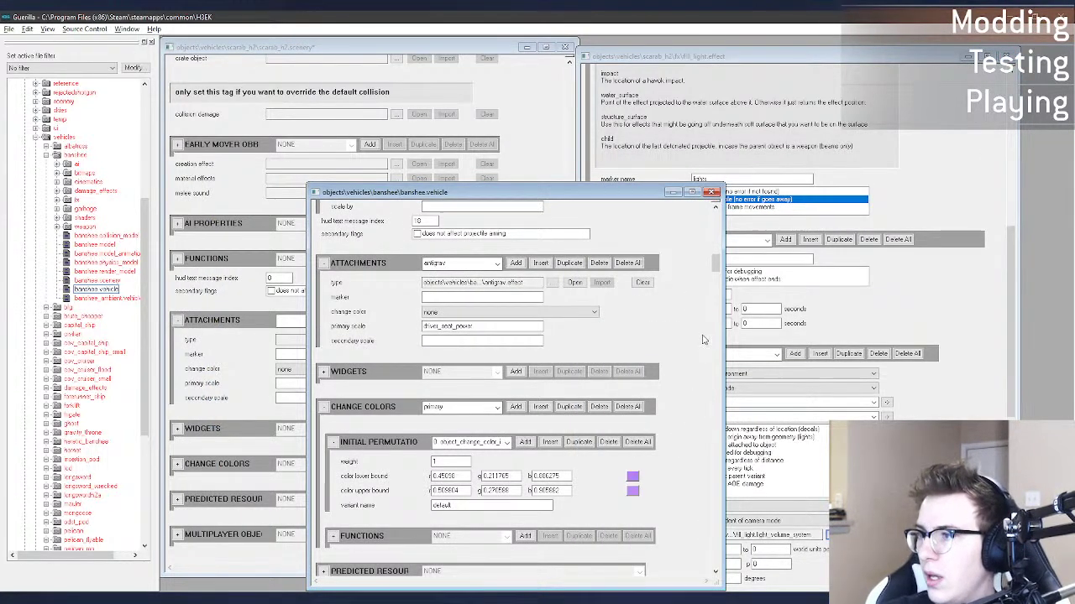
click(710, 193)
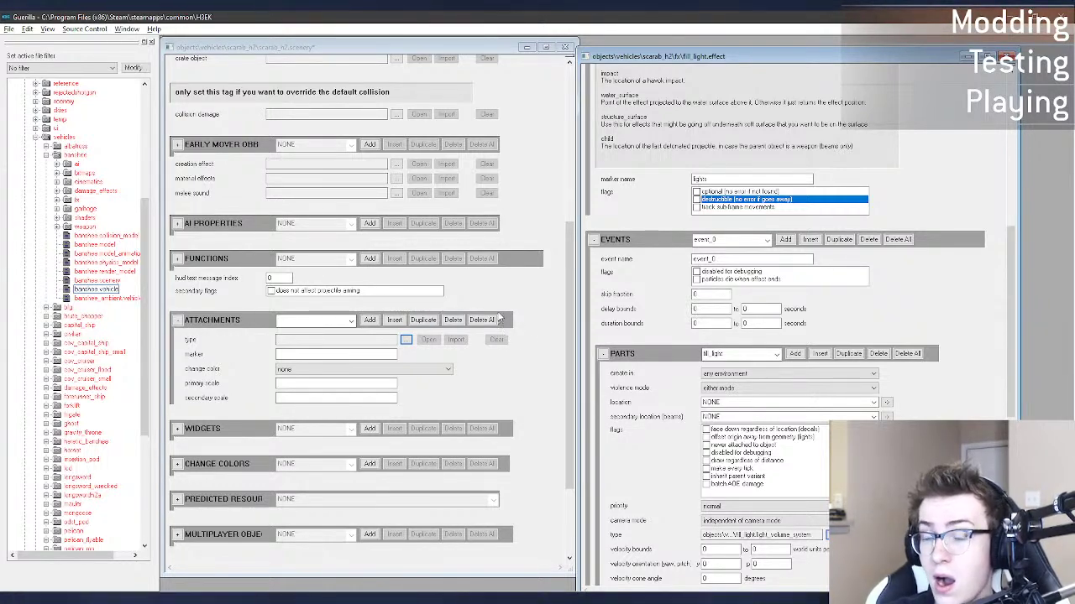
drag(567, 302, 553, 324)
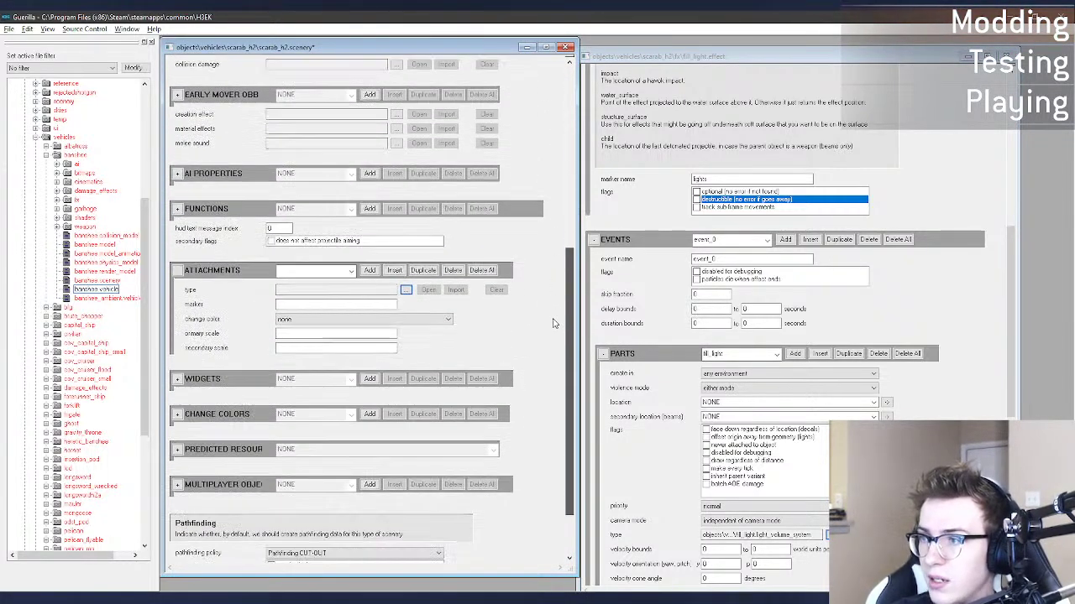
click(405, 289)
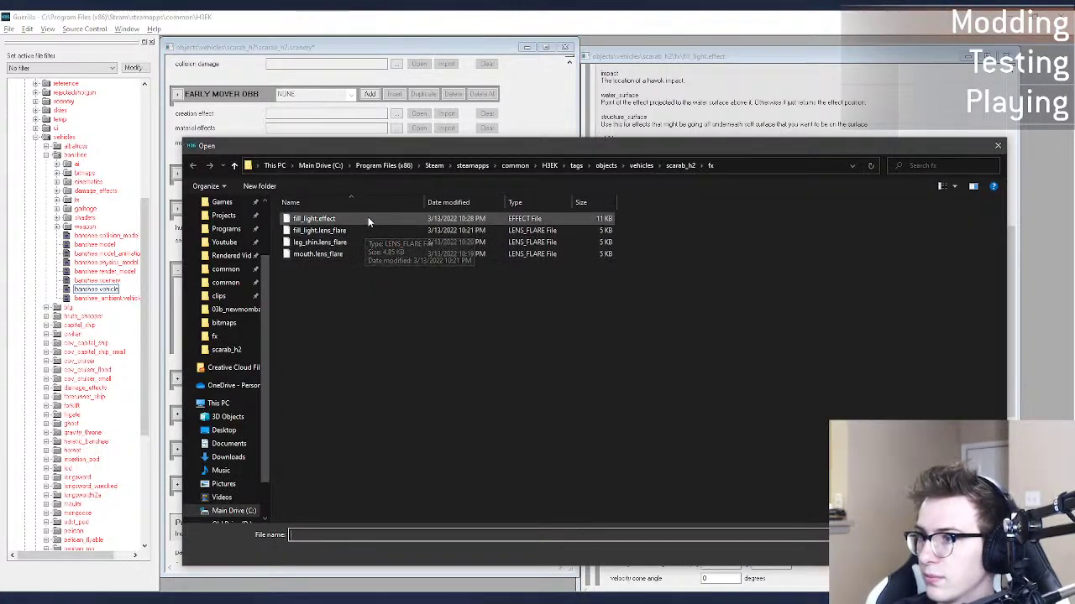
double_click(367, 217)
key(ctrl+s)
Step: Switch to H3 Sapien to inspect the reloaded scarab's lights up close, and return to Guerilla
key(alt+Tab)
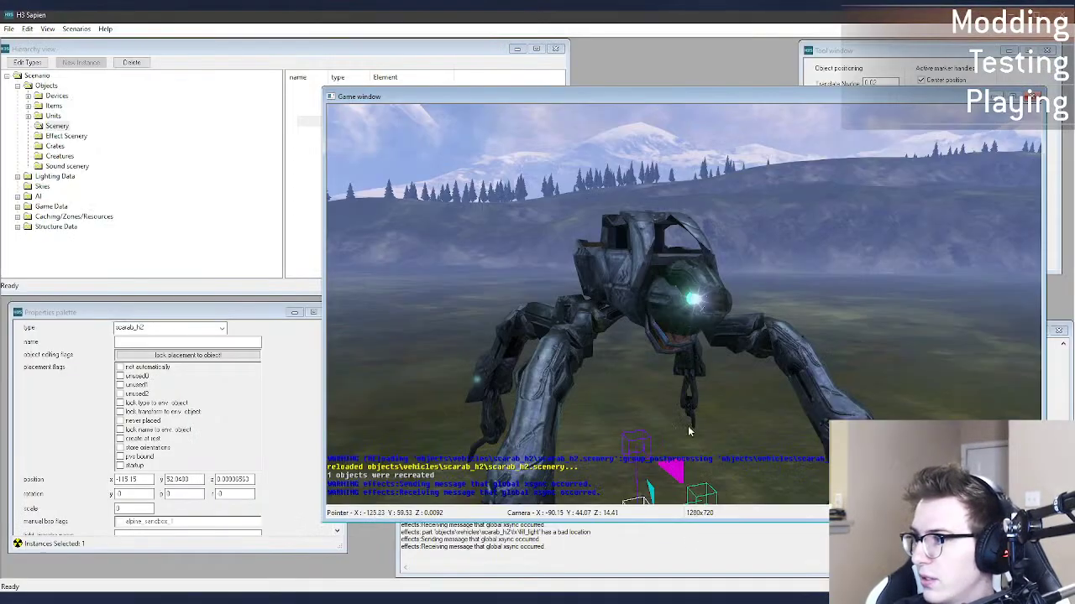
key(w)
middle_drag(689, 431, 827, 319)
key(w)
key(w)
key(w)
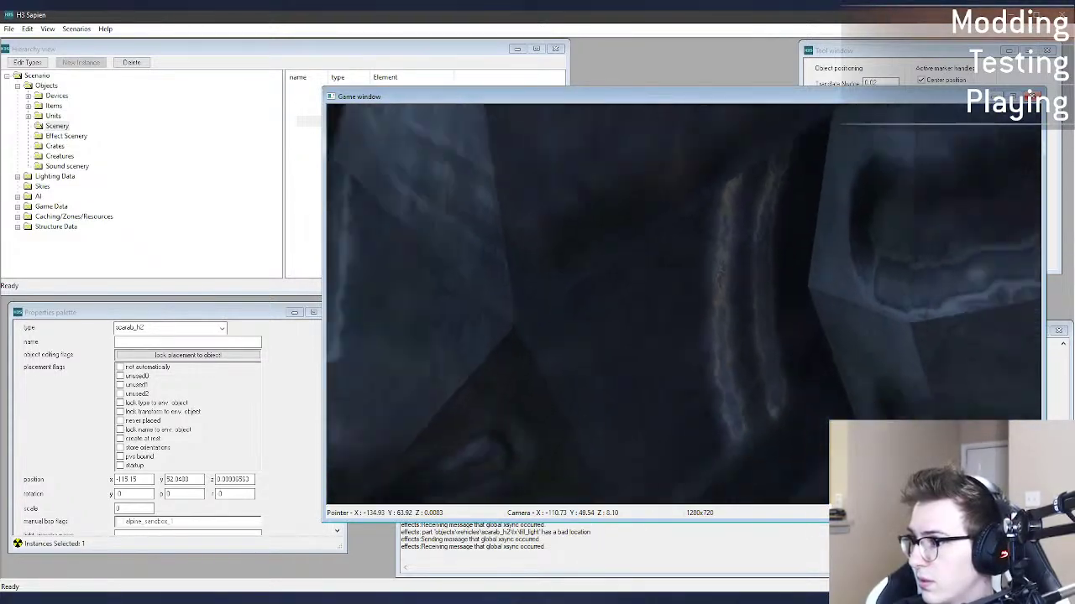
key(alt+Tab)
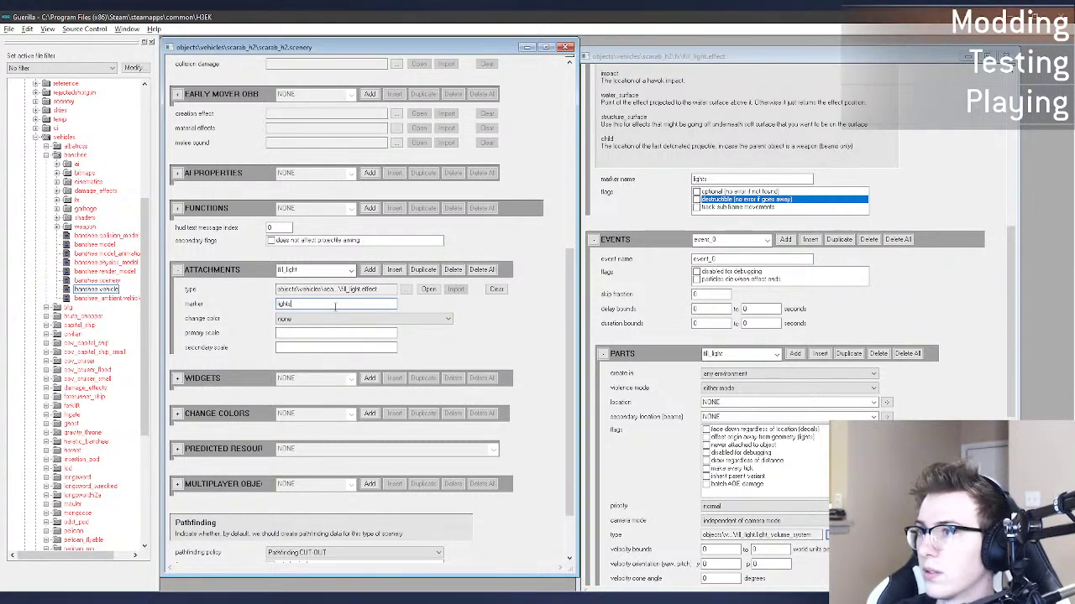
Step: Switch to H3 Sapien and delete the placed scarab_h2 scenery from the grass field
key(alt+Tab)
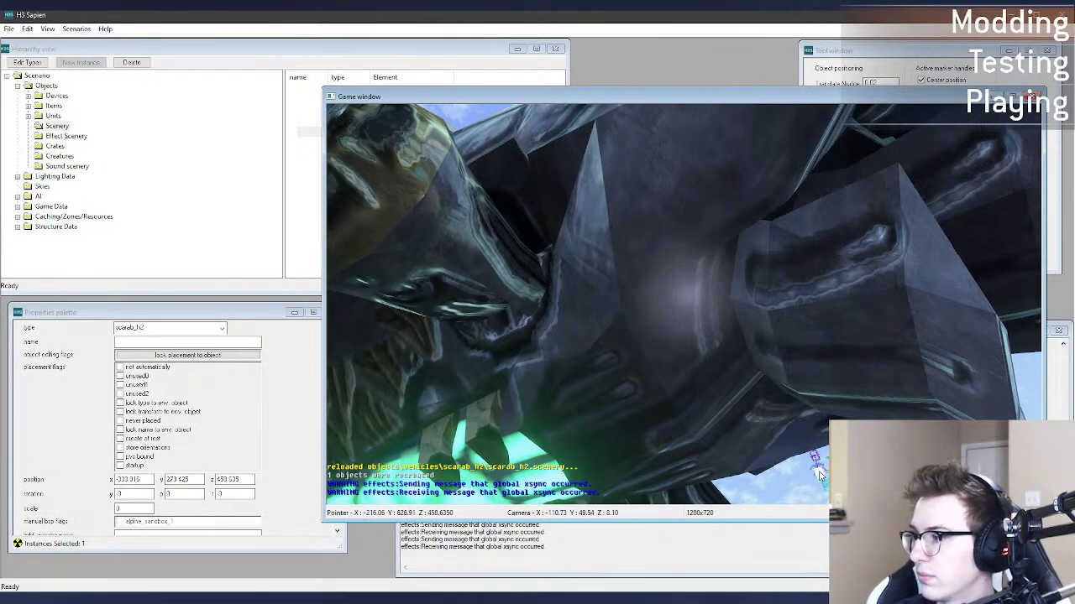
click(819, 470)
mouse_move(819, 470)
middle_down()
mouse_move(818, 487)
mouse_move(790, 508)
middle_up()
key(s)
click(701, 348)
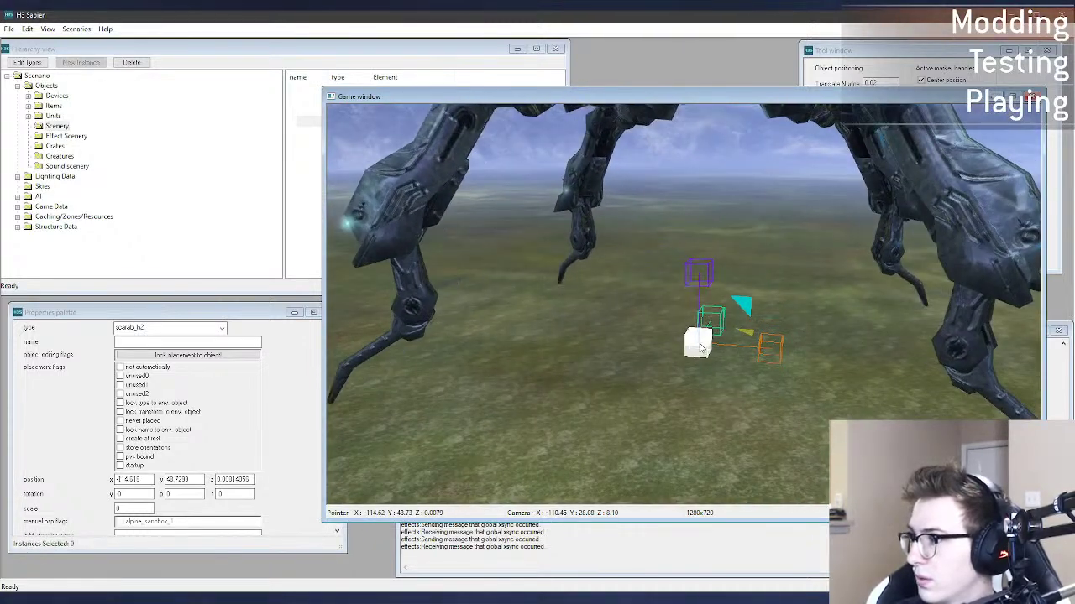
drag(699, 353, 675, 354)
key(Delete)
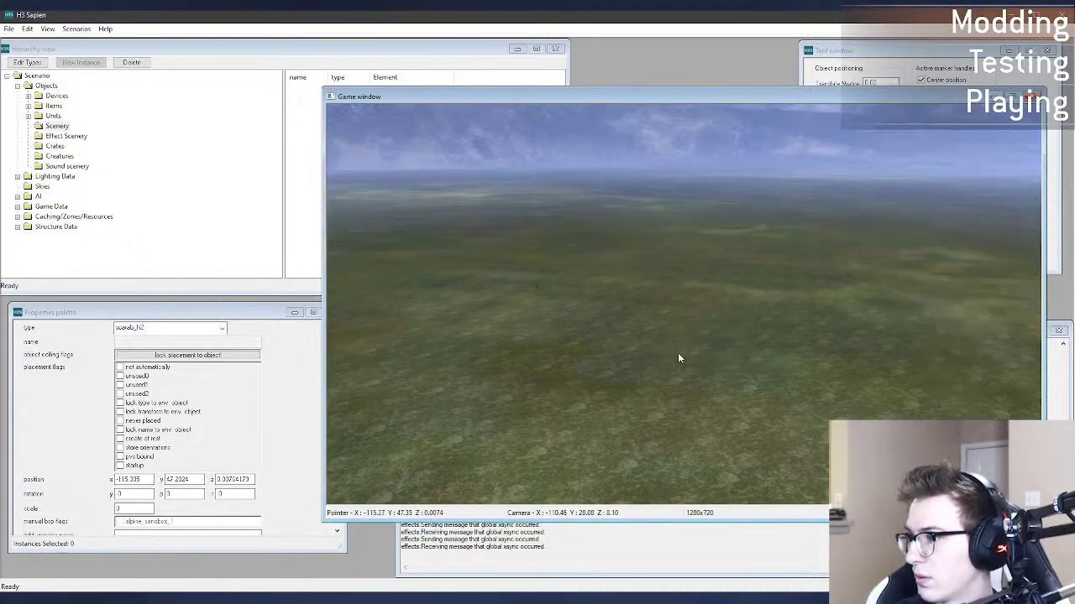
Step: Place a new scarab_h2 scenery instance on the grass and inspect its lights from below
right_click(697, 359)
middle_drag(698, 360, 722, 176)
key(w)
Step: Return to Guerilla and open the fill_light.light_volume_system tag referenced by the fill_light part of fill_light.effect
key(alt+Tab)
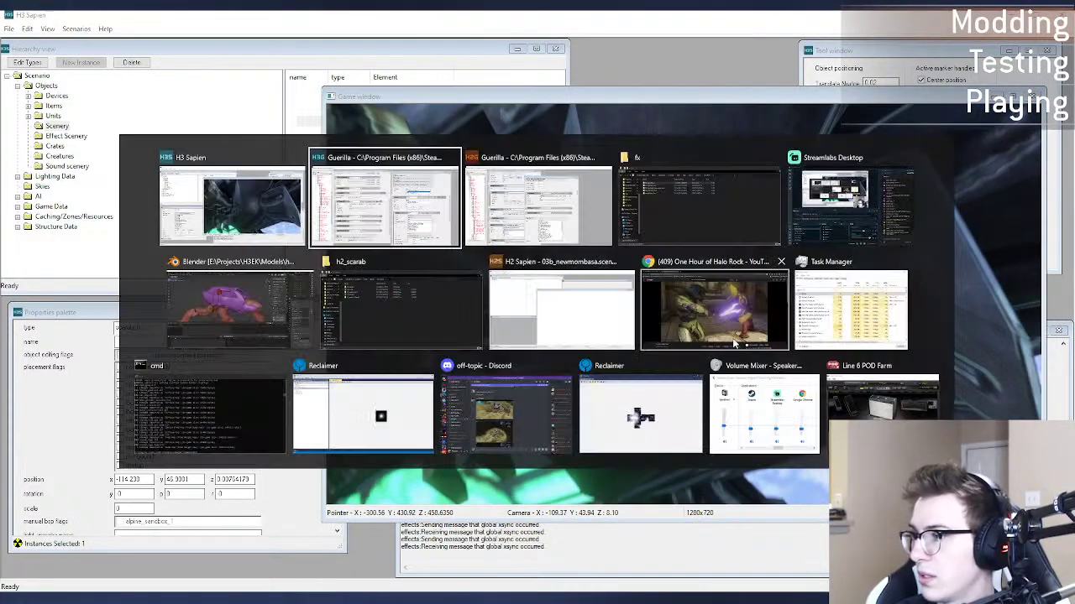
scroll(949, 390, down, 2)
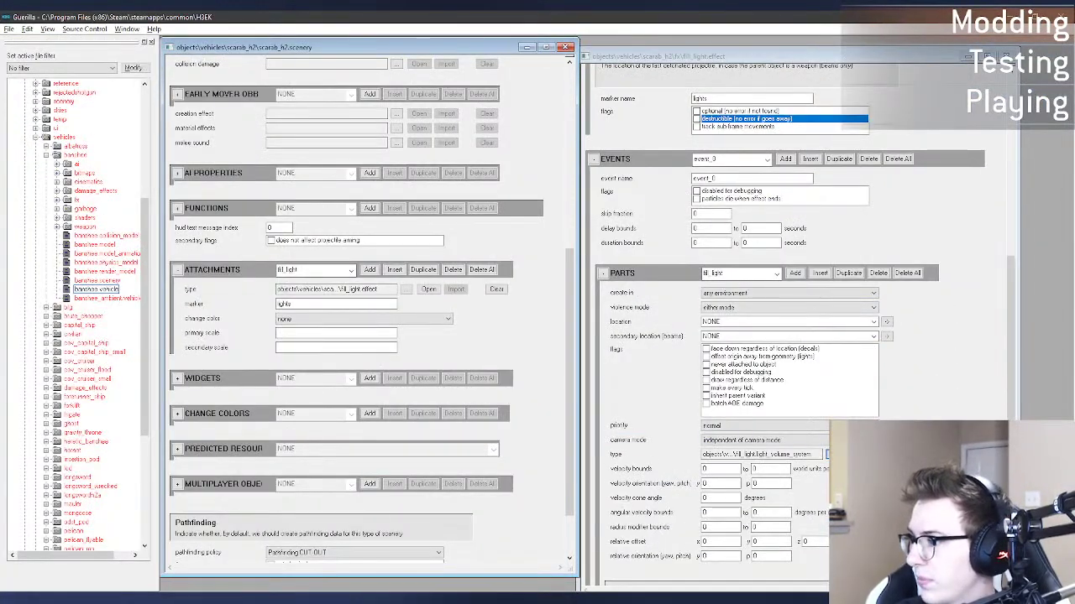
click(853, 454)
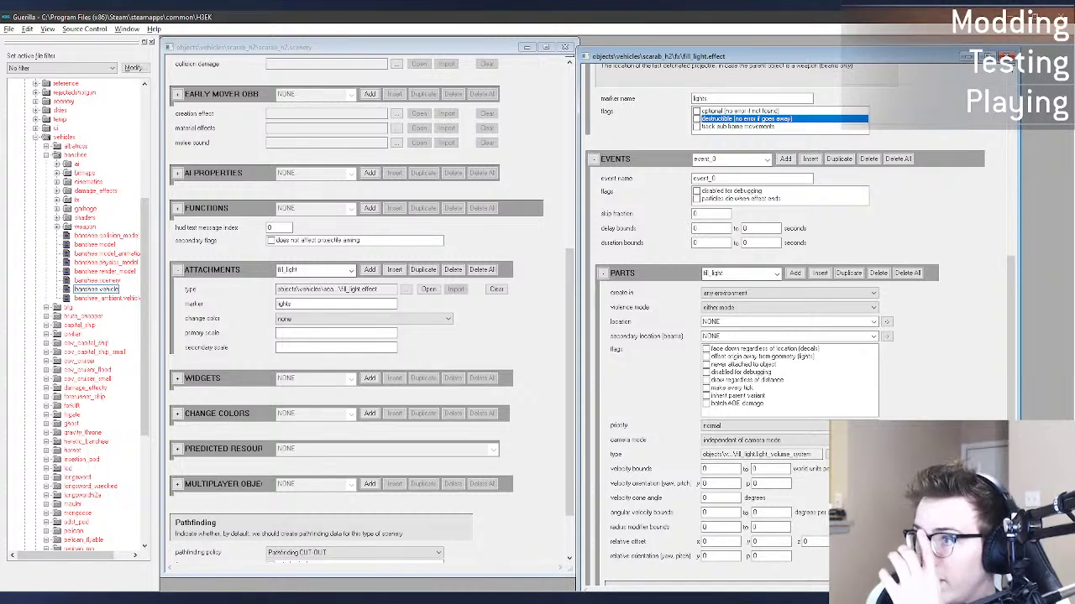
click(827, 454)
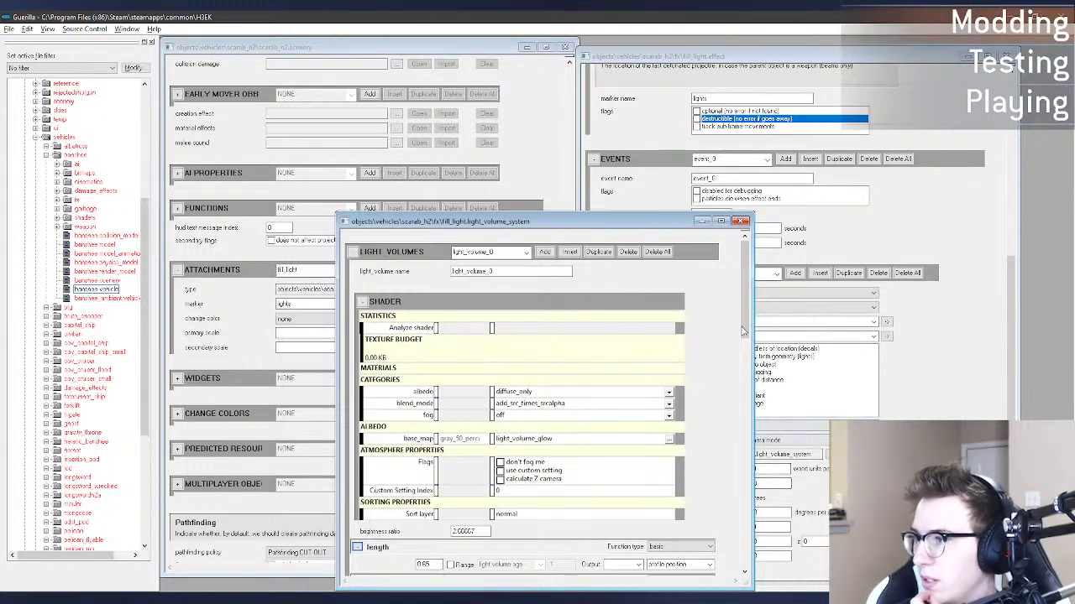
drag(680, 217, 682, 57)
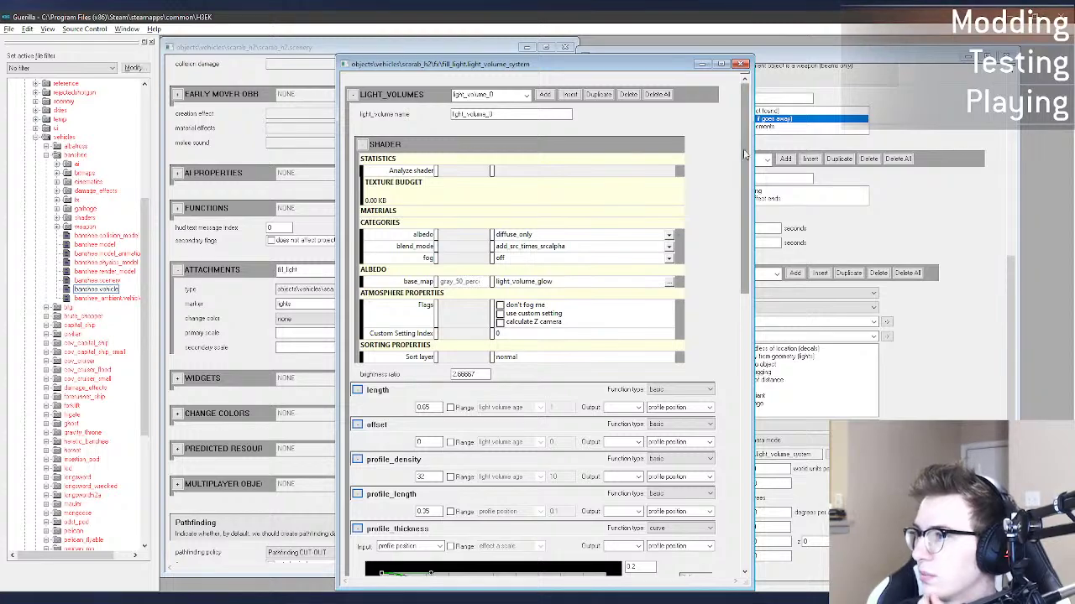
Step: Examine light_volume_0's shader and profile functions, including the profile_intensity input options, and close the light volume tag
scroll(742, 174, down, 1)
scroll(742, 174, up, 1)
click(494, 96)
click(495, 99)
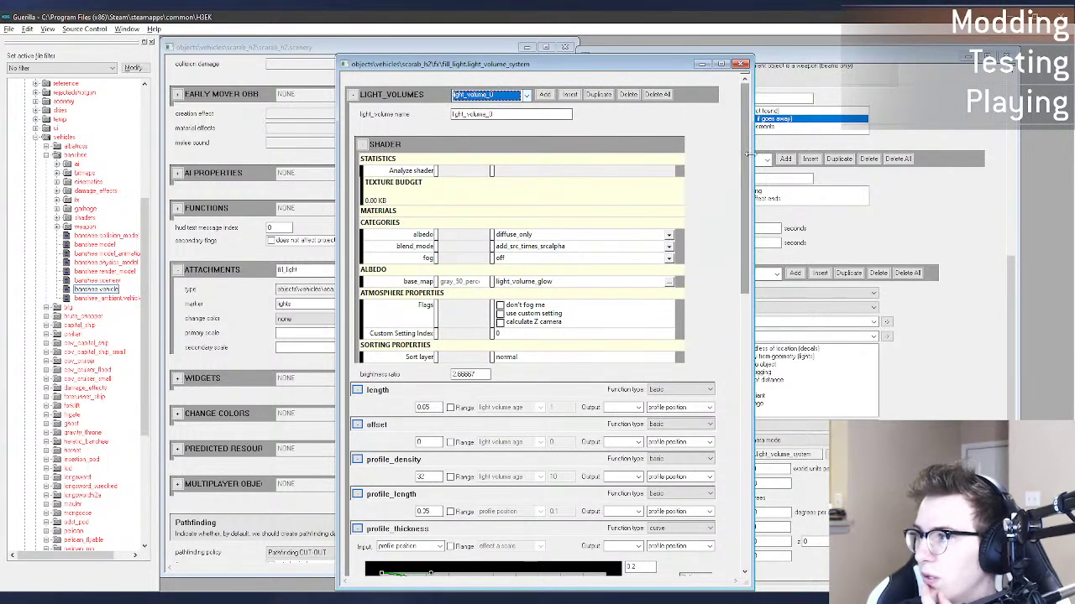
drag(745, 157, 735, 441)
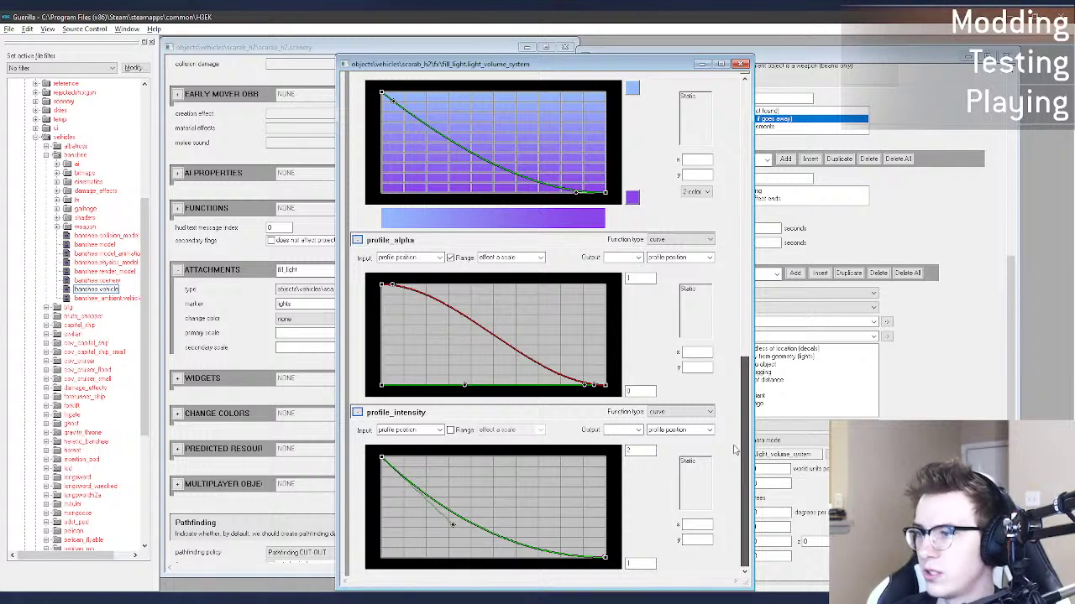
click(395, 430)
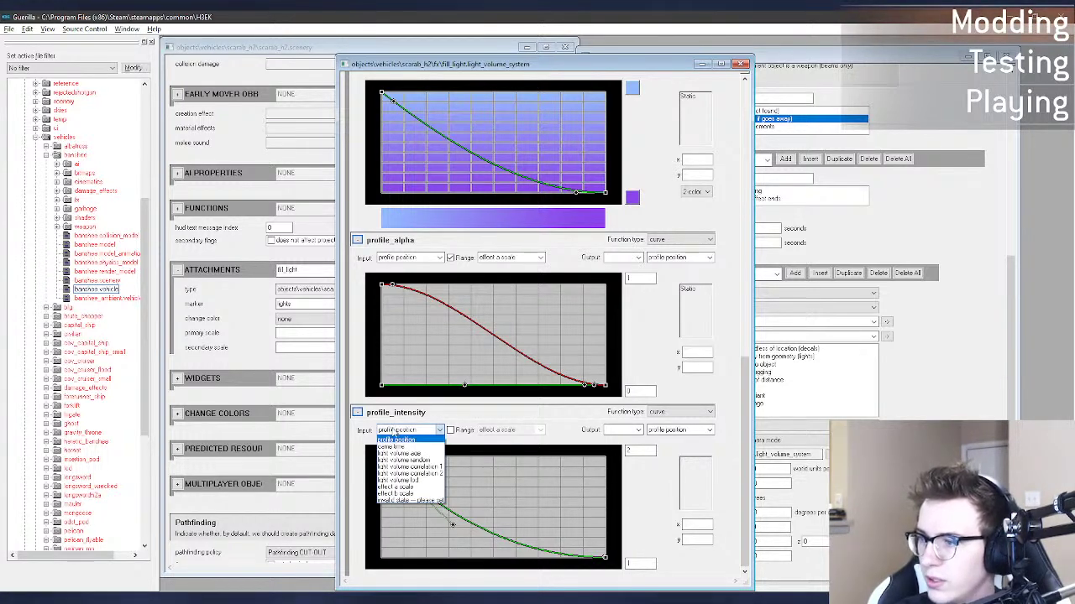
click(394, 437)
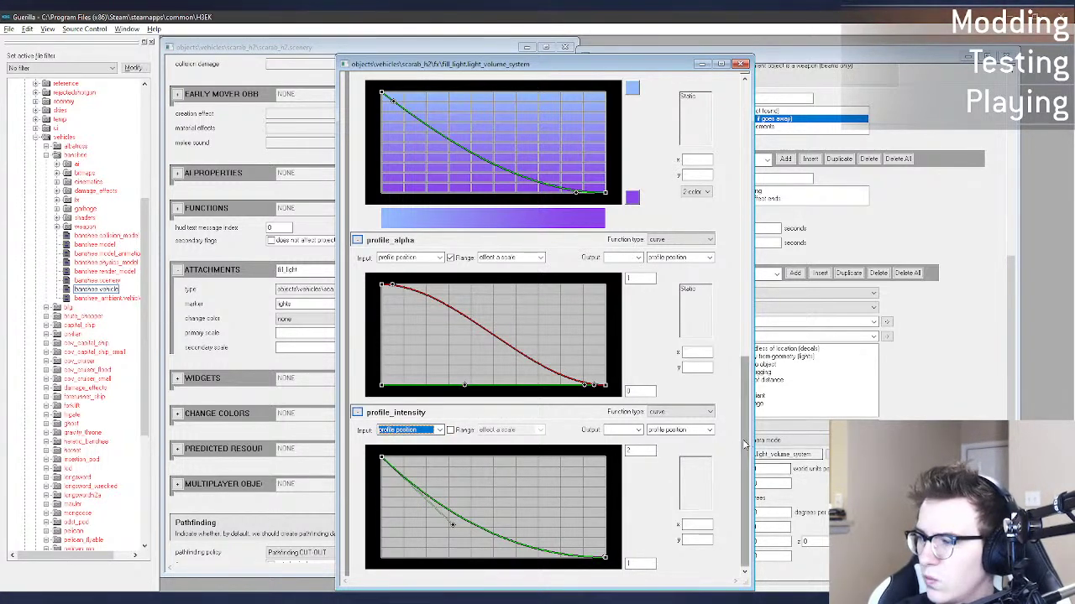
drag(746, 462, 736, 165)
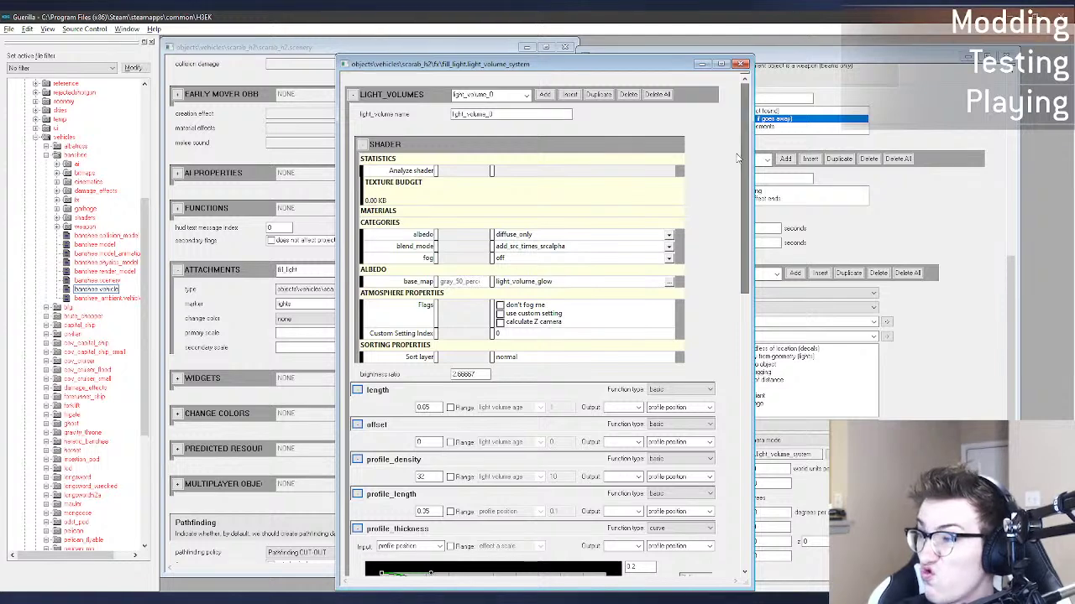
click(742, 65)
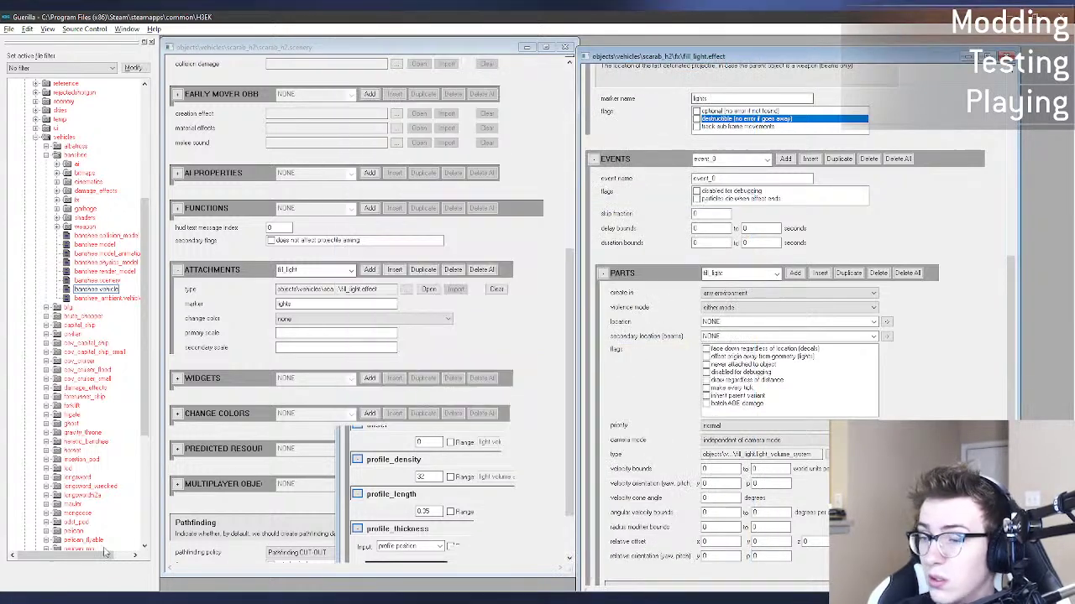
Step: Switch to File Explorer, go up to the H3EK tags\objects folder, and check its scenery folder
mouse_move(70, 598)
click(73, 563)
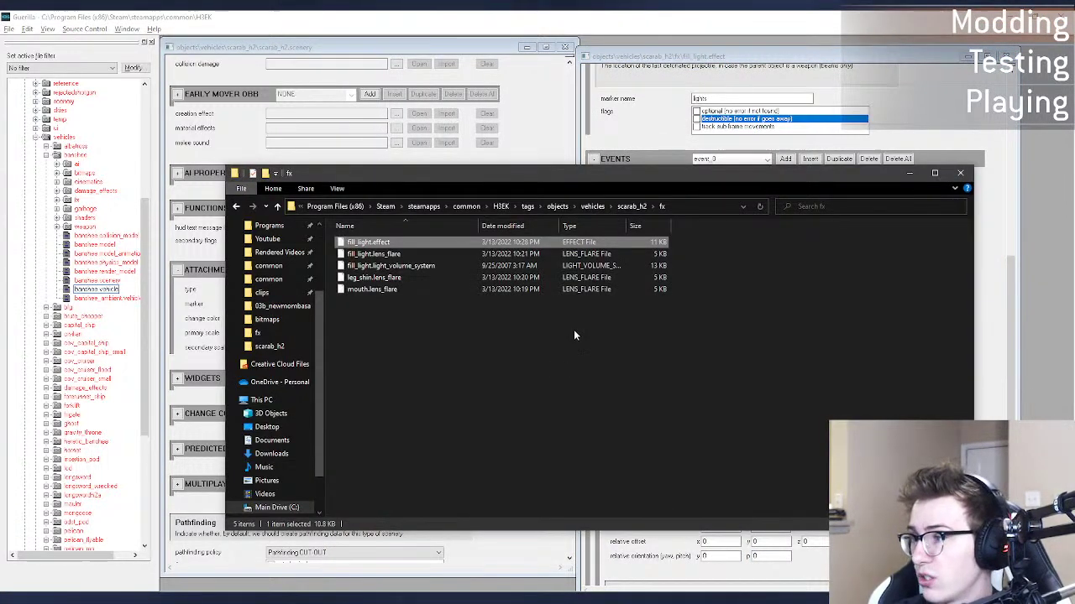
click(562, 207)
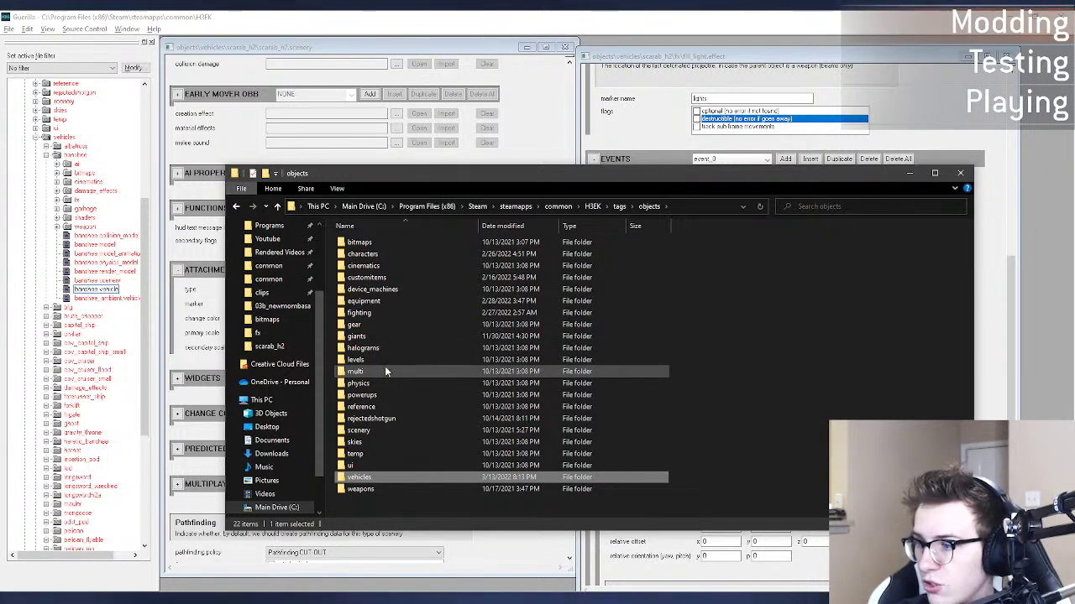
double_click(391, 430)
click(236, 206)
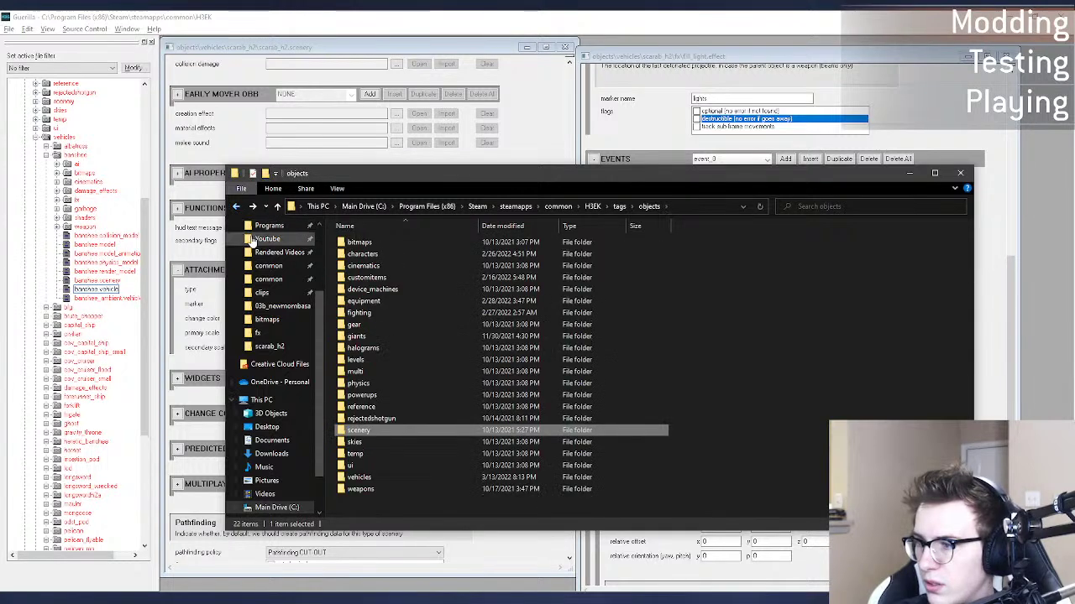
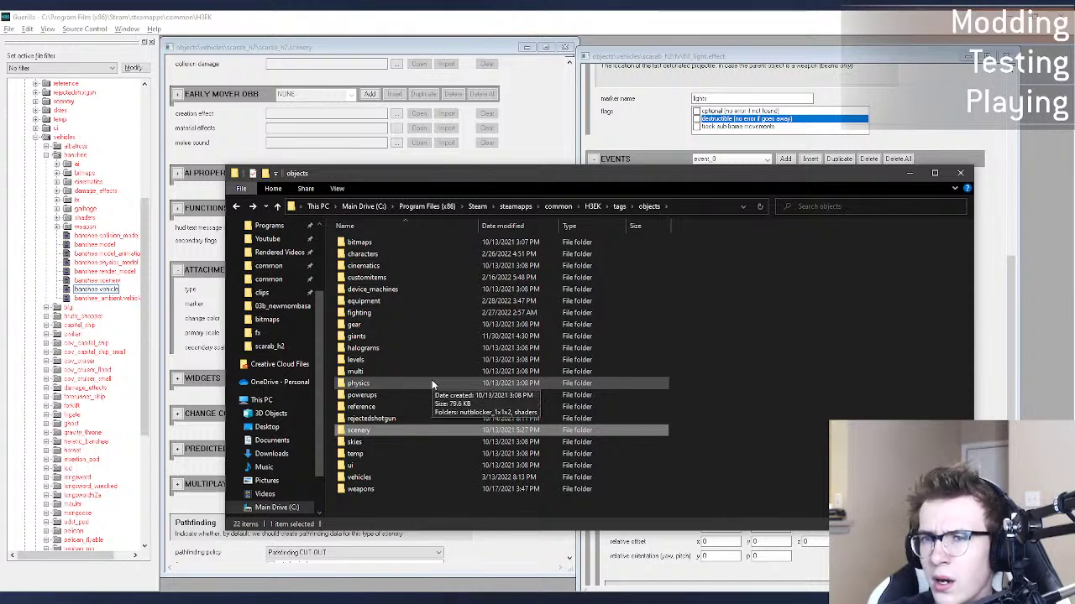
Step: Browse the levels\shared and levels\multi\snowbound object folders, and return to the objects folder
double_click(418, 361)
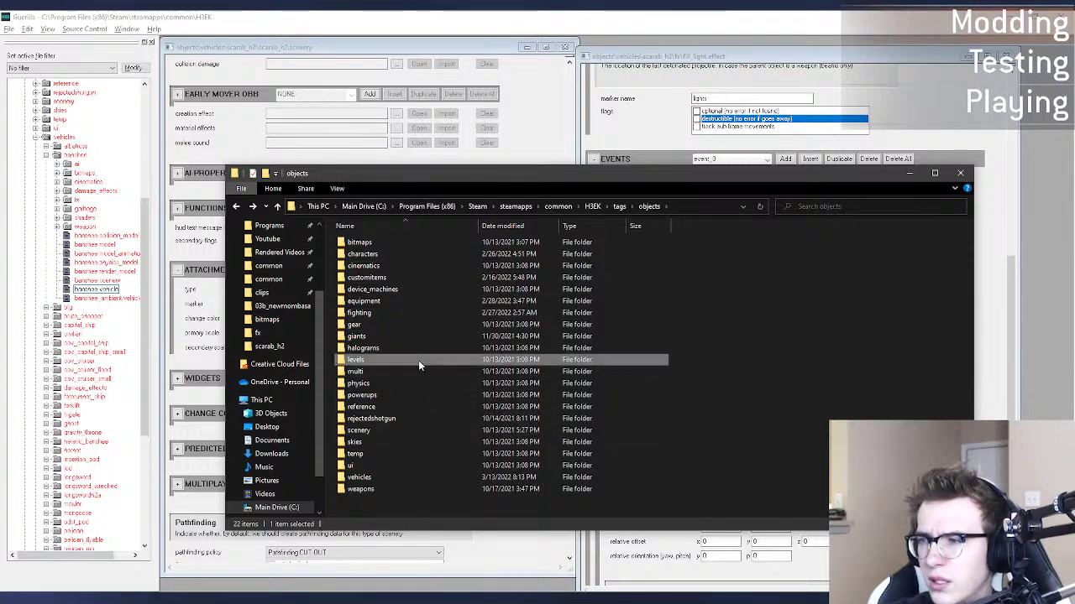
double_click(403, 265)
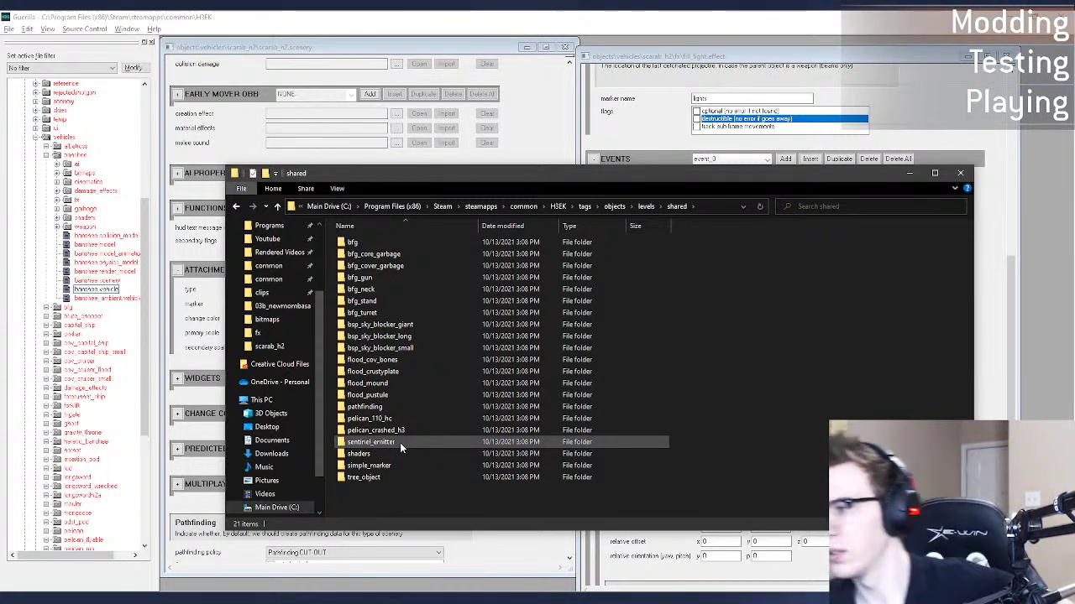
click(417, 396)
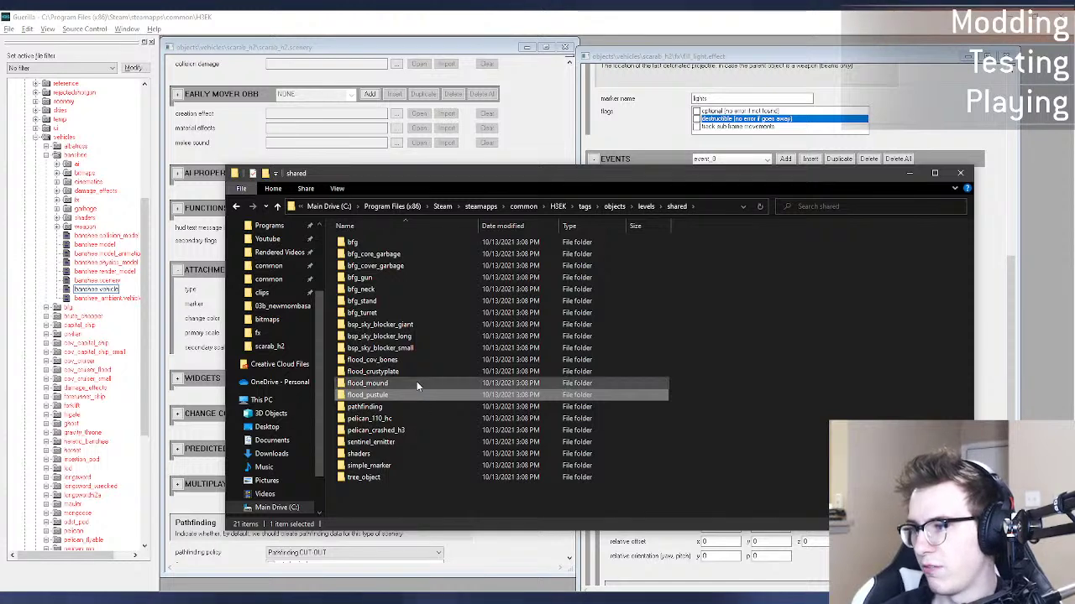
double_click(418, 370)
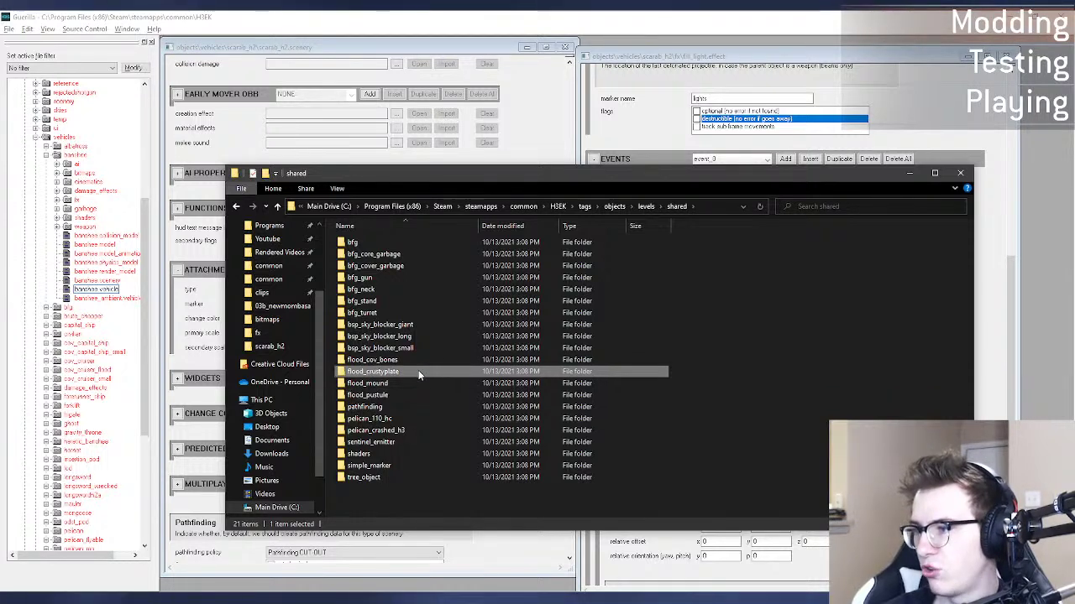
click(234, 208)
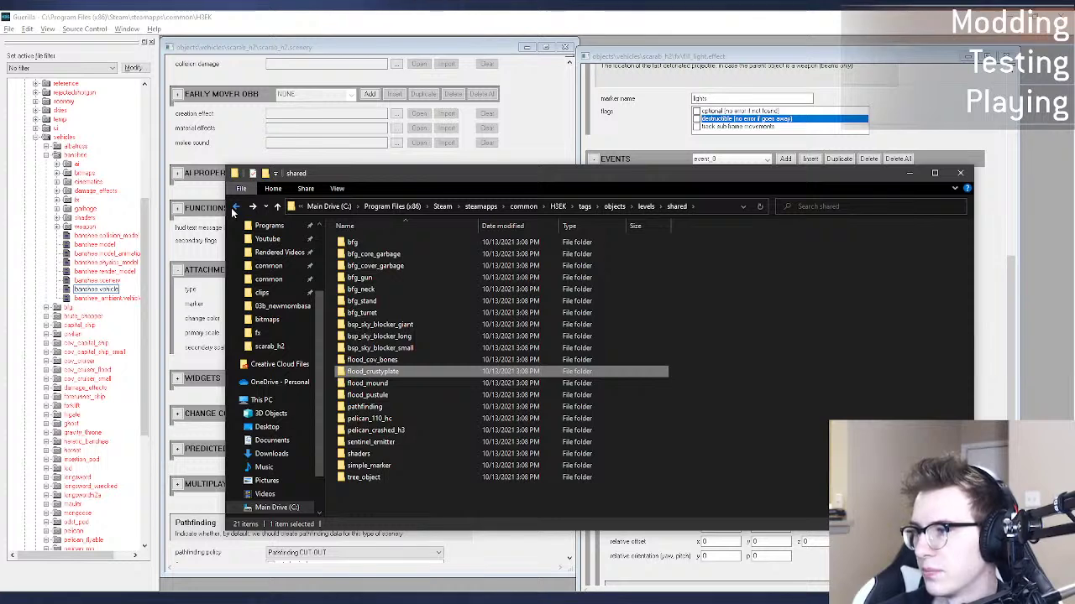
click(369, 336)
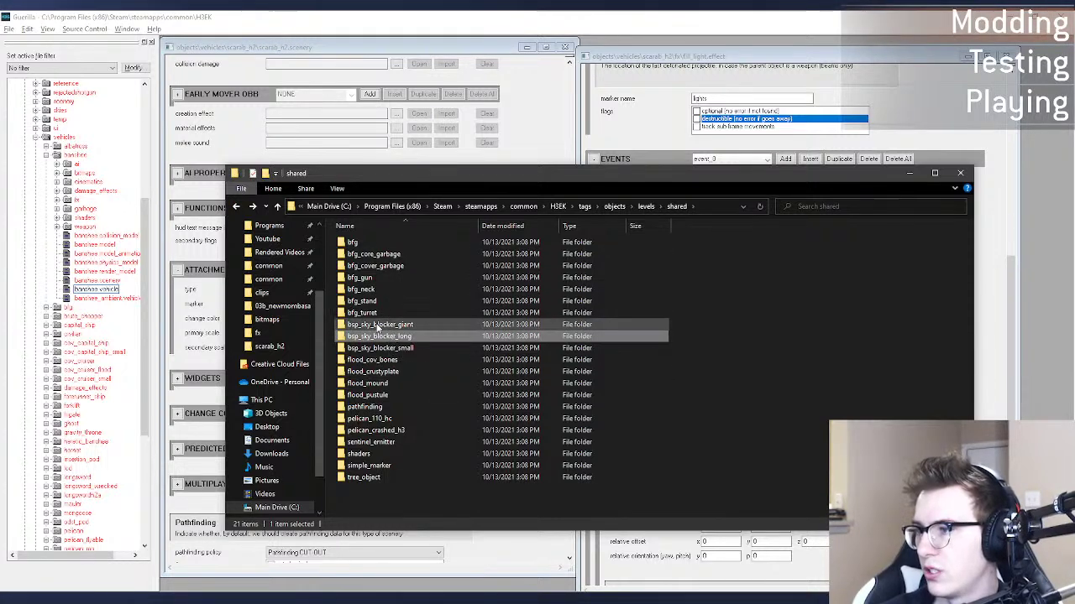
click(238, 210)
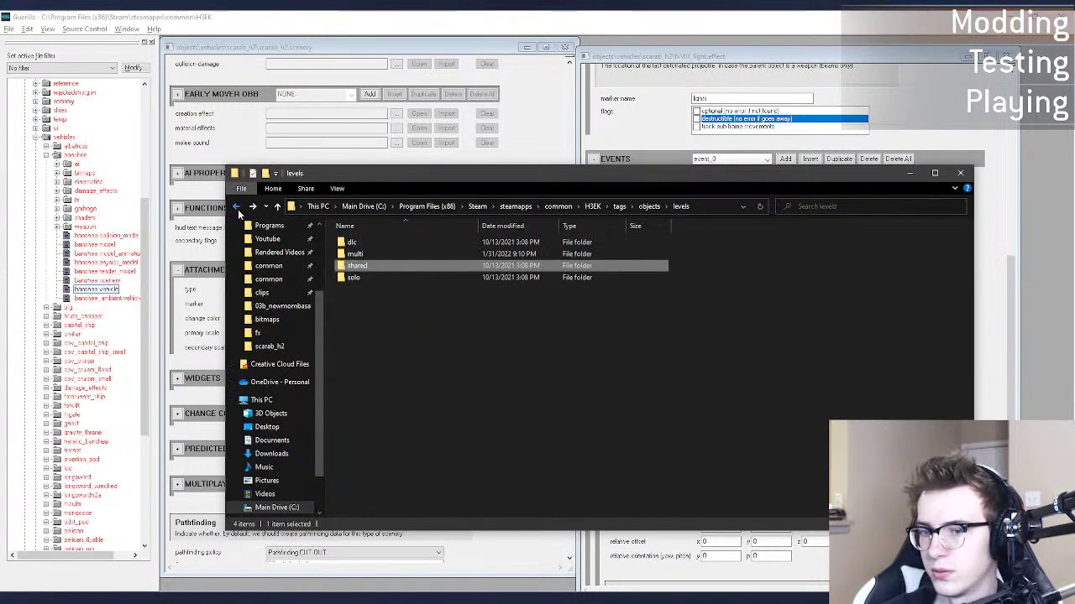
double_click(383, 253)
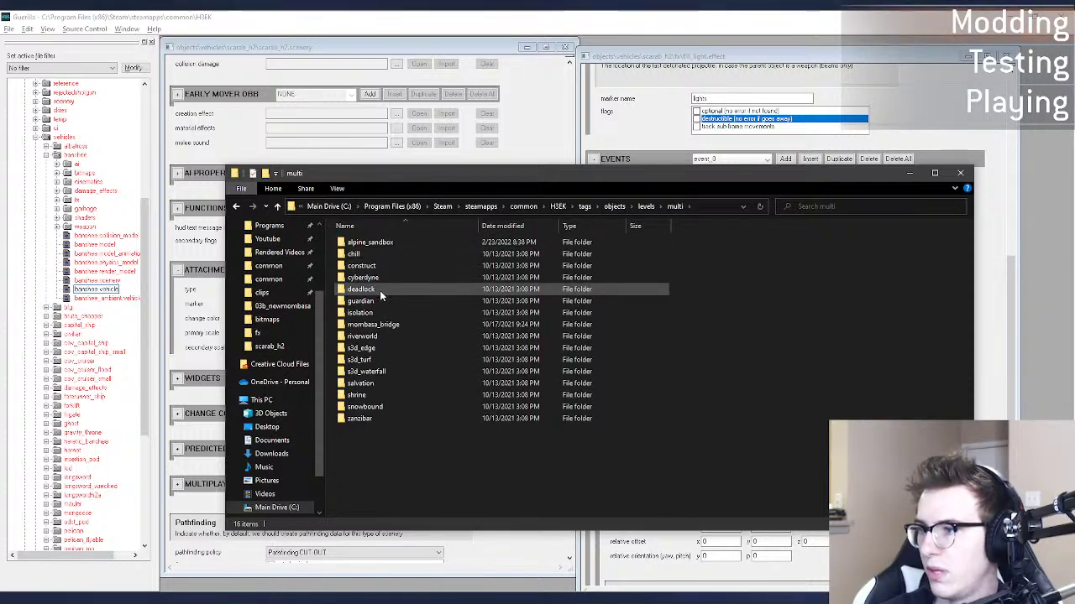
double_click(357, 407)
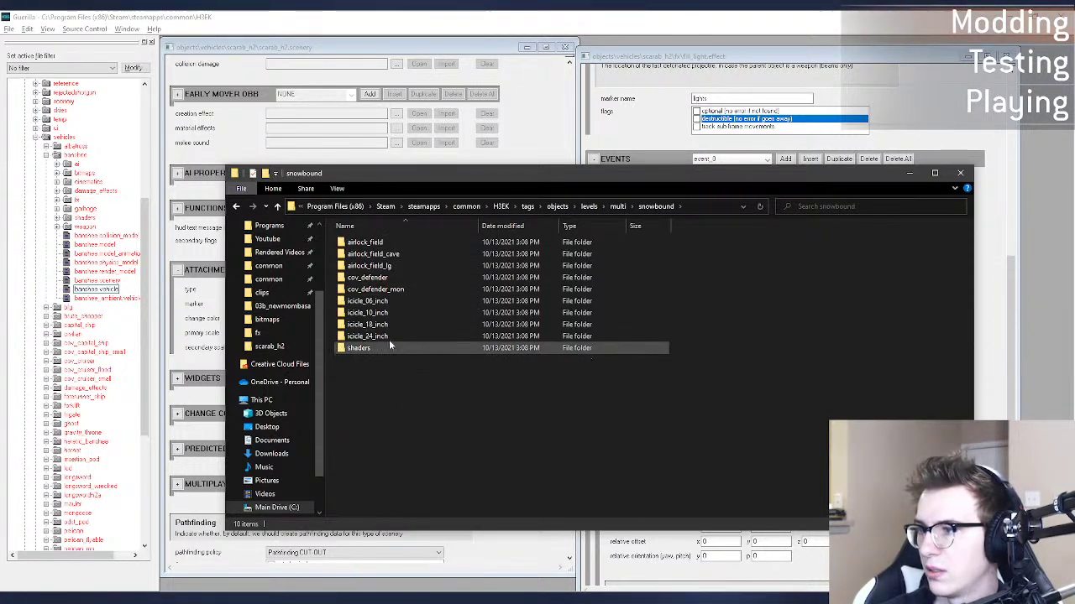
click(238, 206)
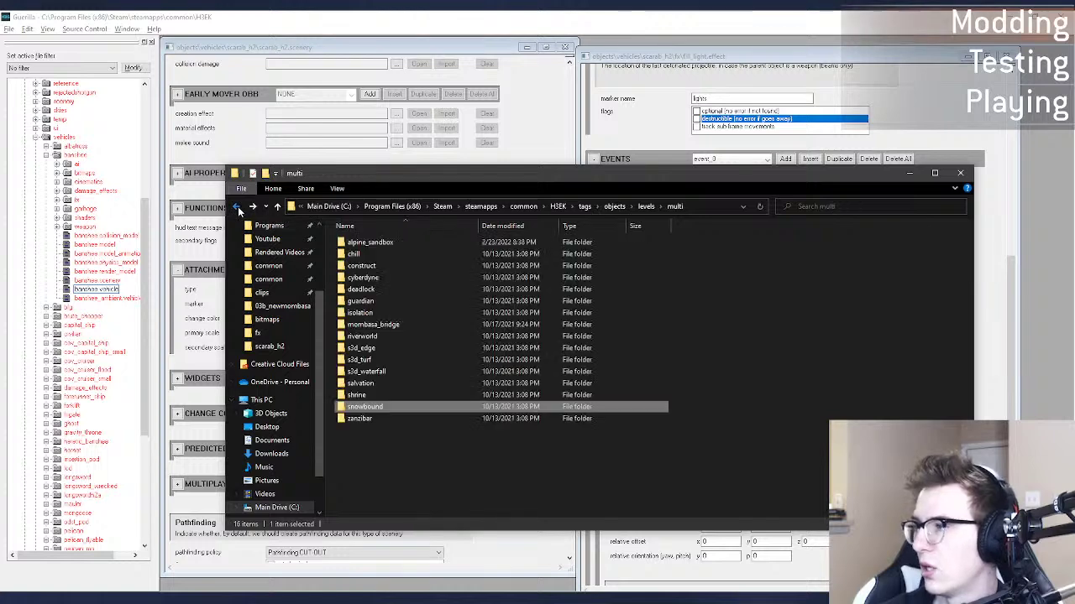
click(238, 207)
click(237, 207)
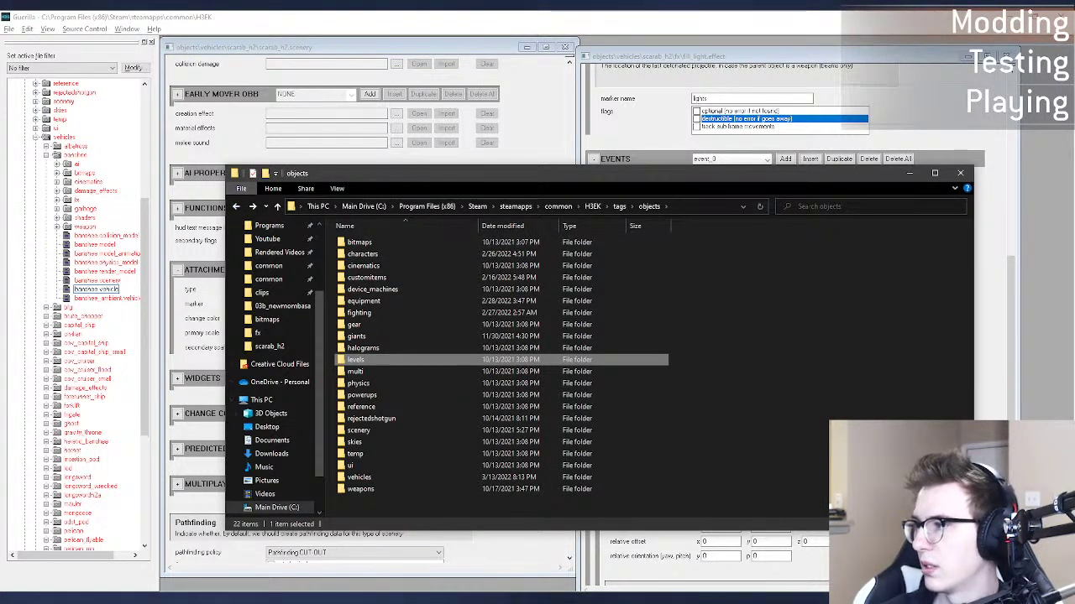
Step: Search the objects folder for watchtower, check cov_watchtower_base inside cov_watchtower, and open the cov_watchtower fx folder
click(805, 209)
text(watchtower)
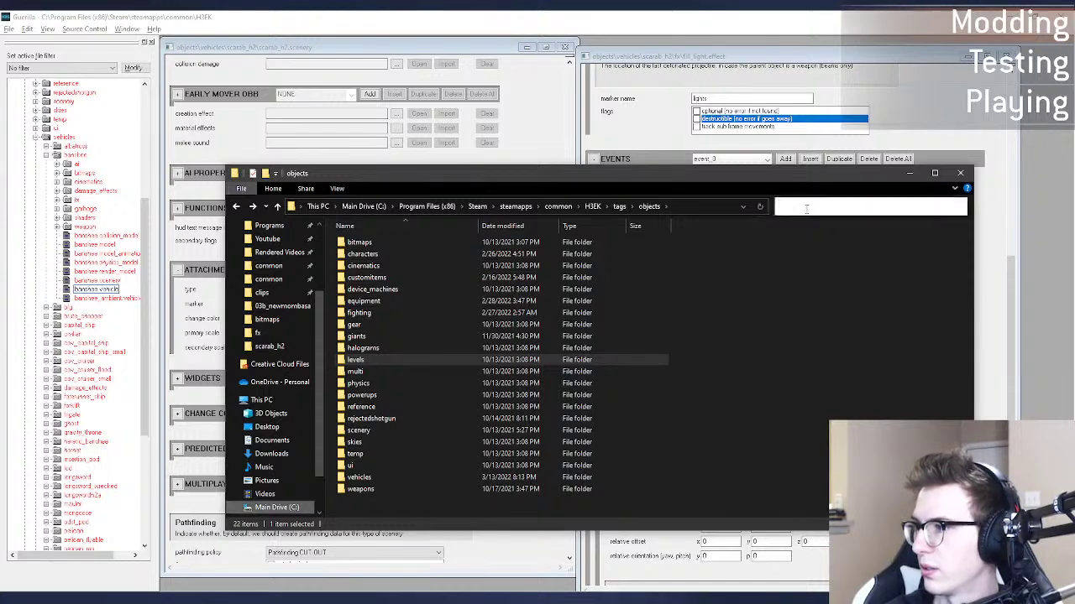
key(Return)
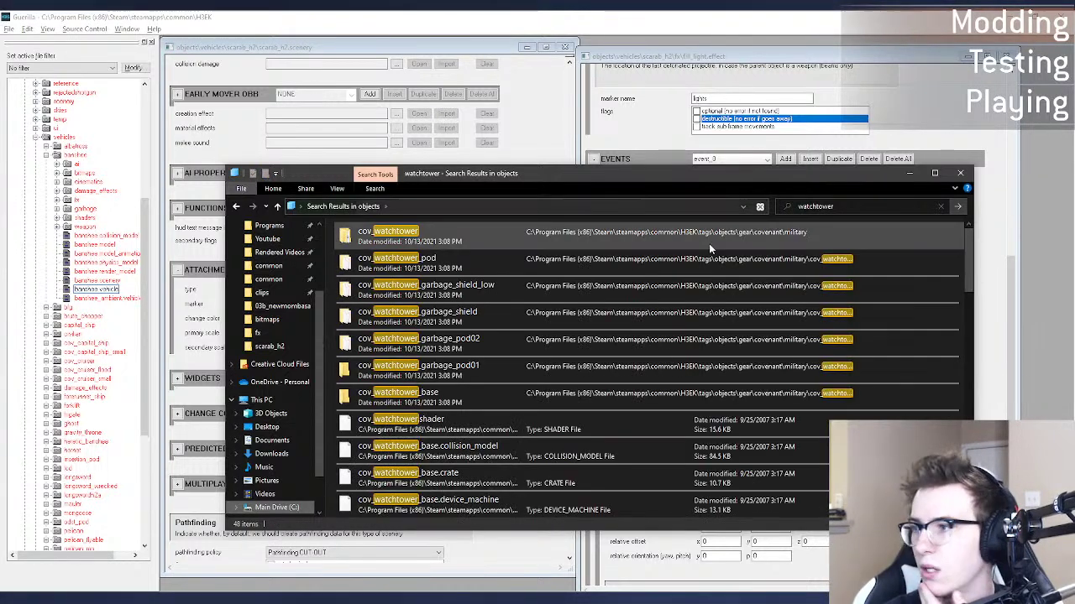
click(517, 240)
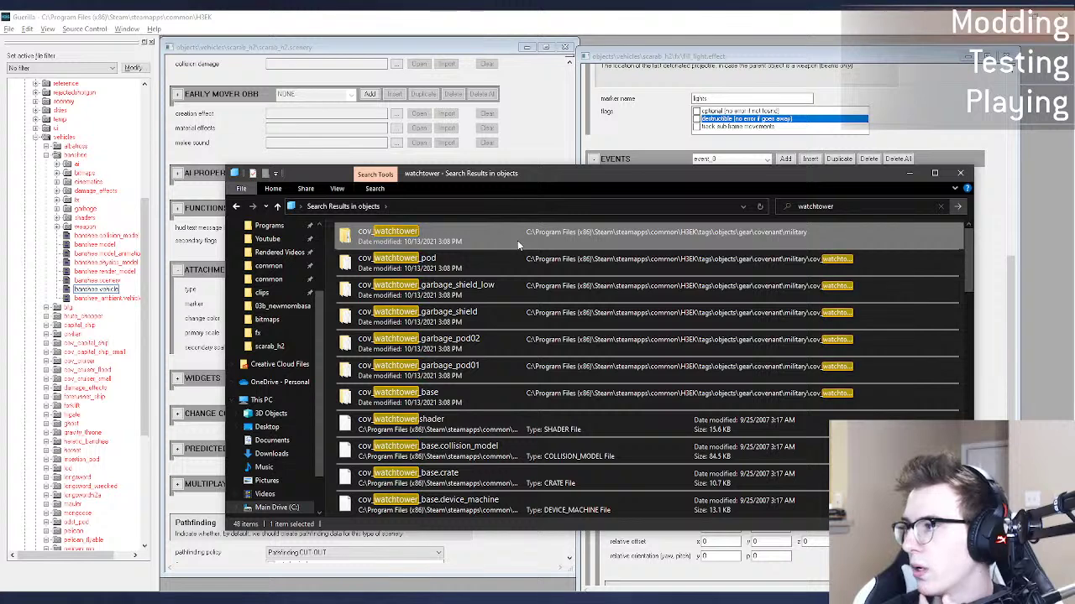
double_click(517, 241)
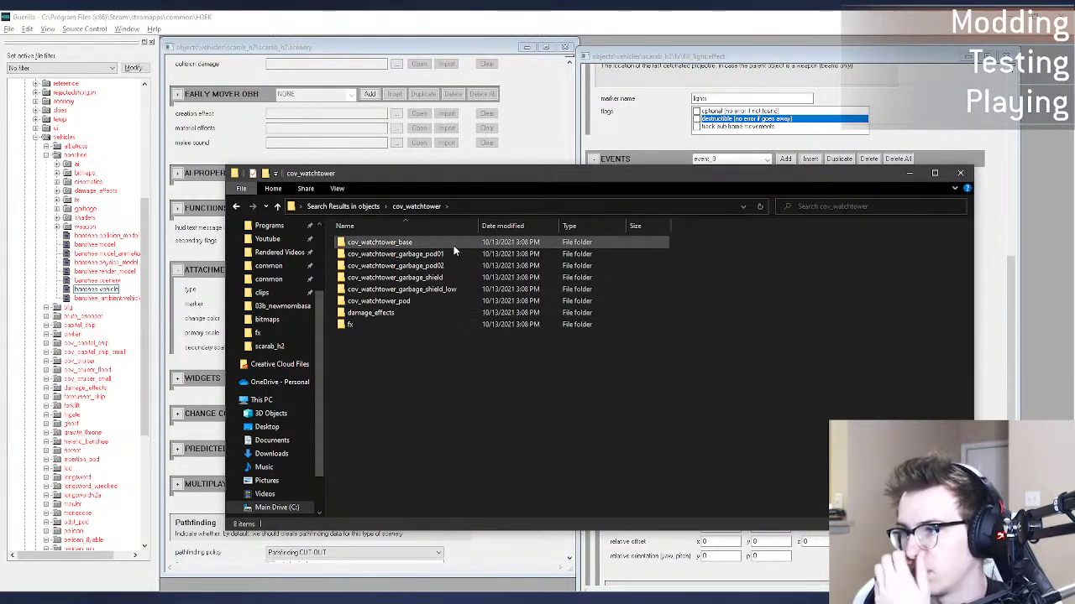
double_click(453, 244)
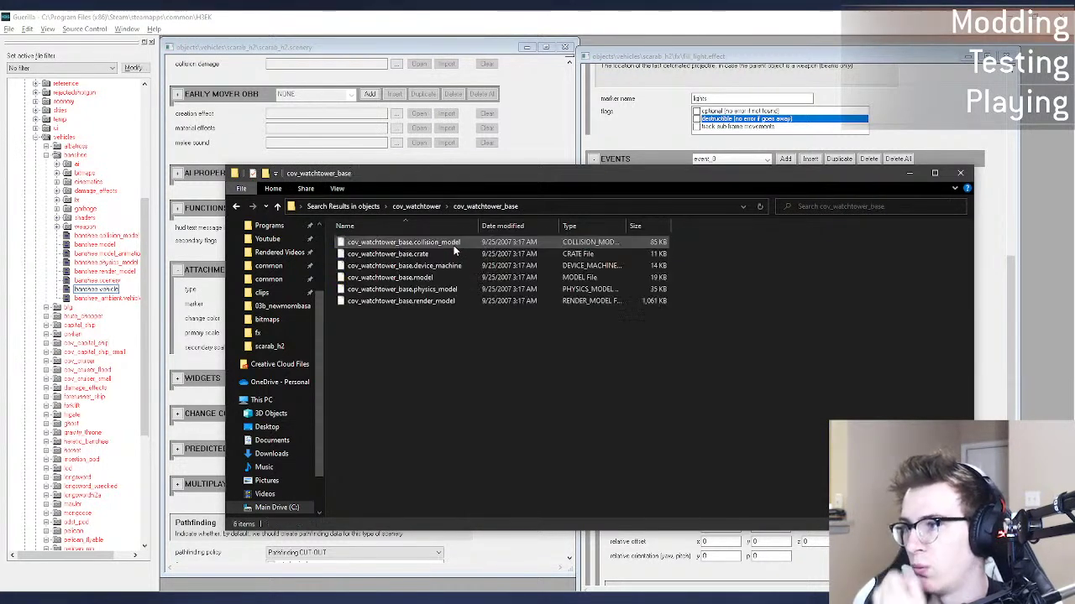
click(236, 207)
double_click(394, 319)
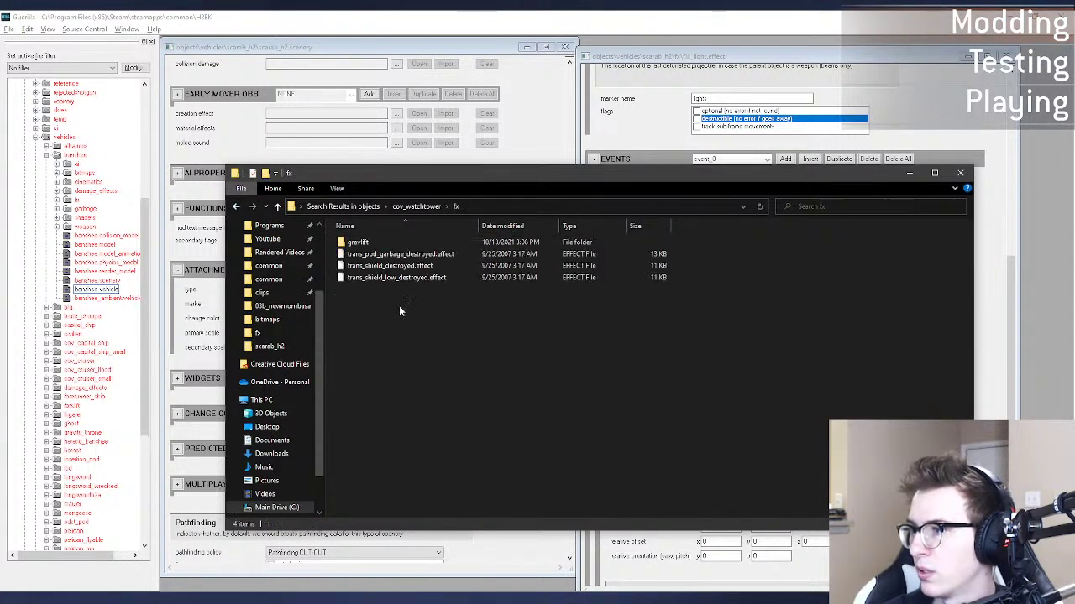
Step: Copy the gravlift effect, light and light_volume_system files from cov_watchtower's fx\gravlift folder into the scarab_h2\fx folder
double_click(454, 242)
click(422, 254)
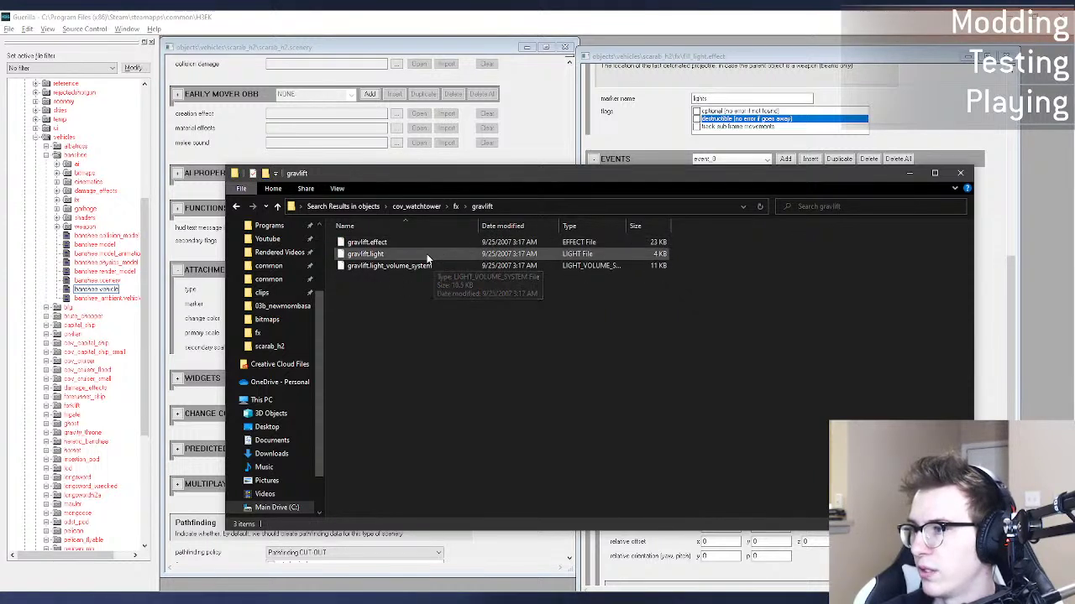
click(426, 266)
ctrl+click(425, 244)
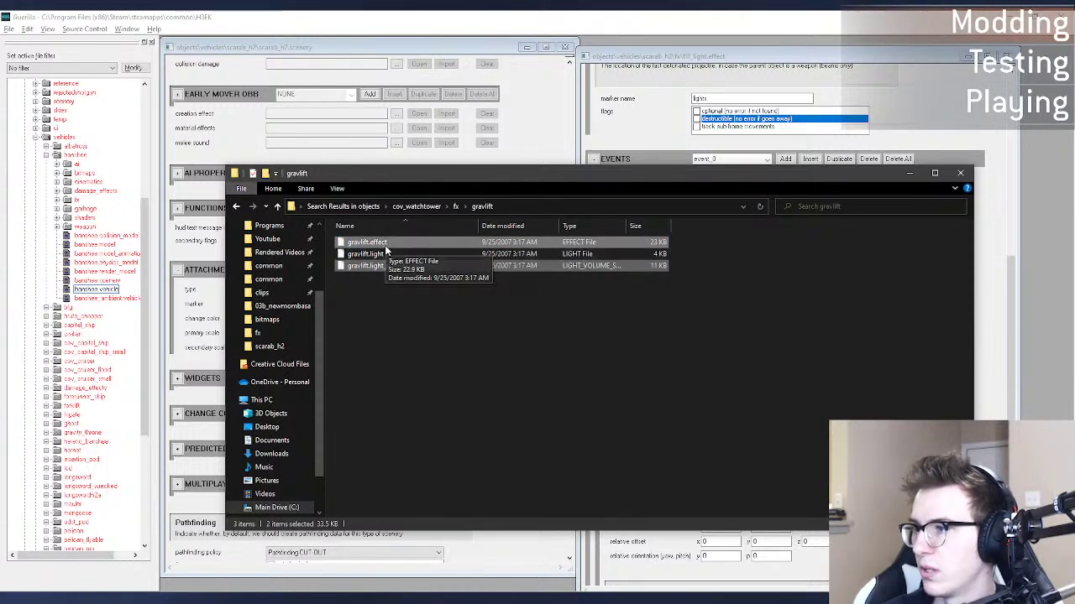
click(237, 207)
click(237, 207)
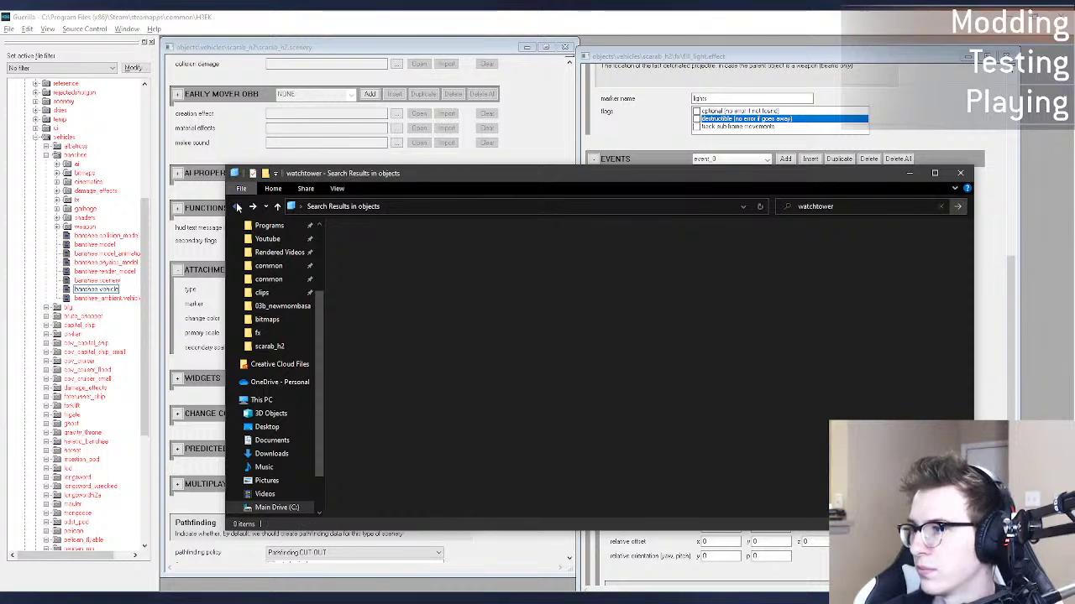
click(237, 206)
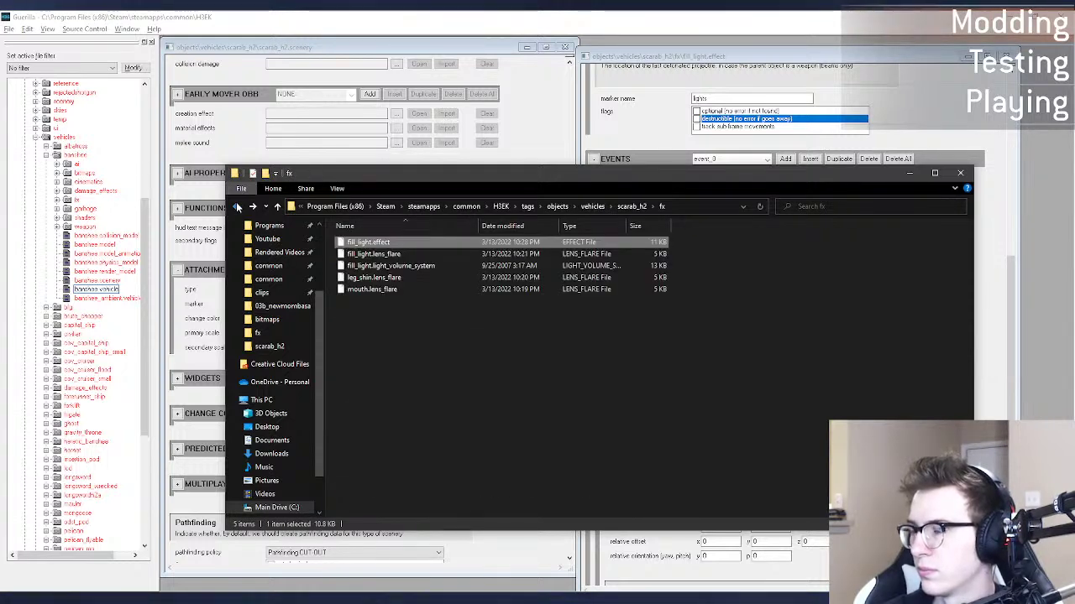
click(498, 369)
key(ctrl+v)
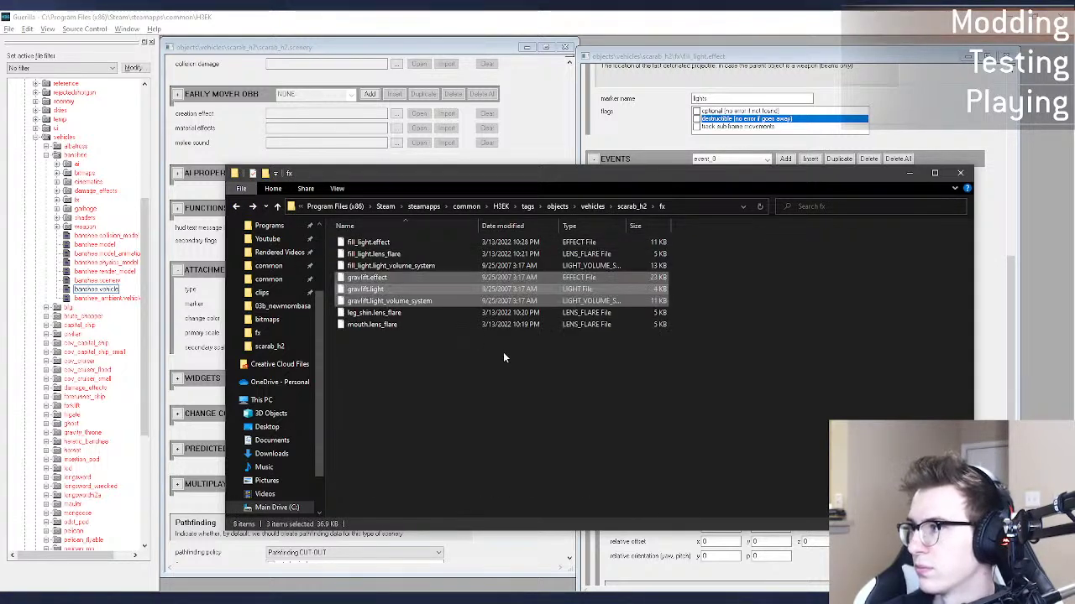
click(568, 375)
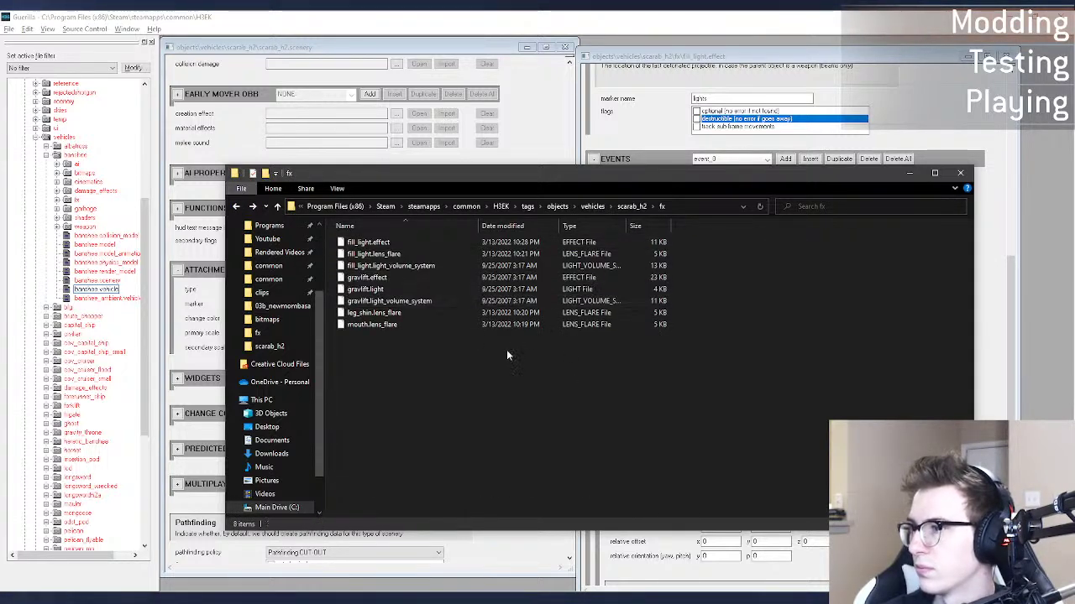
Step: Delete the old fill_light.effect and fill_light.light_volume_system files from scarab_h2\fx, keeping fill_light.lens_flare
click(408, 241)
key(Delete)
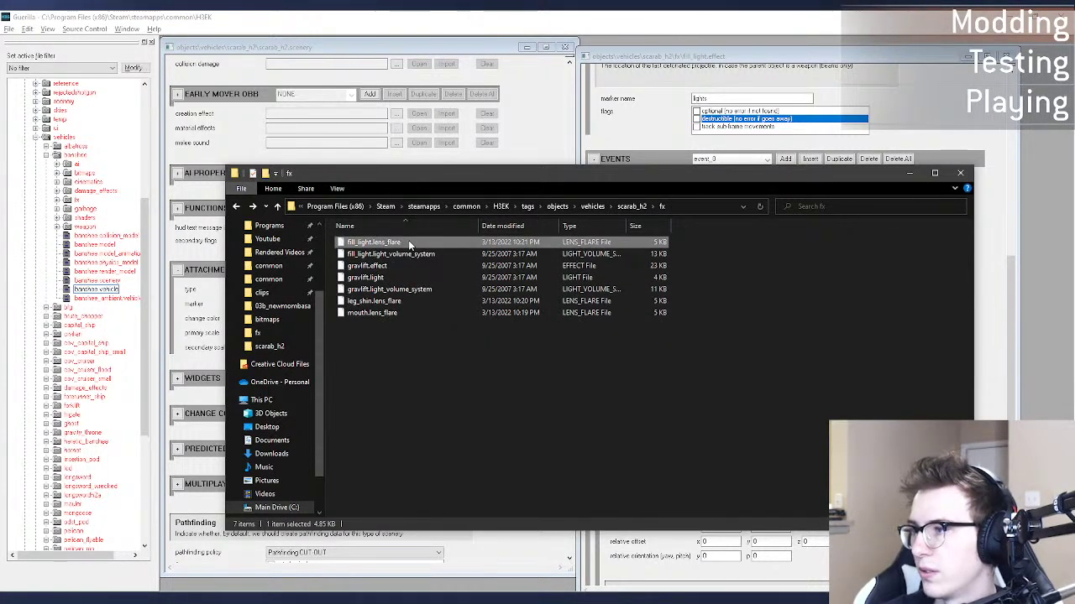
key(Delete)
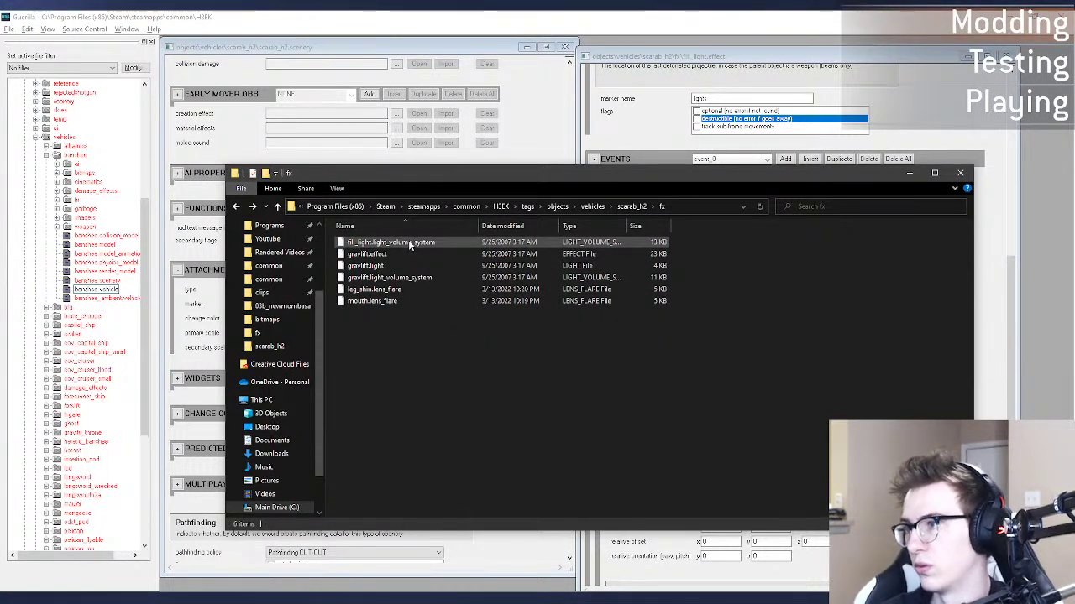
key(ctrl+z)
click(409, 254)
key(Delete)
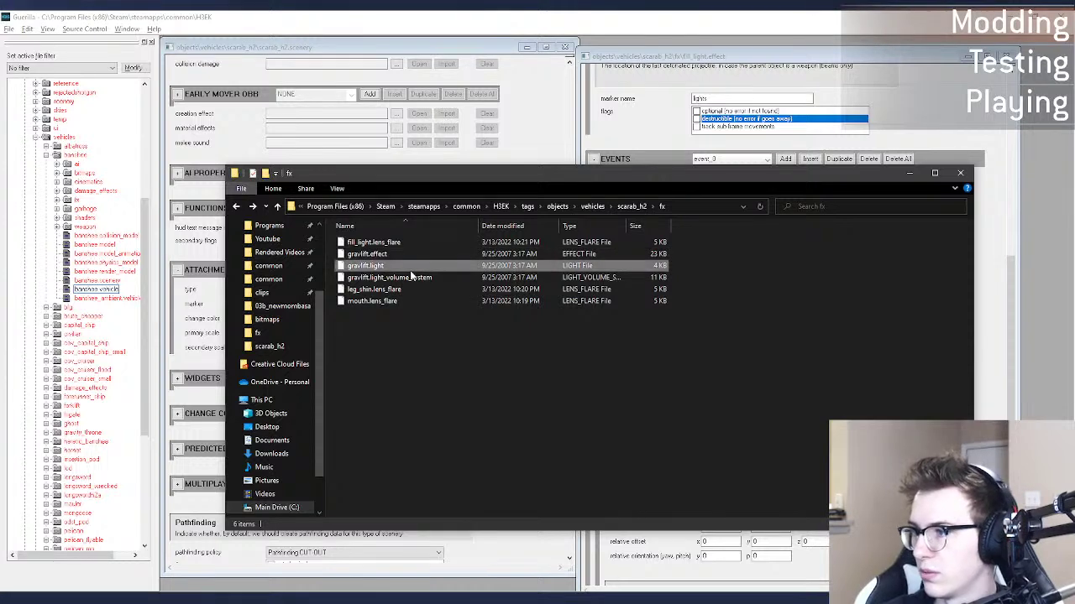
Step: Rename the copied gravlift light, effect and light_volume_system files to fill_light, keeping their extensions
click(367, 267)
key(F2)
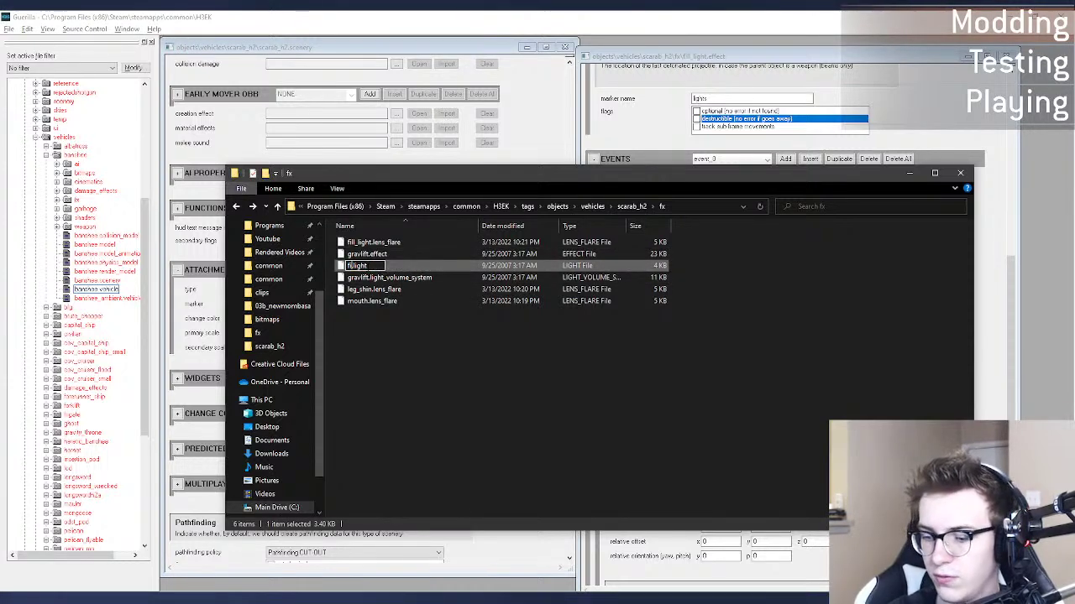
text(fill_light)
key(Return)
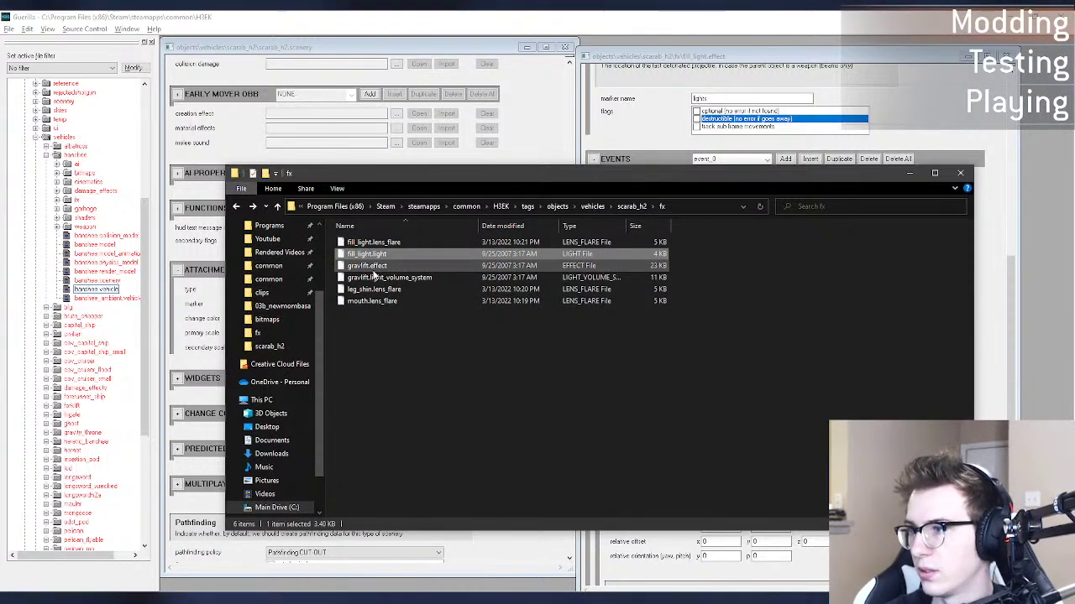
click(370, 267)
key(F2)
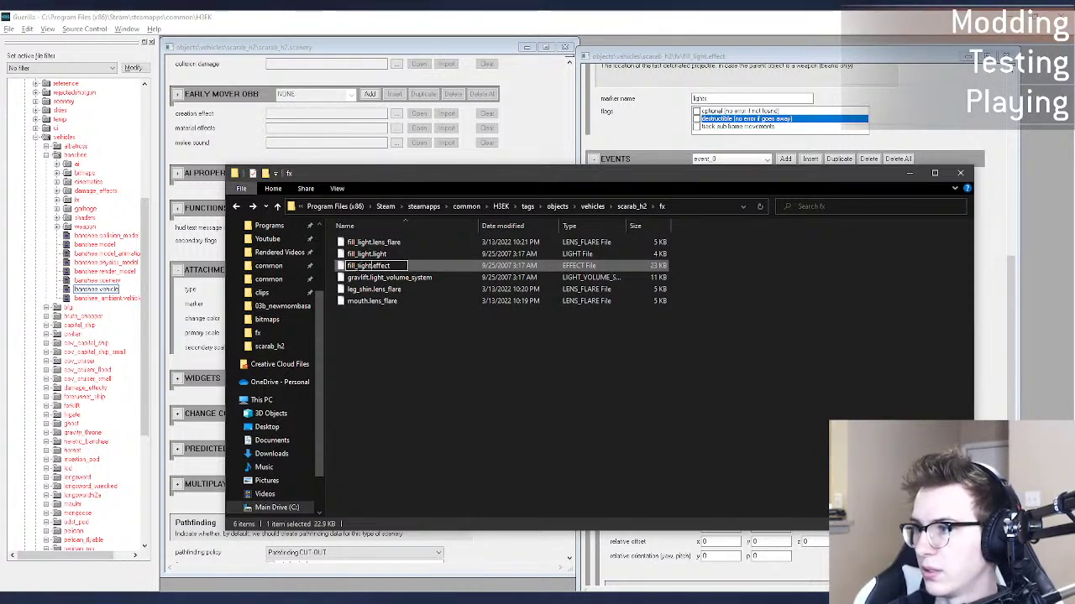
text(fill_light)
key(Return)
click(363, 278)
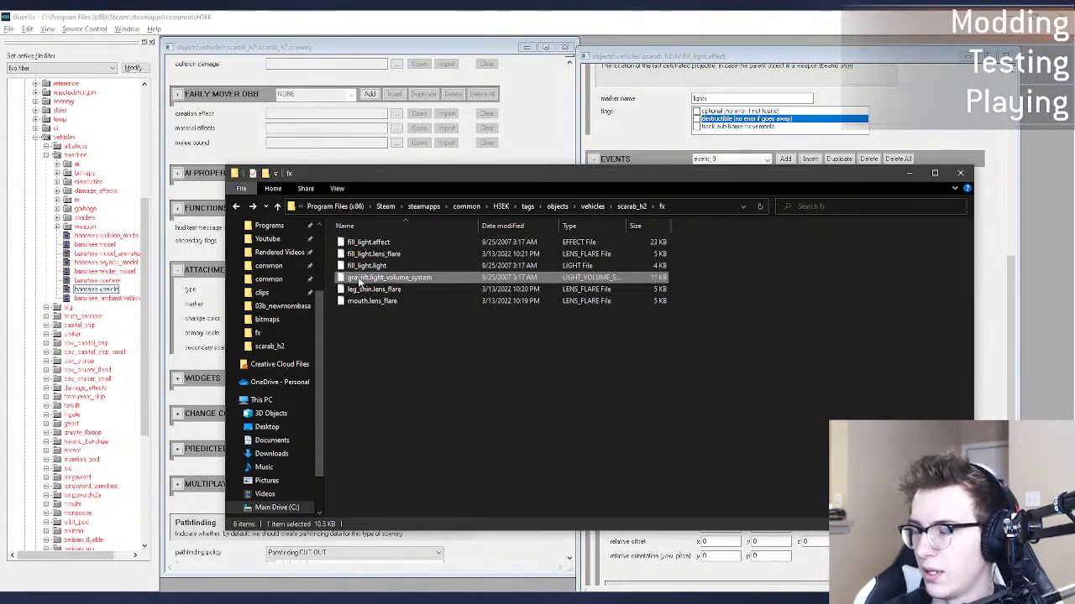
key(F2)
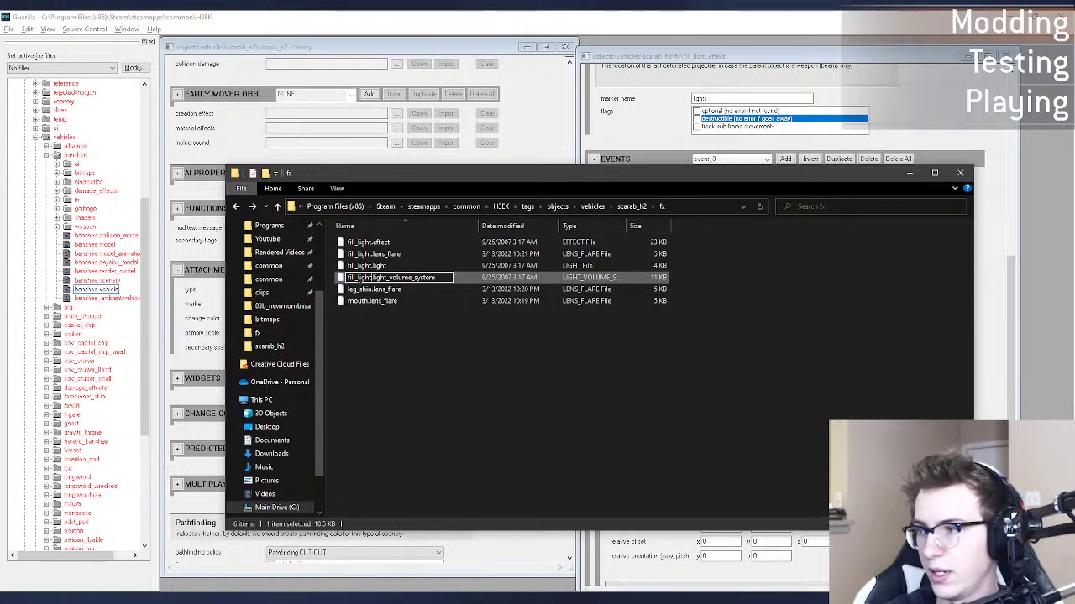
text(fill_light)
key(Return)
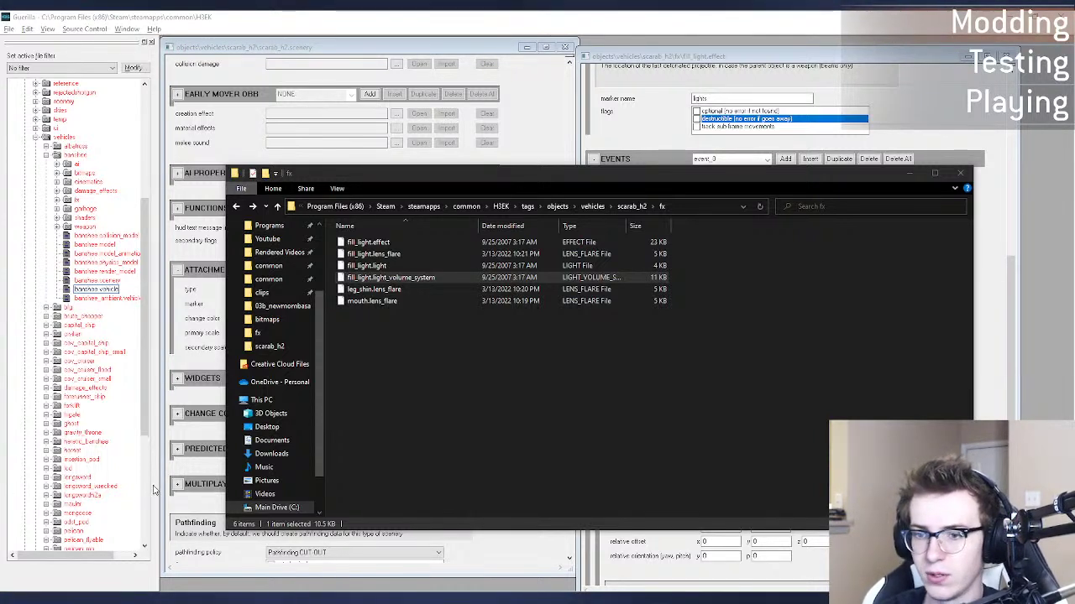
Step: Switch to Guerilla, close the old fill_light effect window, and reassign the scarab_h2 scenery attachment's type to the new fill_light.effect
click(407, 308)
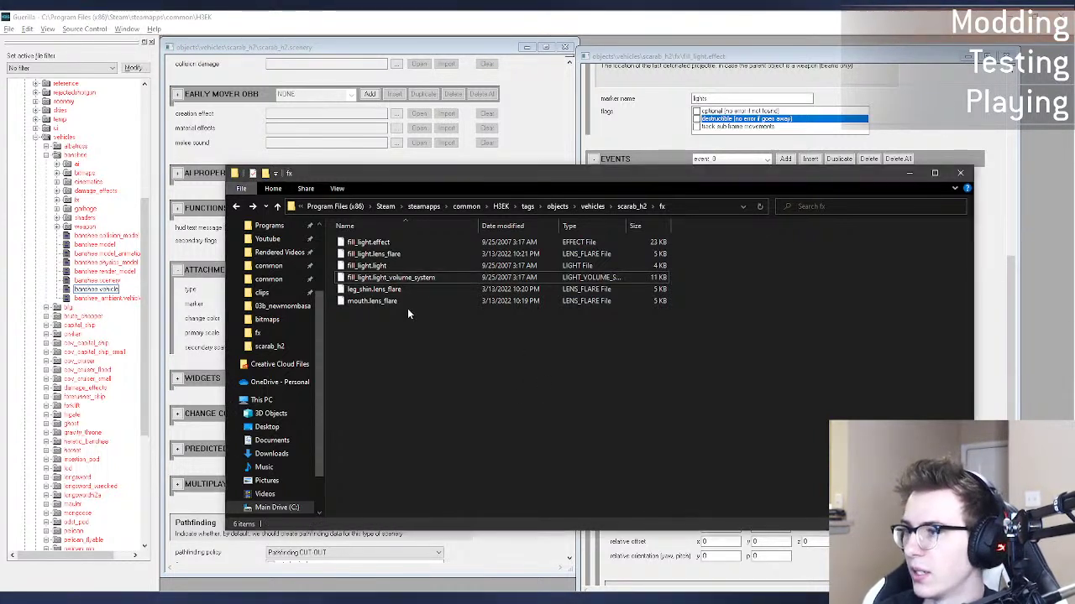
click(375, 244)
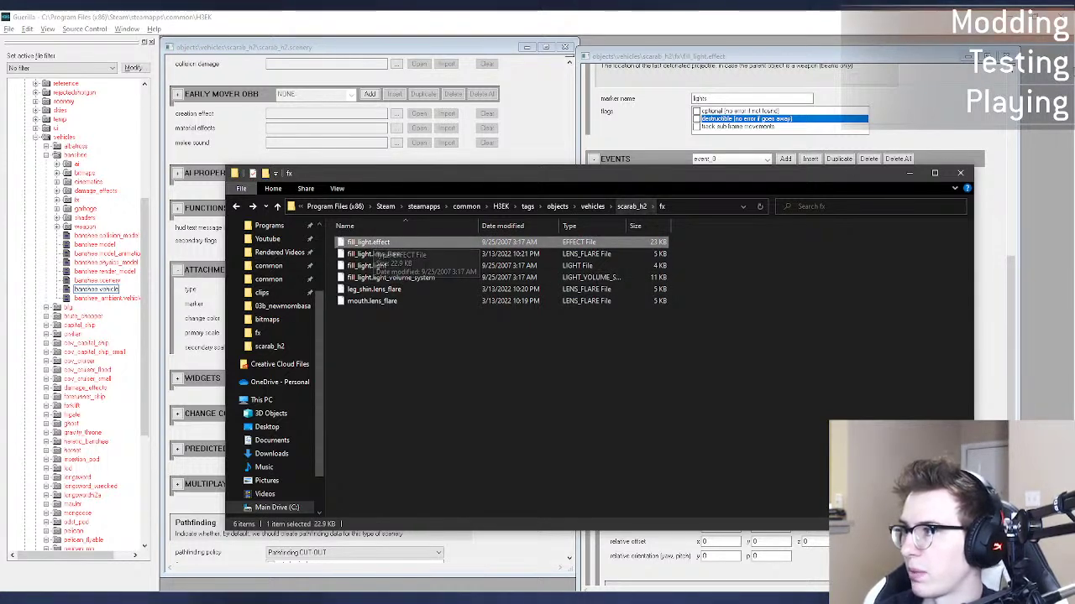
click(1006, 56)
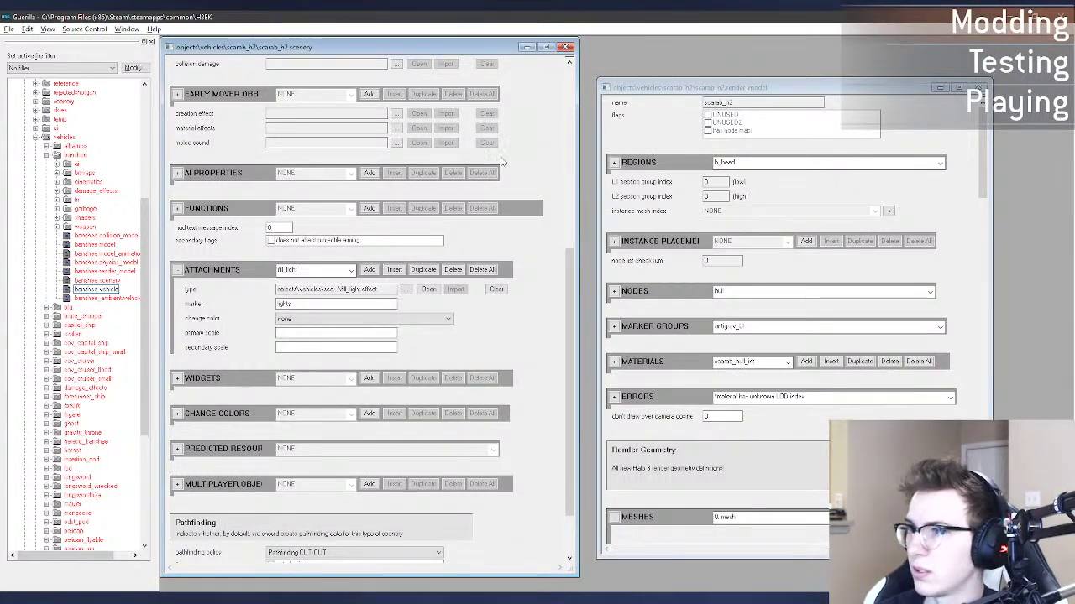
click(405, 289)
double_click(429, 221)
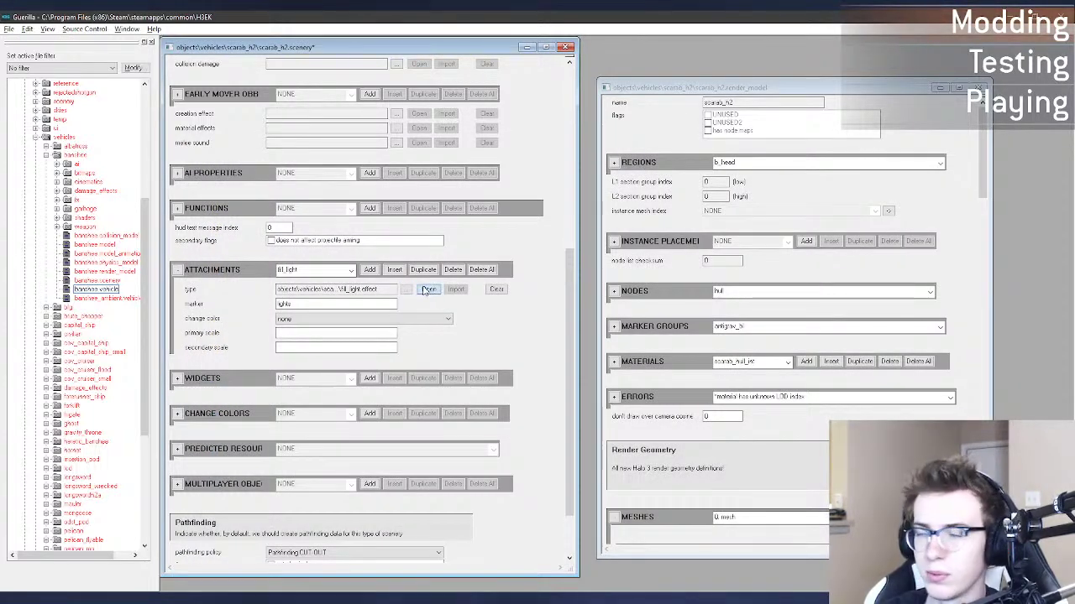
Step: Switch to Sapien and inspect the underside of the scarab_h2 scenery in the game window
key(alt+Tab)
click(663, 359)
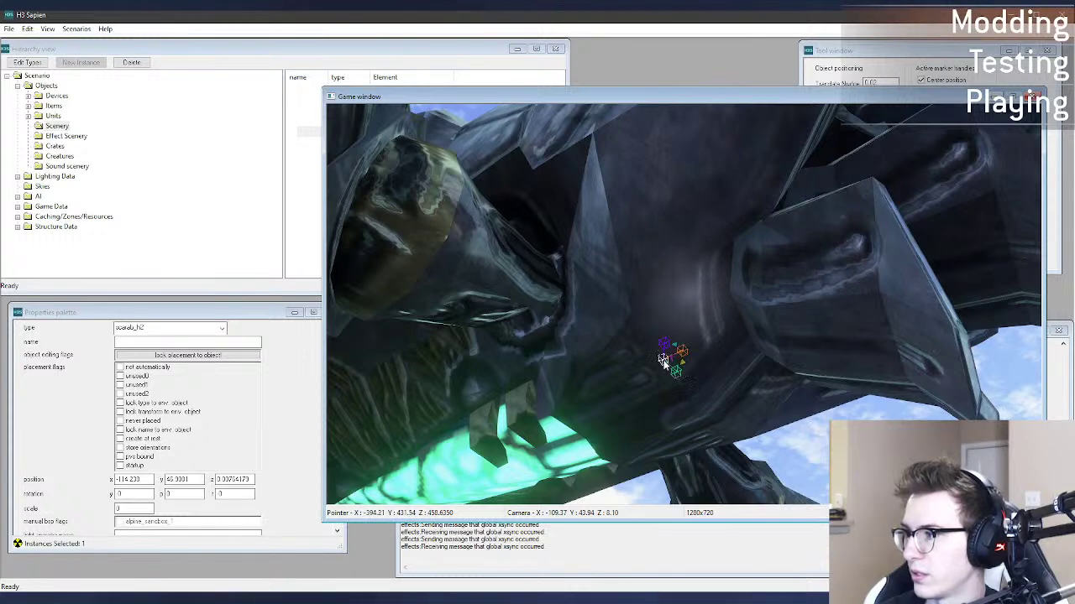
right_click(666, 365)
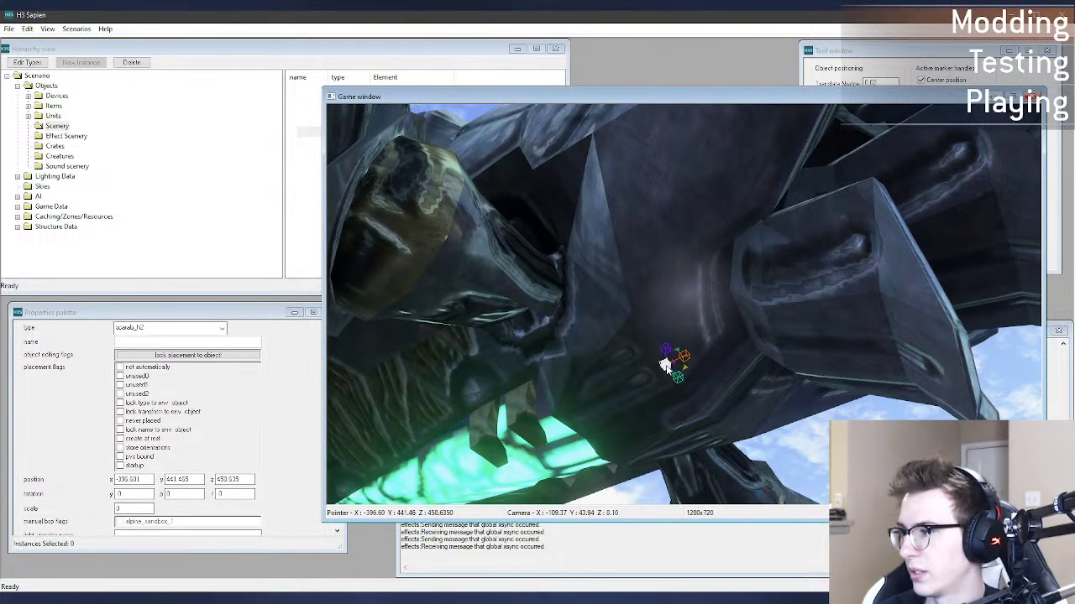
click(667, 337)
middle_drag(667, 335, 663, 382)
middle_drag(689, 319, 697, 307)
Step: Save the changes, open fill_light.effect in Guerilla, and check its looping event and parts
key(ctrl+s)
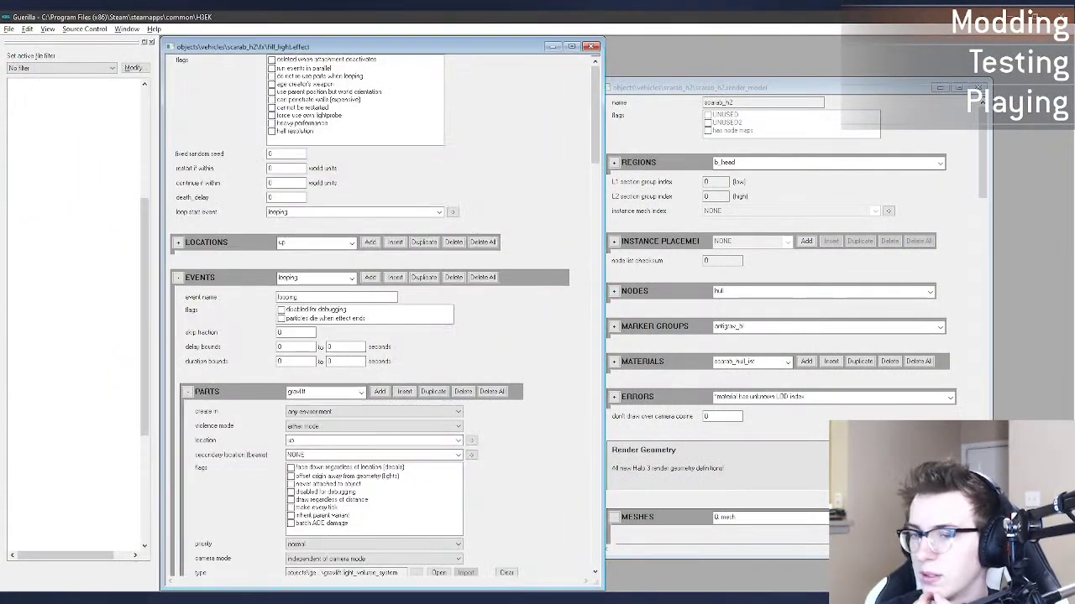
key(ctrl+o)
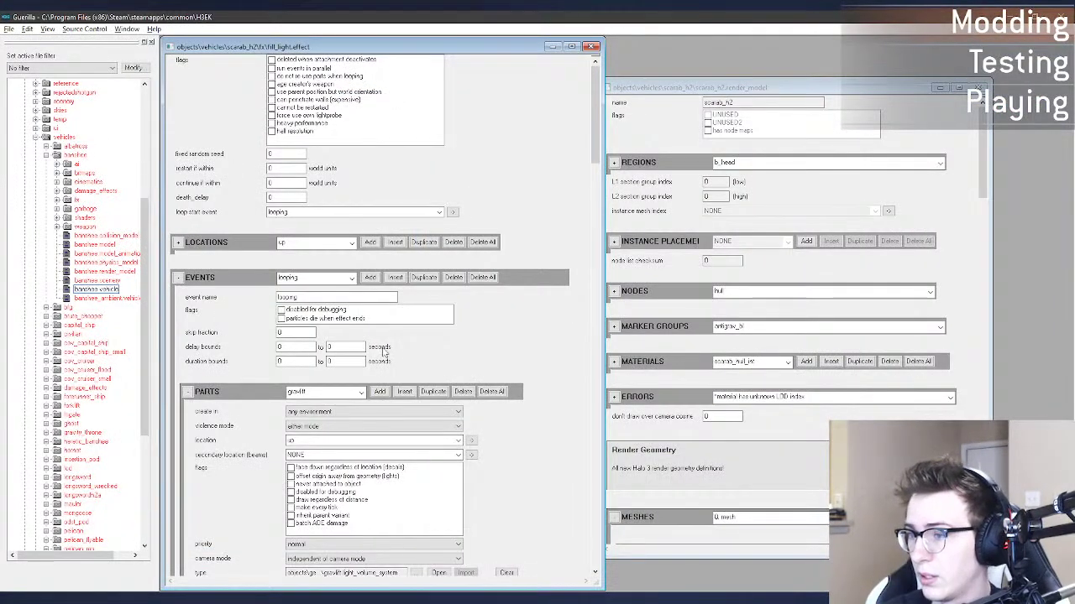
click(353, 392)
click(353, 403)
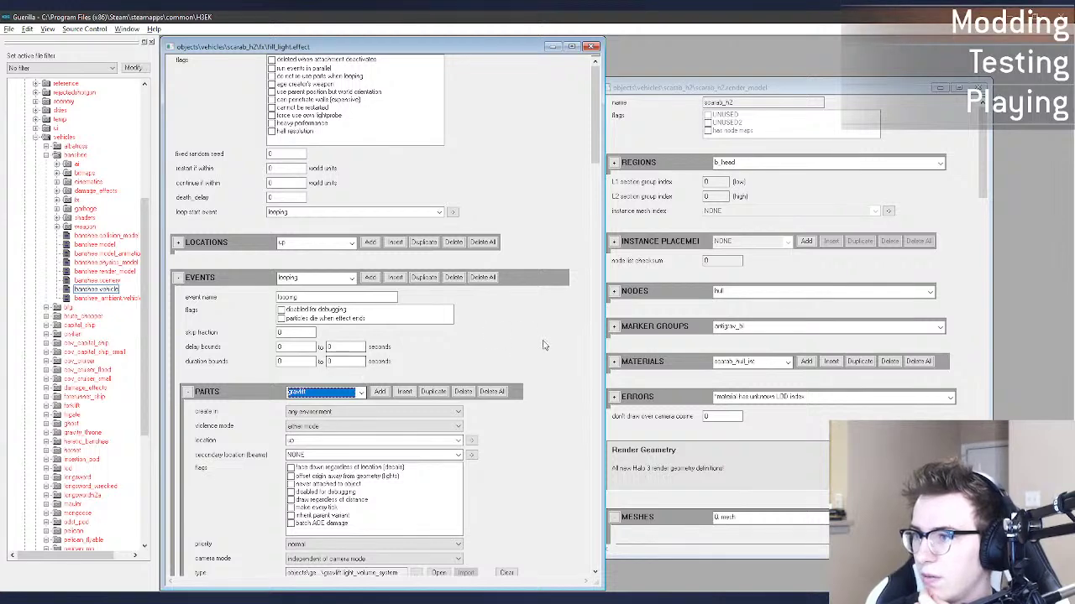
click(322, 279)
click(319, 289)
scroll(578, 361, down, 10)
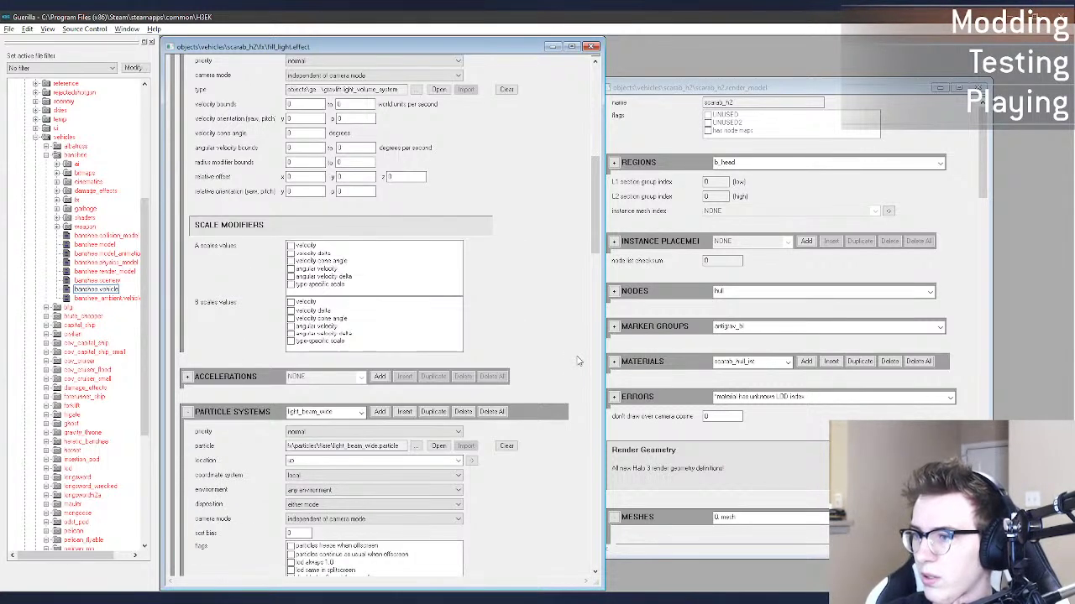
Step: Delete the looping event's particle systems, including light_beam_wide and spark_ember
click(316, 411)
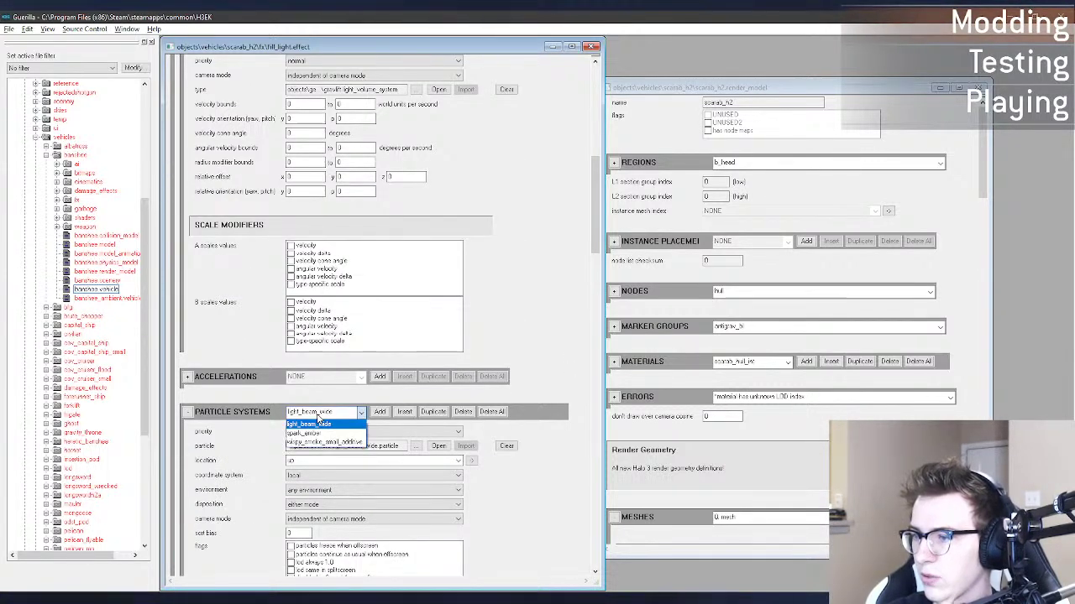
click(318, 421)
click(464, 411)
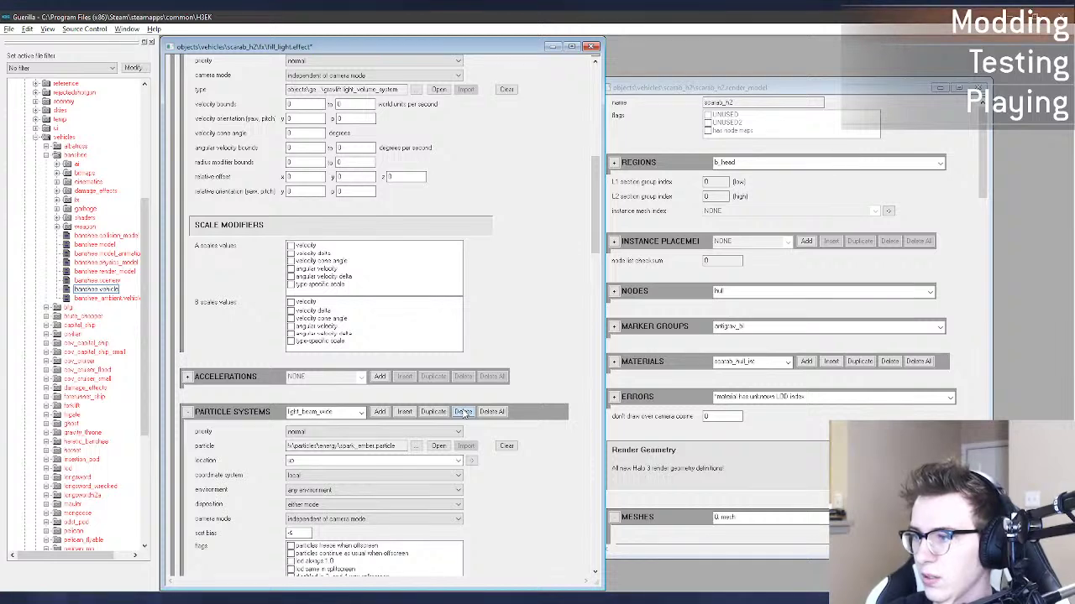
click(464, 412)
scroll(578, 326, up, 10)
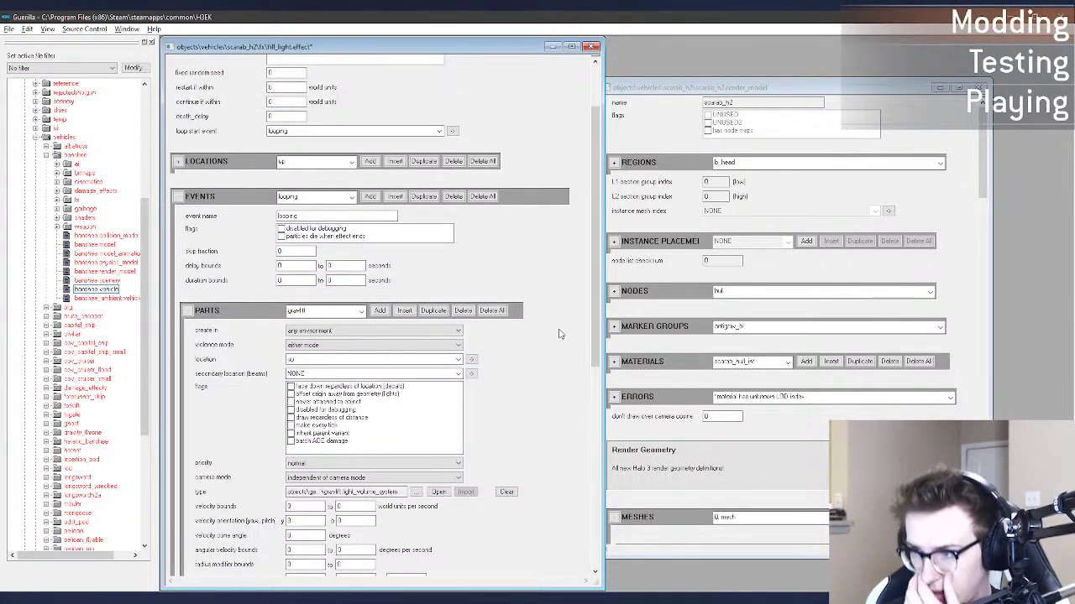
Step: Set the gravlift part's type to fill_light.light_volume_system from the scarab_h2\fx folder
click(416, 493)
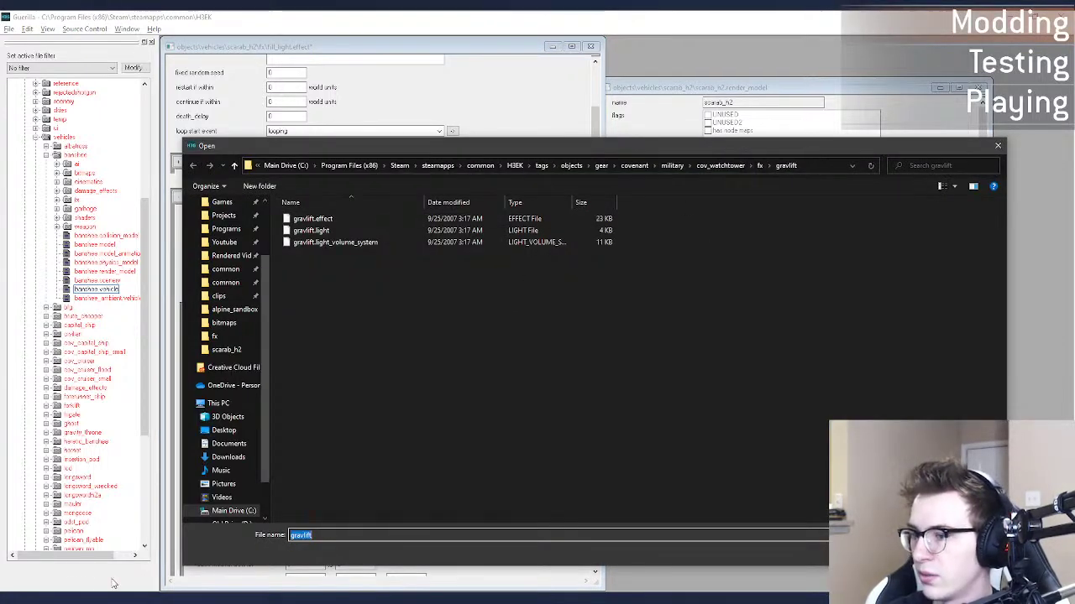
click(64, 573)
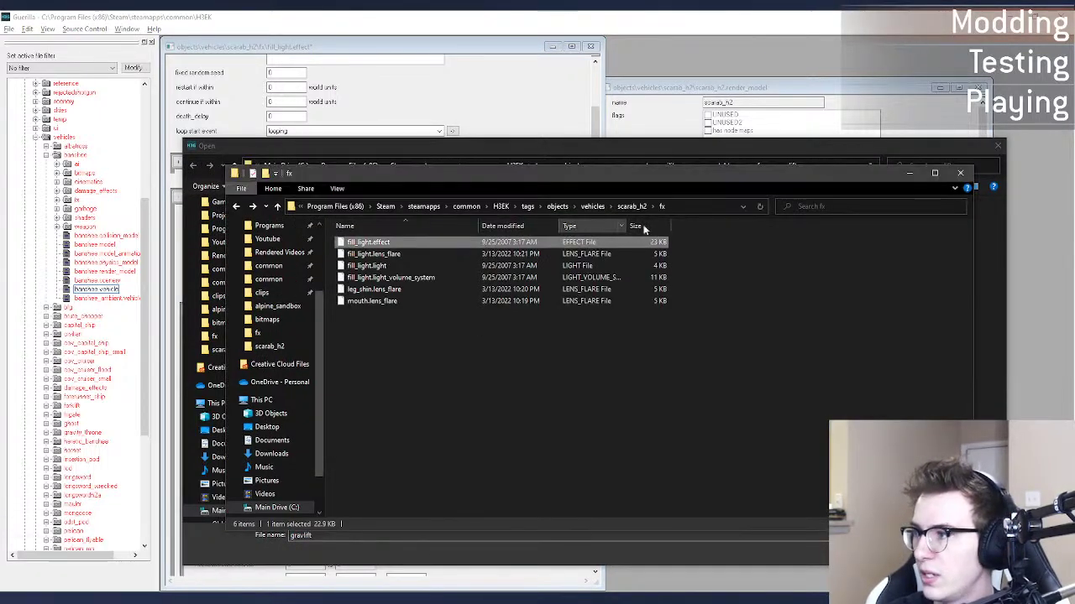
click(689, 207)
key(ctrl+c)
click(685, 158)
click(807, 165)
key(ctrl+v)
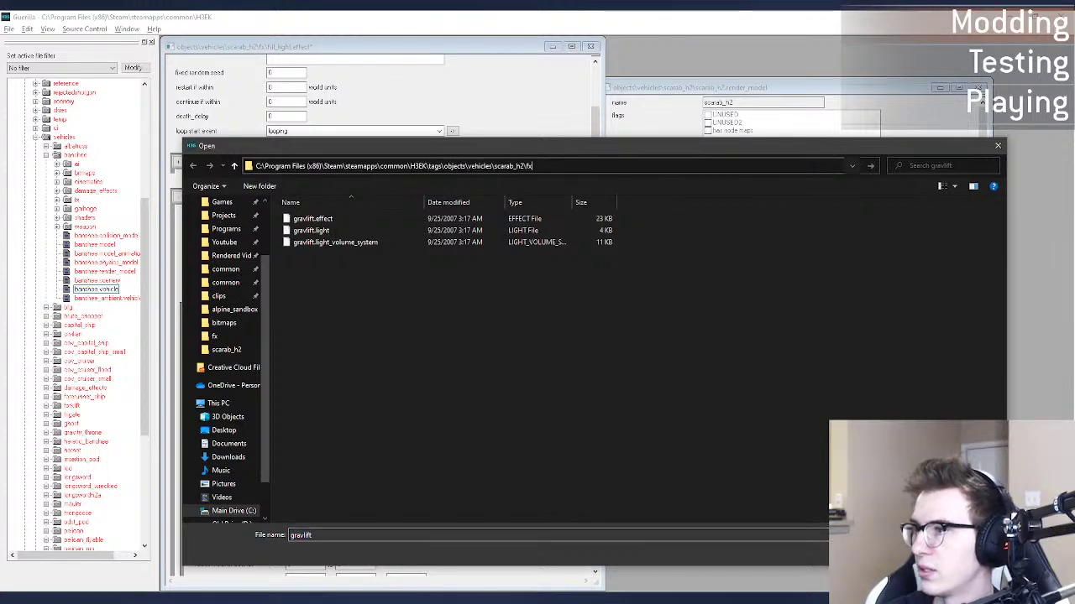
key(Return)
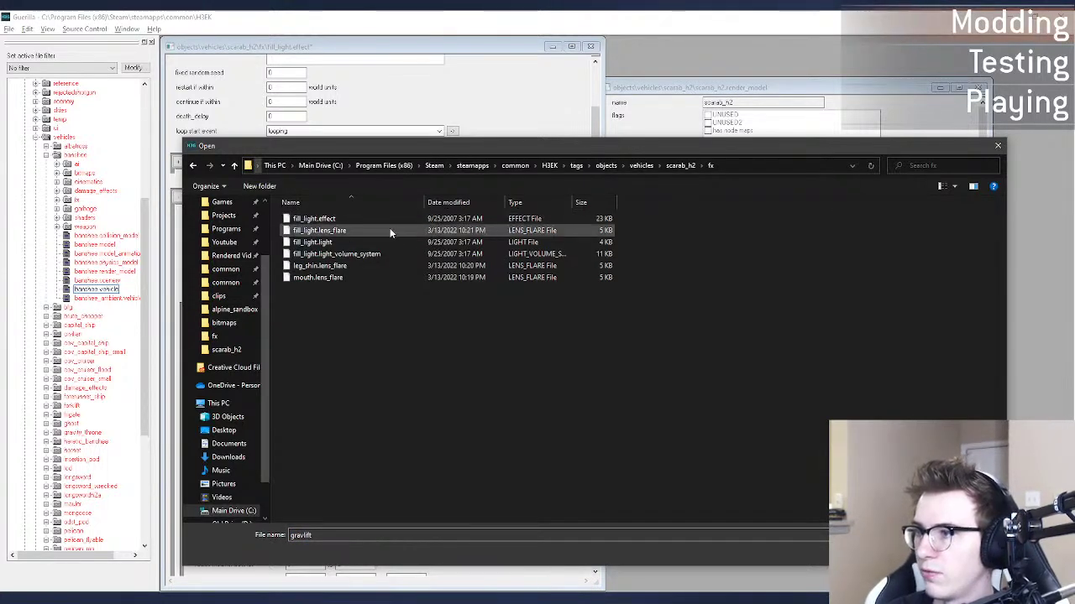
double_click(386, 253)
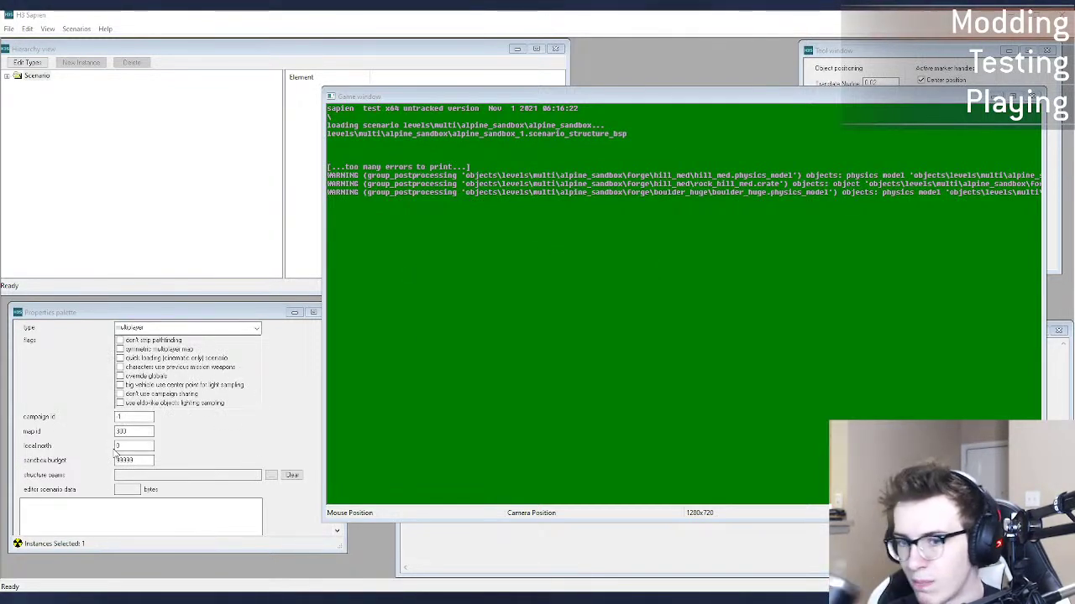
Step: Set the location's marker name in fill_light.effect to lights, save it, and check the looping event's parts
click(584, 394)
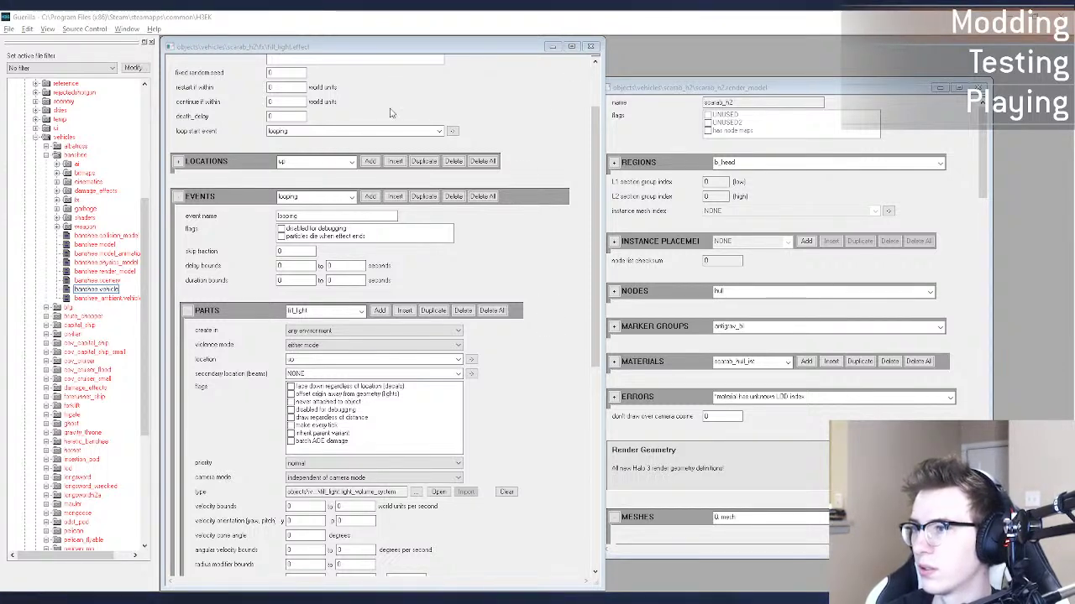
click(298, 161)
click(178, 161)
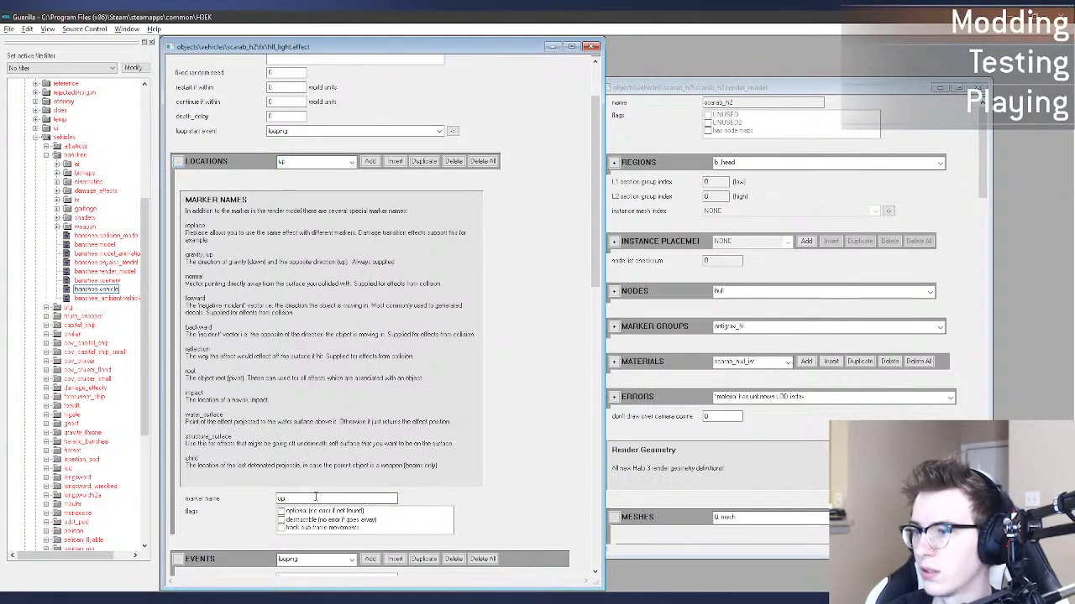
double_click(315, 497)
key(BackSpace)
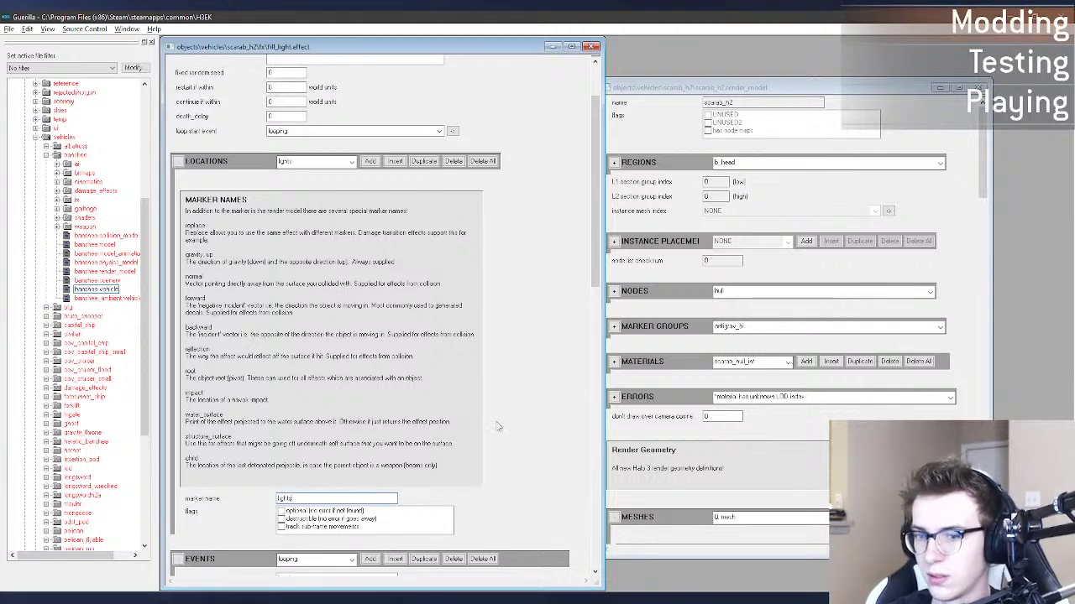
scroll(417, 452, down, 7)
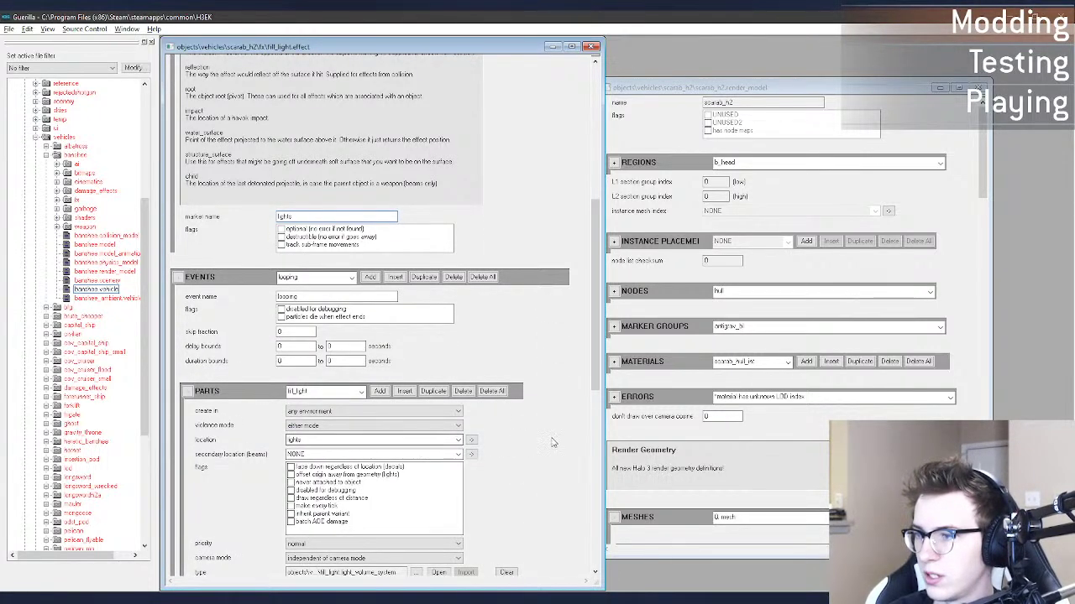
scroll(566, 445, down, 7)
scroll(574, 445, up, 5)
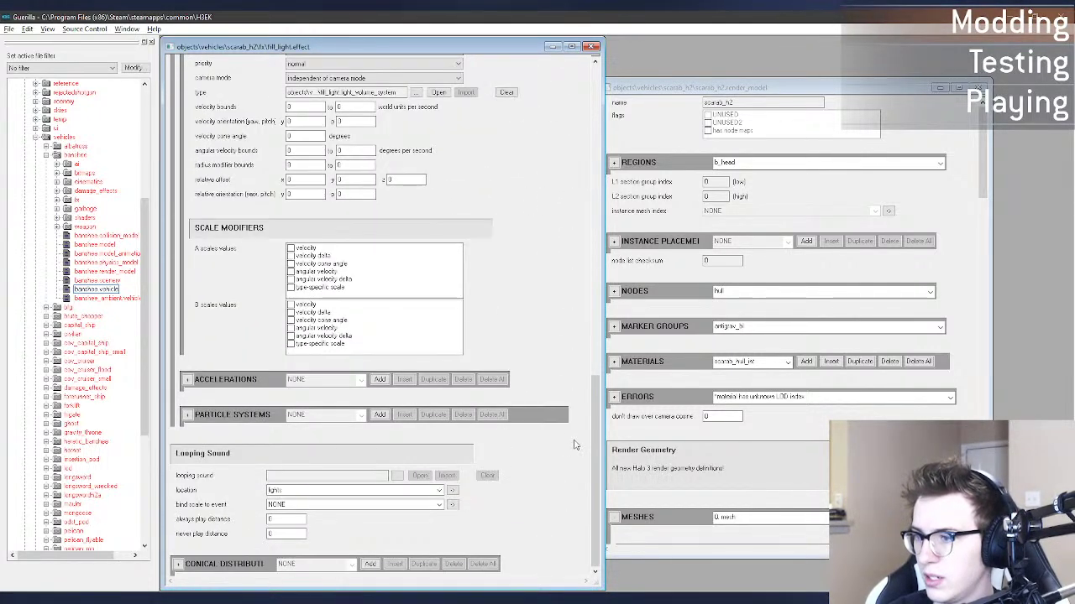
click(334, 277)
scroll(335, 277, up, 3)
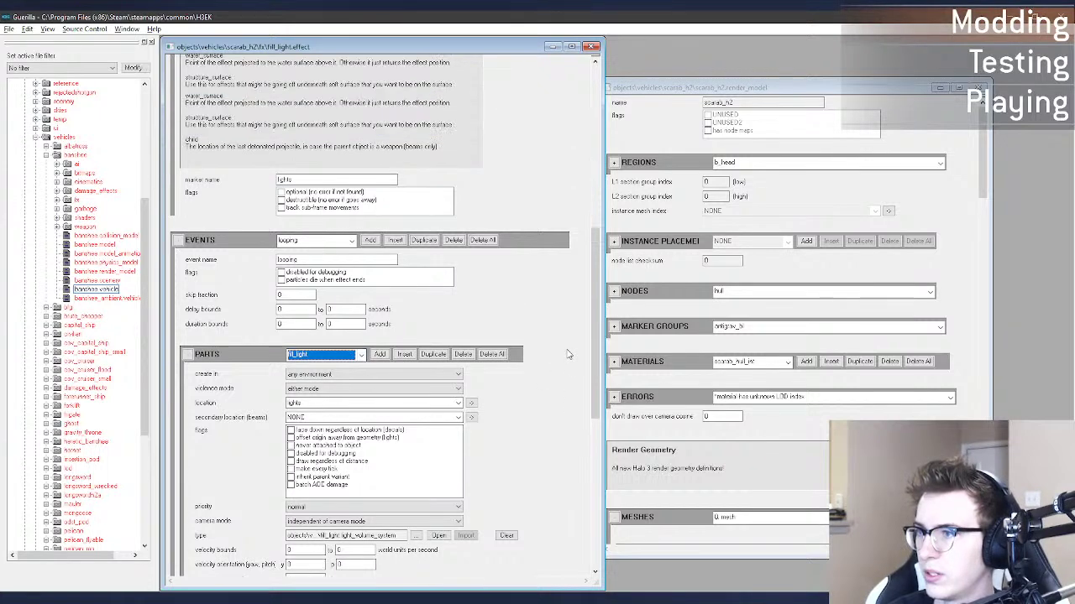
Step: Close the effect, delete the fill_light attachment from the scarab_h2 scenery, and save the tag
click(593, 48)
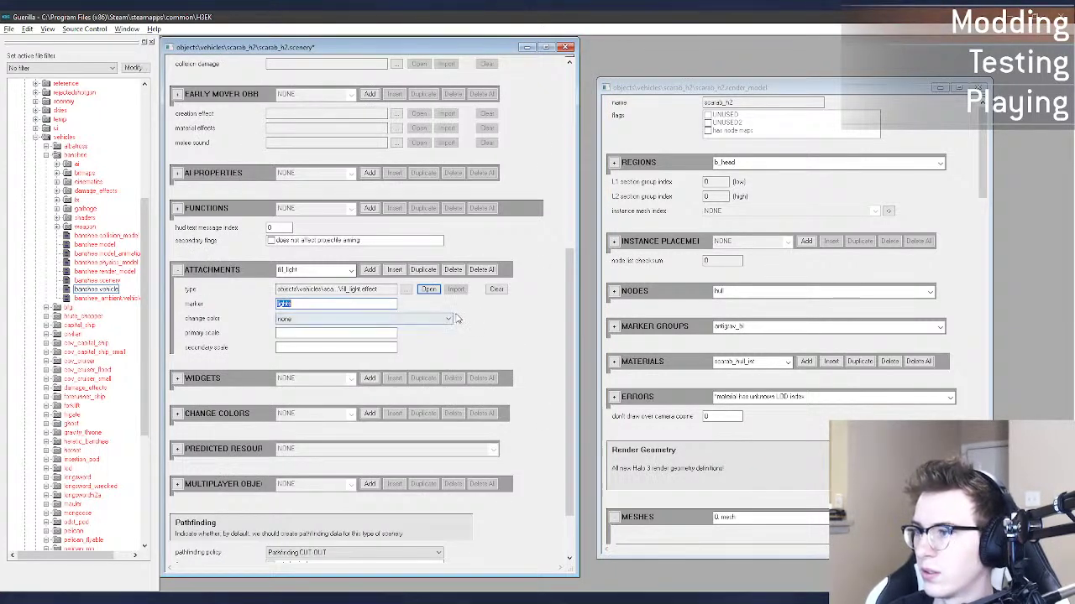
click(349, 269)
click(294, 303)
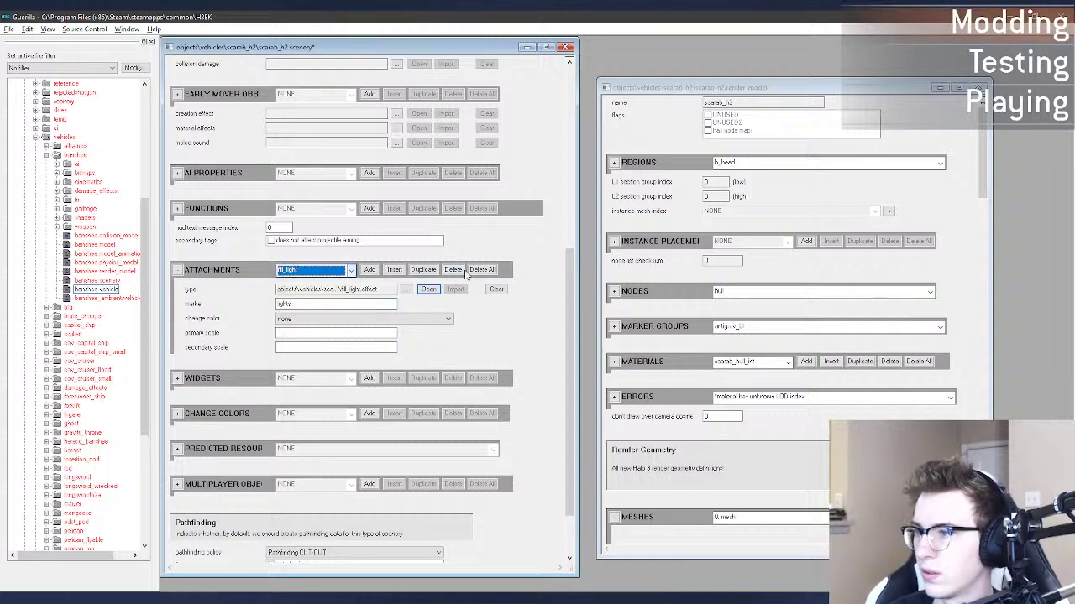
Step: Open the scenario in Sapien and hide the error geometry with the error_geometry_hide console command
key(ctrl+o)
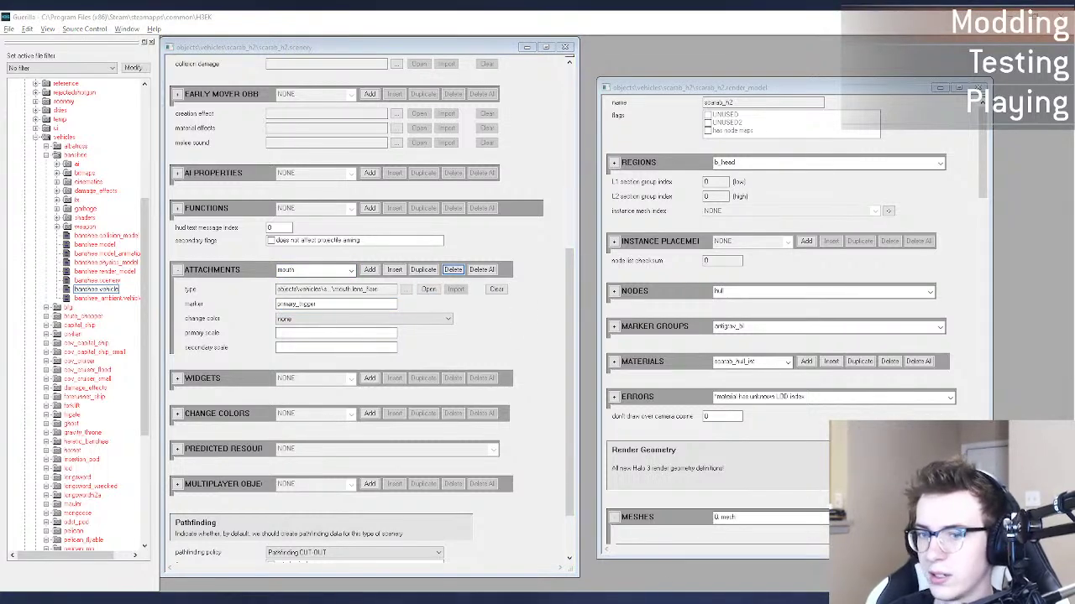
double_click(742, 258)
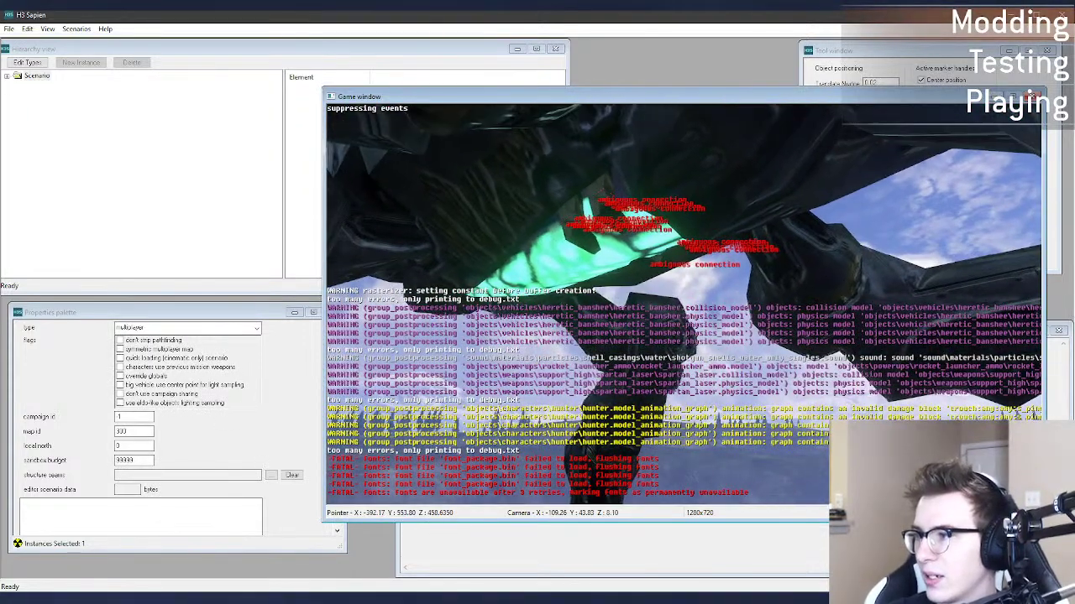
key(grave)
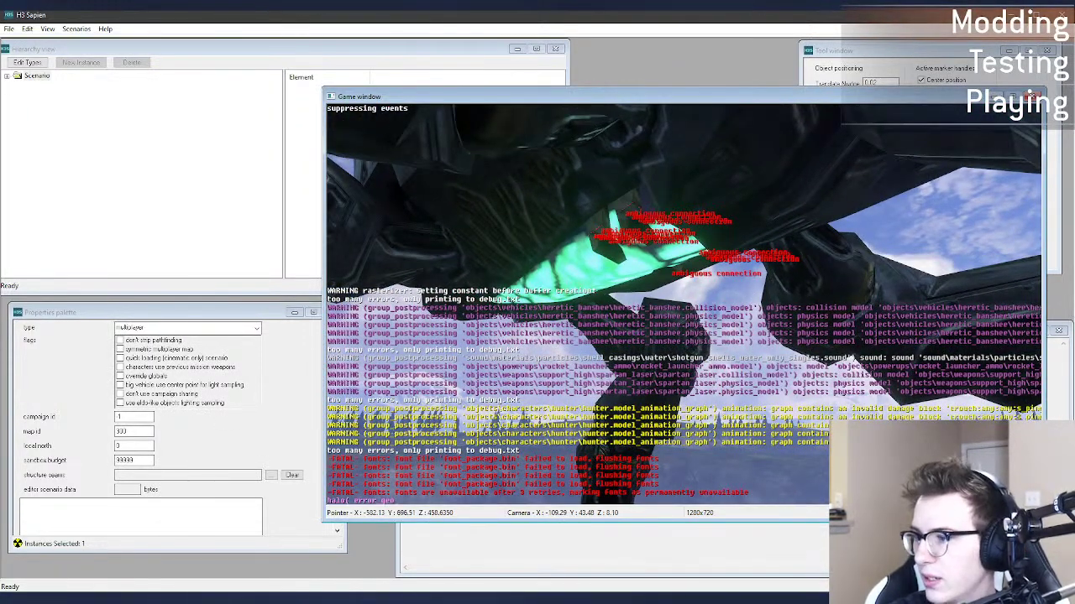
text(error_geometry_hide)
key(Return)
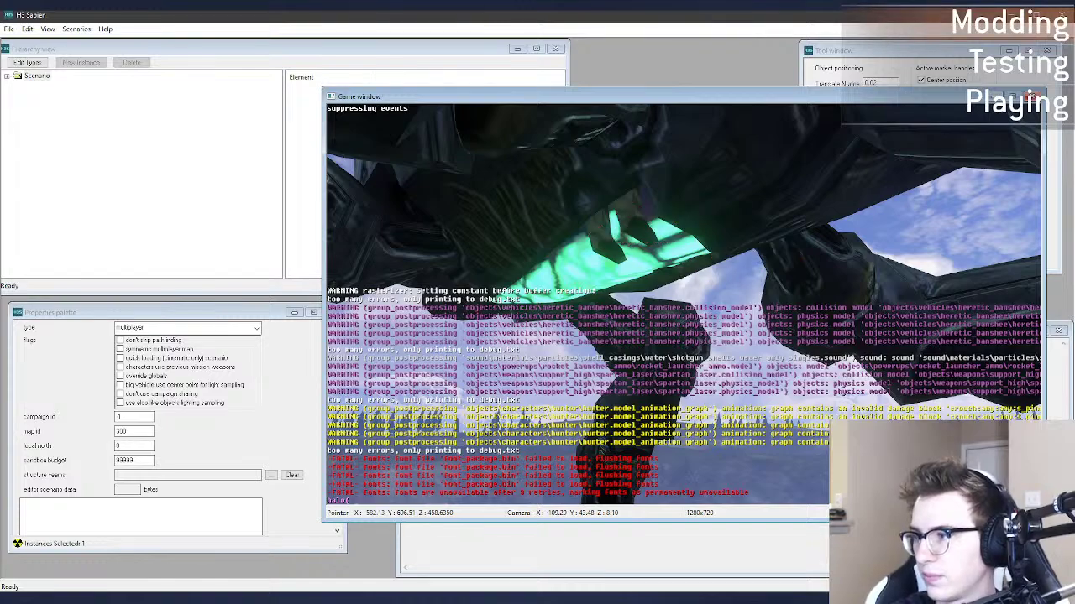
Step: Fly the camera around the scarab in the game window to examine its body and front lens flares
middle_drag(724, 252, 628, 293)
key(shift)
key(s)
key(s)
key(d)
key(w)
key(shift)
key(r)
key(d)
key(f)
key(d)
key(w)
key(a)
key(w)
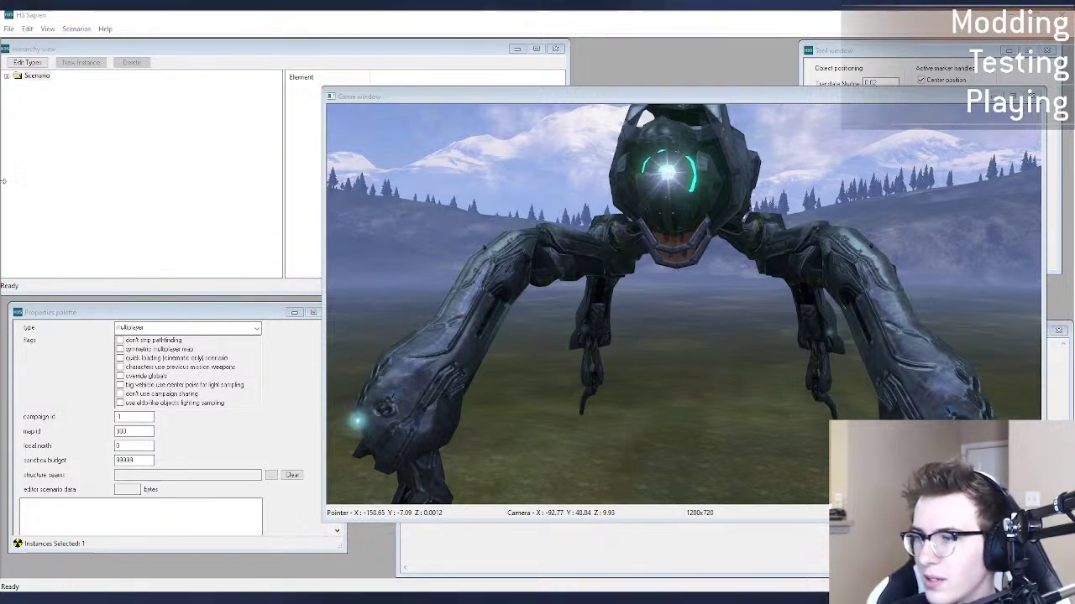
Step: Examine the underside of the scarab's head up close in the game window
click(564, 270)
key(a)
middle_drag(527, 248, 739, 101)
key(a)
key(a)
key(s)
key(d)
key(w)
key(w)
key(s)
key(w)
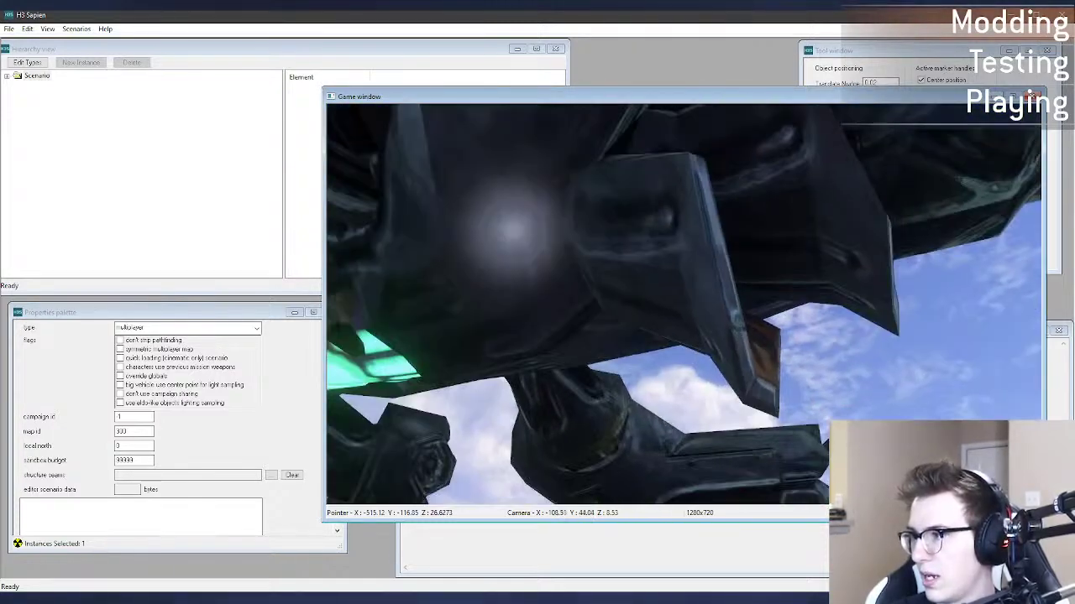
Step: Switch to Guerilla and add a scarab_h2 scenery attachment with marker lights and type fill_light.effect from the fx folder
key(alt+Tab)
key(alt+Tab)
key(alt+Tab)
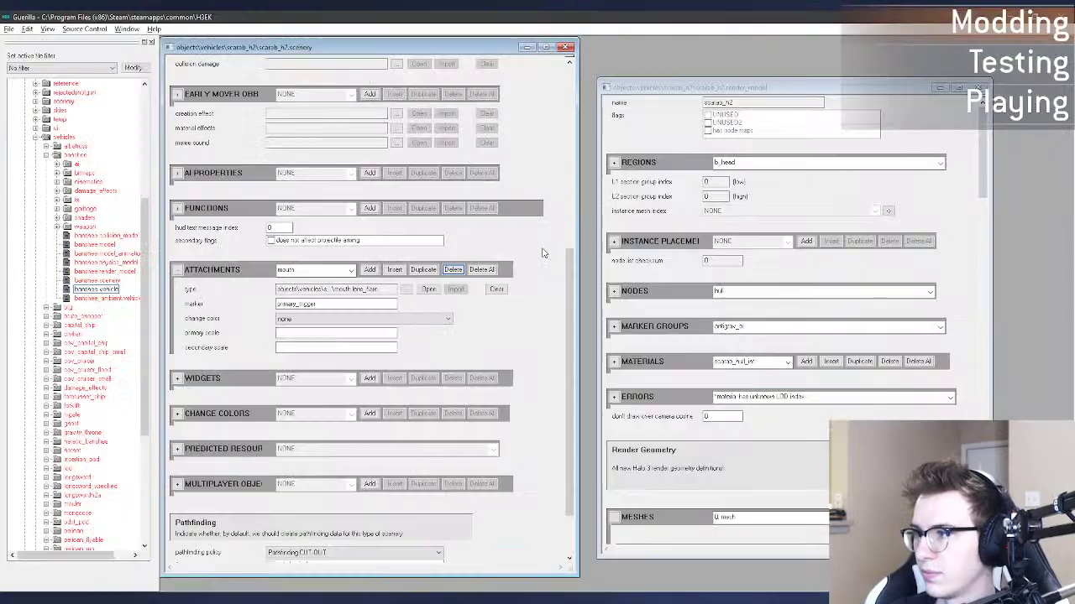
click(370, 269)
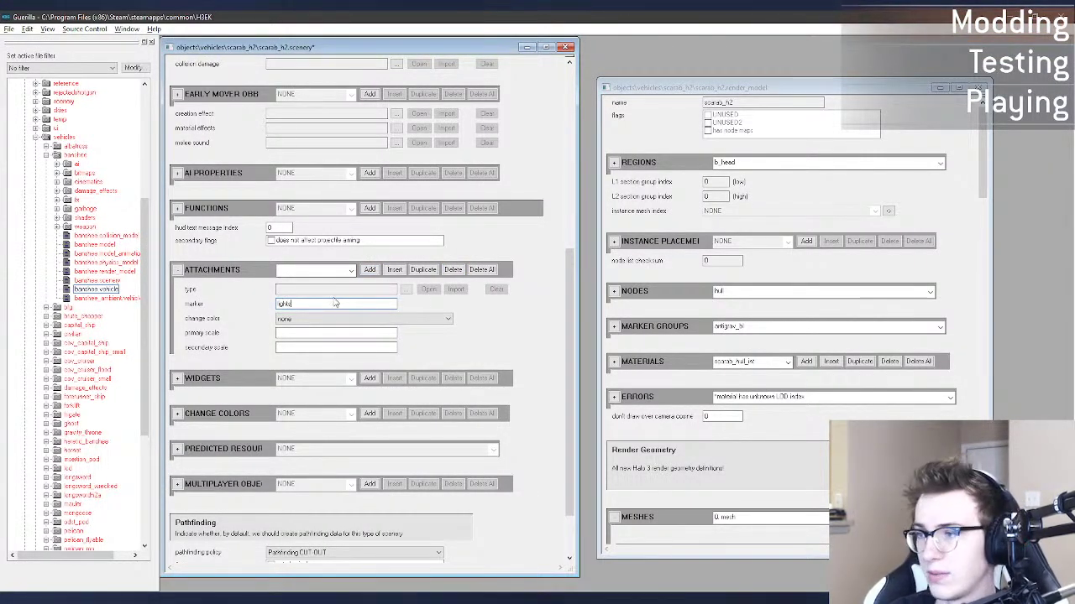
click(406, 289)
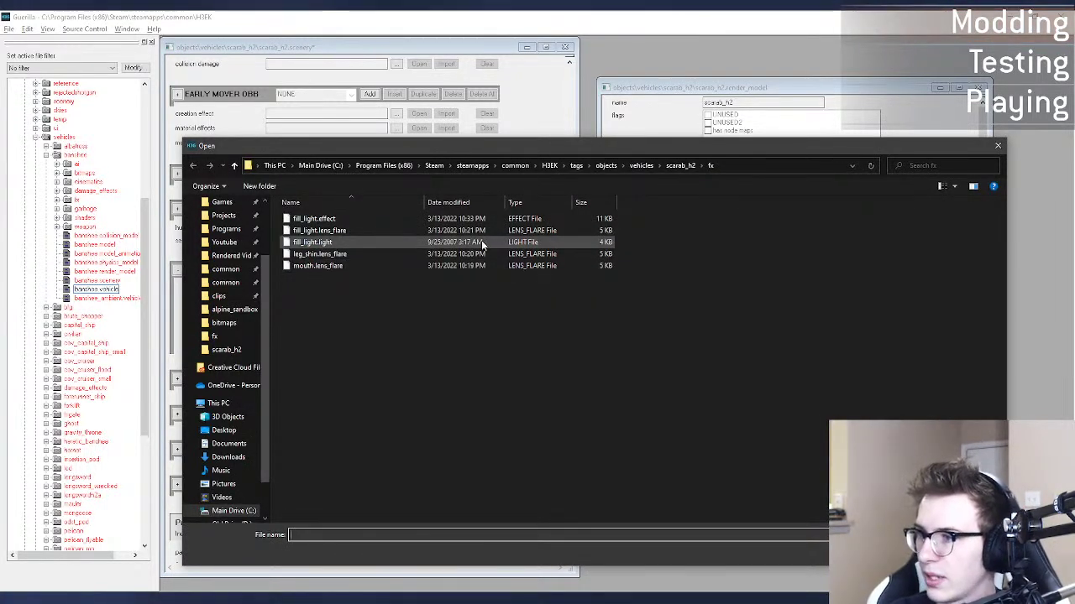
double_click(475, 219)
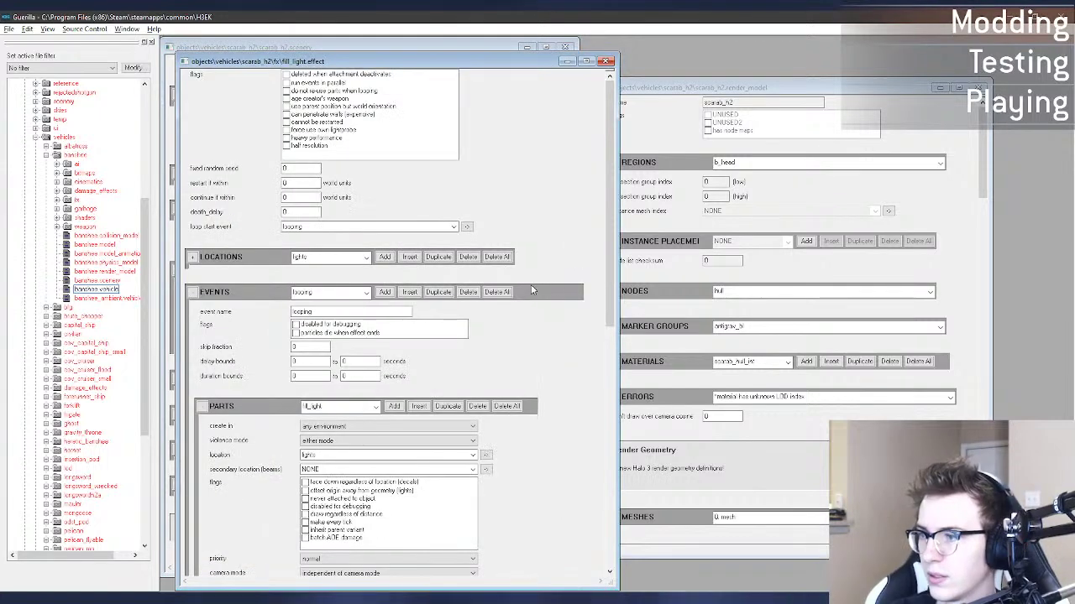
Step: Set the loop start event of fill_light.effect to NONE and save the tag
click(437, 227)
click(438, 240)
key(ctrl+s)
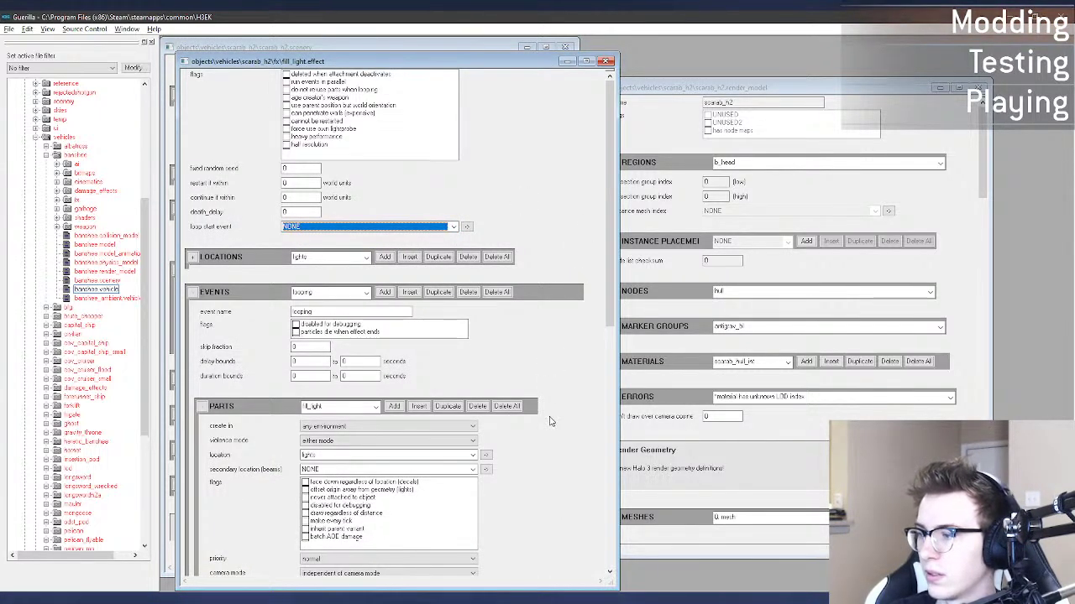
Step: Switch to Sapien and examine the fill light effect beneath the scarab's head
key(alt+Tab)
key(s)
middle_drag(649, 337, 554, 373)
key(d)
key(w)
key(a)
middle_drag(723, 308, 655, 332)
key(w)
key(s)
key(r)
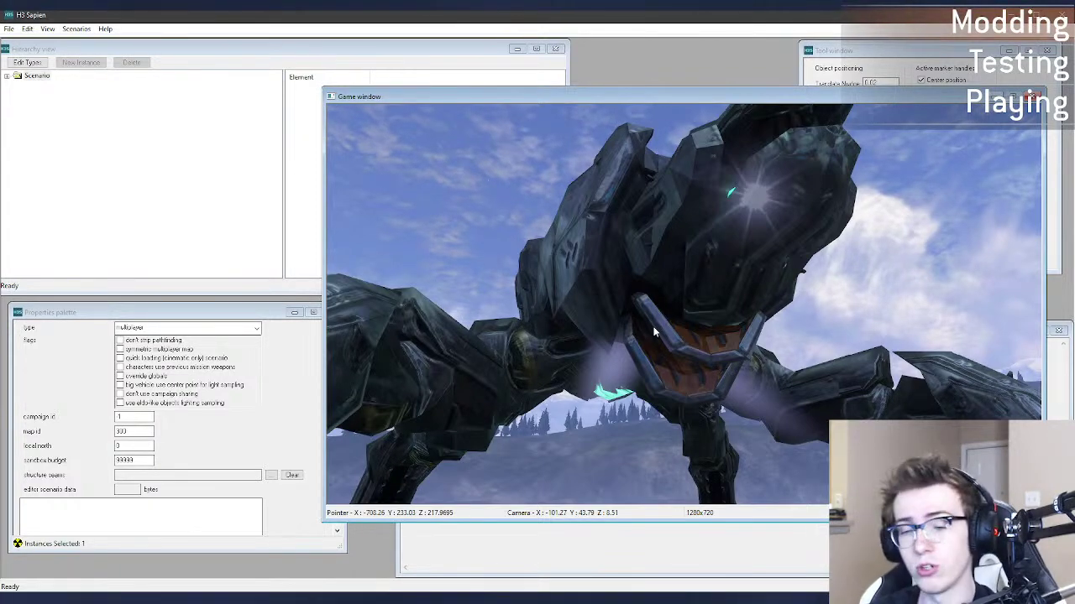
Step: Examine the fill light beams from the scarab's side and front at a distance
key(a)
key(r)
middle_drag(684, 304, 684, 387)
key(s)
key(w)
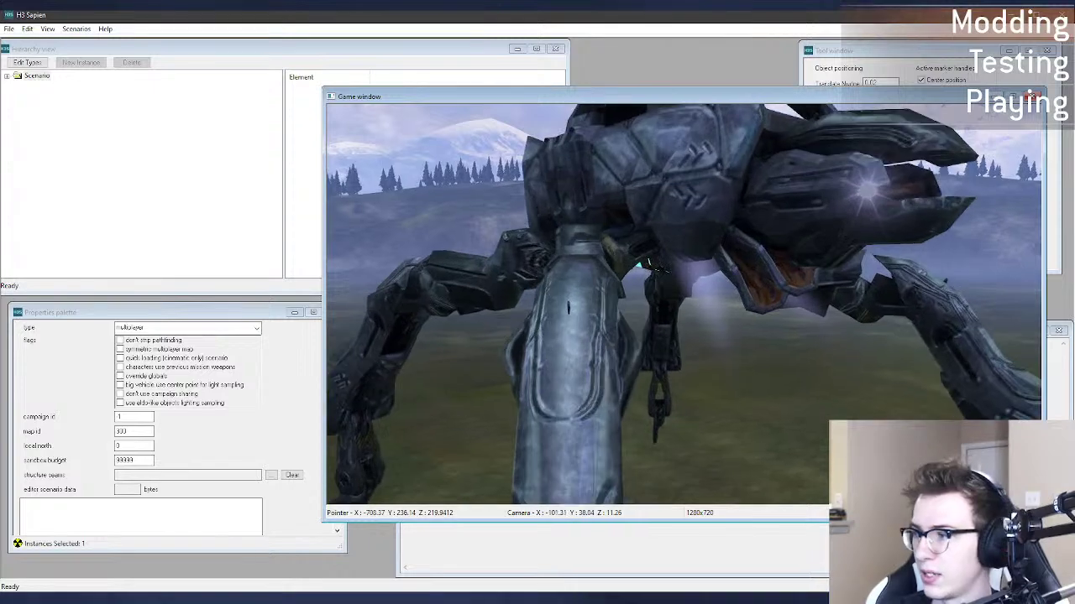
key(d)
key(a)
key(s)
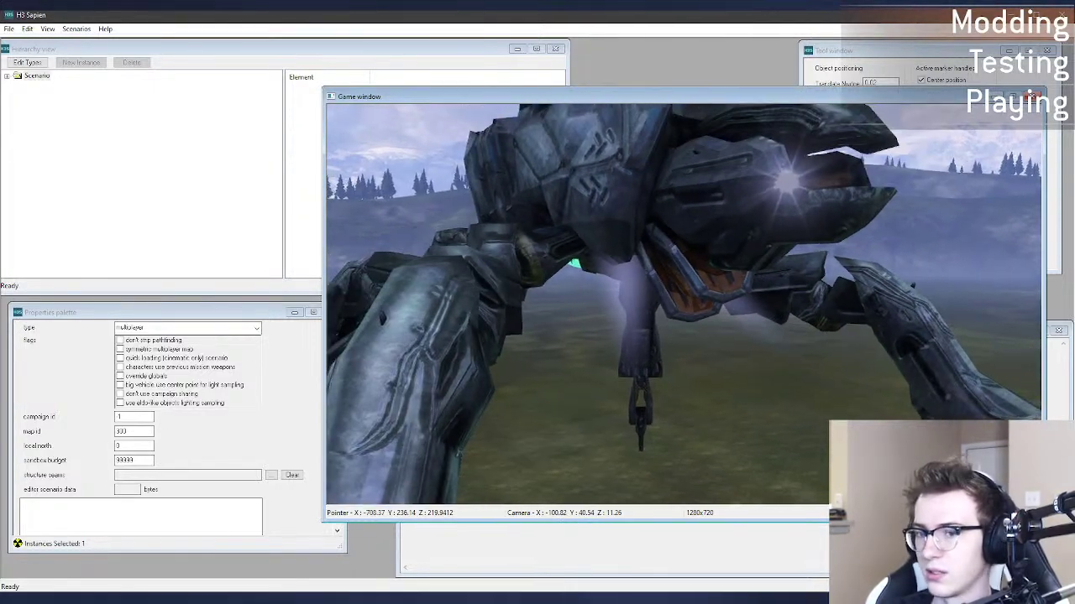
key(a)
key(w)
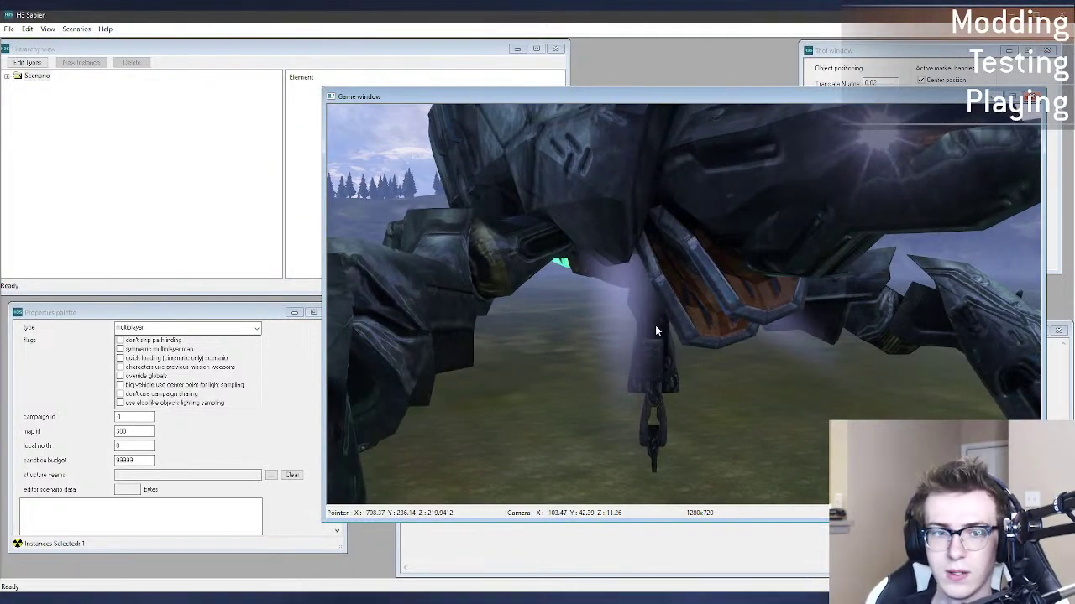
key(s)
key(d)
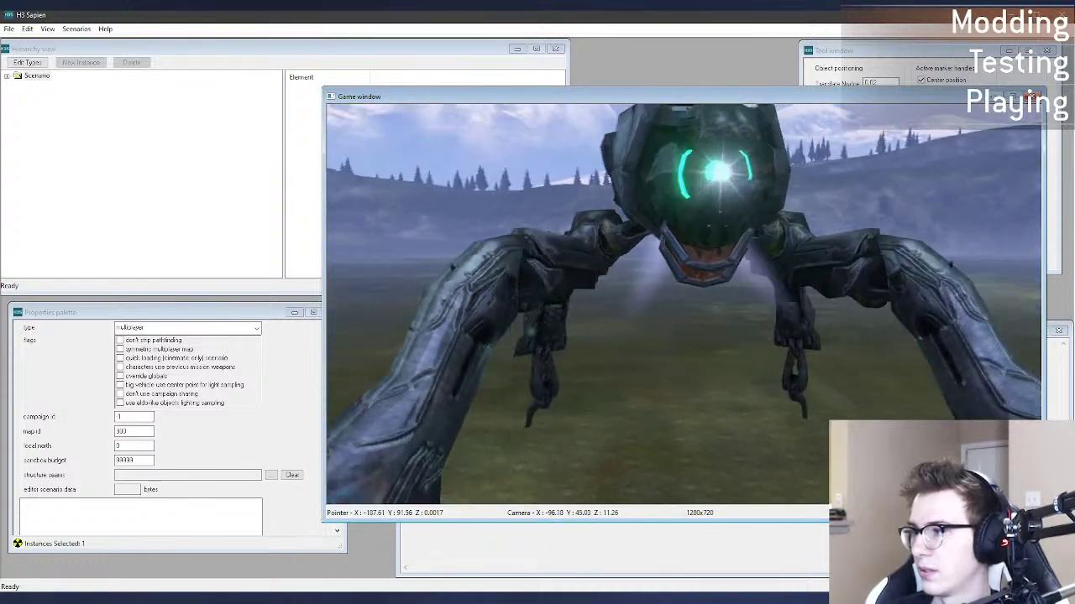
key(a)
key(w)
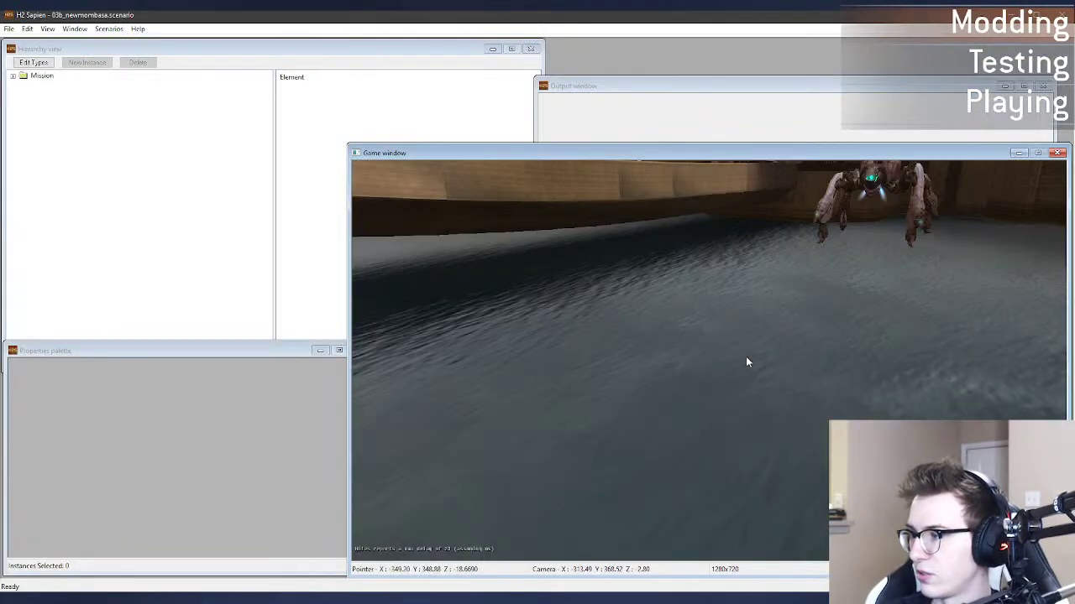
Step: Switch to H2 Sapien and examine the original scarab's light beams in 03b_newmombasa from the front, below and side for comparison
key(shift)
key(w)
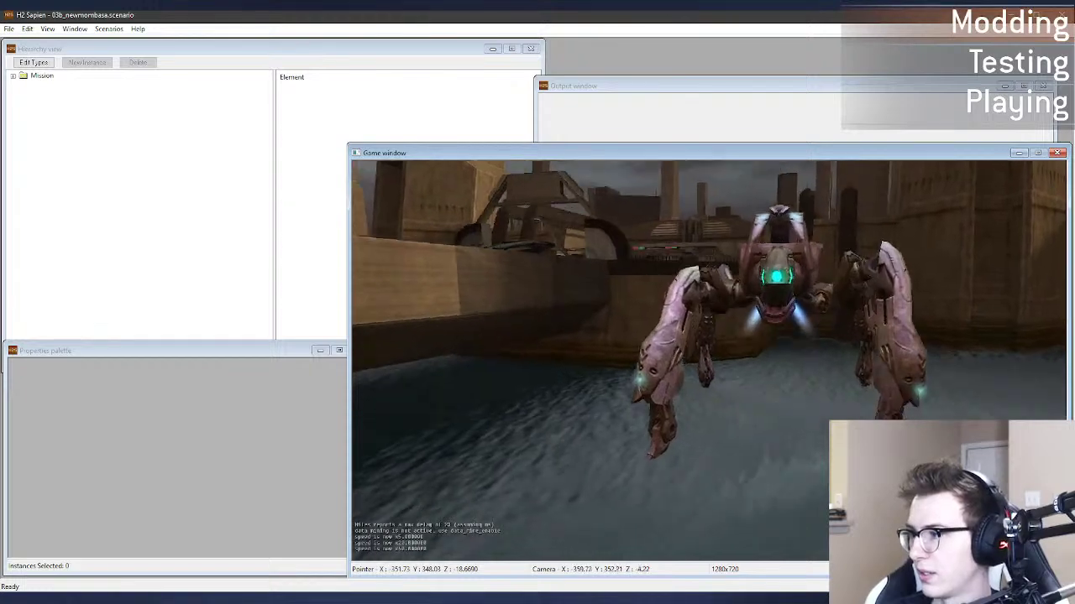
key(a)
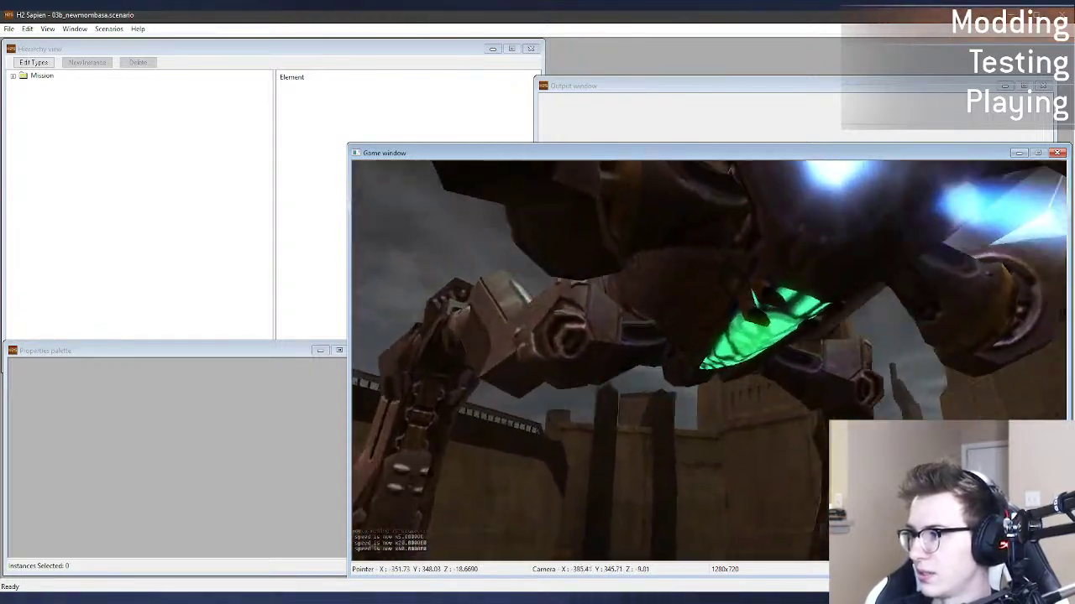
key(w)
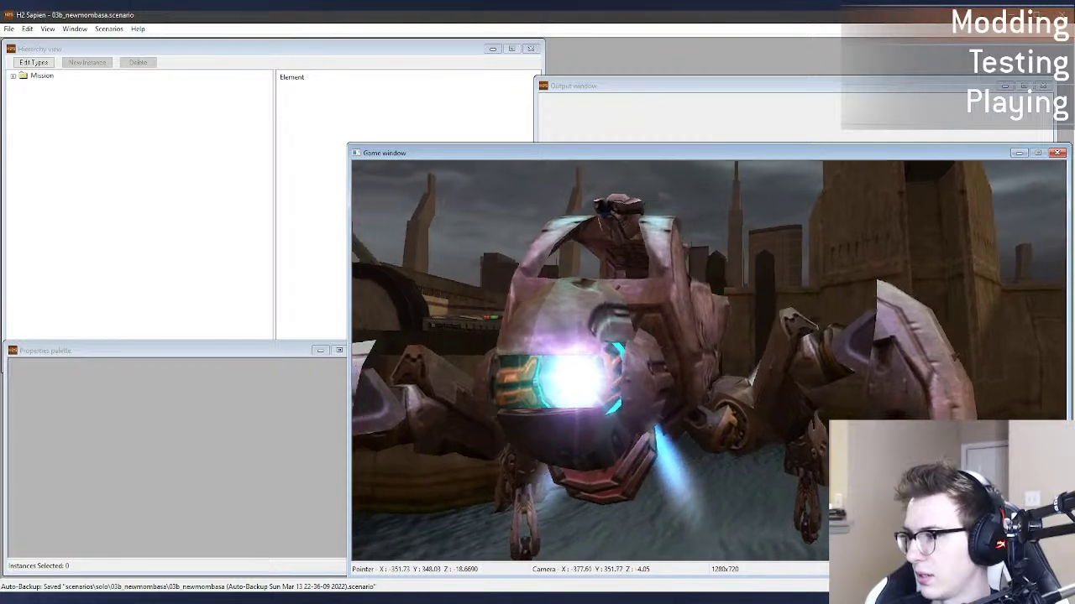
key(f)
key(r)
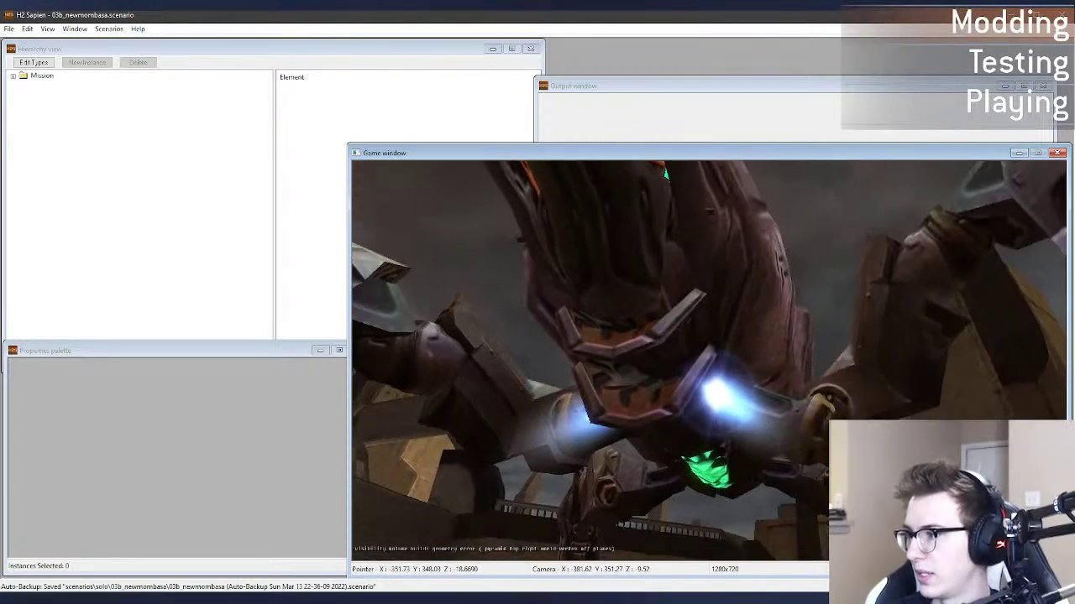
key(r)
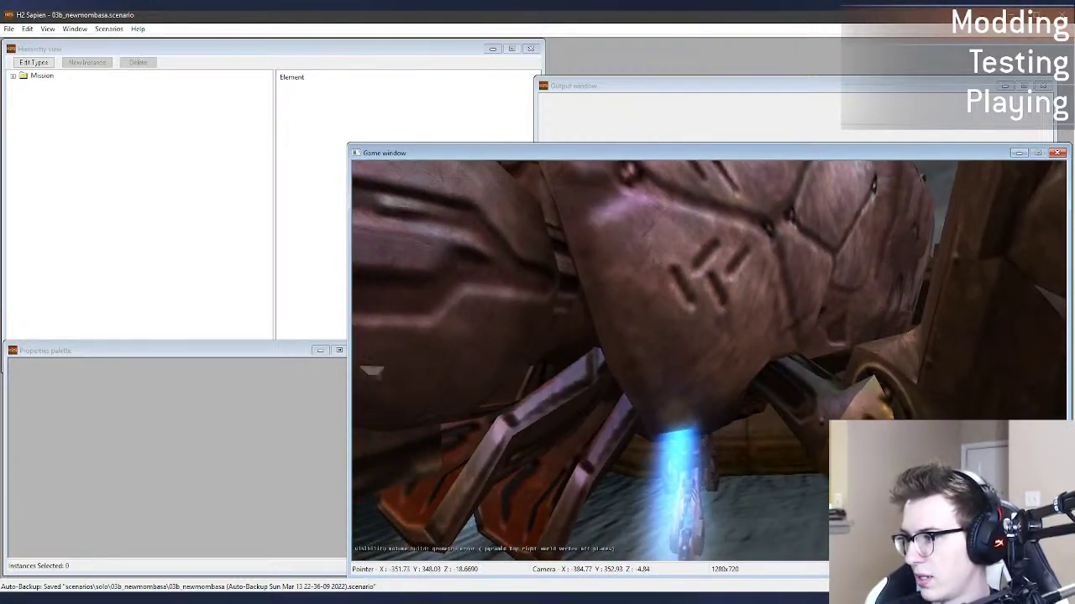
key(f)
key(a)
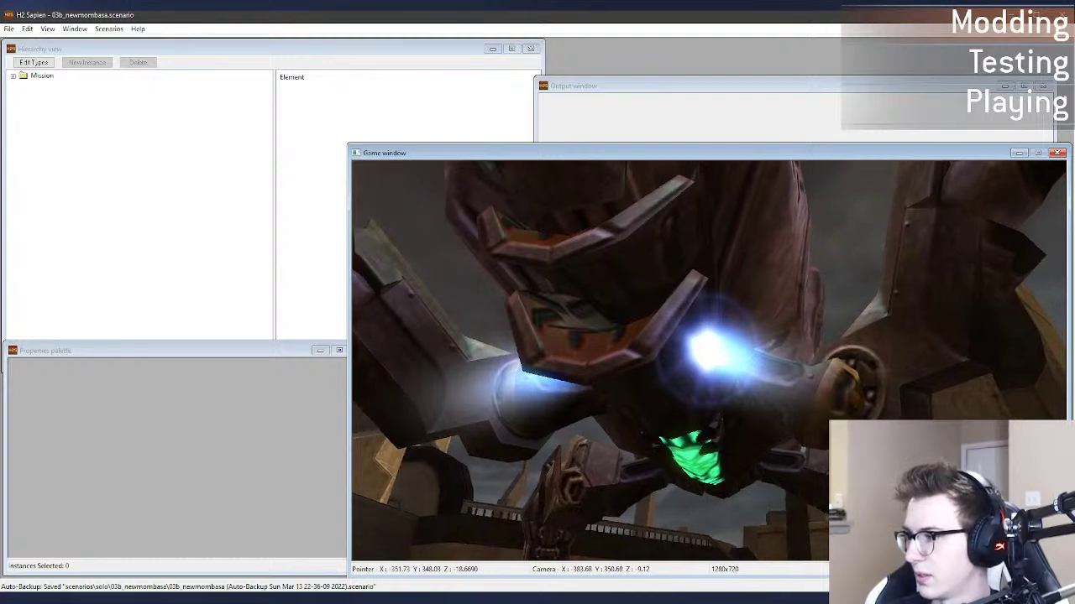
key(a)
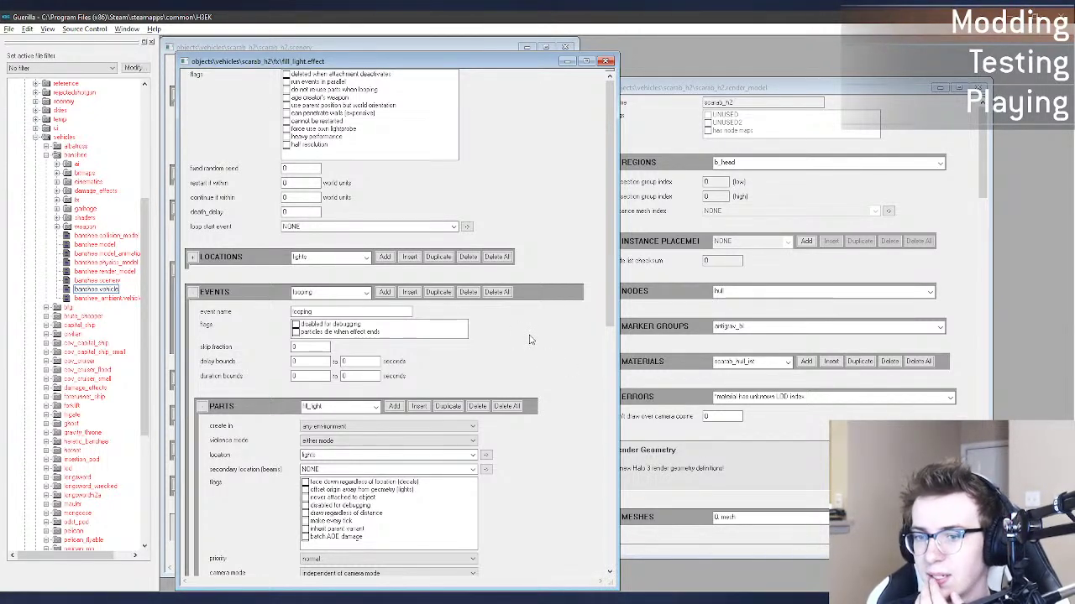
Step: Switch to Guerilla, open fill_light.light_volume_system, and review the outer_glow light volume's shader, length, thickness, color and alpha settings
scroll(607, 370, down, 2)
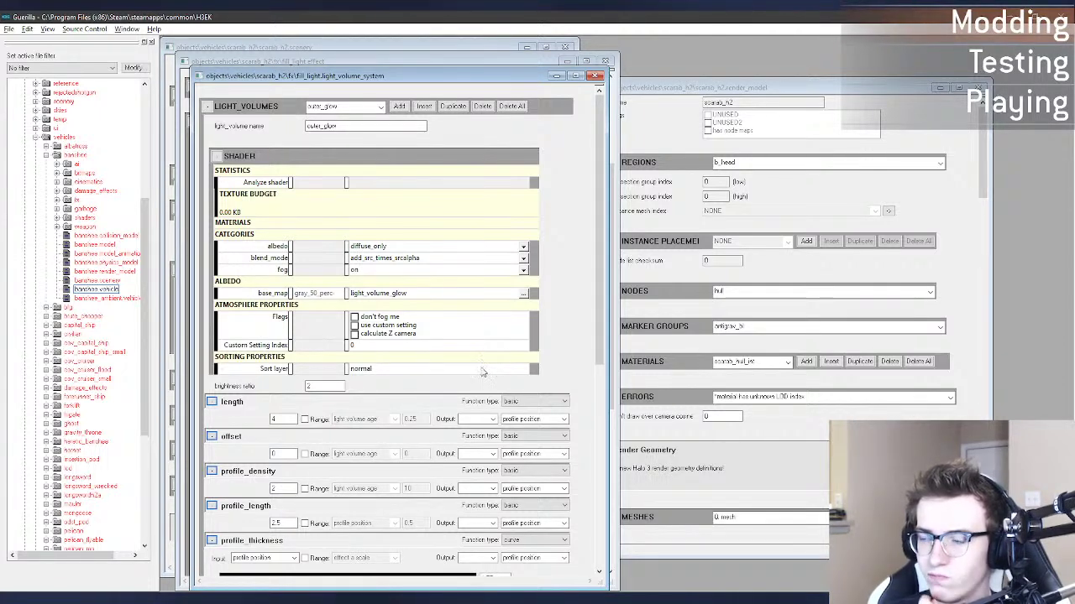
scroll(601, 193, down, 1)
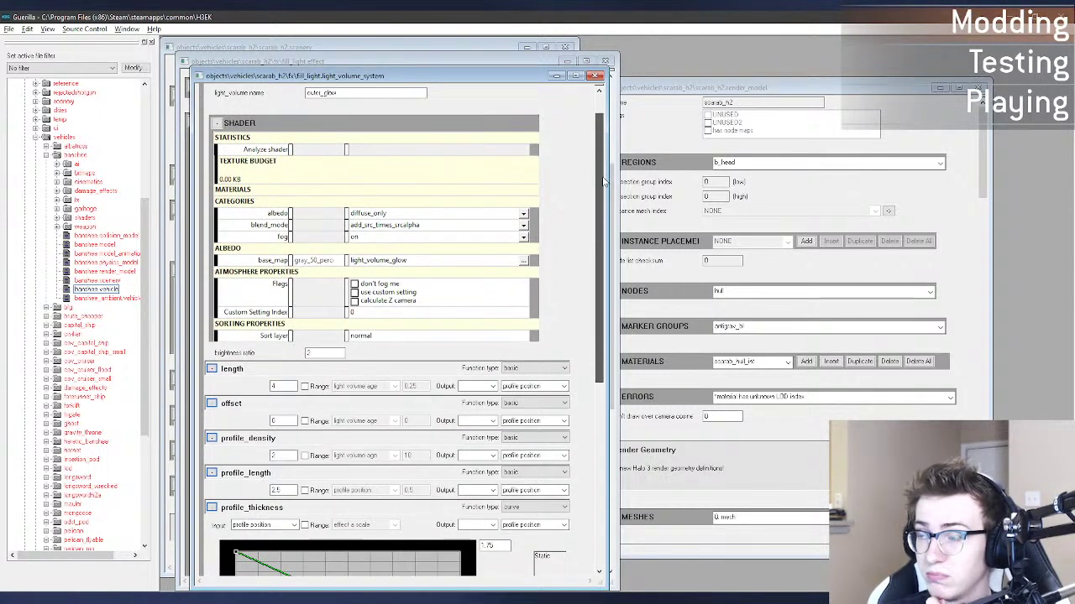
drag(601, 193, 579, 362)
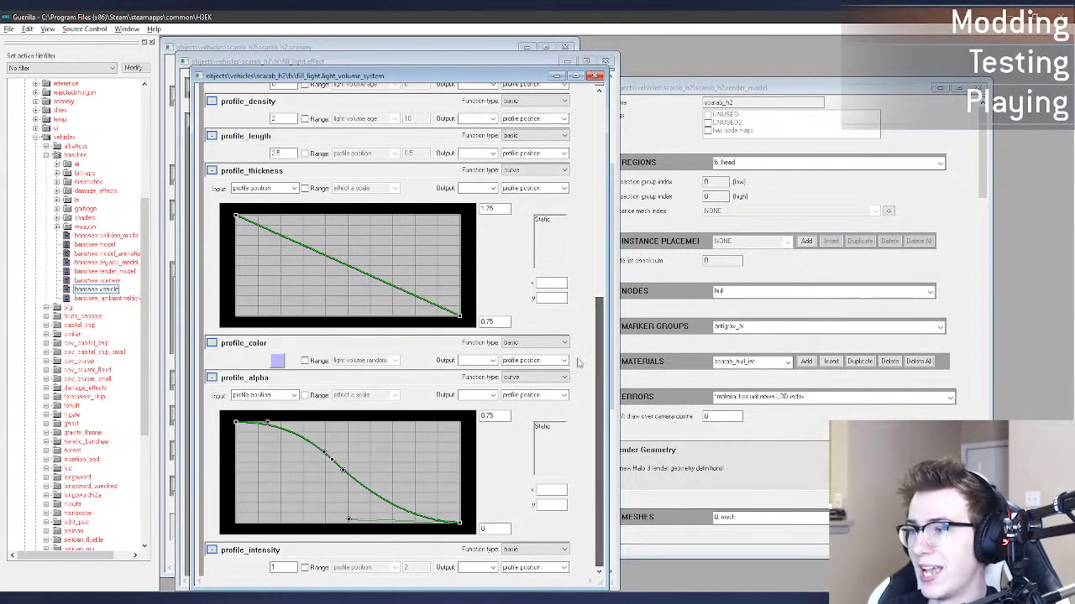
Step: Change outer_glow's profile_color function type to curve and set its lower color to bright cyan (RGB 54, 246, 255)
click(522, 349)
click(526, 359)
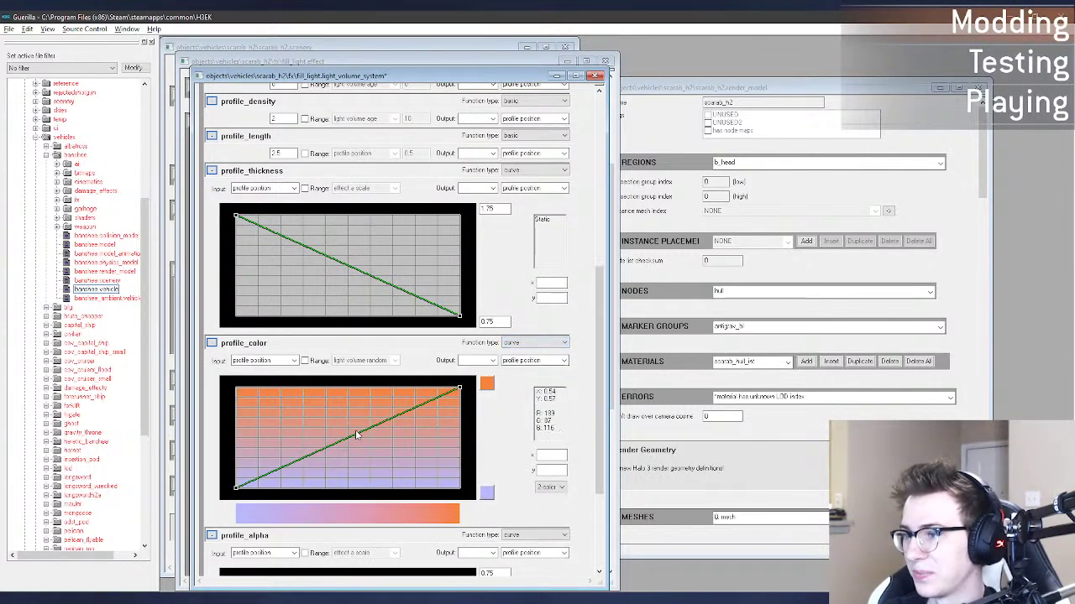
click(484, 494)
drag(529, 215, 553, 197)
drag(578, 248, 579, 272)
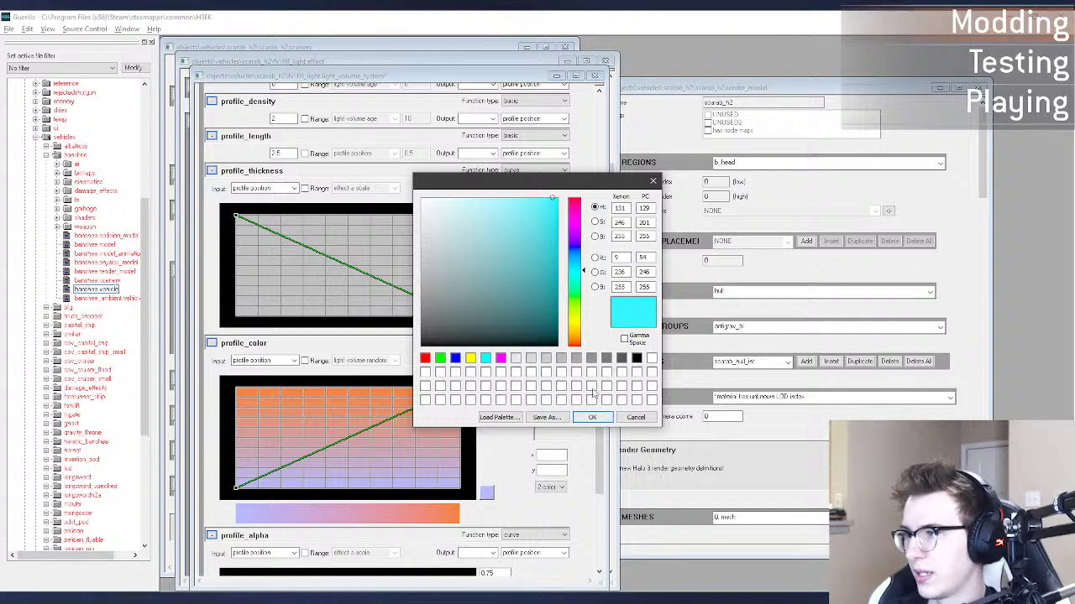
click(601, 419)
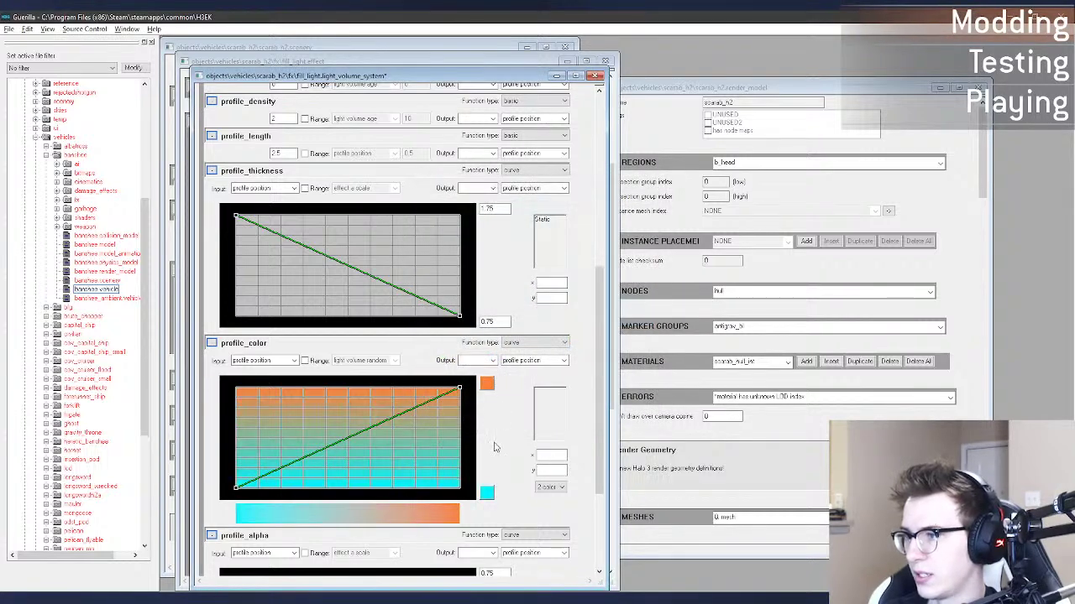
Step: Set profile_color's upper color to white and keep profile position as its input and output modifier
click(489, 393)
drag(514, 277, 420, 198)
click(591, 418)
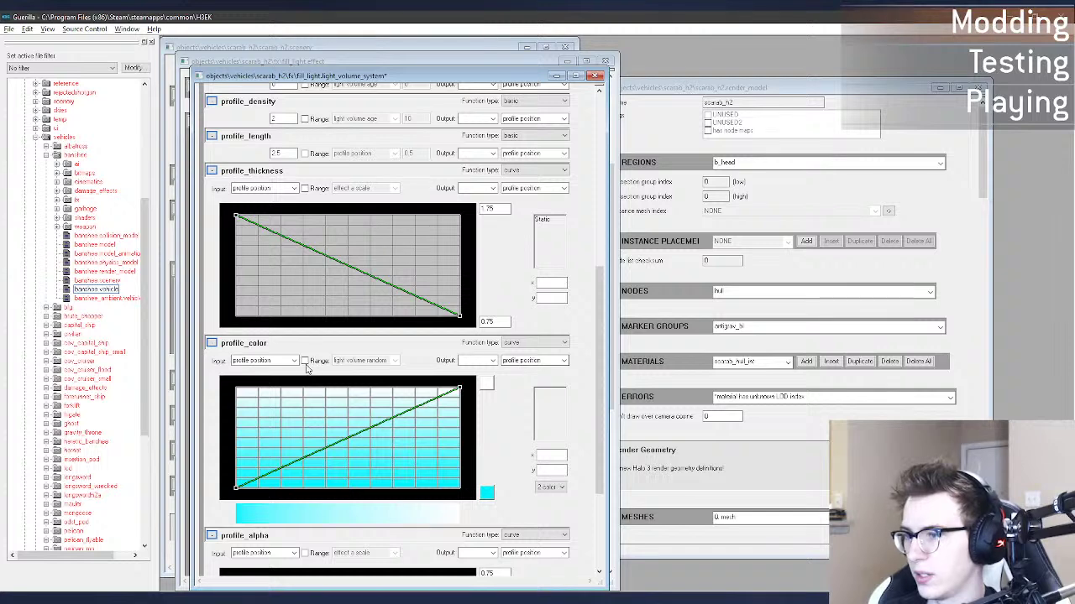
click(267, 361)
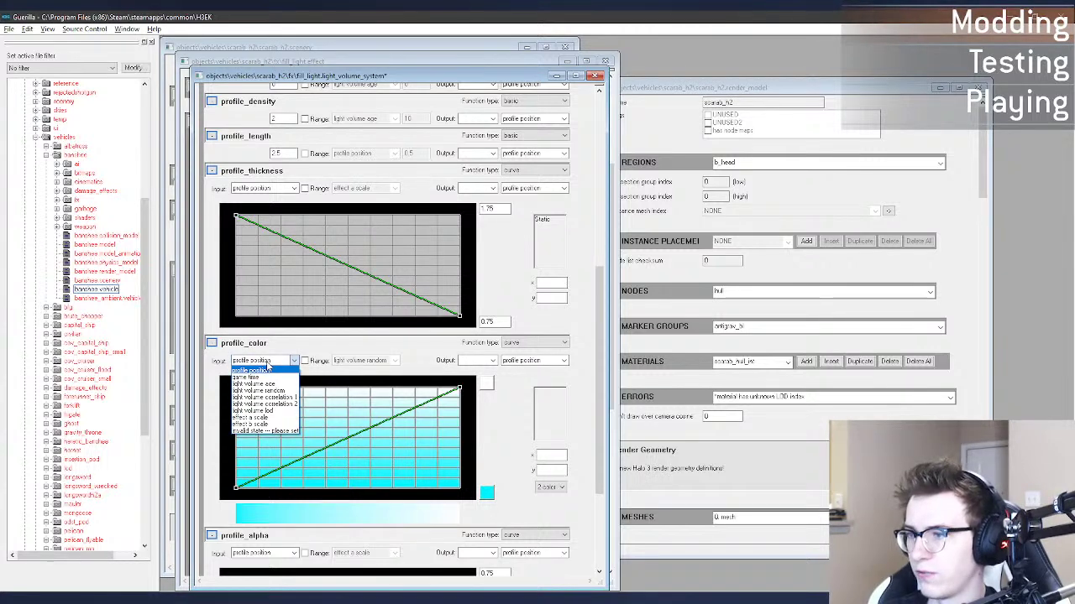
click(267, 366)
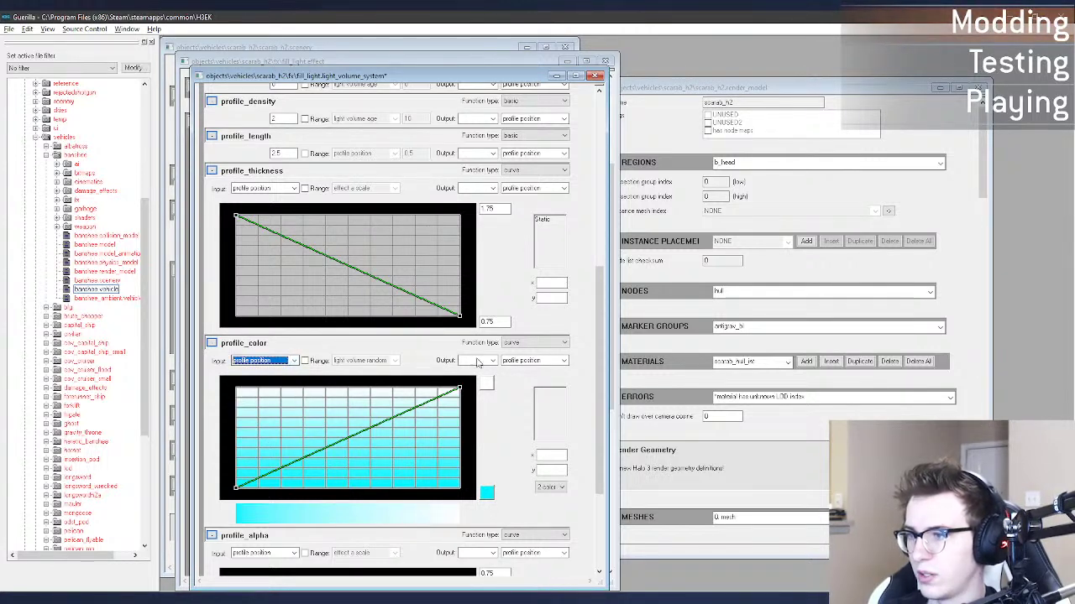
click(519, 363)
click(522, 370)
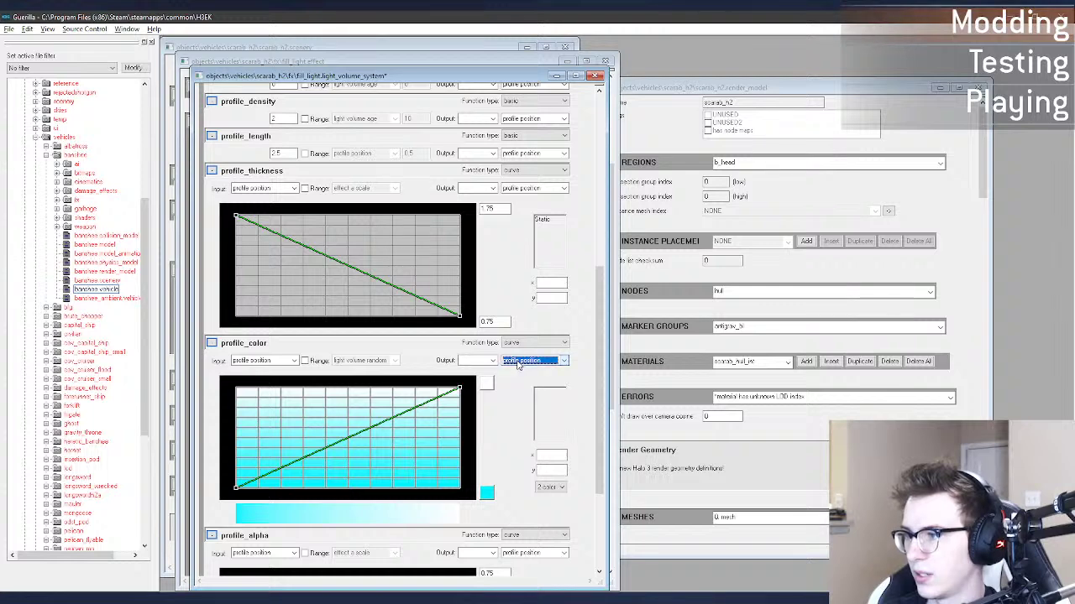
click(292, 361)
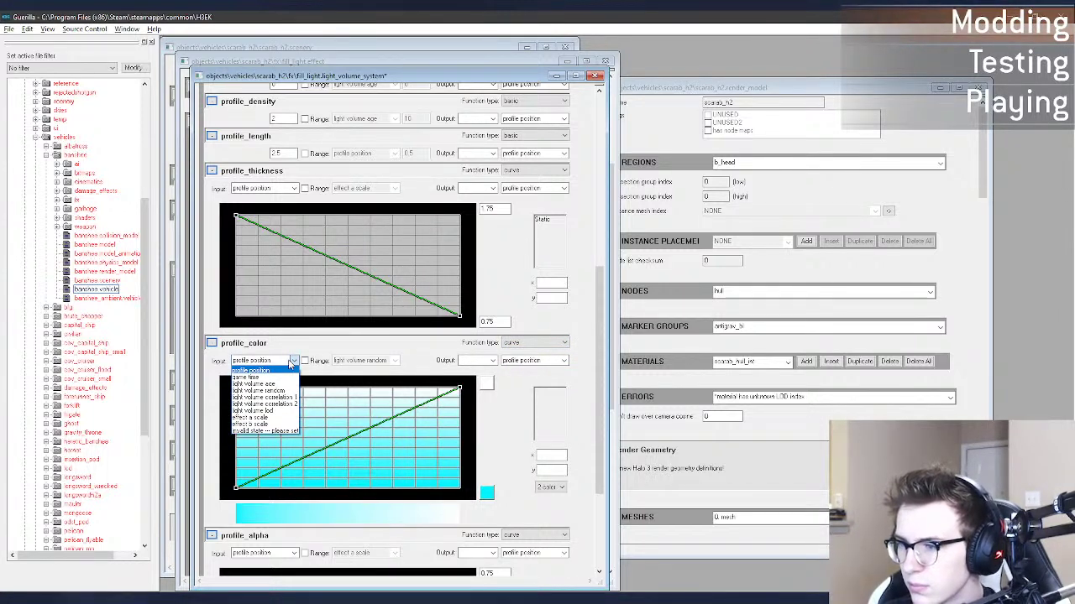
click(289, 362)
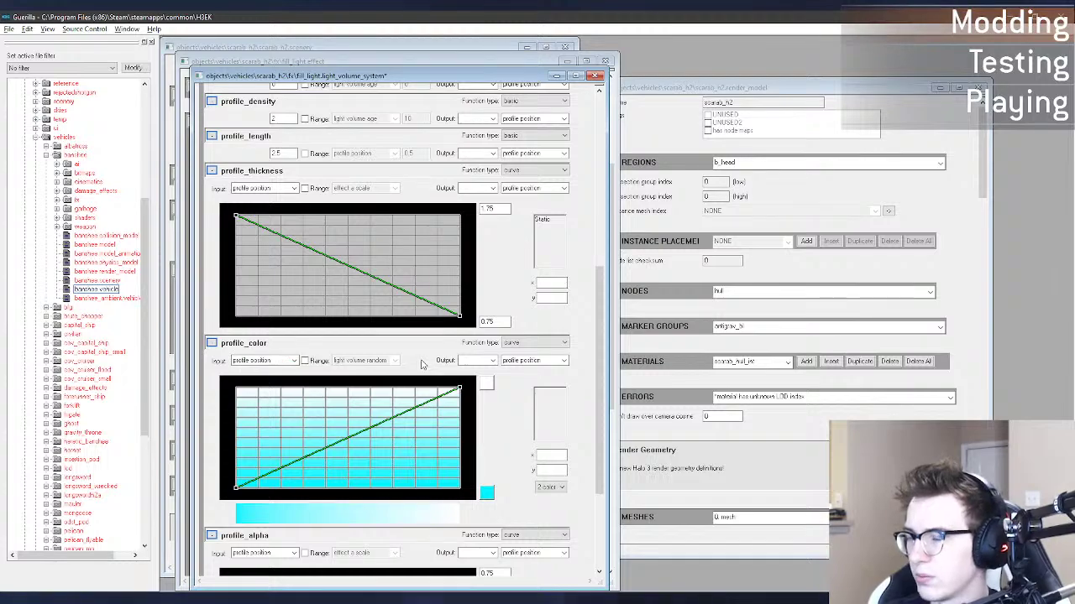
Step: Save the light volume system, switch to H3 Sapien and examine the recolored beams beneath the scarab
key(ctrl+s)
click(660, 600)
middle_drag(697, 377, 811, 365)
key(w)
key(w)
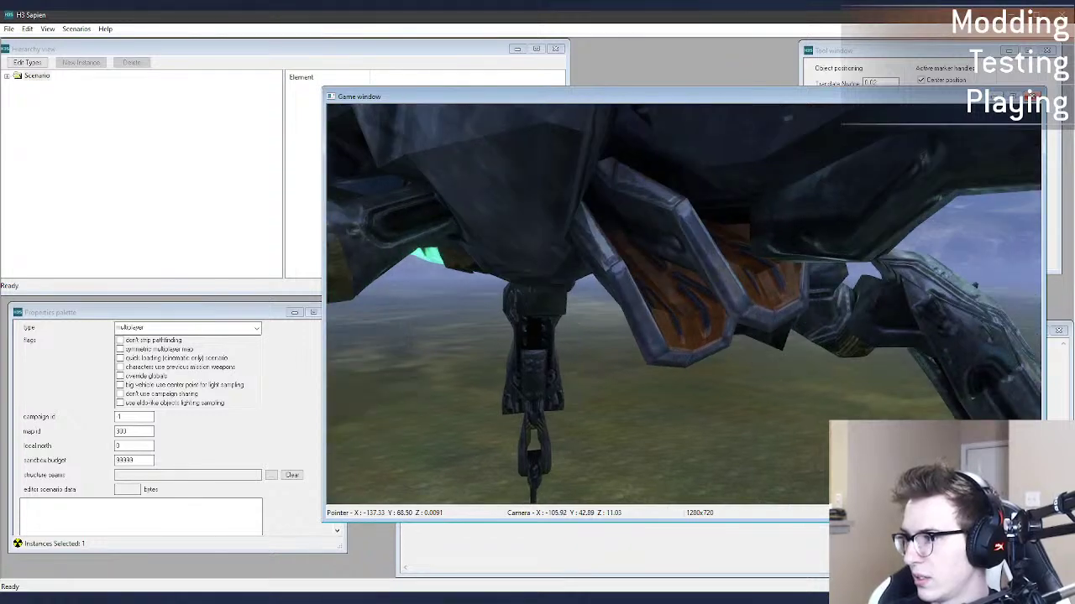
key(w)
middle_drag(683, 304, 588, 251)
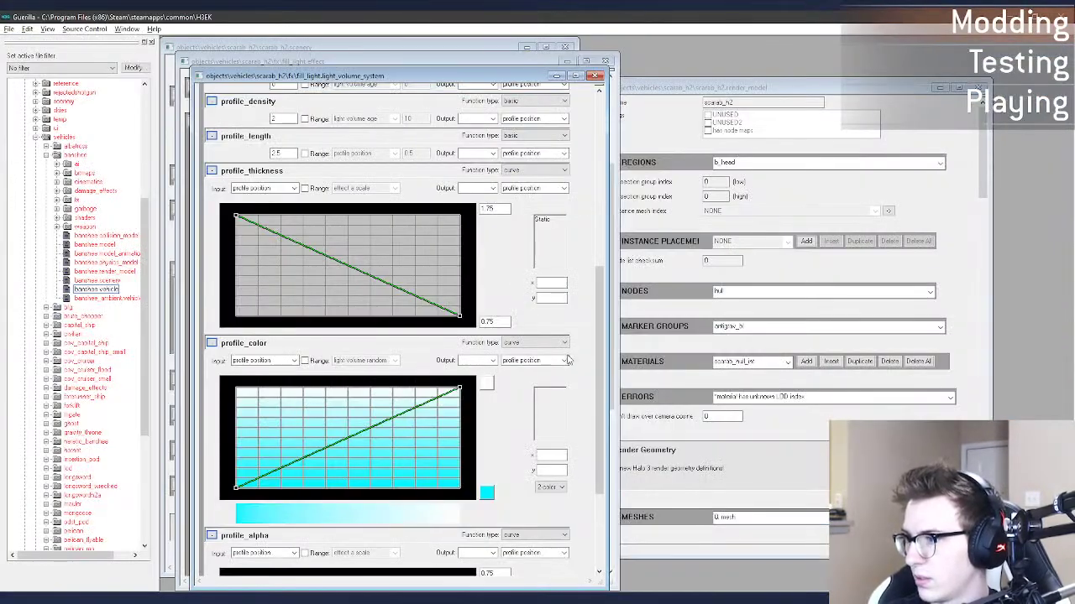
Step: Switch to Guerilla, try the basic function type for profile_color, and restore it to curve
click(542, 344)
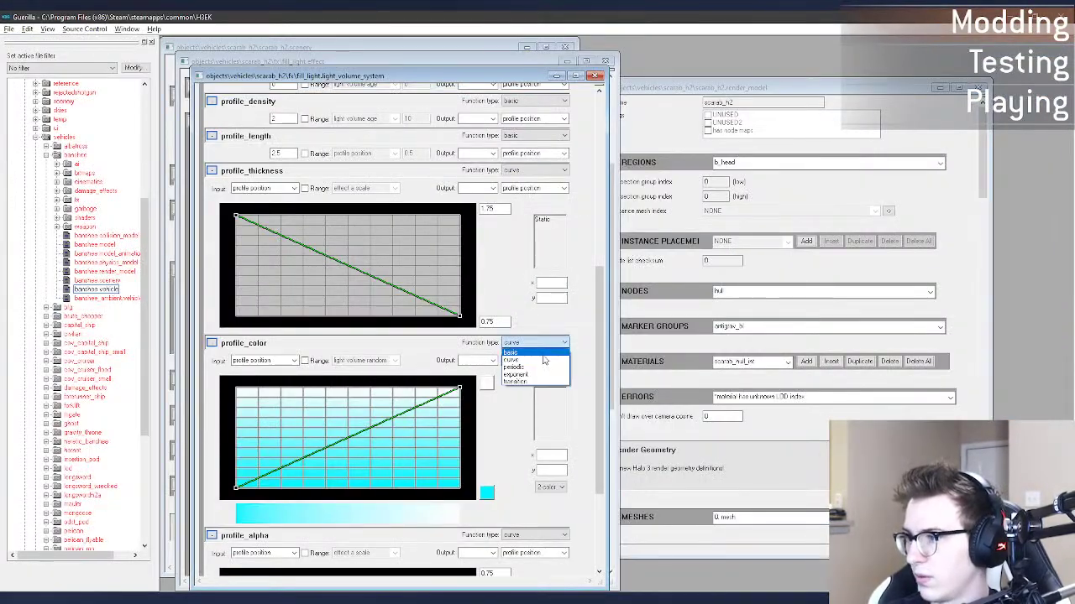
click(541, 353)
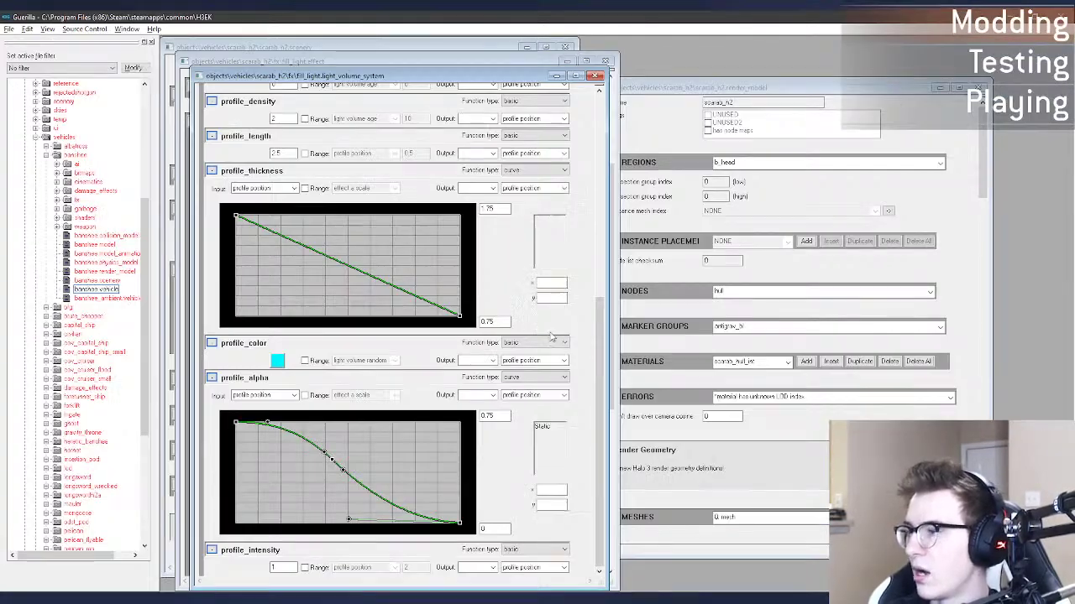
click(529, 342)
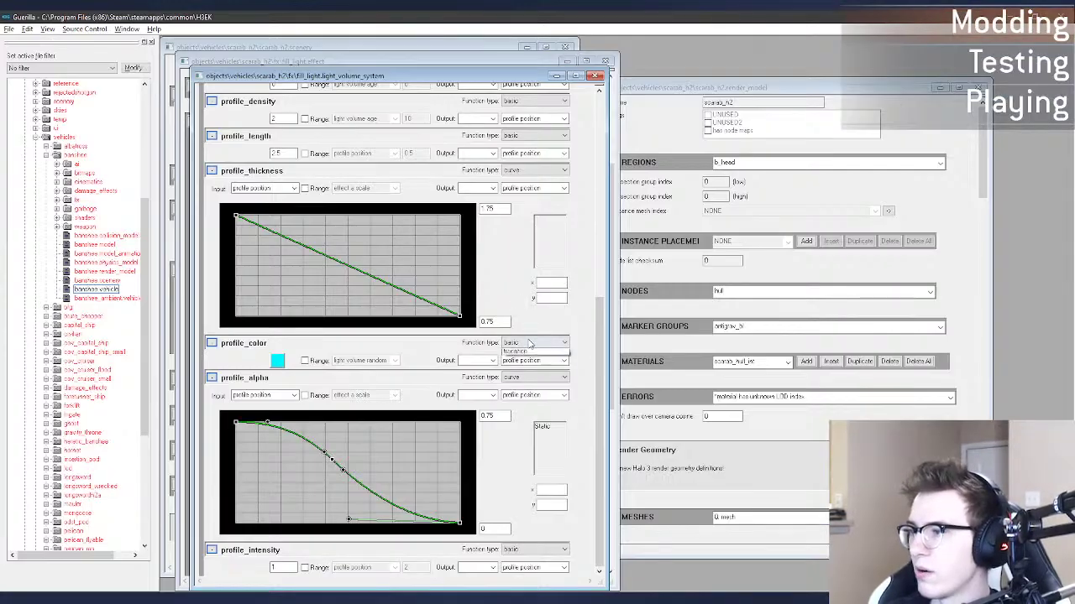
click(529, 363)
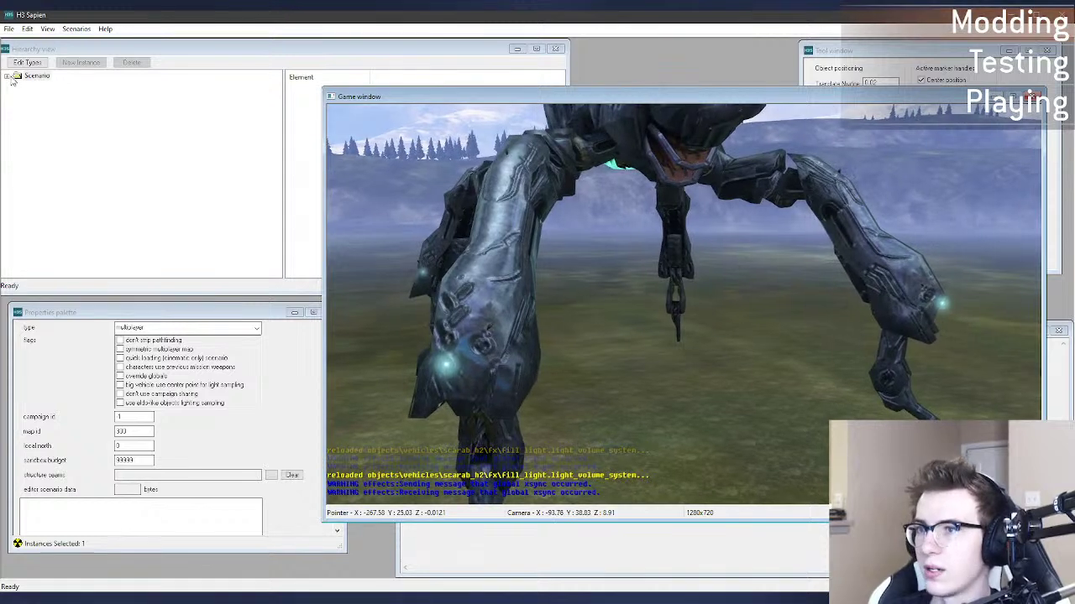
Step: In H3 Sapien, open the scenario's Scenery objects, select the scarab_h2 instance and nudge it to examine its beams
click(8, 76)
click(17, 86)
click(56, 126)
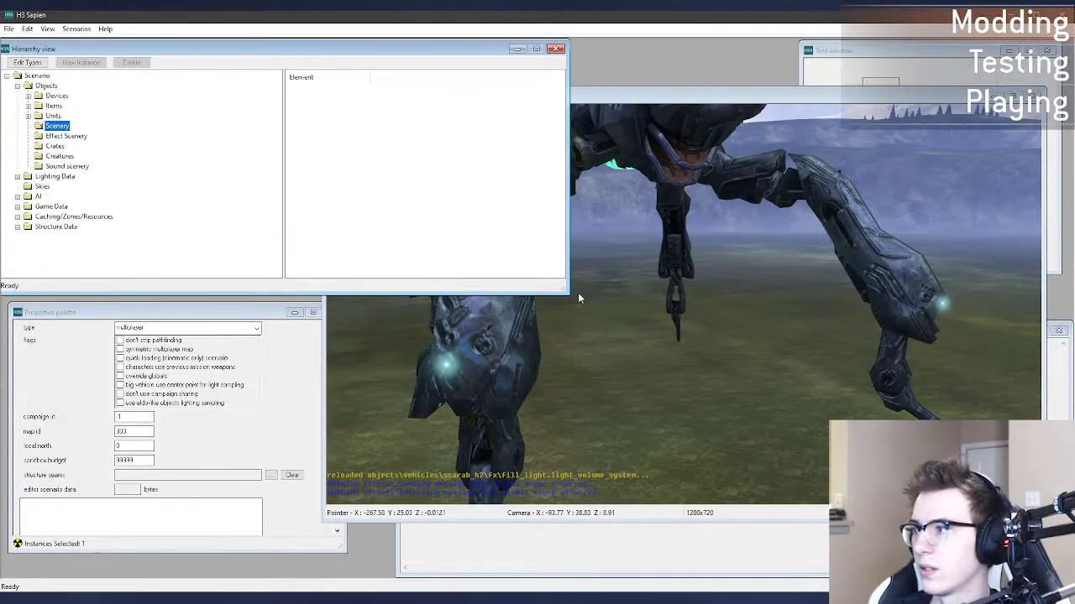
click(639, 407)
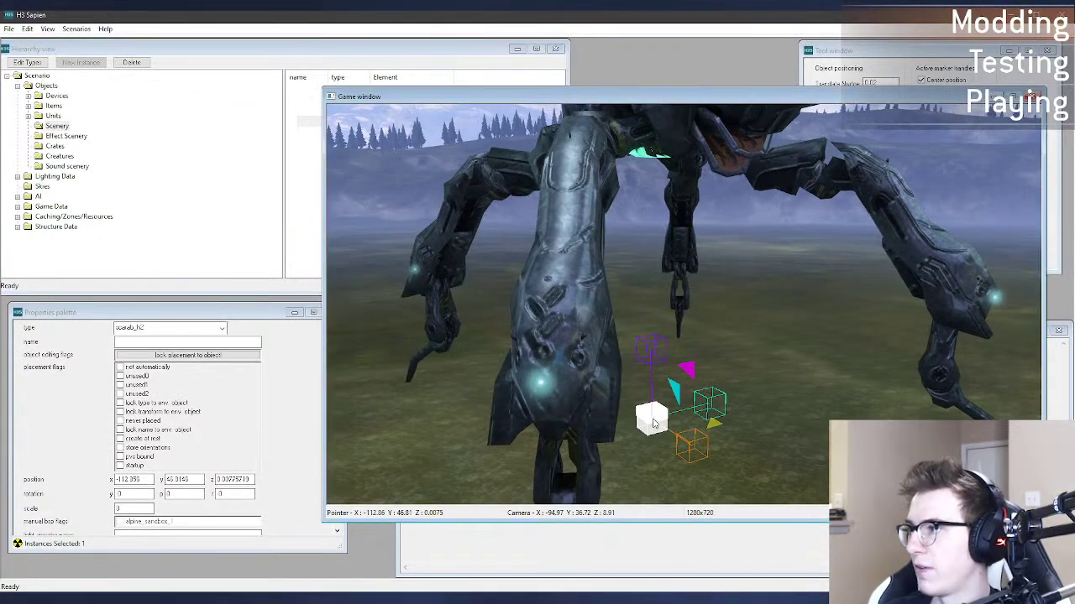
key(w)
middle_drag(657, 429, 688, 302)
right_drag(665, 352, 668, 332)
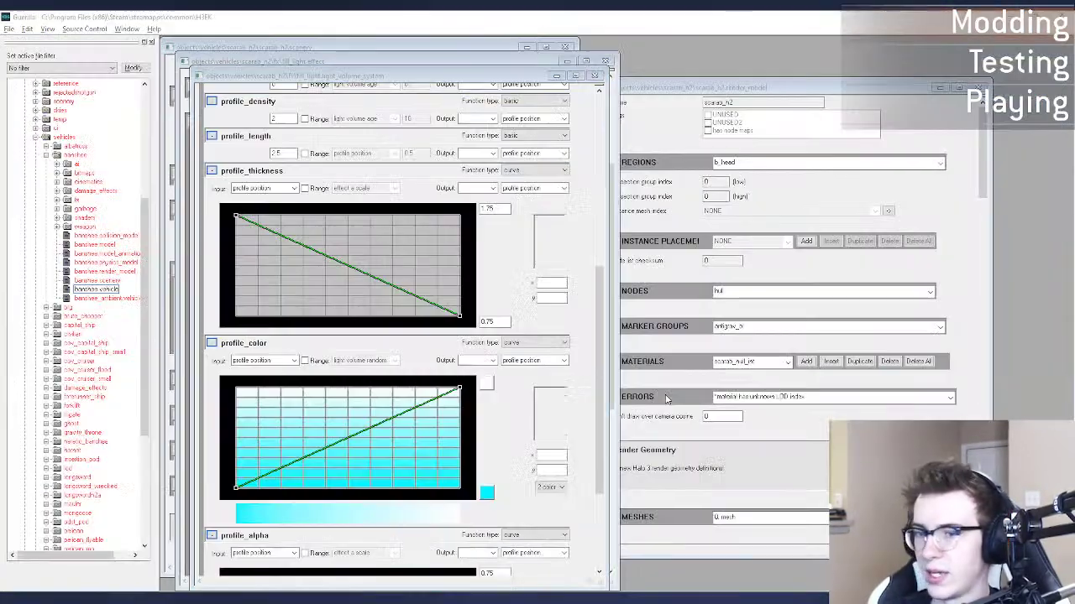
Step: In Guerilla, reshape profile_alpha into a rising curve by deleting its middle point, raising the end to maximum and lowering the start to about a third
click(613, 382)
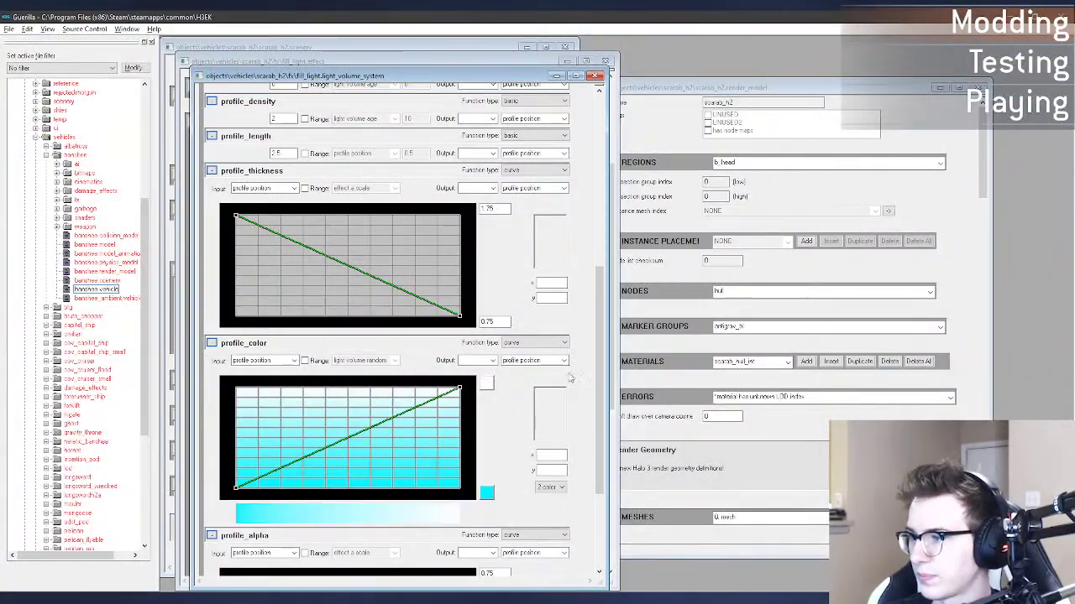
drag(596, 360, 593, 451)
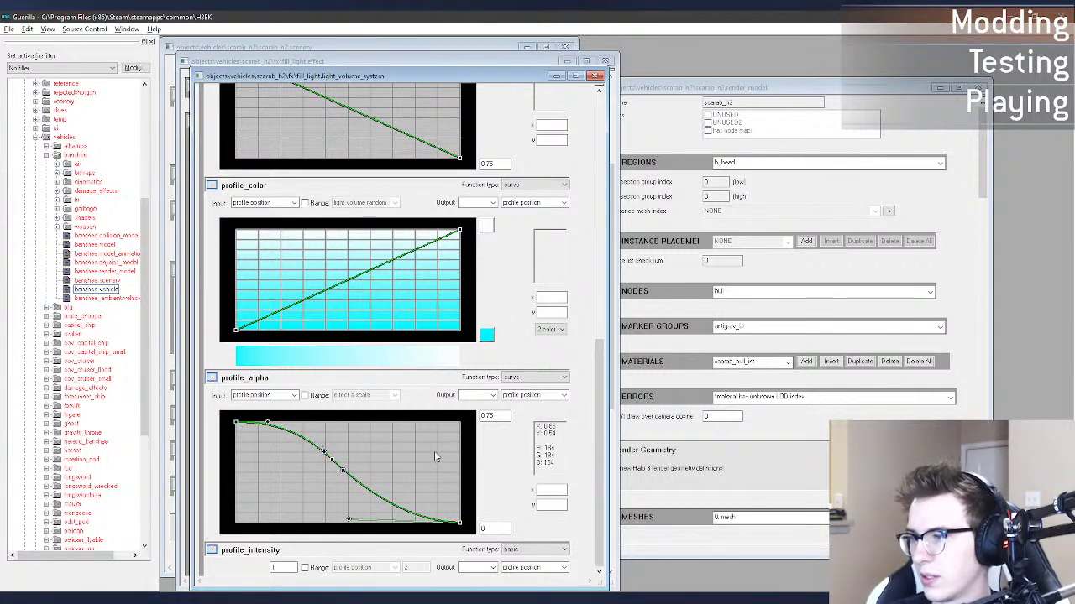
drag(236, 422, 233, 487)
drag(333, 460, 336, 457)
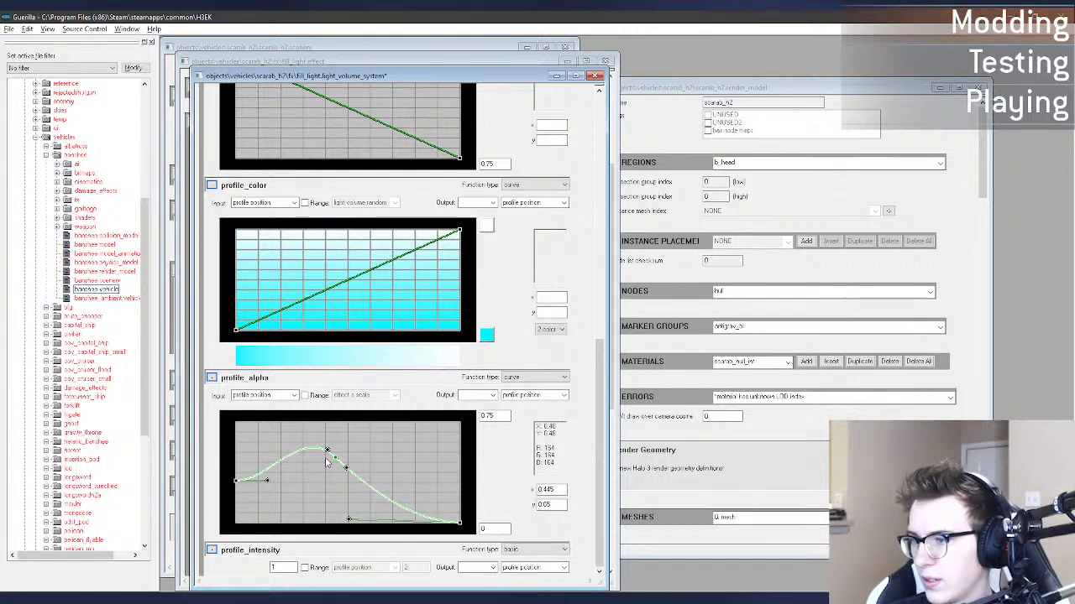
right_click(335, 459)
click(351, 468)
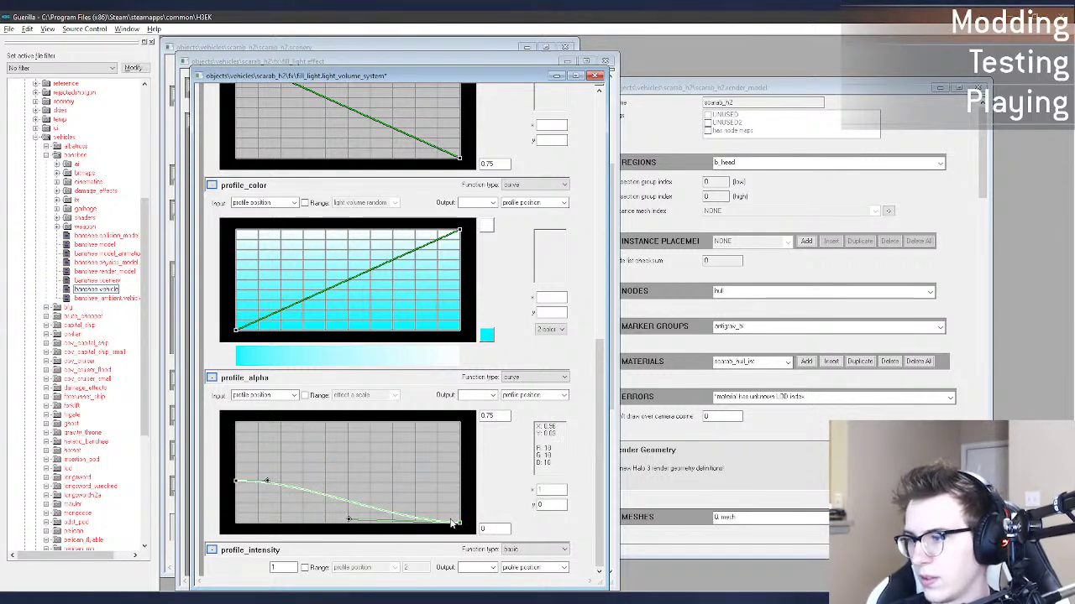
drag(452, 522, 460, 422)
drag(236, 482, 235, 492)
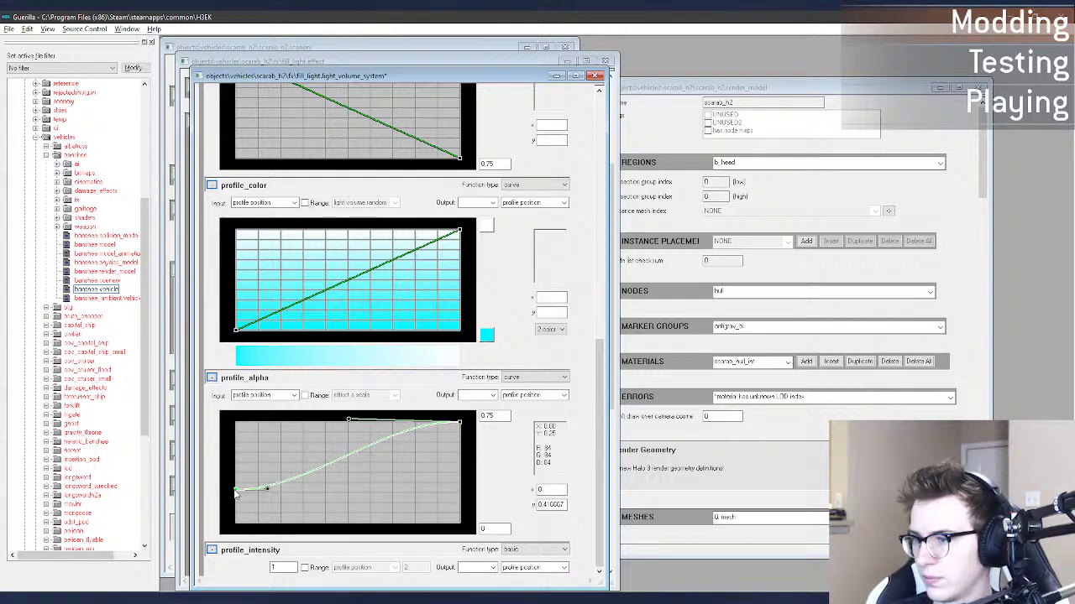
Step: Switch to H3 Sapien, nudge the scarab along the ground and examine its reshaped beams from the front
key(alt+Tab)
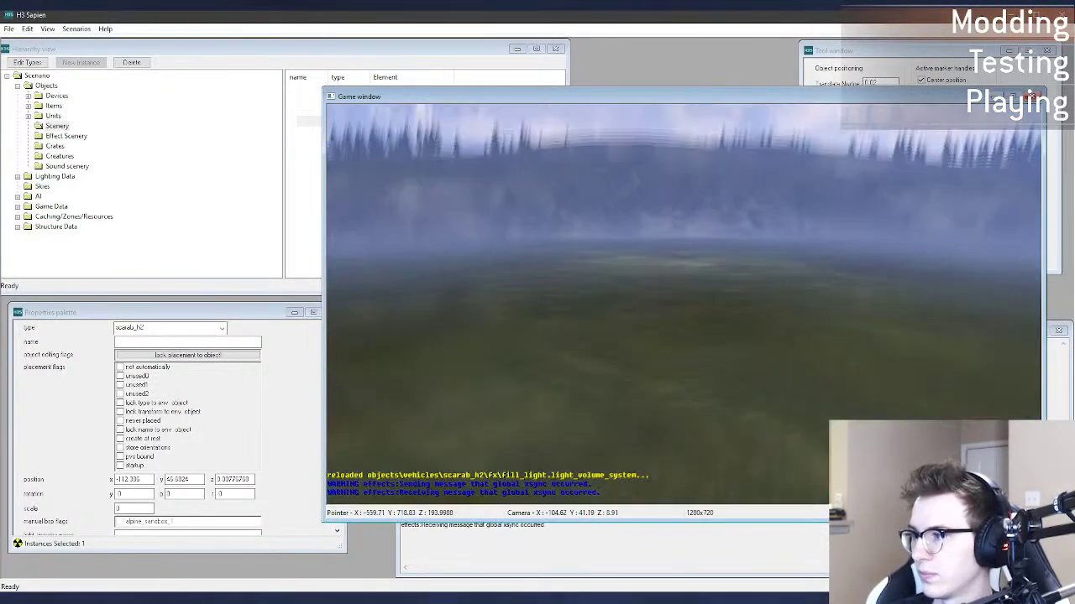
mouse_move(638, 398)
mouse_down()
mouse_move(640, 386)
mouse_move(620, 417)
mouse_up()
mouse_move(619, 417)
middle_down()
mouse_move(642, 345)
mouse_move(591, 332)
mouse_move(554, 374)
mouse_move(558, 420)
middle_up()
key(w)
key(d)
key(s)
key(r)
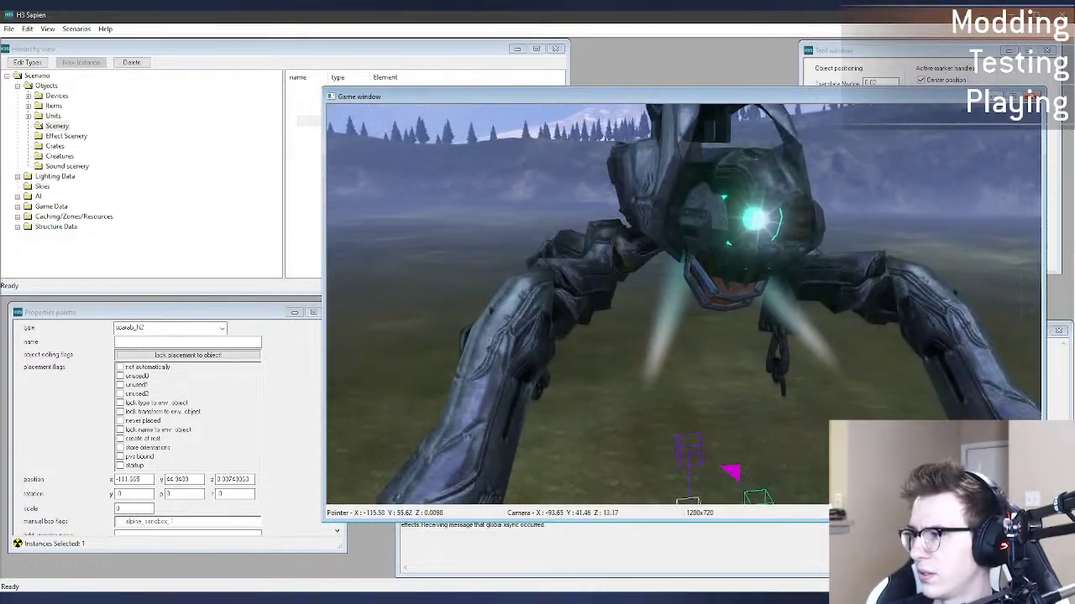
Step: Set profile_alpha's upper limit to 5 in Guerilla, save, and test the beams in H3 Sapien by shifting the scarab vertically
key(alt+Tab)
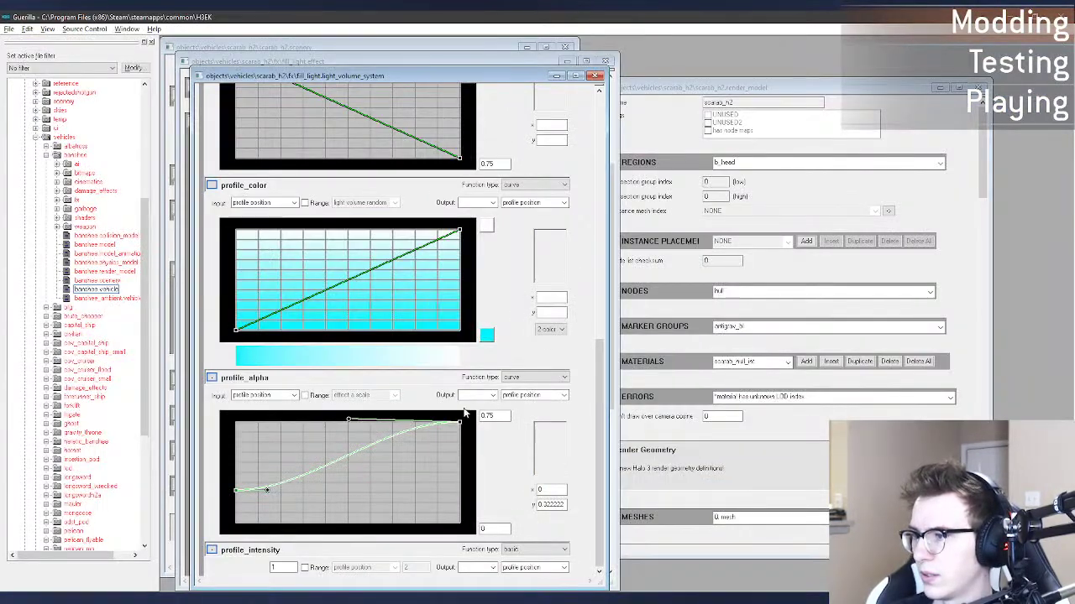
key(ctrl+s)
key(alt+Tab)
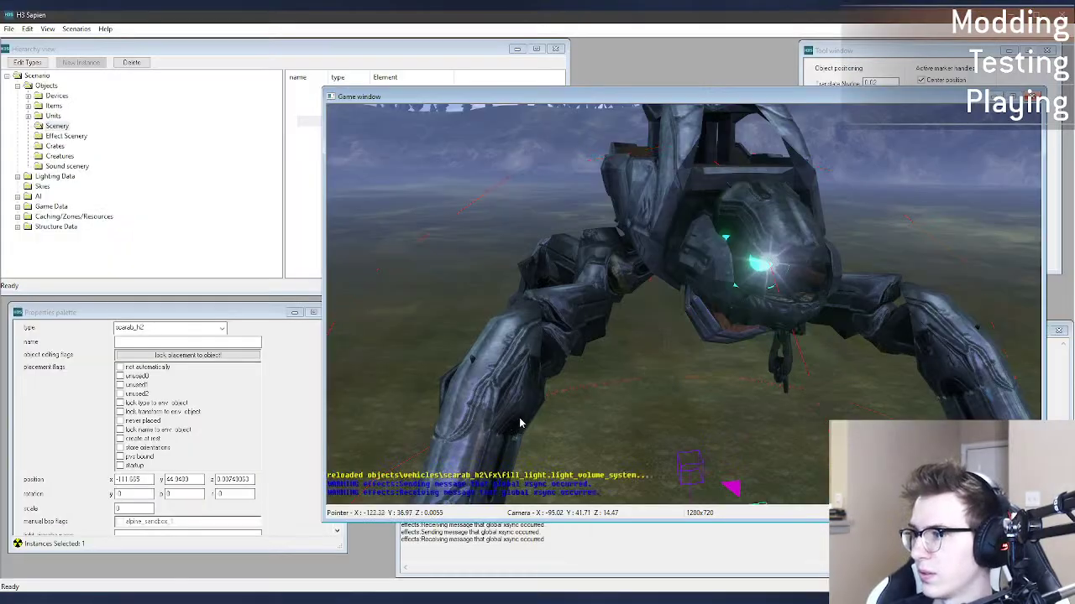
drag(694, 467, 691, 456)
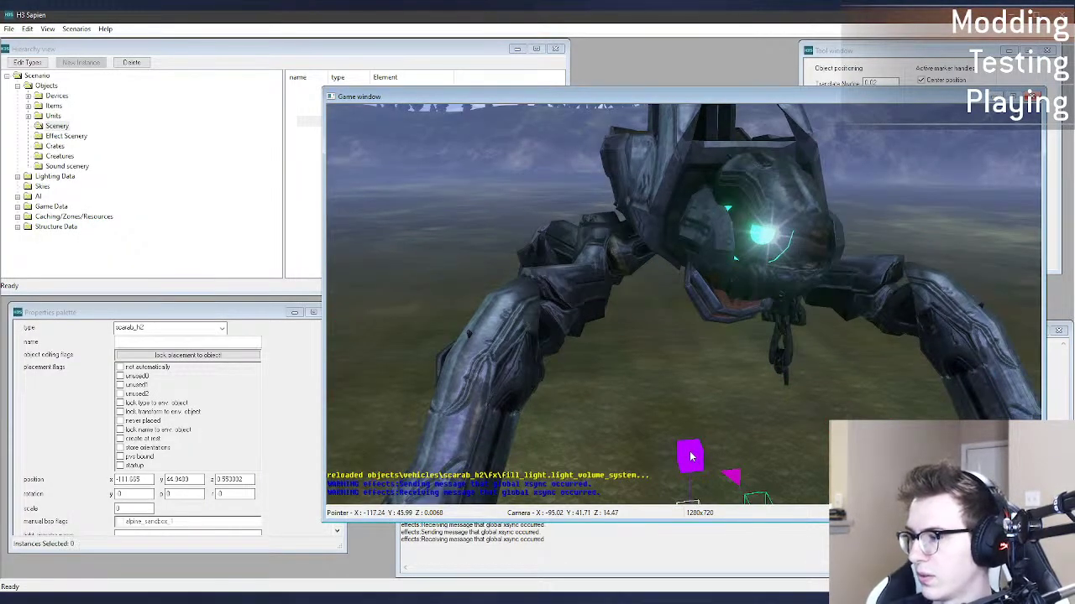
key(Delete)
key(ctrl+z)
Step: In Guerilla, set profile_alpha's upper limit to 1 and reshape its curve to fall from maximum at the start to zero at the end
key(alt+Tab)
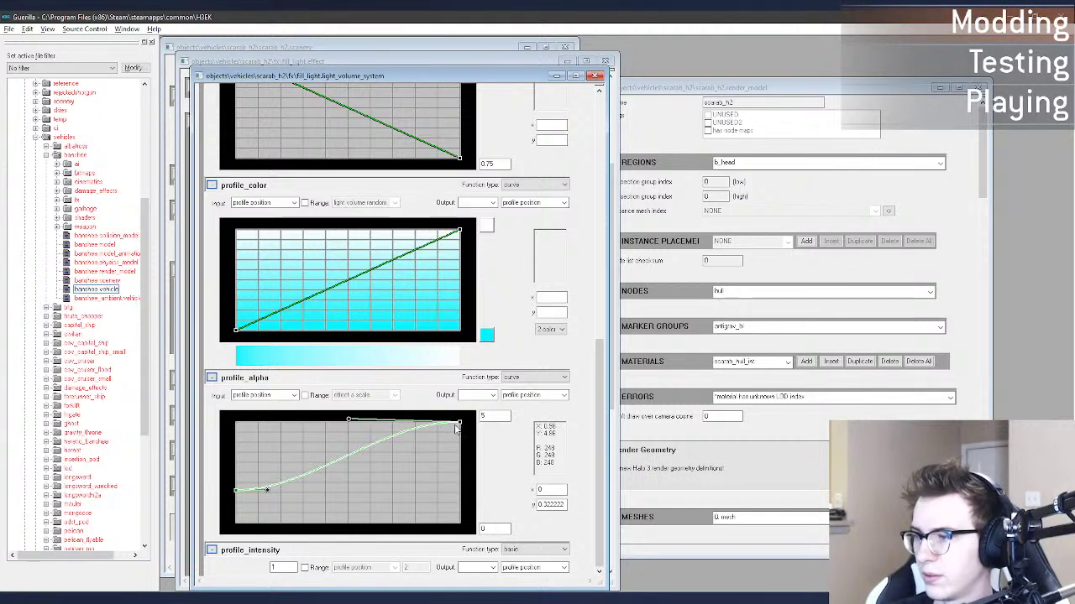
double_click(487, 417)
text(1)
drag(461, 423, 477, 553)
drag(245, 494, 229, 412)
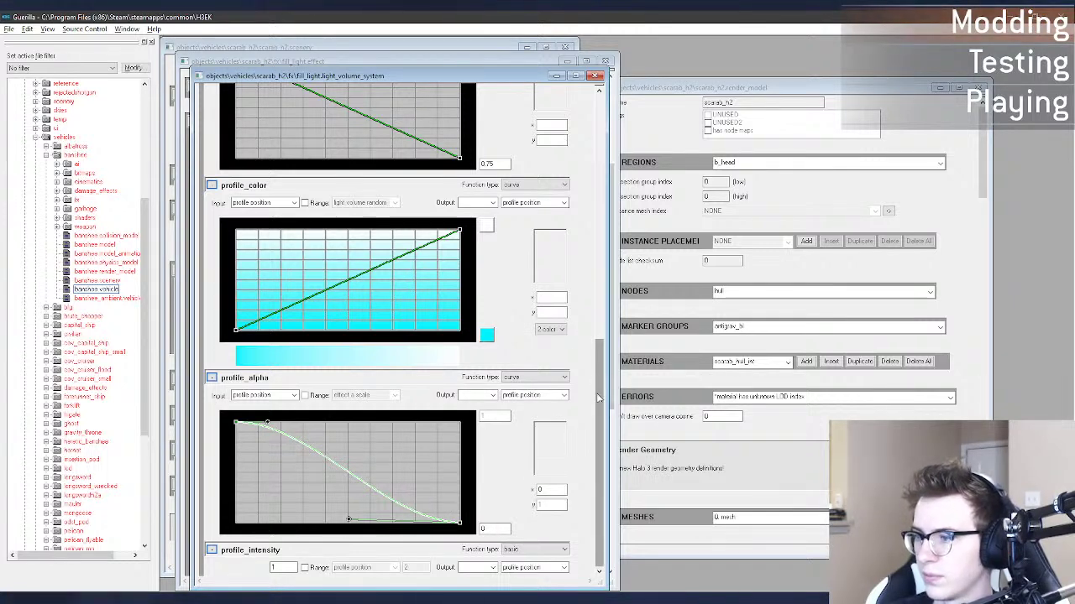
Step: Set profile_intensity to 50, save, and check the beams' brightness on the scarab in H3 Sapien
drag(599, 405, 596, 424)
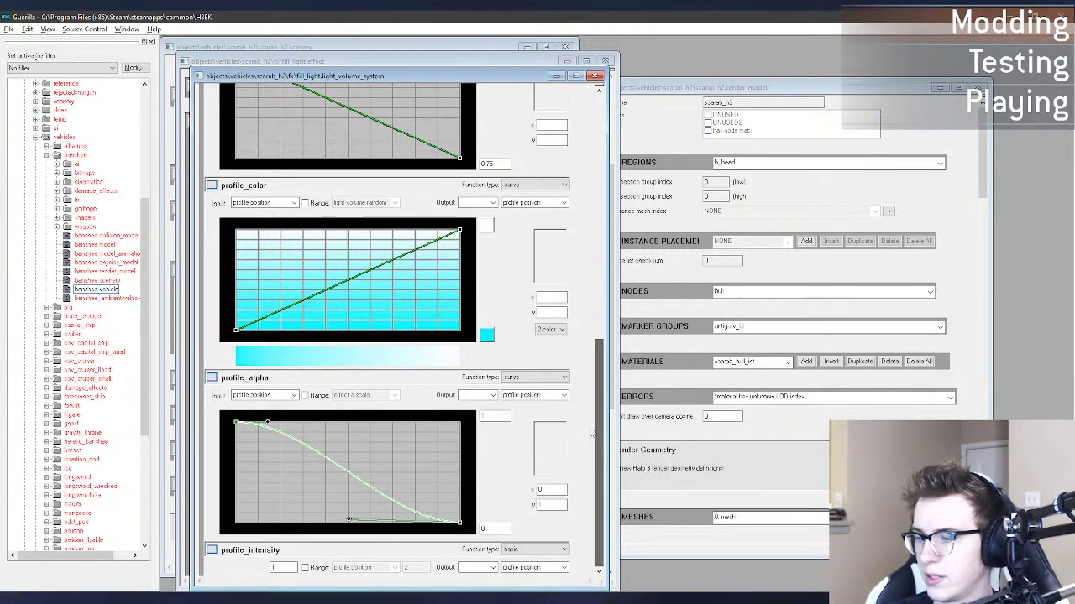
double_click(278, 567)
text(50)
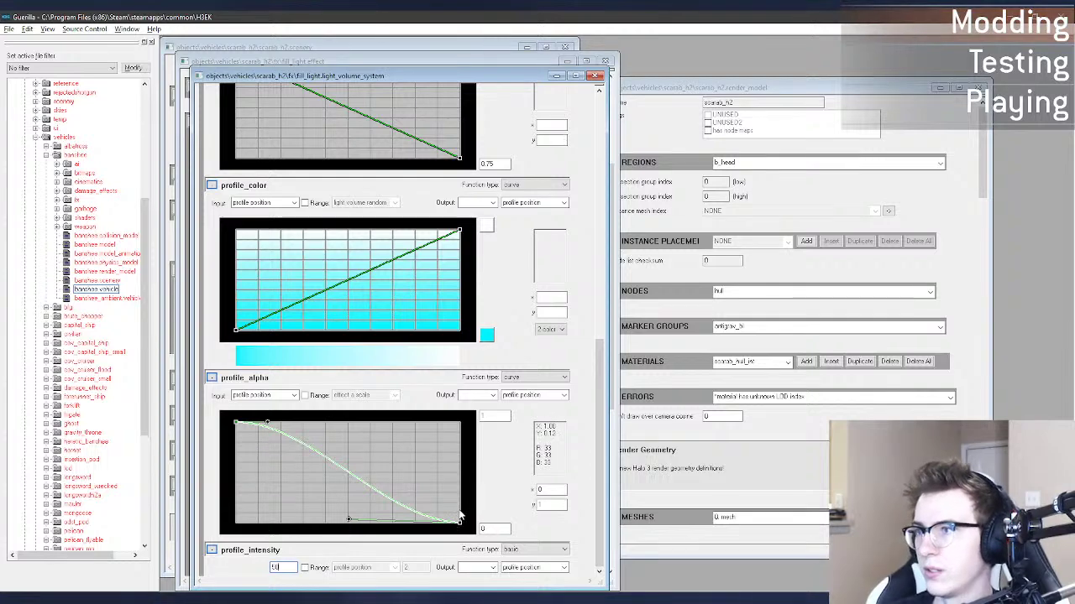
key(alt+Tab)
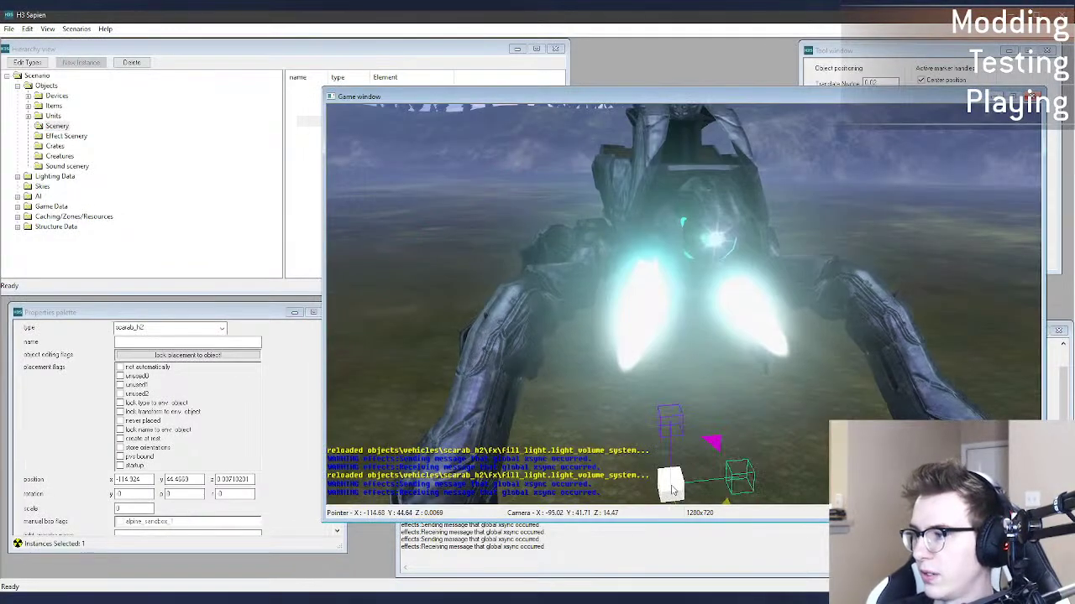
Step: Set profile_intensity to 5 in Guerilla, save, and switch back to H3 Sapien to check the beams
key(alt+Tab)
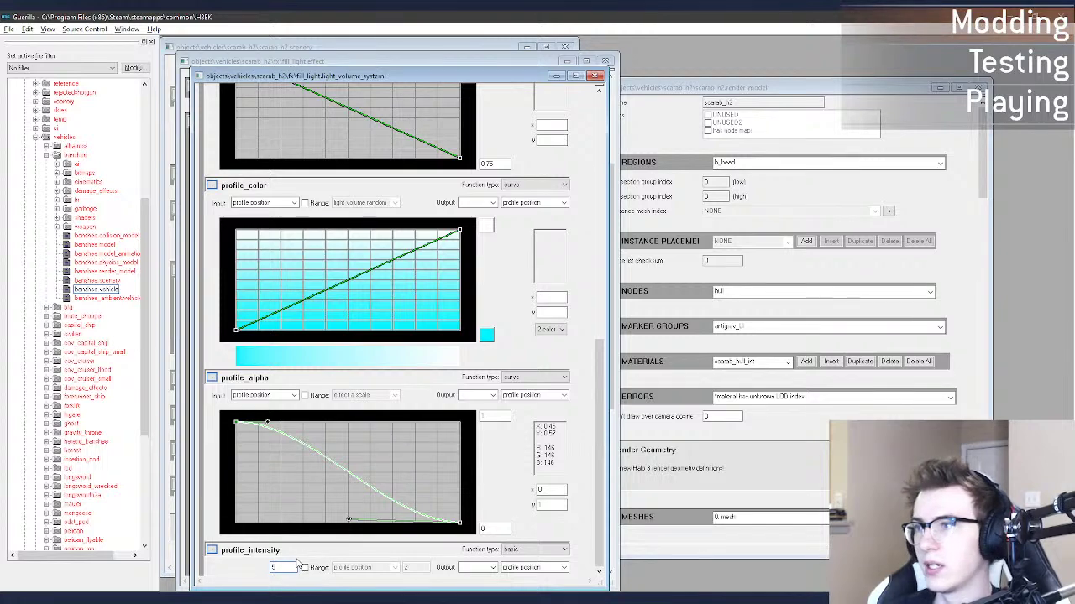
key(alt+Tab)
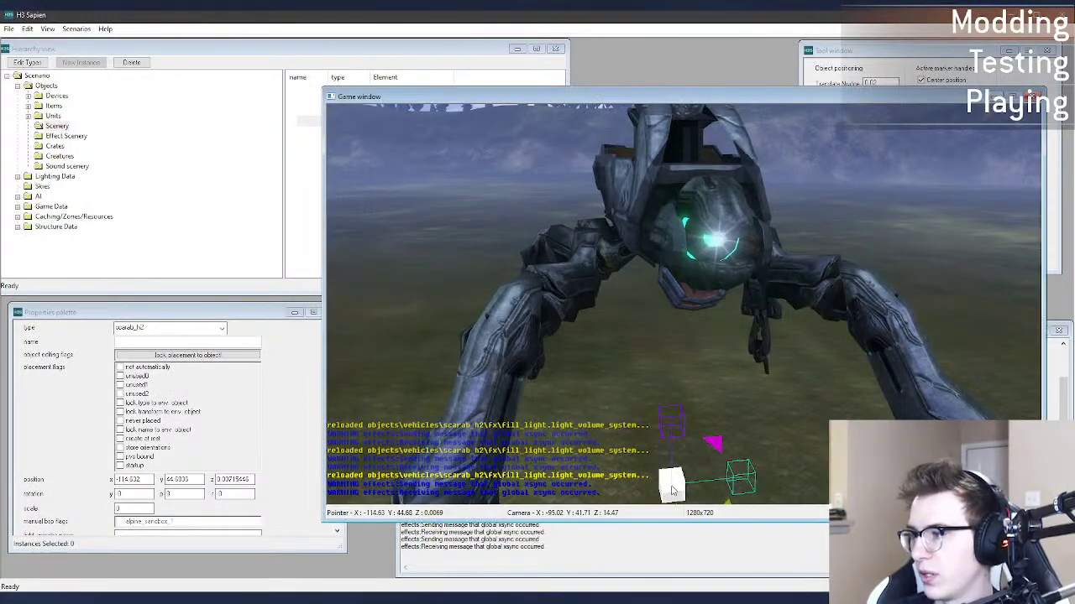
Step: Inspect the beams under the scarab from the side by selecting the scarab and flying around it
click(672, 492)
key(a)
middle_drag(671, 491, 781, 491)
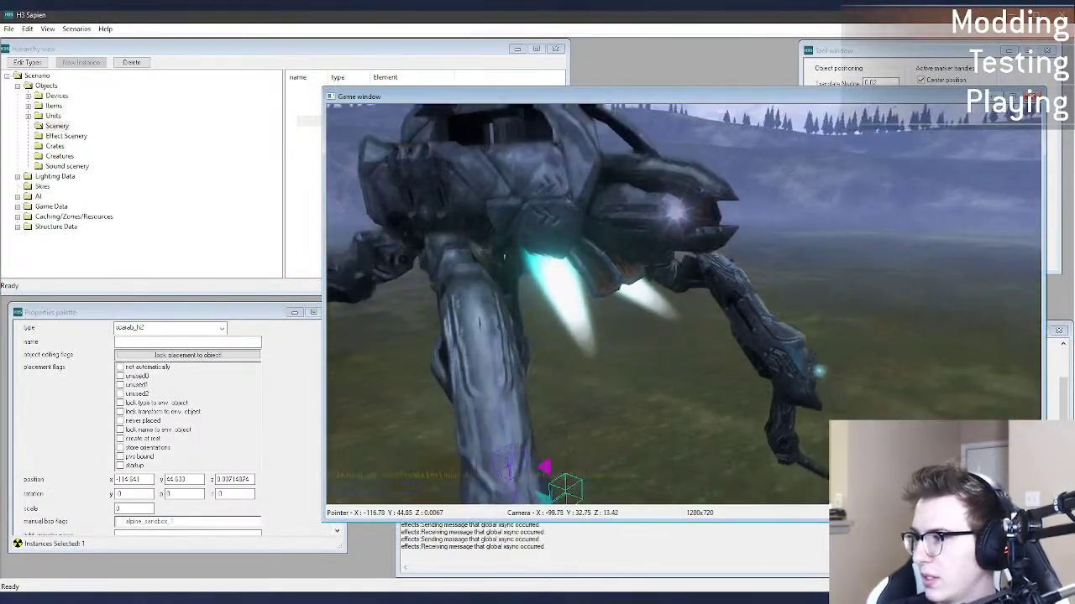
Step: In Guerilla, make profile_intensity a curve with an upper limit of 0, save, and check the beams in H3 Sapien
key(alt+Tab)
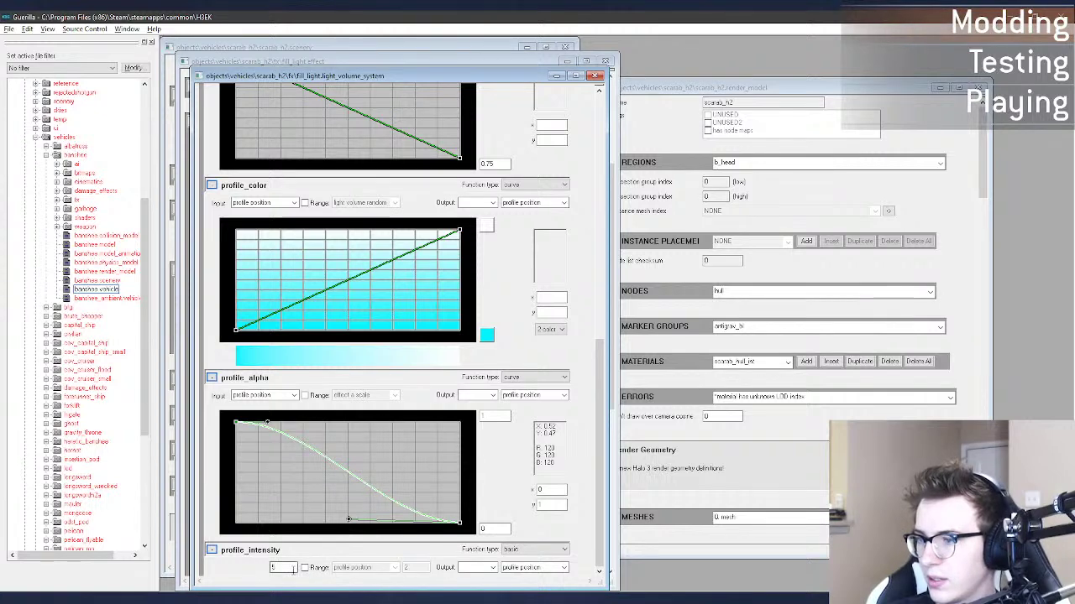
click(534, 549)
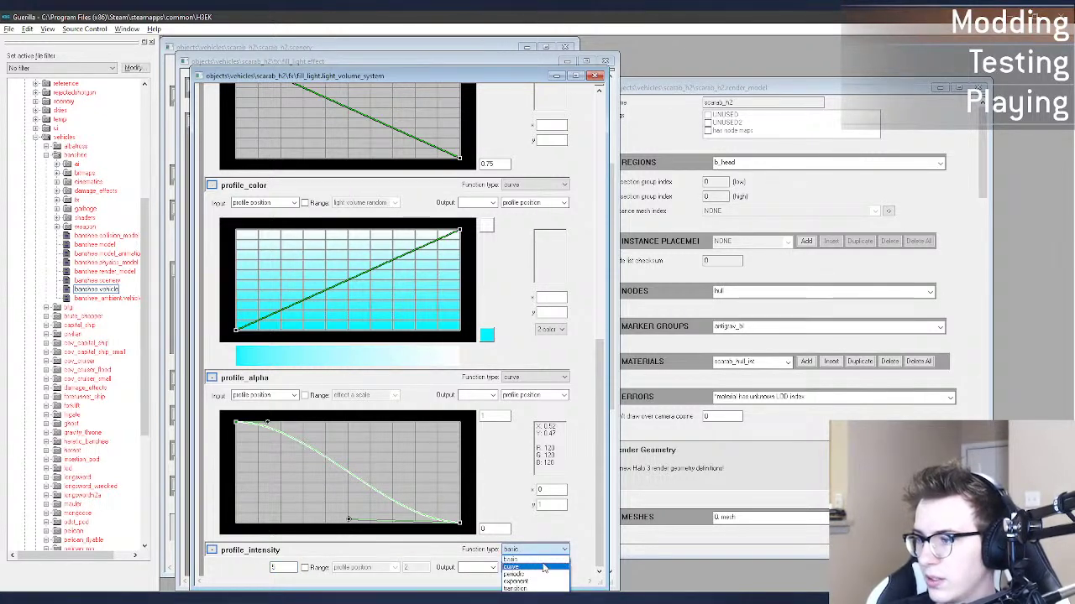
click(516, 569)
scroll(409, 565, down, 3)
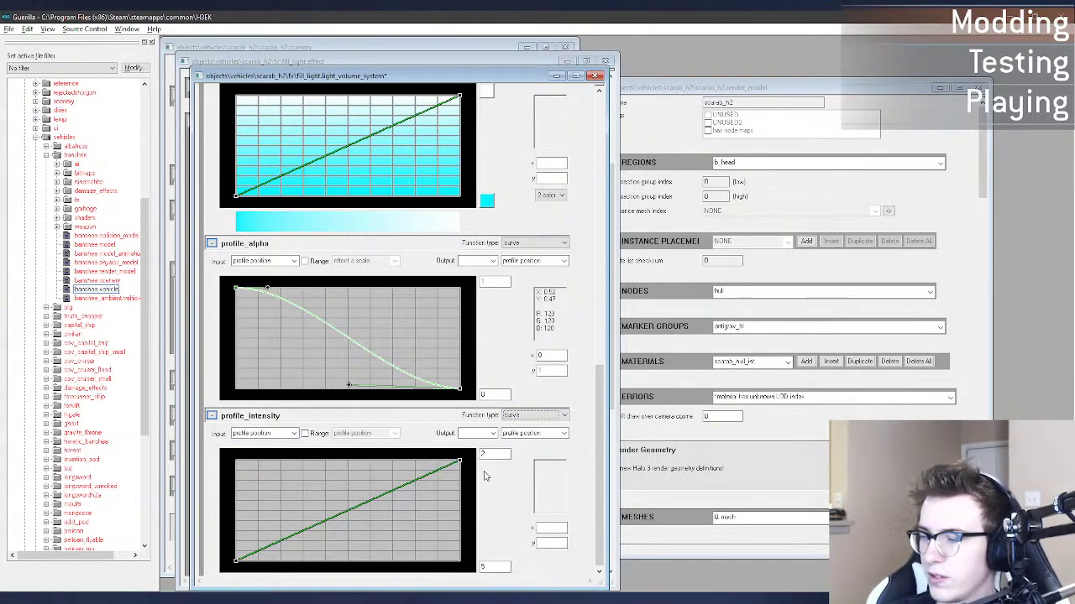
key(ctrl+s)
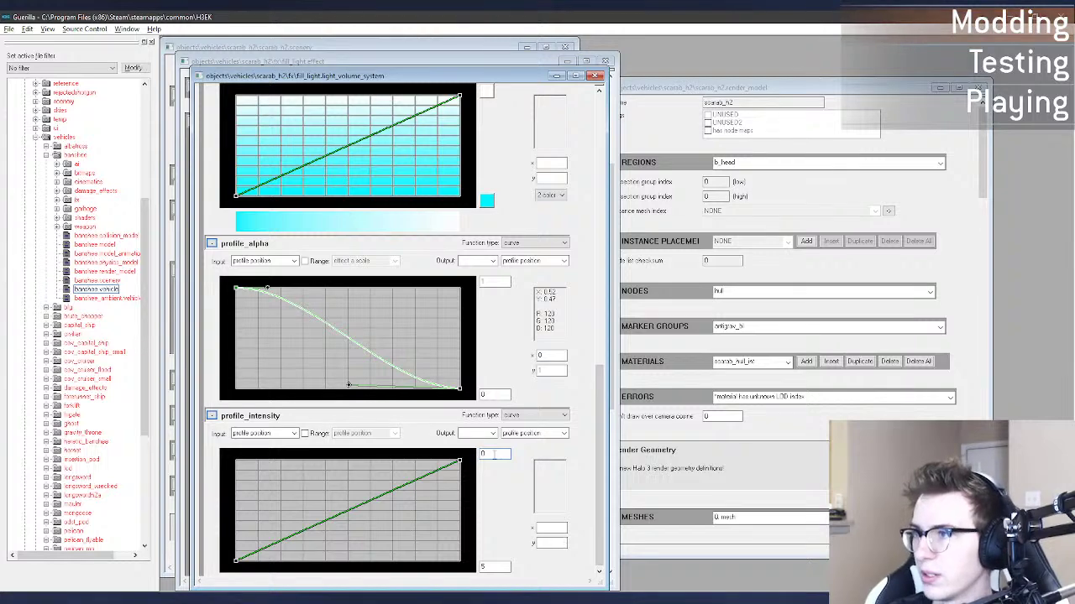
key(alt+Tab)
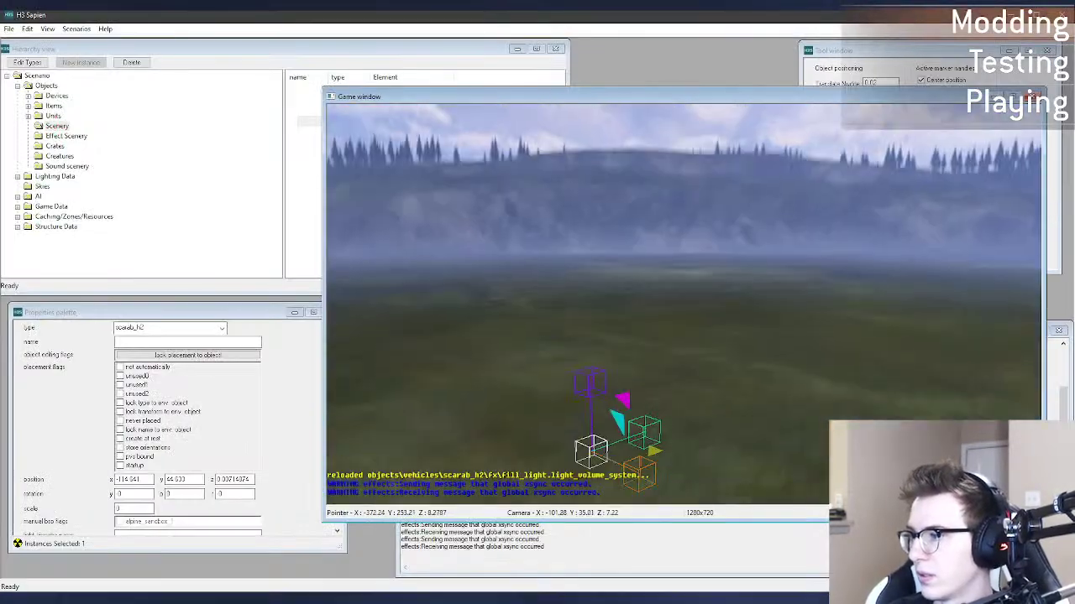
middle_drag(621, 252, 658, 366)
click(625, 429)
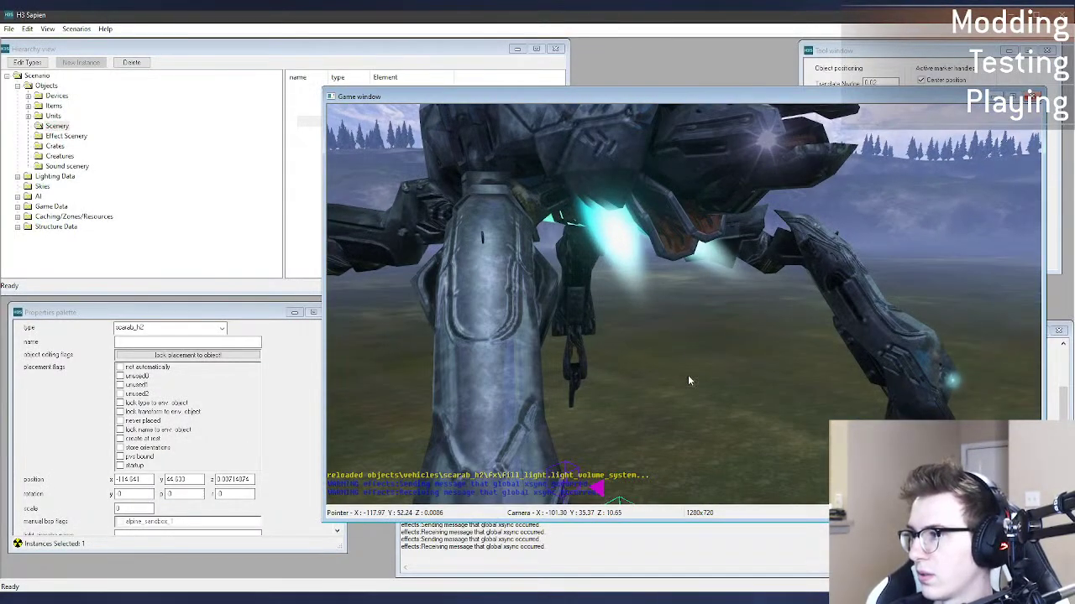
Step: Set the profile_intensity curve's lower limit to 2 in Guerilla, save, and test the beams in H3 Sapien by moving the scarab
key(alt+Tab)
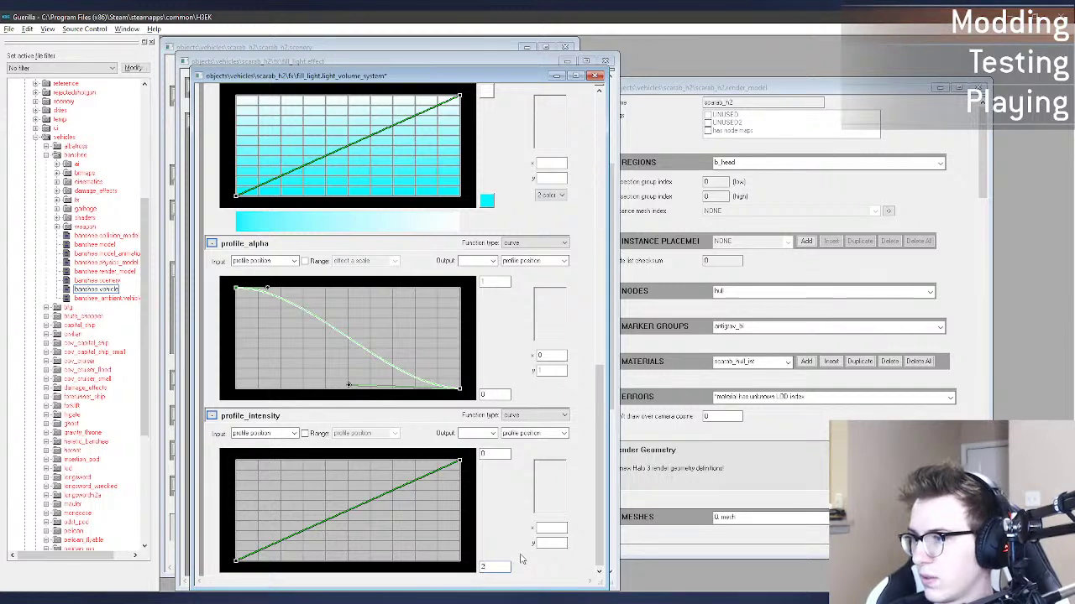
key(alt+Tab)
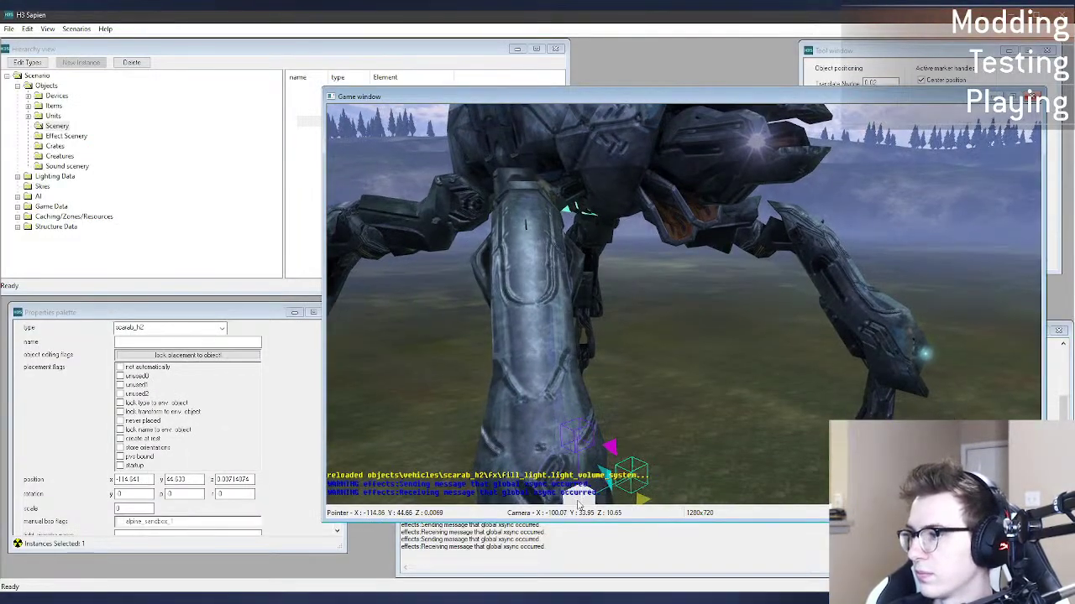
drag(578, 499, 624, 482)
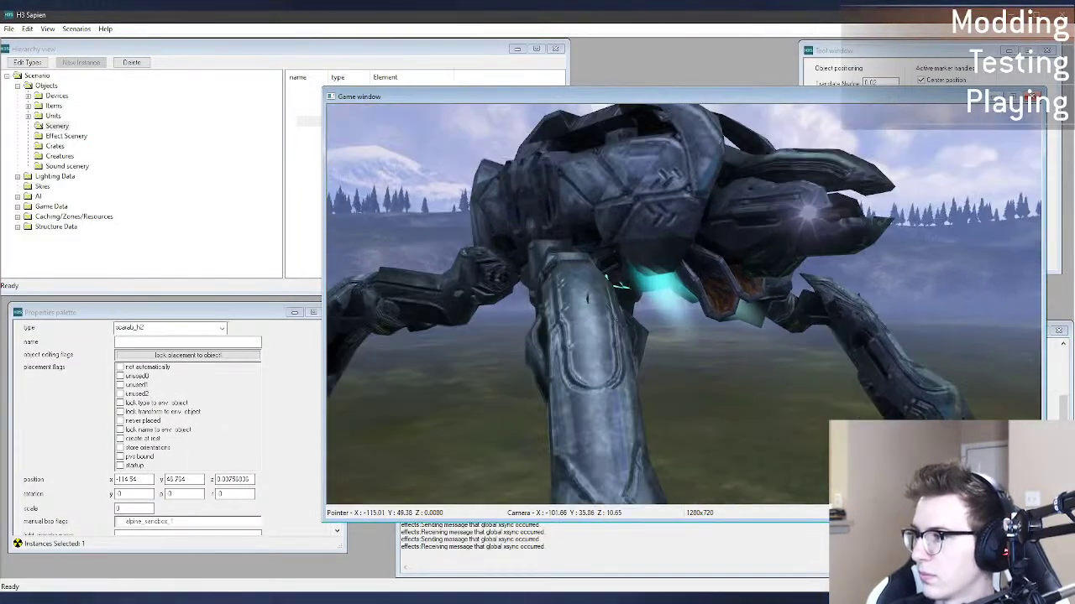
Step: Set the profile_intensity curve's lower limit to 1 in Guerilla, save, and test the beams in H3 Sapien by moving the scarab
key(alt+Tab)
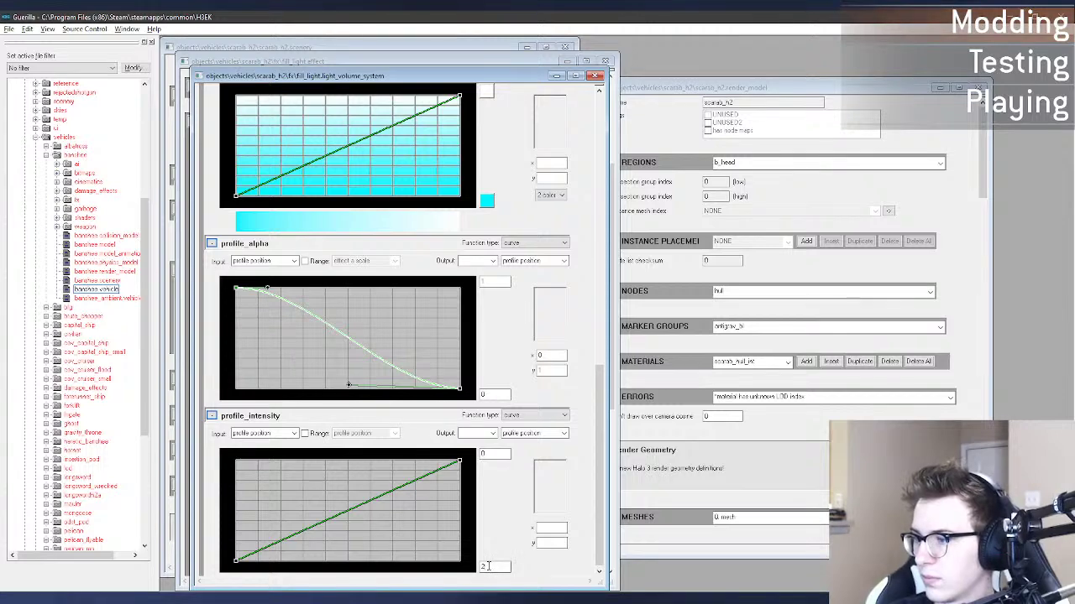
key(alt+Tab)
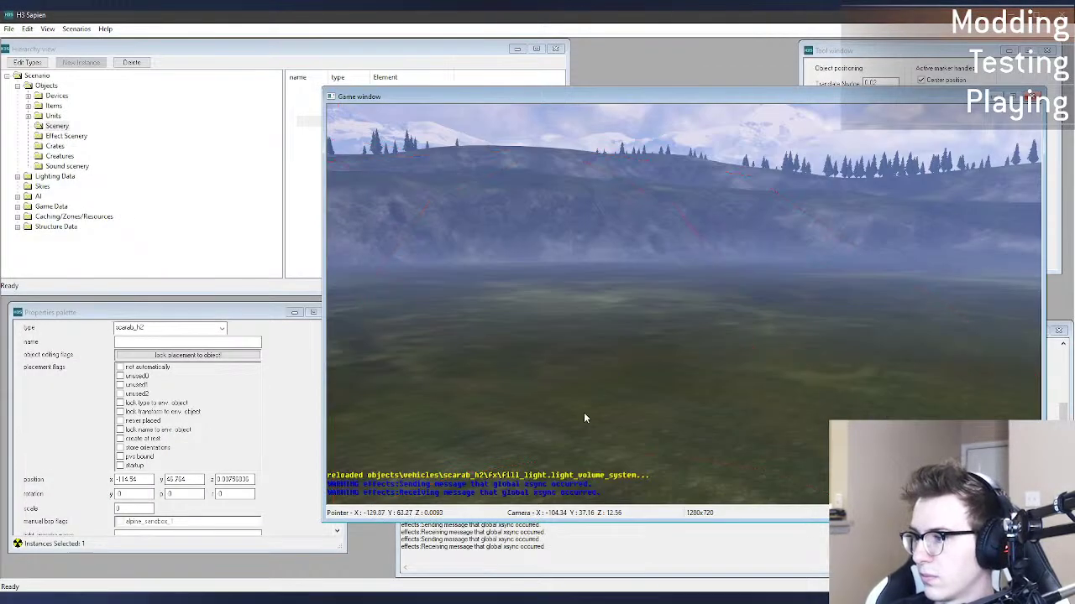
drag(593, 439, 562, 507)
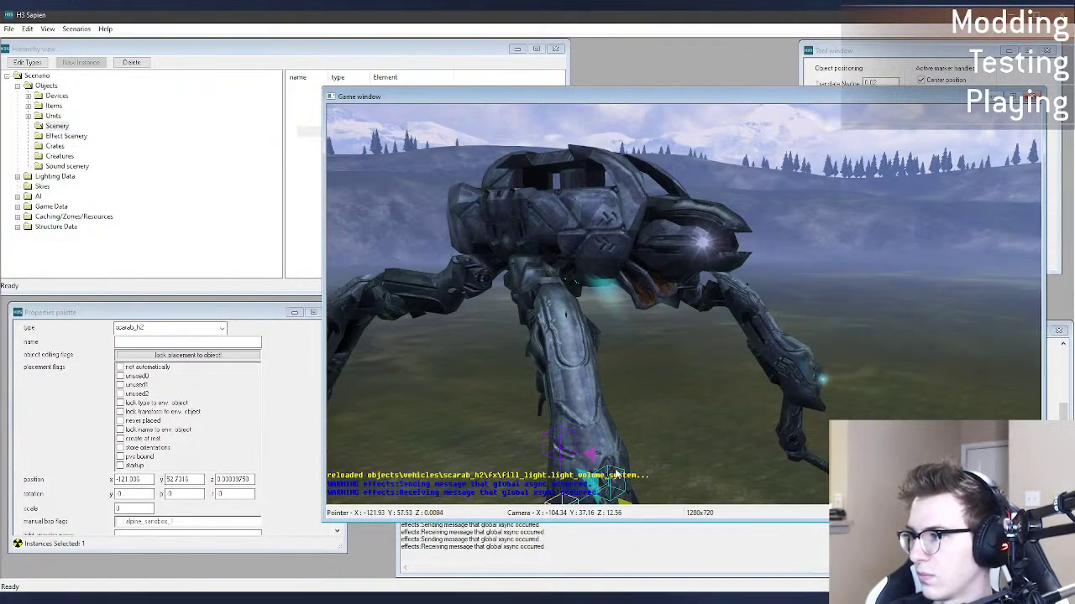
click(453, 474)
middle_drag(474, 466, 457, 512)
key(s)
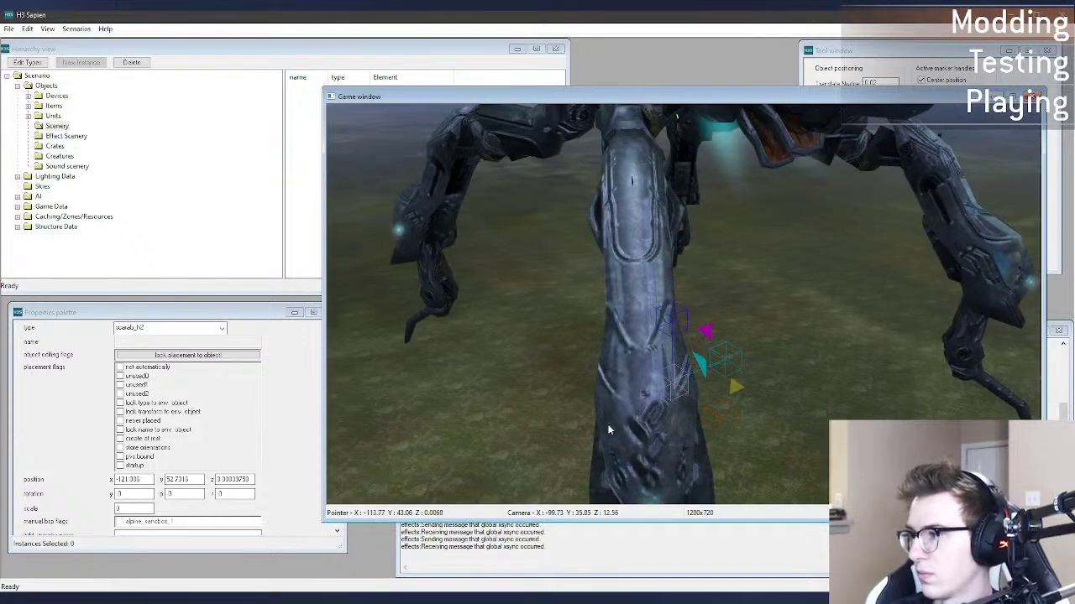
drag(677, 388, 664, 388)
Step: In Guerilla, return profile_intensity to the basic function type, save, and check the beams in H3 Sapien
key(alt+Tab)
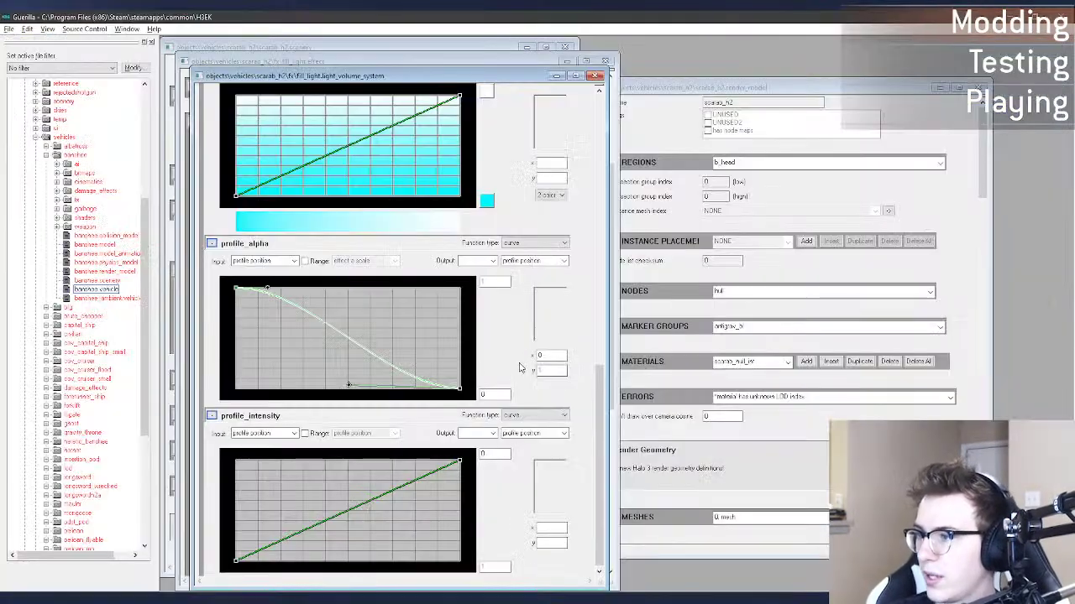
click(538, 415)
click(534, 425)
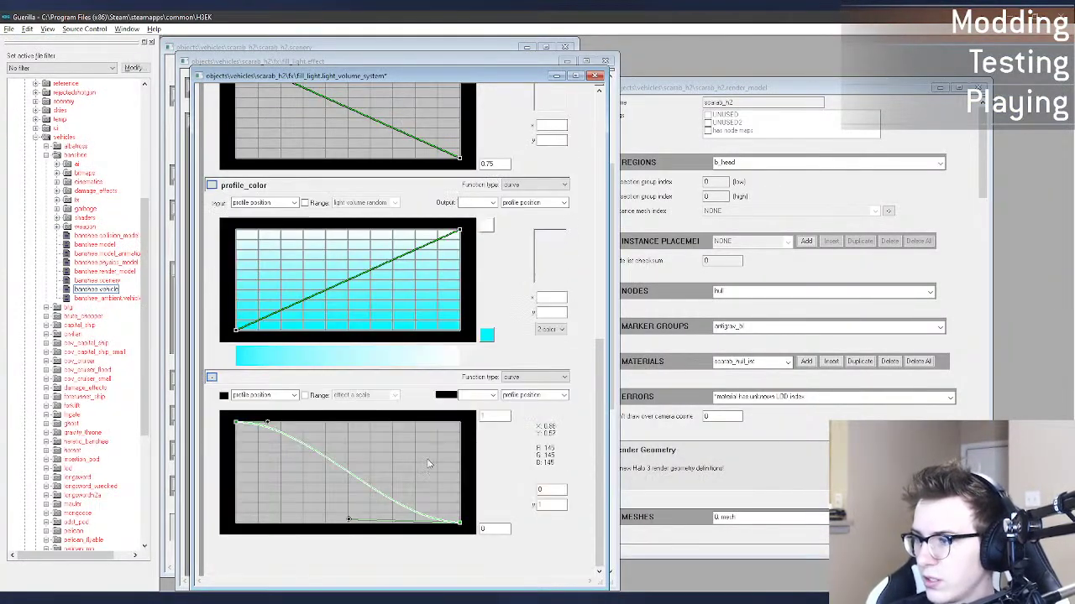
key(ctrl+s)
key(alt+Tab)
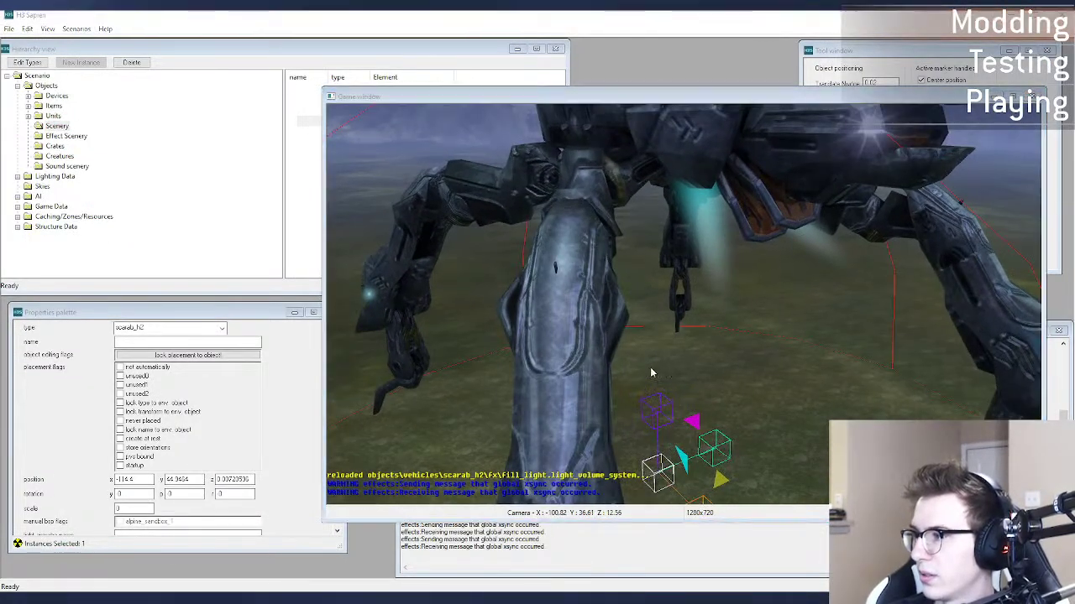
Step: Set profile_intensity to 2 in Guerilla, save, and check the beams on the scarab in H3 Sapien
key(alt+Tab)
double_click(284, 568)
text(2)
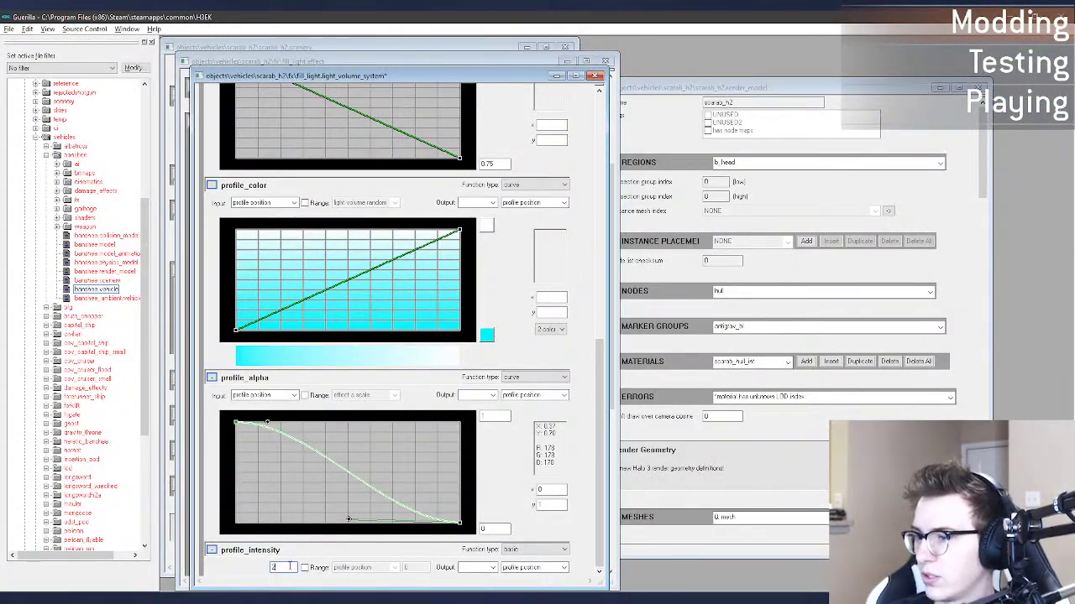
key(ctrl+s)
key(alt+Tab)
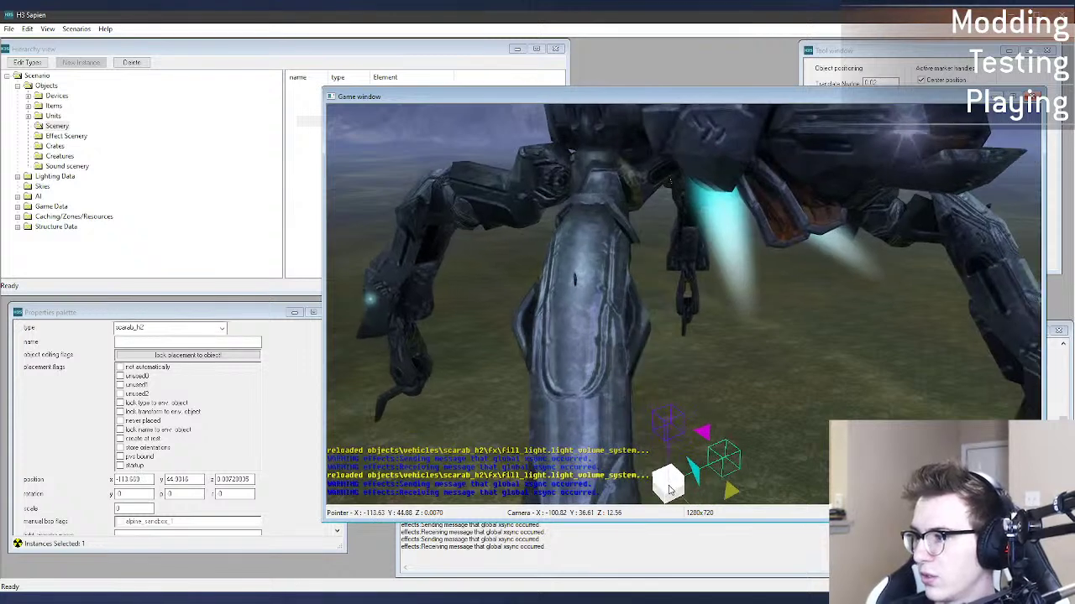
key(s)
middle_drag(447, 487, 446, 473)
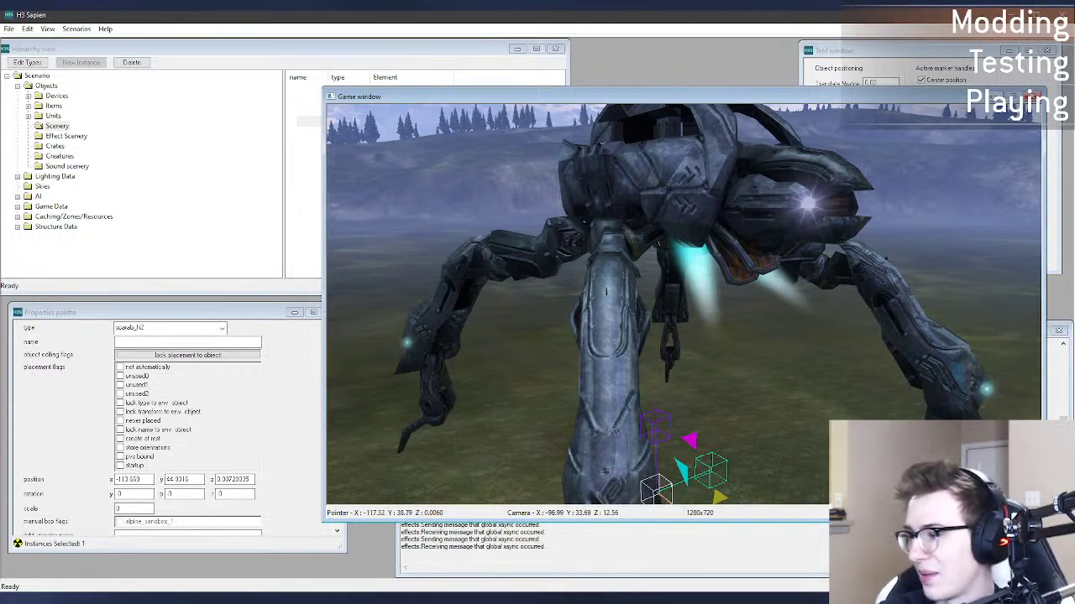
Step: In Guerilla, reshape the profile_thickness curve to rise from a low start to about 0.77 at the end, save, and test the beams in H3 Sapien
key(alt+Tab)
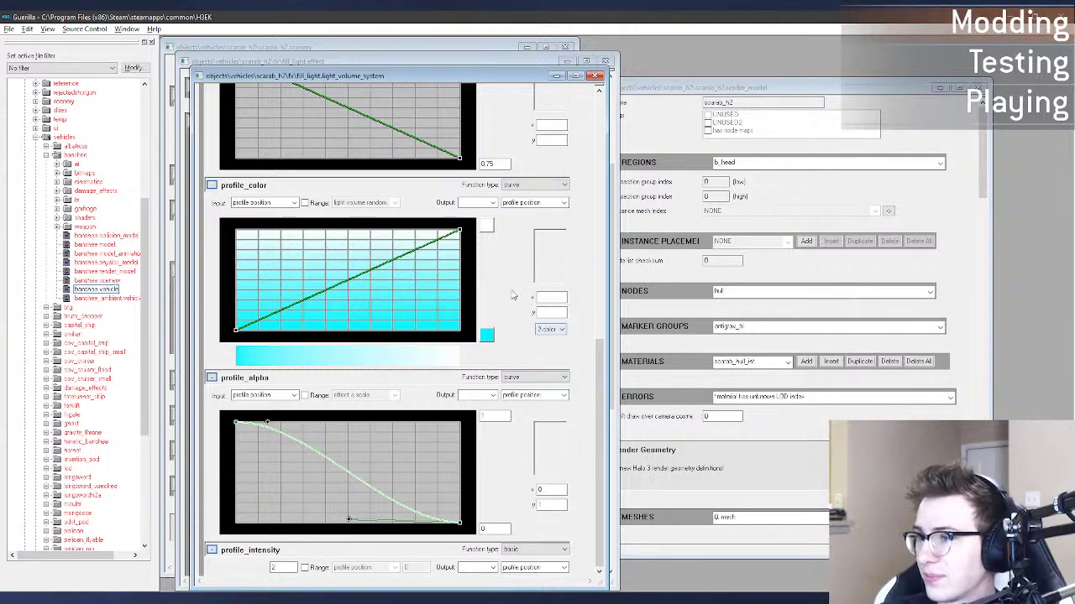
drag(599, 353, 599, 152)
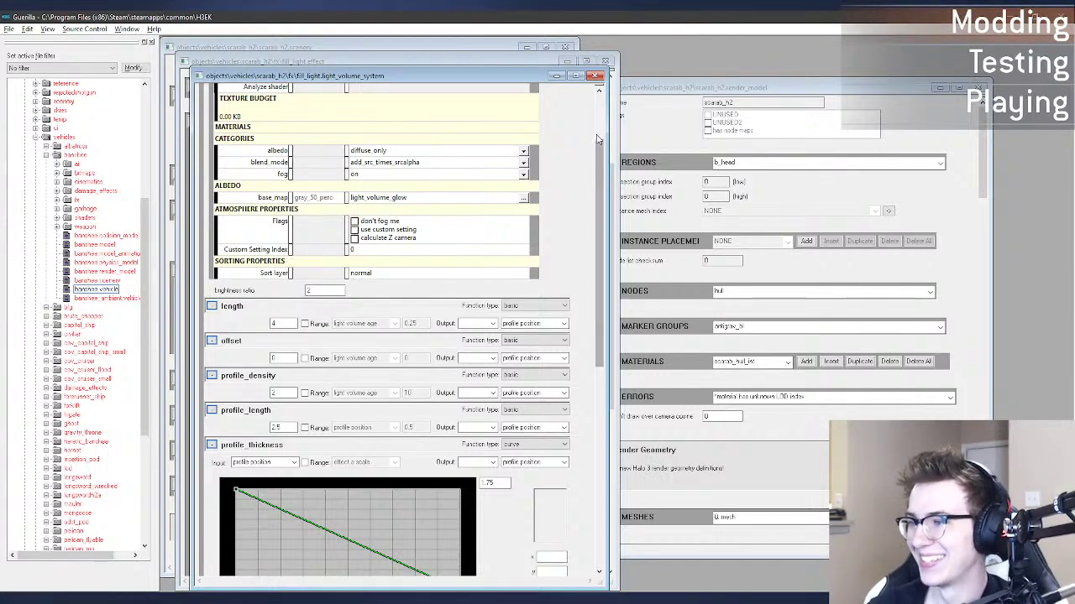
drag(597, 158, 603, 230)
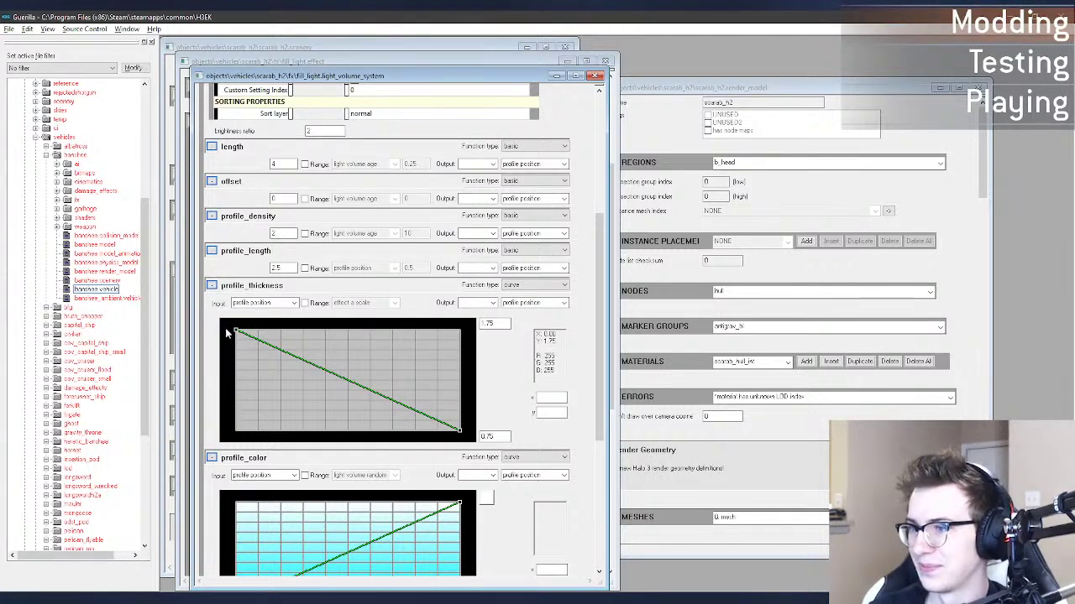
drag(235, 330, 227, 410)
drag(459, 431, 482, 354)
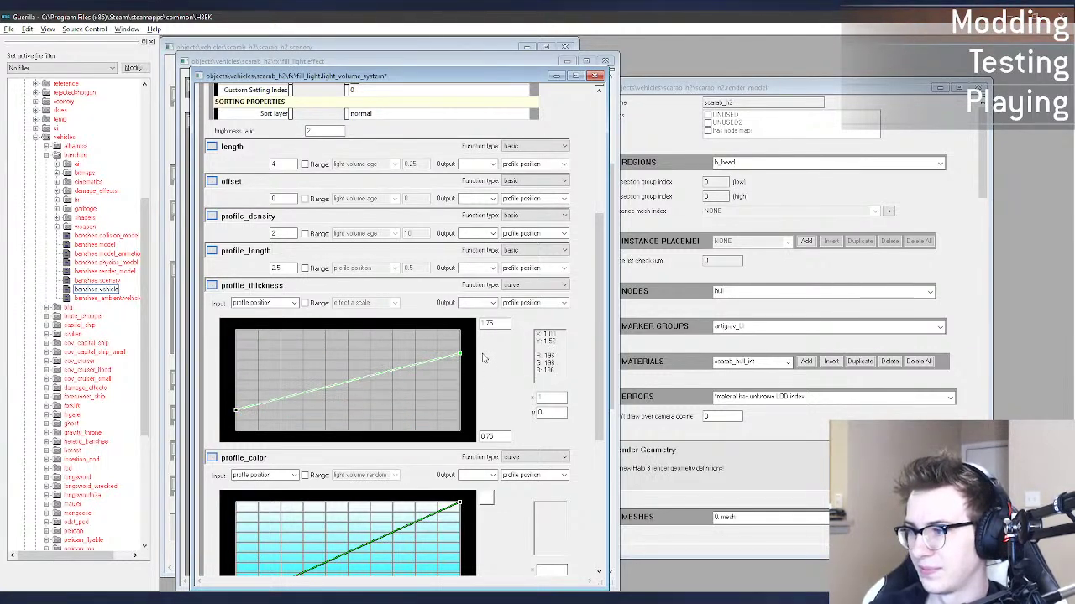
key(ctrl+s)
key(alt+Tab)
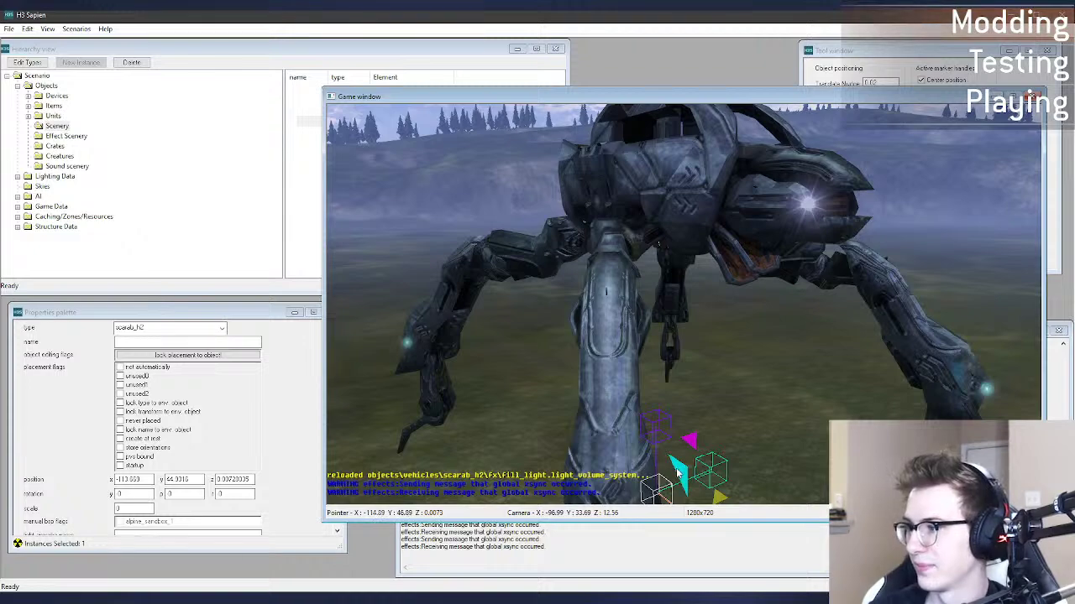
key(Delete)
right_click(639, 478)
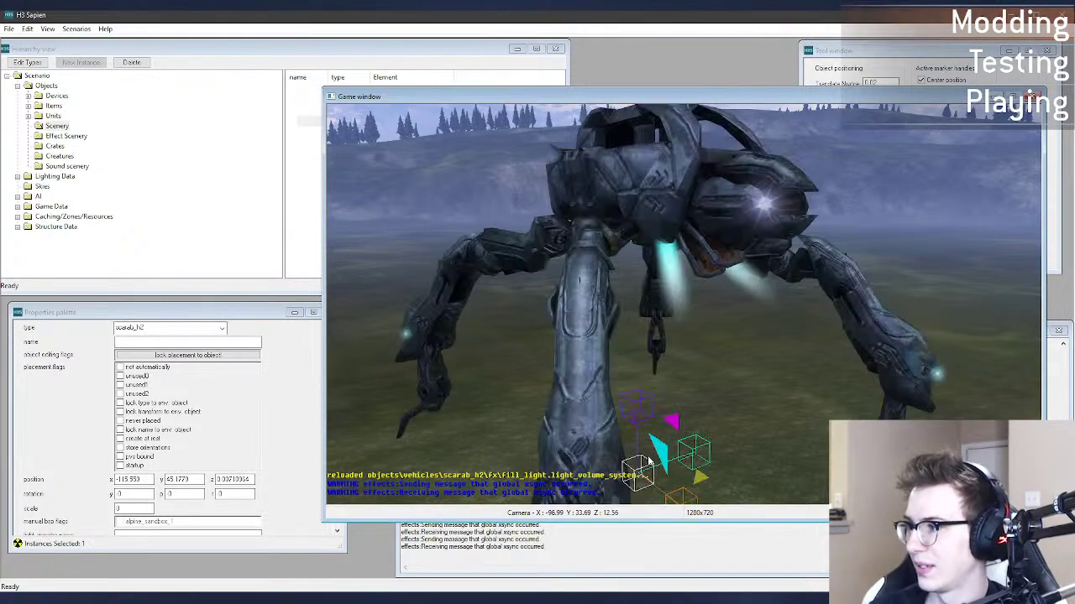
middle_drag(640, 479, 506, 424)
Step: Raise the profile_thickness curve's end point to maximum in Guerilla, save, then select scarab_h2 in H3 Sapien and move it to test the beams
key(alt+Tab)
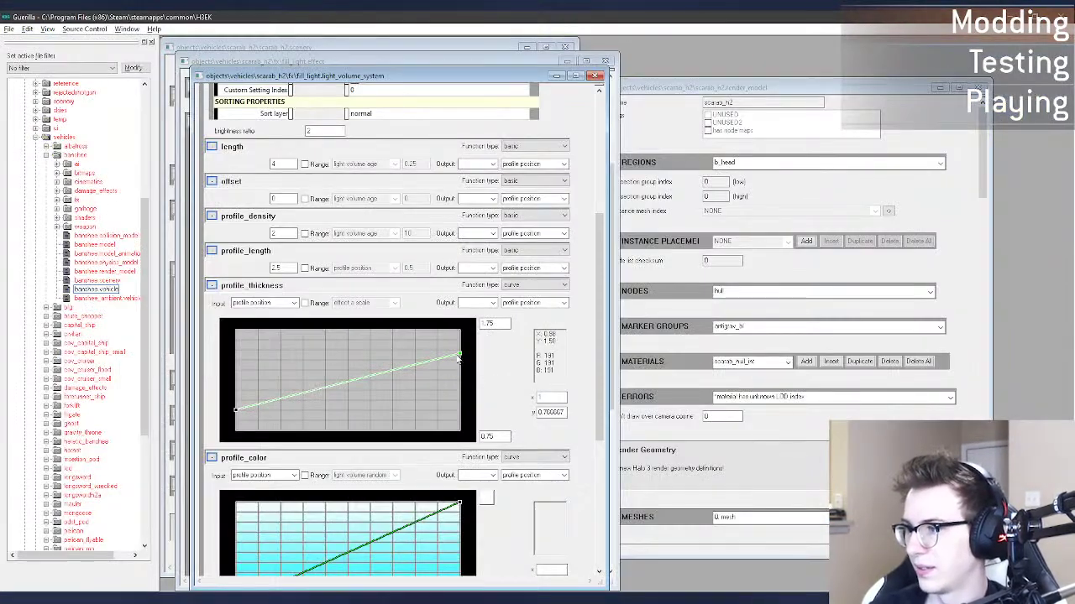
drag(459, 354, 461, 329)
key(ctrl+s)
key(alt+Tab)
middle_drag(606, 474, 606, 345)
click(309, 118)
drag(379, 175, 364, 123)
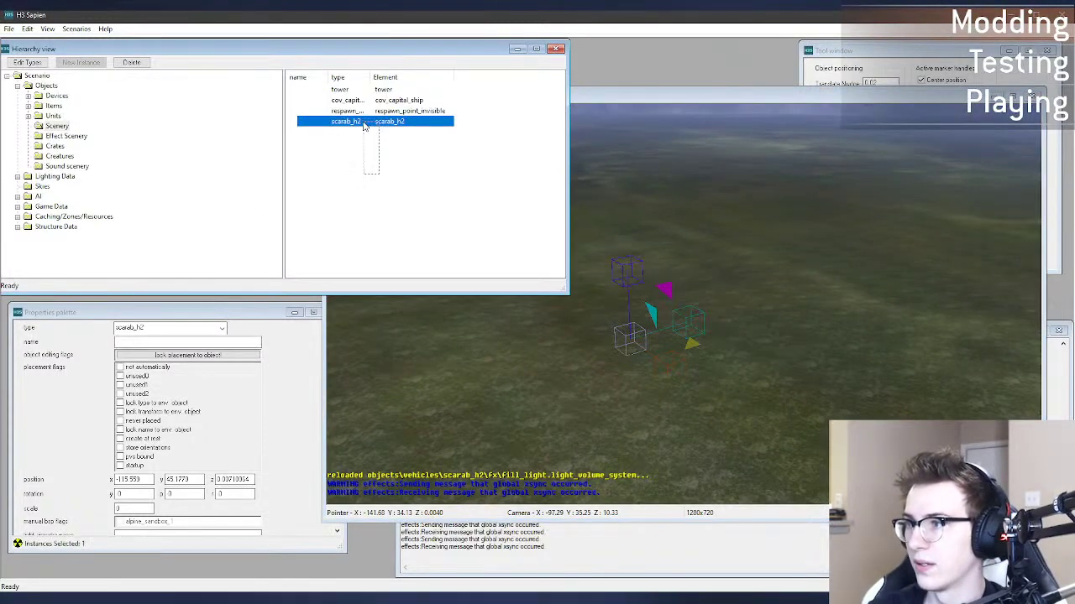
drag(630, 340, 667, 403)
middle_drag(667, 403, 668, 378)
key(d)
key(s)
key(a)
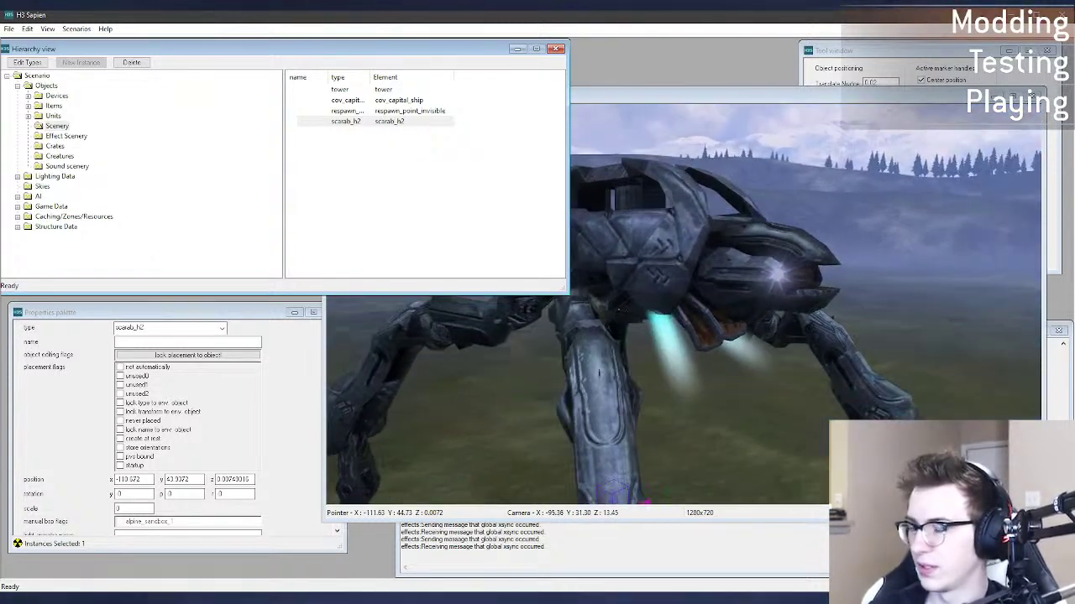
Step: Bring the game view to the front and examine the scarab's beams from near and far
click(670, 102)
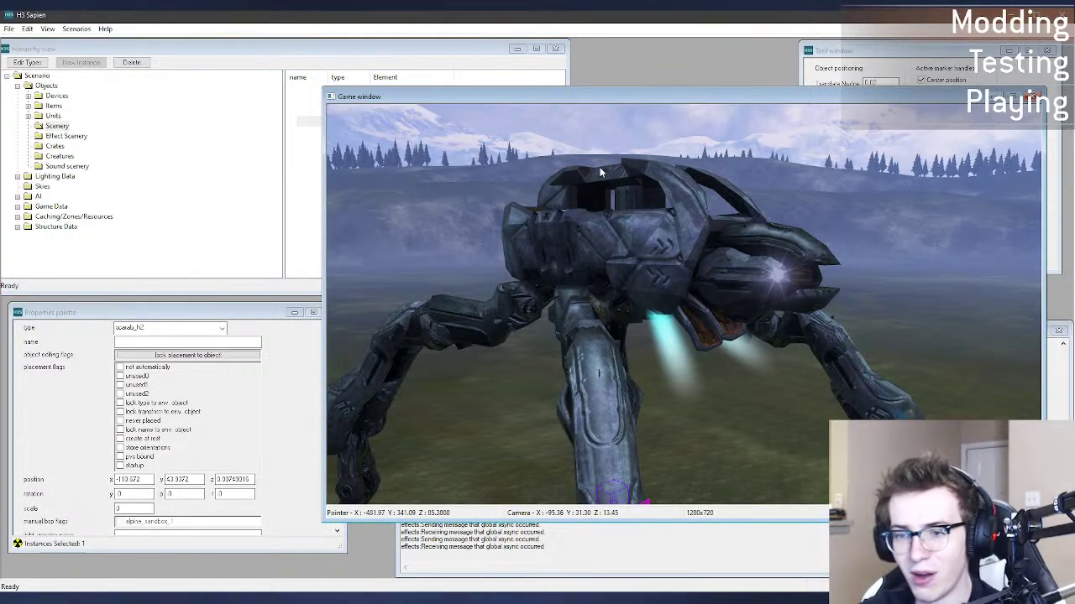
middle_drag(600, 172, 612, 55)
key(w)
key(w)
key(w)
key(s)
key(s)
key(w)
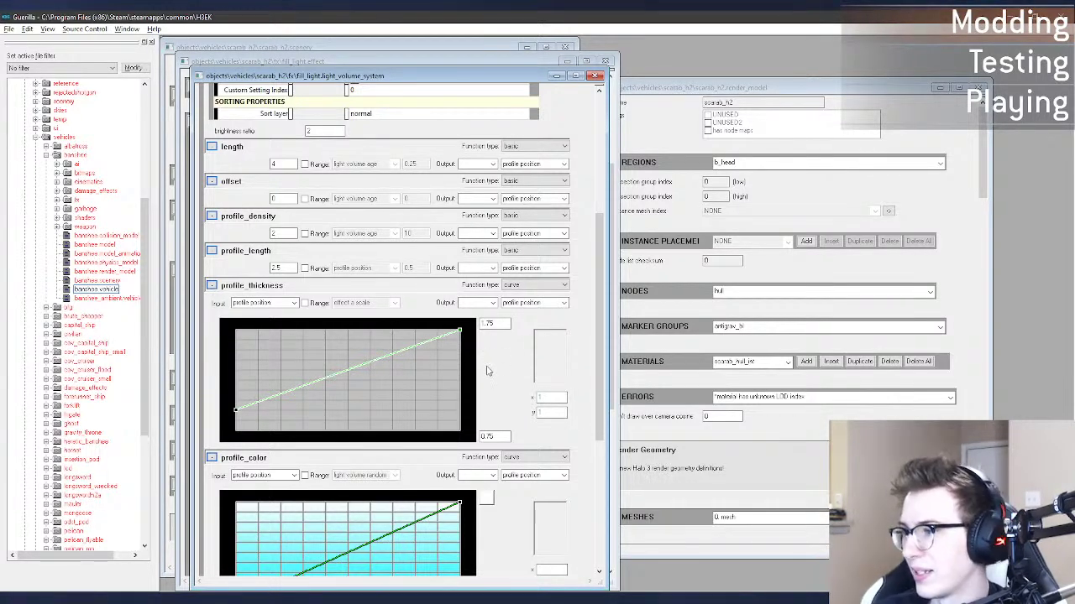
Step: Add a middle point to the profile_color curve, move it to about x 0.455, y 0.79, and save the tag
drag(603, 357, 603, 470)
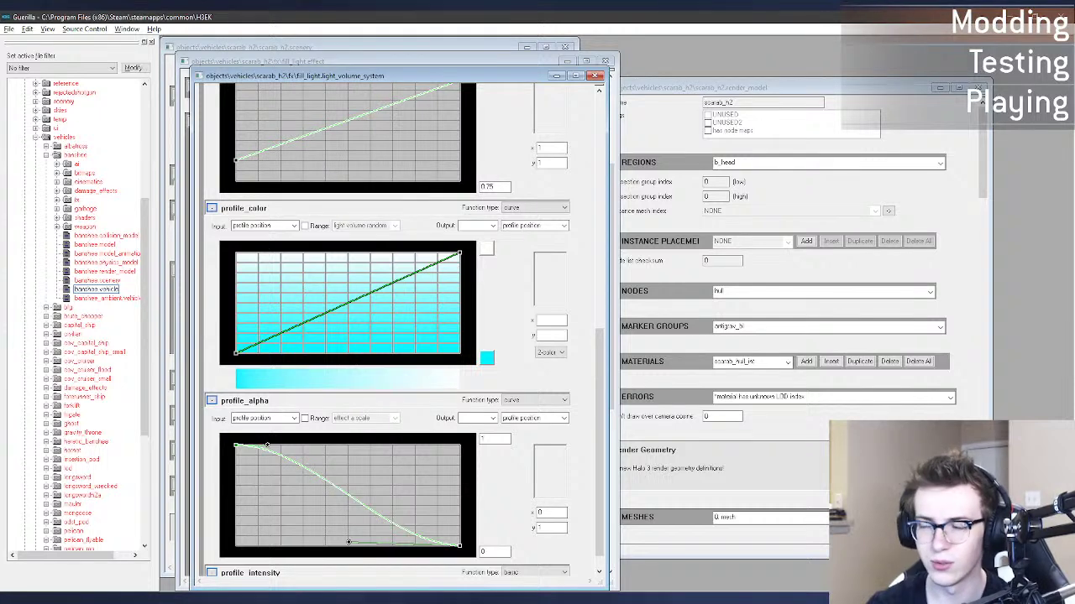
click(459, 254)
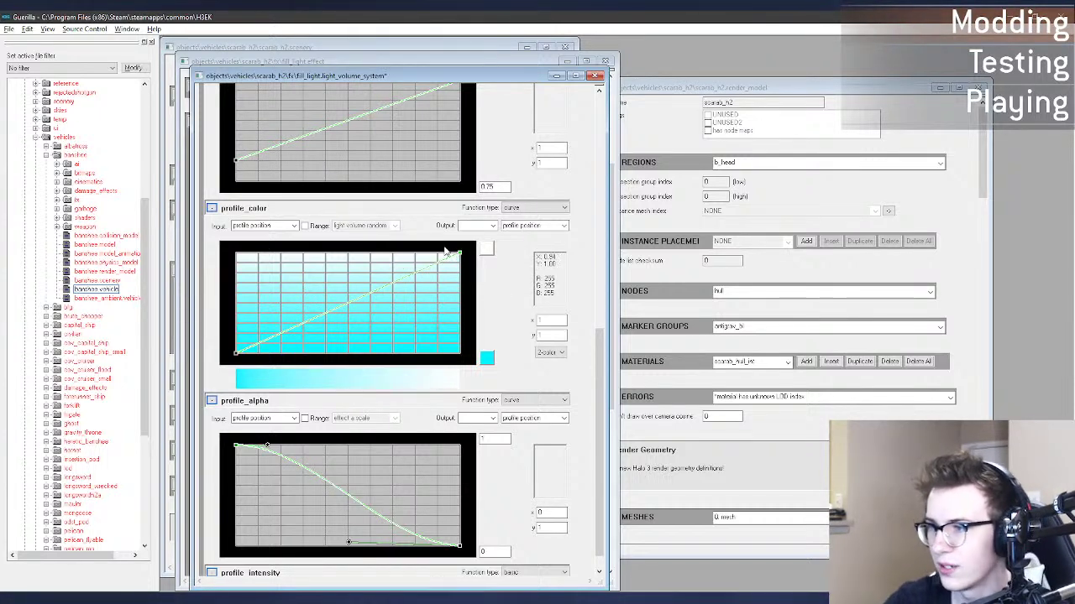
right_click(361, 297)
click(382, 302)
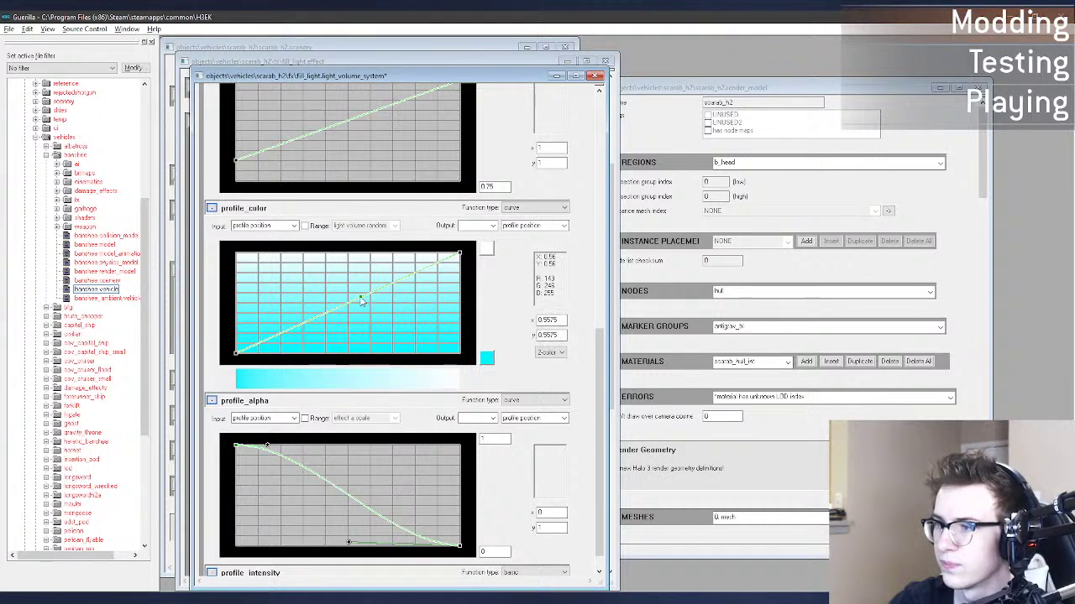
drag(360, 298, 333, 277)
right_click(333, 277)
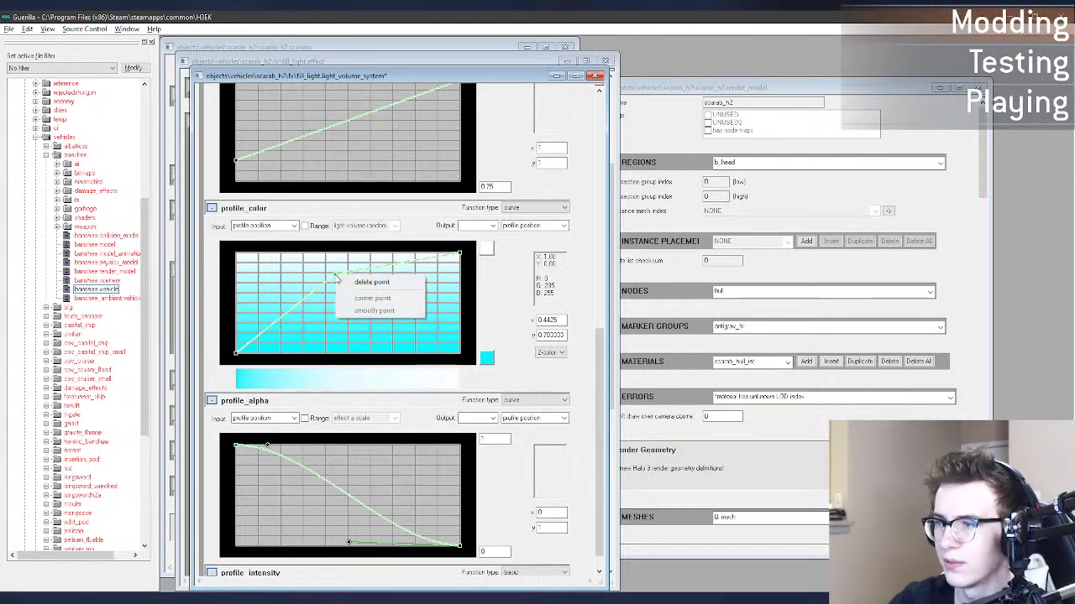
click(323, 274)
drag(333, 275, 338, 274)
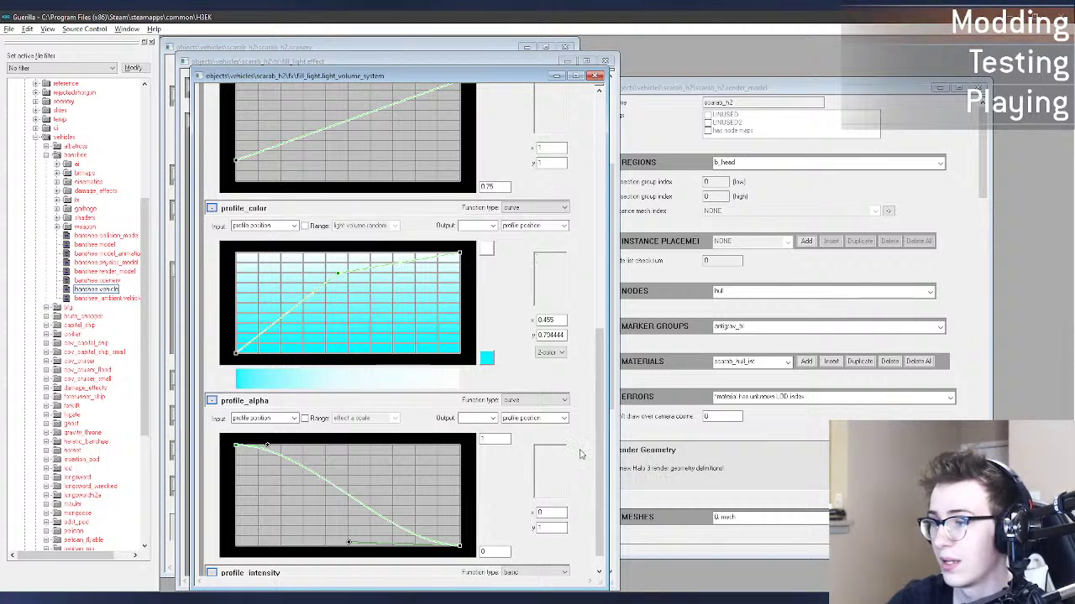
Step: Switch to H3 Sapien and move scarab_h2 a short distance to test the recolored beams from several viewpoints
key(alt+Tab)
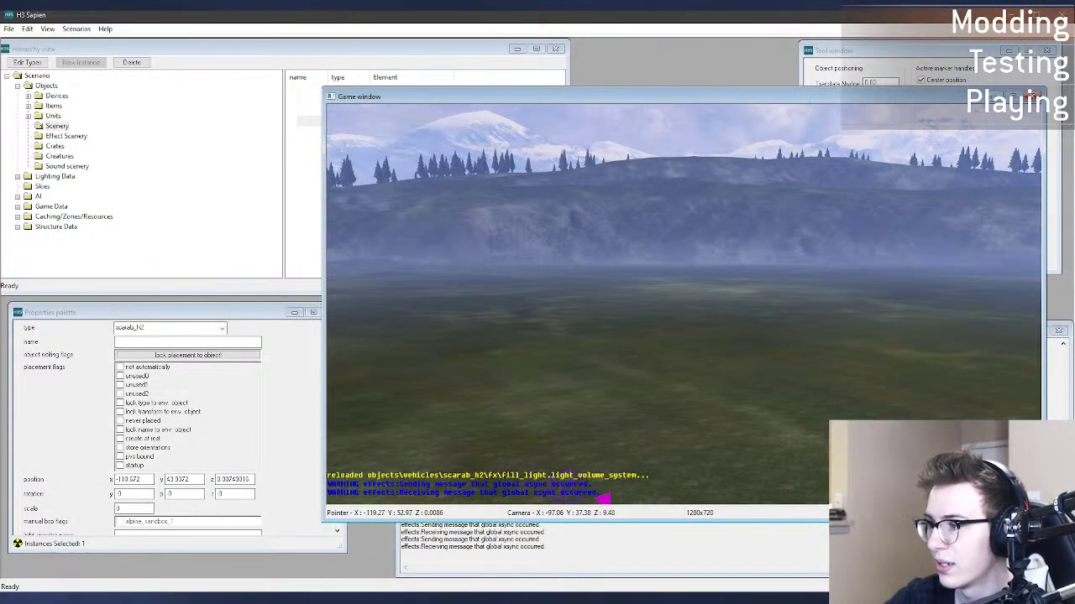
middle_drag(635, 289, 636, 420)
key(s)
drag(600, 409, 627, 412)
middle_drag(630, 407, 623, 315)
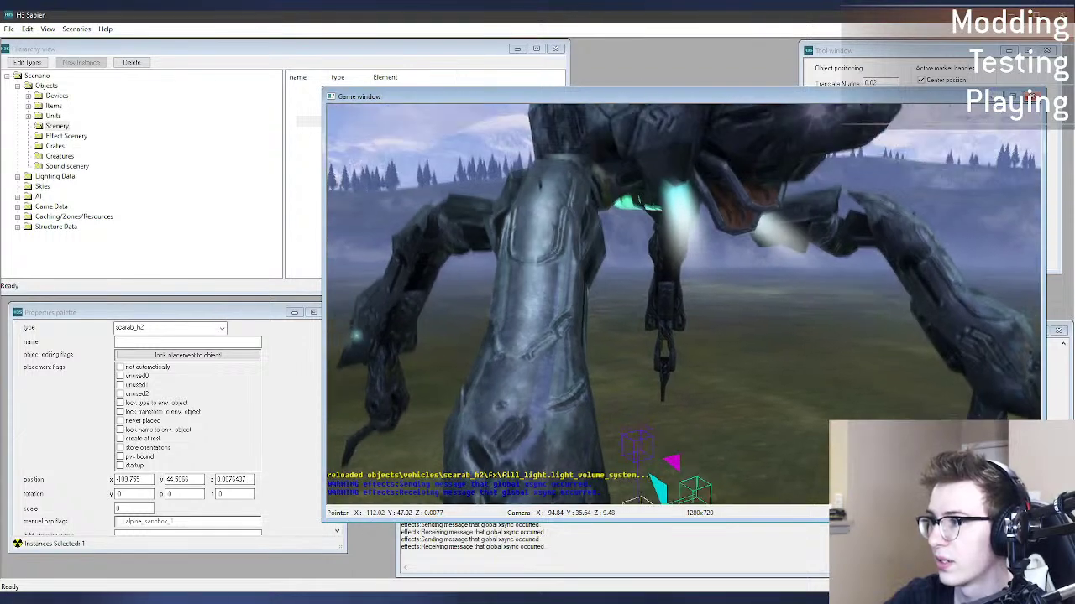
key(s)
middle_drag(639, 200, 647, 379)
key(w)
Step: Back in Guerilla, add a middle point to the profile_thickness curve and move it to about x 0.58, y 0.86
key(alt+Tab)
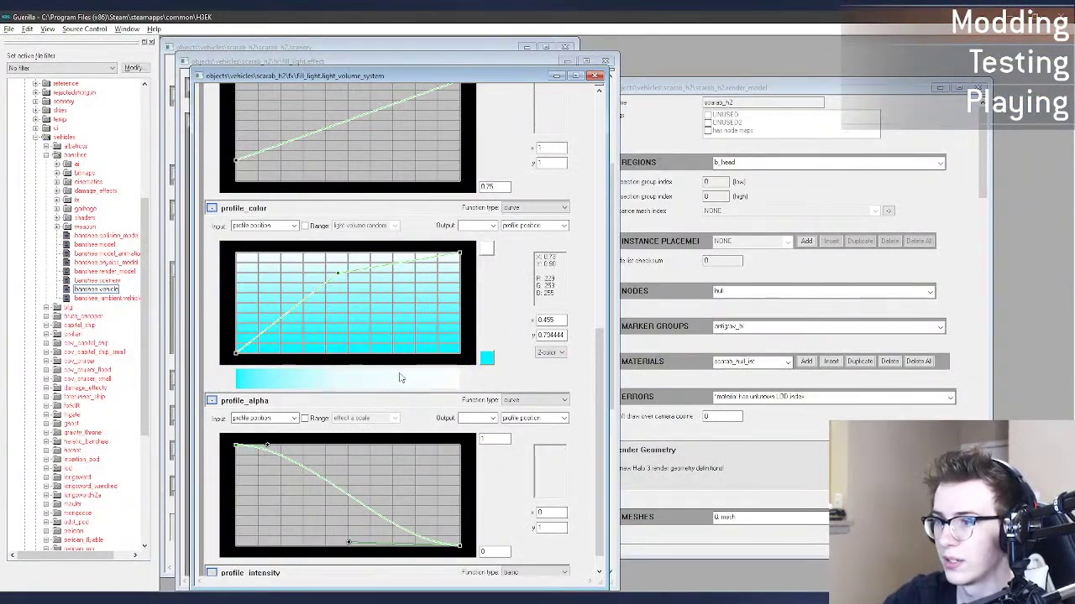
scroll(400, 377, up, 5)
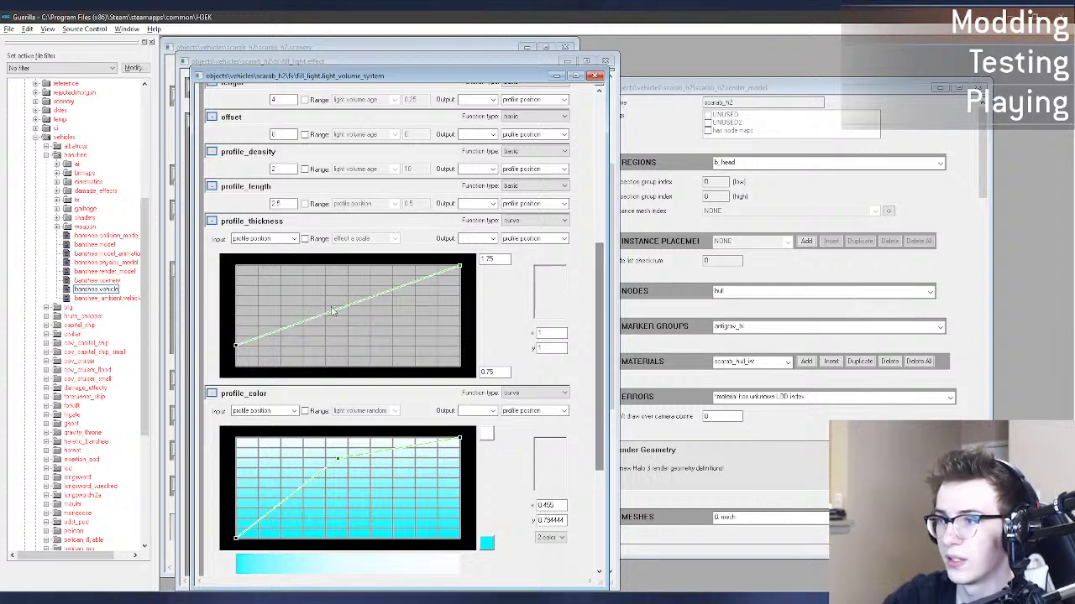
right_click(349, 305)
click(363, 313)
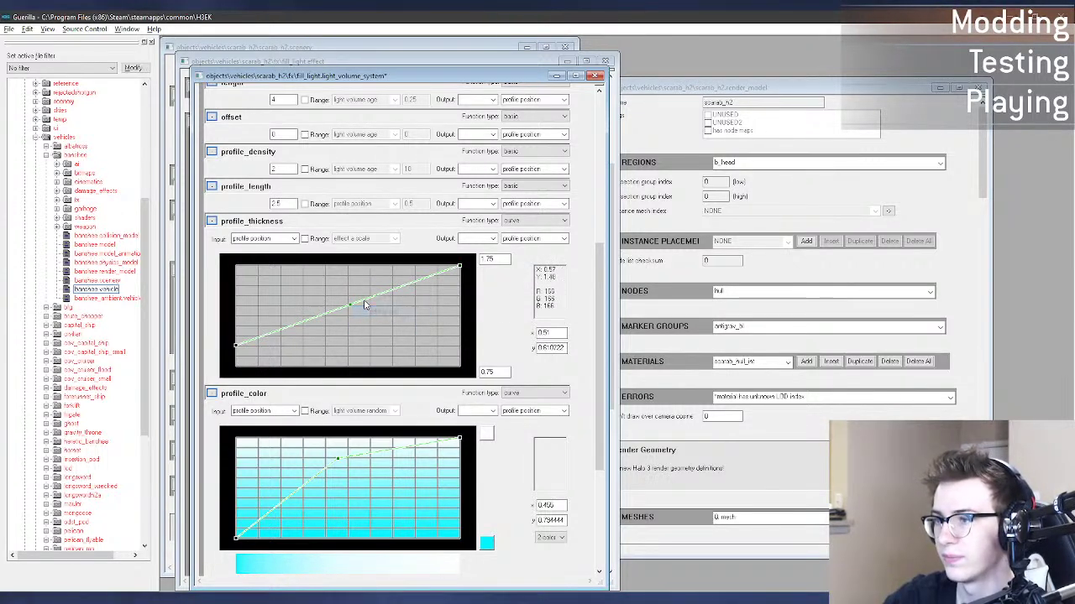
drag(351, 305, 367, 281)
right_click(367, 282)
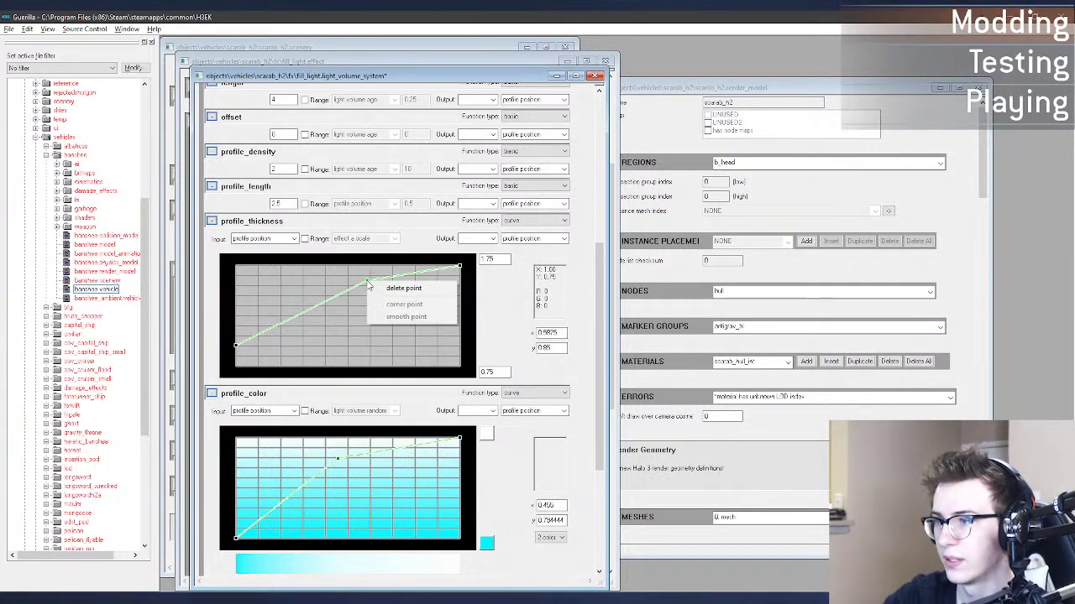
click(395, 319)
right_click(366, 281)
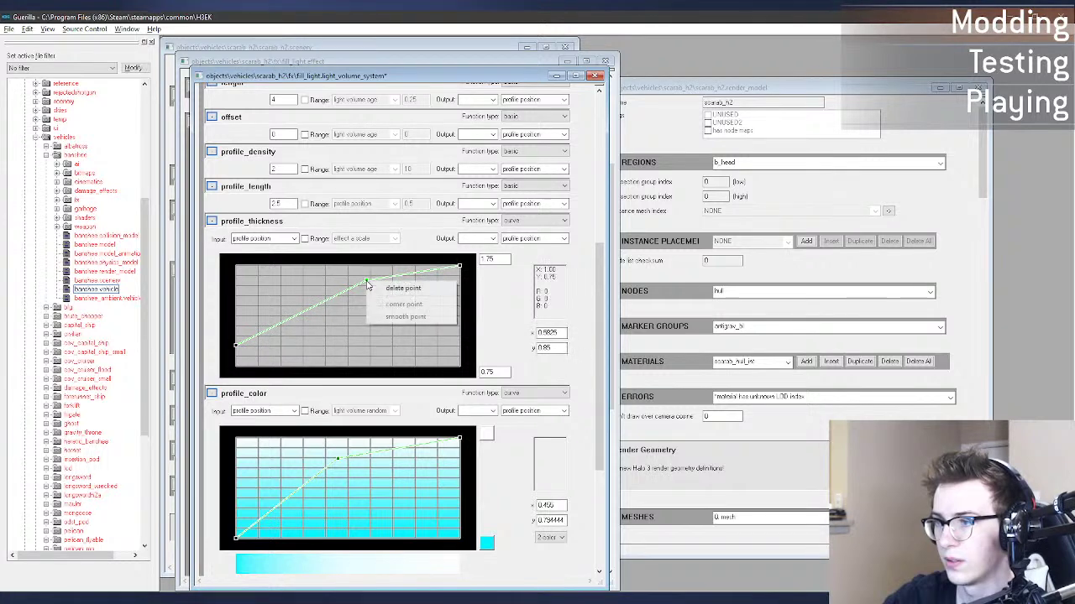
click(362, 298)
drag(366, 281, 366, 280)
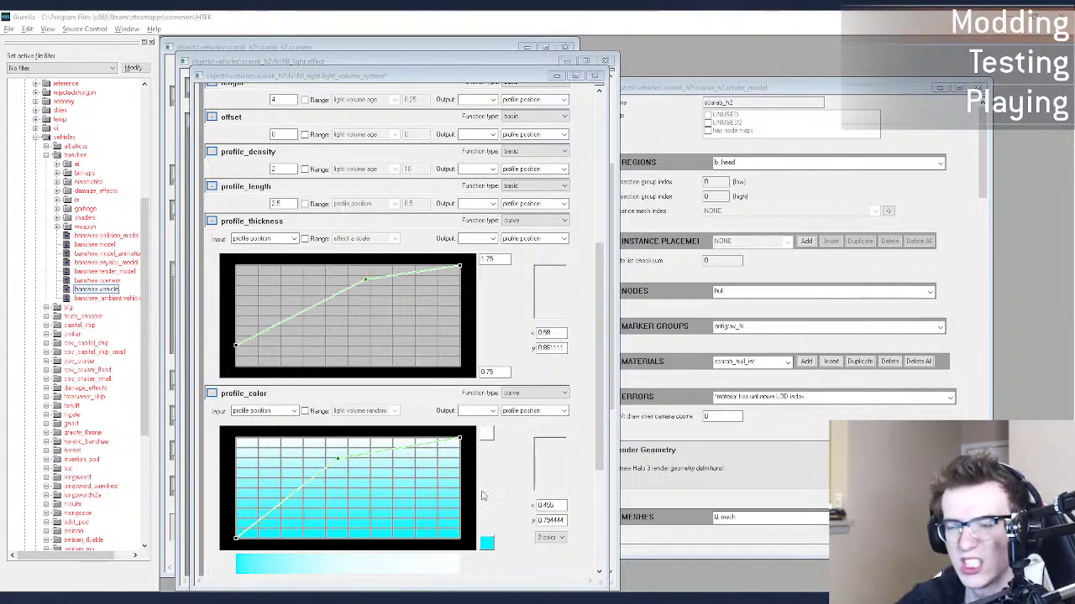
Step: Compare the scarab's beams in H3 Sapien with a close view of the original Halo 2 scarab's beams in H2 Sapien
key(alt+Tab)
key(alt+Tab)
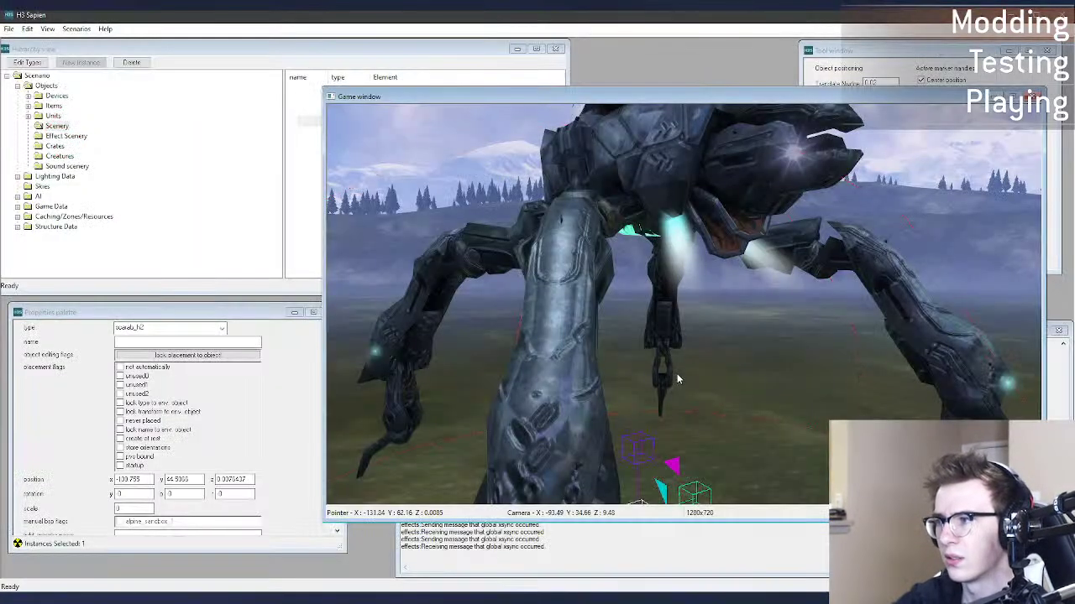
key(alt+Tab)
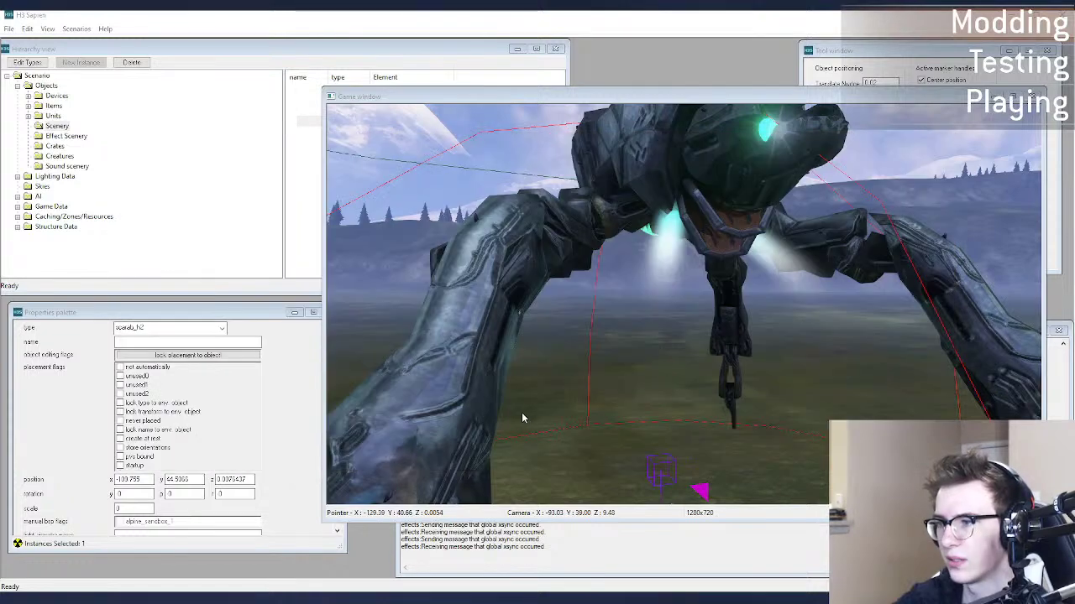
key(alt+Tab)
key(alt+Tab)
key(alt+Tab)
middle_drag(585, 369, 603, 368)
key(s)
key(w)
middle_drag(862, 367, 773, 328)
key(r)
key(w)
key(d)
key(r)
key(r)
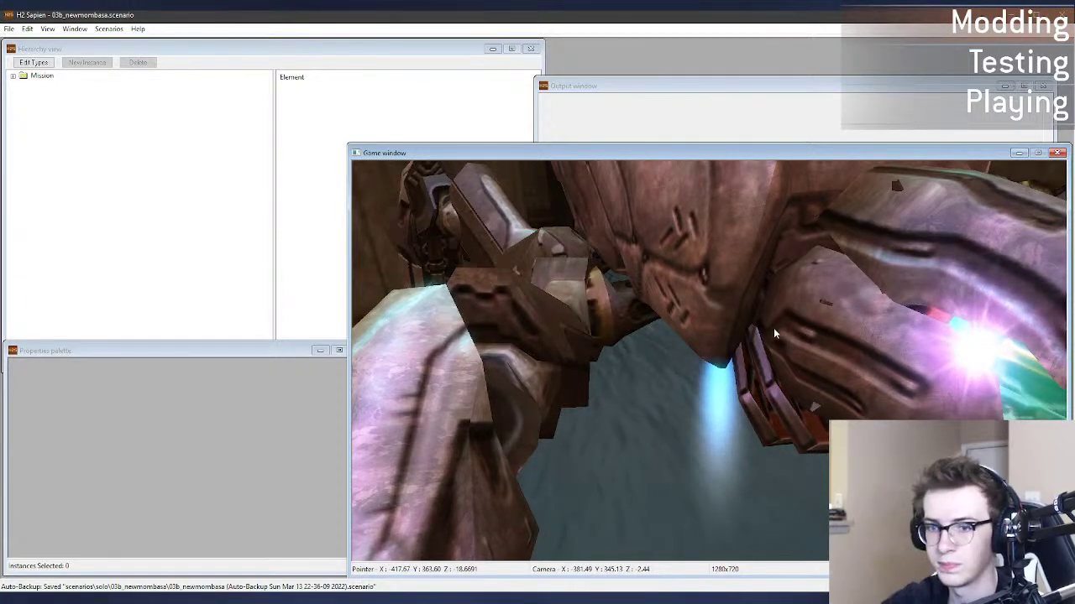
Step: Return to H3 Sapien and examine the recreated beams from a slightly higher viewpoint
key(alt+Tab)
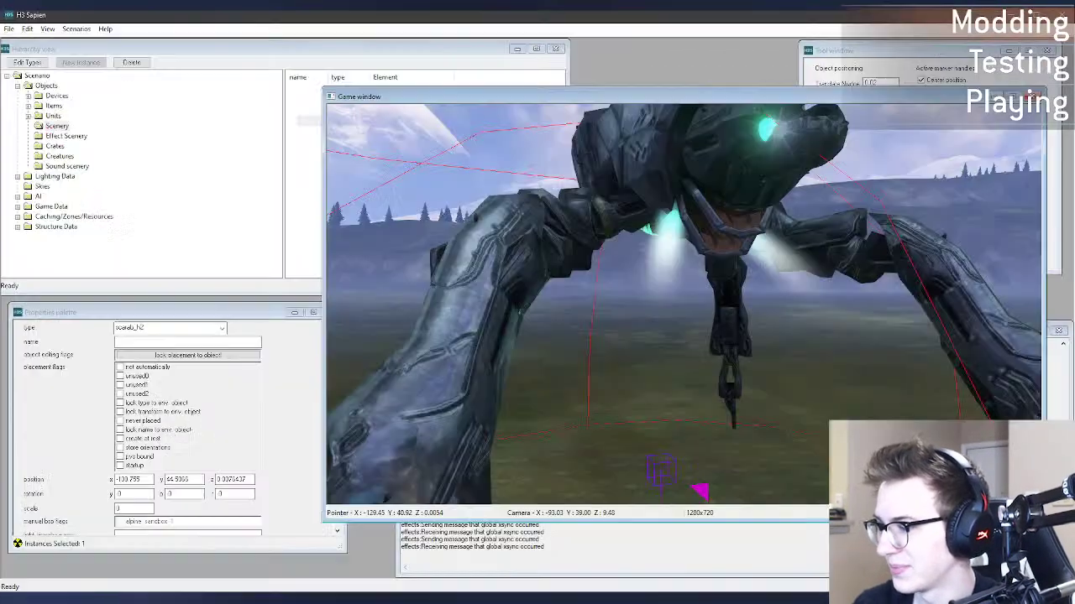
middle_drag(663, 268, 663, 293)
key(r)
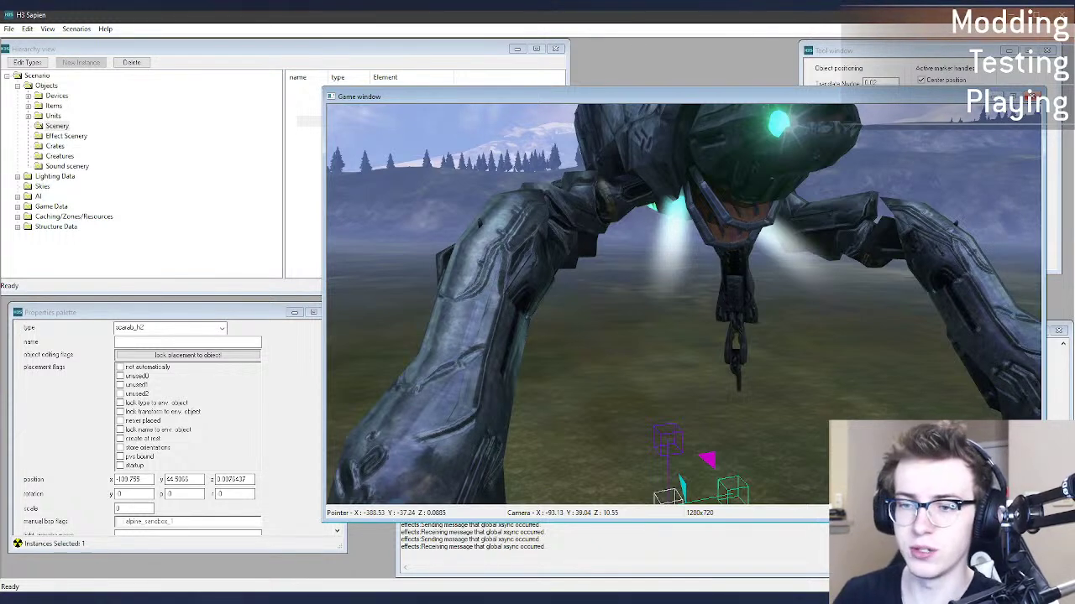
Step: Switch to the browser, pause the One Hour of Halo Rock video, and show "Halo Wars 2 Banished Scarab in Halo 3 (WIP)" full screen
key(alt+Tab)
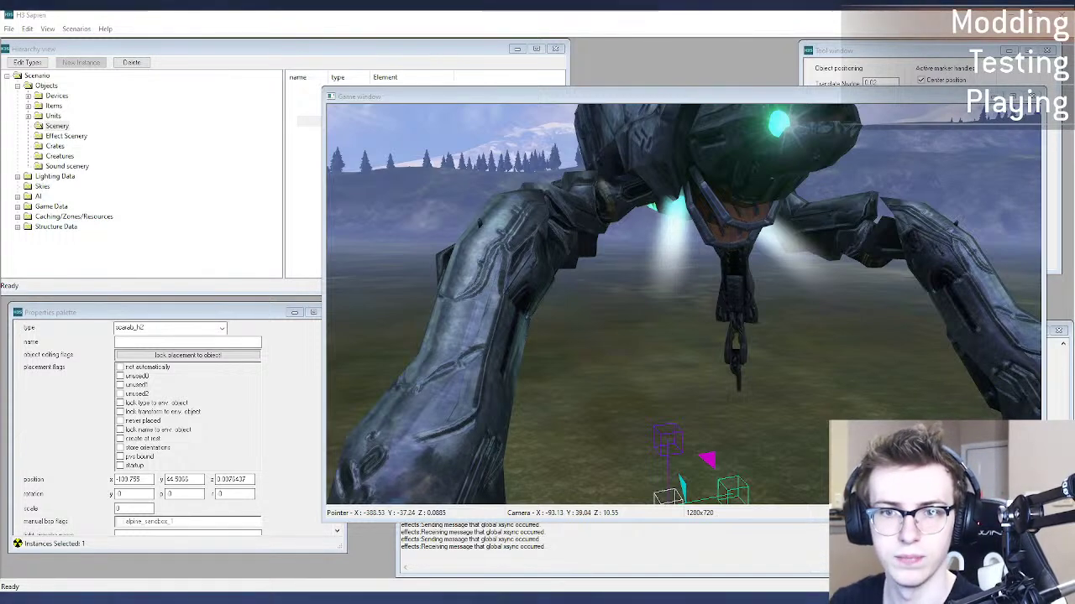
drag(0, 134, 217, 12)
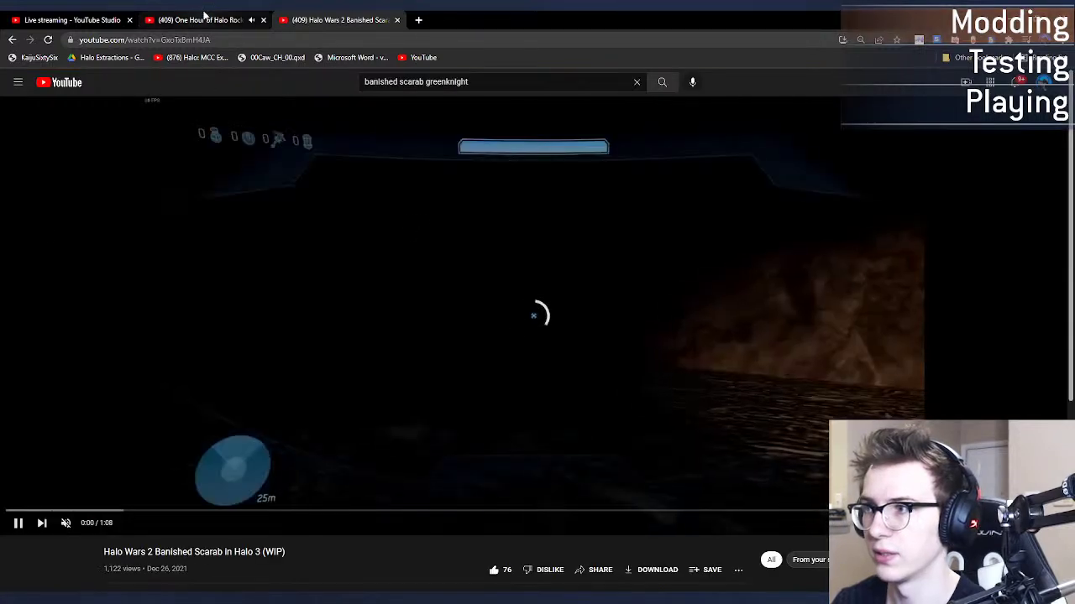
click(204, 16)
click(384, 208)
click(341, 16)
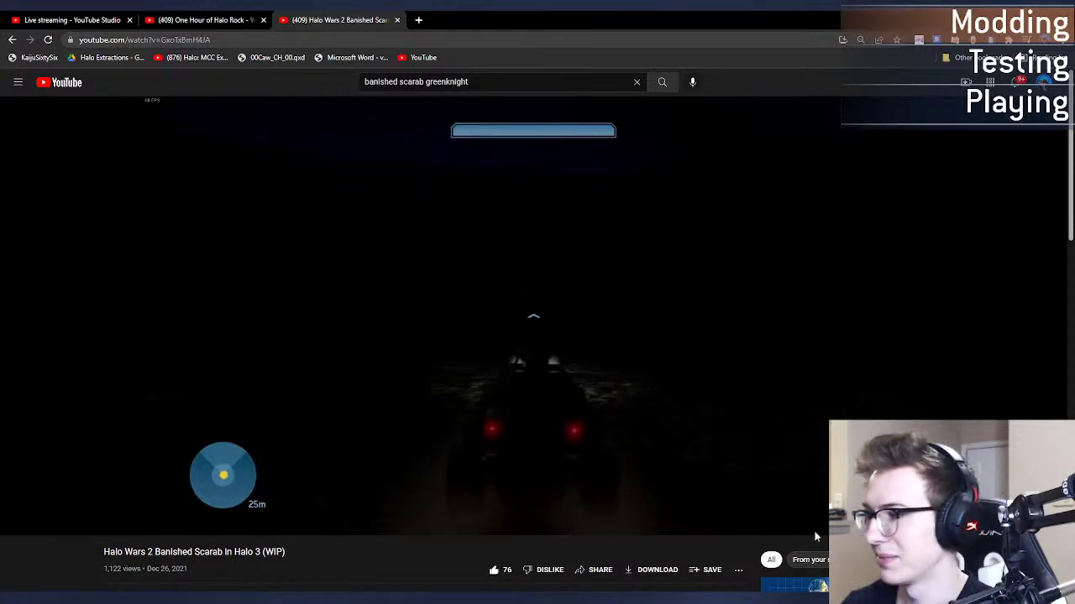
key(F11)
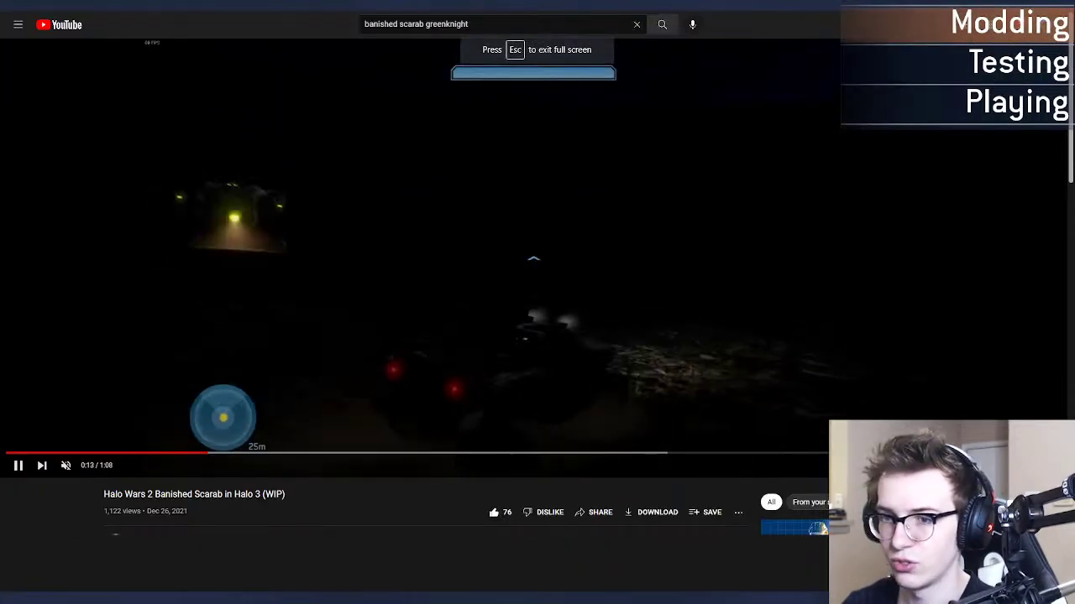
key(f)
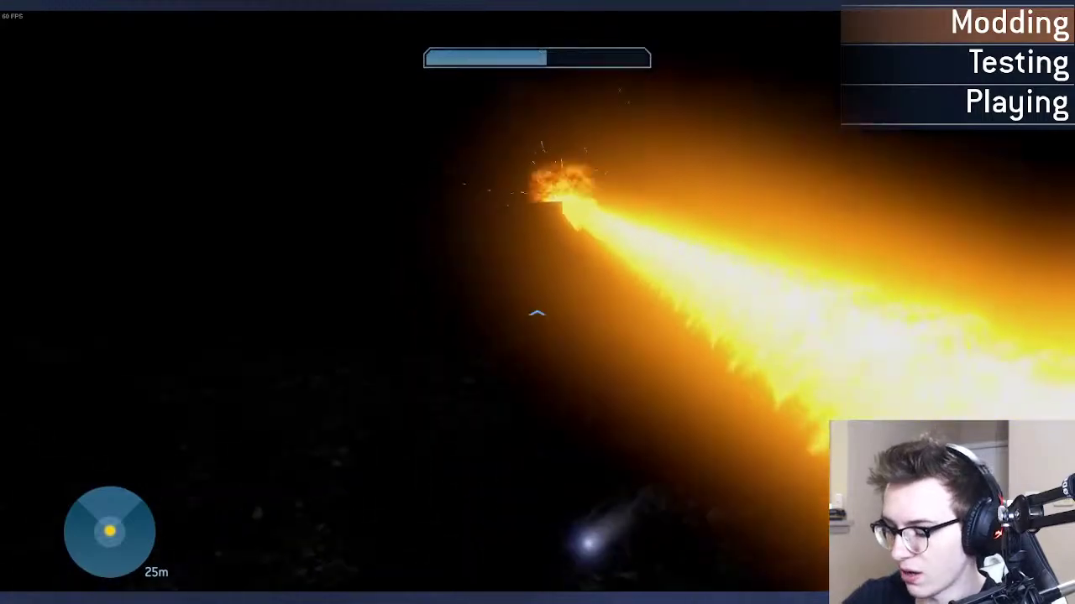
Step: Watch the Banished Scarab clip to its end, cancel autoplay of the suggested video, and leave full screen
mouse_move(748, 472)
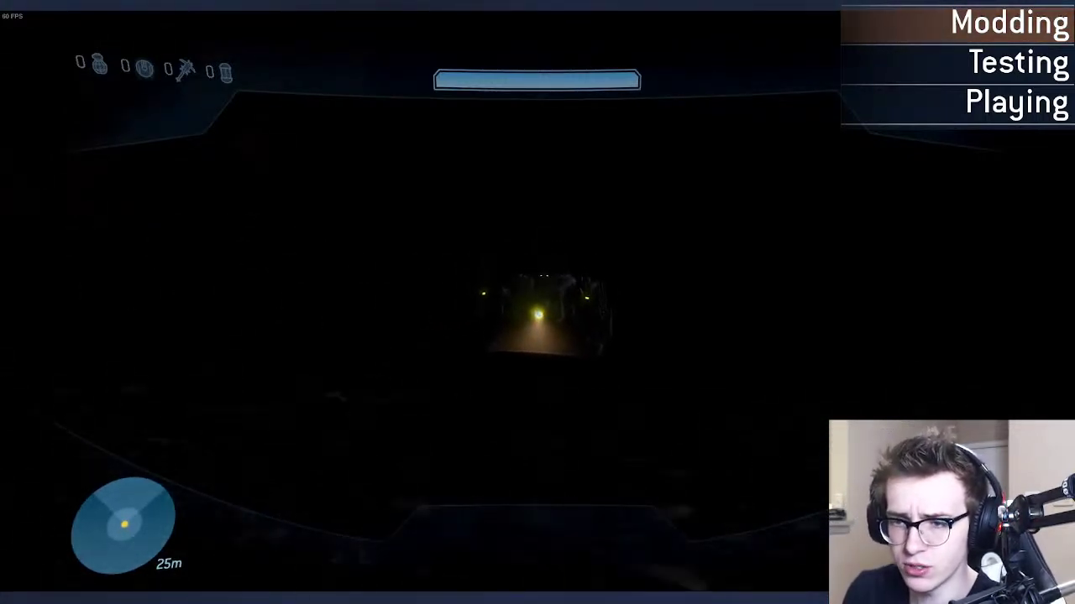
key(z)
key(z)
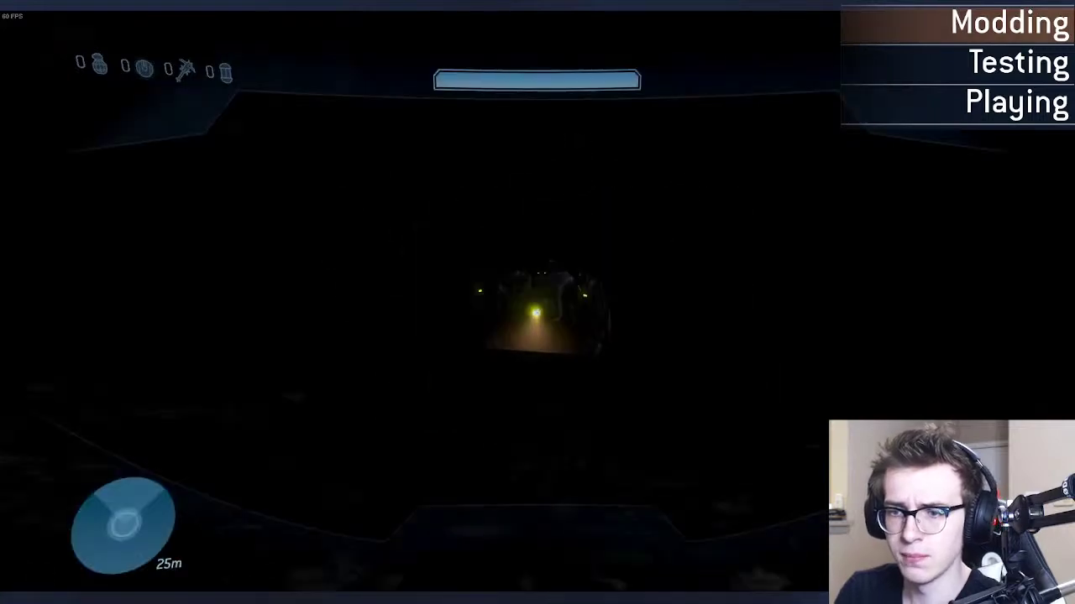
key(z)
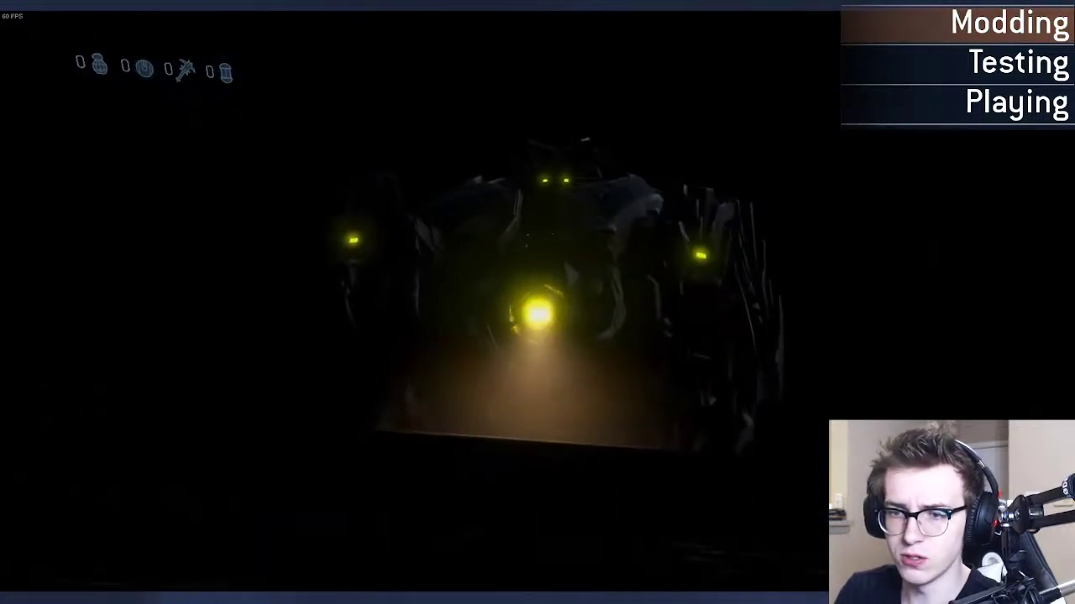
key(z)
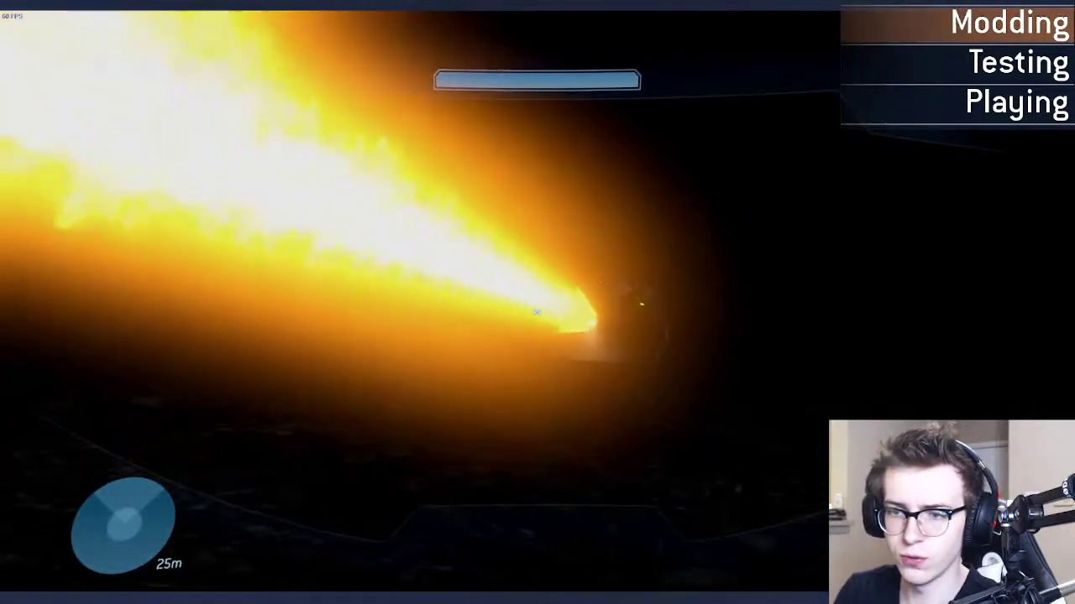
drag(538, 312, 537, 312)
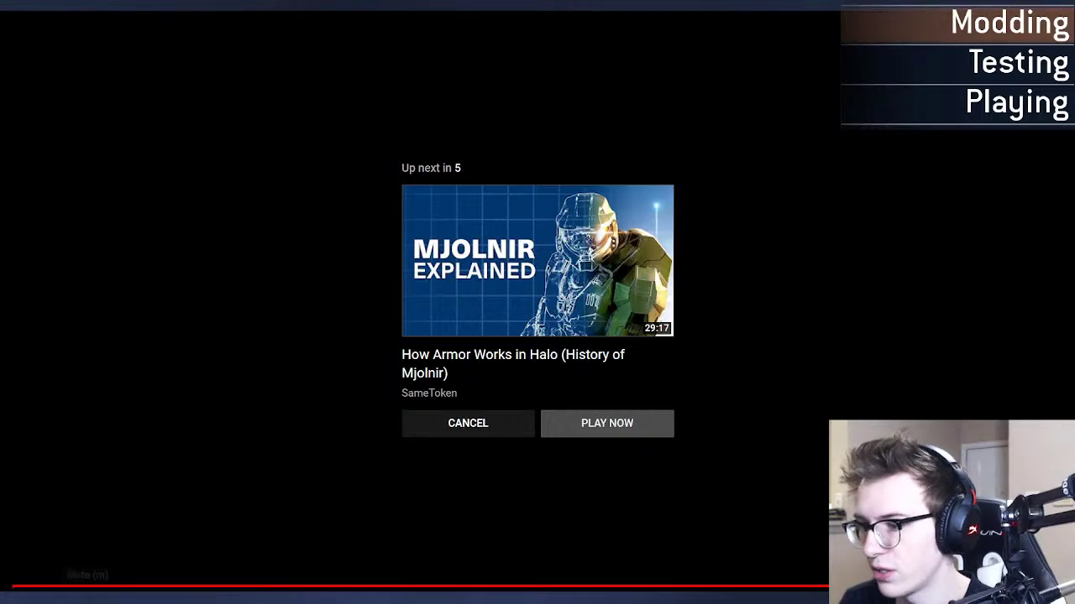
click(498, 431)
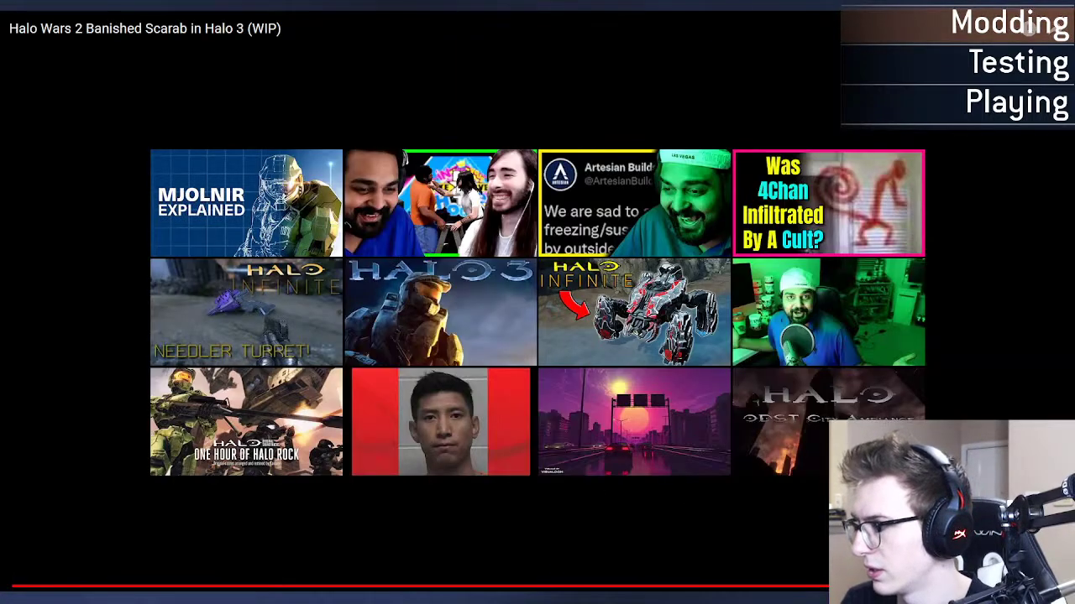
key(Escape)
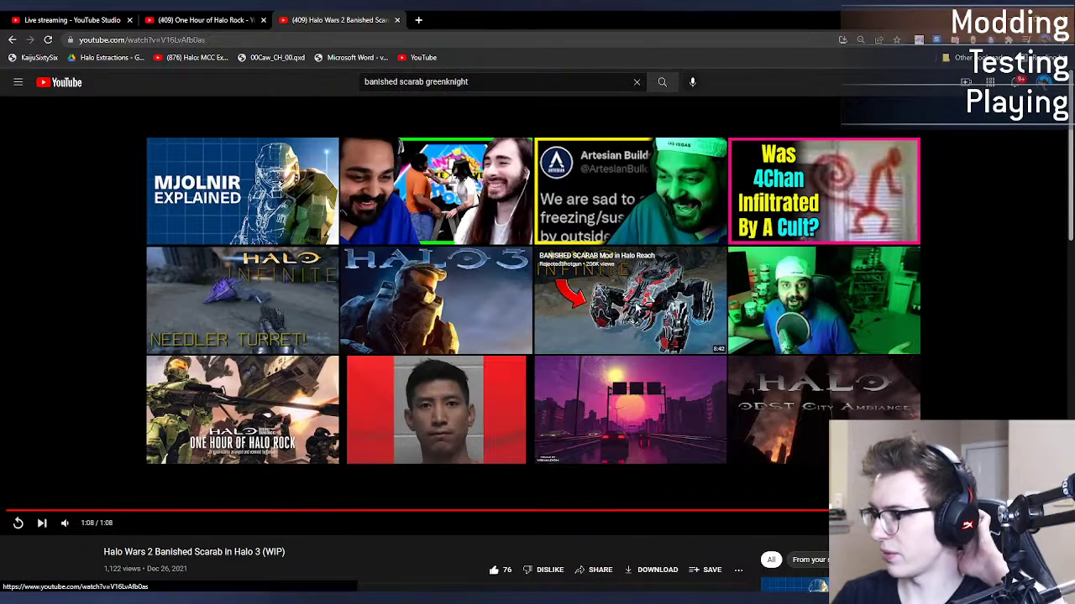
Step: Open the suggested "BANISHED SCARAB Mod in Halo Reach" video and skip ahead to about 2:45
click(630, 303)
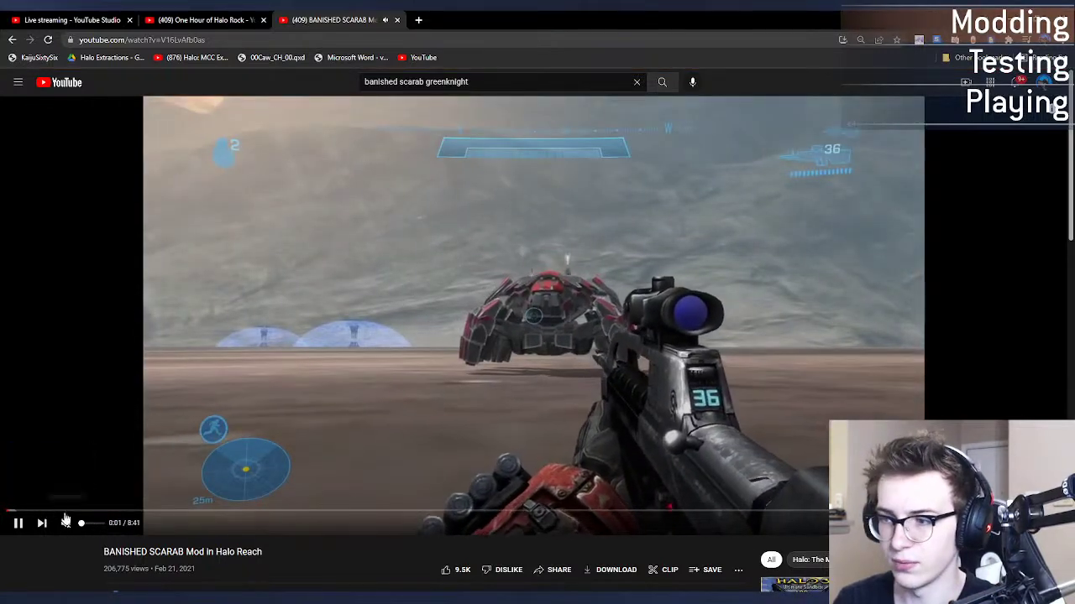
click(132, 511)
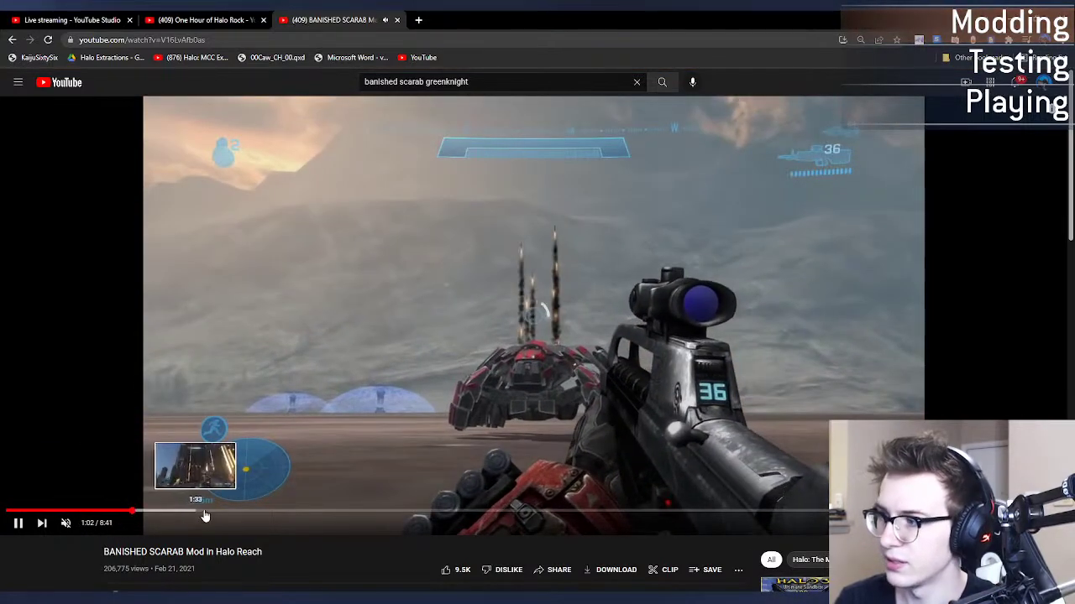
click(205, 512)
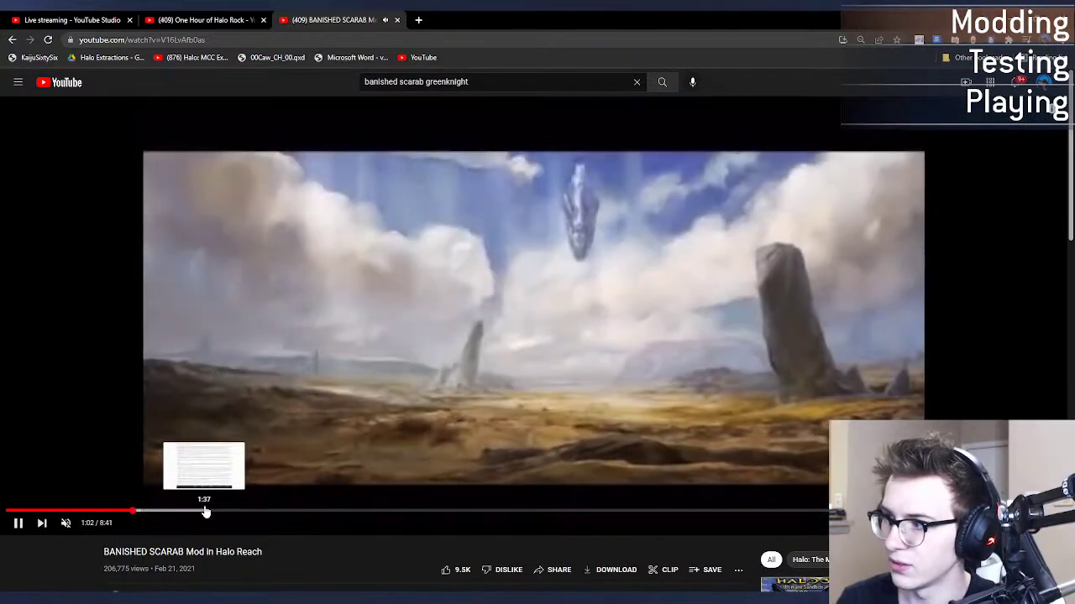
click(230, 511)
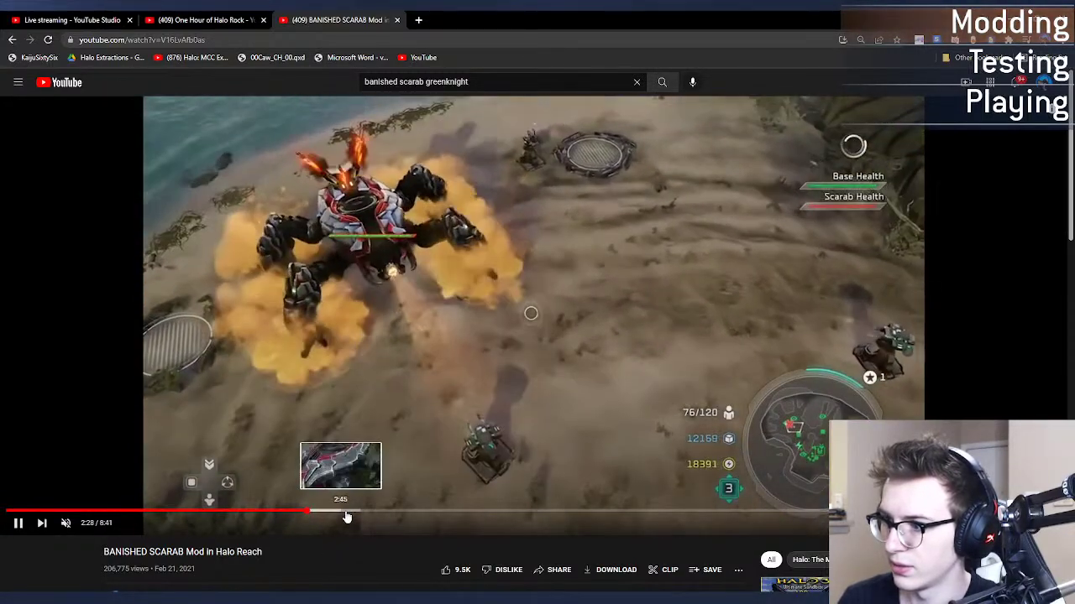
click(349, 511)
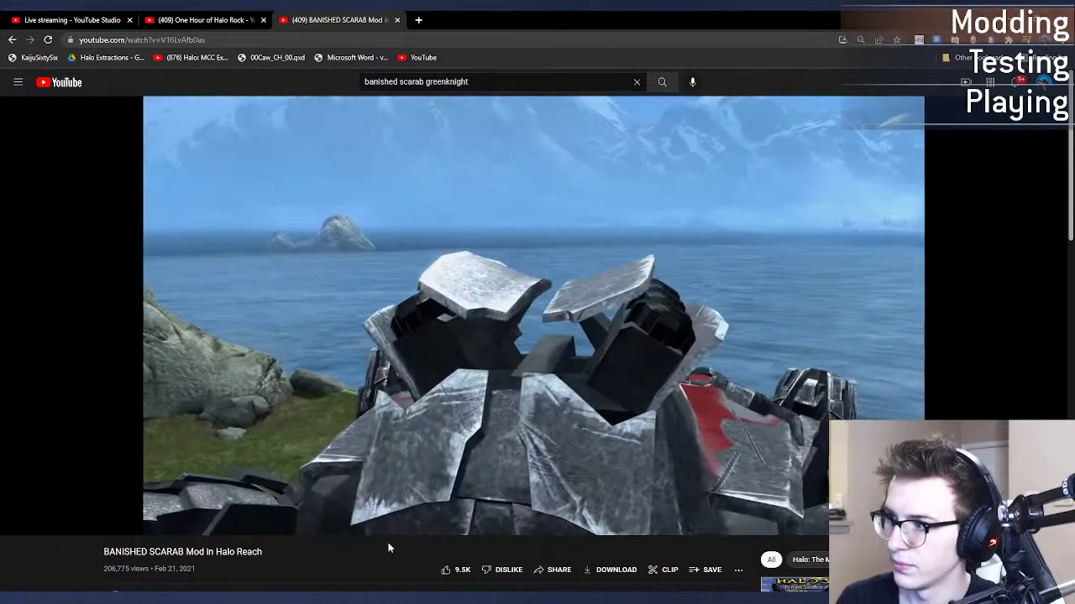
Step: Skip through the BANISHED SCARAB Mod in Halo Reach video to 3:54, 4:31 and just past 5:00, and pause it at 5:16
click(483, 510)
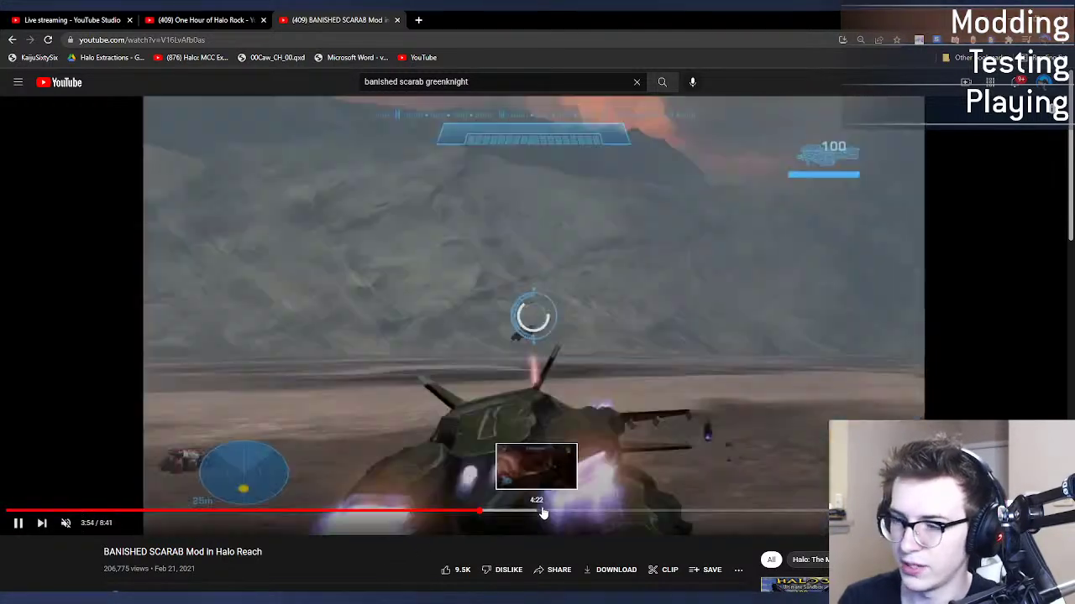
click(554, 511)
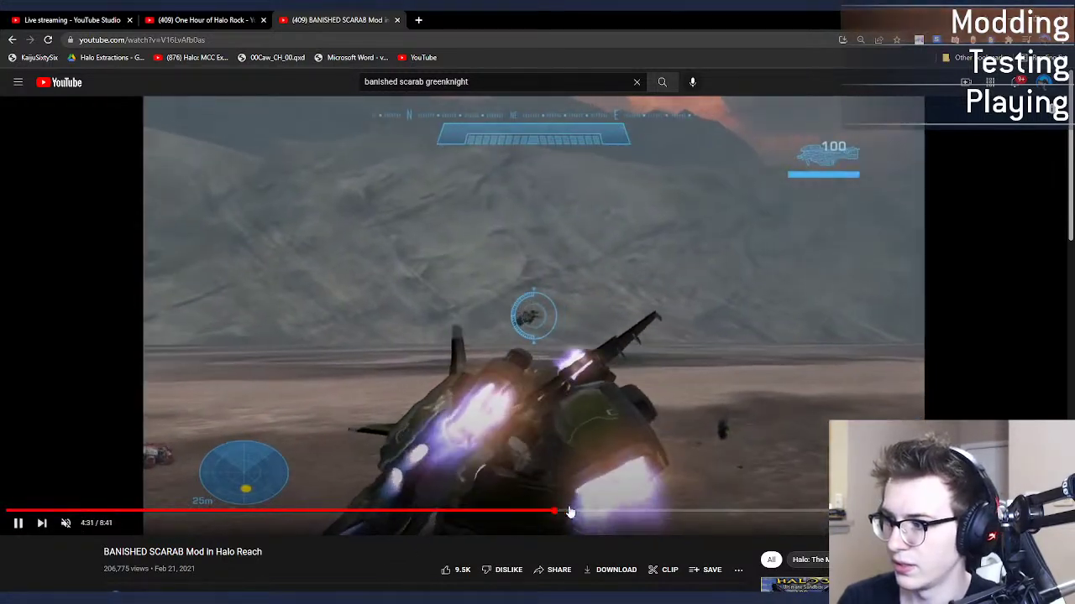
click(621, 511)
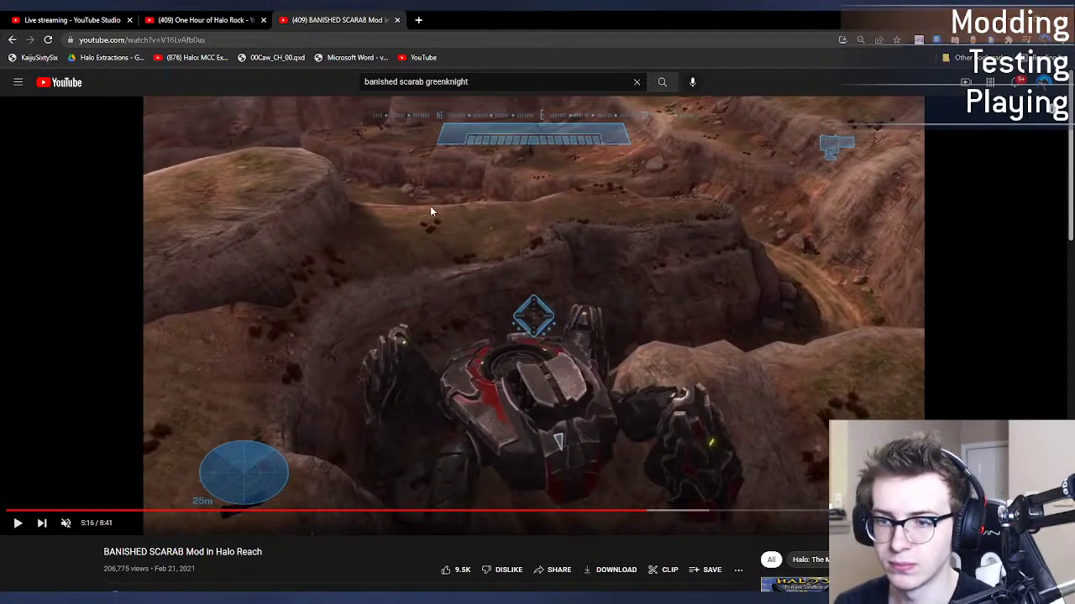
scroll(462, 194, down, 1)
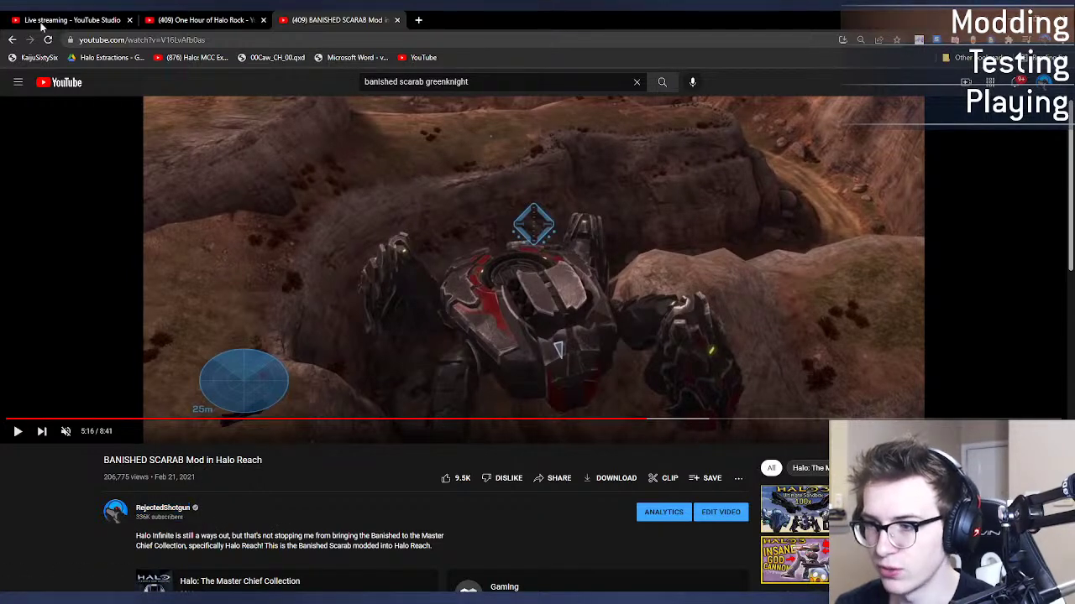
Step: Return to "Halo Wars 2 Banished Scarab in Halo 3 (WIP)", read its description, and examine the scarab's beam and lights up to 0:25
click(13, 39)
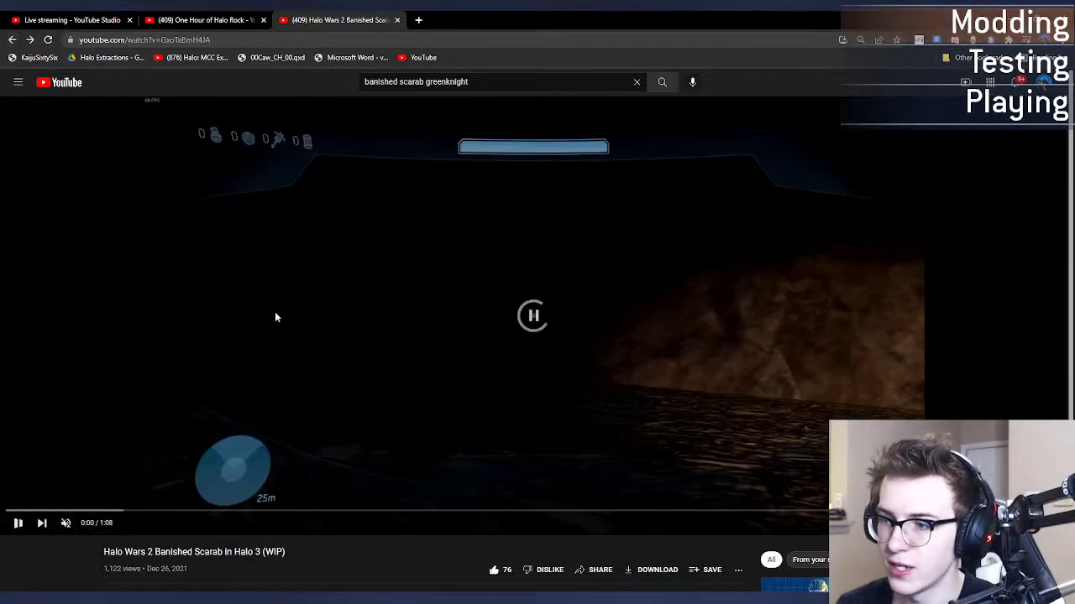
scroll(275, 317, down, 2)
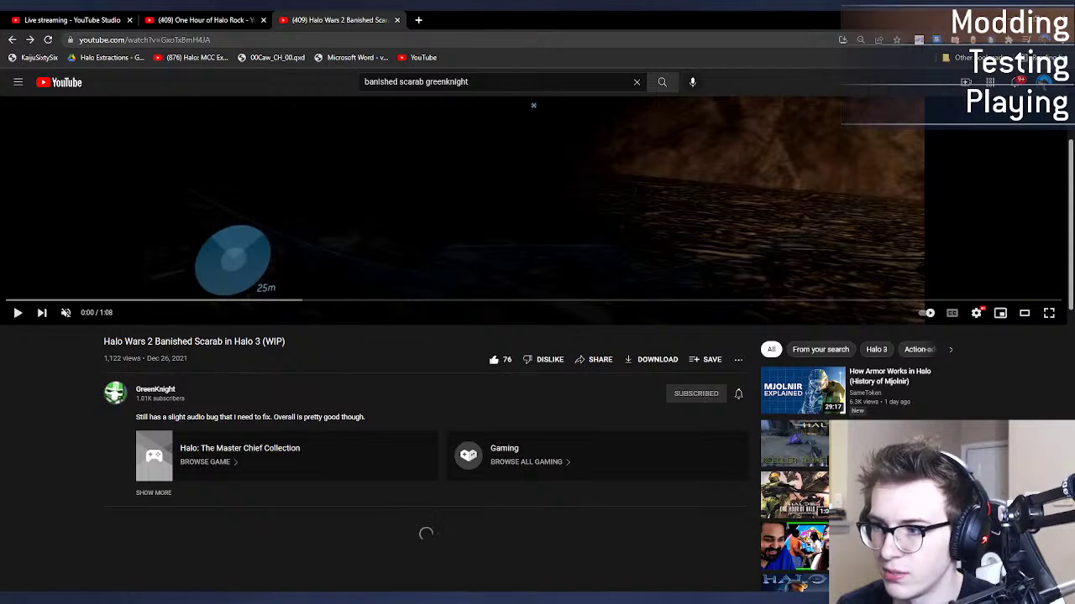
scroll(414, 382, up, 1)
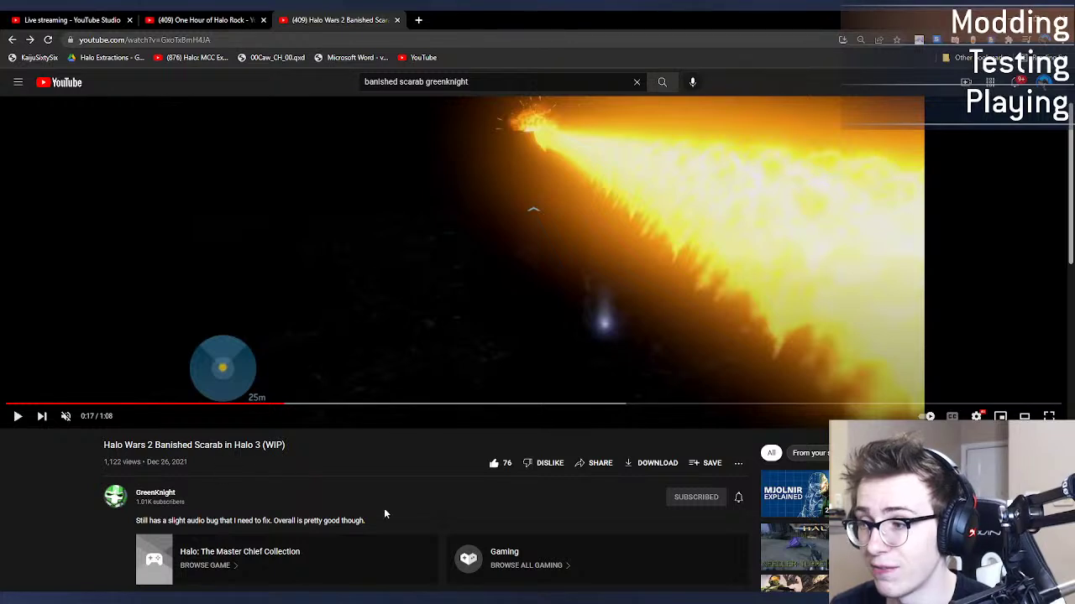
scroll(412, 516, up, 1)
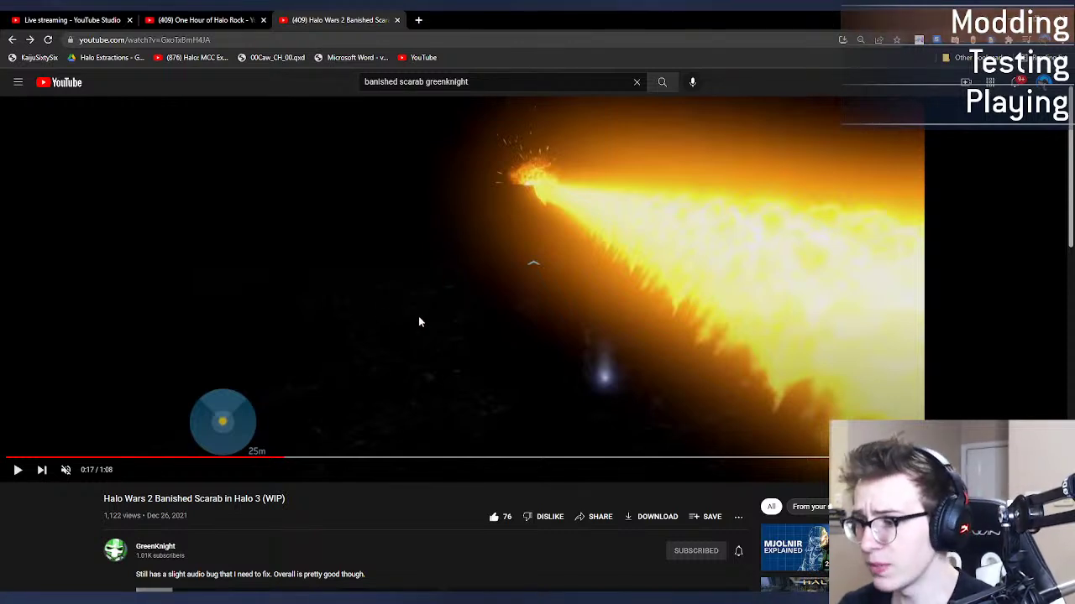
scroll(377, 317, up, 2)
scroll(398, 311, down, 1)
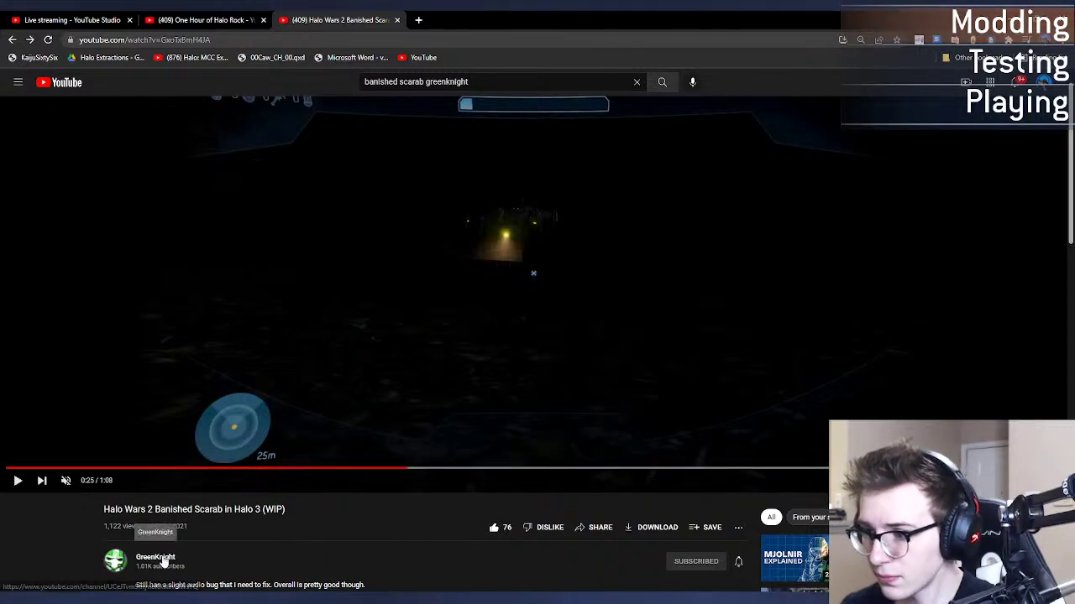
Step: Browse the uploader's channel videos, open "HORNET AND LONGSWORD in HALO REACH | Halo Reach Random Modding #2", and skip past its opening
click(171, 553)
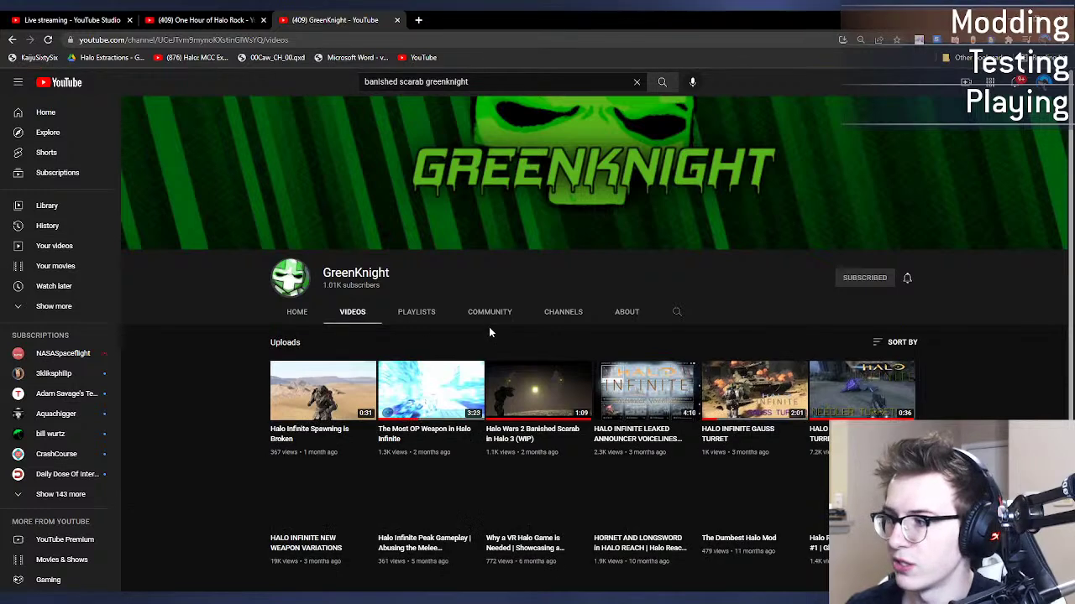
scroll(873, 312, down, 1)
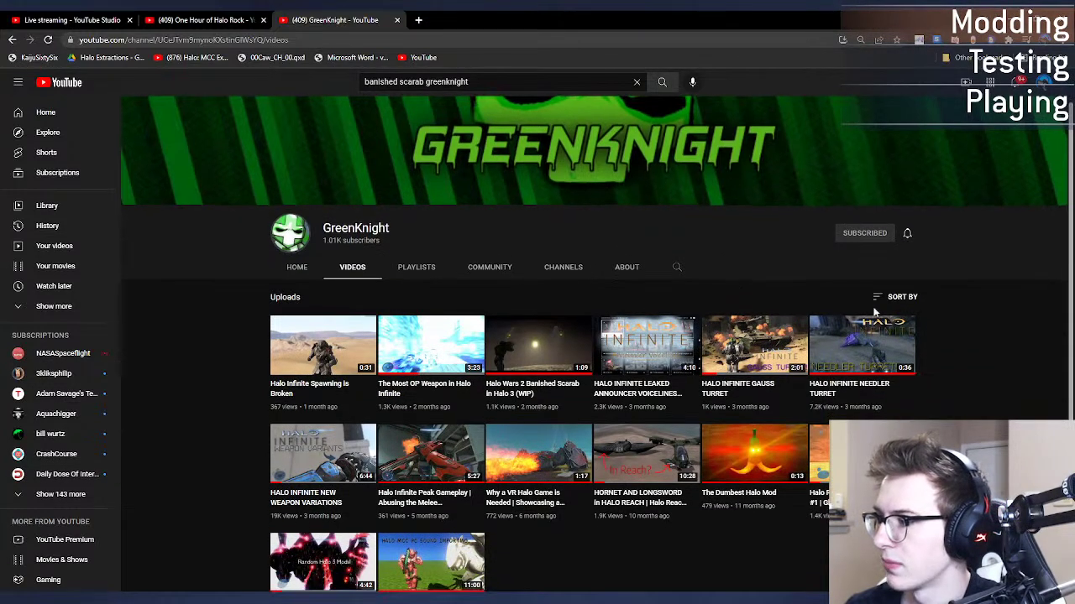
scroll(895, 321, down, 1)
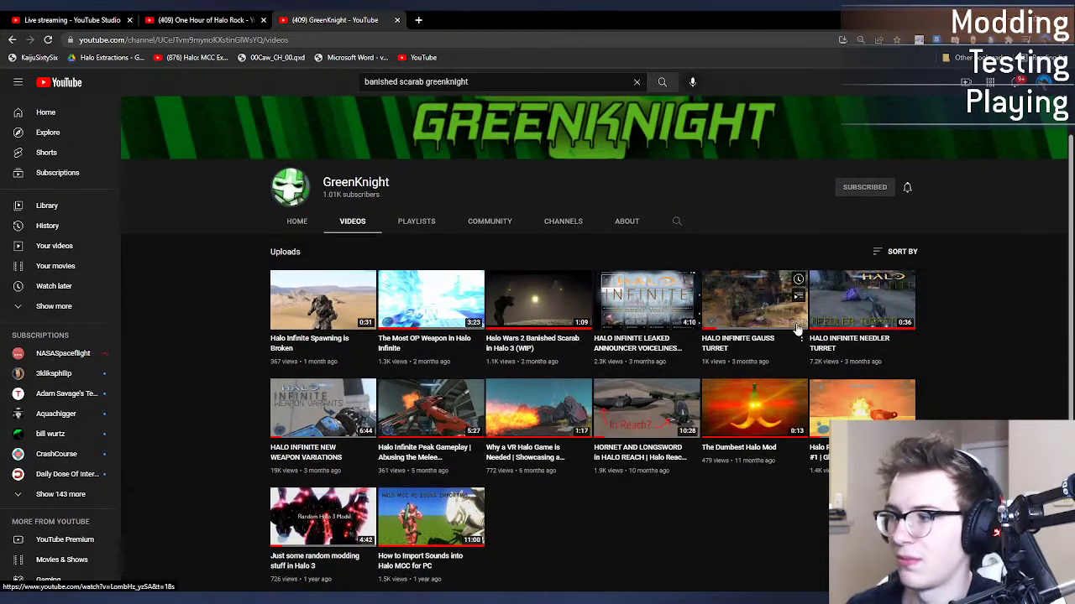
click(625, 417)
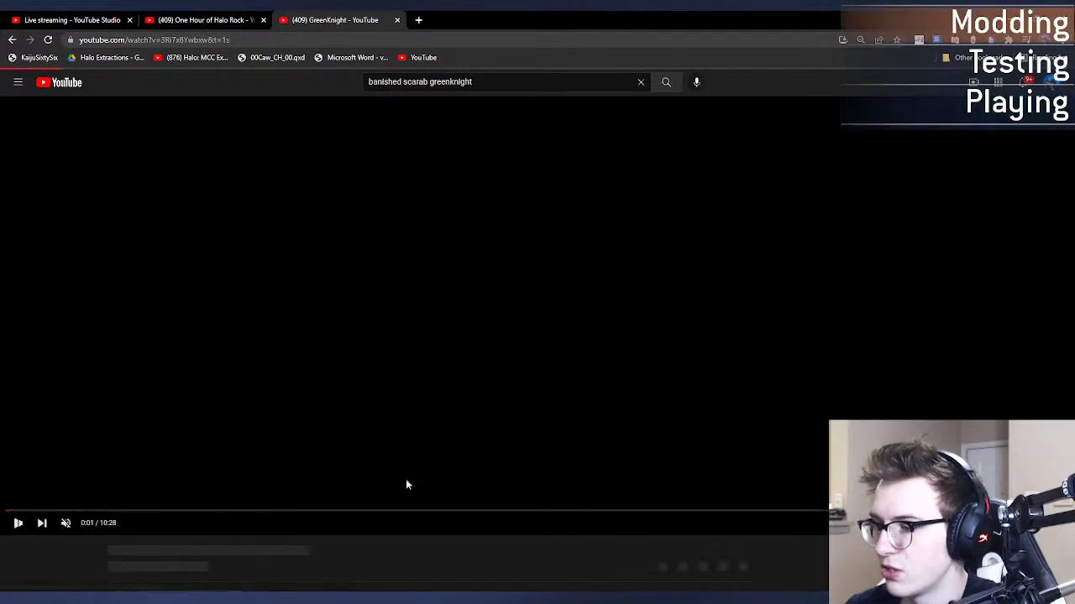
click(86, 511)
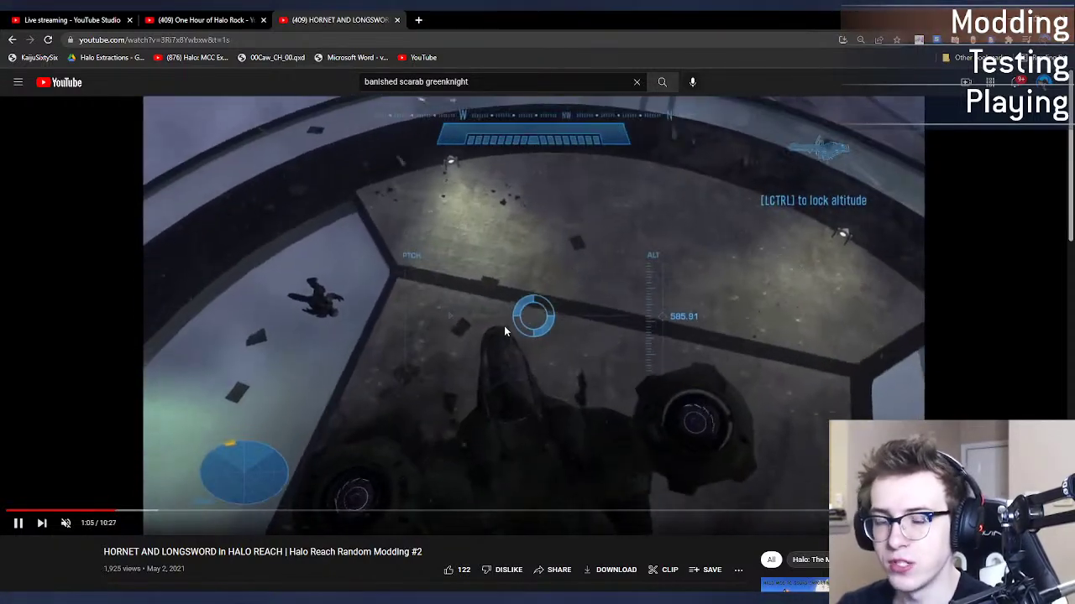
Step: Watch a section of the Halo Reach Hornet and Longsword modding video with its sound on, and mute it again
click(503, 330)
click(572, 298)
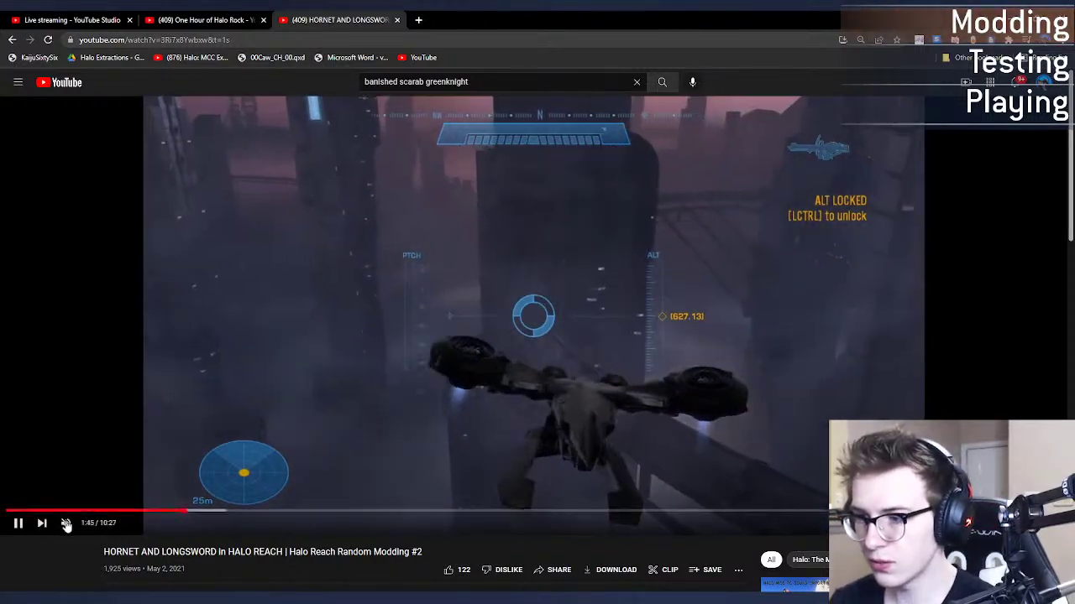
click(91, 525)
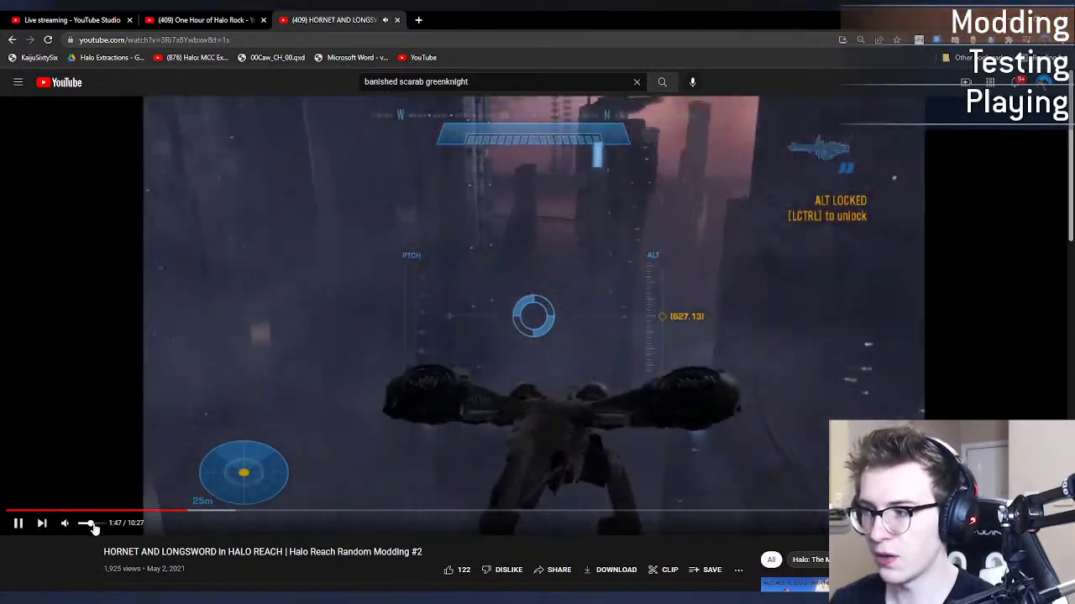
drag(89, 524, 102, 524)
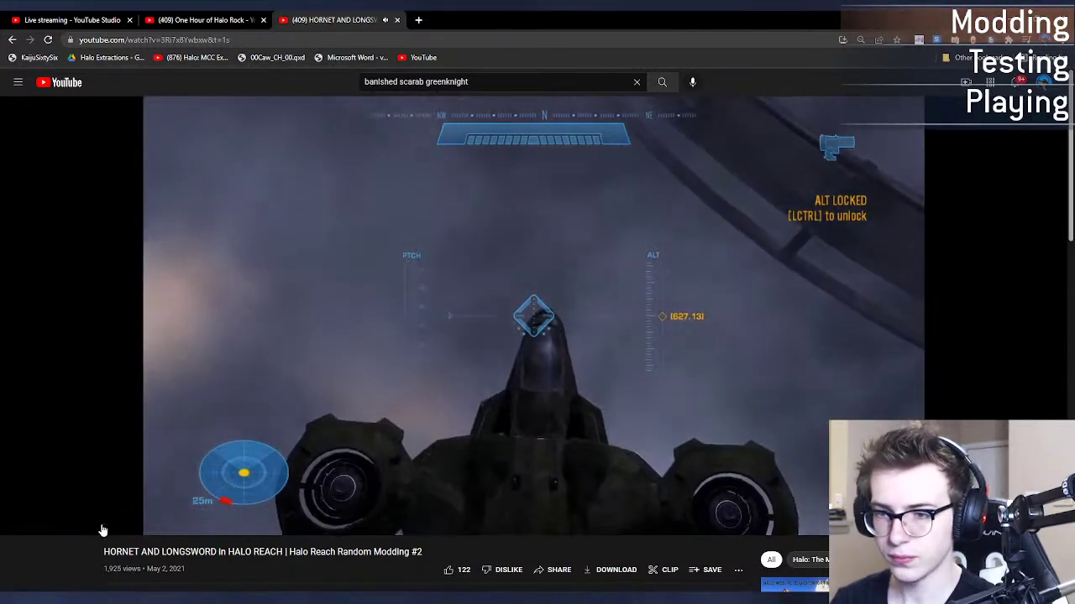
click(247, 351)
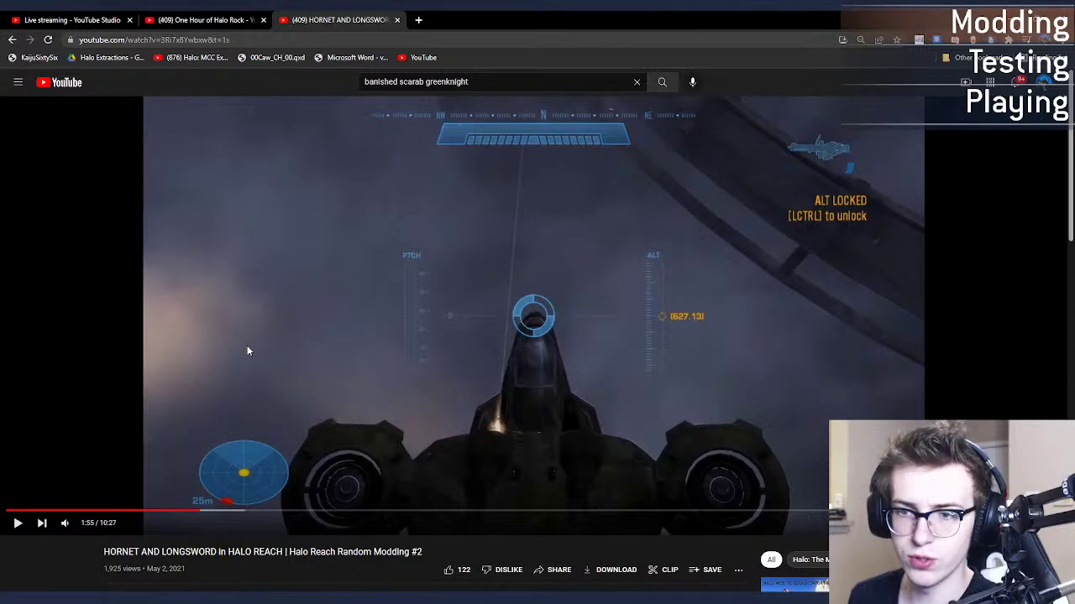
click(292, 298)
click(65, 523)
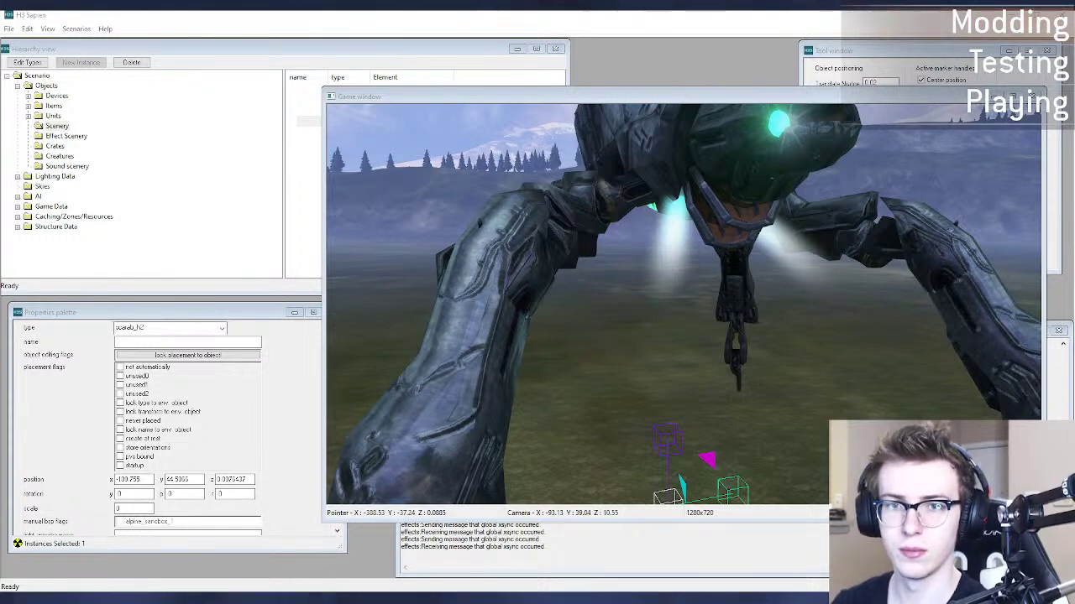
Step: Open the Halo modder's Twitter profile and watch the Grunt Goblin clip in full screen
drag(0, 58, 303, 11)
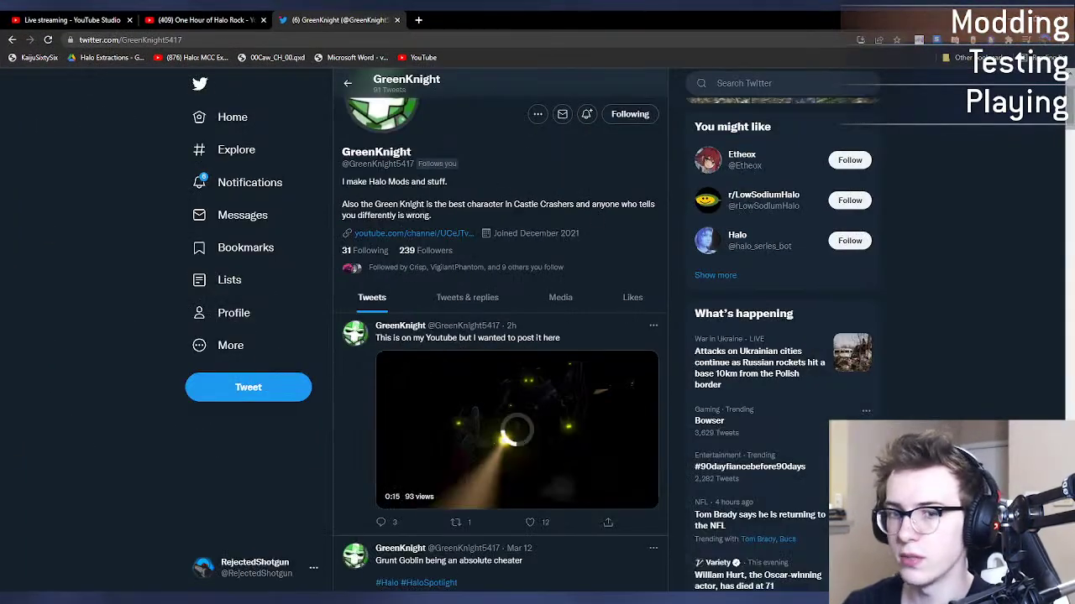
scroll(647, 235, down, 3)
scroll(647, 235, down, 2)
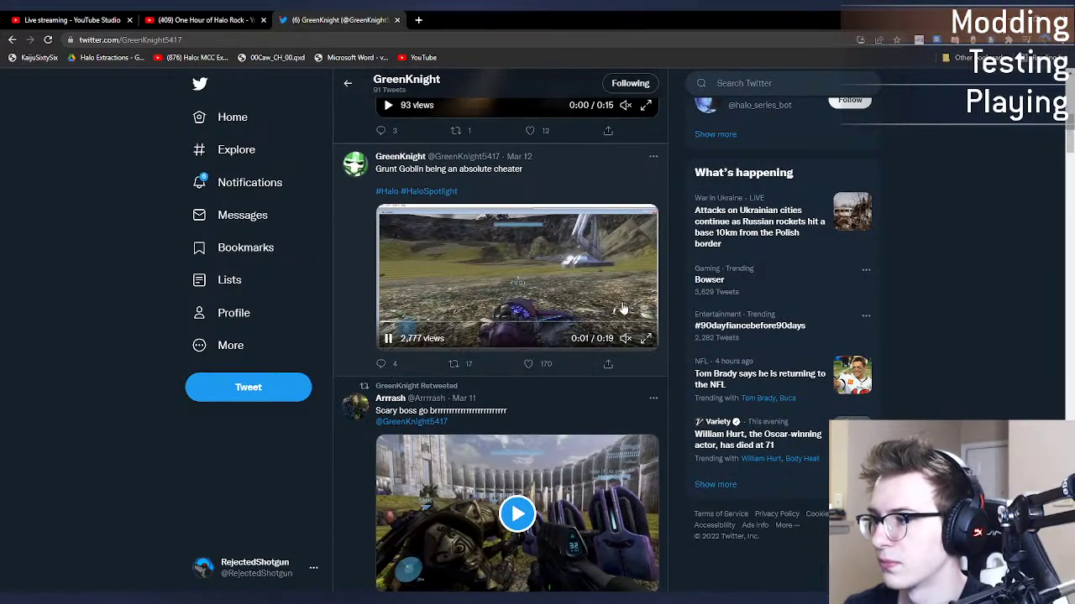
click(646, 340)
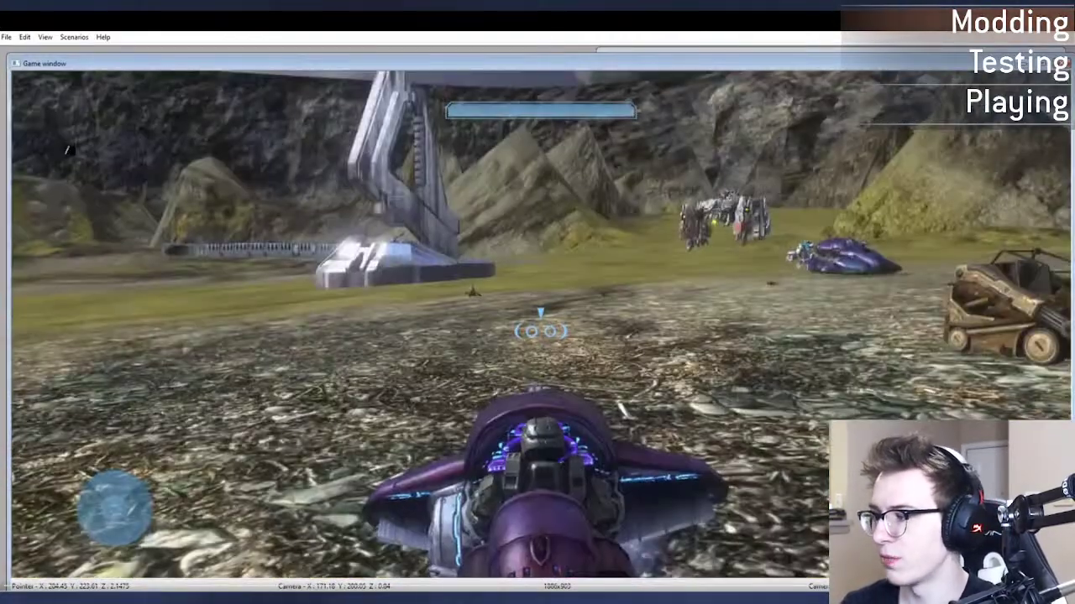
key(Escape)
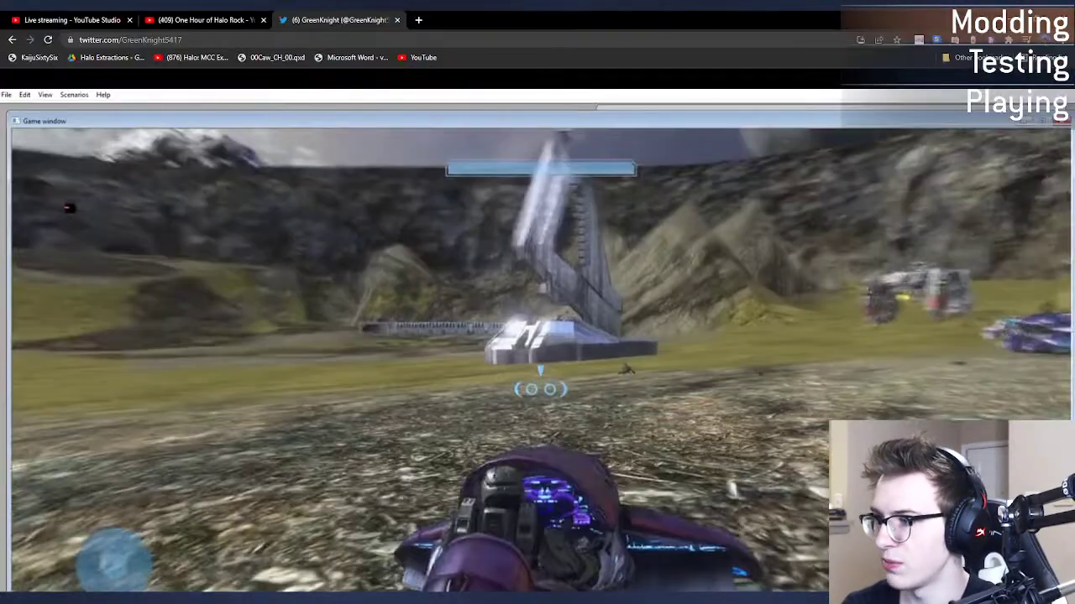
Step: Find the "Sneaking up on 15 Yapyaps" clip on the profile and watch it in full screen with sound
scroll(677, 327, down, 4)
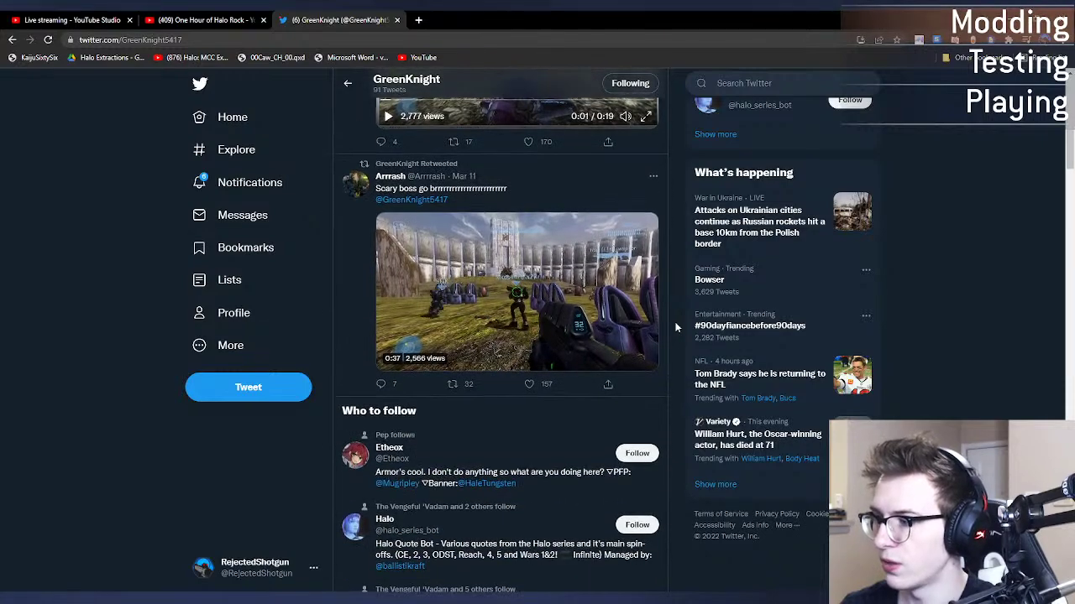
scroll(677, 327, down, 5)
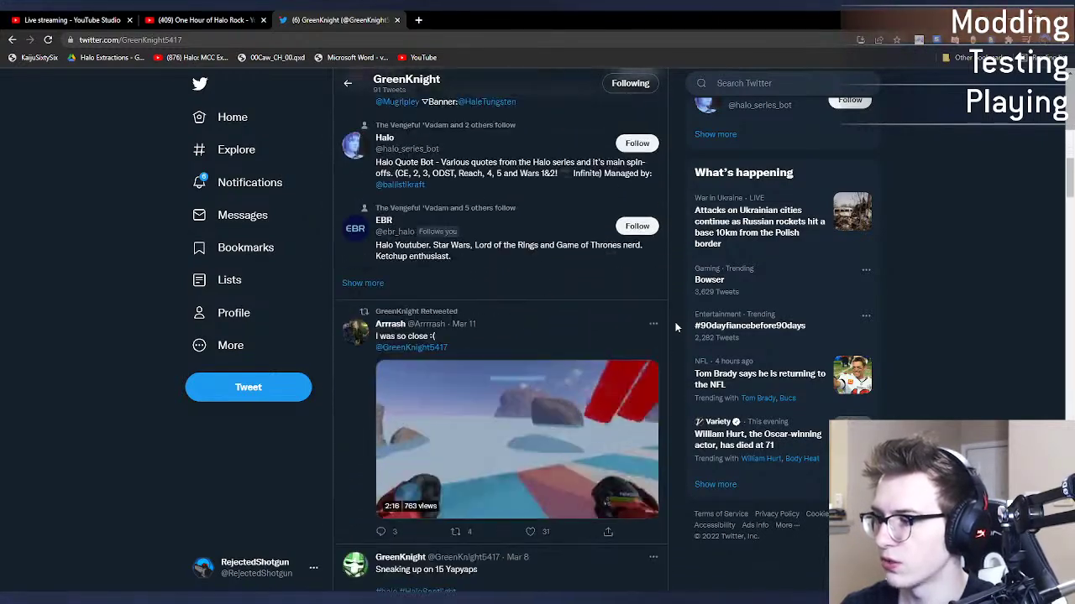
scroll(677, 326, down, 1)
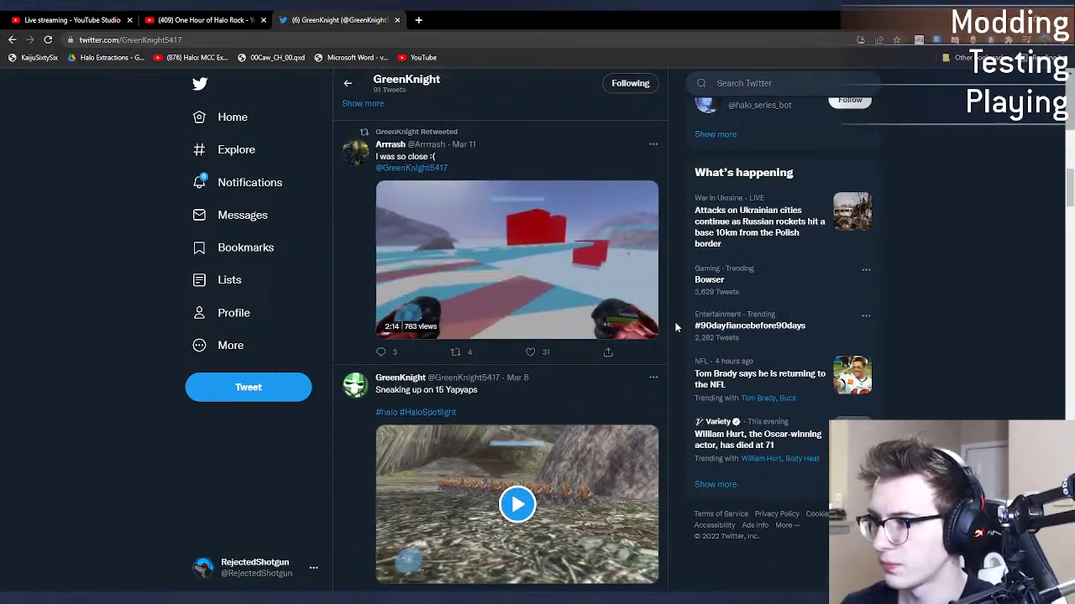
scroll(677, 327, down, 2)
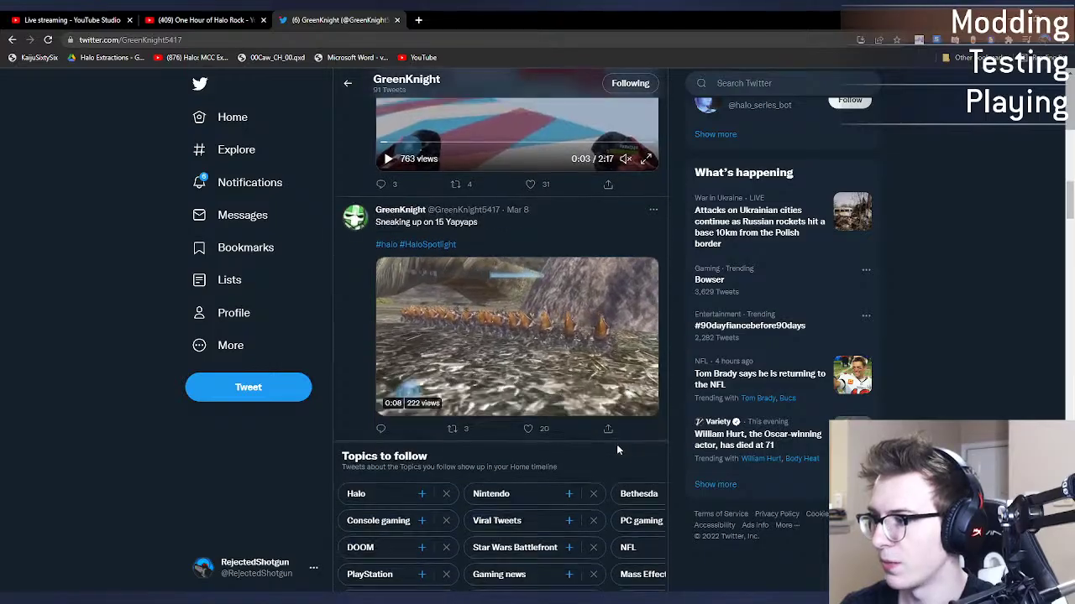
click(626, 404)
key(F11)
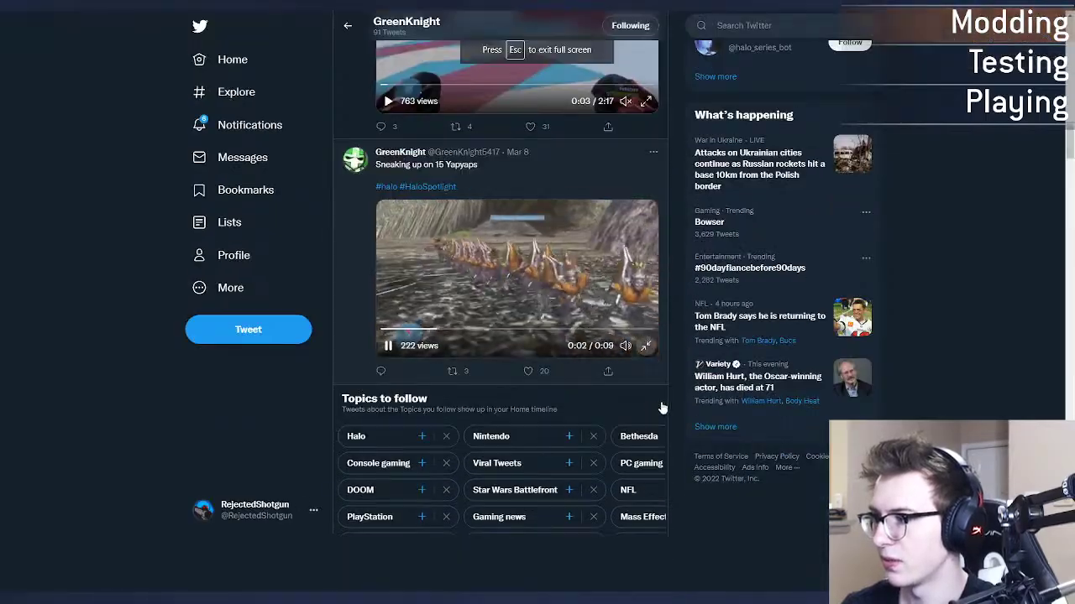
key(f)
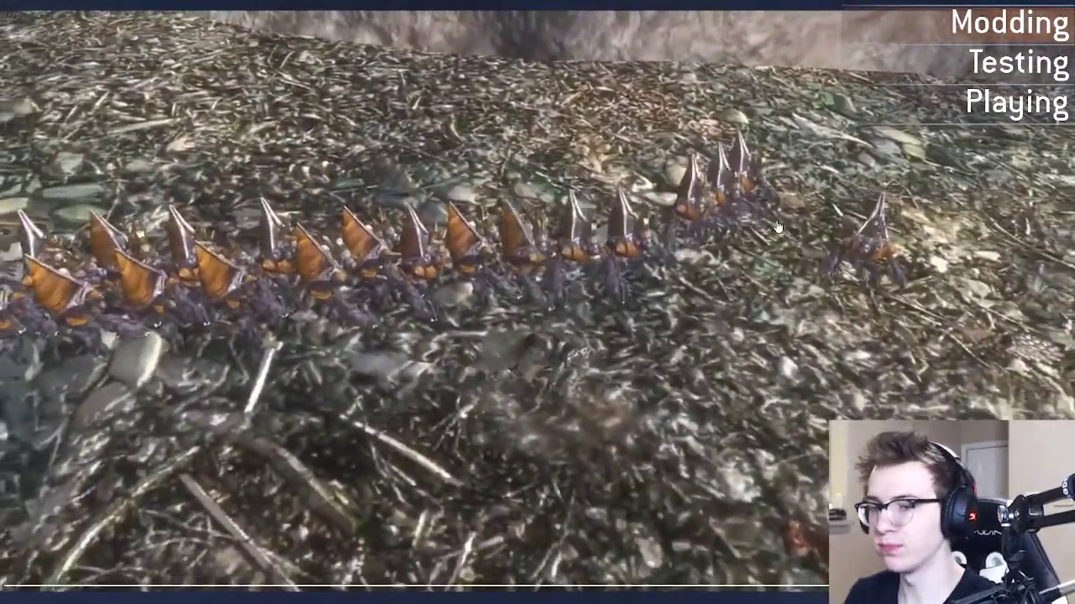
key(Escape)
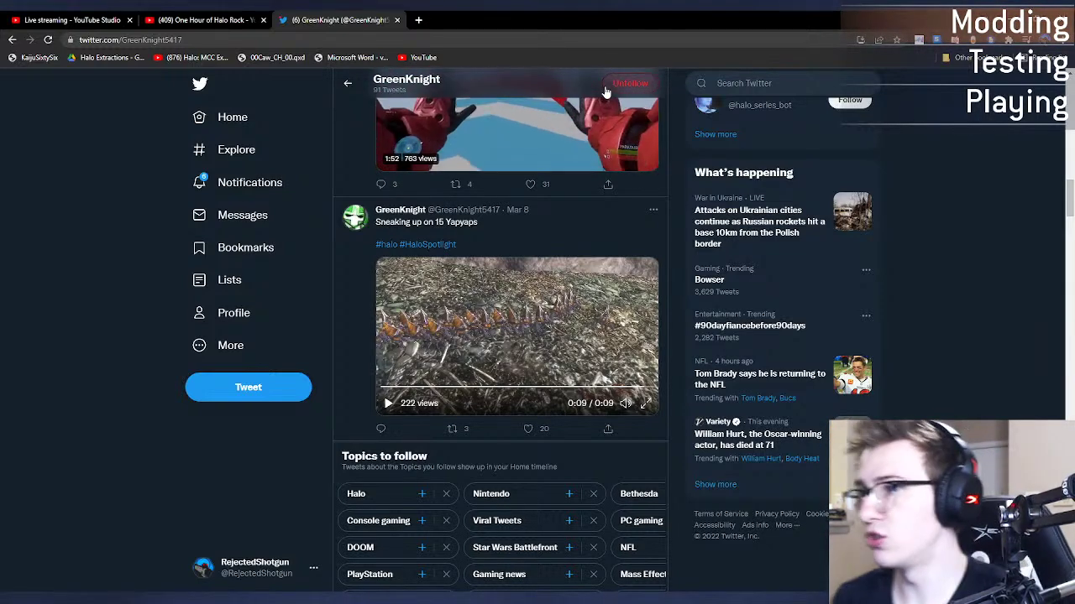
drag(637, 23, 0, 277)
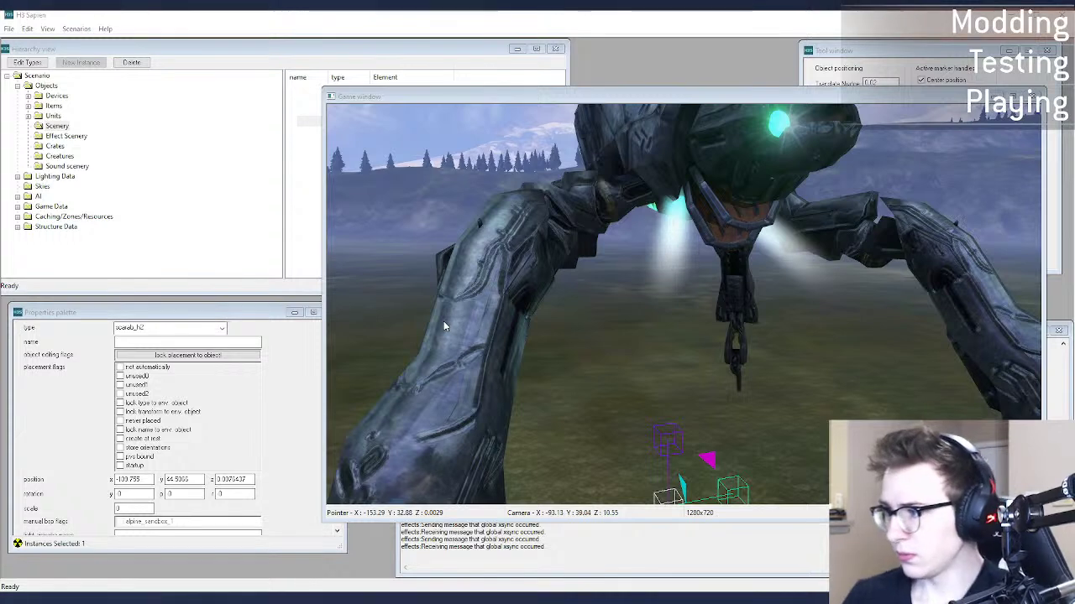
Step: Compare the light beams under the scarab in H3 Sapien with the original in H2 Sapien, examining their colour and shape up close
middle_drag(579, 315, 580, 315)
key(w)
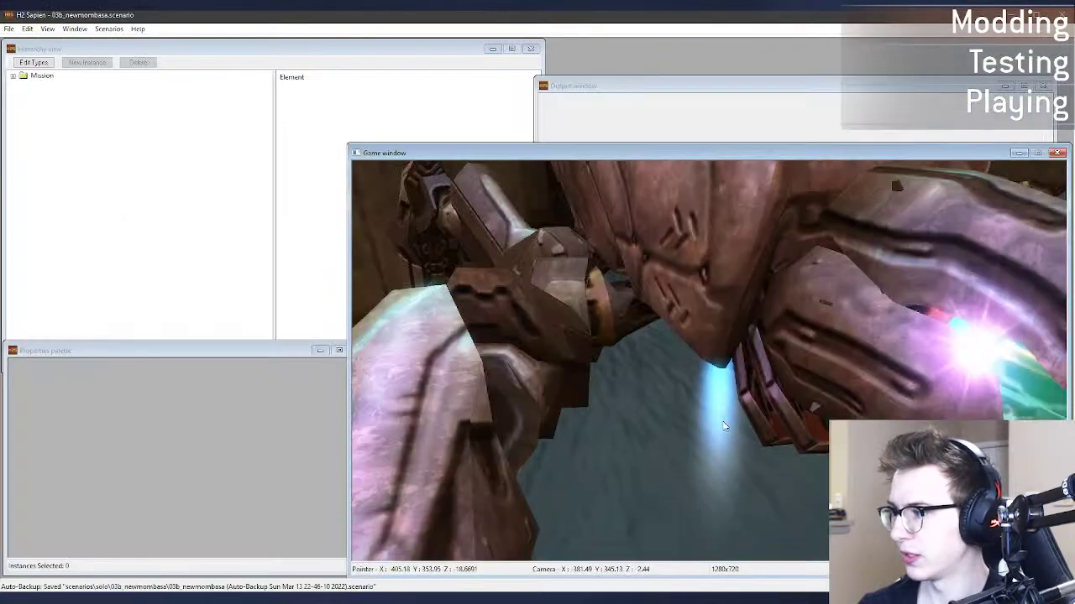
key(r)
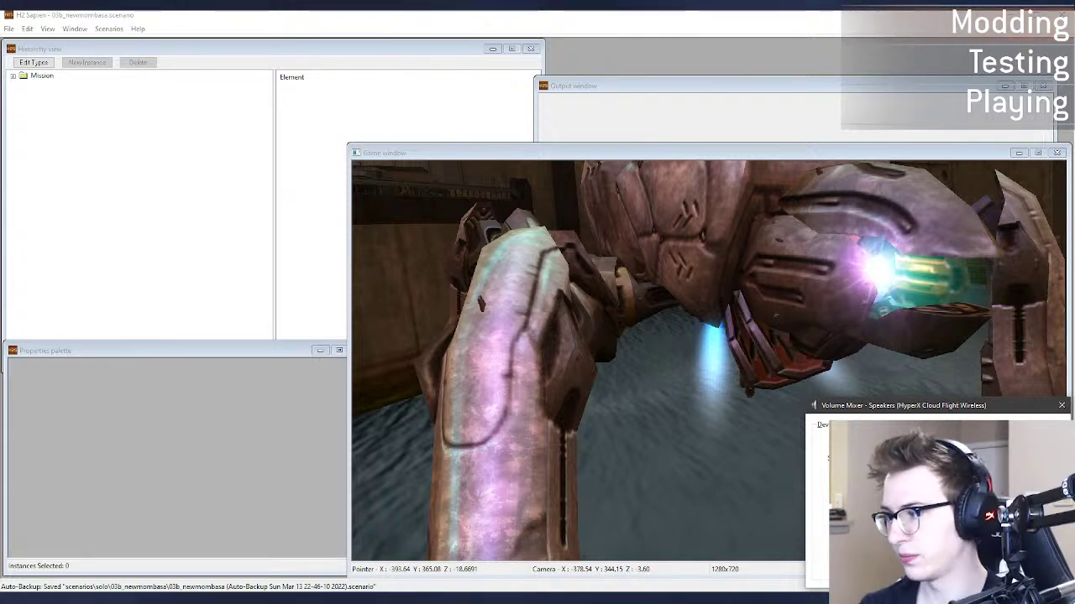
click(813, 153)
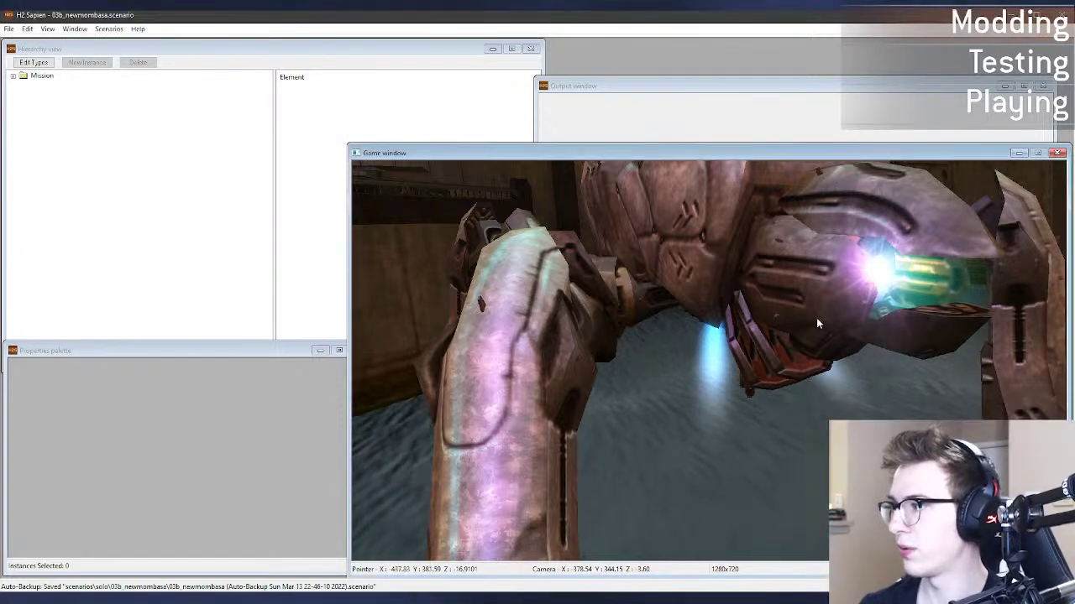
mouse_move(817, 324)
middle_down()
mouse_move(817, 302)
mouse_move(818, 378)
mouse_move(818, 332)
middle_up()
key(f)
key(r)
key(w)
key(s)
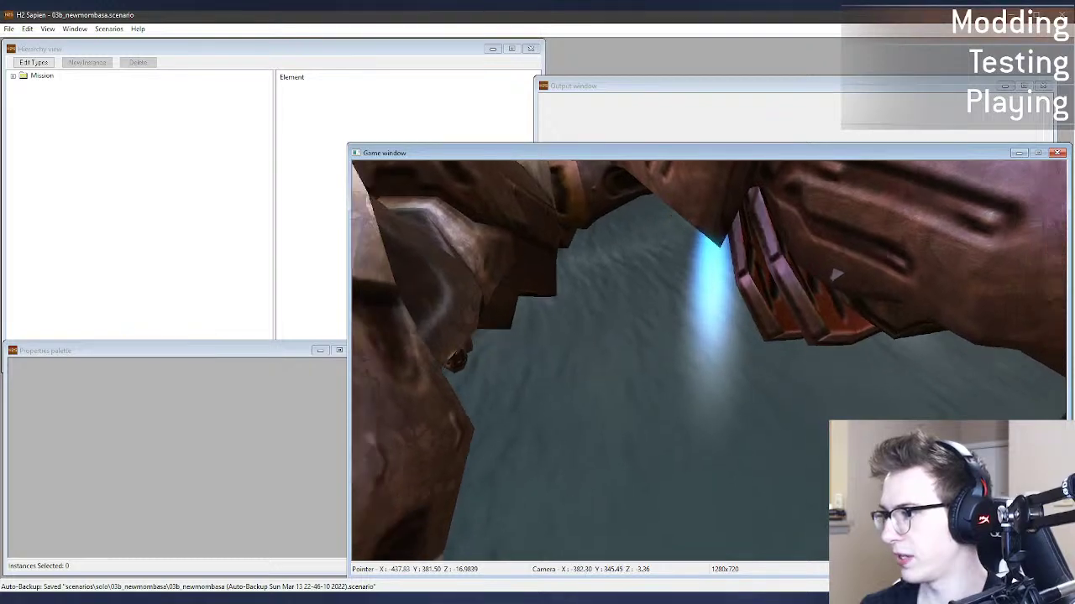
key(s)
mouse_move(817, 332)
middle_down()
mouse_move(818, 290)
mouse_move(818, 327)
middle_up()
key(w)
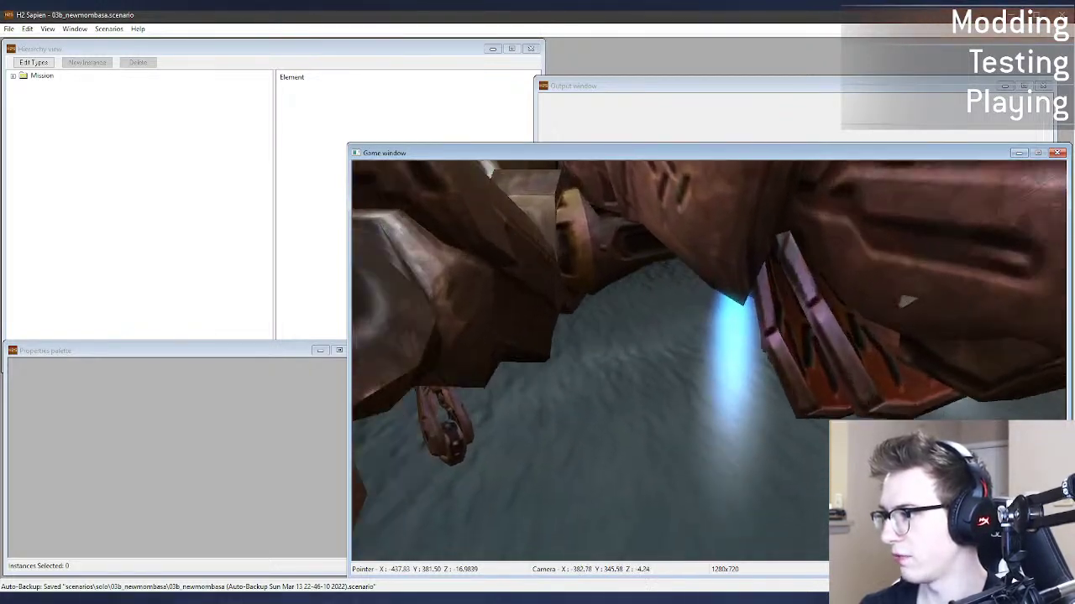
key(w)
middle_drag(708, 361, 717, 327)
middle_drag(818, 290, 818, 322)
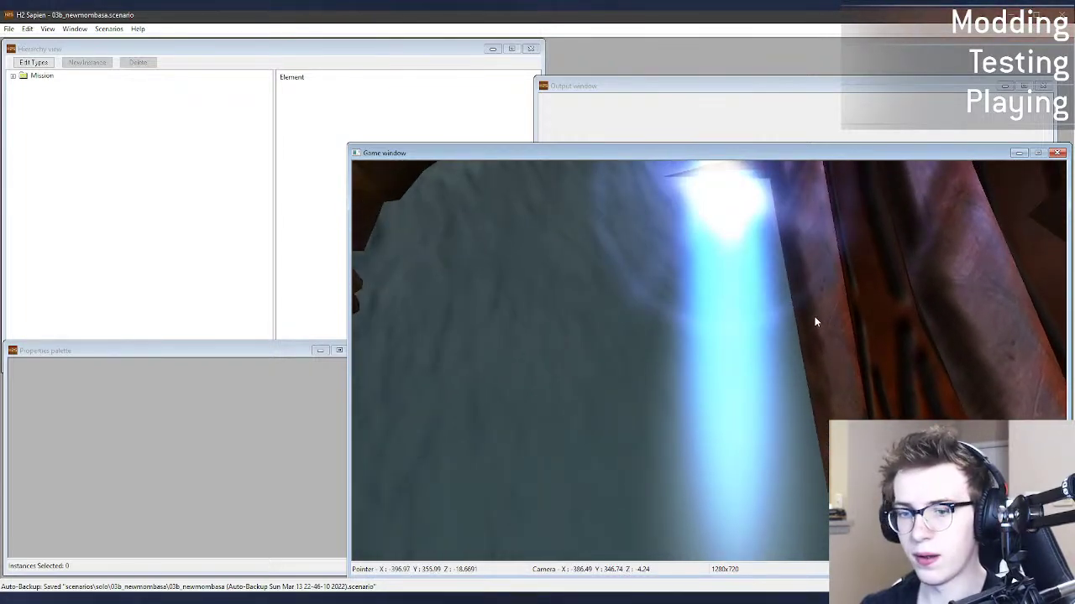
Step: Switch to the H3EK Guerilla and set the profile_color function type of the fill_light light volume system to basic
key(alt+Tab)
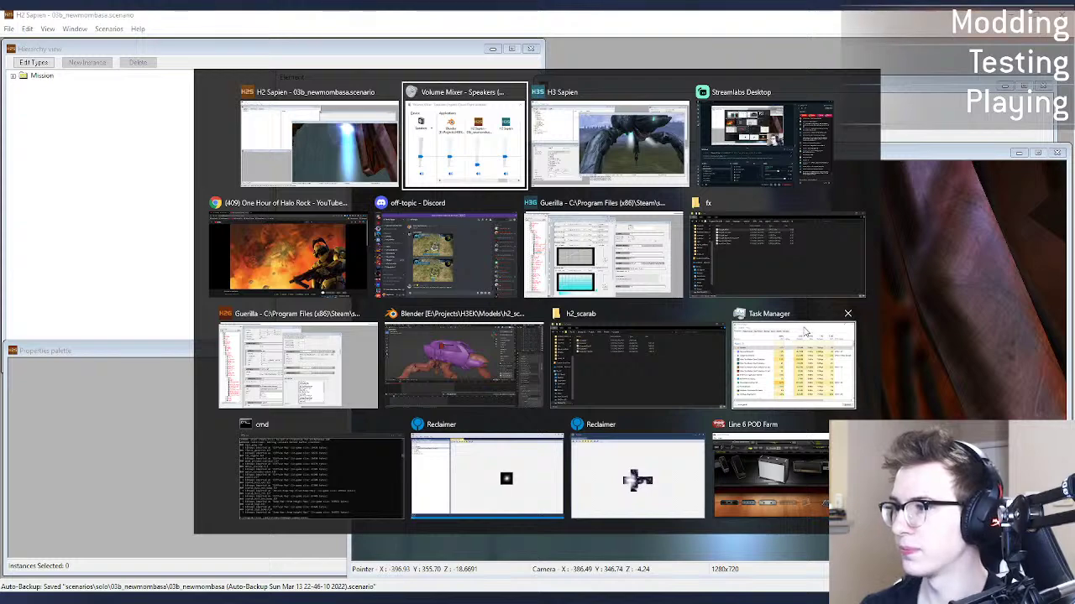
key(alt+Tab)
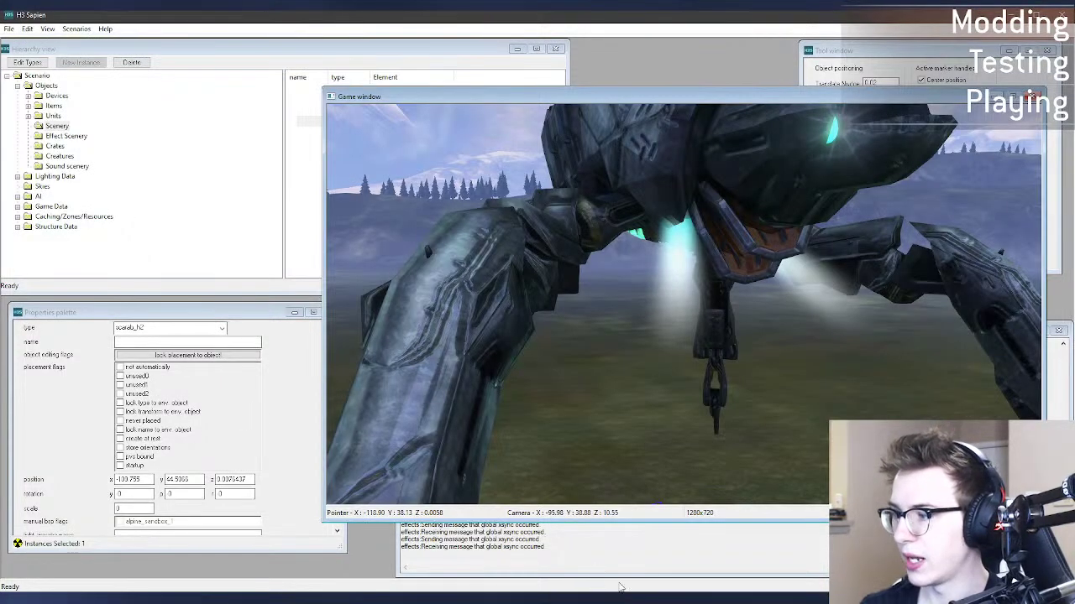
key(alt+Tab)
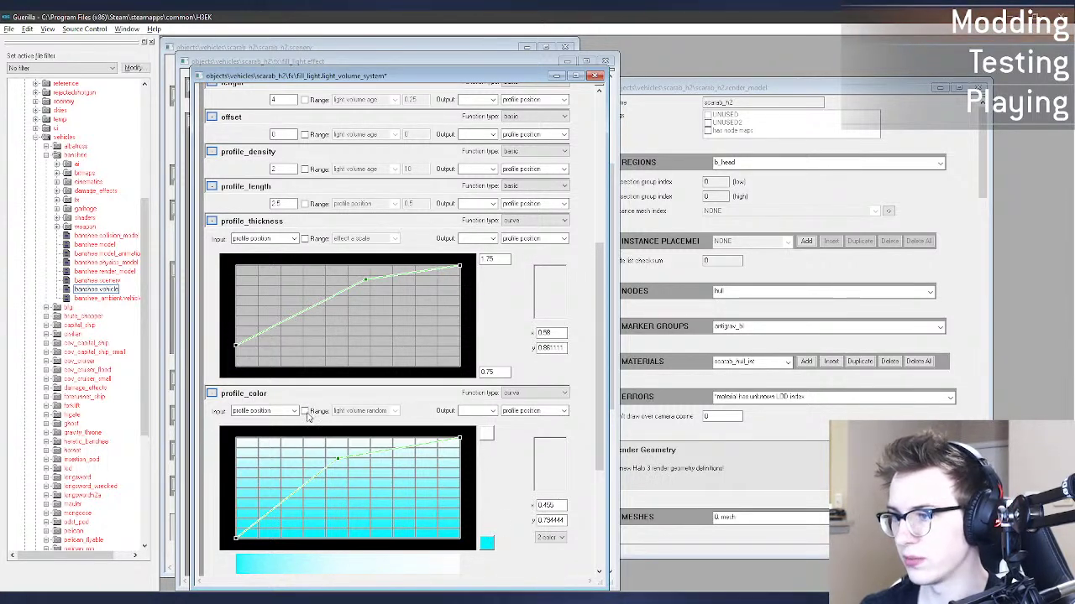
click(534, 393)
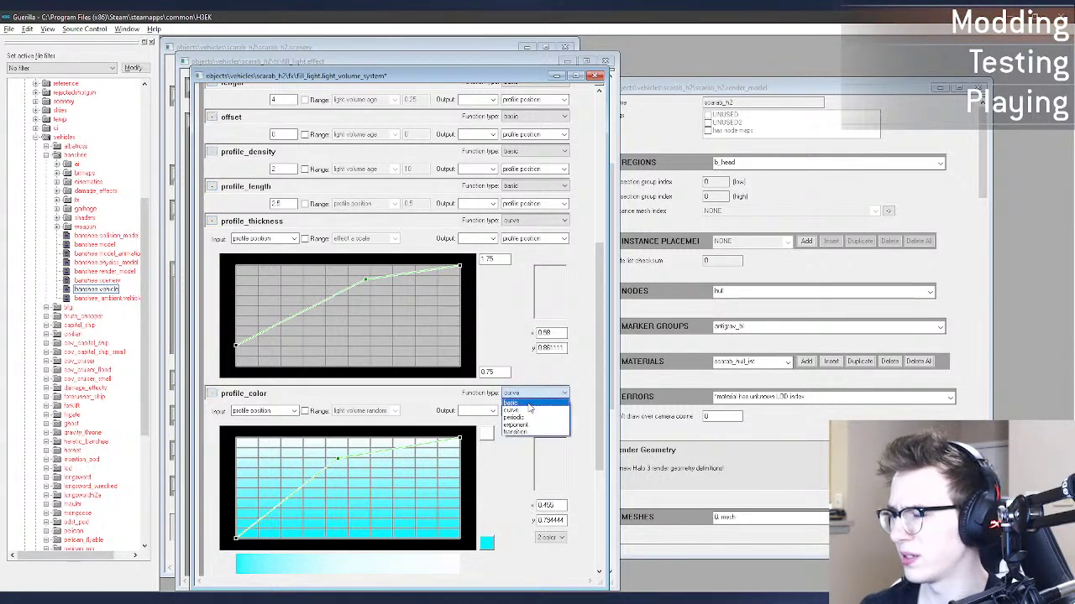
click(521, 402)
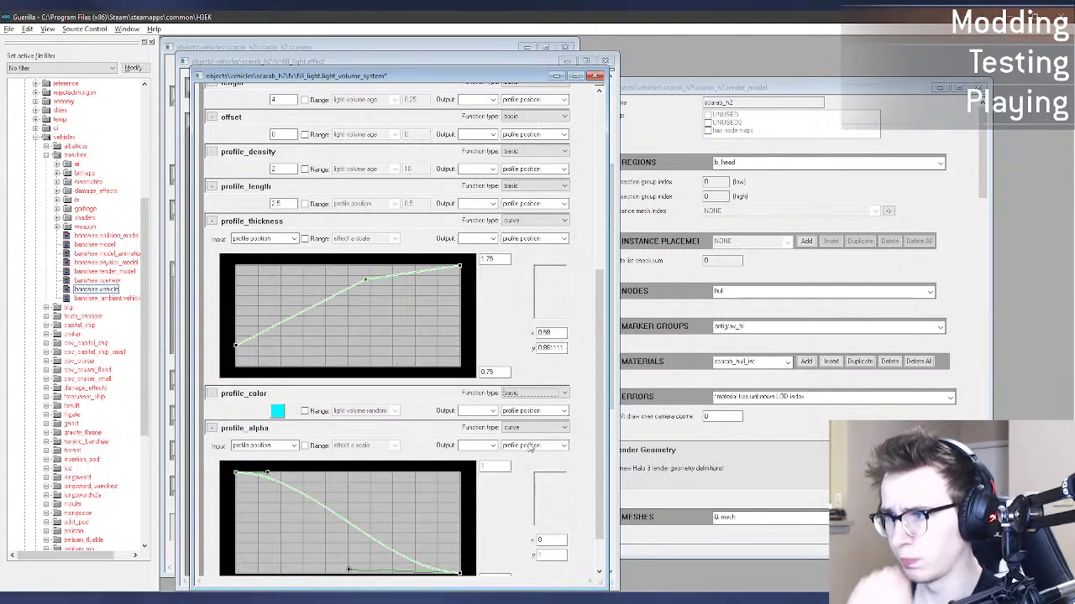
Step: Reshape the profile_thickness curve to run nearly level from about 0.4 and drop to about 0.09 at its end
drag(372, 283, 399, 346)
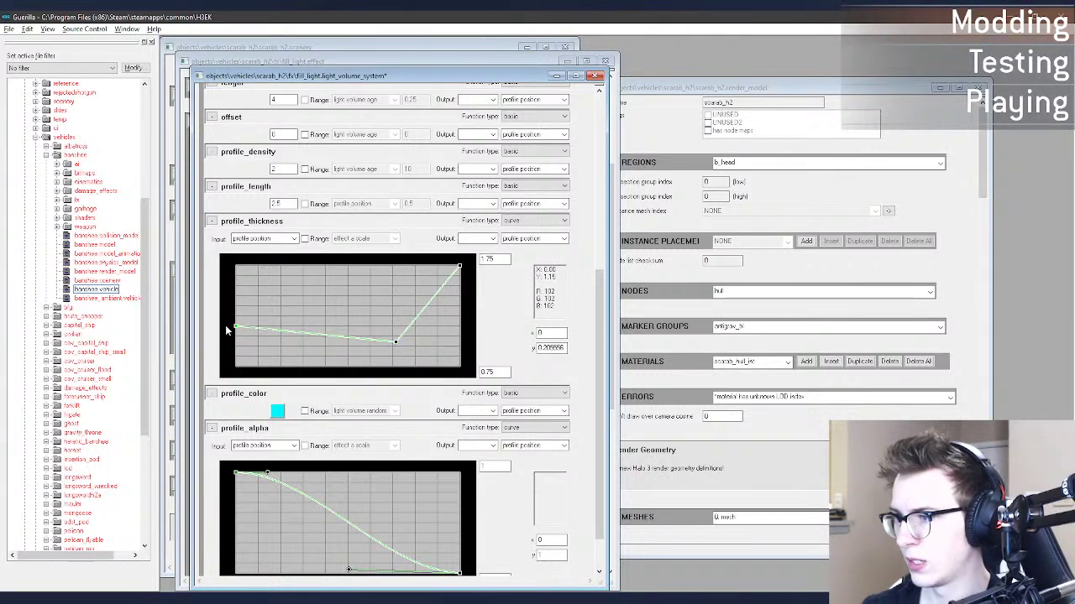
drag(395, 342, 400, 329)
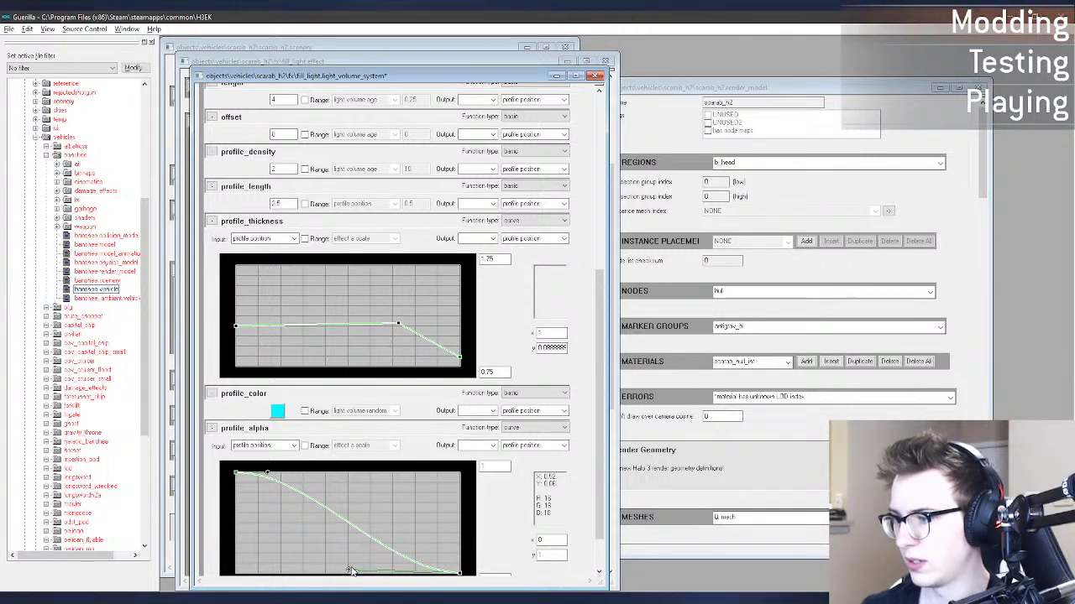
Step: Move the lower handle of the profile_alpha curve to about x 0.705, y 0.472, save the tag and check the beams in H3 Sapien
drag(351, 571, 410, 528)
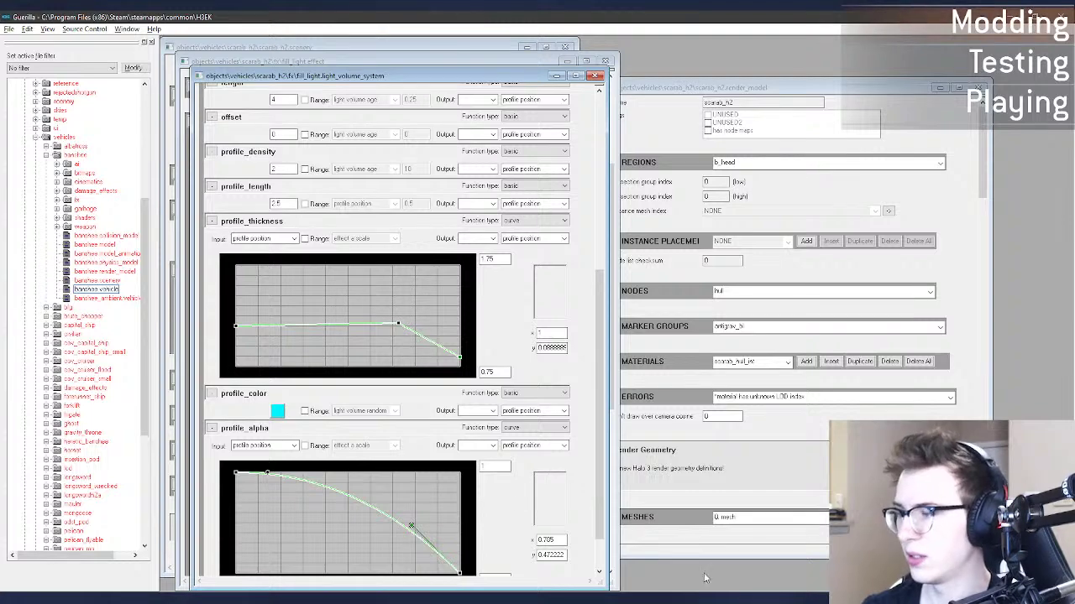
click(703, 600)
middle_drag(687, 387, 698, 495)
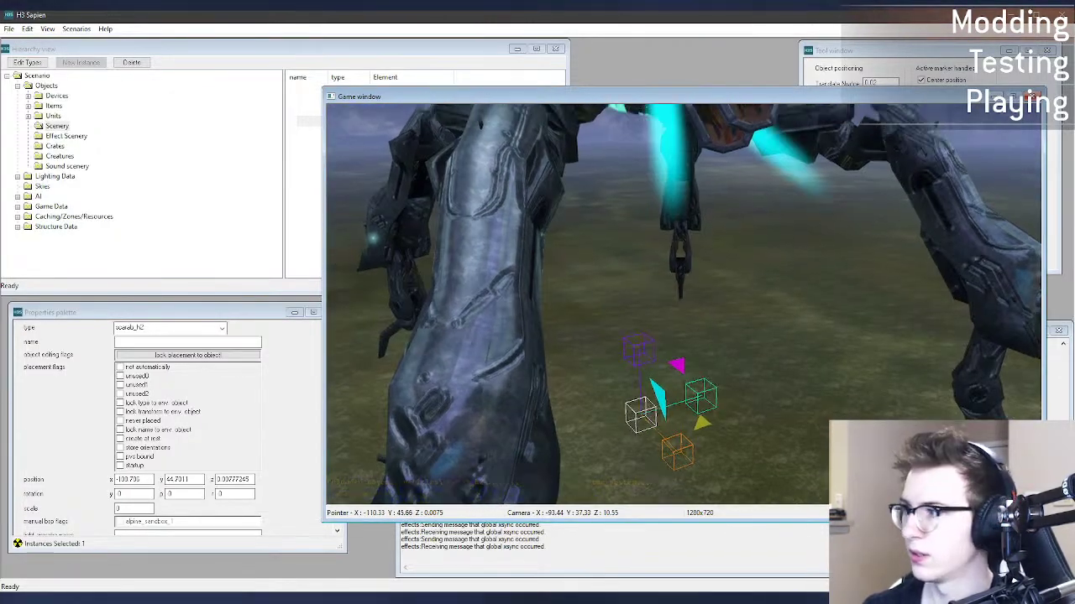
Step: Back in Guerilla, lower the middle point of the profile_thickness curve and bring its start down to about 0.21
key(alt+Tab)
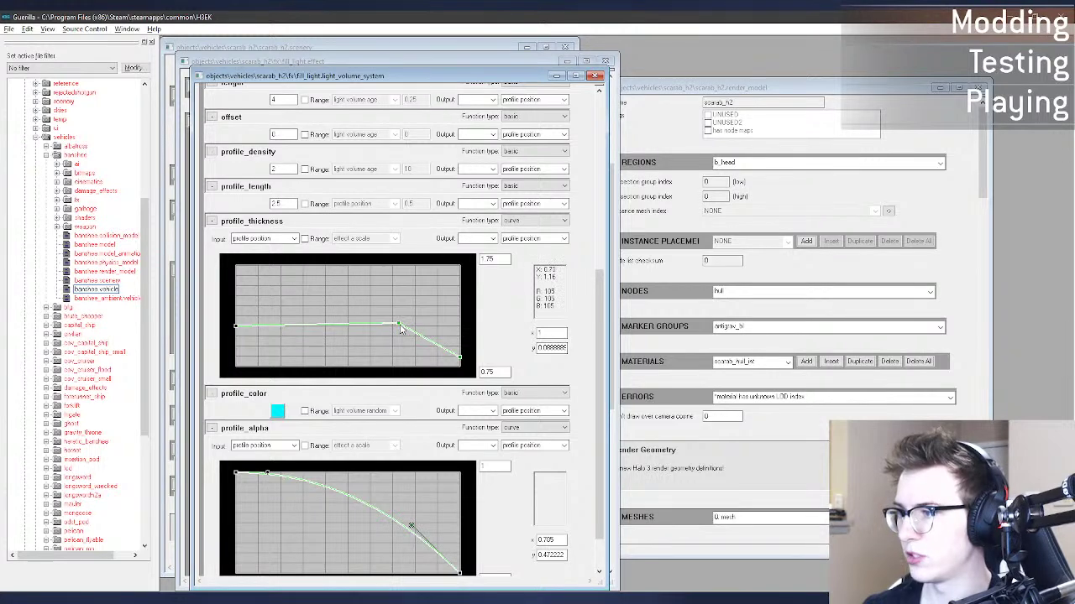
drag(400, 326, 400, 344)
drag(236, 332, 232, 348)
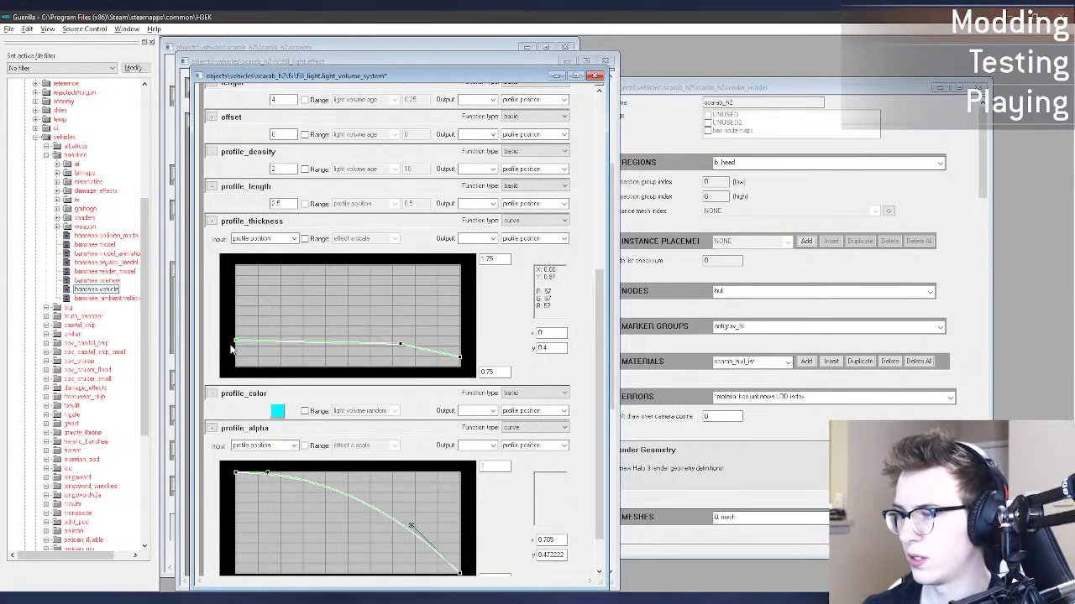
scroll(447, 477, down, 1)
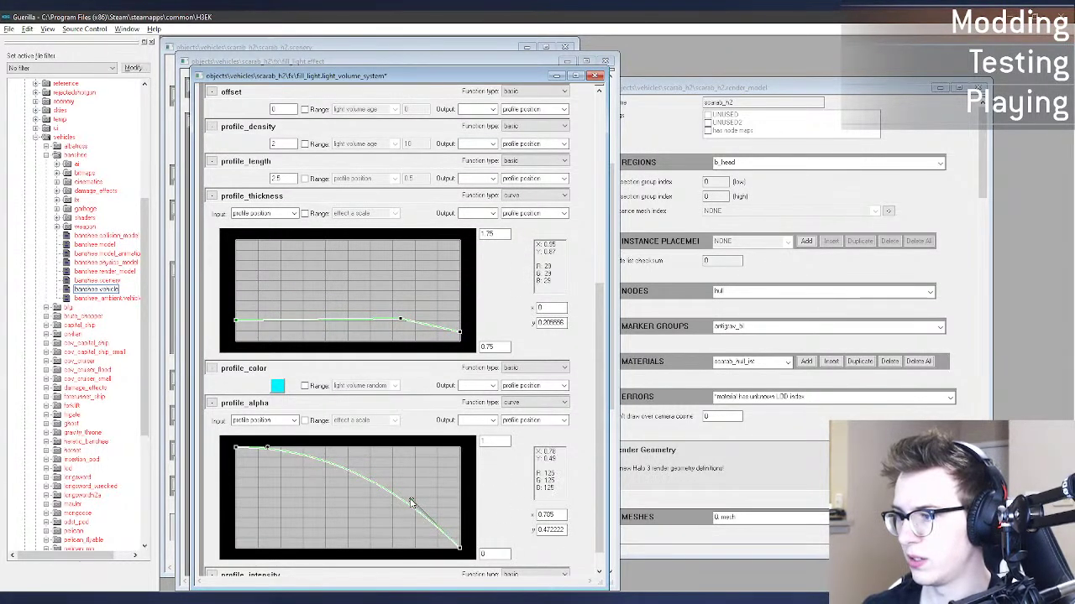
Step: Move the lower handle of the profile_alpha curve to about x 0.6, y 0.133, save the tag and check the beams in H3 Sapien
drag(410, 502, 372, 538)
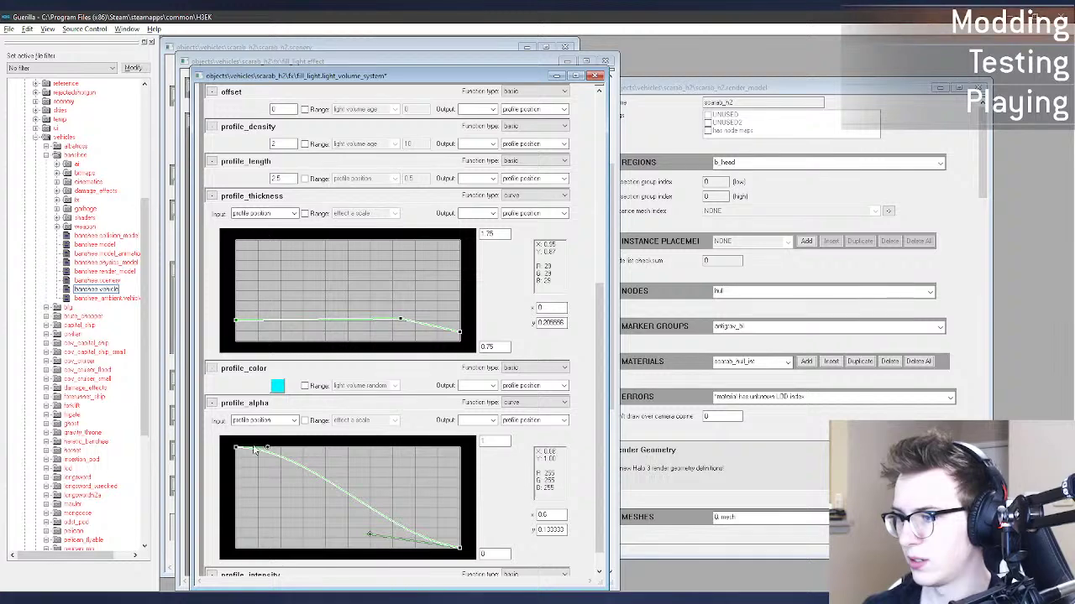
key(alt+Tab)
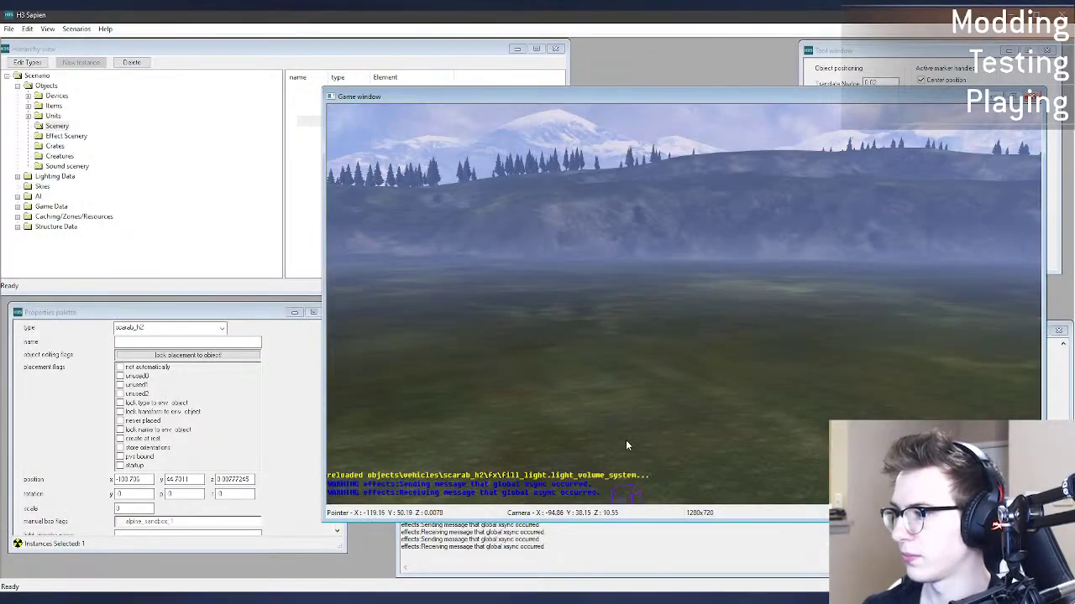
right_drag(626, 442, 658, 432)
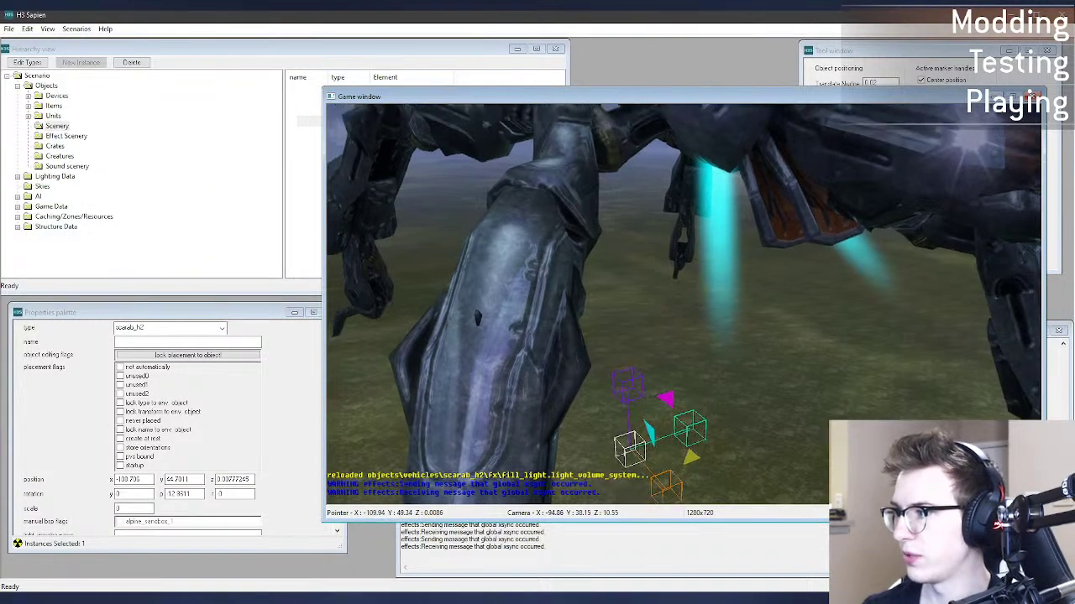
key(alt+Tab)
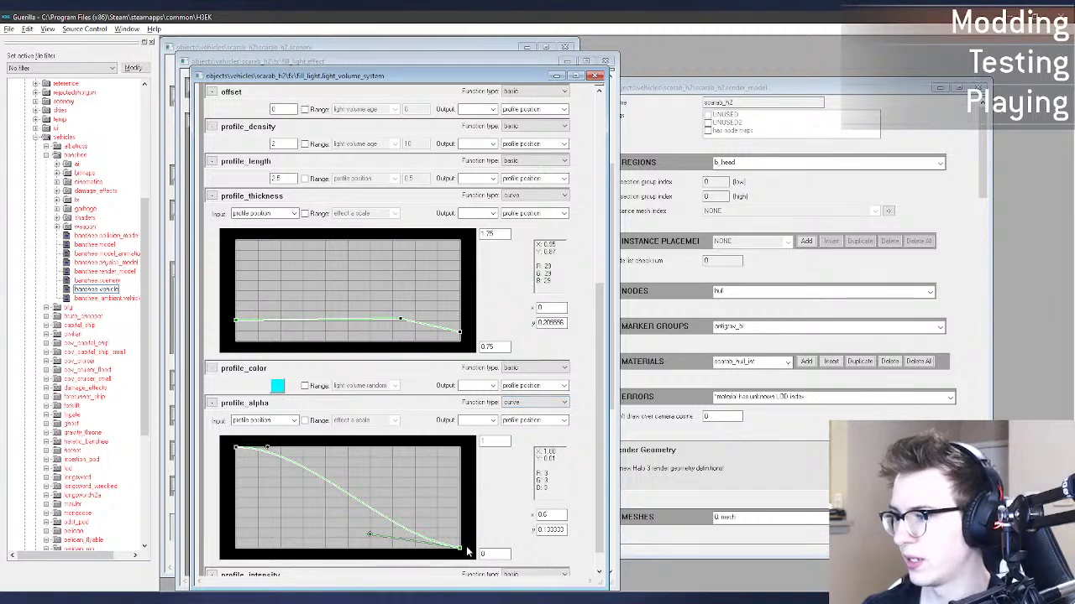
Step: In Guerilla, set the offset of the outer_glow light volume to 1, save, and move the scarab slightly in H3 Sapien to check its beams
drag(599, 352, 597, 334)
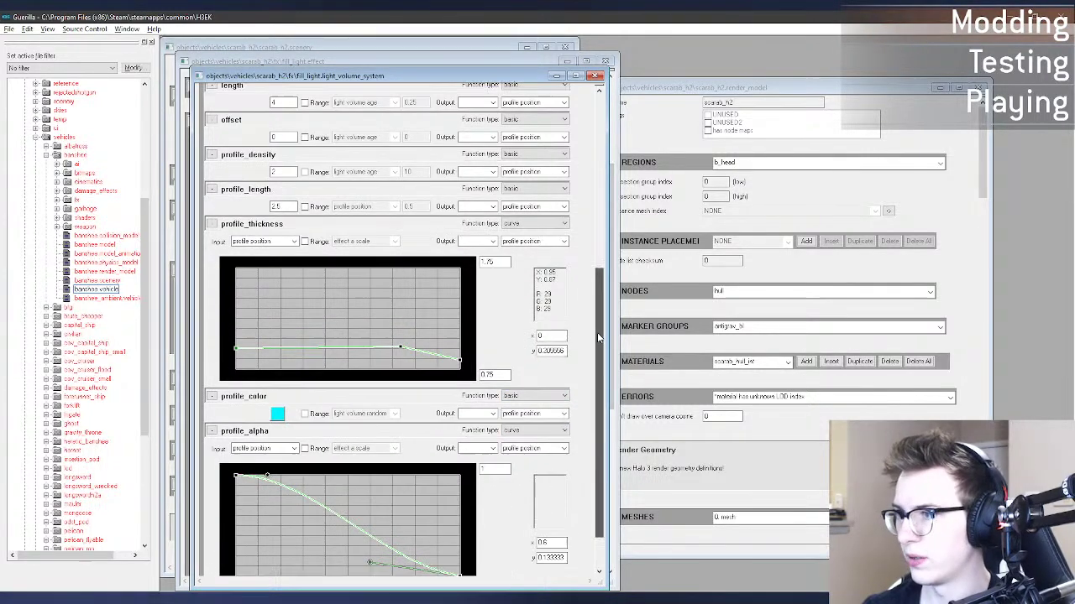
key(alt+Tab)
mouse_move(607, 322)
middle_down()
mouse_move(659, 322)
mouse_move(634, 317)
mouse_move(617, 290)
mouse_move(612, 326)
middle_up()
key(alt+Tab)
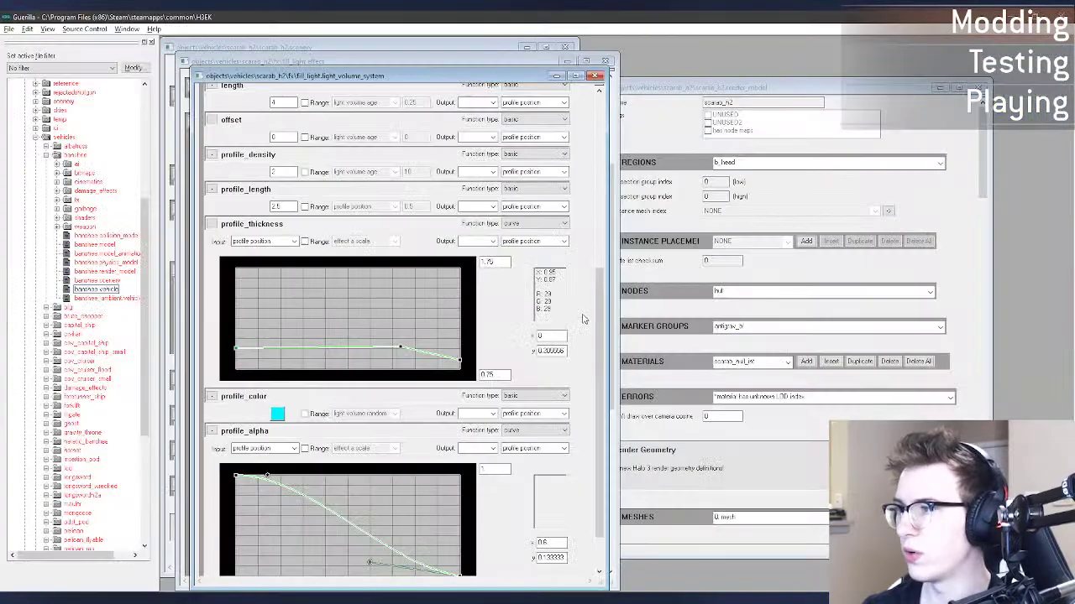
scroll(578, 124, up, 8)
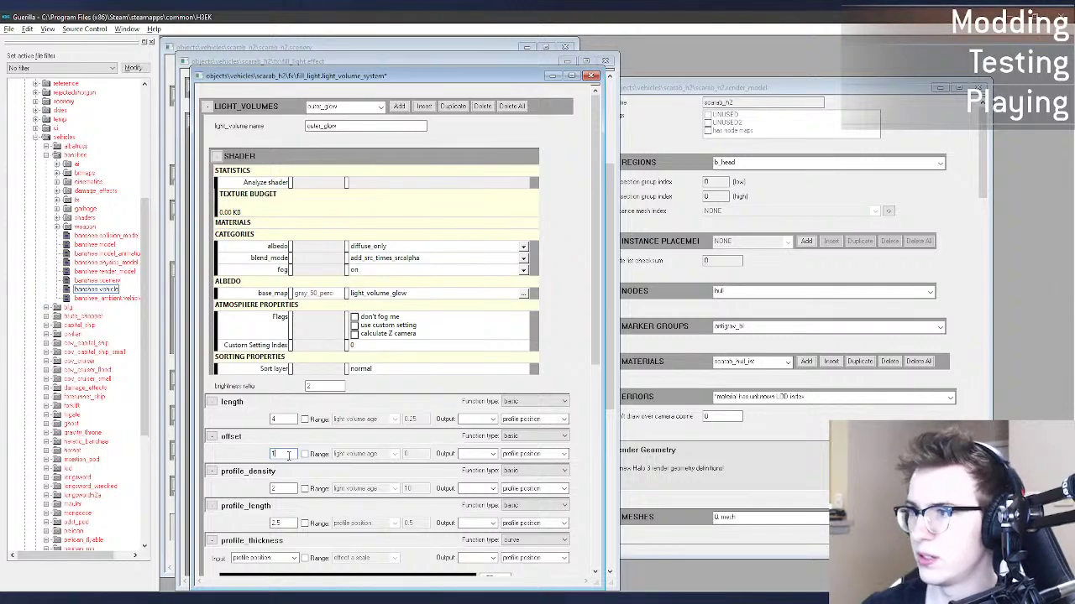
key(alt+Tab)
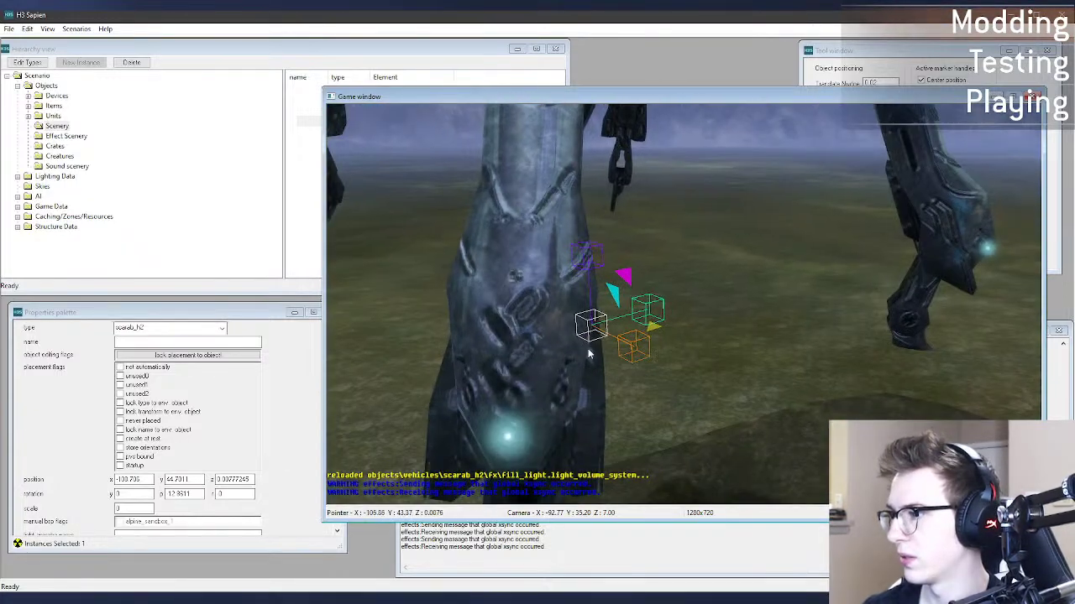
drag(590, 323, 596, 315)
middle_drag(595, 315, 594, 348)
key(r)
key(f)
Step: Compare the length and origin of the original scarab's beams in H2 Sapien with those of the port in H3 Sapien
key(alt+Tab)
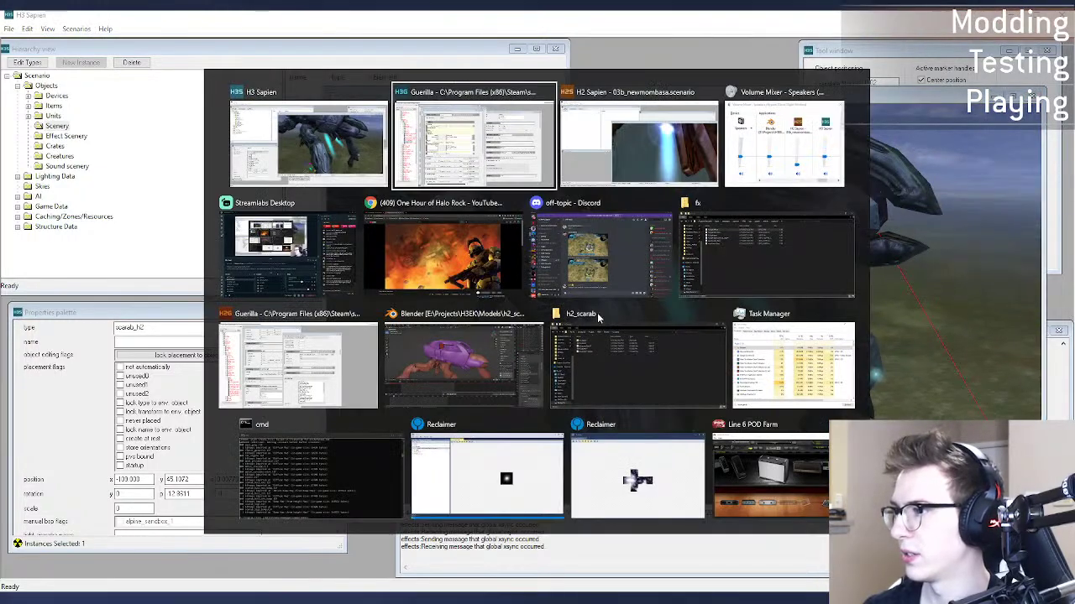
key(r)
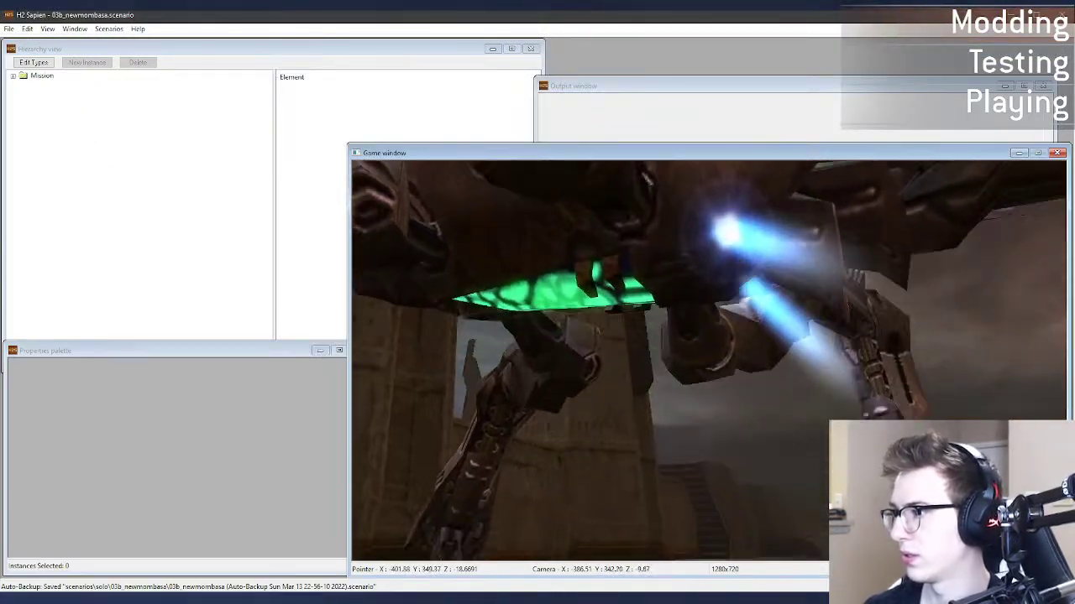
key(w)
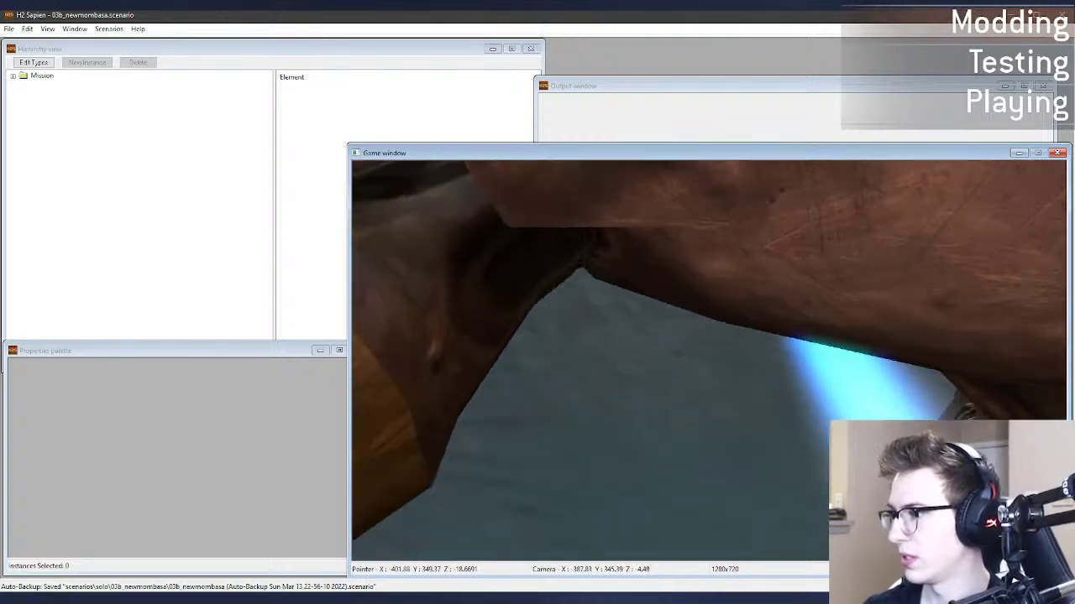
key(s)
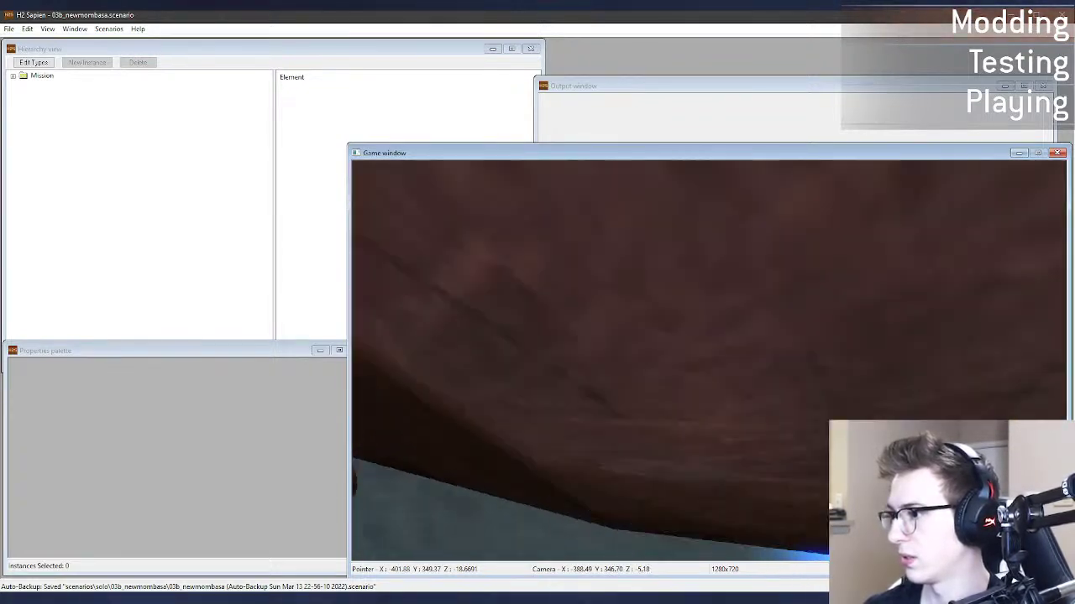
key(w)
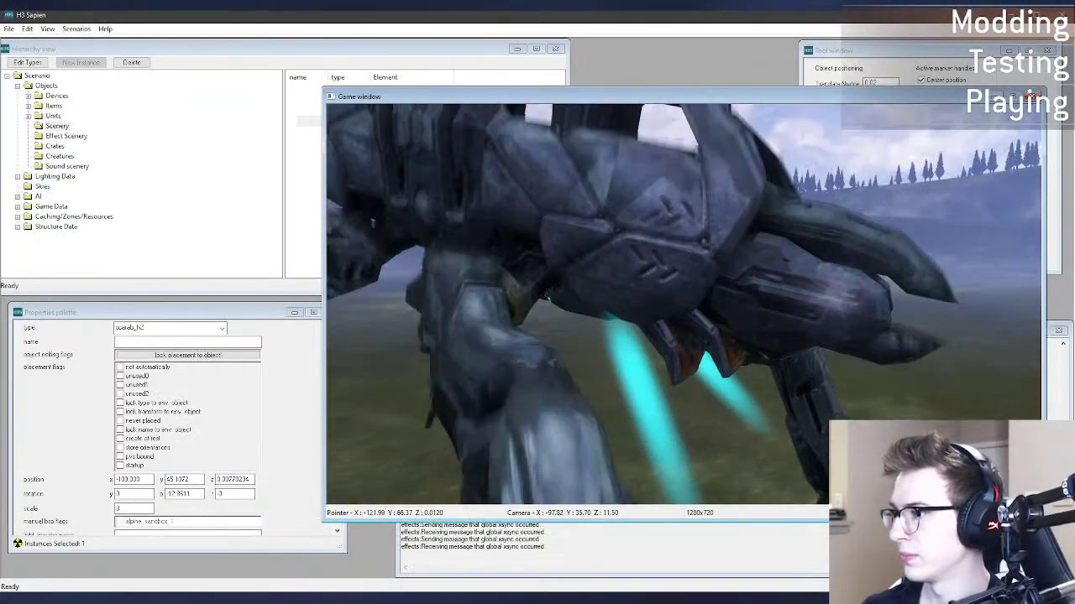
key(d)
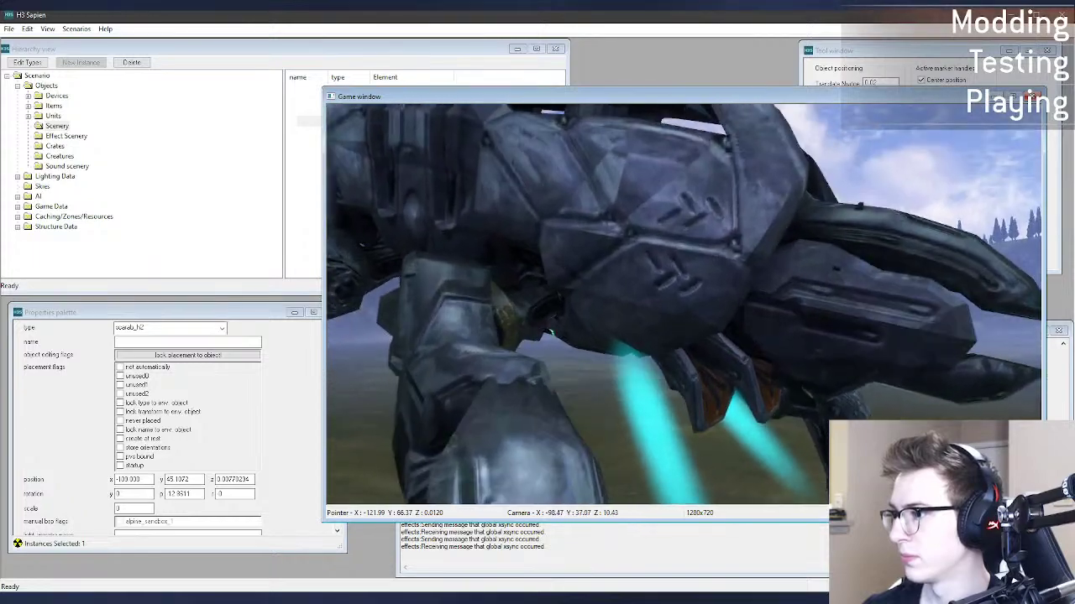
key(w)
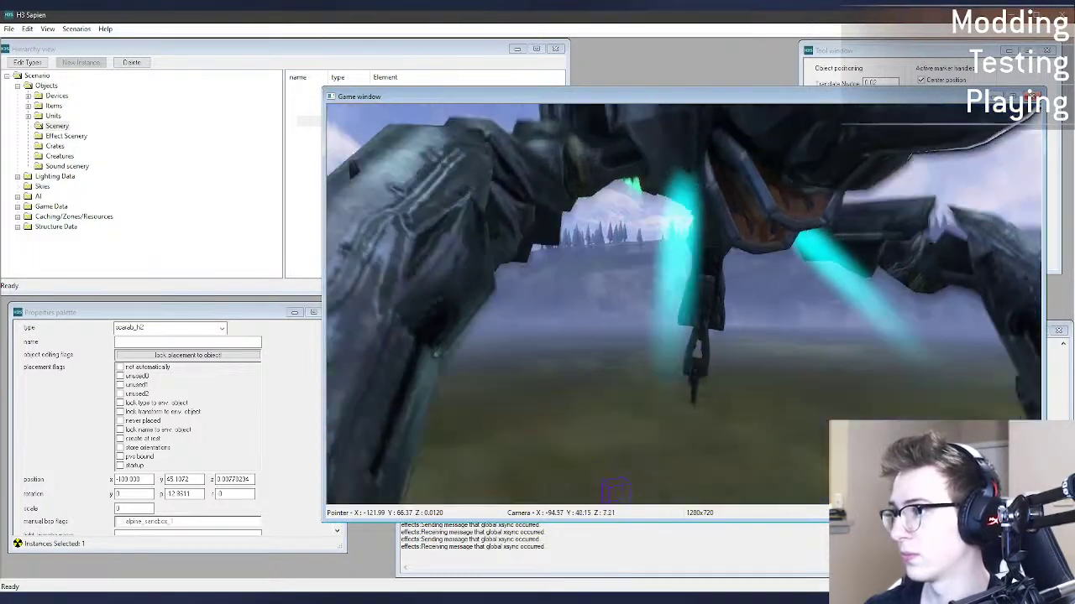
Step: In Guerilla, set the light volume's length to 2.5, save the tag, and compare the beams in H3 Sapien against H2 Sapien
key(alt+Tab)
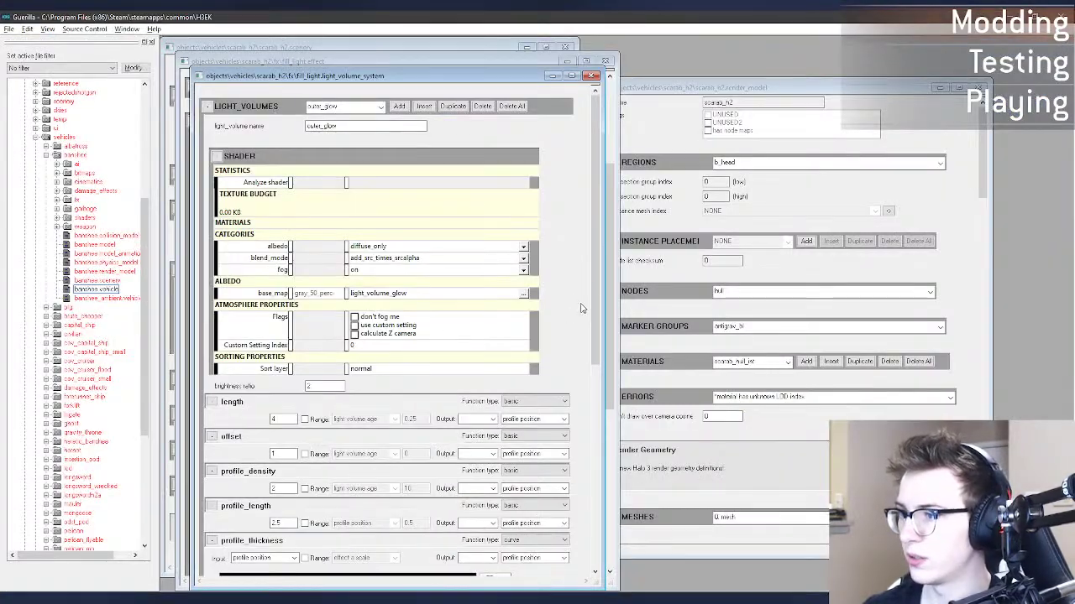
drag(593, 260, 578, 307)
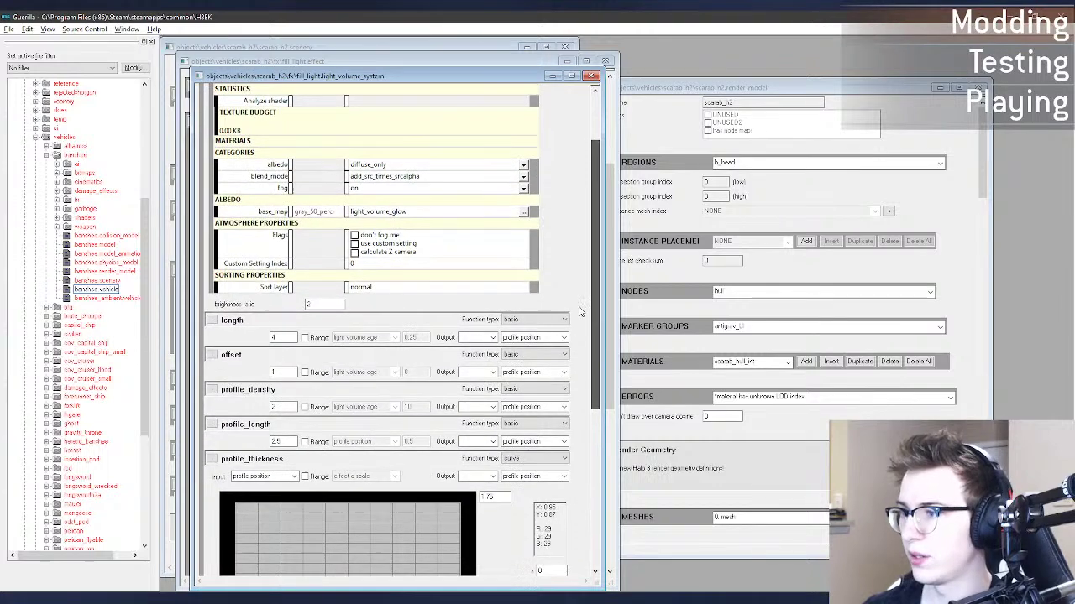
double_click(273, 337)
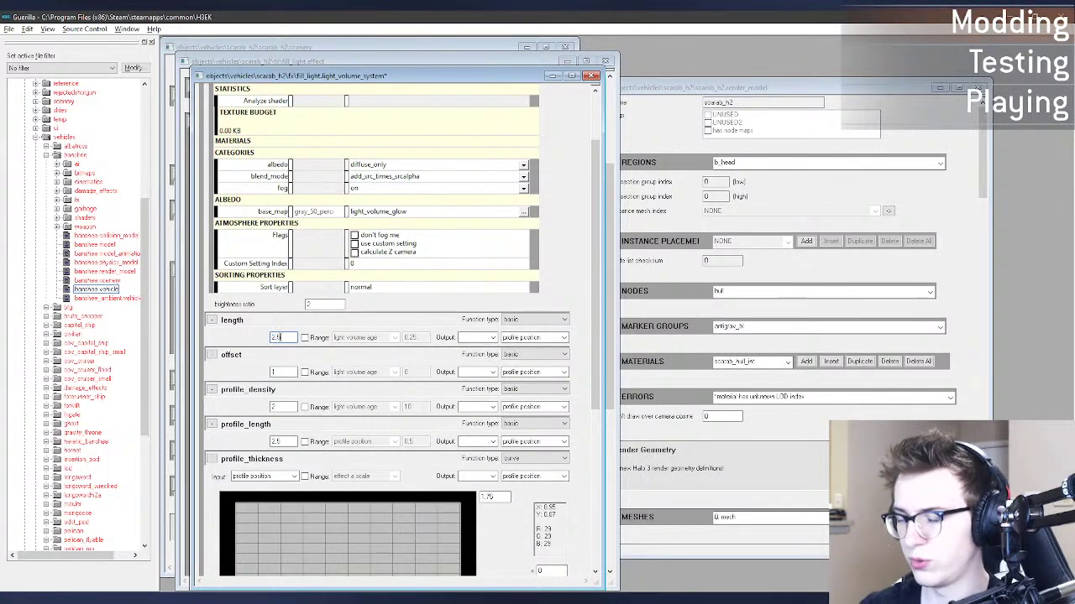
text(2.5)
key(alt+Tab)
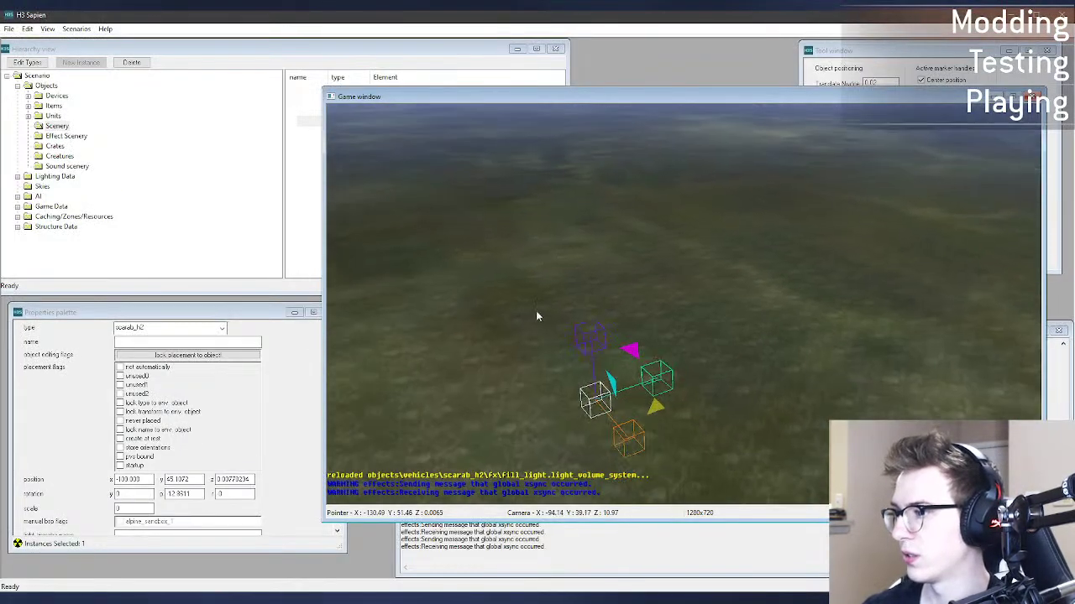
drag(594, 407, 620, 409)
middle_drag(619, 409, 619, 369)
key(s)
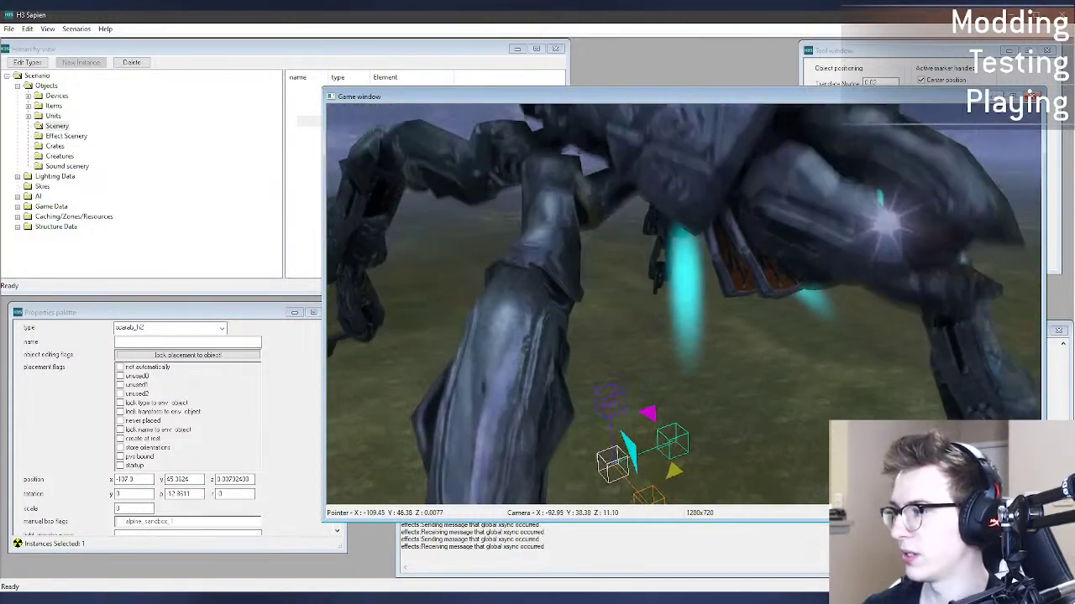
key(alt+Tab)
key(alt+Tab)
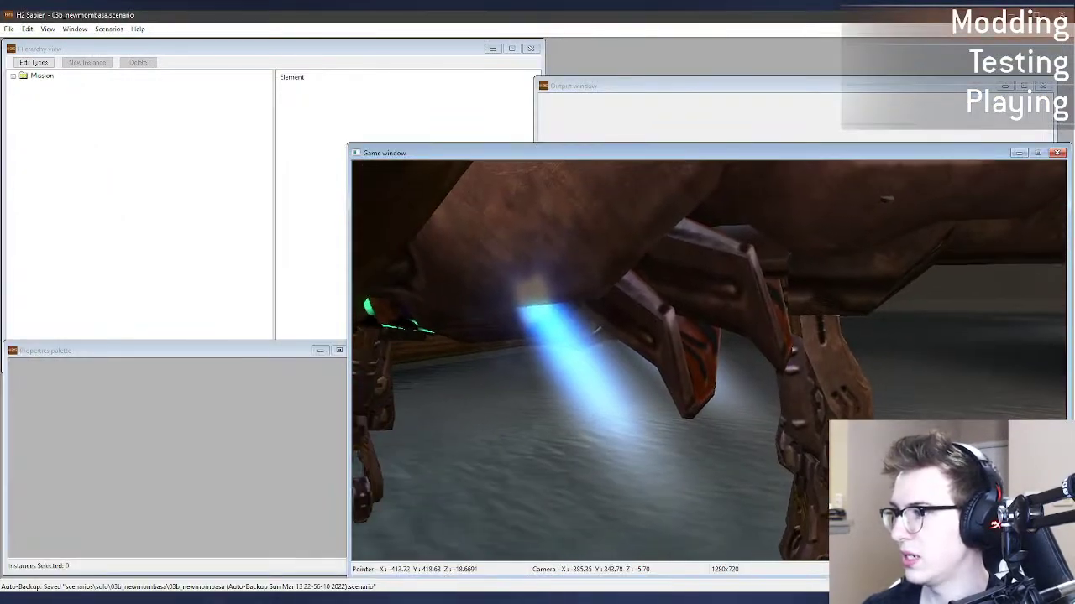
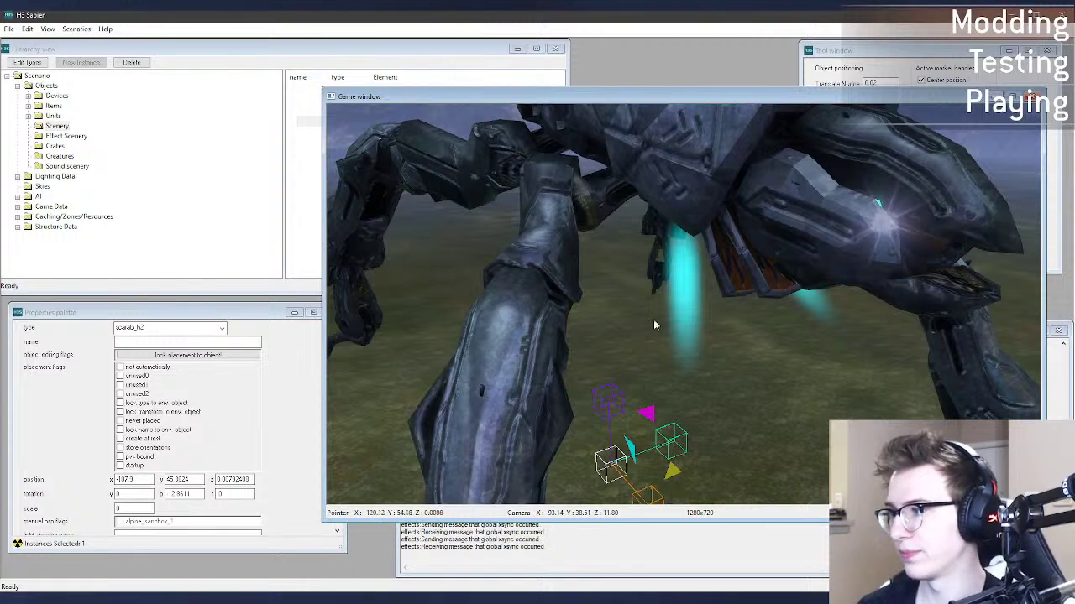
Step: Try a different profile_intensity in Guerilla, save the tag and nudge the scarab in H3 Sapien to check the beams
click(643, 599)
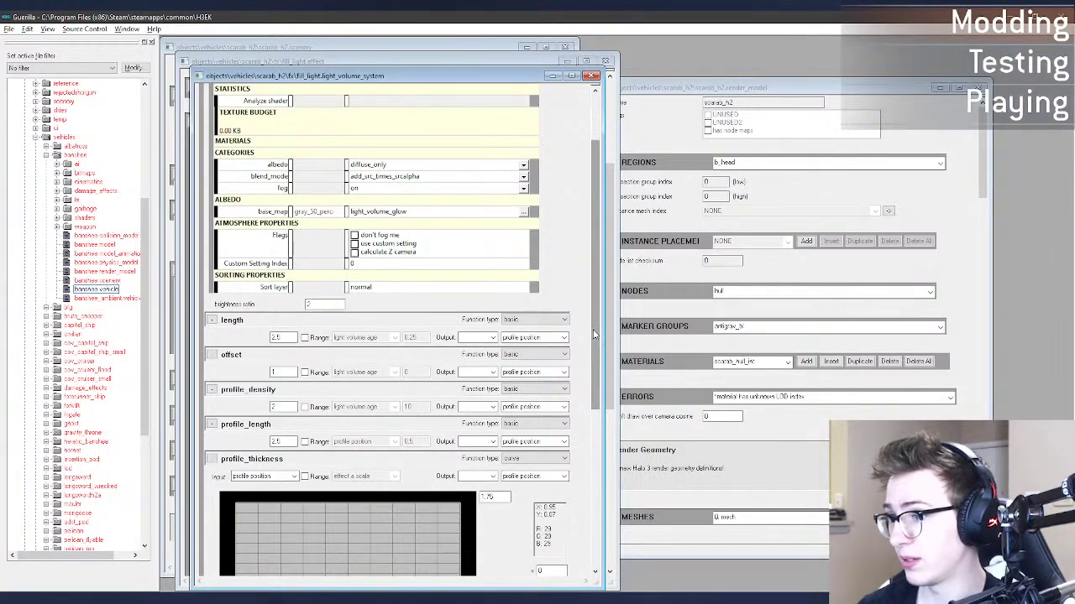
drag(597, 323, 600, 487)
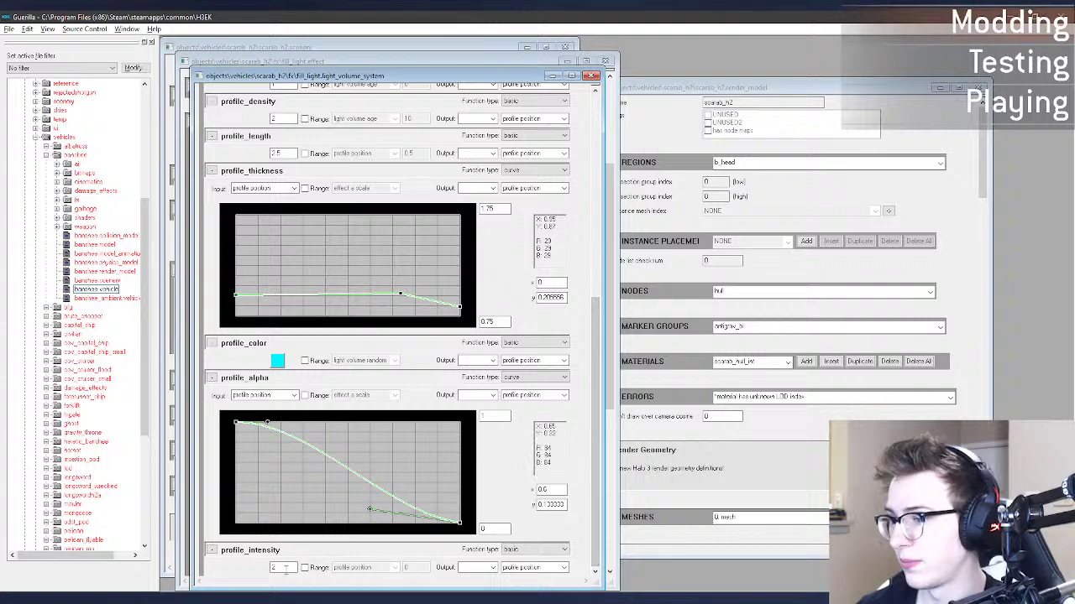
key(ctrl+s)
key(alt+Tab)
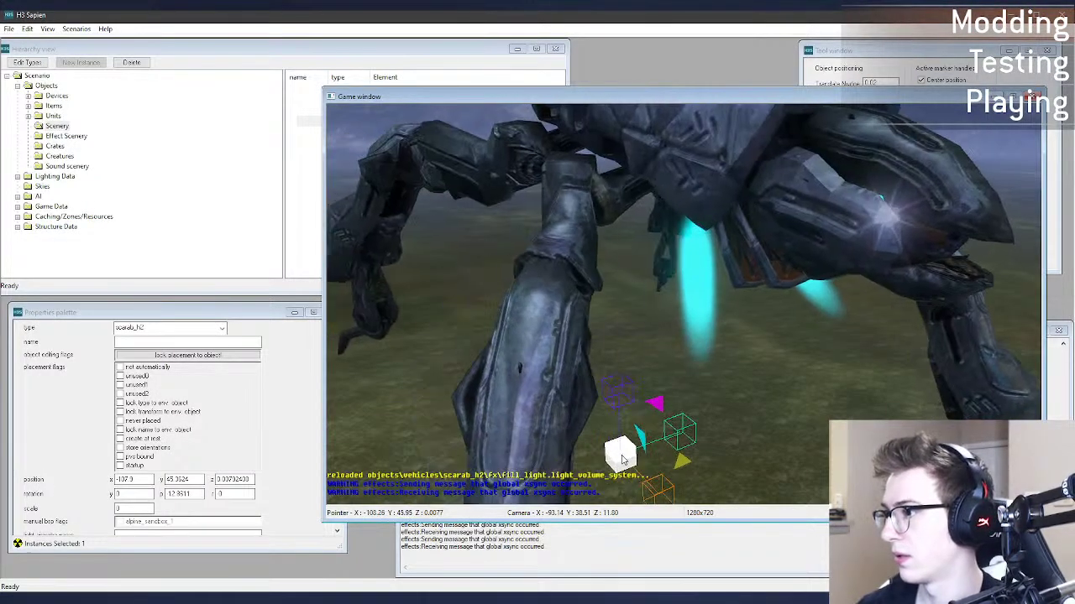
drag(622, 461, 635, 463)
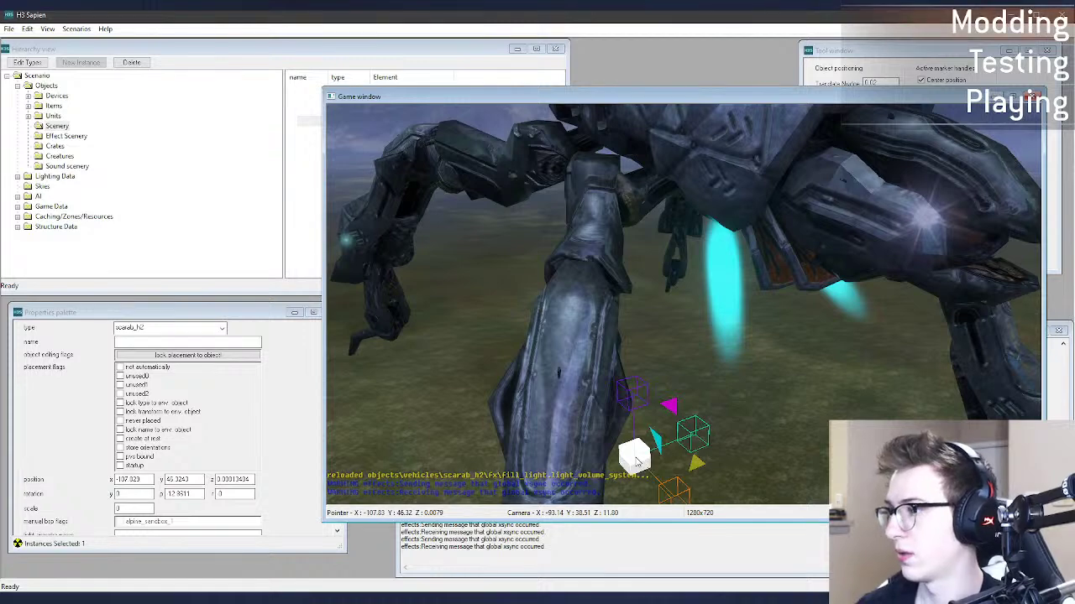
Step: Back in Guerilla, set the profile_intensity to 1, rename the outer_glow light volume to inner_glow and save the tag
key(Delete)
key(alt+Tab)
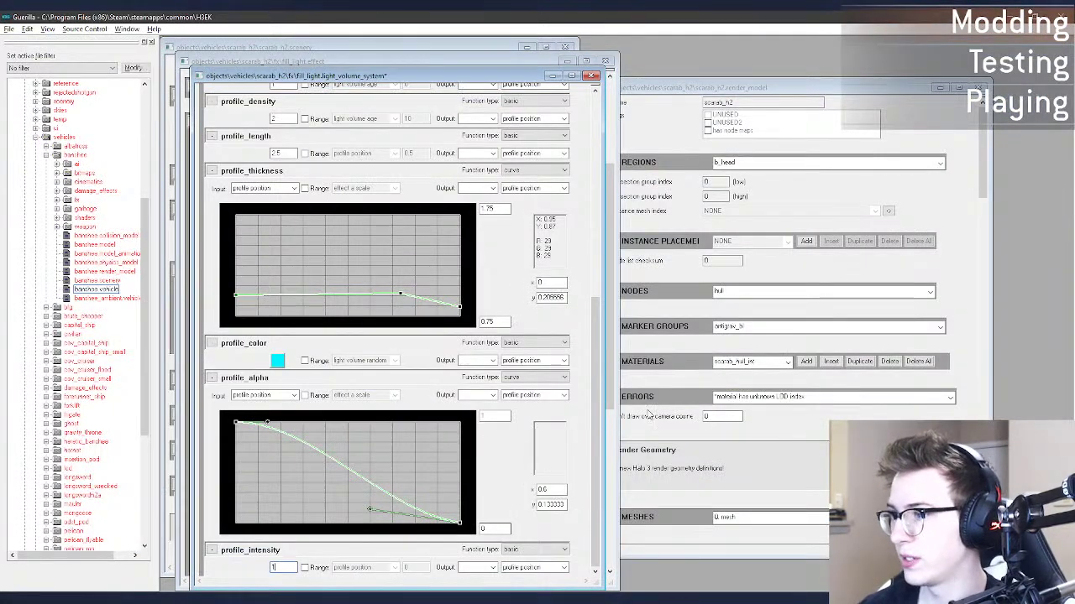
scroll(579, 213, up, 8)
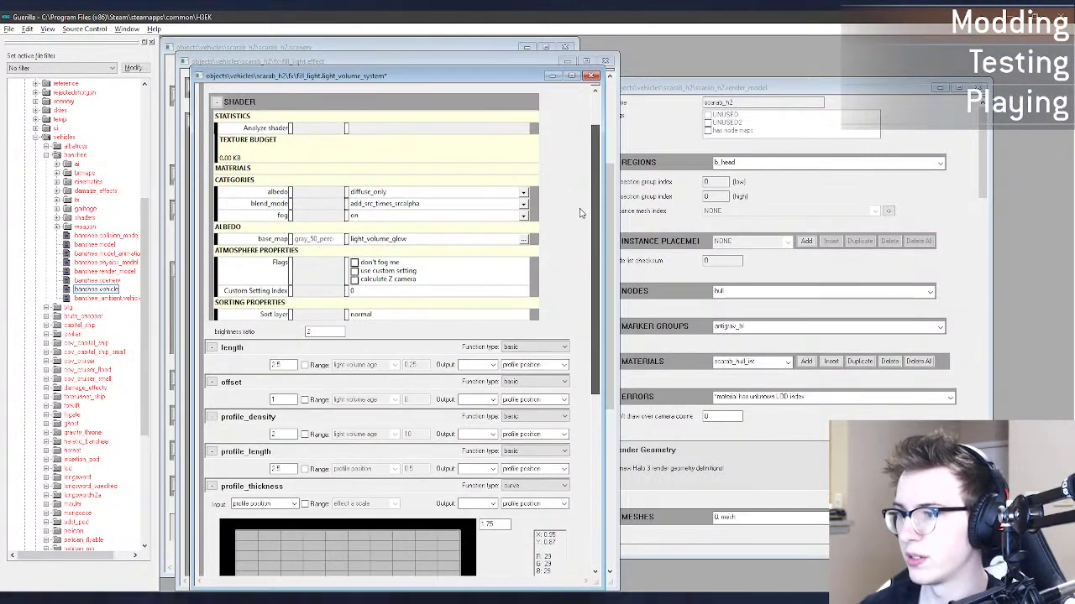
scroll(579, 206, up, 3)
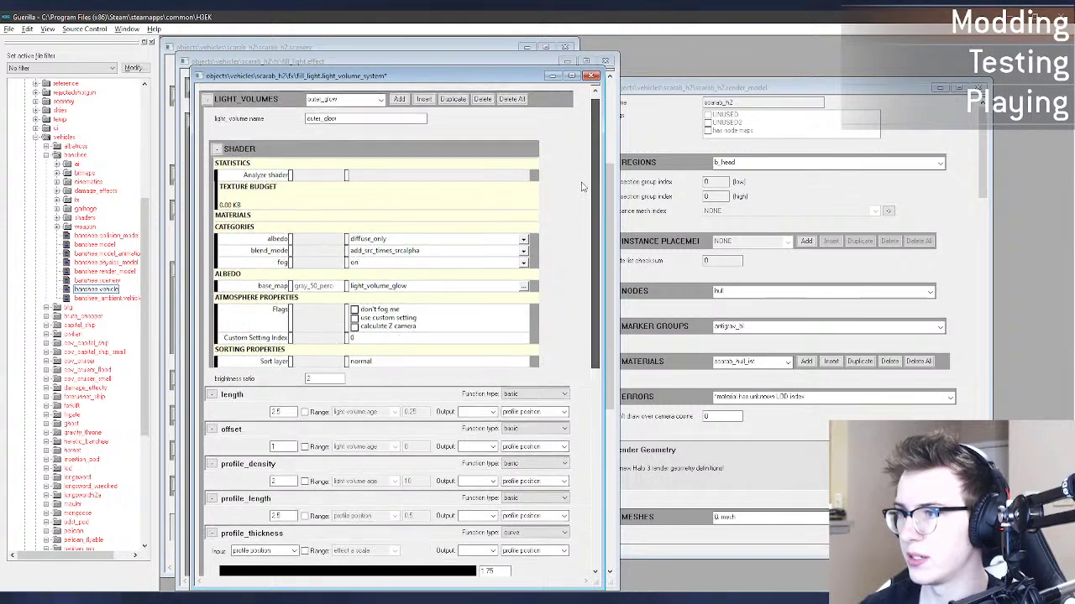
scroll(582, 186, up, 2)
click(344, 106)
click(346, 114)
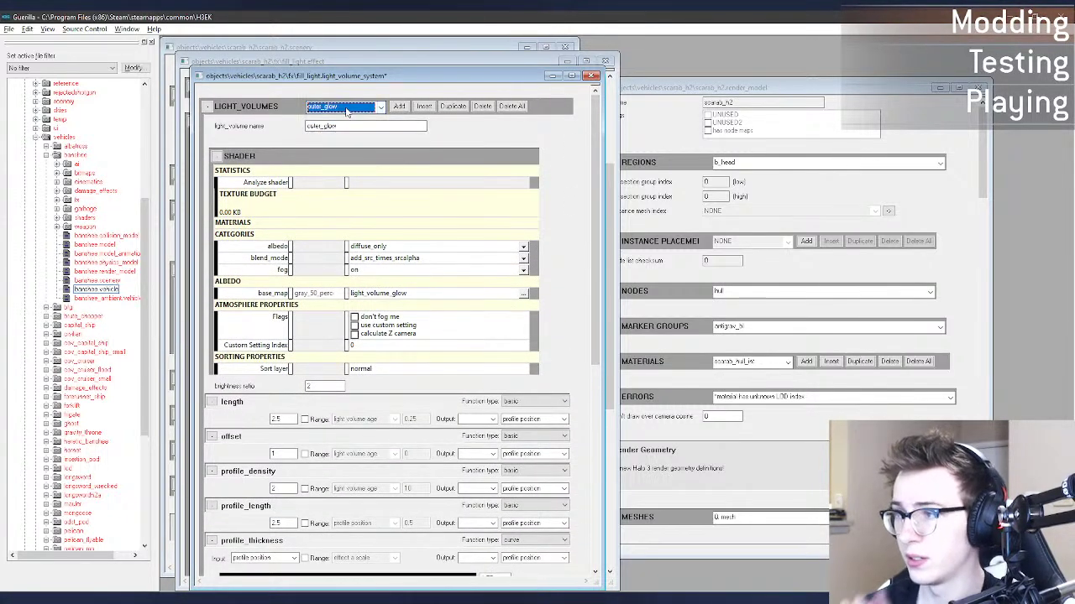
drag(345, 127, 241, 114)
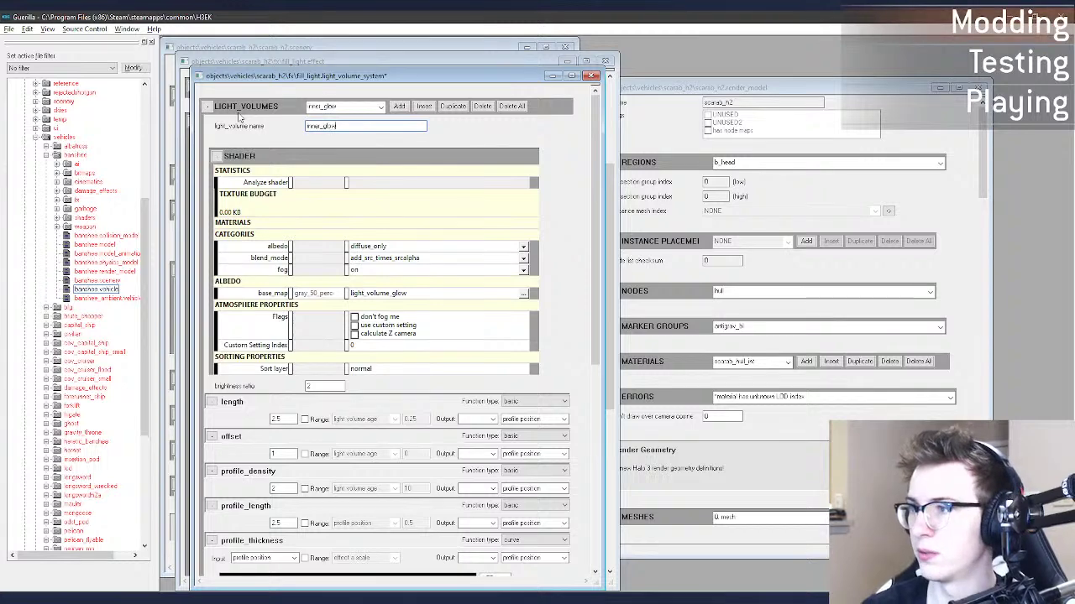
drag(590, 163, 601, 375)
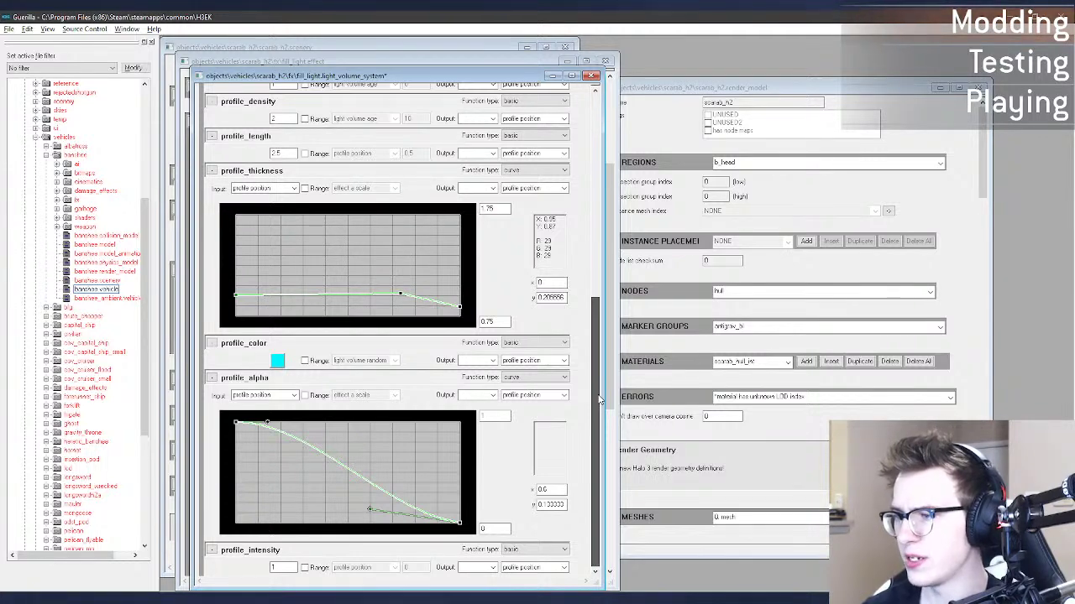
drag(603, 373, 598, 152)
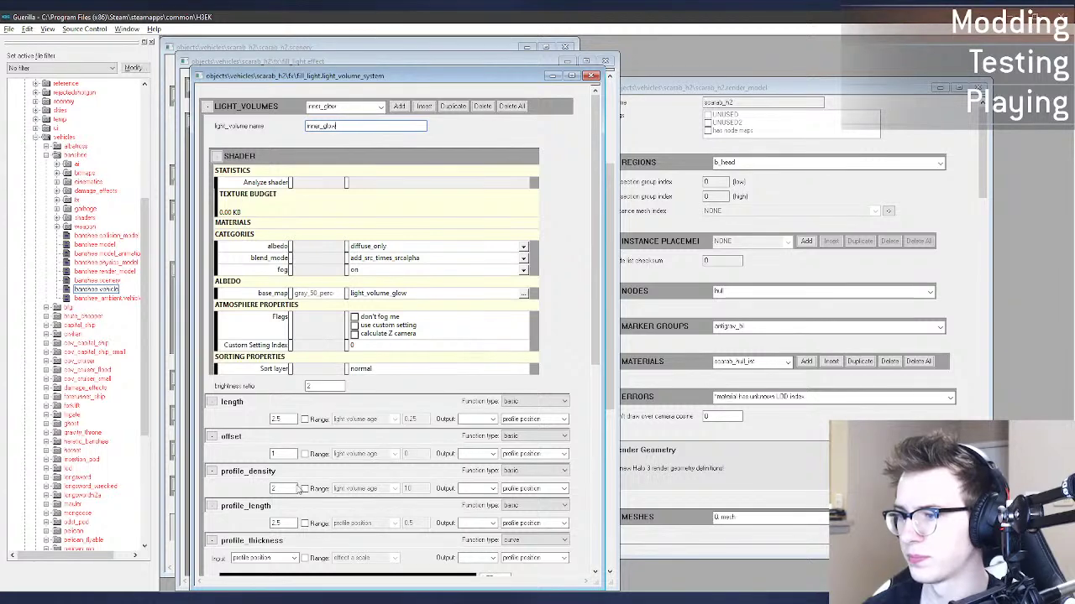
Step: Duplicate the inner_glow light volume, name the copy outer_glow and set its profile_color to white
click(444, 107)
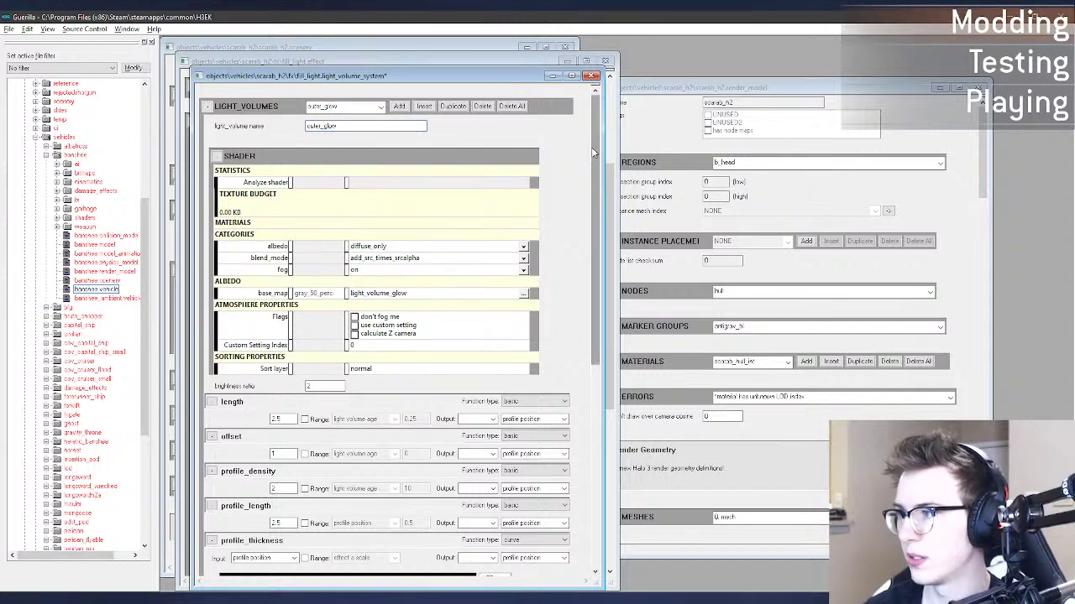
drag(596, 155, 597, 373)
click(279, 361)
click(554, 374)
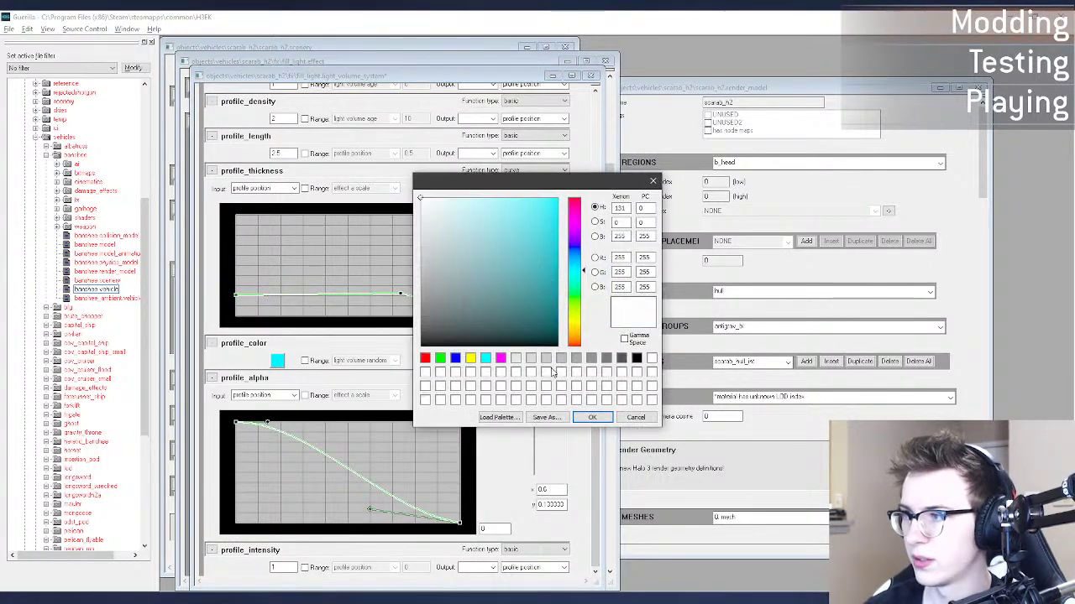
click(587, 415)
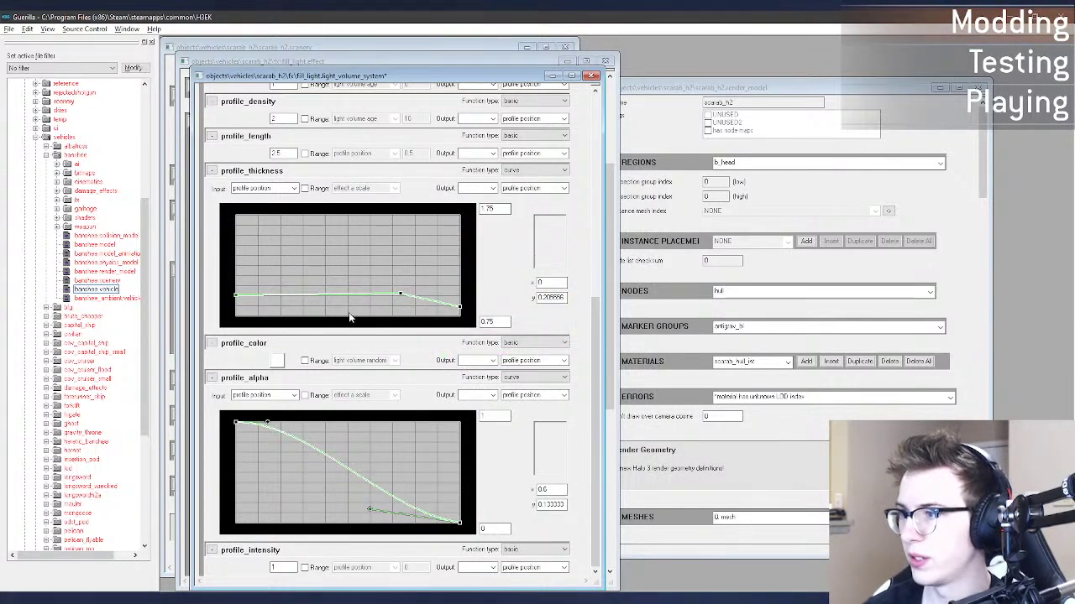
Step: Reshape outer_glow's profile_thickness curve to start at about 1.14 and widen towards the end, set the maximum profile_alpha to 0.5 and save the tag
drag(238, 298, 232, 281)
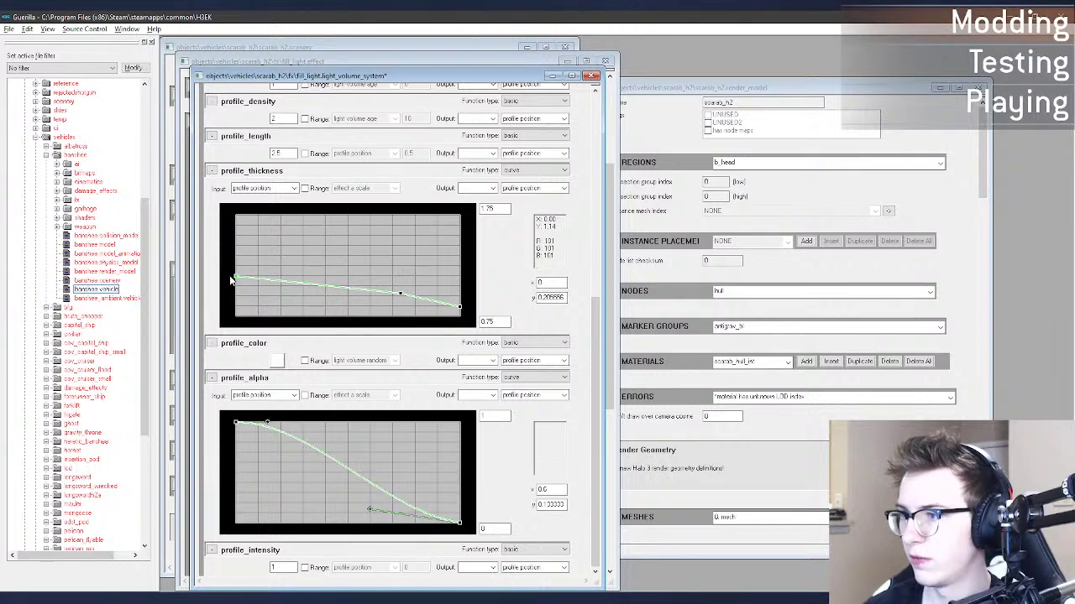
drag(397, 295, 394, 236)
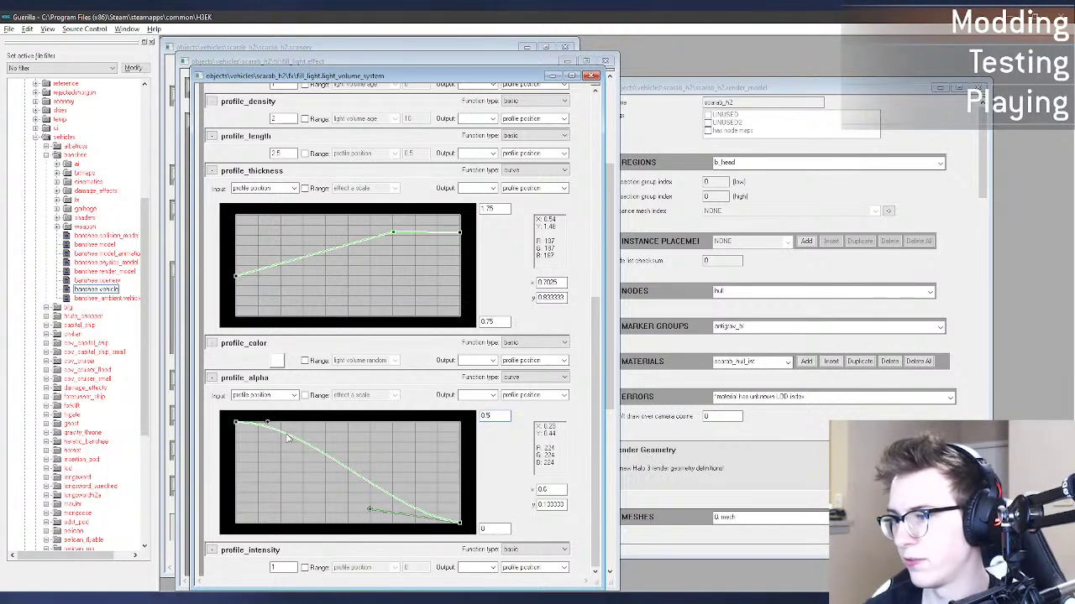
Step: Switch to H3 Sapien and place a new scarab_h2 scenery instance on the ground
key(alt+Tab)
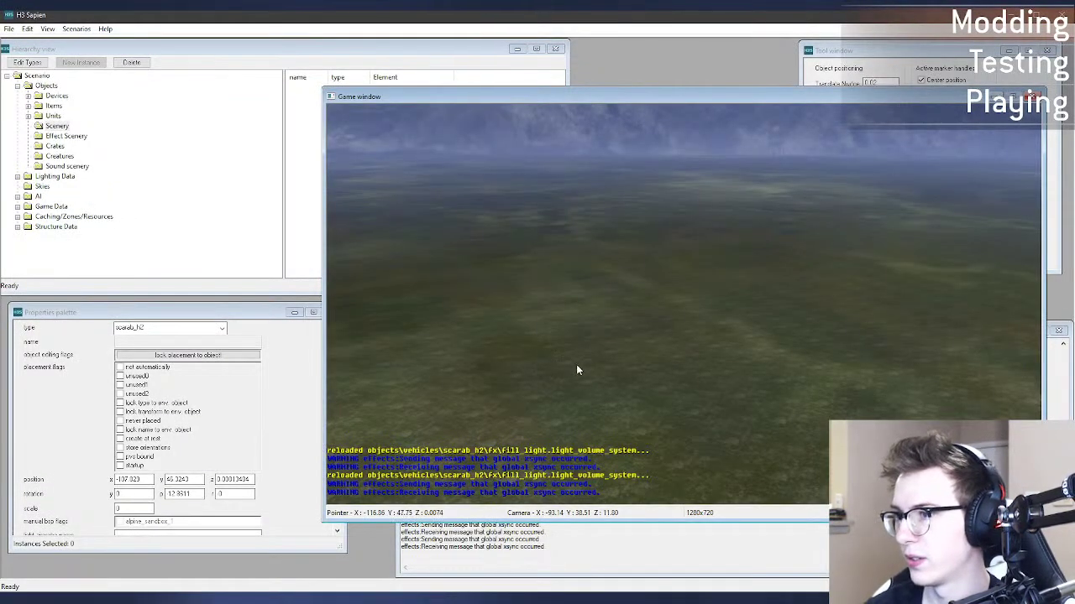
key(s)
click(57, 128)
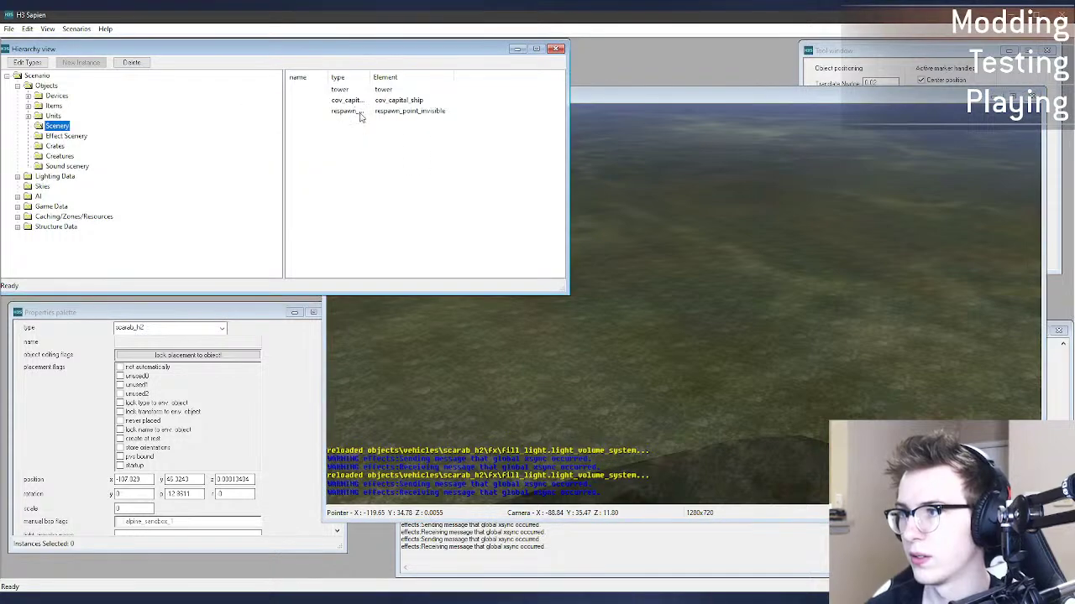
right_click(636, 360)
middle_drag(636, 359, 634, 332)
key(w)
Step: Back in Guerilla, compare the inner_glow settings, set outer_glow's profile_length to 4 and save the tag
key(alt+Tab)
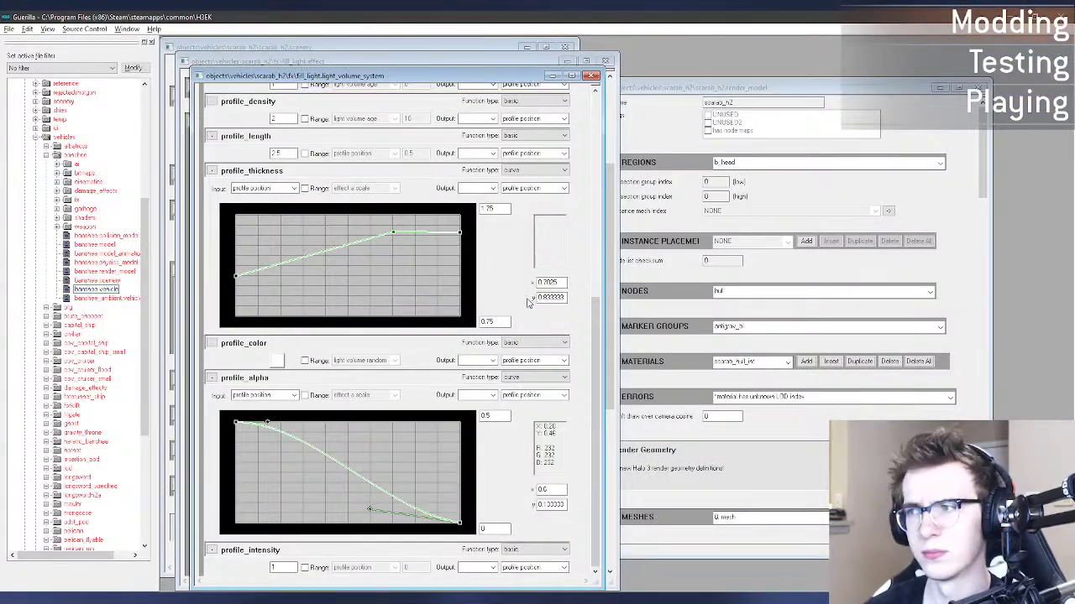
scroll(590, 297, up, 8)
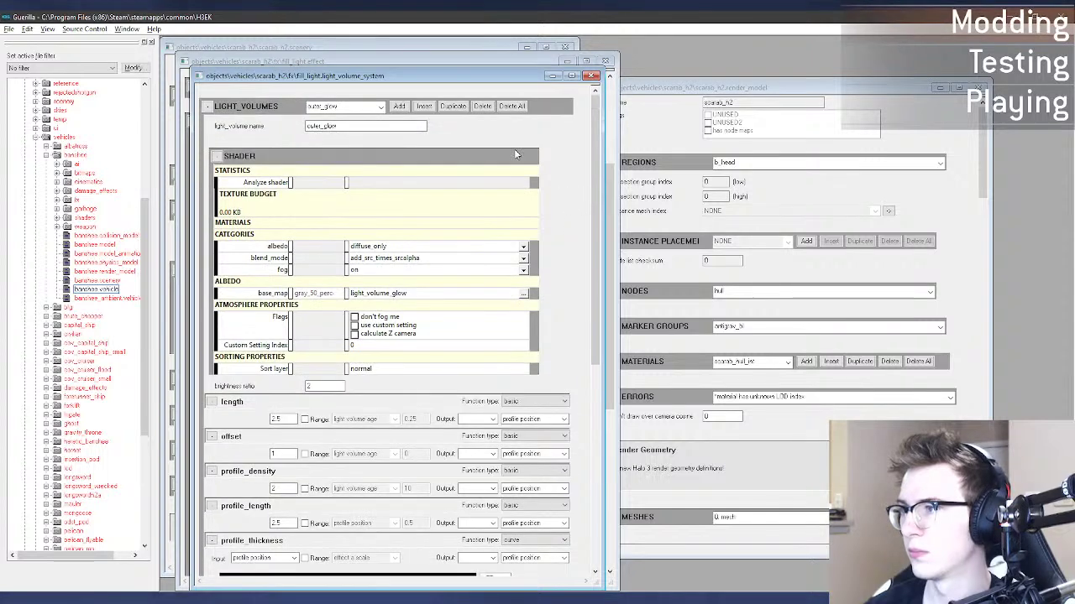
click(347, 107)
click(321, 119)
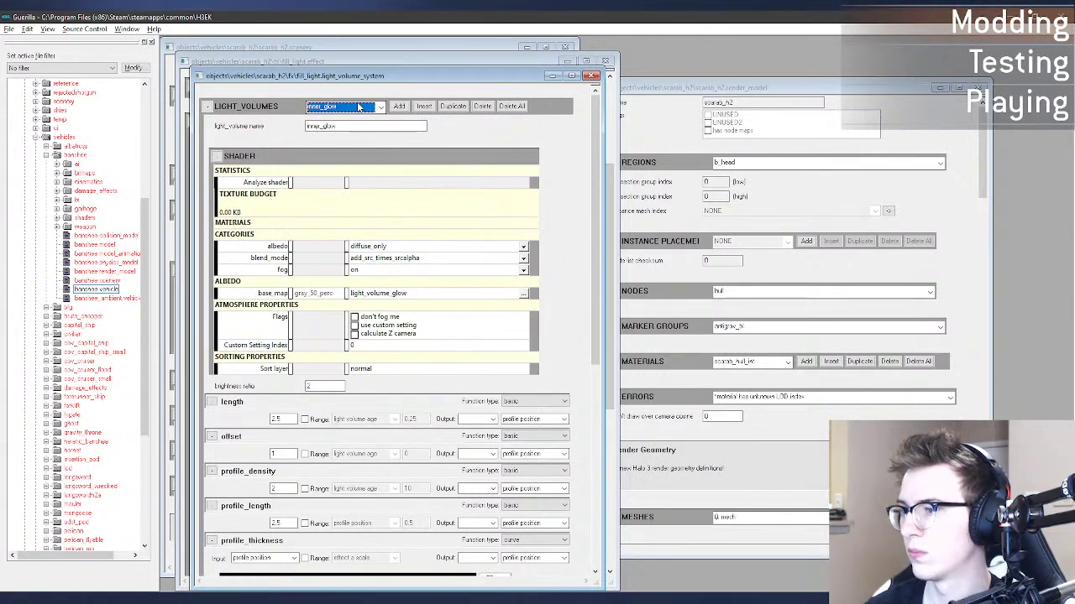
scroll(359, 106, down, 1)
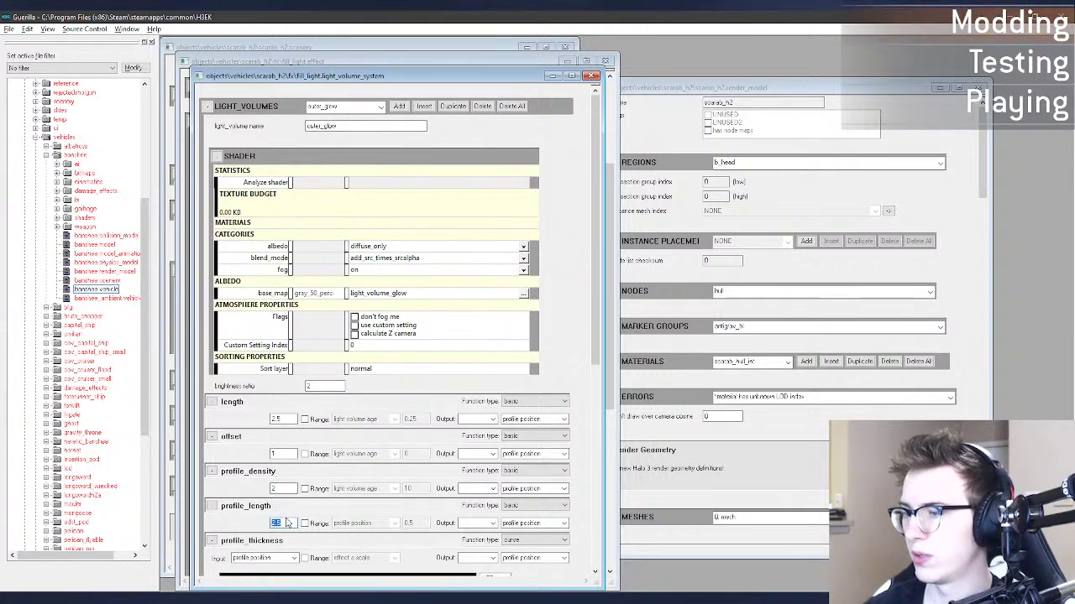
text(5)
key(ctrl+s)
Step: Move the scarab across the ground in H3 Sapien to bring its fill light beams into view
key(alt+Tab)
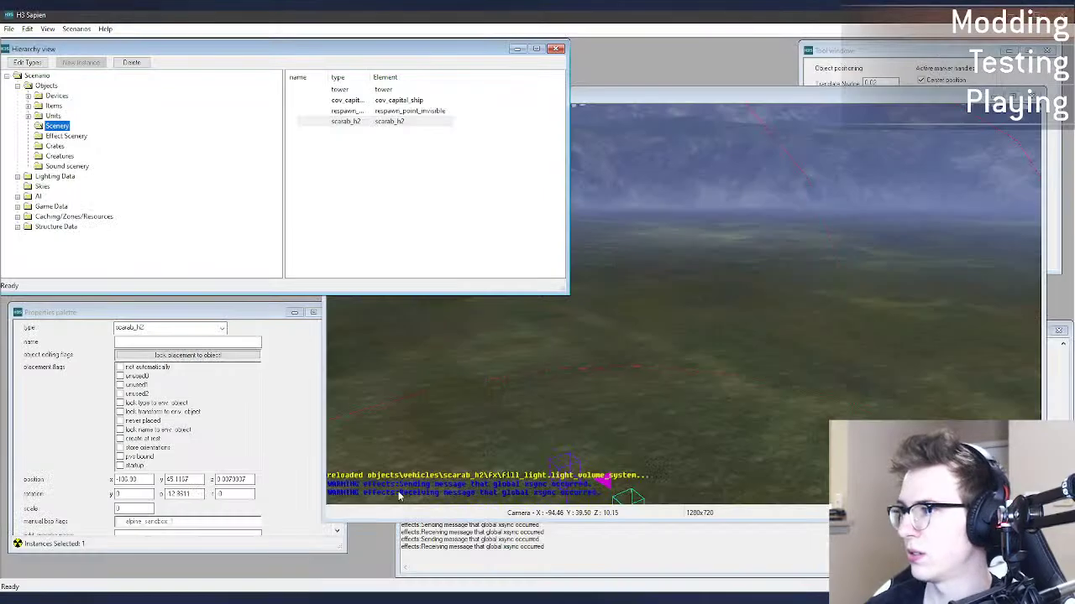
middle_drag(617, 390, 626, 412)
drag(579, 447, 581, 426)
mouse_move(582, 427)
middle_down()
mouse_move(580, 369)
mouse_move(582, 420)
middle_up()
key(w)
key(a)
middle_drag(579, 411, 641, 417)
drag(620, 408, 564, 358)
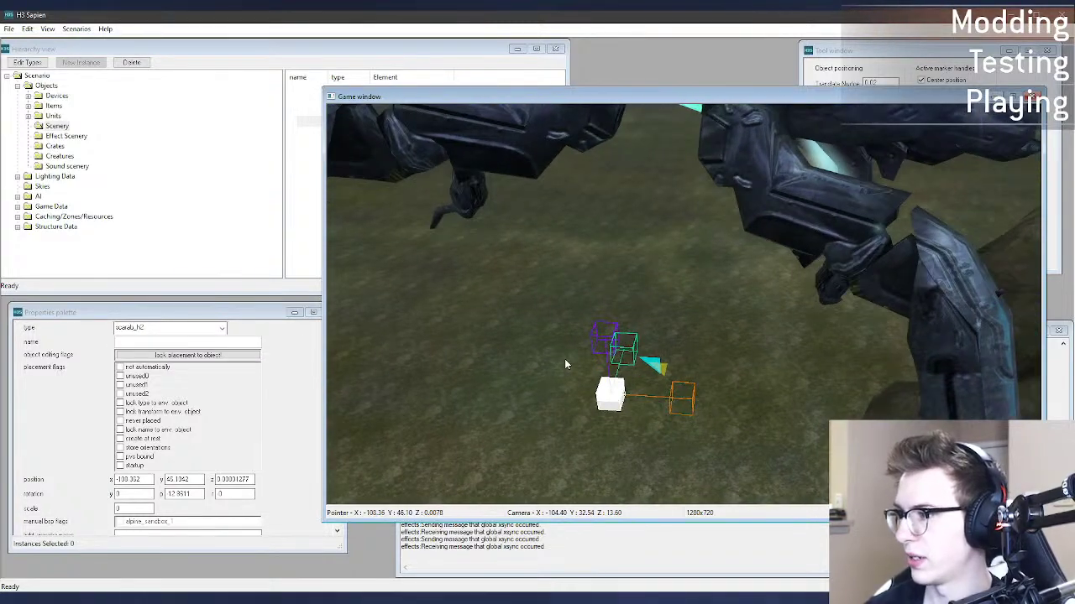
key(d)
mouse_move(564, 359)
middle_down()
mouse_move(571, 345)
mouse_move(577, 352)
middle_up()
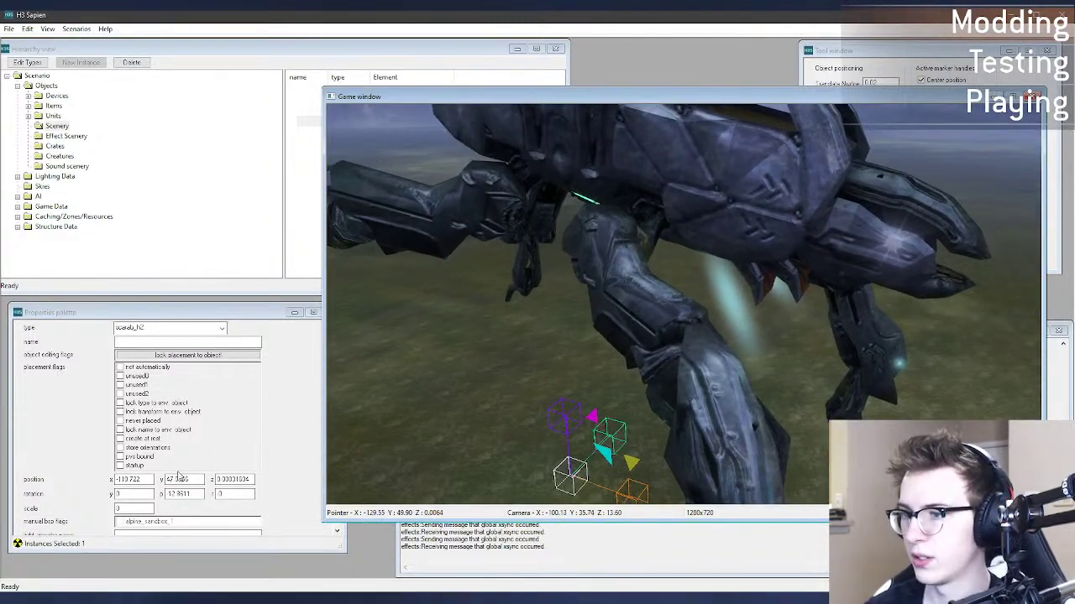
Step: Set the scarab's pitch rotation to 0, then reposition it to inspect the beams under its head
click(149, 480)
text(0)
key(Tab)
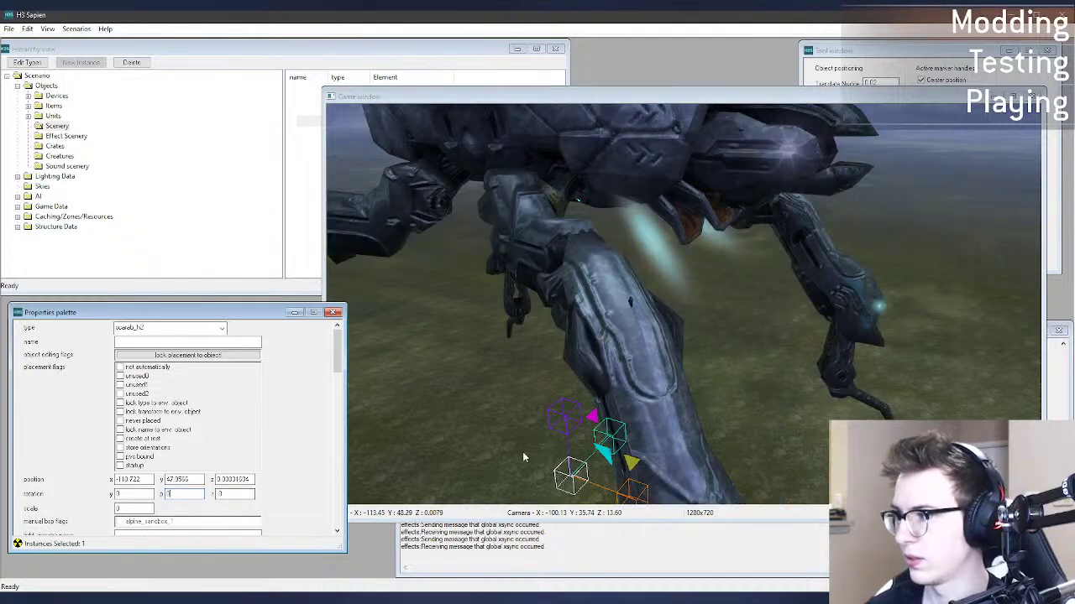
drag(572, 474, 524, 409)
key(d)
middle_drag(596, 405, 612, 401)
key(w)
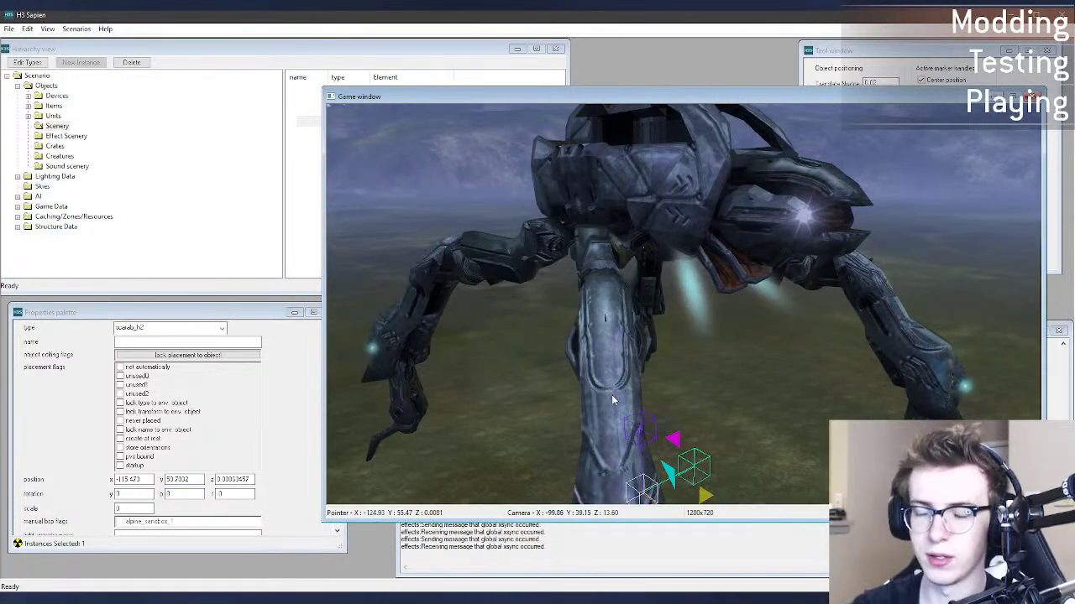
Step: Compare the original scarab's beams in H2 Sapien with those of the port in H3 Sapien
key(alt+Tab)
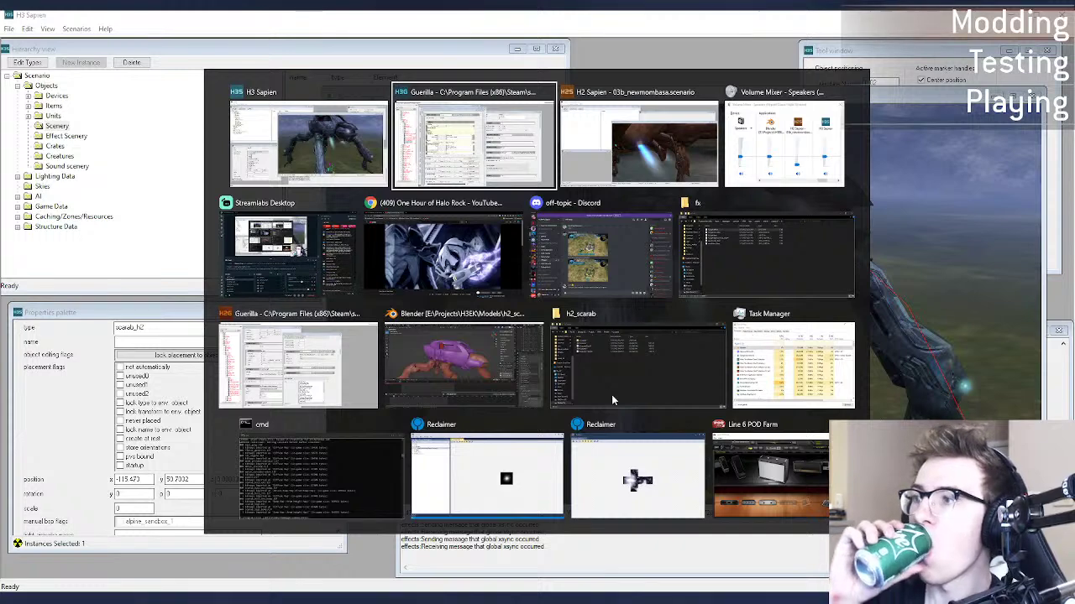
key(alt+Tab)
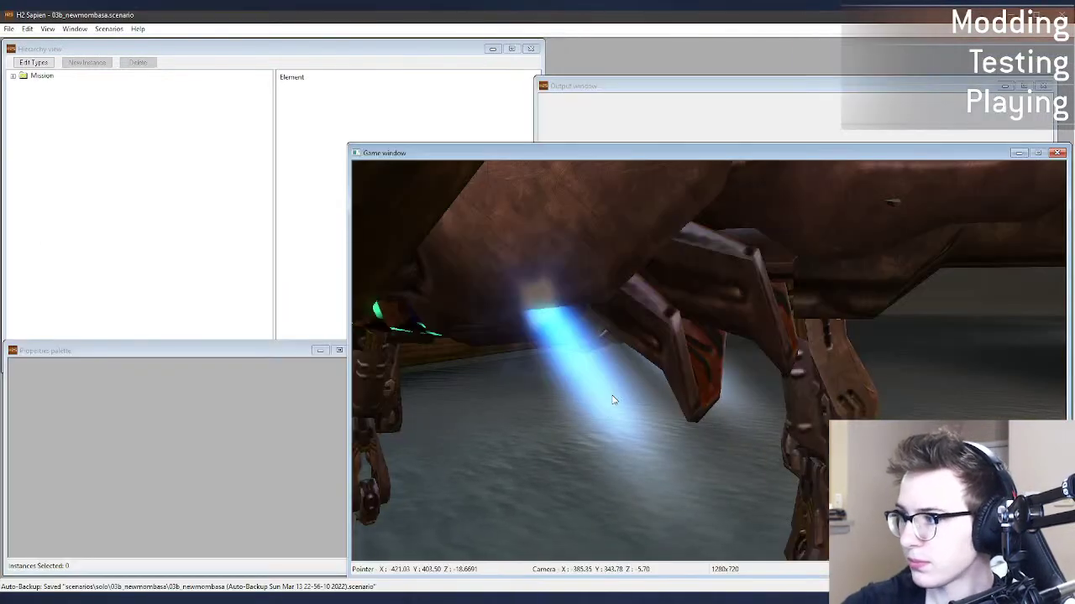
key(alt+Tab)
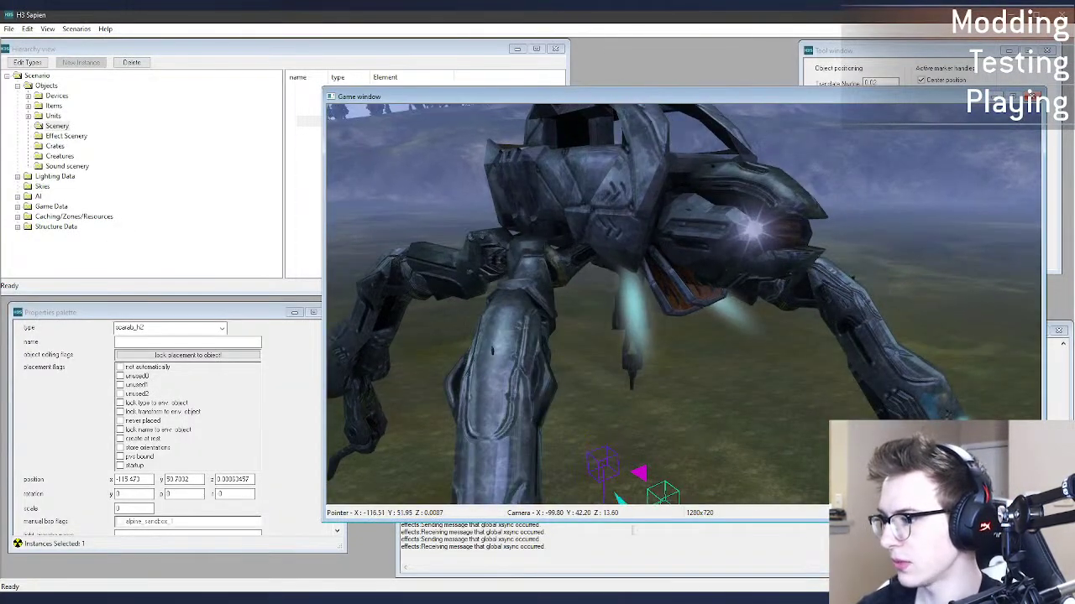
Step: In Guerilla, check inner_glow's settings, set outer_glow's maximum profile_alpha to 1 and save the tag
key(alt+Tab)
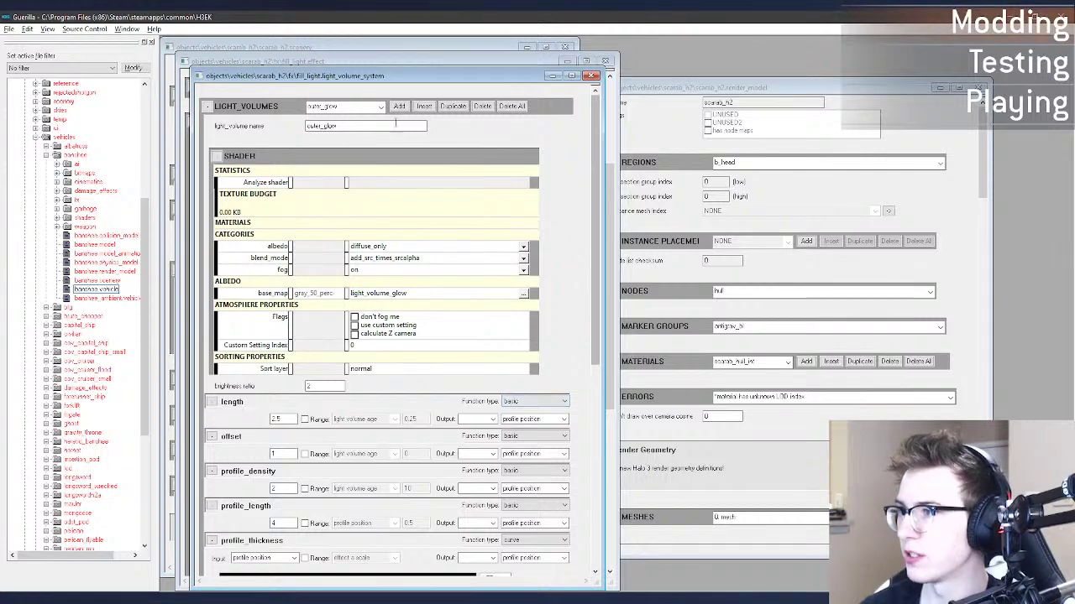
click(361, 106)
click(336, 128)
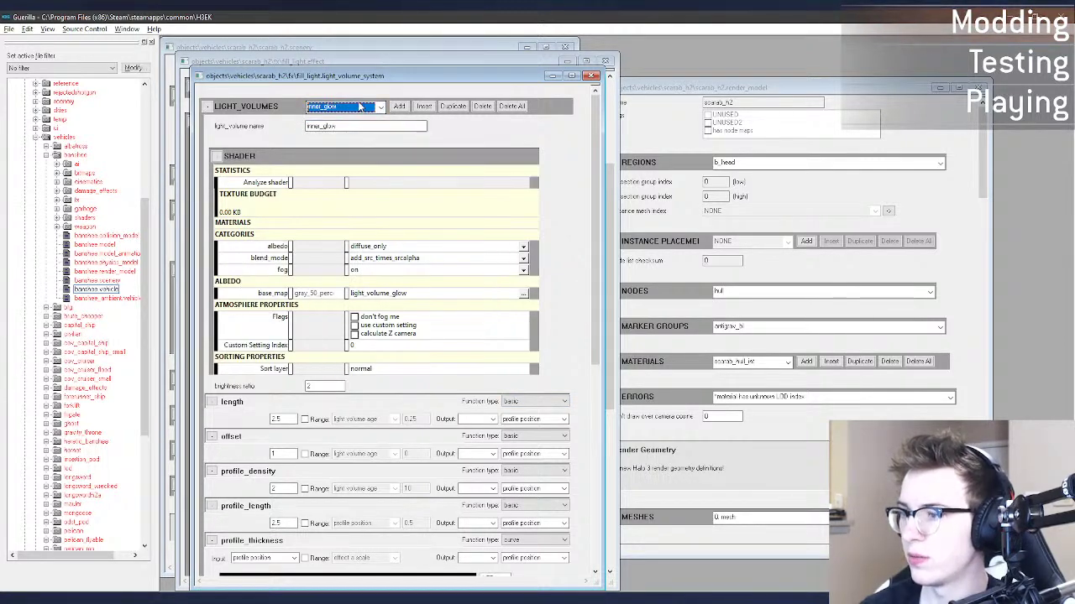
scroll(360, 107, up, 1)
drag(590, 192, 617, 430)
click(487, 417)
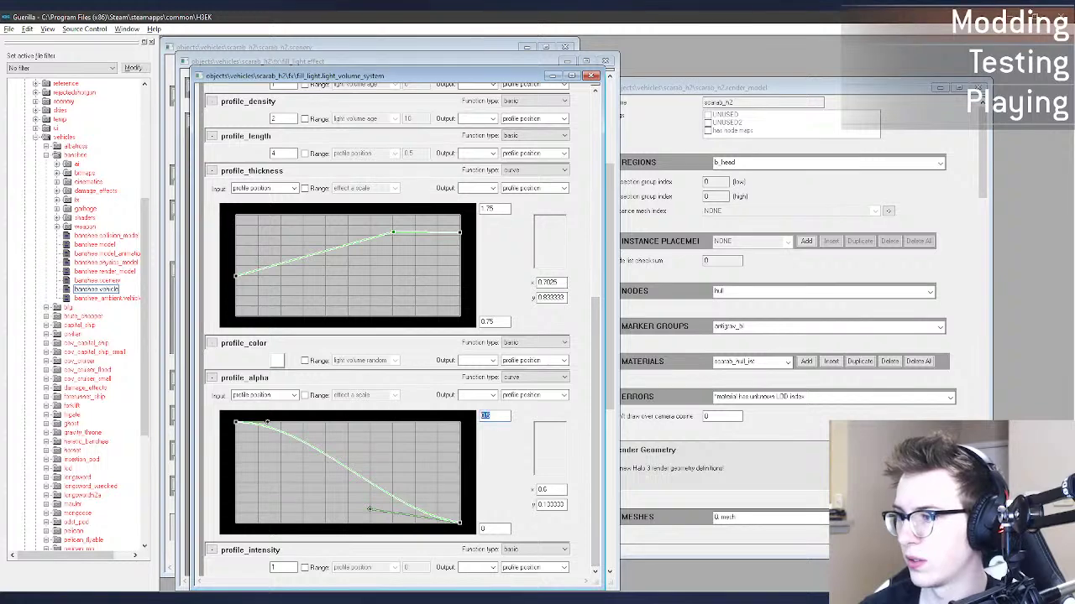
Step: Nudge the scarab in H3 Sapien and check how its beams look with the stronger outer glow
key(alt+Tab)
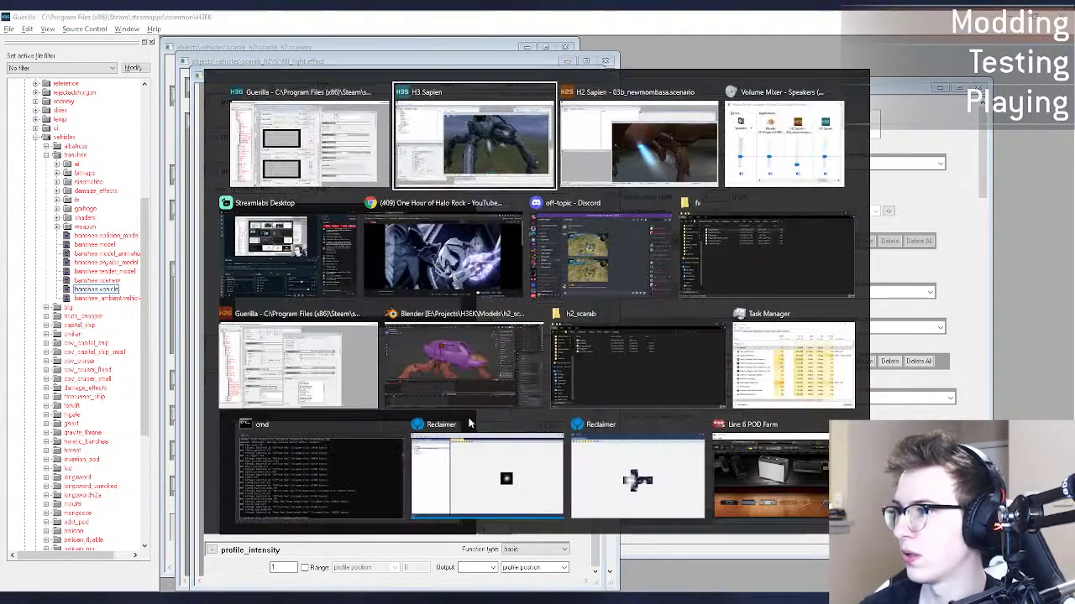
middle_drag(616, 386, 608, 417)
drag(608, 417, 619, 418)
key(Delete)
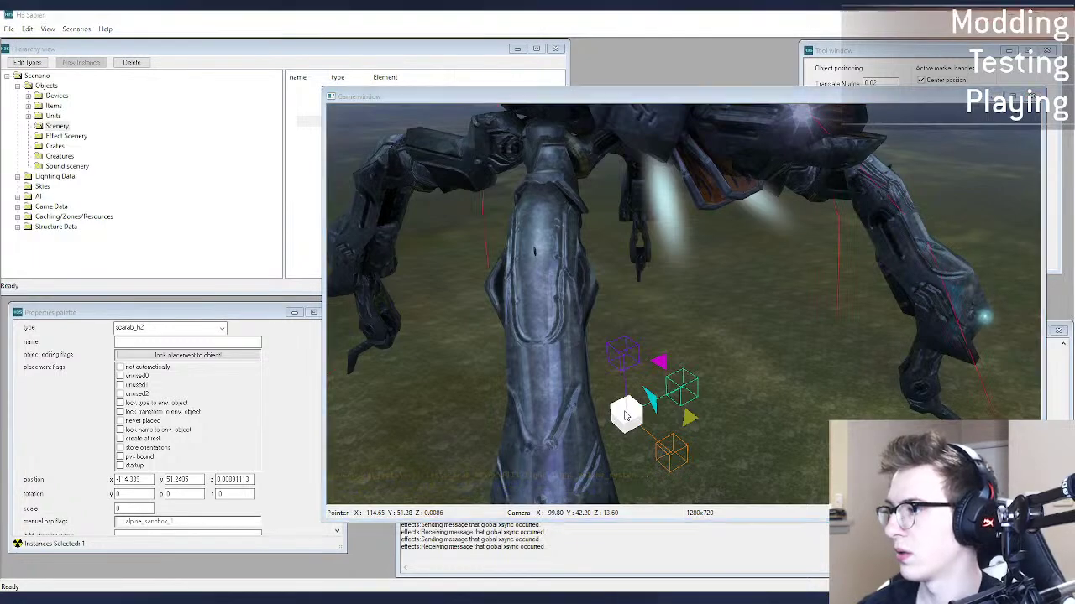
Step: Return to Guerilla, change the brightness ratio of the inner_glow light volume and save the tag
key(alt+Tab)
scroll(576, 151, up, 10)
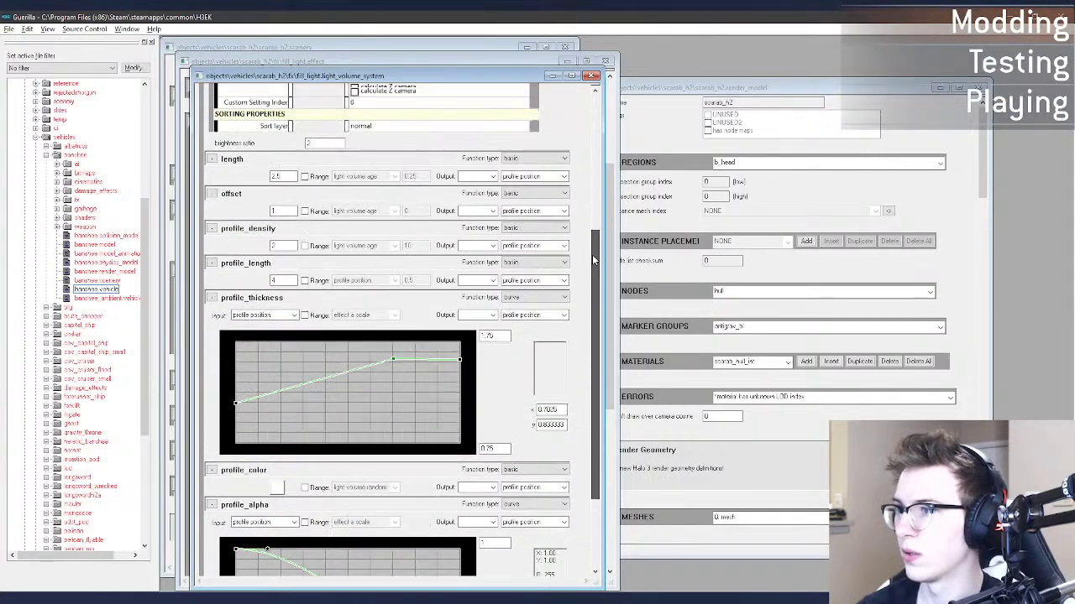
scroll(576, 151, up, 3)
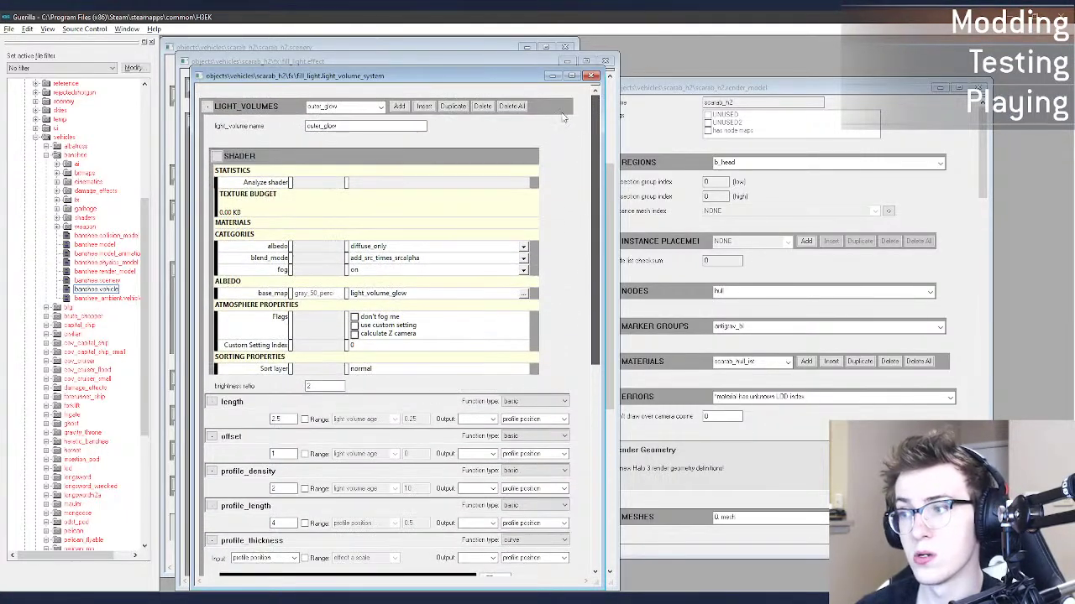
click(348, 108)
click(344, 117)
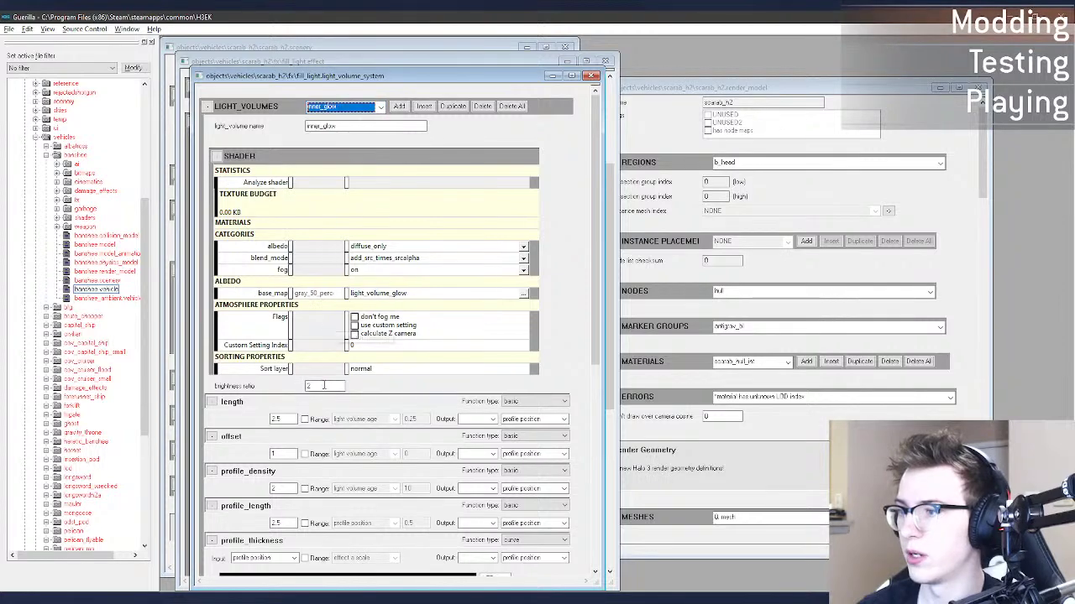
key(ctrl+s)
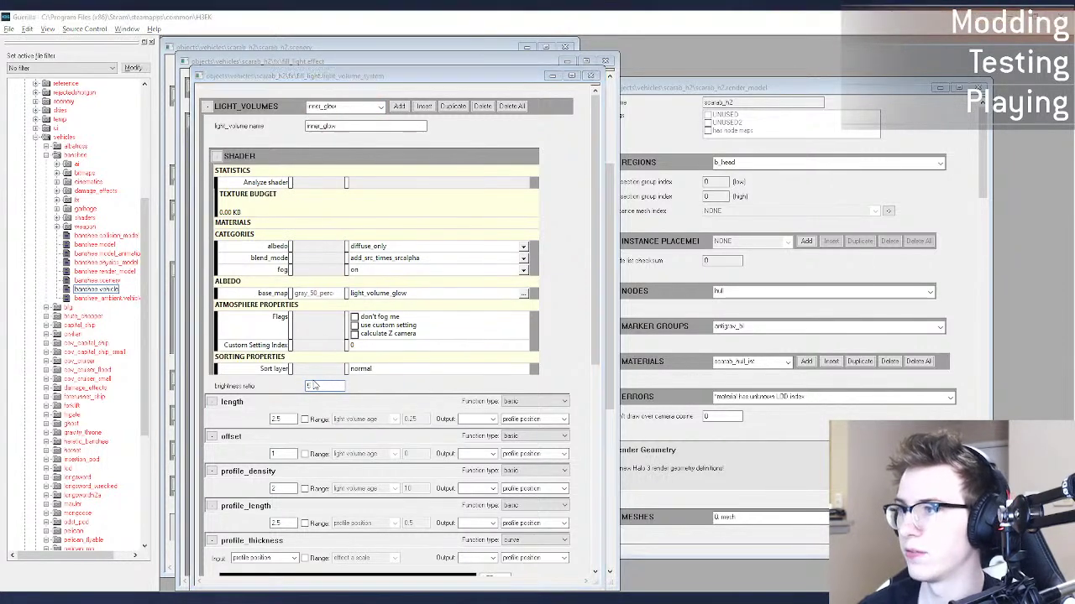
Step: Delete the scarab in H3 Sapien, place it again at the same spot and inspect its beams up close
key(alt+Tab)
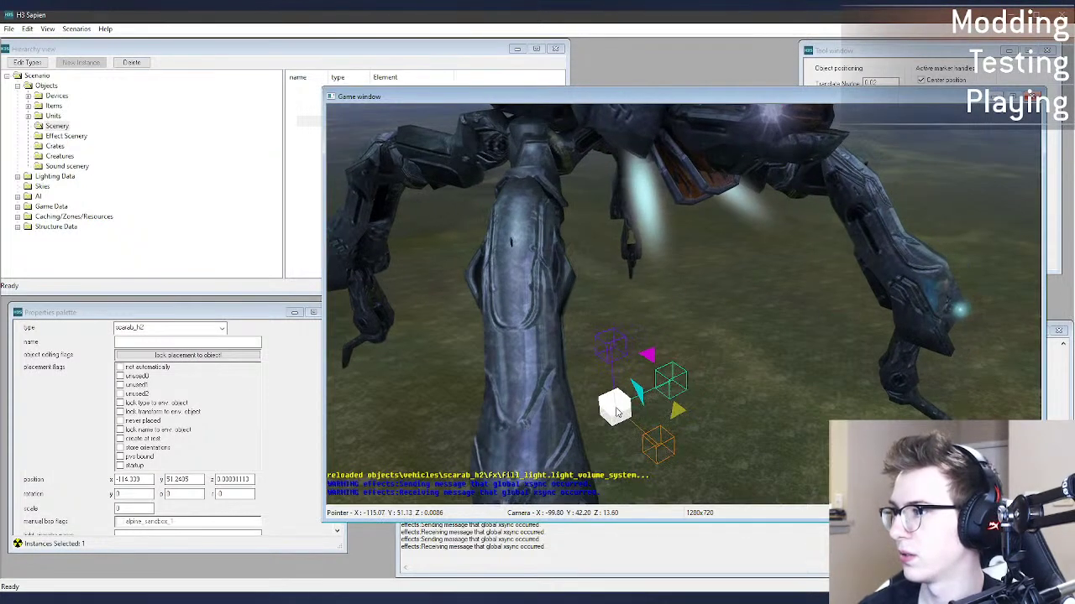
key(Delete)
right_click(617, 411)
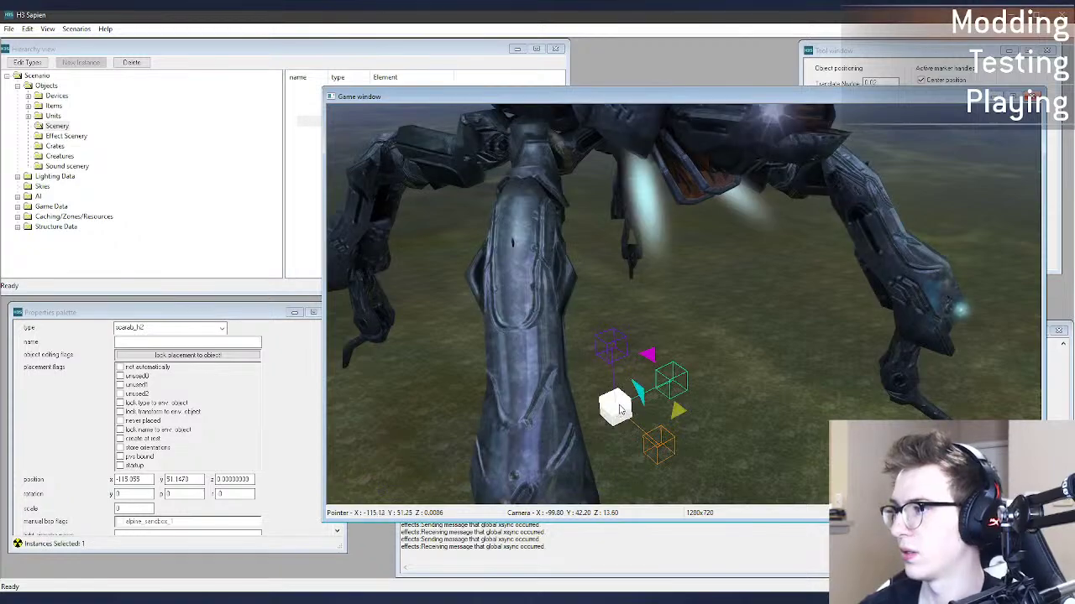
mouse_move(617, 411)
middle_down()
mouse_move(606, 369)
mouse_move(618, 411)
mouse_move(617, 319)
mouse_move(617, 411)
middle_up()
key(w)
key(w)
key(s)
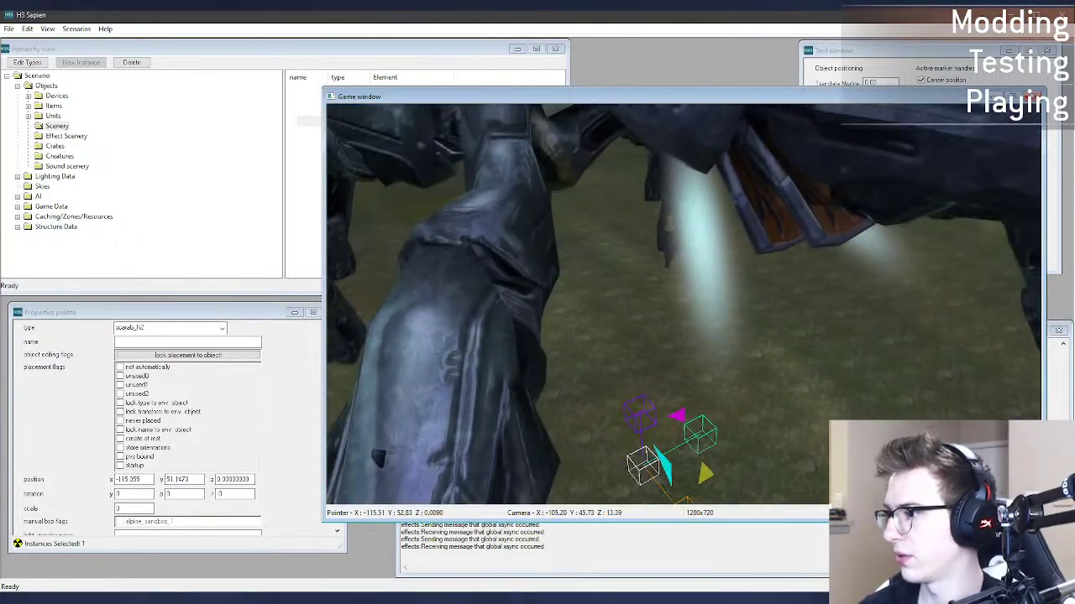
Step: In Guerilla, raise the middle point of outer_glow's profile_thickness curve and bring its end point up to 1.75
key(alt+Tab)
drag(599, 283, 593, 461)
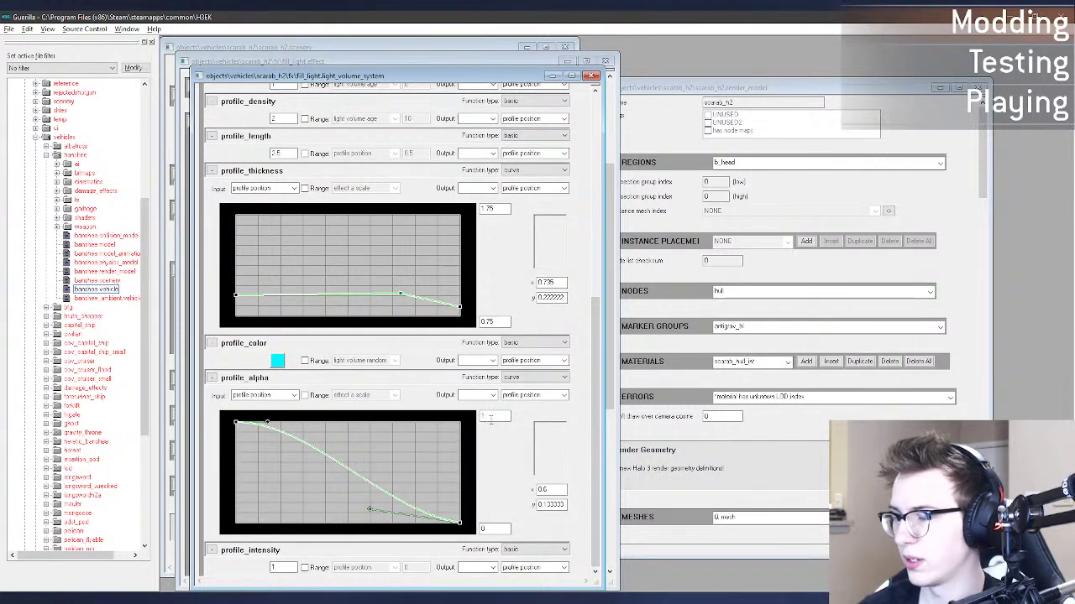
mouse_move(597, 377)
mouse_down()
mouse_move(592, 174)
mouse_move(594, 361)
mouse_up()
click(344, 107)
click(332, 130)
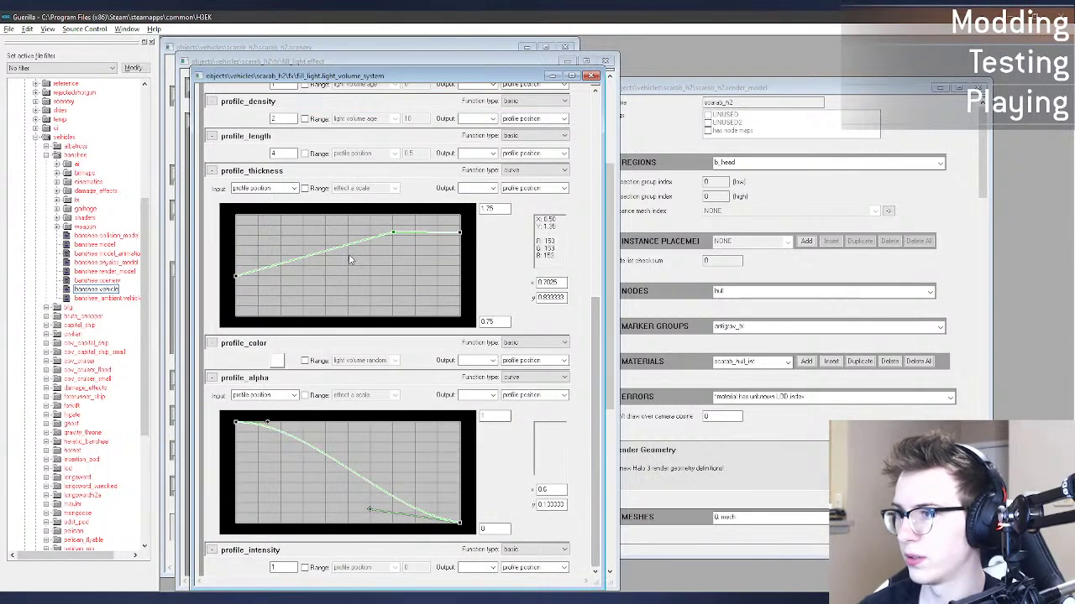
drag(392, 234, 383, 224)
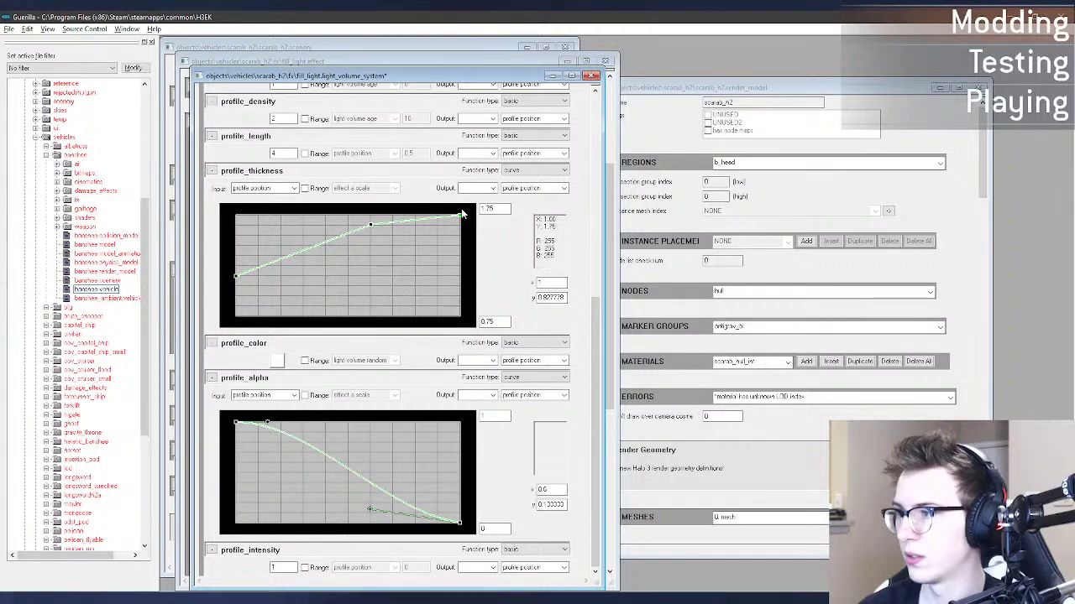
drag(597, 312, 597, 223)
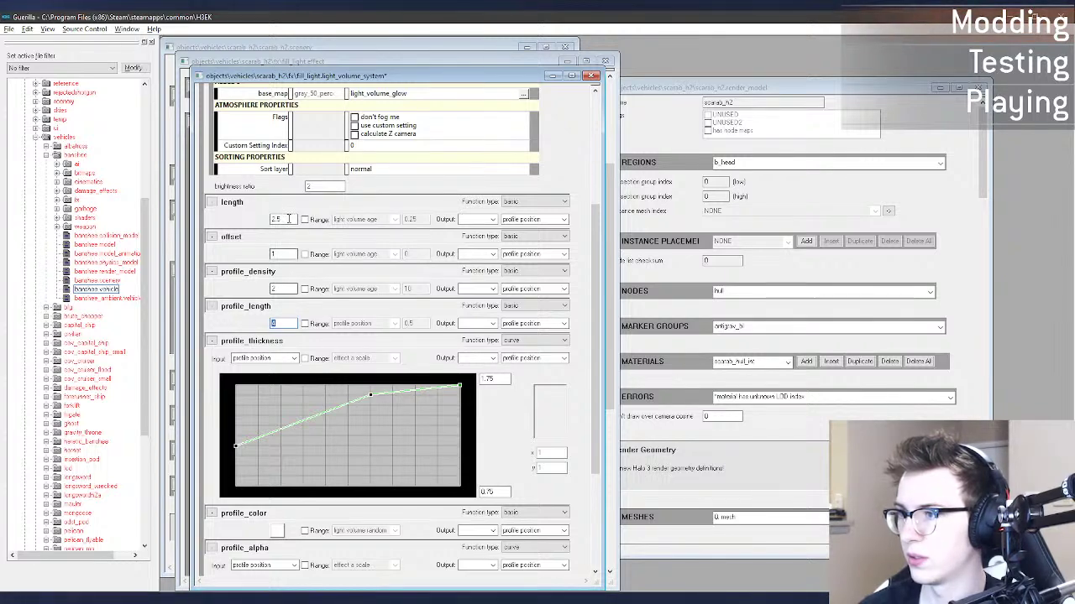
Step: Set outer_glow's length to 4, save the tag and nudge the scarab in H3 Sapien to check its beams
key(alt+Tab)
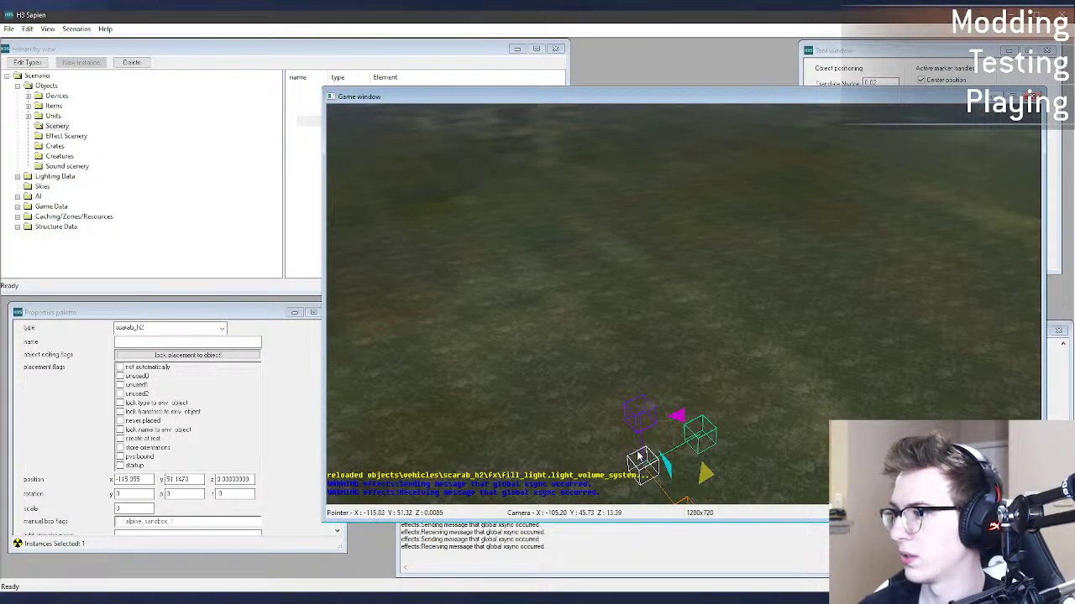
drag(638, 456, 631, 413)
middle_drag(631, 413, 631, 344)
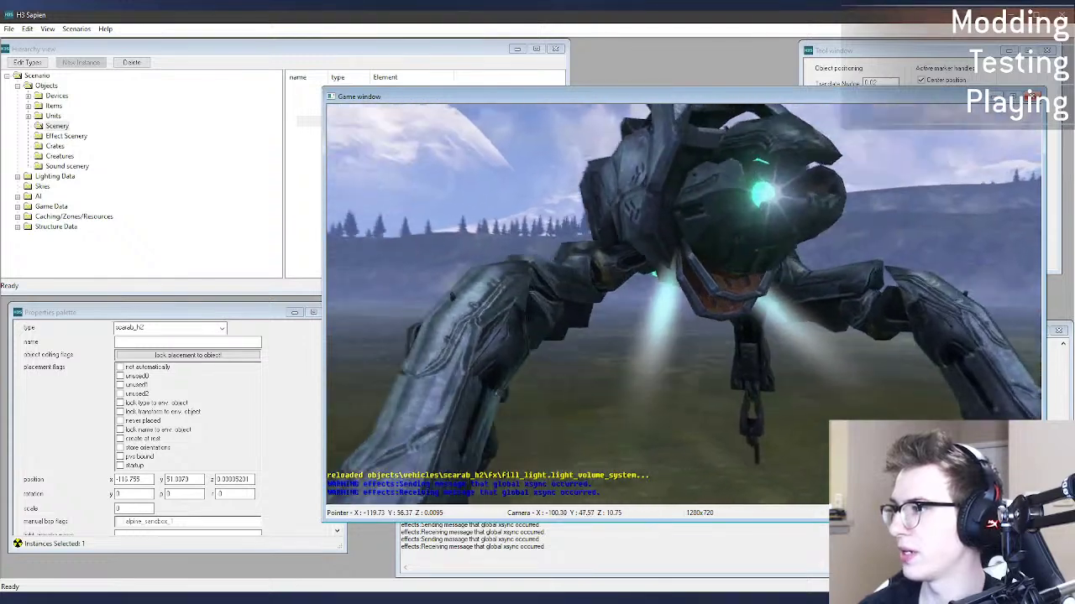
Step: In Guerilla, set outer_glow's profile_thickness maximum to 2.5 and profile_length to 3, save the tag, and nudge the scarab in H3 Sapien
key(alt+Tab)
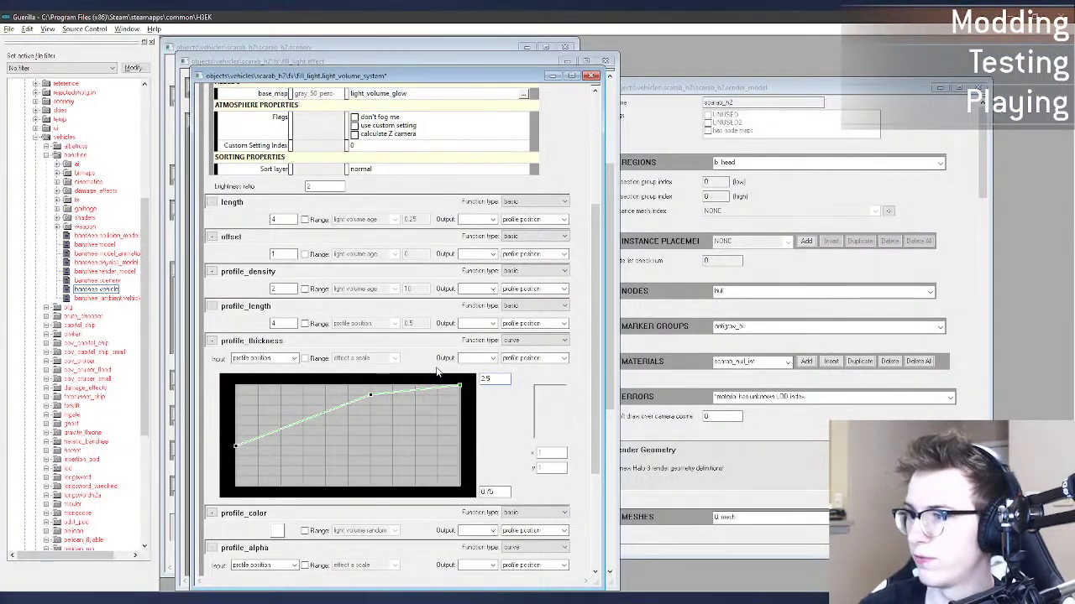
key(alt+Tab)
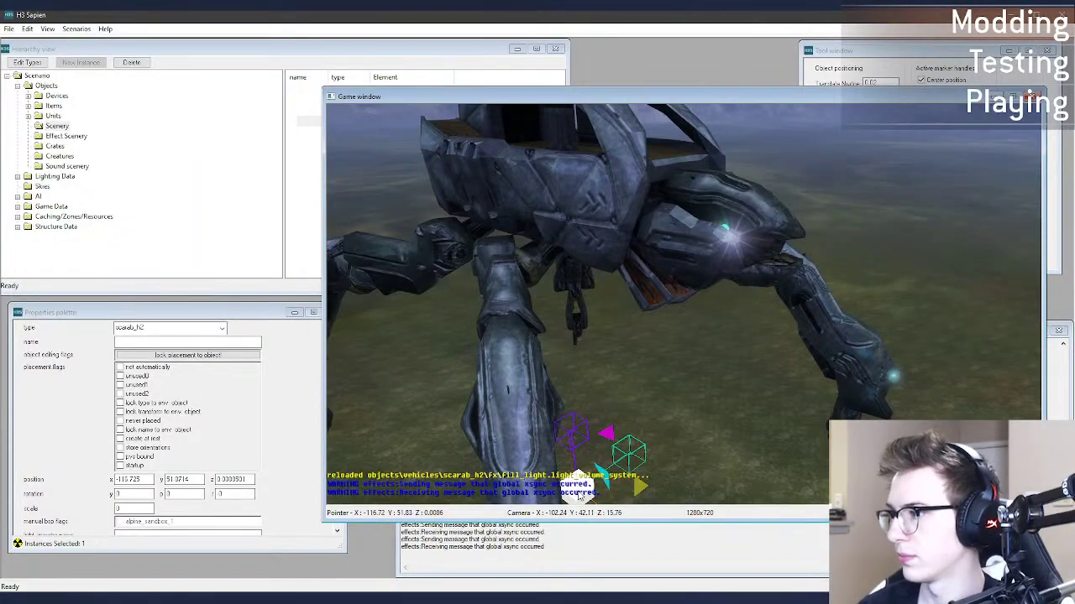
drag(579, 494, 579, 494)
Step: Examine the shape and spread of the scarab's beams from the side, the front and up close
key(d)
middle_drag(598, 472, 641, 448)
key(w)
key(a)
key(w)
key(w)
key(a)
key(d)
key(a)
key(d)
key(a)
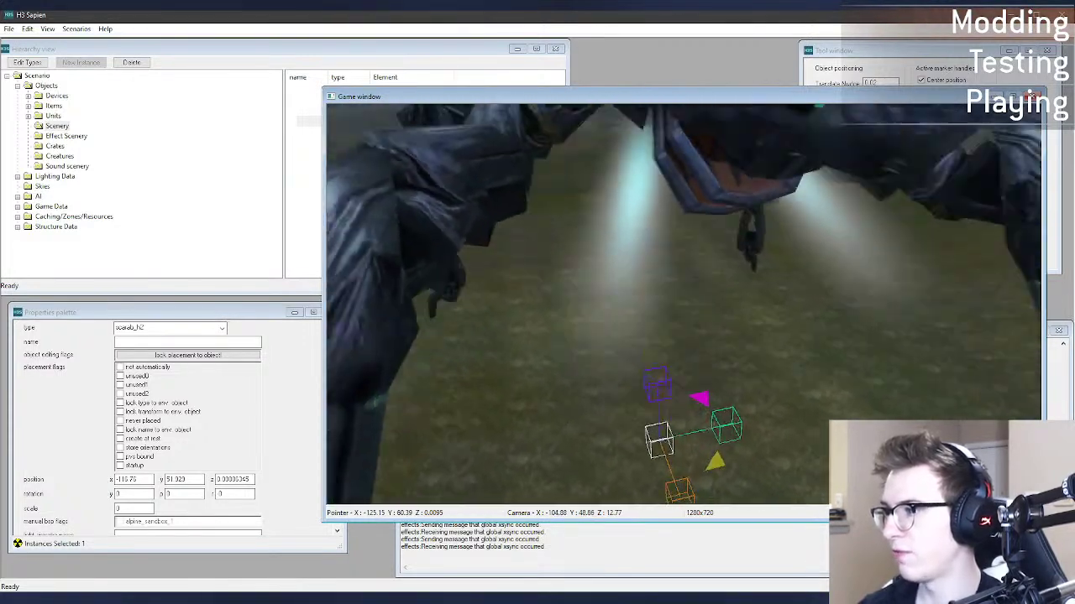
Step: Examine the original scarab beams in H2 Sapien from several angles and return to H3 Sapien to compare
key(a)
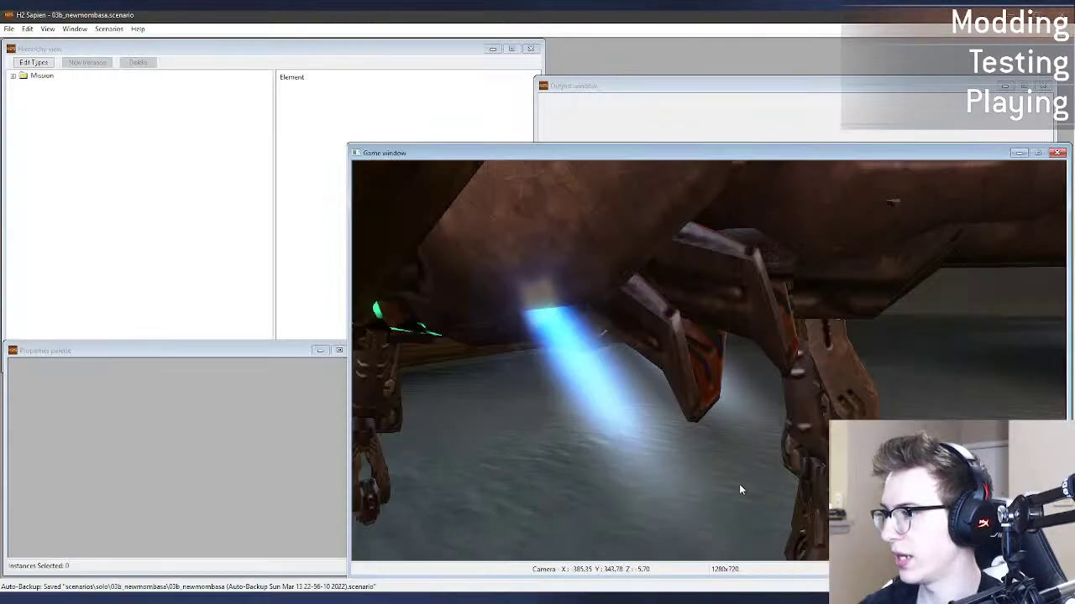
key(d)
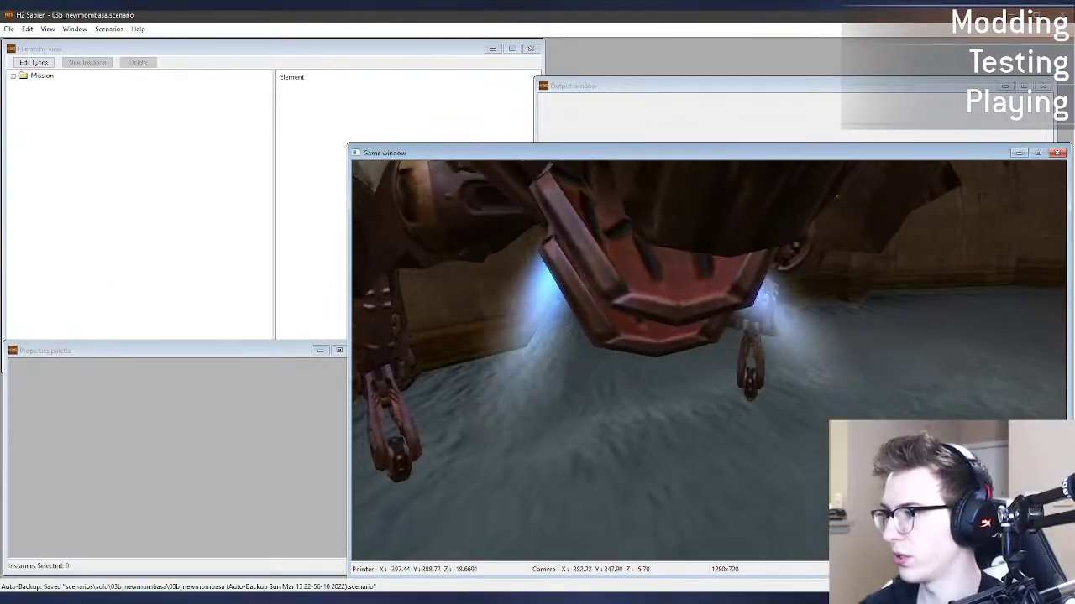
key(s)
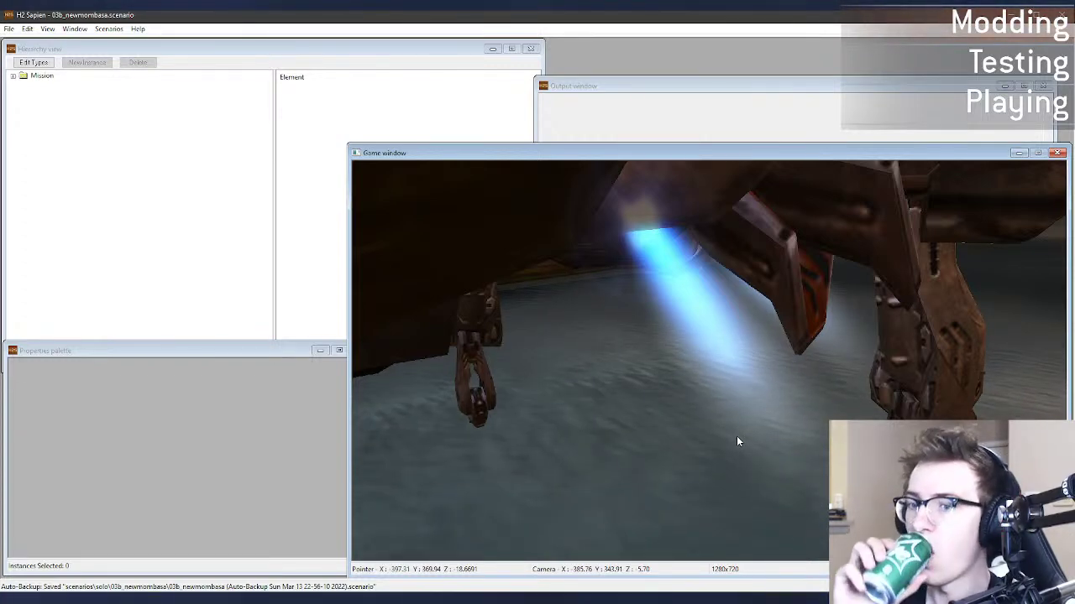
key(alt+Tab)
key(Tab)
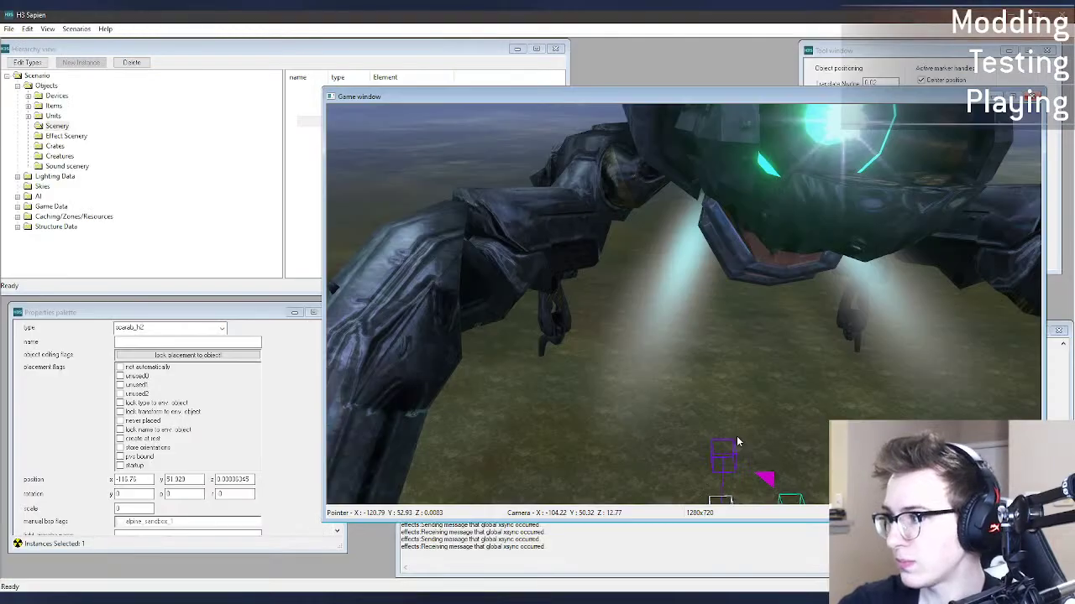
Step: In Guerilla, select the inner_glow light volume and change its brightness ratio
key(alt+Tab)
key(Tab)
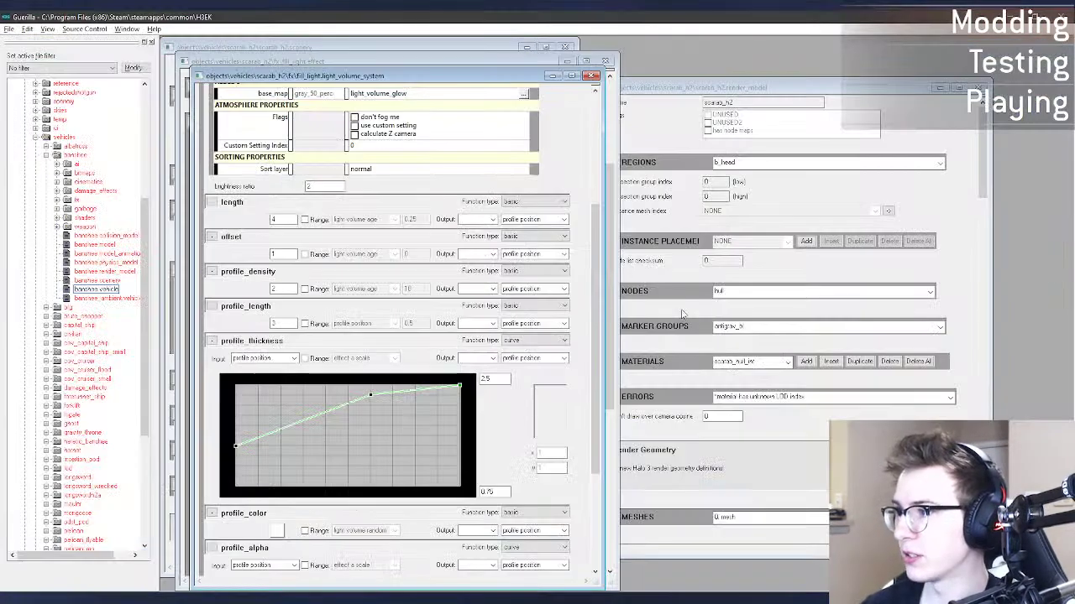
drag(596, 317, 593, 172)
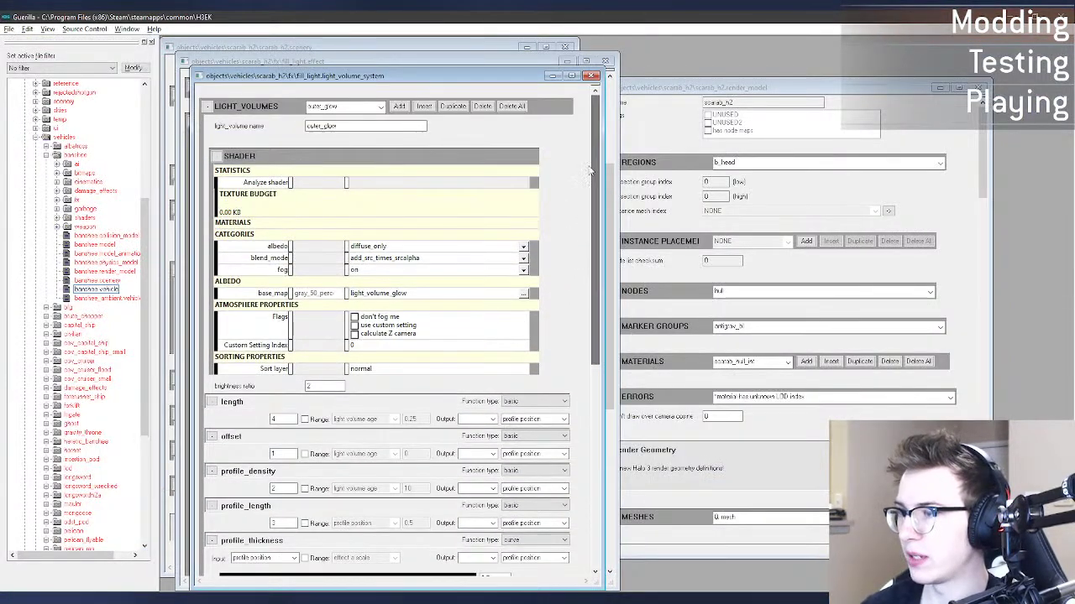
click(353, 108)
click(327, 115)
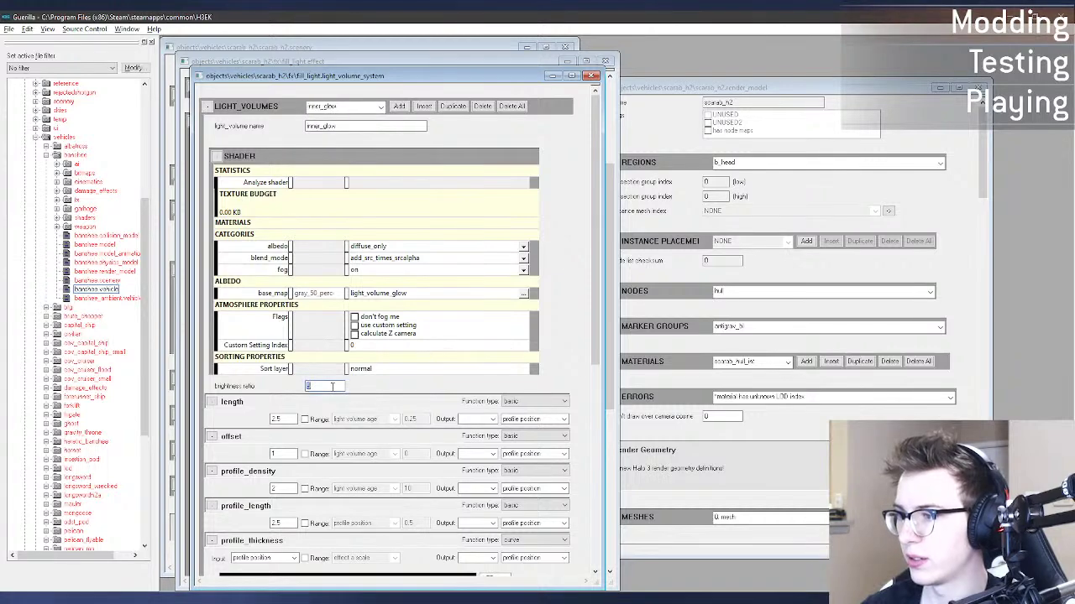
Step: Nudge the scarab in H3 Sapien and inspect its beams with the changed inner_glow brightness ratio
key(alt+Tab)
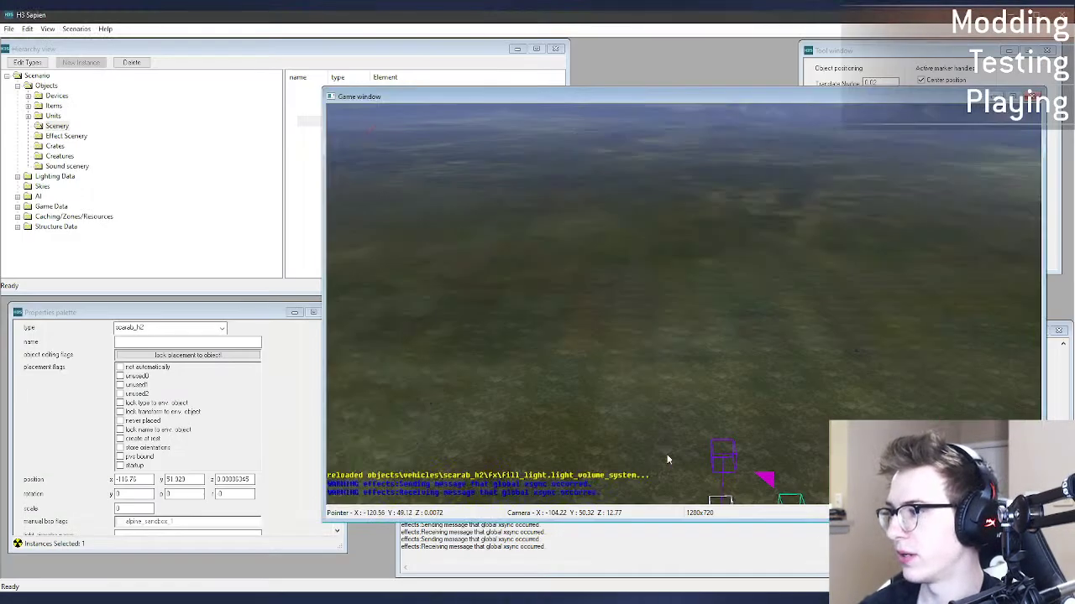
middle_drag(666, 381, 704, 437)
drag(653, 401, 664, 405)
key(a)
key(s)
middle_drag(662, 351, 680, 311)
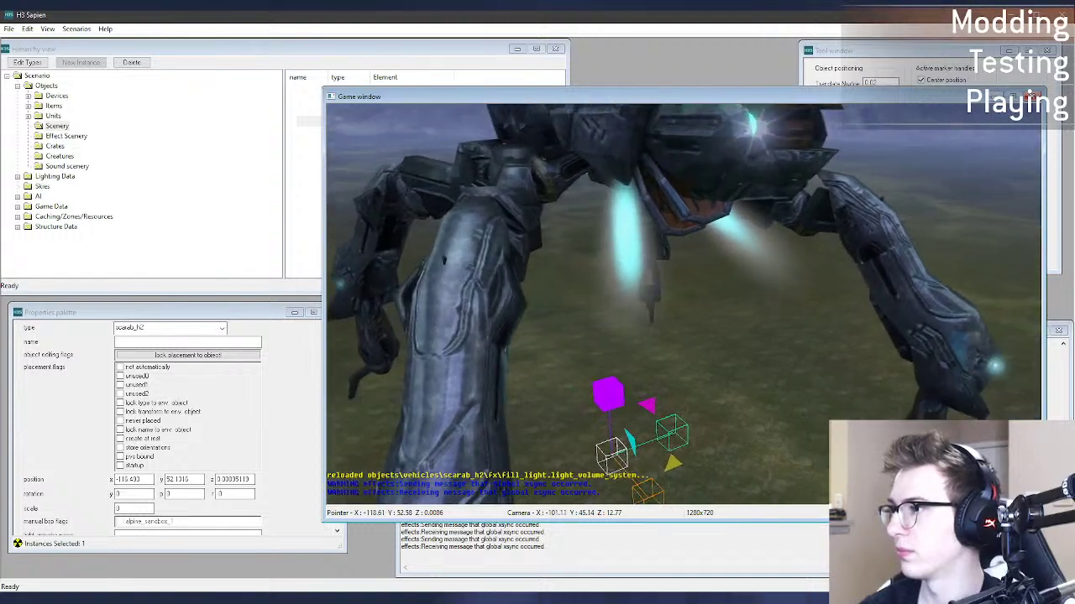
Step: Back in Guerilla, adjust inner_glow's brightness ratio again and set its profile_intensity to 500
key(alt+Tab)
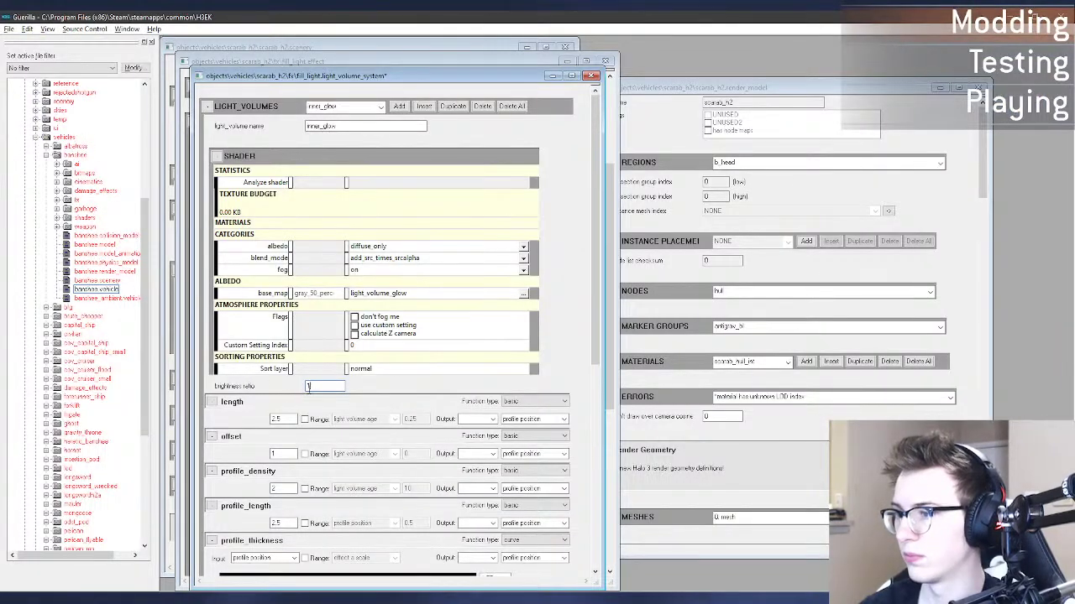
drag(594, 296, 587, 501)
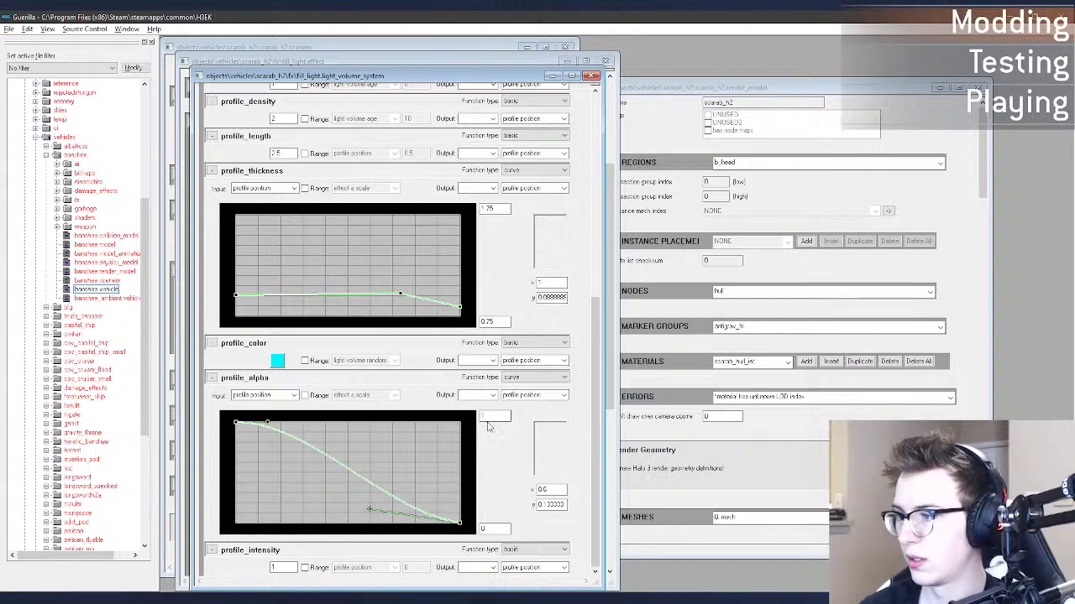
double_click(280, 568)
text(500)
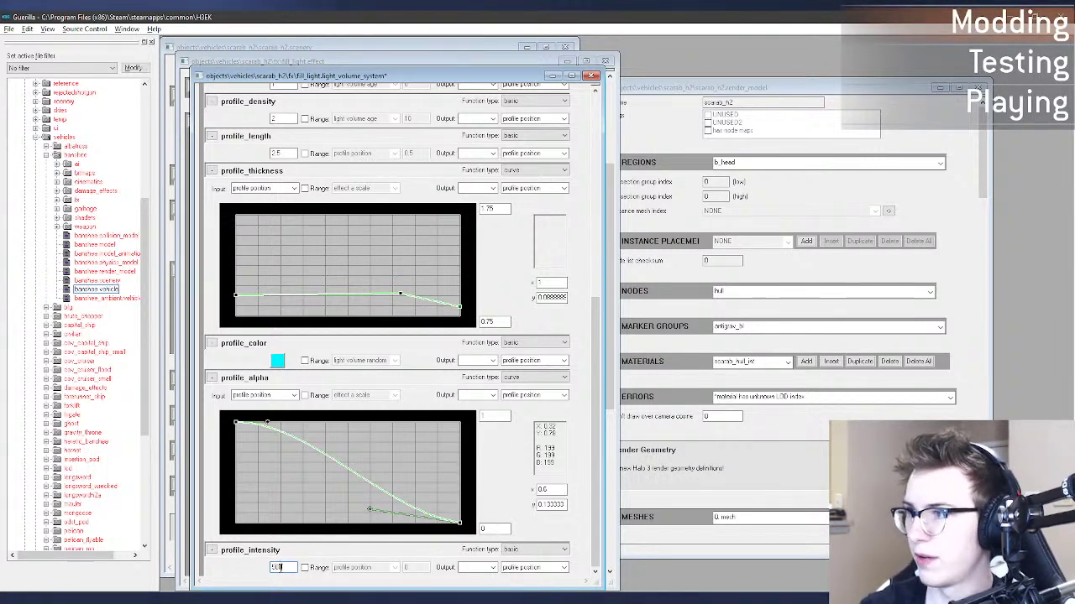
Step: Check the beams on the nudged scarab in H3 Sapien, lower inner_glow's profile_intensity in Guerilla and check them again
key(alt+Tab)
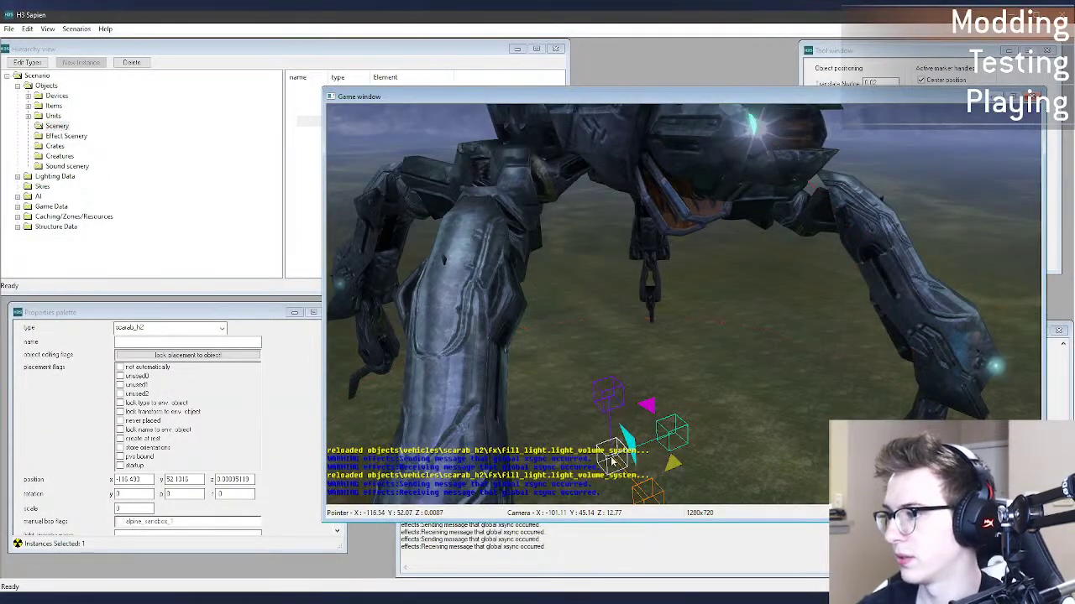
drag(612, 461, 613, 469)
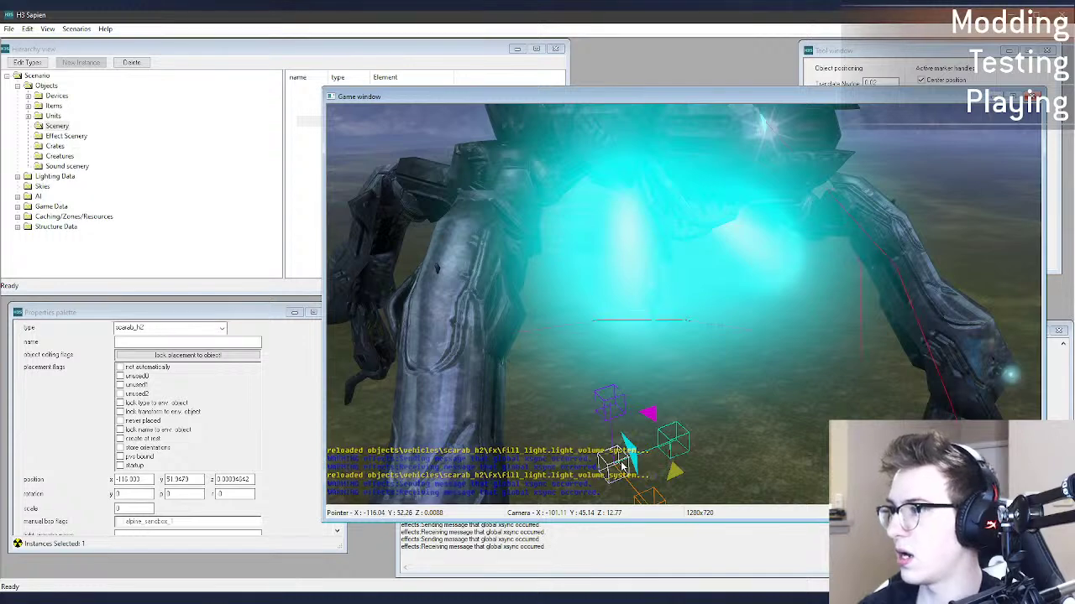
key(alt+Tab)
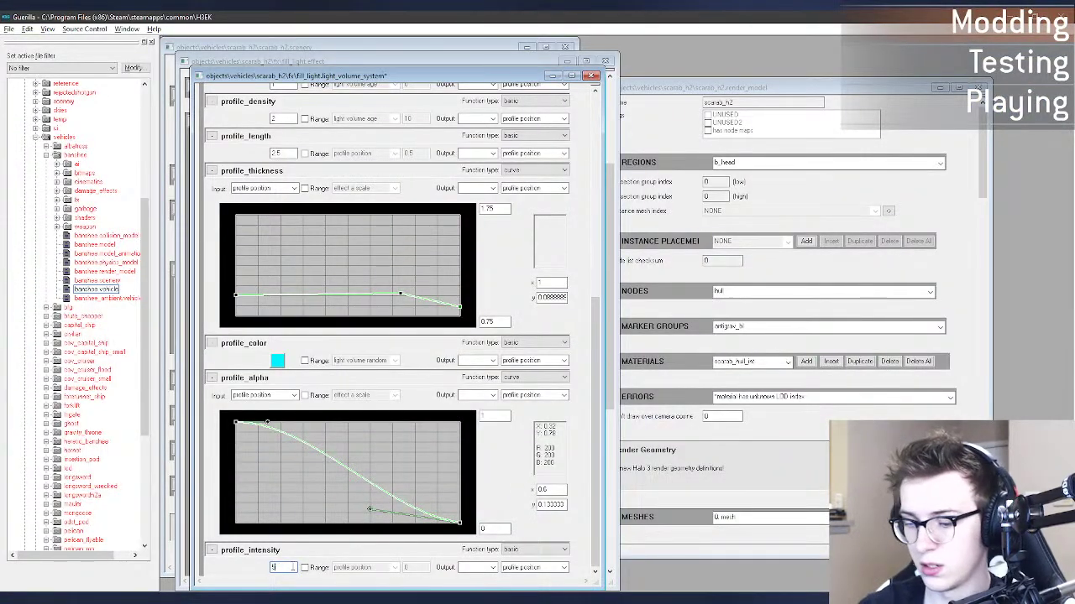
key(alt+Tab)
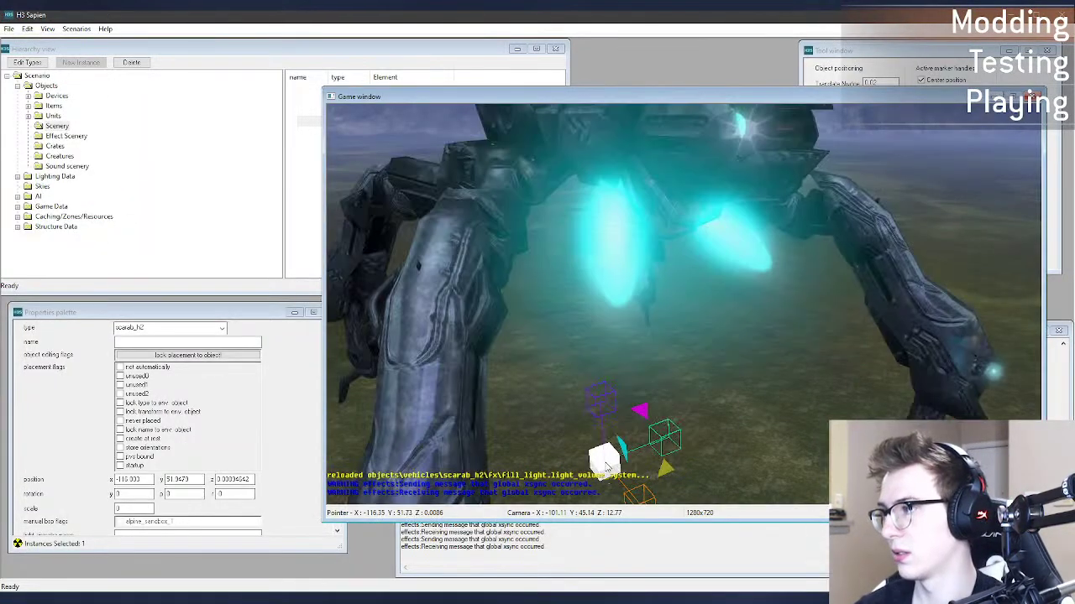
Step: In Guerilla, set inner_glow's profile_intensity to 500 and profile_density to 0.1, save, and nudge the scarab in H3 Sapien to check its beams
key(alt+Tab)
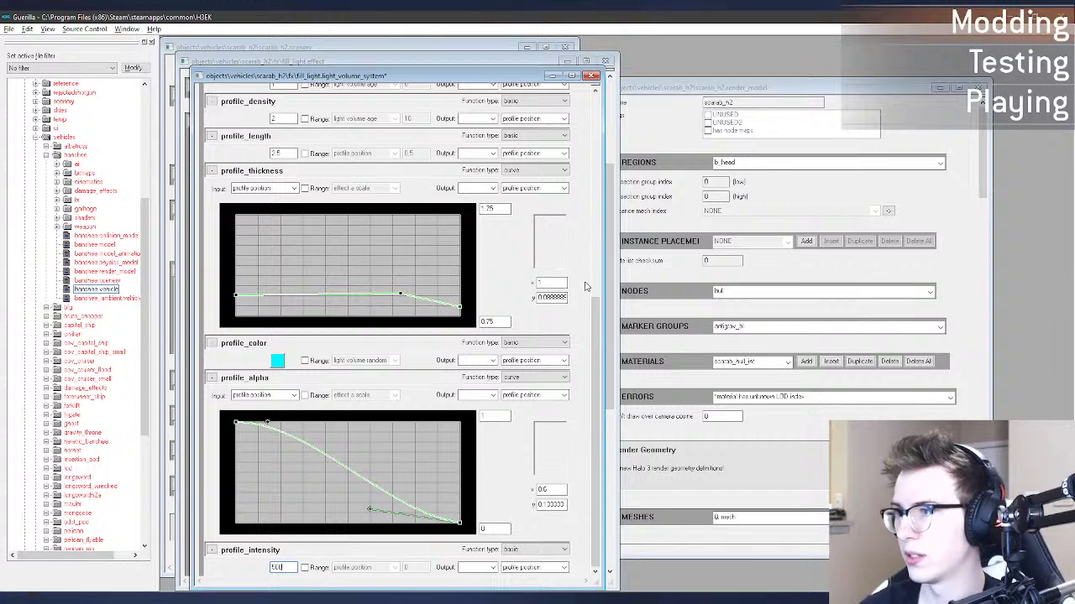
scroll(592, 304, up, 1)
double_click(283, 164)
text(0.1)
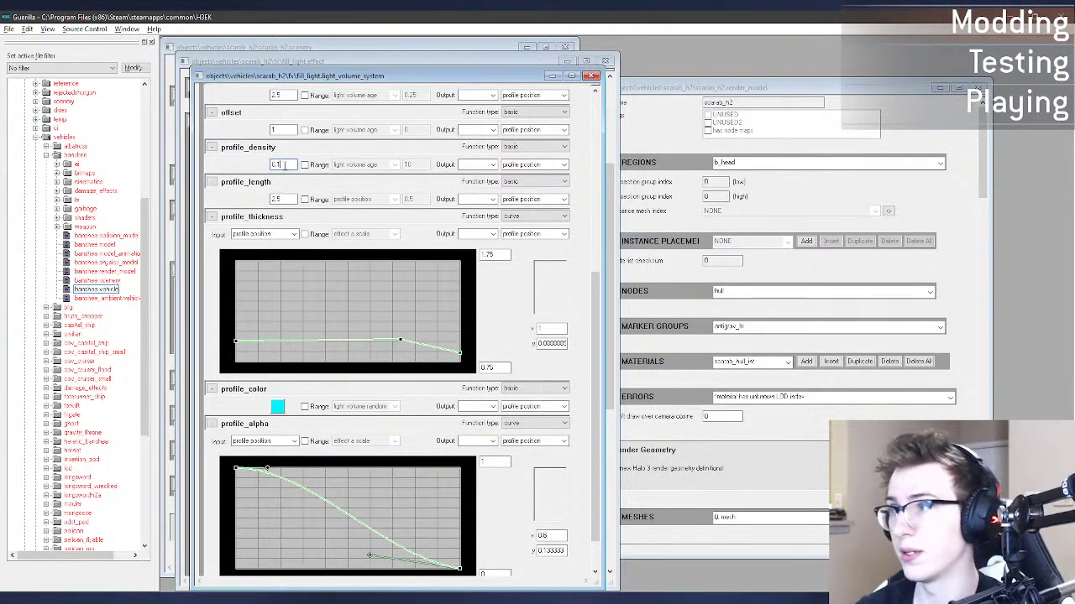
key(alt+Tab)
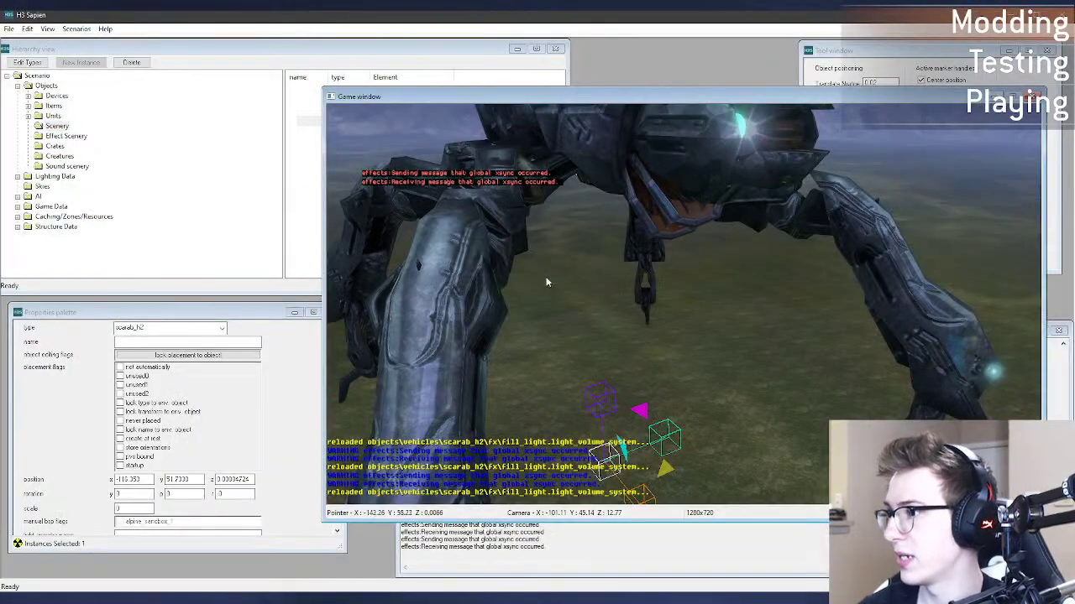
drag(602, 459, 600, 452)
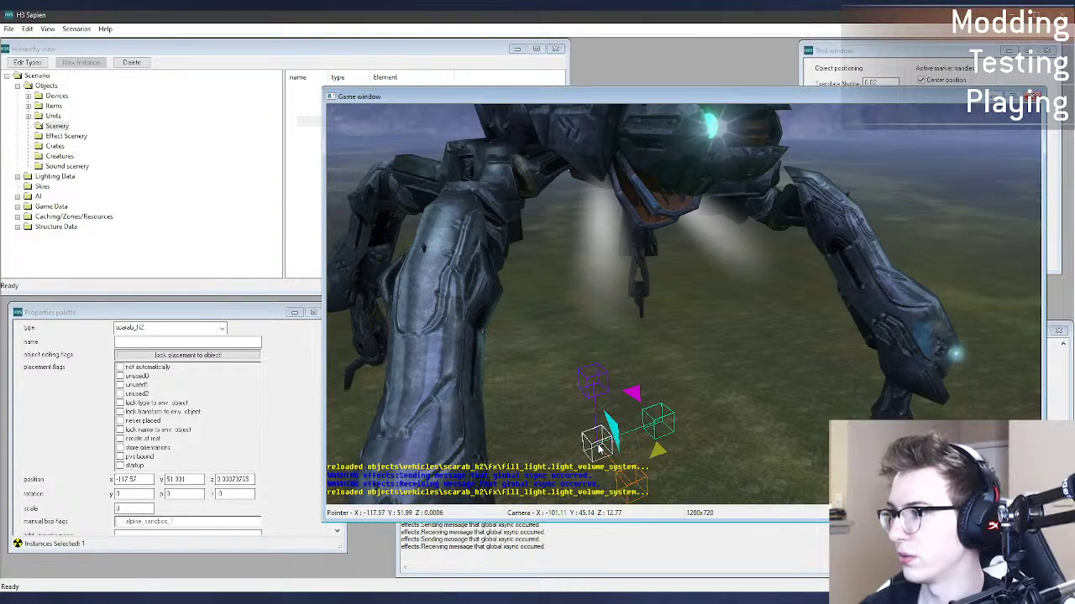
Step: Set inner_glow's profile_density to 0.5 in Guerilla, save the tag and check the beams in H3 Sapien
key(alt+Tab)
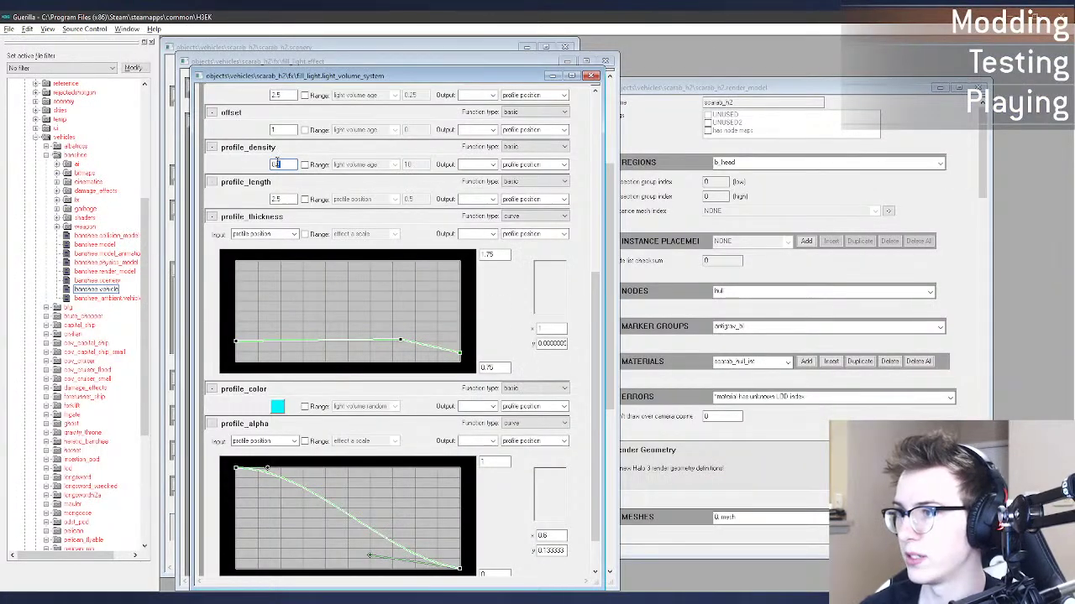
double_click(277, 164)
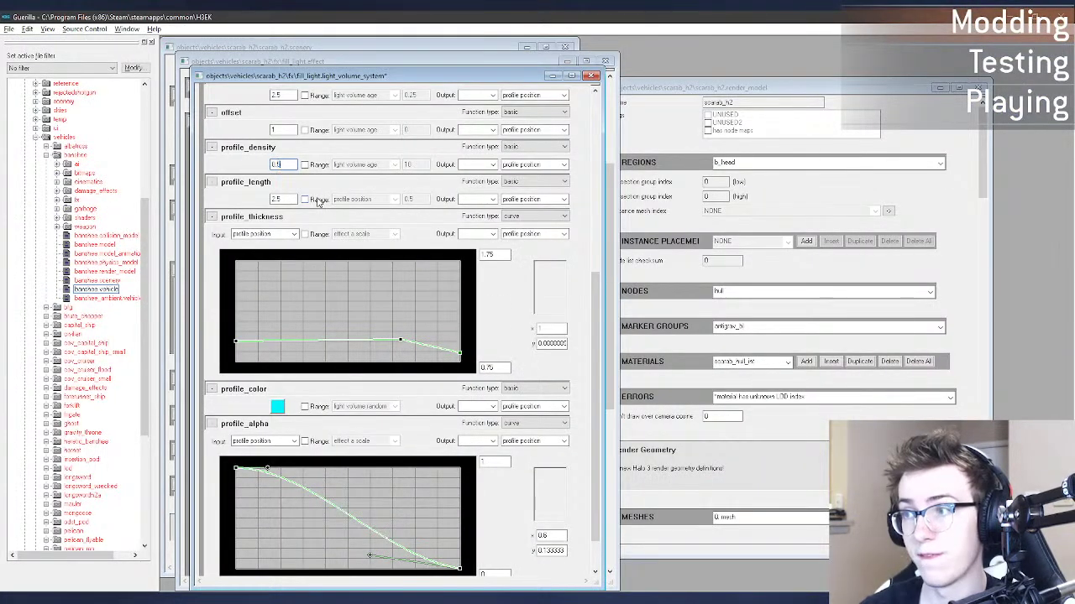
key(ctrl+s)
key(alt+Tab)
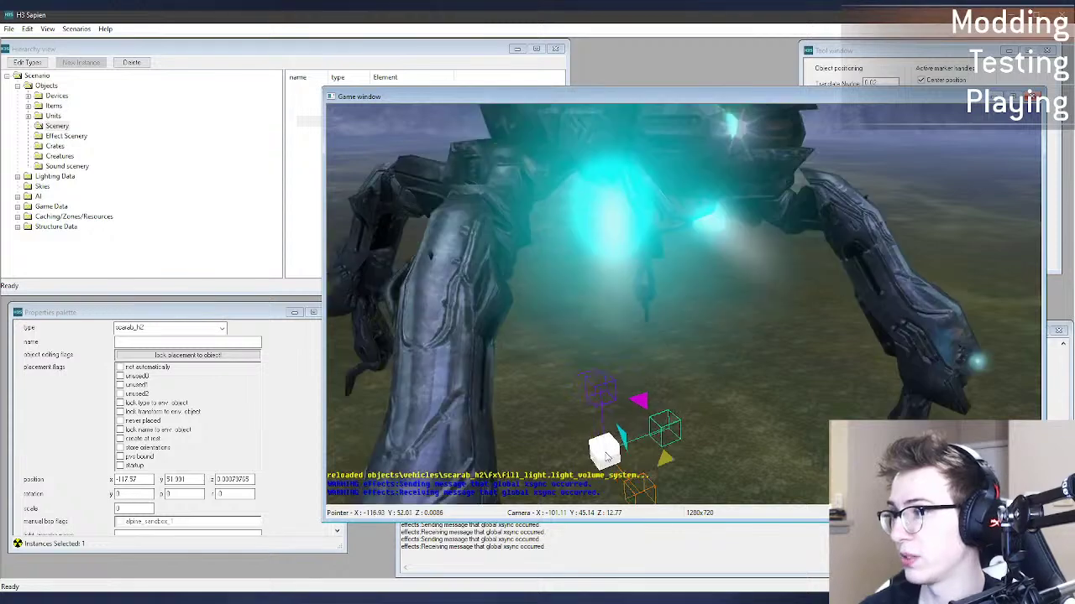
Step: Set inner_glow's profile_intensity to 50 in Guerilla, save the tag and reposition the scarab in H3 Sapien to check its beams
key(alt+Tab)
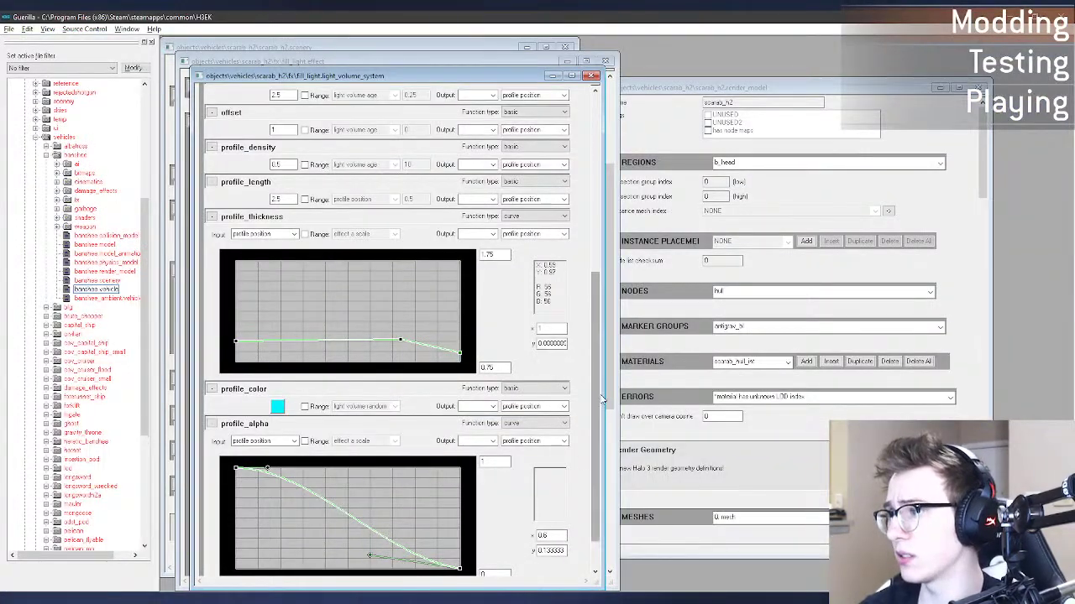
scroll(287, 571, down, 1)
double_click(293, 567)
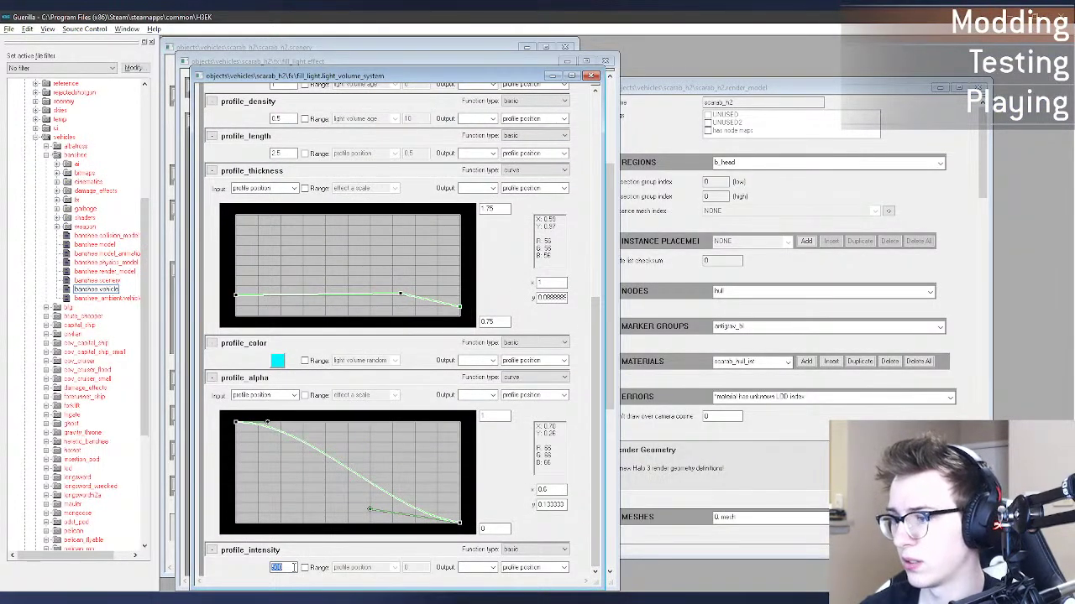
key(alt+Tab)
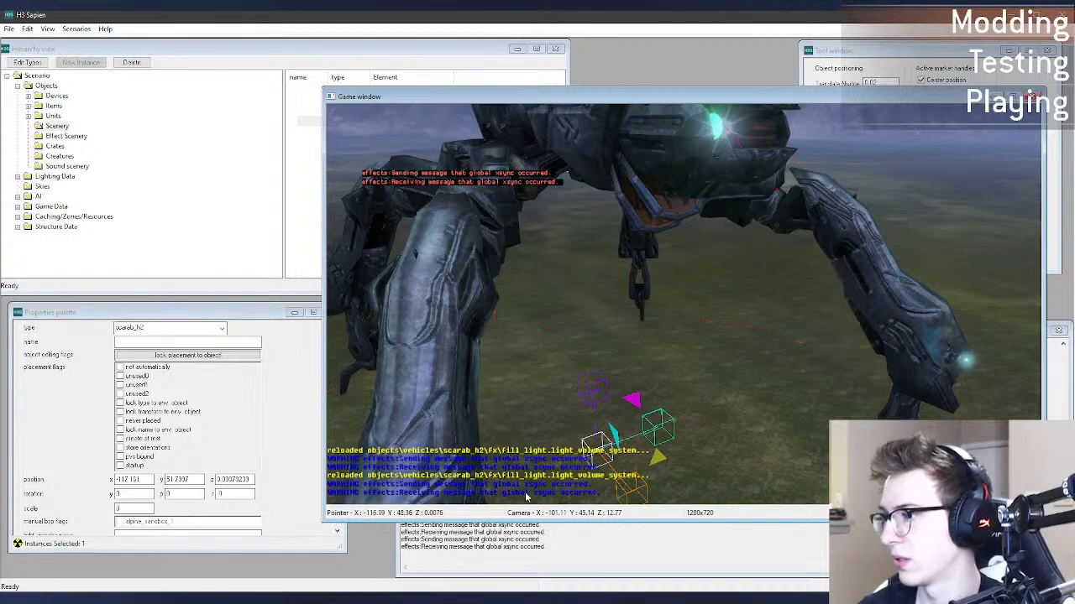
key(Delete)
right_click(602, 457)
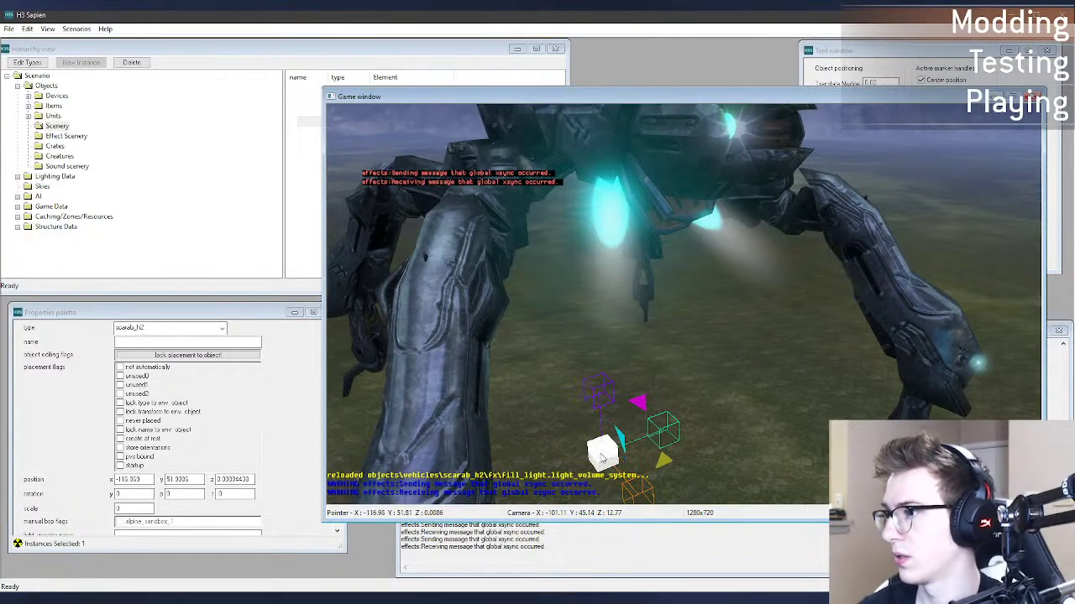
Step: Set inner_glow's profile_intensity to 1 in Guerilla, save the tag and nudge the scarab in H3 Sapien to check its beams
key(alt+Tab)
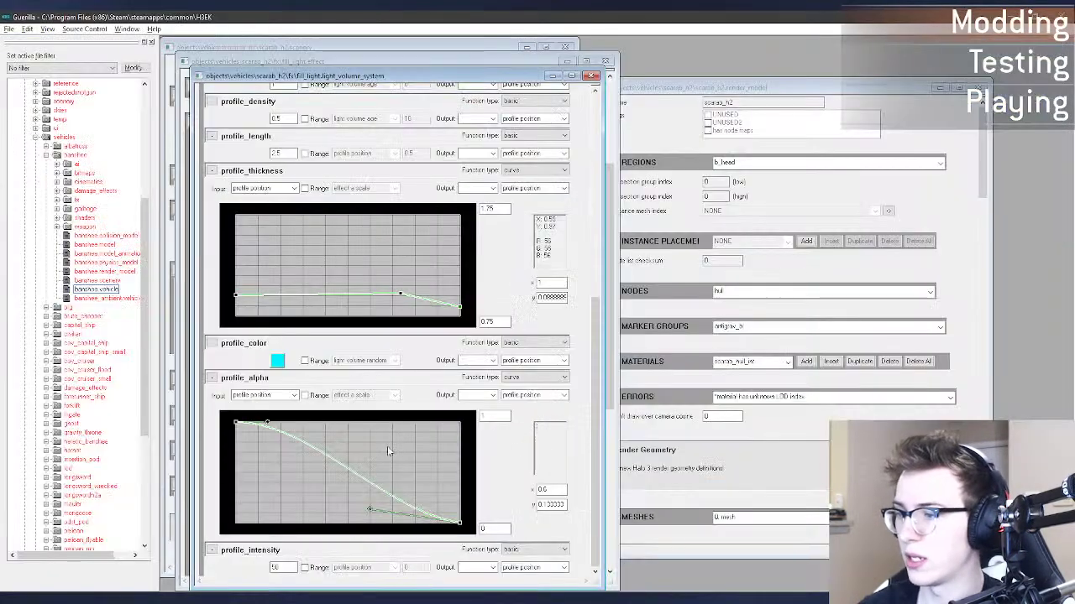
key(alt+Tab)
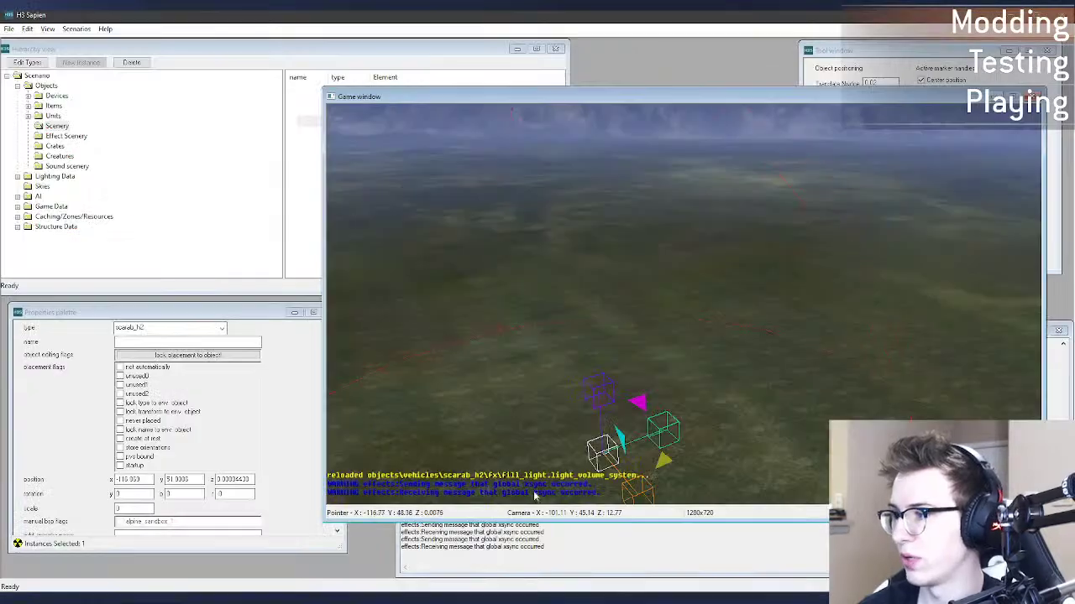
drag(598, 459, 603, 473)
Step: Raise inner_glow's profile_density in Guerilla, save the tag and reposition the scarab in H3 Sapien to check its beams
key(alt+Tab)
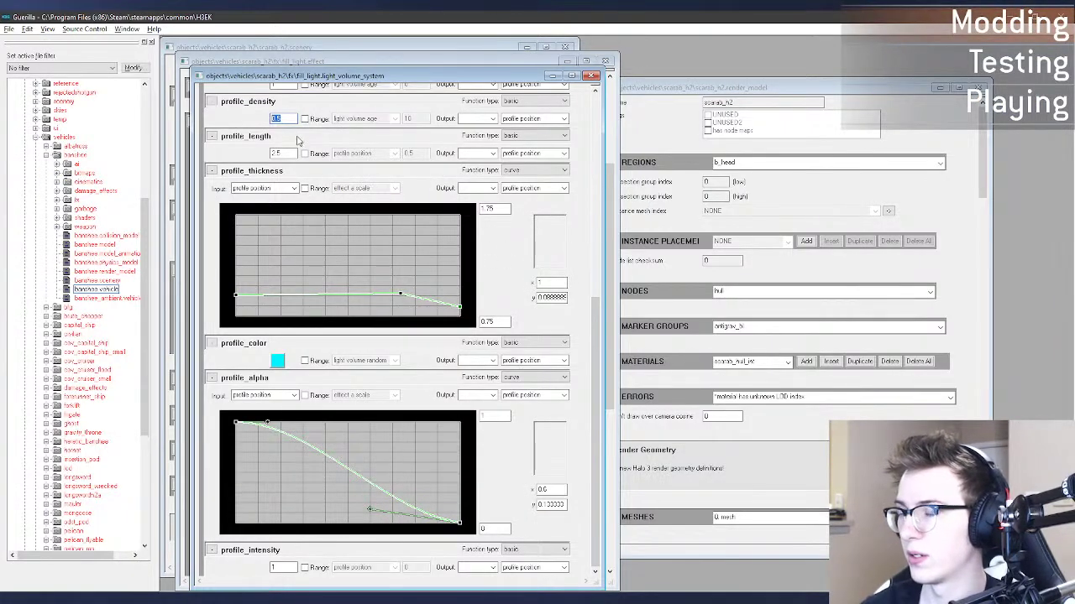
key(alt+Tab)
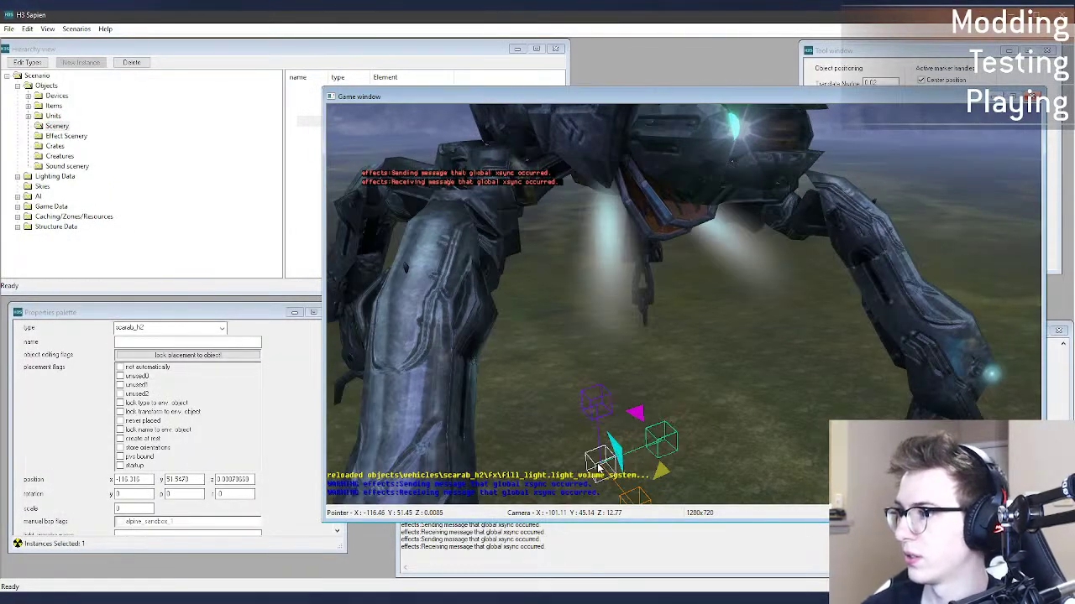
key(alt+Tab)
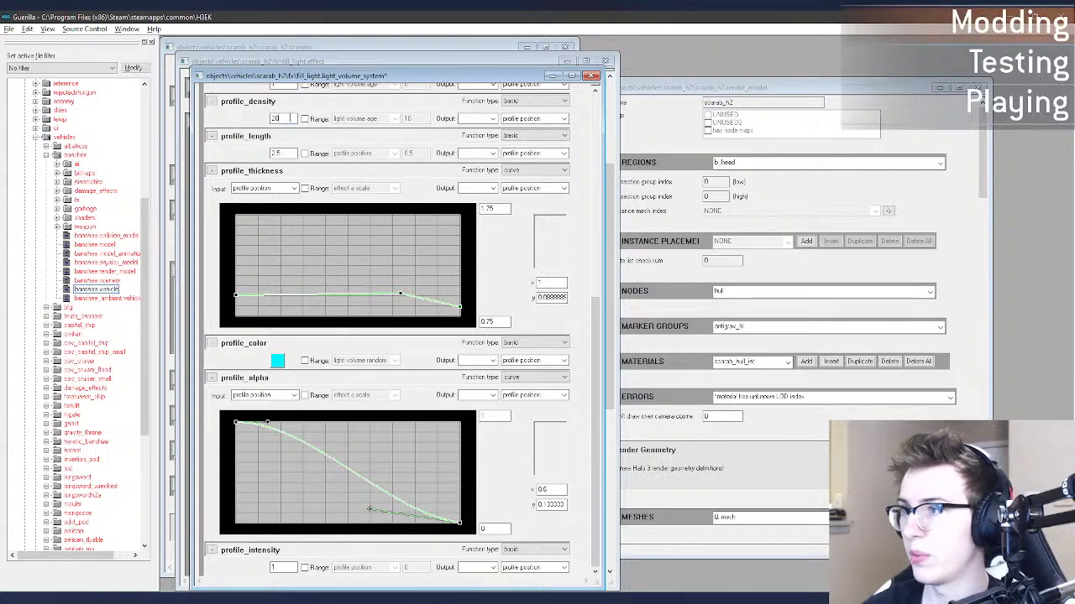
key(alt+Tab)
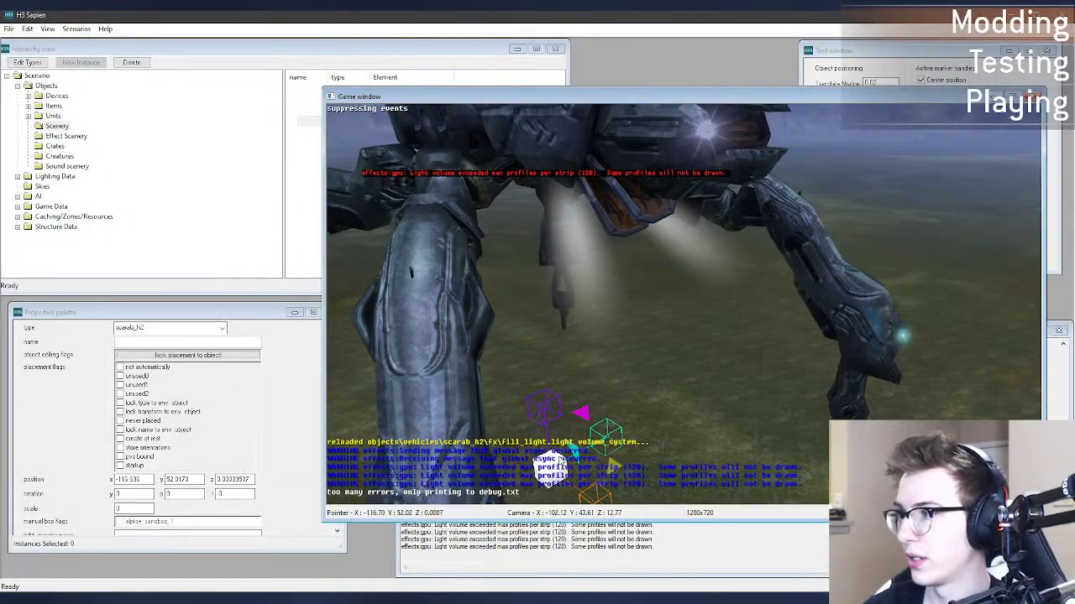
drag(543, 483, 571, 448)
middle_drag(571, 448, 556, 433)
Step: Set inner_glow's profile_density to 20 in Guerilla, save the tag and move the scarab in H3 Sapien
key(alt+Tab)
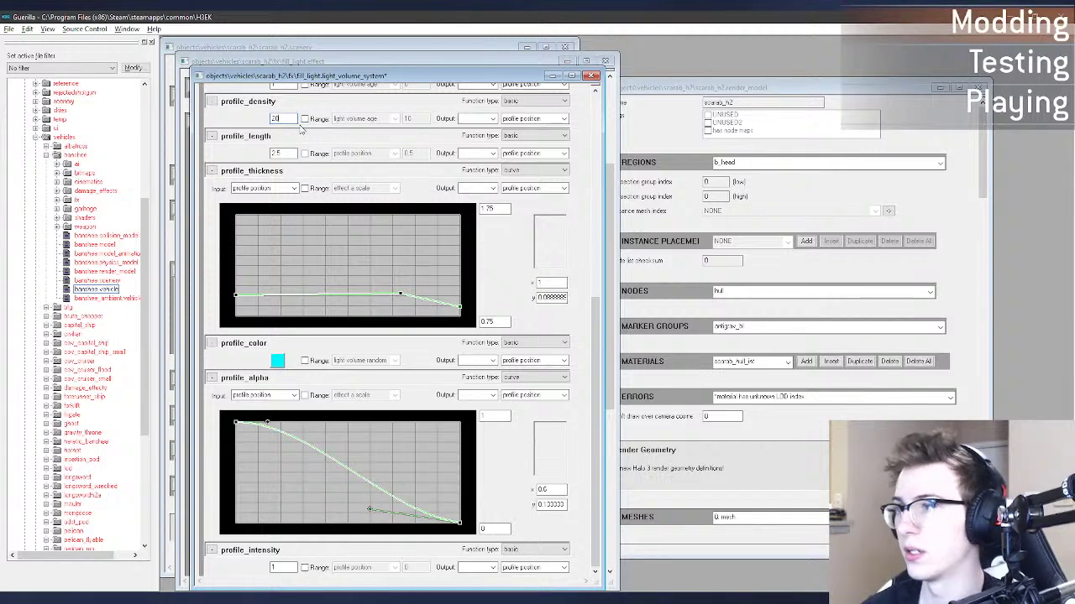
key(alt+Tab)
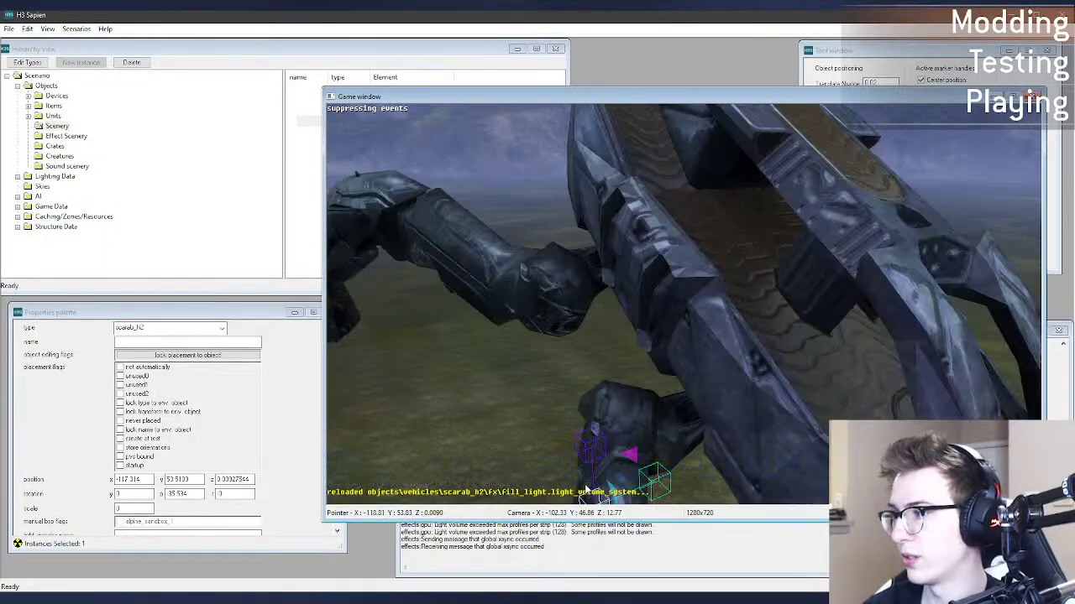
right_click(592, 458)
Step: Reset the scarab's p rotation to 0 in H3 Sapien and view its beams from the front
click(183, 493)
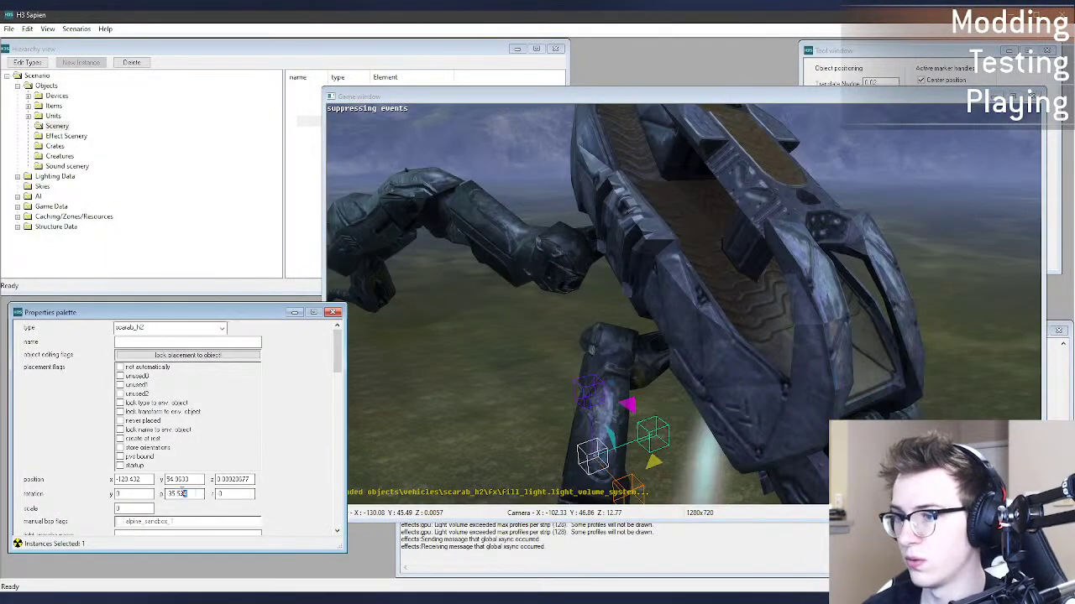
text(0)
key(w)
middle_drag(581, 442, 557, 430)
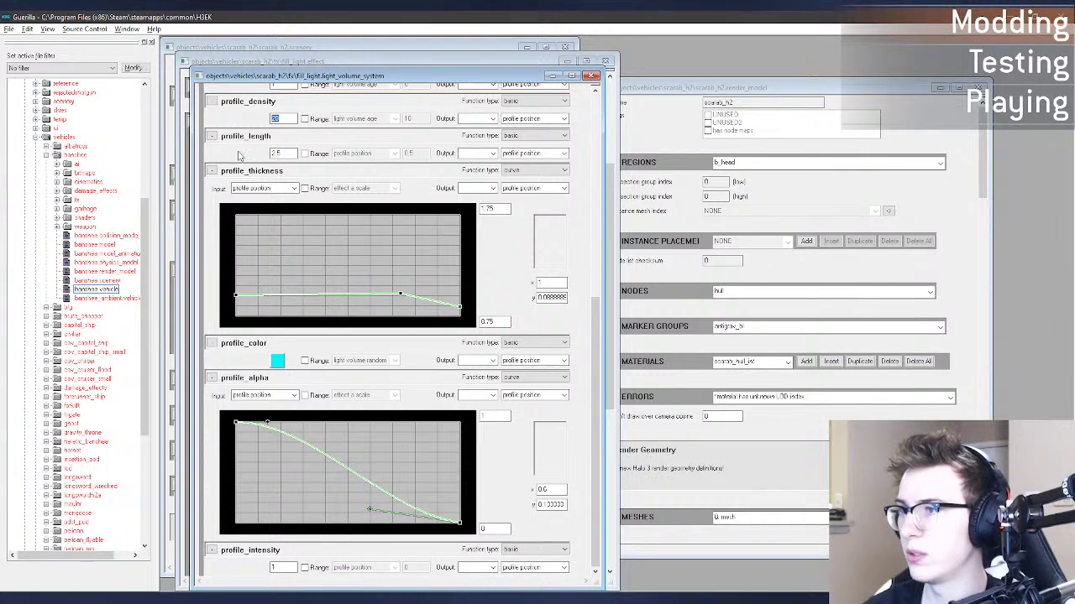
Step: Set inner_glow's profile_density and profile_intensity to 4 in Guerilla, save the tag and check the nudged scarab in H3 Sapien
text(2)
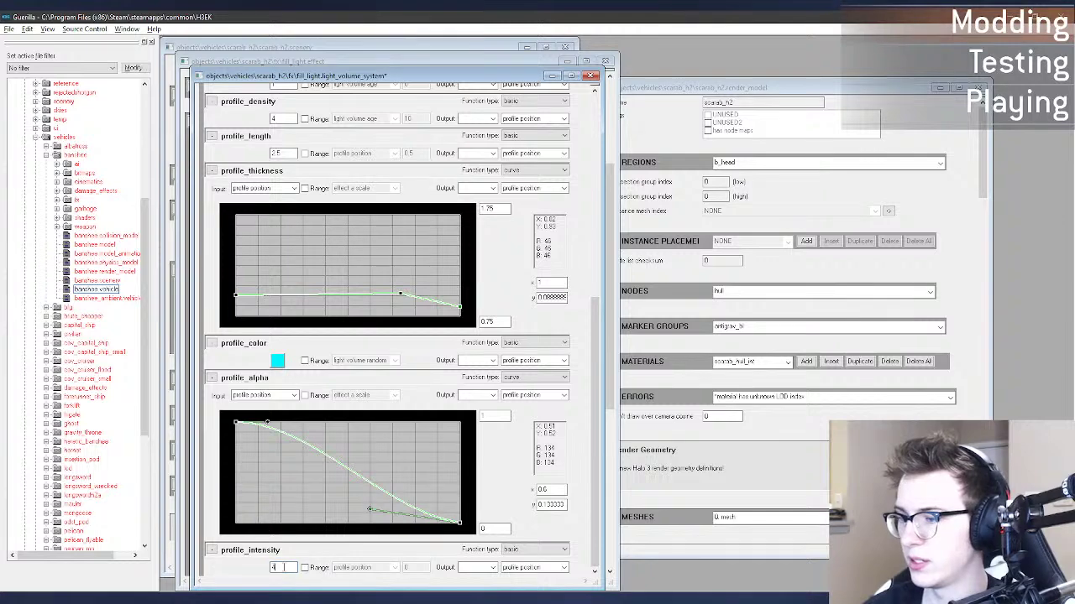
key(ctrl+s)
key(alt+Tab)
drag(638, 491, 626, 471)
key(alt+Tab)
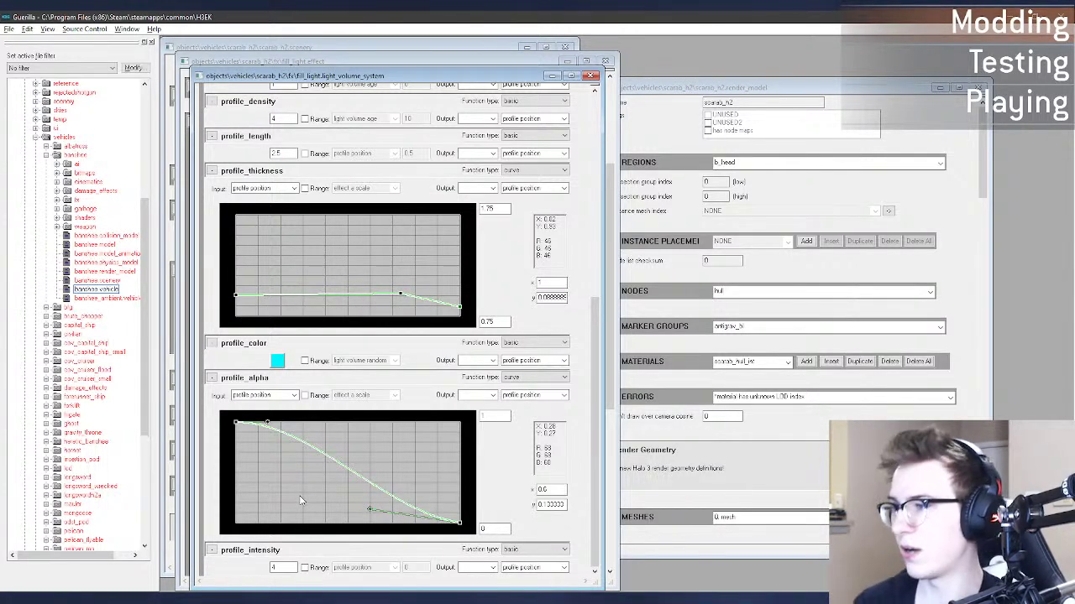
key(alt+Tab)
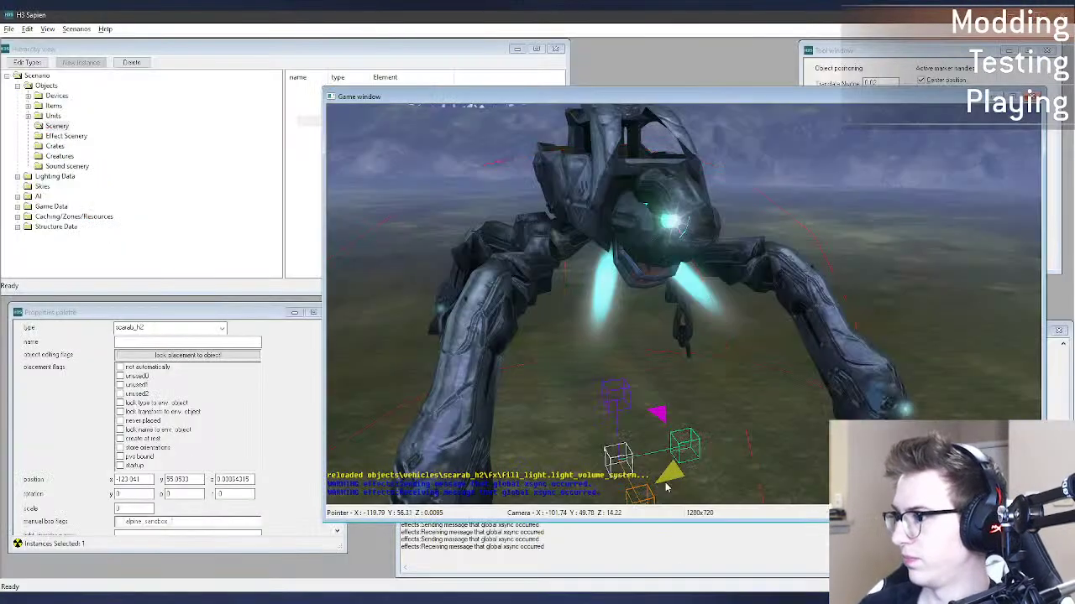
Step: Examine the scarab's beams in H2 Sapien from farther away and compare them with those in H3 Sapien
key(alt+Tab)
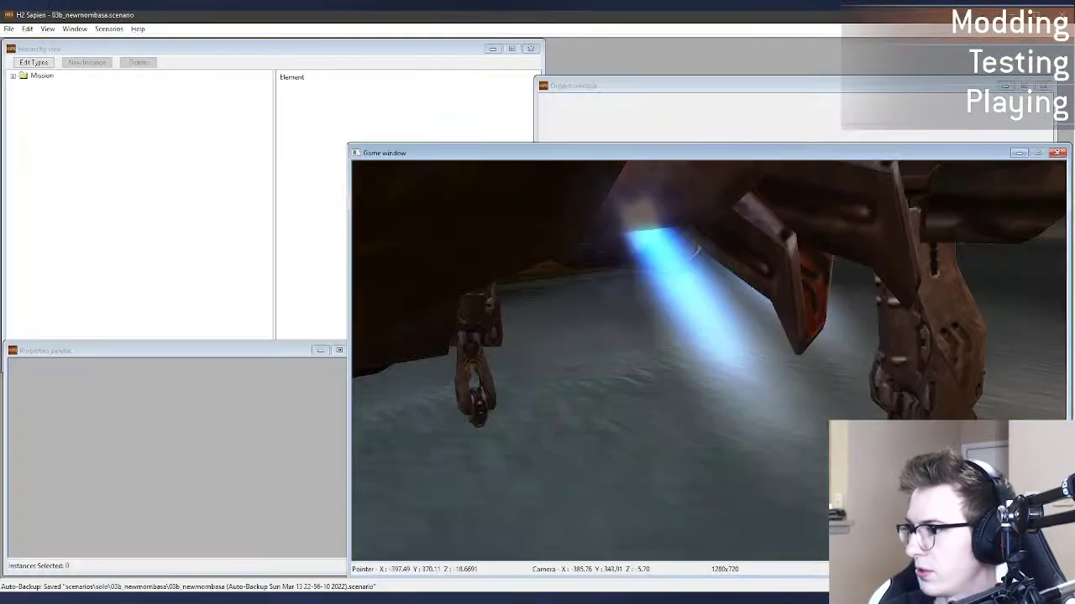
key(s)
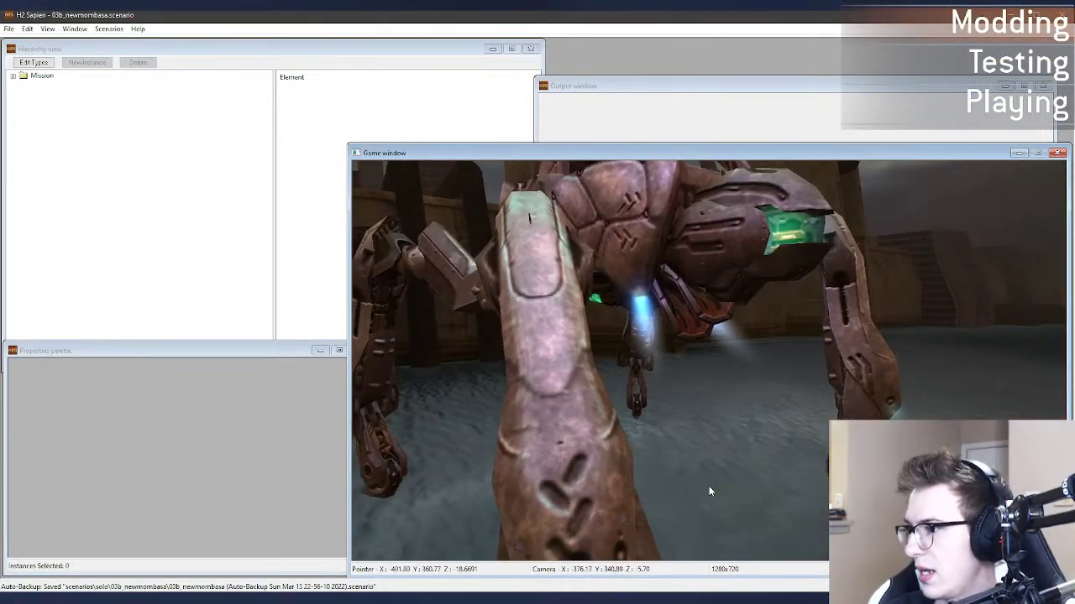
key(w)
key(s)
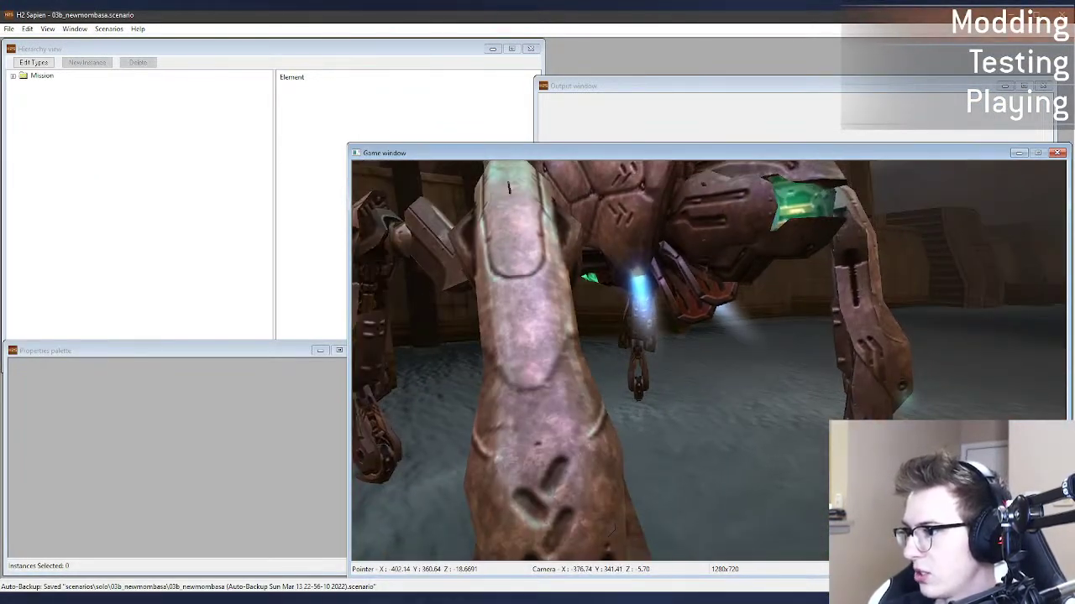
key(alt+Tab)
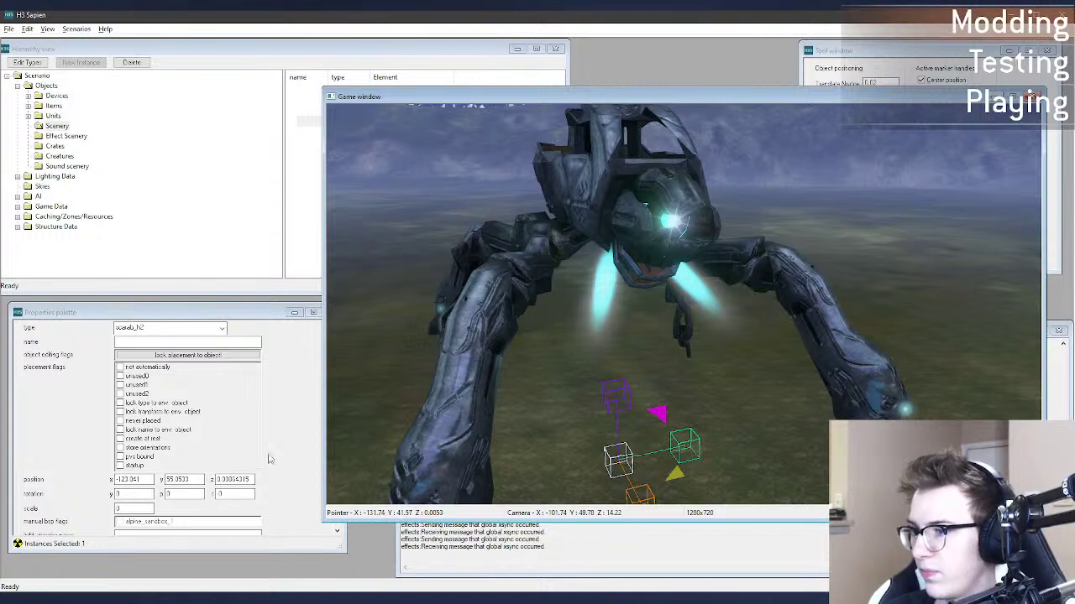
Step: Set inner_glow's profile_color to the bluer RGB 0, 217, 255 in Guerilla, save the tag and check the scarab in H3 Sapien
key(alt+Tab)
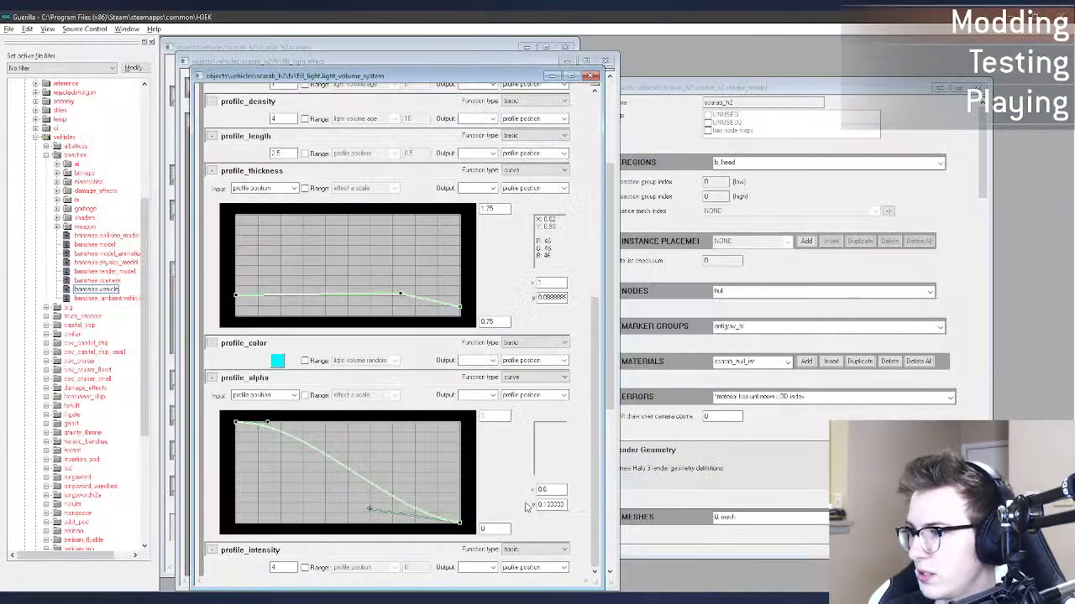
click(277, 361)
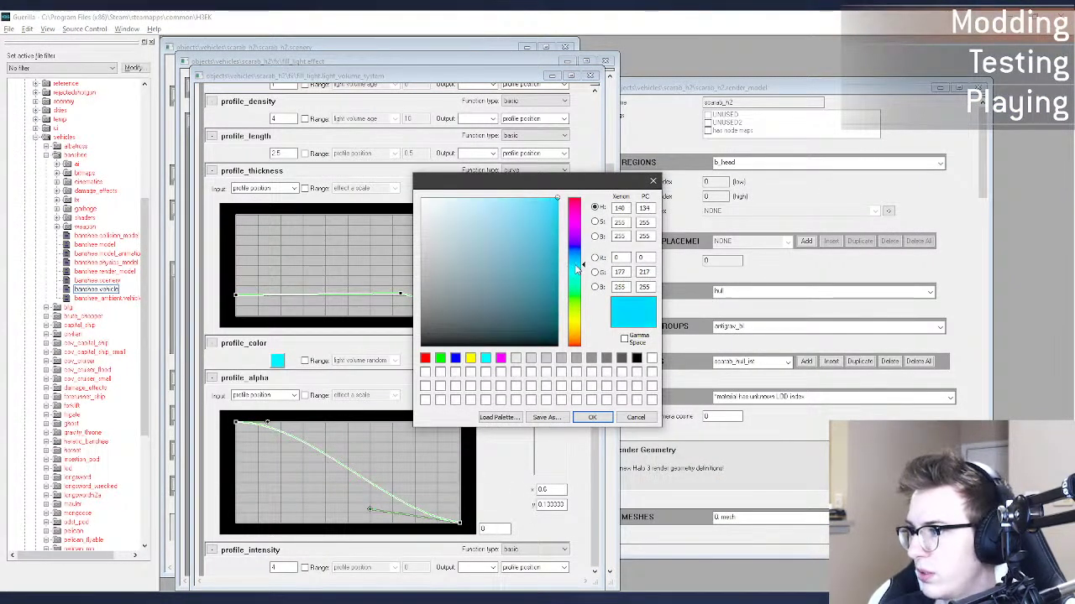
click(606, 419)
key(alt+Tab)
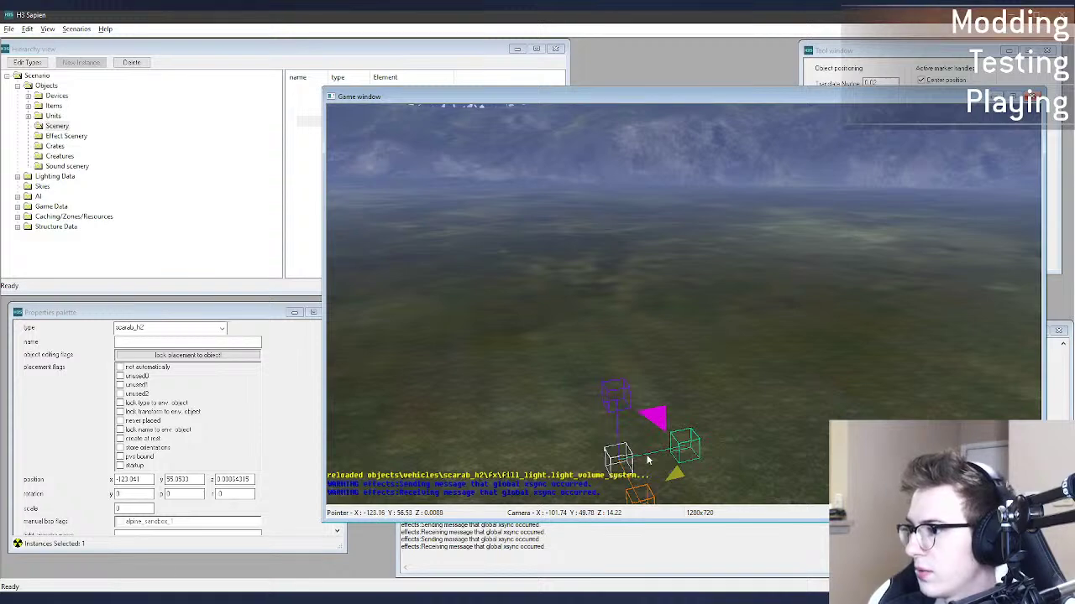
click(635, 462)
mouse_move(633, 433)
middle_down()
mouse_move(600, 370)
mouse_move(617, 357)
mouse_move(644, 425)
middle_up()
Step: Set inner_glow's profile_intensity to 2 in Guerilla, save the tag and reposition the scarab in H3 Sapien to check its beams
key(alt+Tab)
key(alt+Tab)
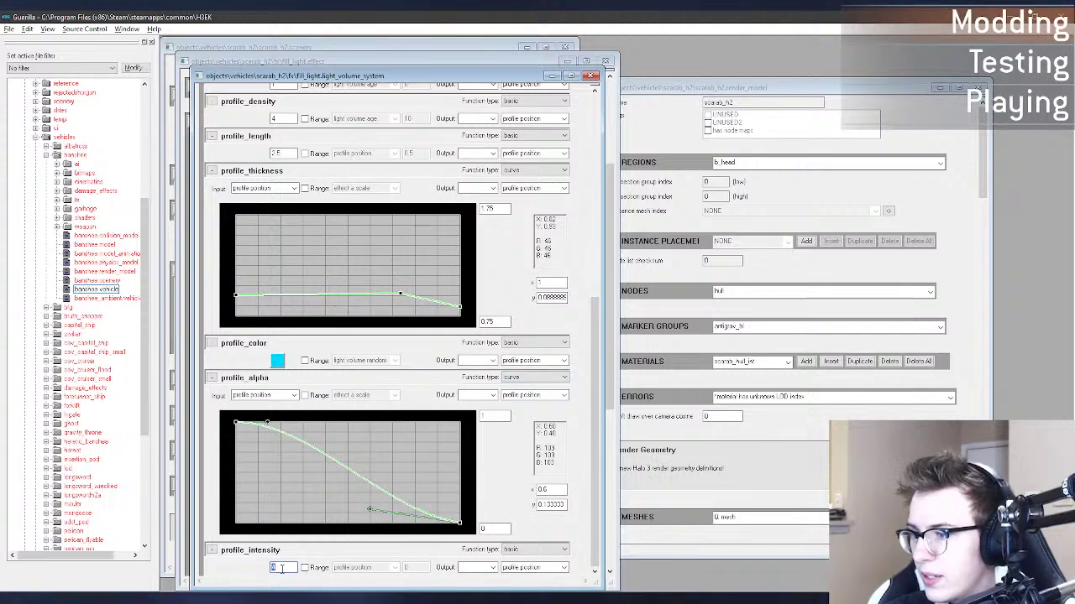
key(alt+Tab)
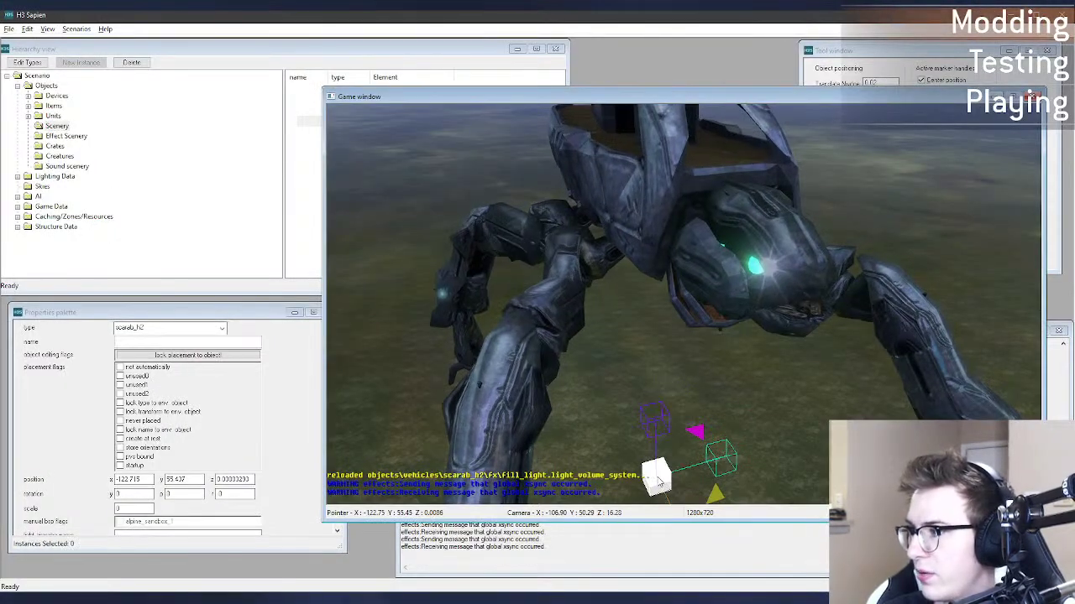
click(661, 477)
mouse_move(661, 477)
middle_down()
mouse_move(651, 378)
mouse_move(663, 369)
mouse_move(672, 470)
middle_up()
key(alt+Tab)
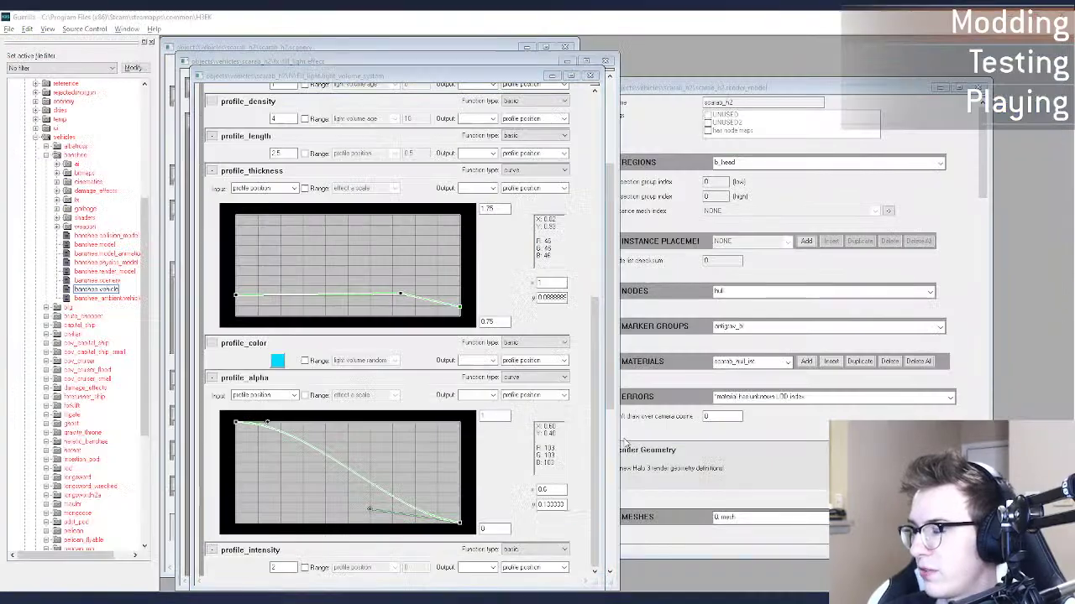
drag(597, 480, 597, 455)
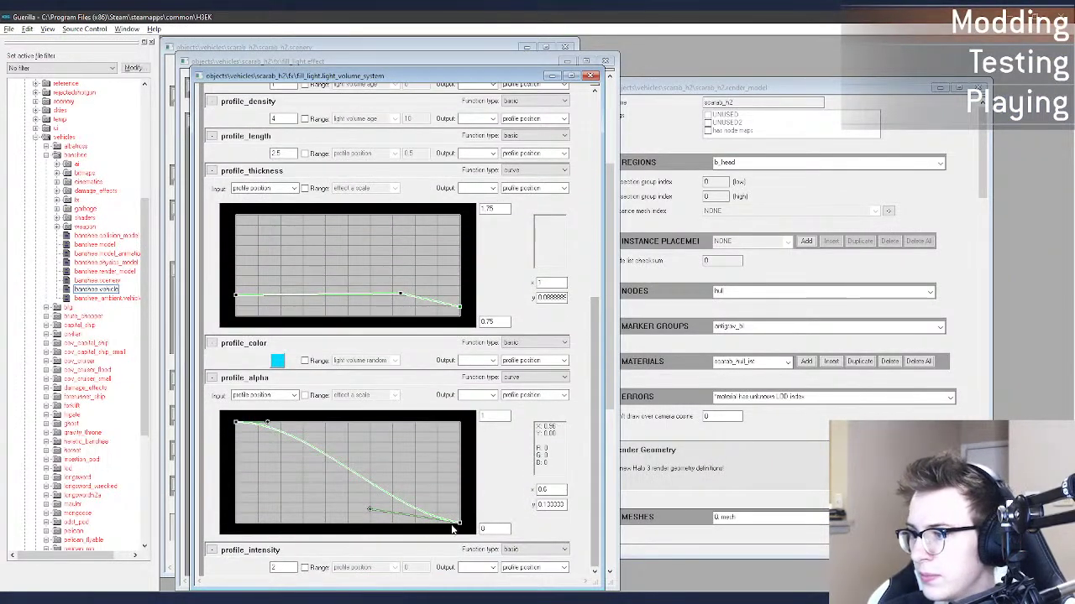
Step: Lower the first handle of inner_glow's profile_alpha curve to about x 0.13, y 0.83 and set its length to 2
drag(267, 422, 266, 438)
key(alt+Tab)
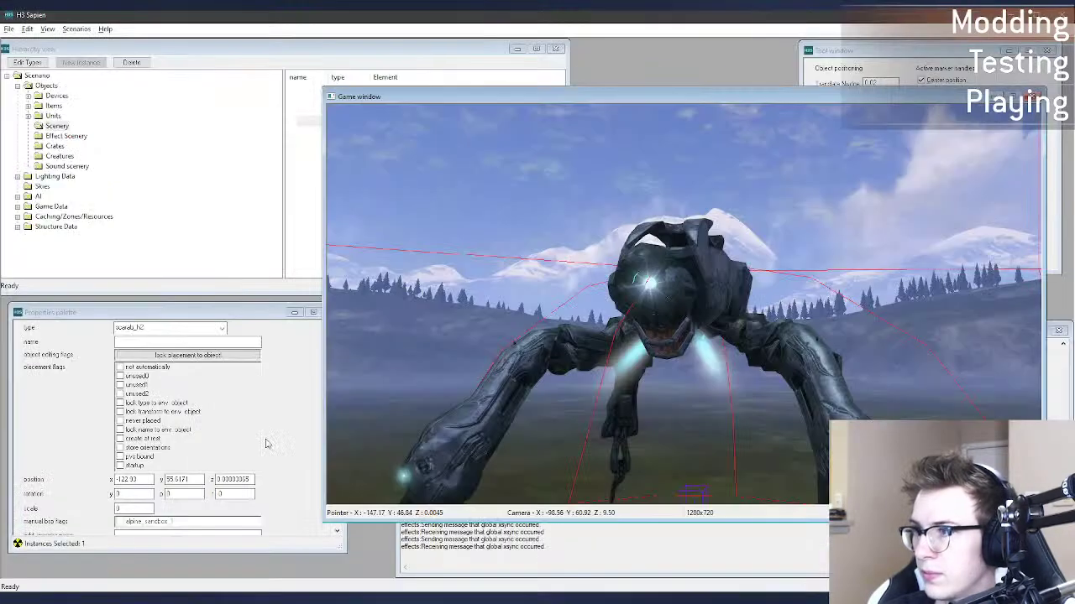
key(alt+Tab)
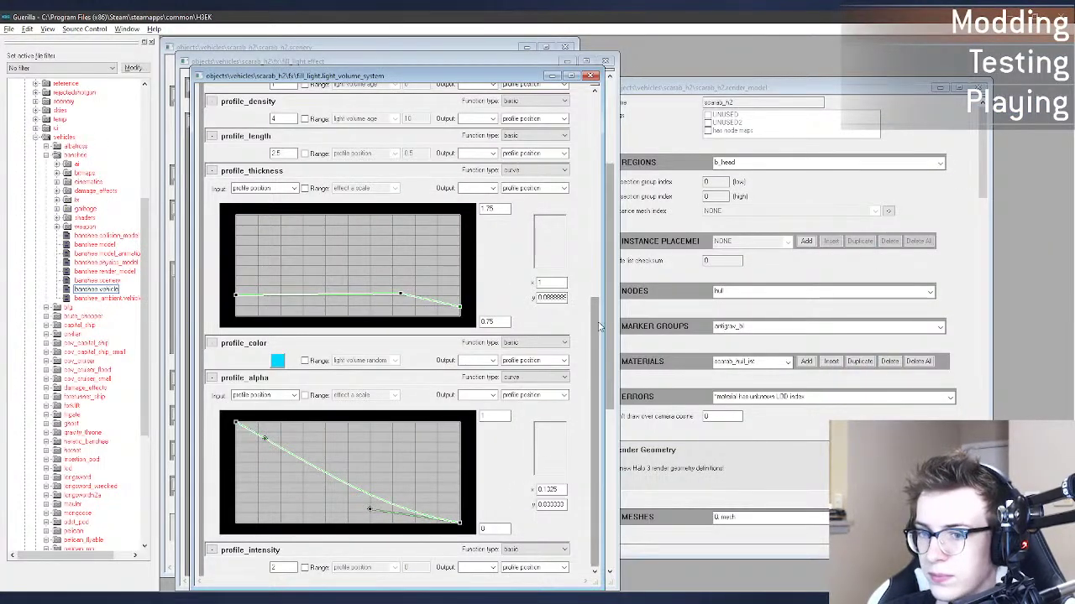
scroll(594, 321, up, 5)
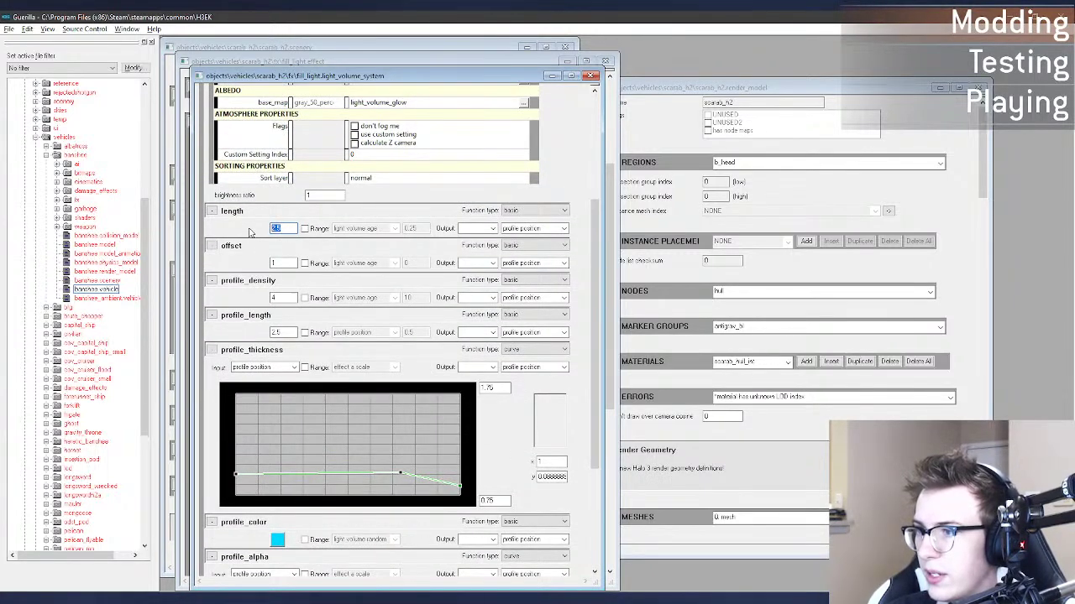
scroll(594, 252, up, 5)
Step: Lower outer_glow's profile_thickness curve at its middle point and at its end to y 0.783333, and set profile_length to 2.5
click(344, 103)
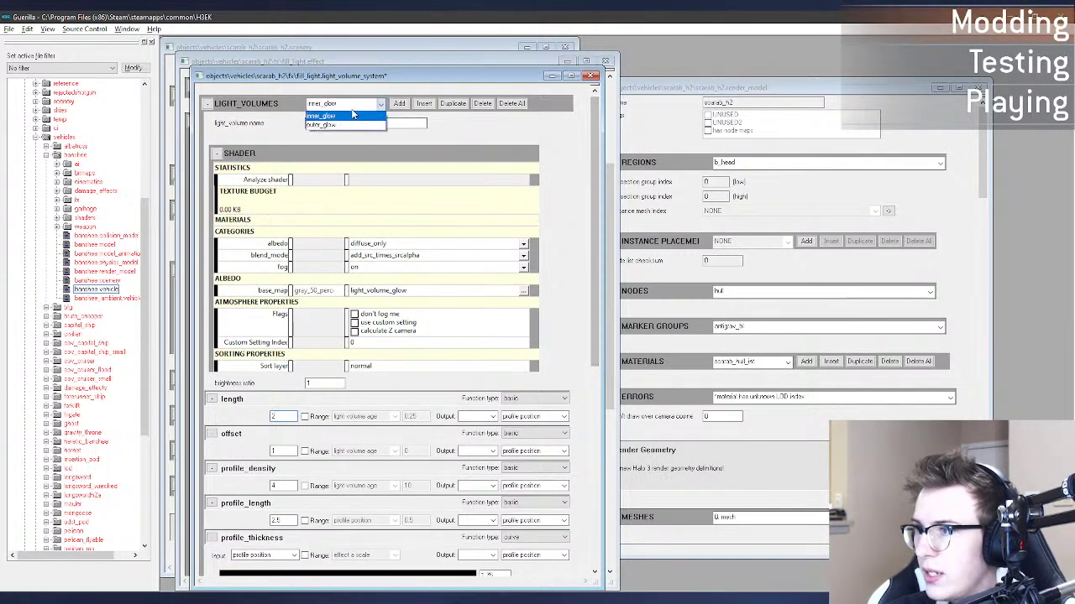
click(346, 109)
click(346, 107)
click(345, 123)
drag(592, 159, 601, 317)
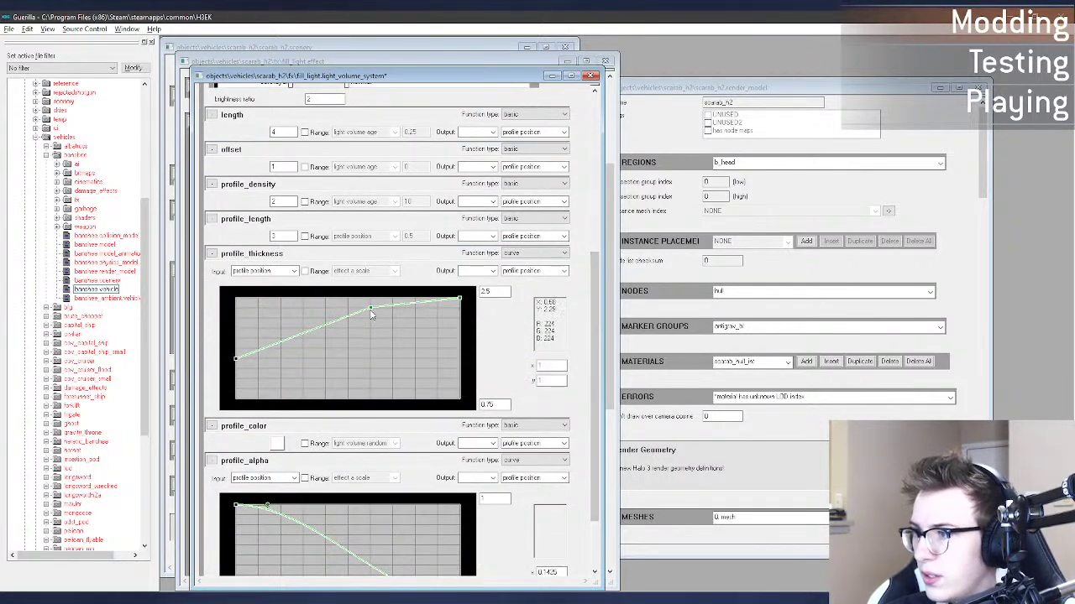
drag(371, 307, 371, 328)
click(458, 300)
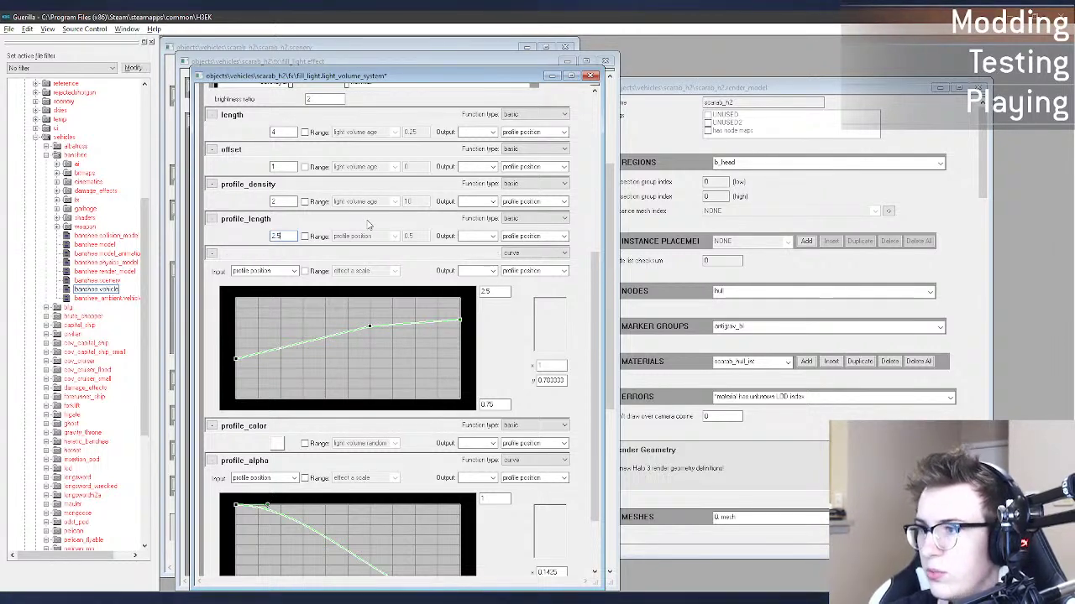
Step: Save the fill_light tag, nudge the scarab in H3 Sapien and inspect its beams from several angles
key(alt+Tab)
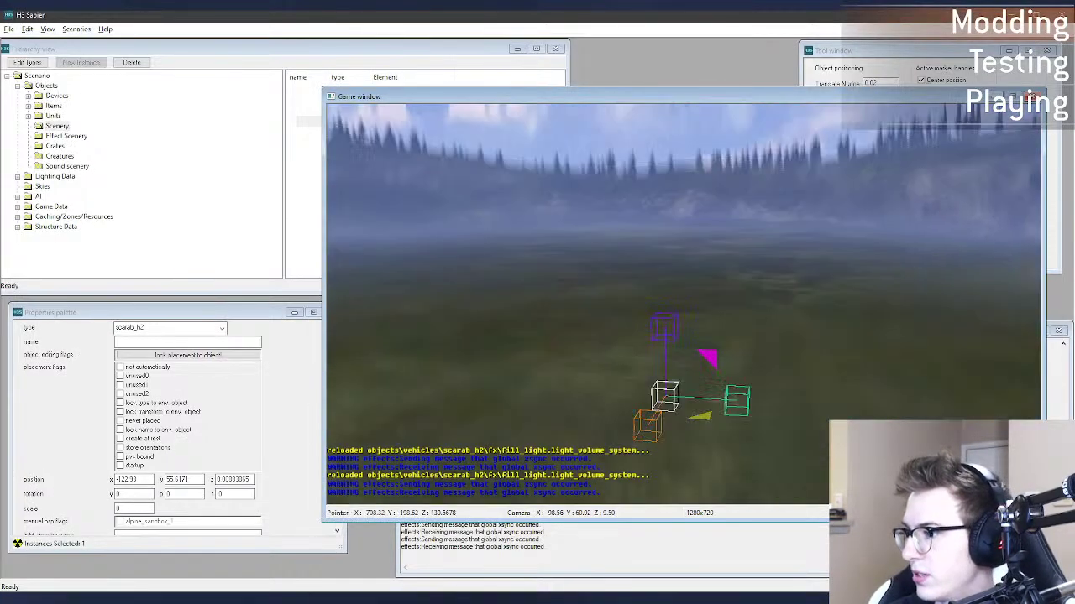
drag(653, 357, 652, 369)
mouse_move(652, 370)
middle_down()
mouse_move(676, 291)
mouse_move(681, 344)
mouse_move(710, 361)
mouse_move(739, 356)
mouse_move(697, 281)
mouse_move(676, 284)
mouse_move(679, 336)
mouse_move(648, 365)
middle_up()
key(a)
key(r)
key(a)
key(d)
key(f)
key(r)
key(d)
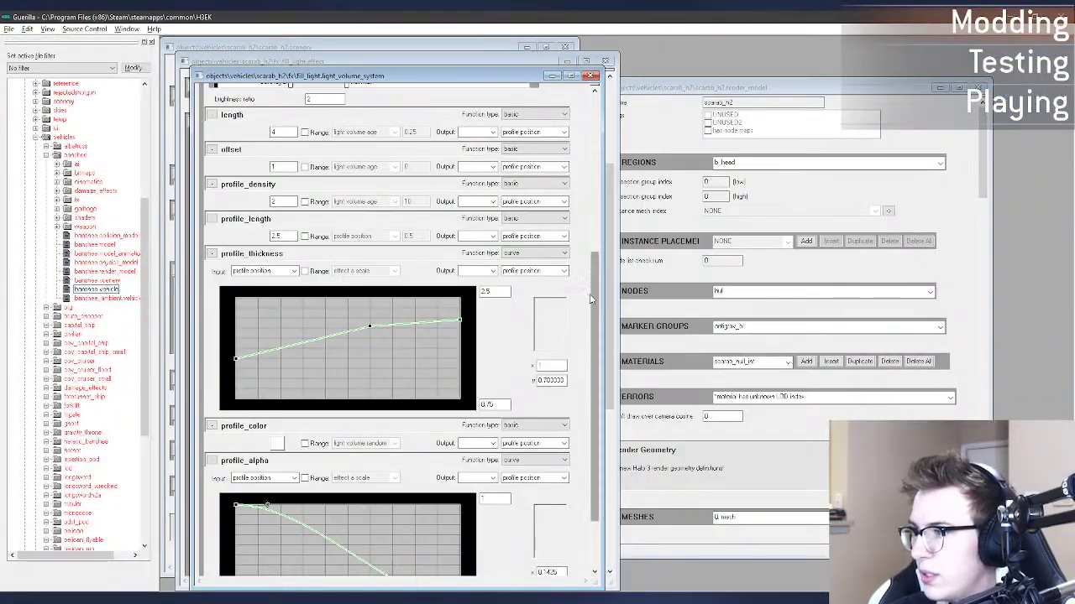
Step: Return to inner_glow in Guerilla and review its profile_color in the color picker, cancelling without a change
drag(594, 277, 586, 115)
click(345, 108)
click(333, 126)
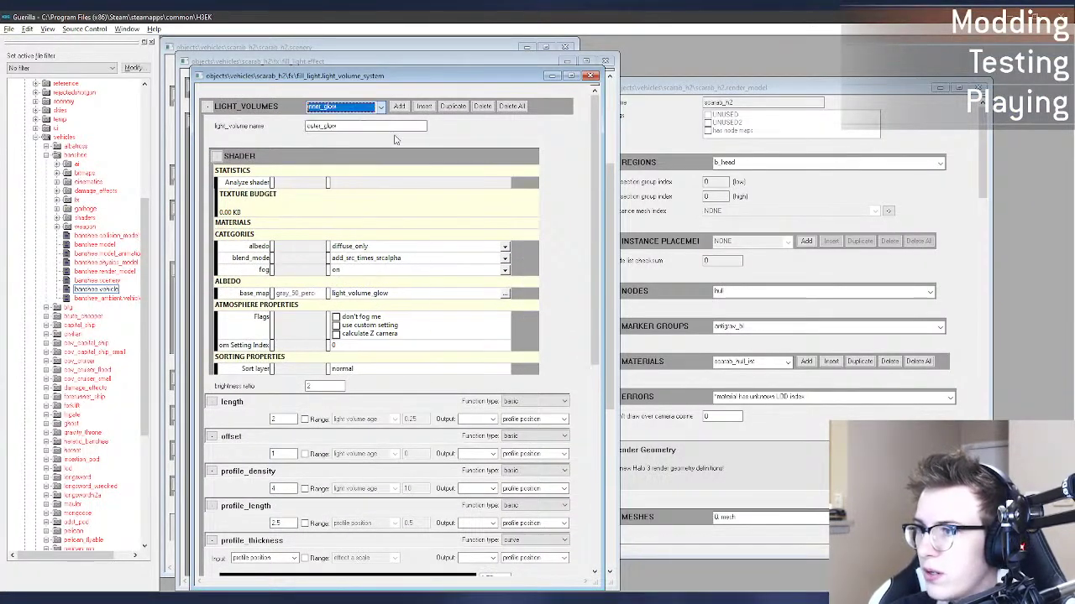
drag(591, 158, 591, 360)
click(277, 360)
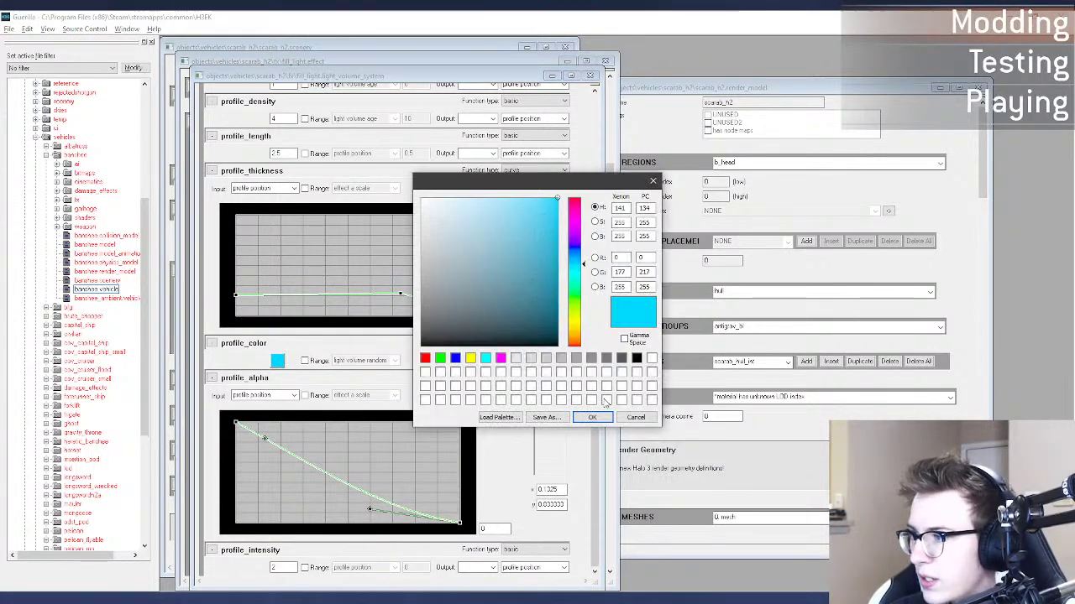
click(643, 418)
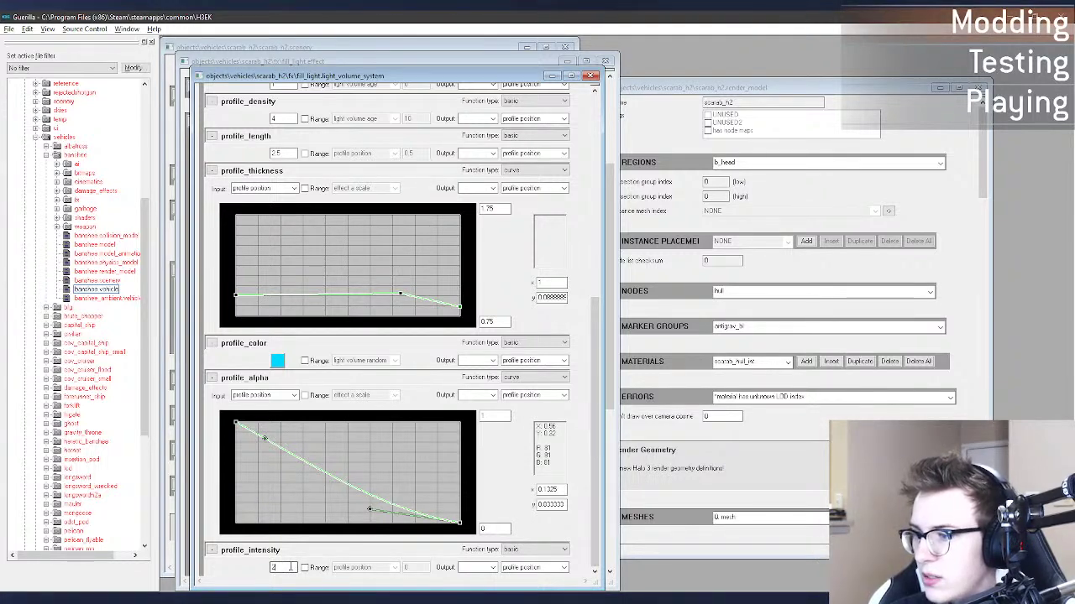
Step: Switch to H3 Sapien, nudge the scarab and inspect its reloaded beams from another angle
key(alt+Tab)
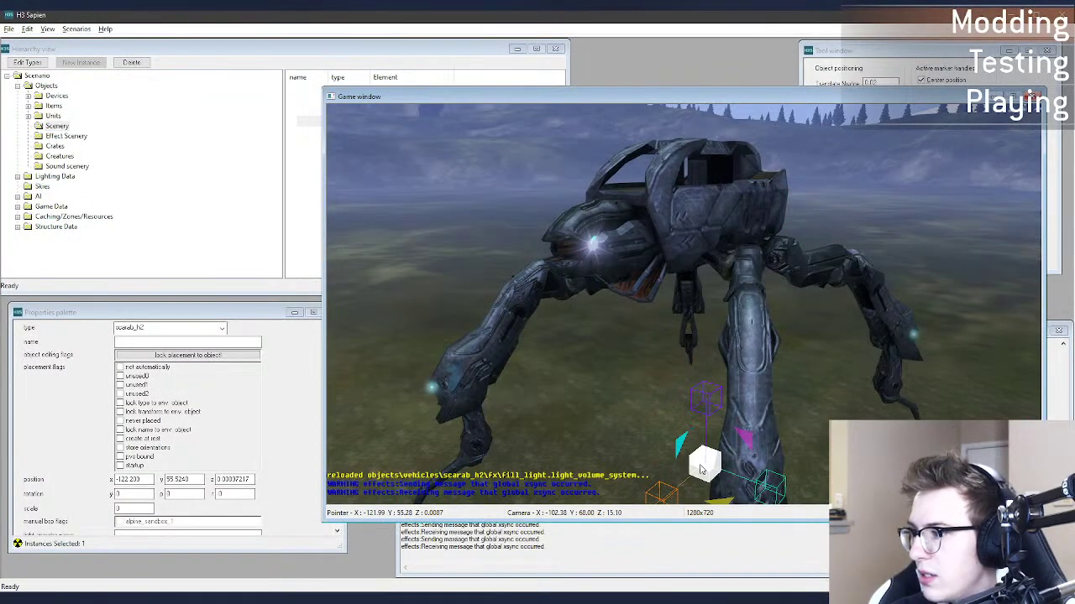
click(694, 470)
middle_drag(694, 467, 630, 443)
key(f)
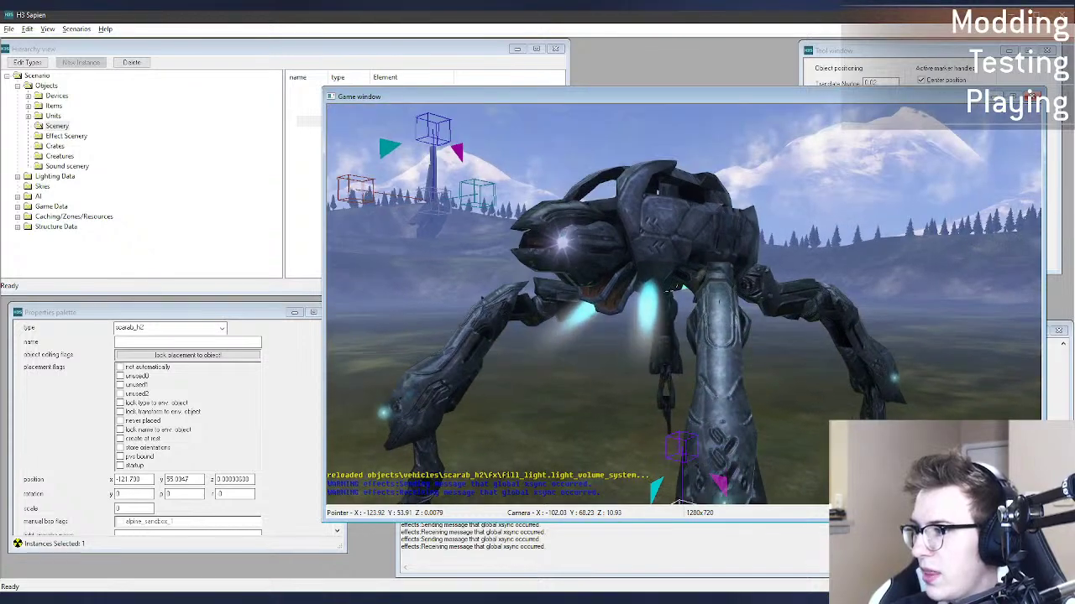
Step: Set inner_glow's profile_intensity to 1 in Guerilla and nudge the scarab in H3 Sapien to check its beams
key(alt+Tab)
key(alt+Tab)
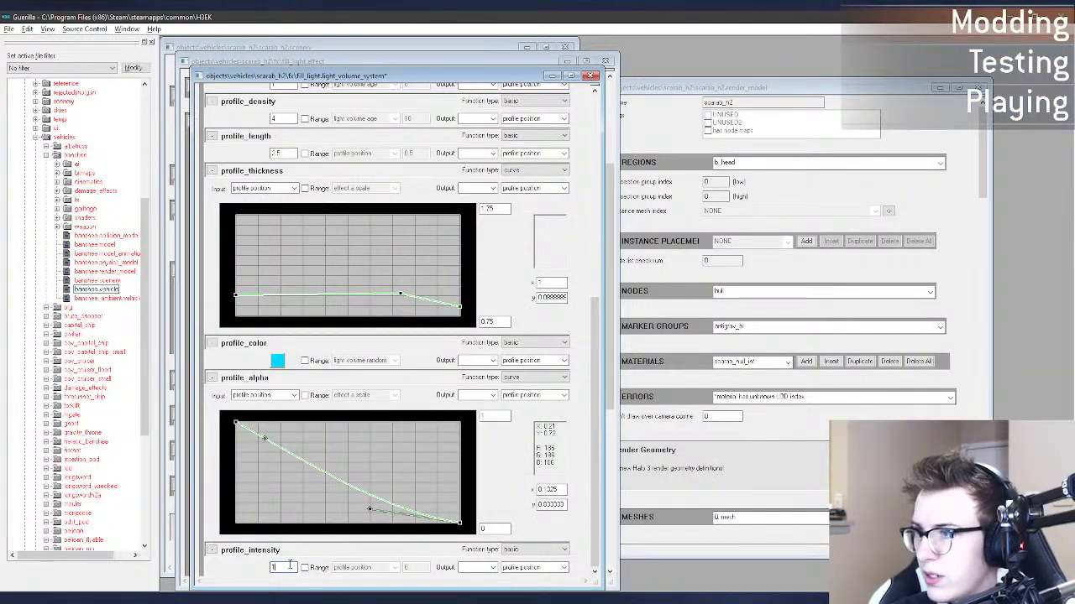
key(alt+Tab)
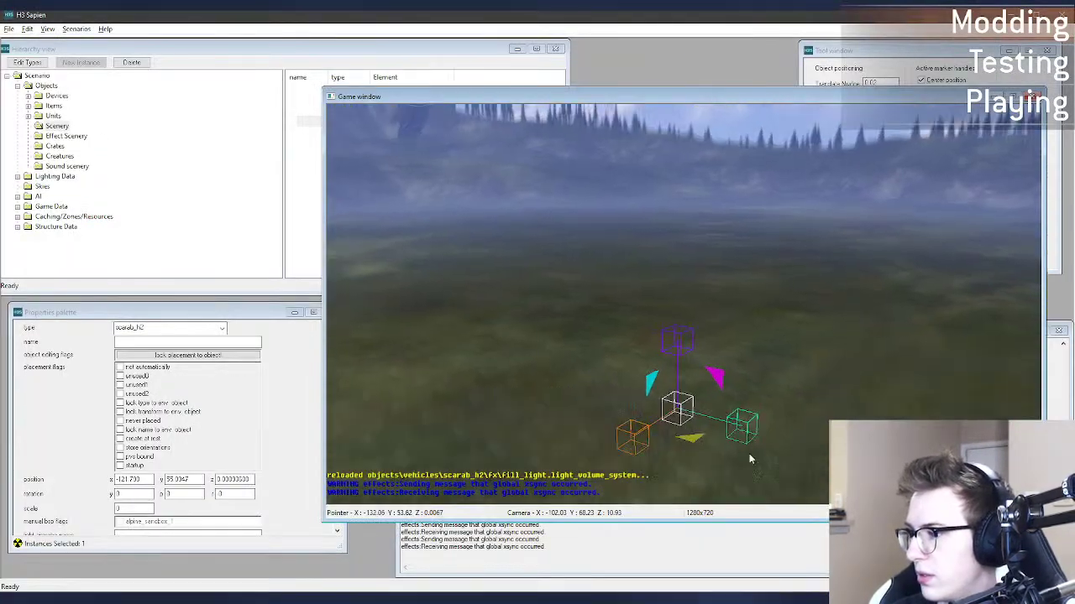
drag(682, 400, 679, 402)
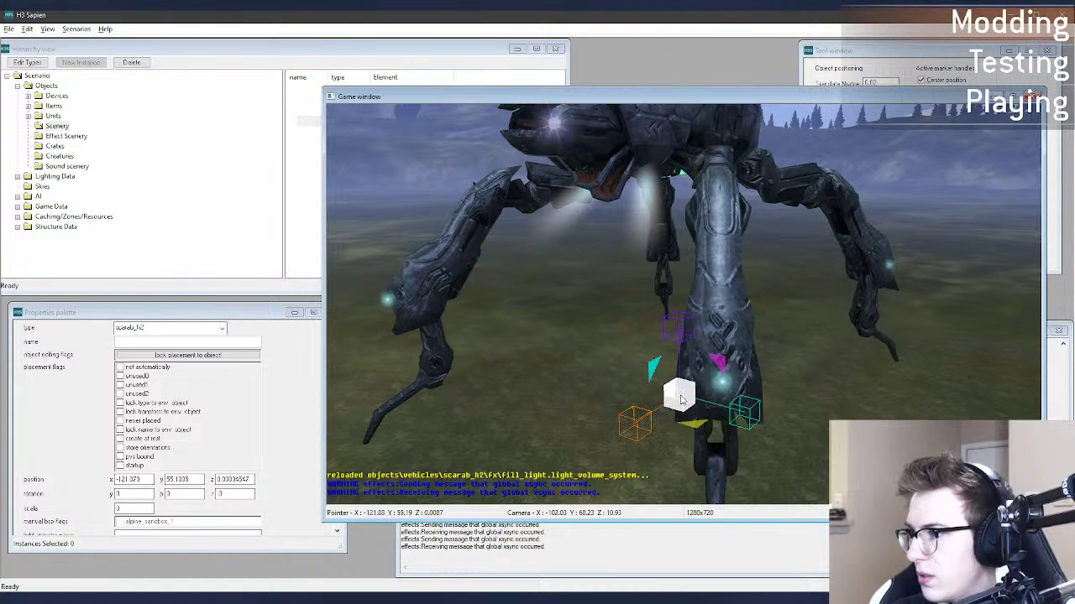
key(Delete)
key(ctrl+z)
Step: Open the fill_light light_volume from the Halo 2 scarab vehicle's attachments in the H2 Guerilla and review its volume settings
key(alt+Tab)
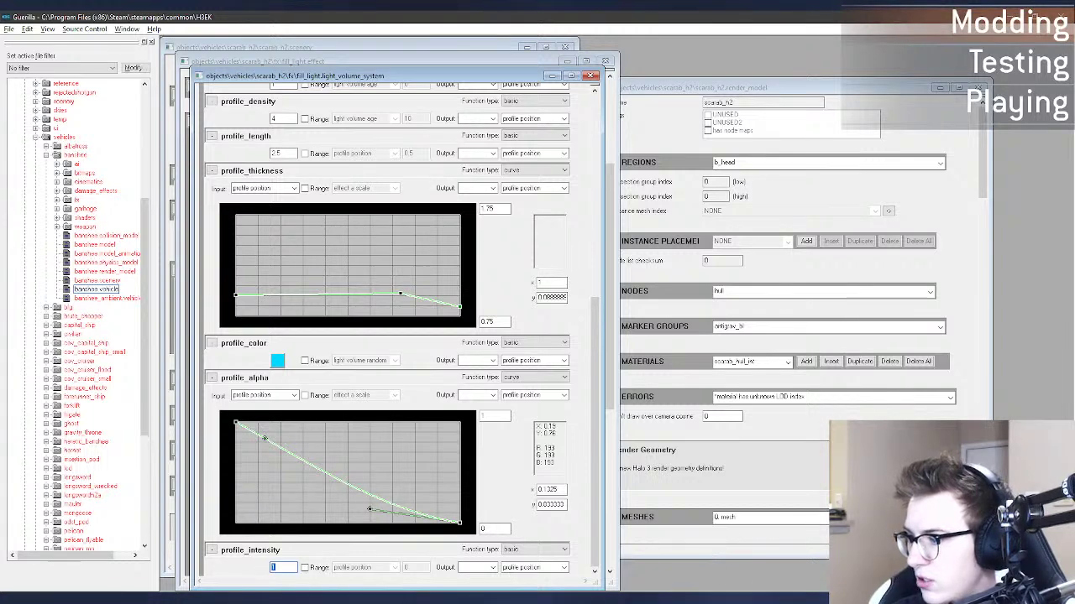
key(alt+Tab)
click(586, 210)
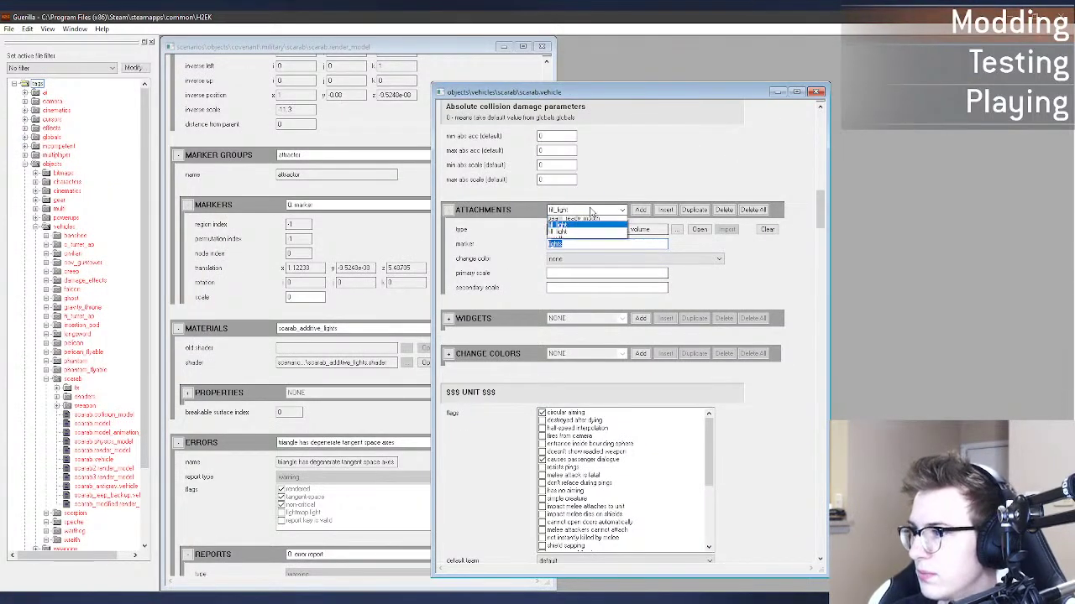
click(590, 212)
click(698, 230)
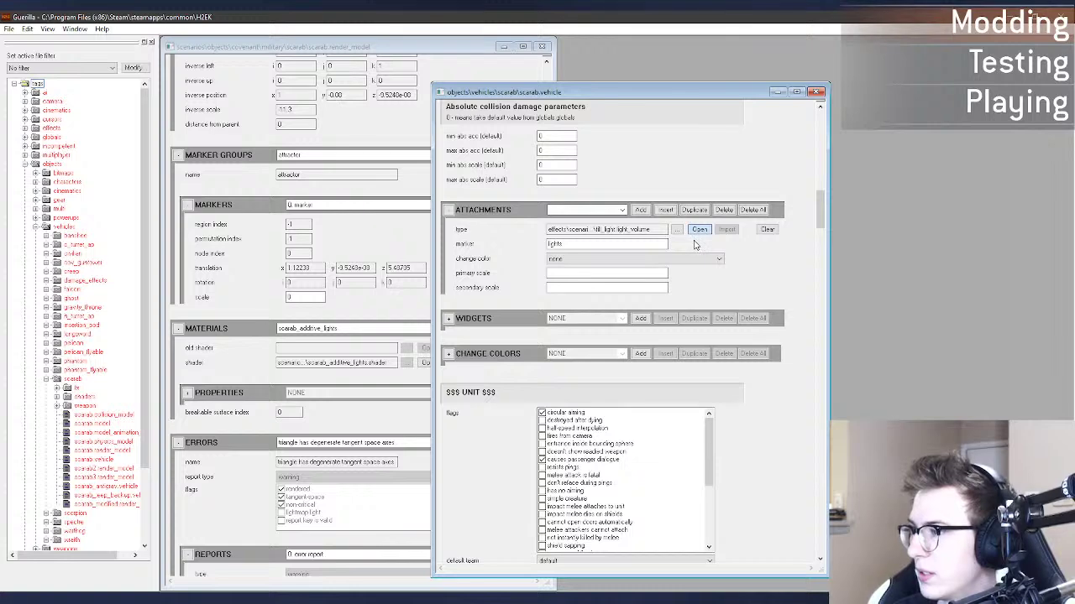
click(450, 291)
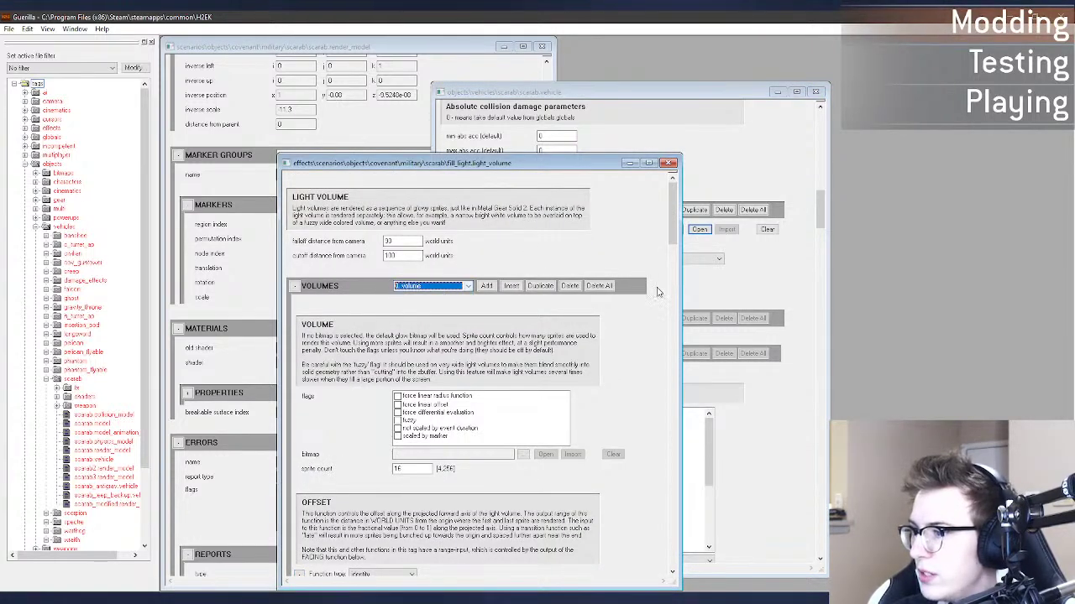
drag(672, 235, 637, 392)
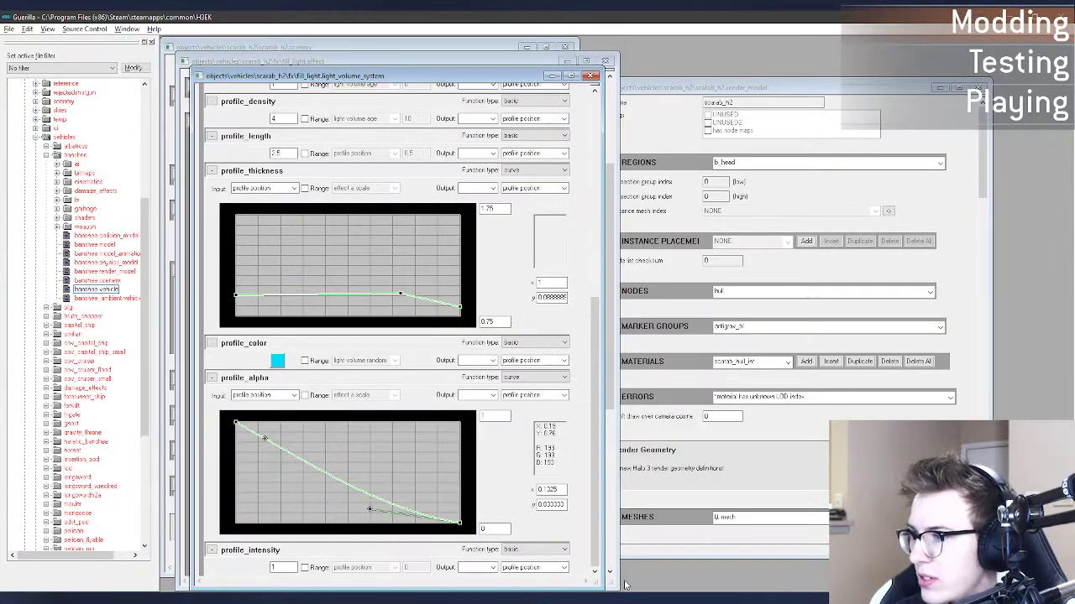
Step: Set inner_glow's profile_length to 1.75 and profile_intensity to 4, and check the beams on the scarab in H3 Sapien
click(275, 396)
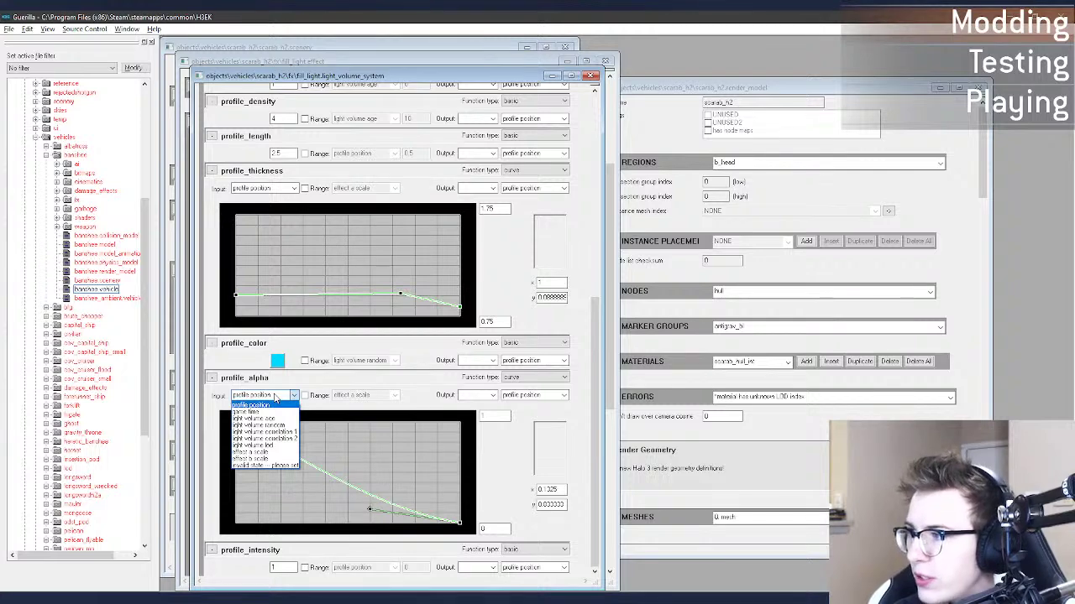
click(274, 398)
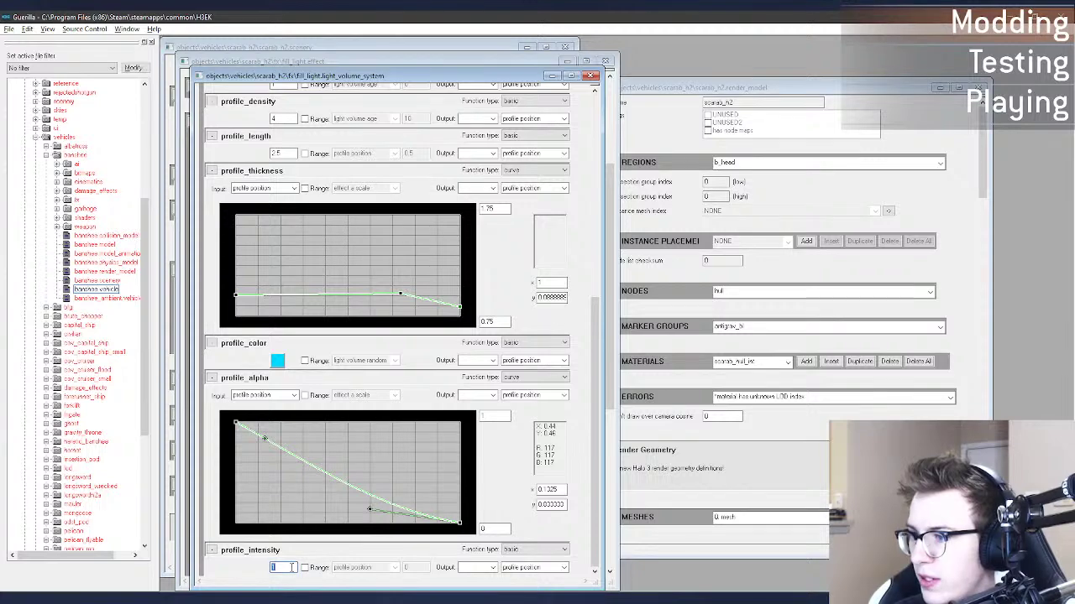
drag(595, 409, 565, 183)
scroll(563, 183, down, 5)
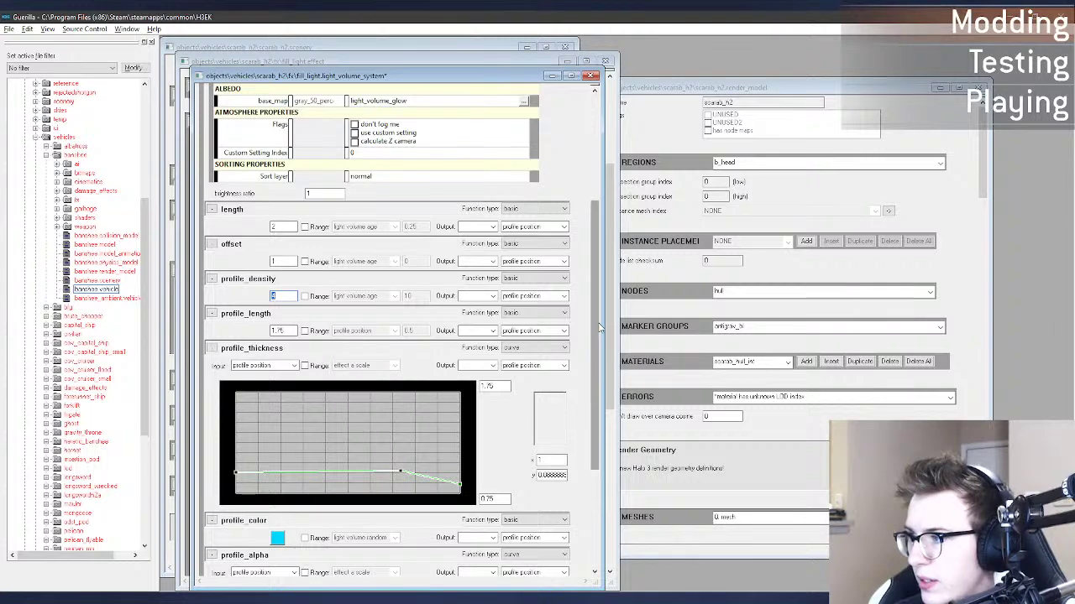
drag(597, 380, 598, 482)
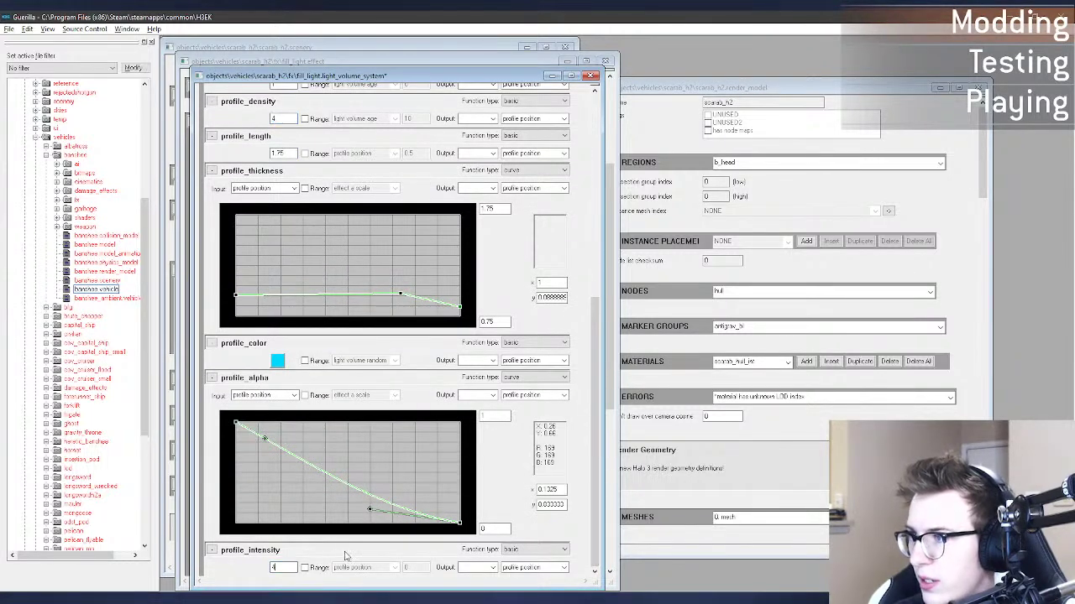
click(685, 599)
drag(668, 403, 656, 429)
Step: Lower the start and middle points of inner_glow's profile_thickness curve slightly and bring its end point down to 0.75
key(alt+Tab)
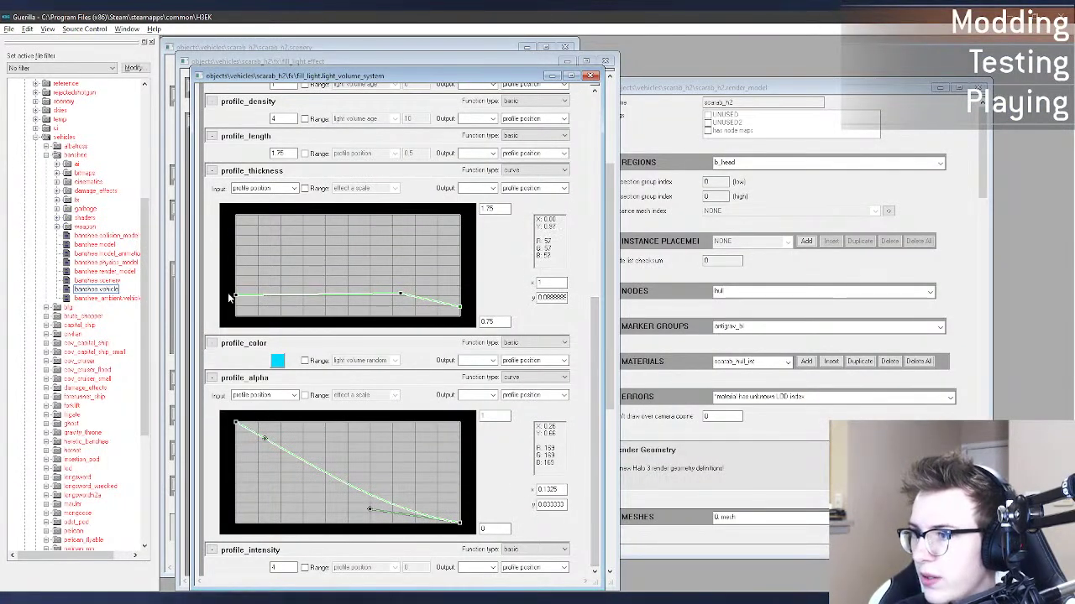
drag(234, 295, 231, 309)
drag(399, 295, 395, 311)
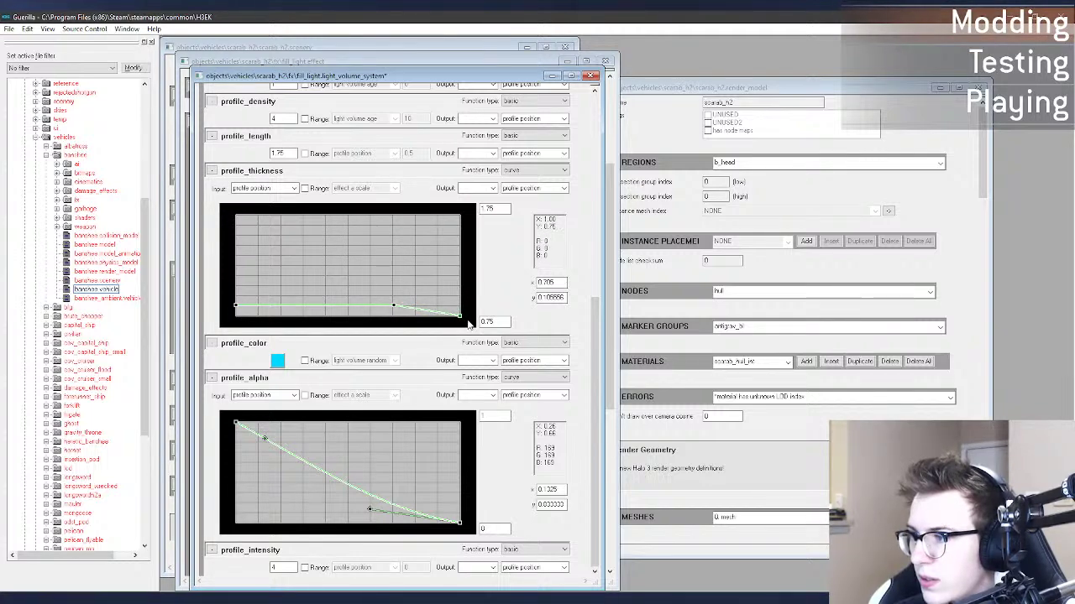
Step: Move around the scarab in H3 Sapien and inspect the thinner beams from the front
key(alt+Tab)
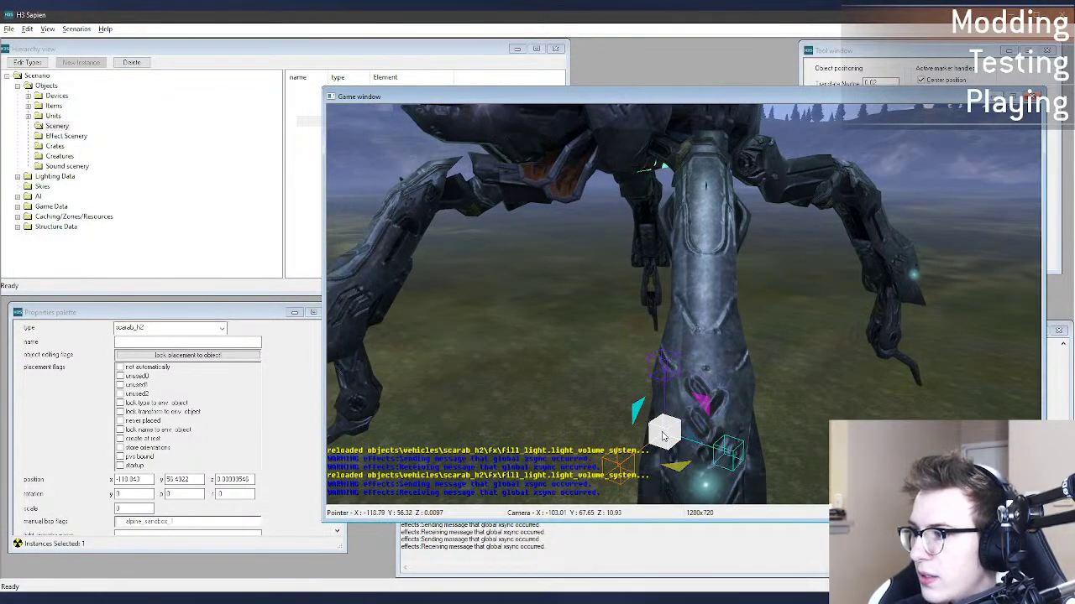
right_click(663, 432)
key(a)
mouse_move(663, 433)
middle_down()
mouse_move(714, 418)
mouse_move(652, 440)
mouse_move(659, 428)
middle_up()
key(r)
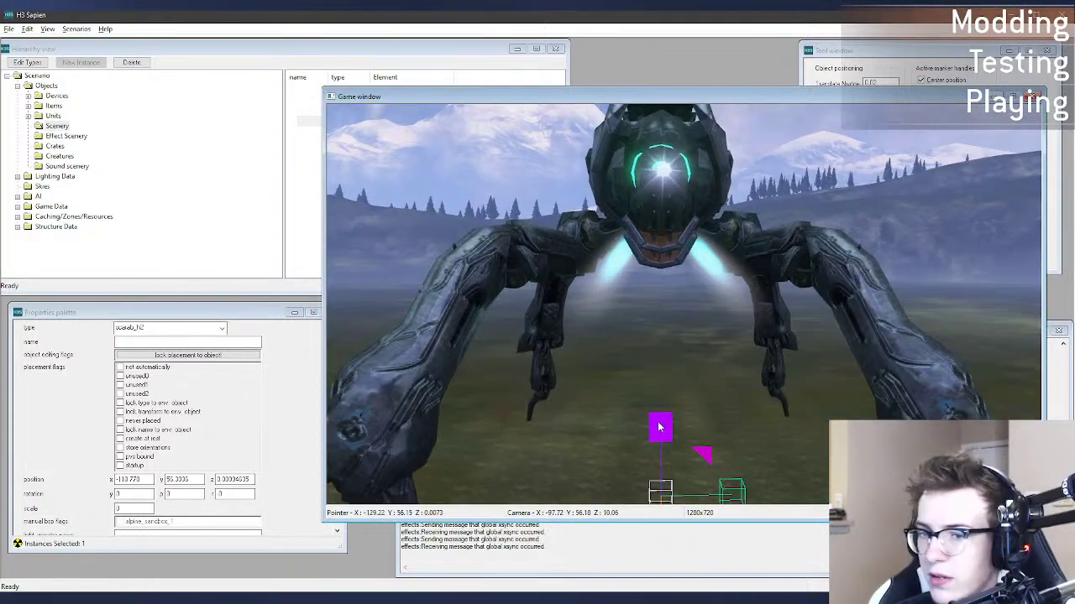
Step: Duplicate the inner_glow light volume in fill_light and name the copy inner_glow2
key(alt+Tab)
scroll(504, 134, up, 10)
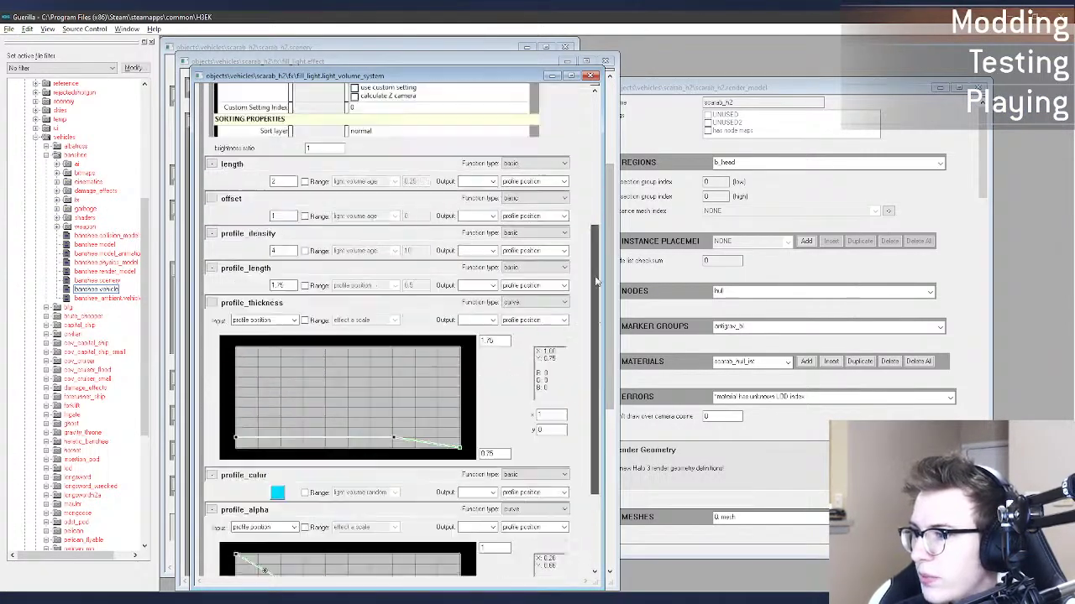
click(351, 106)
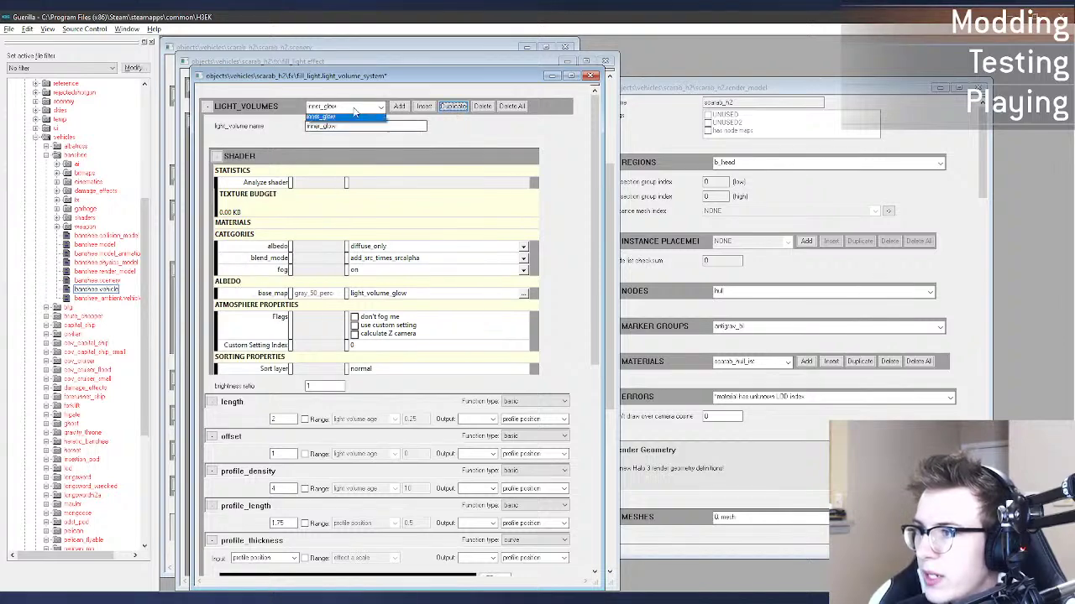
click(354, 114)
click(355, 112)
click(355, 113)
click(354, 126)
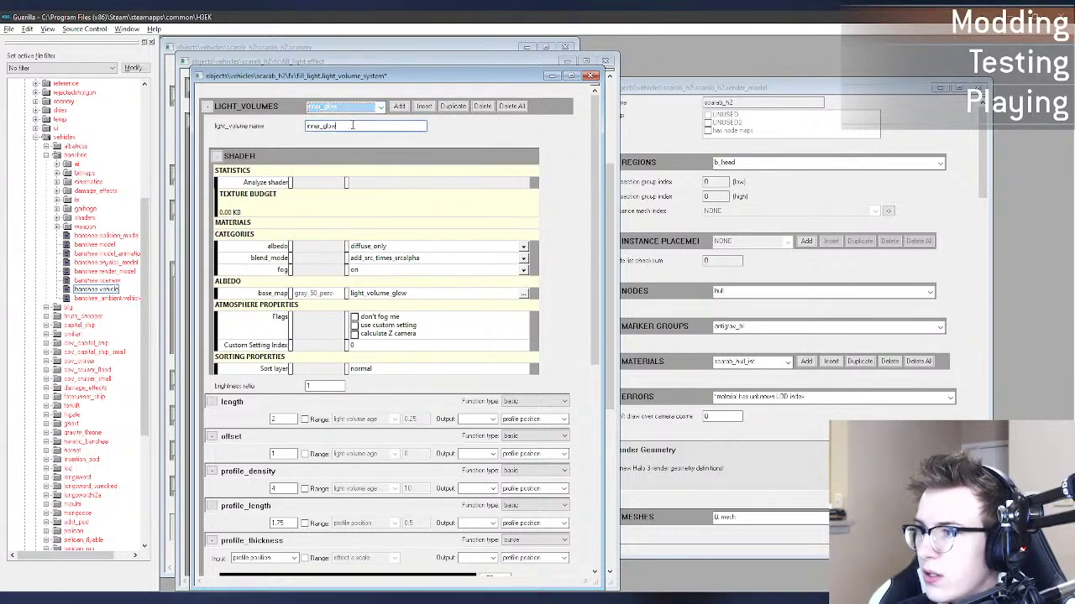
text(2)
Step: Change inner_glow2's profile_color to a deeper blue with a hue of about 163
scroll(274, 388, down, 10)
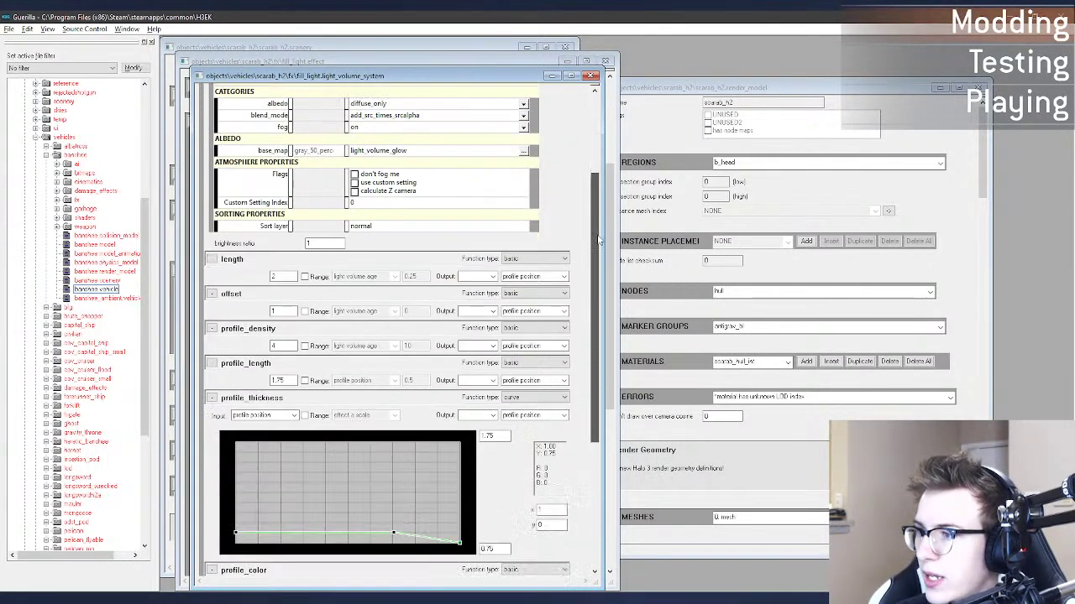
click(277, 360)
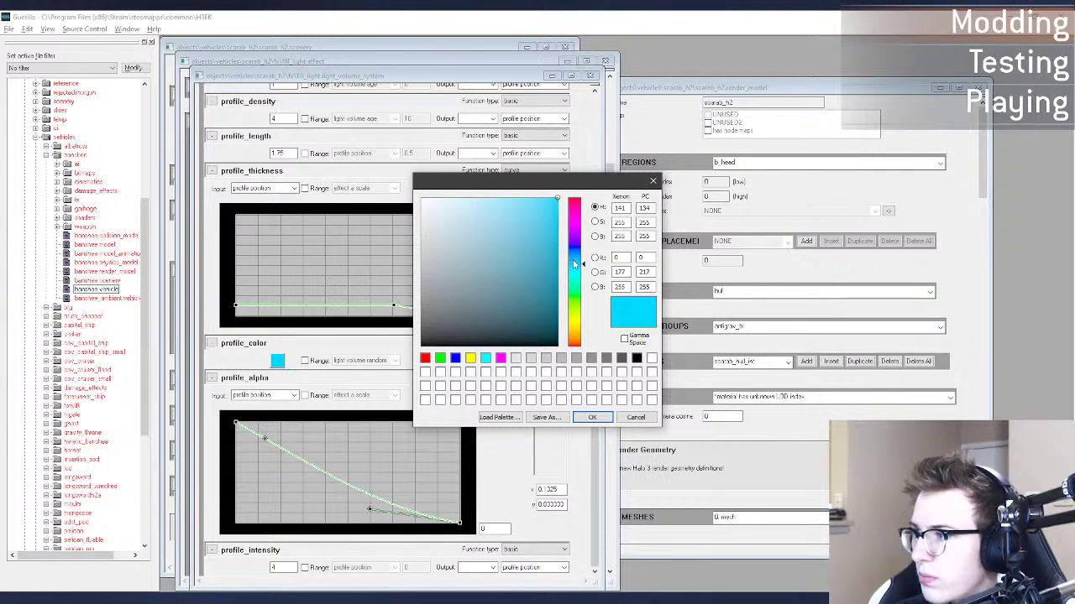
drag(573, 263, 577, 253)
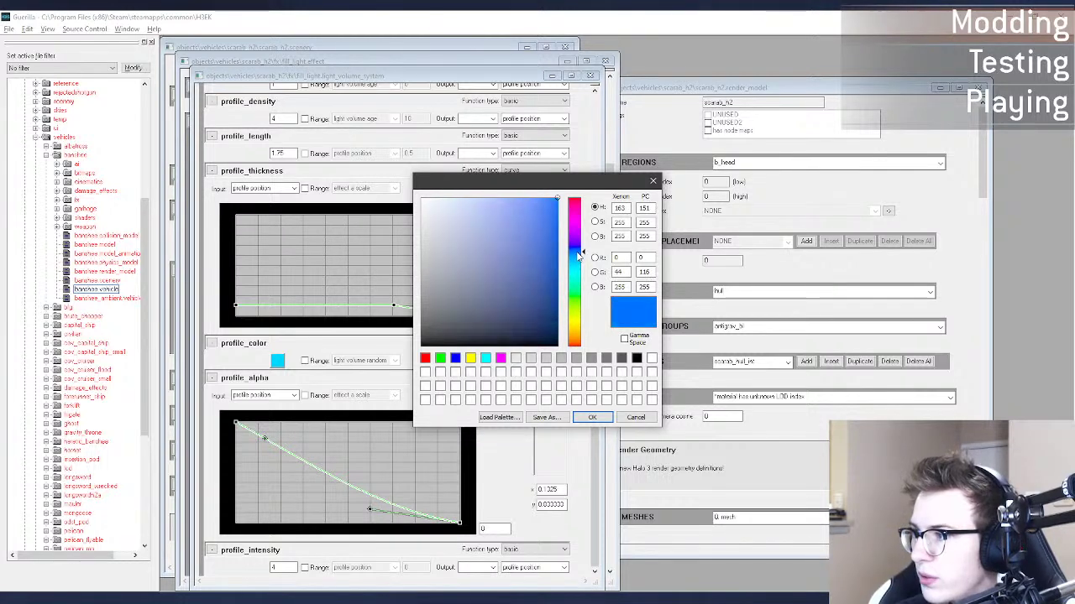
click(592, 419)
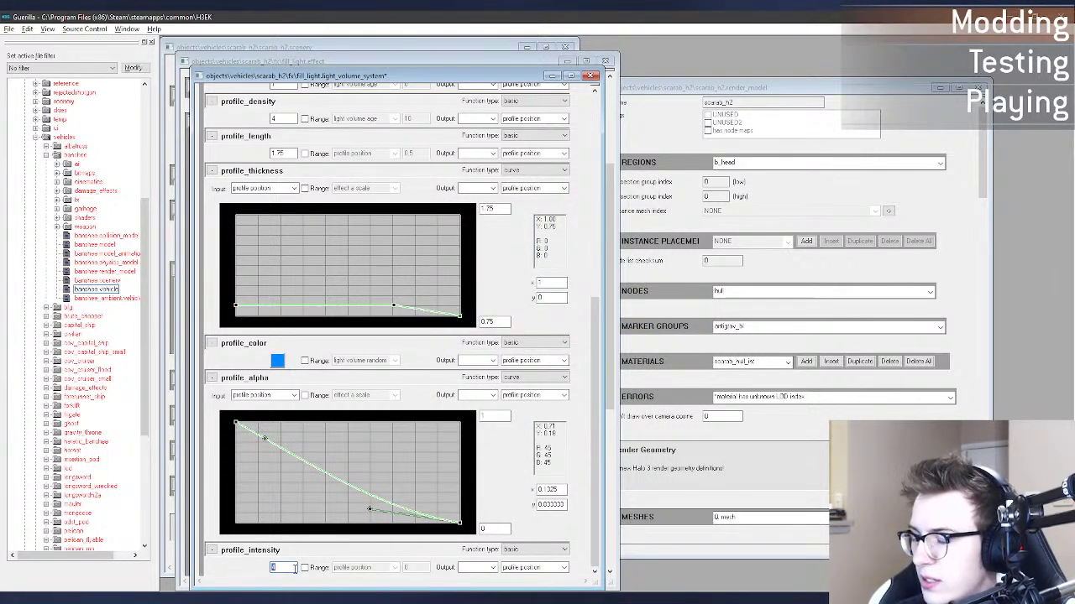
Step: Set inner_glow2's profile_intensity to 2 and profile_length to 2.25, and raise its profile_thickness curve at the start and middle points
text(2)
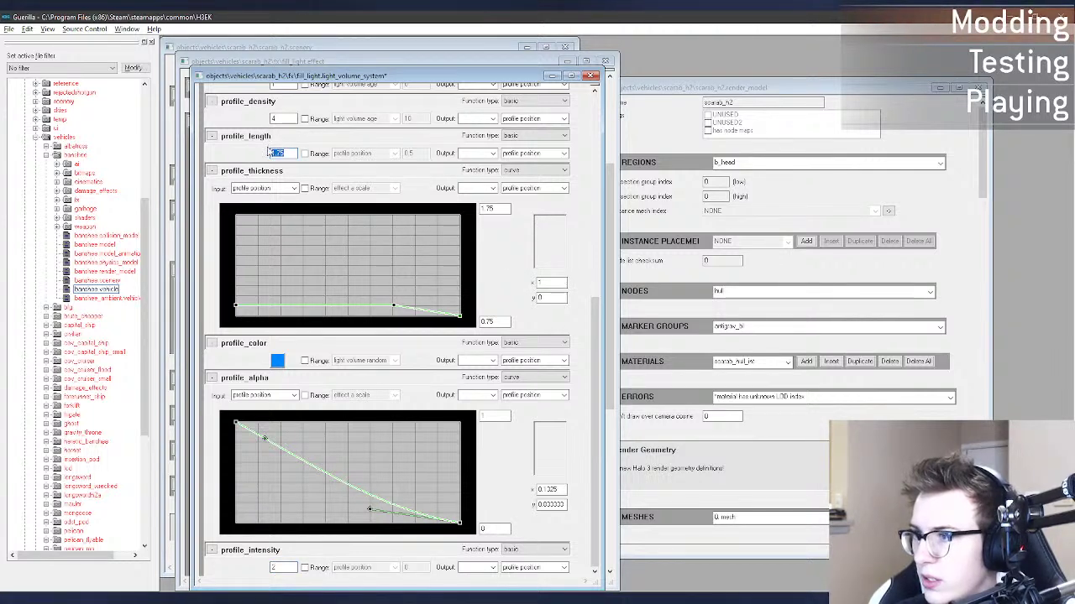
scroll(591, 355, up, 1)
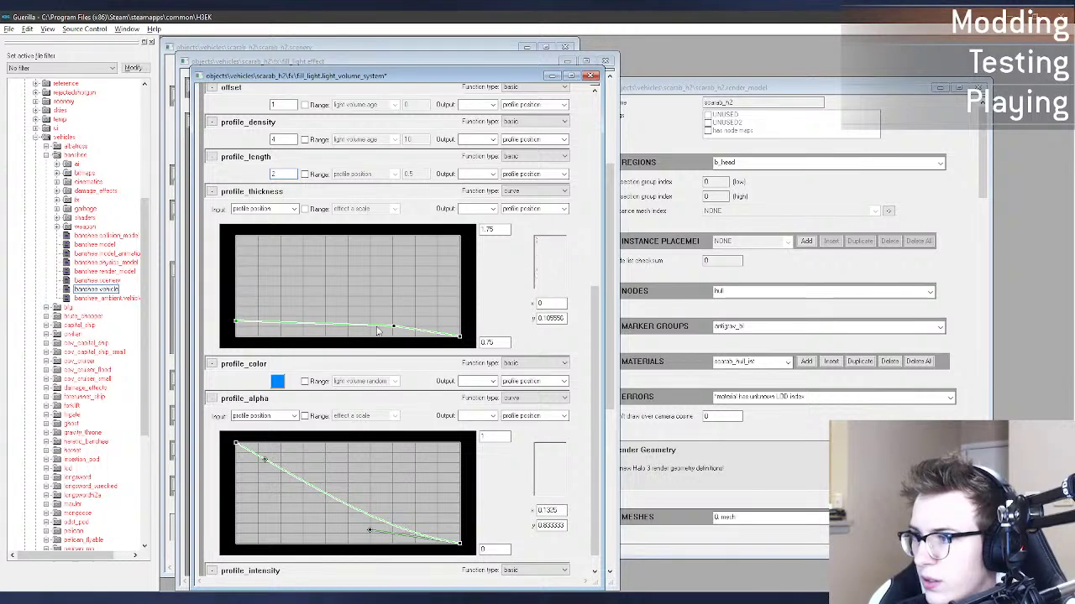
drag(378, 332, 380, 316)
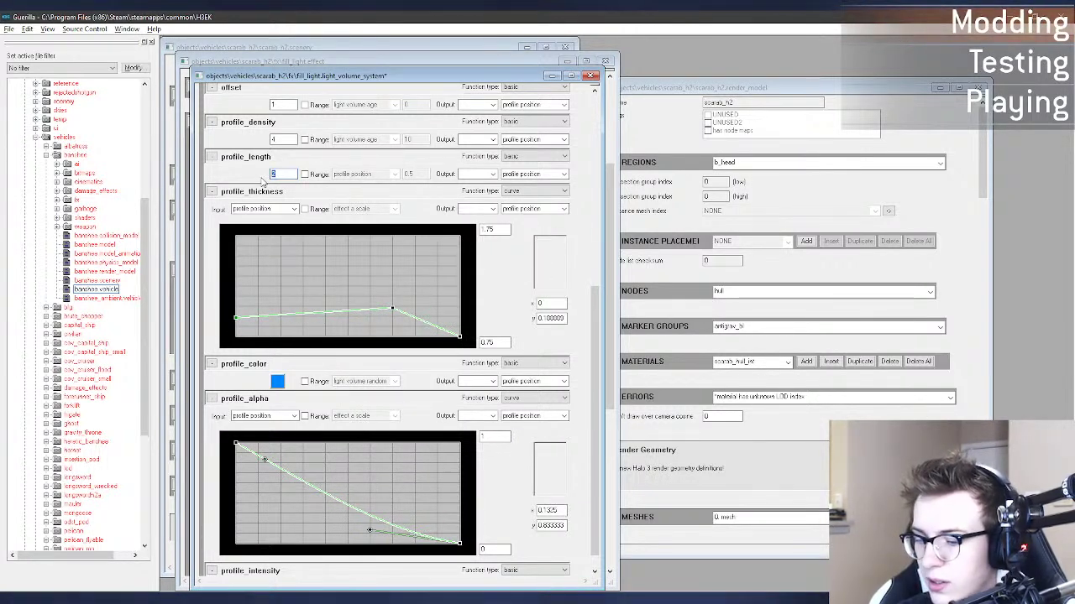
Step: Nudge the scarab in H3 Sapien and inspect the combined inner_glow and inner_glow2 beams up close
key(alt+Tab)
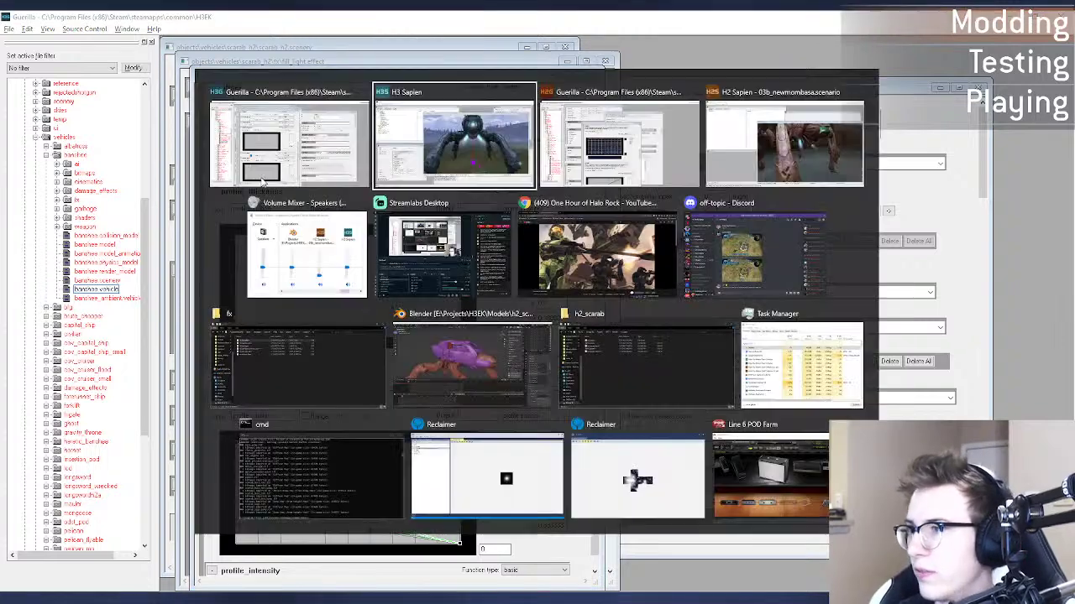
drag(704, 428, 670, 426)
middle_drag(670, 426, 634, 453)
key(w)
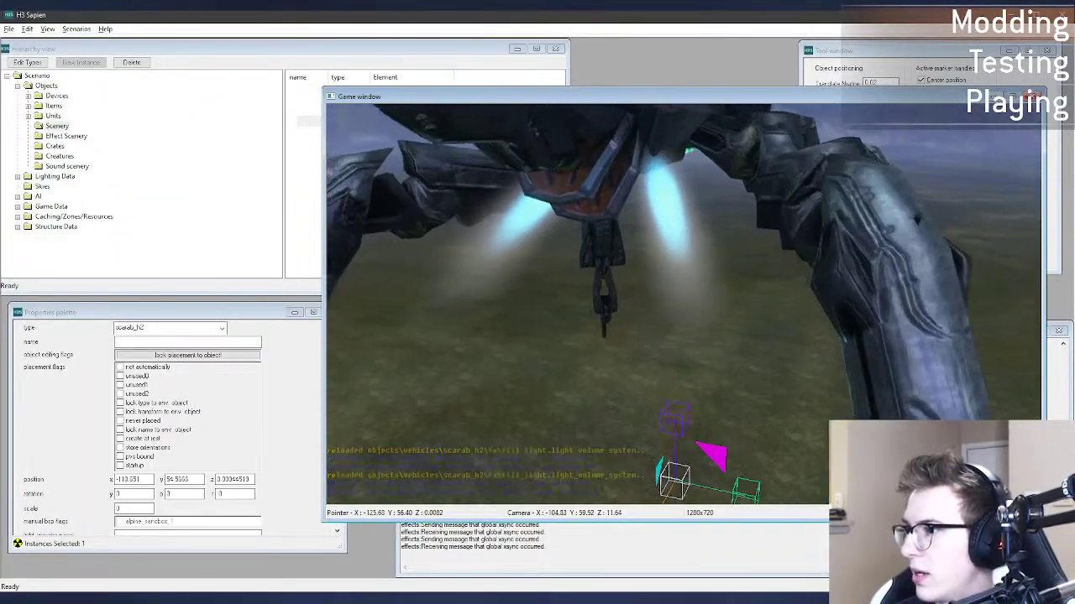
Step: Raise inner_glow2's profile_thickness curve to about 1.24 at x 0.73 and 0.98 at its end, and check the beams in H3 Sapien
key(alt+Tab)
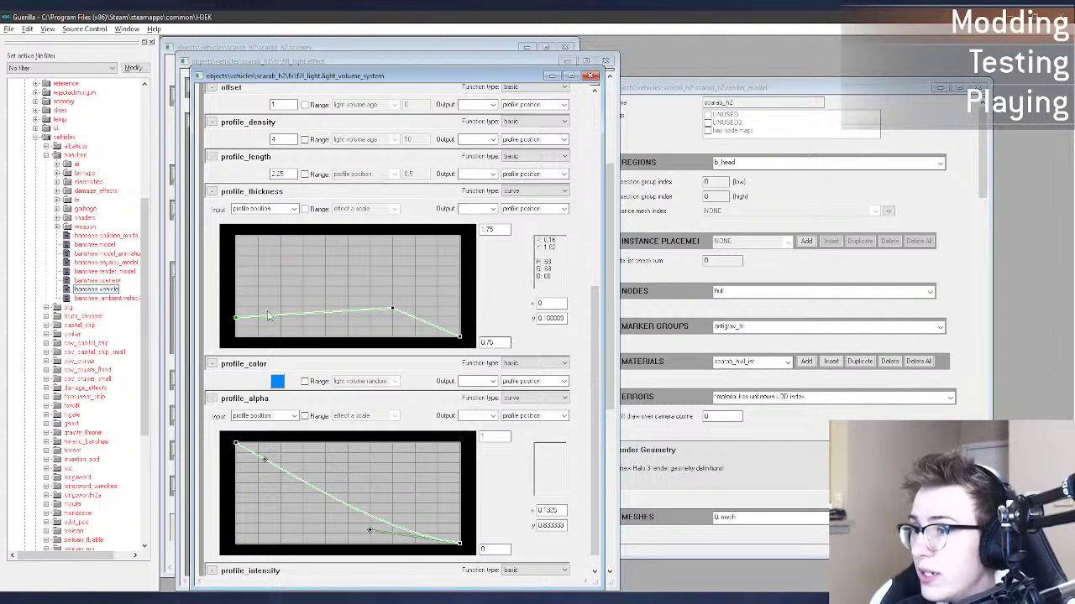
drag(395, 309, 398, 289)
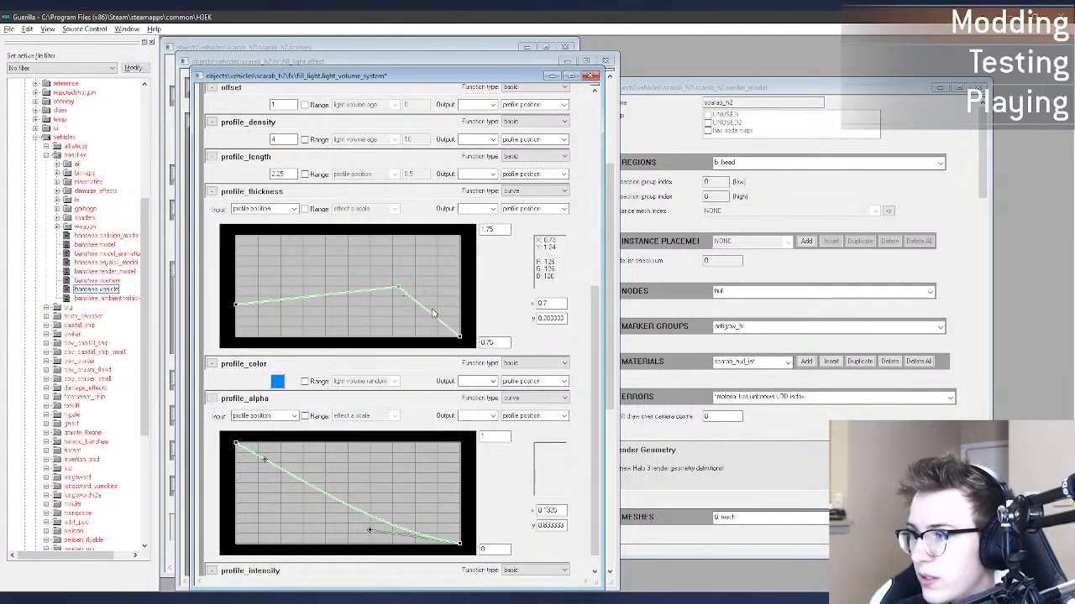
key(alt+Tab)
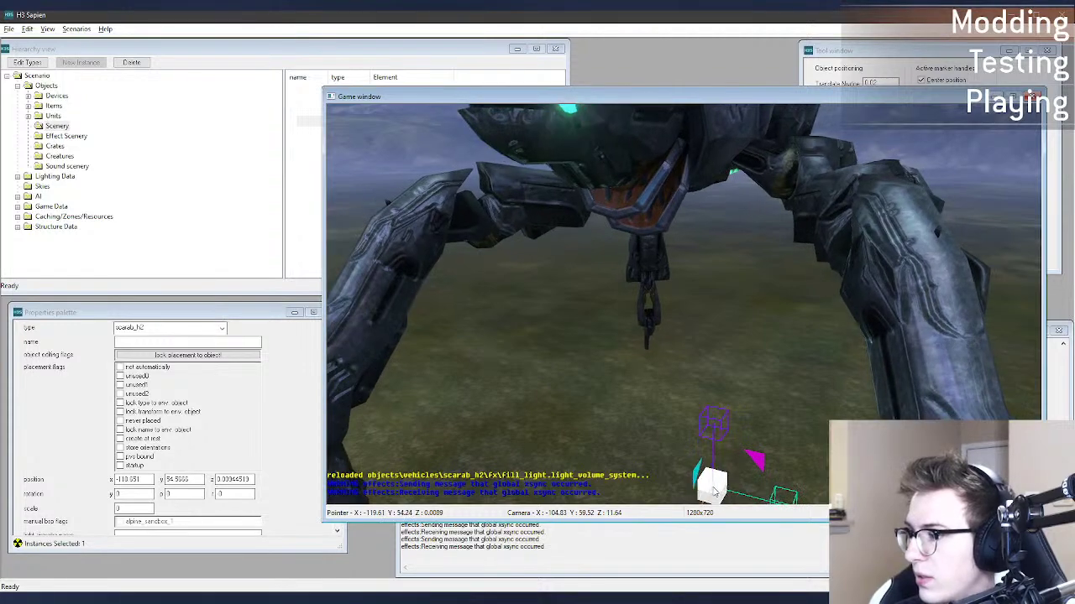
key(s)
middle_drag(637, 440, 636, 440)
key(w)
Step: Change inner_glow2's profile_color to a deeper blue with a PC hue of 155, and check the beams in H3 Sapien
key(alt+Tab)
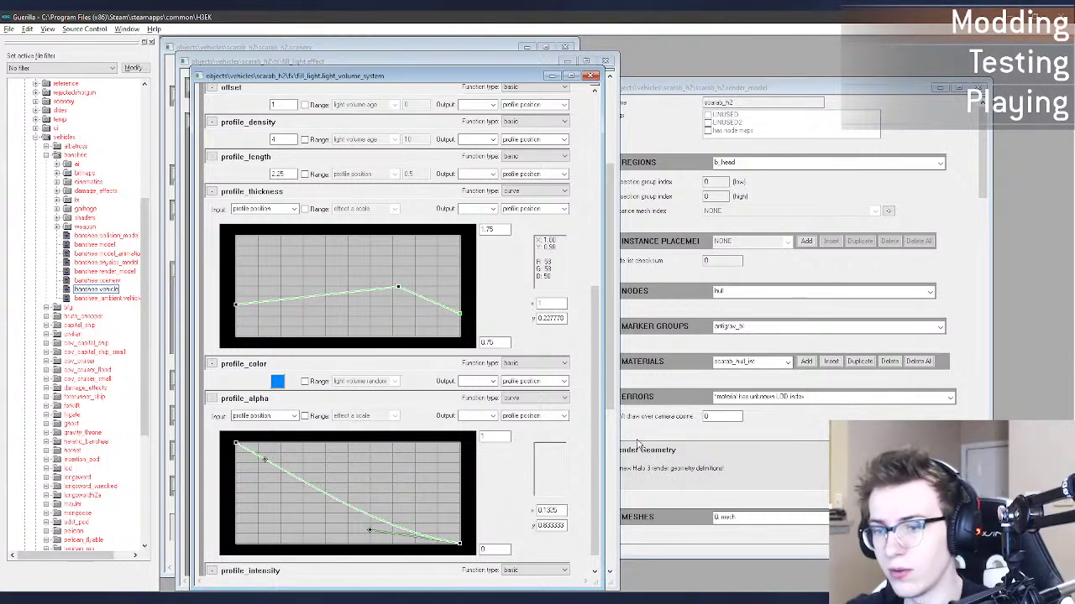
click(278, 383)
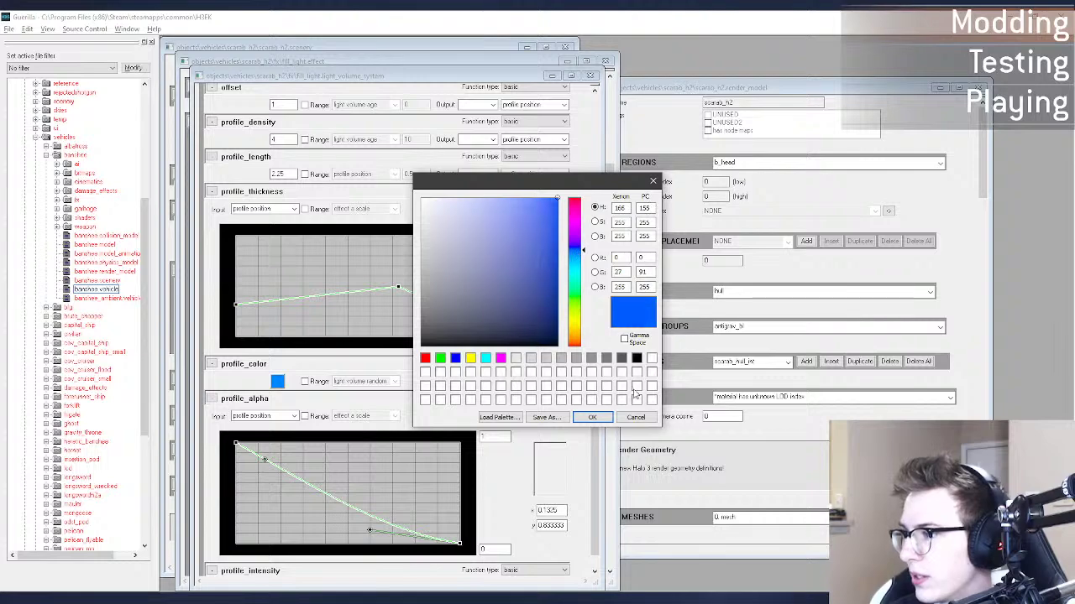
click(590, 417)
key(alt+Tab)
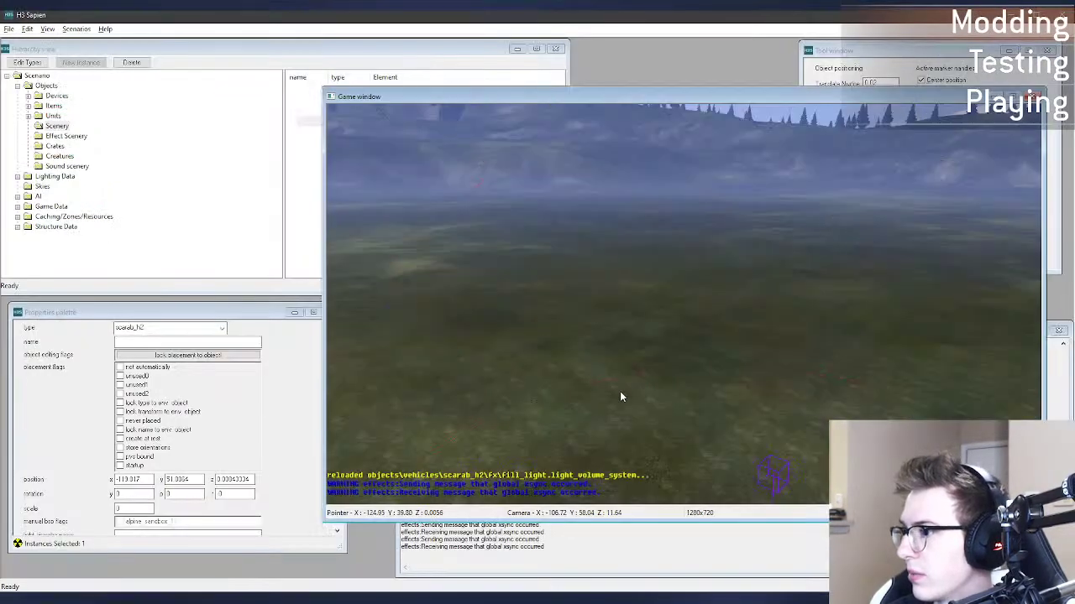
click(739, 477)
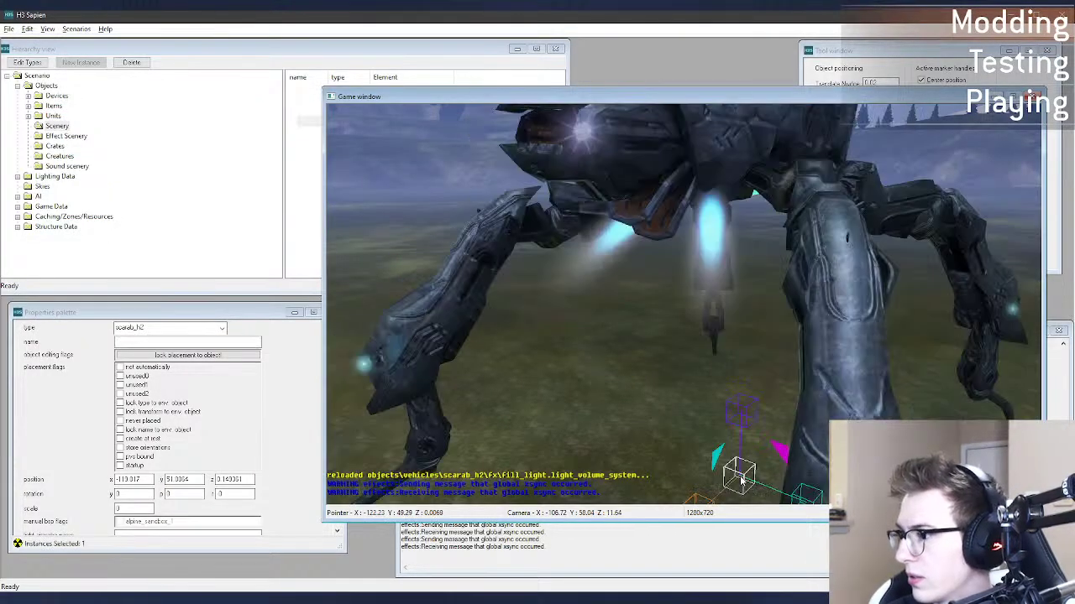
mouse_move(714, 417)
middle_down()
mouse_move(720, 315)
mouse_move(706, 404)
middle_up()
Step: Raise inner_glow2's profile_thickness curve at its start, middle and end, save the tag, and check the beams in H3 Sapien
key(alt+Tab)
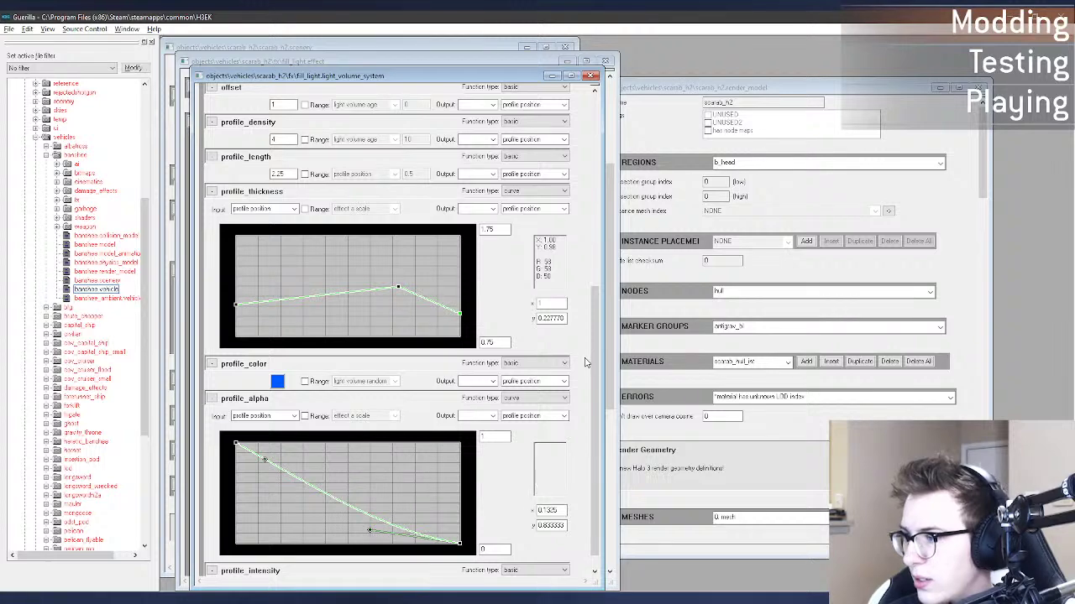
scroll(586, 363, up, 5)
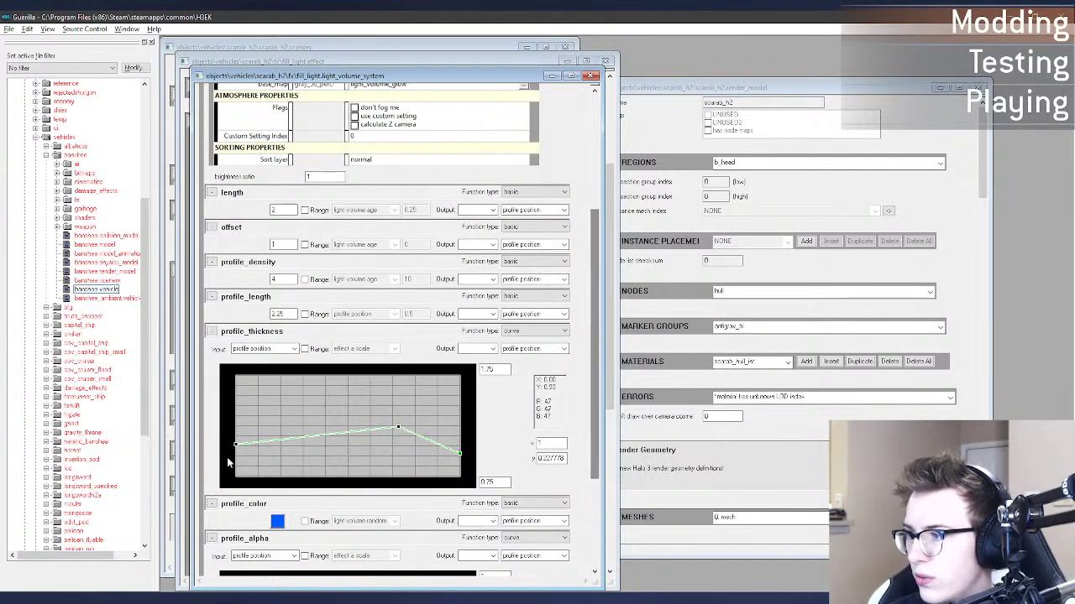
drag(406, 432, 409, 401)
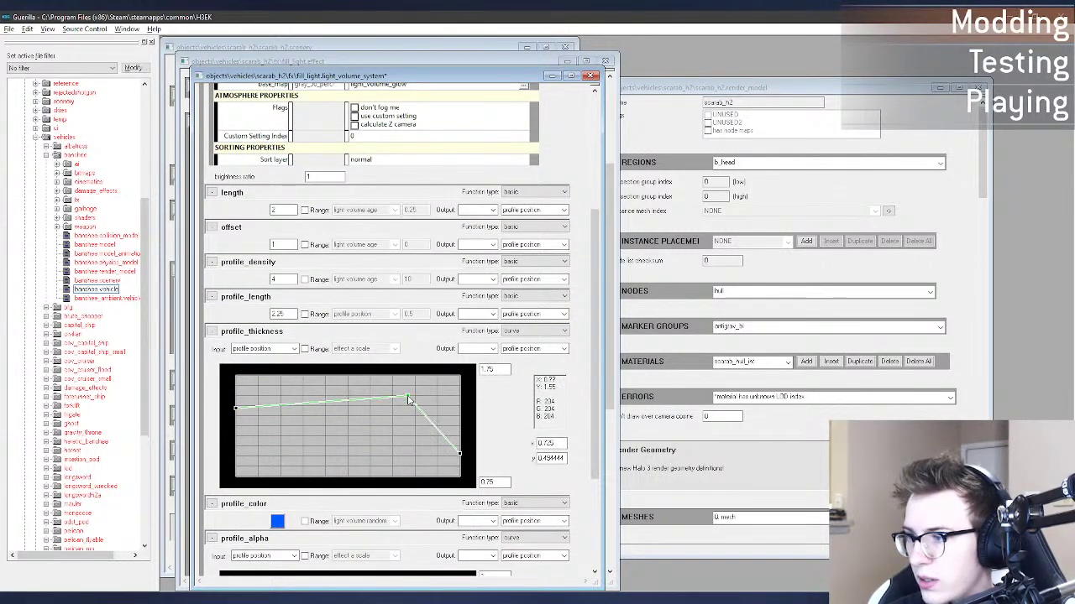
key(ctrl+s)
key(alt+Tab)
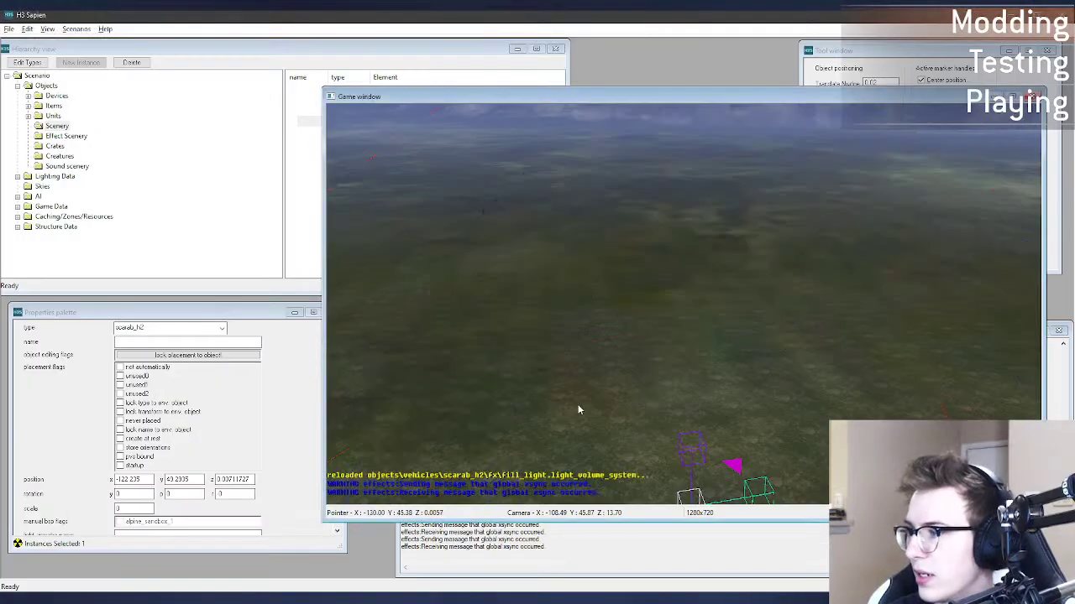
middle_drag(657, 378, 635, 408)
click(651, 426)
key(a)
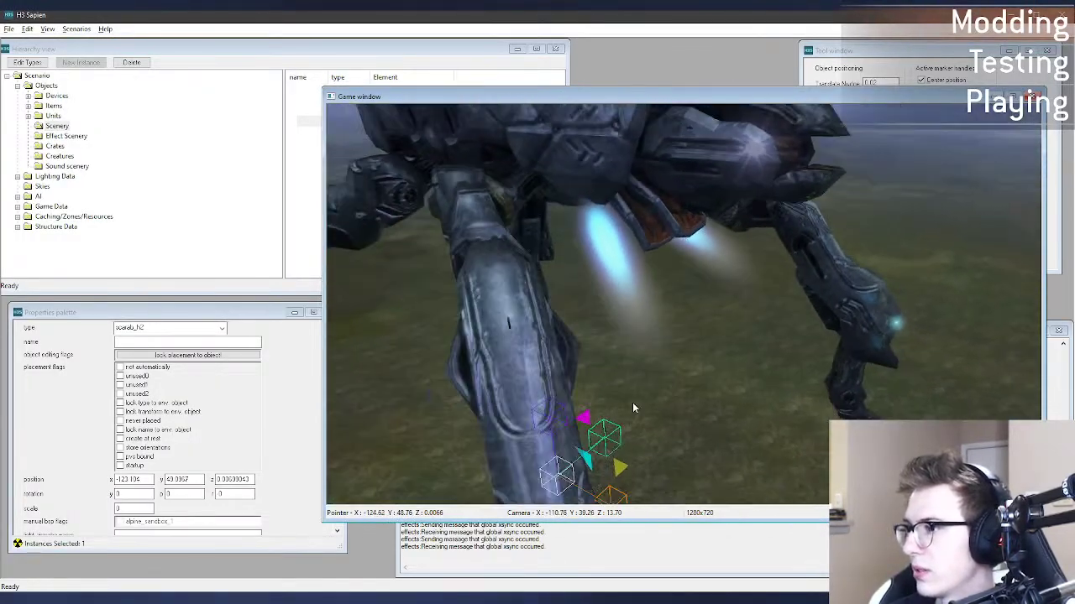
Step: Set inner_glow2's profile_length to 4, save the tag, and inspect the beams up close in H3 Sapien
key(alt+Tab)
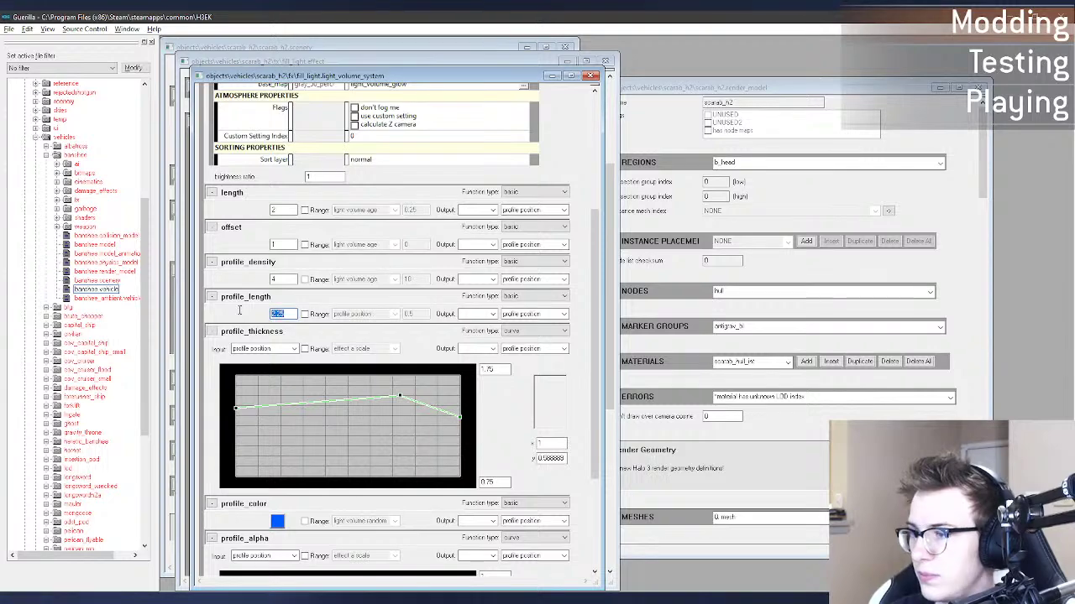
key(ctrl+s)
key(alt+Tab)
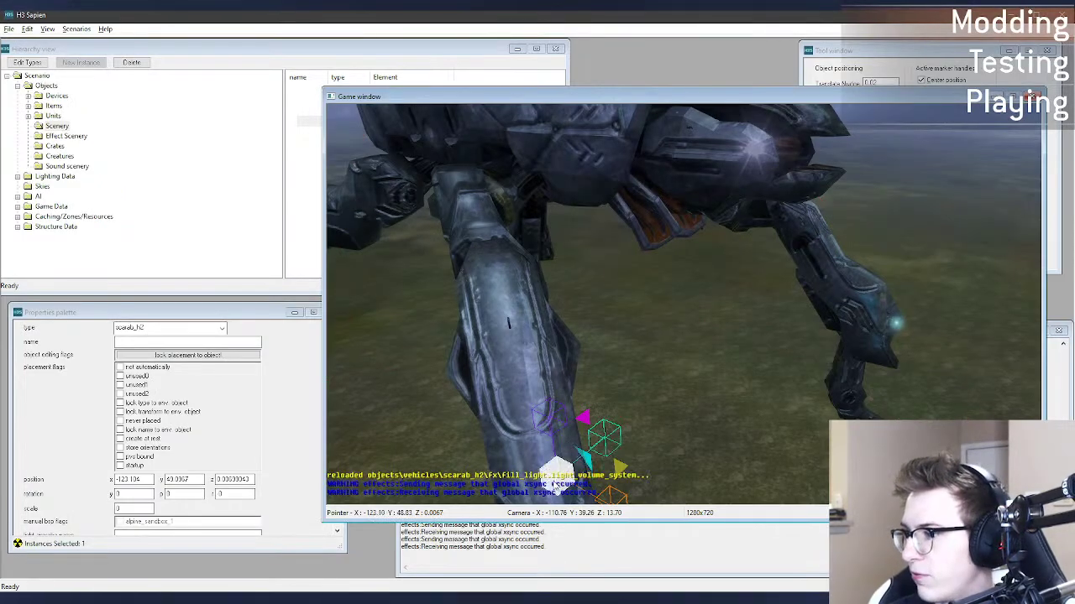
key(Delete)
right_click(597, 451)
mouse_move(597, 451)
middle_down()
mouse_move(631, 442)
mouse_move(643, 491)
mouse_move(612, 462)
mouse_move(623, 458)
mouse_move(620, 471)
mouse_move(631, 460)
mouse_move(592, 441)
middle_up()
key(w)
key(w)
key(w)
key(s)
Step: Set inner_glow2's profile_intensity to 4, and tilt the scarab in H3 Sapien to inspect the beams
key(alt+Tab)
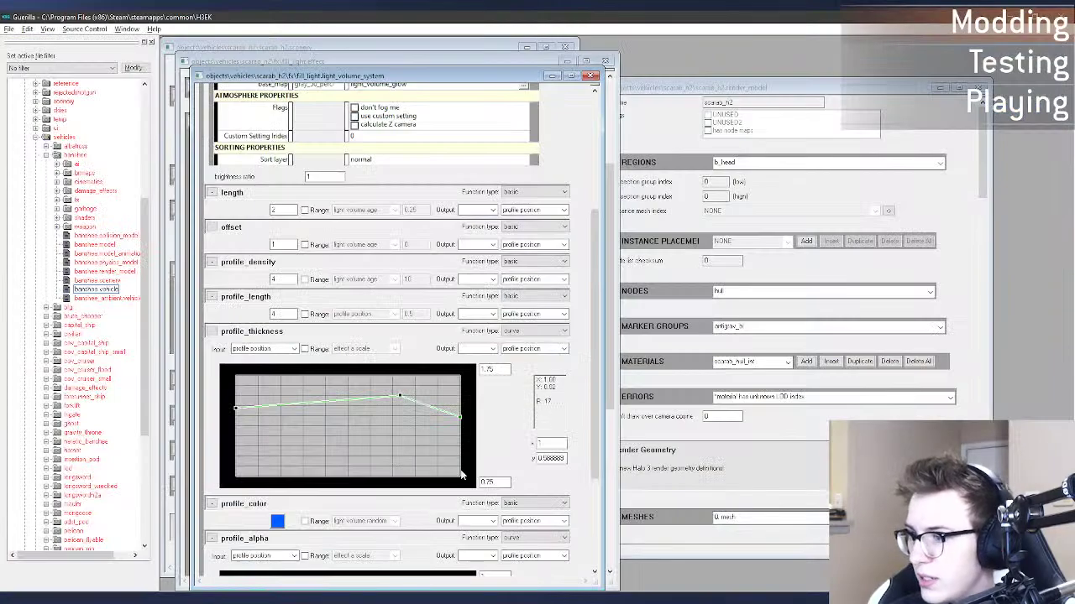
scroll(588, 361, down, 3)
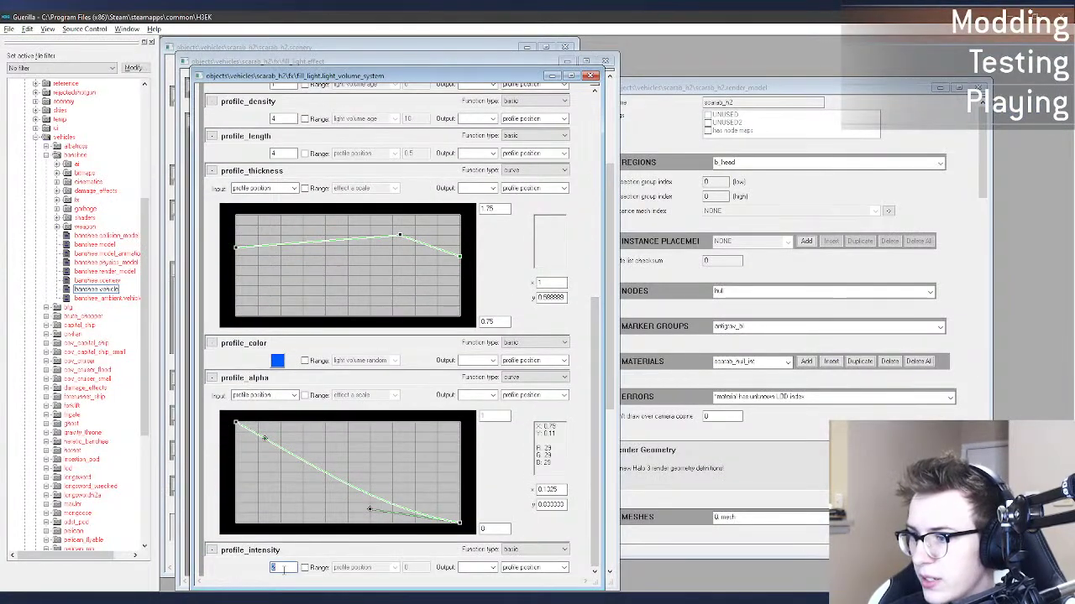
key(alt+Tab)
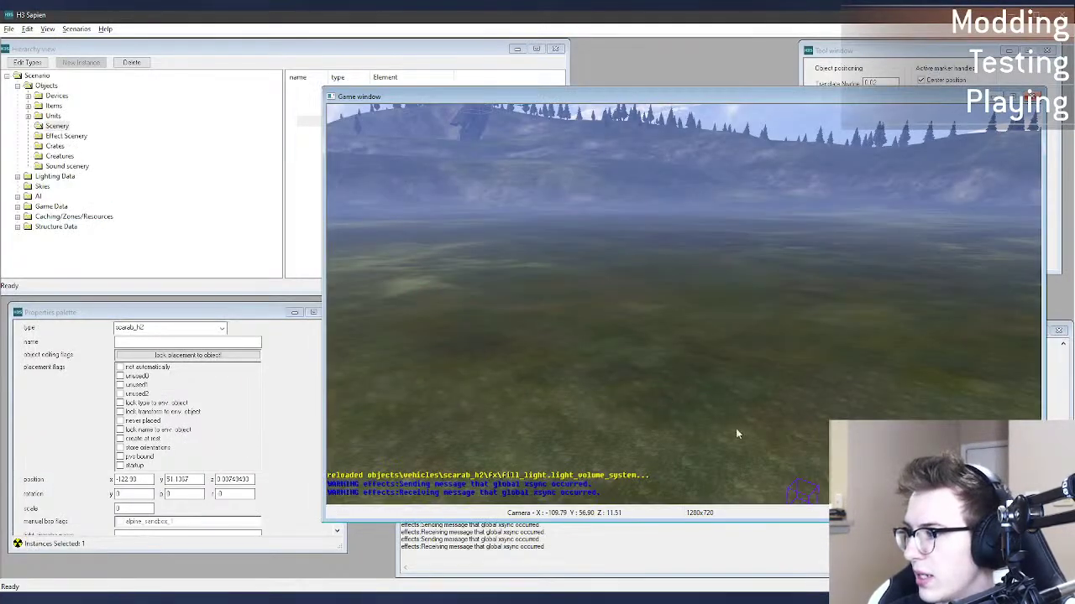
key(s)
middle_drag(737, 433, 754, 407)
click(768, 383)
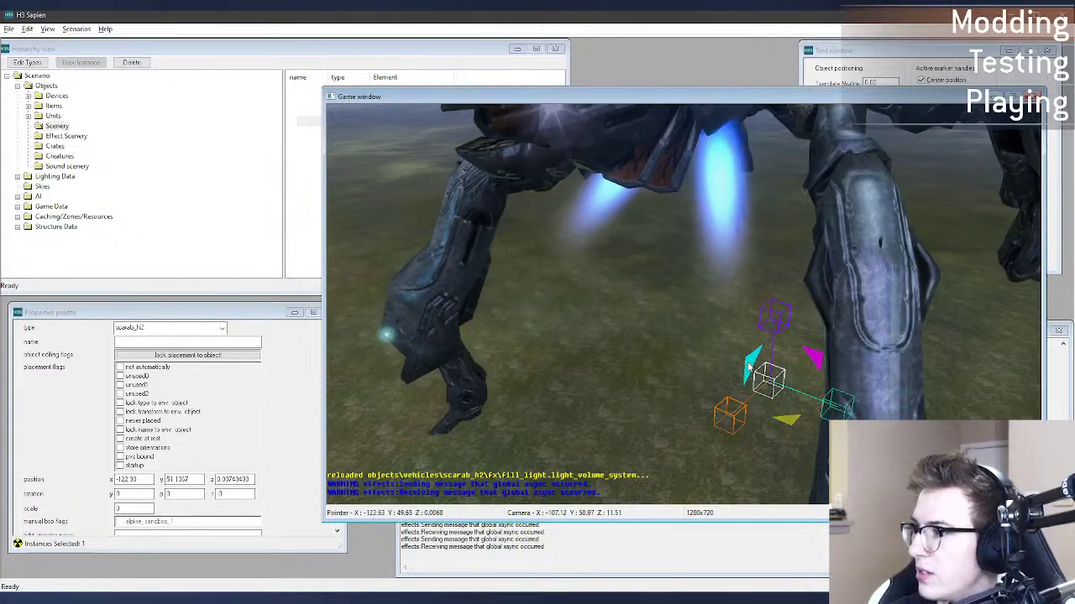
drag(748, 367, 705, 331)
key(a)
middle_drag(705, 332, 764, 294)
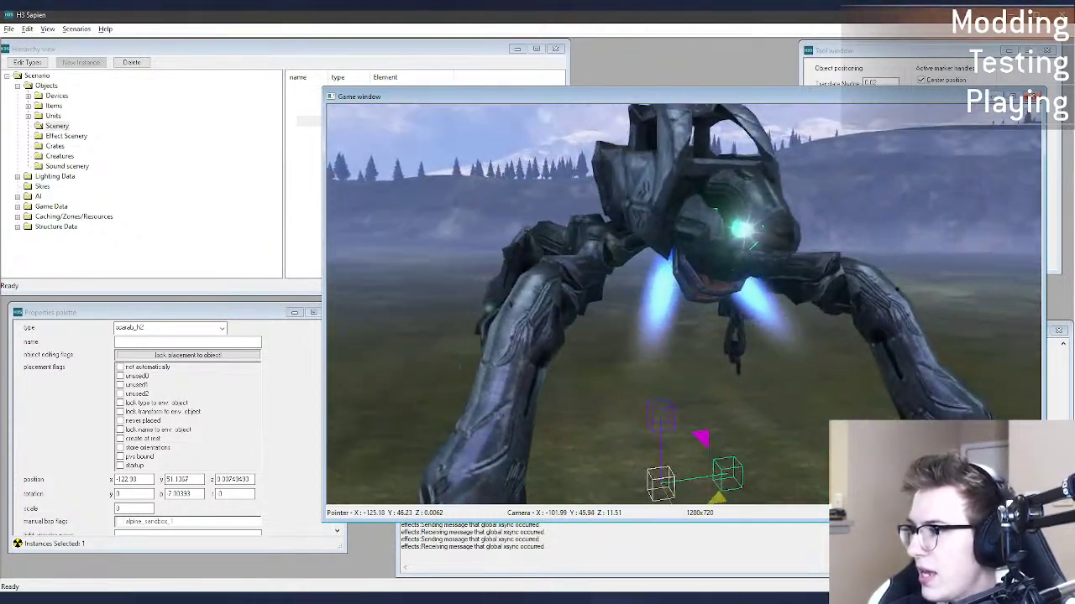
Step: Compare the beams in H3 Sapien and lower inner_glow2's profile_thickness curve at the middle and end, with its start at about 1.23
key(alt+Tab)
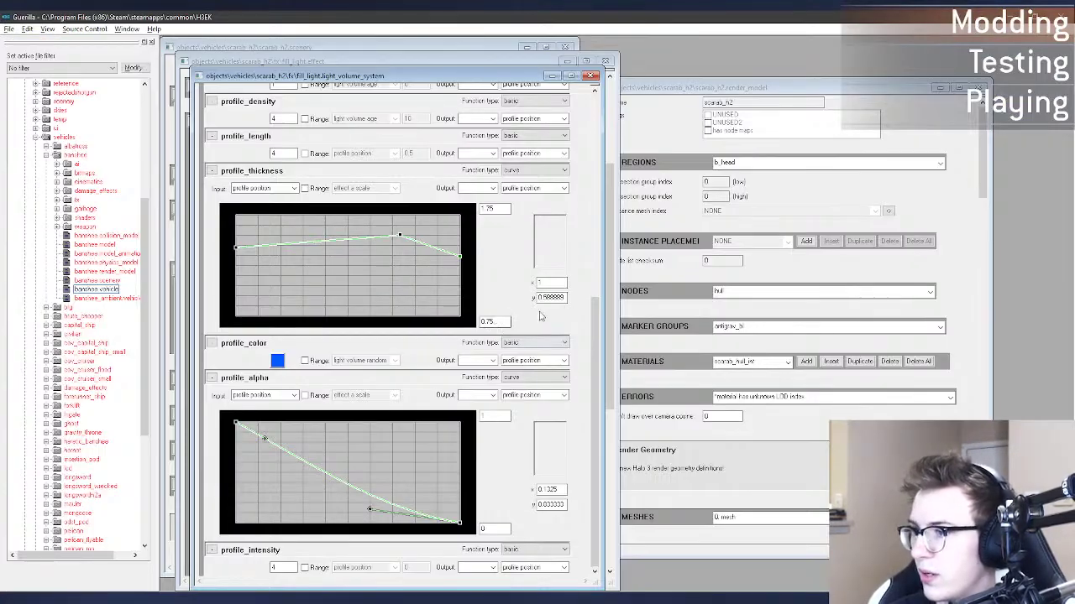
key(alt+Tab)
key(a)
middle_drag(658, 343, 659, 390)
key(alt+Tab)
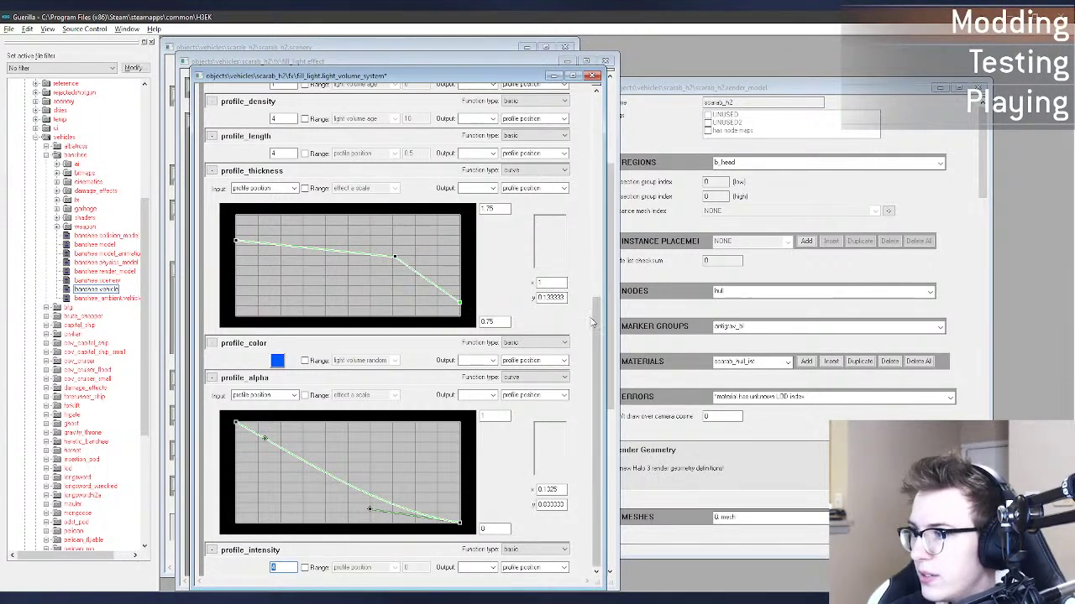
drag(236, 242, 236, 267)
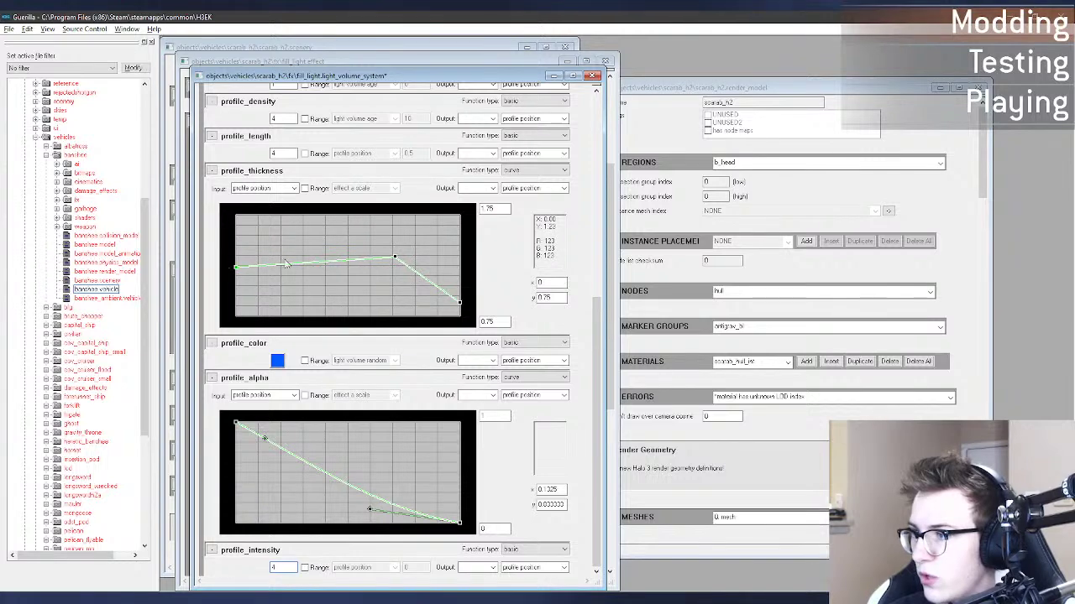
Step: Remove the middle point of inner_glow's profile_thickness curve, set the curve's minimum to 0.5, and raise its start point to y 0.46
scroll(378, 252, up, 5)
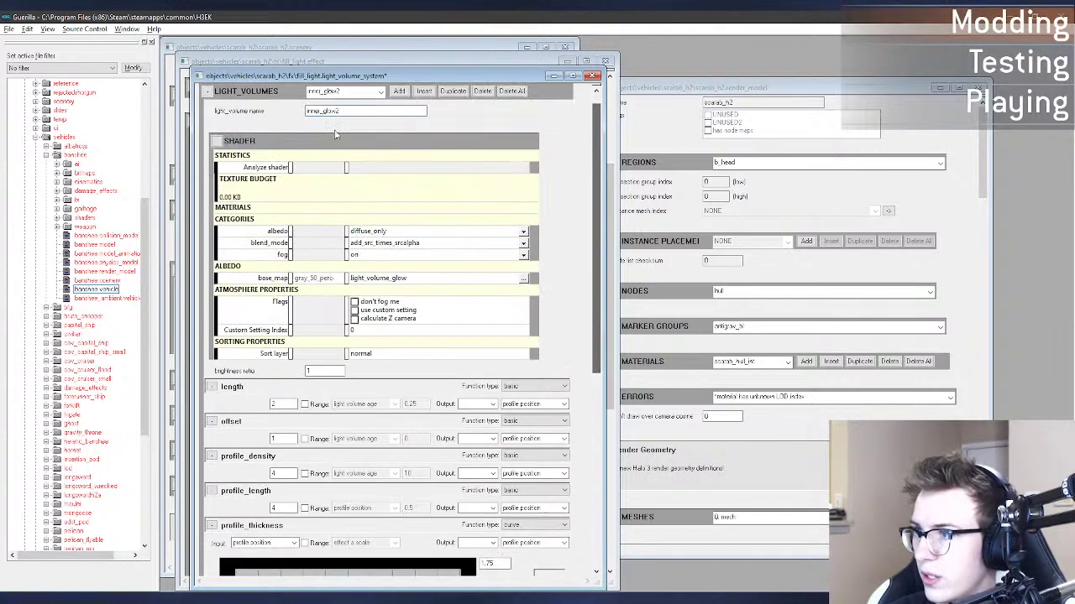
click(348, 91)
click(357, 101)
drag(597, 138, 624, 336)
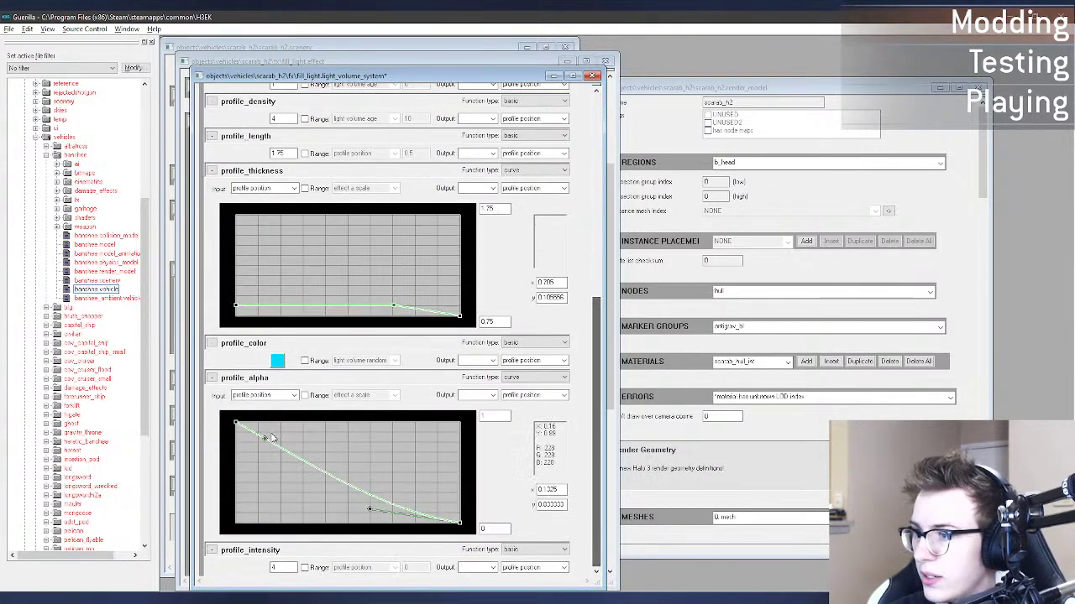
right_click(400, 308)
click(422, 314)
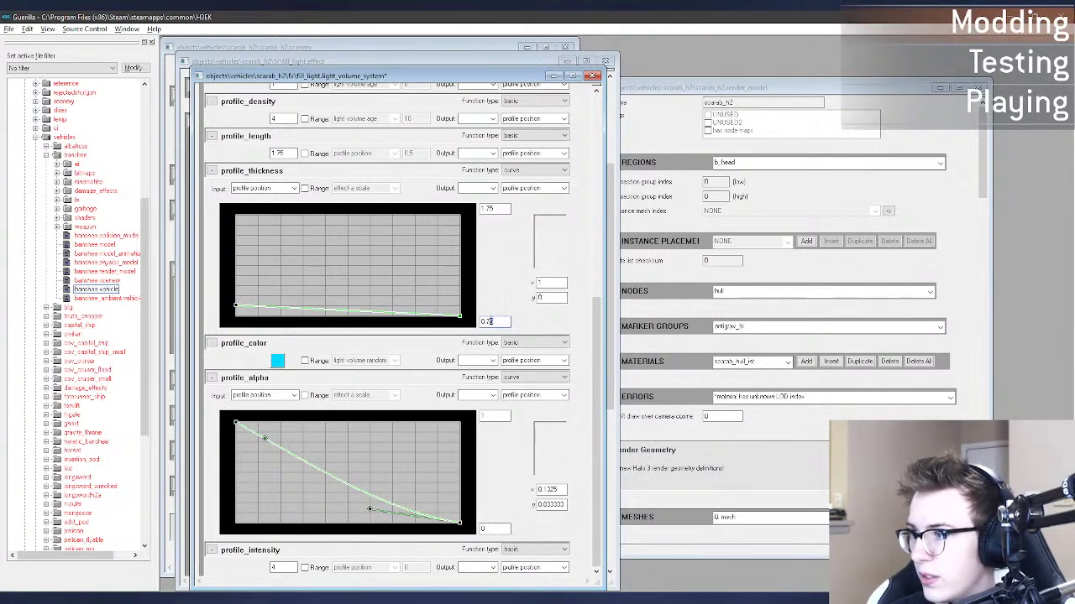
drag(235, 307, 235, 273)
Step: Nudge the scarab in H3 Sapien, reset its p rotation to 0, and inspect the beams around it
key(alt+Tab)
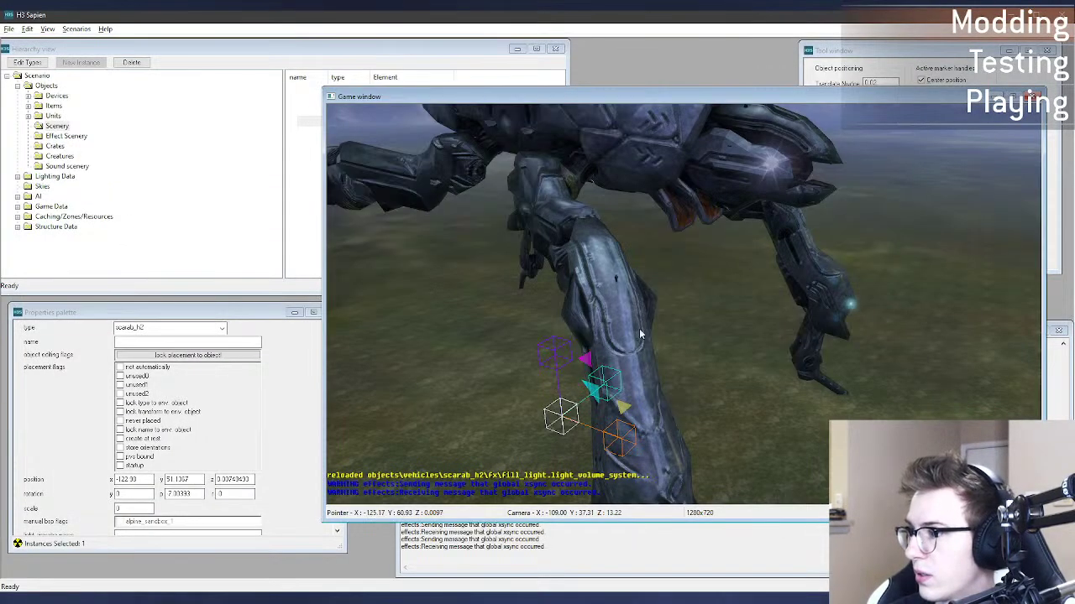
drag(554, 415, 549, 413)
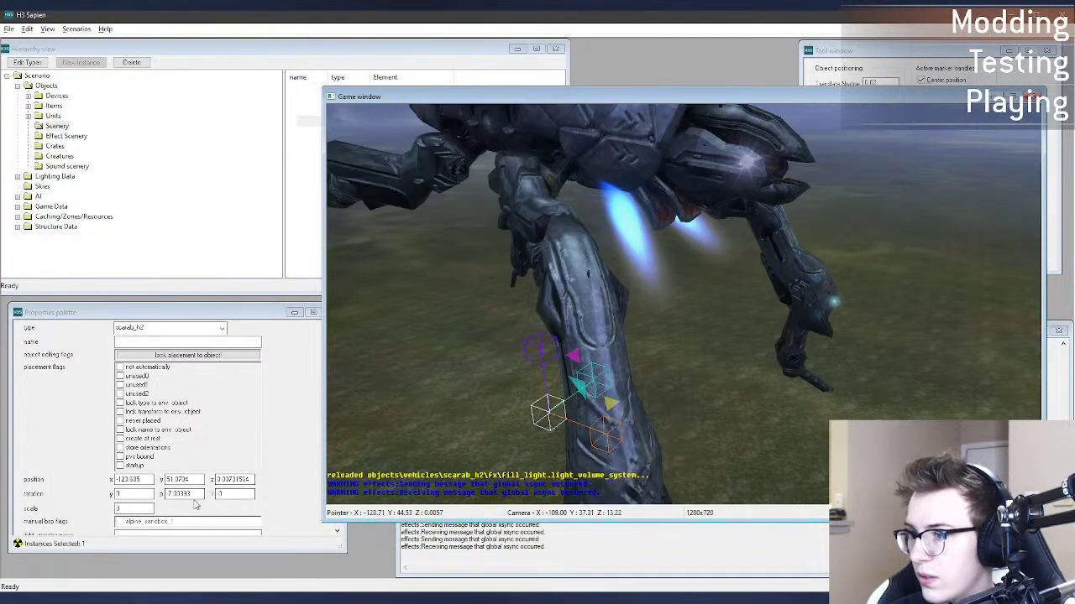
drag(198, 494, 122, 493)
text(0)
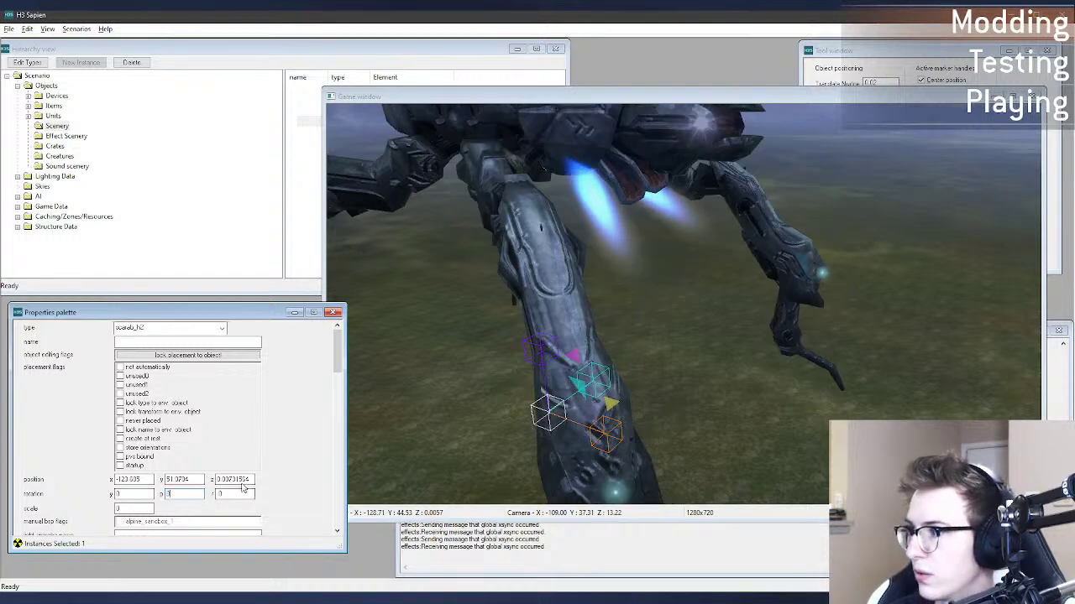
mouse_move(529, 345)
middle_down()
mouse_move(512, 299)
mouse_move(527, 337)
middle_up()
key(d)
key(w)
key(r)
key(w)
key(s)
Step: Set inner_glow's offset to 0.5, save the tag, and nudge the scarab in H3 Sapien to check the beams
key(alt+Tab)
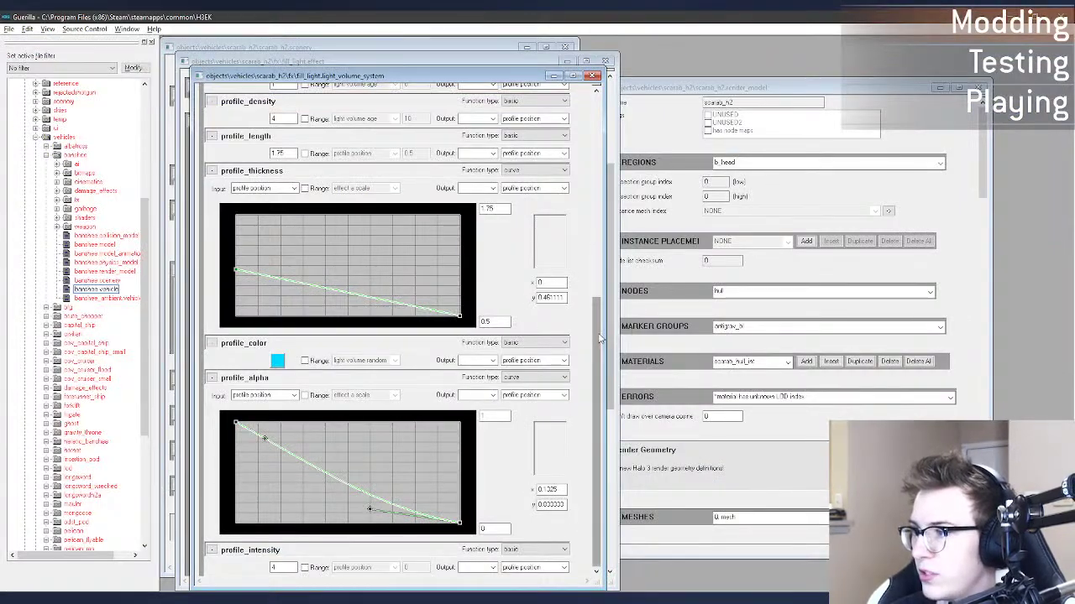
scroll(589, 208, up, 5)
double_click(295, 321)
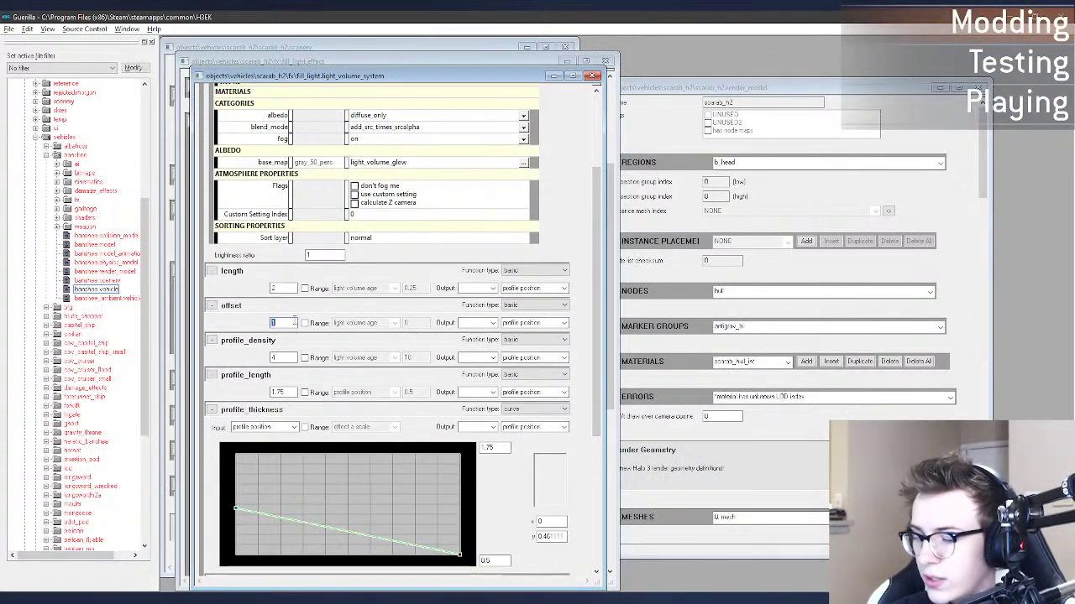
text(0.5)
key(ctrl+s)
key(alt+Tab)
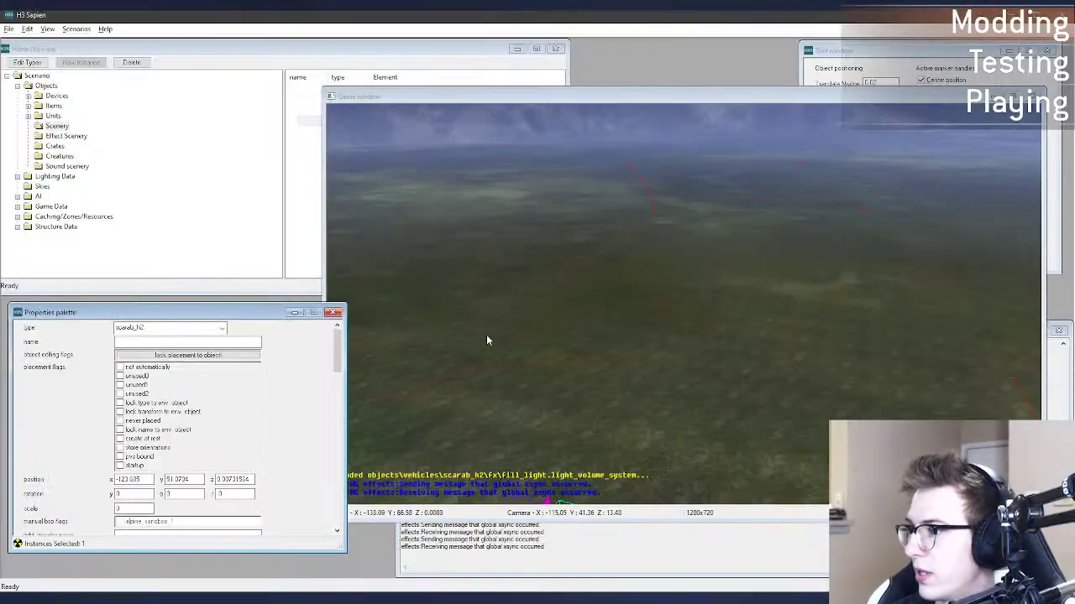
mouse_move(565, 479)
mouse_down()
mouse_move(569, 458)
mouse_move(554, 458)
mouse_up()
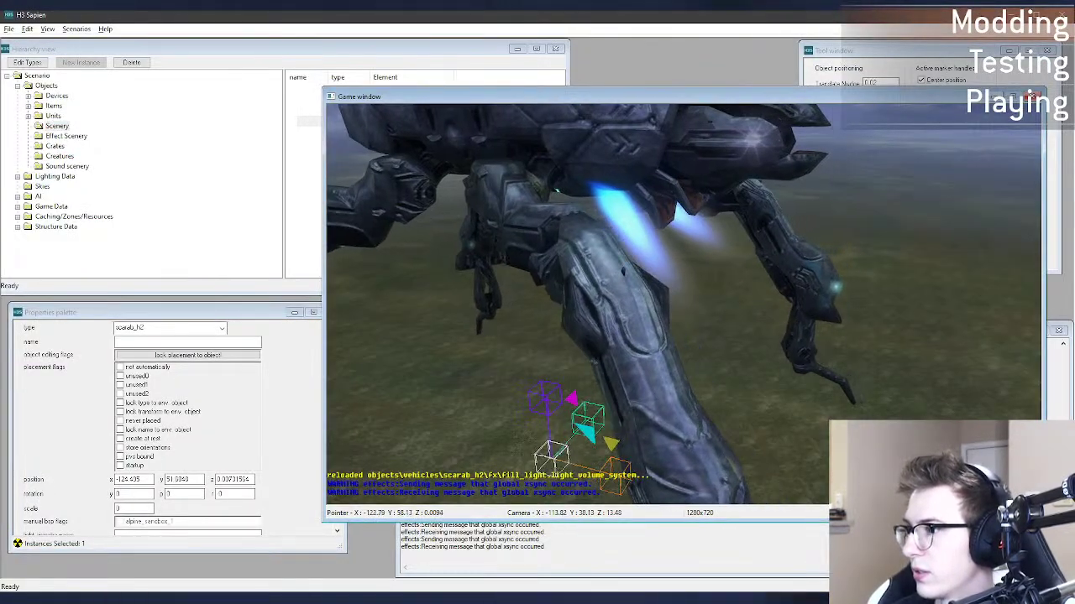
key(d)
mouse_move(555, 445)
middle_down()
mouse_move(546, 416)
mouse_move(529, 407)
middle_up()
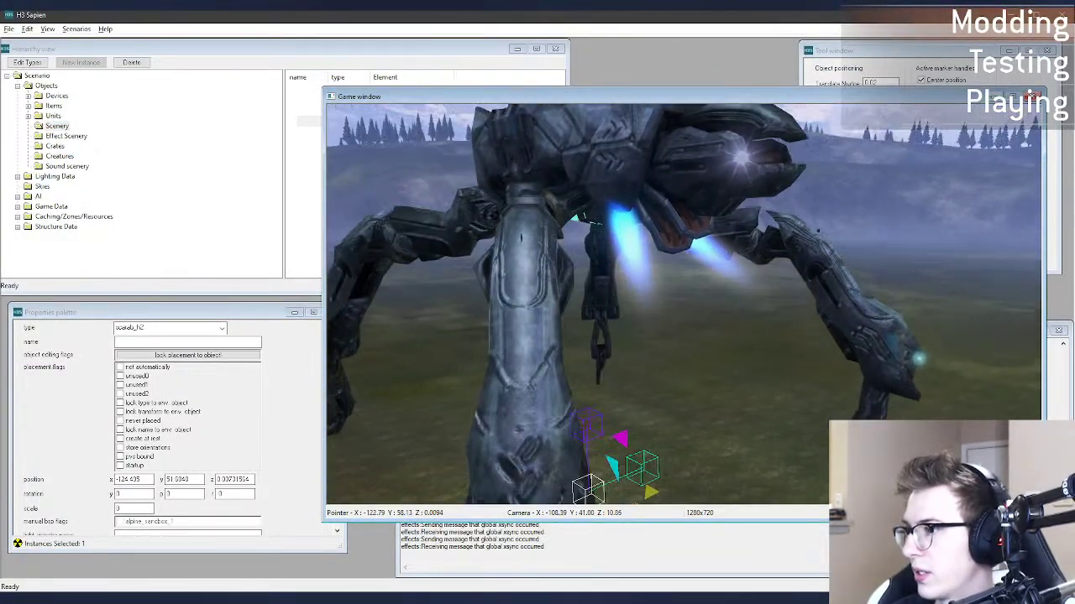
Step: Lower the start point of inner_glow's profile_thickness curve, save the tag, and check the beams in H3 Sapien
key(alt+Tab)
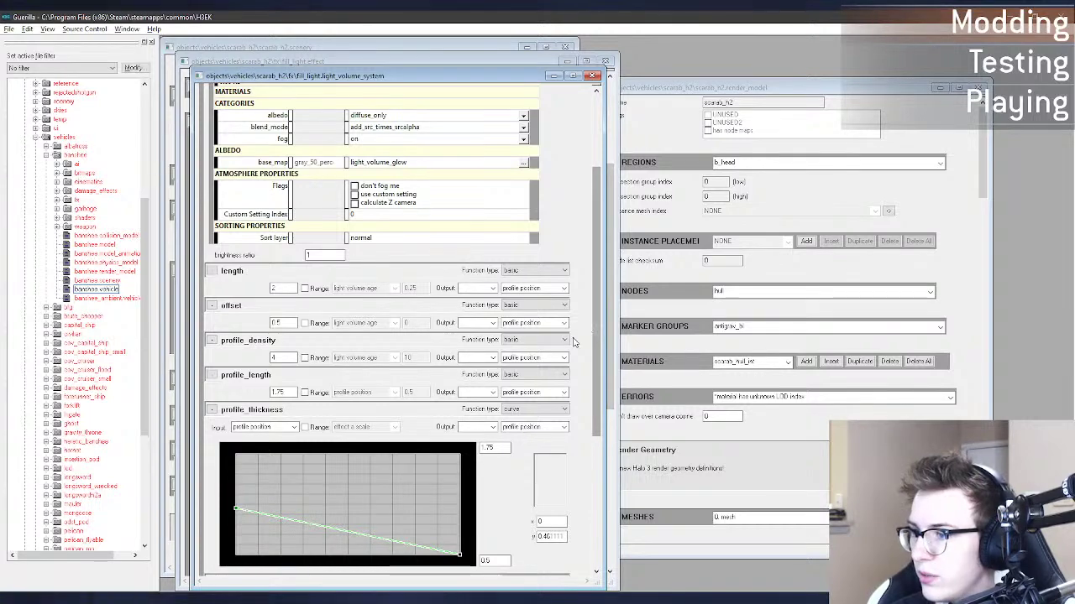
drag(236, 509, 228, 528)
key(ctrl+s)
key(alt+Tab)
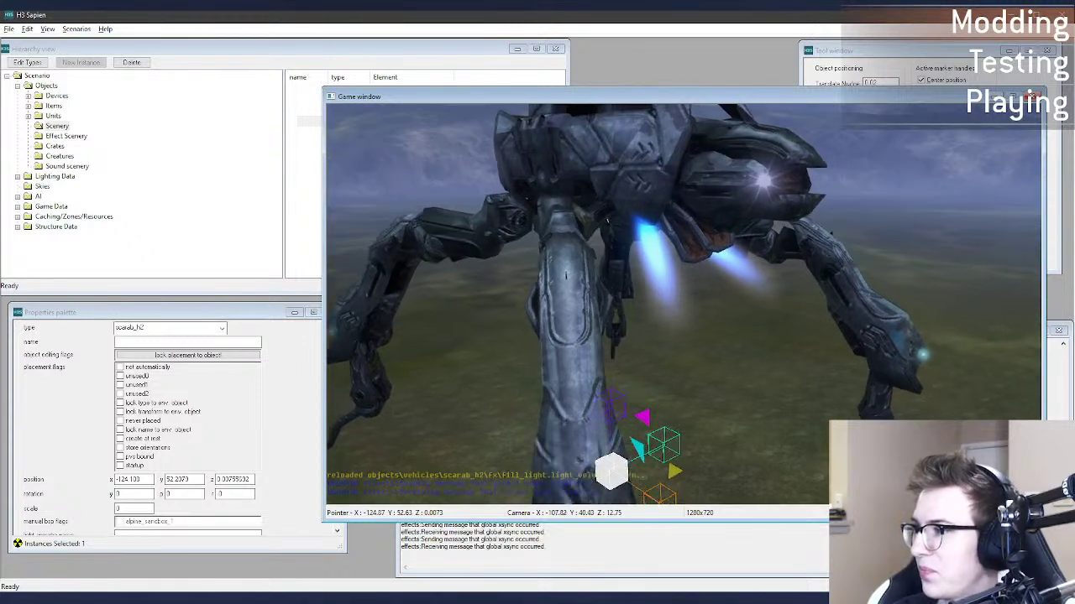
Step: Return to inner_glow2 in Guerilla's fill_light light volume system and set its offset to 0.5
key(alt+Tab)
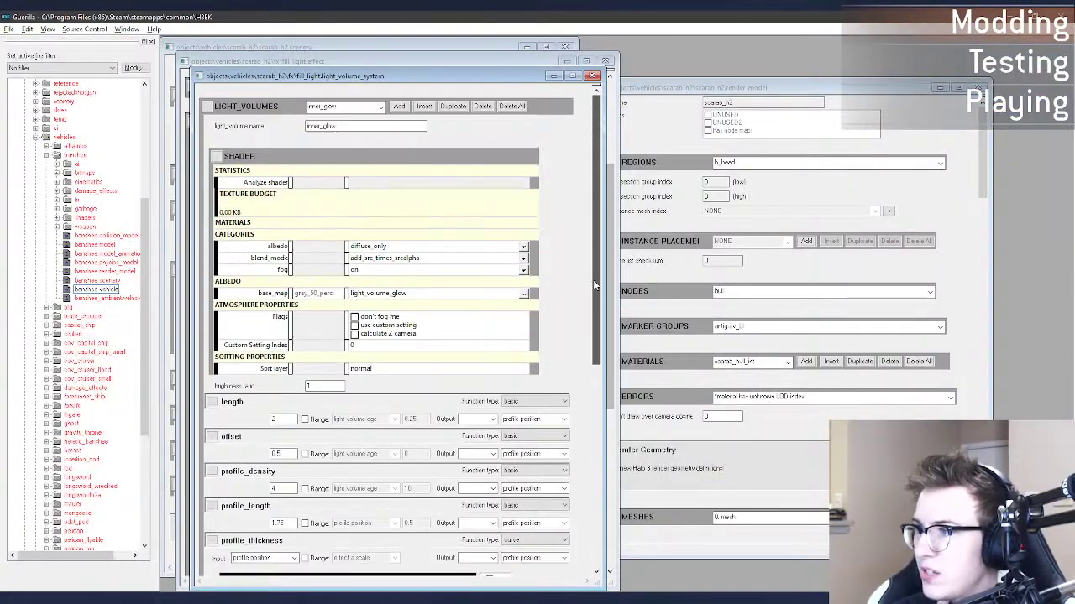
click(363, 107)
click(360, 140)
scroll(259, 267, down, 5)
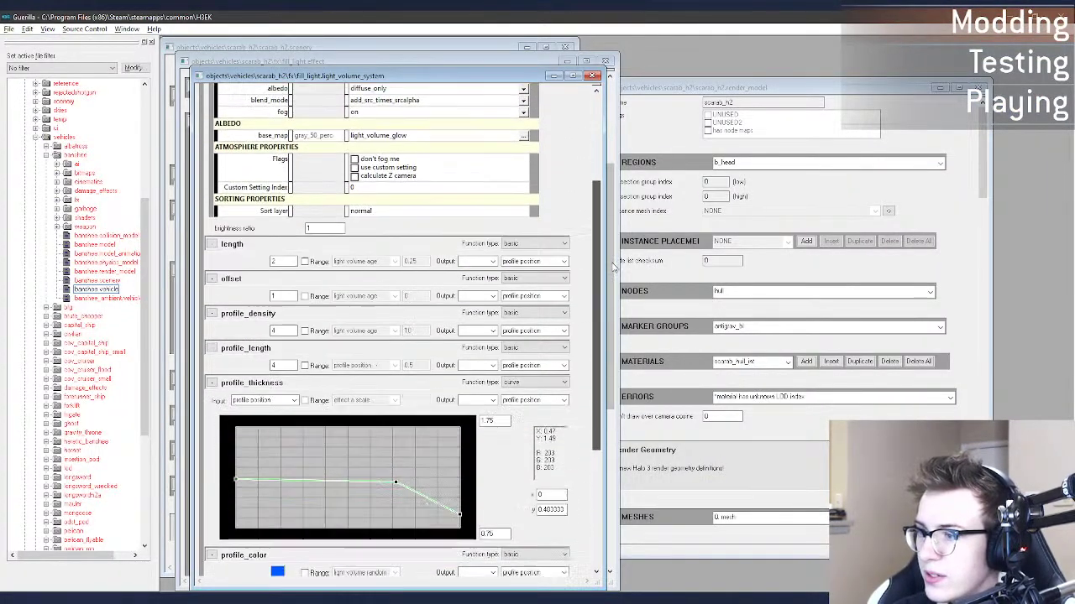
scroll(260, 267, up, 2)
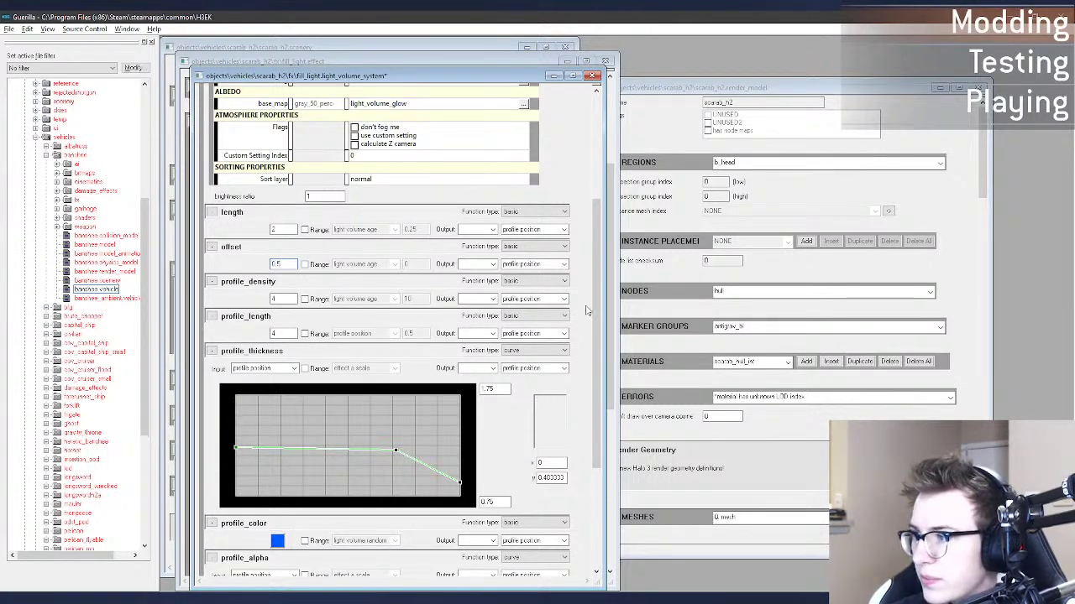
Step: Lower the points of inner_glow2's profile_thickness curve, bringing its end point to 0, and save the tag
scroll(588, 311, down, 3)
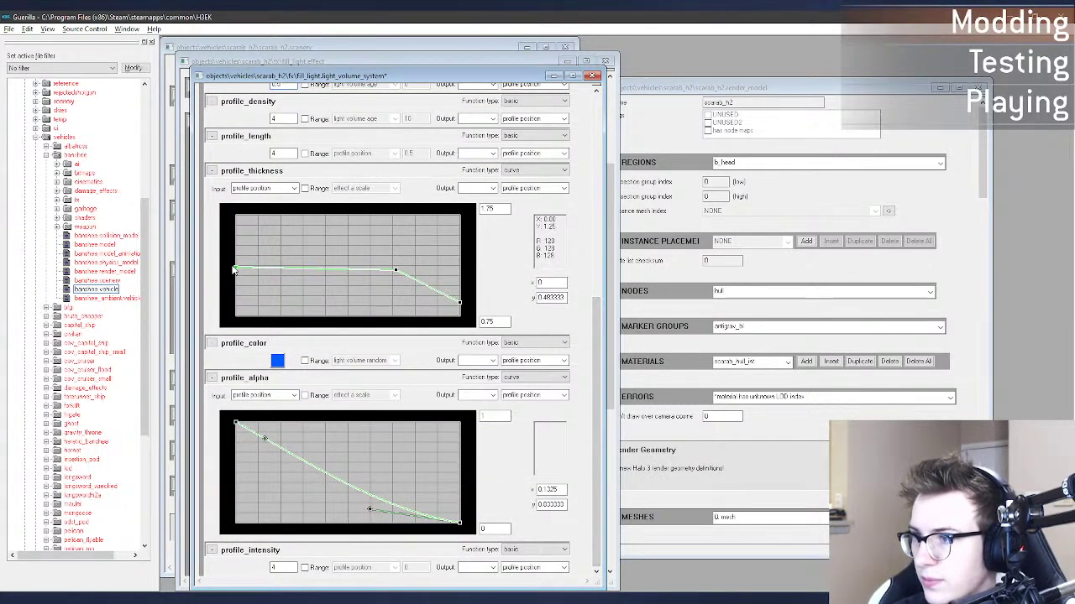
drag(397, 274, 397, 300)
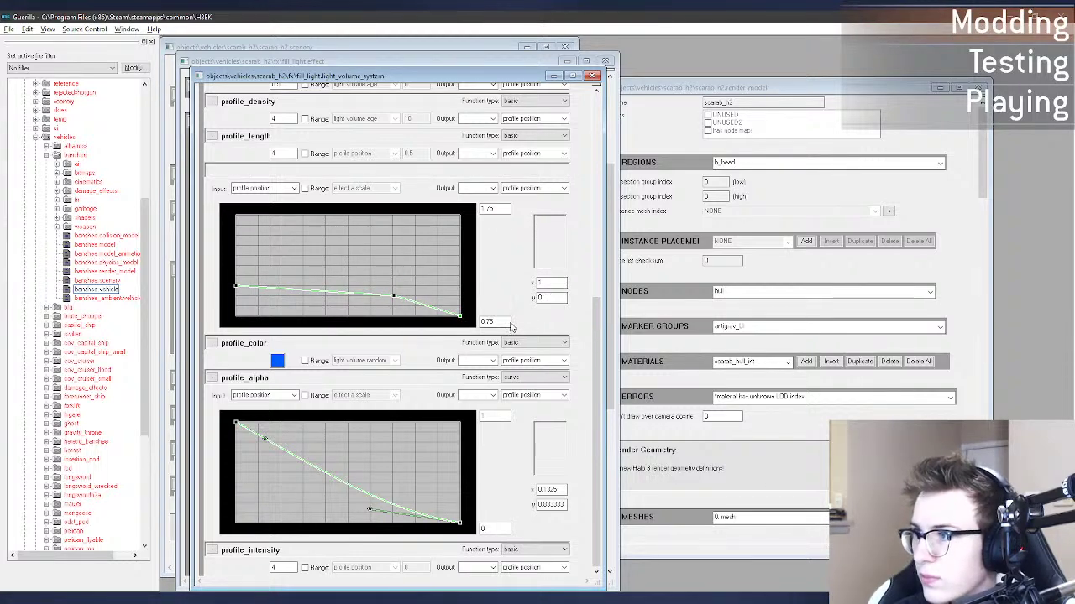
key(ctrl+s)
Step: Switch to H3 Sapien, nudge the scarab, and examine its beams from the side and front
key(alt+Tab)
click(609, 487)
drag(609, 487, 603, 488)
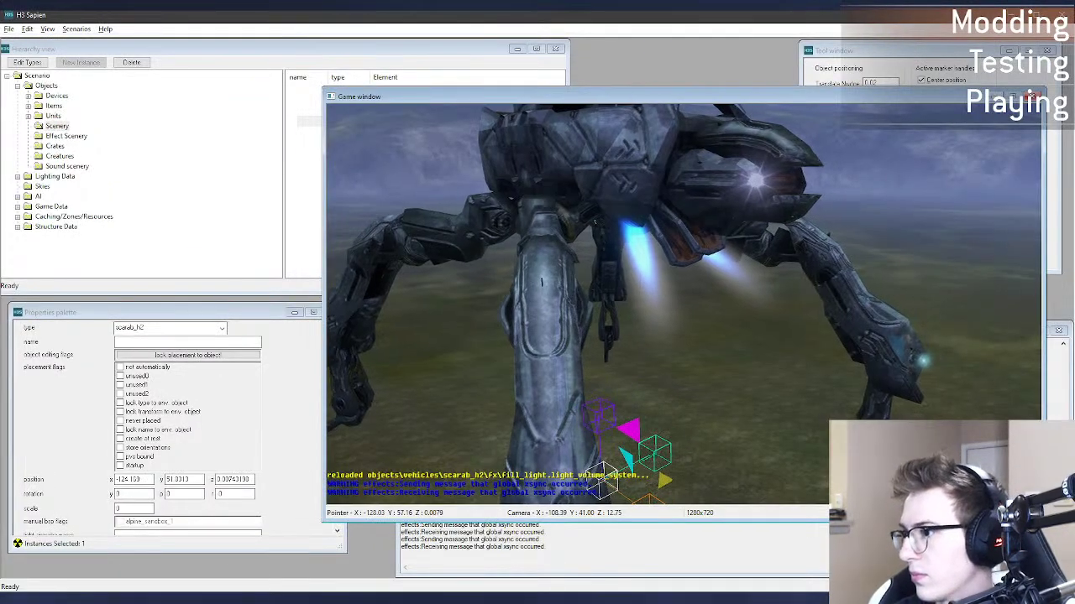
key(d)
middle_drag(603, 488, 539, 477)
key(s)
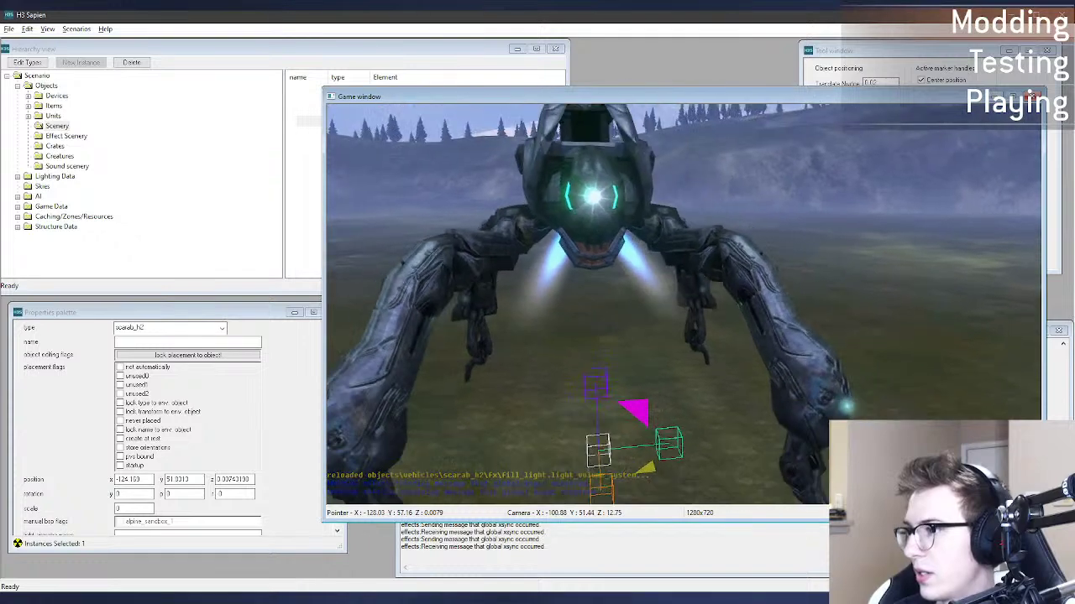
key(w)
key(a)
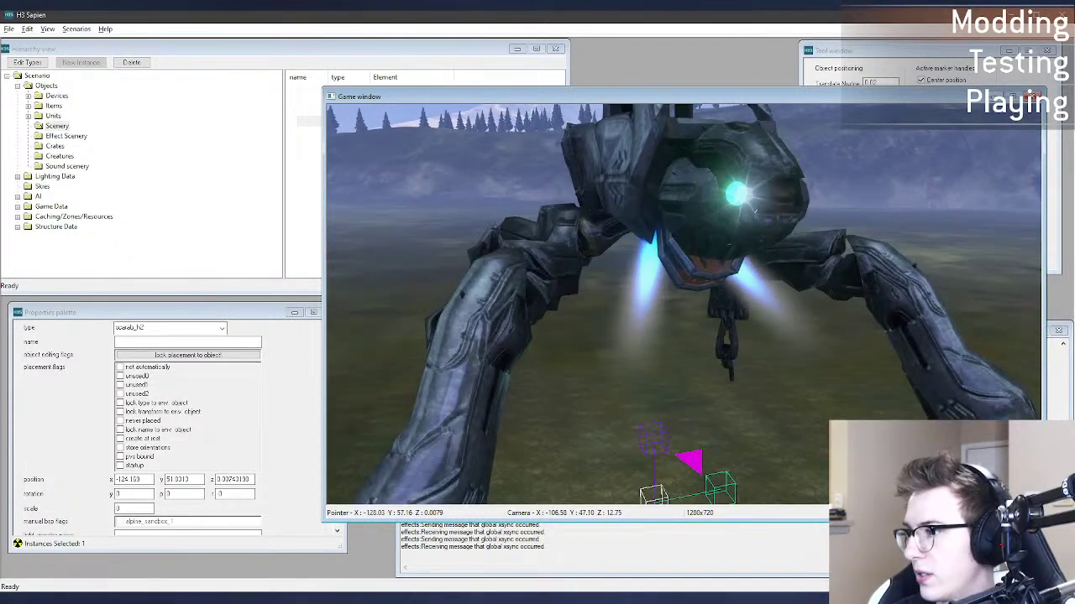
Step: In Guerilla, steepen the early falloff of the profile_alpha curves of inner_glow2 (handle 0.1125, 0.75) and inner_glow (about 0.0975, 0.728), and save
key(alt+Tab)
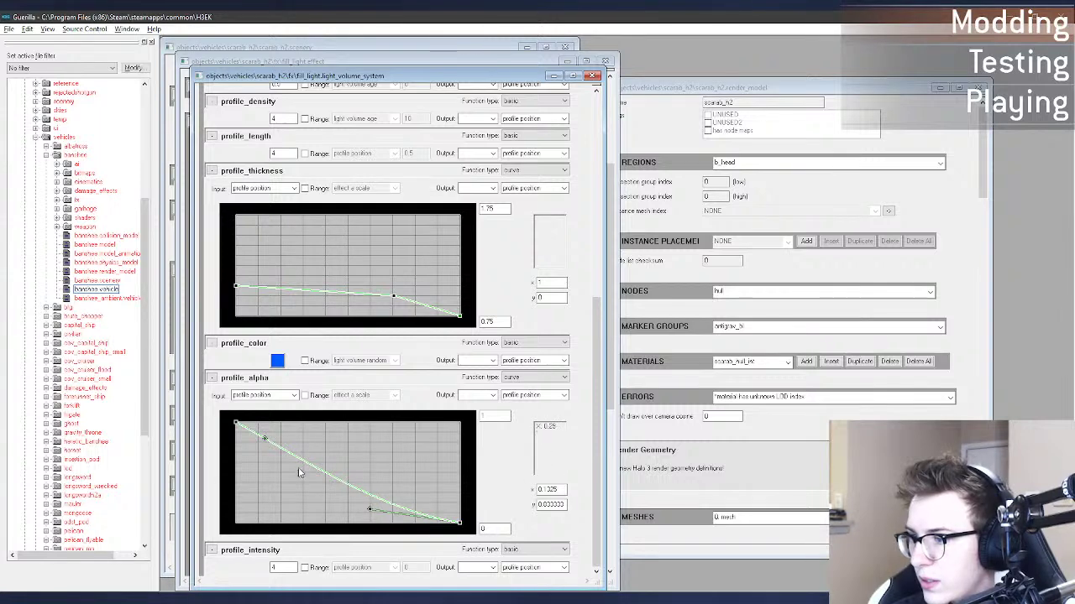
drag(265, 443, 259, 453)
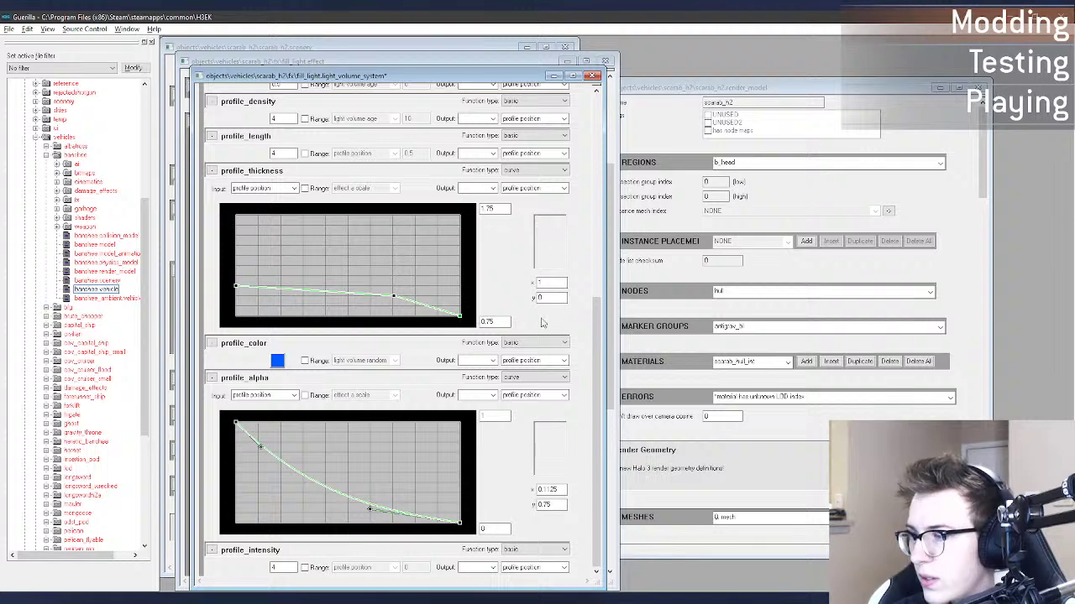
drag(592, 344, 593, 126)
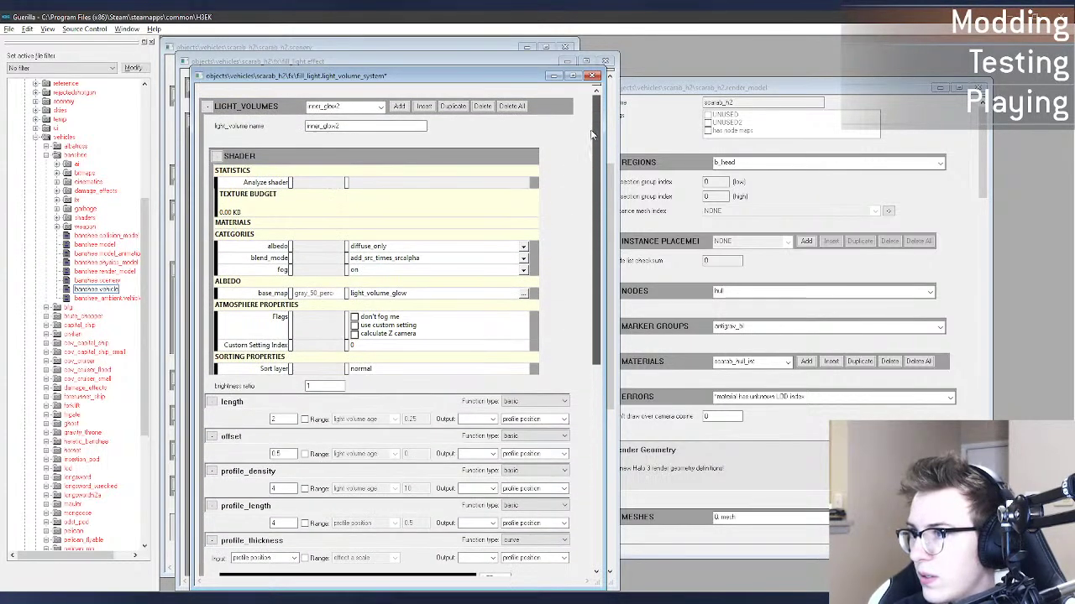
click(348, 106)
click(348, 119)
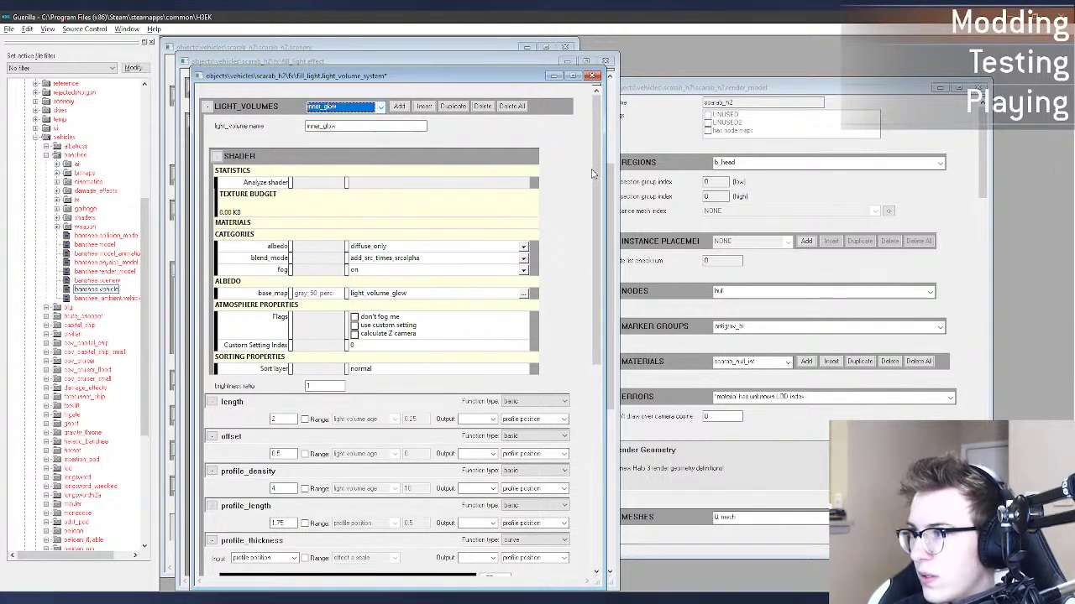
scroll(336, 336, down, 10)
drag(263, 445, 256, 449)
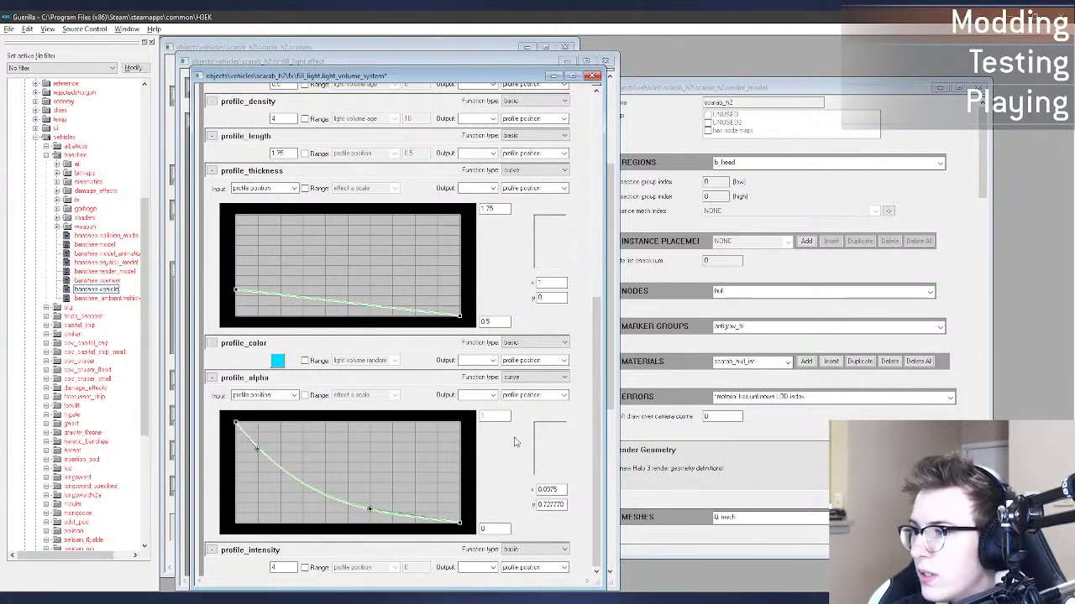
Step: Nudge the scarab in H3 Sapien and inspect its beams from several angles and heights
key(alt+Tab)
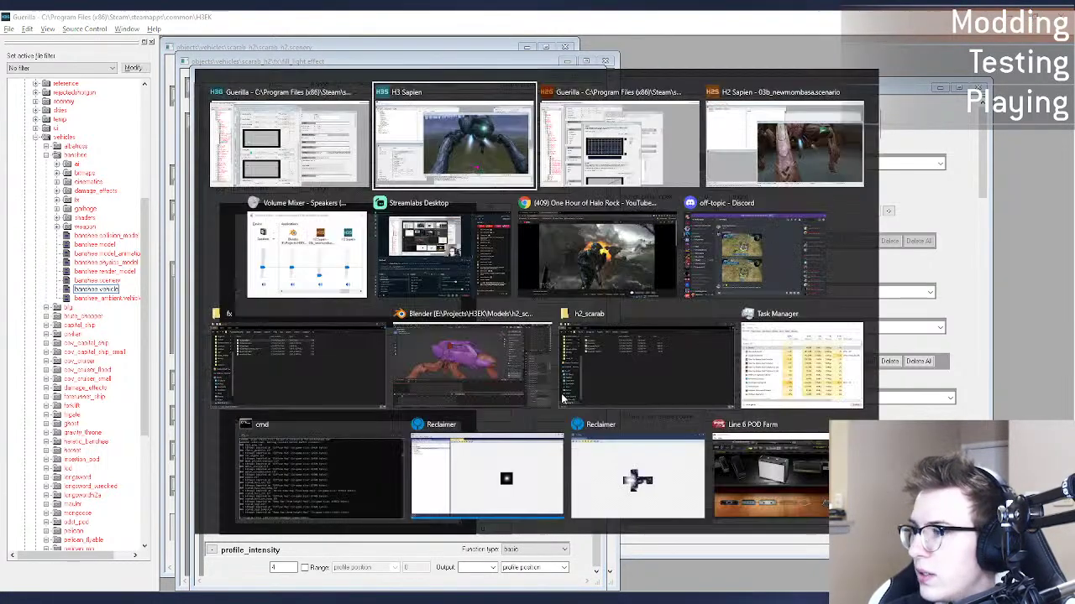
drag(669, 497, 653, 486)
key(s)
key(d)
middle_drag(653, 485, 717, 466)
key(a)
key(f)
key(r)
key(a)
Step: Set inner_glow's profile_intensity to 3 in Guerilla, save the tag, and check the beams in H3 Sapien
key(alt+Tab)
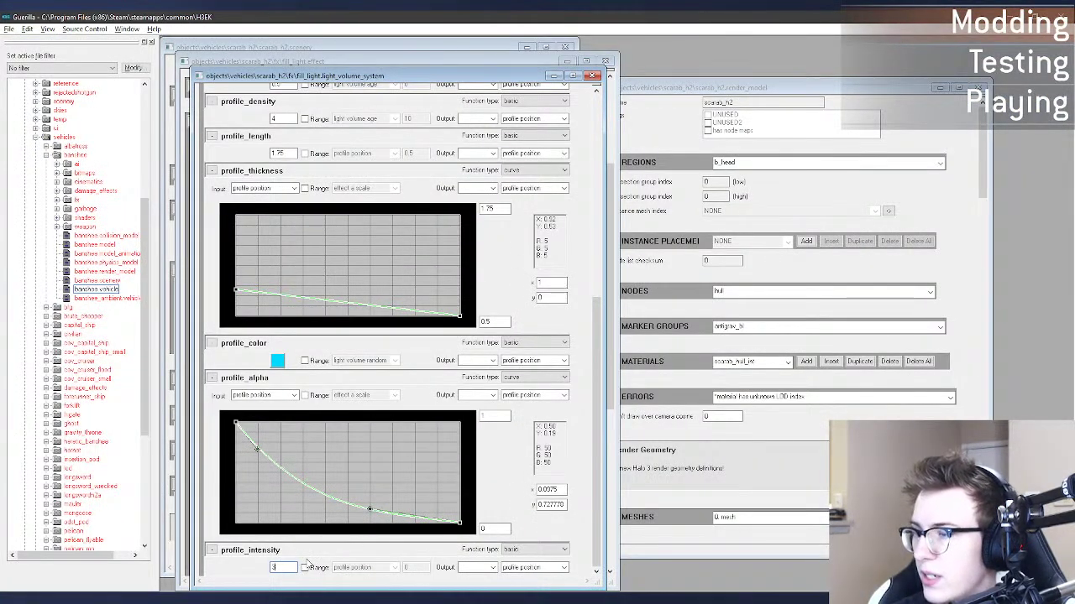
key(alt+Tab)
middle_drag(603, 495, 599, 519)
drag(631, 449, 617, 421)
middle_drag(617, 421, 613, 391)
key(d)
key(f)
middle_drag(682, 420, 683, 396)
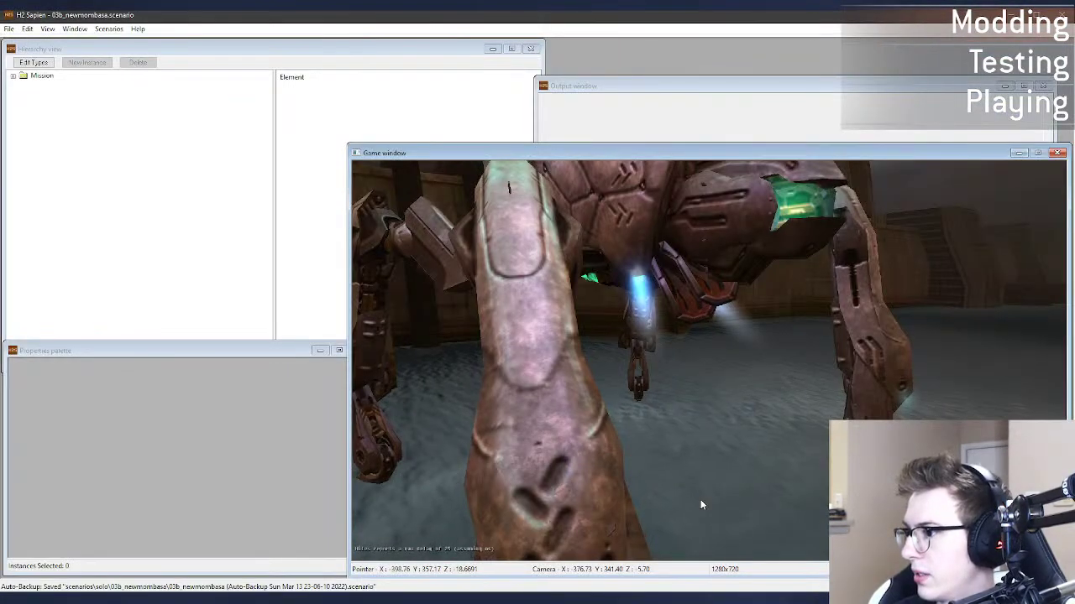
Step: Examine the original scarab's beams in H2 Sapien up close and from above for their shape and falloff
middle_drag(700, 501, 694, 529)
key(w)
key(s)
key(r)
key(w)
key(w)
key(f)
key(s)
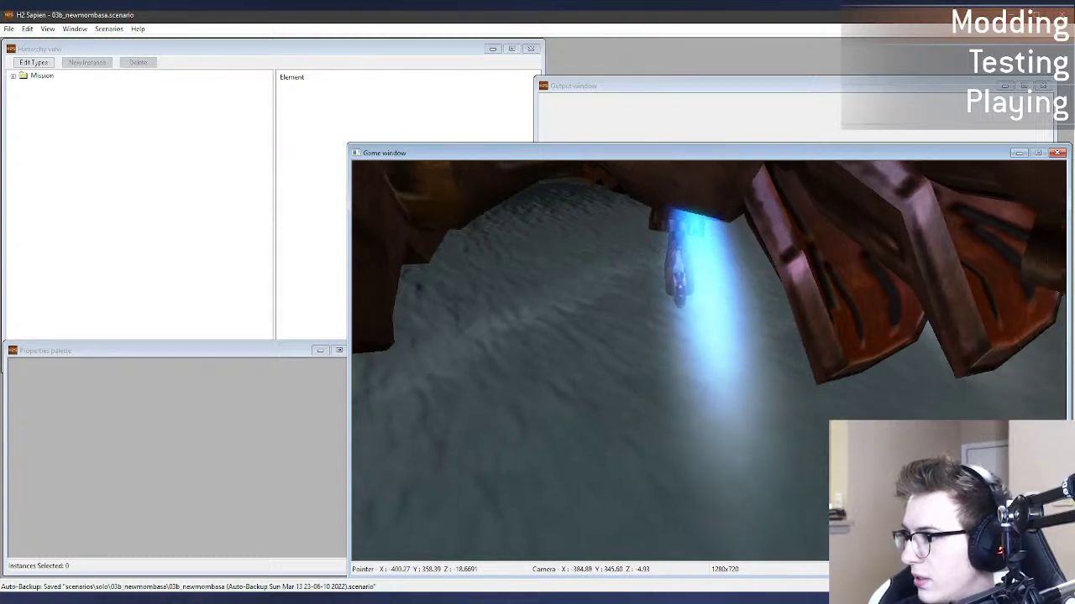
key(s)
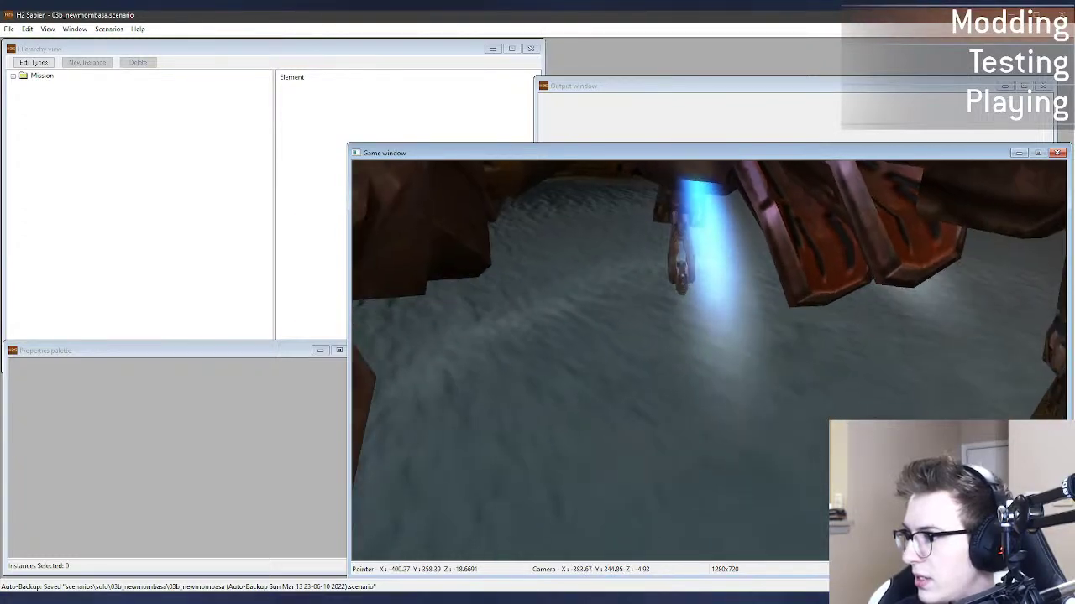
key(r)
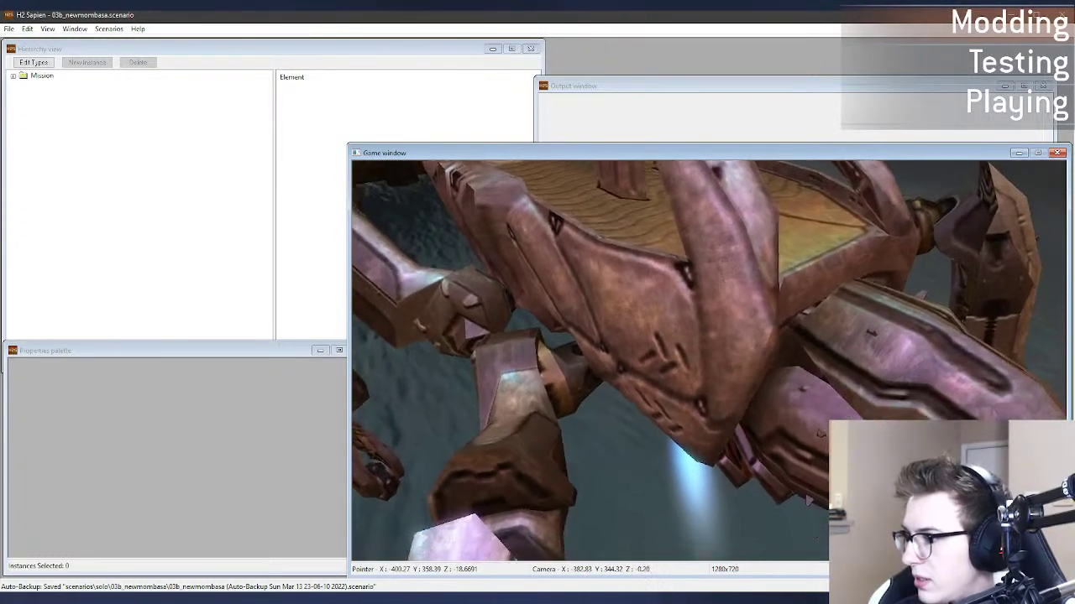
right_drag(635, 430, 700, 484)
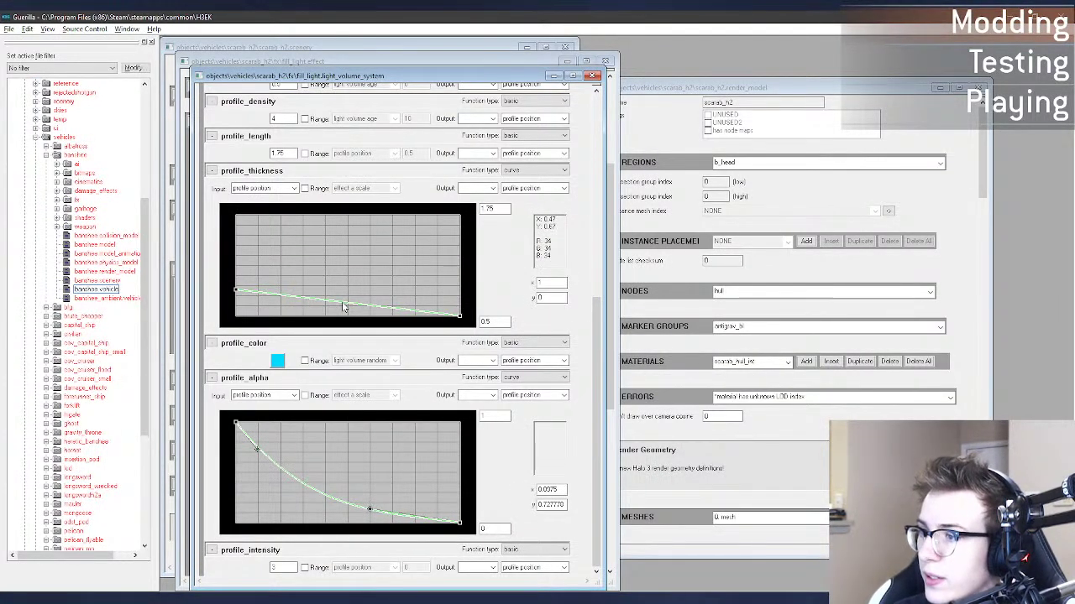
Step: Give inner_glow's profile_thickness curve a raised middle point and lower start, and reshape inner_glow2's curve to rise slightly toward its middle point
right_click(348, 306)
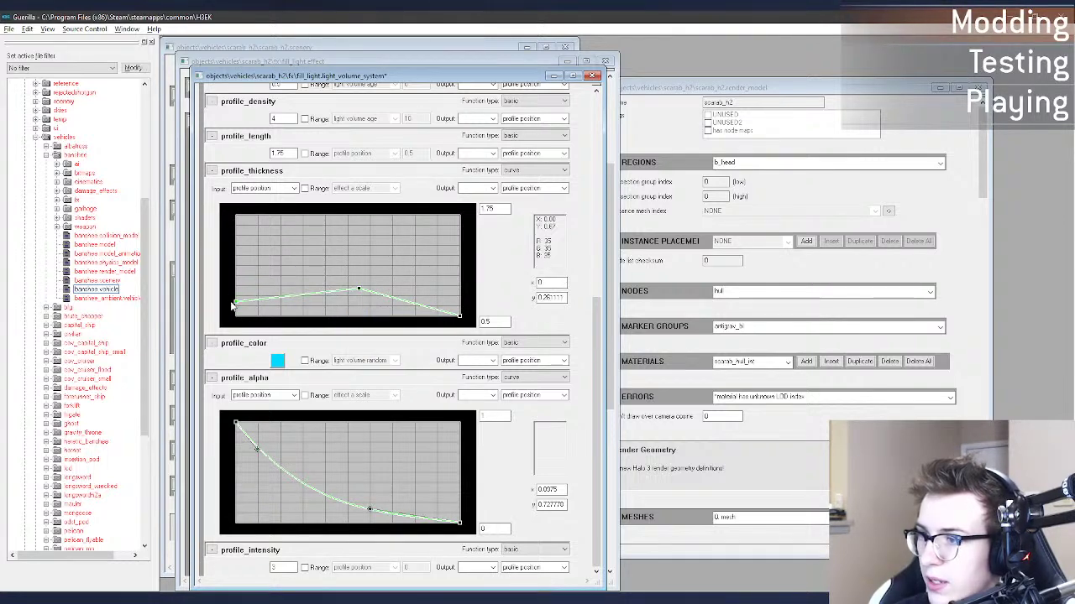
scroll(420, 252, up, 10)
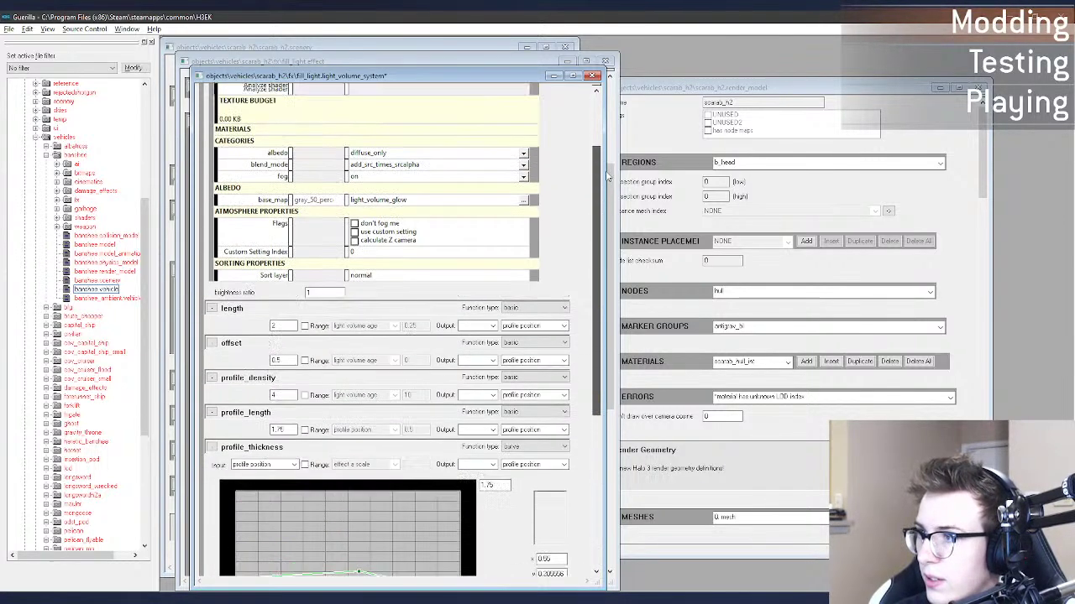
click(357, 109)
click(356, 127)
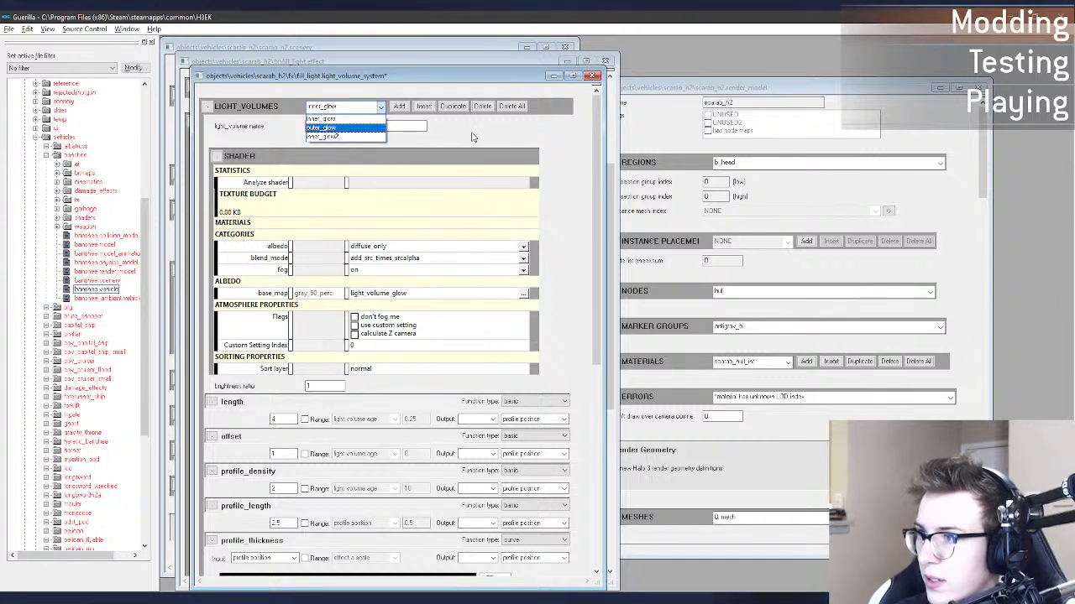
click(346, 107)
click(342, 137)
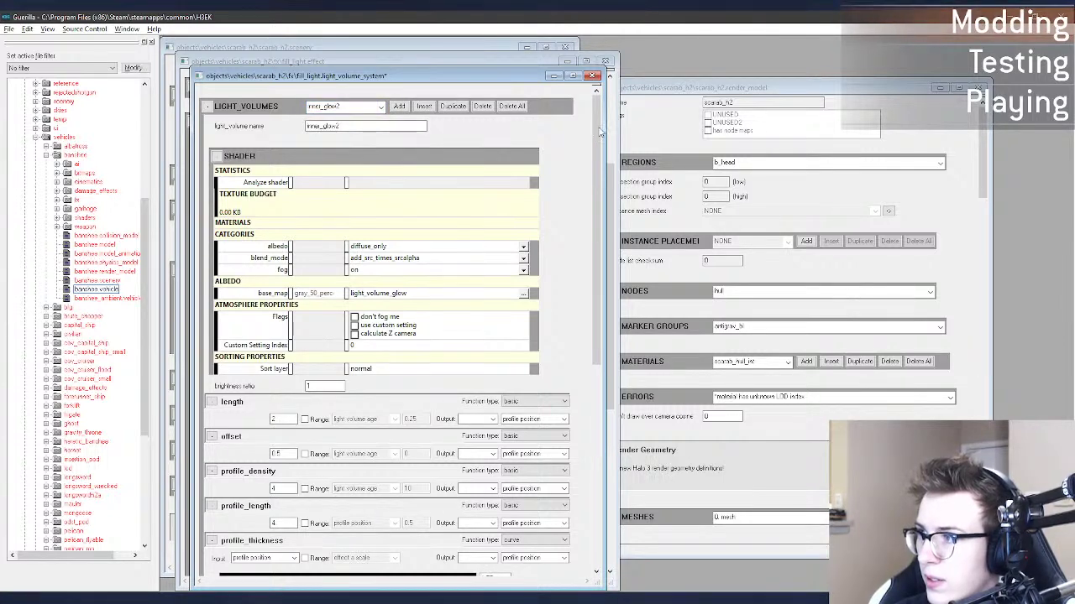
drag(598, 131, 585, 372)
drag(394, 295, 394, 288)
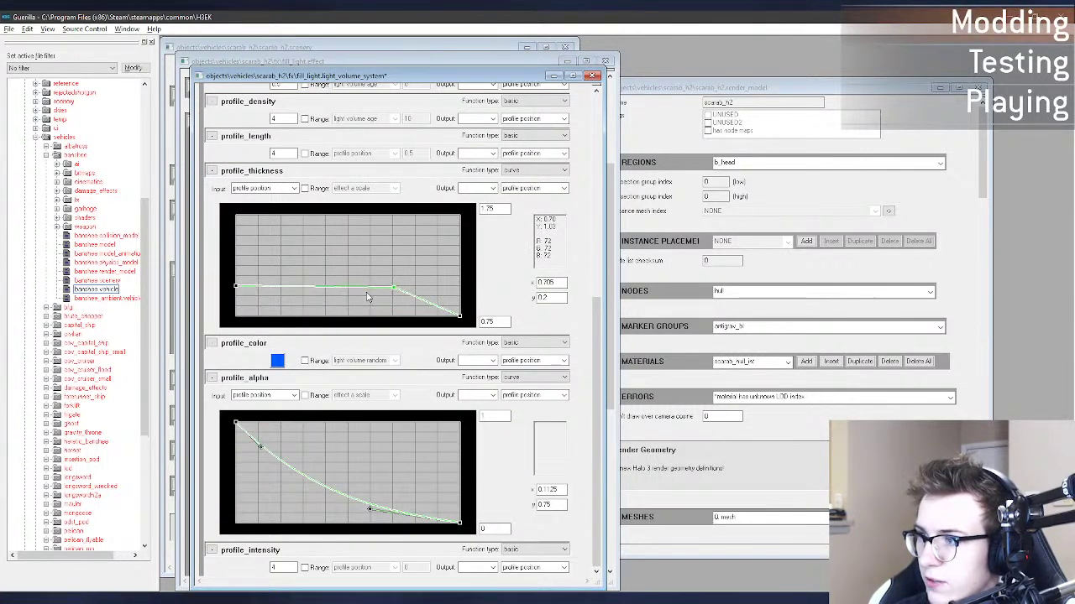
drag(235, 285, 234, 295)
drag(394, 288, 394, 291)
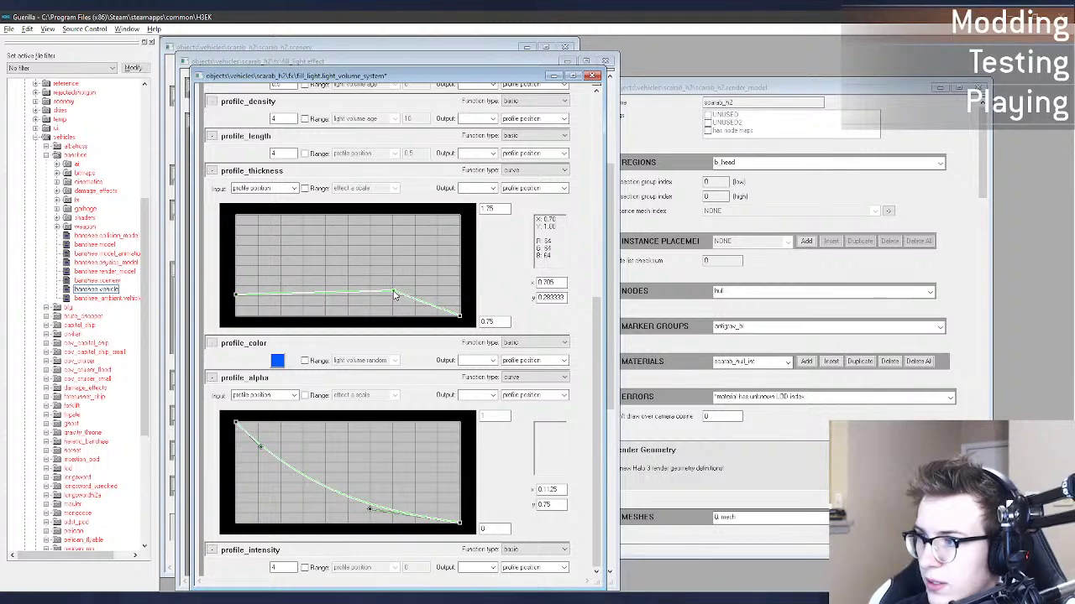
Step: Flatten outer_glow's profile_thickness curve by lowering its start, middle and end points, leaving a gentle rise toward the end
drag(599, 318, 606, 88)
click(348, 108)
click(348, 129)
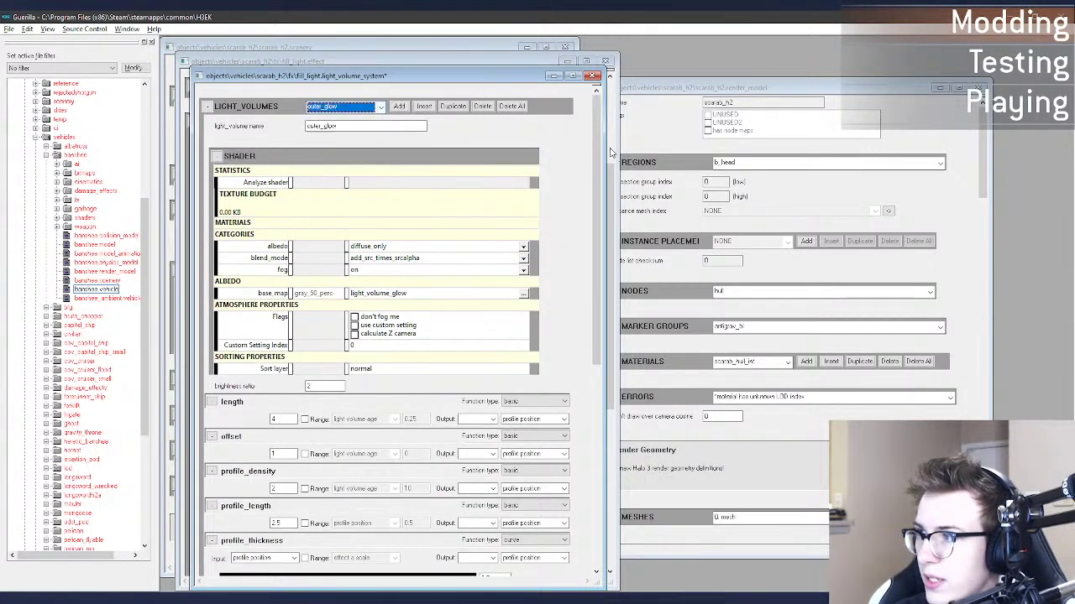
drag(598, 151, 595, 306)
drag(369, 334, 367, 344)
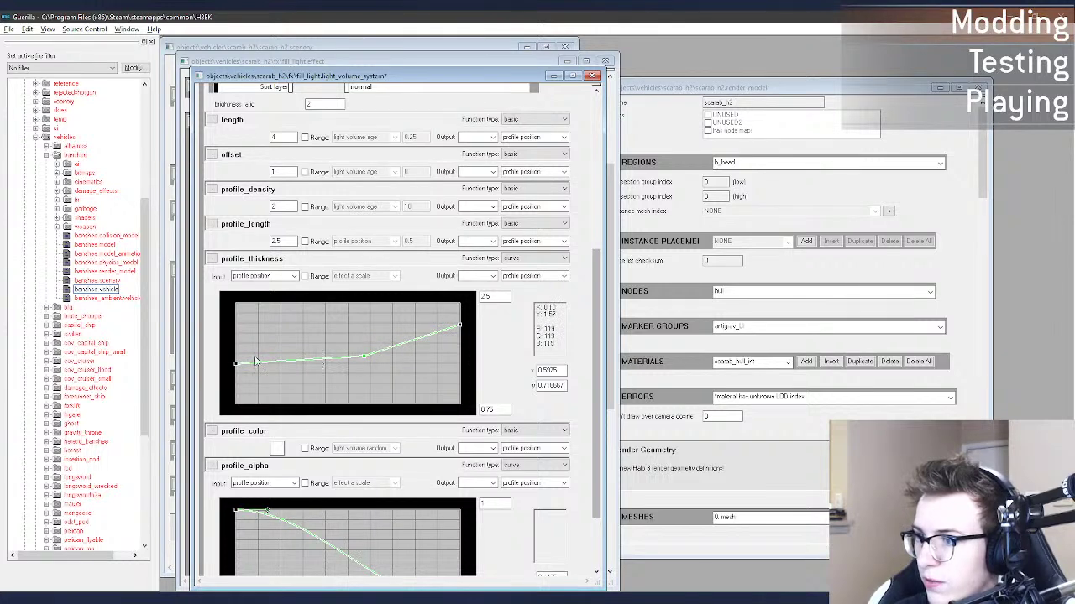
drag(236, 363, 226, 378)
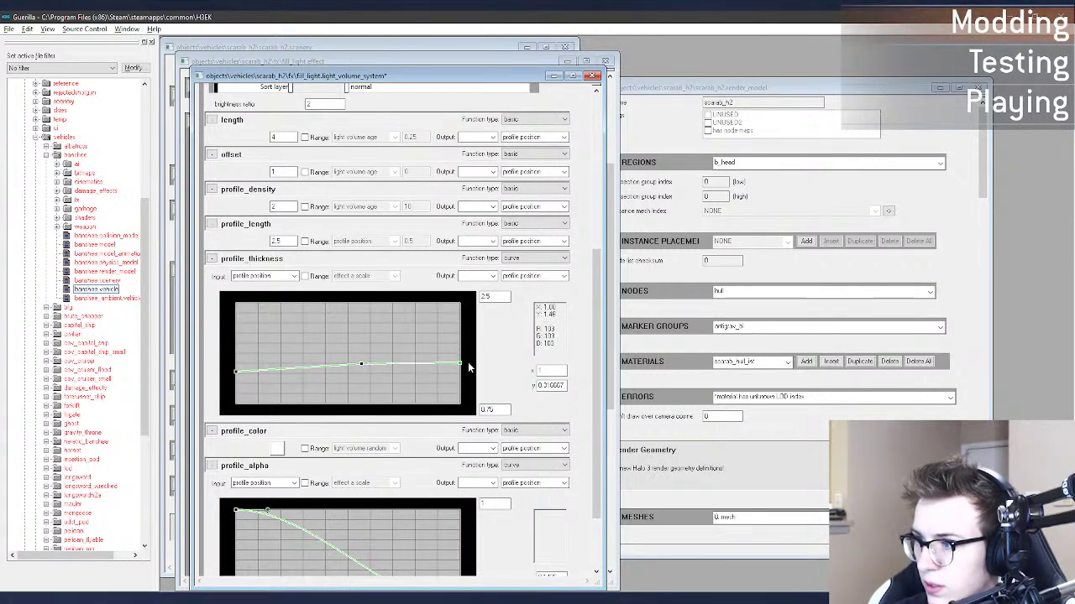
drag(464, 363, 461, 352)
Step: Set outer_glow's profile_length to 3 and its offset to 0.5, saving the tag
drag(599, 344, 590, 317)
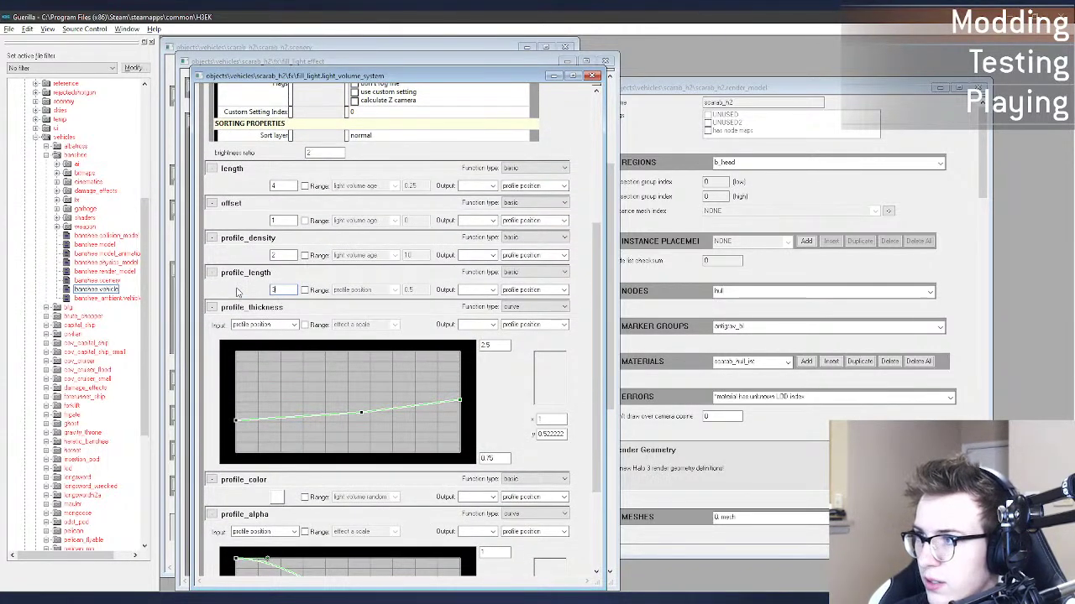
key(alt+Tab)
click(307, 174)
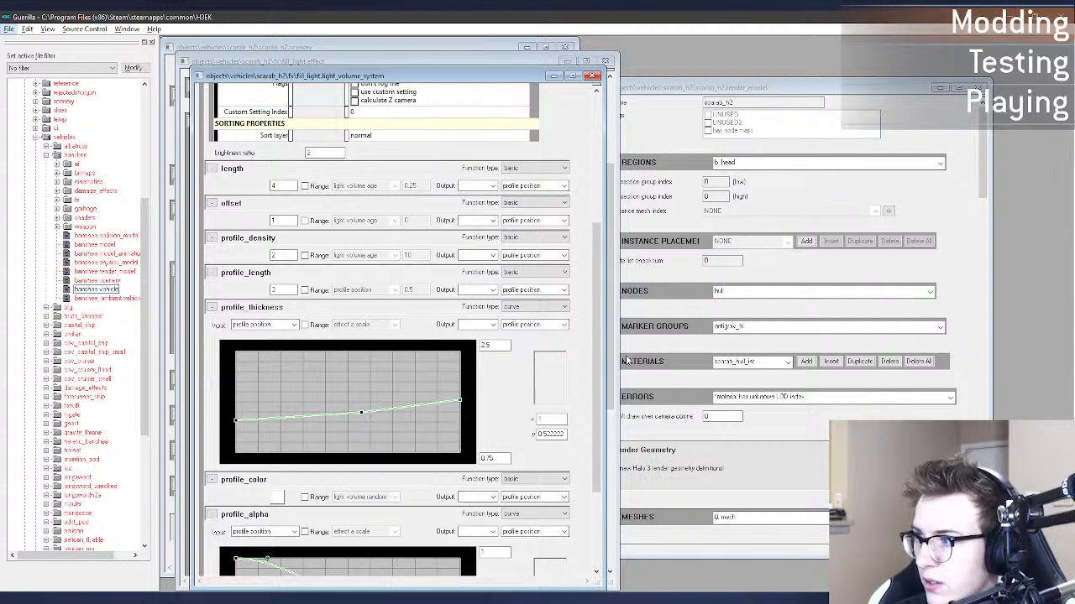
drag(599, 334, 575, 181)
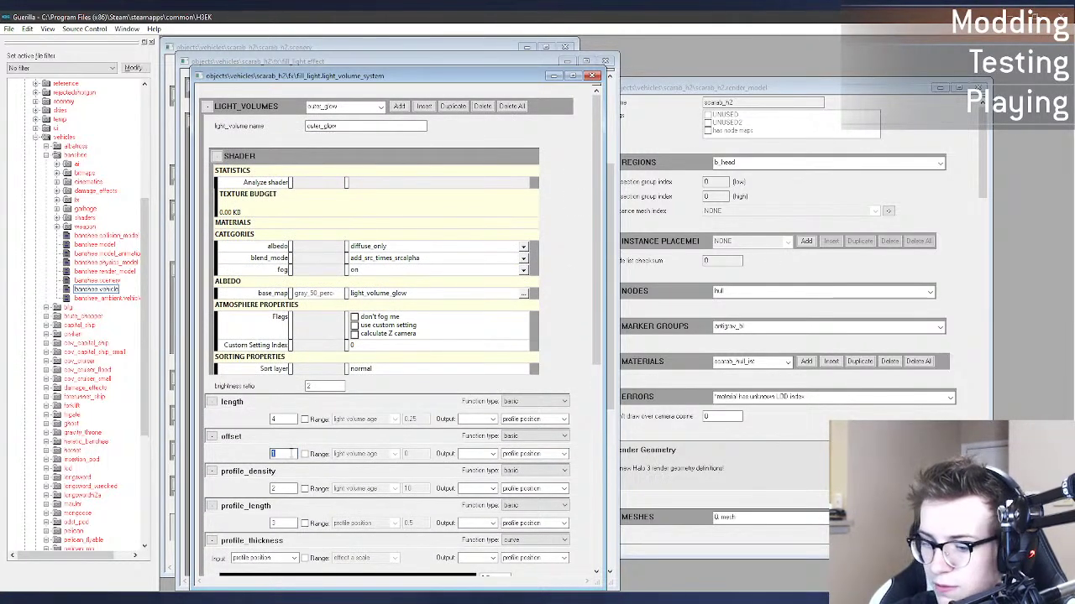
Step: Nudge the scarab in H3 Sapien and view the outer glow of its beams from the side and front
key(alt+Tab)
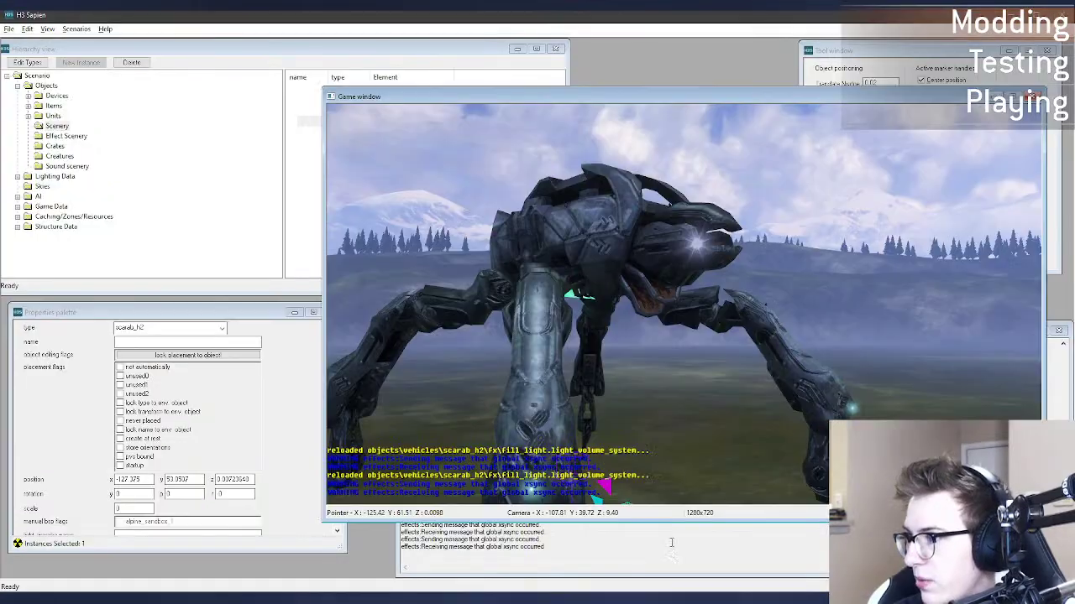
middle_drag(677, 392, 610, 519)
drag(641, 404, 625, 417)
key(w)
middle_drag(624, 417, 538, 445)
key(d)
key(d)
middle_drag(634, 401, 592, 400)
Step: Lower the start point of outer_glow's profile_thickness curve in Guerilla, save the tag, and nudge the scarab in H3 Sapien to check the beams
key(alt+Tab)
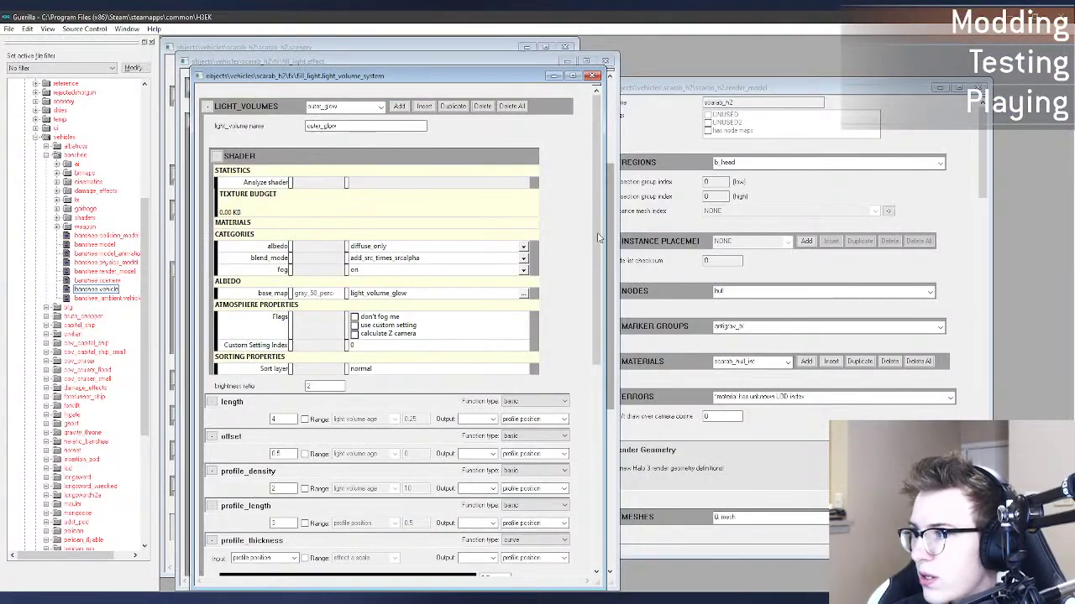
drag(599, 238, 599, 418)
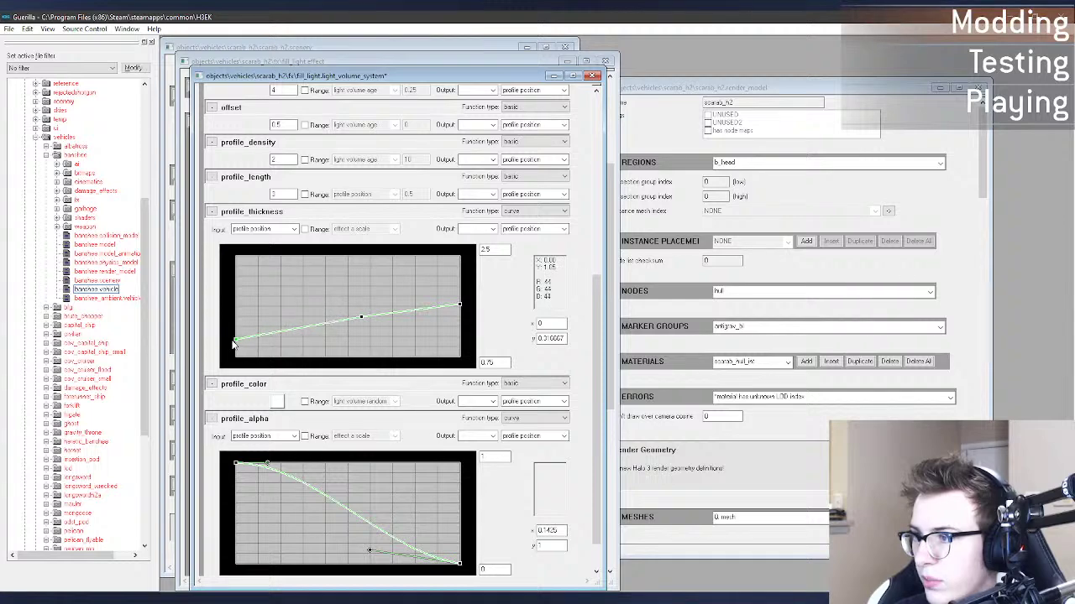
key(alt+Tab)
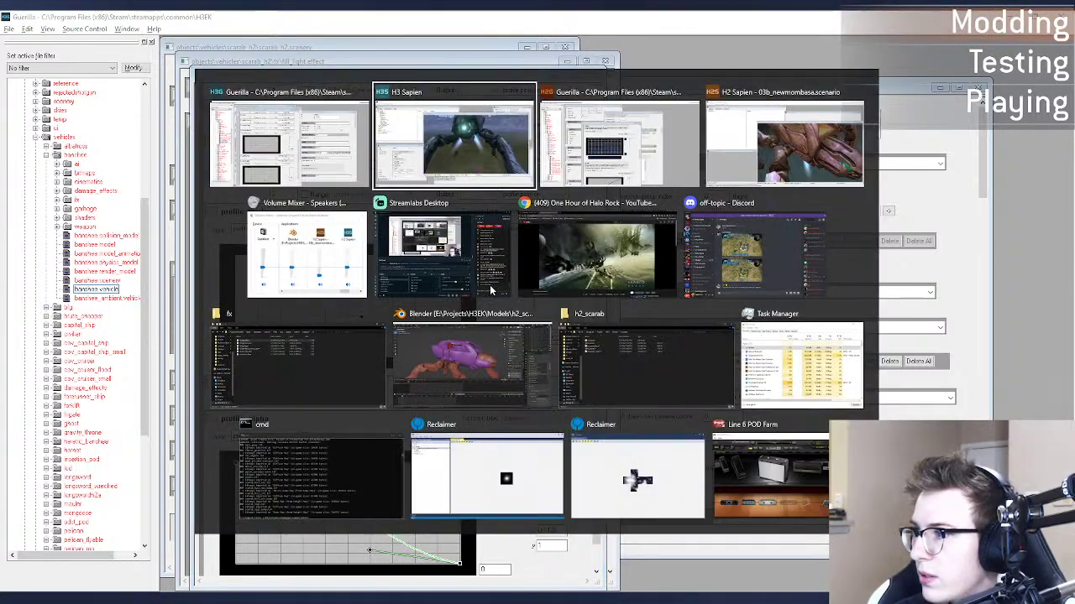
drag(699, 422, 683, 421)
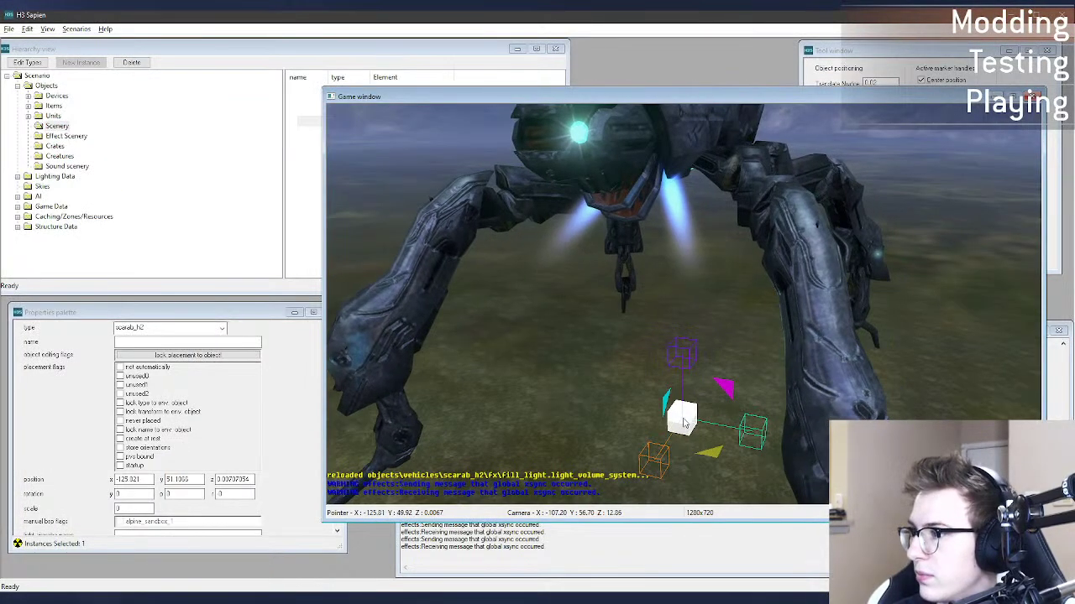
key(a)
middle_drag(683, 422, 726, 416)
Step: Adjust the middle point of outer_glow's profile_thickness curve in Guerilla and view the scarab's beams in H3 Sapien
key(alt+Tab)
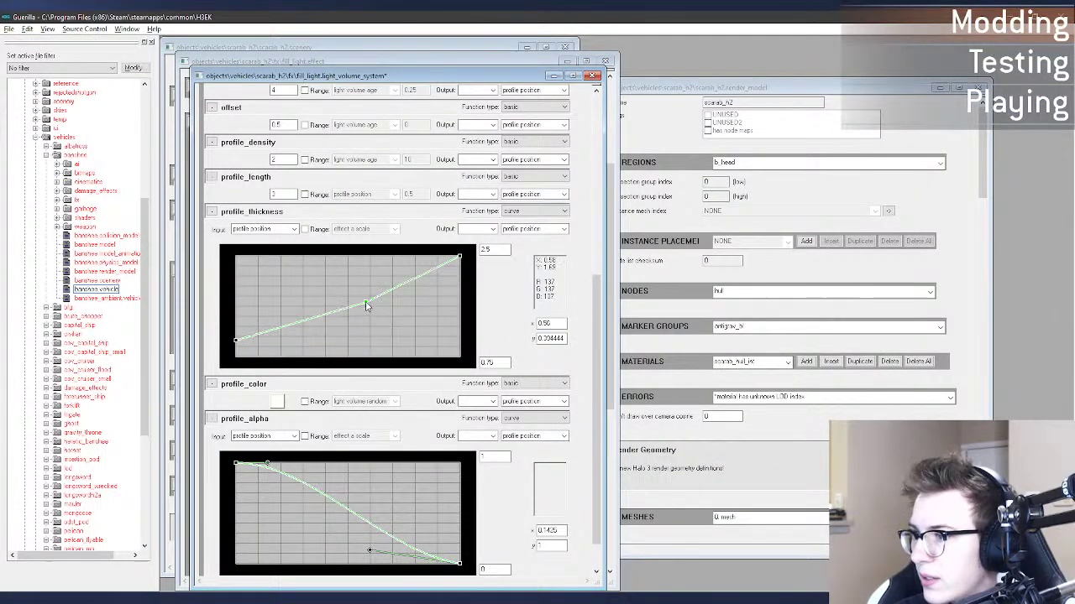
key(alt+Tab)
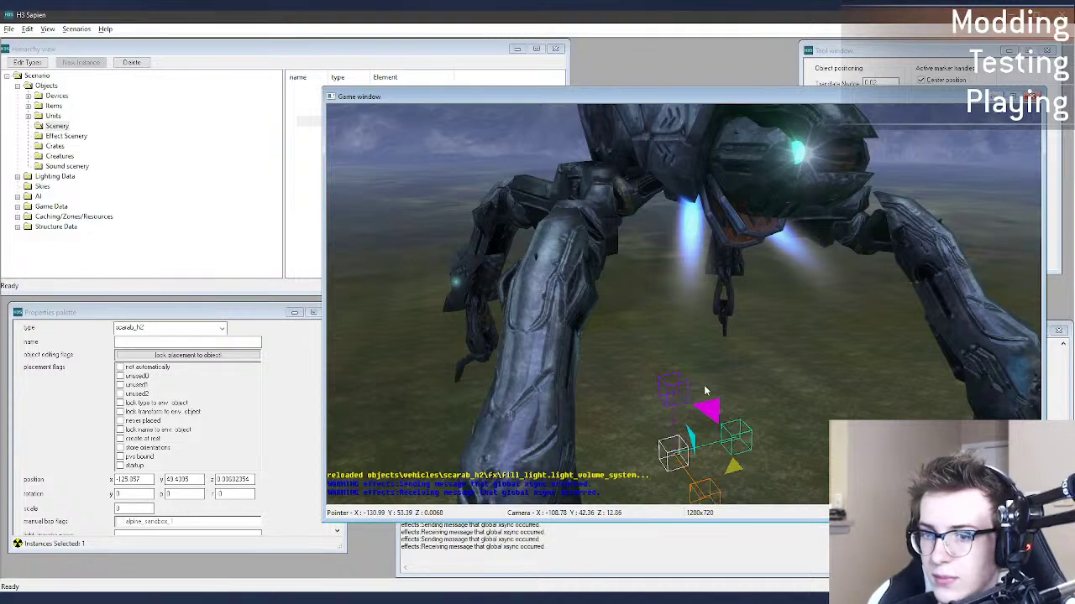
key(d)
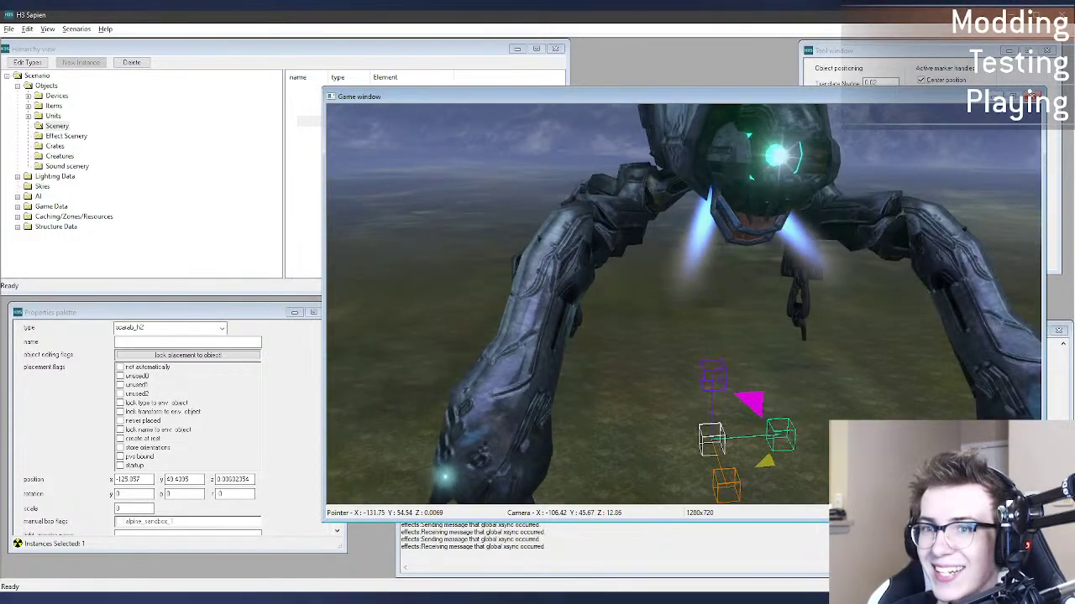
key(d)
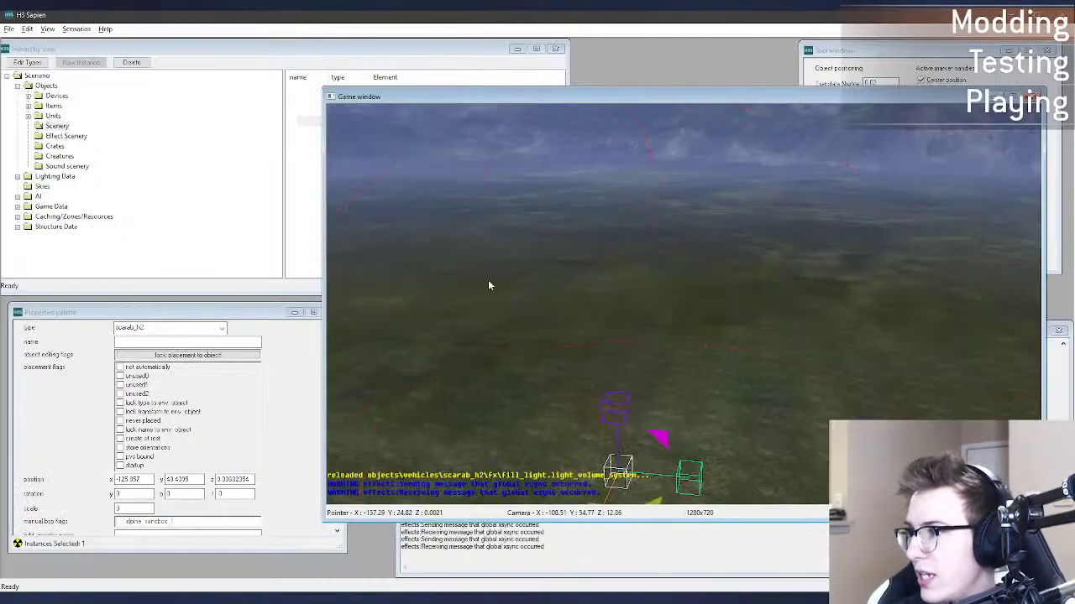
Step: Nudge the scarab to refresh its effects and view its beams from different angles
drag(630, 477, 626, 472)
key(d)
mouse_move(627, 472)
middle_down()
mouse_move(936, 226)
mouse_move(999, 256)
mouse_move(1015, 370)
mouse_move(662, 355)
middle_up()
key(a)
key(r)
key(d)
Step: In Guerilla, set outer_glow's profile_length to 3.5, raise the start and middle points of its profile_thickness curve, and save the tag
key(alt+Tab)
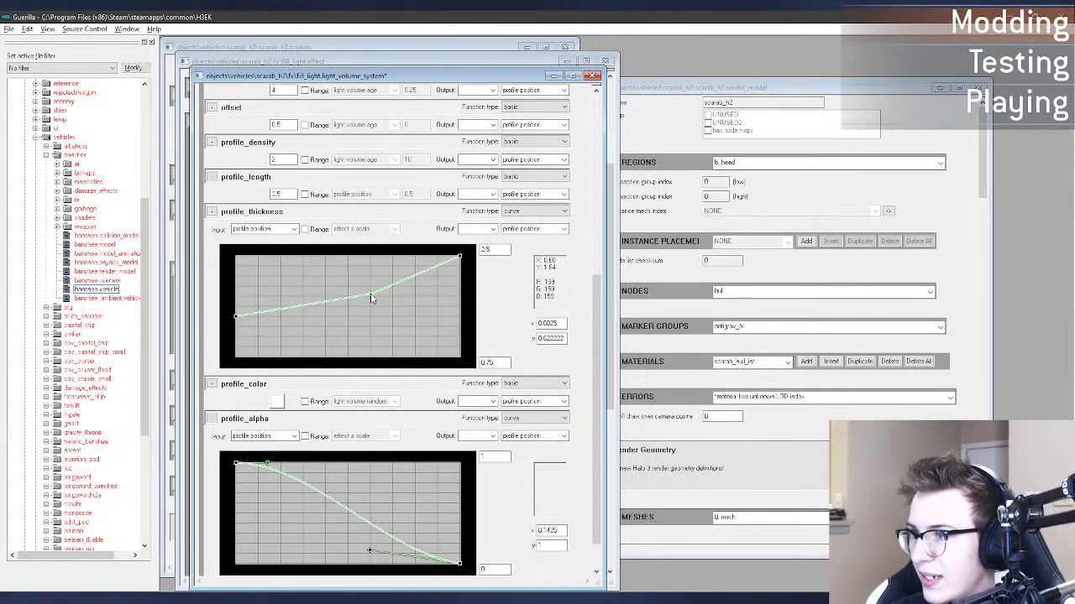
key(ctrl+s)
key(alt+Tab)
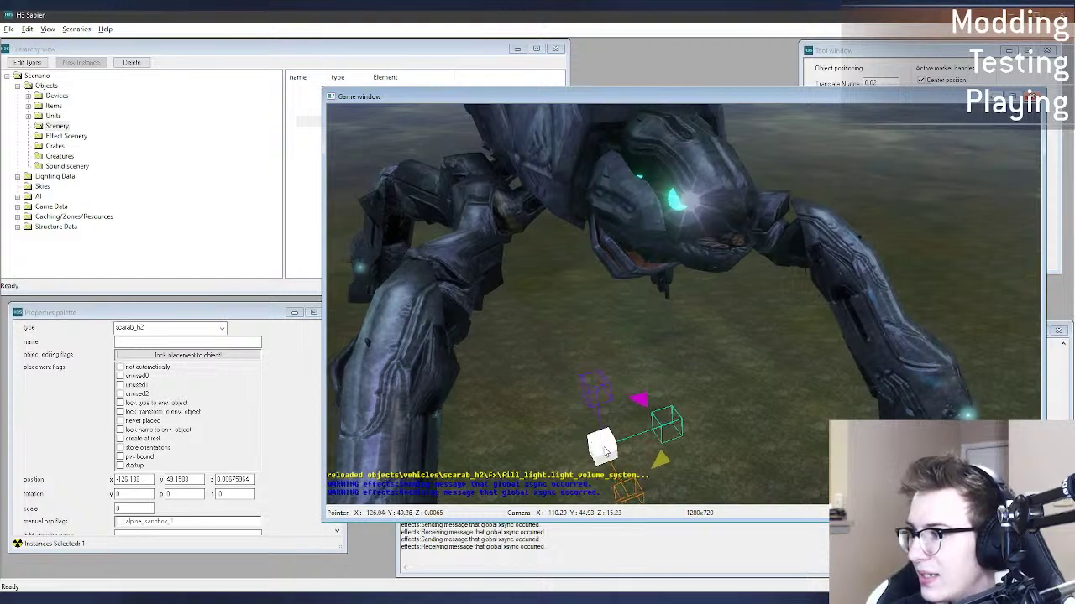
Step: Nudge the scarab in H3 Sapien and inspect its beams from both sides of the head
drag(606, 447, 607, 444)
key(a)
middle_drag(608, 444, 729, 366)
key(f)
key(a)
key(r)
key(d)
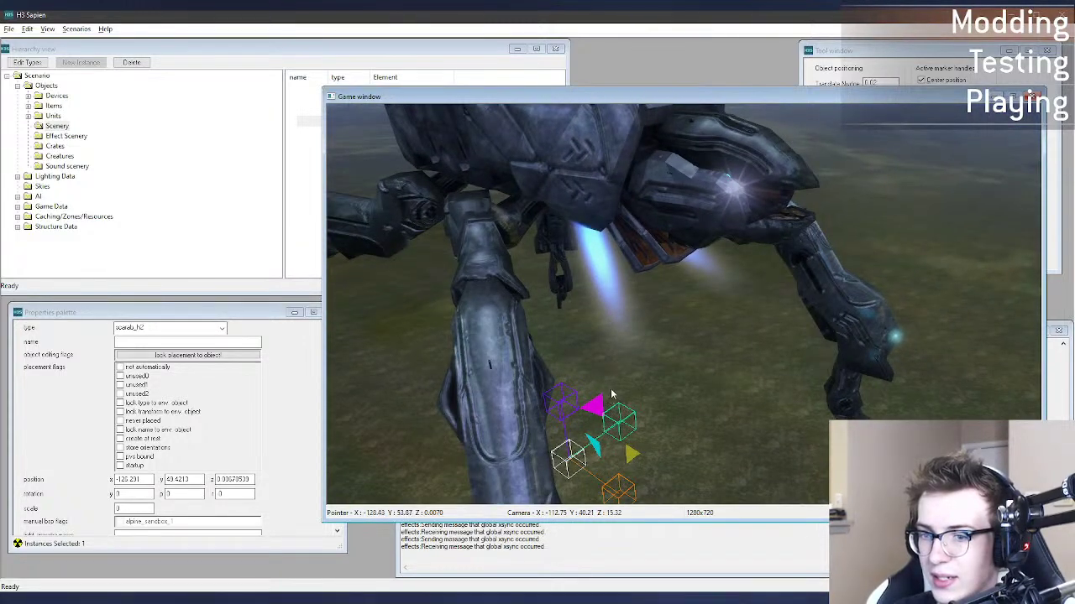
key(d)
middle_drag(611, 395, 457, 395)
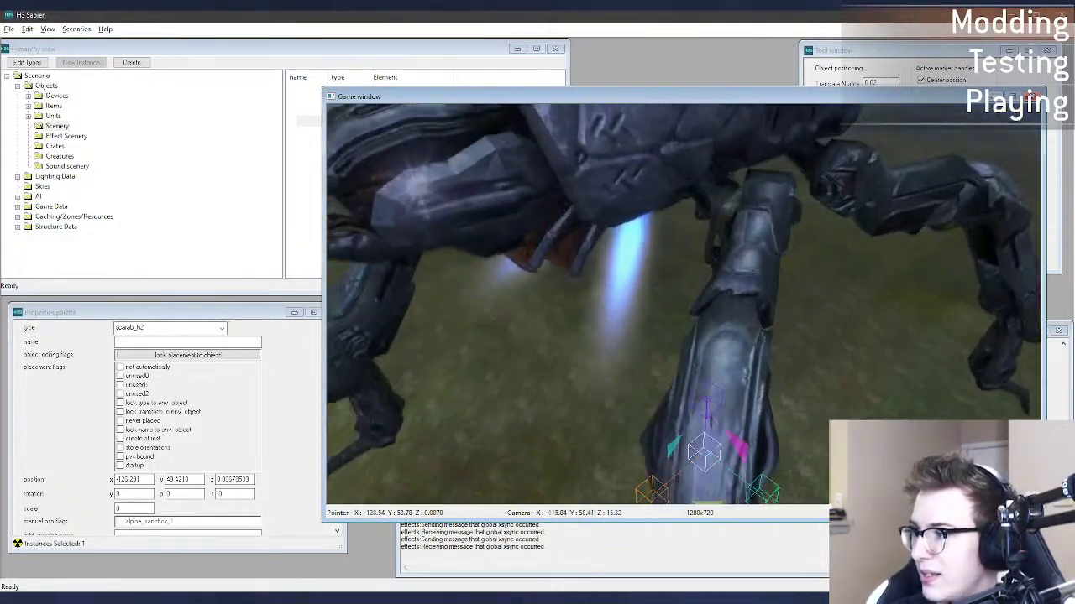
Step: Set the maximum of outer_glow's profile_thickness curve to 3, lower its start and middle points, save, and check the beams in H3 Sapien
key(alt+Tab)
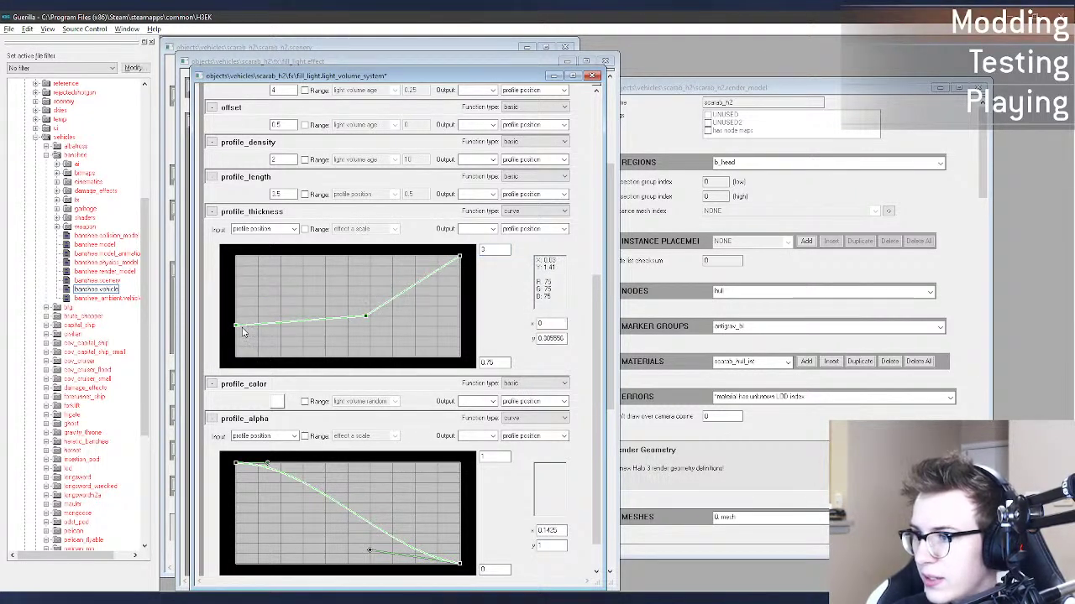
key(alt+Tab)
drag(730, 437, 710, 440)
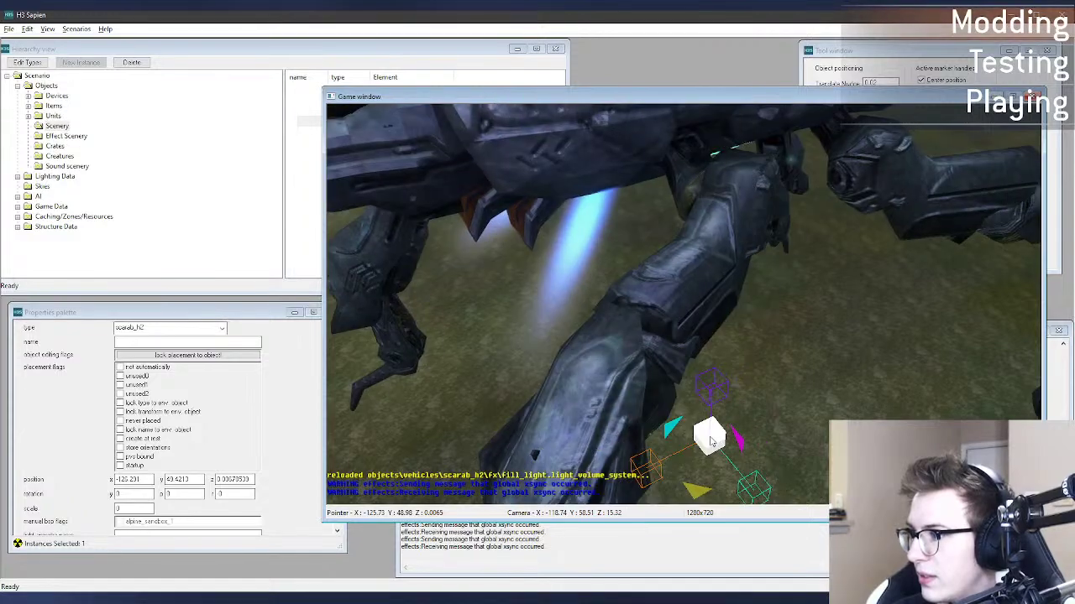
key(a)
middle_drag(709, 439, 772, 370)
key(a)
middle_drag(684, 303, 714, 361)
key(s)
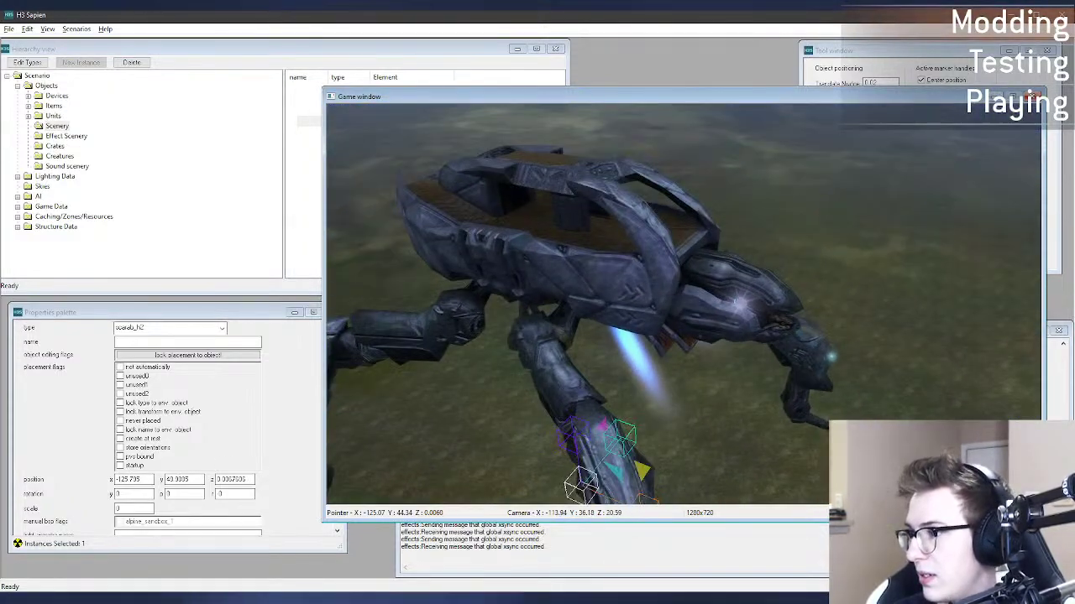
Step: In Guerilla, set inner_glow's profile_length to 1.25 and inner_glow2's length to 1.5, saving the tag
key(alt+Tab)
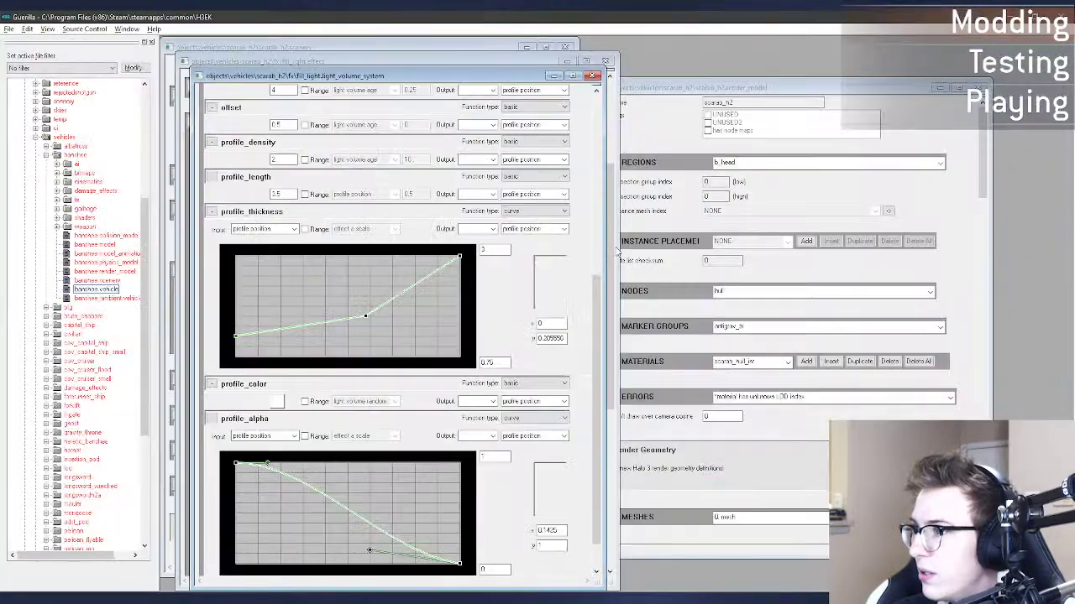
drag(601, 295, 599, 97)
click(345, 107)
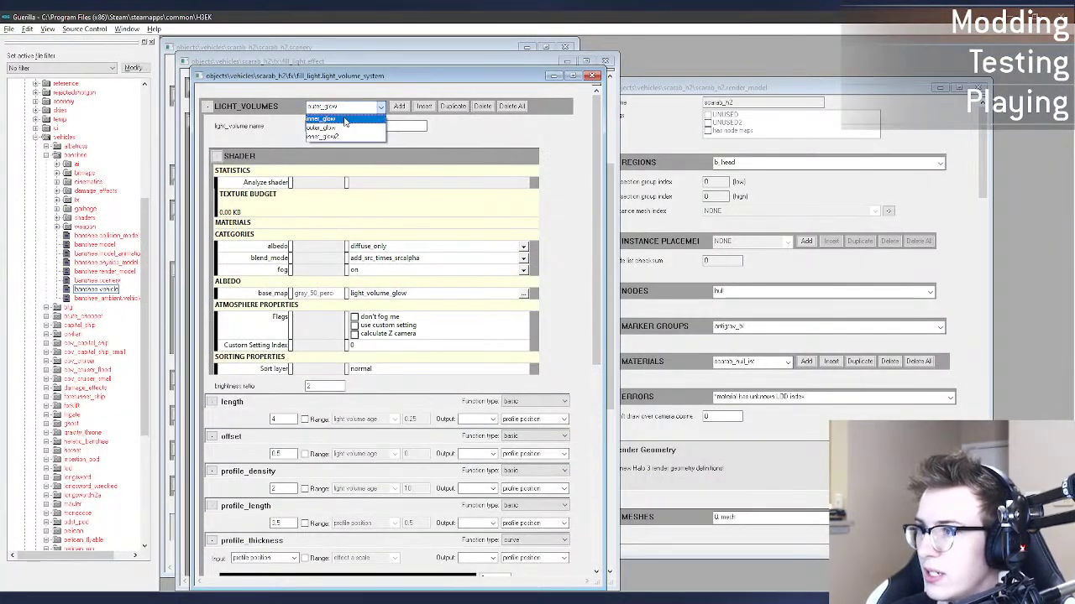
click(344, 120)
drag(595, 166, 613, 317)
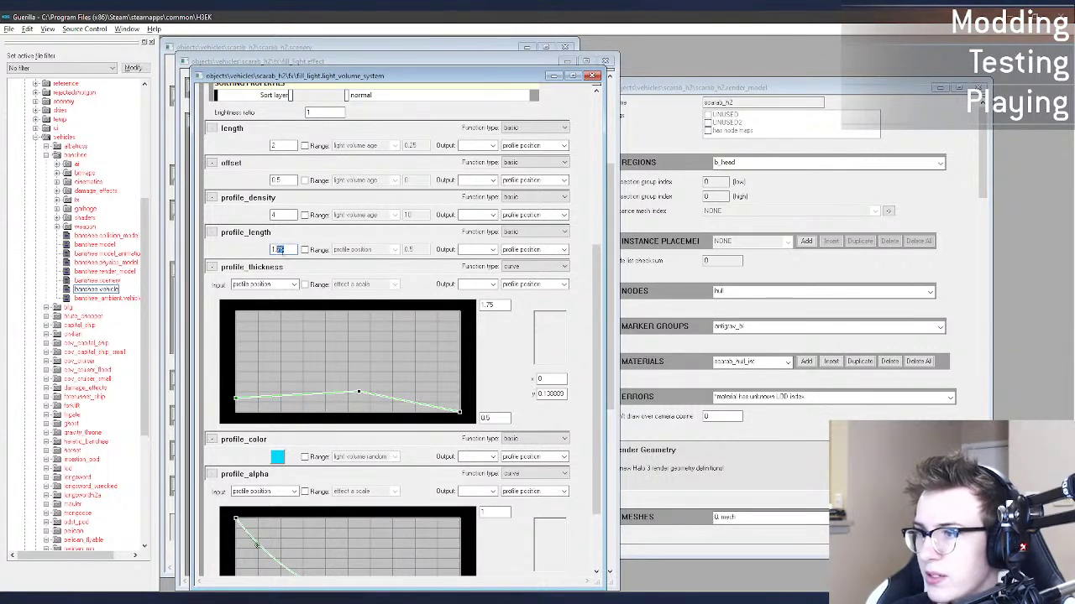
mouse_move(602, 321)
mouse_down()
mouse_move(598, 168)
mouse_move(615, 357)
mouse_move(606, 311)
mouse_up()
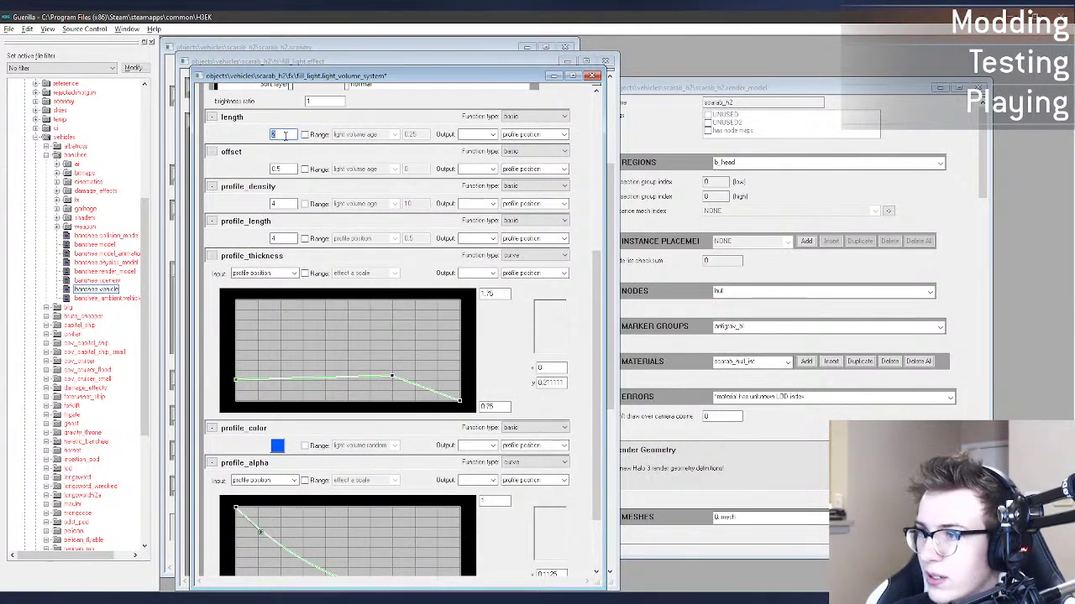
Step: Nudge the scarab in H3 Sapien and view the changed inner glow of its beams up close
key(alt+Tab)
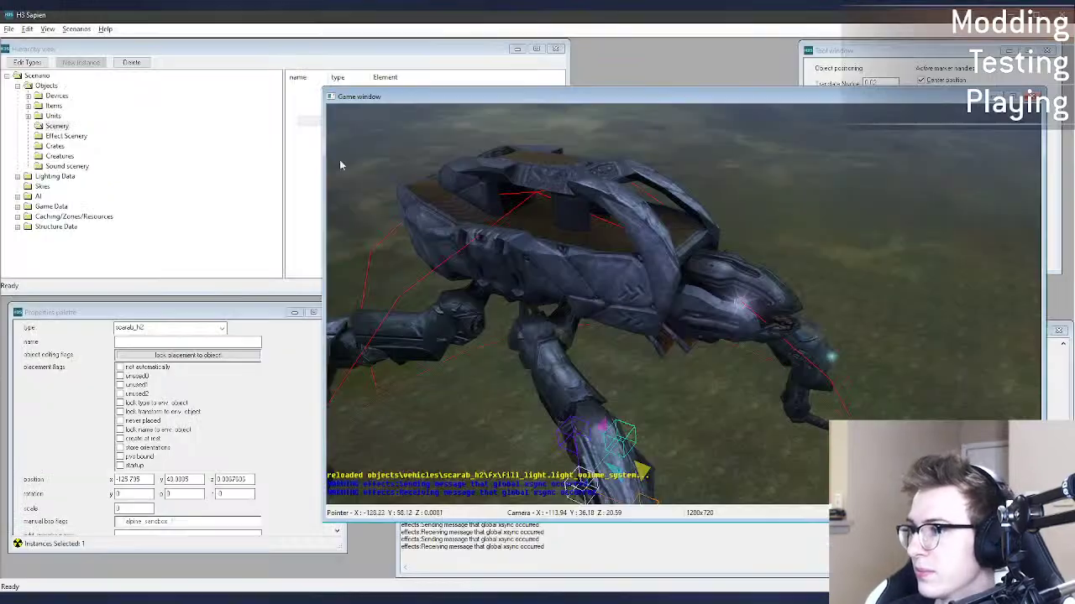
mouse_move(592, 494)
mouse_down()
mouse_move(559, 456)
mouse_move(587, 443)
mouse_up()
key(w)
mouse_move(588, 443)
middle_down()
mouse_move(565, 443)
mouse_move(577, 423)
middle_up()
key(s)
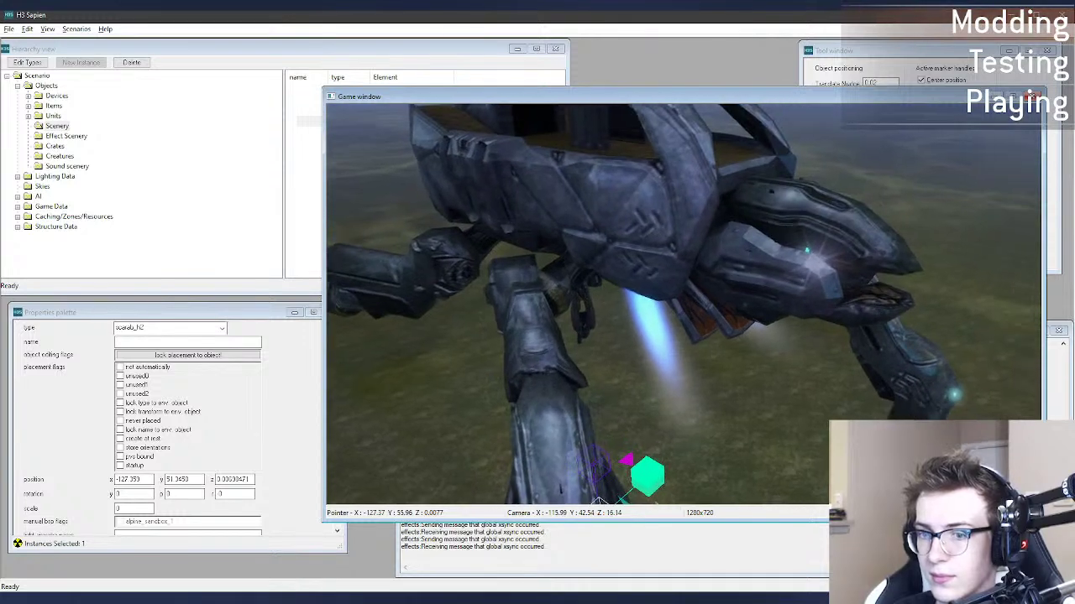
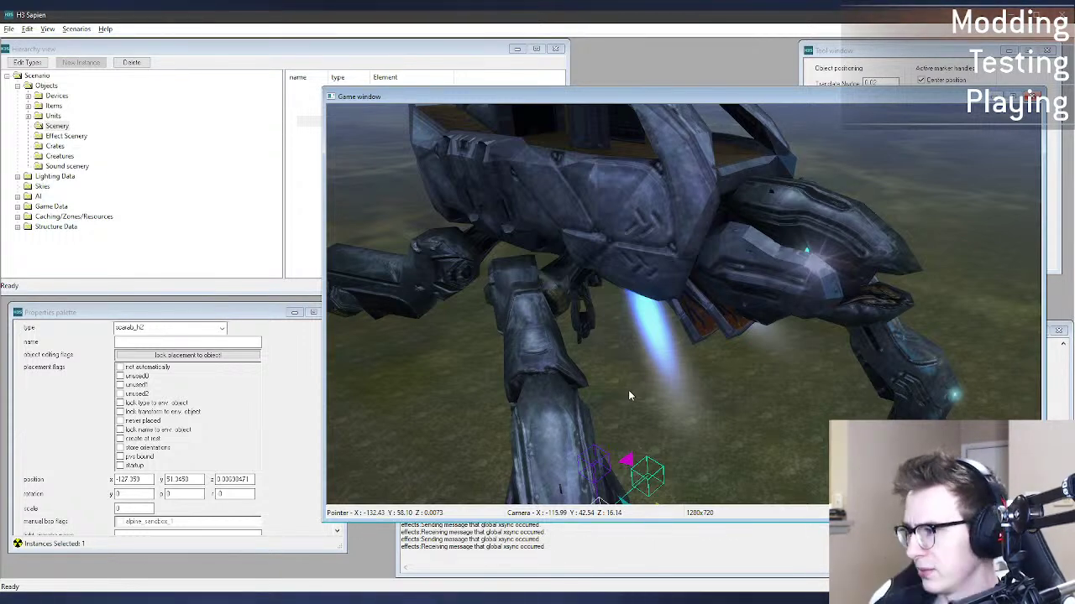
Step: Compare the scarab's beams in H3 Sapien with the original beams in H2 Sapien from near and far
middle_drag(628, 390, 660, 399)
key(d)
key(s)
key(d)
key(f)
key(w)
key(s)
key(r)
key(s)
key(d)
key(f)
key(w)
key(r)
key(s)
key(a)
key(a)
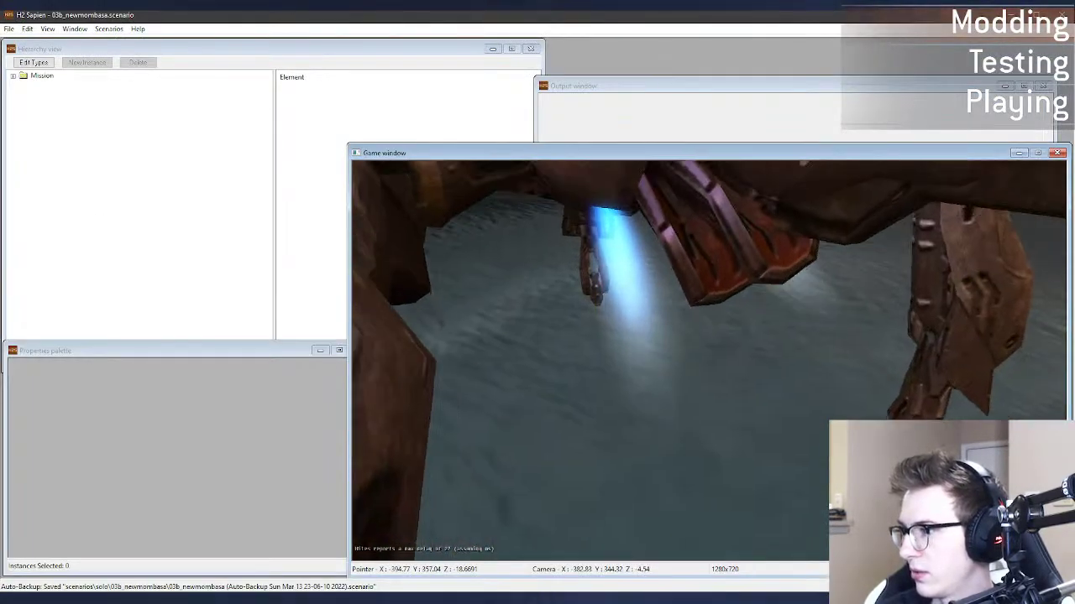
key(s)
key(w)
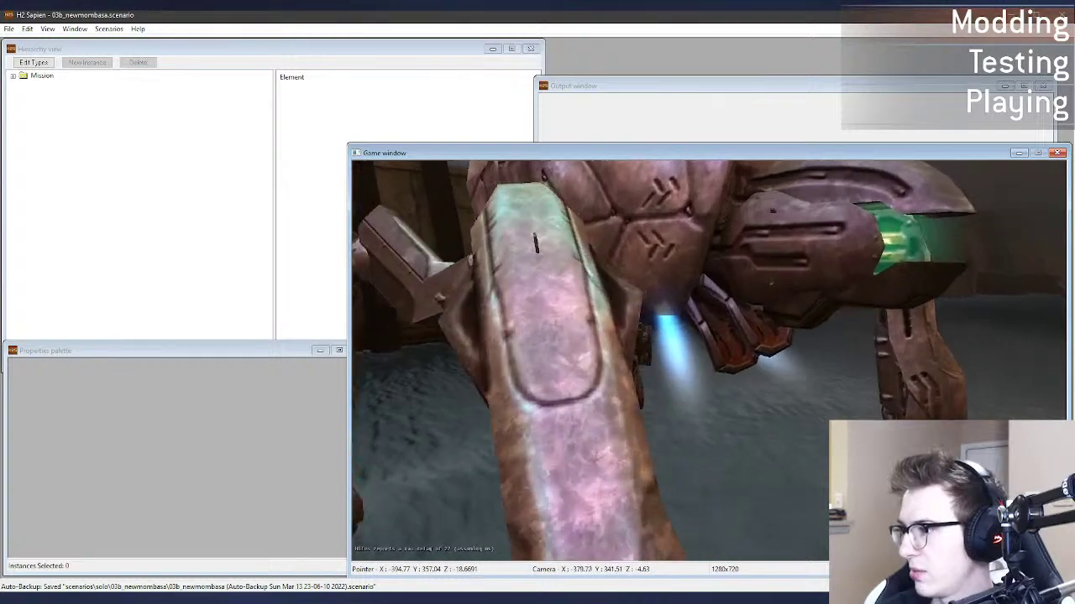
key(w)
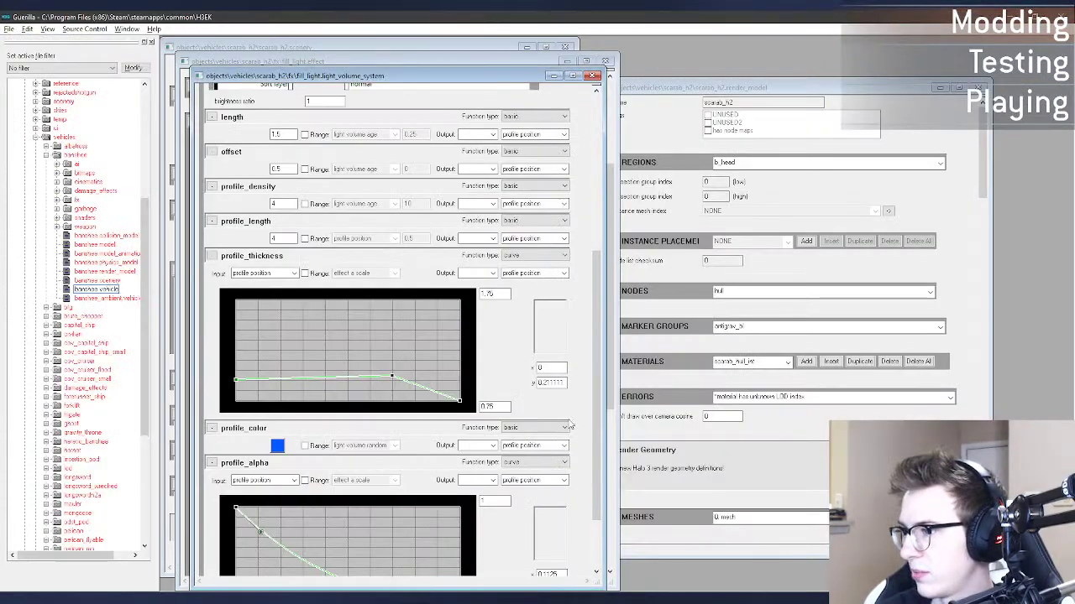
Step: Raise the end handle of outer_glow's profile_alpha curve to about 0.46, save the tag, and refresh the scarab in H3 Sapien
scroll(499, 180, up, 5)
click(346, 99)
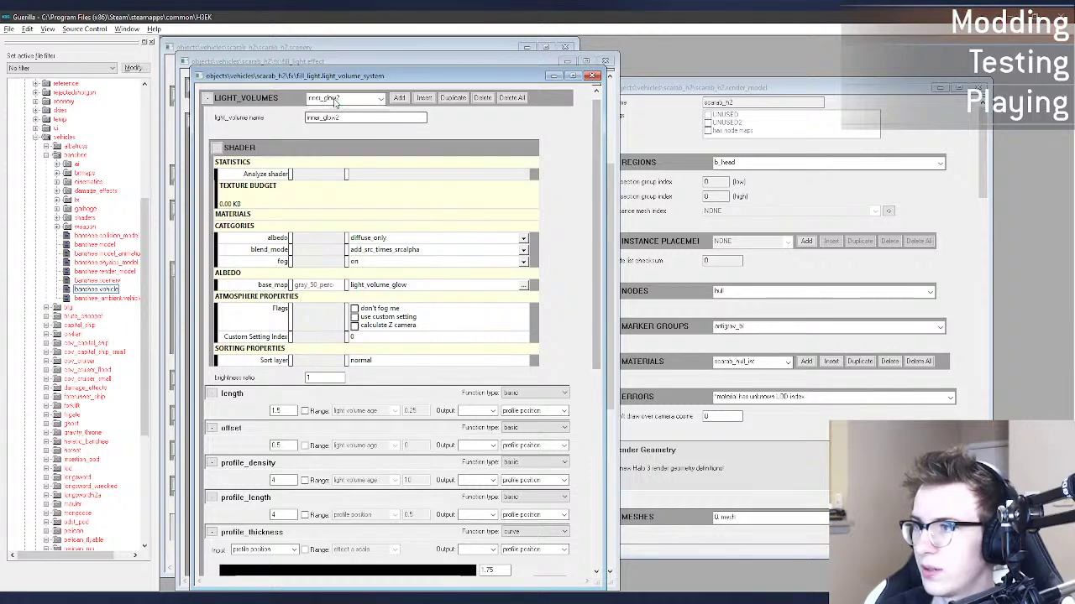
click(345, 120)
scroll(585, 190, down, 8)
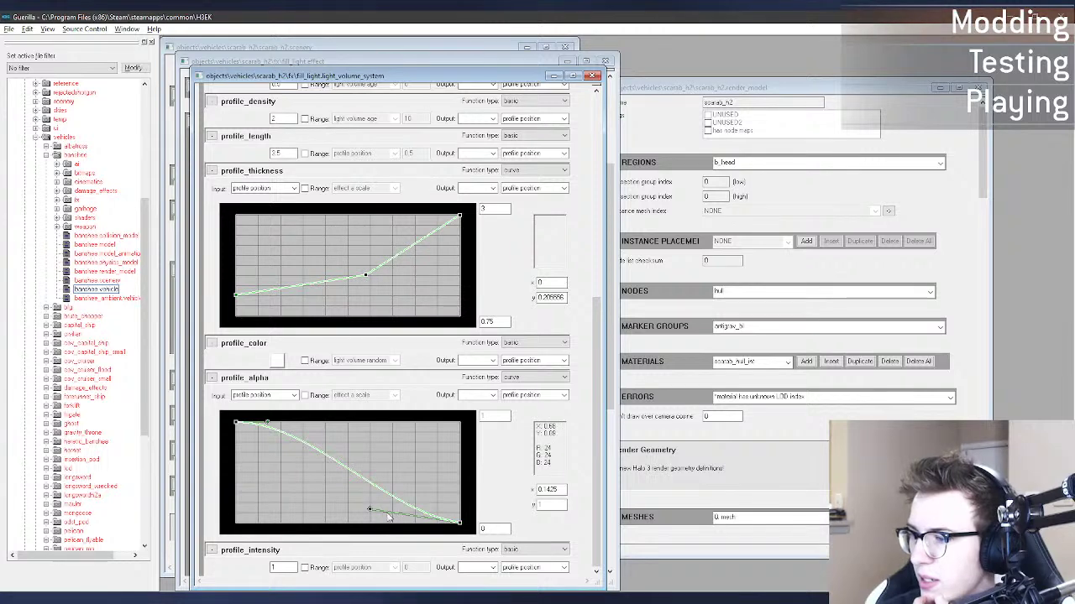
drag(388, 518, 421, 480)
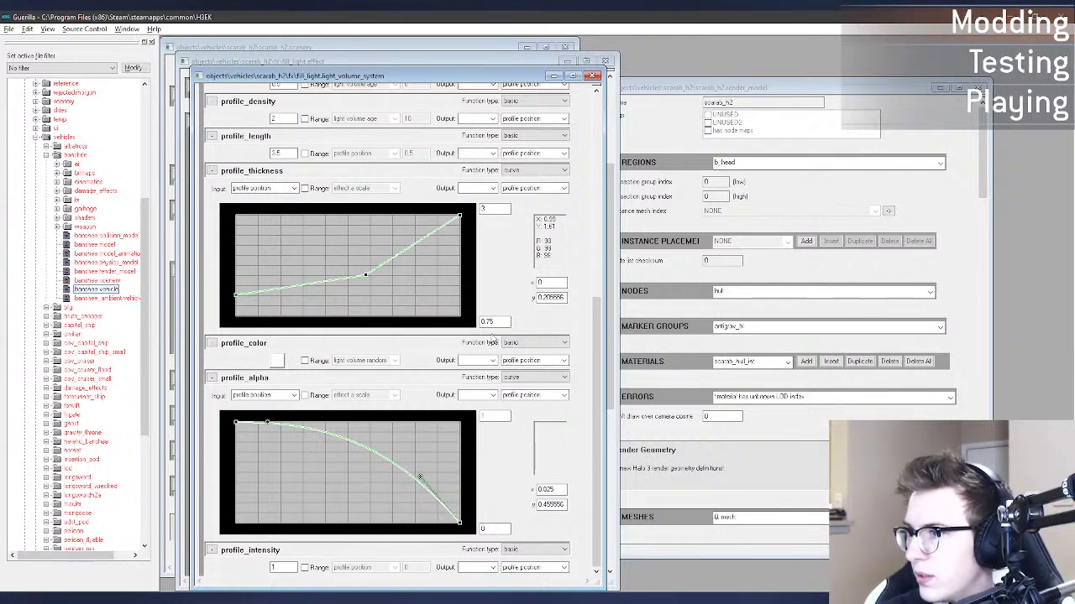
click(683, 597)
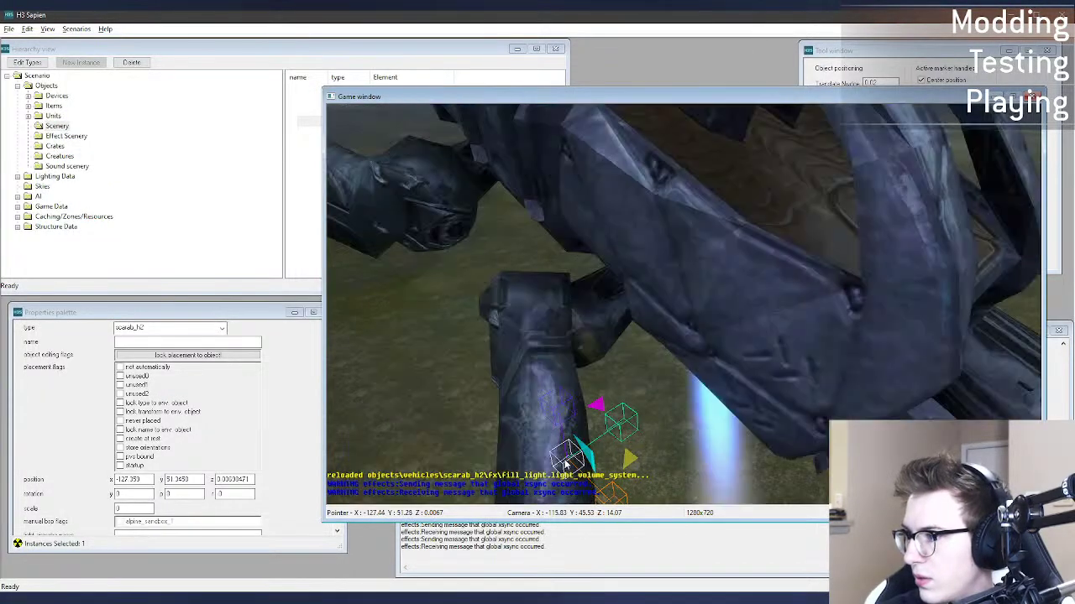
drag(563, 467, 564, 467)
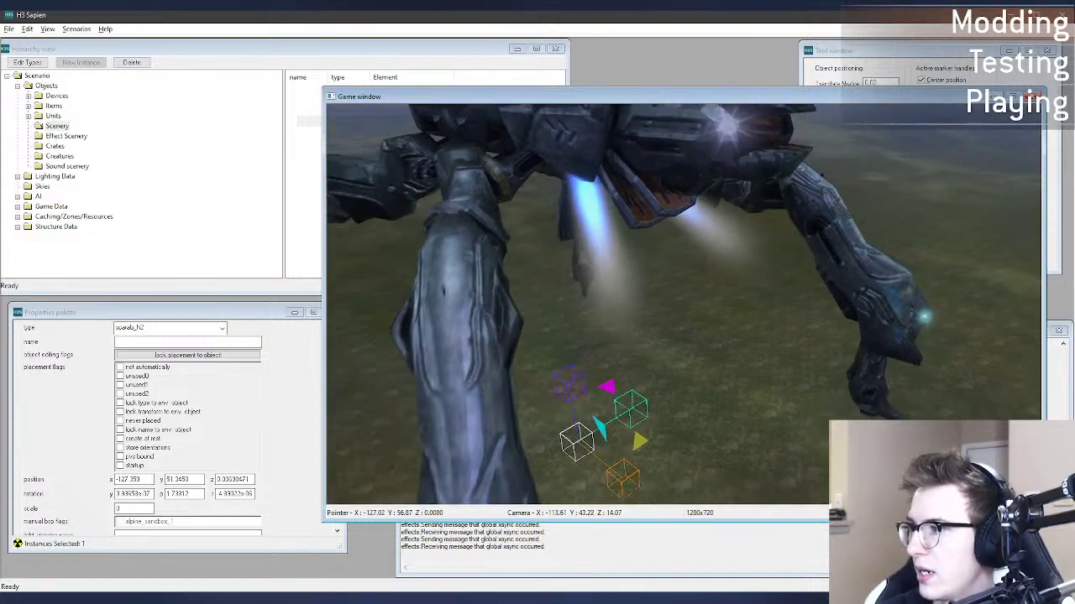
Step: In Guerilla, set outer_glow's profile_length to 3.25 and inner_glow2's length to 1.25
key(alt+Tab)
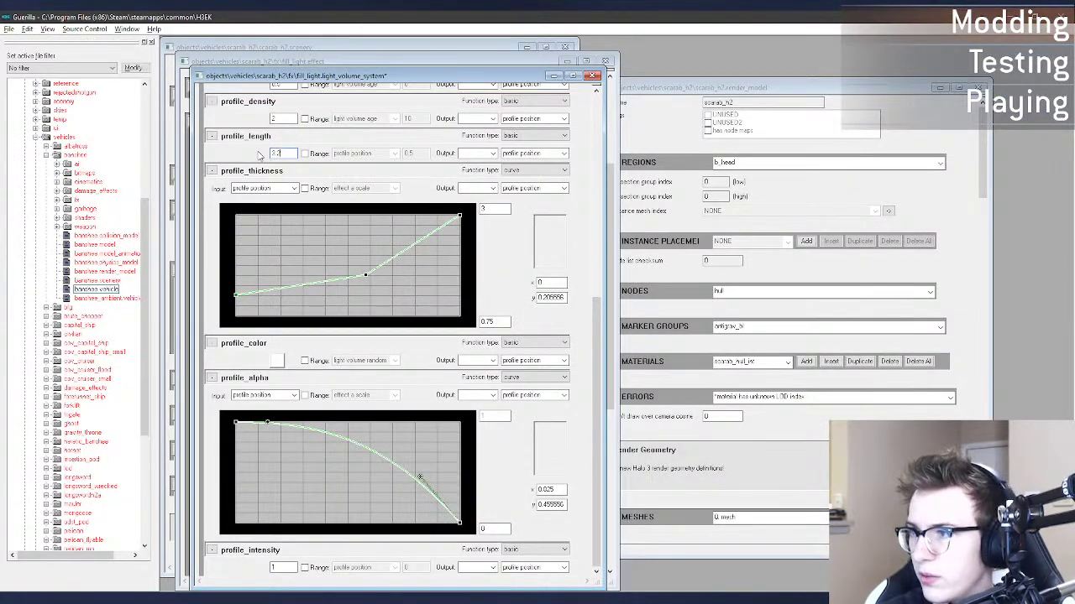
drag(594, 309, 594, 100)
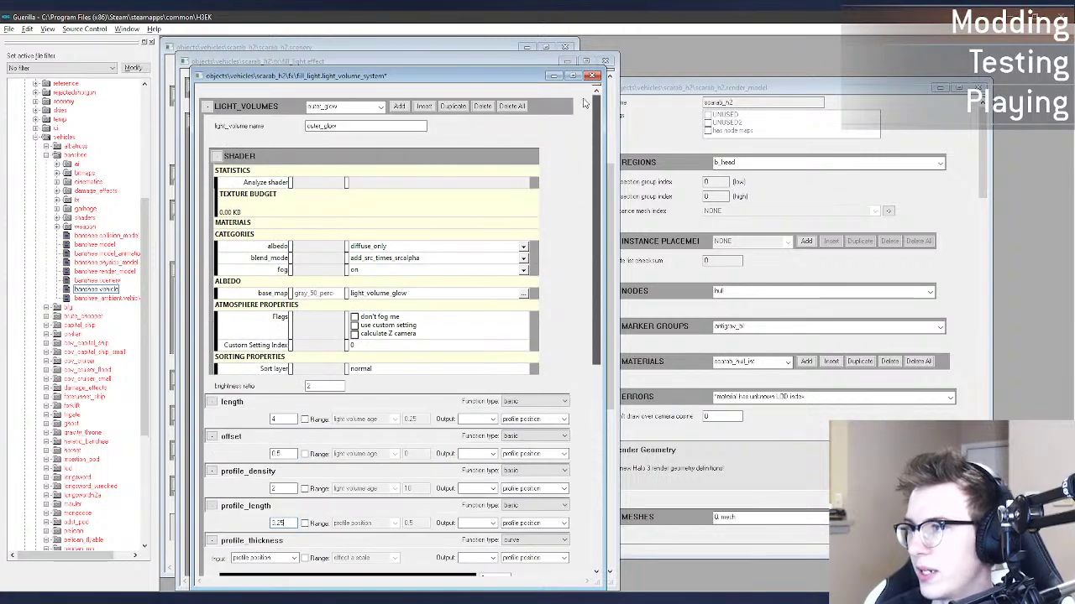
click(345, 107)
click(344, 119)
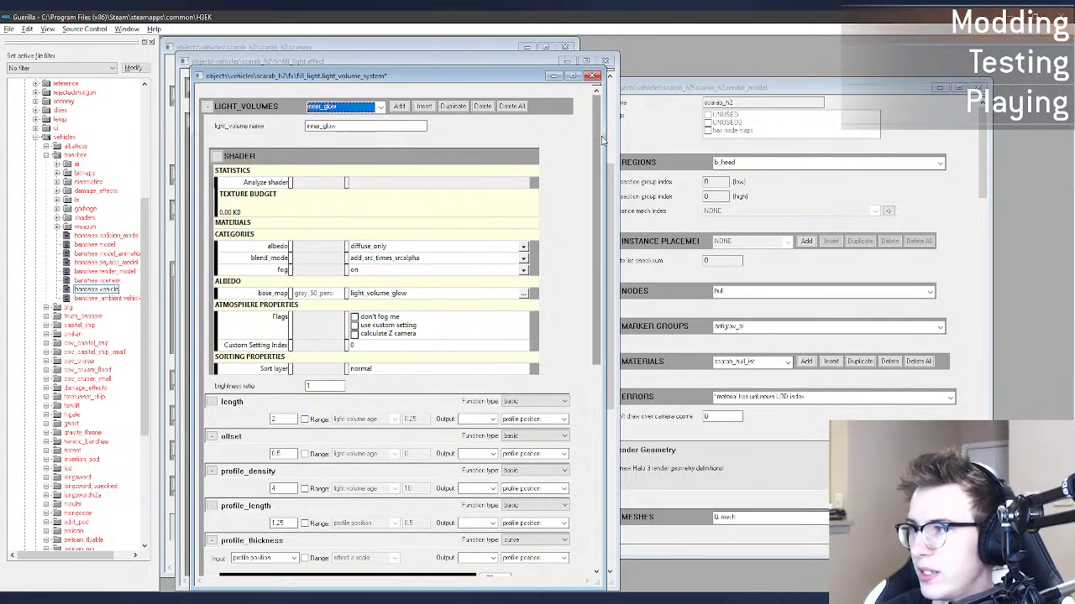
drag(601, 190, 601, 298)
click(346, 107)
click(344, 132)
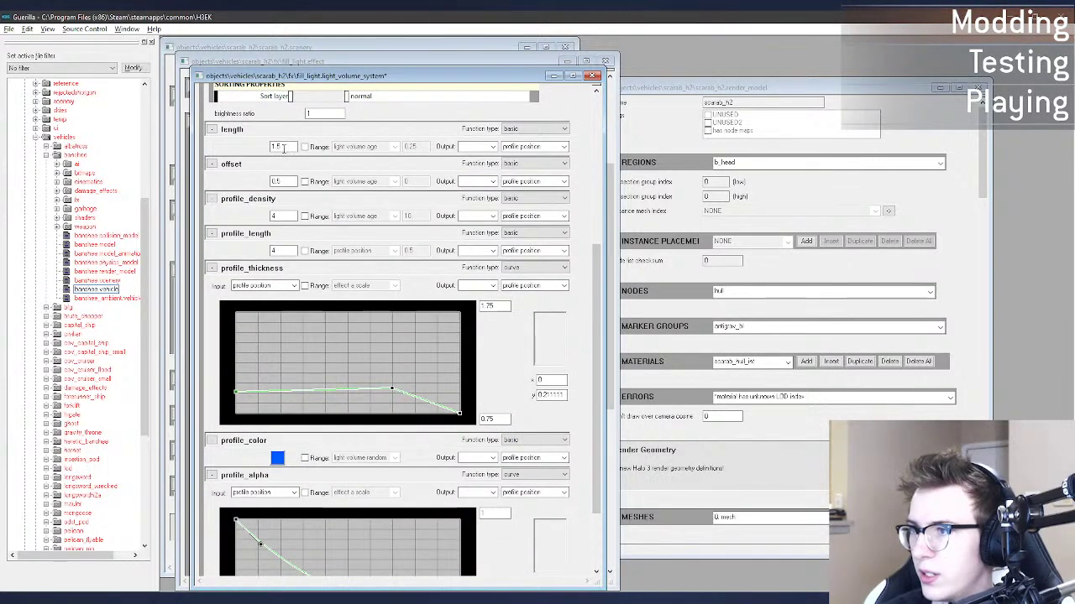
drag(601, 252, 601, 102)
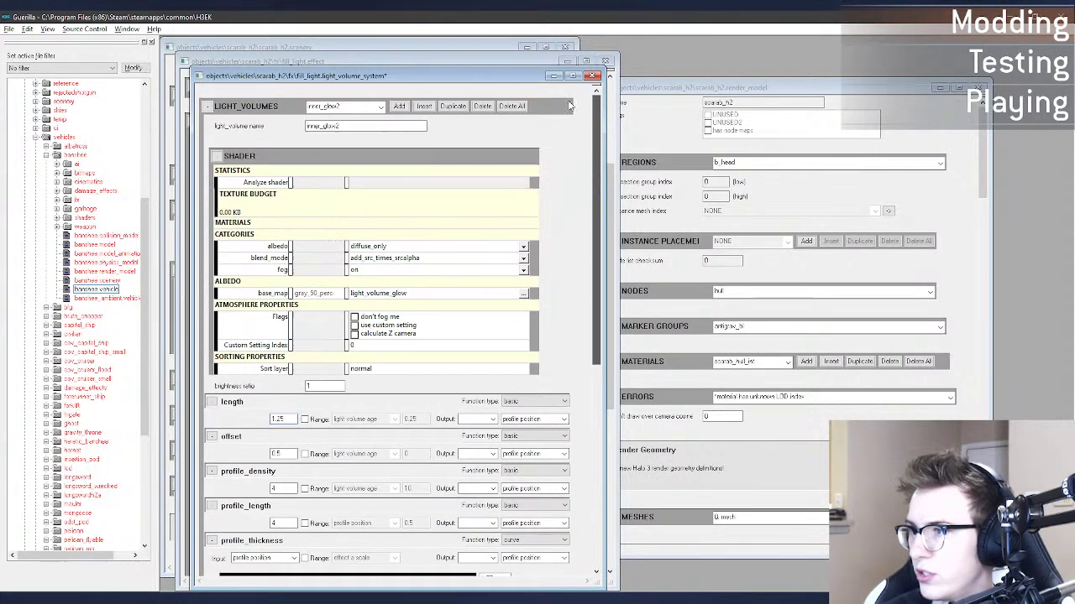
Step: Set outer_glow's profile_length to 2.5 and save the tag
click(346, 106)
click(327, 127)
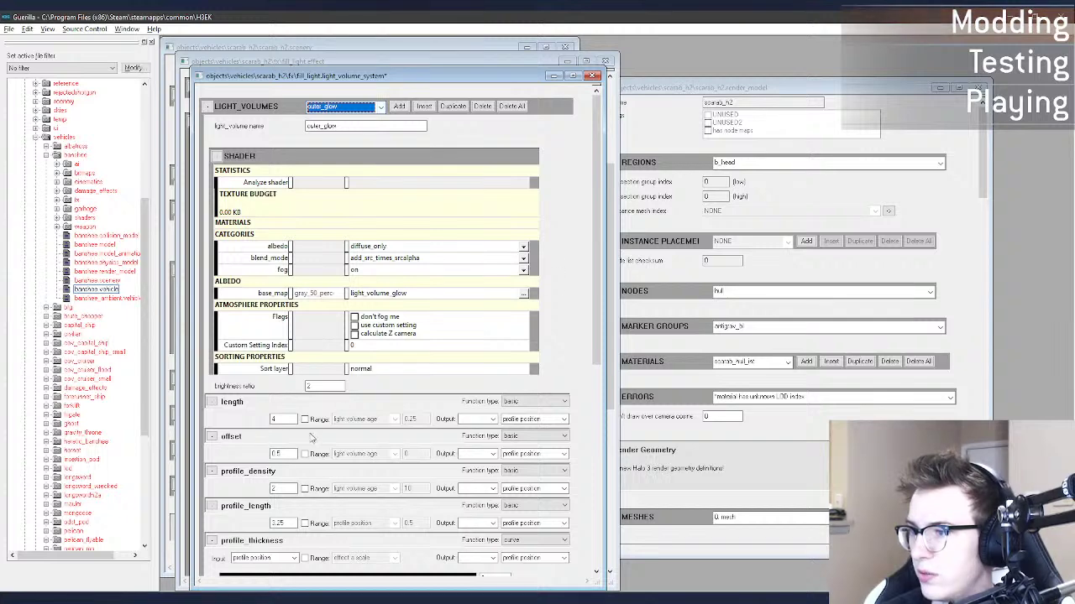
click(279, 523)
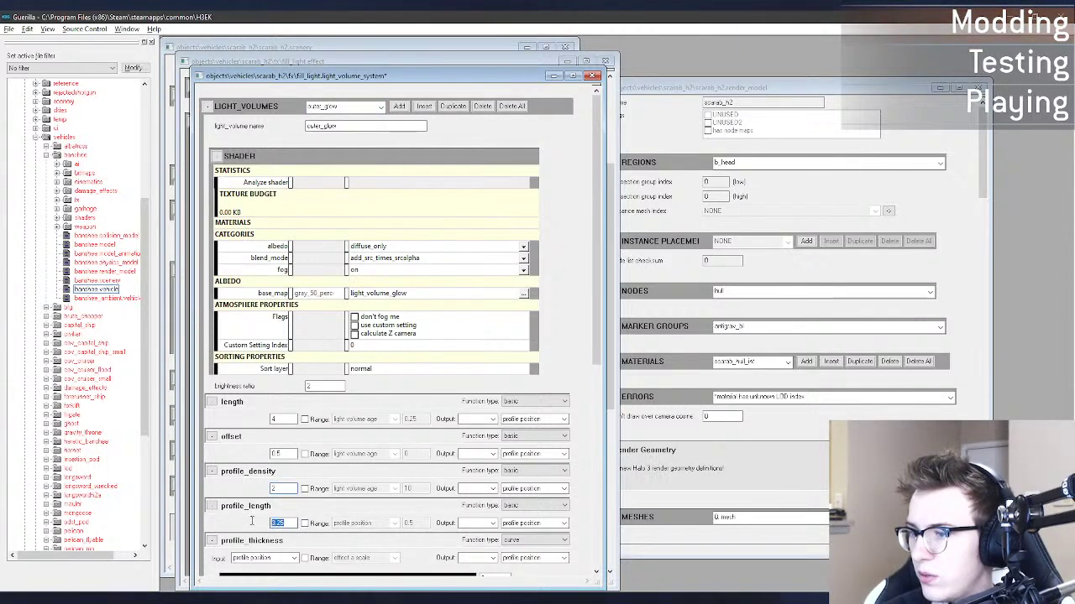
text(0.5)
key(ctrl+s)
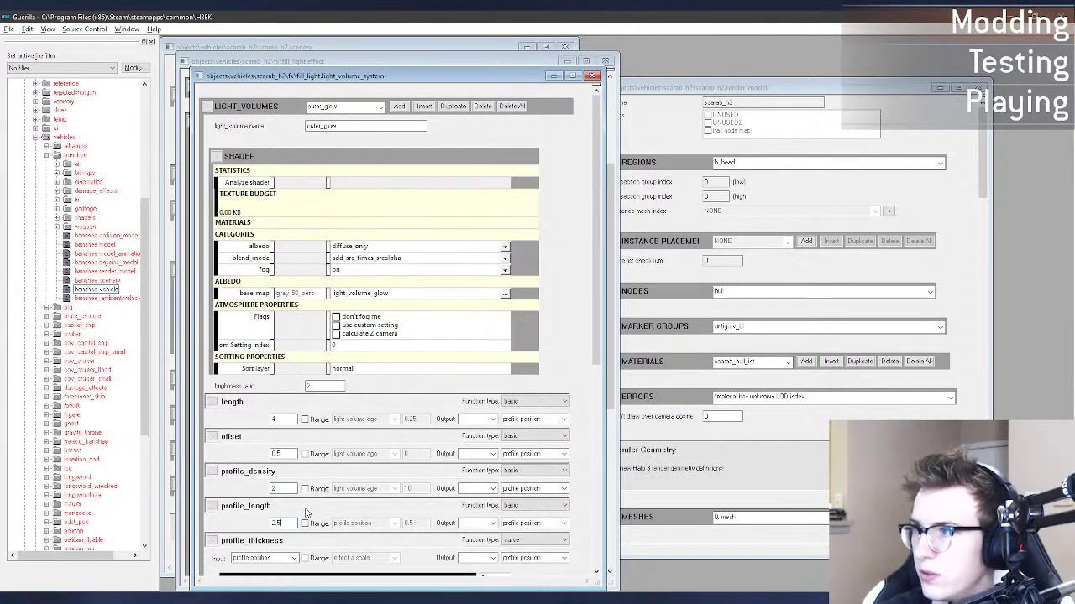
Step: Nudge the scarab in H3 Sapien, check the shortened outer glow of its beams, and return to Guerilla
key(alt+Tab)
drag(574, 453, 587, 449)
key(s)
mouse_move(587, 450)
middle_down()
mouse_move(585, 419)
mouse_move(585, 470)
mouse_move(583, 460)
middle_up()
key(w)
key(r)
key(w)
key(alt+Tab)
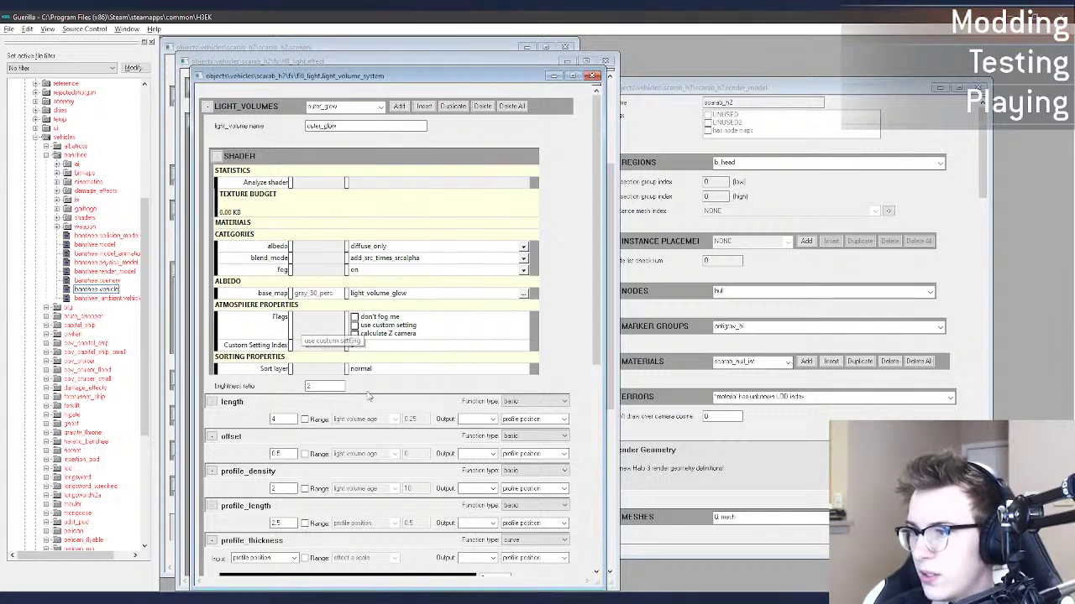
Step: Try a profile_length of 1.25 on inner_glow and compare it with inner_glow2's settings
click(380, 107)
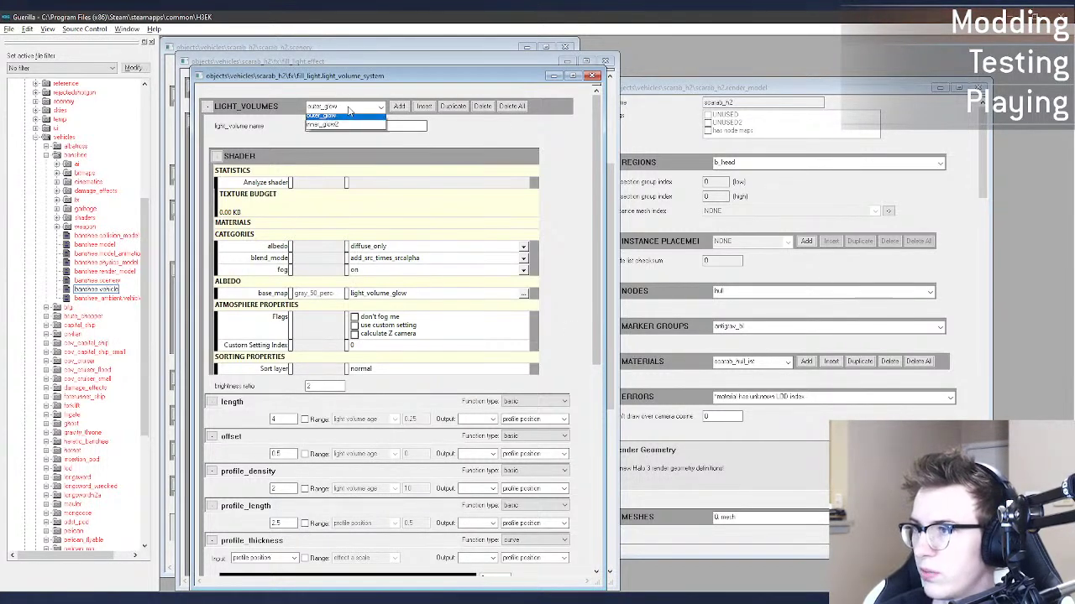
click(331, 125)
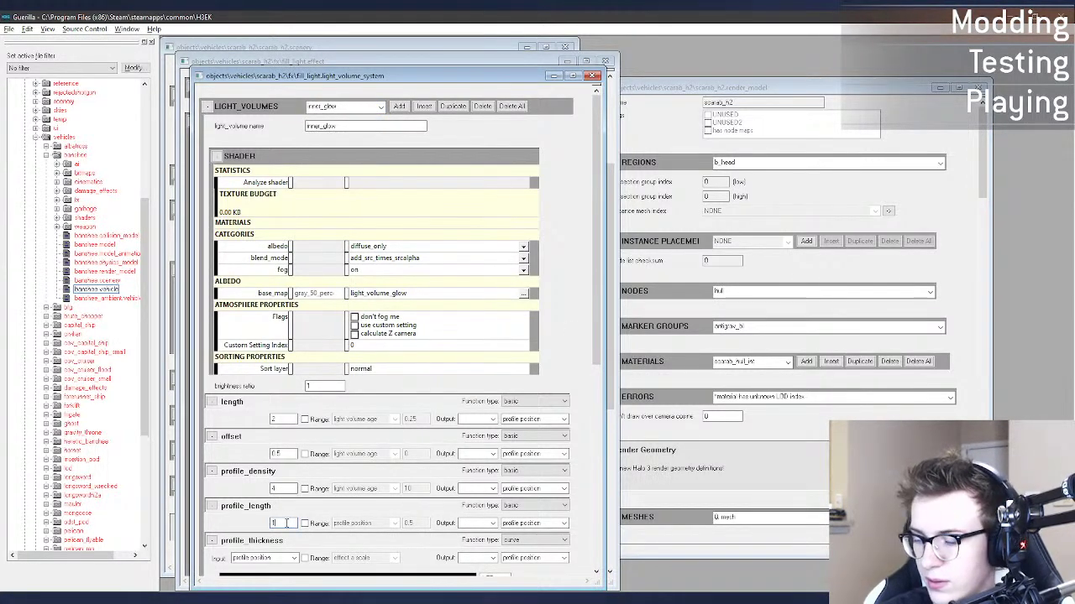
click(334, 108)
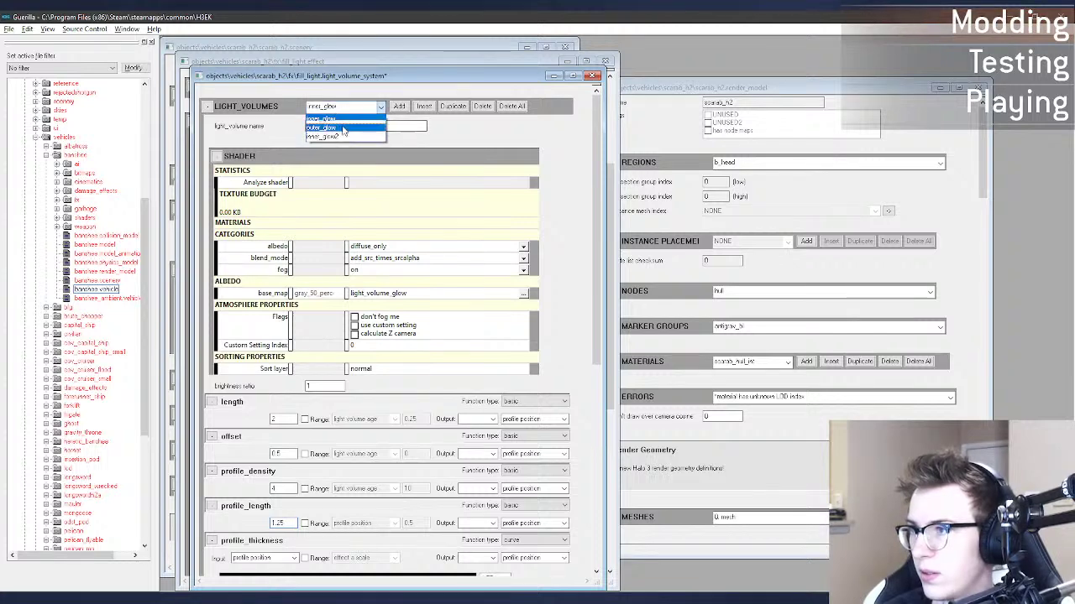
click(328, 135)
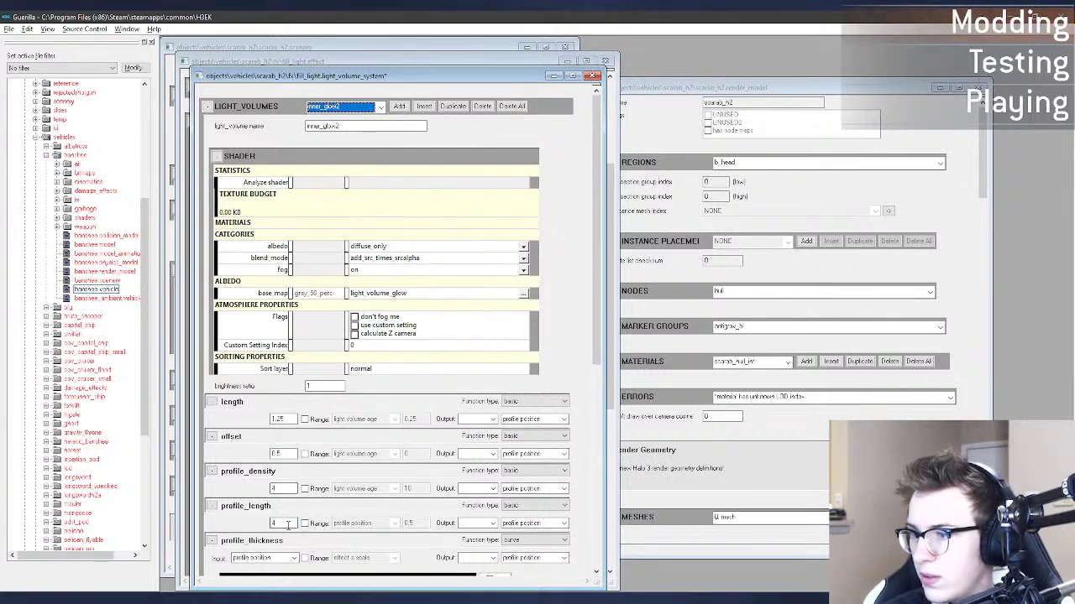
Step: Set inner_glow's profile_length to 4 and length to 1.25, checking them against inner_glow2
click(340, 106)
click(328, 117)
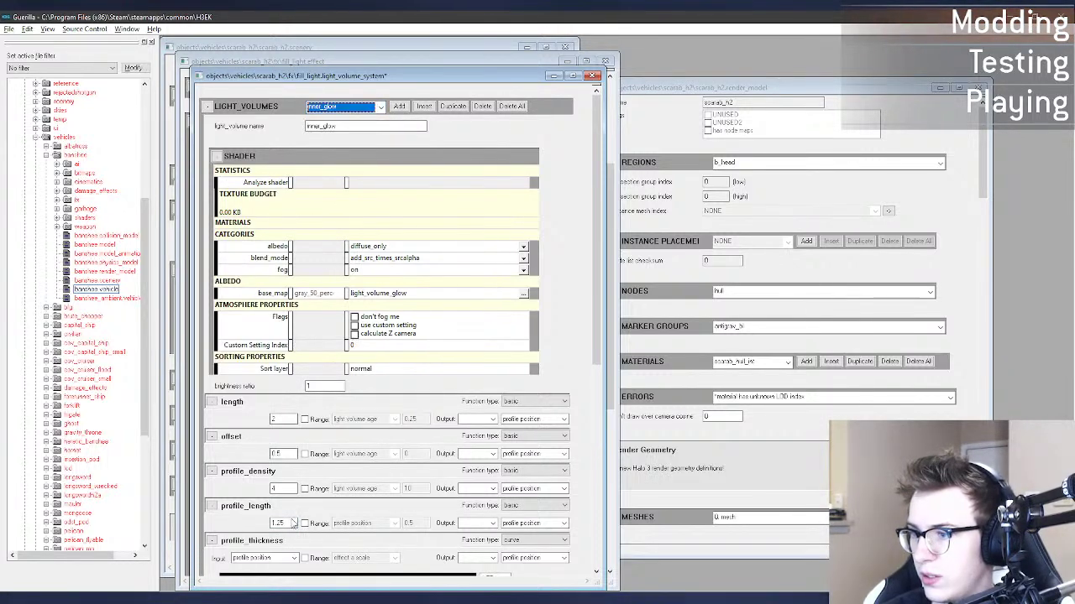
click(340, 106)
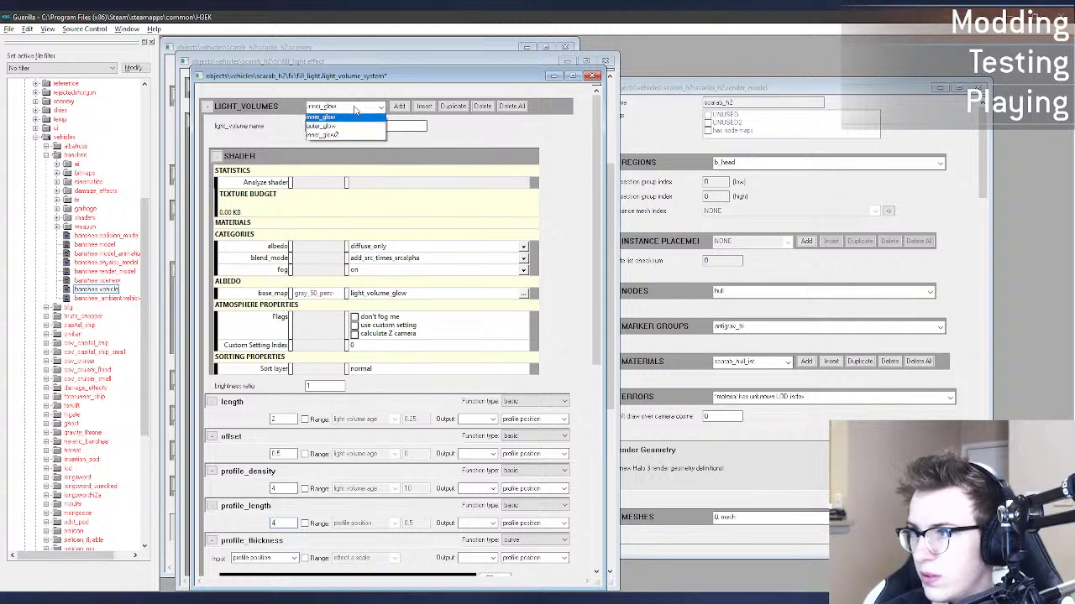
click(328, 118)
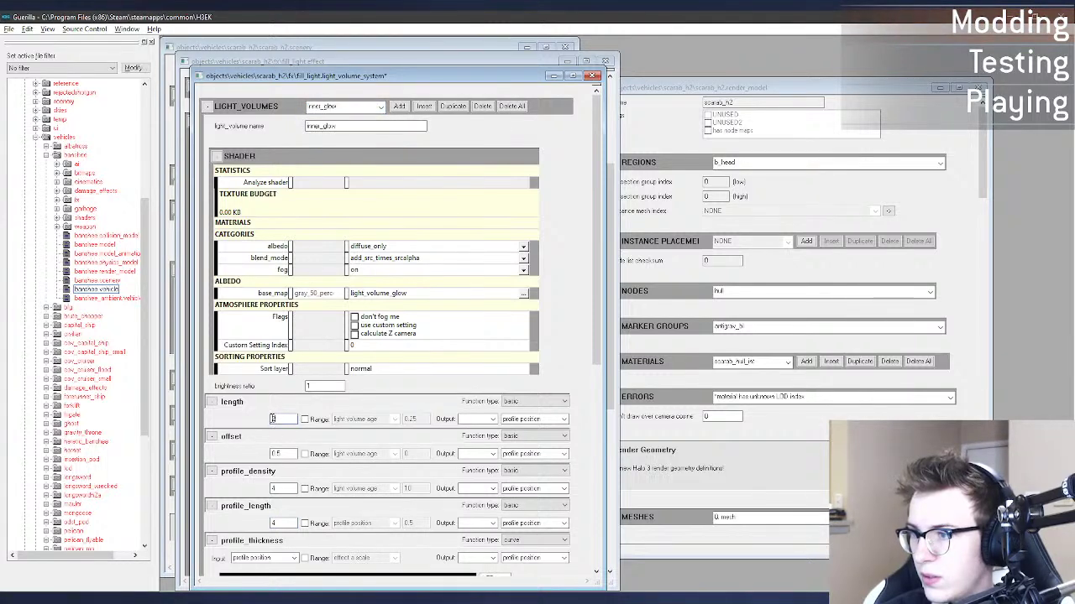
click(340, 107)
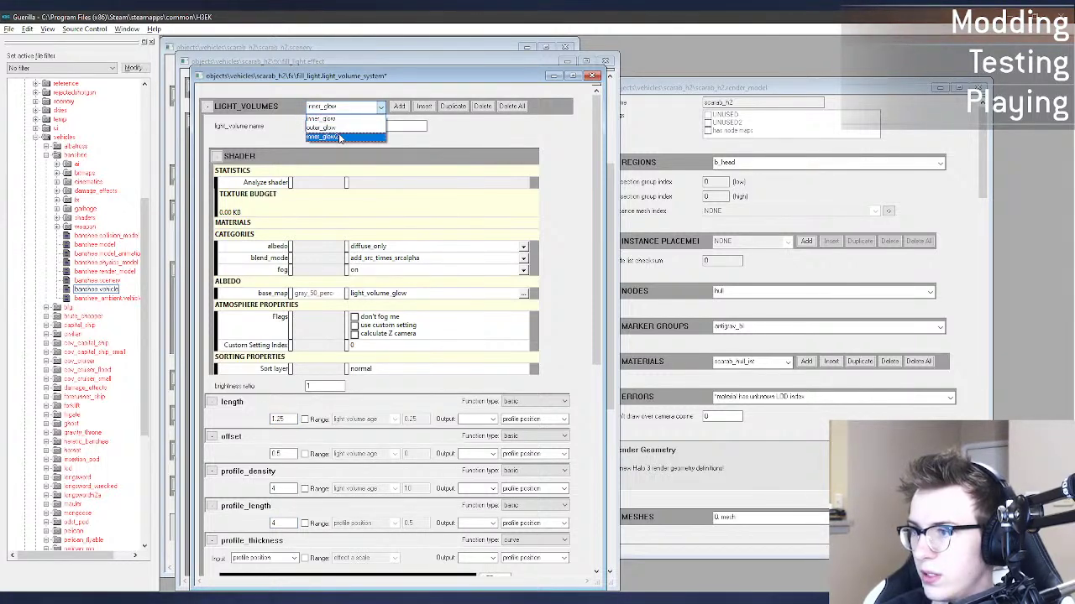
click(352, 140)
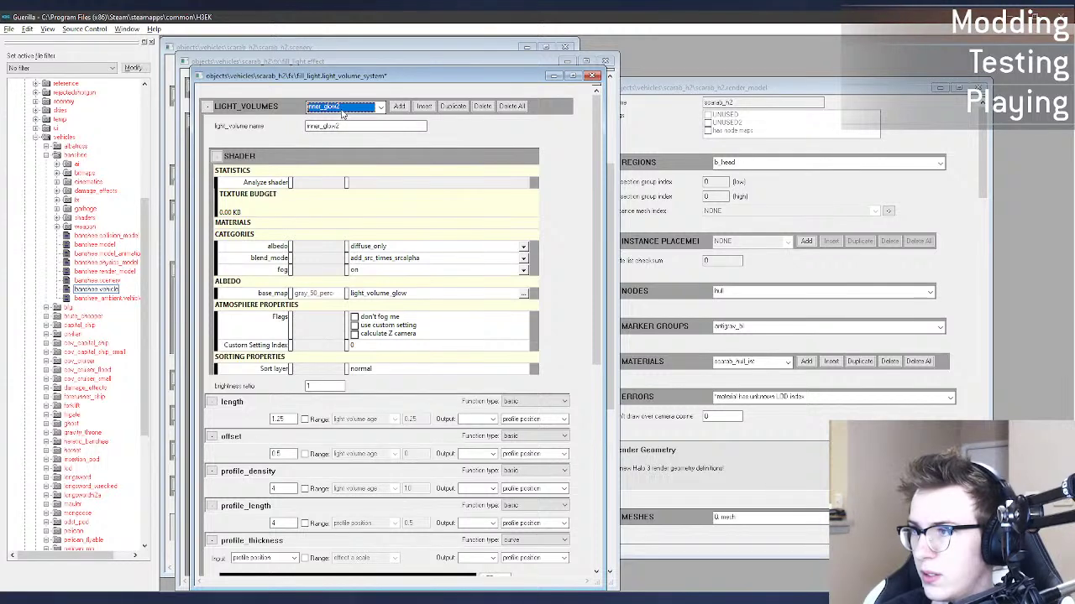
Step: Set the length of both inner_glow and inner_glow2 to 2
click(340, 106)
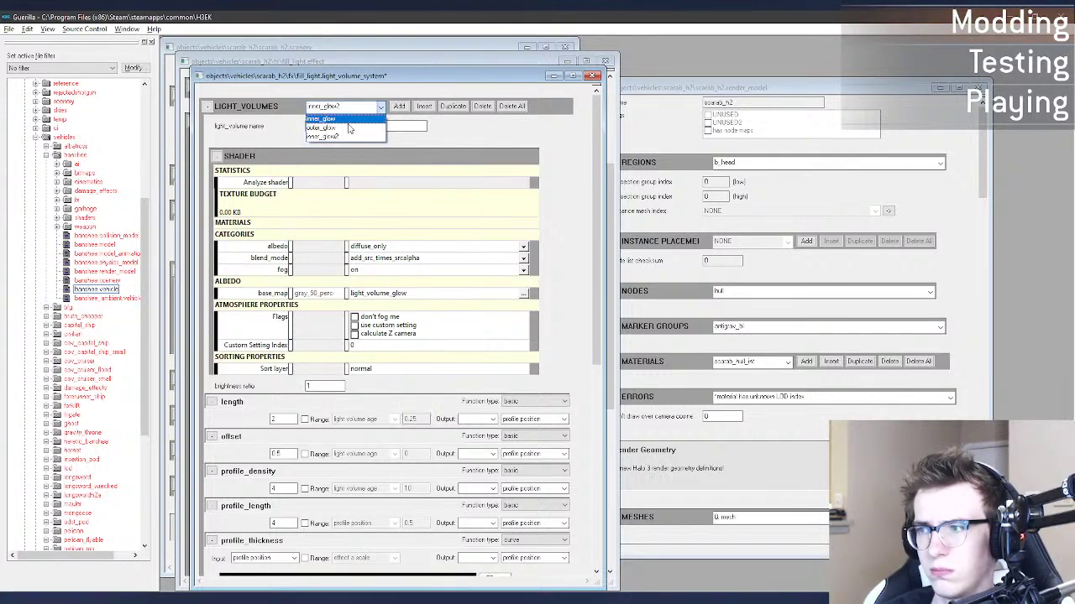
click(327, 118)
click(288, 419)
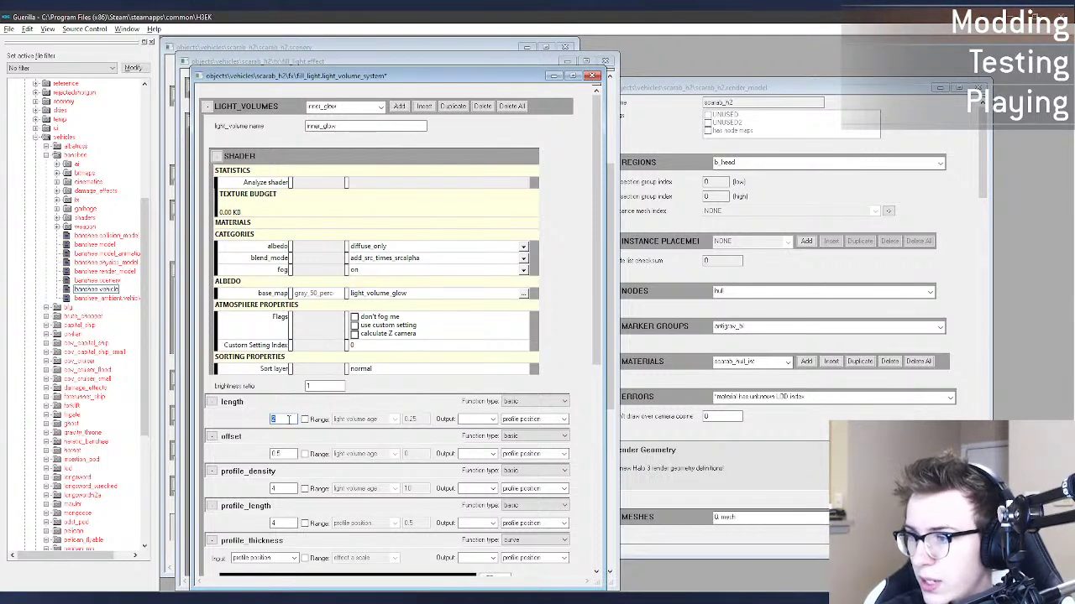
click(340, 106)
click(344, 137)
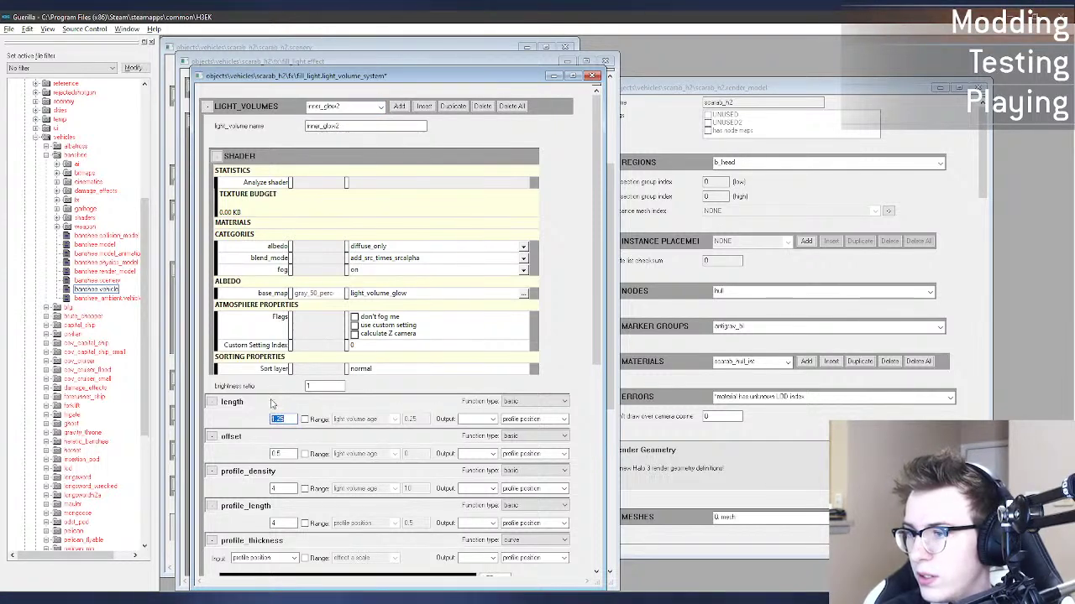
text(2)
Step: Set outer_glow's length to 3, save the tag, and nudge the scarab in H3 Sapien to refresh its beams
click(340, 107)
click(335, 136)
click(293, 420)
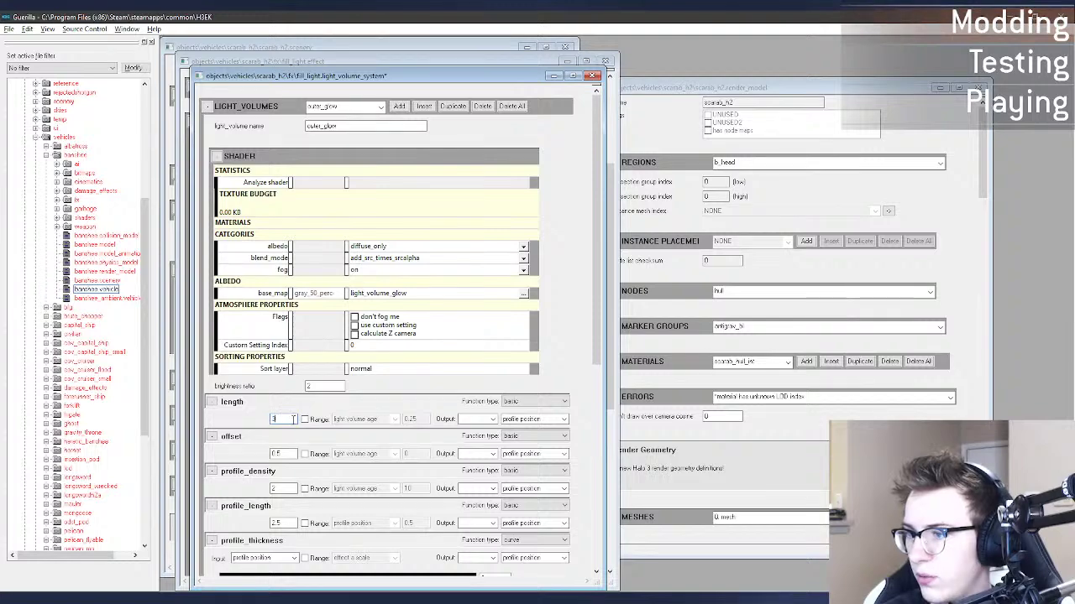
key(alt+Tab)
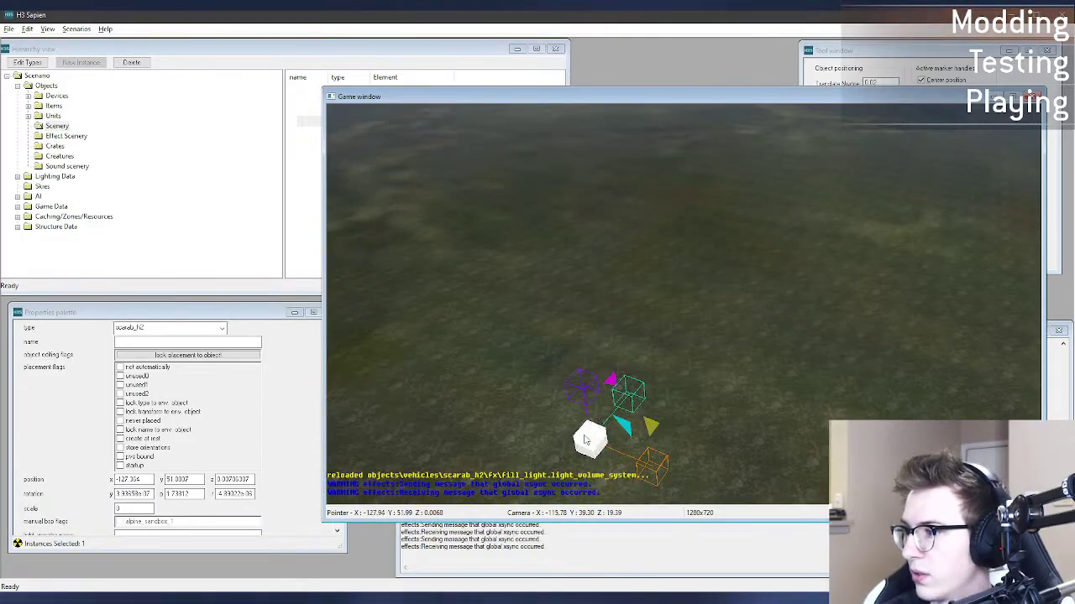
drag(586, 440, 572, 425)
middle_drag(571, 425, 675, 352)
Step: Set outer_glow's length to 4 in Guerilla, save the tag, and refresh the scarab in H3 Sapien
key(alt+Tab)
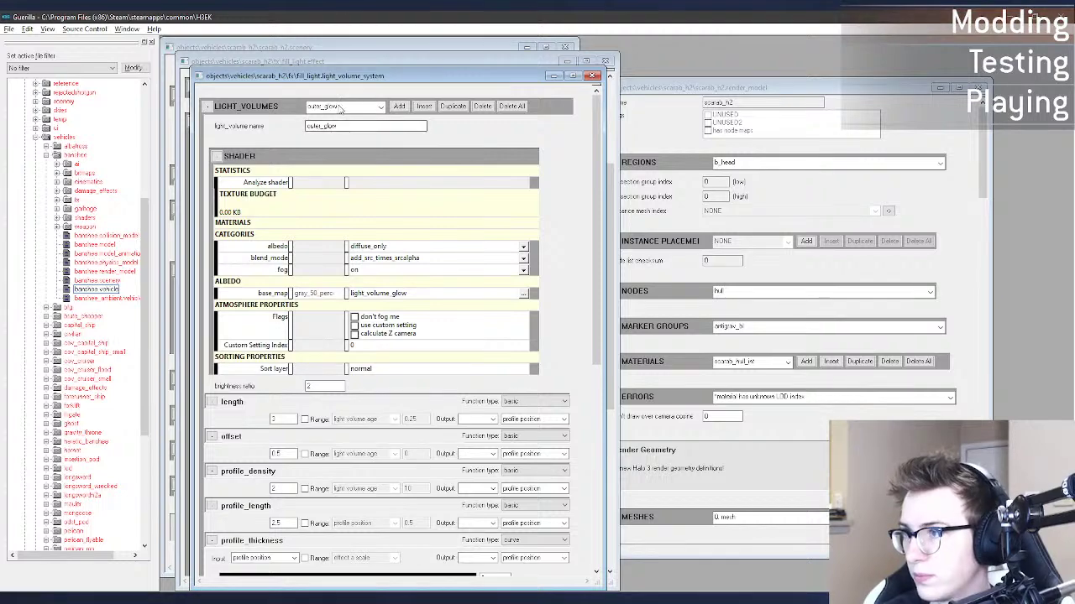
key(alt+Tab)
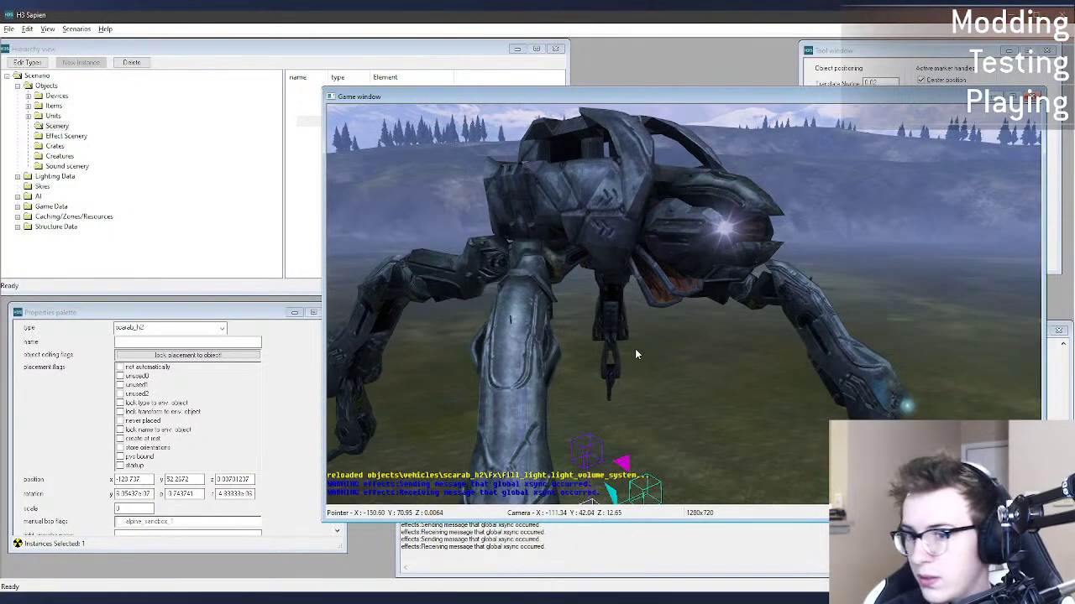
key(Delete)
right_click(569, 422)
middle_drag(569, 422, 422, 371)
Step: Fly around the scarab in H3 Sapien and examine the length and fade of its beams
key(s)
key(w)
key(s)
key(w)
key(a)
key(d)
key(r)
key(d)
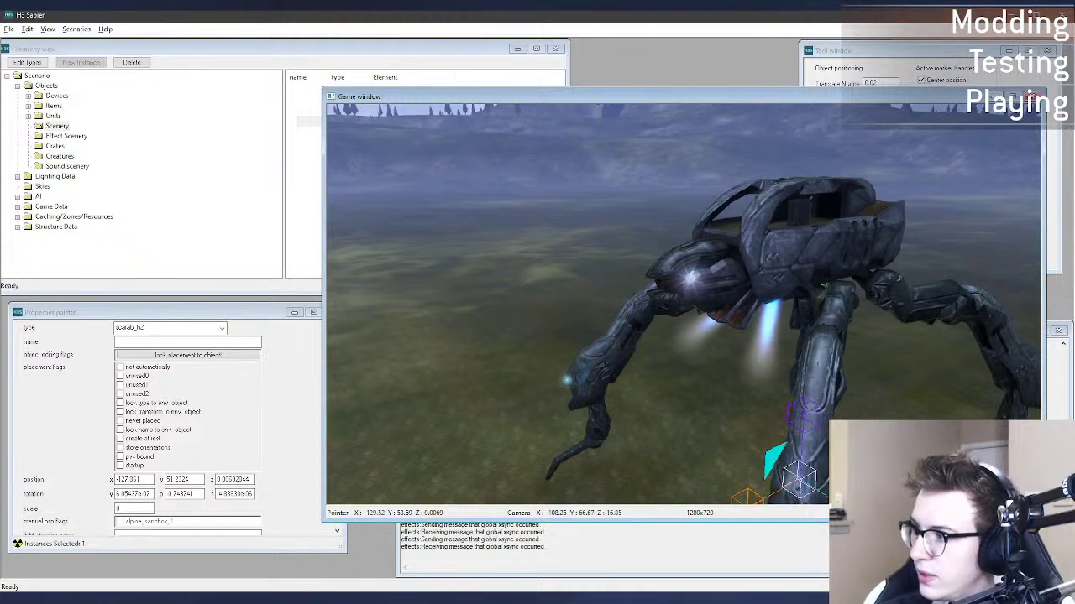
Step: In Guerilla, move the lower handle of outer_glow's profile_alpha curve to about x 0.77, y 0.23, and save the tag
key(alt+Tab)
scroll(436, 470, down, 8)
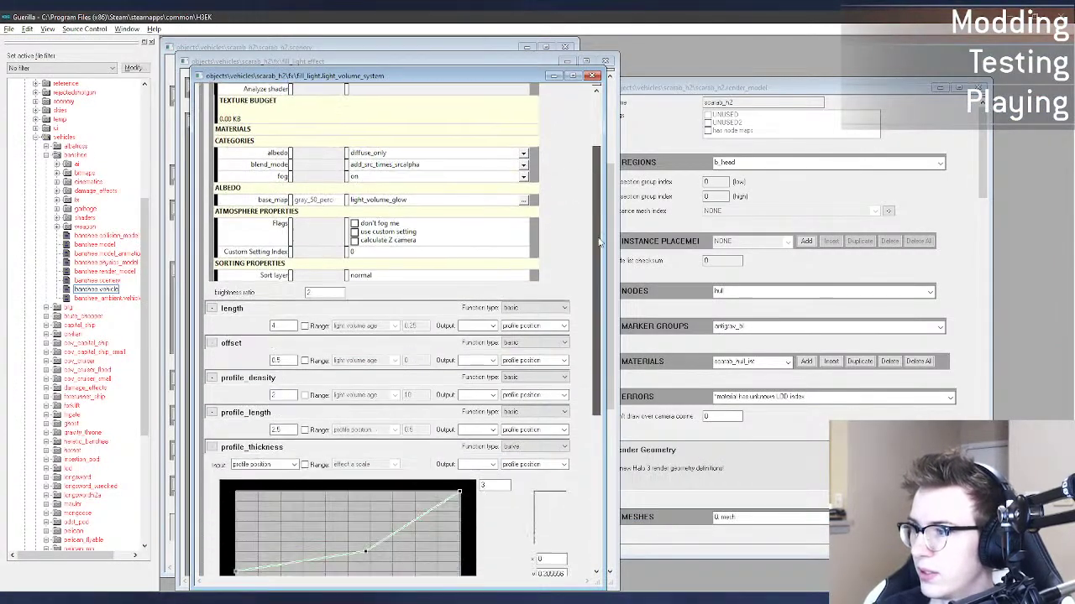
drag(411, 506, 408, 515)
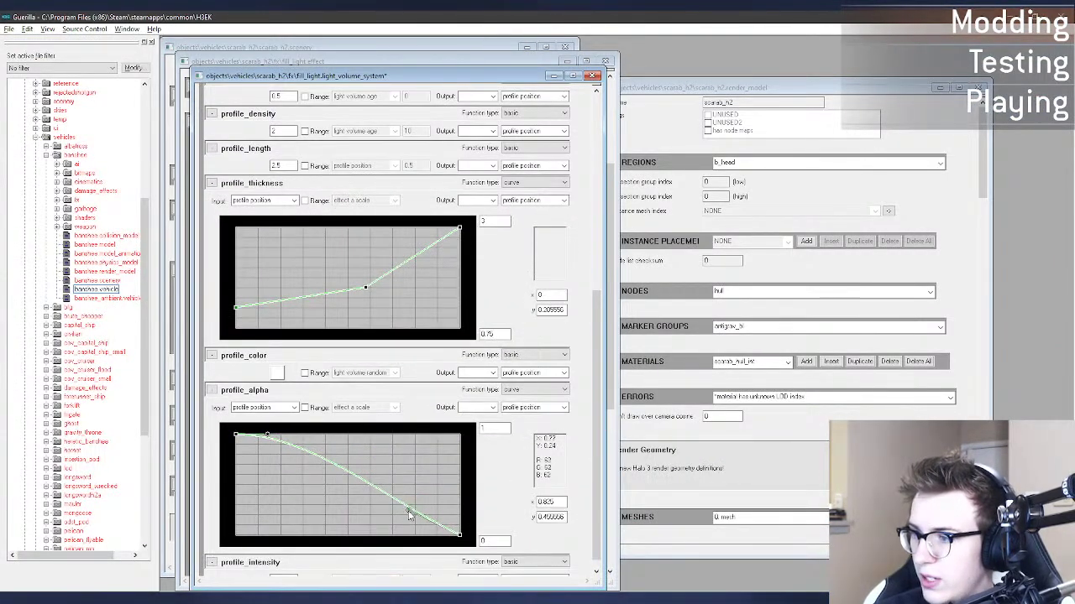
key(ctrl+s)
Step: Nudge the scarab in H3 Sapien, then examine its beams and mouth flare up close
key(alt+Tab)
drag(741, 497, 720, 501)
middle_drag(719, 502, 791, 459)
key(w)
key(a)
key(a)
key(w)
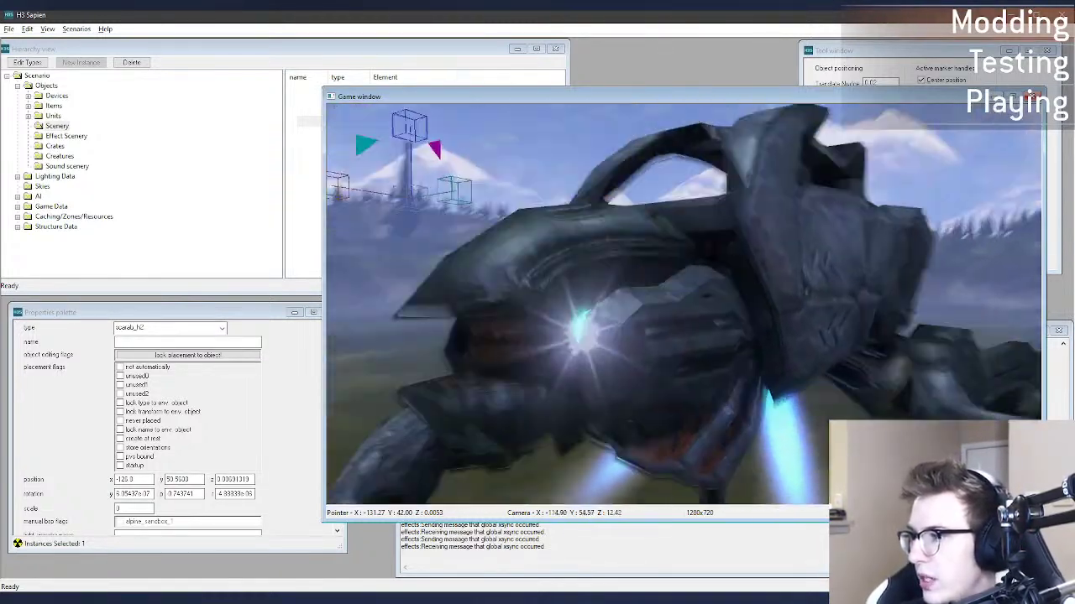
mouse_move(683, 304)
middle_down()
mouse_move(643, 319)
mouse_move(677, 312)
middle_up()
key(a)
mouse_move(737, 386)
middle_down()
mouse_move(700, 441)
mouse_move(733, 402)
middle_up()
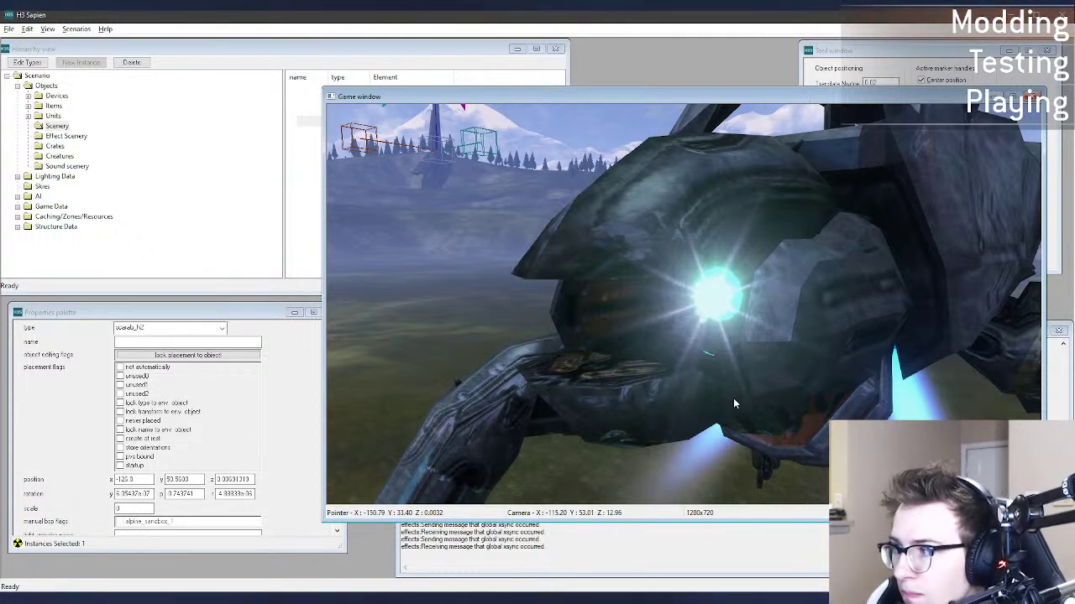
Step: Return to Guerilla and close the fill_light light volume system and effect tags
click(677, 599)
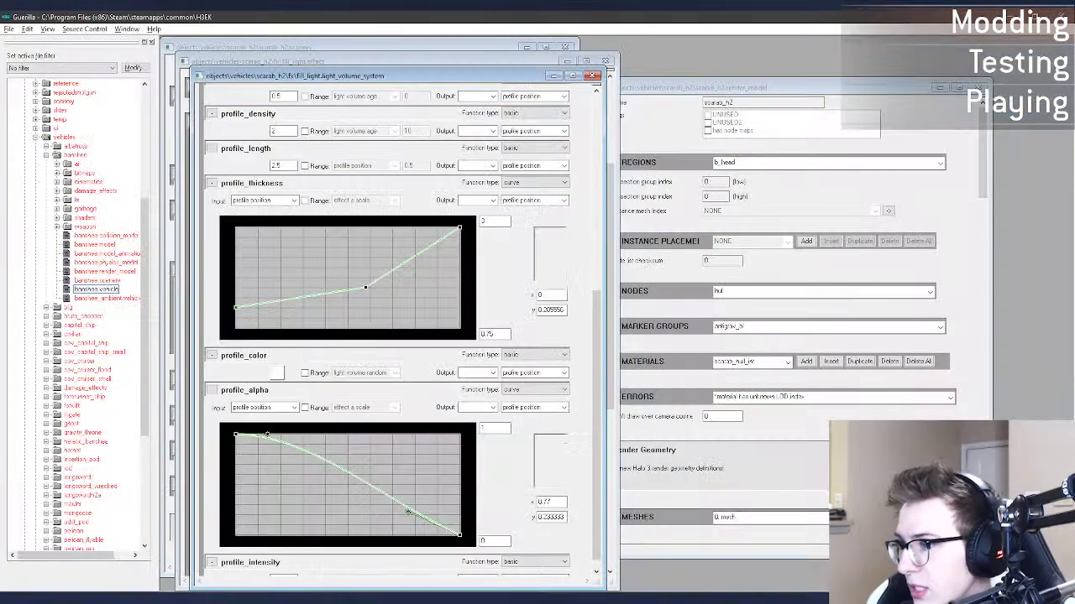
click(593, 76)
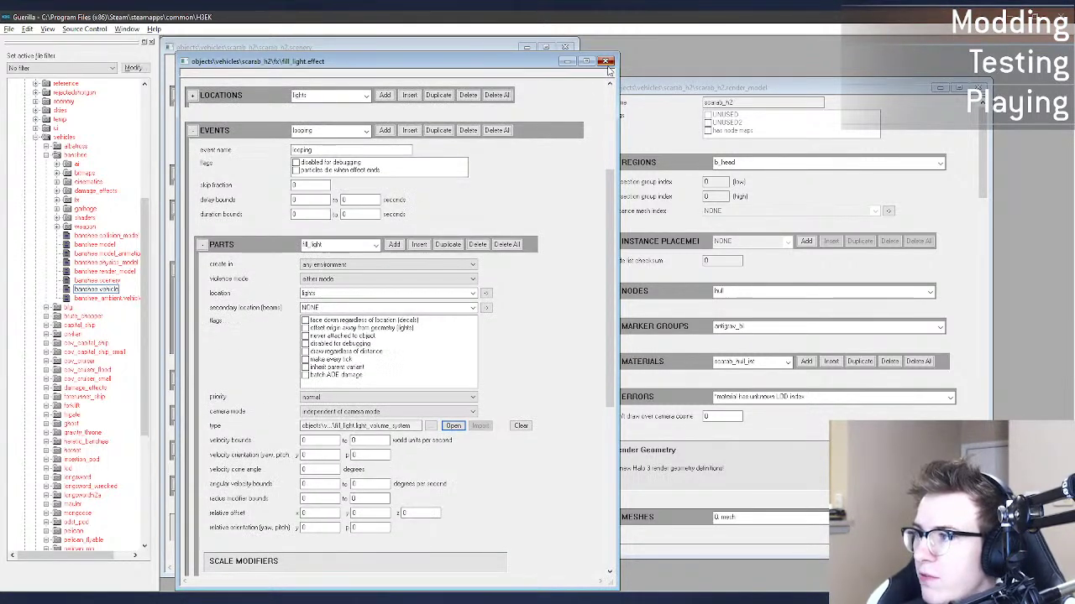
click(606, 62)
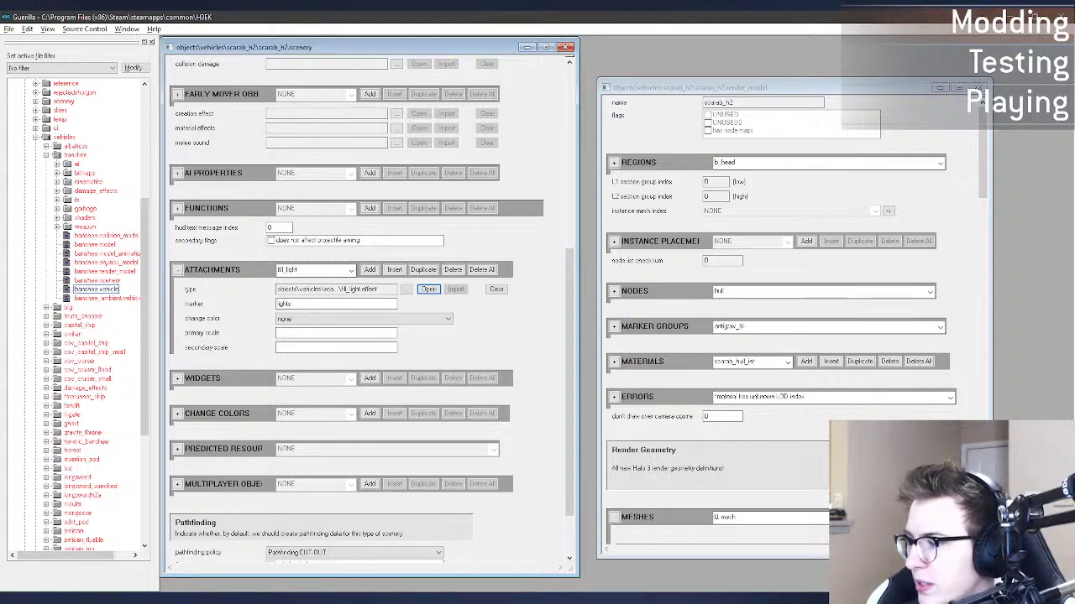
Step: Inspect the original scarab's mouth flare in H2 Sapien and compare it with the ported one in H3 Sapien
key(alt+Tab)
key(s)
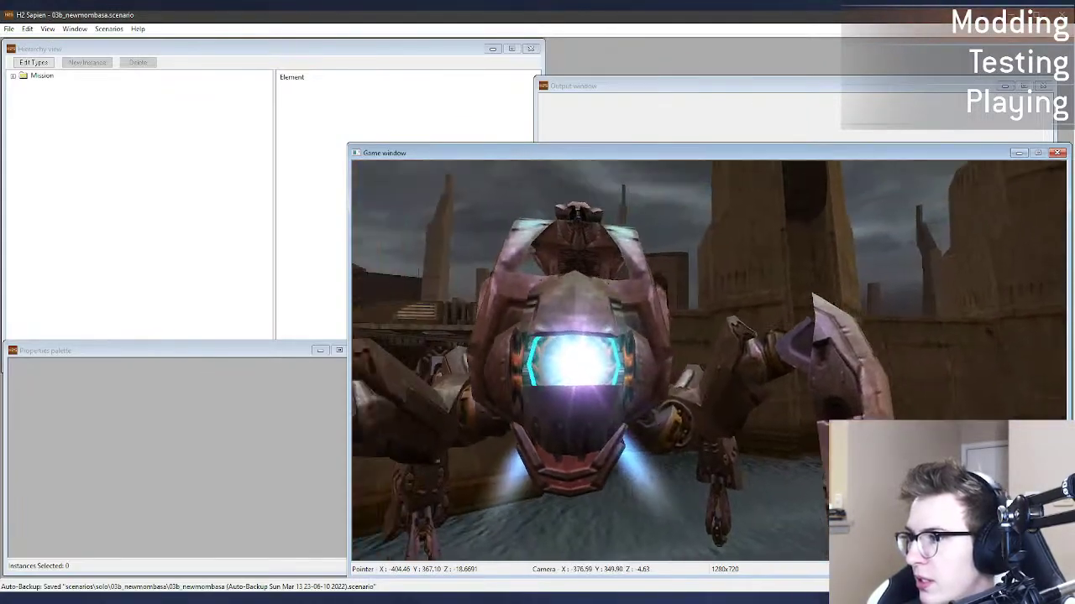
key(d)
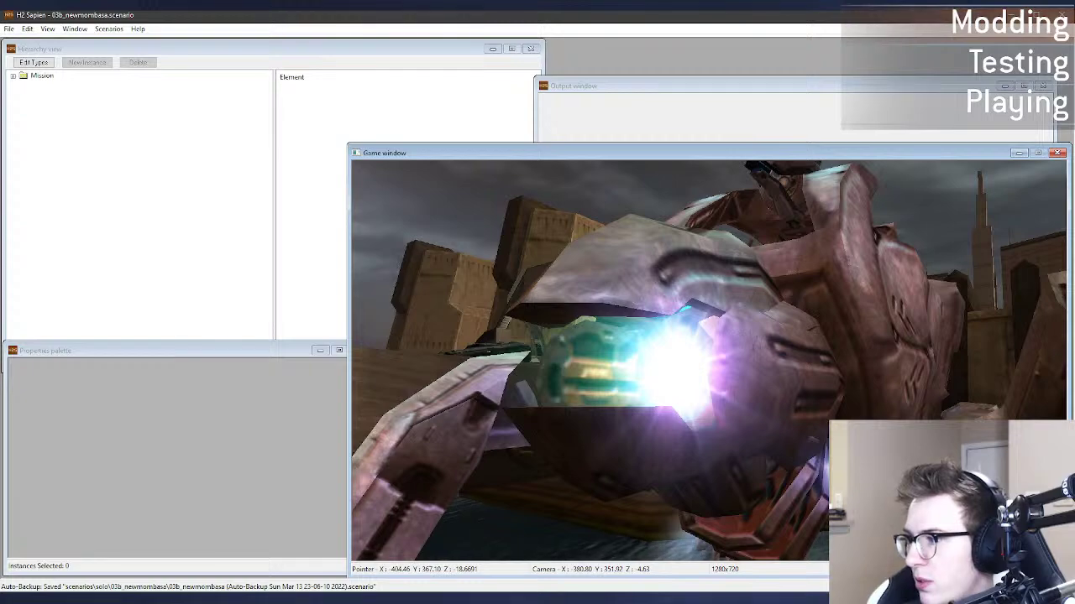
key(d)
middle_drag(744, 408, 727, 408)
key(alt+Tab)
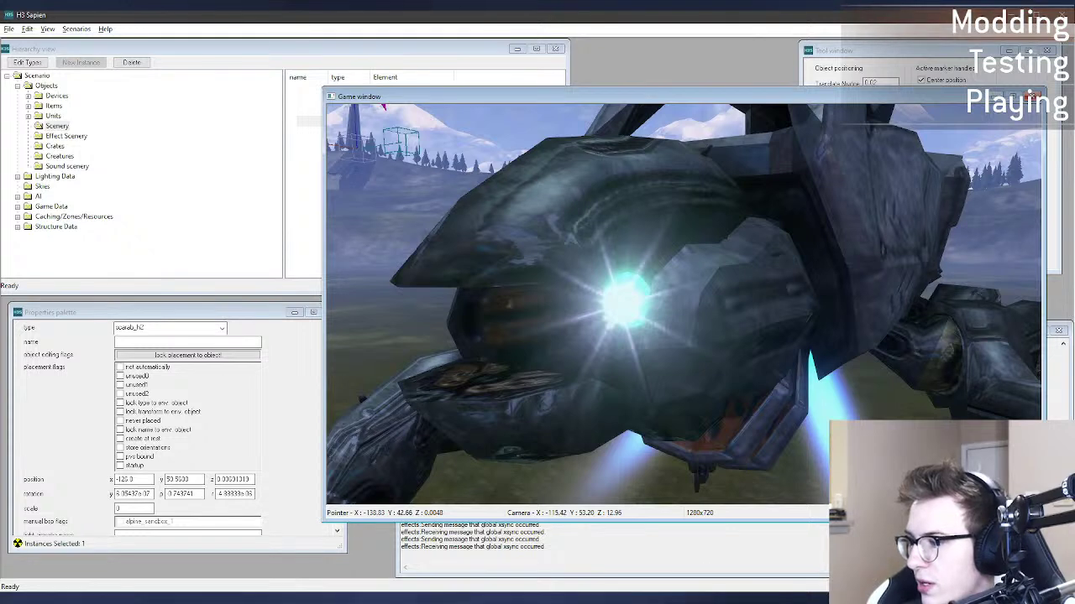
Step: In Guerilla, select the mouth attachment of scarab_h2.scenery and open its lens_flare tag
key(alt+Tab)
click(351, 269)
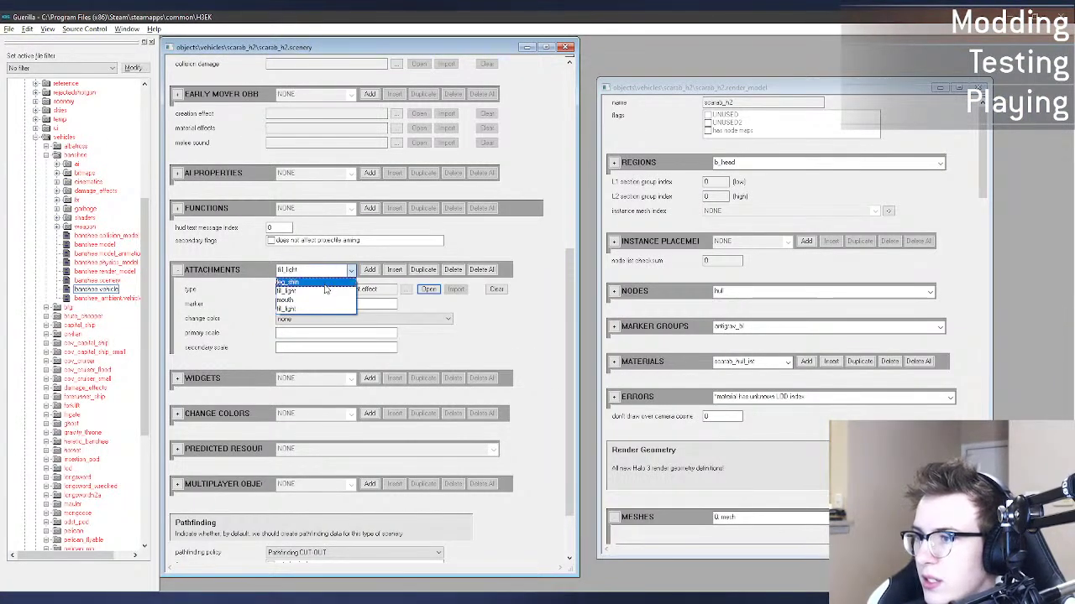
click(321, 303)
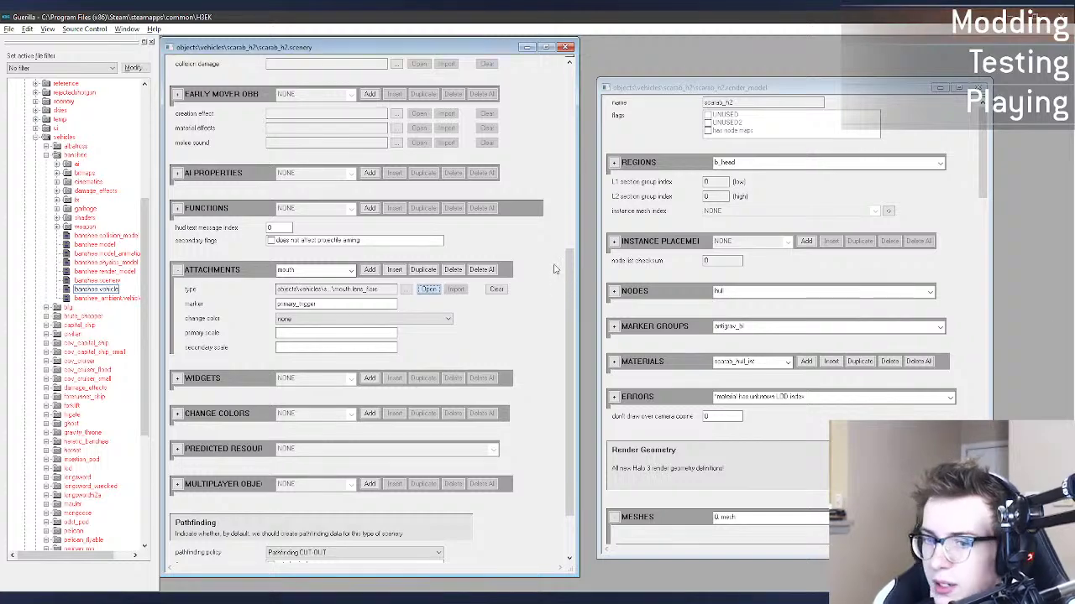
Step: Set both brightness curve values of the mouth lens flare to 2 and its tint modulation factor to 0.75
scroll(613, 213, down, 1)
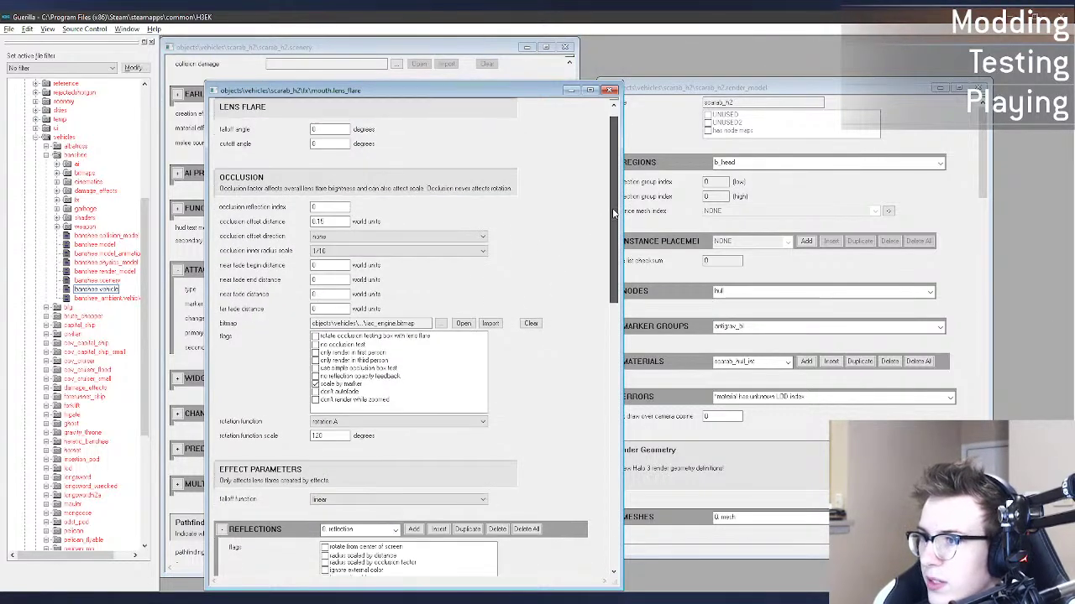
drag(613, 213, 614, 444)
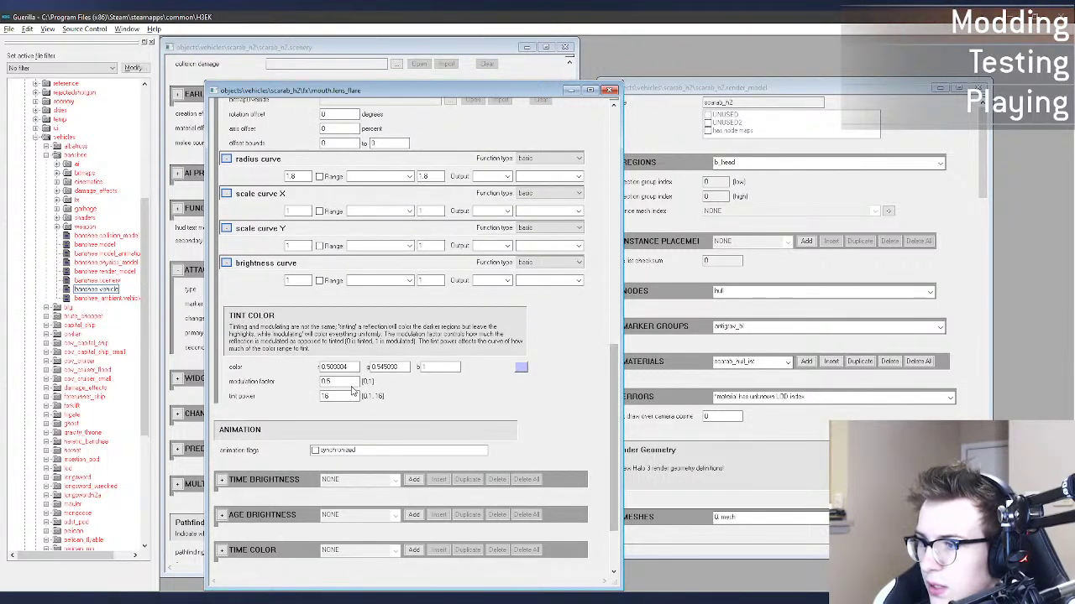
scroll(588, 418, down, 3)
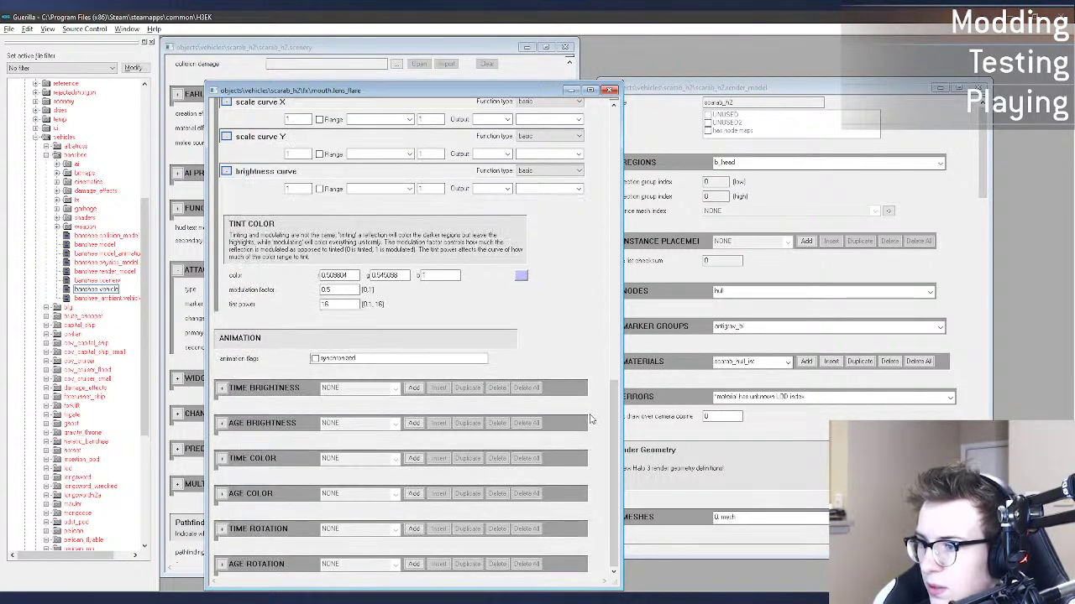
scroll(591, 416, up, 5)
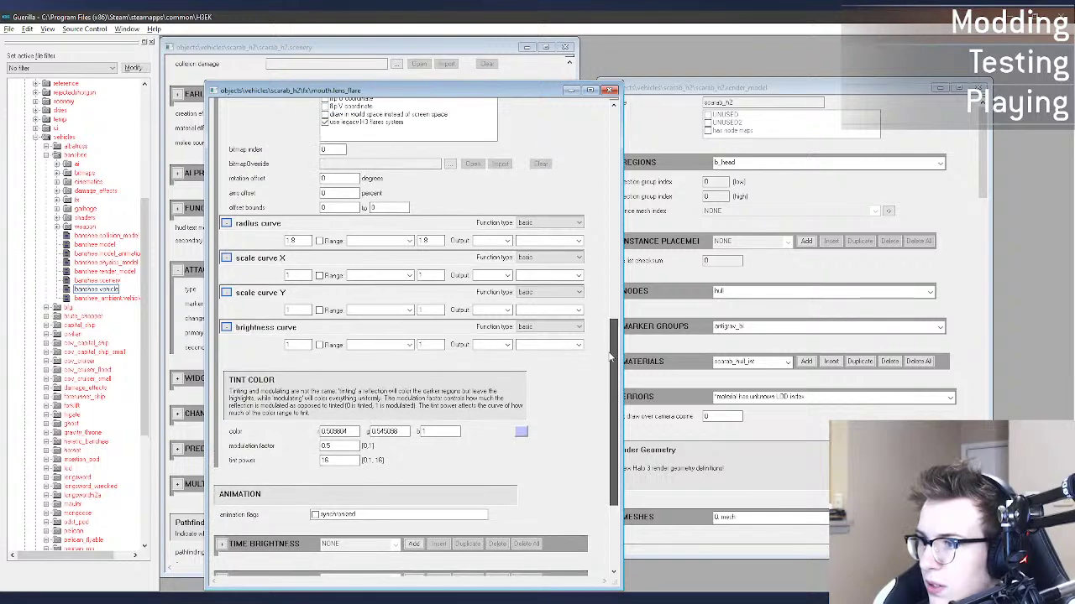
double_click(299, 344)
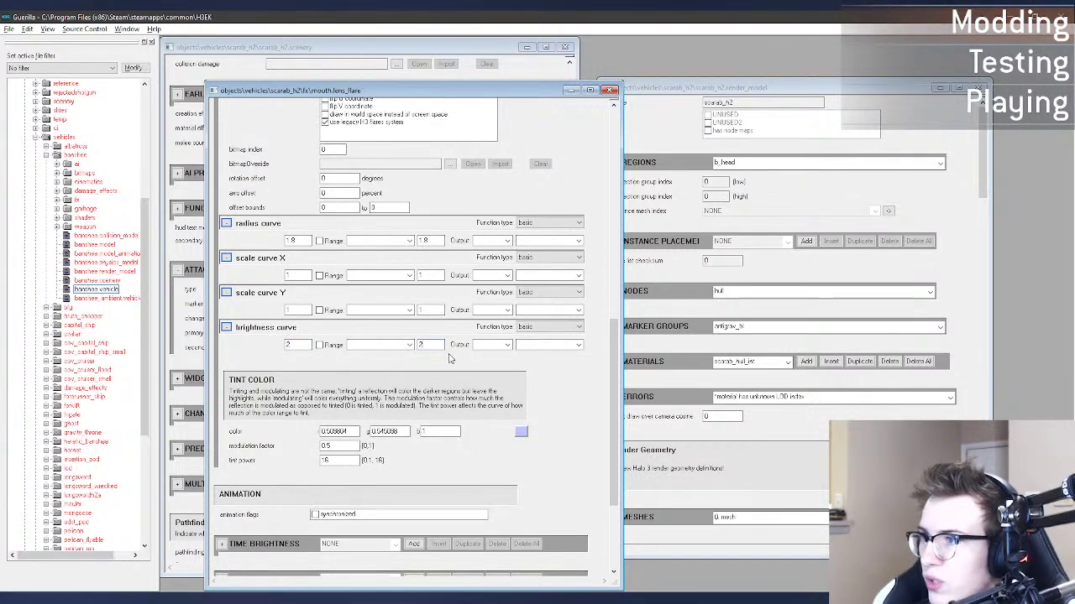
key(alt+Tab)
key(alt+Tab)
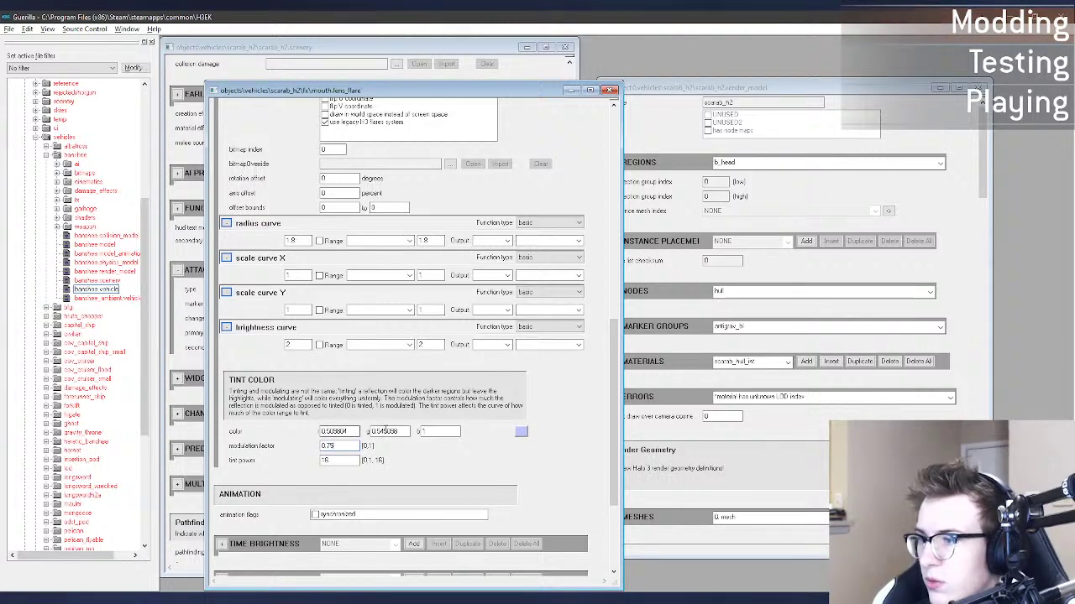
Step: Switch to H3 Sapien and inspect the ported scarab's mouth flare from the front and the side
key(alt+Tab)
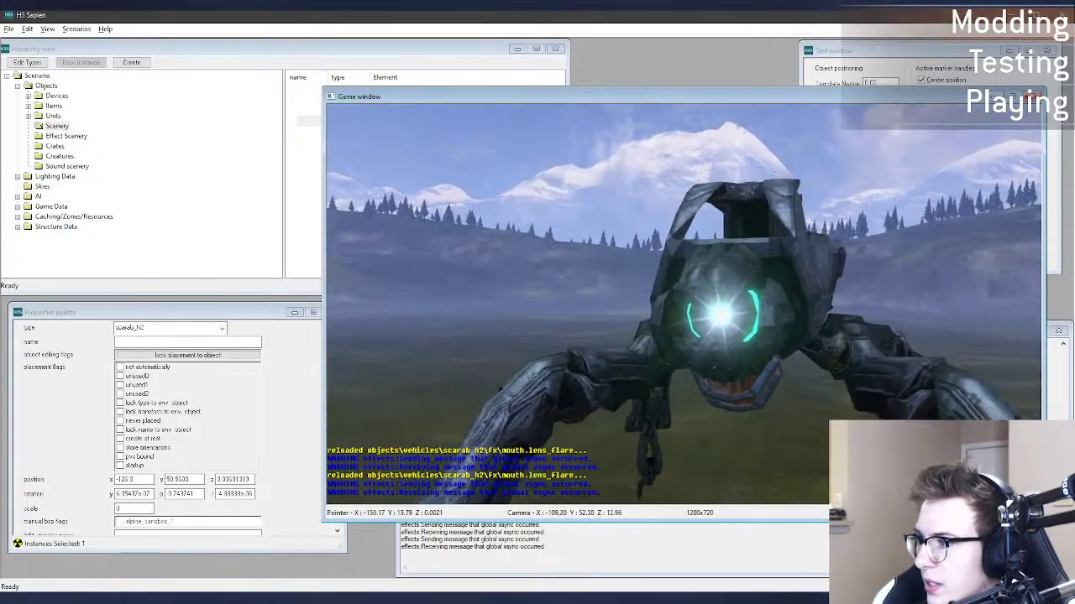
key(s)
middle_drag(471, 370, 512, 384)
key(a)
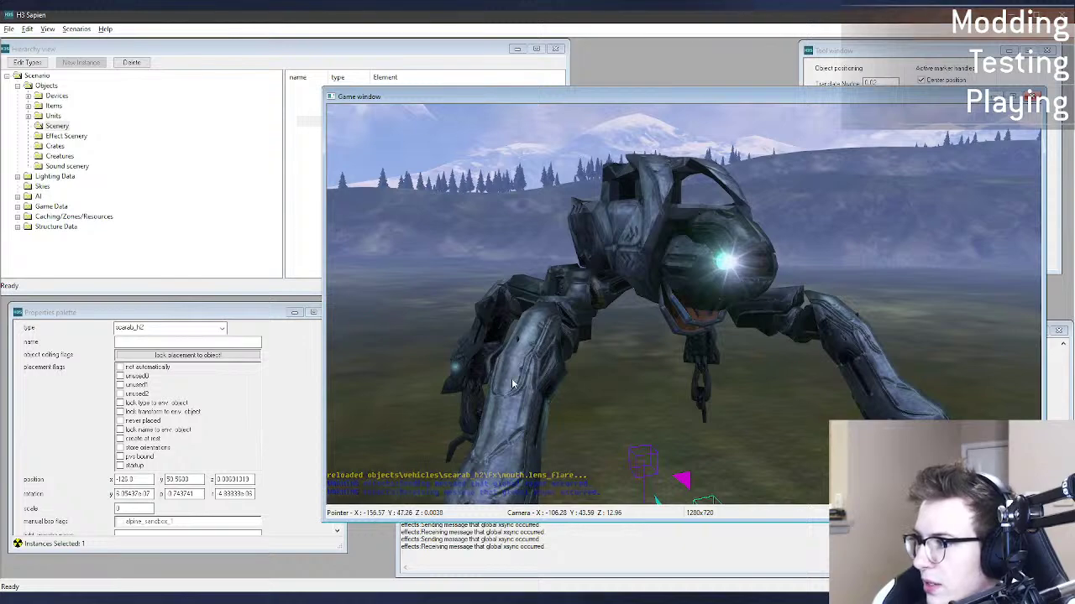
Step: In Guerilla, try a tint modulation factor of 1 on the mouth lens flare, save it, and check the flare in H3 Sapien
key(alt+Tab)
key(ctrl+s)
key(alt+Tab)
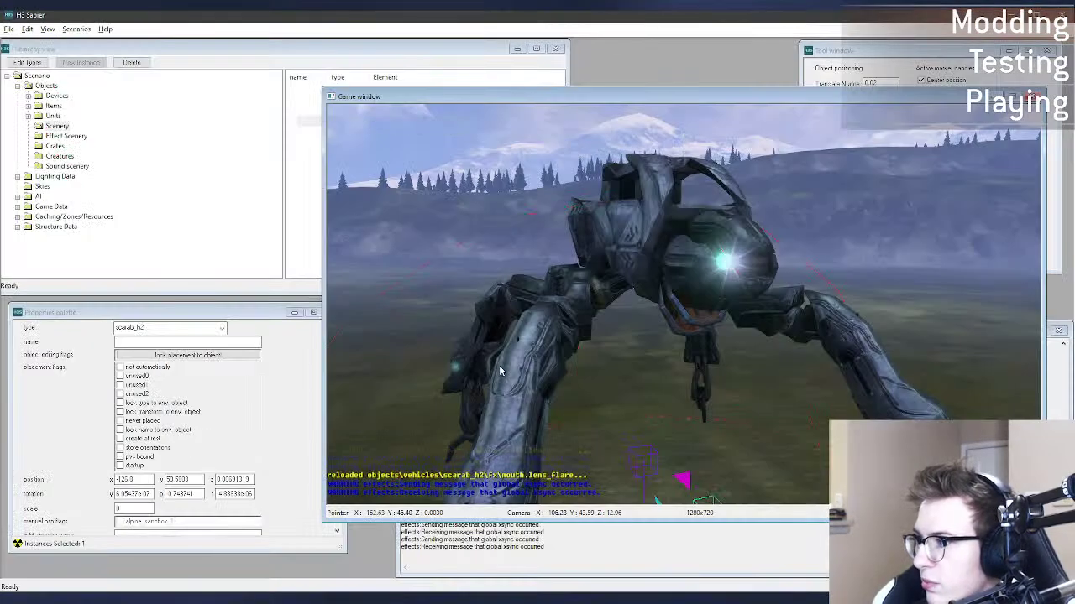
key(d)
middle_drag(537, 369, 472, 367)
Step: In Guerilla, set the mouth lens flare's modulation factor to 0.75 and both brightness curve values to 5, and preview it in H3 Sapien
key(alt+Tab)
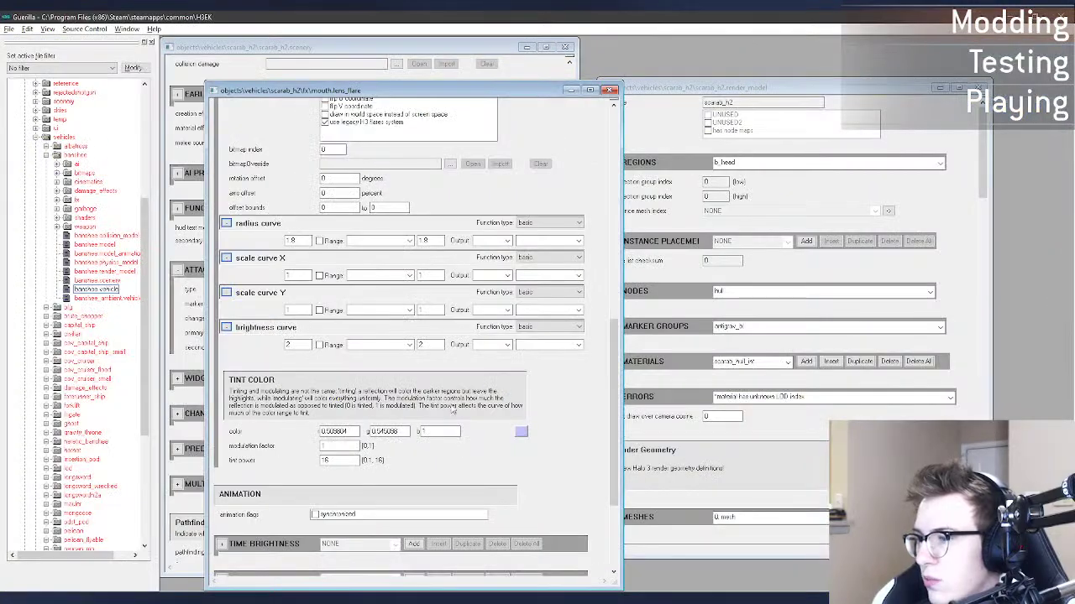
text(.75)
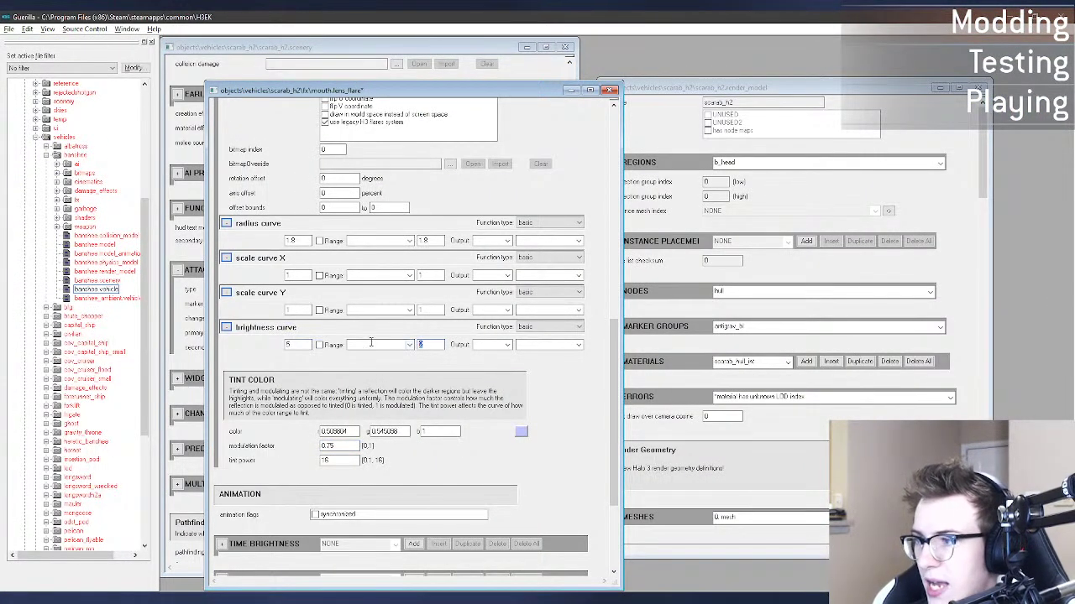
key(alt+Tab)
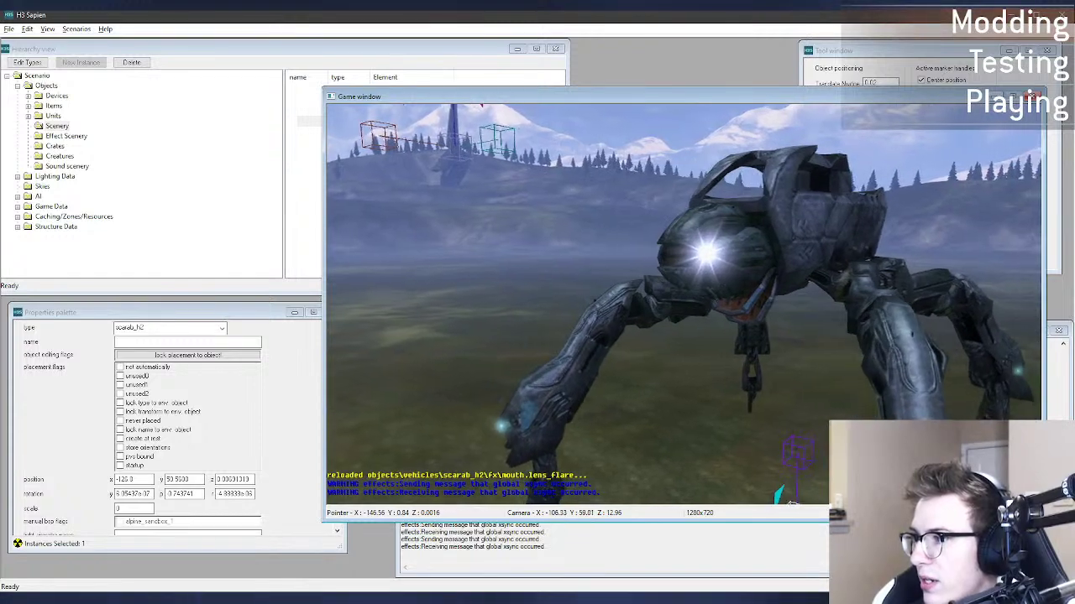
key(alt+Tab)
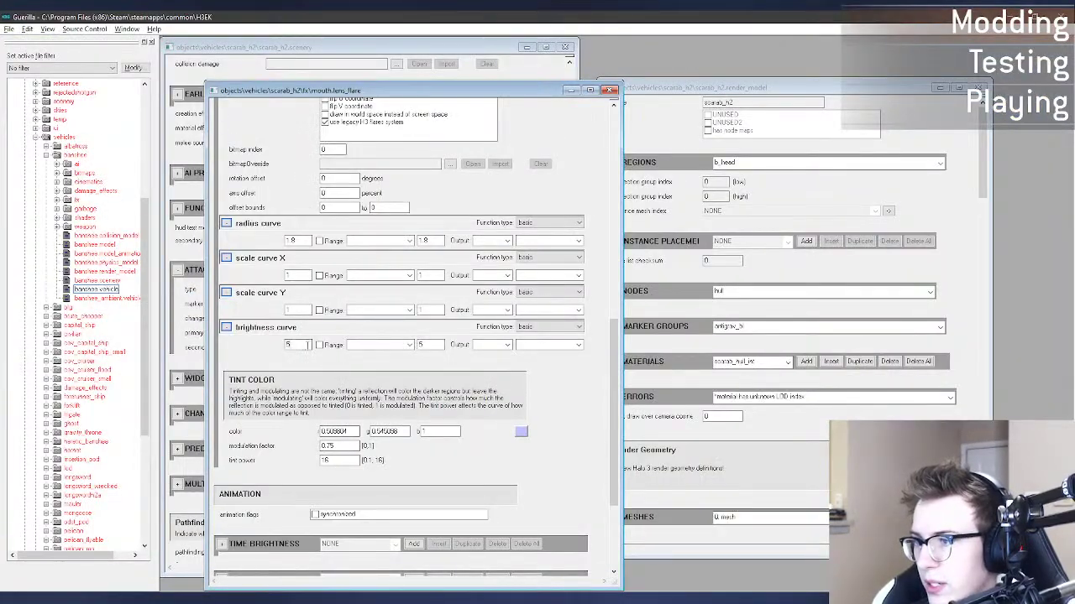
Step: Inspect the ported scarab's mouth flare in H3 Sapien from a distance and compare it with the original in H2 Sapien
key(alt+Tab)
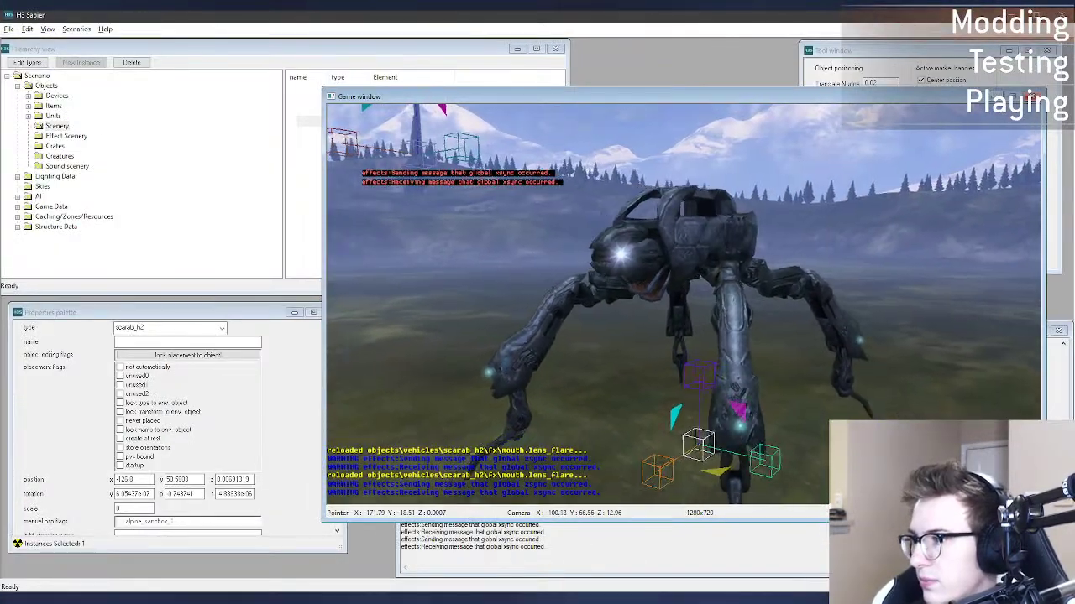
key(a)
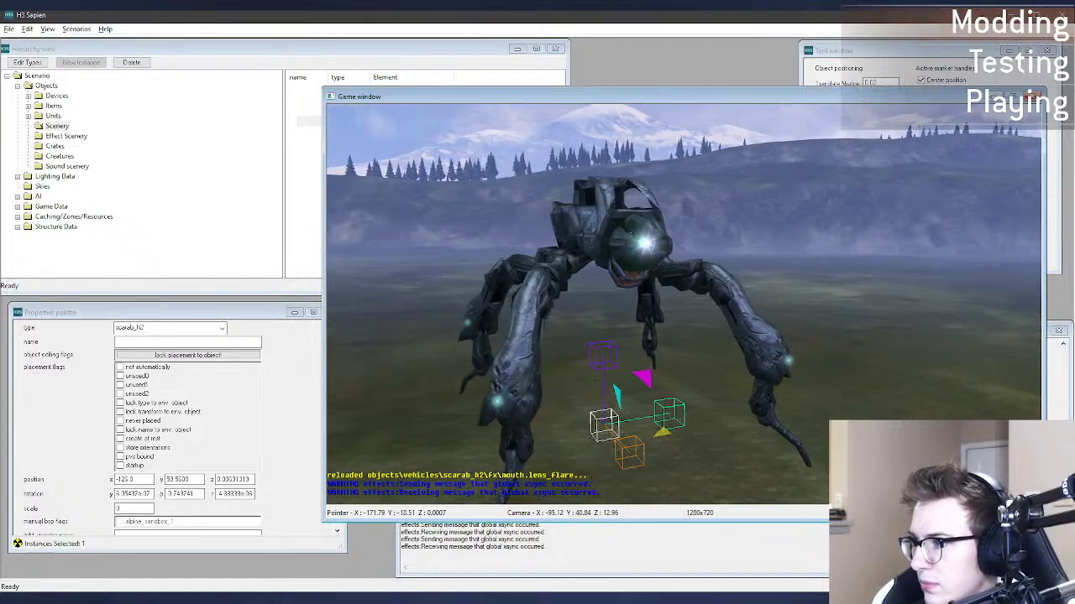
click(693, 602)
middle_drag(697, 431, 656, 326)
key(s)
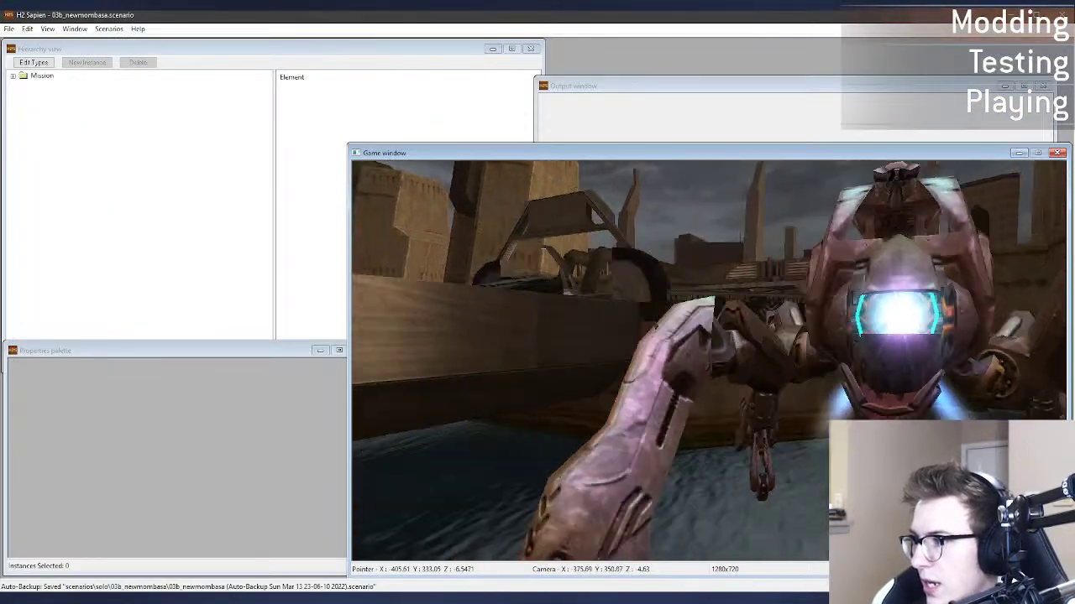
key(alt+Tab)
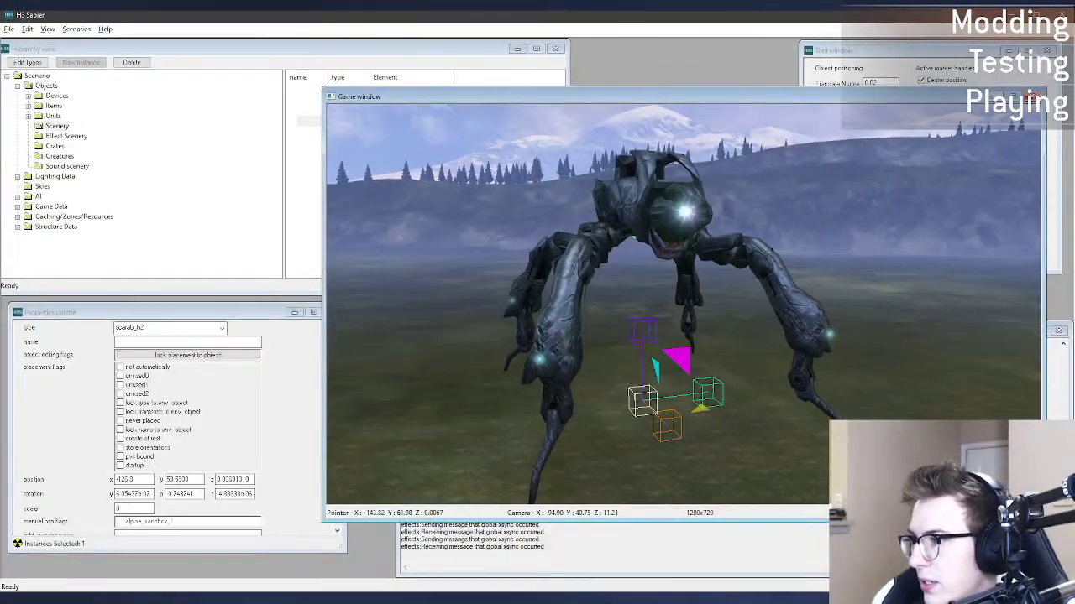
Step: Move the scarab_h2 scenery object across the terrain to about x -122.7, y 50.4 and view it from other sides
key(d)
drag(601, 414, 617, 438)
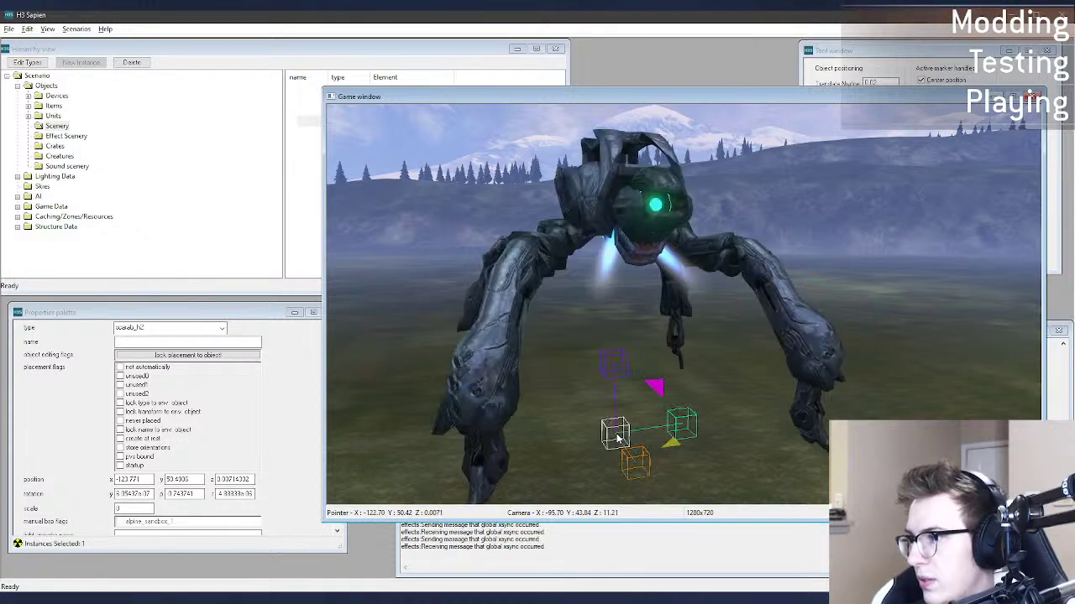
key(d)
middle_drag(617, 439, 573, 425)
key(d)
key(s)
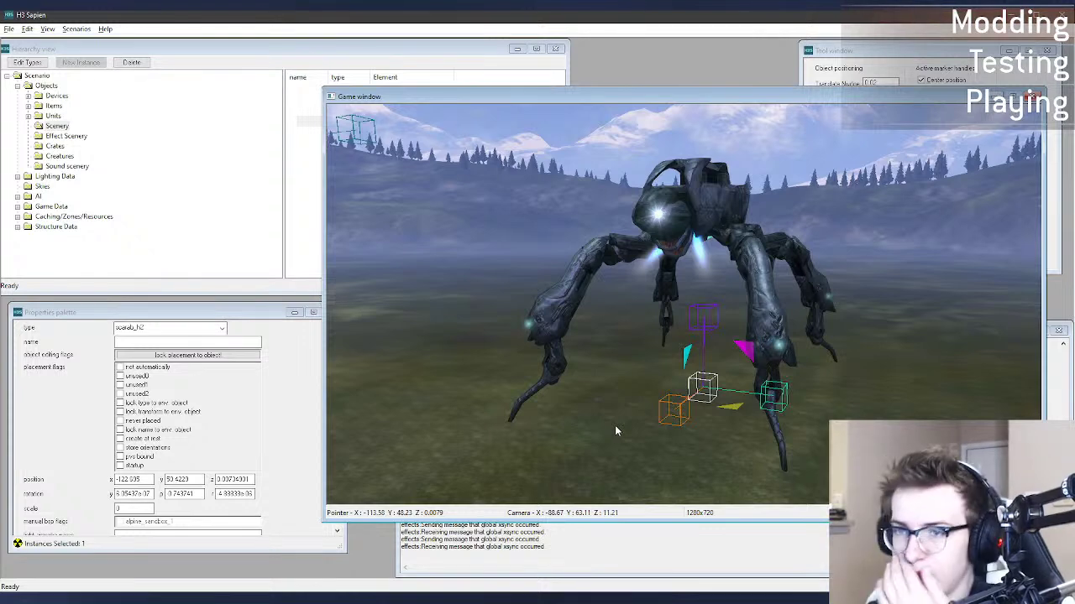
Step: Switch to the fx folder in File Explorer, duplicate fill_light.light_volume_system and rename the copy mouth.light_volume_system
key(alt+Tab)
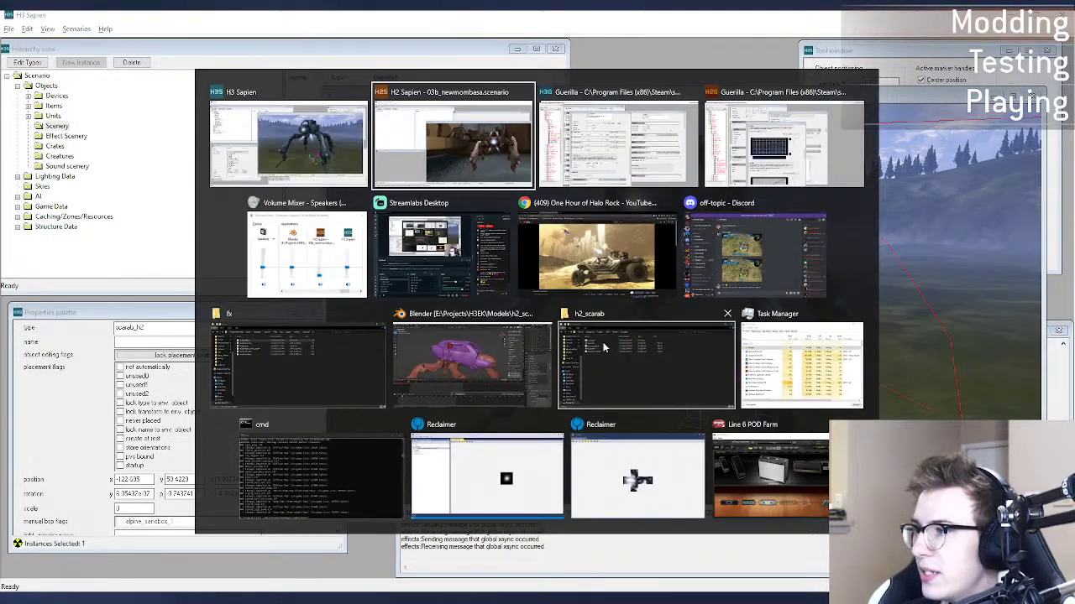
click(358, 202)
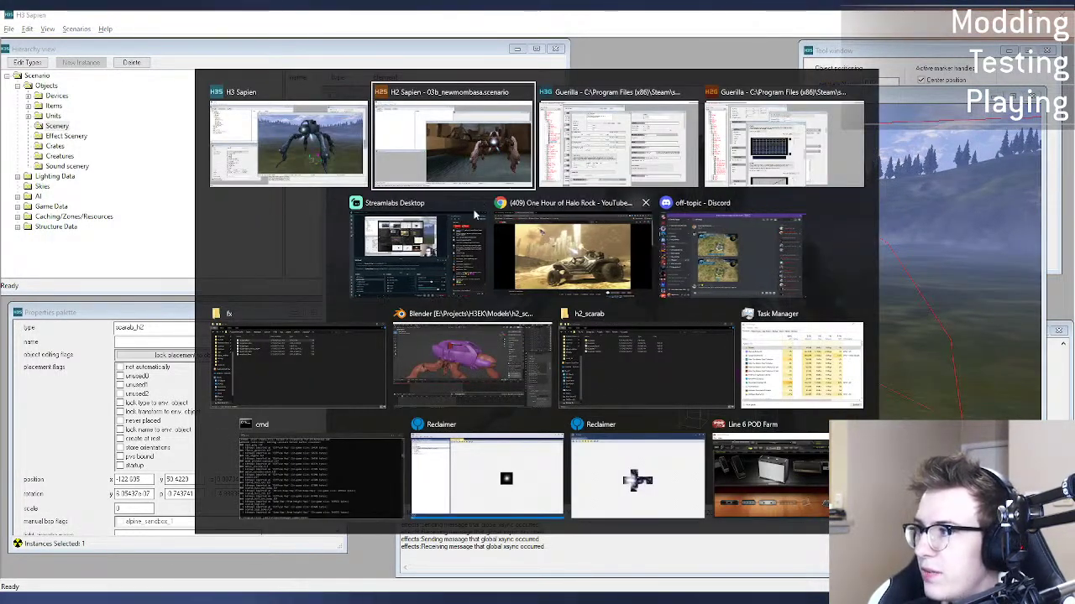
click(303, 389)
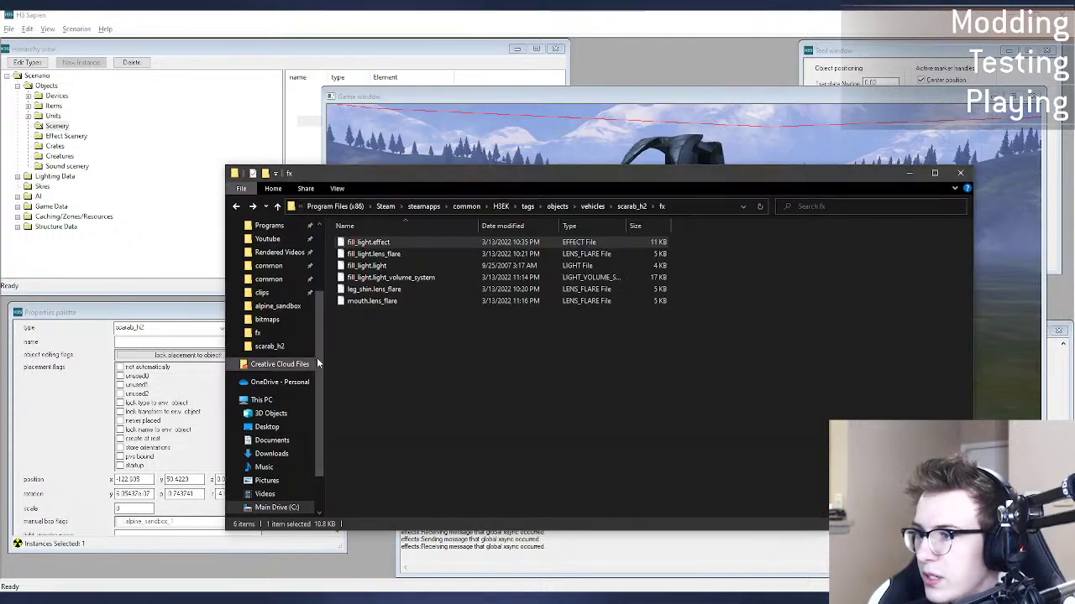
click(420, 278)
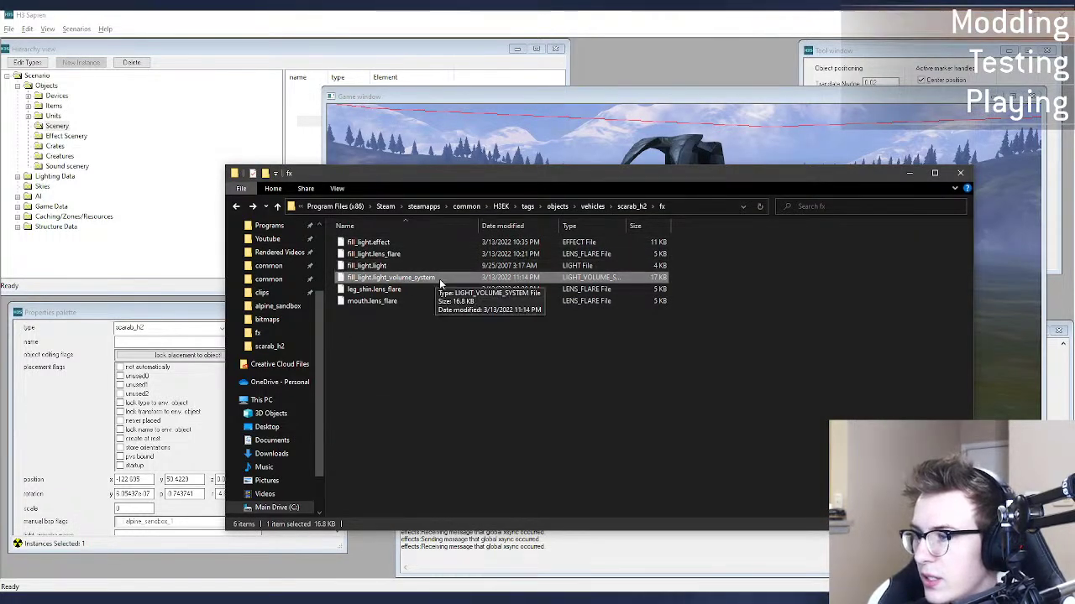
key(ctrl+c)
key(ctrl+v)
key(F2)
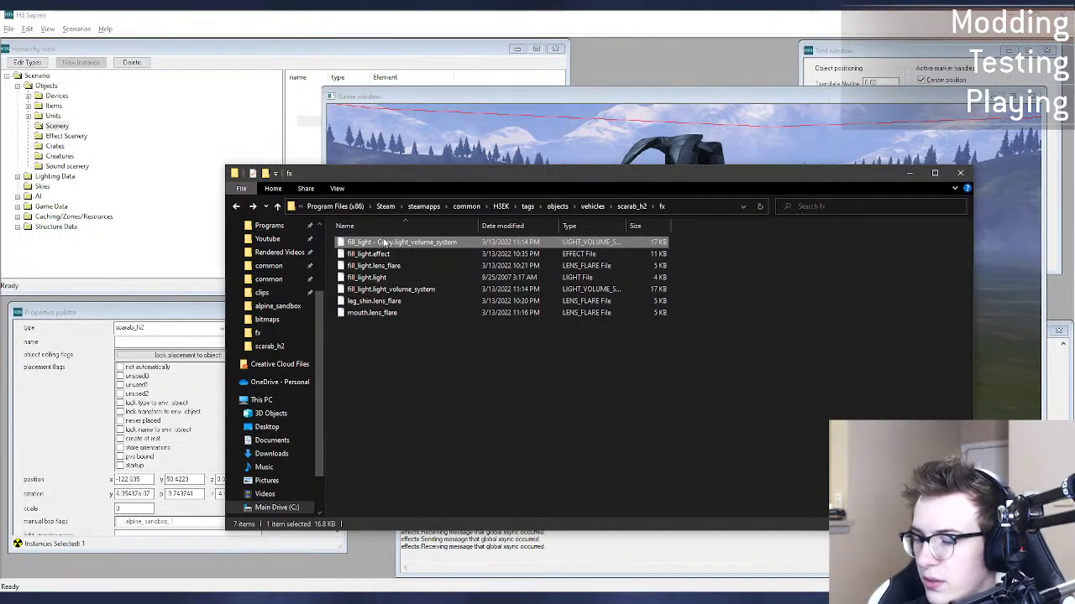
text(mouth)
key(Return)
Step: Switch to the H2EK Guerilla and examine the mouth and beam_ready_mouth attachments of scarab.vehicle
key(alt+Tab)
key(alt+Tab)
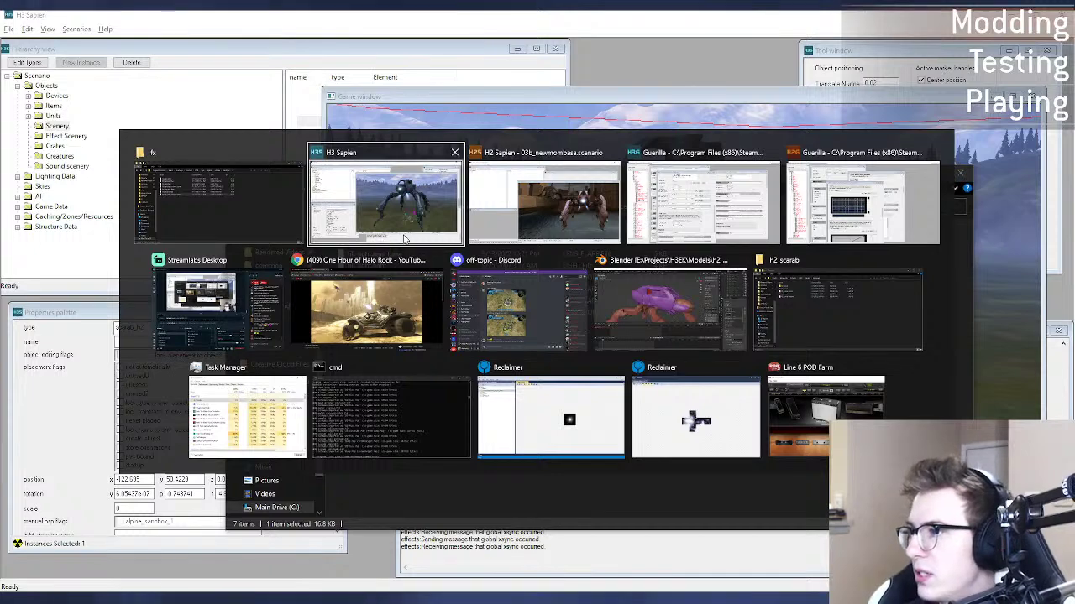
click(670, 172)
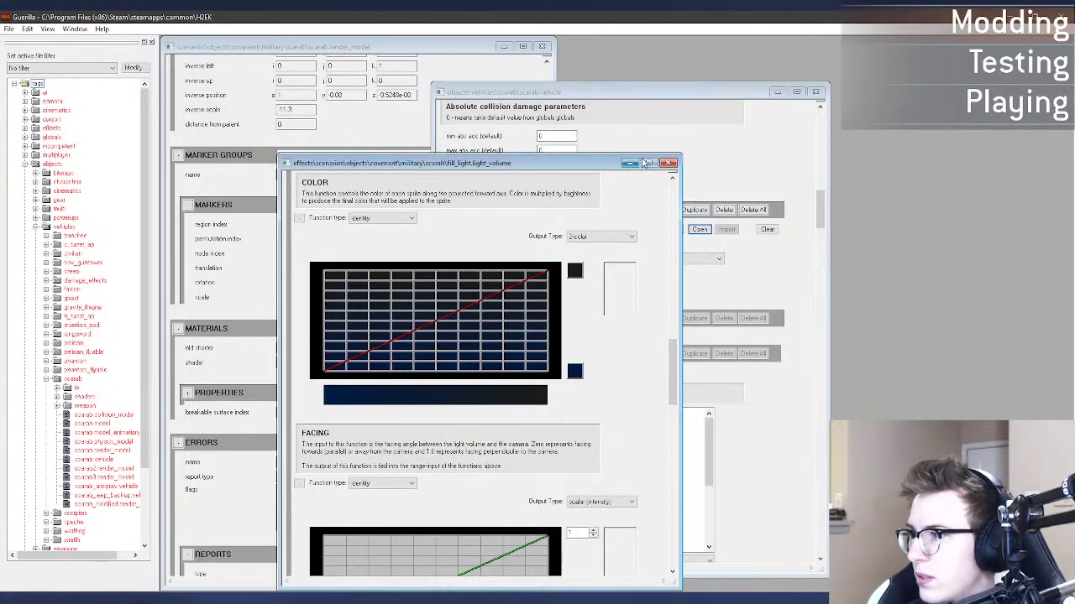
click(585, 210)
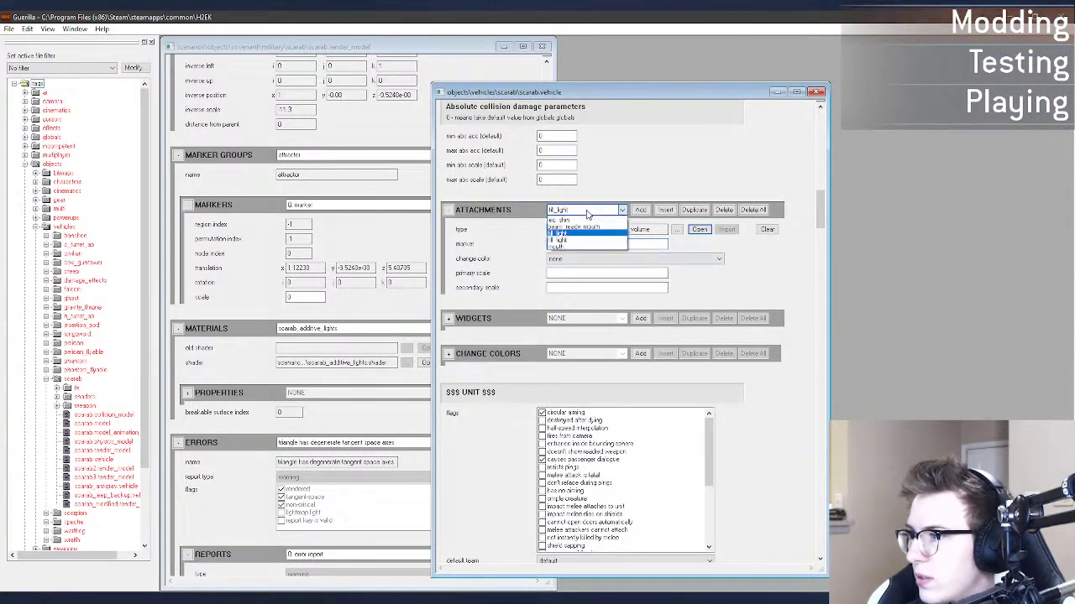
click(579, 247)
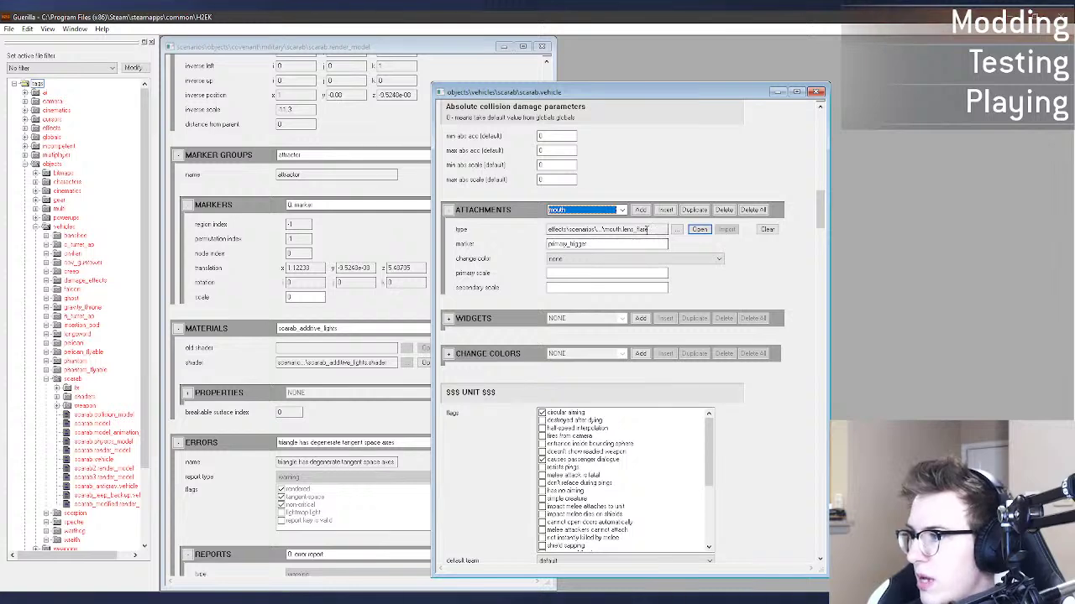
click(603, 210)
click(598, 226)
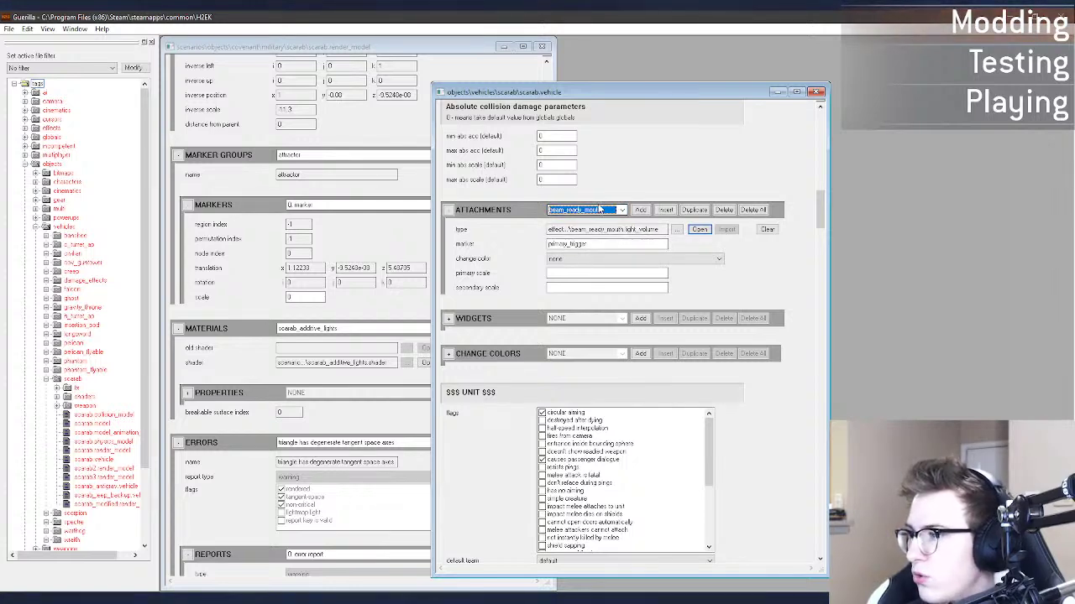
Step: Return to the fx folder and rename mouth.light_volume_system as beam_ready_mouth.light_volume_system
key(alt+Tab)
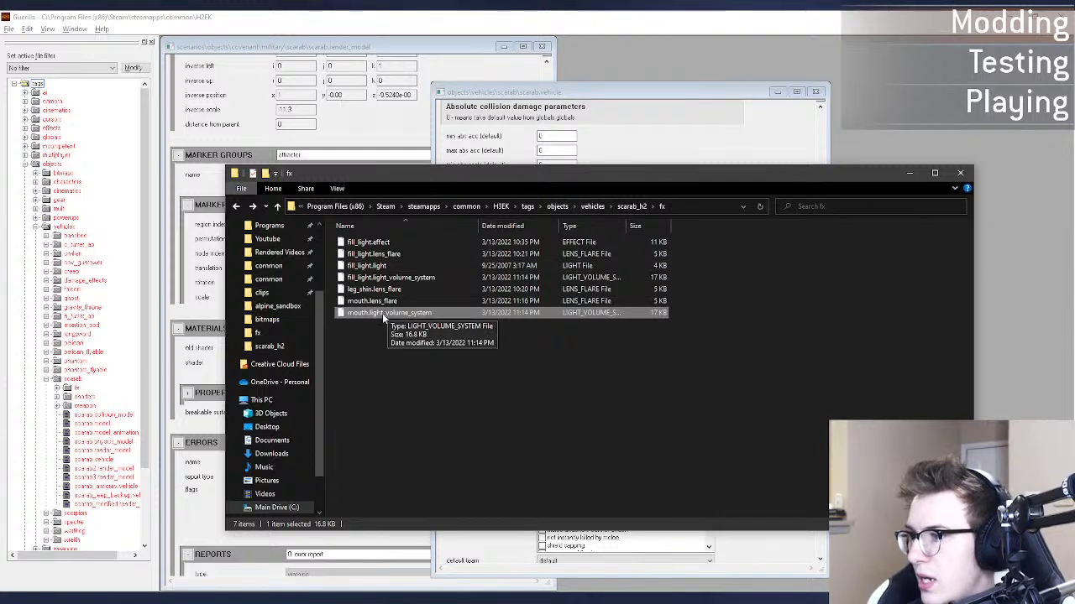
key(F2)
text(beam_ready)
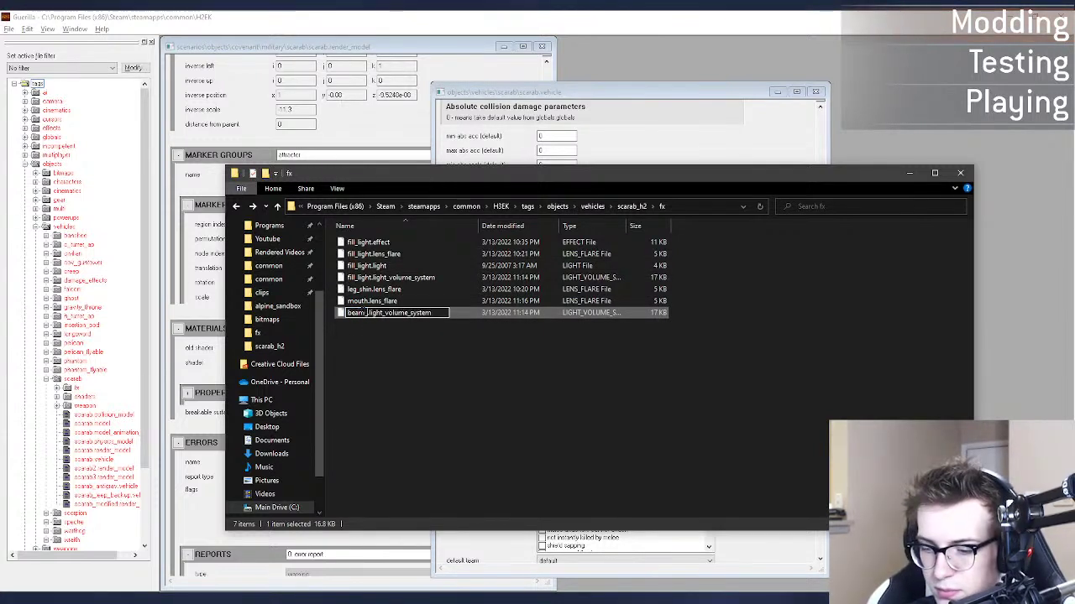
text(_mouth)
key(shift+Home)
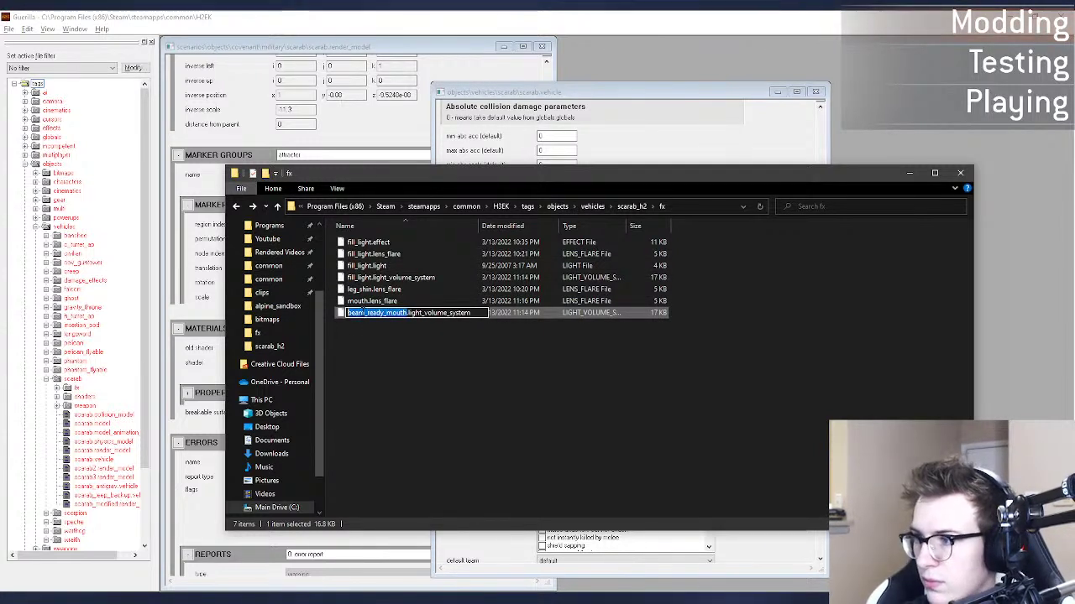
key(Return)
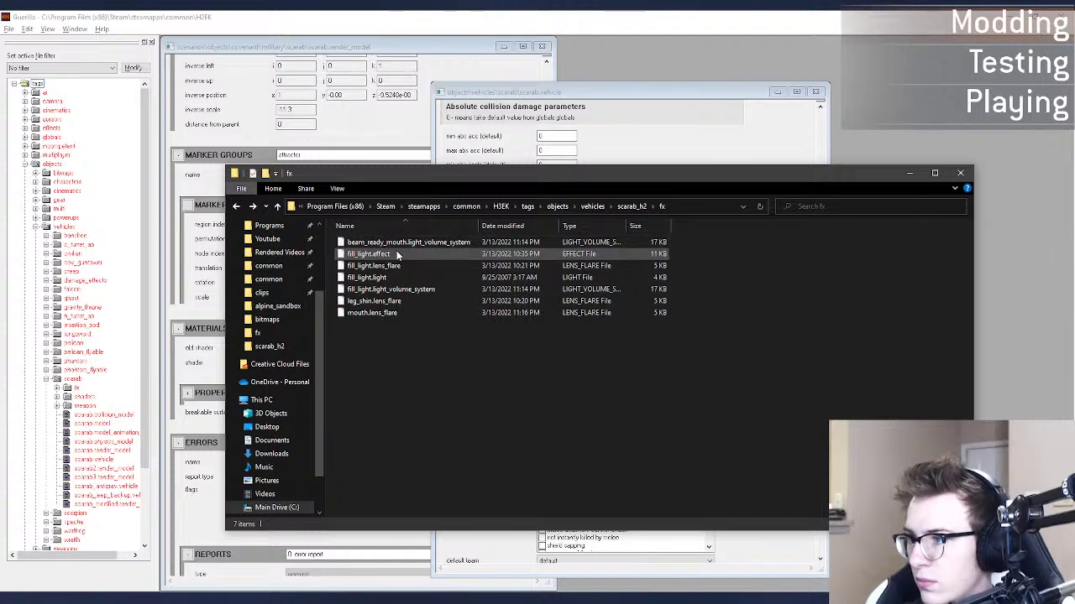
Step: Duplicate fill_light.effect in the fx folder and rename the copy beam_ready_mouth.effect
click(413, 254)
key(ctrl+c)
key(ctrl+v)
click(405, 243)
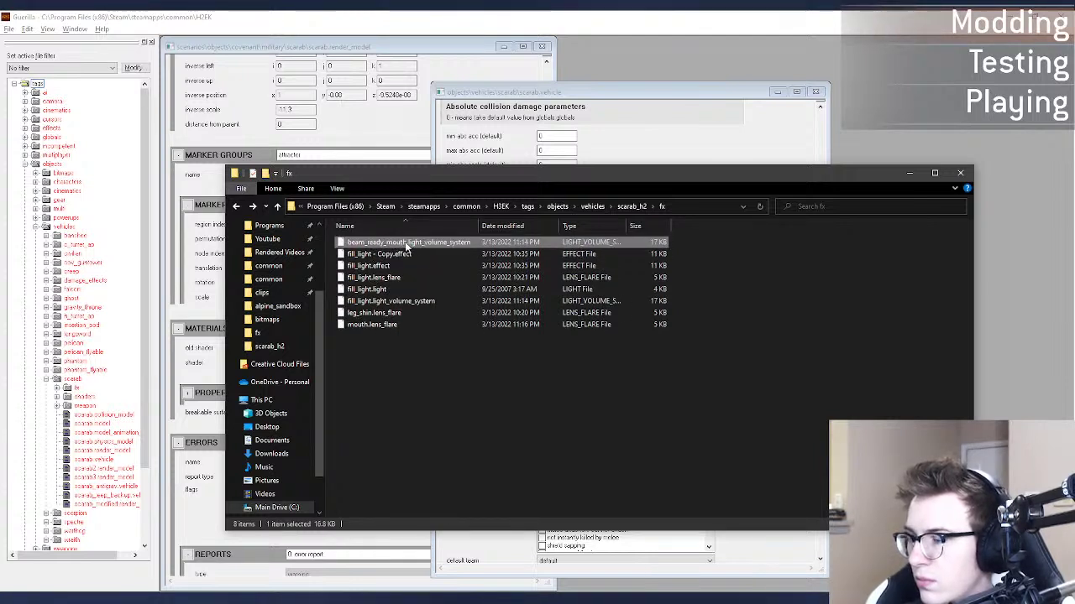
click(369, 256)
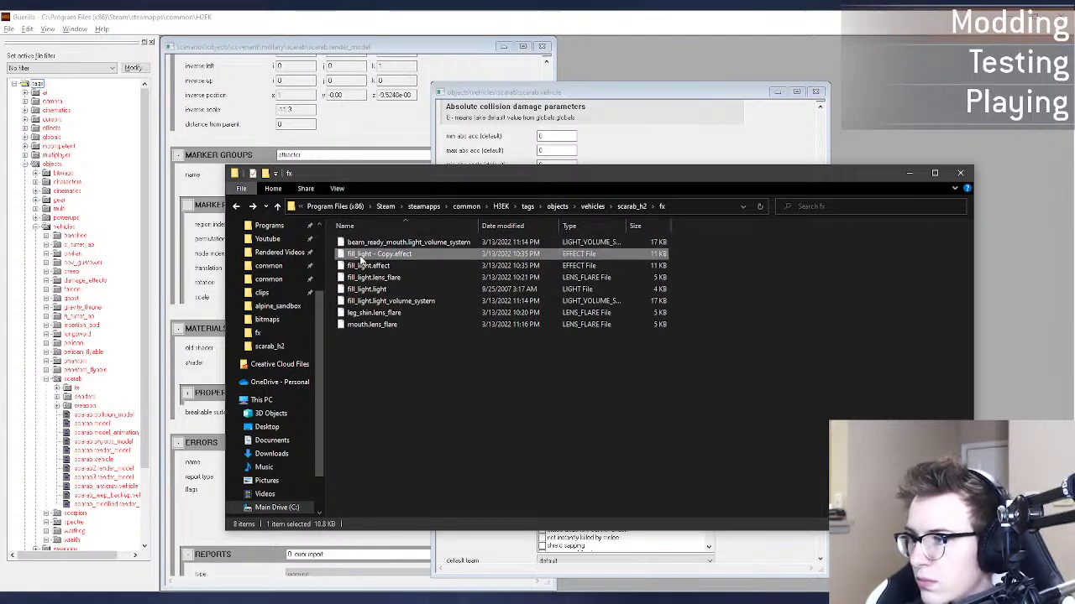
key(F2)
key(ctrl+v)
key(Return)
Step: In the H3EK Guerilla, add an attachment to scarab_h2.scenery using beam_ready_mouth.effect with marker primary_trigger
drag(372, 246, 399, 241)
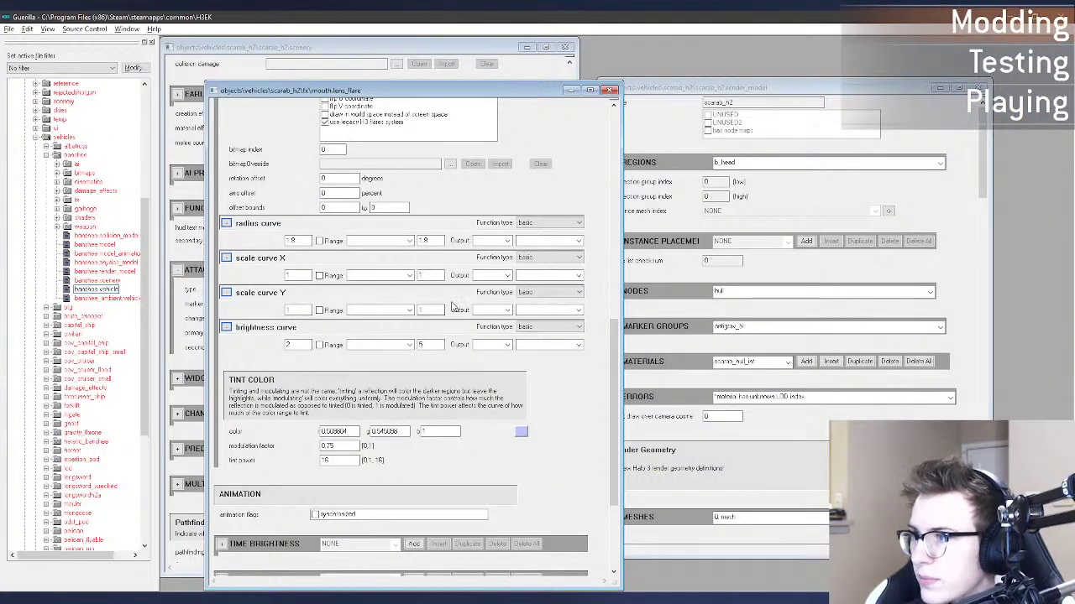
click(611, 90)
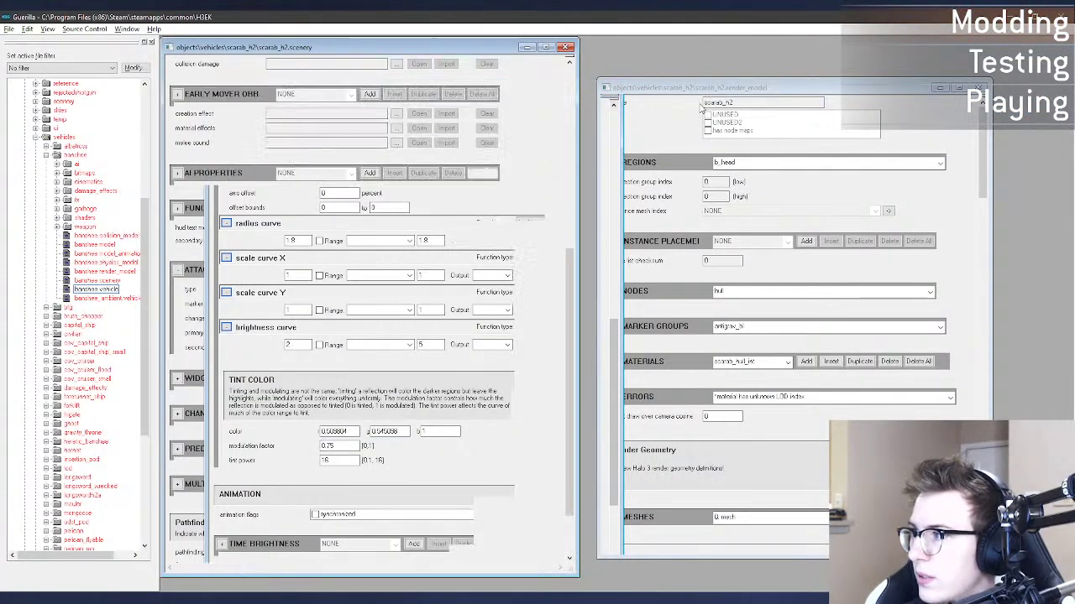
click(351, 270)
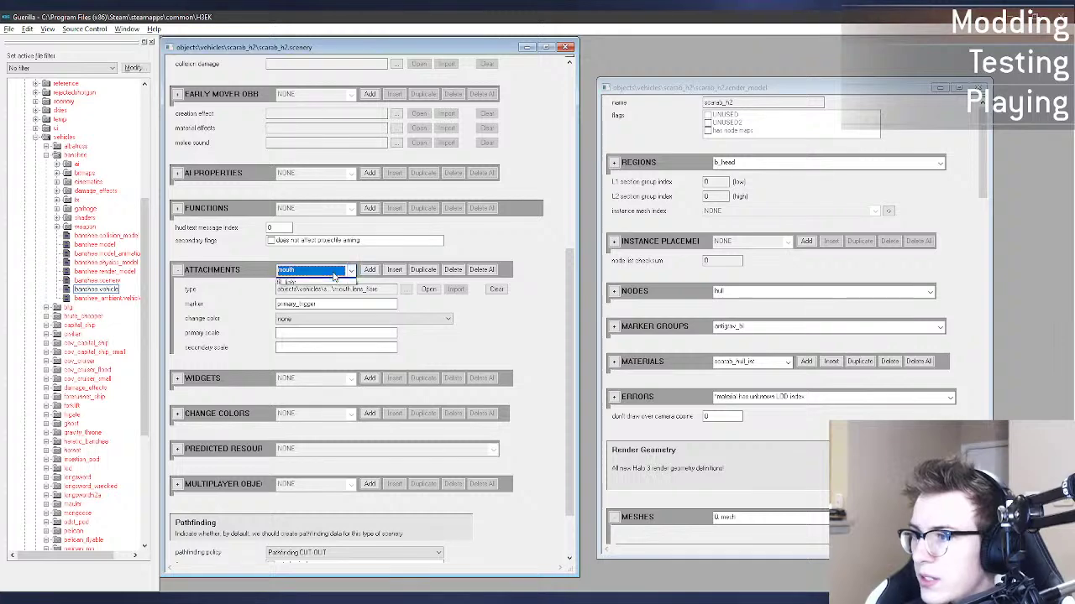
click(313, 307)
click(496, 289)
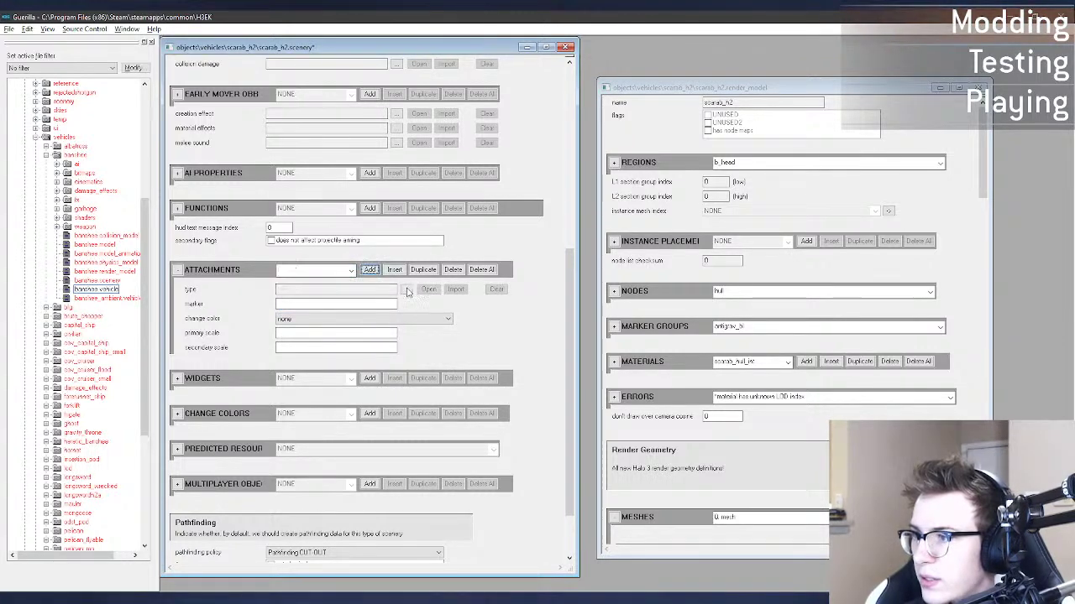
click(406, 289)
double_click(374, 217)
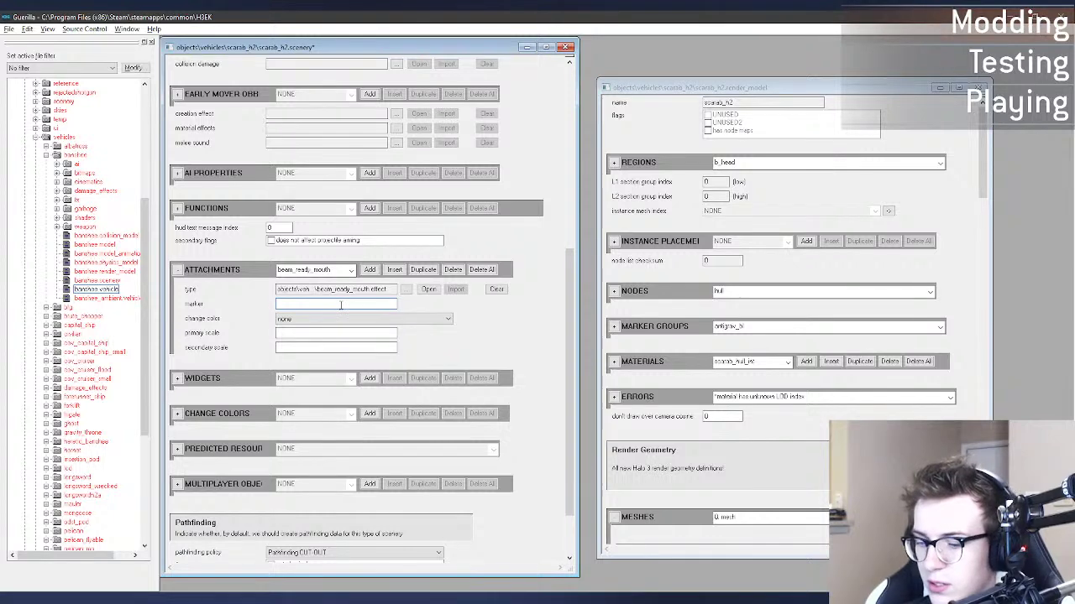
text(er)
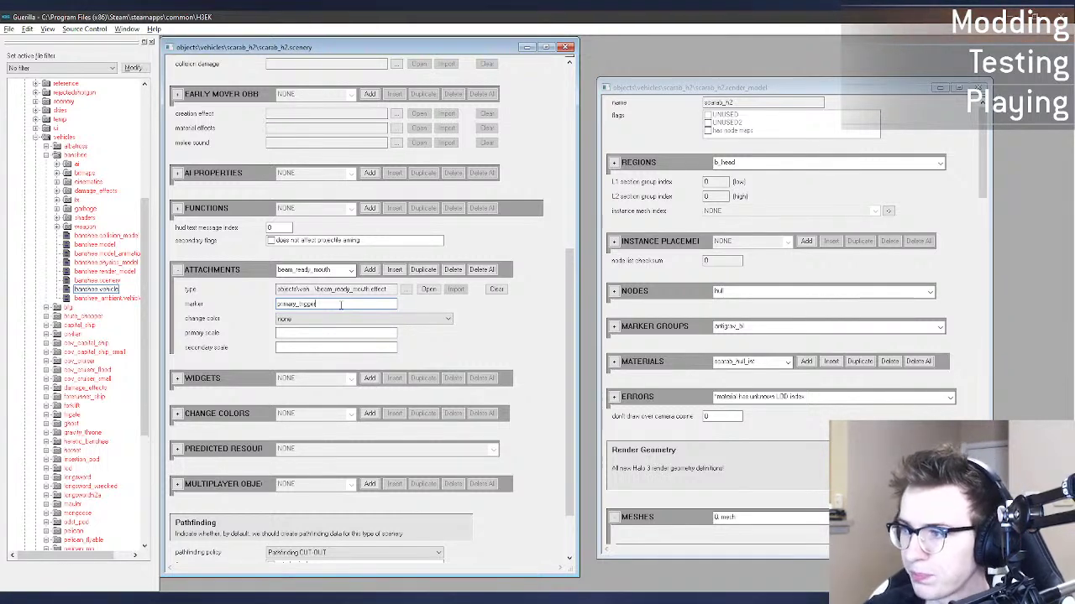
Step: Open beam_ready_mouth.effect from the attachment and set its location marker name to primary_trigger
click(422, 291)
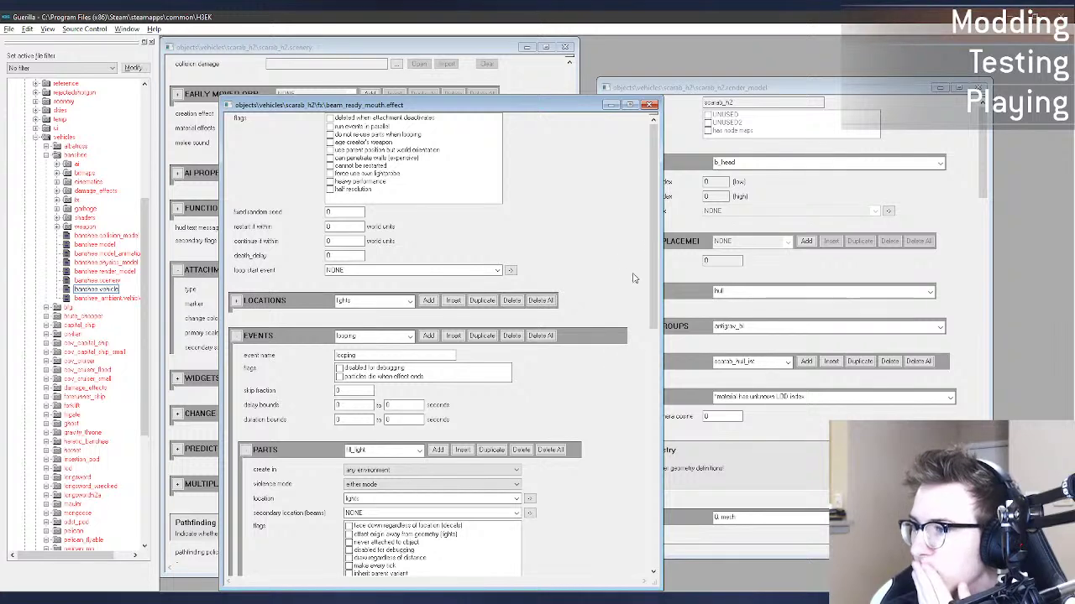
scroll(612, 468, down, 2)
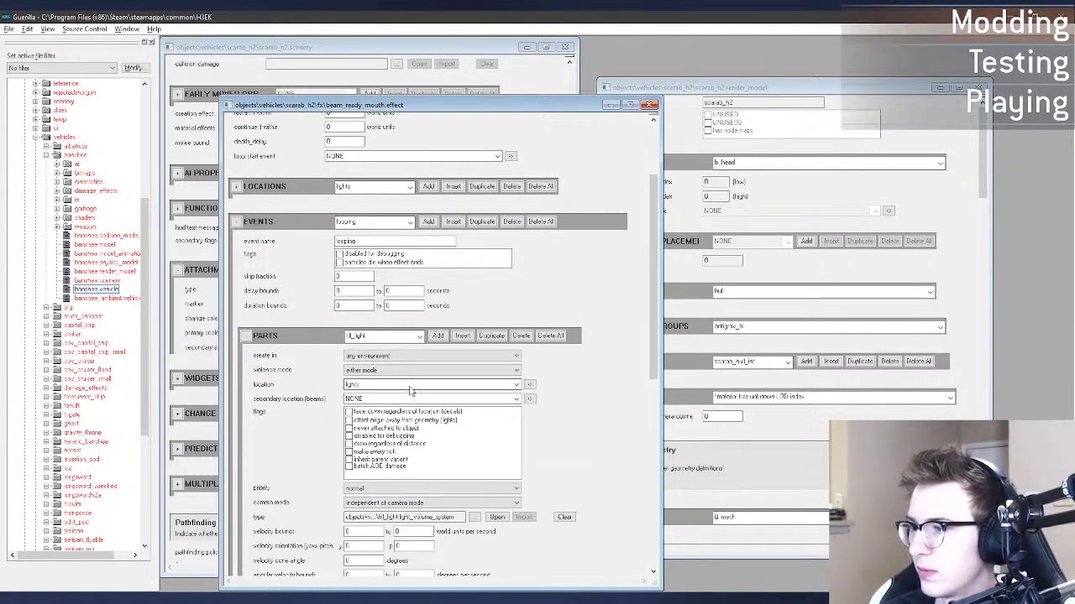
click(410, 387)
click(409, 388)
click(237, 186)
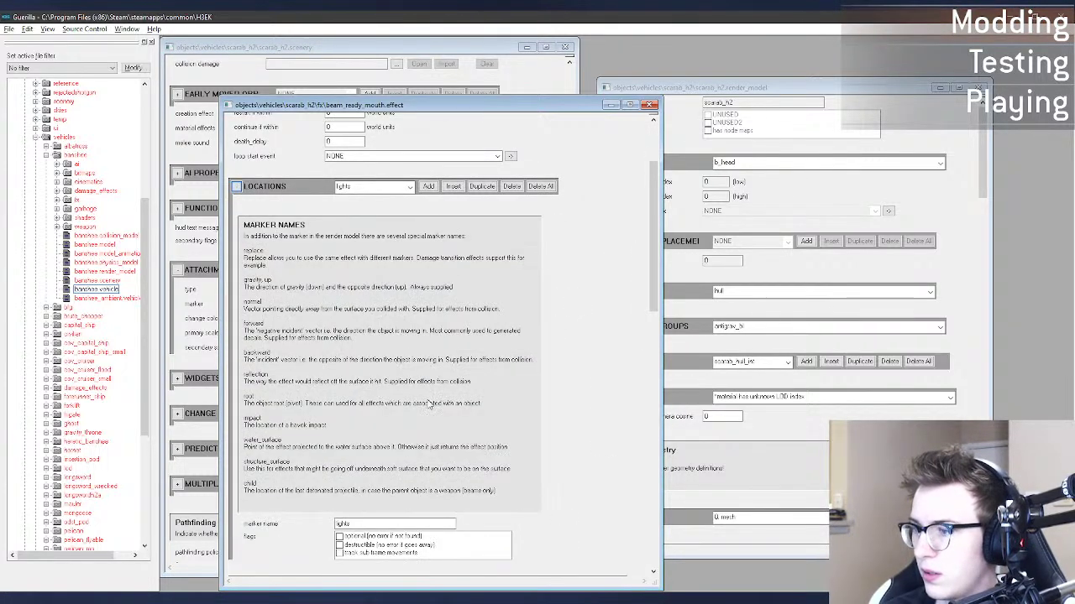
scroll(428, 405, down, 2)
double_click(361, 441)
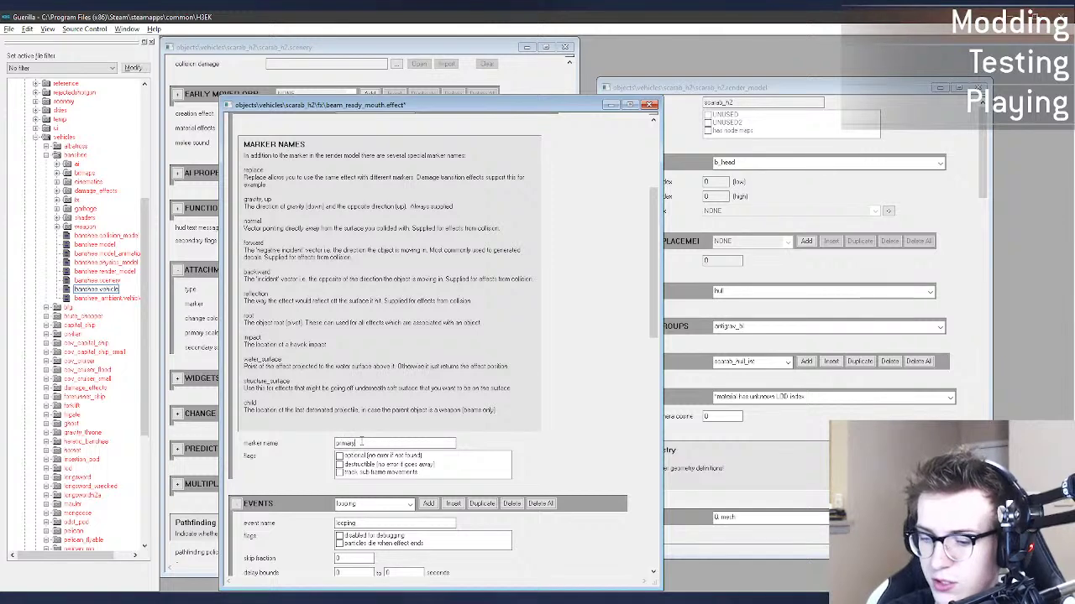
text(primary_trigger)
Step: Set the looping event part's type to beam_ready_mouth.light_volume_system and close the effect
scroll(595, 319, down, 6)
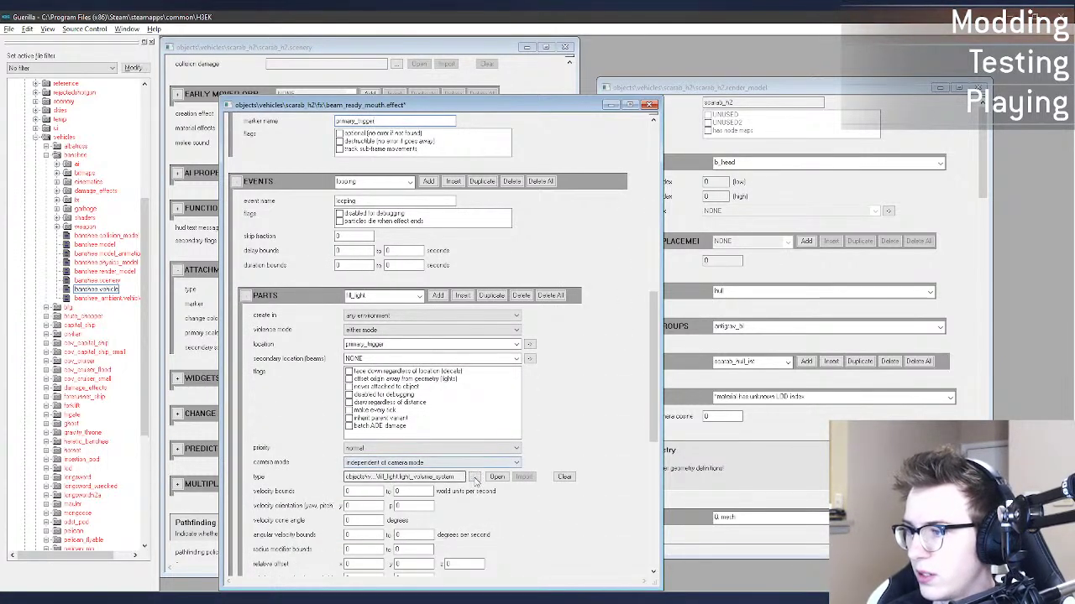
click(475, 476)
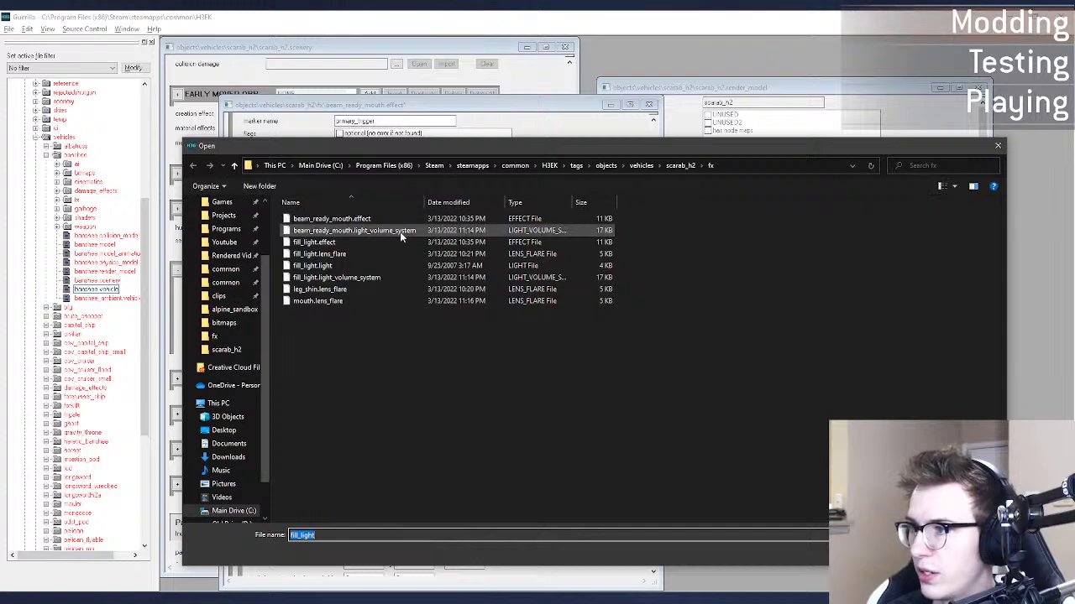
double_click(399, 231)
click(650, 105)
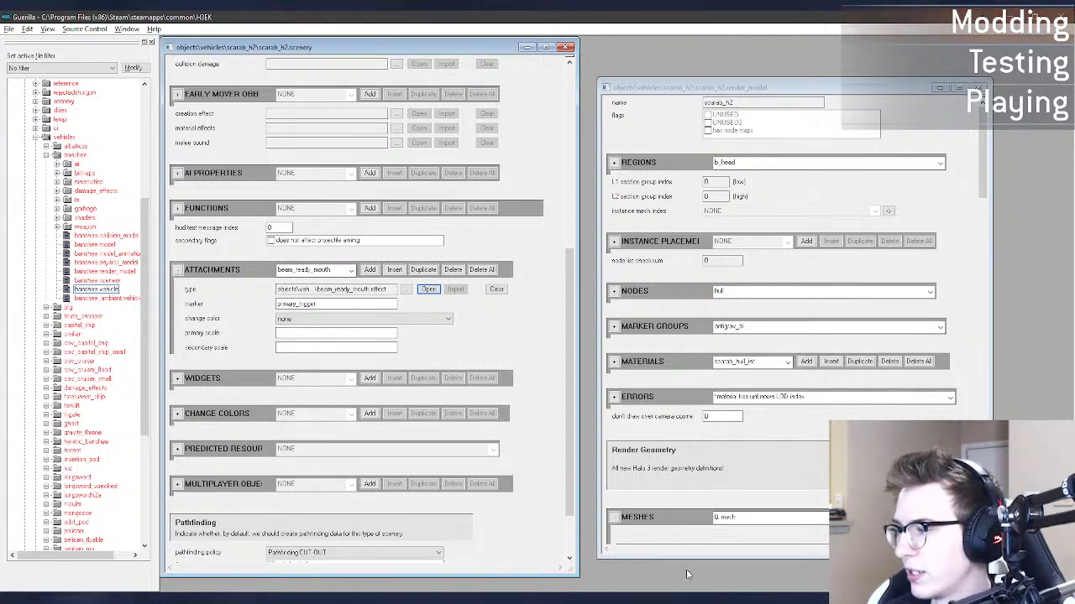
Step: Switch to H3 Sapien and examine the beam_ready_mouth effect up close on the scarab's head
mouse_move(672, 599)
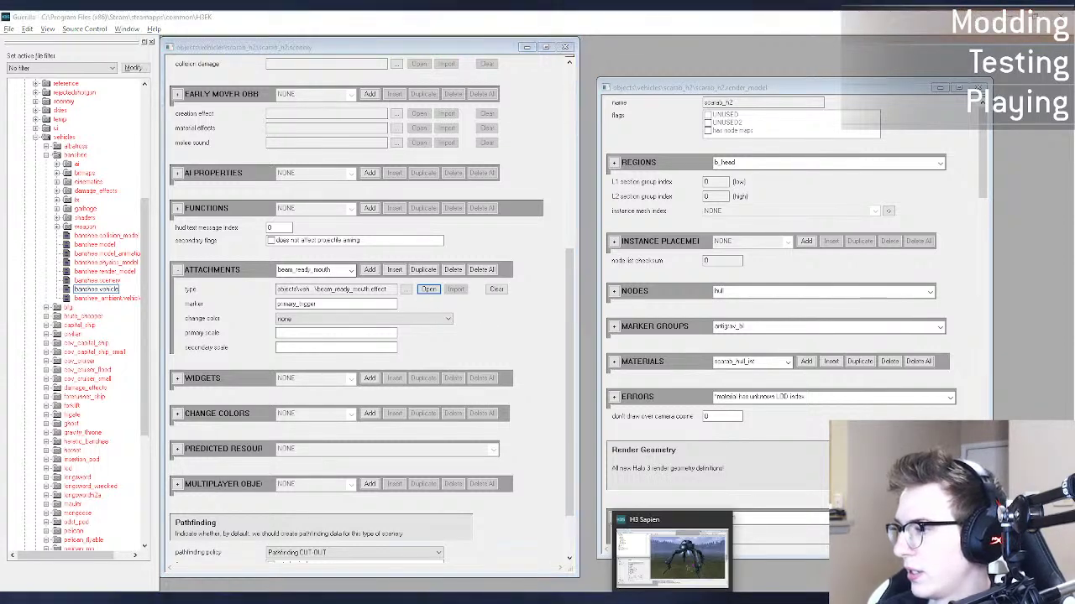
click(672, 558)
key(w)
middle_drag(722, 440, 726, 422)
key(s)
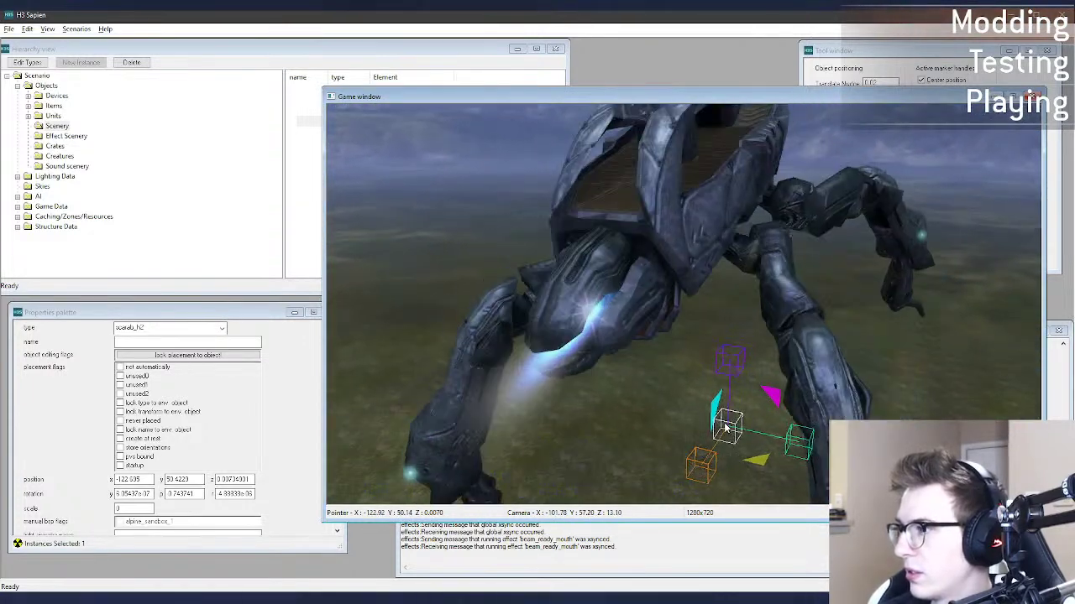
Step: Replace the placed scarab_h2 scenery with a fresh instance and set its three rotation values to 0
key(Delete)
right_click(715, 438)
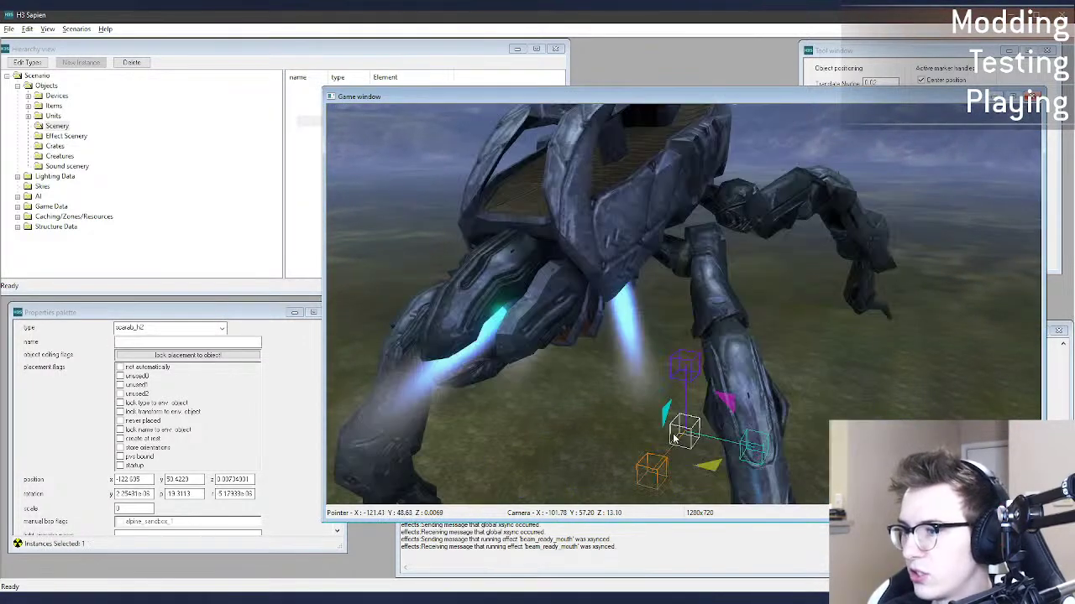
text(0)
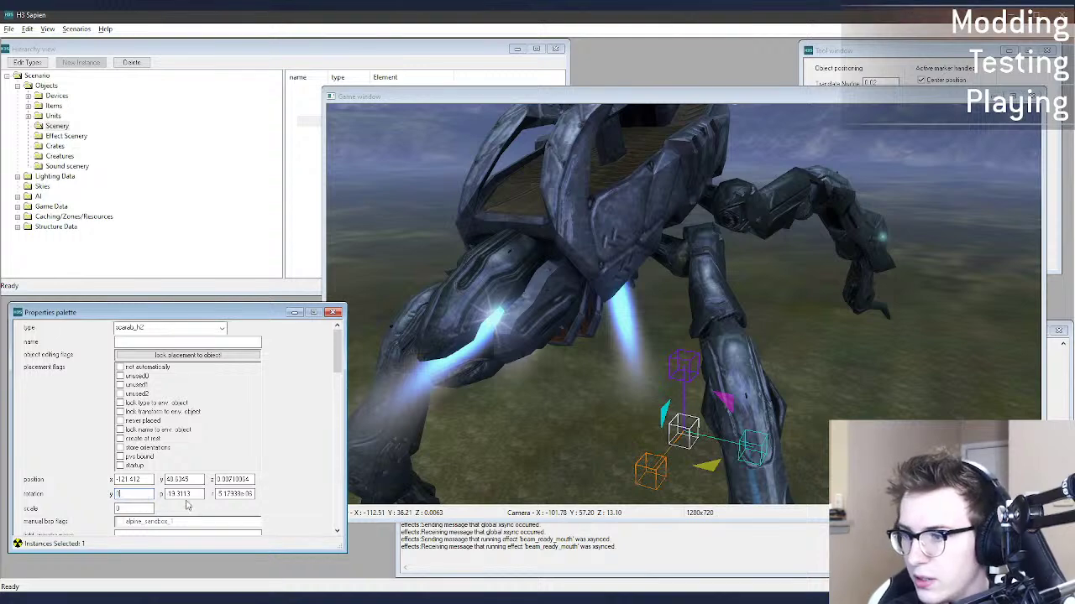
text(0)
double_click(225, 495)
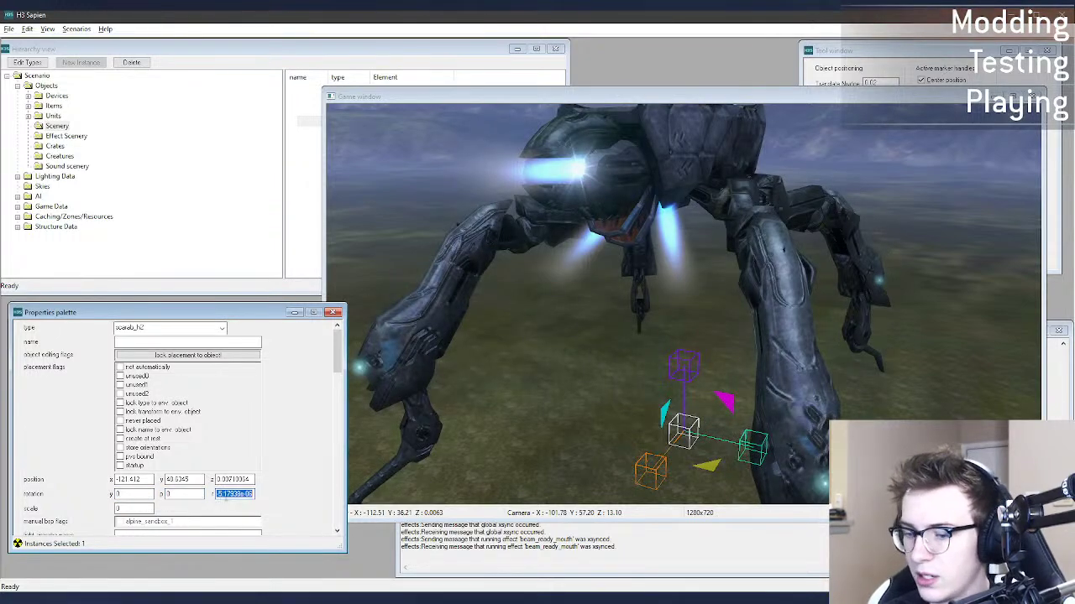
text(0)
key(d)
mouse_move(580, 352)
middle_down()
mouse_move(558, 327)
mouse_move(571, 390)
mouse_move(638, 399)
mouse_move(689, 394)
mouse_move(768, 361)
mouse_move(581, 340)
middle_up()
key(a)
key(a)
key(d)
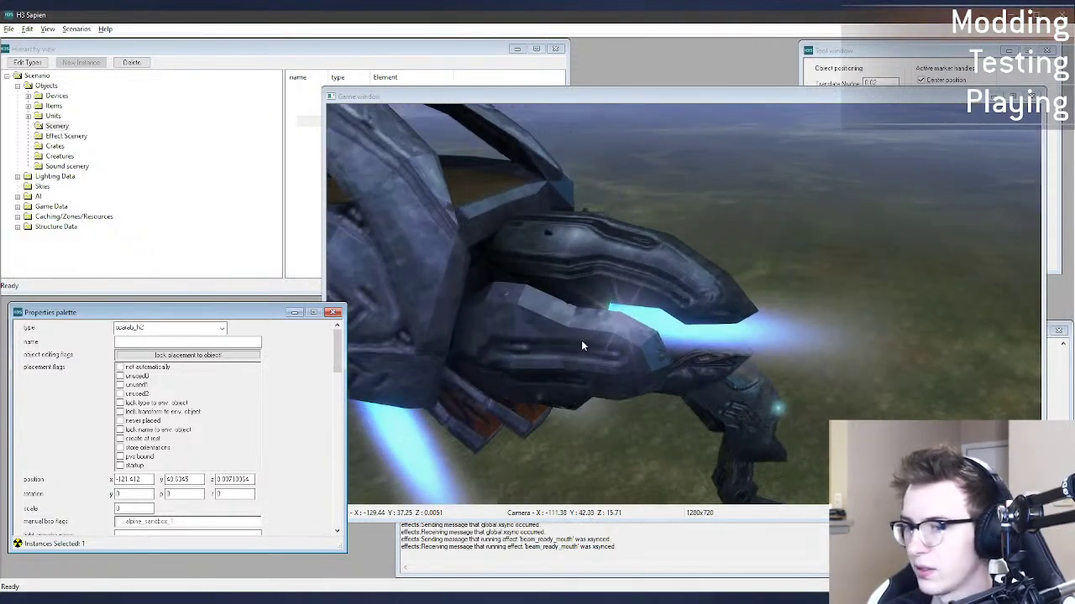
Step: In the H3EK Guerilla, open beam_ready_mouth.effect from the scenery's attachment and open its beam_ready_mouth.light_volume_system
click(668, 598)
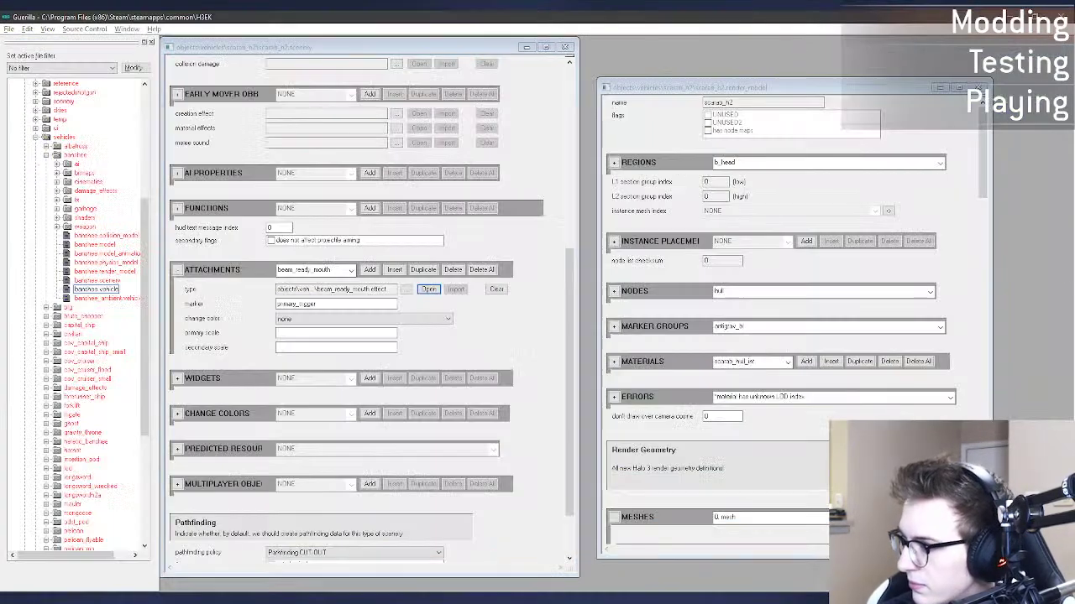
click(430, 294)
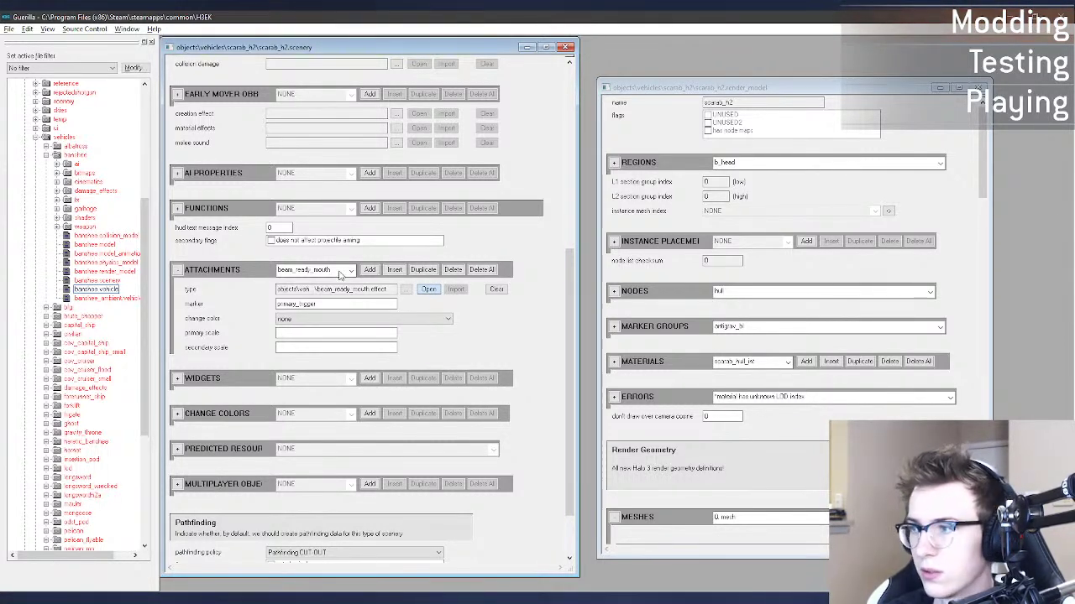
click(428, 290)
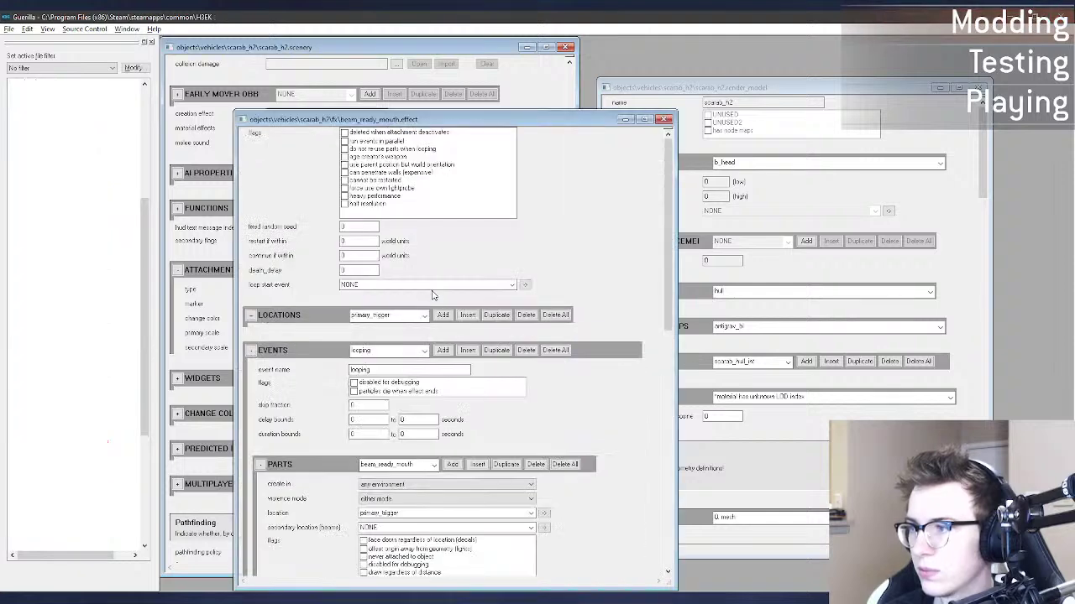
click(251, 318)
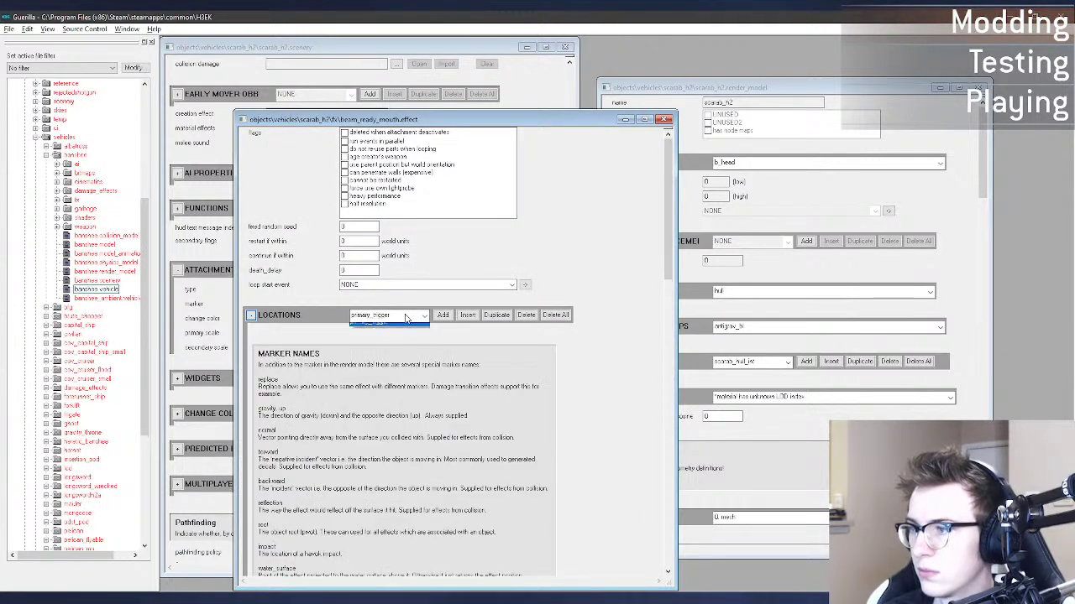
click(251, 317)
scroll(611, 384, down, 5)
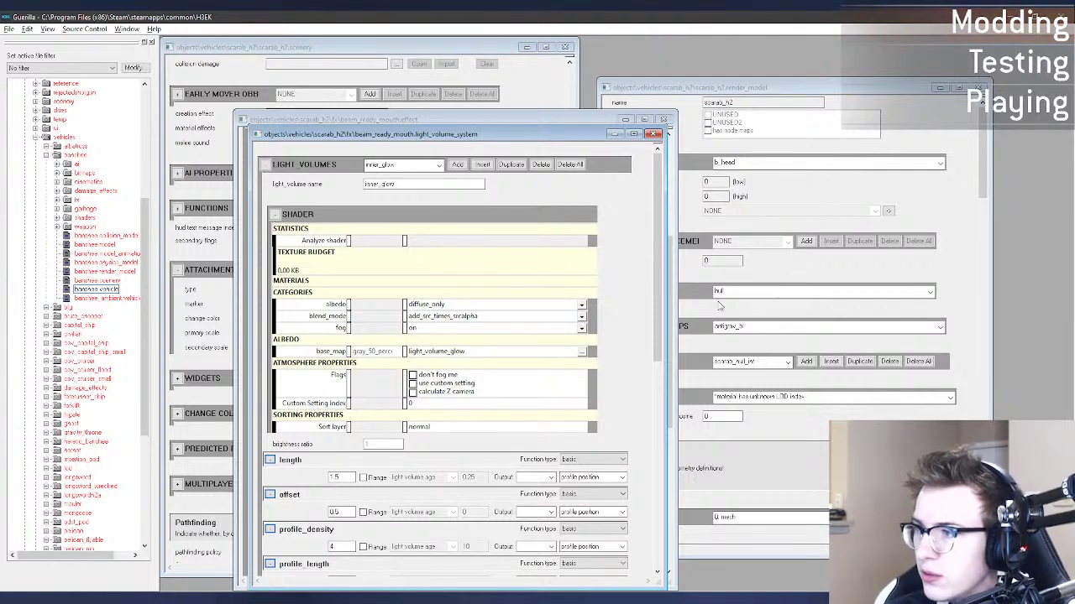
Step: Delete the inner_glow and inner_glow2 light volumes from beam_ready_mouth.light_volume_system, keeping only outer_glow
click(420, 165)
click(394, 186)
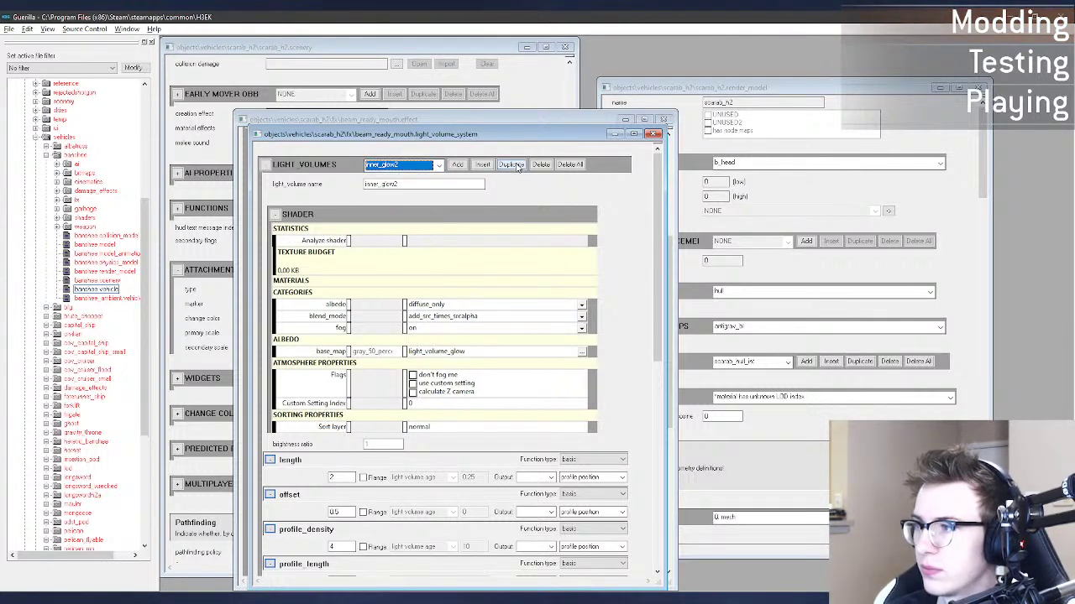
click(401, 164)
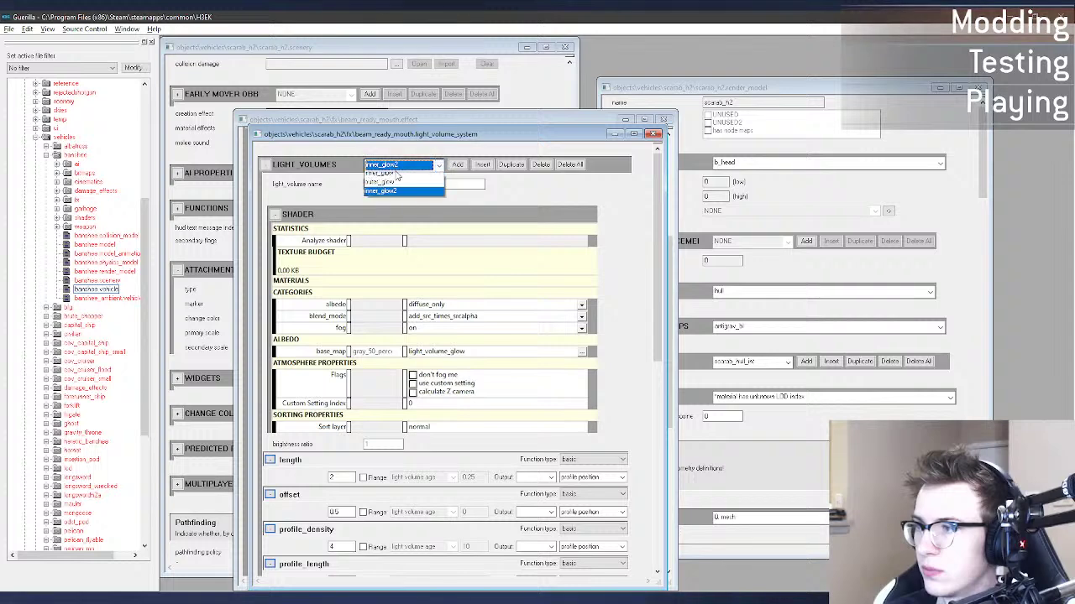
click(394, 182)
click(403, 164)
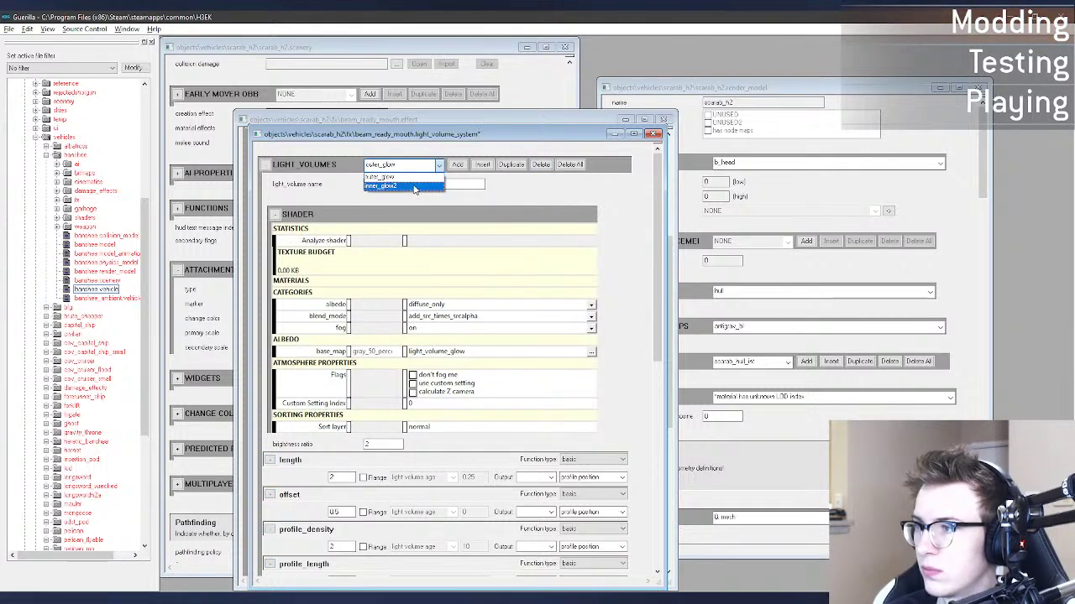
click(414, 186)
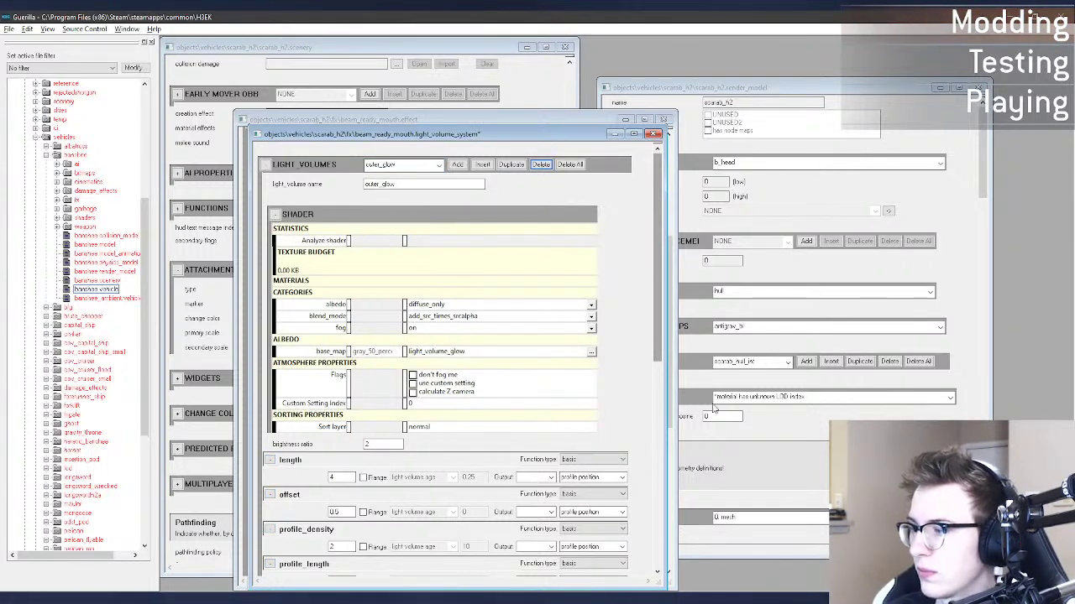
Step: Switch to the Halo 2 Guerilla and check the uppermost color of the color function in beam_ready_mouth.light_volume
key(alt+Tab)
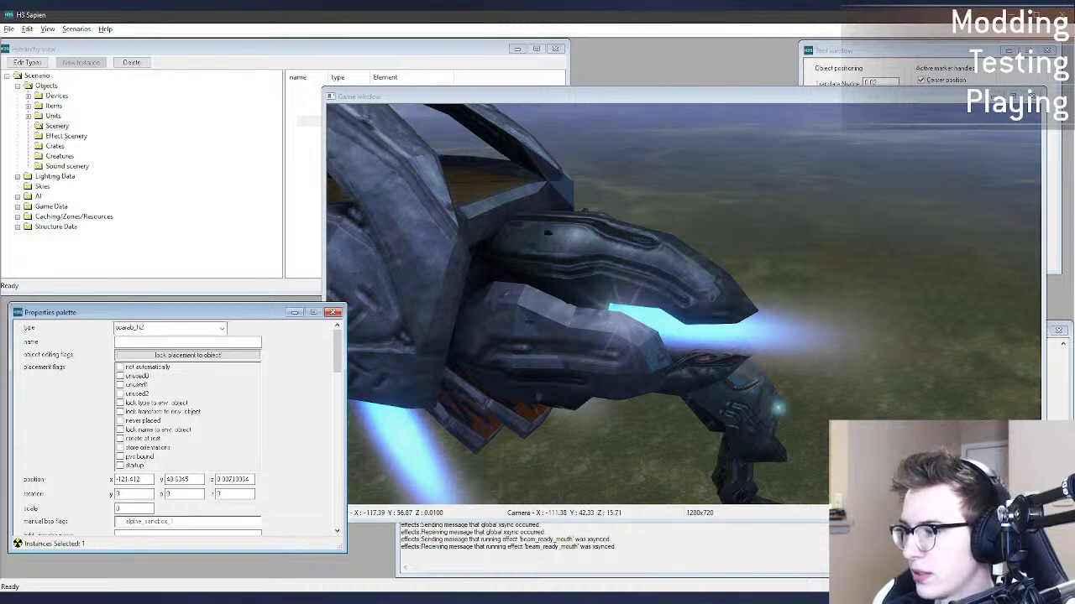
key(alt+Tab)
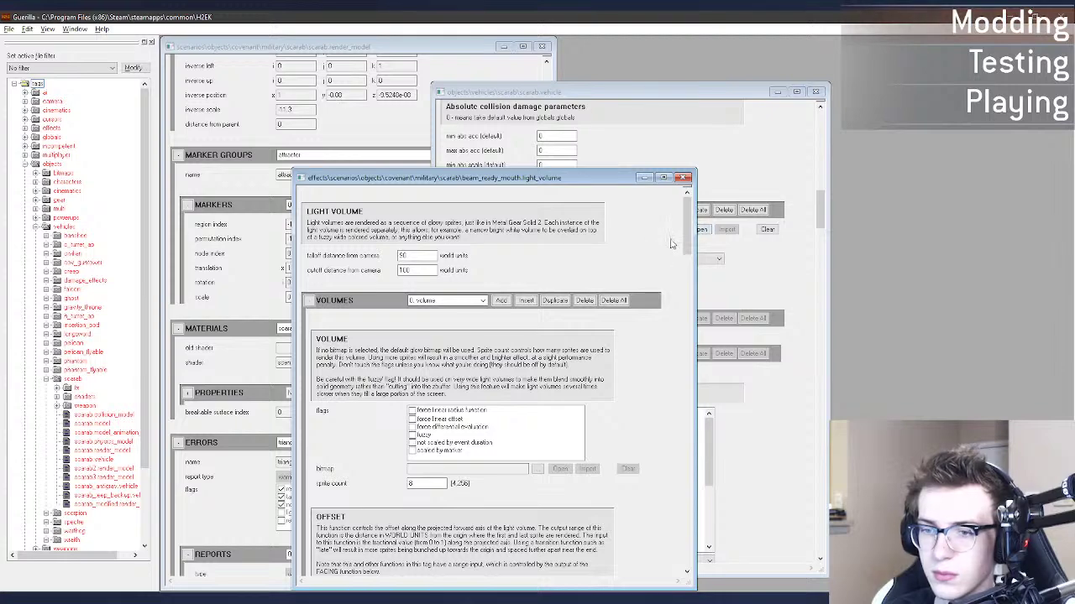
click(479, 307)
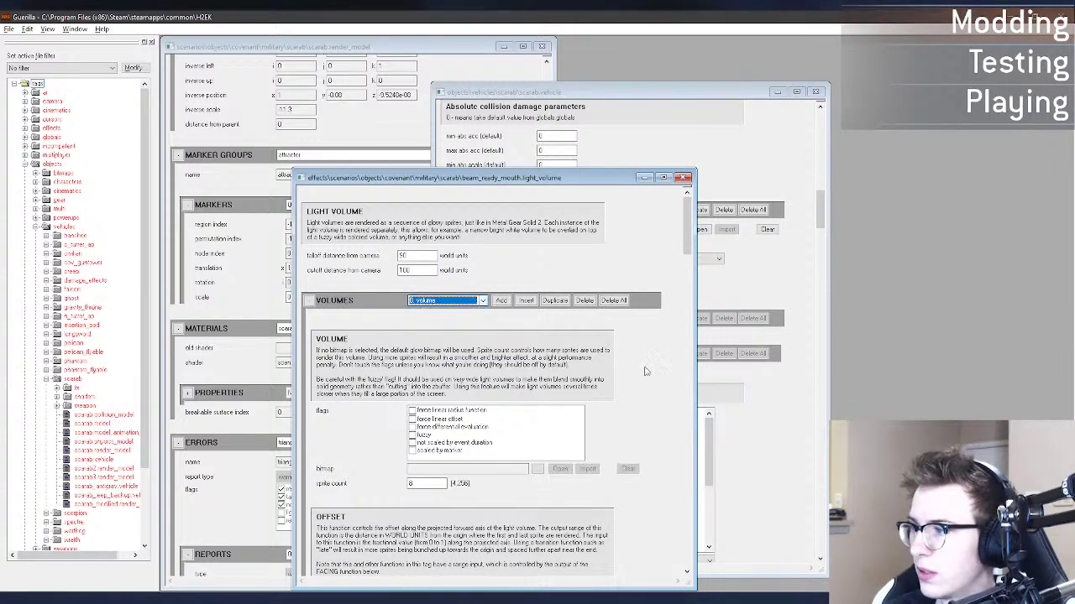
drag(686, 223, 698, 375)
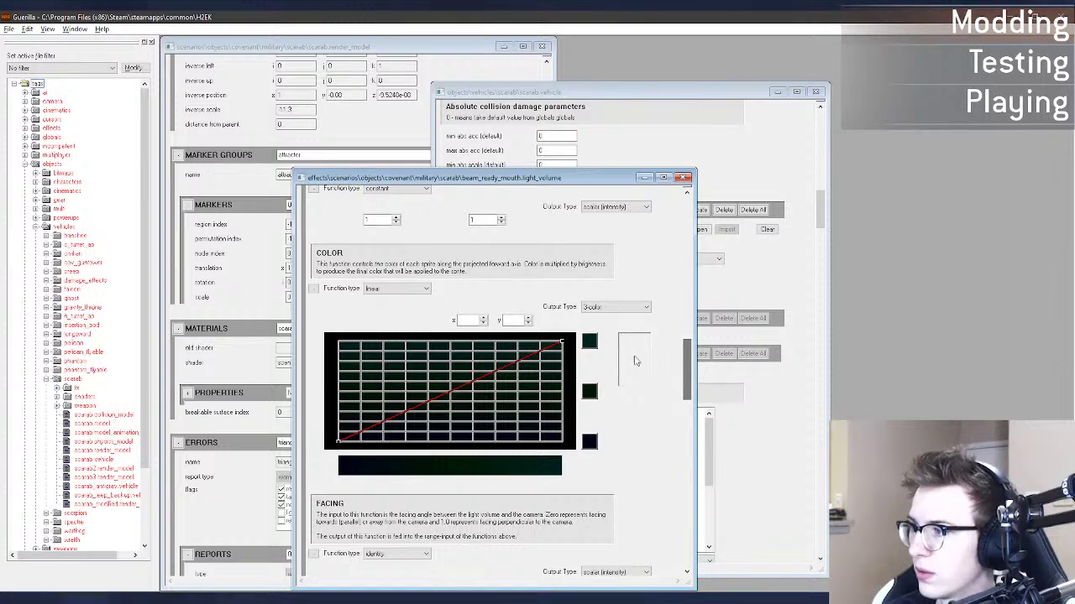
click(589, 341)
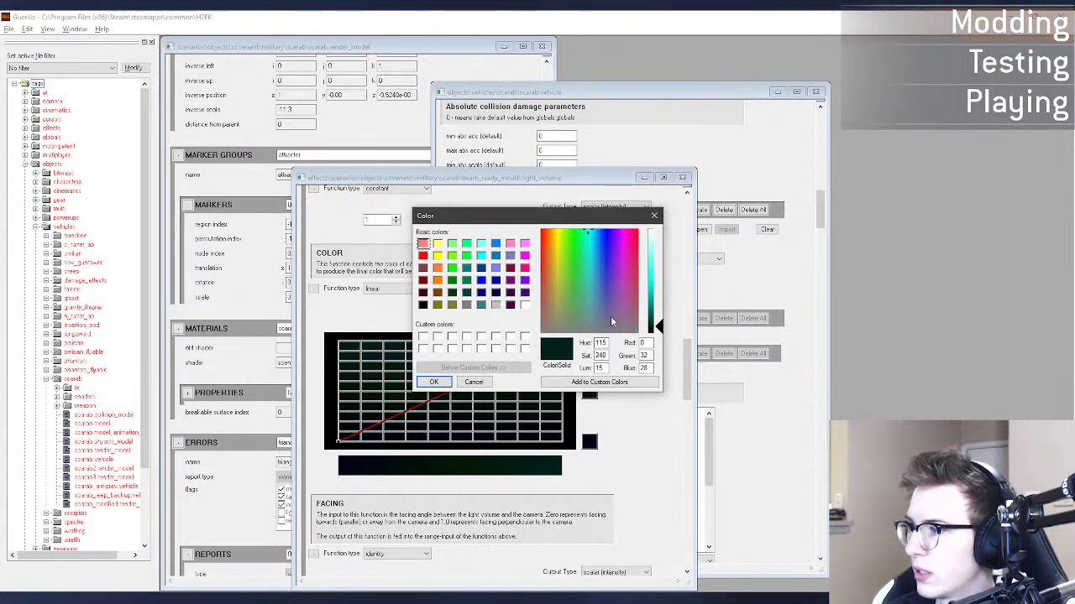
click(654, 215)
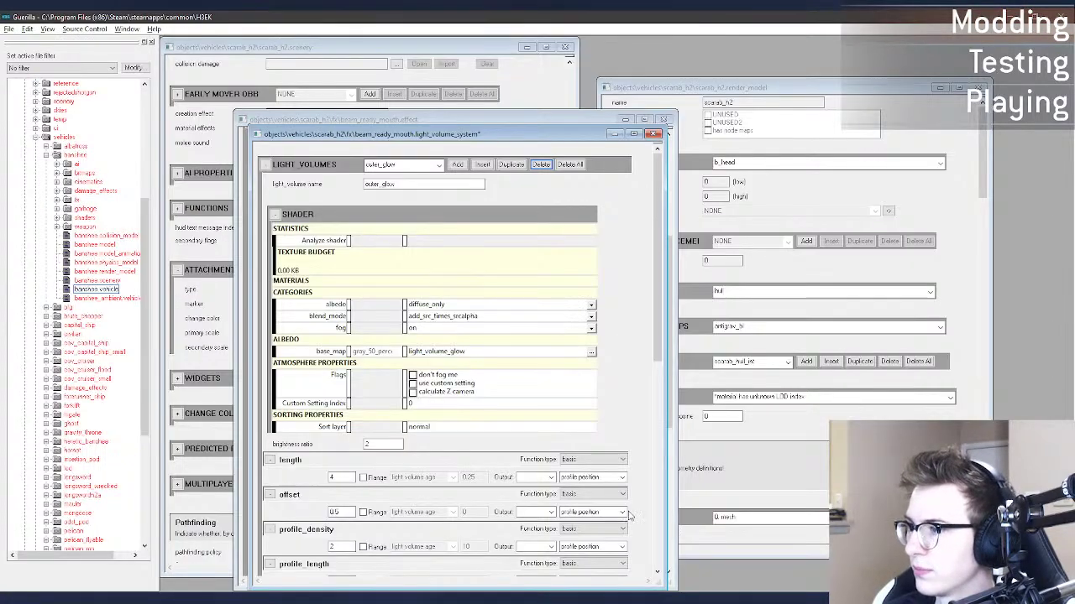
Step: In the Halo 3 Guerilla, set outer_glow's profile_color to a fully saturated bright turquoise green
drag(657, 292, 649, 375)
scroll(649, 376, down, 5)
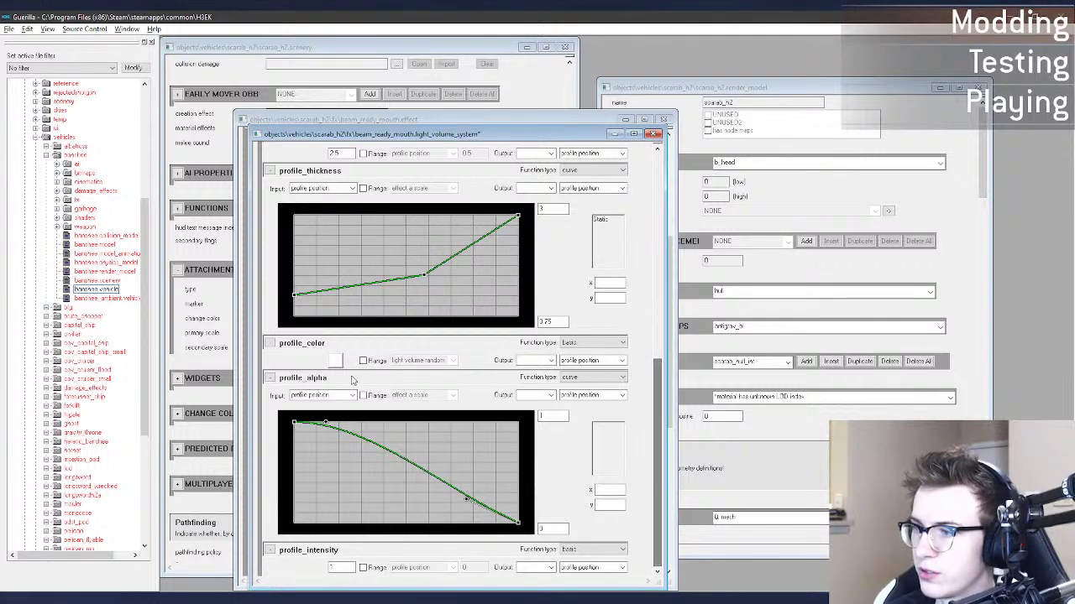
click(335, 360)
click(578, 274)
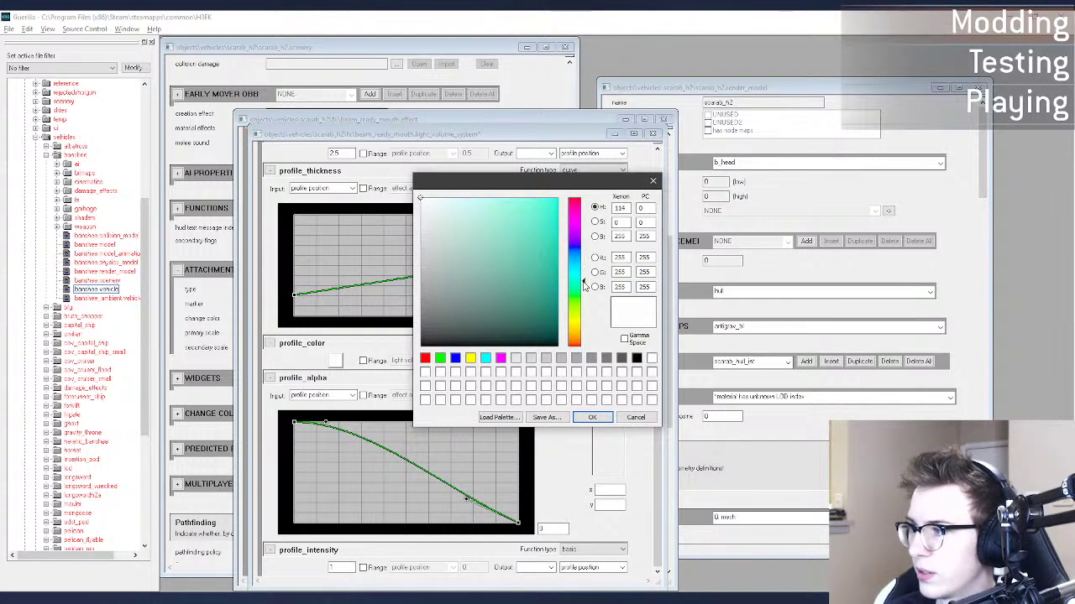
drag(515, 224, 574, 183)
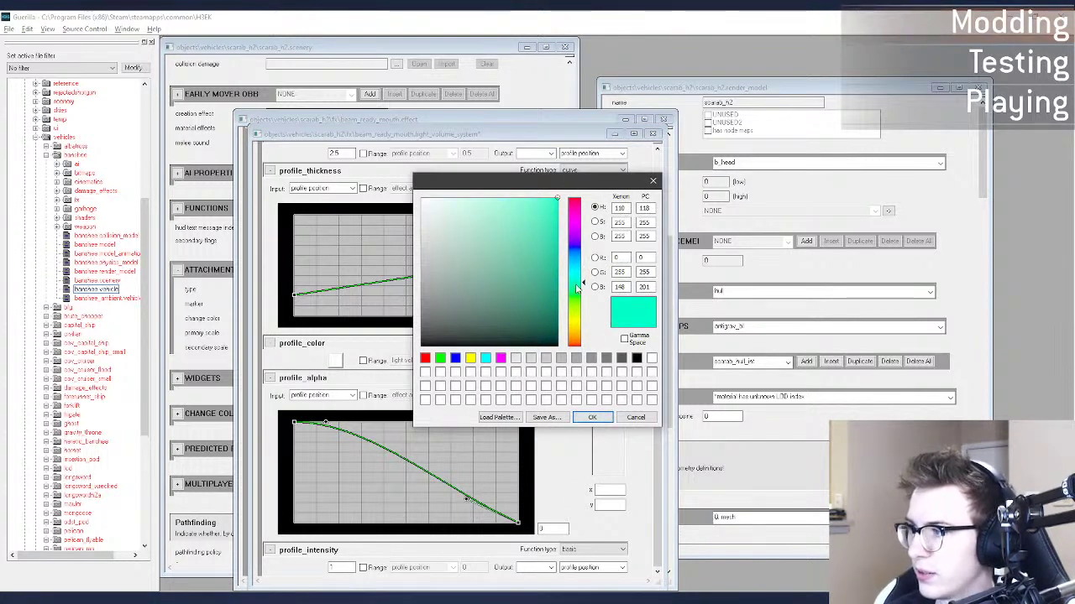
click(593, 418)
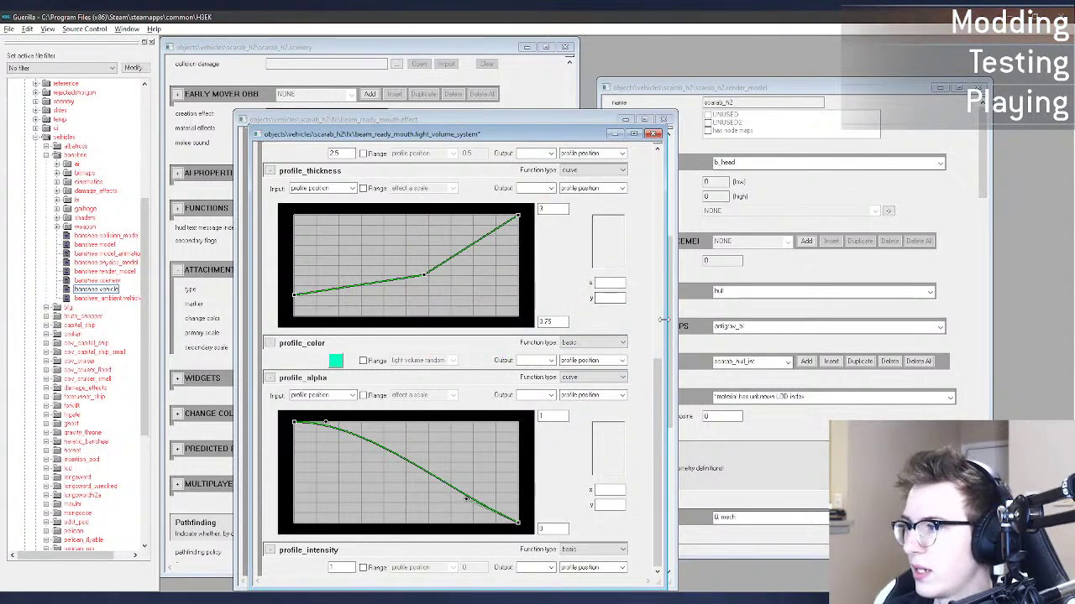
Step: Set outer_glow's length to 1.5 and check the reloaded effect on a newly placed scarab in H3 Sapien
scroll(466, 499, up, 5)
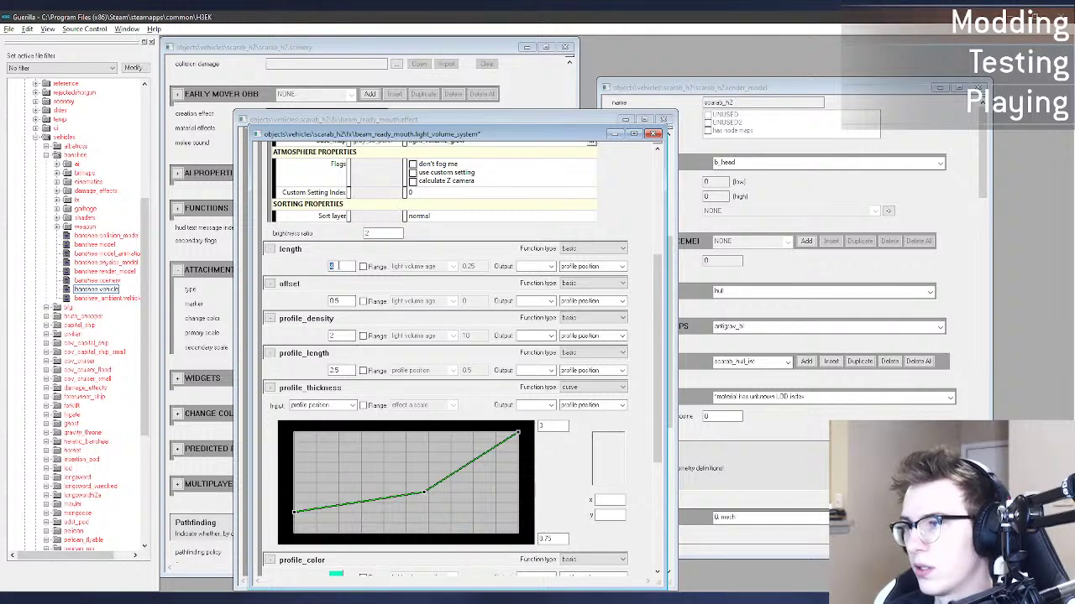
key(alt+Tab)
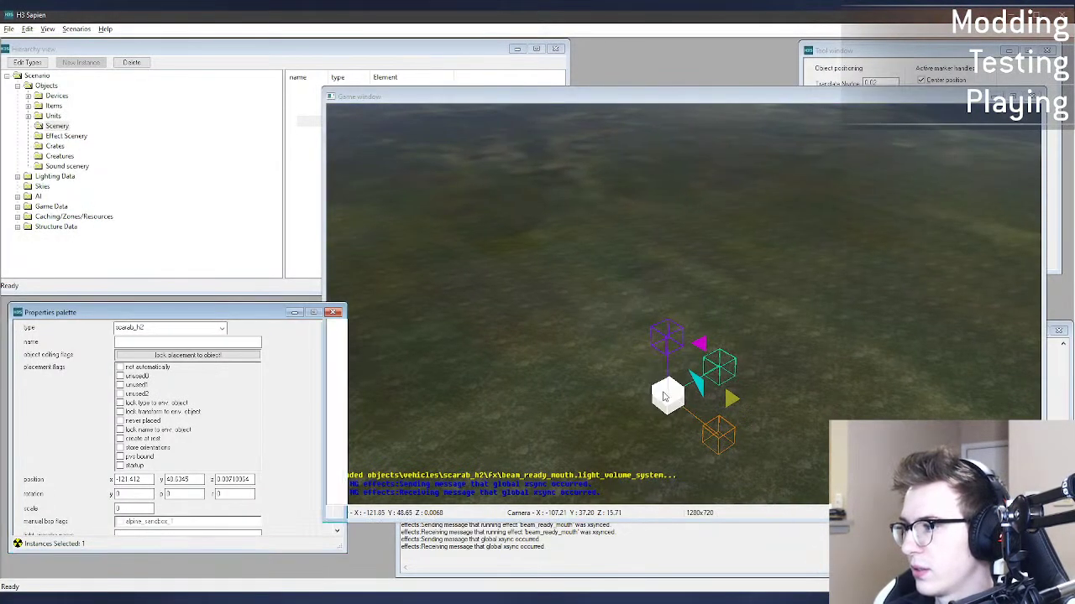
mouse_move(667, 396)
mouse_down()
mouse_move(655, 406)
mouse_move(651, 395)
mouse_up()
key(d)
middle_drag(650, 394, 613, 322)
key(d)
key(a)
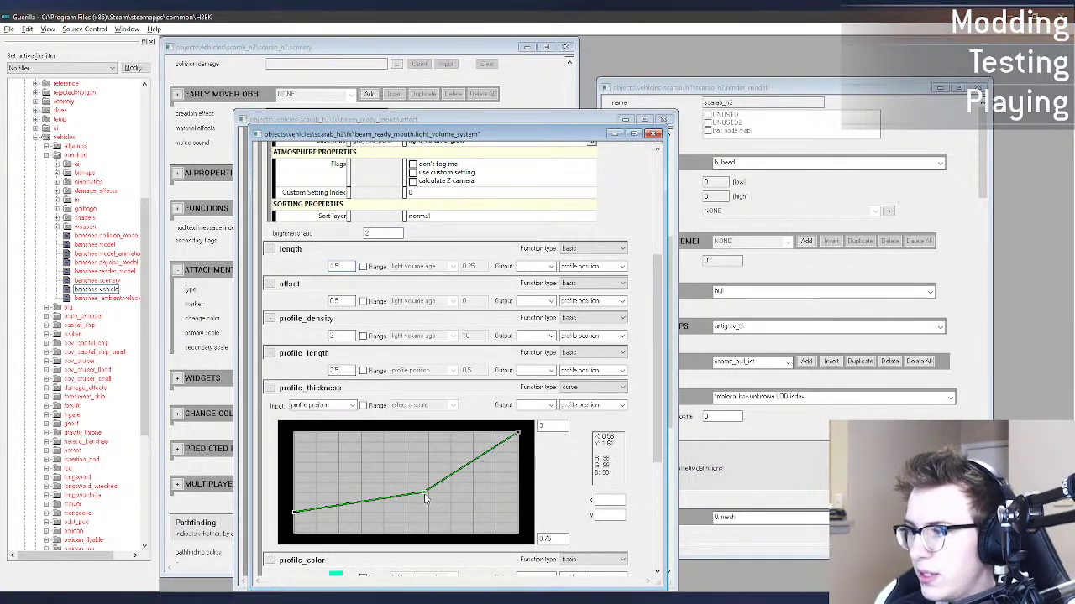
Step: Flatten outer_glow's profile_thickness curve at its maximum, save the tag, and check the effect on a newly placed scarab in H3 Sapien
drag(425, 497, 406, 463)
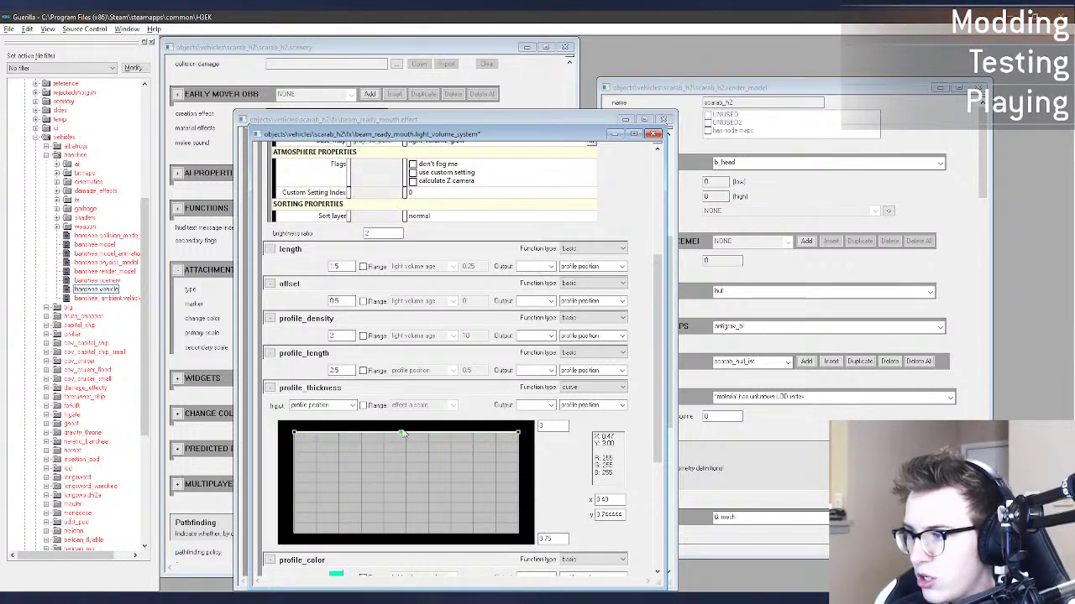
key(ctrl+s)
key(alt+Tab)
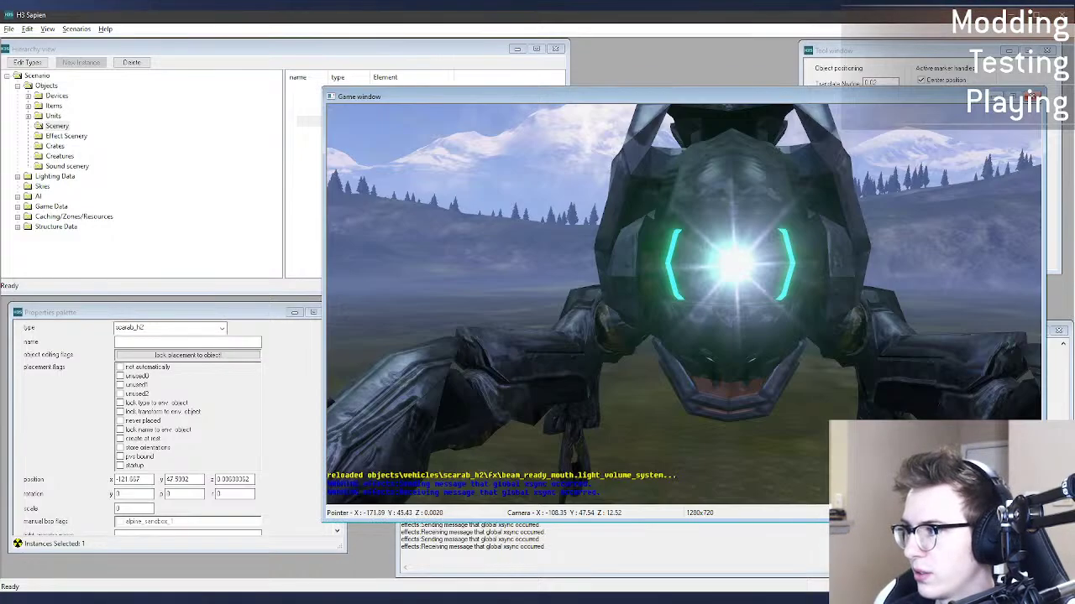
key(d)
middle_drag(684, 304, 615, 353)
drag(683, 421, 688, 424)
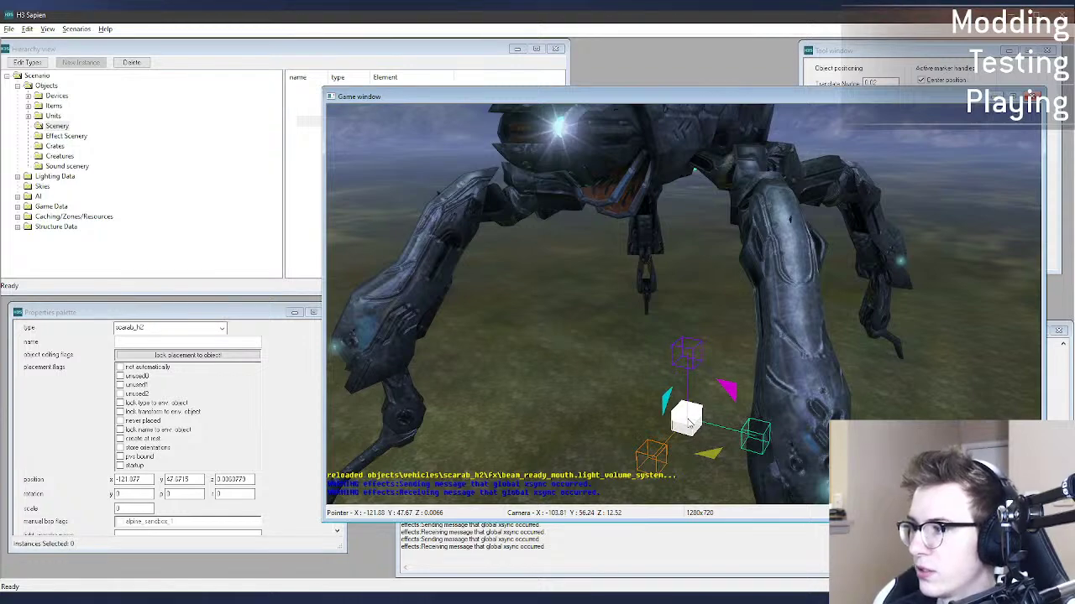
key(Delete)
right_click(685, 426)
key(a)
middle_drag(685, 425, 739, 353)
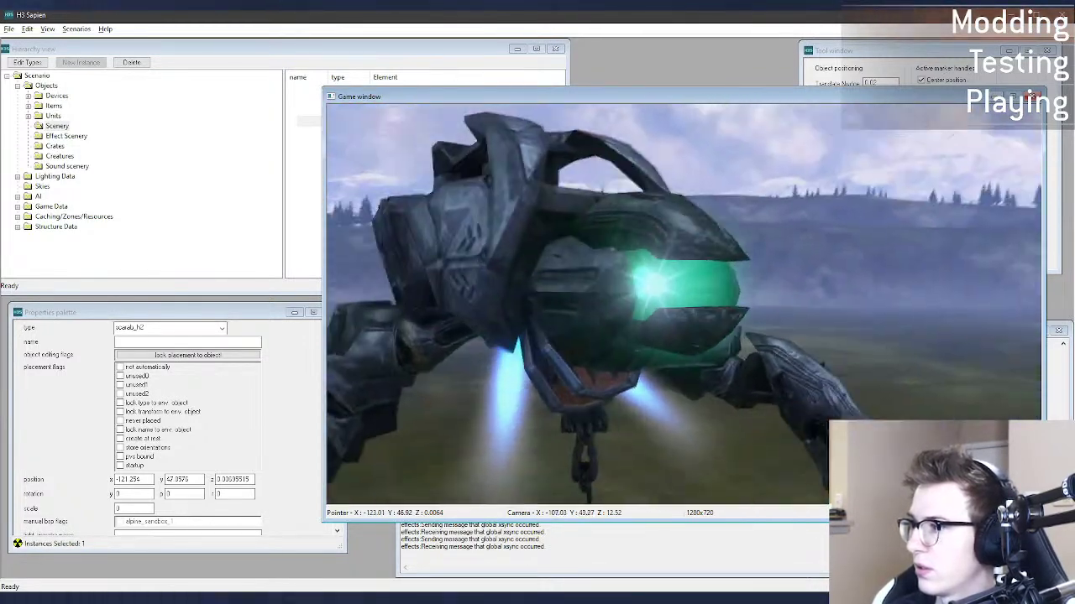
Step: Change the maximum value of outer_glow's profile_thickness curve and check the mouth glow on a newly placed scarab in H3 Sapien
key(alt+Tab)
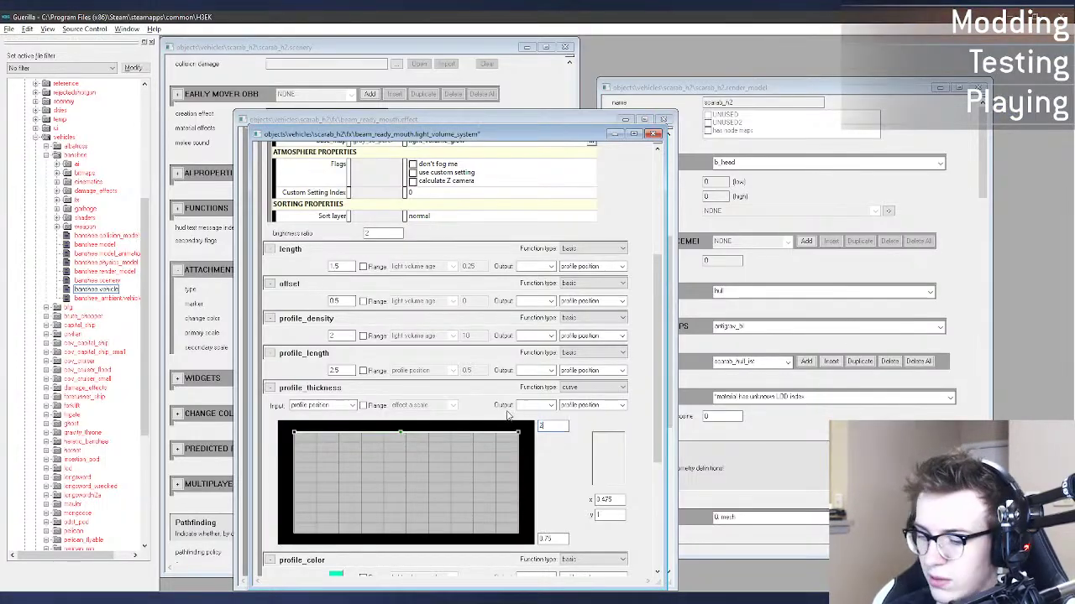
key(alt+Tab)
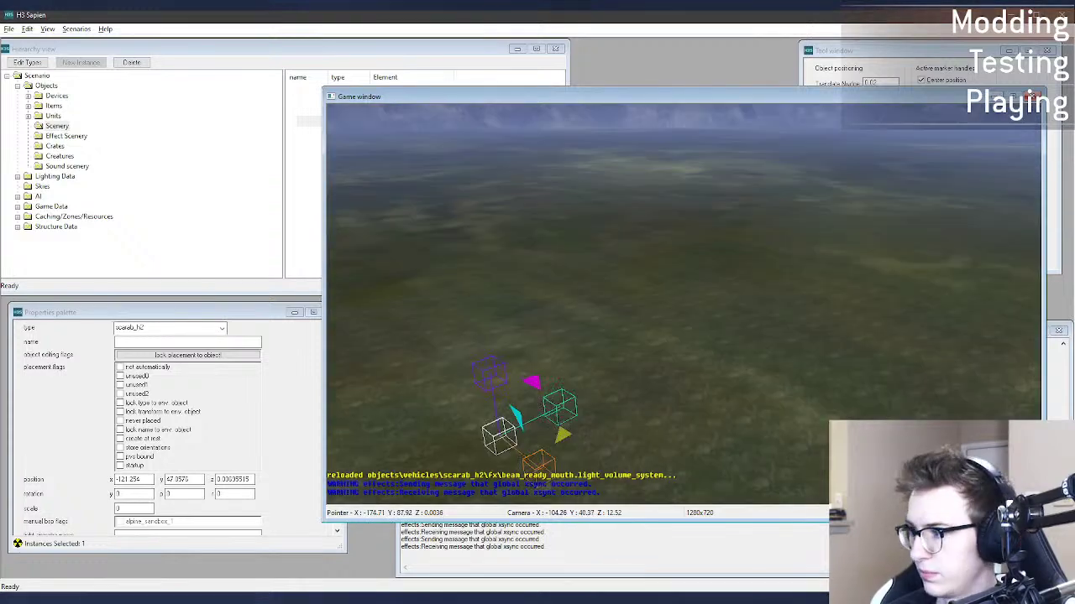
drag(491, 448, 501, 456)
key(d)
middle_drag(503, 453, 311, 329)
key(d)
key(s)
key(w)
Step: Compare the scarab's mouth glow from the side between H2 Sapien's 03b_newmombasa scenario and H3 Sapien
key(alt+Tab)
key(w)
middle_drag(709, 361, 680, 370)
key(w)
key(a)
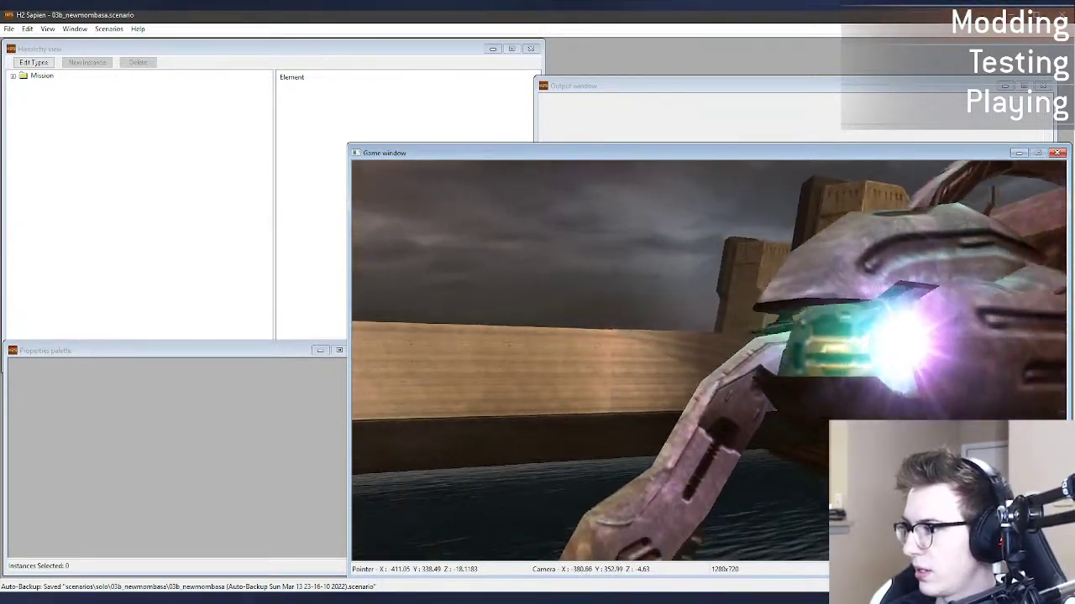
key(alt+Tab)
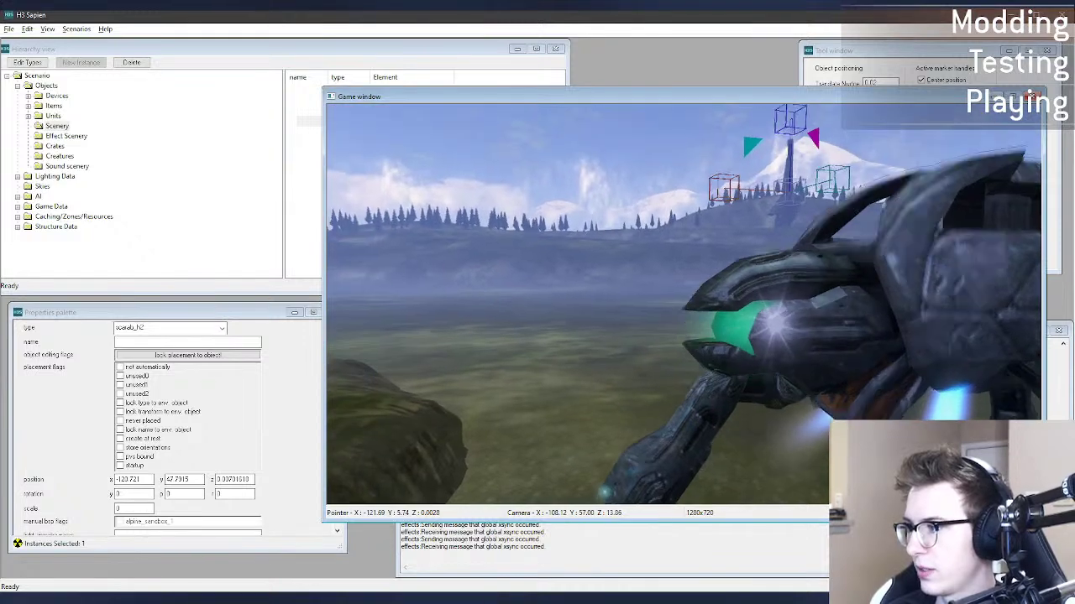
key(alt+Tab)
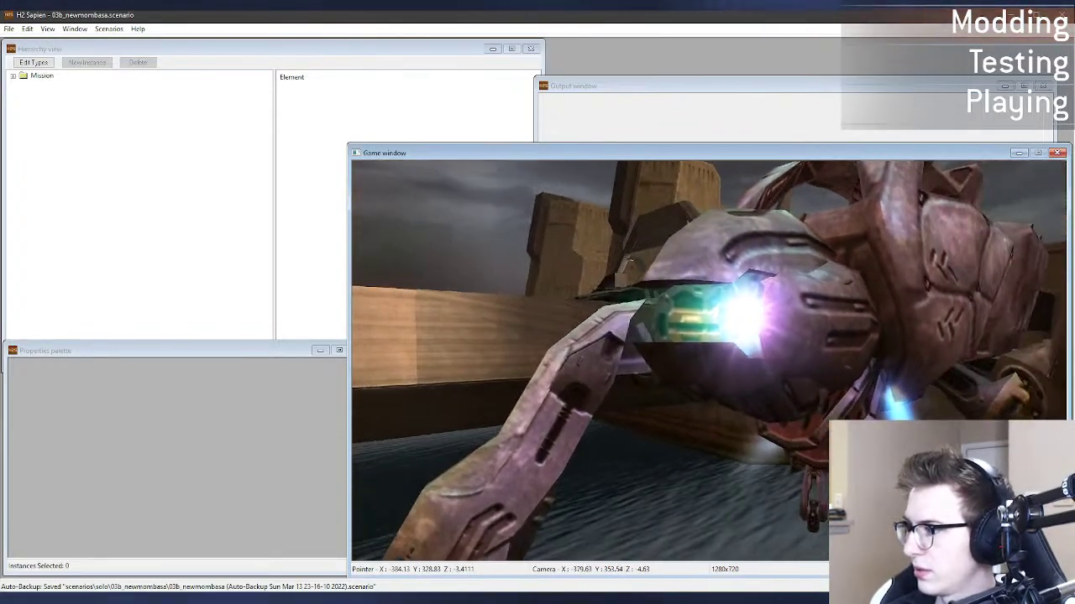
Step: Set outer_glow's profile_intensity to 0.5, save the tag, and check the mouth glow on a newly placed scarab in H3 Sapien
key(alt+Tab)
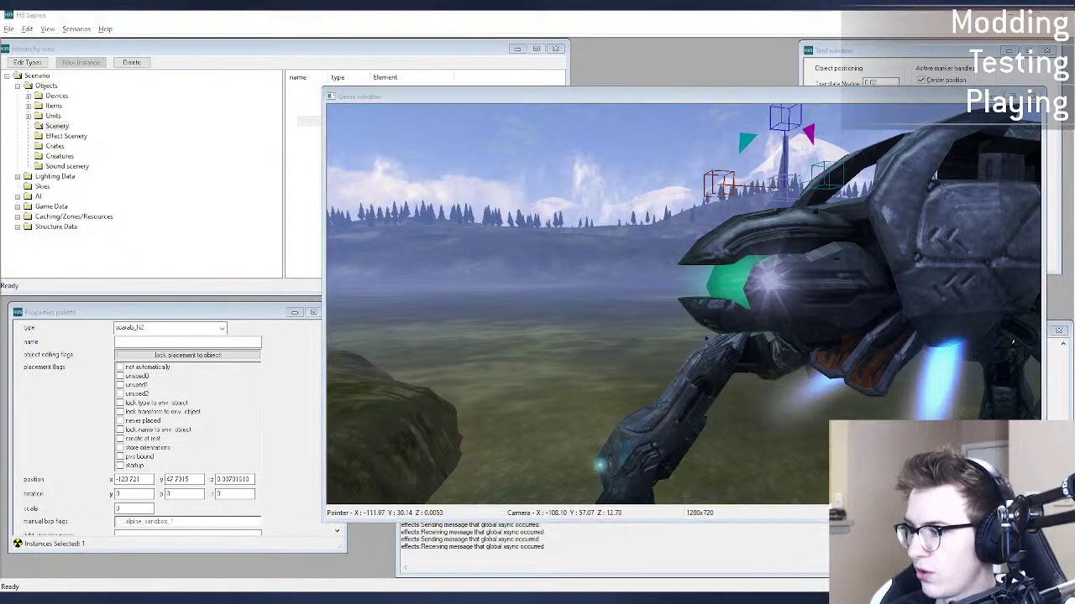
key(alt+Tab)
drag(659, 409, 656, 543)
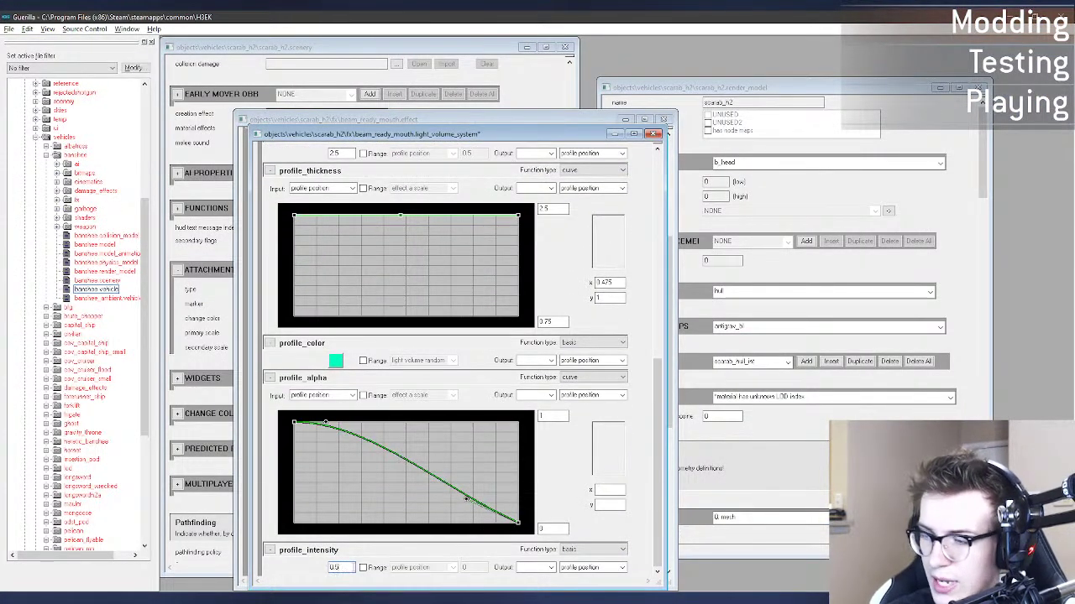
key(alt+Tab)
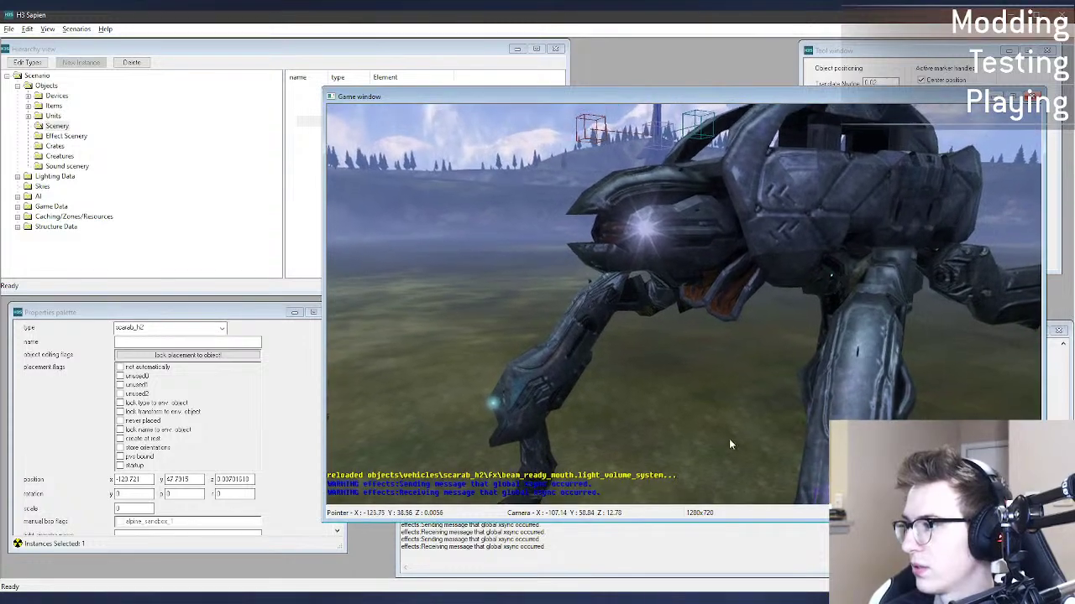
drag(757, 499, 753, 497)
key(a)
mouse_move(753, 497)
middle_down()
mouse_move(743, 458)
mouse_move(781, 437)
middle_up()
key(s)
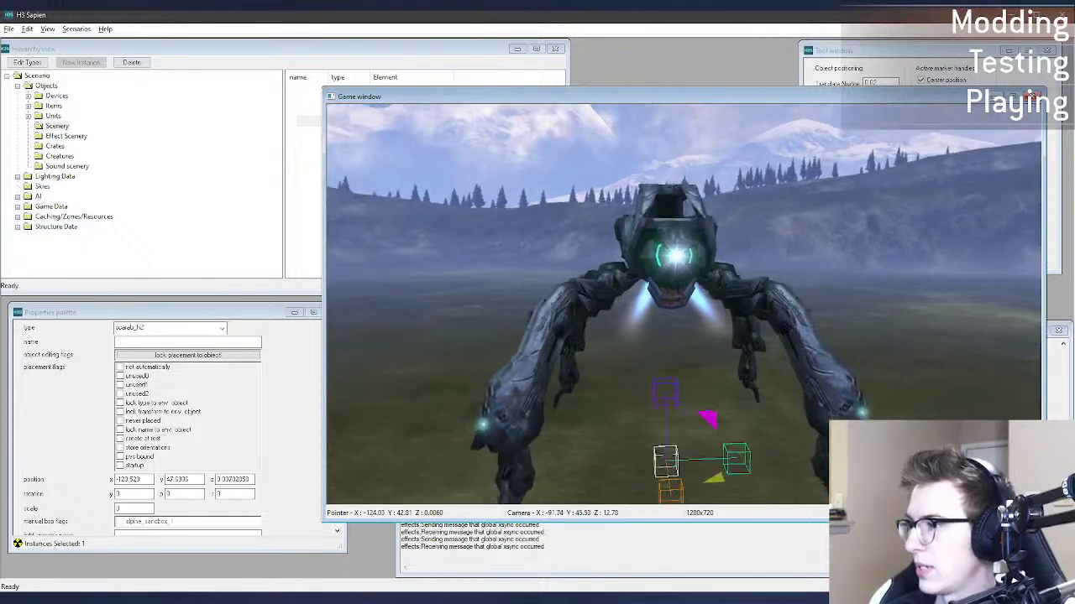
Step: Inspect the scarab's mouth glow from the front and from ground level with the scarab deselected
key(s)
key(d)
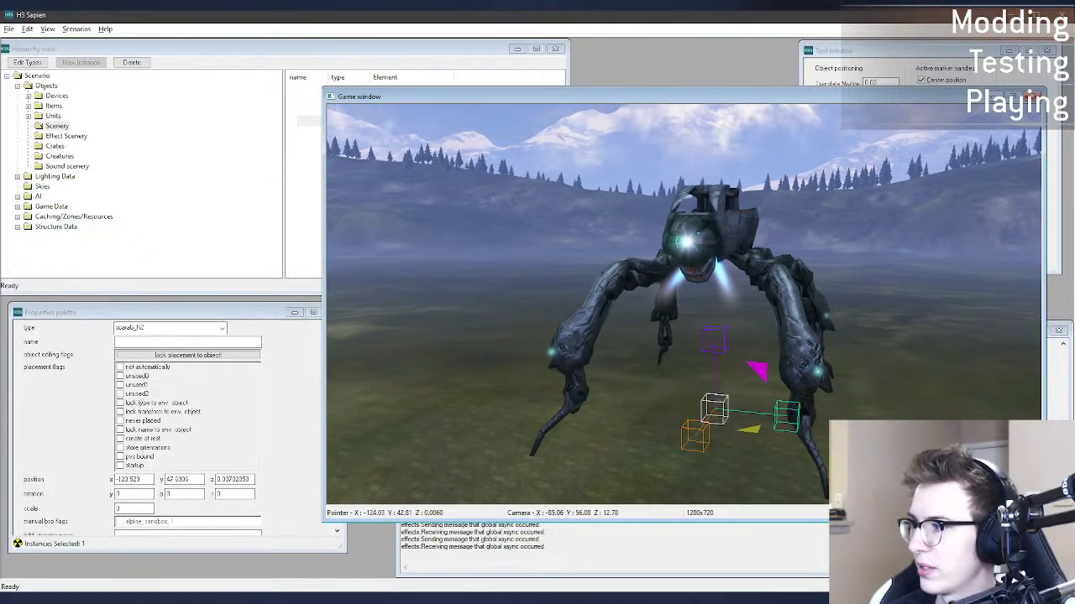
key(w)
key(d)
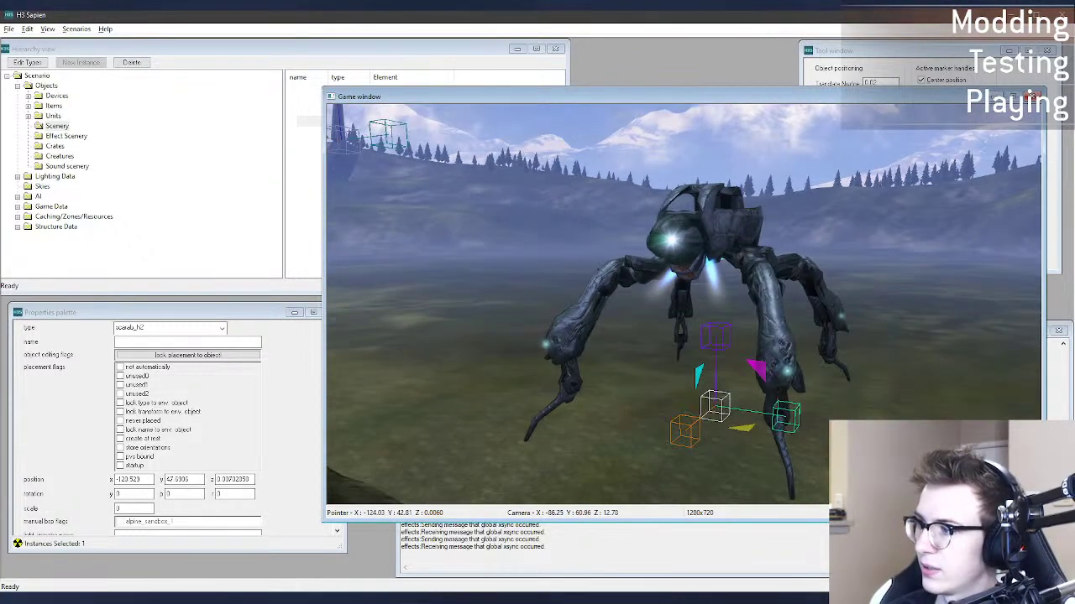
key(w)
click(60, 156)
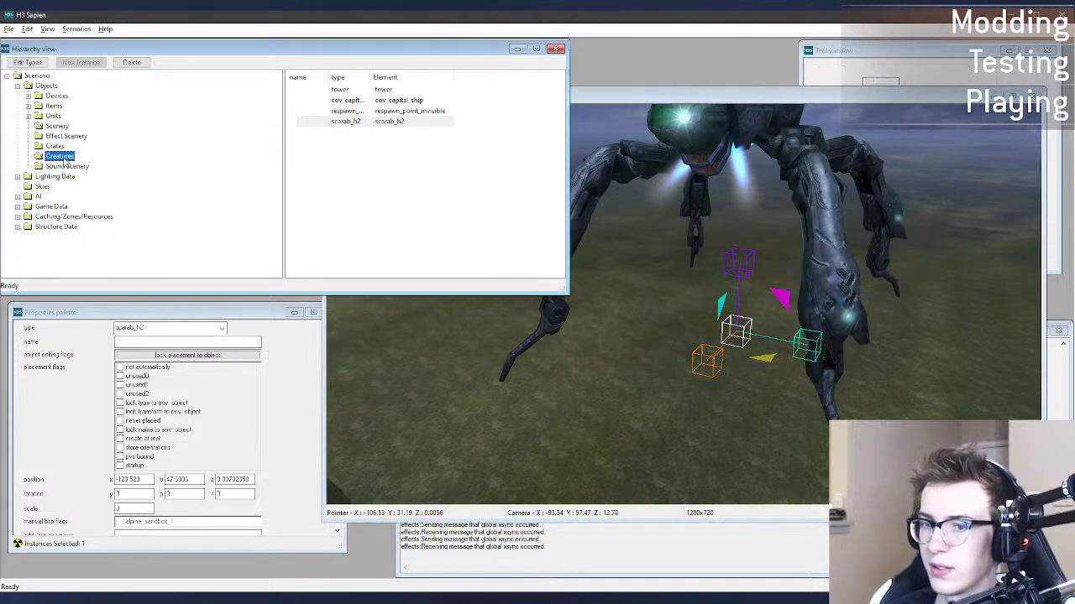
click(641, 402)
middle_drag(640, 402, 640, 269)
key(f)
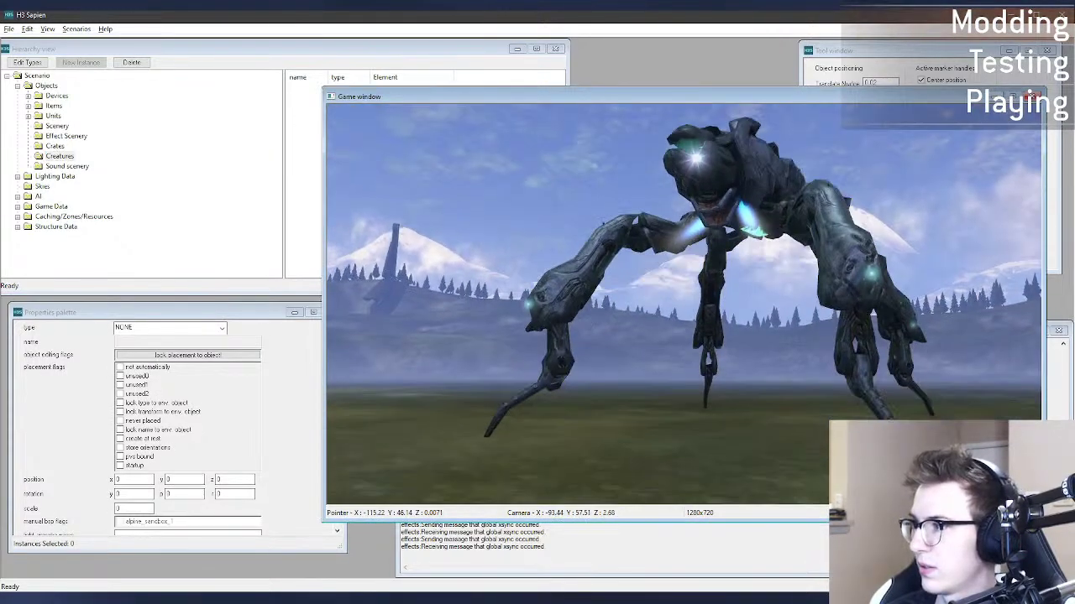
key(w)
key(Tab)
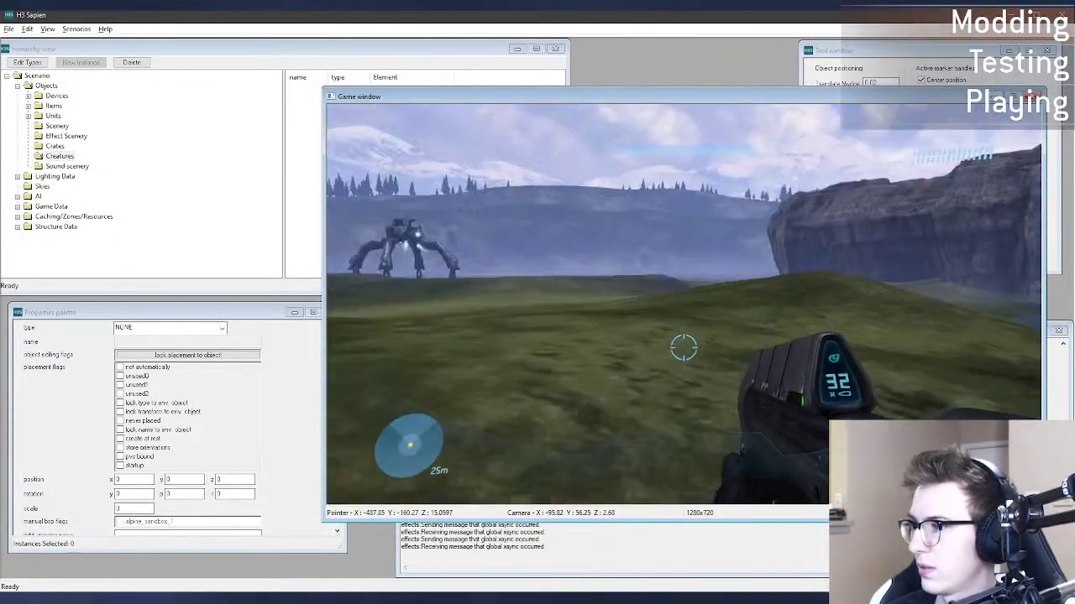
Step: Return from player control to the free camera and examine the scarab's lights from its other side and from above
key(Tab)
key(w)
mouse_move(675, 360)
middle_down()
mouse_move(642, 353)
mouse_move(678, 339)
middle_up()
key(shift)
key(w)
key(a)
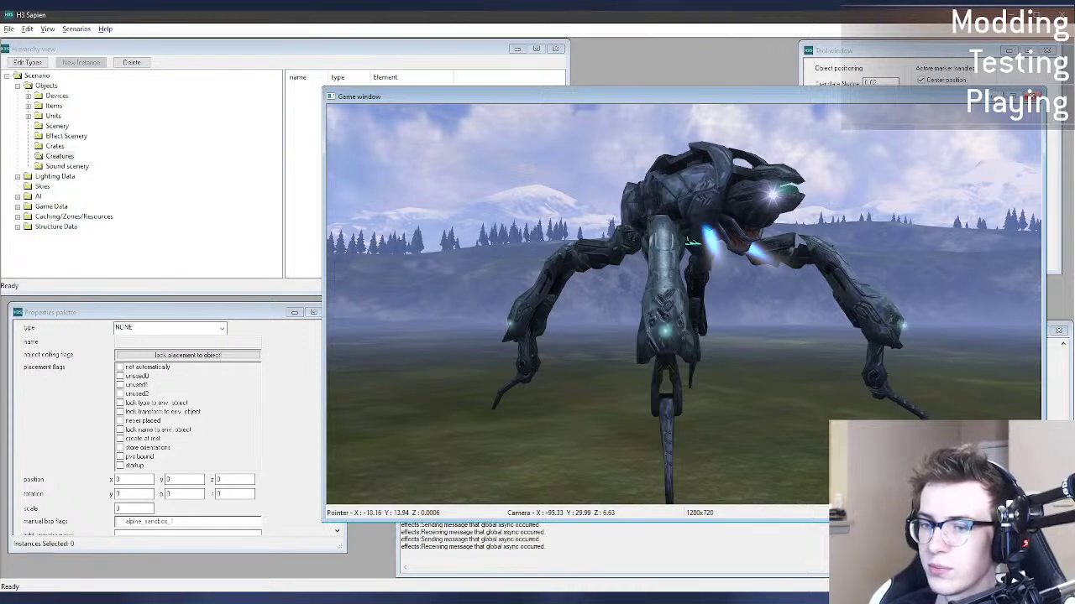
key(w)
key(d)
key(s)
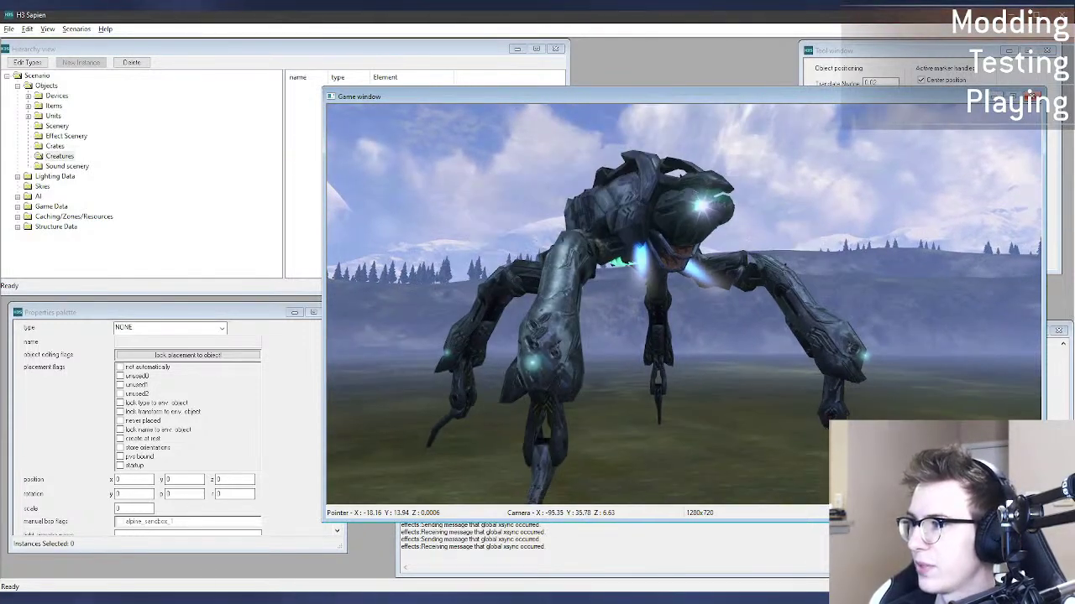
key(r)
key(a)
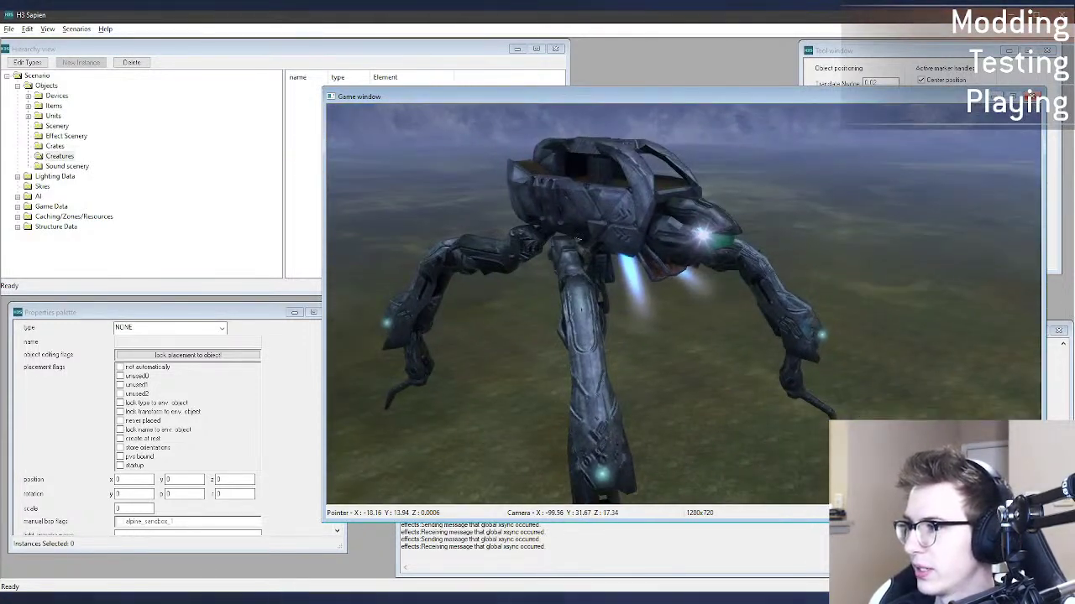
Step: Examine the mouth glow from below and head-on, and inspect the round light flare under the scarab's body up close
key(w)
key(d)
key(f)
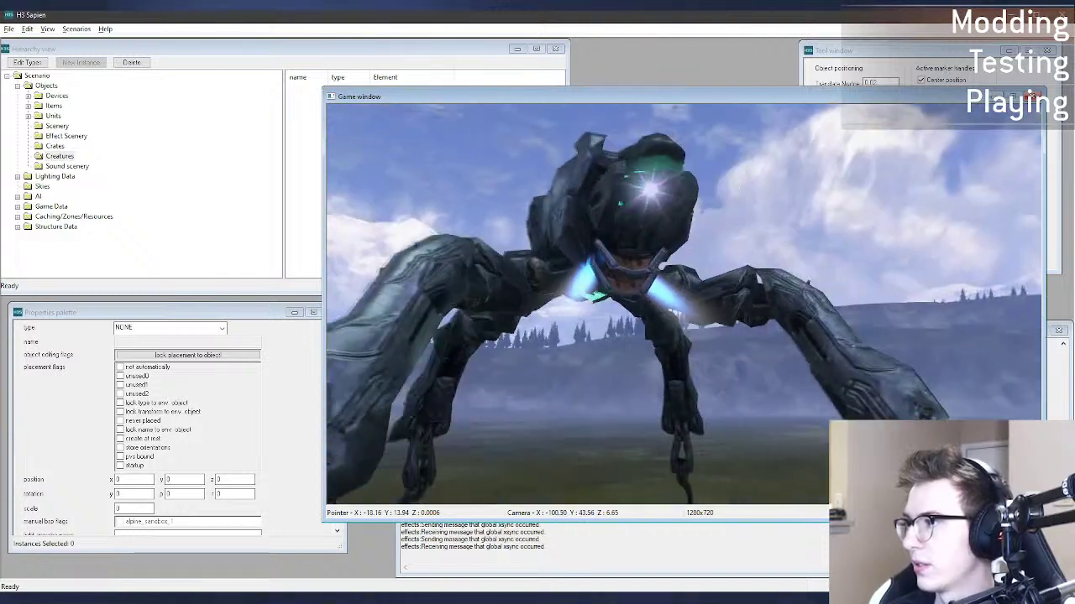
key(r)
key(d)
key(s)
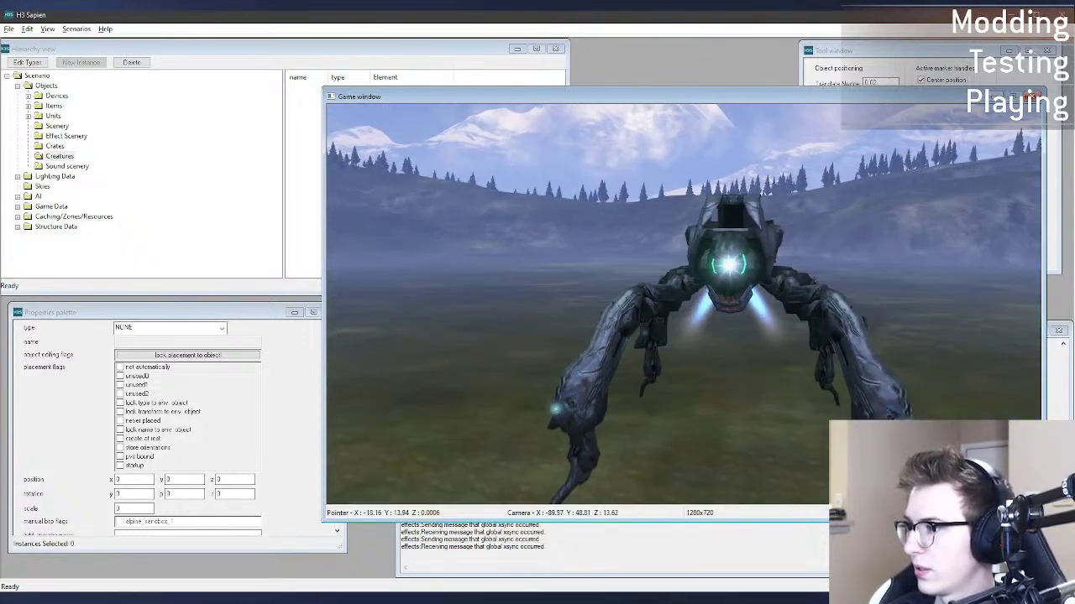
key(a)
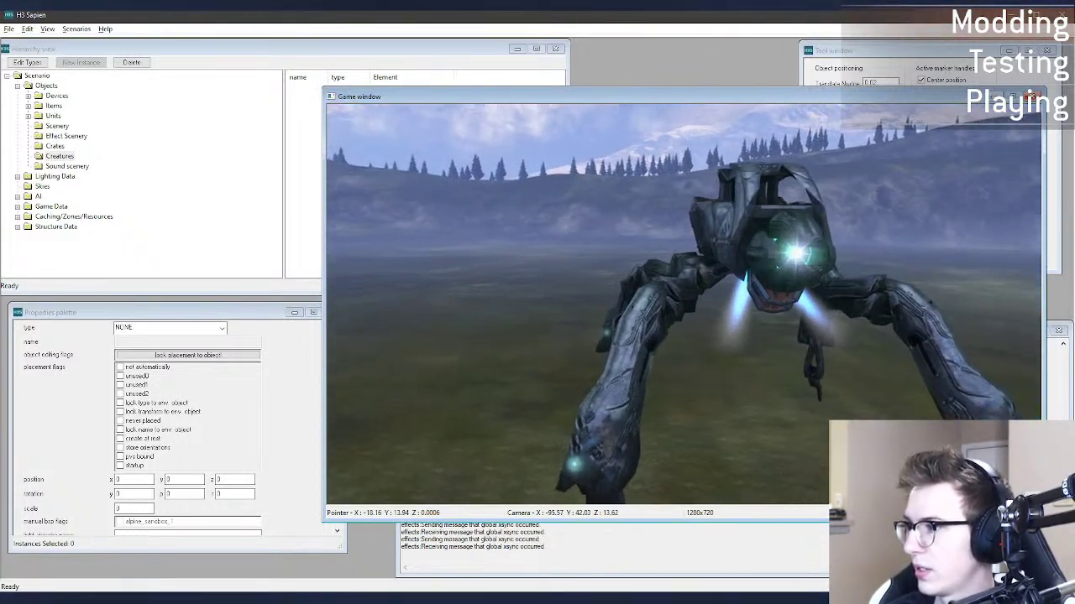
key(s)
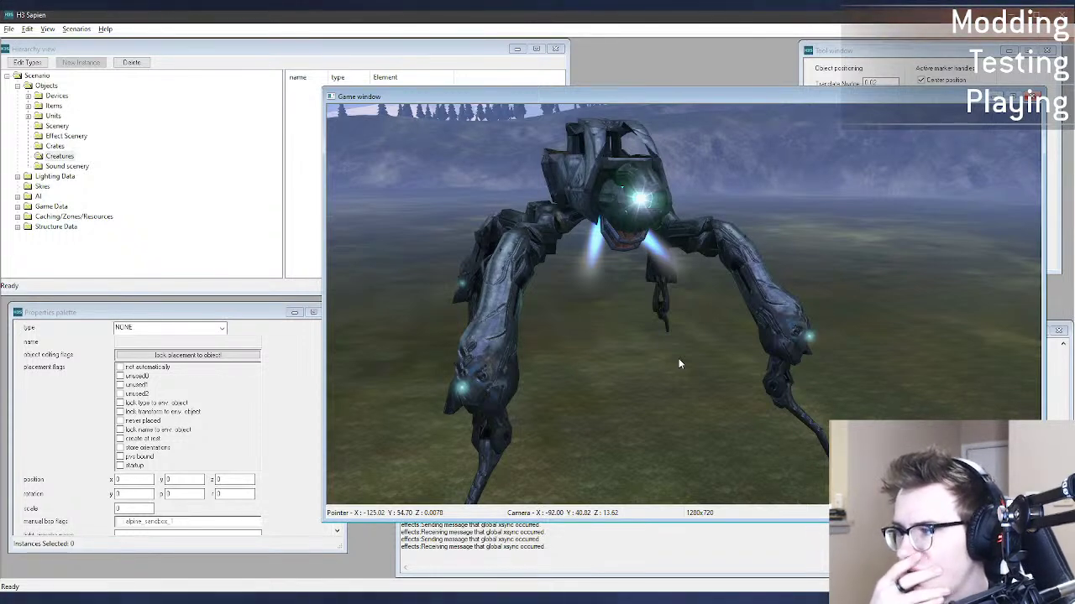
middle_drag(678, 361, 699, 267)
key(a)
key(w)
key(d)
key(w)
scroll(674, 308, down, 5)
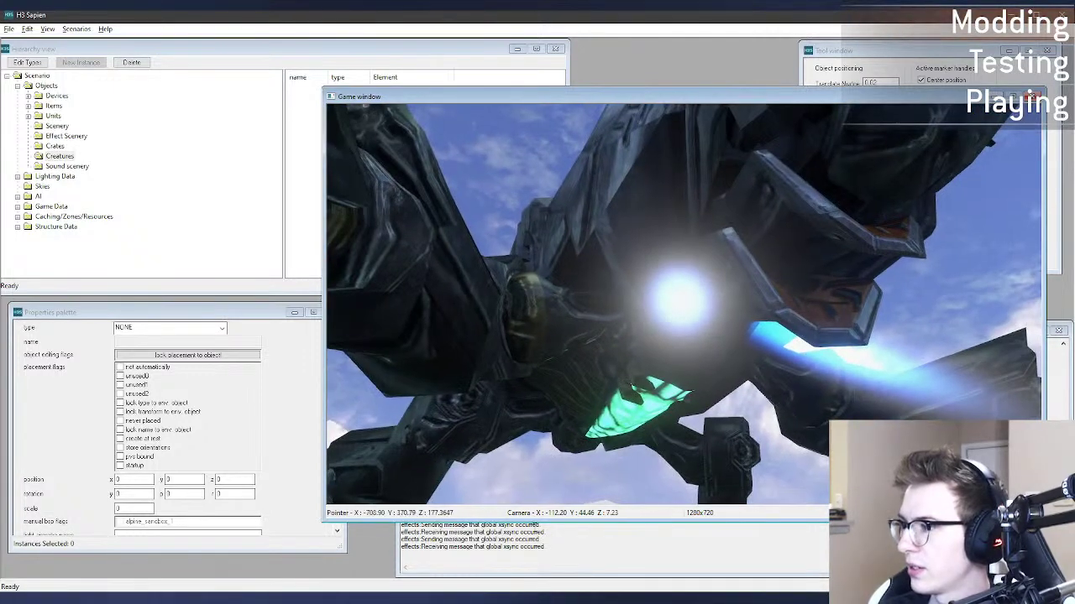
Step: Close the beam_ready_mouth tags in Guerilla, open the scarab's fill_light lens flare, and save it with an occlusion offset distance of 0
click(452, 599)
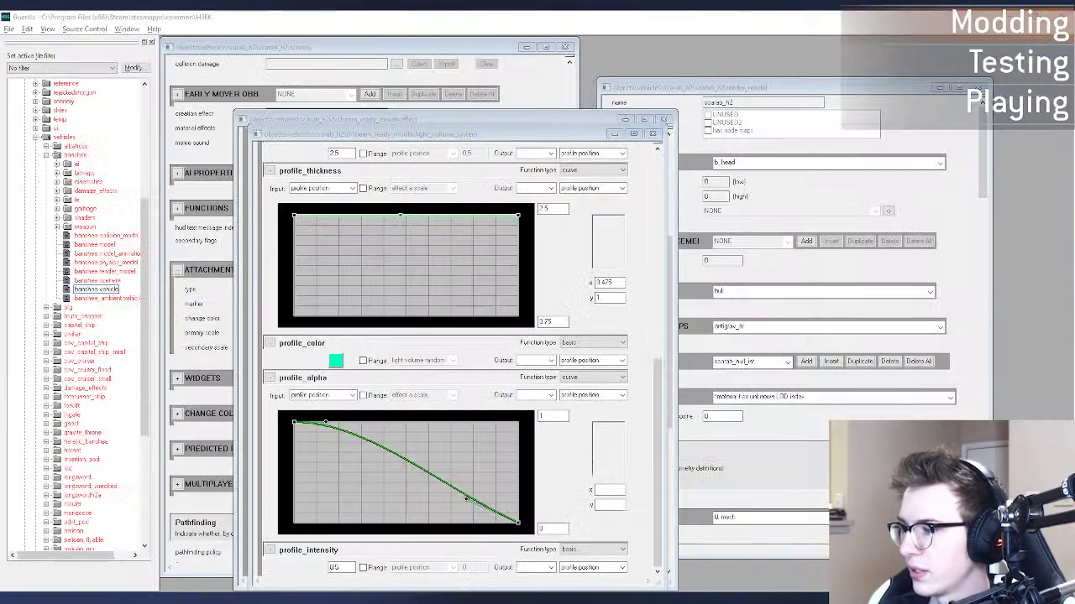
click(655, 136)
click(664, 119)
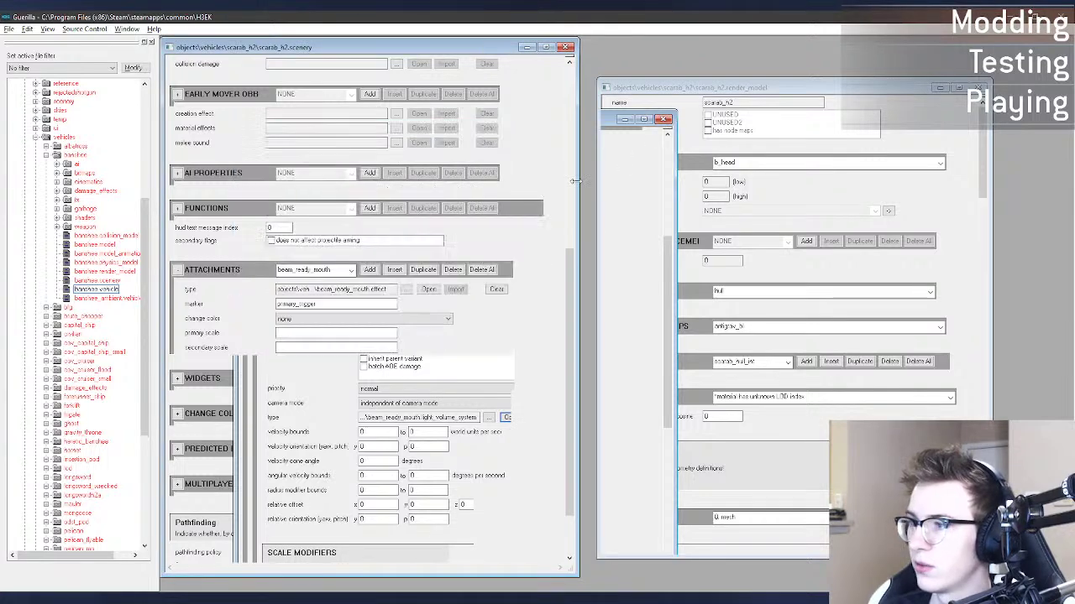
click(350, 269)
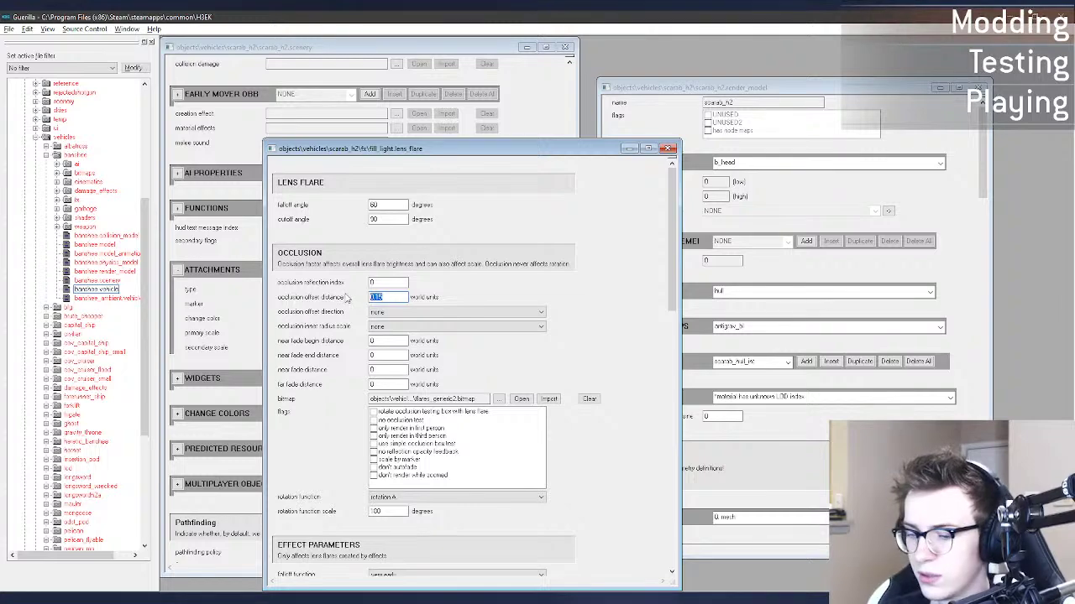
Step: Select the scarab_h2 scenery in H3 Sapien and check the reloaded fill_light flare under its body
key(alt+Tab)
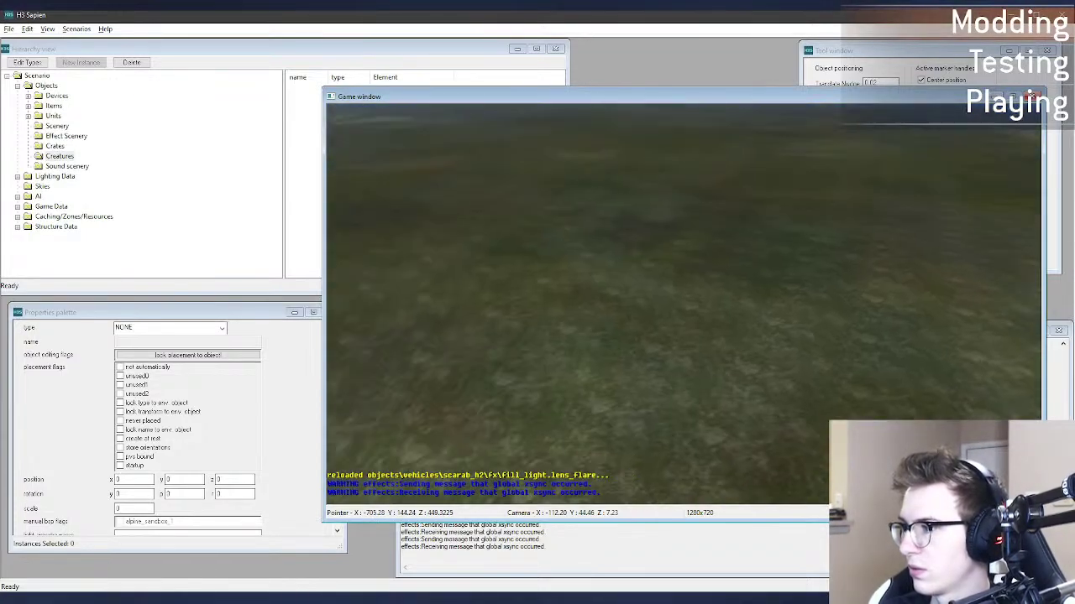
middle_drag(683, 304, 676, 243)
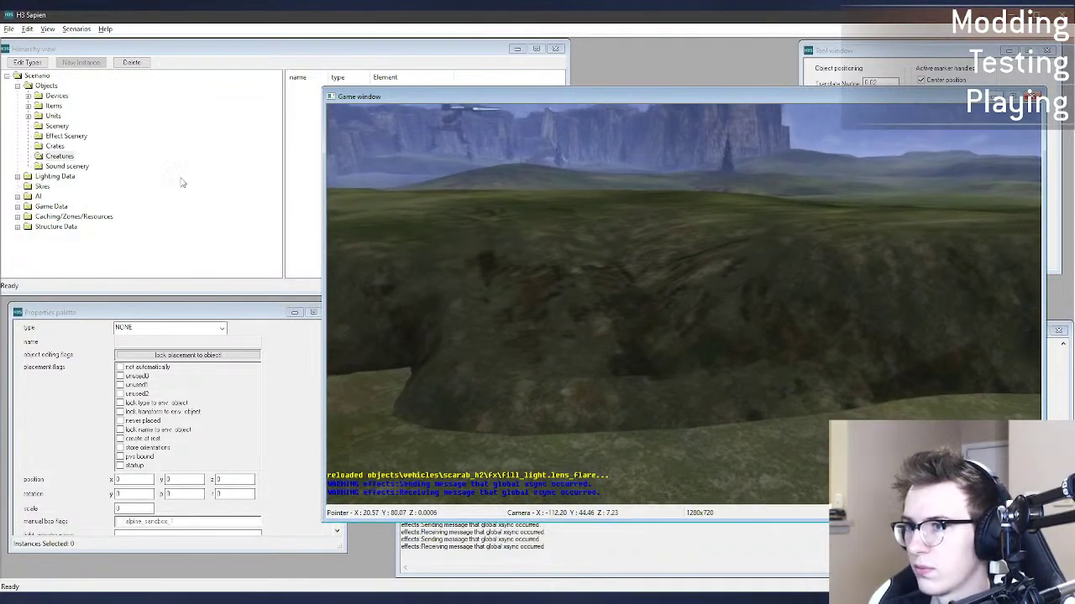
click(58, 127)
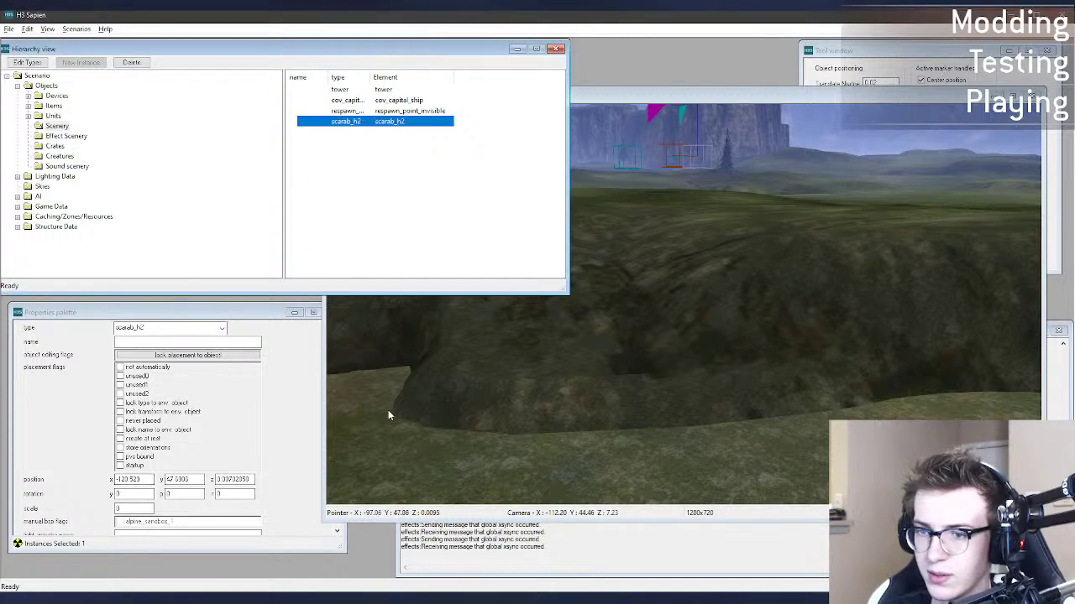
middle_drag(388, 409, 269, 353)
middle_drag(684, 304, 646, 294)
key(s)
key(w)
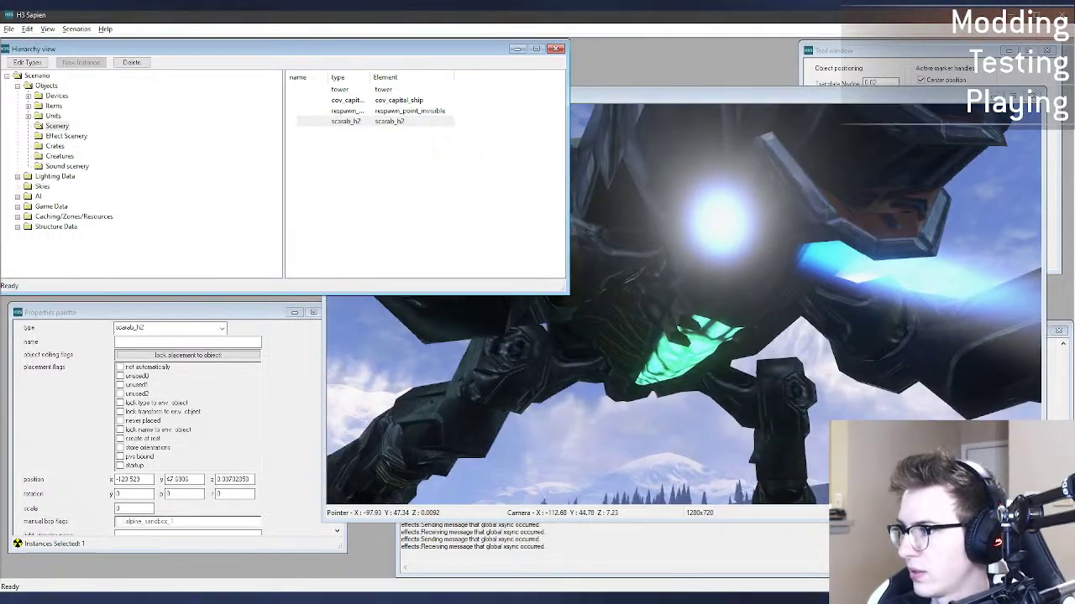
Step: Set fill_light's radius curve to 5 in Guerilla, save the tag, and check the flare on a newly placed scarab in H3 Sapien
key(alt+Tab)
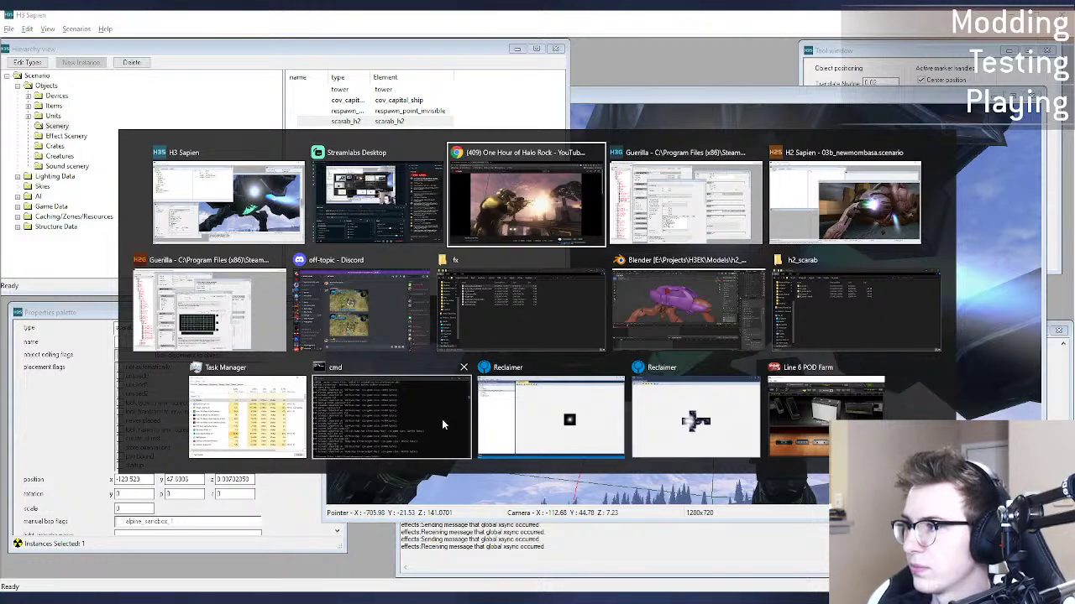
key(alt+Tab)
scroll(611, 492, down, 12)
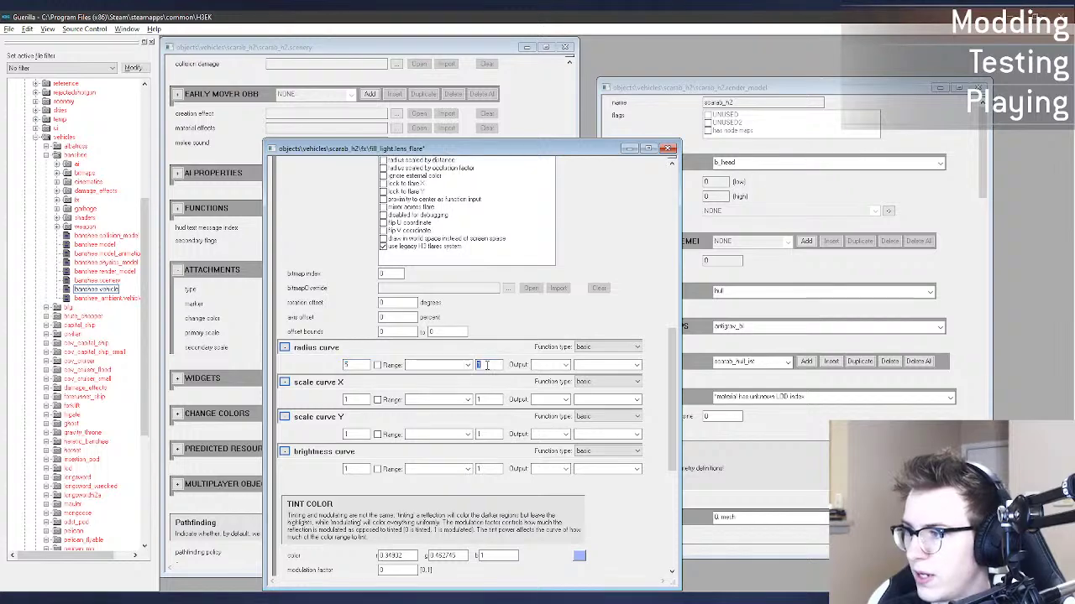
key(alt+Tab)
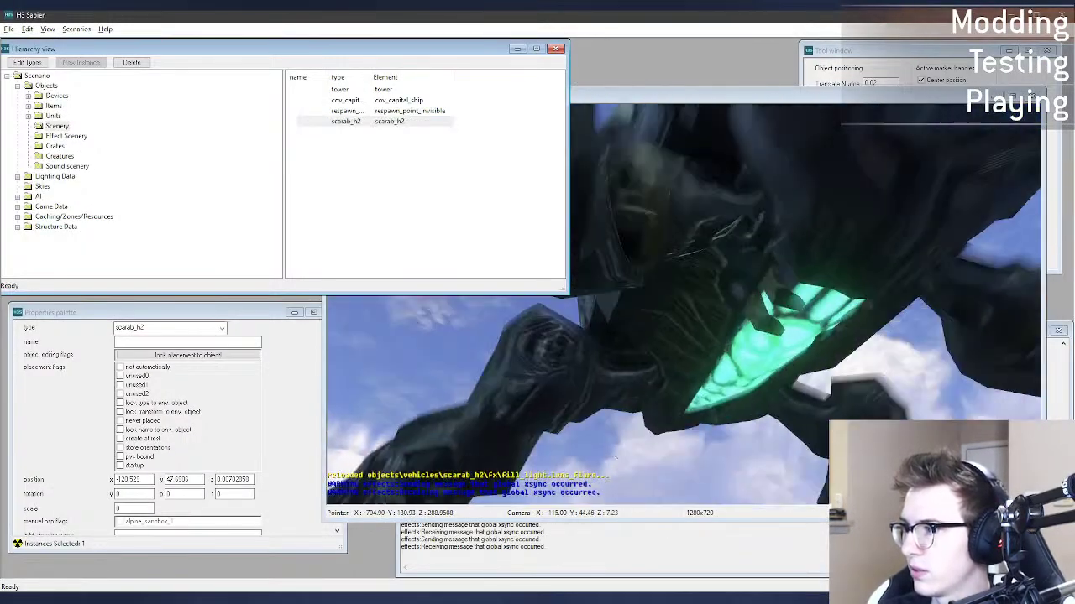
key(s)
middle_drag(632, 426, 632, 427)
drag(655, 426, 640, 409)
middle_drag(640, 409, 641, 408)
key(w)
key(w)
middle_drag(637, 329, 666, 340)
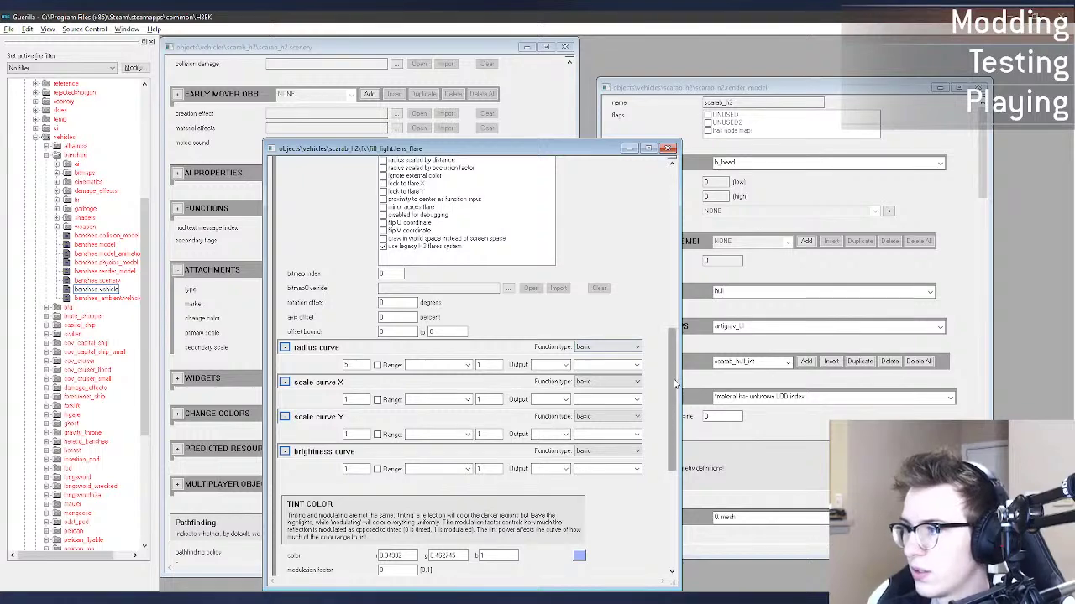
Step: Set fill_light's falloff function to linear, save the tag, and check the flare under the scarab in H3 Sapien
drag(674, 384, 659, 233)
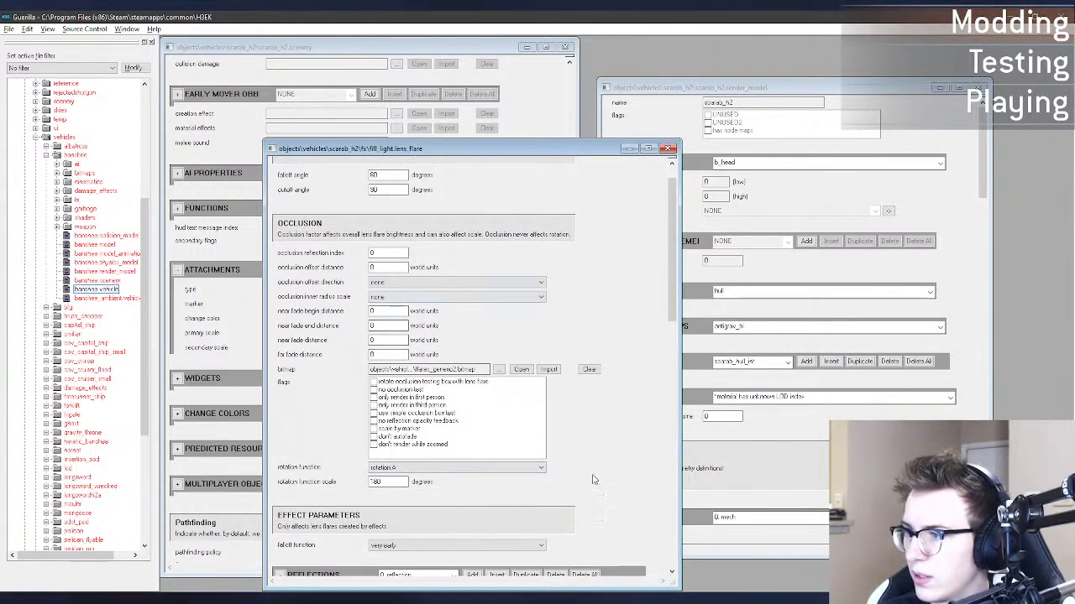
scroll(593, 480, down, 1)
click(461, 512)
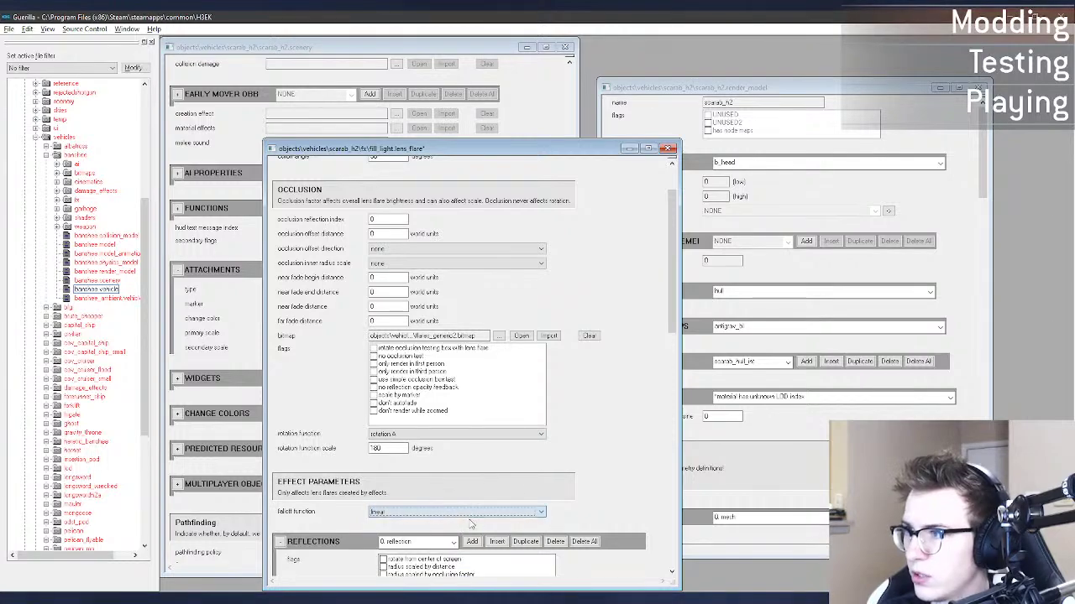
key(ctrl+s)
key(alt+Tab)
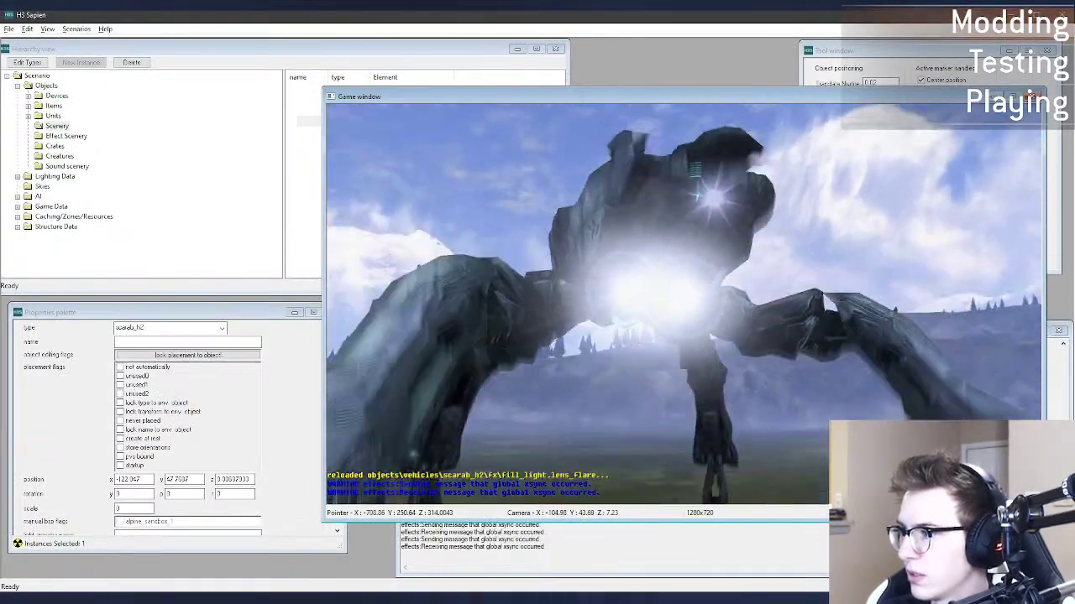
key(w)
middle_drag(683, 304, 505, 422)
Step: Set fill_light's radius curve to 1 in Guerilla, save the tag, and check the reloaded flare in H3 Sapien
key(alt+Tab)
key(alt+Tab)
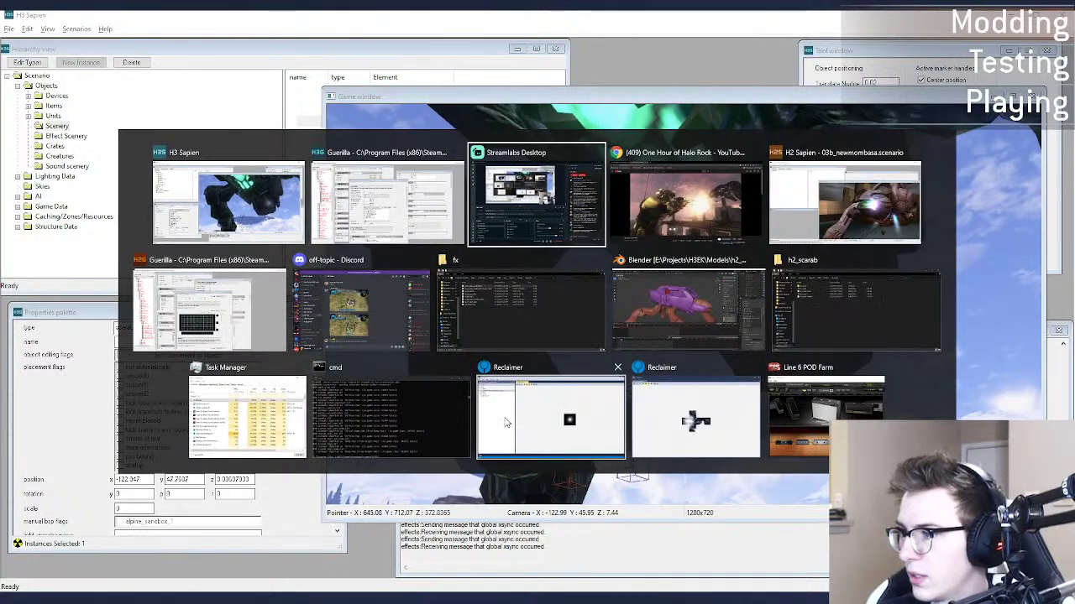
key(alt+shift+Tab)
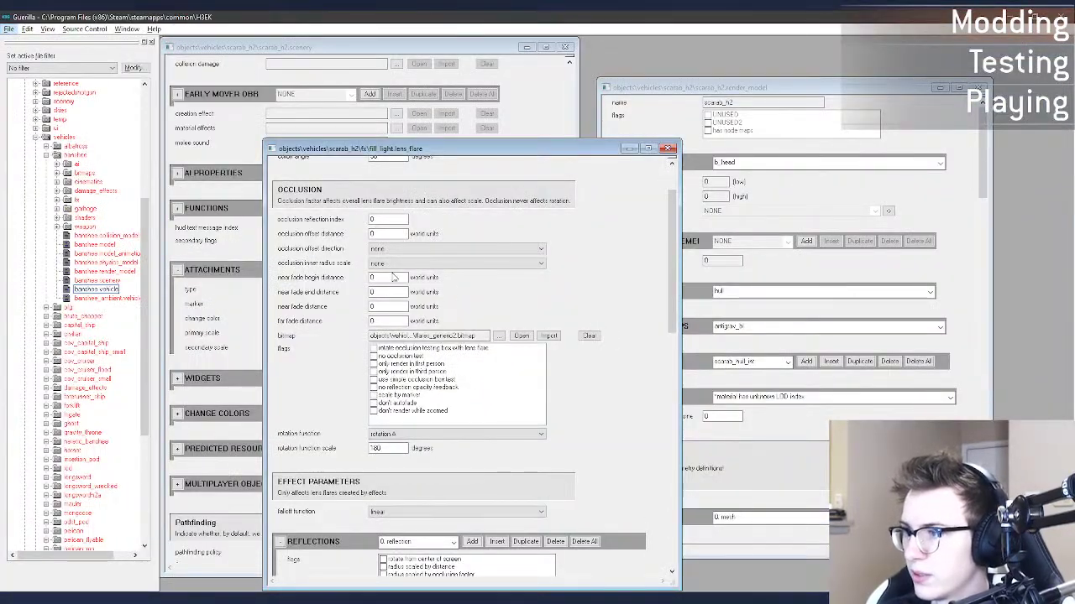
drag(676, 276, 676, 439)
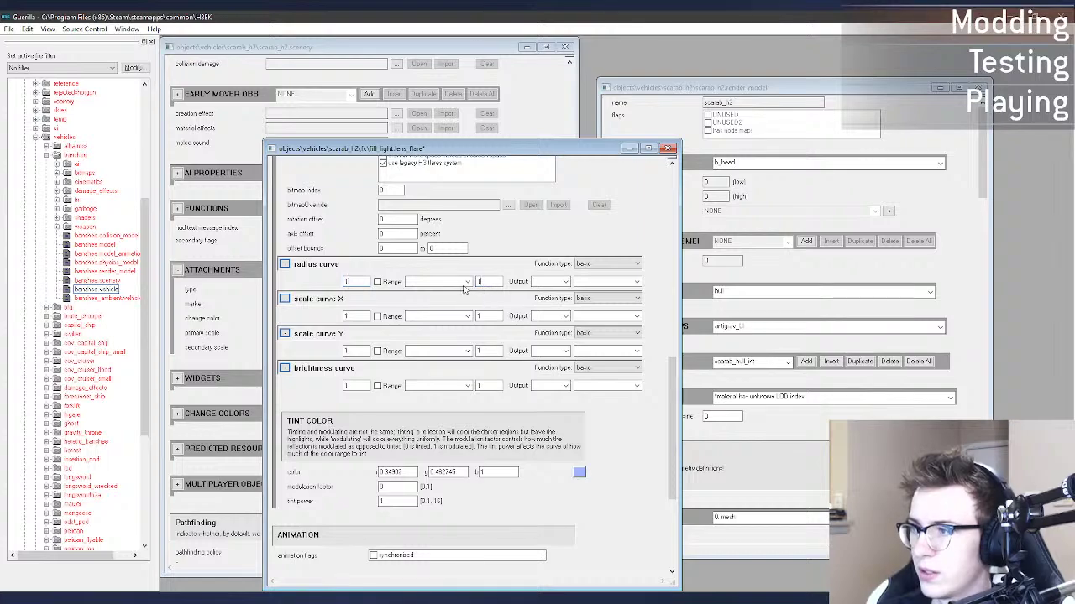
key(alt+Tab)
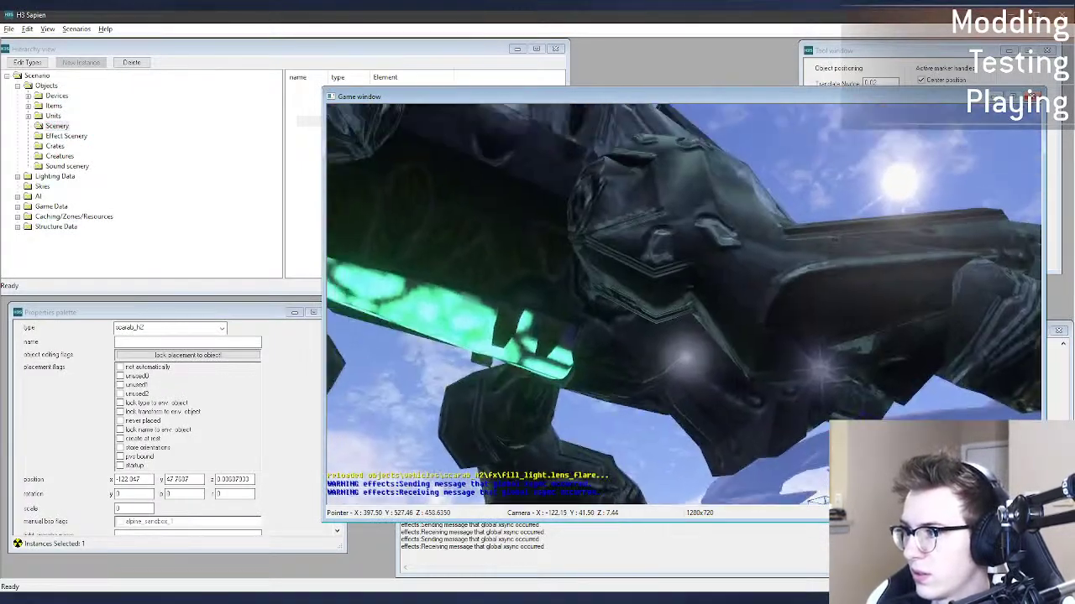
Step: Set fill_light's falloff function to early in Guerilla, save the tag, and check the scarab in H3 Sapien
key(d)
middle_drag(683, 304, 579, 361)
key(alt+Tab)
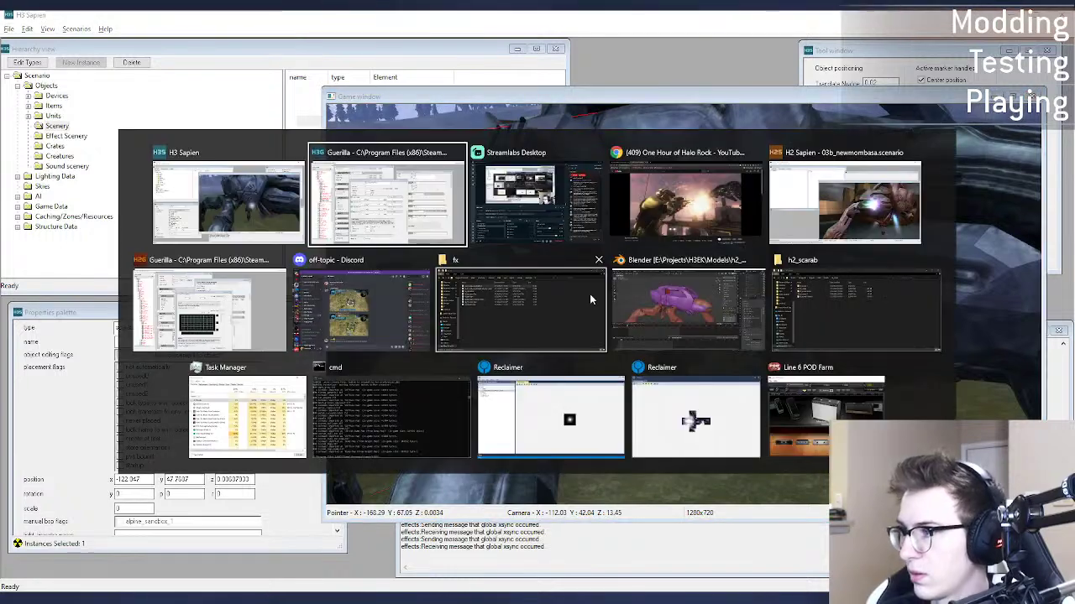
scroll(459, 359, up, 8)
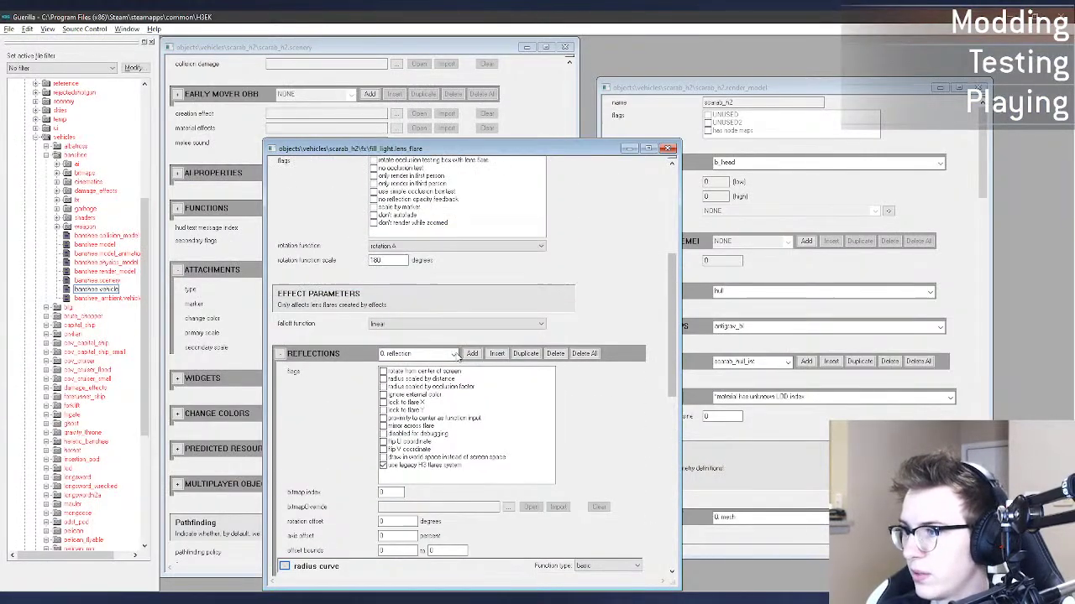
click(417, 325)
click(414, 358)
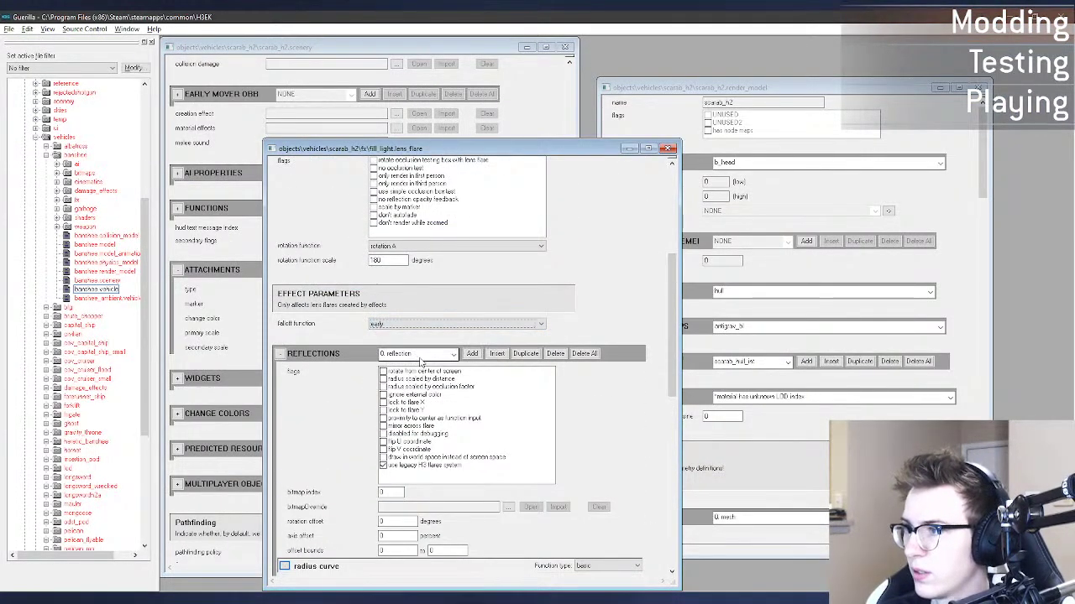
key(ctrl+s)
key(alt+Tab)
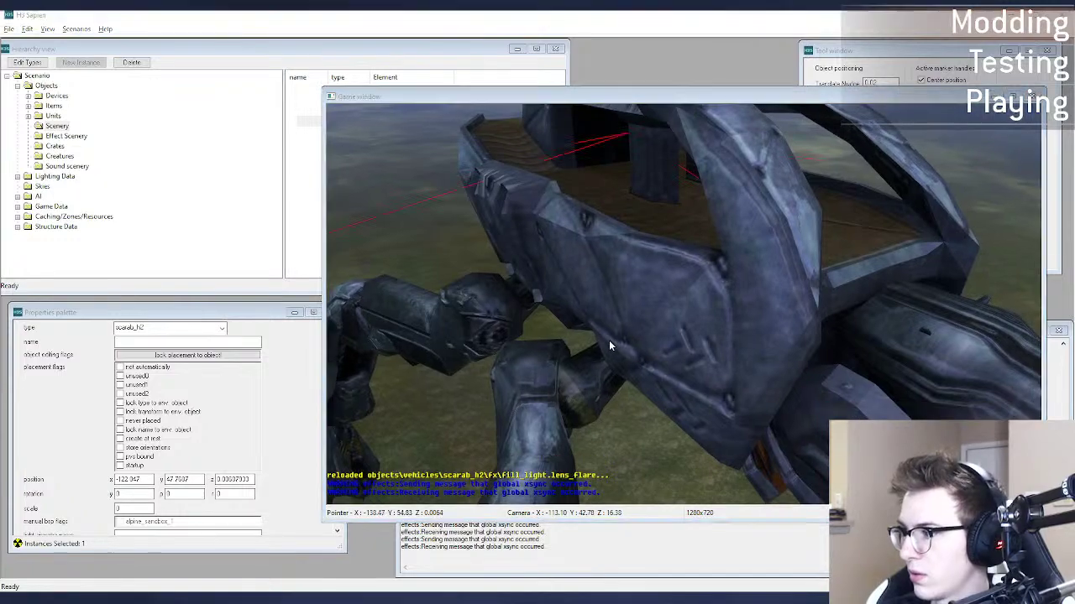
Step: Set fill_light's falloff function to very early, save the tag, and check the flare under the scarab in H3 Sapien
key(alt+Tab)
click(396, 324)
click(398, 351)
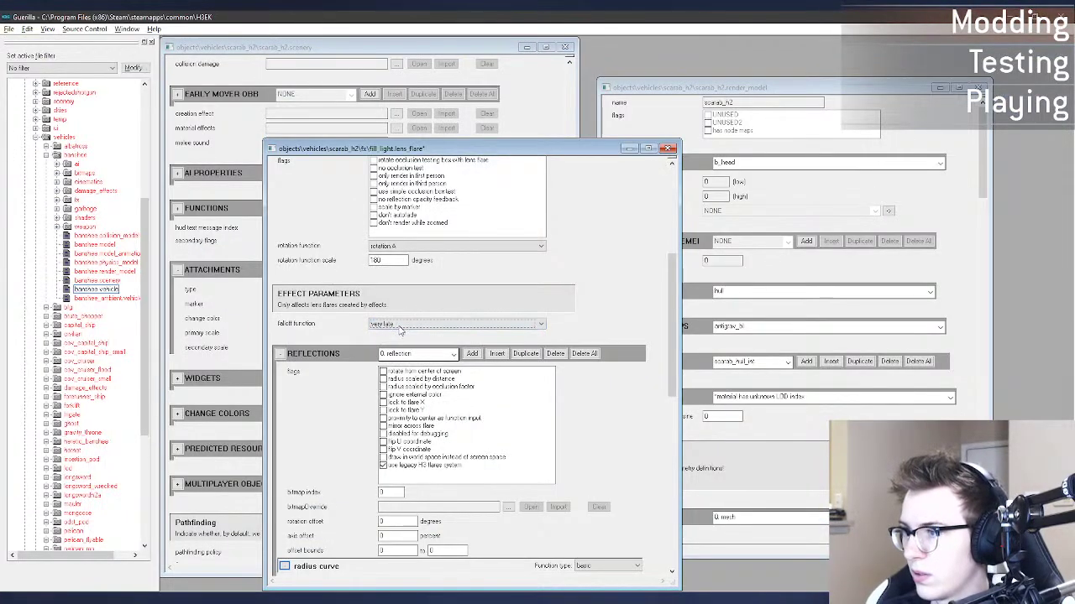
click(401, 326)
click(403, 365)
key(ctrl+s)
key(alt+Tab)
key(w)
middle_drag(484, 368, 484, 264)
middle_drag(610, 370, 610, 340)
Step: Set fill_light's scale curve X and scale curve Y to 2 in Guerilla and return to H3 Sapien
key(alt+Tab)
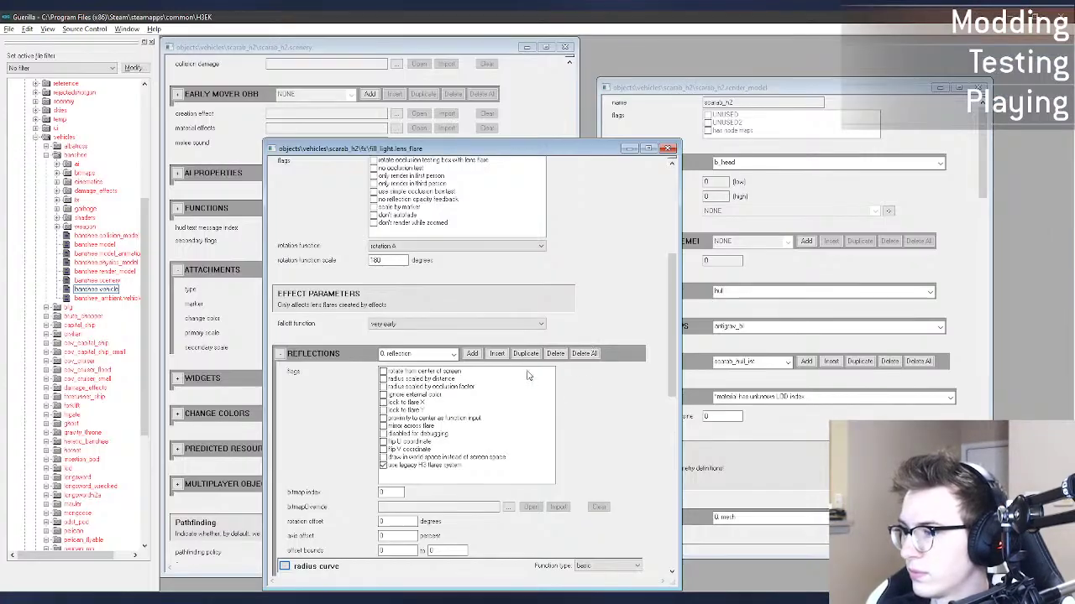
scroll(655, 324, down, 5)
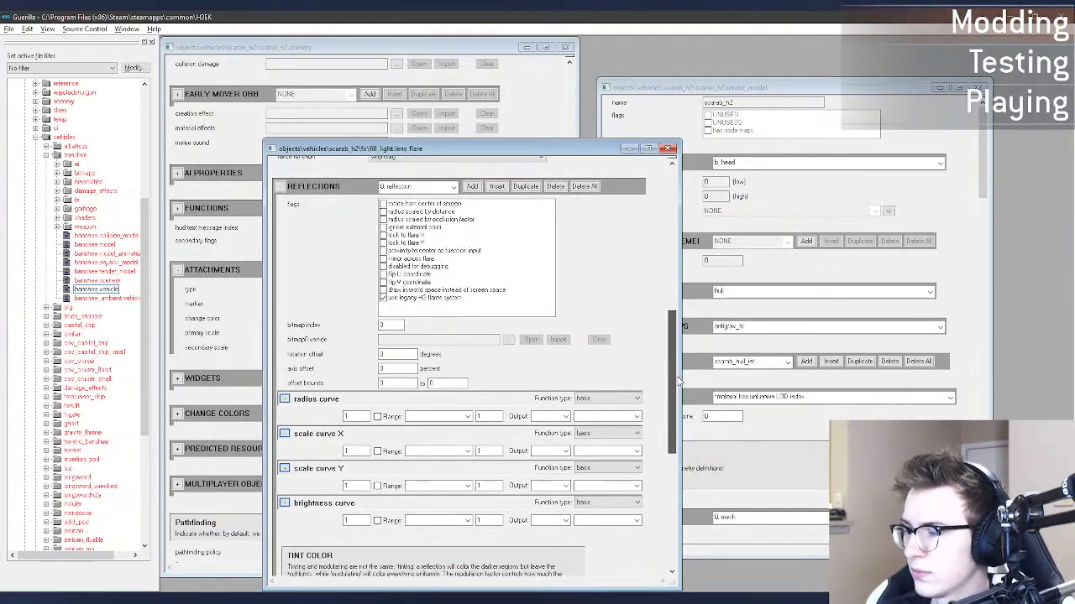
drag(679, 382, 685, 406)
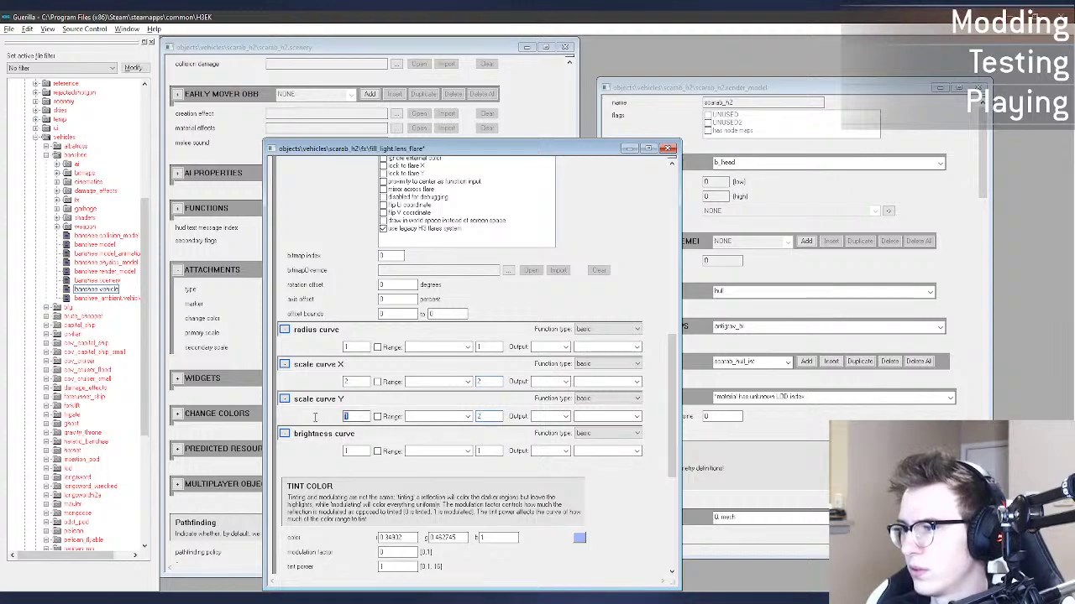
key(alt+Tab)
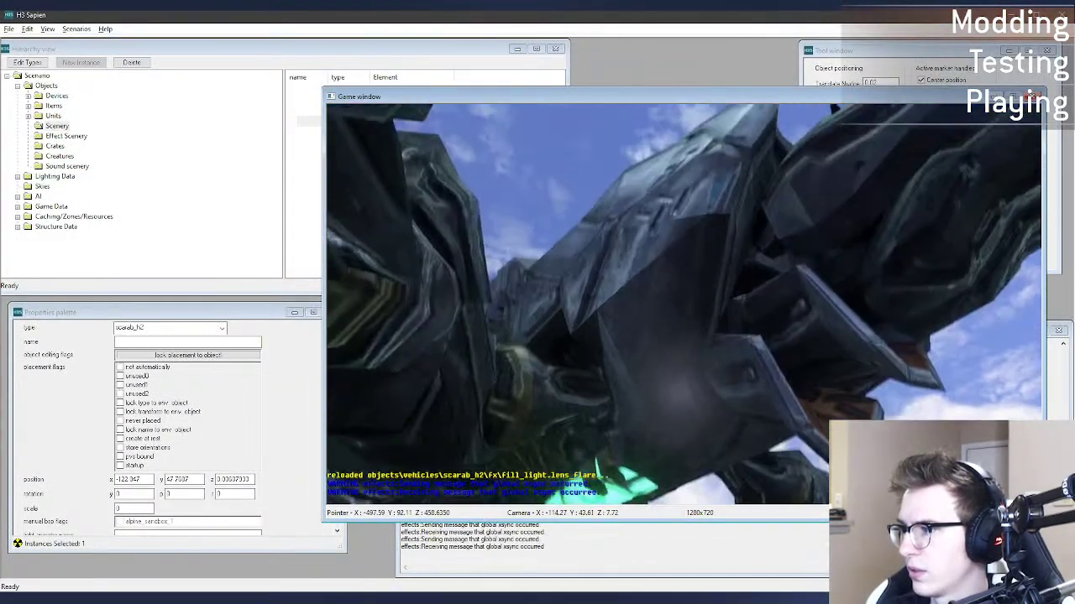
Step: Inspect the fill_light flare under the scarab in H3 Sapien, then nudge the scarab to refresh the effect
key(w)
middle_drag(683, 304, 684, 344)
key(s)
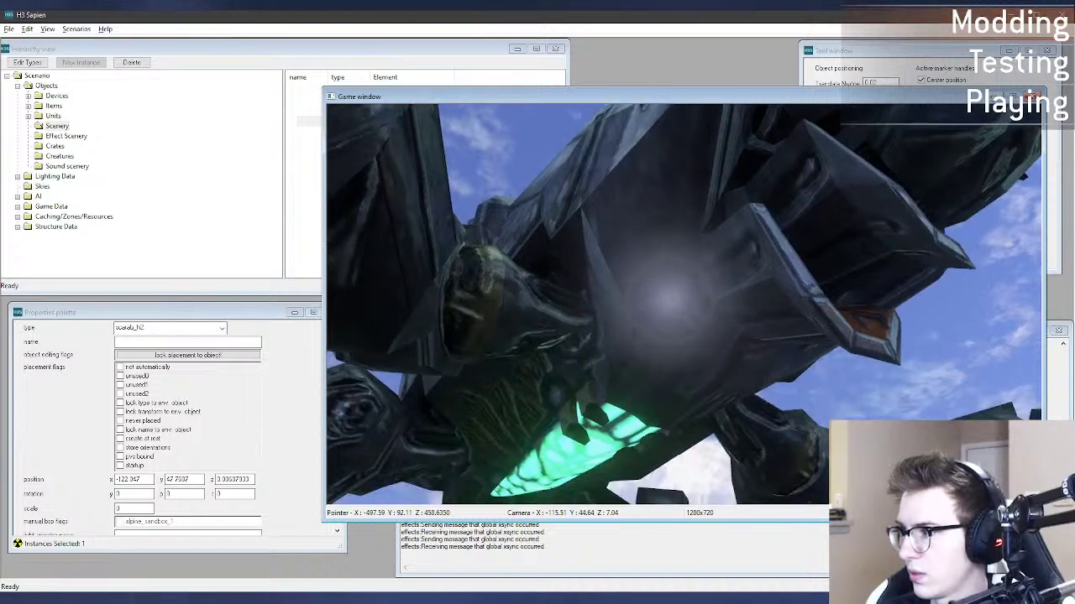
key(s)
middle_drag(684, 304, 684, 411)
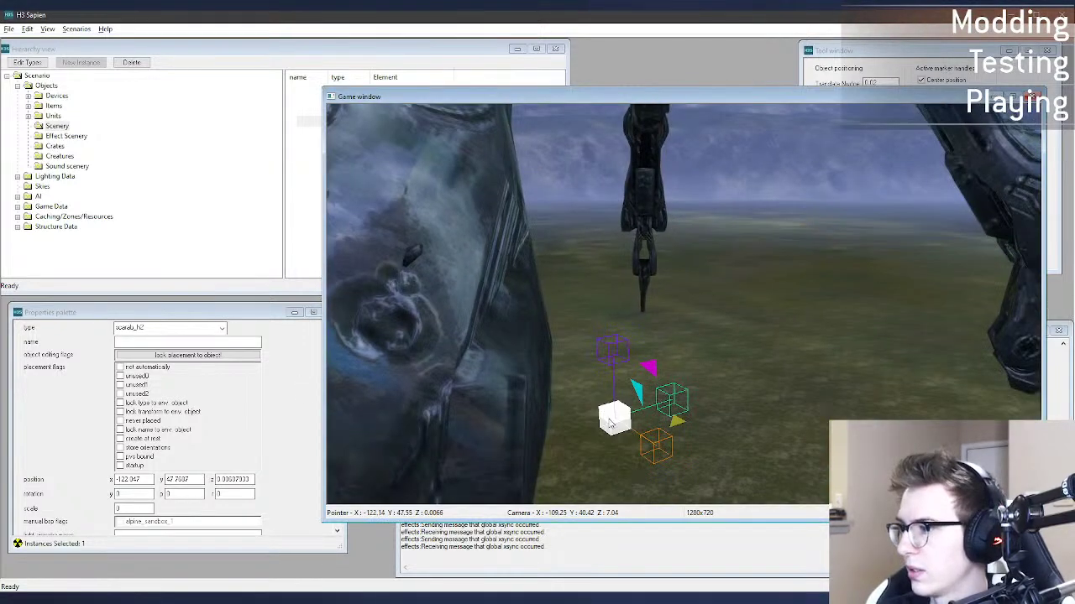
click(616, 415)
middle_drag(619, 324, 629, 277)
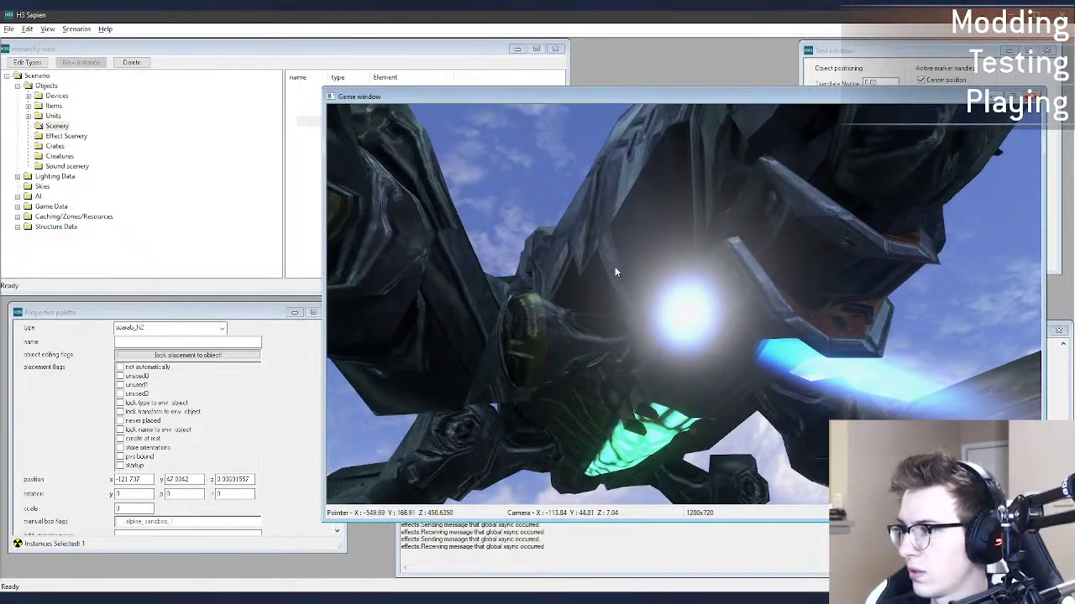
Step: Set fill_light's scale curves X and Y to 4, save the tag, and check the flare on the nudged scarab in H3 Sapien
key(alt+Tab)
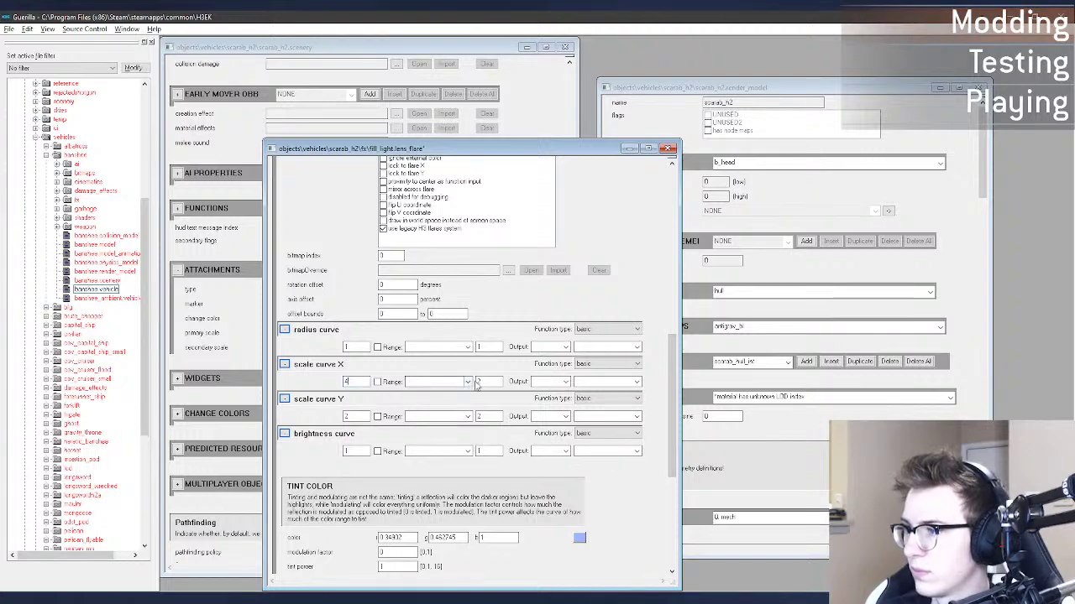
key(ctrl+s)
key(alt+Tab)
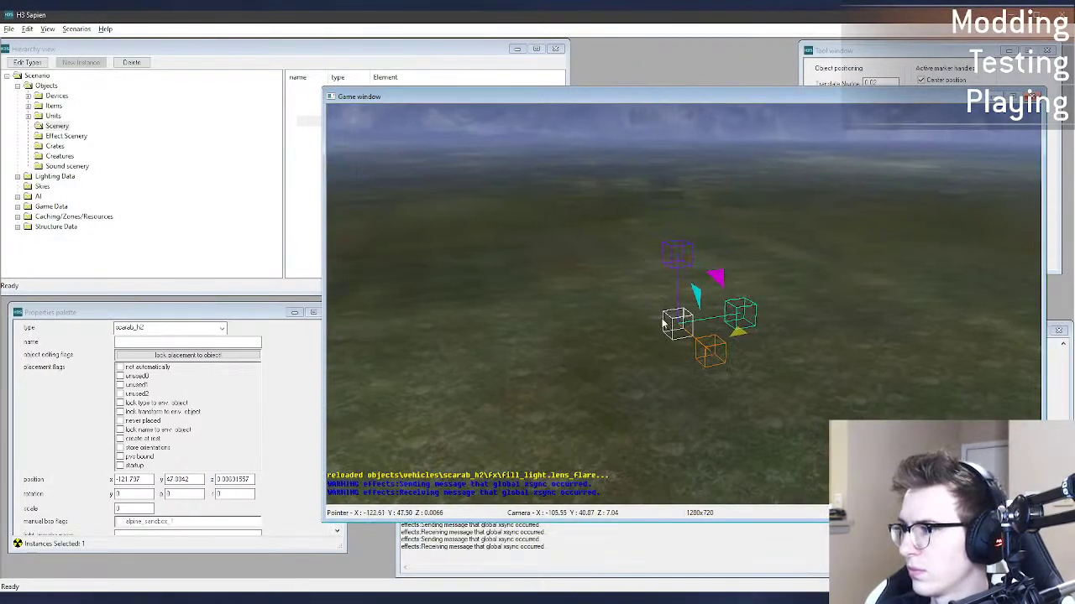
drag(663, 324, 649, 321)
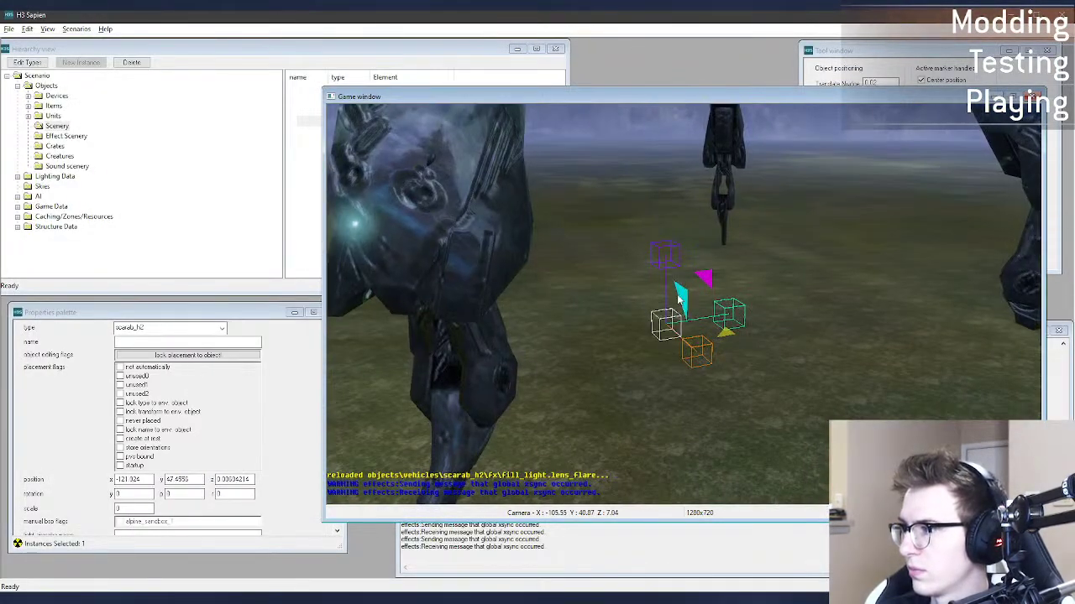
middle_drag(648, 321, 660, 151)
key(w)
key(w)
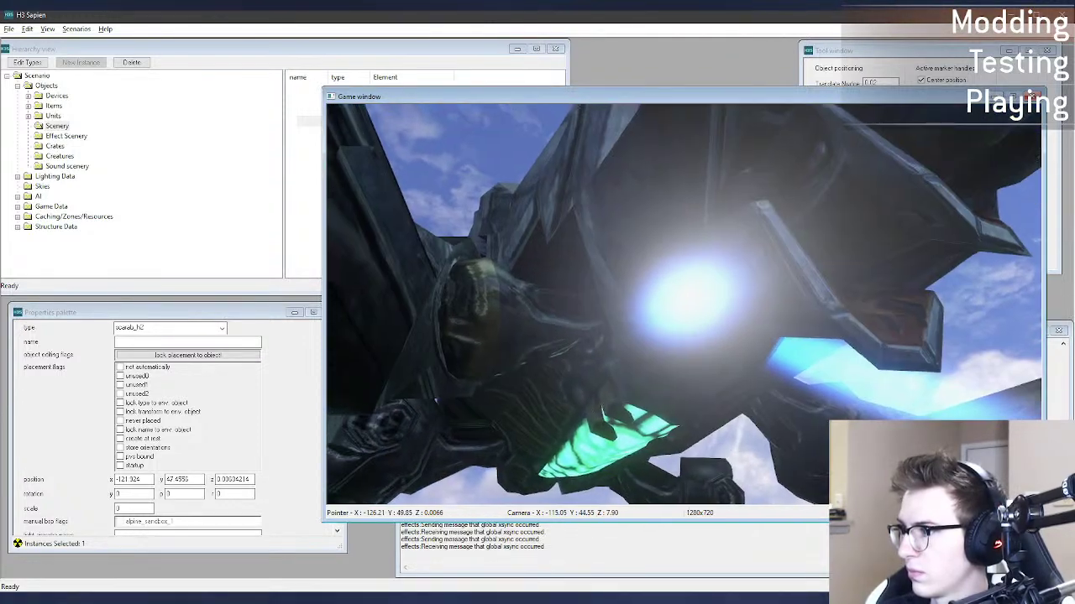
Step: Set fill_light's brightness curve to 4 in Guerilla, save the tag, and check the flare up close in H3 Sapien
key(alt+Tab)
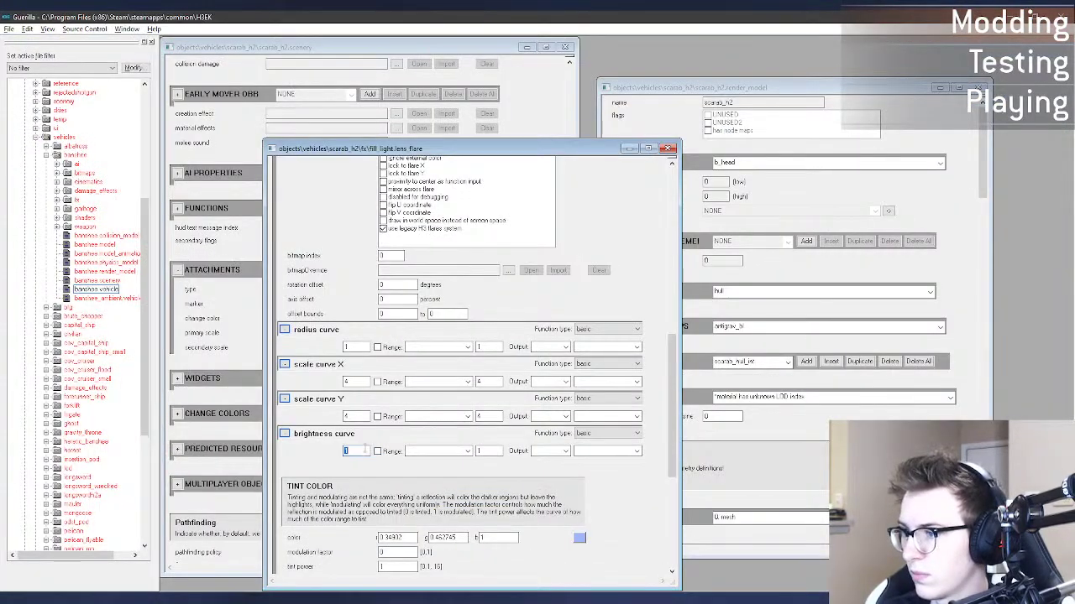
text(4)
click(482, 451)
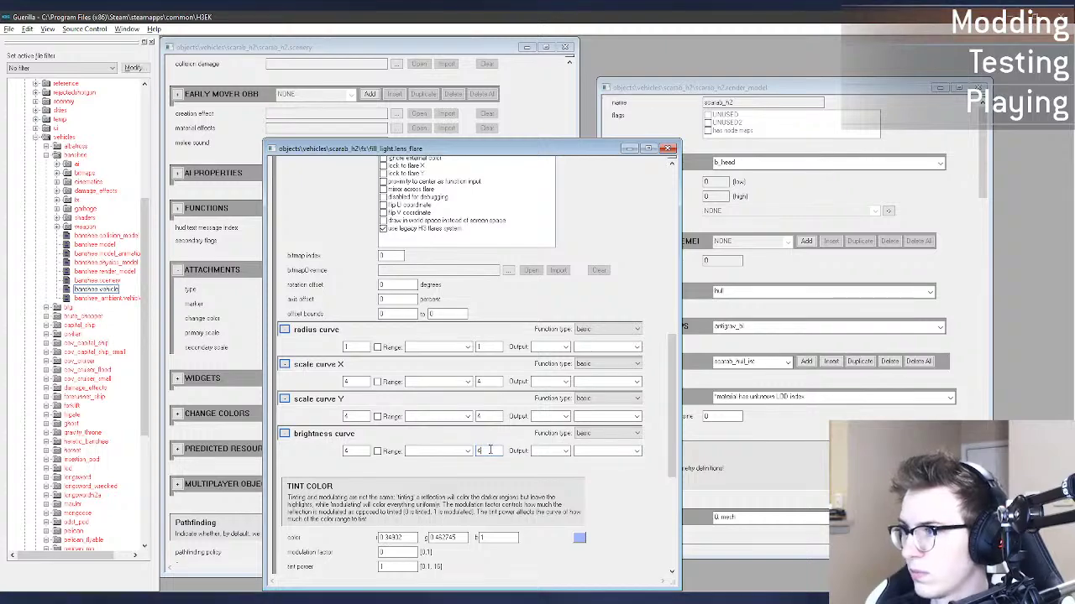
key(ctrl+s)
key(alt+Tab)
mouse_move(593, 381)
middle_down()
mouse_move(617, 352)
mouse_move(600, 382)
middle_up()
key(w)
Step: Change fill_light's brightness curve again in Guerilla, save the tag, and check the reloaded flare in H3 Sapien
key(alt+Tab)
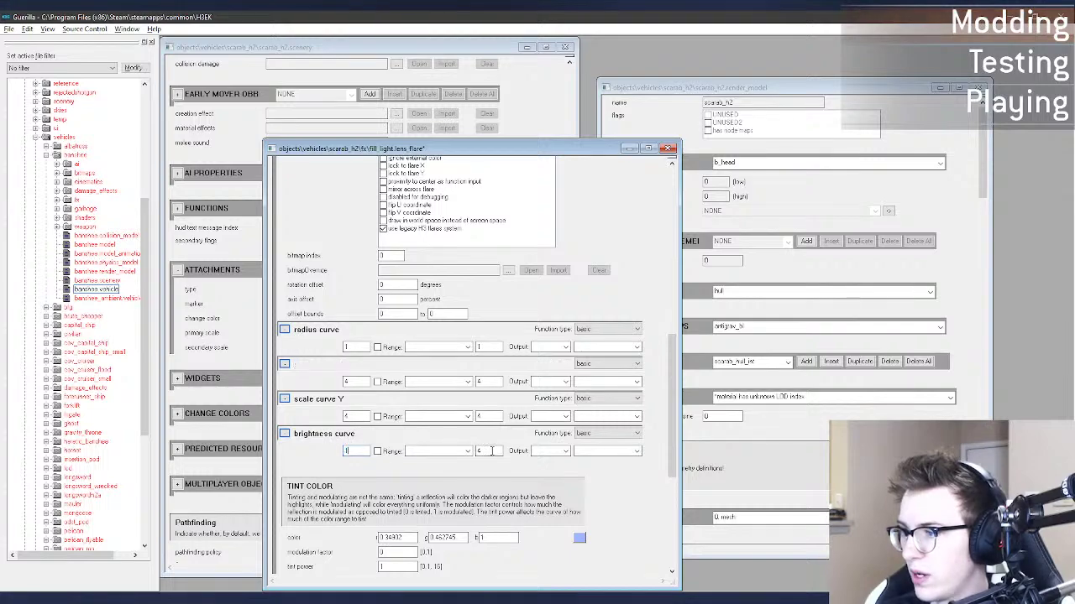
key(ctrl+s)
key(alt+Tab)
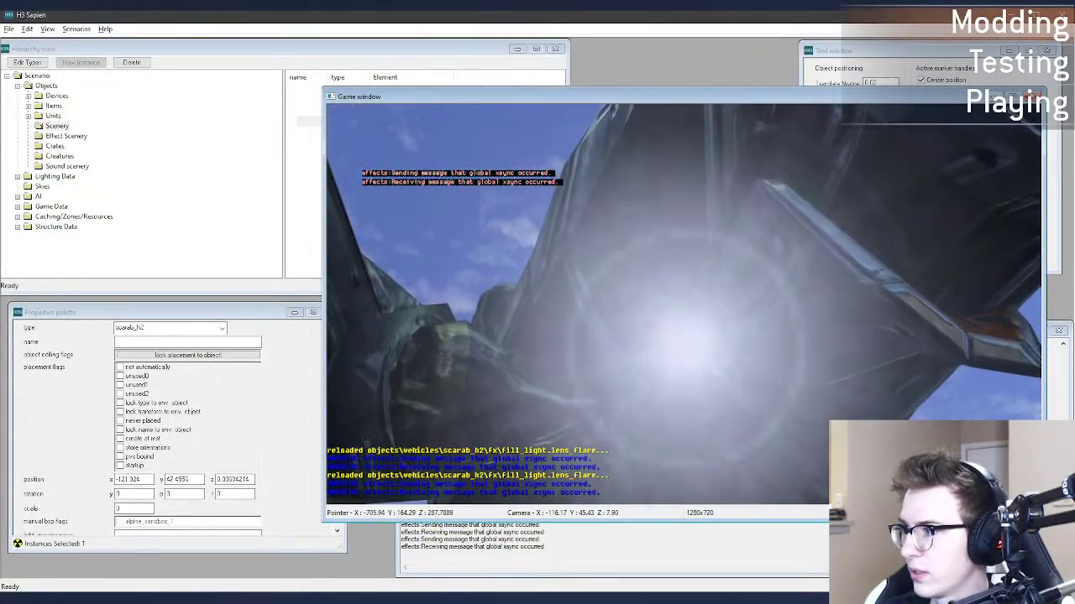
key(s)
middle_drag(579, 362, 554, 489)
Step: Reset the selected scarab's y, p and r rotation values to 0
click(645, 460)
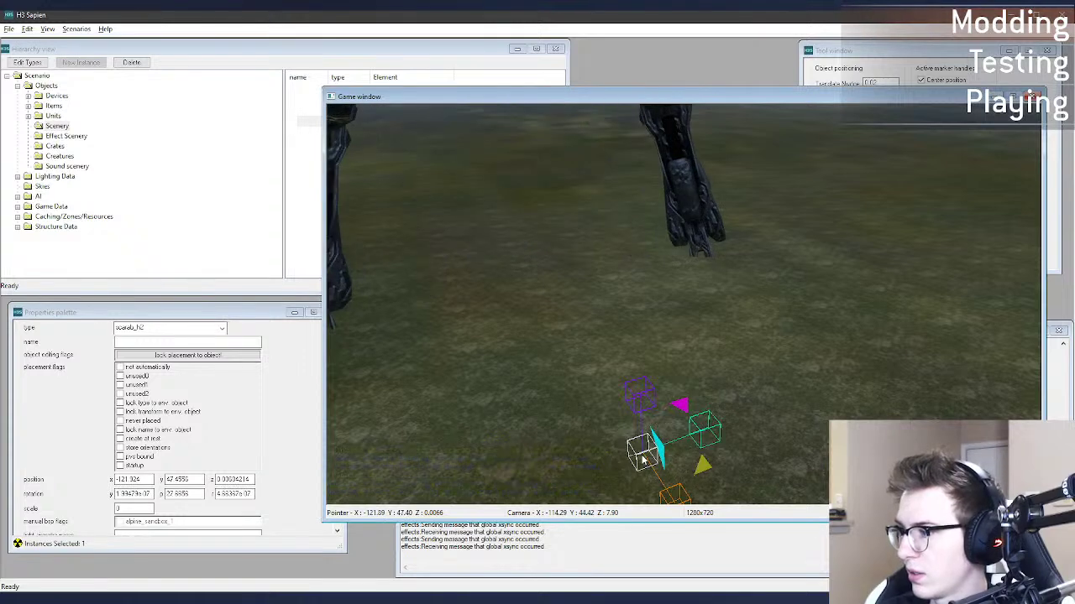
click(182, 494)
text(0)
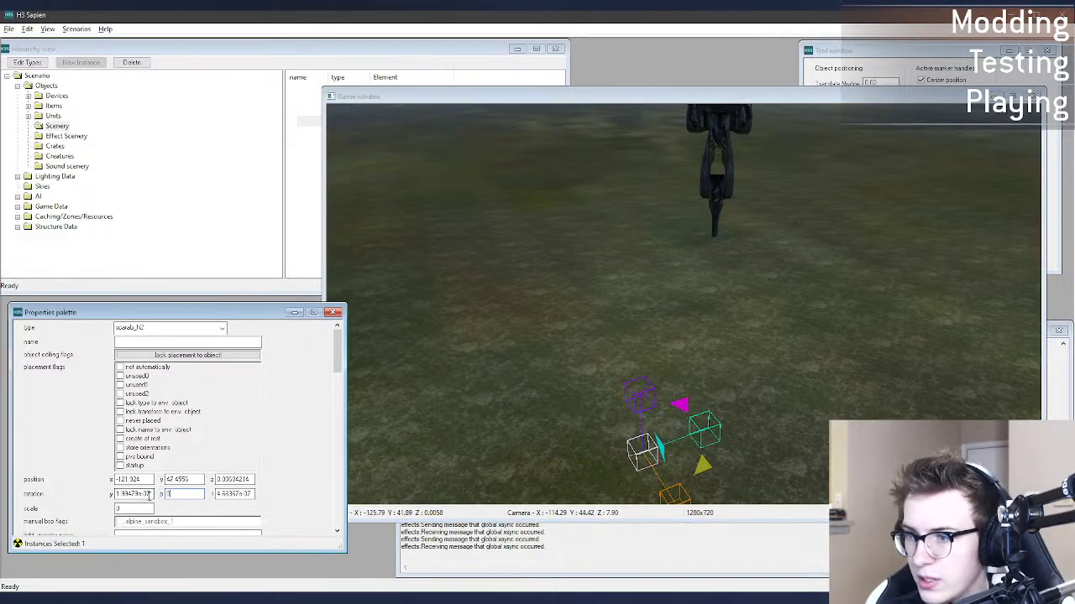
double_click(251, 494)
text(0)
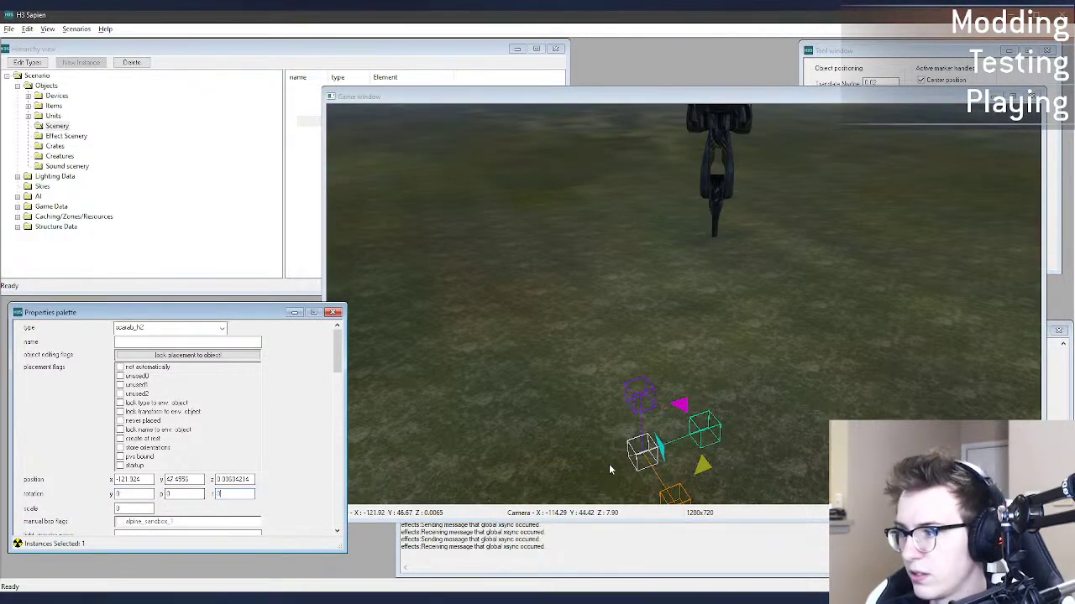
Step: Shift the scarab slightly across the ground and check its underside flare from the player's view in game
drag(638, 461, 639, 450)
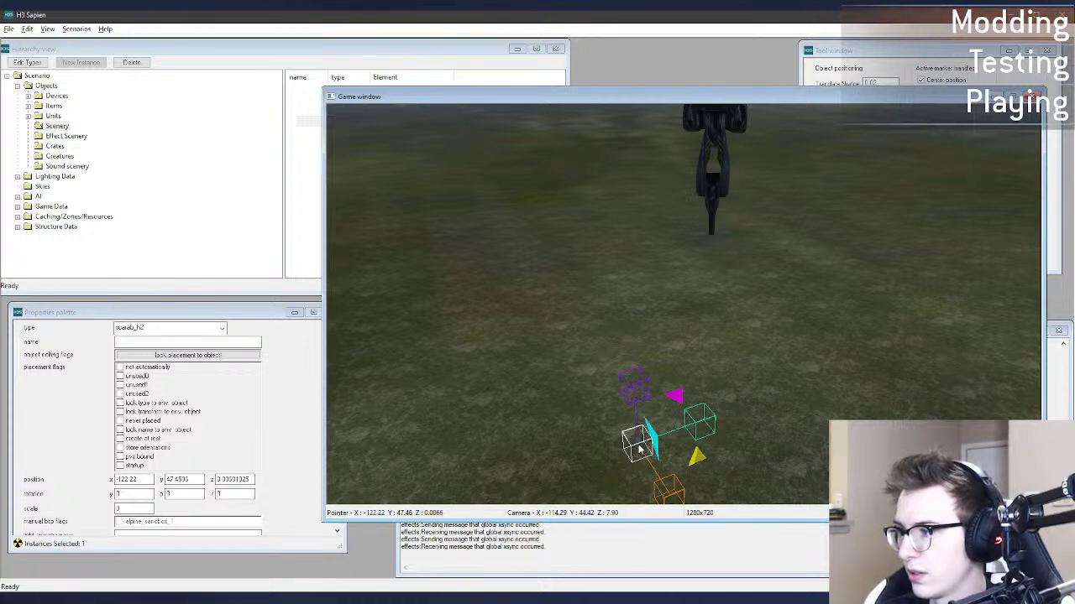
key(Delete)
right_click(632, 449)
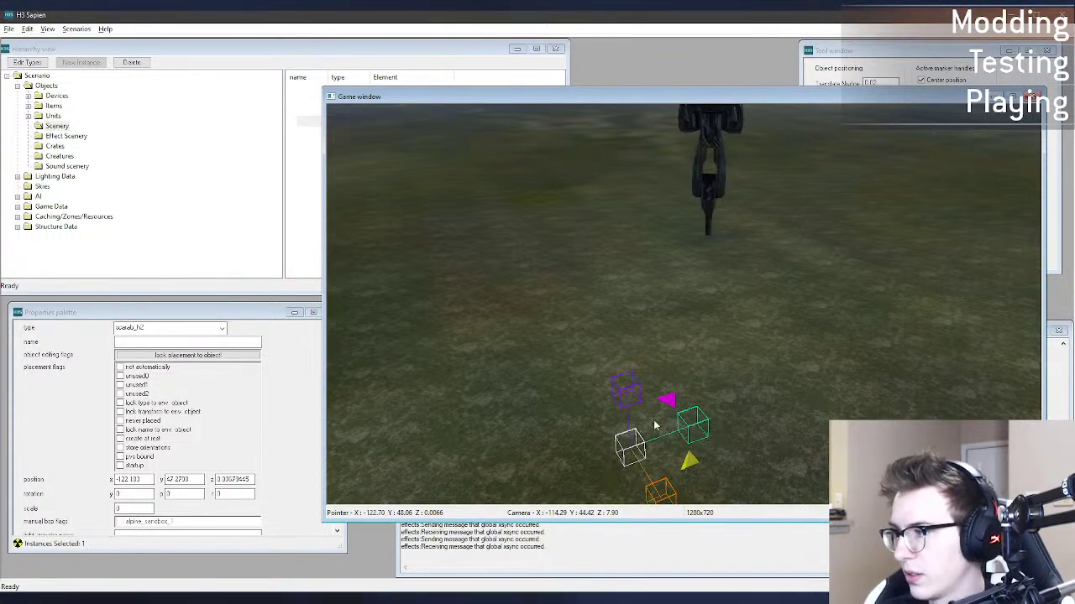
middle_drag(652, 420, 649, 418)
key(Tab)
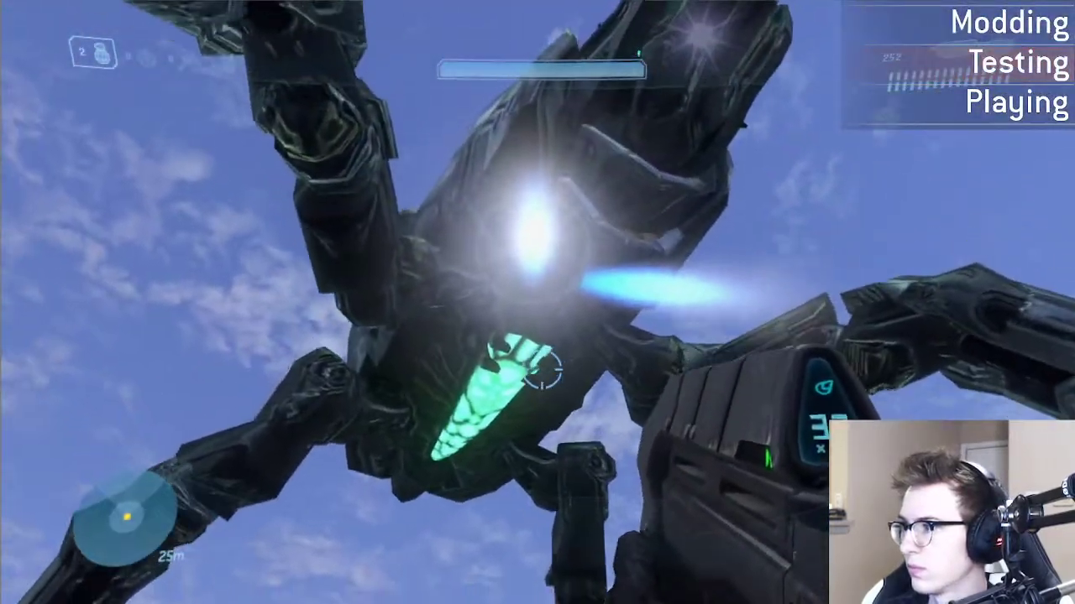
Step: Return to the editor camera, nudge the scarab again, and view its underside lights in game
key(Tab)
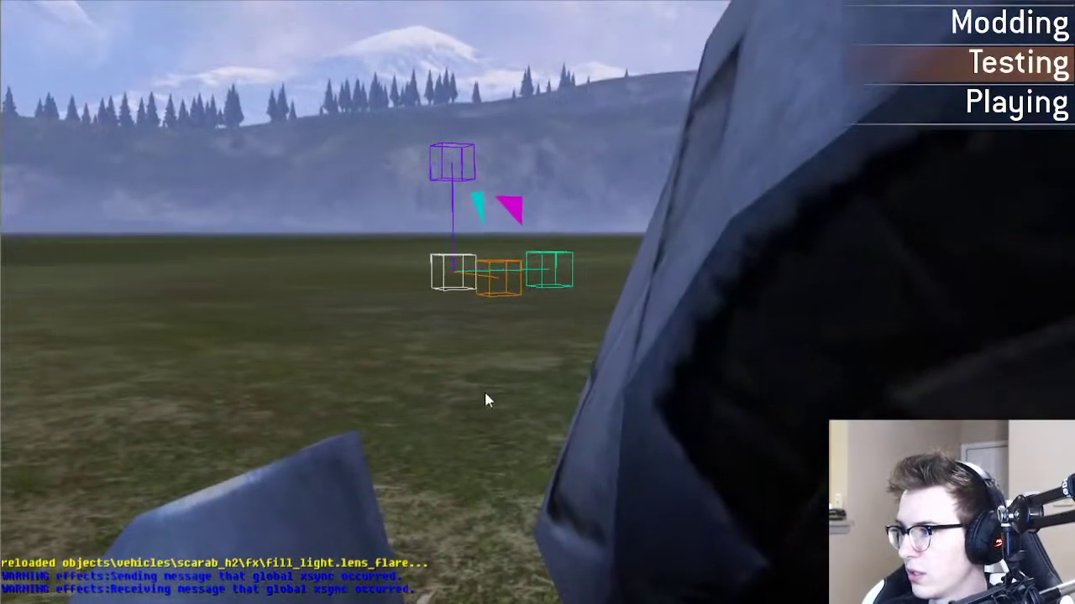
click(447, 289)
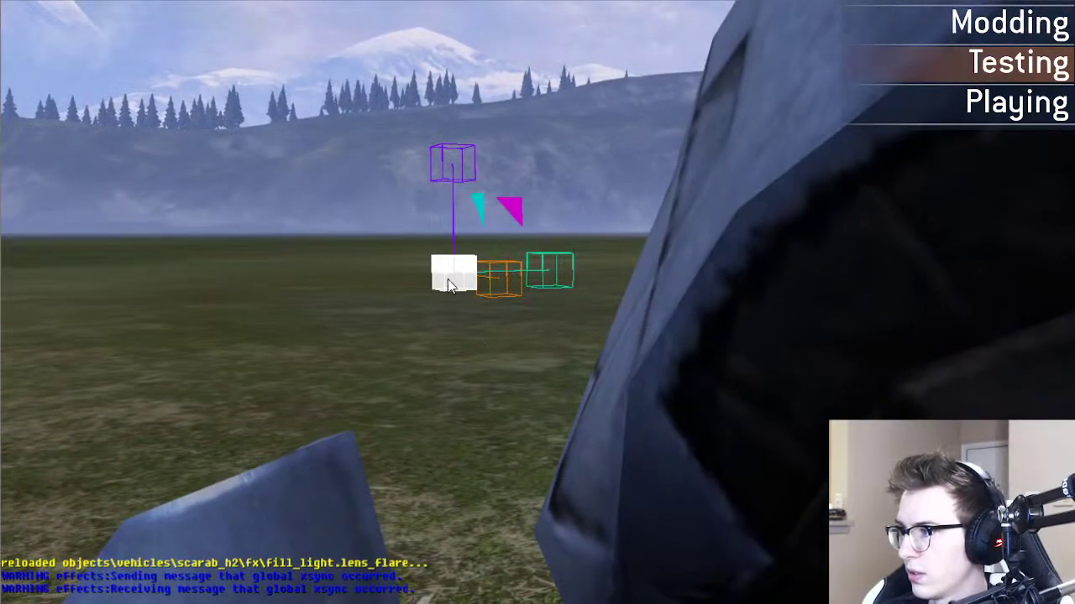
drag(450, 295, 456, 314)
key(Tab)
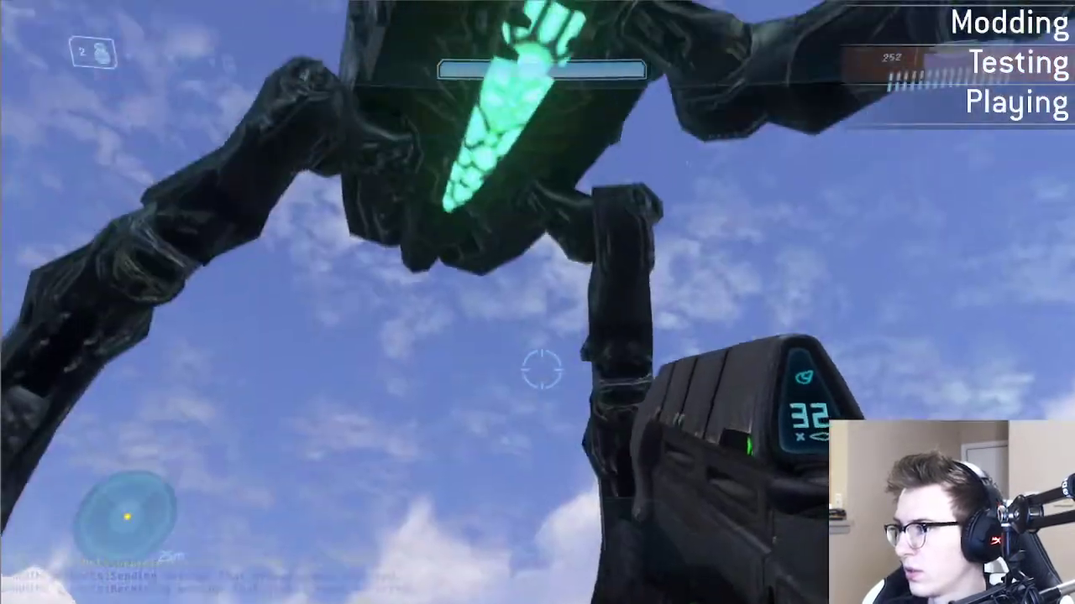
key(s)
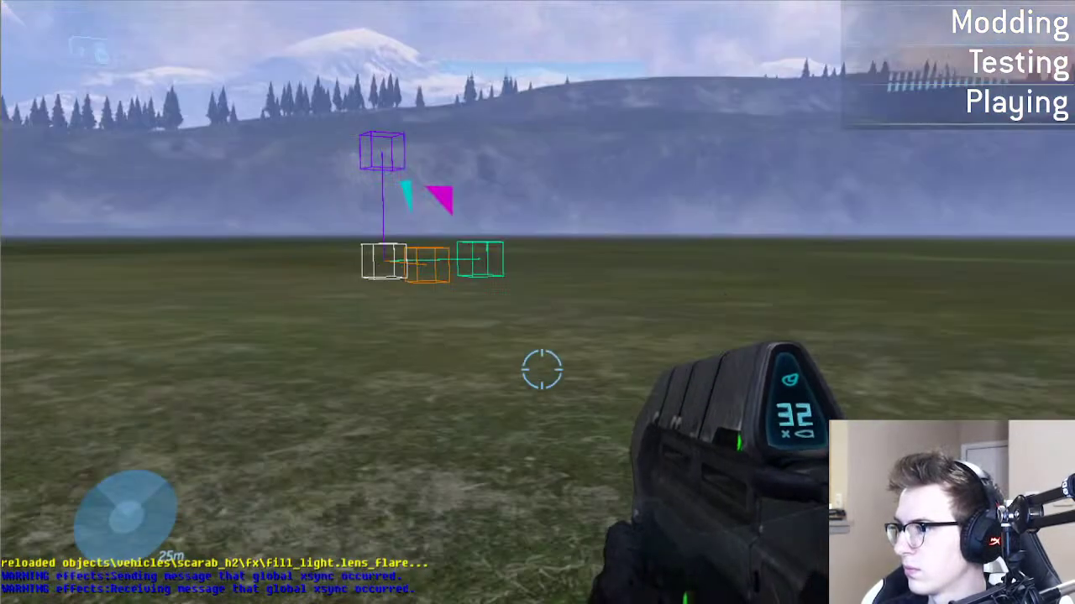
Step: Reposition the scarab twice more, inspecting its mouth glow and fill_light flare from the player's view after each move
key(Tab)
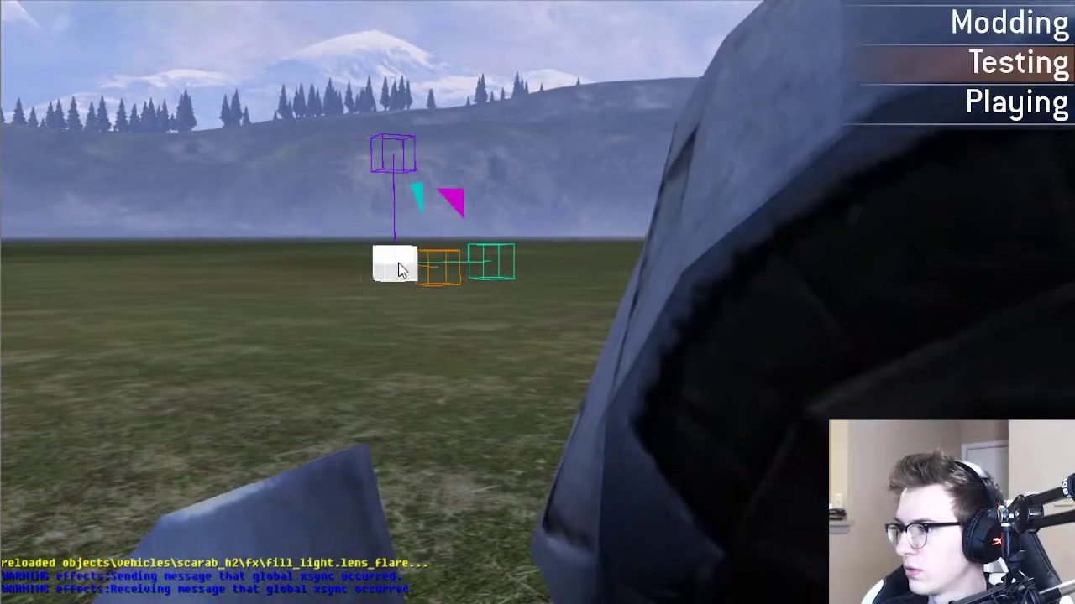
drag(398, 263, 387, 275)
key(Tab)
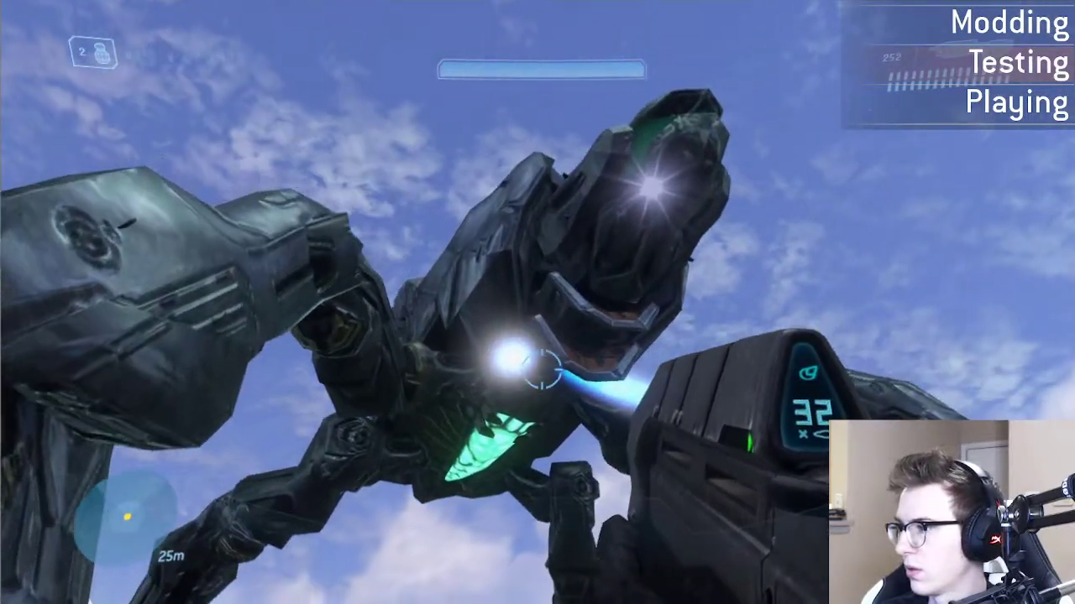
key(Tab)
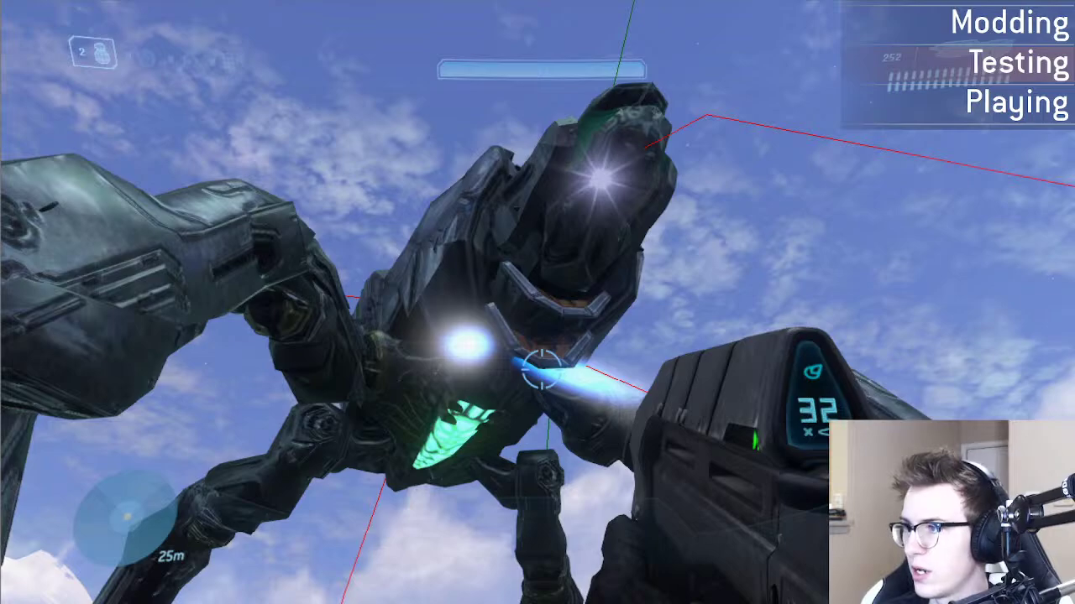
key(Tab)
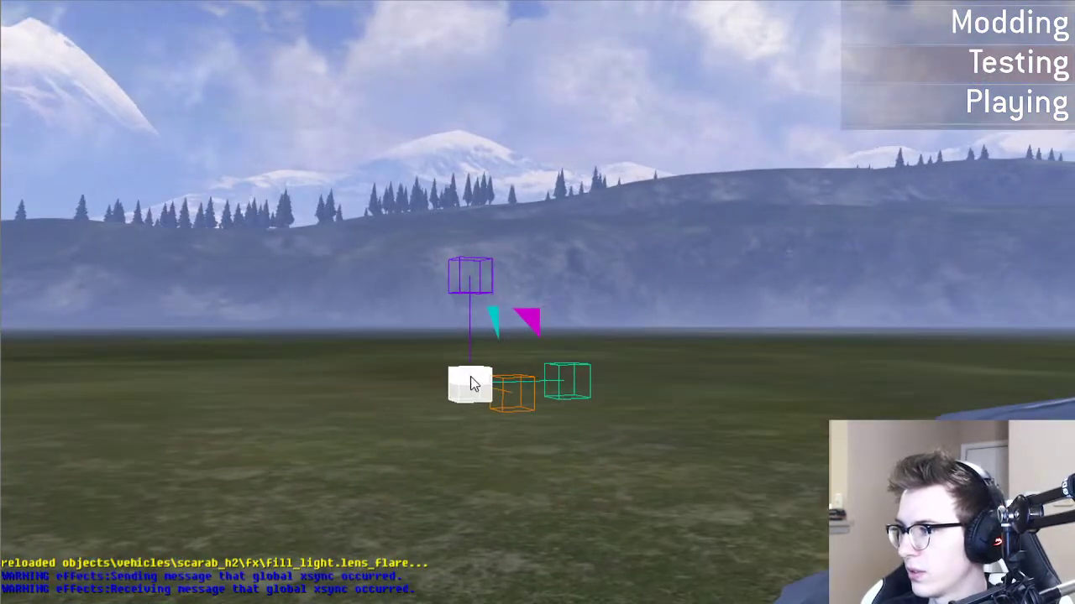
drag(470, 376, 453, 370)
middle_drag(506, 379, 510, 381)
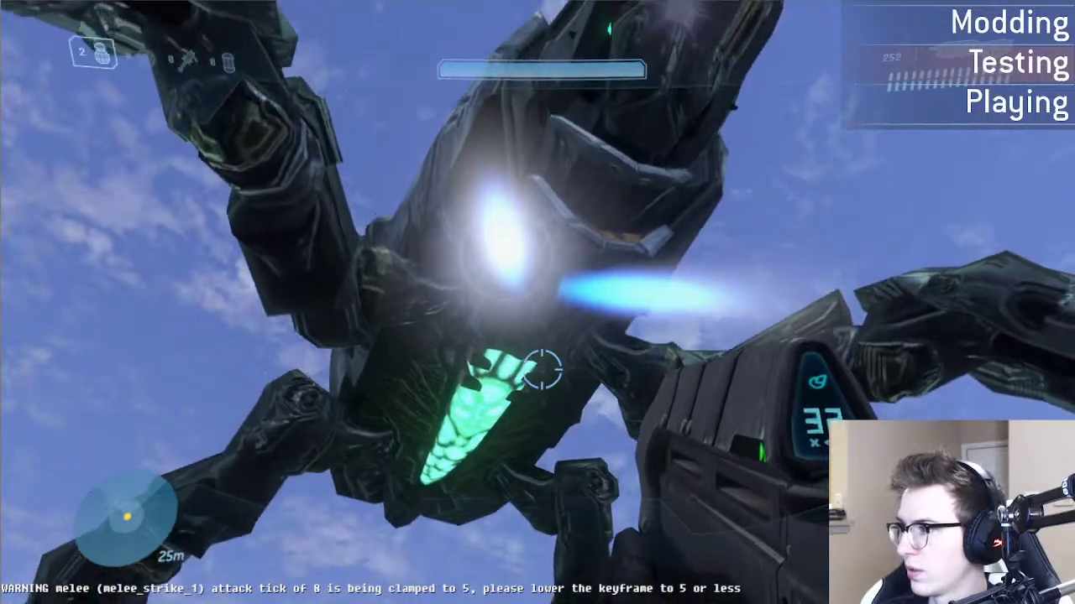
Step: Inspect the scarab's underside lights from the player's view, and reposition the selected object in the editor camera
click(541, 370)
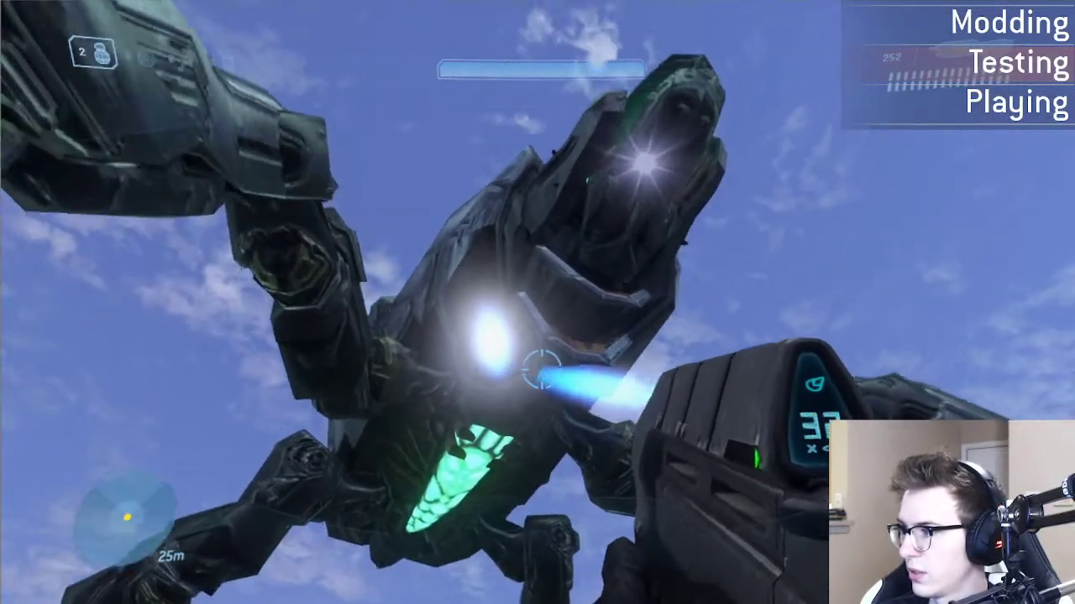
click(540, 379)
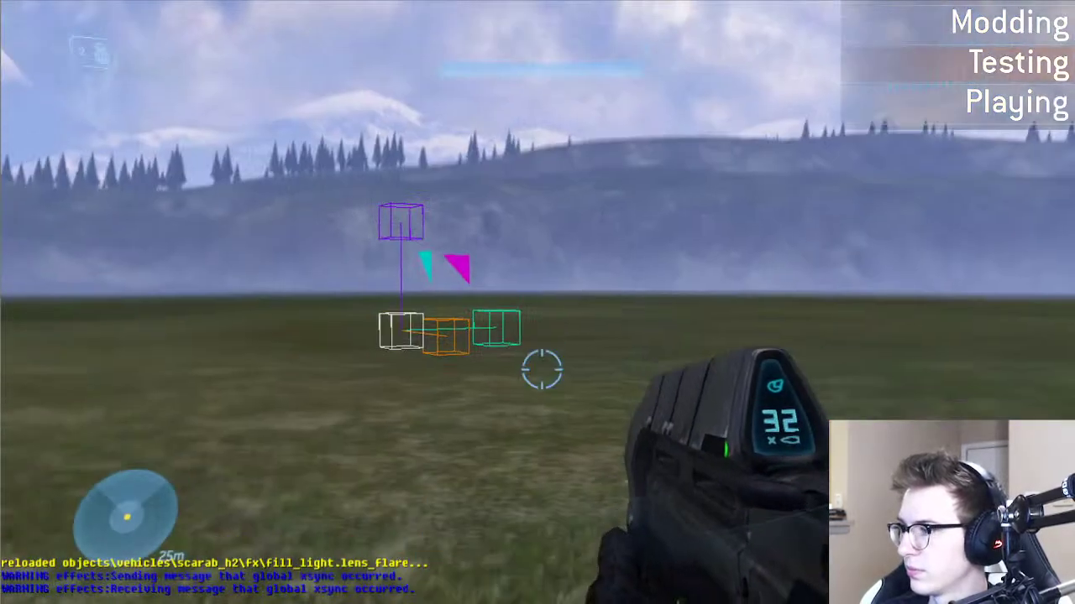
key(Tab)
middle_drag(226, 406, 239, 501)
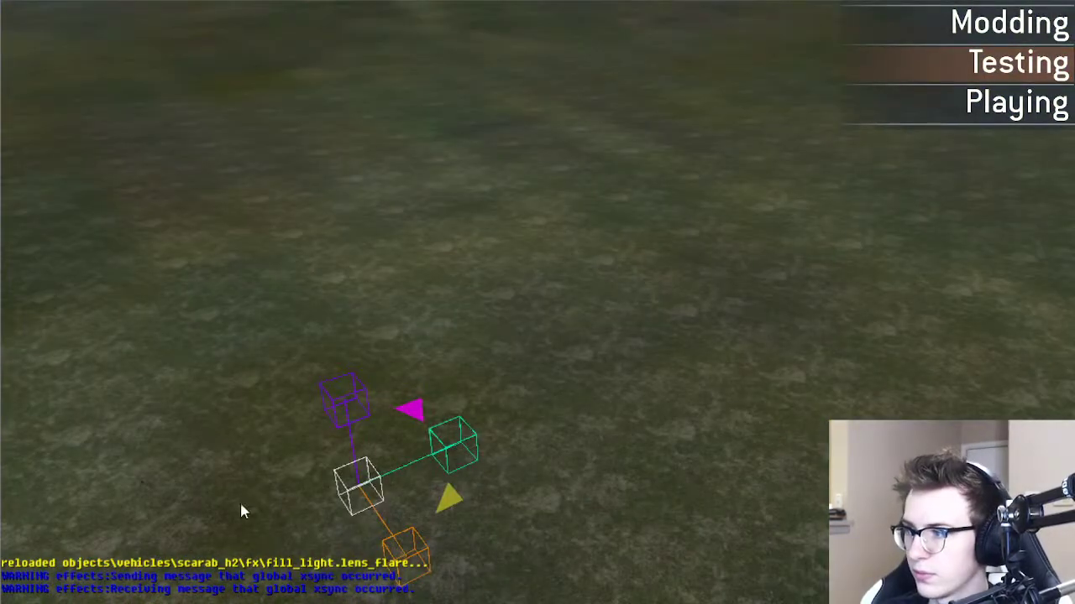
drag(355, 494, 332, 441)
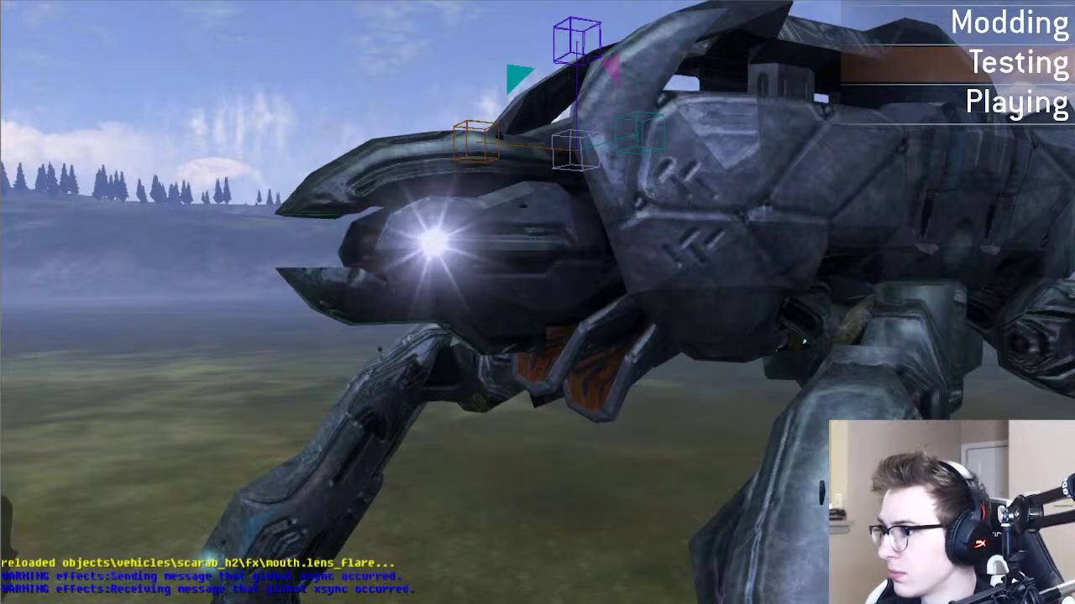
Step: Examine the reloaded mouth lens flare on the scarab's head from several side angles and distances
mouse_move(317, 334)
middle_down()
mouse_move(336, 329)
mouse_move(323, 326)
middle_up()
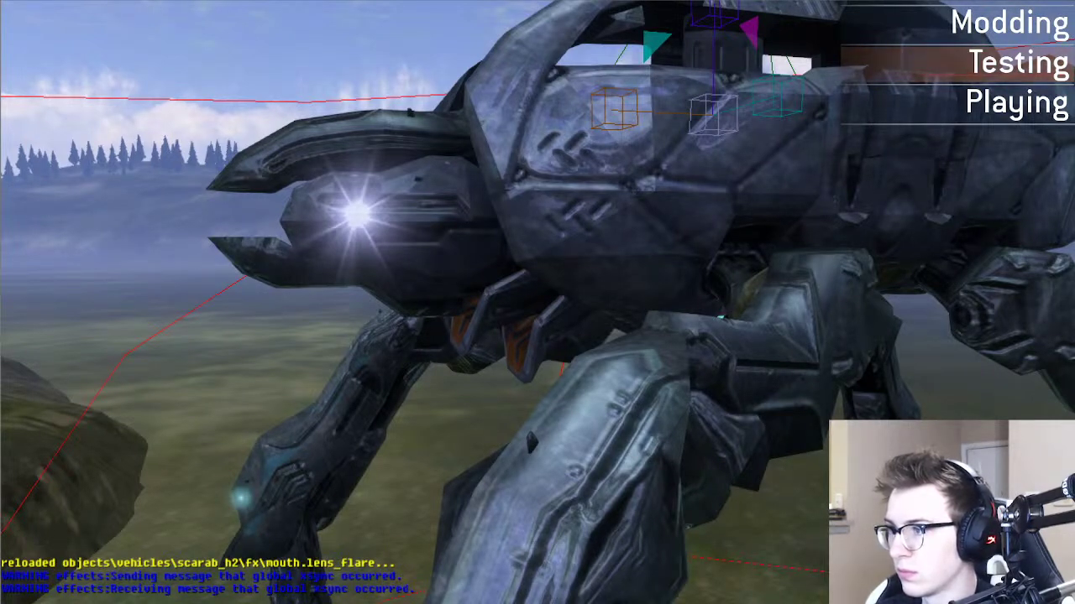
key(a)
mouse_move(155, 271)
middle_down()
mouse_move(214, 273)
mouse_move(168, 270)
middle_up()
key(d)
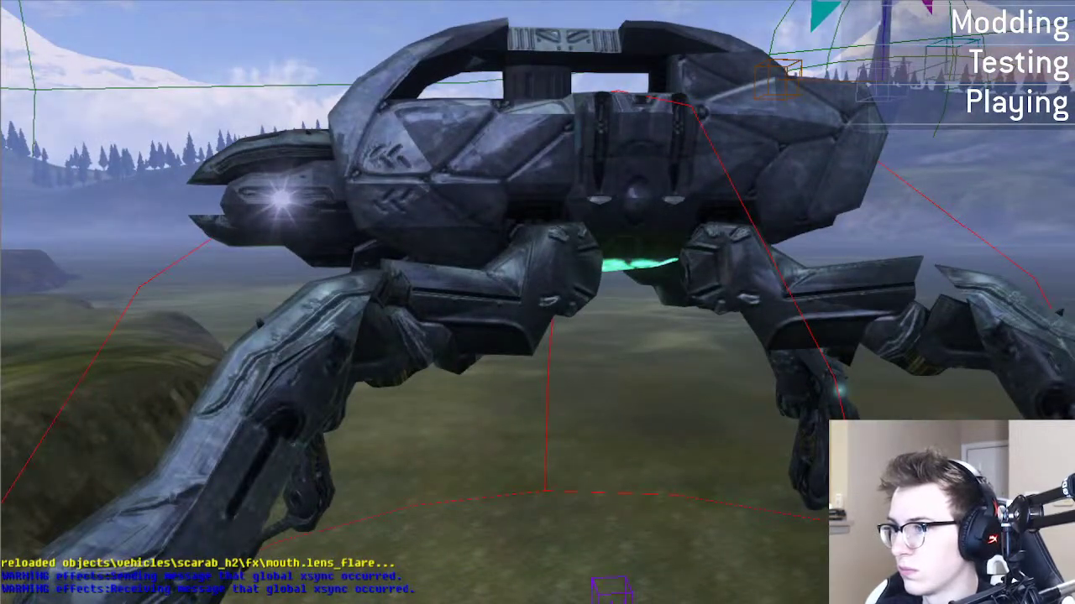
middle_drag(143, 272, 178, 275)
key(a)
key(w)
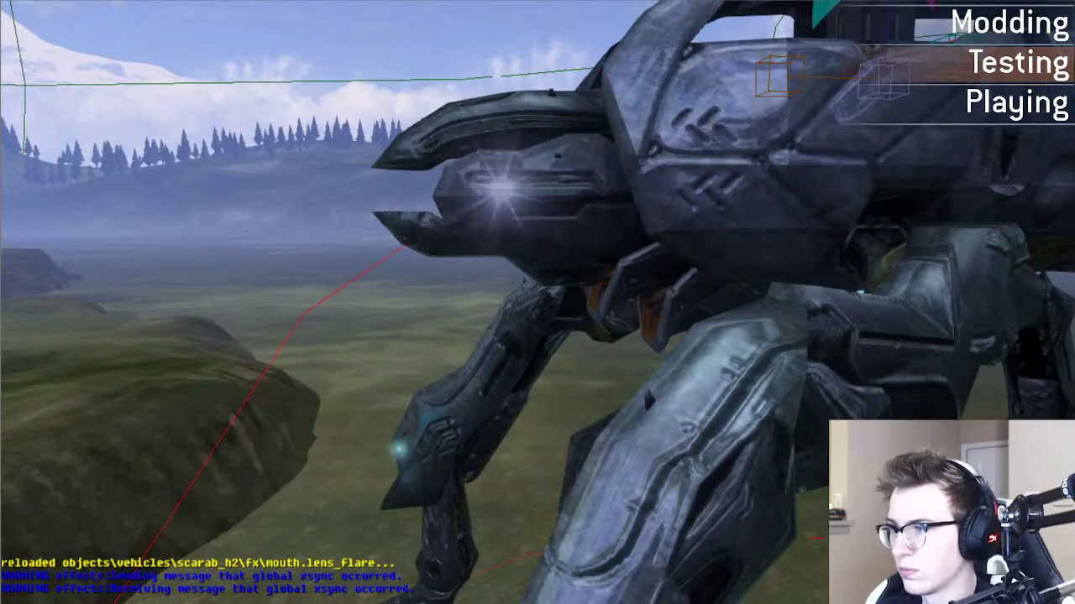
key(d)
mouse_move(204, 268)
middle_down()
mouse_move(155, 267)
mouse_move(202, 269)
middle_up()
key(a)
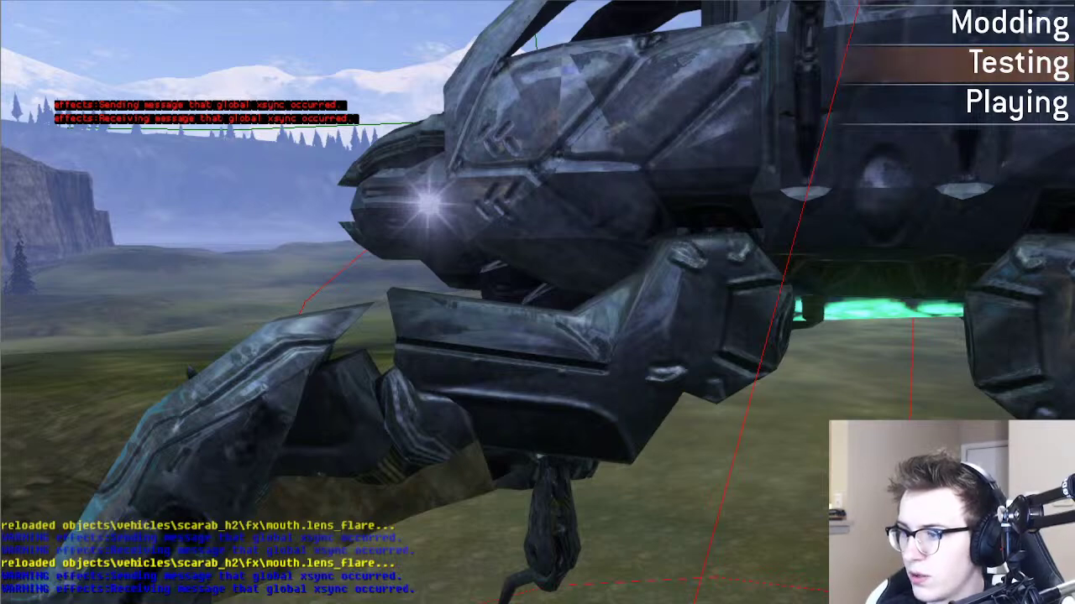
Step: Compare the mouth lens flare seen head-on with its look from behind the scarab's front leg
key(a)
middle_drag(327, 492, 495, 484)
mouse_move(358, 477)
middle_down()
mouse_move(378, 480)
mouse_move(358, 477)
middle_up()
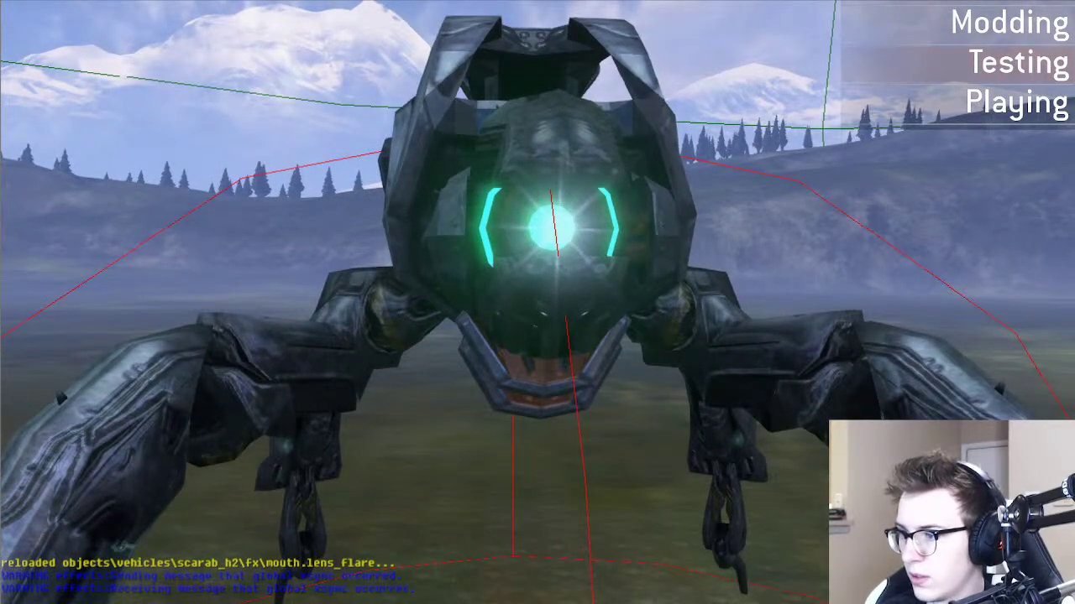
key(d)
middle_drag(350, 448, 287, 457)
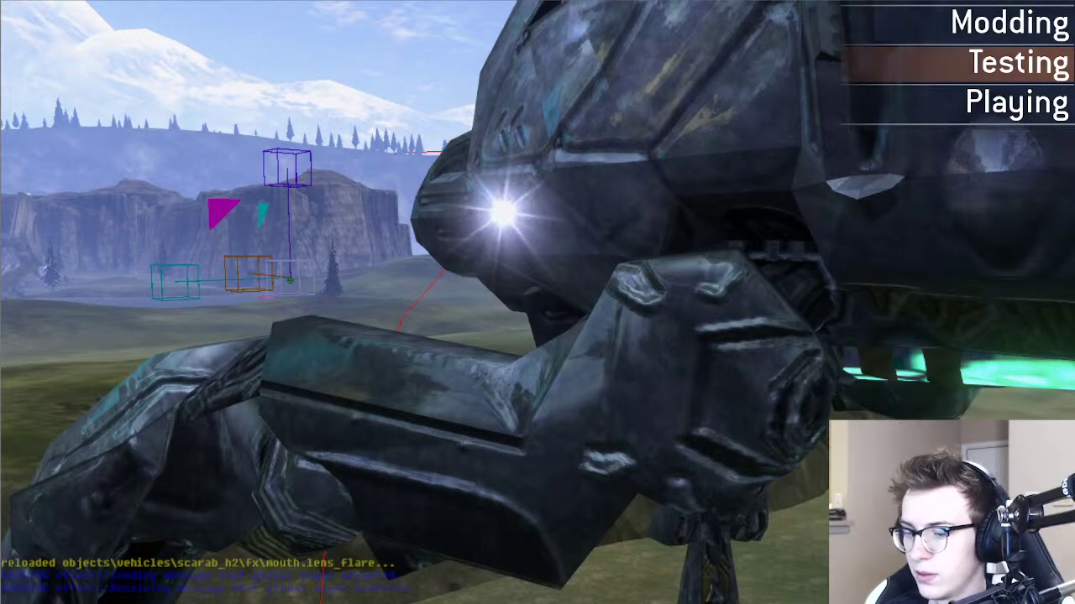
Step: Circle the scarab to examine its mouth flare, and move in on the shin light of one leg
middle_drag(287, 457, 537, 445)
key(a)
middle_drag(537, 302, 462, 369)
key(d)
key(s)
key(d)
key(w)
key(w)
key(s)
middle_drag(258, 353, 258, 289)
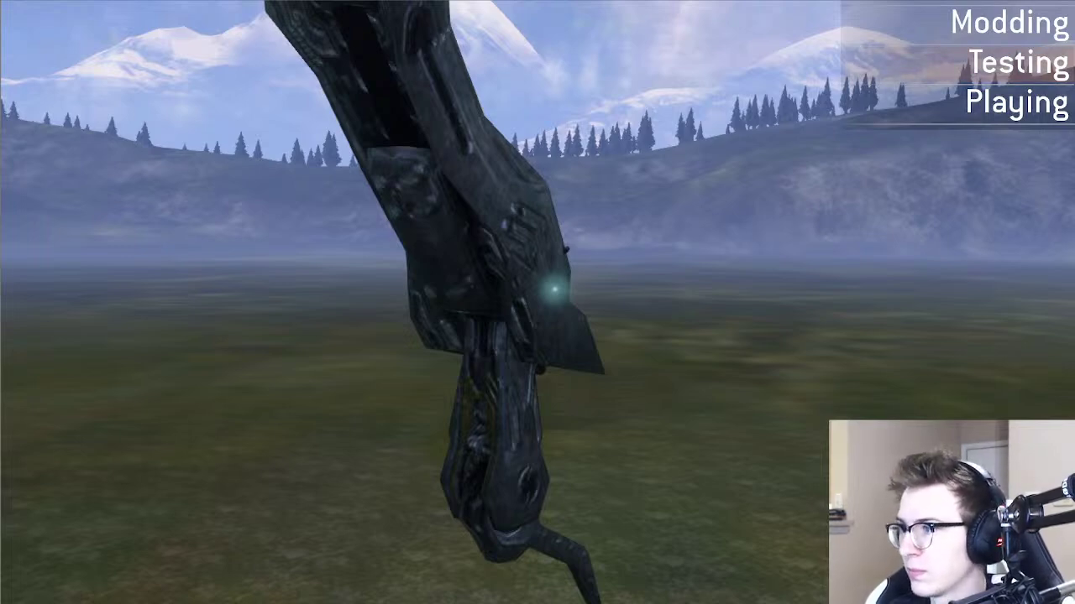
Step: Examine the reloaded leg_shin lens flares on the scarab's legs up close and from a distance
key(a)
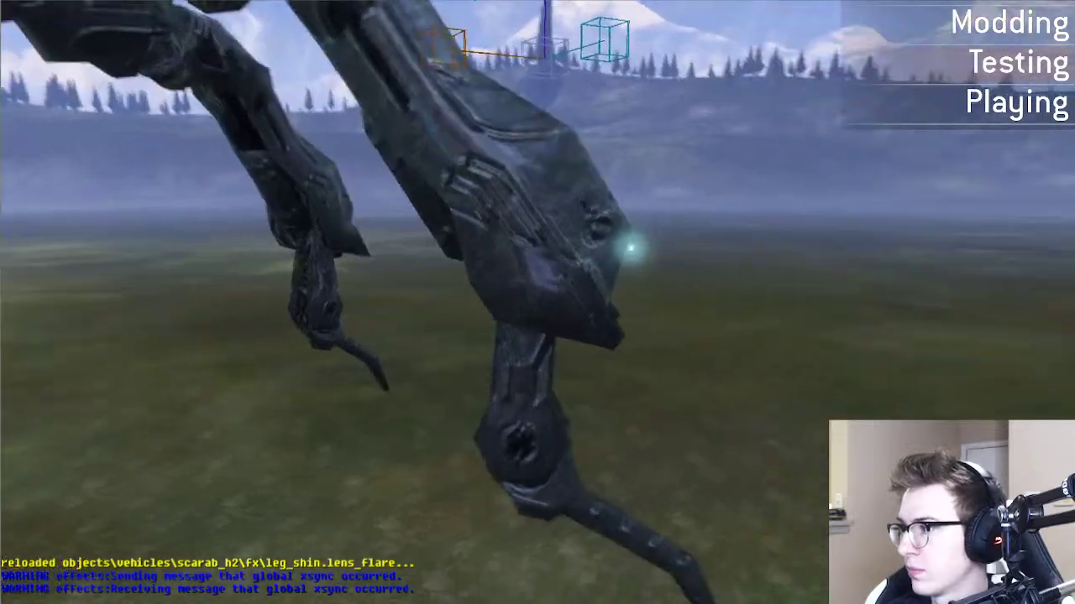
key(d)
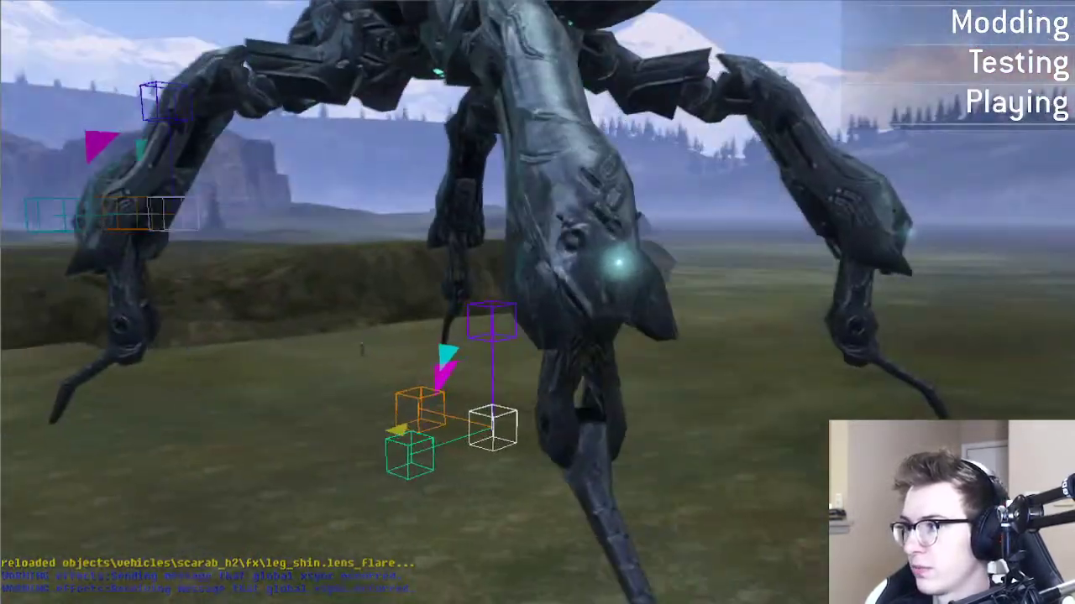
key(s)
key(a)
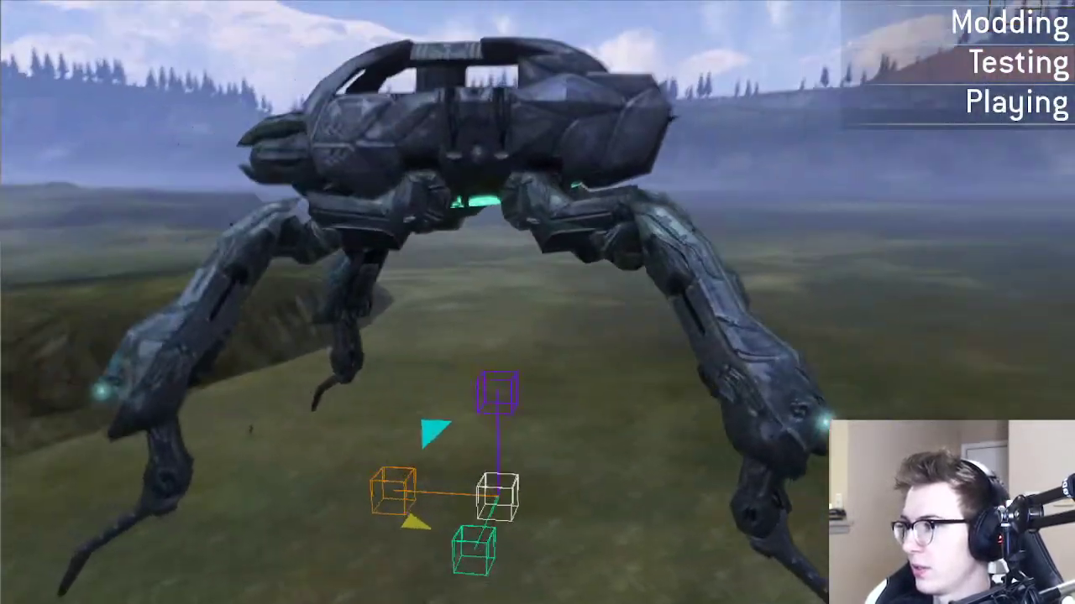
key(a)
key(s)
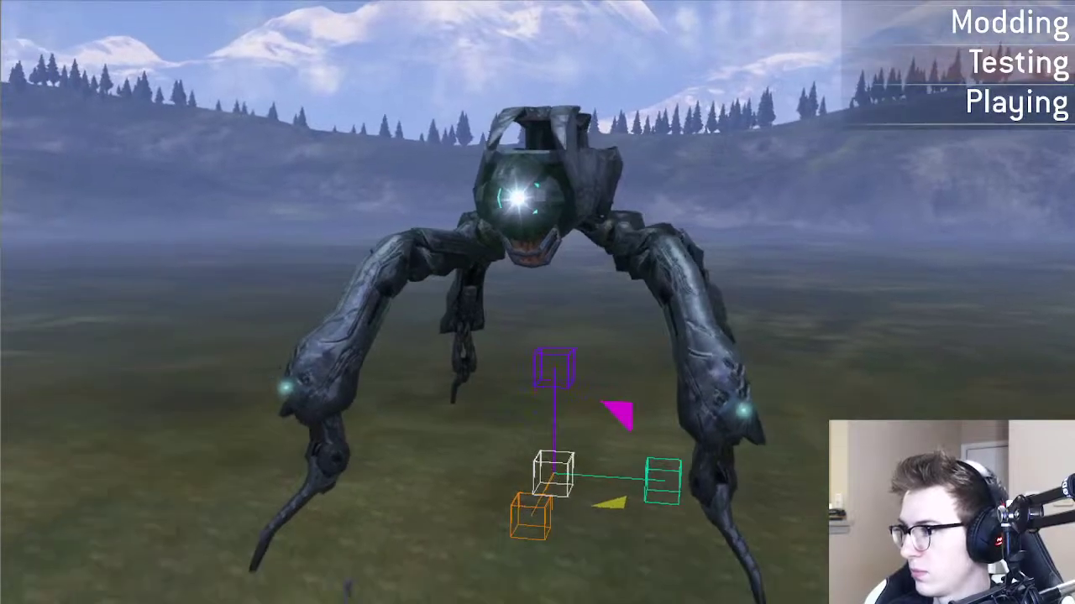
Step: Delete the placed scarab_h2 and place a fresh instance on the ground ahead
key(f)
drag(578, 387, 572, 385)
key(Delete)
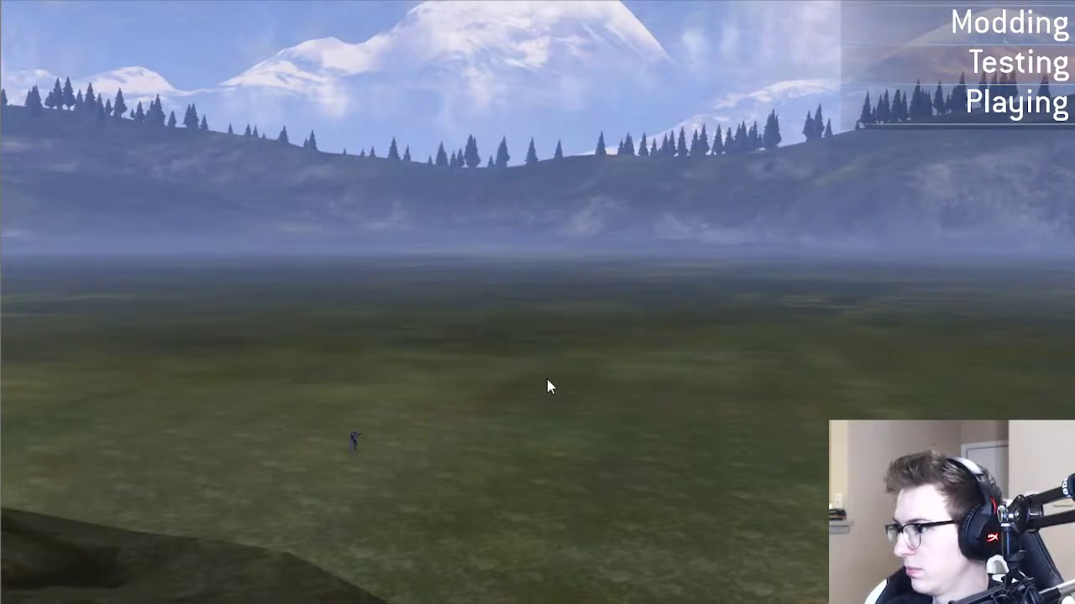
right_click(547, 378)
Step: Inspect the fresh scarab's mouth, fill_light, underside and shin lights from low angles beneath its head
key(w)
key(a)
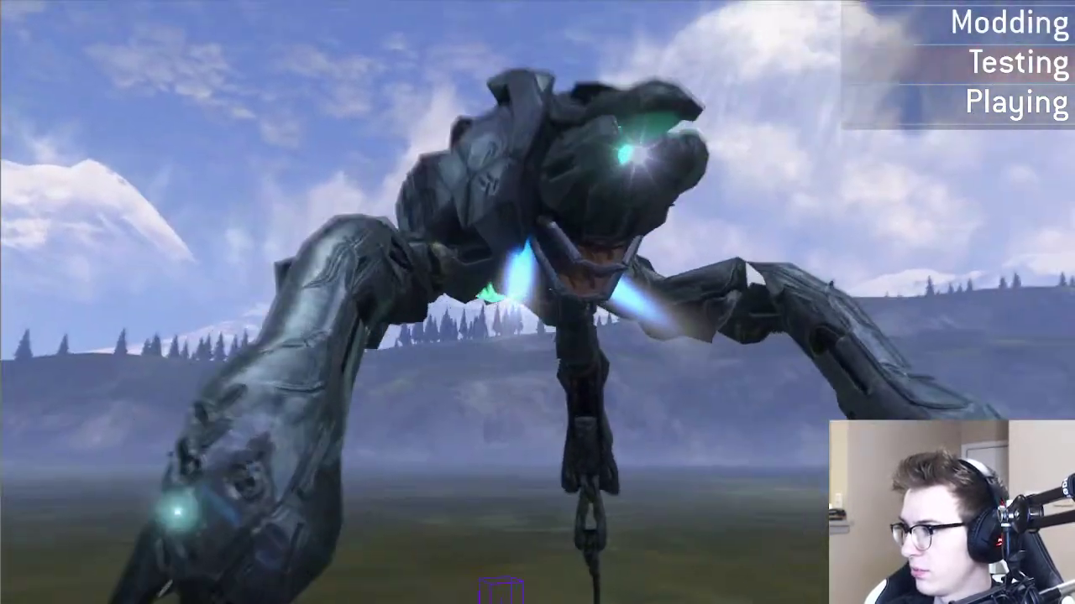
key(s)
key(w)
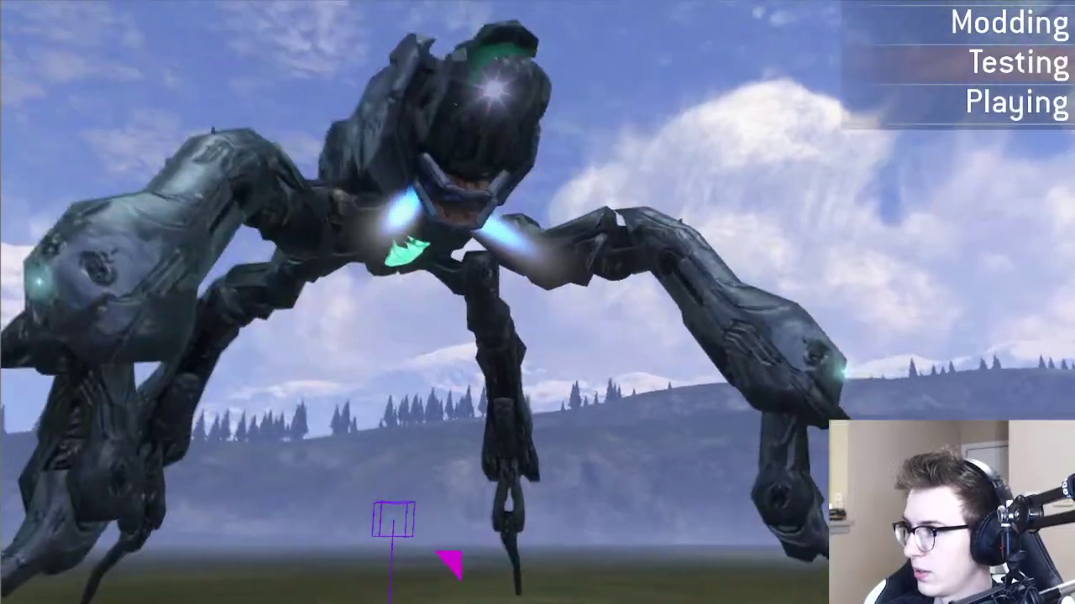
key(w)
key(d)
key(s)
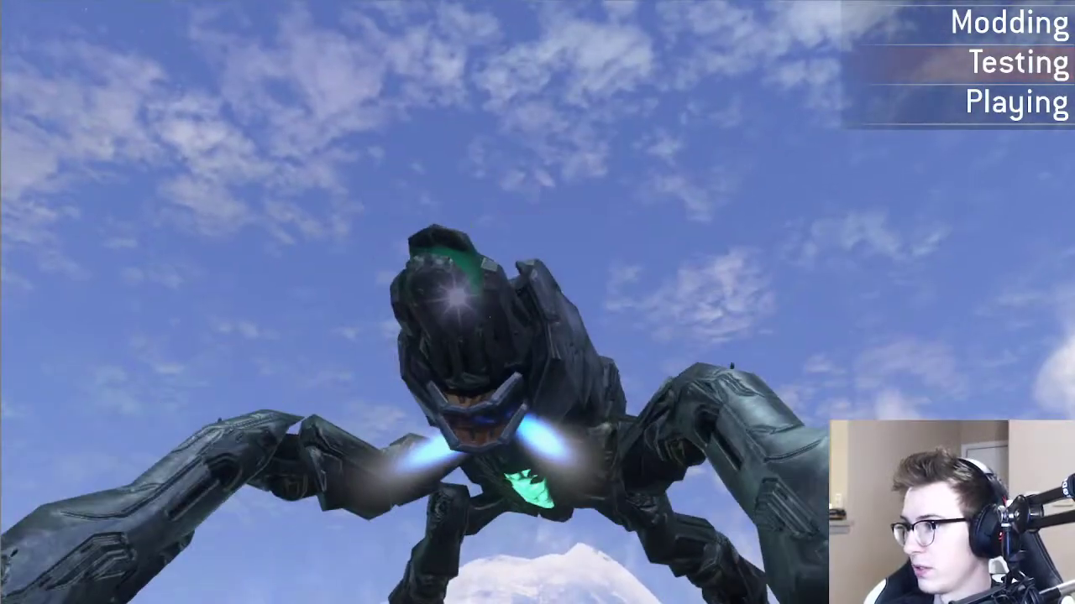
Step: Back away and examine the whole scarab's light effects from the front and both front corners
key(s)
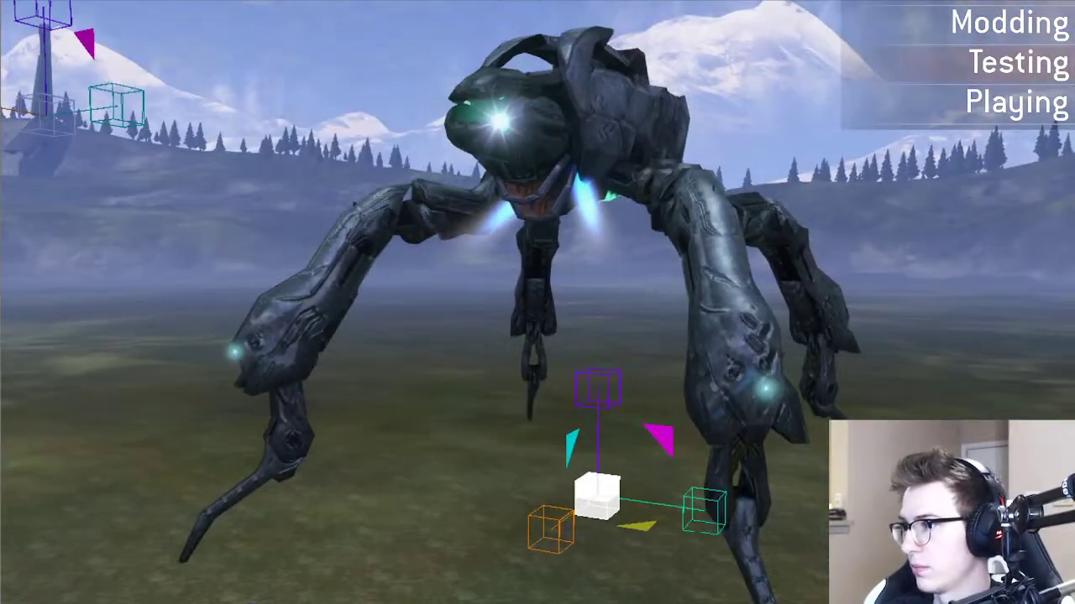
key(s)
key(d)
key(a)
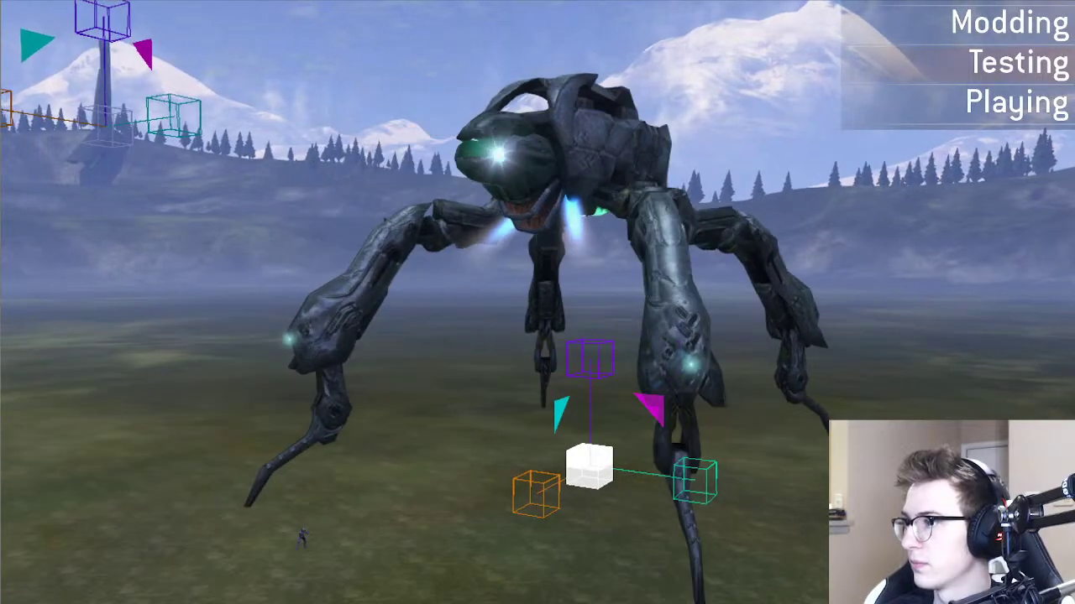
key(r)
key(d)
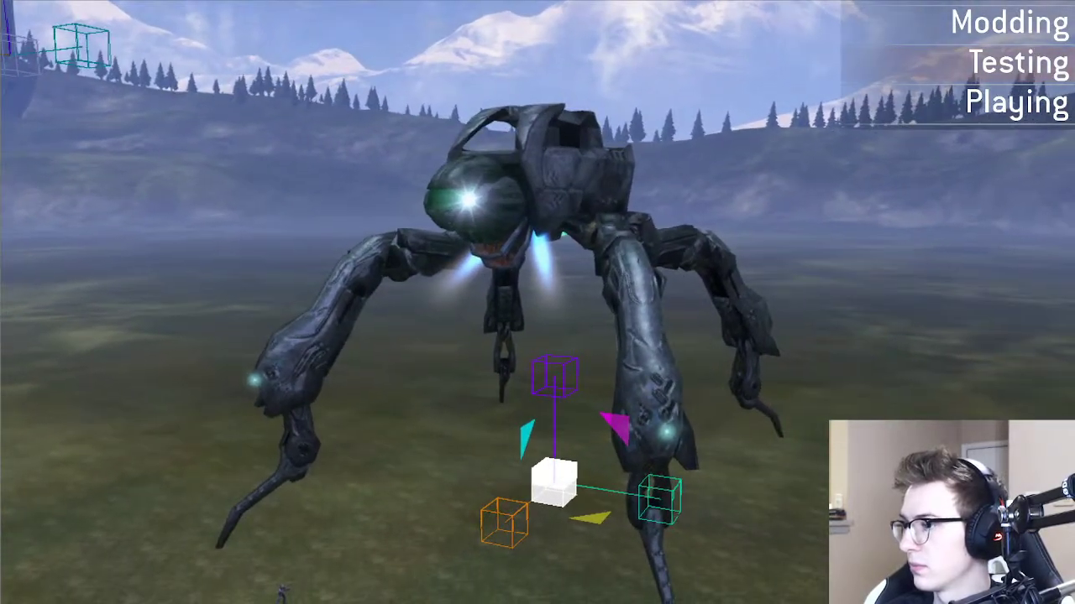
key(a)
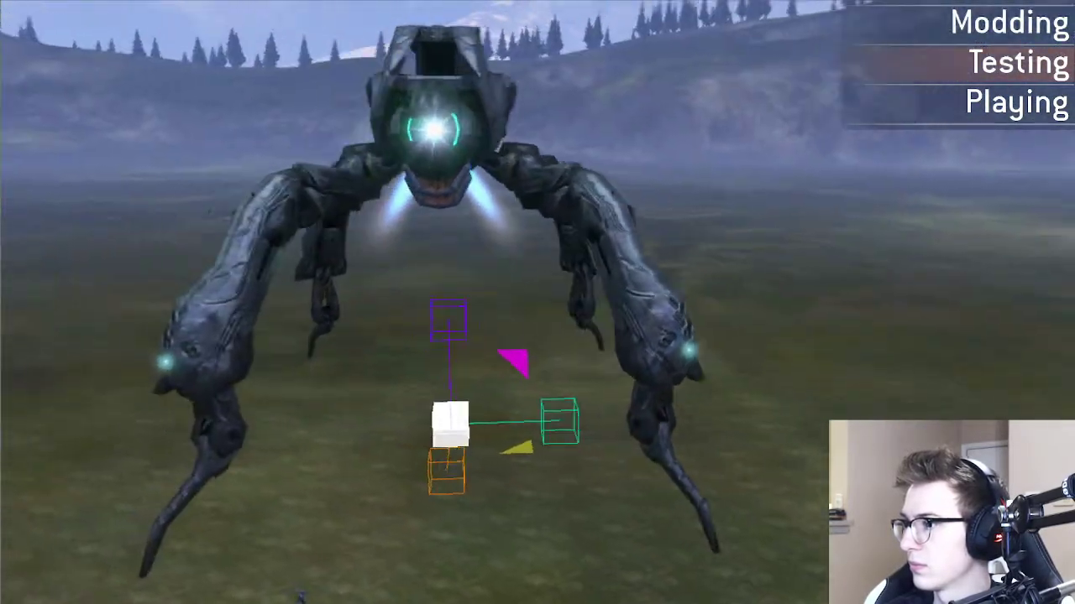
key(d)
key(r)
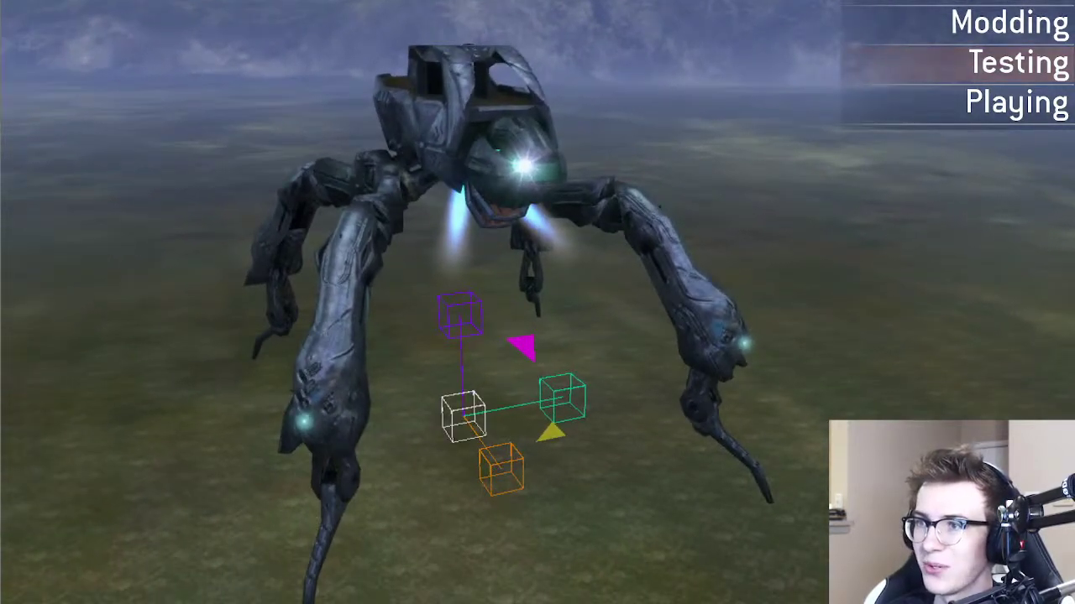
Step: Place a Halo 3 scarab giant on the ground beside the scarab_h2 and adjust its position
key(alt+Tab)
key(Delete)
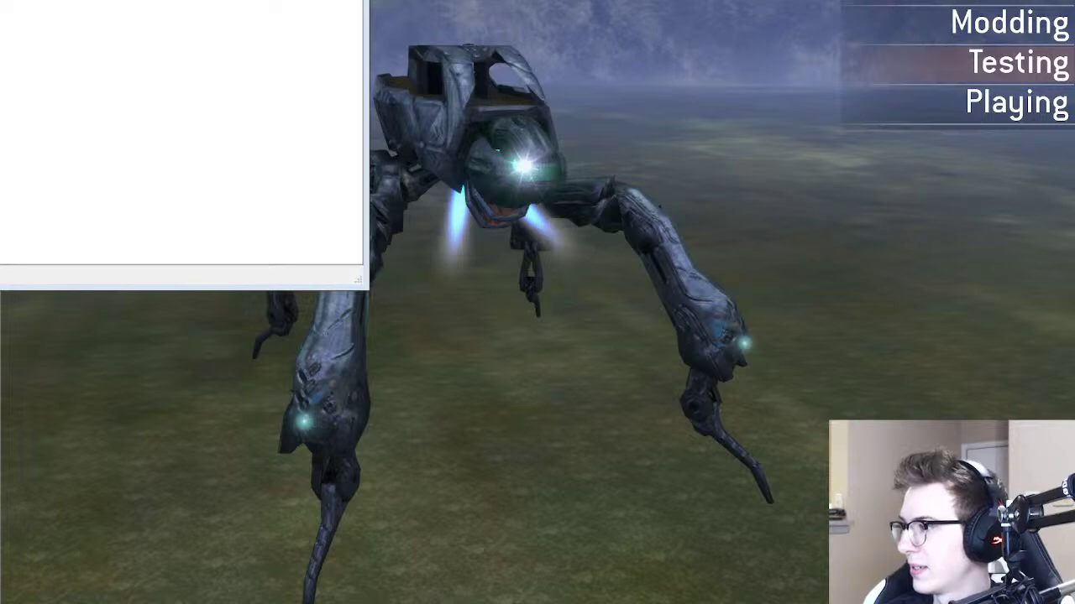
middle_drag(567, 409, 470, 363)
right_click(443, 350)
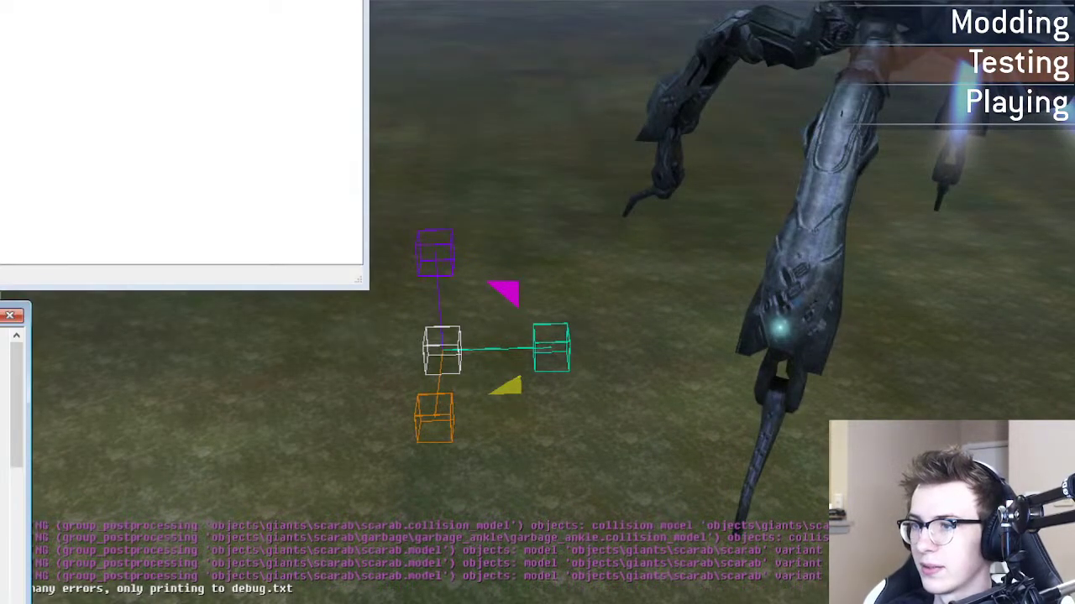
drag(442, 350, 422, 360)
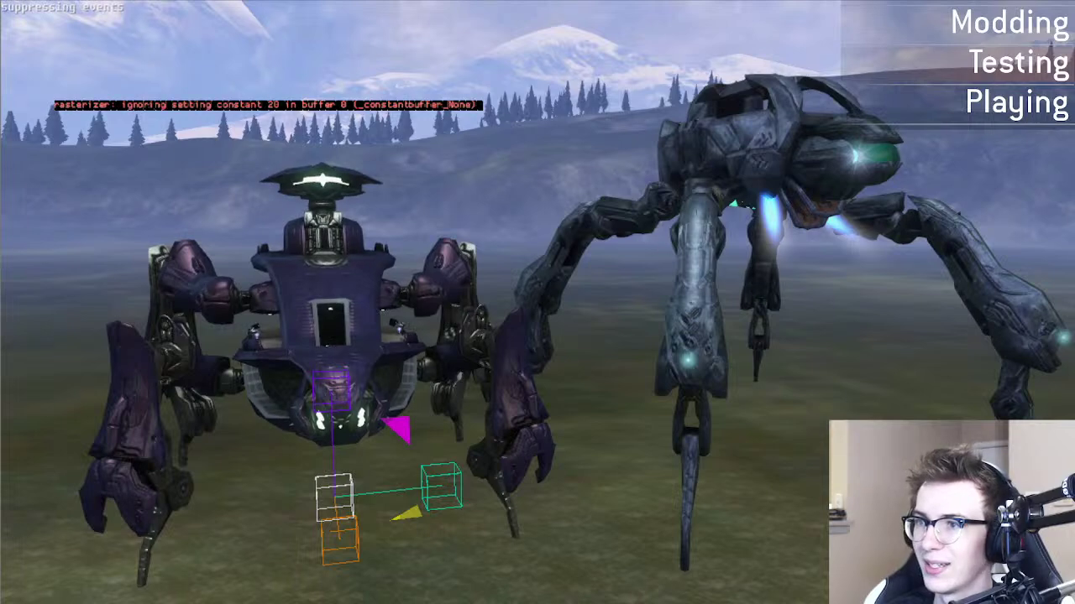
Step: Select the scarab_h2 scenery standing beside the Halo 3 scarab
click(336, 2)
click(509, 2)
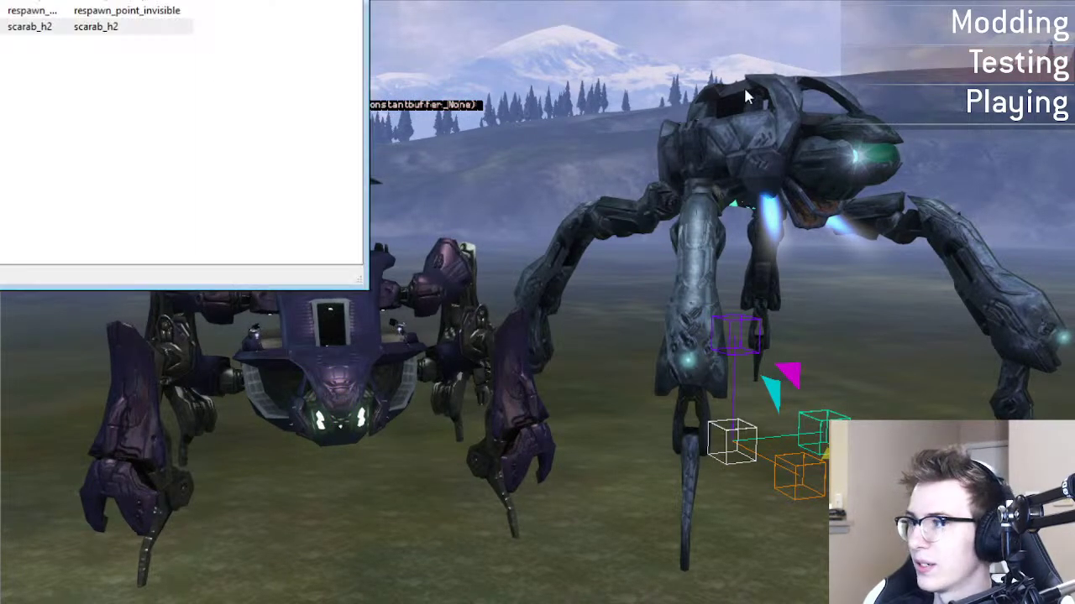
click(743, 85)
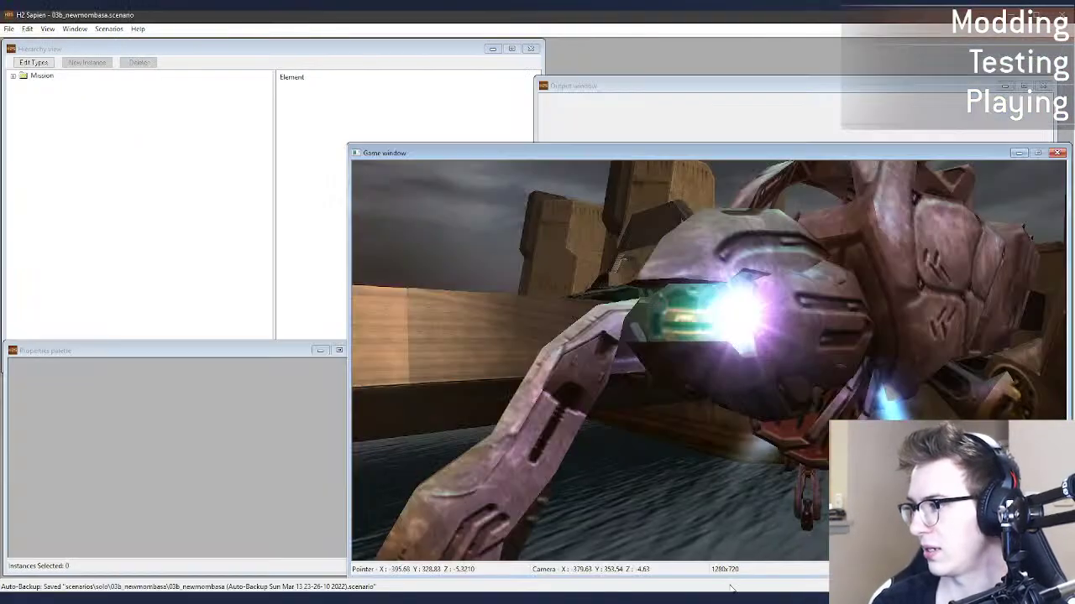
Step: View the original scarab's lights in H2 Sapien, and return to H3 Sapien to compare both placed scarabs side by side
key(w)
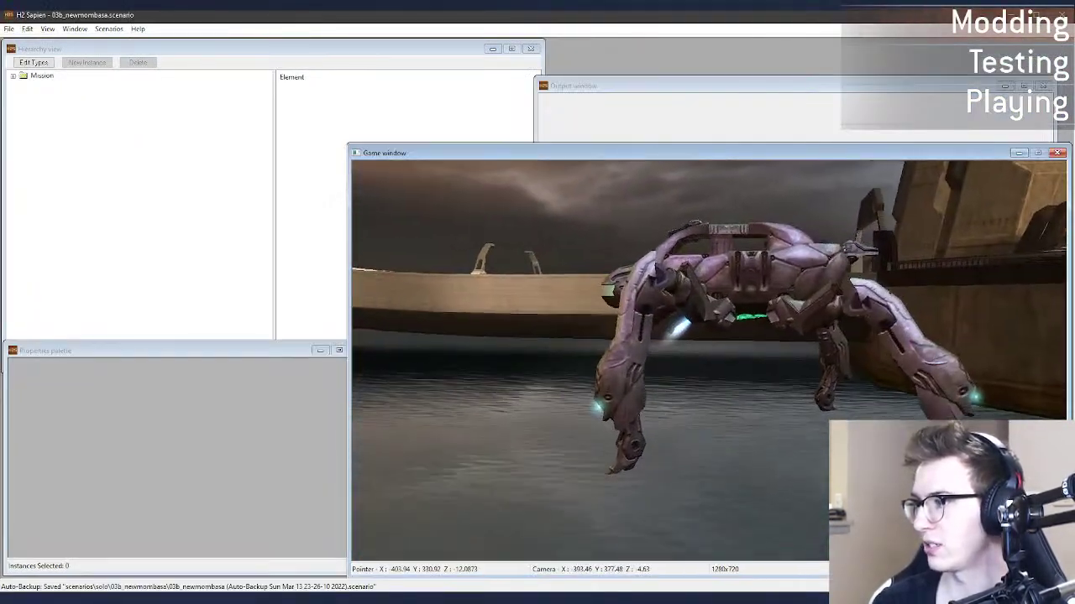
key(a)
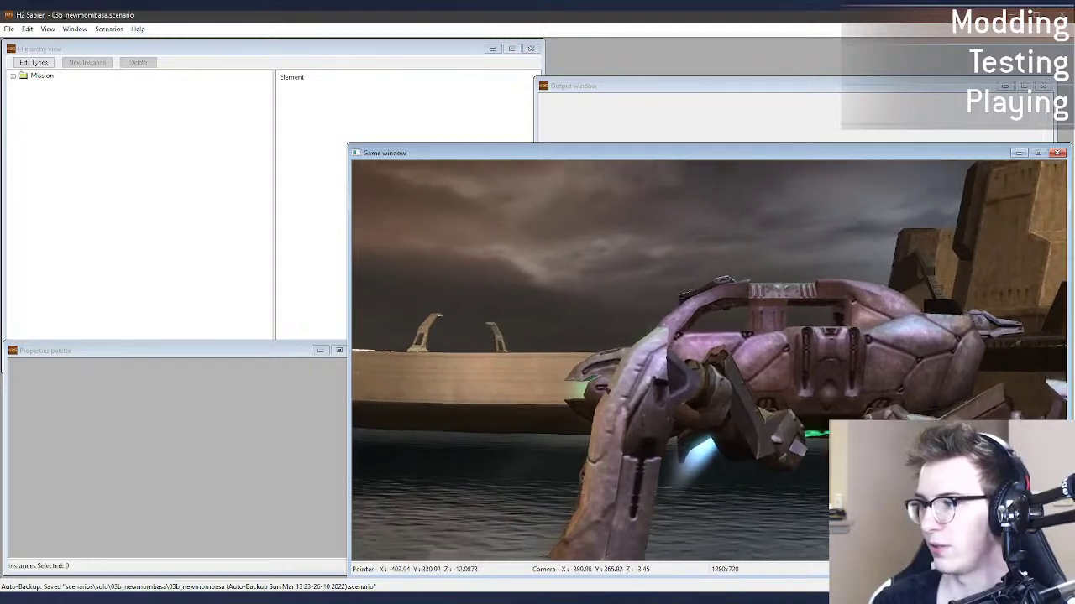
key(alt+Tab)
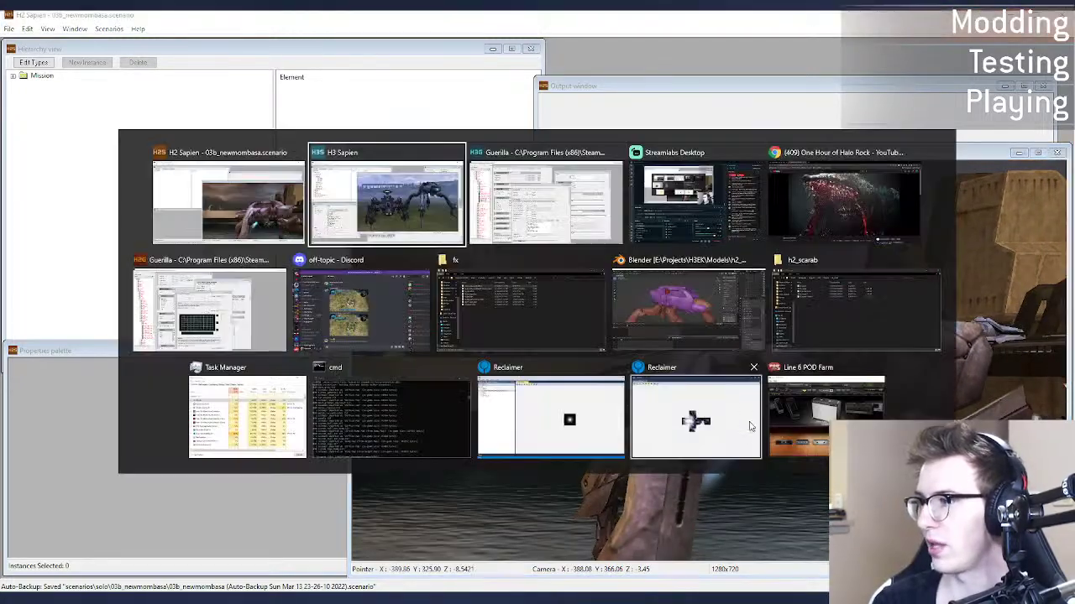
key(w)
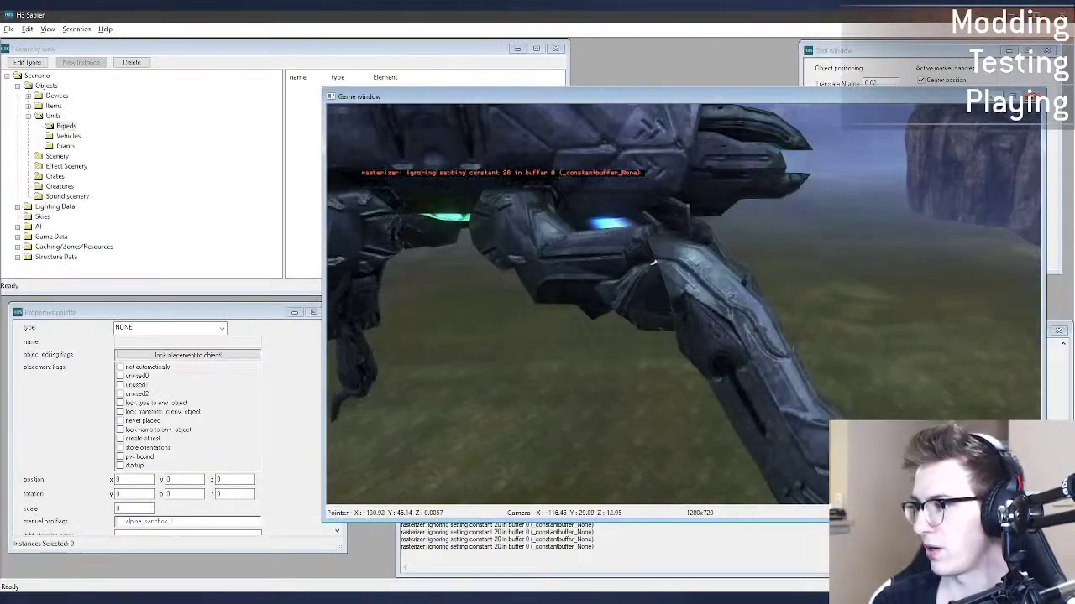
key(s)
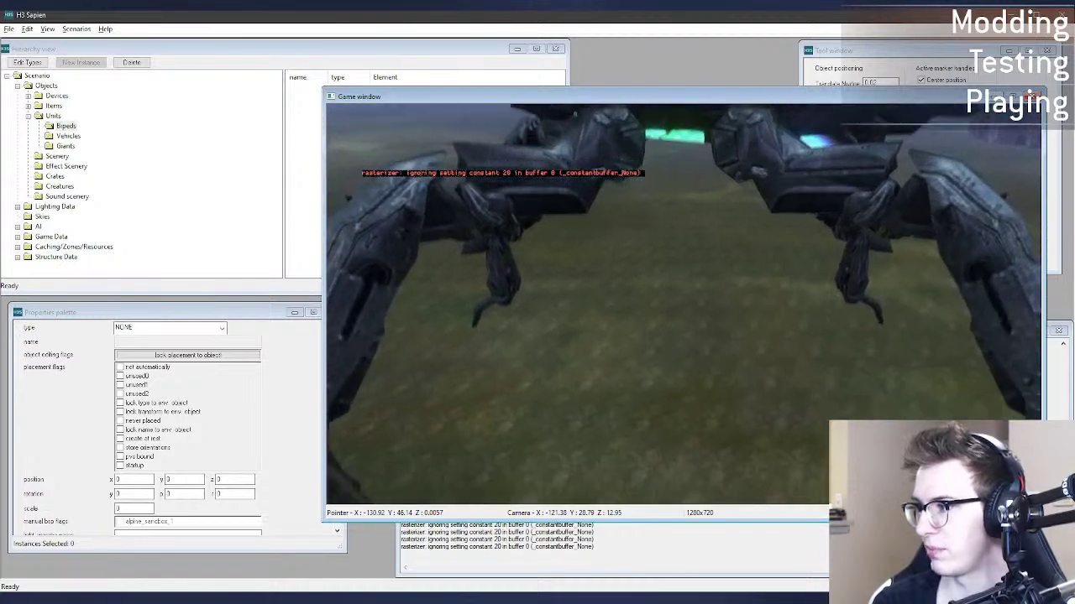
key(s)
key(d)
key(d)
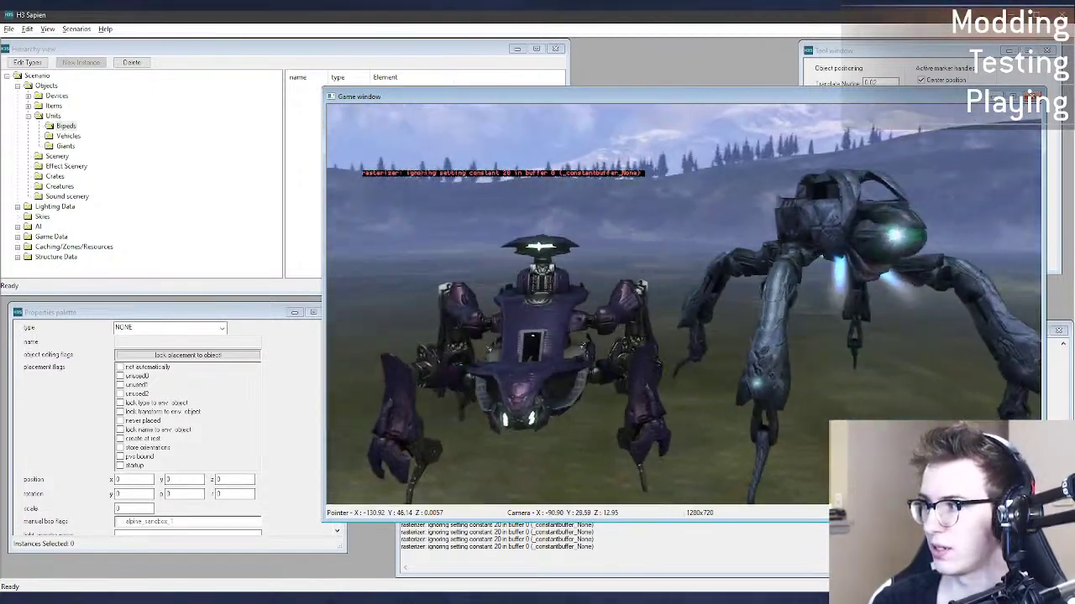
Step: Compare the Halo 3 scarab and the scarab_h2 side by side from the front
key(a)
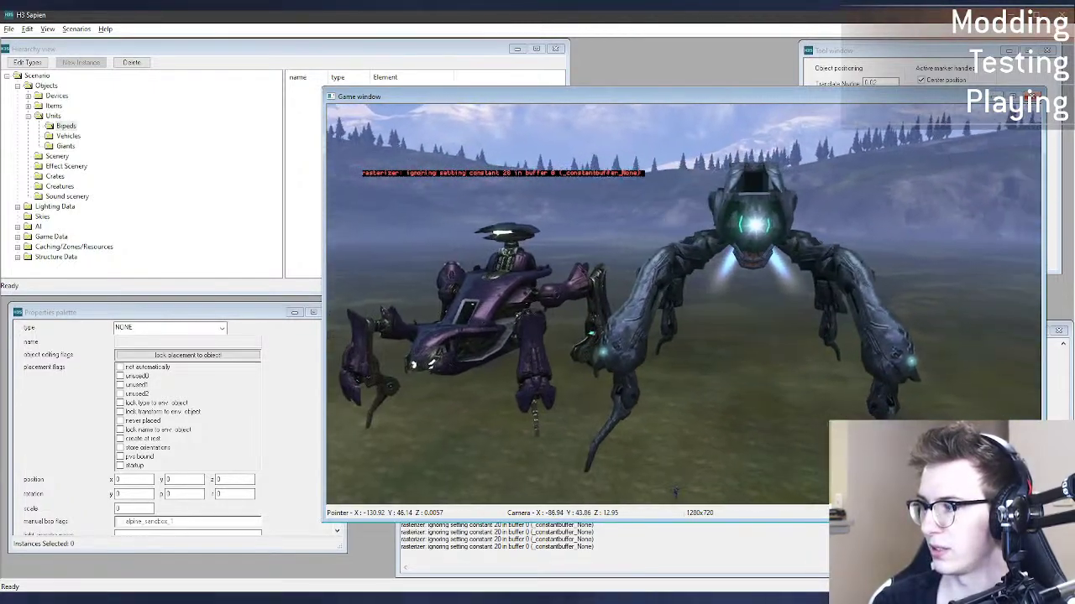
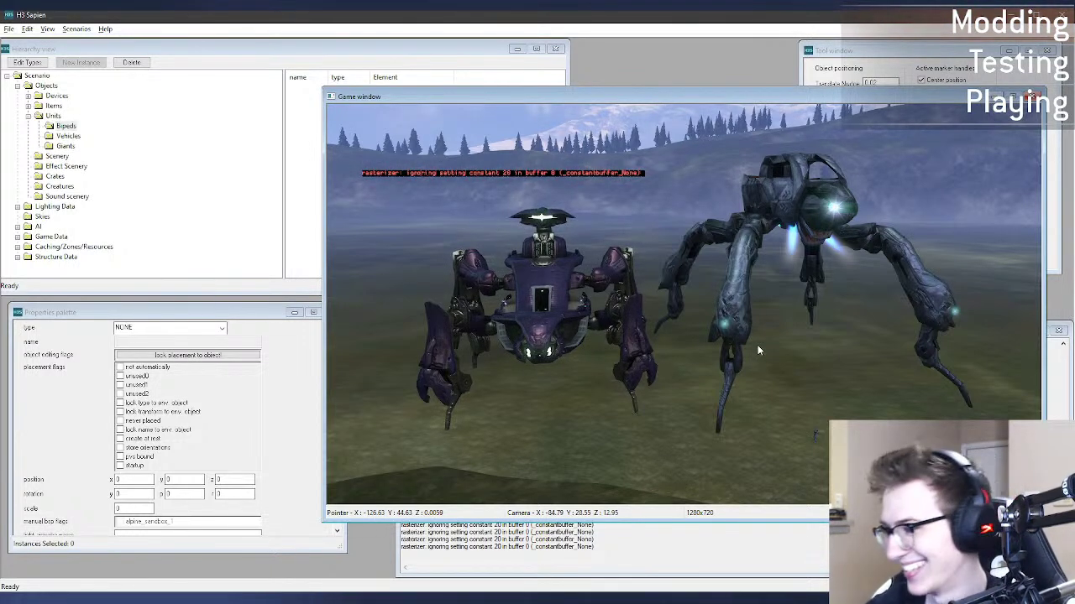
key(w)
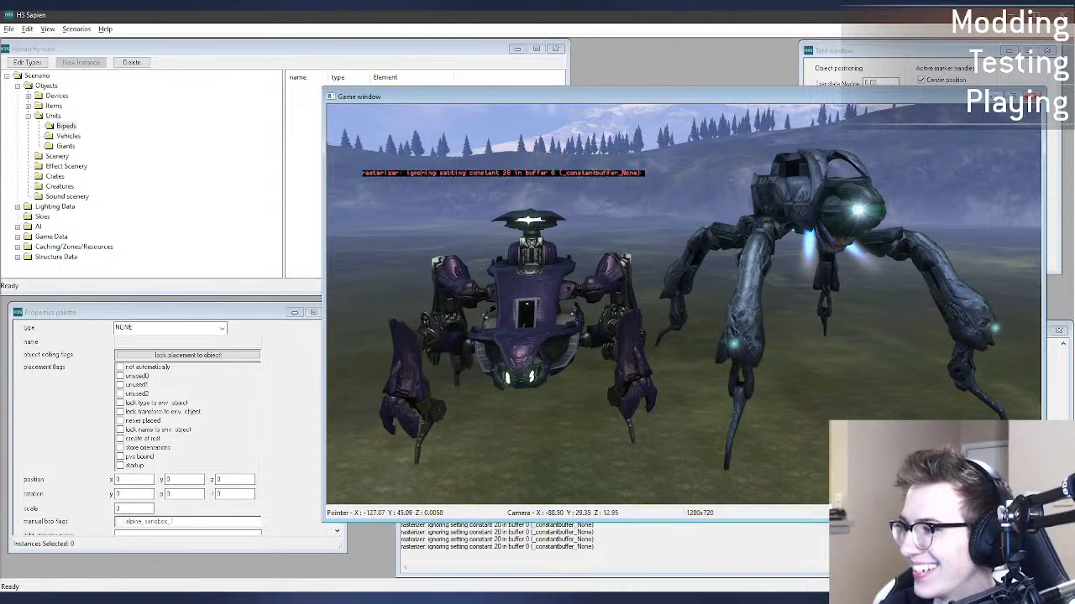
key(d)
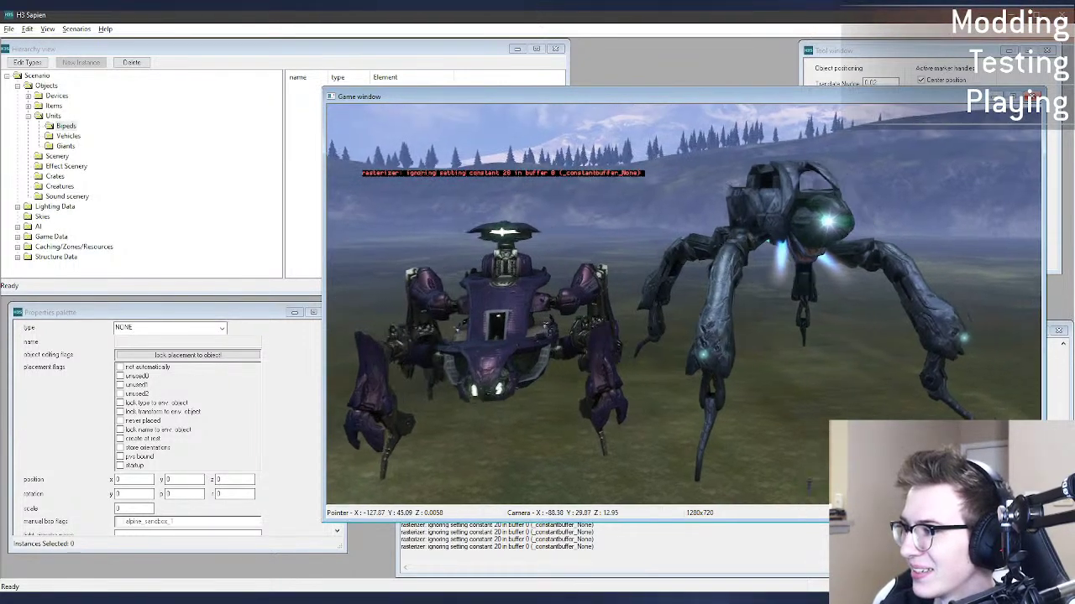
key(r)
key(w)
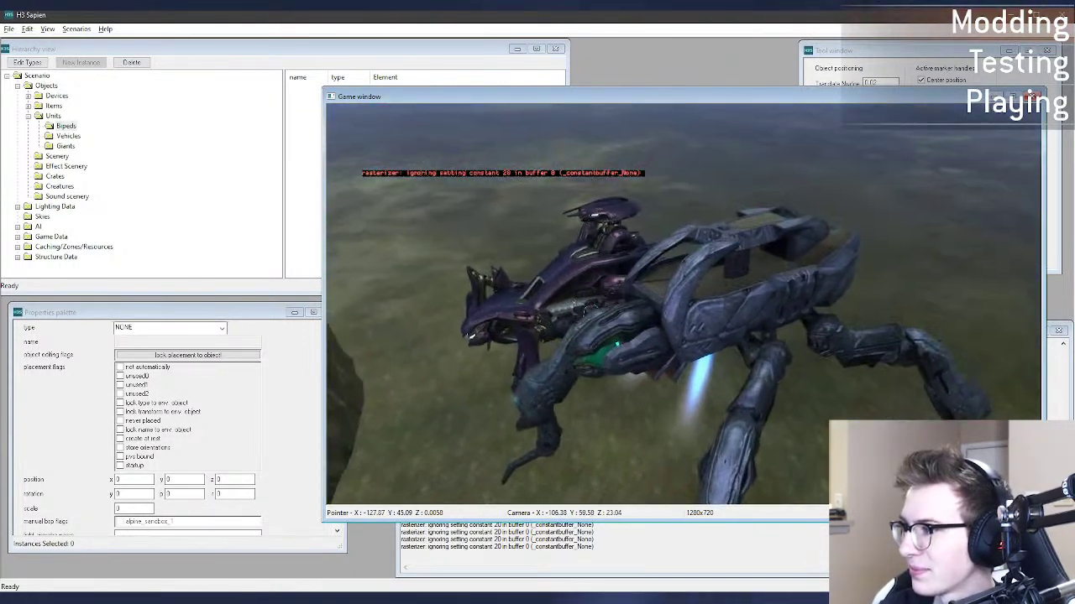
Step: Fly around the scarab_h2 and examine its rear, sides, upper deck, head and light effects
key(s)
key(f)
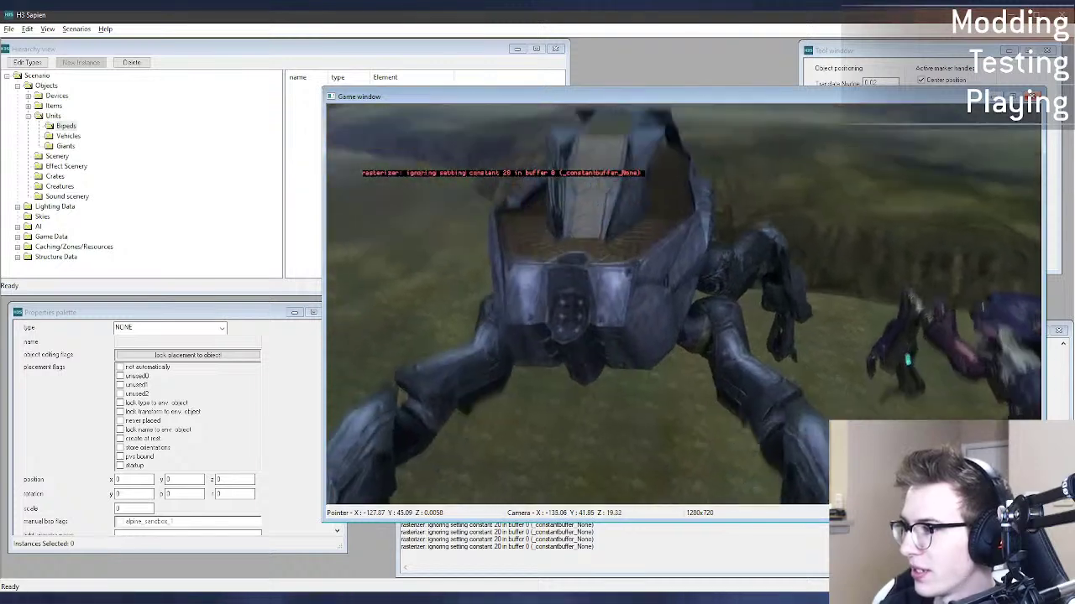
key(w)
key(r)
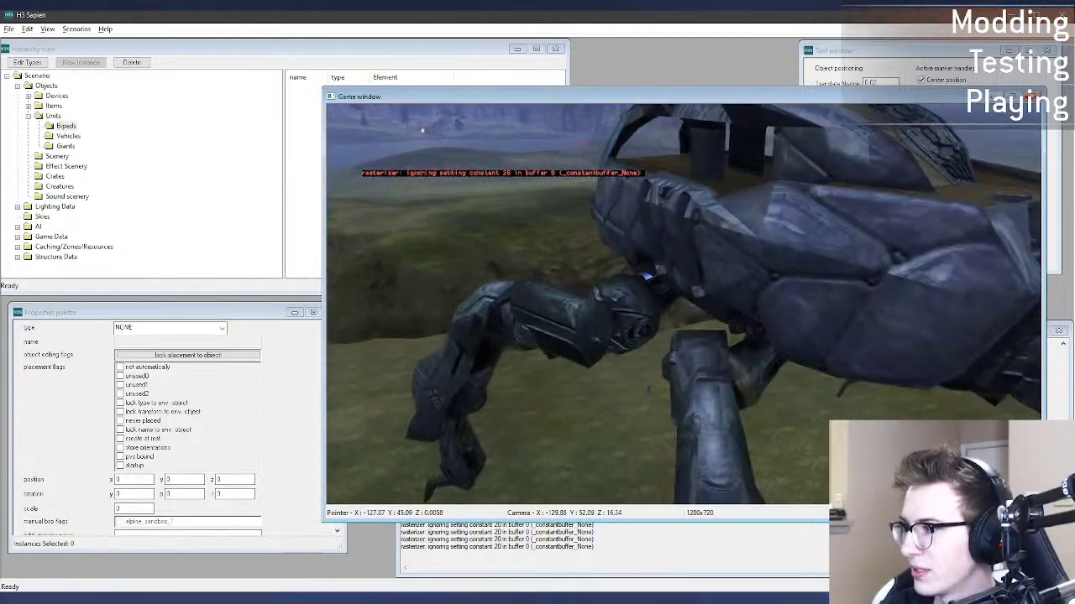
key(w)
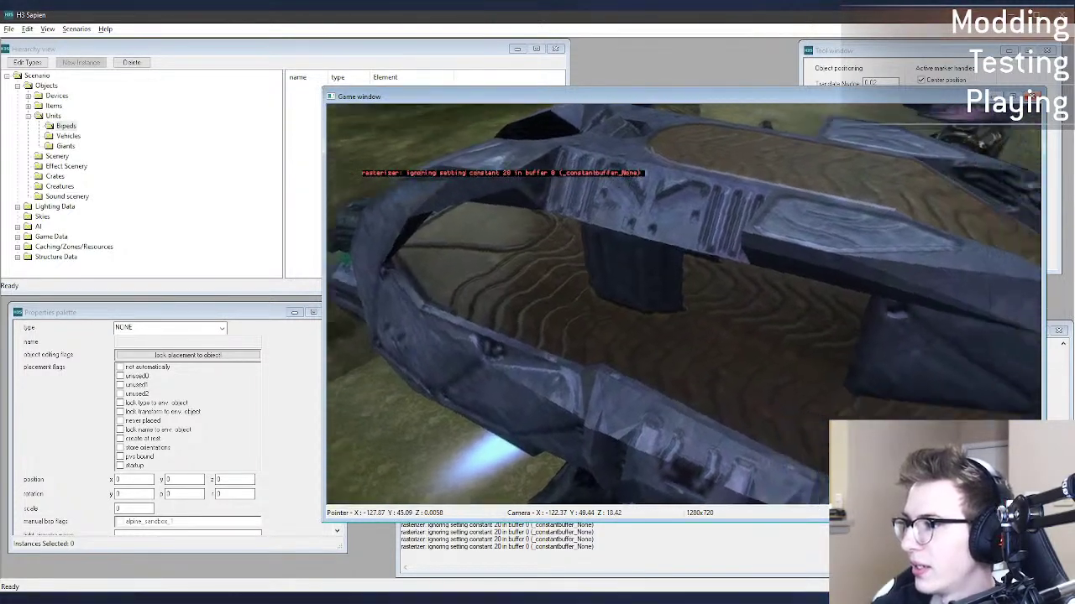
key(a)
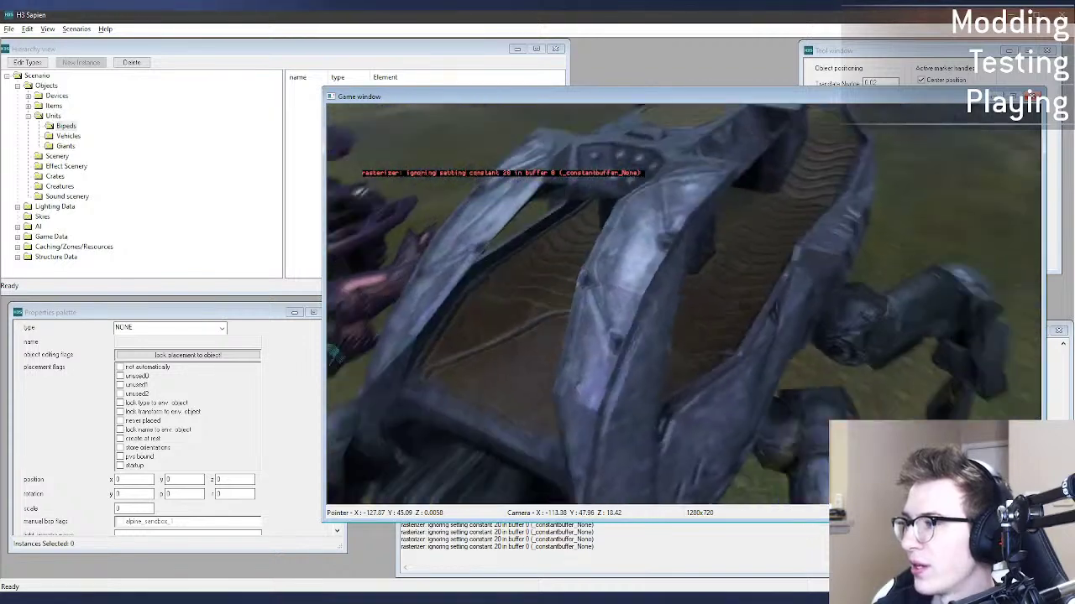
key(f)
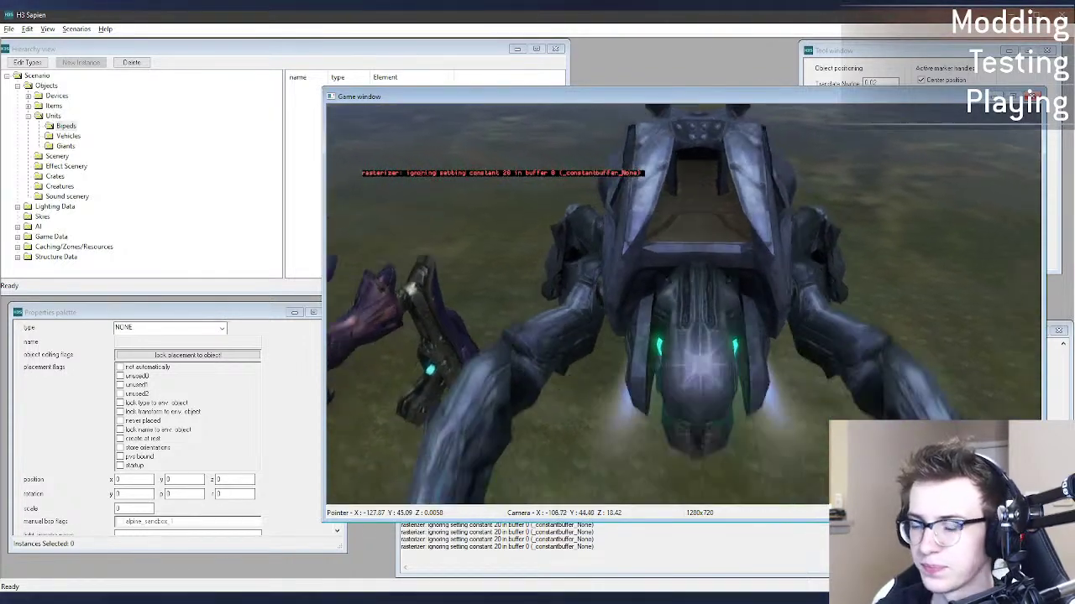
key(a)
key(s)
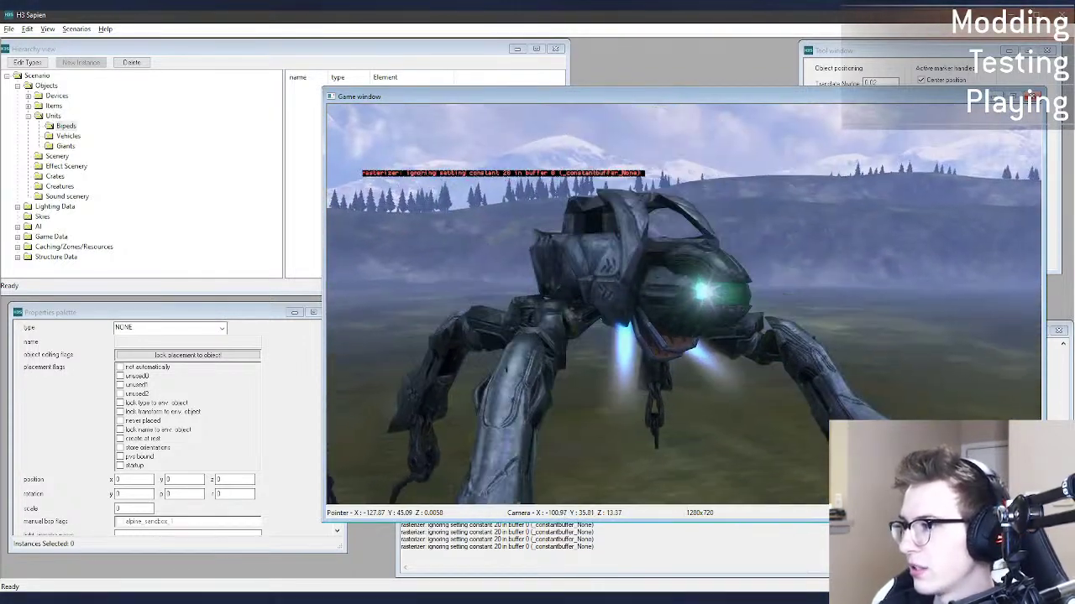
key(w)
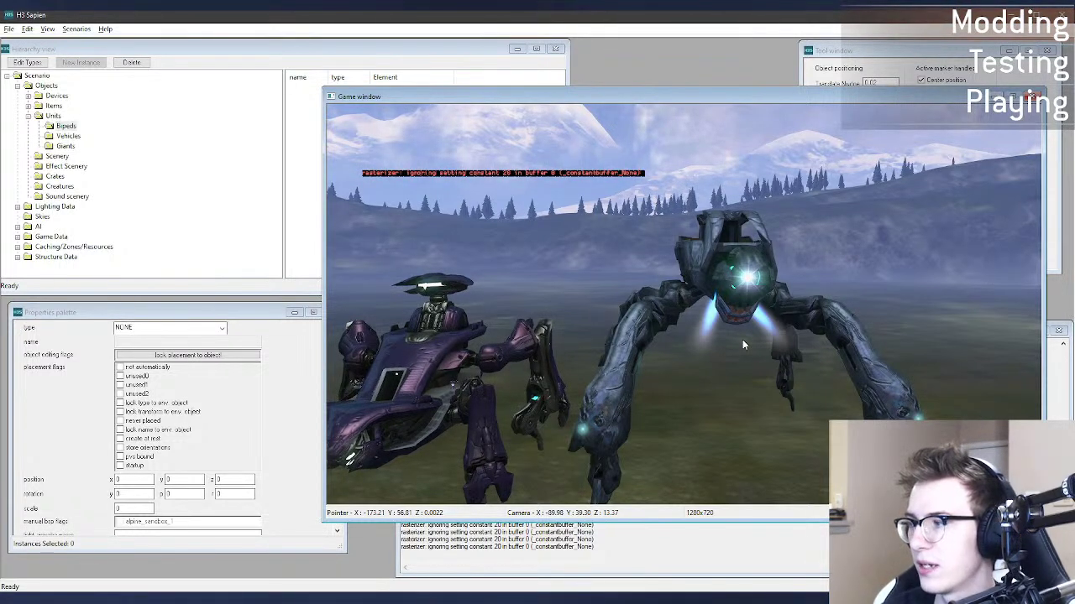
Step: Switch to the h2_scarab-1 scene in Blender, set the timeline to frame 1, and locate the armature's bones in the object hierarchy
key(alt+Tab)
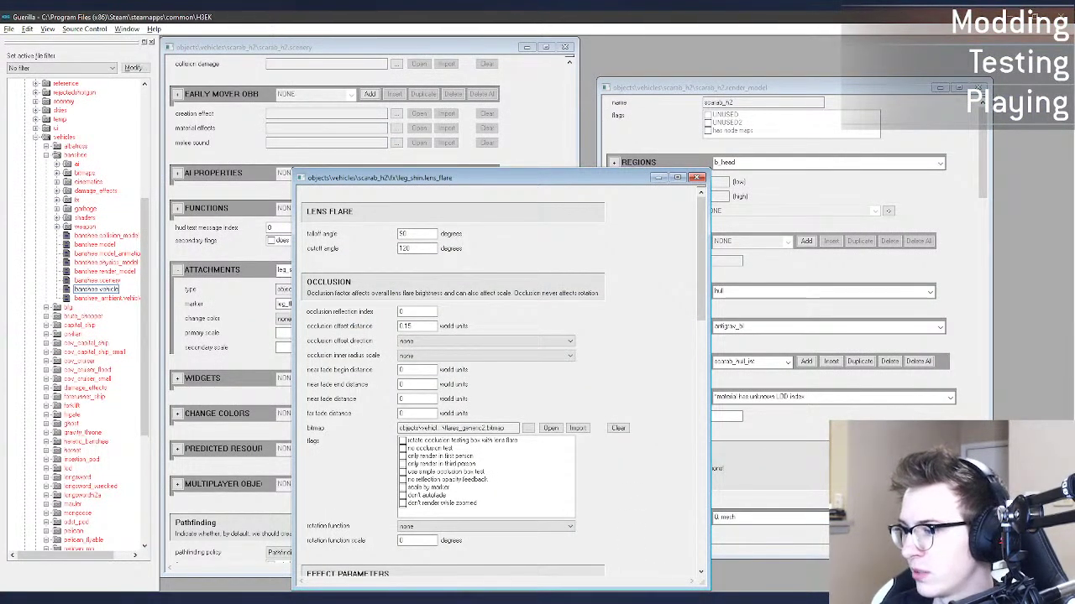
key(alt+Tab)
click(120, 413)
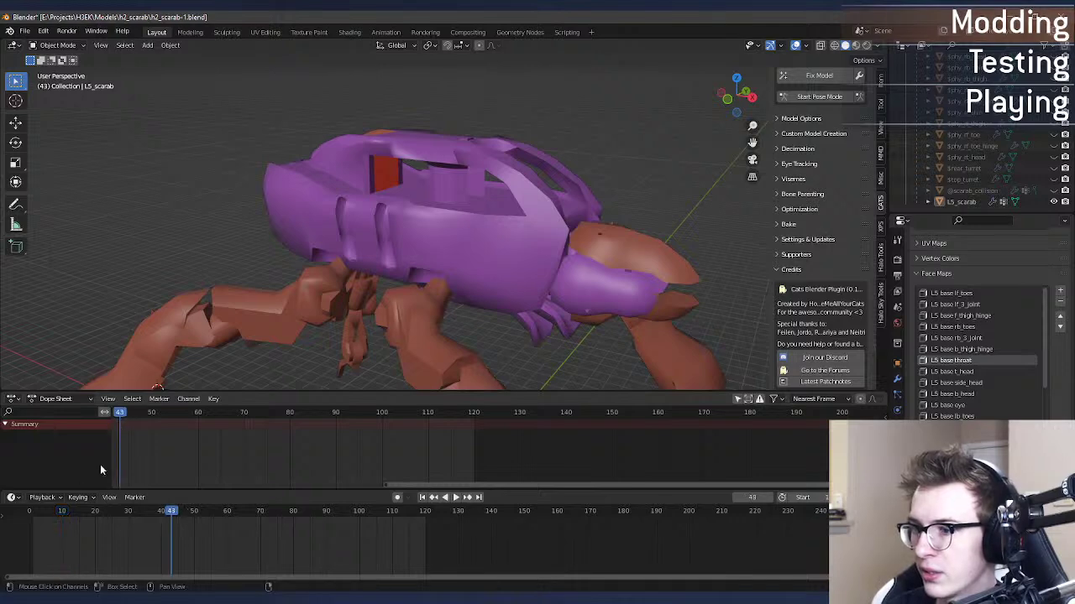
drag(58, 514, 33, 513)
key(space)
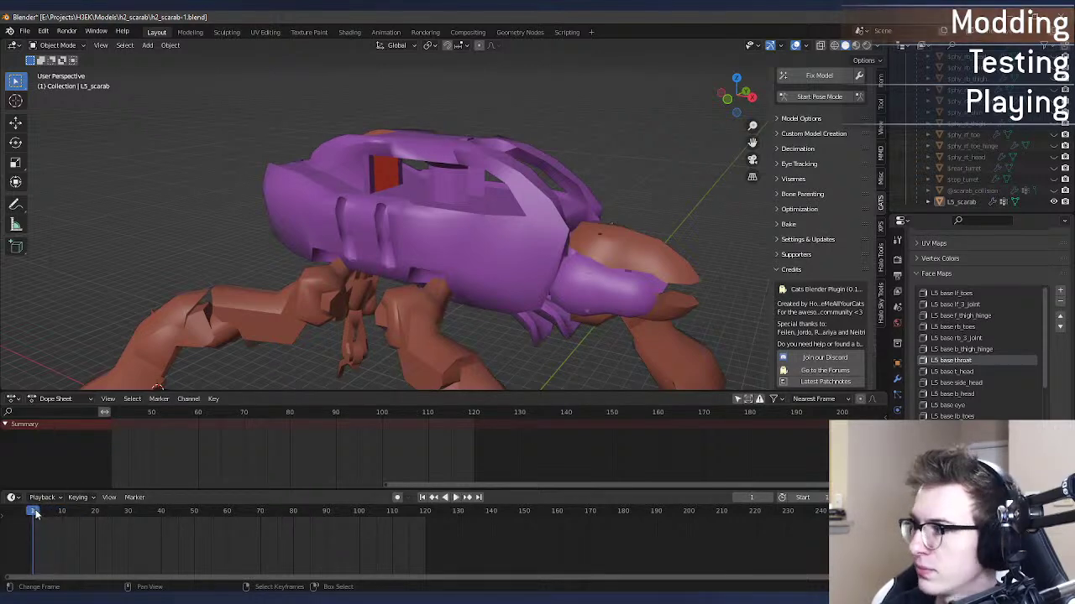
scroll(1028, 183, down, 3)
scroll(1027, 183, down, 5)
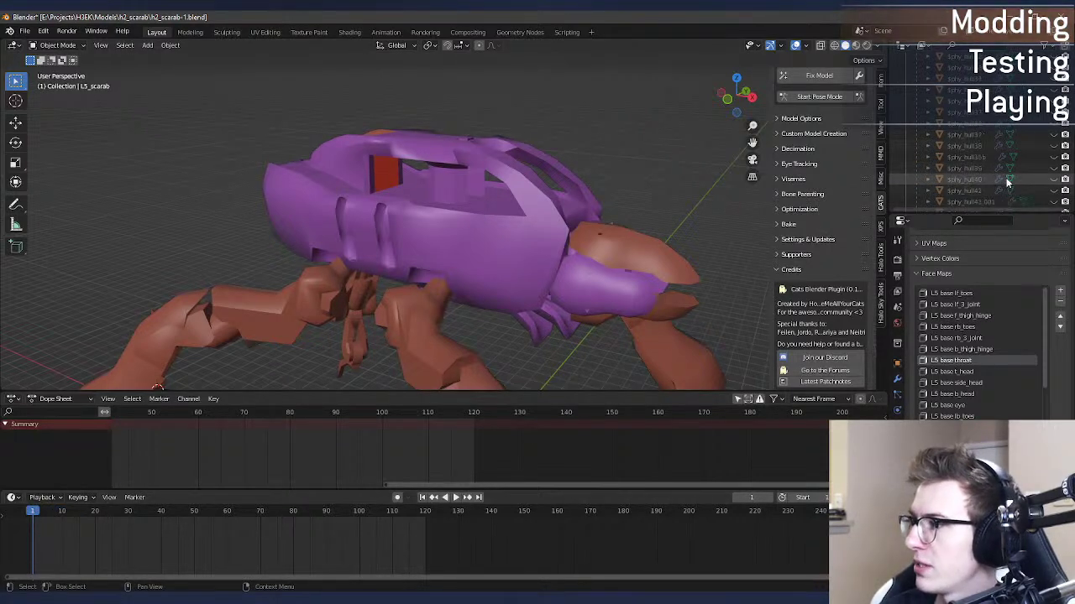
scroll(1007, 173, up, 12)
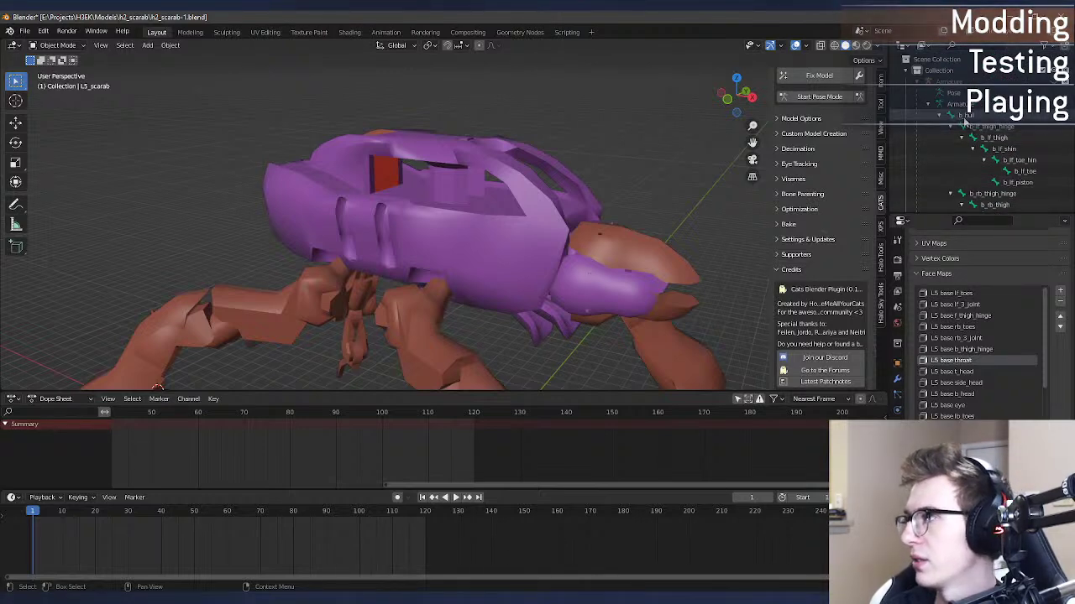
Step: Save the scene to h2_scarab-1.blend and cancel saving it under another name
key(ctrl+s)
key(ctrl+shift+s)
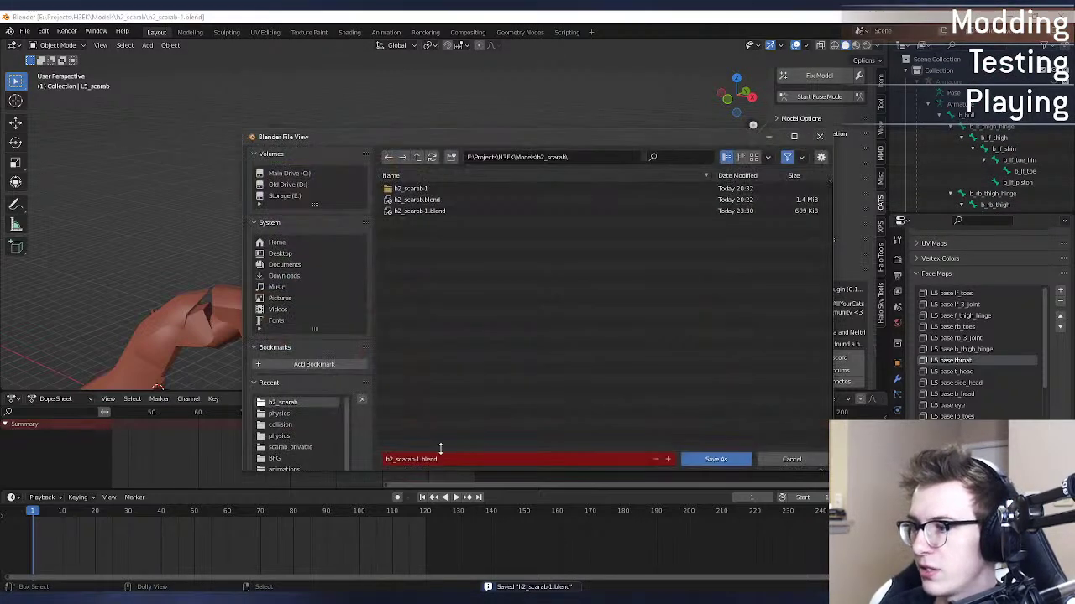
click(778, 459)
Step: Undo the recent edits step by step until the armature and the physics shapes are shown again around the L5_scarab mesh
key(ctrl+z)
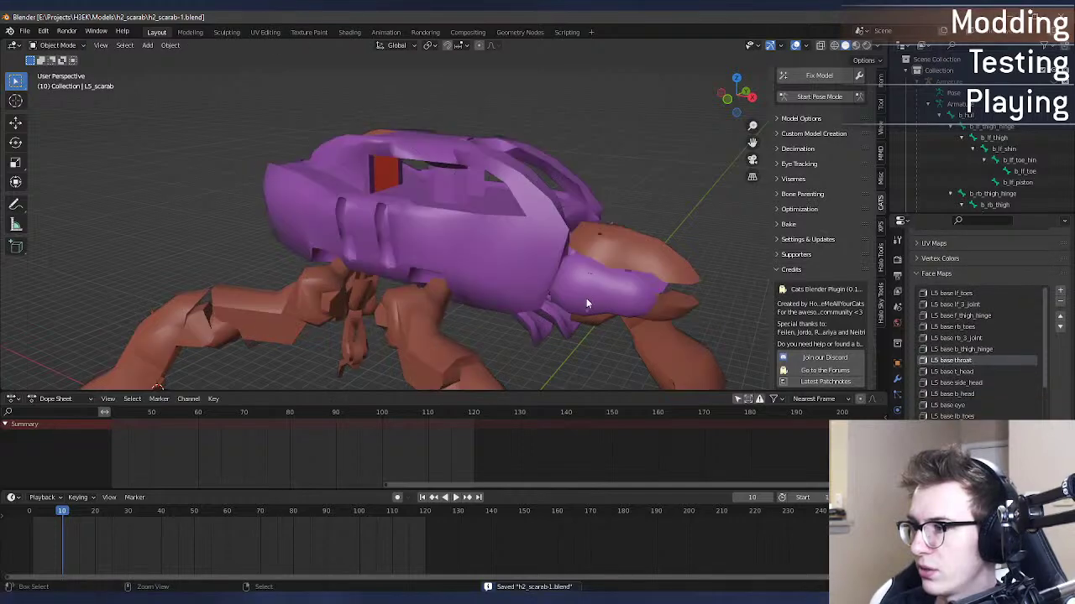
key(Tab)
key(ctrl+z)
key(ctrl+z)
key(ctrl+z)
key(ctrl+z)
key(ctrl+z)
key(ctrl+z)
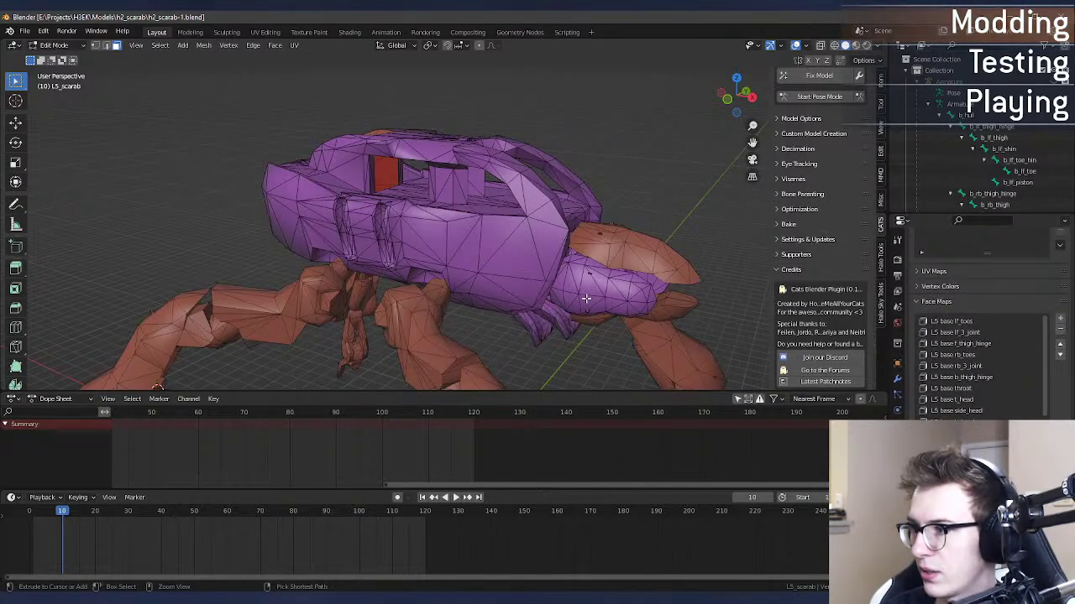
key(Tab)
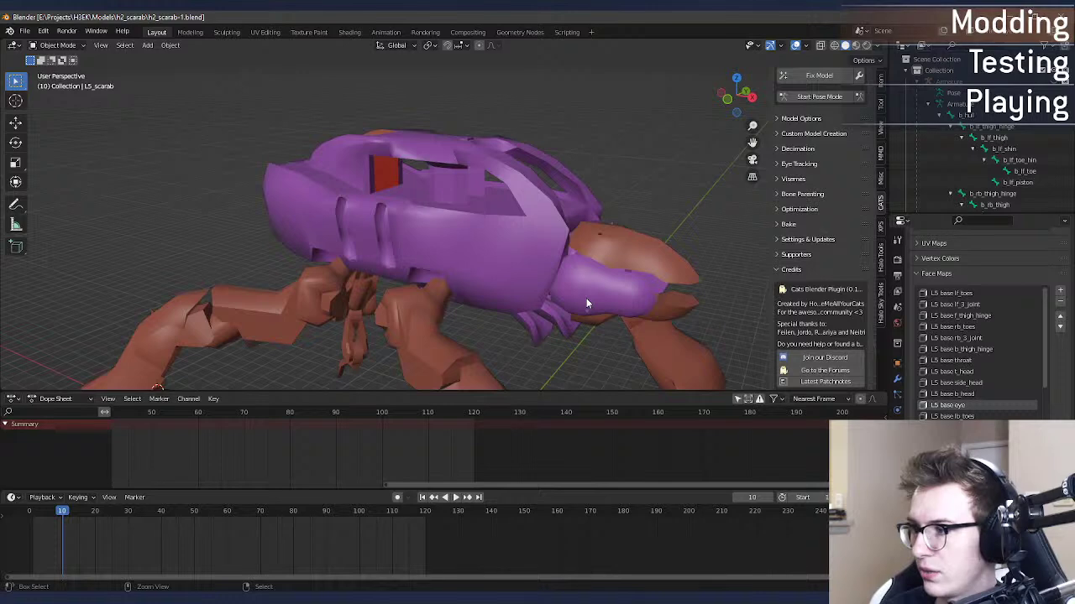
click(586, 298)
key(Tab)
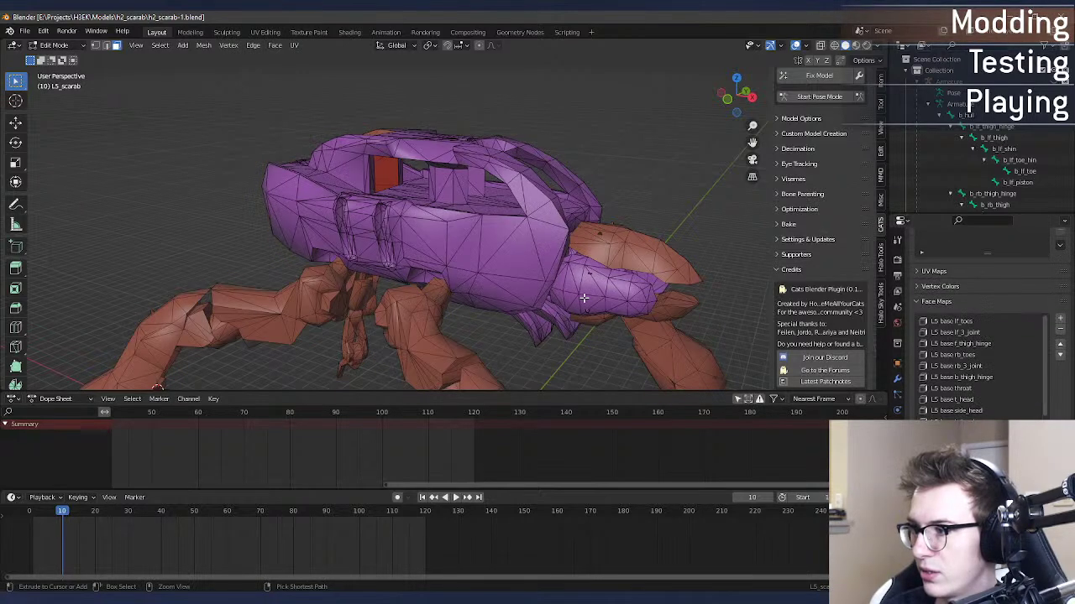
key(Tab)
key(Tab)
key(Tab)
key(Tab)
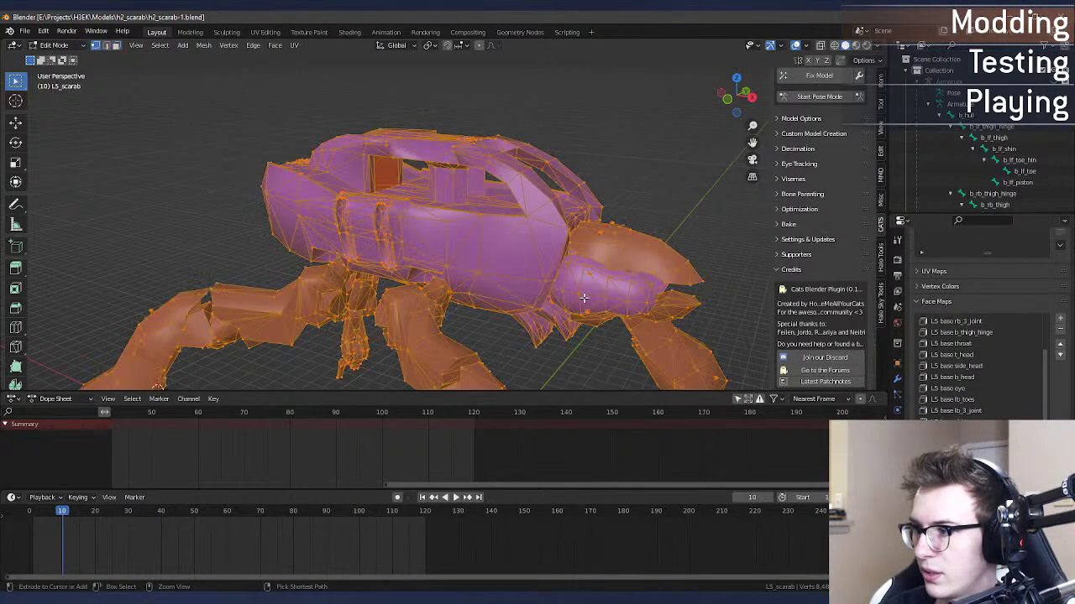
key(Tab)
key(ctrl+z)
key(ctrl+z)
key(ctrl+z)
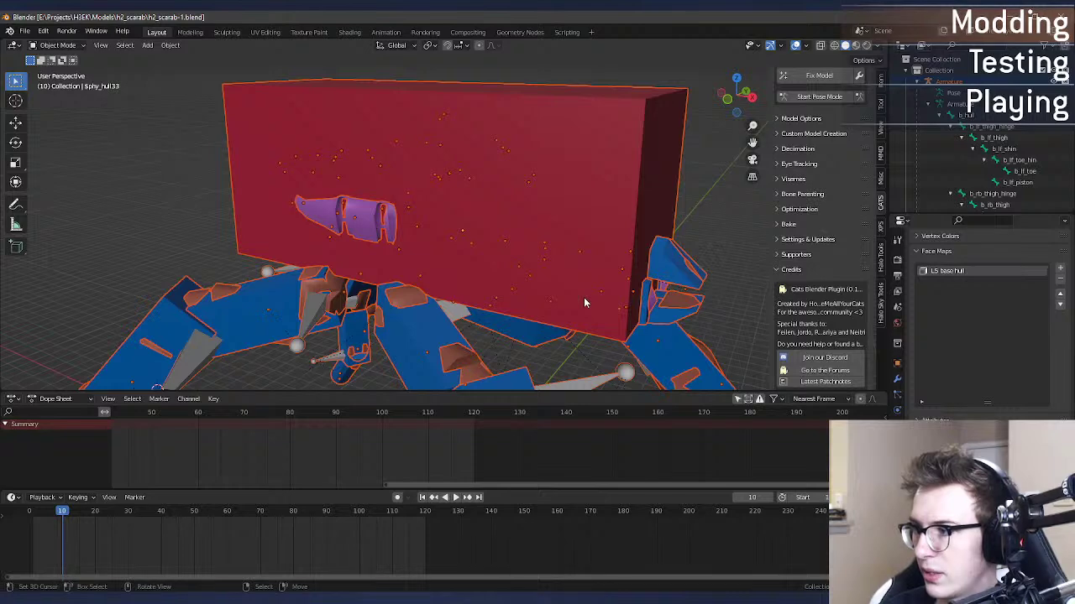
Step: Deselect everything, save the restored scene, and save a new version as h2_scarab-2.blend
key(alt+a)
middle_drag(584, 302, 606, 288)
key(ctrl+s)
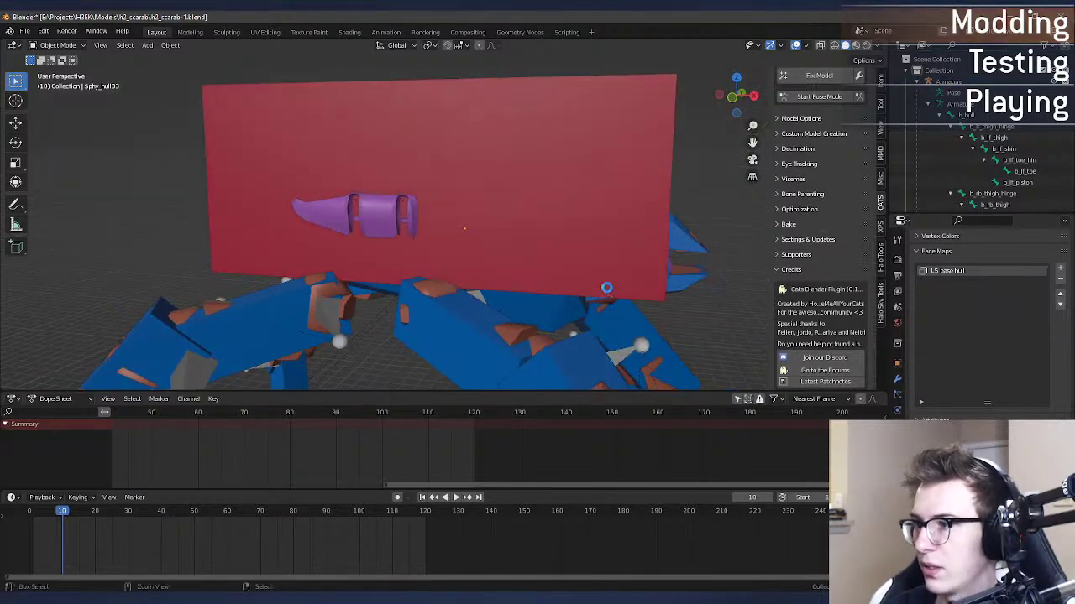
key(ctrl+shift+s)
double_click(419, 463)
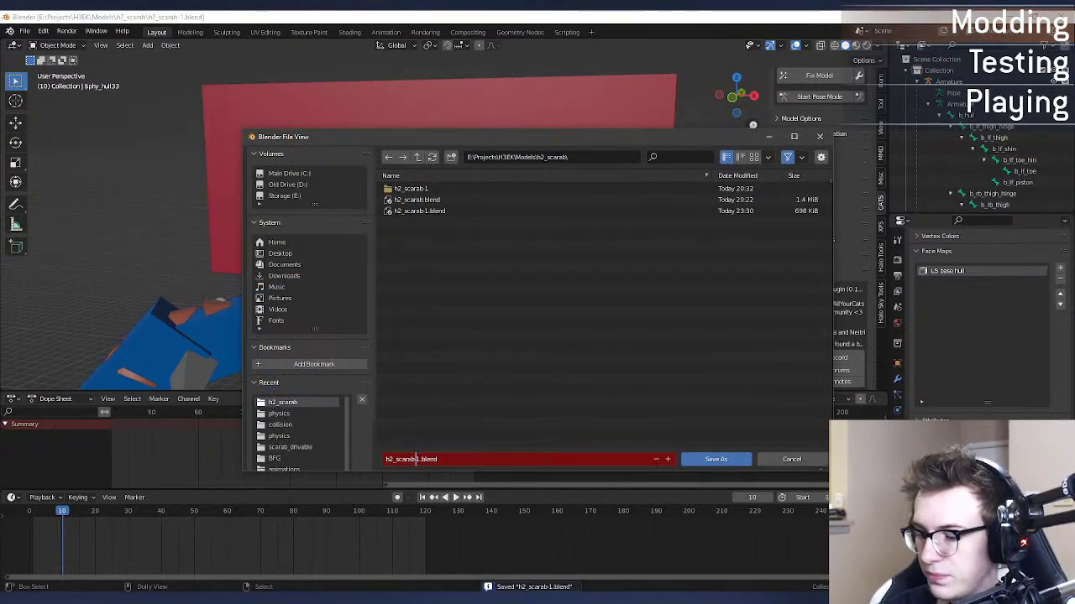
key(BackSpace)
text(2)
key(Return)
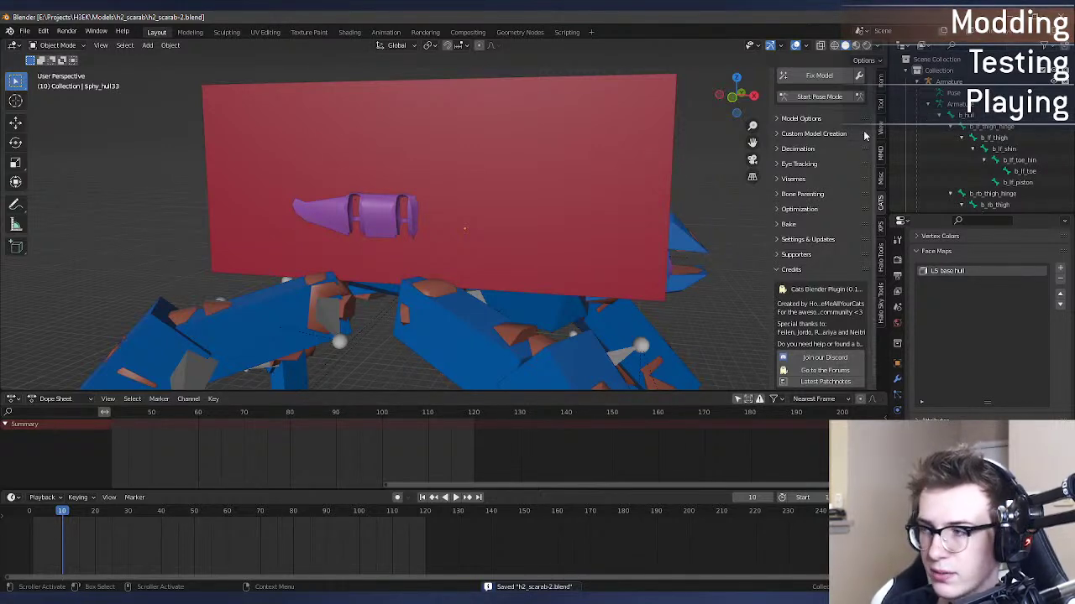
Step: Rename the armature bones b_hull and b_lf_thigh_hinge to hull and lf_thigh_hinge
middle_drag(703, 162, 694, 171)
key(a)
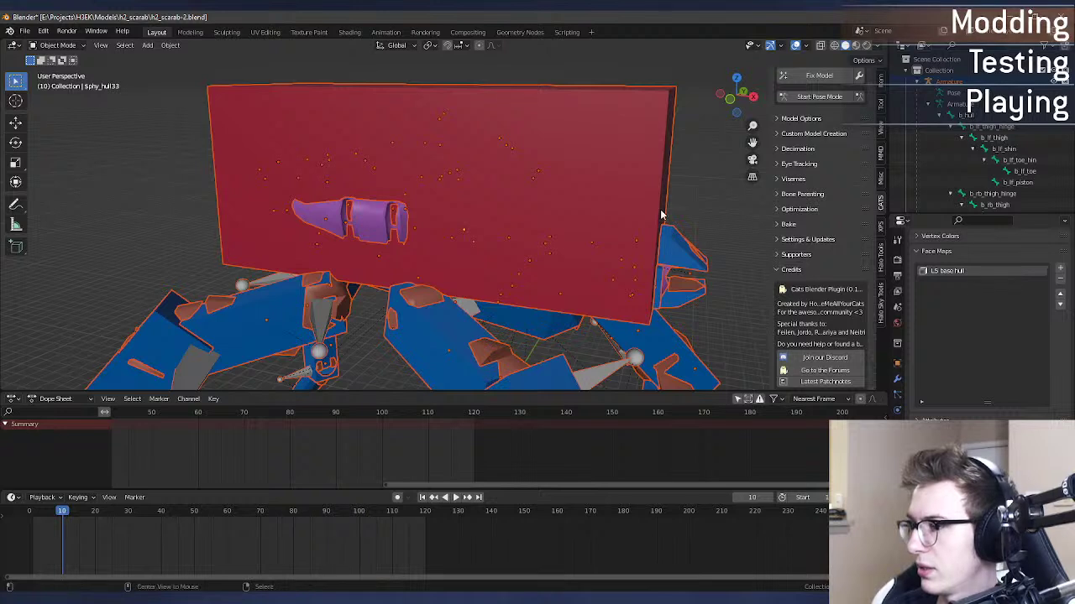
key(alt+a)
double_click(967, 115)
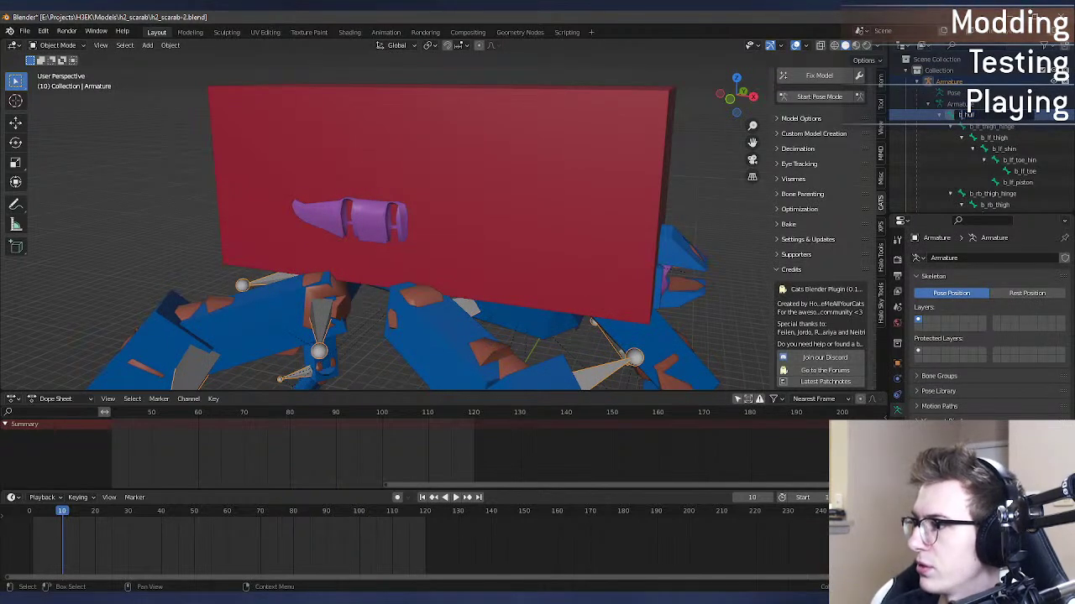
key(BackSpace)
key(Return)
double_click(976, 127)
click(975, 126)
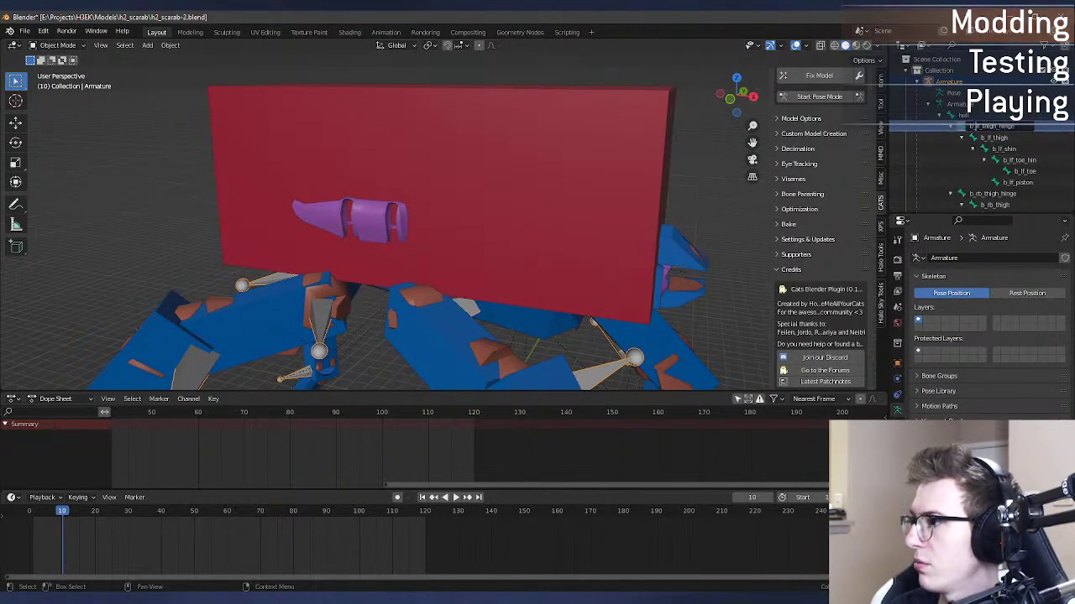
Step: Rename the front-left leg bones without the b_ prefix: lf_thigh, lf_shin, lf_toe_hinge, lf_toe and lf_piston
double_click(990, 137)
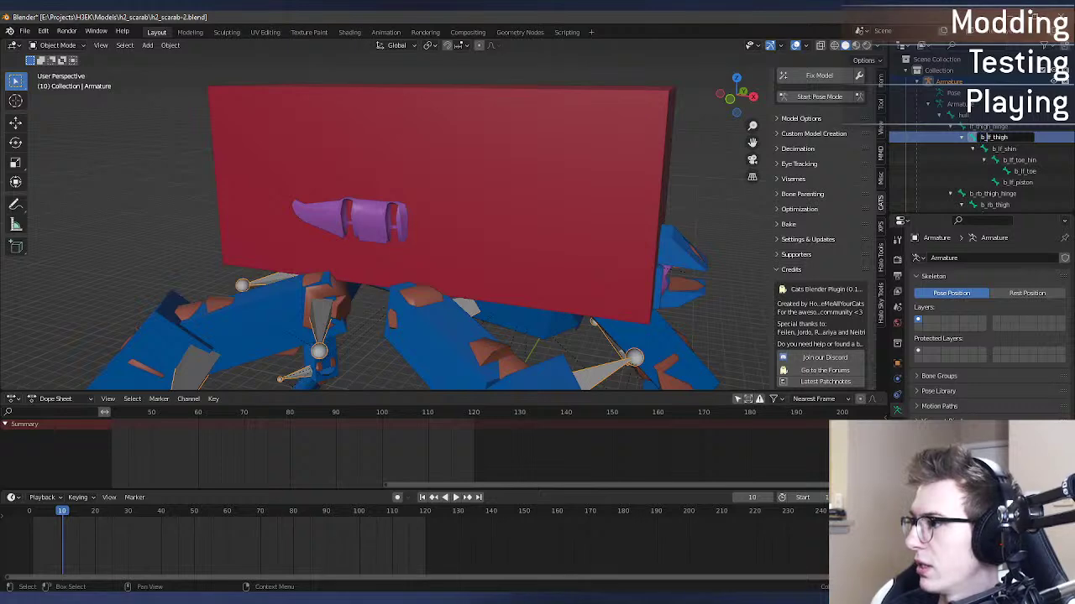
key(BackSpace)
key(BackSpace)
key(Return)
double_click(1002, 149)
scroll(1003, 148, down, 1)
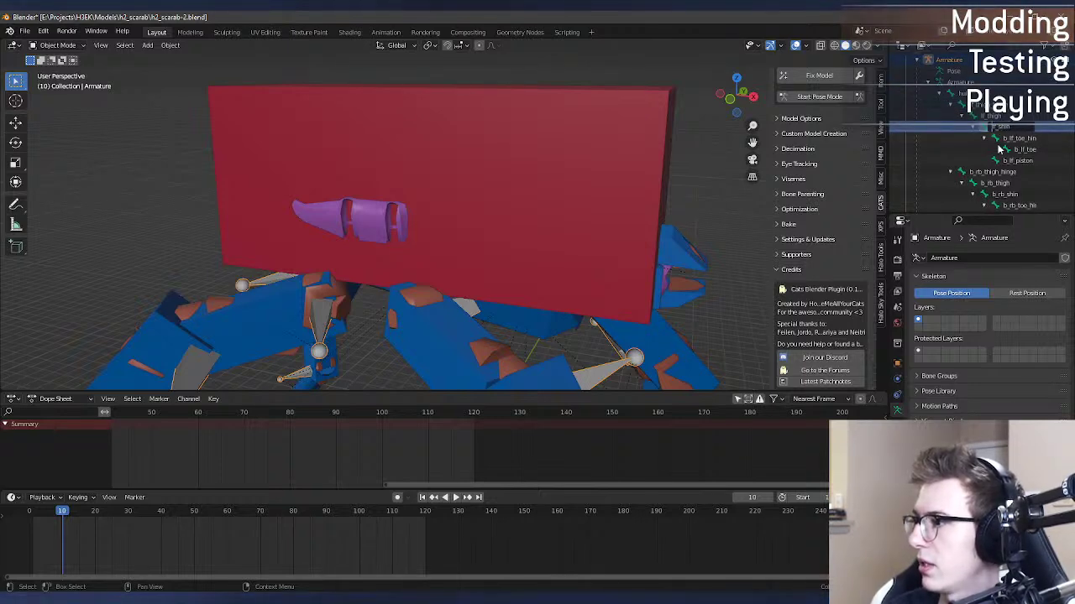
scroll(982, 147, down, 1)
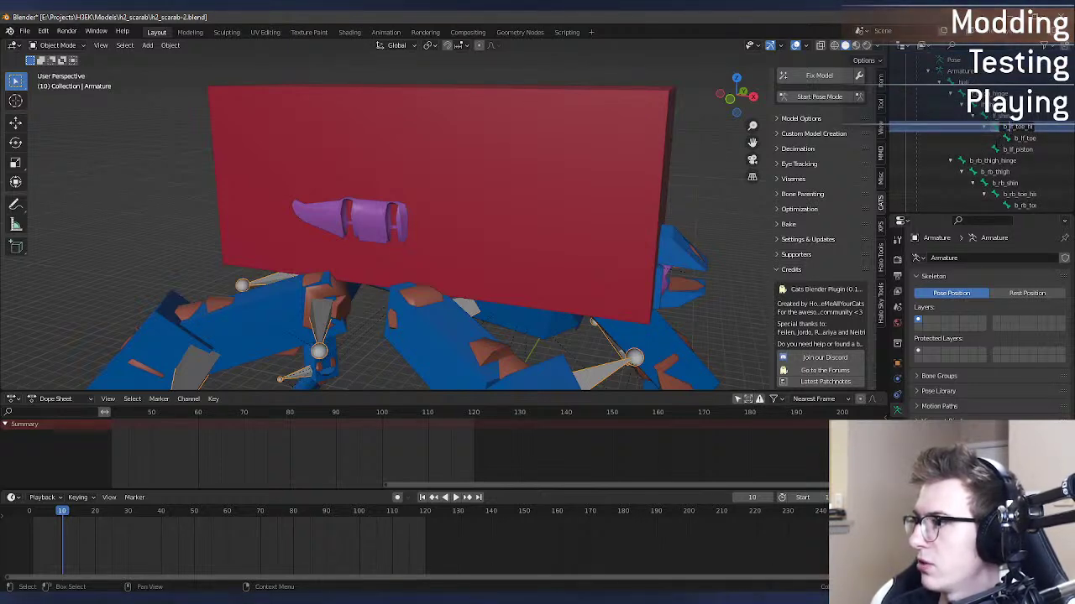
scroll(1025, 127, down, 1)
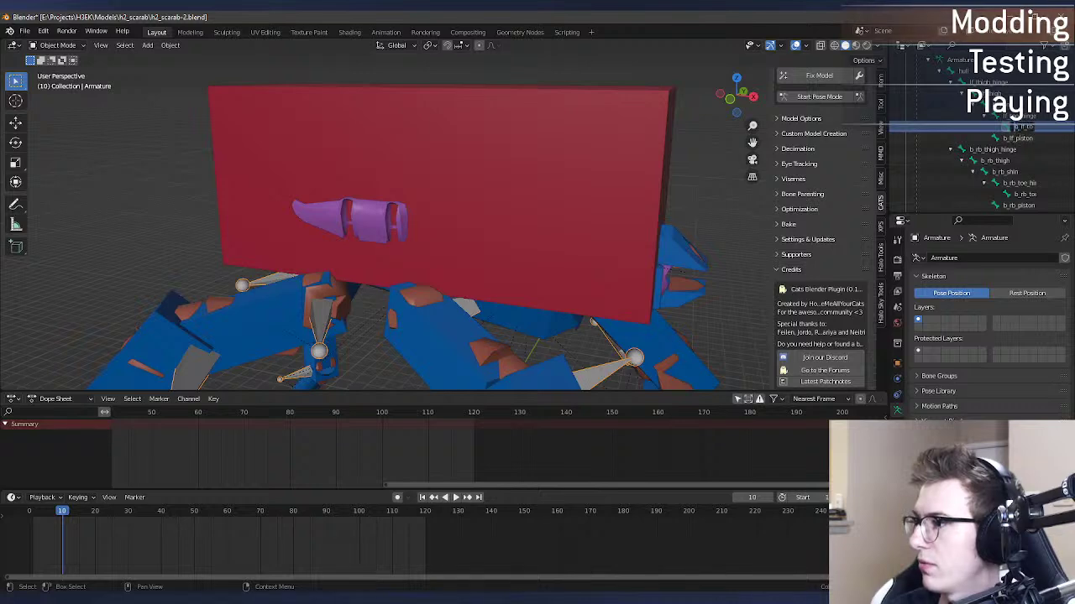
scroll(1025, 126, down, 1)
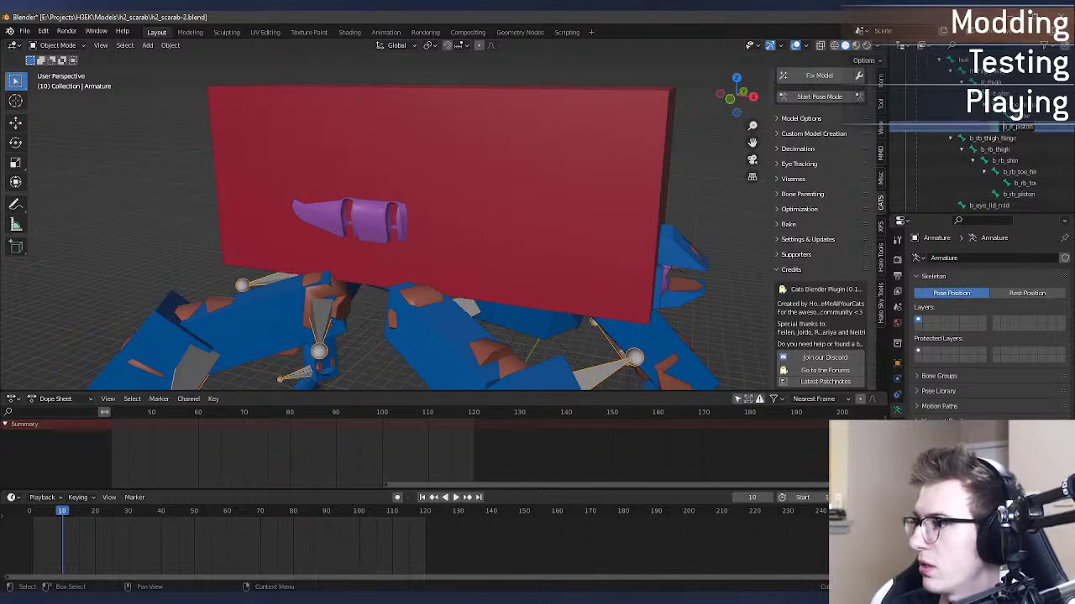
Step: Rename the rear-right leg bones without the b_ prefix: rb_thigh_hinge, rb_thigh, rb_shin, rb_toe_hinge, rb_toe and rb_piston
scroll(1024, 126, down, 1)
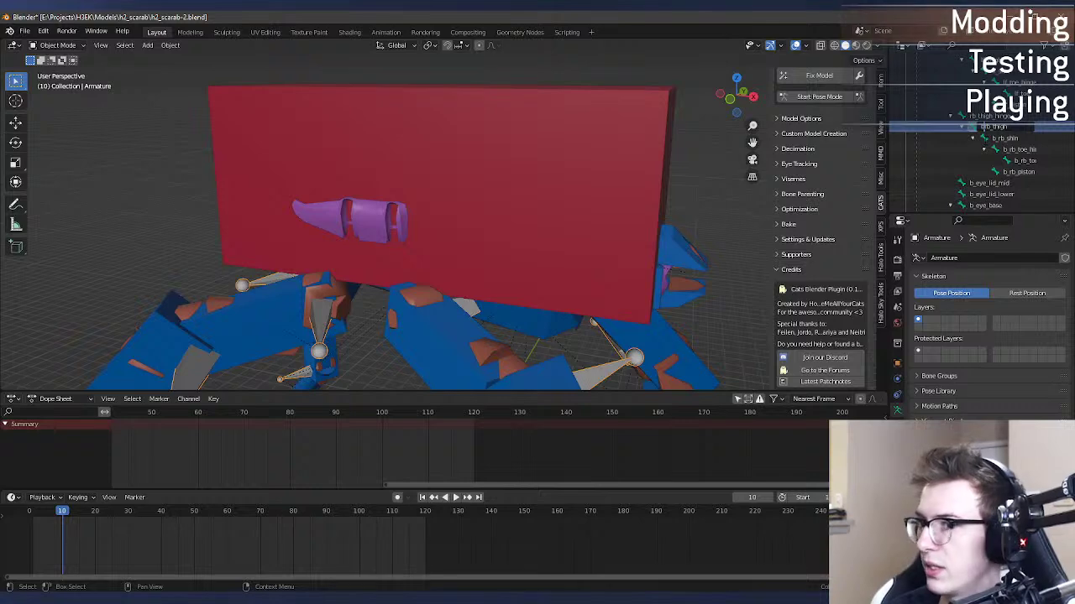
scroll(985, 144, down, 1)
scroll(992, 141, down, 1)
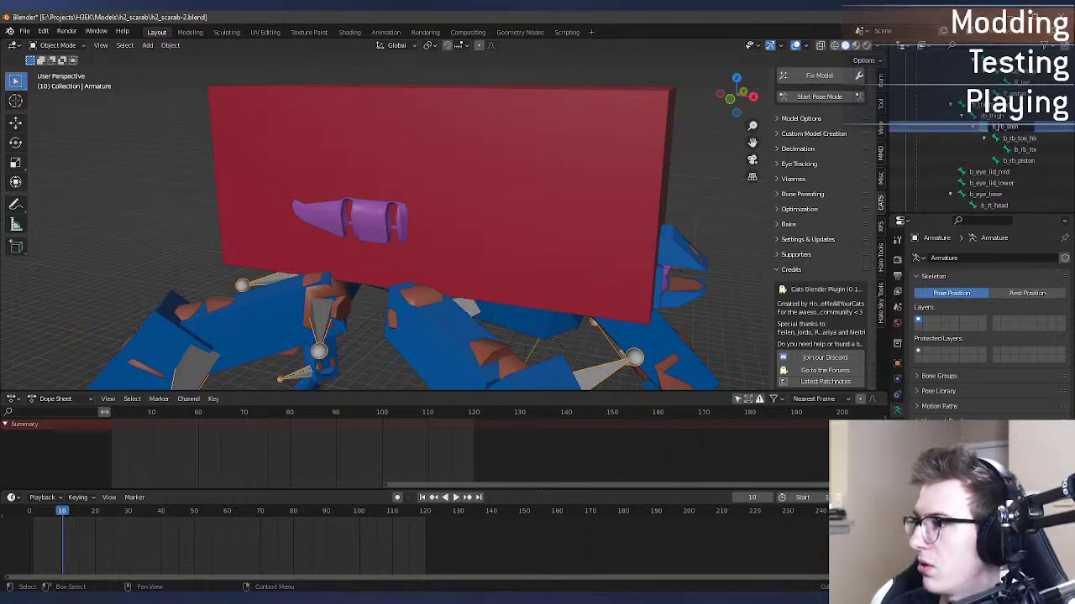
scroll(991, 147, down, 1)
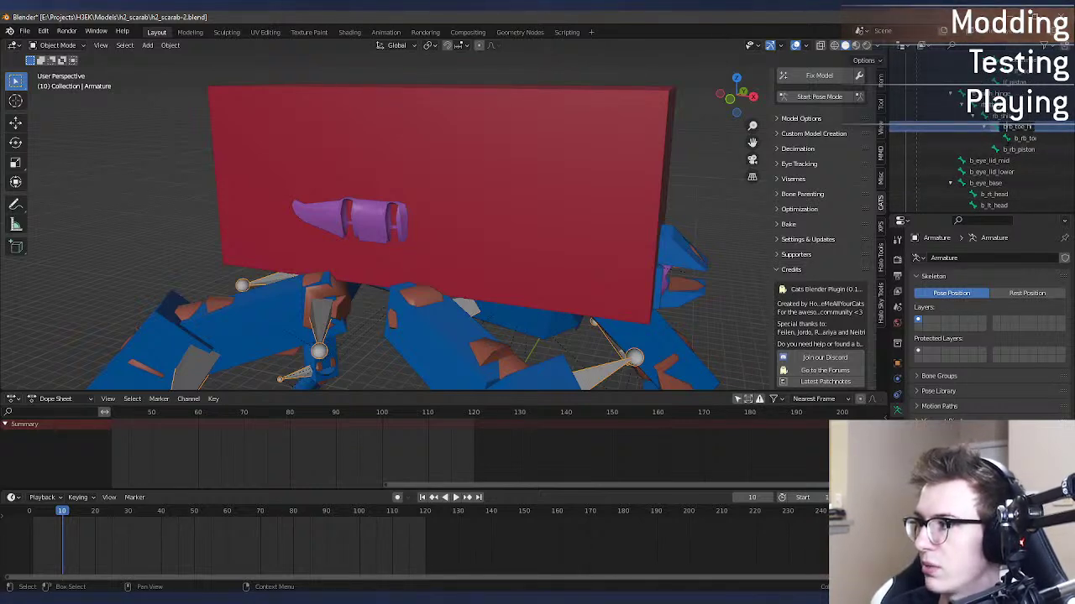
scroll(1025, 126, down, 1)
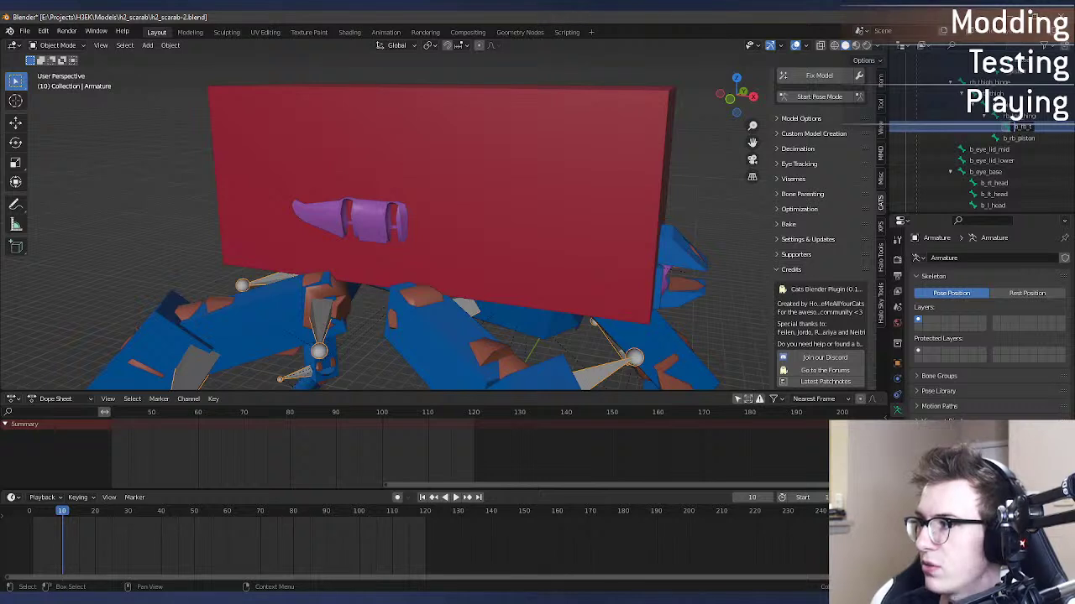
scroll(1023, 126, down, 1)
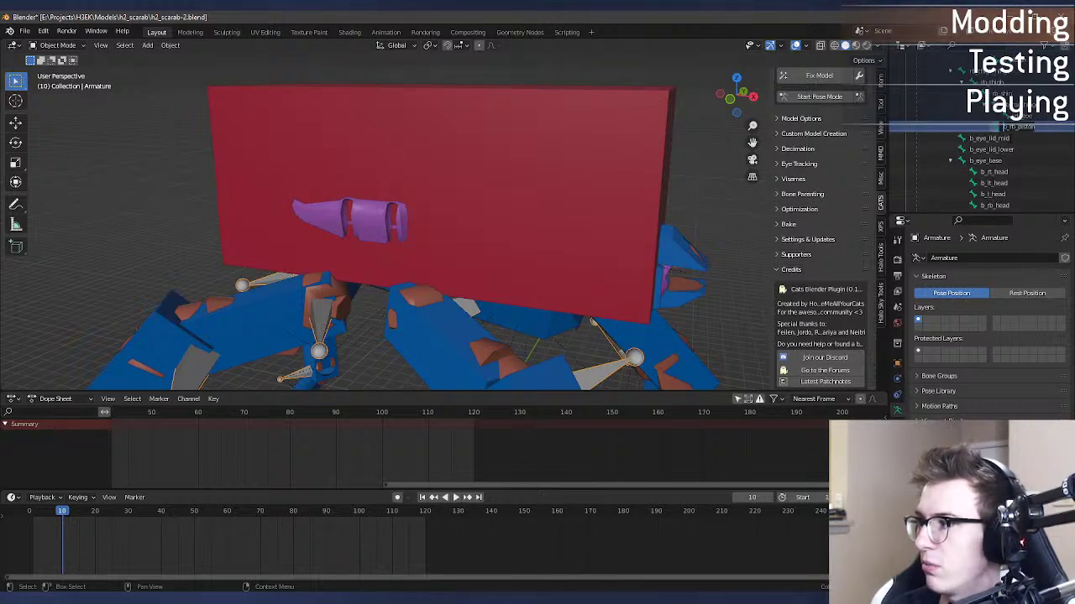
Step: Rename the eyelid and eye base bones to eye_lid_mid, eye_lid_lower and eye_base
scroll(1023, 126, down, 1)
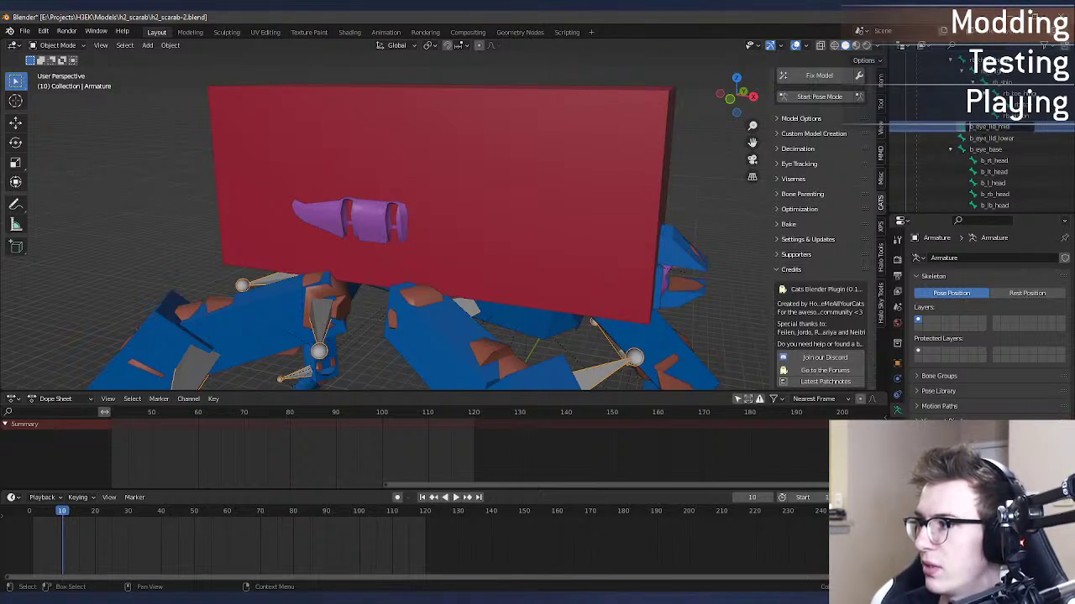
scroll(1022, 126, down, 1)
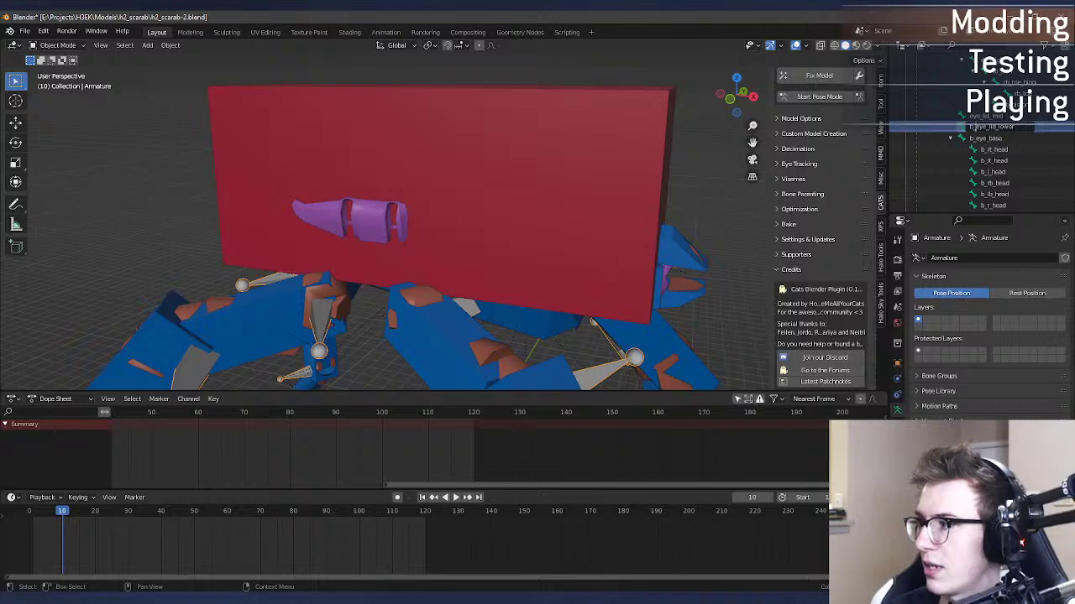
scroll(1022, 126, down, 1)
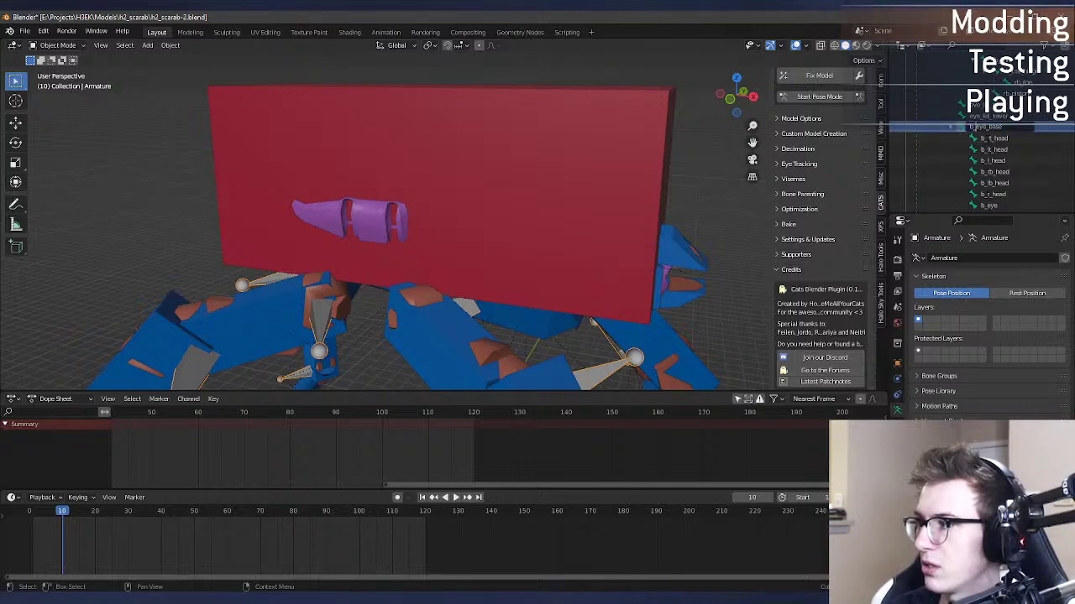
Step: Remove the b_ prefix from the bones under eye_base: rt_head, lt_head, l_head, rb_head, lb_head, r_head and eye
scroll(1023, 126, down, 1)
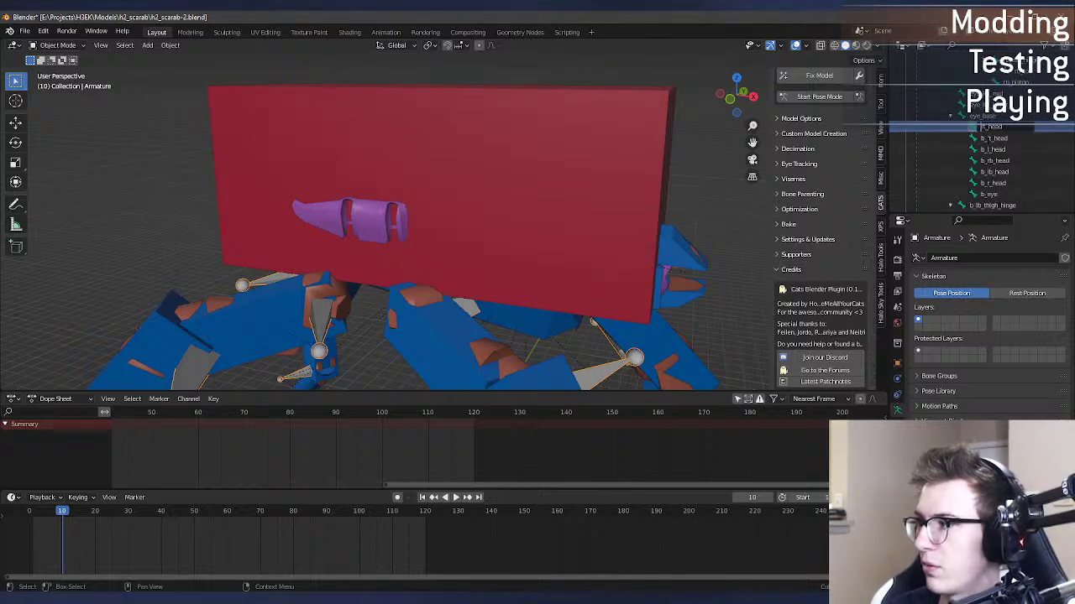
scroll(988, 144, down, 1)
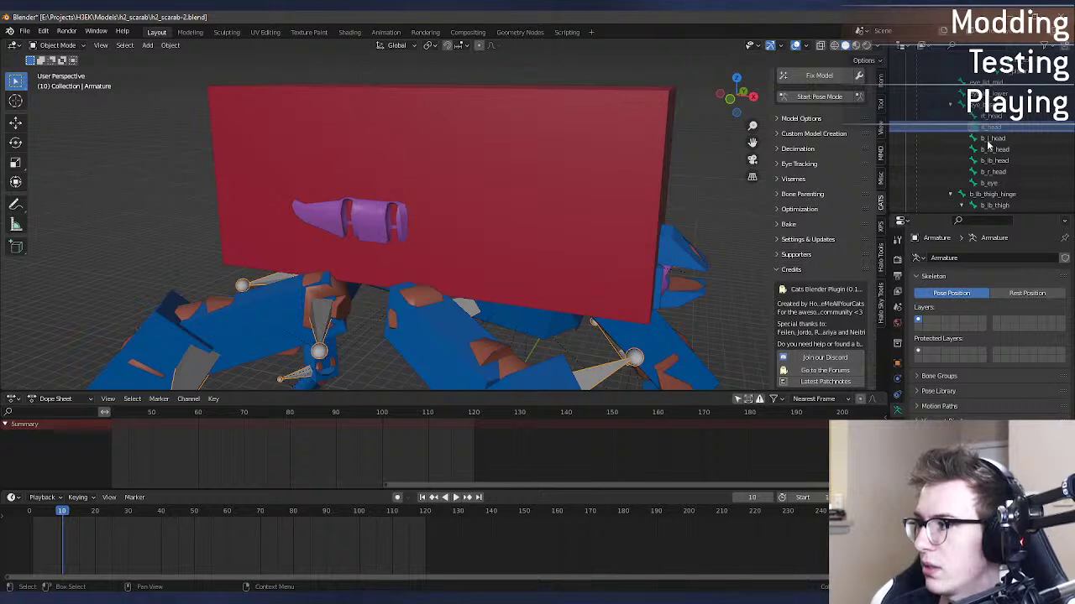
scroll(988, 145, down, 1)
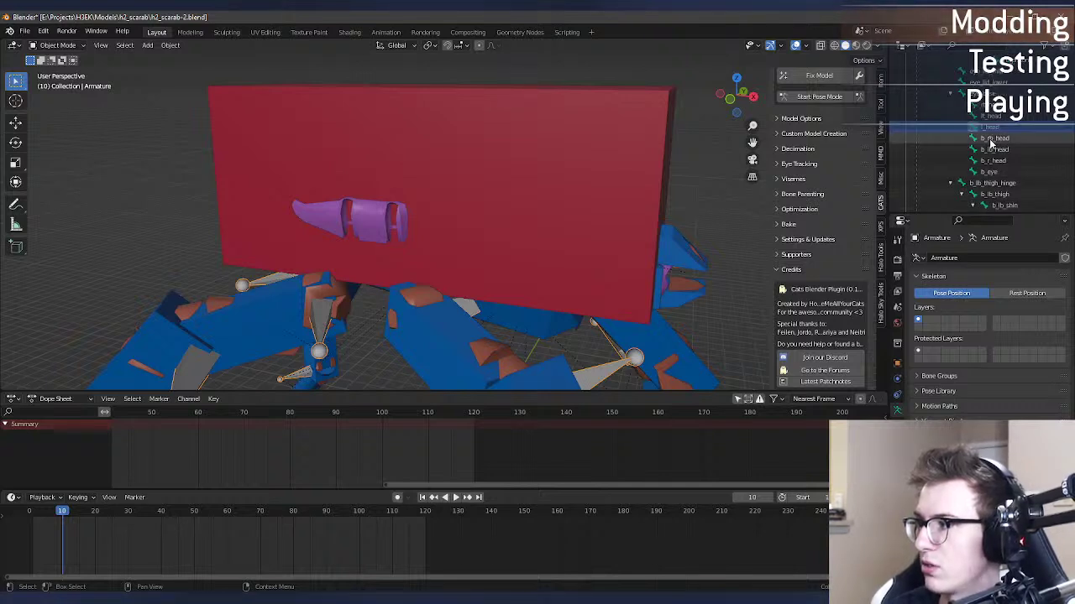
scroll(991, 143, down, 1)
scroll(991, 168, down, 1)
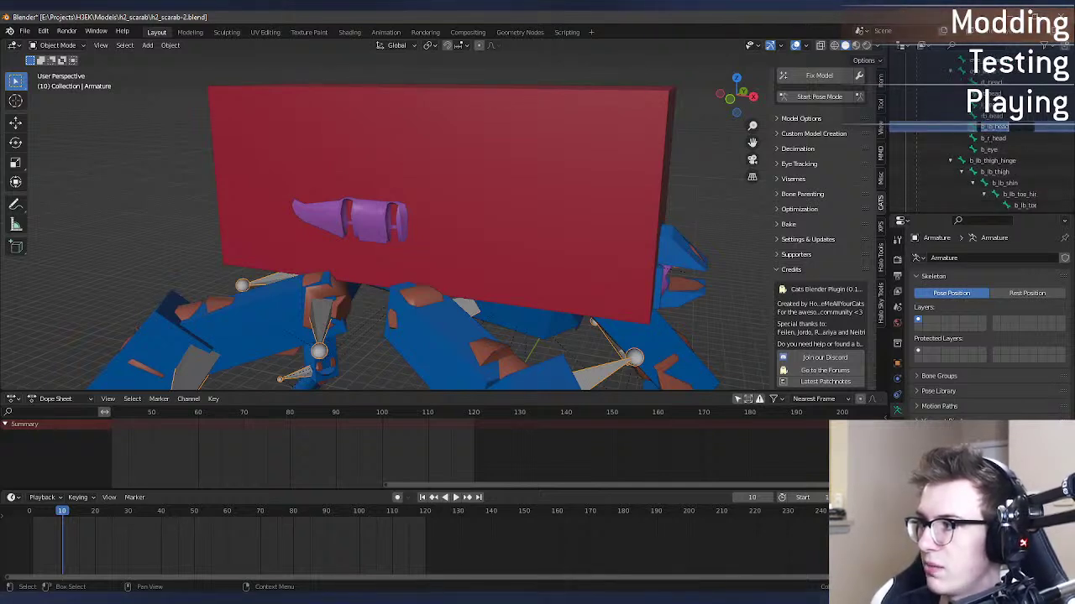
scroll(993, 143, down, 1)
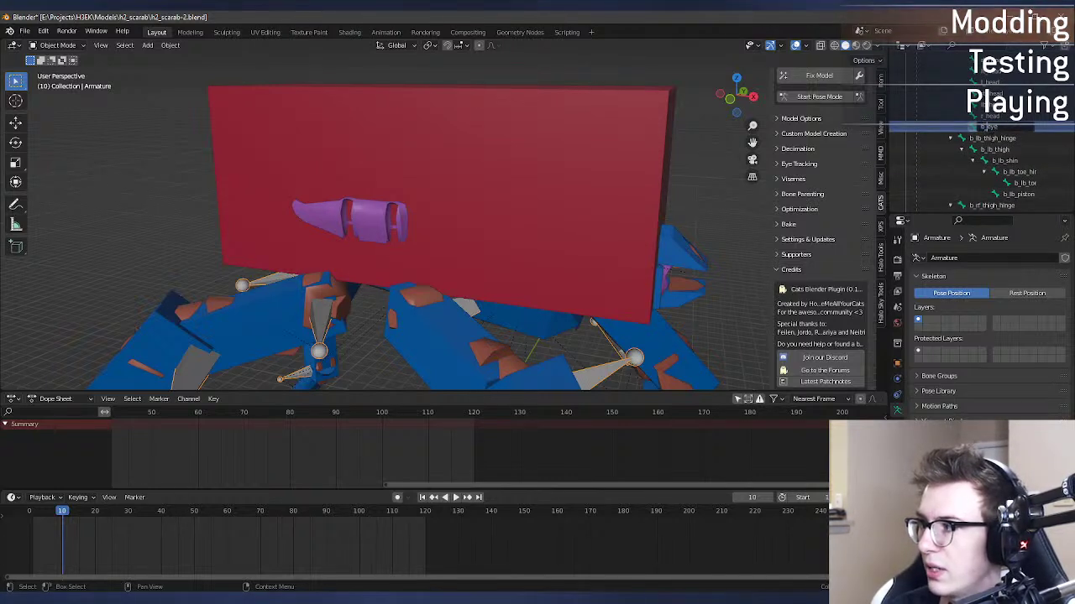
Step: Rename the rear-left leg bones without the b_ prefix: lb_thigh_hinge, lb_thigh, lb_shin, lb_toe_hinge, lb_toe and lb_piston
scroll(993, 138, down, 2)
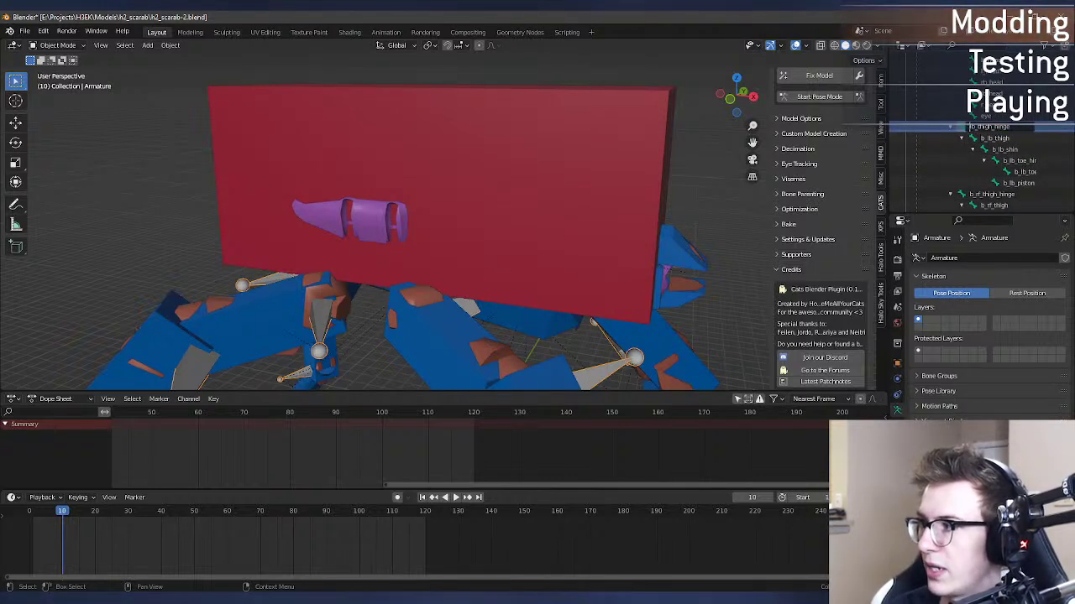
scroll(993, 127, down, 1)
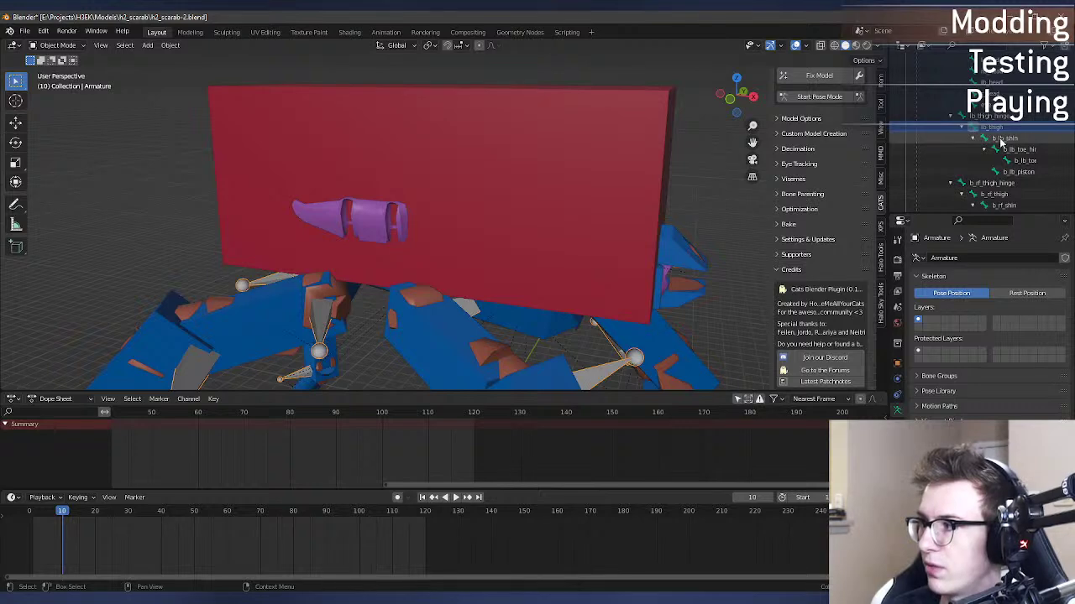
scroll(993, 127, down, 1)
scroll(994, 127, down, 1)
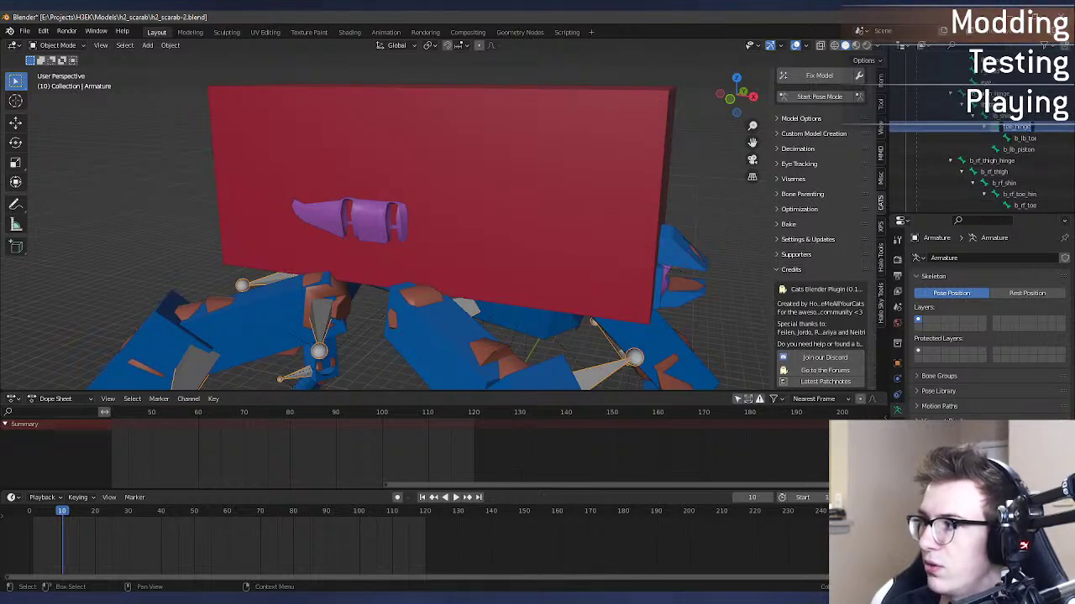
scroll(993, 126, down, 1)
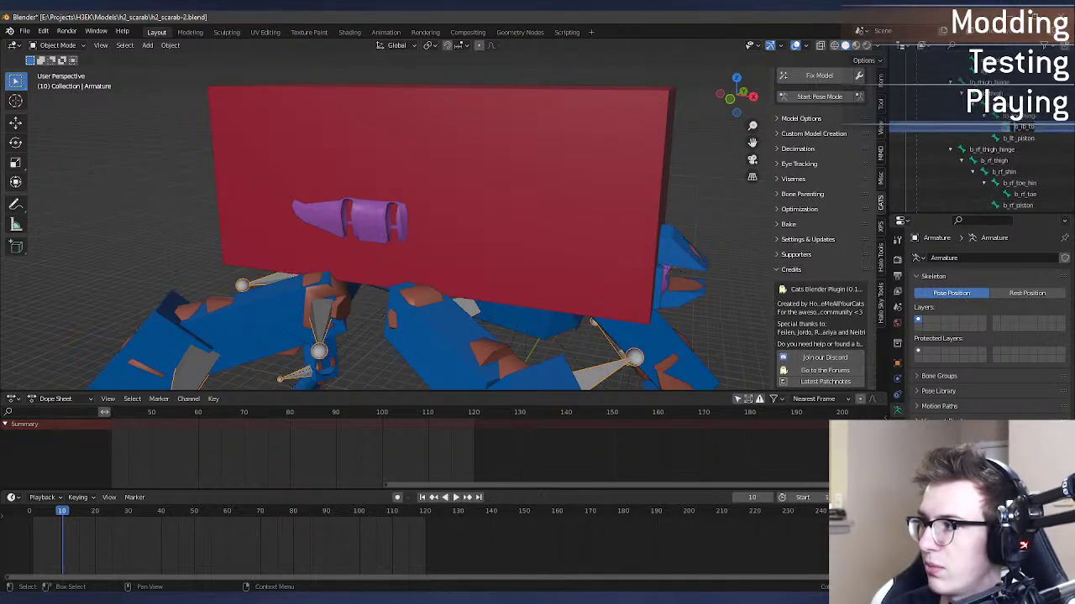
scroll(1011, 127, down, 1)
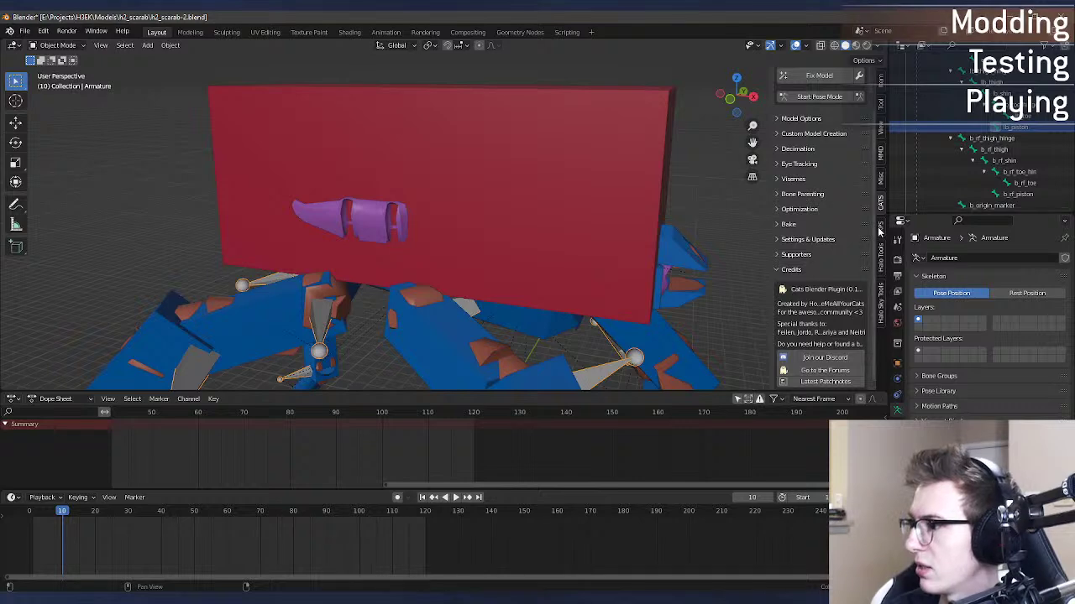
Step: Strip the b_ prefix from all remaining bones by applying an empty Halo node prefix, and save the scene
scroll(882, 202, up, 2)
click(880, 262)
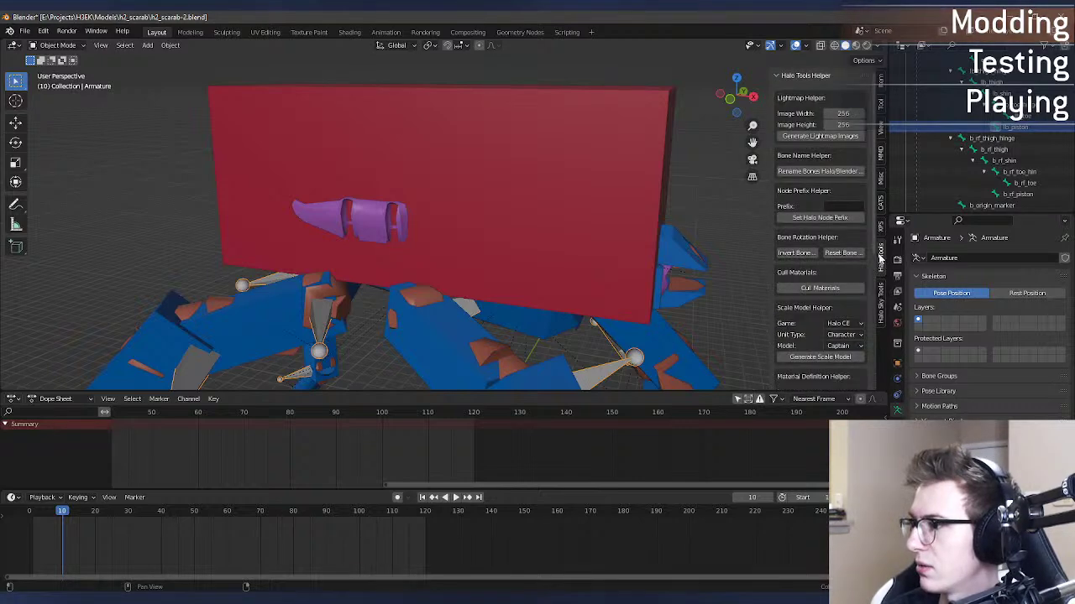
click(835, 208)
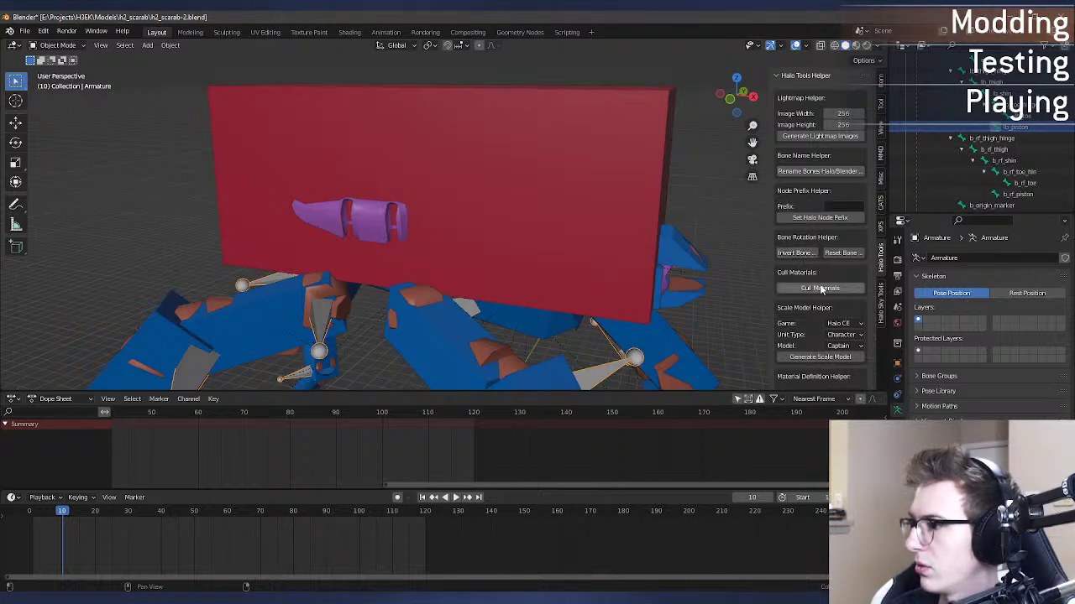
click(820, 220)
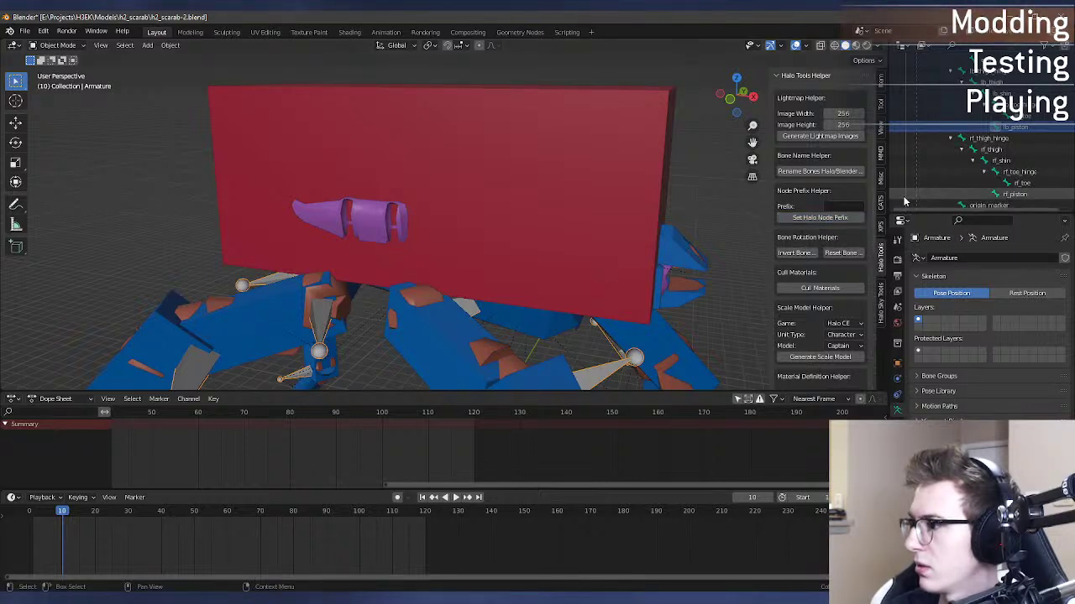
scroll(1039, 172, down, 4)
scroll(1039, 172, up, 4)
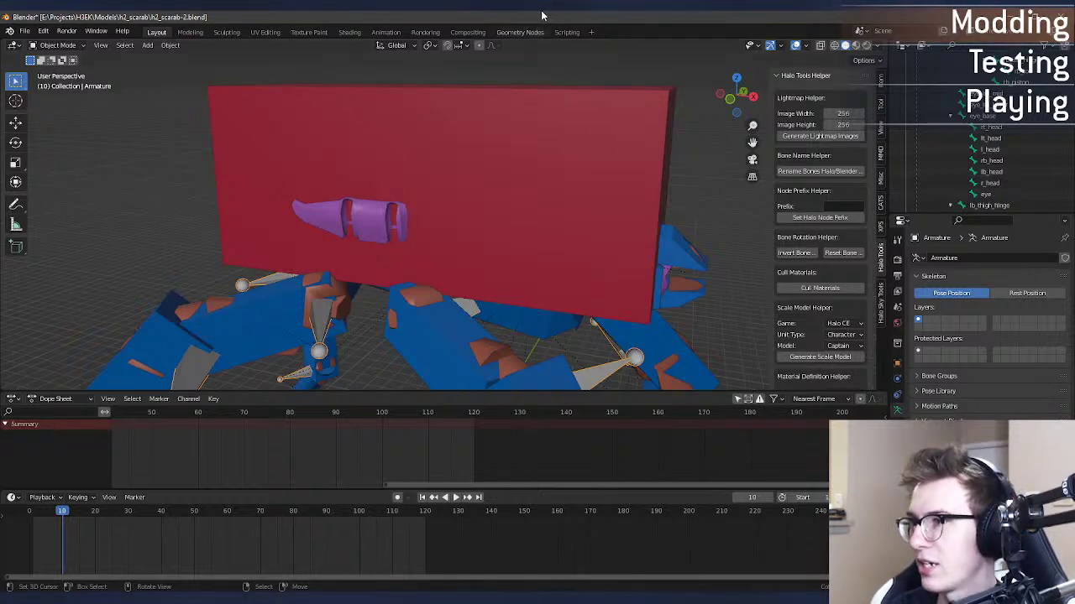
key(ctrl+s)
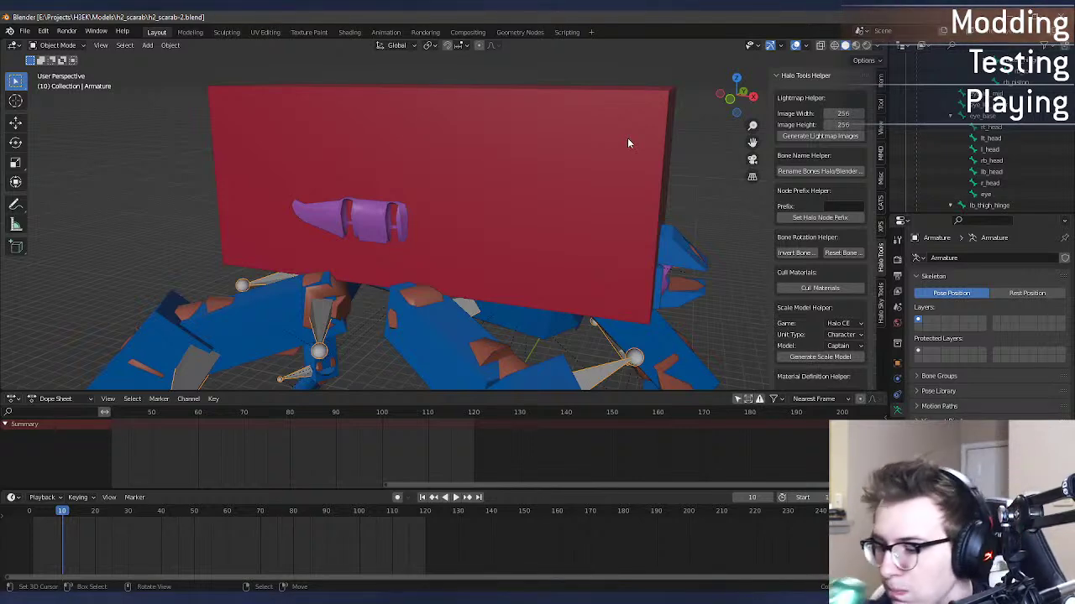
Step: Hide the $phy_loc_physics box around the scarab's hull and bring it back
mouse_move(630, 142)
middle_down()
mouse_move(575, 140)
mouse_move(625, 145)
middle_up()
click(626, 145)
key(h)
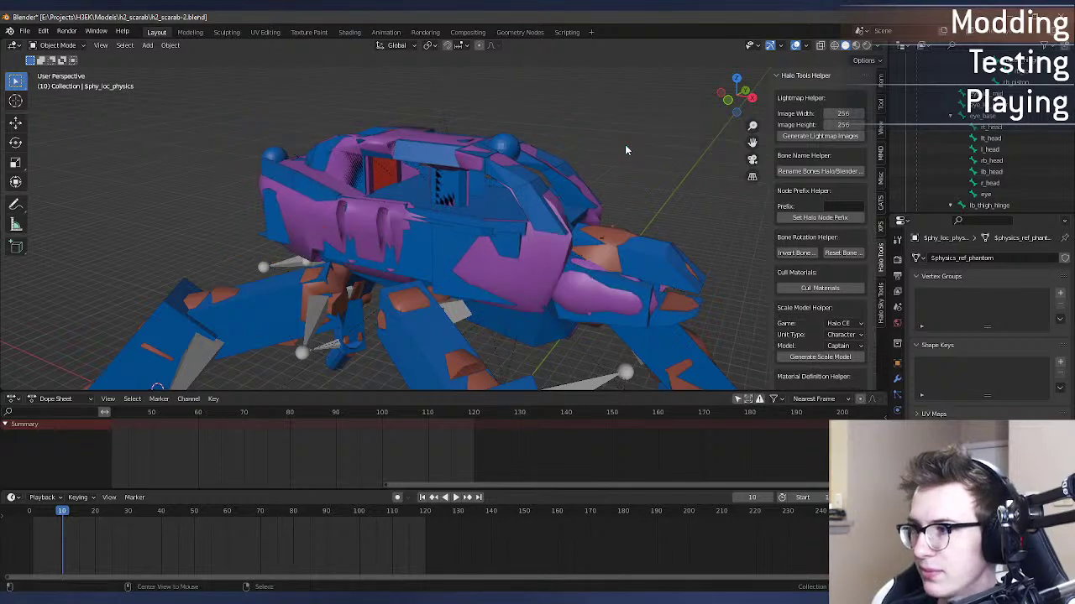
key(alt+a)
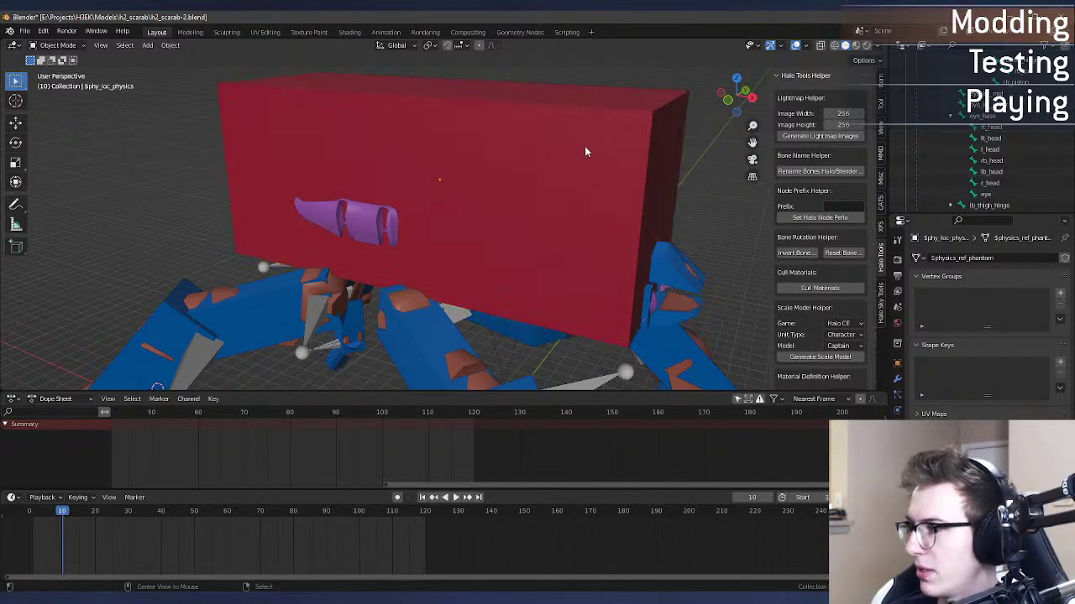
Step: Save the h2_scarab-2.blend scene
key(ctrl+s)
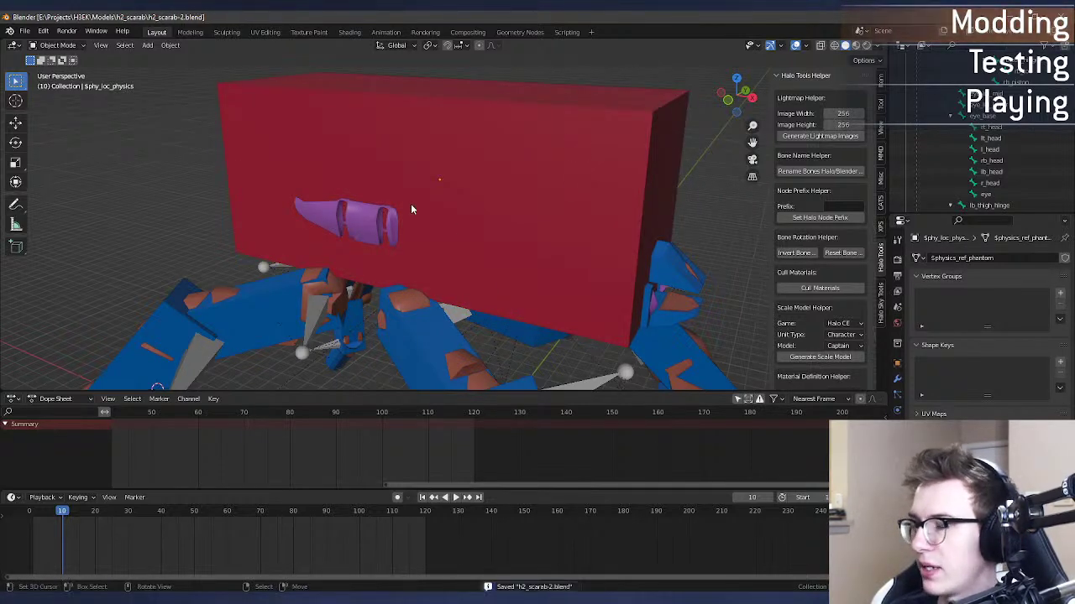
Step: Try to import the idle.JMA animation from H2EK\Models\scarab_drivable as a Halo Jointed Model Animation
click(24, 31)
mouse_move(71, 182)
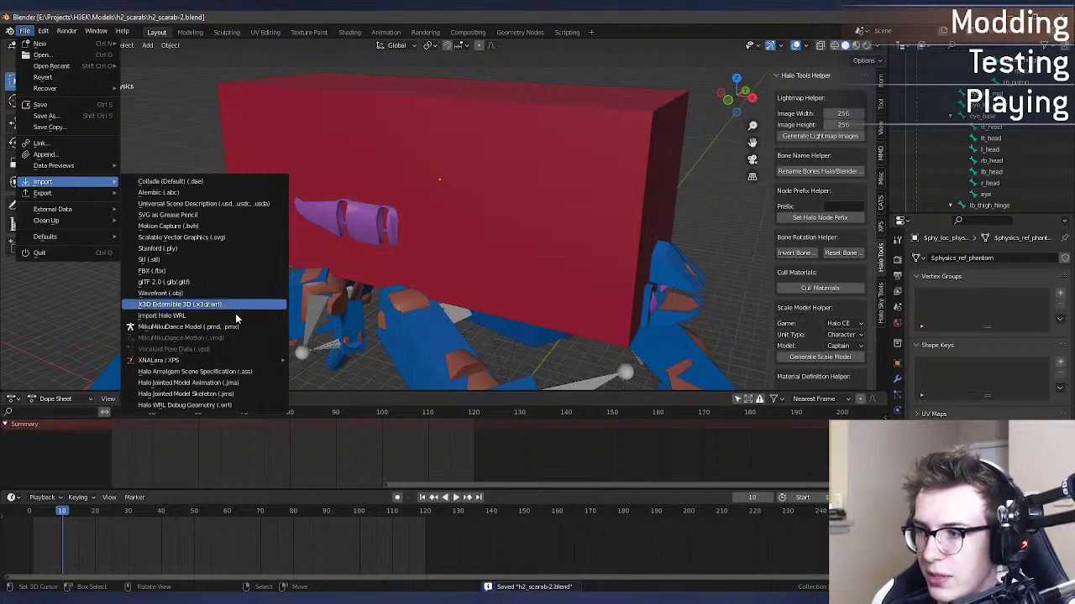
click(219, 382)
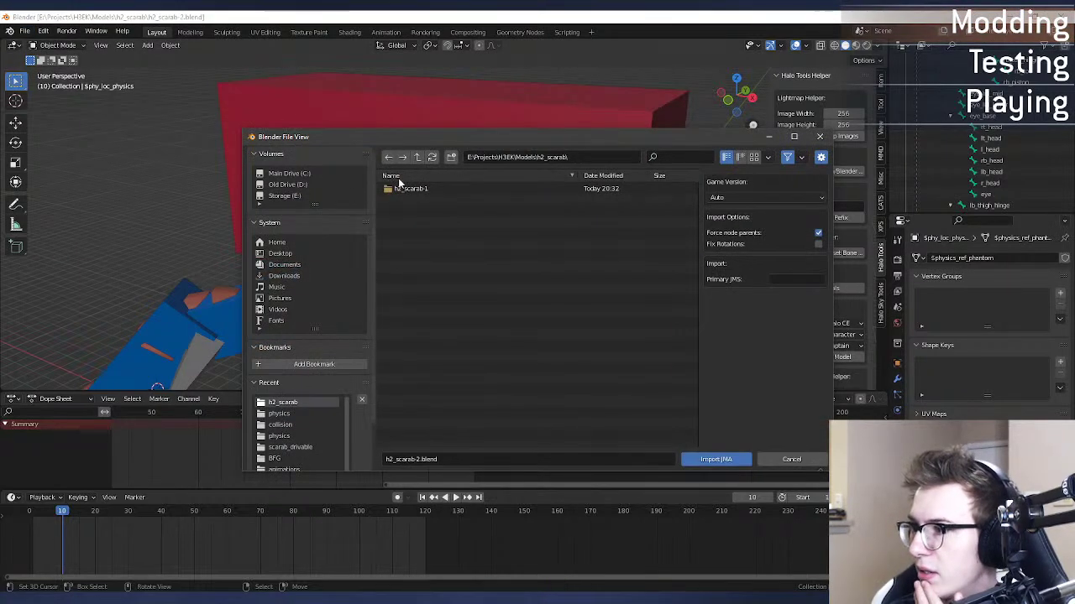
click(416, 157)
click(416, 157)
click(417, 157)
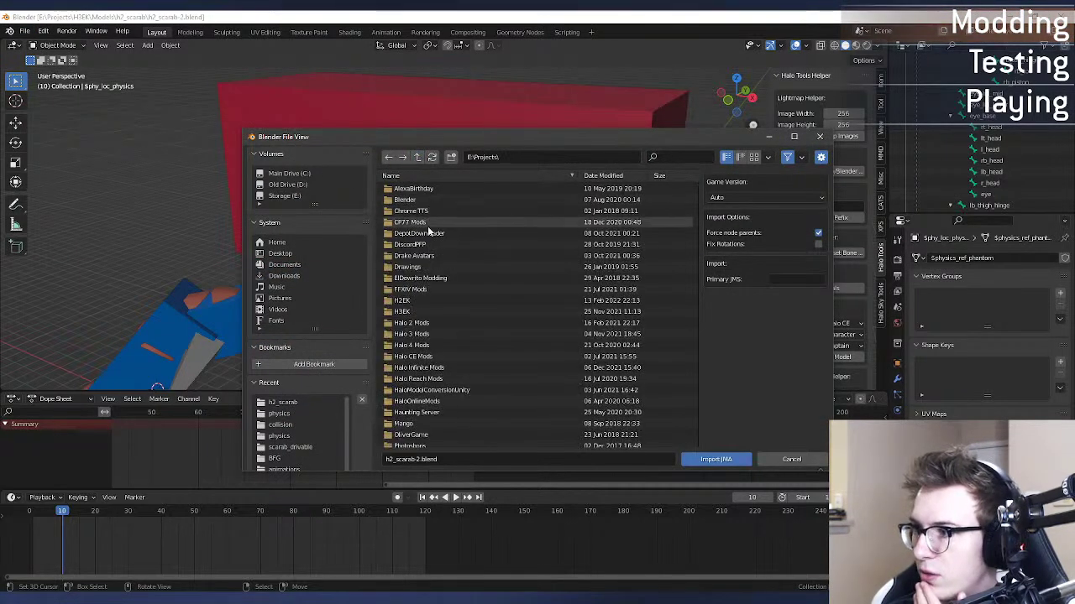
double_click(402, 300)
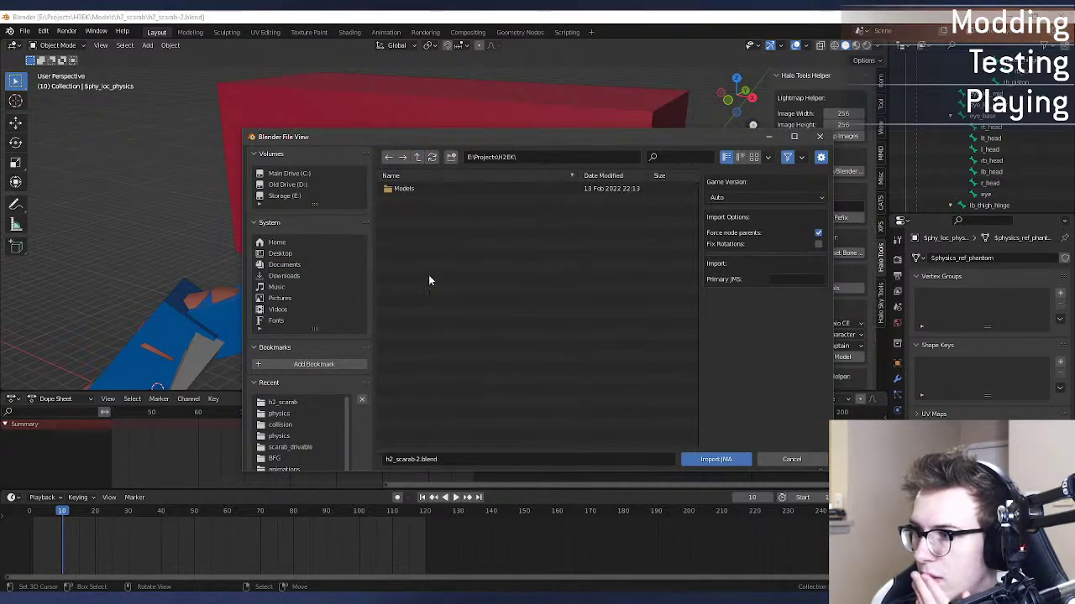
double_click(417, 188)
double_click(418, 190)
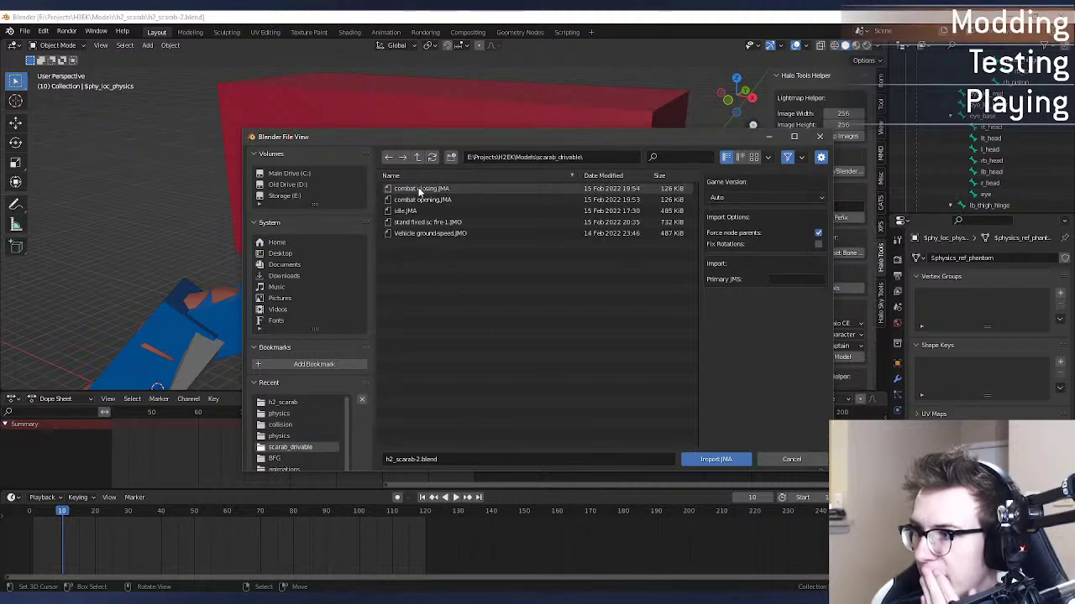
double_click(476, 212)
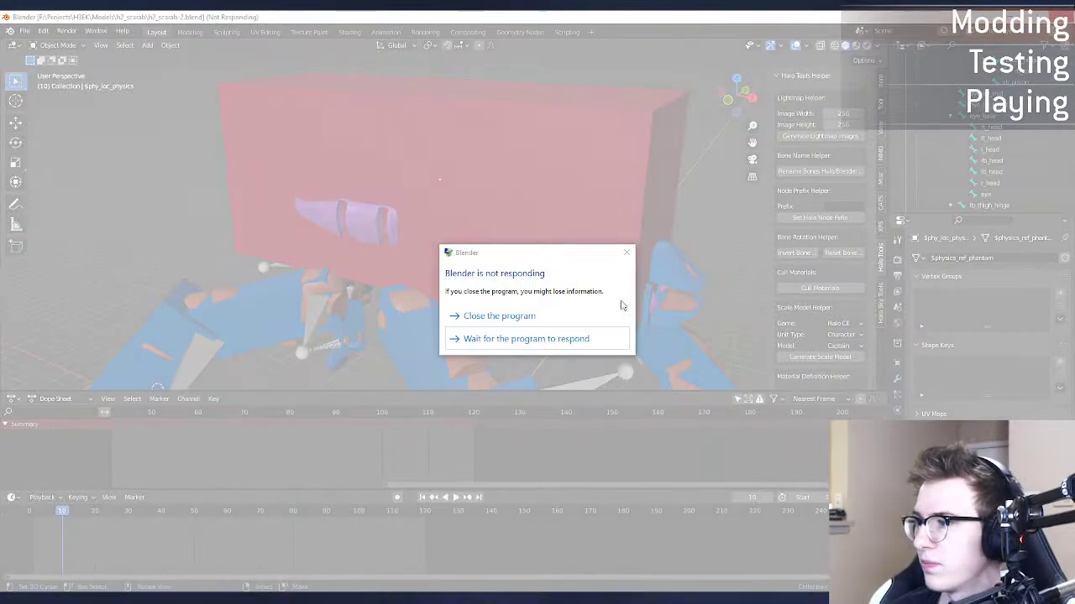
Step: Close the unresponsive program, reopen h2_scarab-2.blend and start a Halo Jointed Model Animation (.jma) import
click(617, 312)
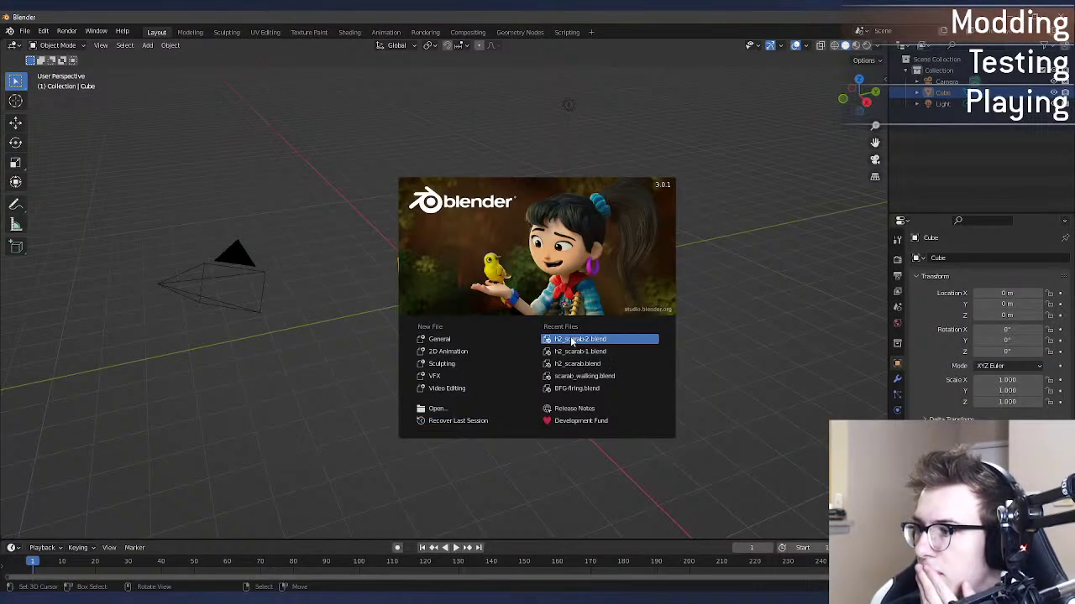
click(571, 341)
click(24, 31)
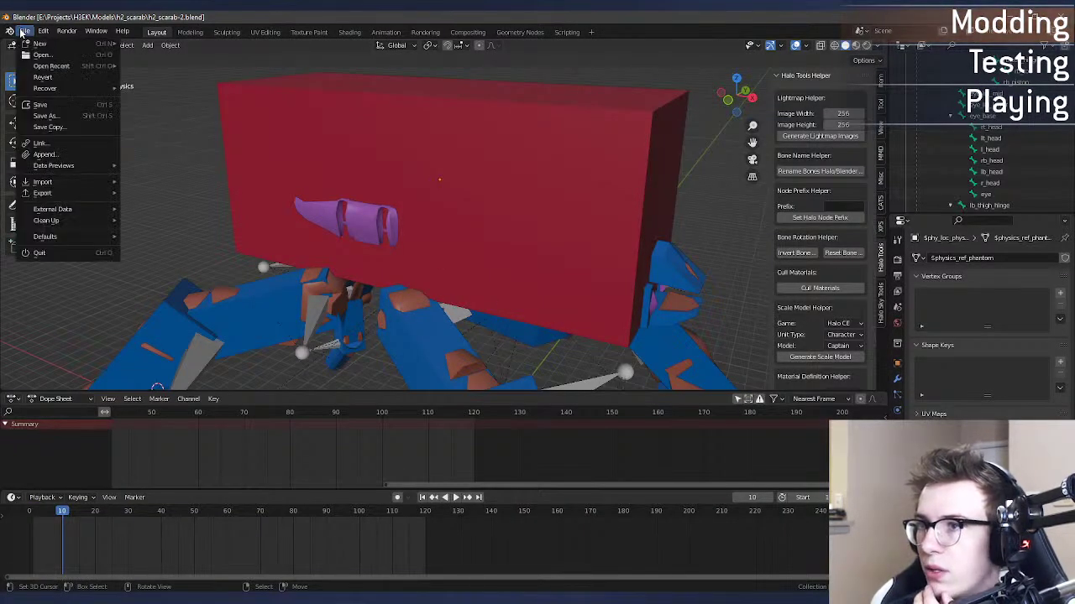
mouse_move(50, 181)
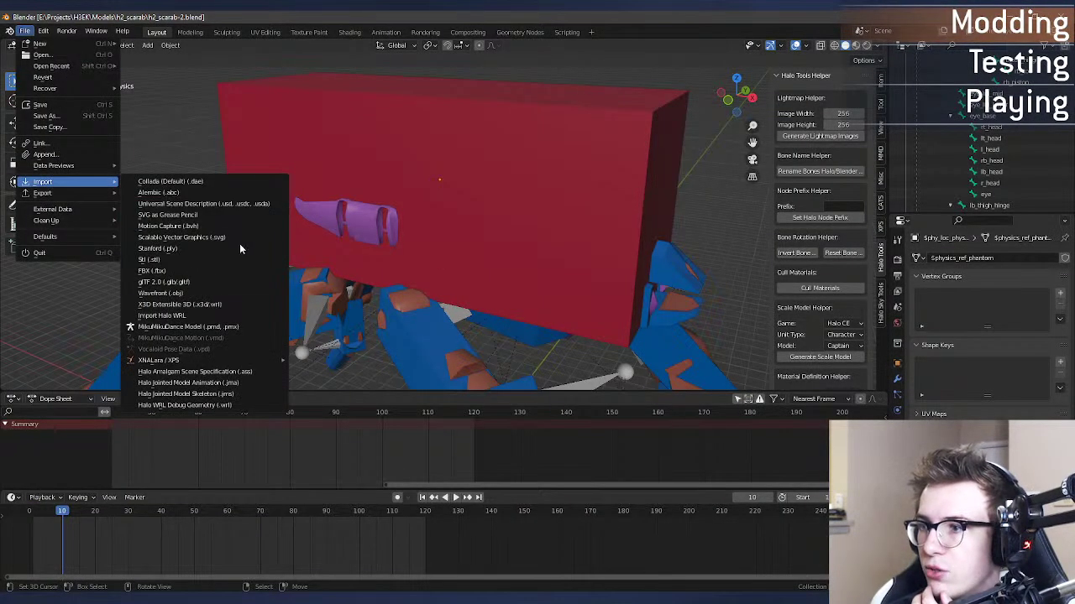
click(249, 385)
mouse_move(122, 599)
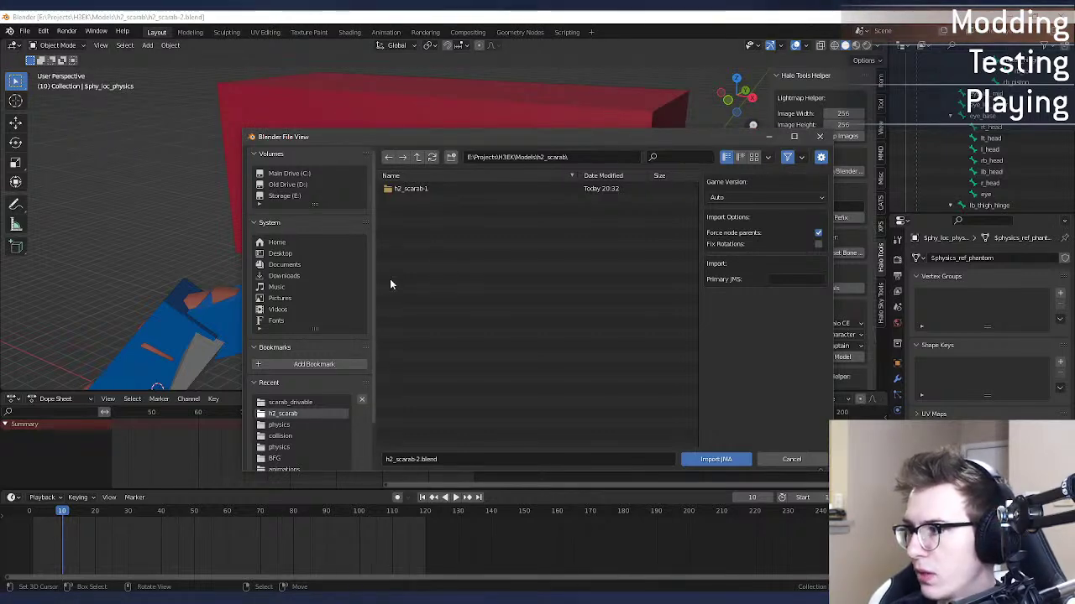
click(294, 402)
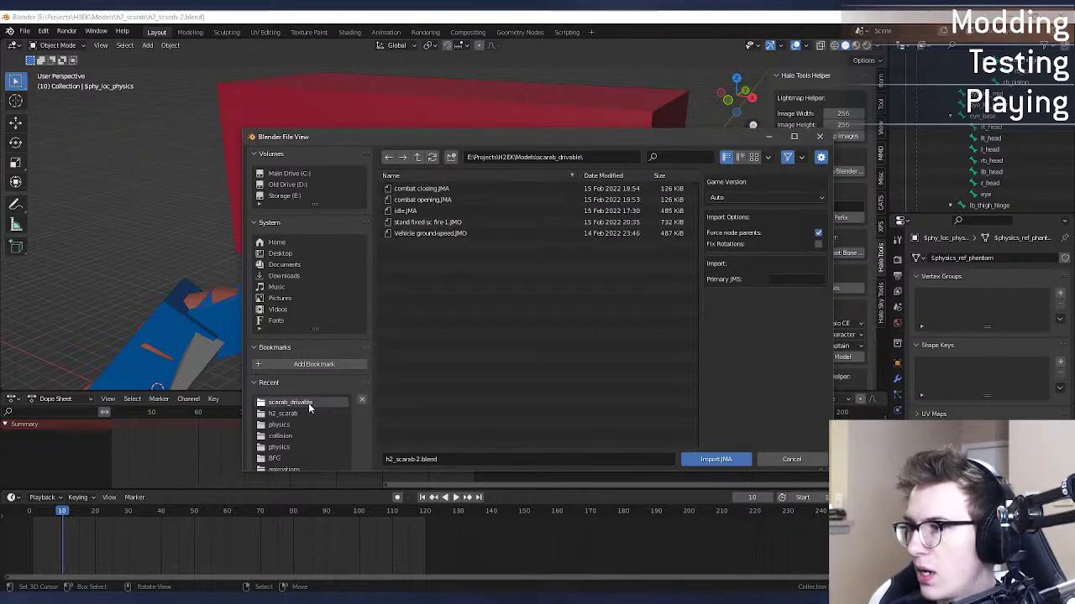
click(477, 211)
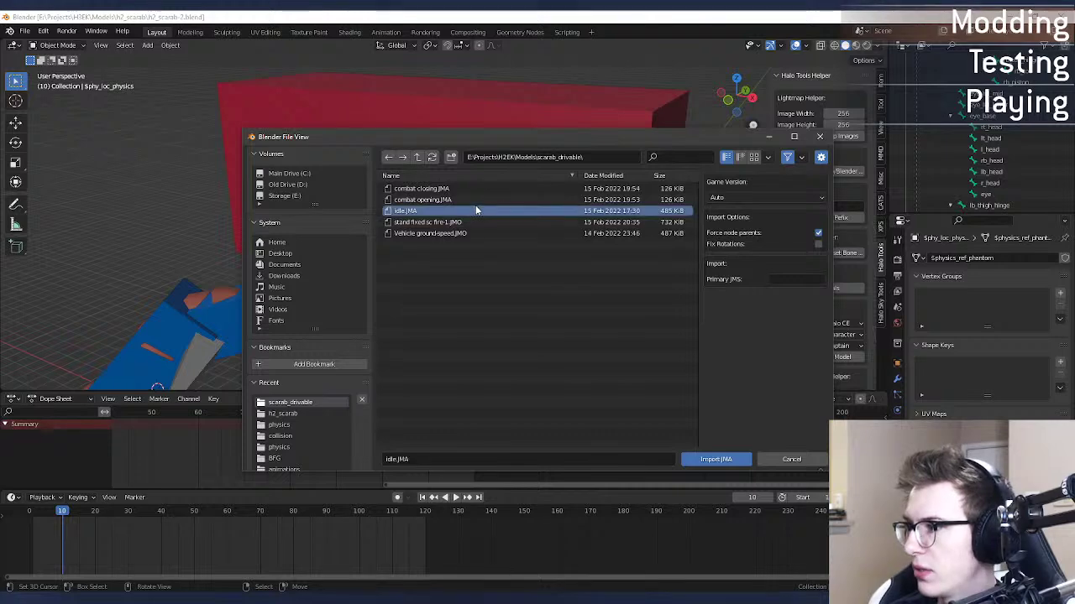
click(434, 235)
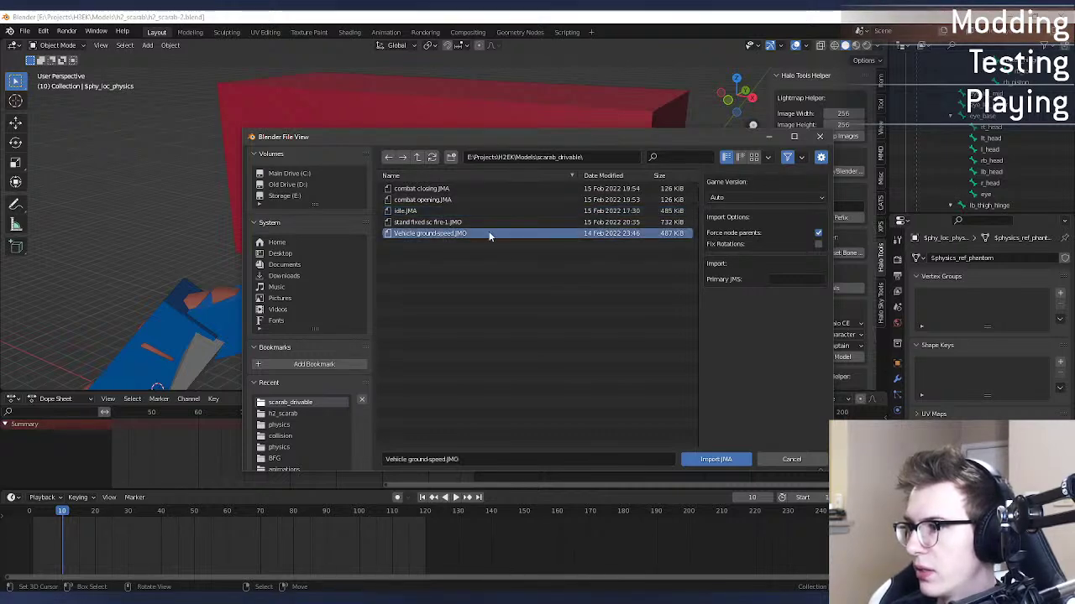
Step: Browse the import dialog to E:\Projects\Halo CE Mods\tags\vehicles\h2_scarab\animations
click(417, 157)
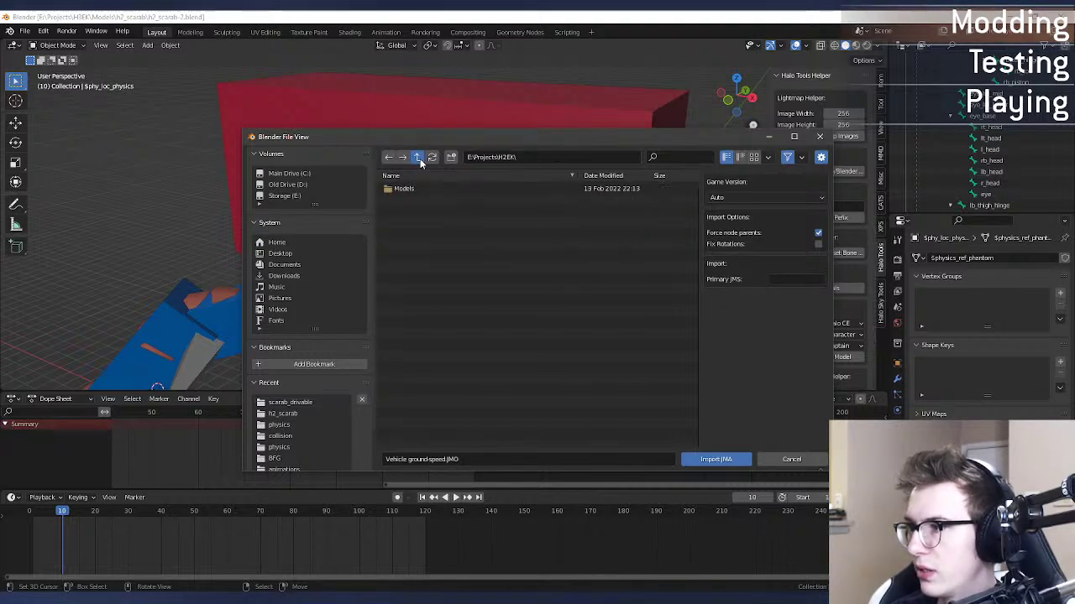
click(417, 157)
click(418, 157)
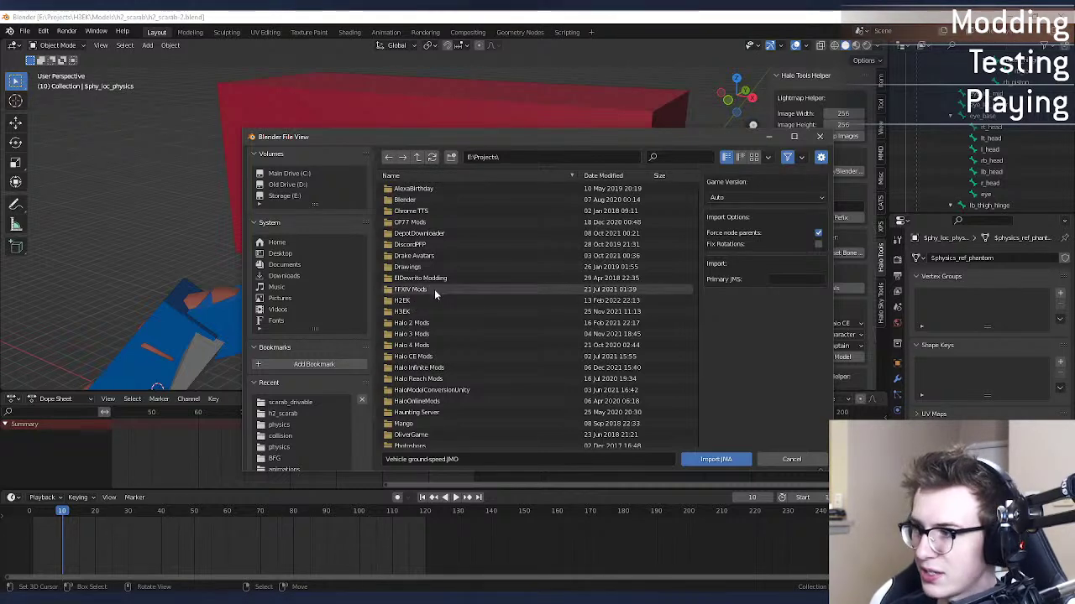
click(424, 312)
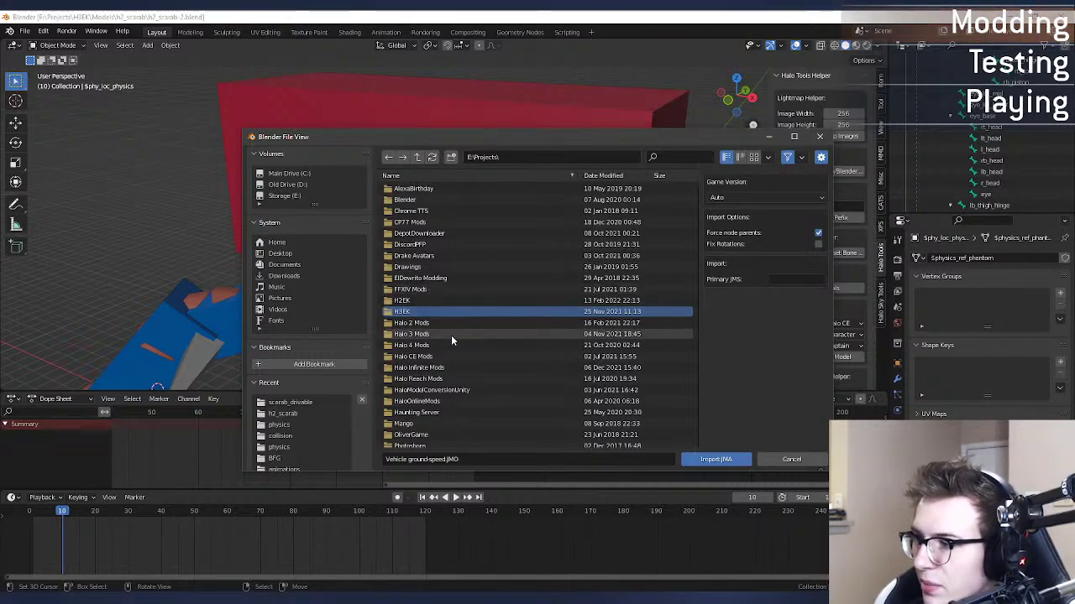
double_click(450, 356)
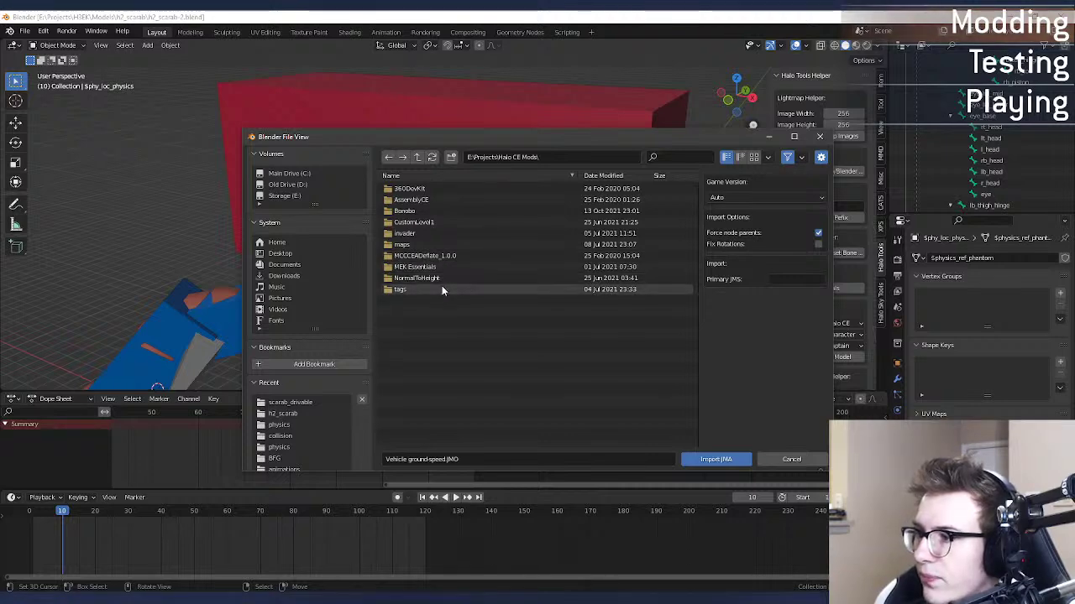
double_click(441, 287)
double_click(430, 201)
double_click(441, 211)
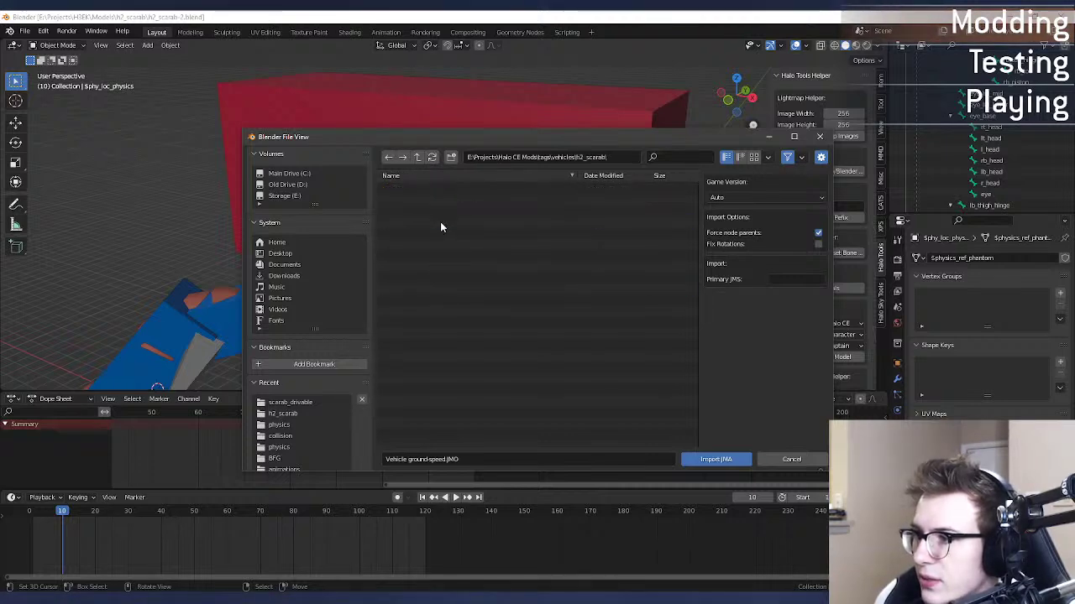
double_click(447, 192)
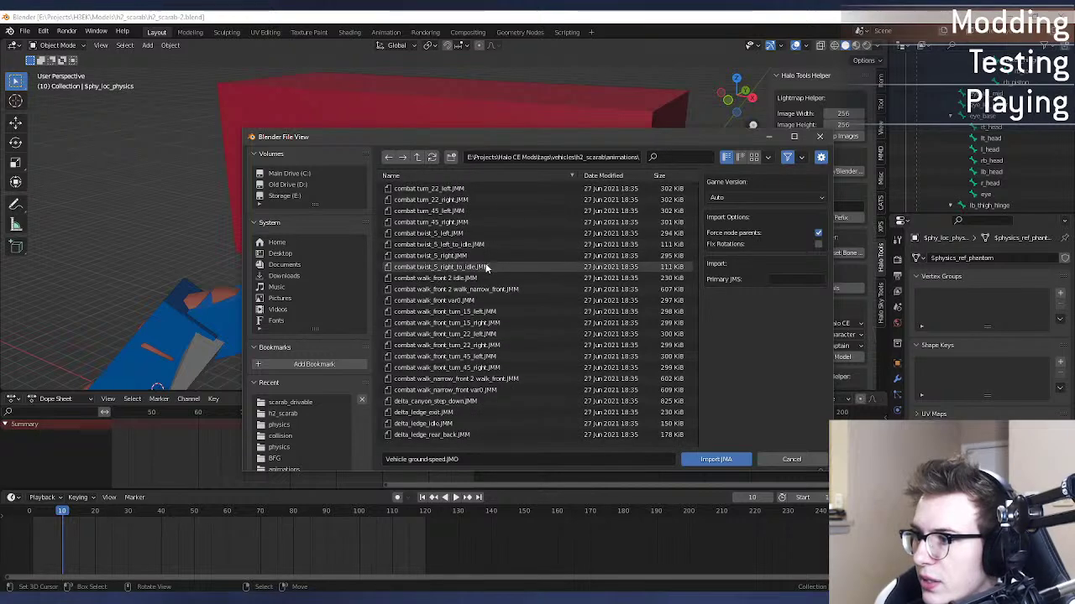
Step: Import the combat walk_front var0.JMM animation with the automatic game version and forced node parents
scroll(485, 269, down, 5)
scroll(460, 331, up, 5)
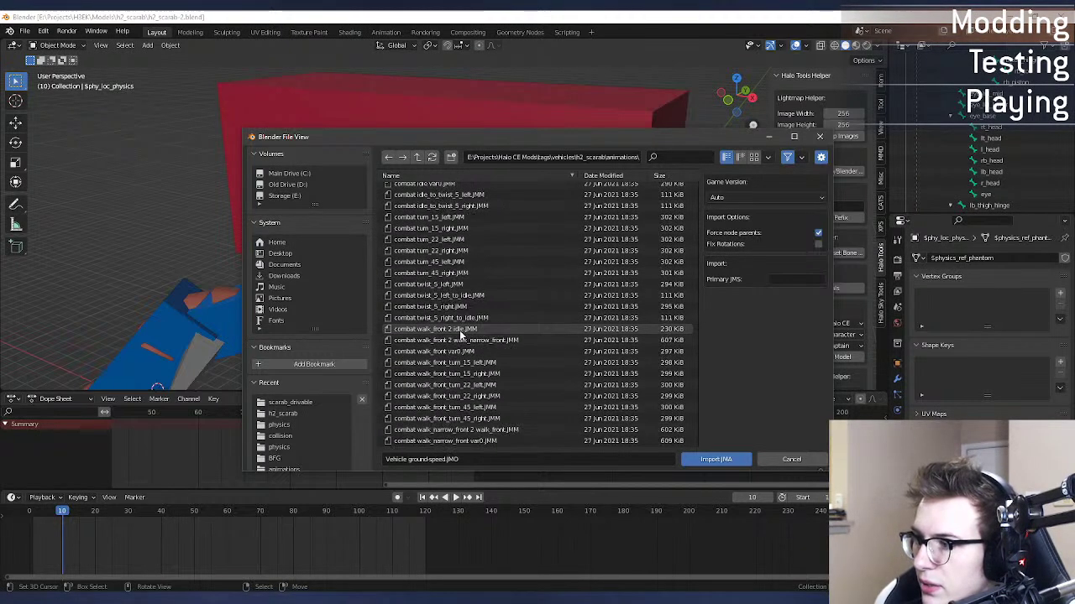
scroll(461, 327, up, 4)
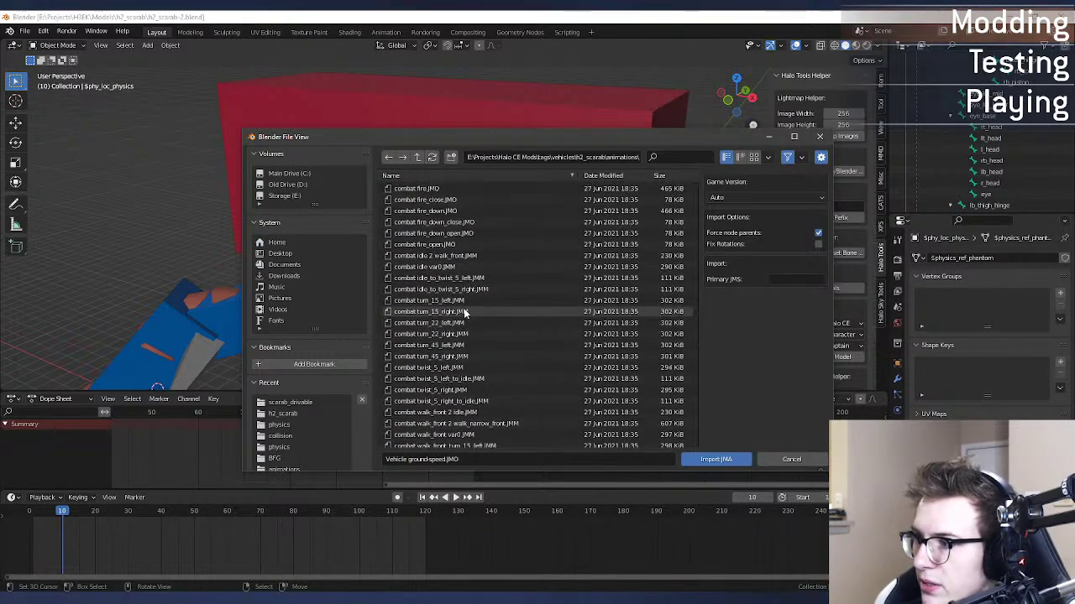
scroll(470, 357, down, 3)
click(474, 367)
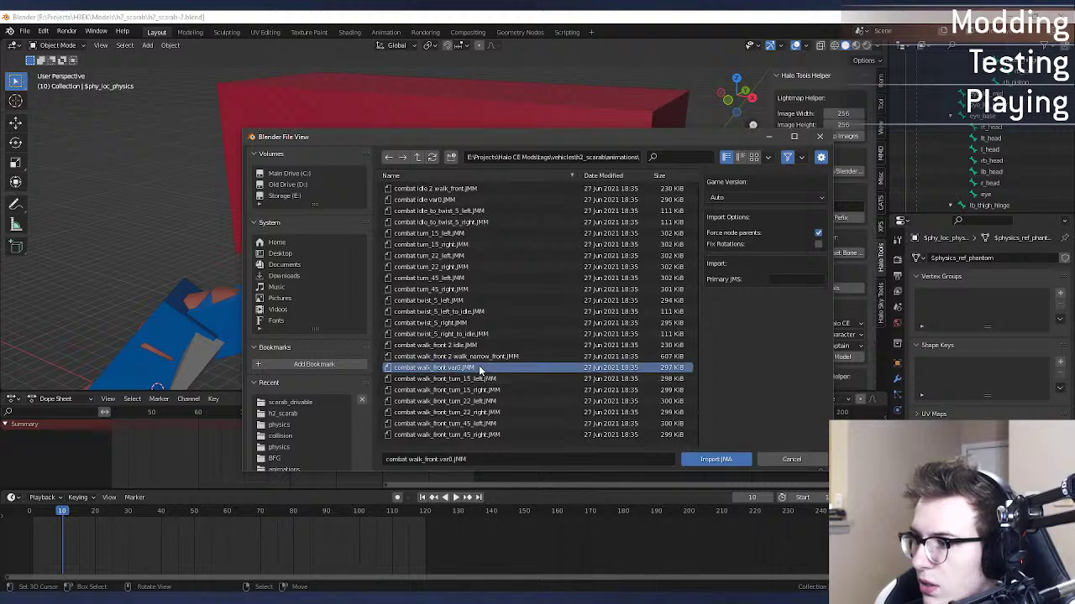
scroll(478, 369, down, 5)
scroll(495, 336, up, 1)
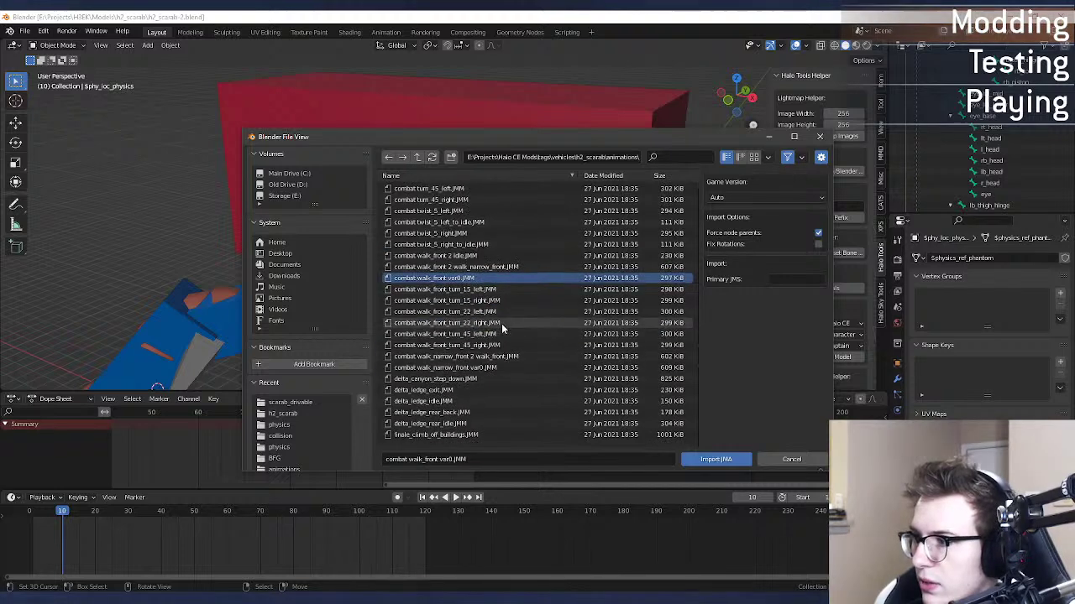
click(717, 461)
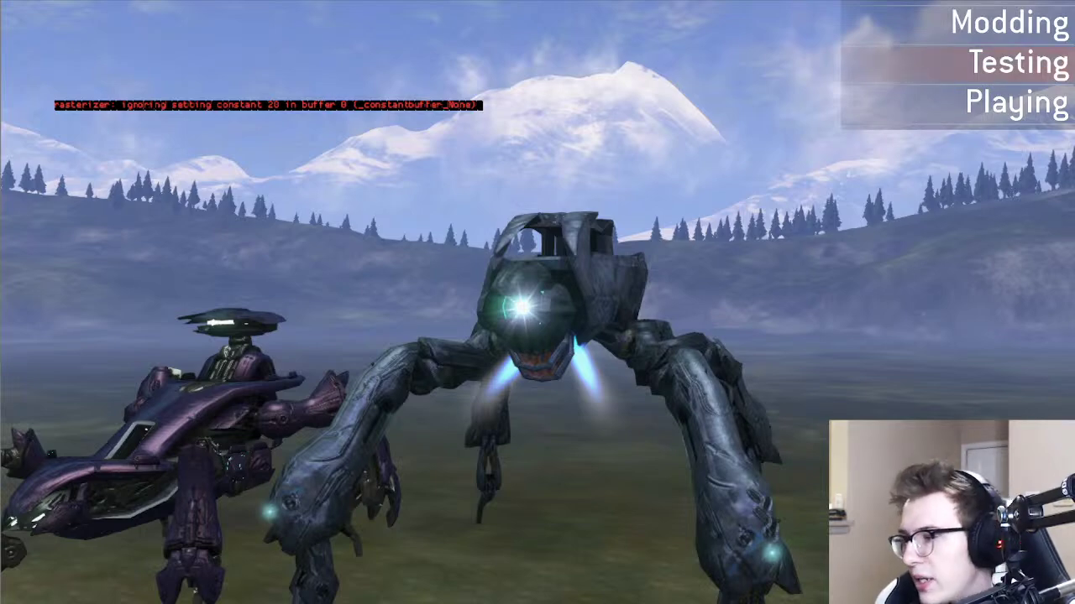
Step: Switch to the Halo 3 test build and examine the scarab's deck, hull and legs with the free camera and in first person
key(w)
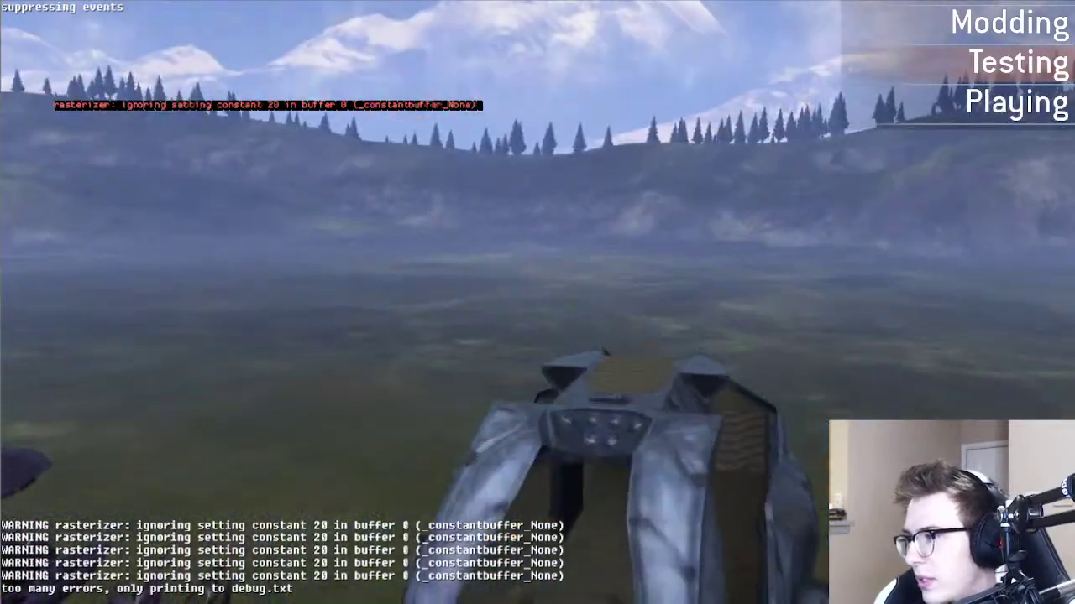
key(w)
key(a)
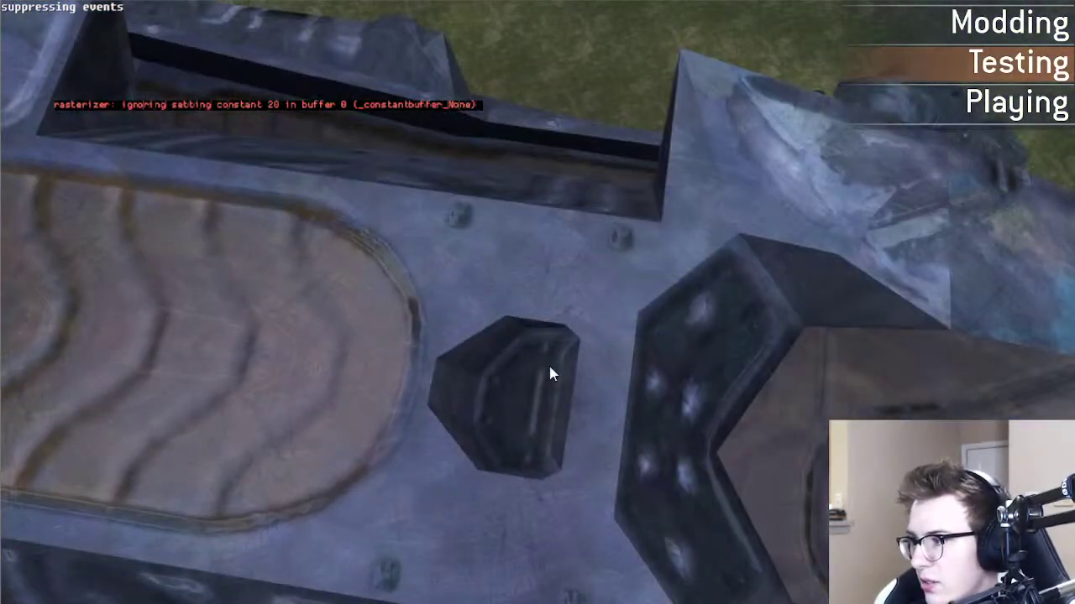
key(Tab)
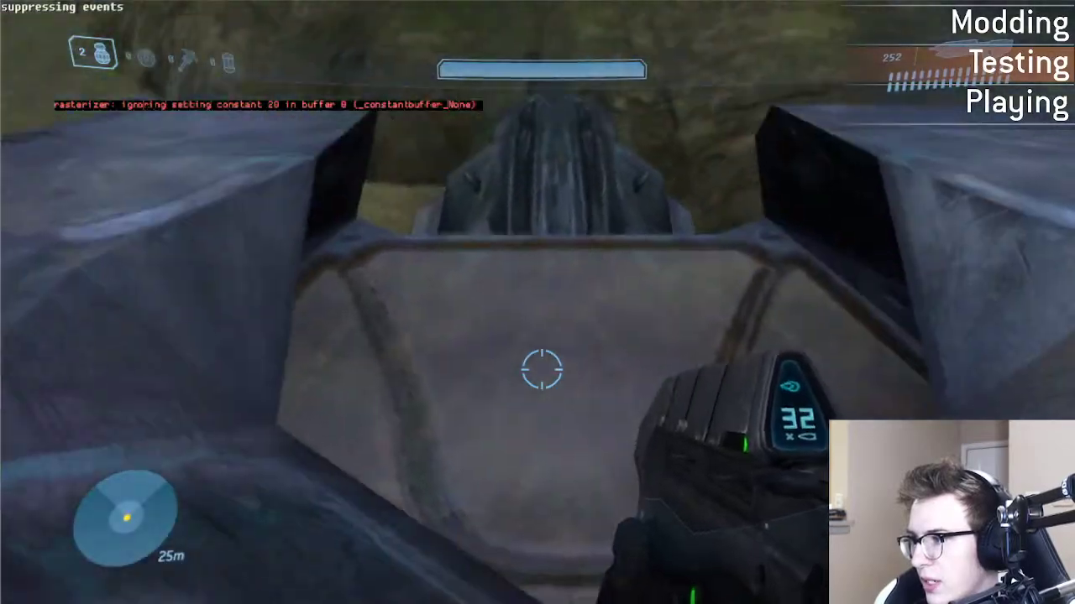
key(z)
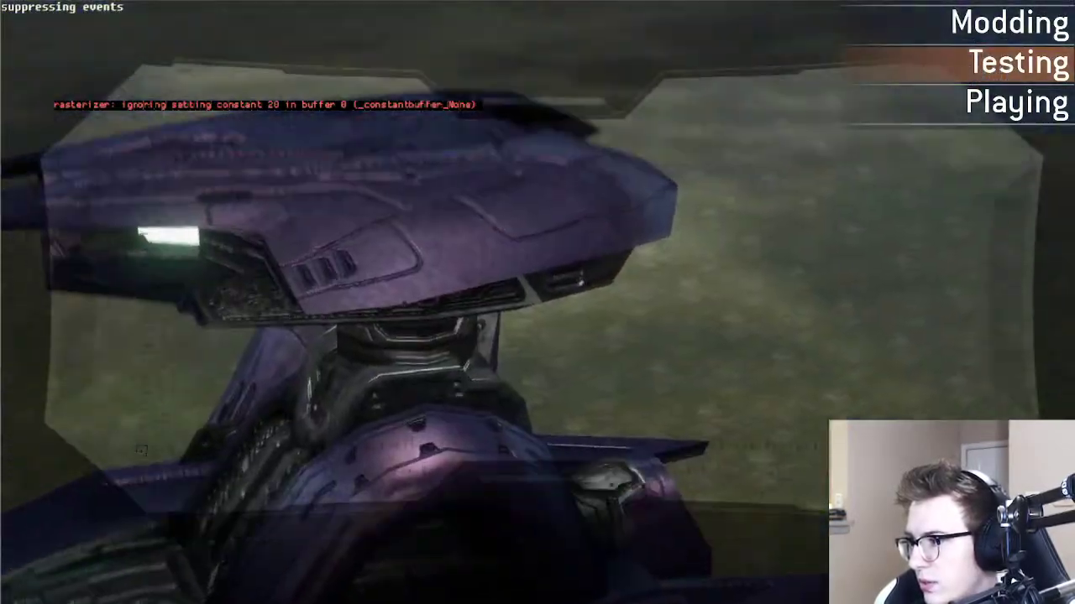
key(z)
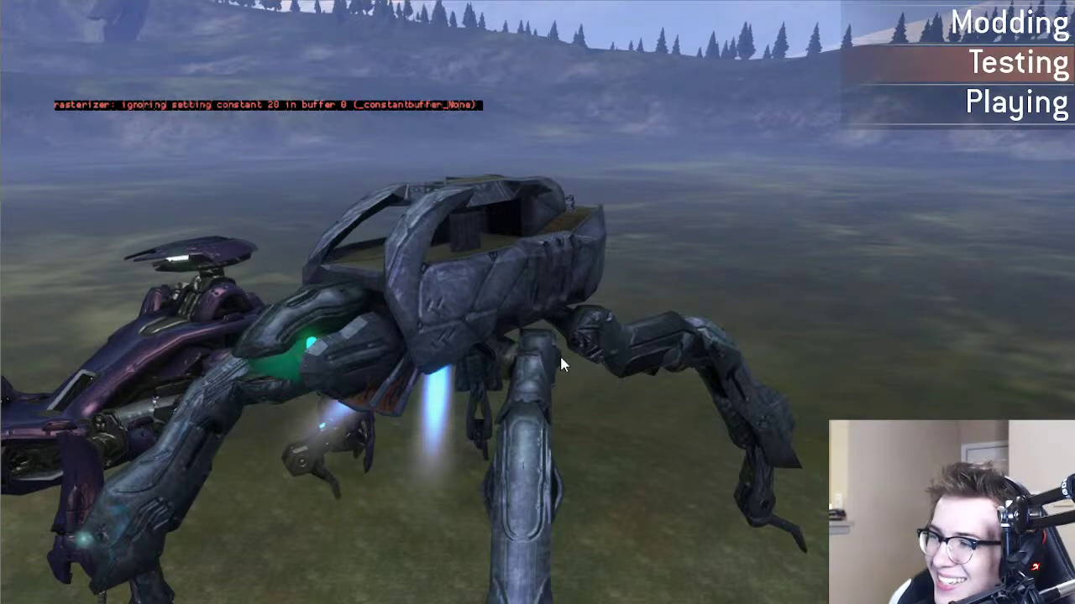
key(w)
mouse_move(484, 384)
middle_down()
mouse_move(478, 428)
mouse_move(474, 379)
middle_up()
key(s)
key(s)
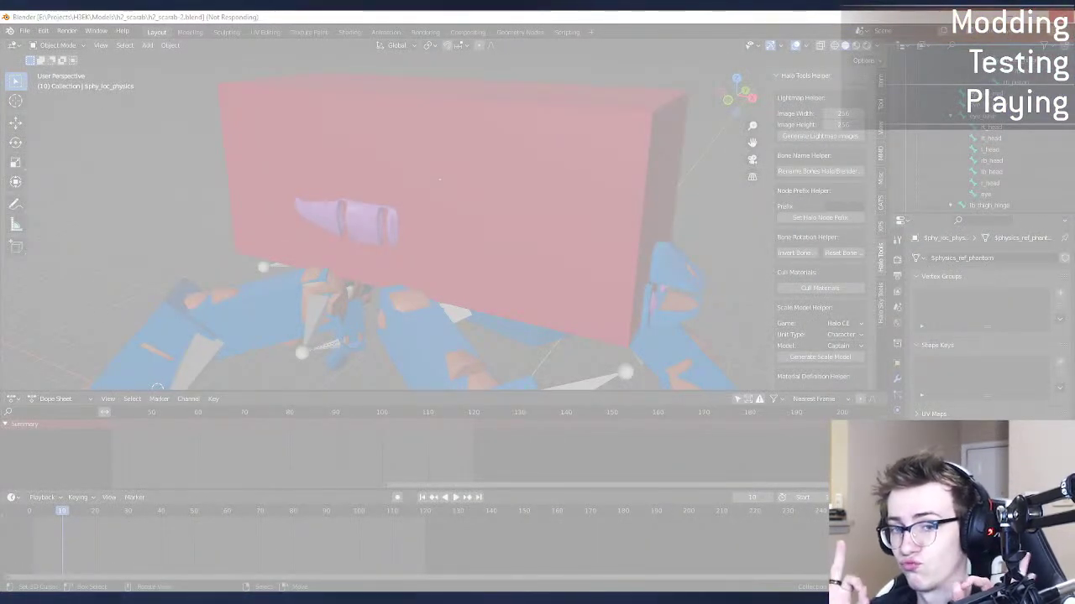
Step: Return to the Halo 3 test build and examine the scarab's head, legs and underside thrusters up close
click(668, 597)
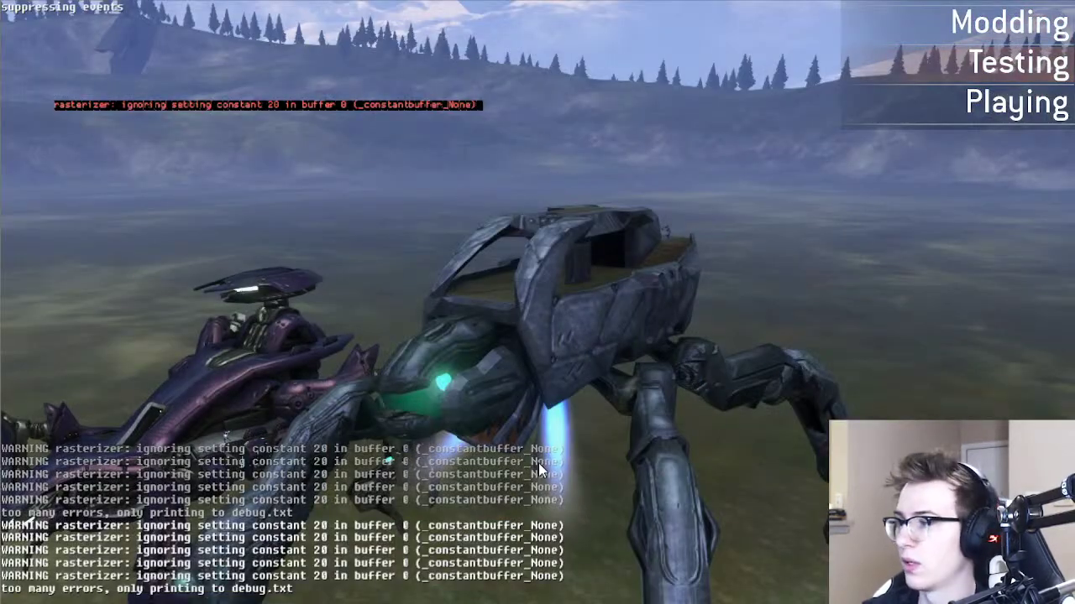
middle_drag(676, 410, 807, 457)
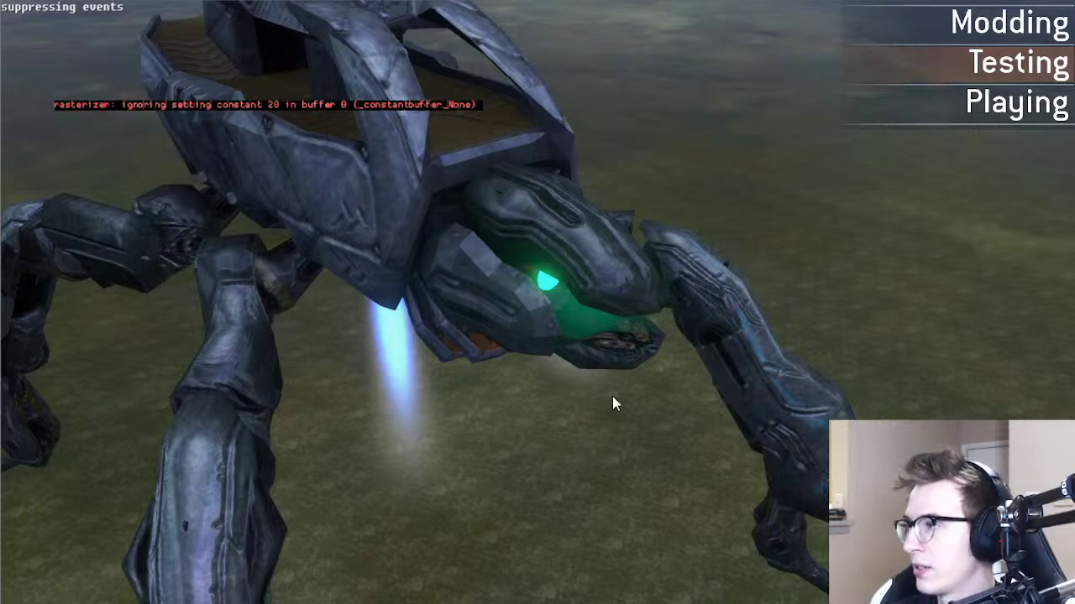
middle_drag(612, 399, 387, 309)
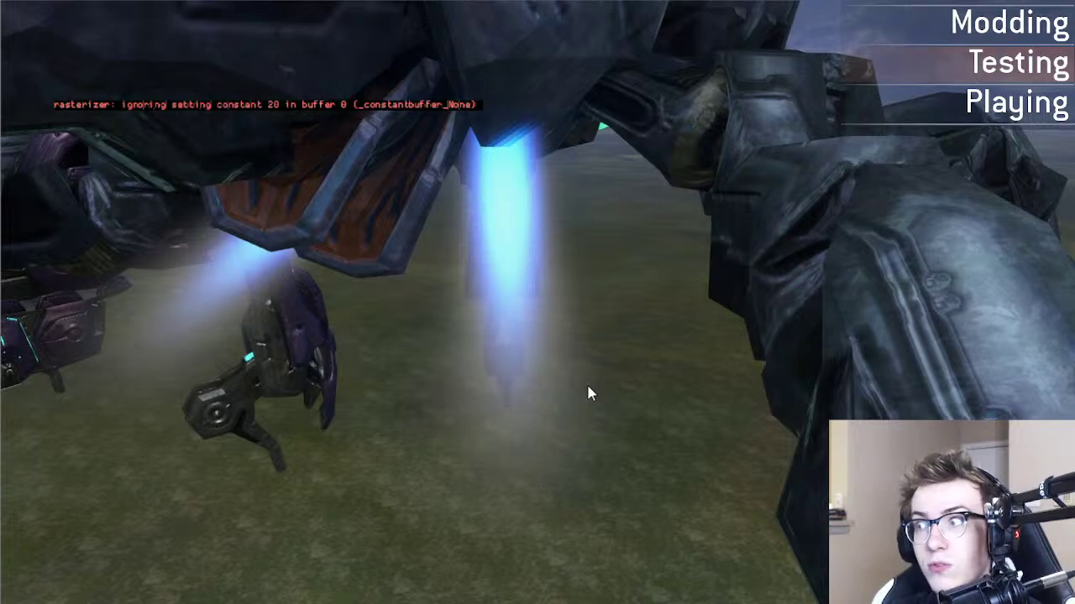
key(w)
mouse_move(599, 353)
middle_down()
mouse_move(591, 338)
mouse_move(607, 354)
middle_up()
key(s)
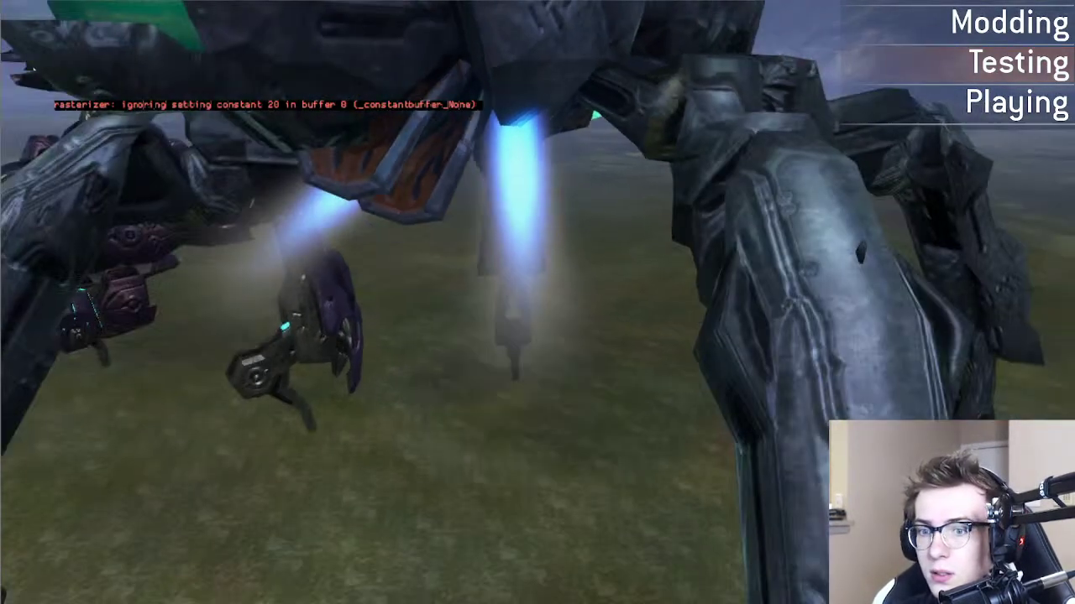
Step: Circle the scarab in the Halo 3 test build with the free camera and examine its front, side, legs and thrusters
key(s)
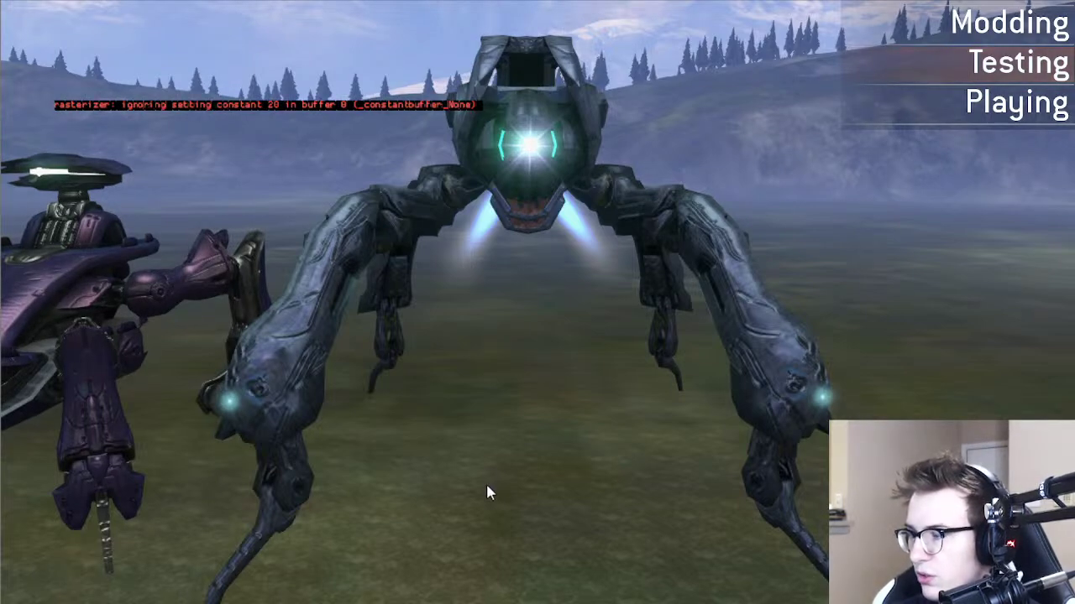
key(d)
middle_drag(487, 492, 423, 487)
key(a)
key(d)
key(f)
key(a)
key(d)
key(a)
key(f)
key(s)
key(r)
key(d)
key(d)
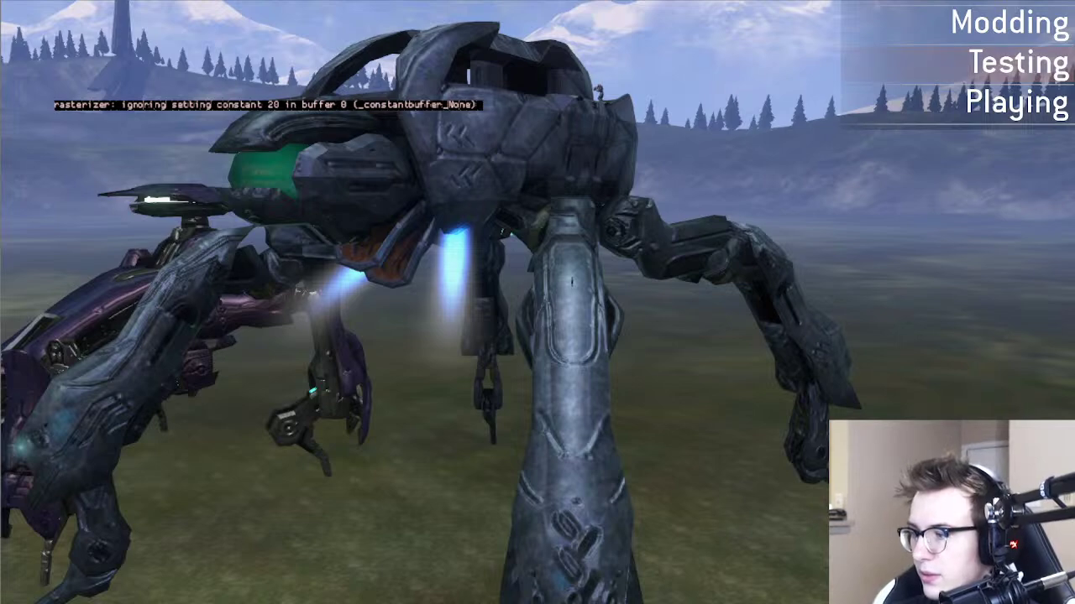
middle_drag(431, 523, 427, 521)
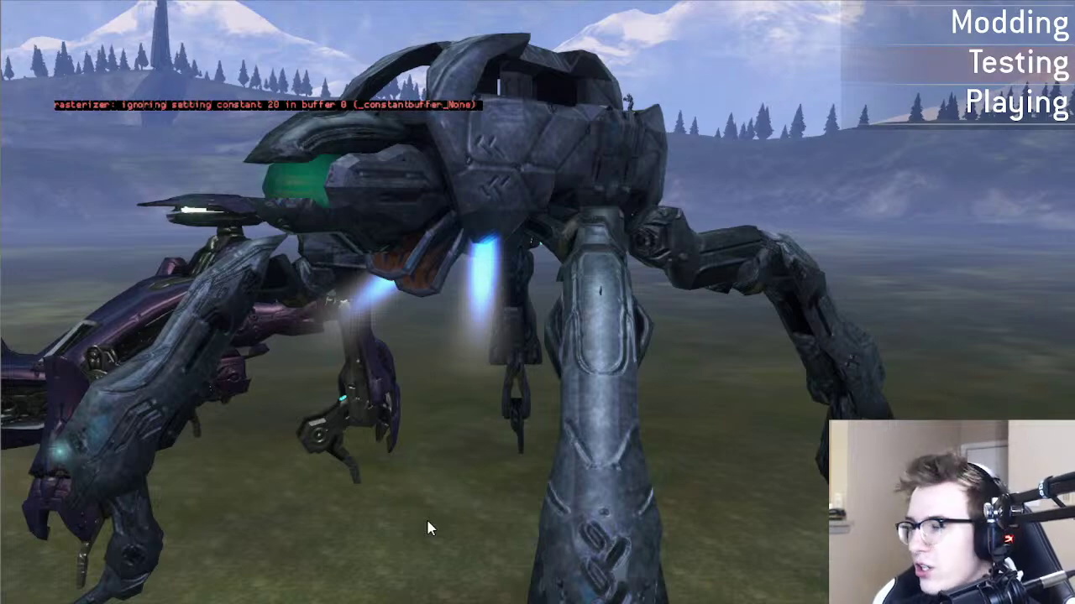
middle_drag(412, 496, 545, 480)
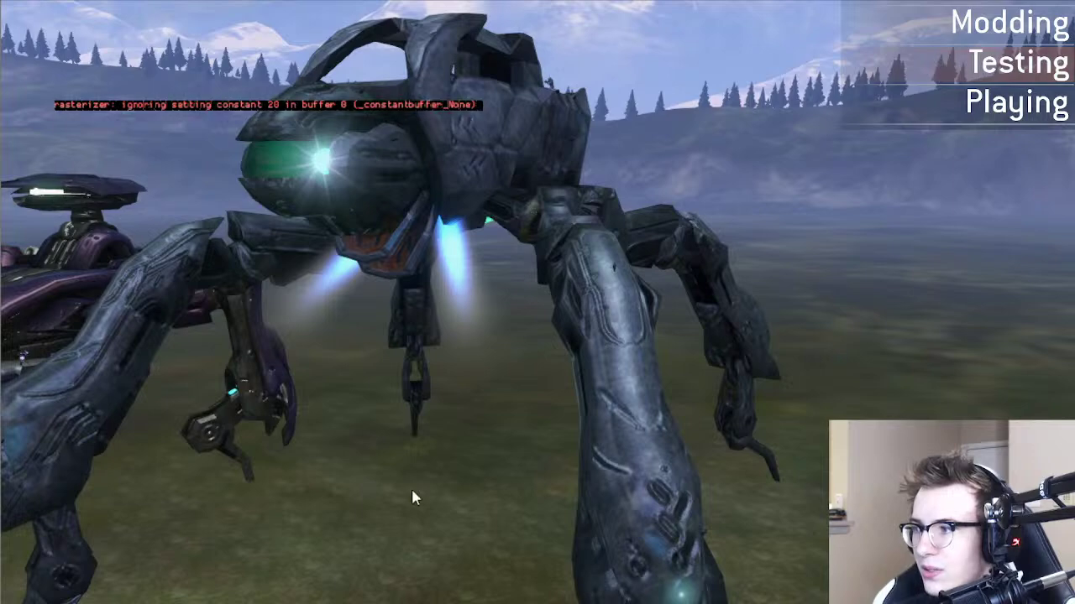
middle_drag(413, 492, 407, 514)
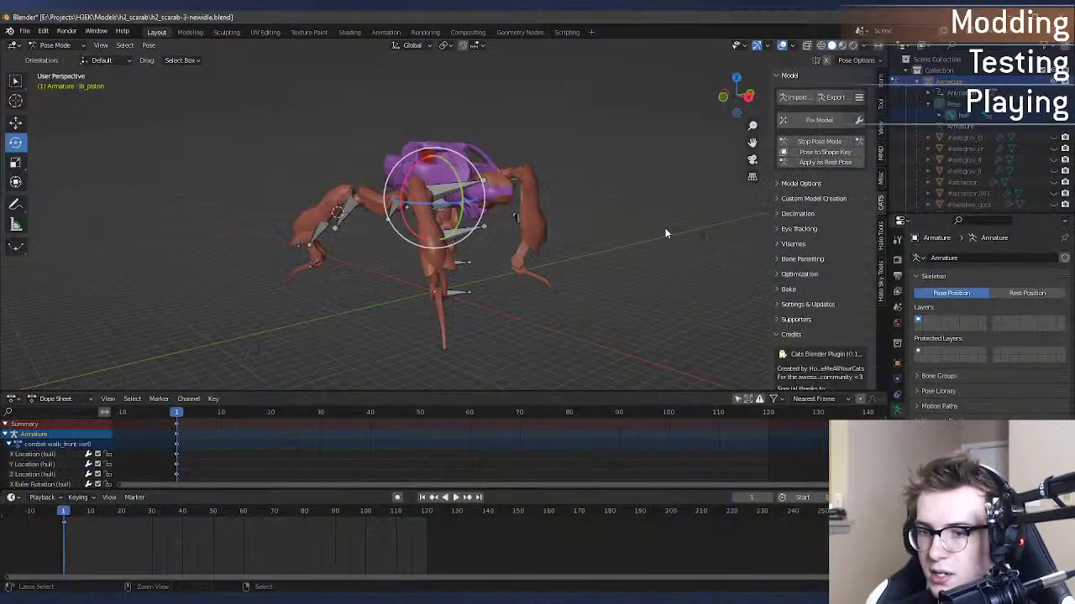
Step: Return to h2_scarab-3-newidle.blend in Blender and play the combat walk_front animation on the scarab
middle_drag(260, 172, 378, 160)
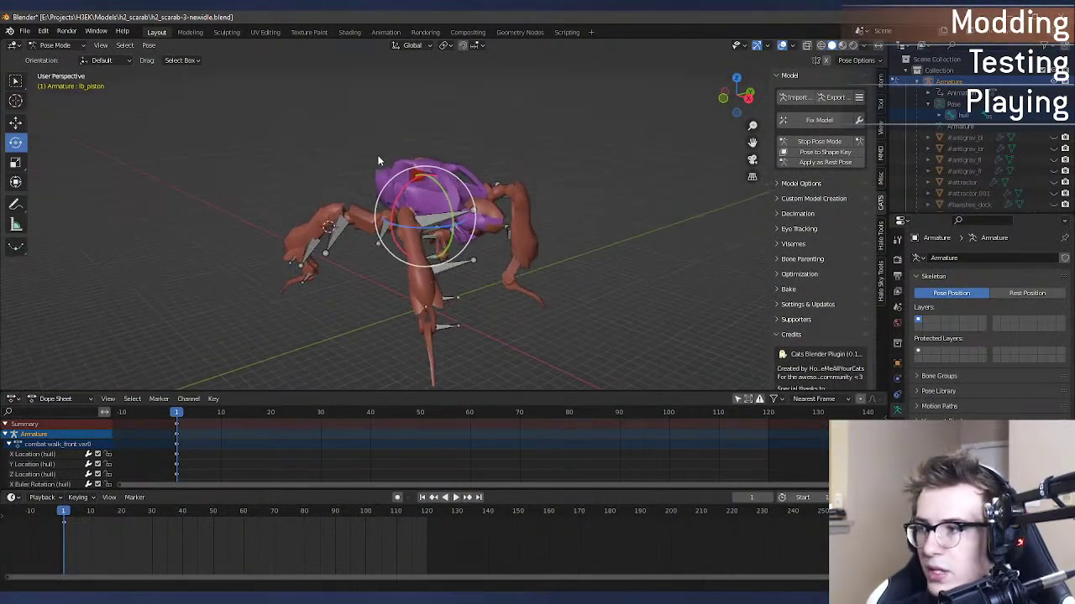
scroll(409, 217, up, 4)
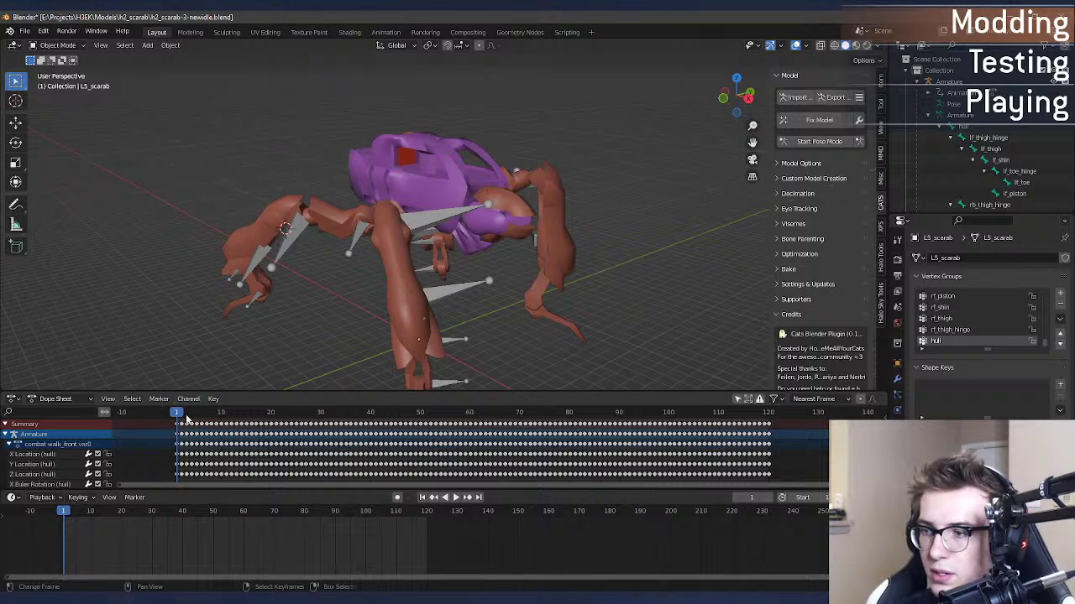
key(space)
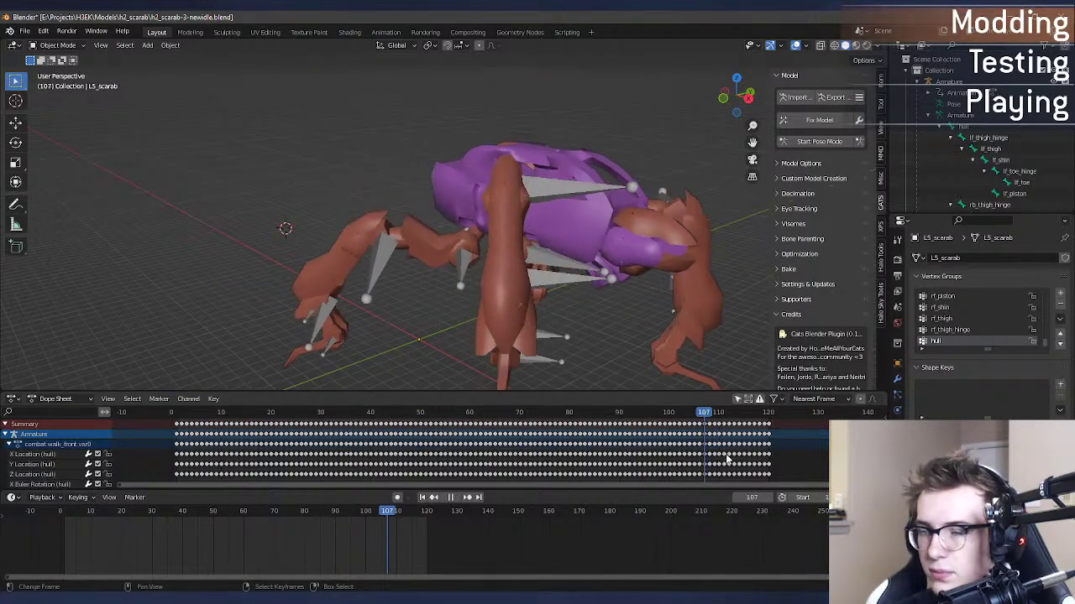
drag(583, 464, 178, 463)
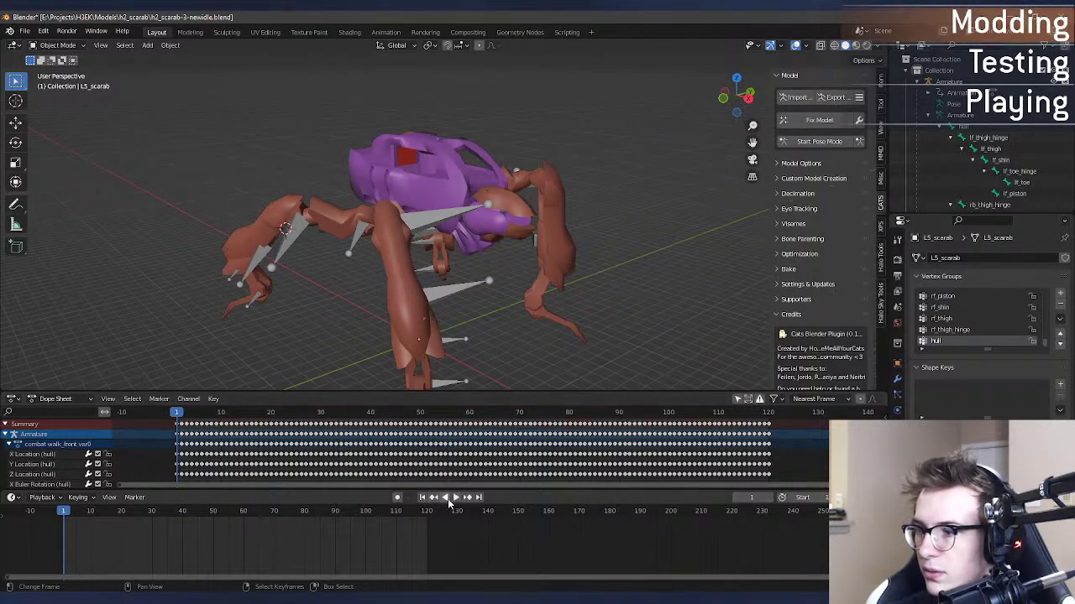
click(461, 498)
scroll(468, 299, down, 3)
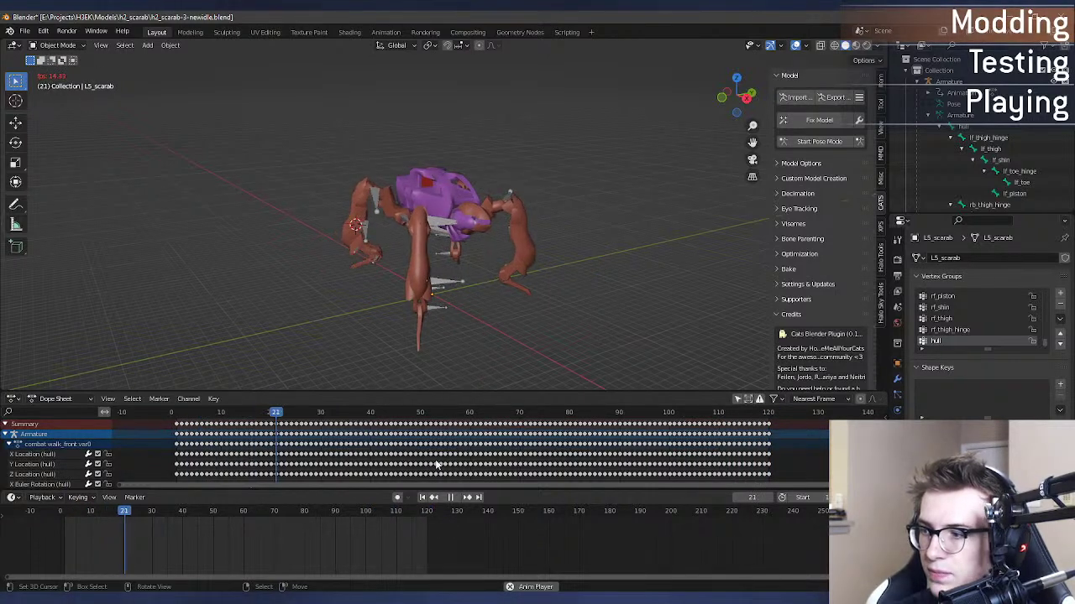
click(450, 497)
Step: Try removing the hull bone's Y and Z Location channels from the walk animation
click(44, 455)
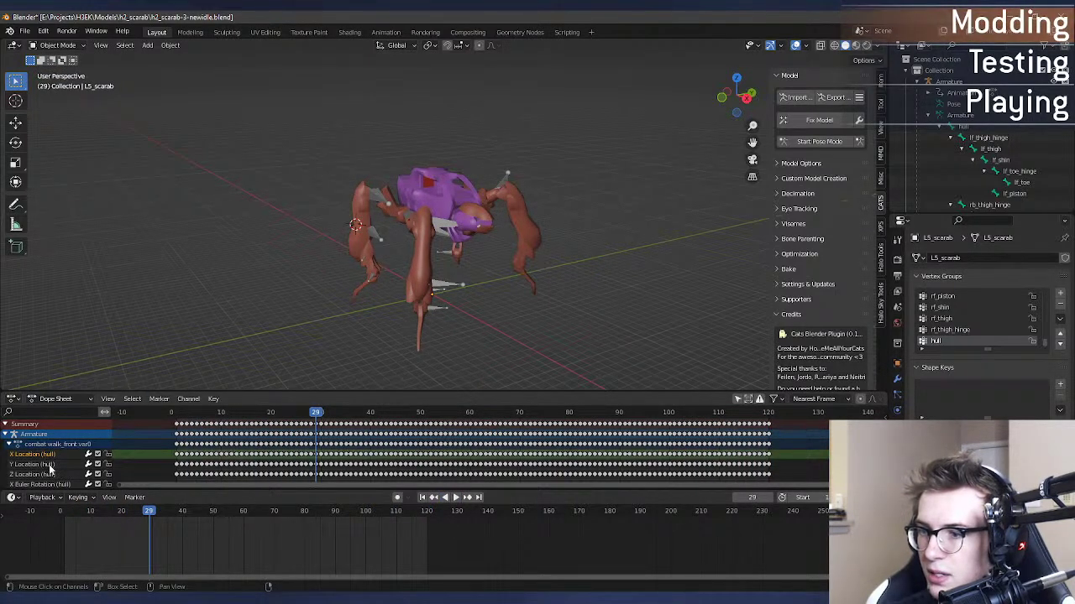
click(50, 466)
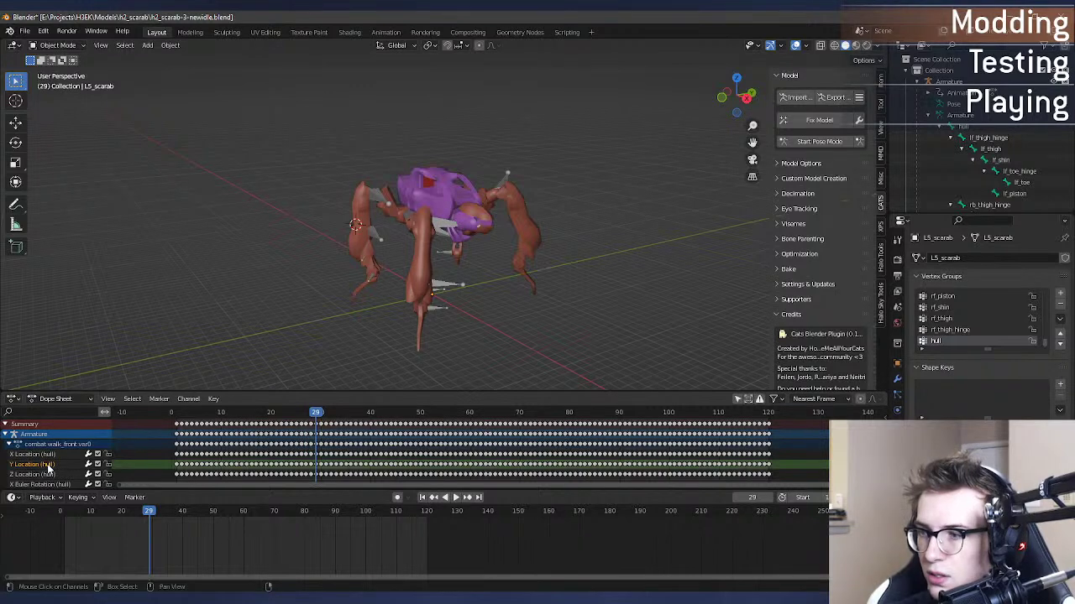
key(Delete)
click(49, 468)
key(Delete)
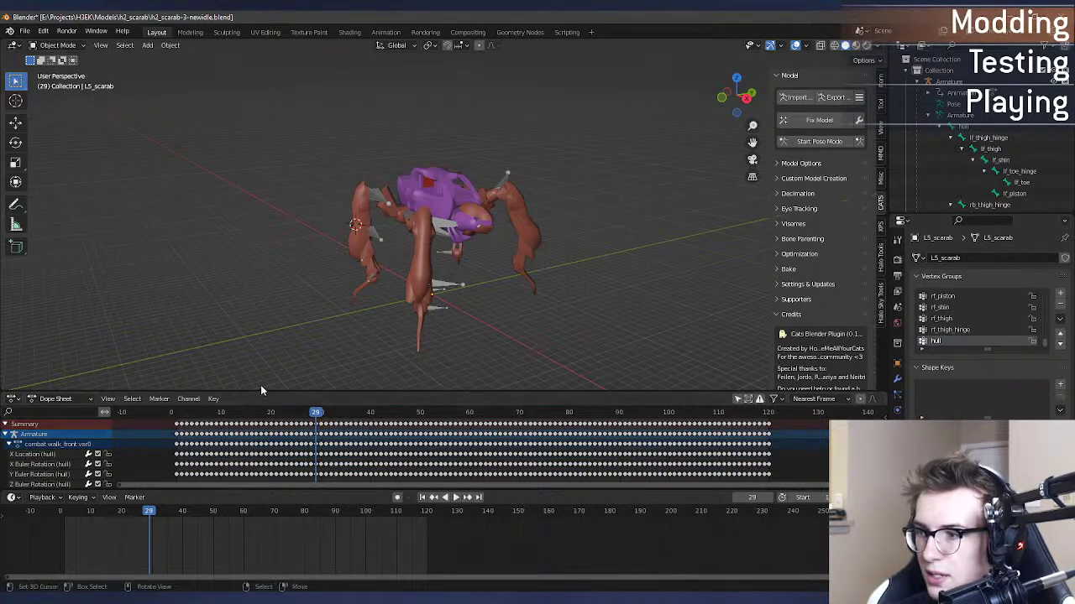
Step: Undo the removal of the hull's location channels
drag(262, 412, 213, 414)
key(ctrl+z)
key(ctrl+z)
key(ctrl+z)
key(ctrl+z)
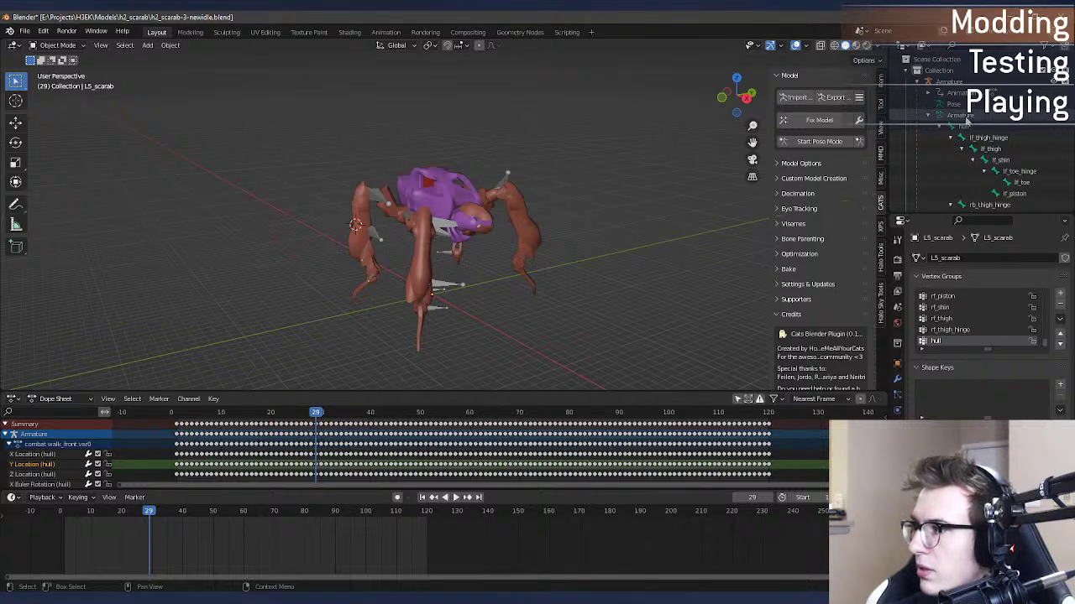
Step: Select the hull bone in the armature hierarchy and switch the armature to Pose Mode
click(963, 126)
scroll(630, 151, up, 2)
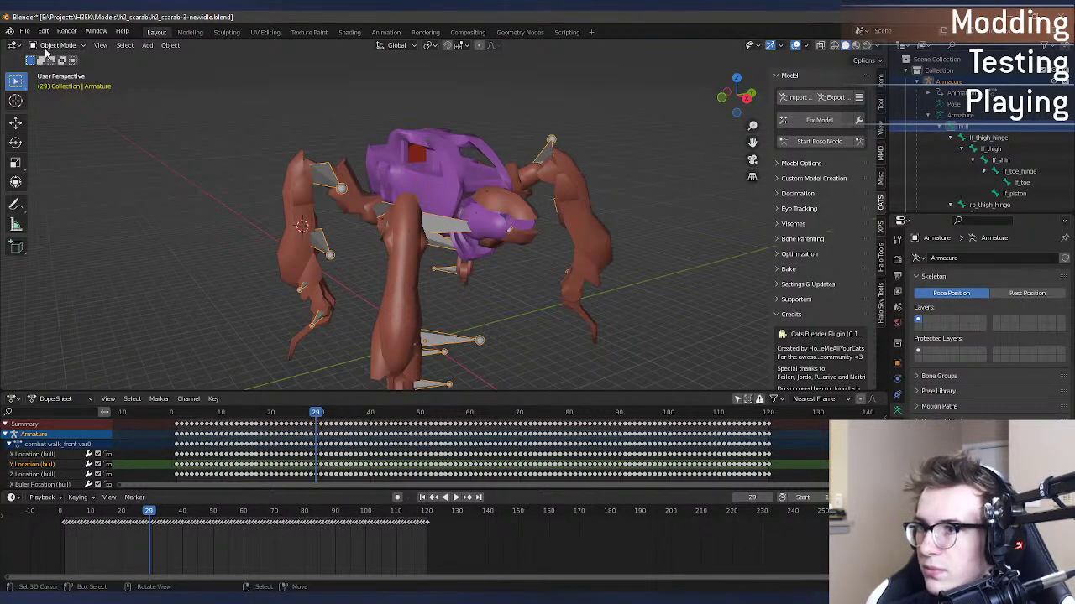
click(55, 45)
click(52, 84)
middle_drag(424, 214, 277, 370)
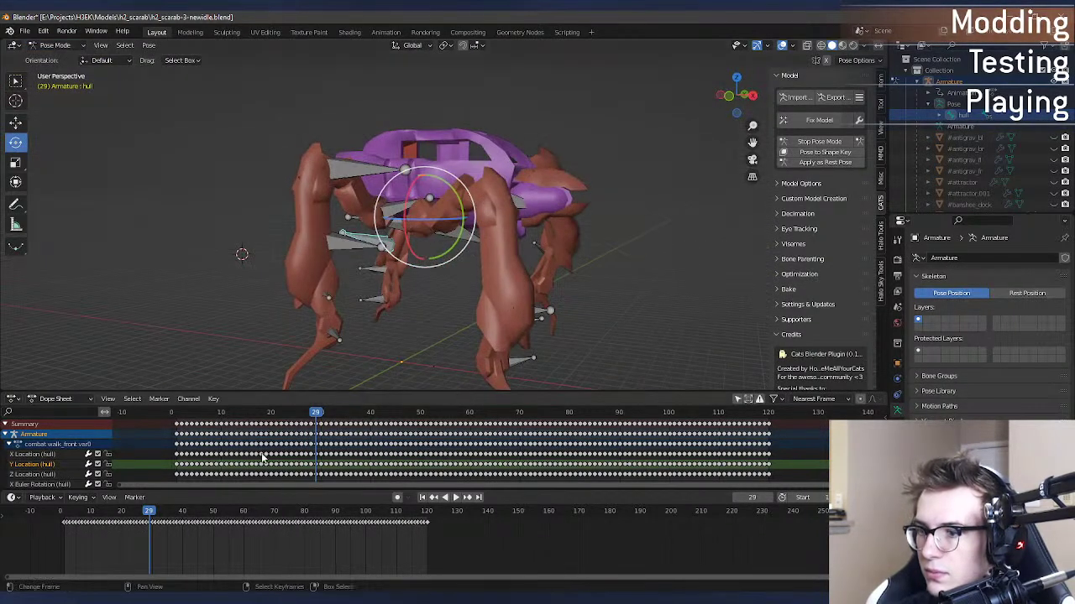
Step: Turn on X-ray display, locate and select the hull bone inside the scarab's body, and show its bone transform properties
middle_drag(600, 227, 475, 159)
key(alt+z)
scroll(495, 220, up, 6)
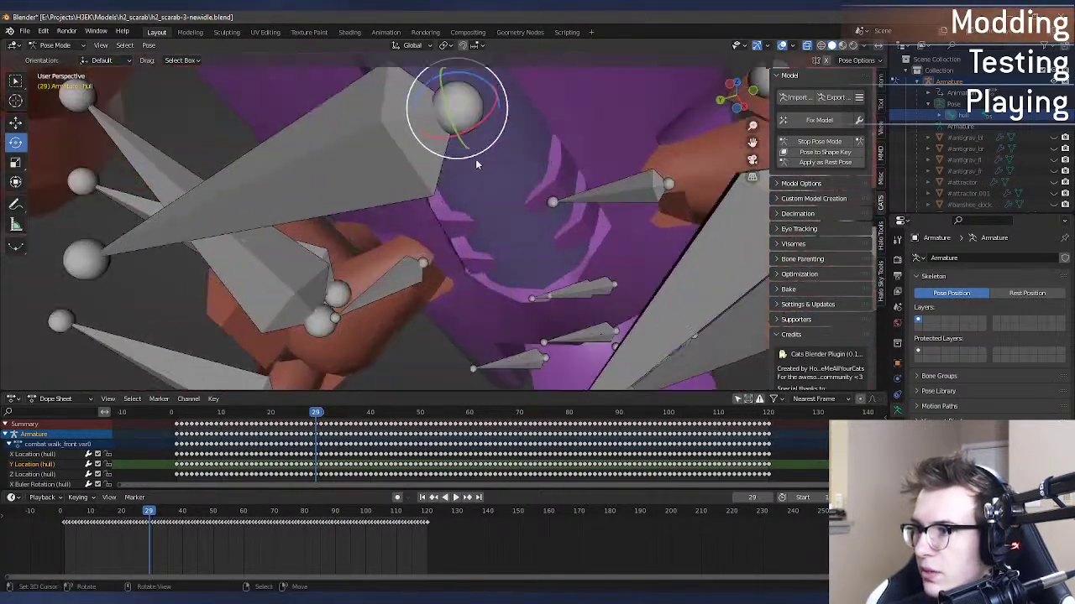
scroll(521, 151, up, 5)
scroll(538, 227, up, 8)
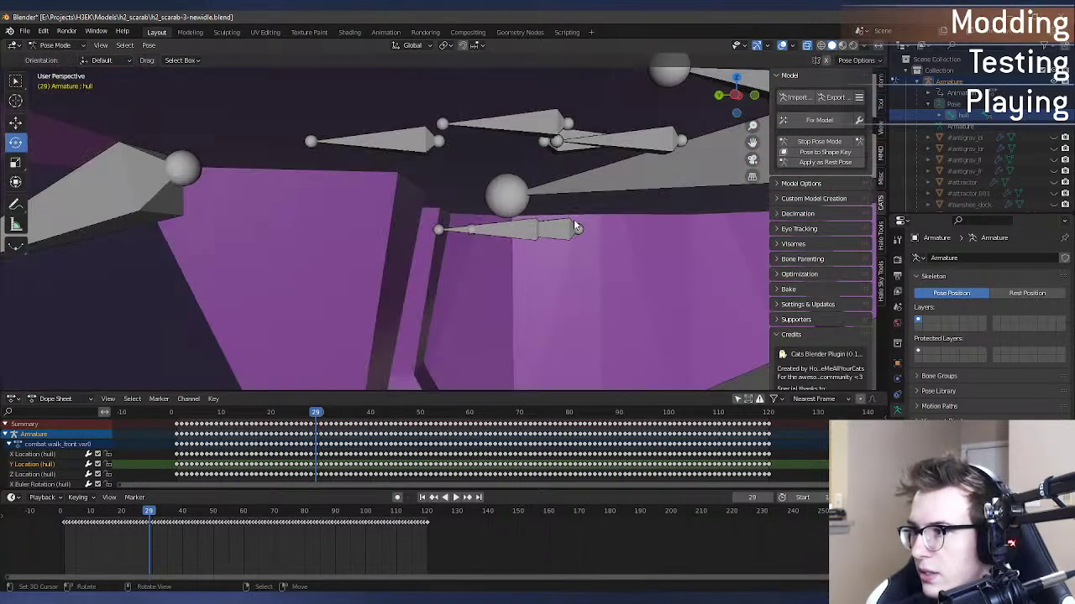
mouse_move(573, 219)
middle_down()
mouse_move(583, 218)
mouse_move(564, 220)
middle_up()
scroll(538, 225, down, 6)
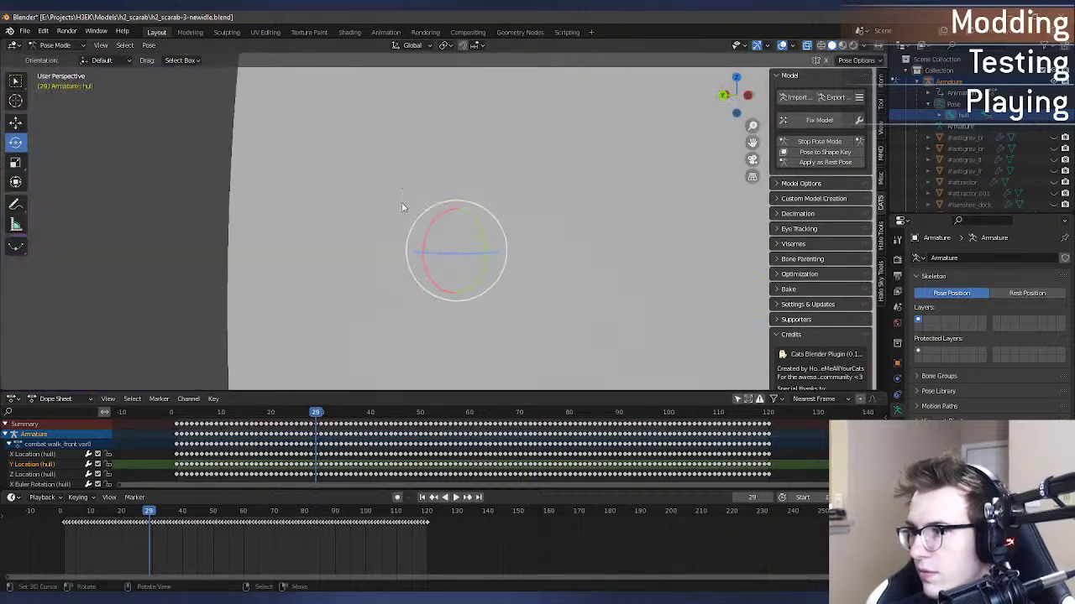
scroll(420, 205, up, 3)
middle_drag(445, 212, 437, 207)
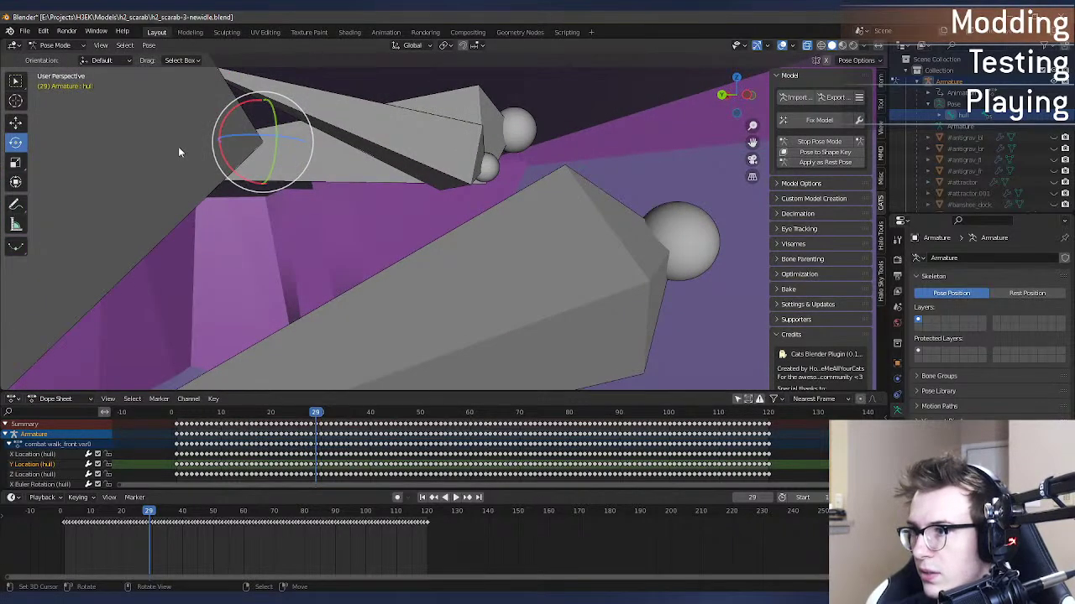
right_click(213, 149)
right_click(213, 150)
click(208, 136)
click(208, 136)
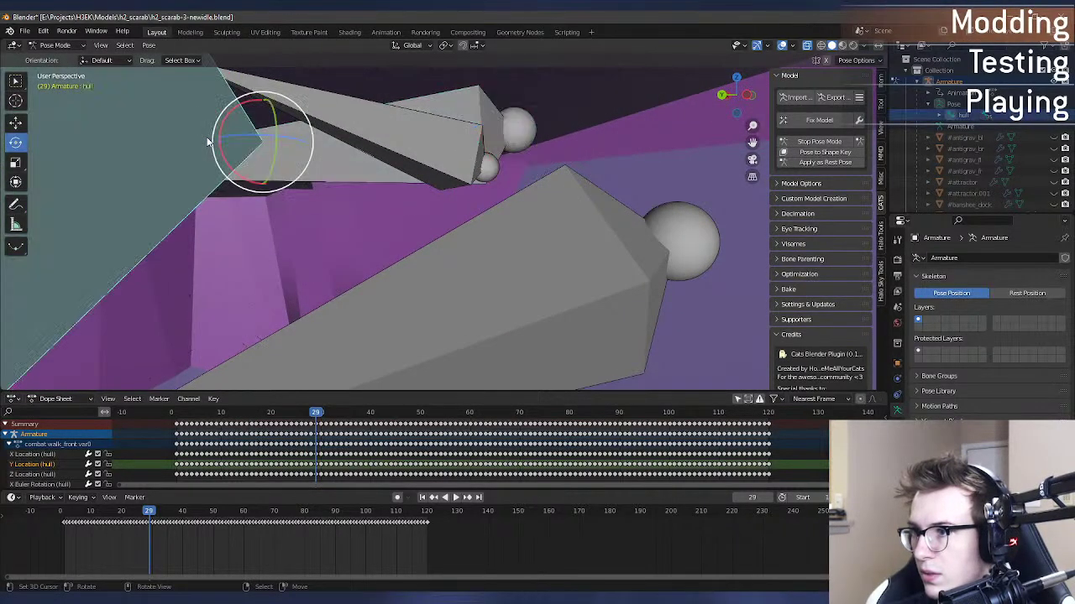
key(KP_Decimal)
scroll(448, 218, down, 10)
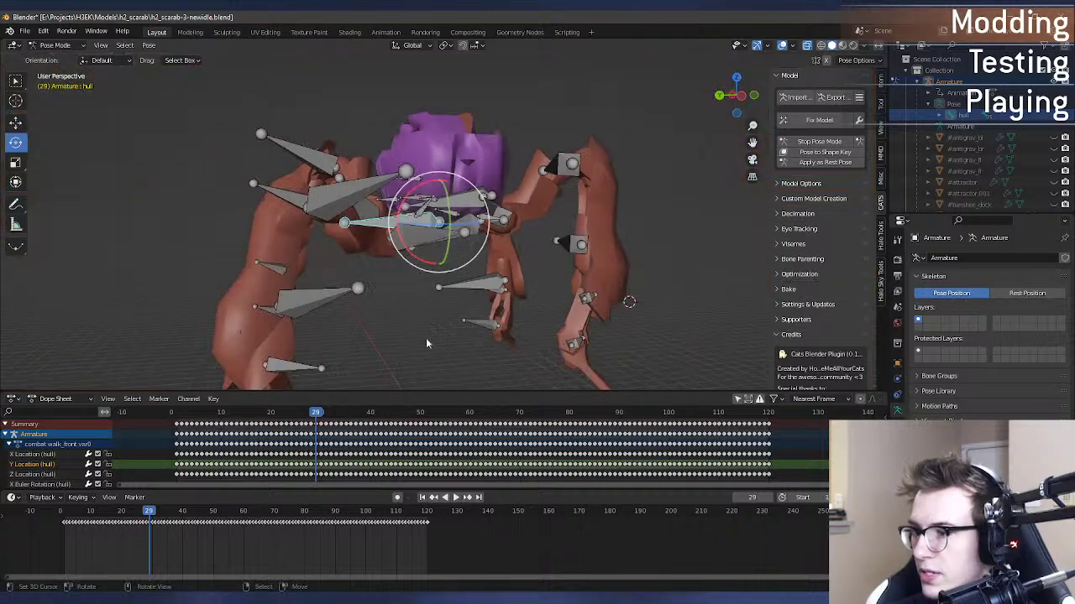
click(898, 426)
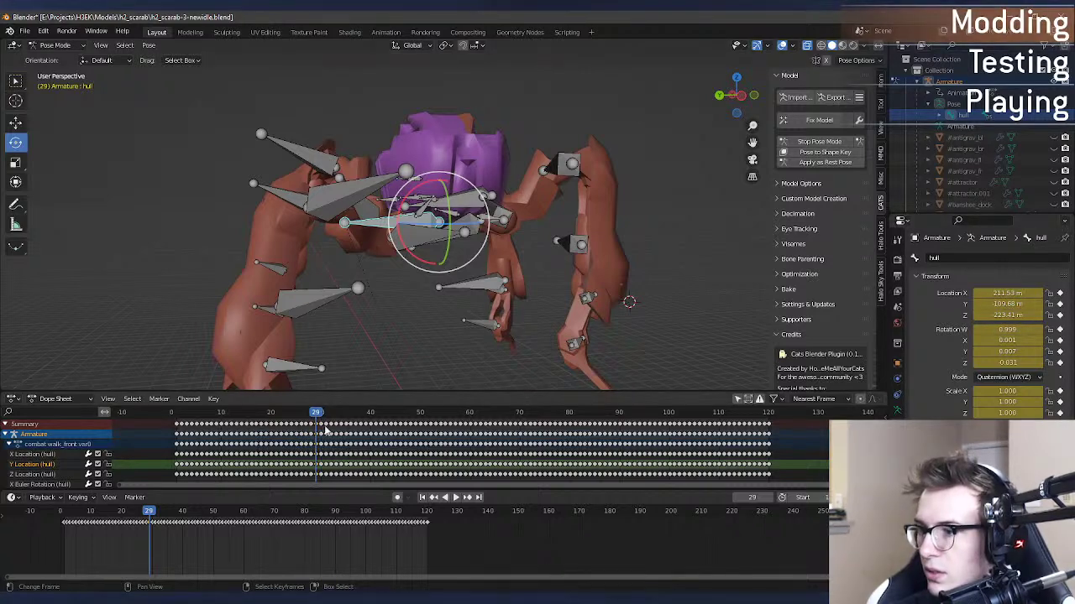
Step: Test-move the hull bone along the global Y and X axes to compare them with its location channels
middle_drag(546, 332, 403, 361)
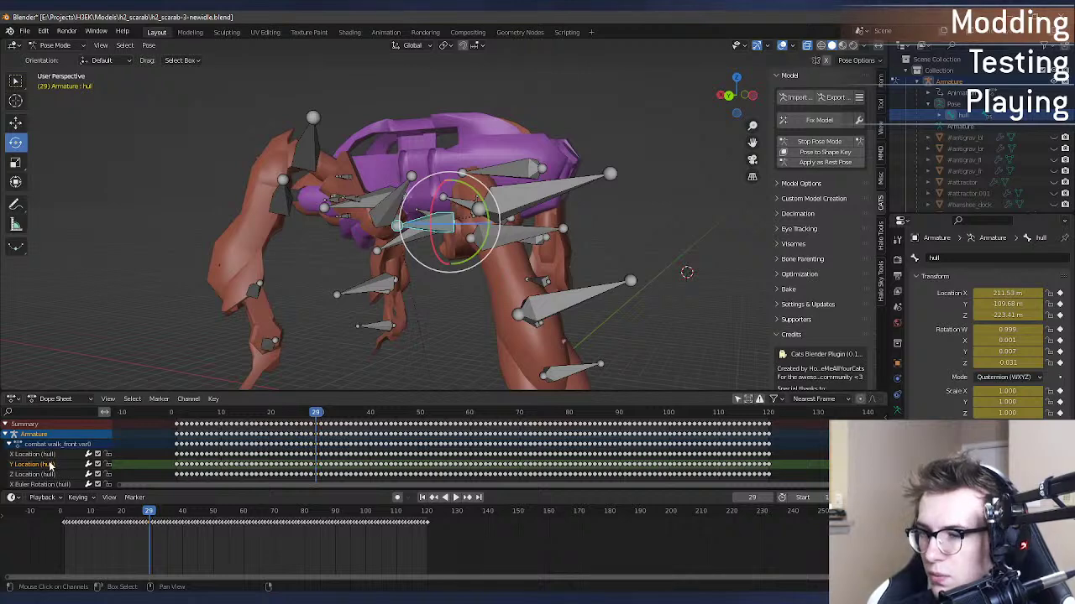
key(g)
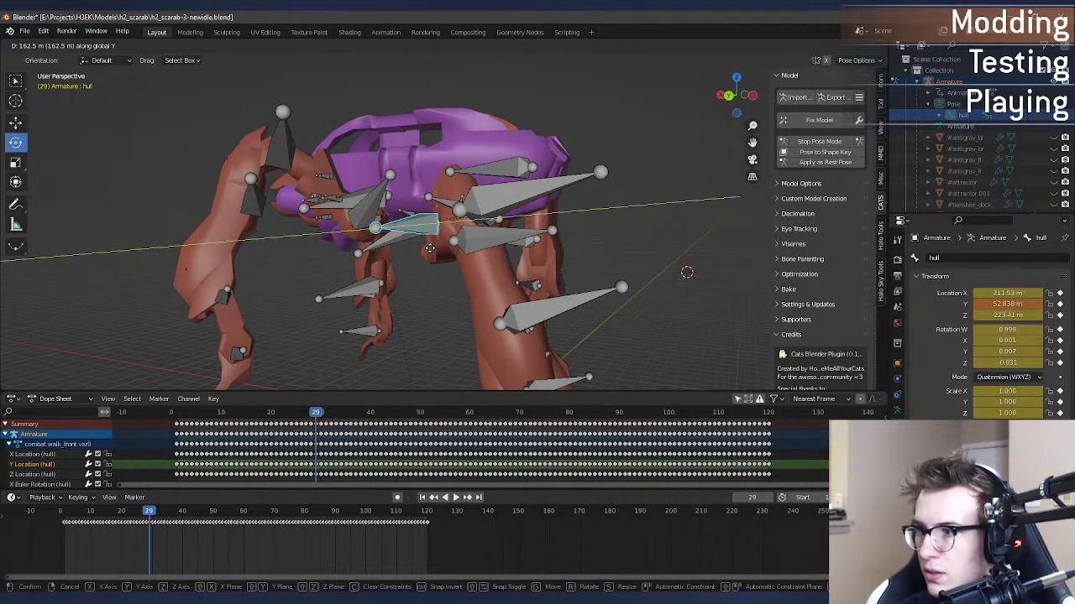
key(x)
right_click(414, 248)
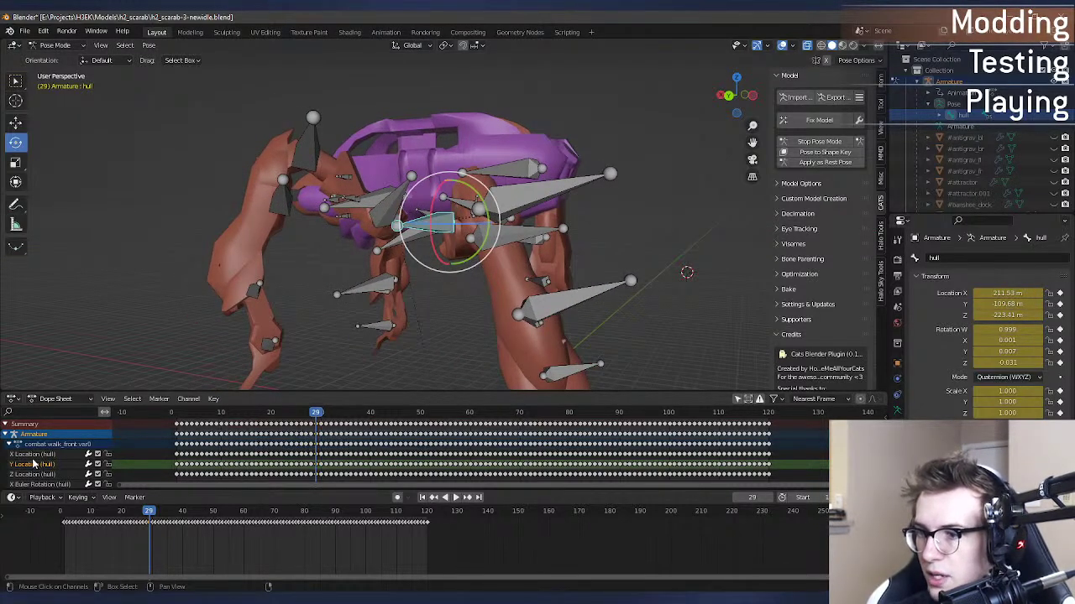
Step: Delete the hull bone's X Location channel from the walk animation and go back to frame 0
click(34, 455)
key(x)
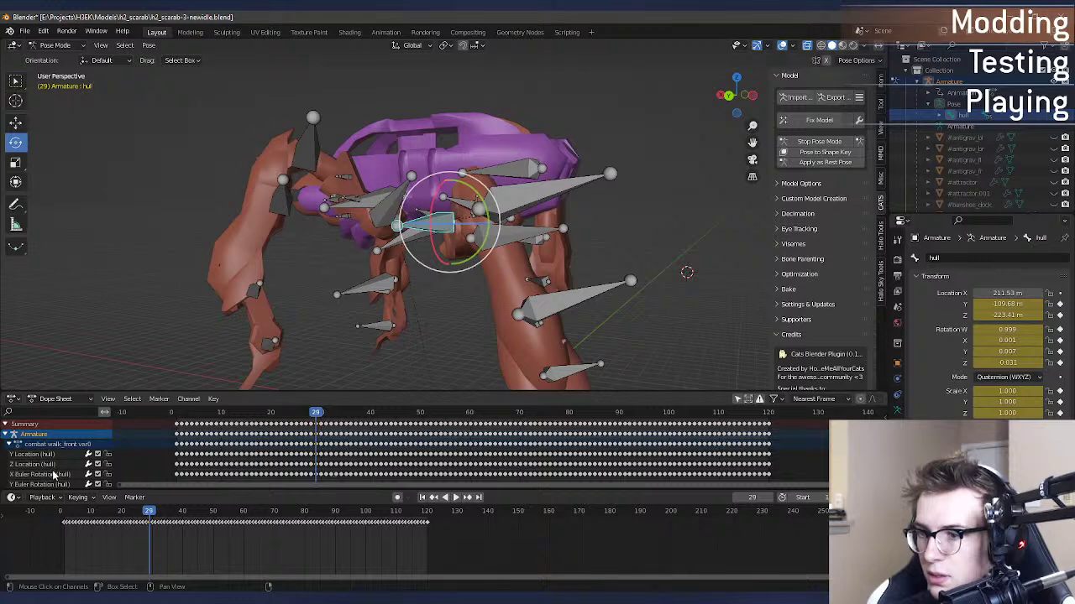
drag(144, 518, 24, 506)
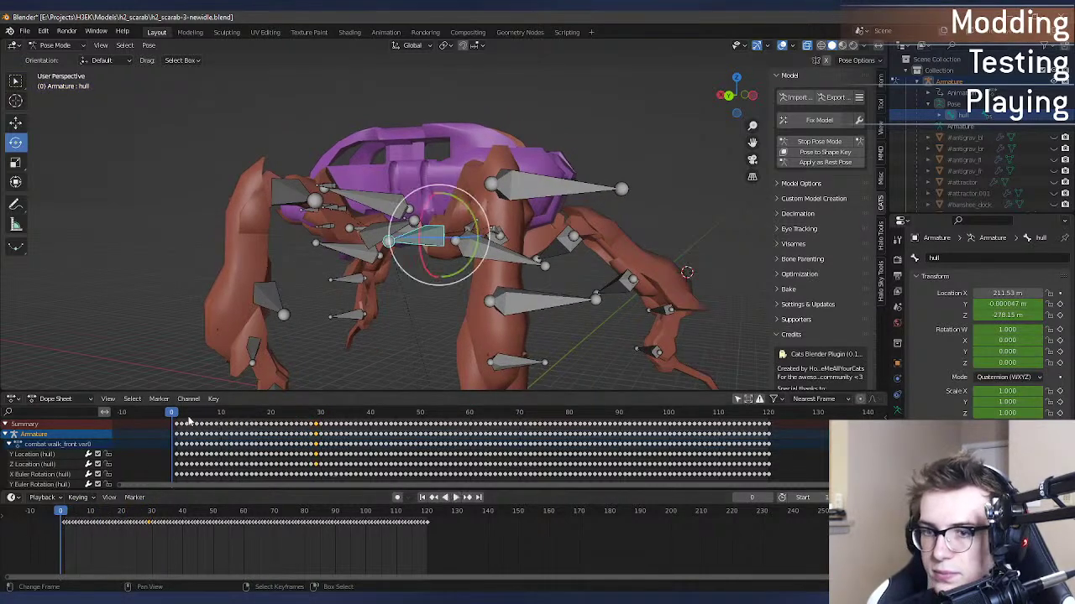
Step: Switch the armature to Object Mode and play the edited walk animation, examining the scarab's motion from several angles
middle_drag(328, 307, 467, 301)
scroll(420, 286, down, 2)
click(53, 47)
click(52, 62)
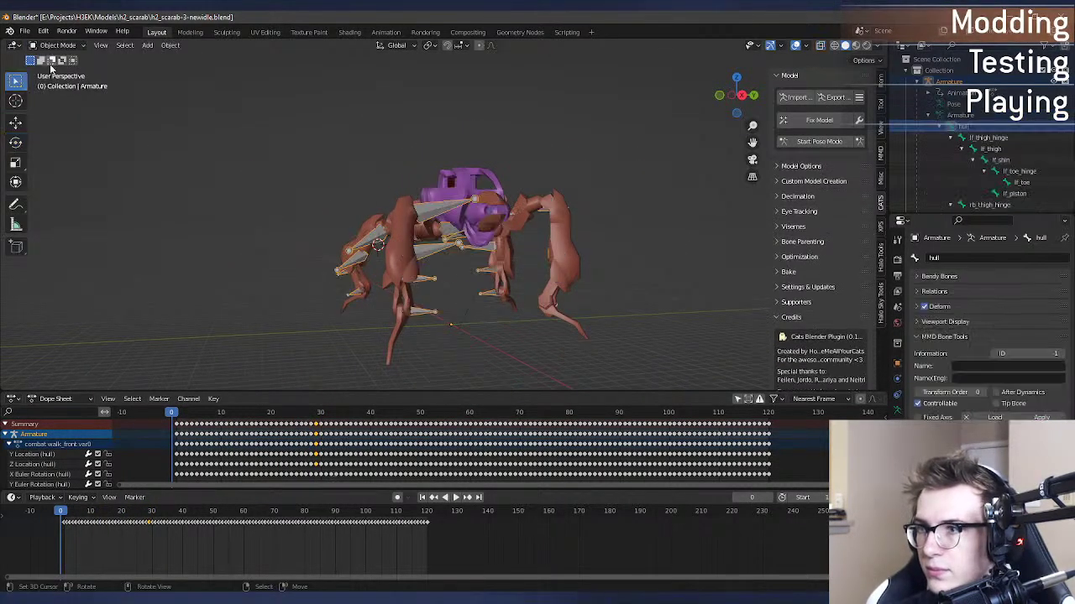
middle_drag(478, 231, 437, 323)
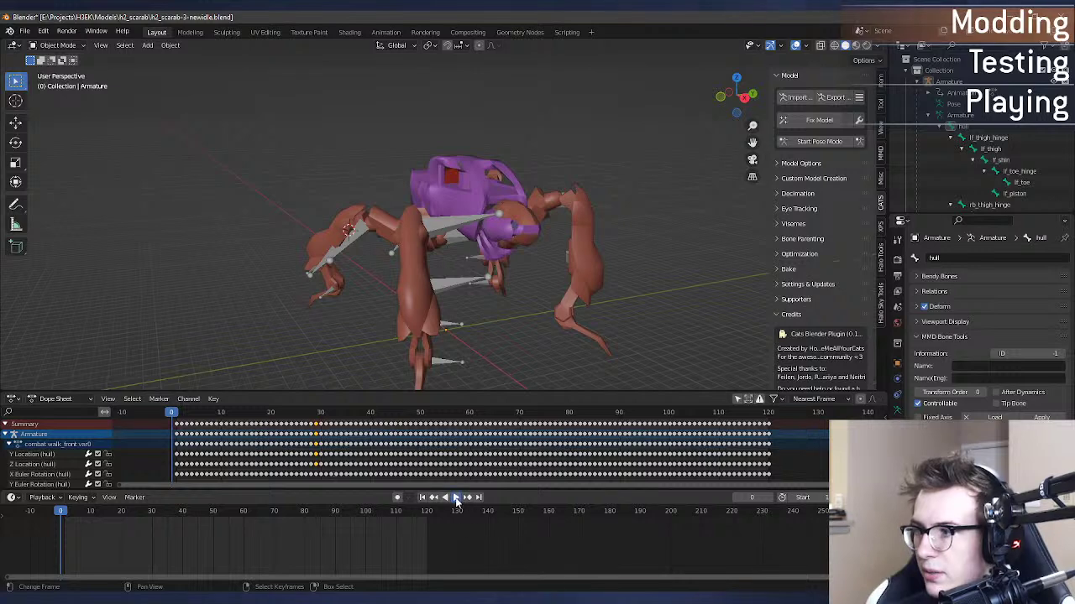
click(455, 497)
middle_drag(565, 327, 644, 294)
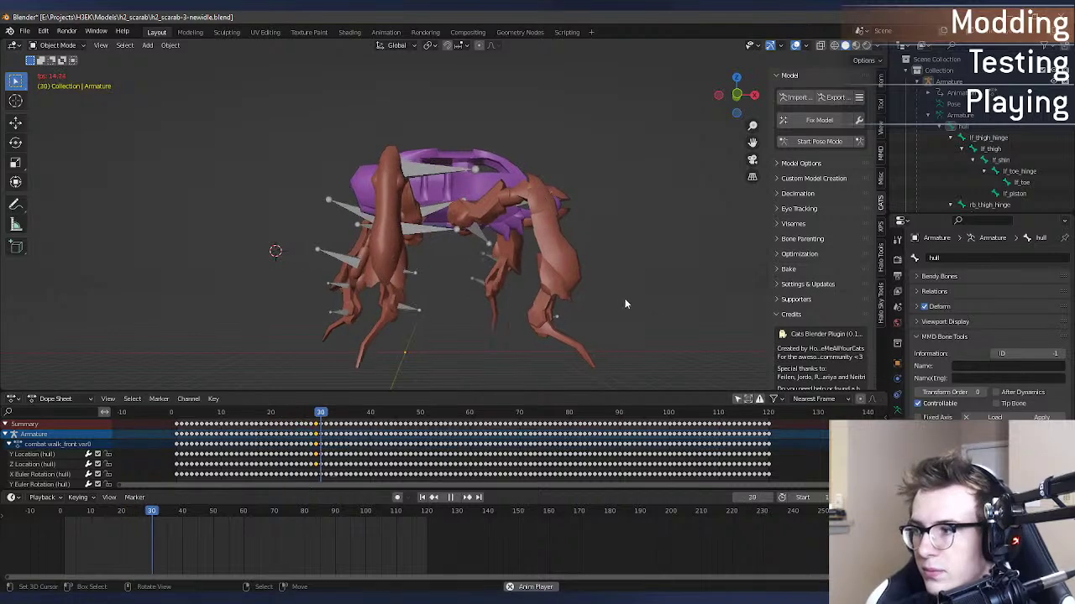
middle_drag(625, 303, 537, 336)
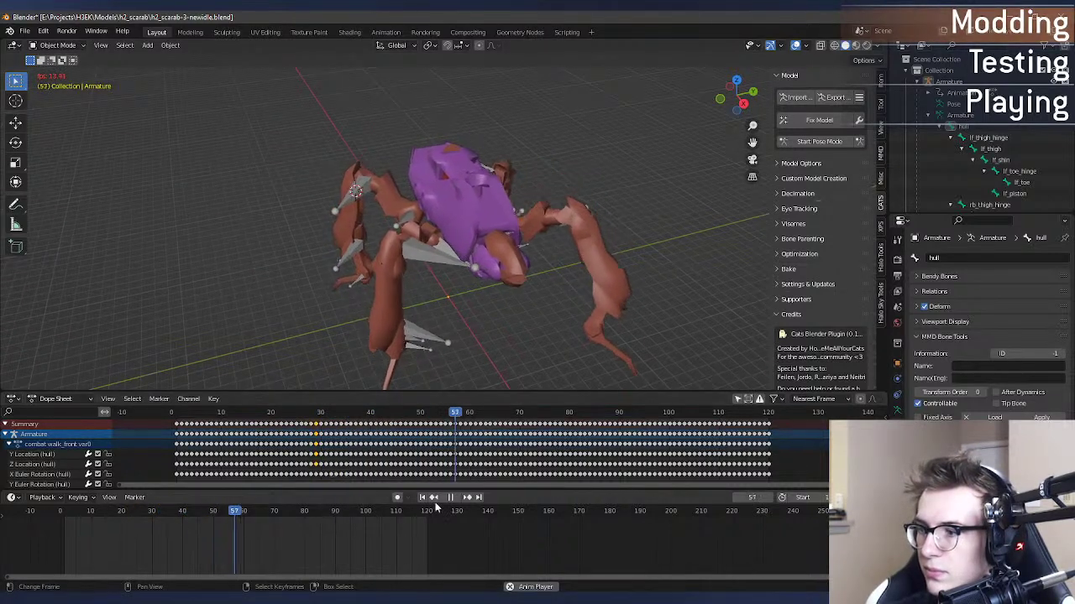
key(Escape)
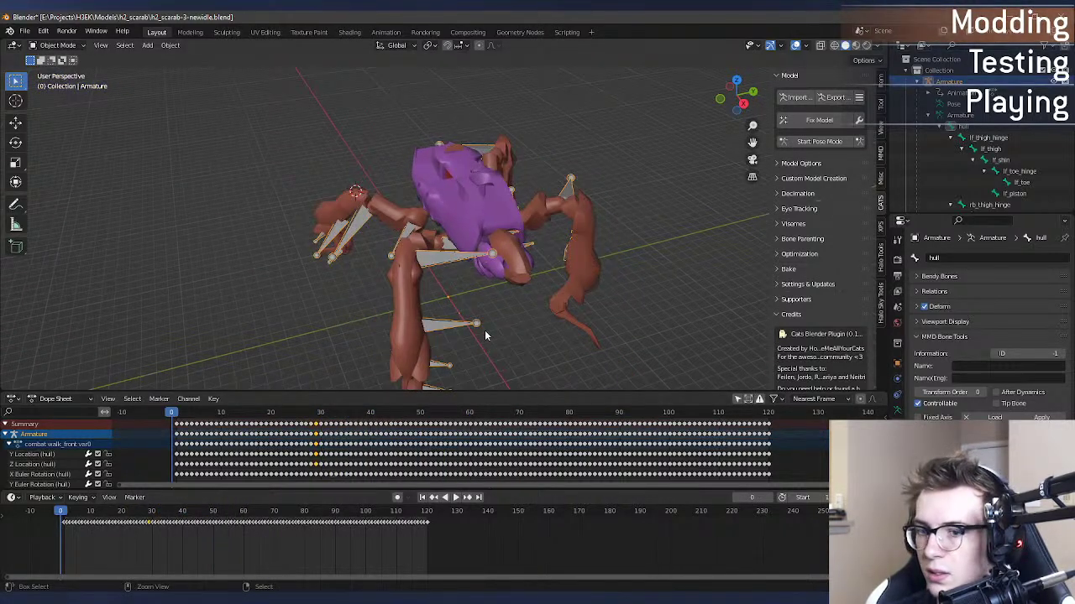
Step: Delete all keyframes after frame 1 from the walk animation
key(Home)
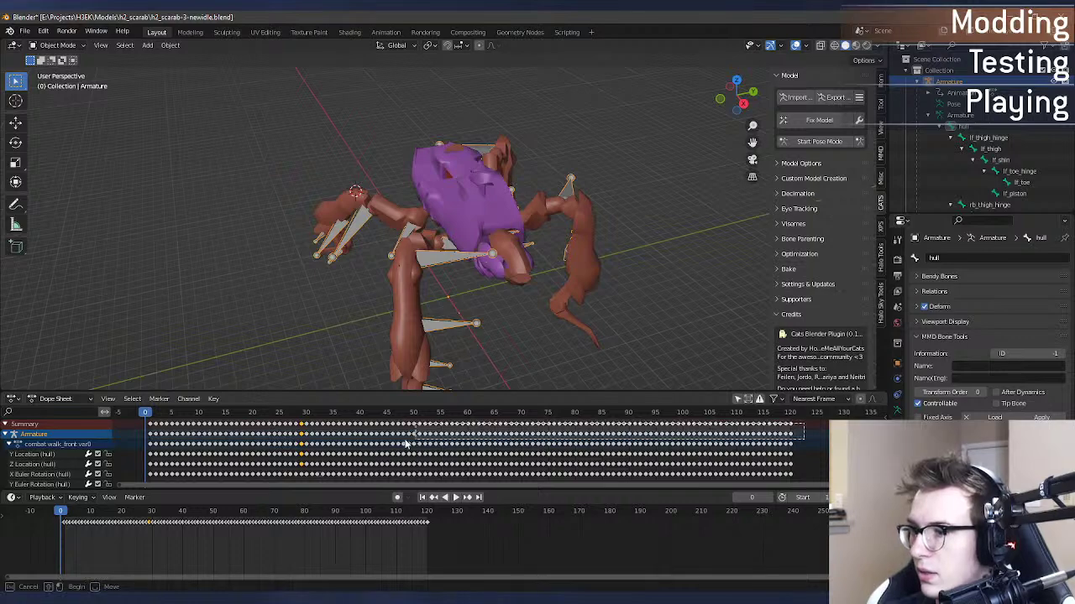
key(b)
key(Delete)
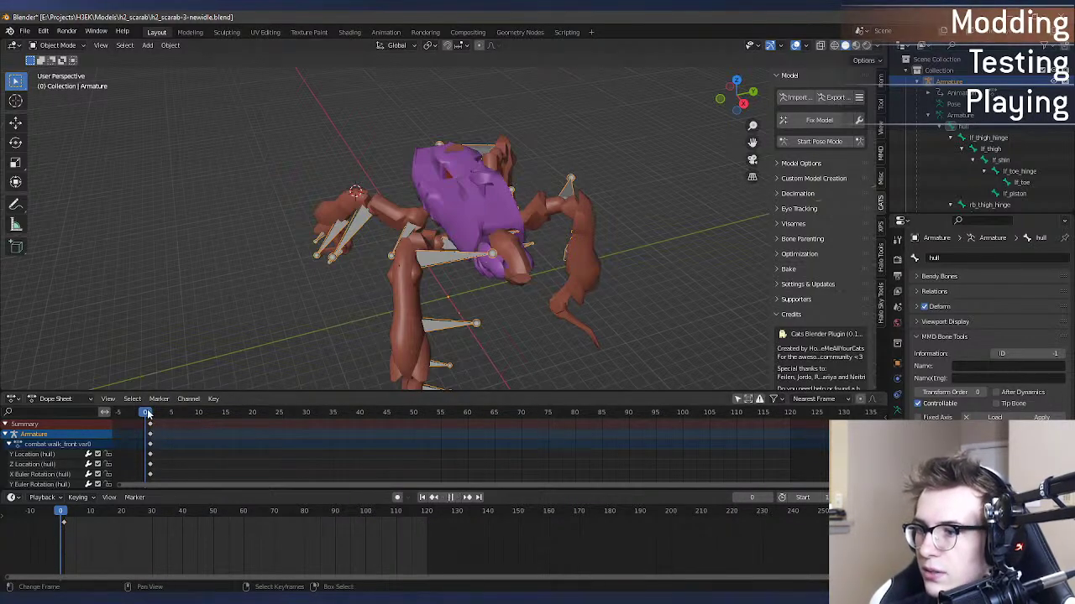
Step: Save the Blender file and export the scarab as JMS for Halo 3 MCC with model type Render
mouse_move(366, 292)
middle_down()
mouse_move(404, 258)
mouse_move(365, 272)
middle_up()
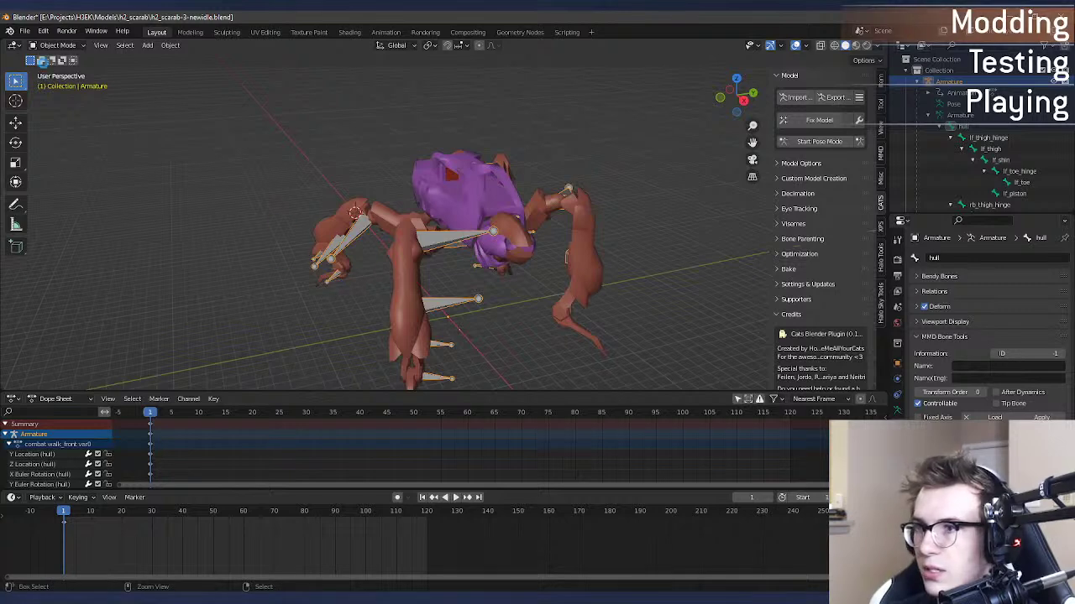
key(ctrl+s)
click(27, 32)
mouse_move(57, 195)
click(249, 408)
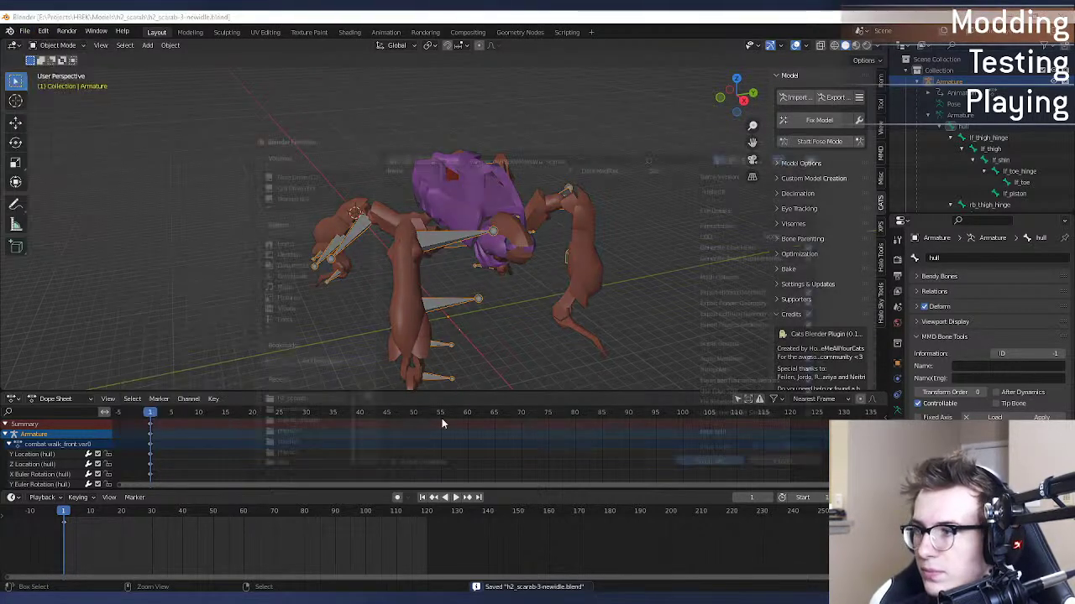
click(735, 199)
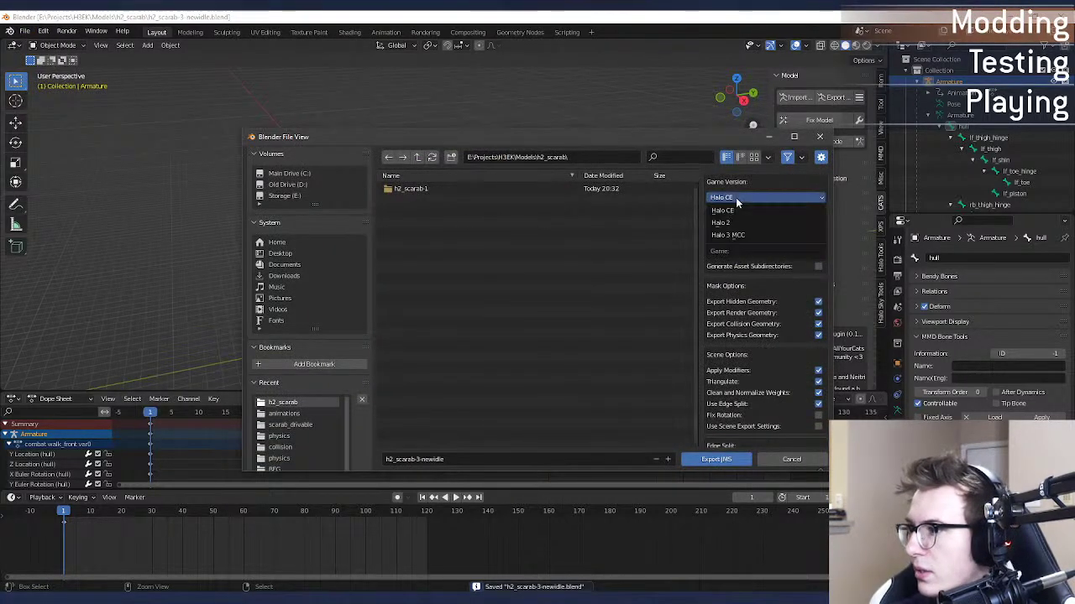
click(749, 235)
click(785, 429)
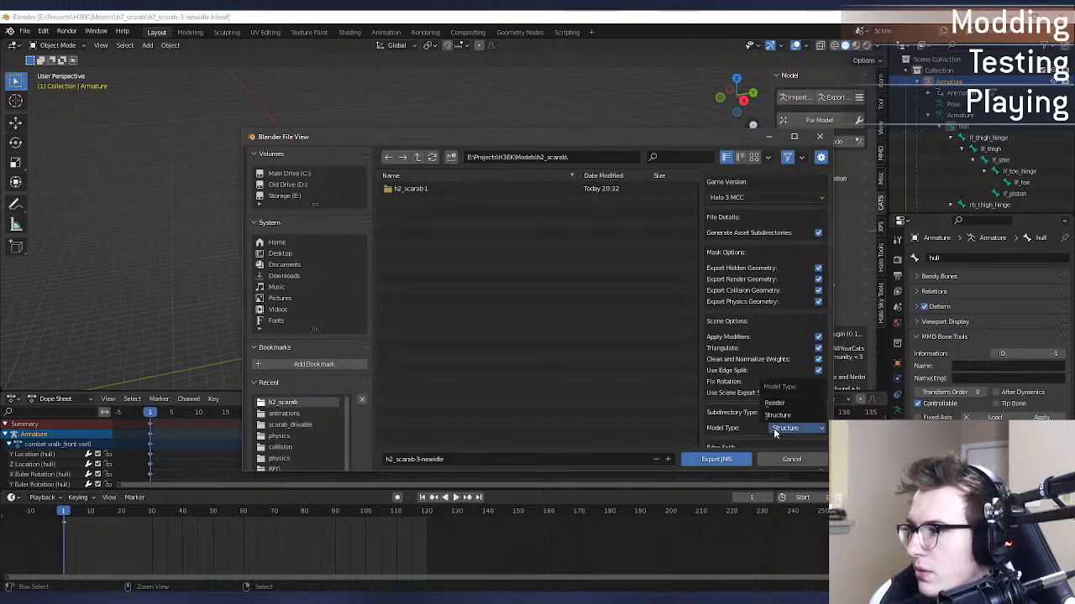
click(780, 404)
click(705, 460)
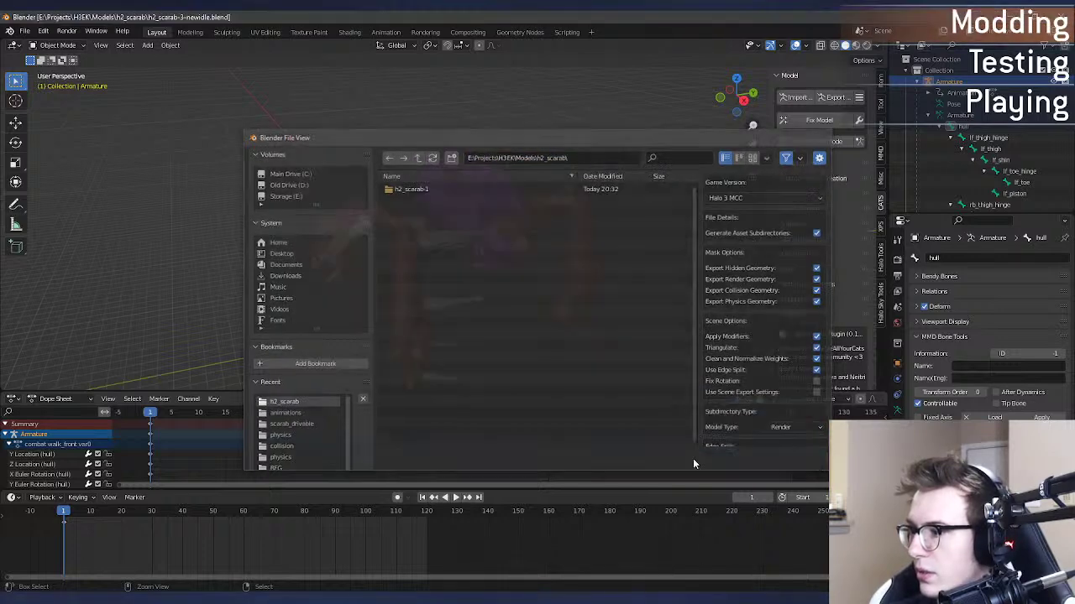
Step: Switch to File Explorer and copy the collision, physics and render folders from the newly exported h2_scarab-3-newidle folder
mouse_move(78, 546)
click(204, 546)
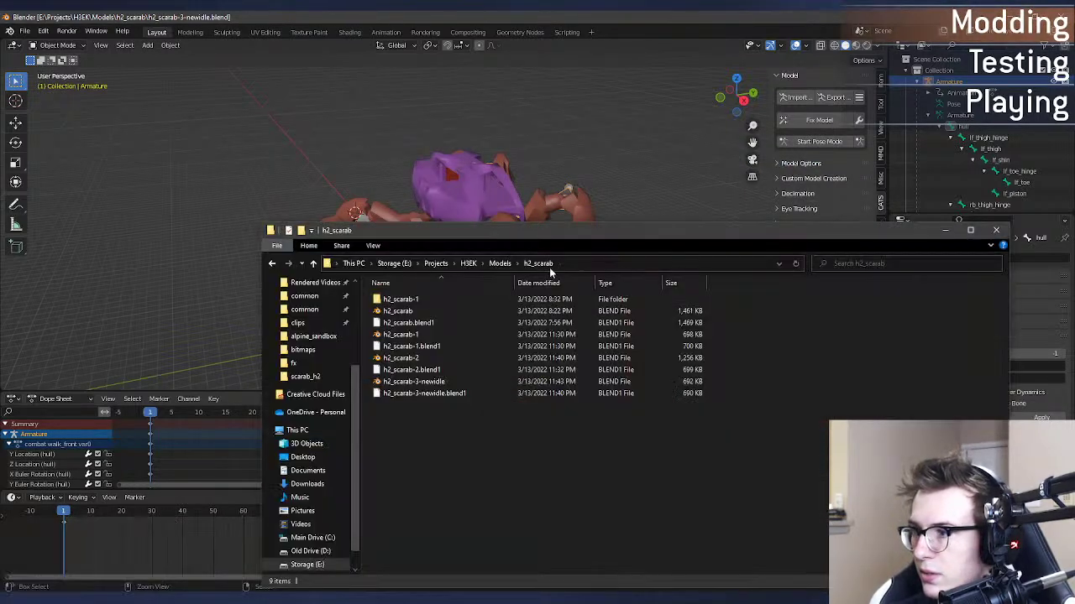
click(635, 262)
key(Return)
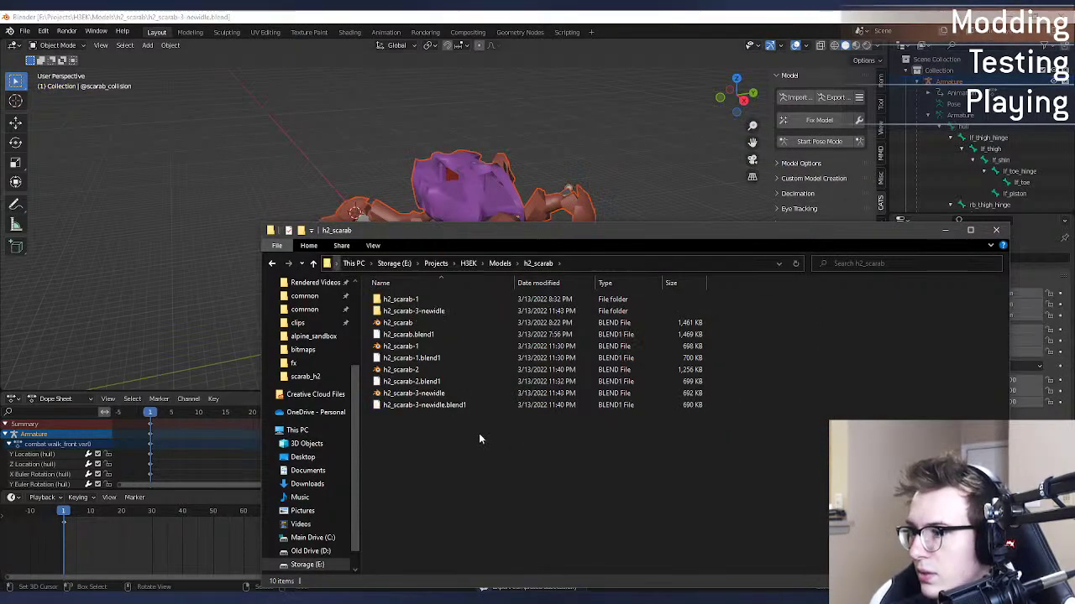
click(453, 301)
double_click(459, 310)
key(ctrl+a)
click(92, 595)
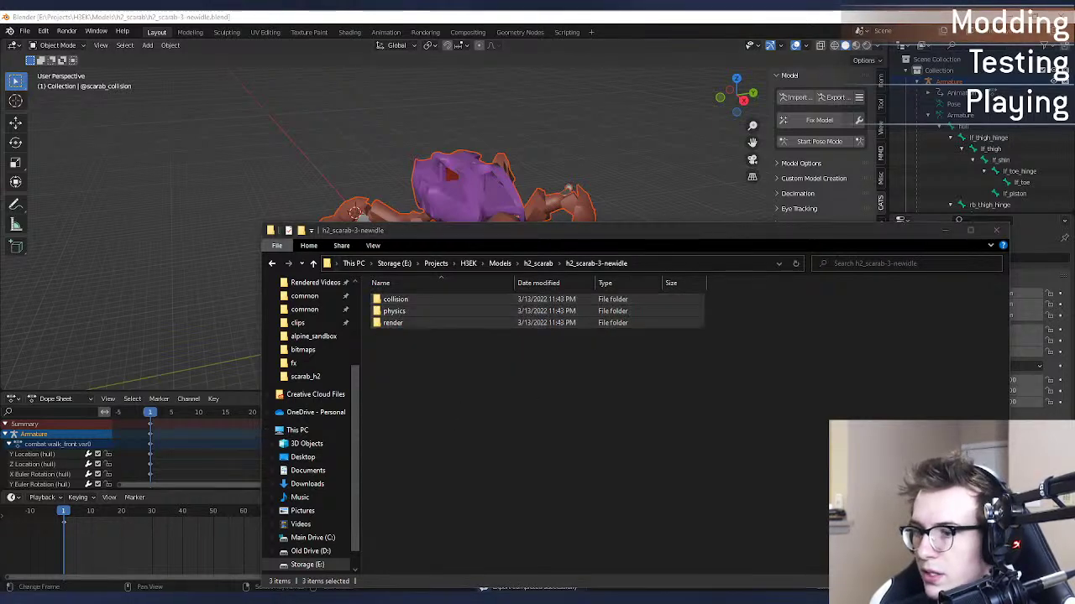
Step: Go from the scarab_h2 tags folder to the matching H3EK folder data\objects\vehicles\scarab_h2
click(78, 546)
click(631, 206)
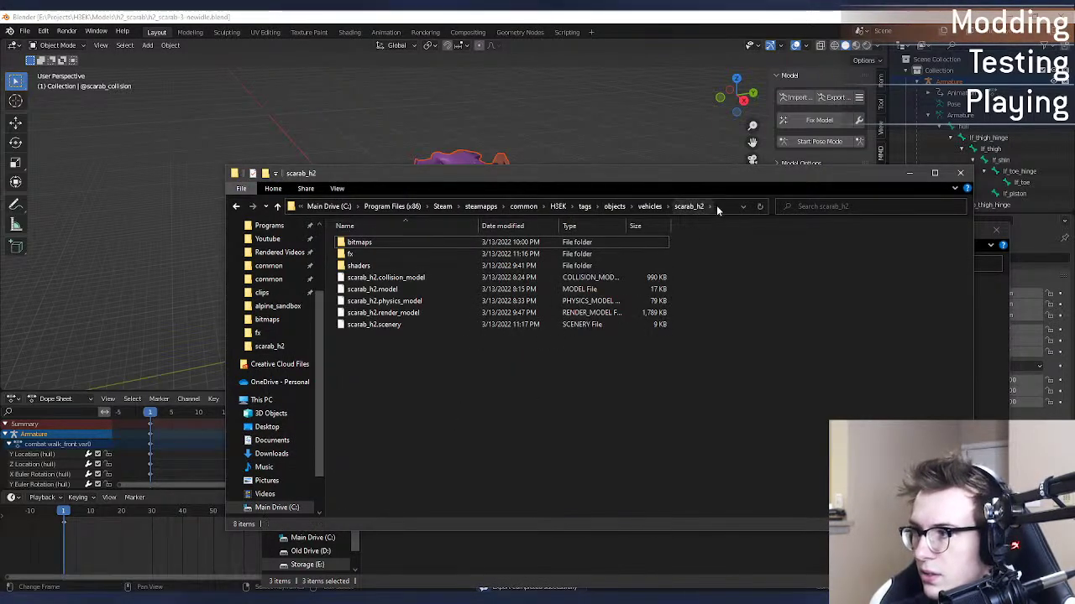
click(716, 205)
click(476, 206)
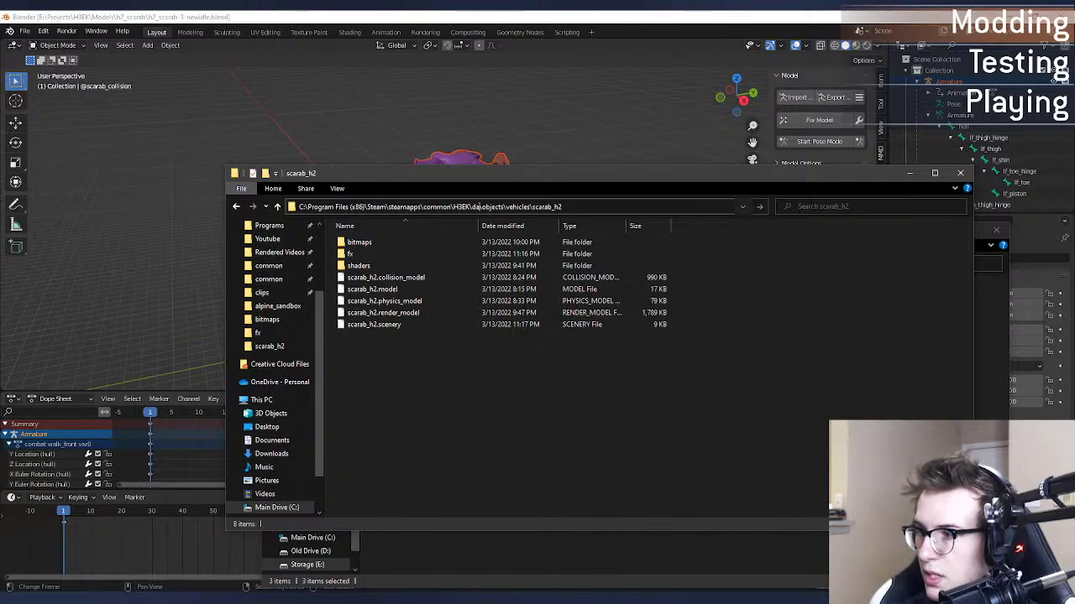
key(Return)
Step: Replace everything except the bitmaps folder in the scarab_h2 data folder with the copied collision, physics and render folders
drag(435, 330, 382, 254)
key(Delete)
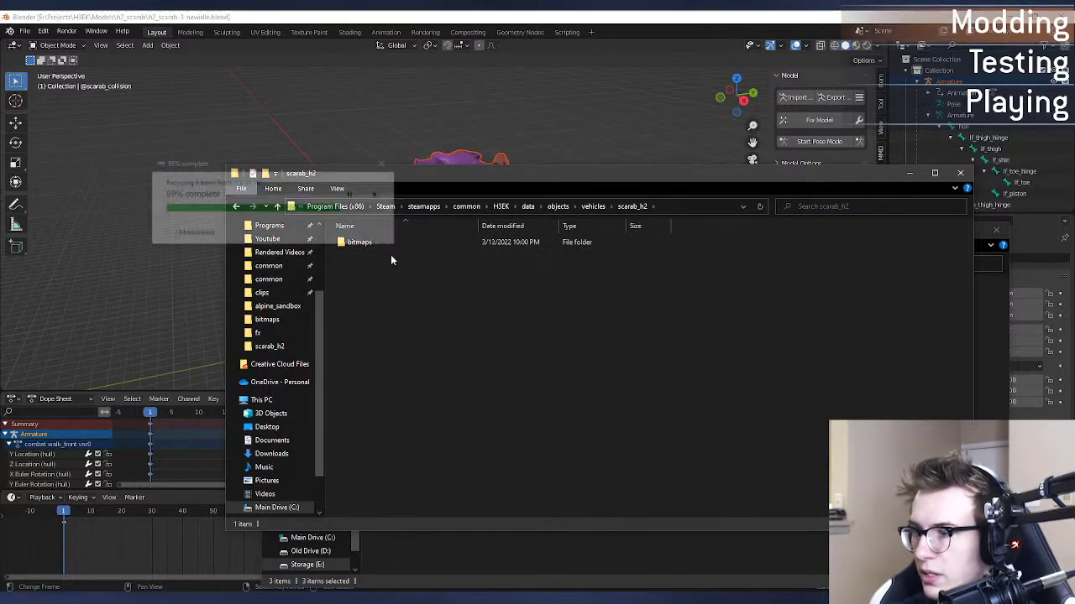
key(ctrl+v)
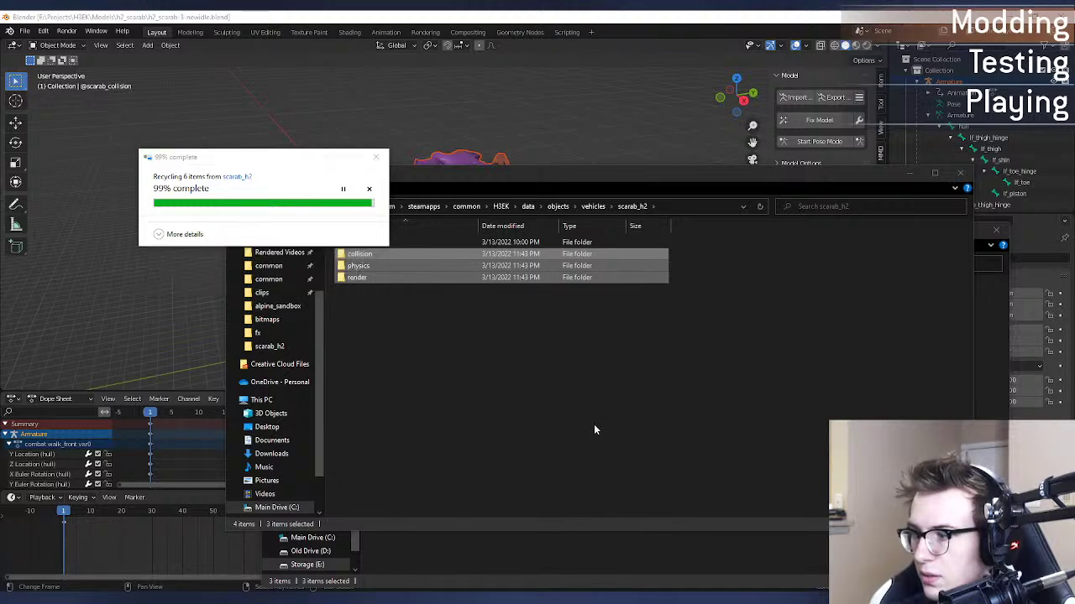
click(594, 426)
Step: Switch to the command prompt and import the render model with "tool render objects\vehicles\scarab_h2 final"
click(664, 600)
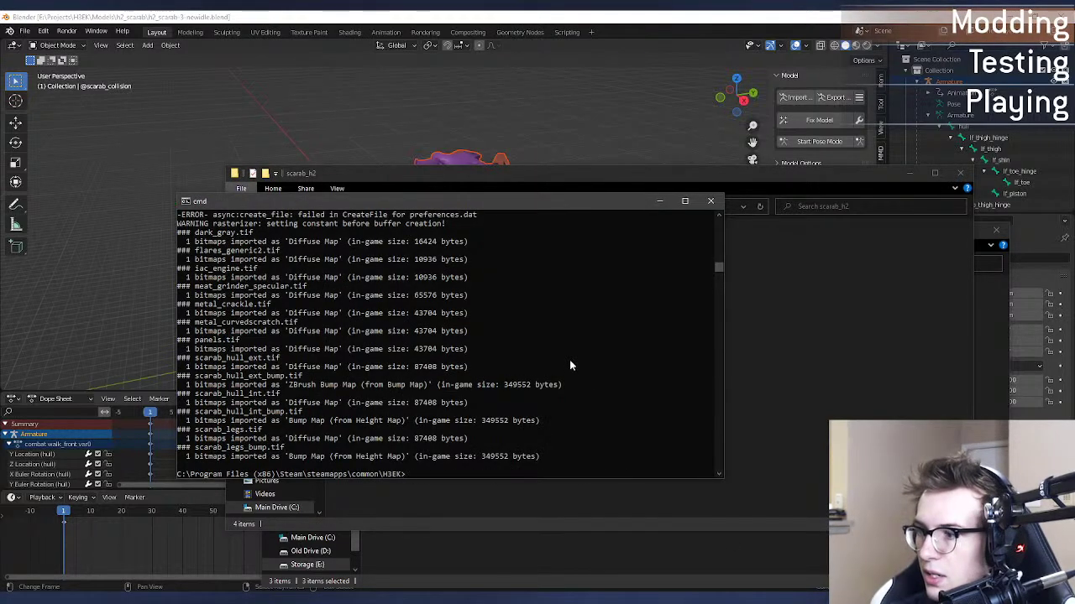
key(Up)
key(Up)
key(Up)
key(Up)
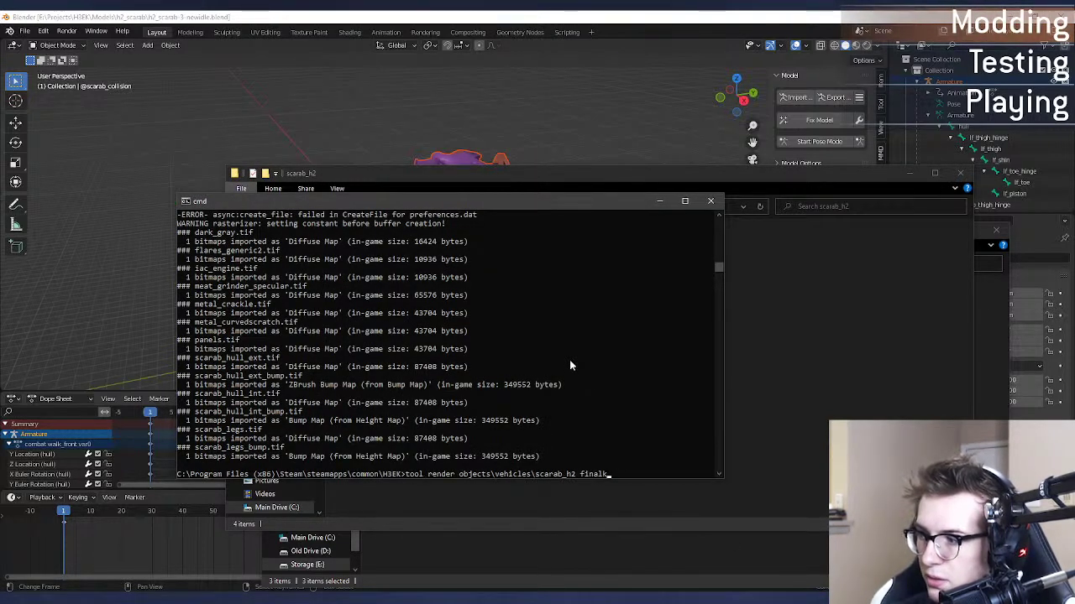
key(BackSpace)
key(Return)
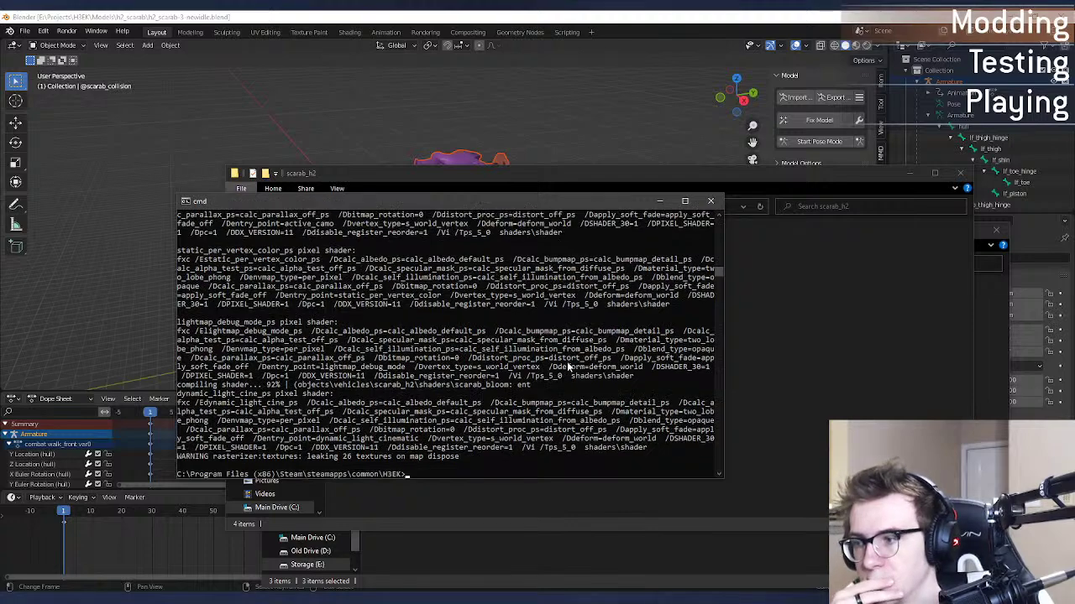
Step: Import the scarab's collision model with "tool collision objects\vehicles\scarab_h2"
key(Up)
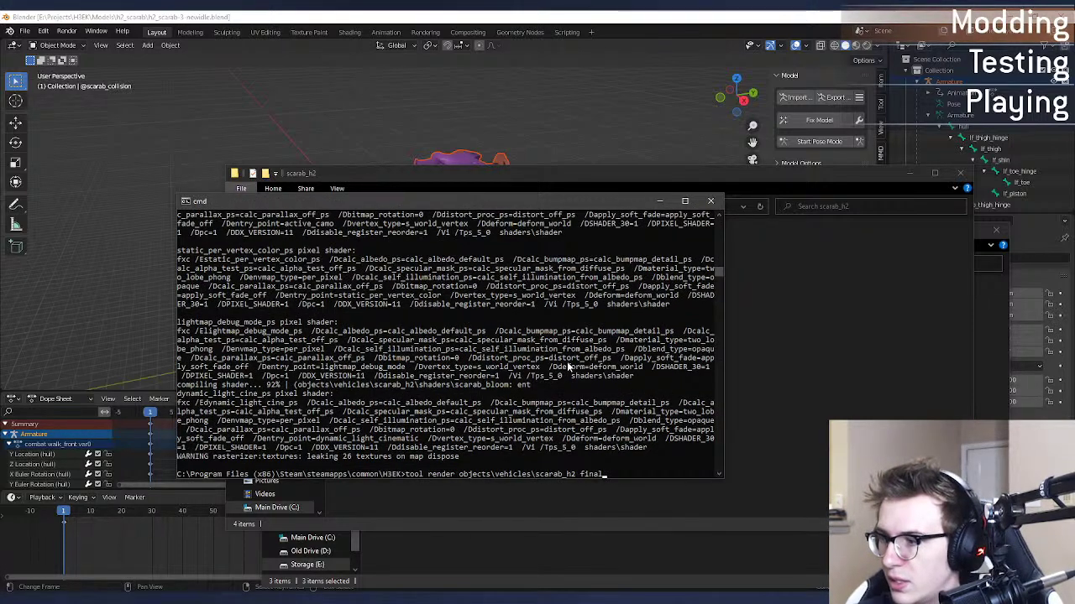
key(Up)
key(Up)
key(Up)
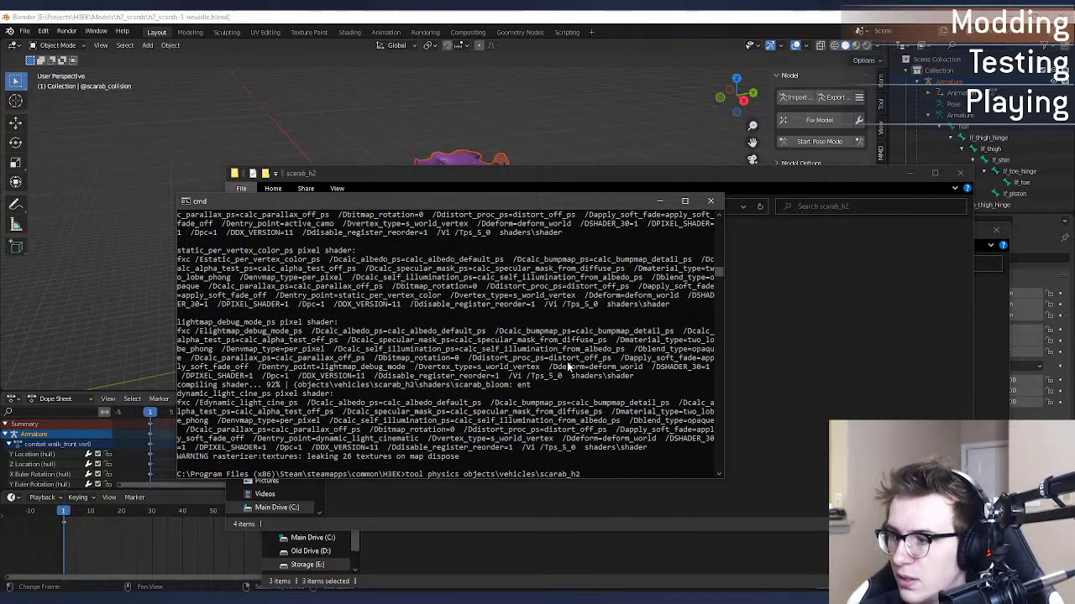
key(Down)
key(Return)
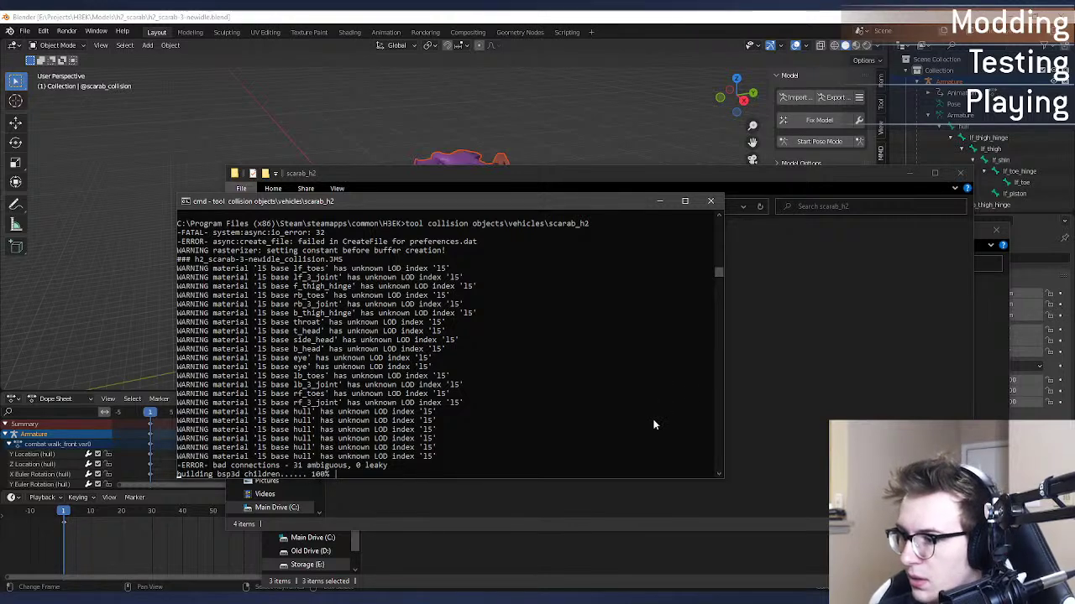
Step: Import the scarab's physics model with "tool physics objects\vehicles\scarab_h2"
key(Up)
key(Up)
key(Up)
key(Up)
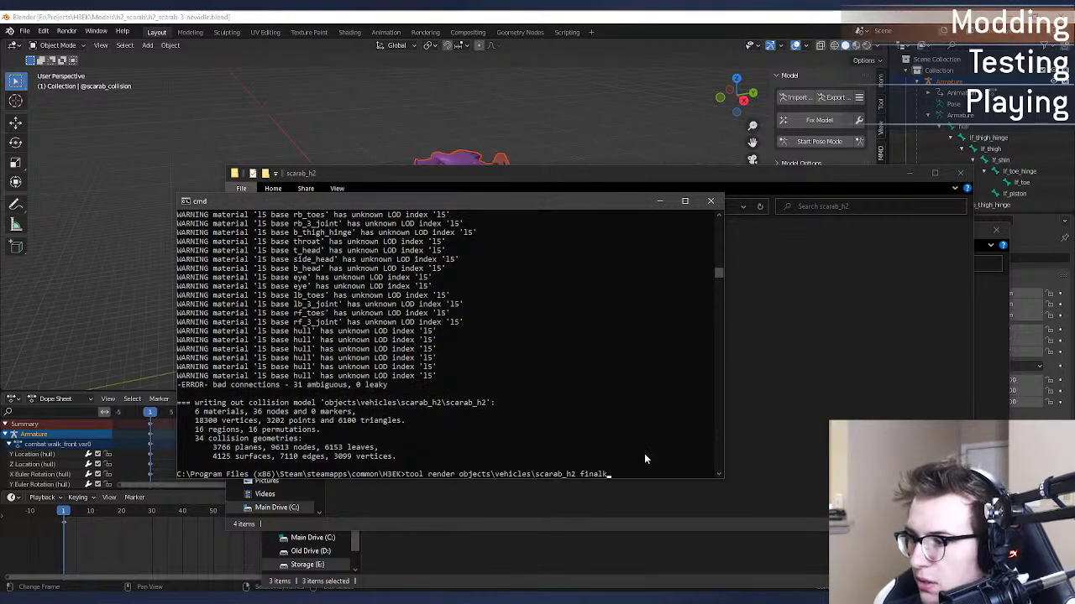
key(Up)
key(Return)
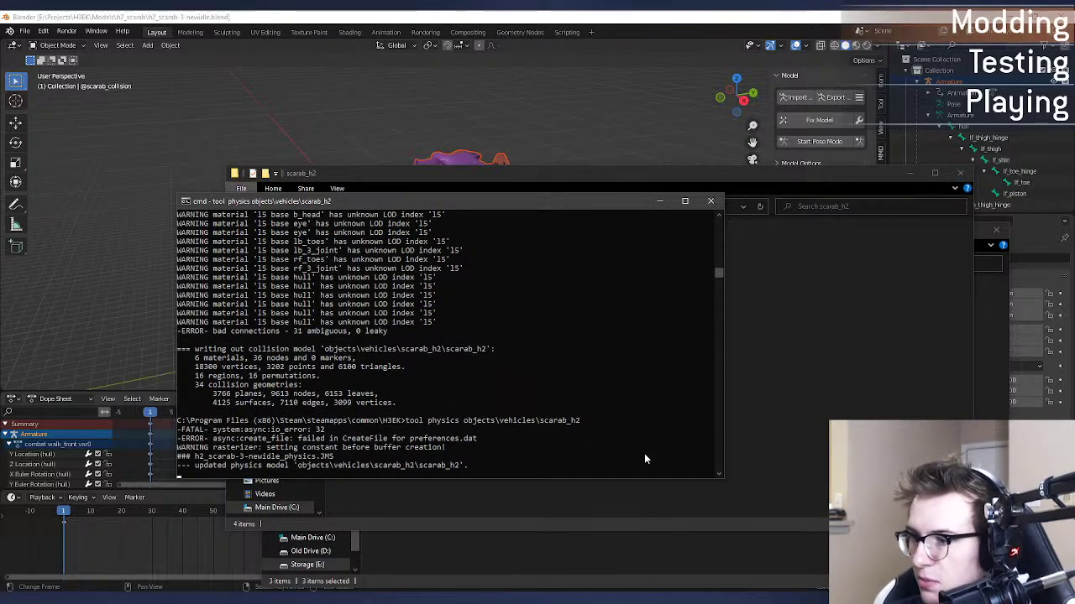
Step: Switch to Sapien and examine the reloaded Halo 2 scarab's pose, legs and underside from several angles
key(alt+Tab)
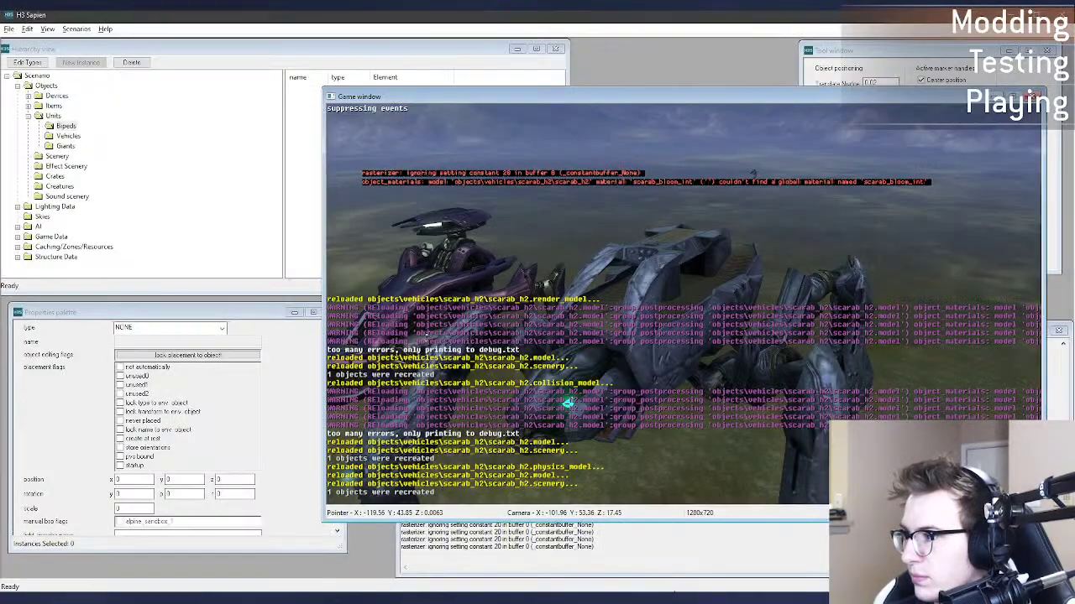
key(a)
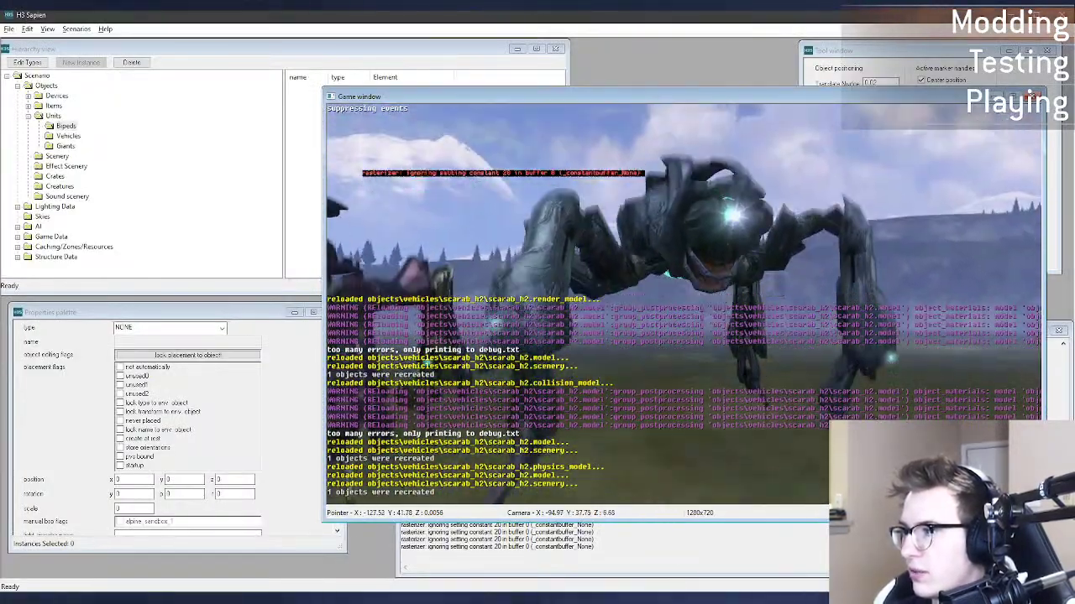
key(w)
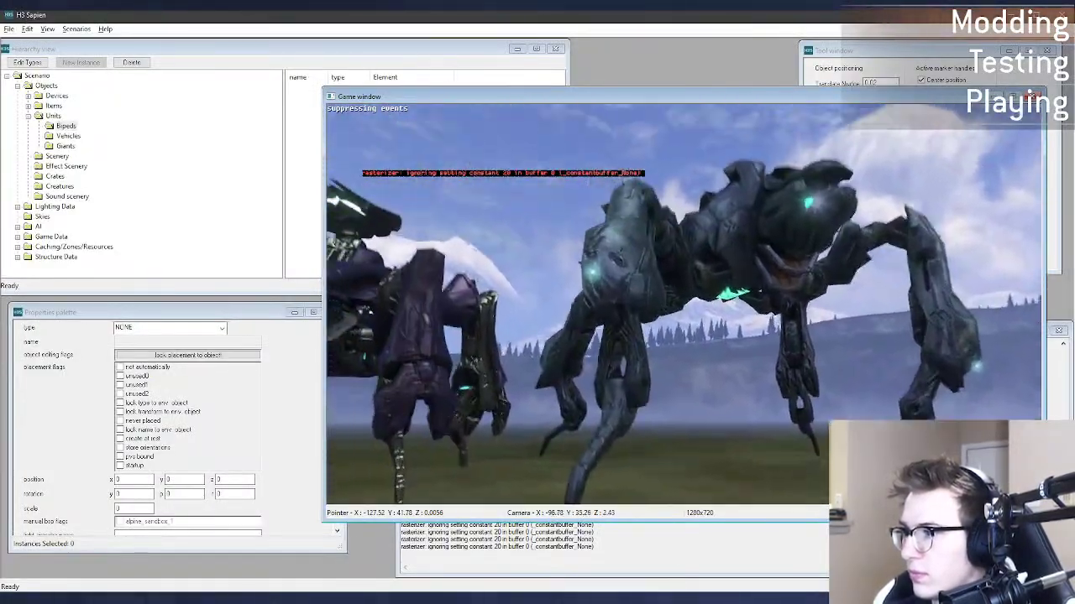
key(s)
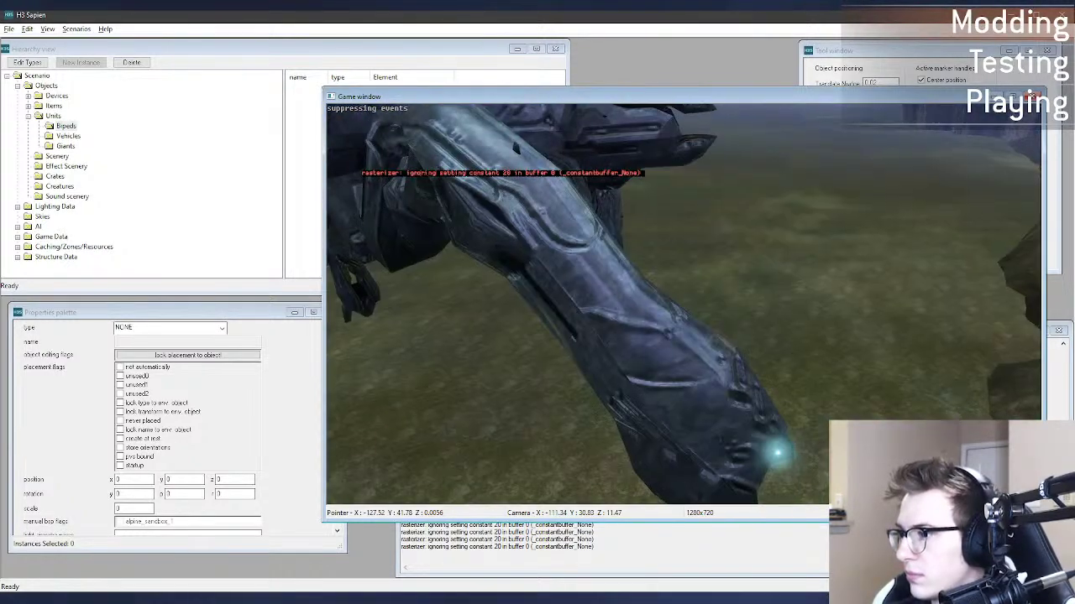
key(f)
key(d)
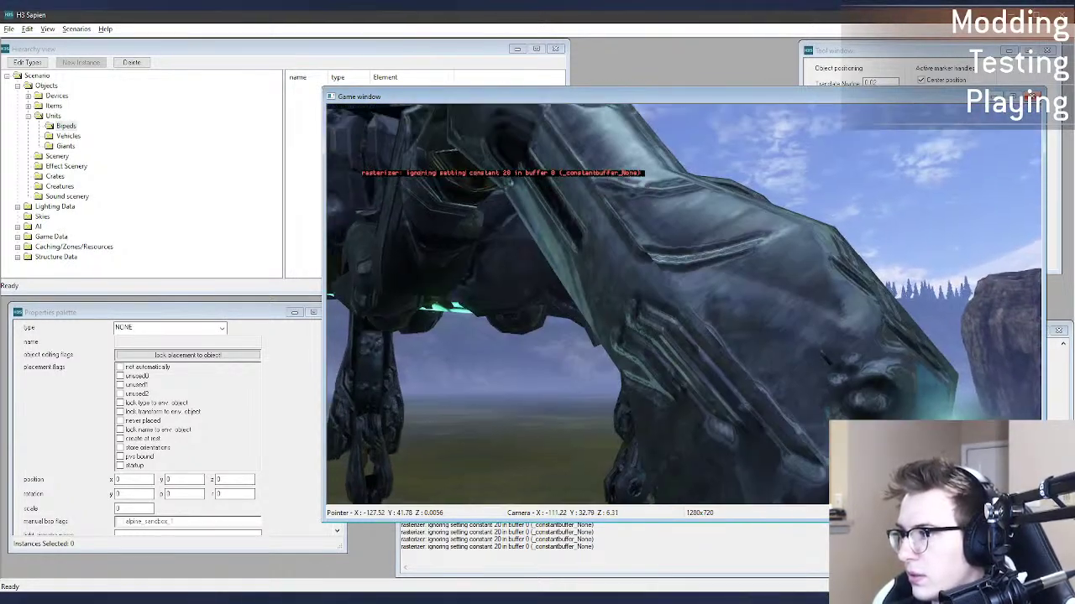
key(d)
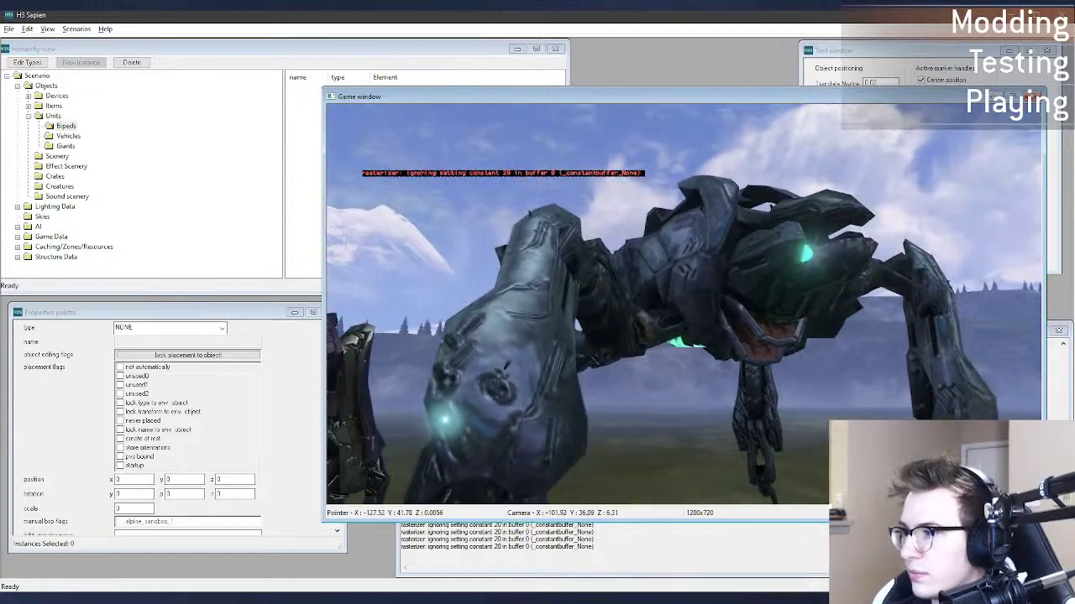
key(d)
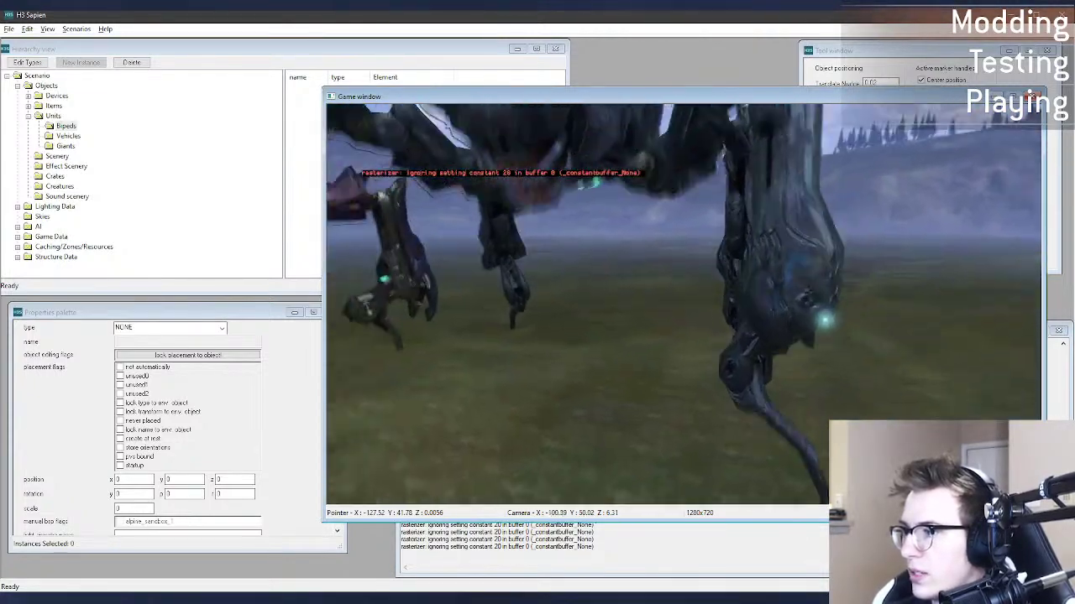
key(r)
key(d)
key(f)
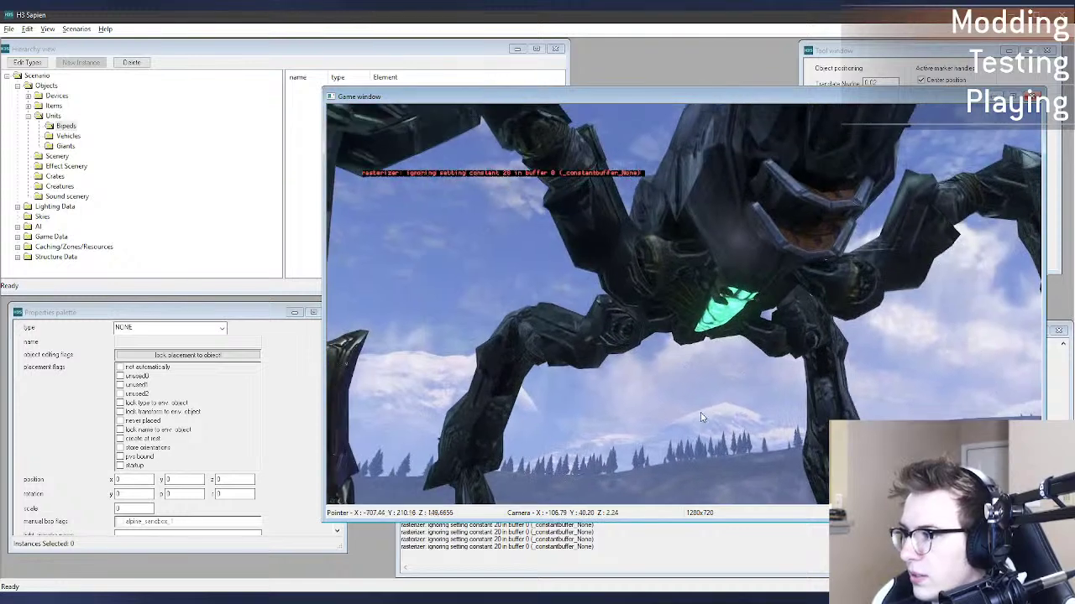
key(r)
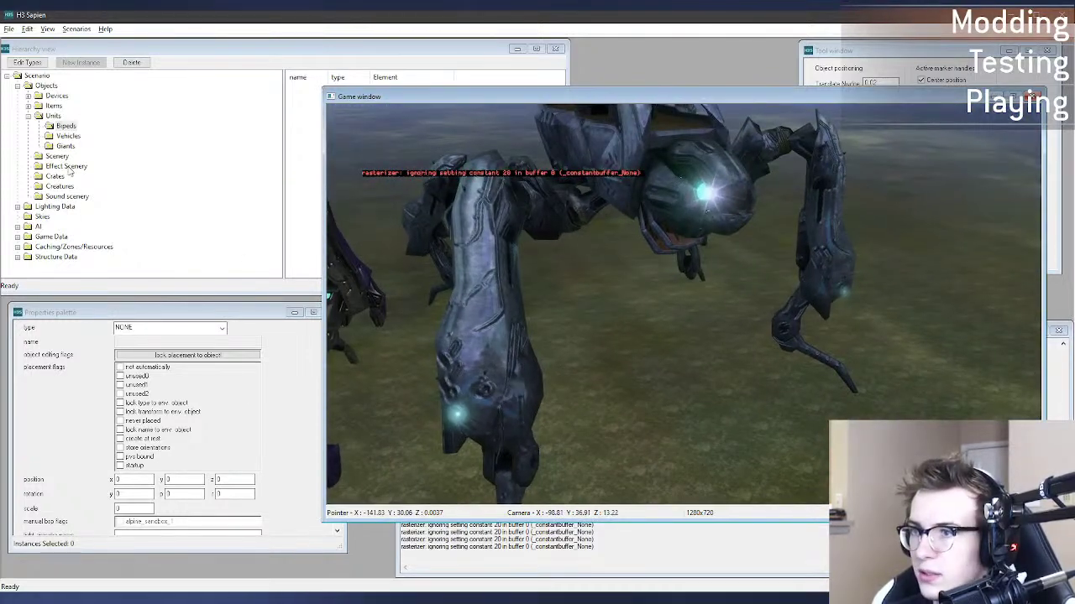
Step: Select the scarab_h2 scenery object in the game view and set its p rotation to 0
click(57, 156)
right_click(620, 343)
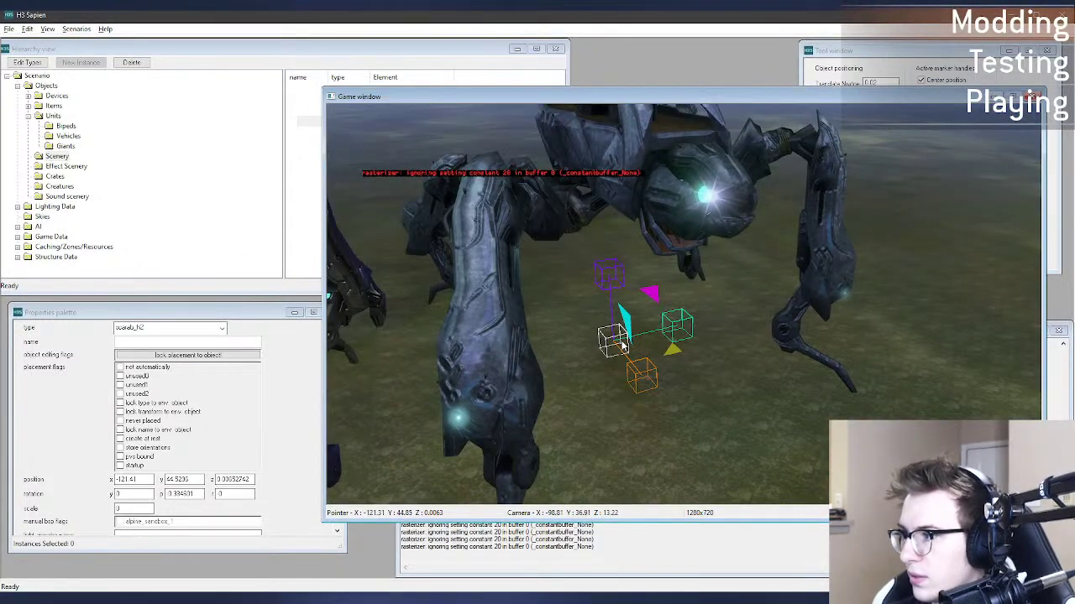
click(621, 342)
double_click(201, 493)
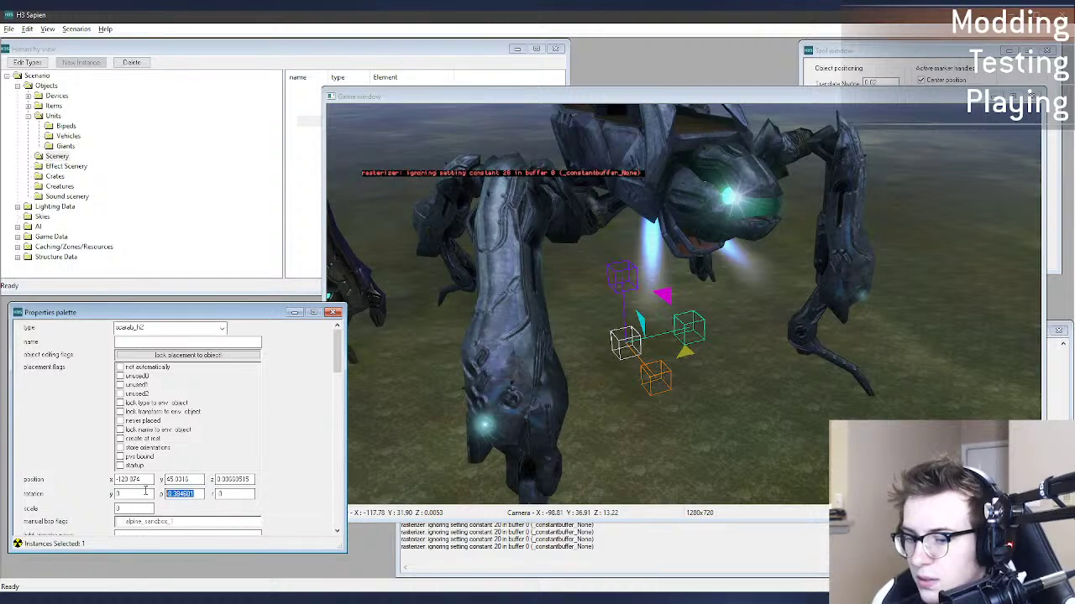
text(0)
Step: Deselect the scarab and compare the Halo 2 scarab with the purple Halo 3 scarab beside it
click(53, 116)
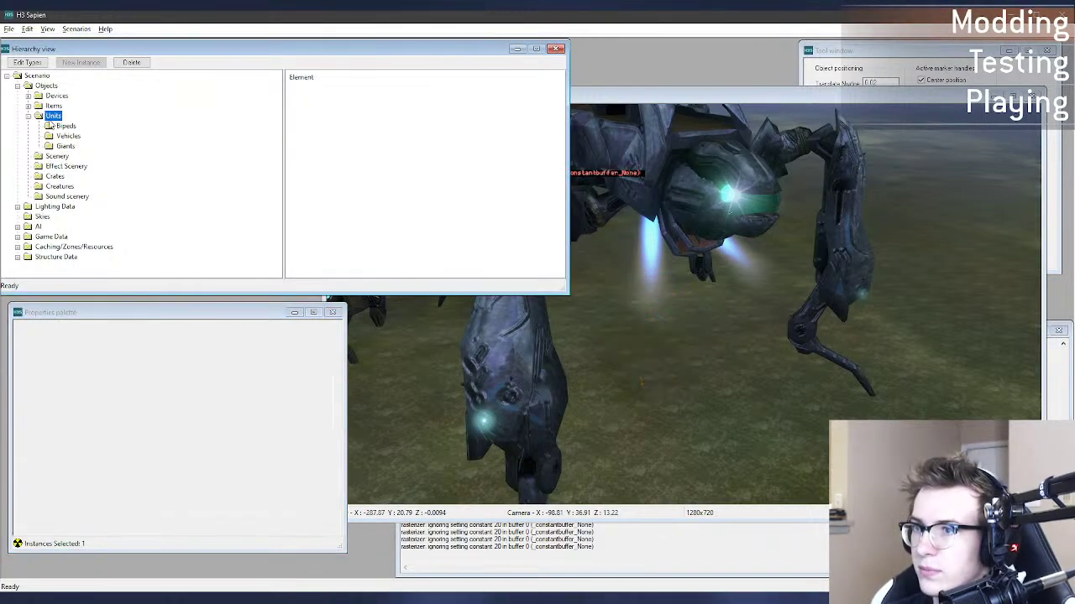
middle_drag(671, 319, 537, 315)
key(s)
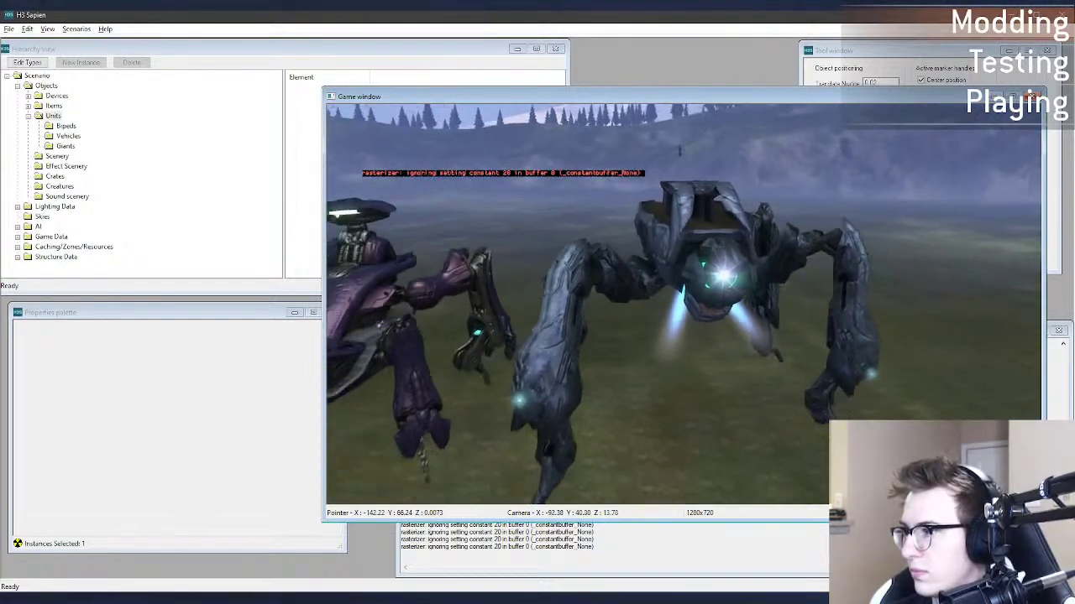
key(r)
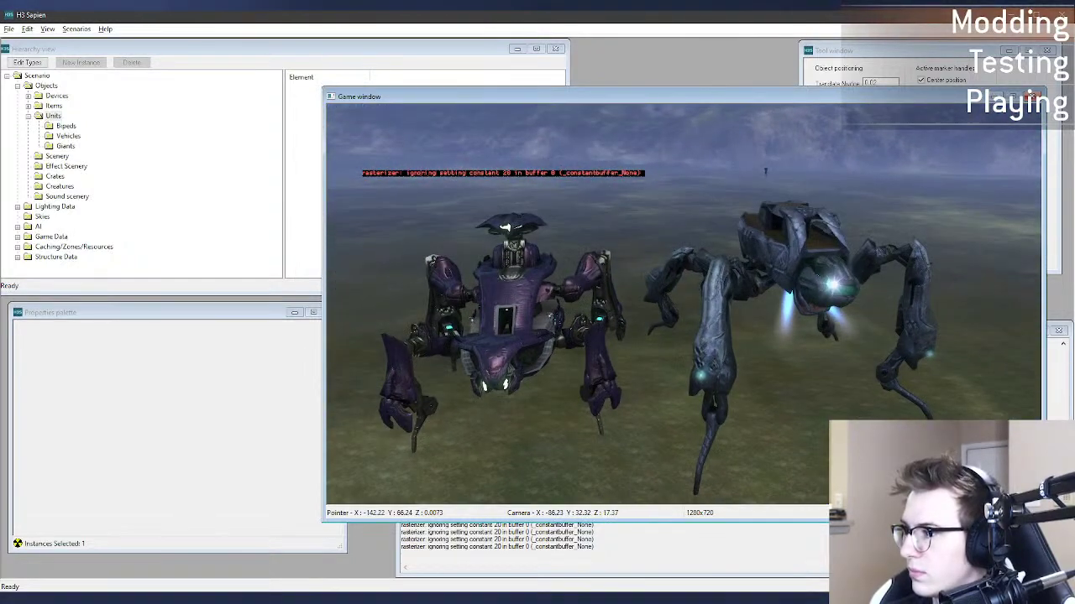
middle_drag(739, 189, 739, 213)
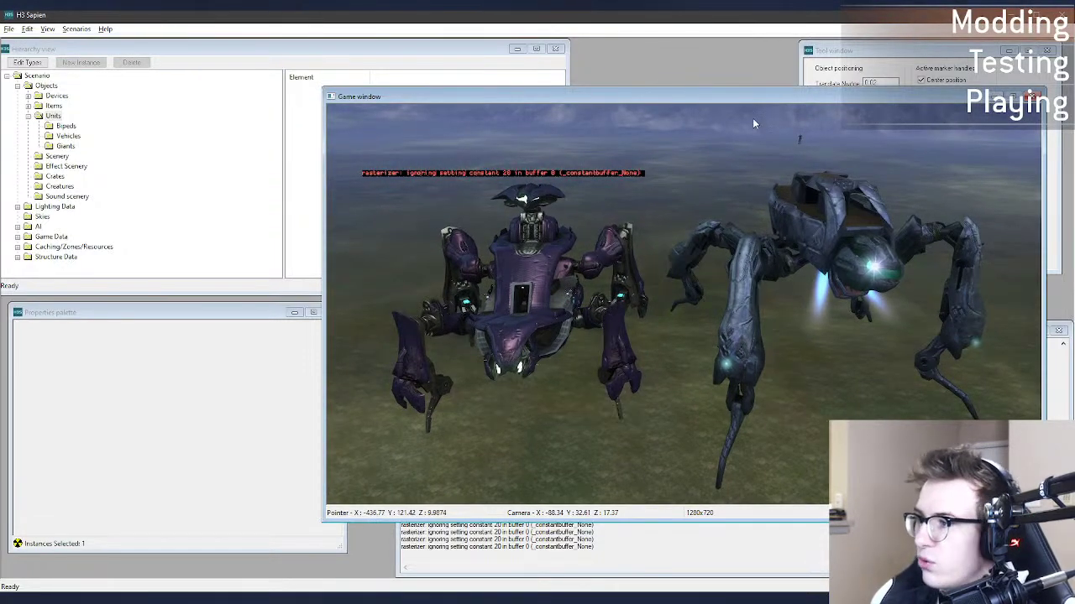
Step: Spawn as the player and walk across the Halo 2 scarab's deck and interior to test its collision
key(shift+Tab)
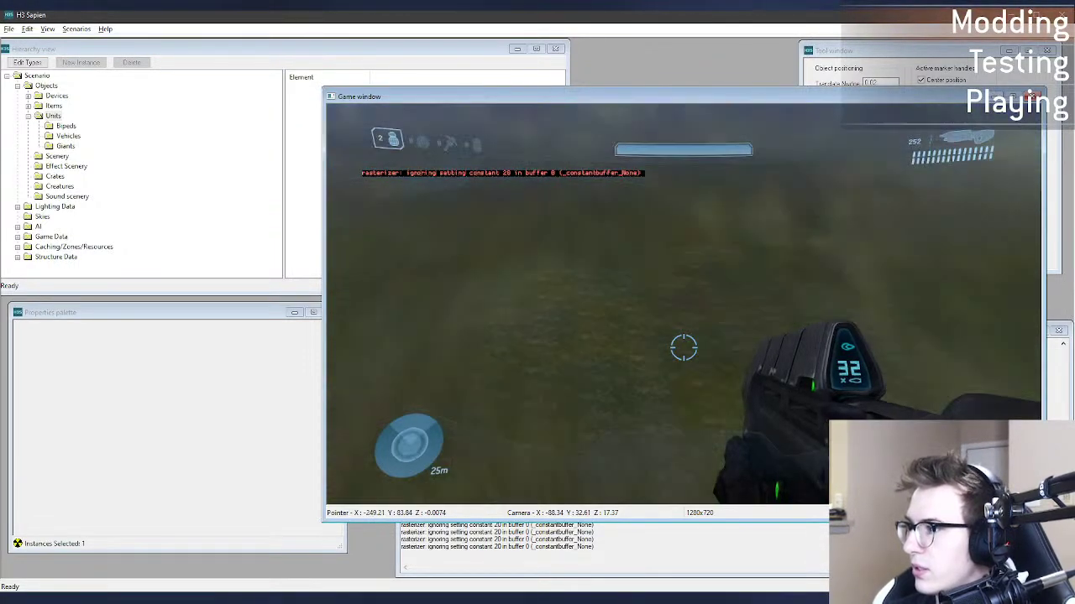
key(Tab)
key(w)
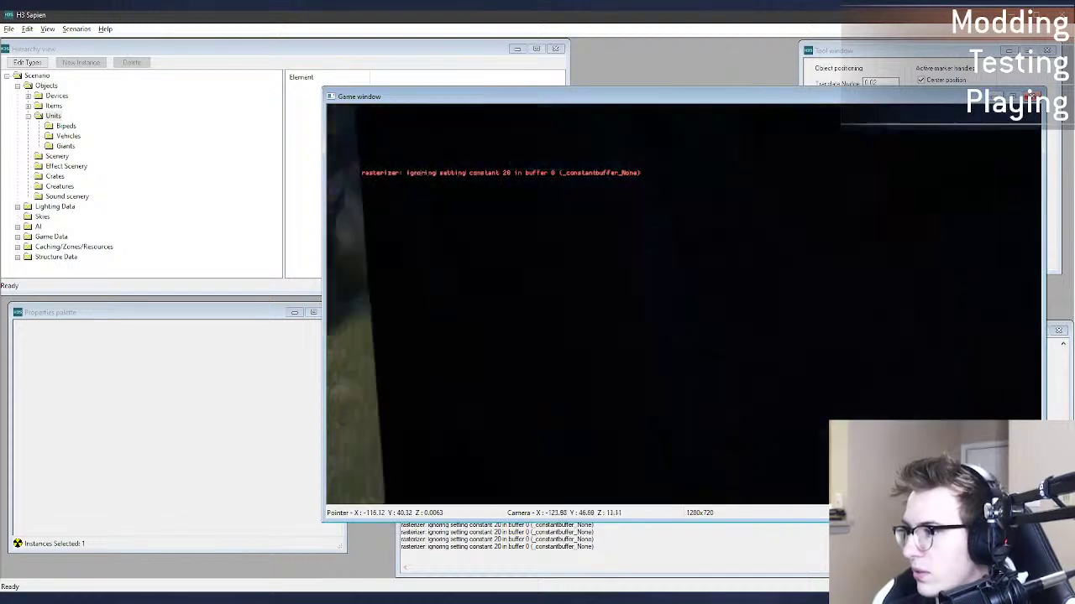
key(shift+Tab)
key(f)
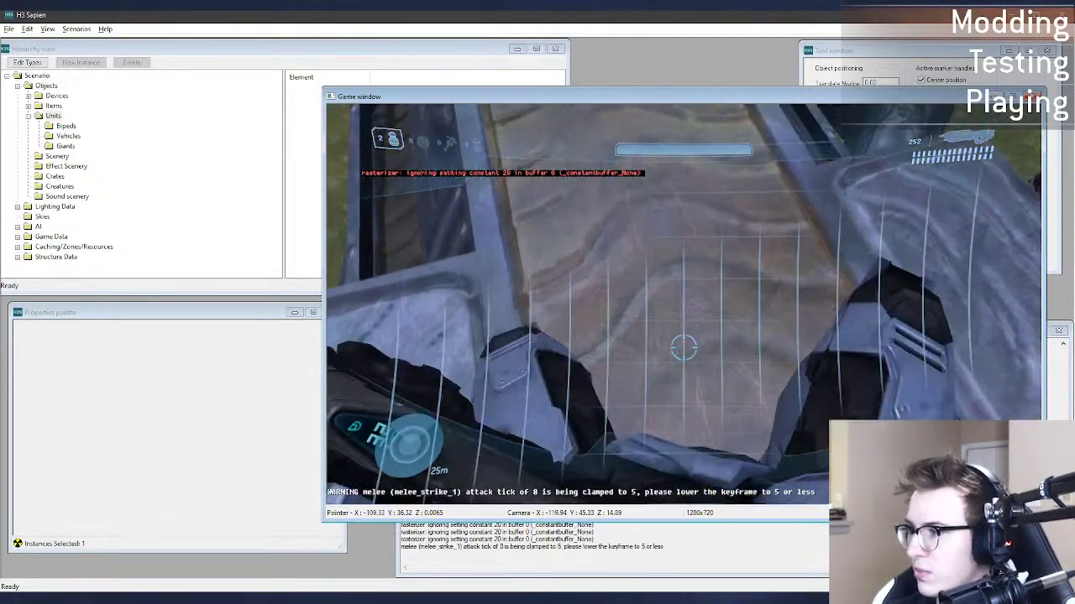
key(w)
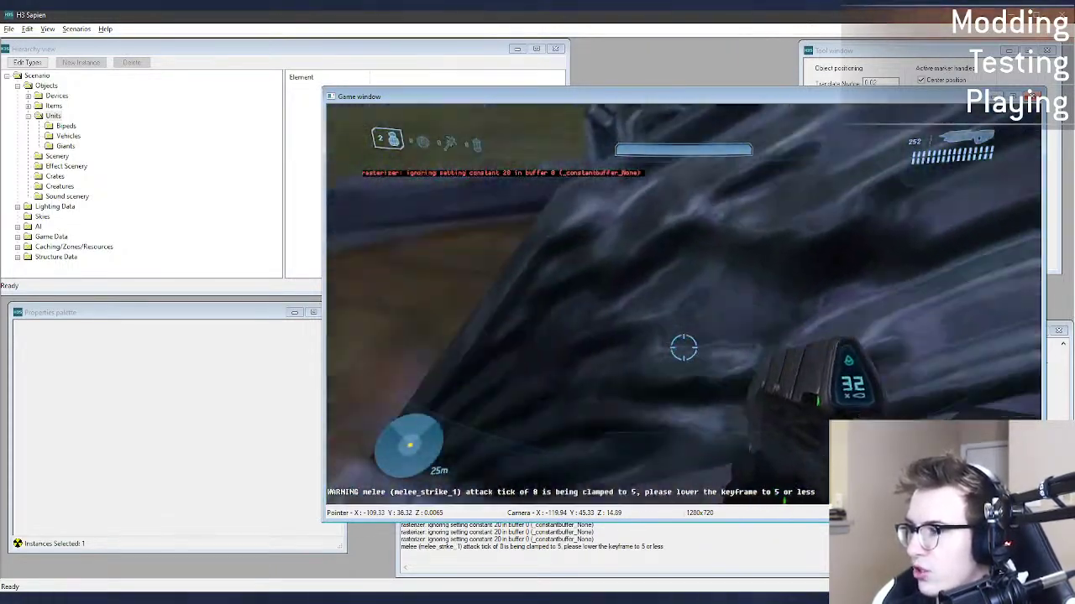
key(w)
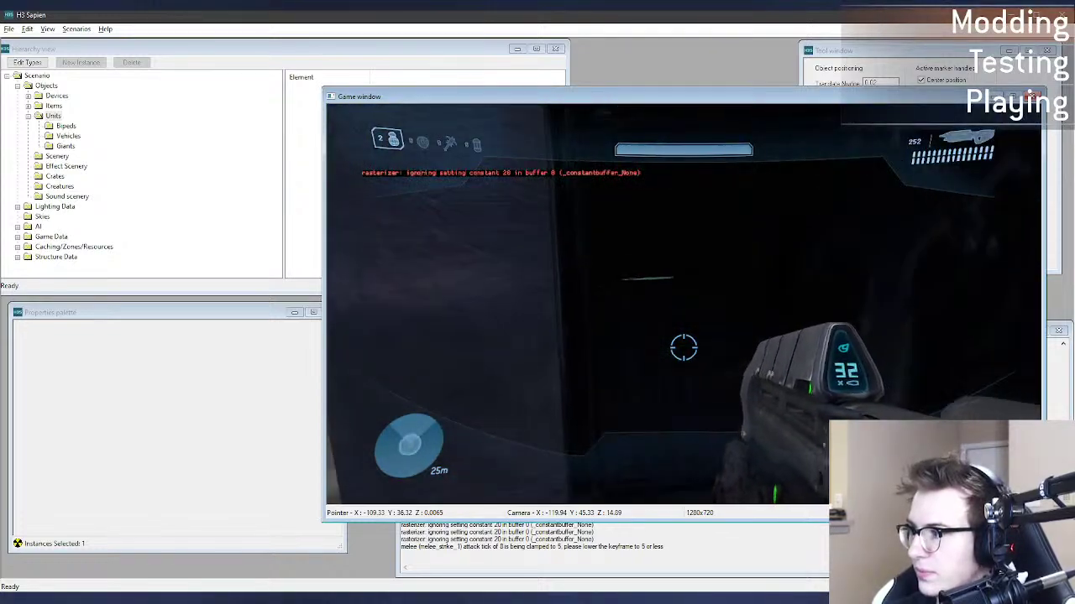
key(w)
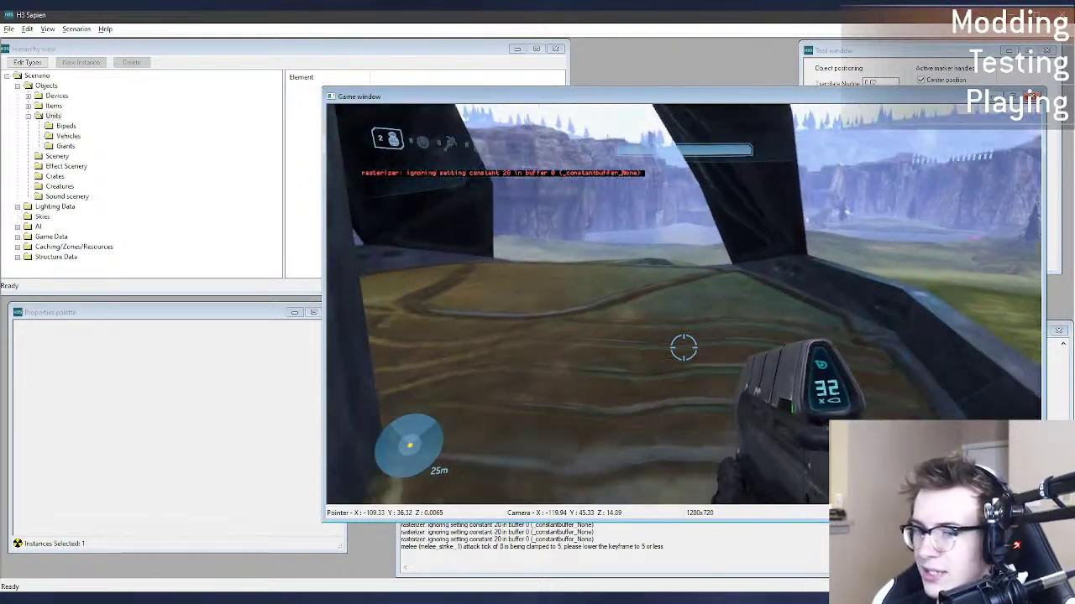
key(w)
Step: Return to the editor camera, frame both scarabs side by side from the front and capture a screenshot
key(BackSpace)
key(s)
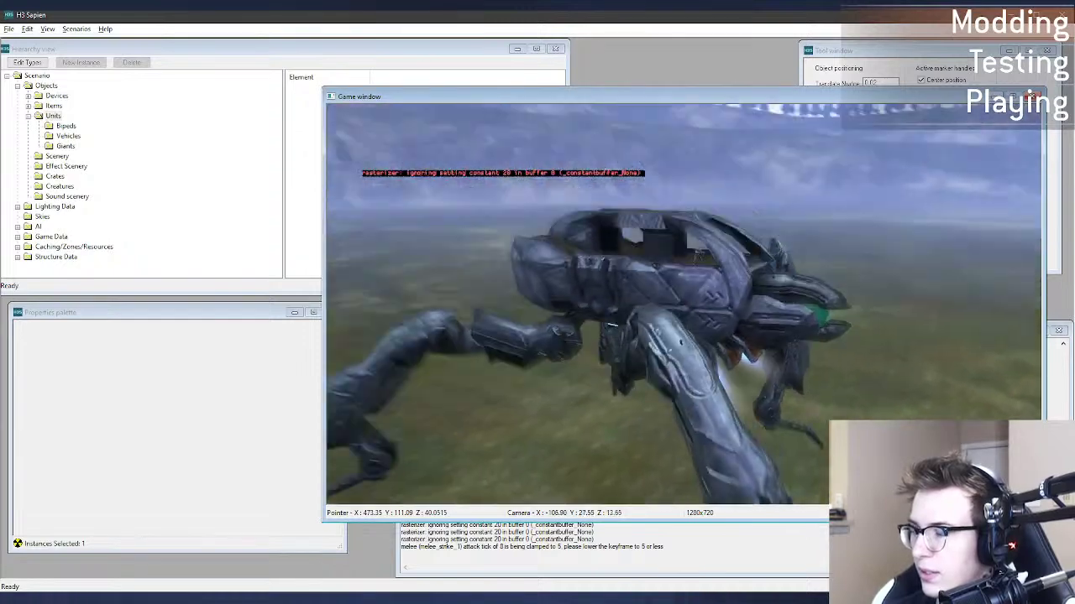
key(s)
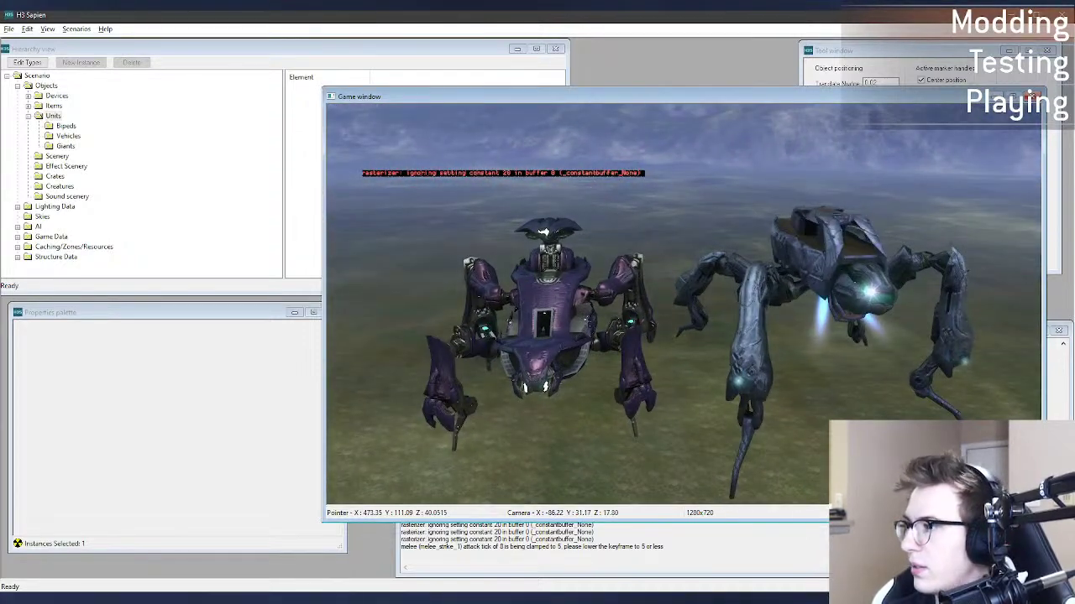
key(f)
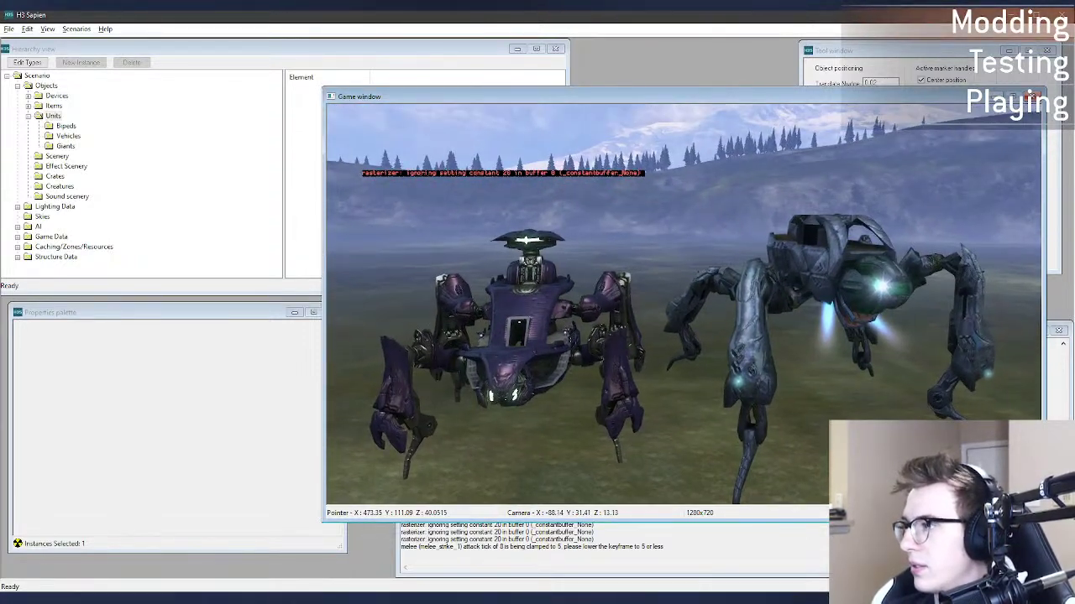
key(r)
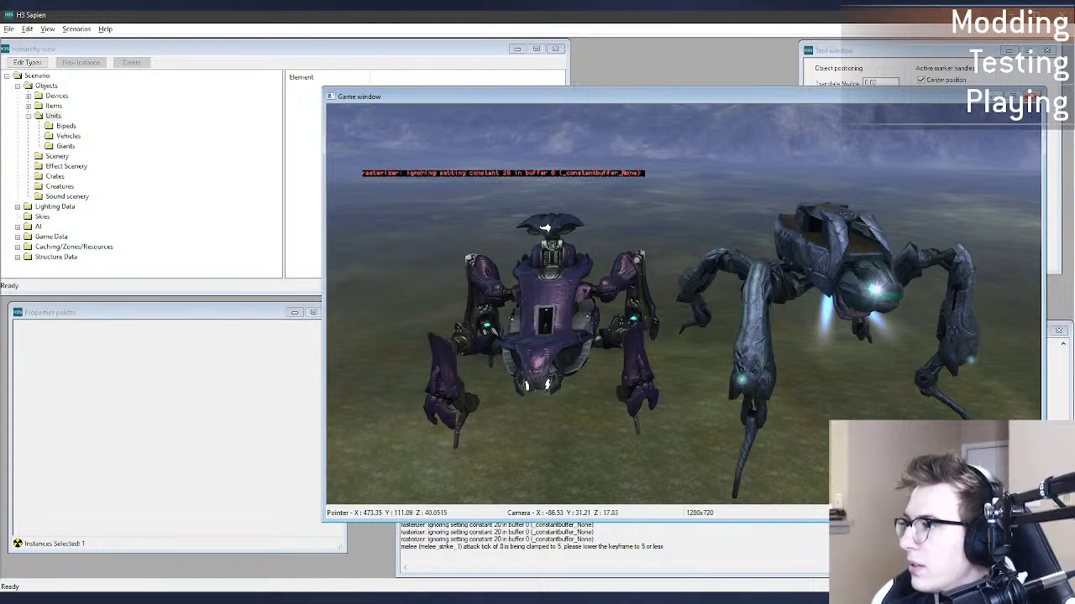
key(ctrl+Print)
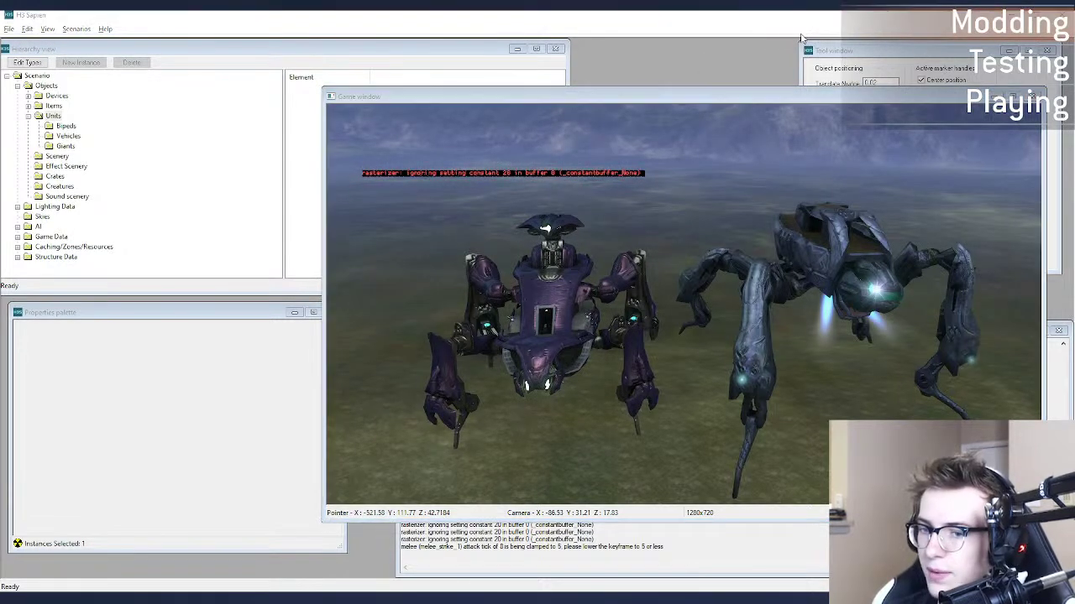
Step: Compare the two scarabs from other front angles and from near the ground beneath the Halo 2 scarab's head
click(638, 223)
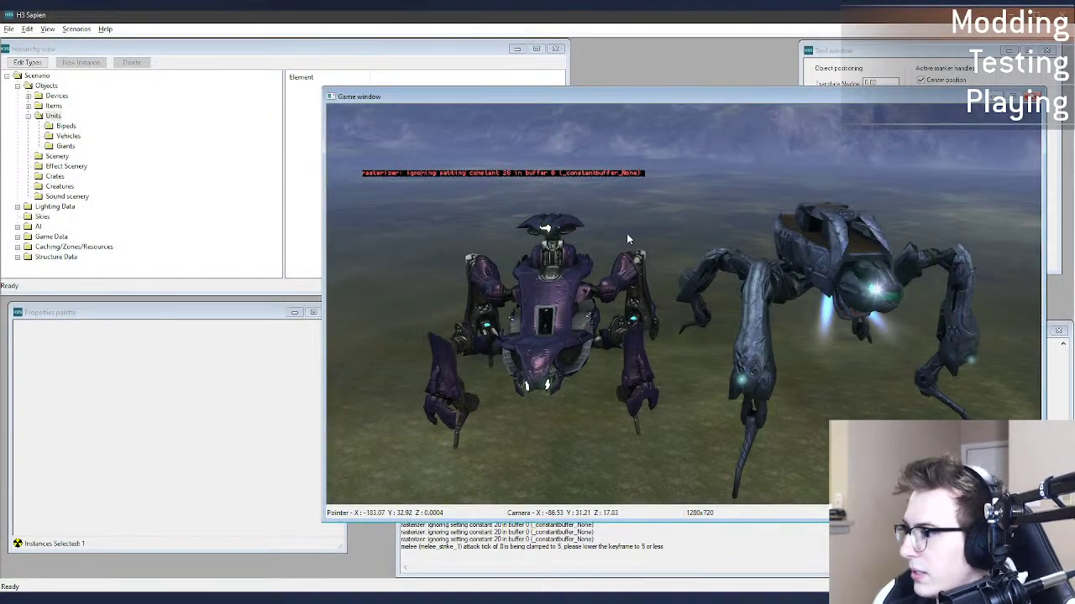
key(d)
key(f)
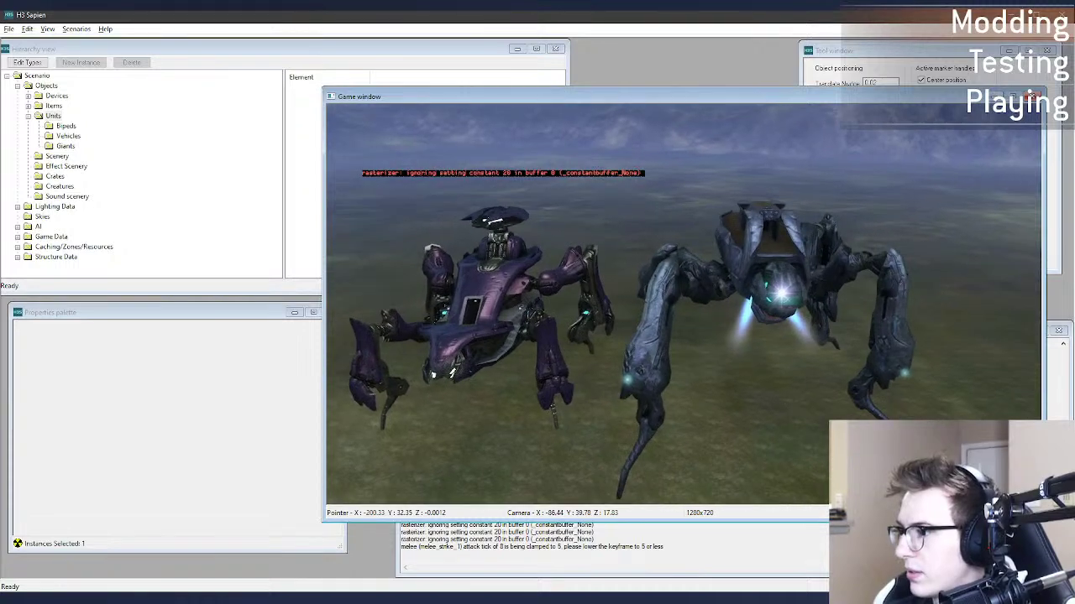
key(d)
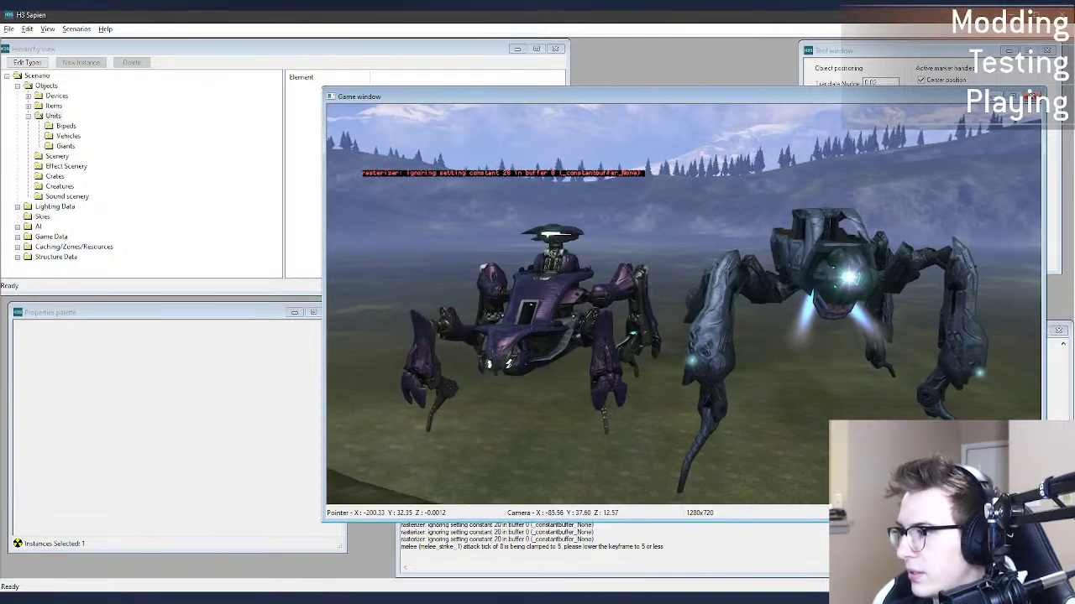
key(w)
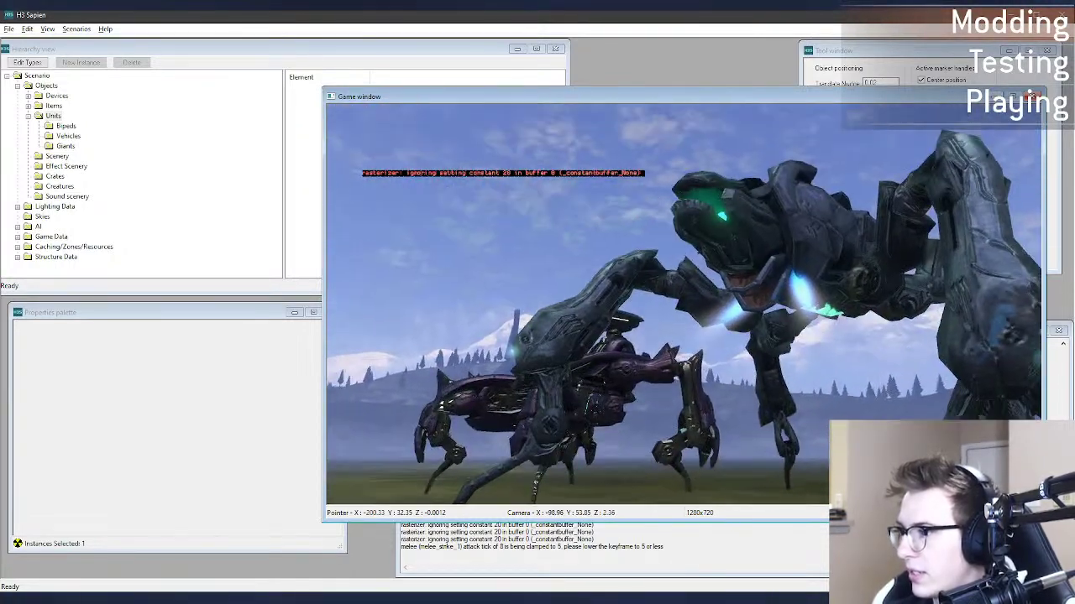